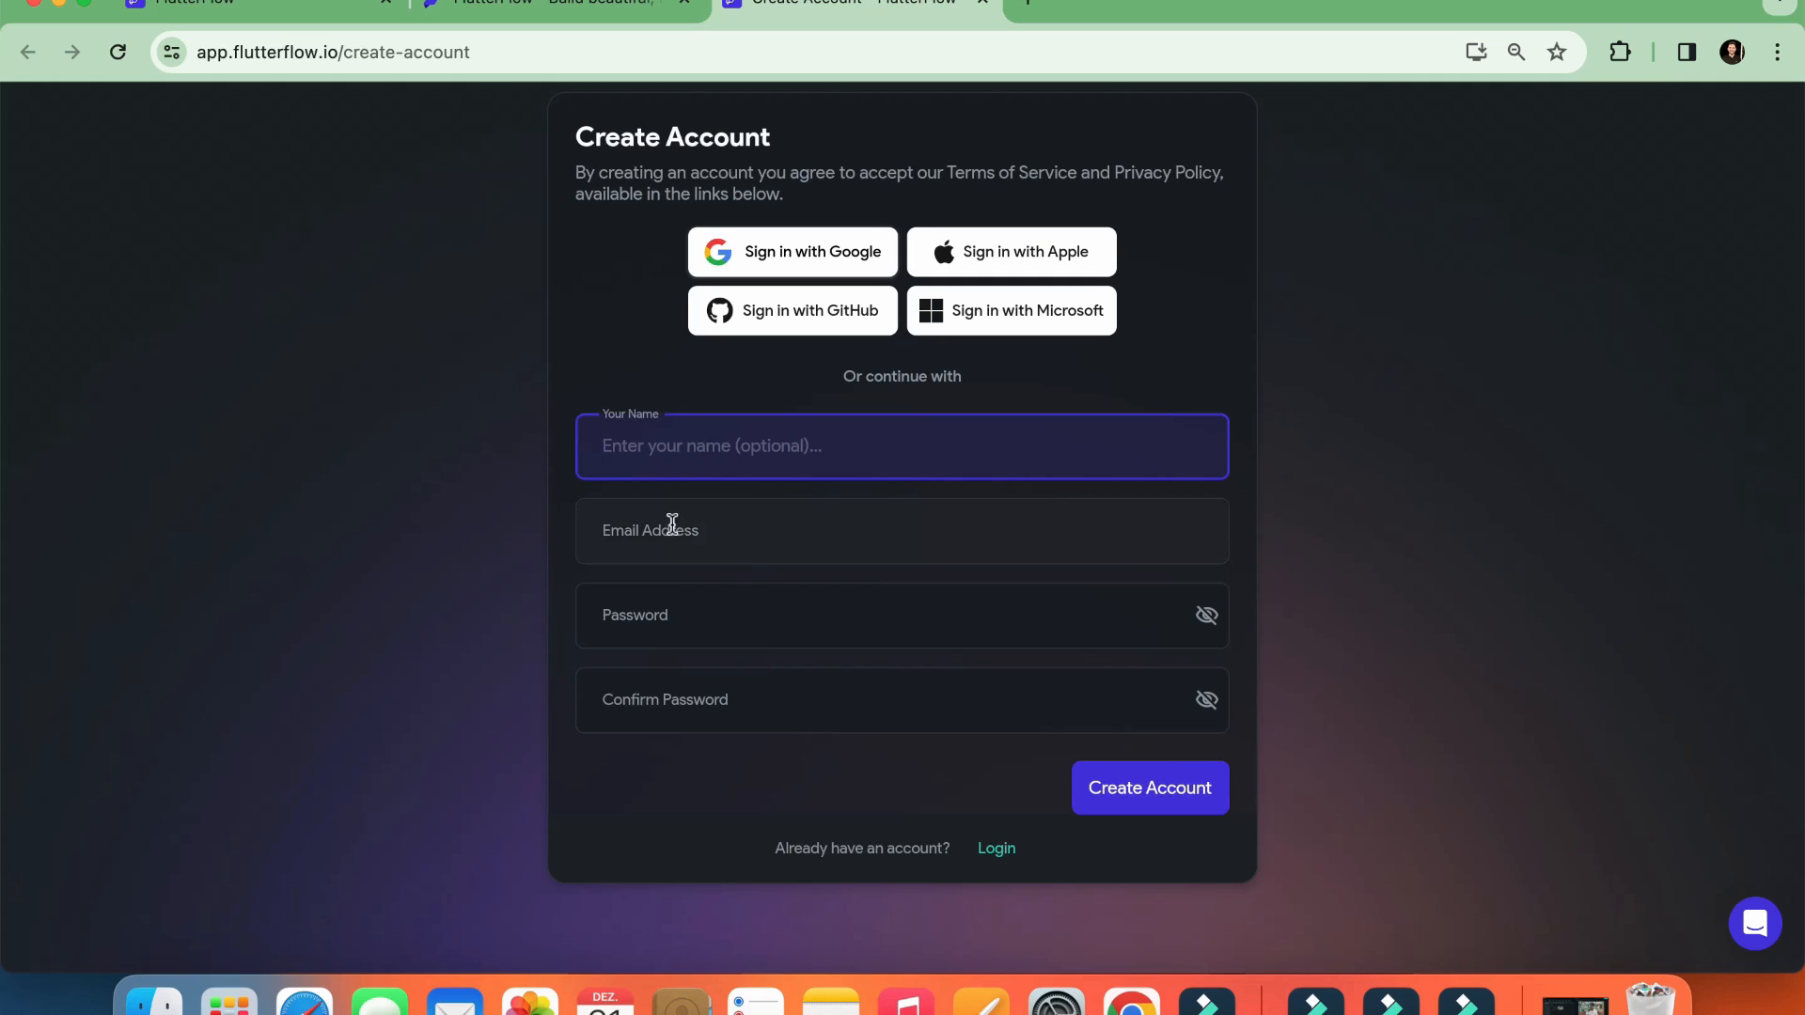
# Close the Create Account page and look through the existing projects on the FlutterFlow dashboard
pyautogui.click(665, 612)
pyautogui.click(674, 708)
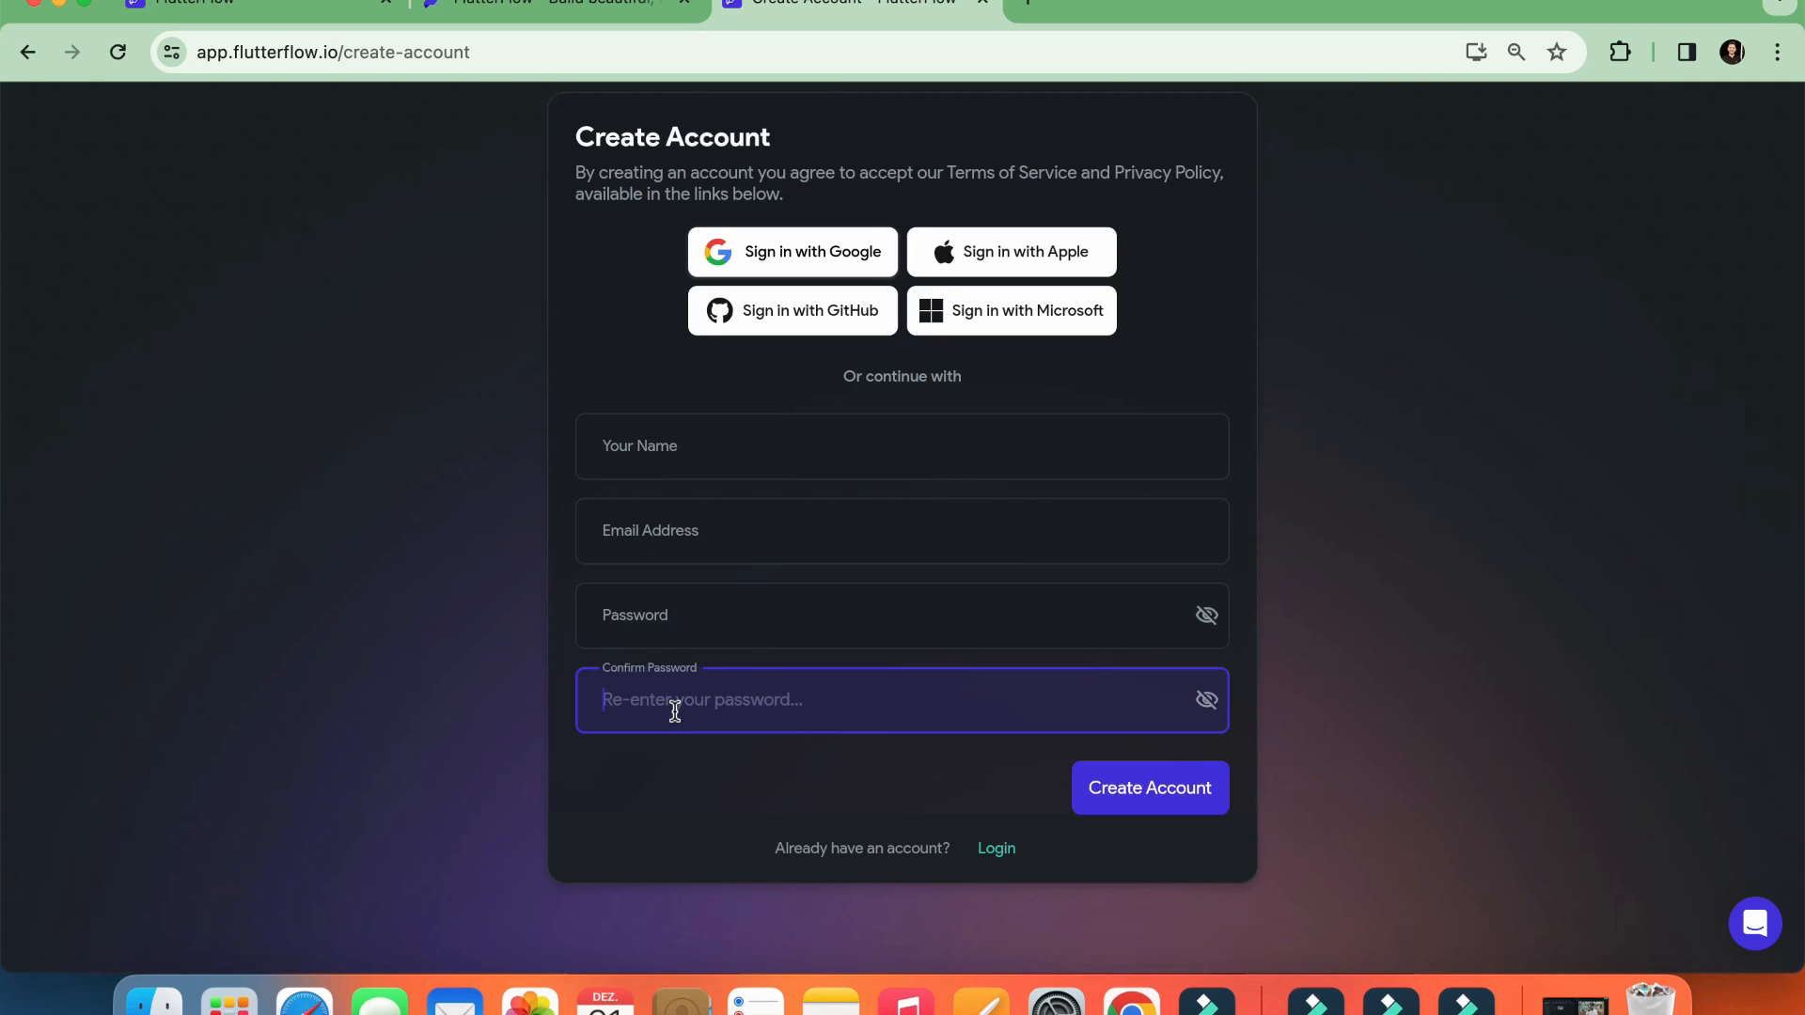
pyautogui.click(983, 2)
pyautogui.click(244, 5)
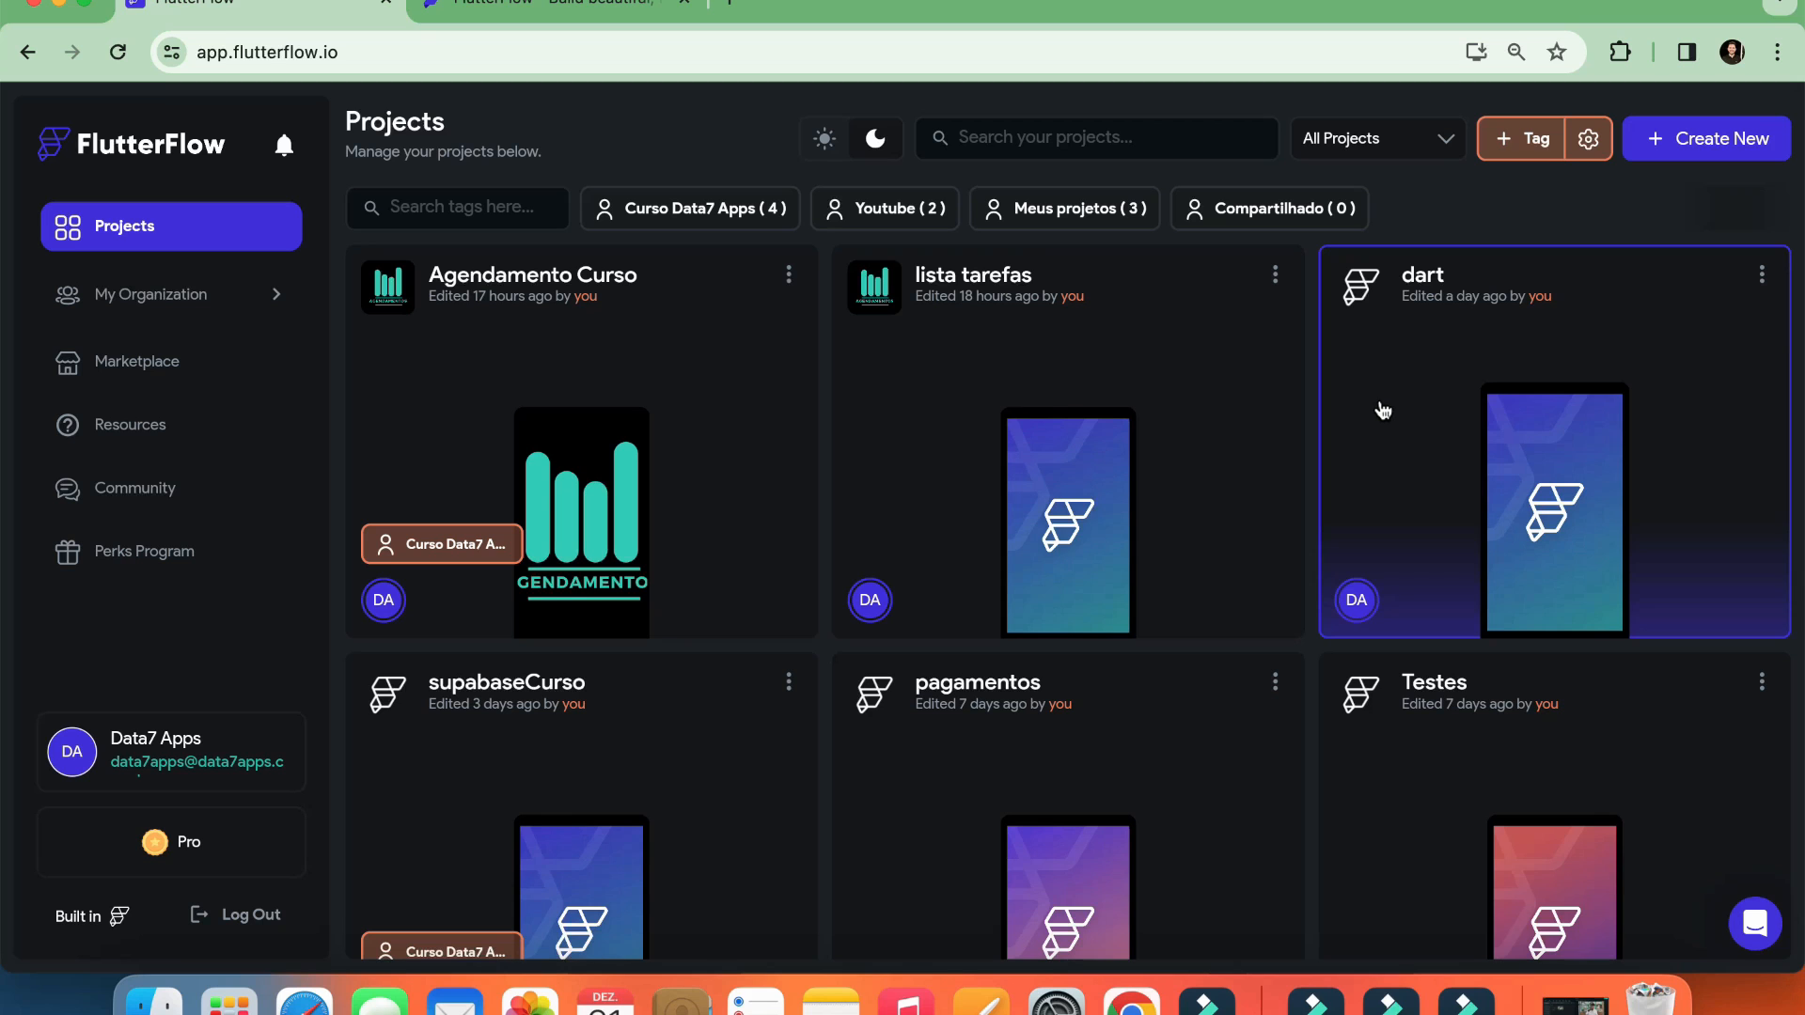
pyautogui.click(112, 141)
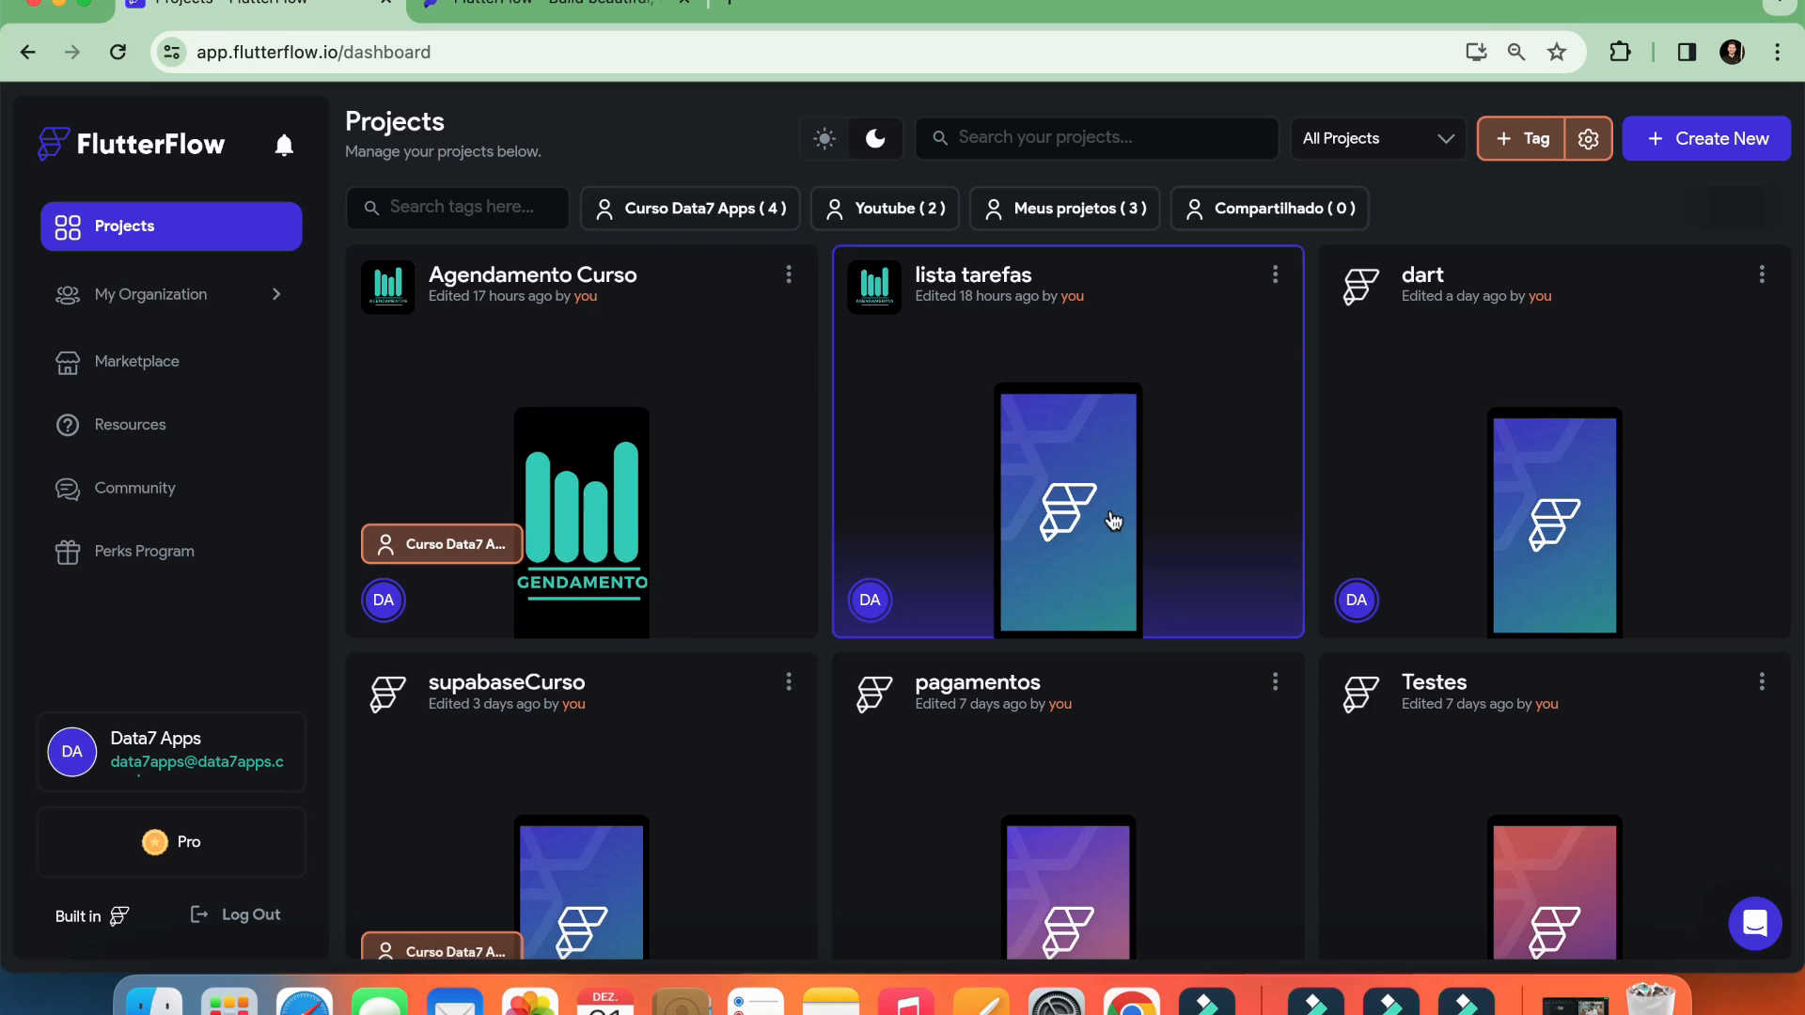
pyautogui.scroll(-15, 777, 460)
pyautogui.scroll(15, 865, 525)
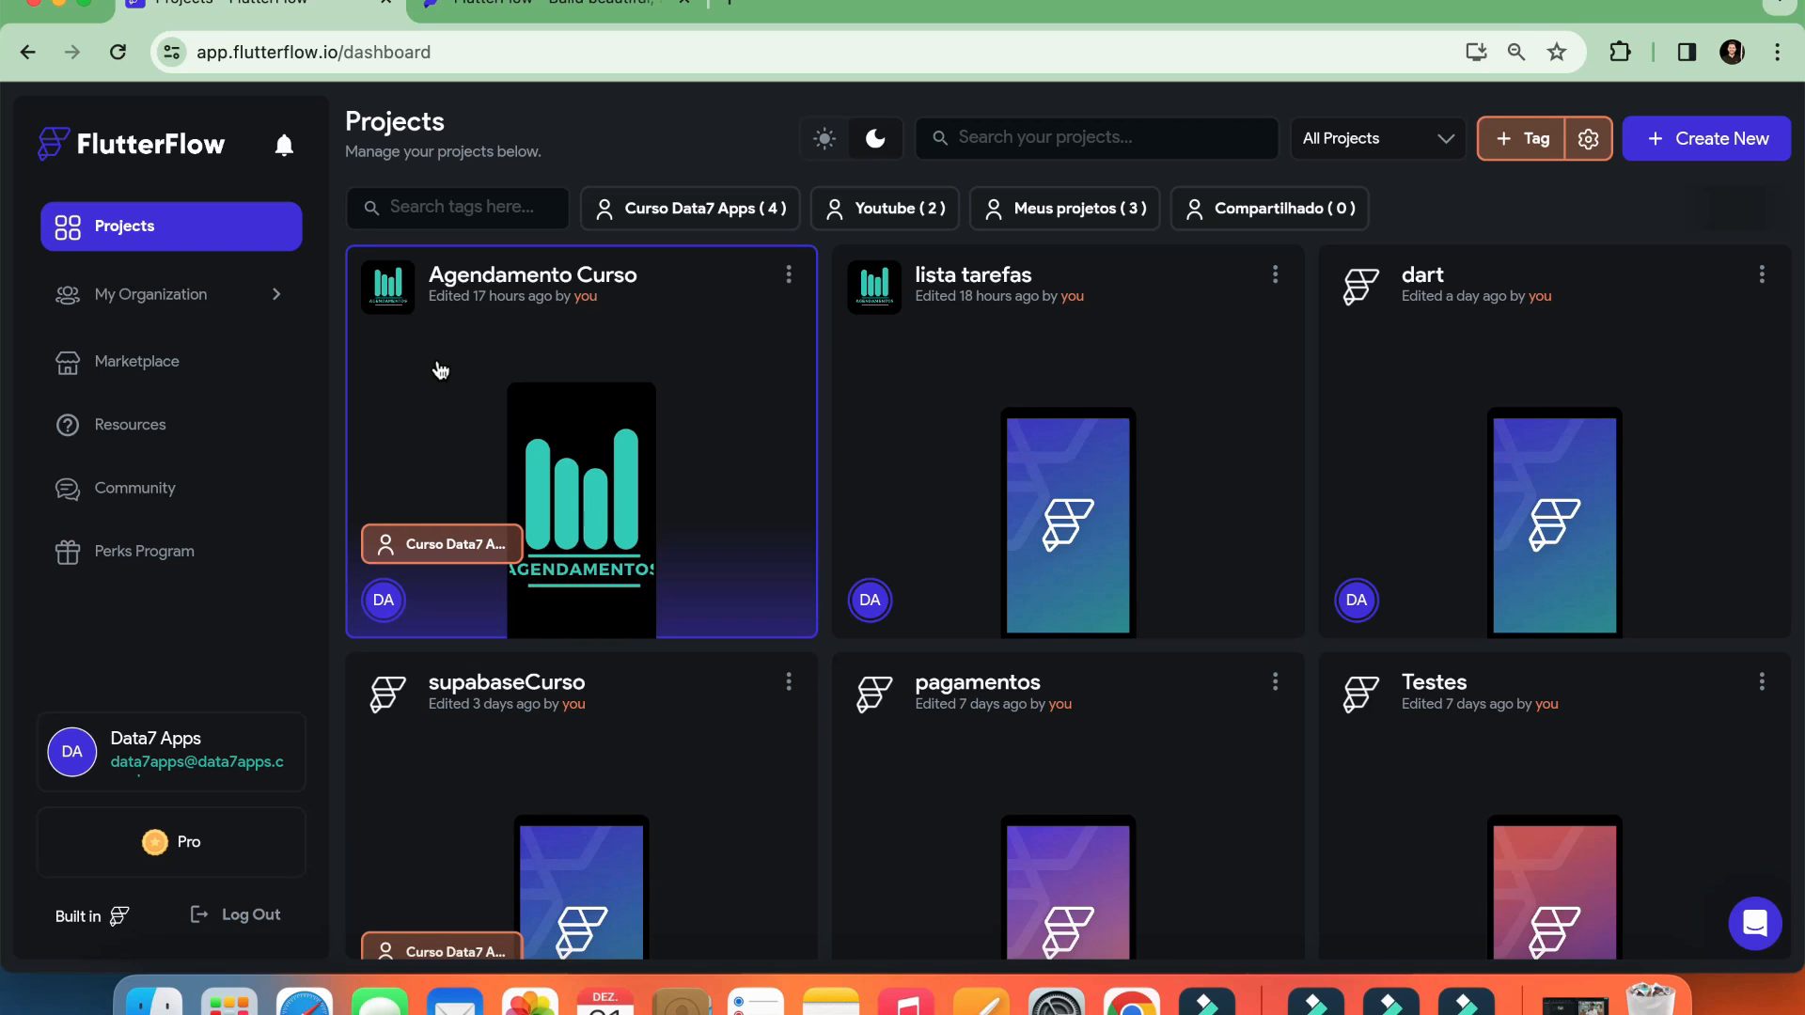
pyautogui.scroll(-8, 1423, 418)
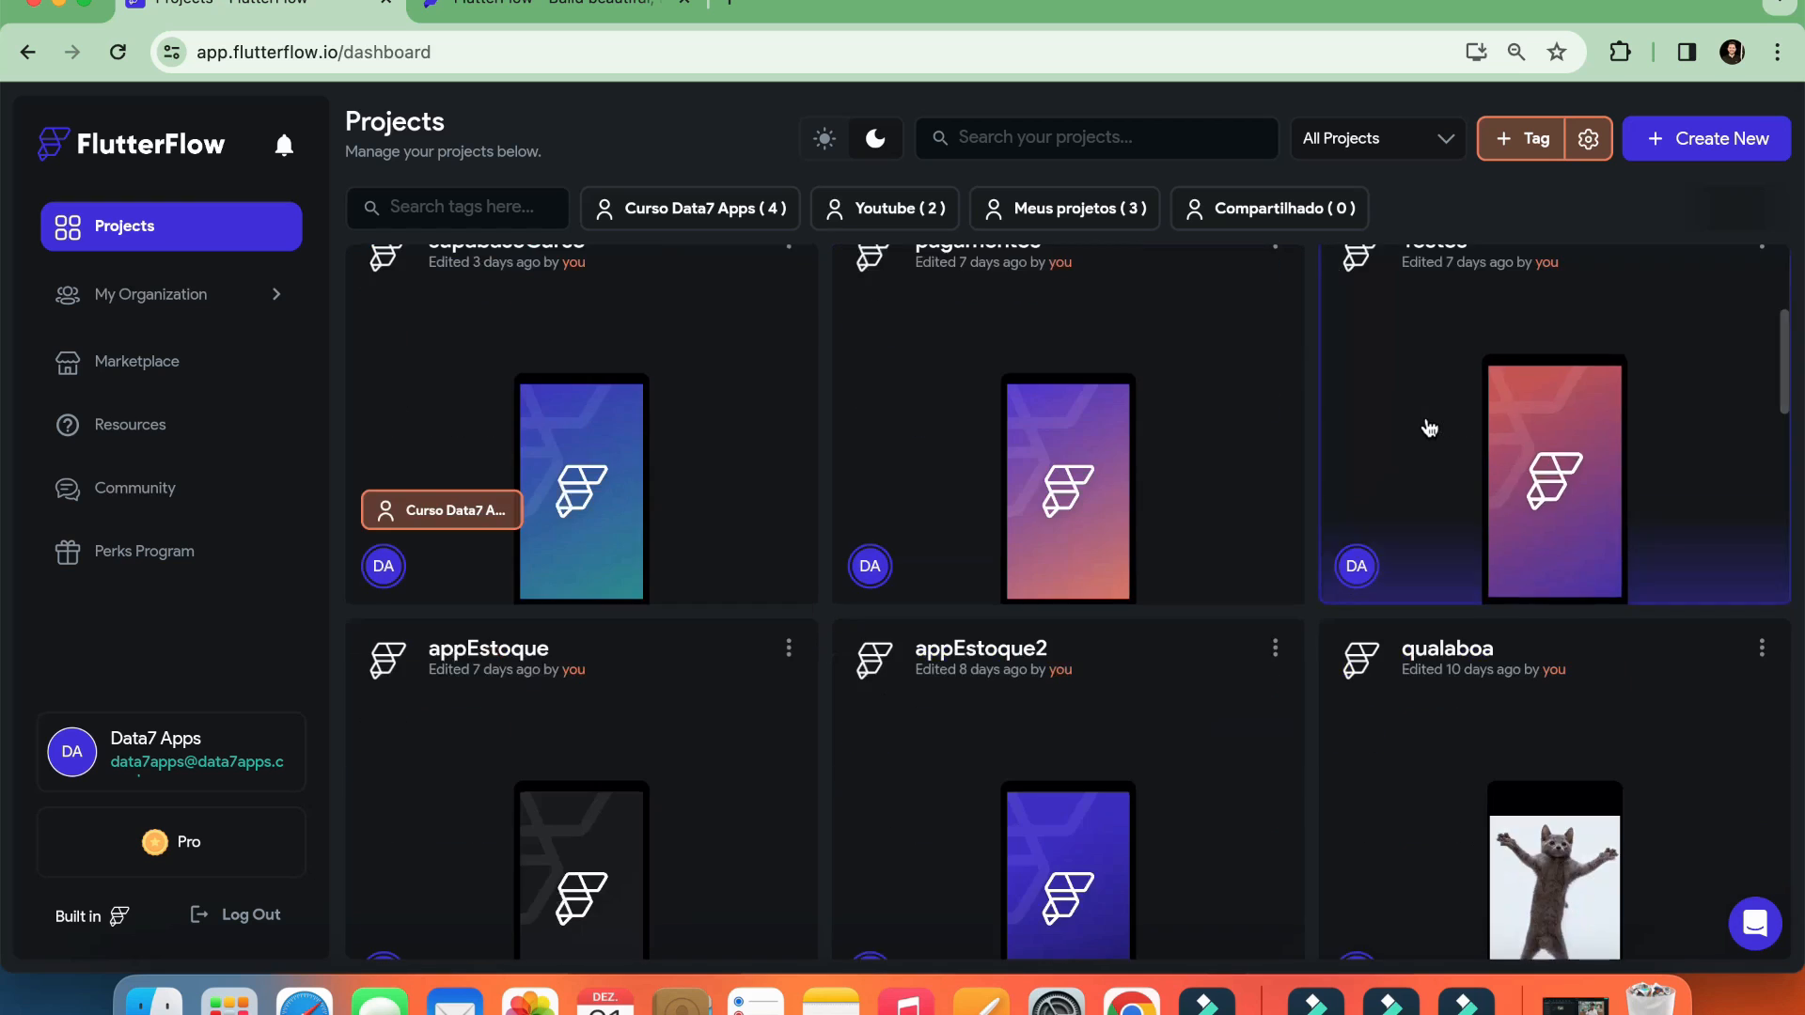
pyautogui.scroll(-5, 1394, 546)
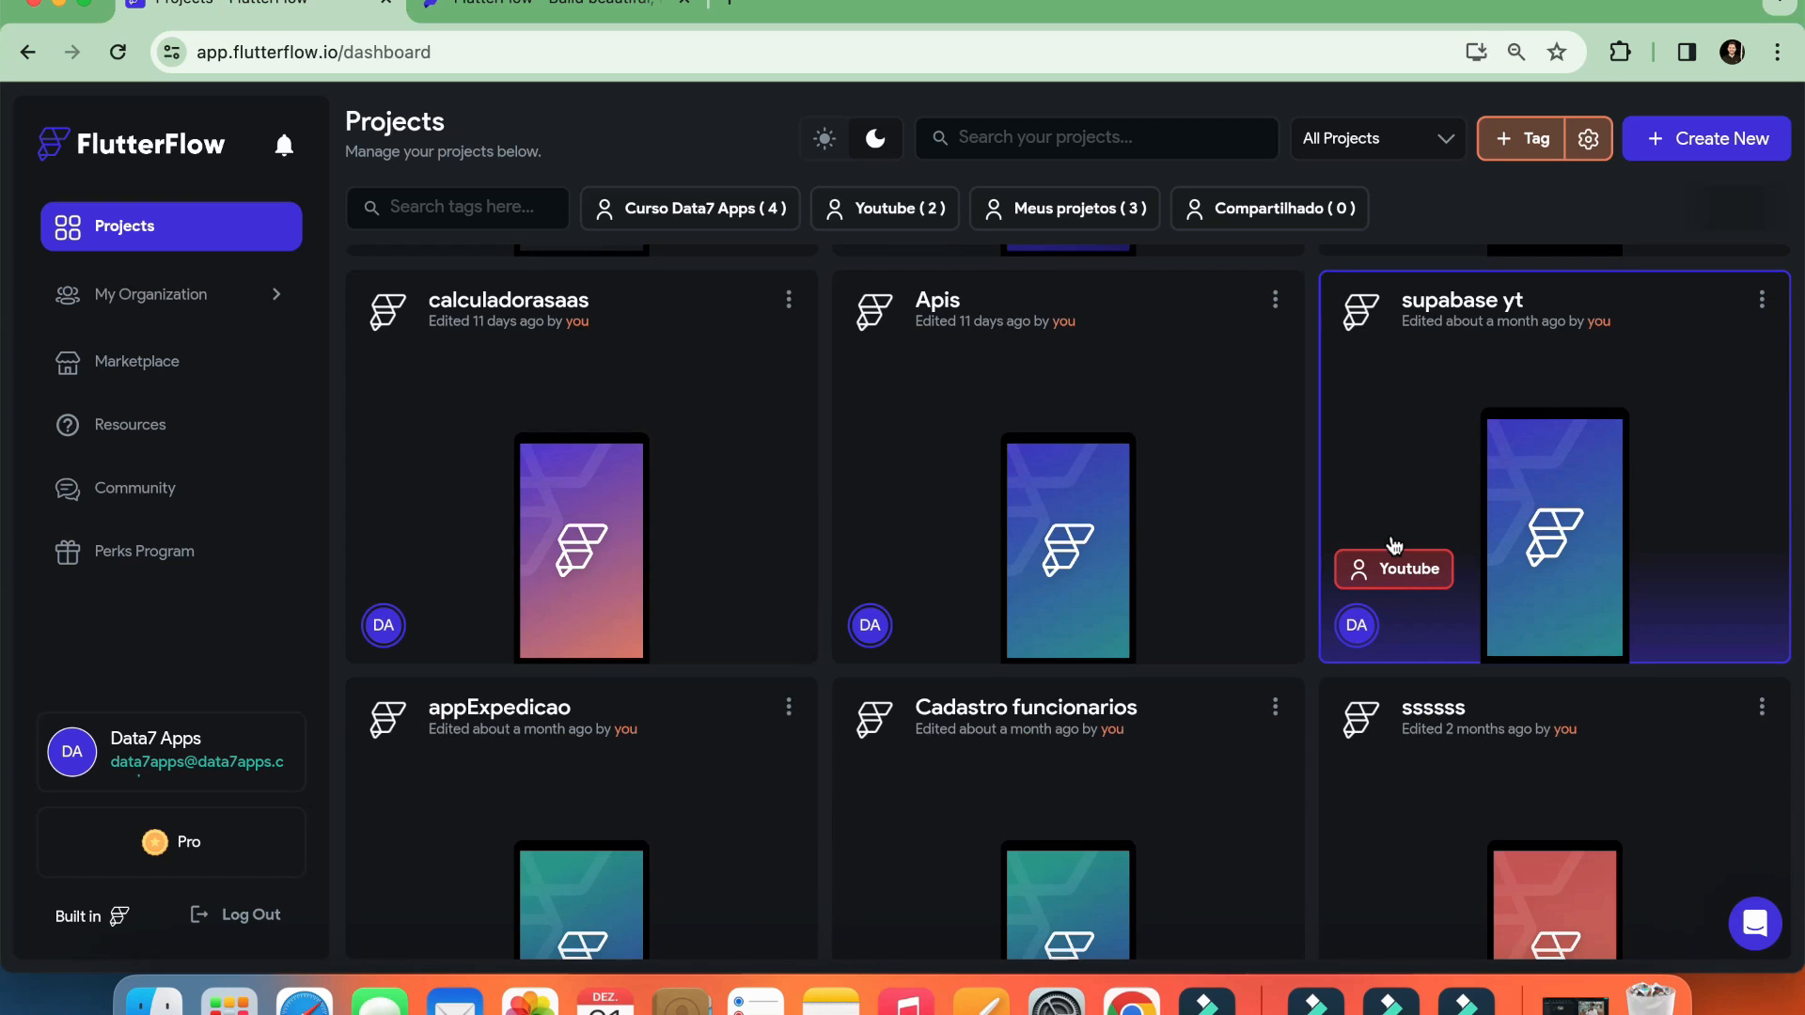
pyautogui.scroll(13, 1394, 546)
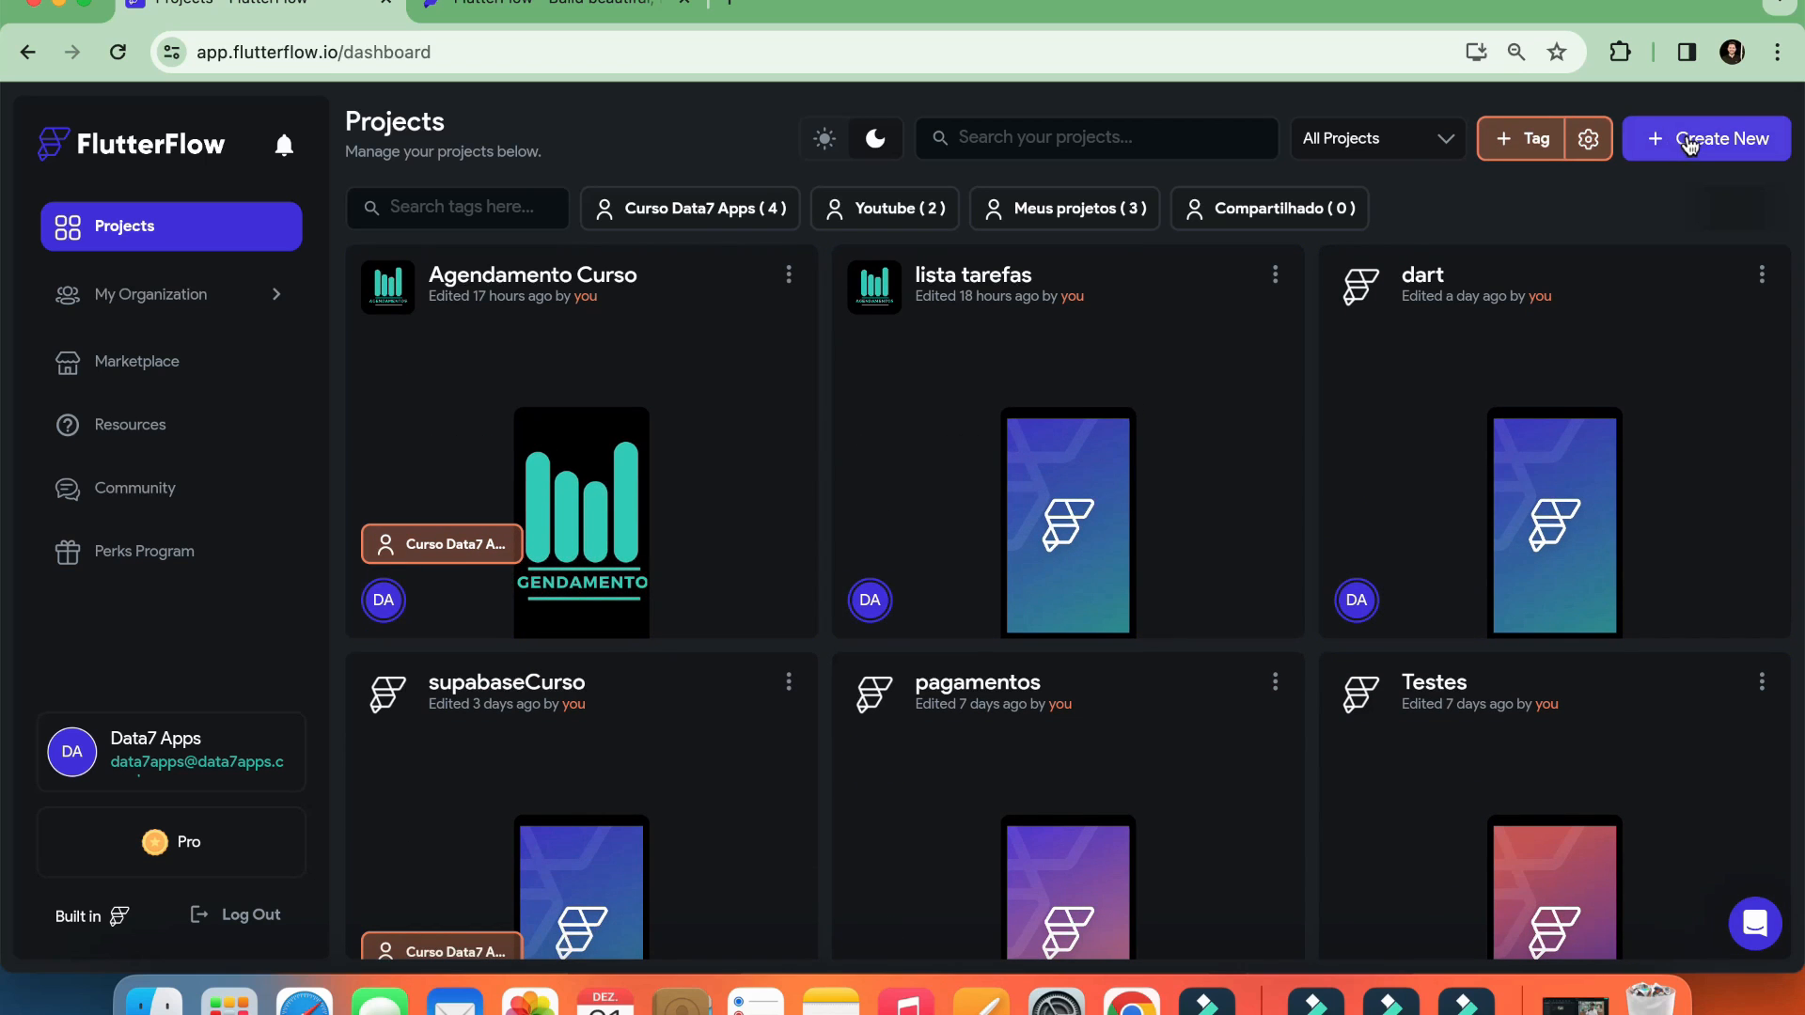
# Start a new project and name it listatarefas2
pyautogui.click(1689, 143)
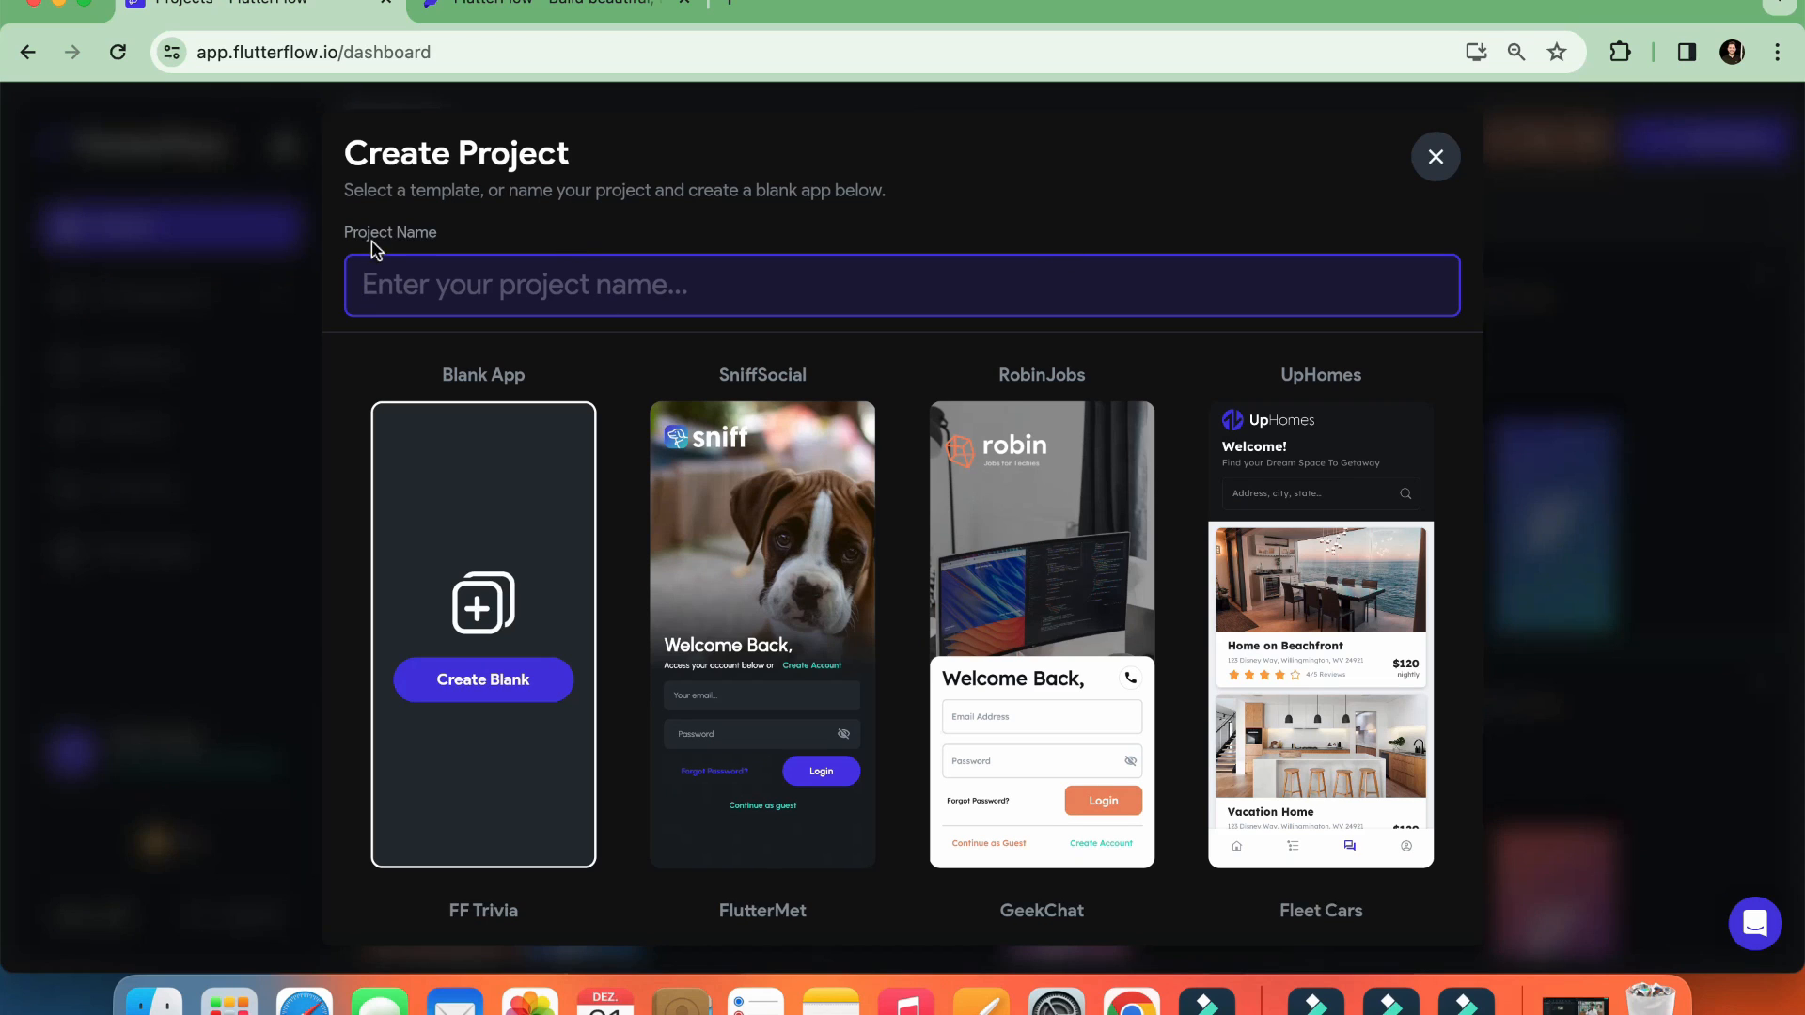
pyautogui.click(404, 286)
pyautogui.write('listatarefas')
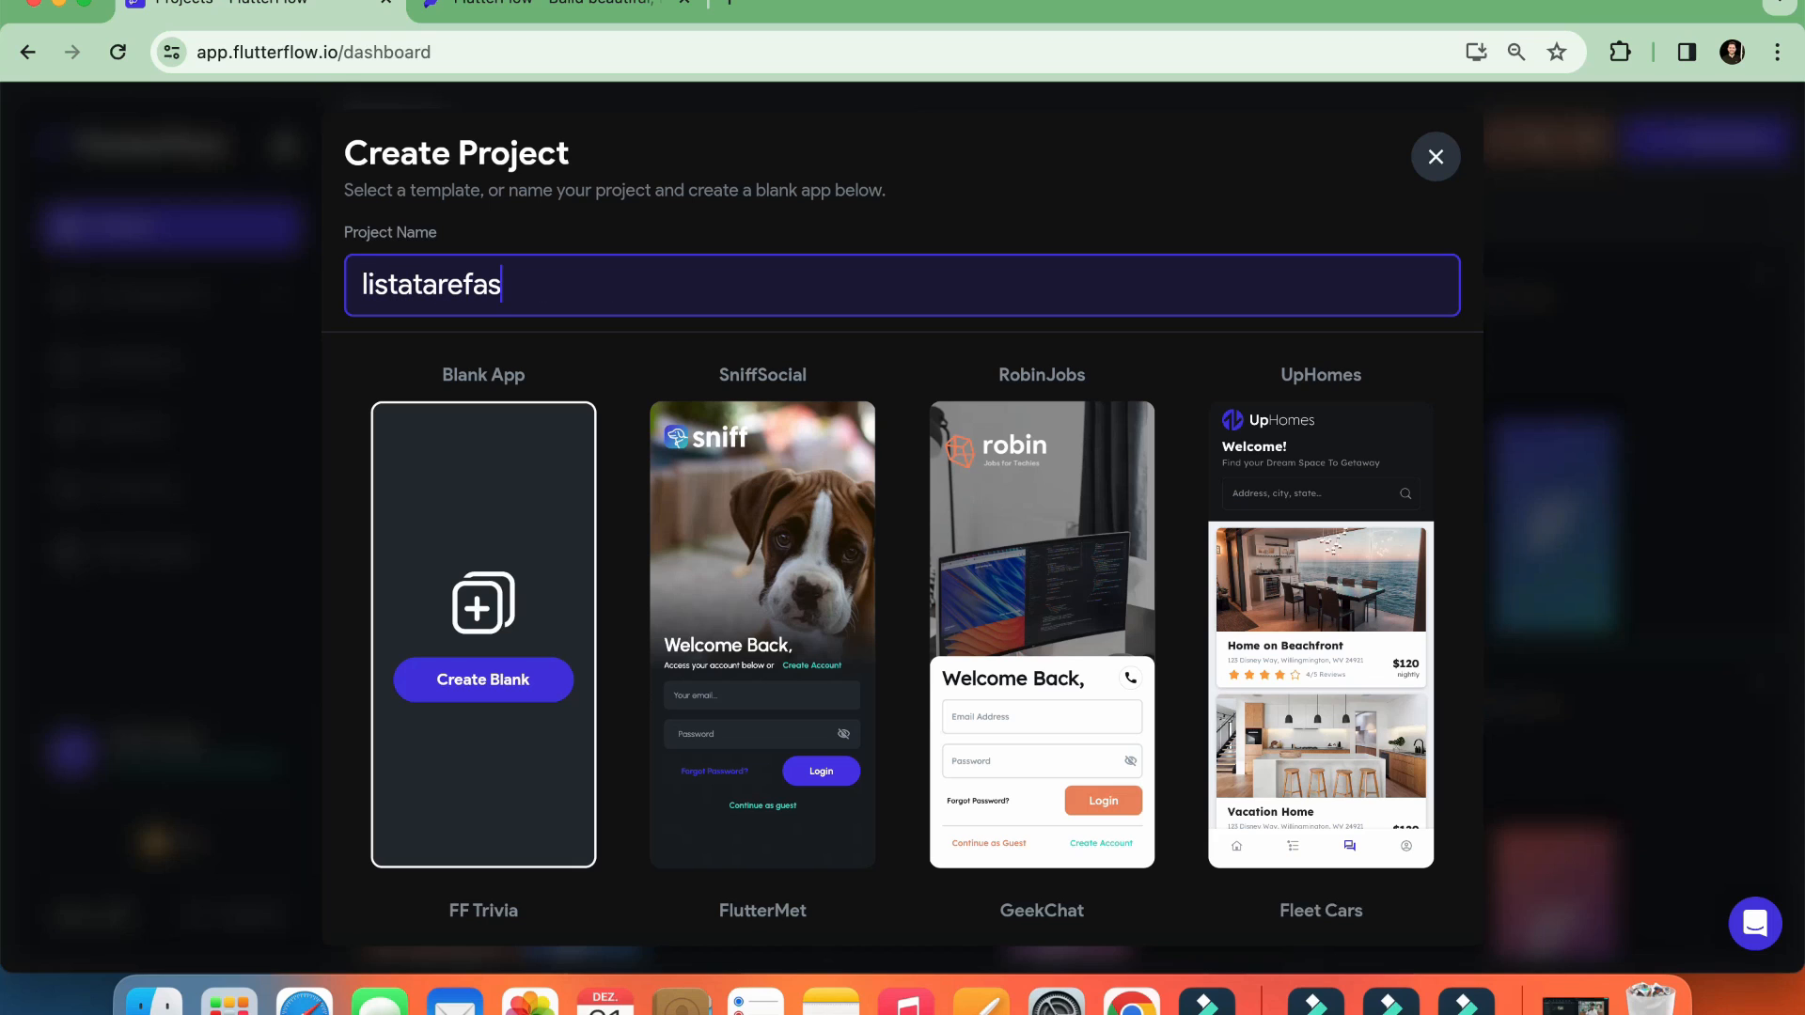
pyautogui.write('2')
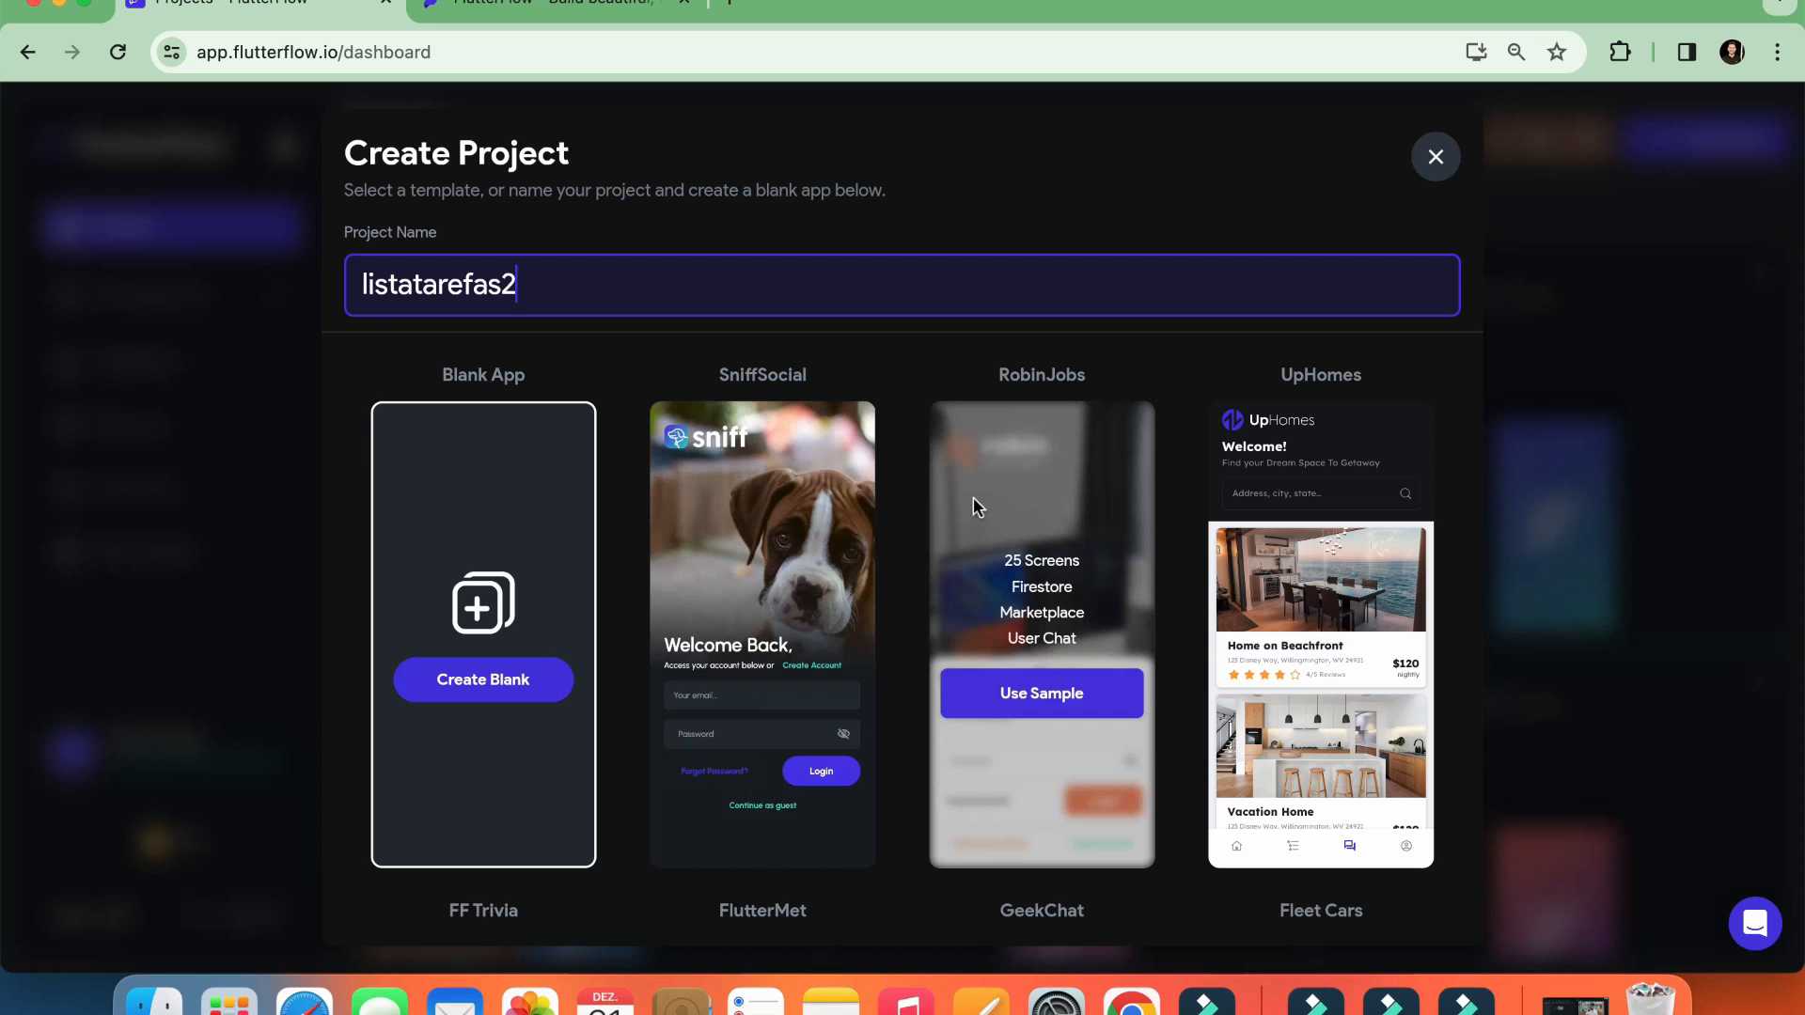
# Create the project from the Blank App template and skip the project setup form
pyautogui.scroll(-5, 1250, 564)
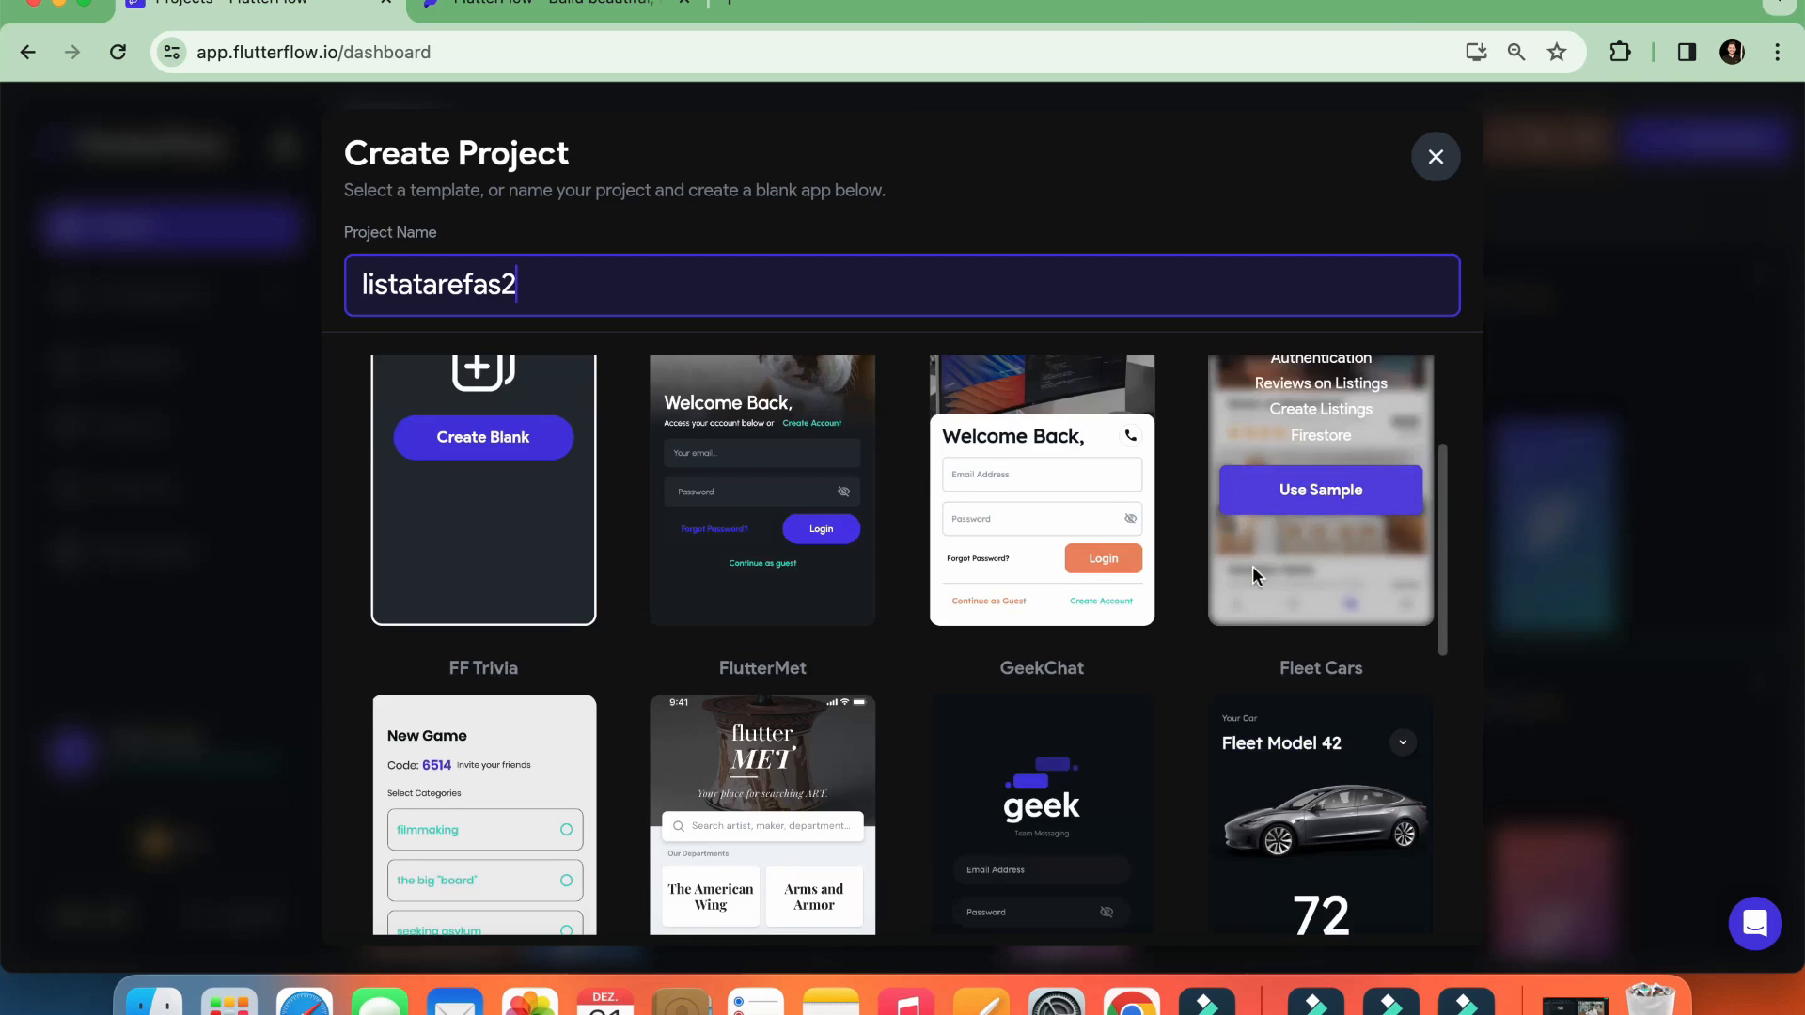
pyautogui.scroll(-6, 1175, 639)
pyautogui.scroll(15, 1128, 611)
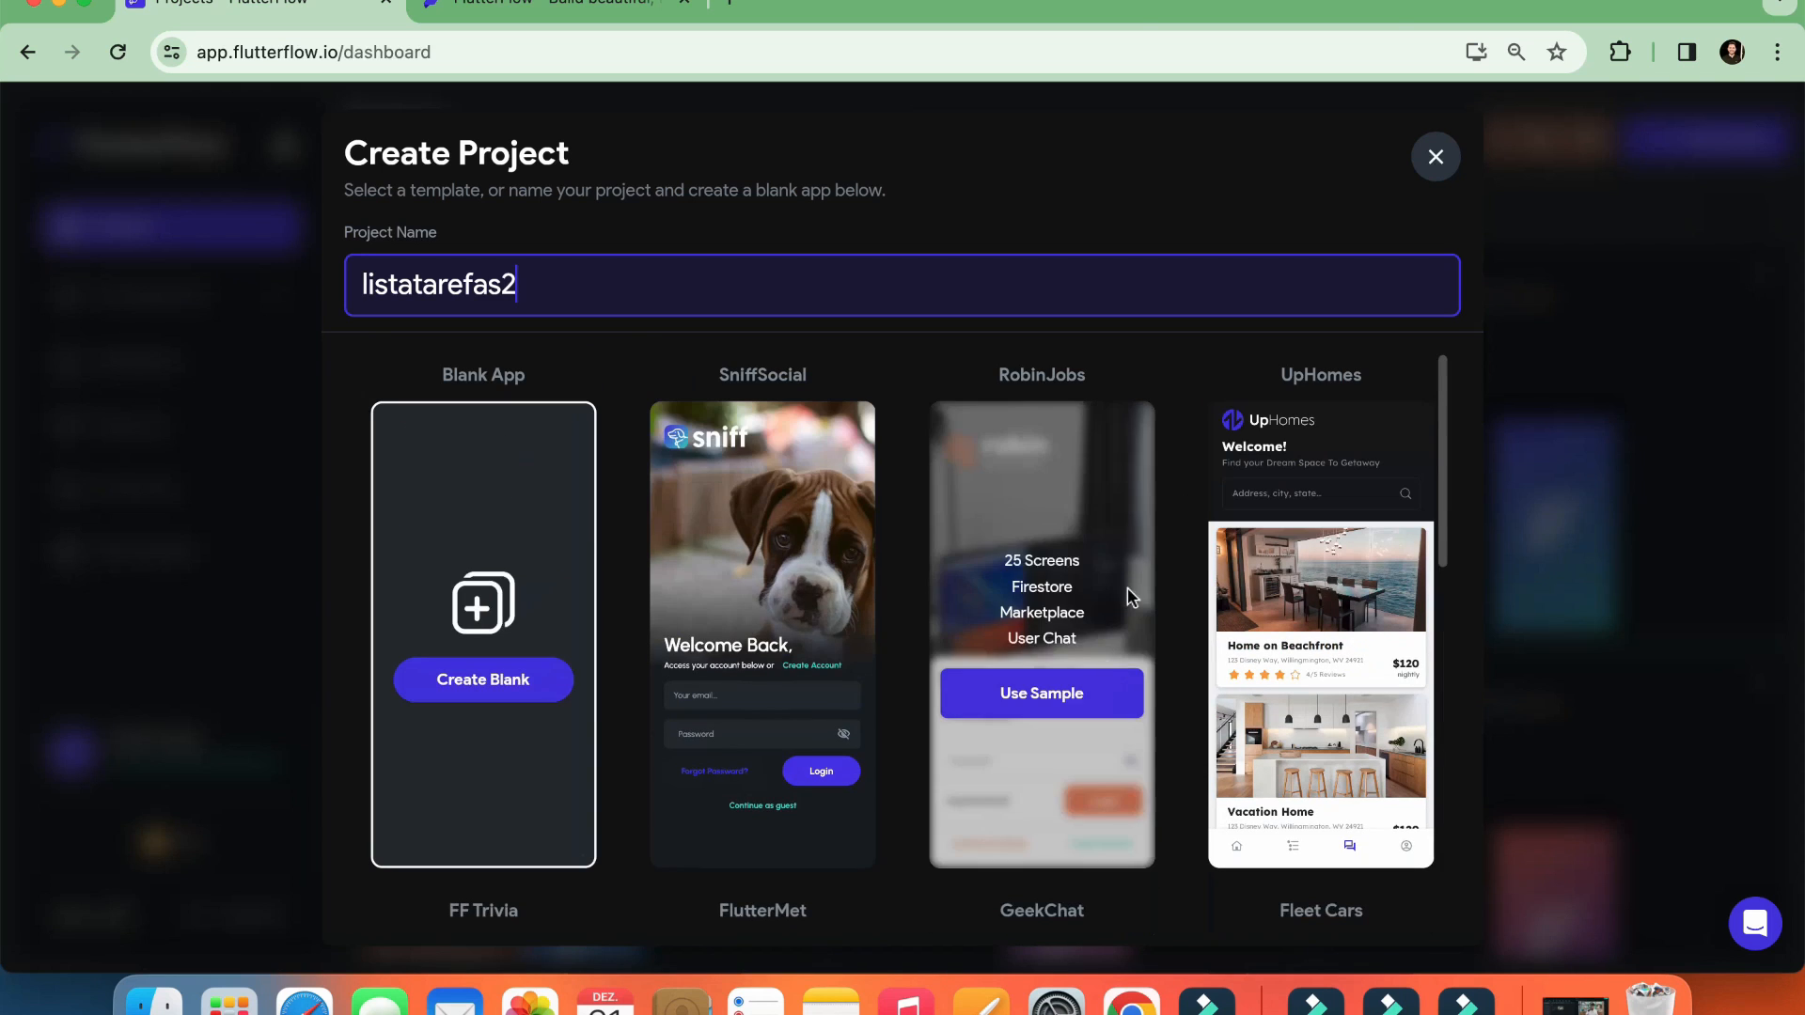
pyautogui.click(464, 687)
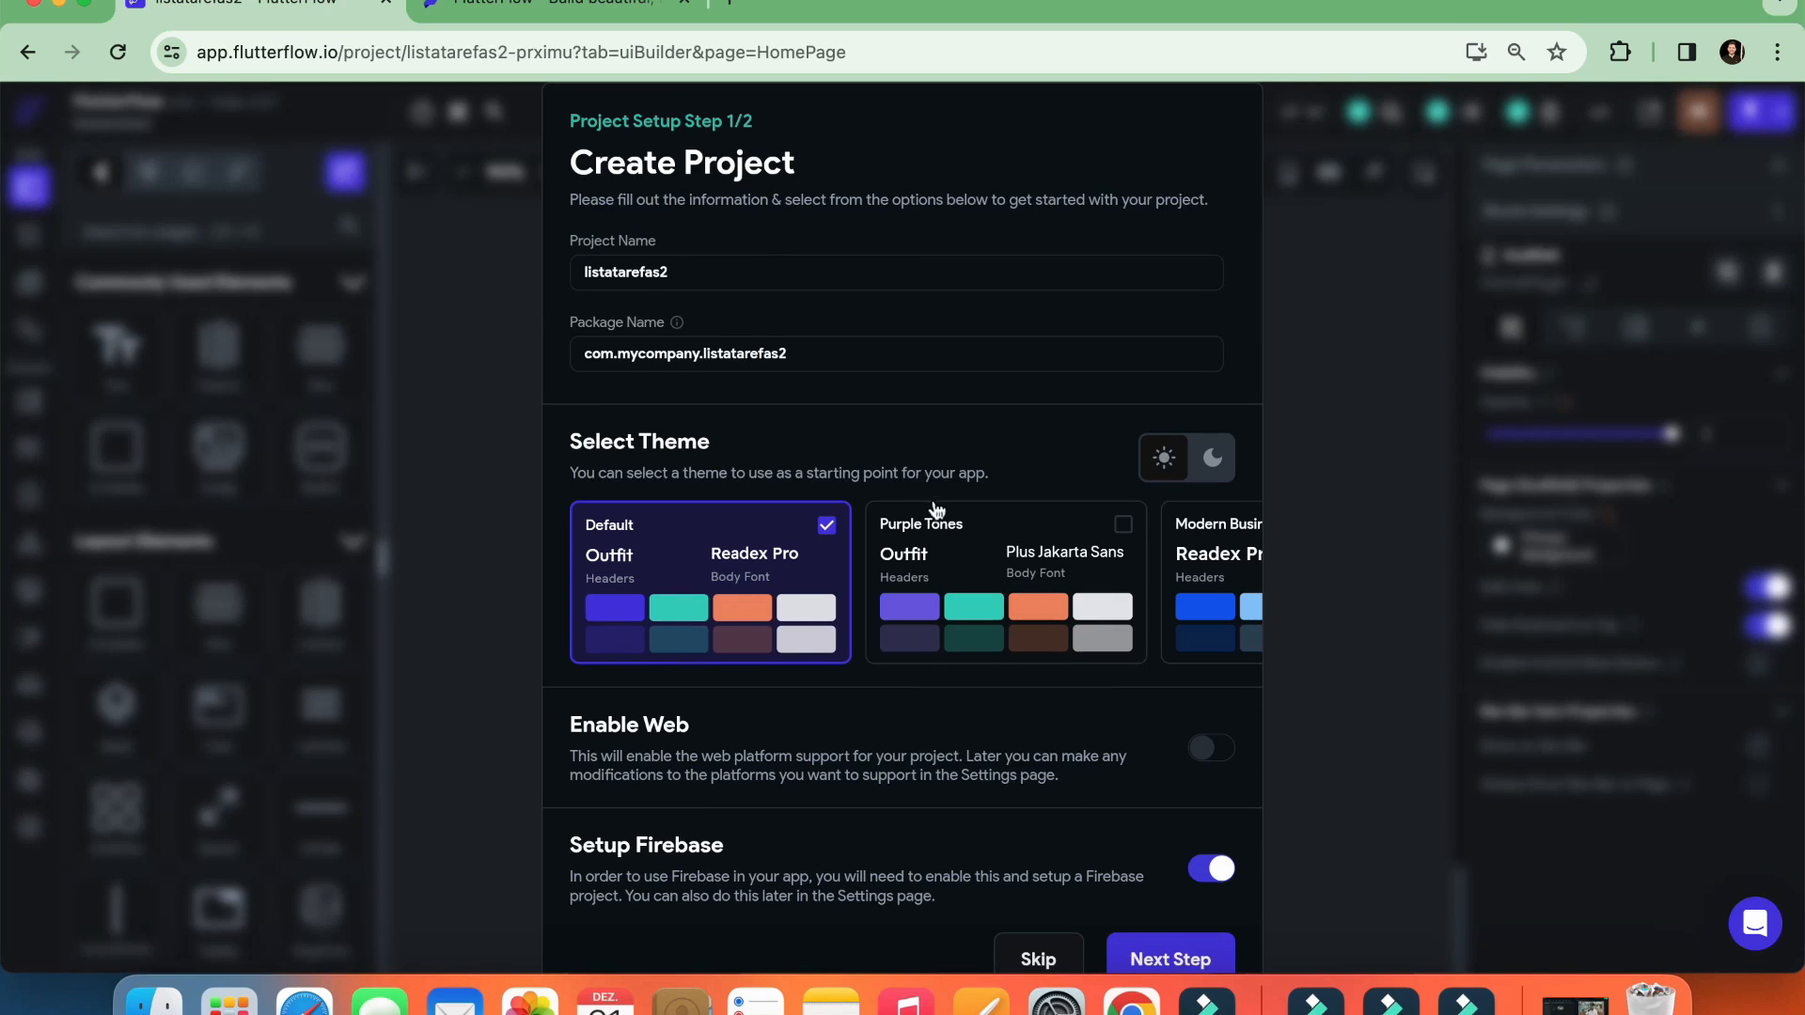
pyautogui.scroll(-1, 884, 555)
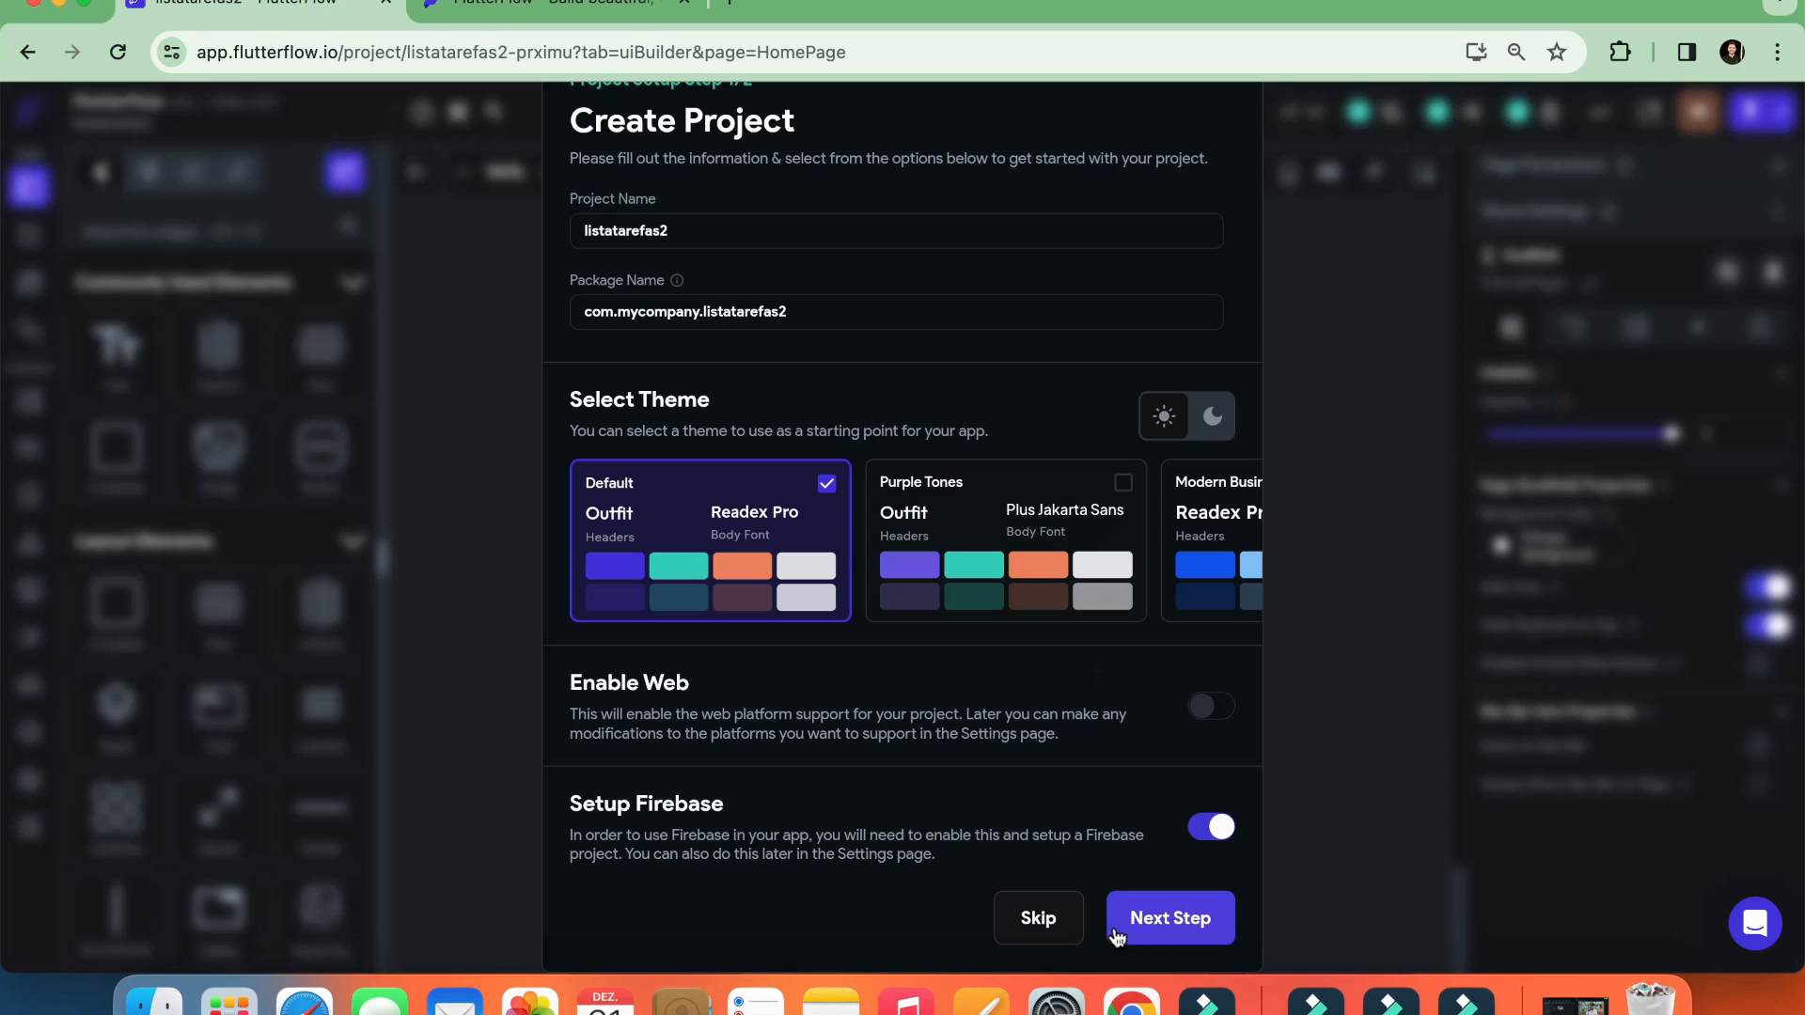
pyautogui.click(1060, 924)
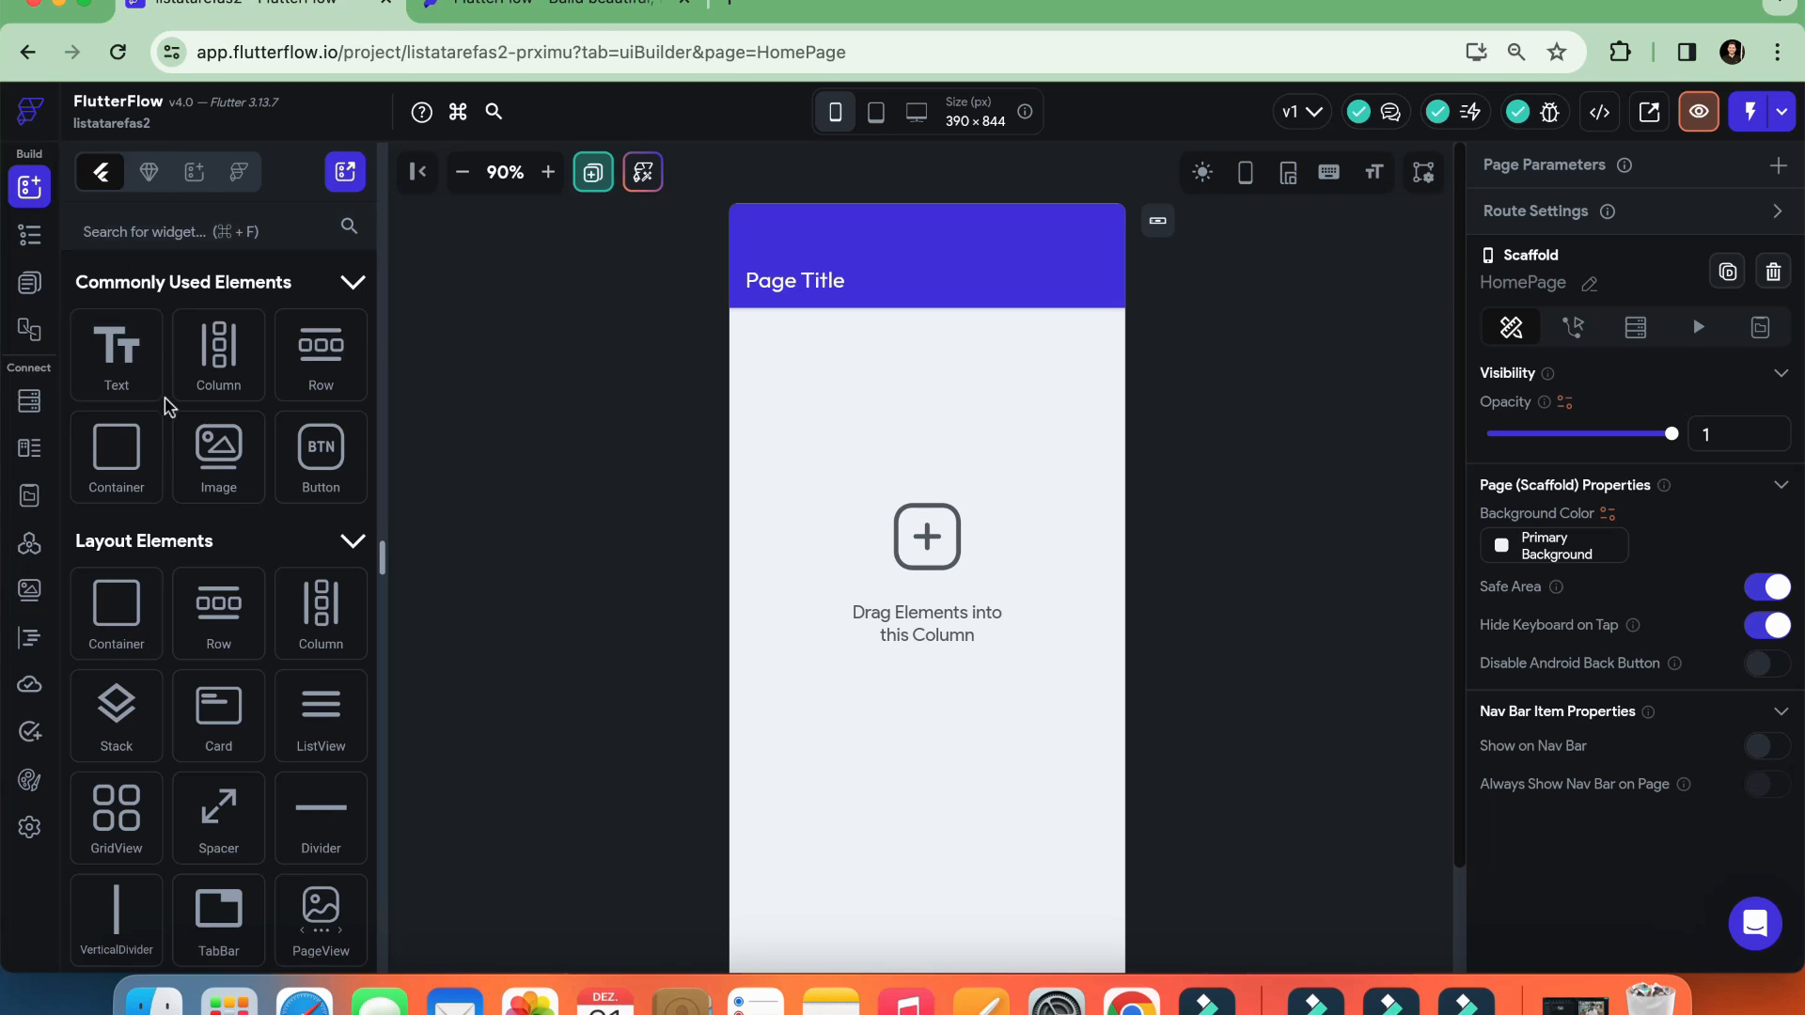
# Look through the available widgets and select the empty Column on the page
pyautogui.scroll(-15, 165, 407)
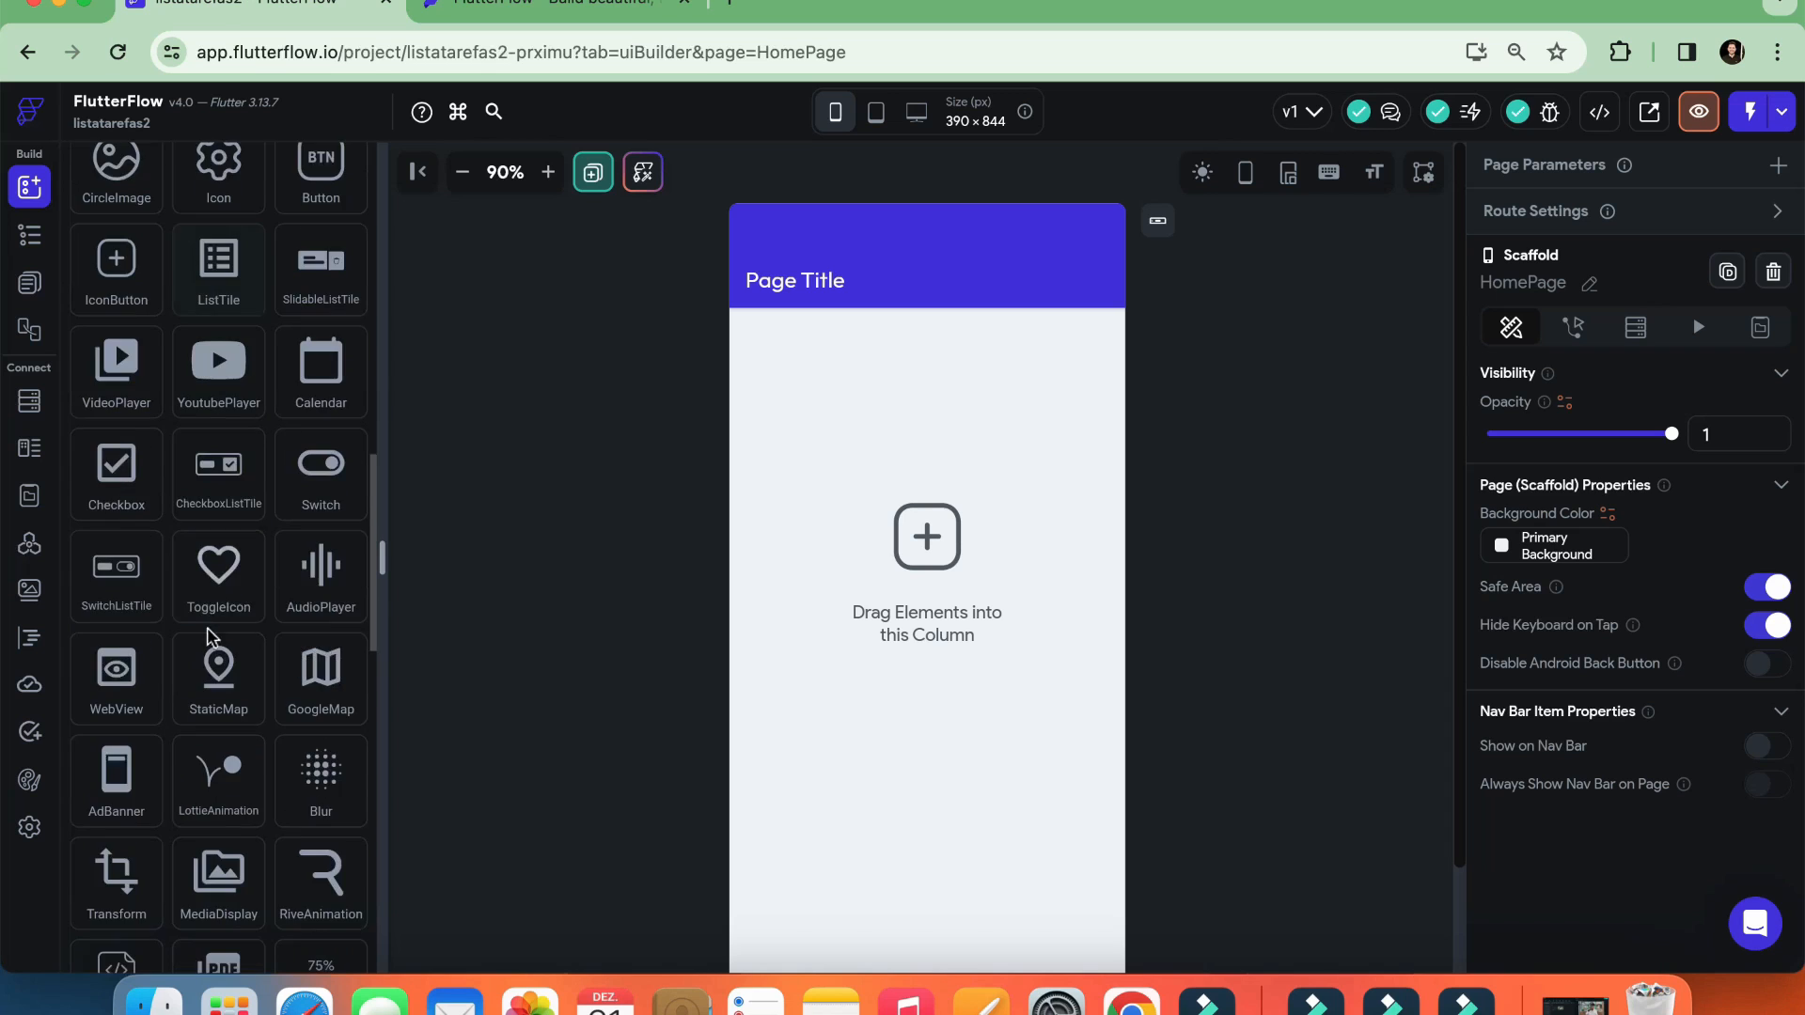
pyautogui.scroll(-3, 209, 639)
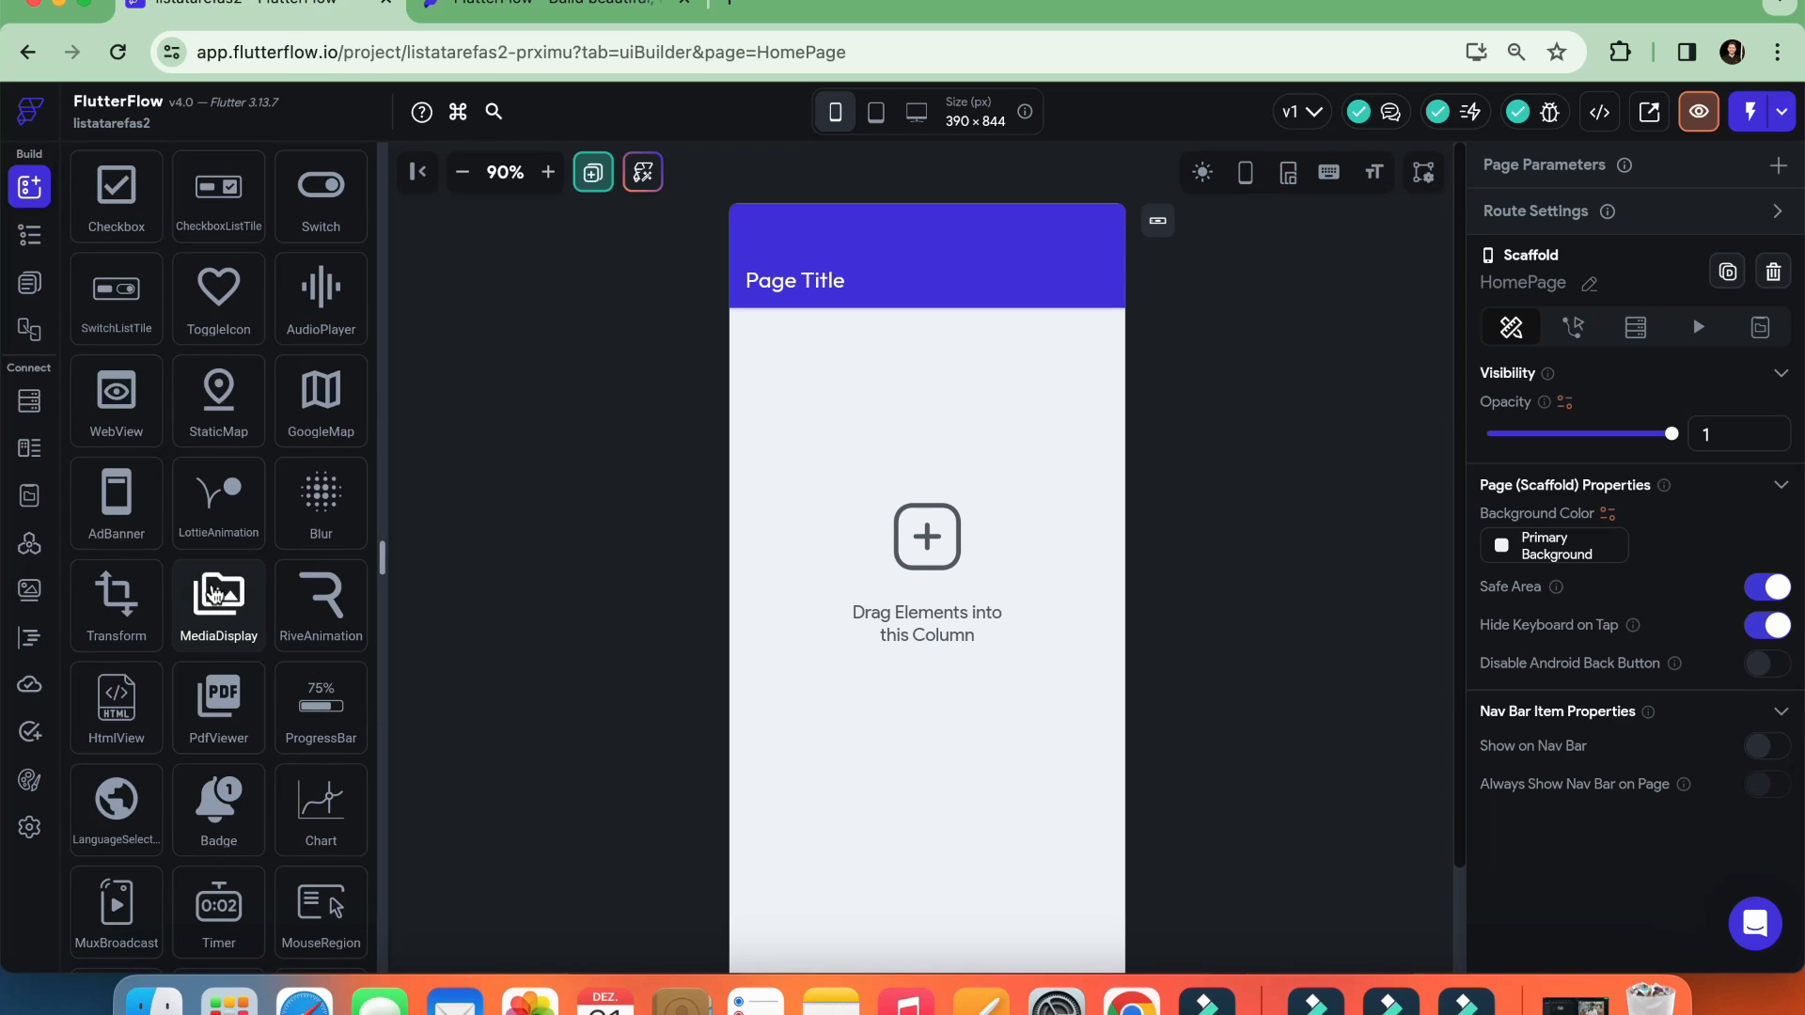
pyautogui.scroll(18, 214, 594)
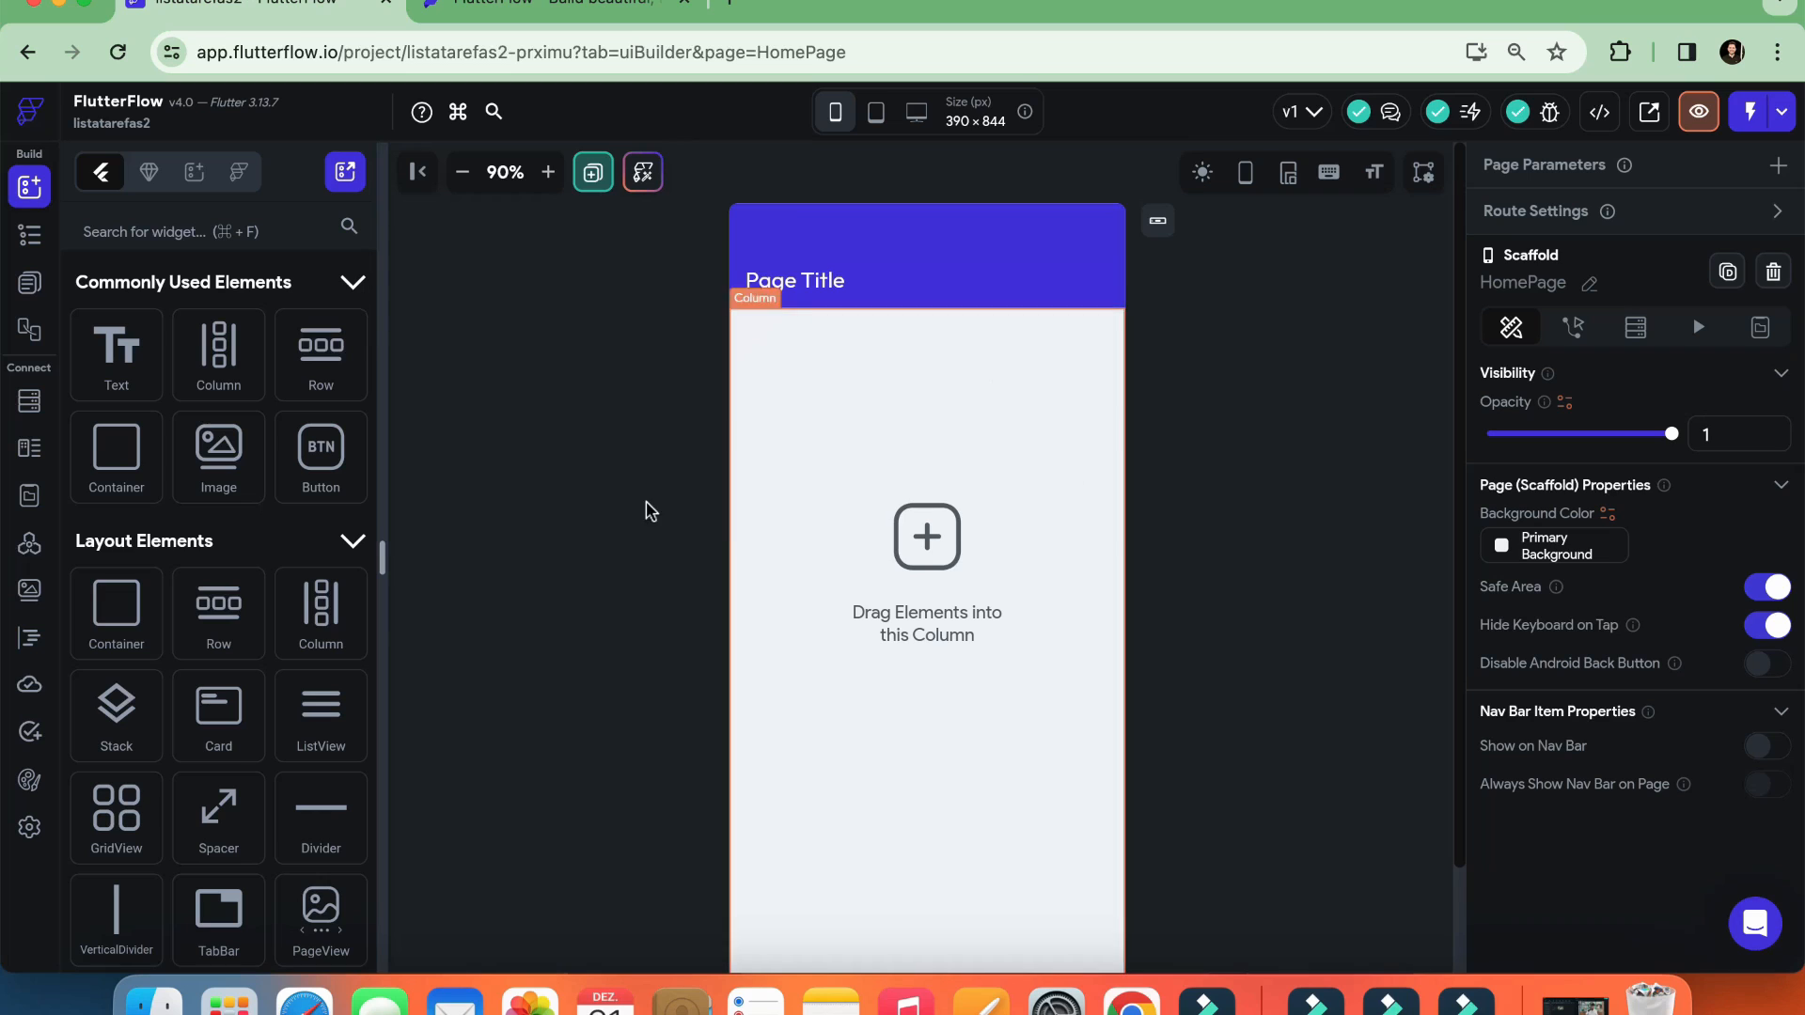
pyautogui.click(809, 367)
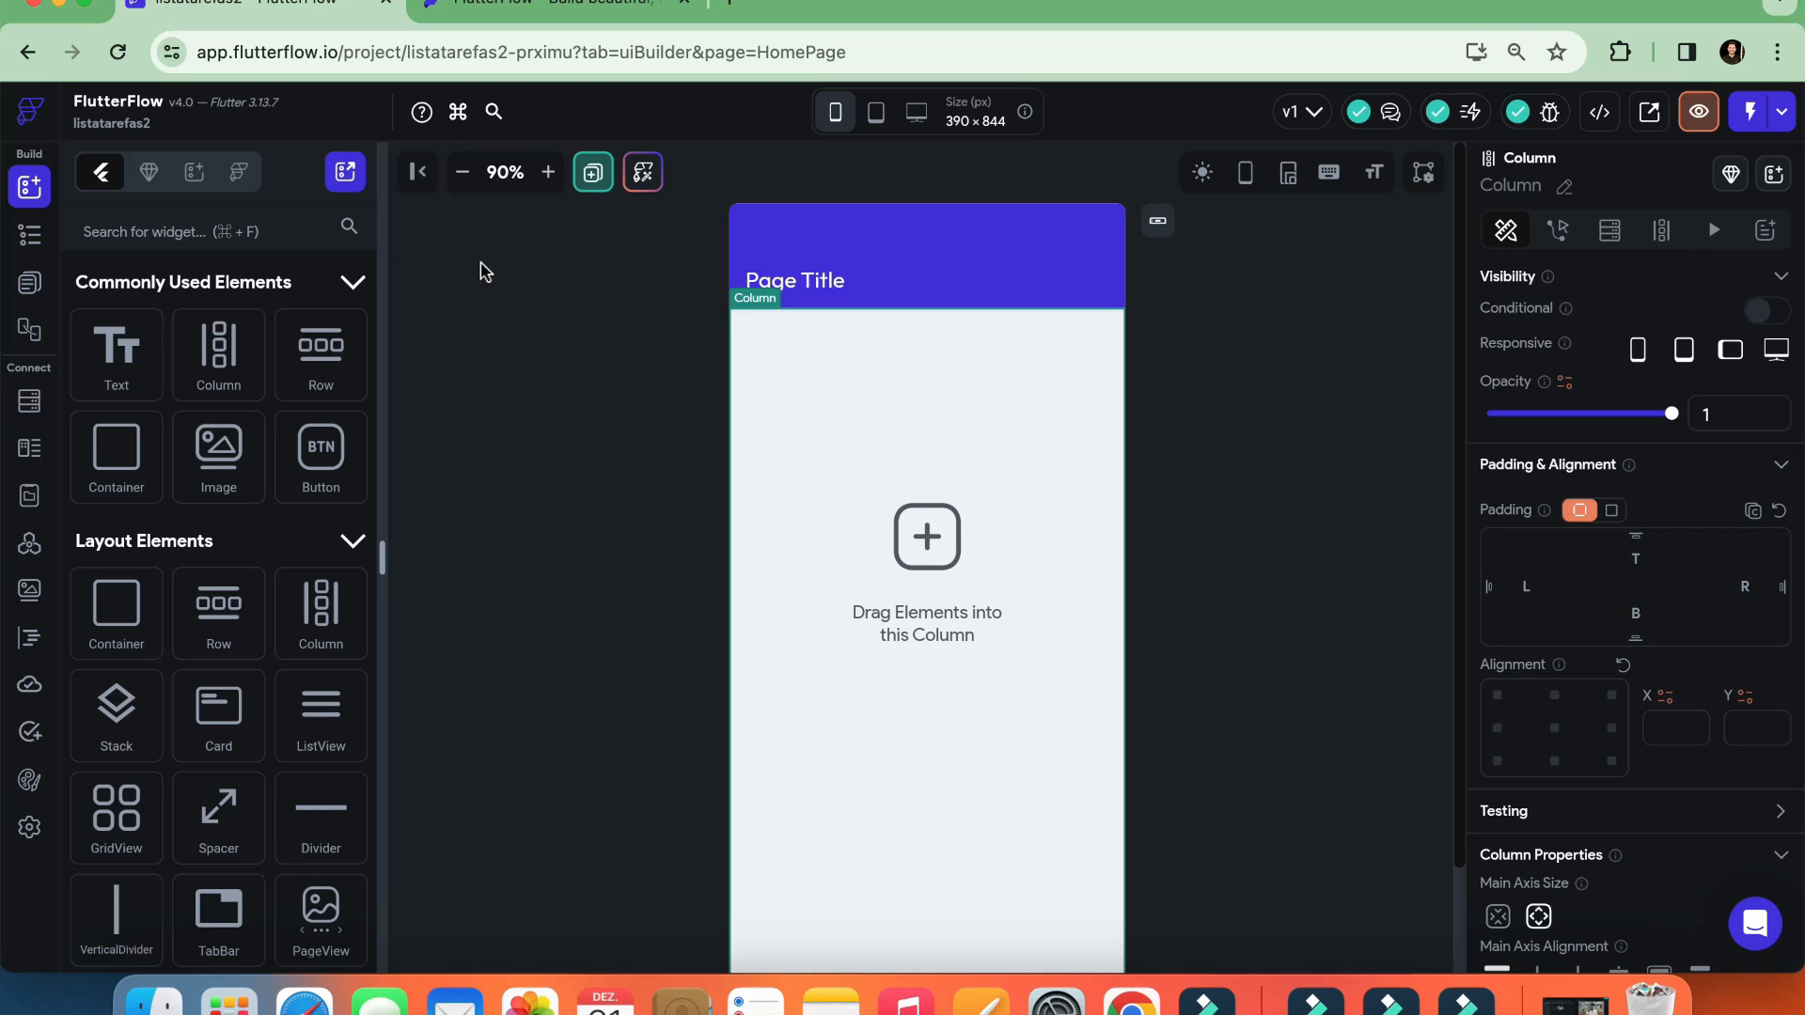
# Preview the page at tablet and desktop sizes, then return to the phone size at 80% canvas zoom
pyautogui.click(461, 172)
pyautogui.click(462, 172)
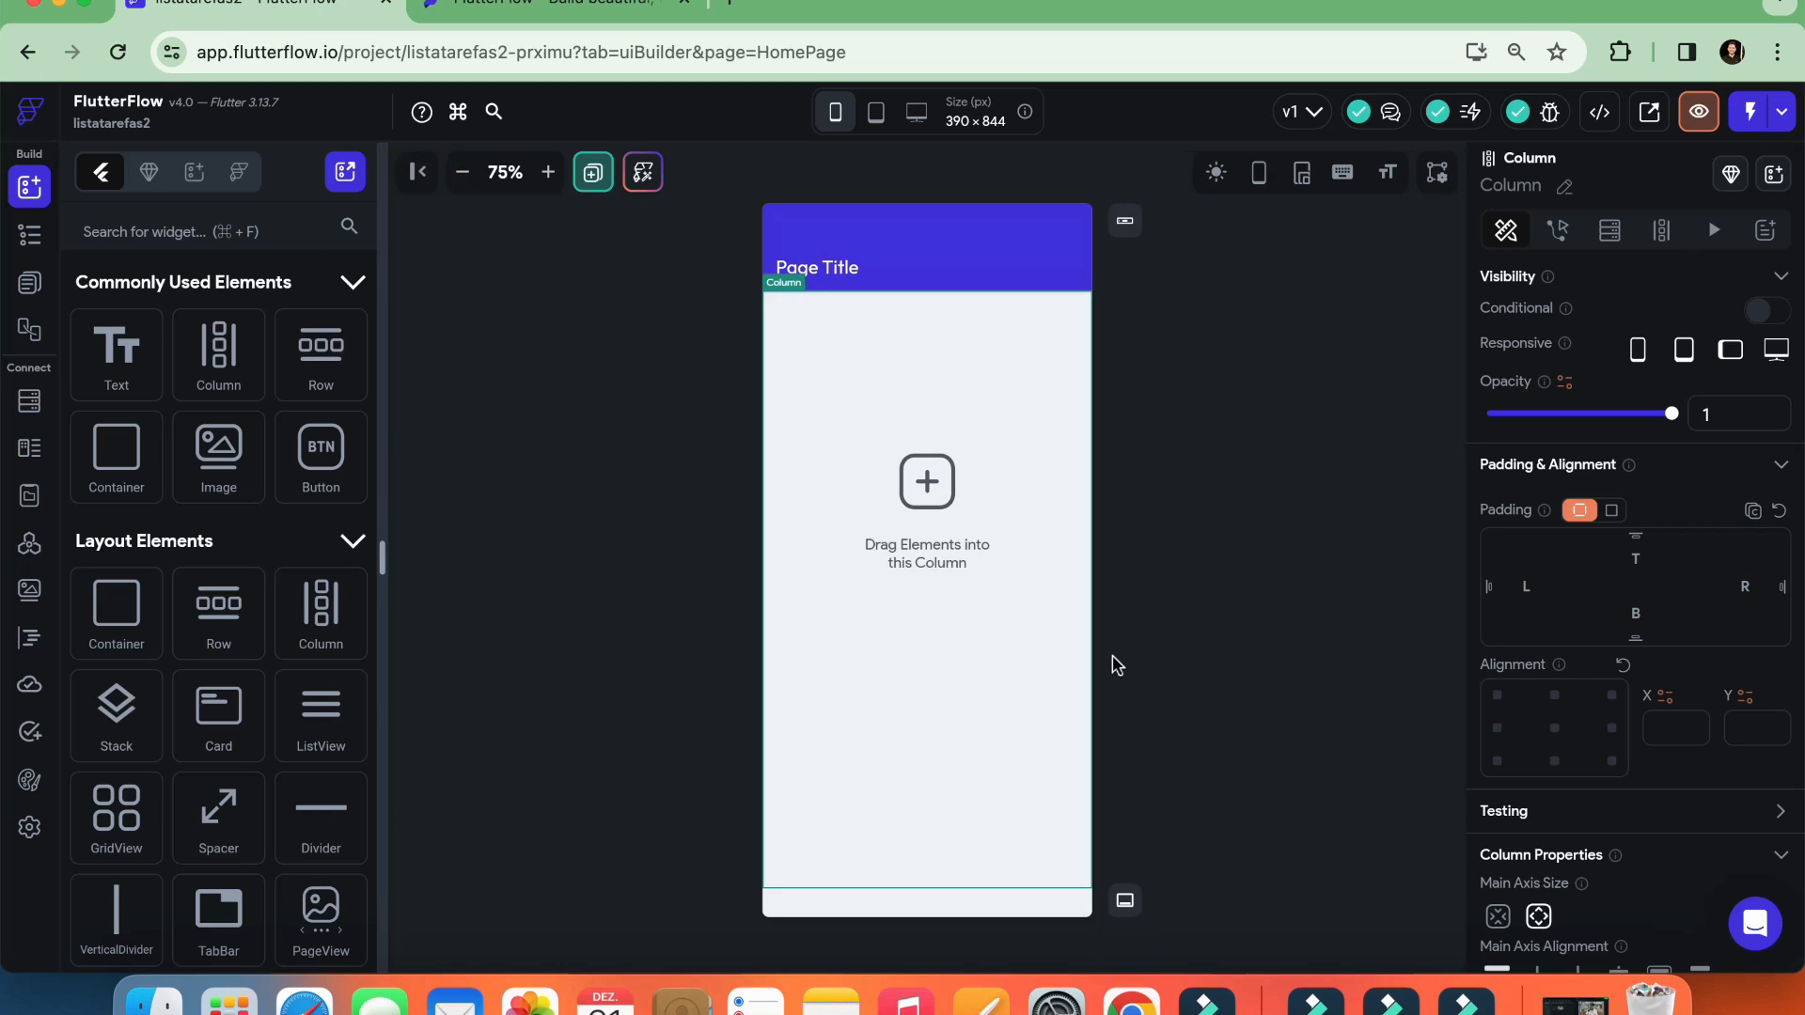
pyautogui.click(876, 113)
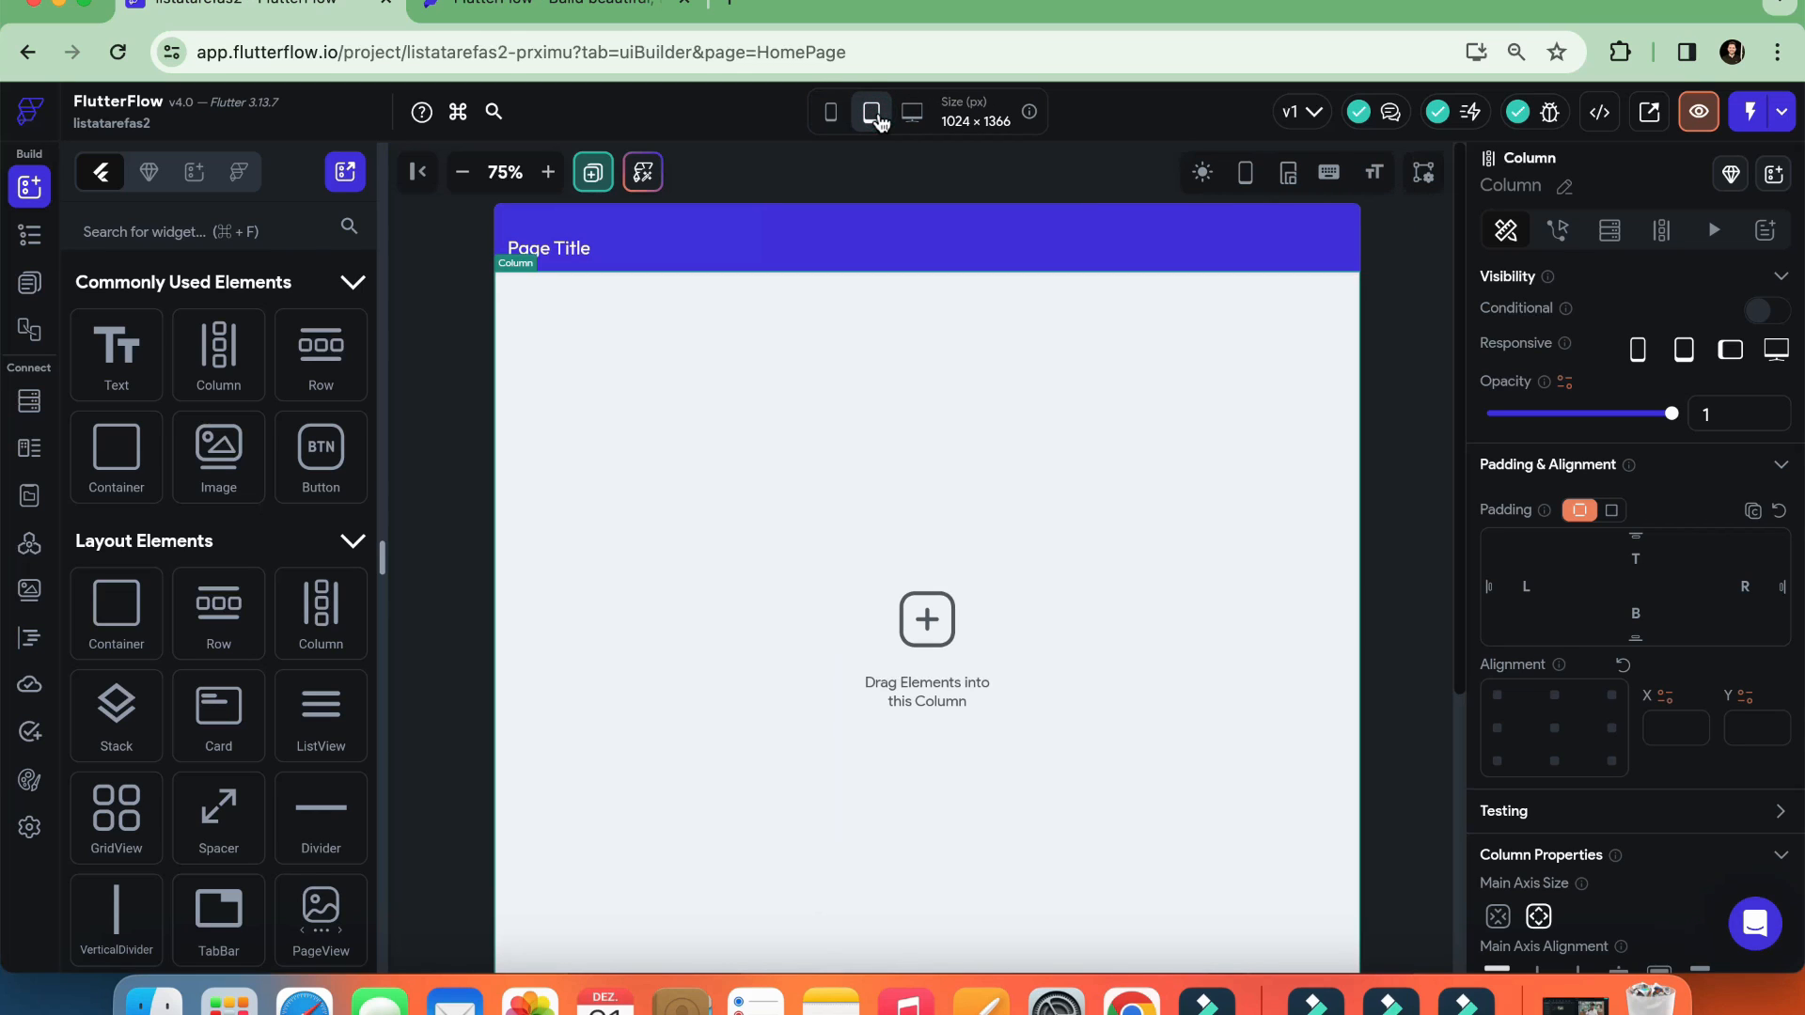
pyautogui.click(911, 114)
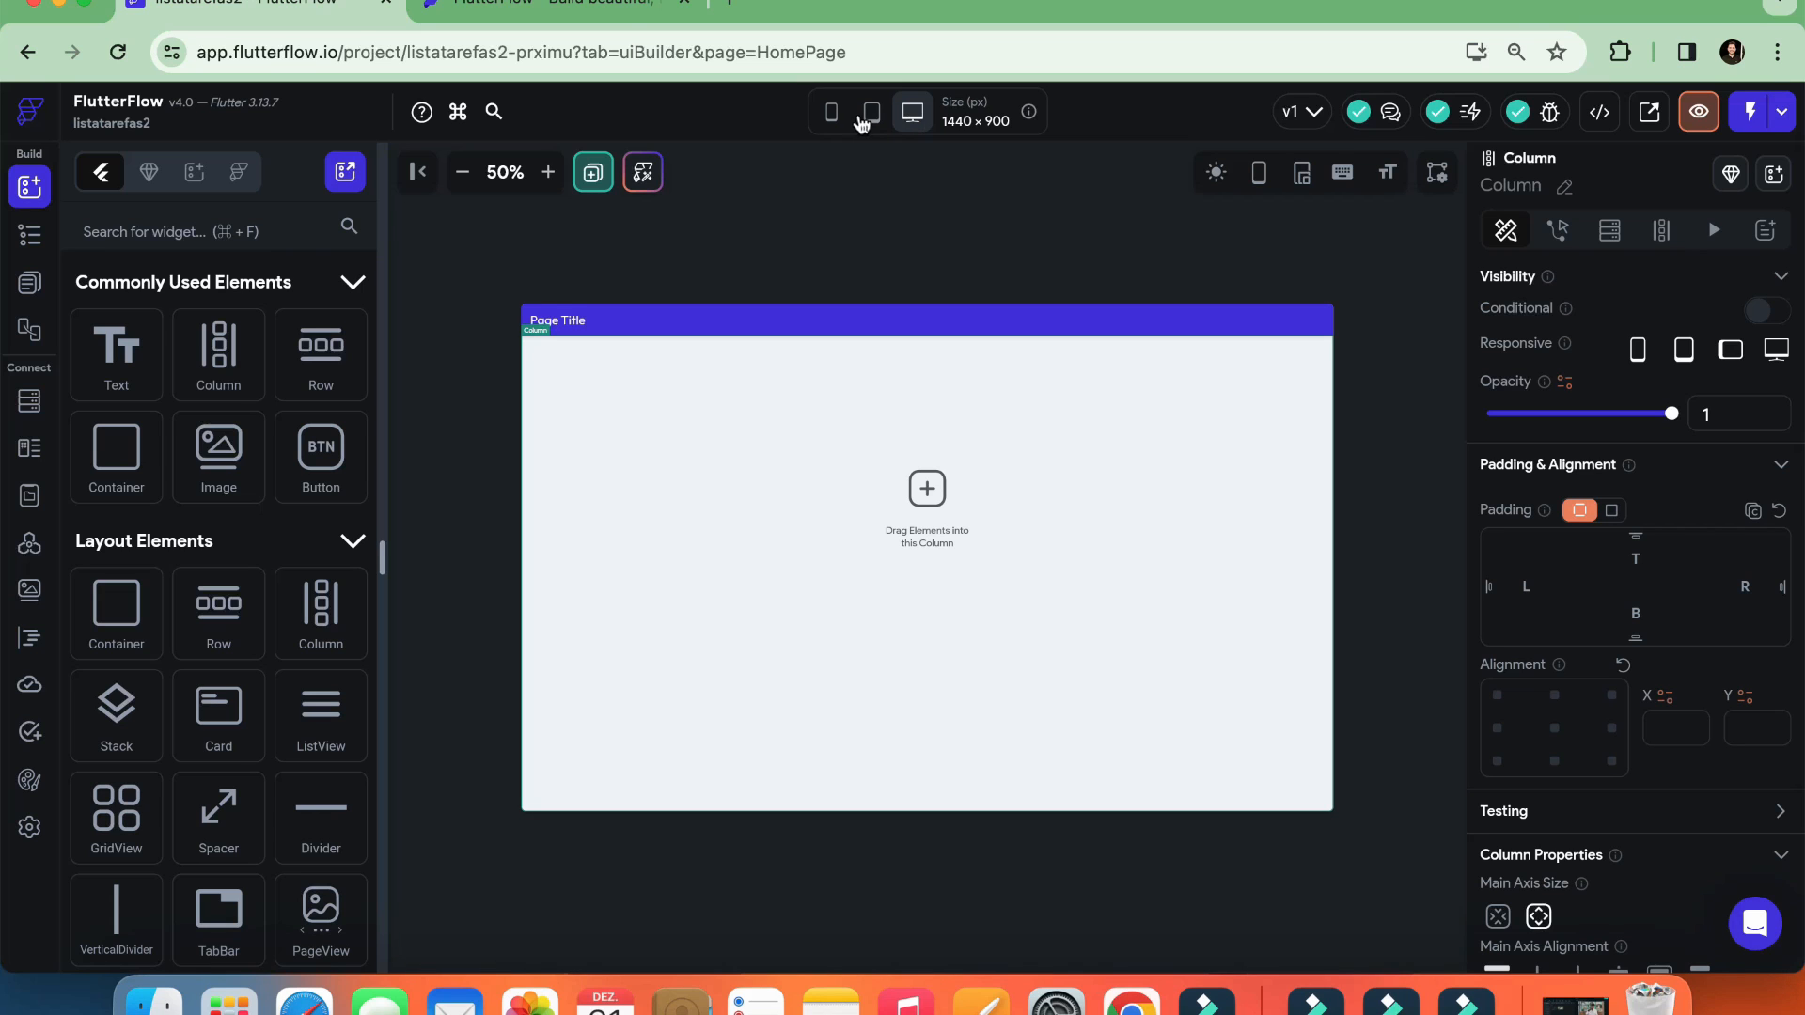
pyautogui.click(831, 121)
pyautogui.moveTo(908, 116)
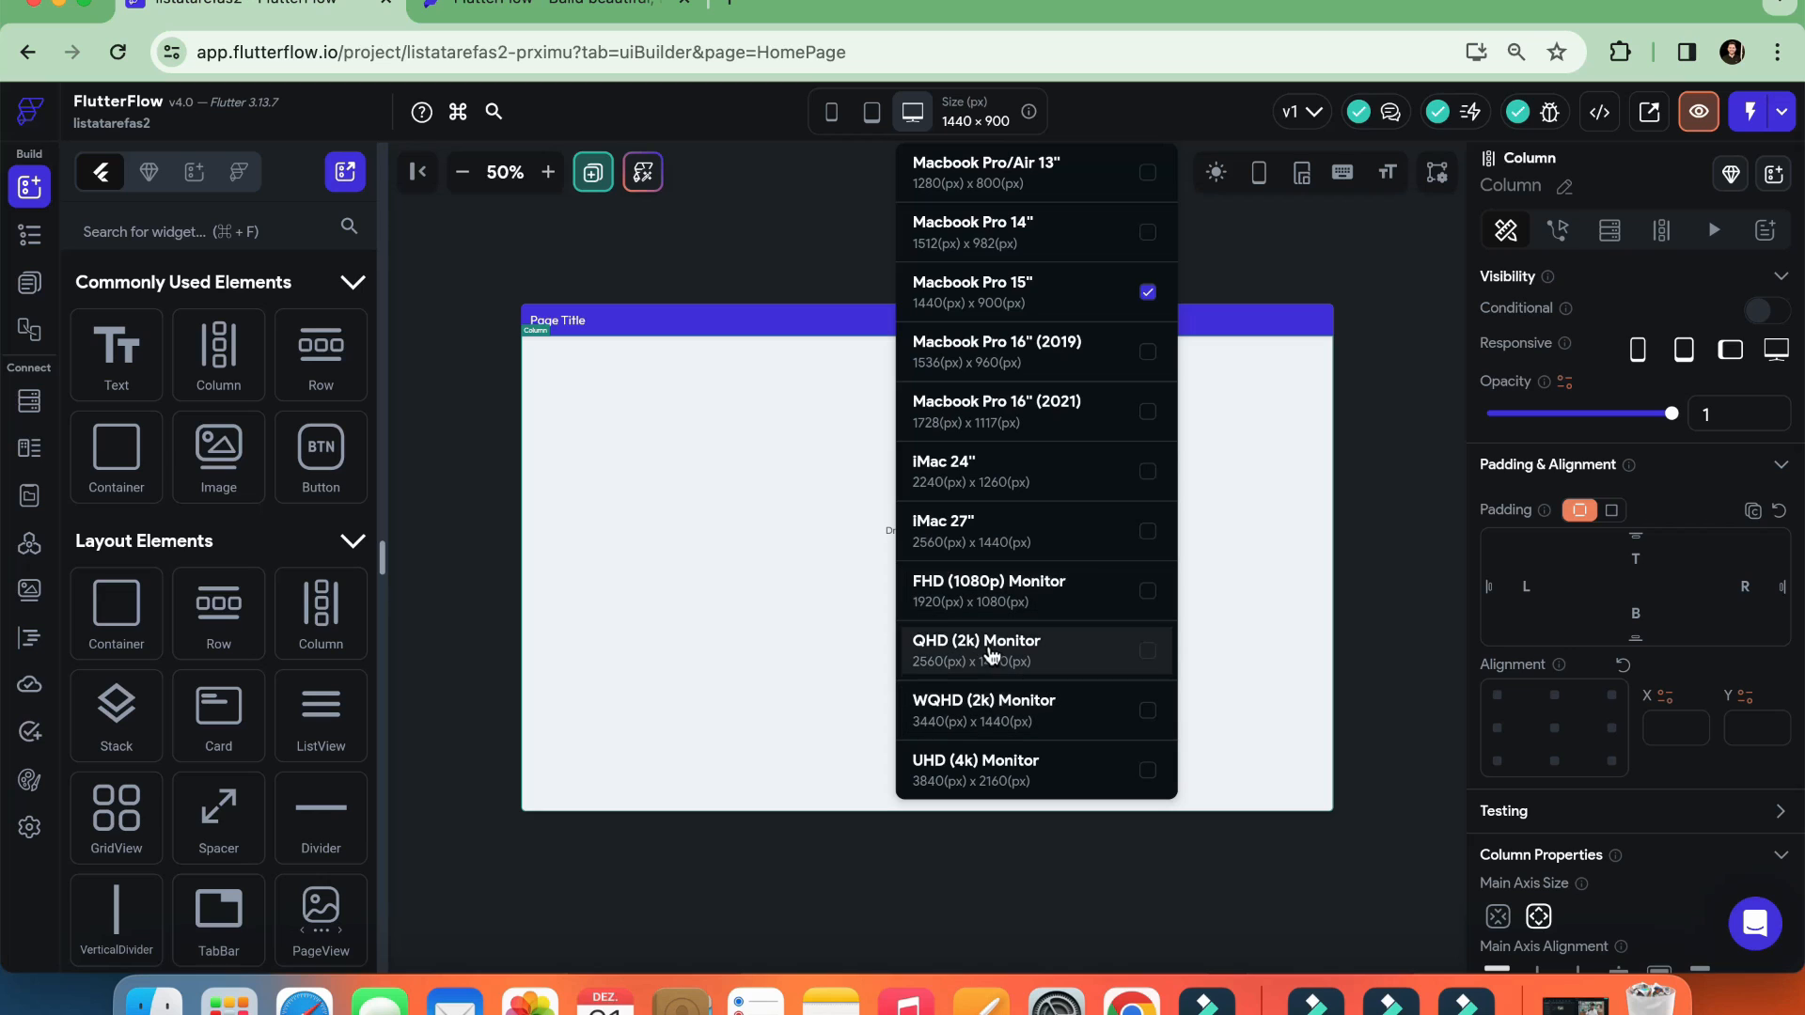
pyautogui.click(830, 118)
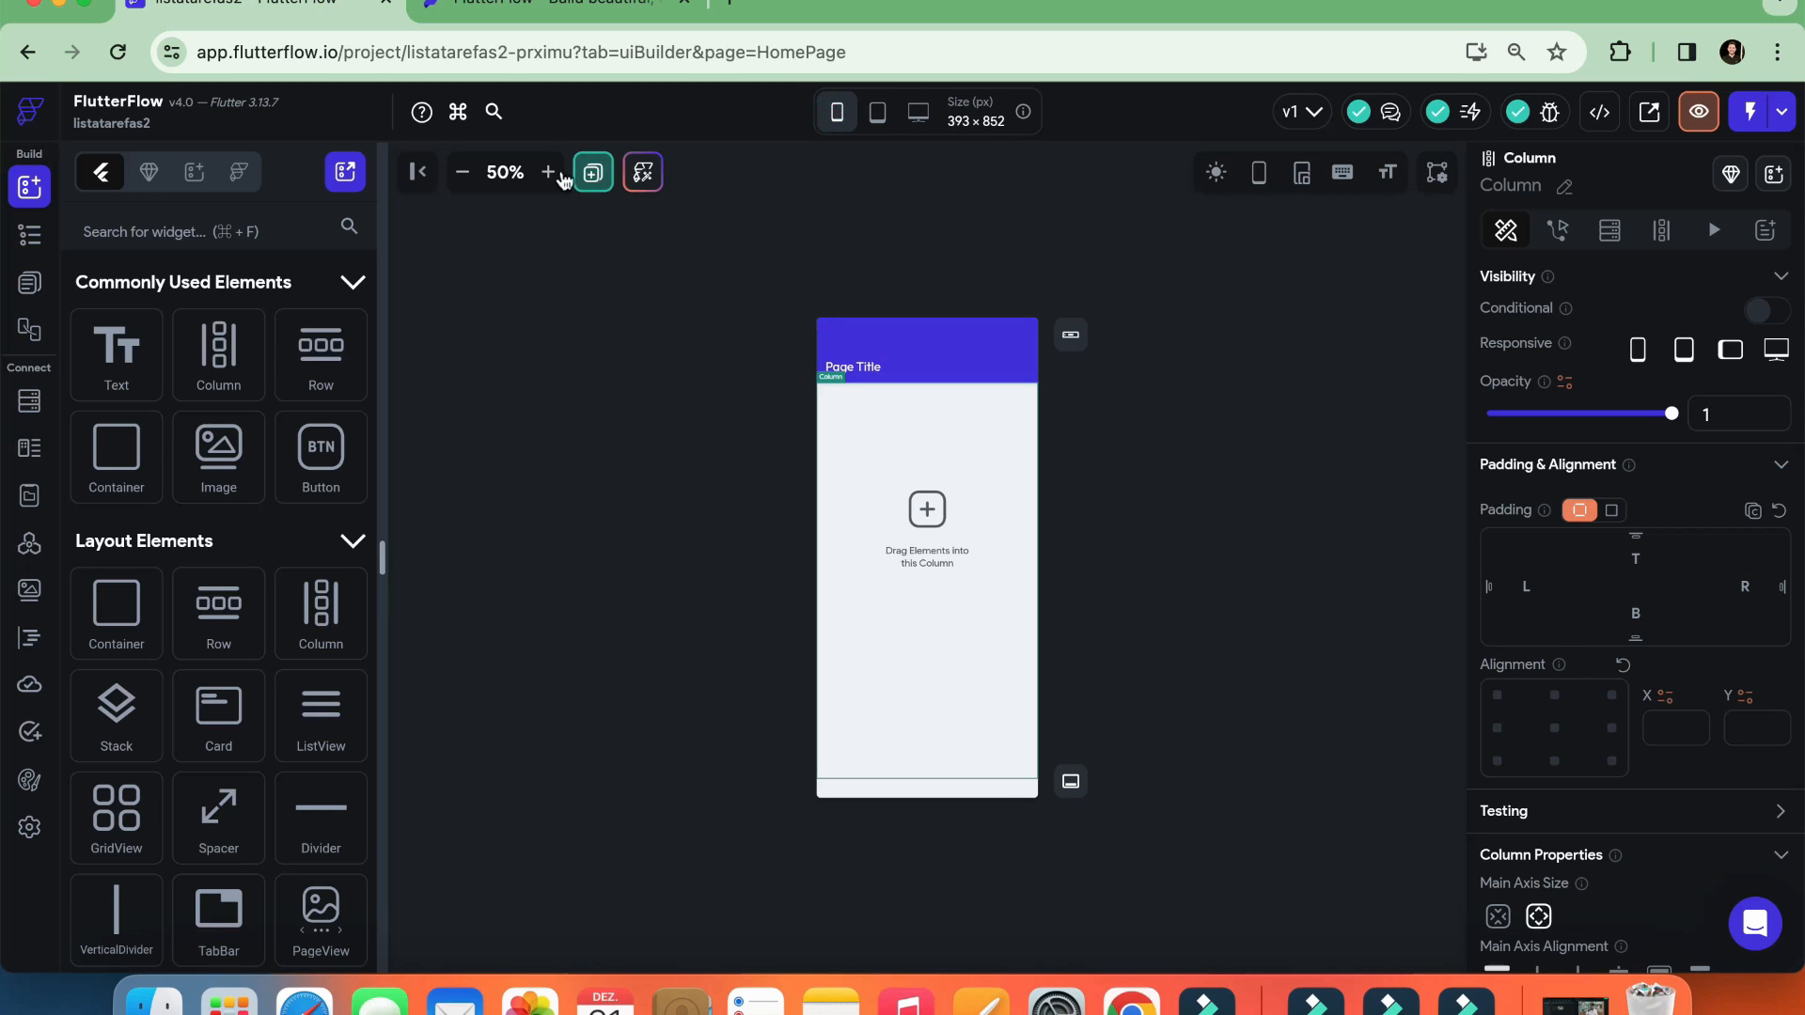
pyautogui.click(549, 176)
pyautogui.click(549, 176)
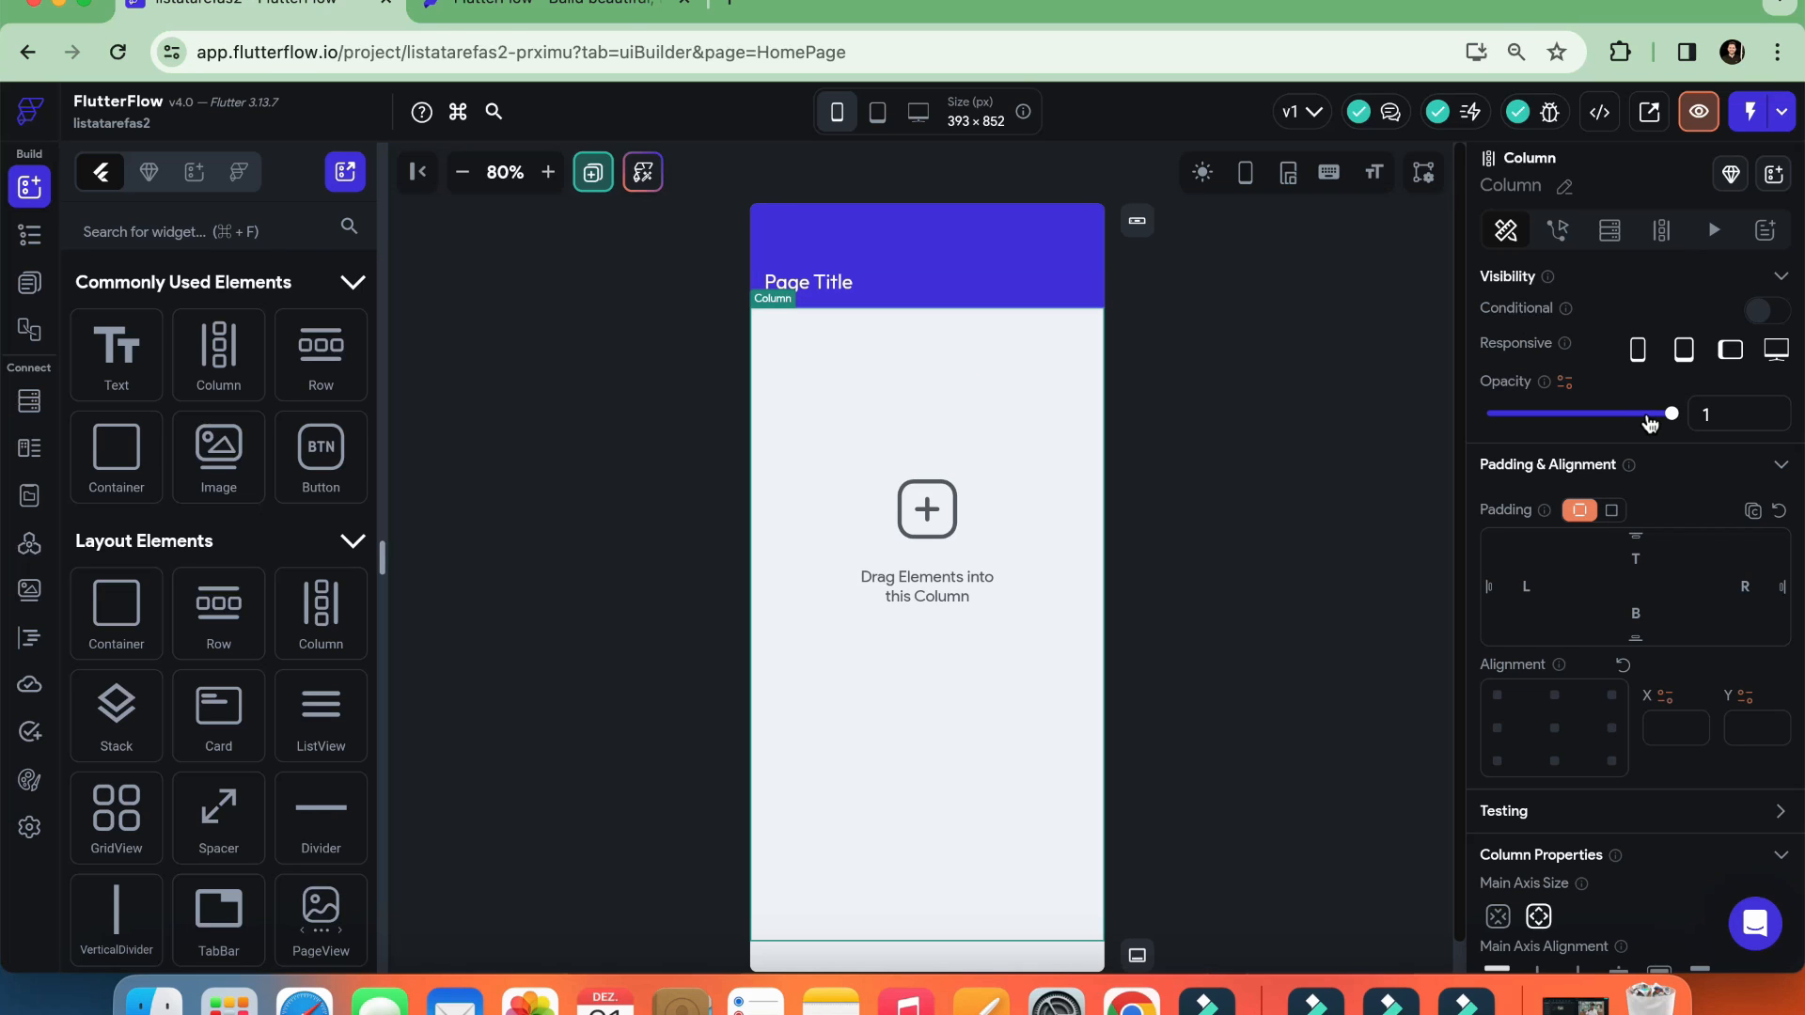
# Examine the Column's properties, actions, backend query and dynamic children settings
pyautogui.scroll(-5, 1645, 470)
pyautogui.scroll(5, 1633, 663)
pyautogui.click(1558, 230)
pyautogui.click(1609, 230)
pyautogui.click(1661, 235)
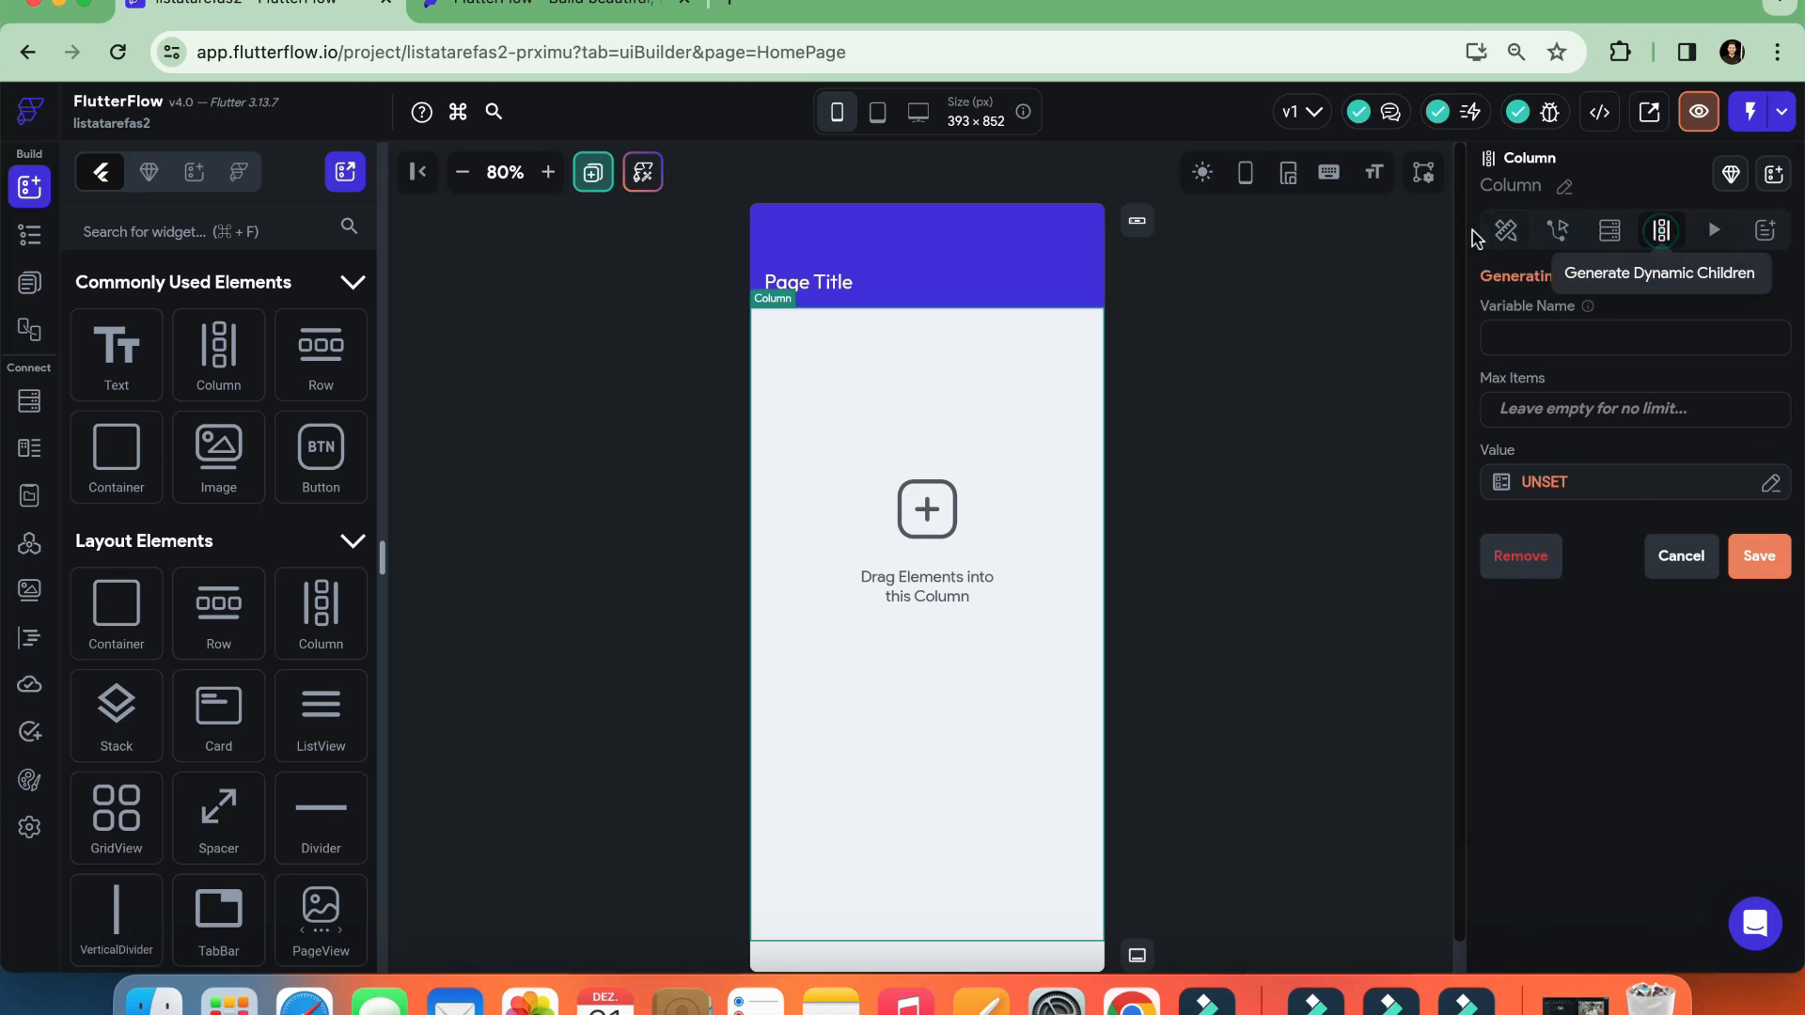
pyautogui.click(1505, 230)
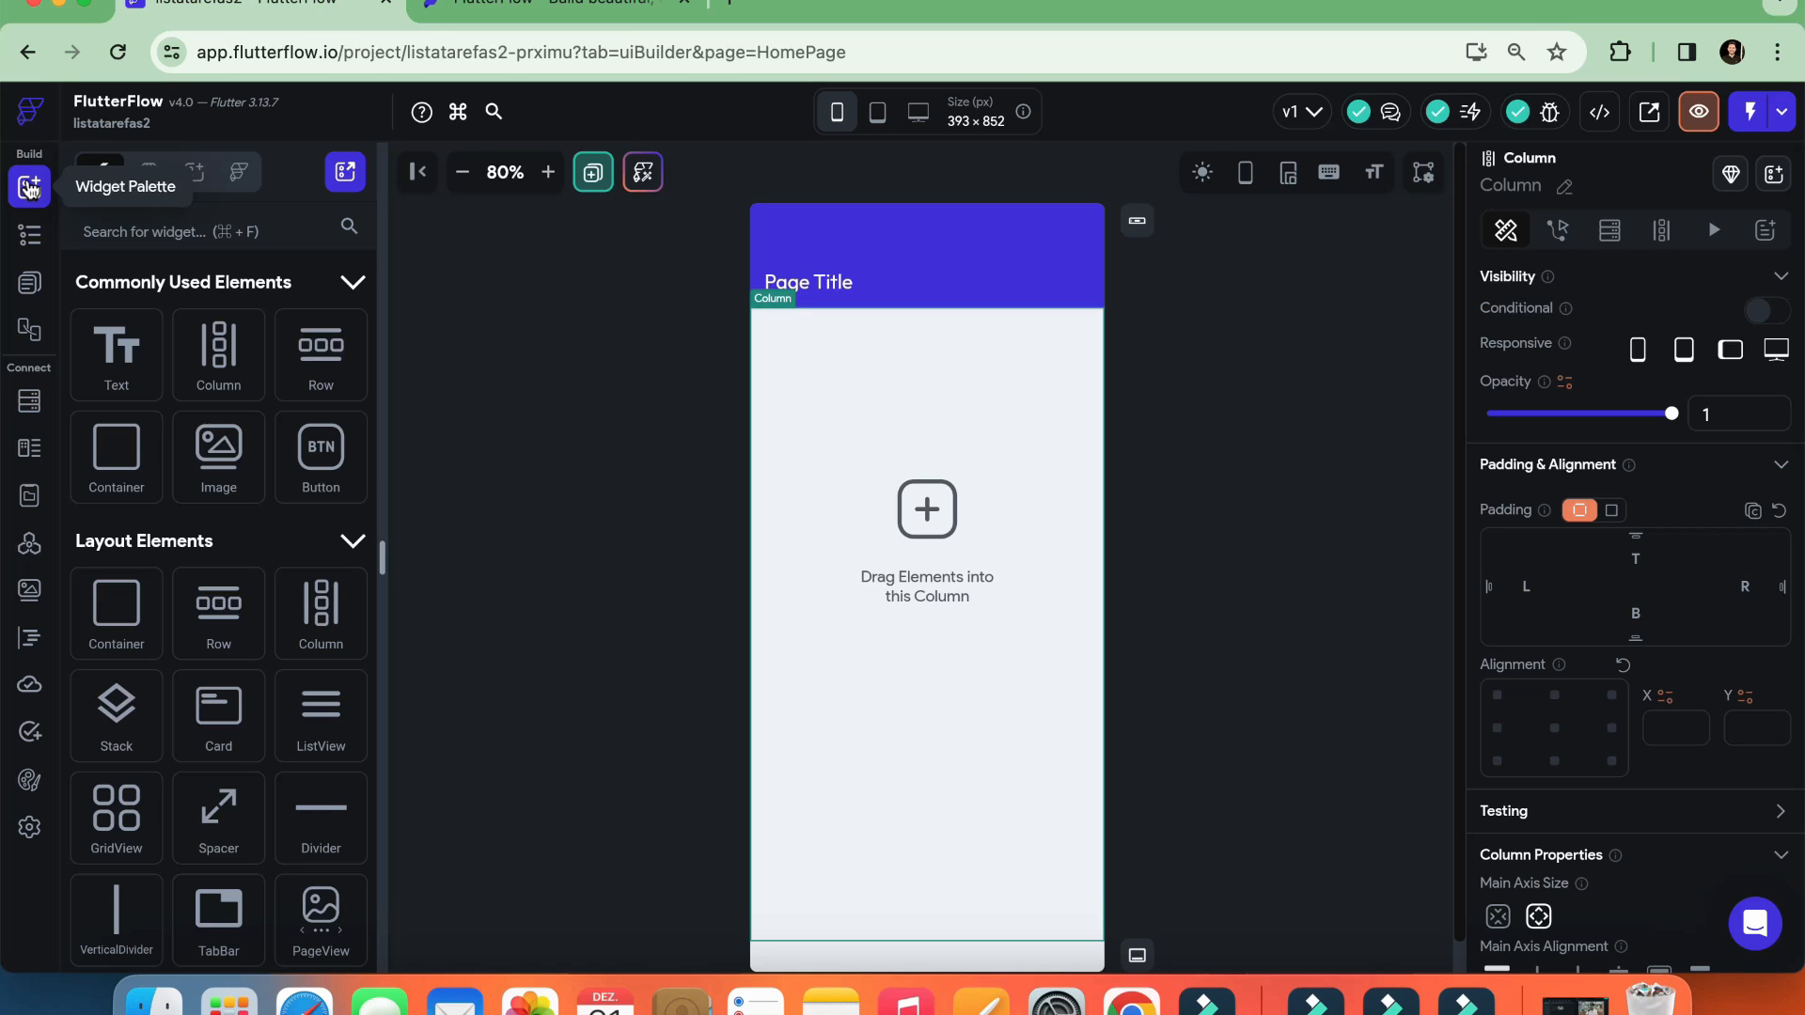
# Add a YoutubePlayer widget to the page's Column and place a Button widget below it
pyautogui.scroll(-15, 226, 507)
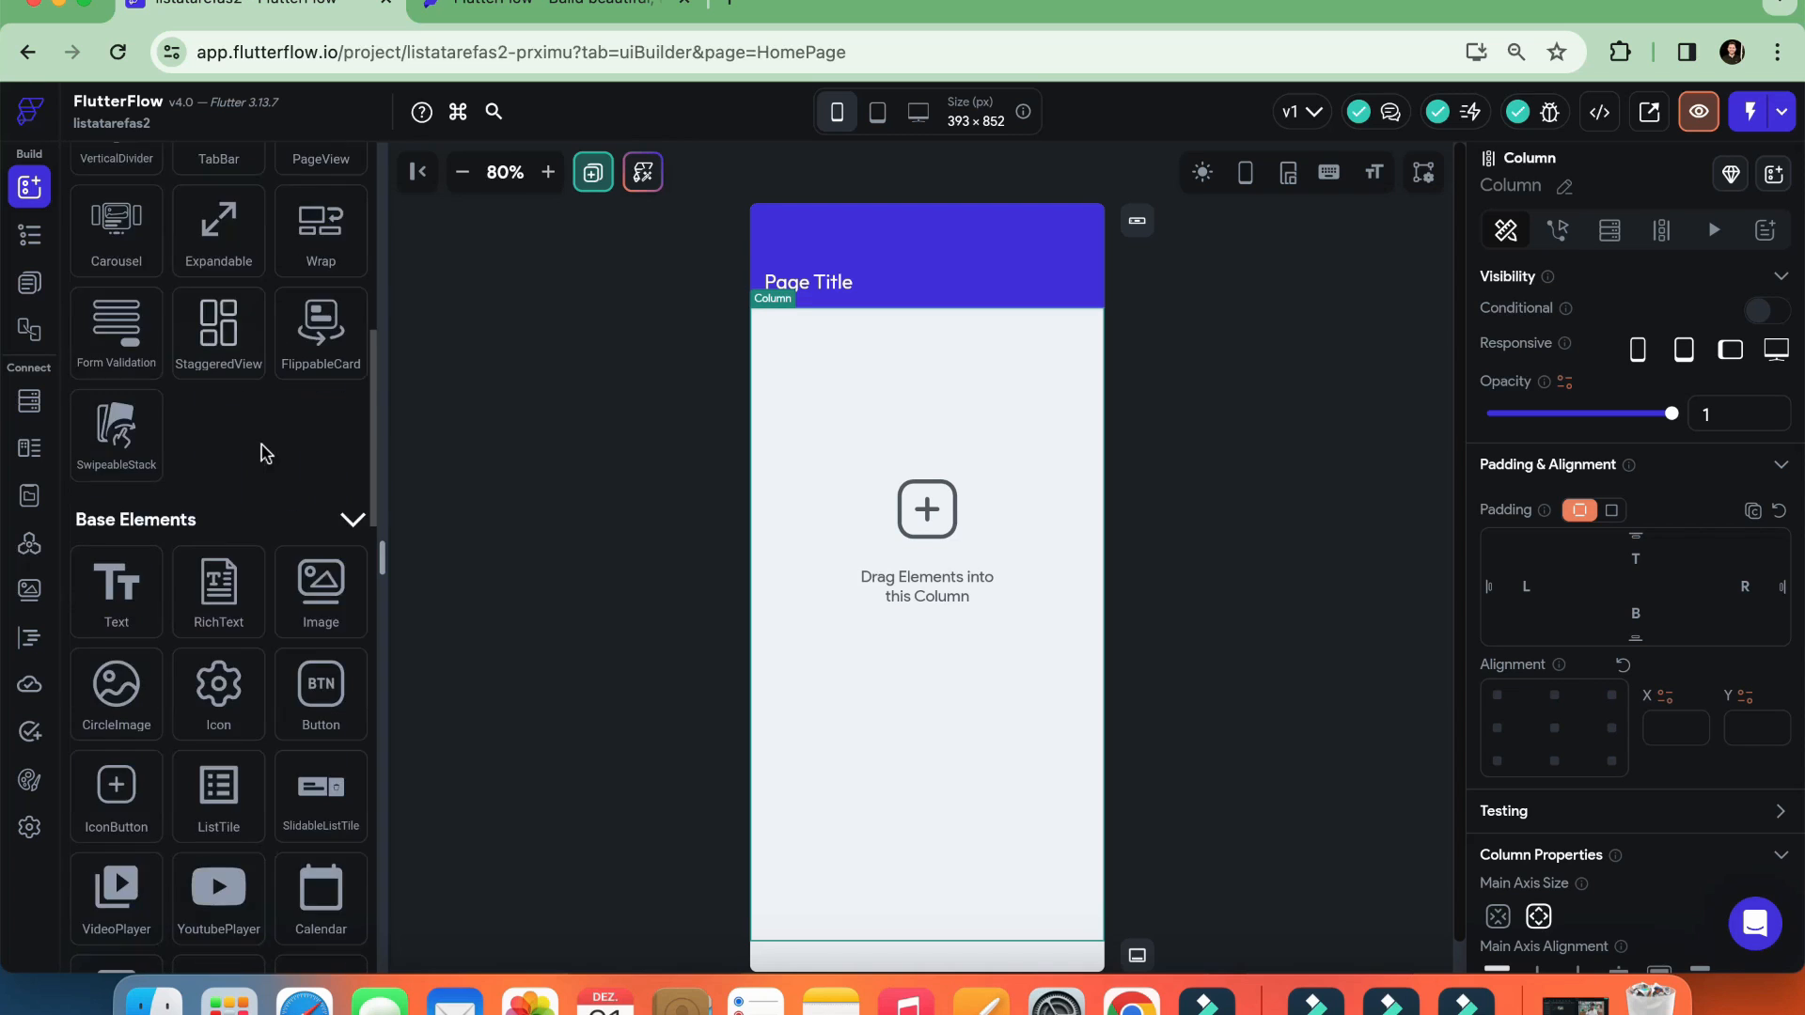
pyautogui.scroll(-5, 264, 487)
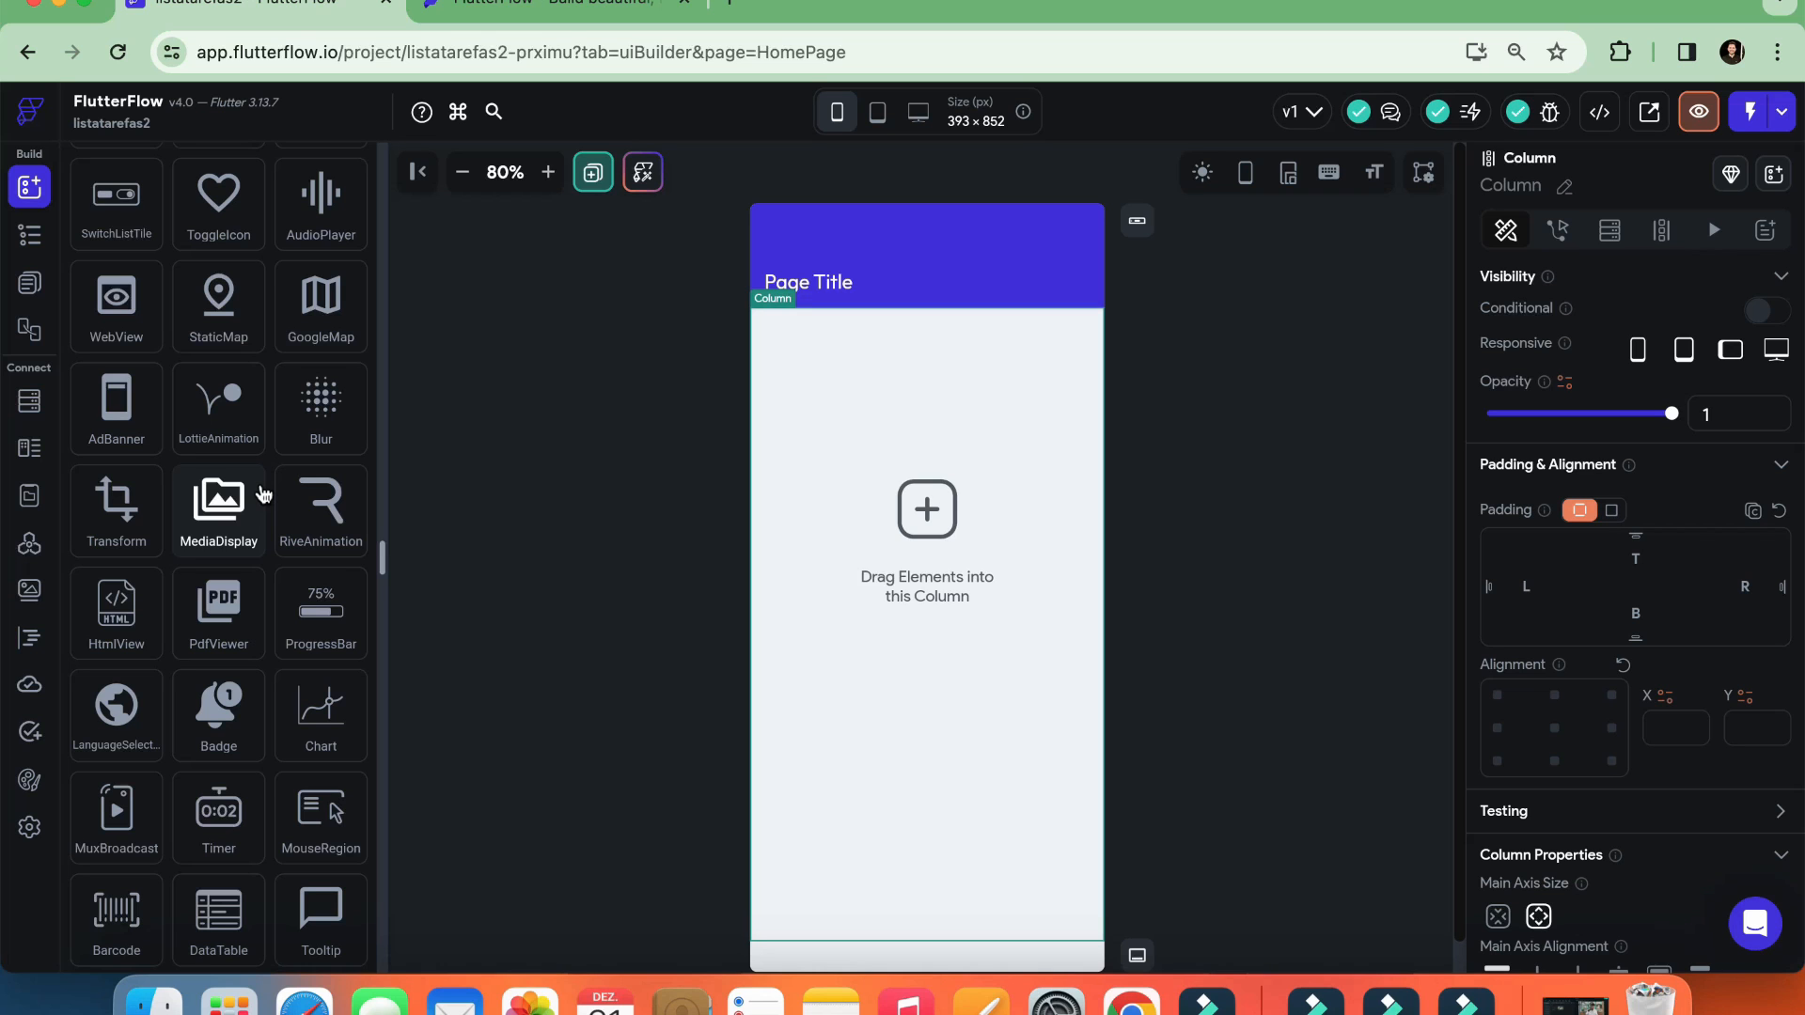
pyautogui.scroll(5, 282, 484)
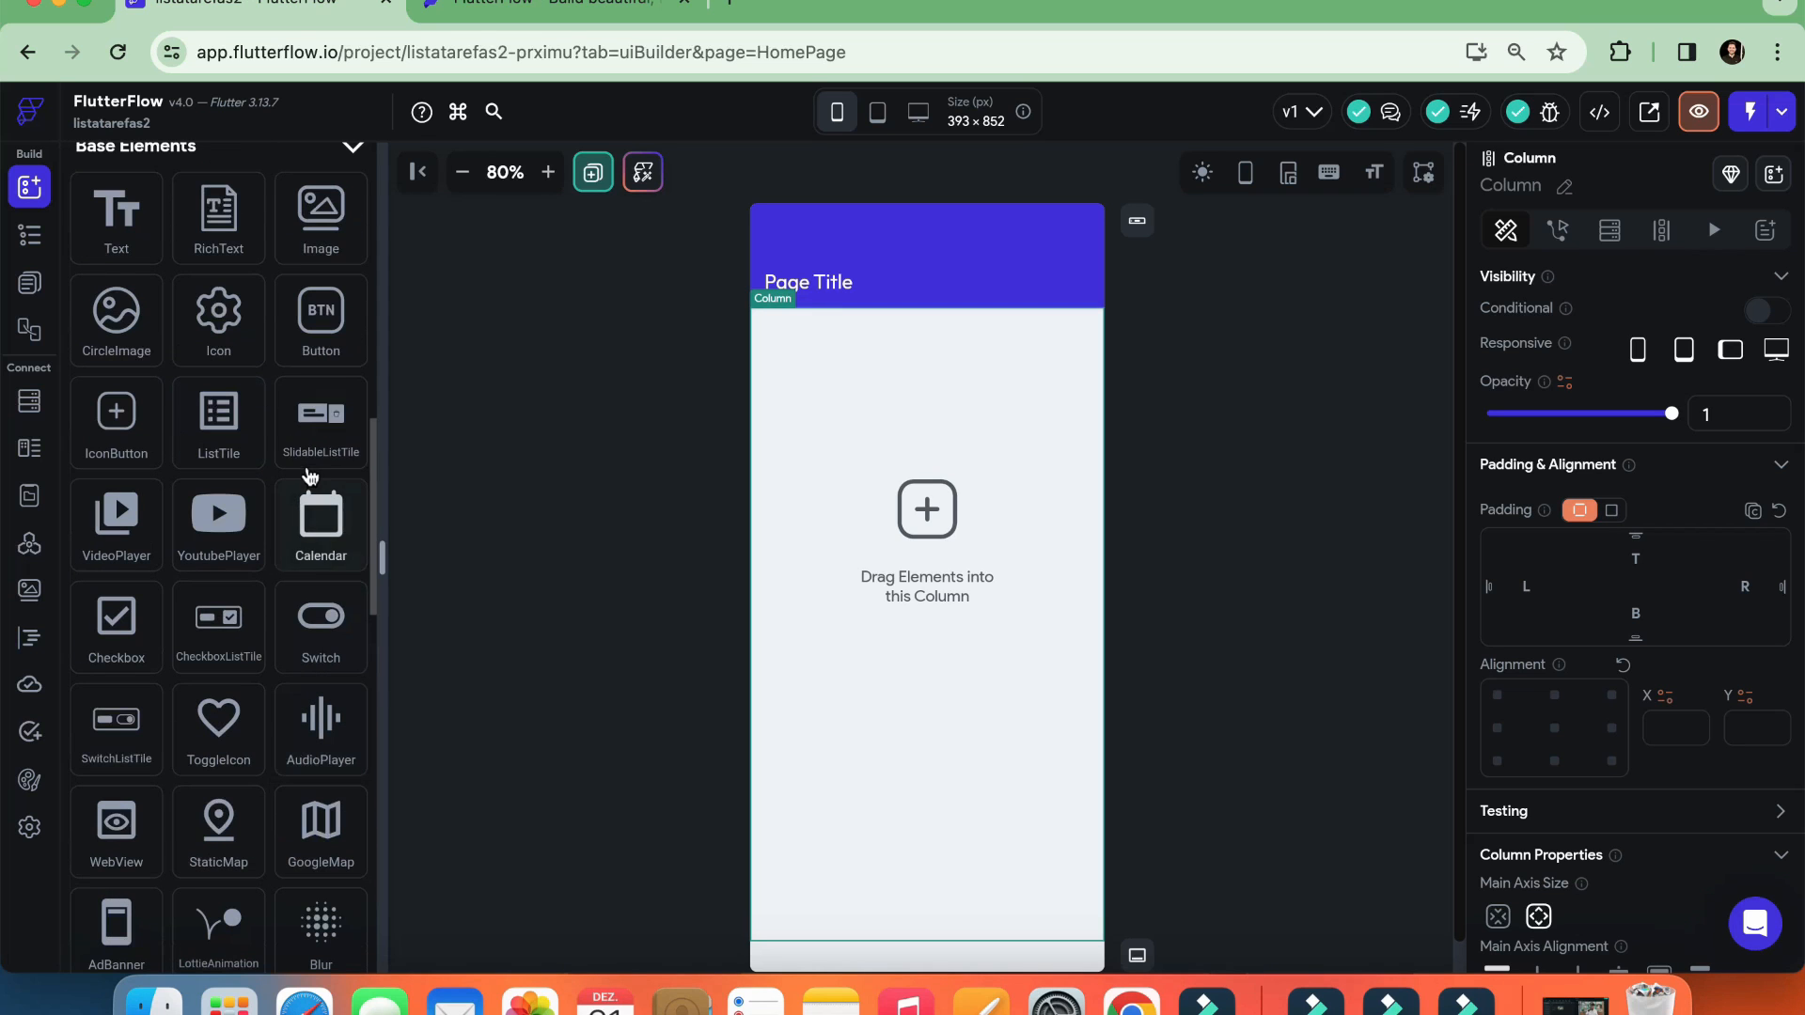
pyautogui.moveTo(219, 515); pyautogui.dragTo(978, 639)
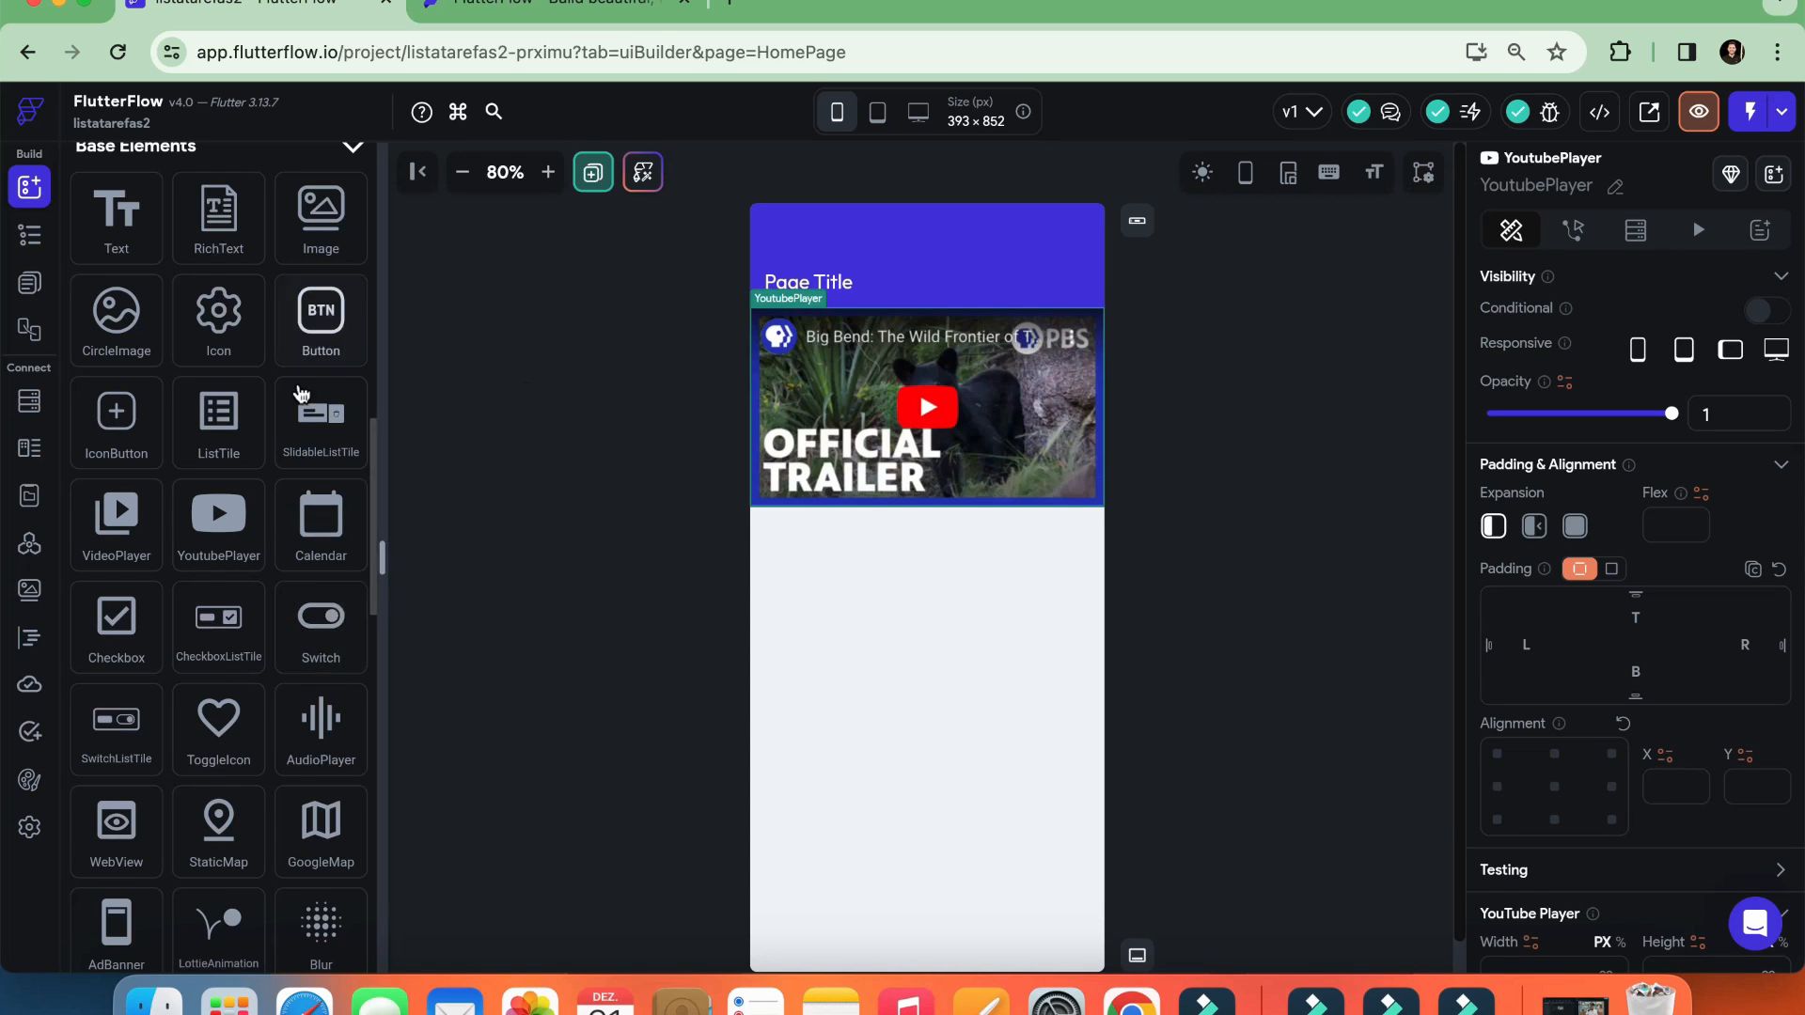
pyautogui.scroll(1, 301, 393)
pyautogui.moveTo(312, 434); pyautogui.dragTo(956, 642)
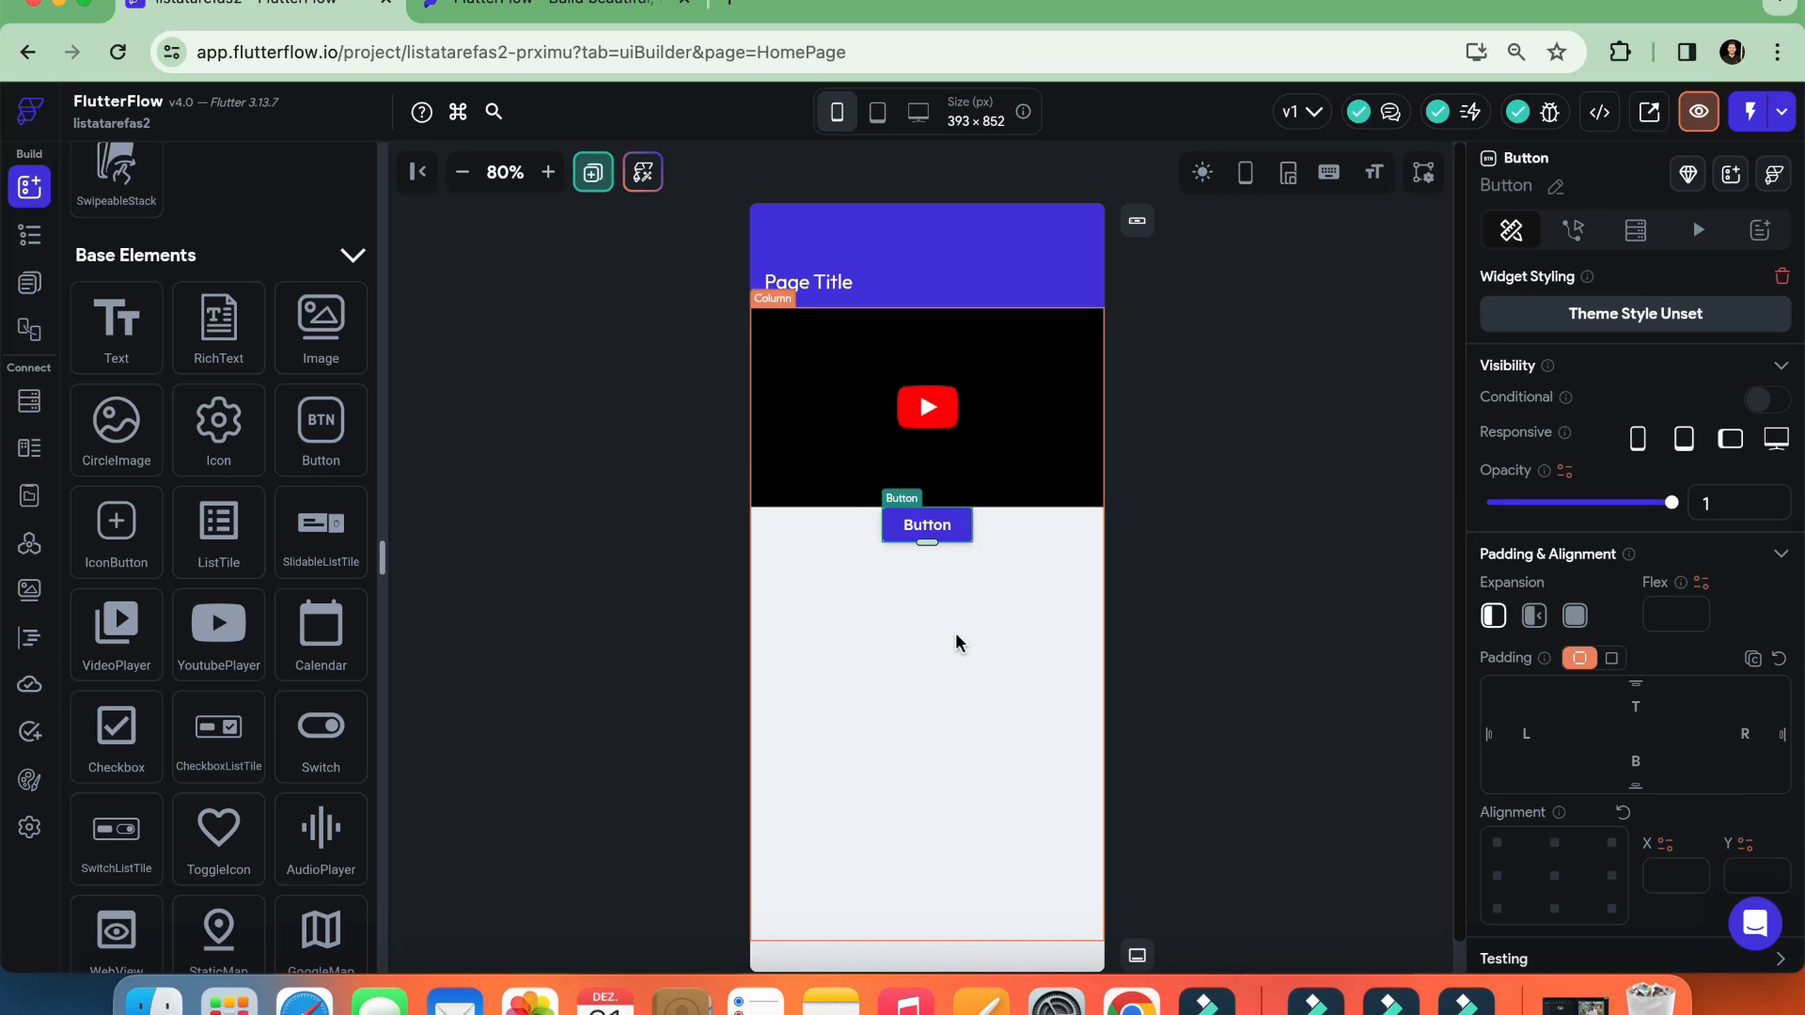
pyautogui.scroll(10, 301, 576)
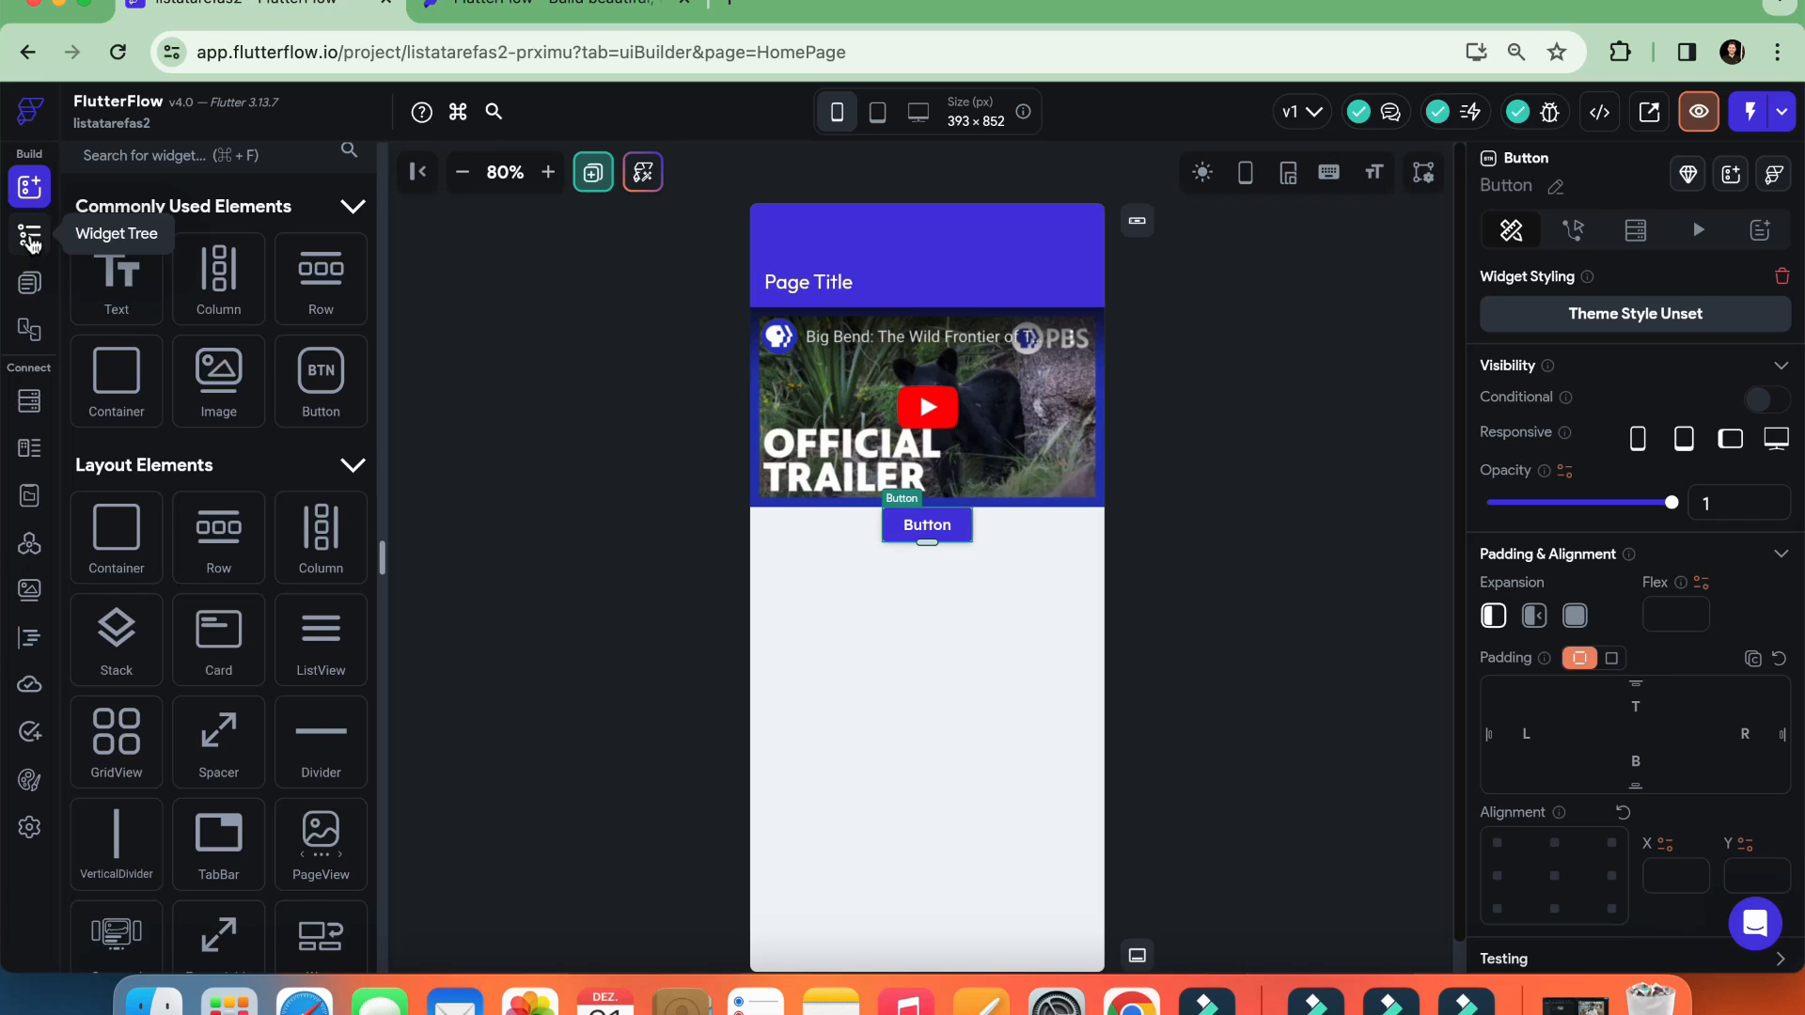
# Show the page's widget tree and select HomePage in it
pyautogui.click(31, 242)
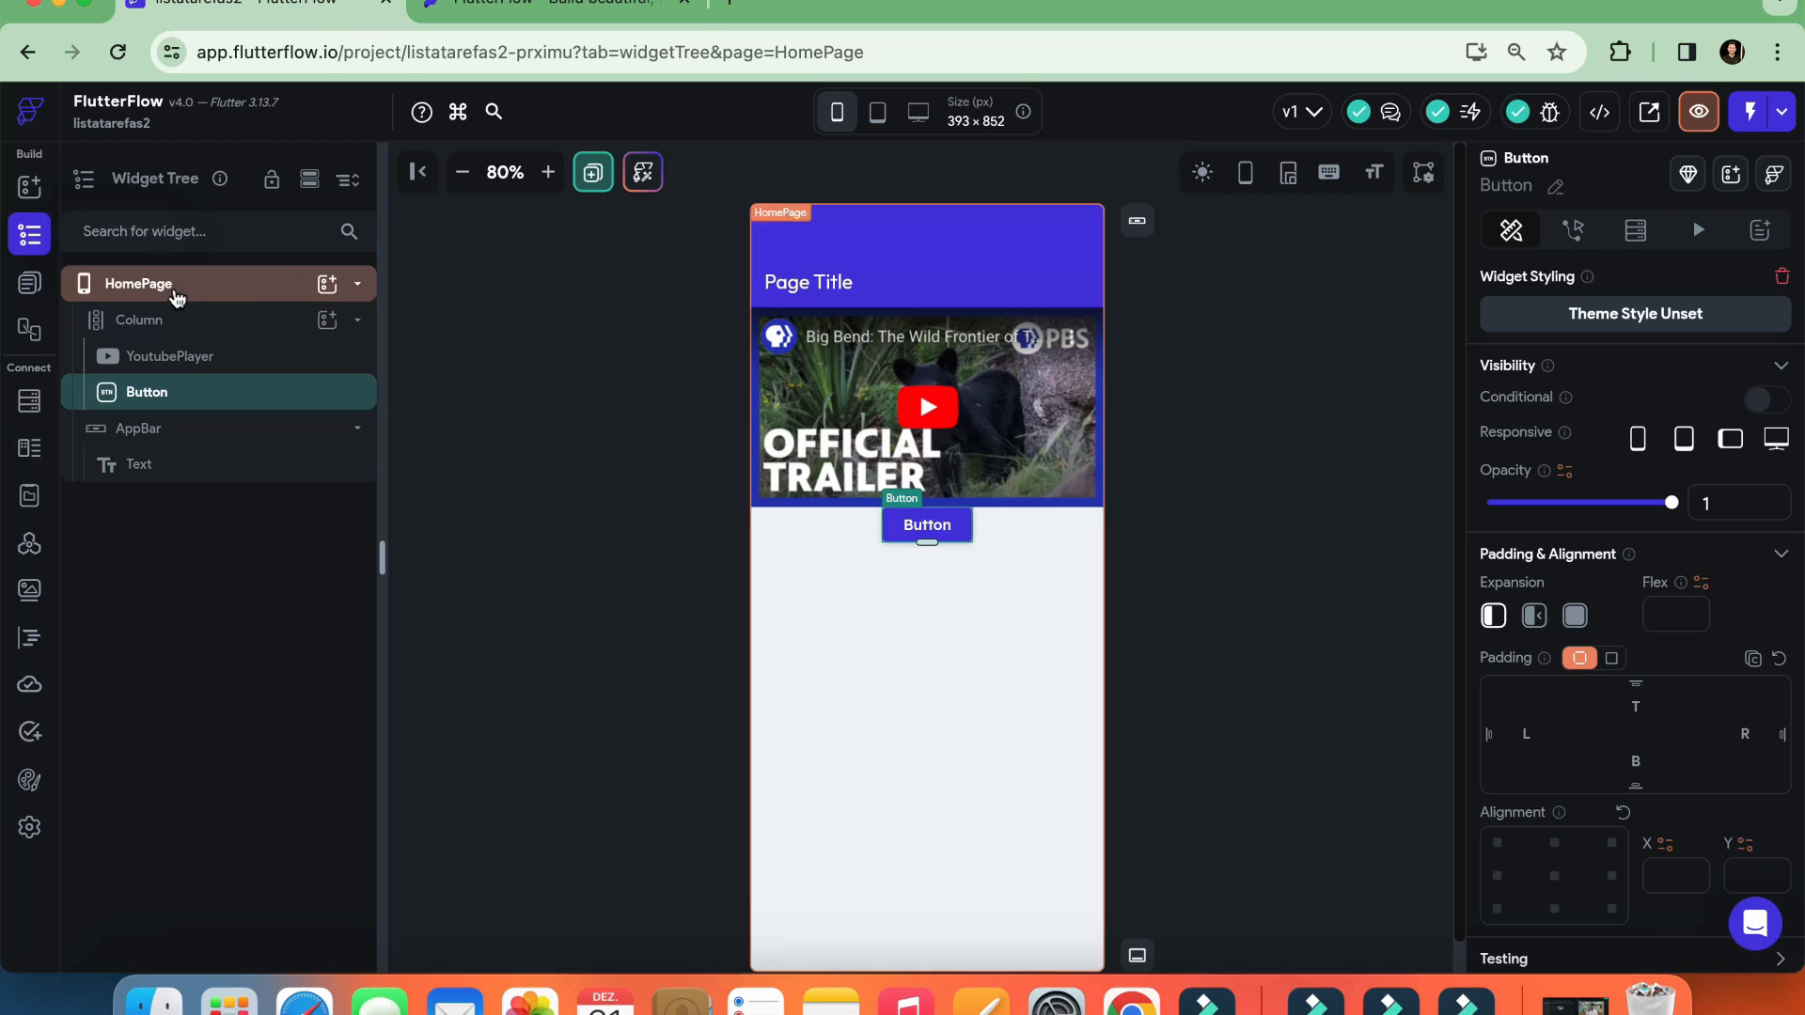
pyautogui.click(171, 295)
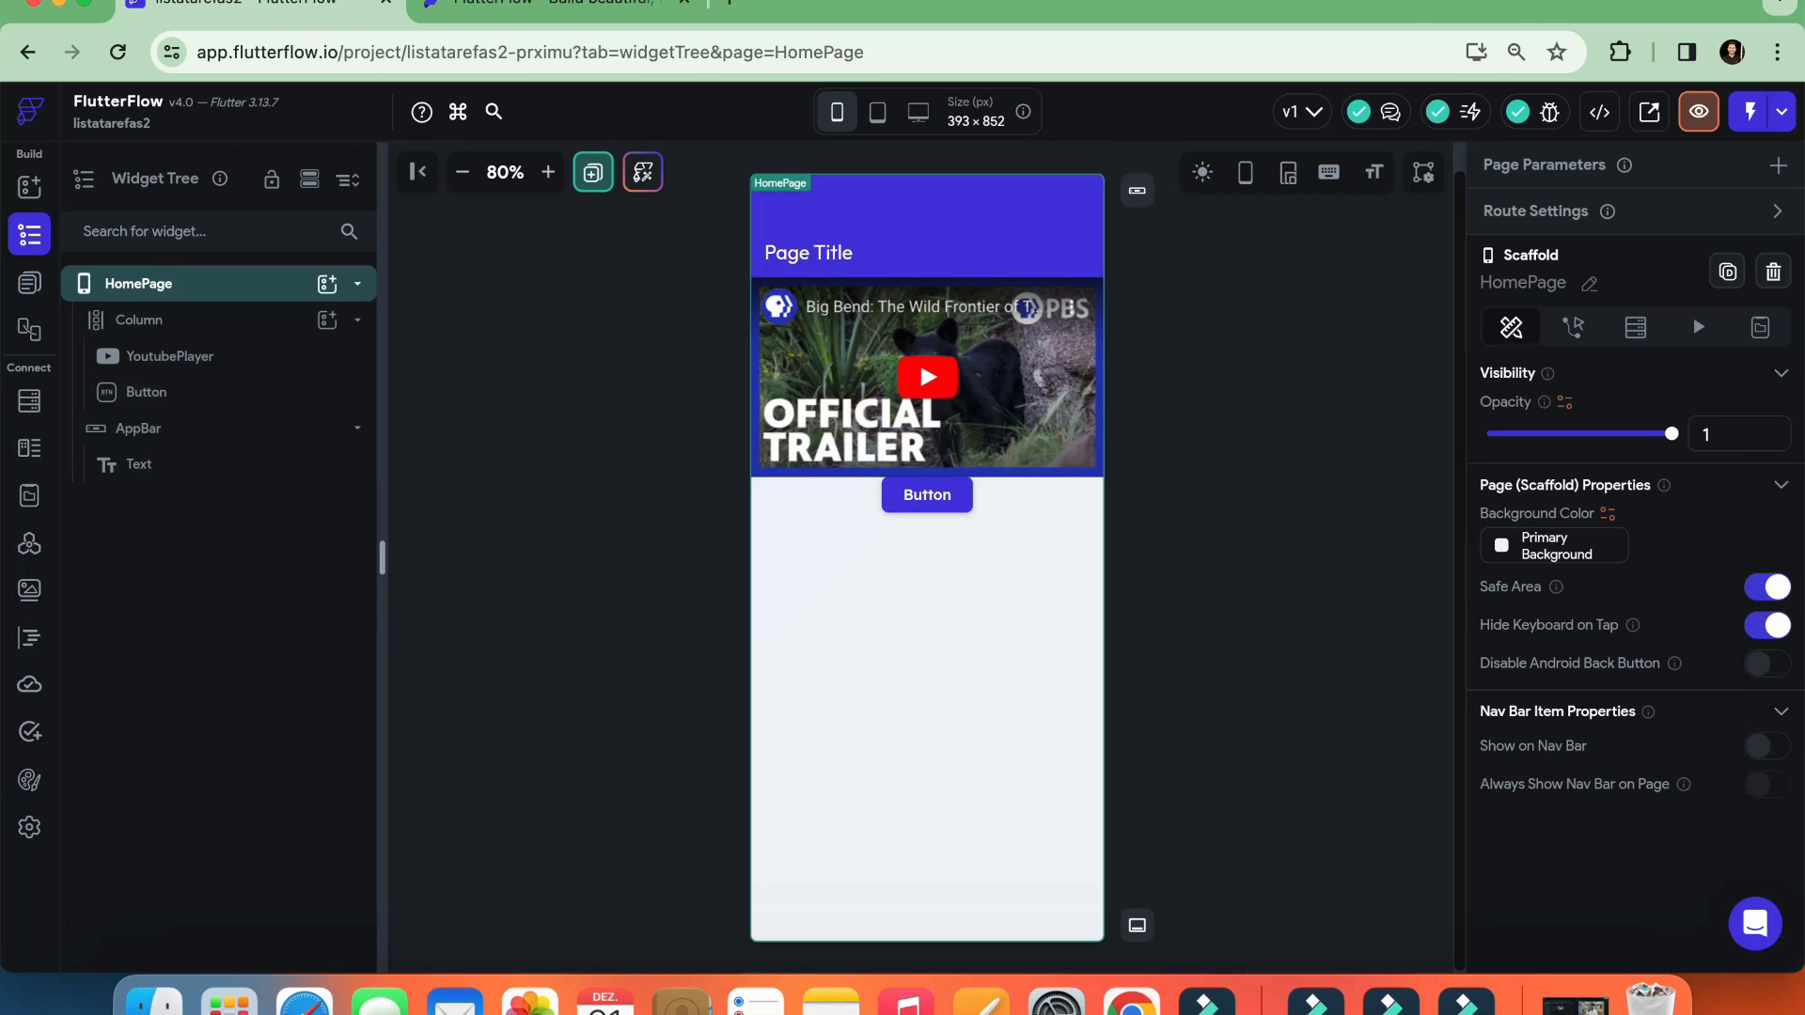
# Select the Column and its YoutubePlayer in the widget tree to view their properties
pyautogui.click(1410, 3)
pyautogui.click(1451, 48)
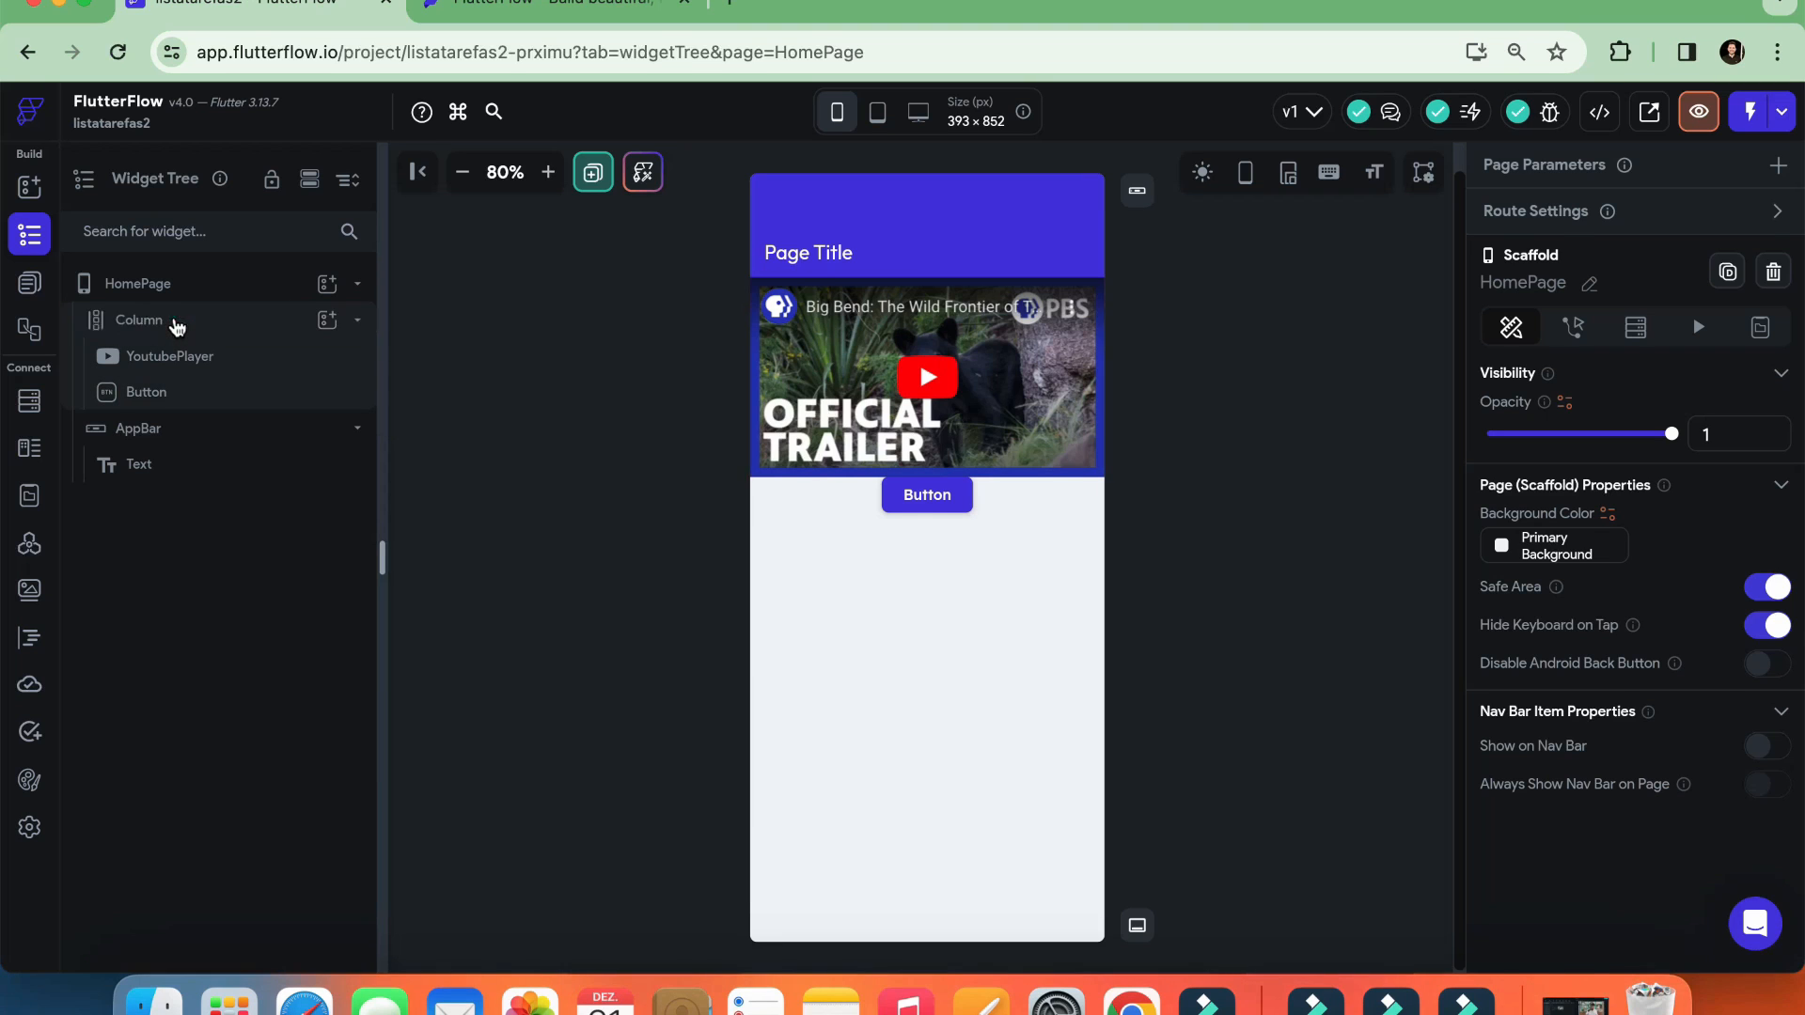
pyautogui.click(176, 322)
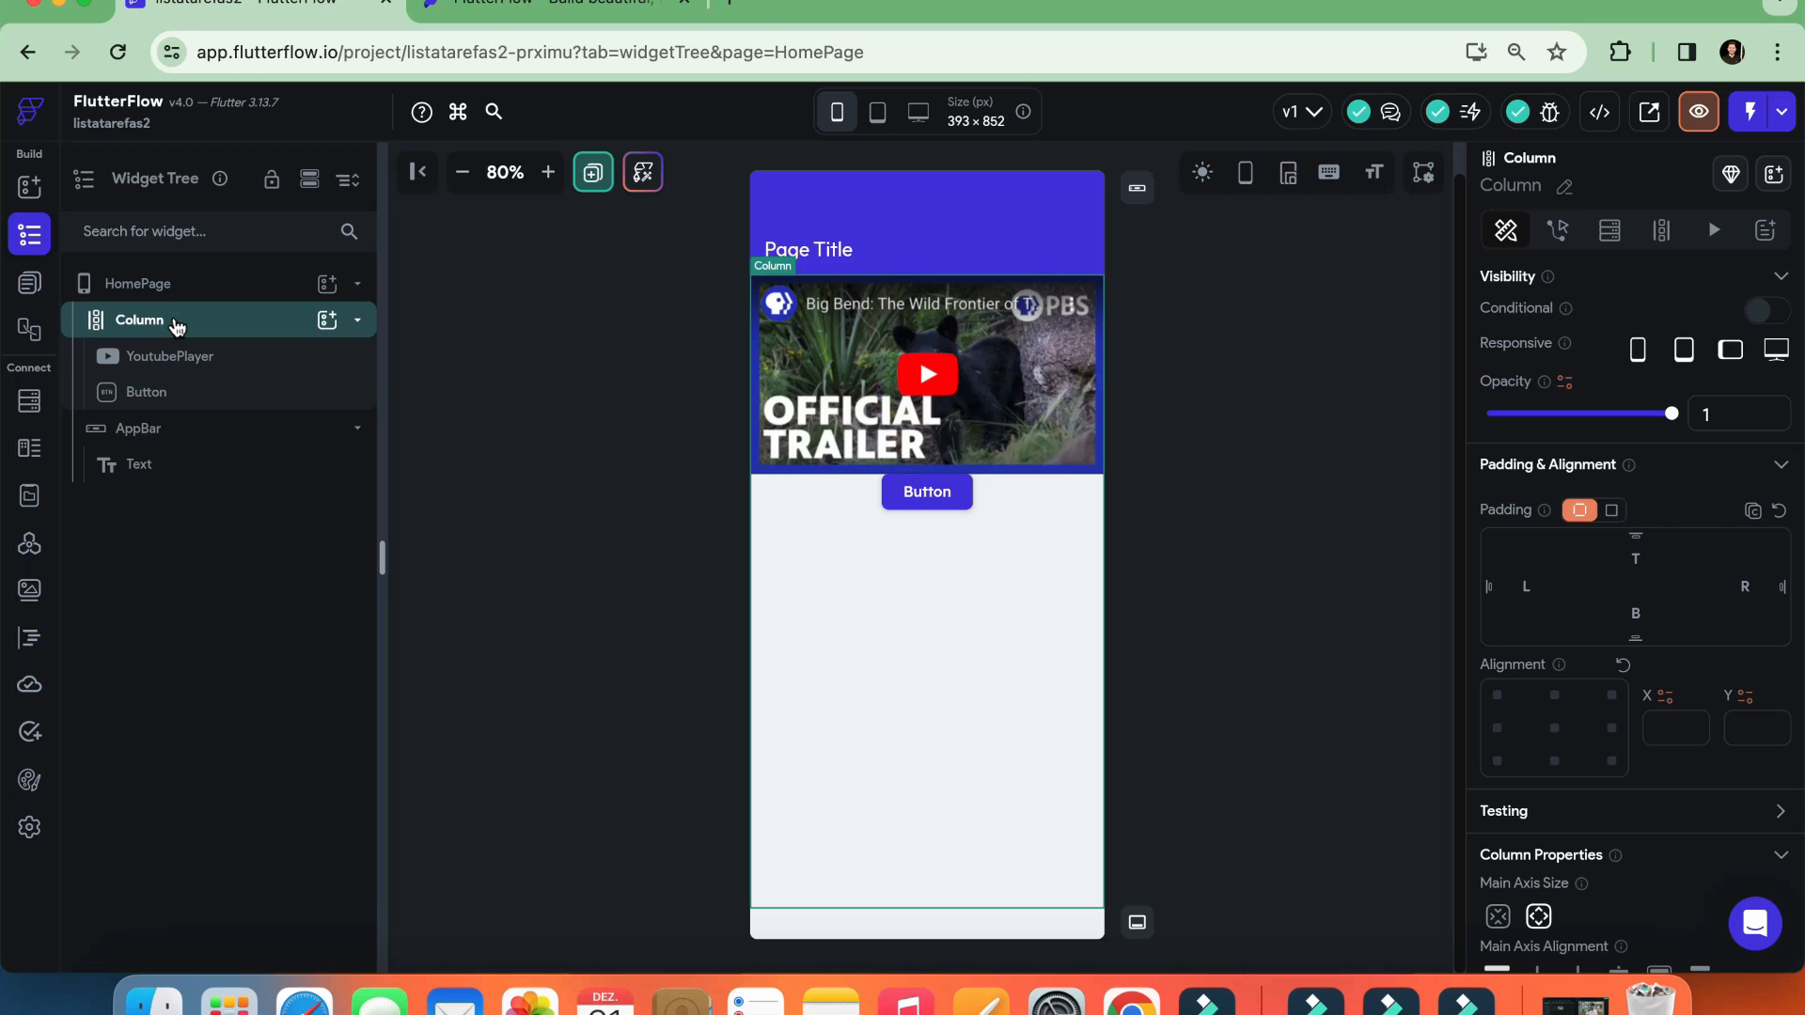
pyautogui.click(175, 366)
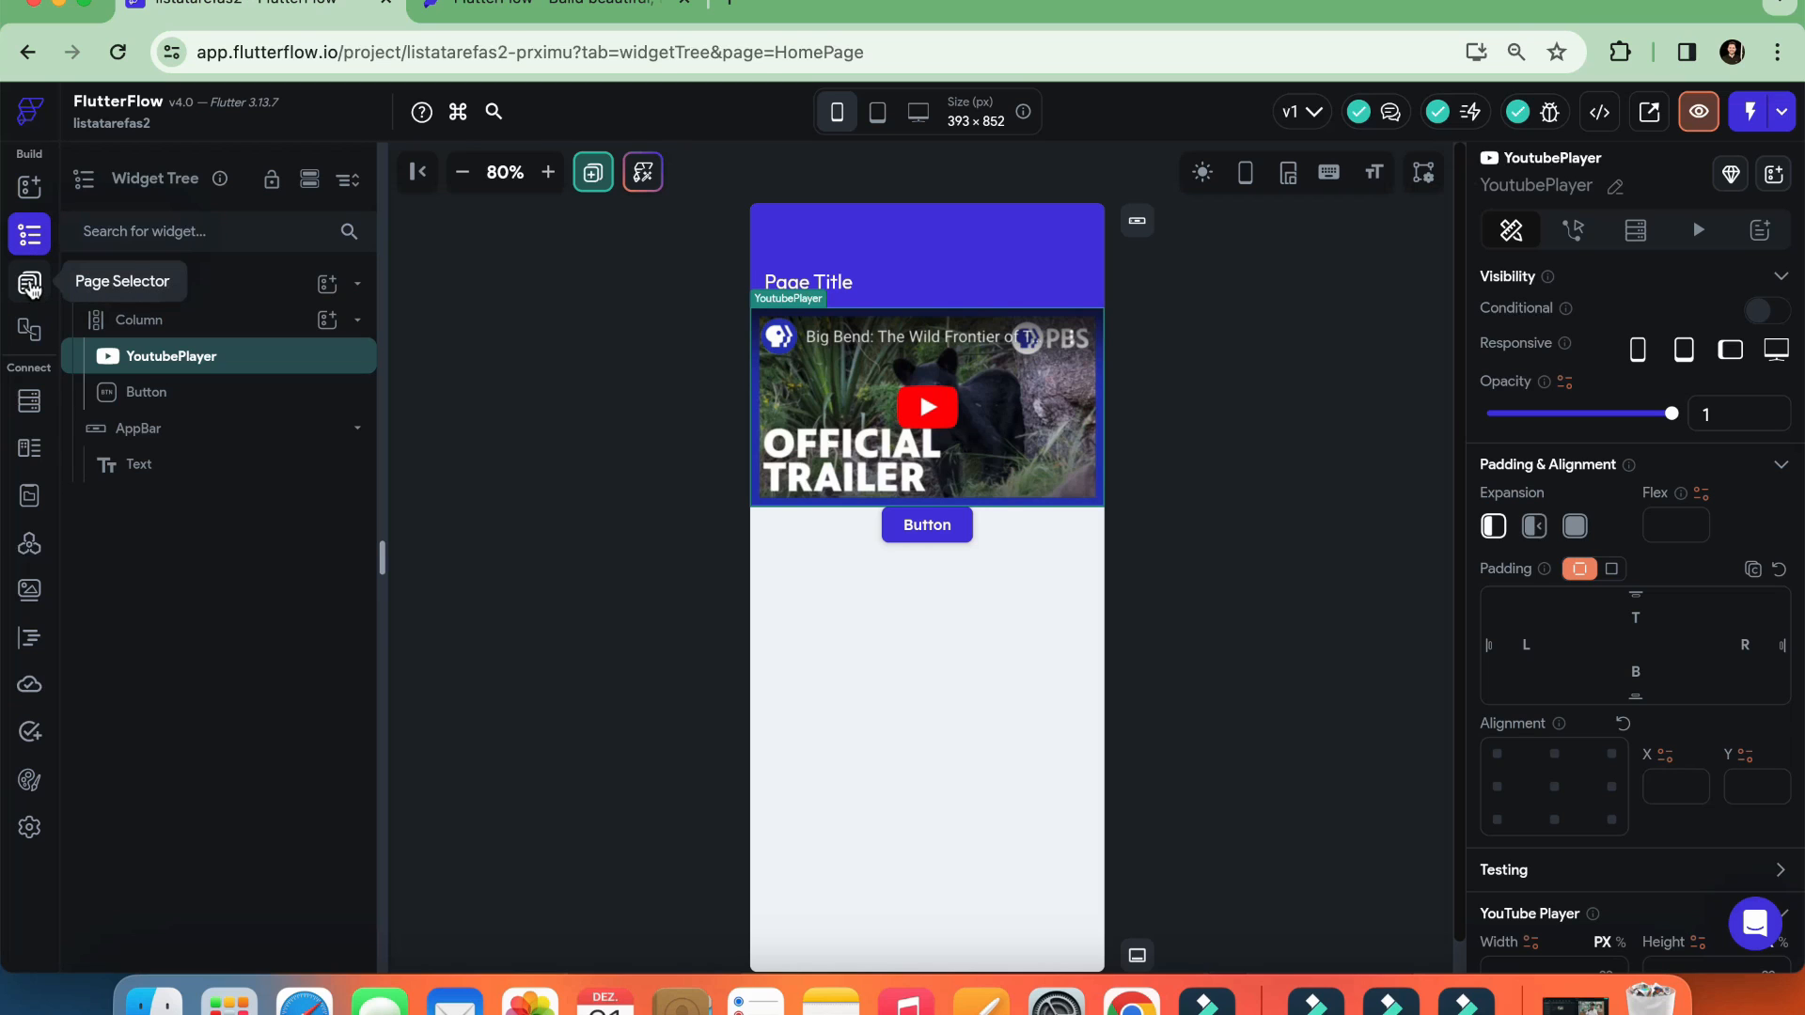
# Look through the project's page list, Firestore collections, data types, app state, API calls and media assets
pyautogui.click(29, 285)
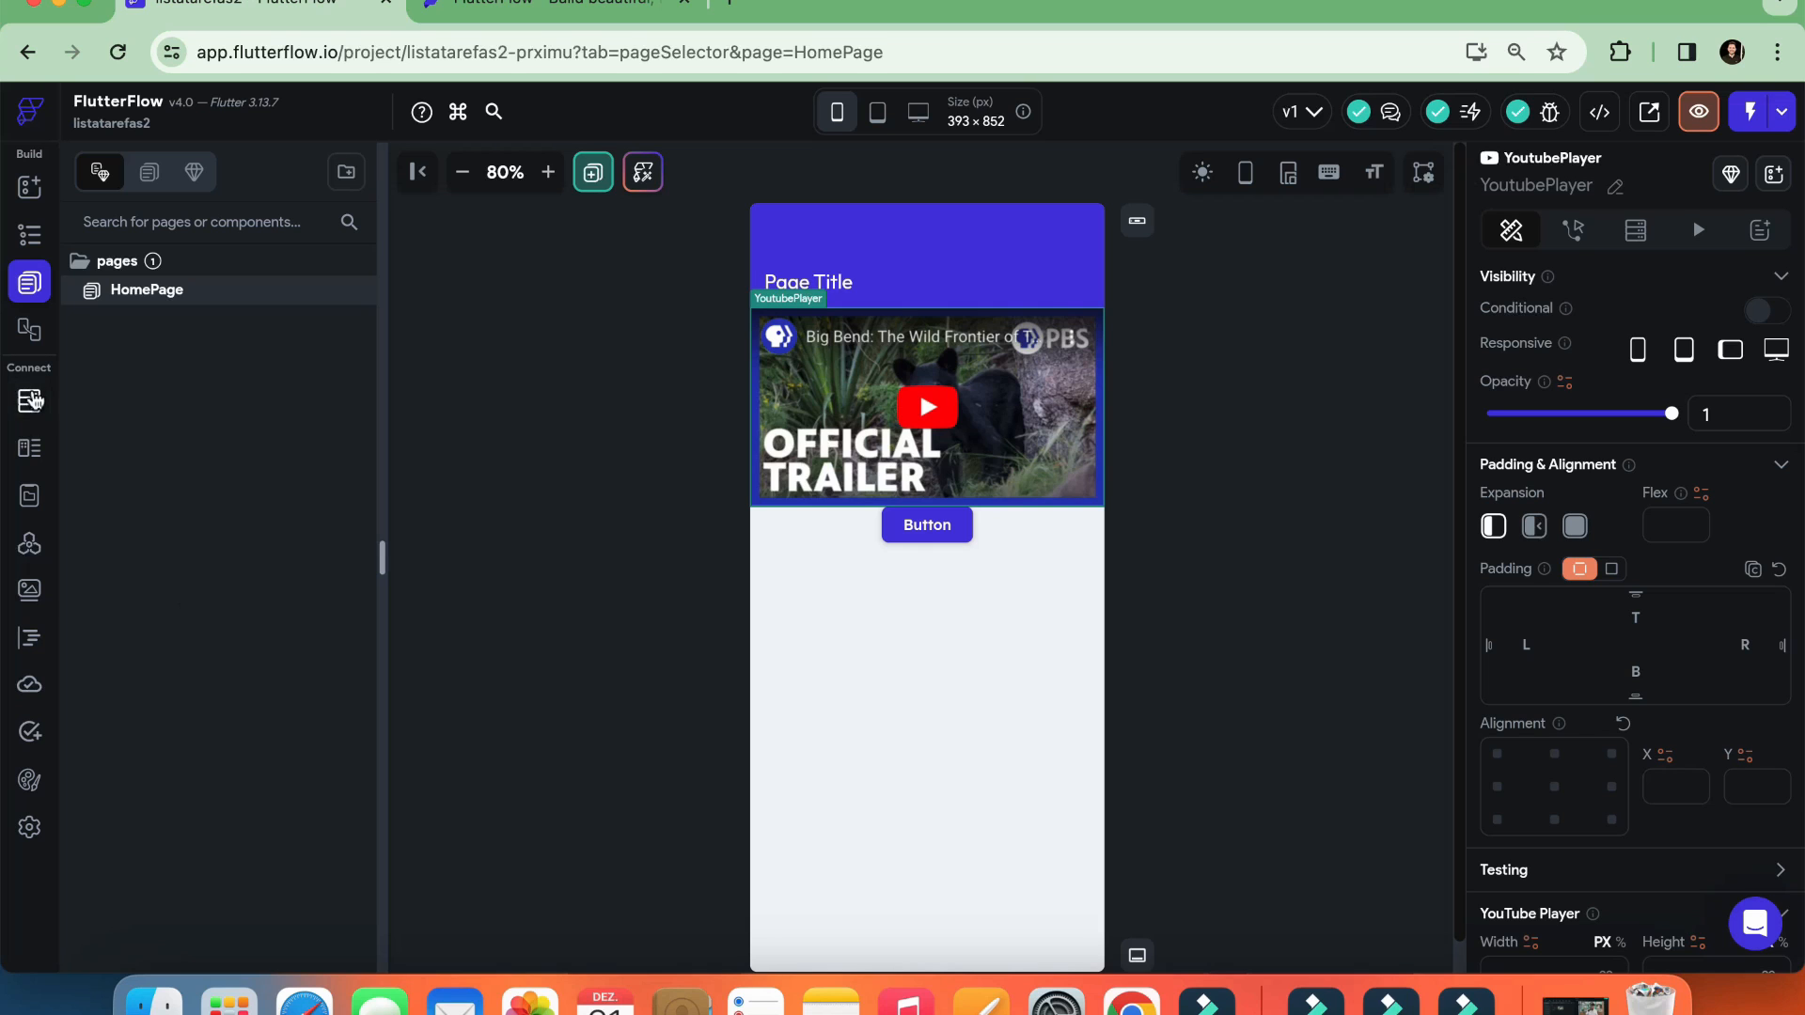
pyautogui.click(29, 401)
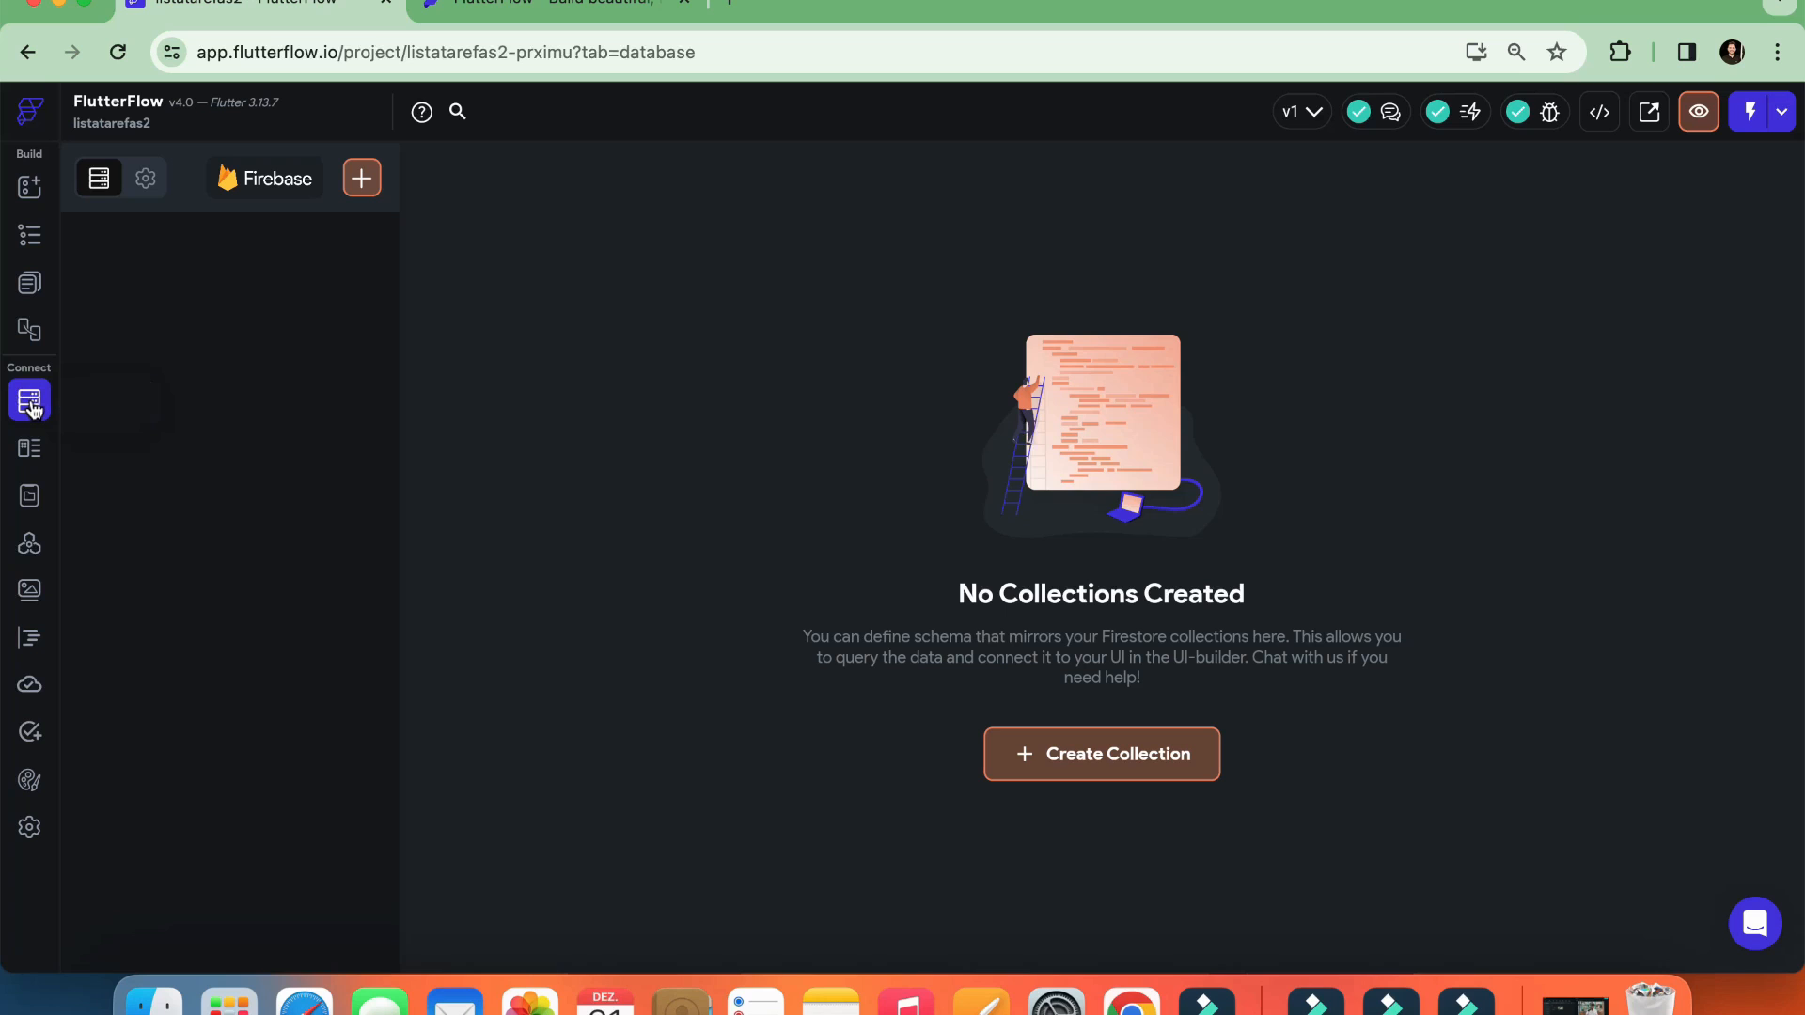
pyautogui.click(28, 449)
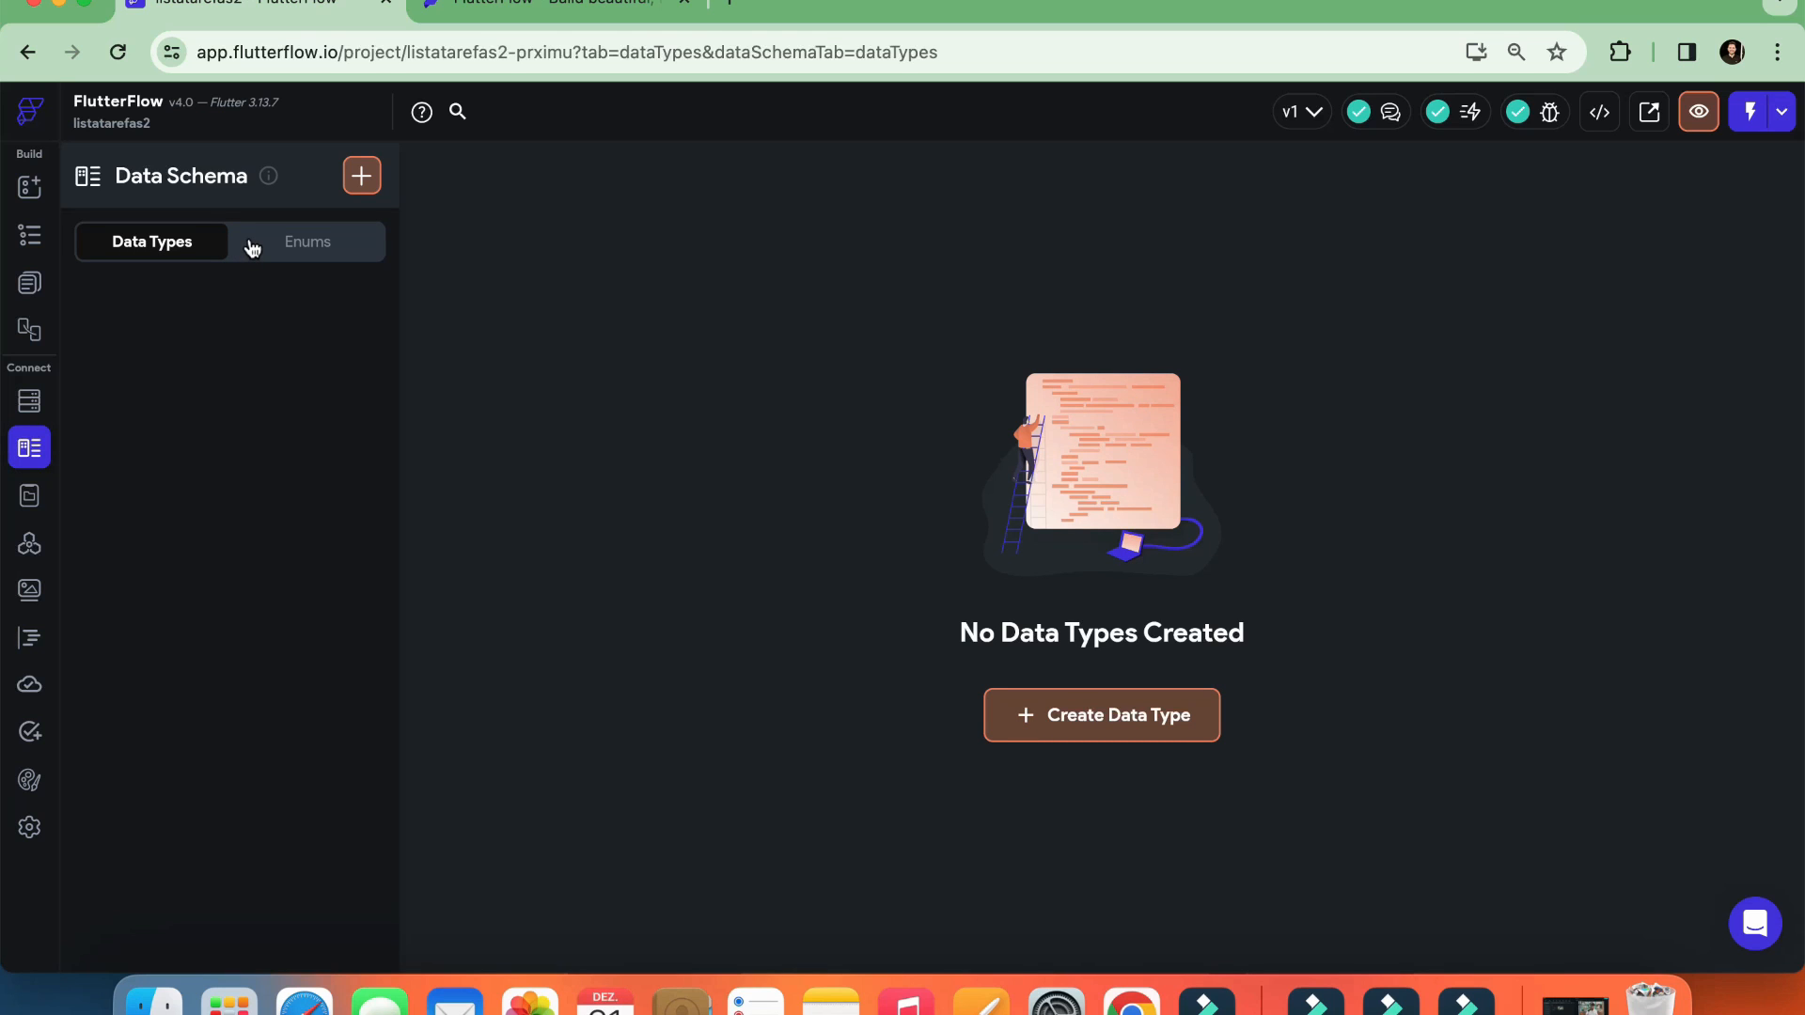
pyautogui.click(30, 502)
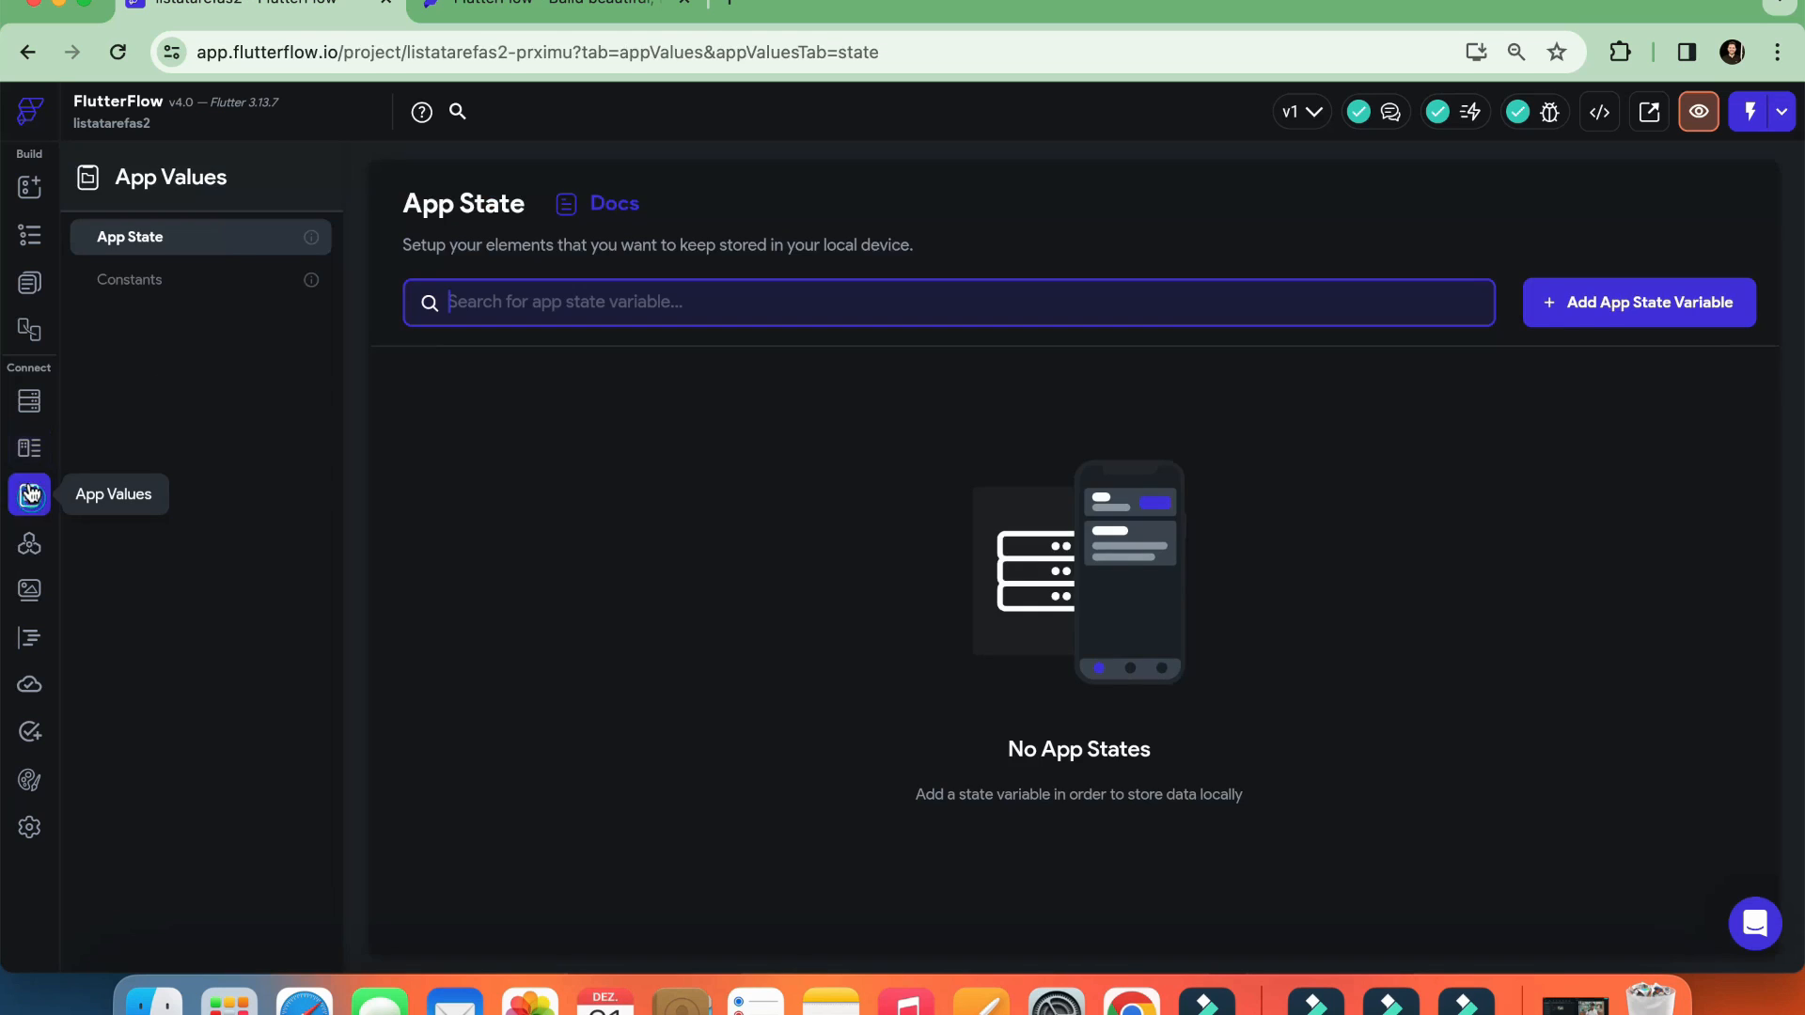
pyautogui.click(30, 546)
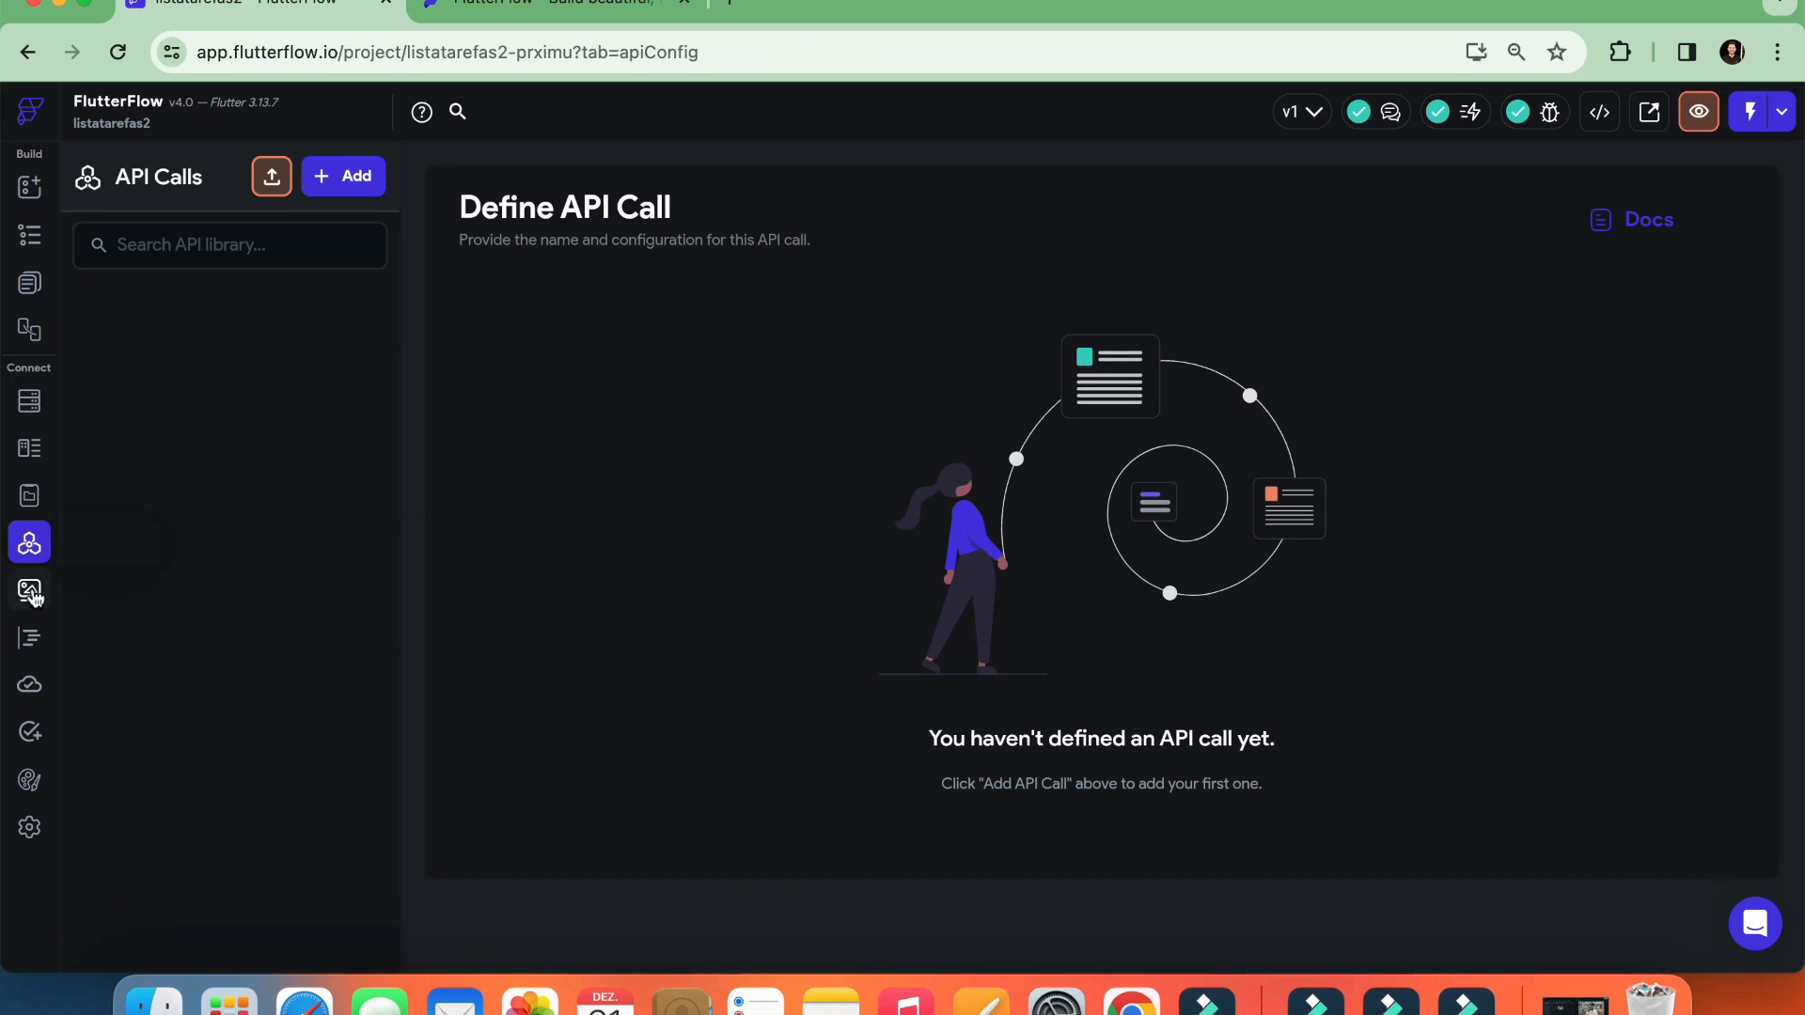
pyautogui.click(30, 591)
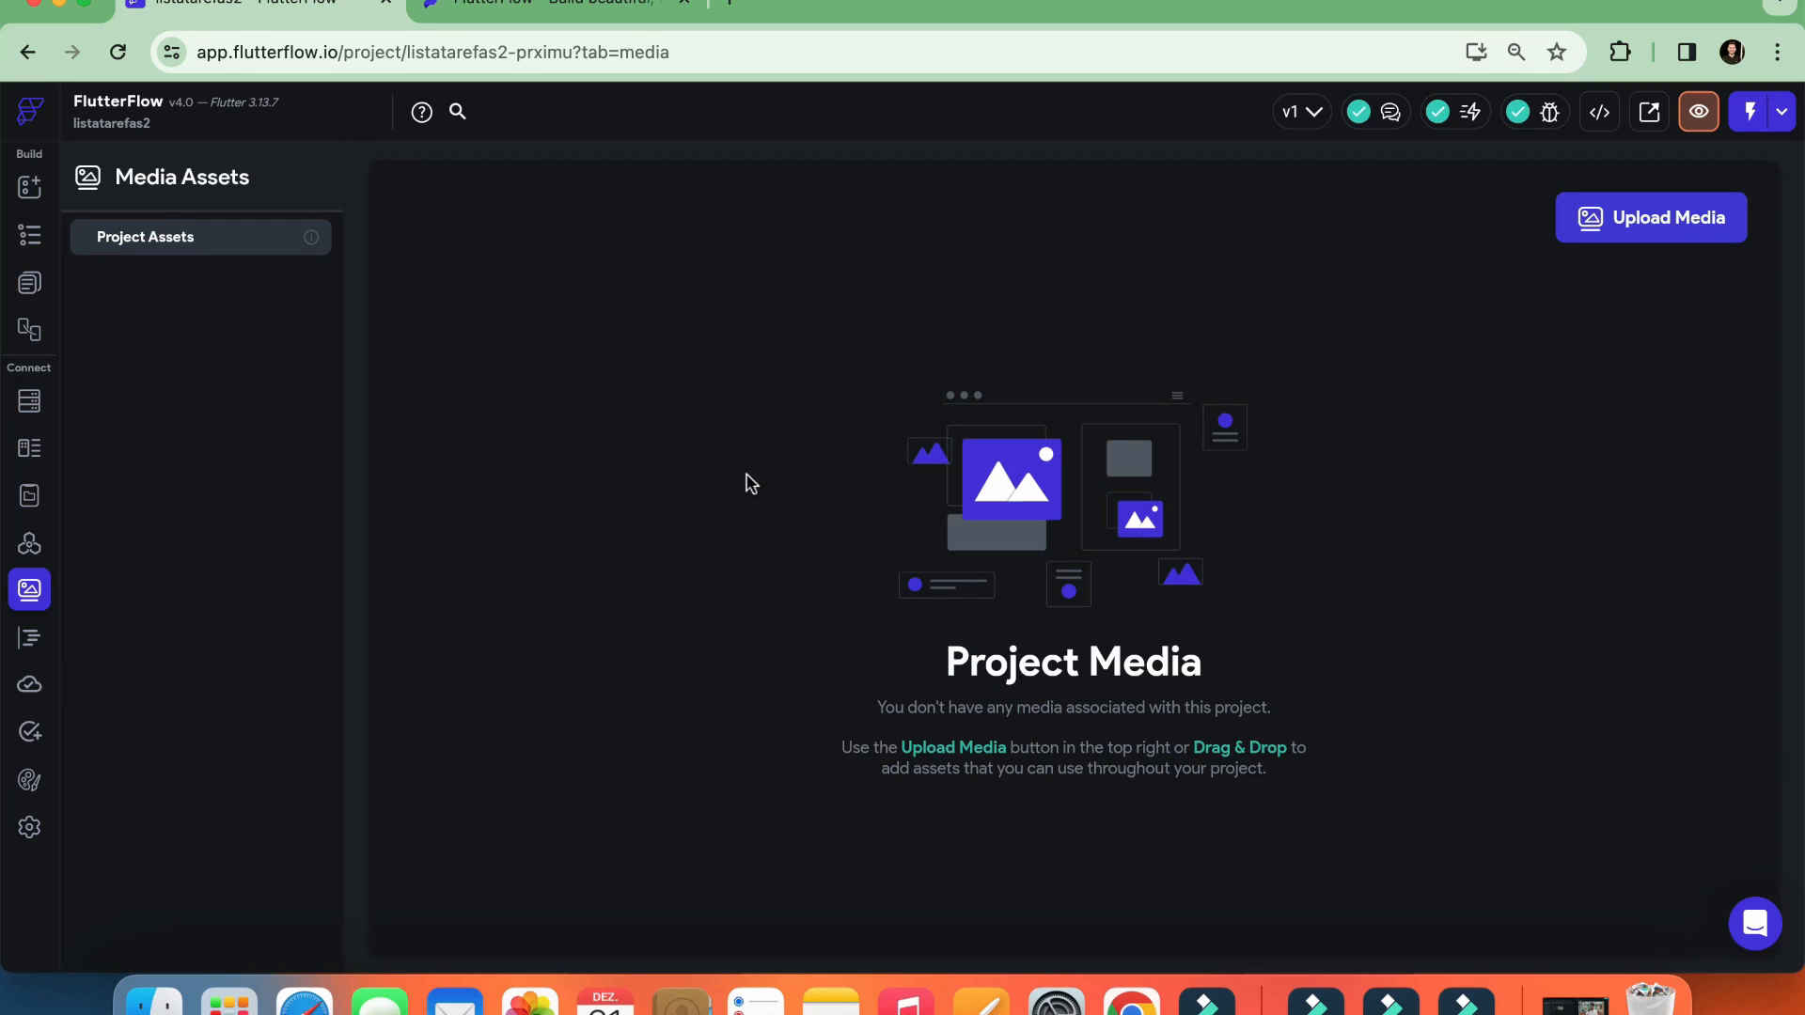
# Look over the project's custom code, cloud functions and tests sections
pyautogui.click(30, 638)
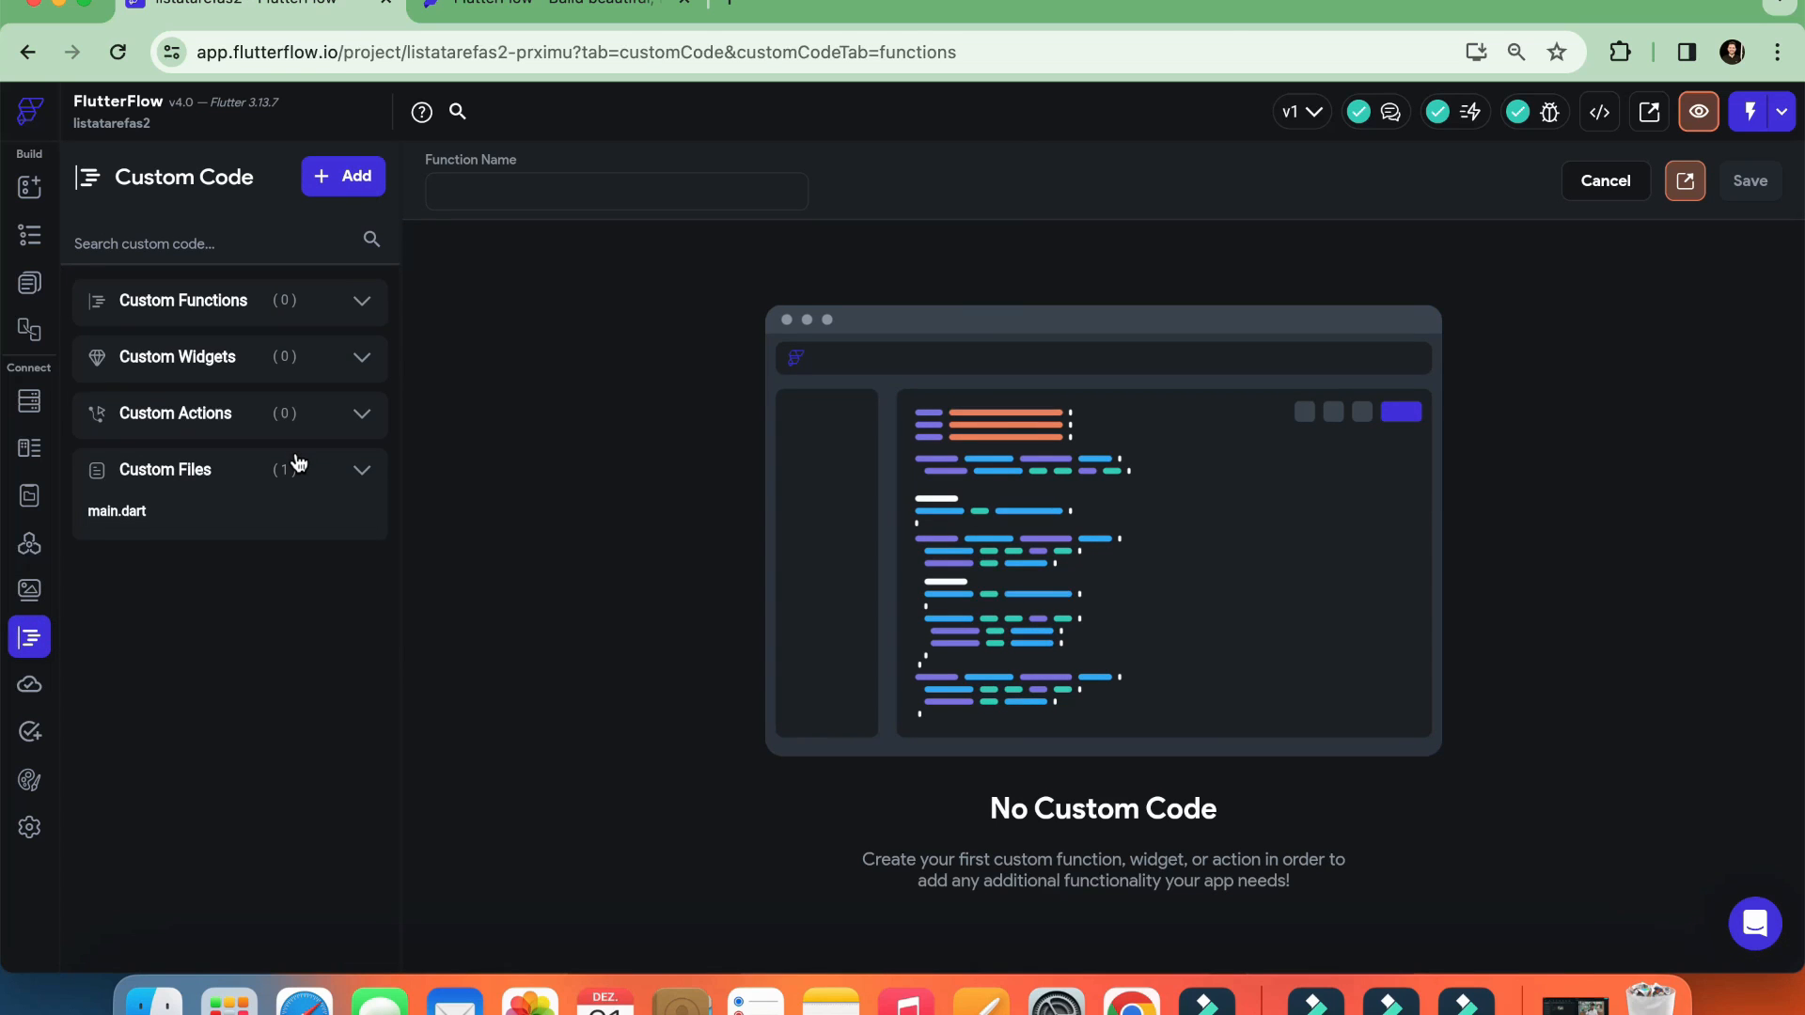
pyautogui.click(371, 303)
pyautogui.click(372, 303)
pyautogui.click(29, 686)
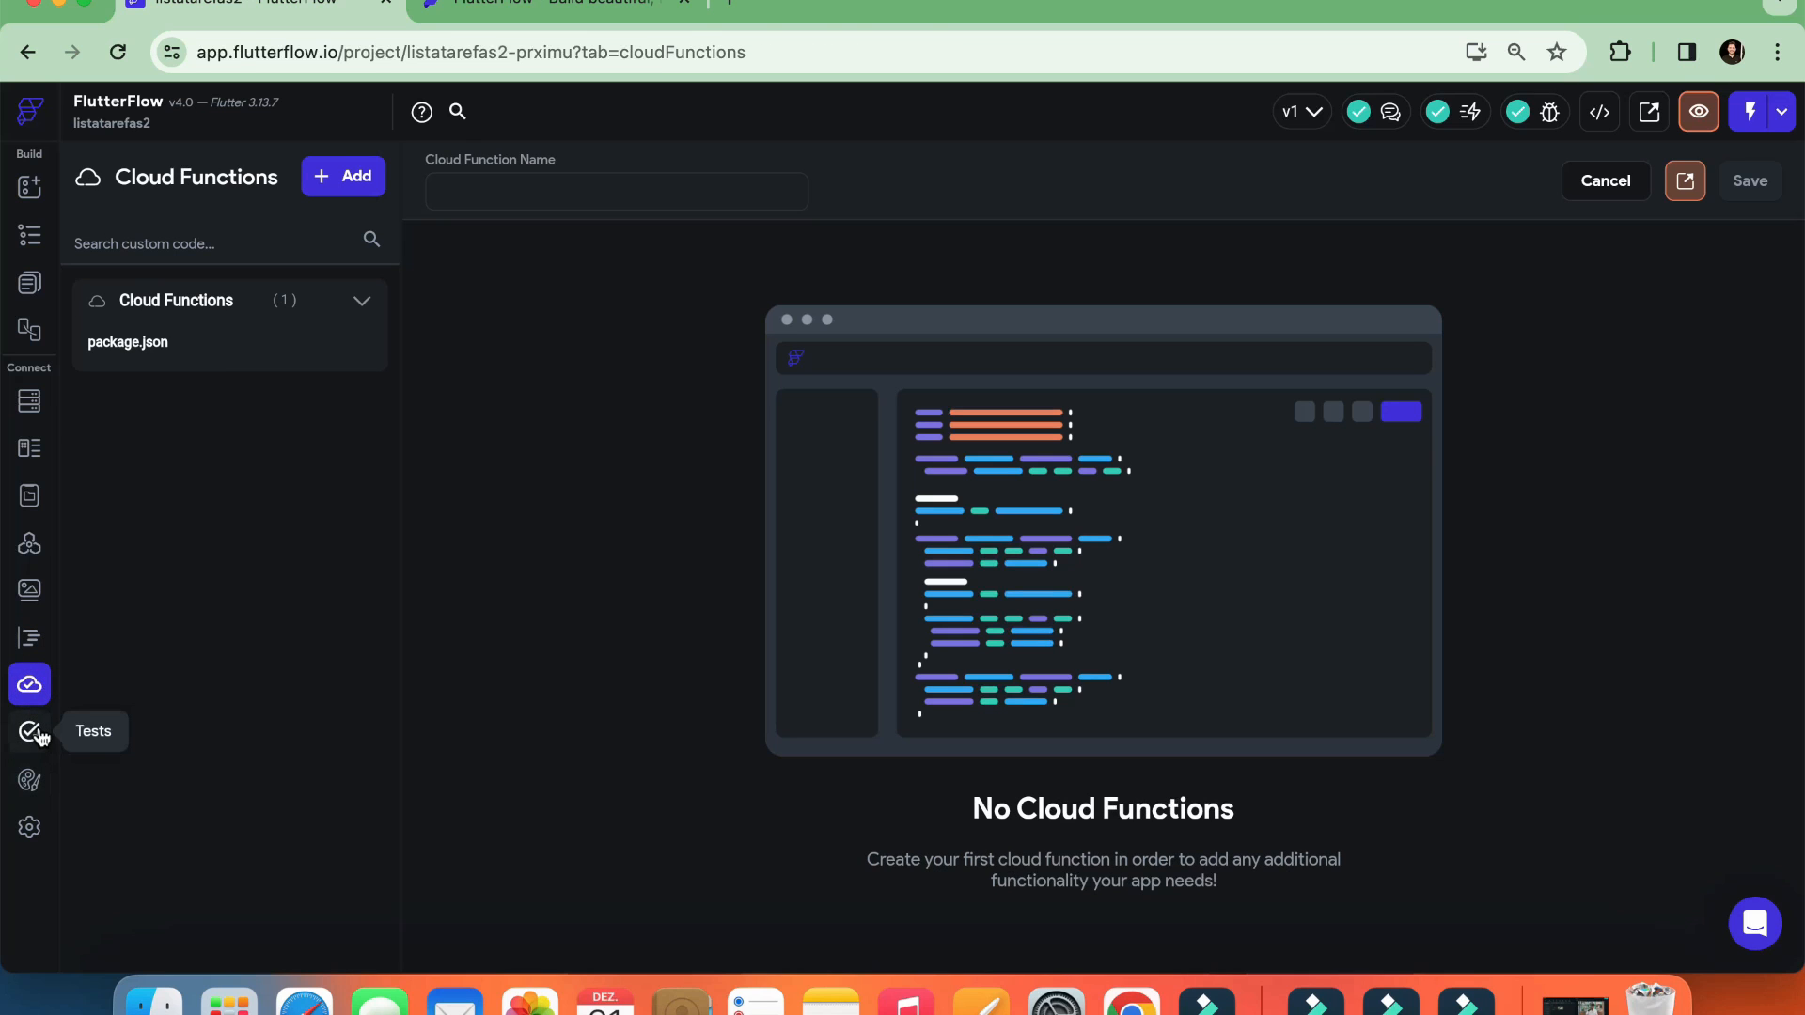
pyautogui.click(34, 734)
# Examine the theme settings for design system, colors, typography and icons, and theme widgets
pyautogui.click(32, 785)
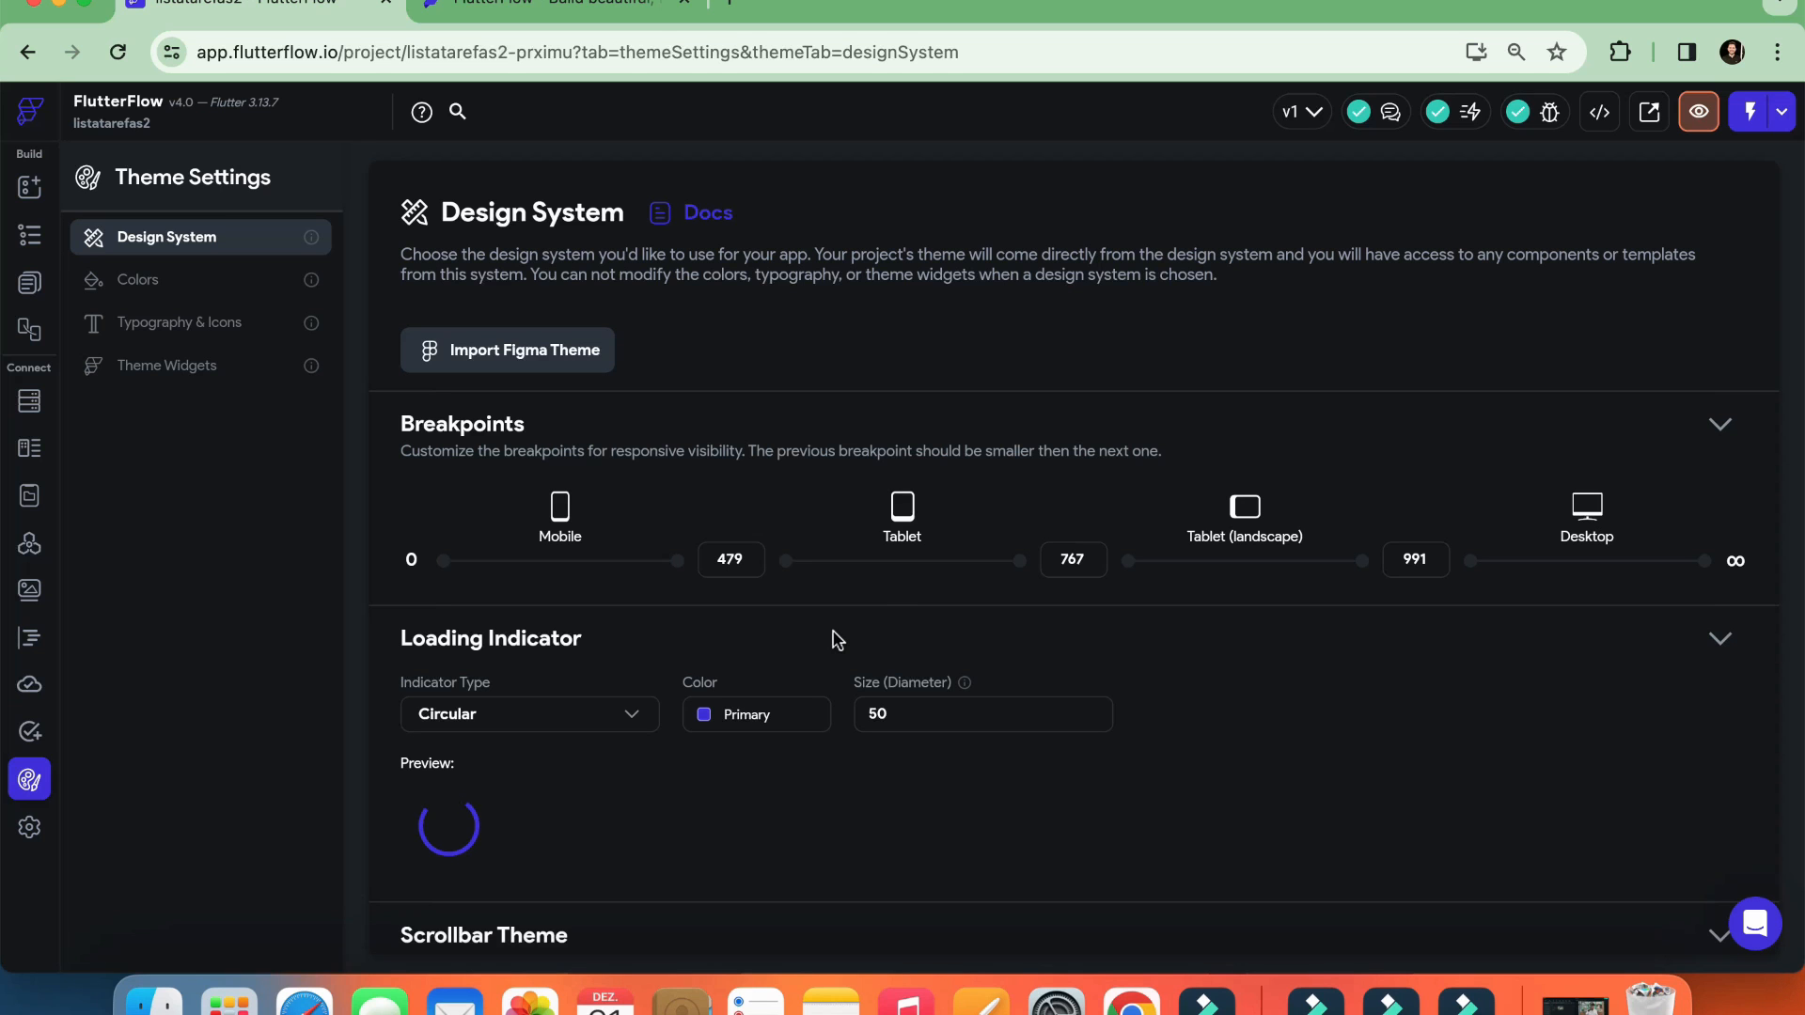
pyautogui.scroll(-5, 838, 577)
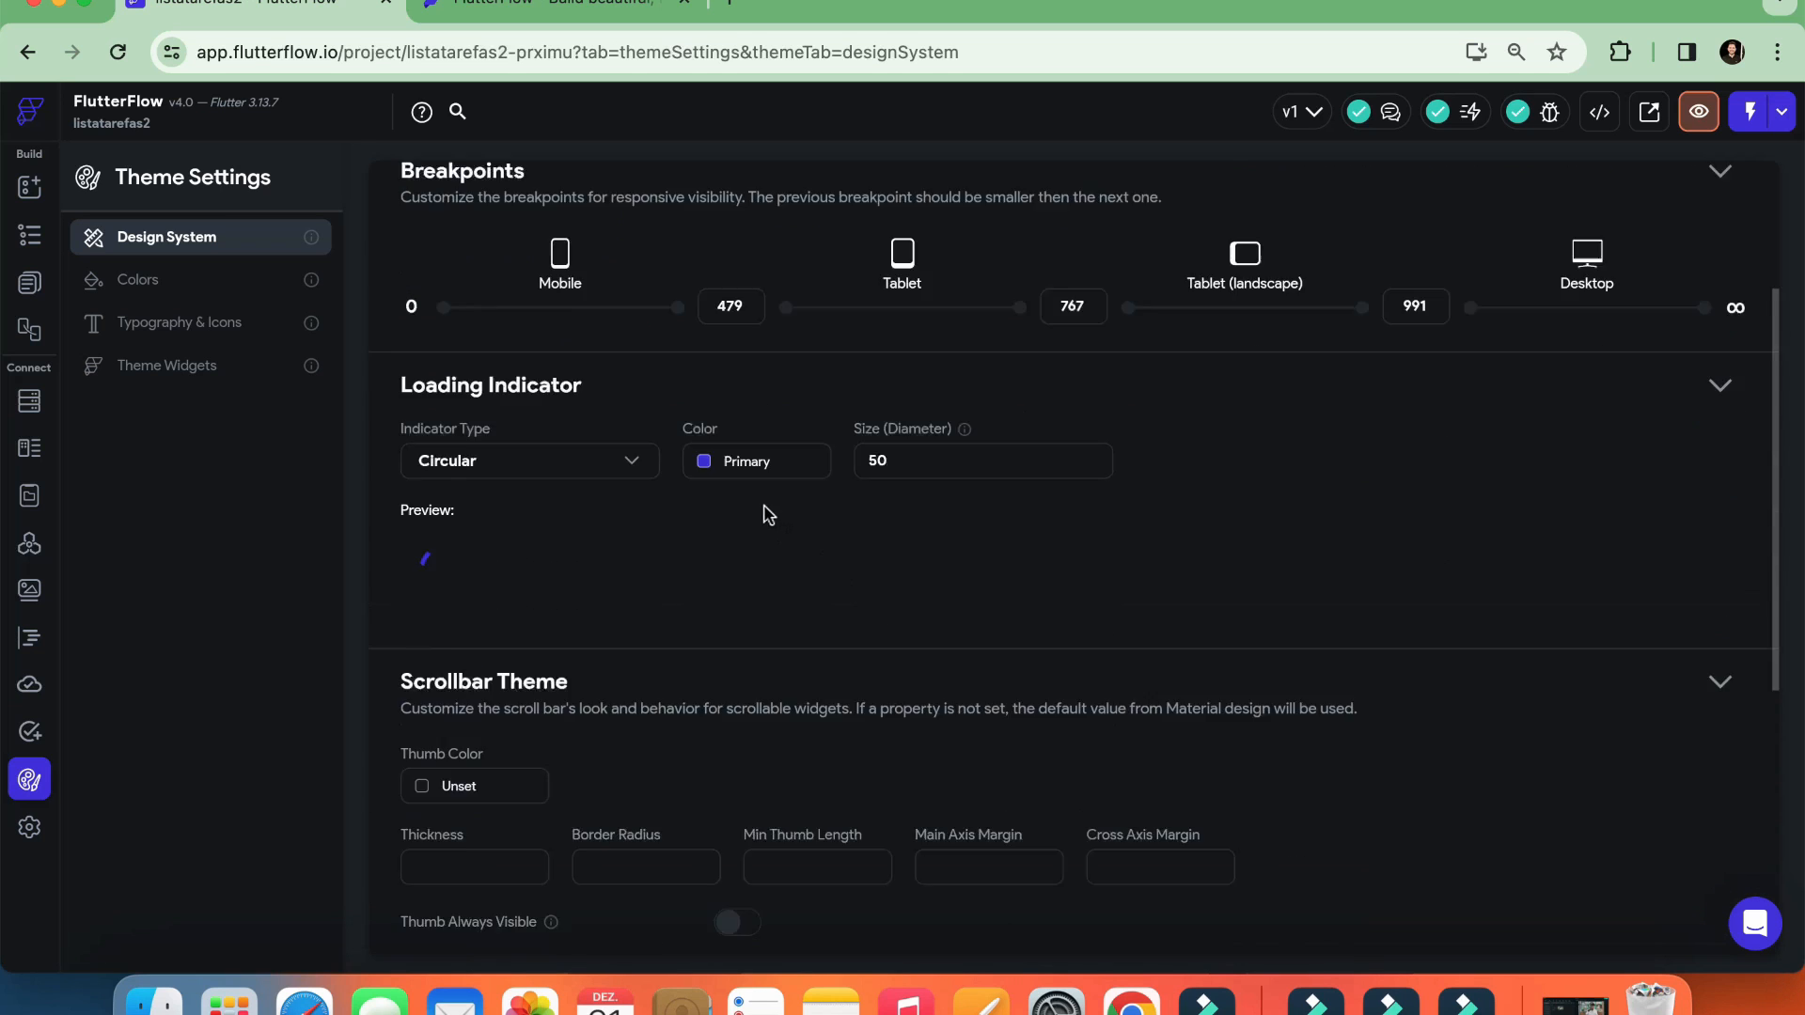
pyautogui.scroll(-4, 654, 512)
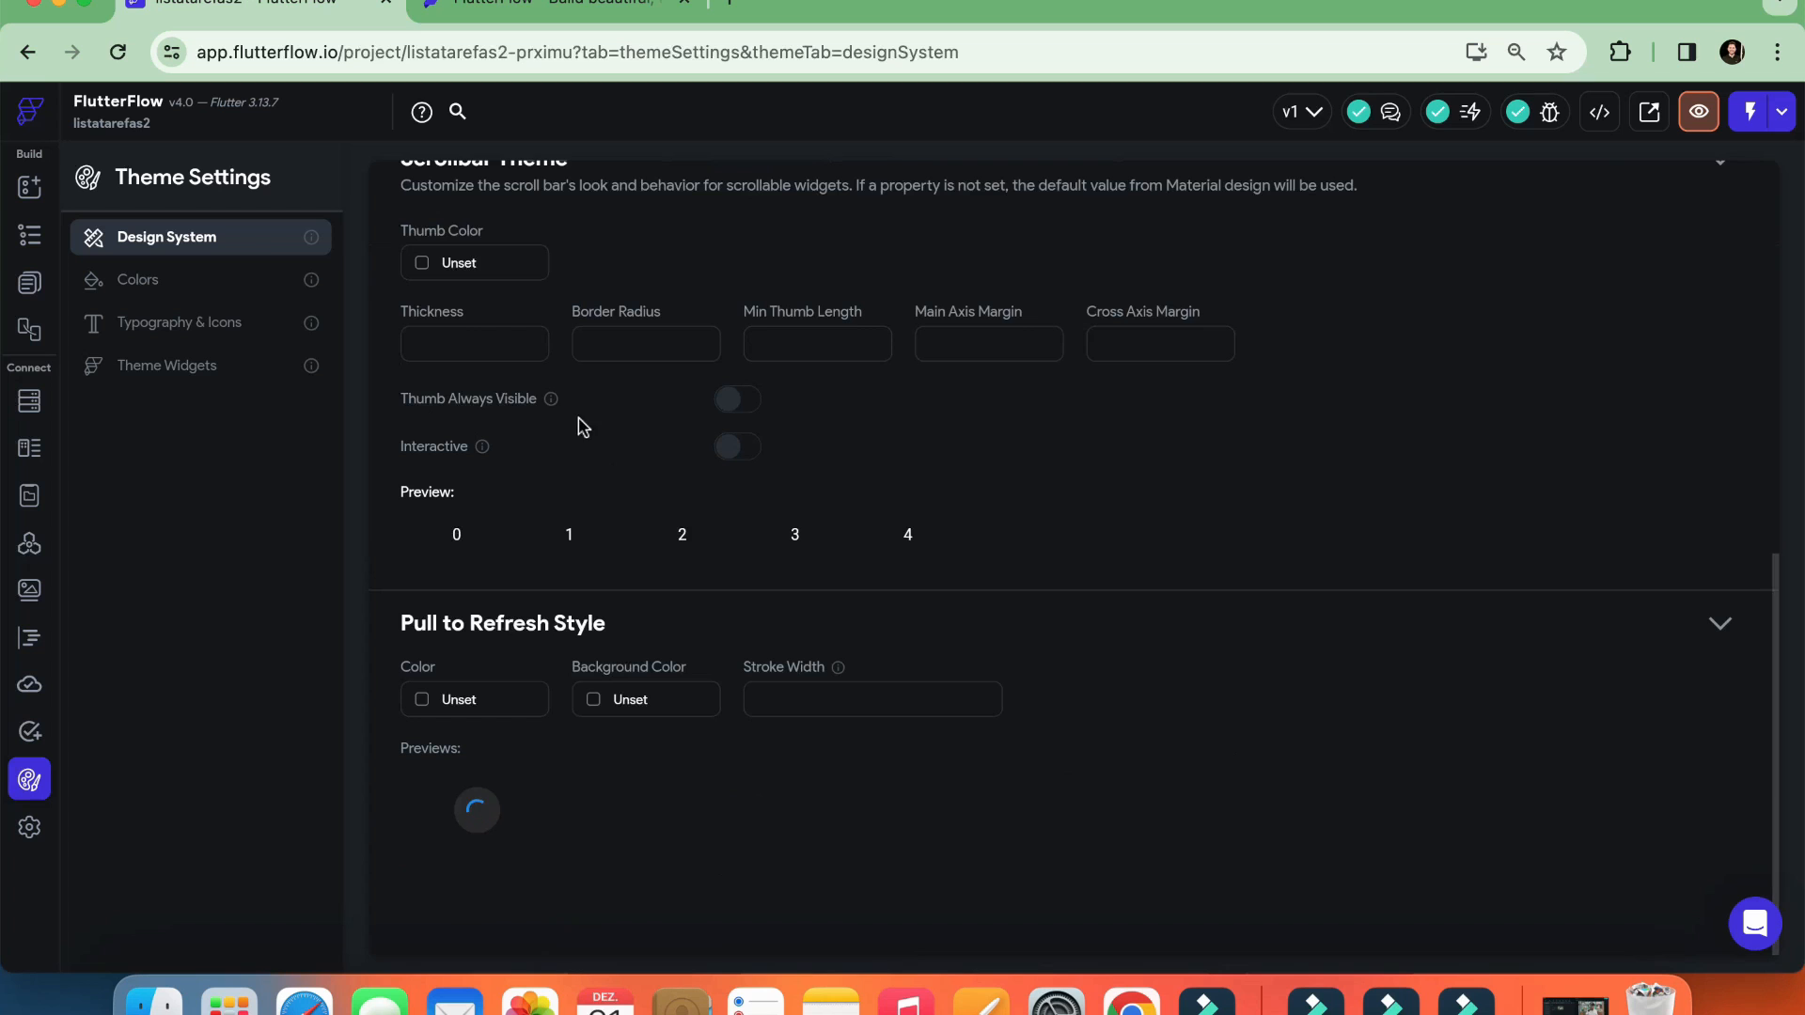
pyautogui.scroll(5, 903, 560)
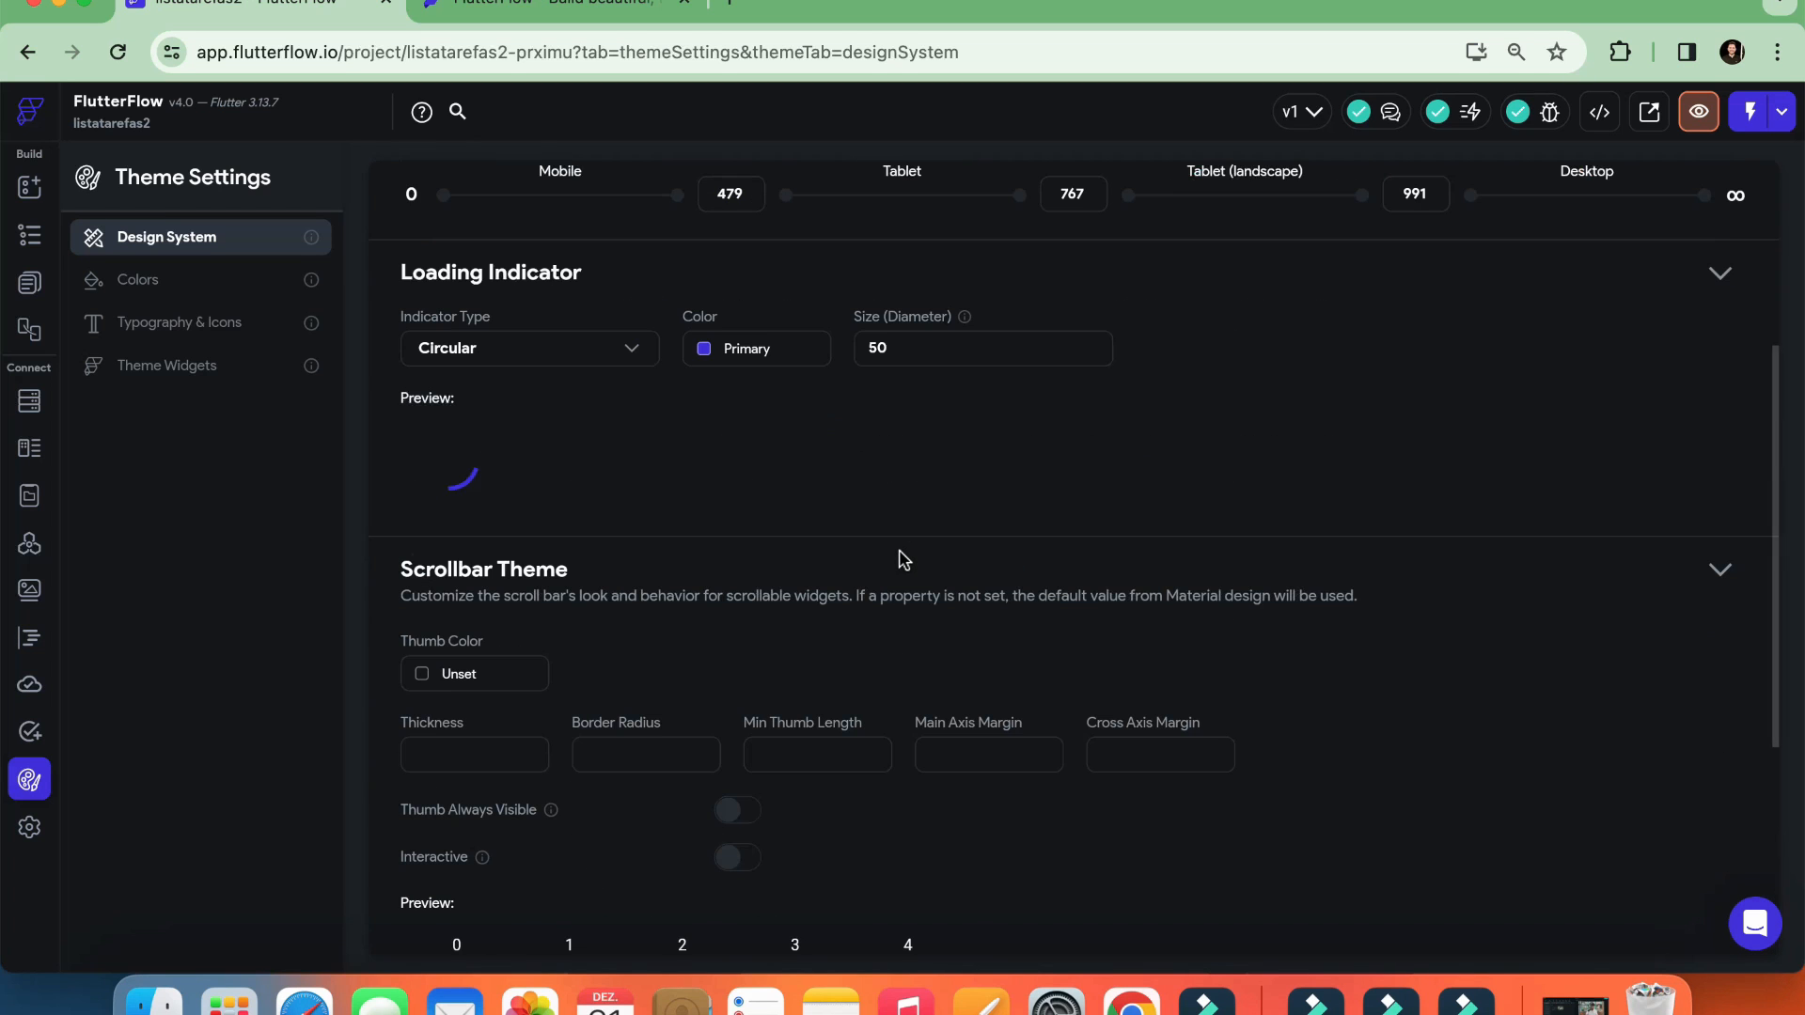
pyautogui.click(177, 285)
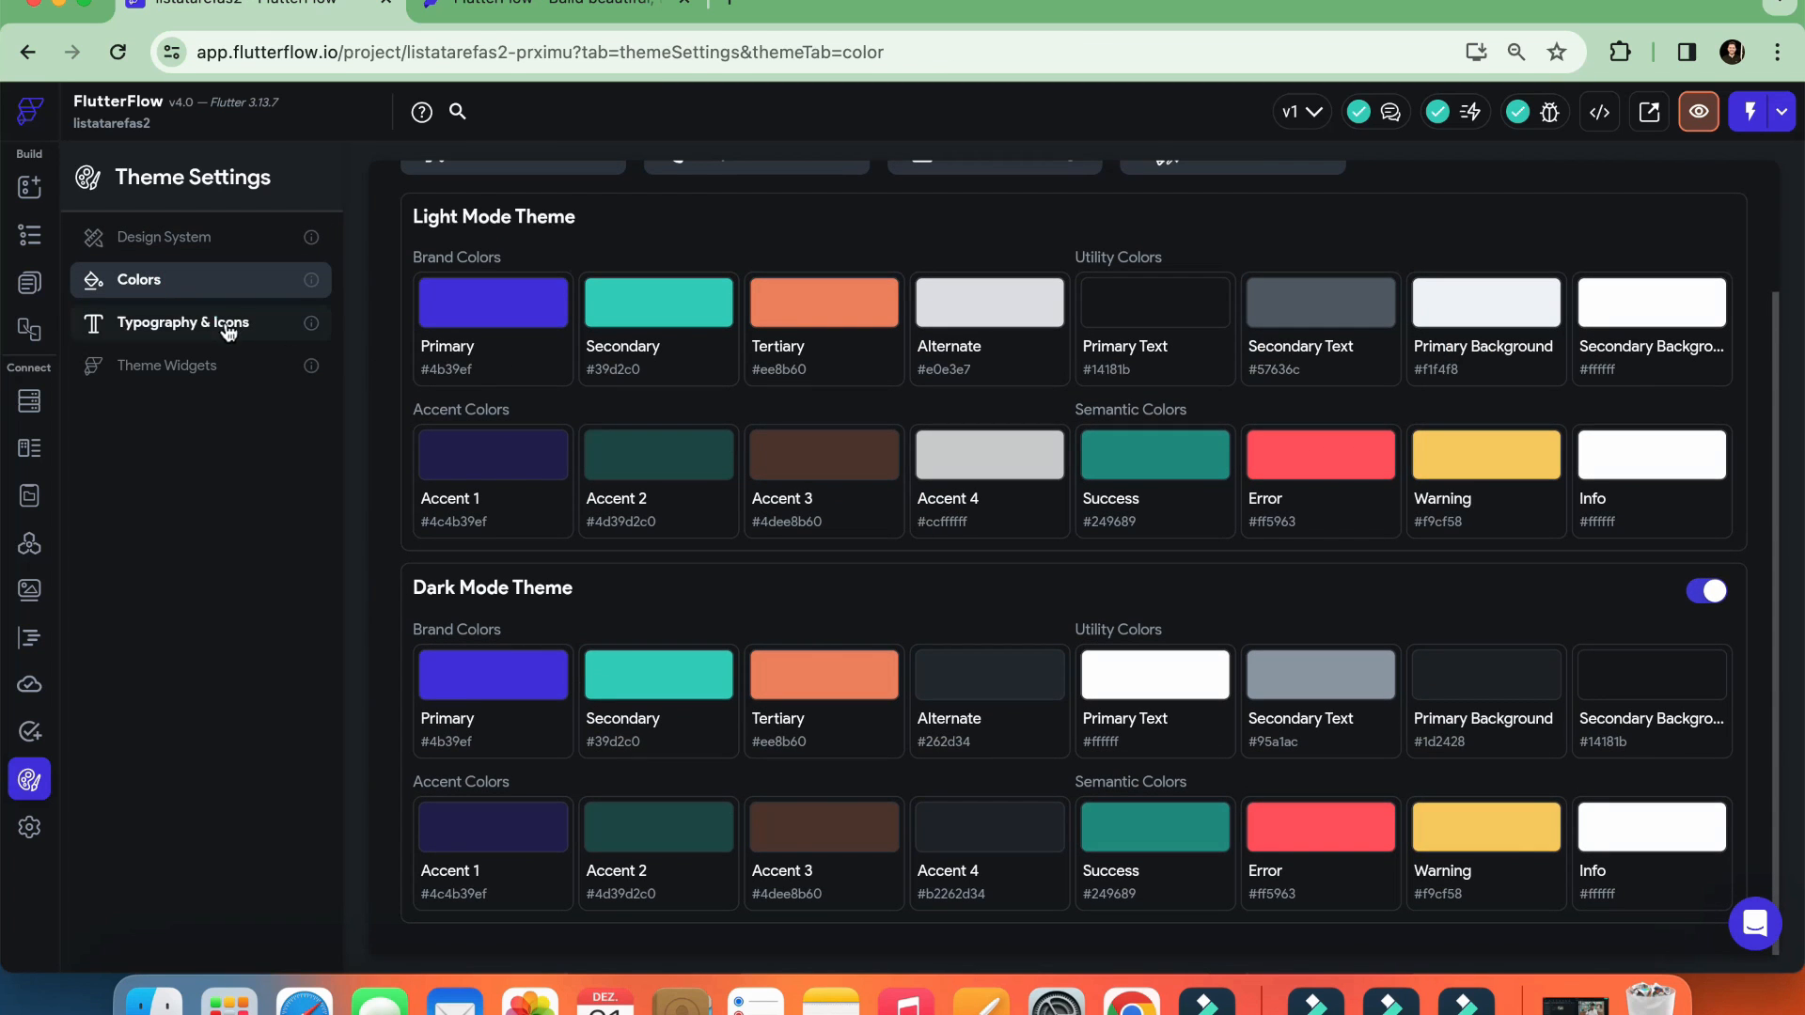
pyautogui.click(216, 320)
pyautogui.scroll(-5, 1086, 537)
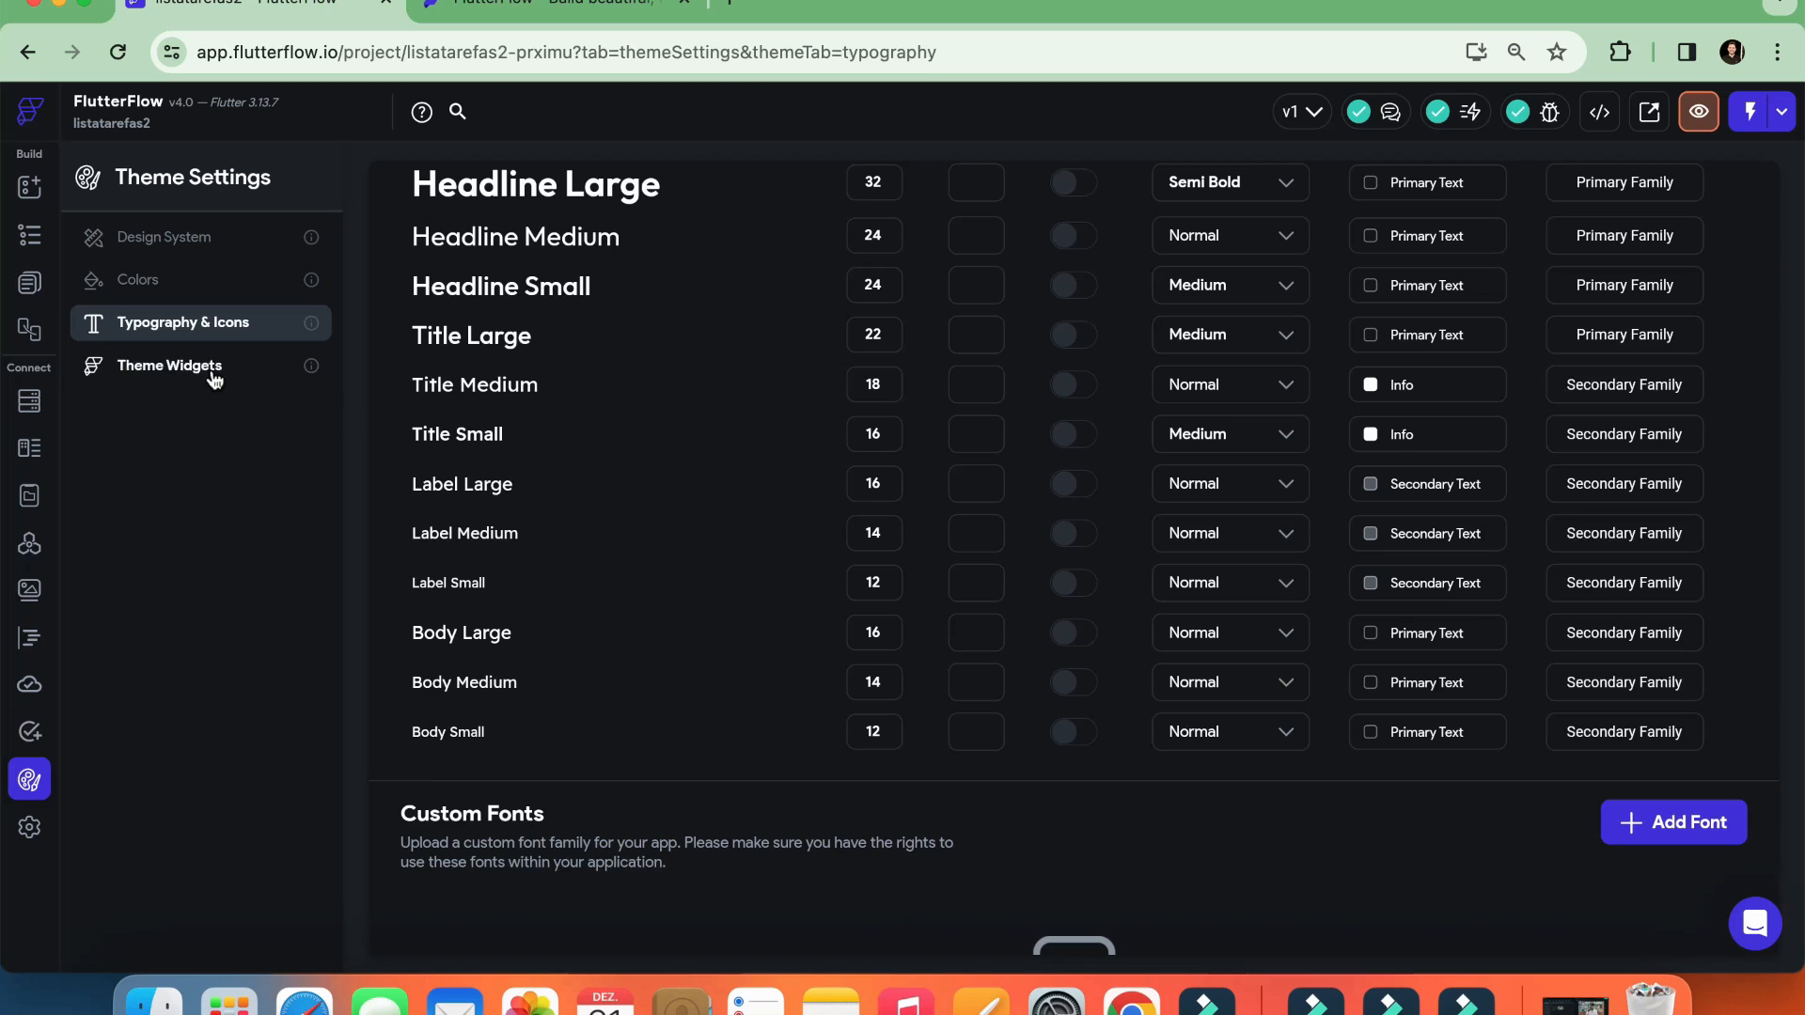
pyautogui.click(207, 375)
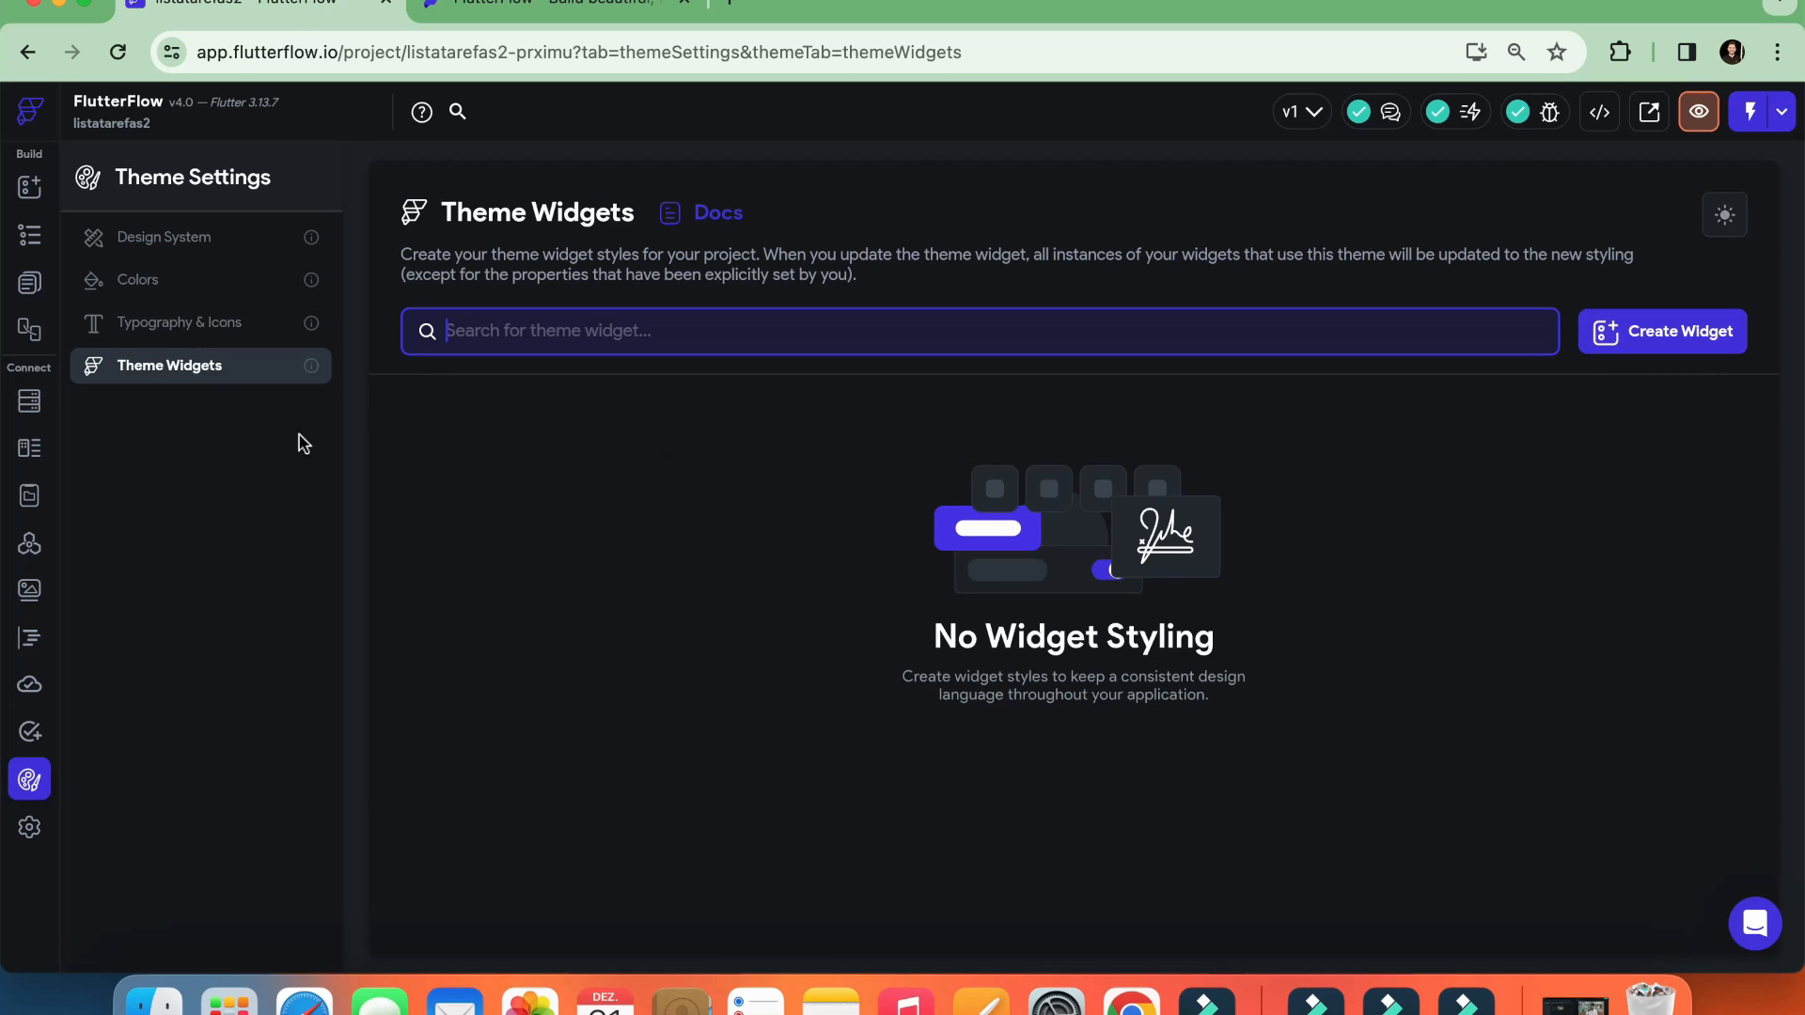
# Examine the app settings for app details, app assets, nav bar and app bar, languages and platforms
pyautogui.click(27, 832)
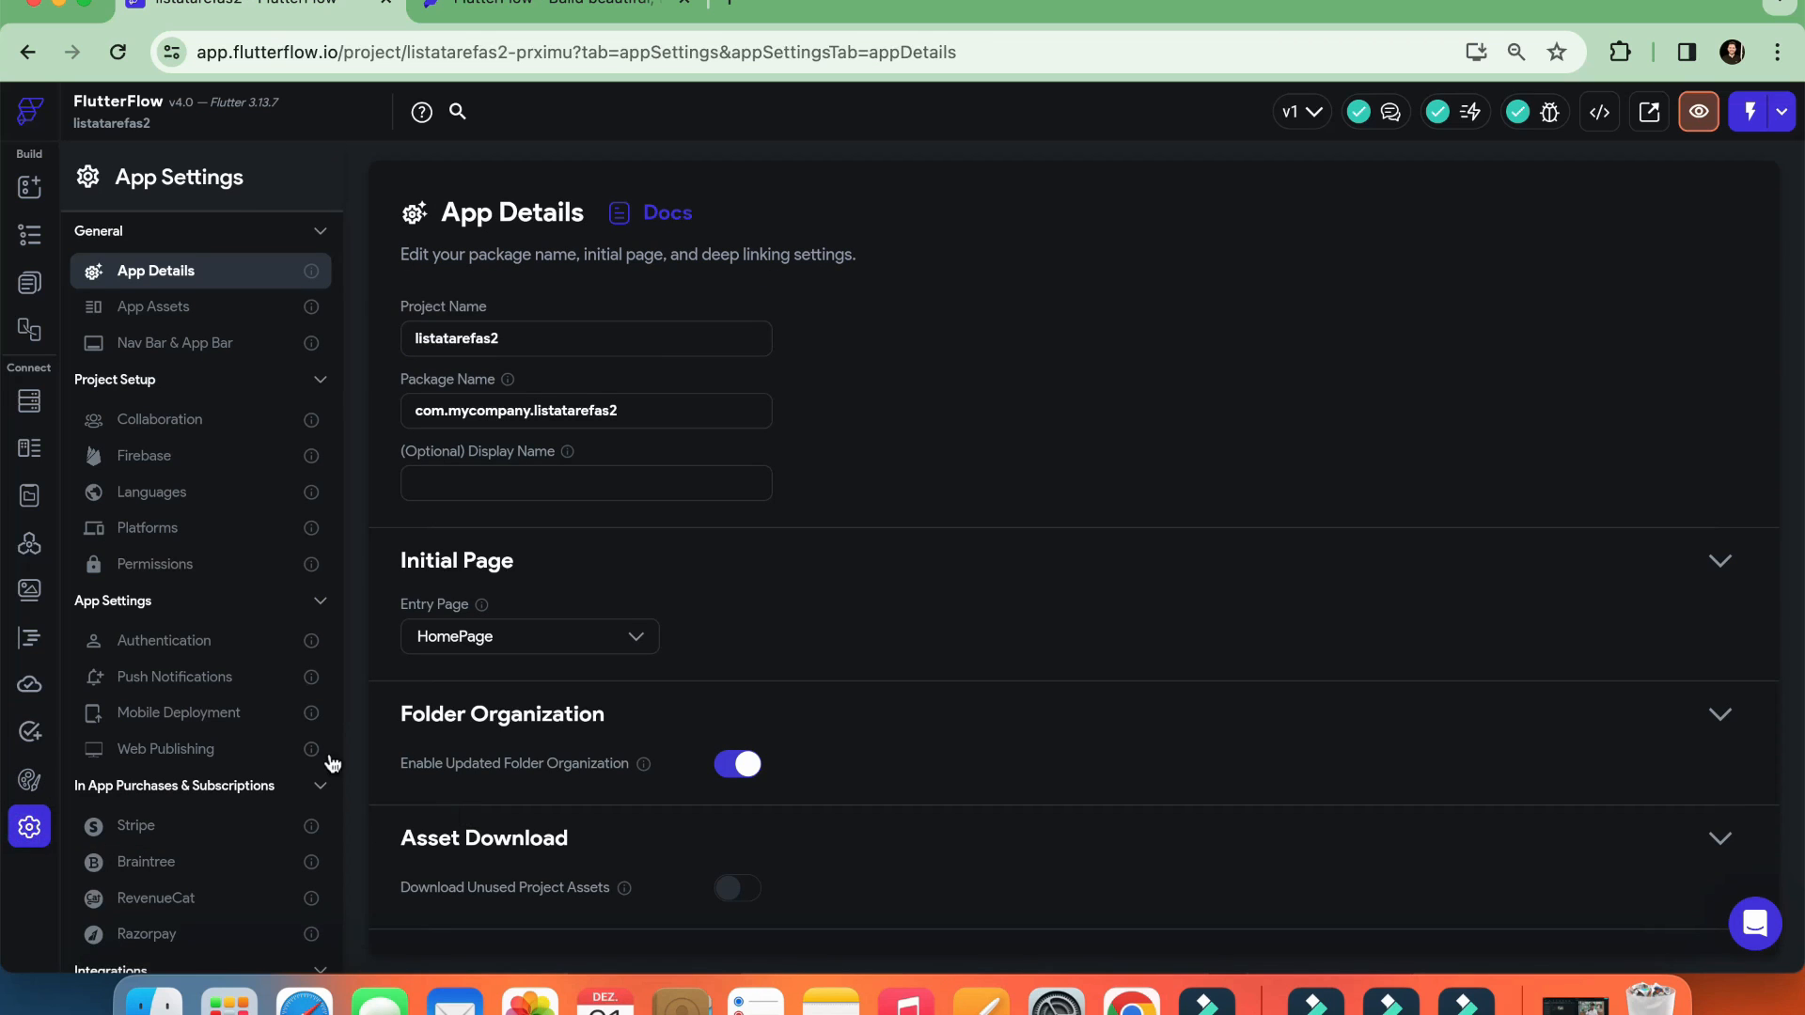
pyautogui.click(191, 309)
pyautogui.click(193, 341)
pyautogui.click(193, 273)
pyautogui.click(171, 496)
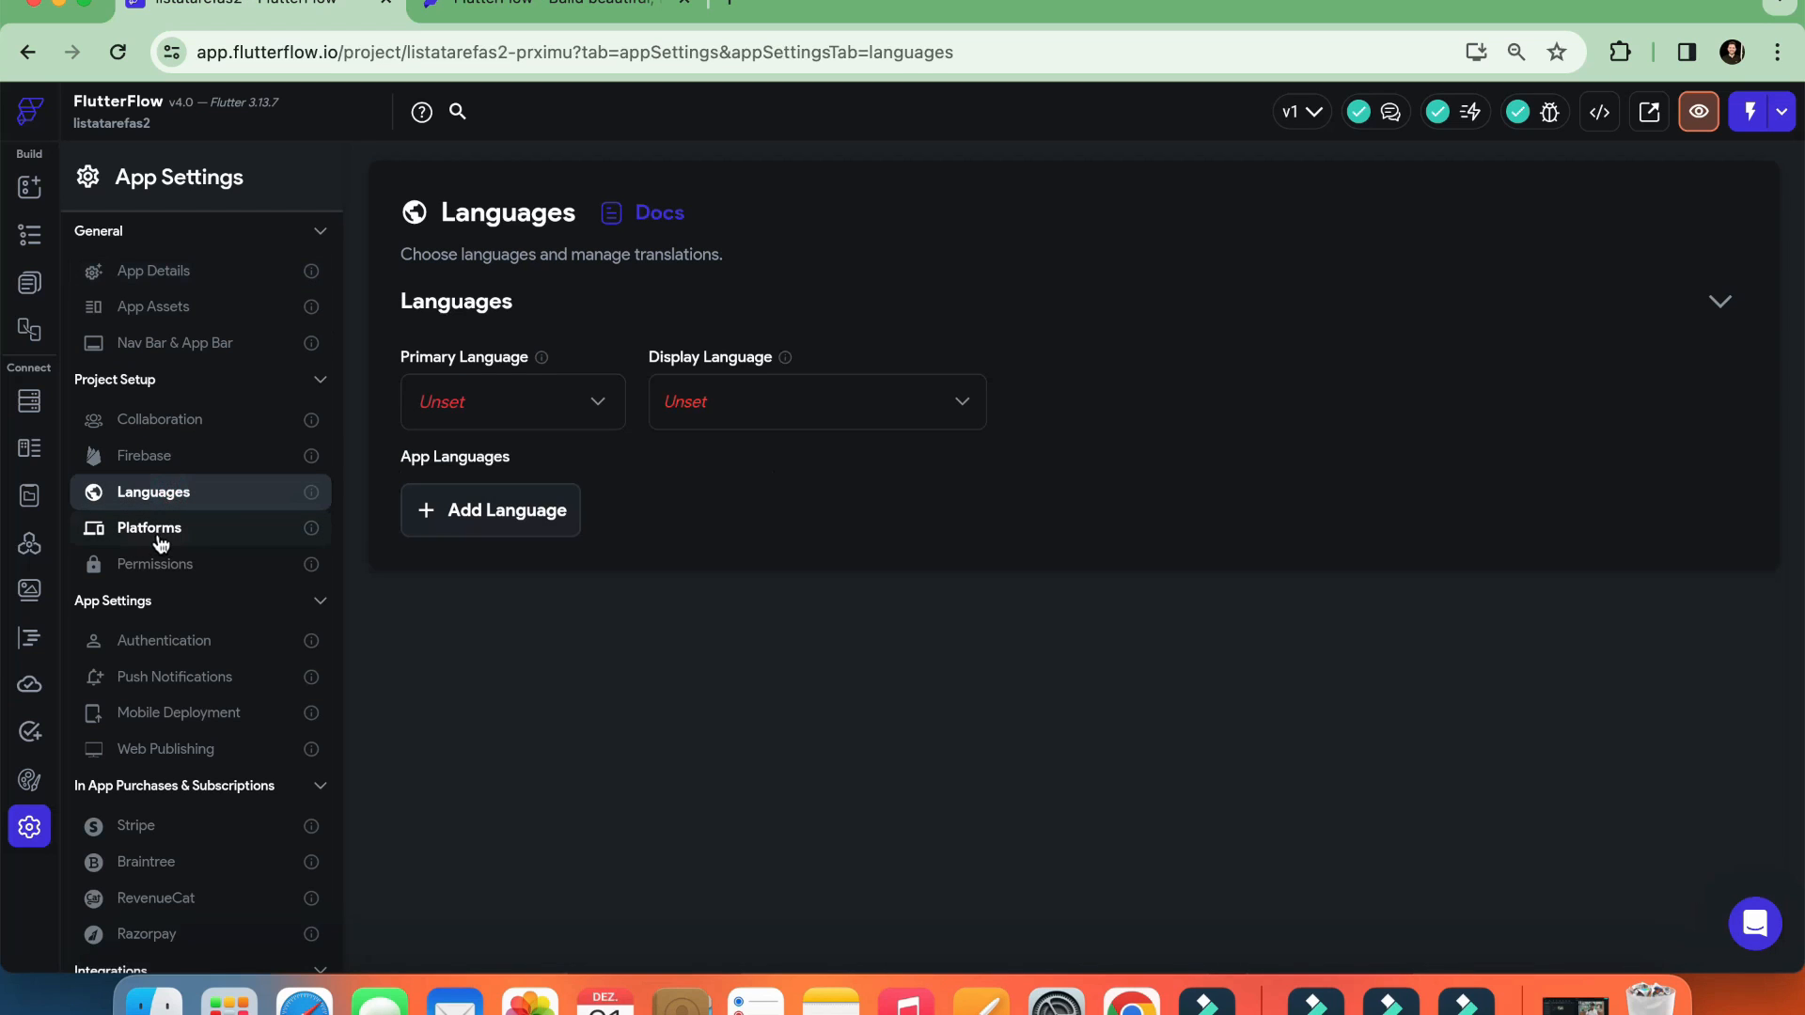
pyautogui.click(158, 536)
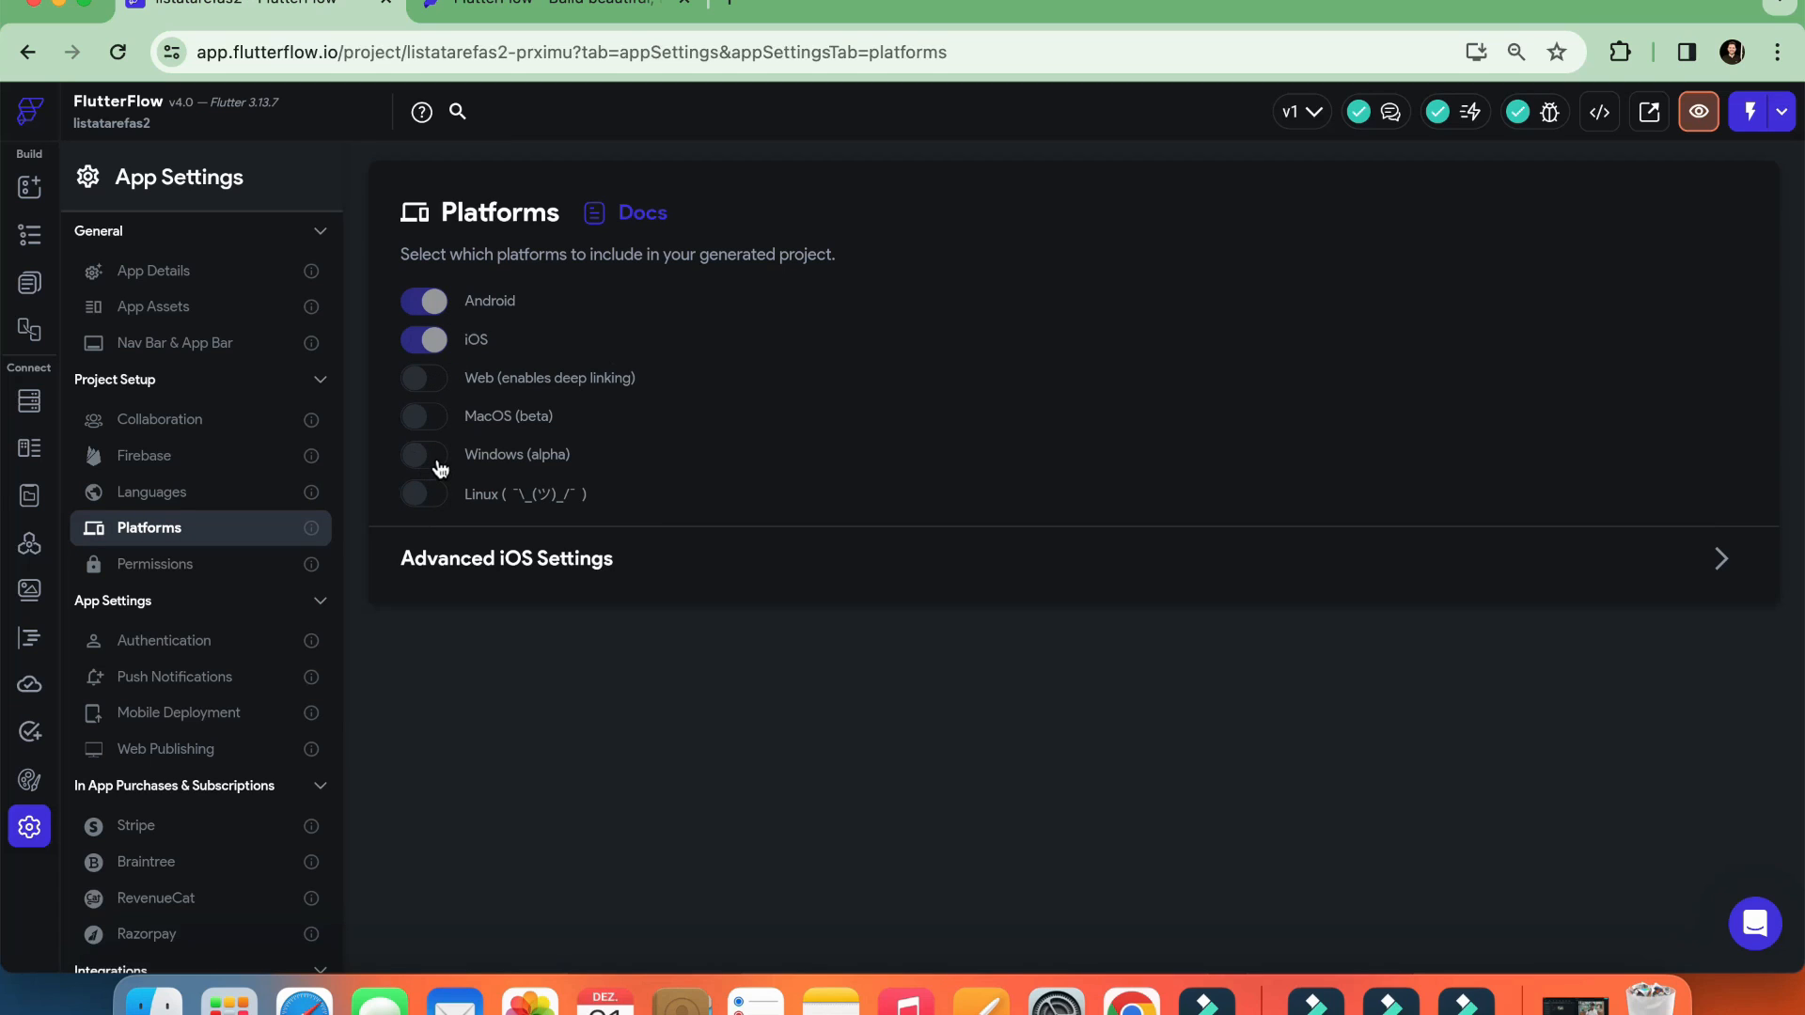
# Examine the app settings for authentication, push notifications, mobile deployment and web publishing
pyautogui.scroll(-1, 170, 630)
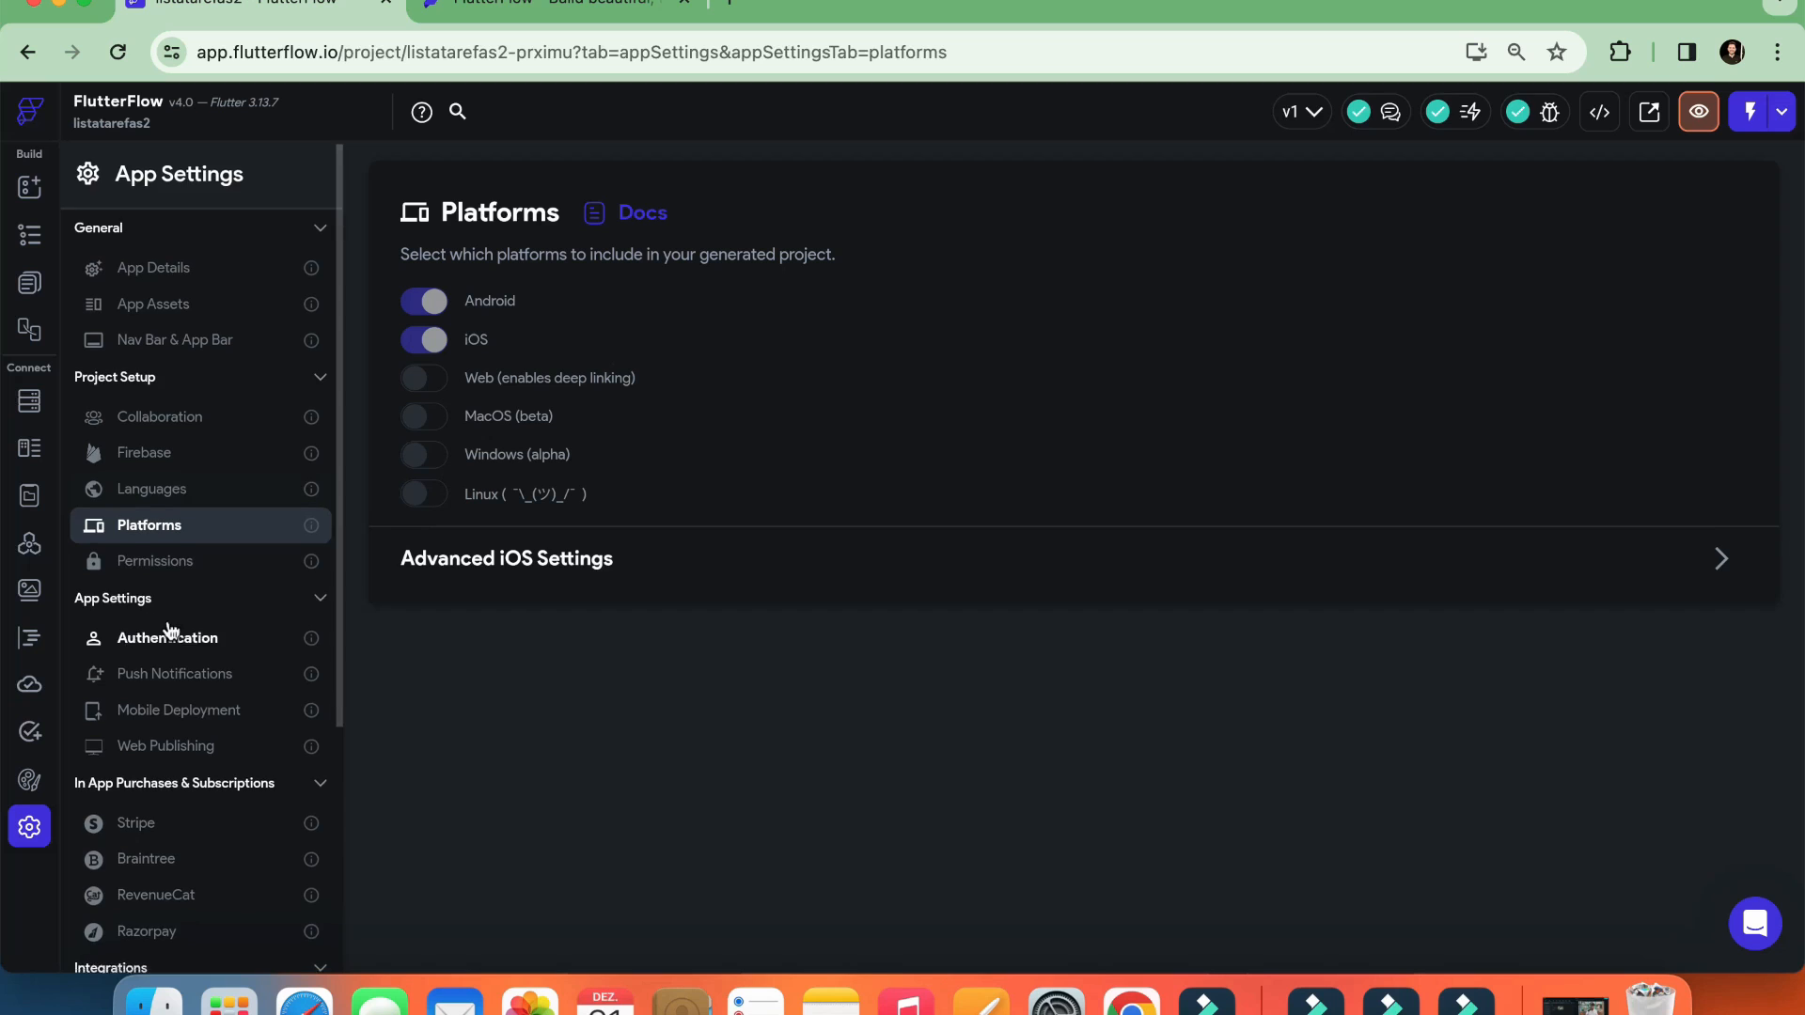
pyautogui.scroll(-2, 170, 630)
pyautogui.click(172, 555)
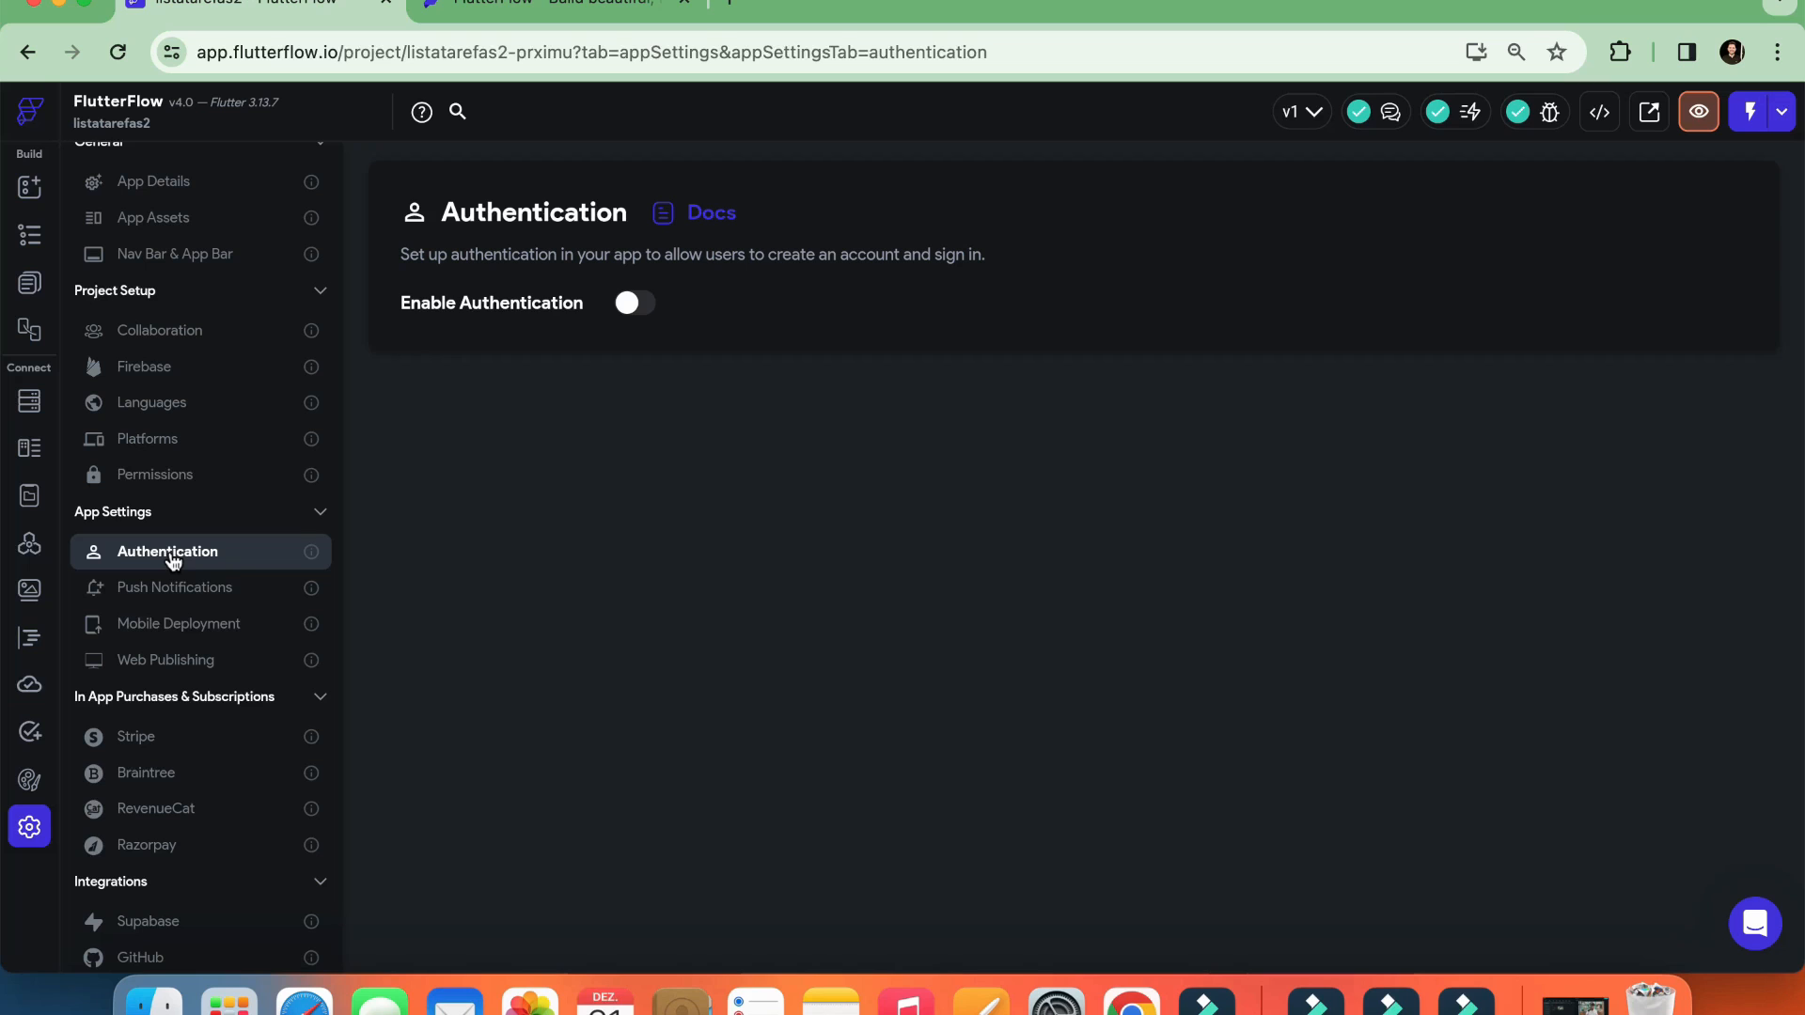
pyautogui.click(181, 591)
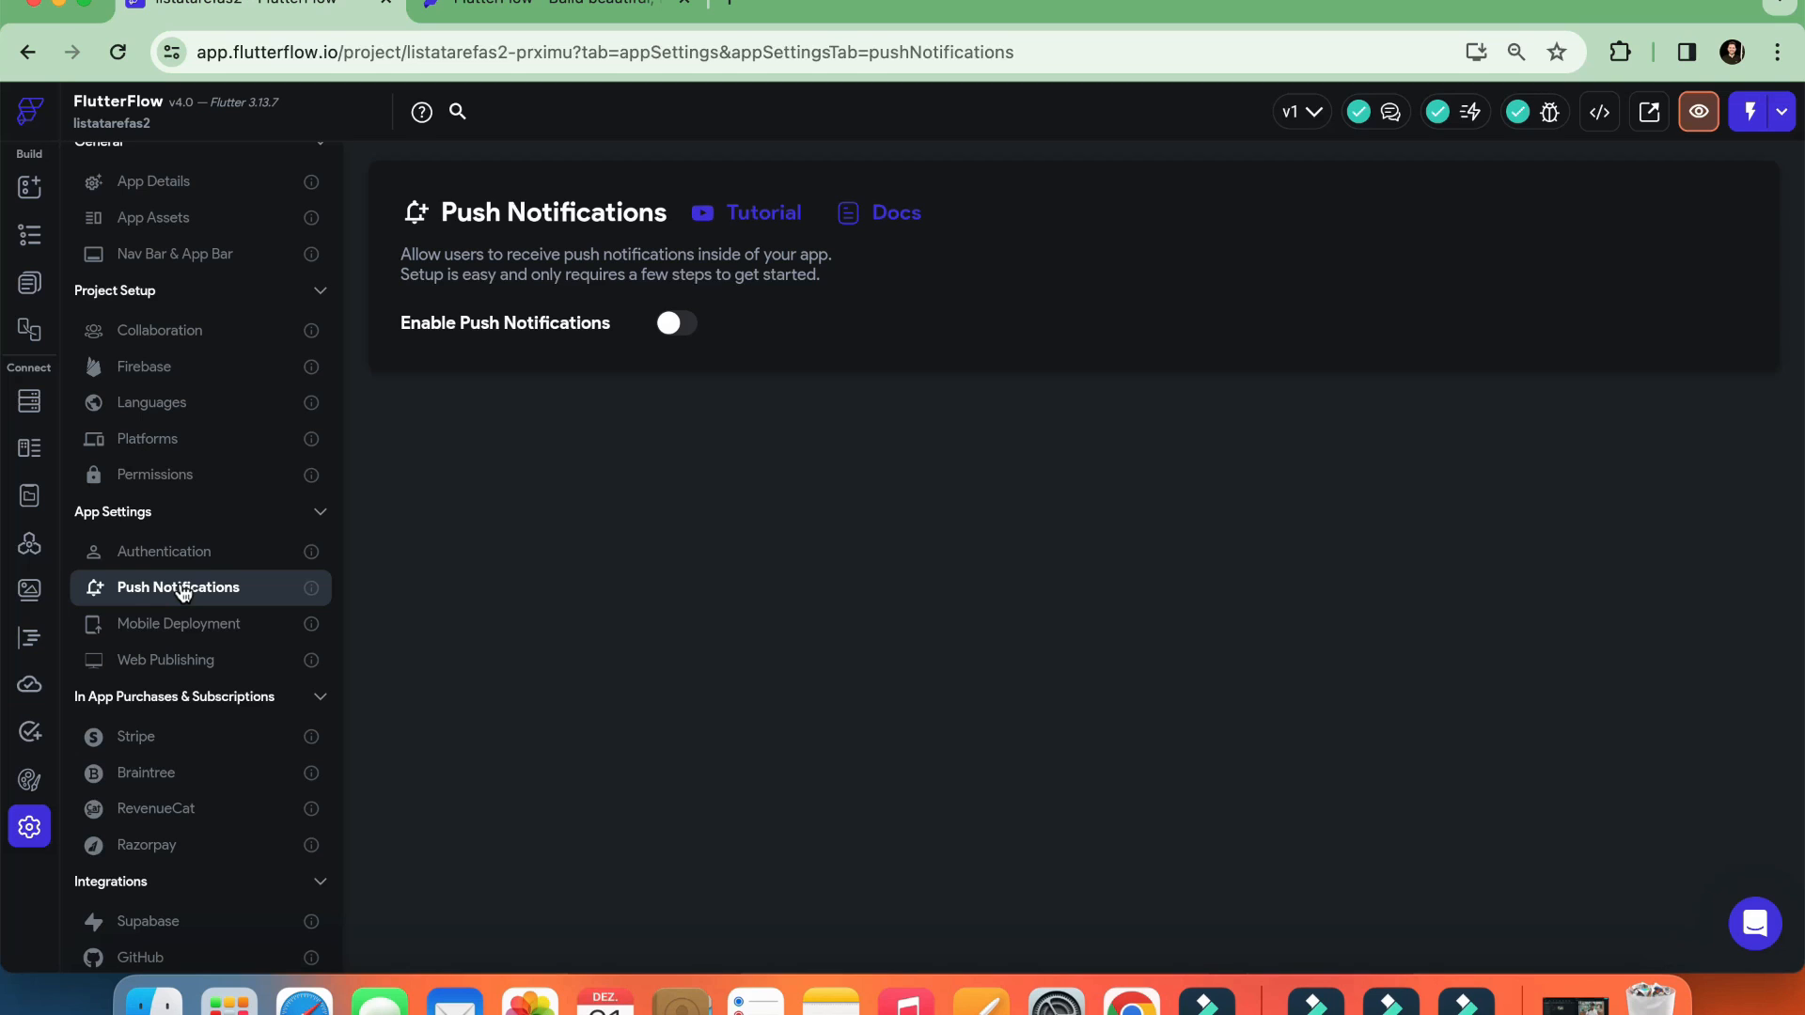
pyautogui.click(175, 634)
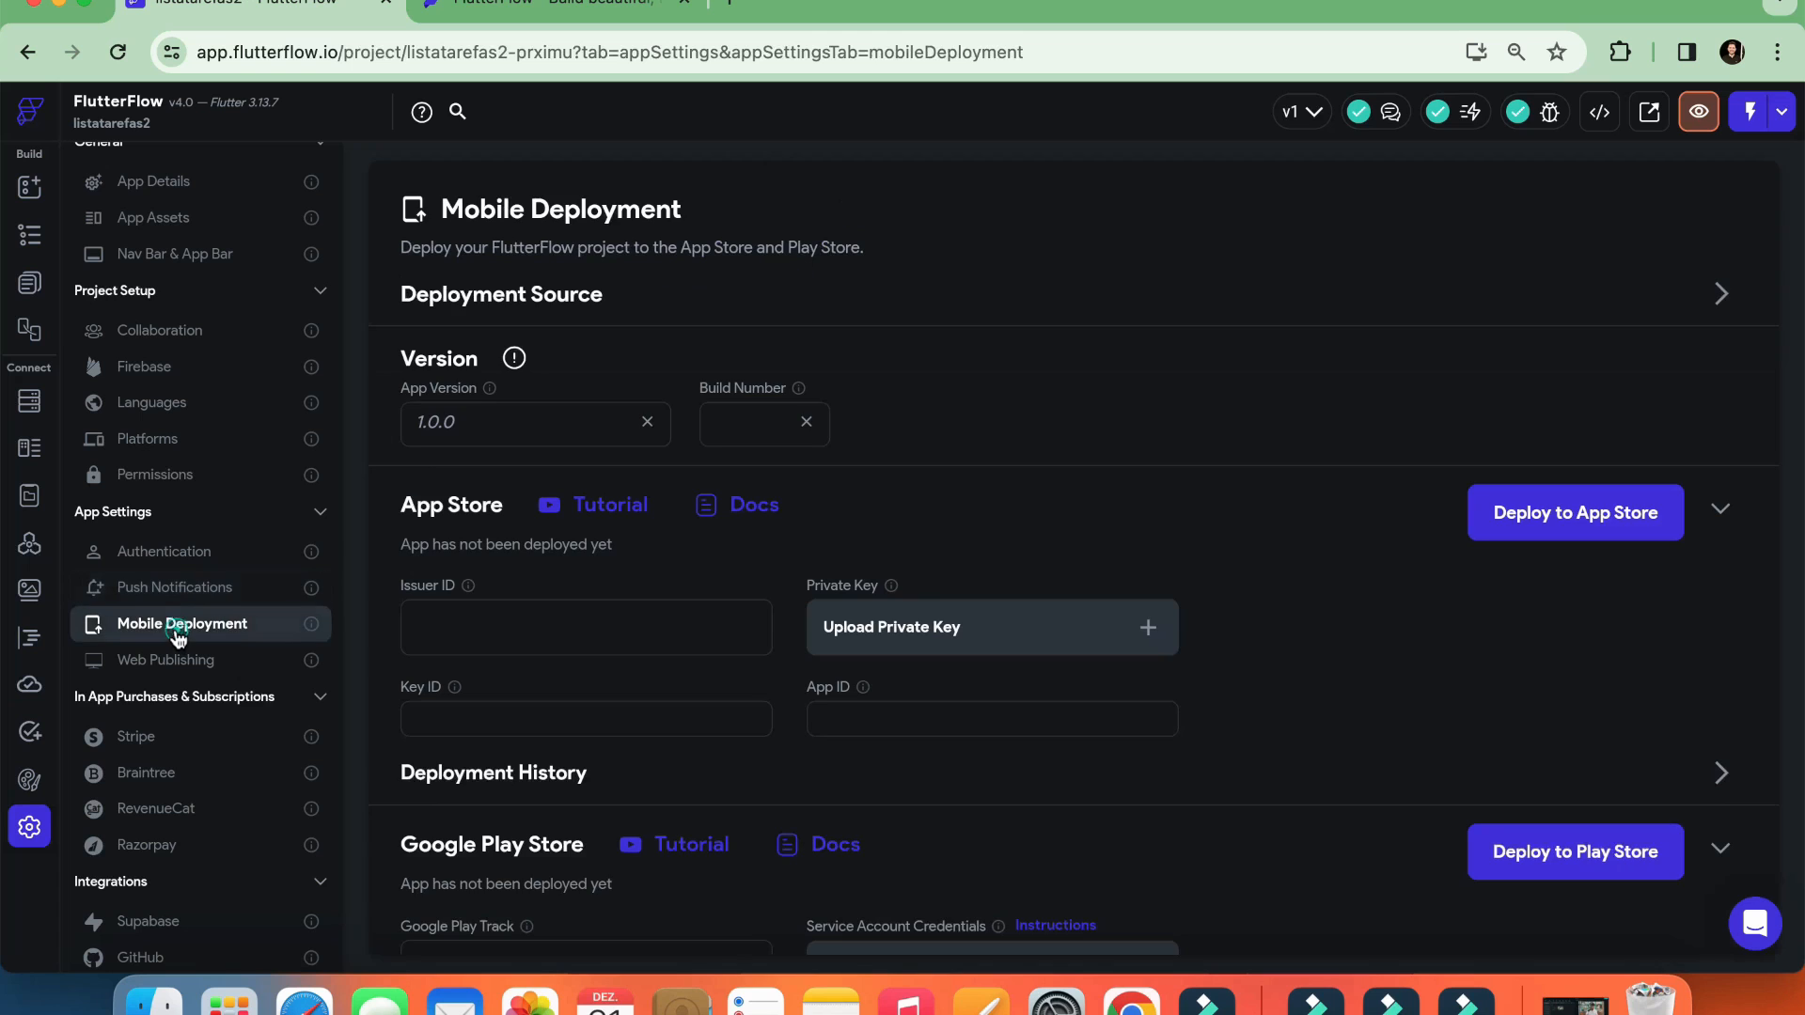
pyautogui.scroll(-3, 827, 588)
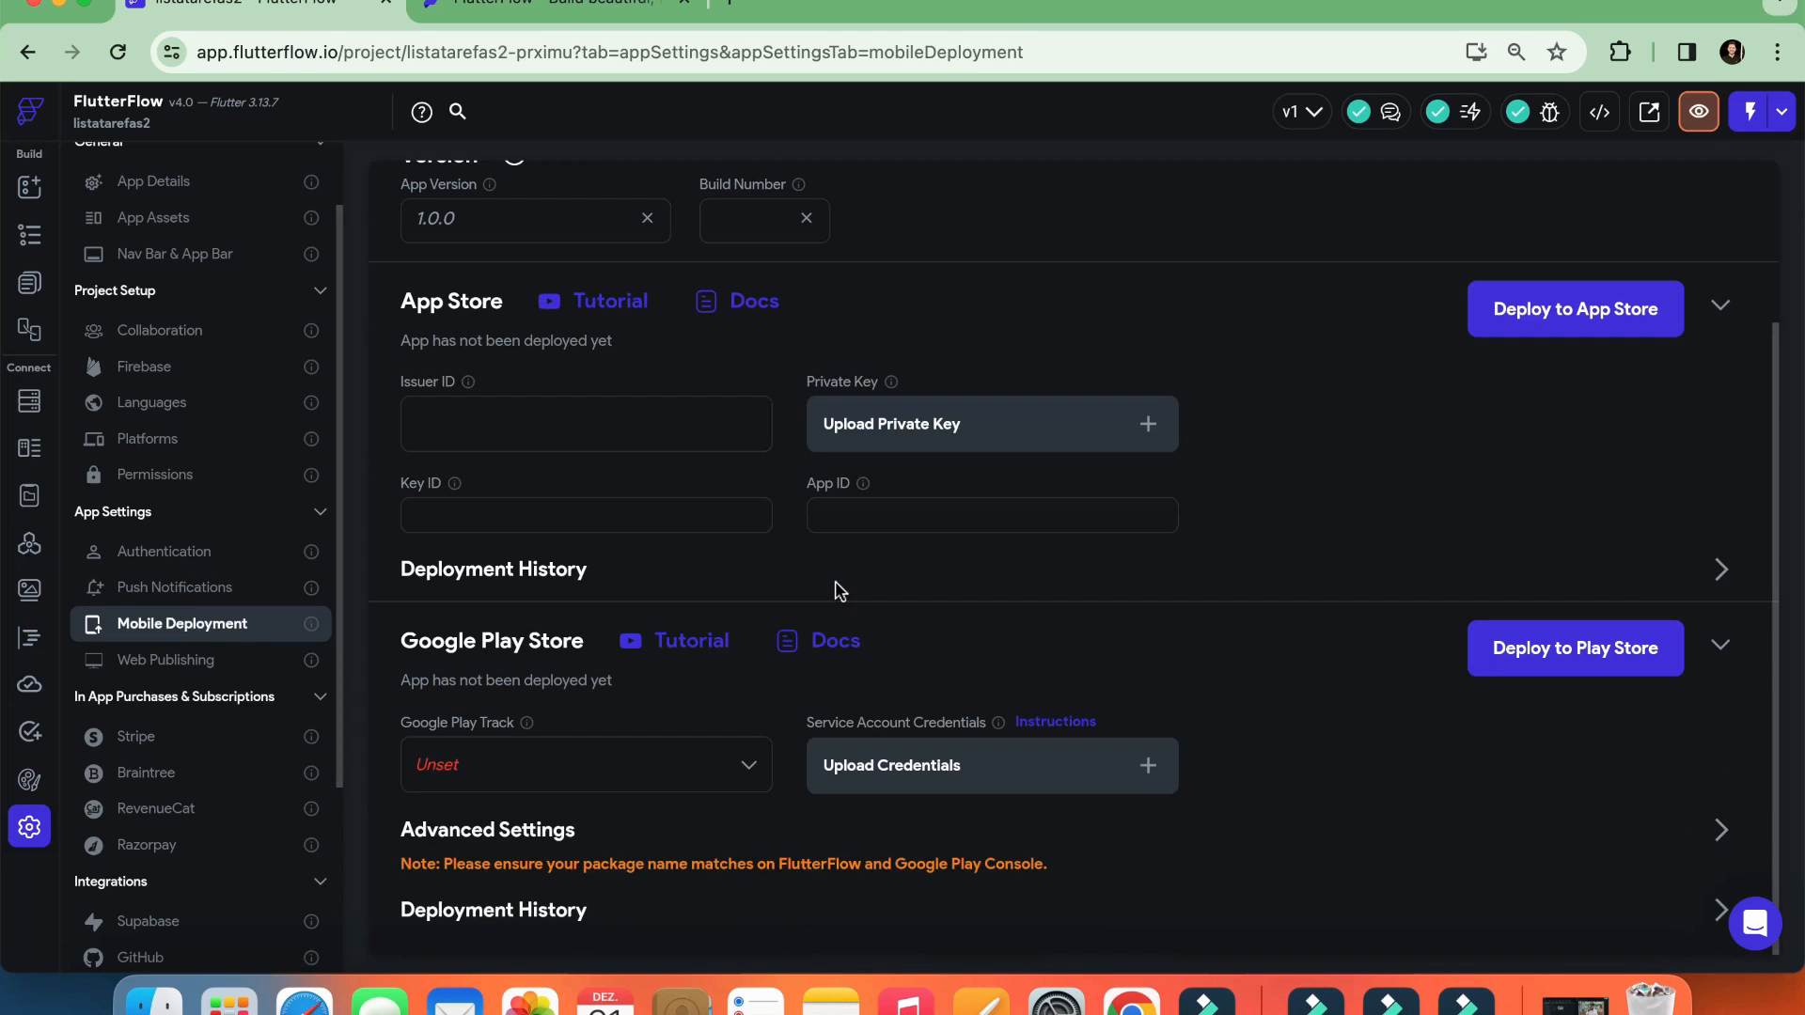
pyautogui.scroll(3, 835, 590)
pyautogui.scroll(-3, 835, 590)
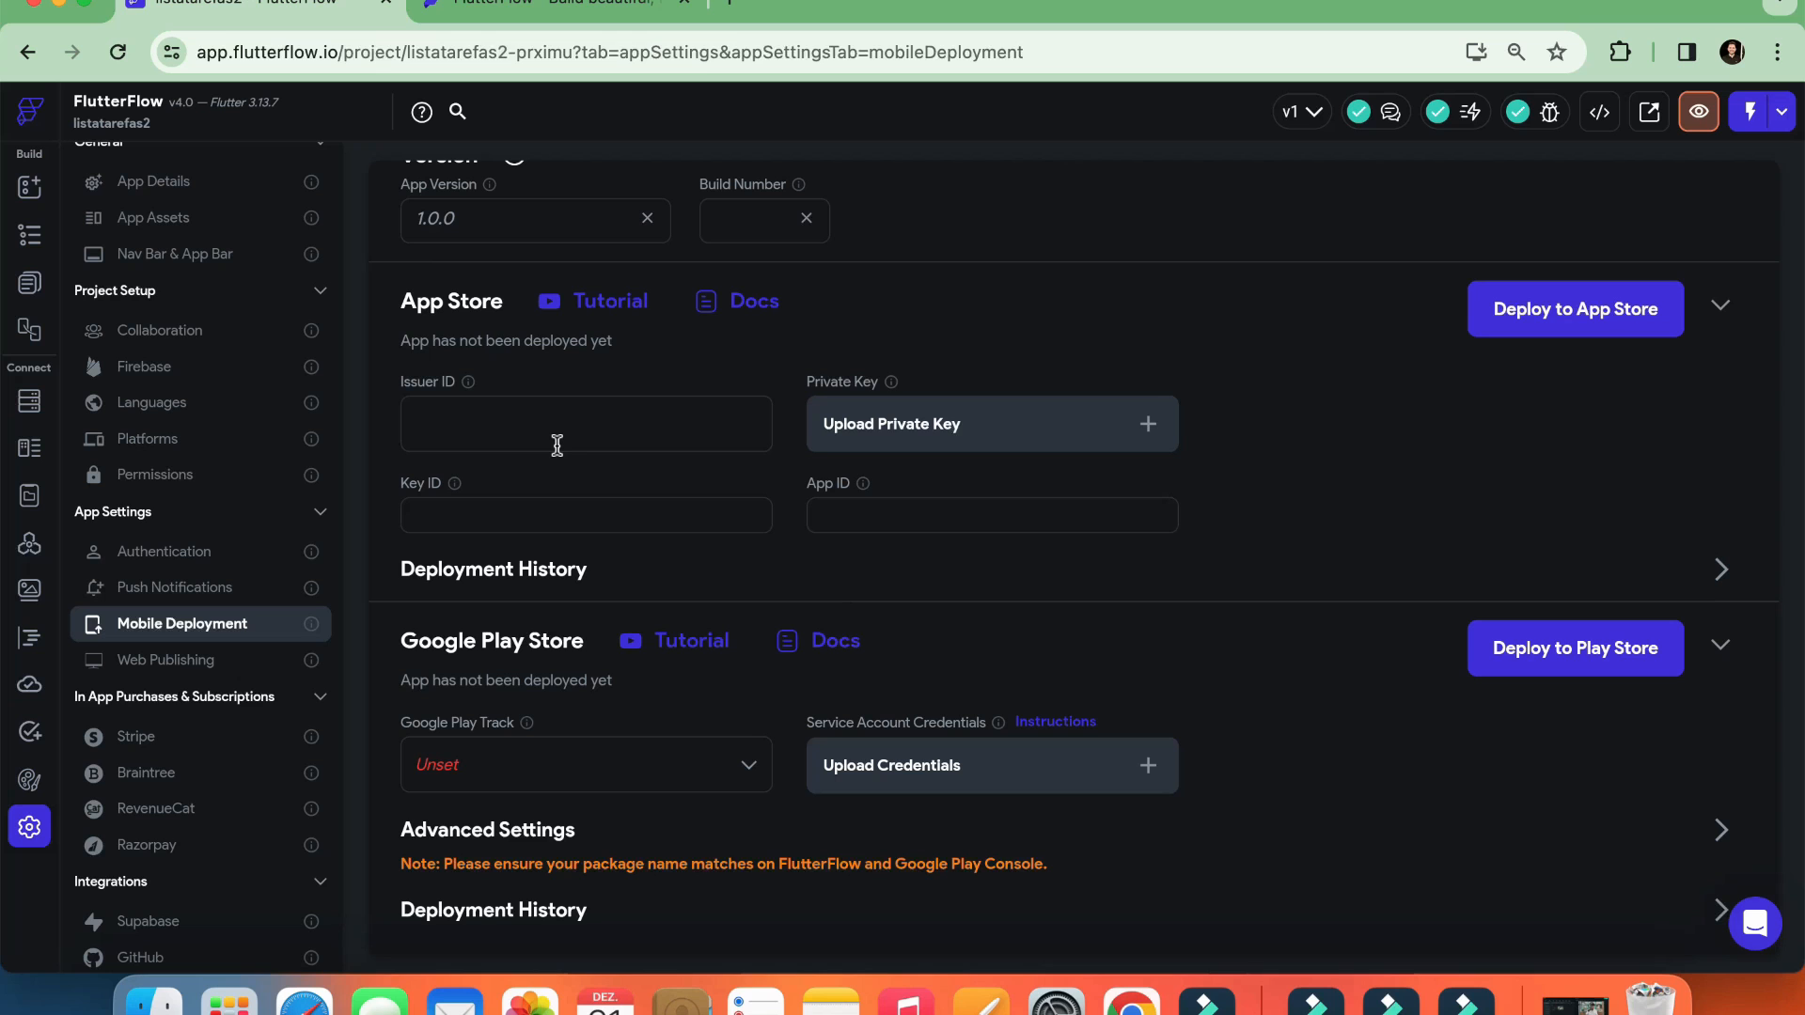
pyautogui.click(193, 669)
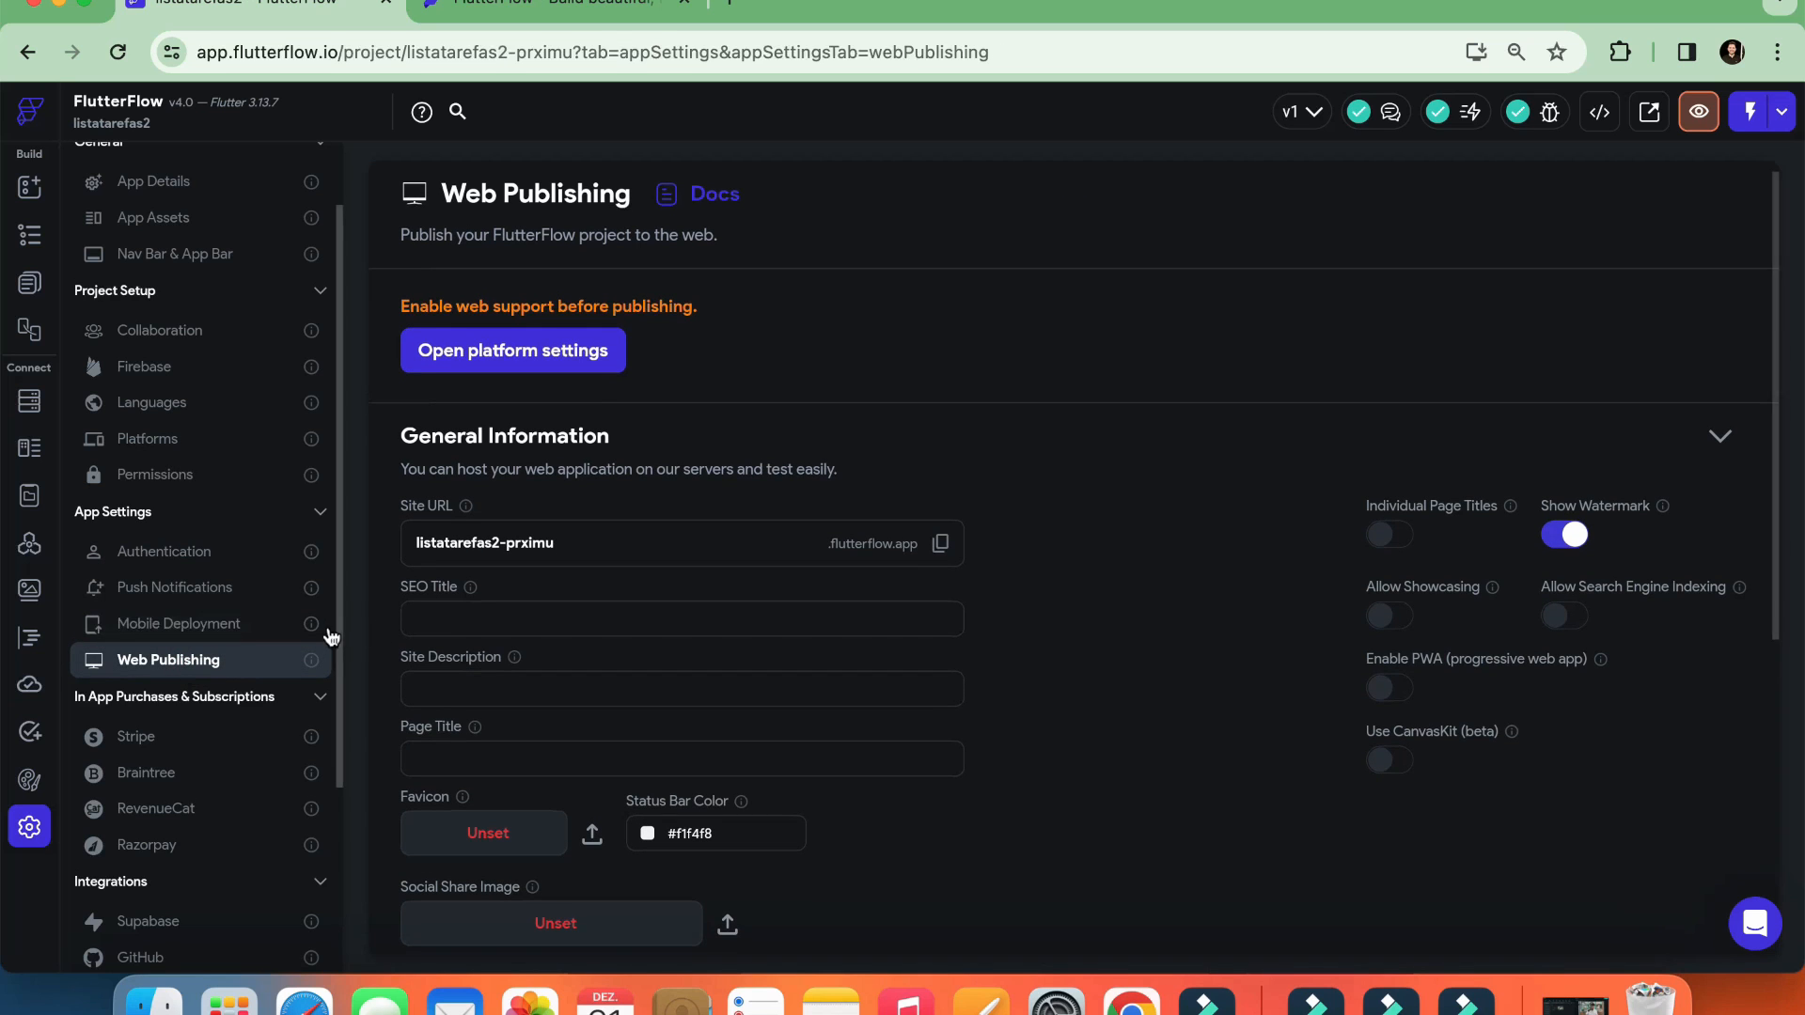
# View the in-app payment settings for Stripe, Braintree, RevenueCat and Razorpay
pyautogui.scroll(-5, 222, 535)
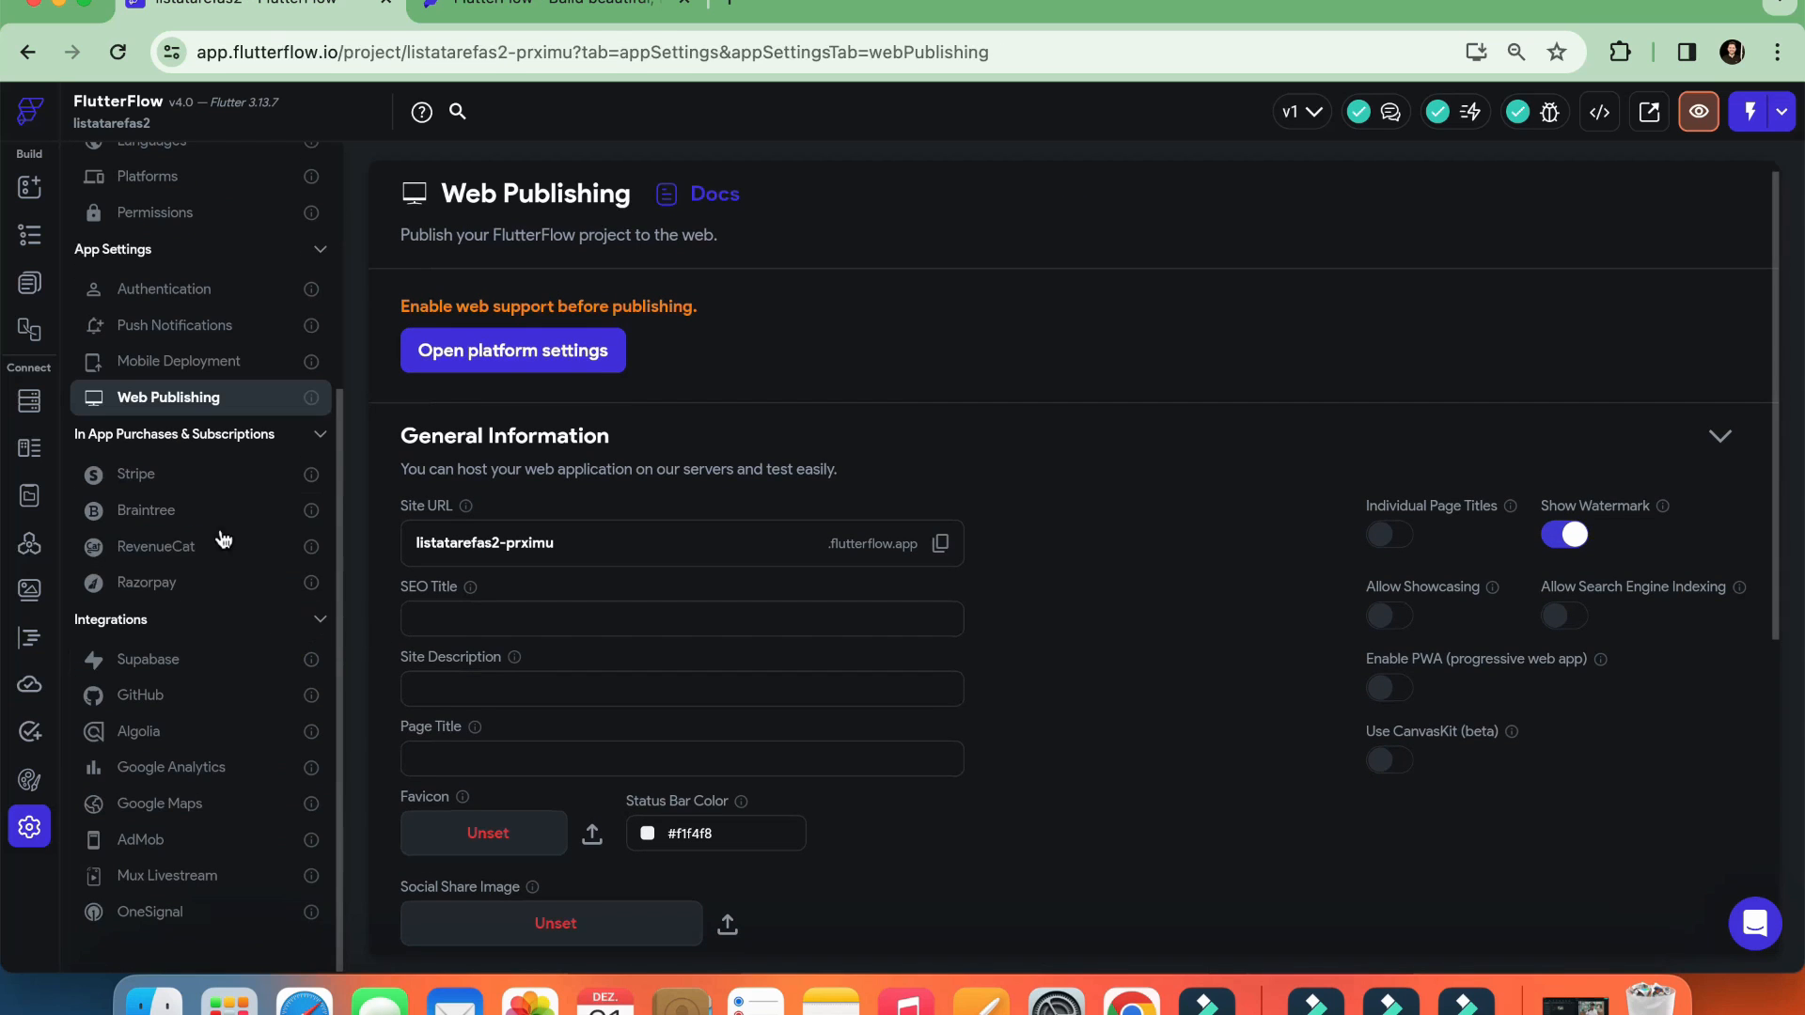
pyautogui.click(176, 476)
pyautogui.click(175, 513)
pyautogui.click(178, 548)
pyautogui.click(179, 582)
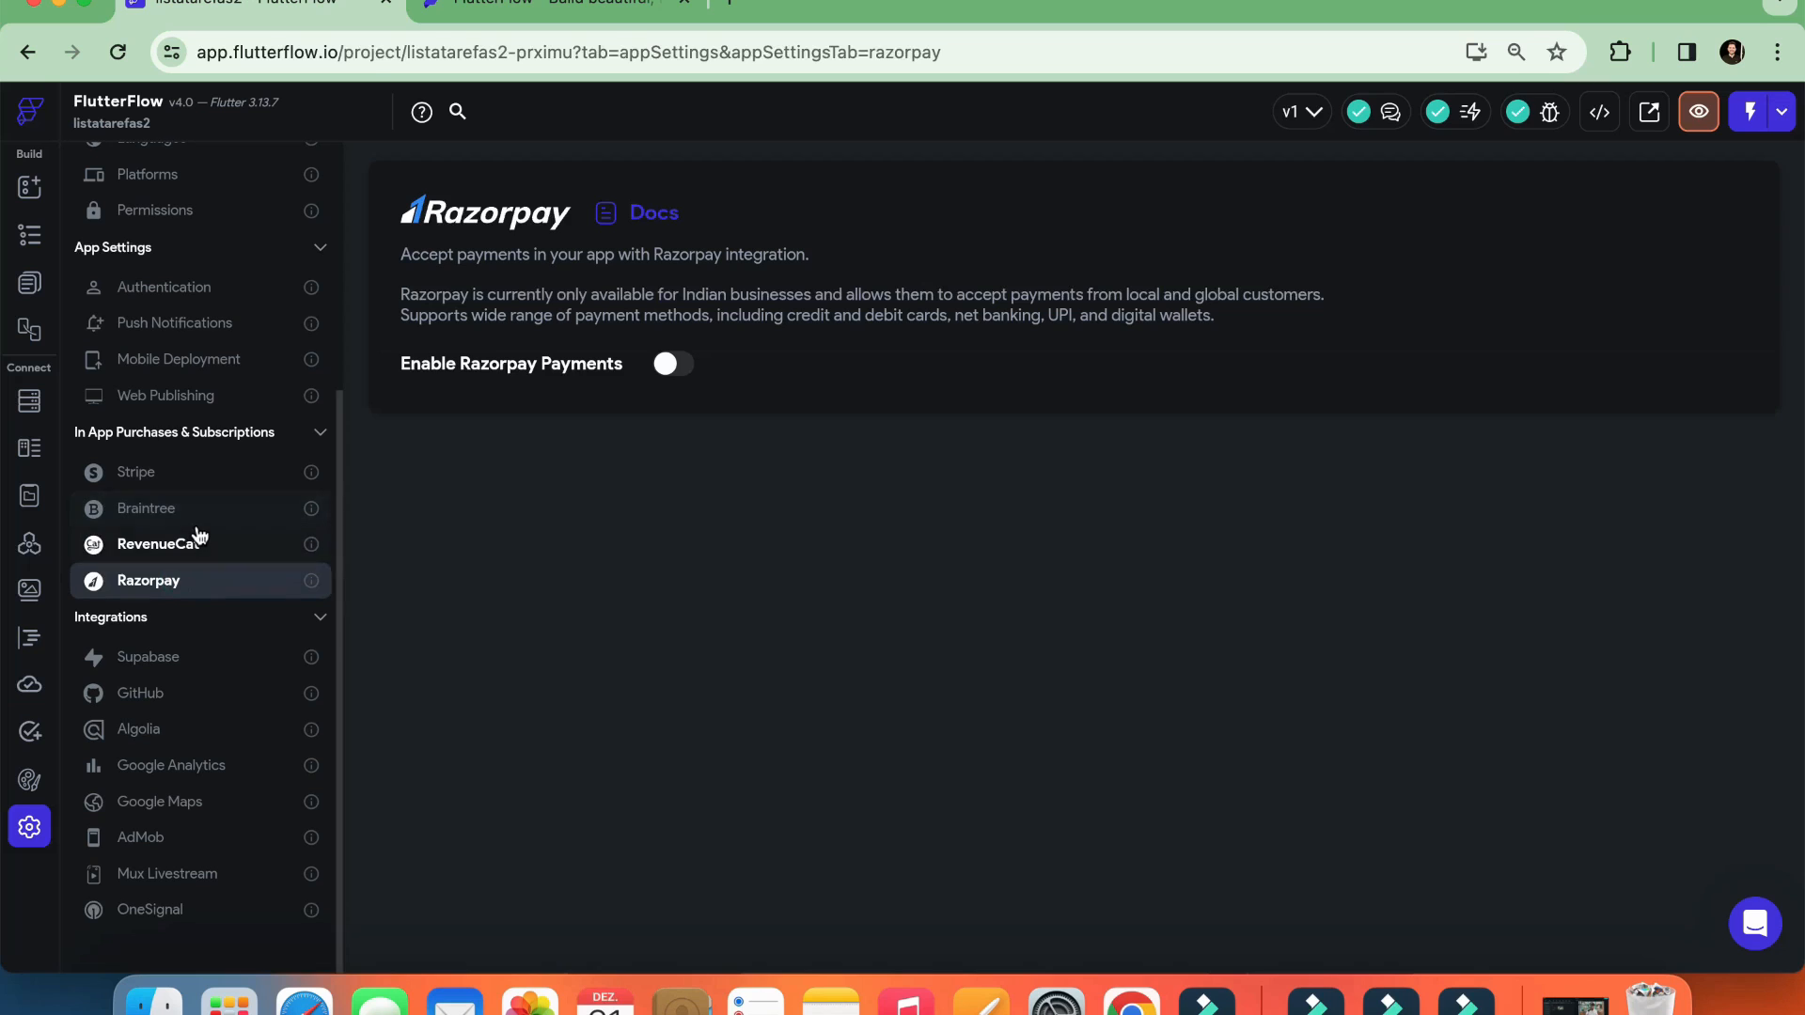
# View the Supabase and Google Maps integration settings, and return to HomePage's widget palette
pyautogui.click(156, 661)
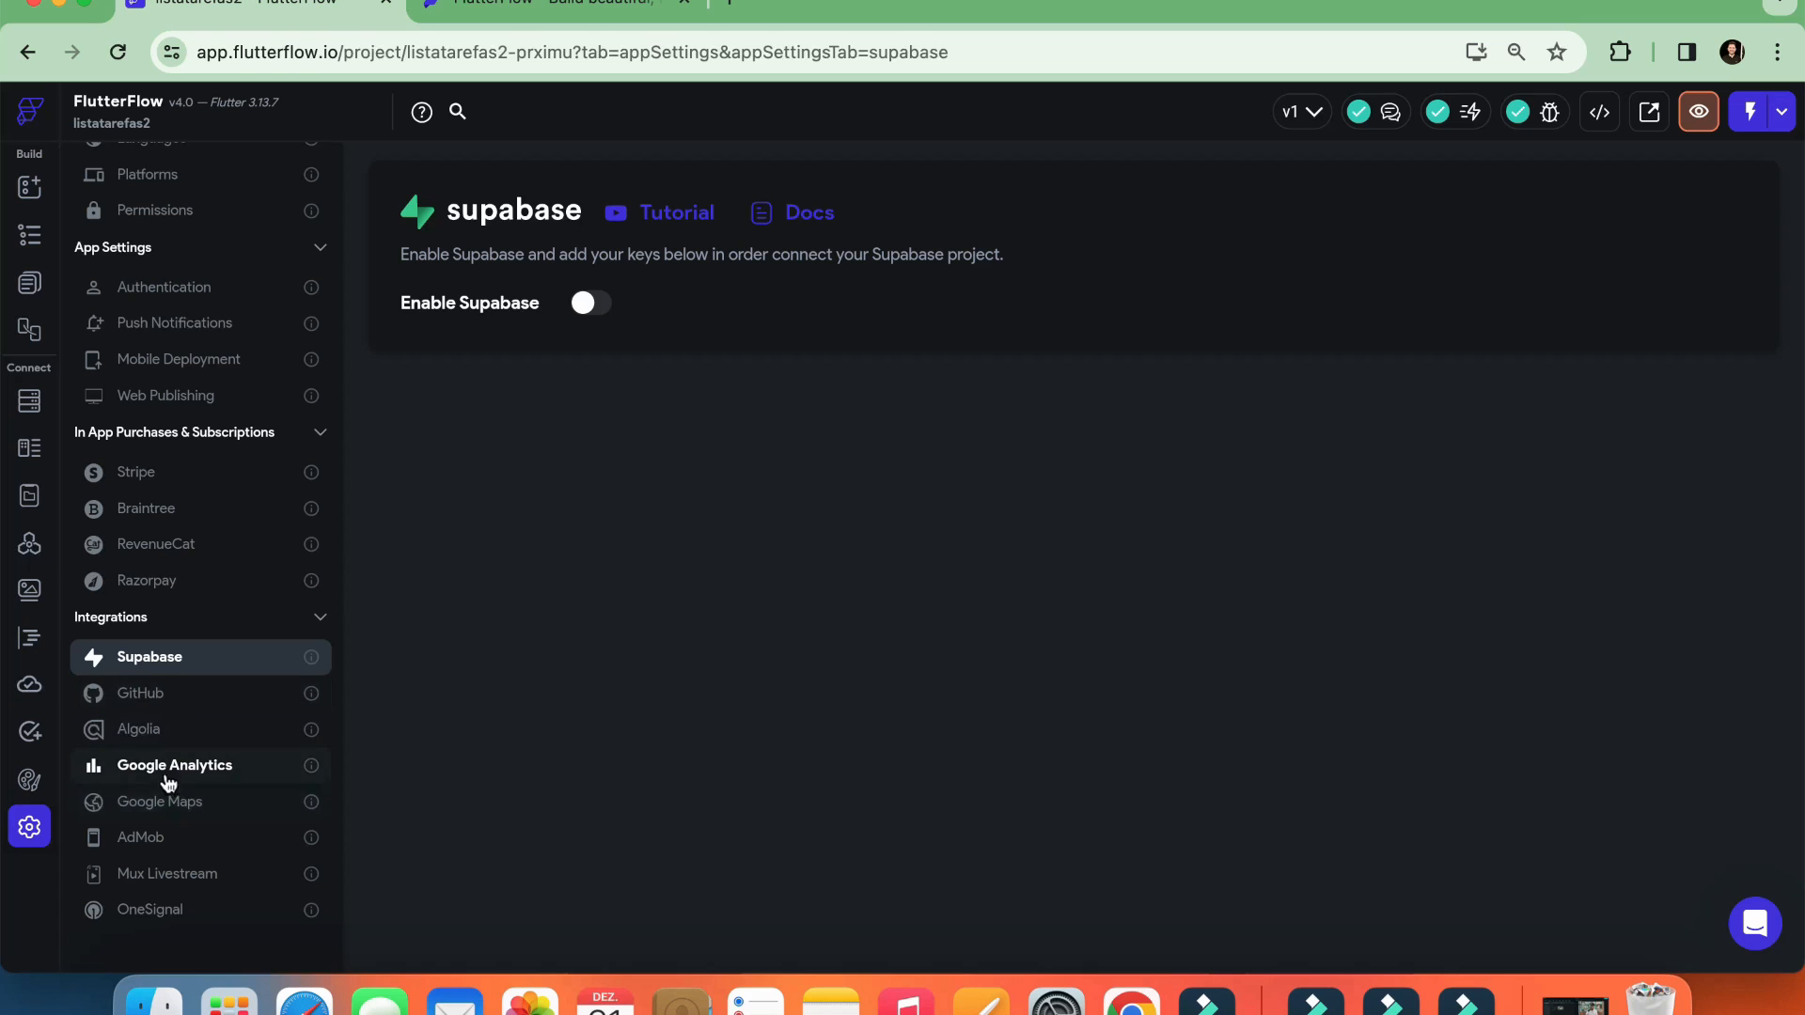
pyautogui.click(191, 803)
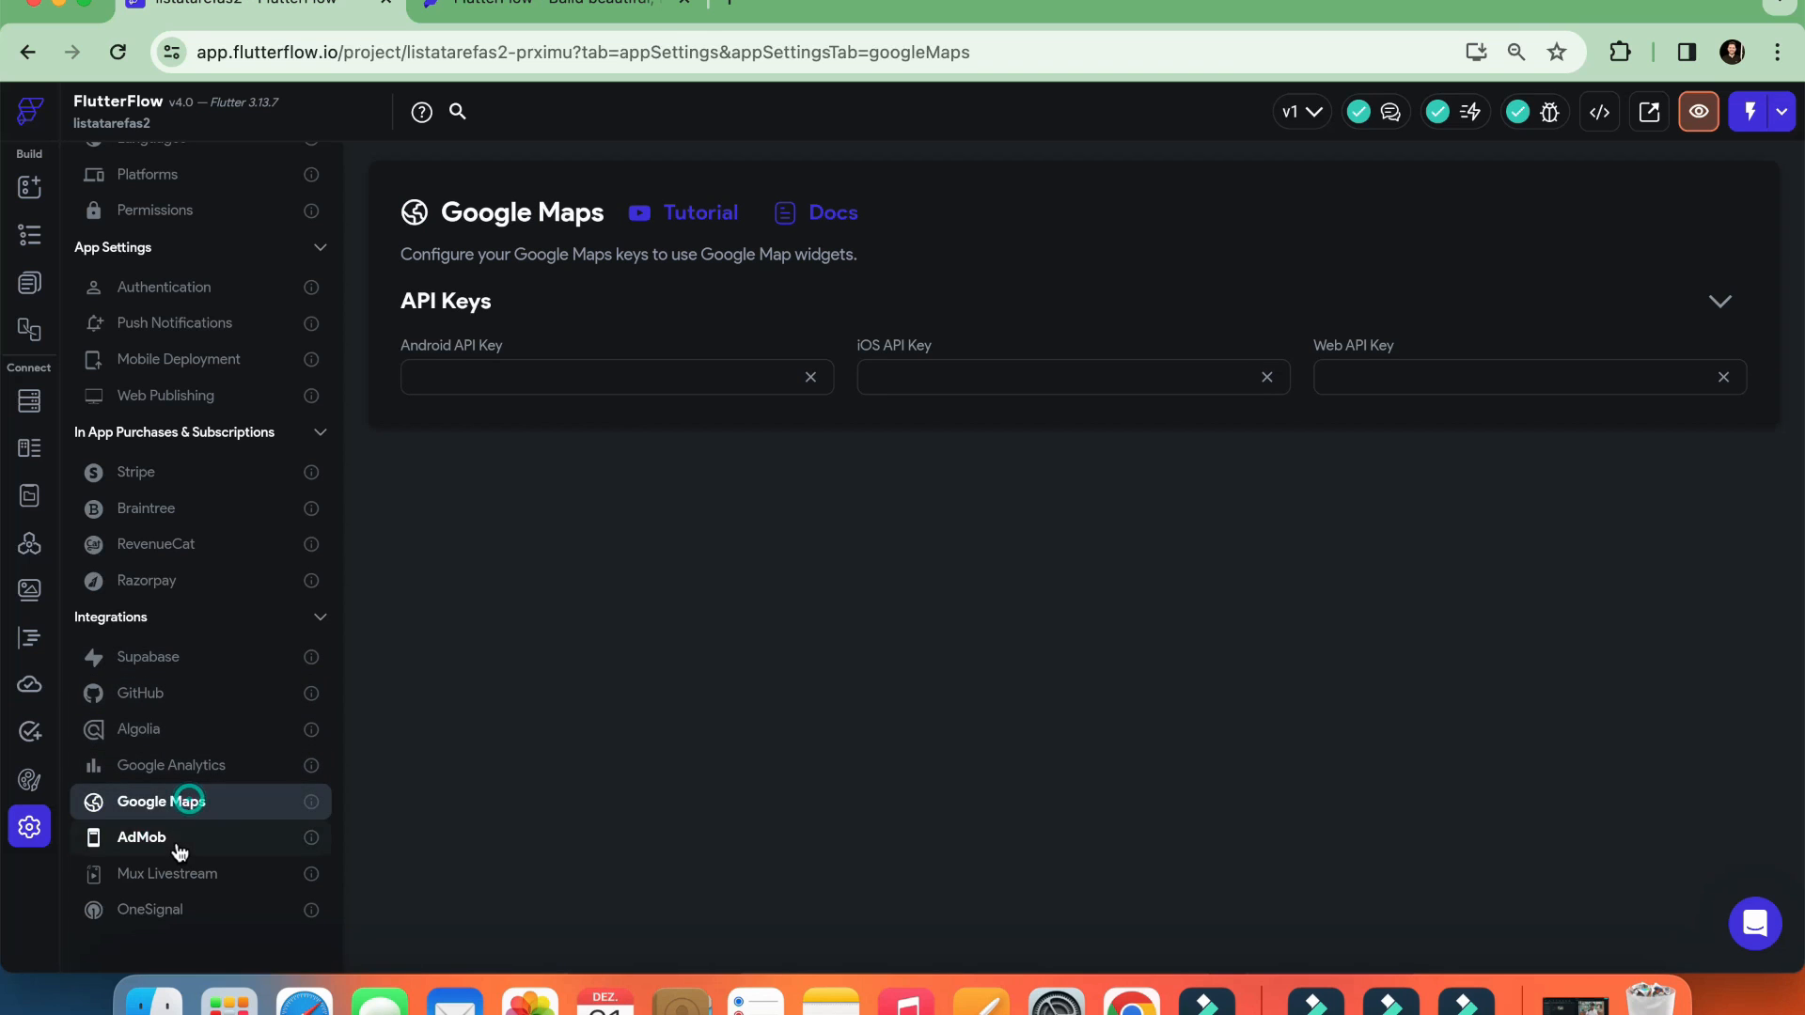
pyautogui.scroll(5, 179, 841)
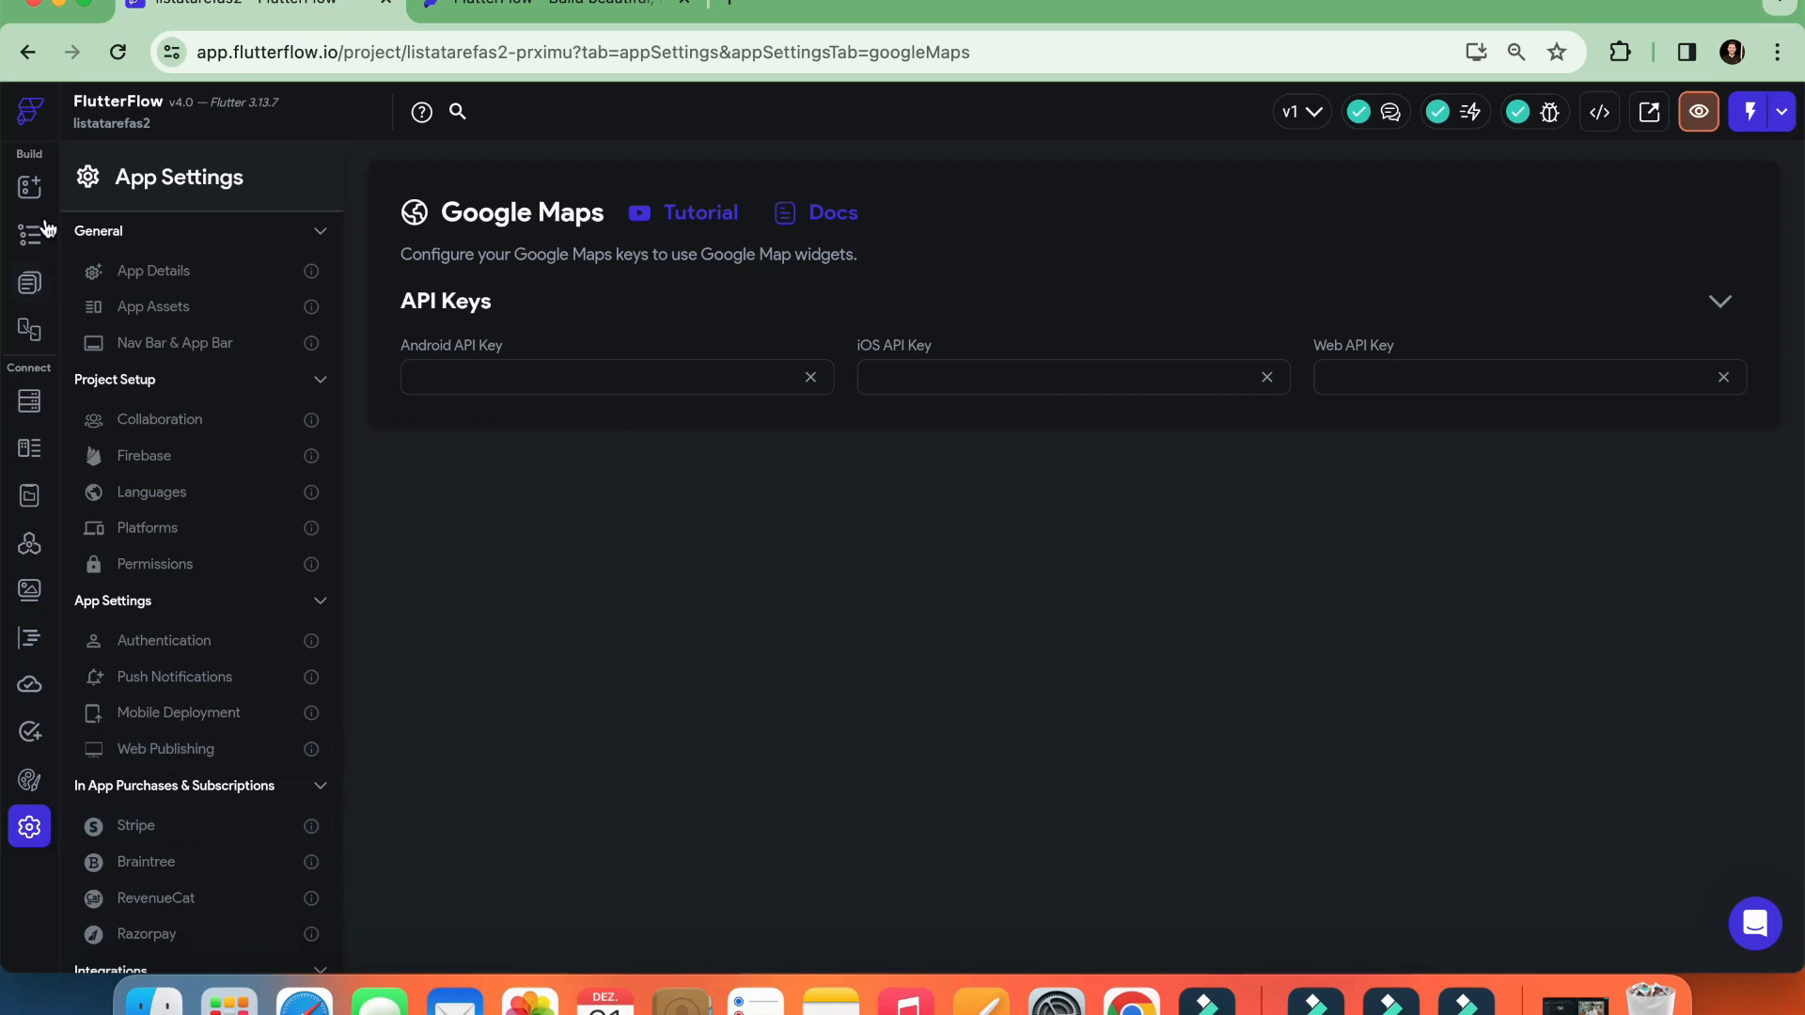
pyautogui.click(29, 186)
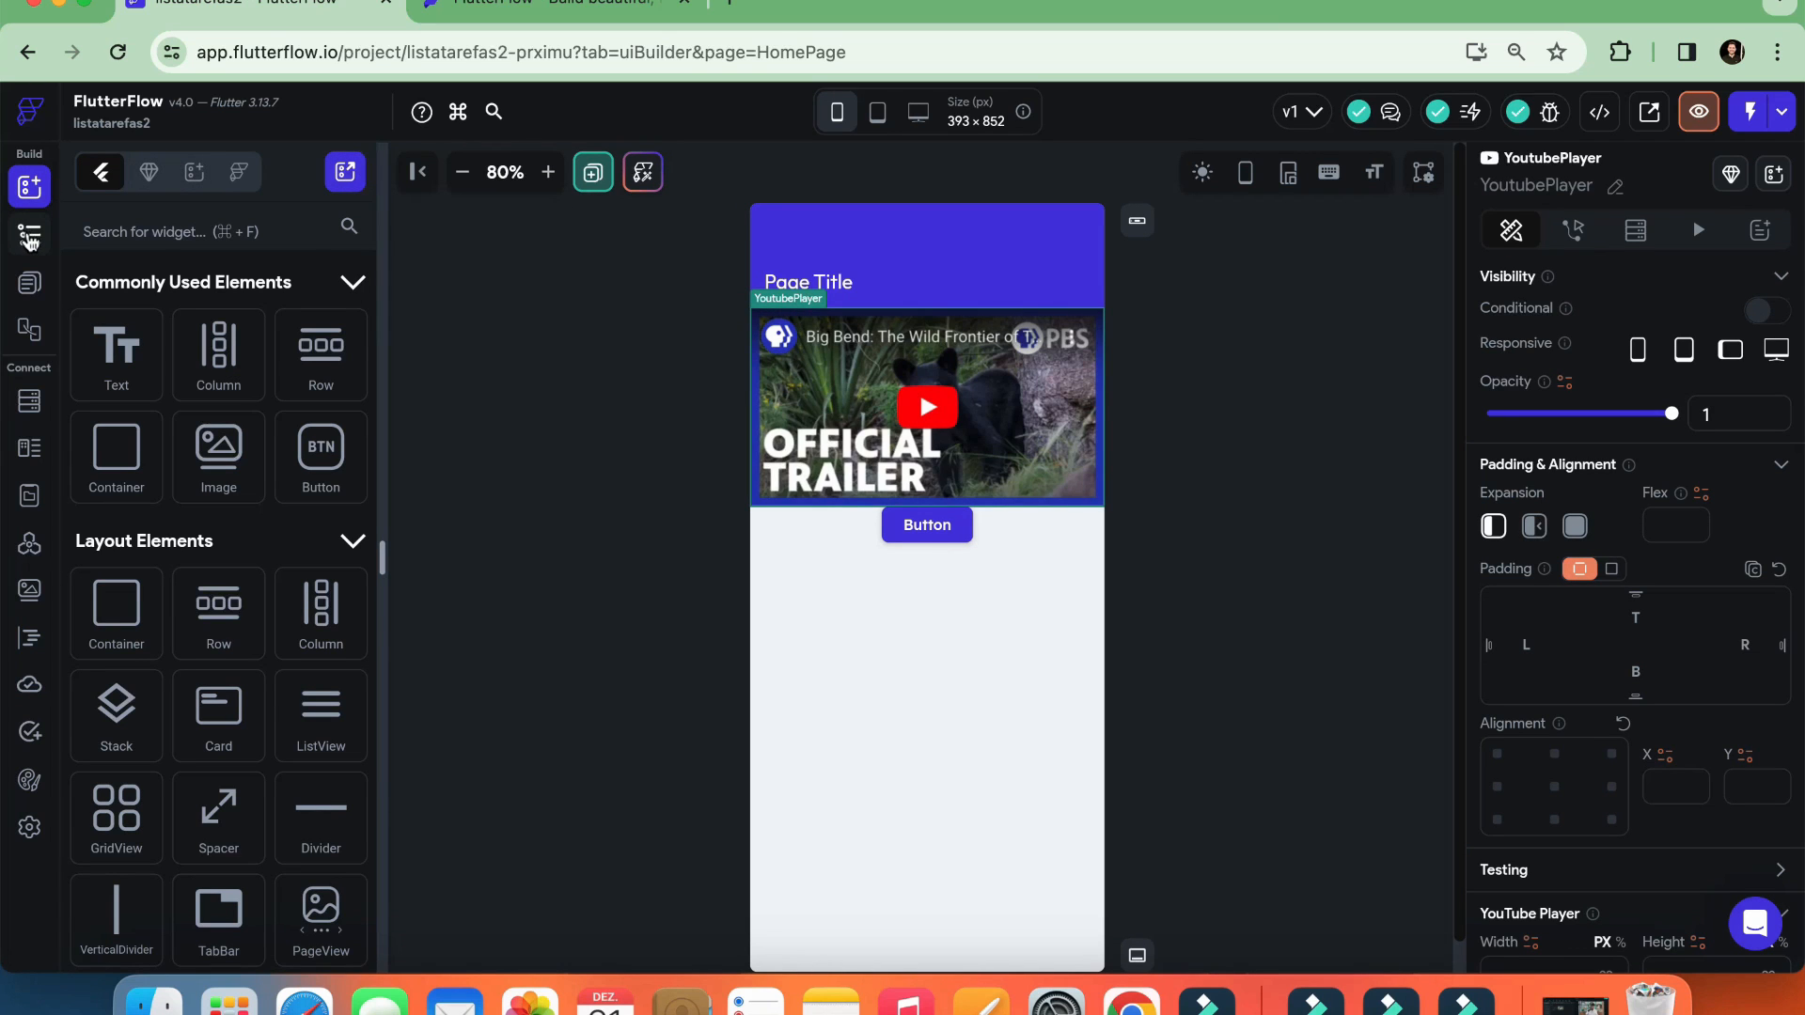
# Remove the YoutubePlayer and the Button from HomePage's Column using the widget tree
pyautogui.click(29, 240)
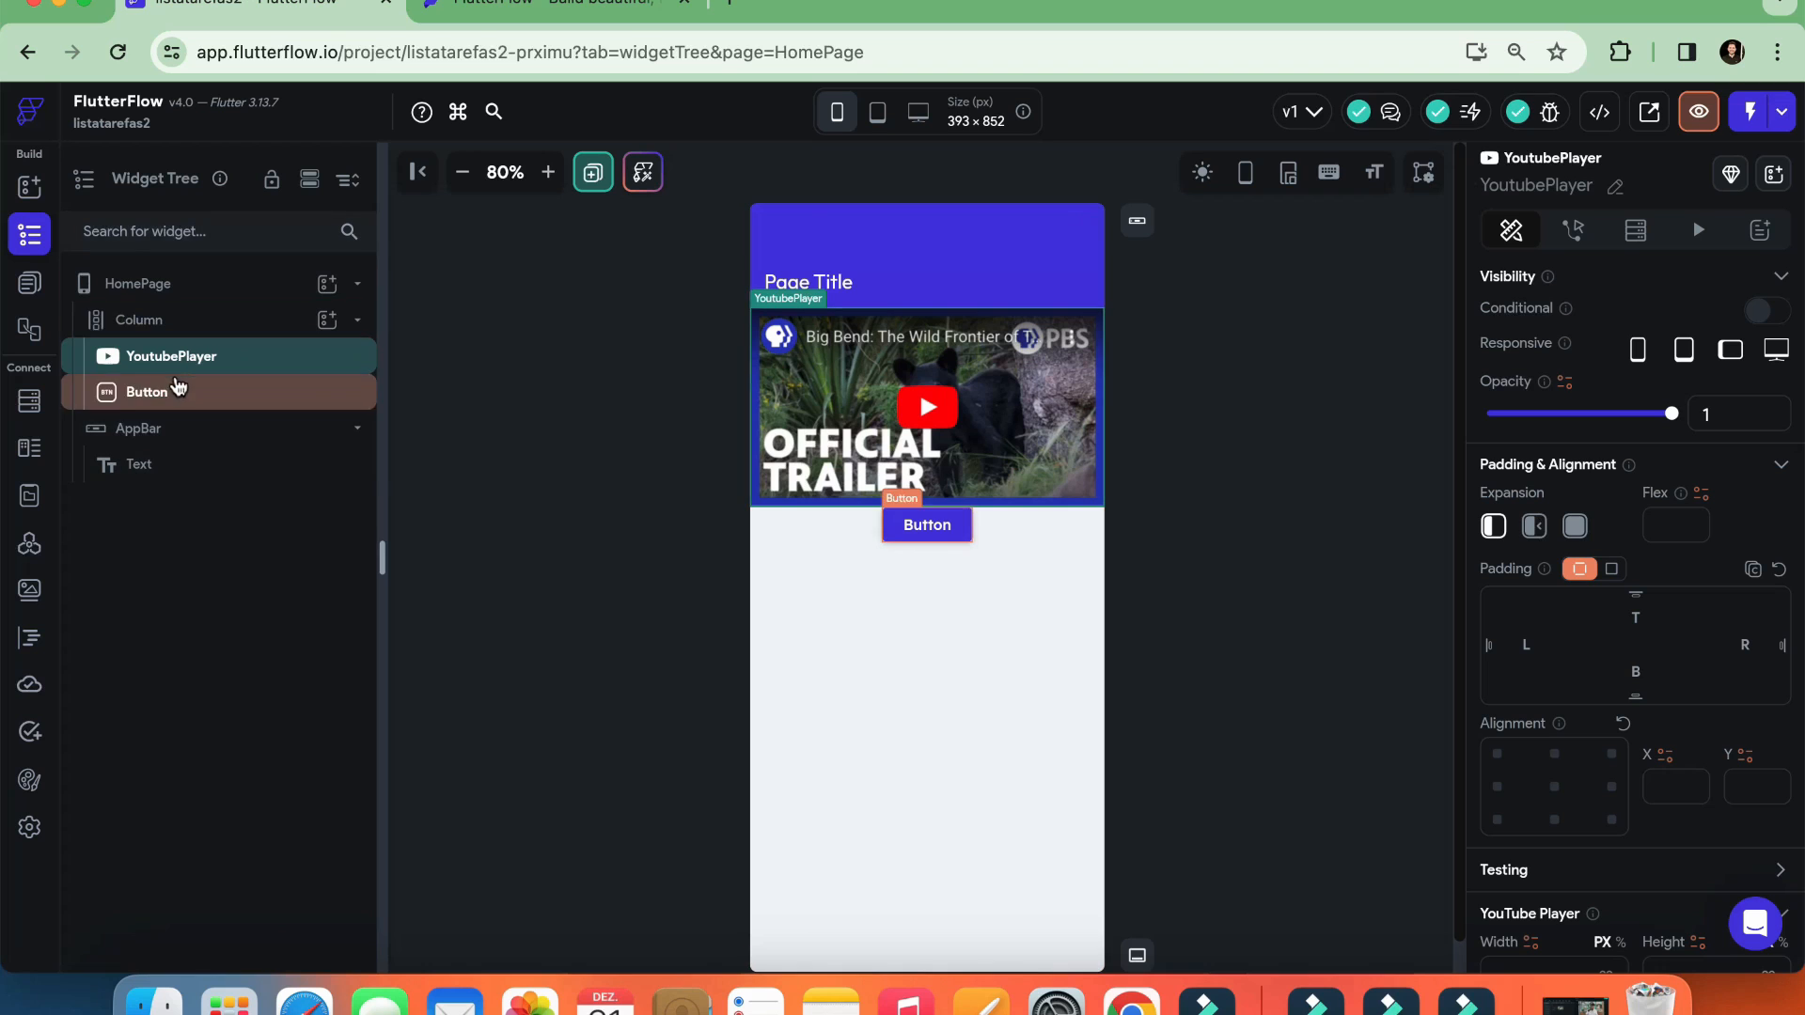
pyautogui.rightClick(184, 367)
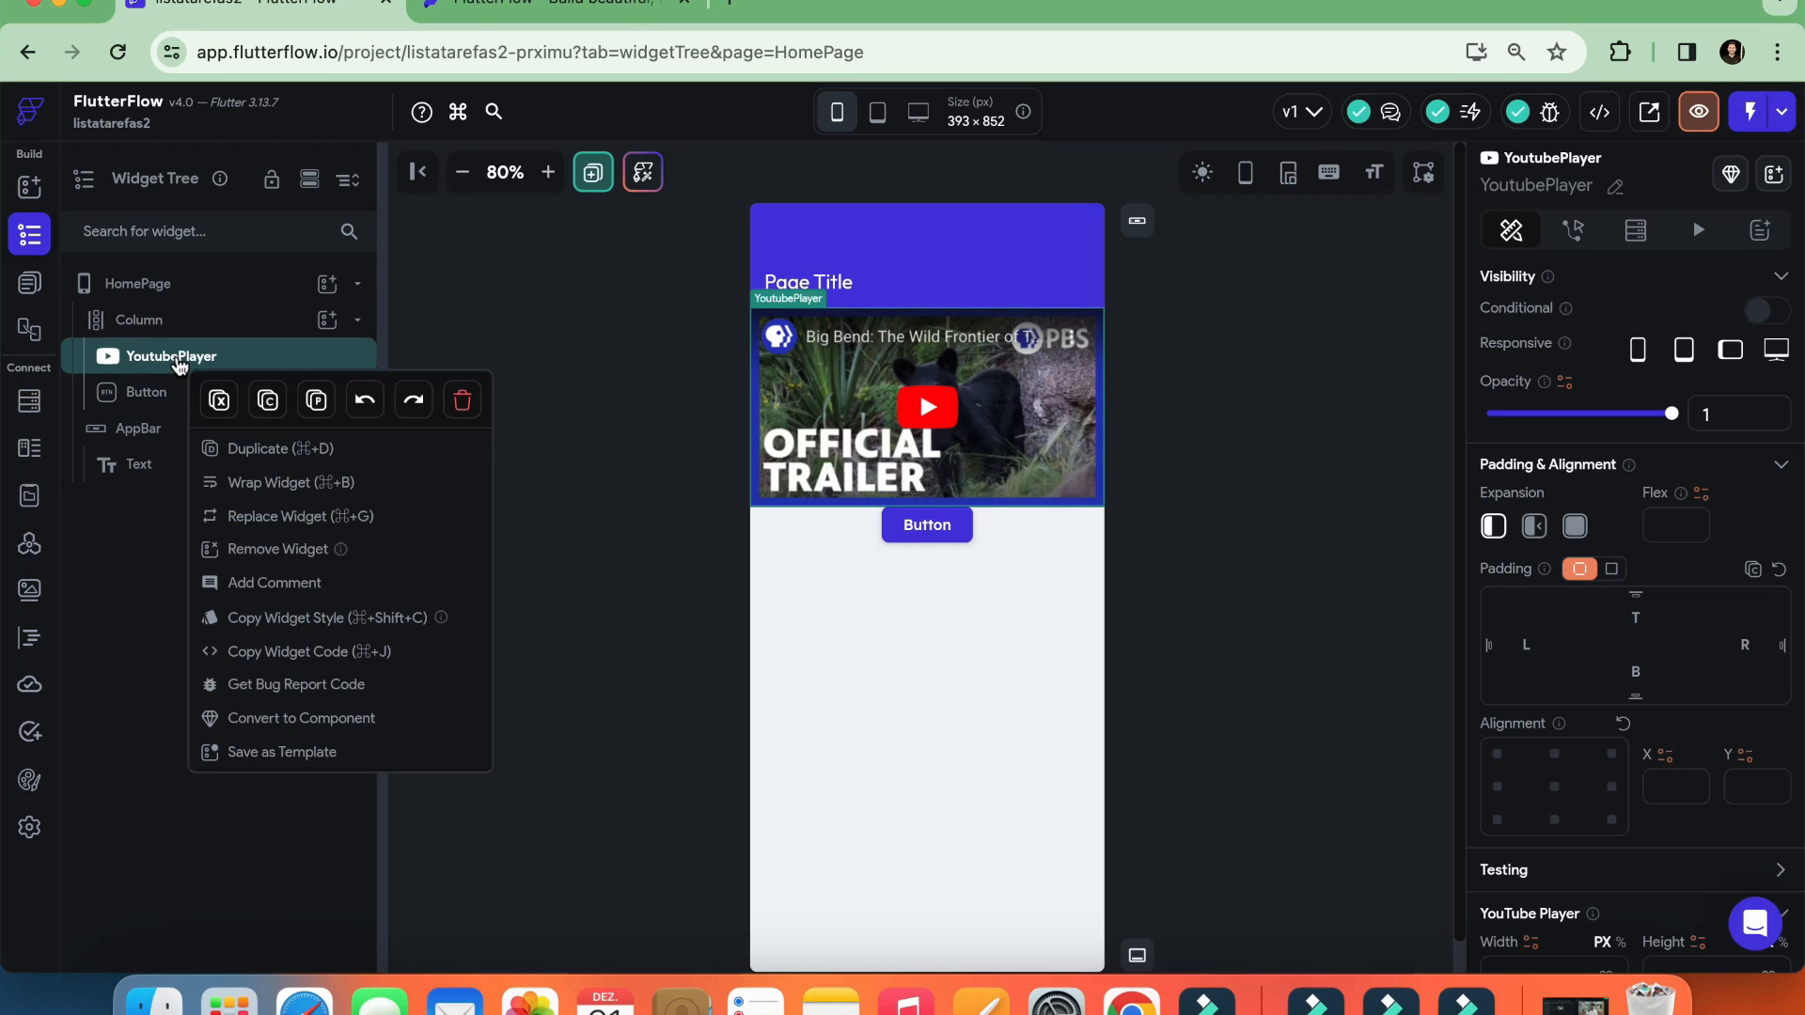
pyautogui.click(220, 401)
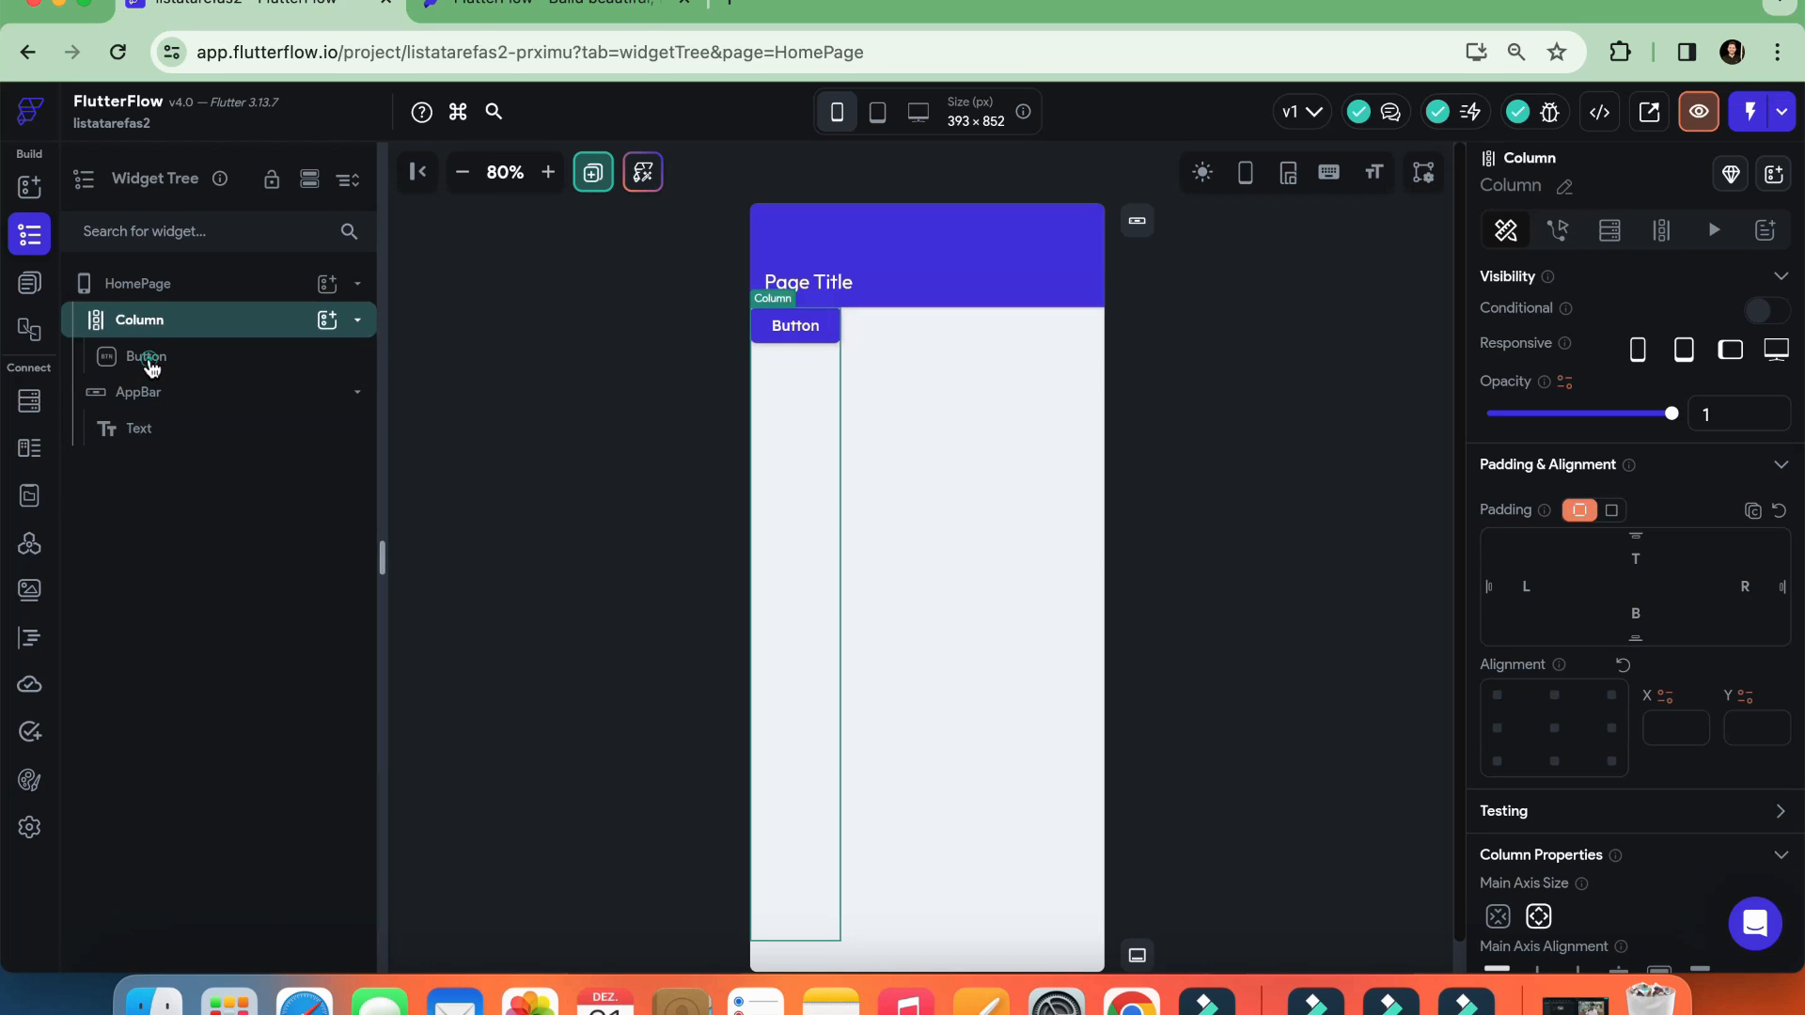
pyautogui.click(154, 363)
pyautogui.rightClick(153, 363)
pyautogui.click(436, 401)
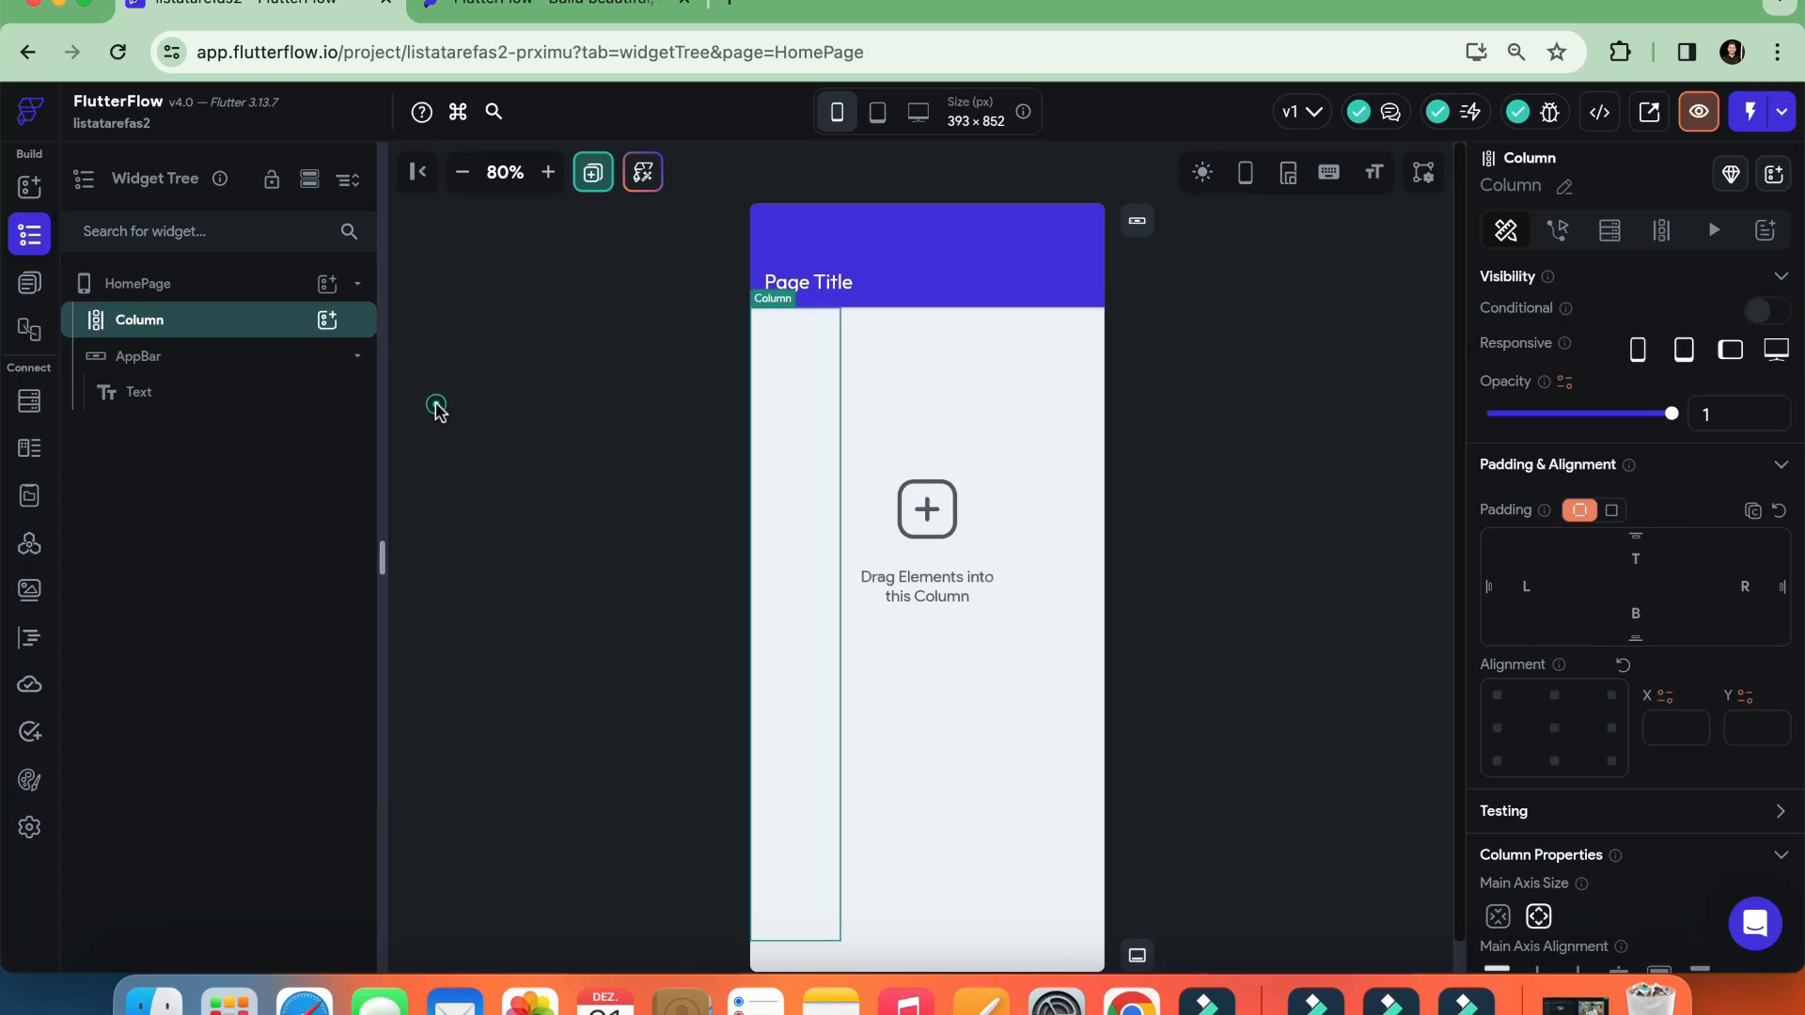
pyautogui.click(1128, 455)
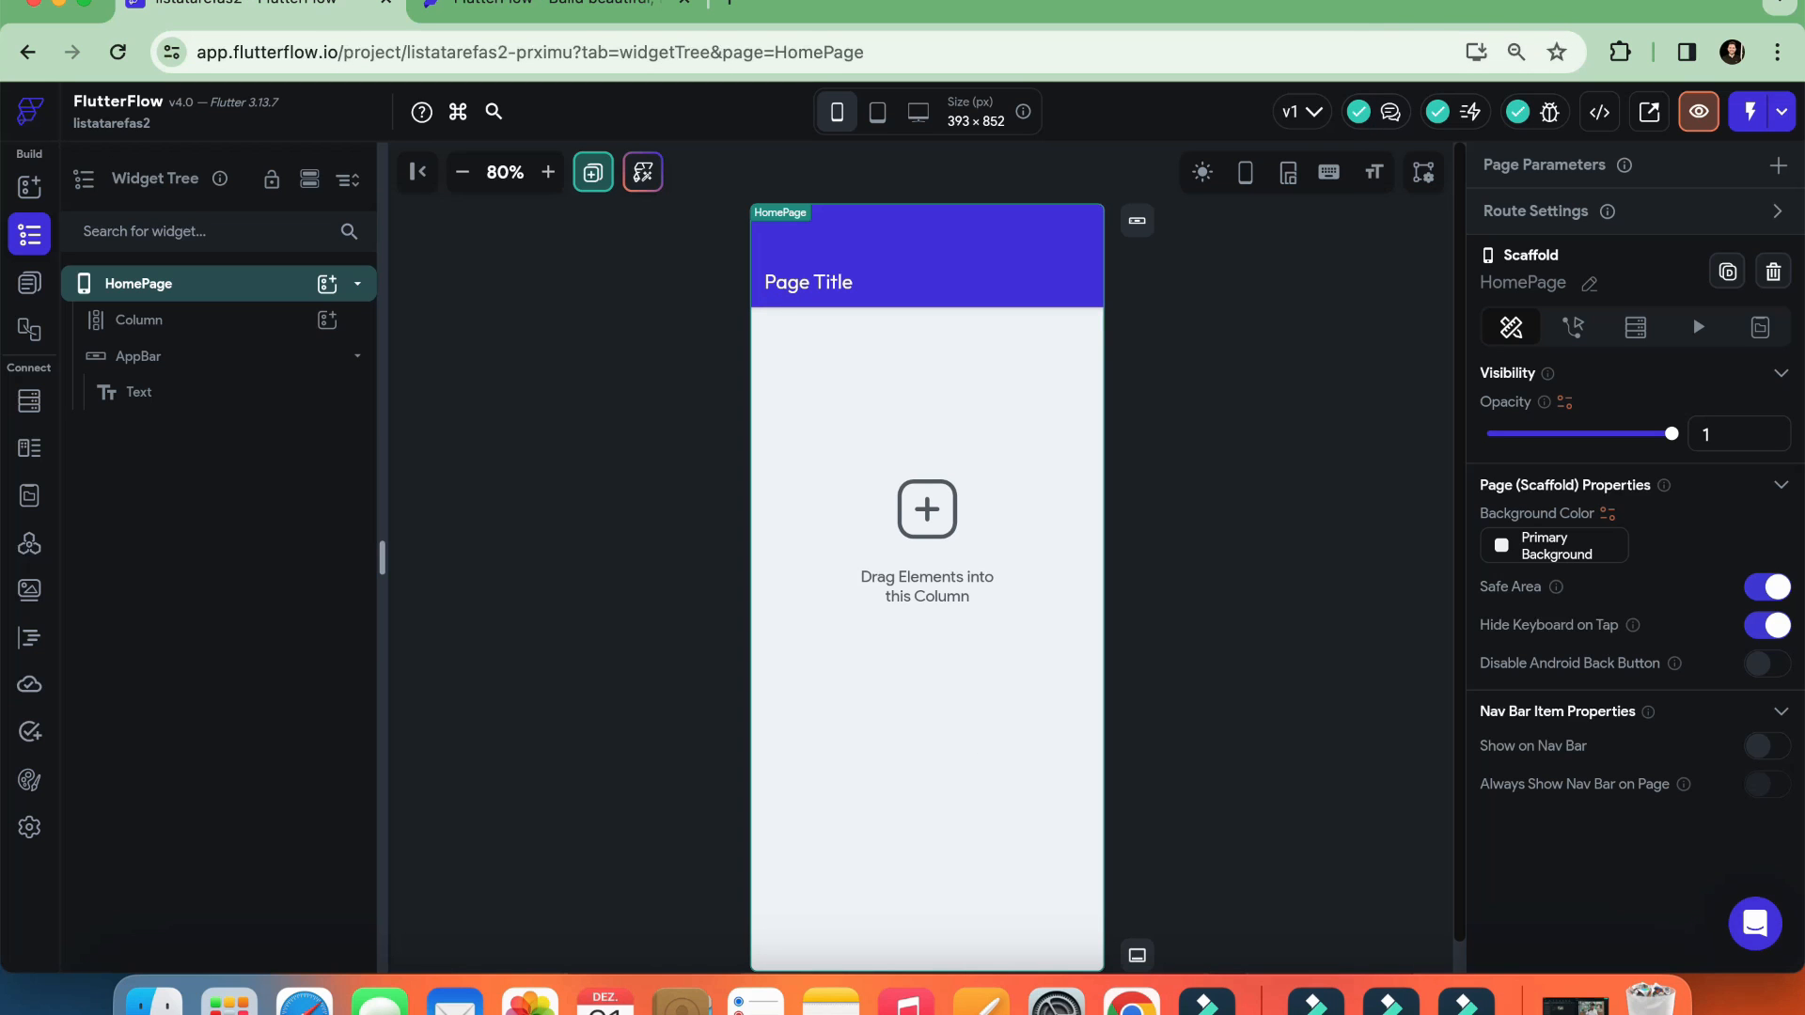
# Examine HomePage's widget tree, collapsing and expanding the page entry and selecting its Column
pyautogui.click(1415, 9)
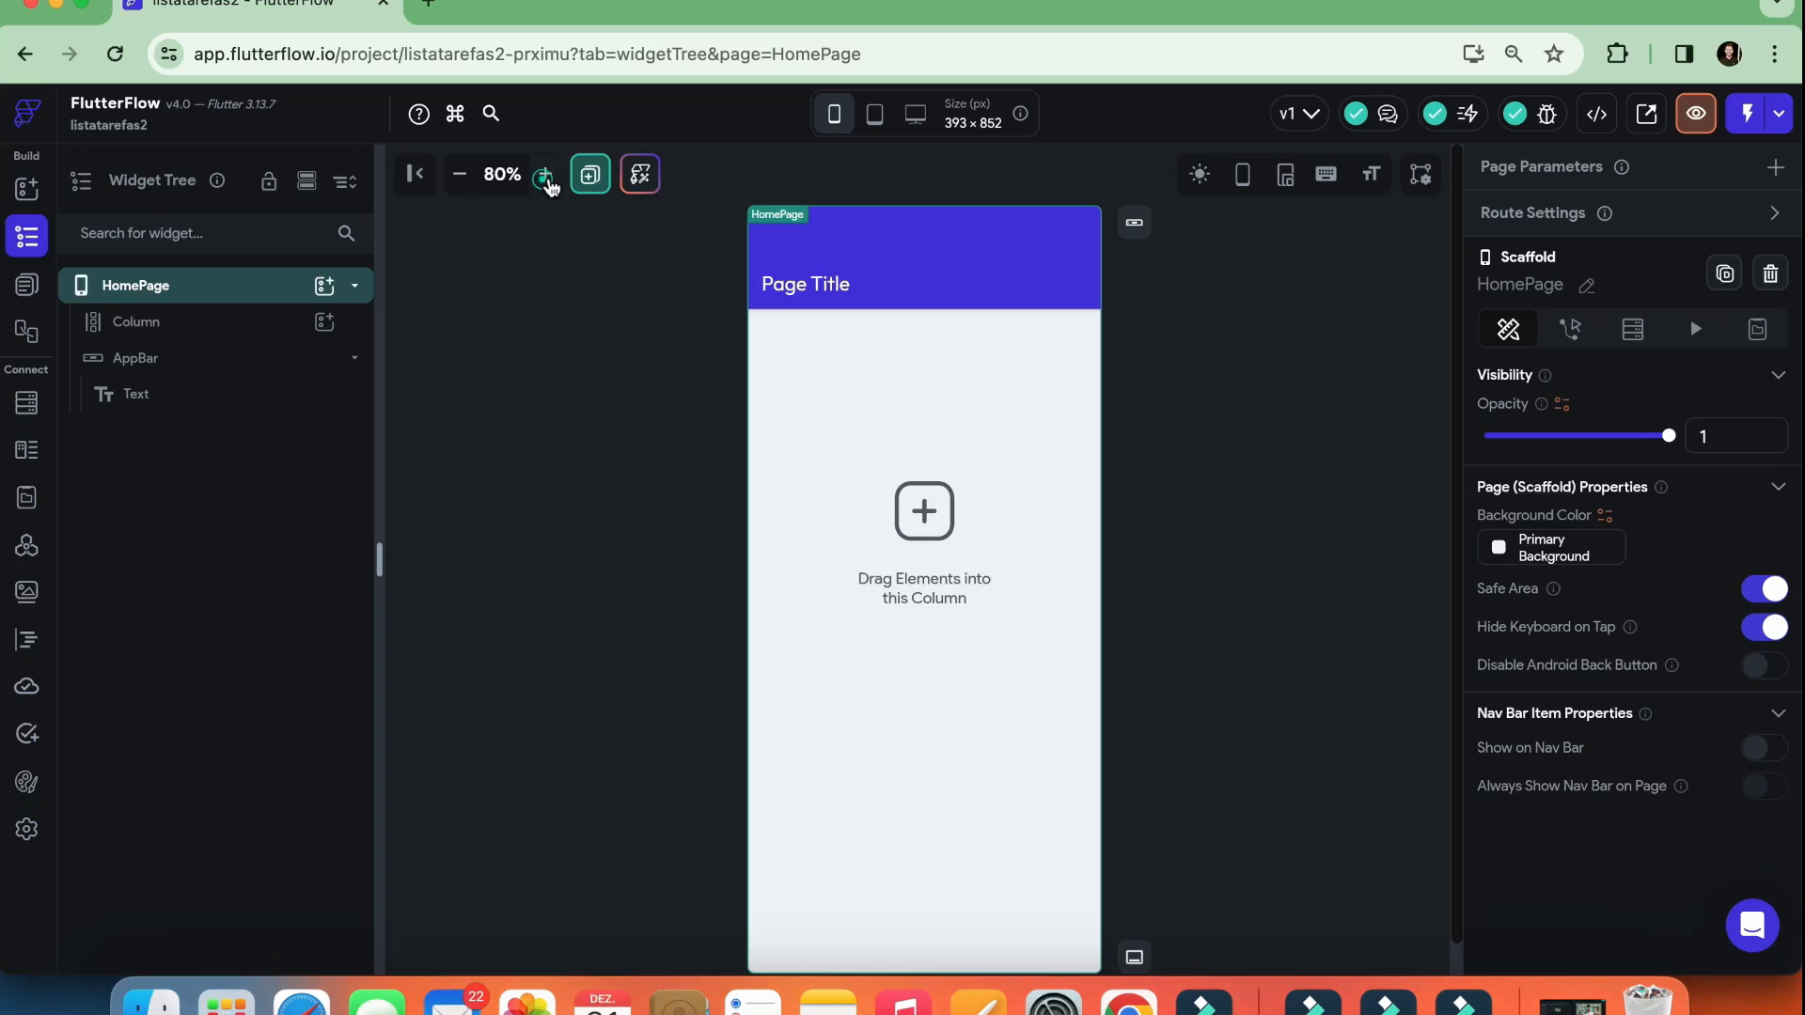
pyautogui.click(547, 176)
pyautogui.click(547, 176)
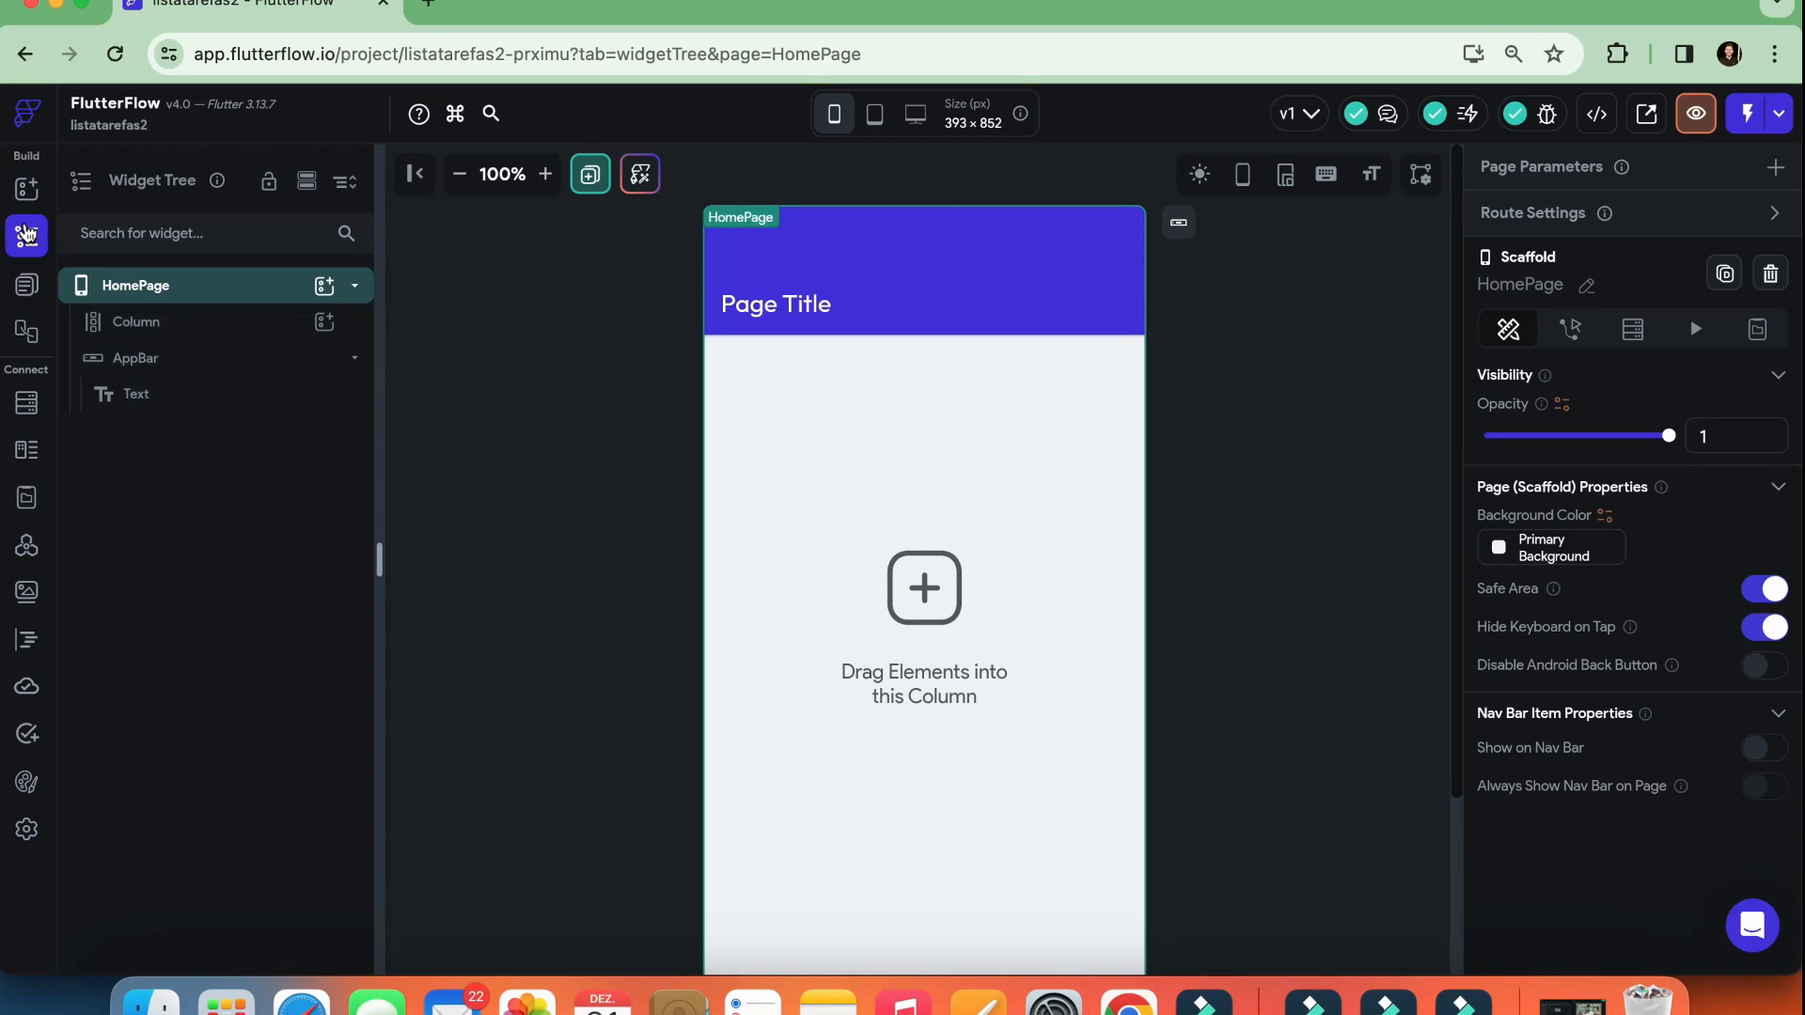
pyautogui.click(27, 238)
pyautogui.click(27, 238)
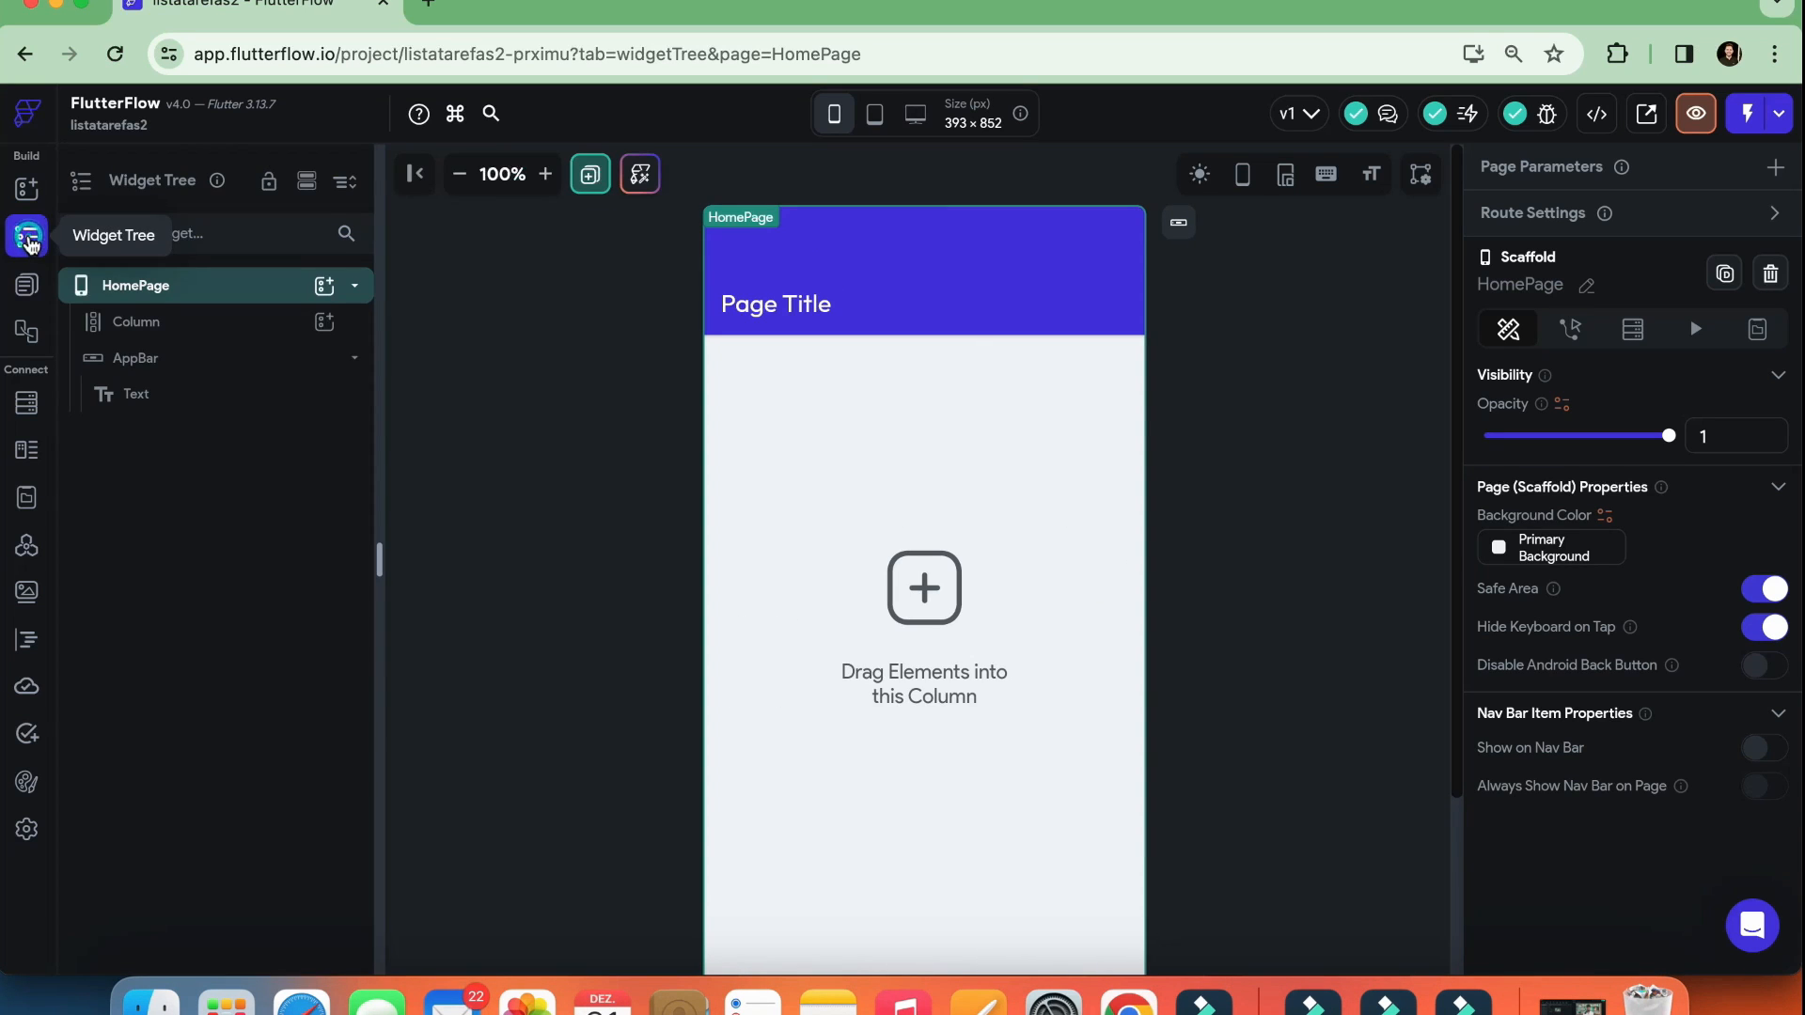
pyautogui.click(134, 289)
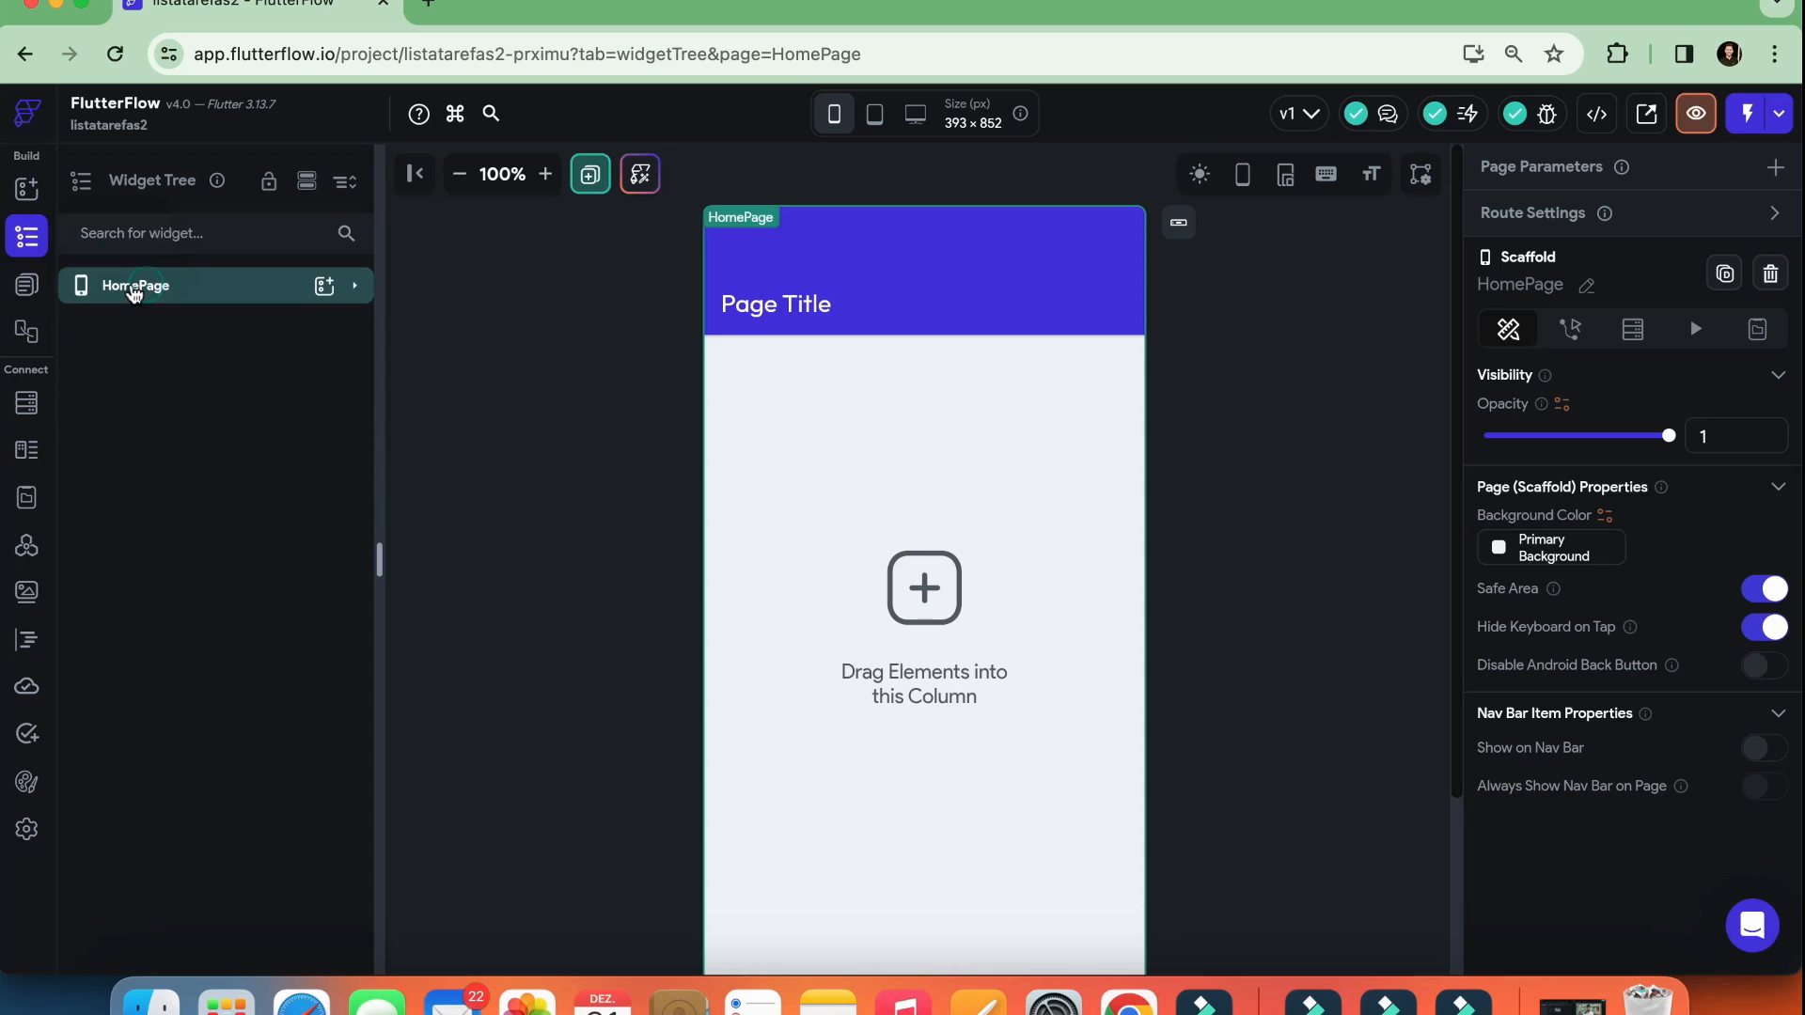
pyautogui.click(130, 290)
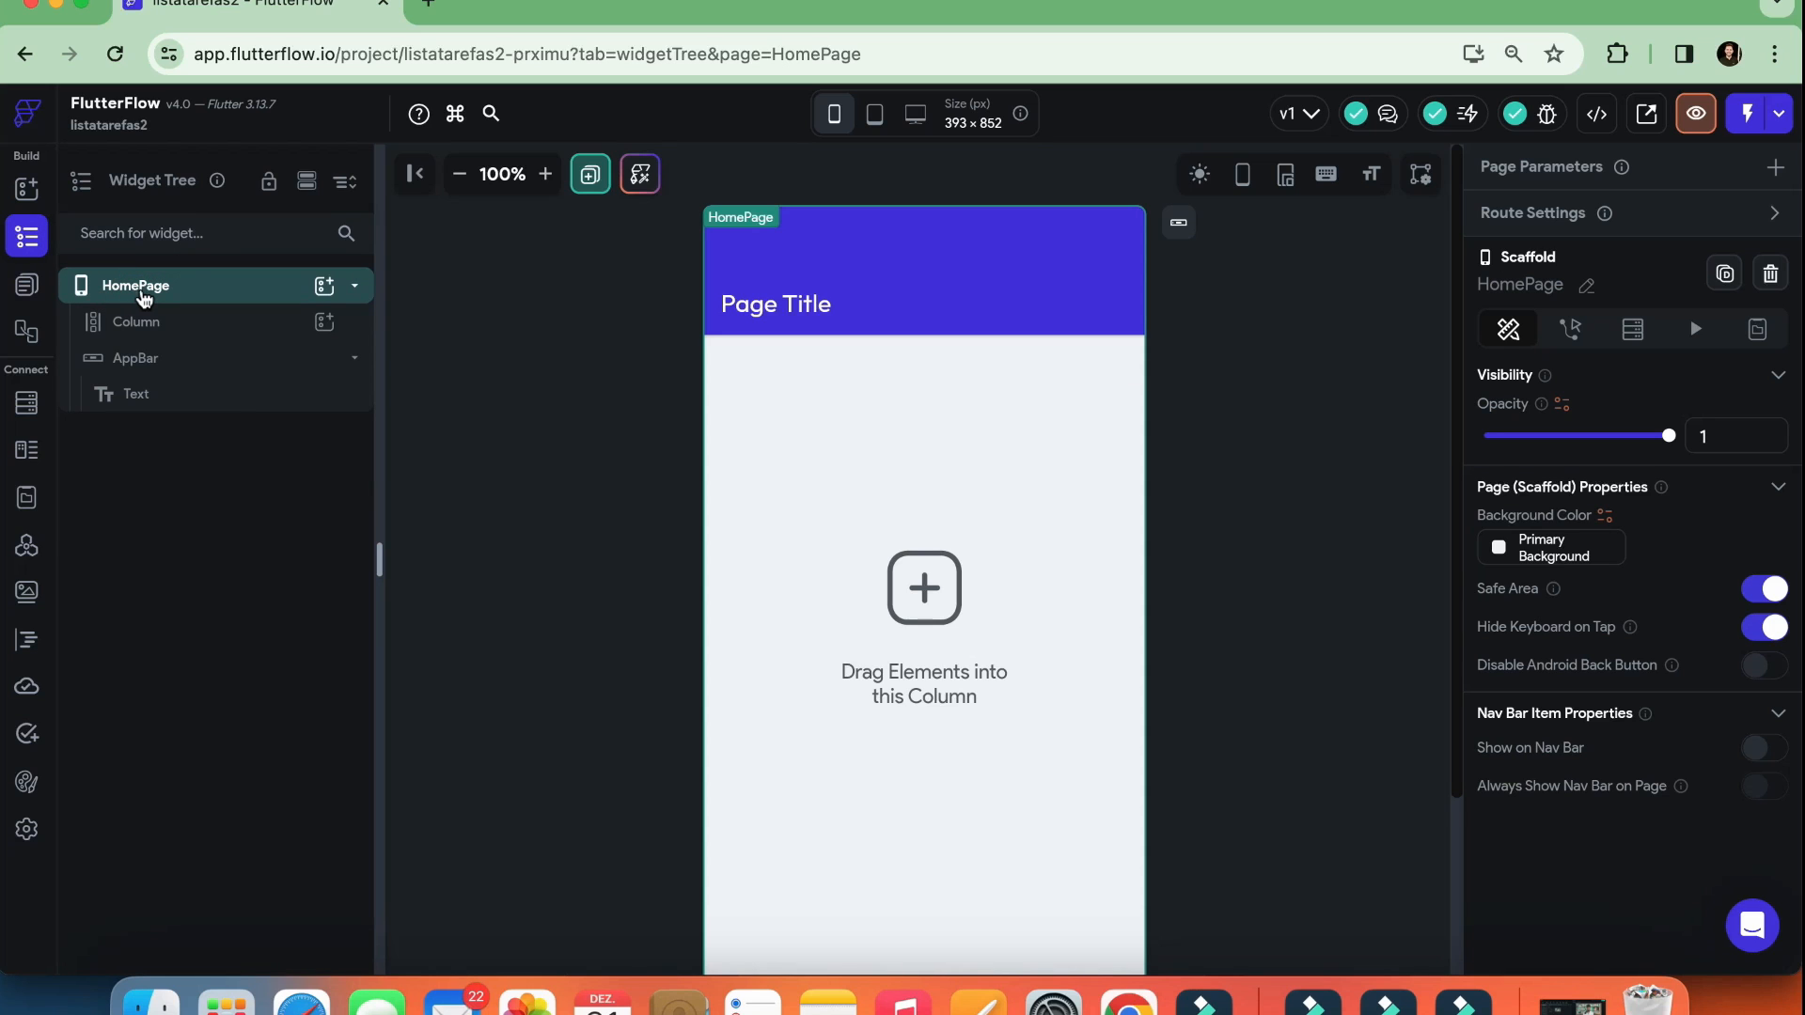
pyautogui.click(144, 296)
pyautogui.click(144, 295)
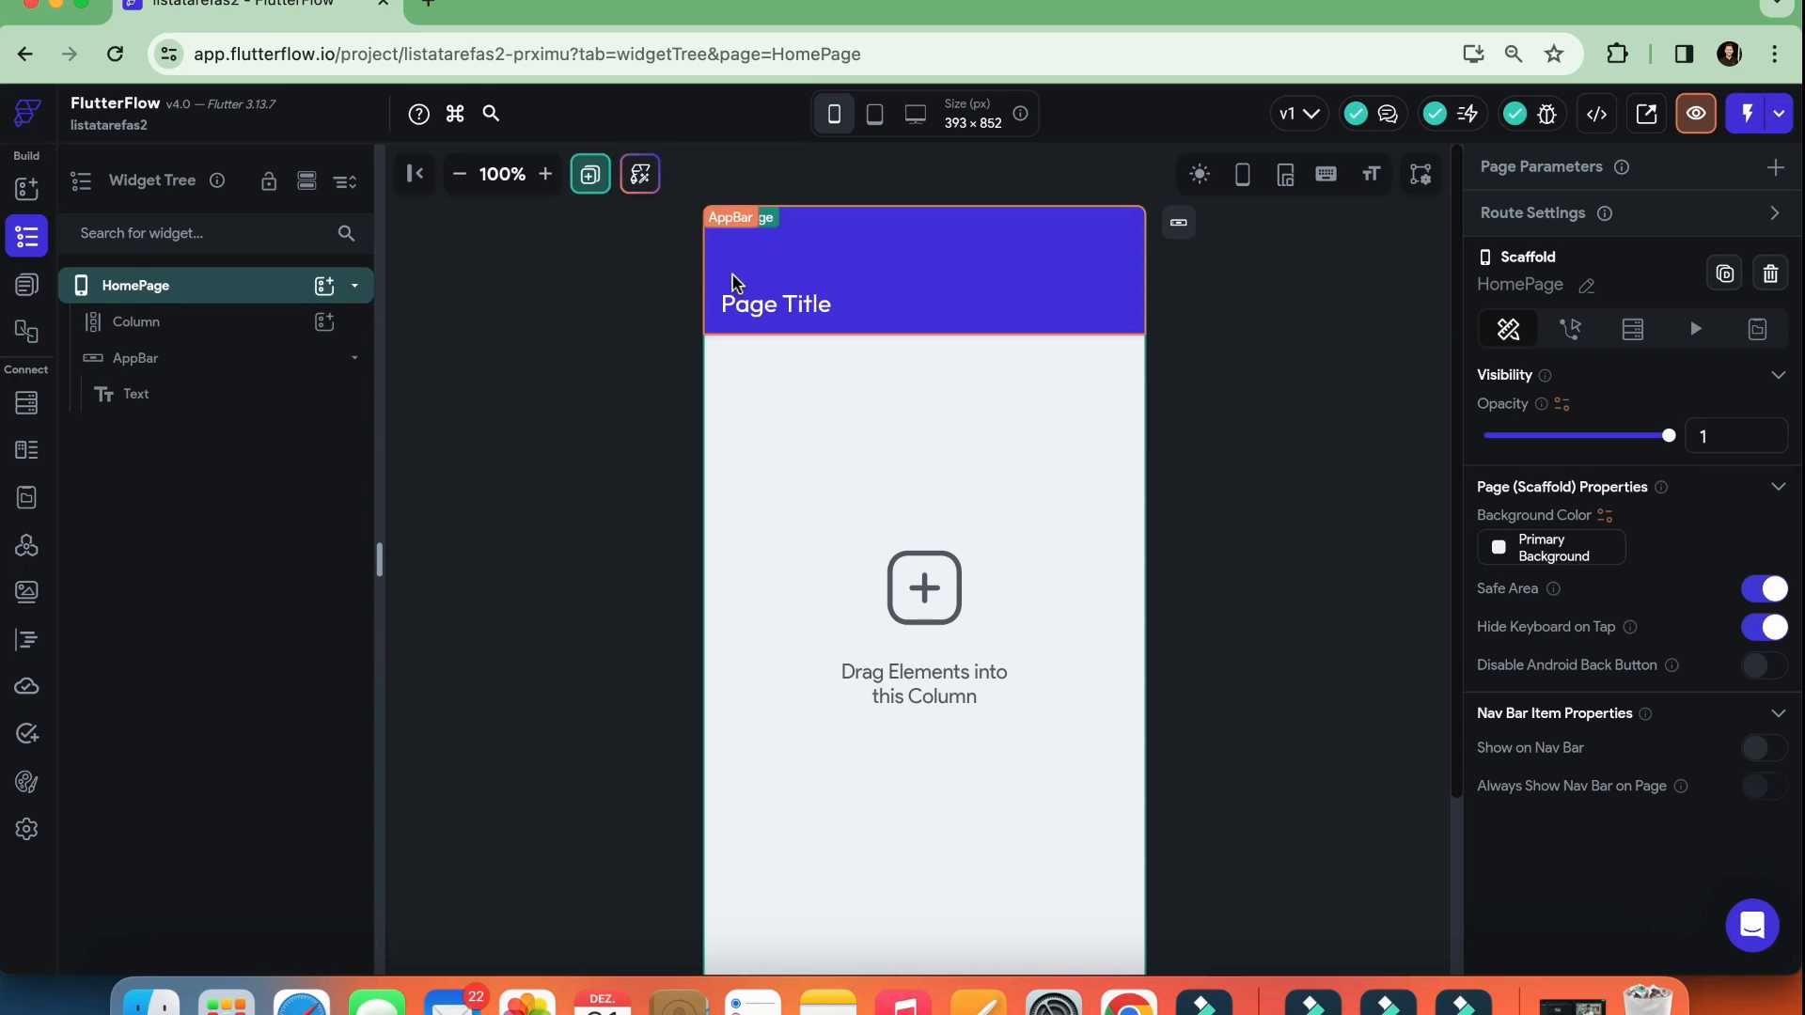
pyautogui.click(141, 323)
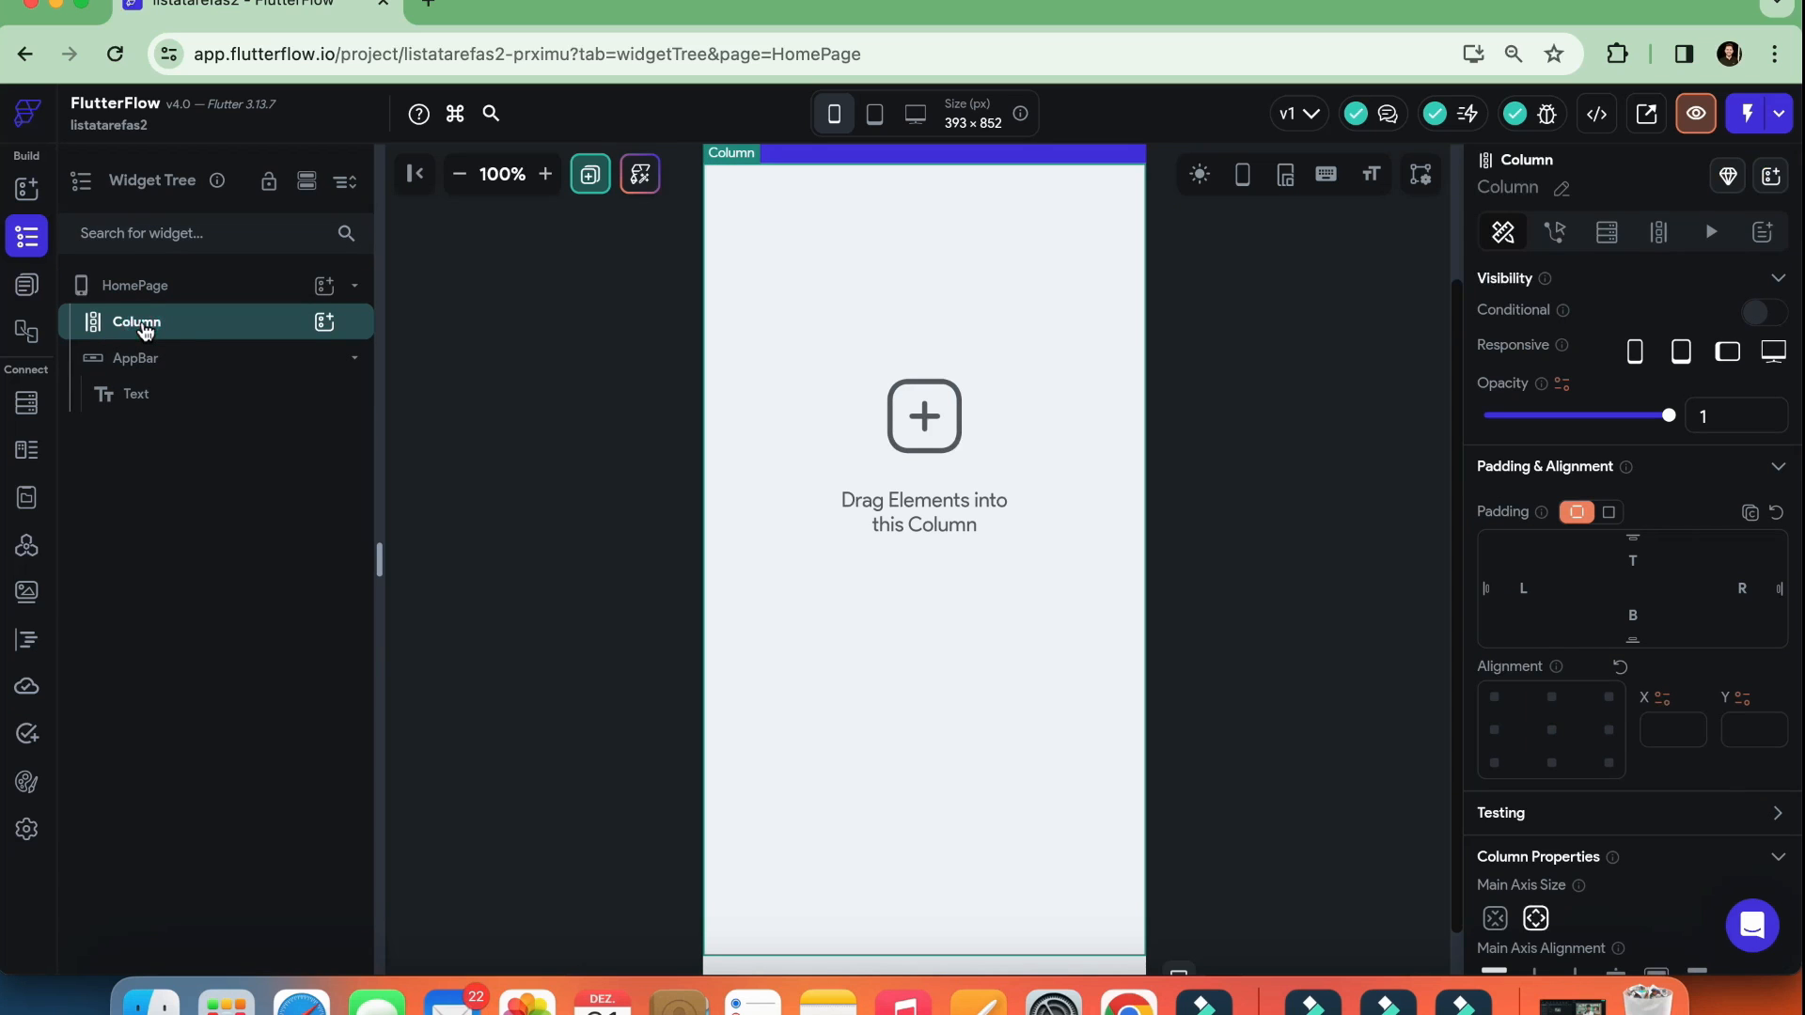
pyautogui.scroll(2, 919, 482)
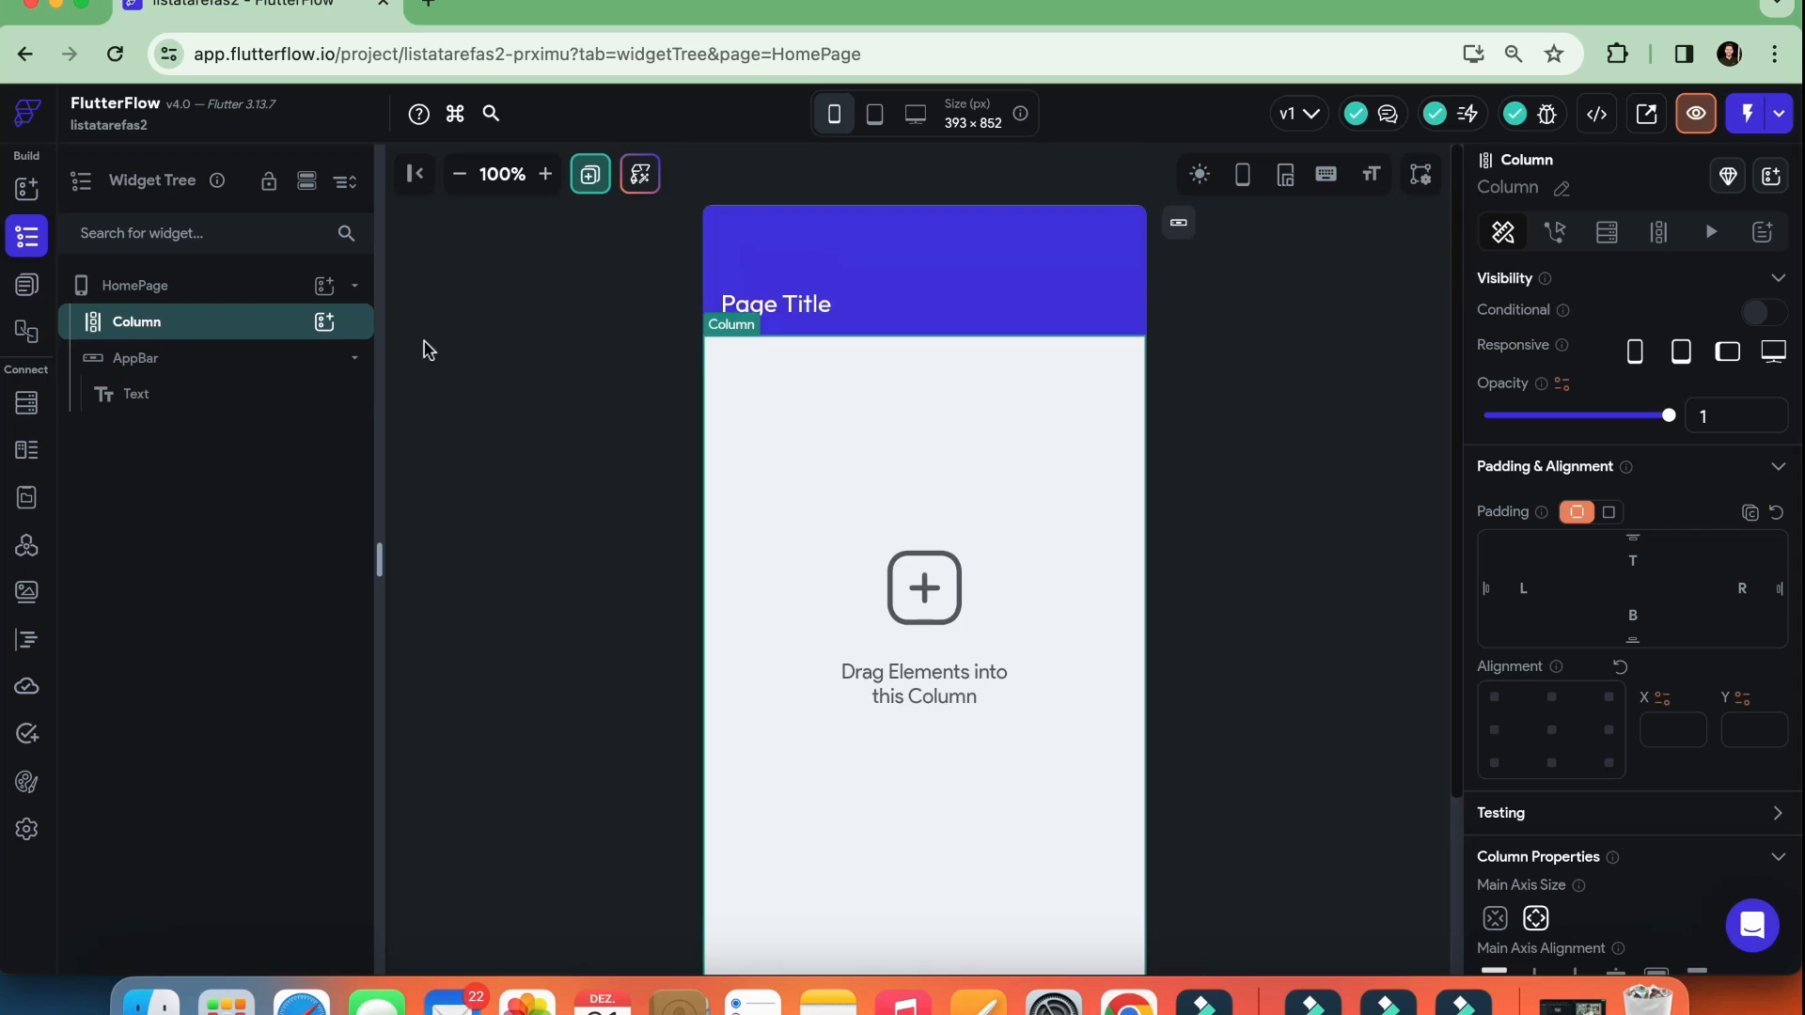
# Delete the AppBar with its title text from HomePage
pyautogui.click(146, 373)
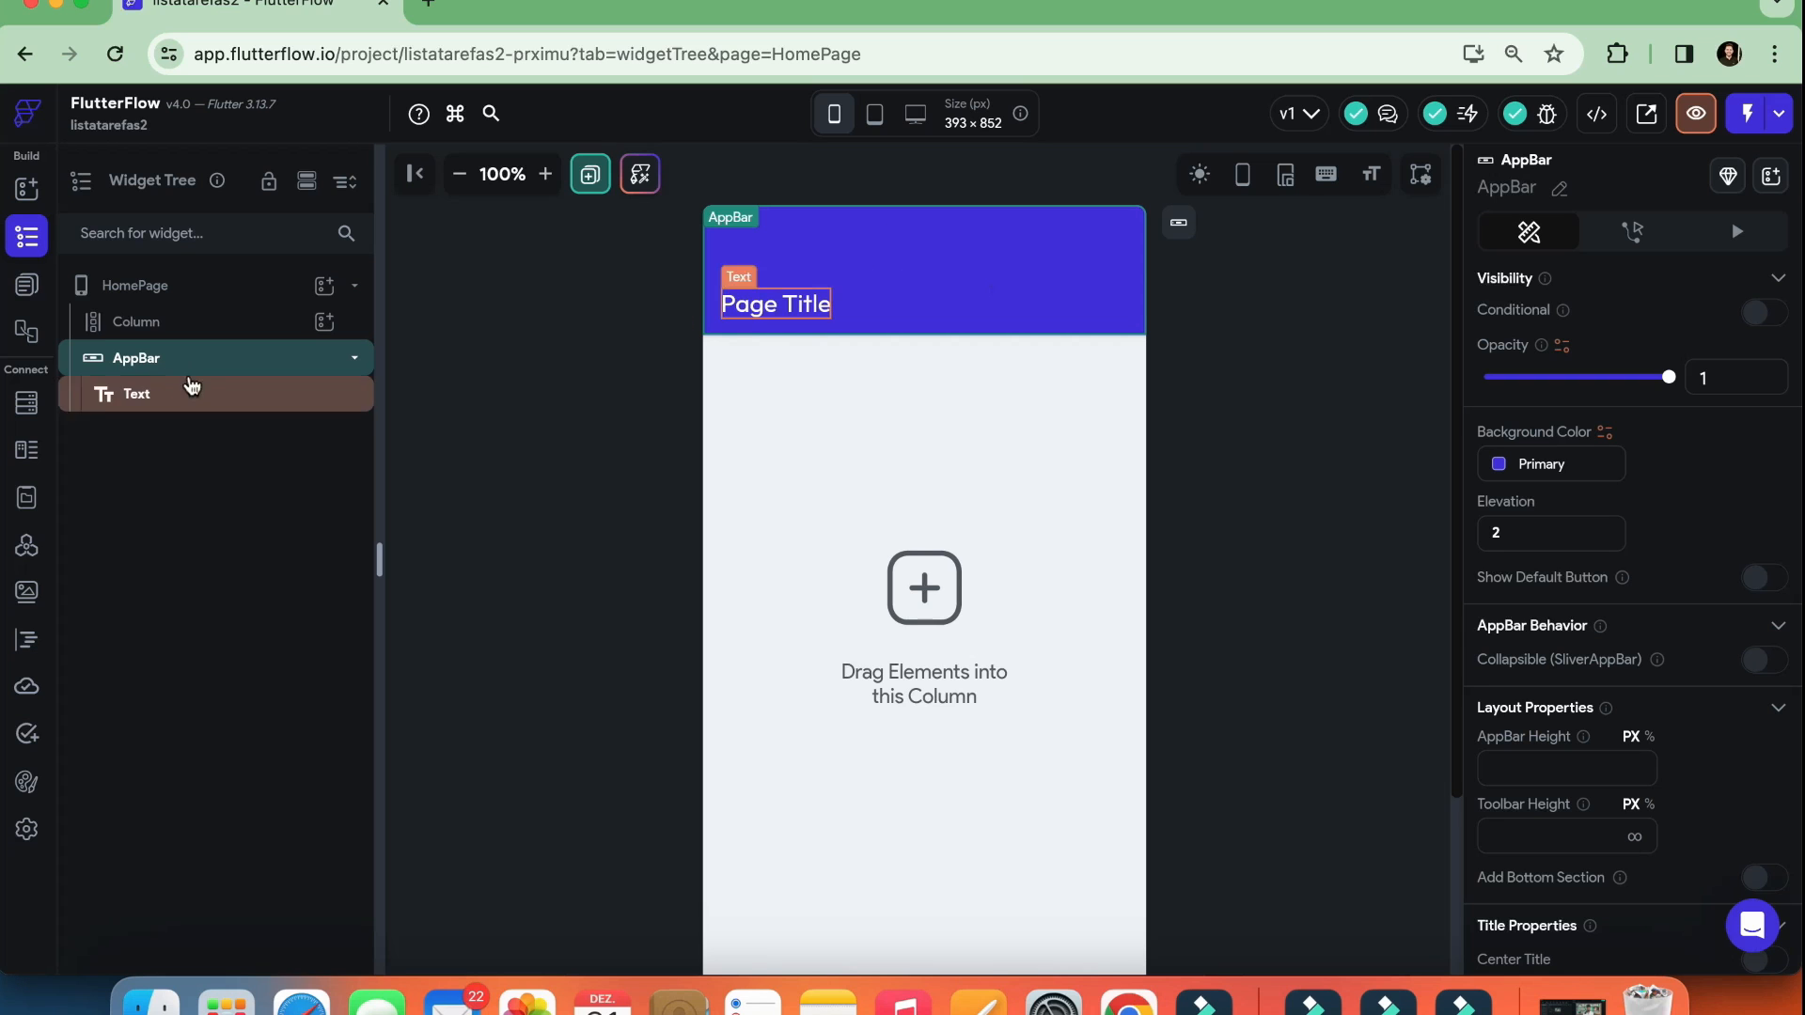
pyautogui.rightClick(157, 366)
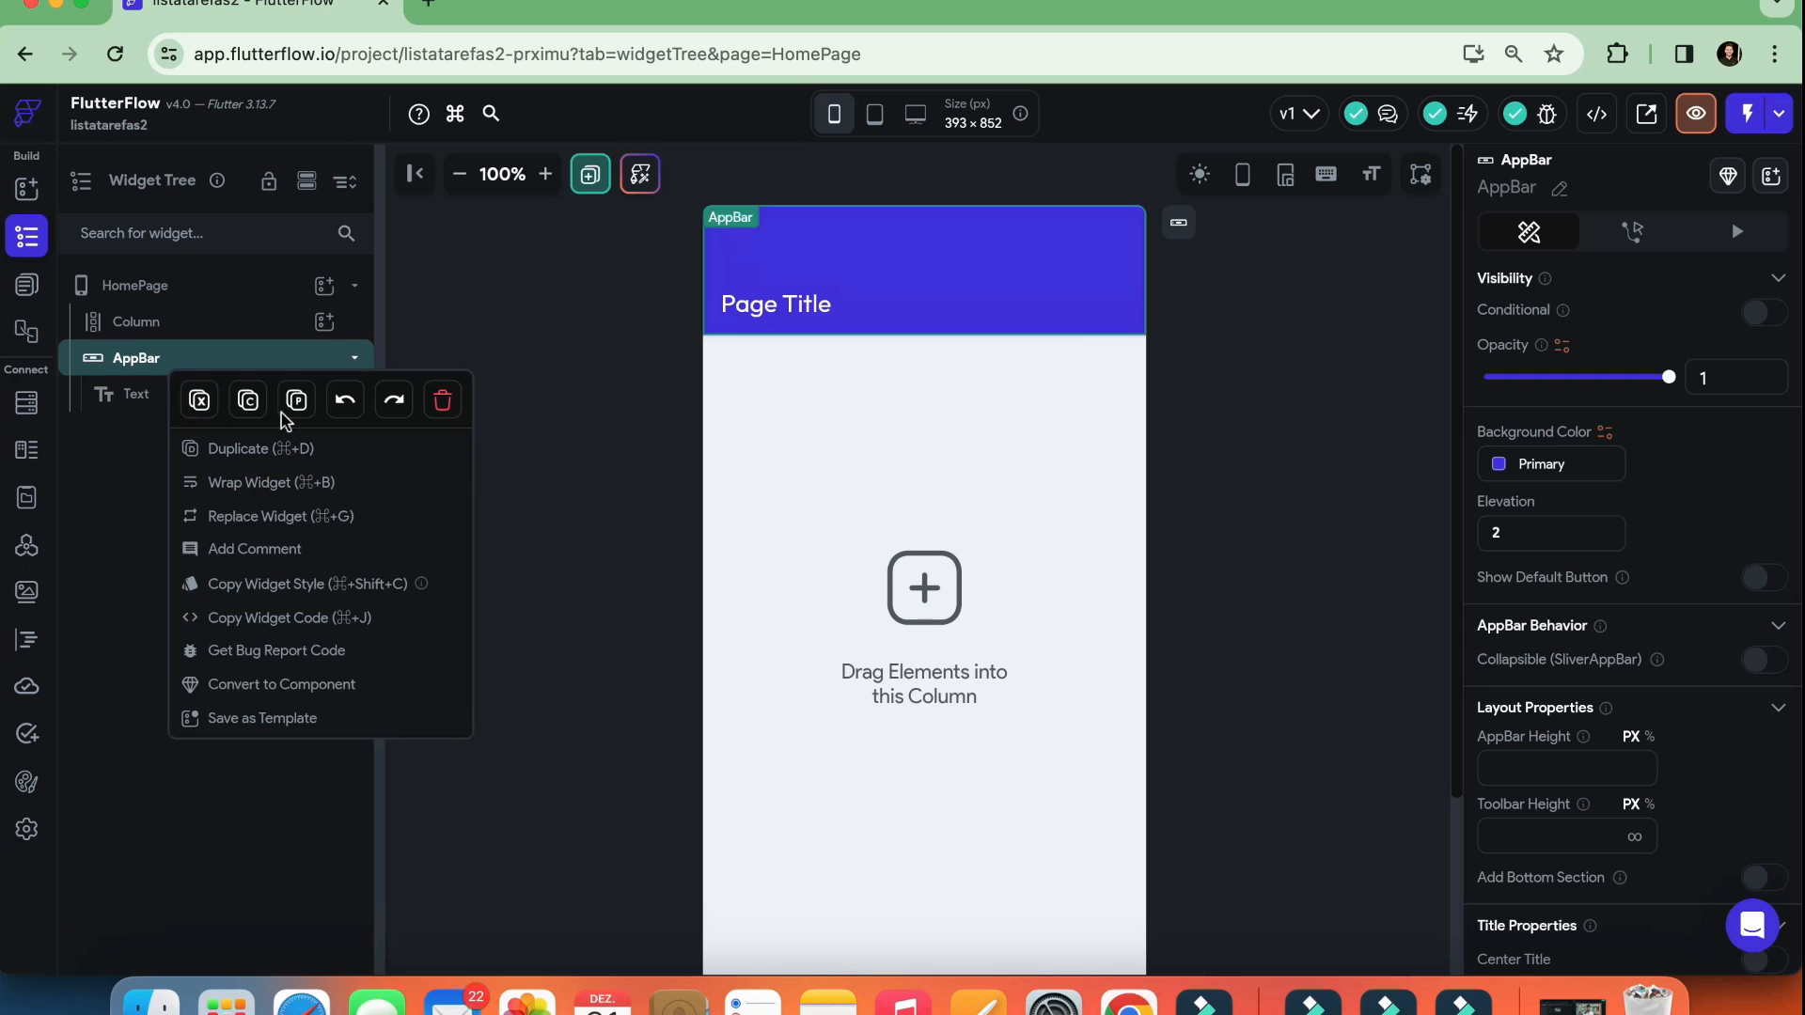
pyautogui.click(442, 401)
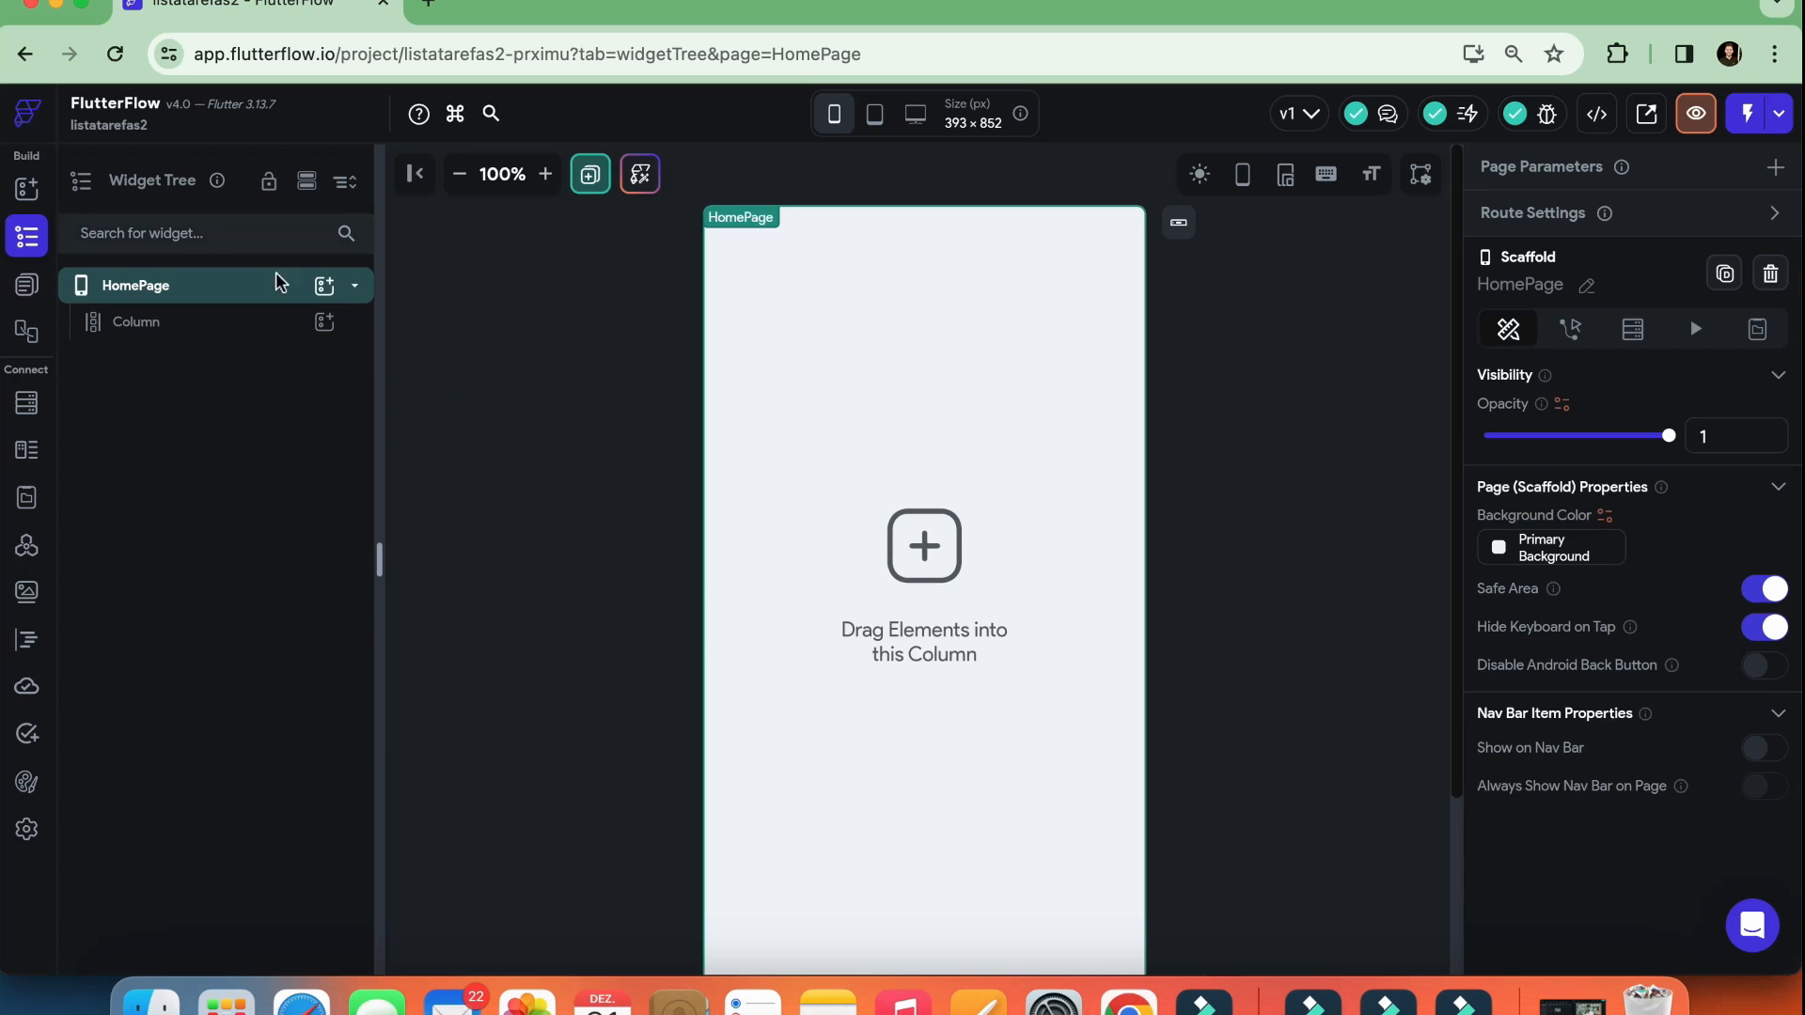
# Browse the widgets available as children of the Column and add a Button to it
pyautogui.click(162, 329)
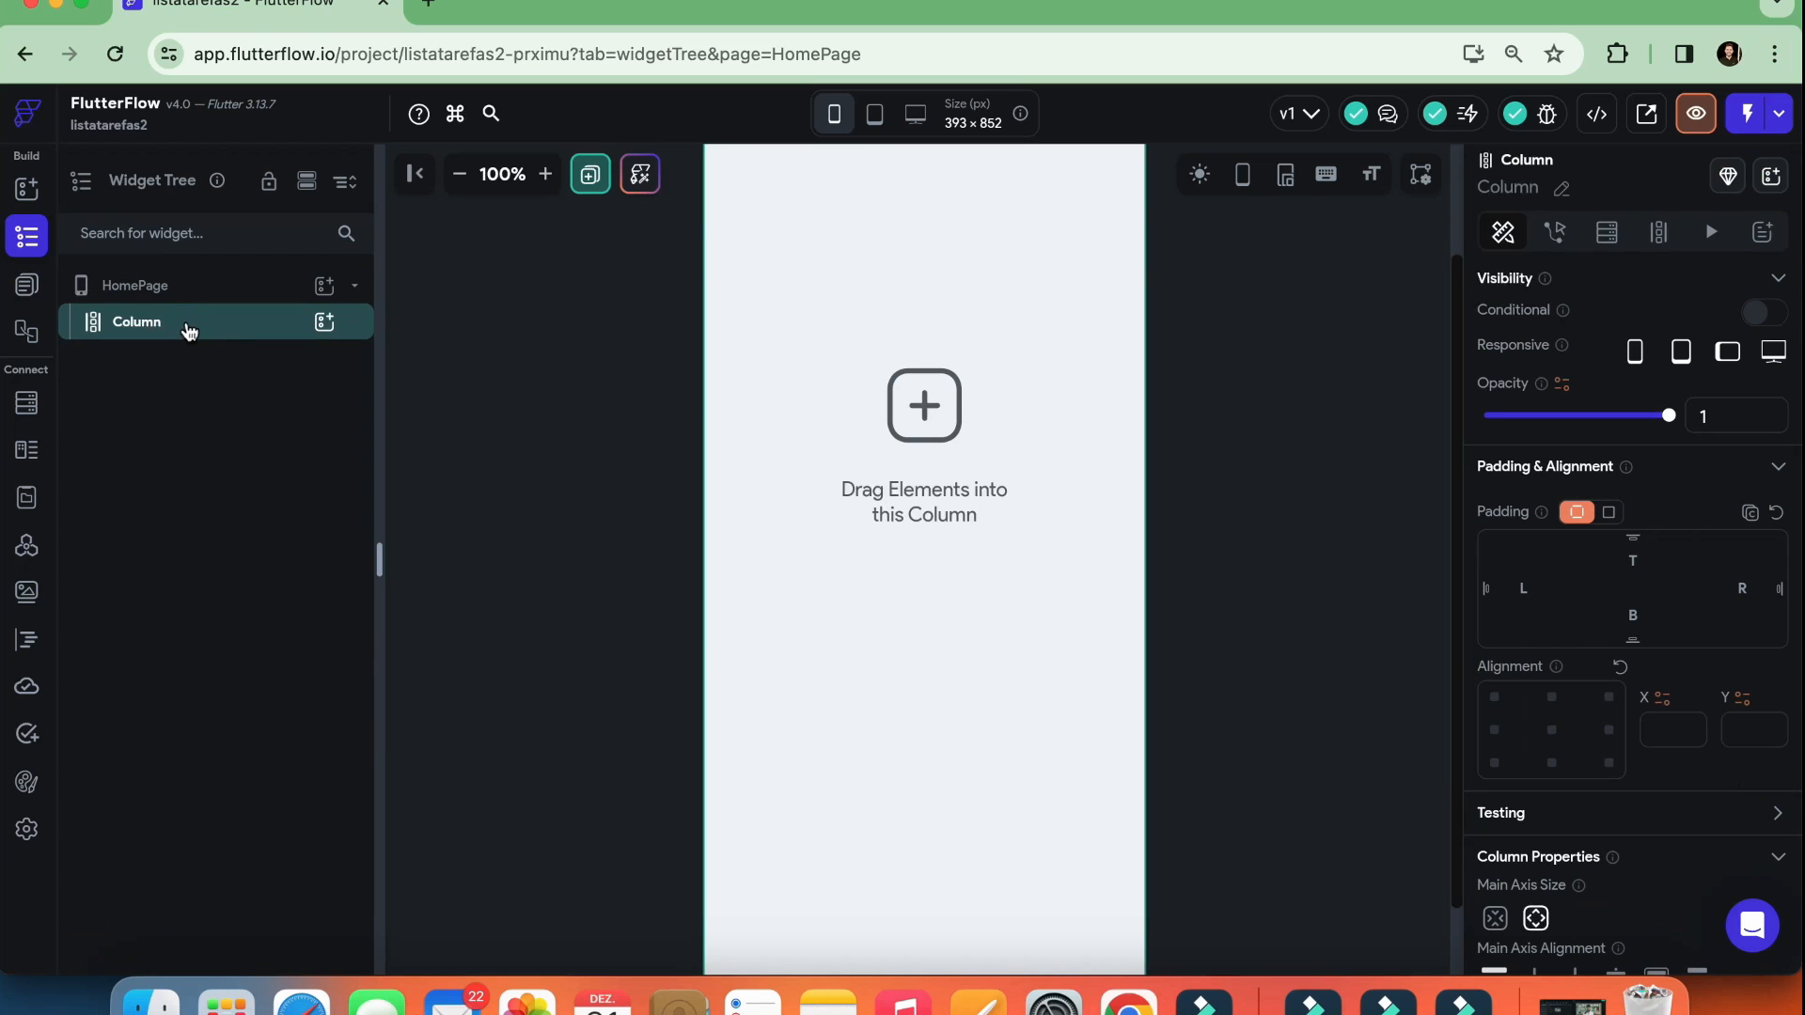
pyautogui.scroll(2, 876, 387)
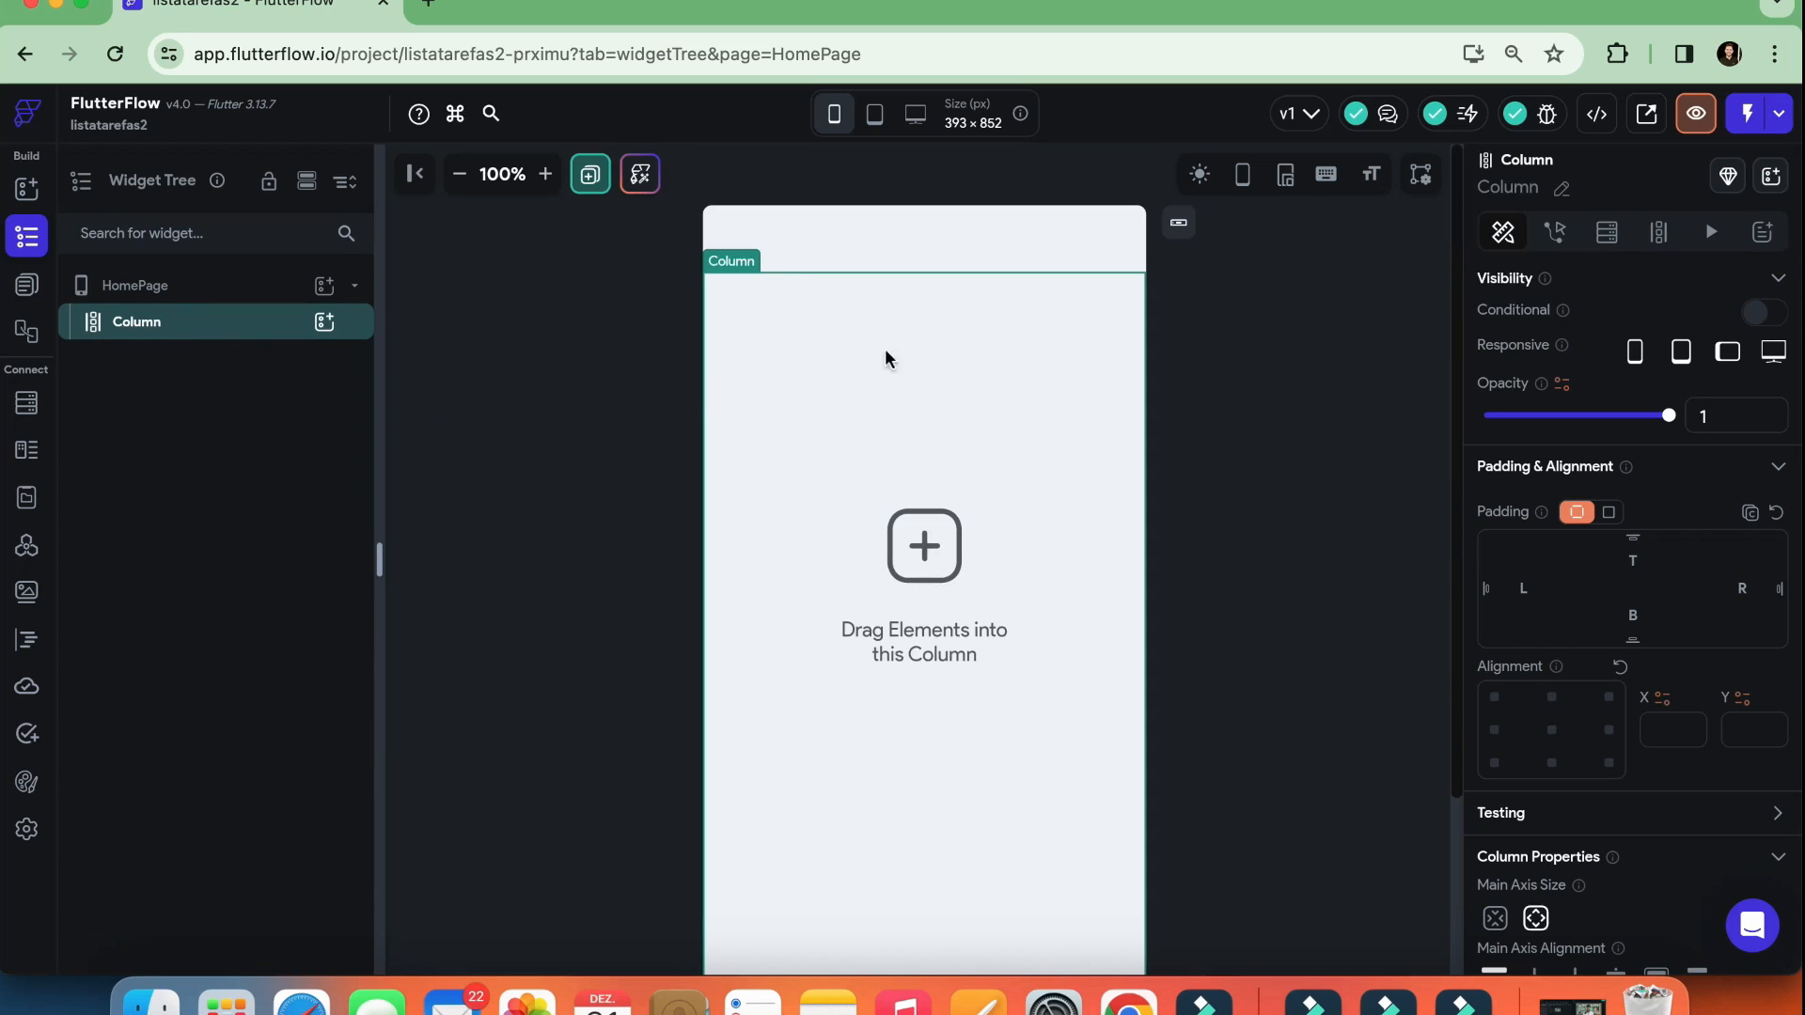
pyautogui.click(325, 323)
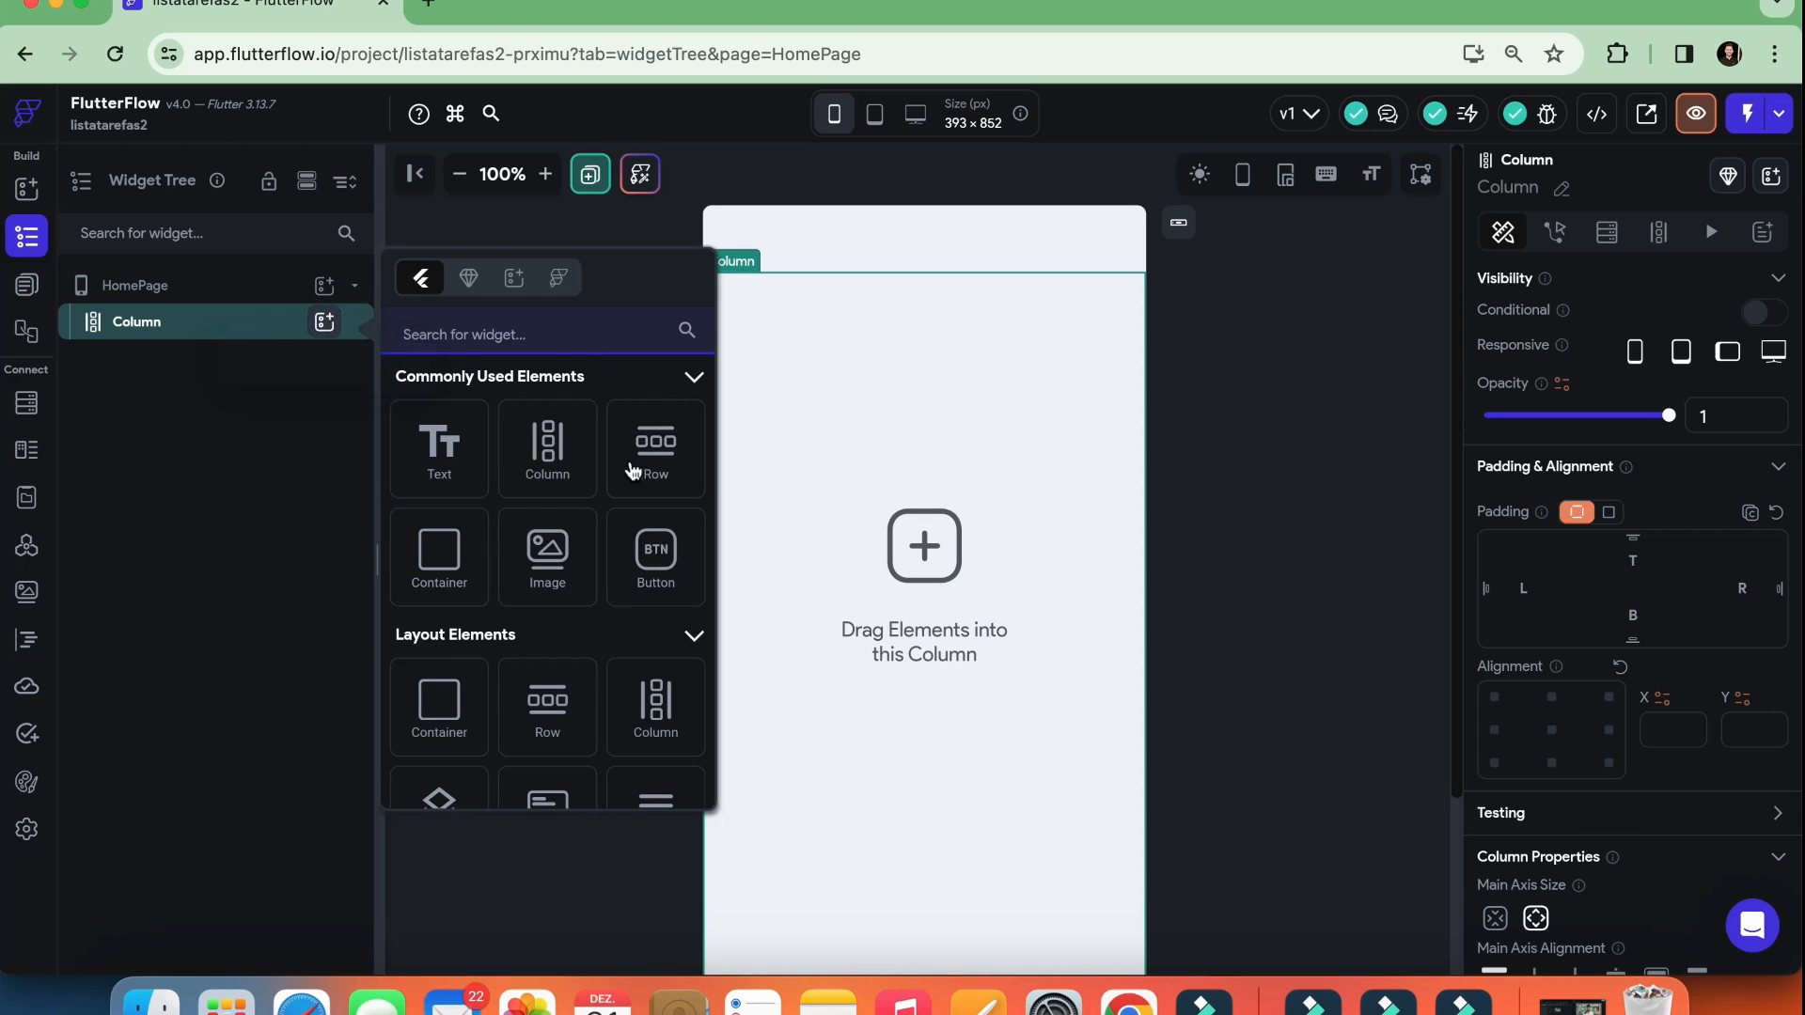
pyautogui.scroll(-3, 527, 517)
pyautogui.scroll(-10, 578, 513)
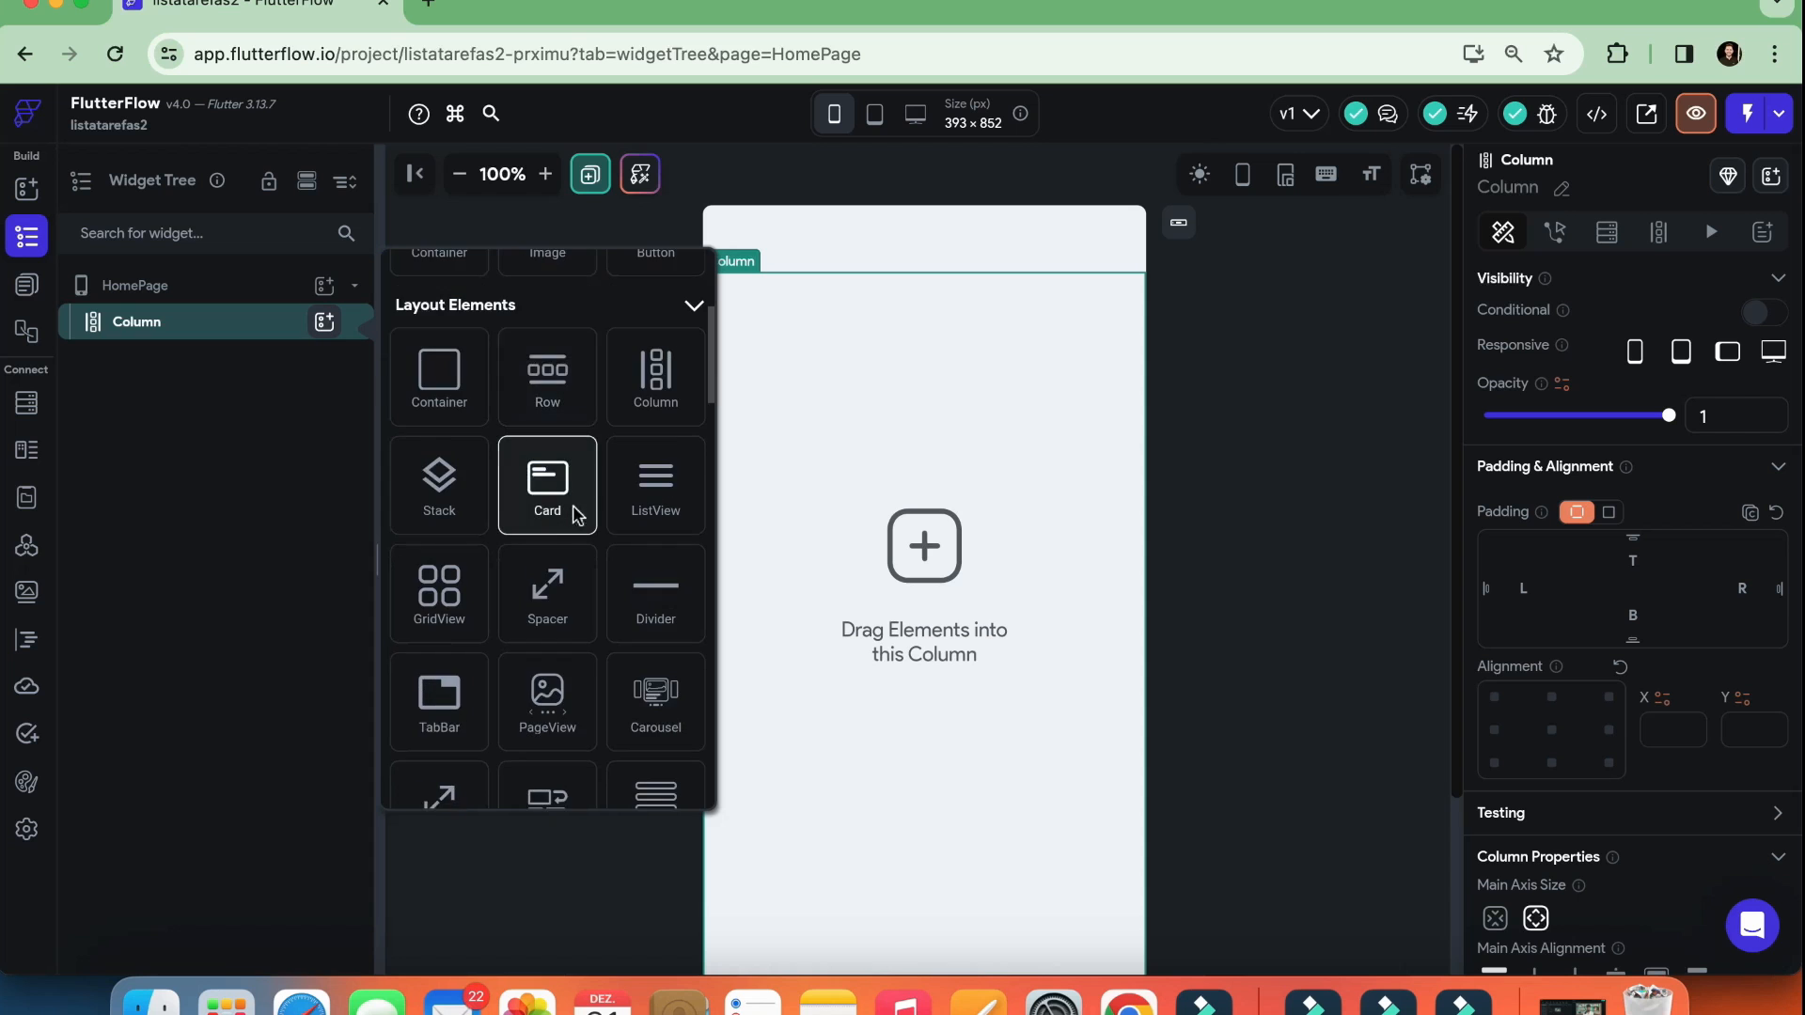
pyautogui.scroll(-7, 575, 514)
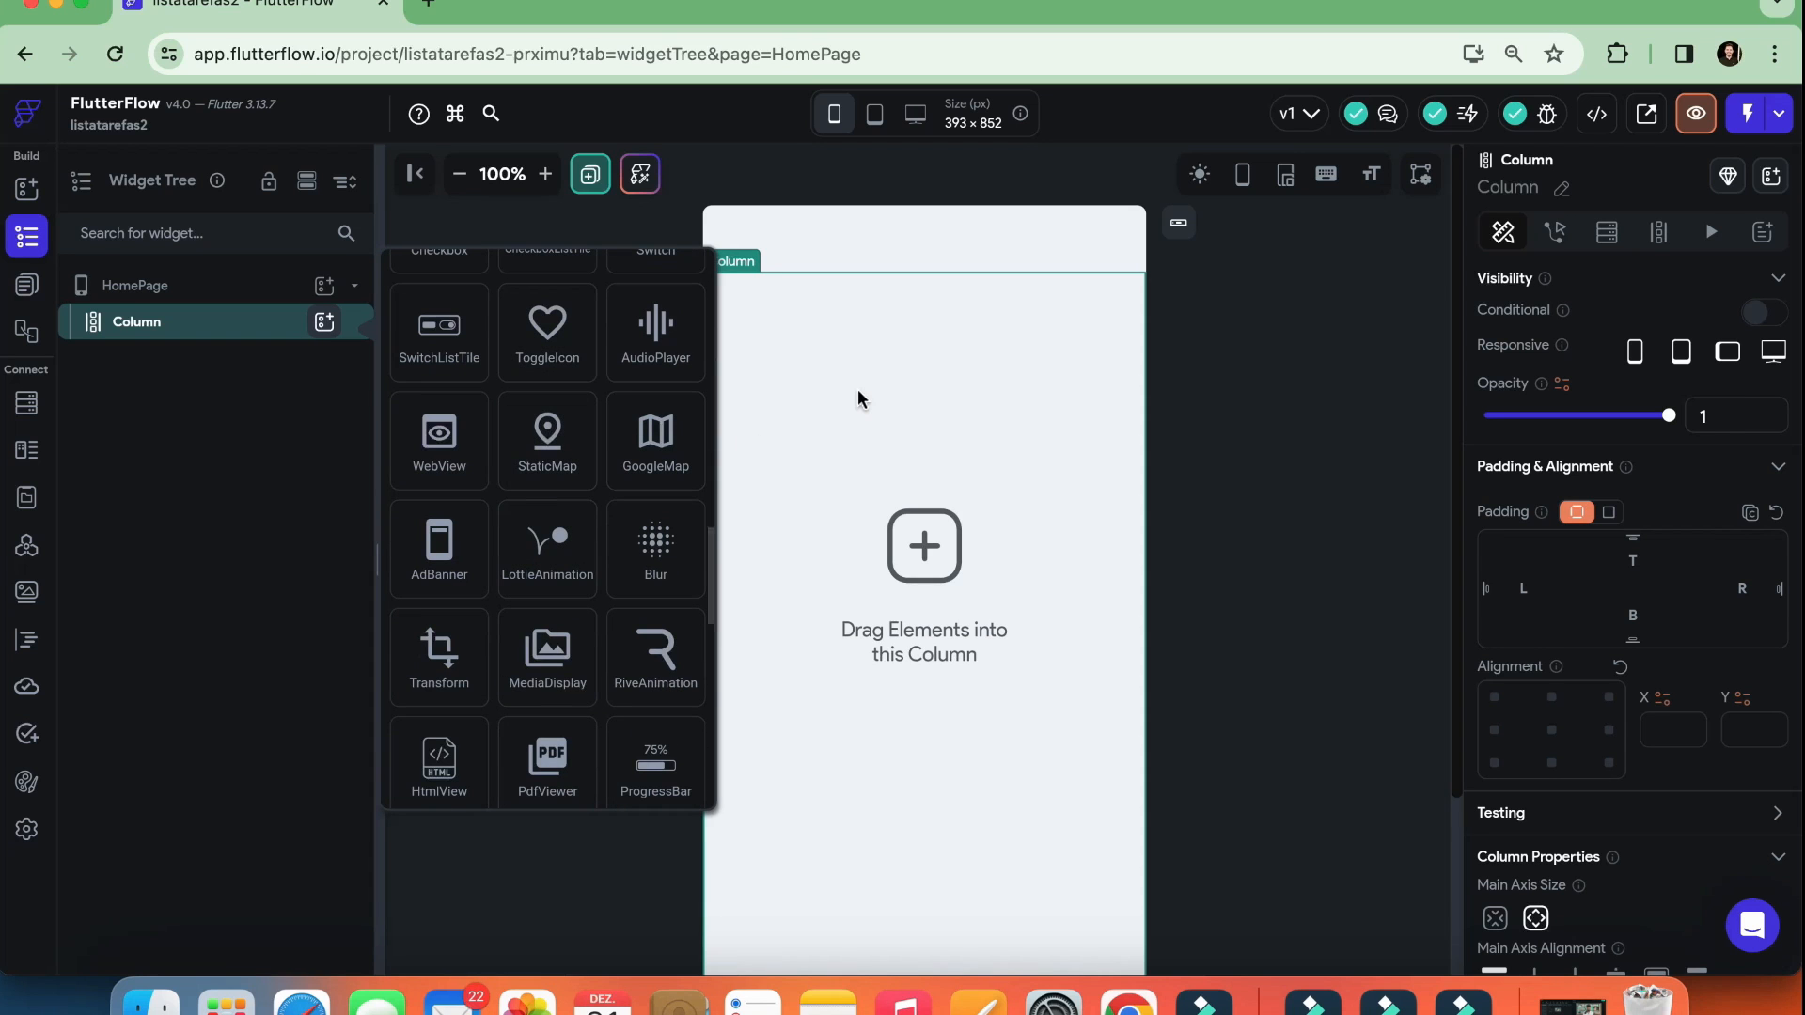
pyautogui.scroll(17, 565, 512)
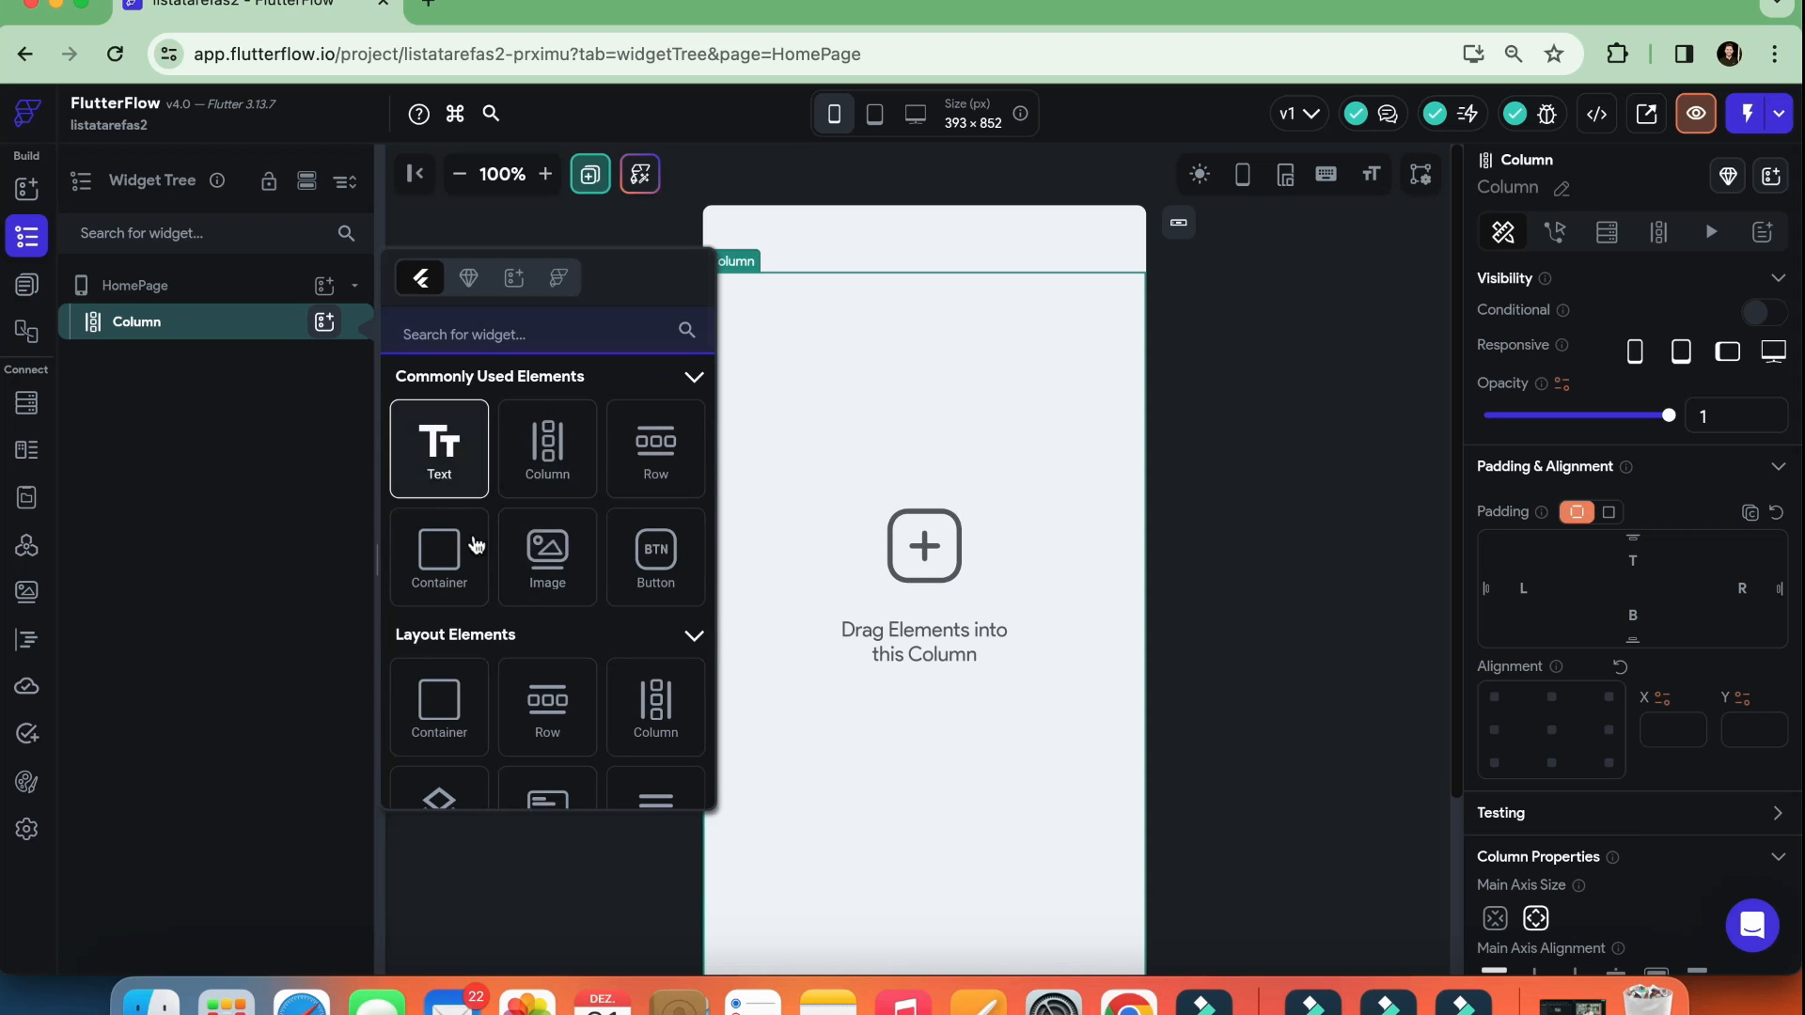
pyautogui.click(657, 562)
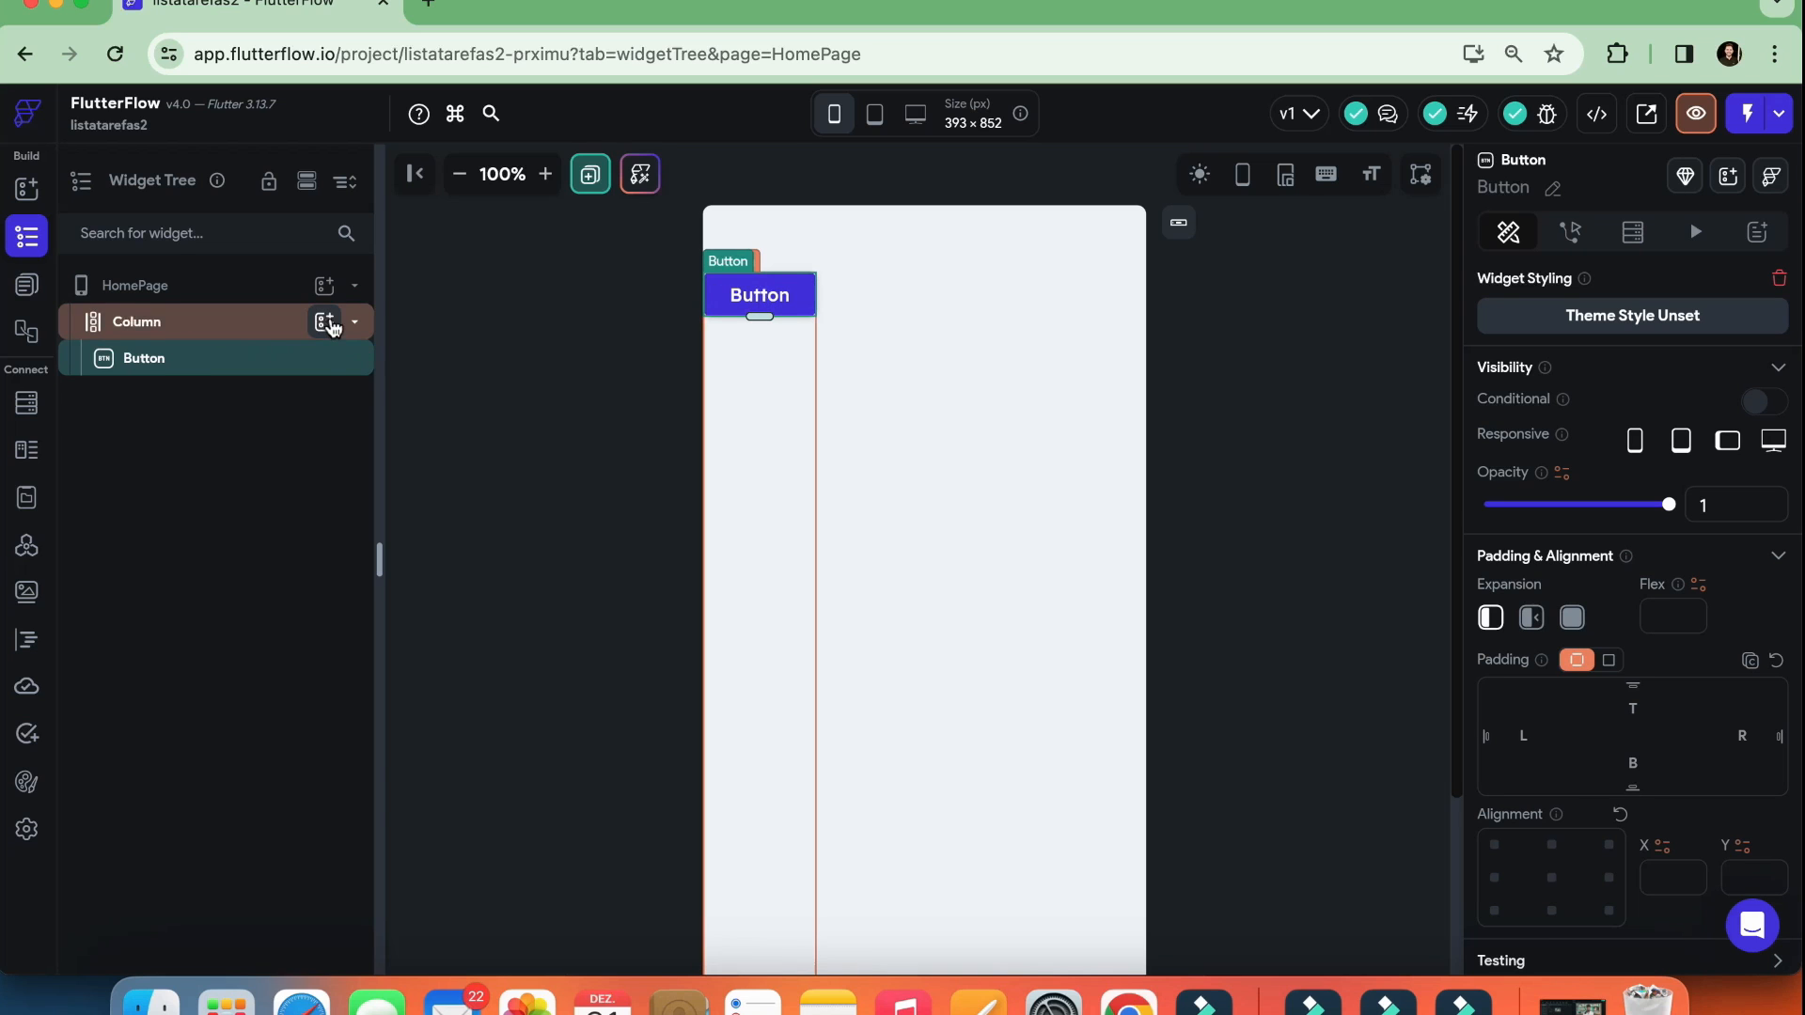
# Add an Image to the Column below the Button
pyautogui.click(325, 321)
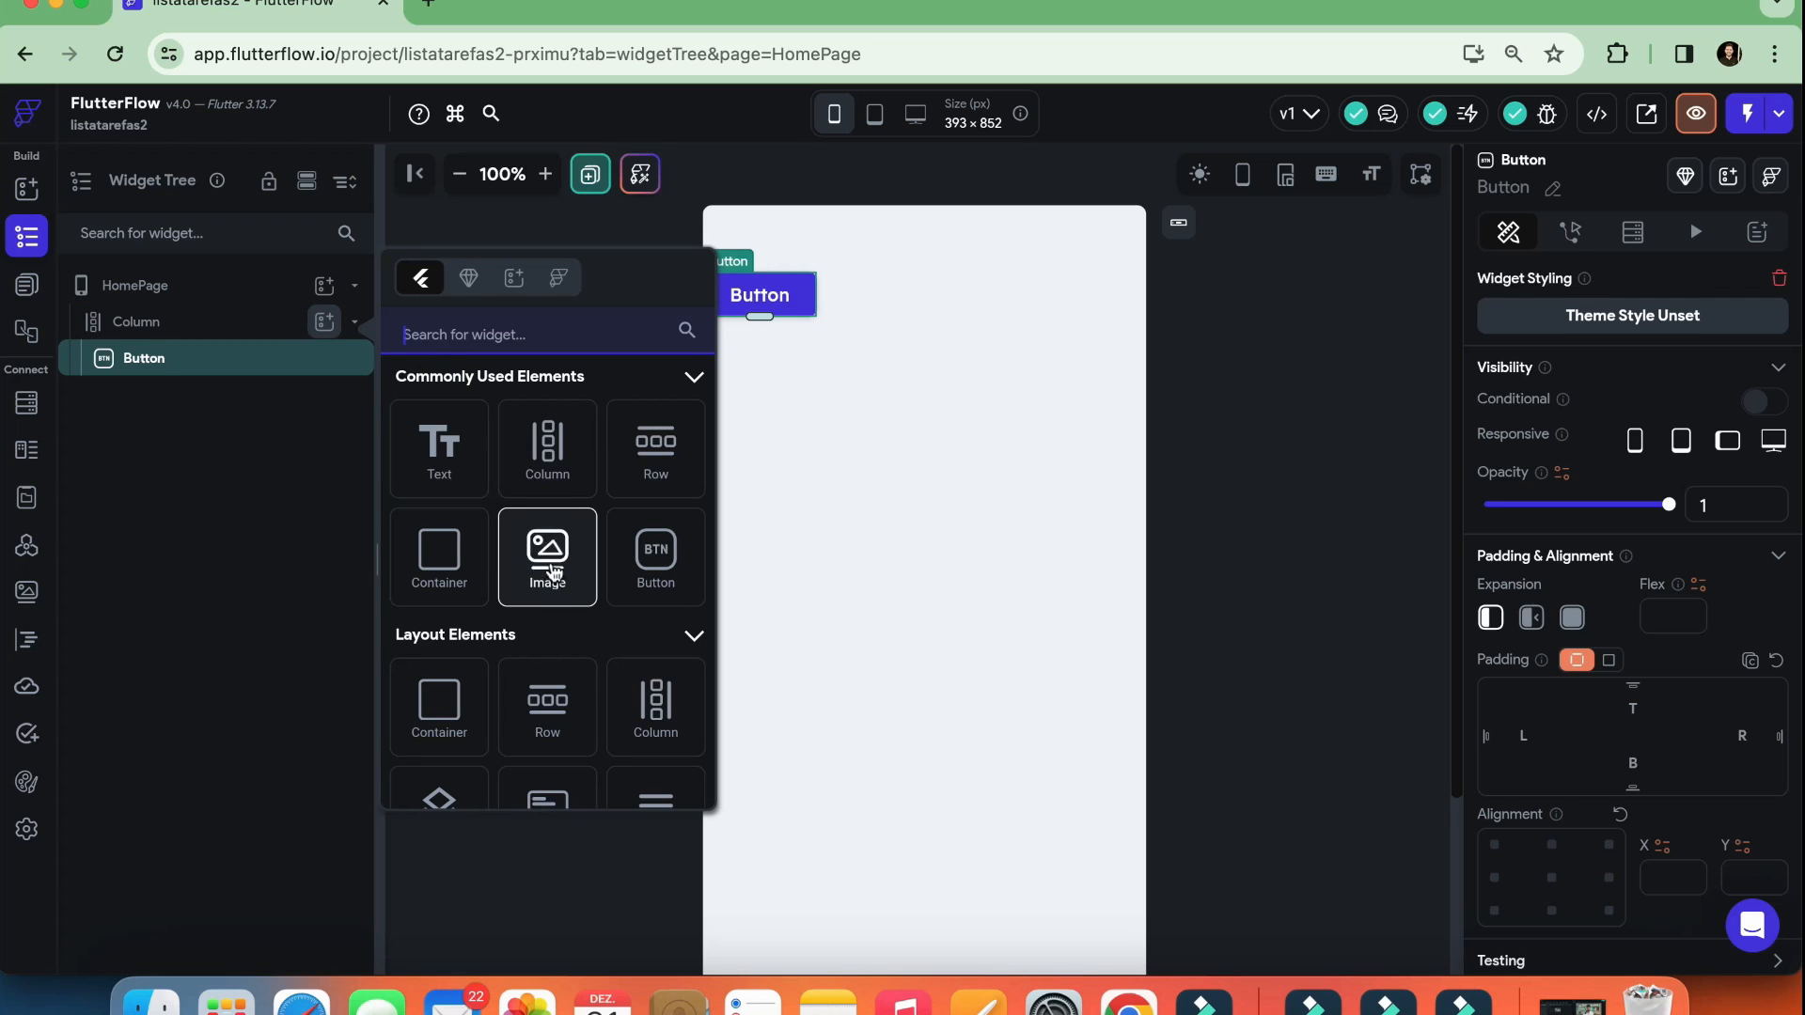
pyautogui.click(547, 558)
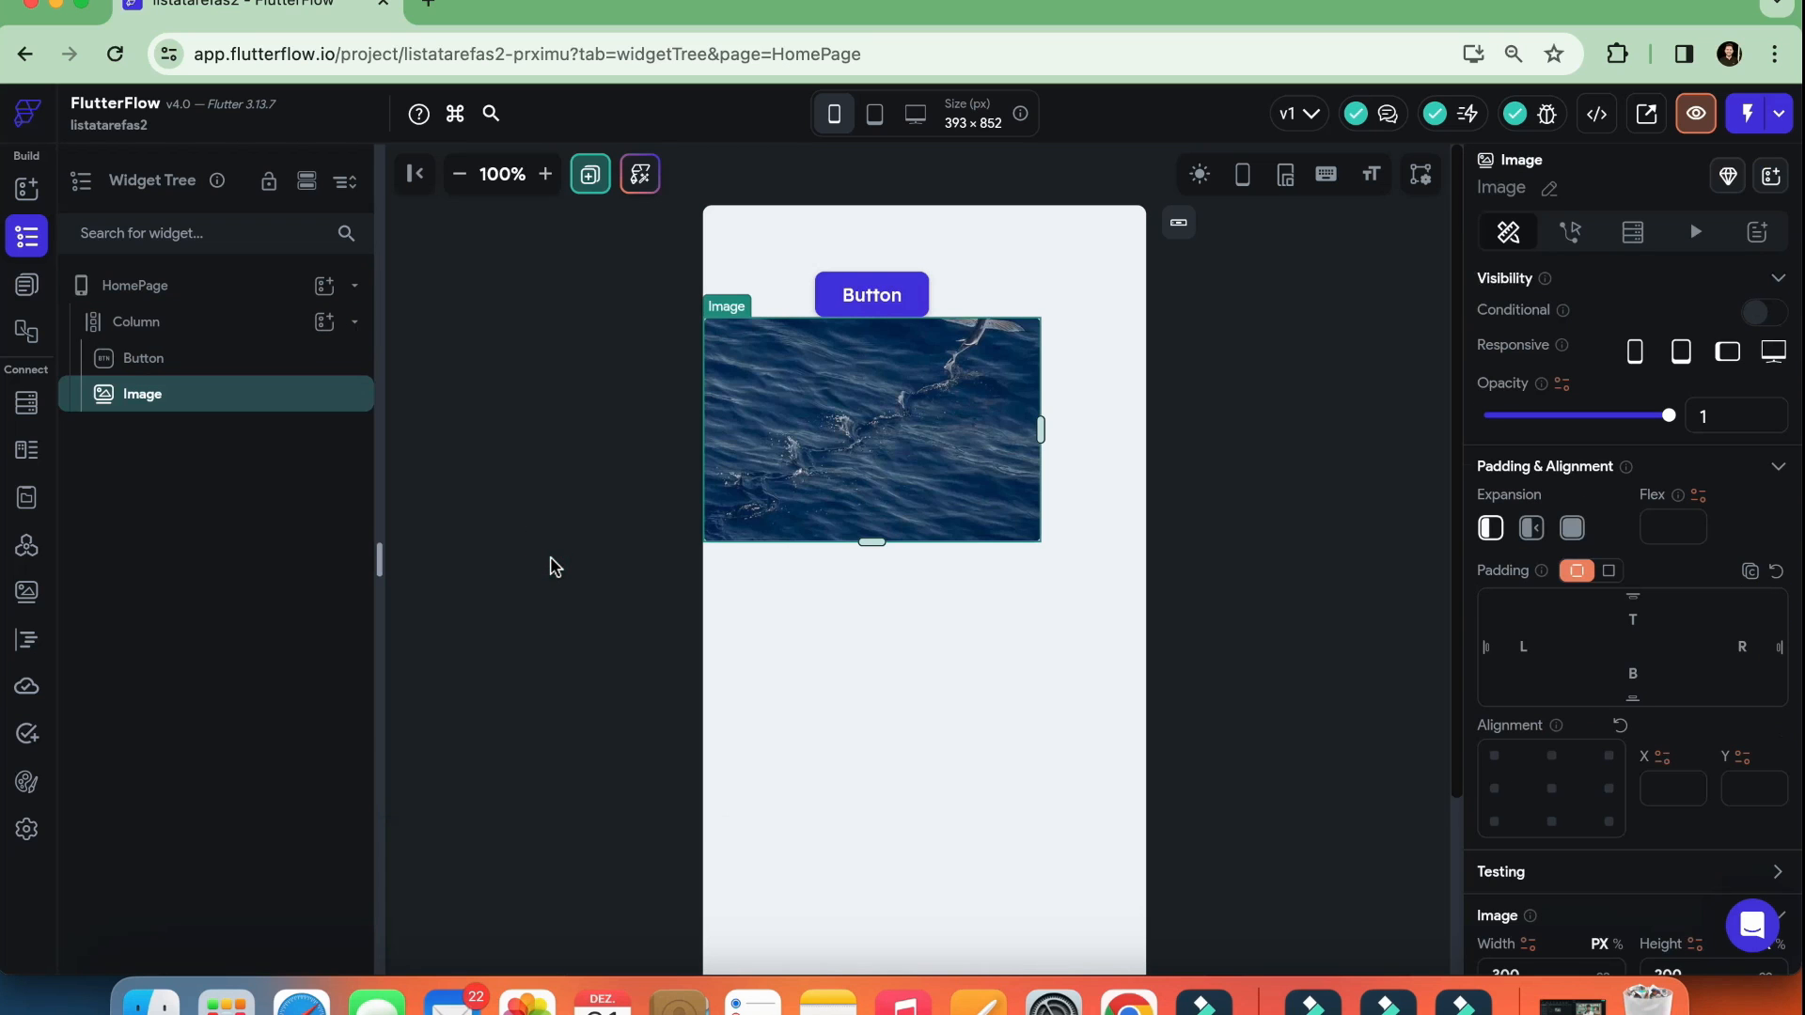
pyautogui.click(904, 299)
pyautogui.click(911, 416)
# Add a Row to the Column below the Image
pyautogui.click(191, 323)
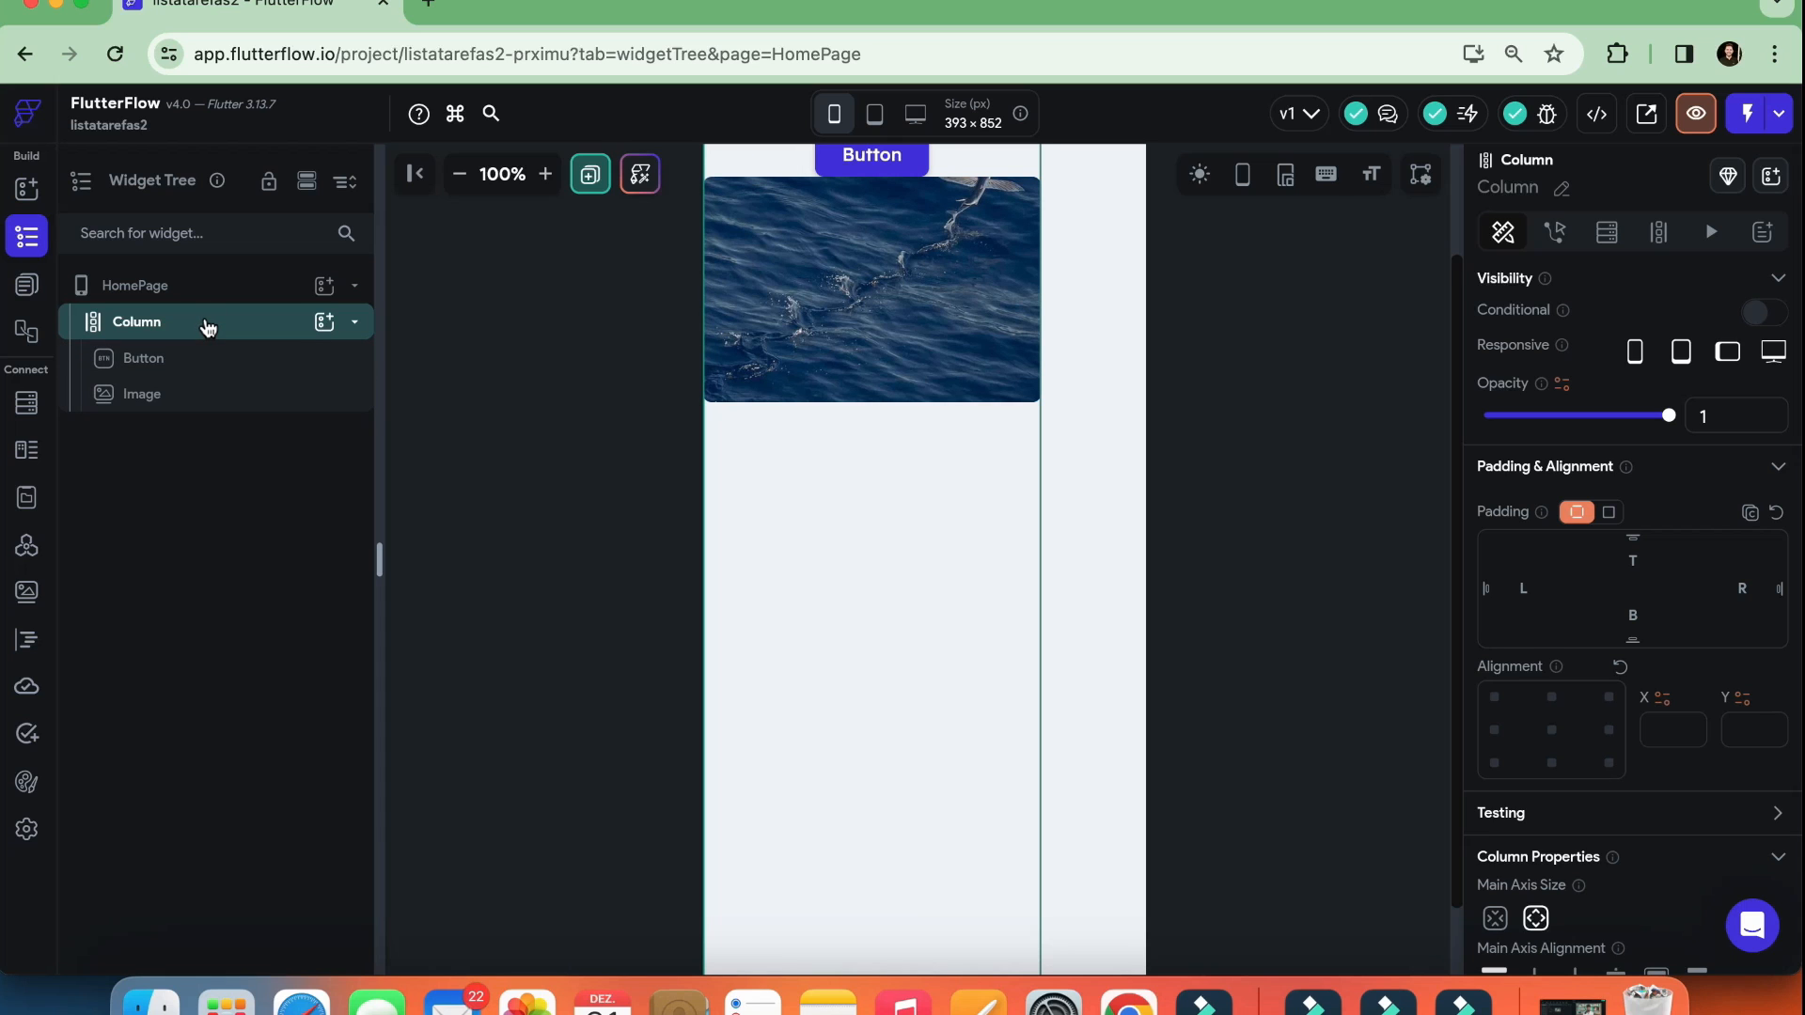
pyautogui.click(322, 325)
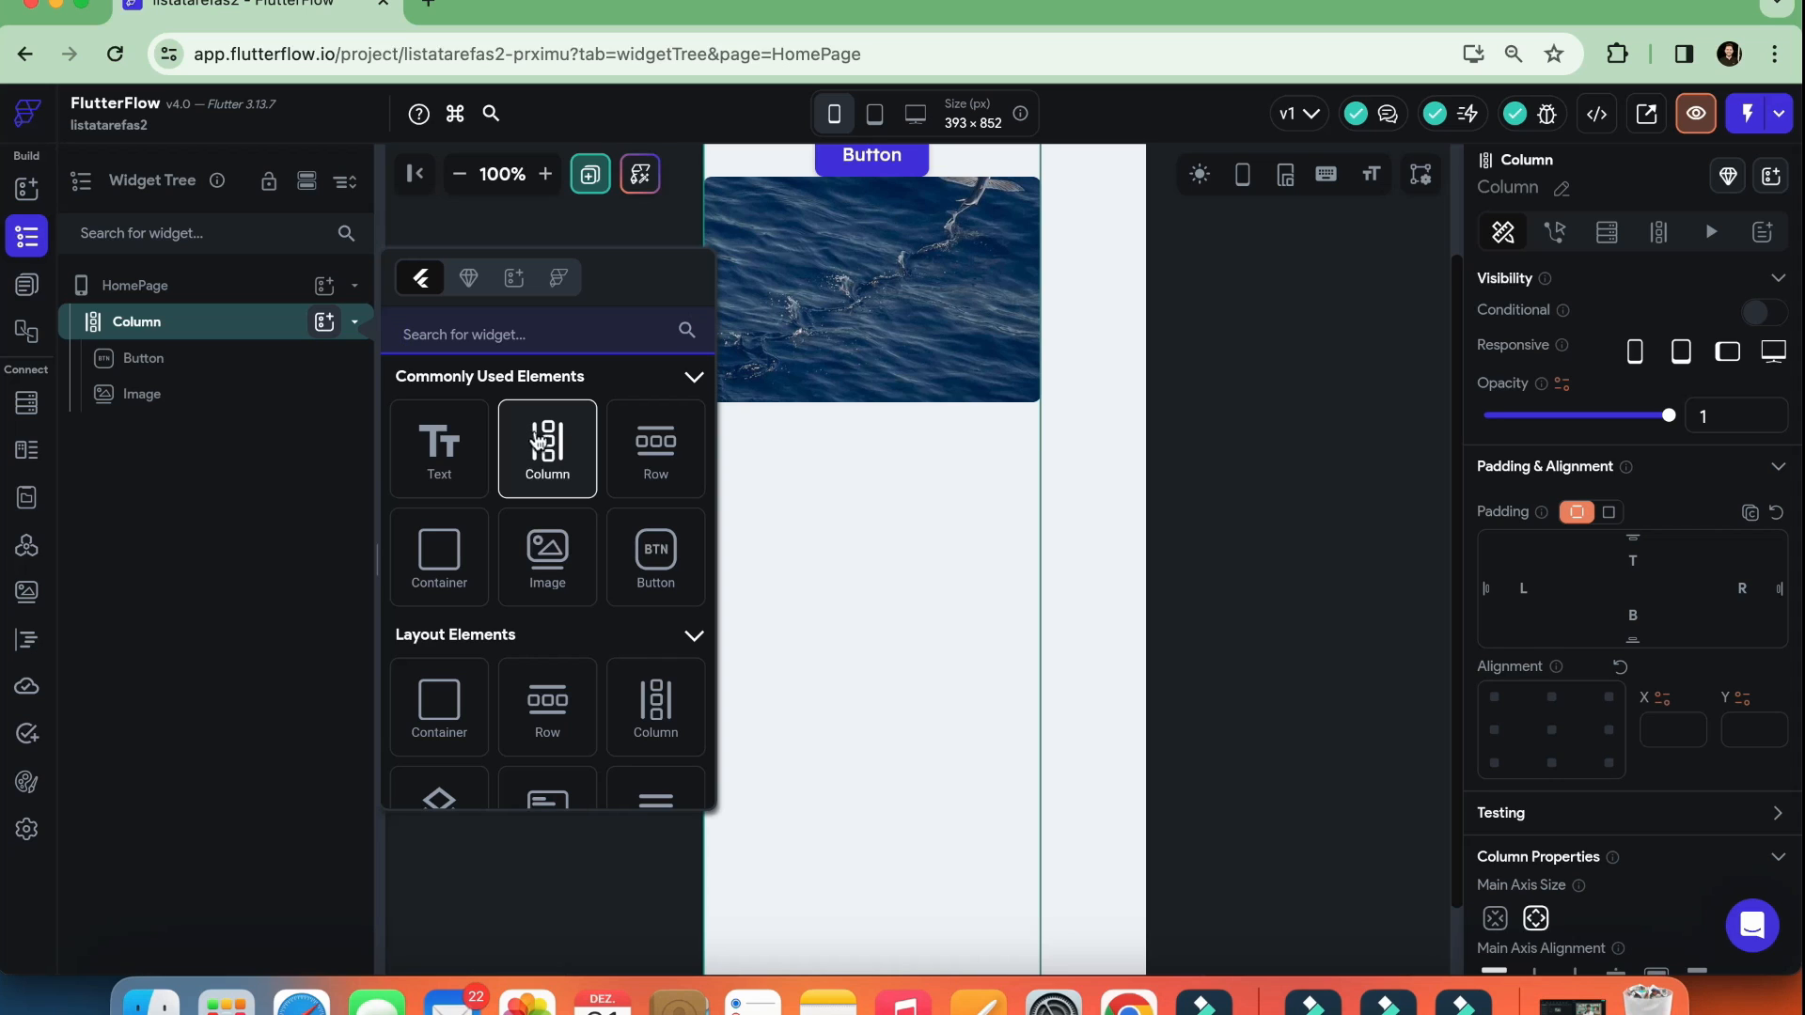
pyautogui.click(662, 442)
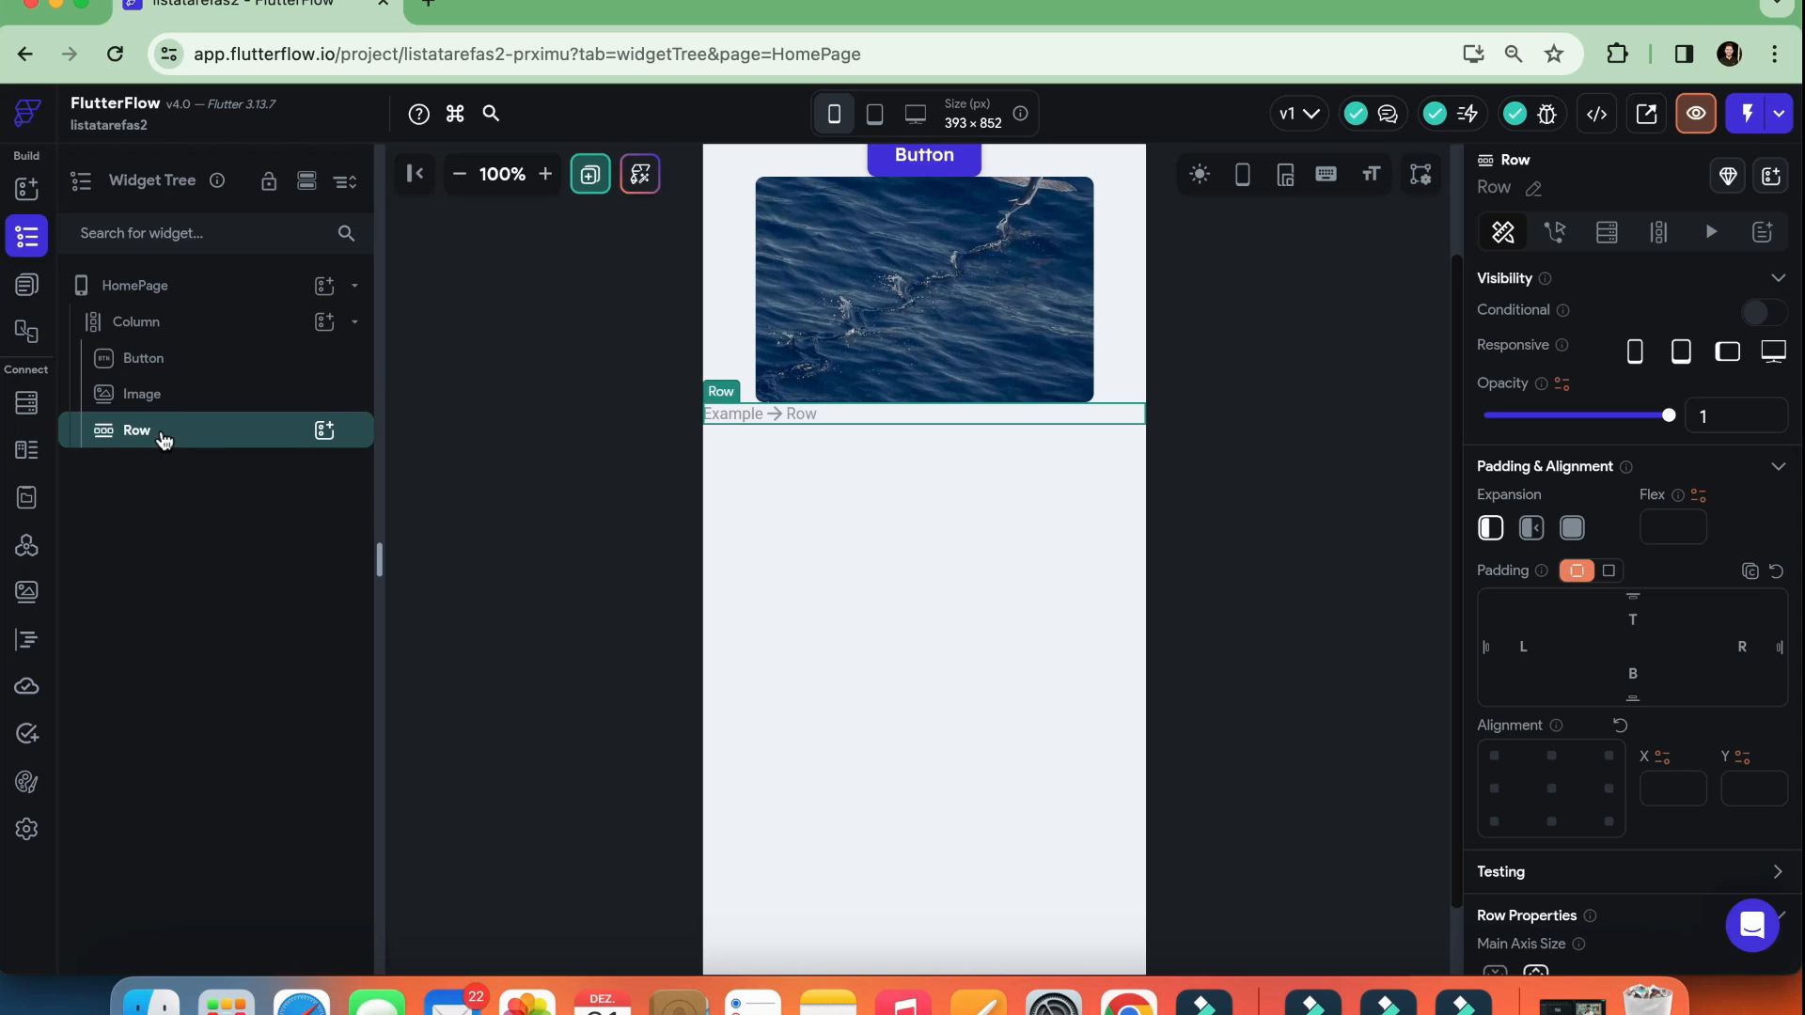
# Add two Buttons side by side inside the Row and select the Row
pyautogui.click(325, 433)
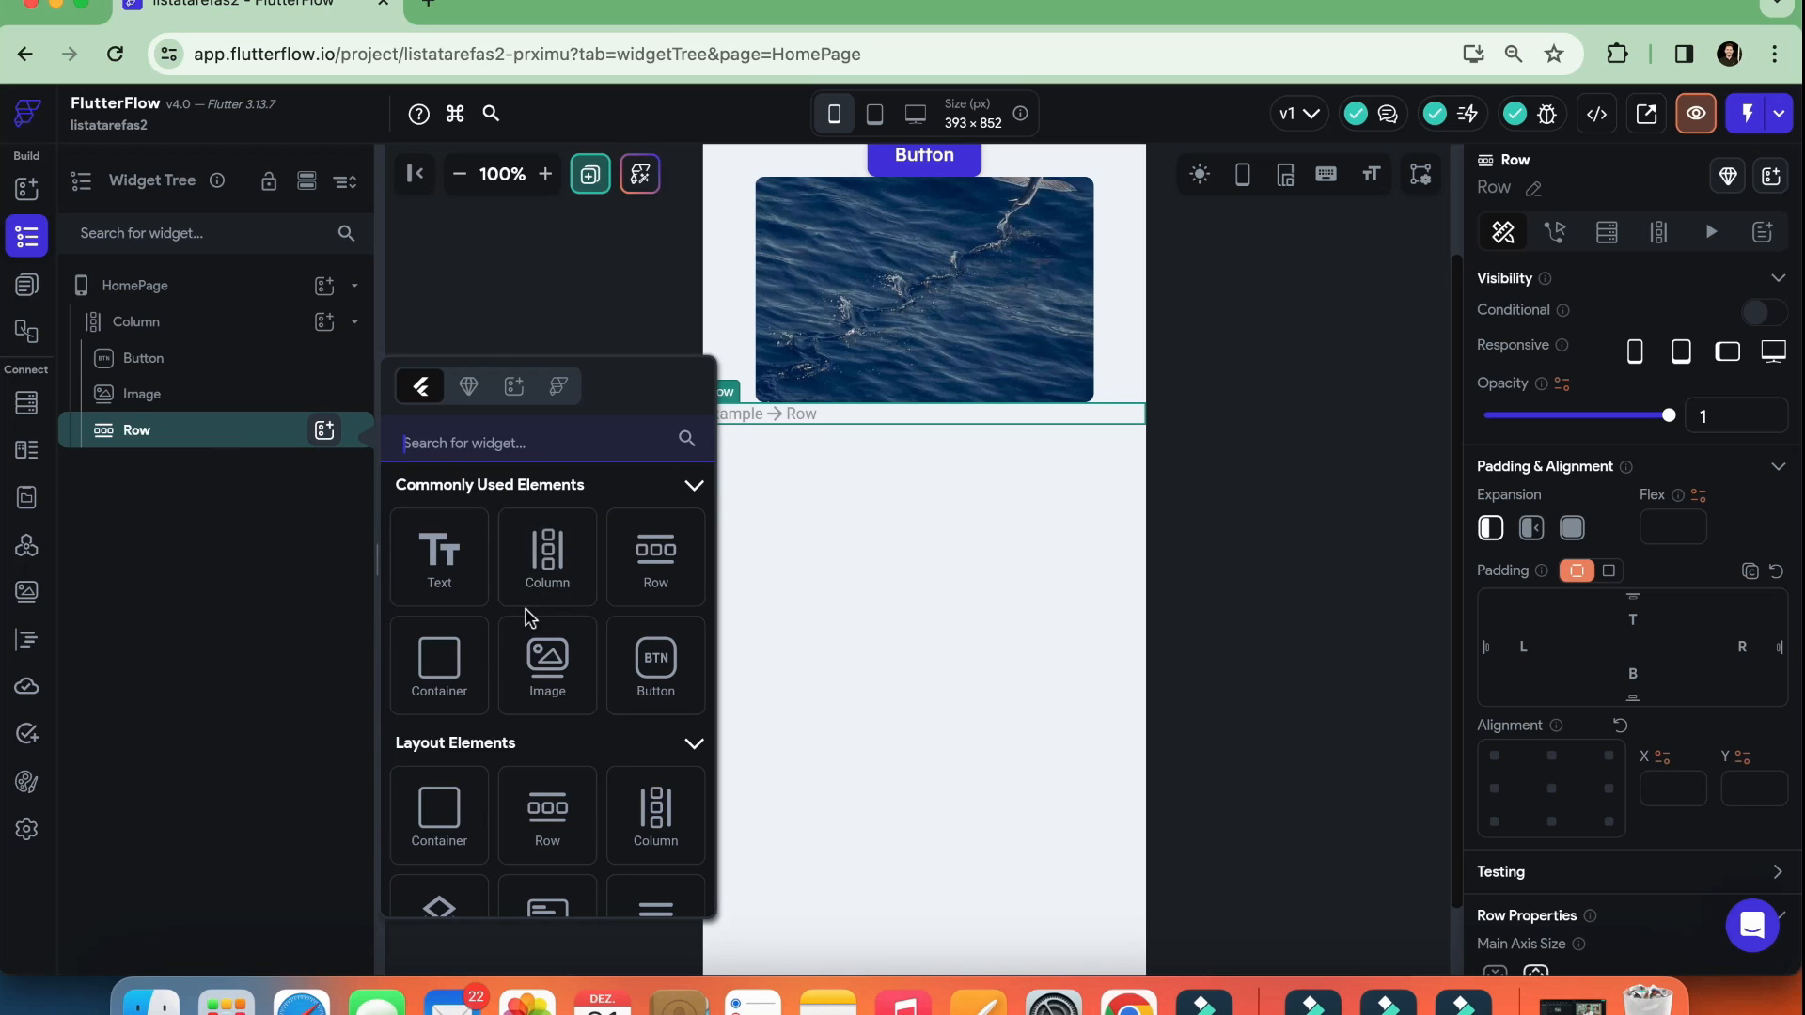
pyautogui.click(649, 663)
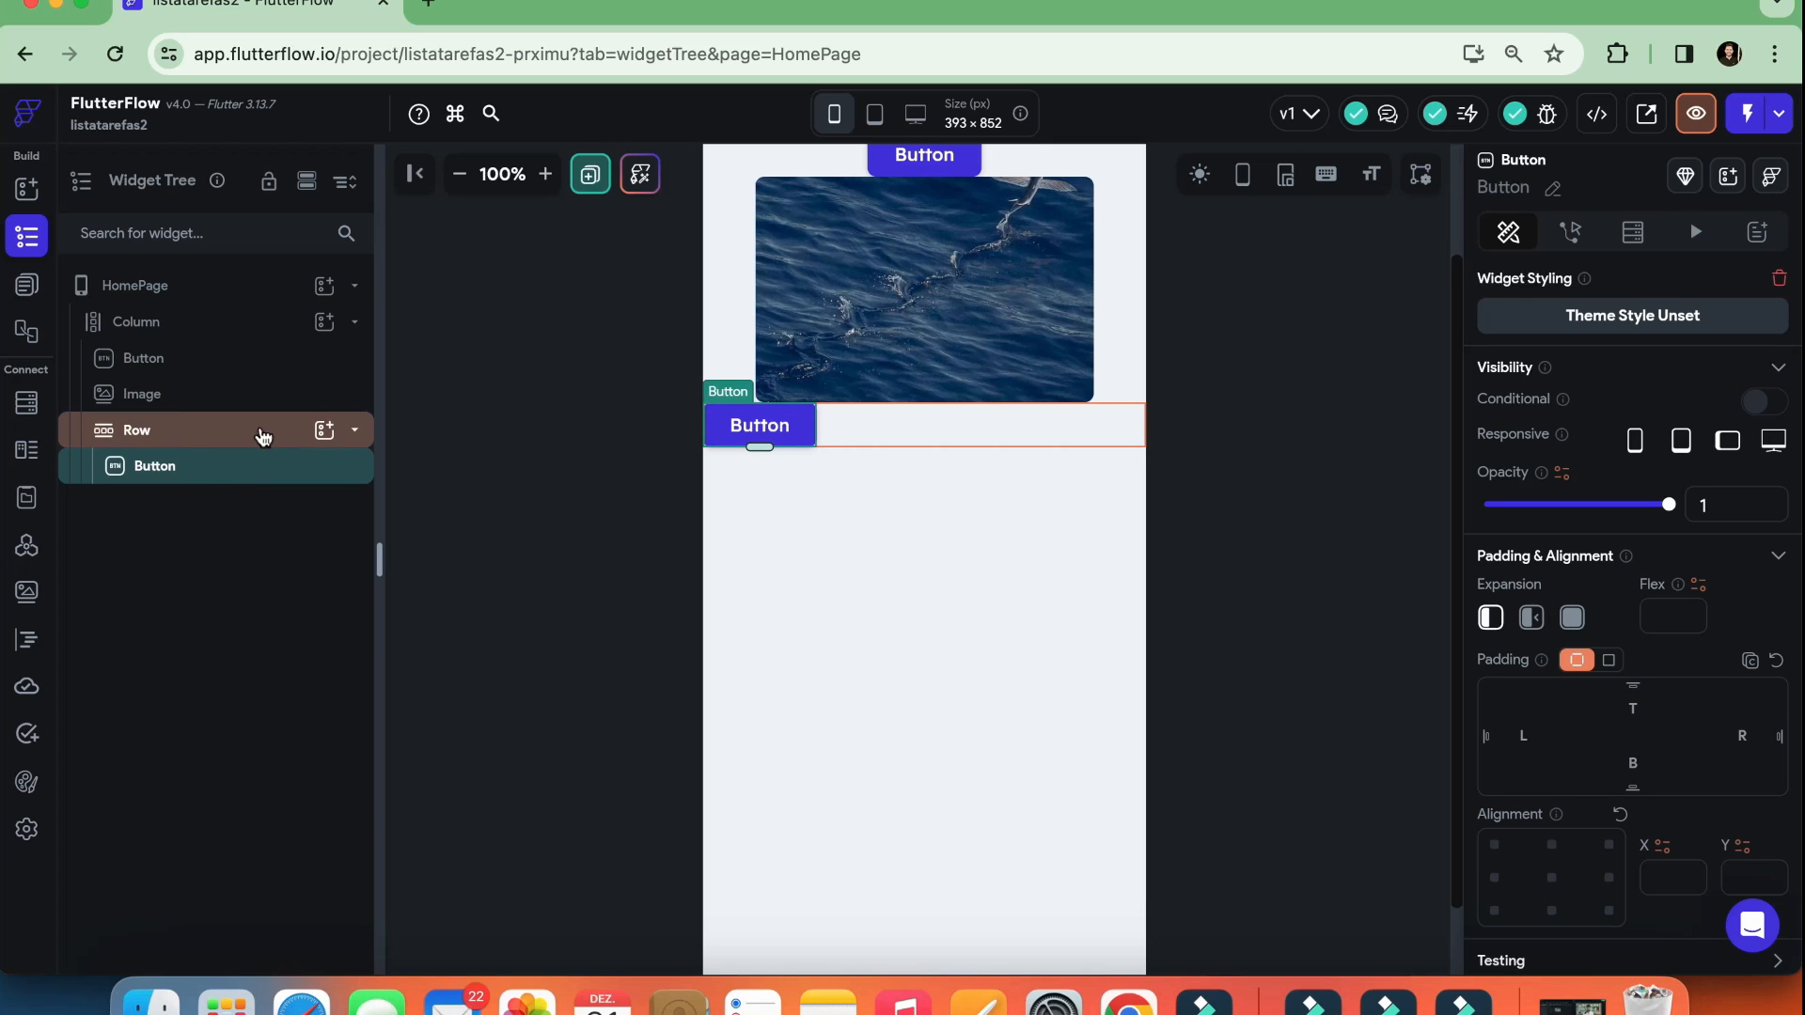
pyautogui.click(327, 433)
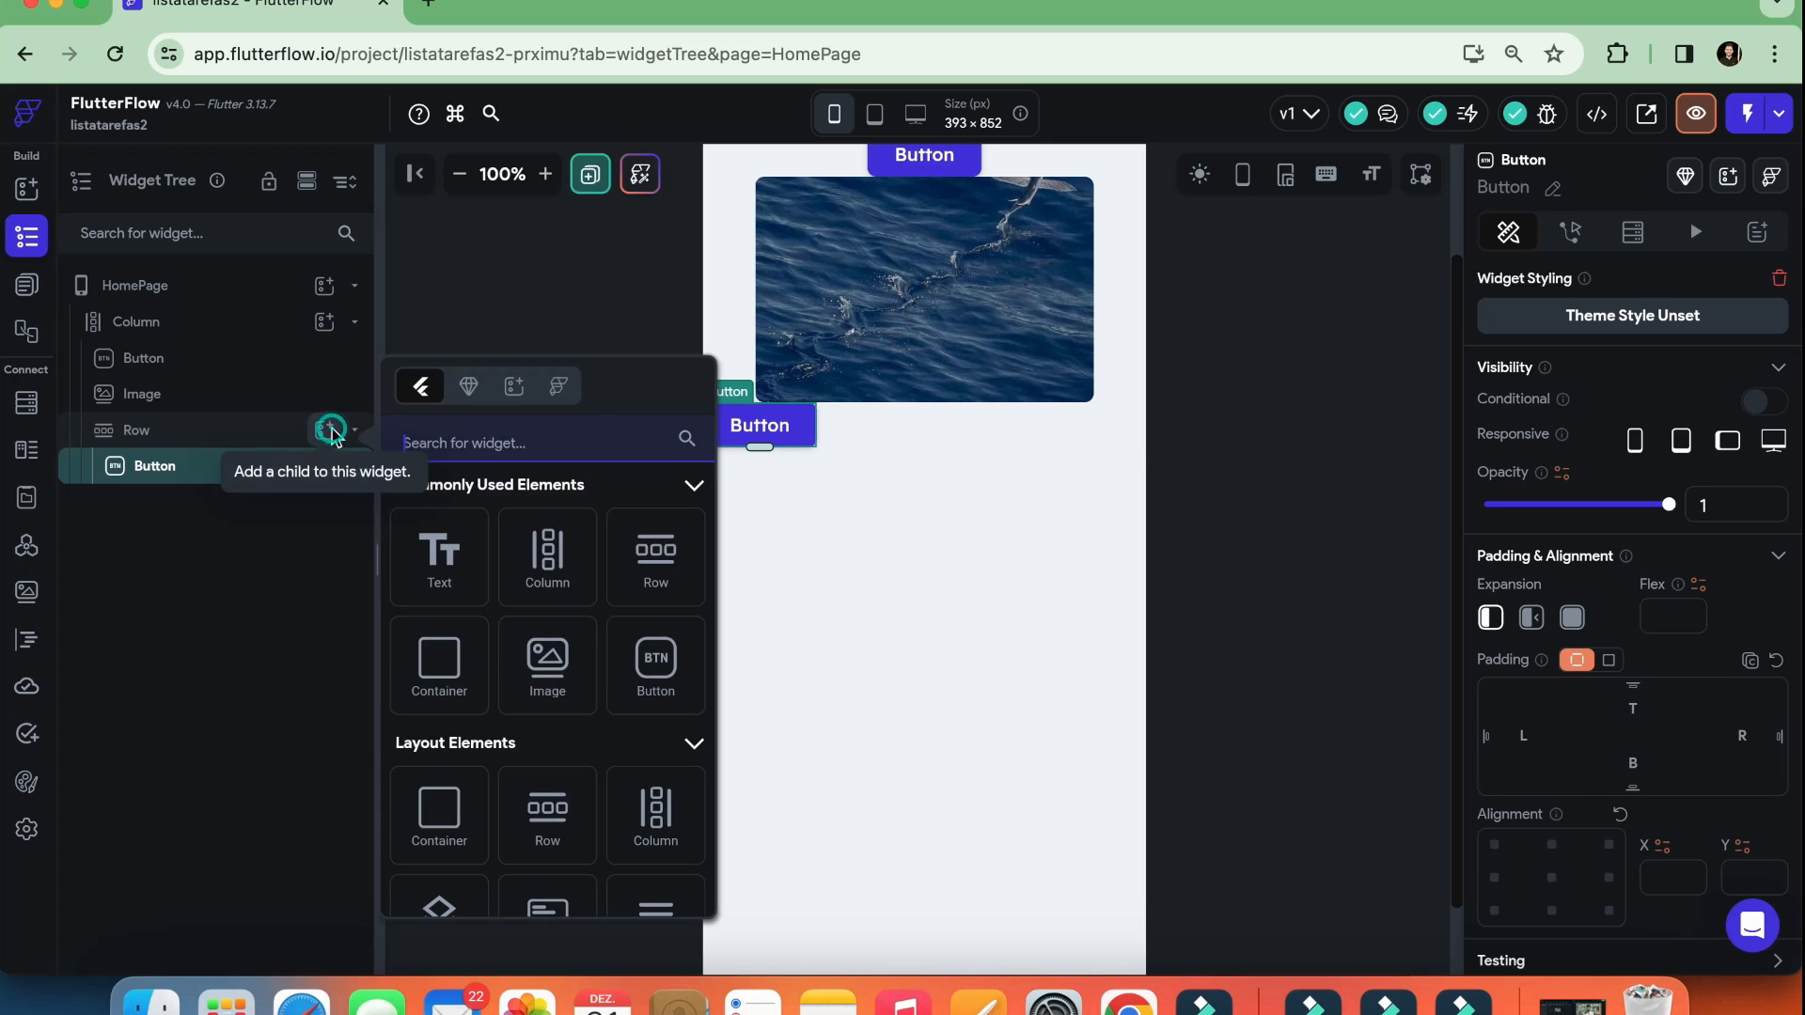
pyautogui.click(645, 662)
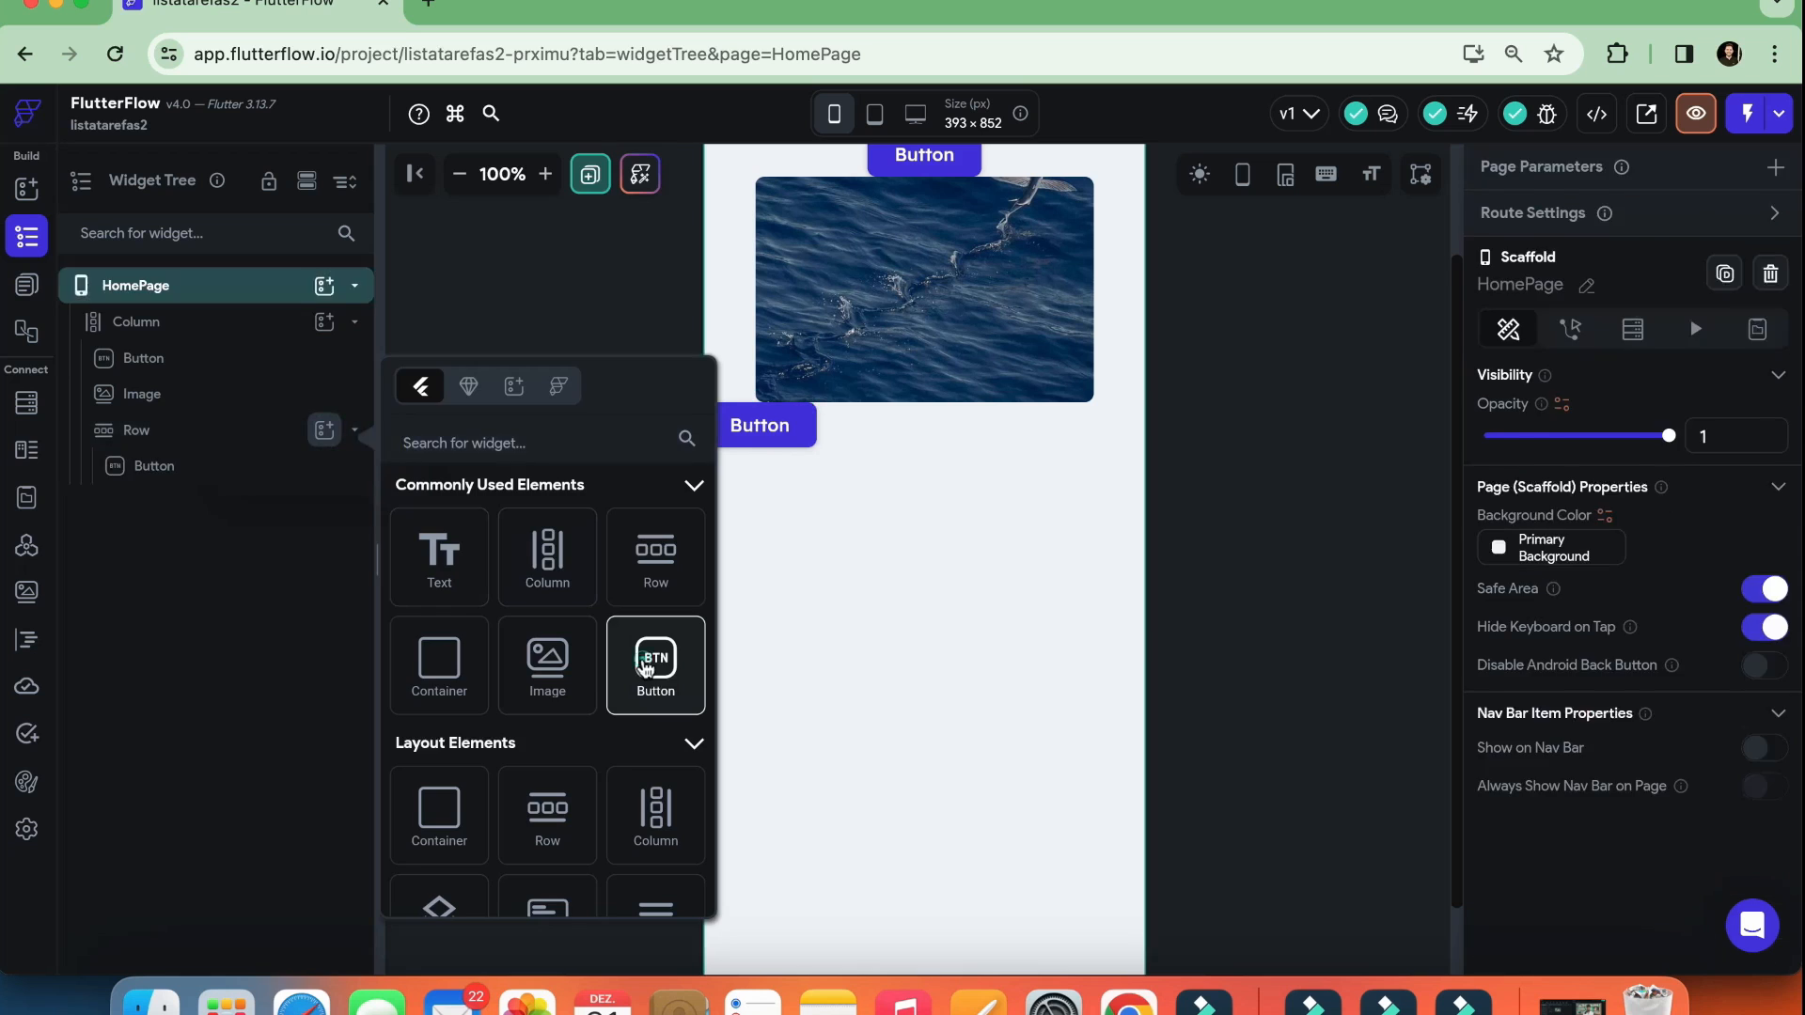
pyautogui.click(1024, 431)
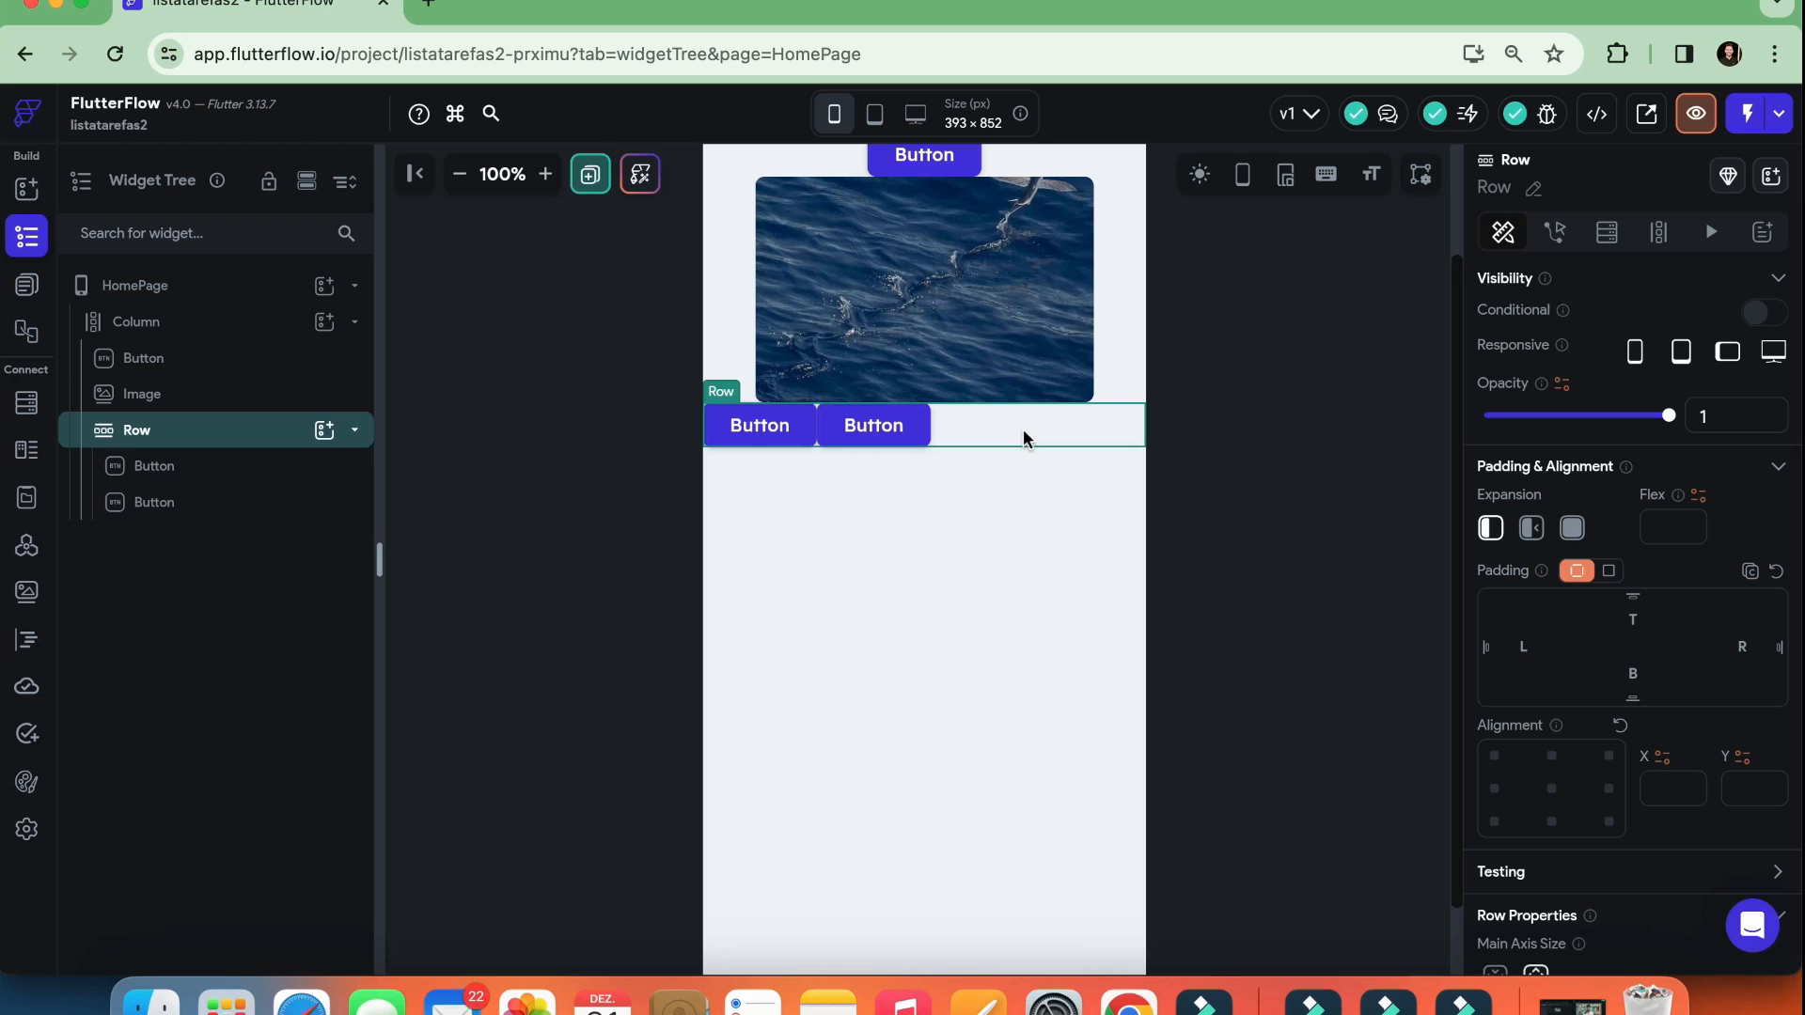
# Add a Container to the page's Column below the Row and widen it to 284 px
pyautogui.click(187, 324)
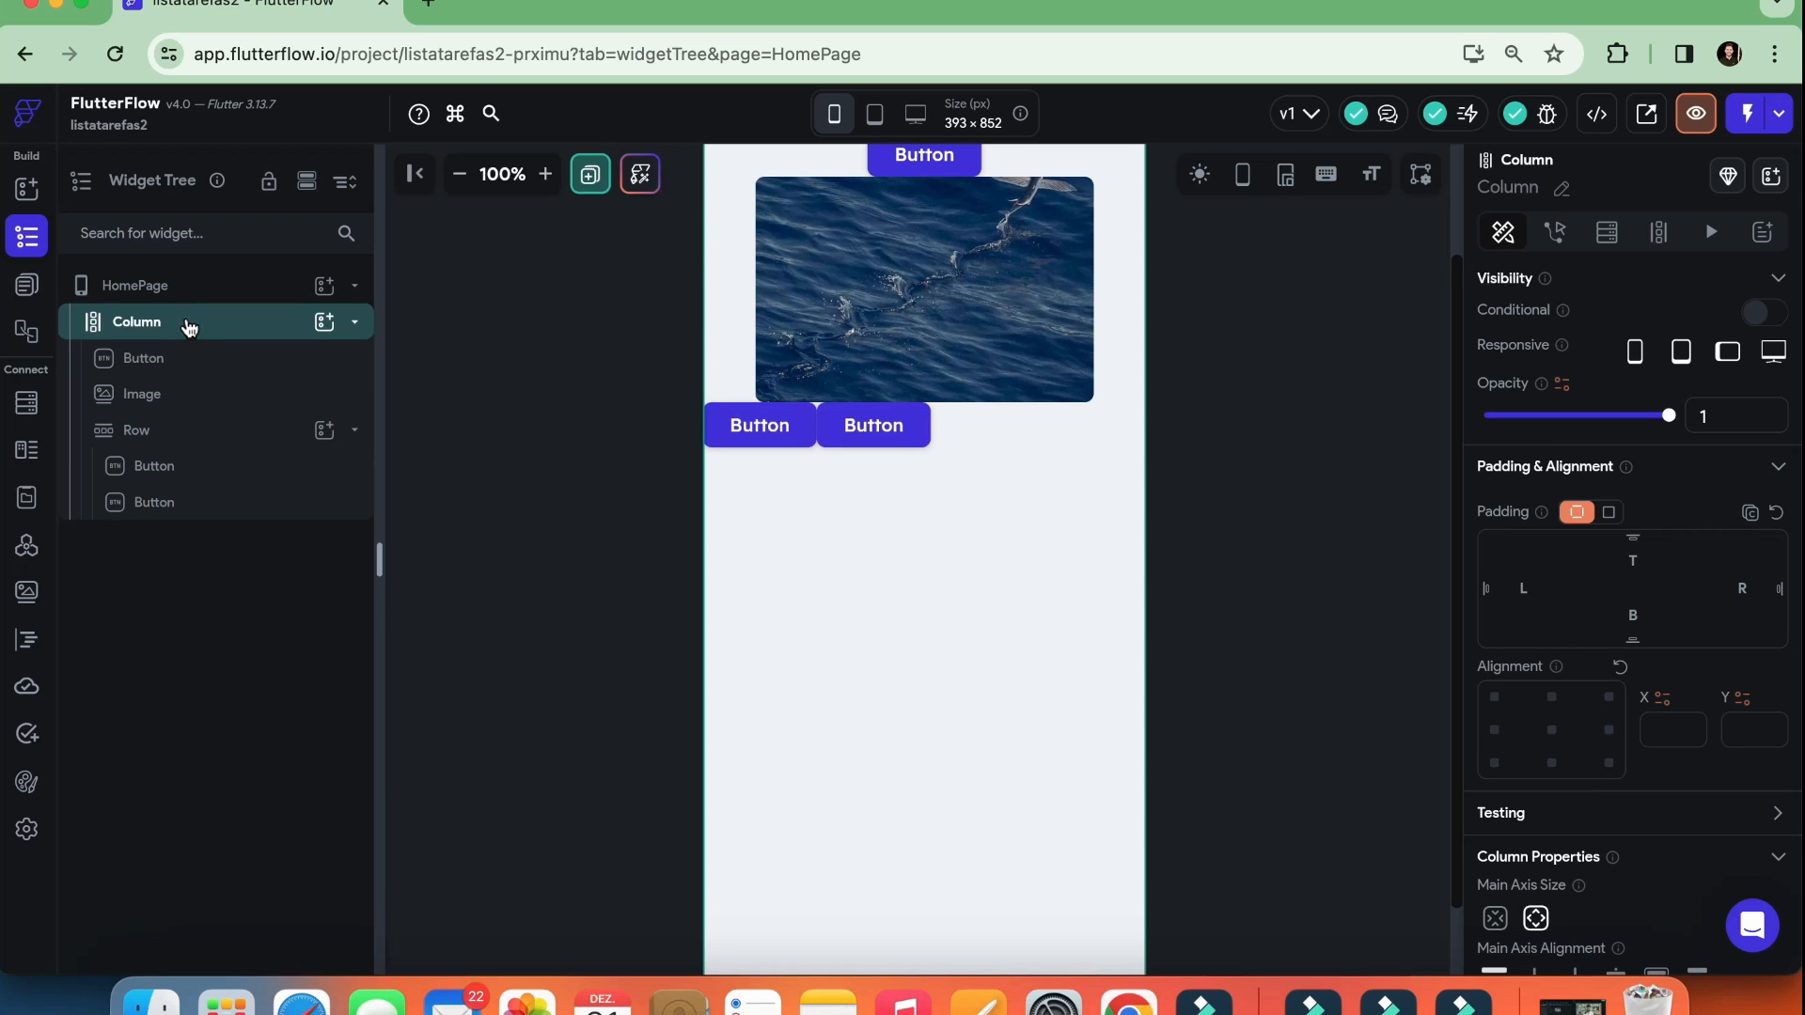
pyautogui.click(325, 322)
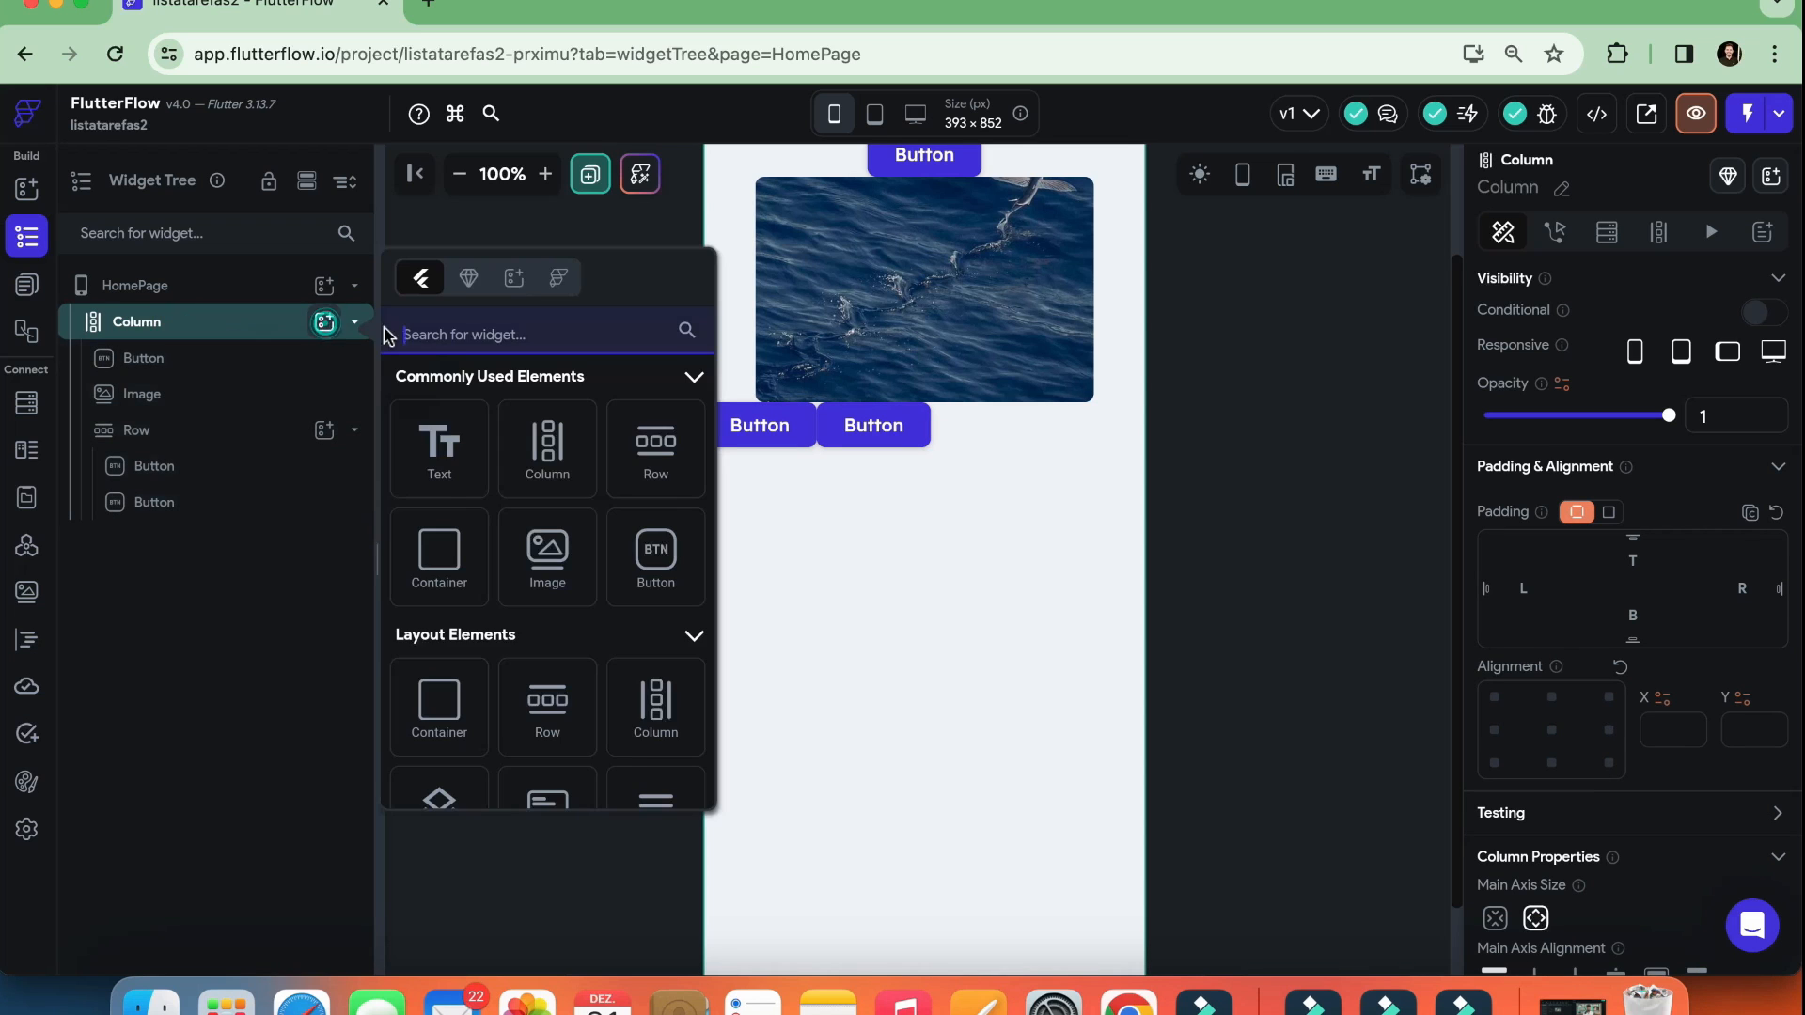
pyautogui.click(440, 556)
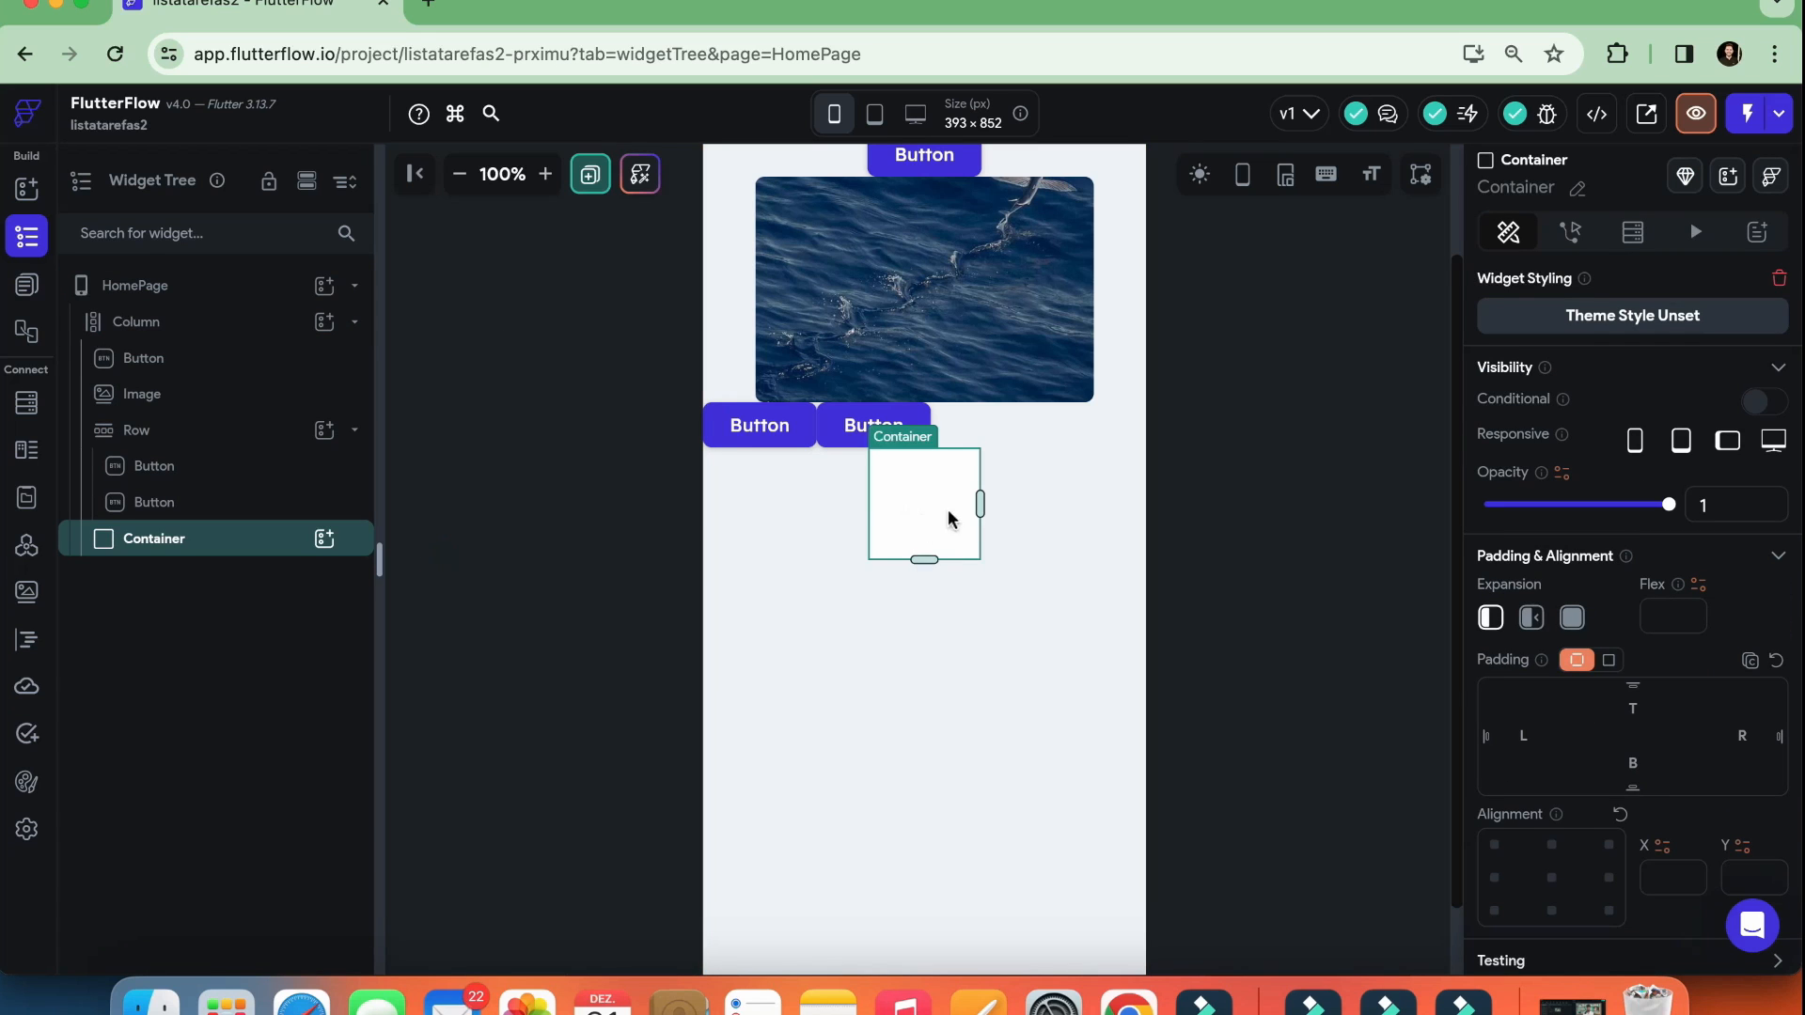
pyautogui.moveTo(980, 499); pyautogui.dragTo(1083, 506)
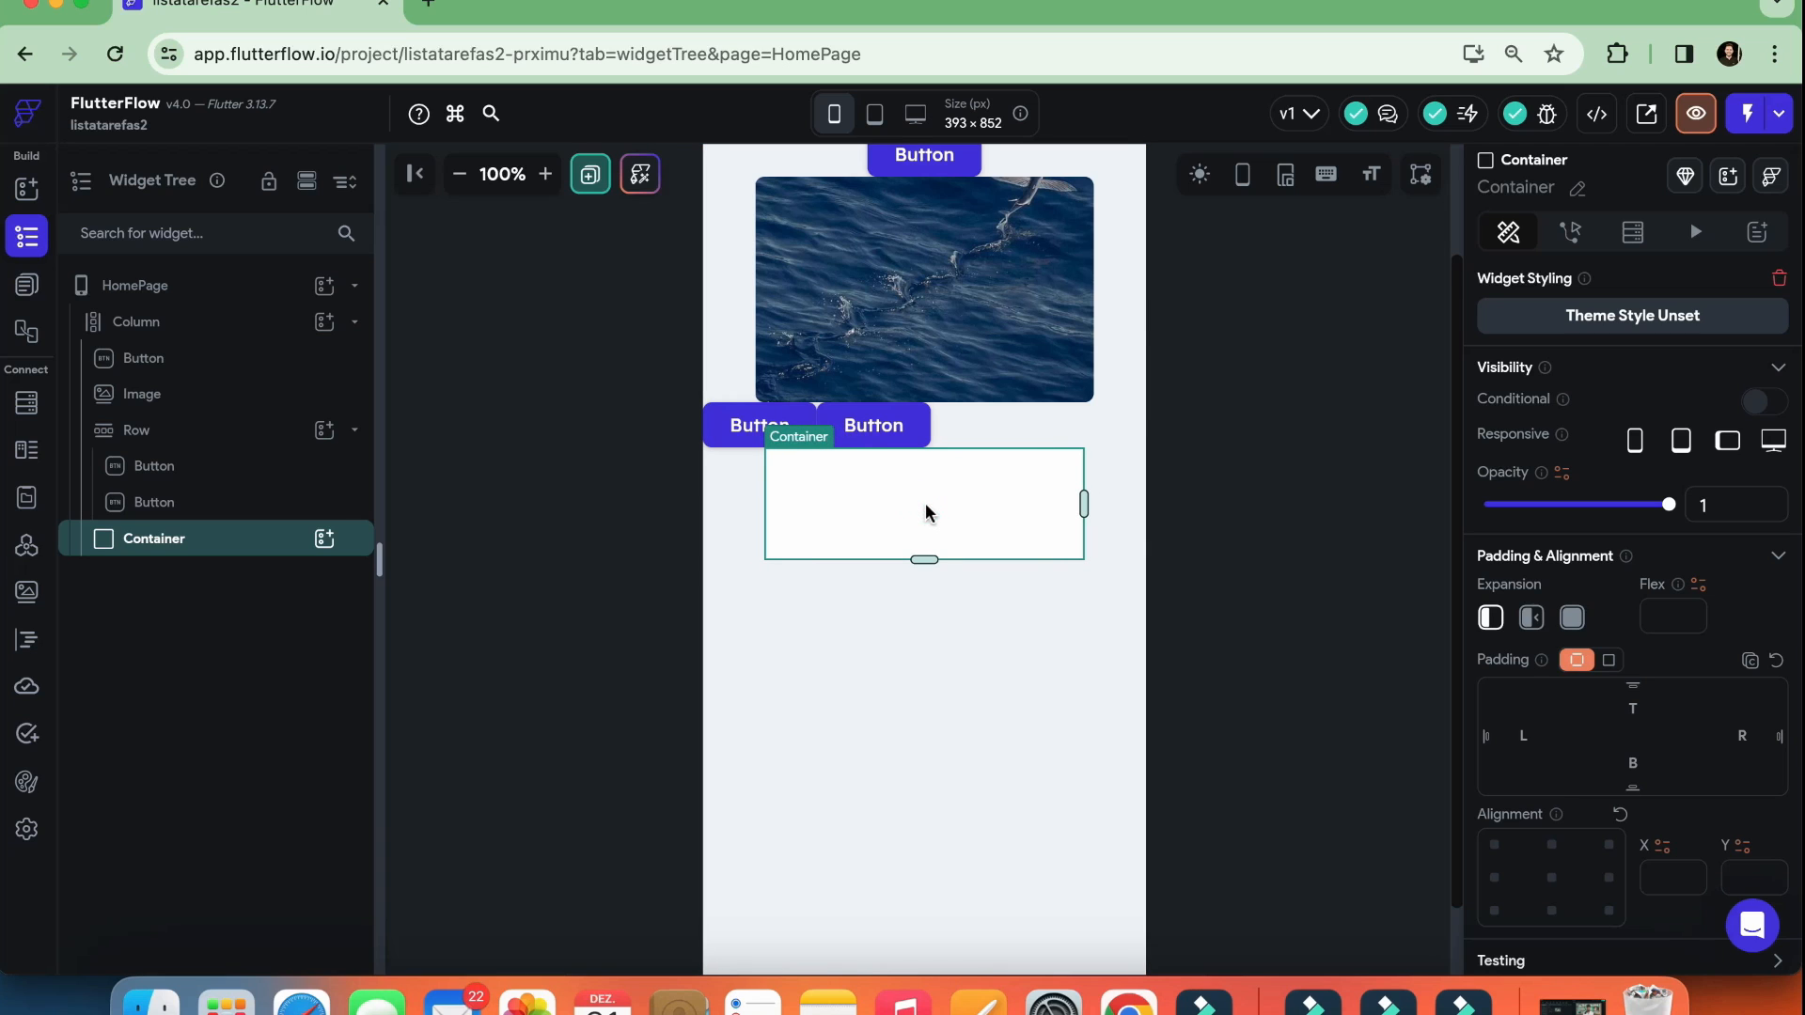
# Set the Container's fill color to the Tertiary theme color
pyautogui.click(884, 498)
pyautogui.scroll(-5, 1631, 526)
pyautogui.scroll(-5, 1633, 546)
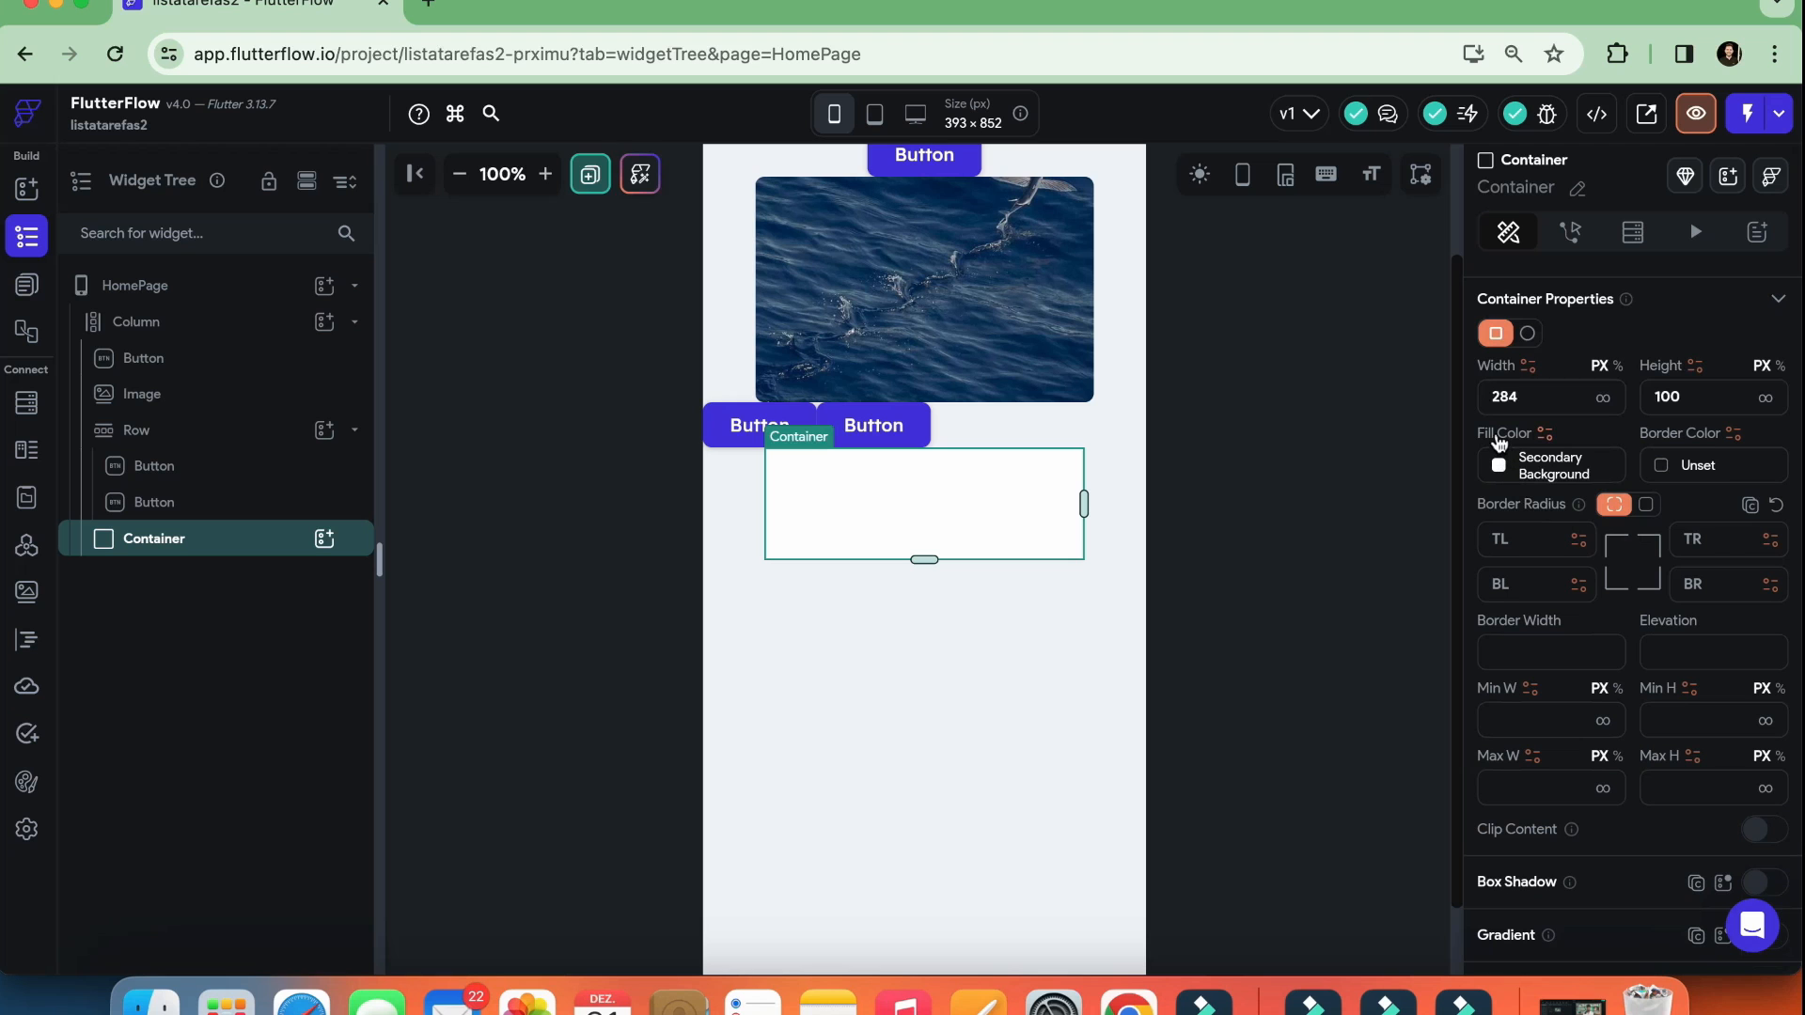
pyautogui.click(1498, 465)
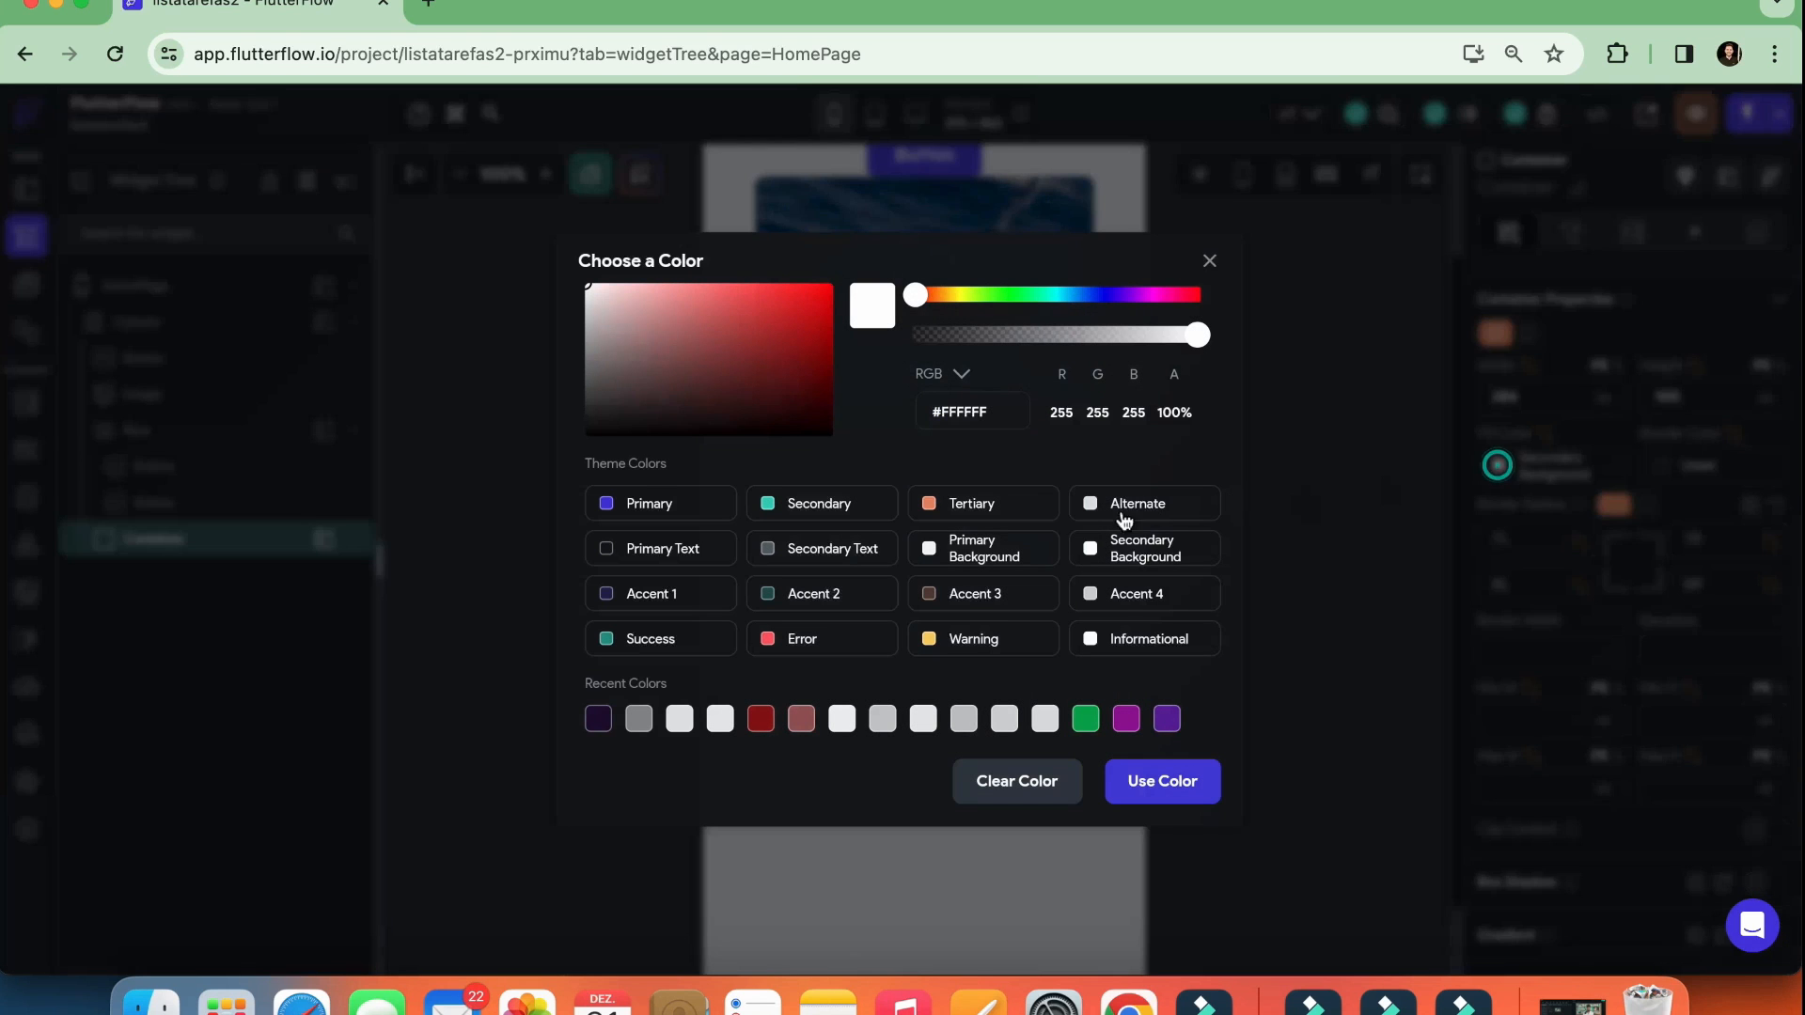
pyautogui.click(959, 508)
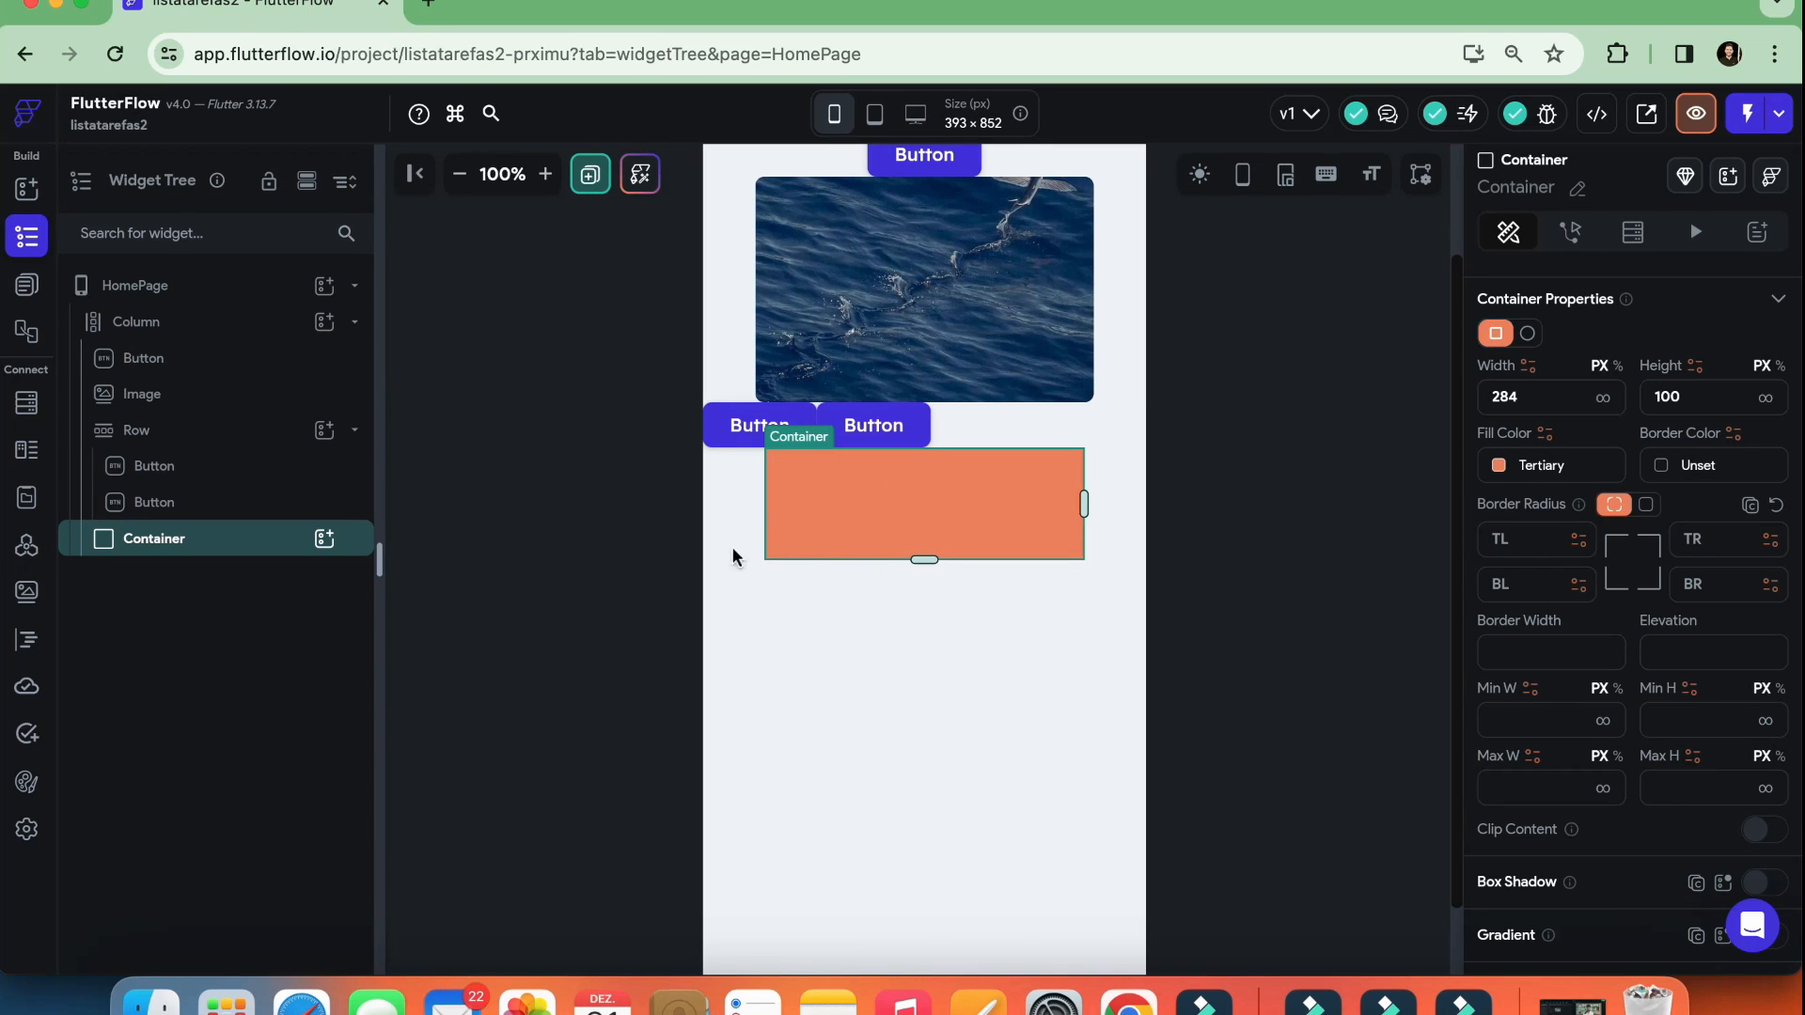
# Add a Button inside the Container and try to add a second one, cancelling the child replacement
pyautogui.click(324, 540)
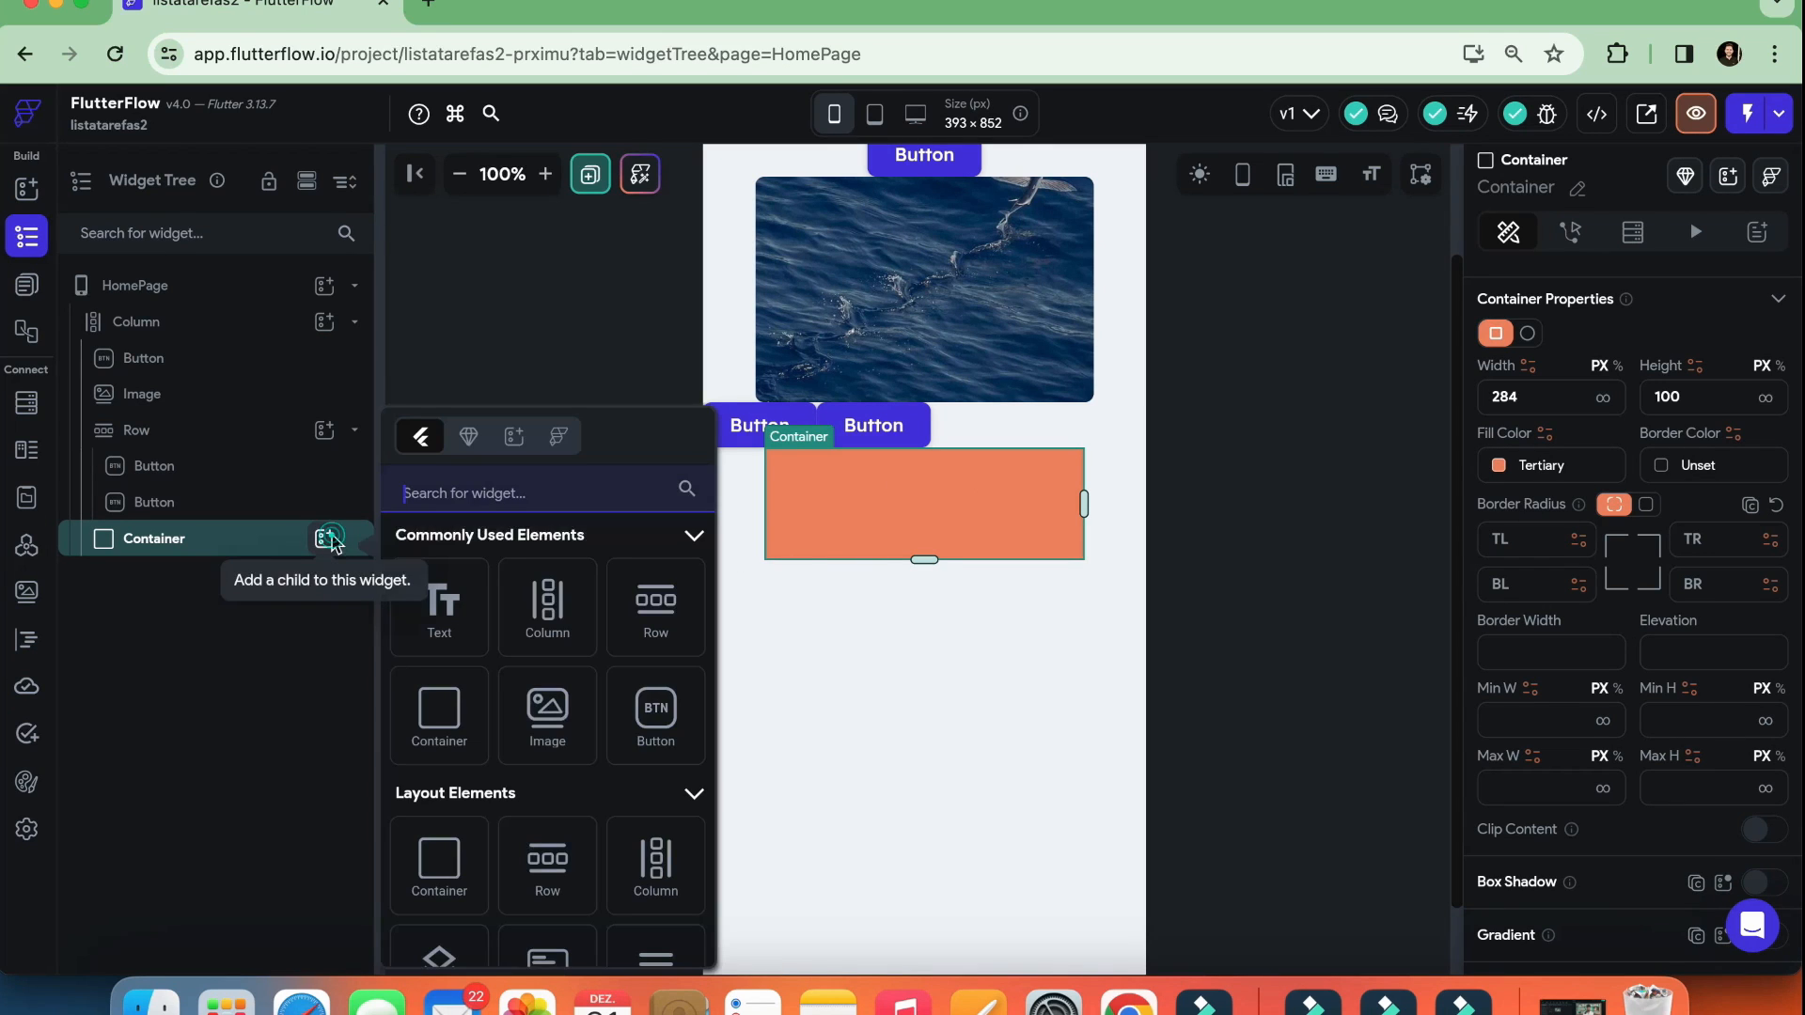
pyautogui.click(642, 725)
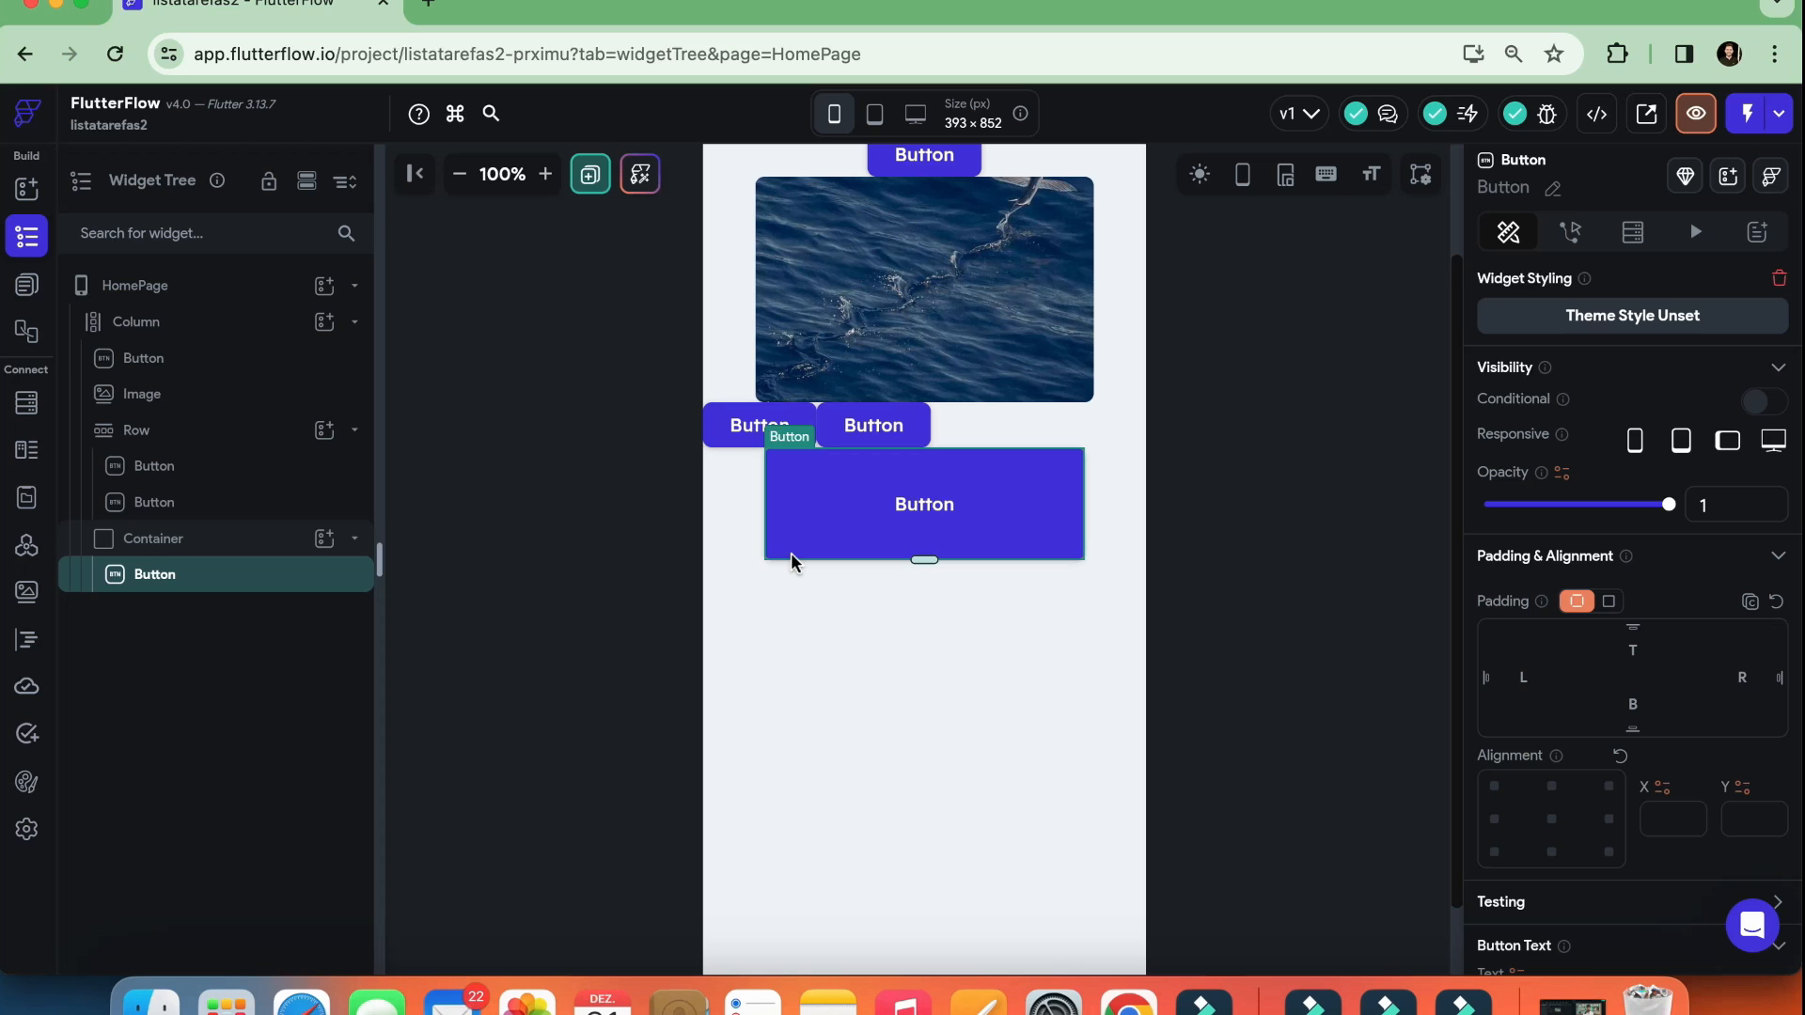
pyautogui.click(325, 541)
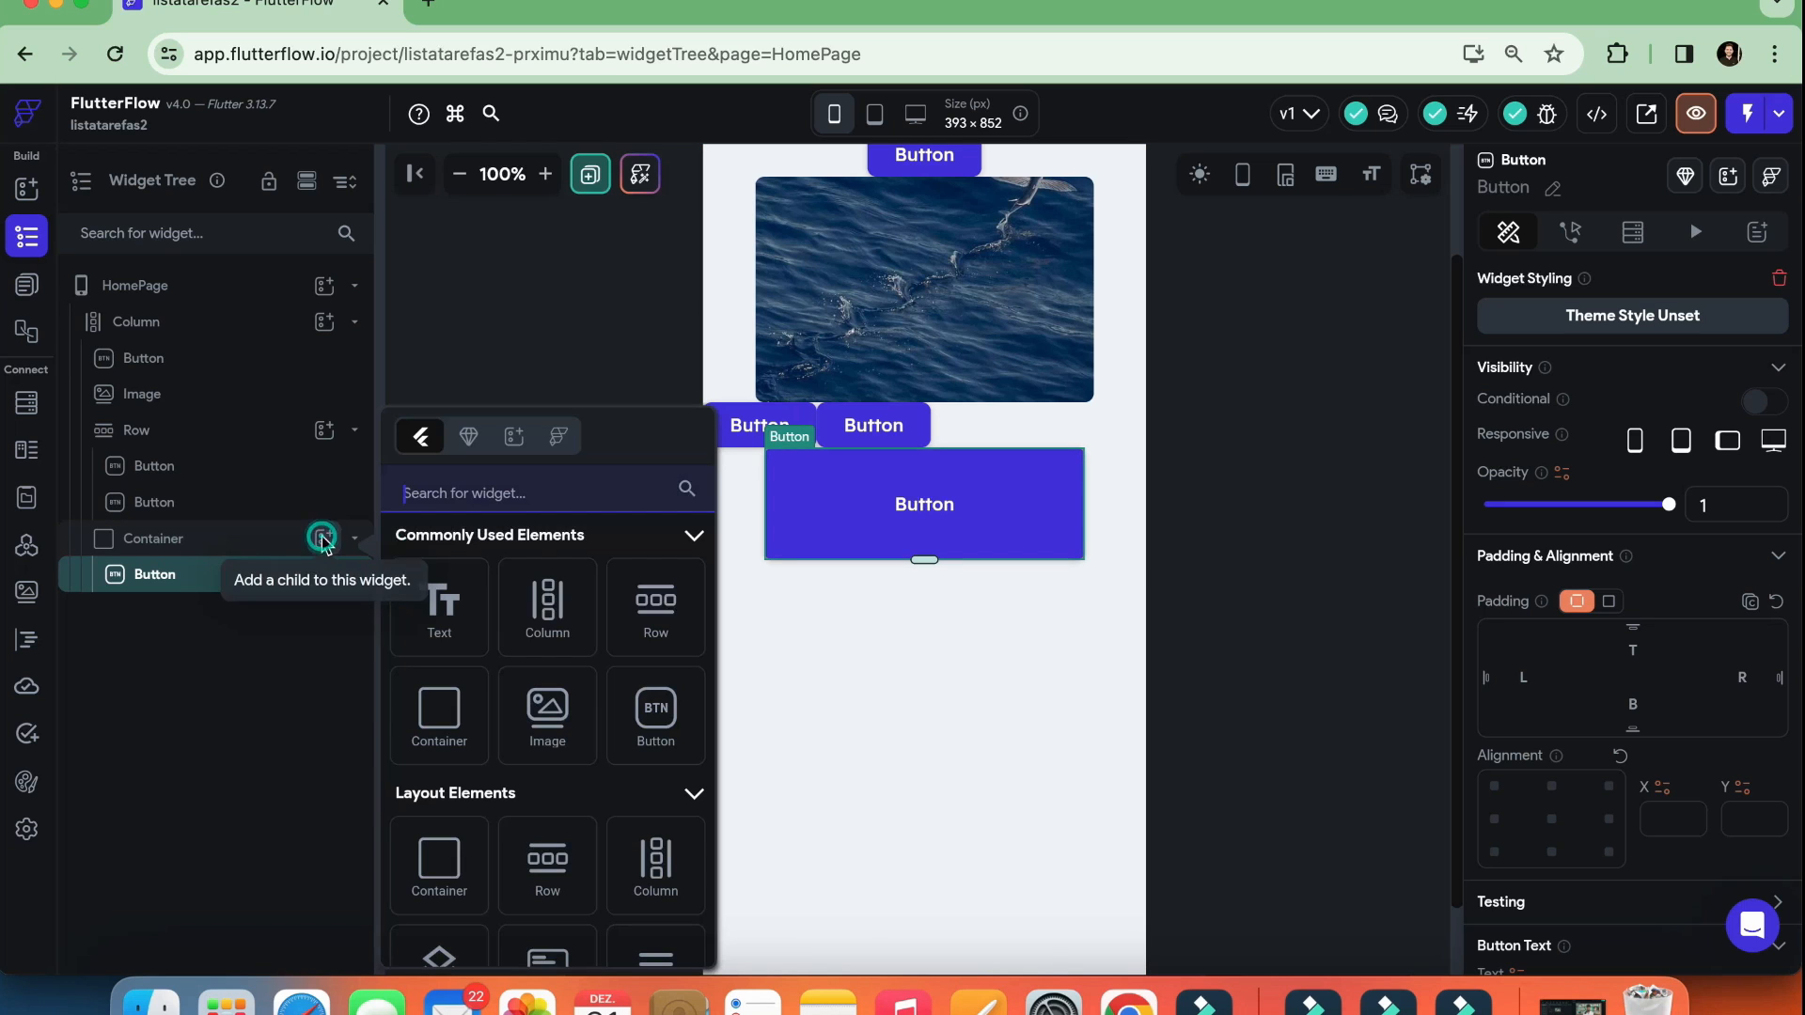
pyautogui.click(640, 699)
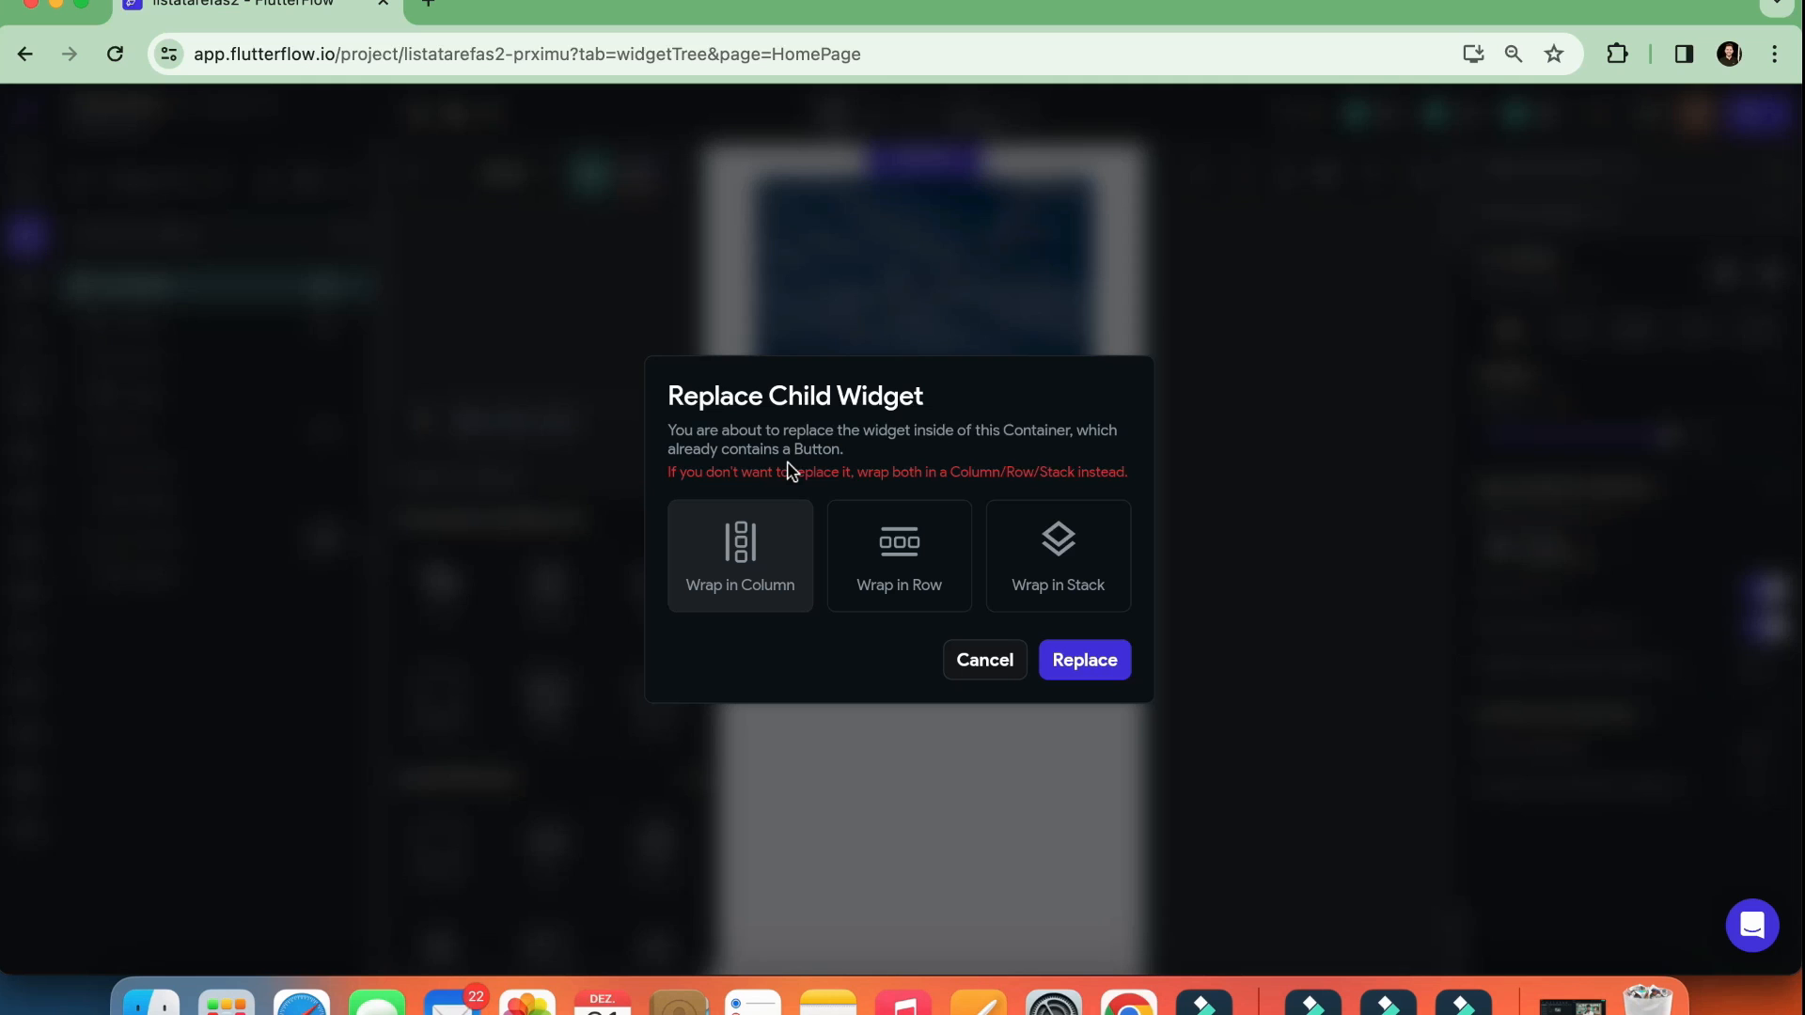
pyautogui.click(983, 661)
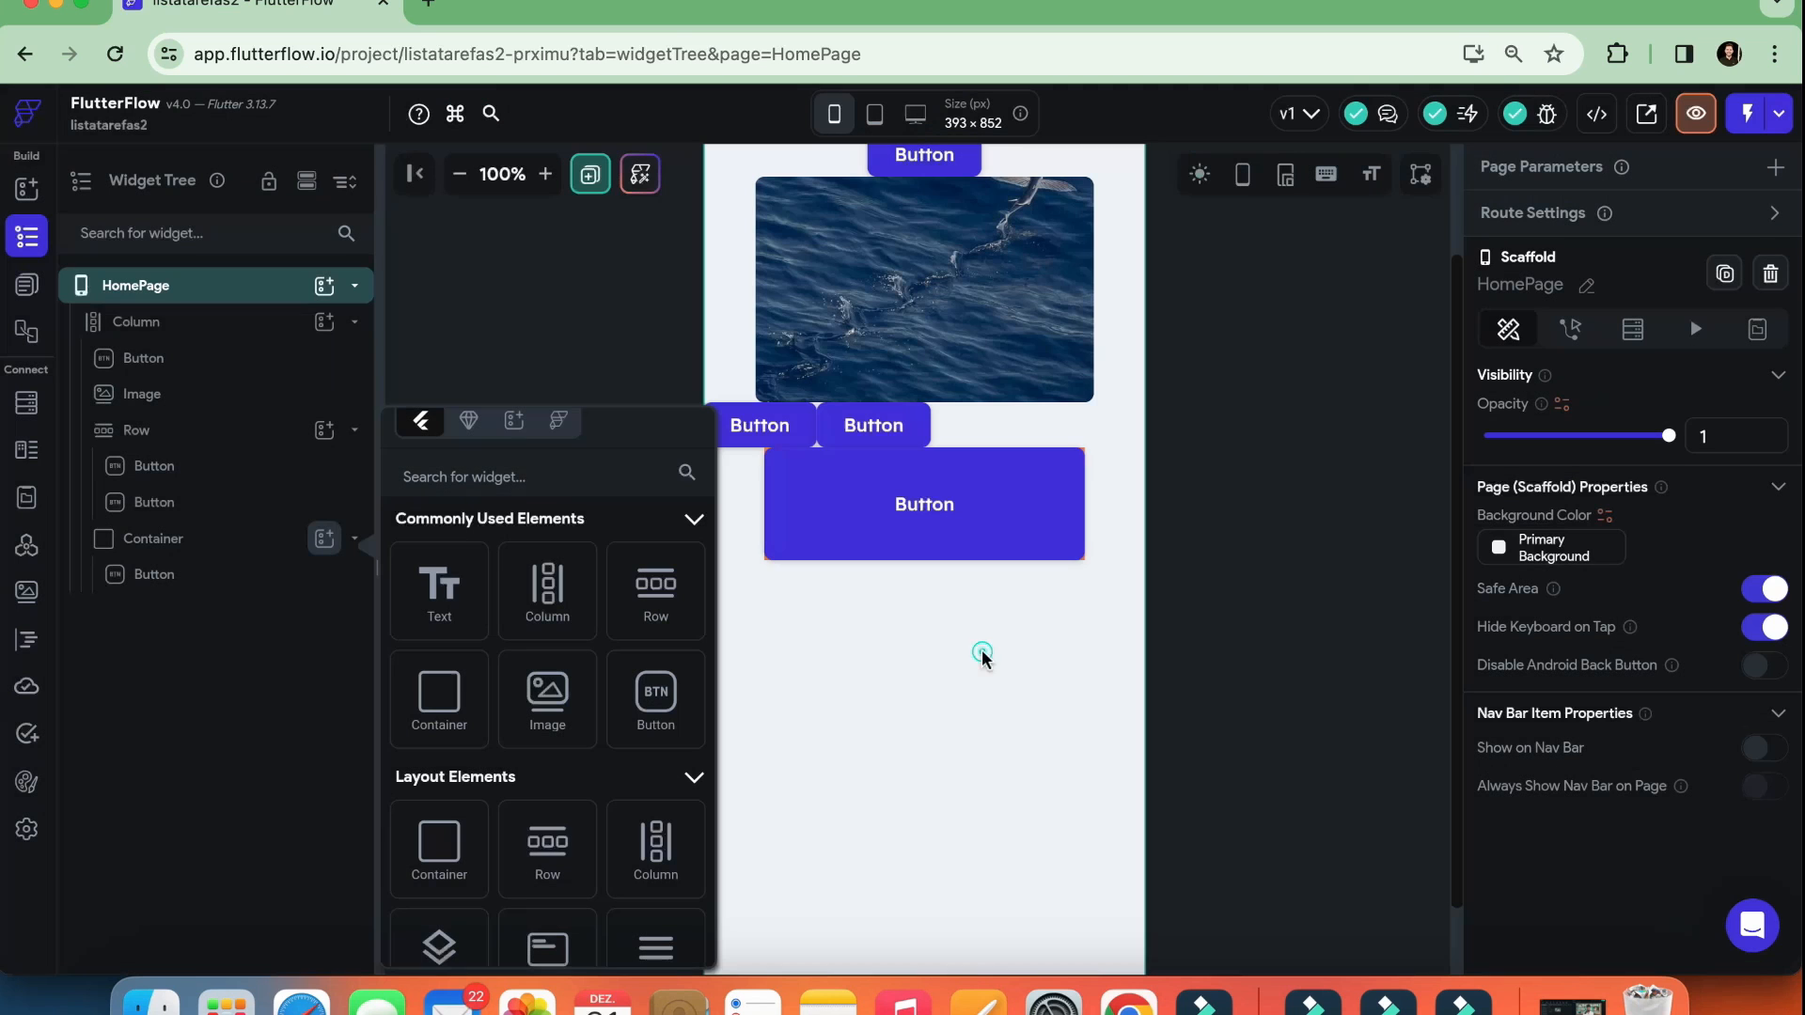
pyautogui.click(919, 553)
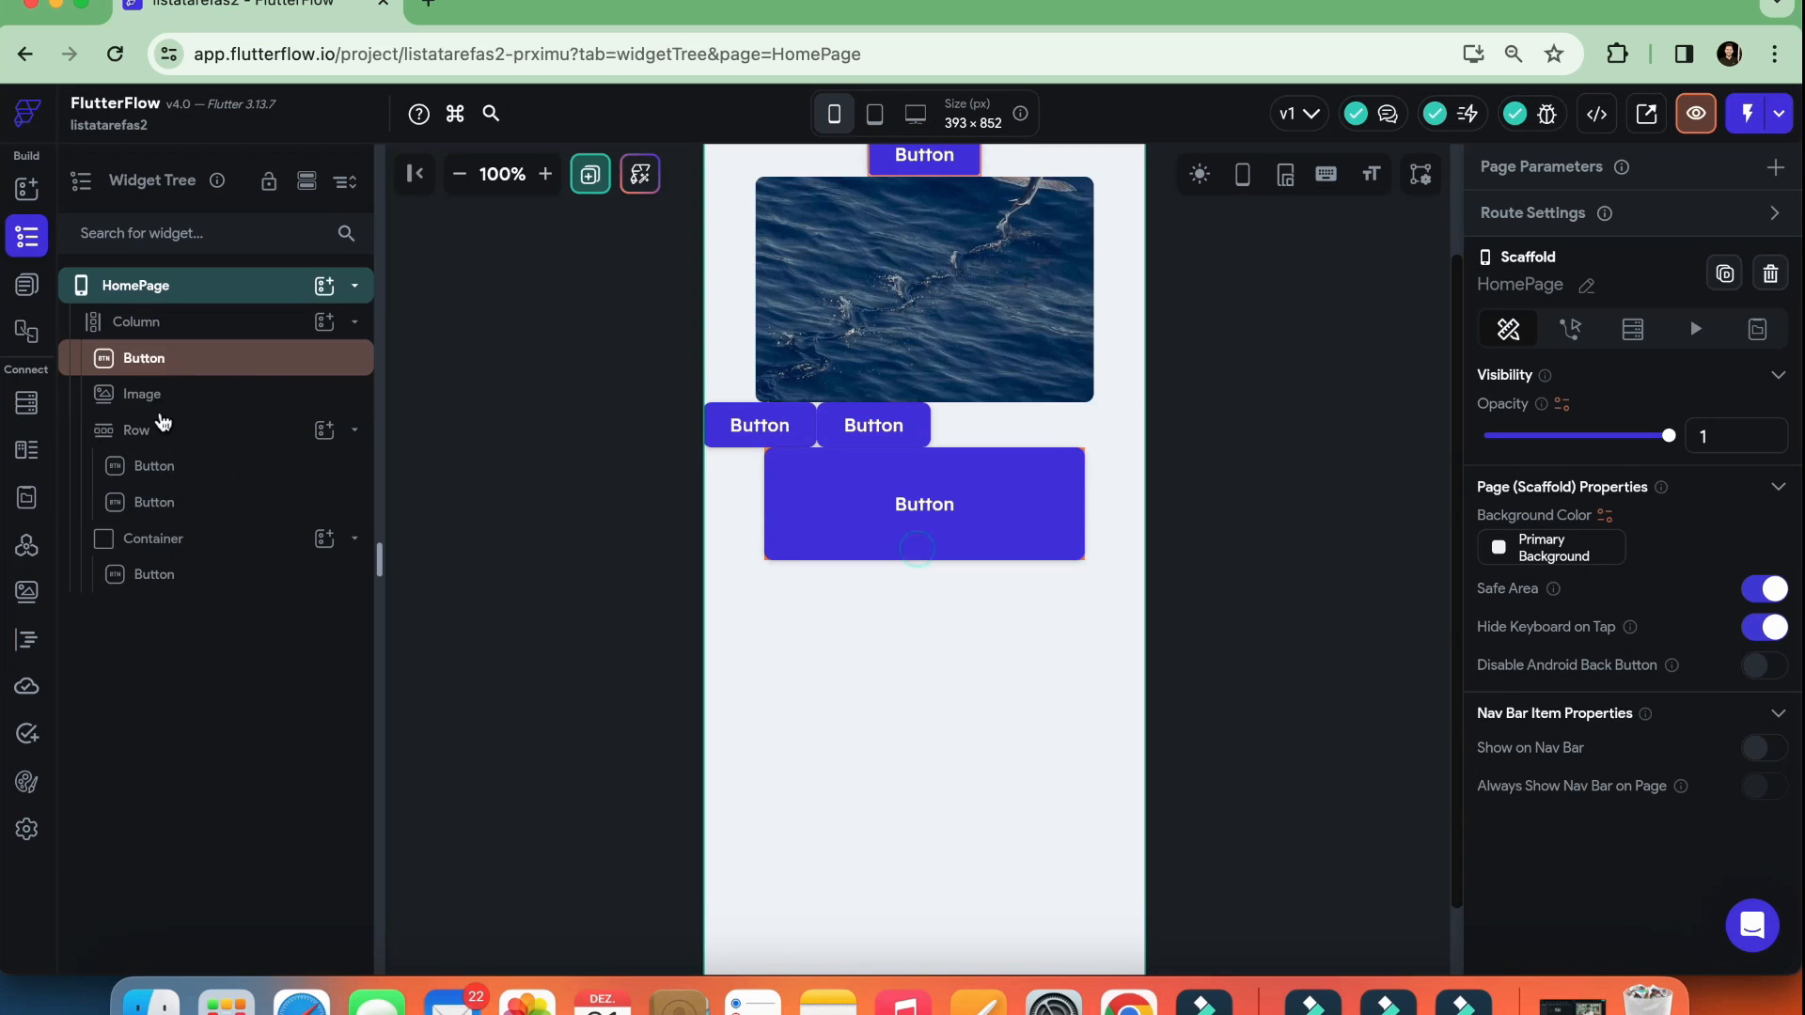
# Delete the Button from inside the Container
pyautogui.click(163, 550)
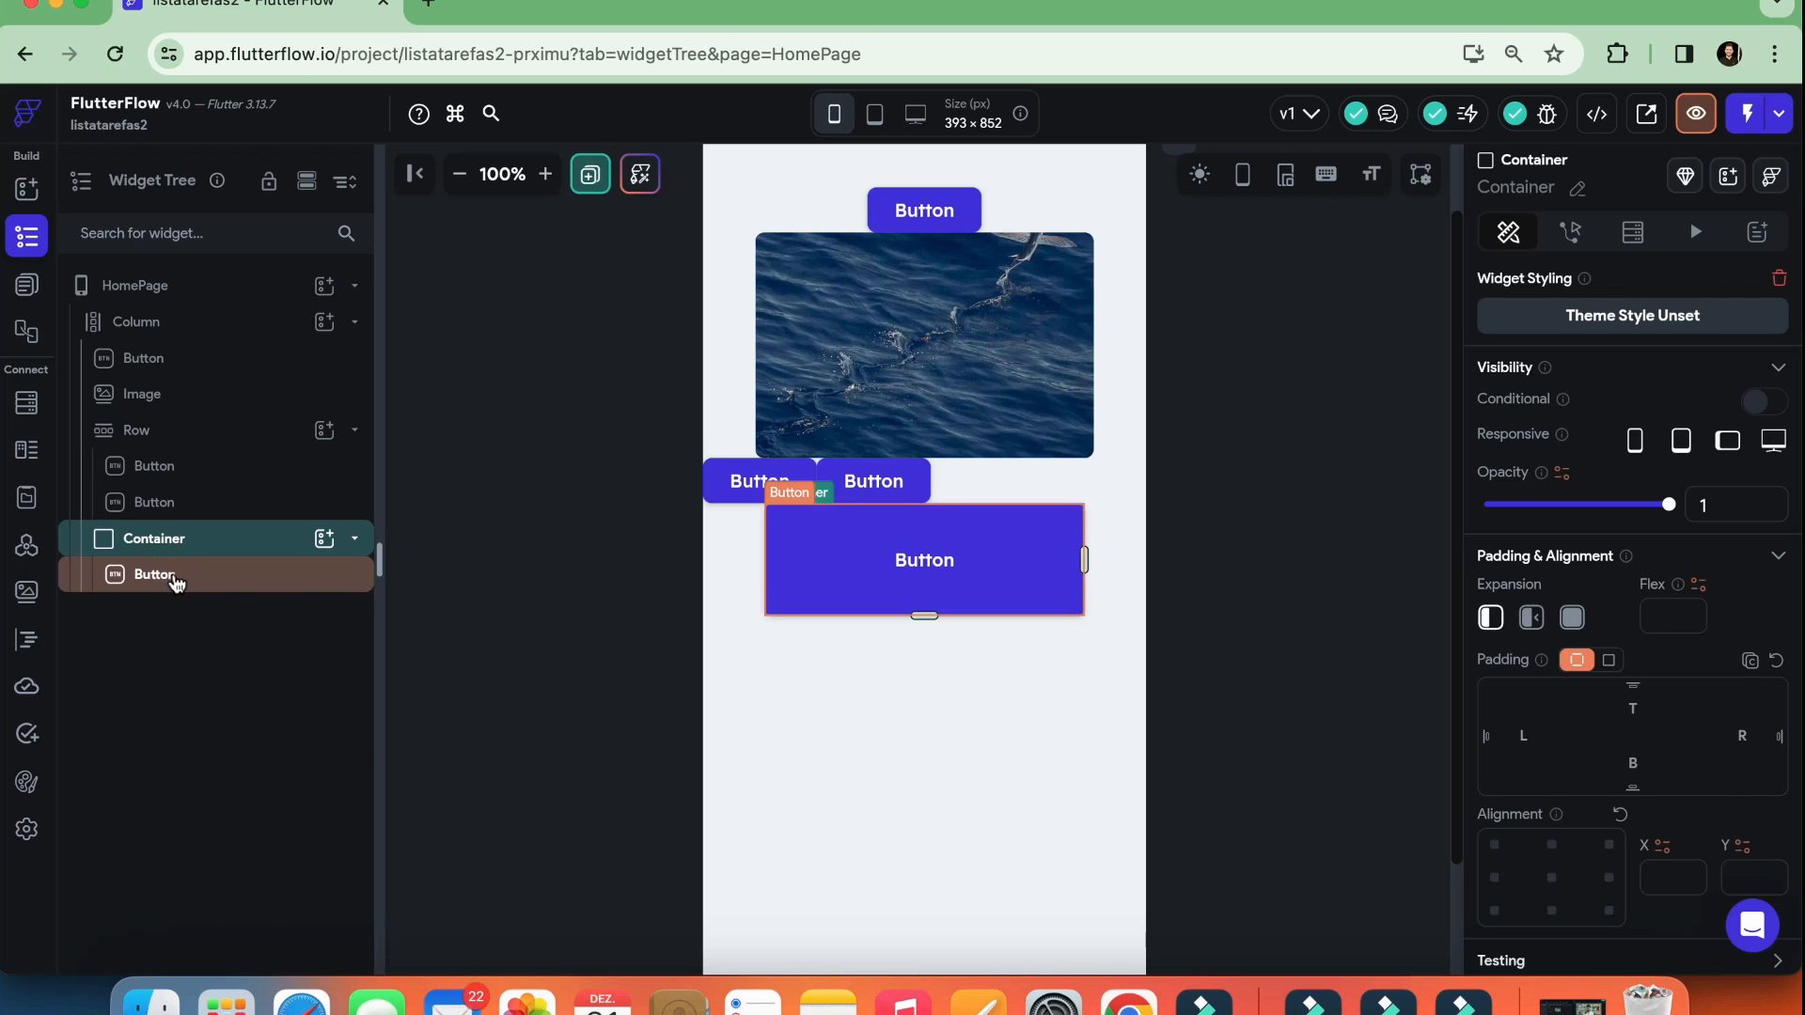
pyautogui.rightClick(177, 577)
pyautogui.click(448, 539)
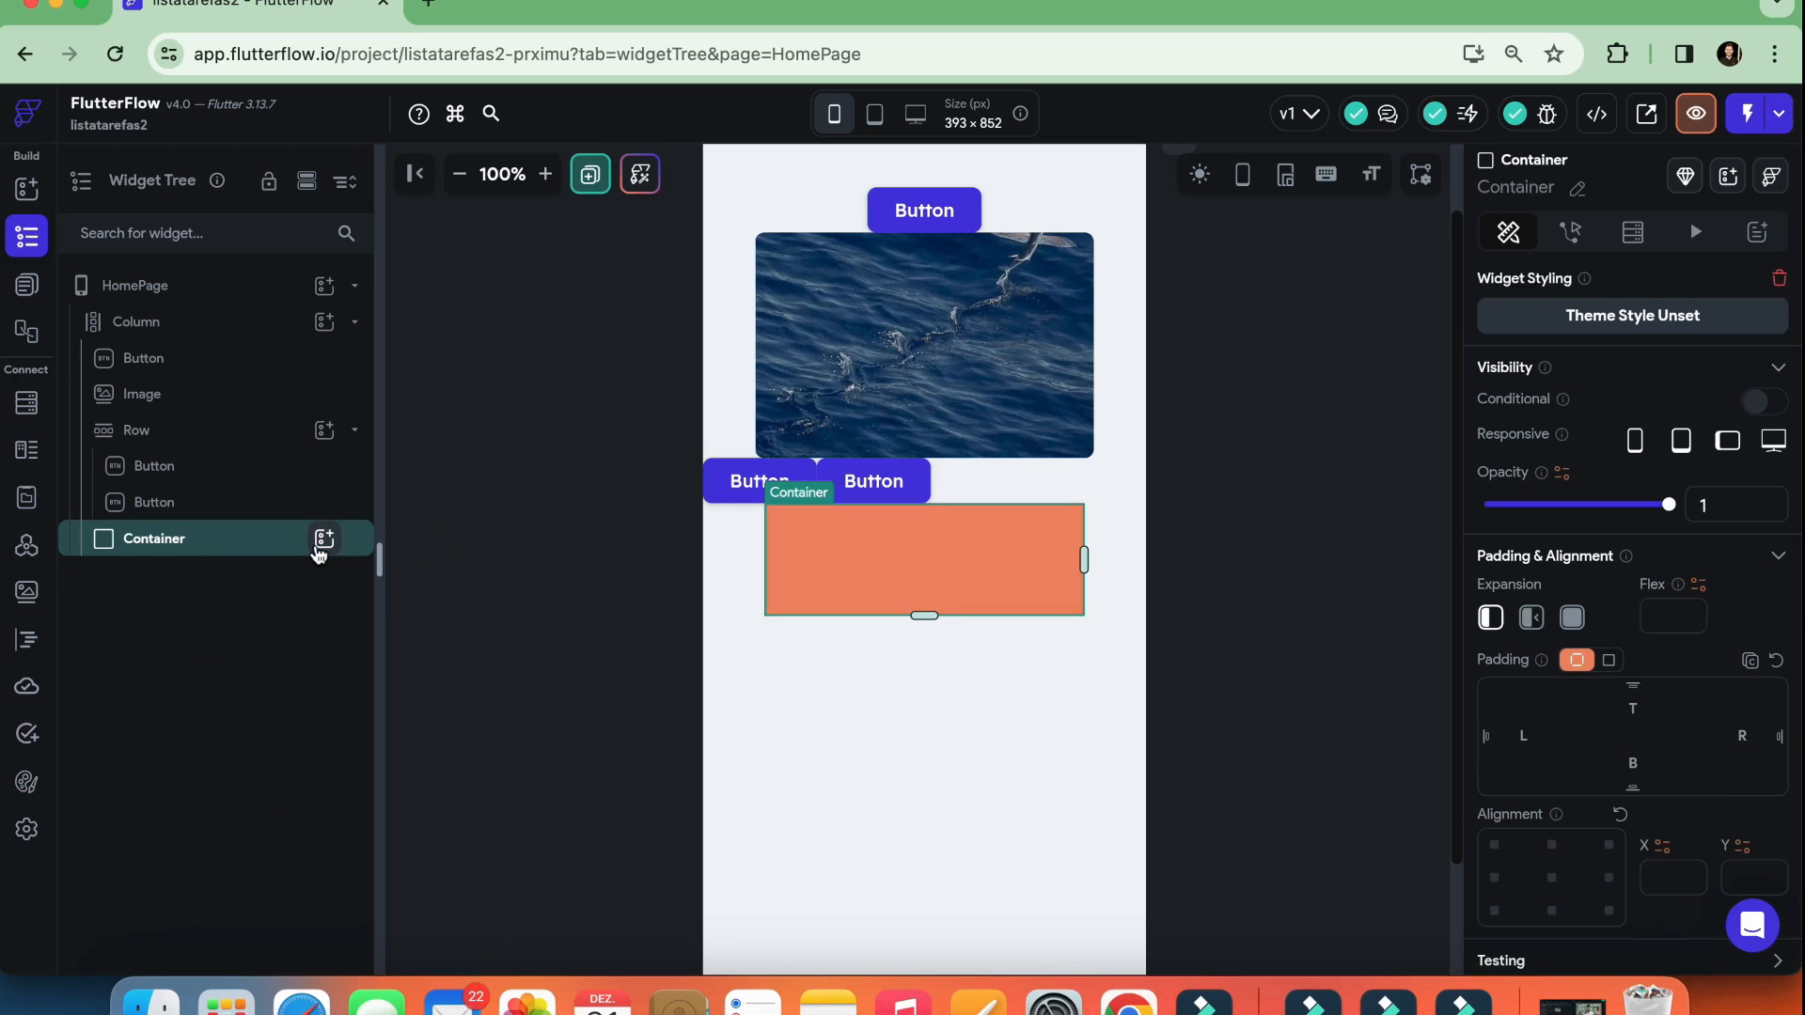
# Add a Column inside the Container and place two Buttons in that Column
pyautogui.click(324, 540)
pyautogui.click(533, 612)
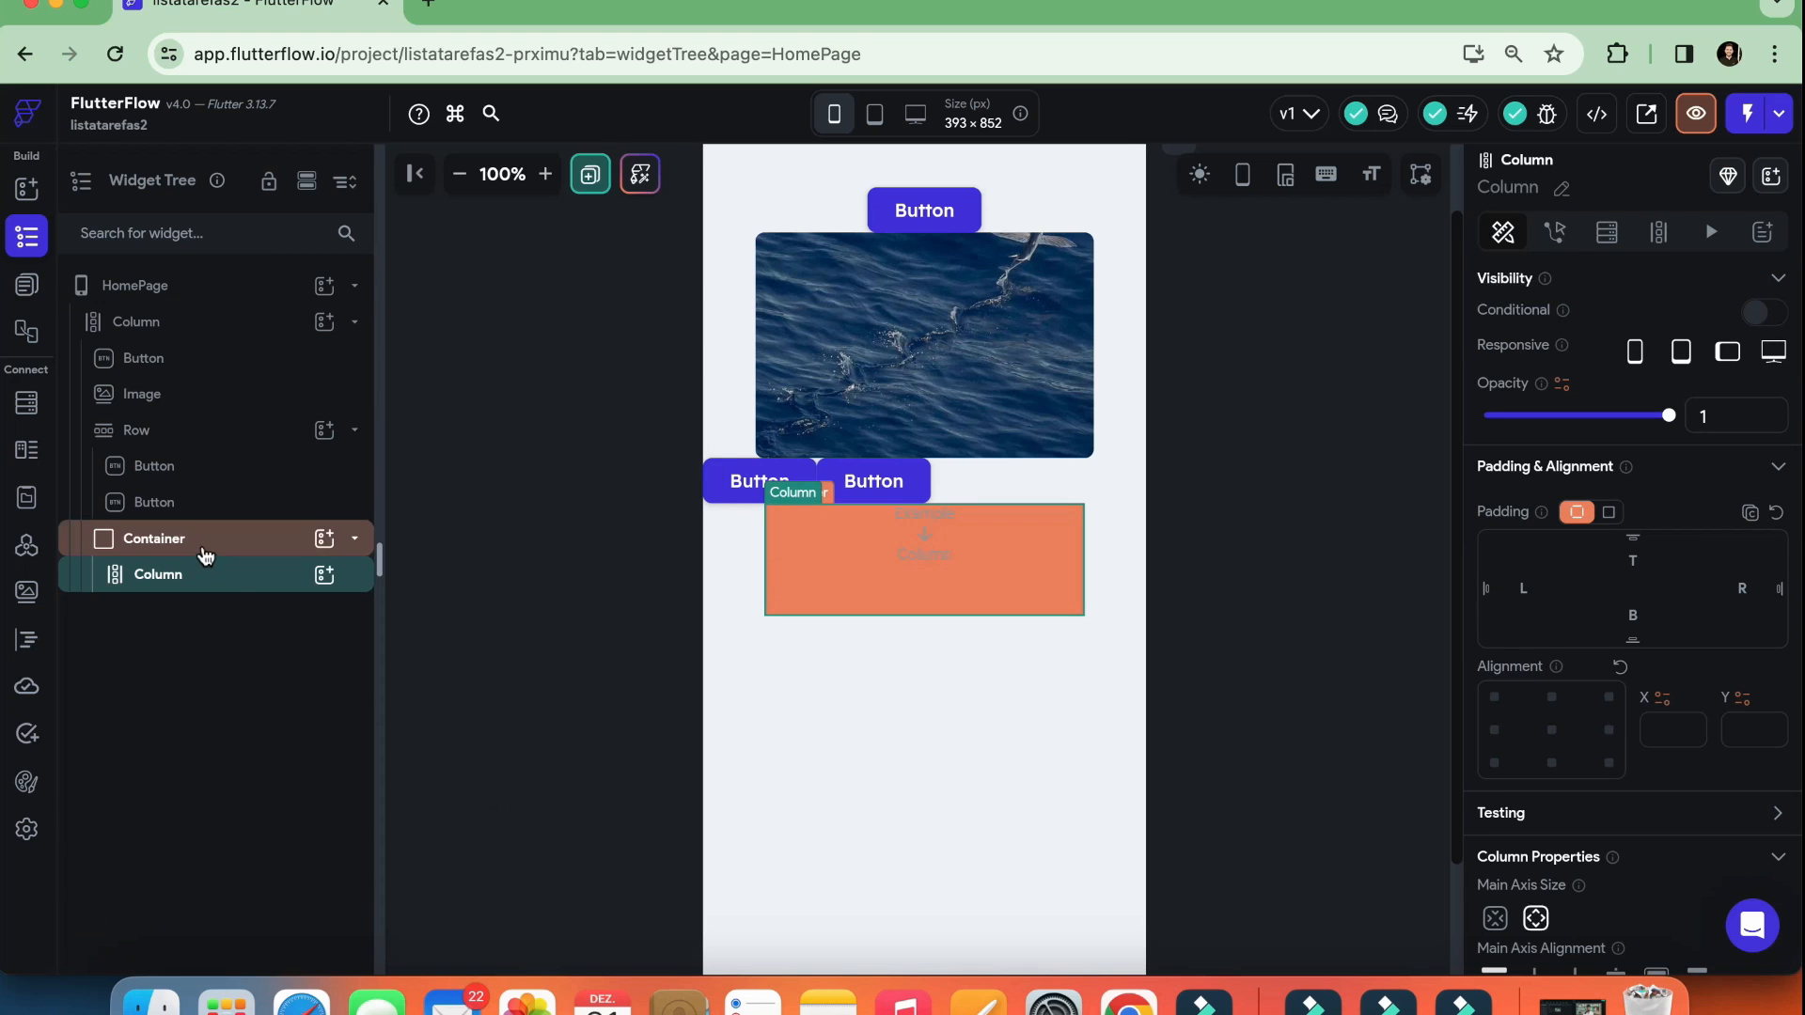
pyautogui.click(325, 575)
pyautogui.click(653, 722)
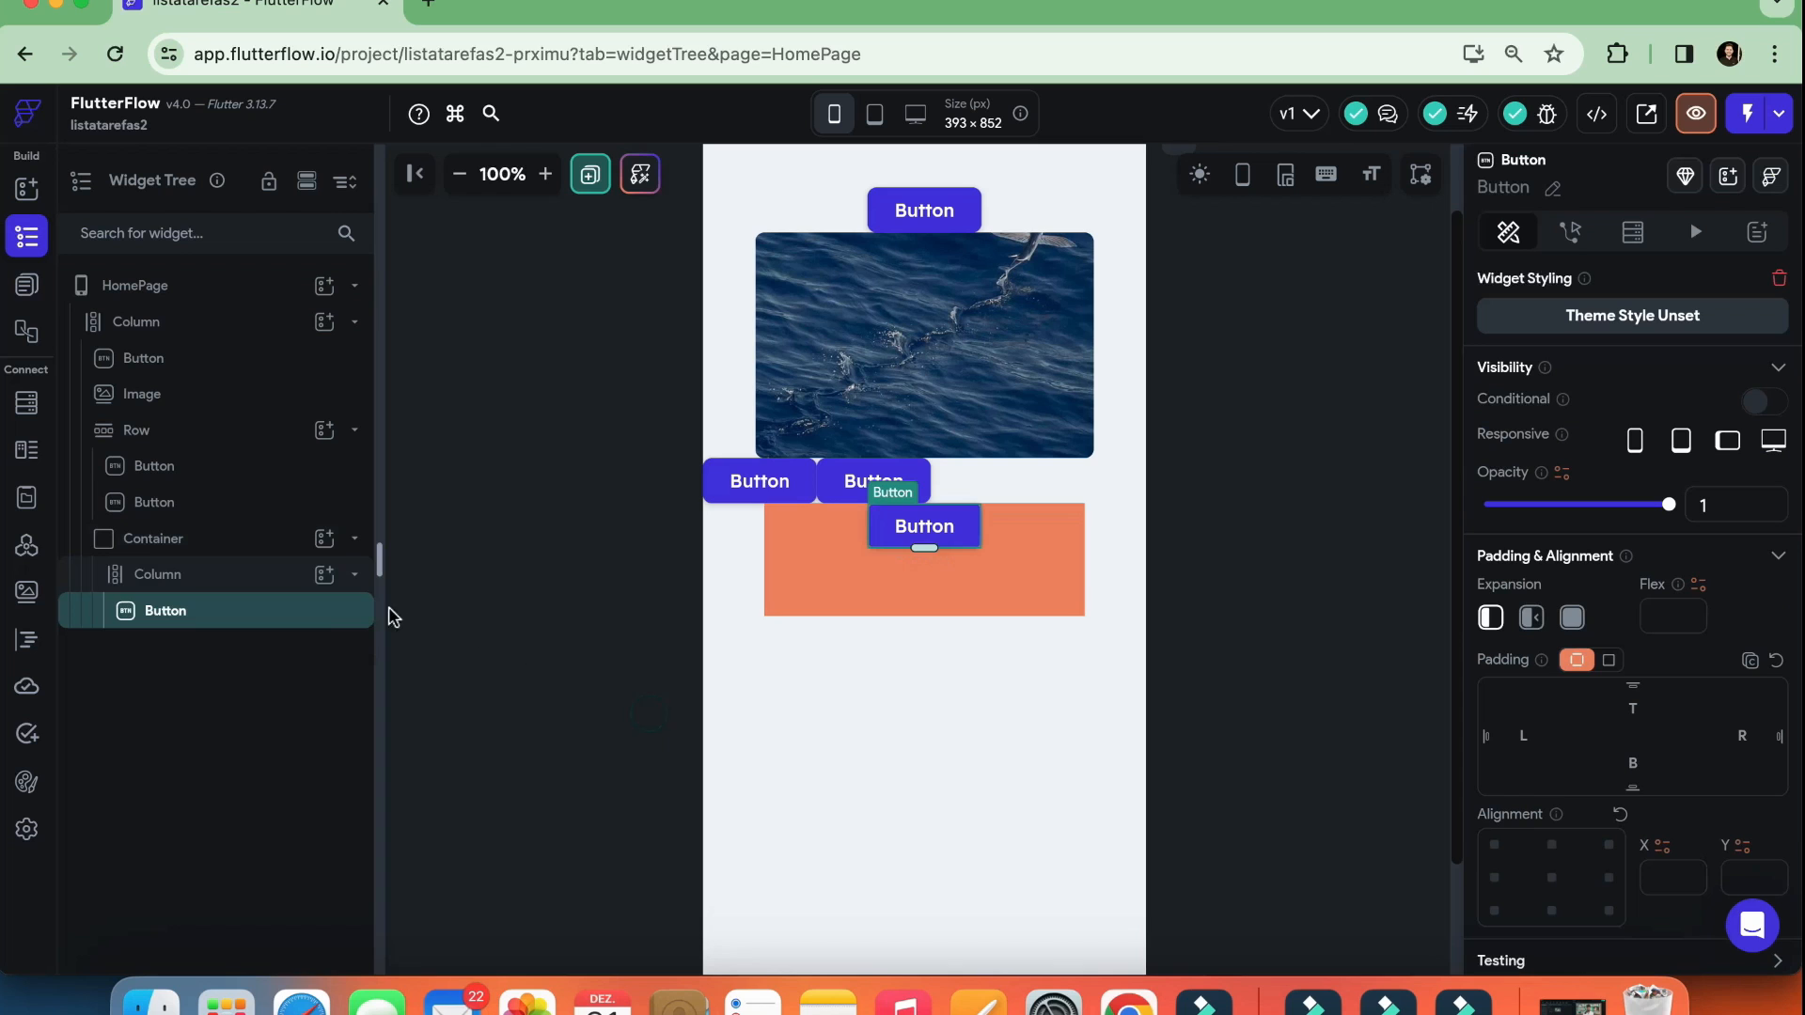
pyautogui.click(331, 577)
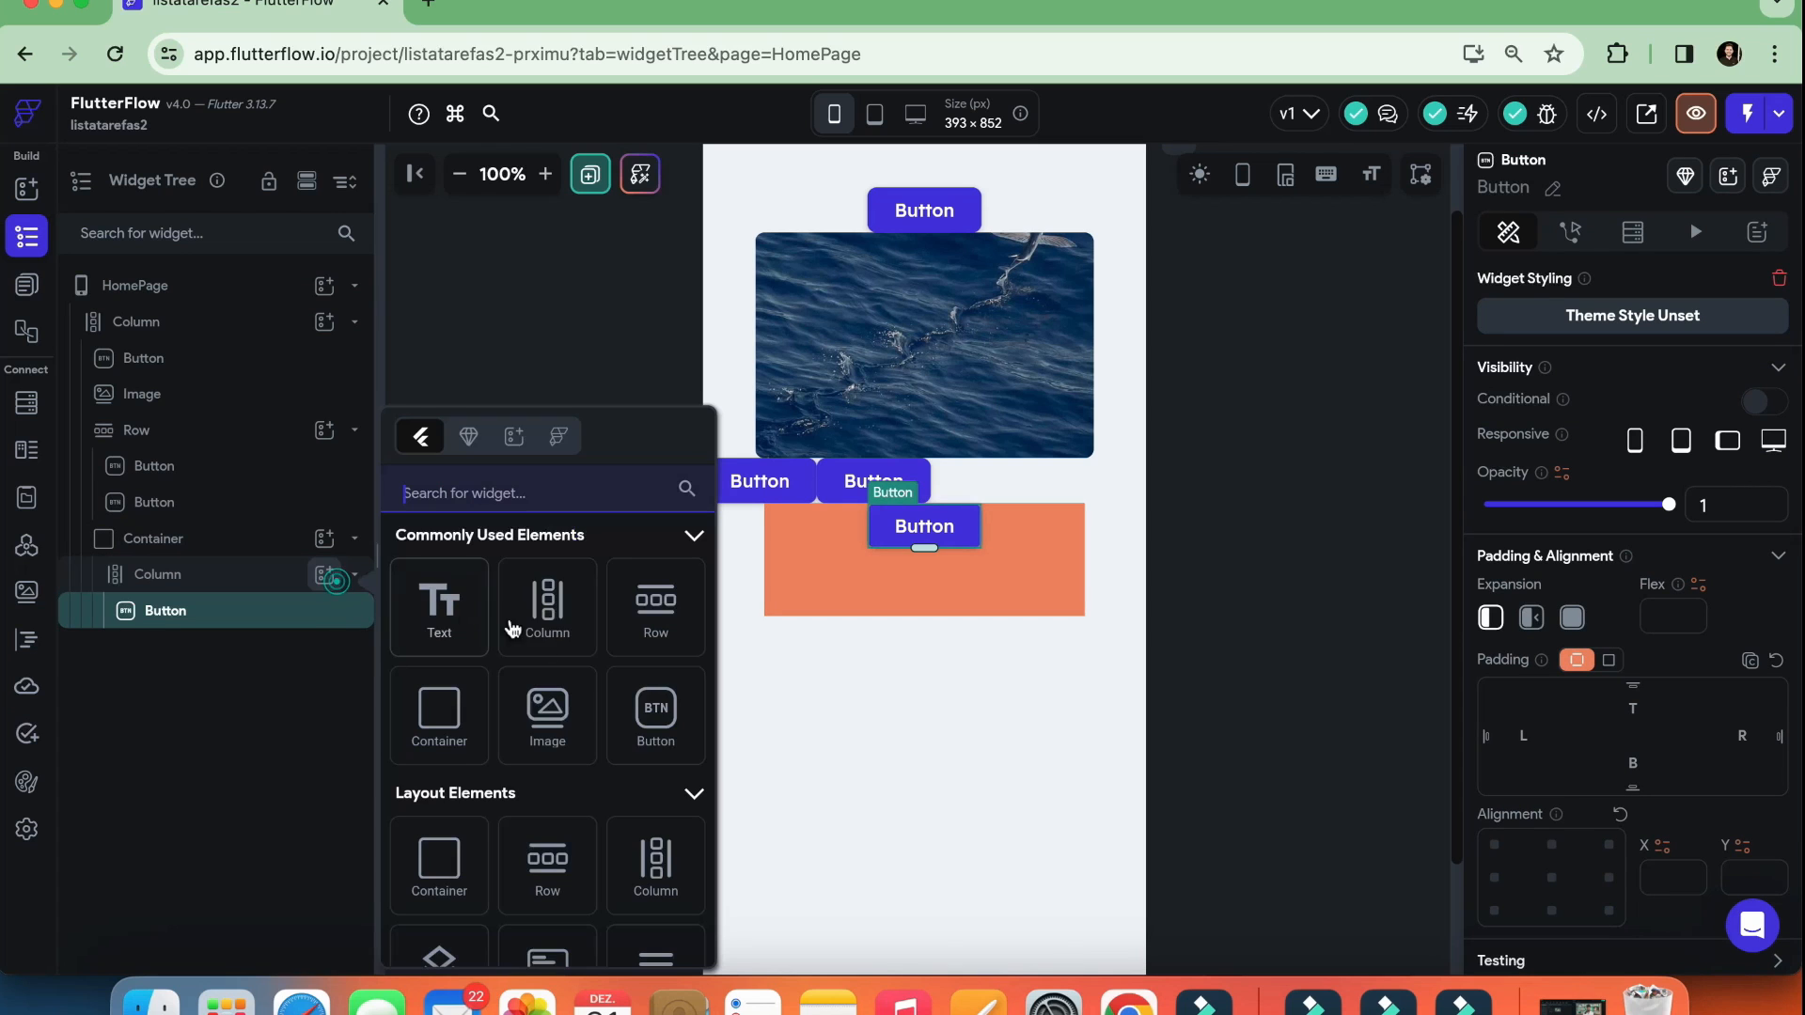
pyautogui.click(644, 711)
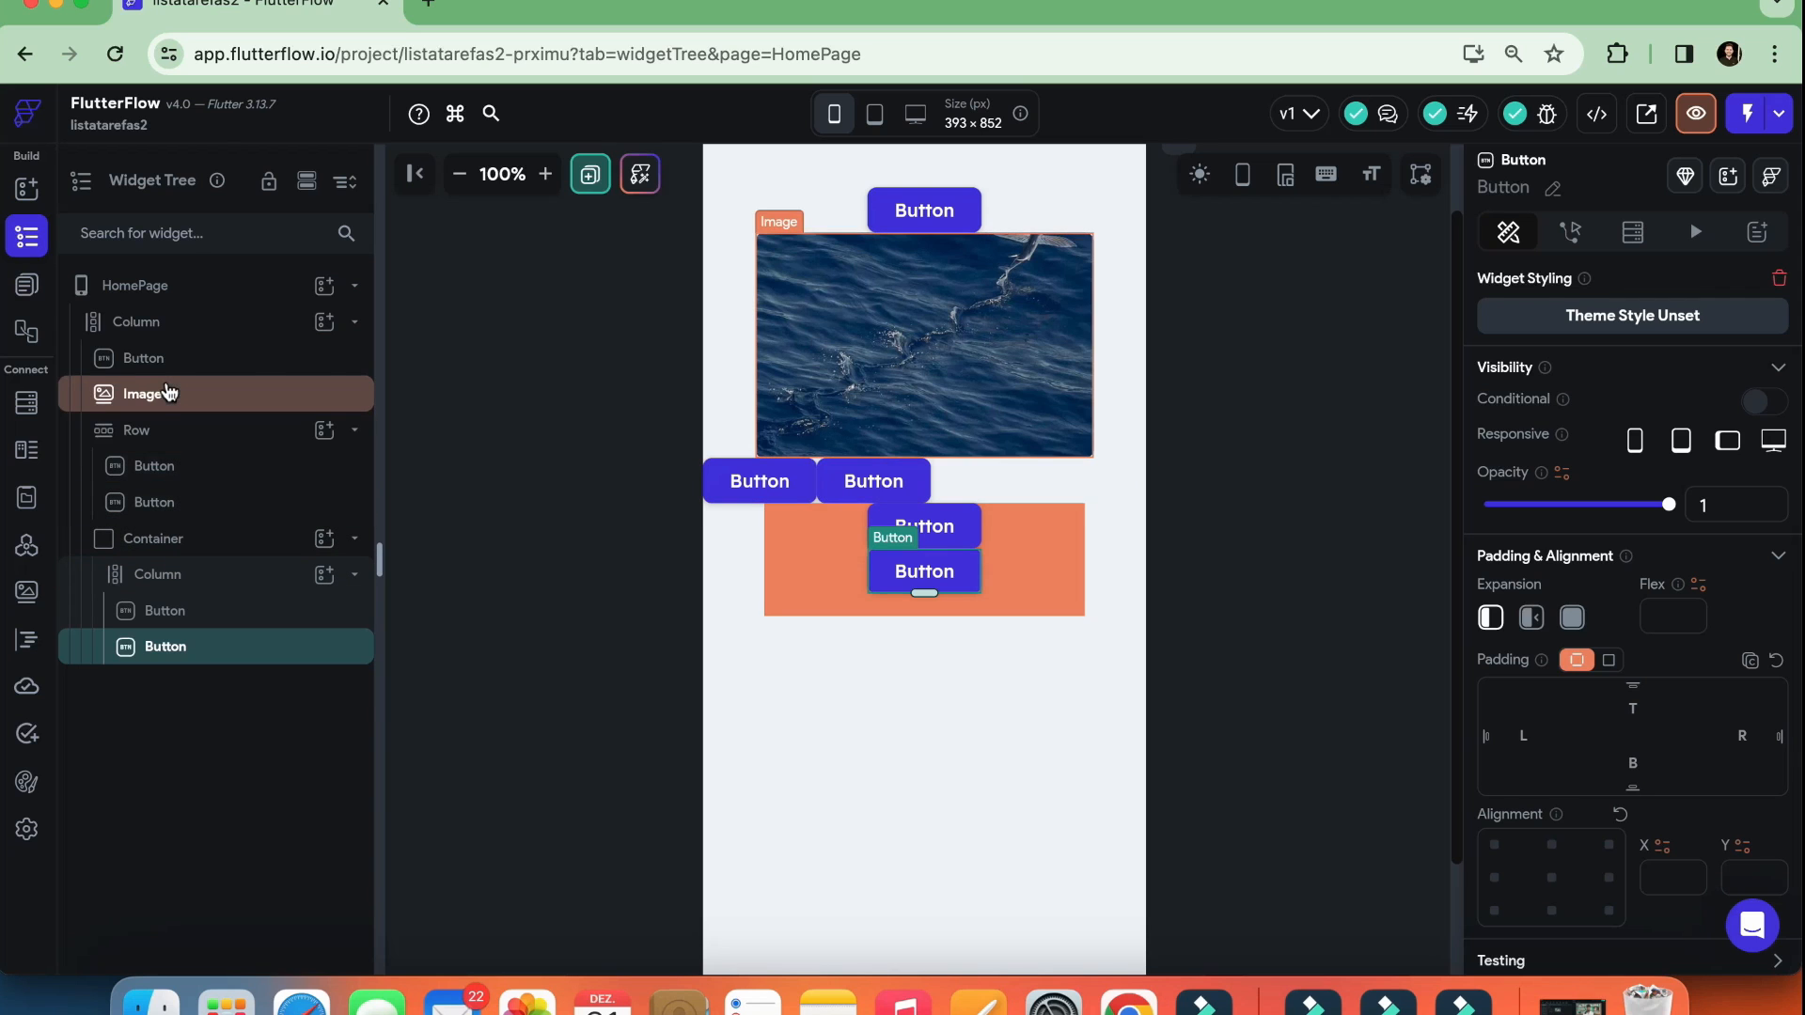
# Delete the Container and the Row, including their children, from the page's Column
pyautogui.click(175, 551)
pyautogui.rightClick(175, 551)
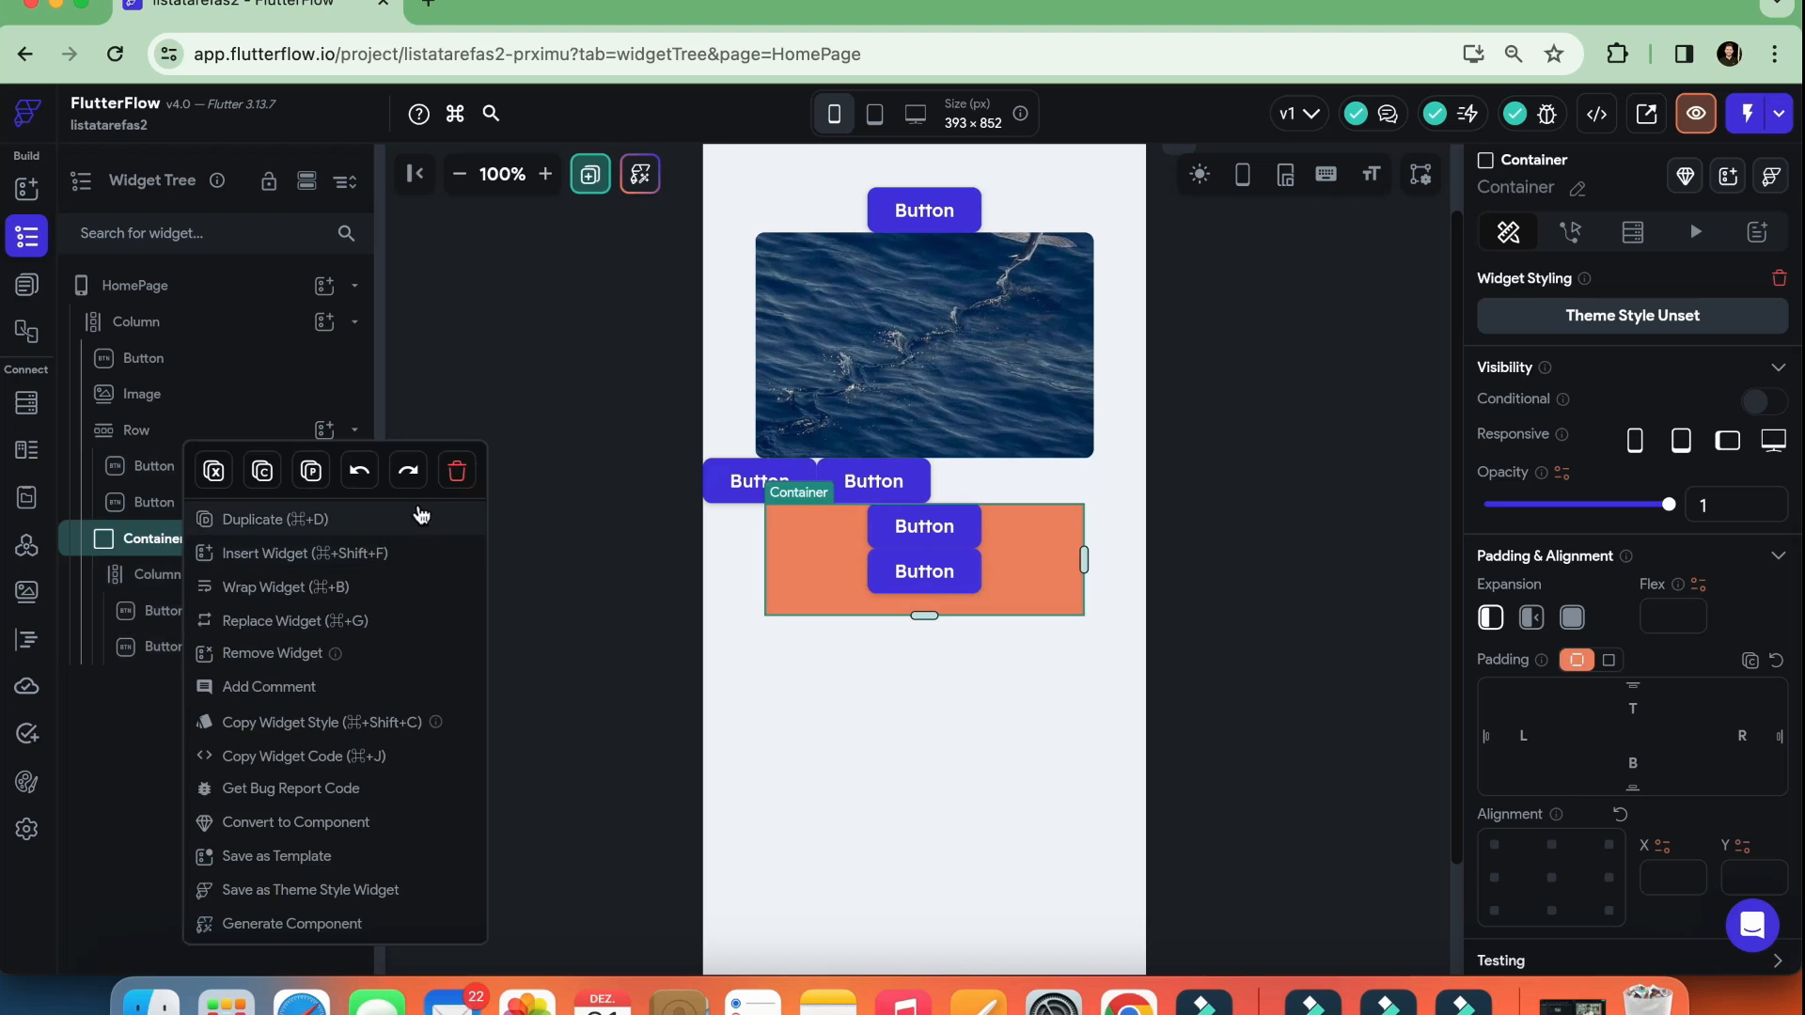
pyautogui.click(455, 475)
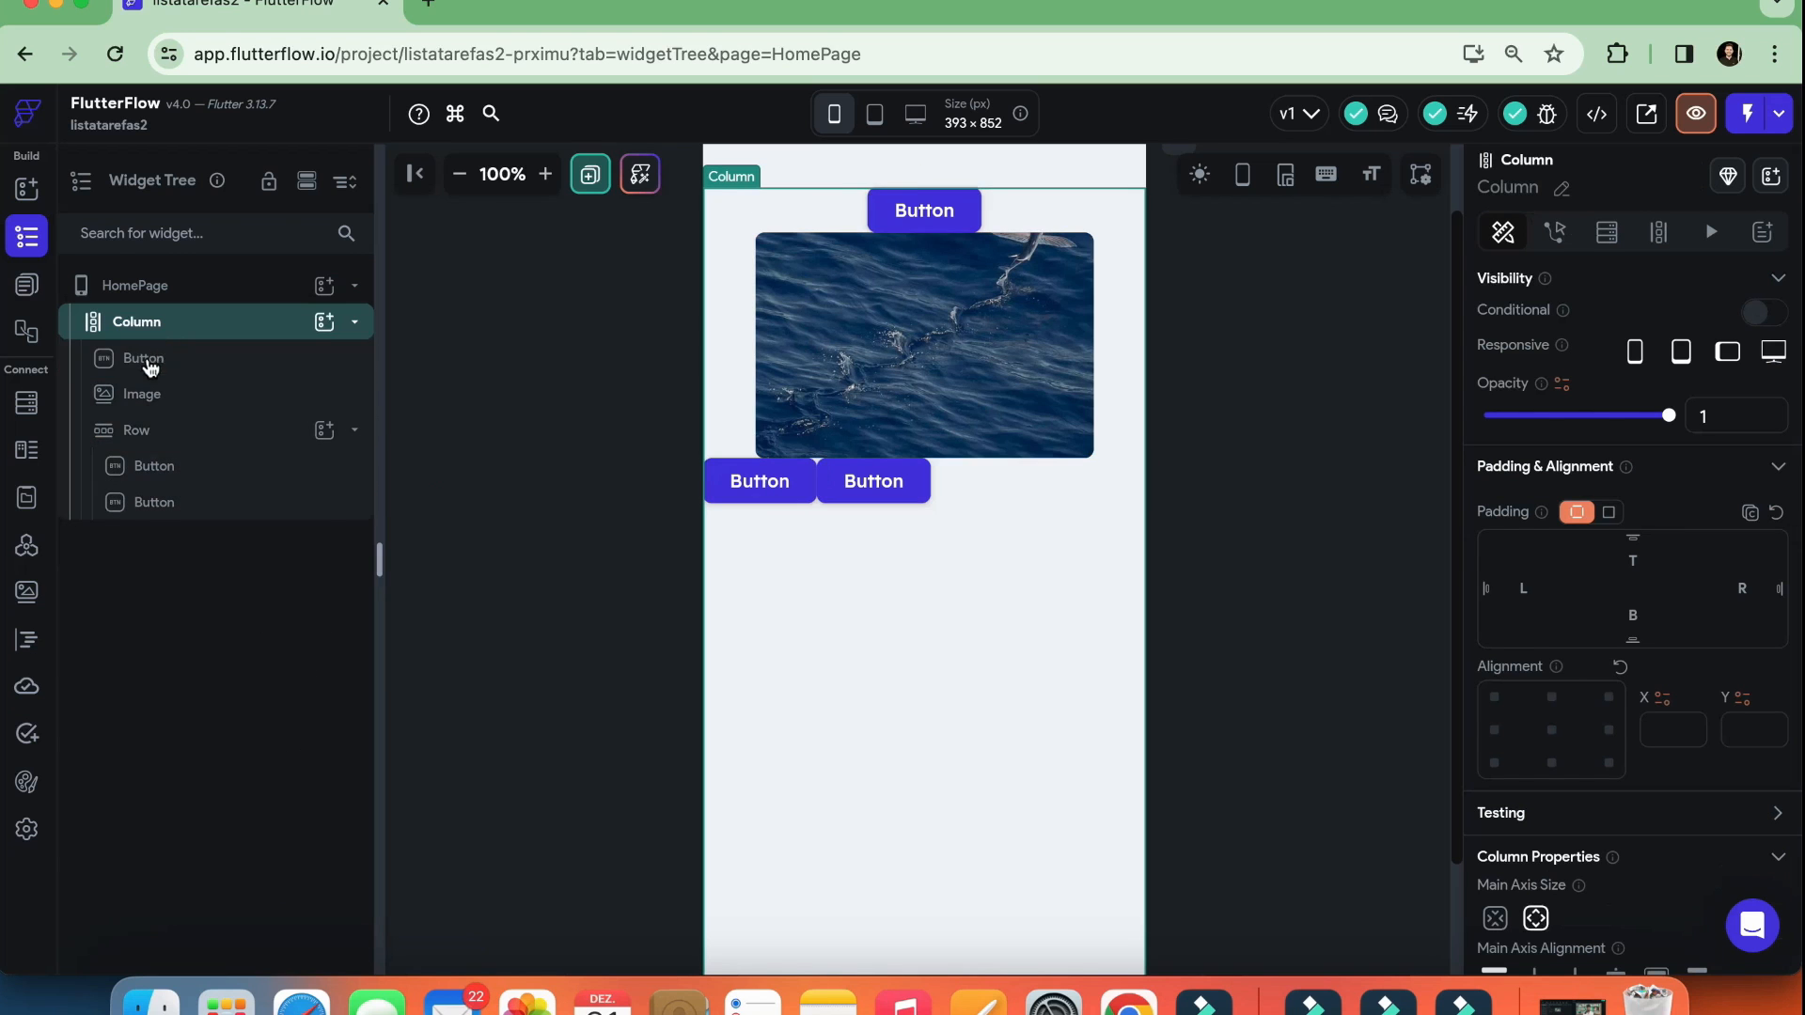
pyautogui.click(148, 432)
pyautogui.rightClick(148, 432)
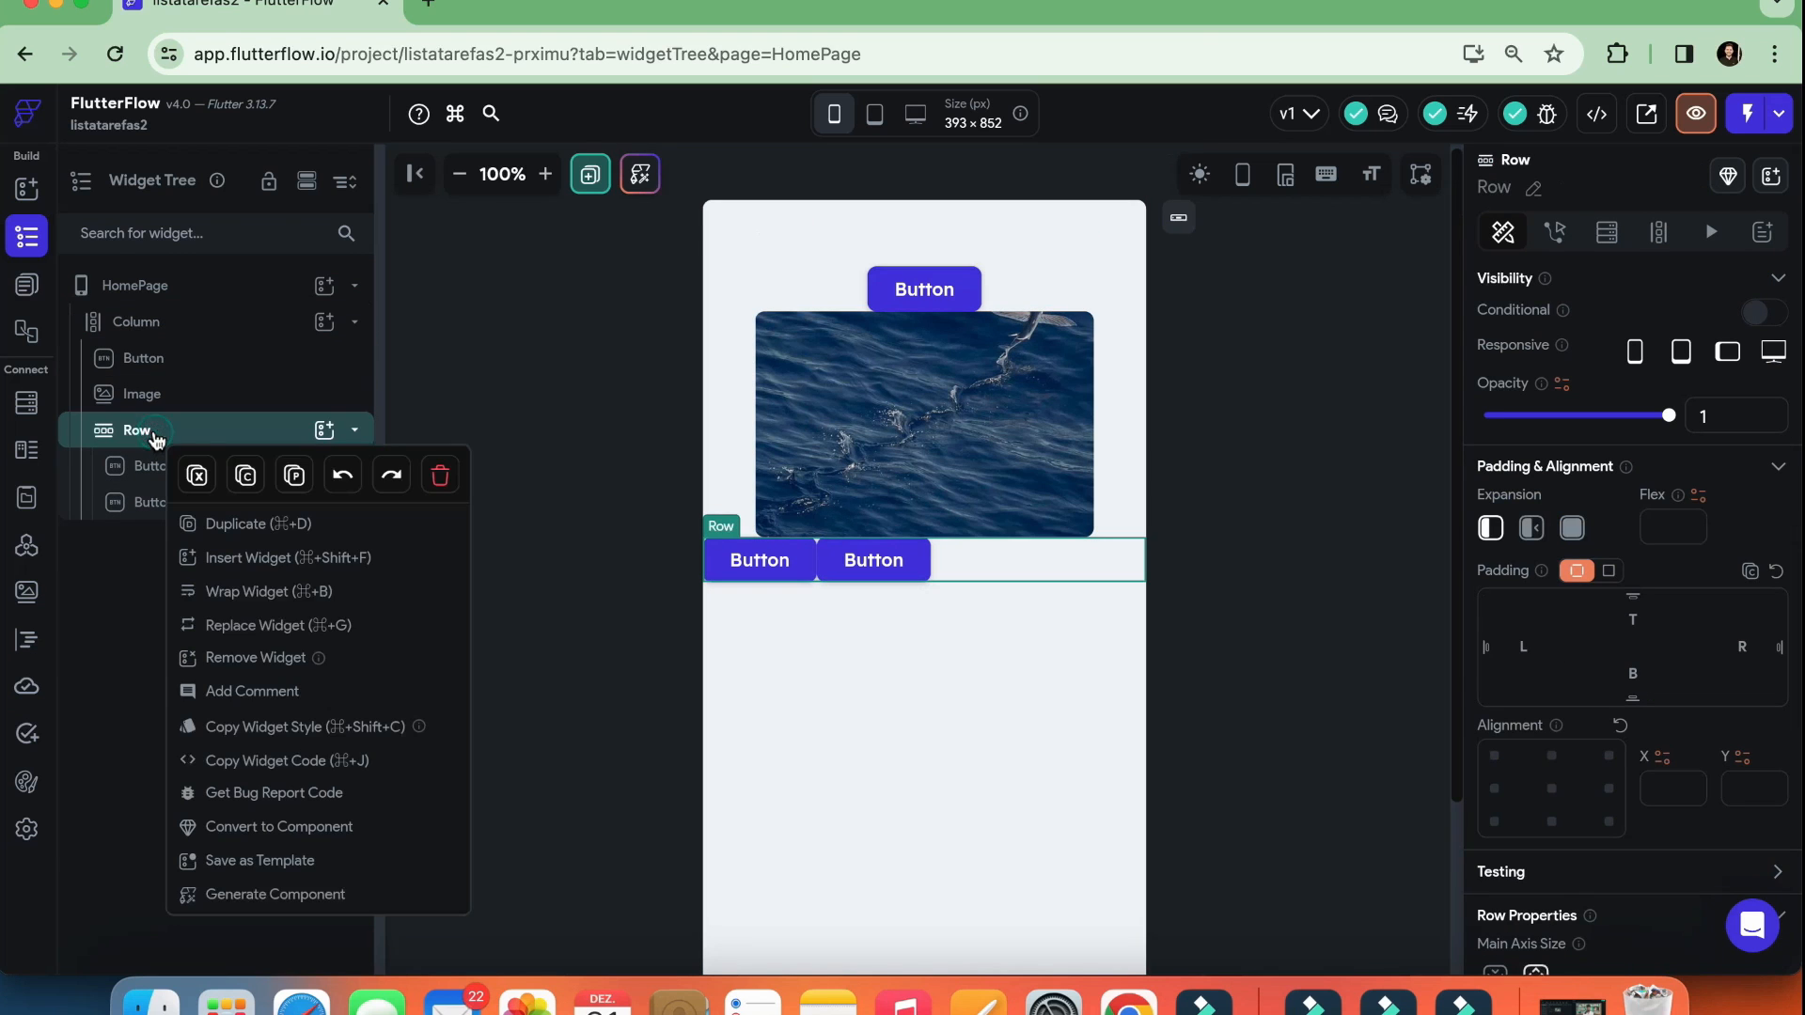
pyautogui.click(442, 477)
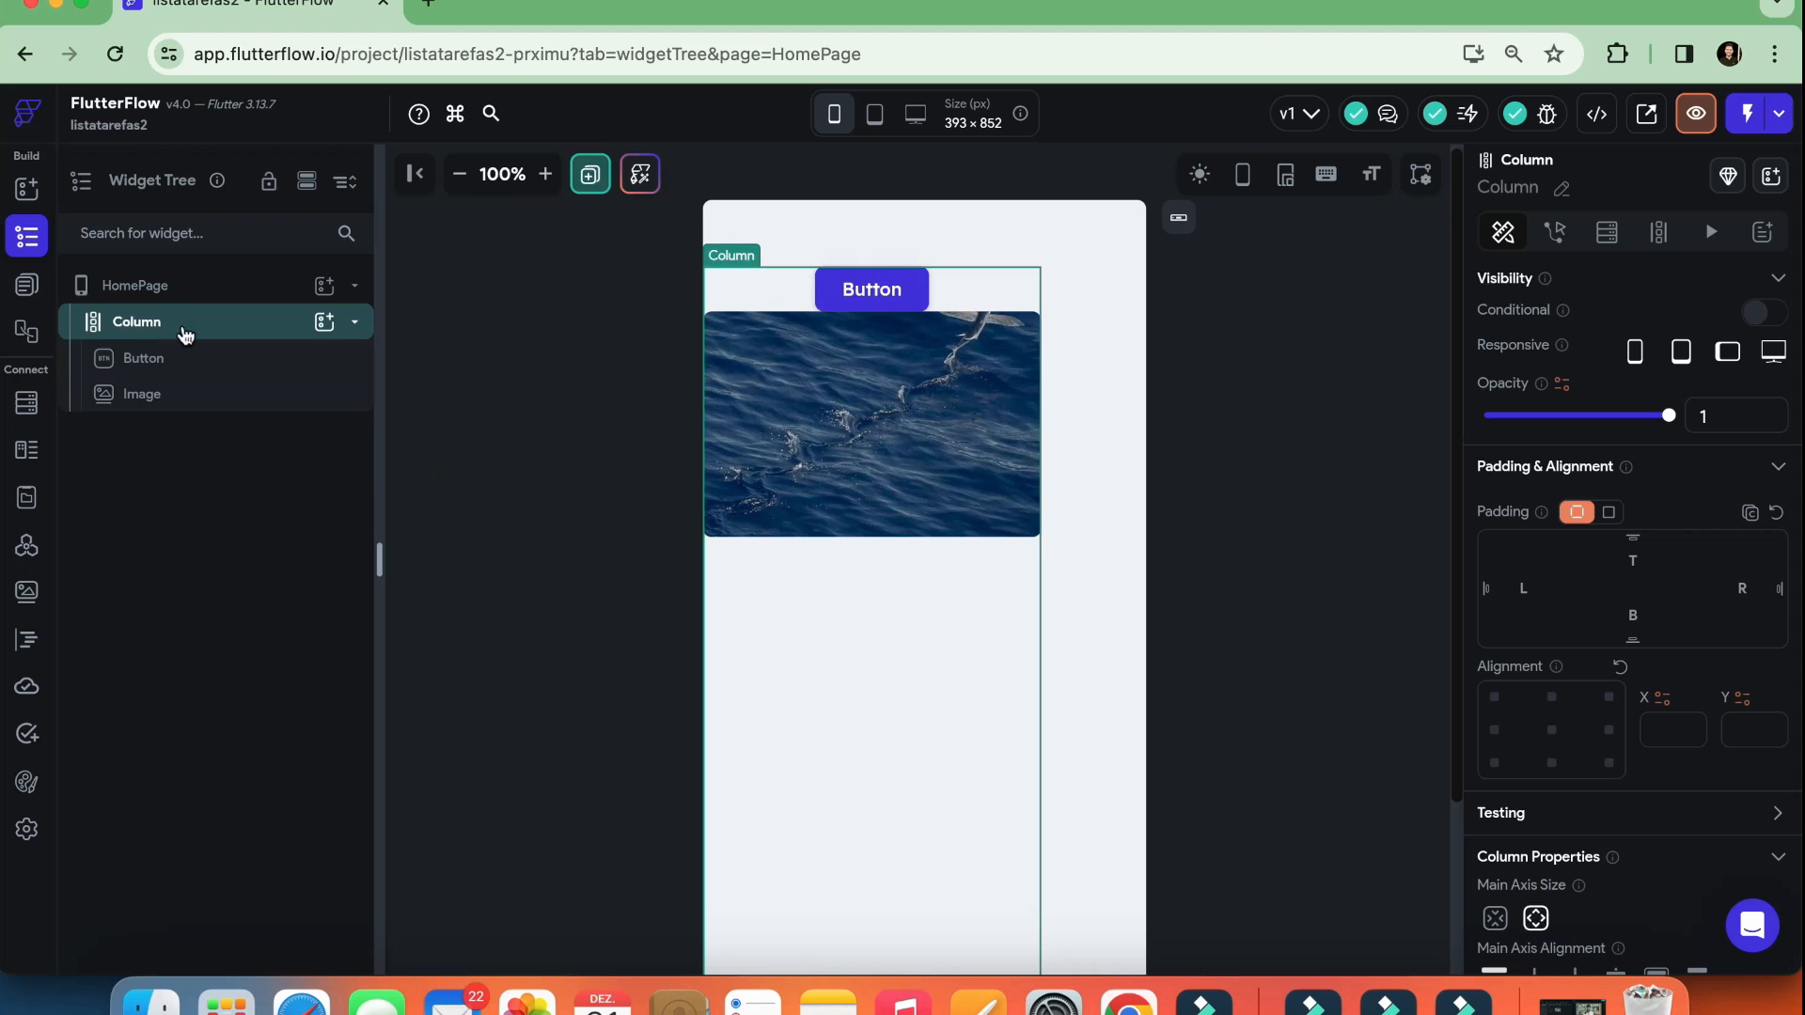
# Delete the remaining Button and Image so the page's Column is empty
pyautogui.click(158, 360)
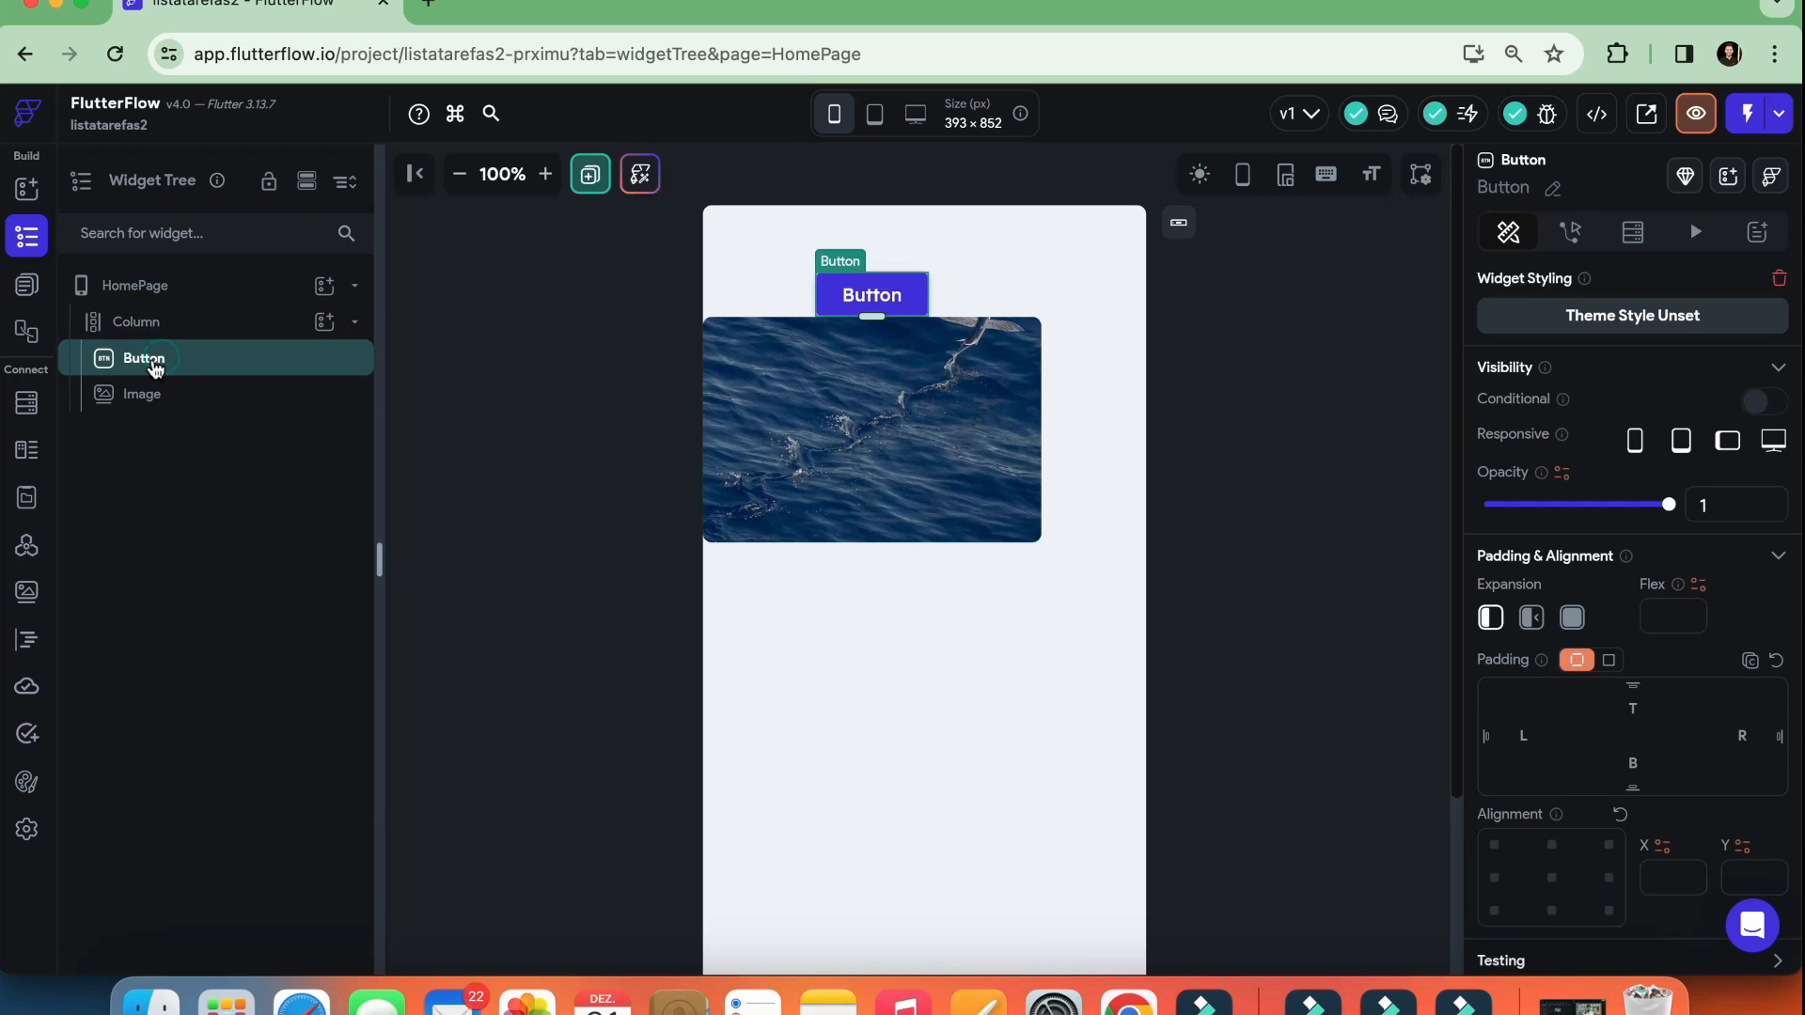
pyautogui.rightClick(156, 362)
pyautogui.click(439, 403)
pyautogui.click(161, 367)
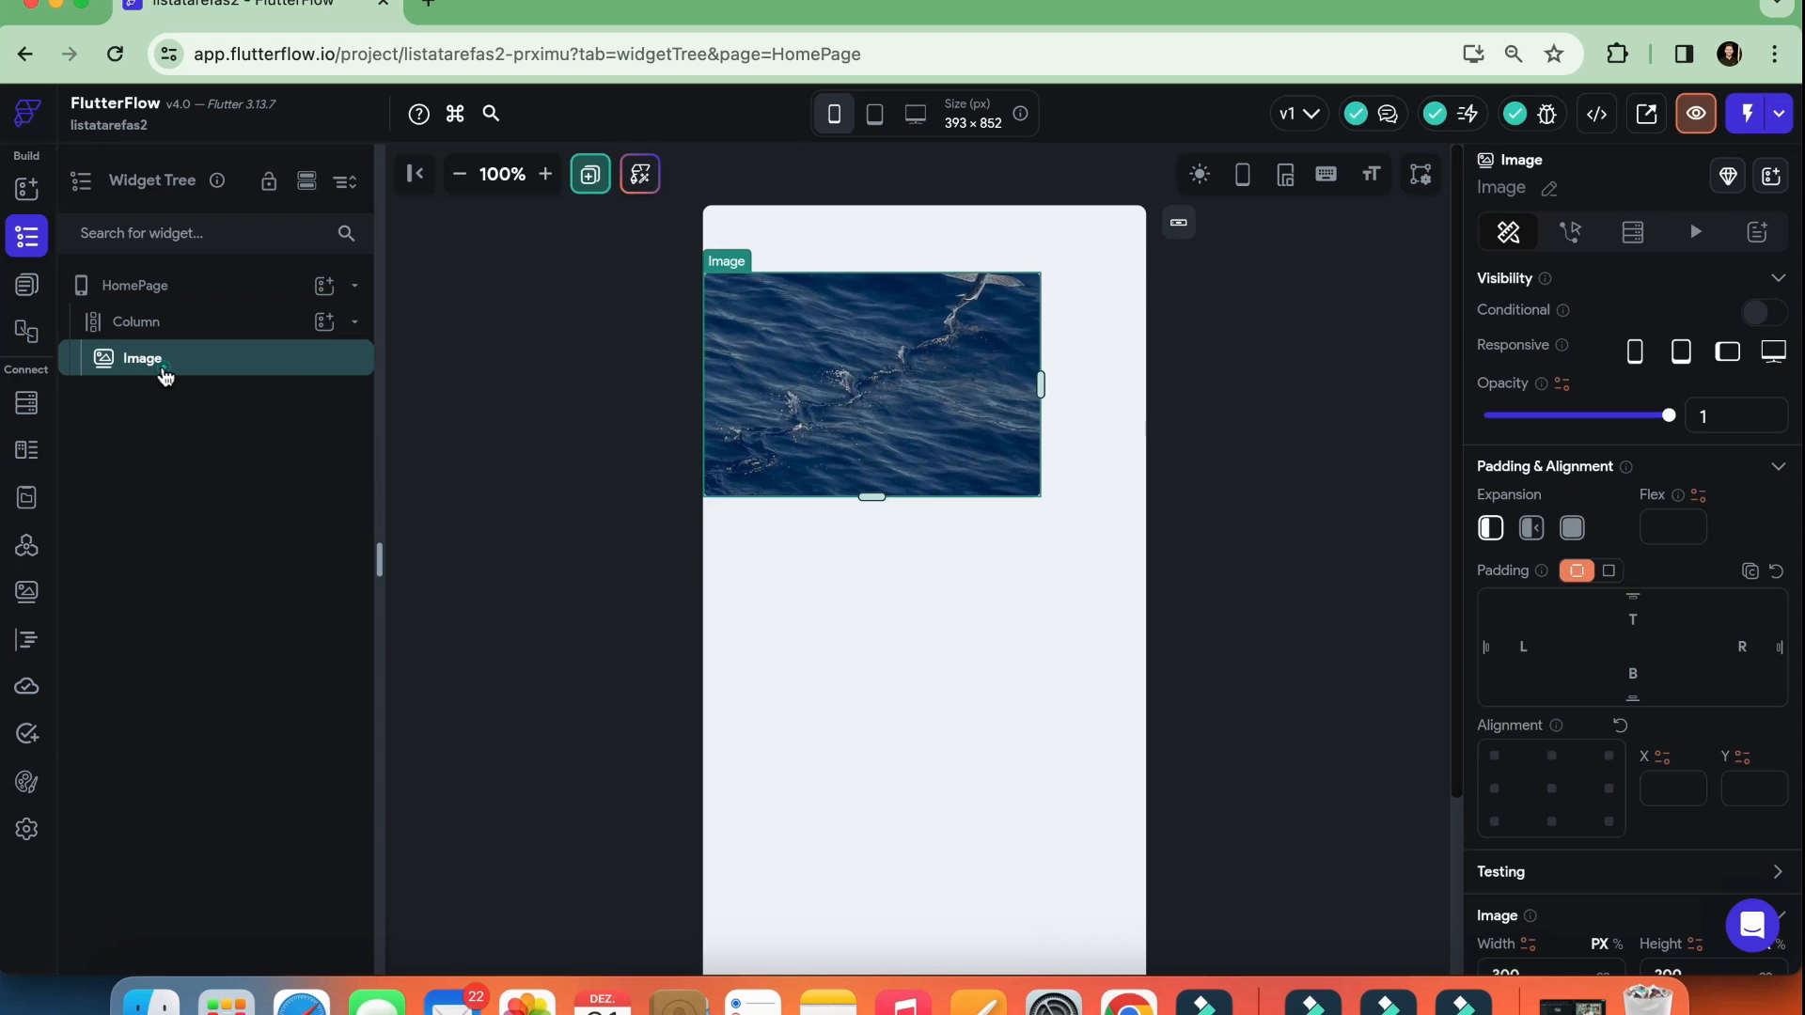
pyautogui.rightClick(162, 367)
pyautogui.click(444, 399)
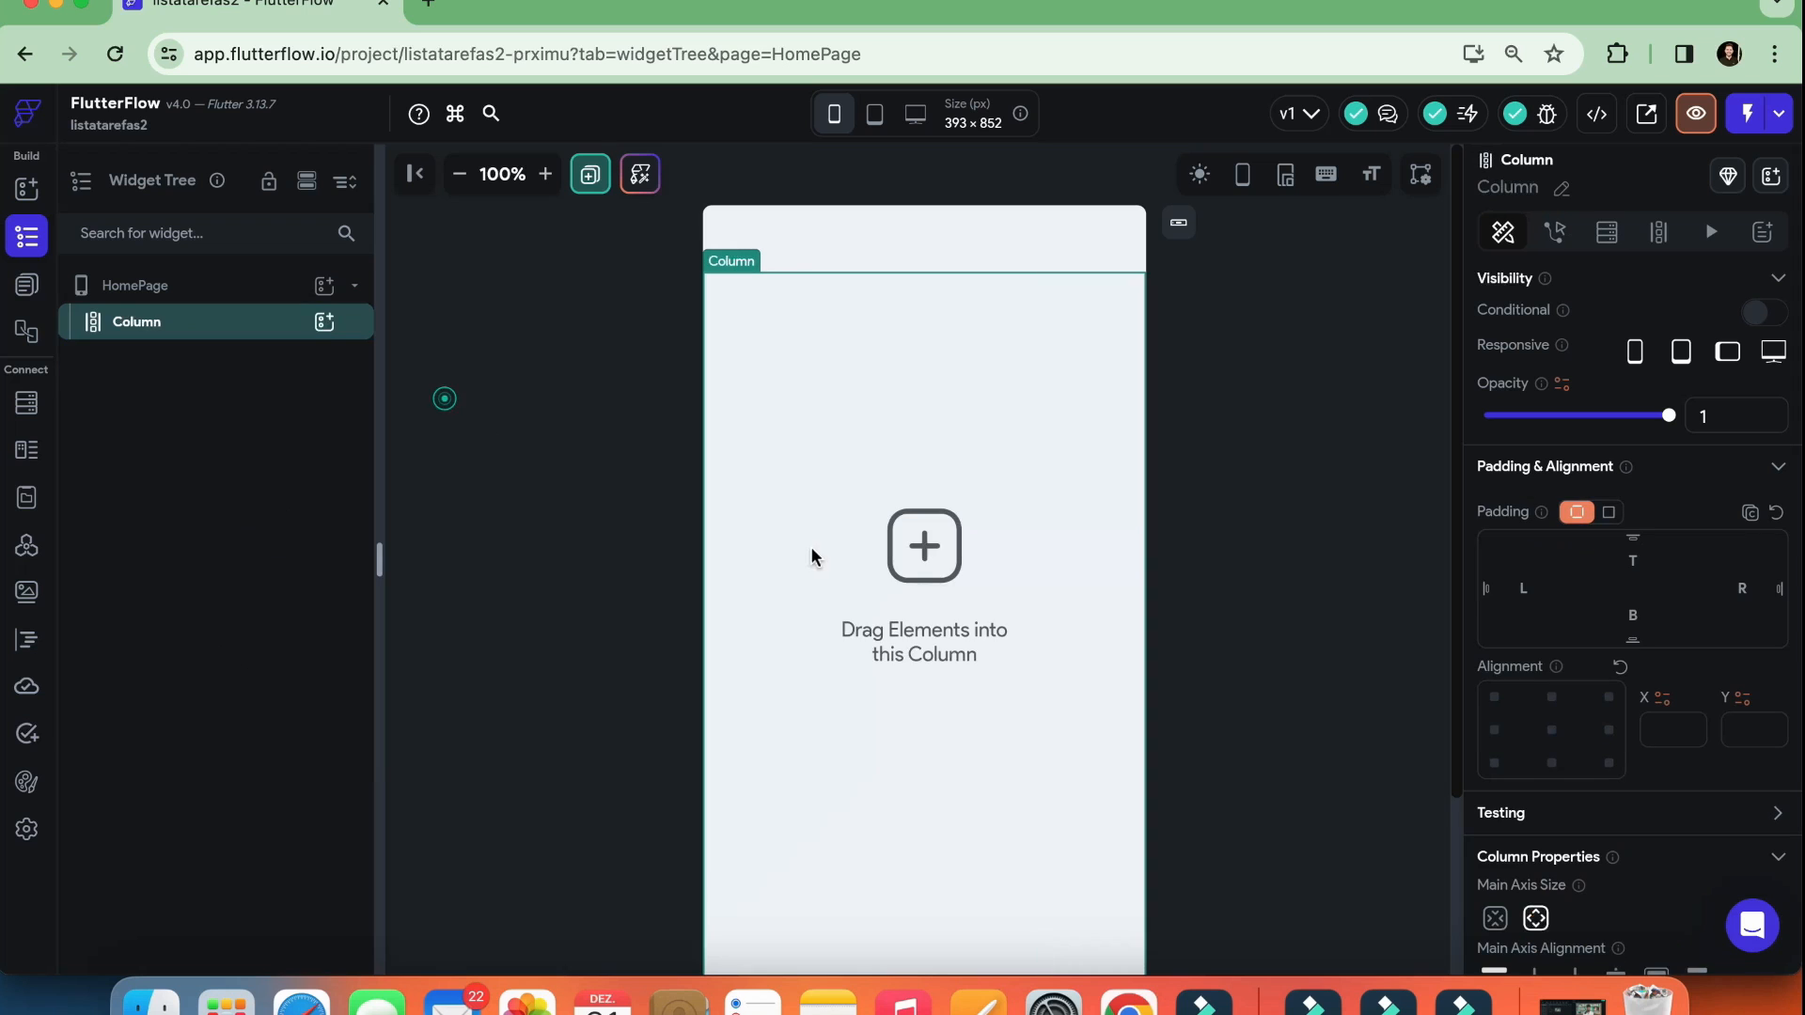
# Add a single Button to the empty Column, then select the Column and expand it in the widget tree
pyautogui.click(171, 323)
pyautogui.scroll(-5, 1568, 531)
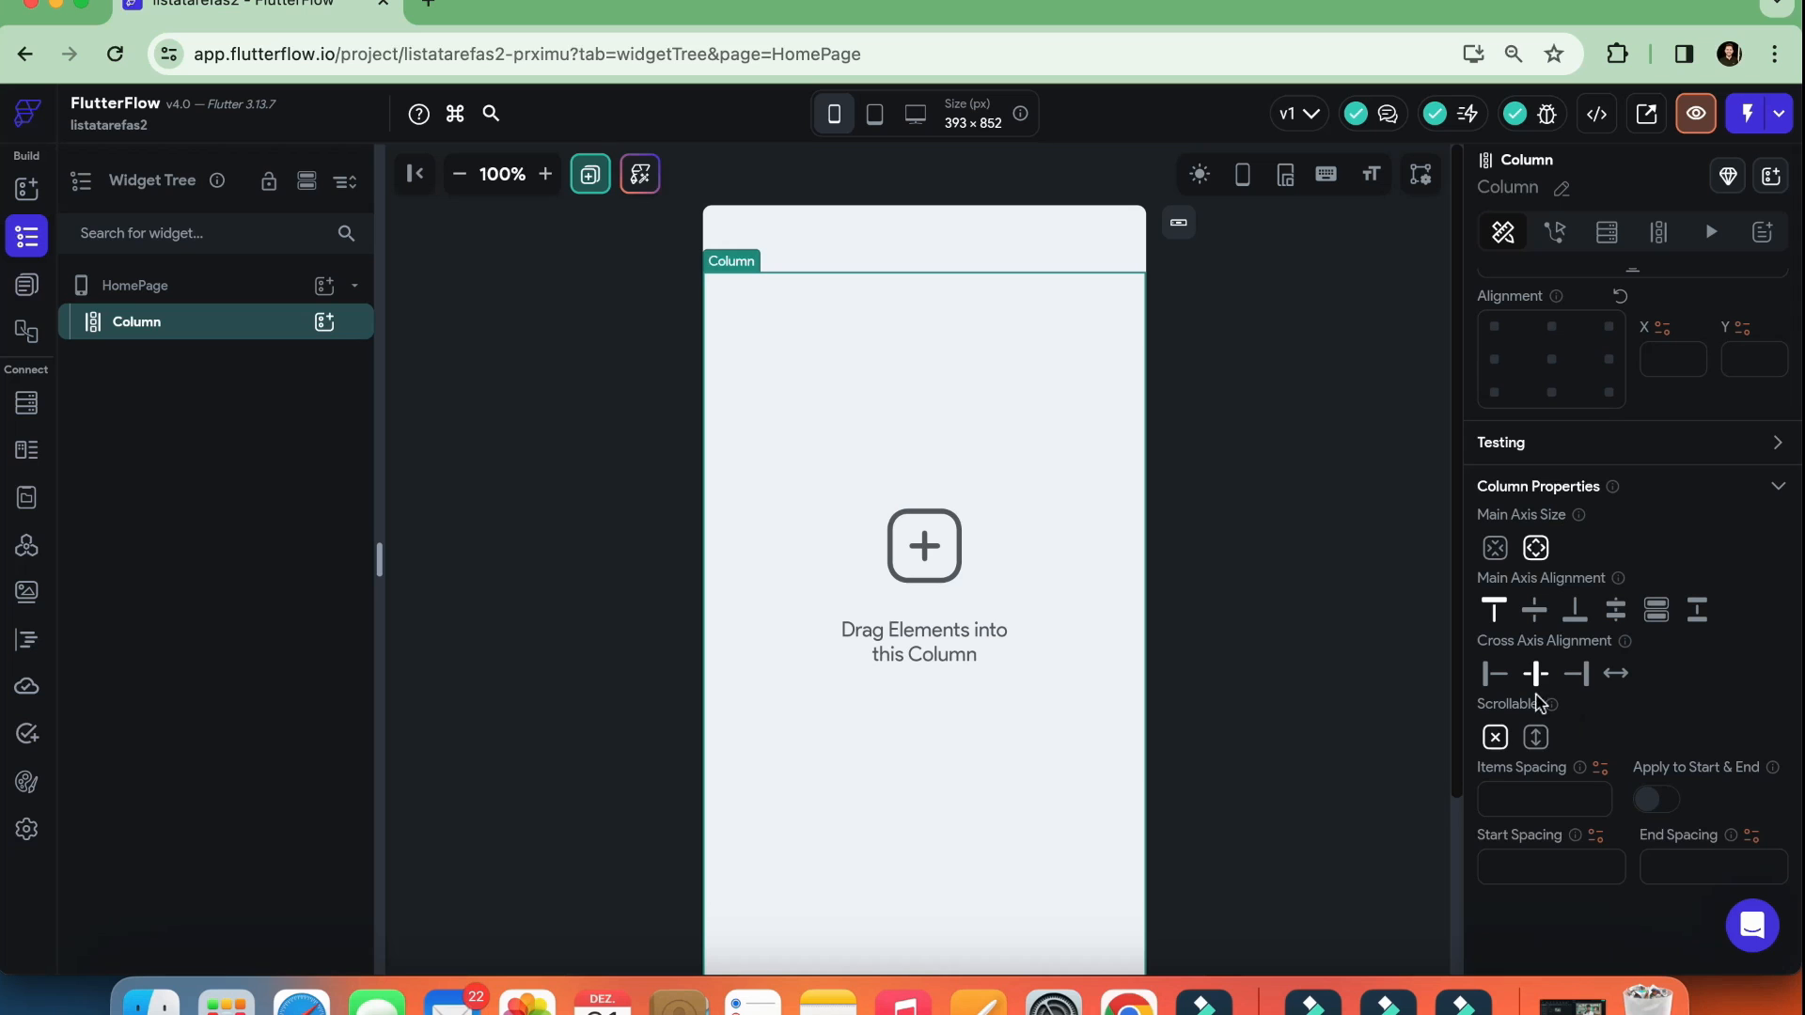
pyautogui.click(324, 322)
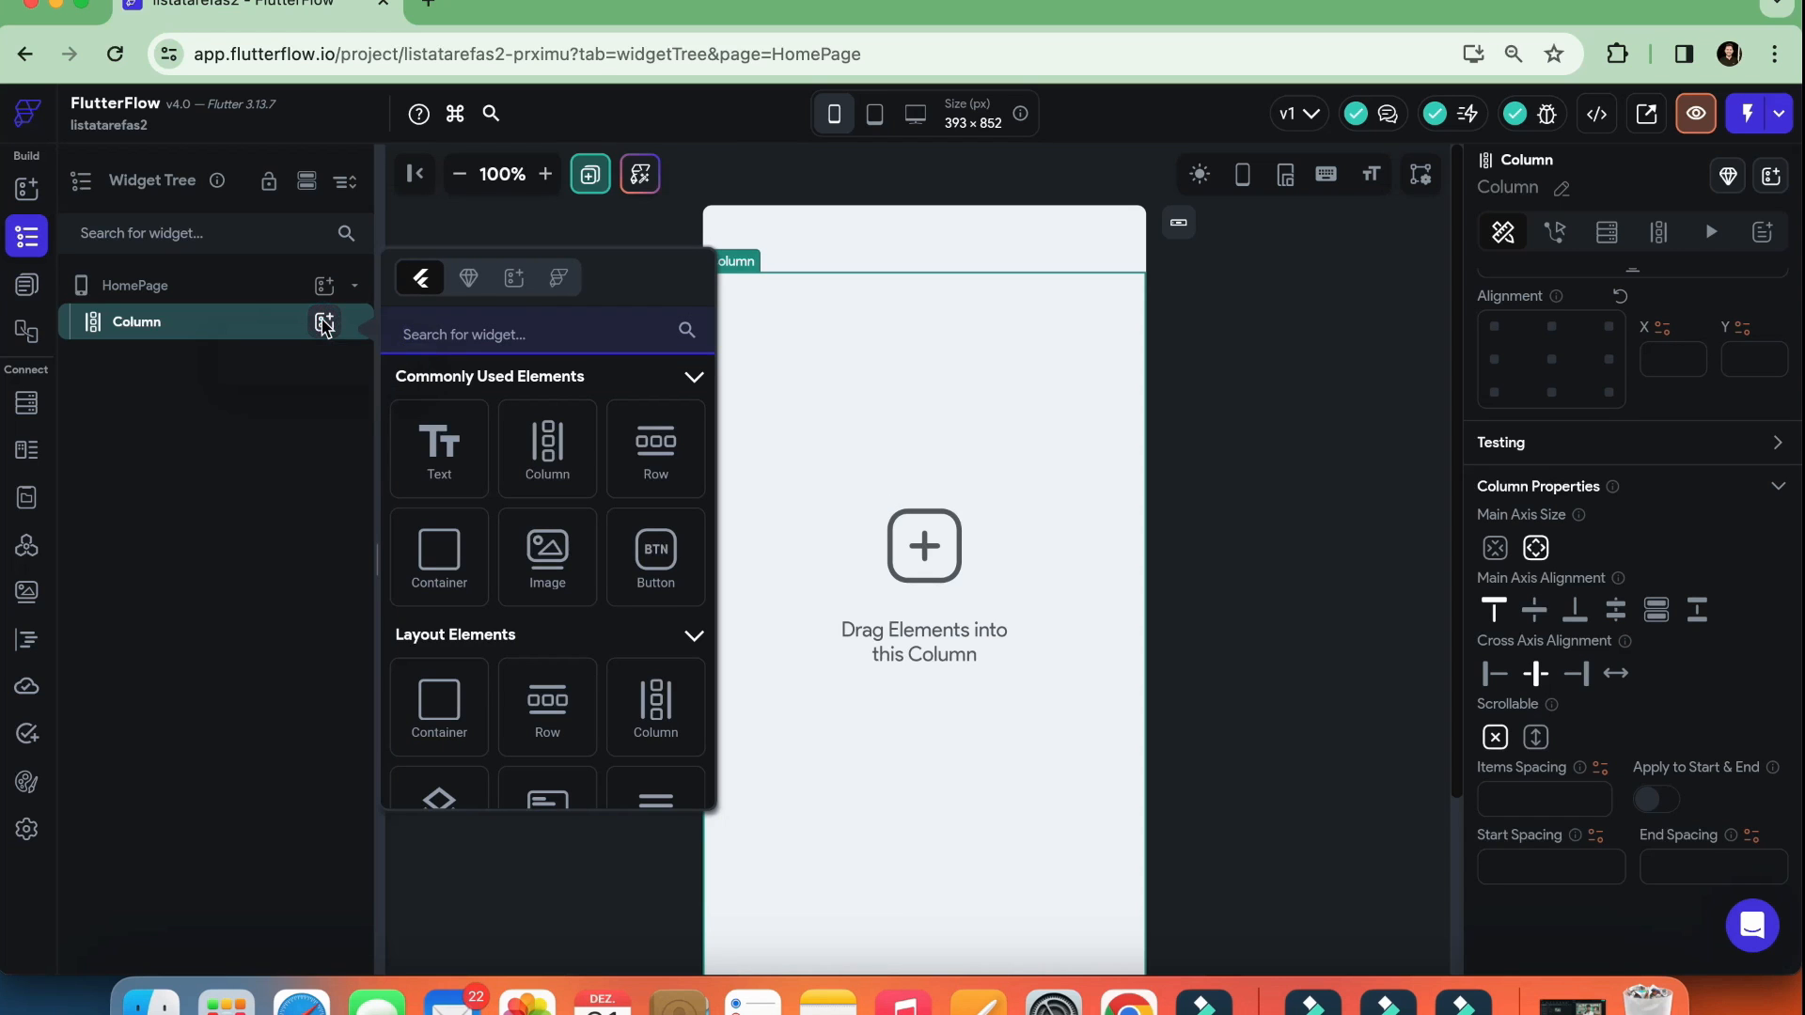
pyautogui.click(646, 558)
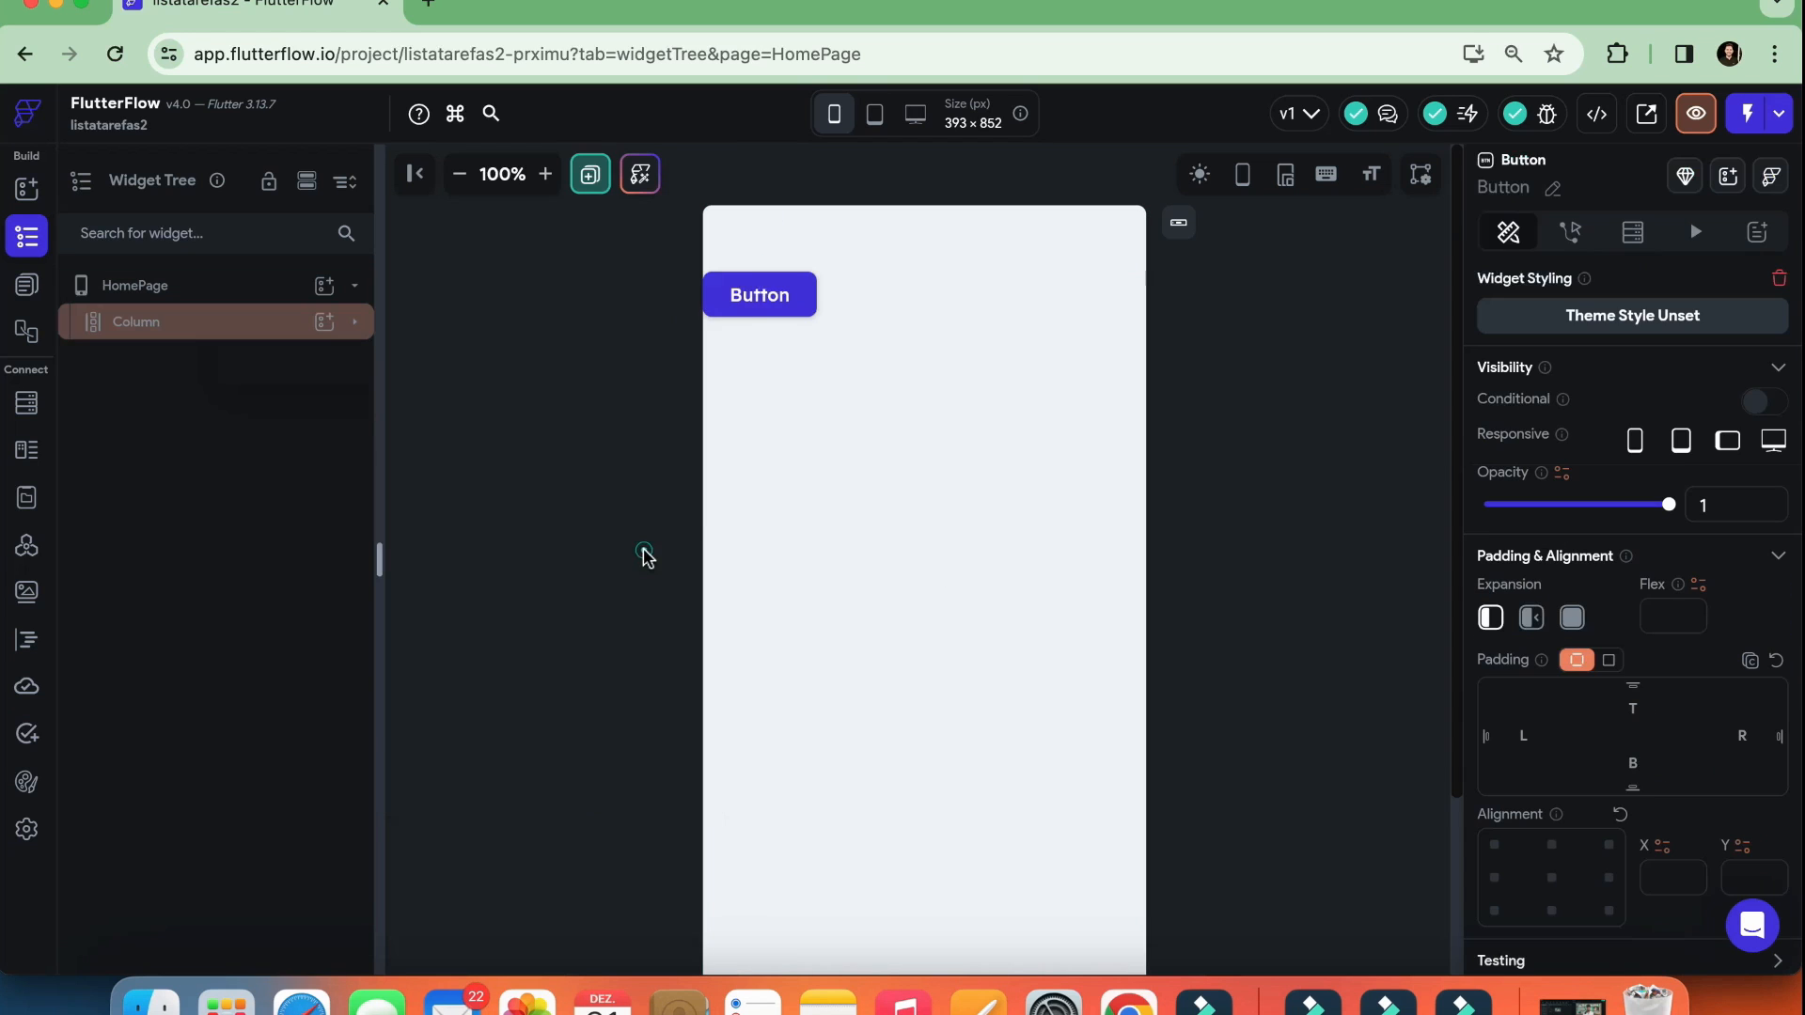
pyautogui.click(794, 363)
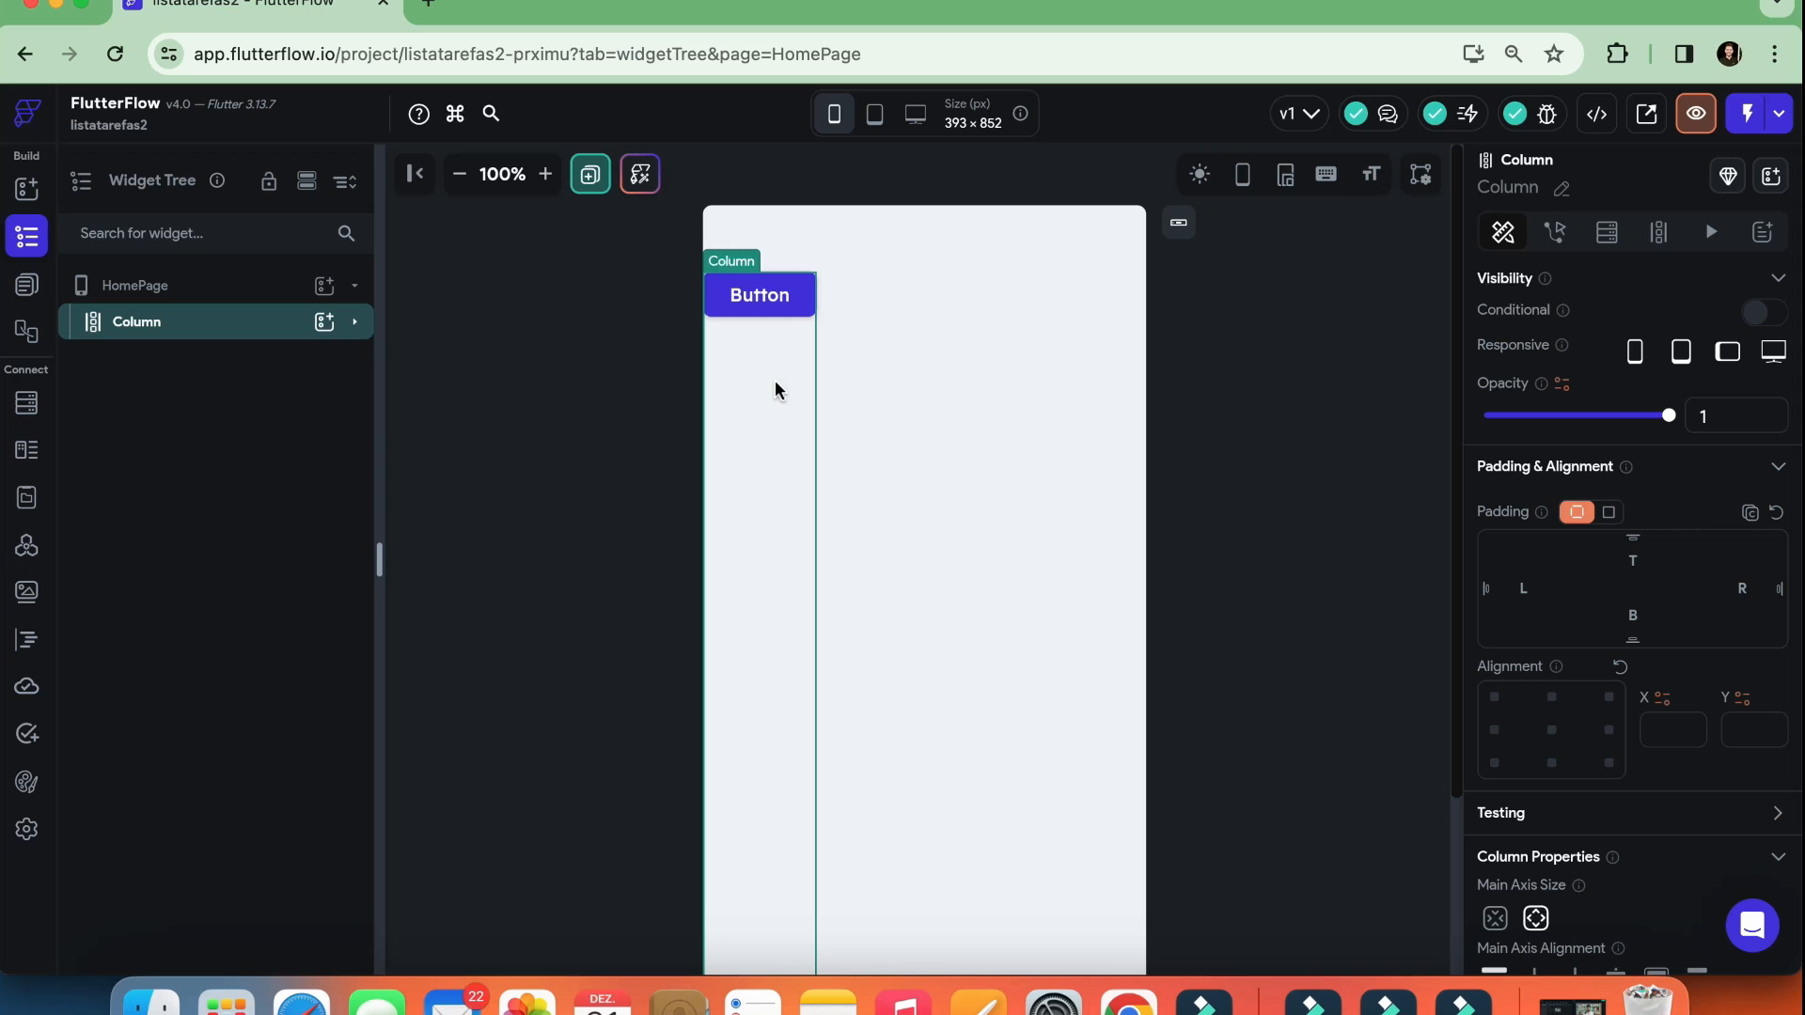
pyautogui.click(149, 313)
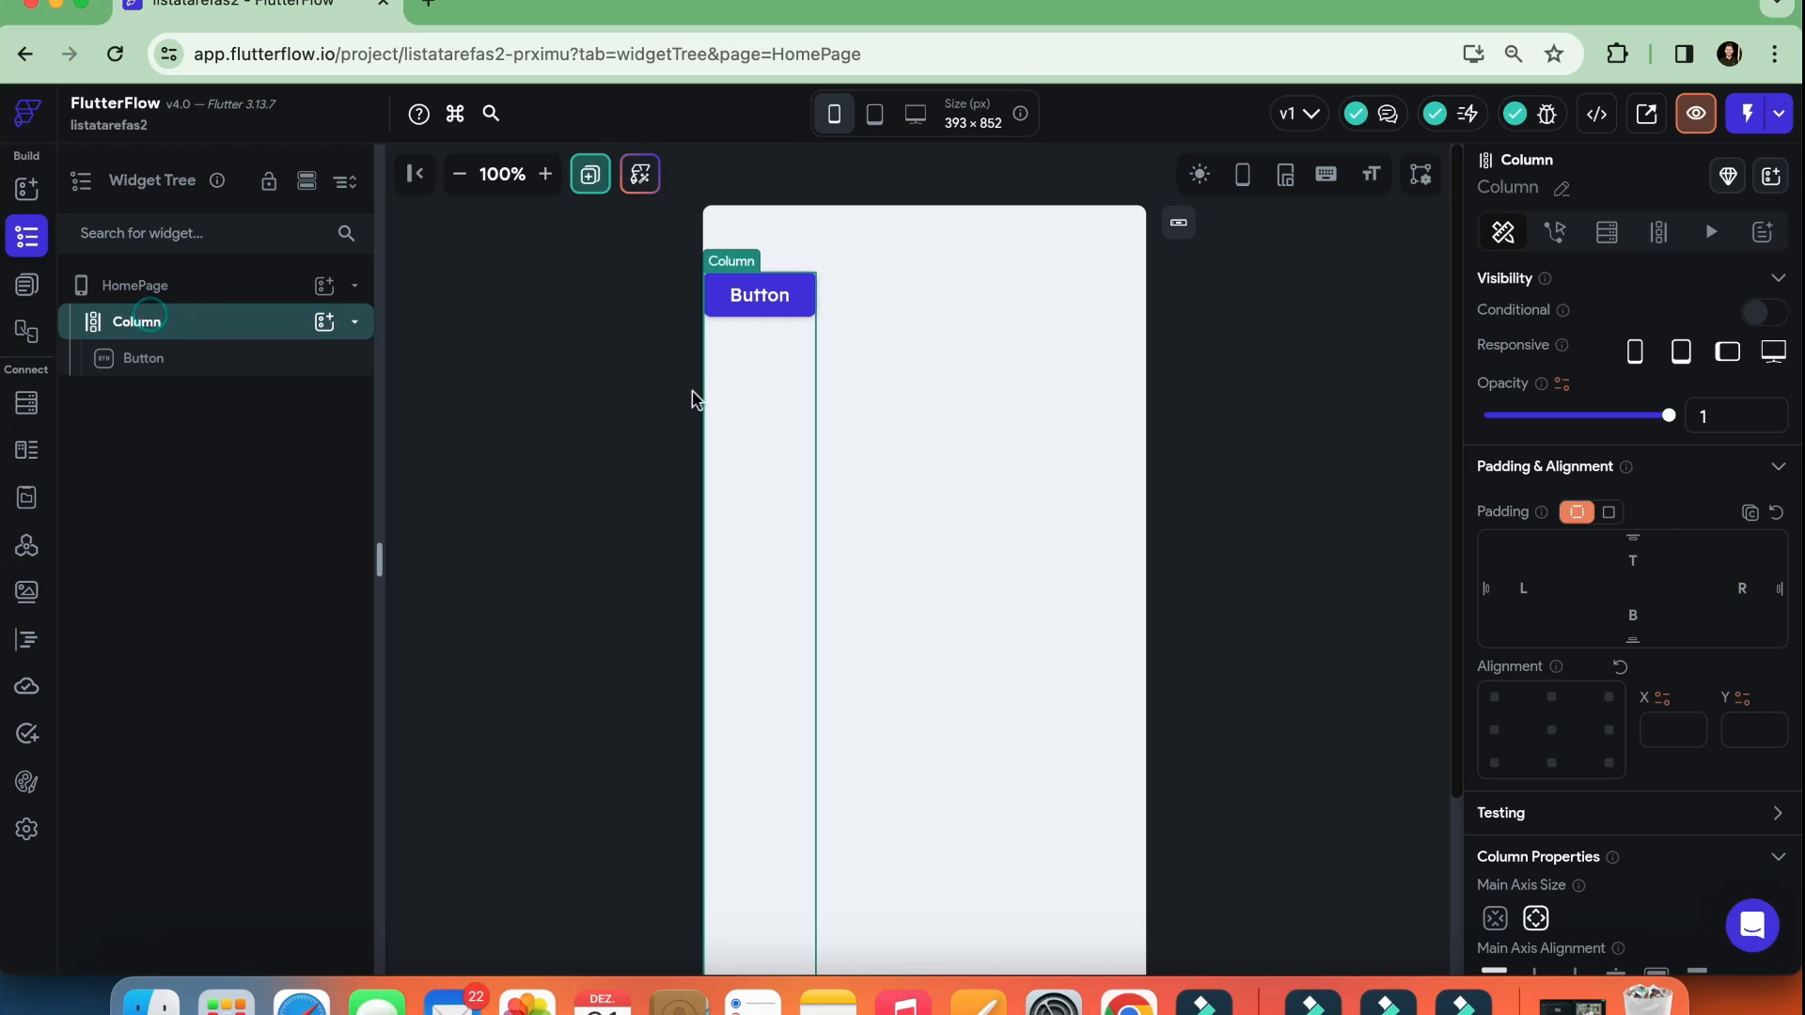
# Try center and end main axis alignment on the Column, finishing with Space Evenly
pyautogui.scroll(-4, 1583, 459)
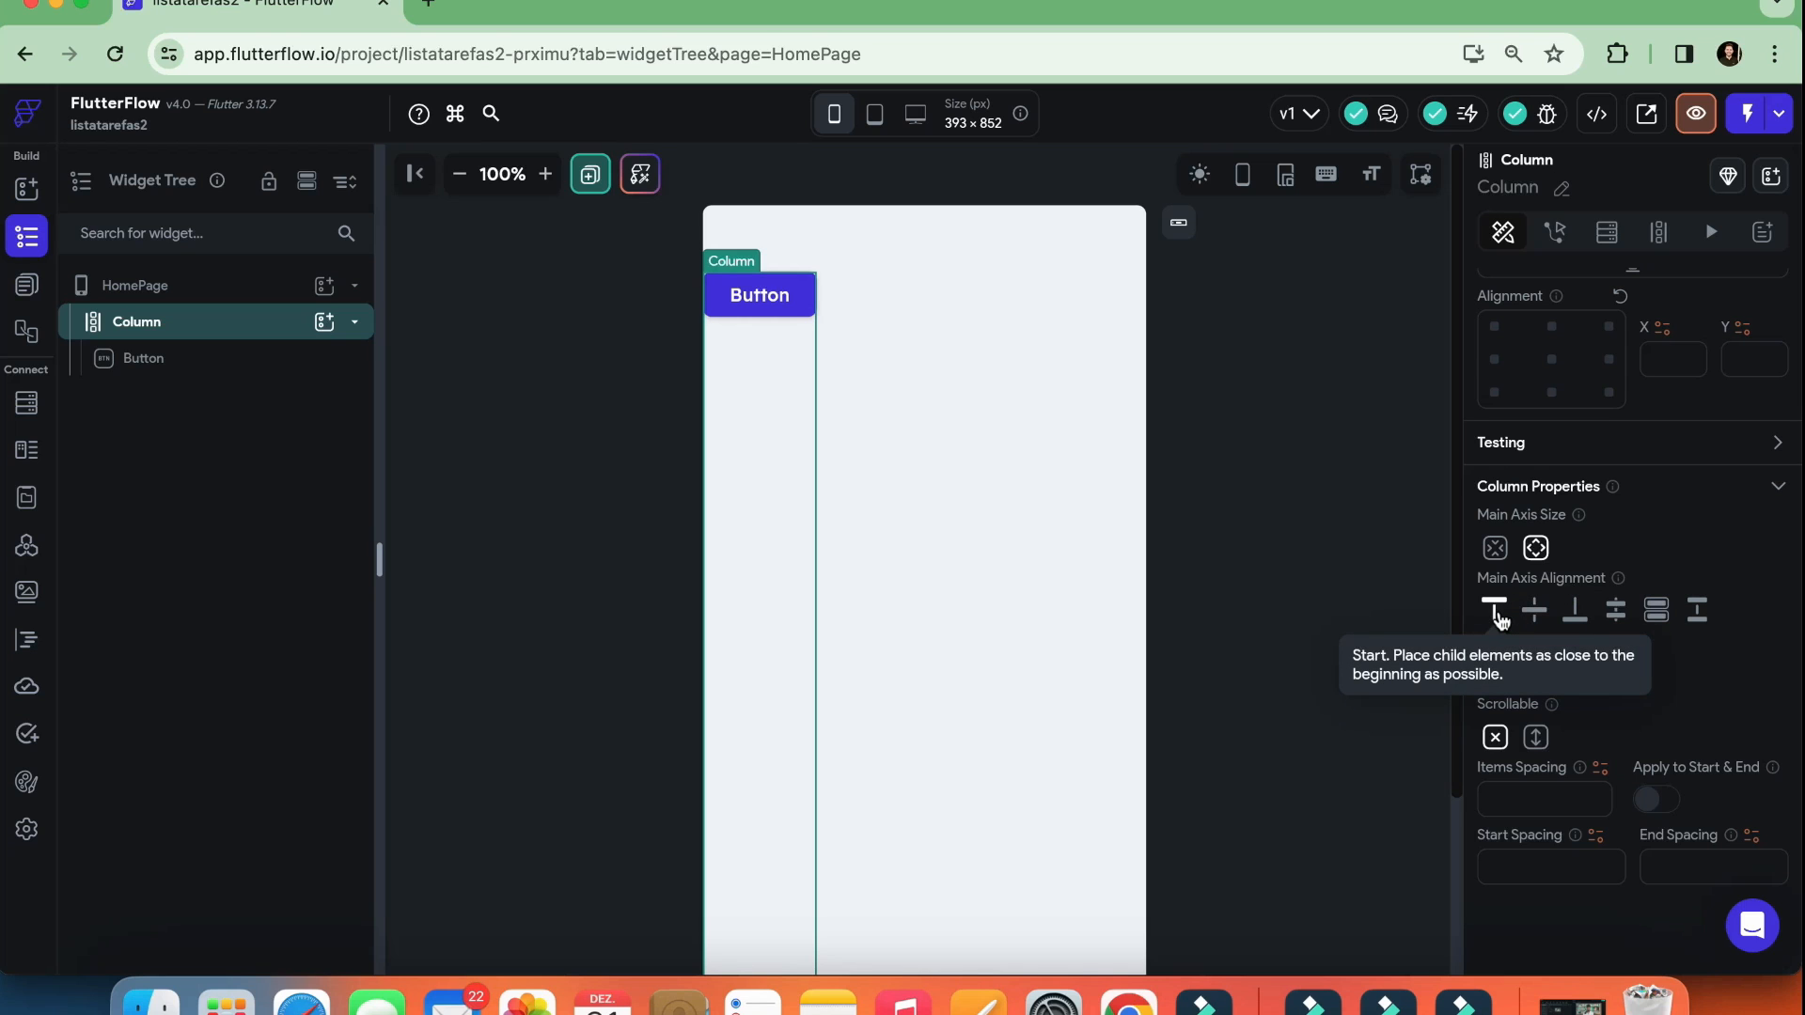
pyautogui.click(1534, 617)
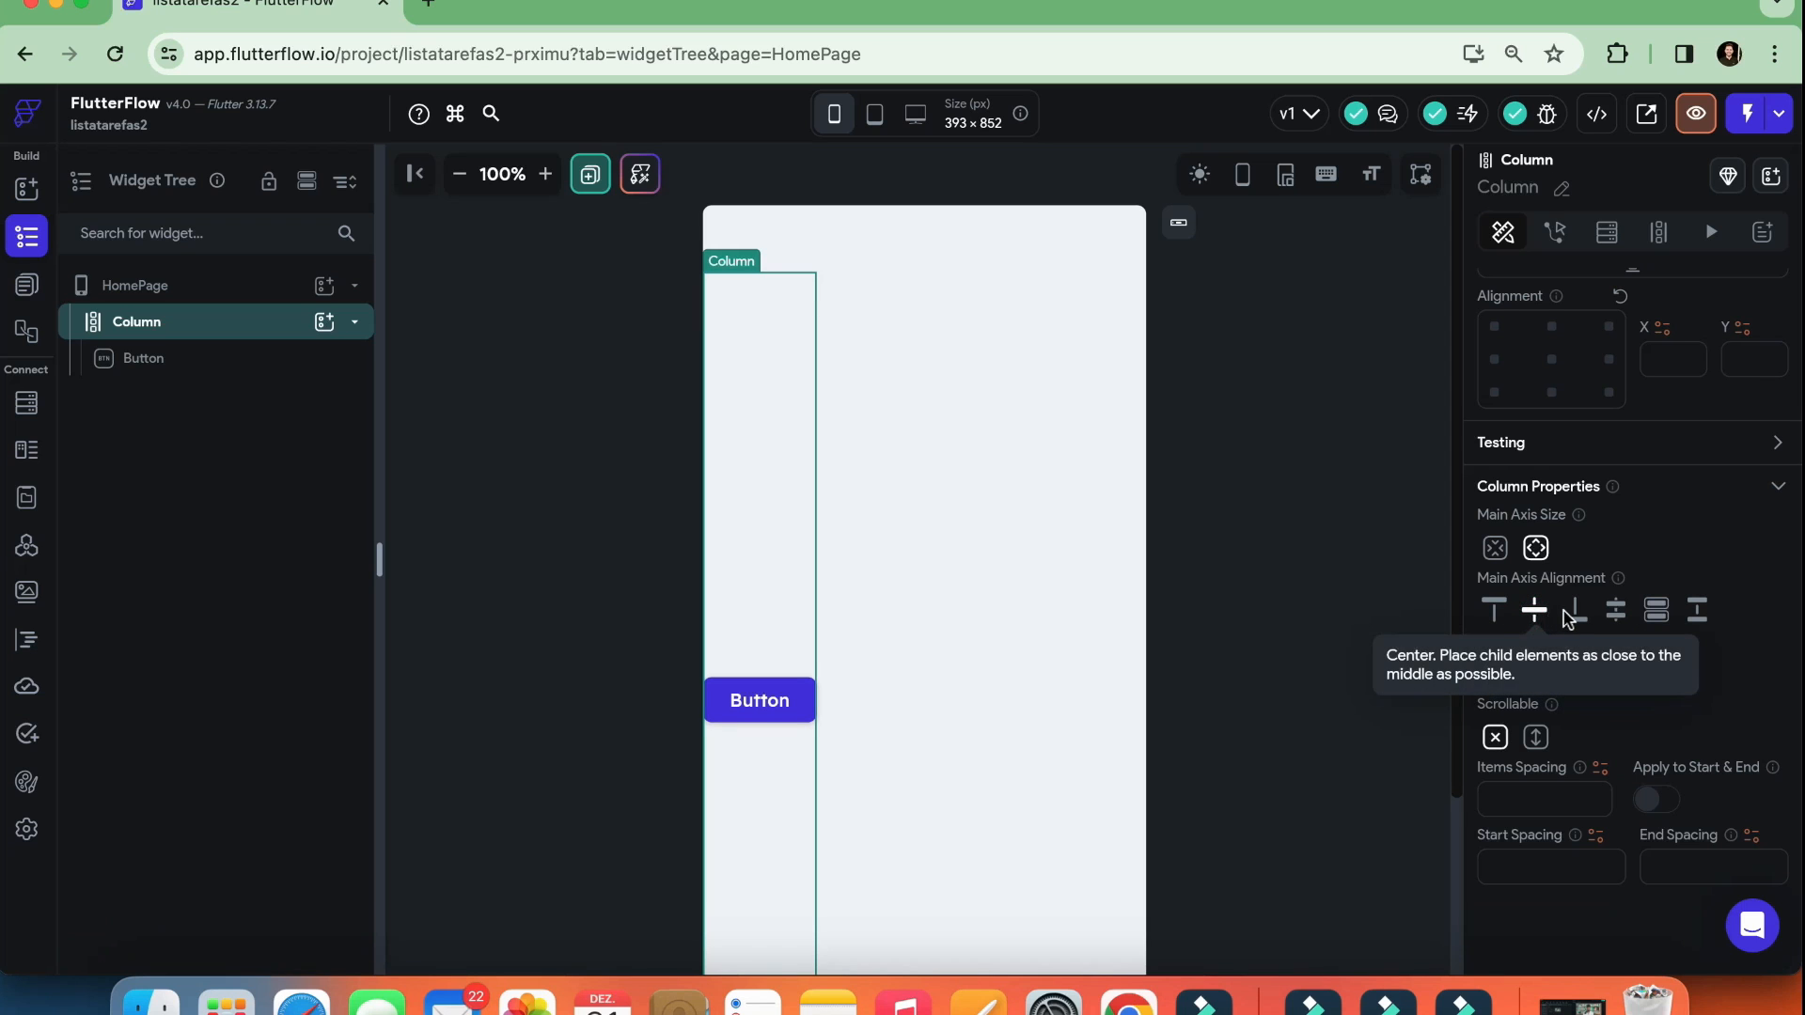
pyautogui.click(1576, 611)
pyautogui.scroll(-1, 1072, 649)
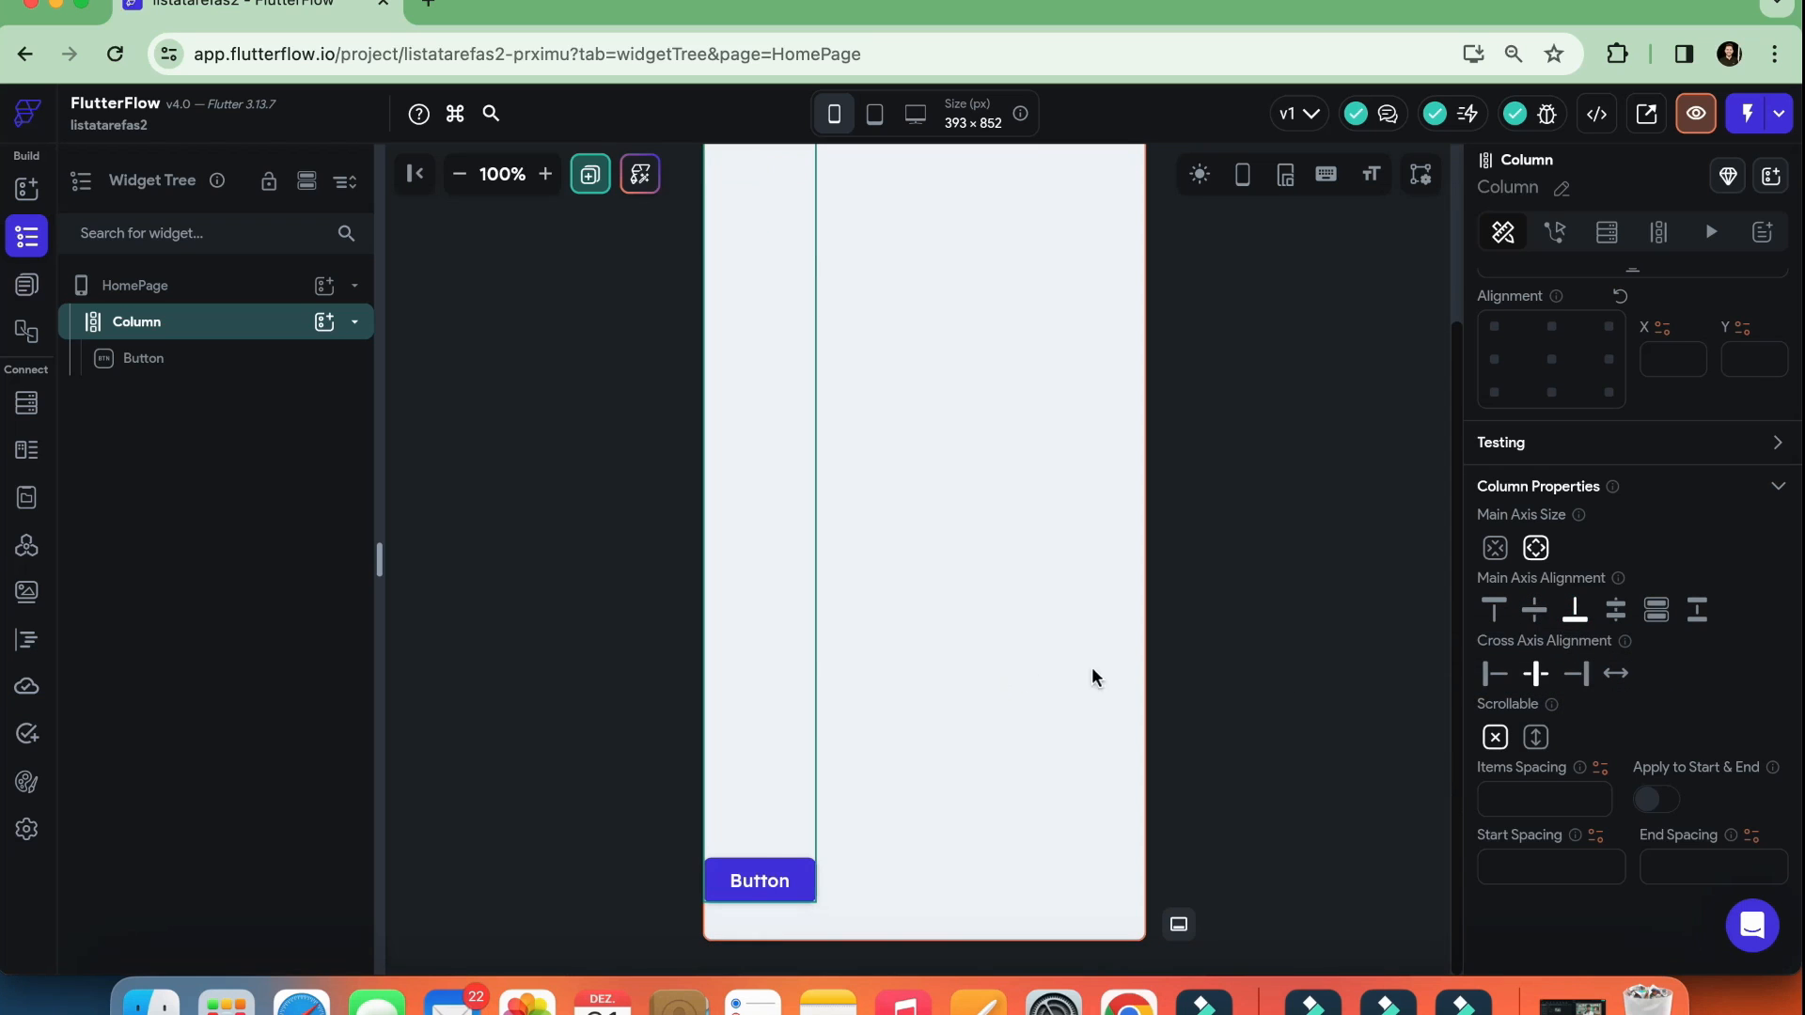
pyautogui.click(1617, 613)
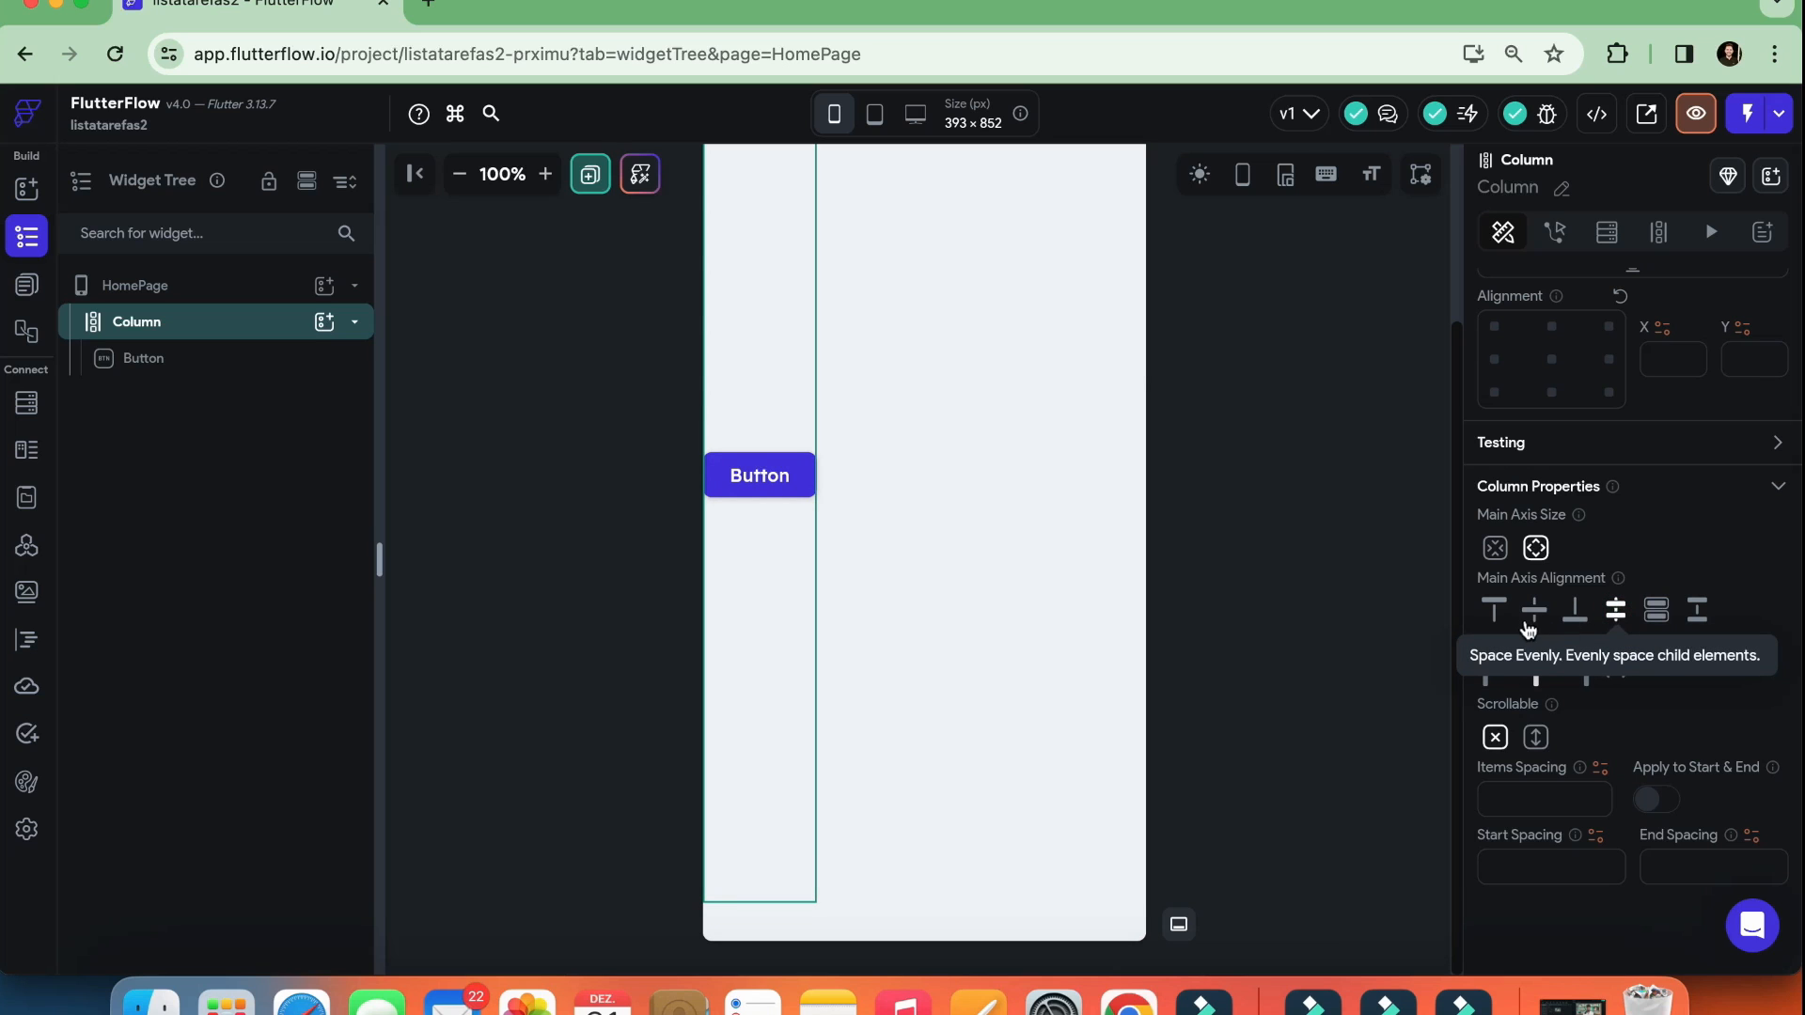
# Set the Column's main axis alignment to Start and try its cross axis alignments from Start, Center and End to Stretch
pyautogui.click(1494, 611)
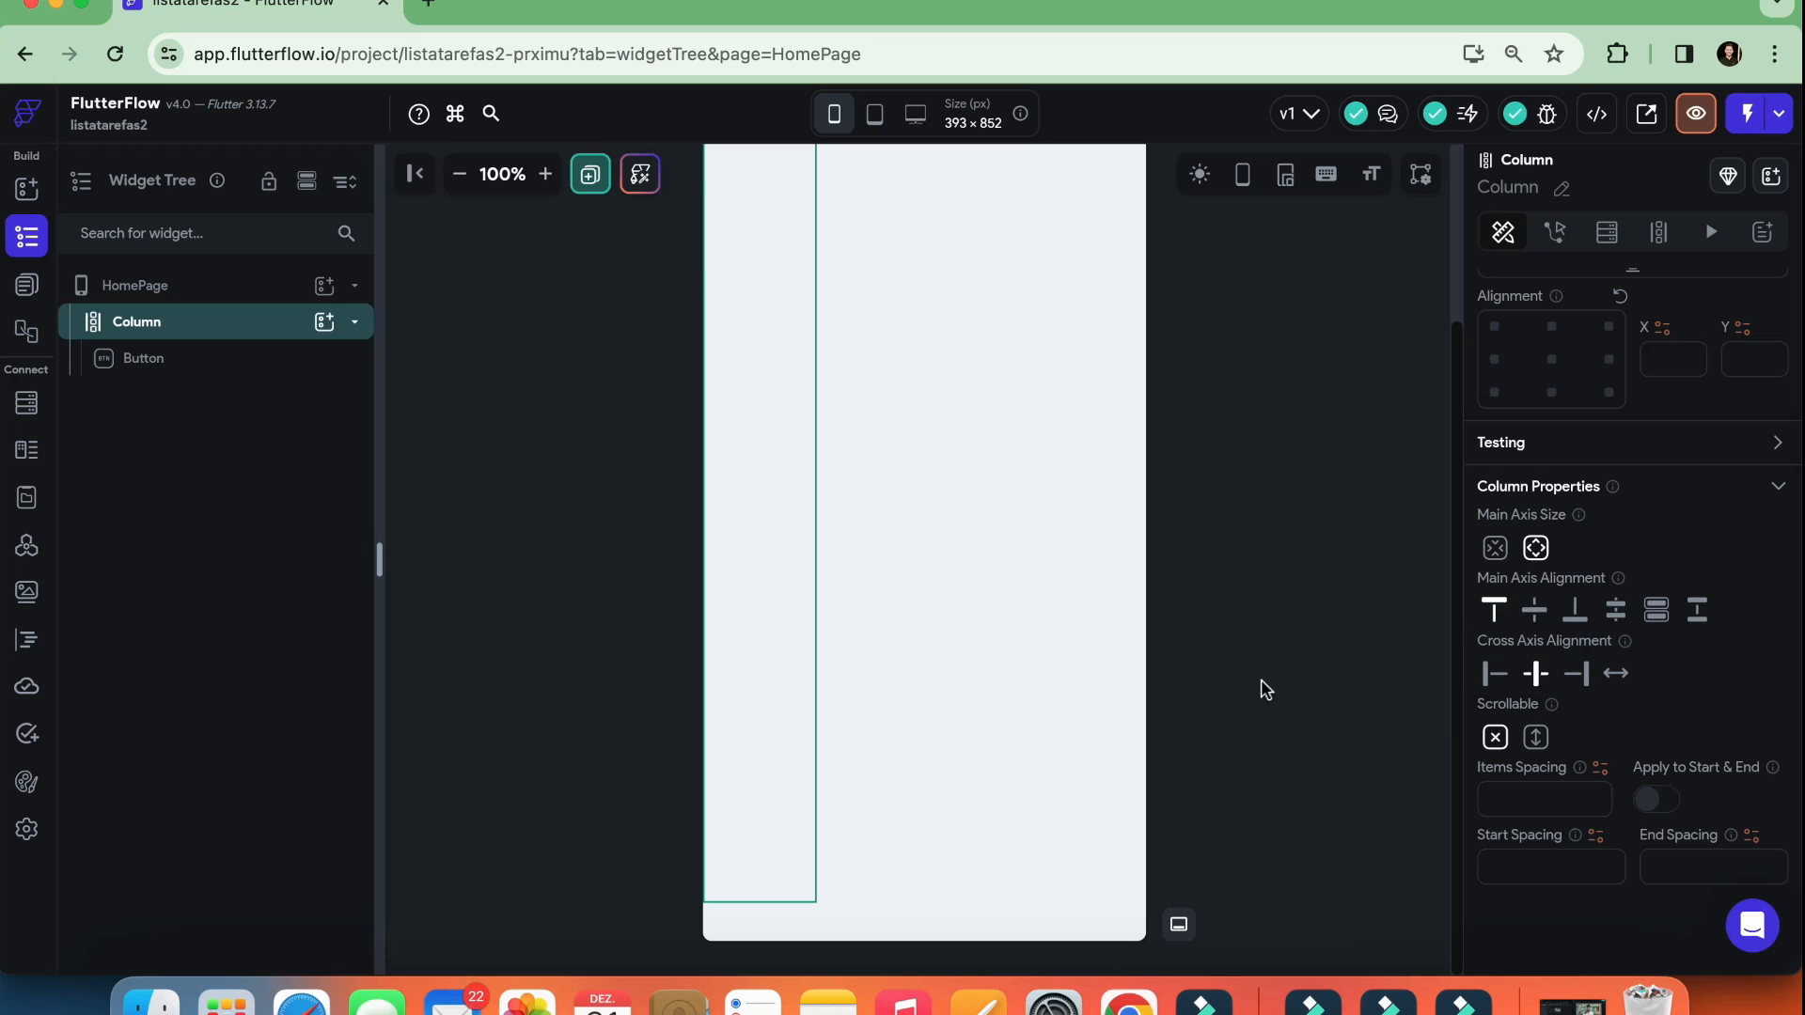
pyautogui.scroll(5, 1238, 685)
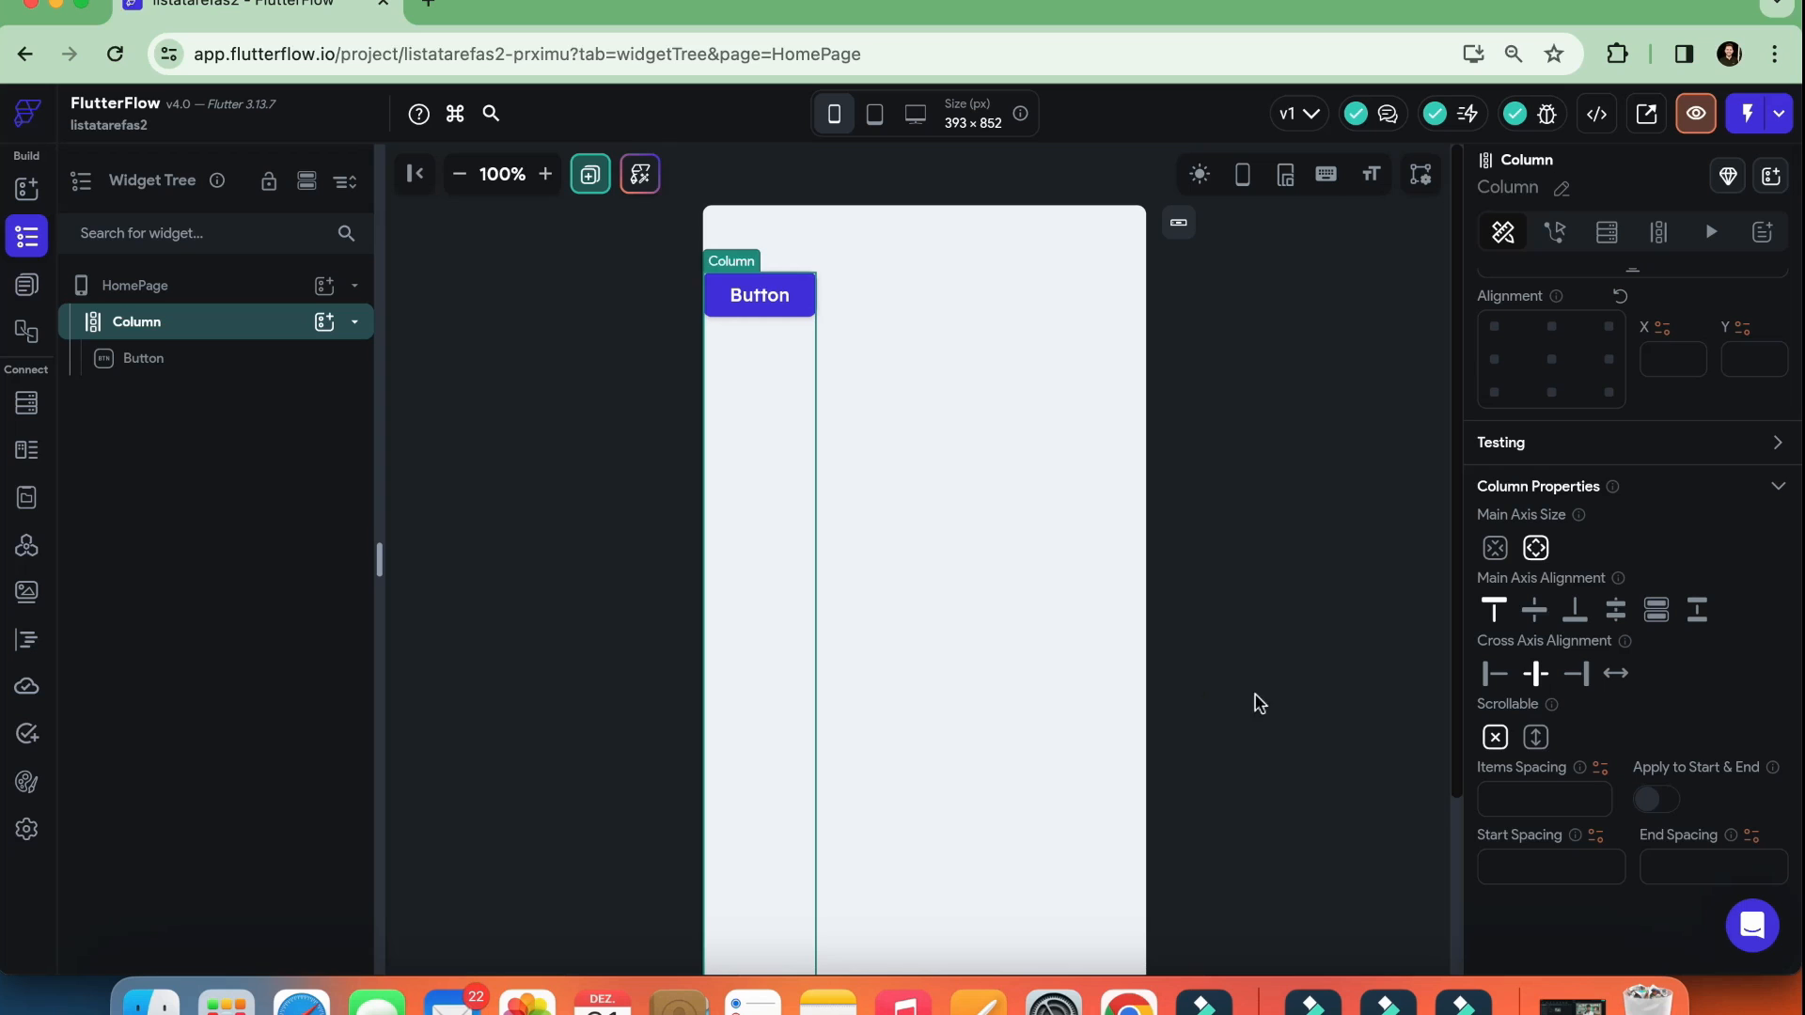
pyautogui.click(1491, 677)
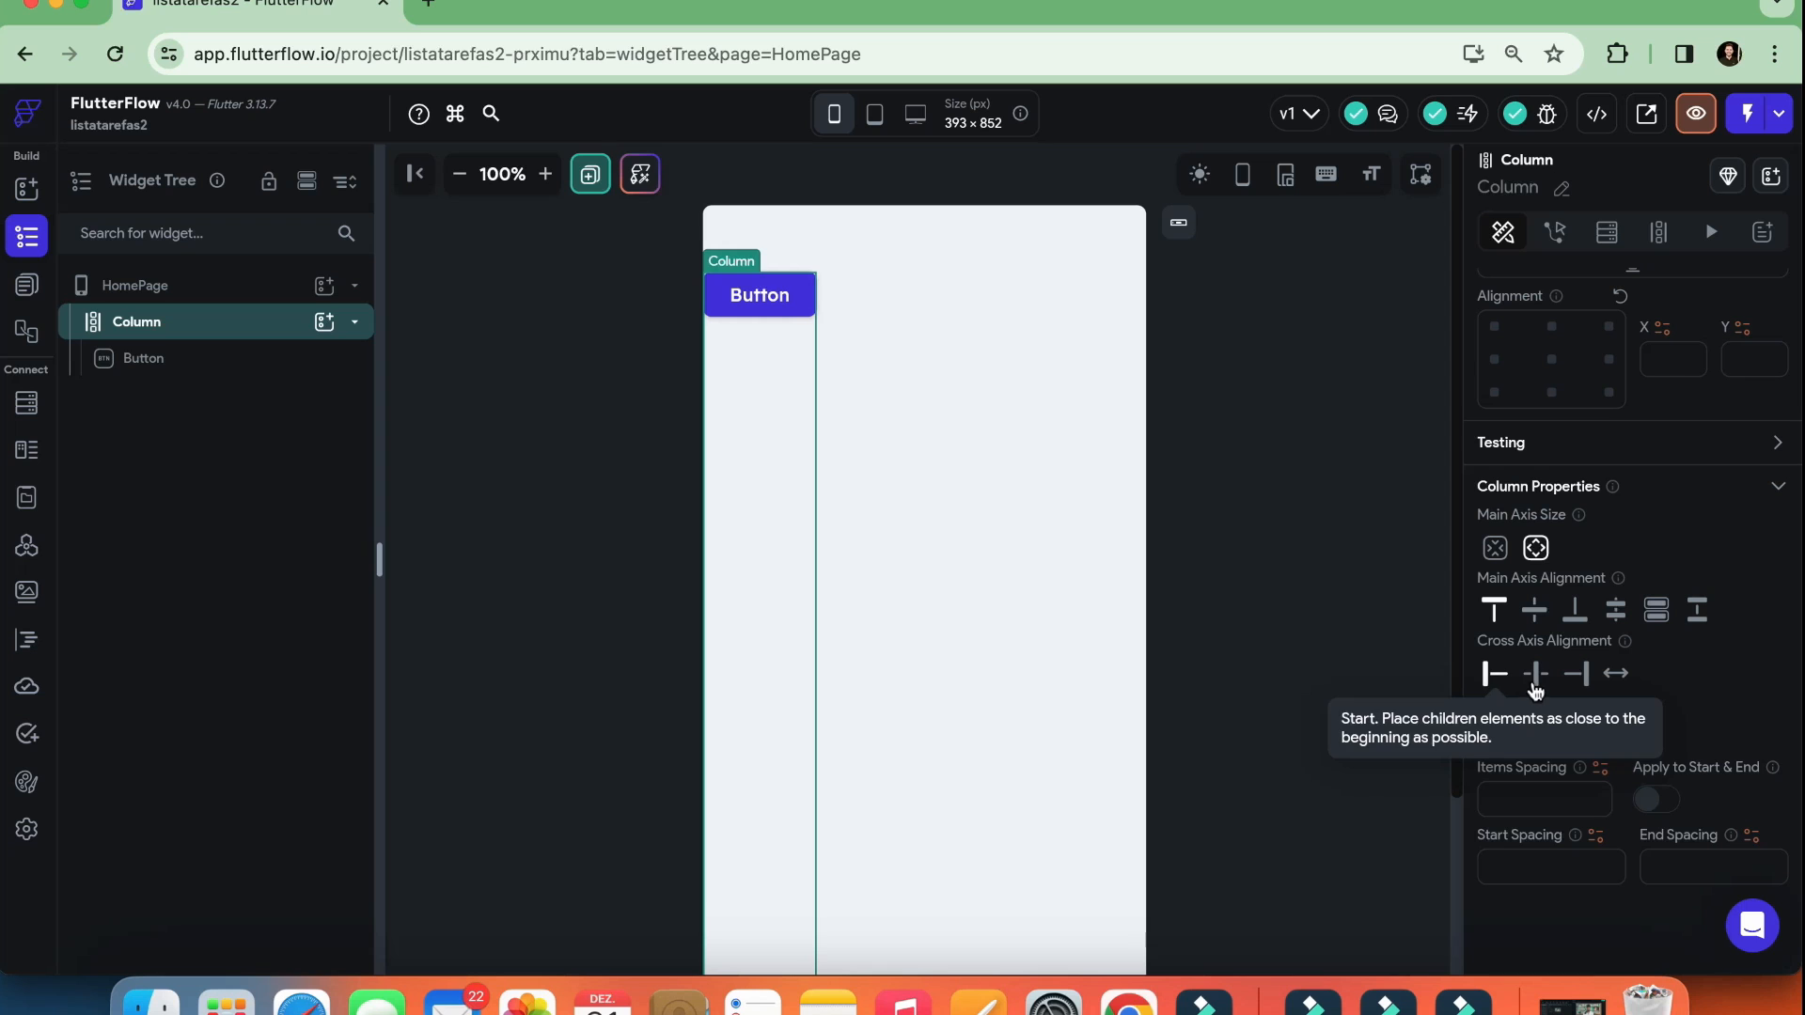
pyautogui.click(1535, 677)
pyautogui.click(1577, 677)
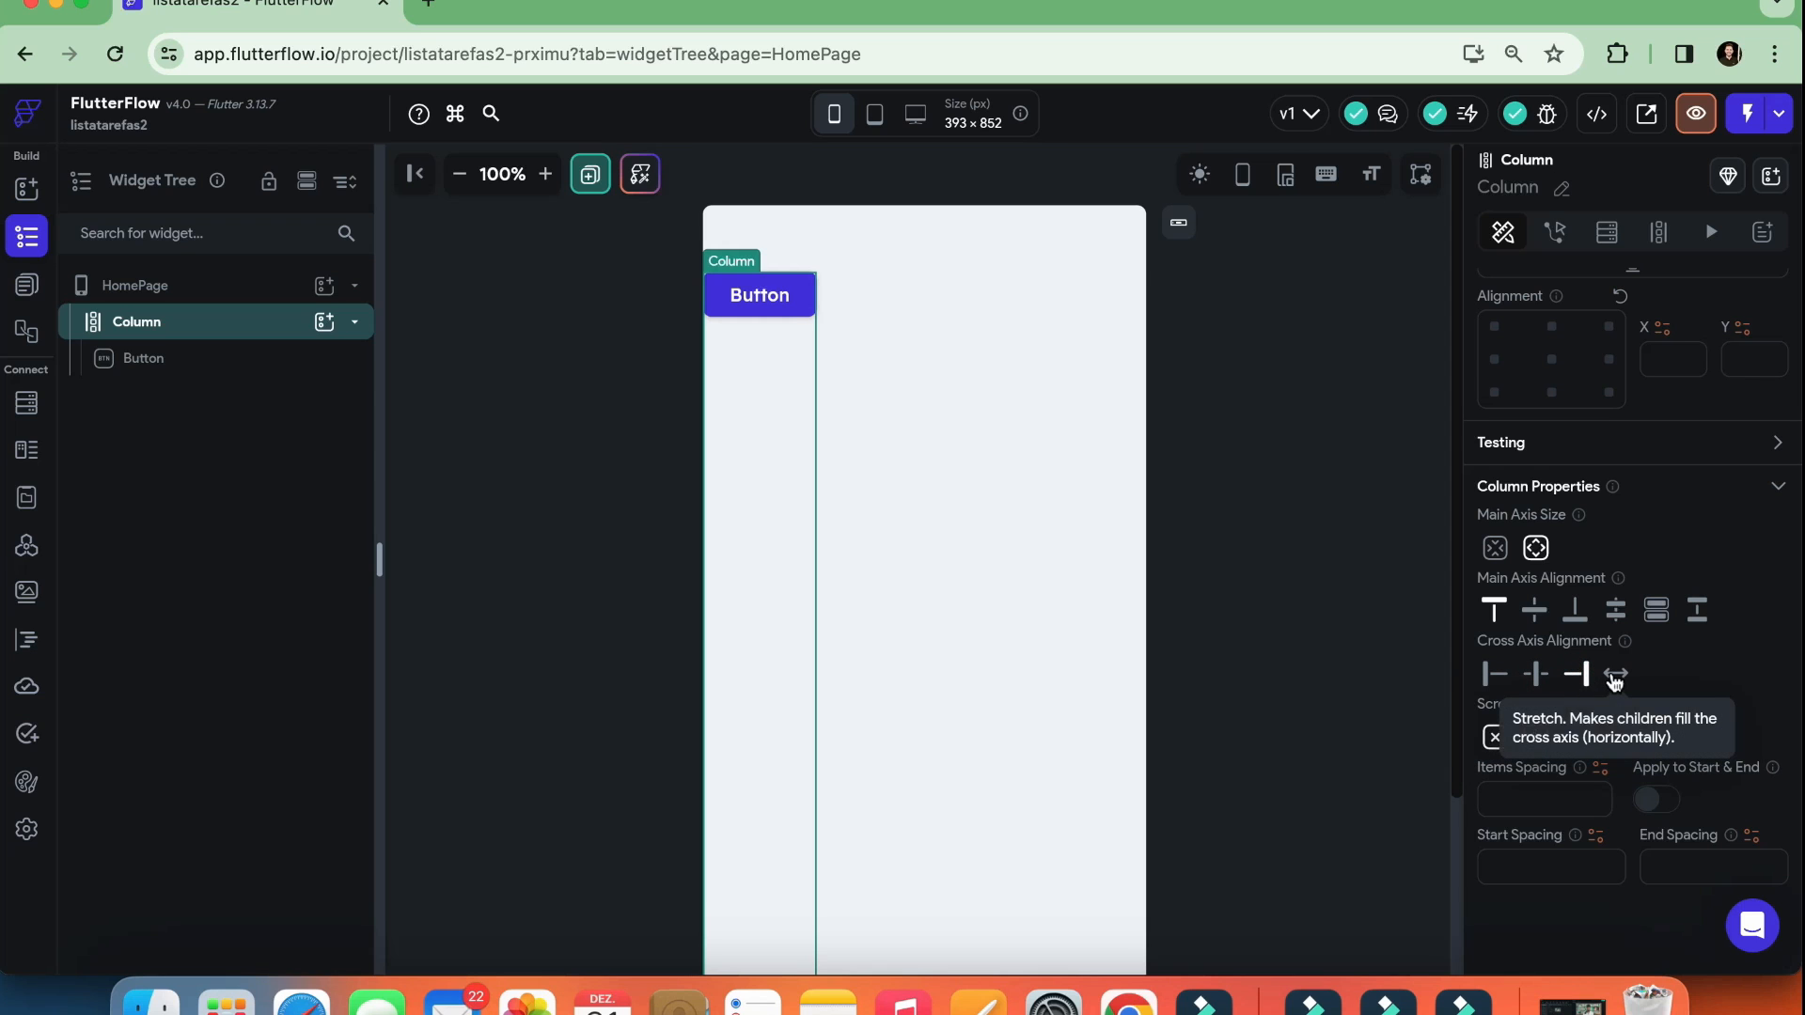
pyautogui.click(1614, 679)
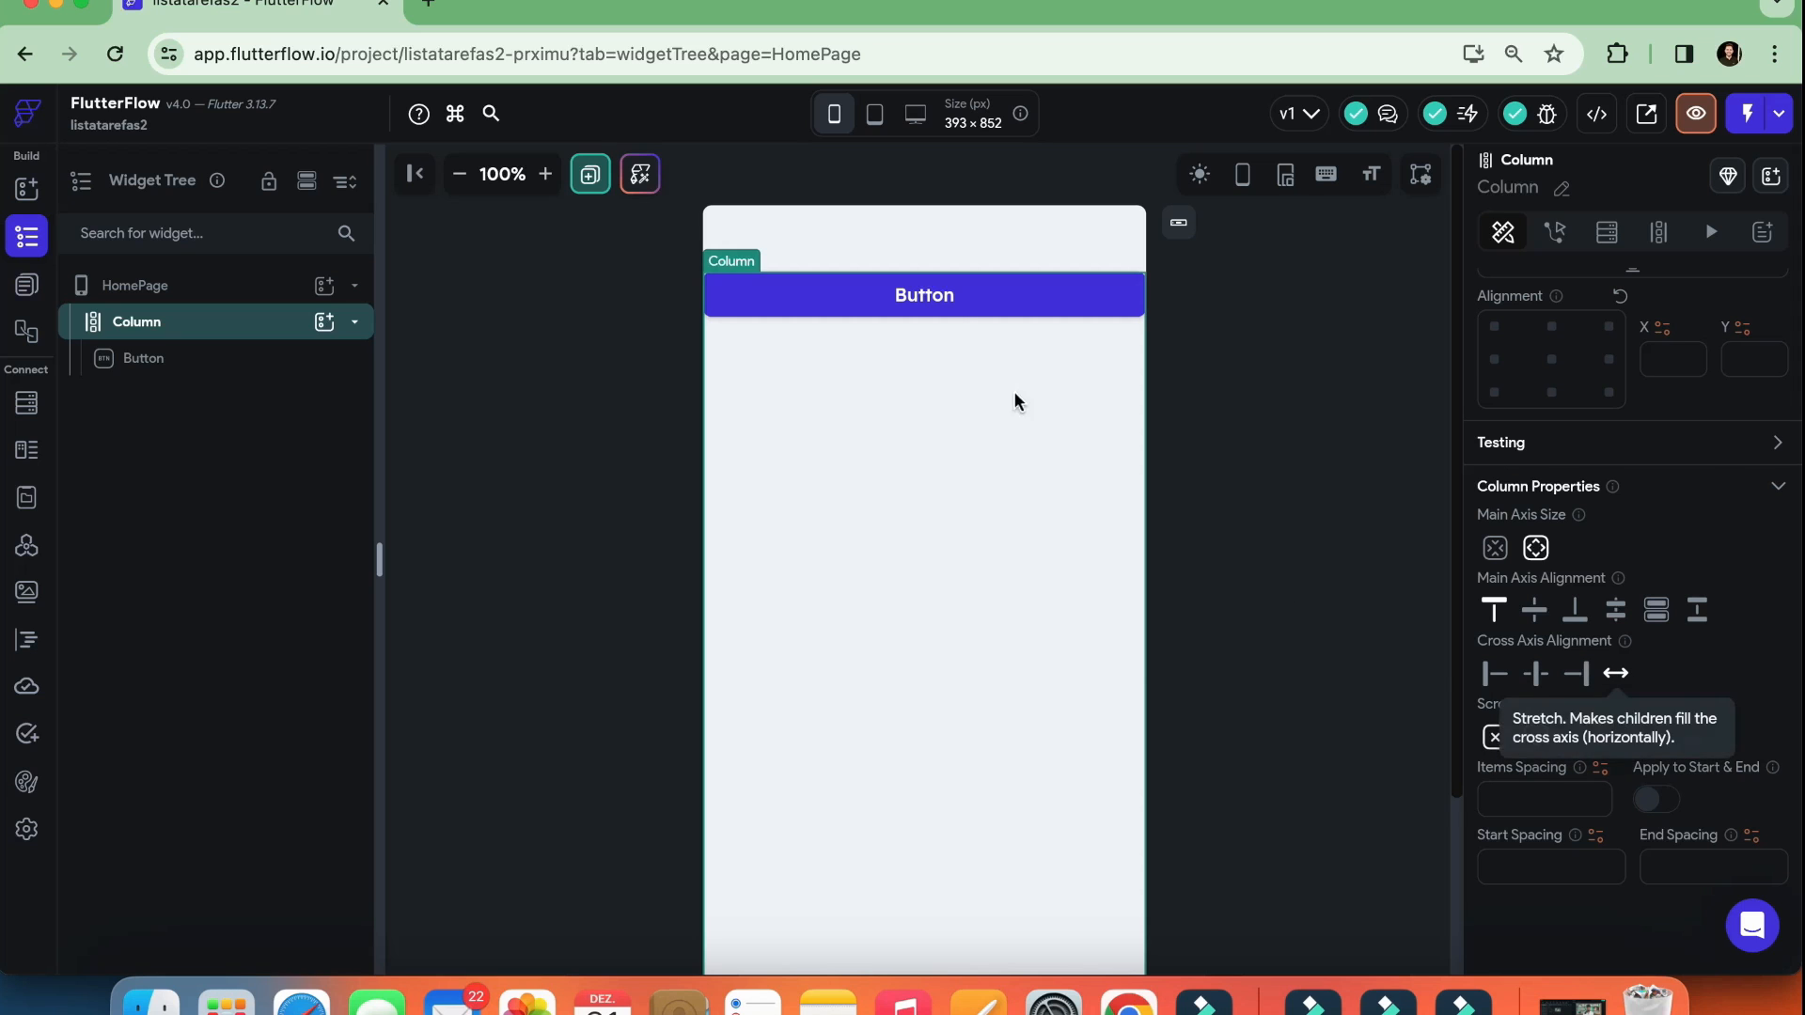
# Inspect the stretched Button, reselect the Column and set its cross axis alignment to Start
pyautogui.click(858, 287)
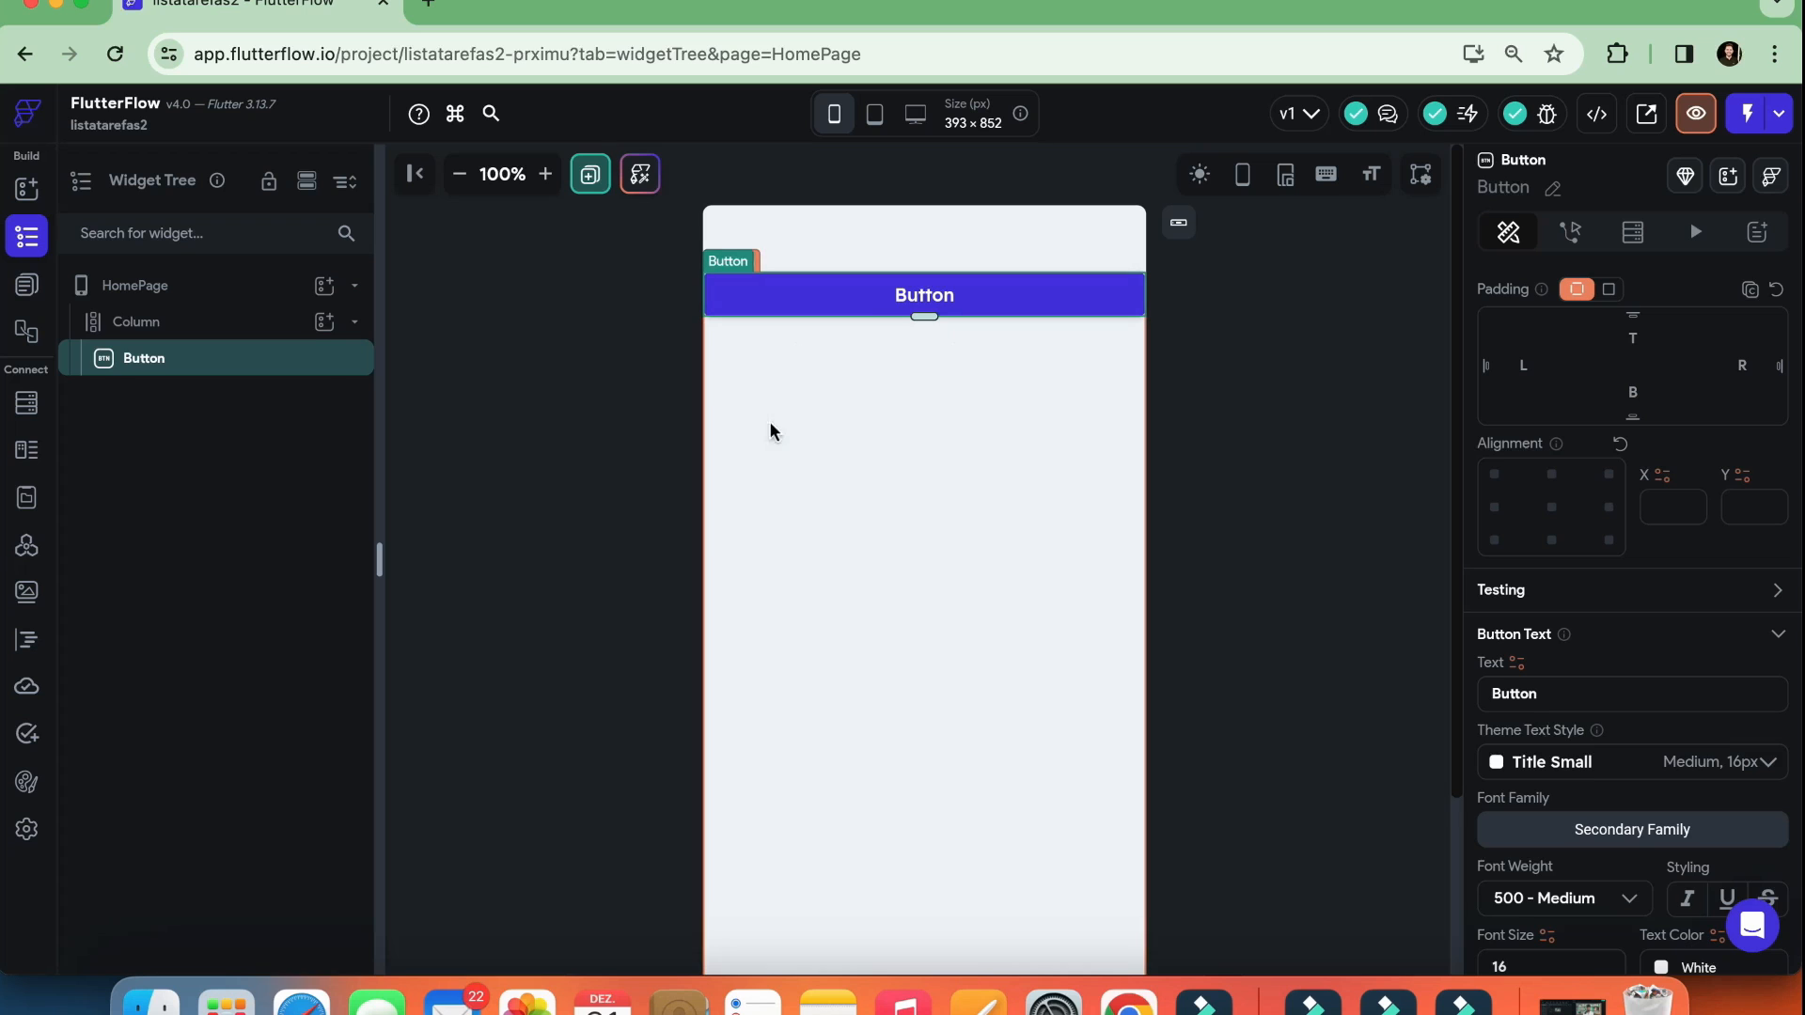
pyautogui.click(781, 388)
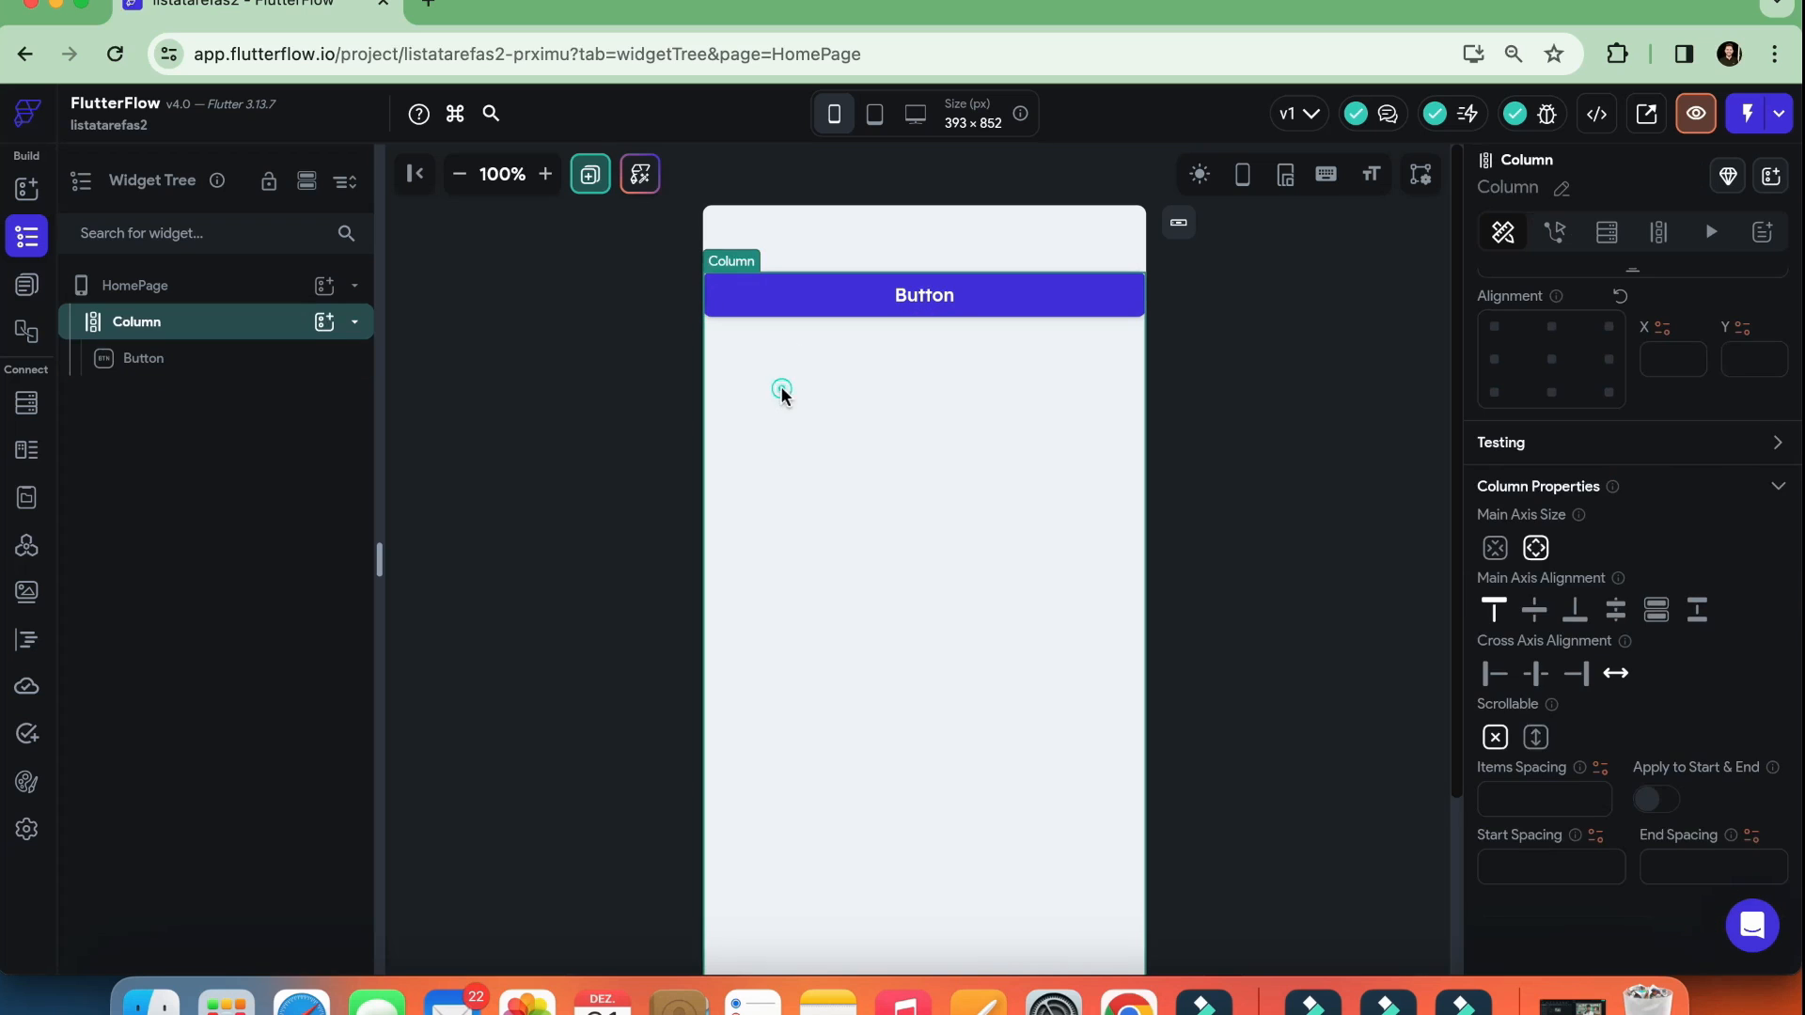
pyautogui.click(1498, 680)
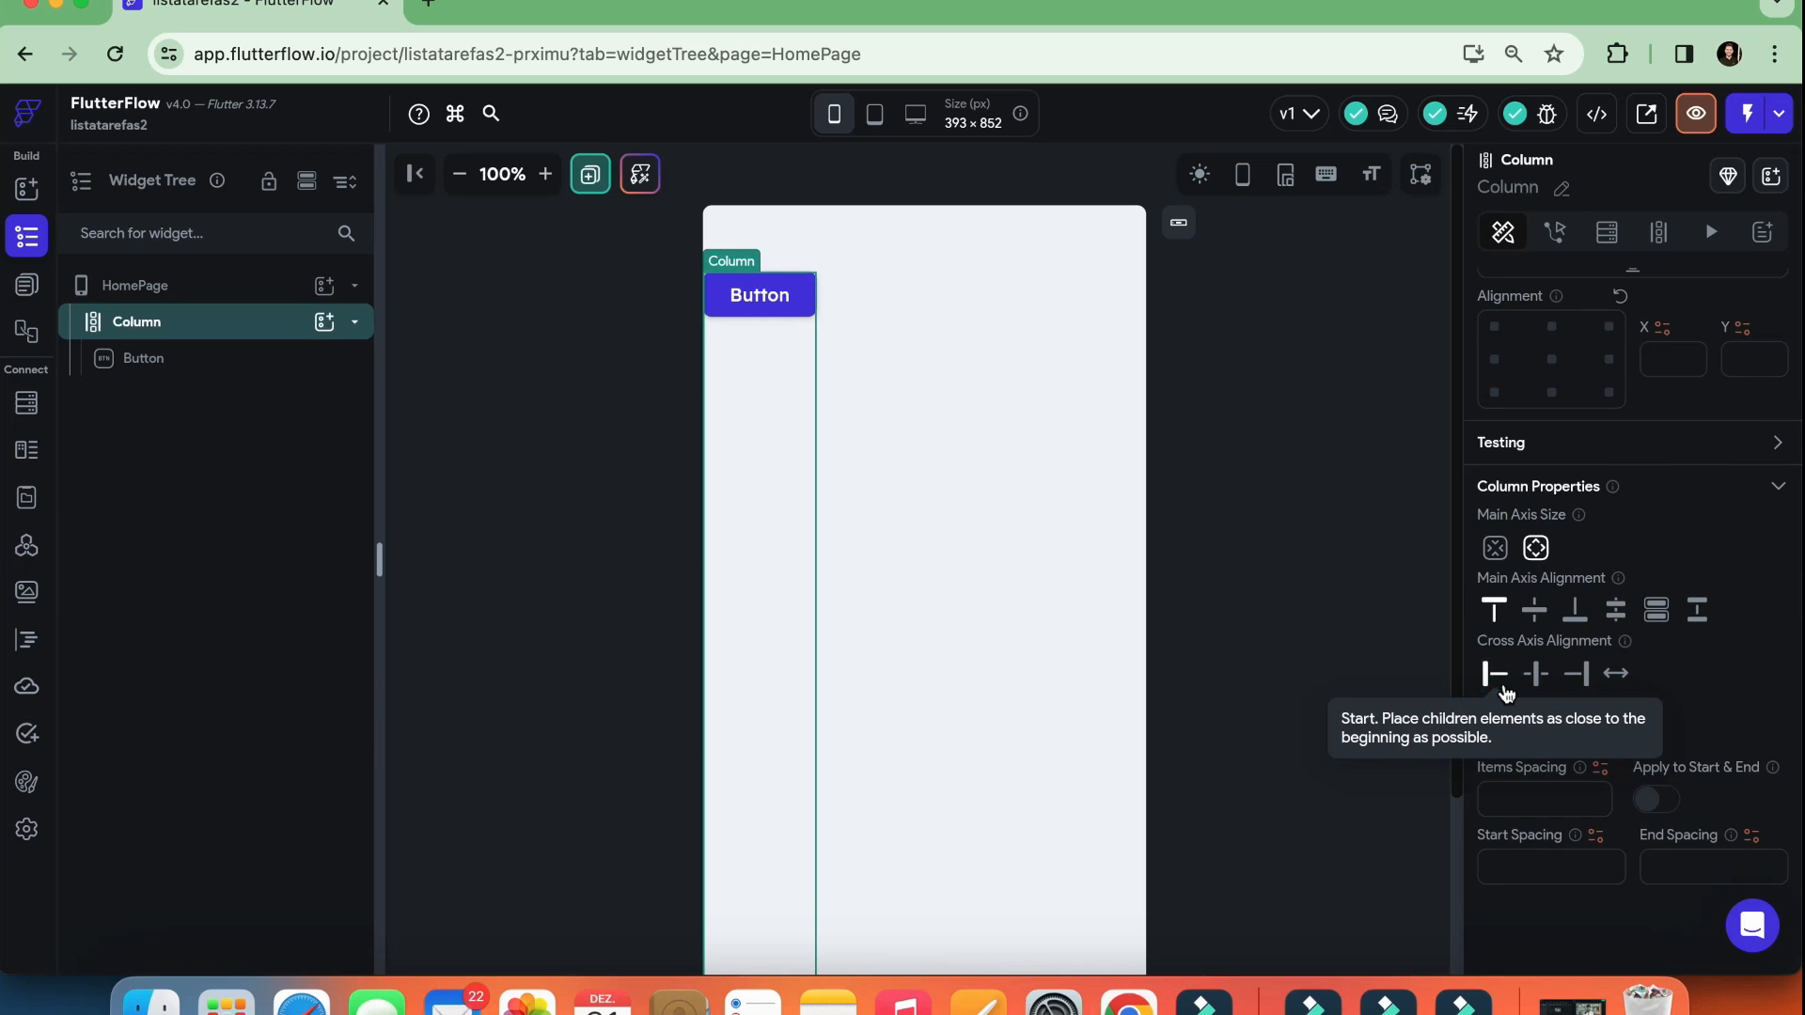
# Delete the Button from the Column and select the empty Column
pyautogui.click(764, 297)
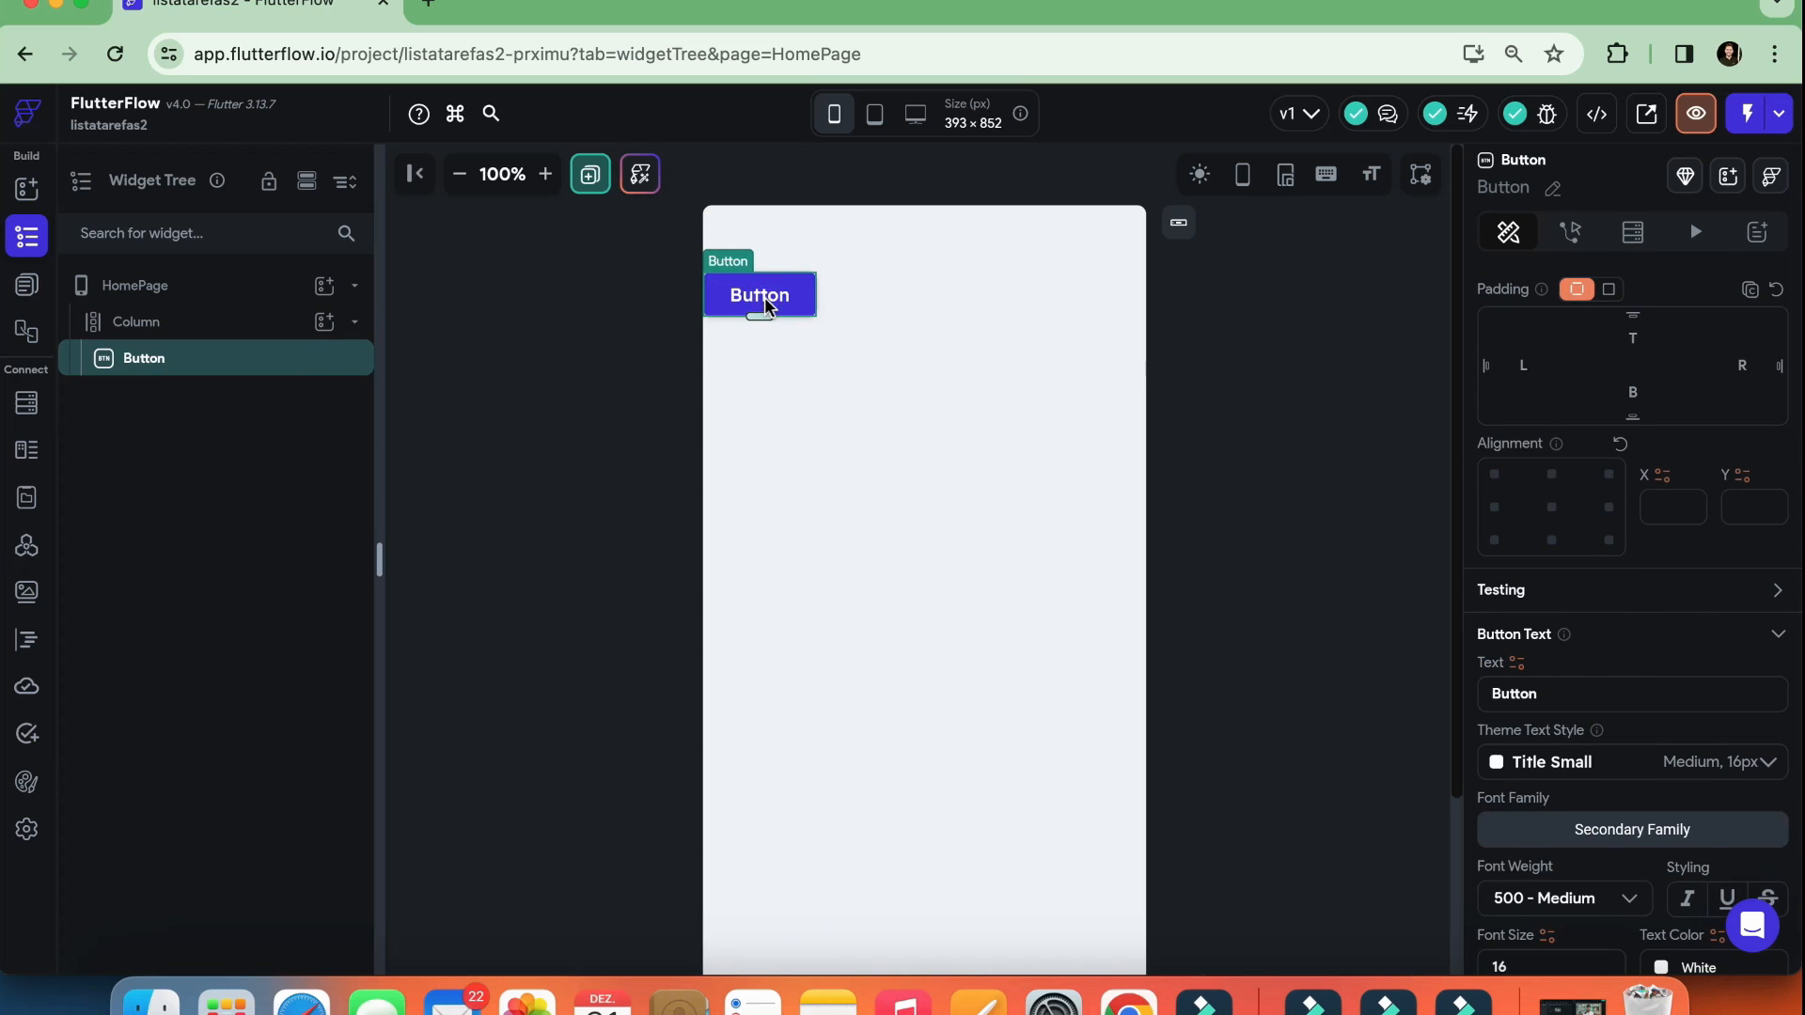
pyautogui.press('BackSpace')
pyautogui.click(829, 351)
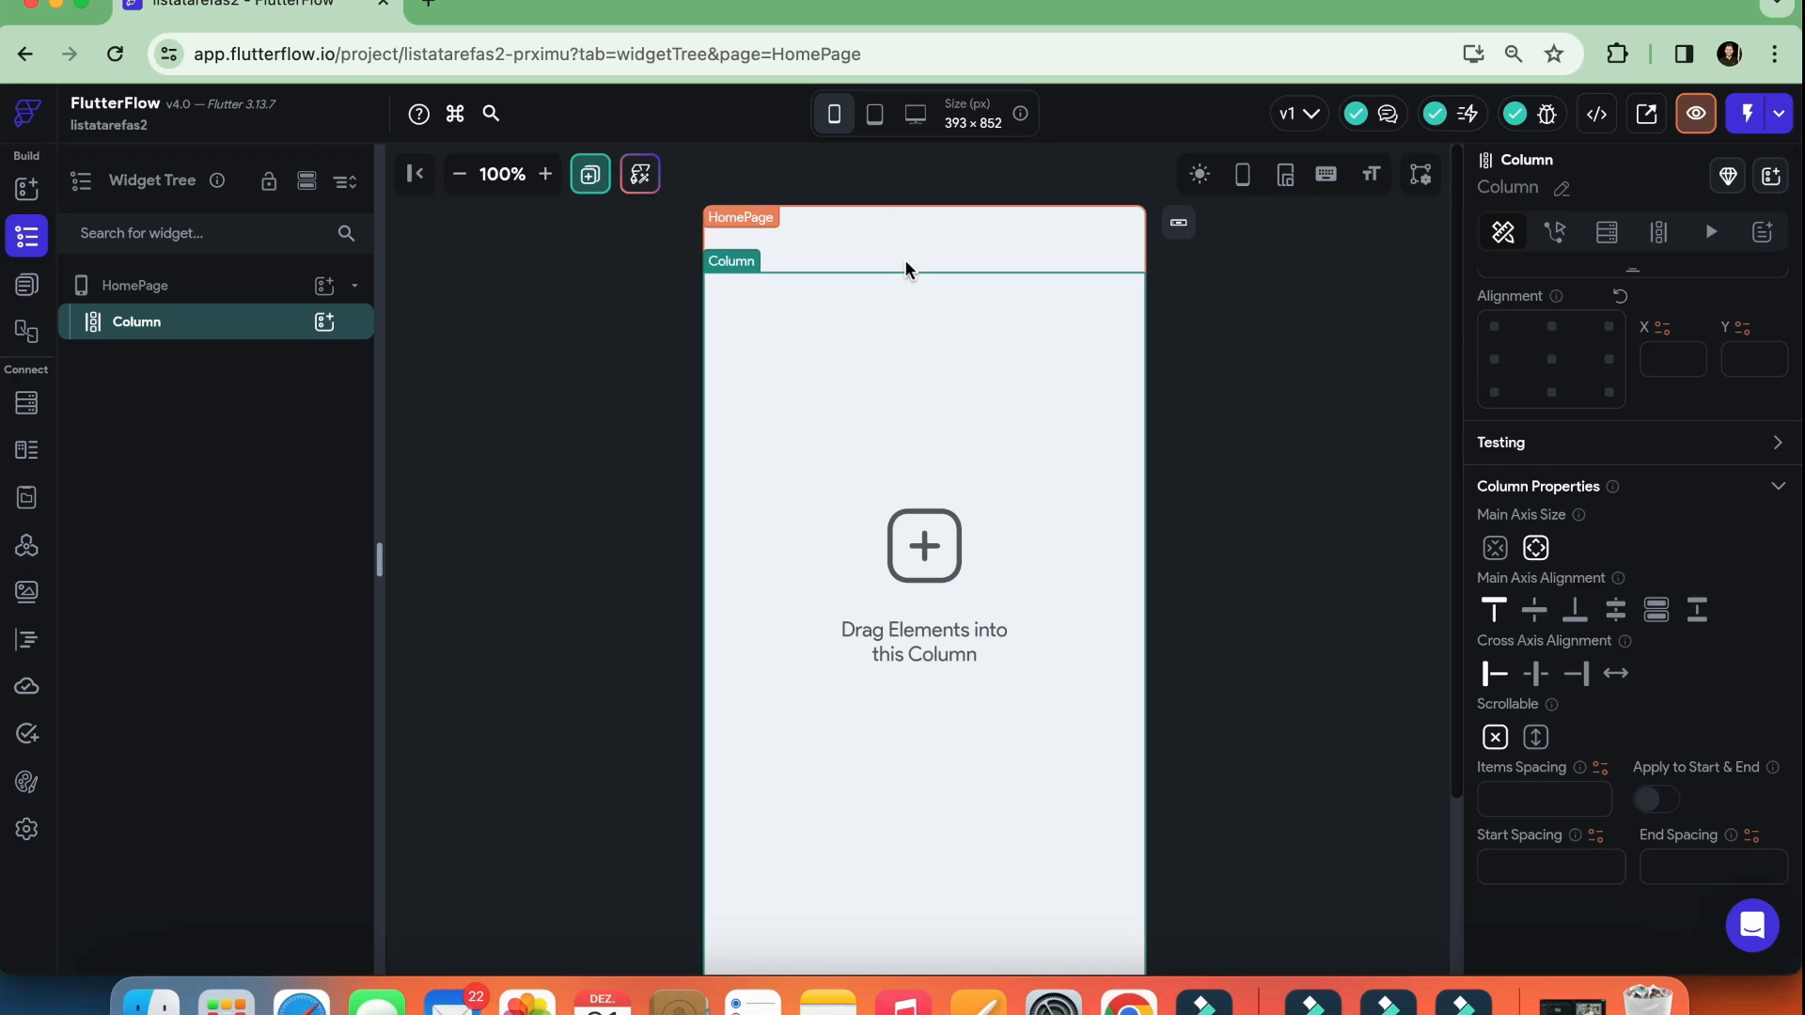
# Turn off Safe Area for HomePage and select its Column on the canvas
pyautogui.scroll(-3, 1269, 399)
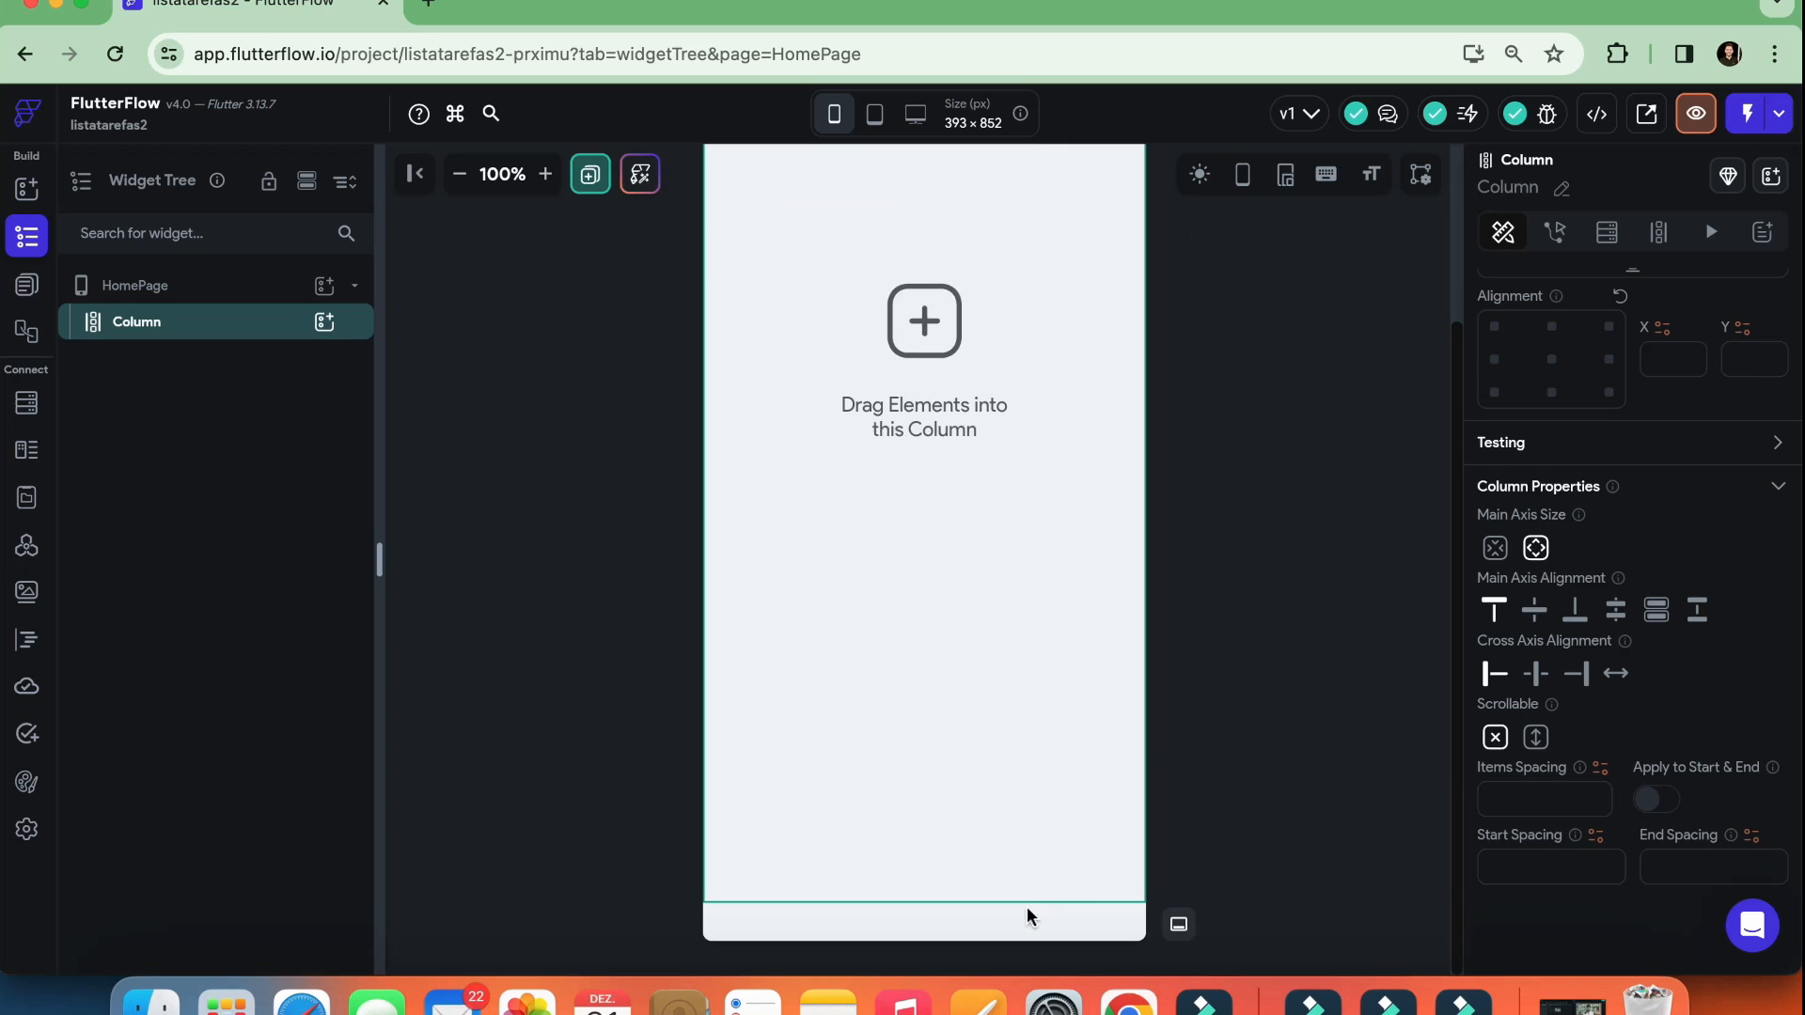
pyautogui.scroll(3, 1004, 708)
pyautogui.click(1235, 434)
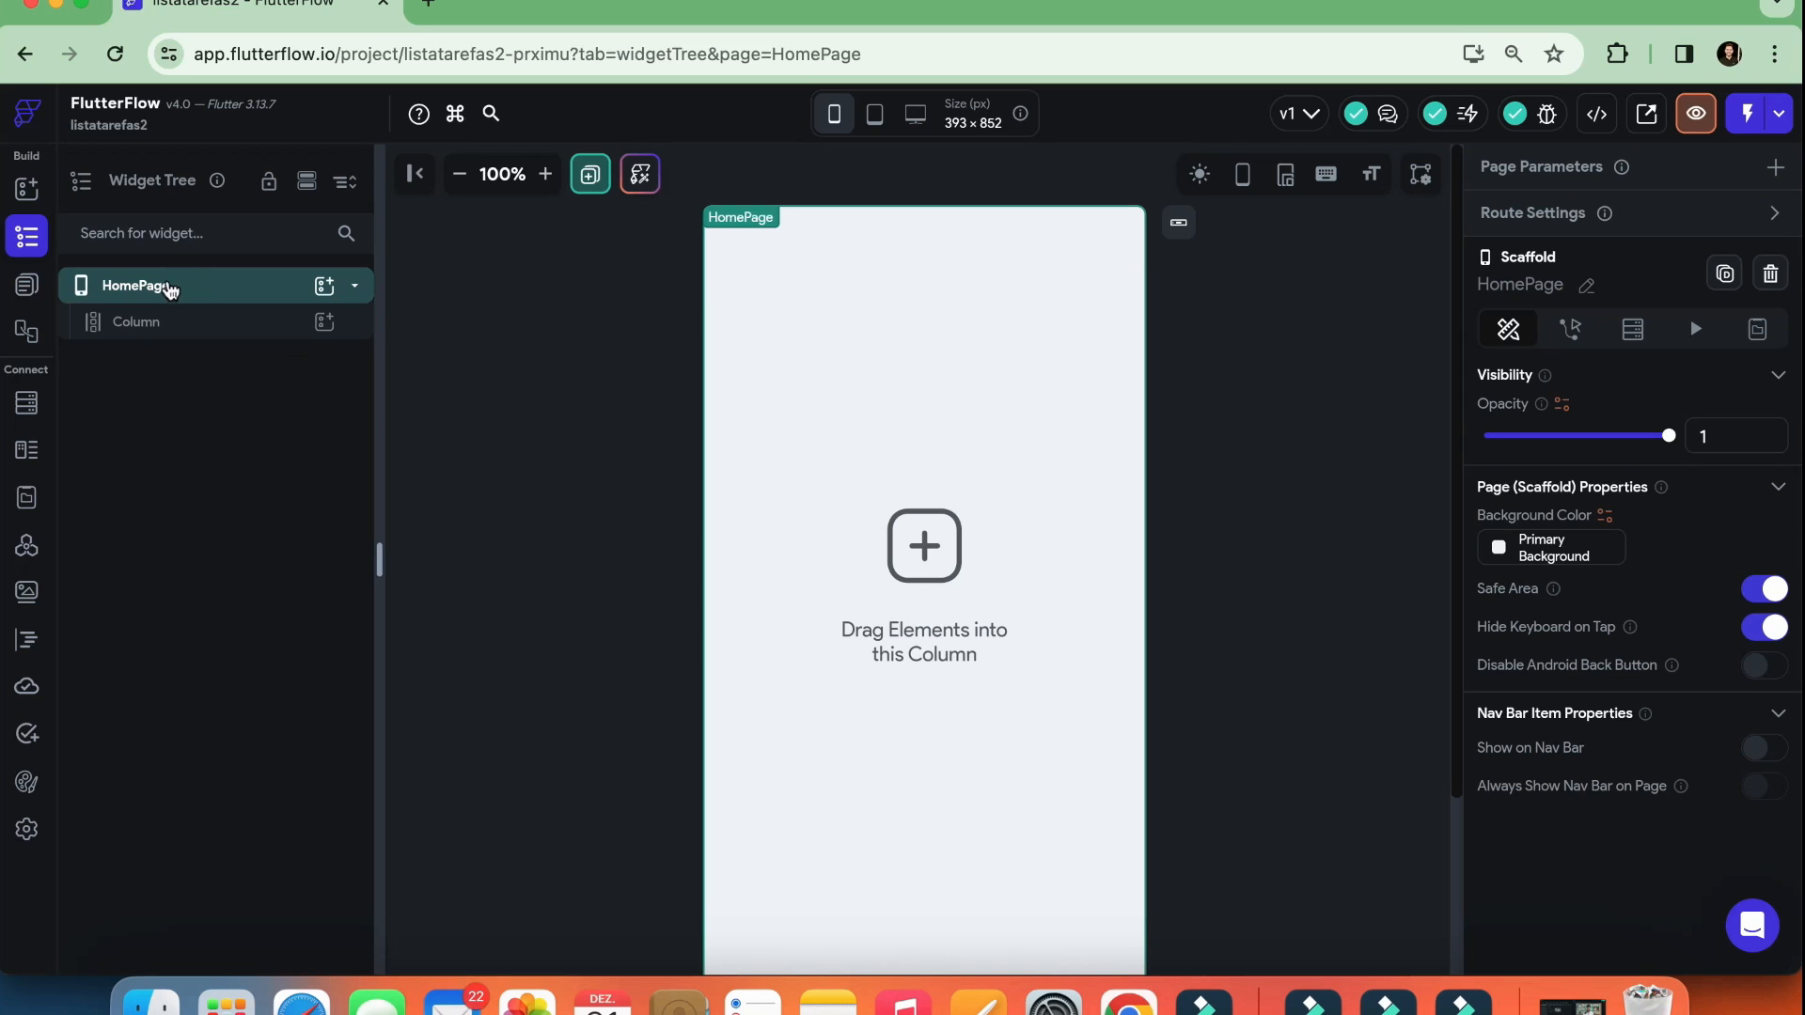
pyautogui.click(177, 286)
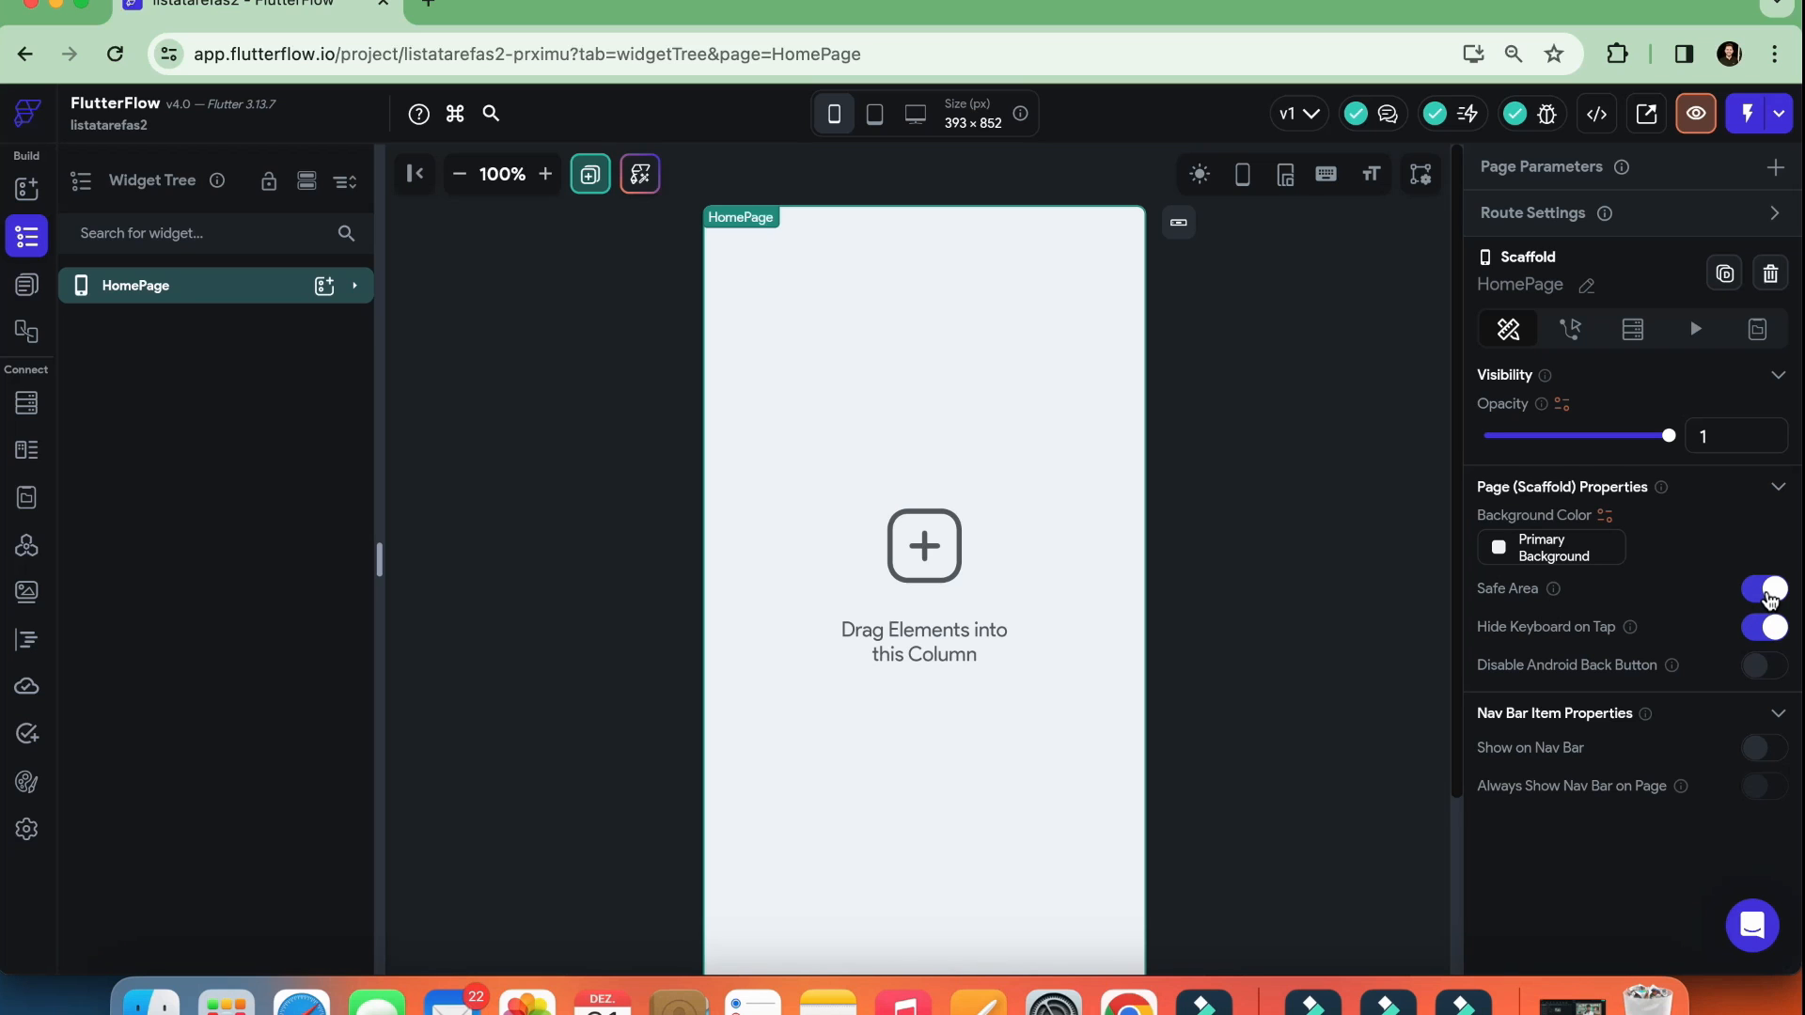
pyautogui.click(1770, 595)
pyautogui.click(990, 280)
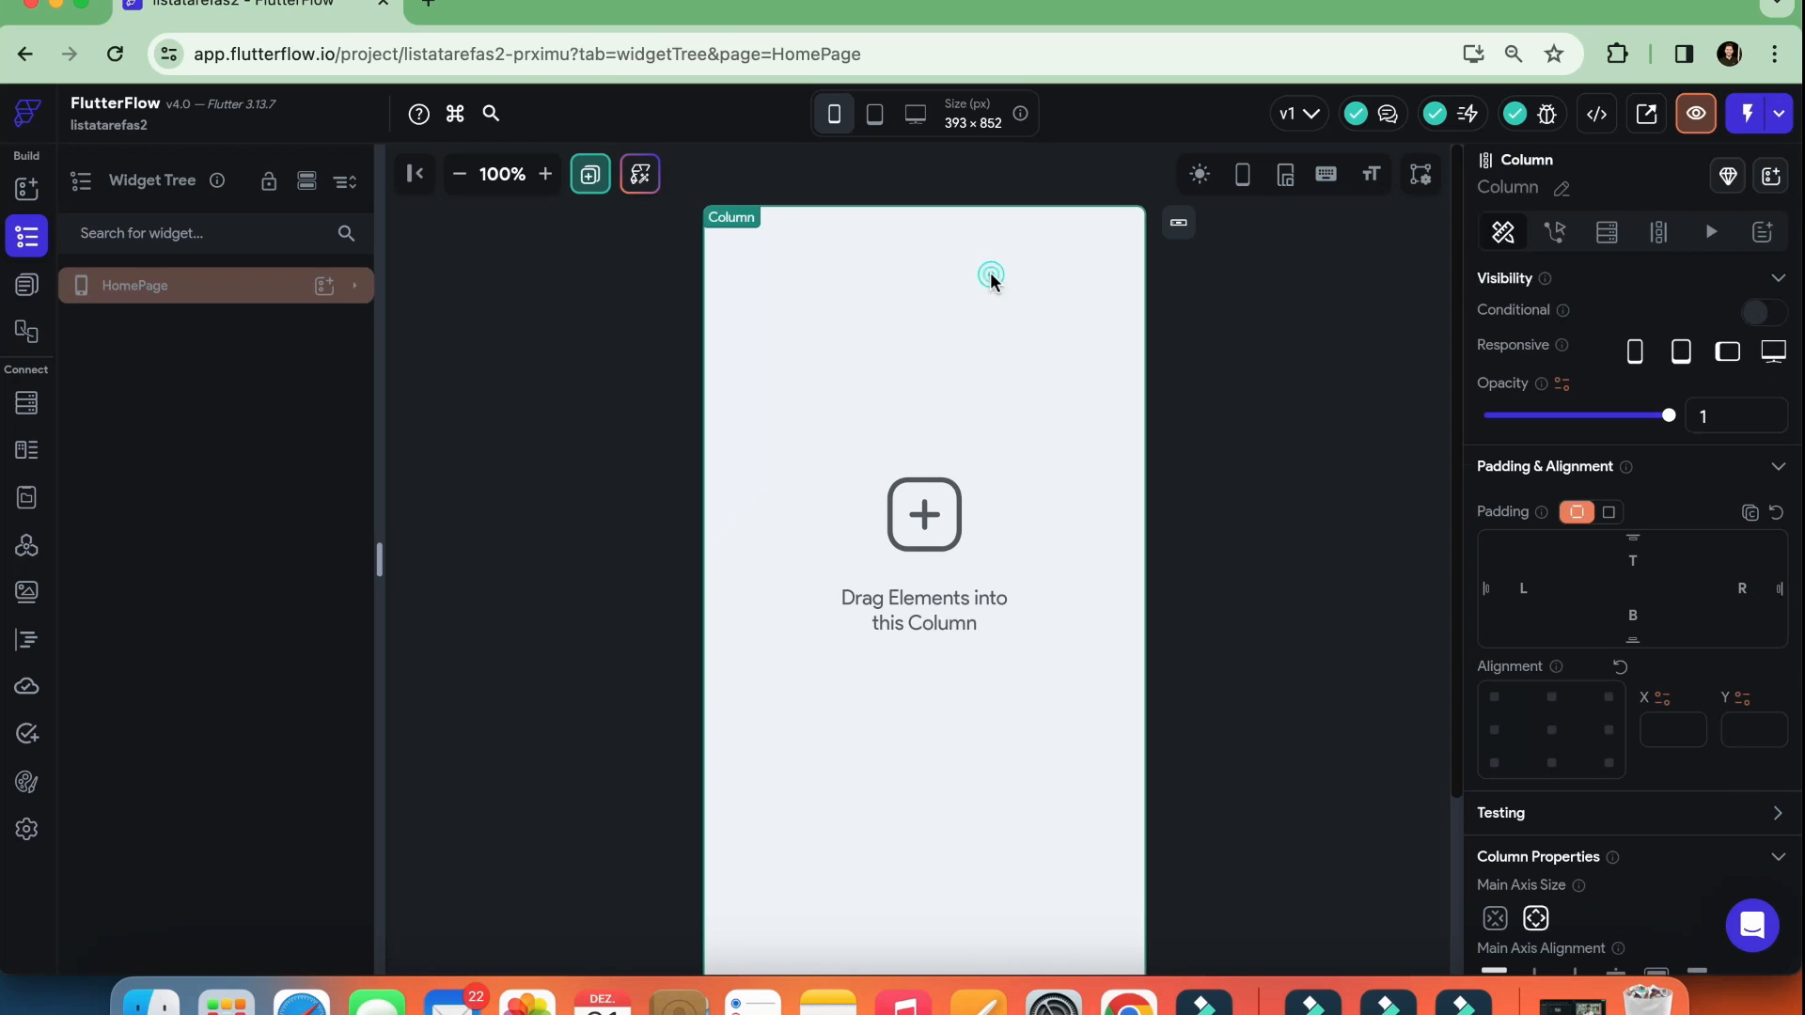
# Show the phone device frame around the HomePage canvas
pyautogui.scroll(-3, 955, 705)
pyautogui.scroll(3, 955, 705)
pyautogui.click(1243, 177)
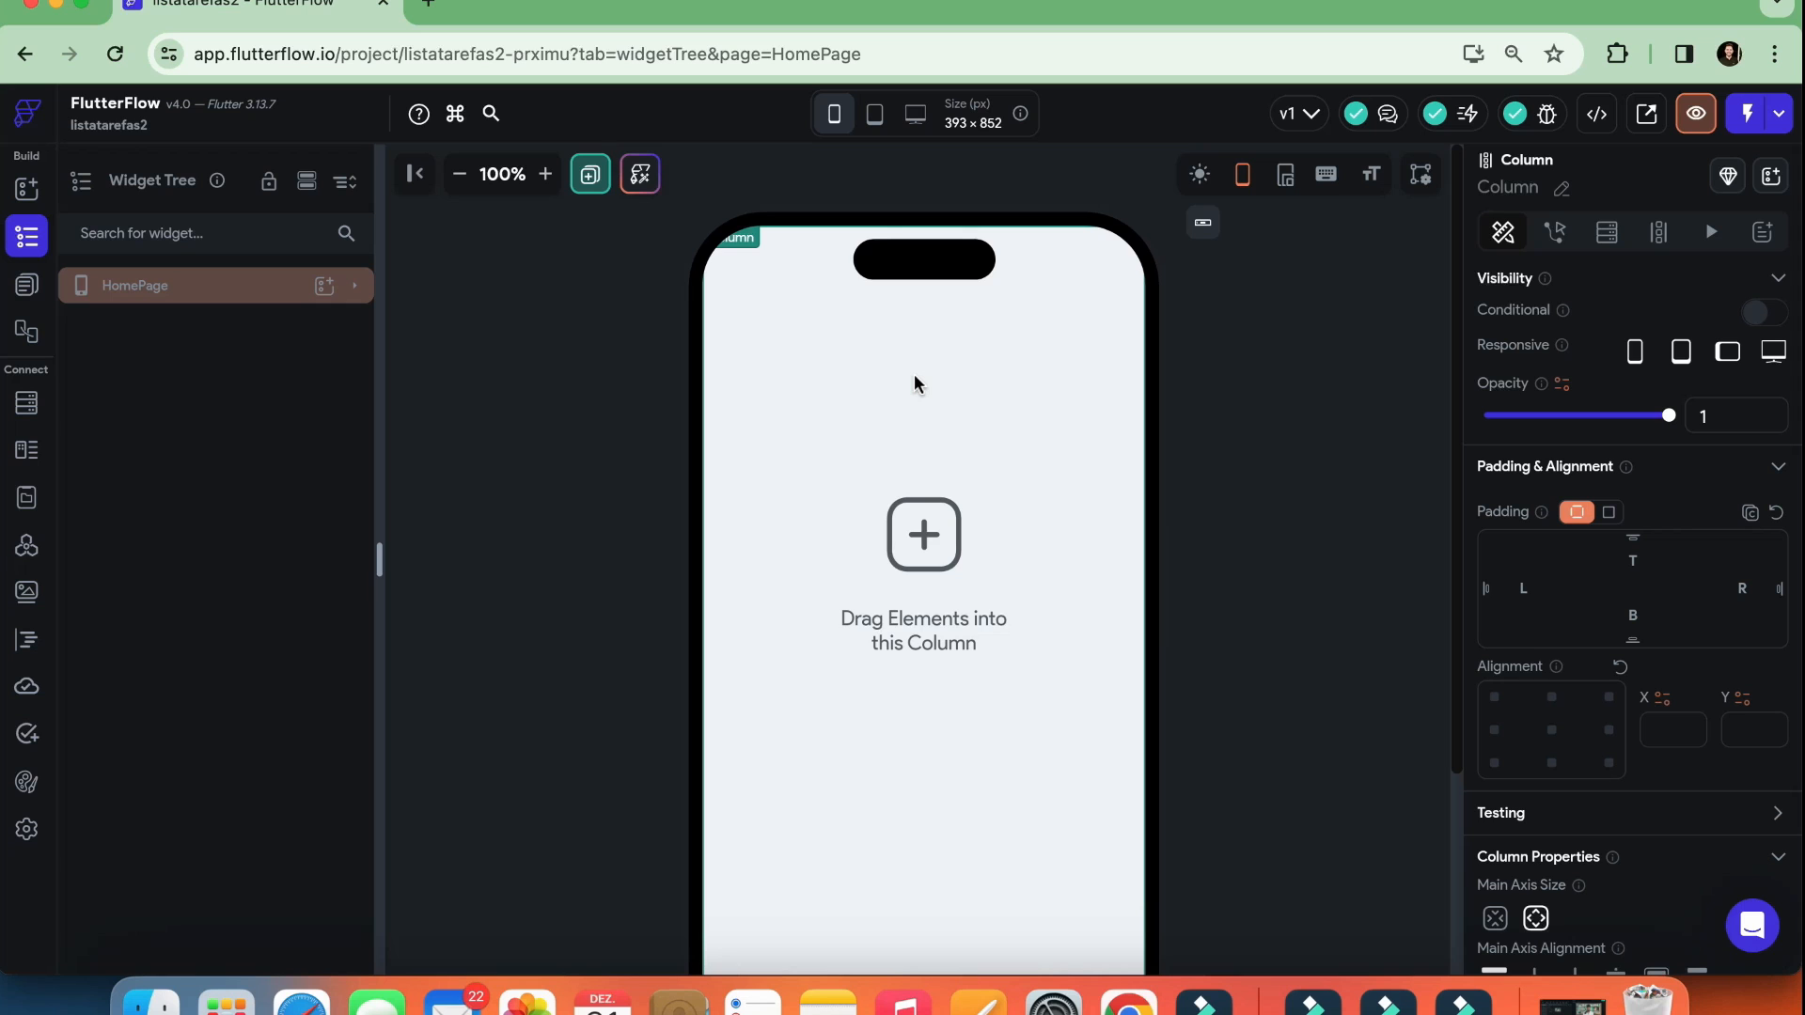
# Expand HomePage in the widget tree, search the widgets for "calendar" and add a Calendar to the Column
pyautogui.click(363, 290)
pyautogui.click(356, 286)
pyautogui.click(212, 328)
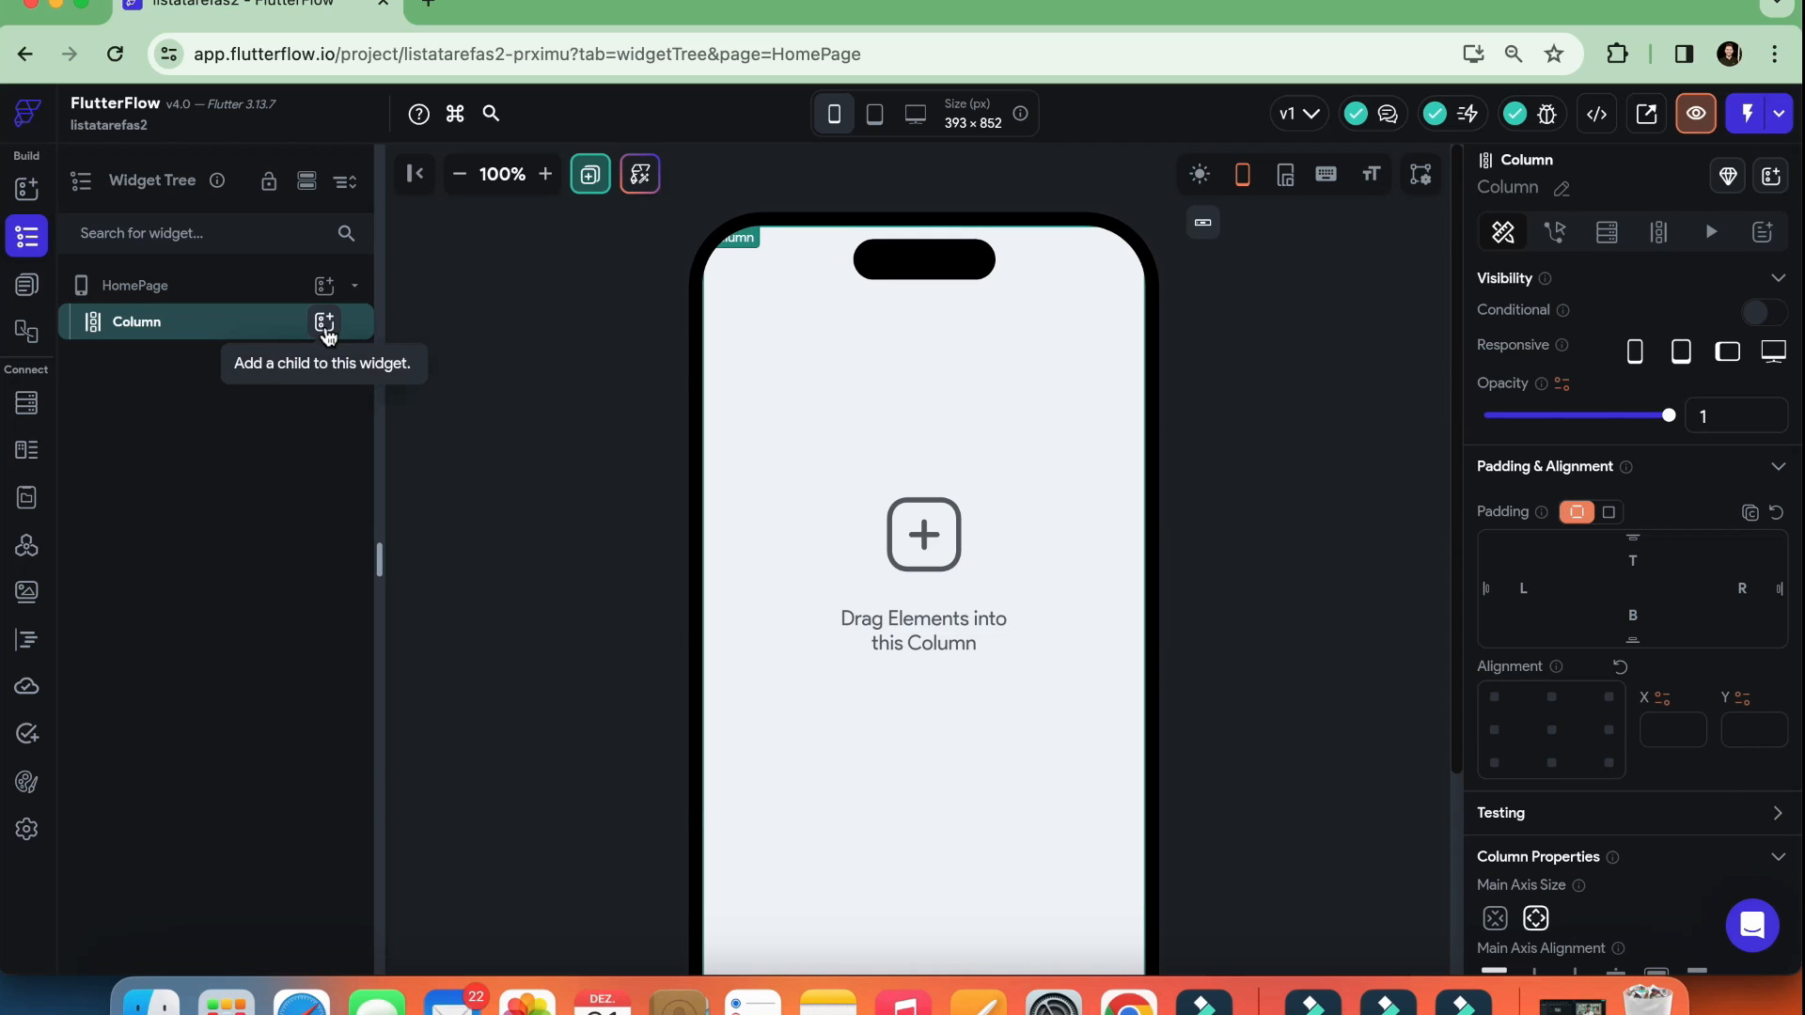
pyautogui.click(324, 322)
pyautogui.click(459, 336)
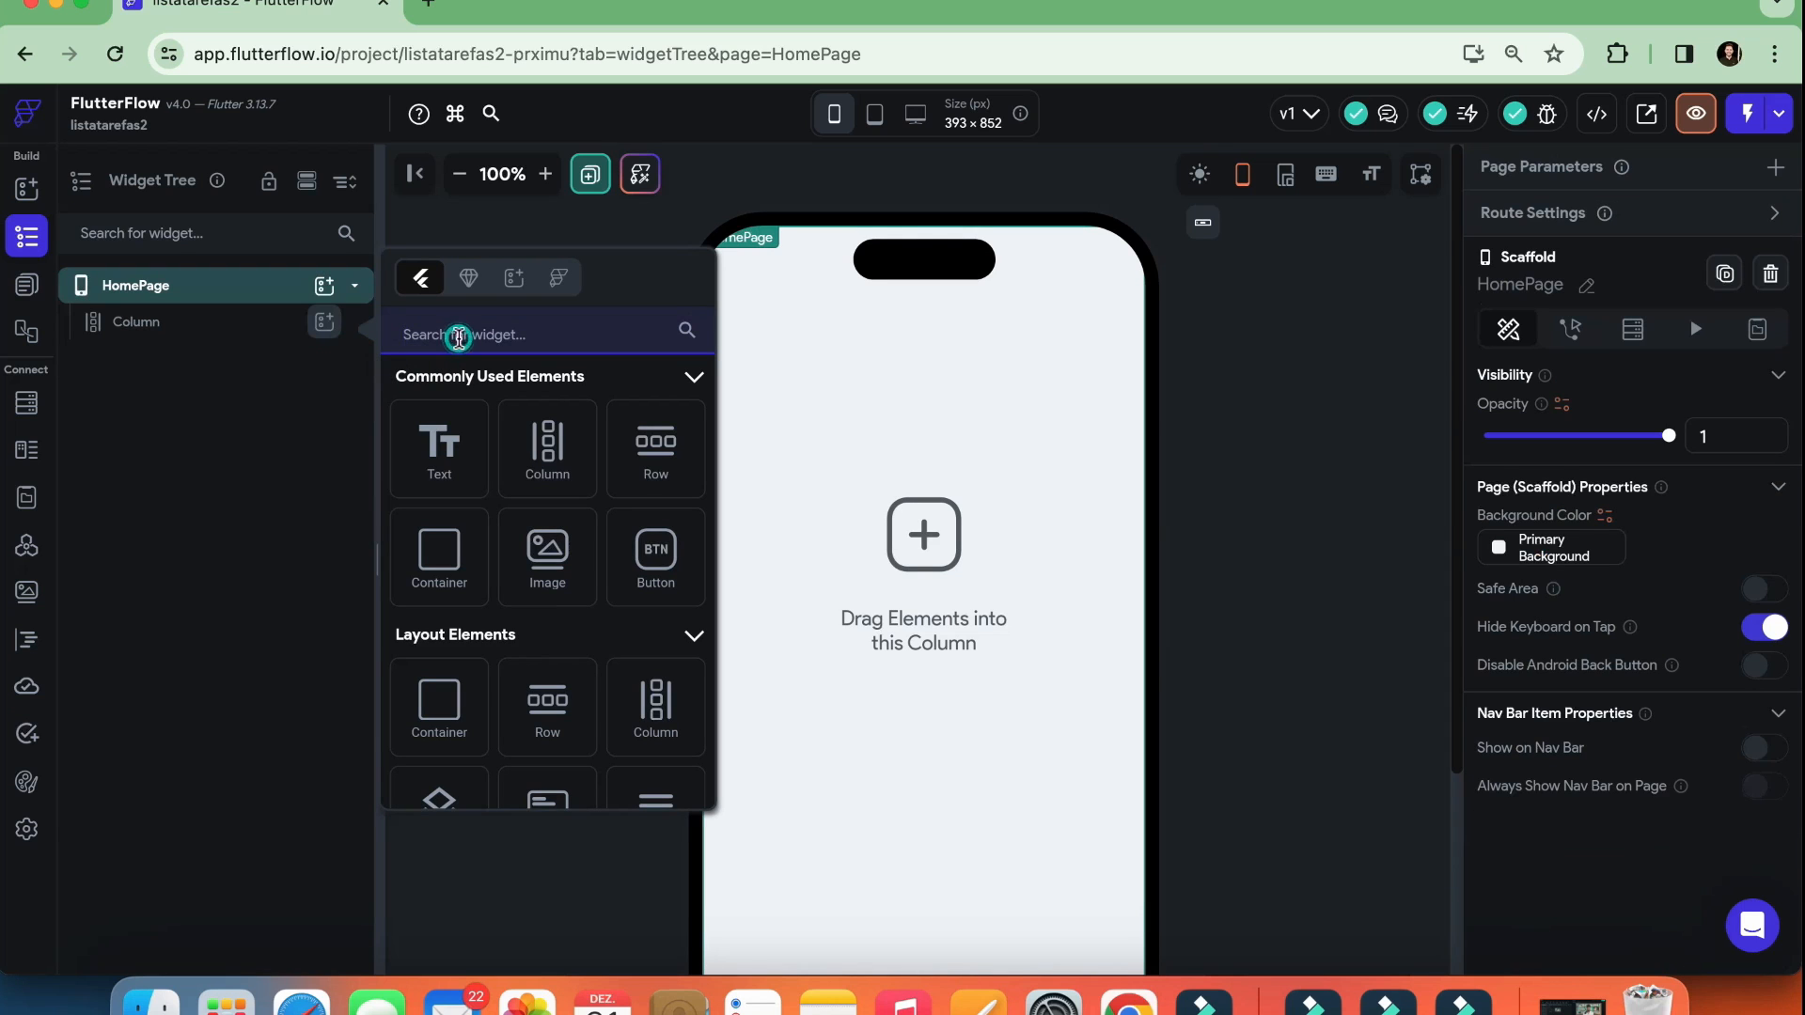
pyautogui.write('calendar')
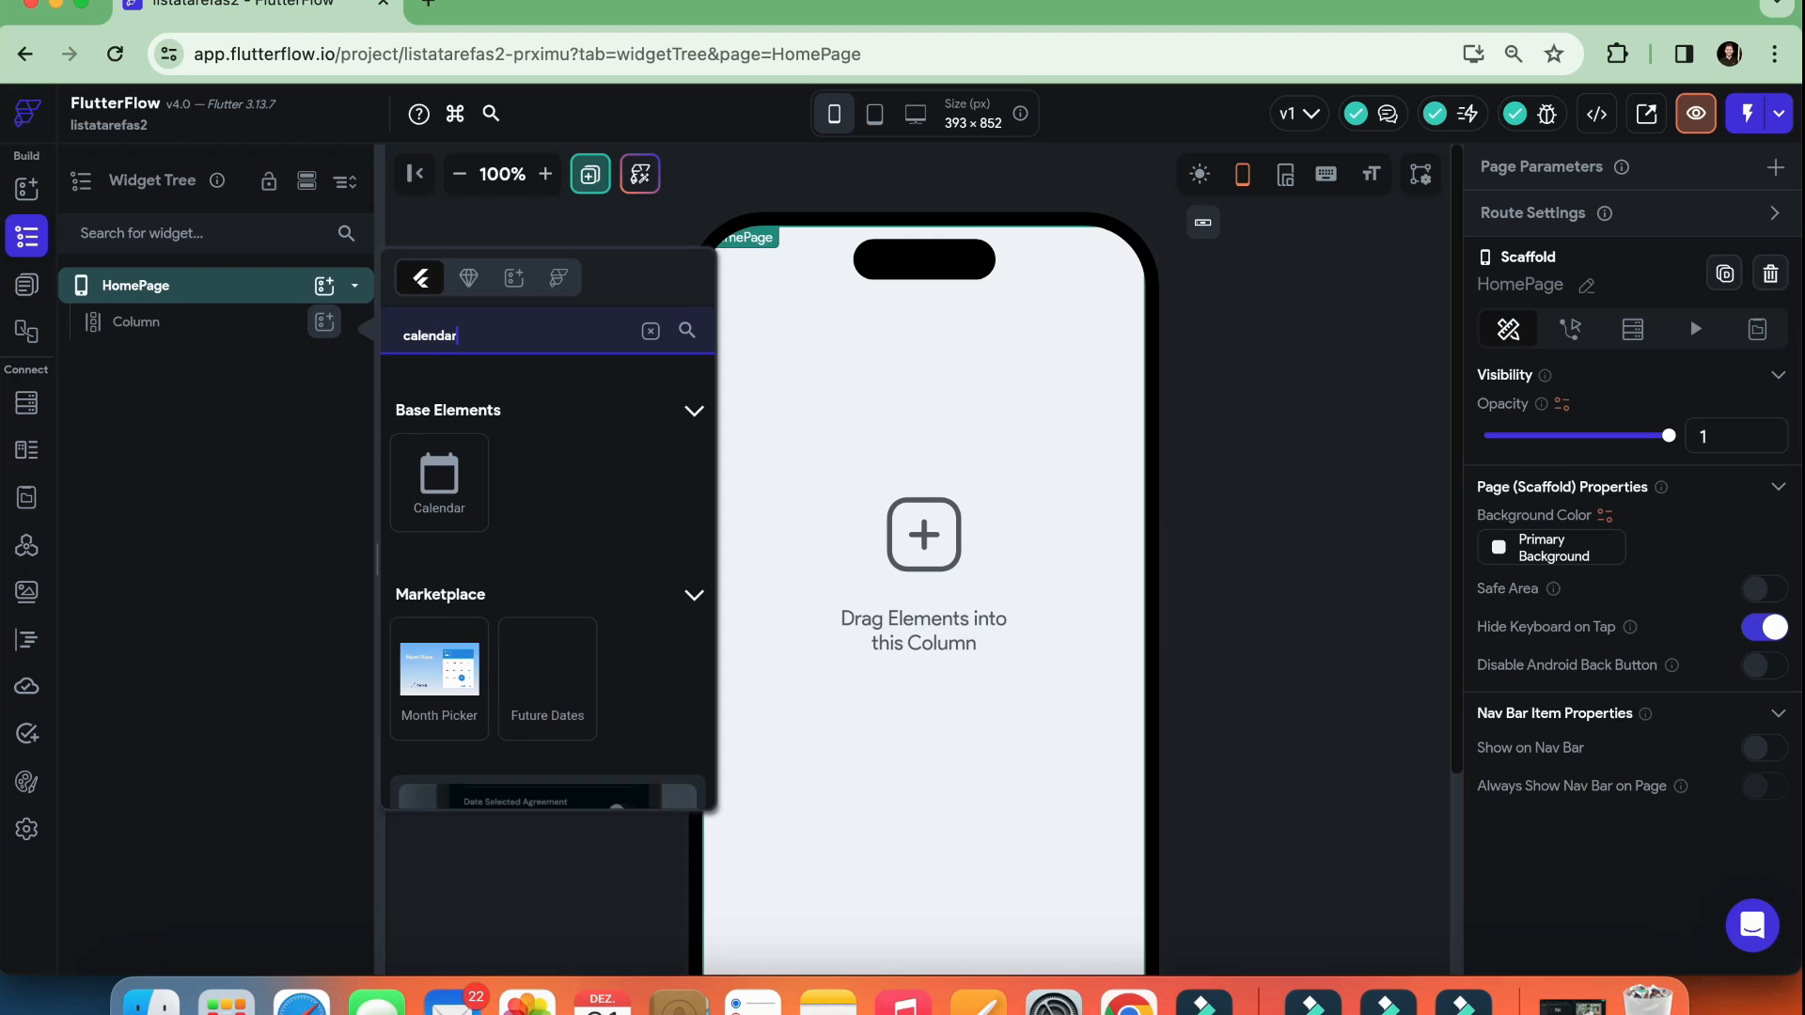
pyautogui.moveTo(429, 477); pyautogui.dragTo(912, 592)
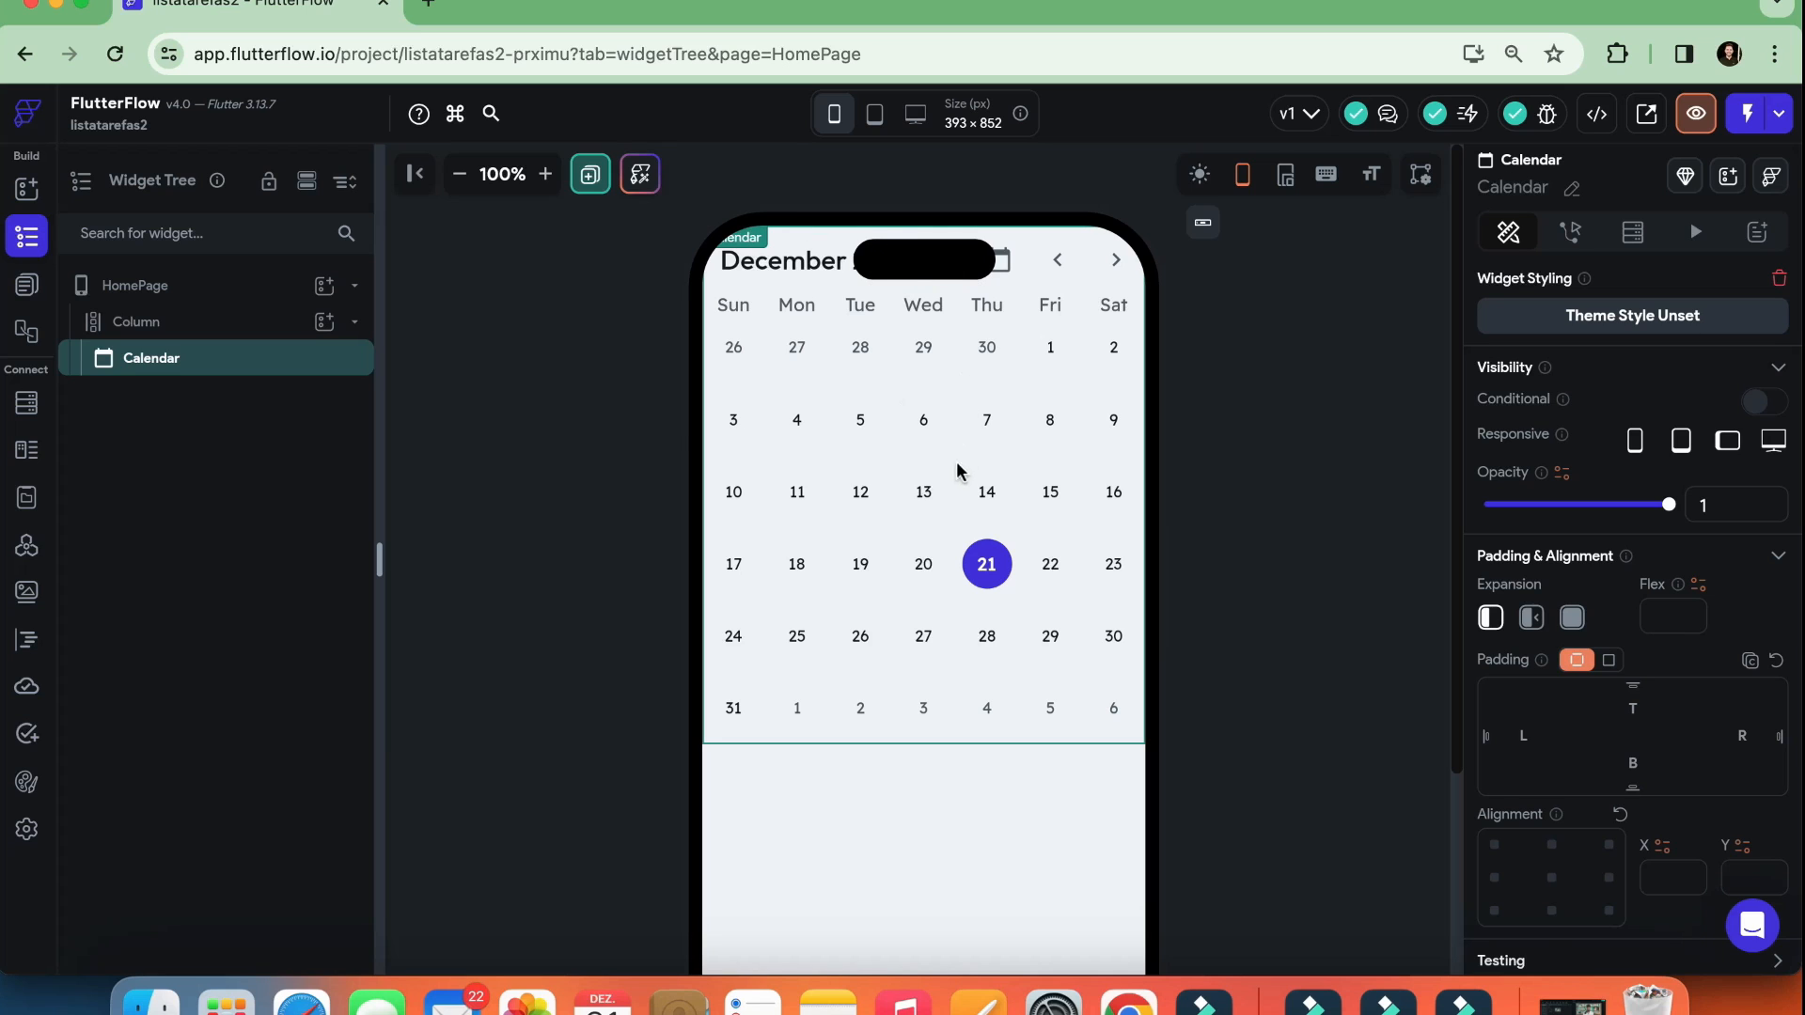
# Try a top padding of 25 on the Column and increase it to 50
pyautogui.click(154, 324)
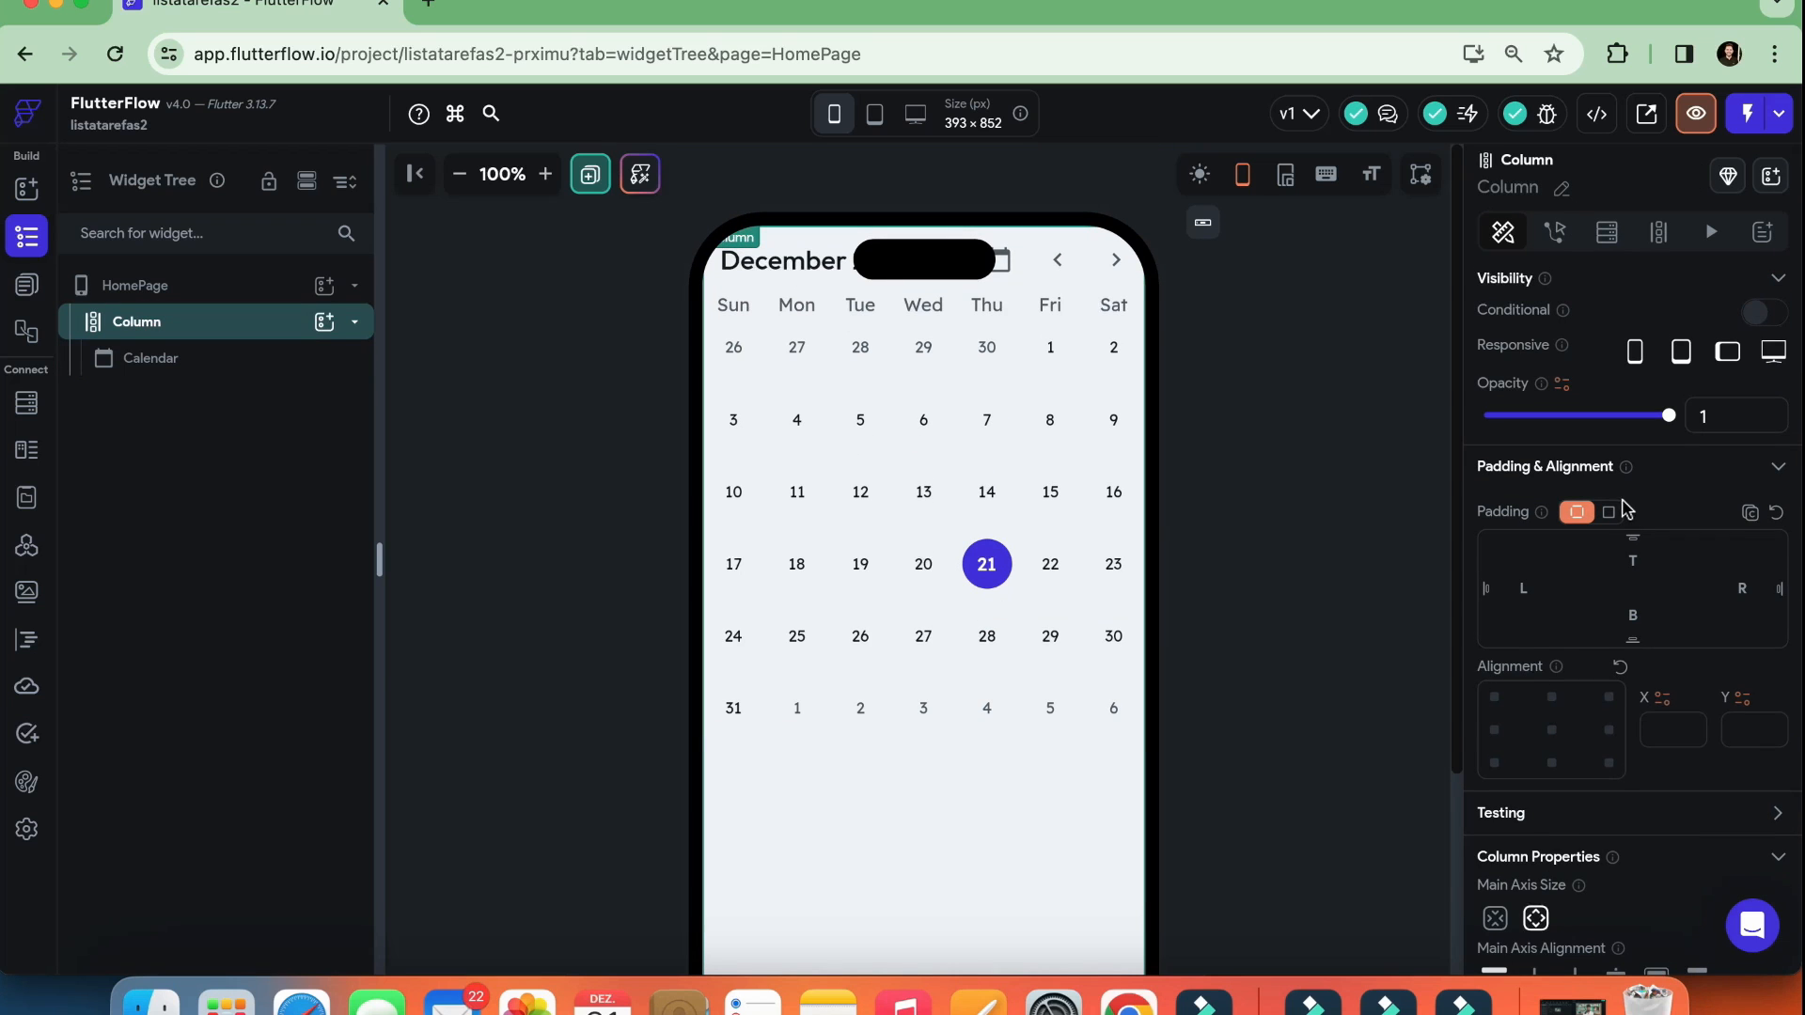
pyautogui.scroll(-2, 1626, 510)
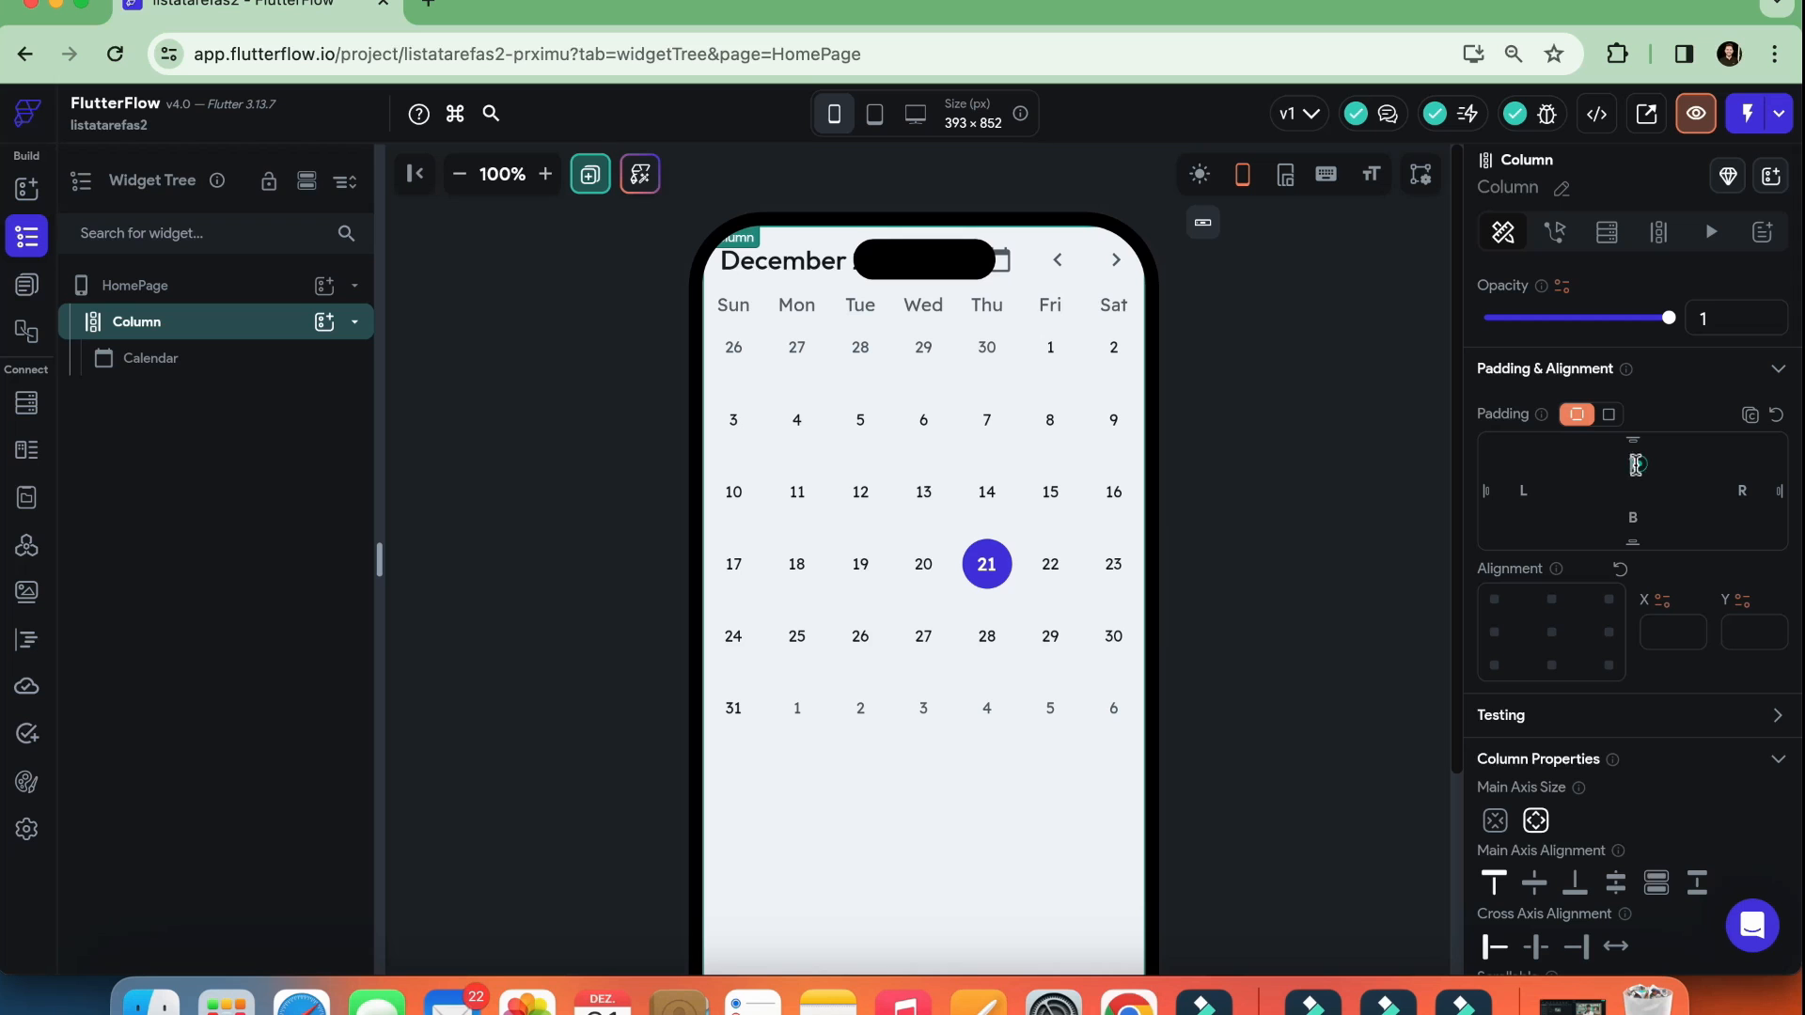
pyautogui.click(1633, 544)
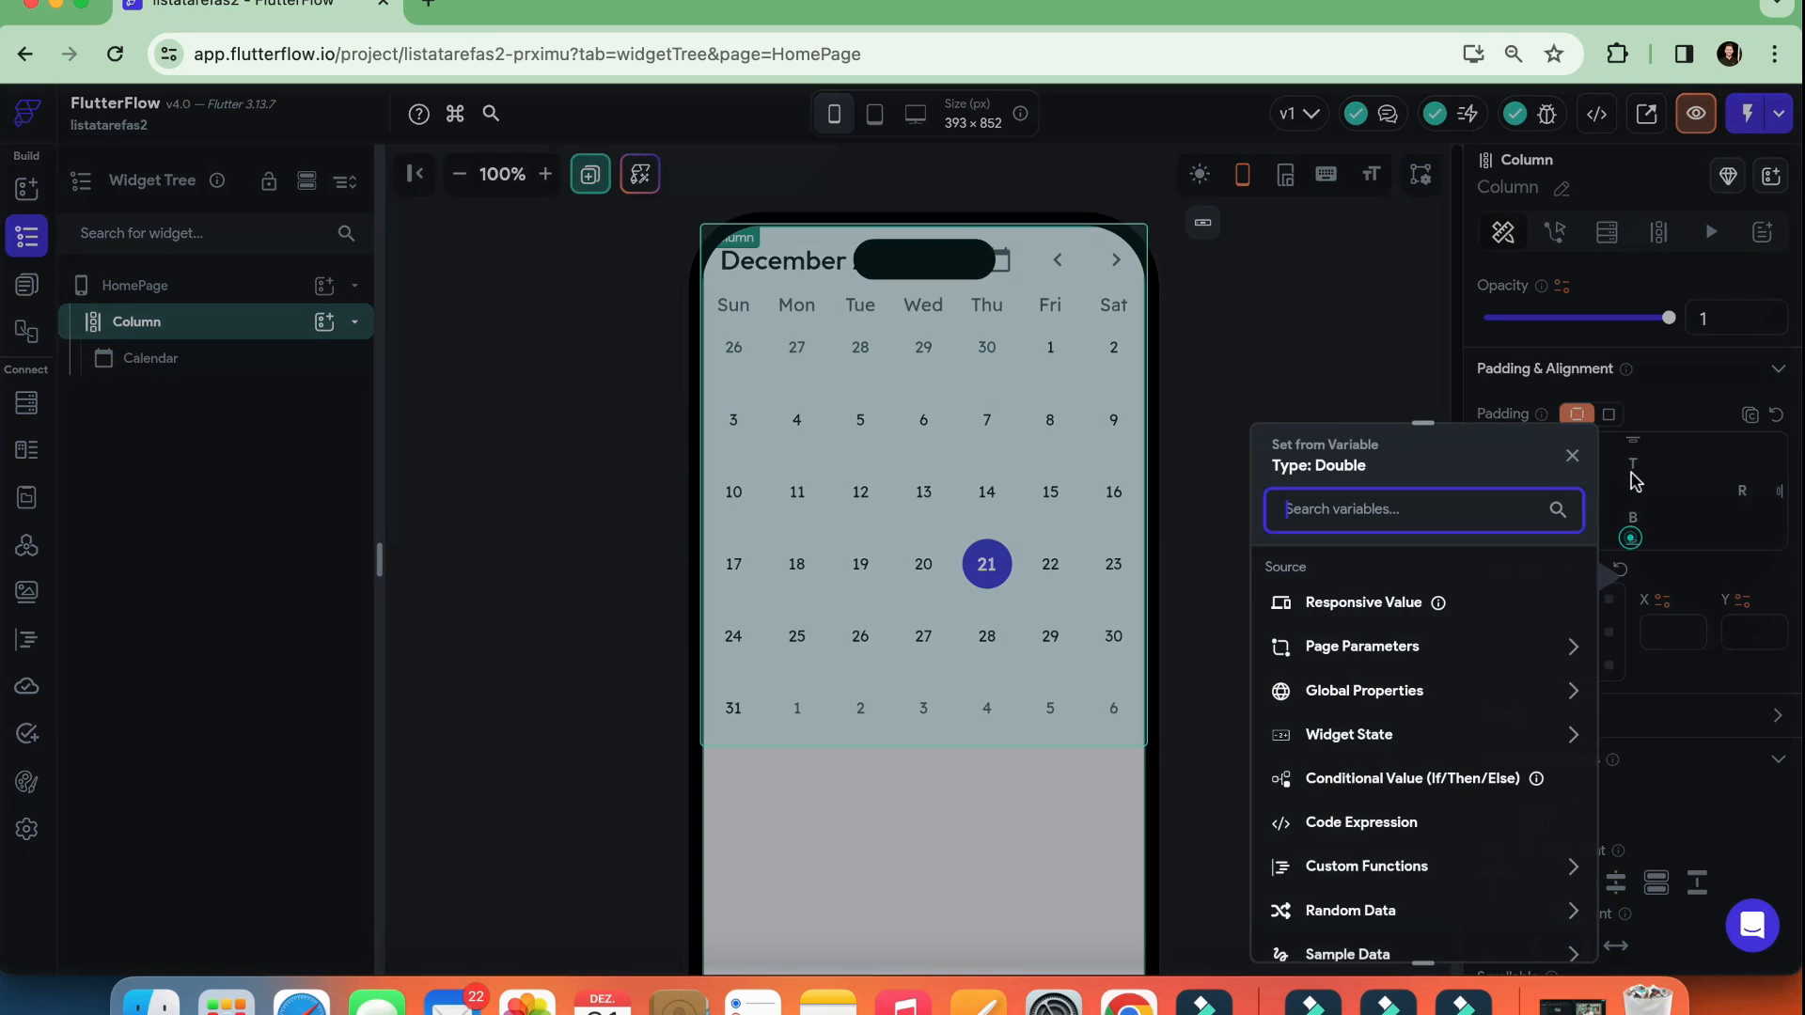
pyautogui.click(1573, 456)
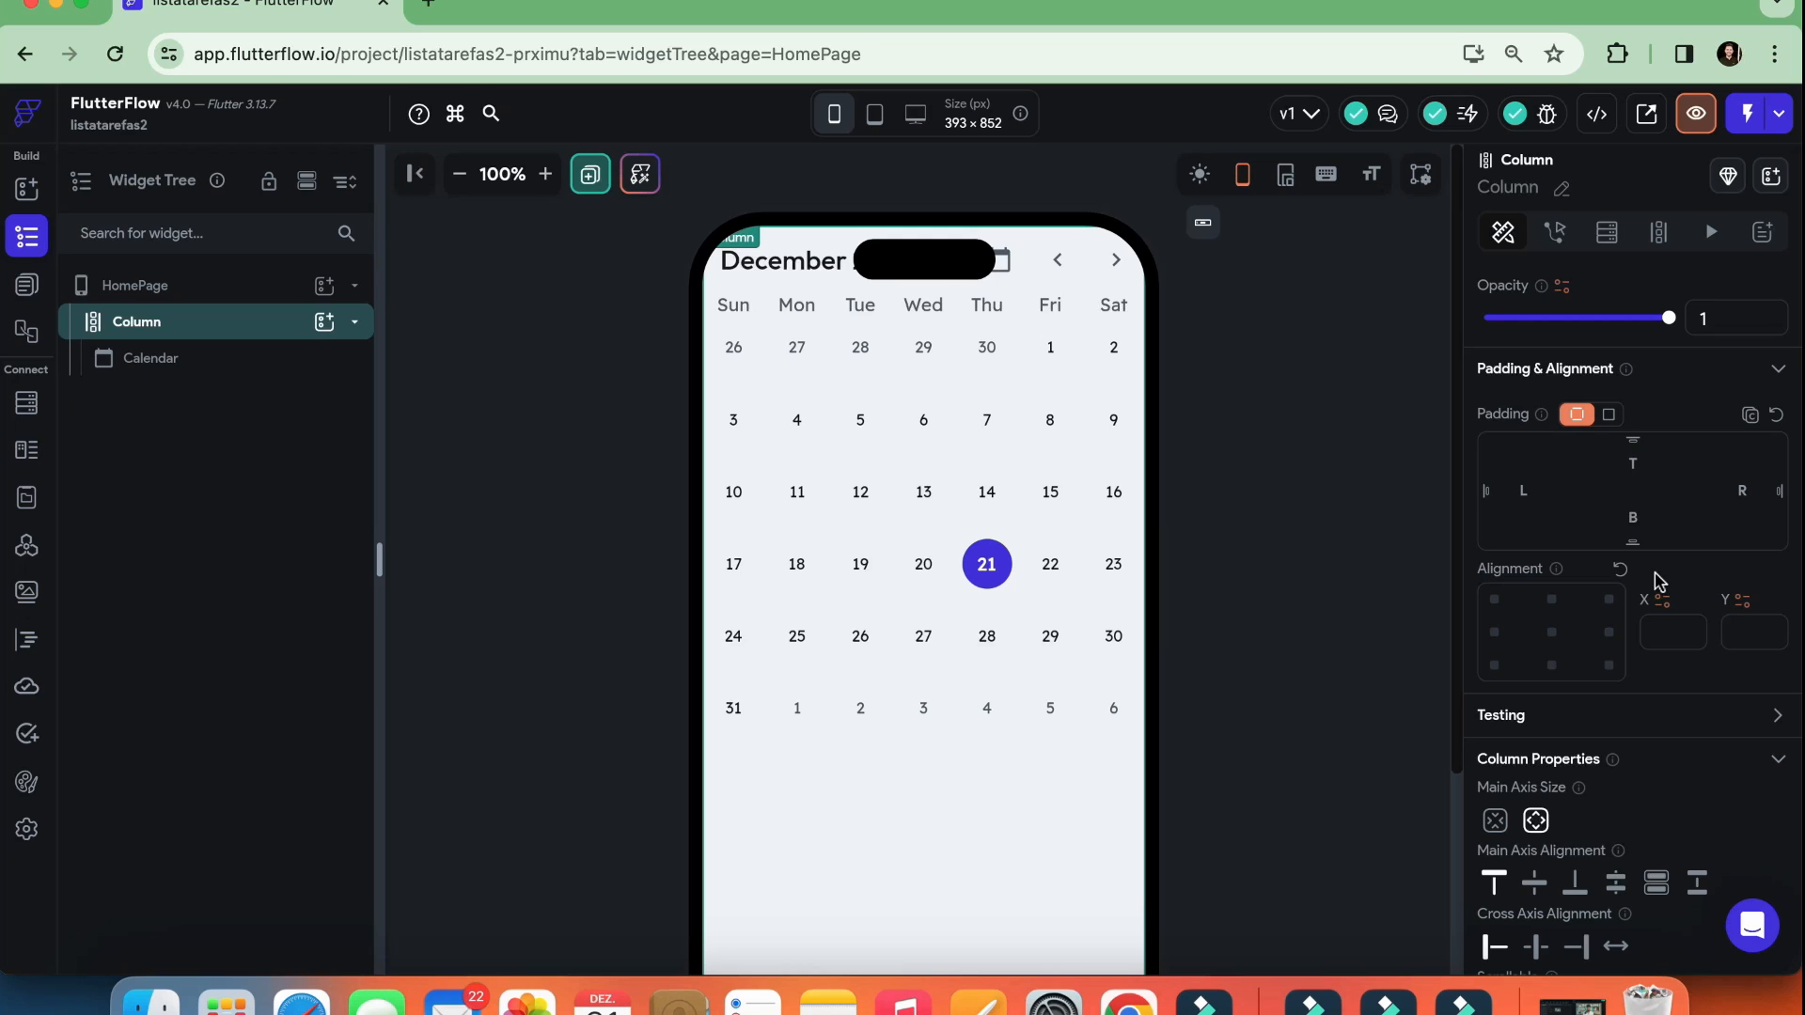
pyautogui.write('25')
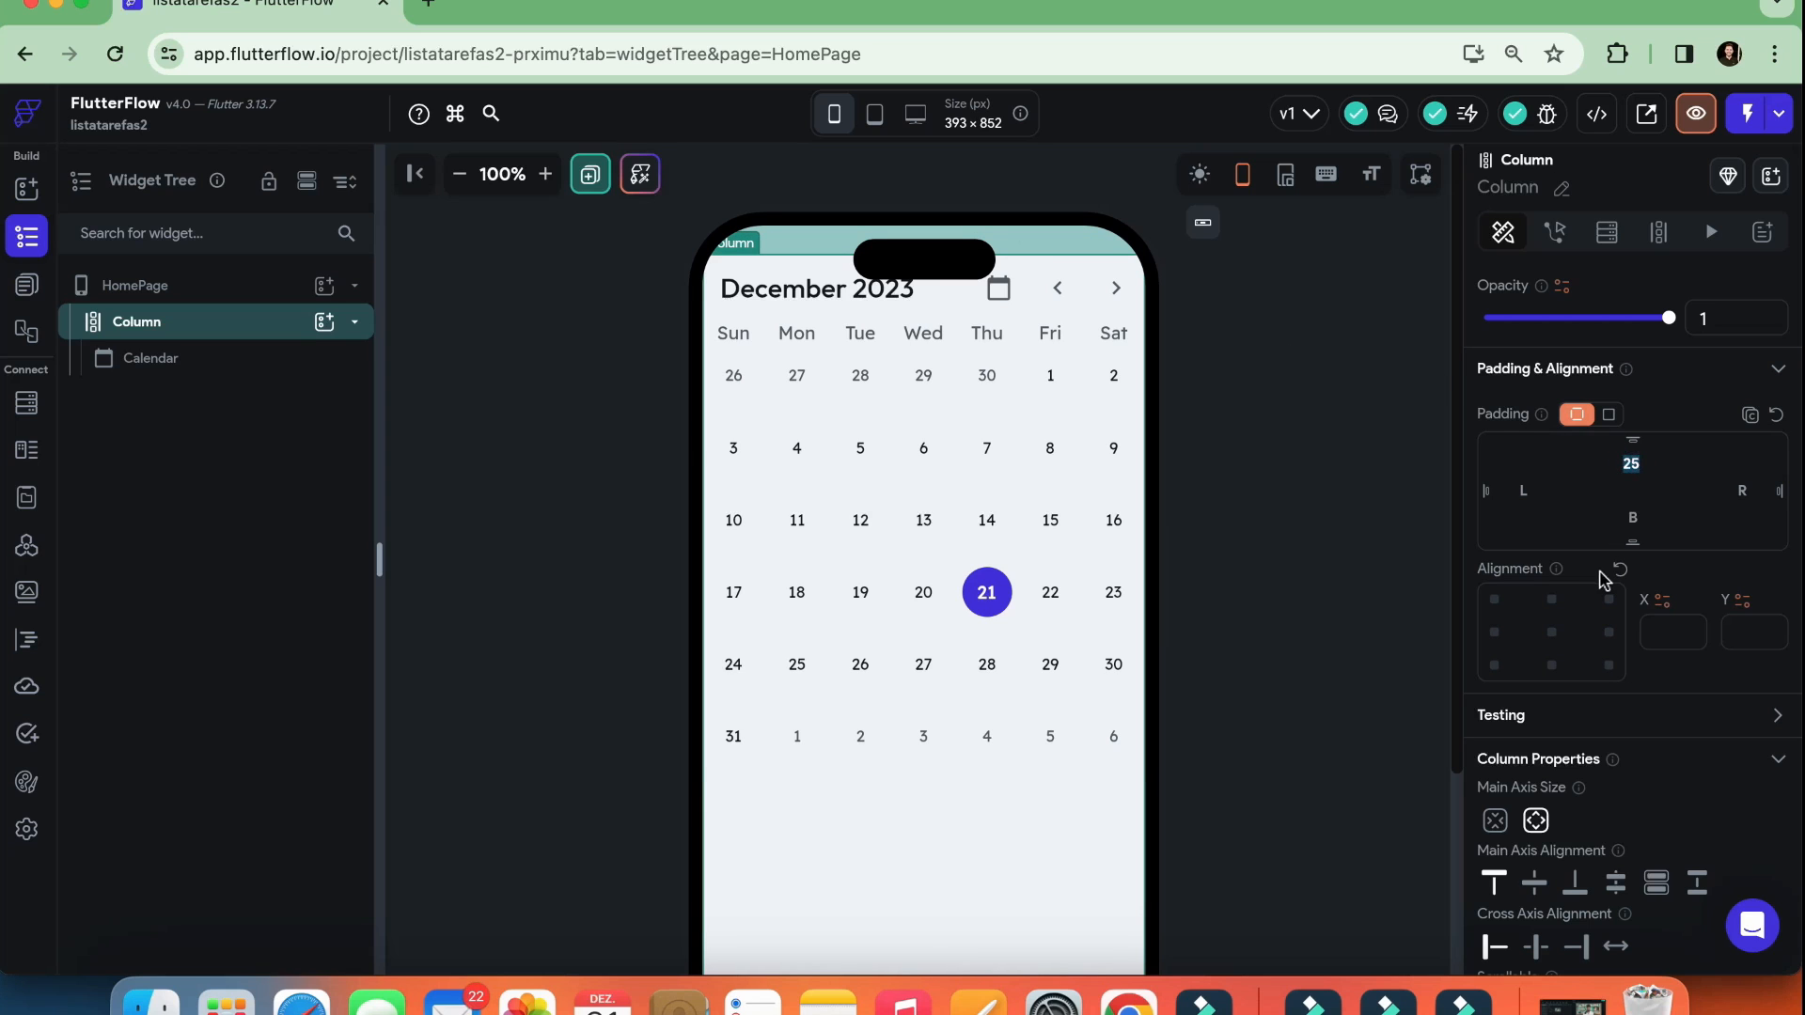
pyautogui.write('50')
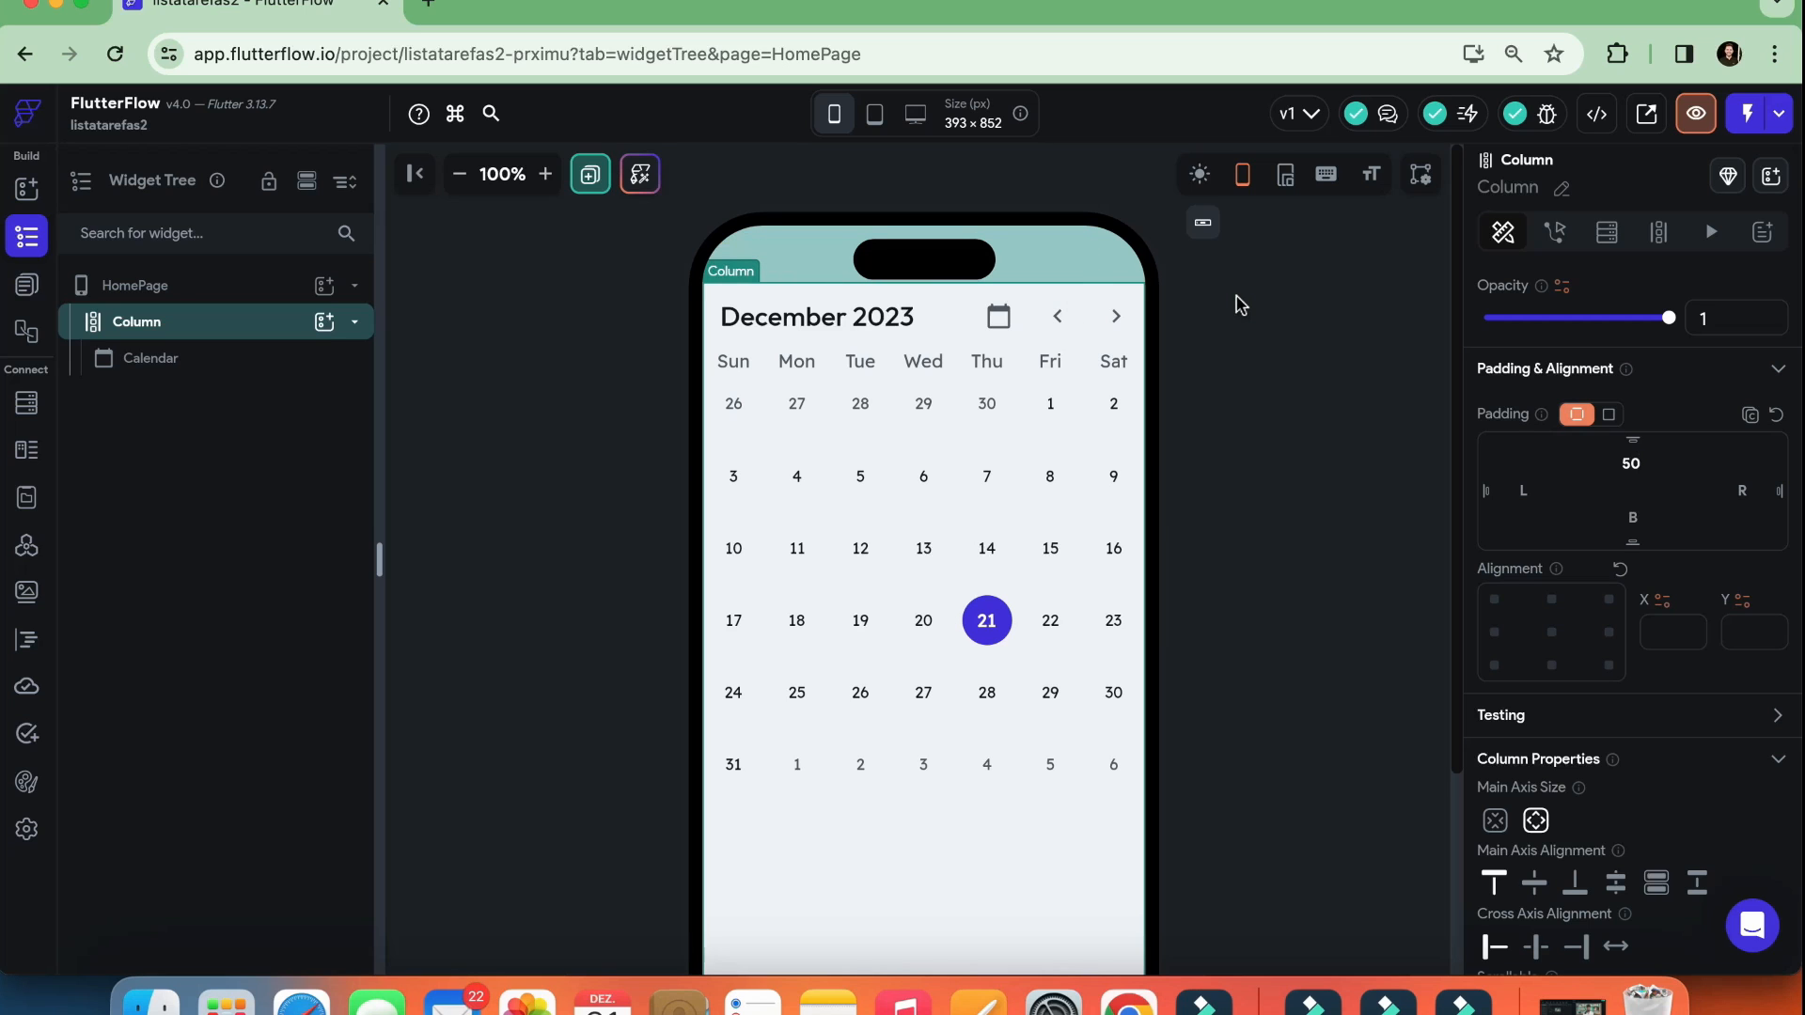
# Try a left padding of 25 on the Column and clear it again
pyautogui.click(1522, 490)
pyautogui.write('25')
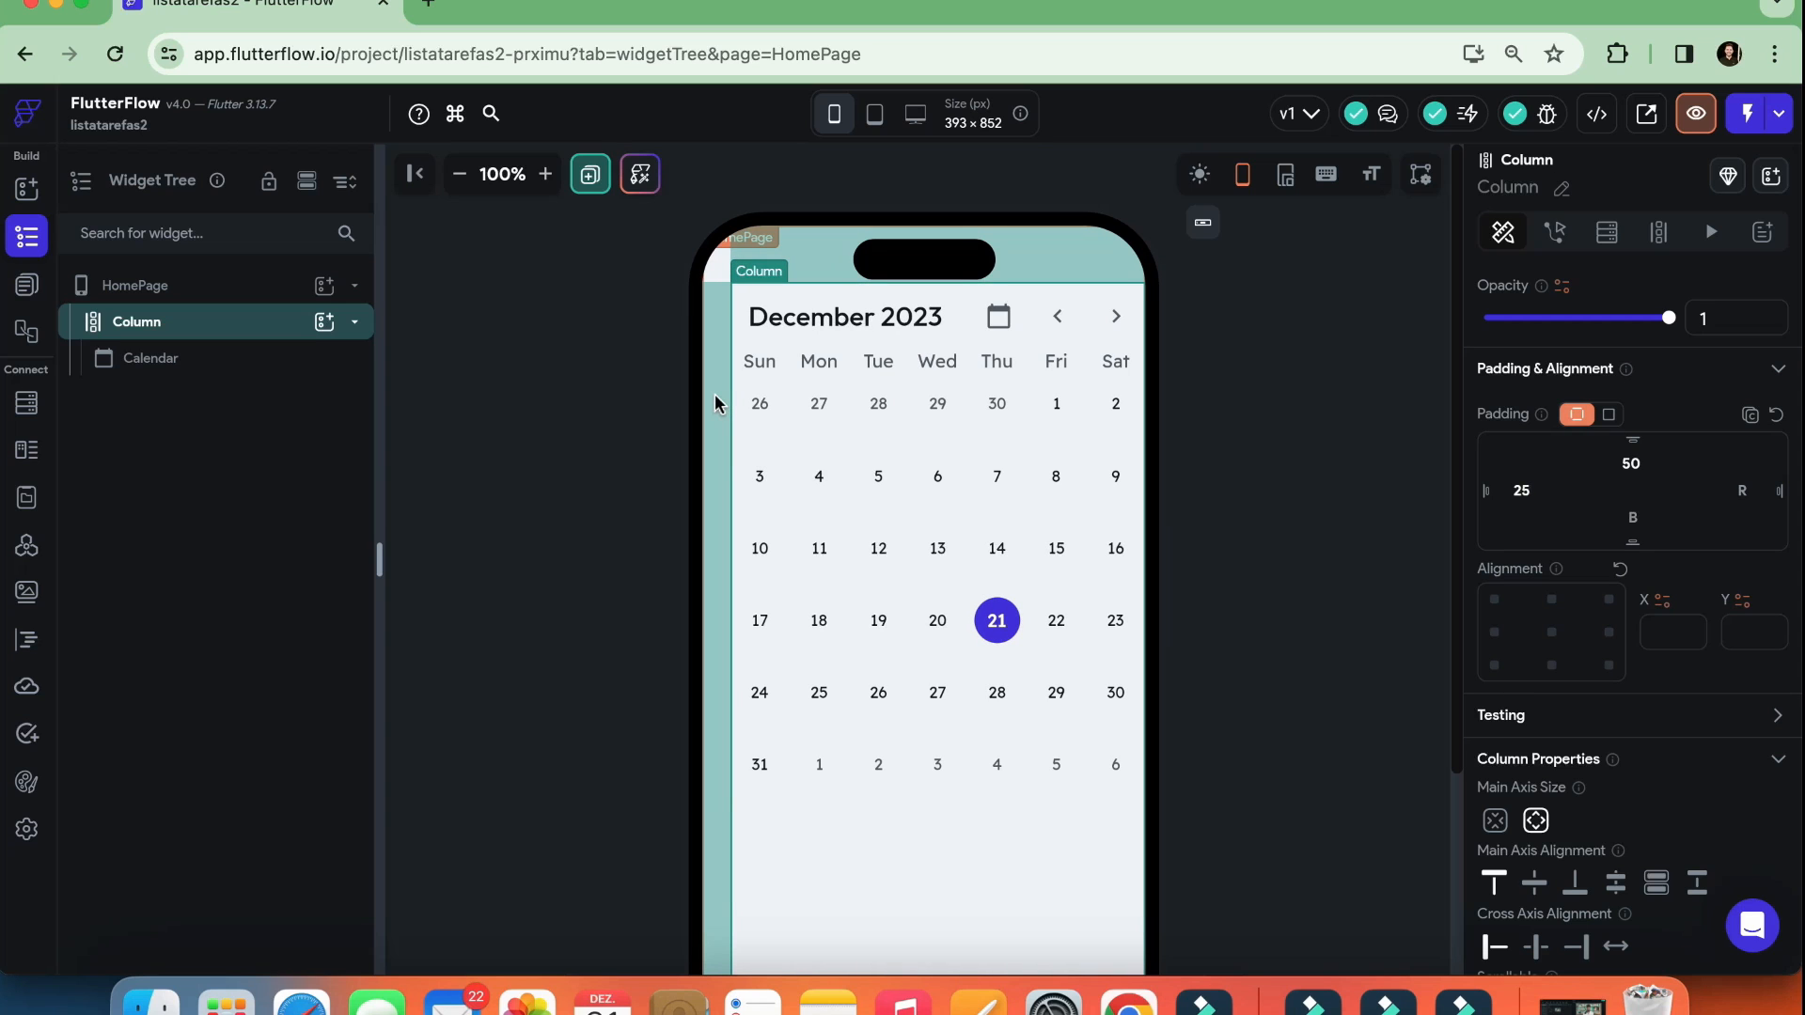
pyautogui.doubleClick(1522, 490)
pyautogui.press('BackSpace')
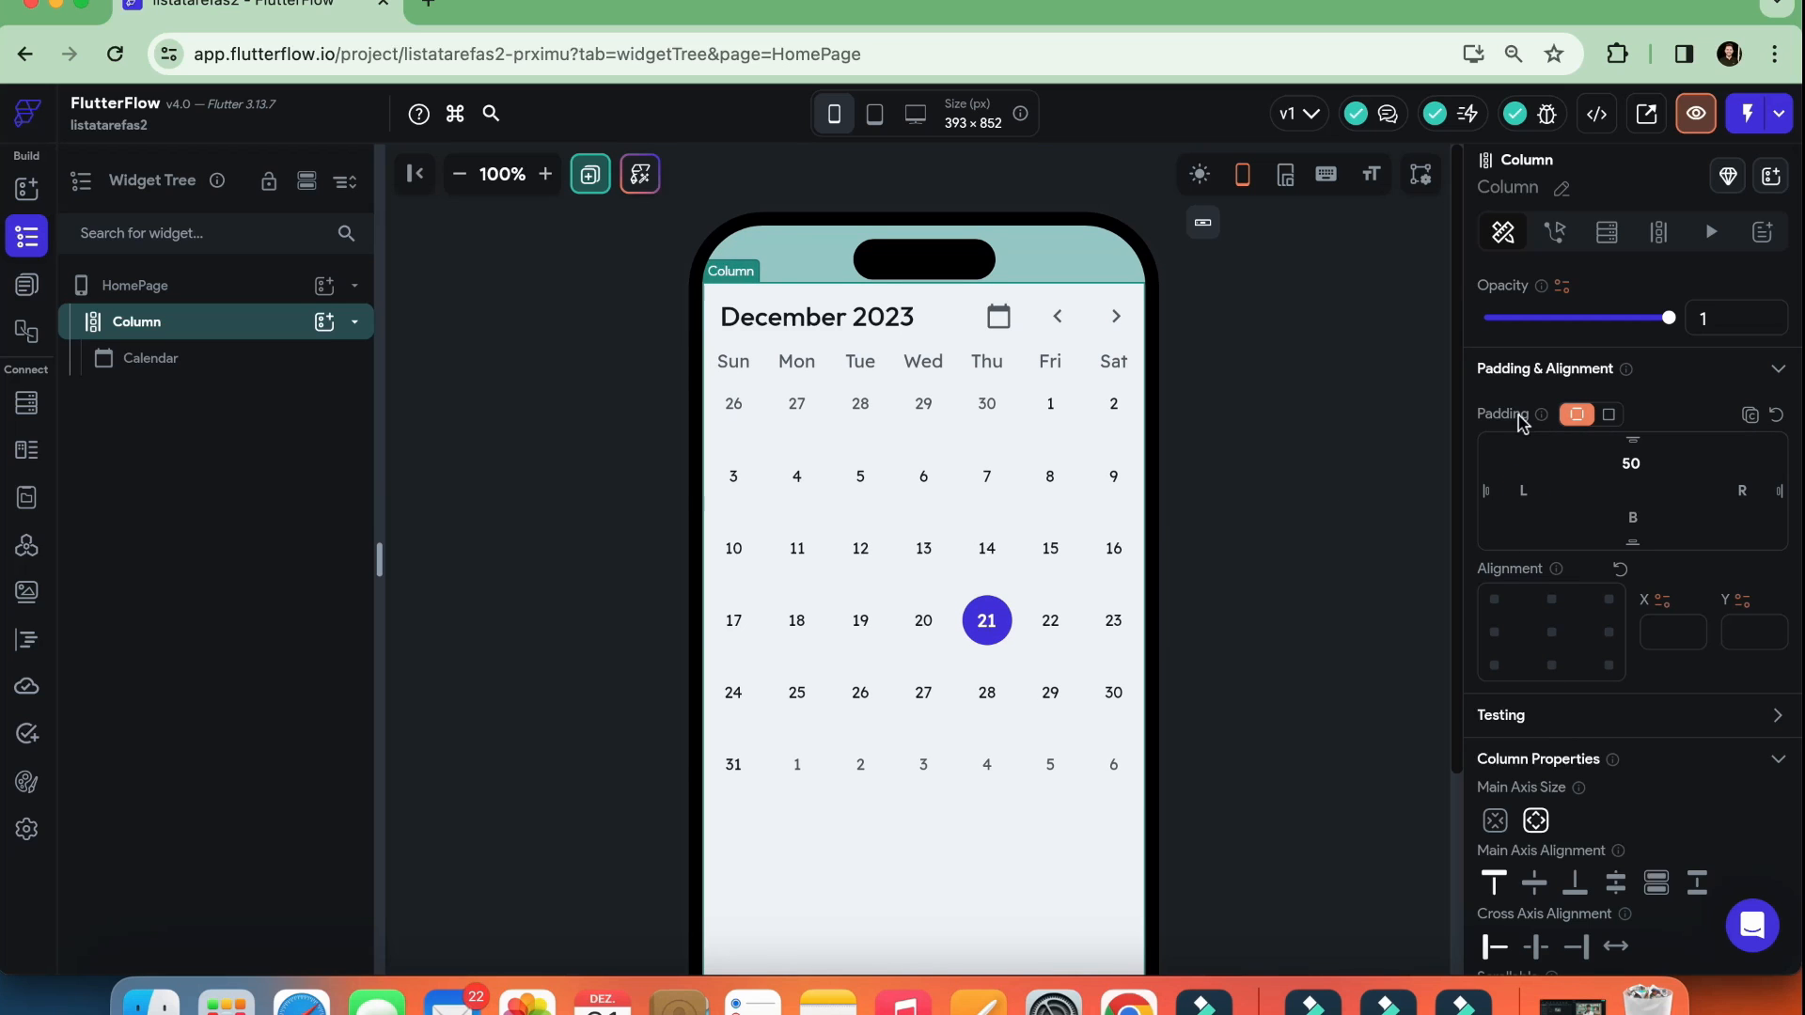
# Set the Column's bottom padding to 50
pyautogui.doubleClick(1630, 463)
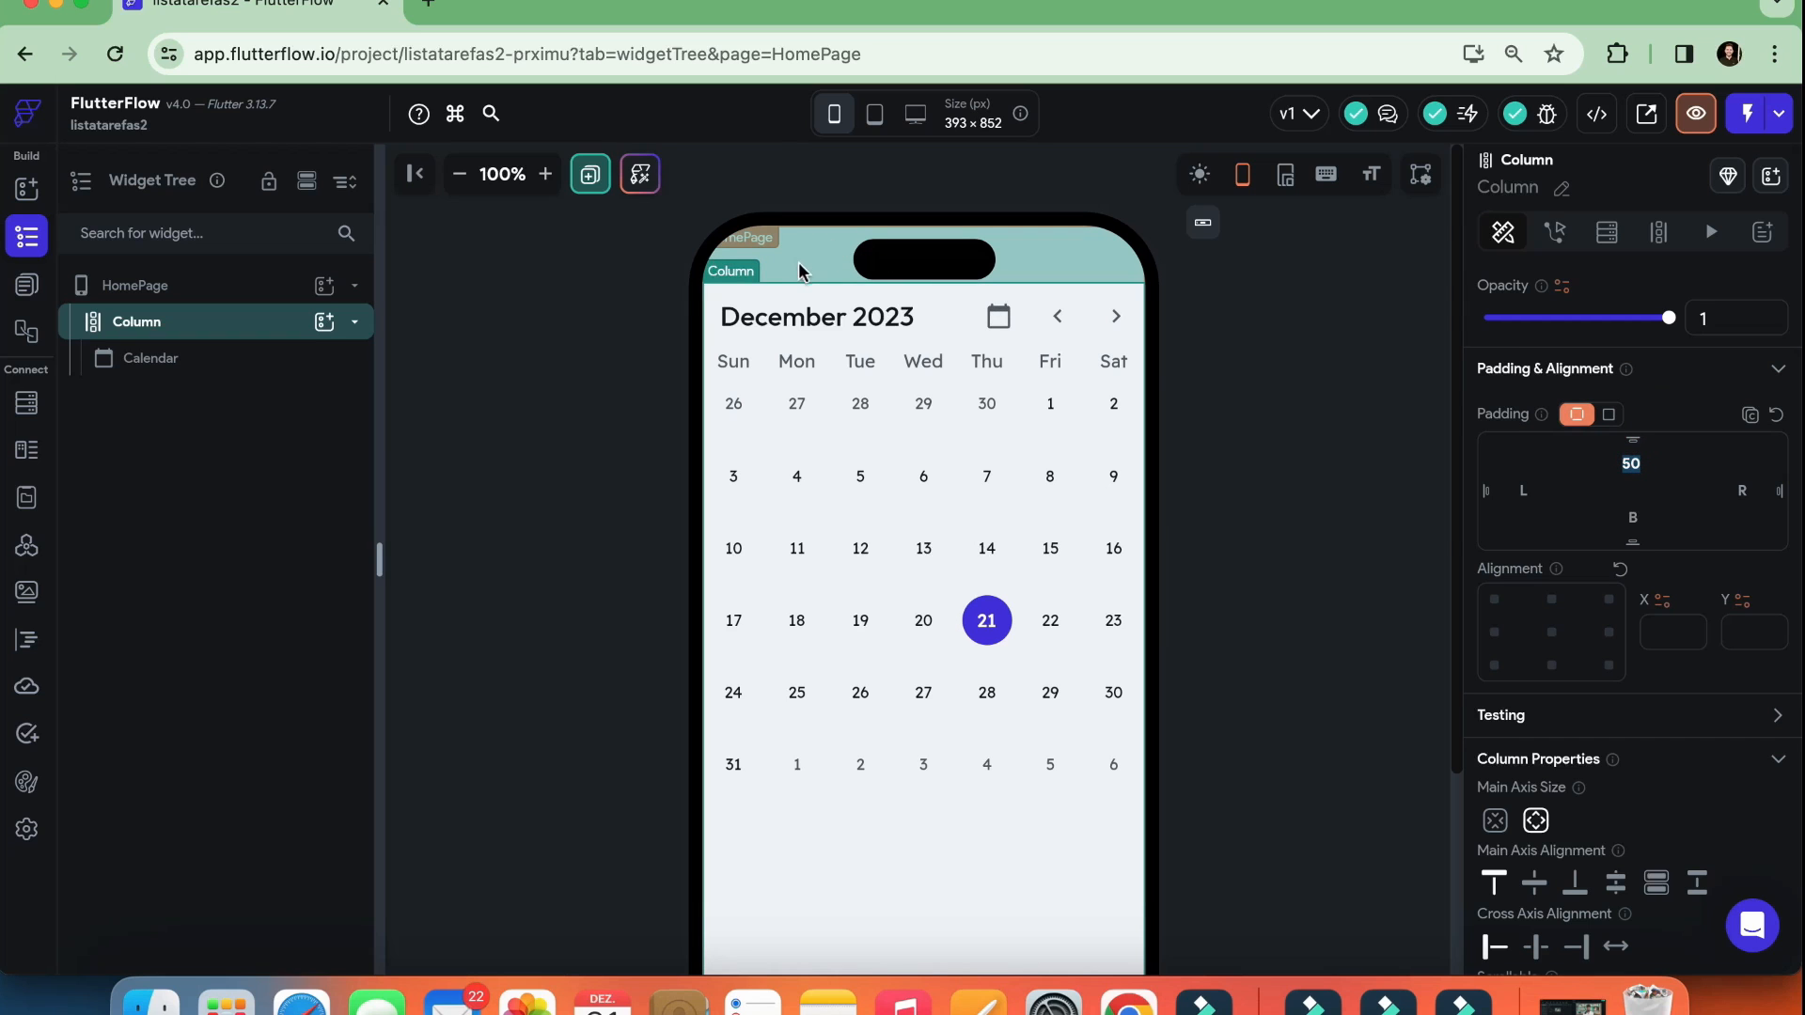
pyautogui.scroll(-3, 898, 554)
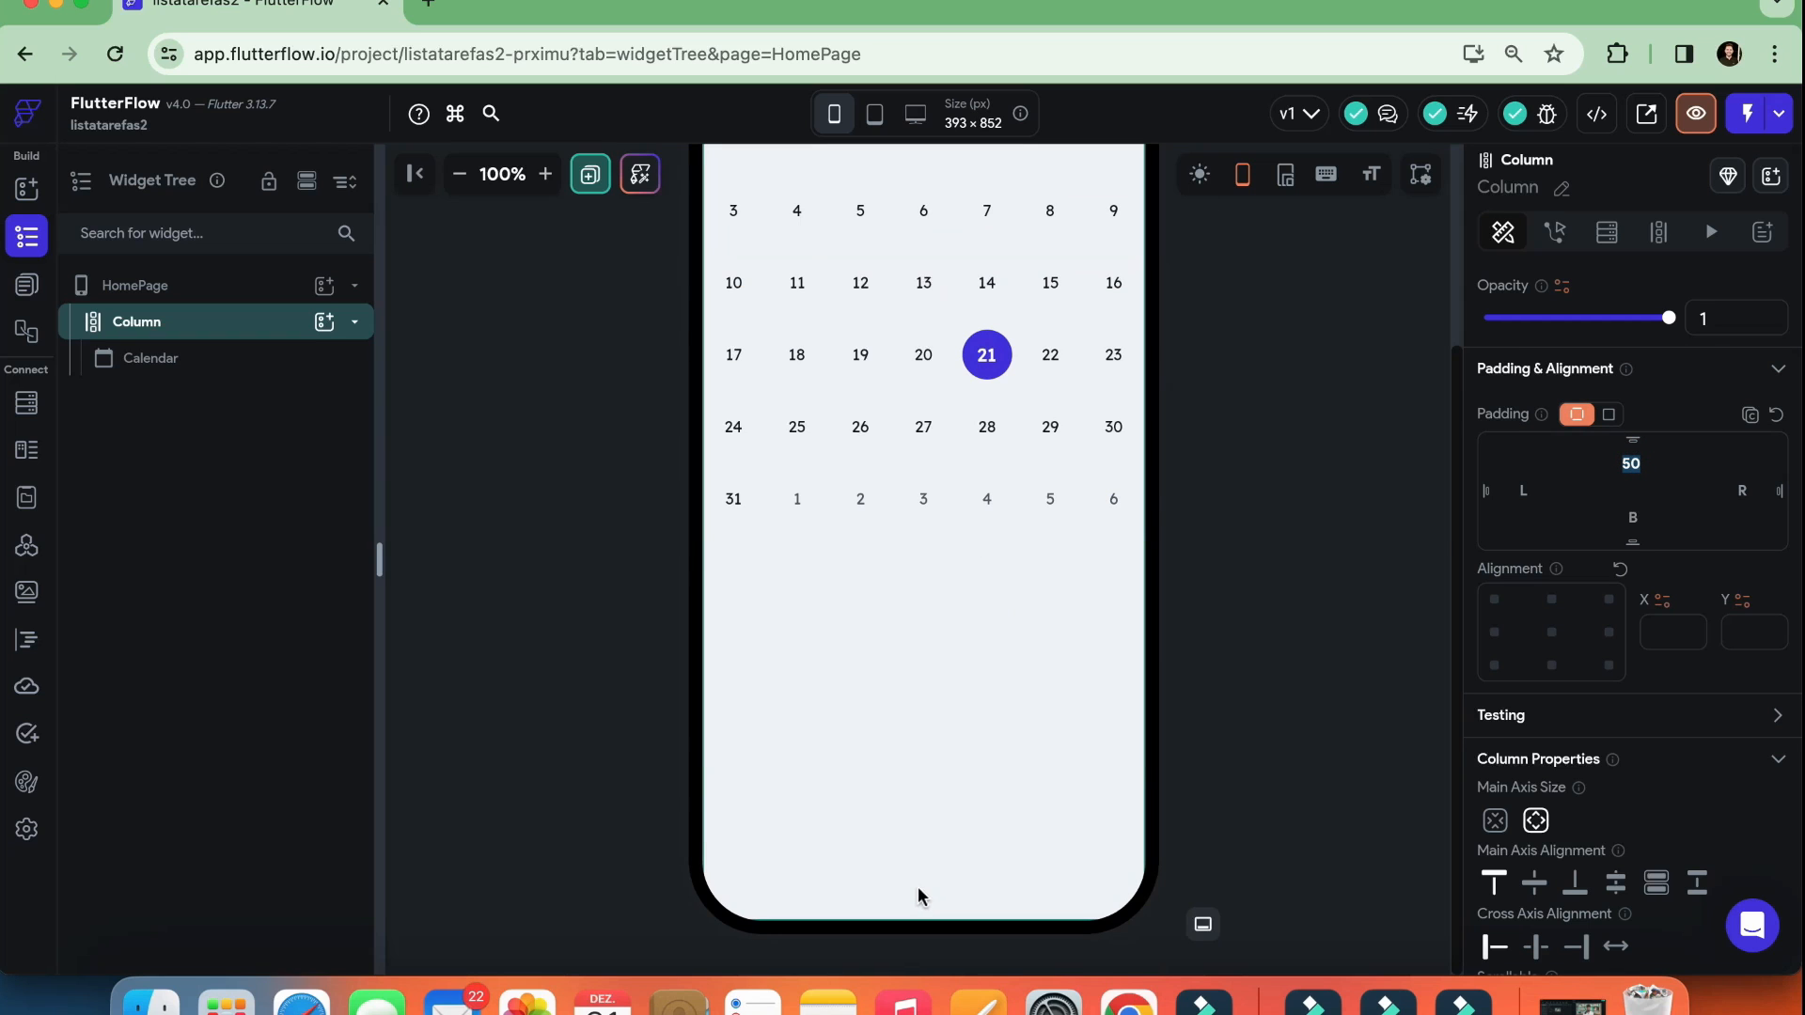
pyautogui.click(1631, 517)
pyautogui.write('50')
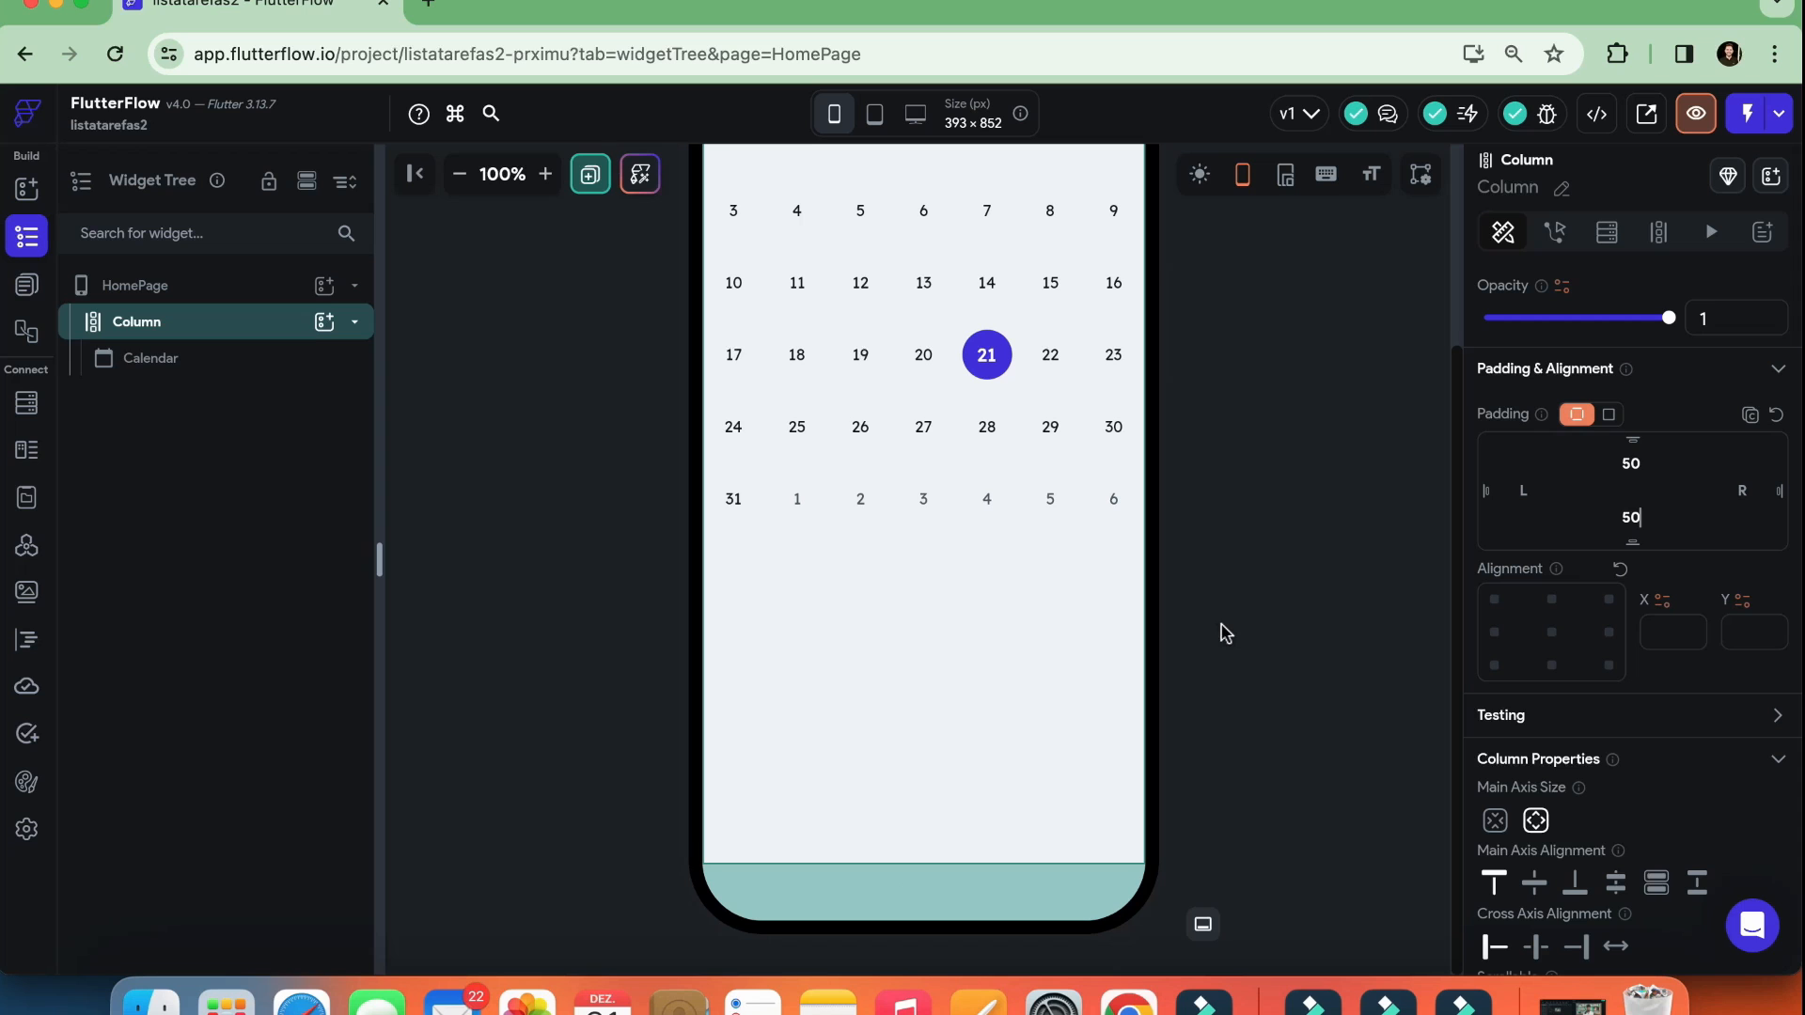
pyautogui.scroll(3, 1017, 641)
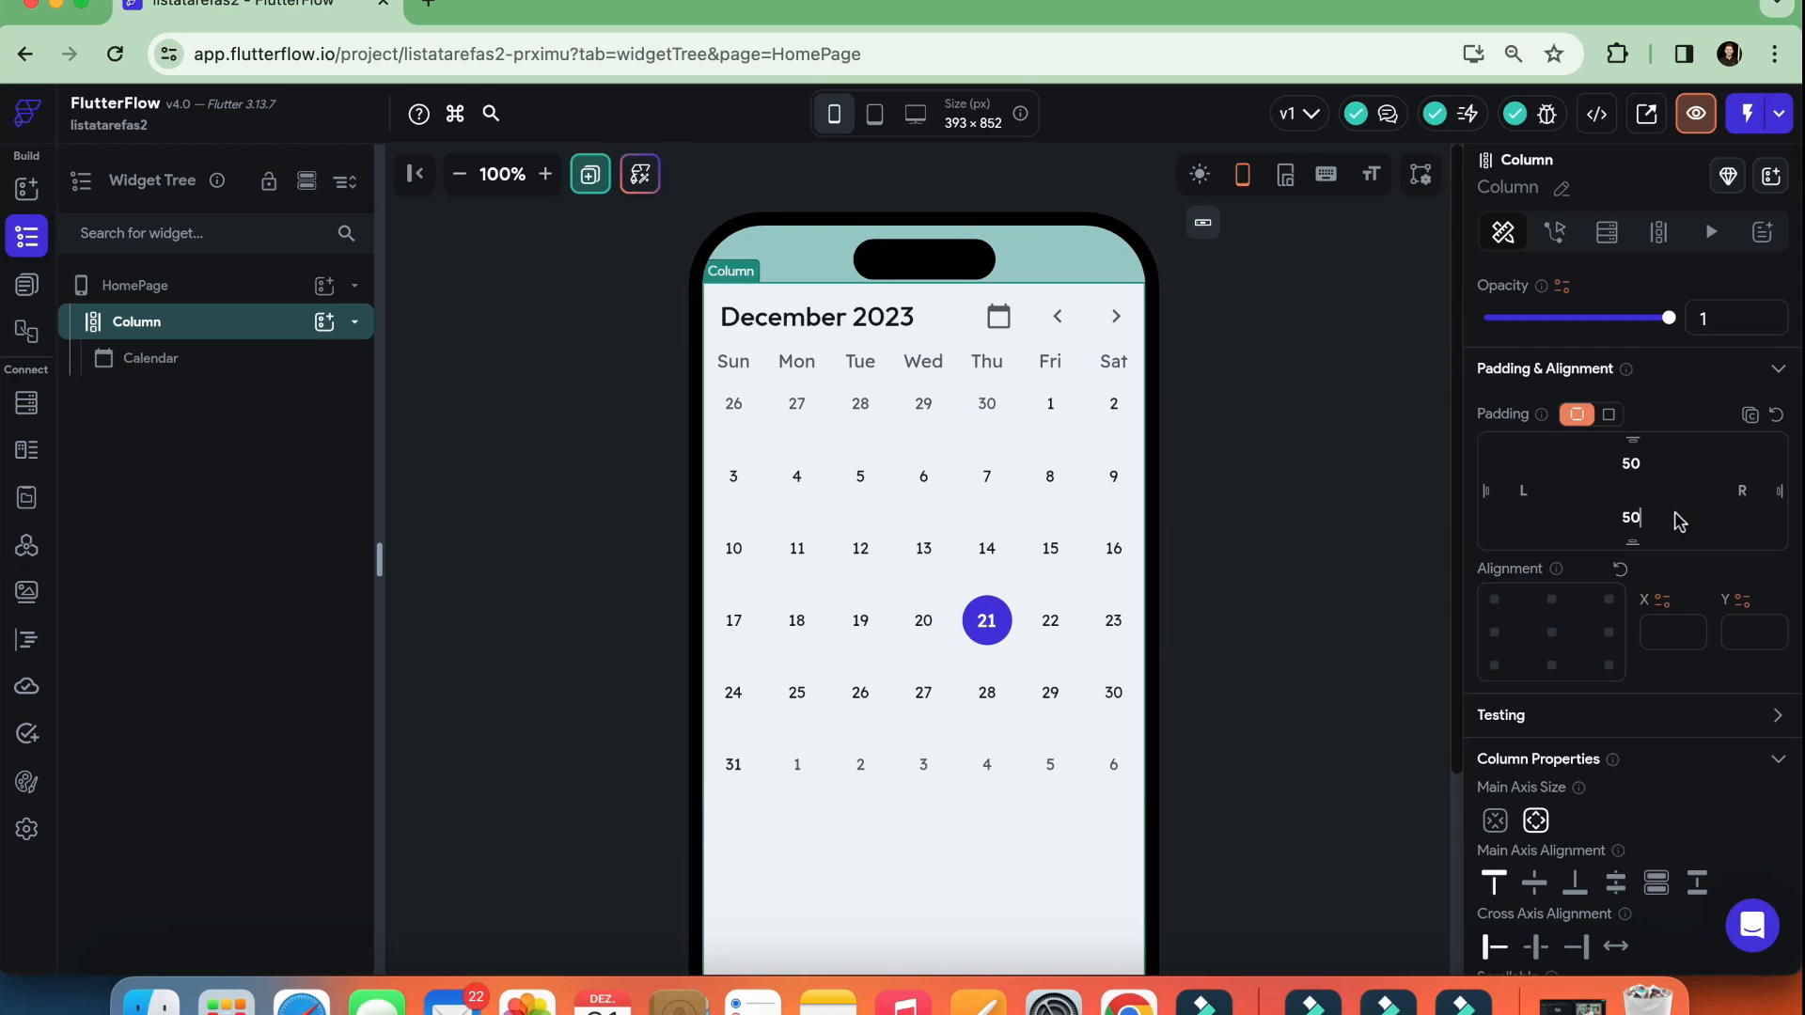
# Try the uniform padding mode on the Column and return to individual side padding
pyautogui.scroll(-2, 1679, 522)
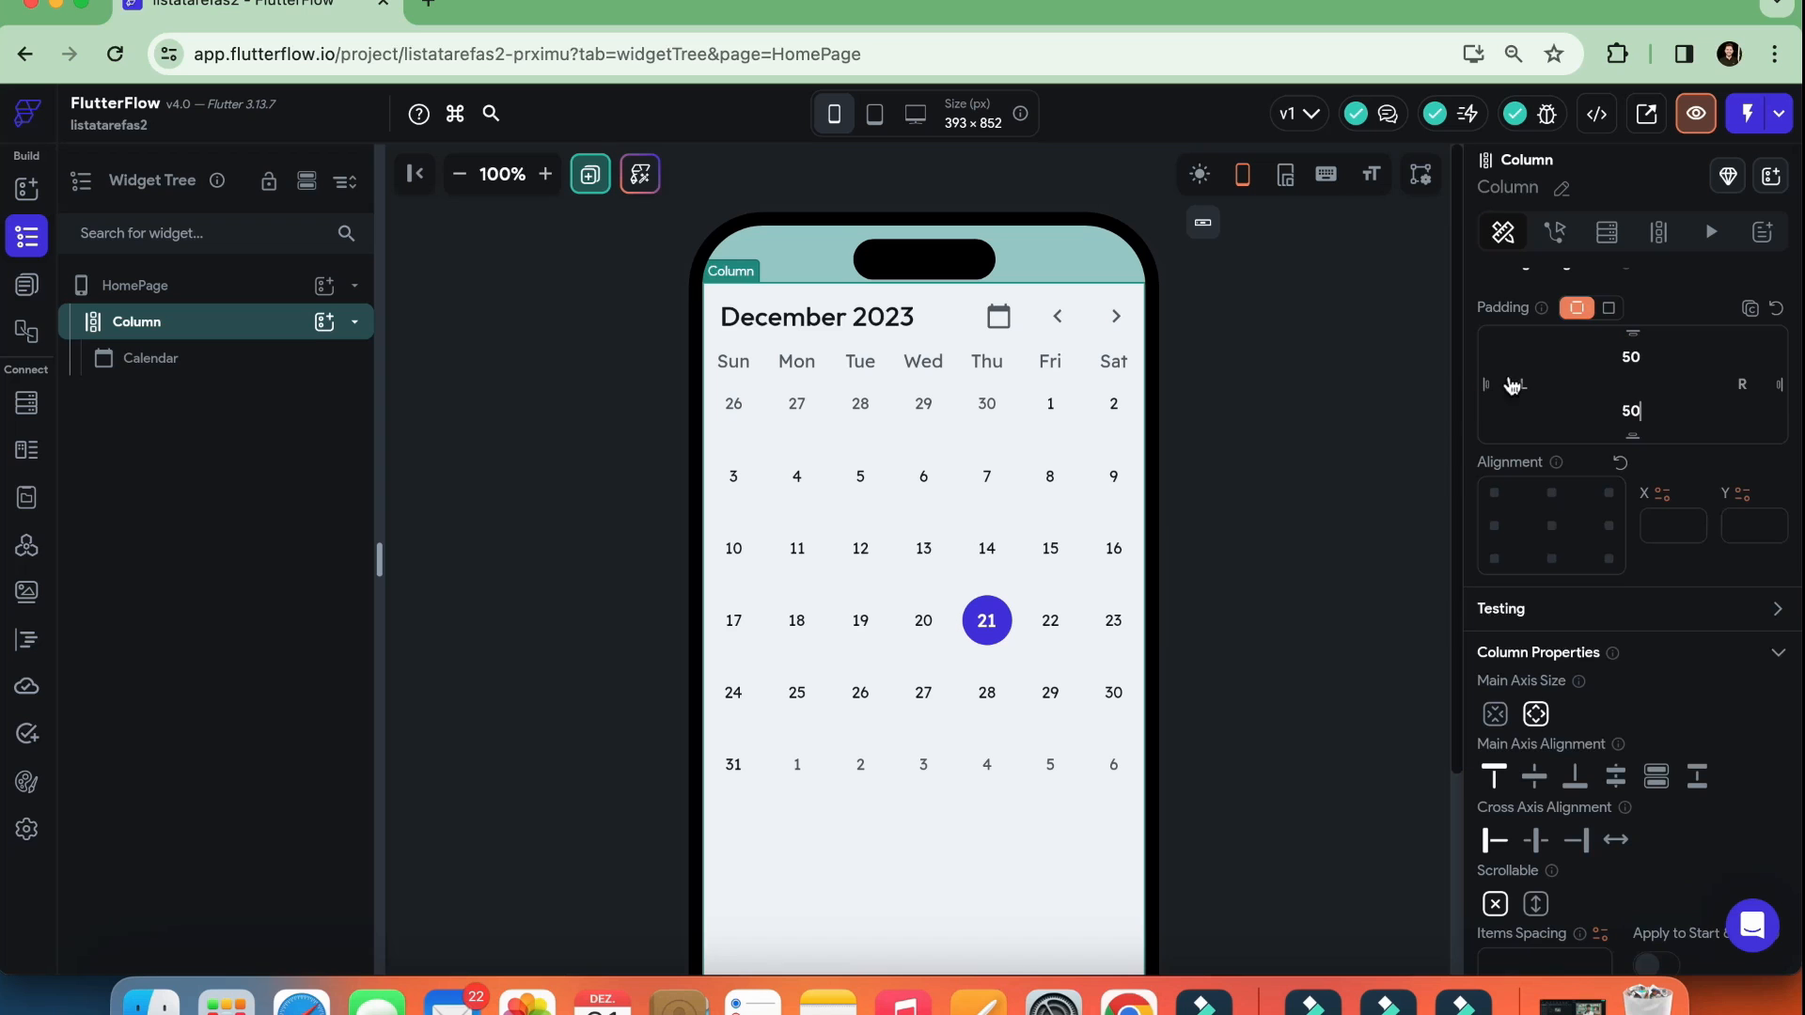
pyautogui.click(1608, 307)
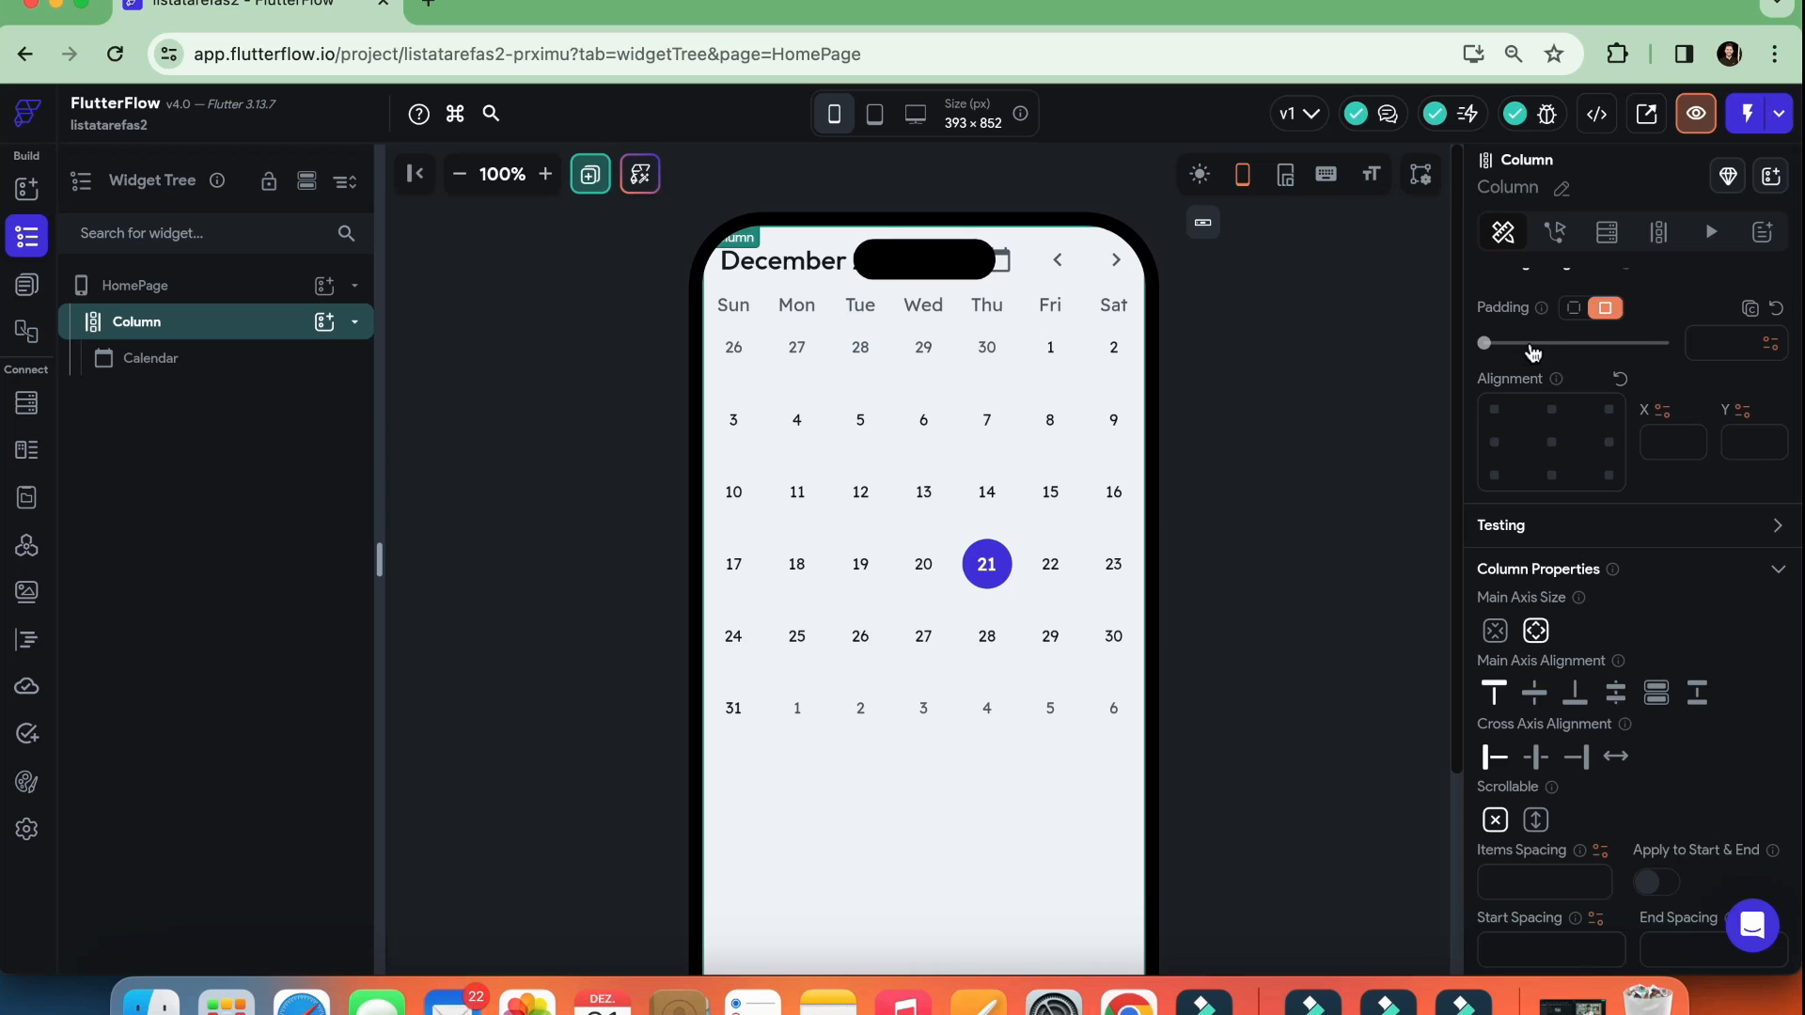
pyautogui.click(1572, 310)
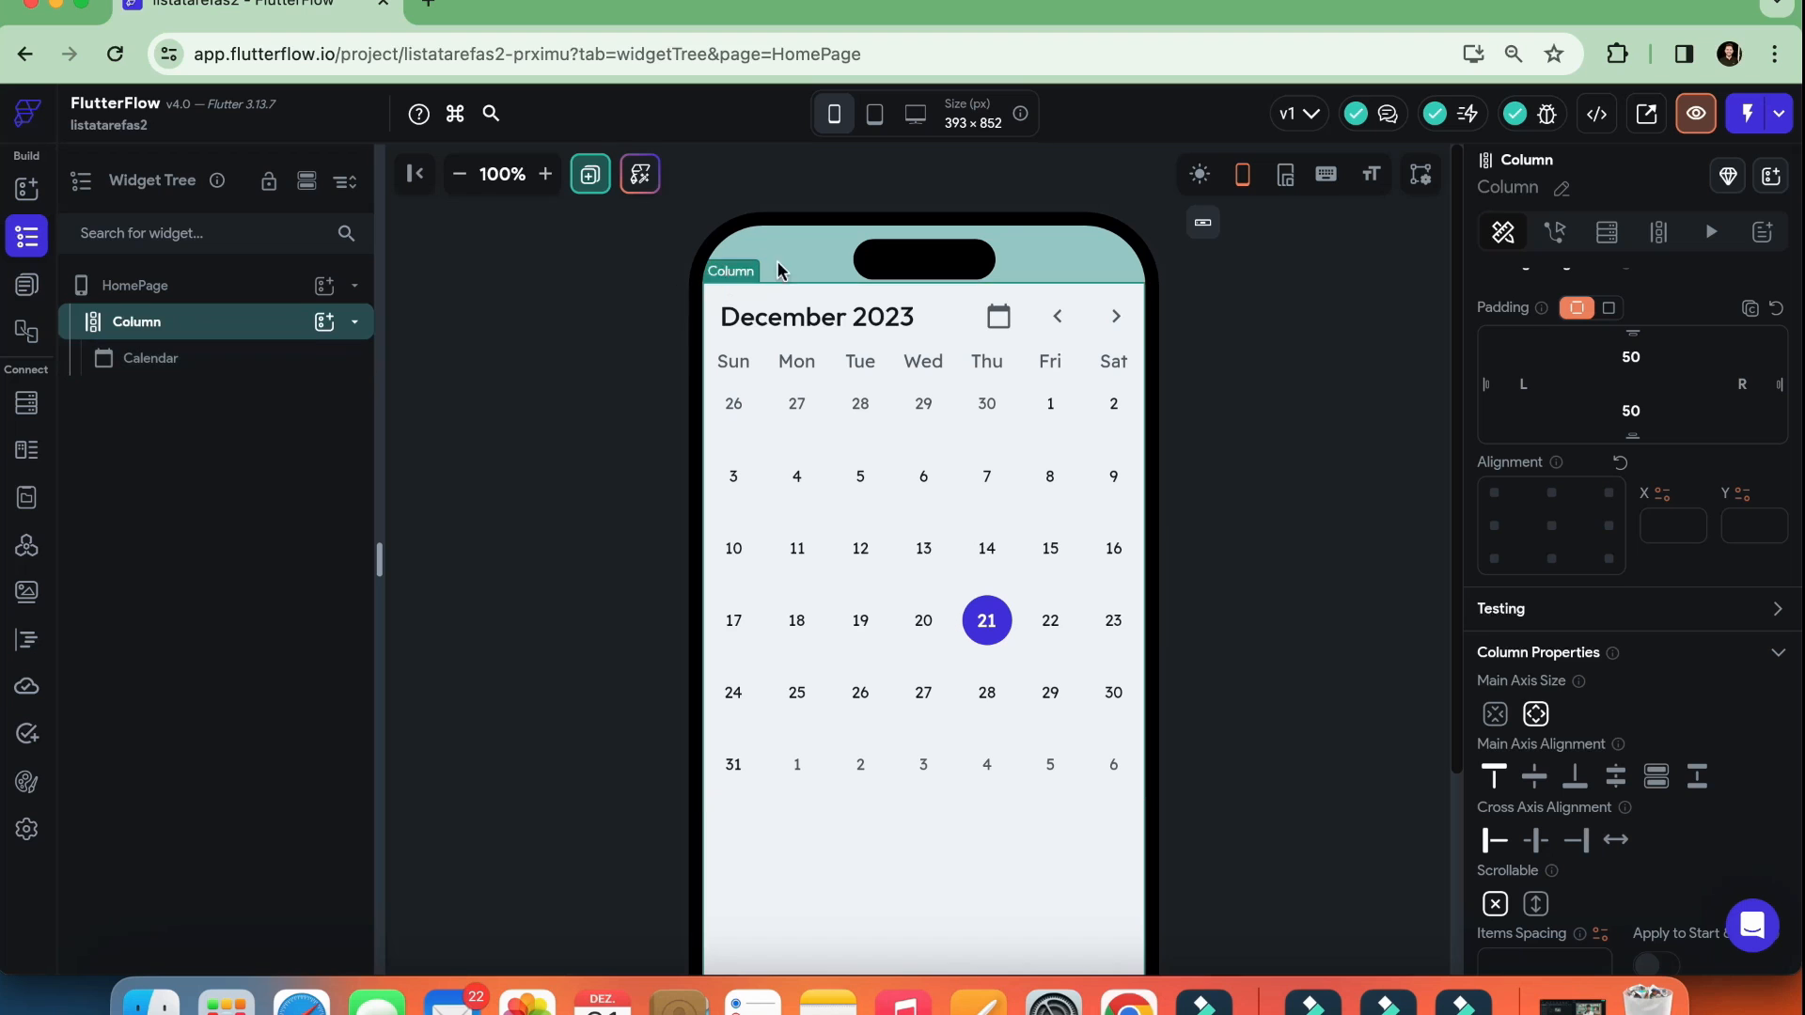
pyautogui.scroll(-2, 928, 658)
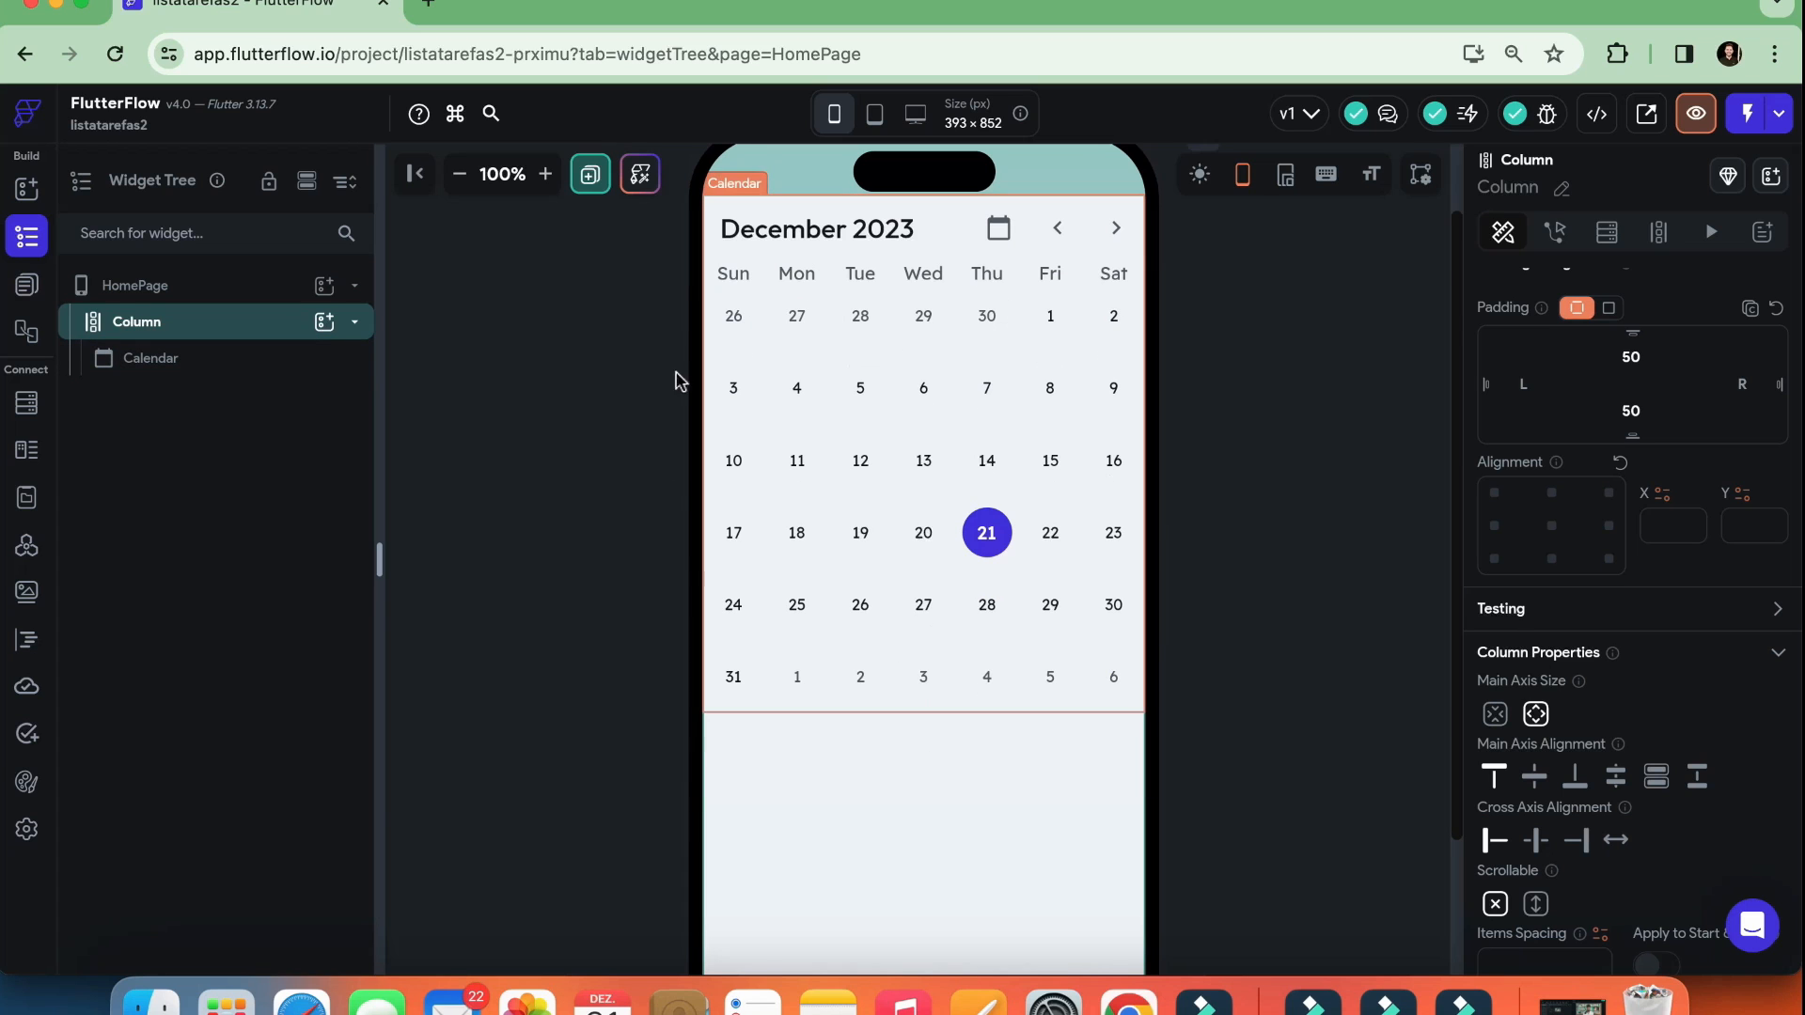
# Select the Calendar and try uniform padding on it, adjusting it to 22 and 25
pyautogui.scroll(1, 905, 463)
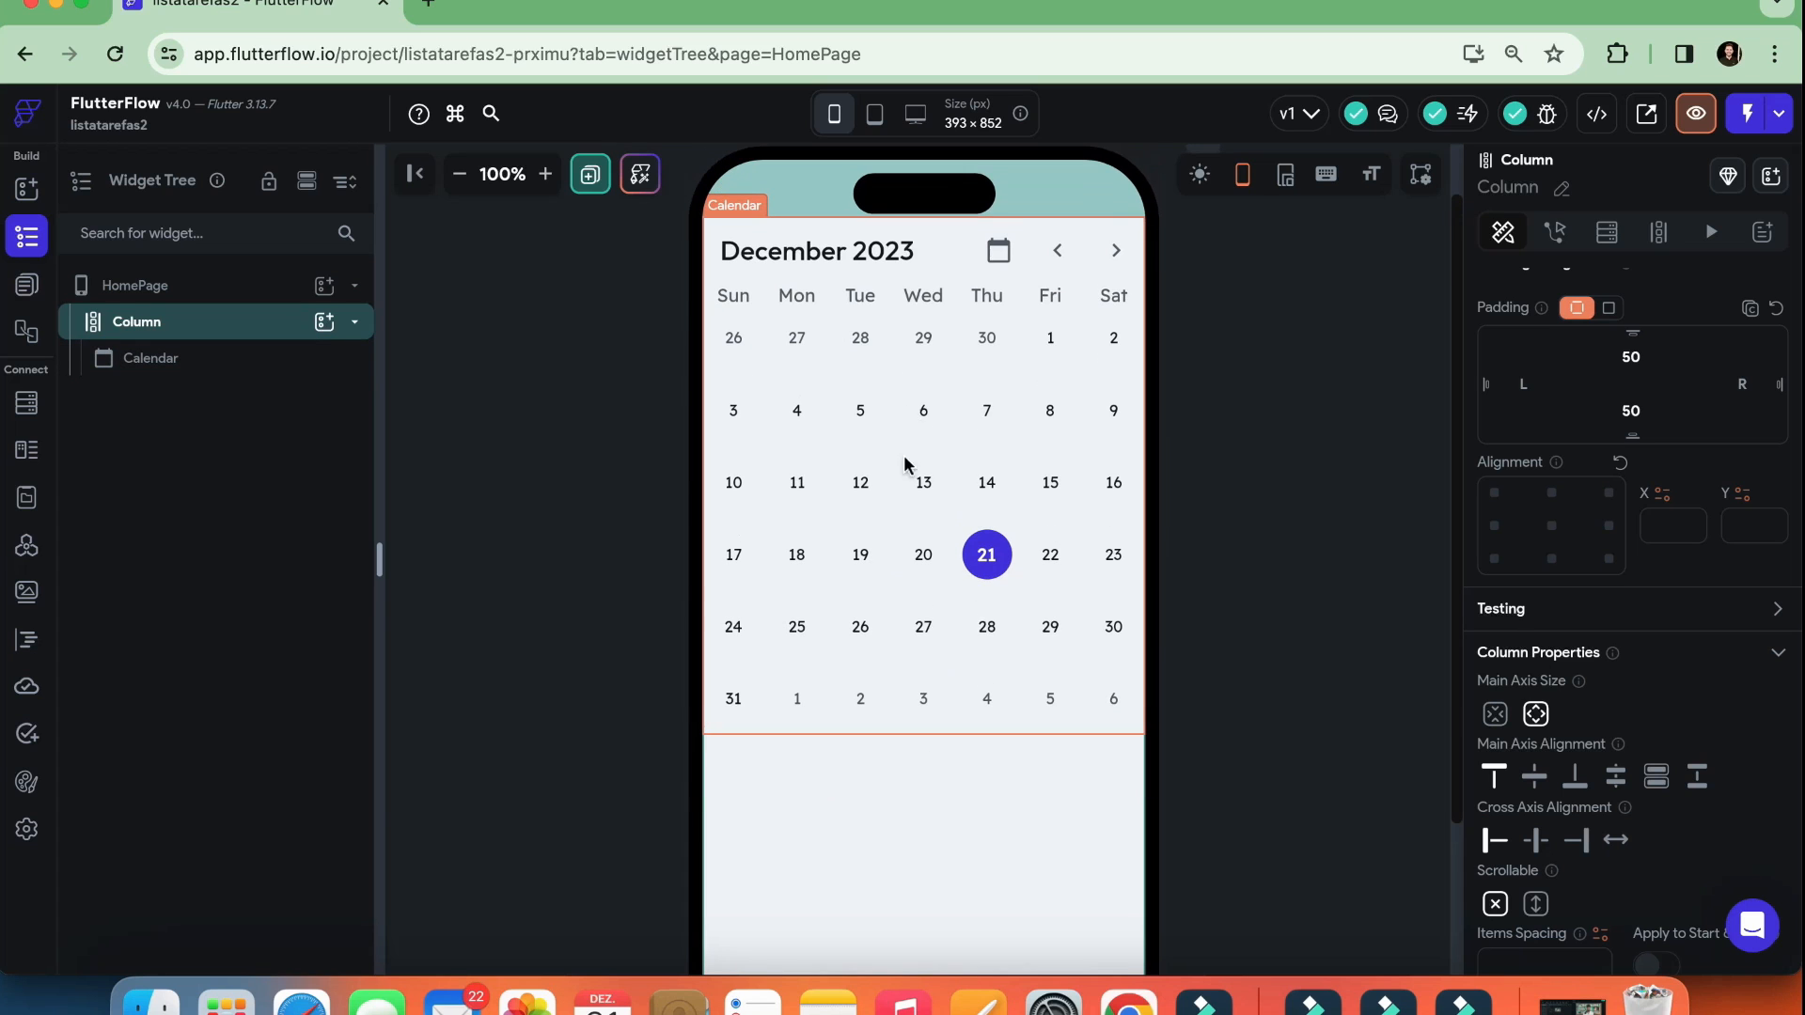
pyautogui.click(894, 404)
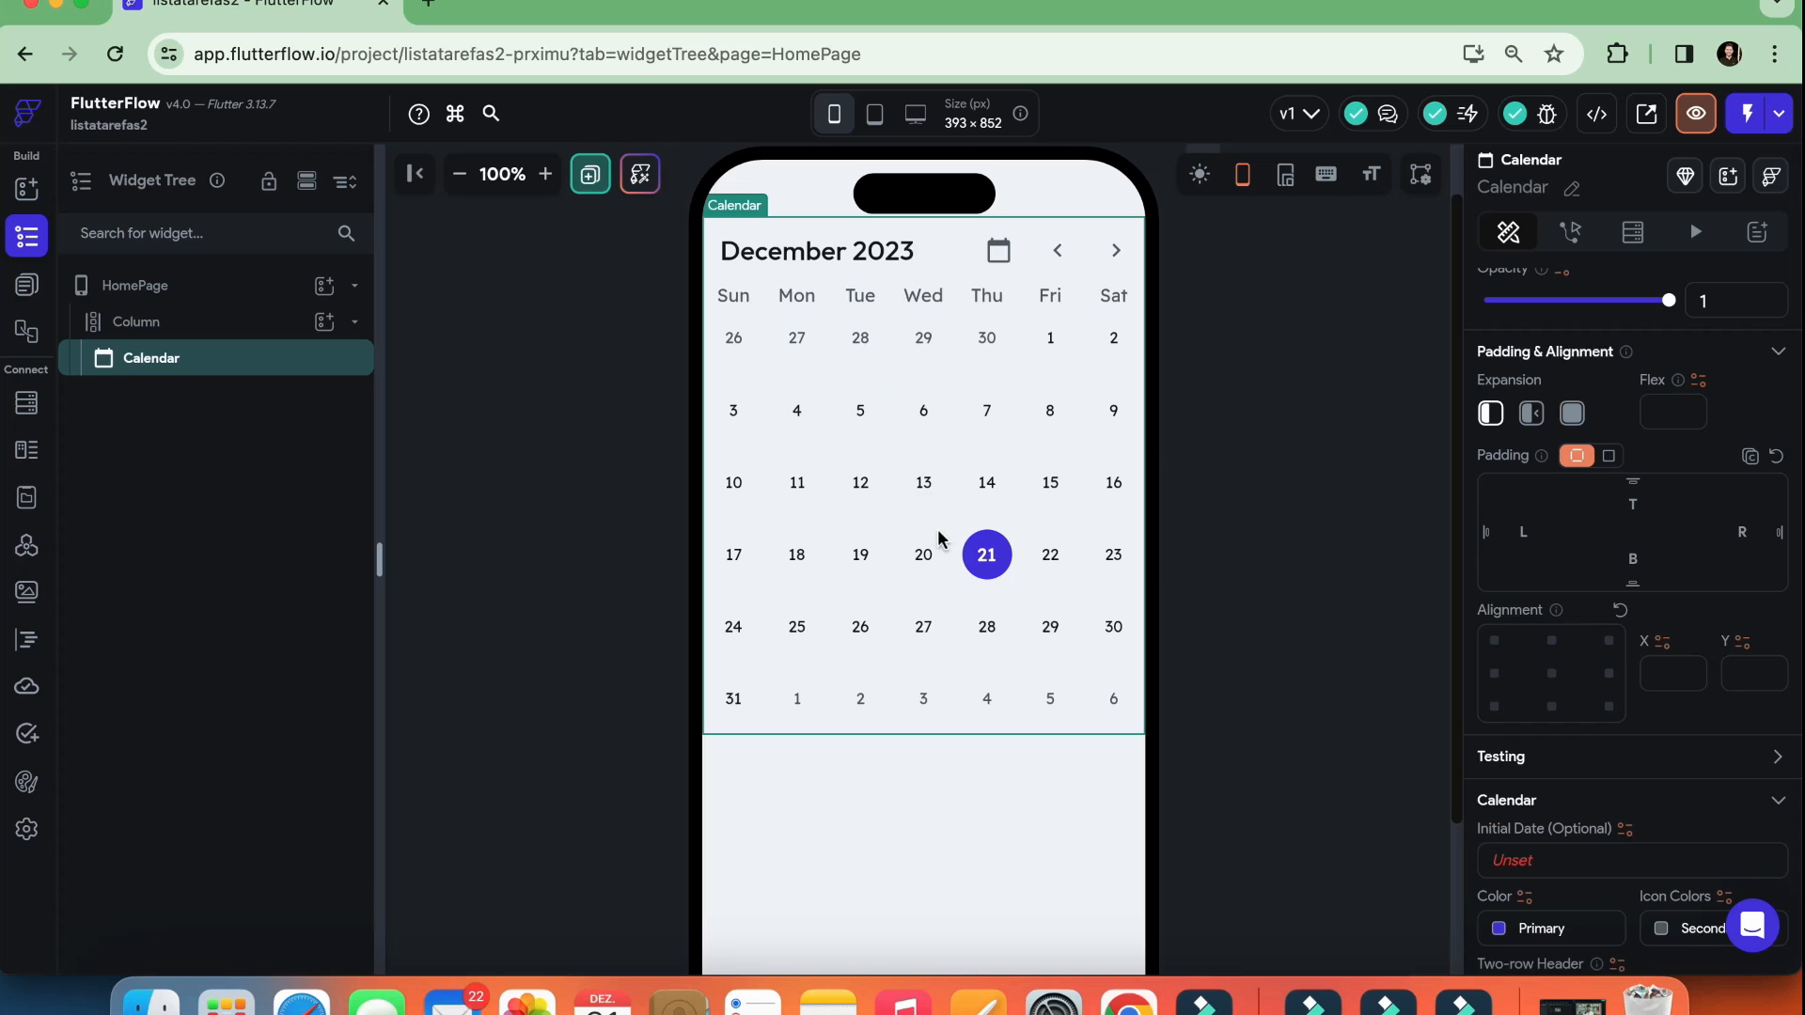
pyautogui.scroll(1, 966, 484)
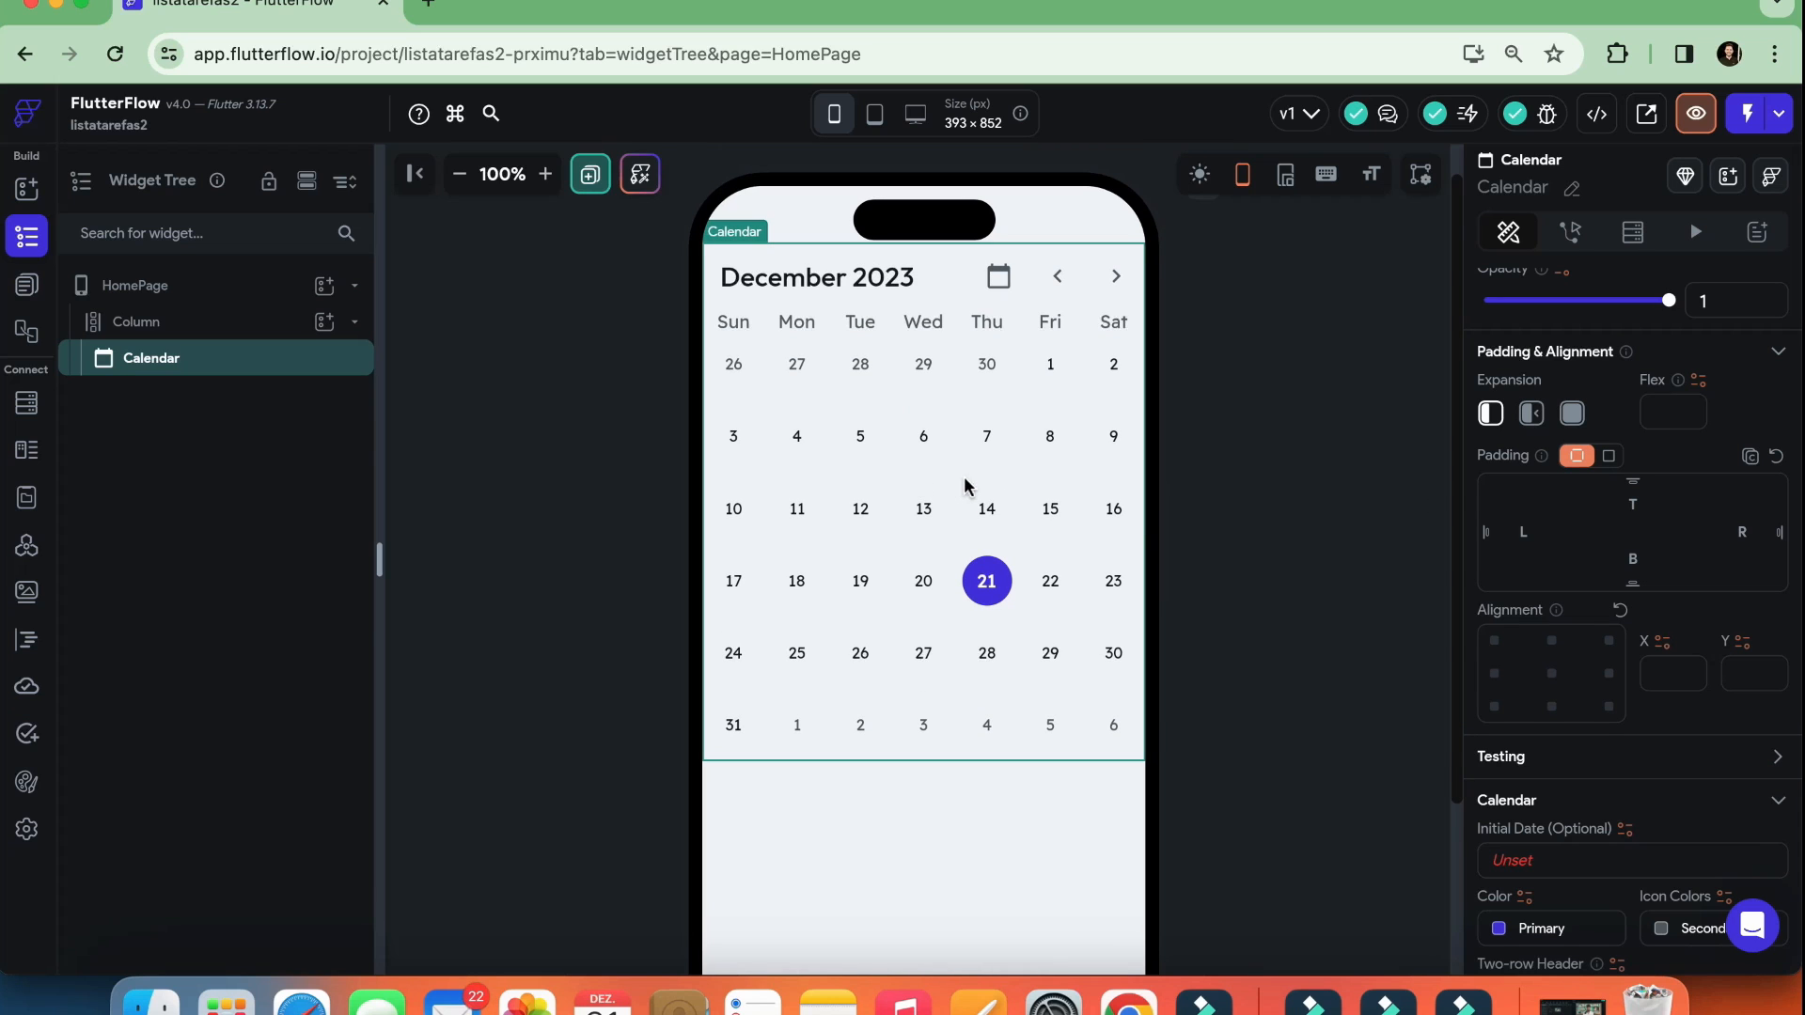
pyautogui.click(1610, 458)
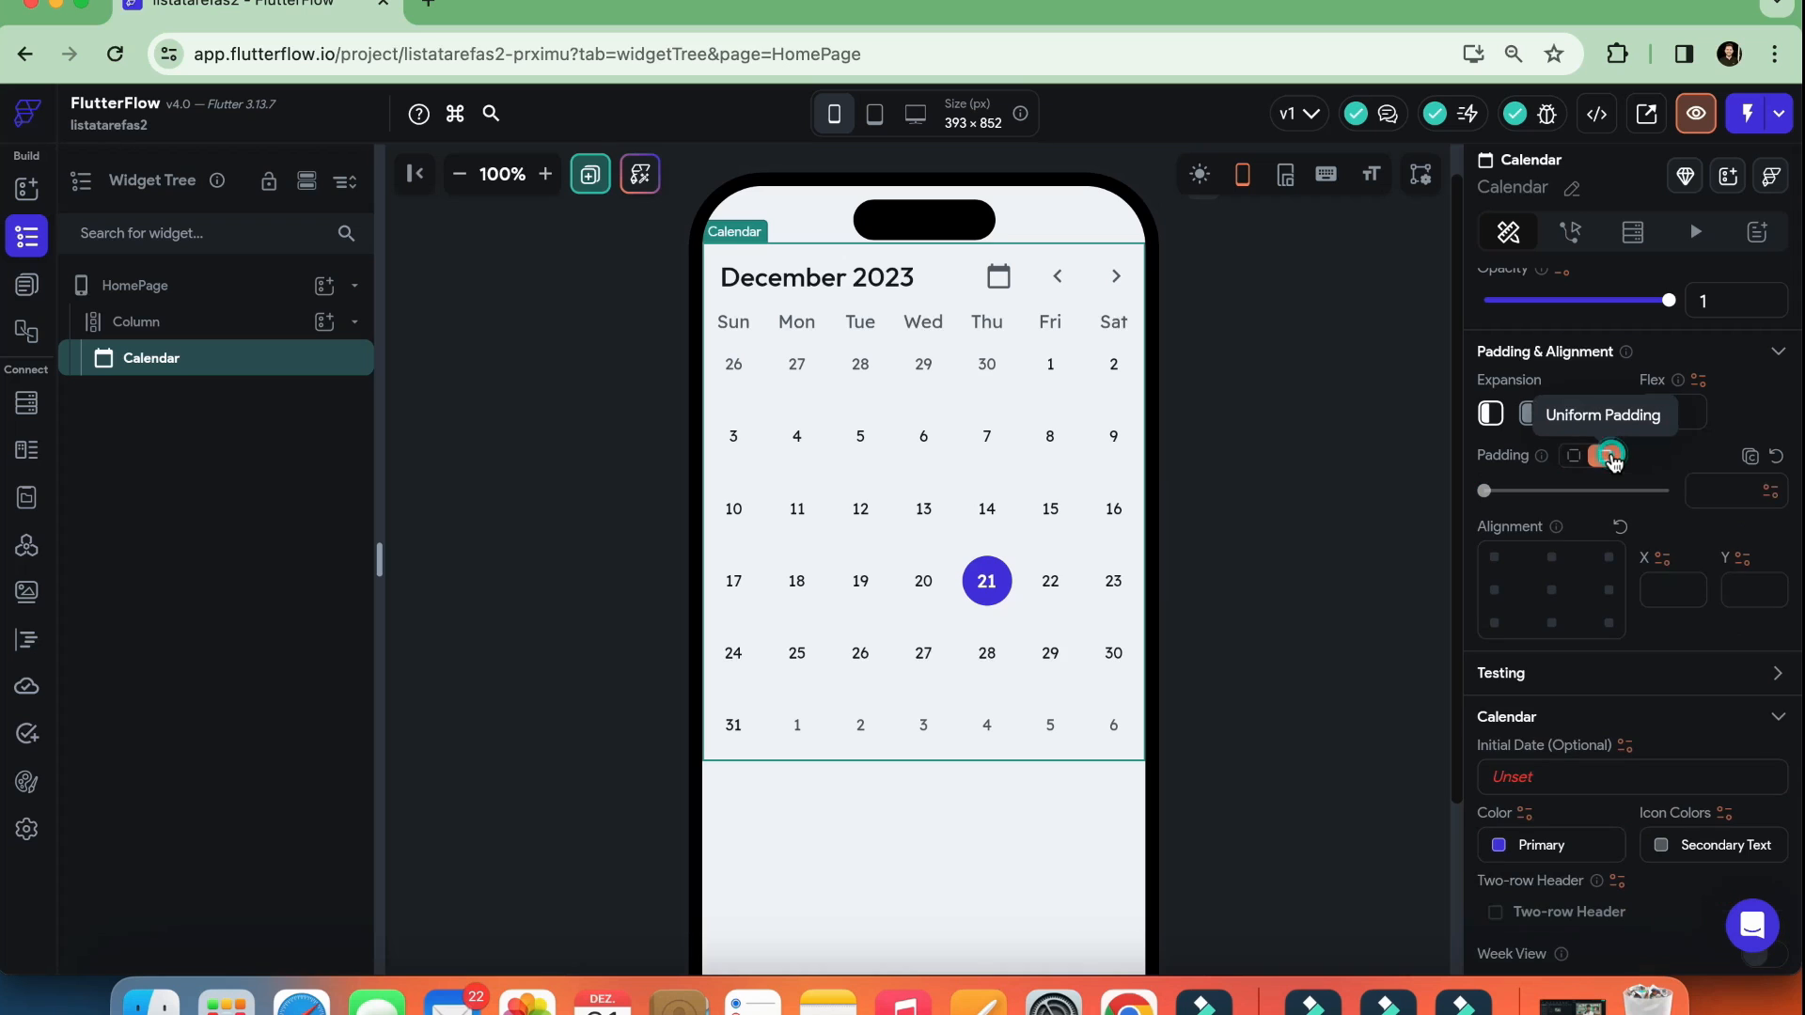
pyautogui.moveTo(1487, 496); pyautogui.dragTo(1653, 510)
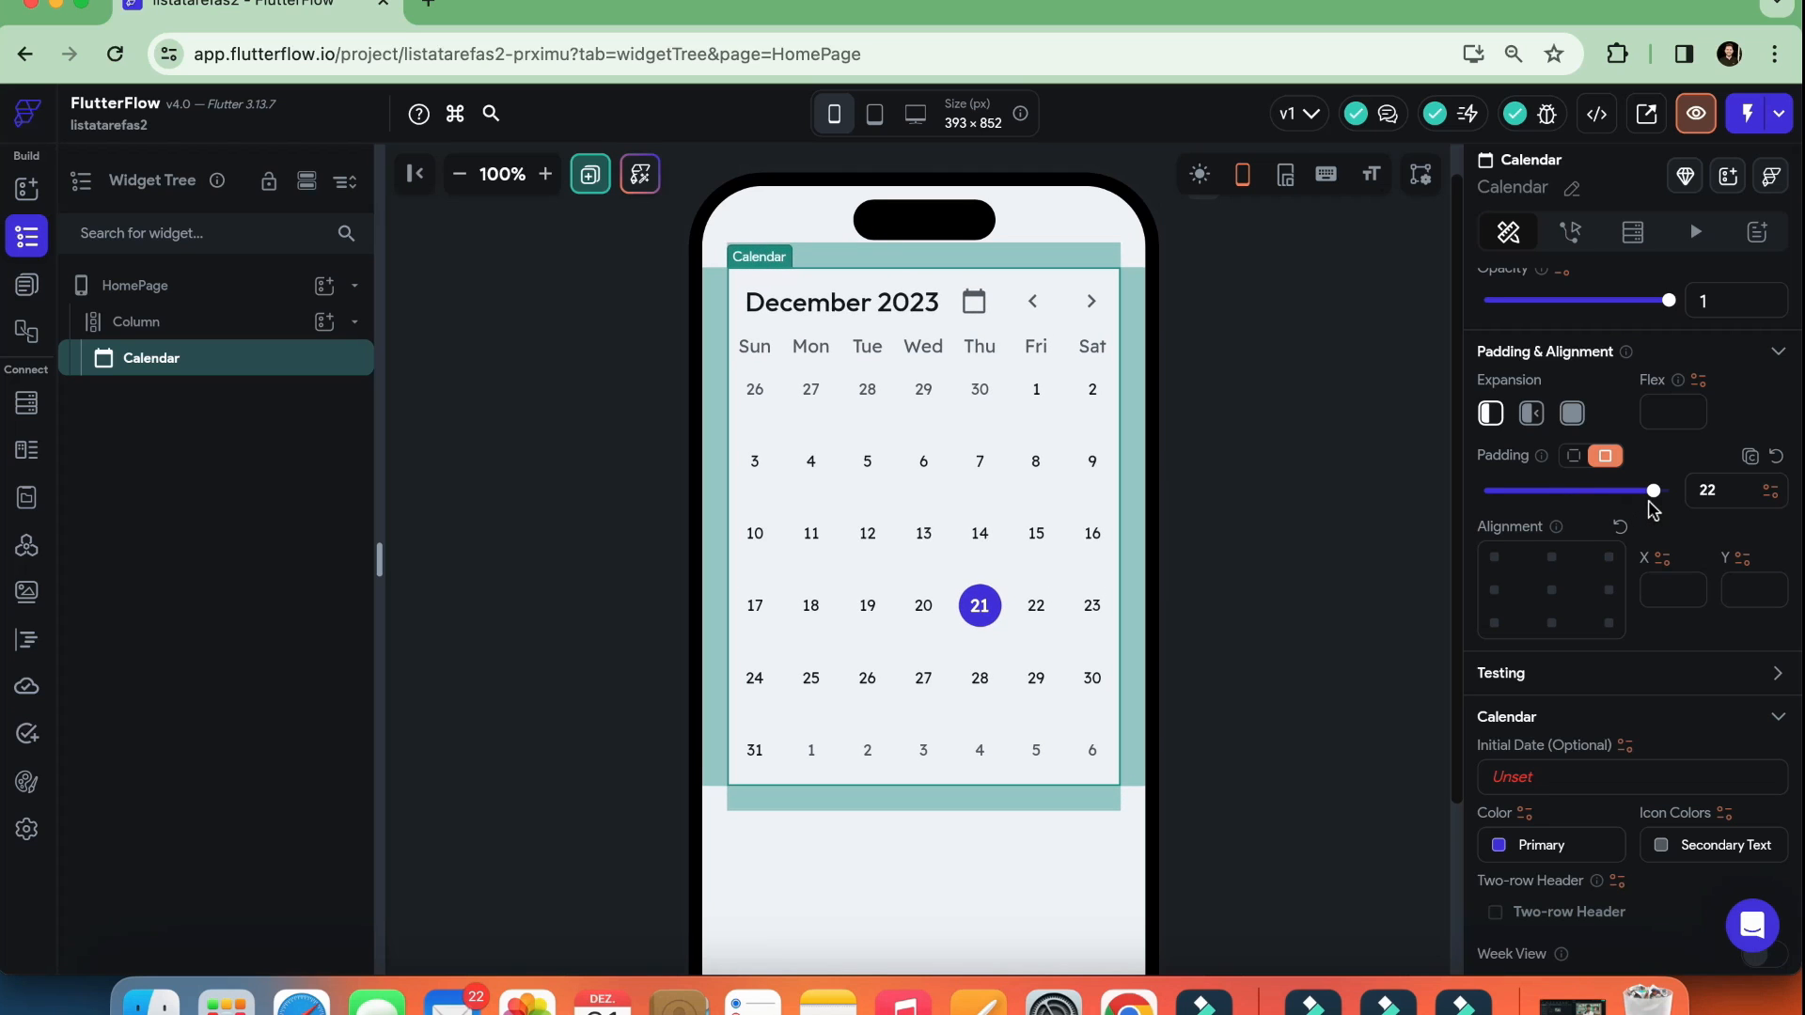
pyautogui.click(1718, 492)
pyautogui.write('25')
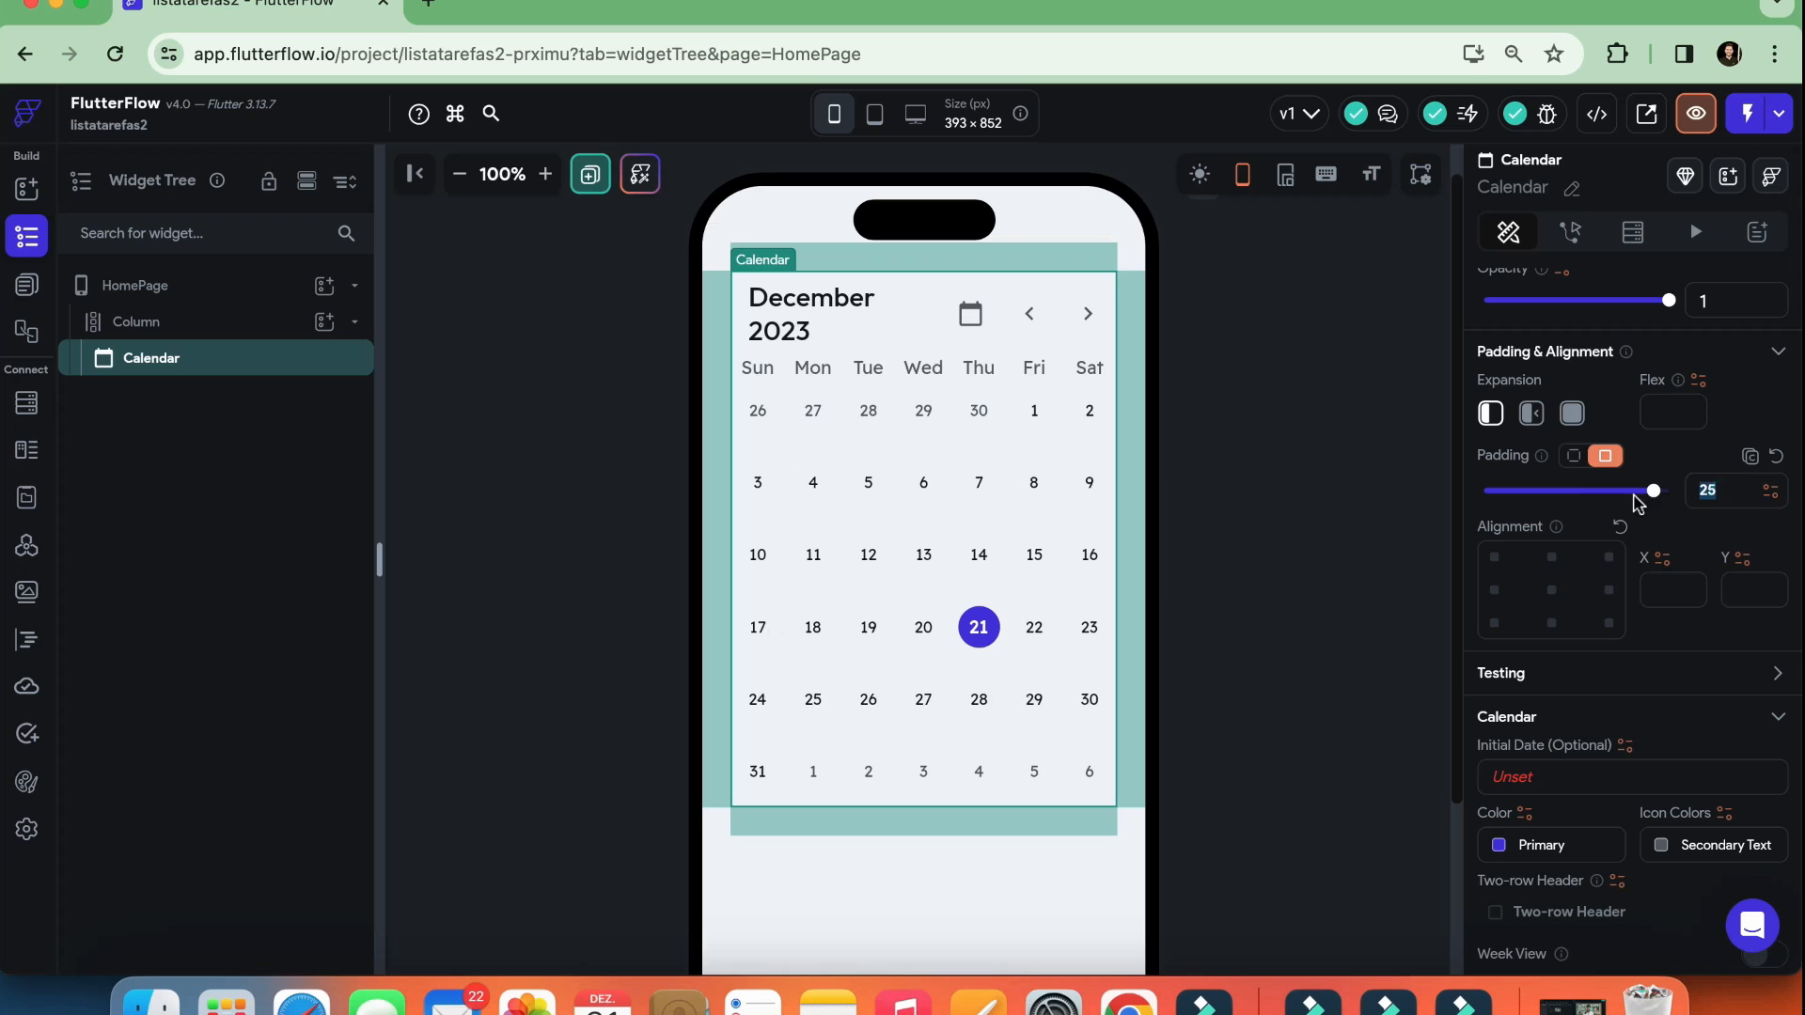
# Switch the Calendar to individual side padding and set its top, left and right padding to 25
pyautogui.click(1577, 457)
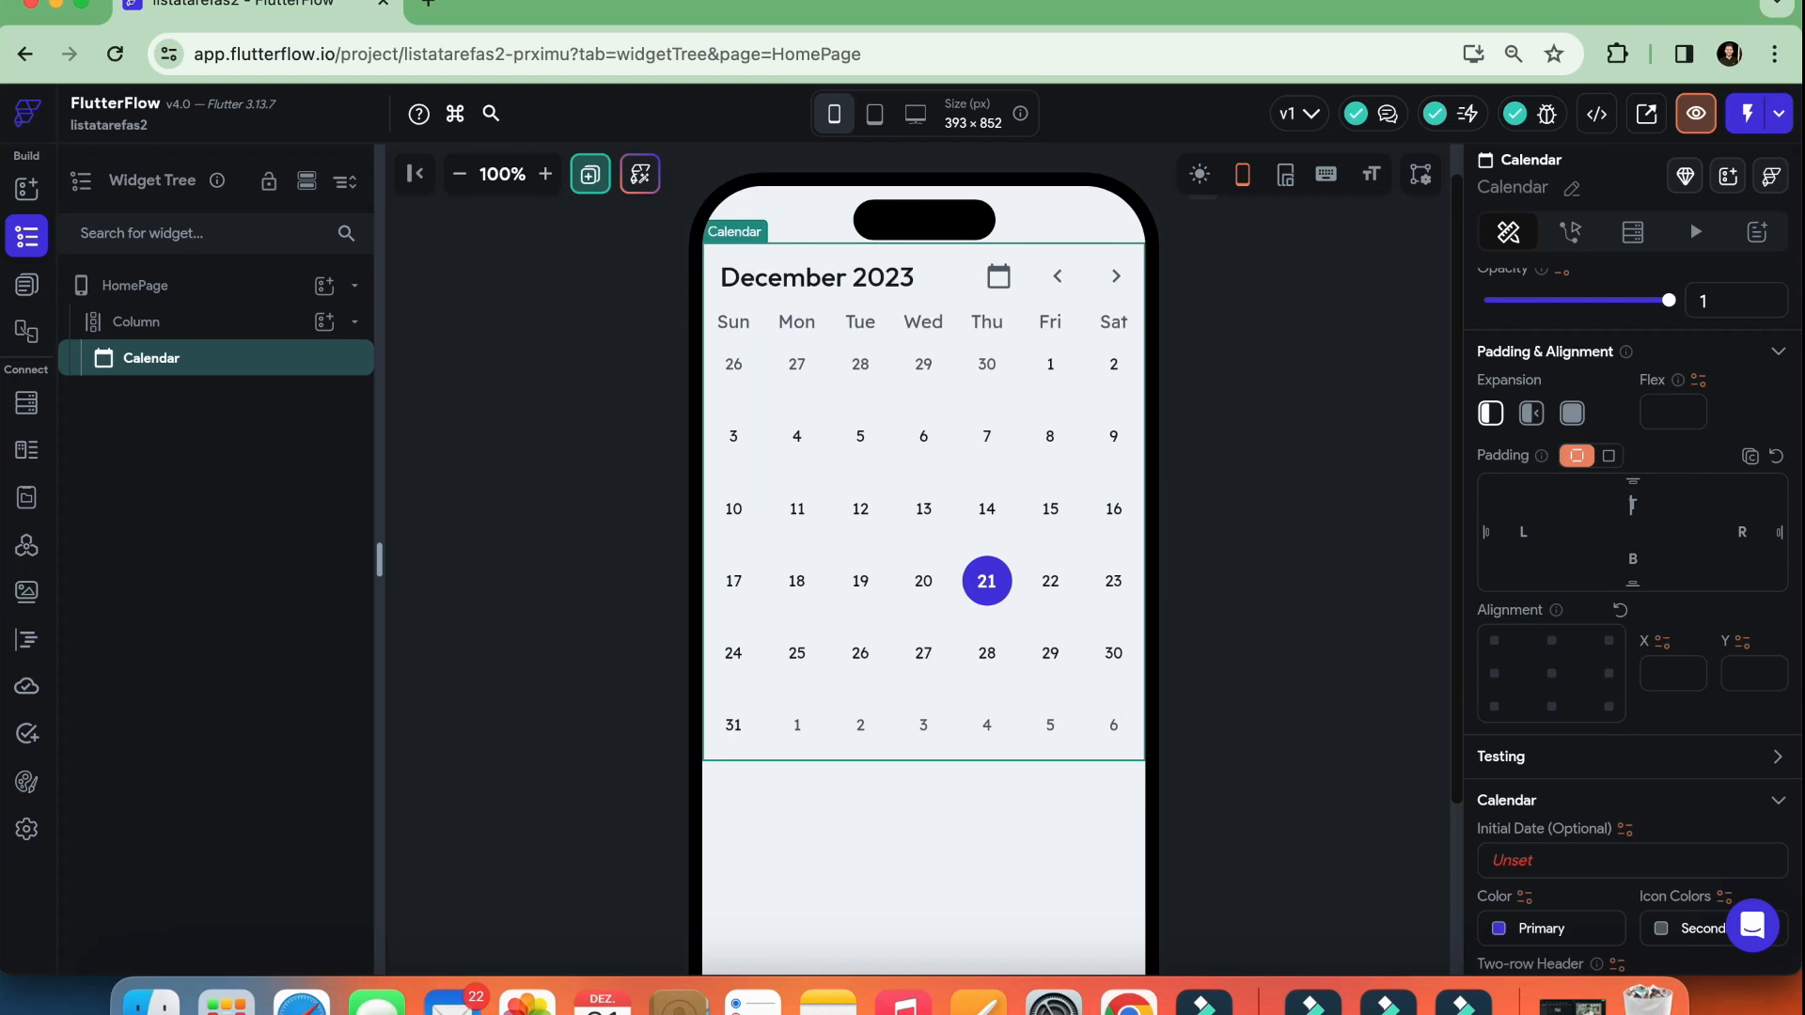
pyautogui.write('25')
pyautogui.click(1521, 529)
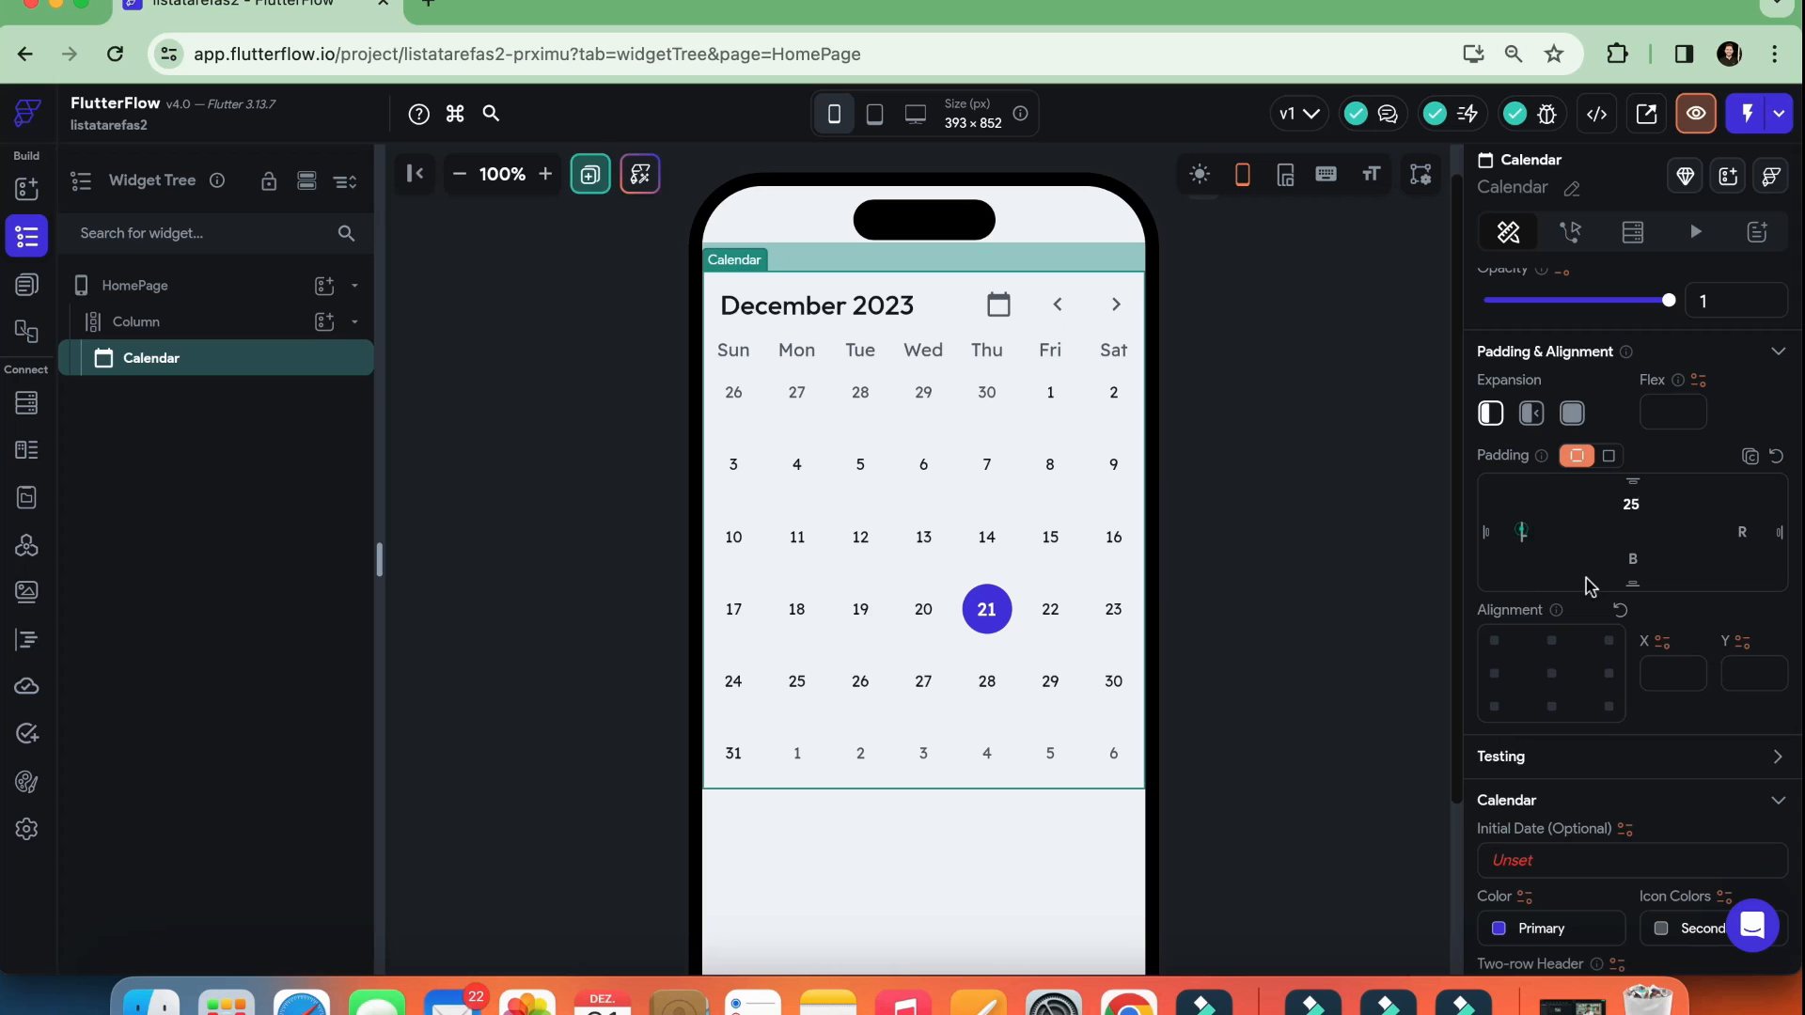
pyautogui.write('25')
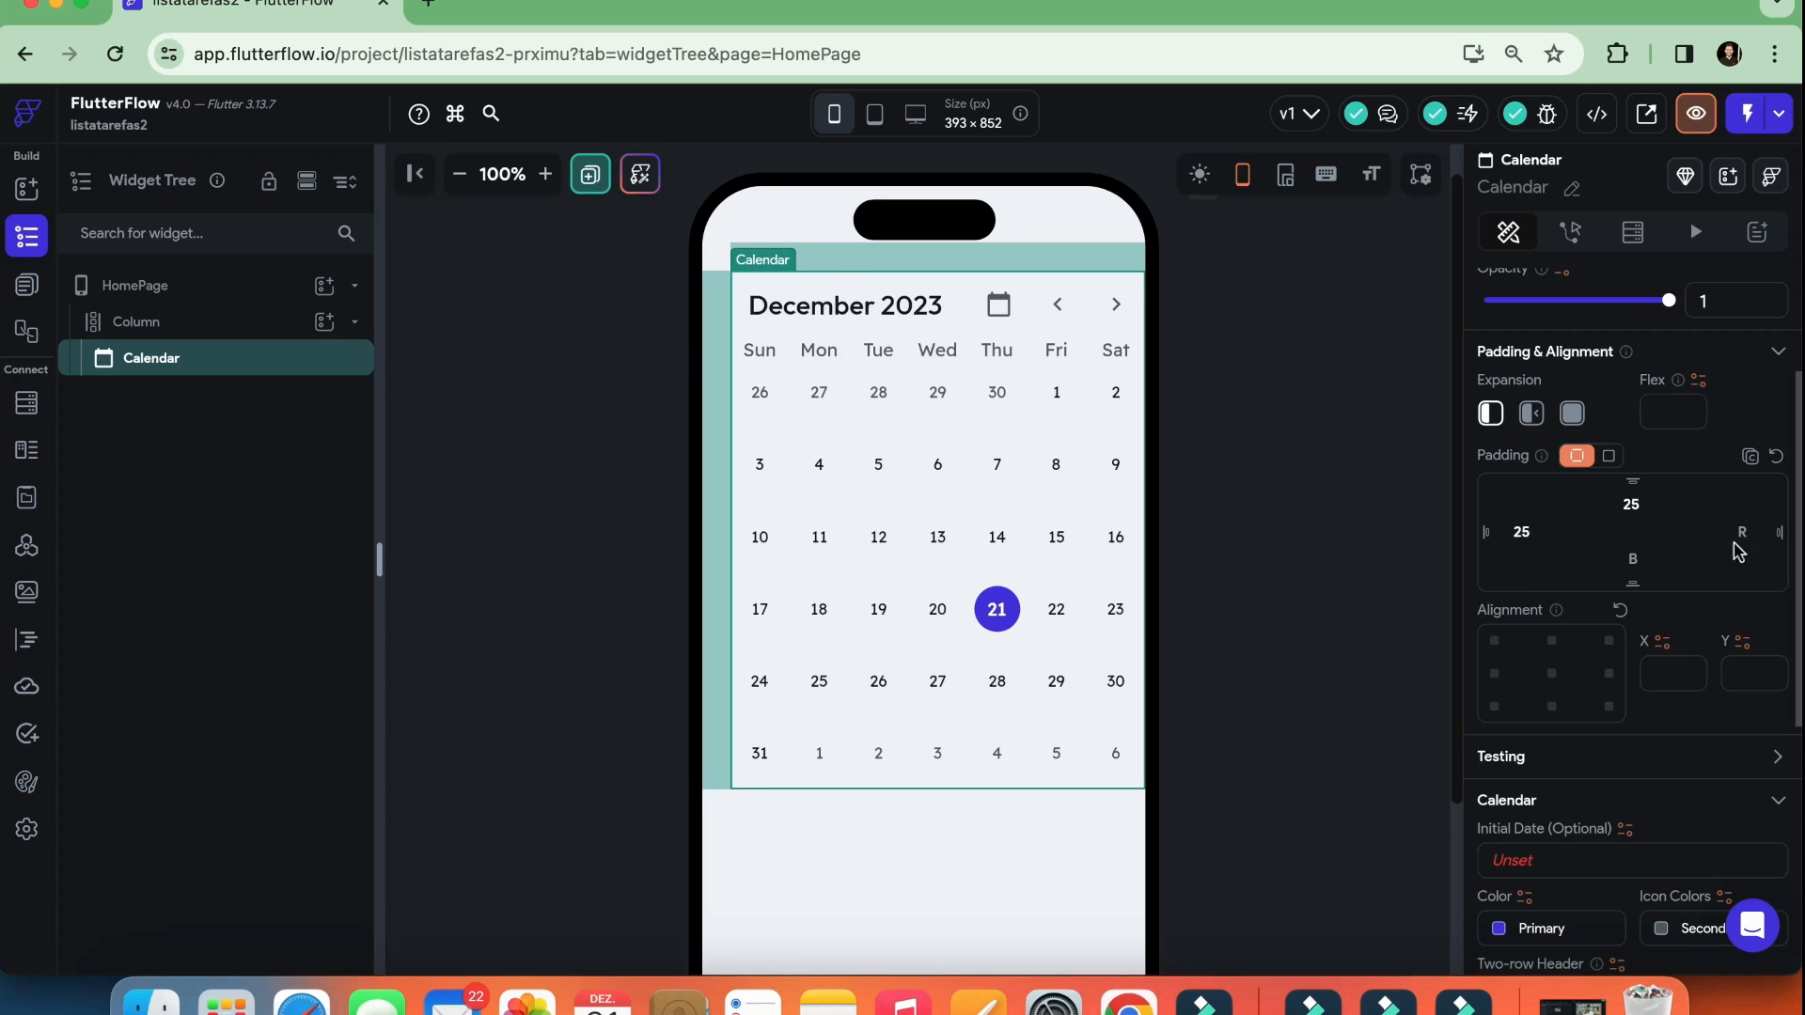
pyautogui.write('25')
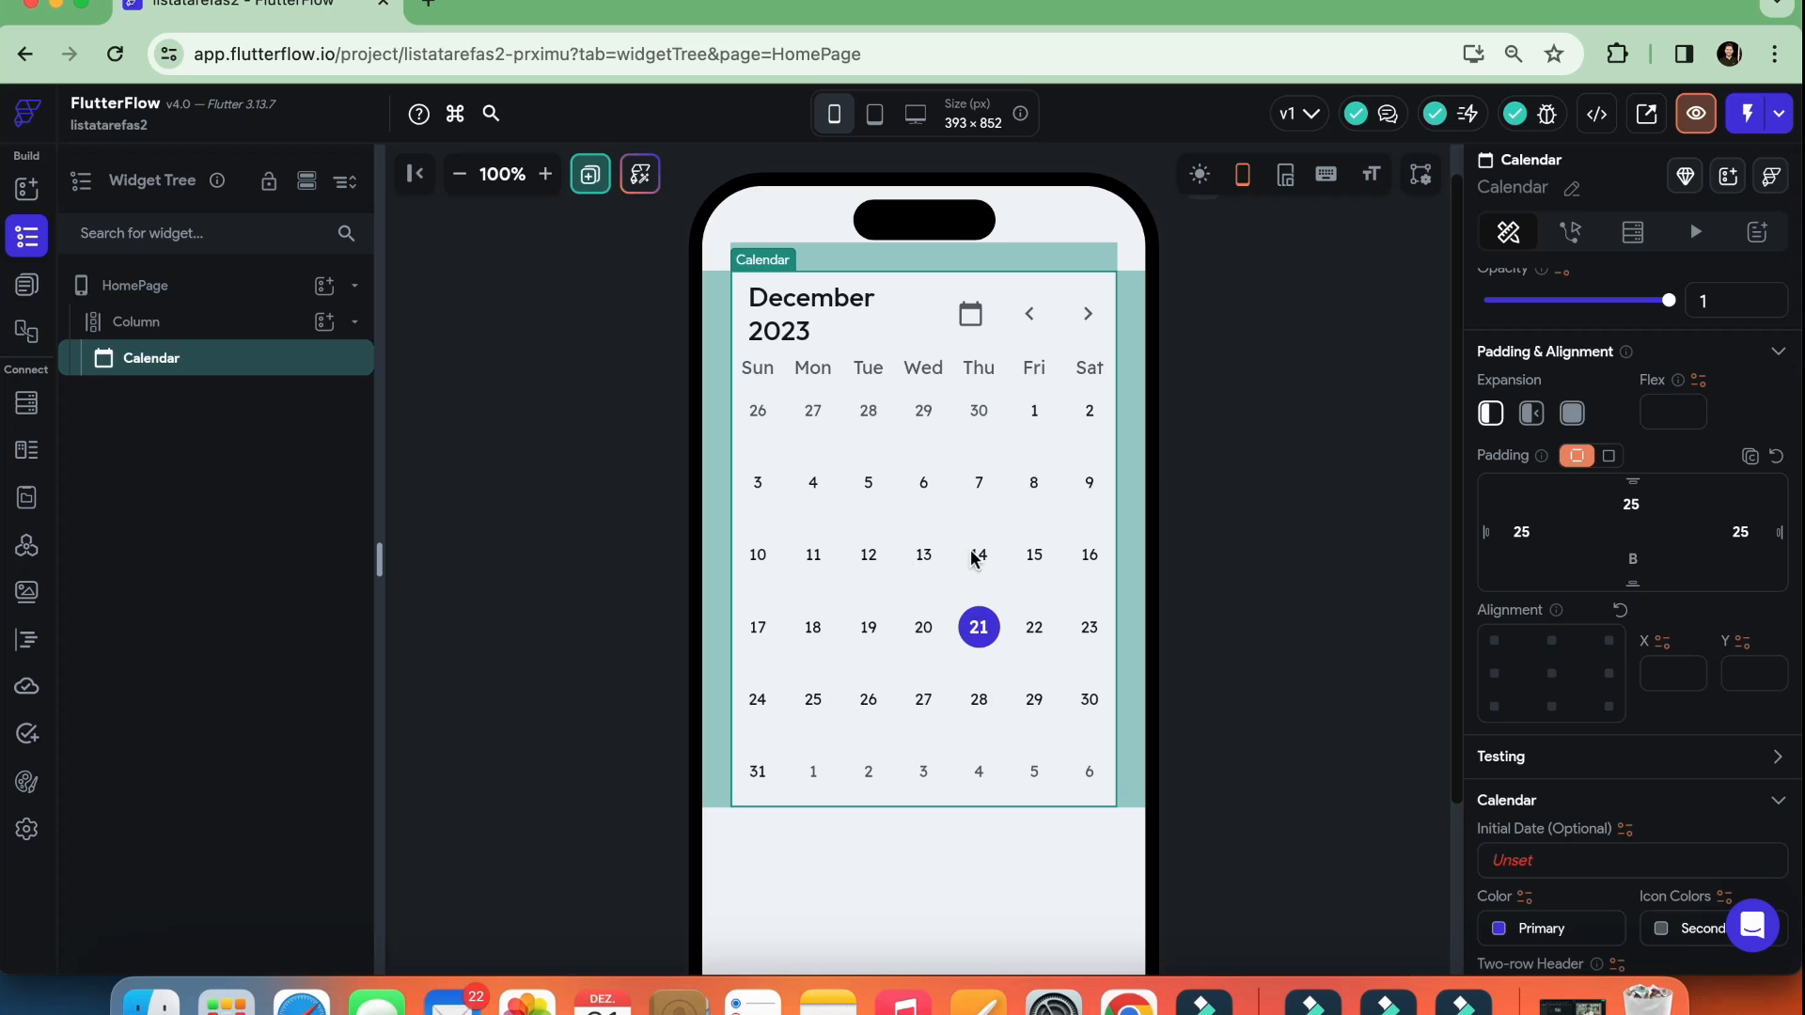
# Reselect the Calendar and examine its properties, including initial date, colors, header, week options, row height and style sections
pyautogui.click(1297, 434)
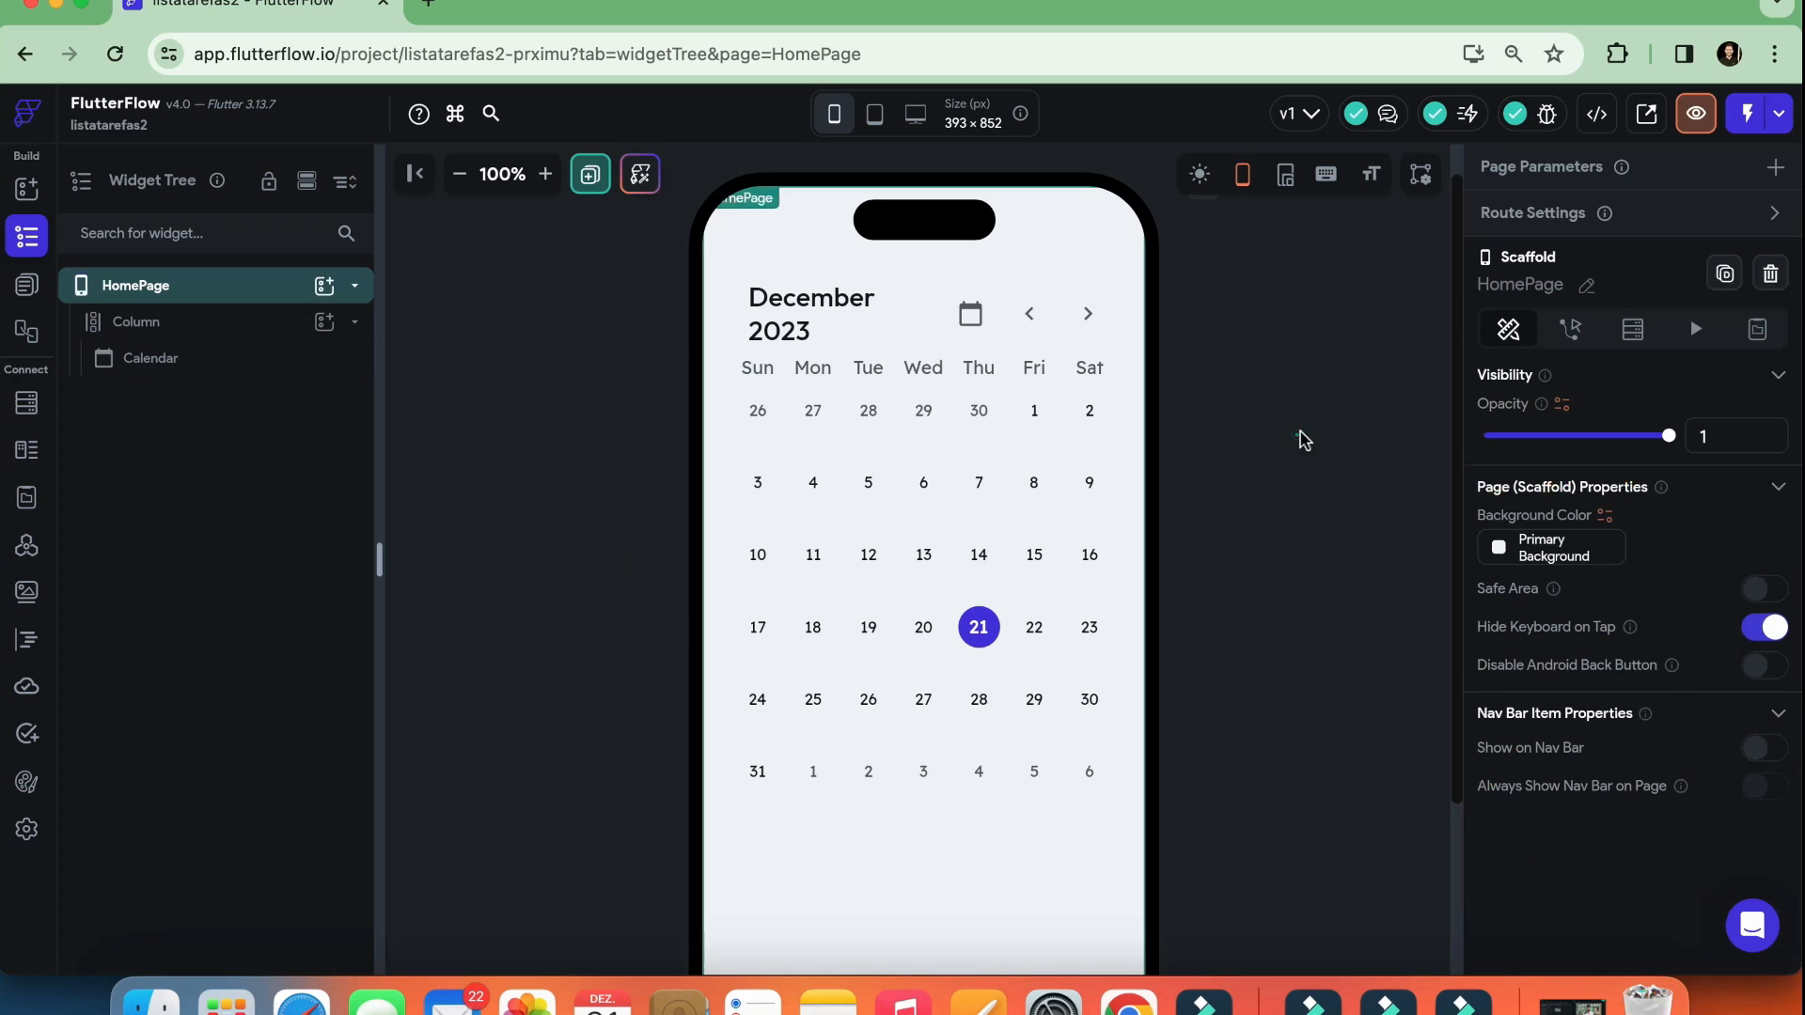
pyautogui.click(962, 388)
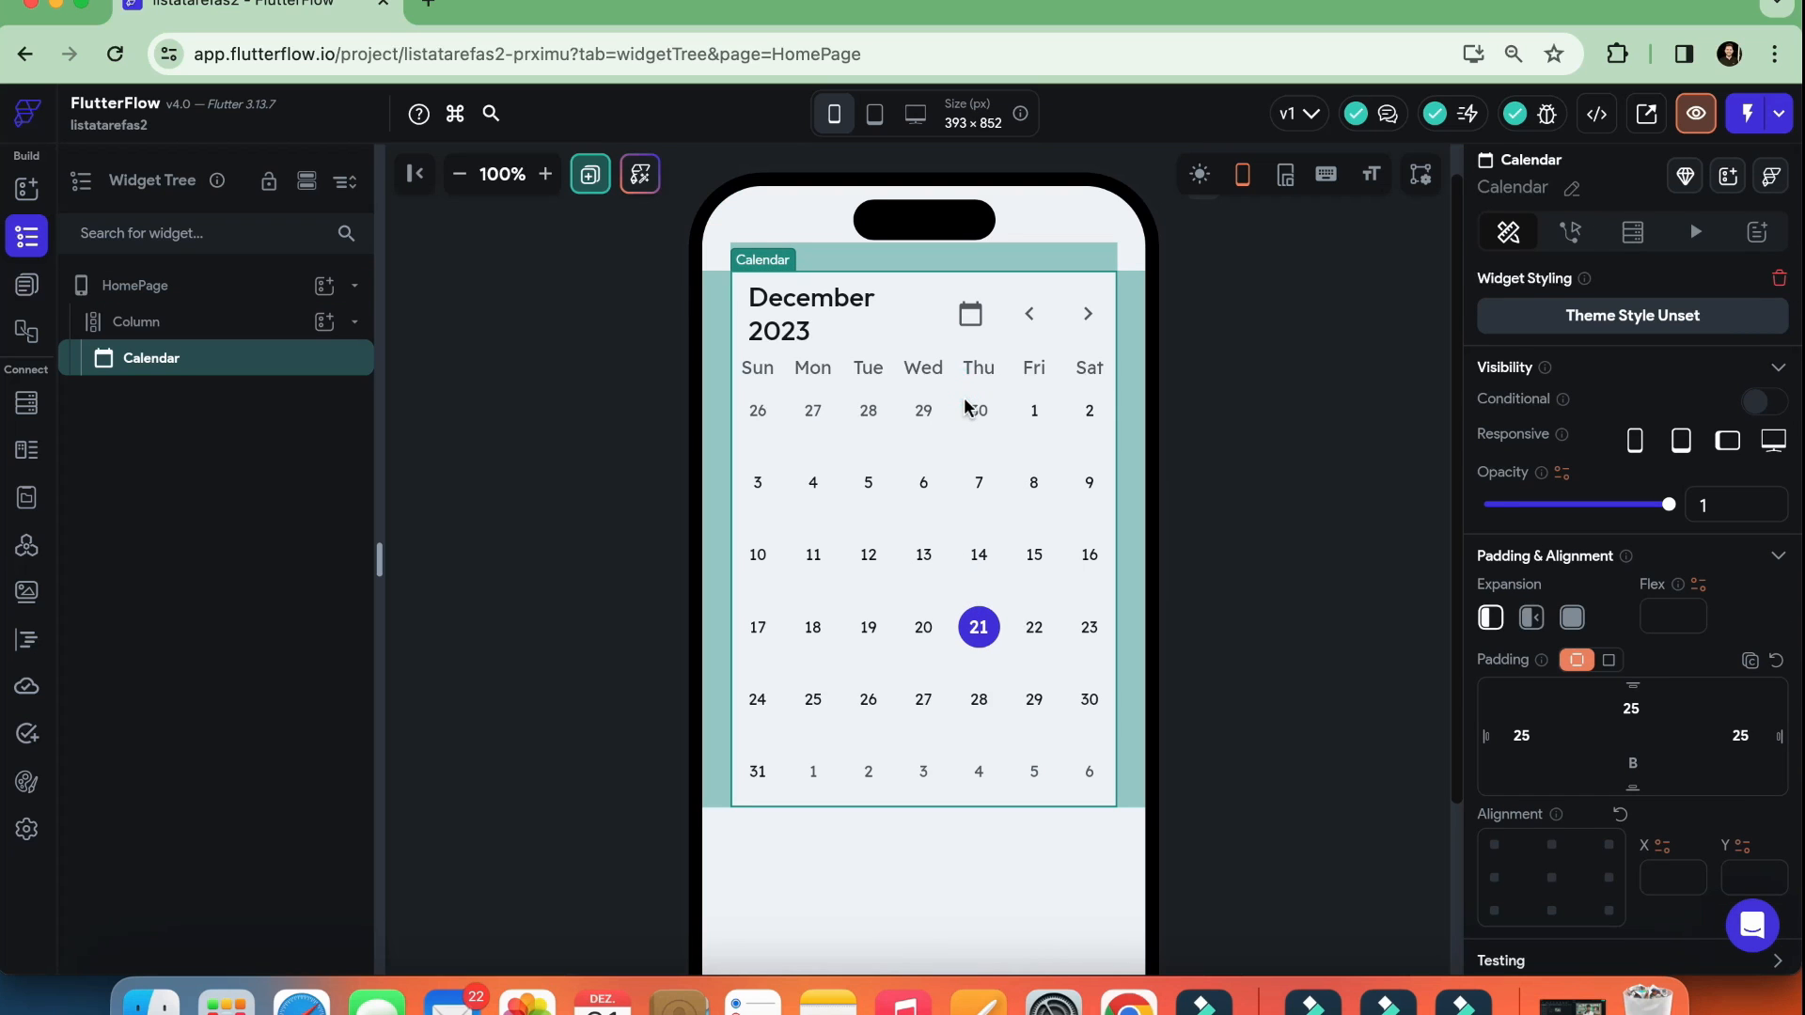
pyautogui.scroll(-3, 1576, 513)
pyautogui.scroll(-6, 1577, 531)
pyautogui.scroll(-1, 1578, 548)
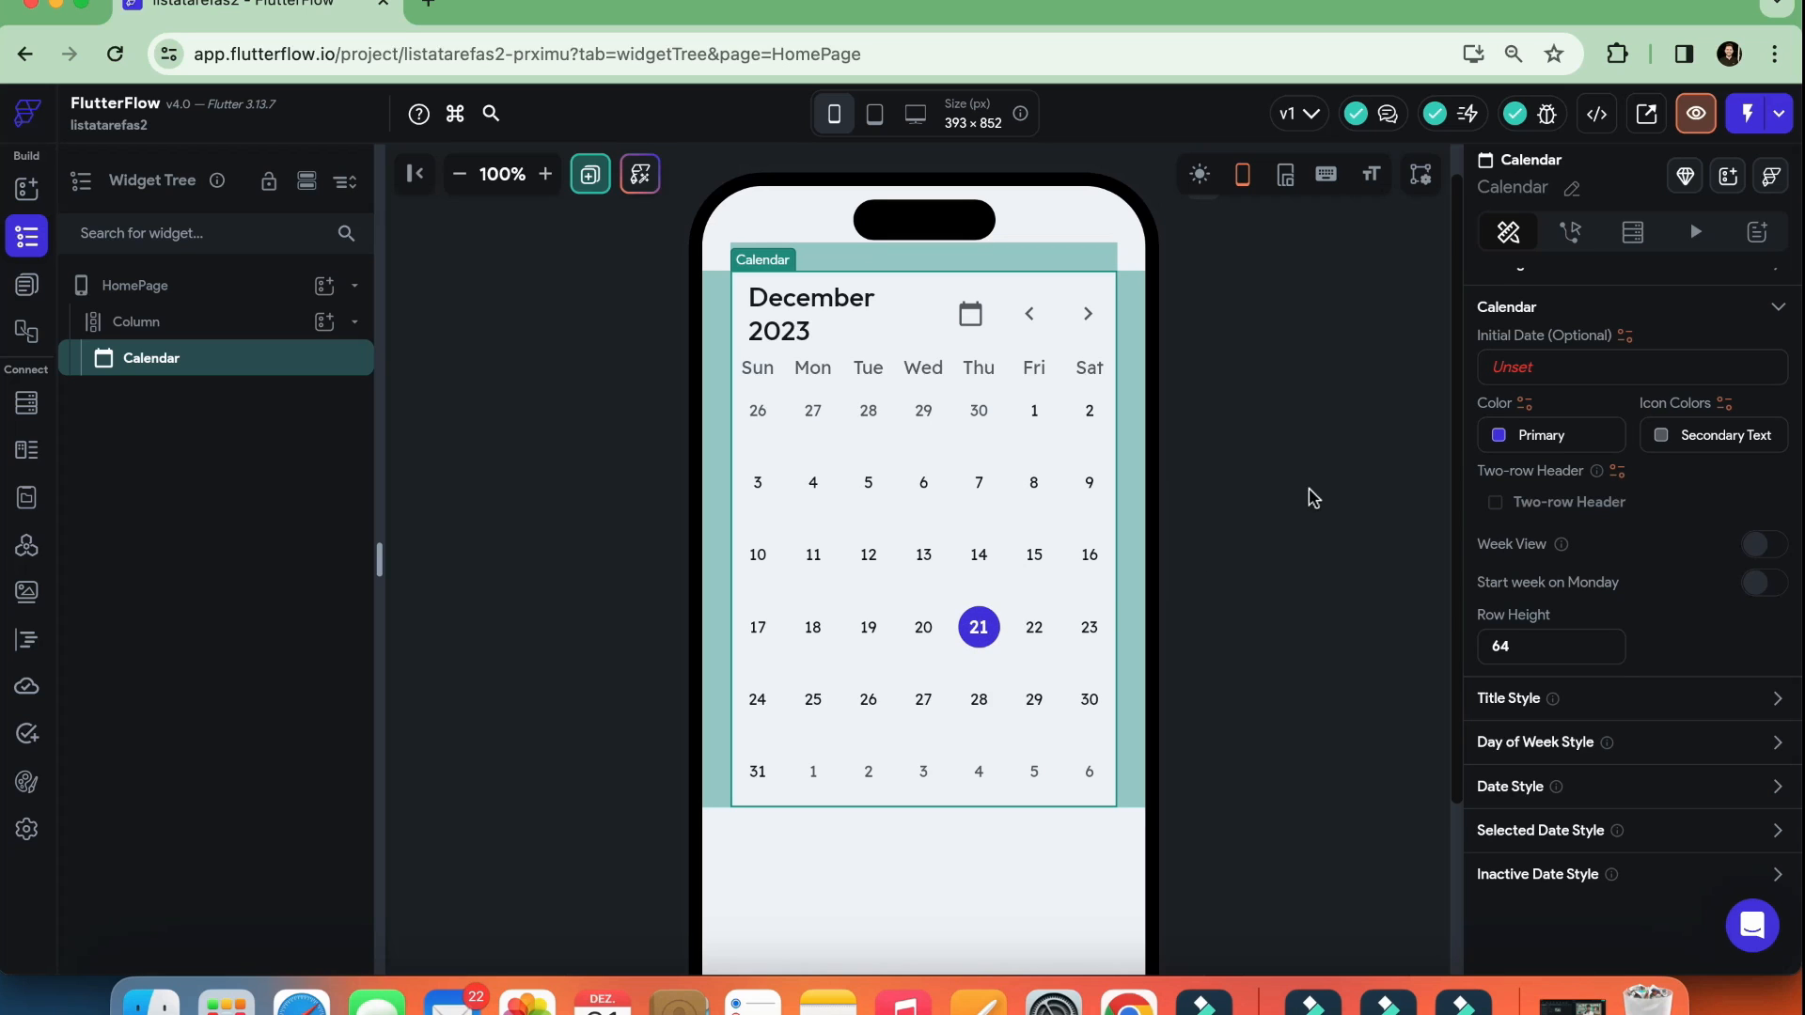
pyautogui.scroll(-1, 1310, 491)
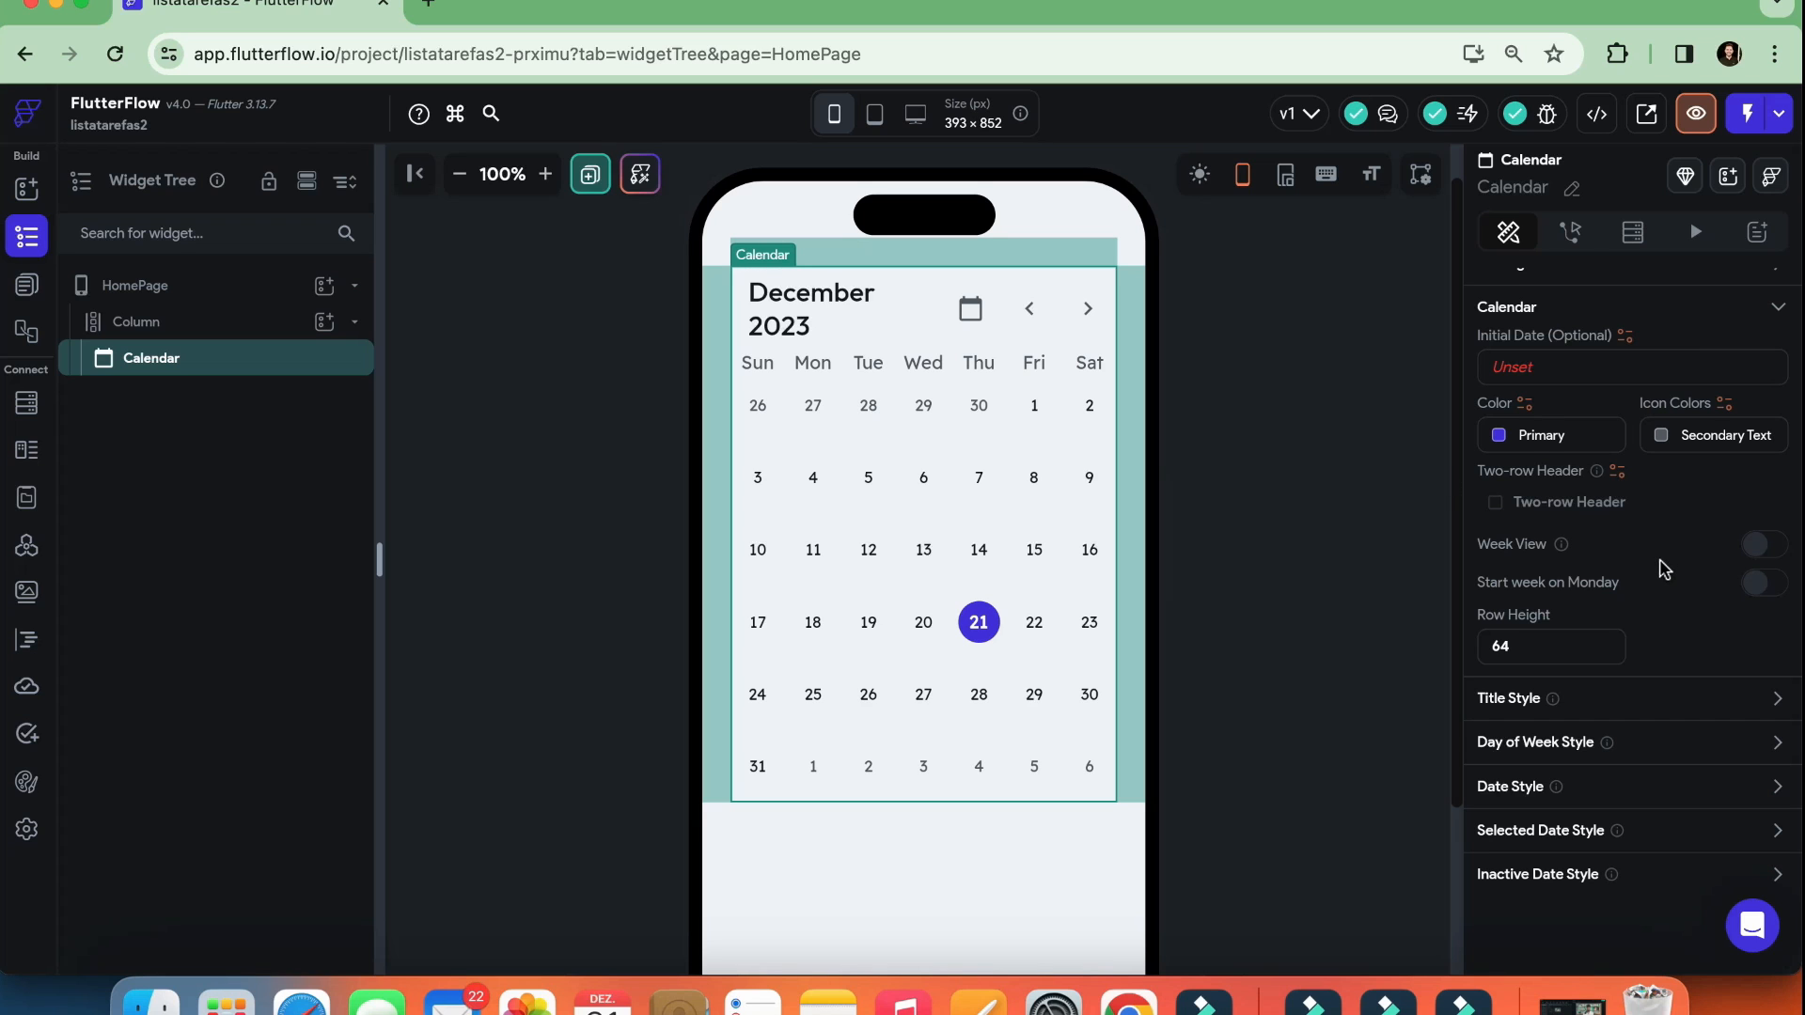
pyautogui.scroll(3, 1584, 630)
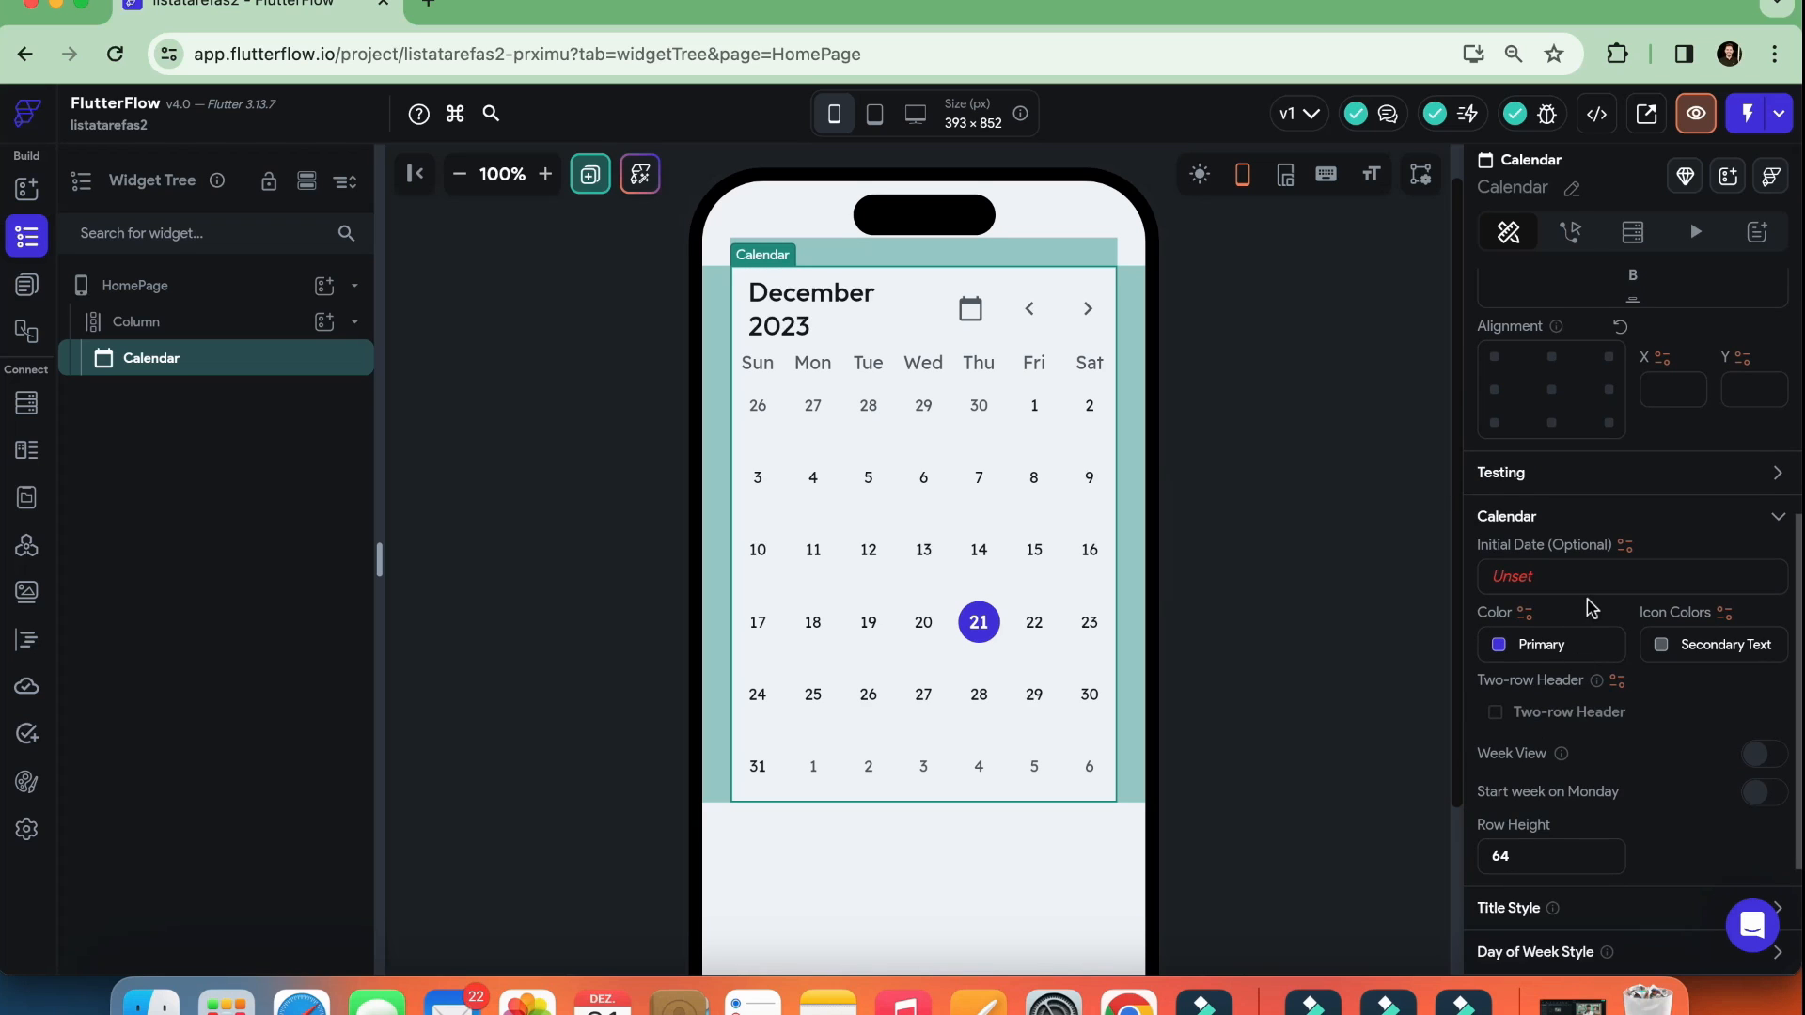
pyautogui.scroll(-3, 1596, 597)
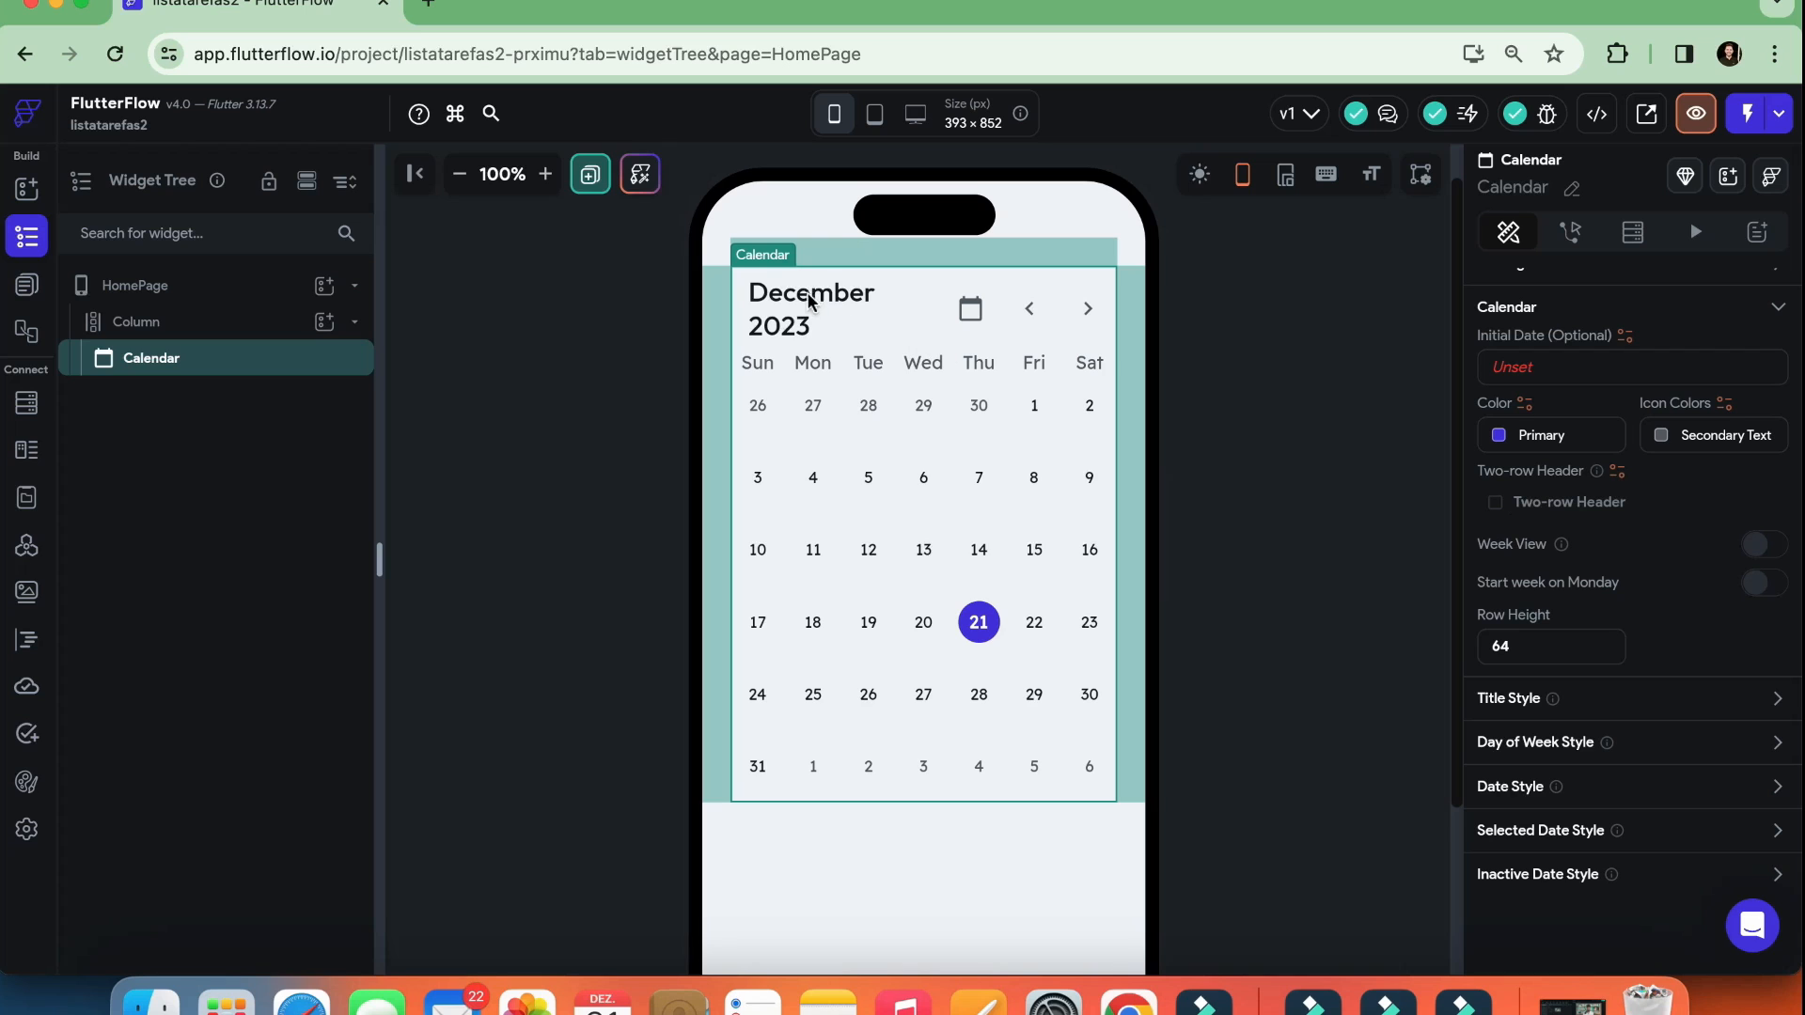
# Try the Two-row Header option on the Calendar and leave it off
pyautogui.click(1496, 512)
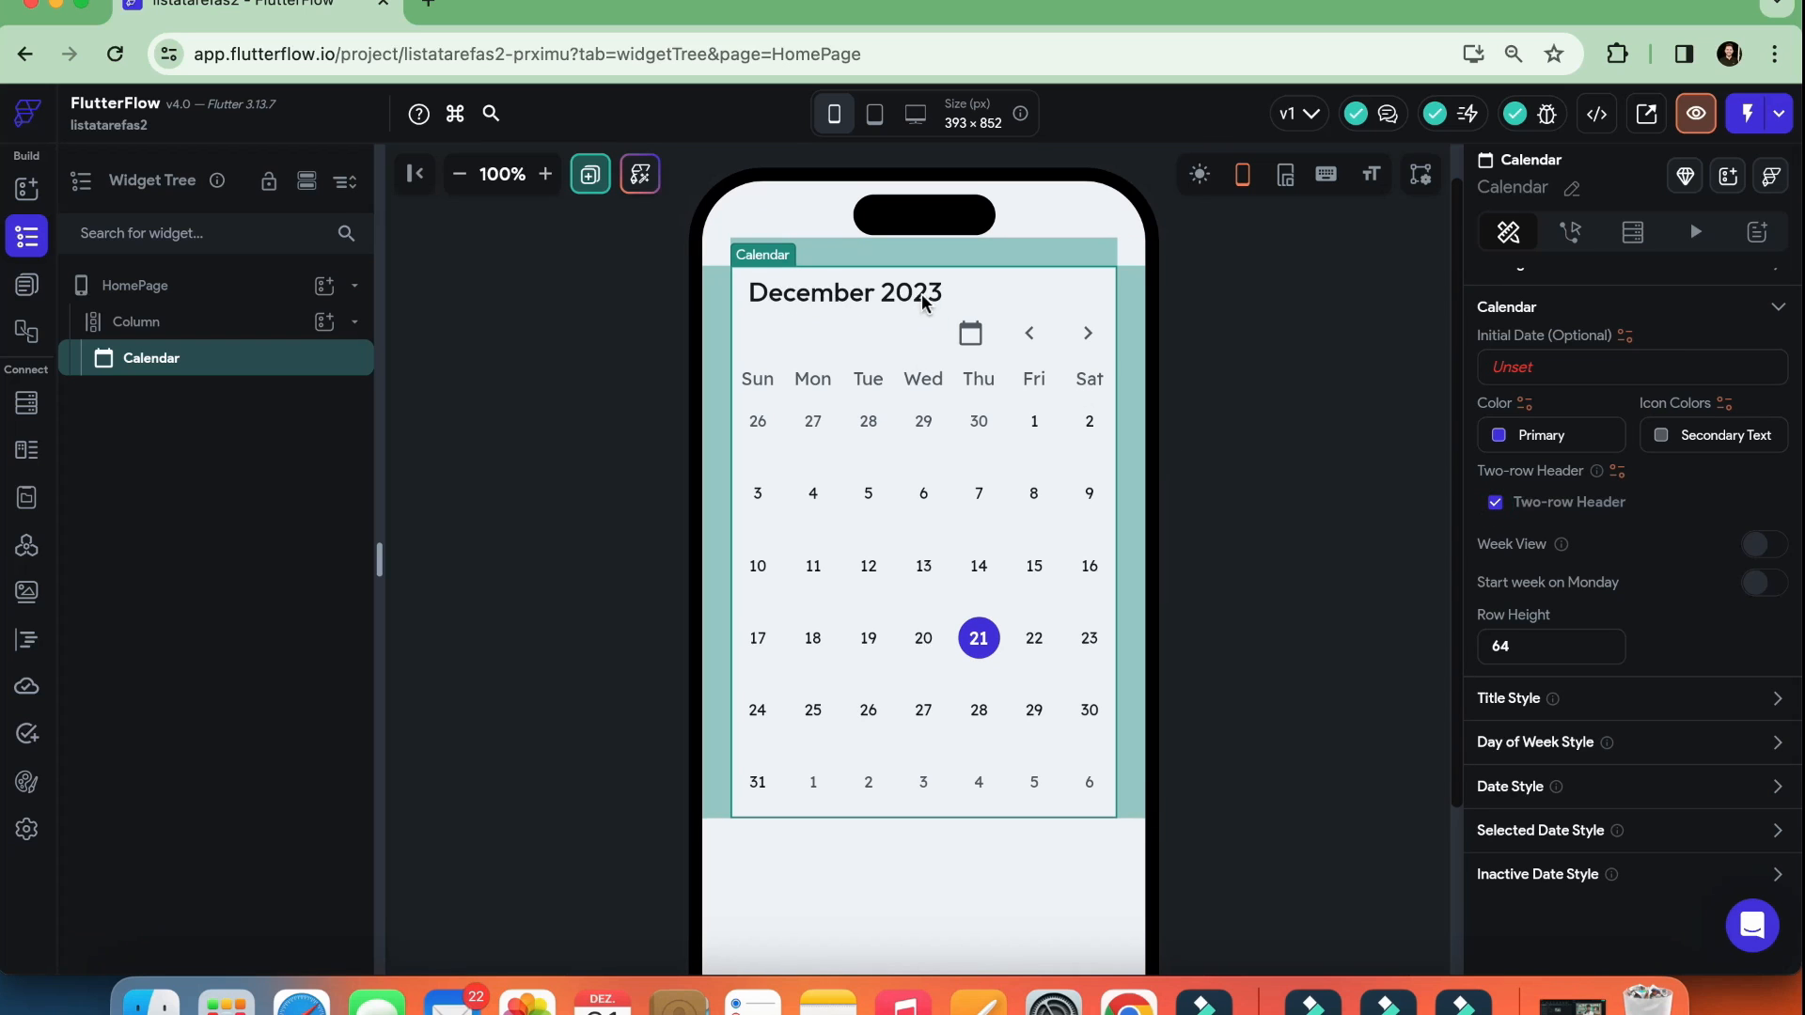
pyautogui.click(1496, 506)
pyautogui.click(1495, 506)
pyautogui.click(1496, 506)
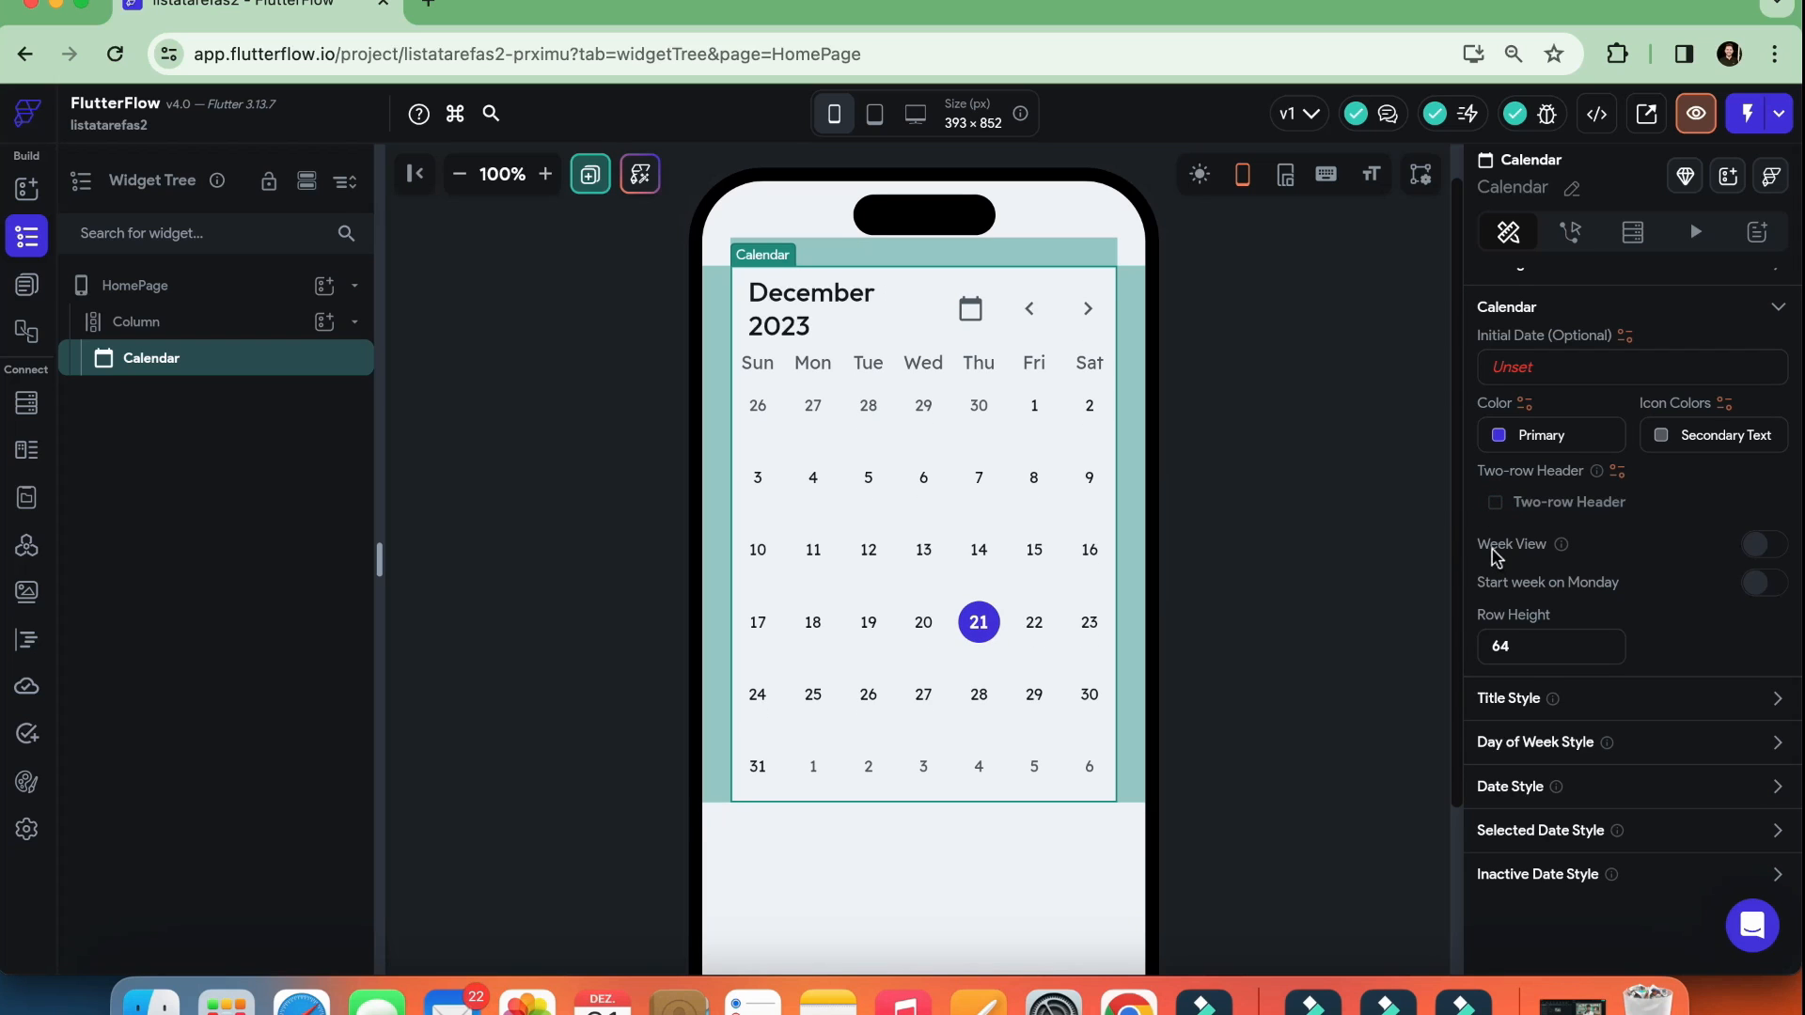
# Compare the Calendar with and without Week View and leave Week View enabled
pyautogui.click(1765, 550)
pyautogui.click(1765, 548)
pyautogui.click(1765, 548)
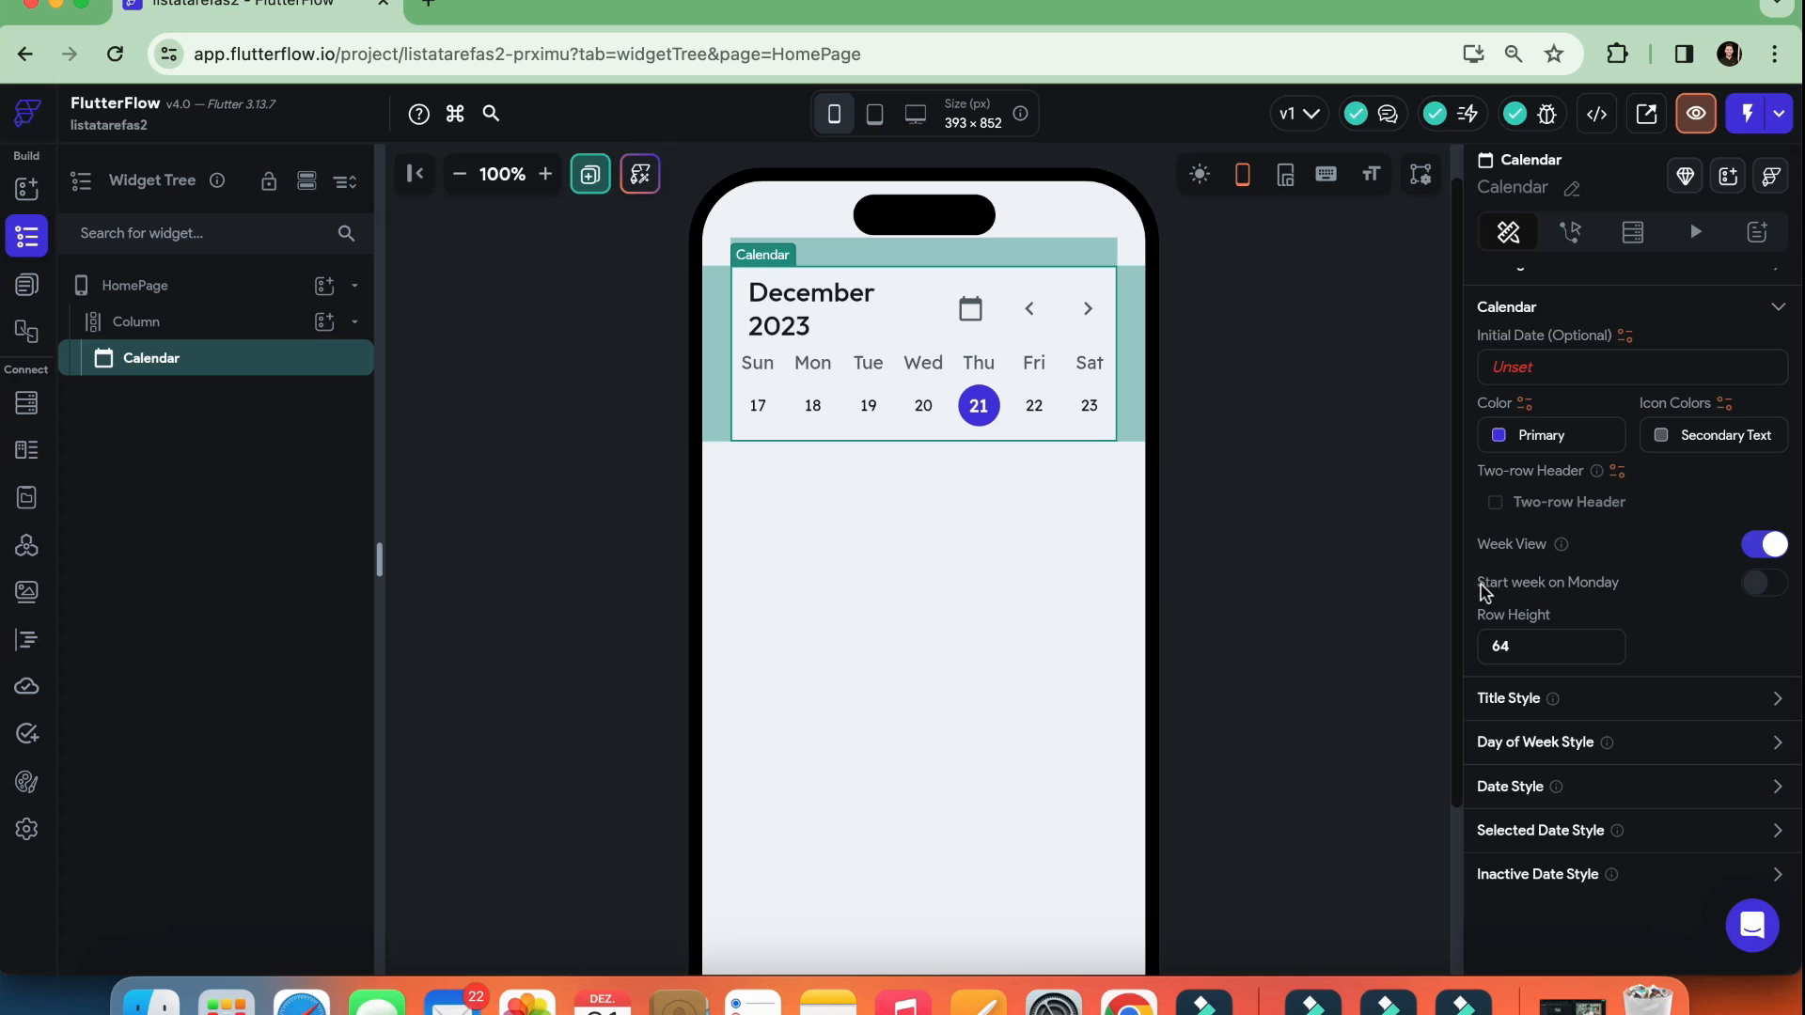
# Try starting the Calendar's week on Monday and return to the Sunday start
pyautogui.click(1763, 590)
pyautogui.click(1762, 590)
pyautogui.click(1763, 591)
pyautogui.click(1763, 590)
# Examine the Calendar's row height and expand Title Style to review its theme text style, font weight, size, color and alignment options
pyautogui.doubleClick(1530, 640)
pyautogui.click(1777, 700)
pyautogui.scroll(-2, 1502, 694)
pyautogui.scroll(-5, 1502, 694)
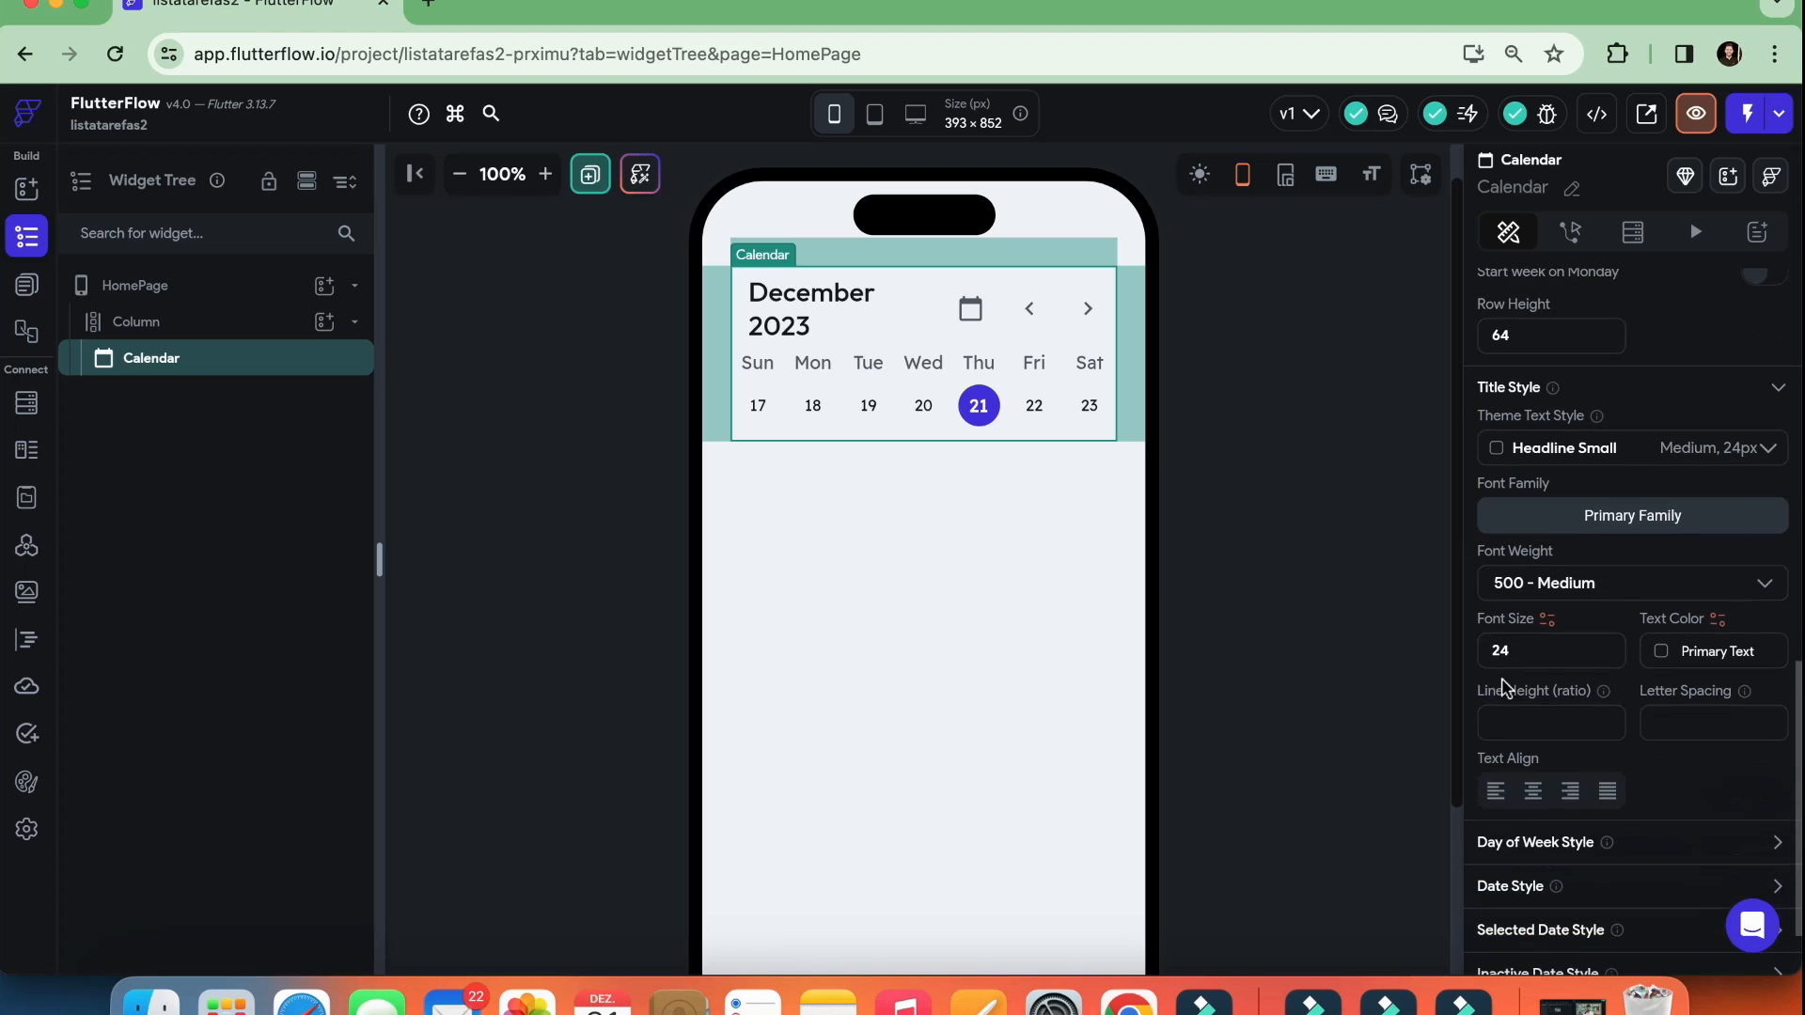
pyautogui.click(1529, 585)
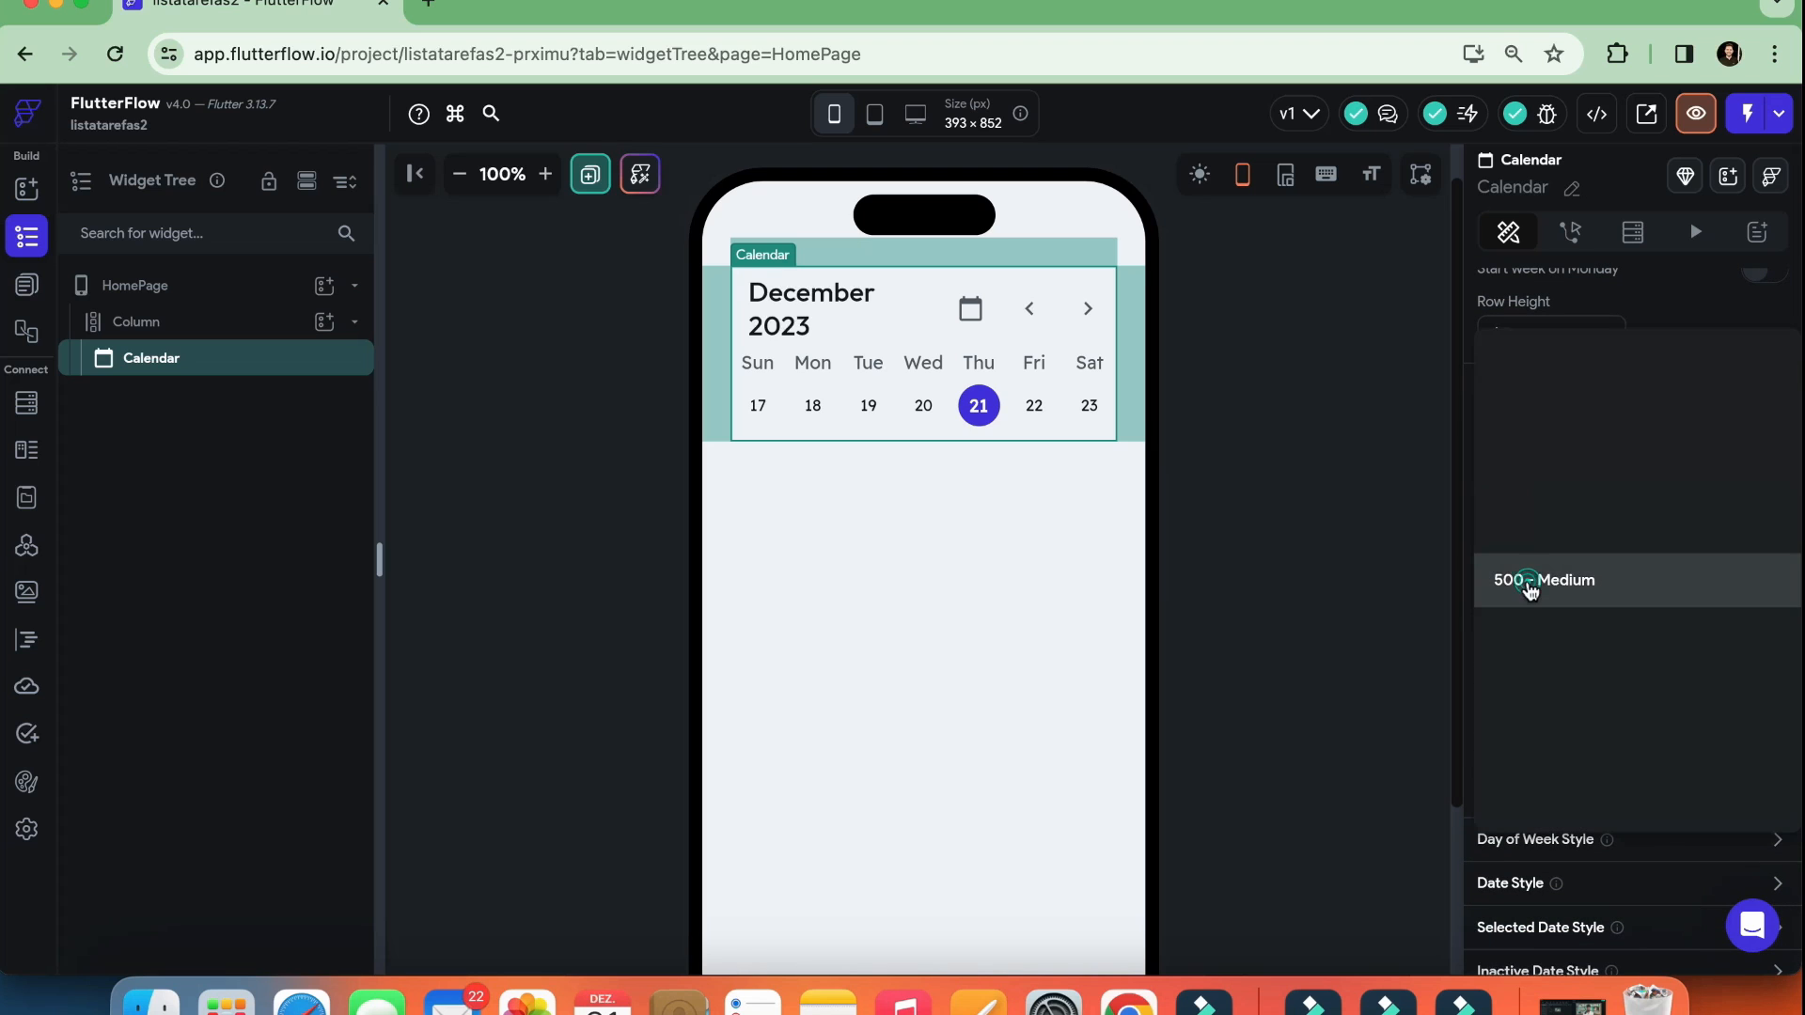
pyautogui.click(1530, 585)
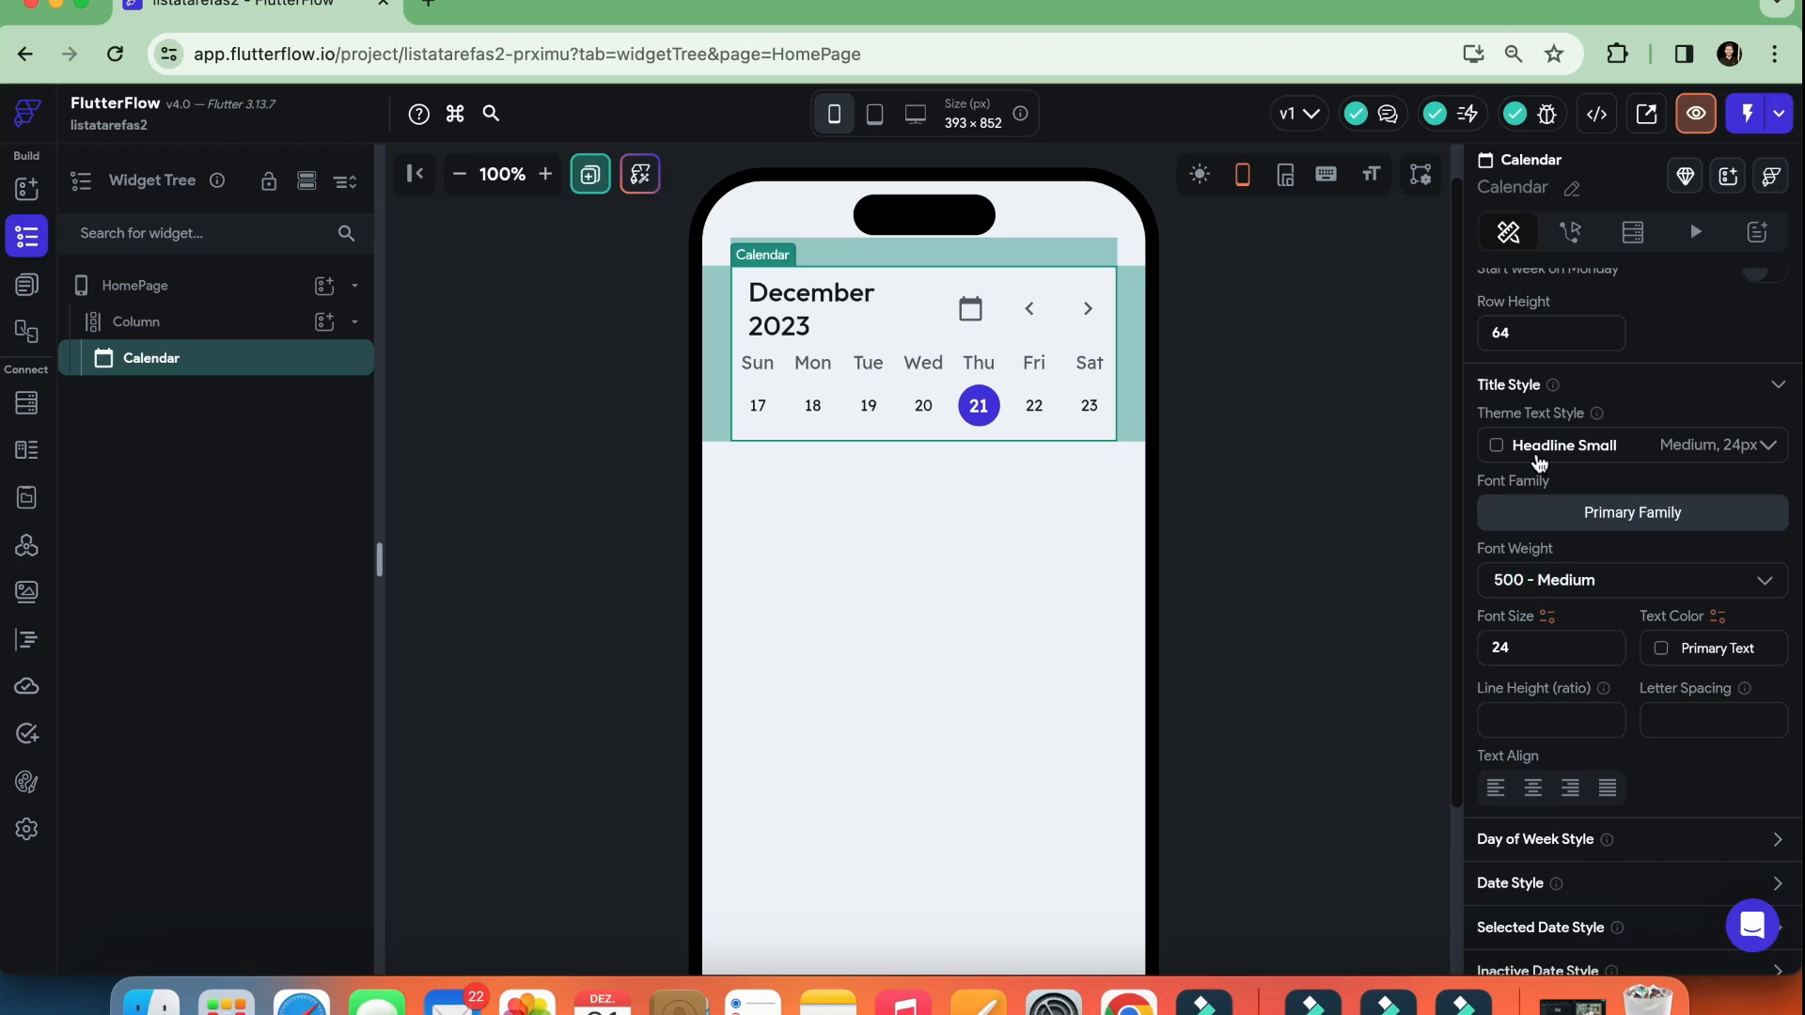
pyautogui.click(1539, 462)
pyautogui.click(1529, 447)
pyautogui.scroll(-2, 1555, 632)
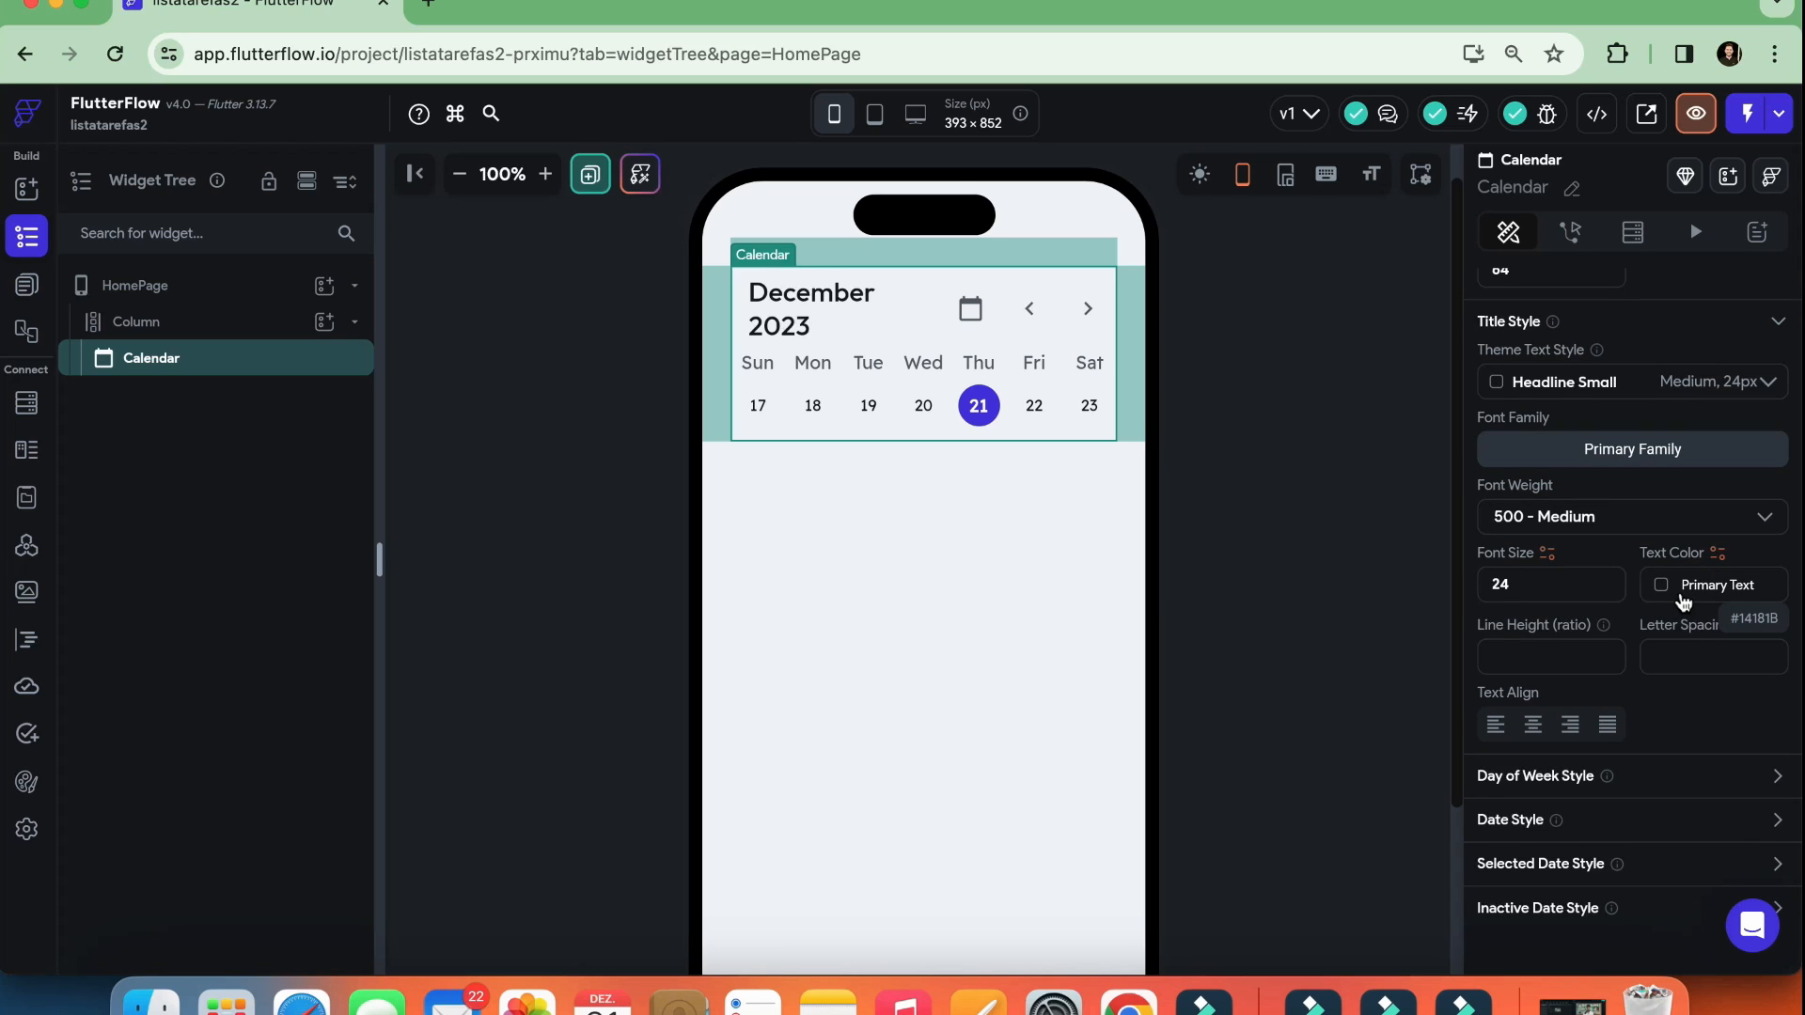
pyautogui.scroll(1, 1683, 601)
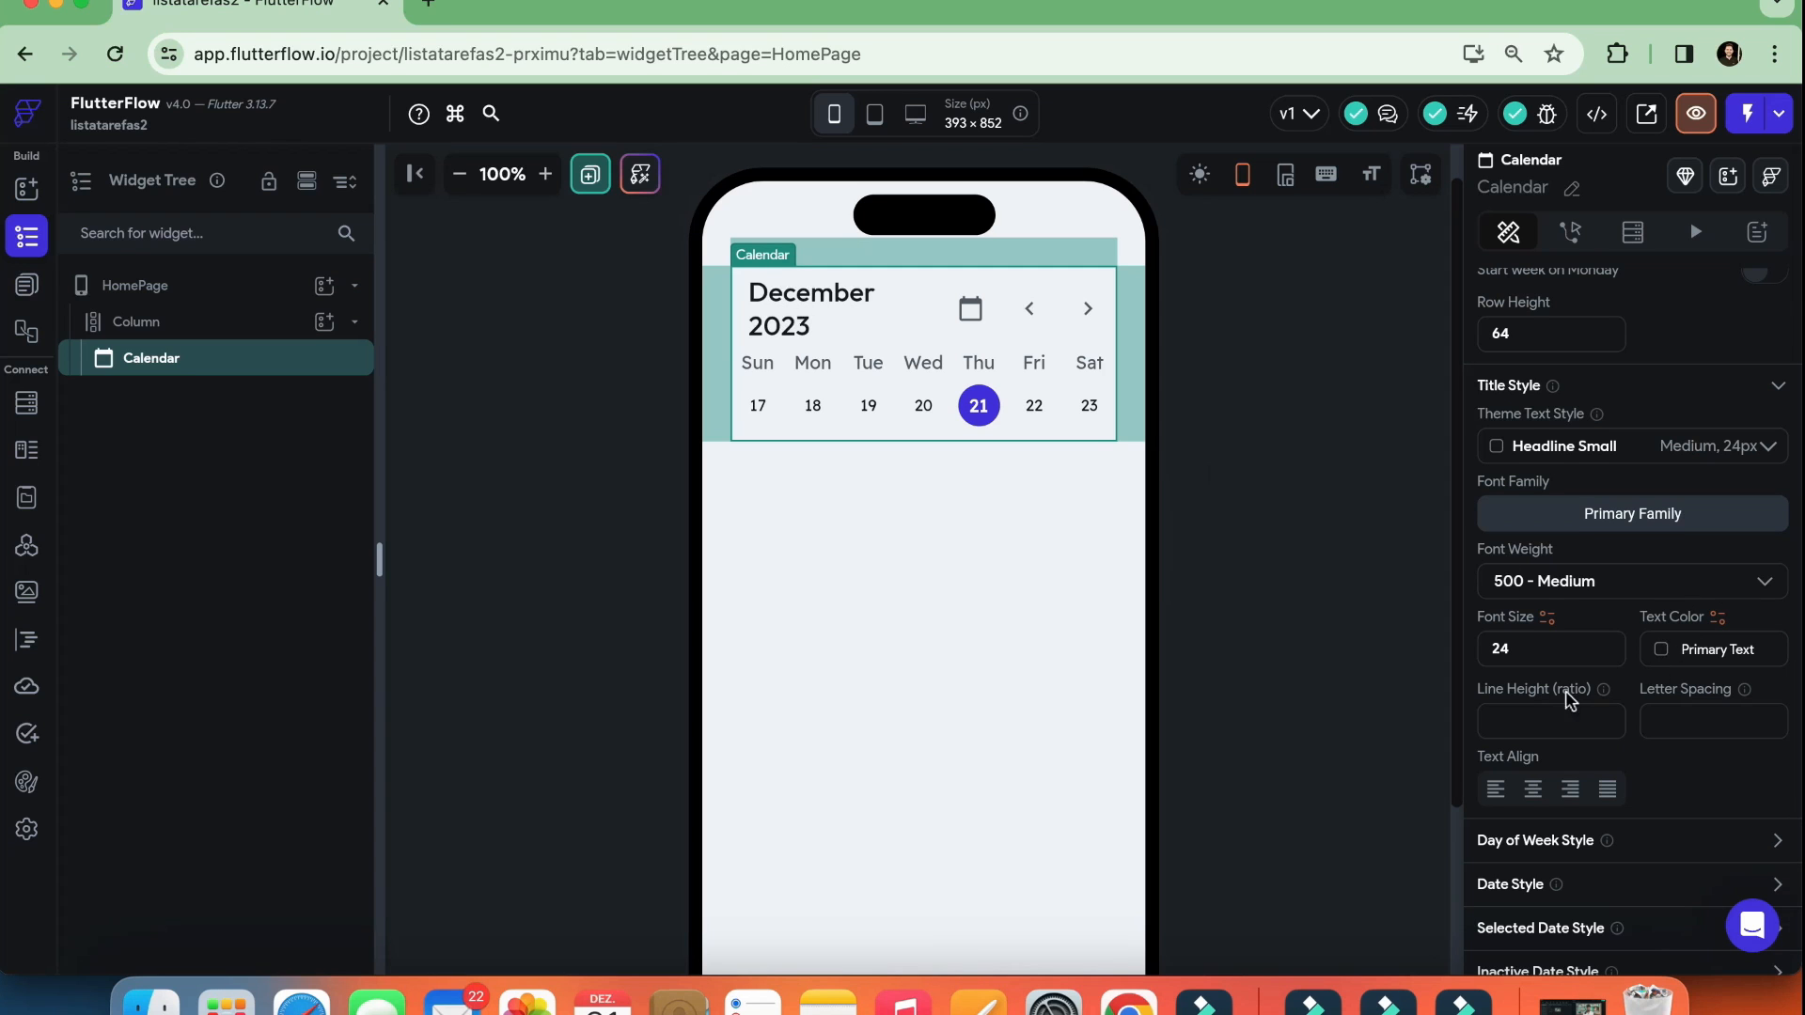
pyautogui.scroll(-2, 1560, 704)
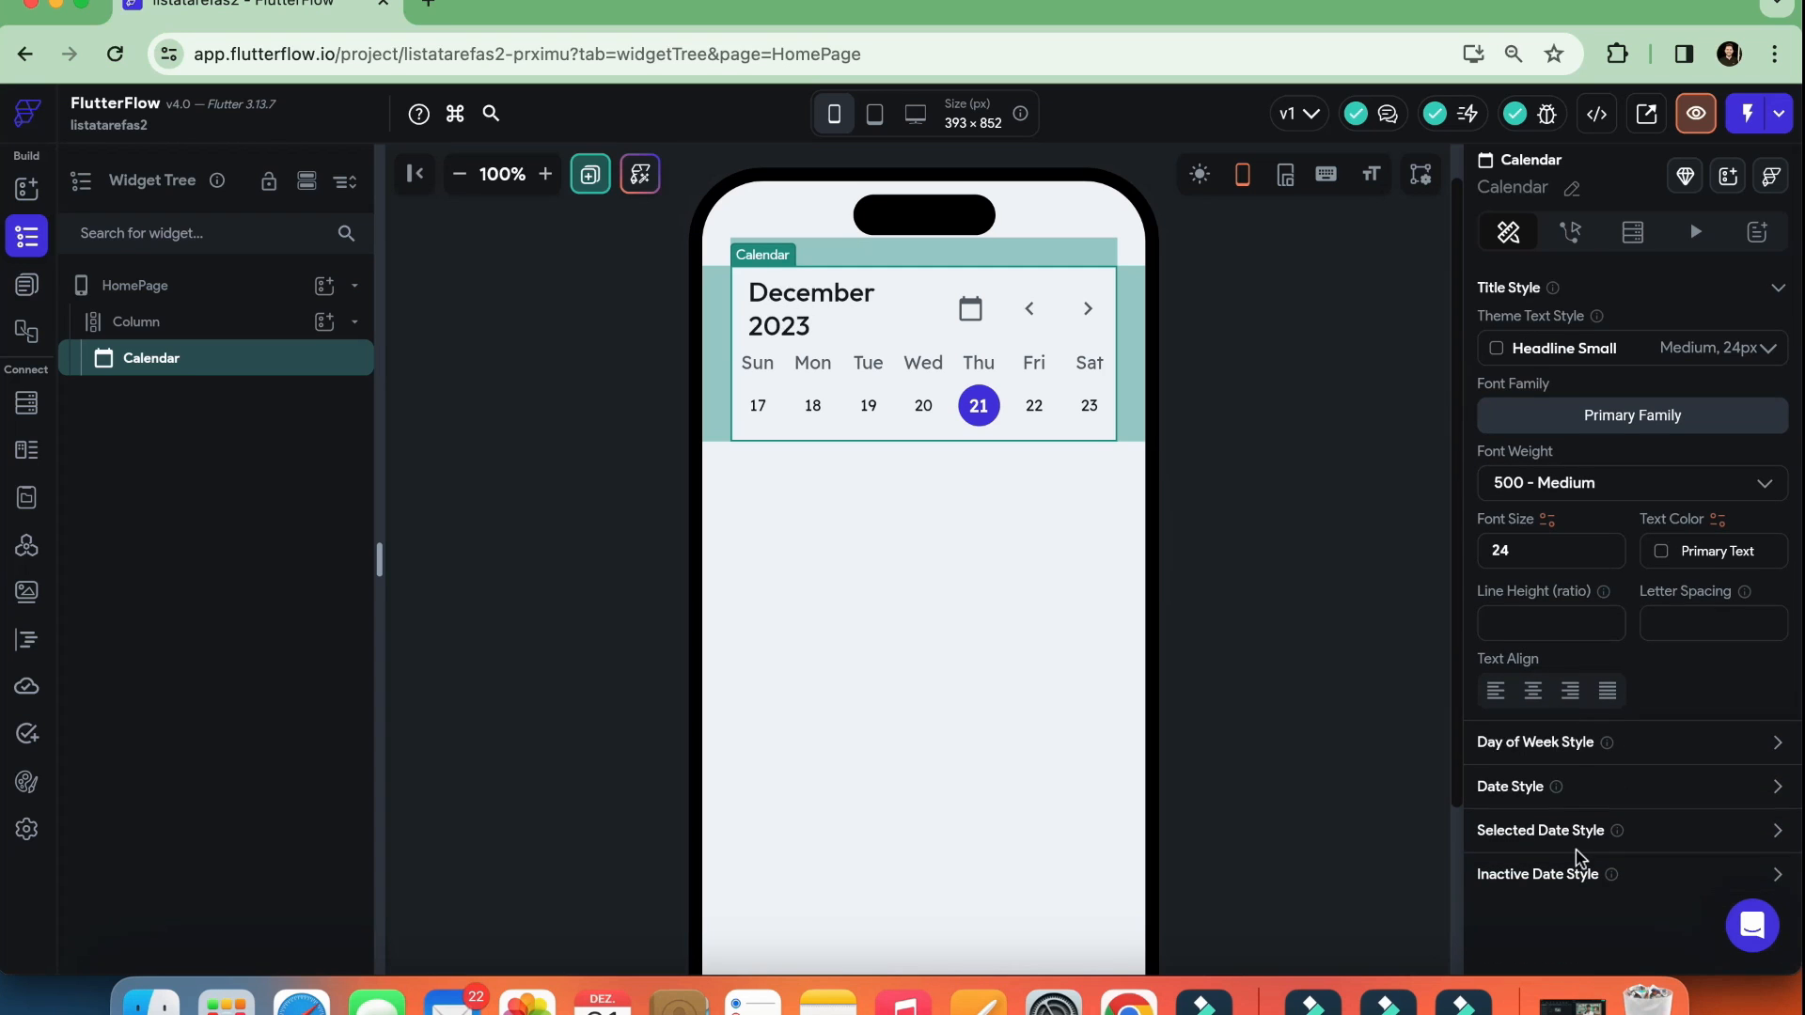
# Look back over the Calendar's properties from Alignment through the Calendar options to the date style sections
pyautogui.scroll(5, 1582, 851)
pyautogui.scroll(2, 1582, 835)
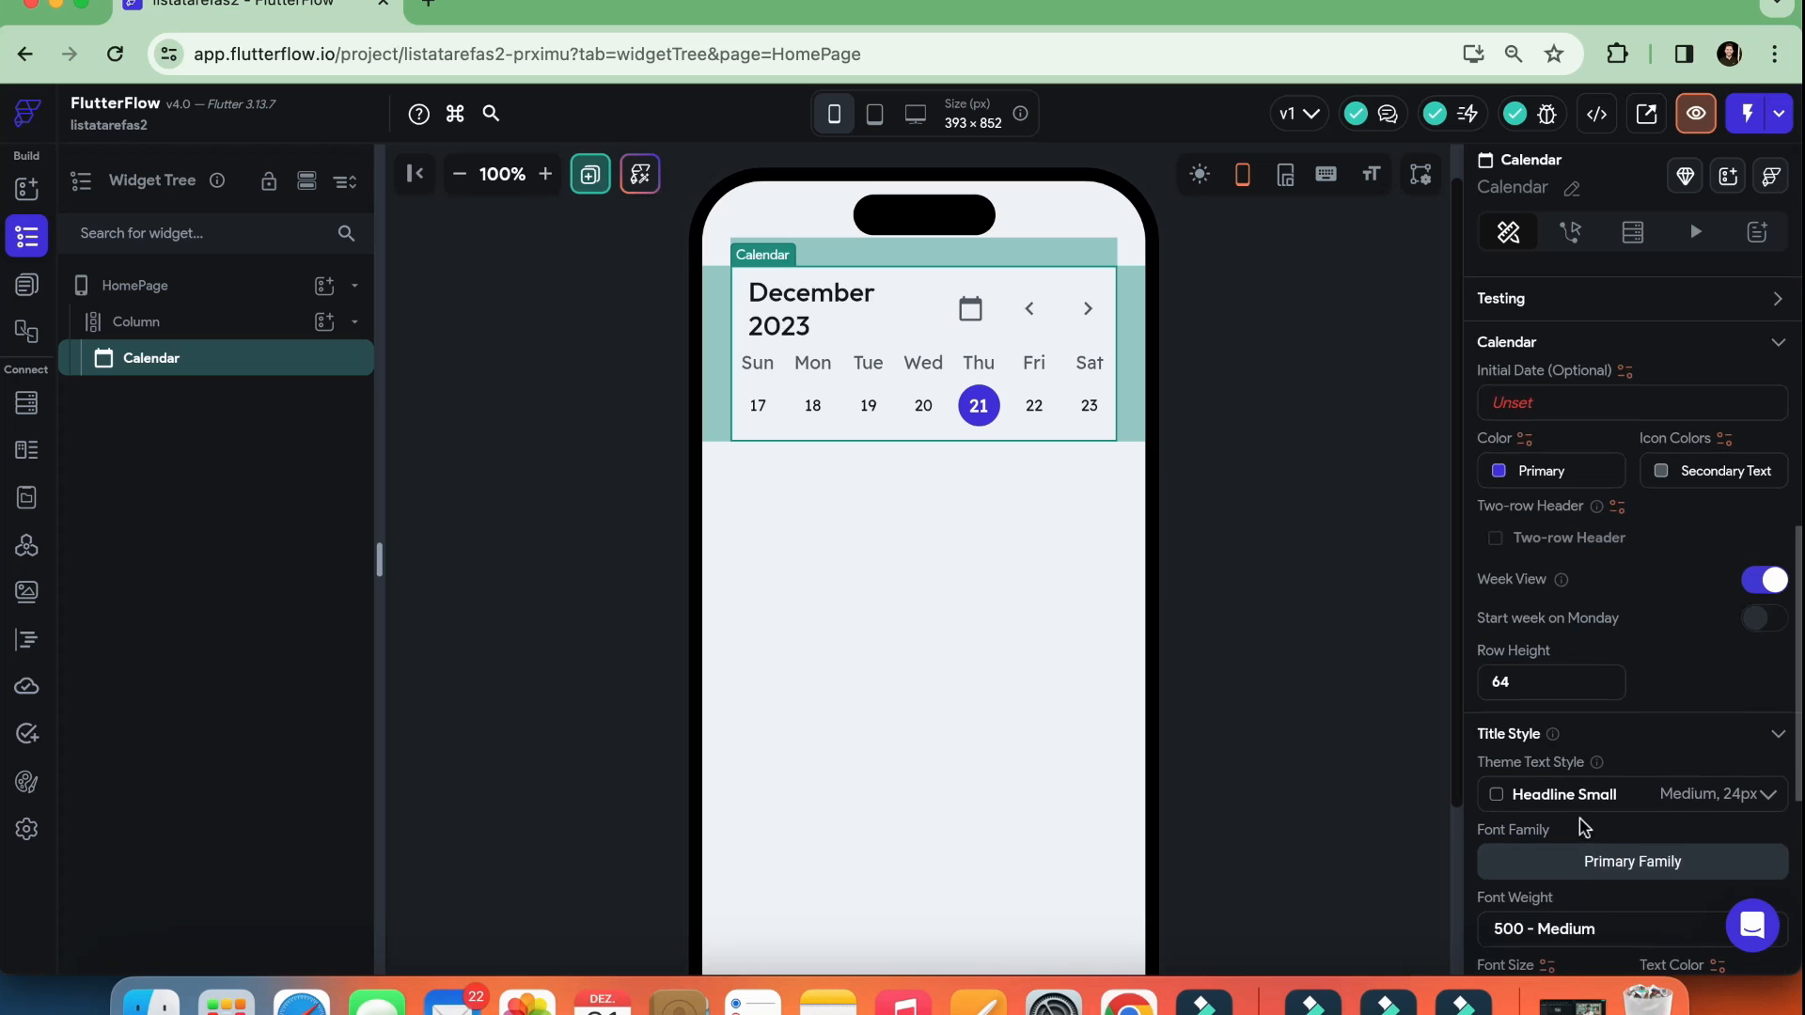
pyautogui.scroll(5, 1582, 825)
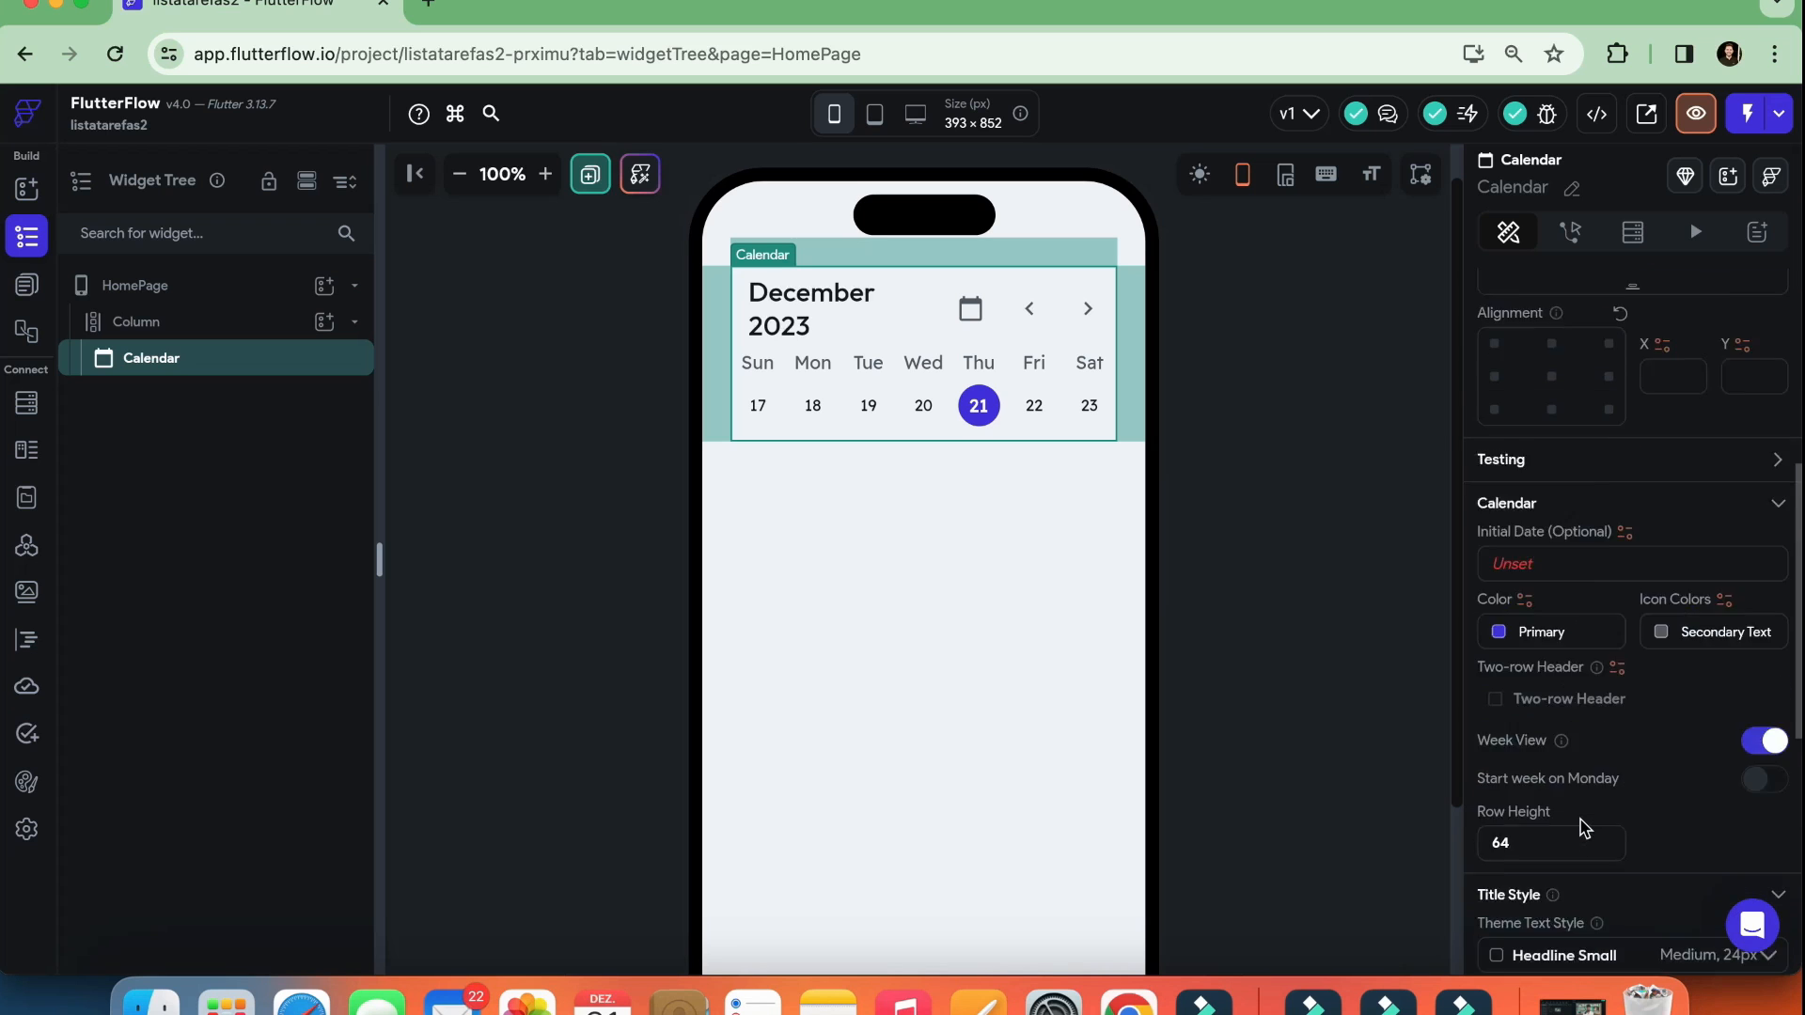
pyautogui.scroll(3, 1586, 825)
pyautogui.scroll(-5, 1586, 825)
pyautogui.scroll(-3, 1596, 616)
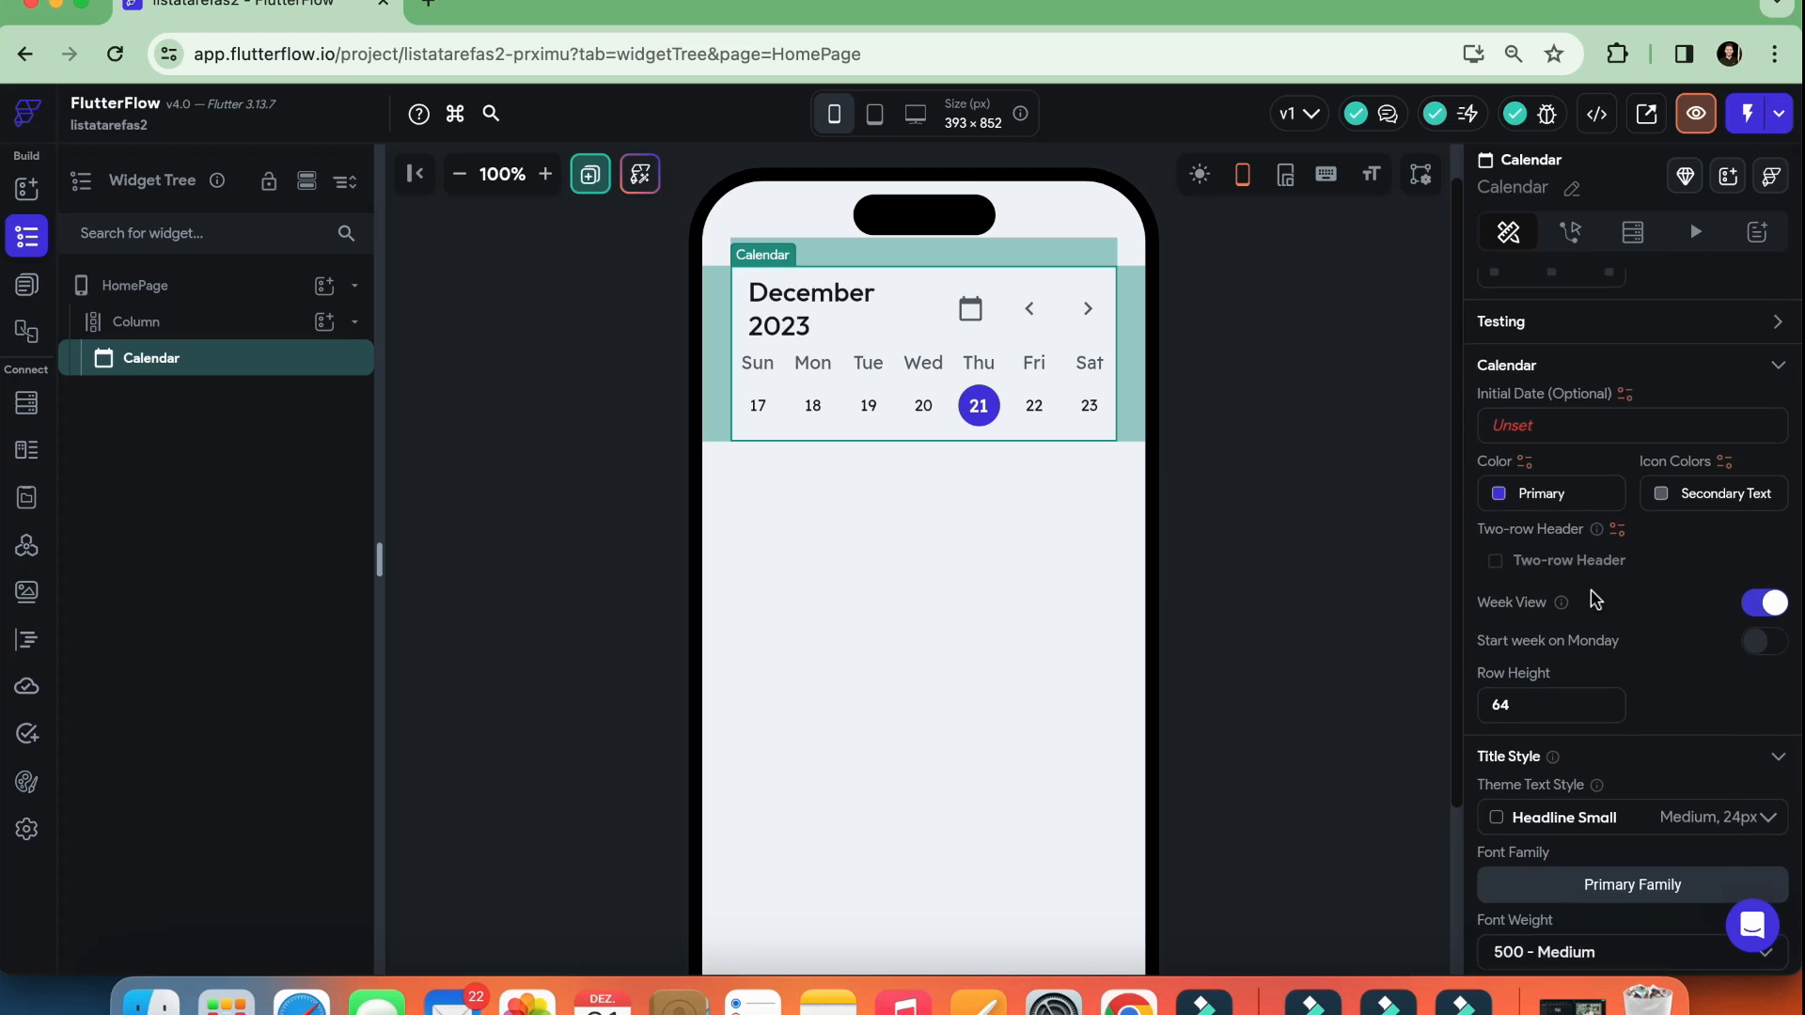
pyautogui.scroll(-2, 1595, 600)
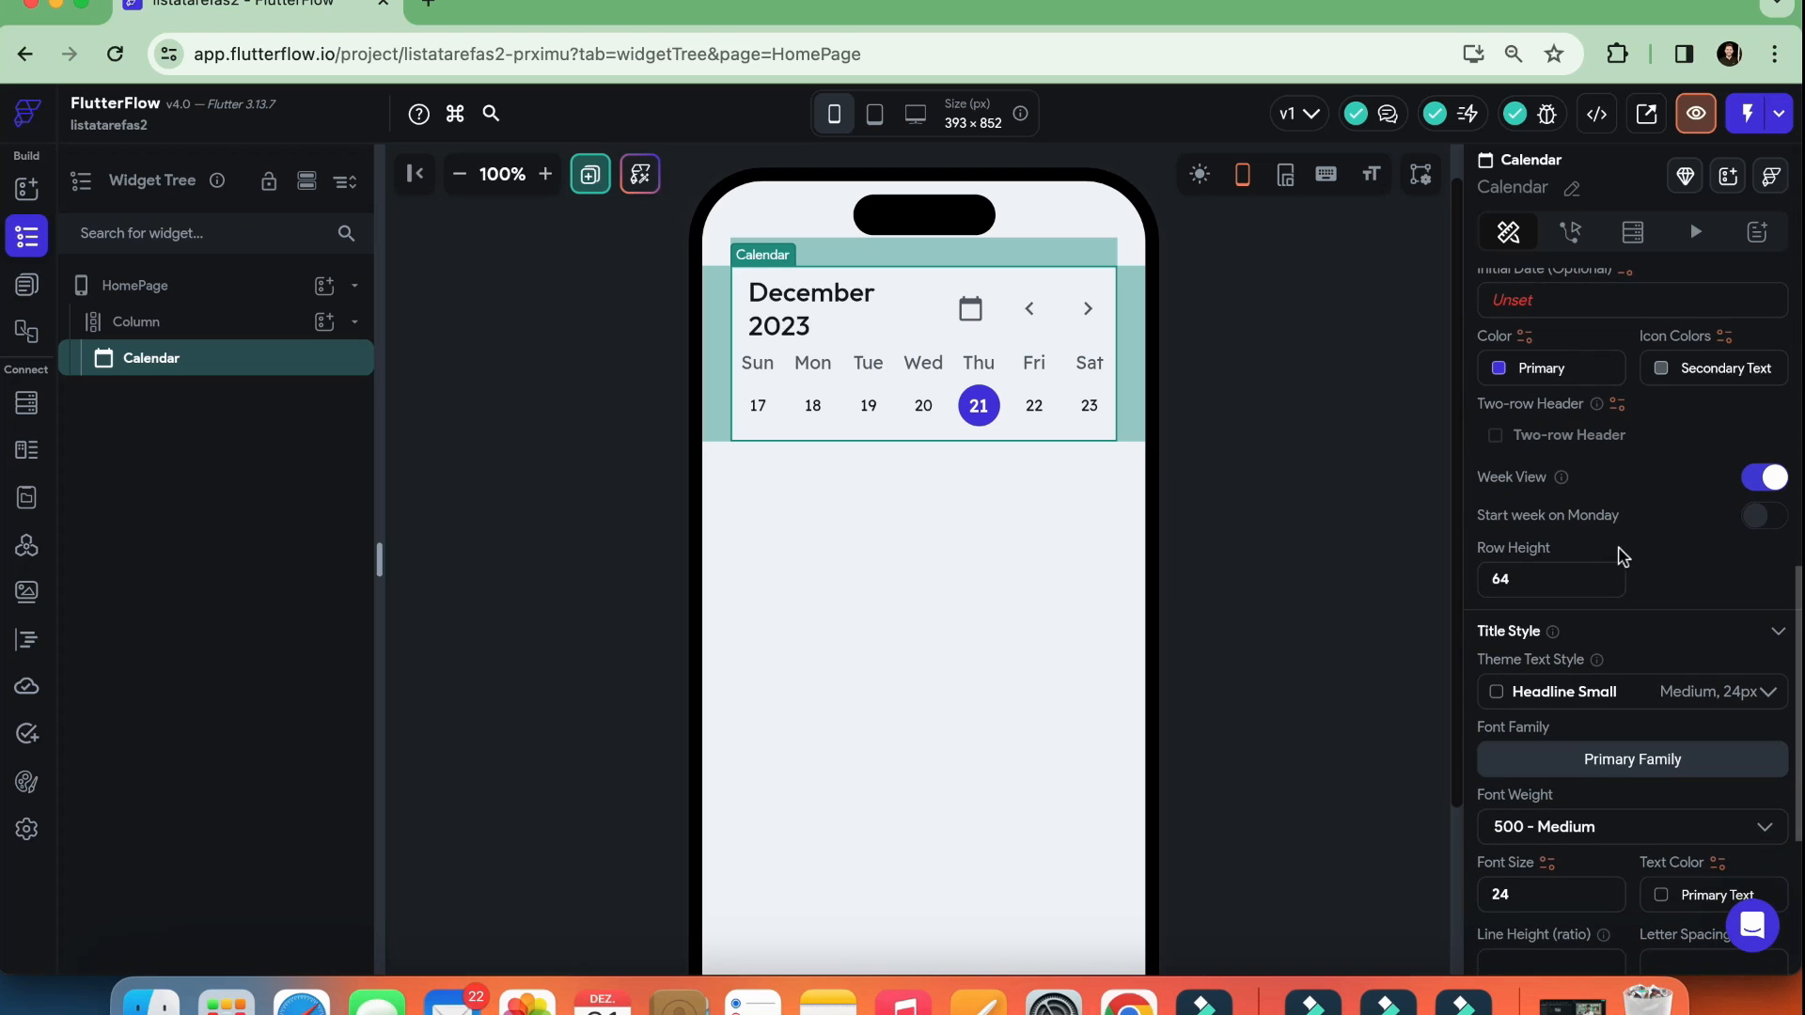
pyautogui.scroll(-2, 1622, 556)
pyautogui.scroll(-4, 1618, 555)
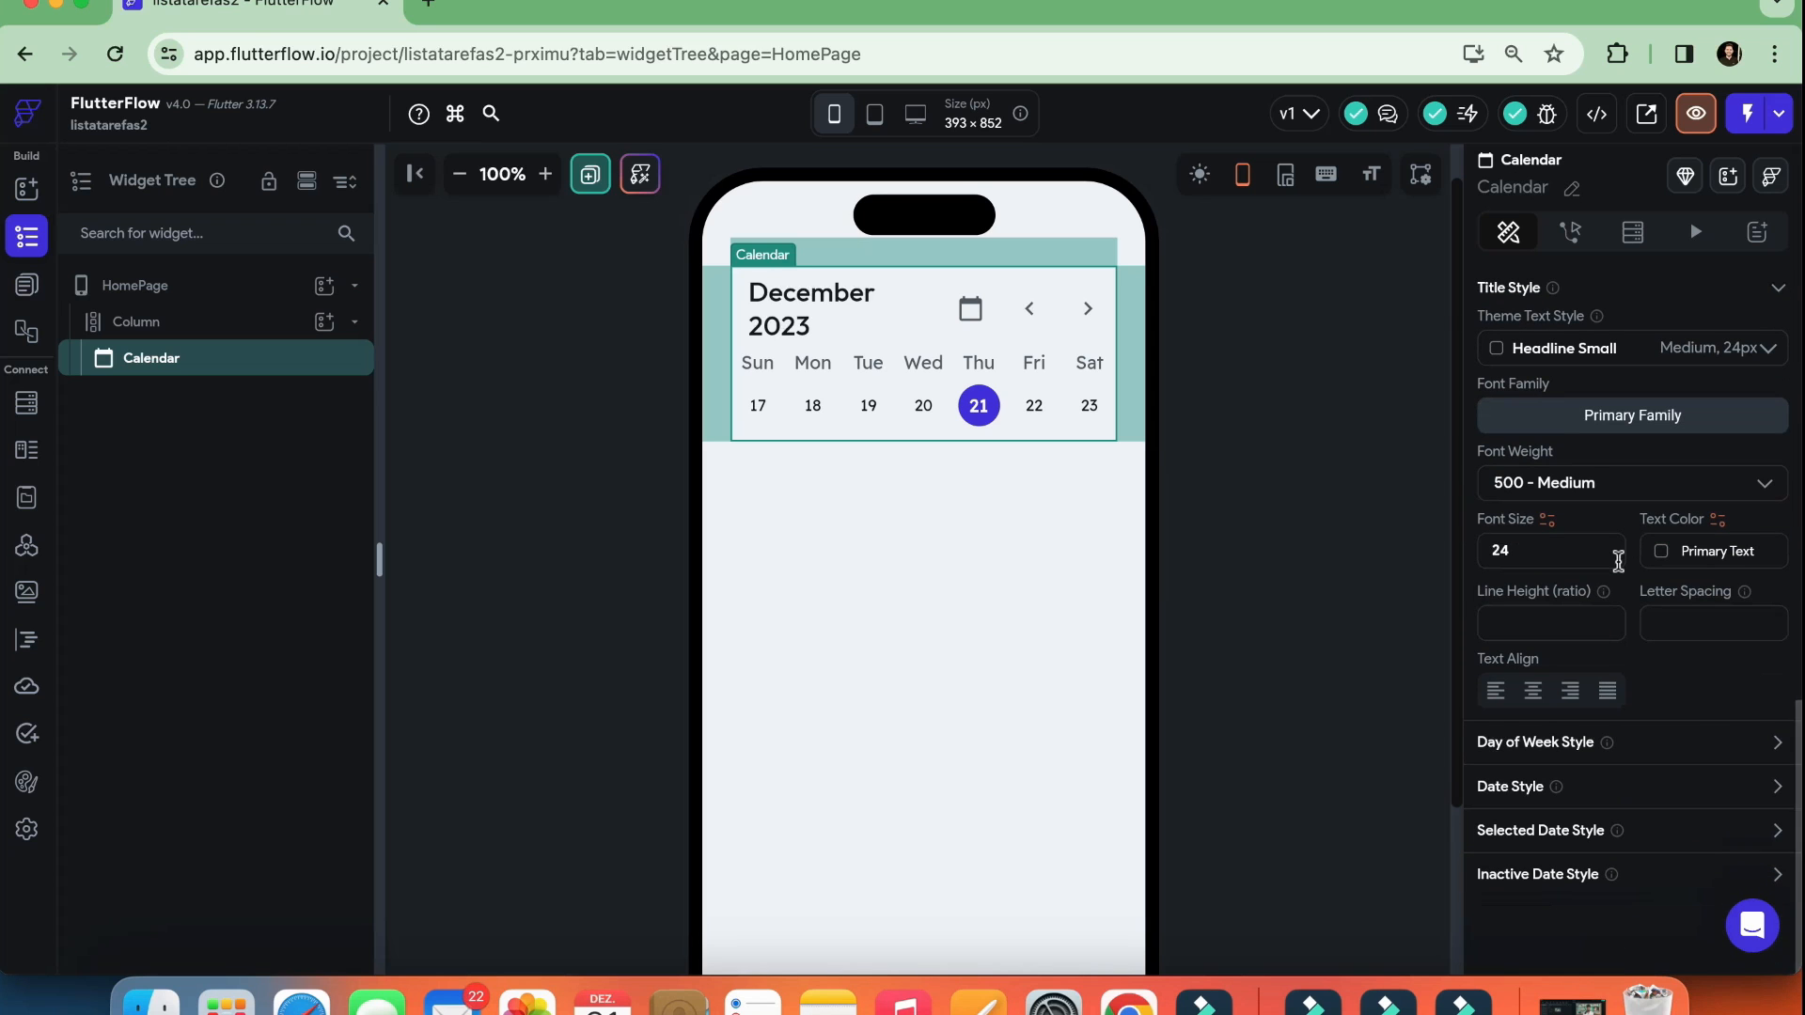
# Collapse and re-expand HomePage in the widget tree and select it to view its page properties
pyautogui.click(1227, 451)
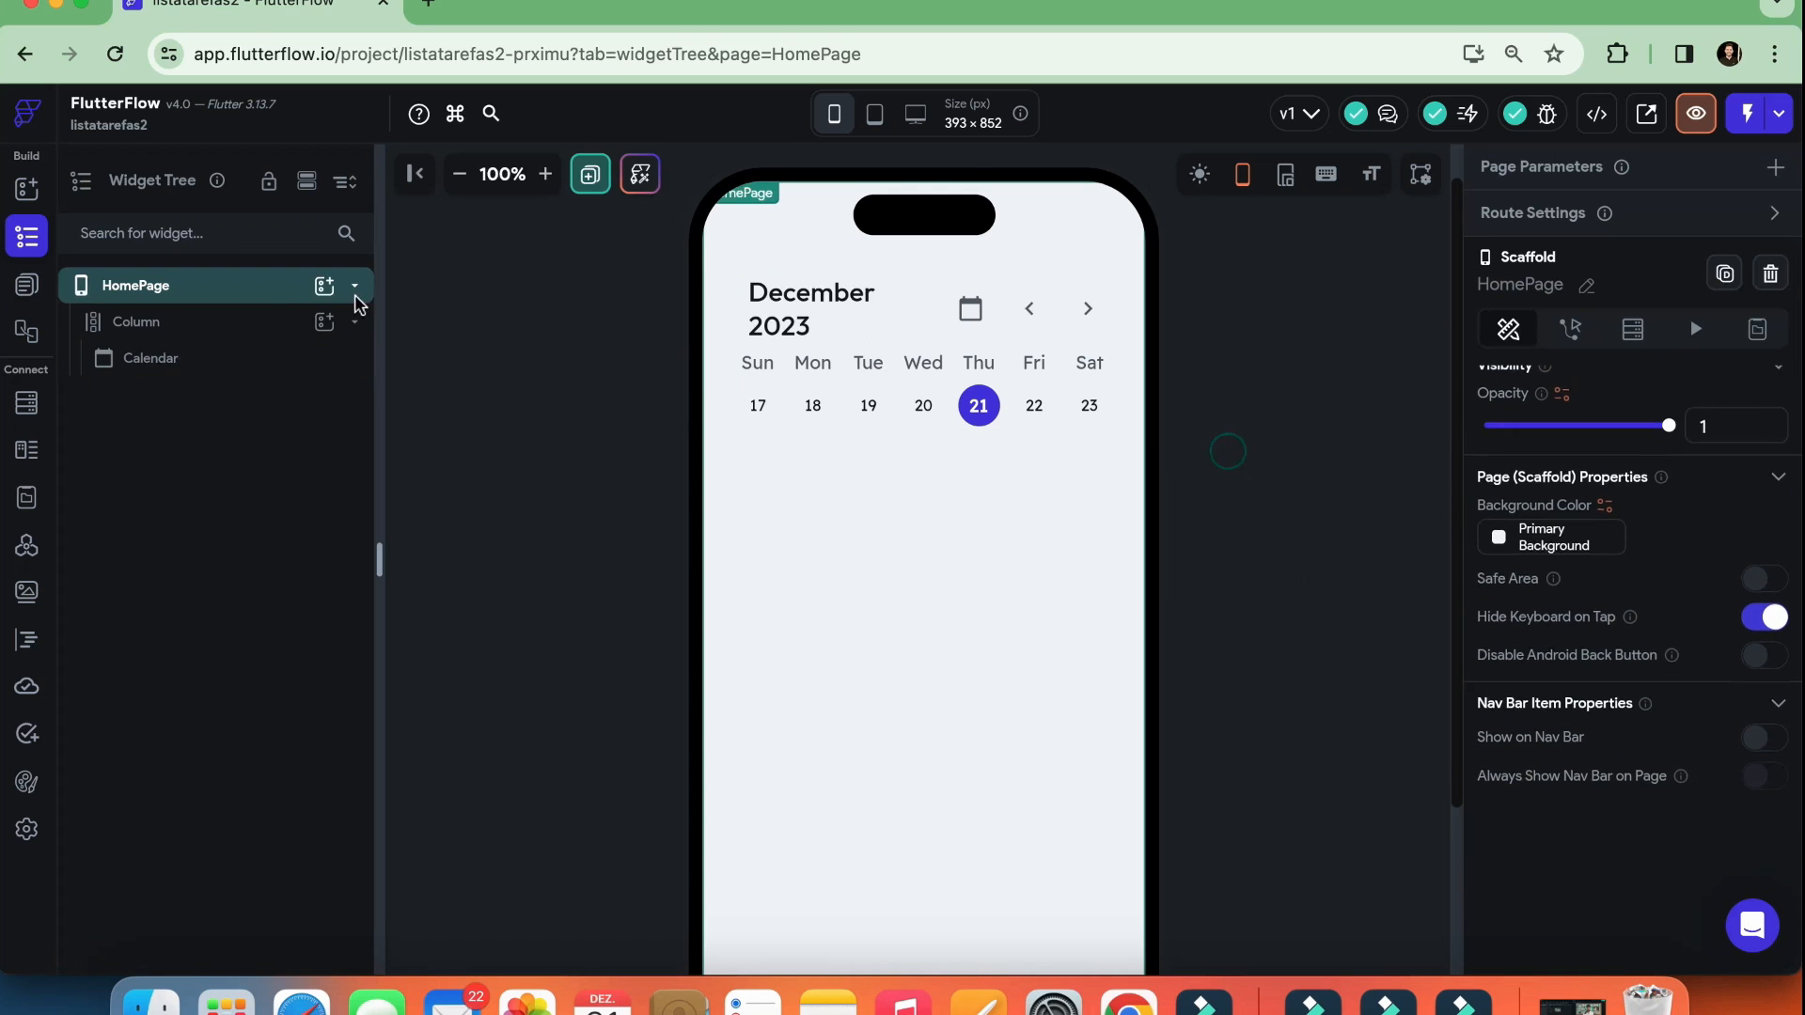
pyautogui.doubleClick(164, 292)
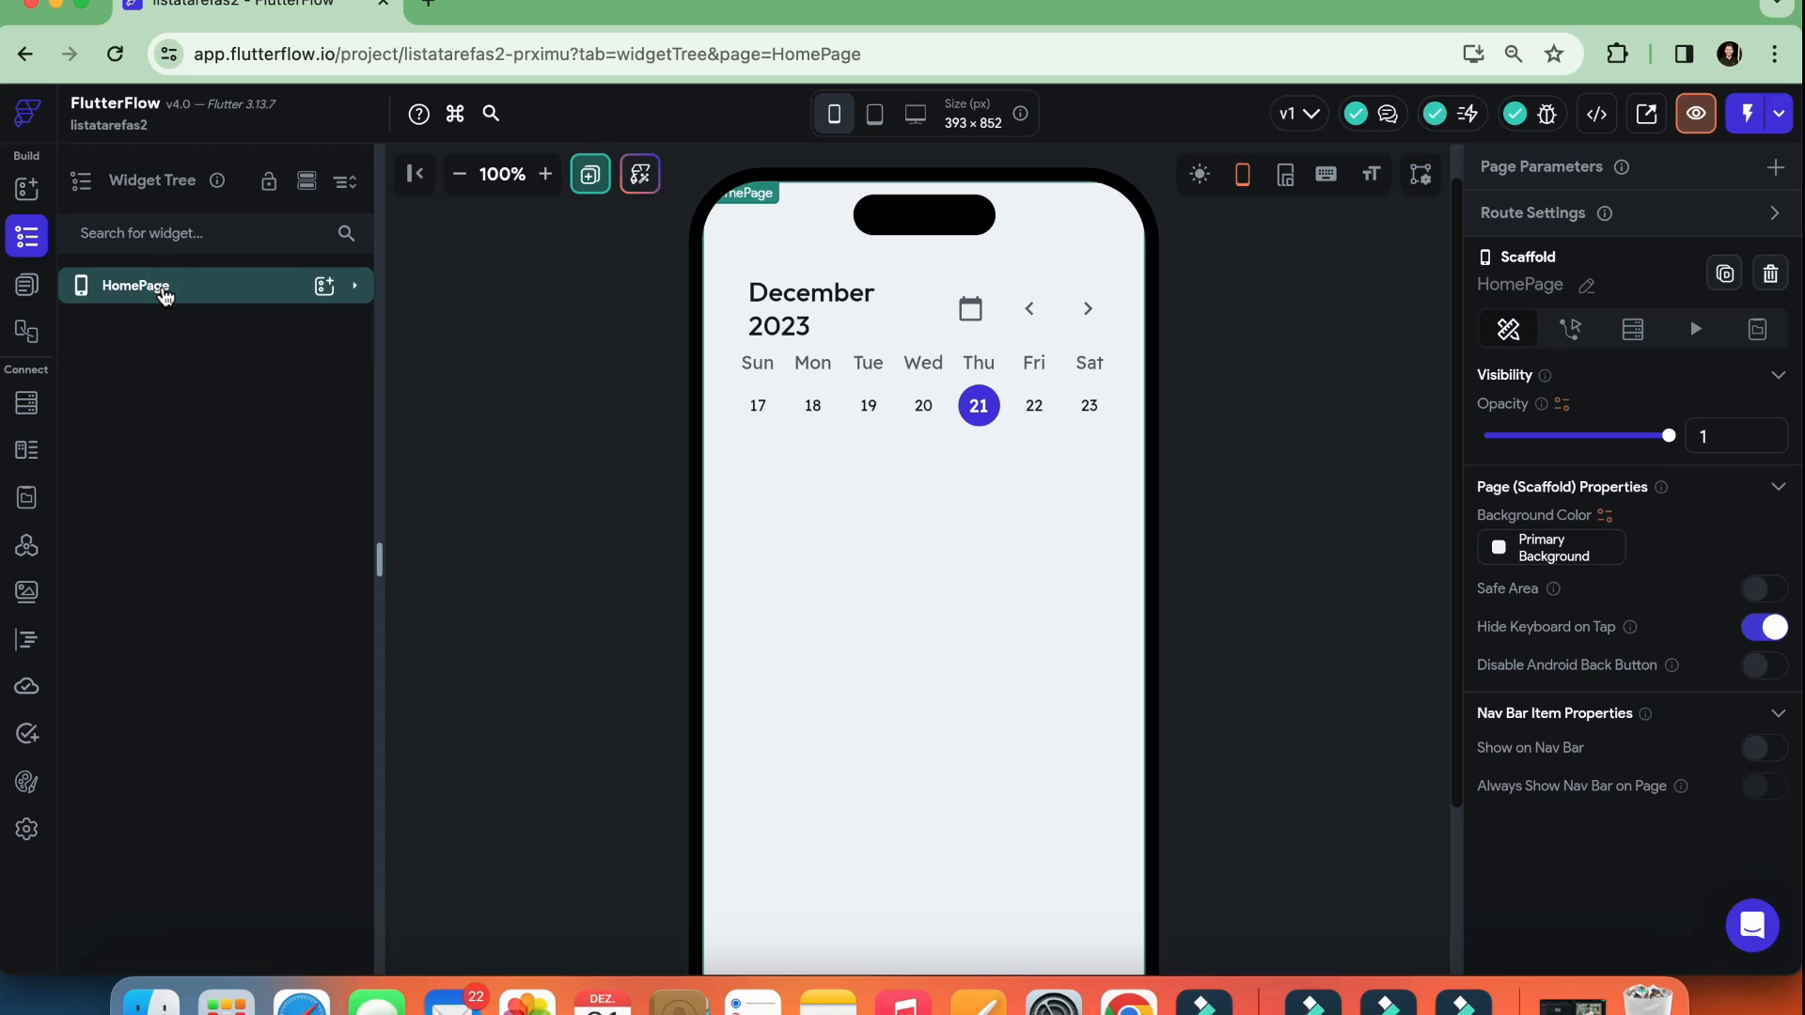
pyautogui.click(354, 286)
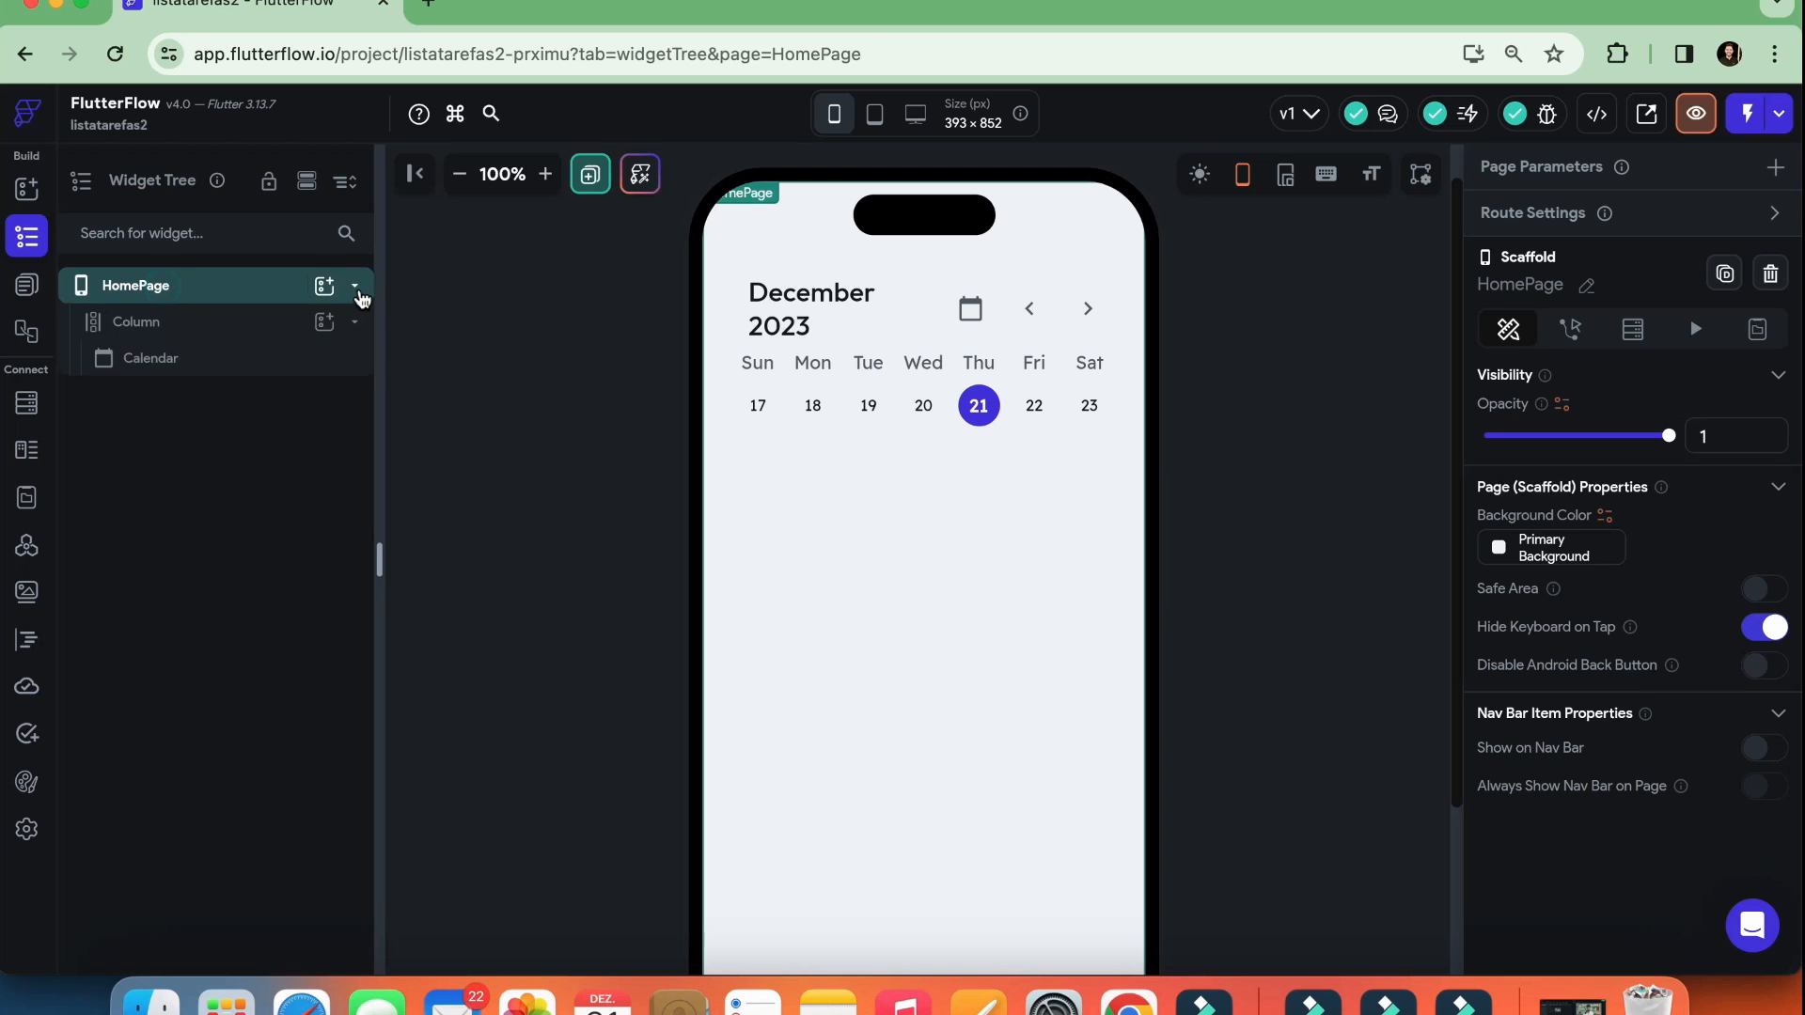
pyautogui.click(1331, 468)
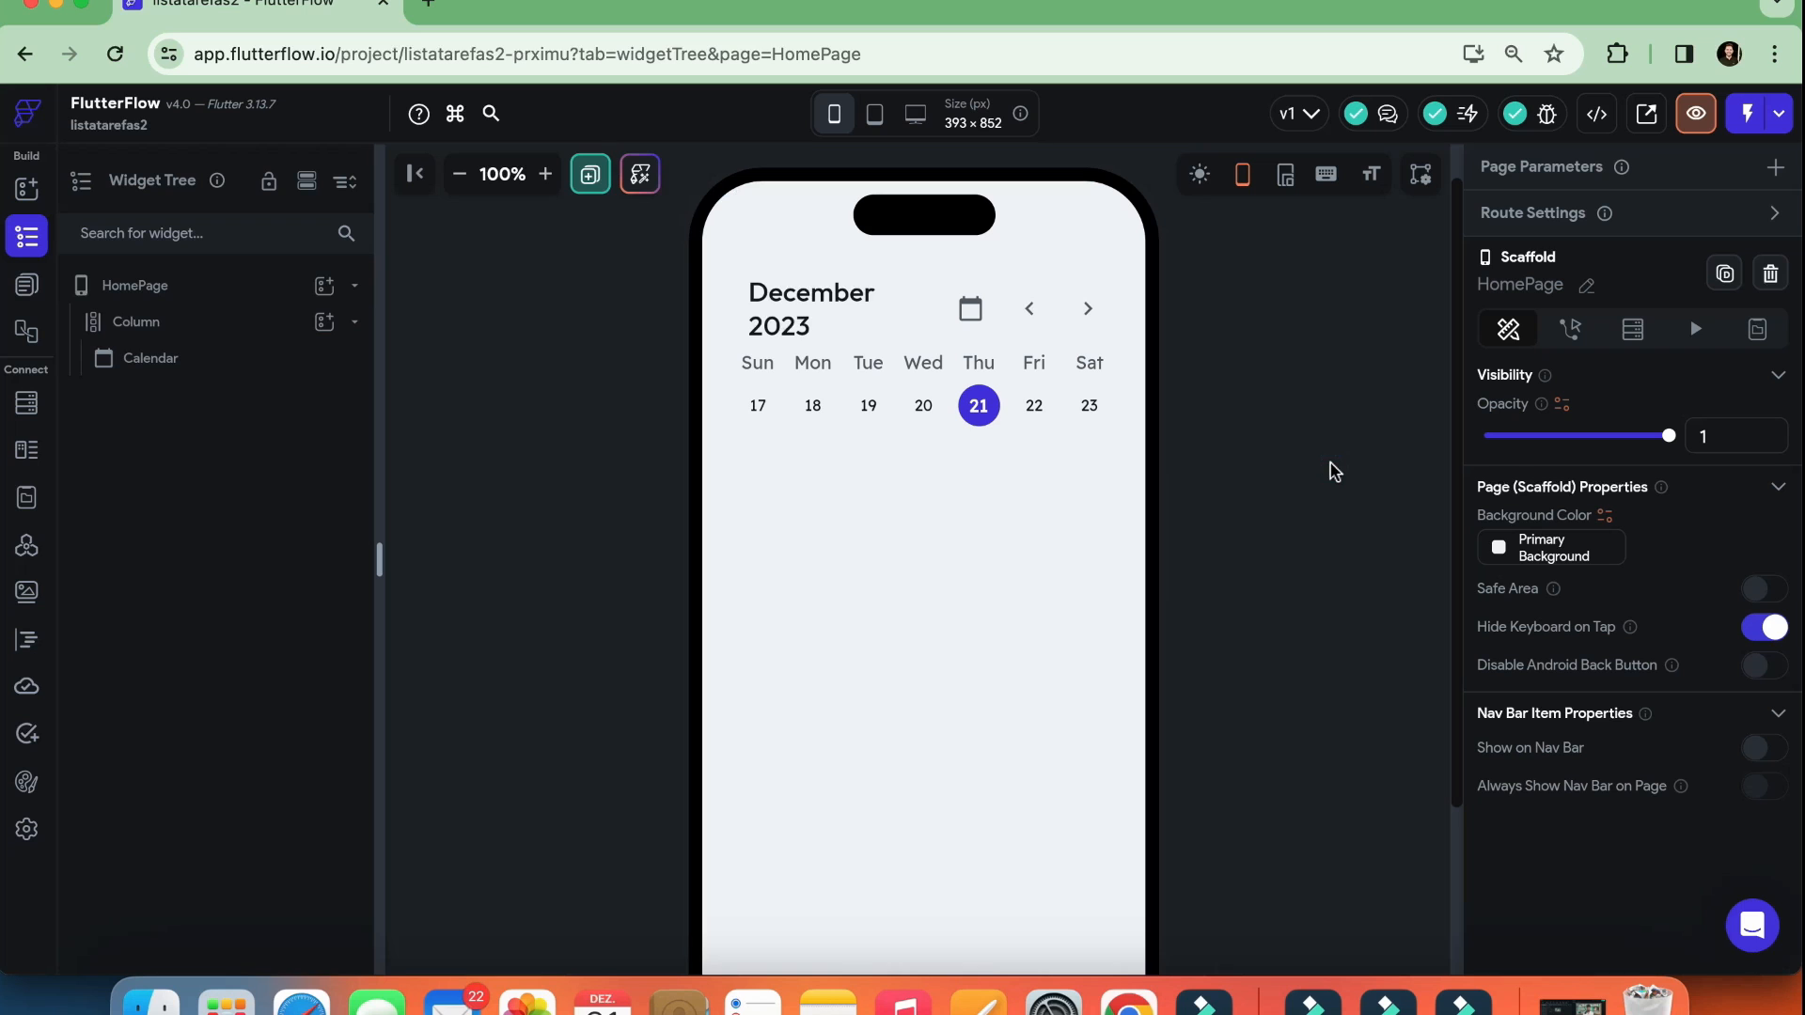
pyautogui.click(181, 293)
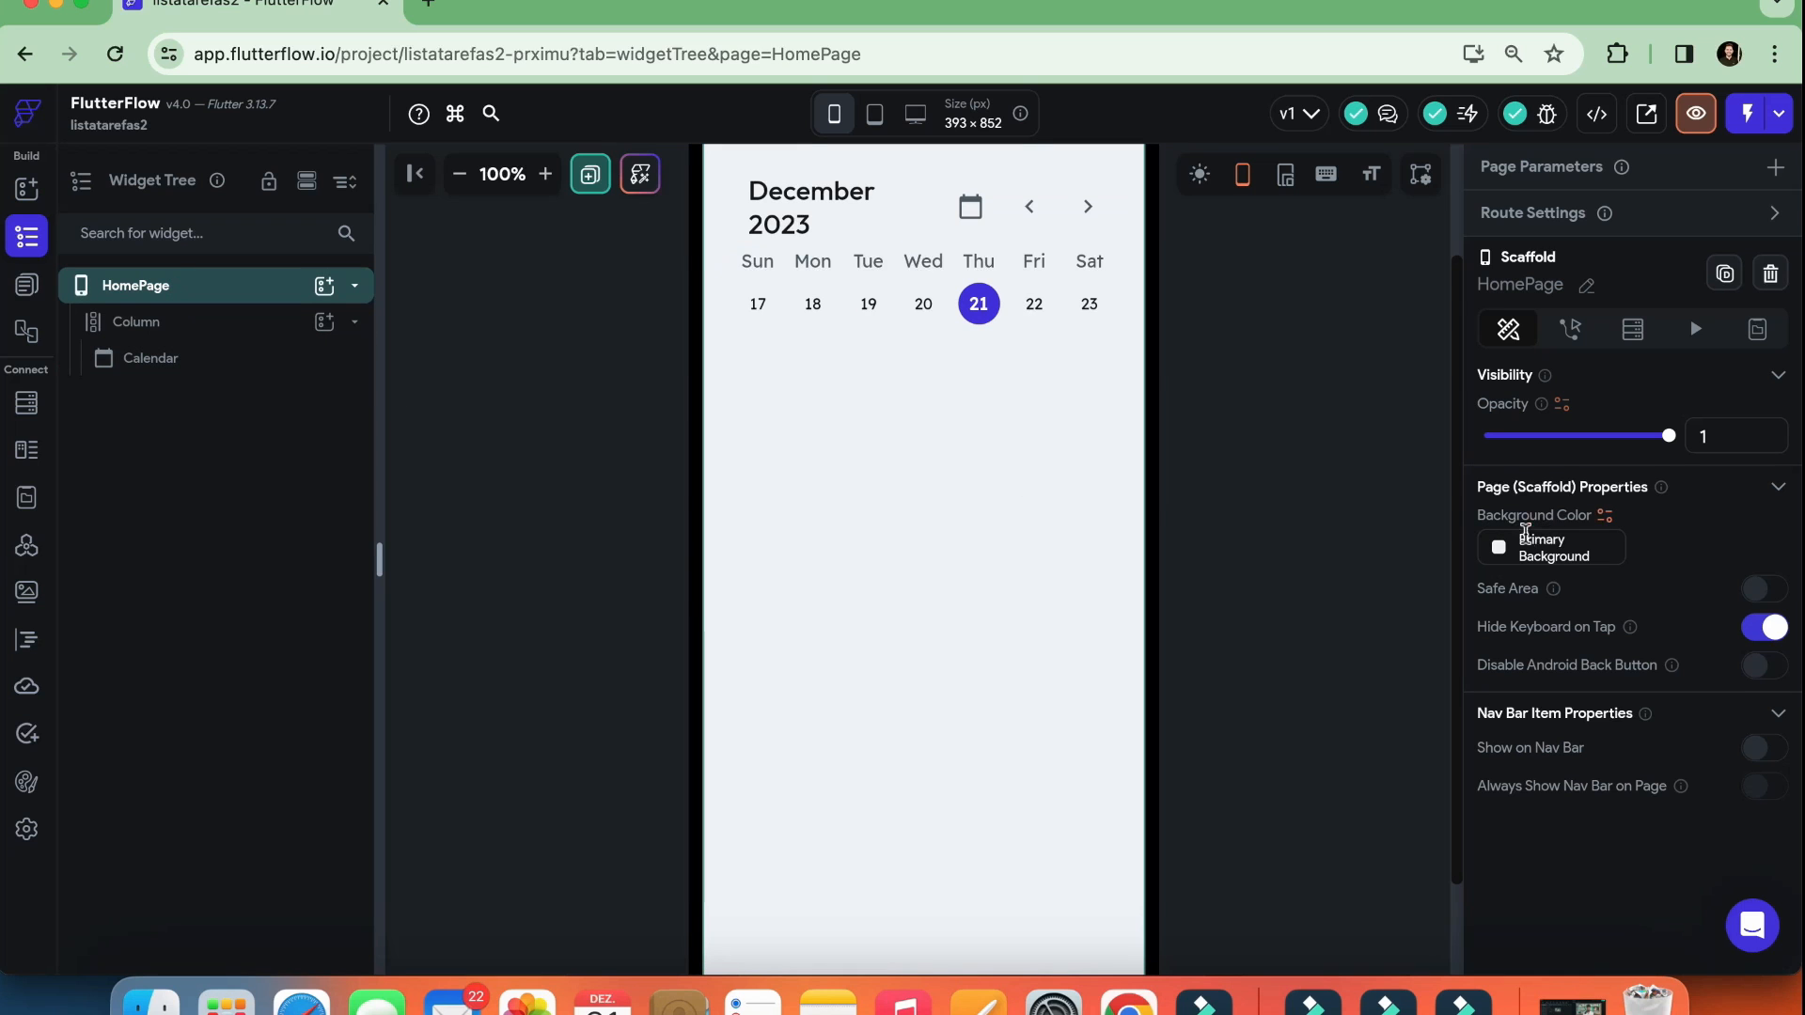
# Try setting HomePage's background color to the recent purple #6220A9 and view it across the page
pyautogui.click(1499, 549)
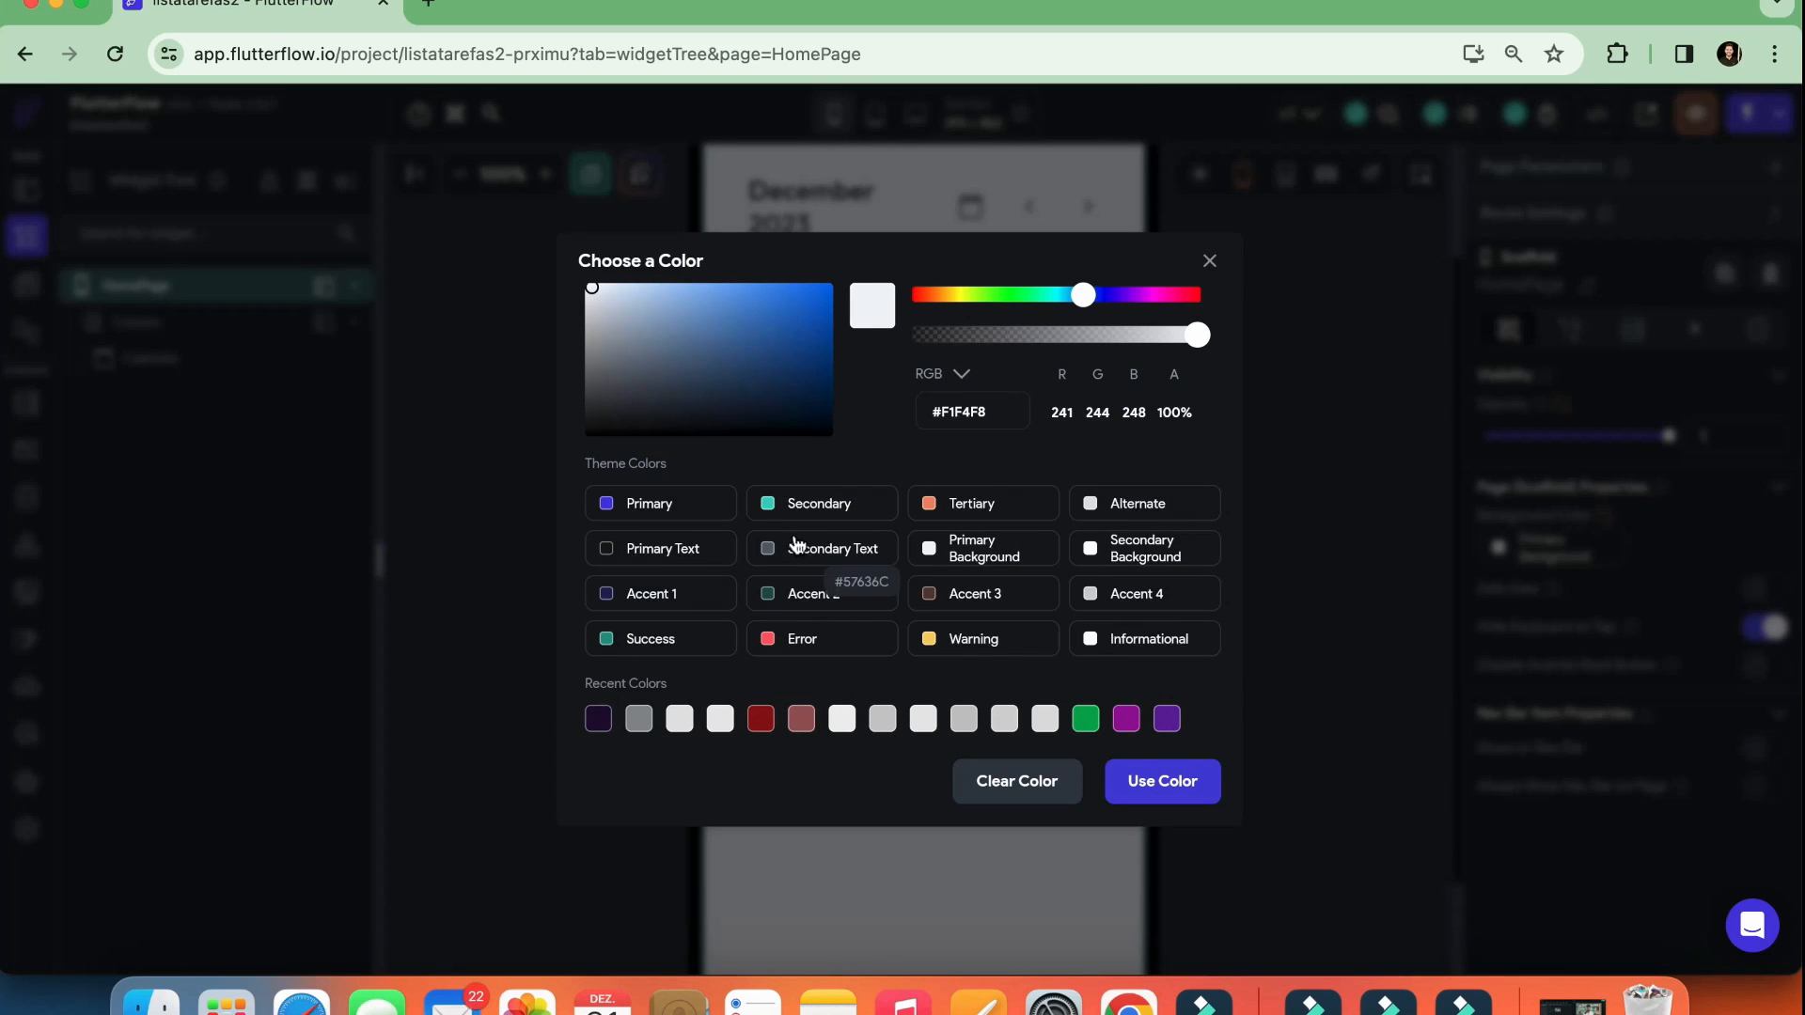
pyautogui.click(1166, 720)
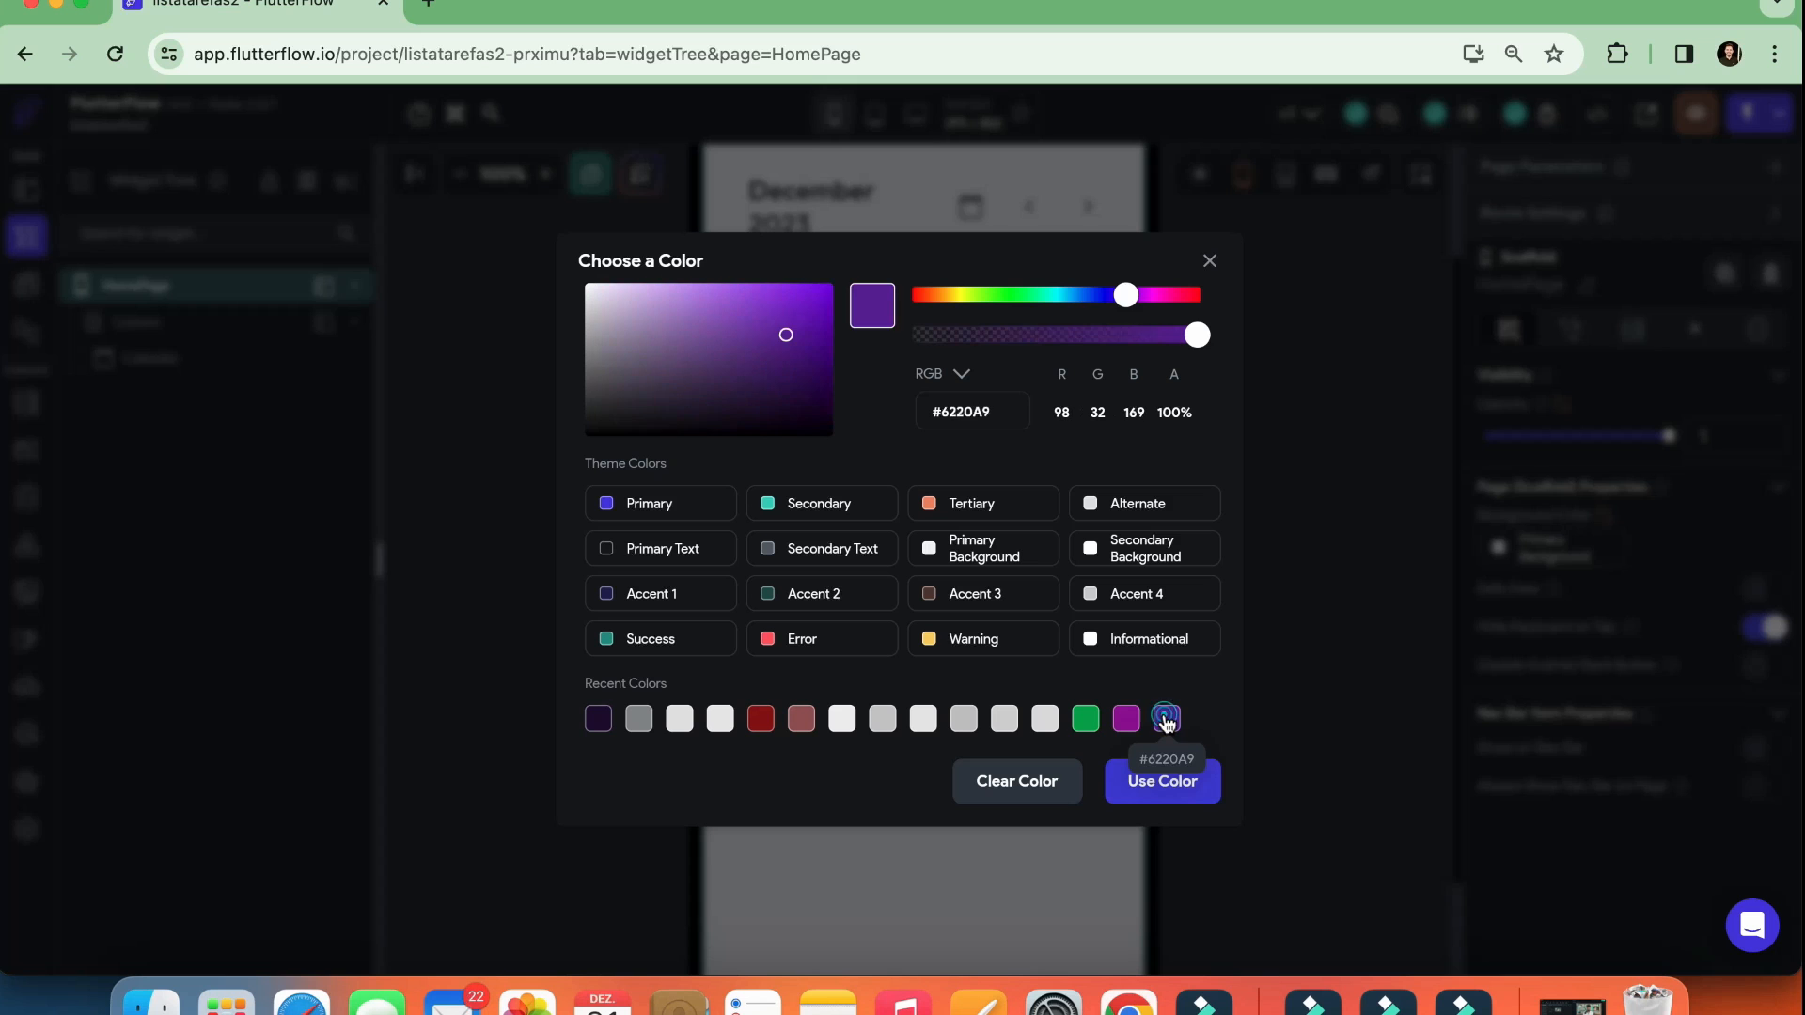
pyautogui.click(1150, 786)
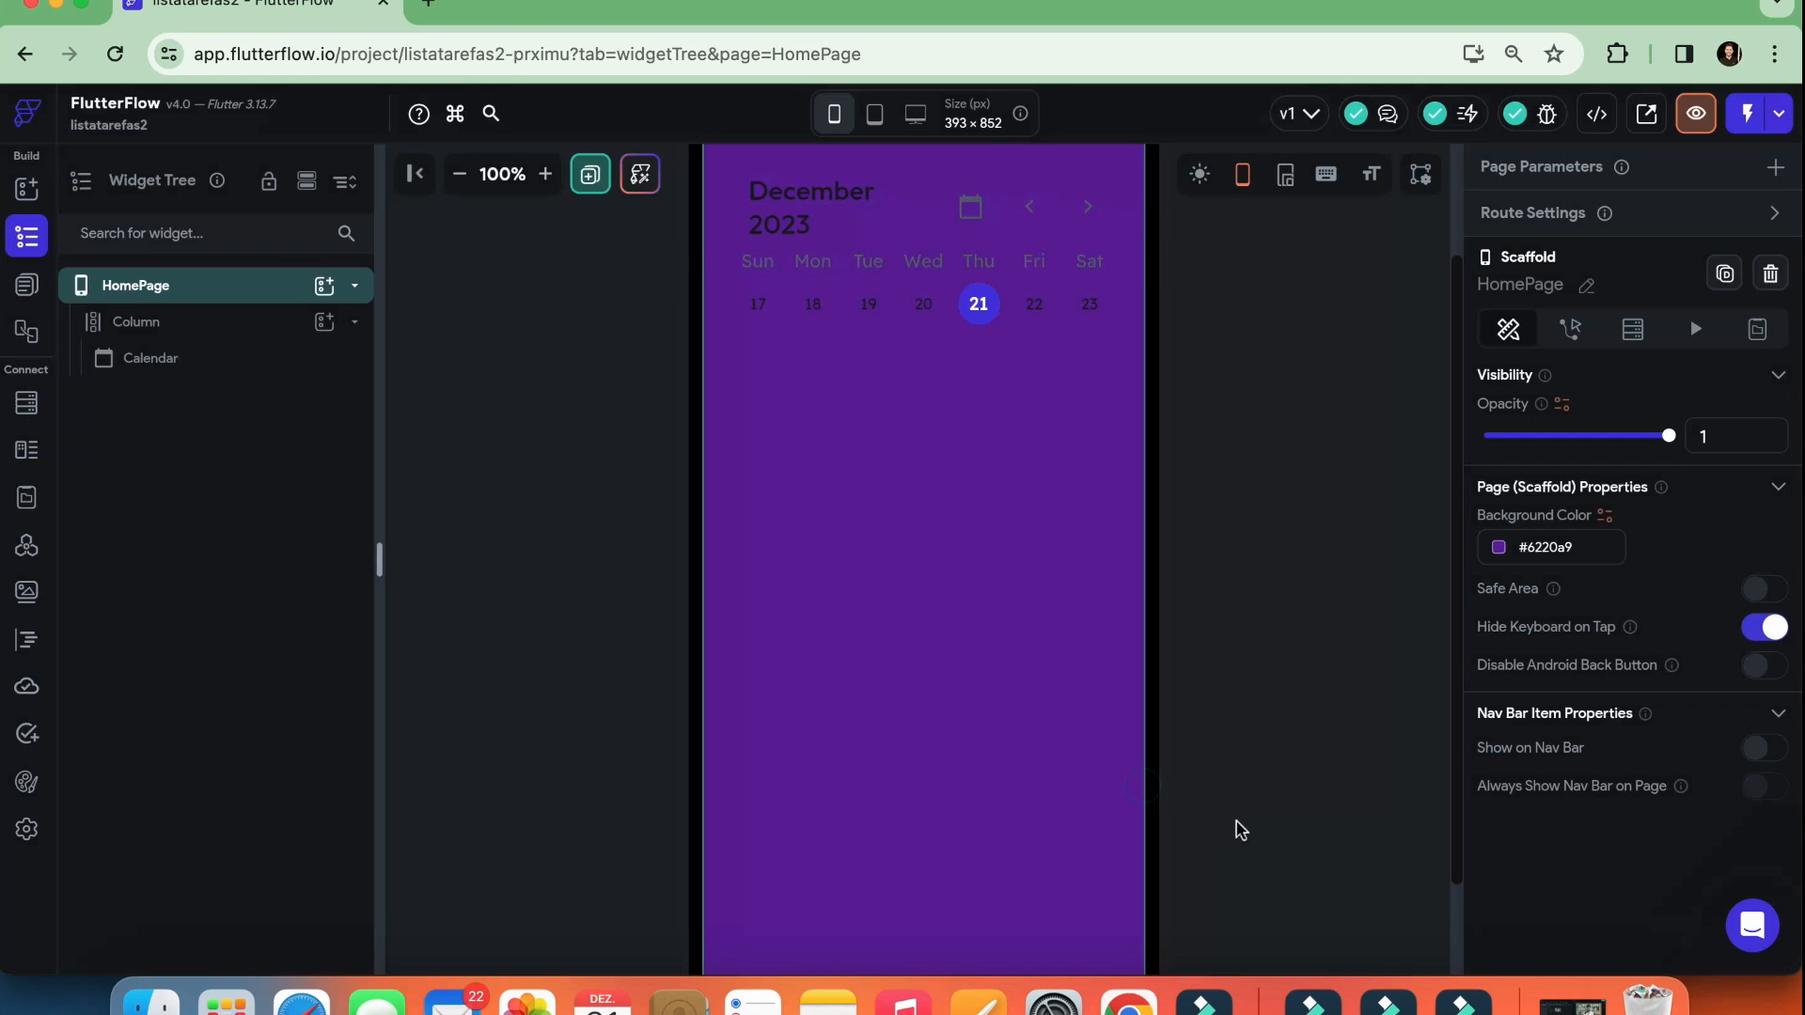
pyautogui.scroll(2, 1260, 790)
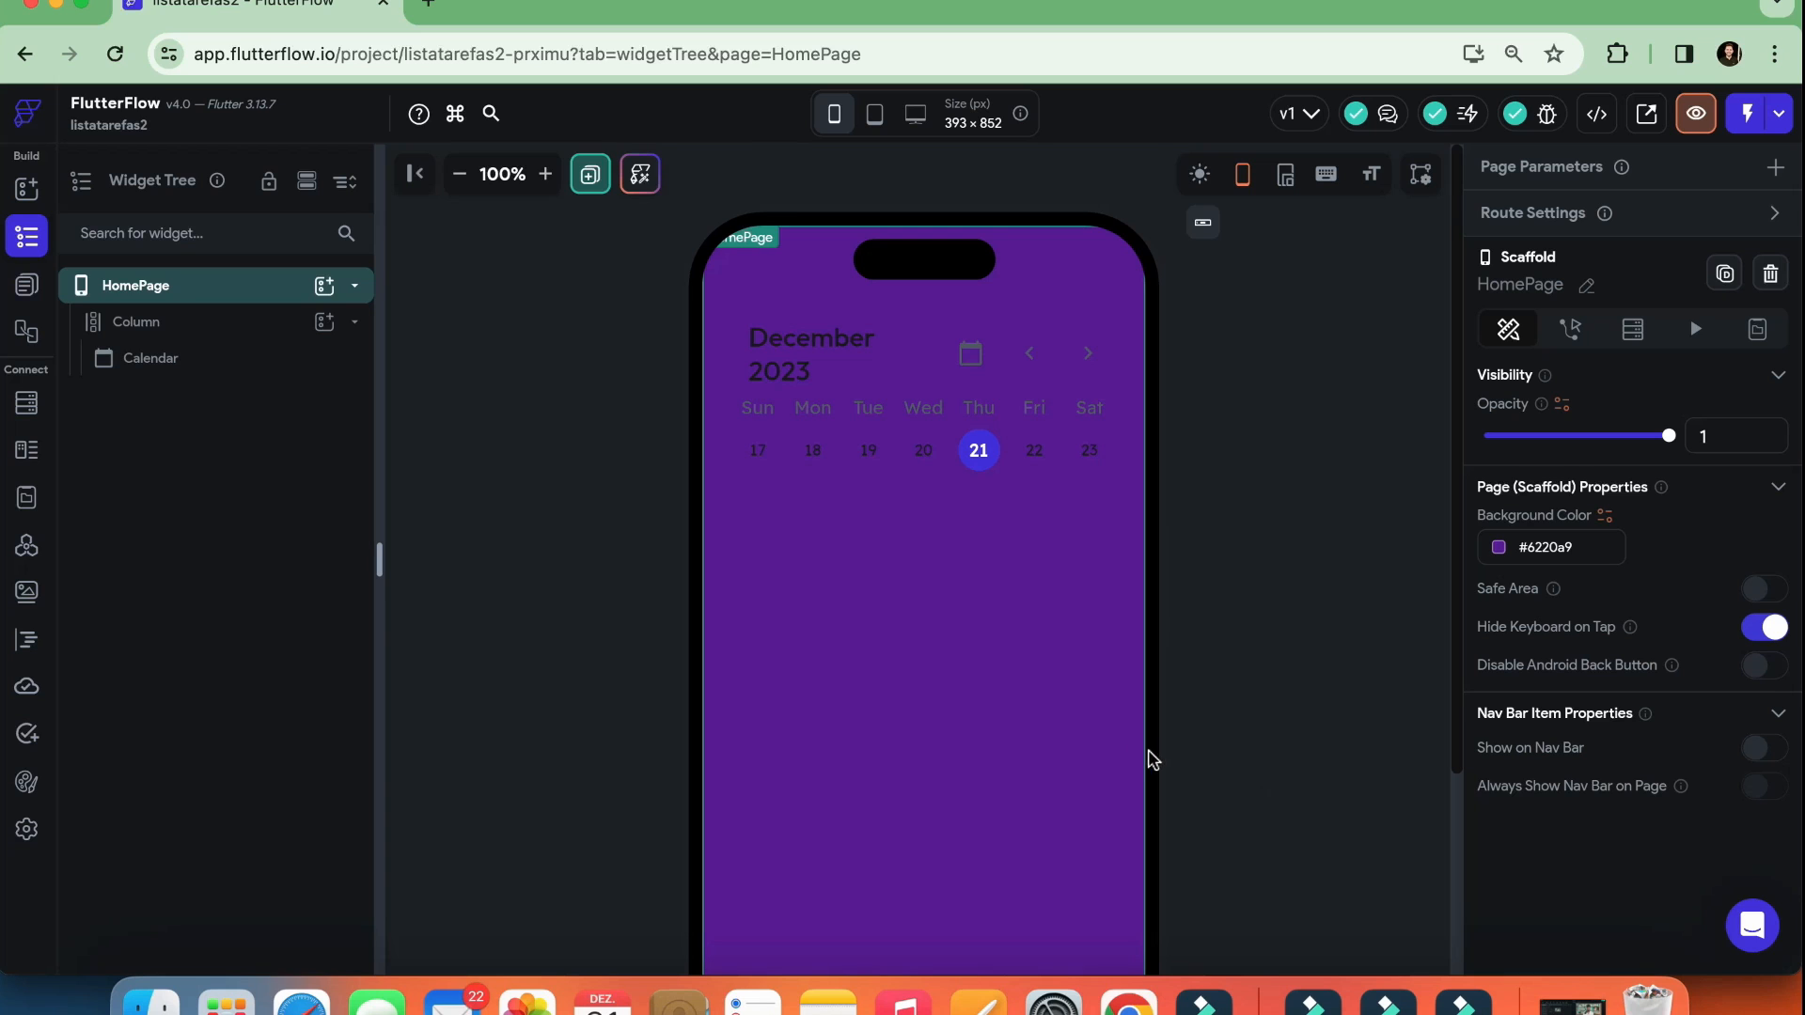
pyautogui.scroll(-4, 1168, 612)
pyautogui.scroll(4, 1197, 596)
pyautogui.click(1589, 547)
pyautogui.press('BackSpace')
pyautogui.click(1500, 549)
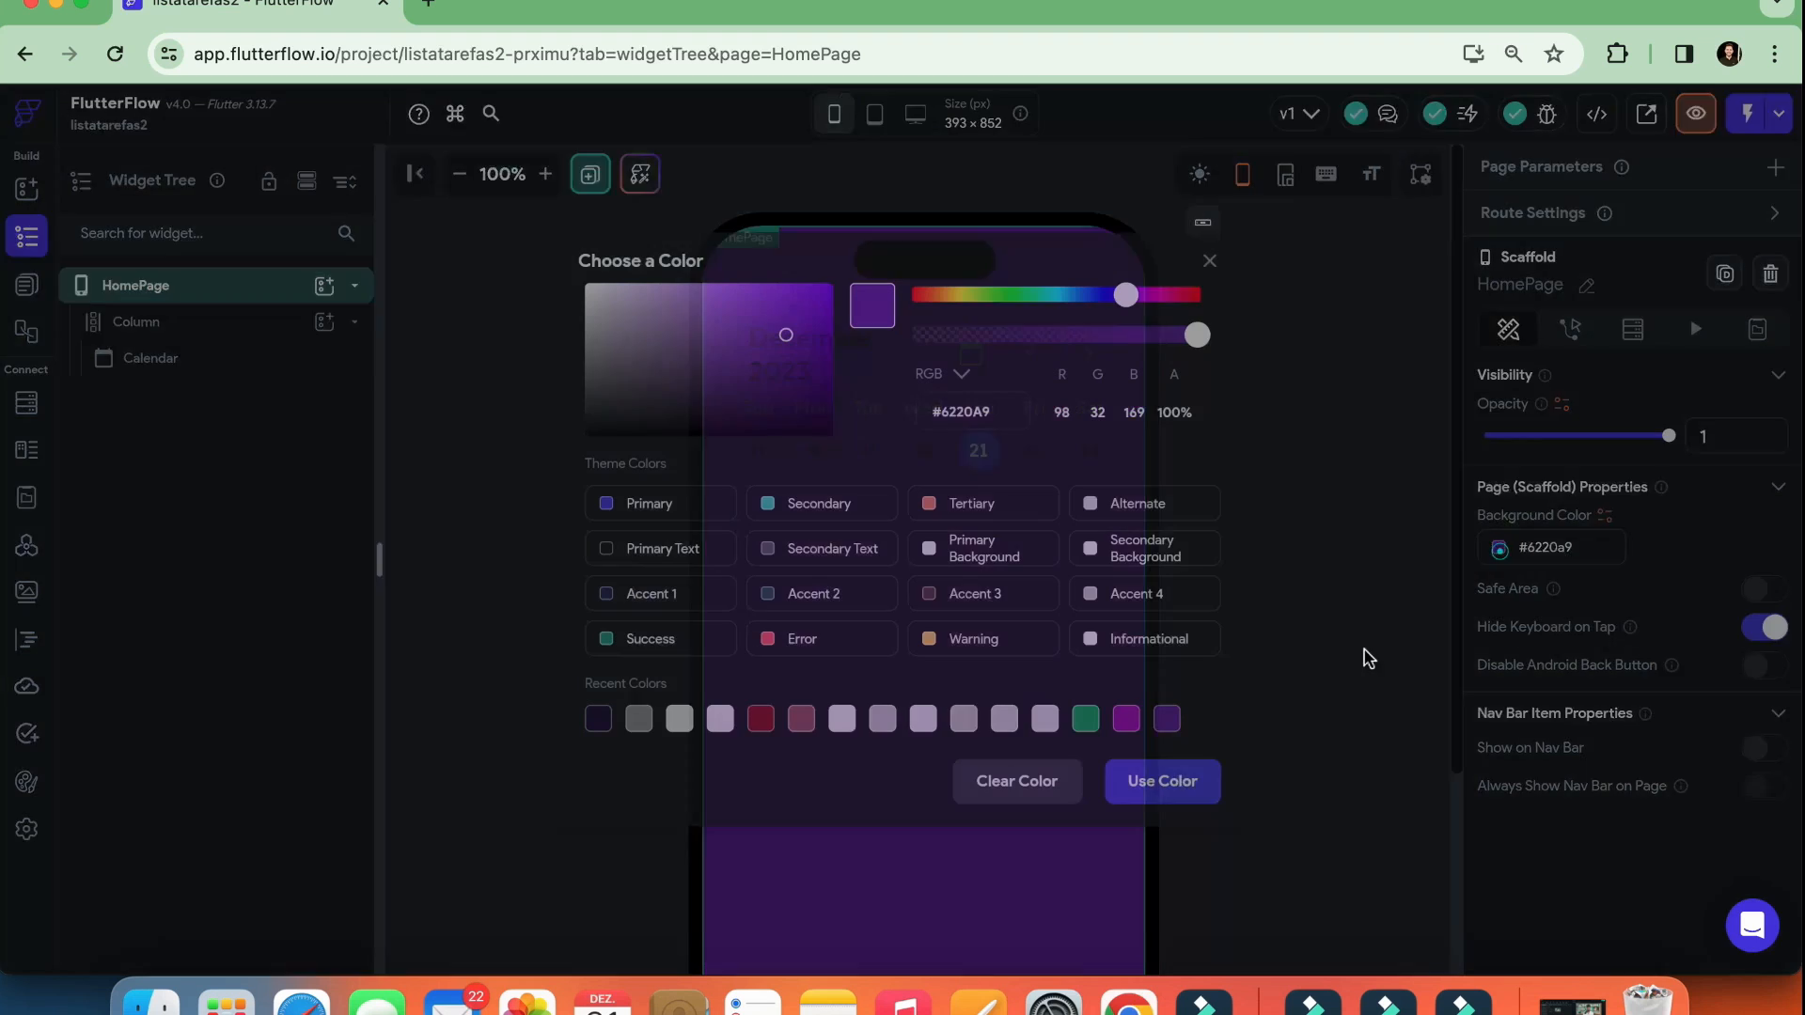
pyautogui.moveTo(1000, 411); pyautogui.dragTo(935, 410)
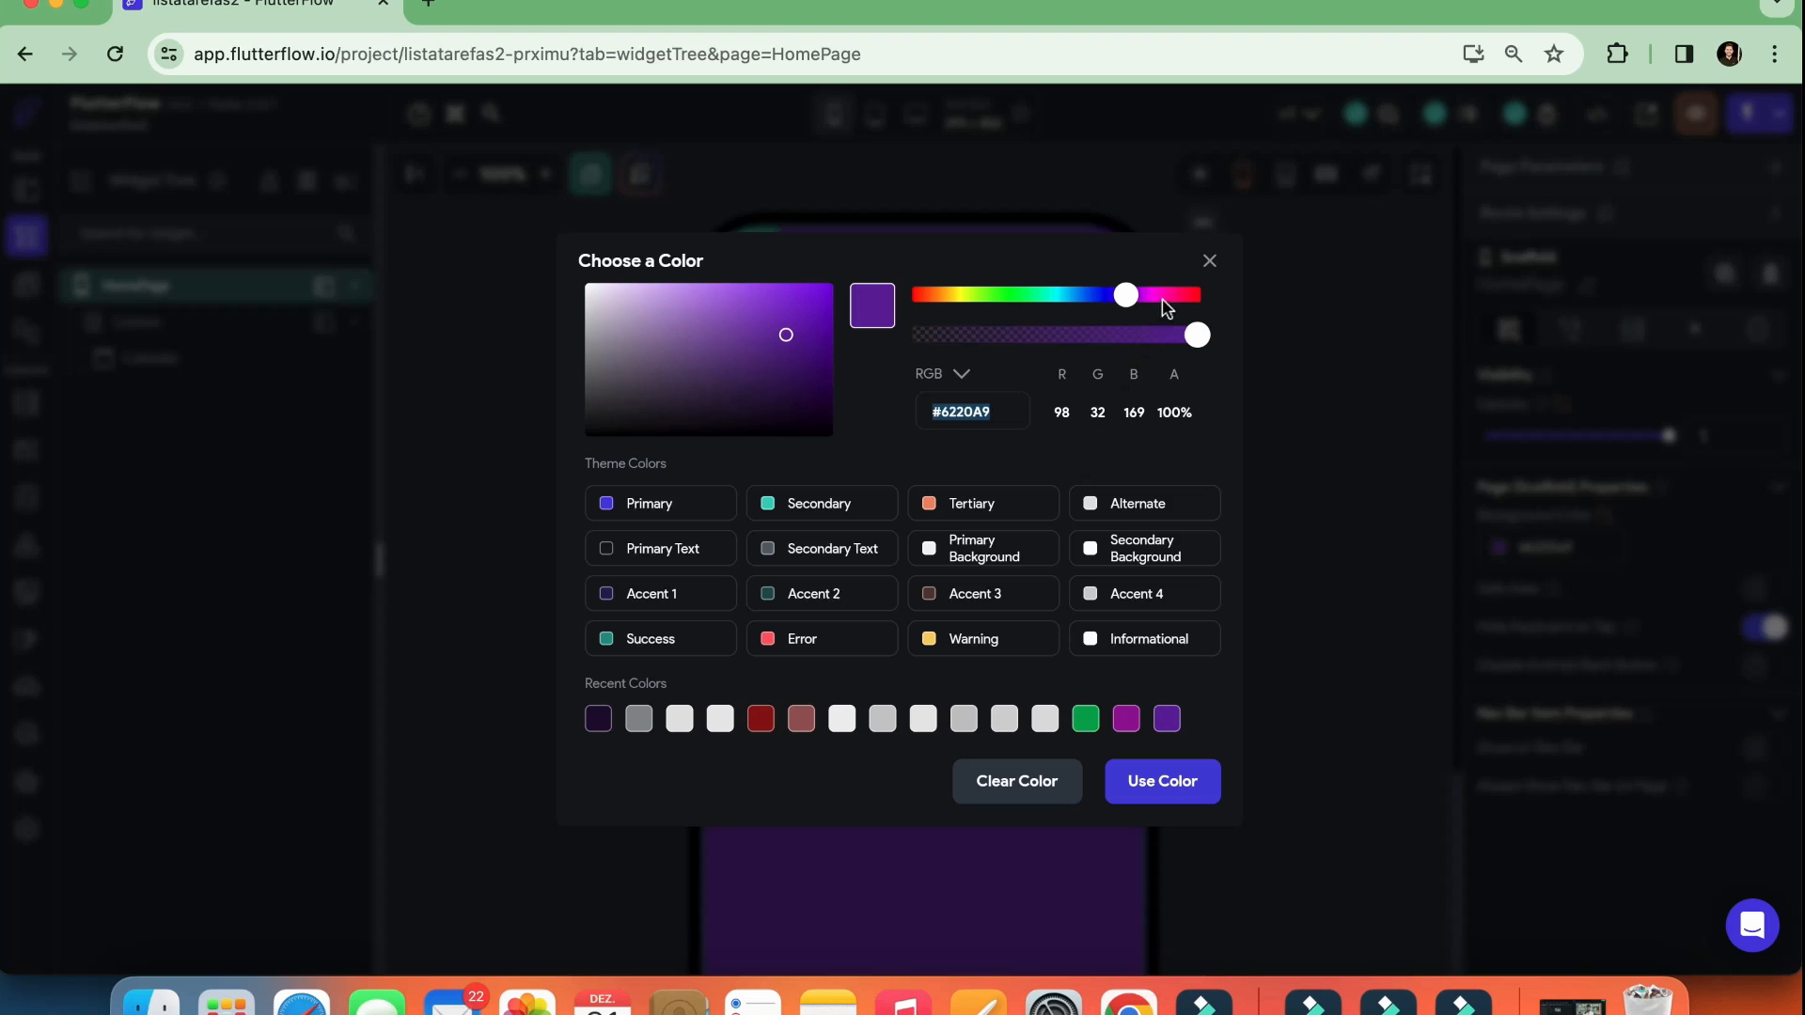
pyautogui.click(1209, 263)
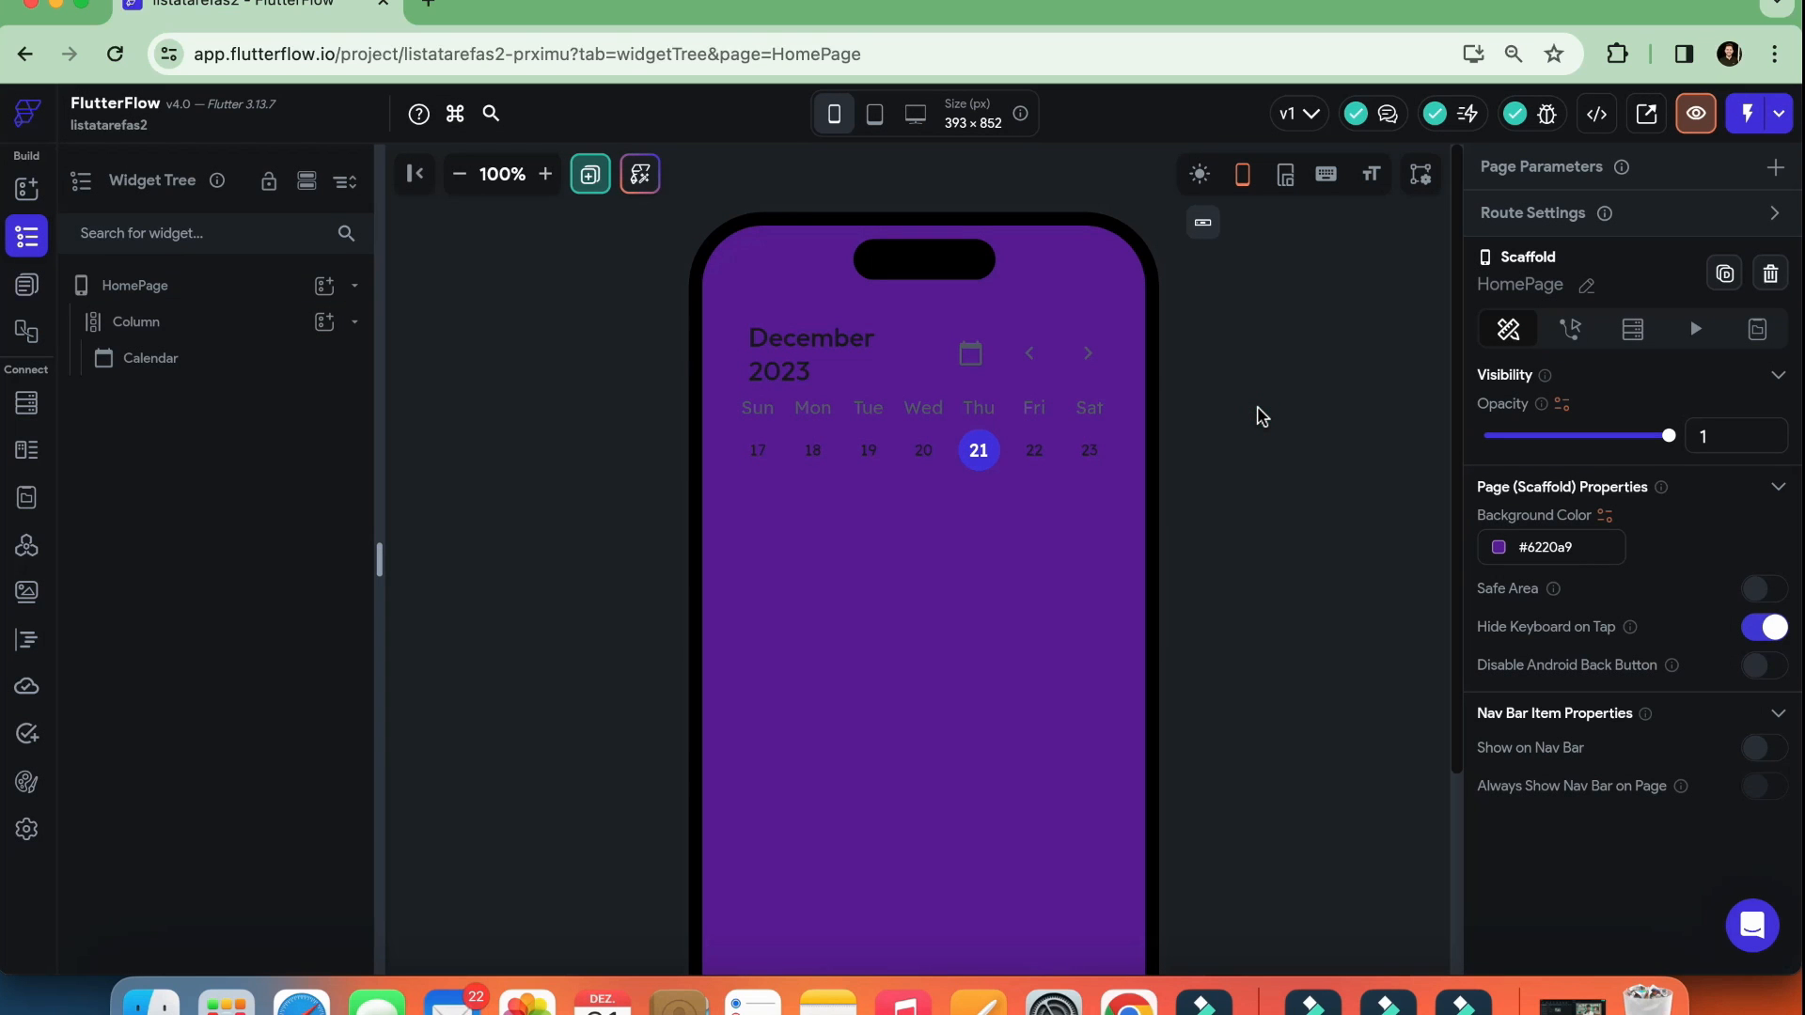
# Undo HomePage's background color change
pyautogui.click(1013, 618)
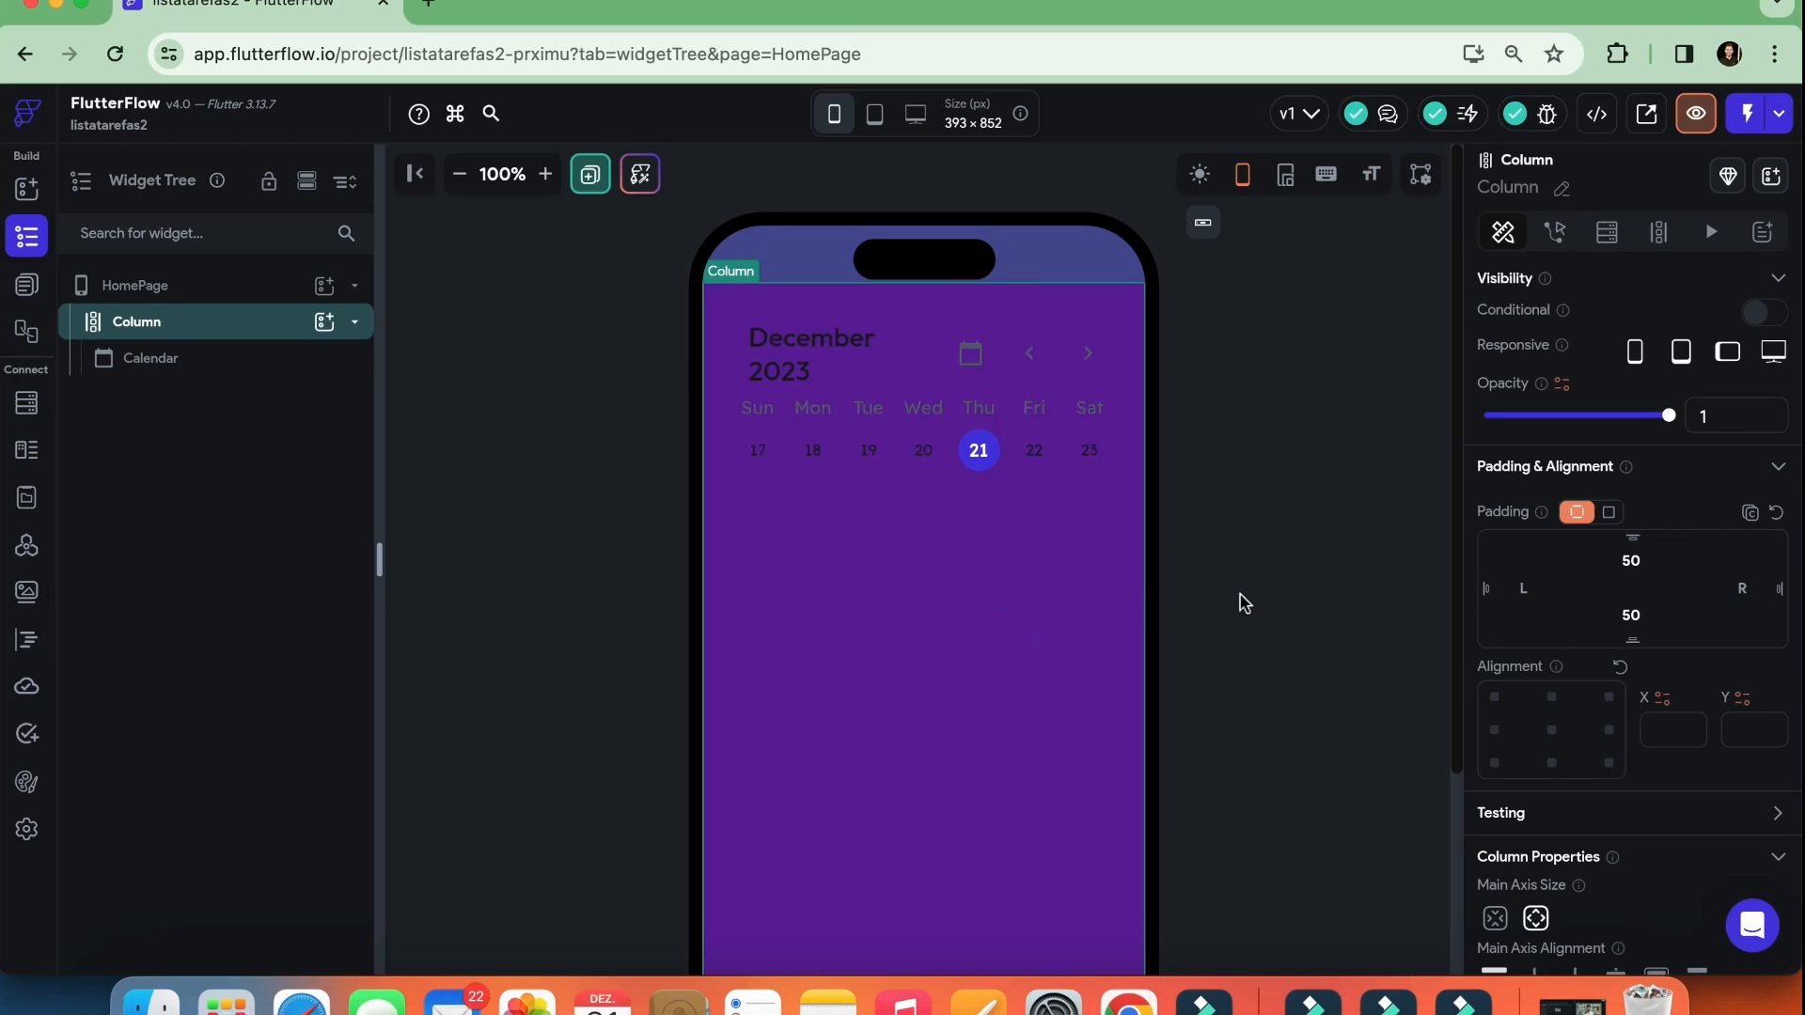
pyautogui.press('super+z')
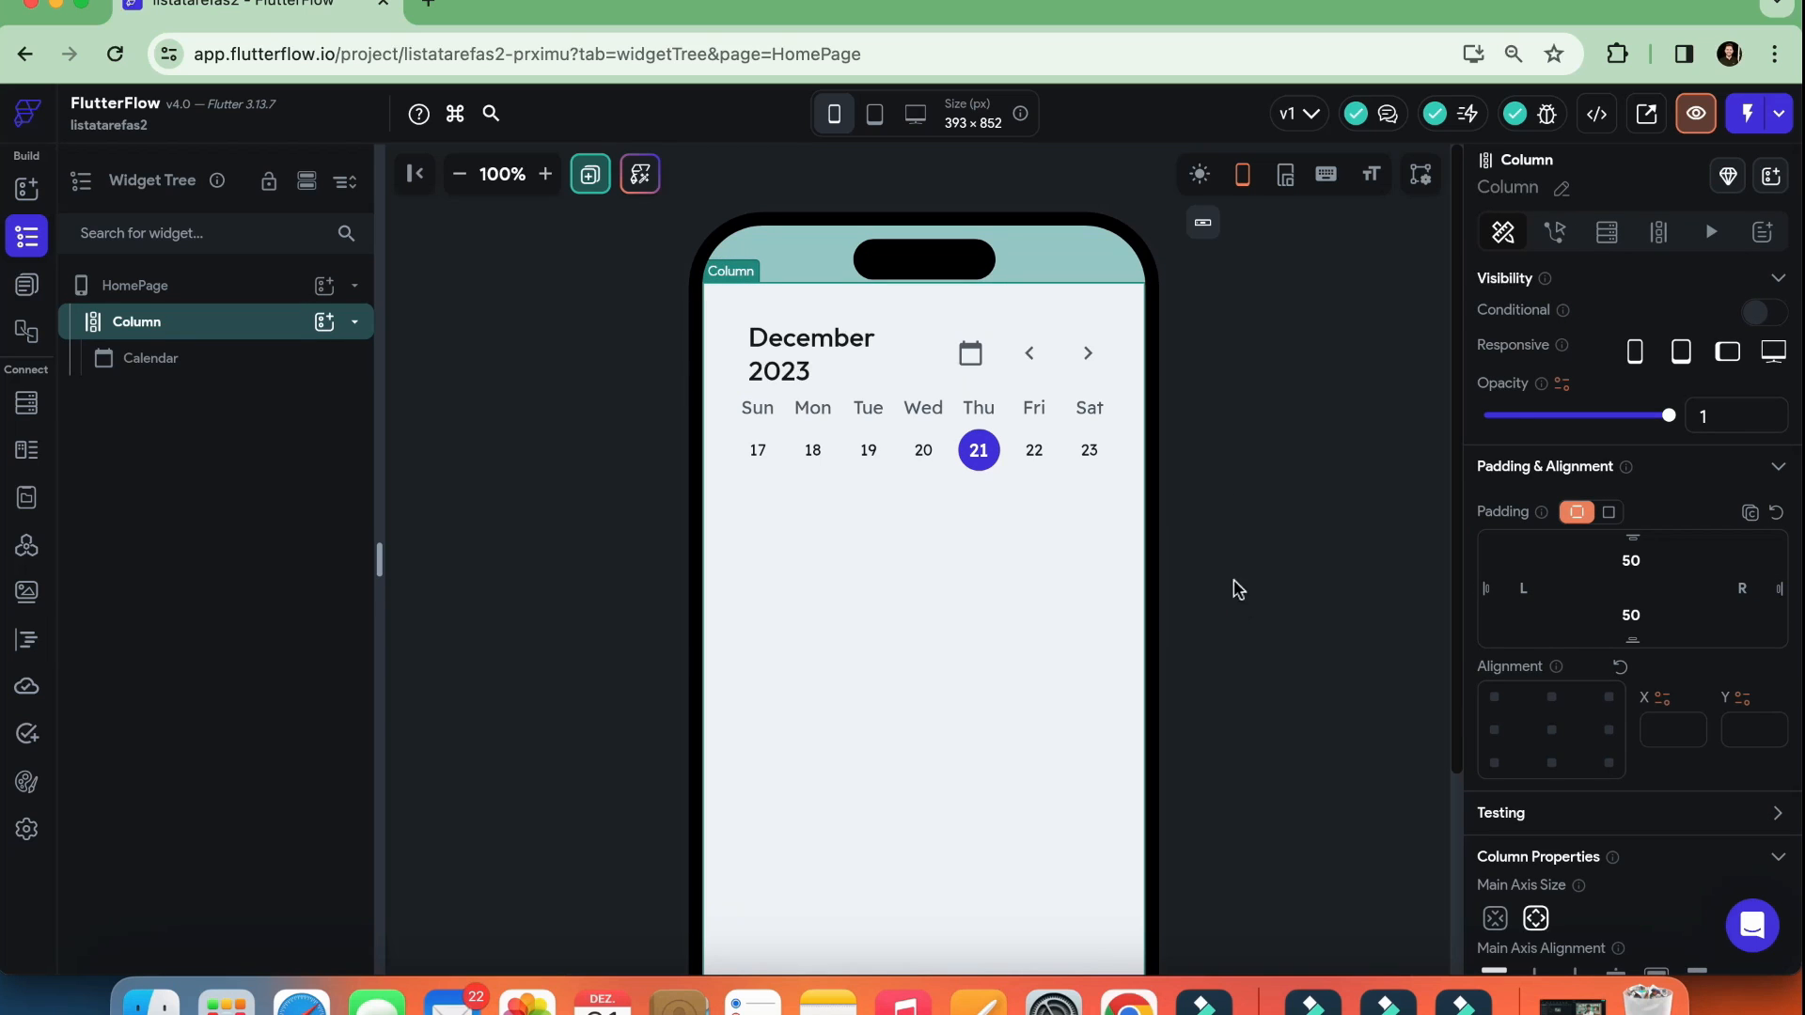
# Select the Calendar and expand Day of Week Style to review its theme text style, font, color and alignment options
pyautogui.click(1016, 428)
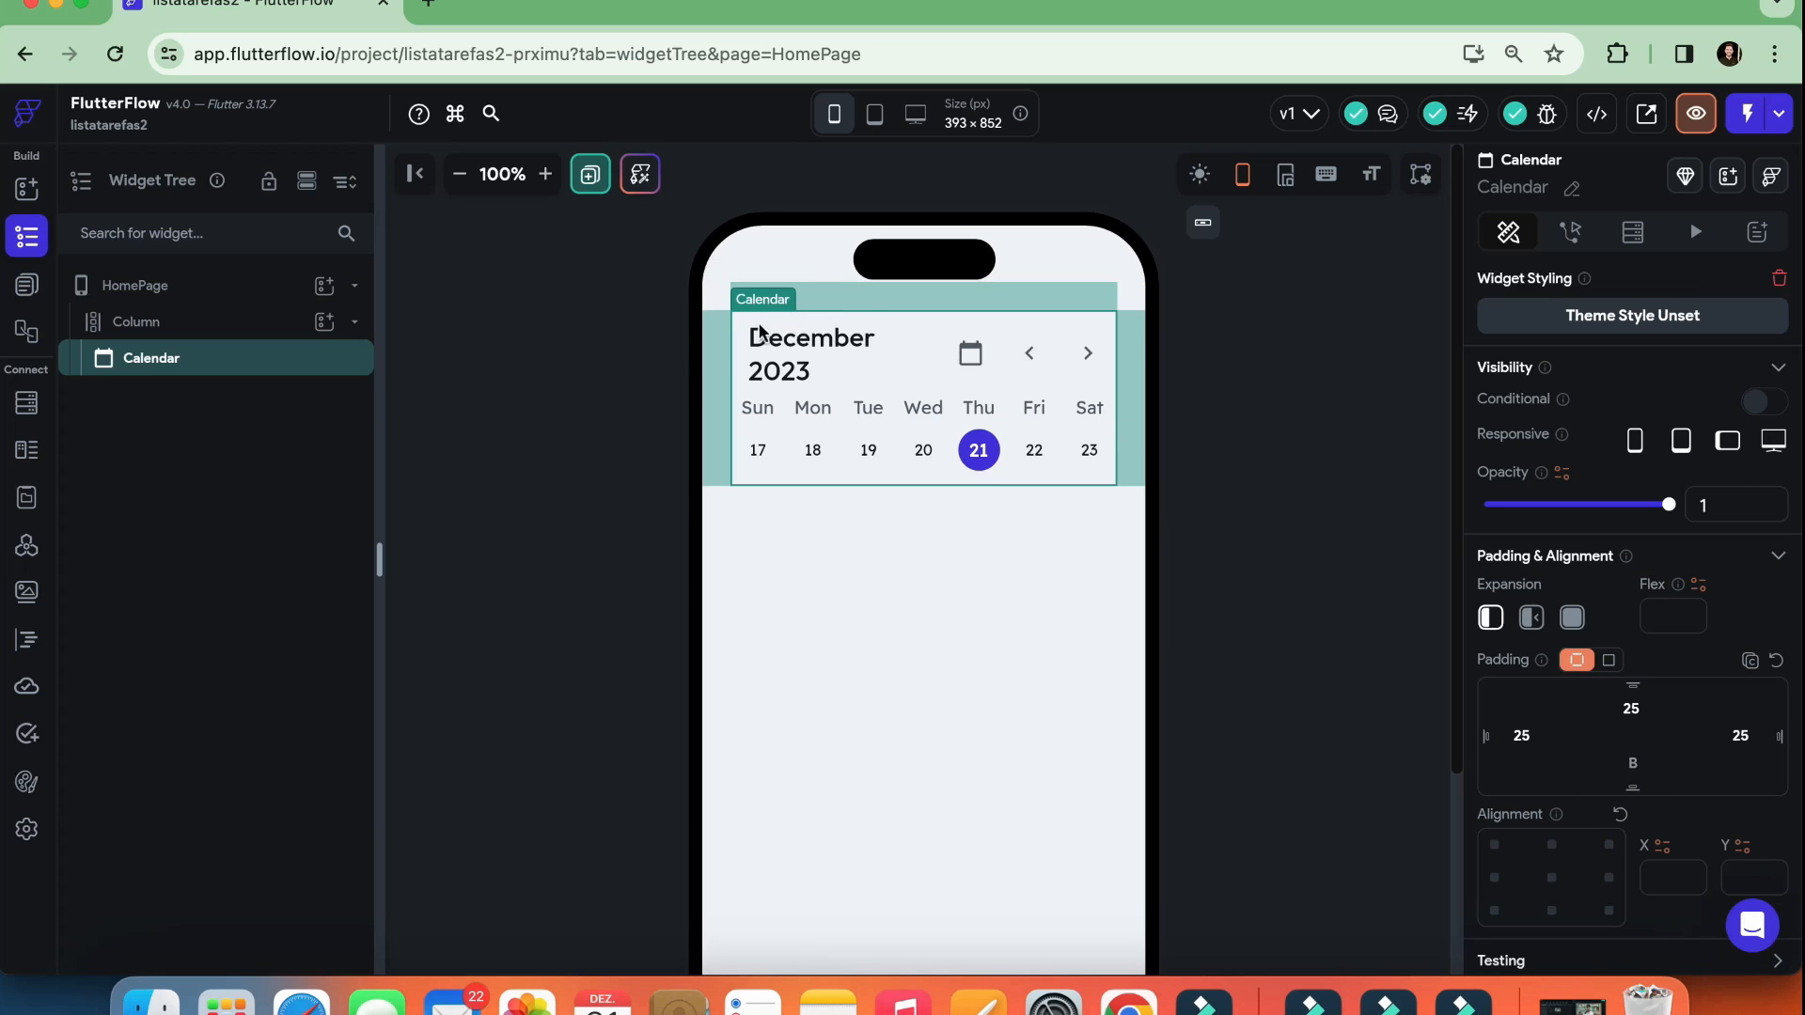
pyautogui.scroll(-10, 1613, 582)
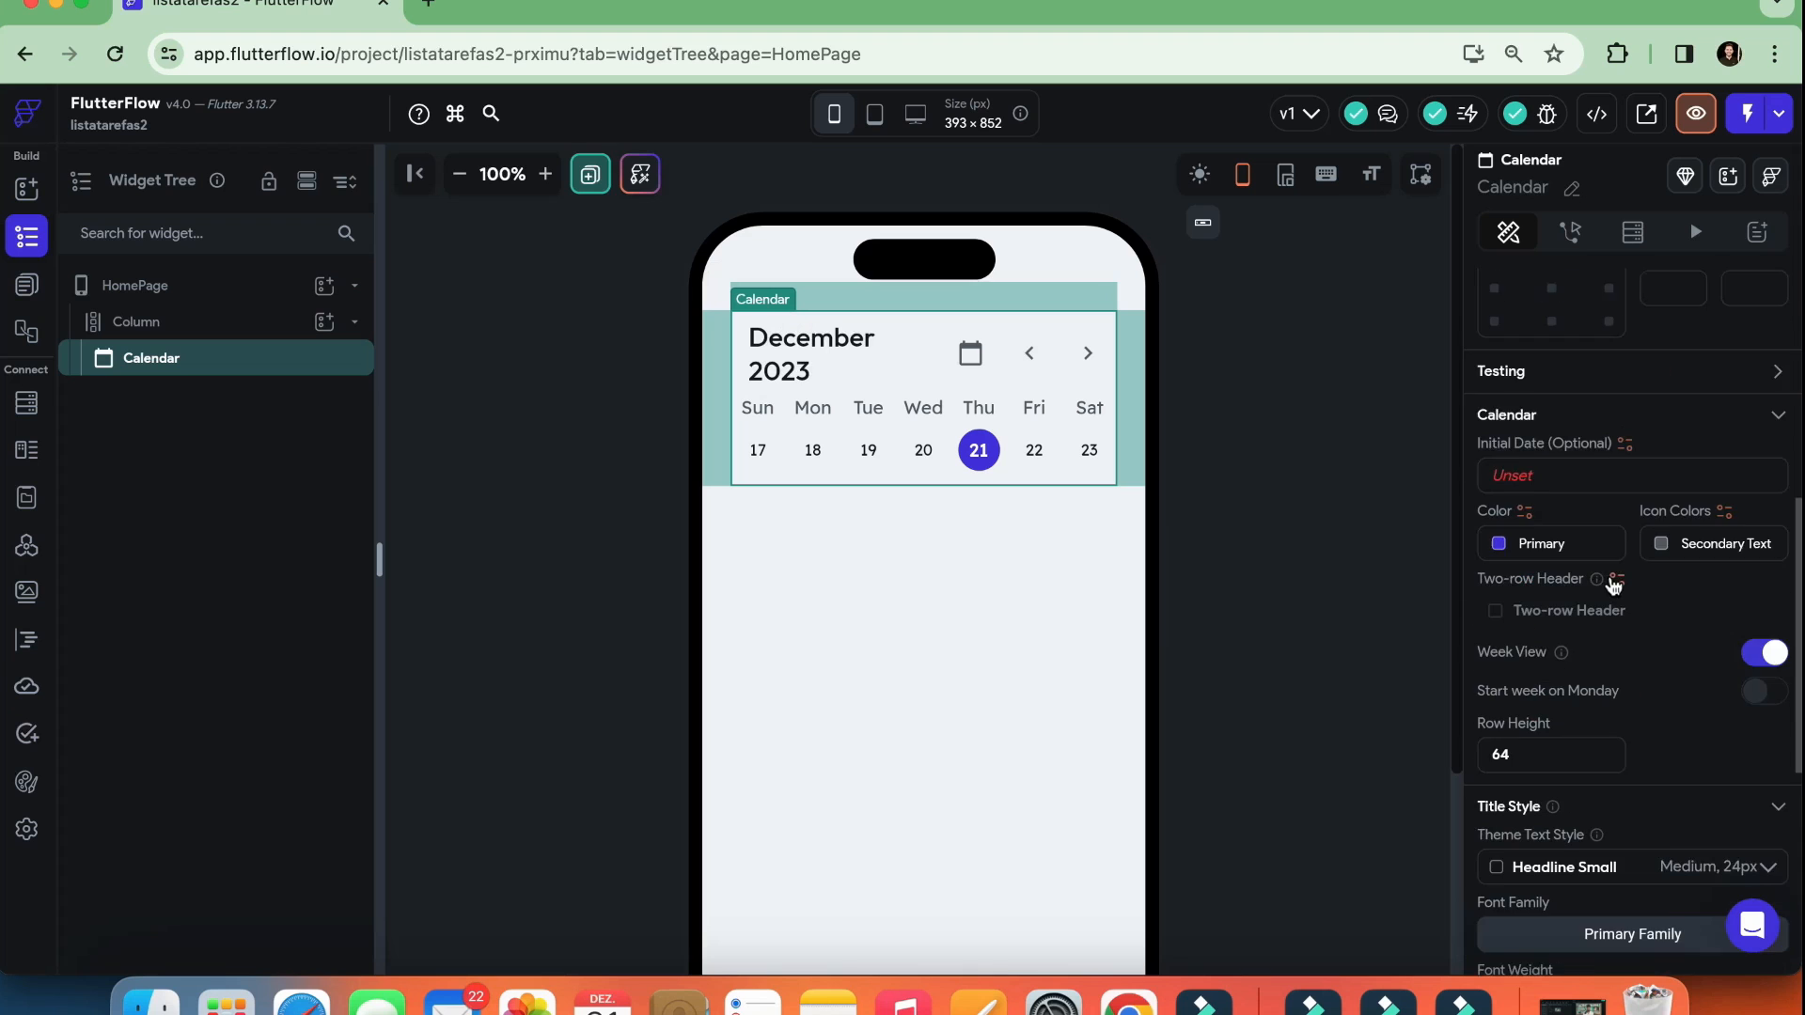
pyautogui.scroll(-5, 1613, 578)
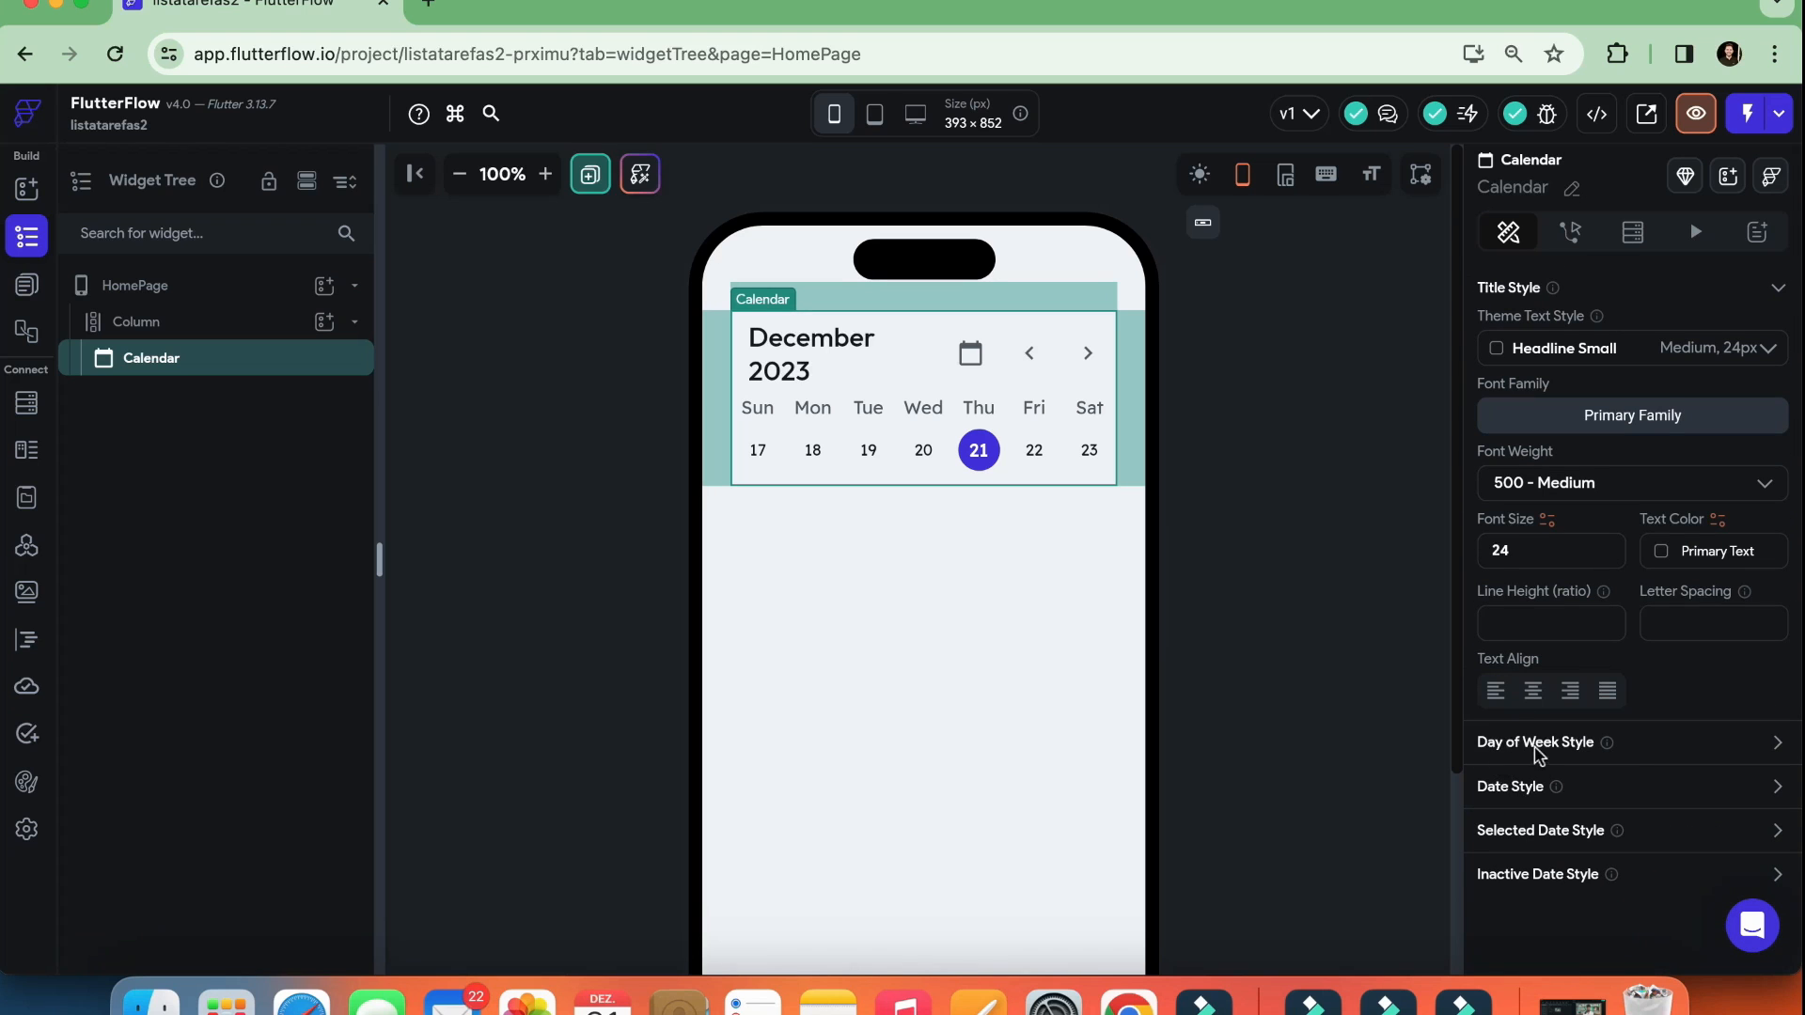
pyautogui.click(1778, 744)
pyautogui.scroll(-4, 1656, 733)
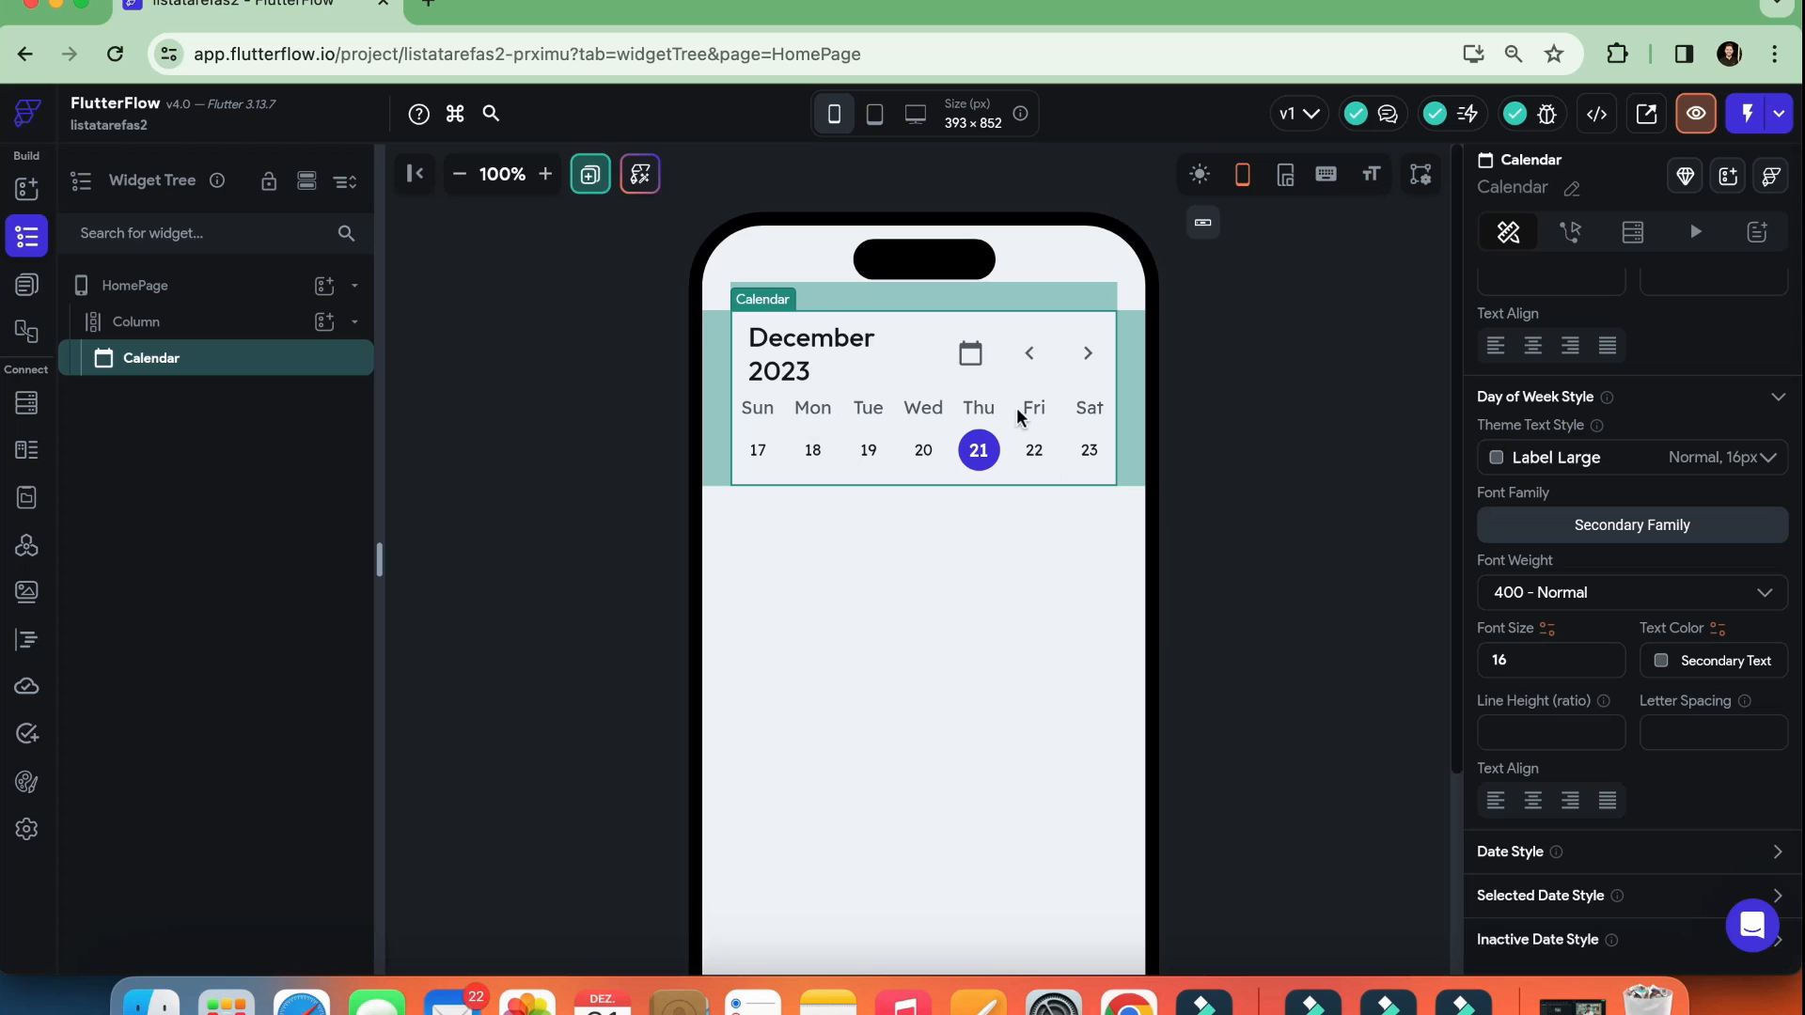
pyautogui.scroll(-1, 1516, 867)
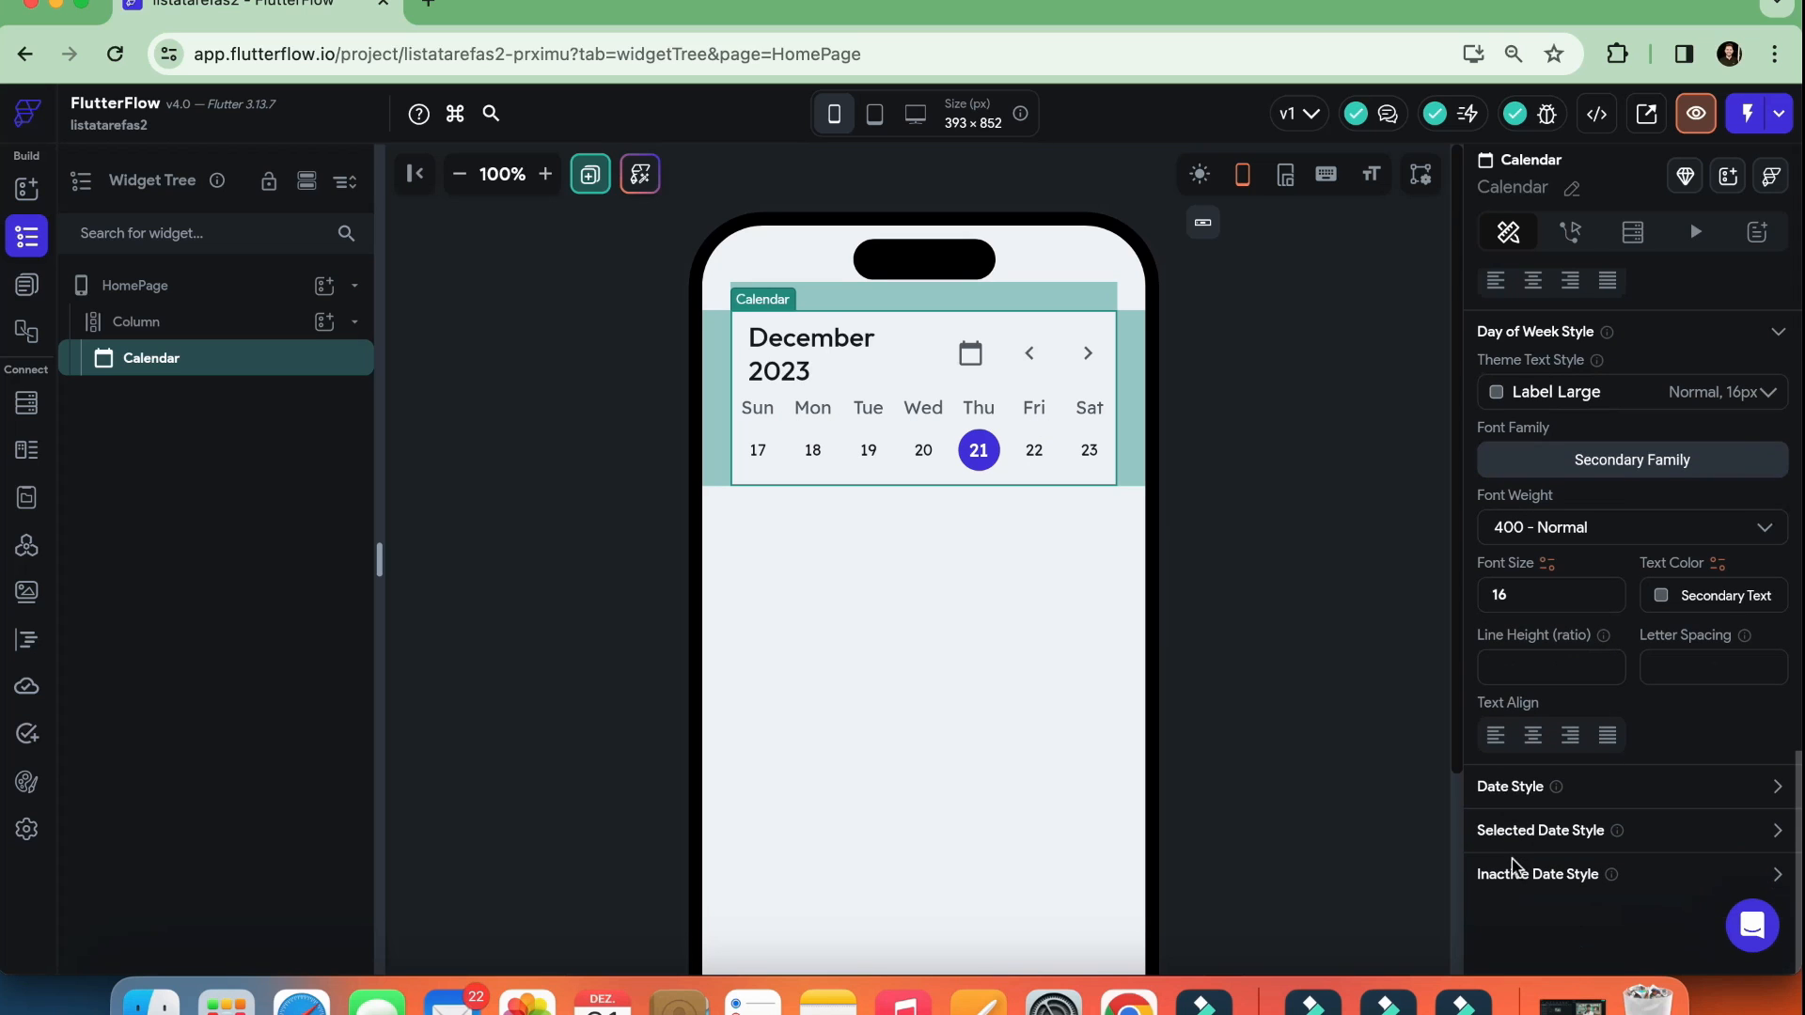
# Expand the Calendar's Date Style to review its text style, font weight, size, color and alignment options
pyautogui.click(1776, 787)
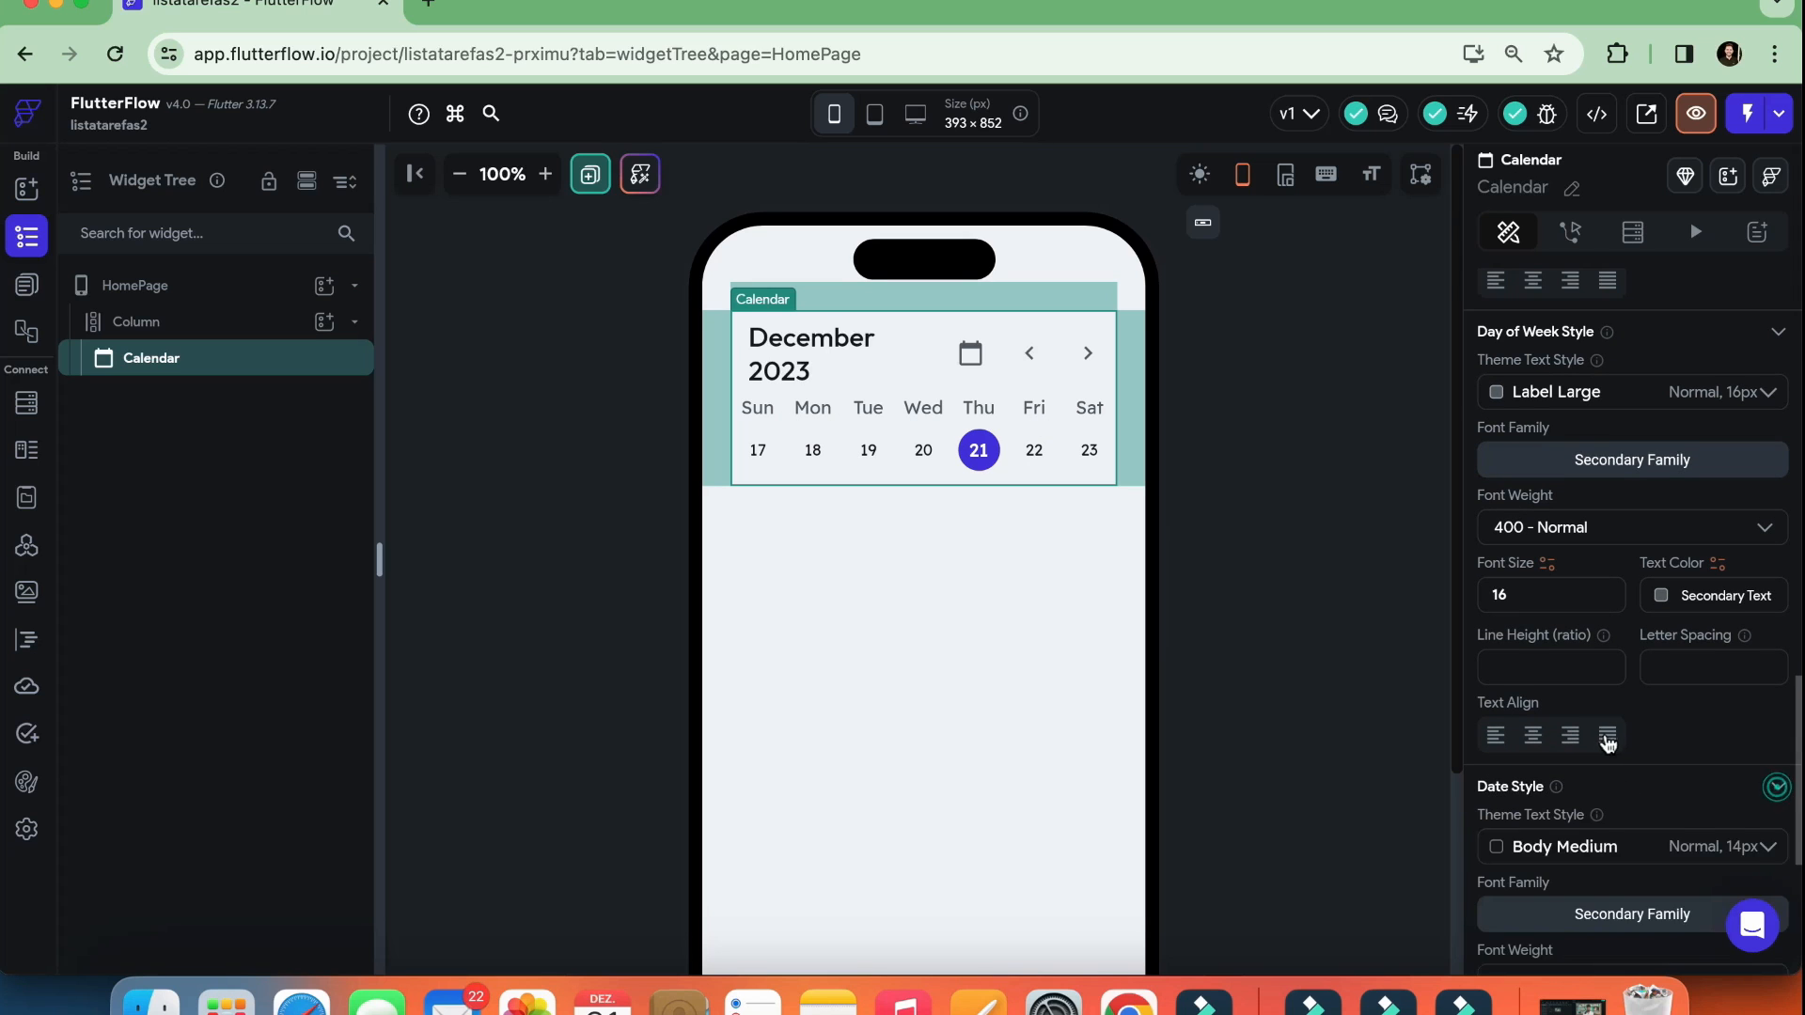
pyautogui.scroll(-2, 1604, 743)
pyautogui.scroll(-3, 1605, 743)
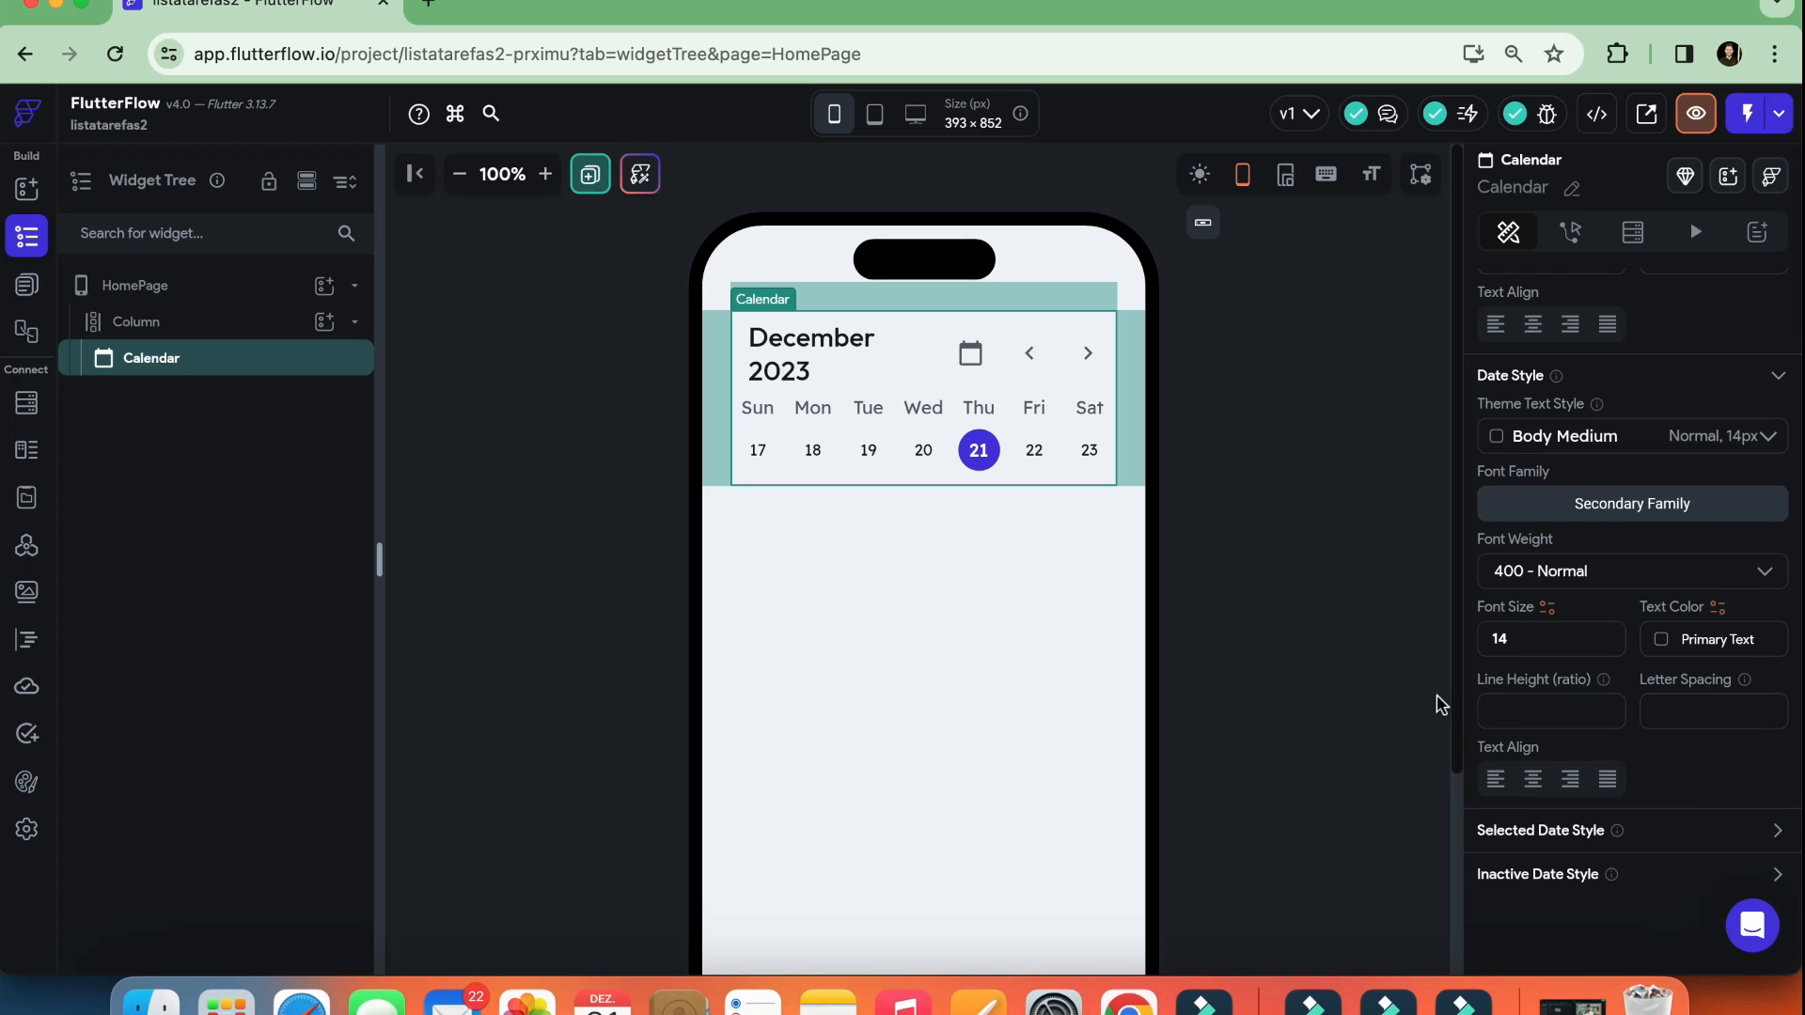
# Switch back to HomePage's page properties and reselect the Calendar on the canvas
pyautogui.click(1331, 522)
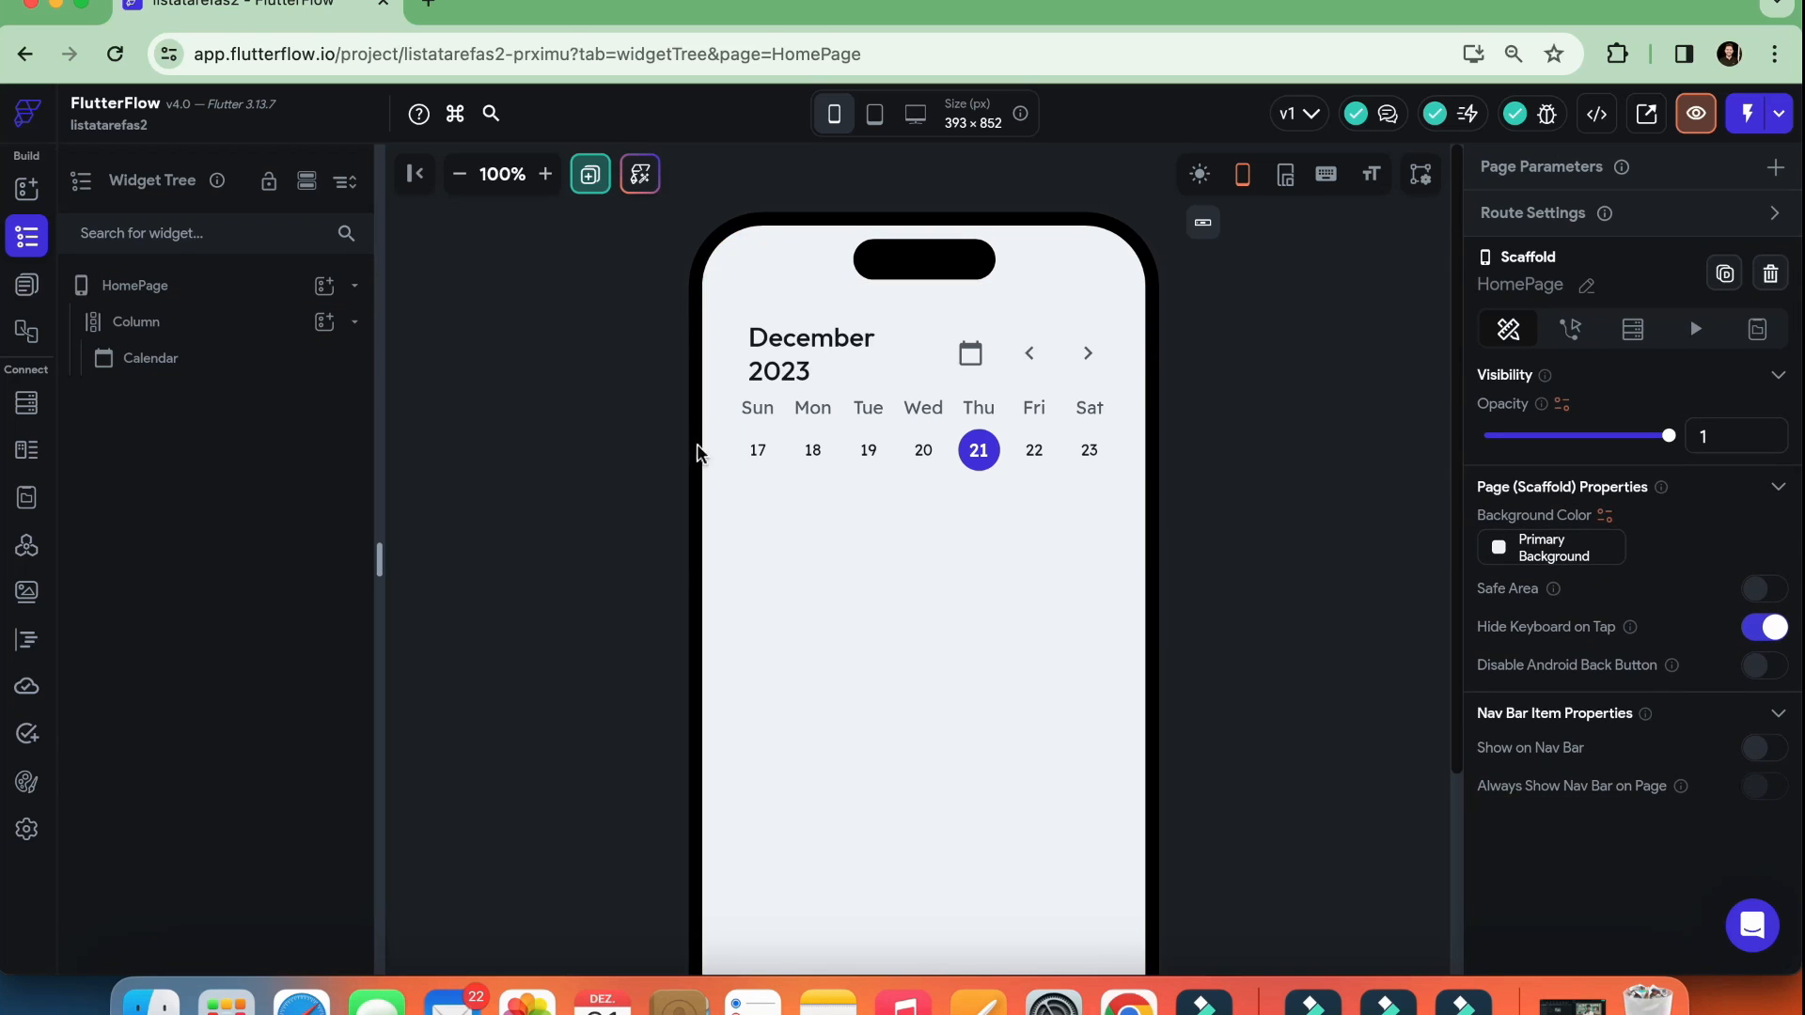
pyautogui.click(839, 435)
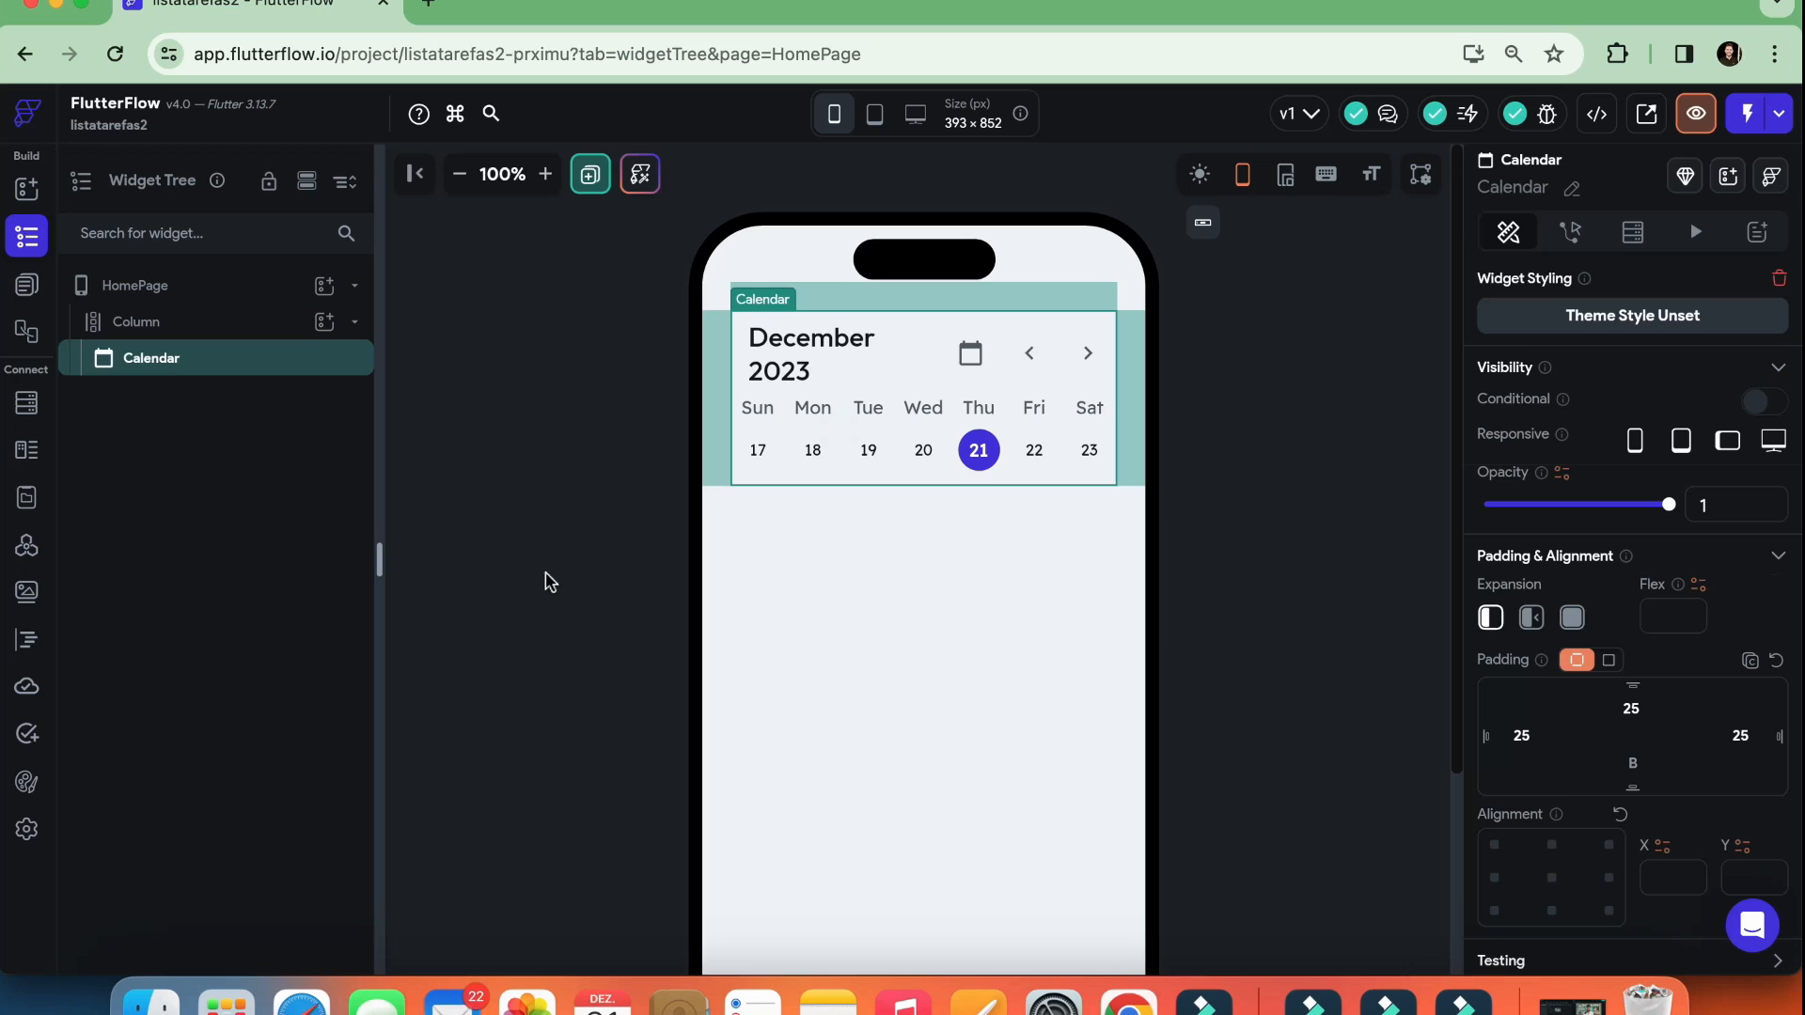
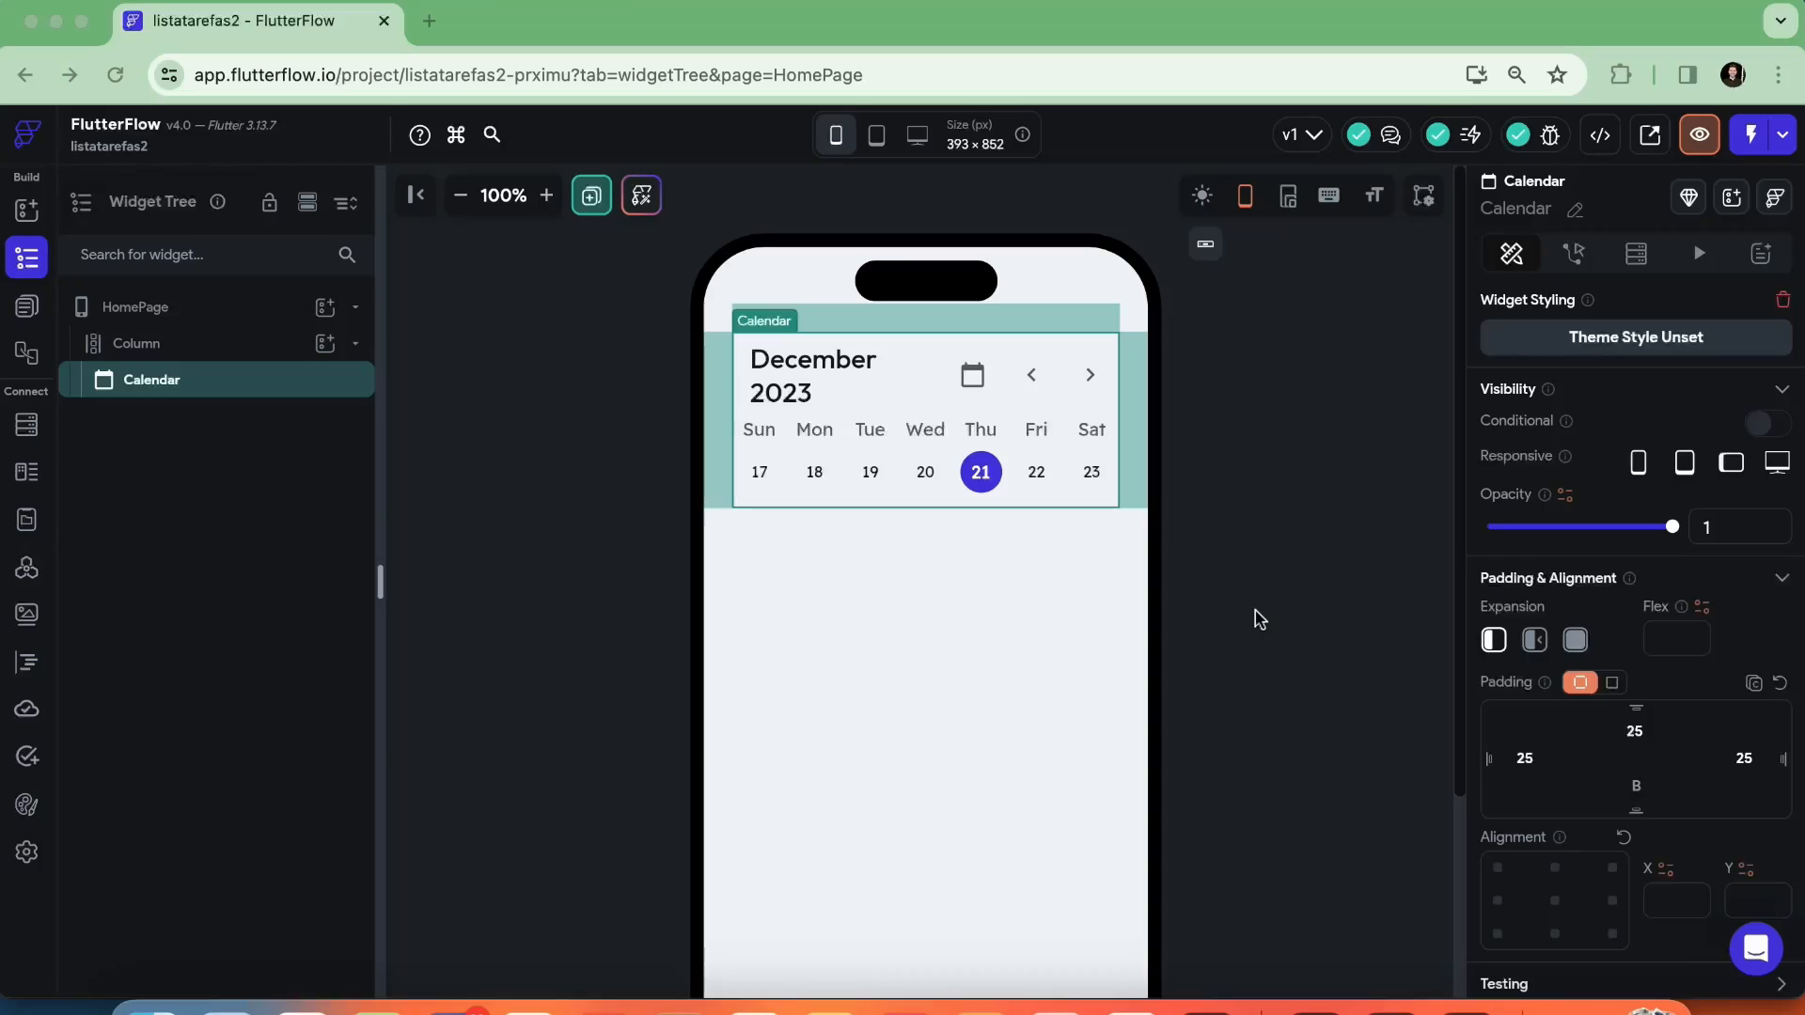
pyautogui.click(1258, 616)
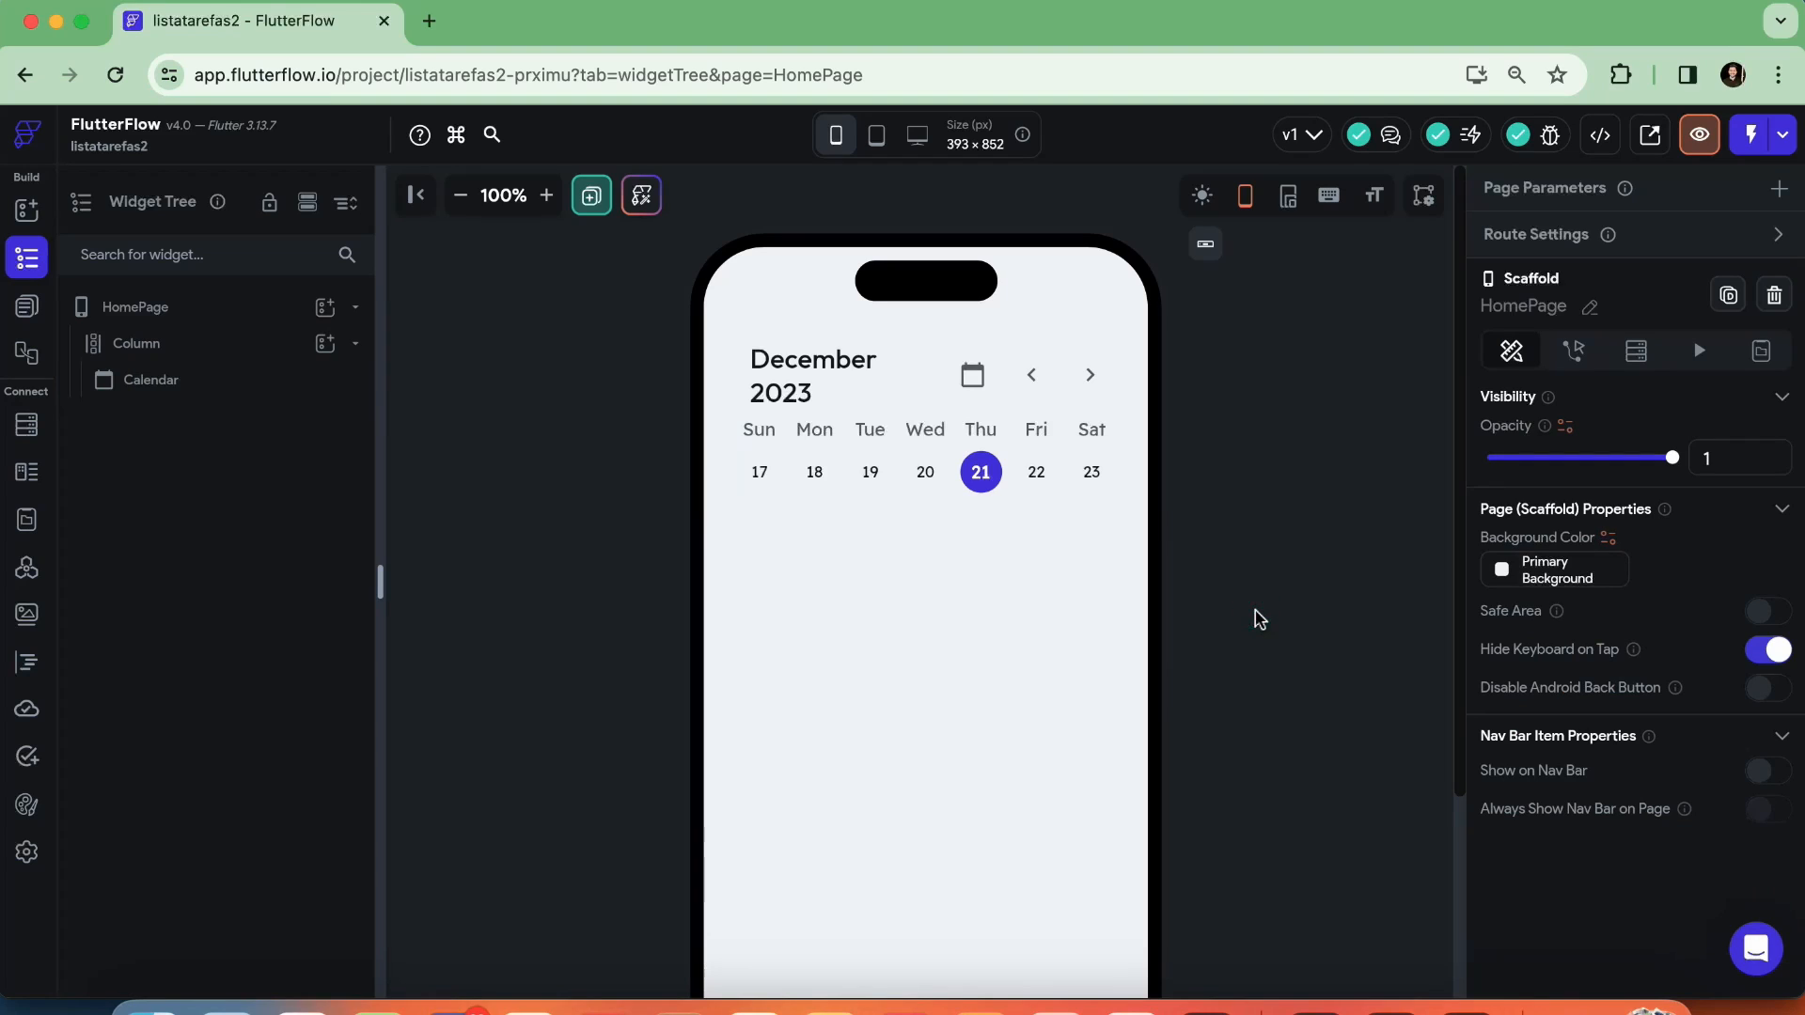
# Copy the hex code #6220A9 of the recent purple from HomePage's background color picker without applying the color
pyautogui.click(1258, 551)
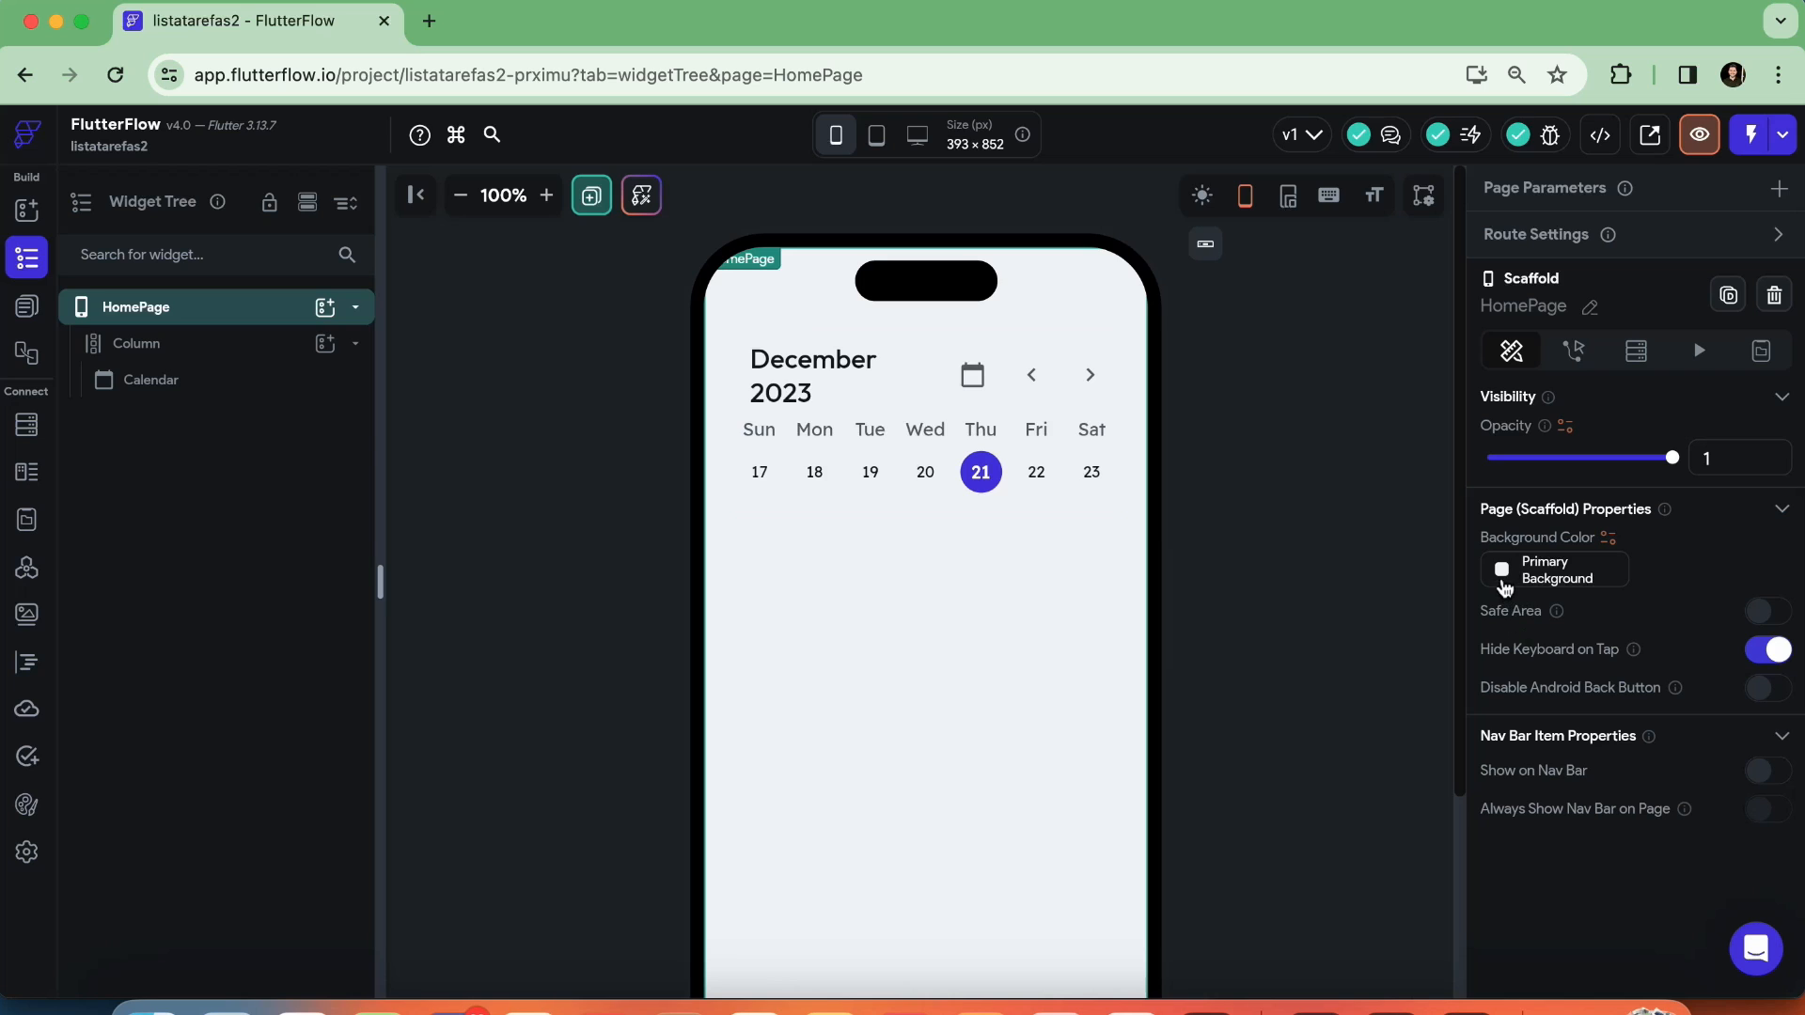
pyautogui.click(1501, 573)
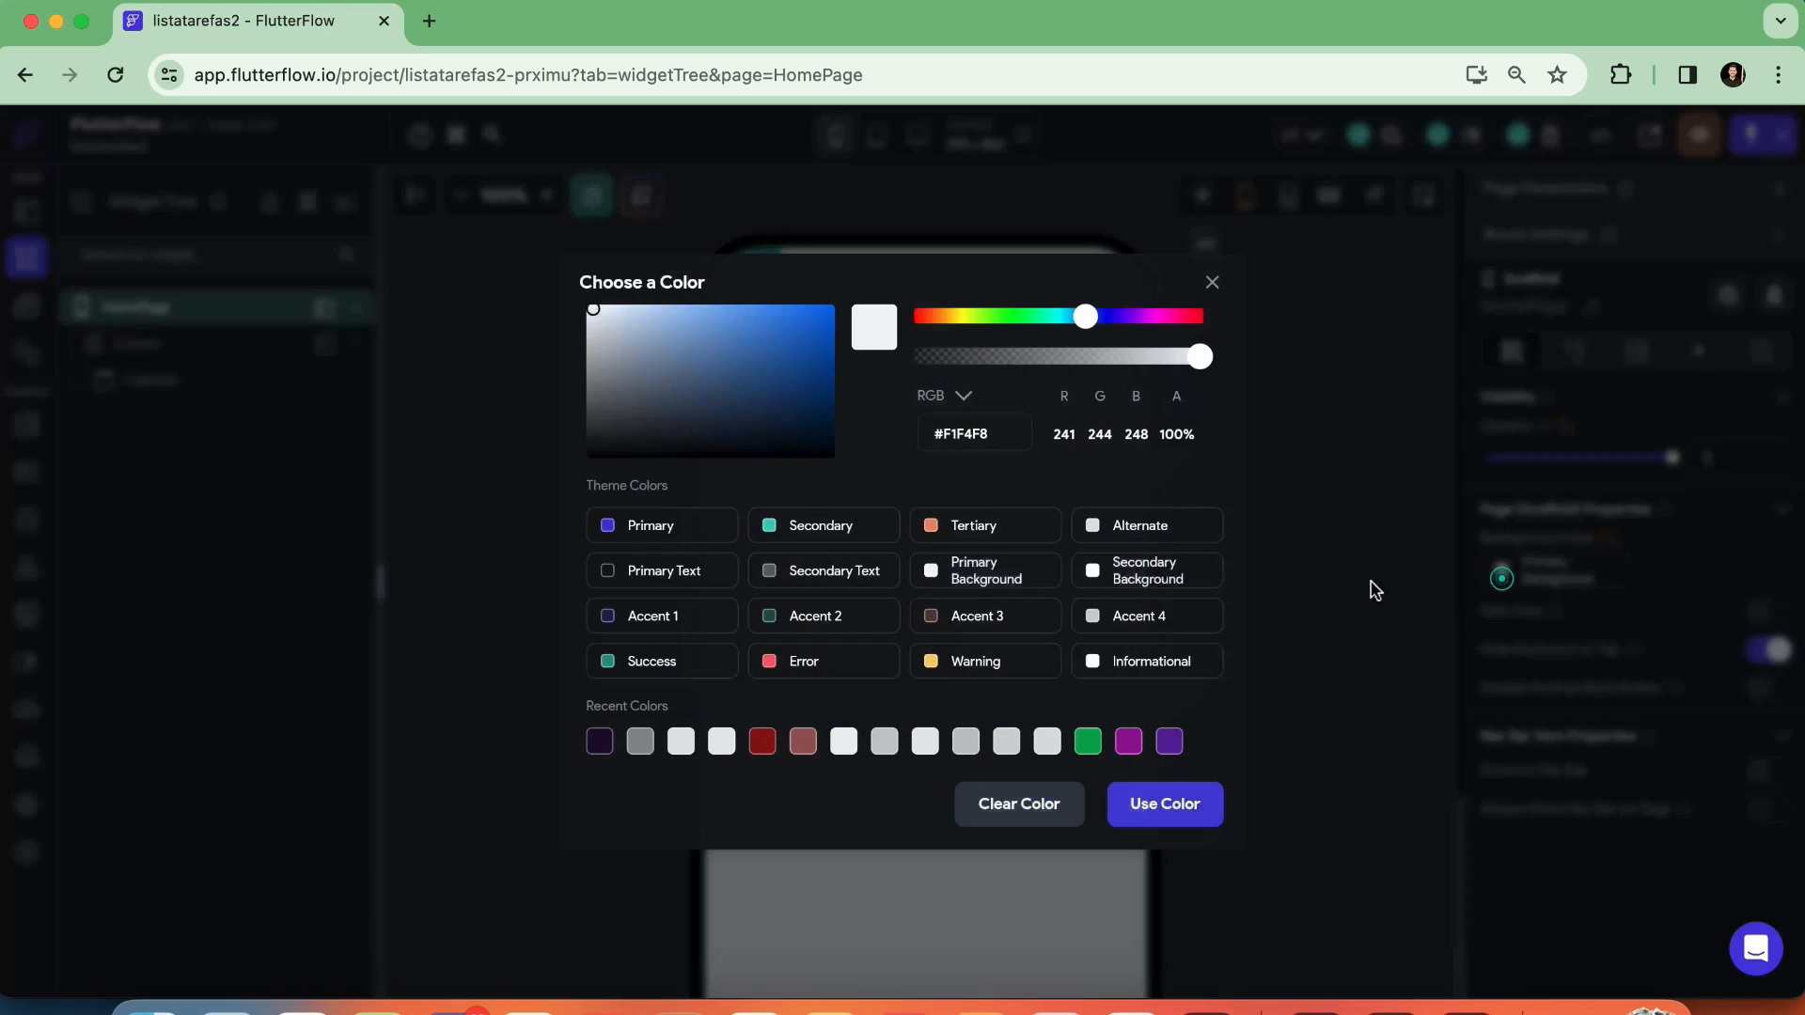
pyautogui.click(1169, 741)
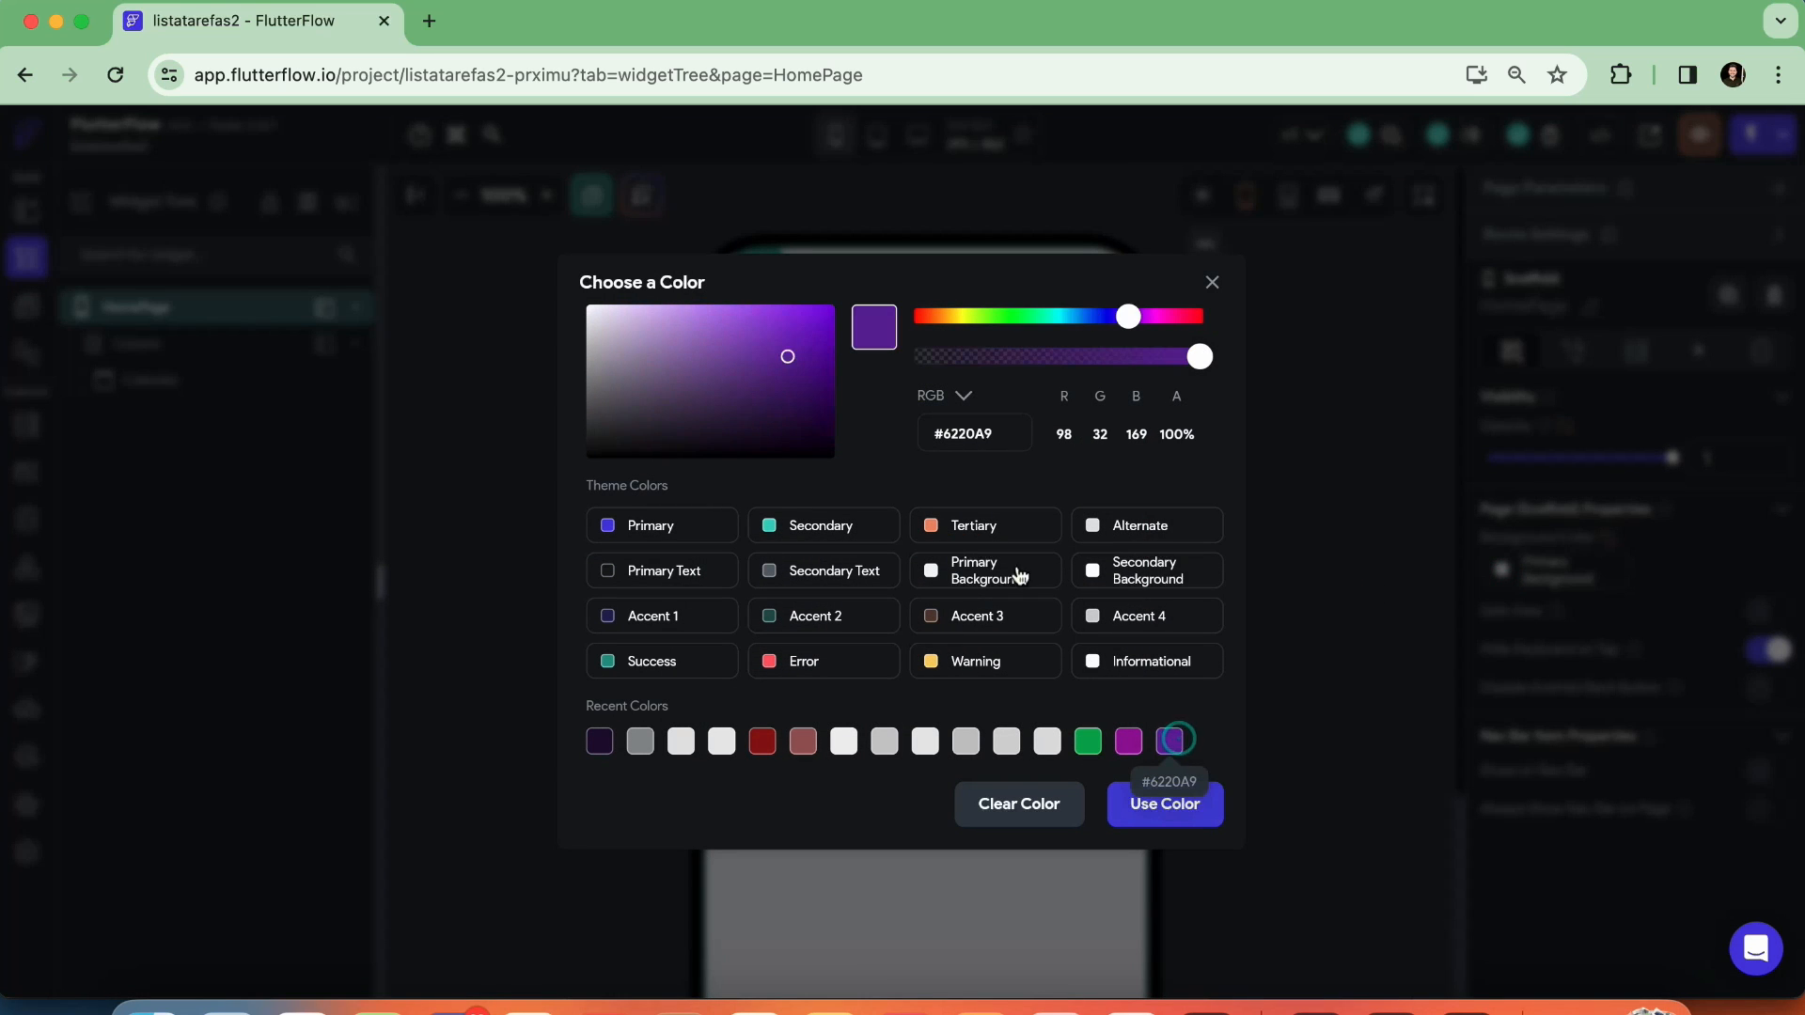
pyautogui.click(999, 439)
pyautogui.press('super+c')
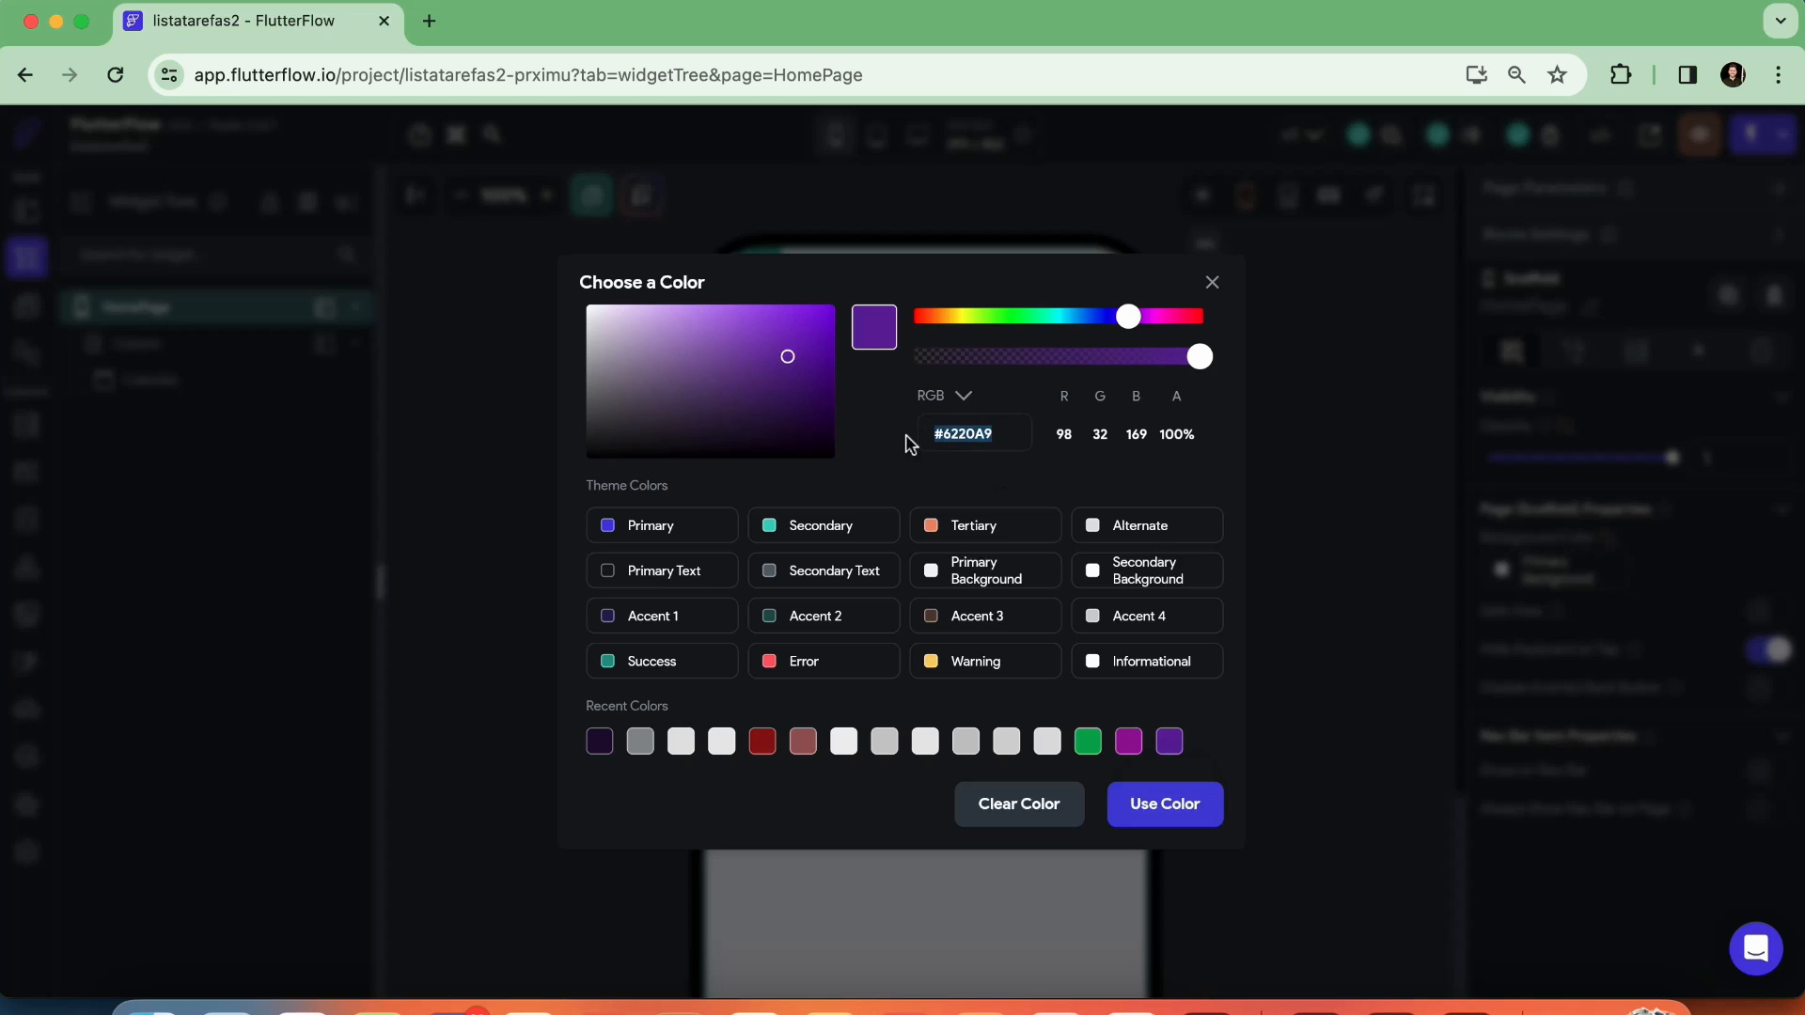
pyautogui.click(1212, 282)
pyautogui.click(1294, 501)
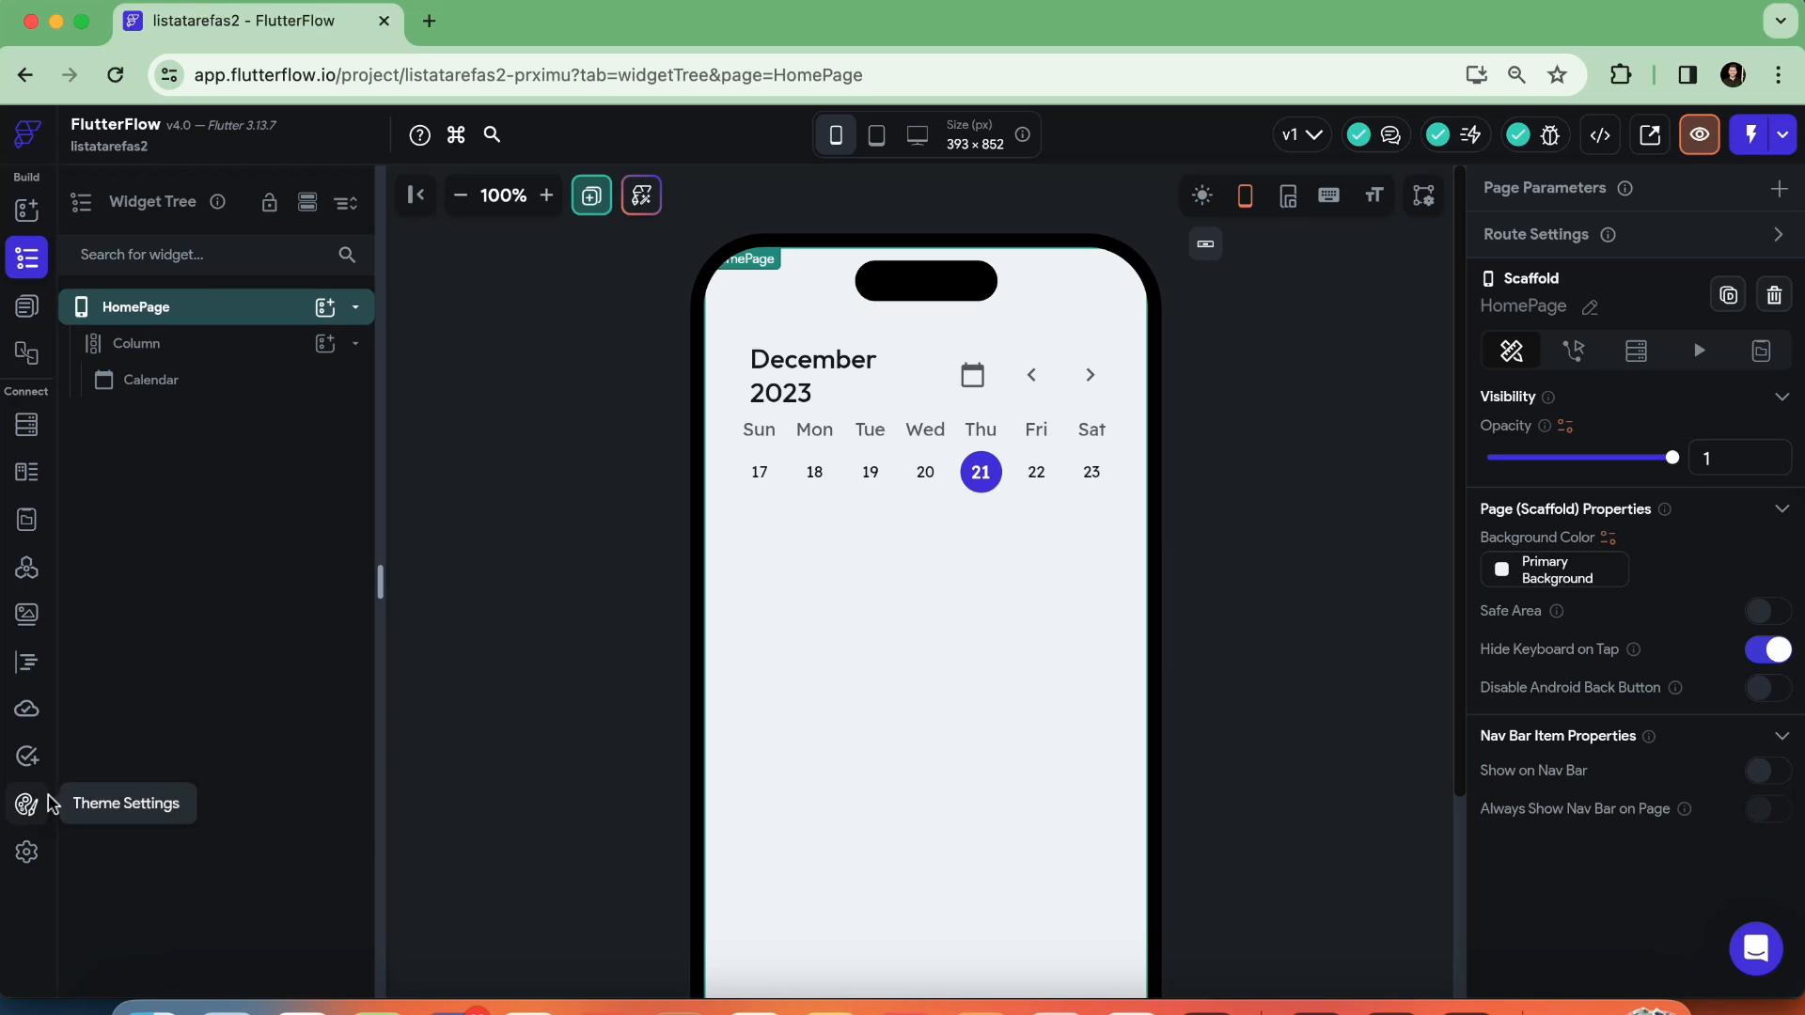
# Turn off the Dark Mode Theme in the project's theme color settings
pyautogui.click(32, 814)
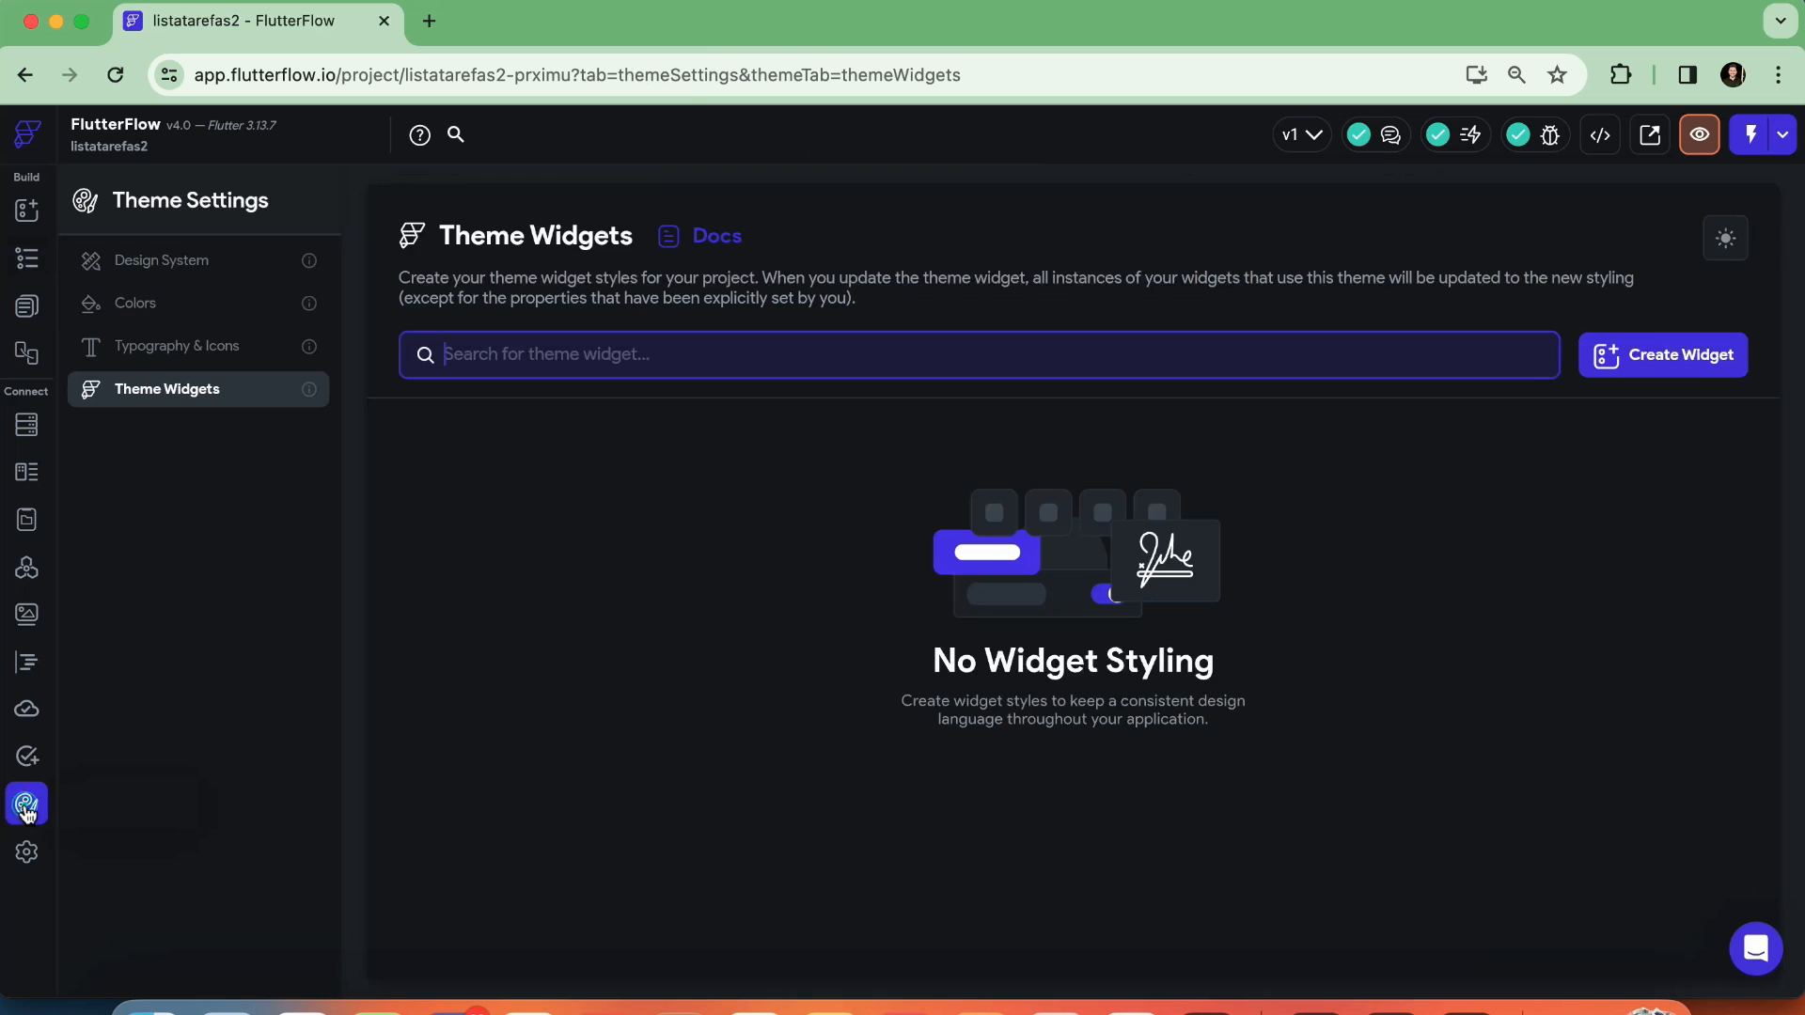
pyautogui.click(136, 308)
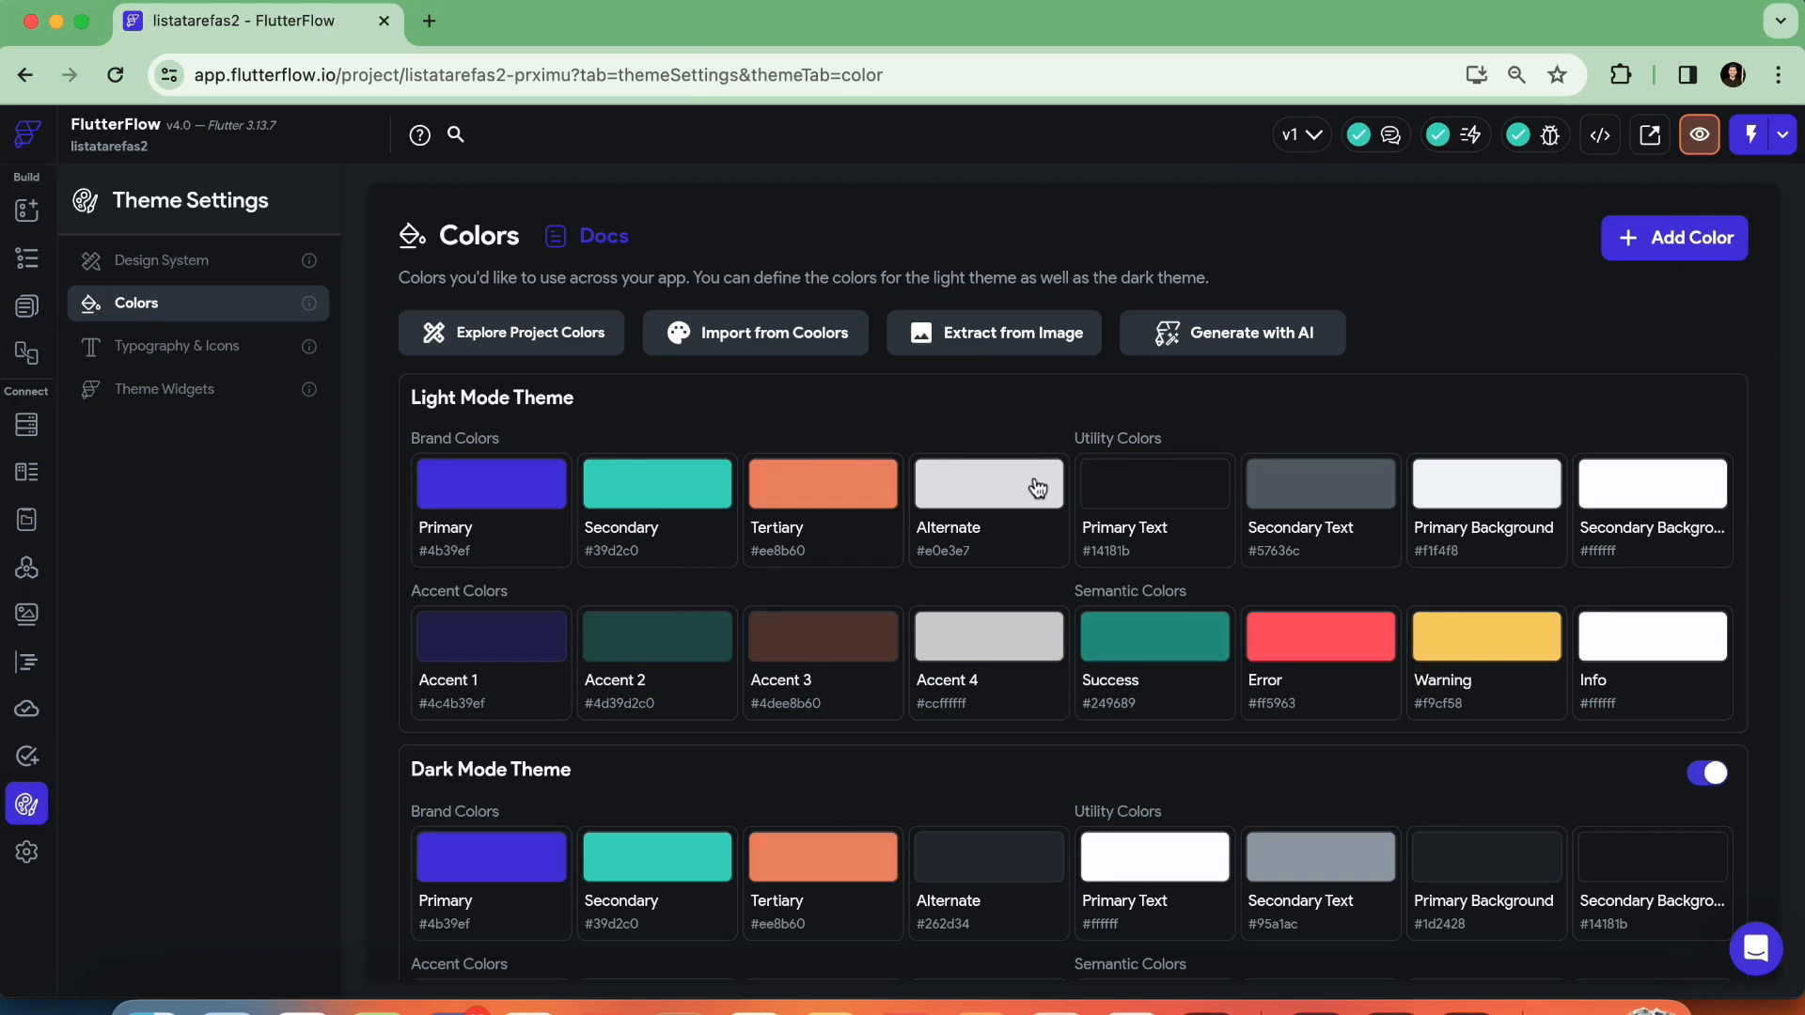
pyautogui.scroll(-3, 693, 516)
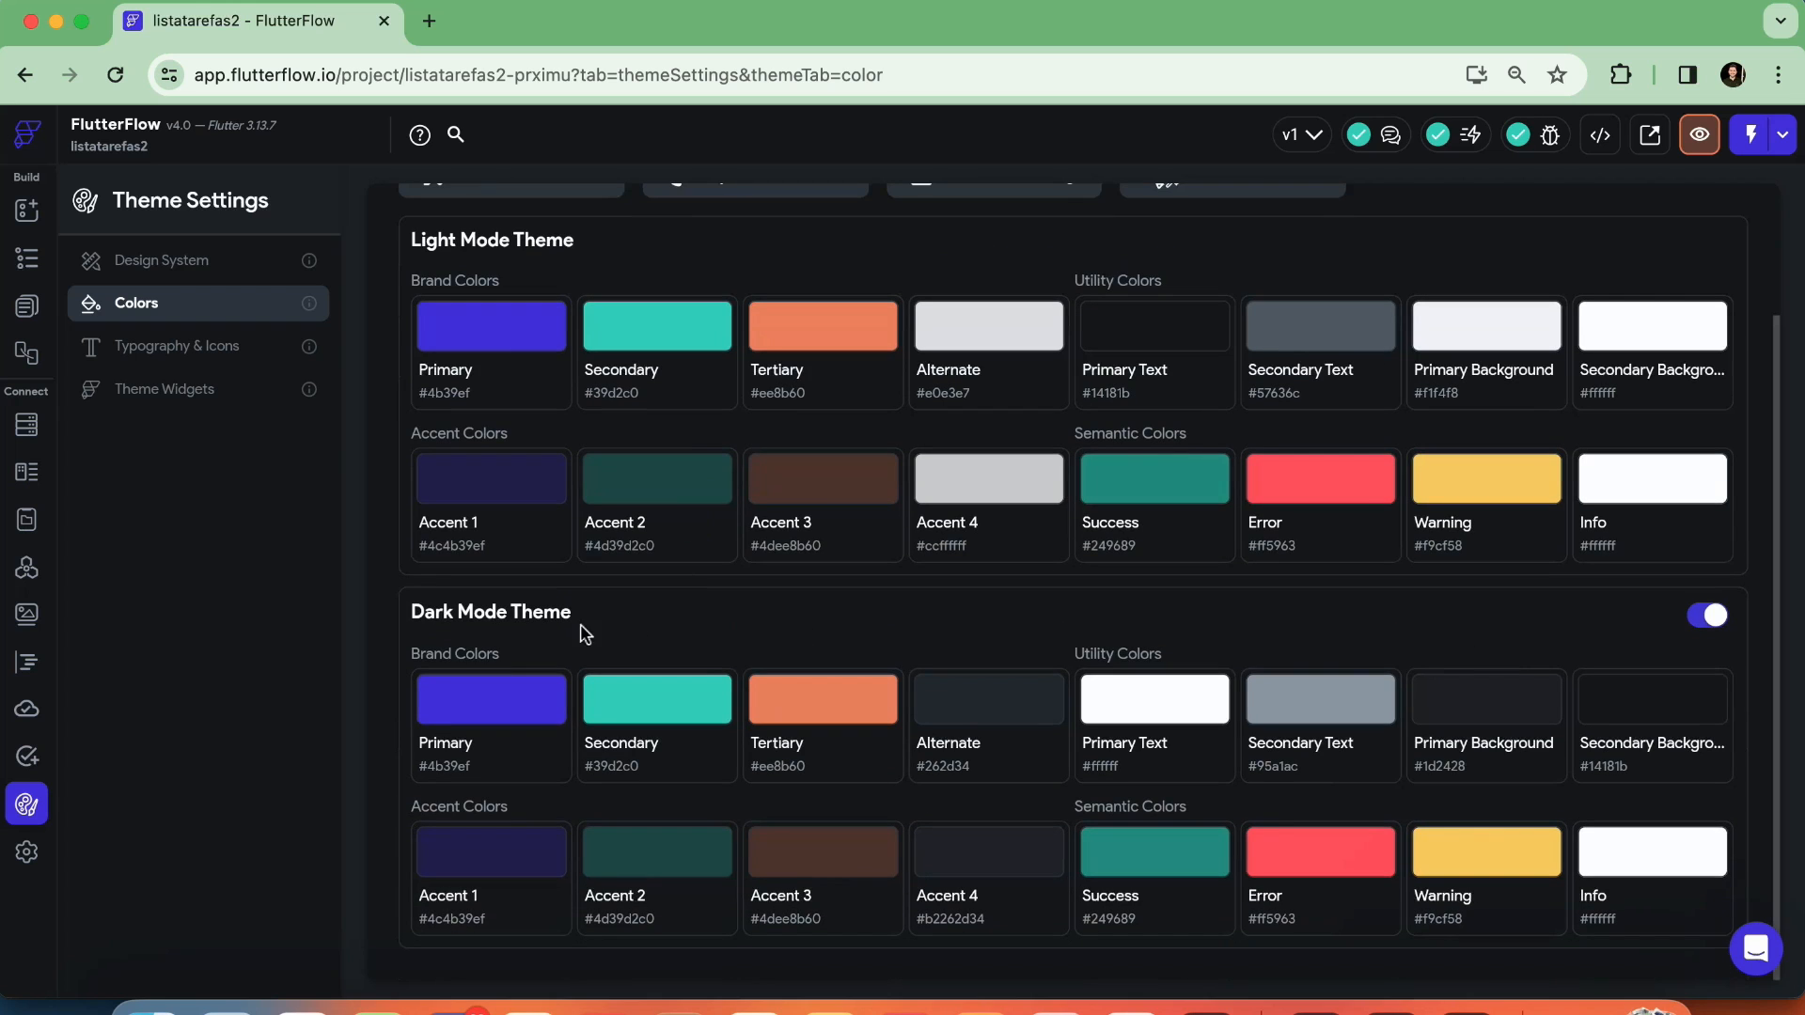
pyautogui.click(1706, 616)
pyautogui.click(1697, 774)
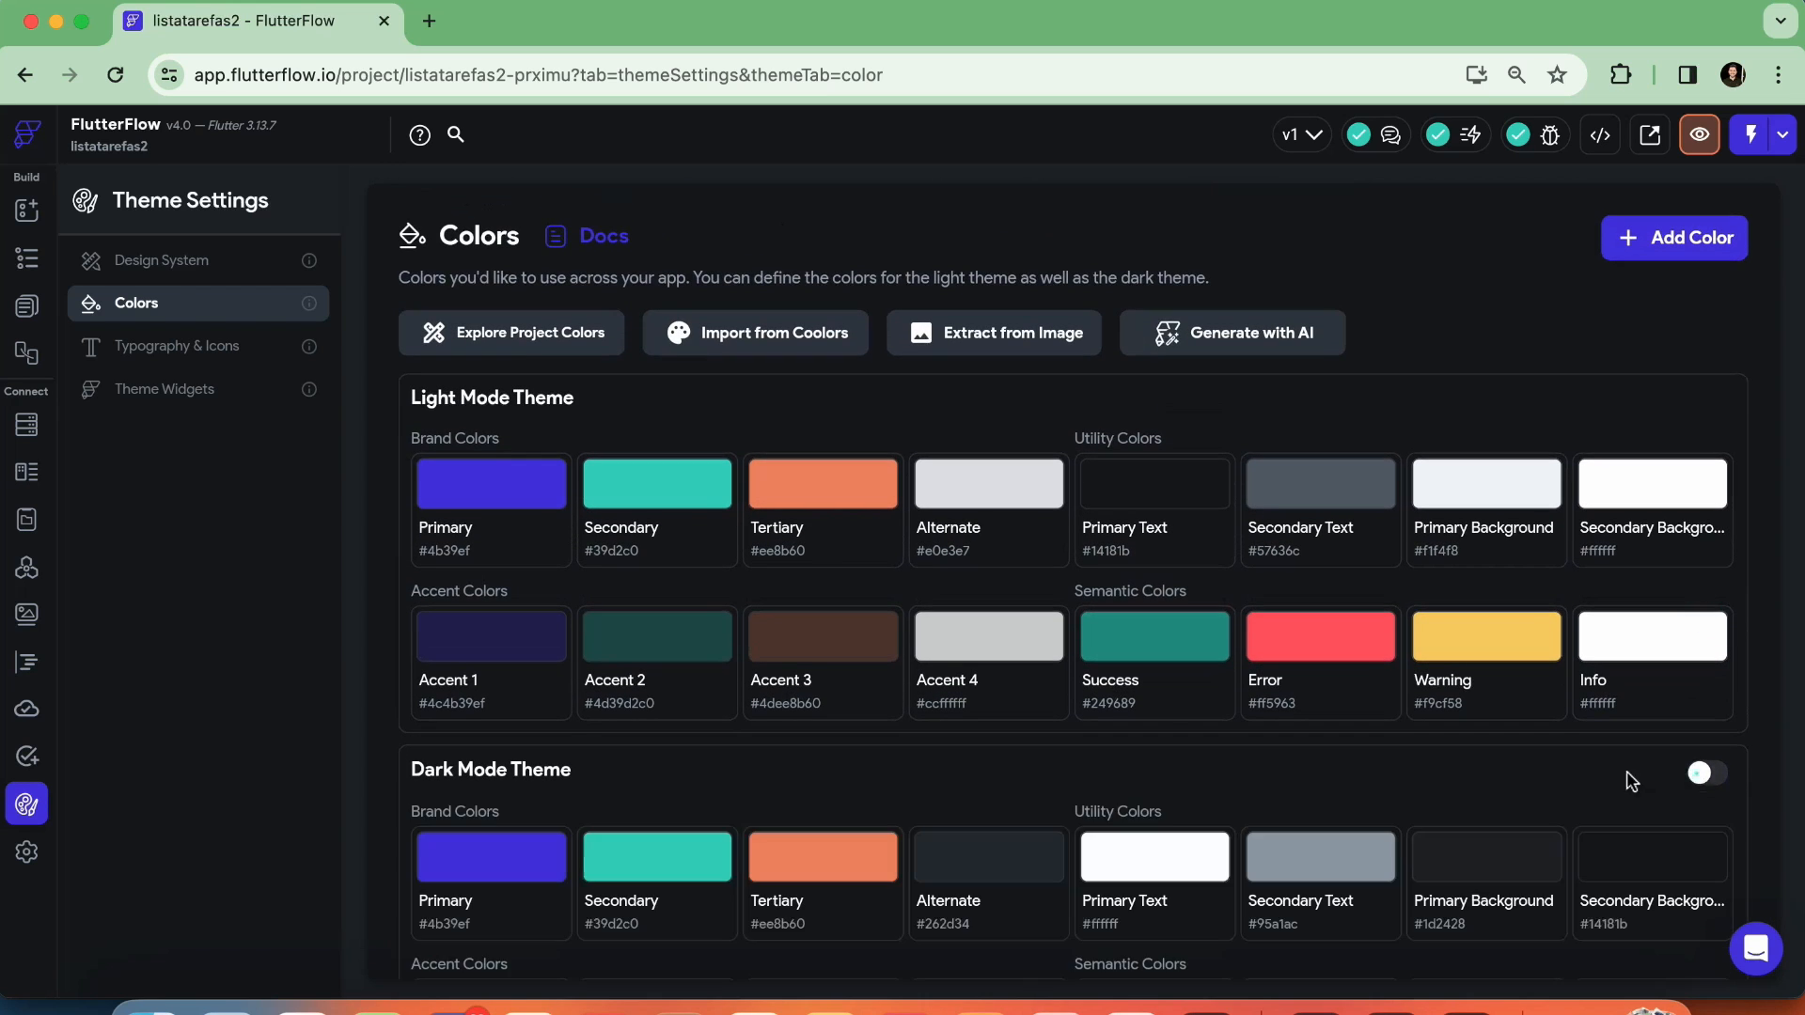
pyautogui.scroll(-3, 818, 725)
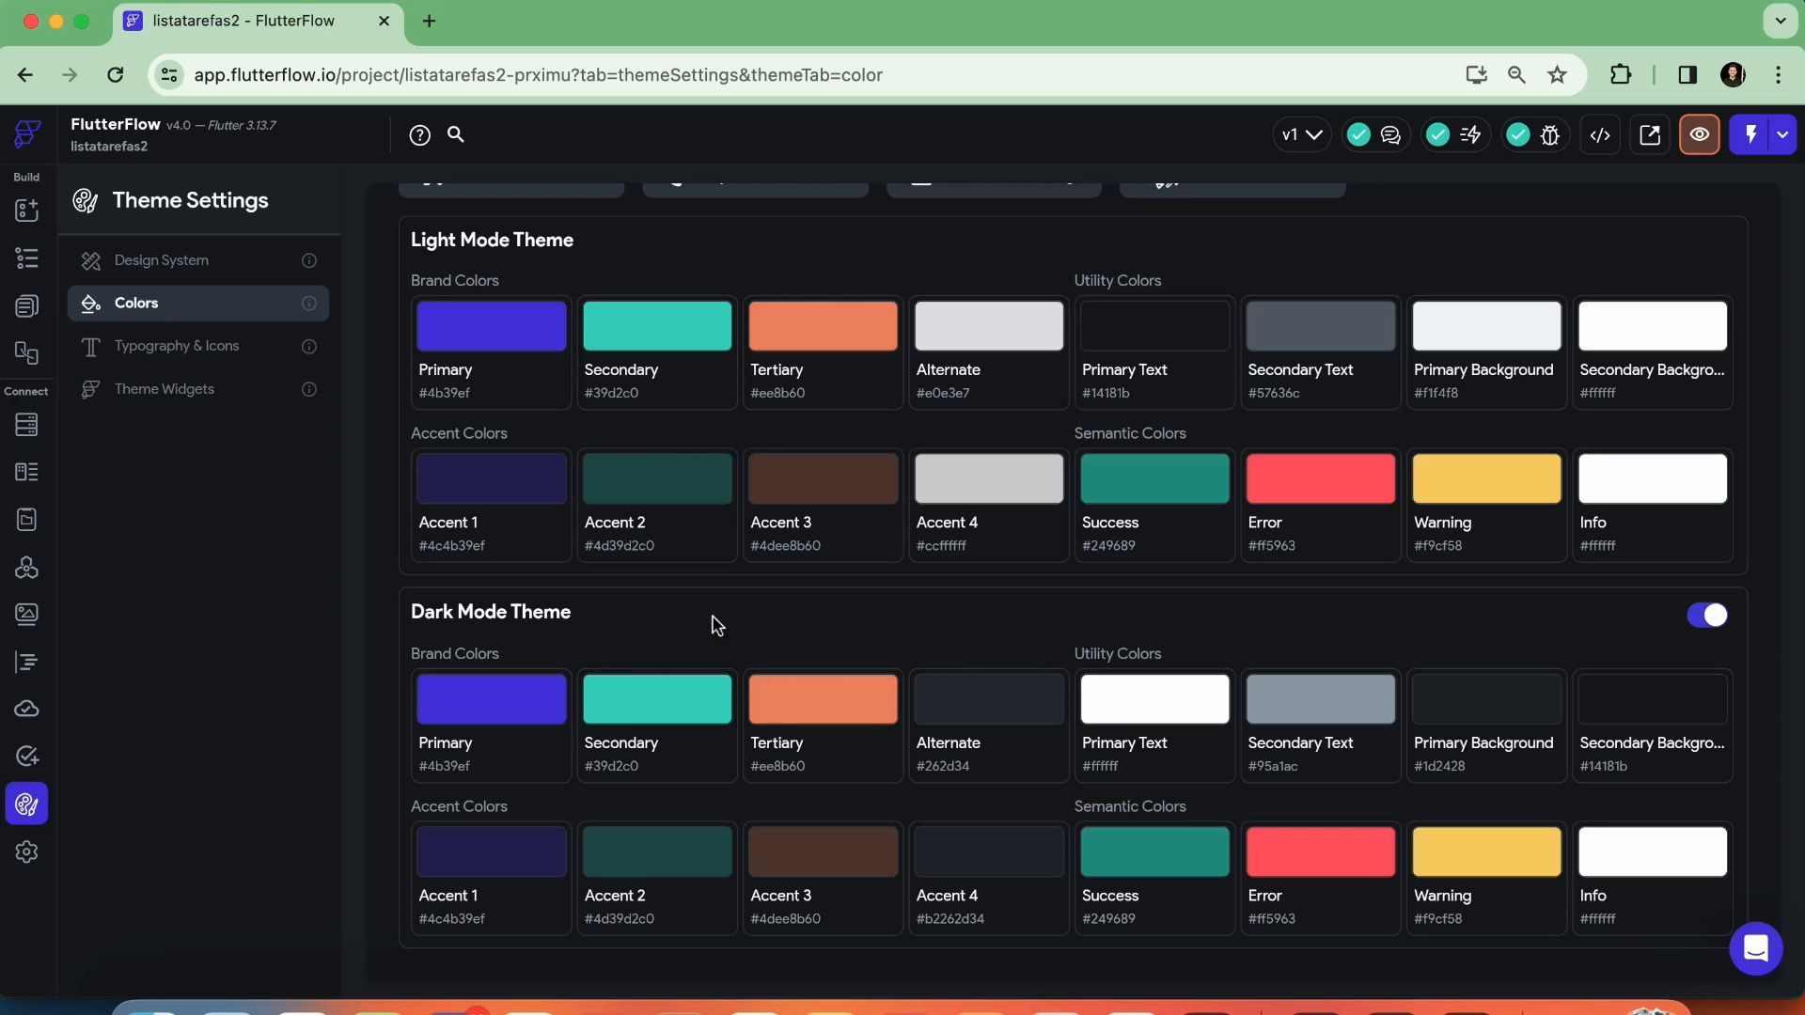
pyautogui.click(1707, 615)
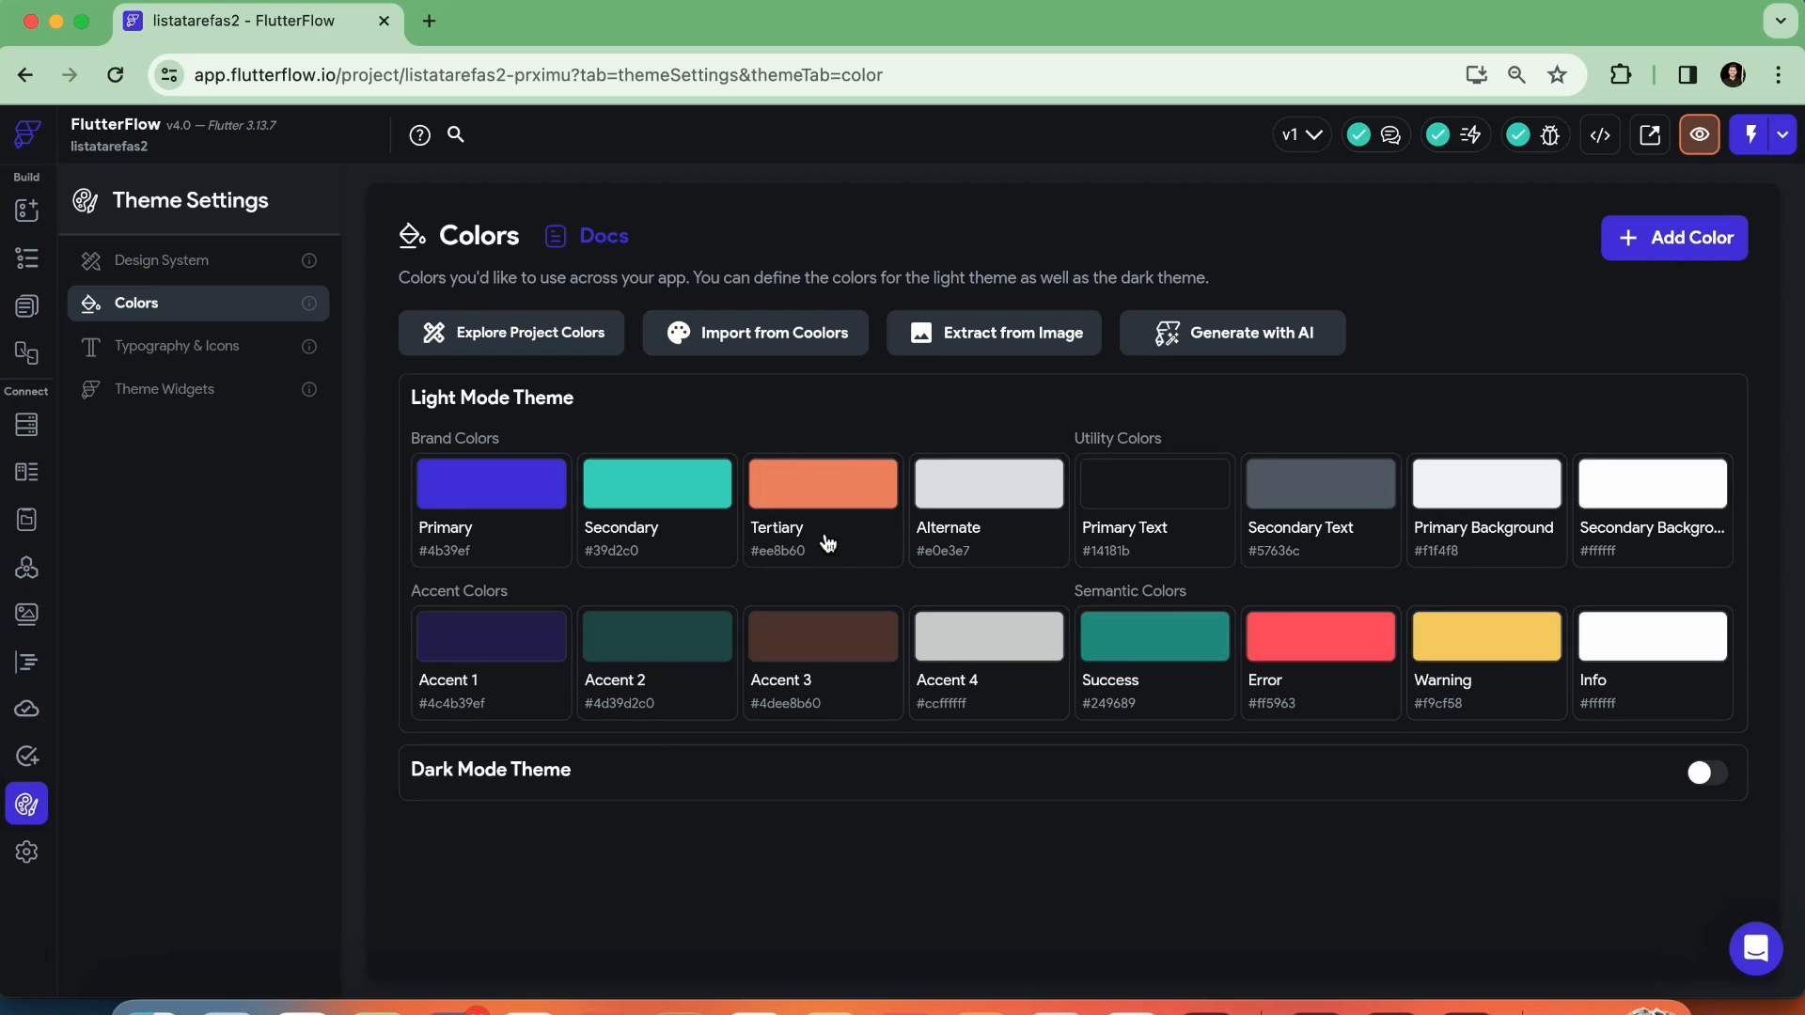
# Add a custom color to the Light Mode Theme and rename it Roxo
pyautogui.click(1628, 247)
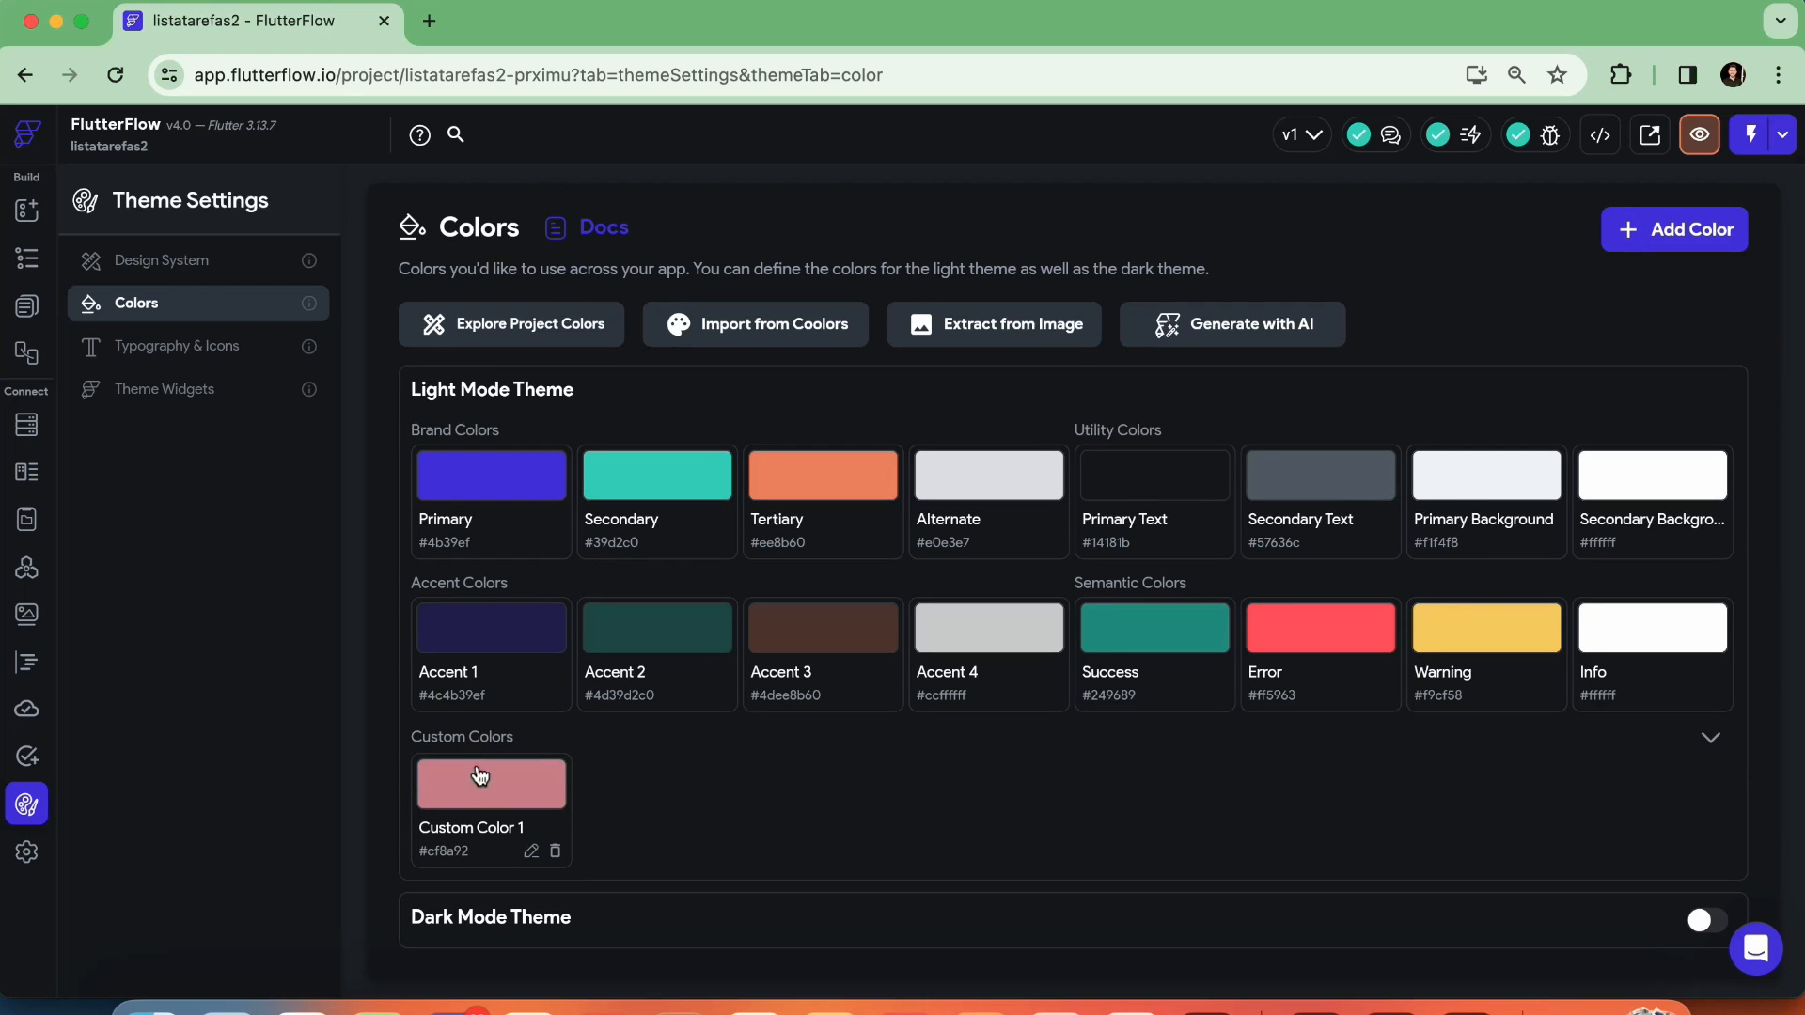
pyautogui.click(519, 827)
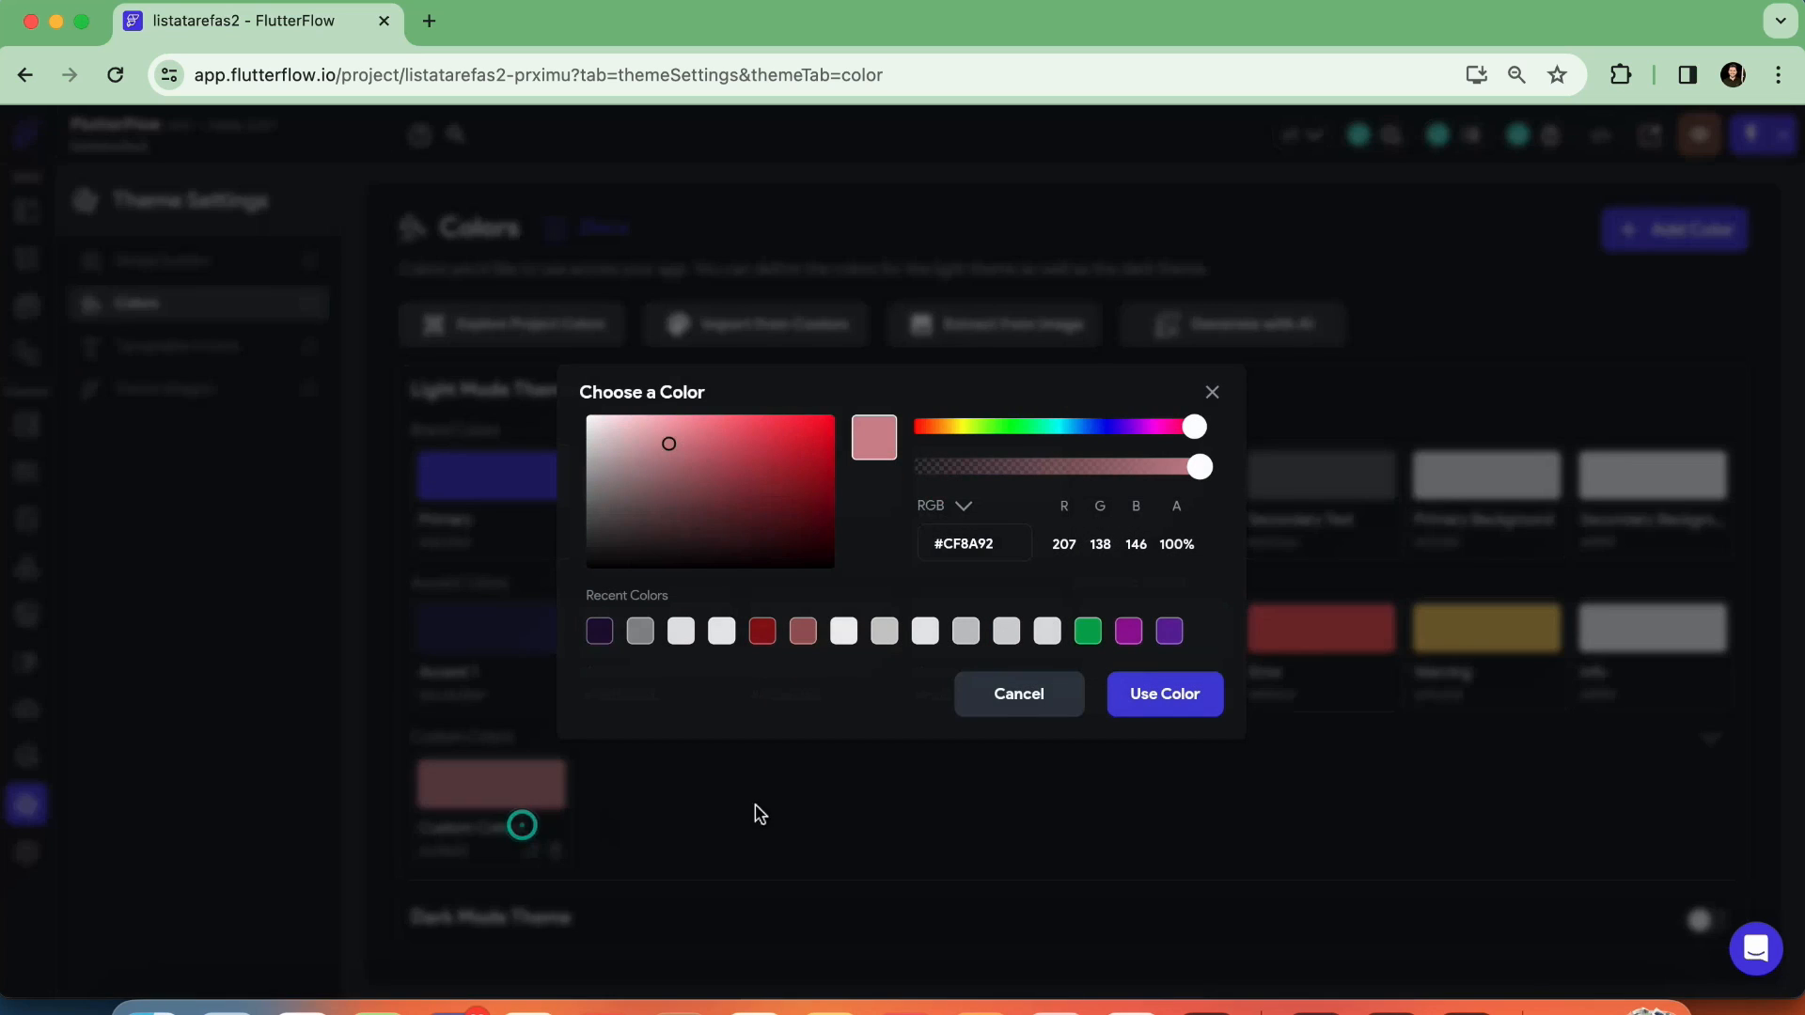
pyautogui.click(1206, 392)
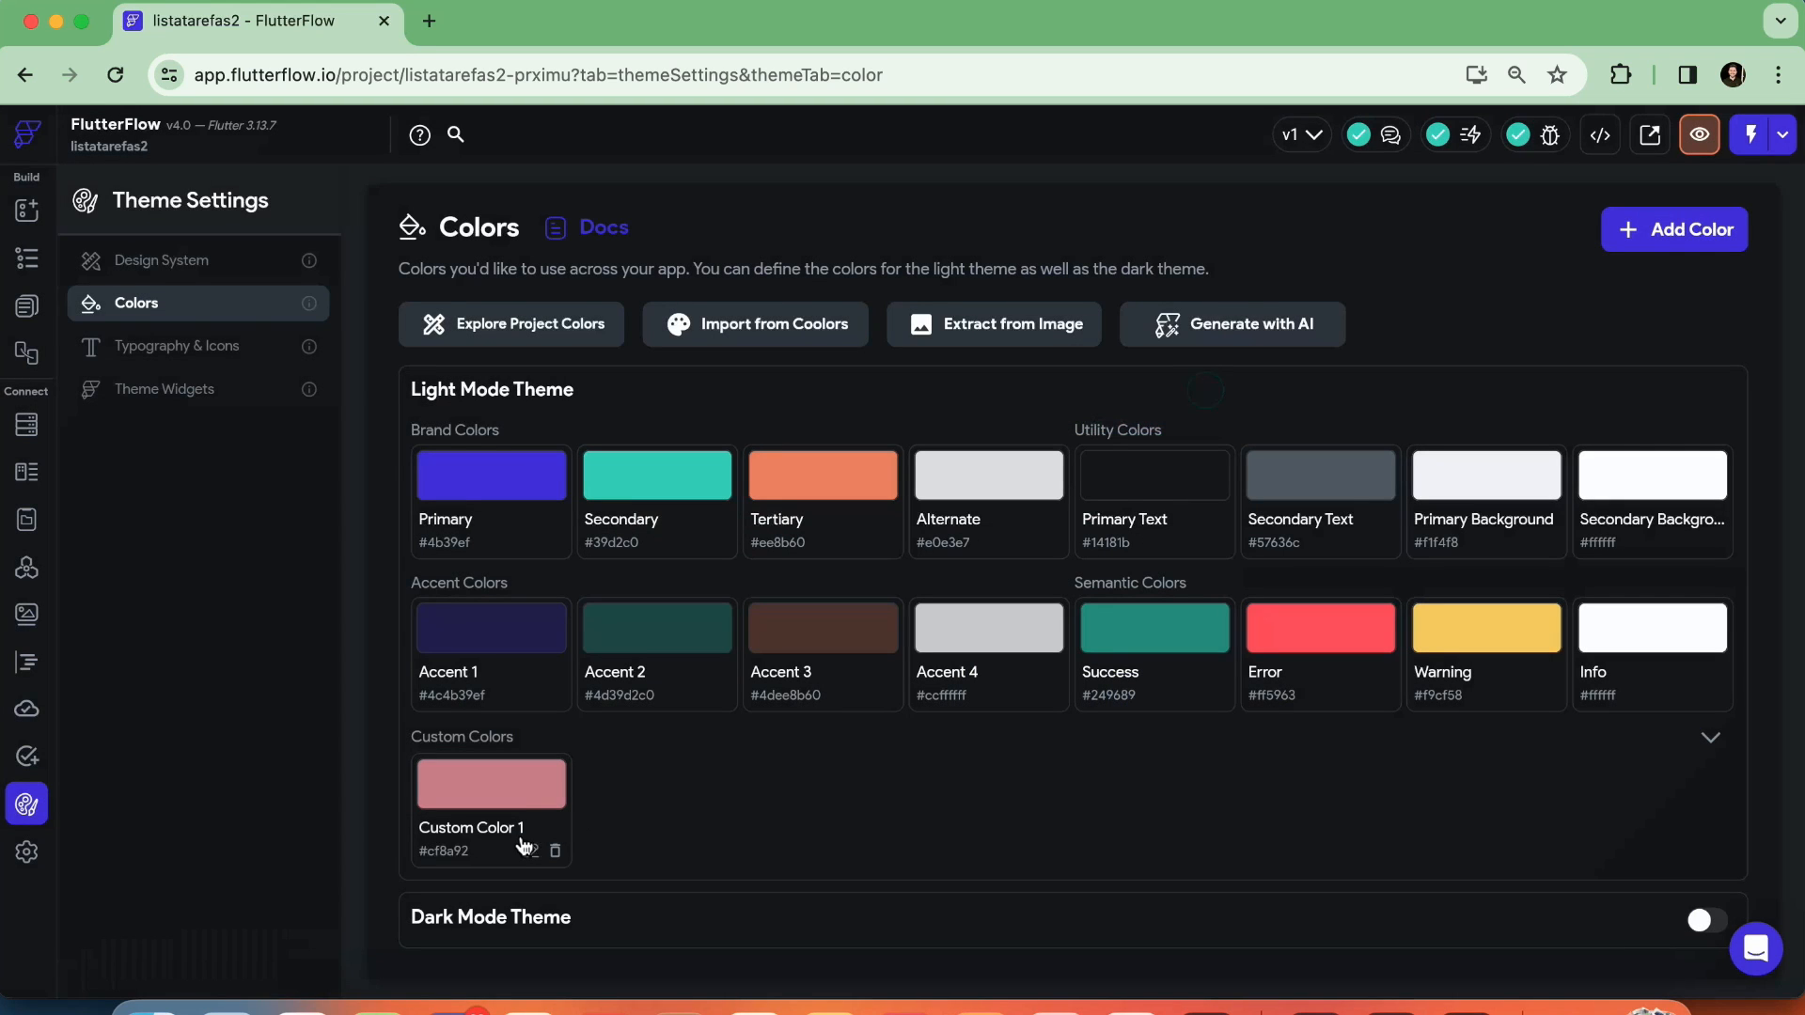
pyautogui.click(530, 850)
pyautogui.moveTo(928, 603); pyautogui.dragTo(617, 576)
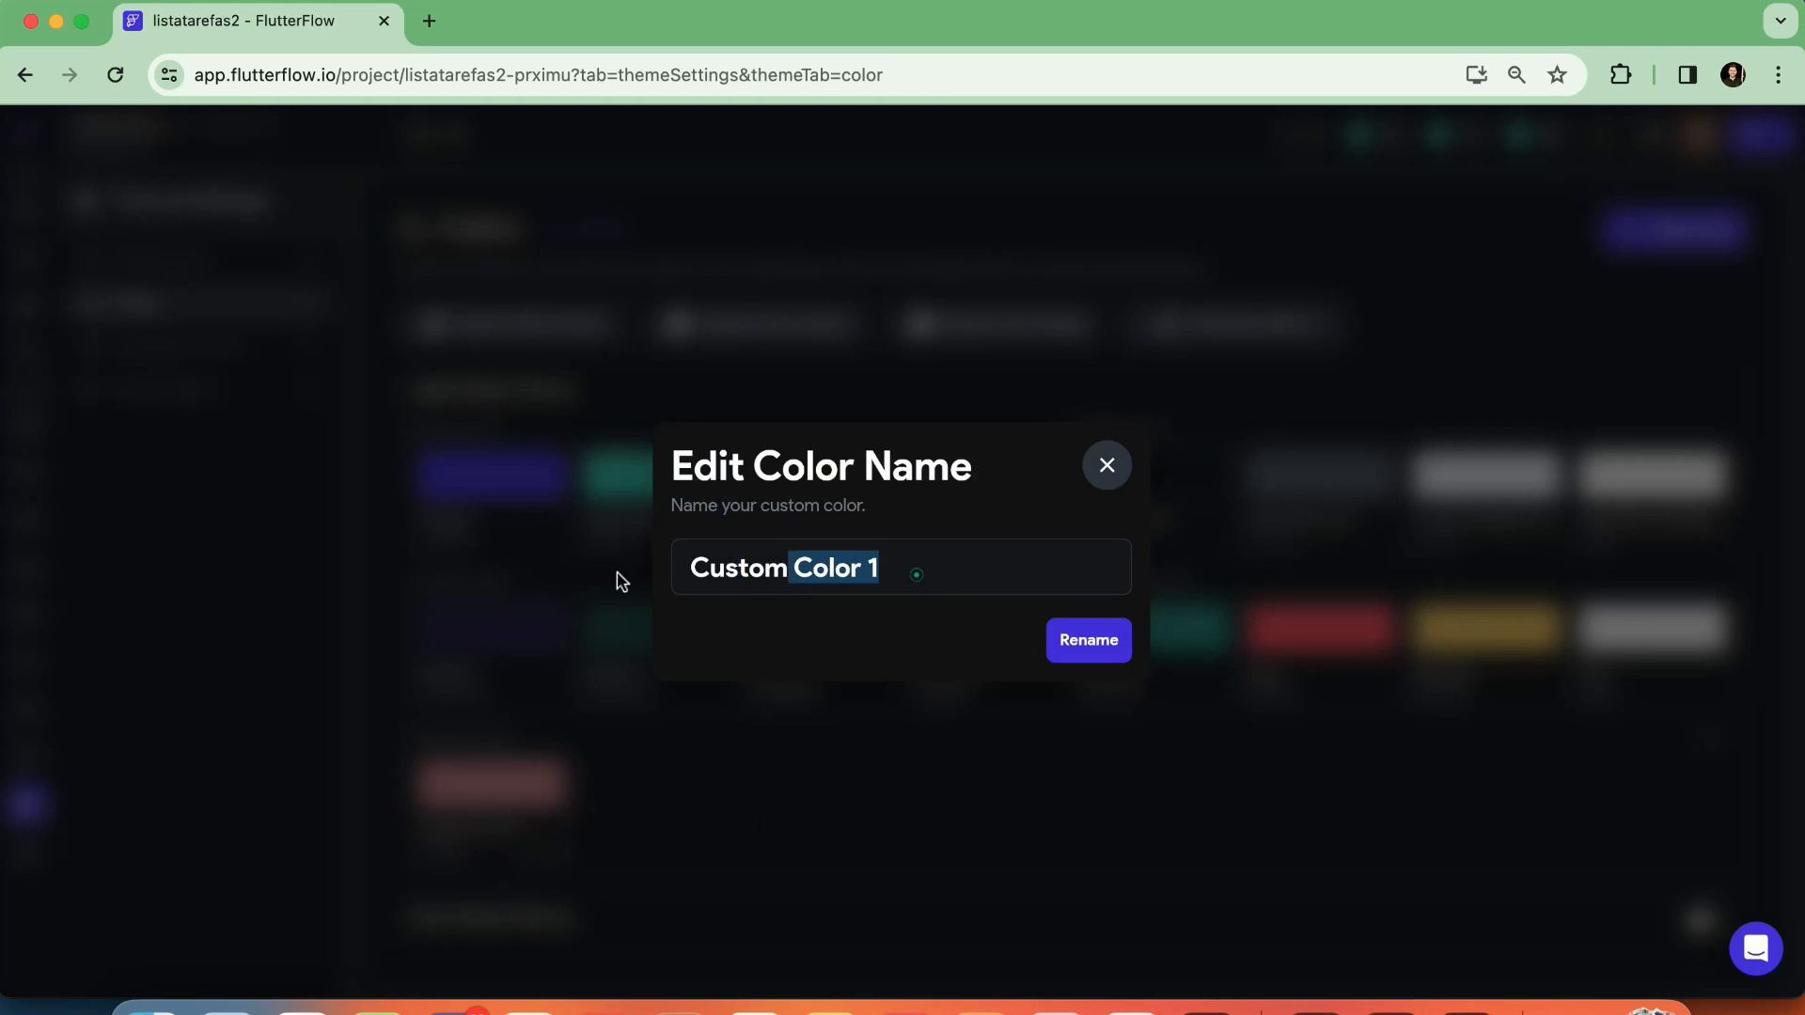
pyautogui.write('Rxo')
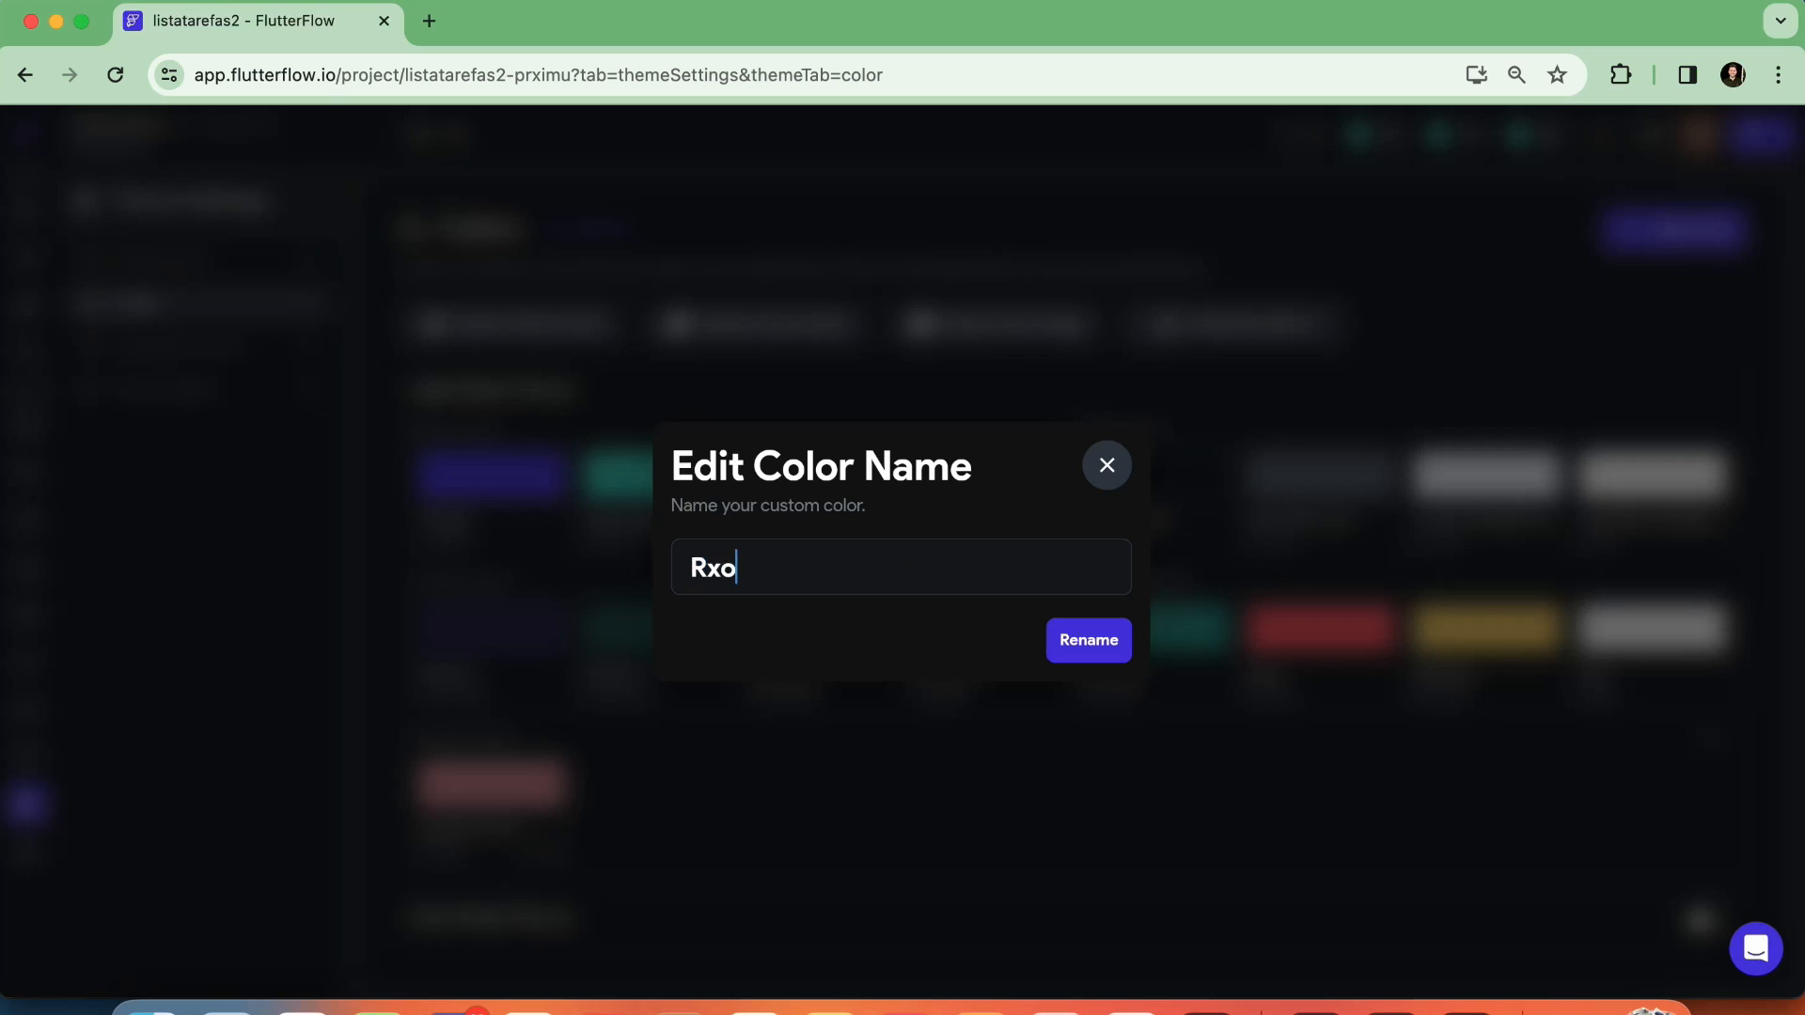
pyautogui.write('xo')
pyautogui.click(1074, 645)
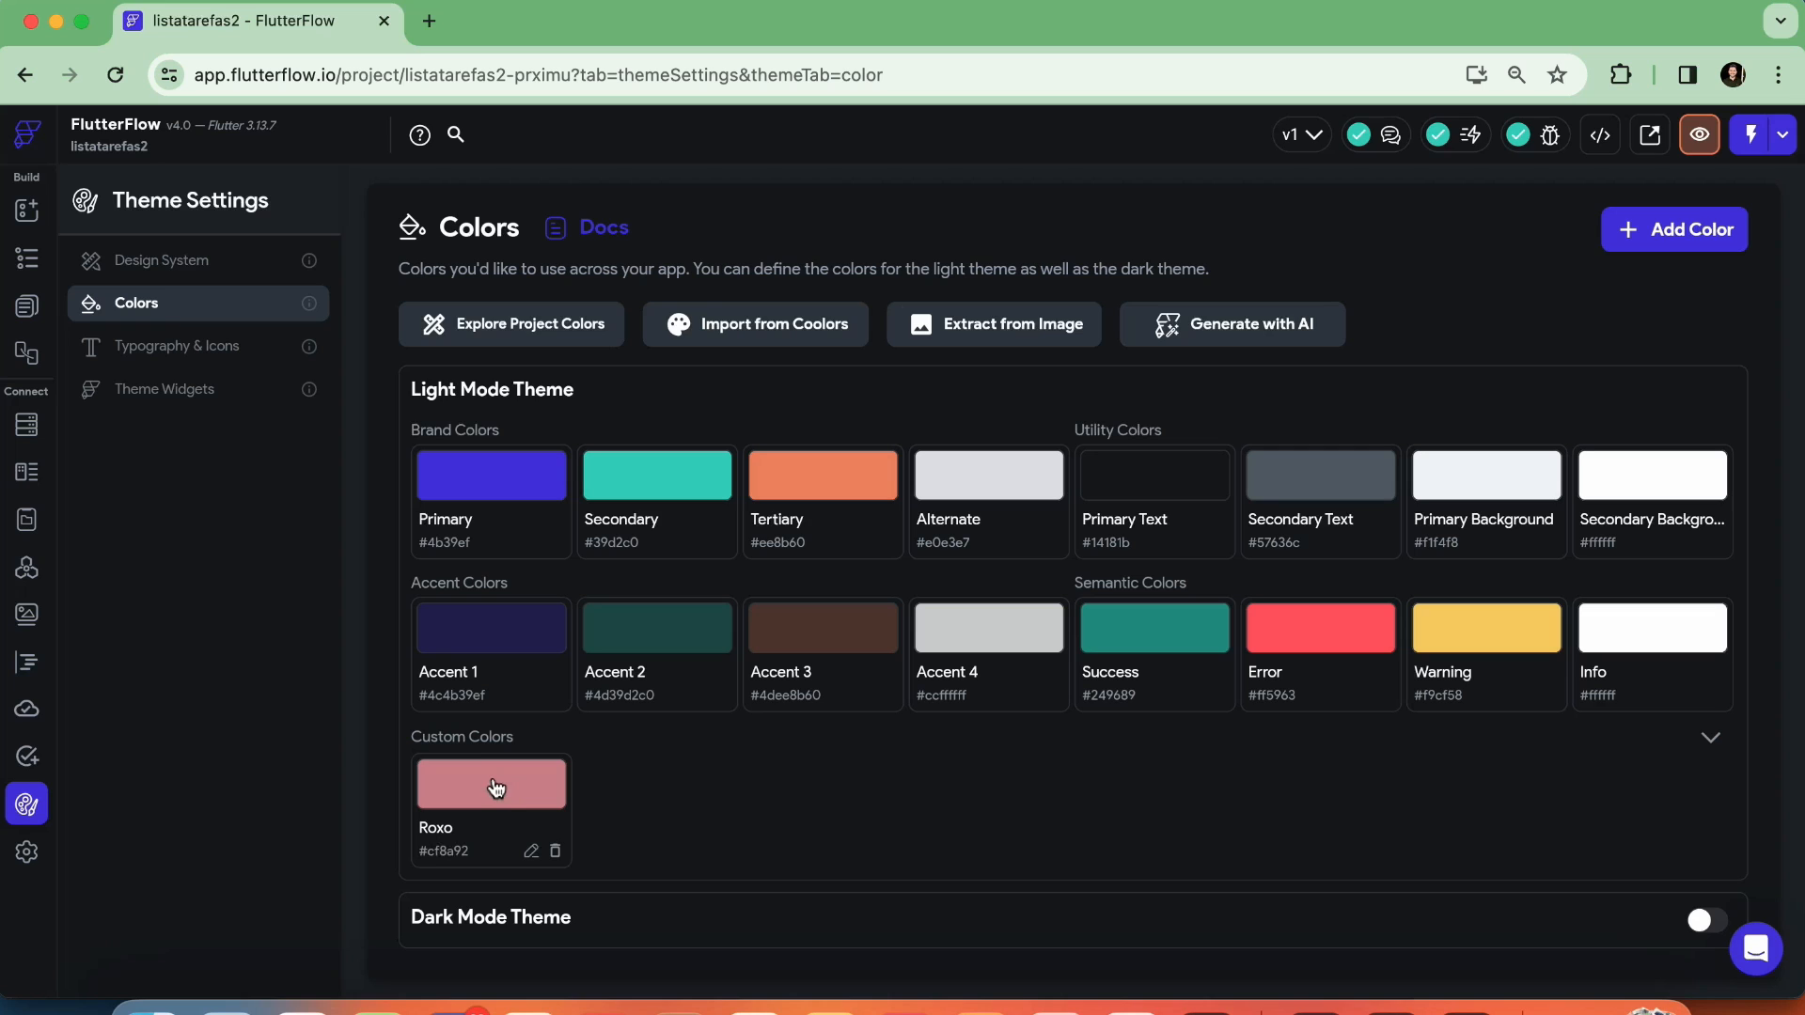
# Open the Roxo custom color for editing and paste the copied hex code #6220A9
pyautogui.click(496, 788)
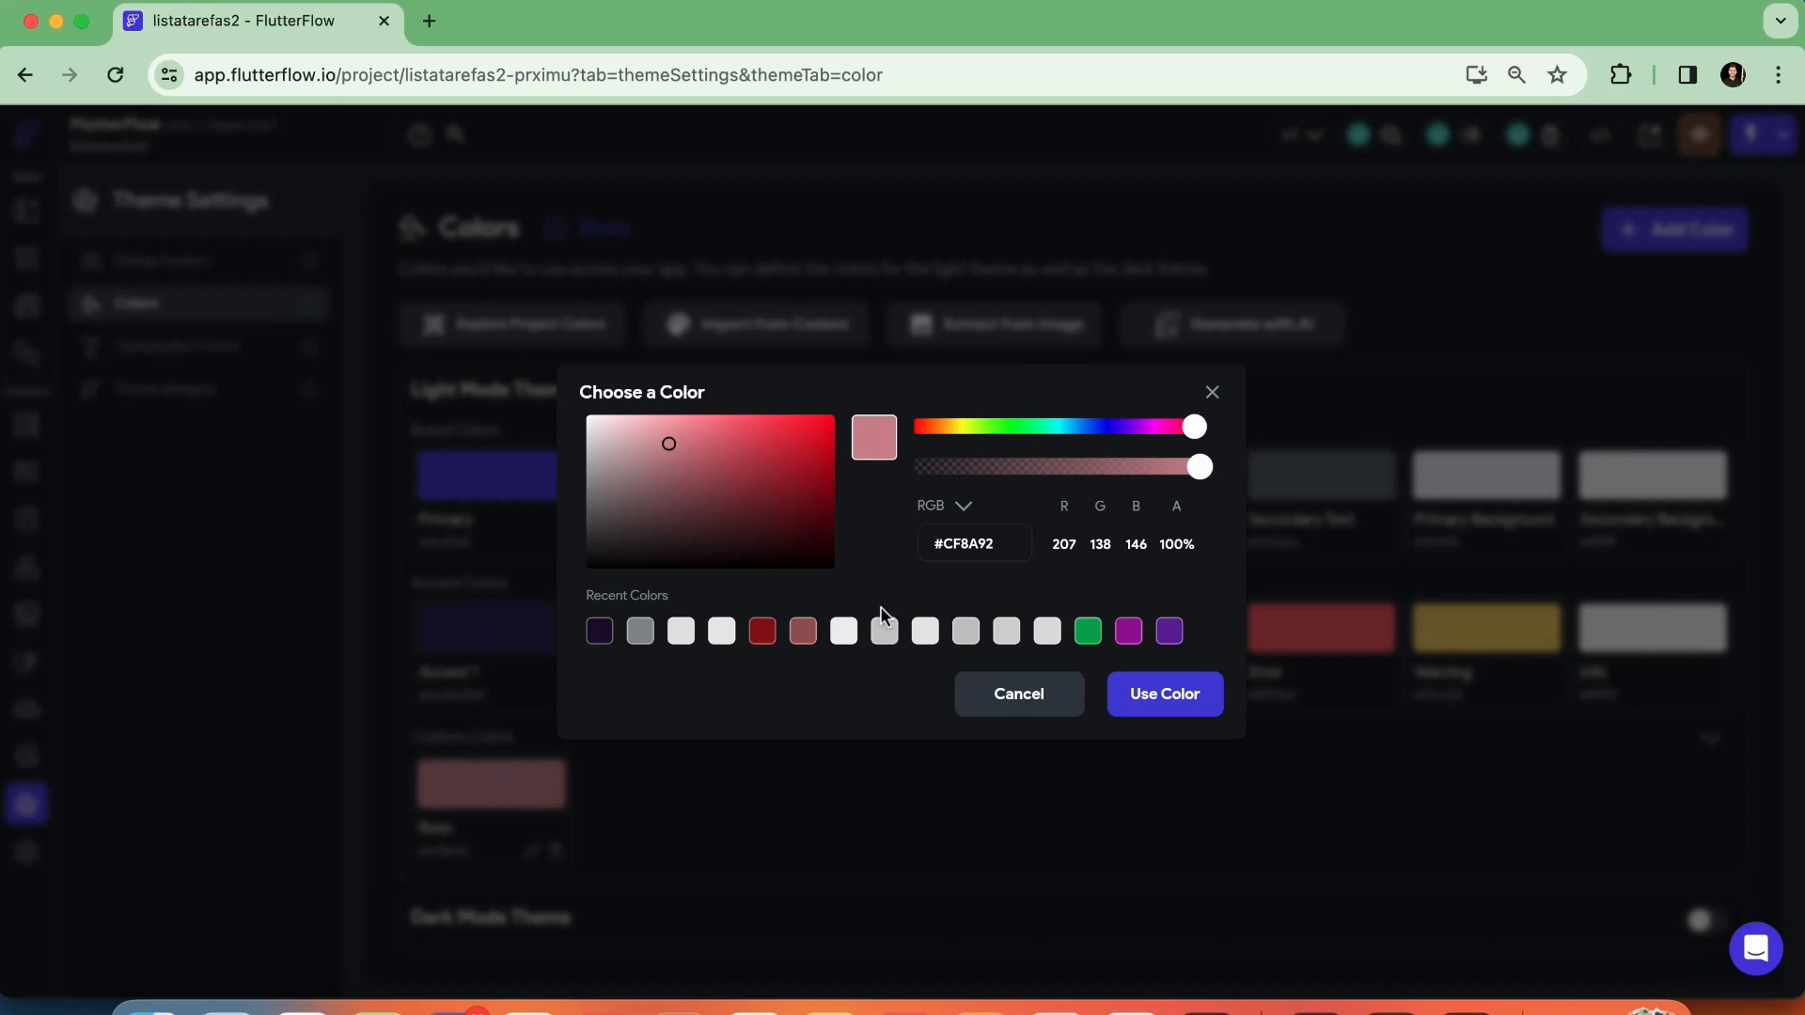
pyautogui.tripleClick(1003, 545)
pyautogui.press('super+v')
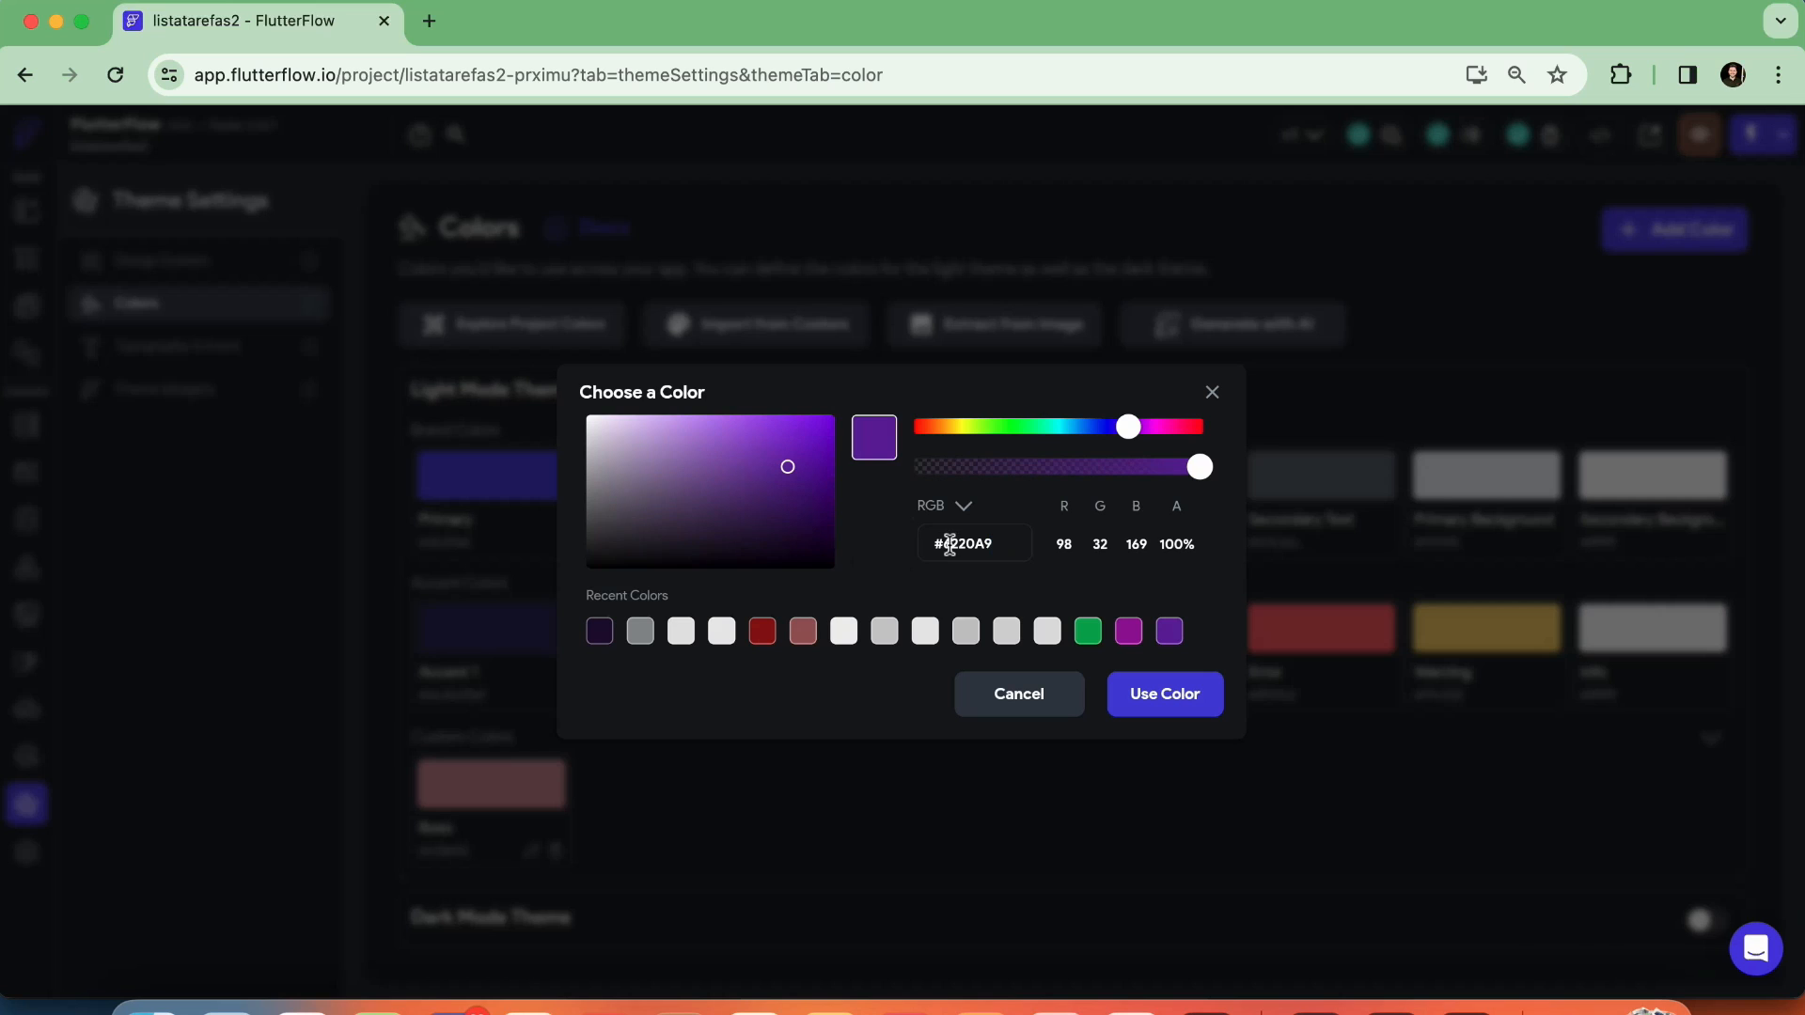
pyautogui.moveTo(955, 543); pyautogui.dragTo(969, 544)
pyautogui.click(1007, 542)
# Try a green shade, #6CC469, for Roxo by adjusting its shade, hue and opacity
pyautogui.moveTo(787, 477); pyautogui.dragTo(701, 450)
pyautogui.moveTo(1117, 429); pyautogui.dragTo(1009, 427)
pyautogui.moveTo(1197, 487)
pyautogui.mouseDown()
pyautogui.moveTo(947, 474)
pyautogui.moveTo(1217, 477)
pyautogui.mouseUp()
# Replace the green hex code with the copied #6220A9 and apply it to the Roxo color
pyautogui.moveTo(1004, 543); pyautogui.dragTo(752, 550)
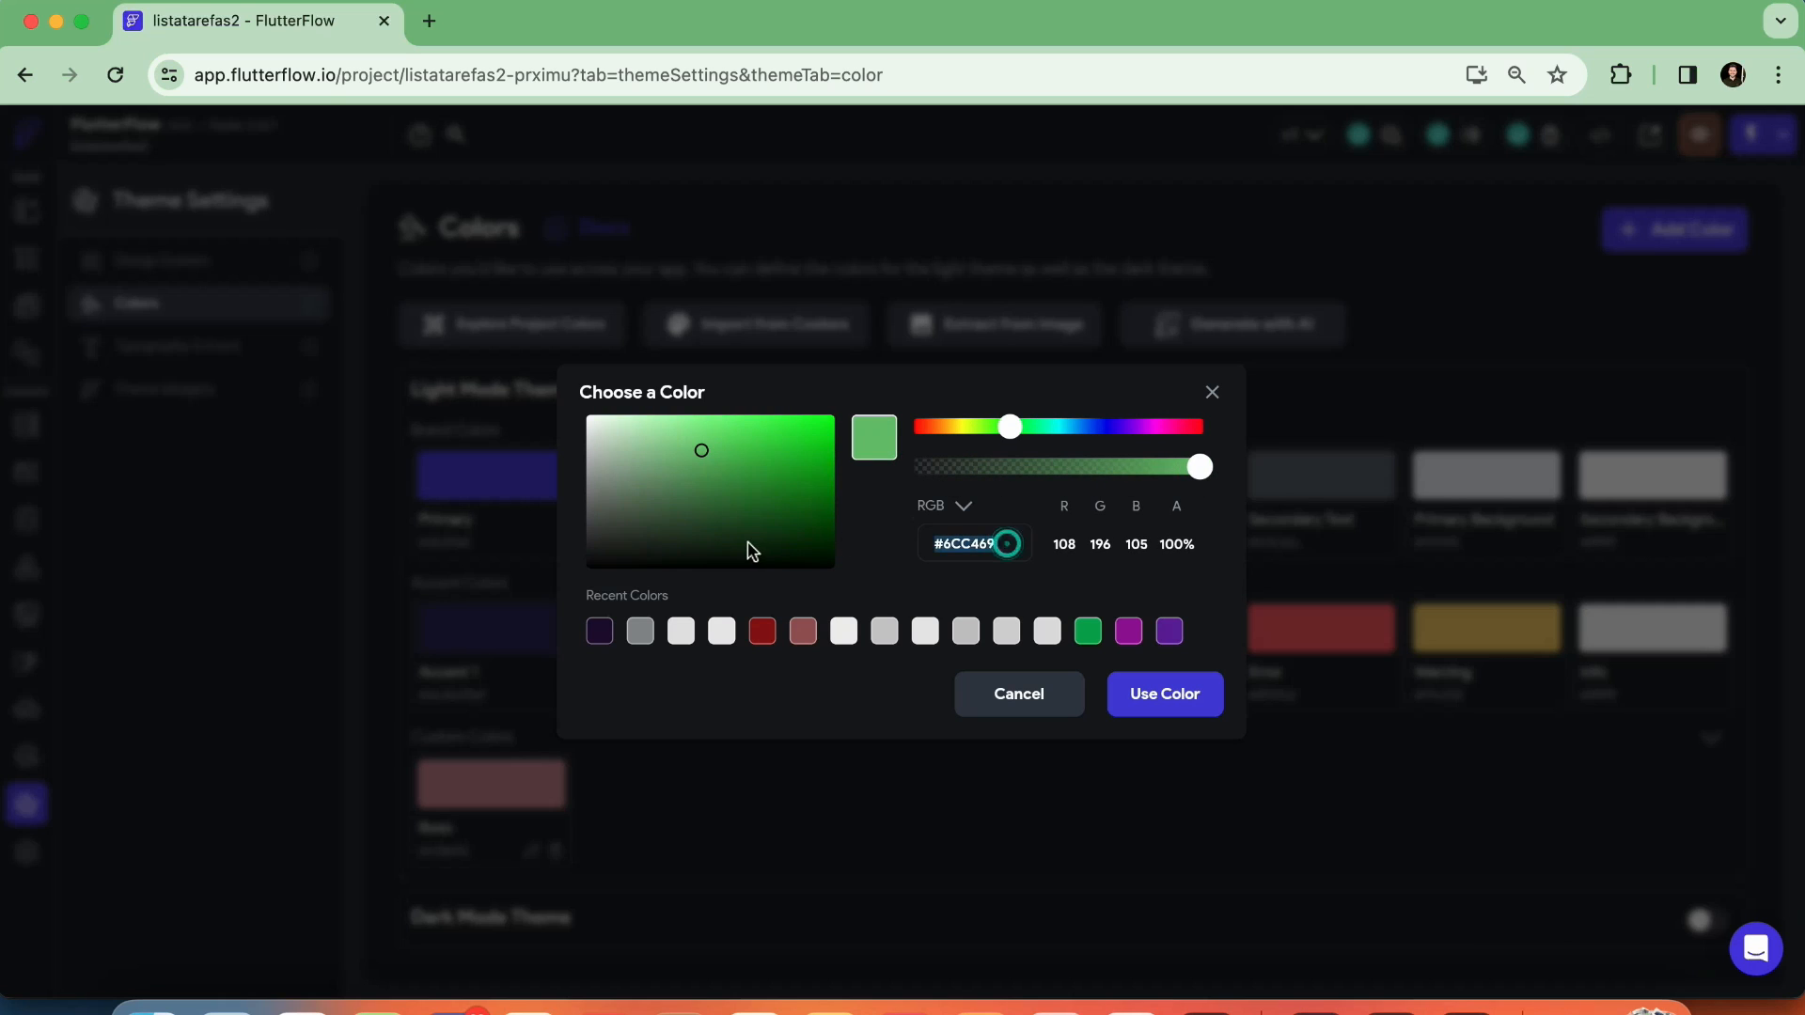
pyautogui.write('#6220A9')
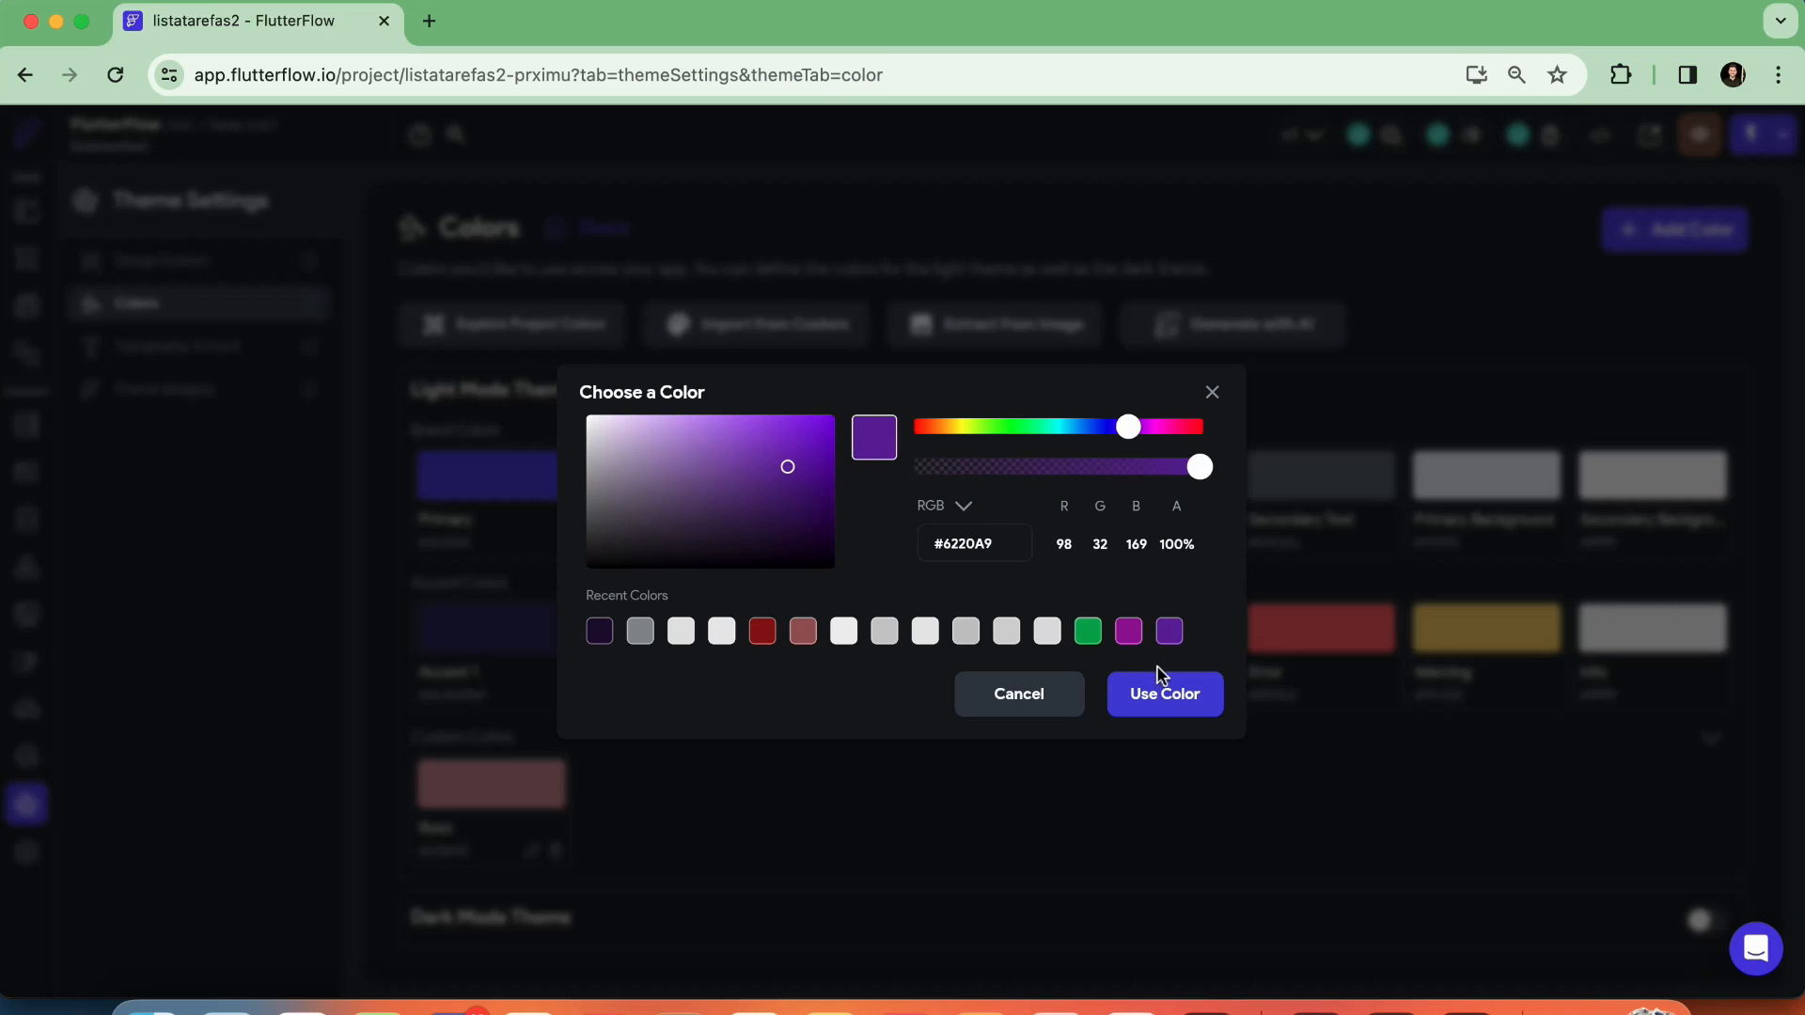
pyautogui.click(1162, 695)
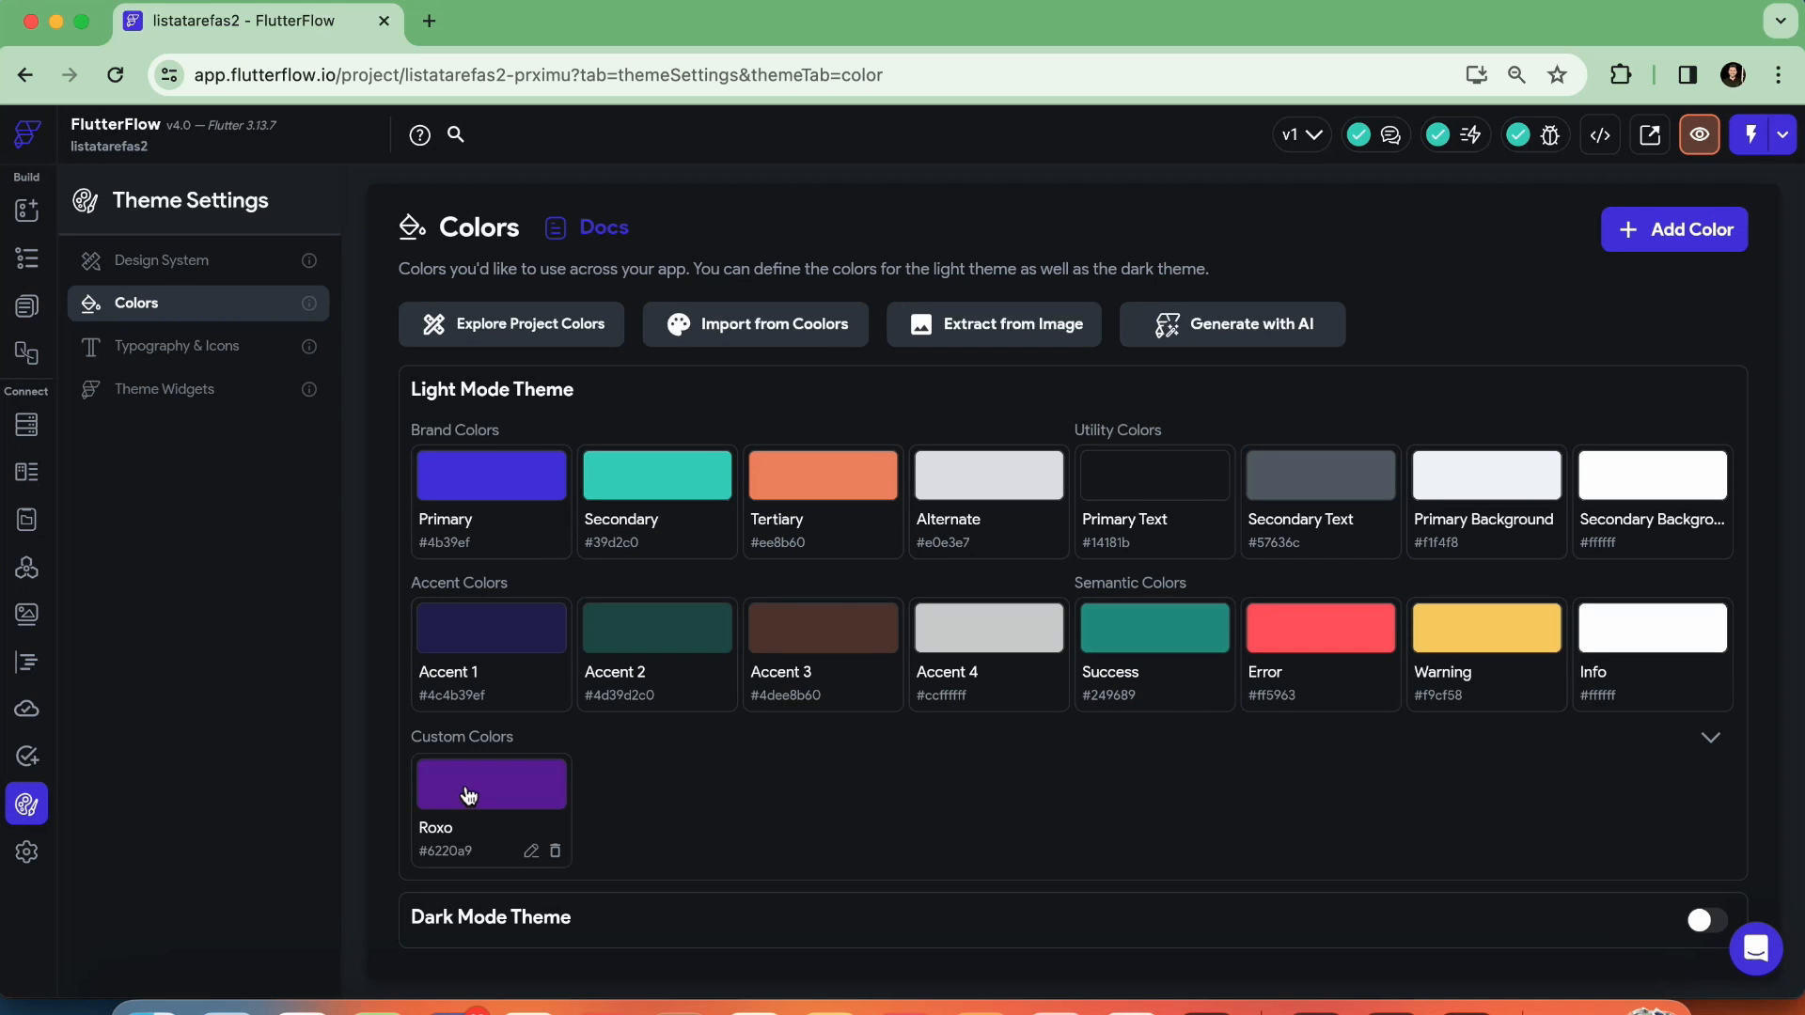
# Return to HomePage's widget tree and set the page's background color to the custom color Roxo
pyautogui.click(22, 212)
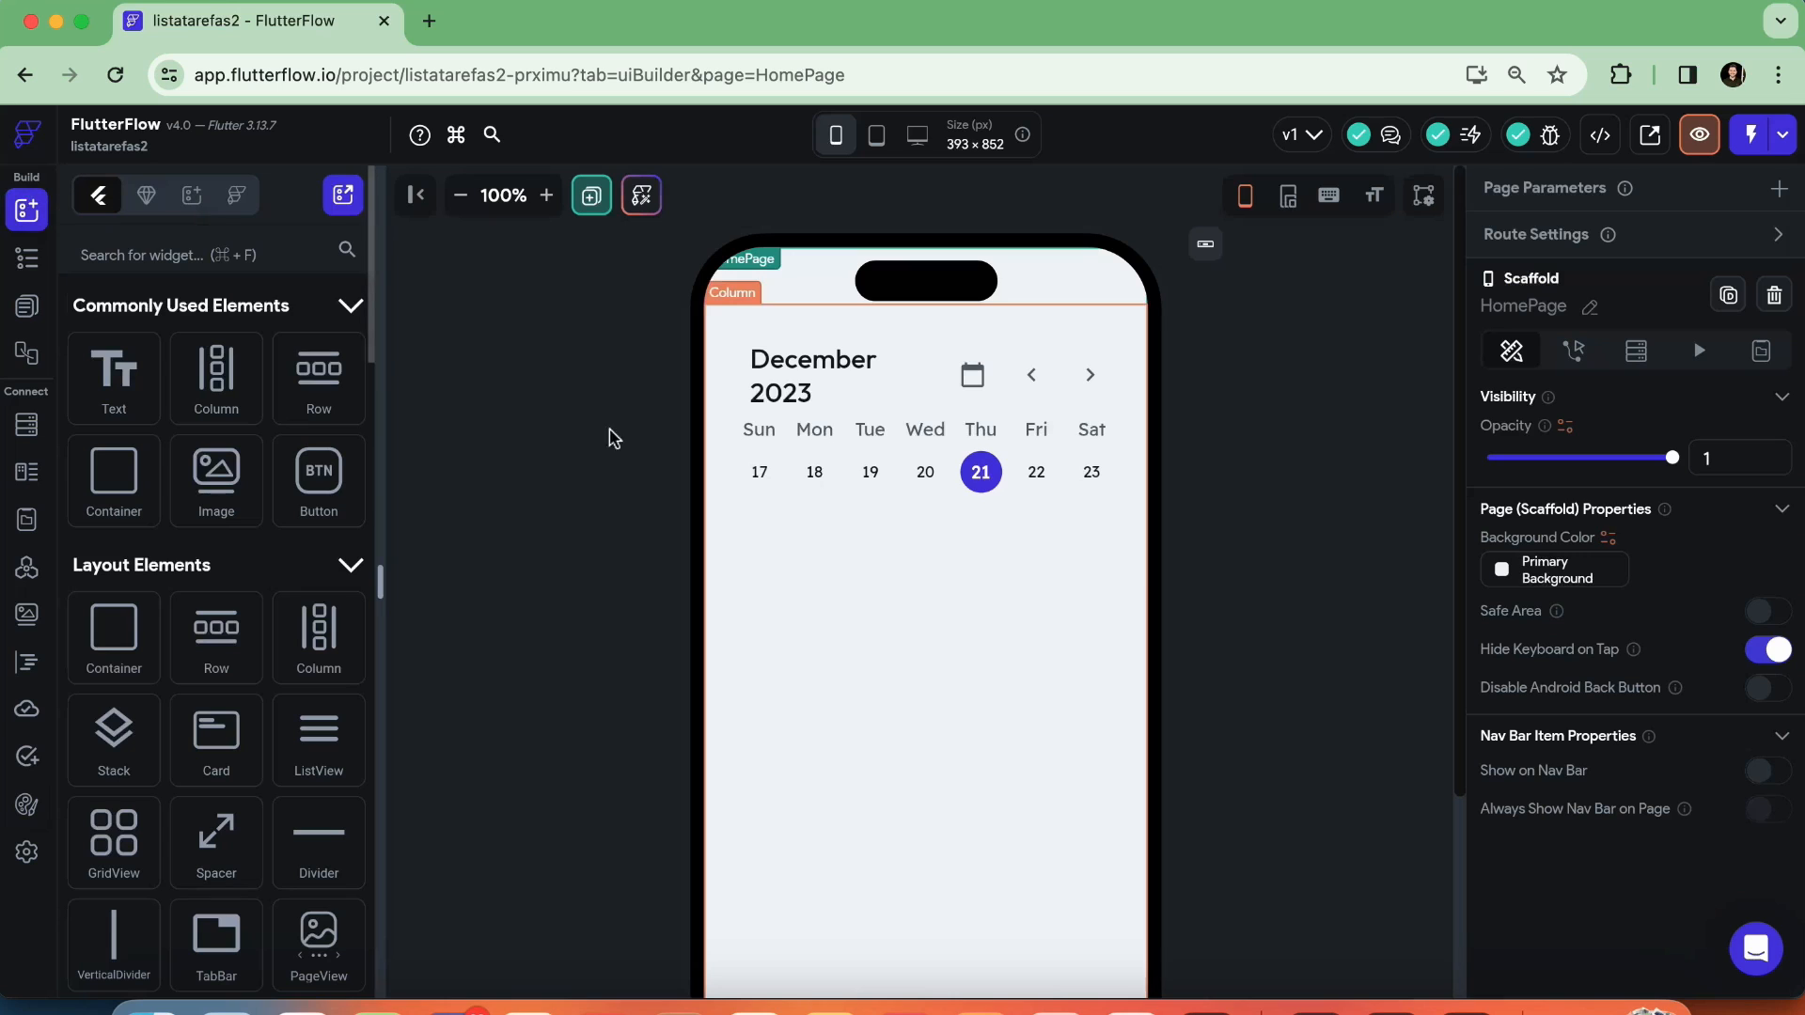
pyautogui.click(26, 263)
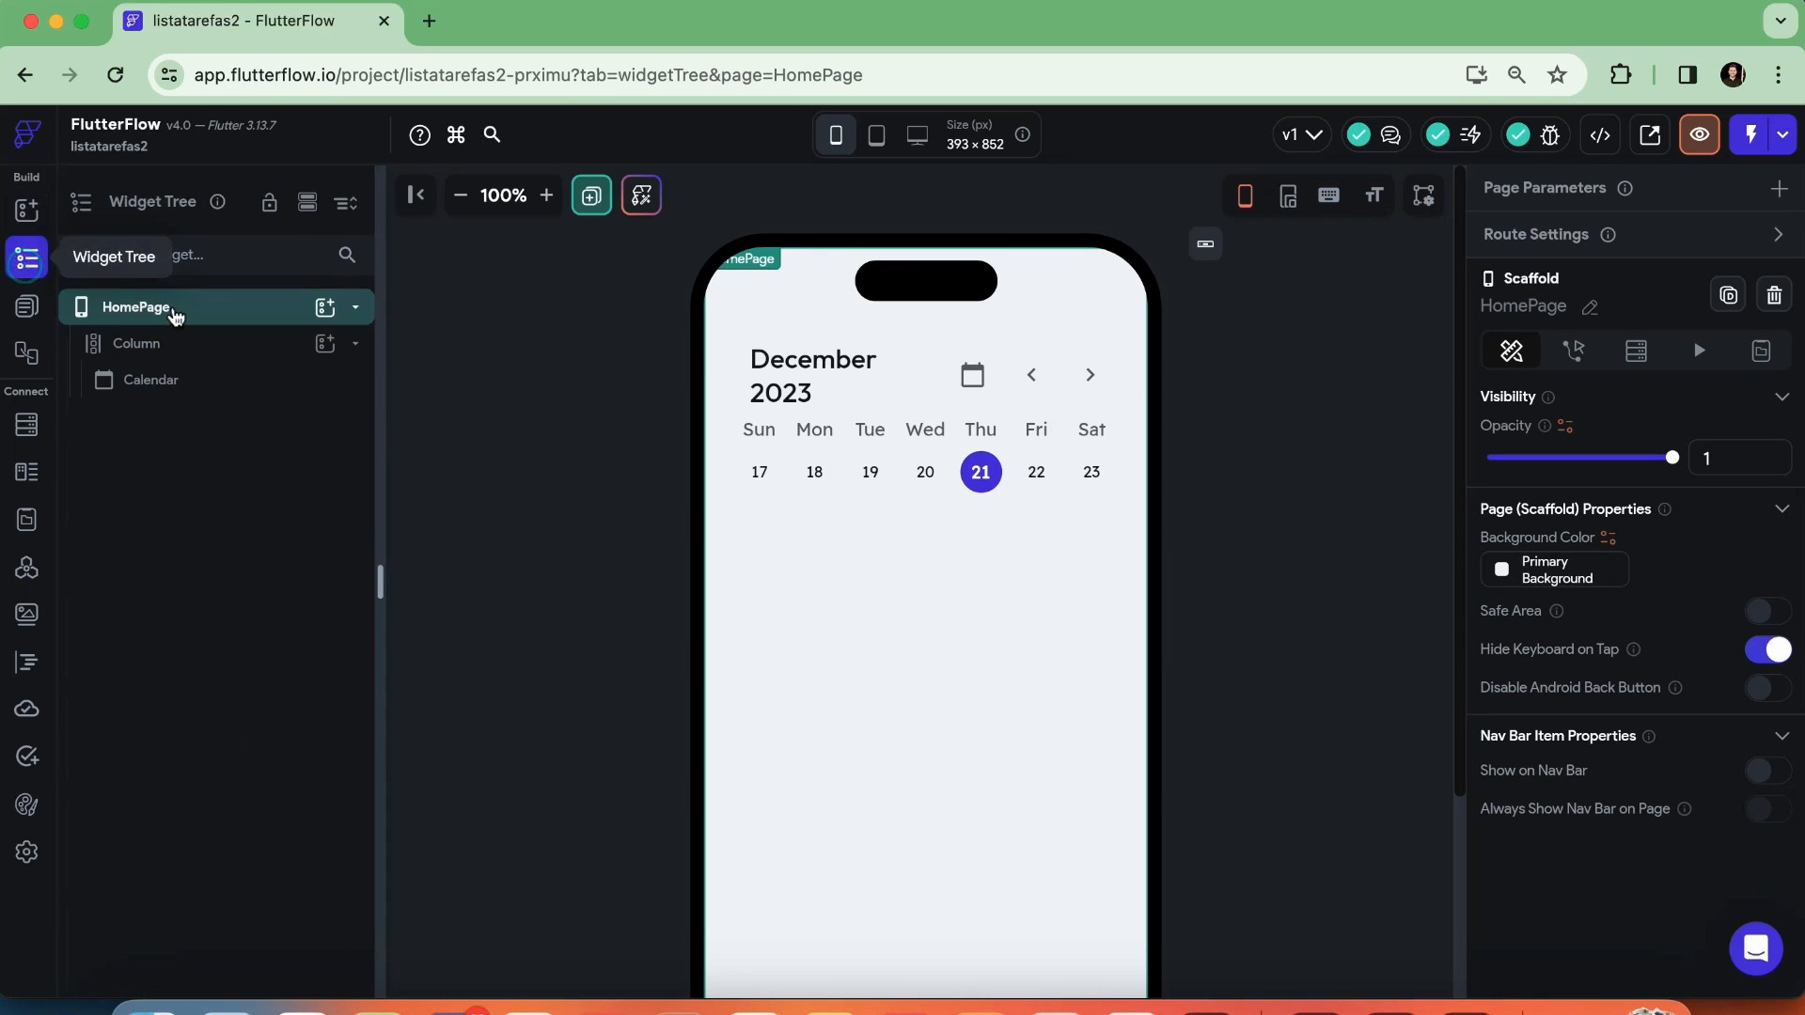
pyautogui.click(155, 307)
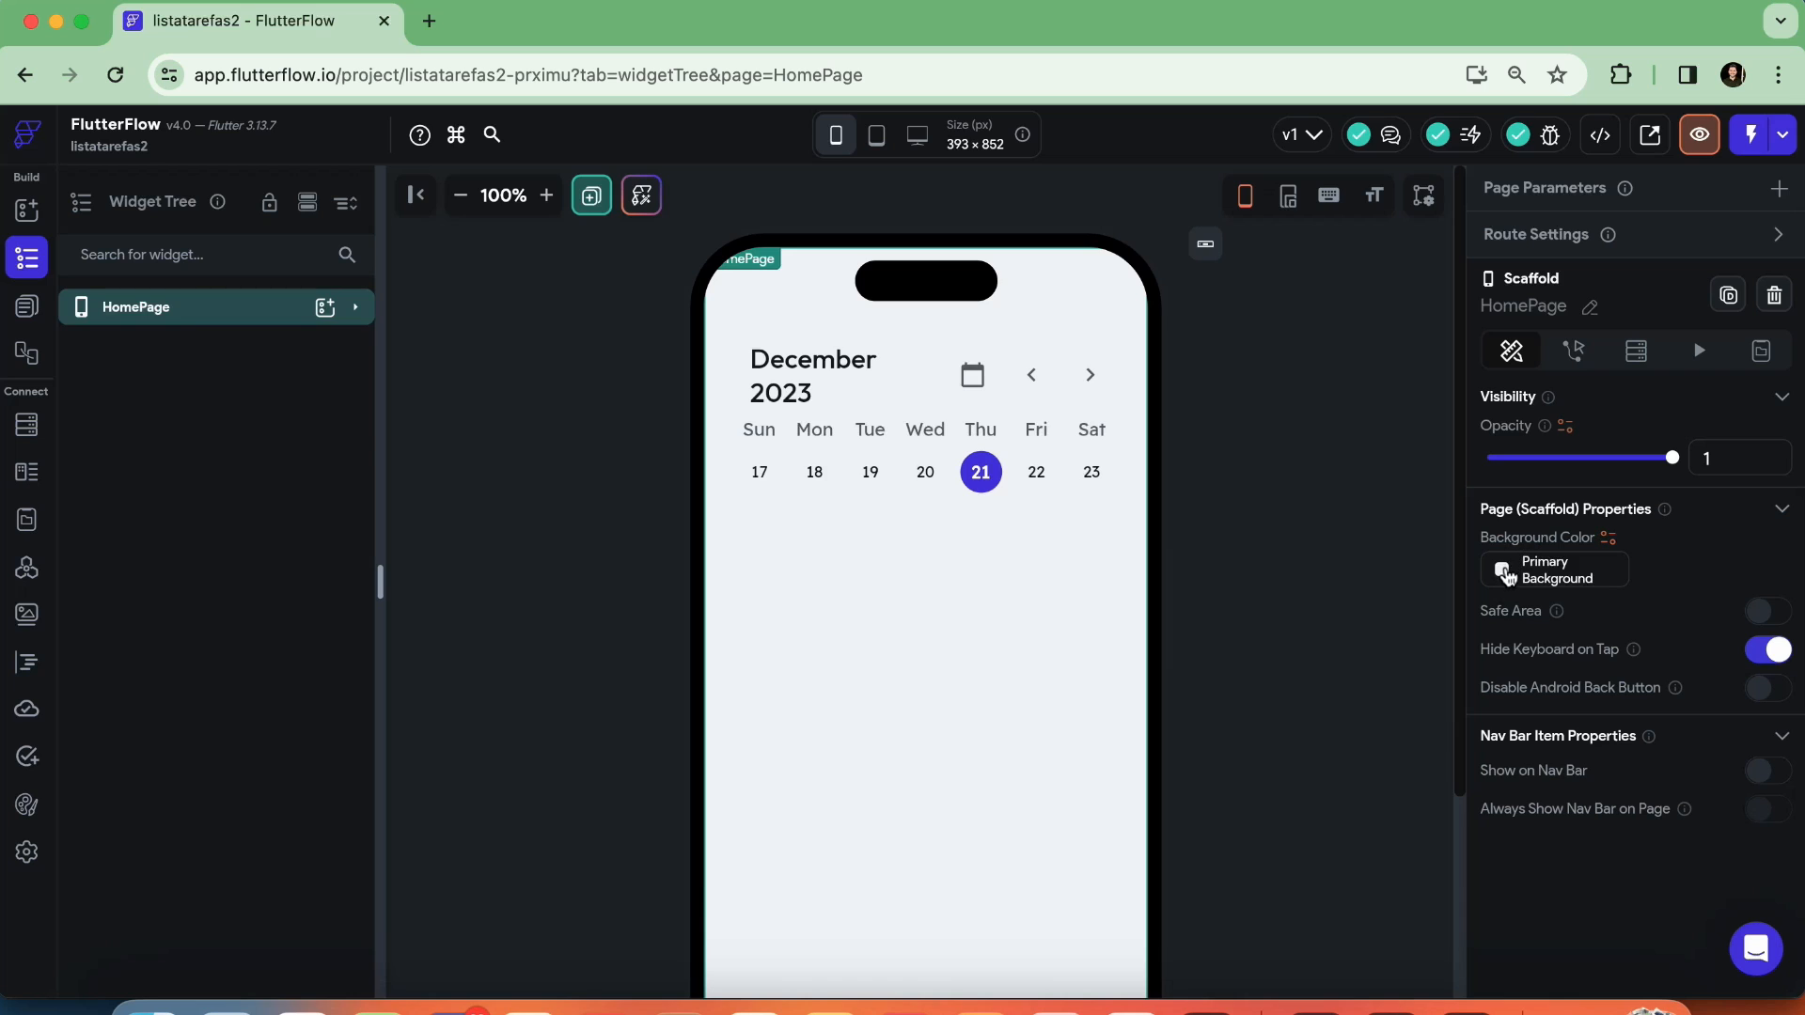
pyautogui.click(1503, 569)
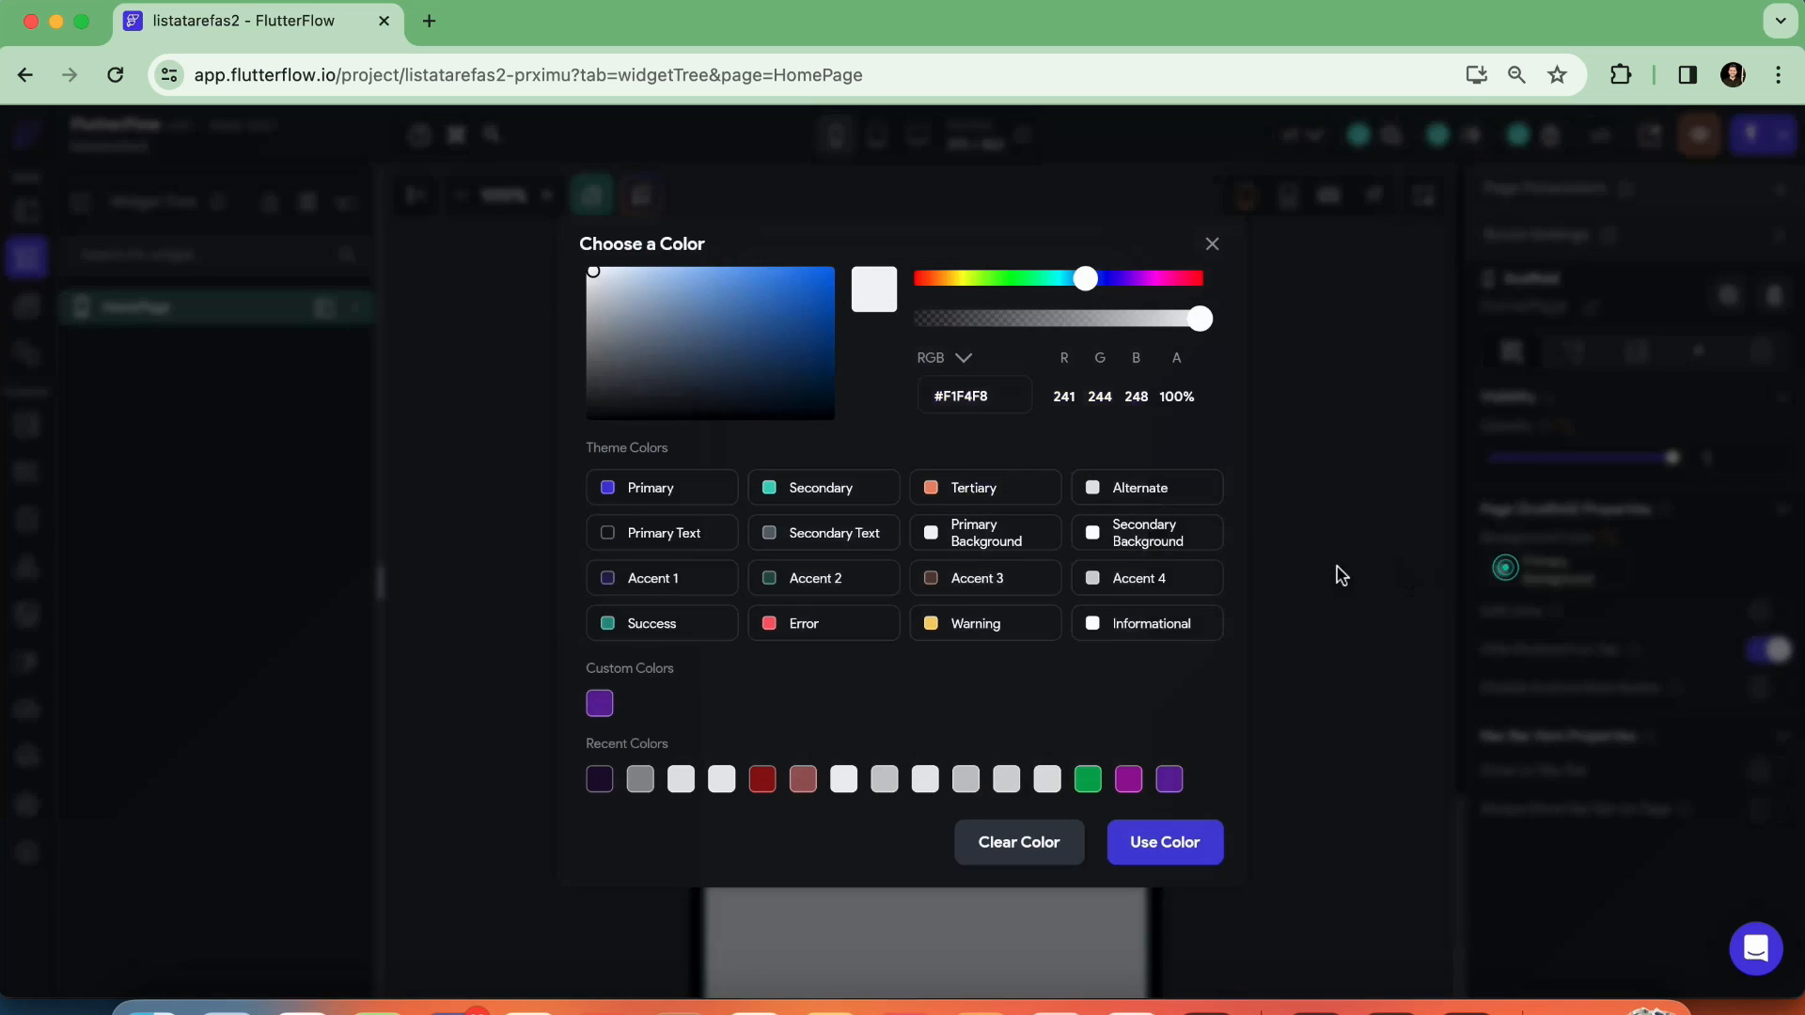
pyautogui.click(600, 705)
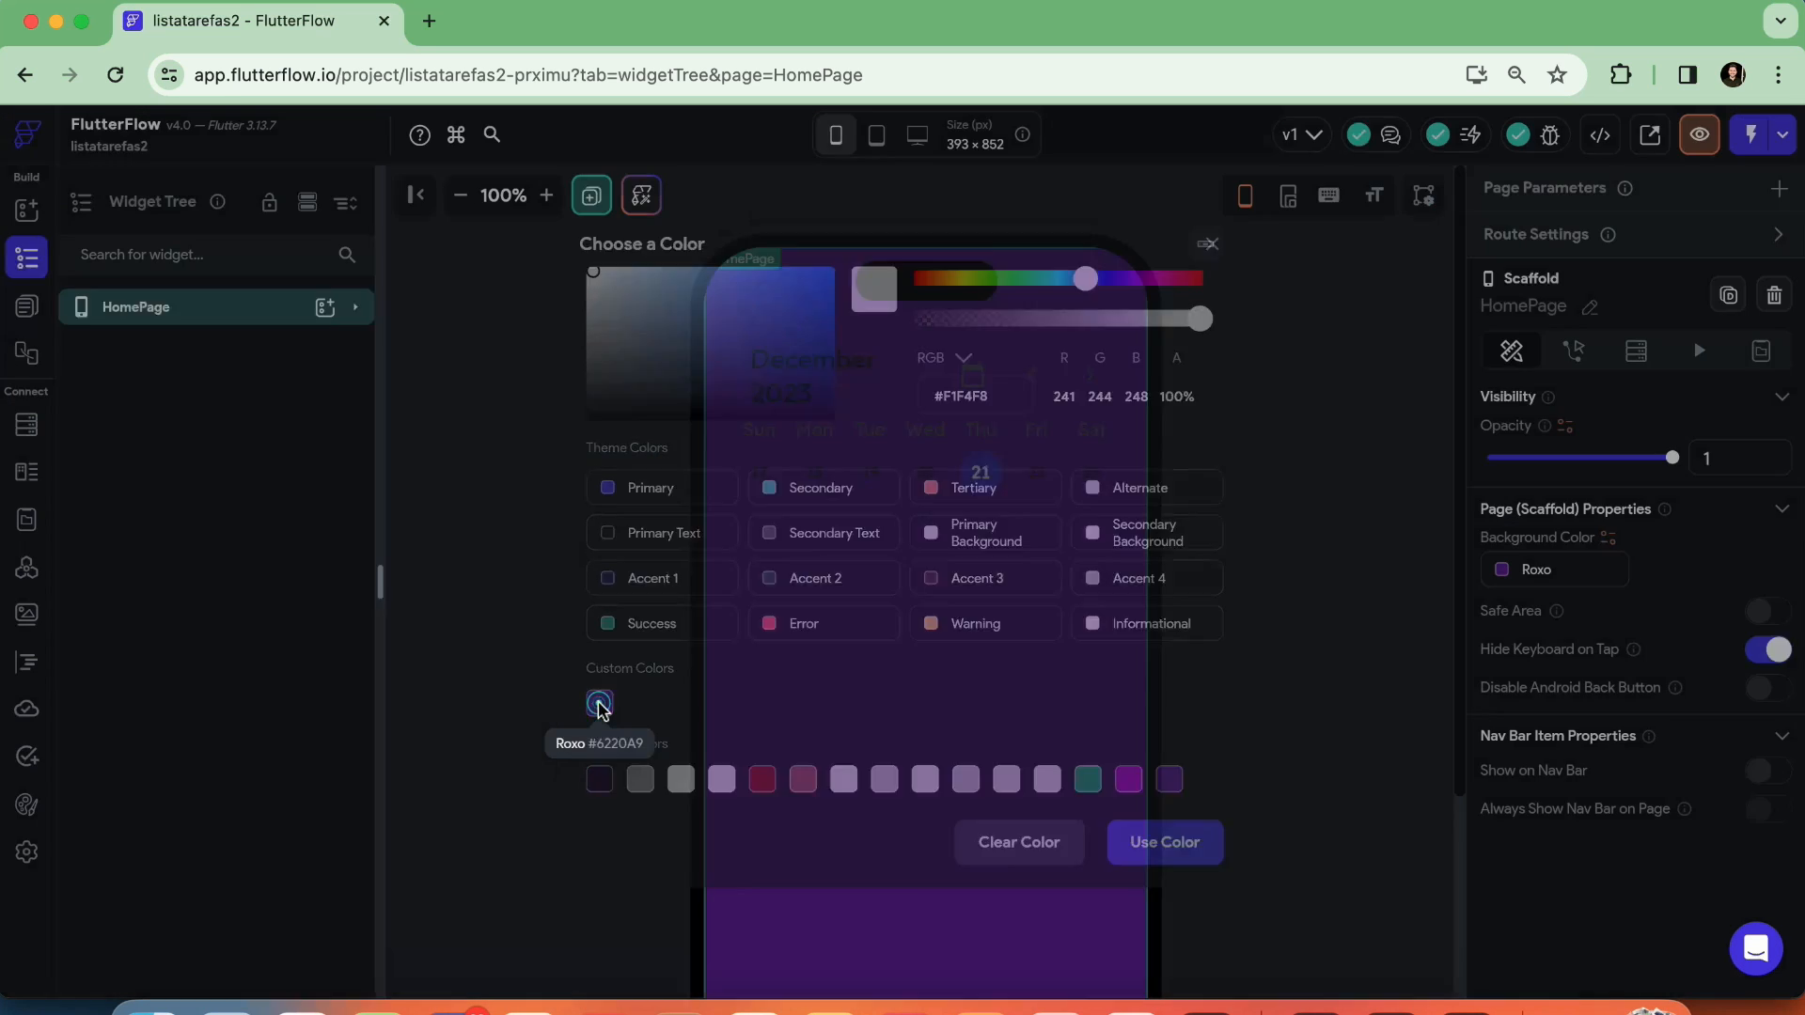
pyautogui.click(1229, 492)
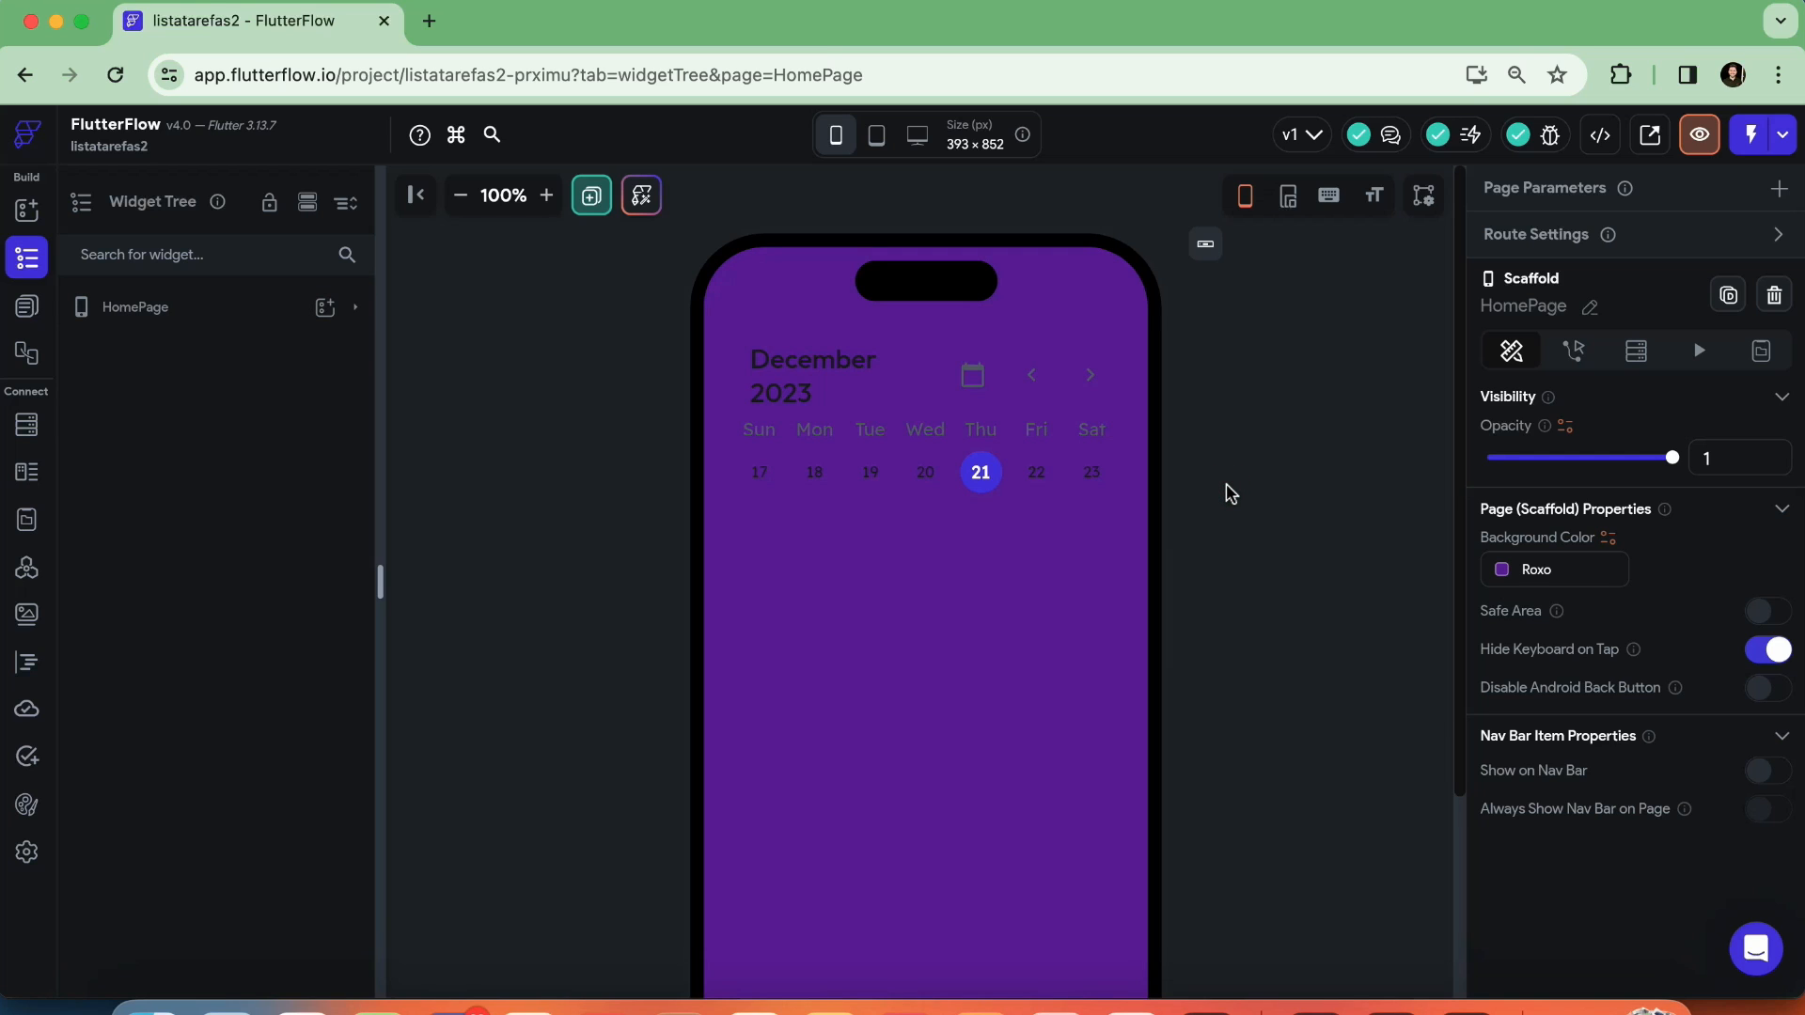
# Select the Calendar inside HomePage's Column and set its main color to the theme color Alternate
pyautogui.click(202, 320)
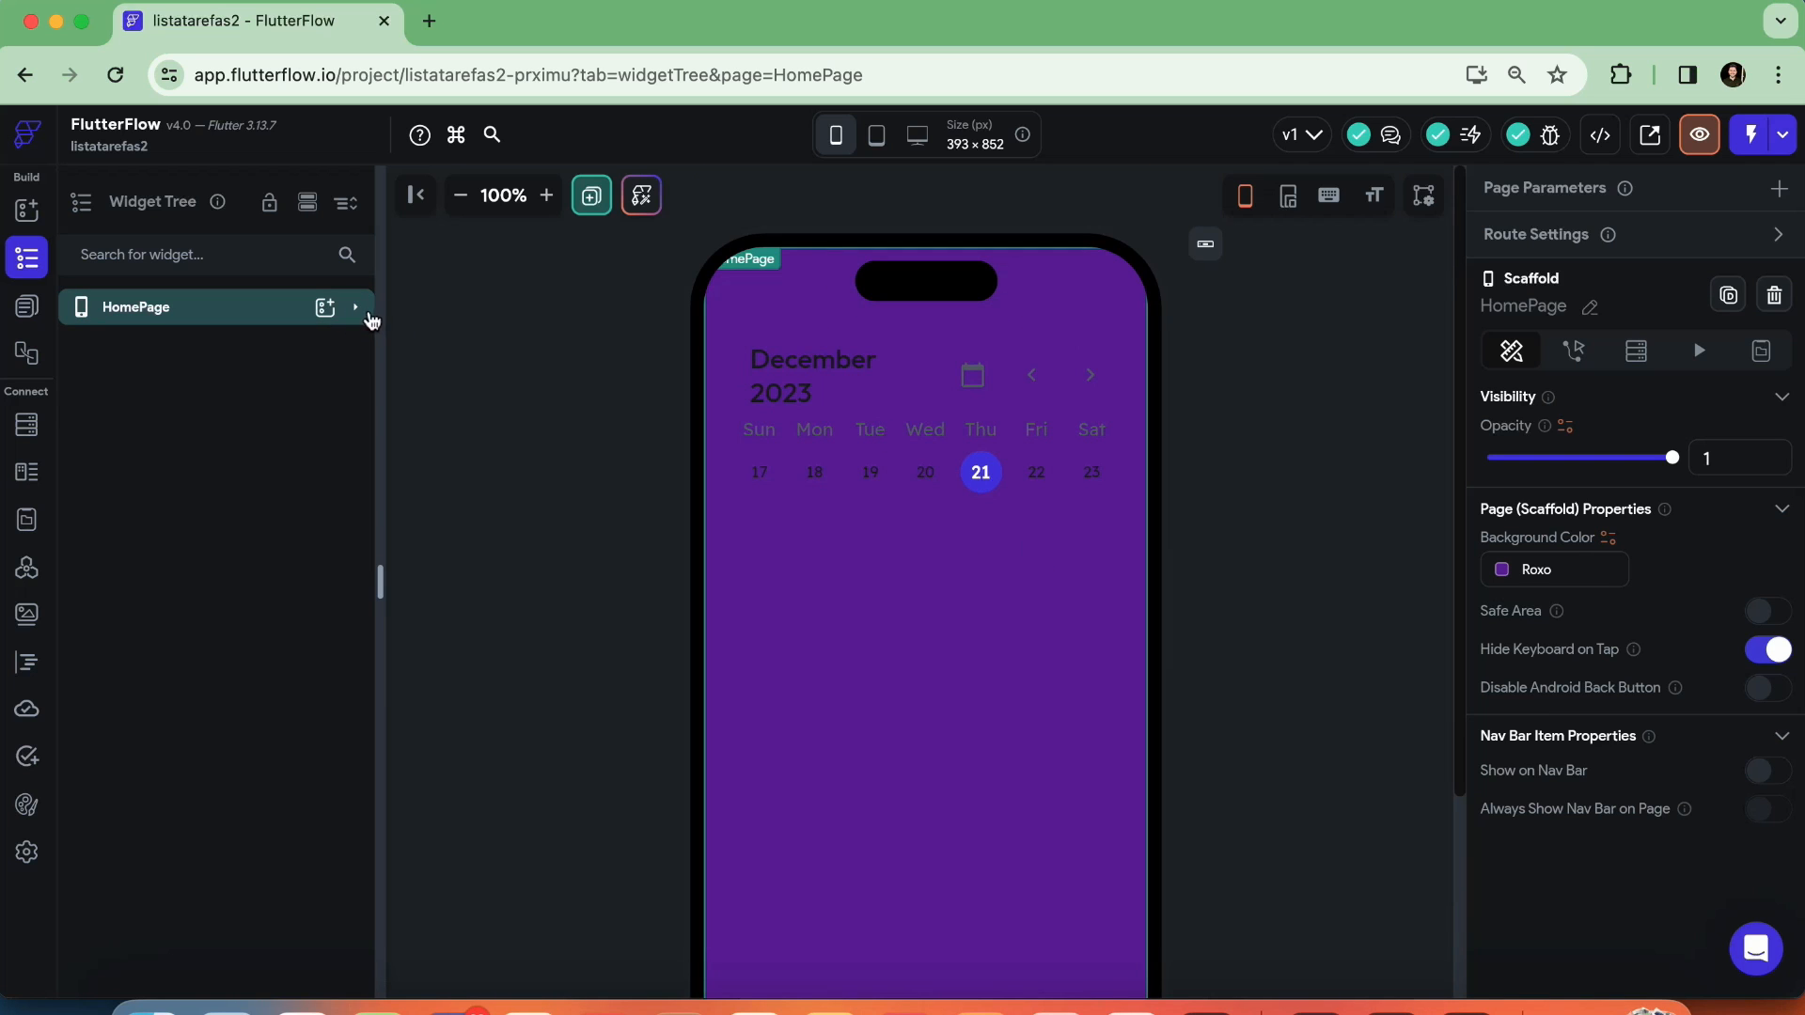
pyautogui.click(366, 316)
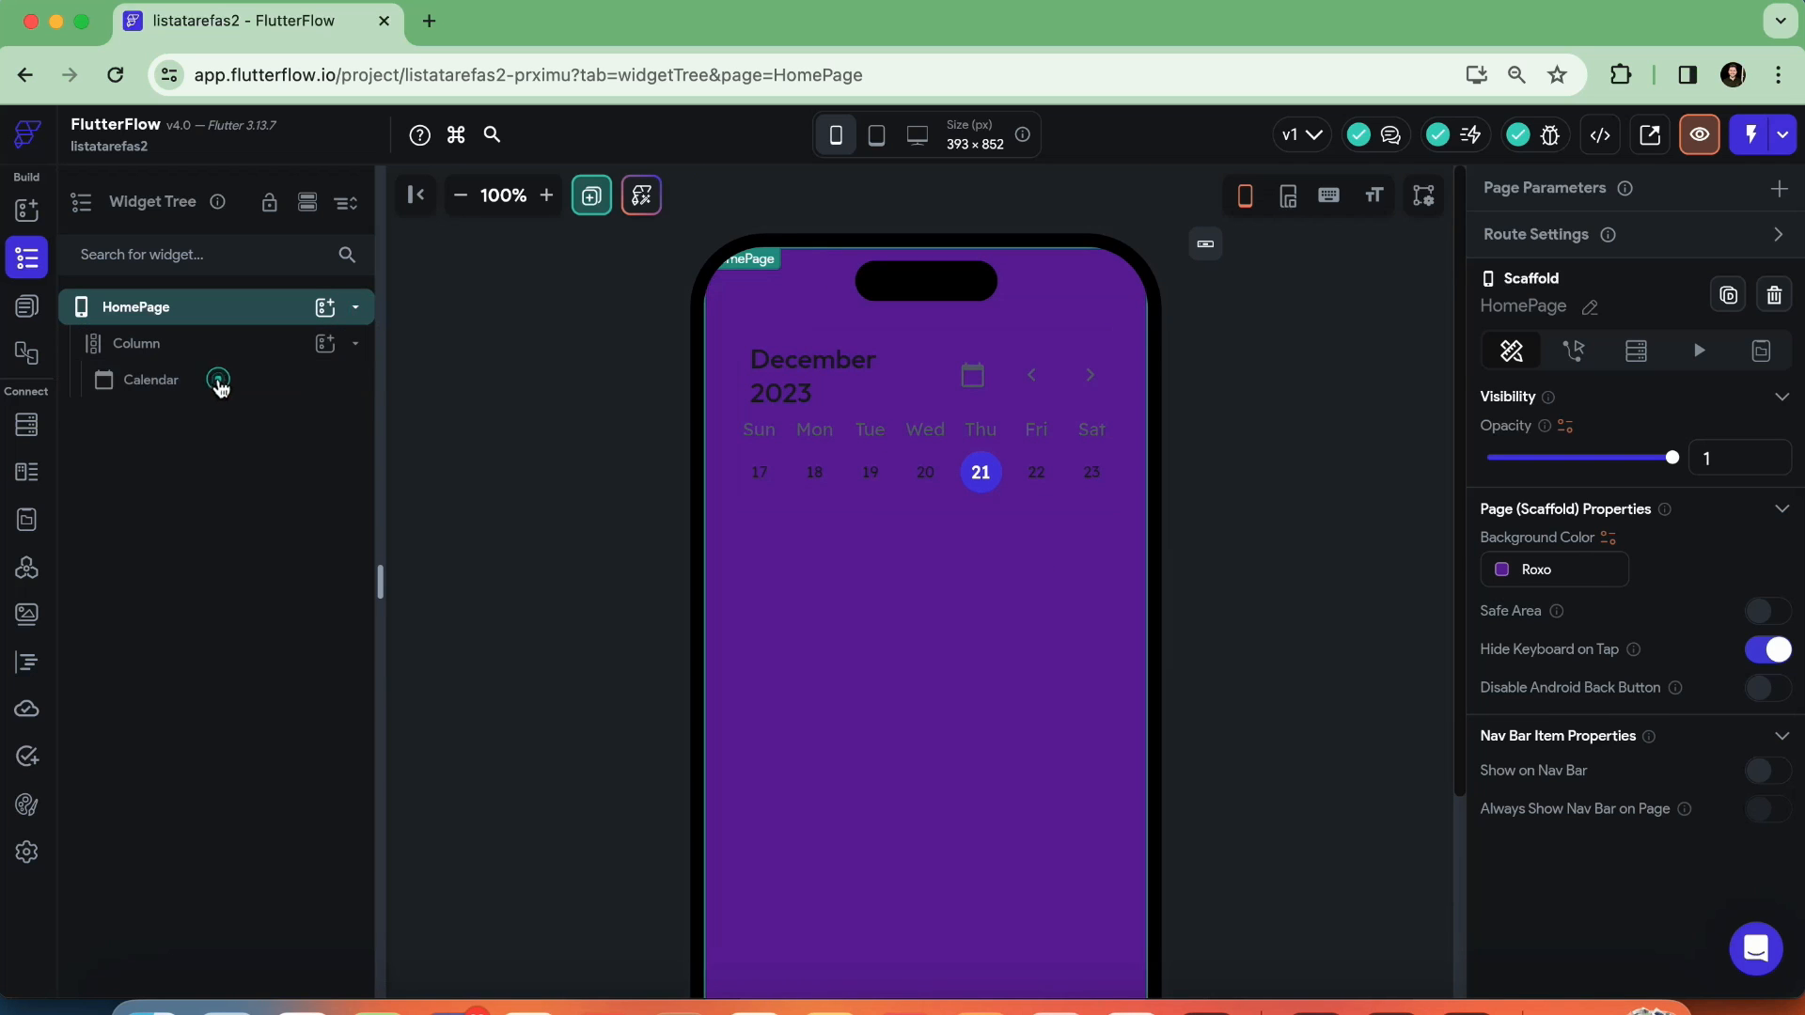
pyautogui.click(218, 381)
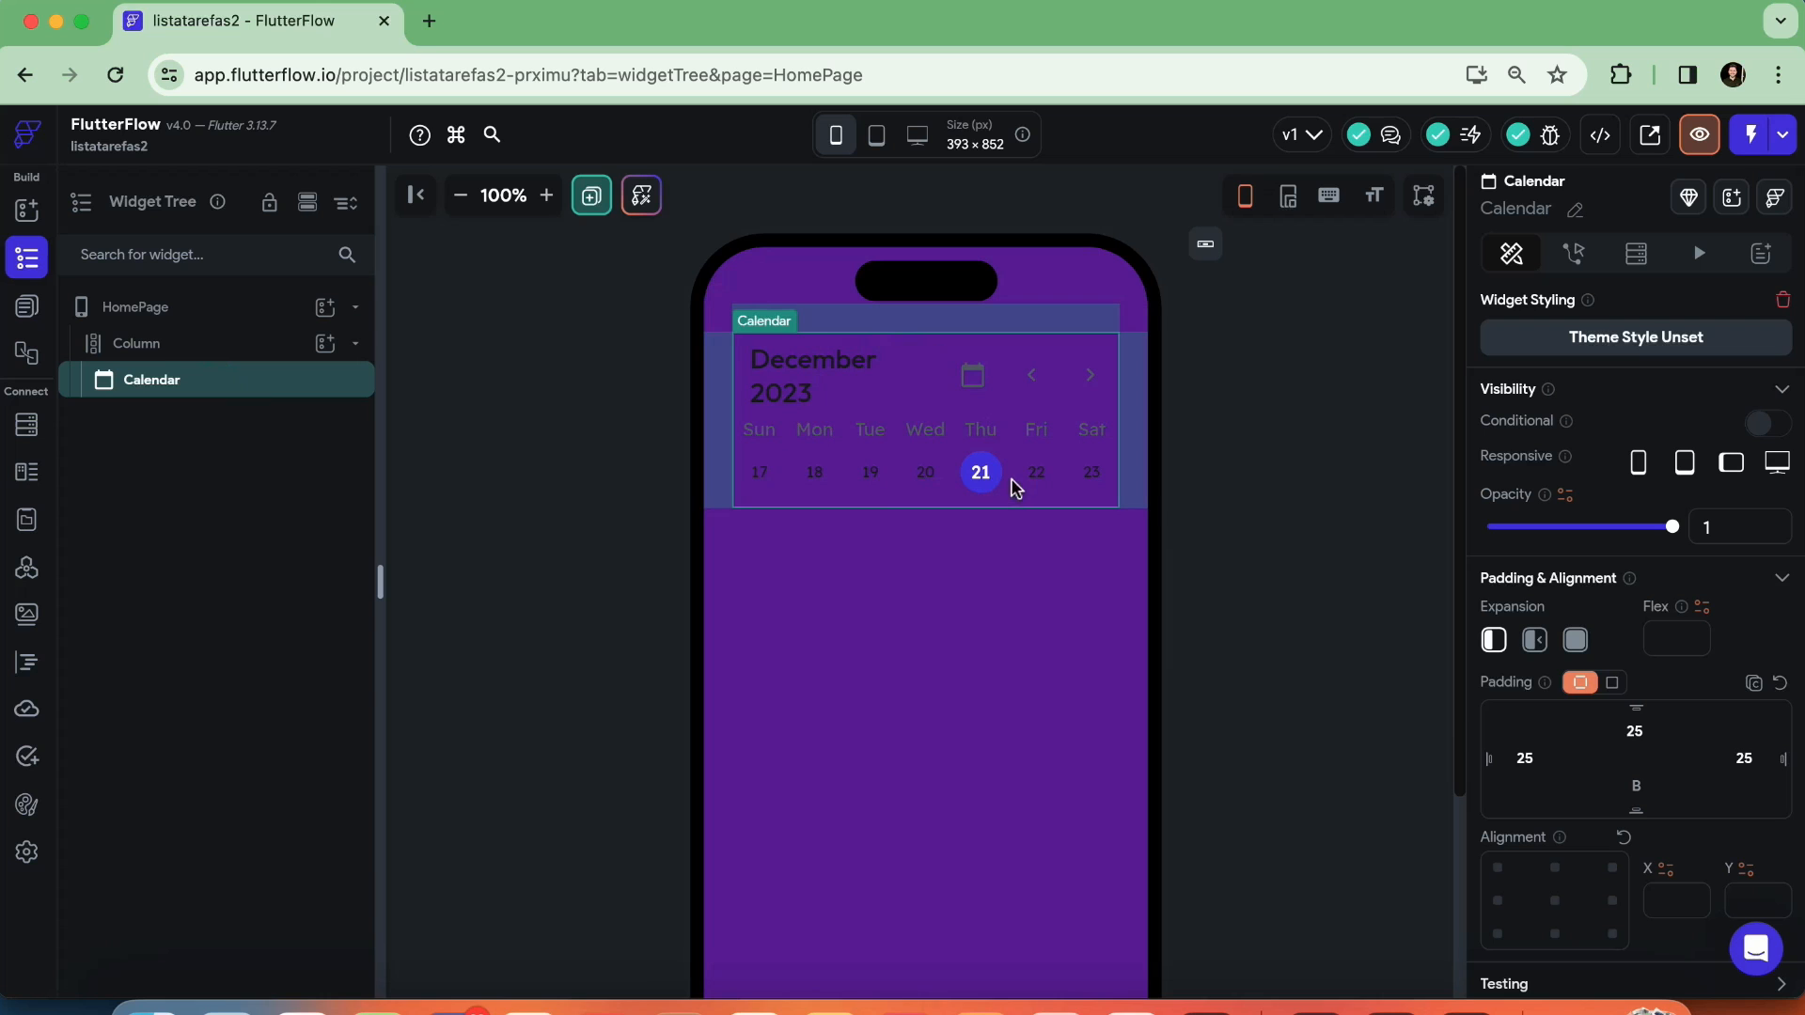
pyautogui.scroll(-8, 1645, 549)
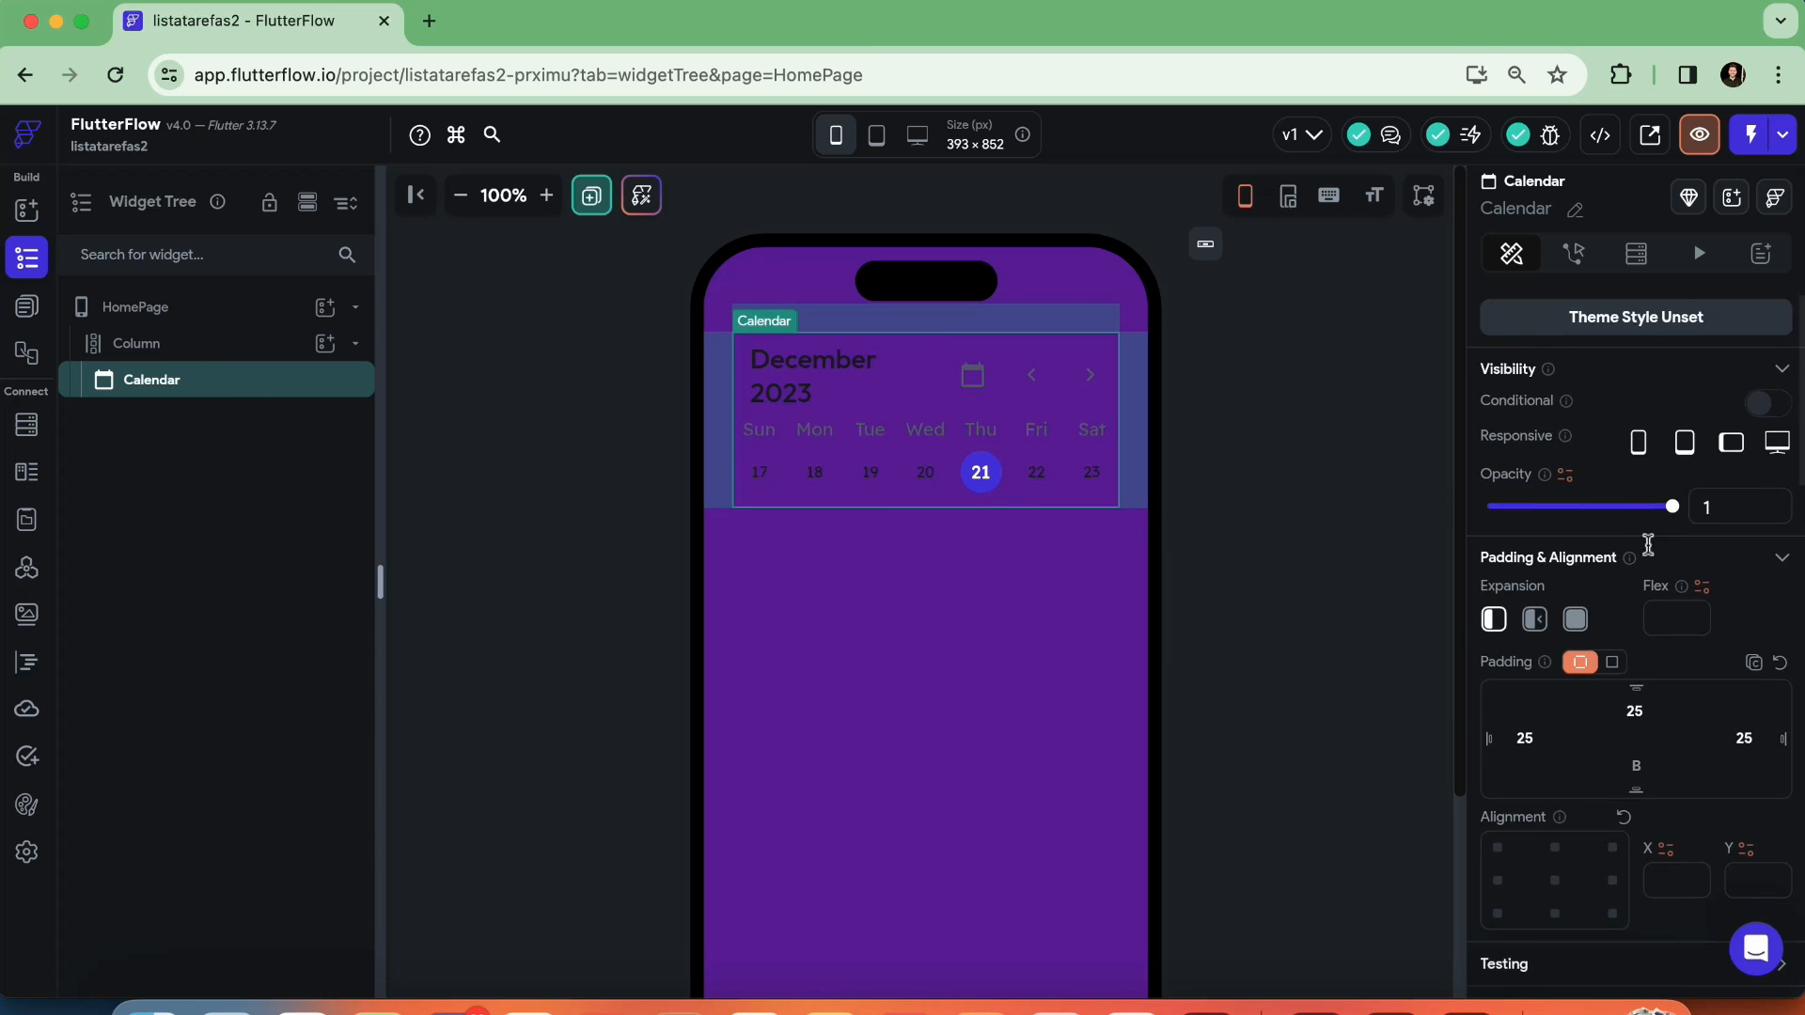
pyautogui.scroll(-2, 1650, 552)
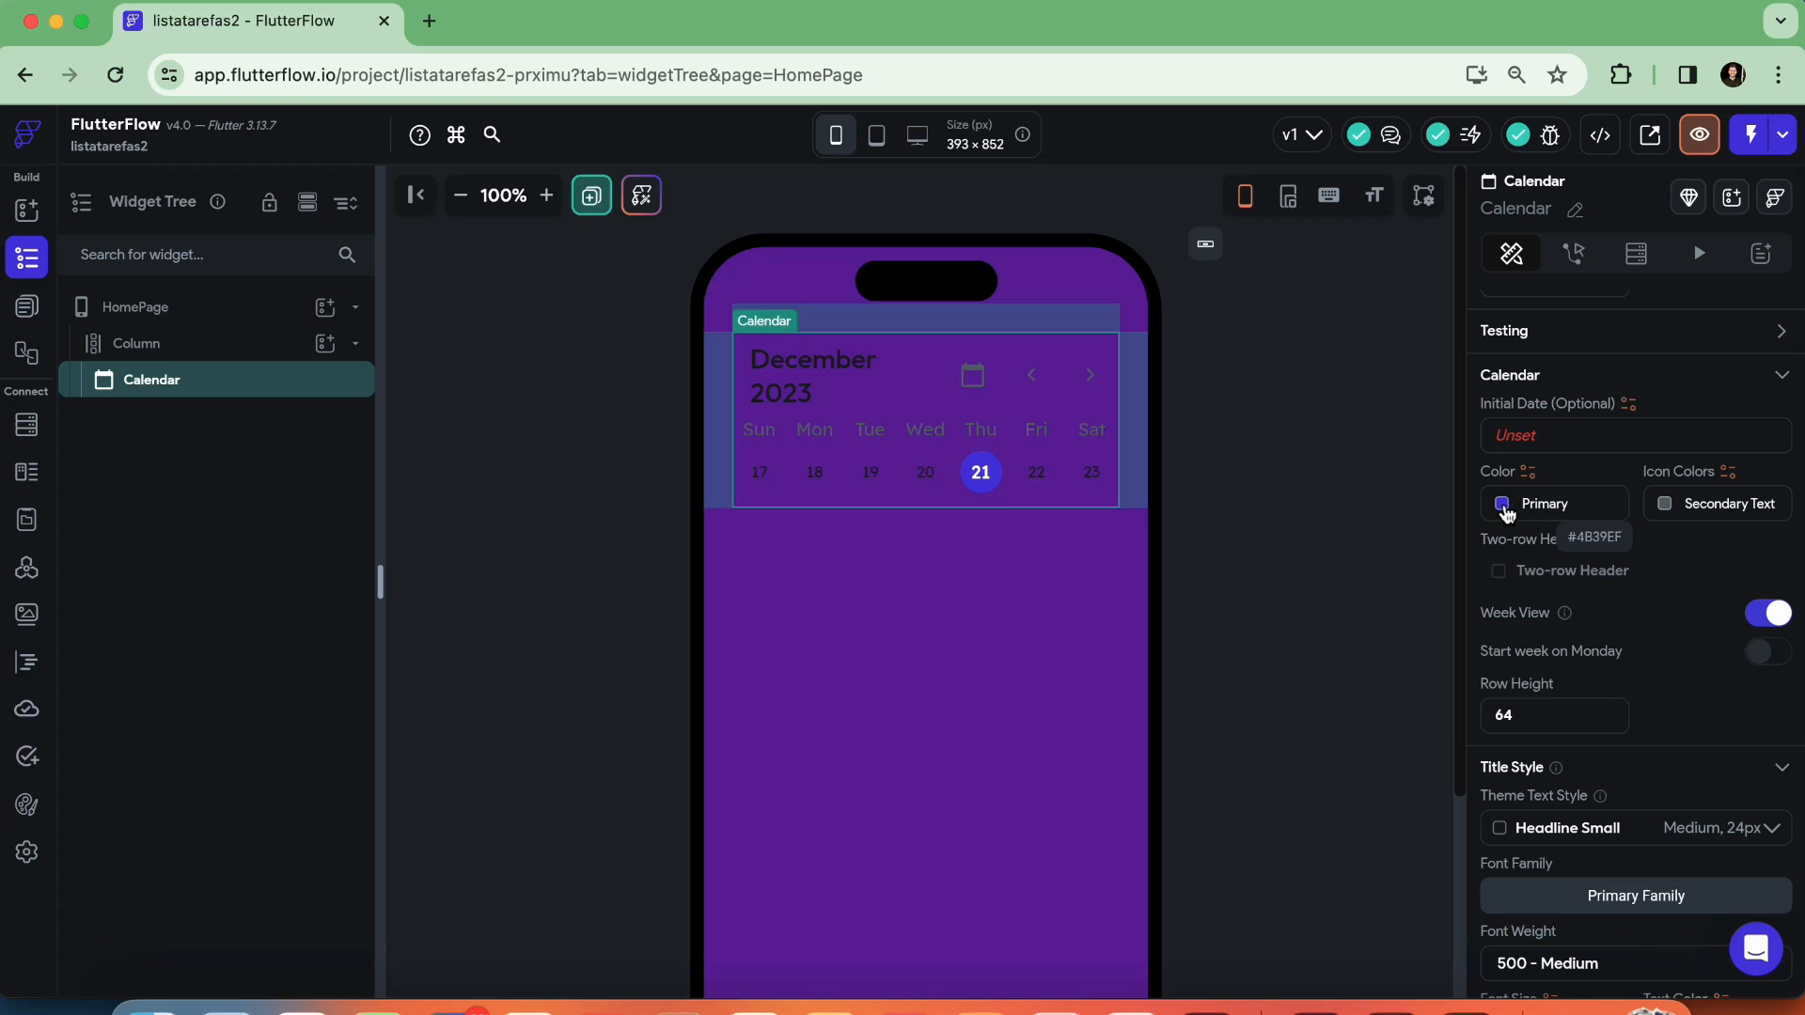
pyautogui.click(1503, 505)
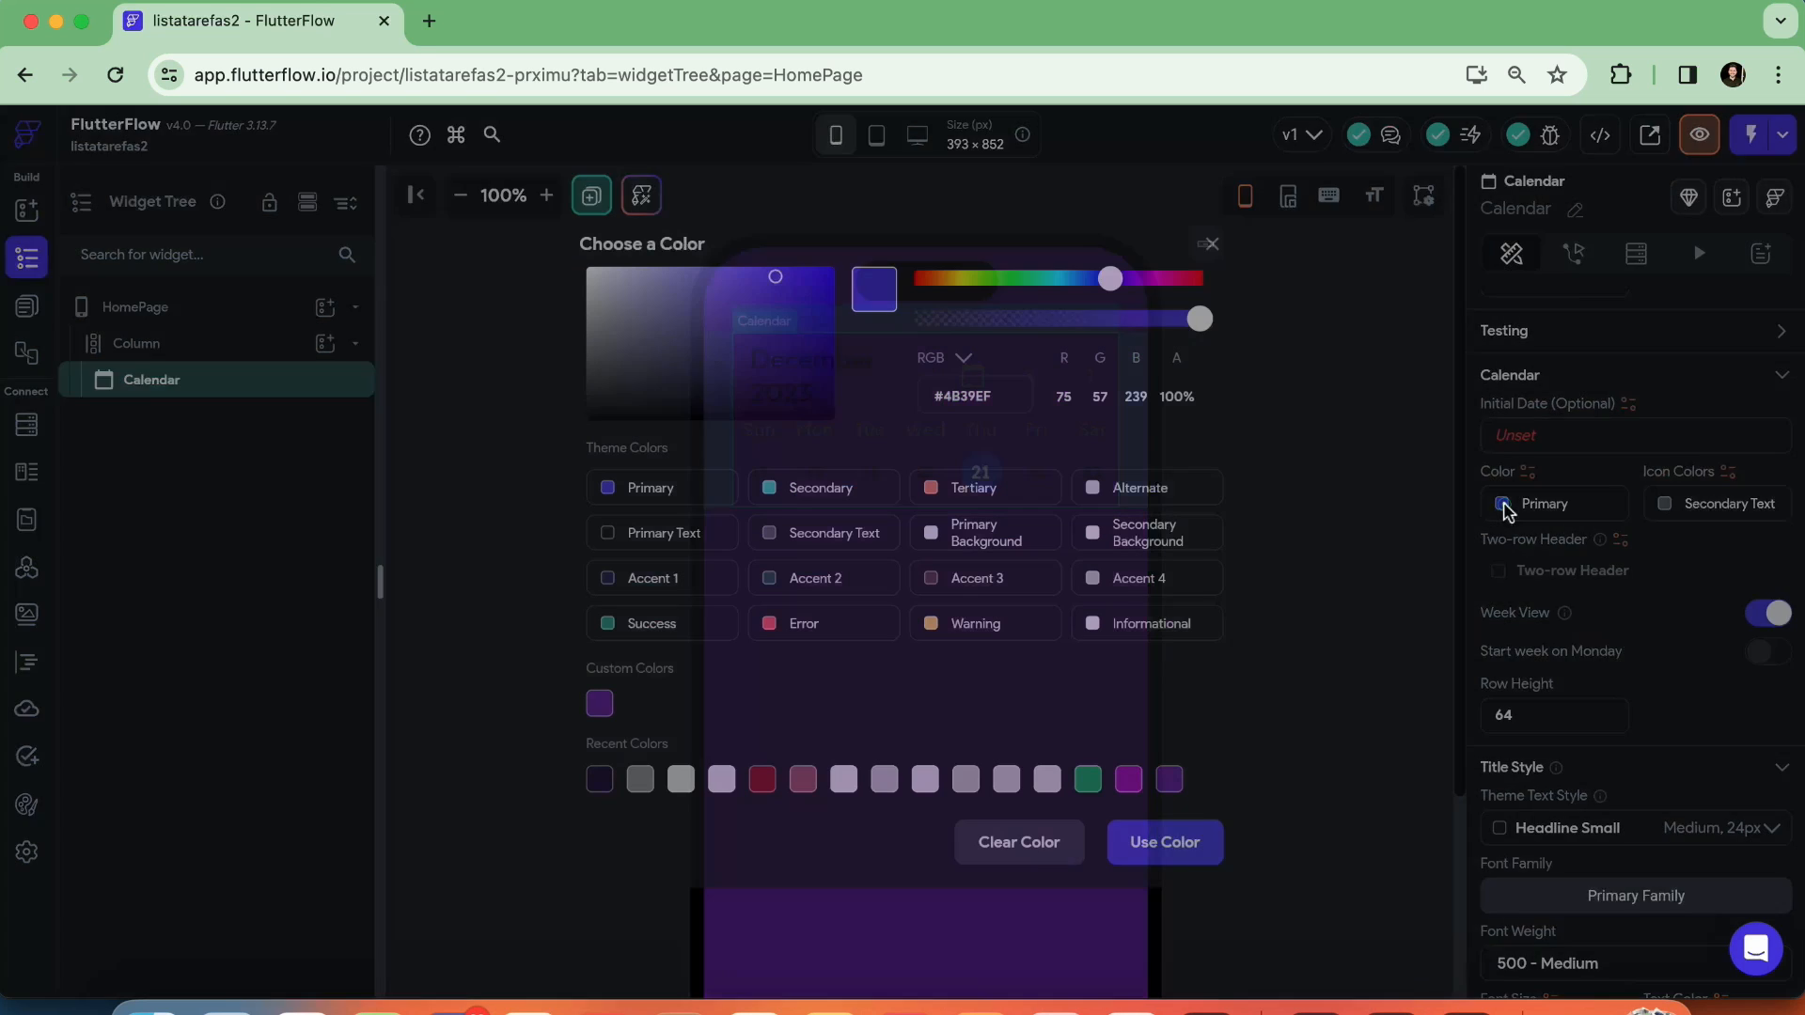
pyautogui.click(1138, 490)
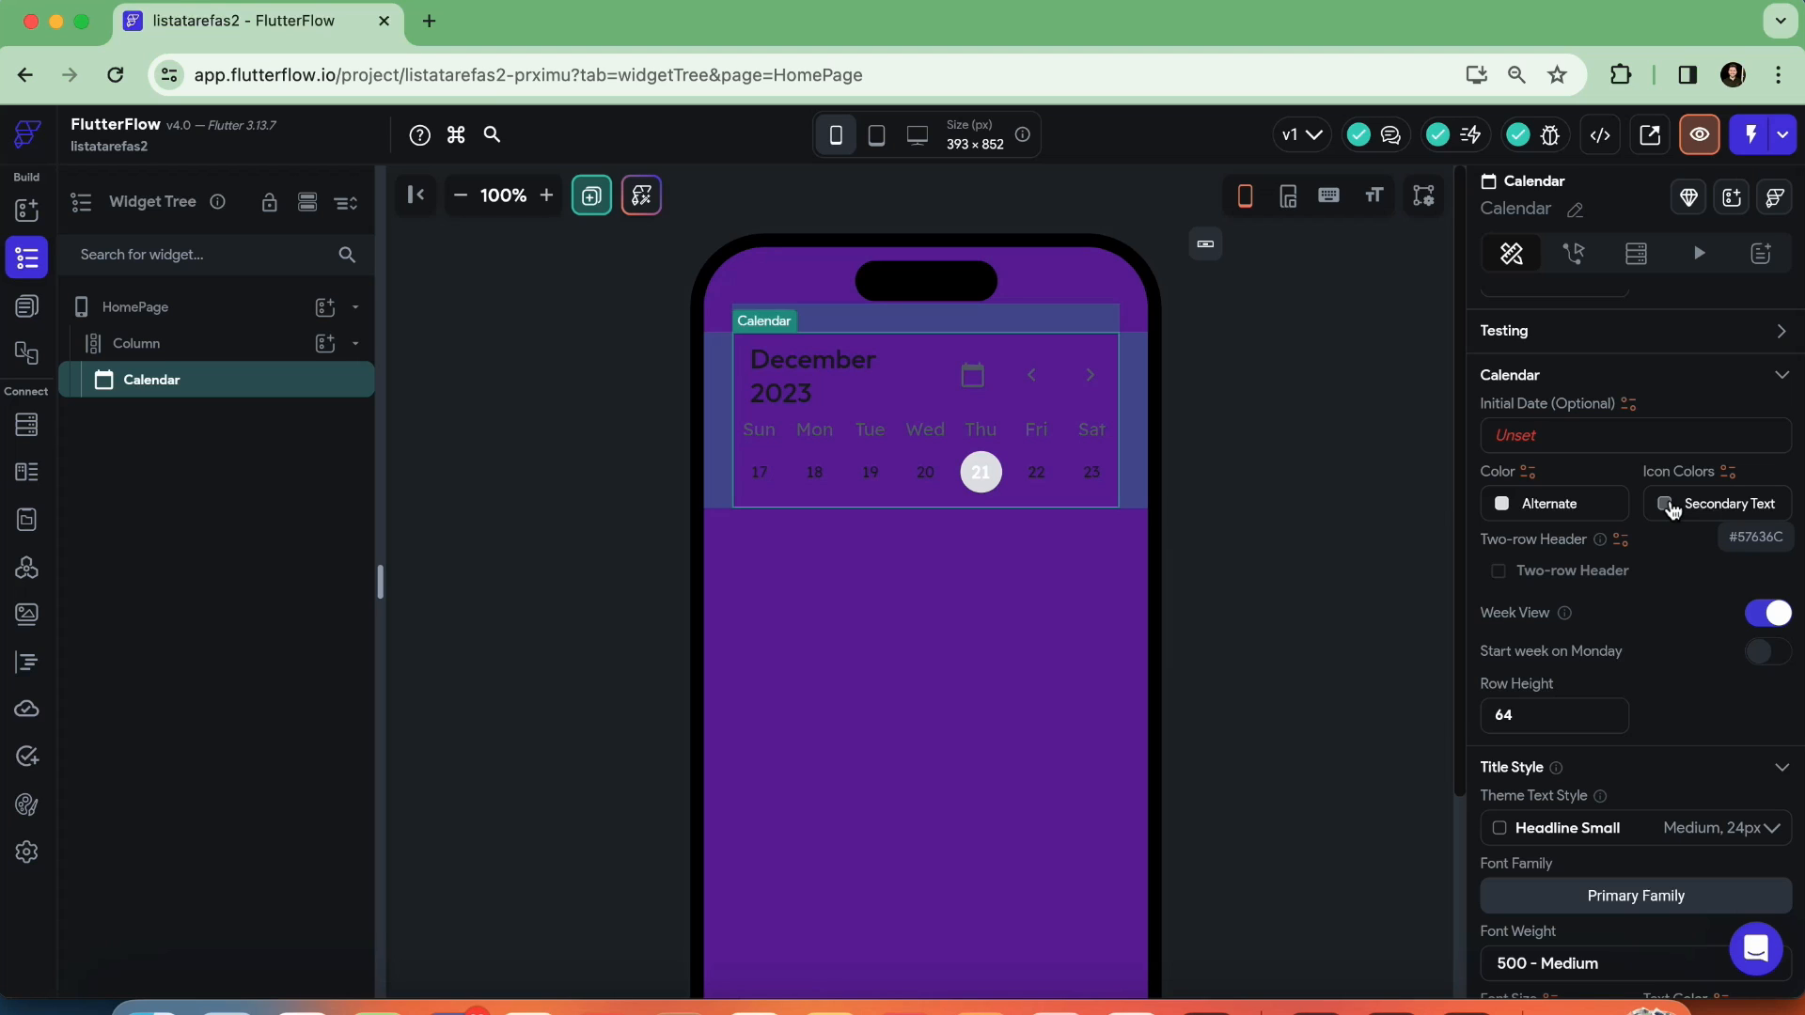
# Set both the Calendar's icon color and its Title Style text color to Alternate
pyautogui.scroll(1, 1669, 512)
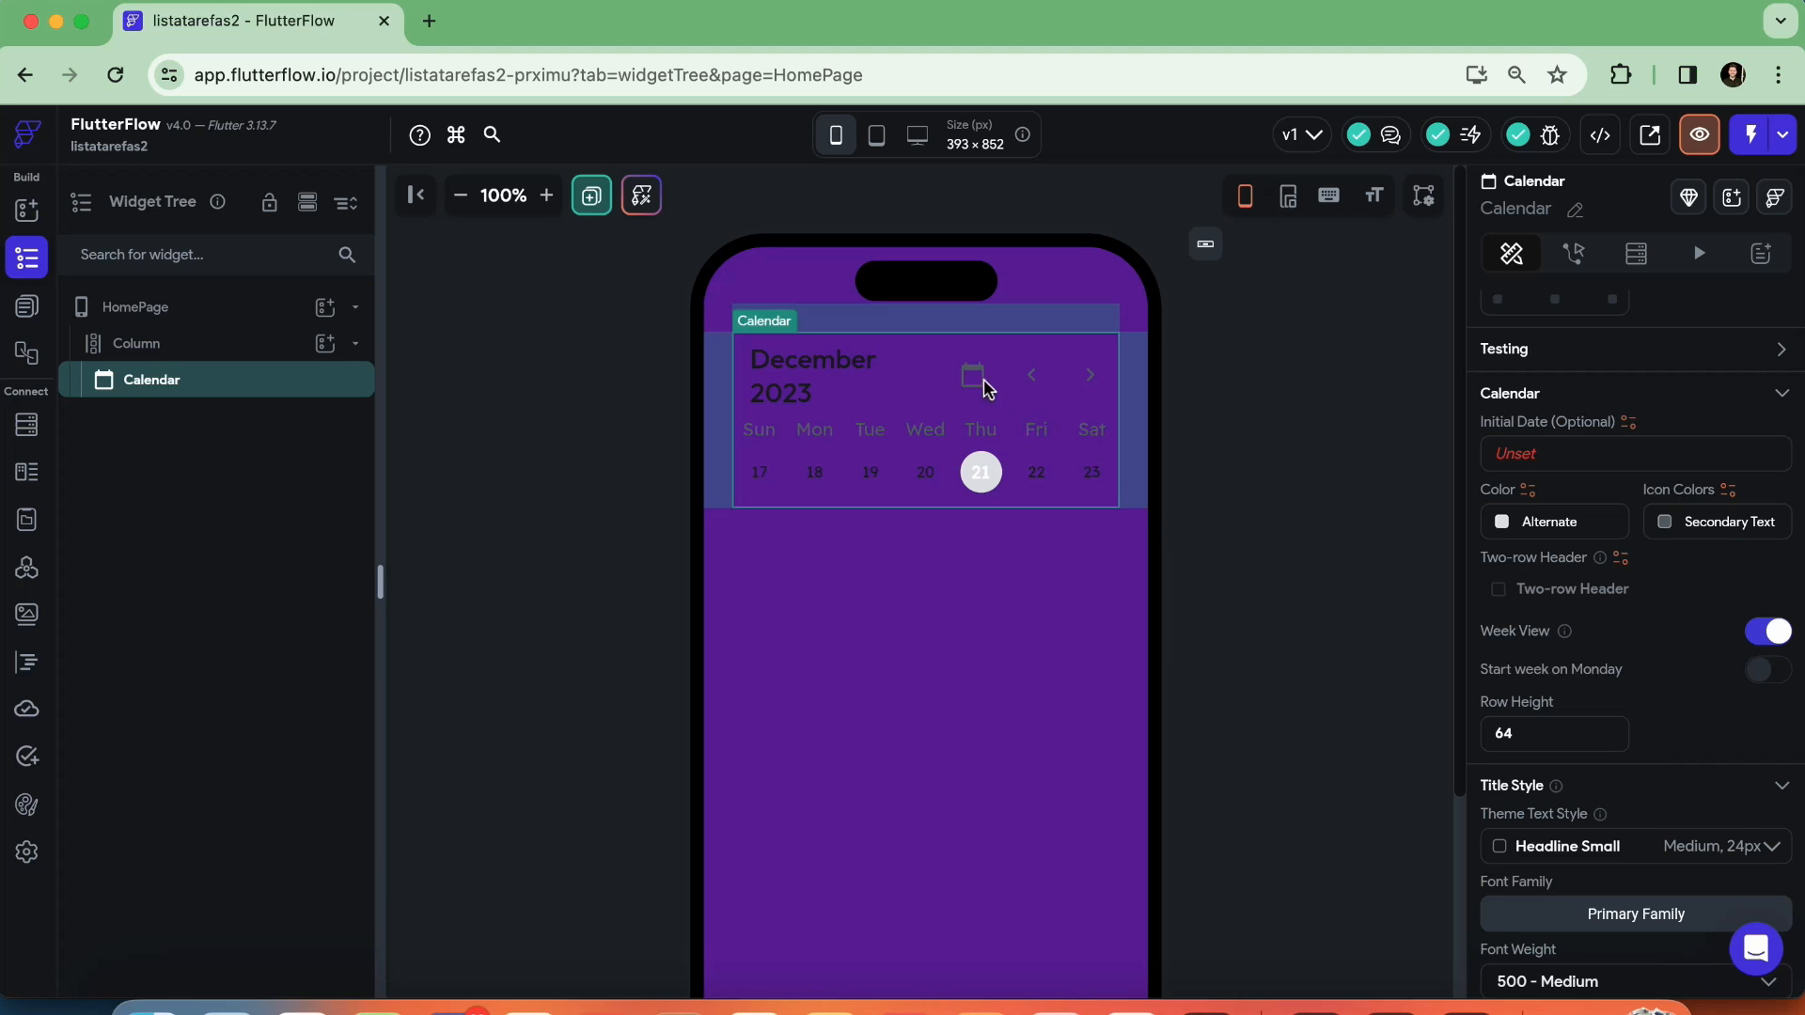
pyautogui.click(1662, 530)
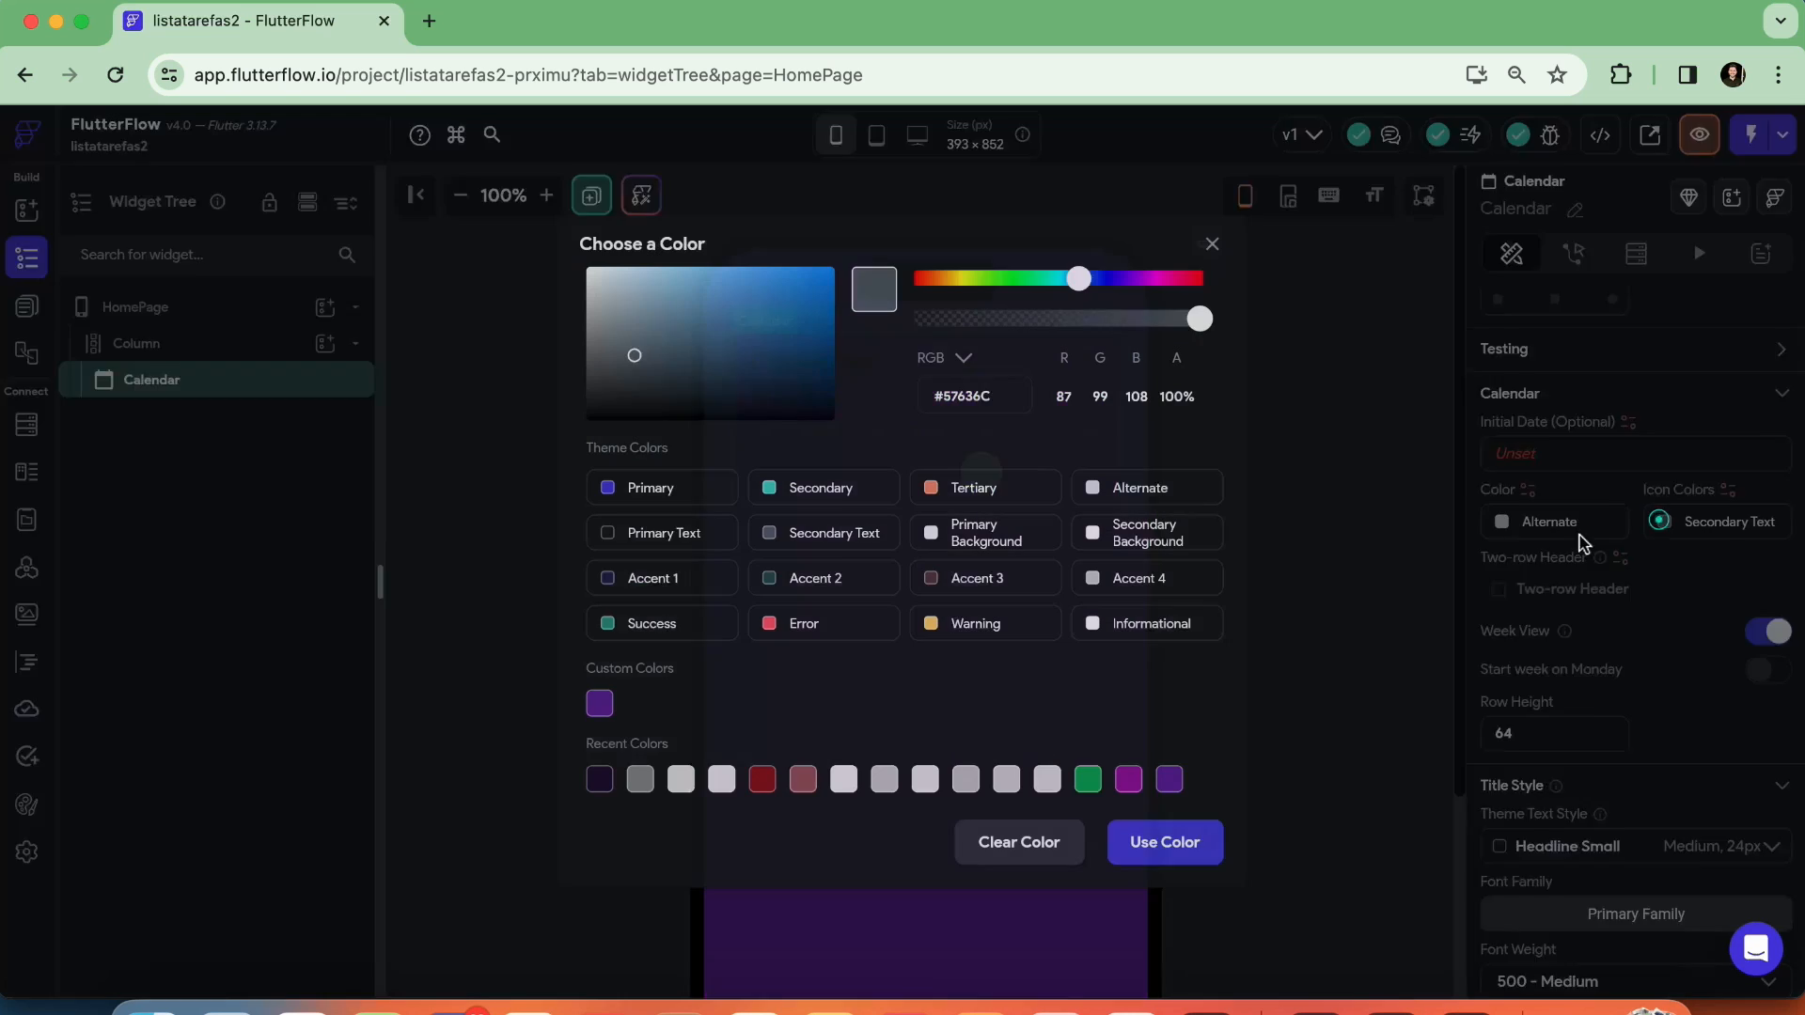
pyautogui.click(1134, 492)
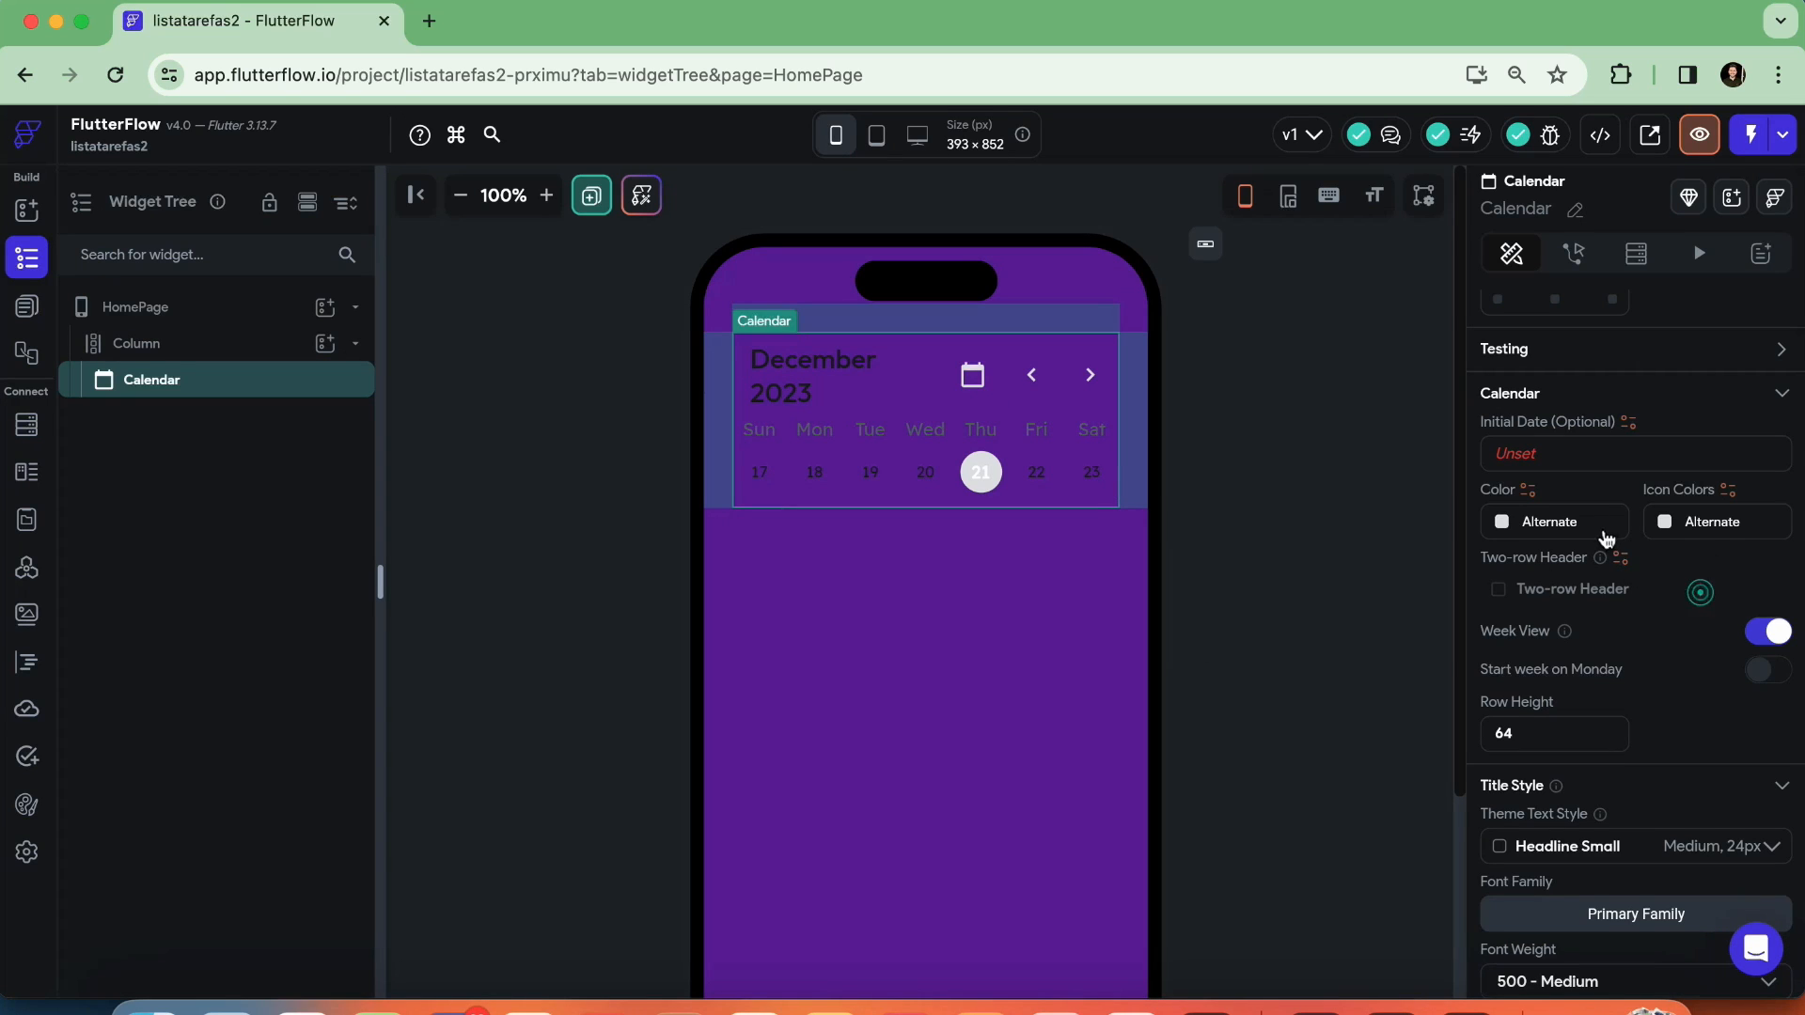
pyautogui.scroll(-2, 1608, 536)
pyautogui.scroll(-5, 1608, 536)
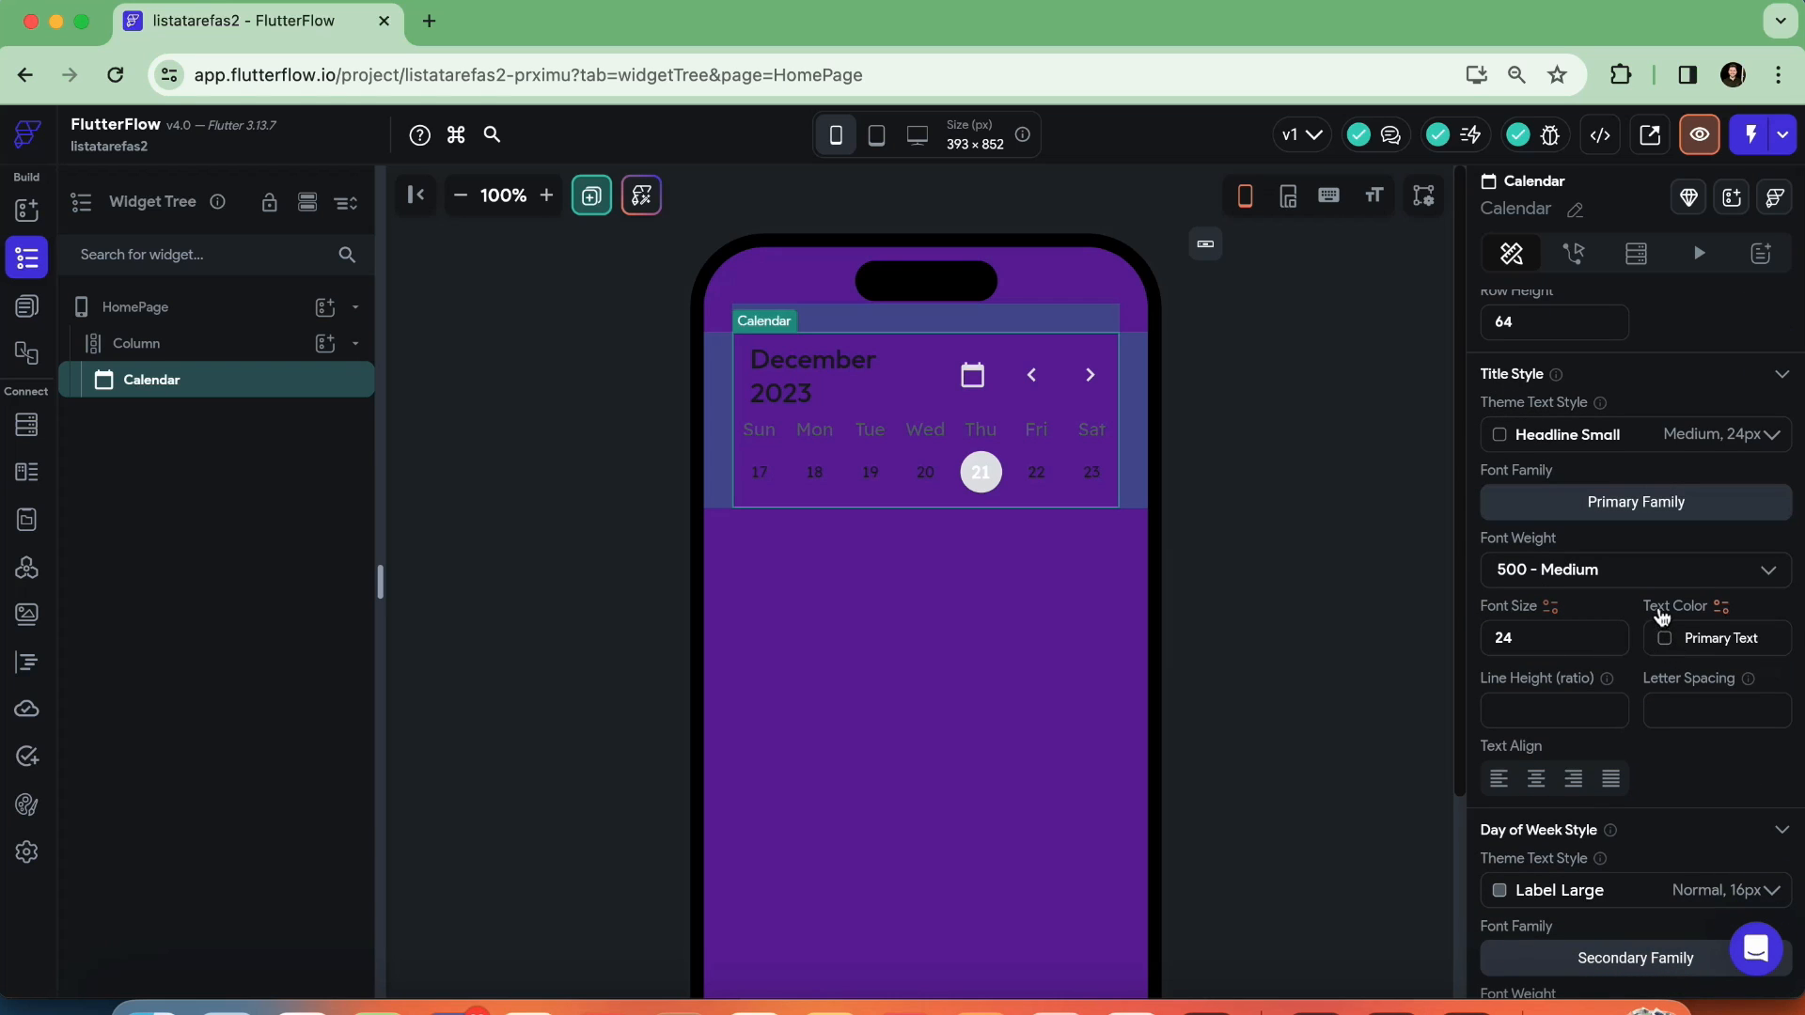
pyautogui.click(1671, 649)
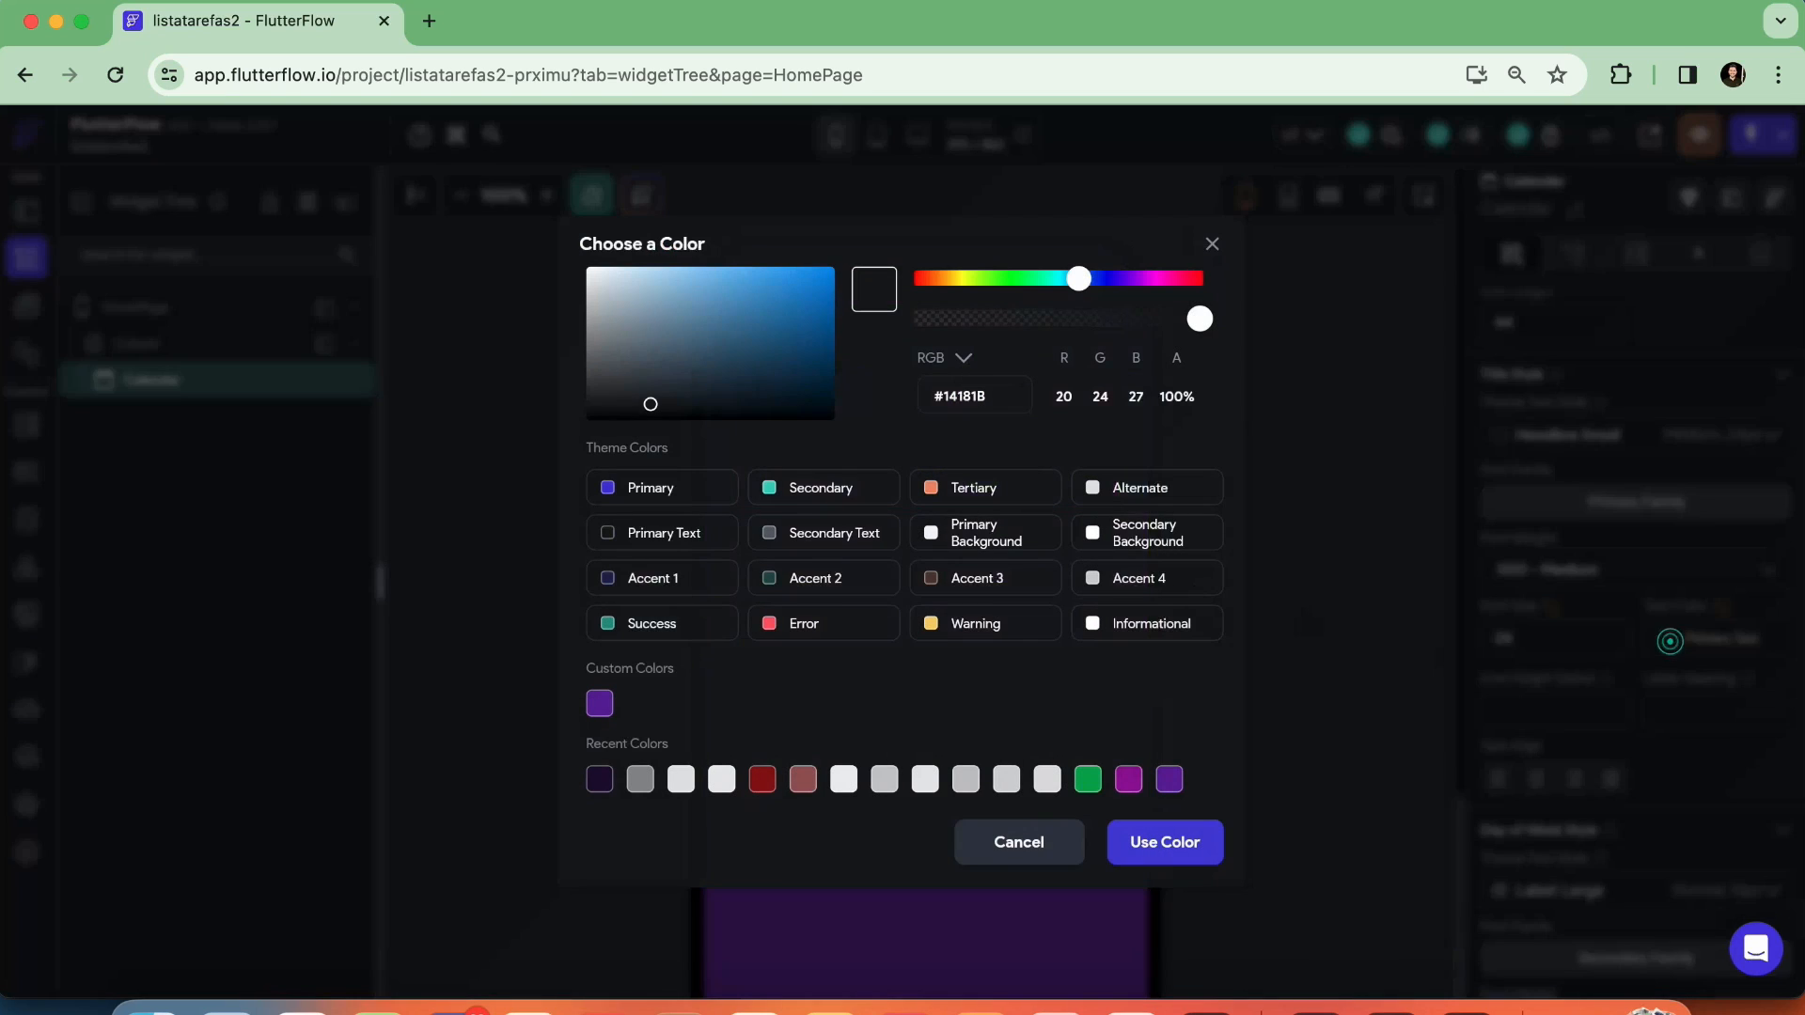
pyautogui.click(1133, 499)
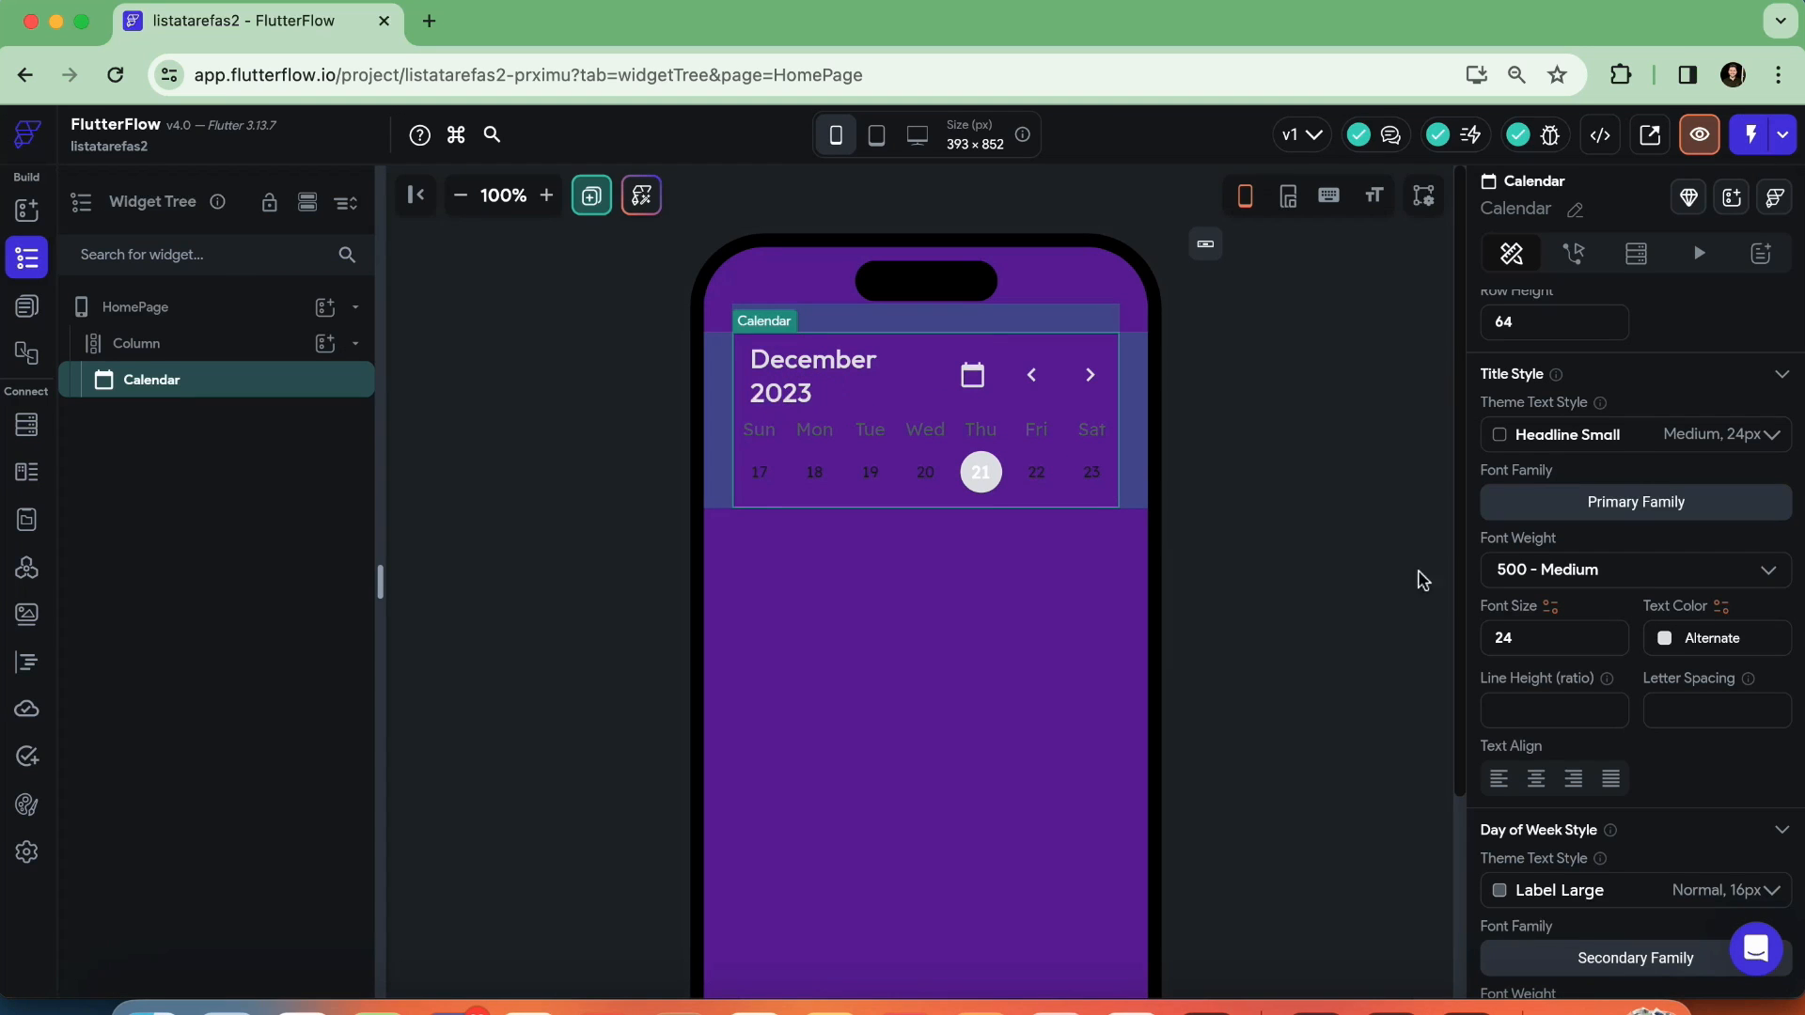
# Set the text colors of the Calendar's Day of Week Style and Date Style to Alternate
pyautogui.scroll(-5, 1668, 684)
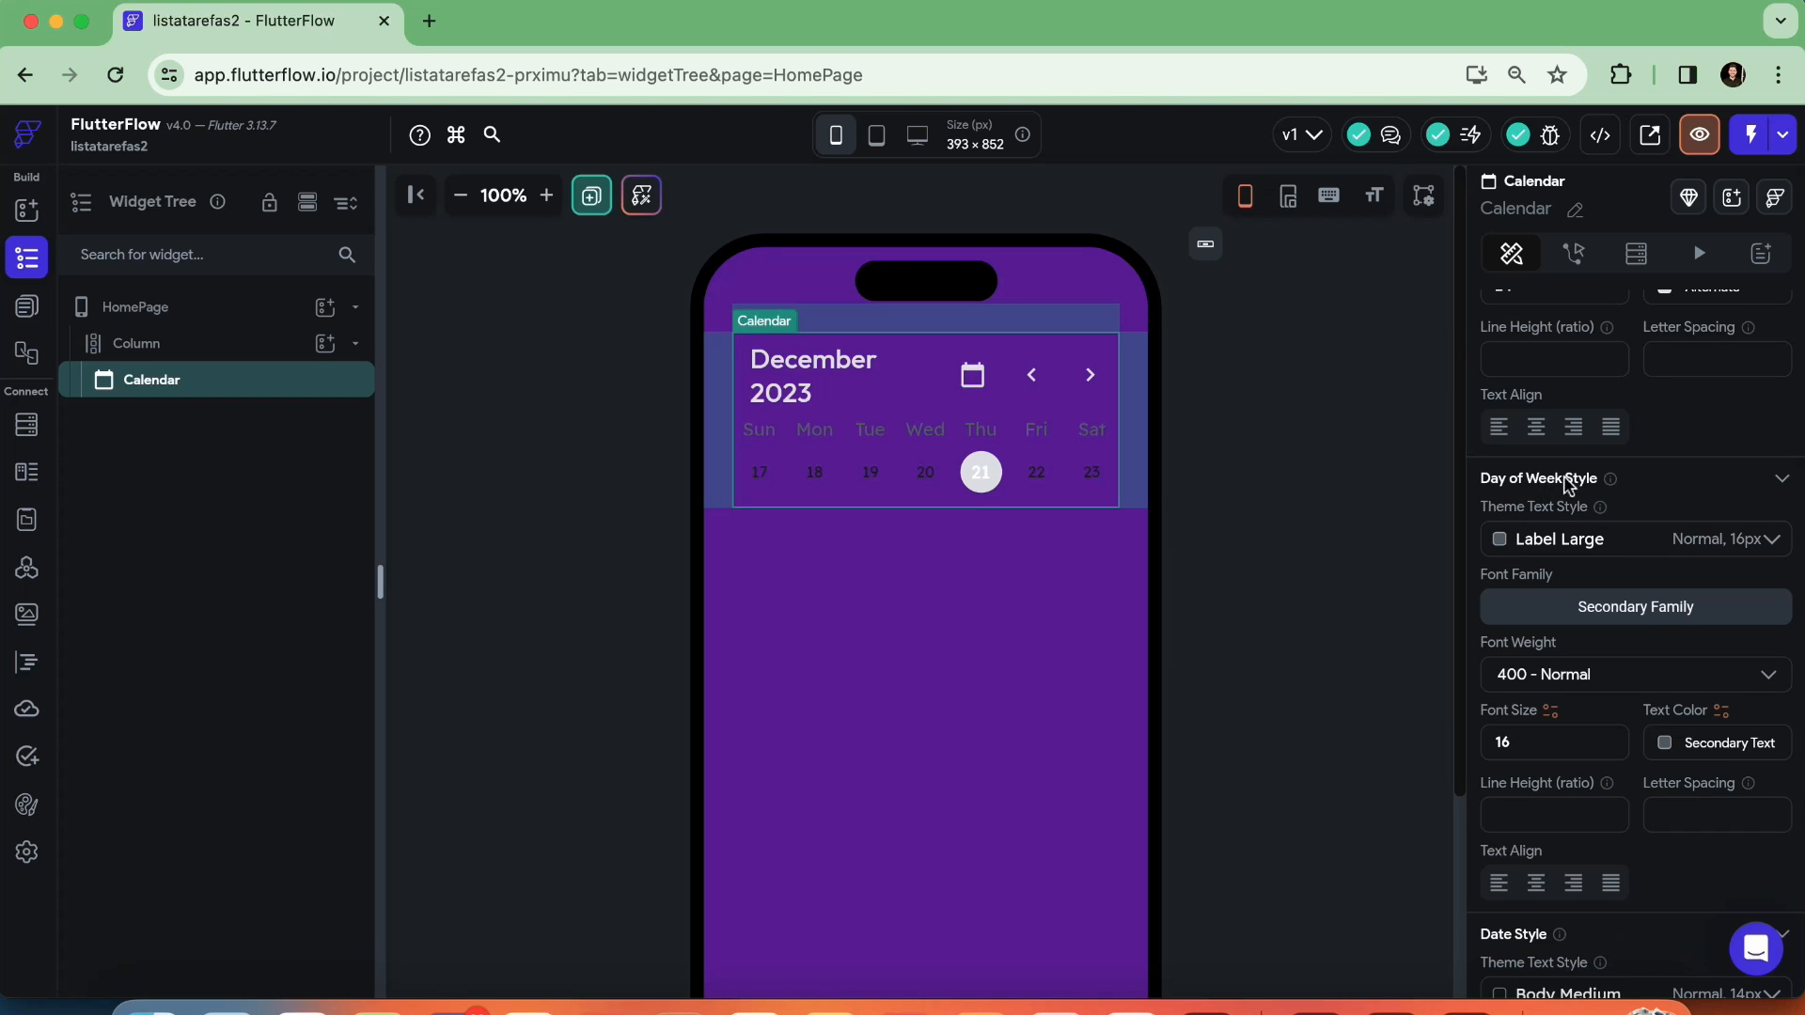
pyautogui.scroll(-1, 1686, 757)
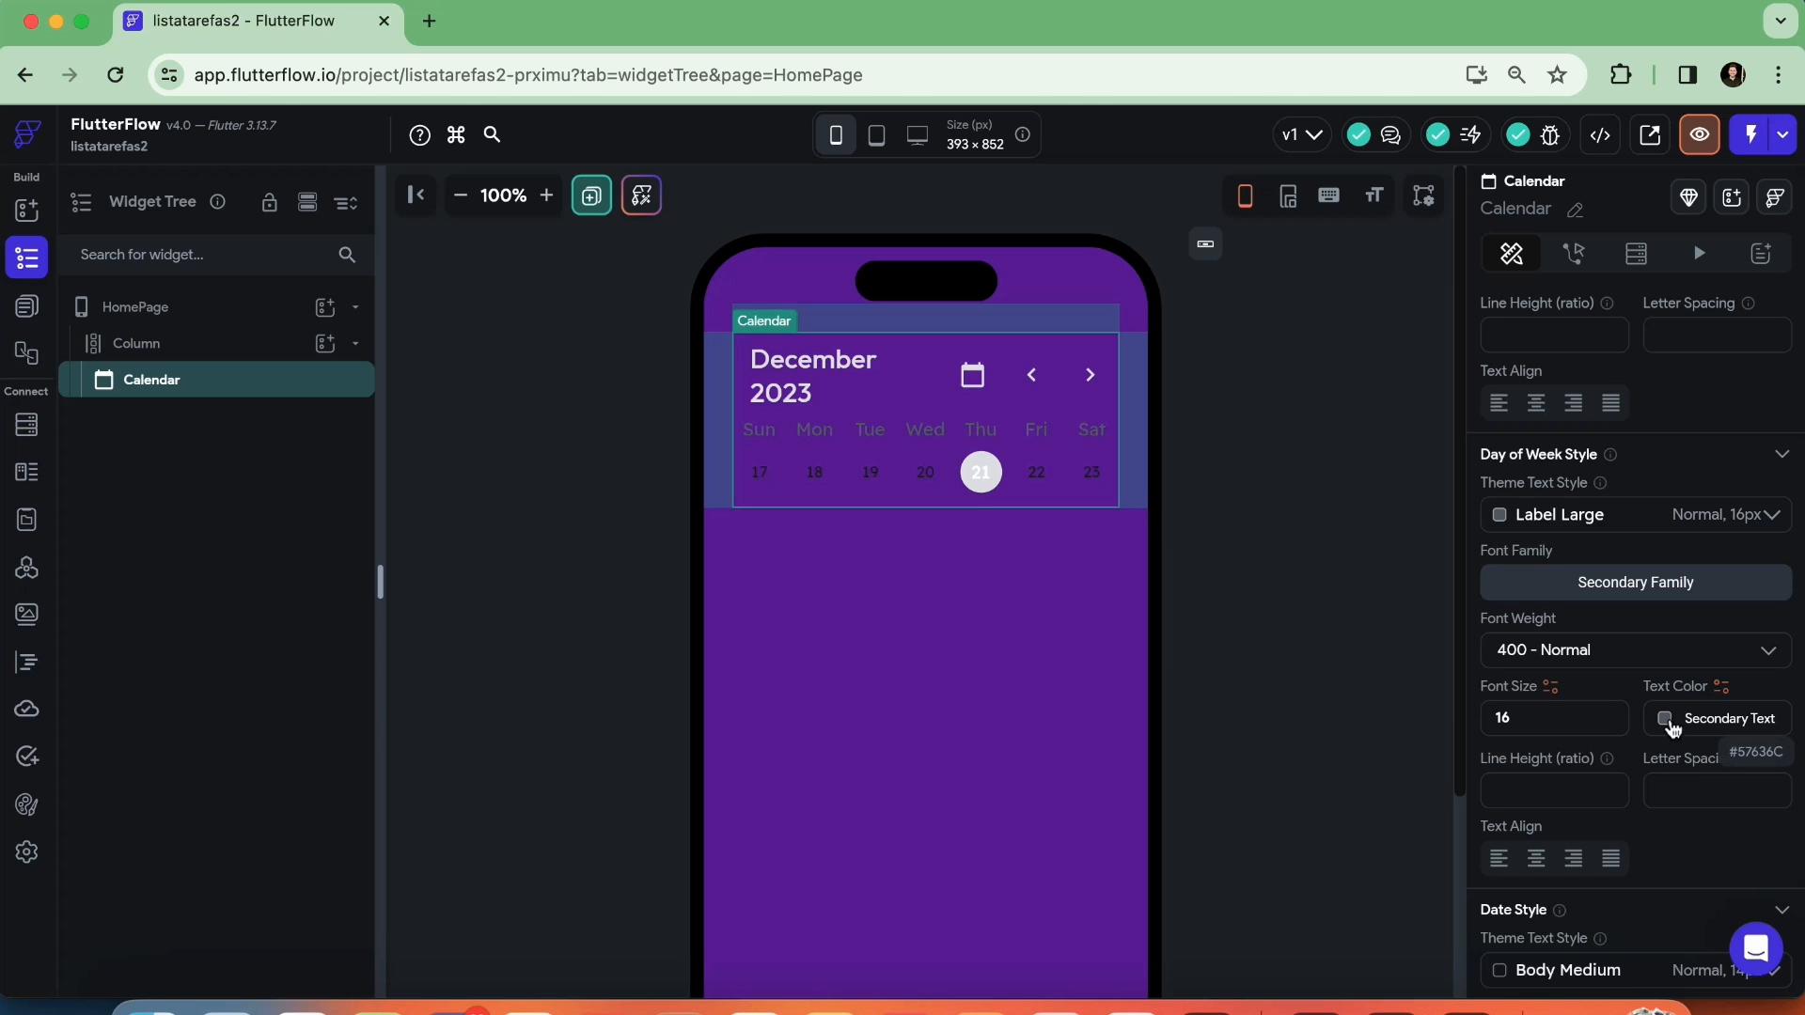
pyautogui.click(1666, 720)
pyautogui.click(1141, 490)
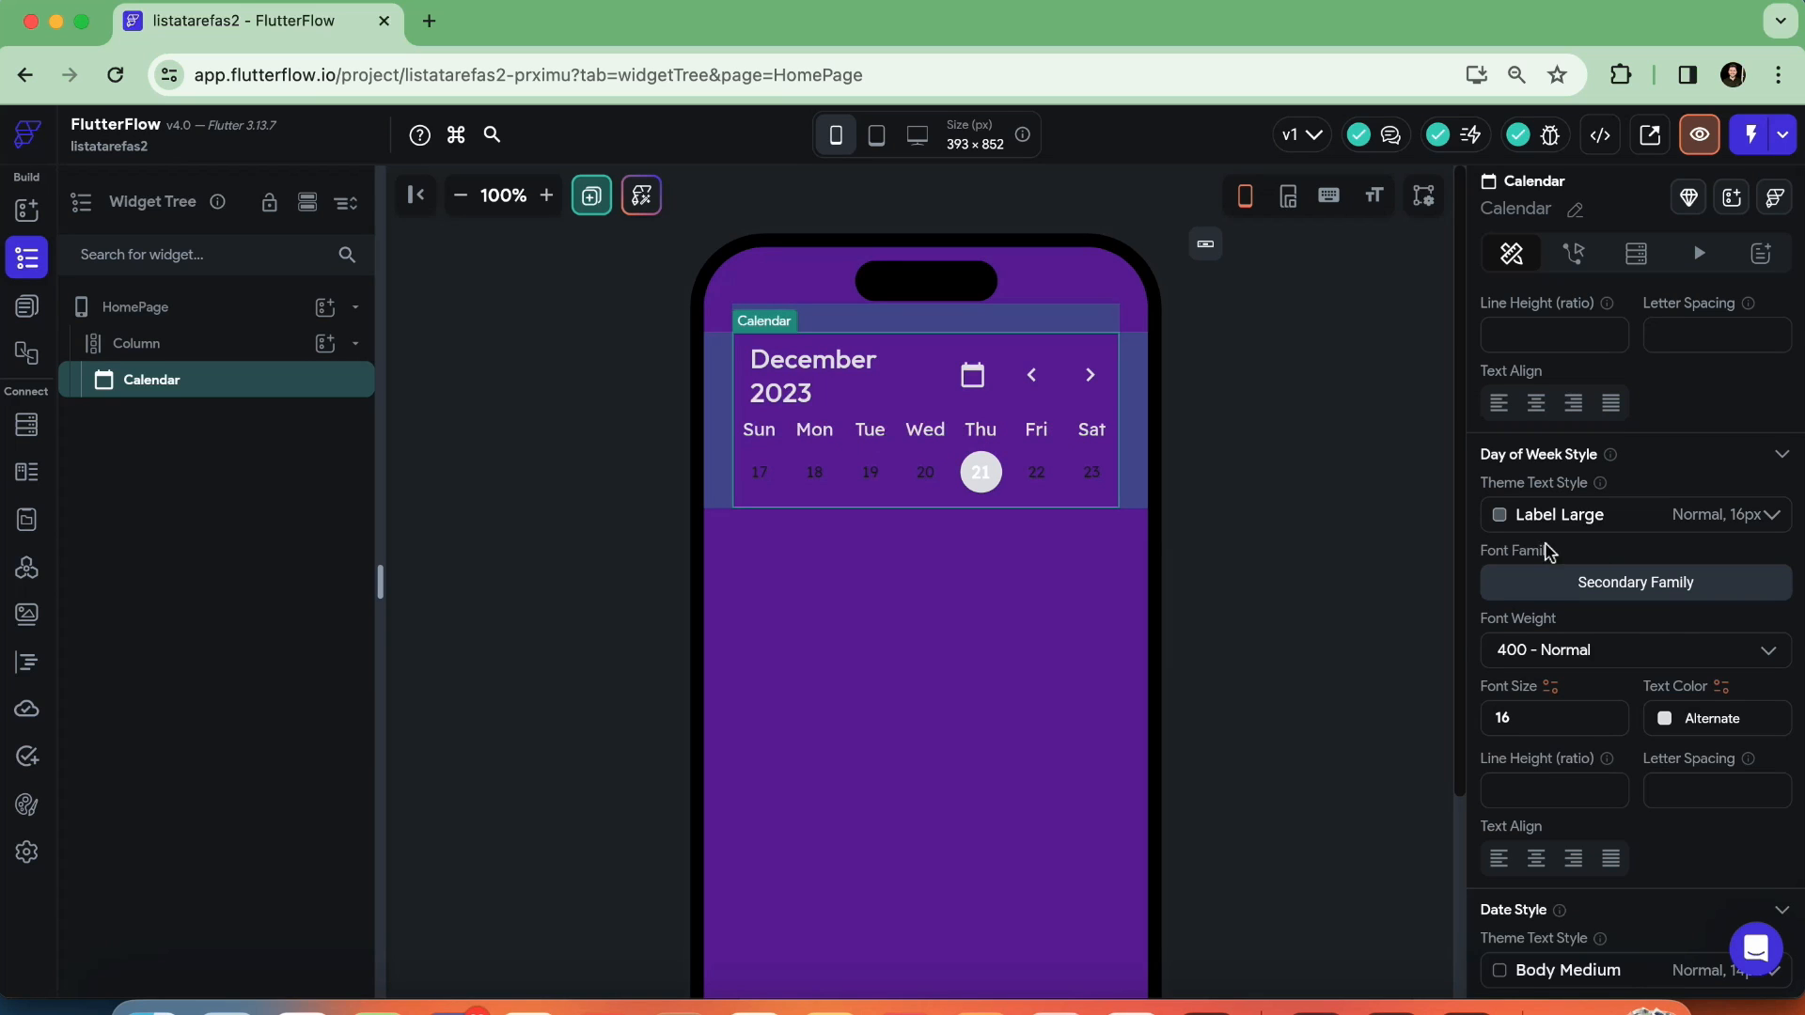
pyautogui.scroll(-5, 1644, 657)
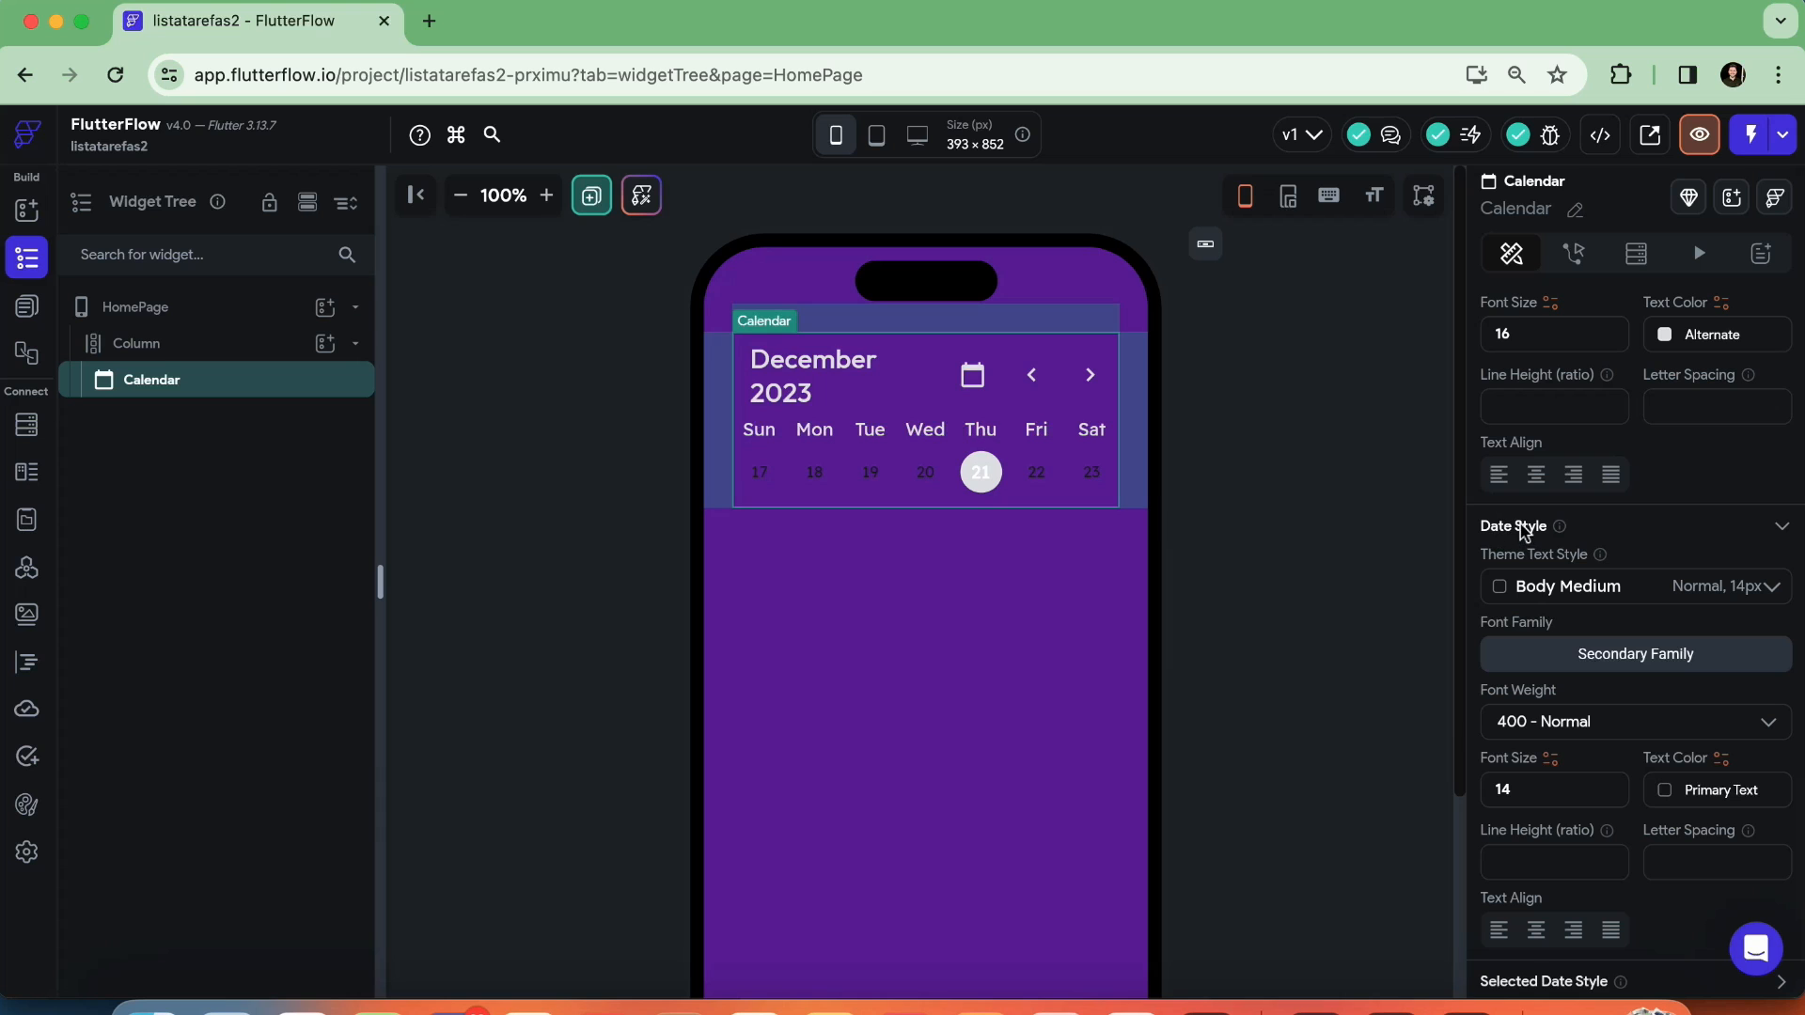
pyautogui.scroll(-1, 1607, 675)
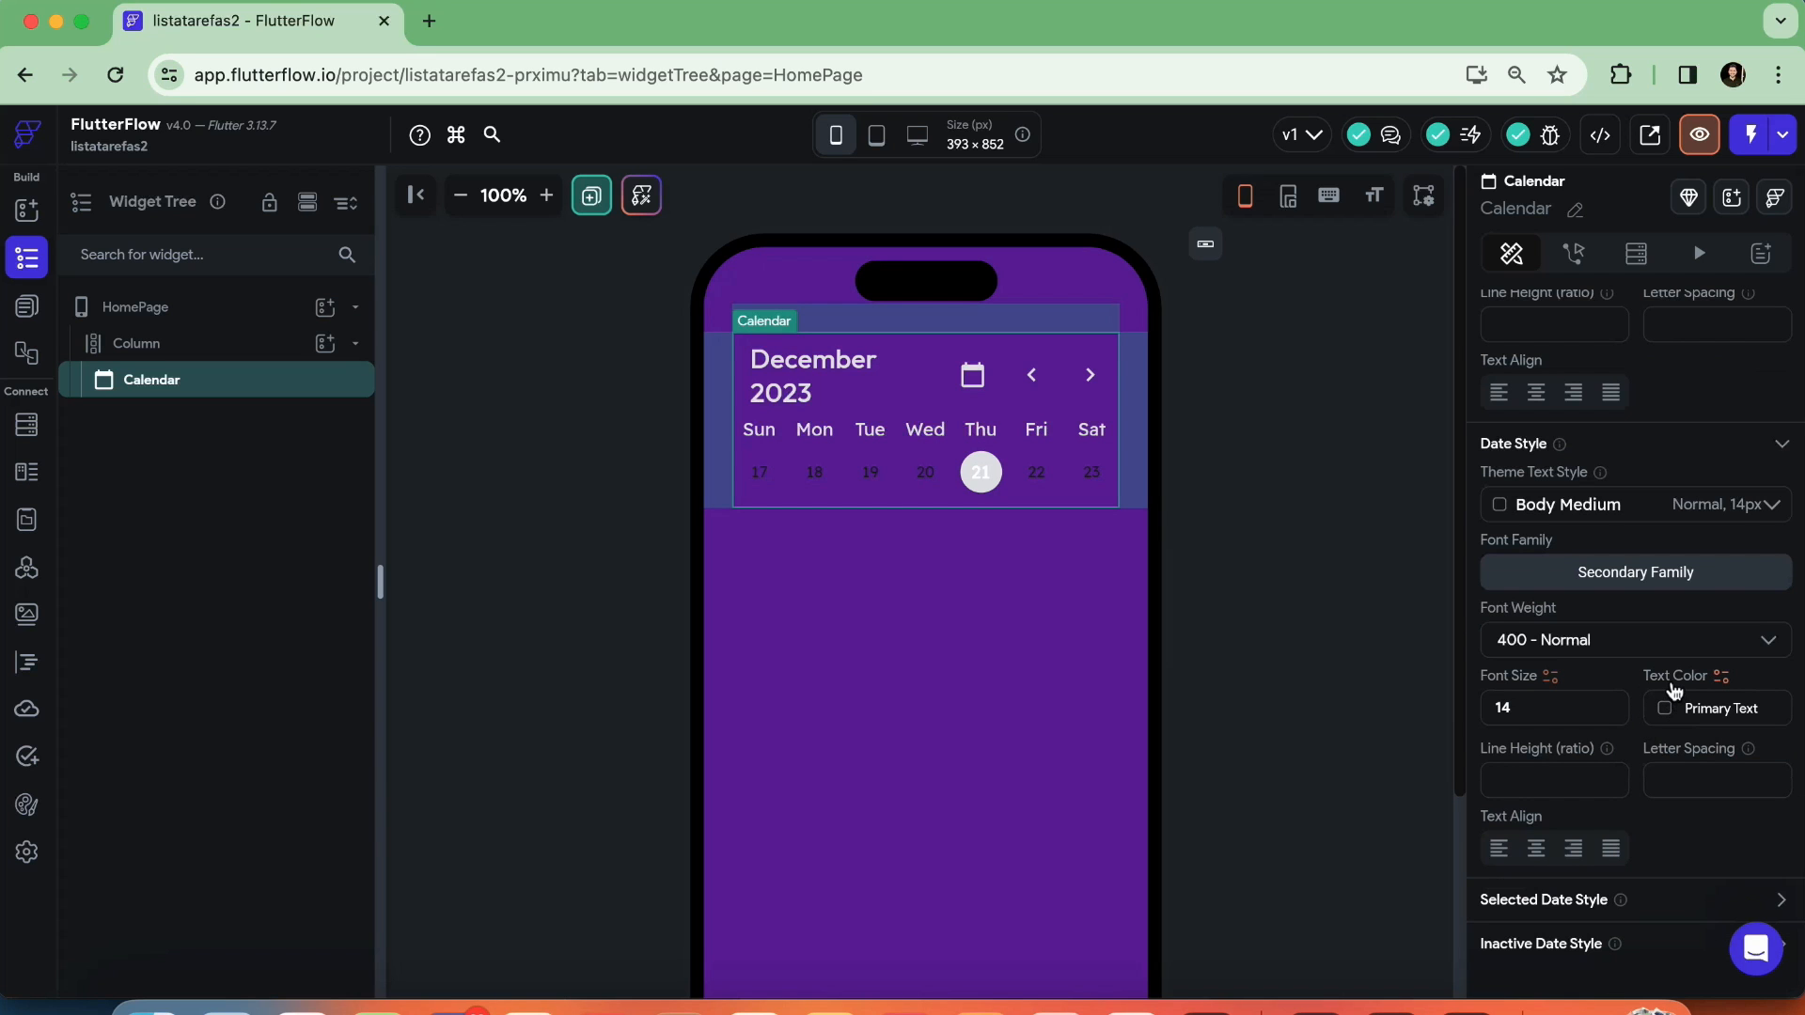
pyautogui.click(1670, 715)
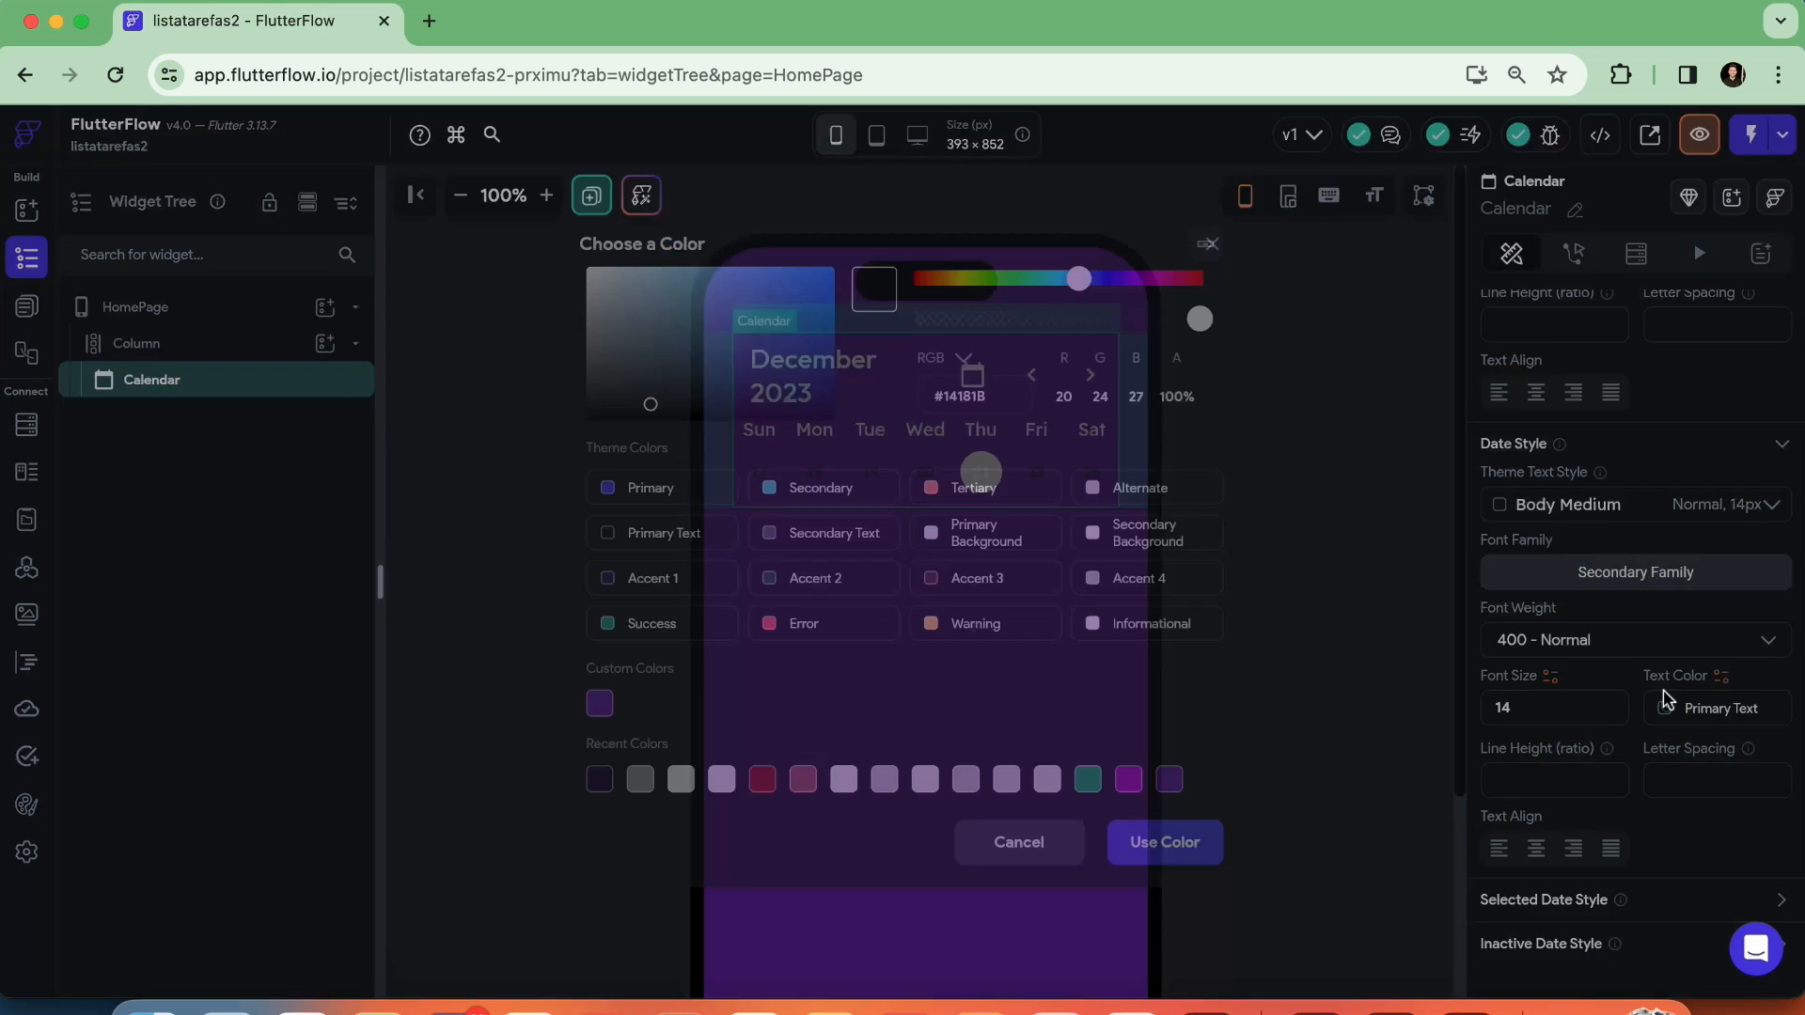
pyautogui.click(1140, 489)
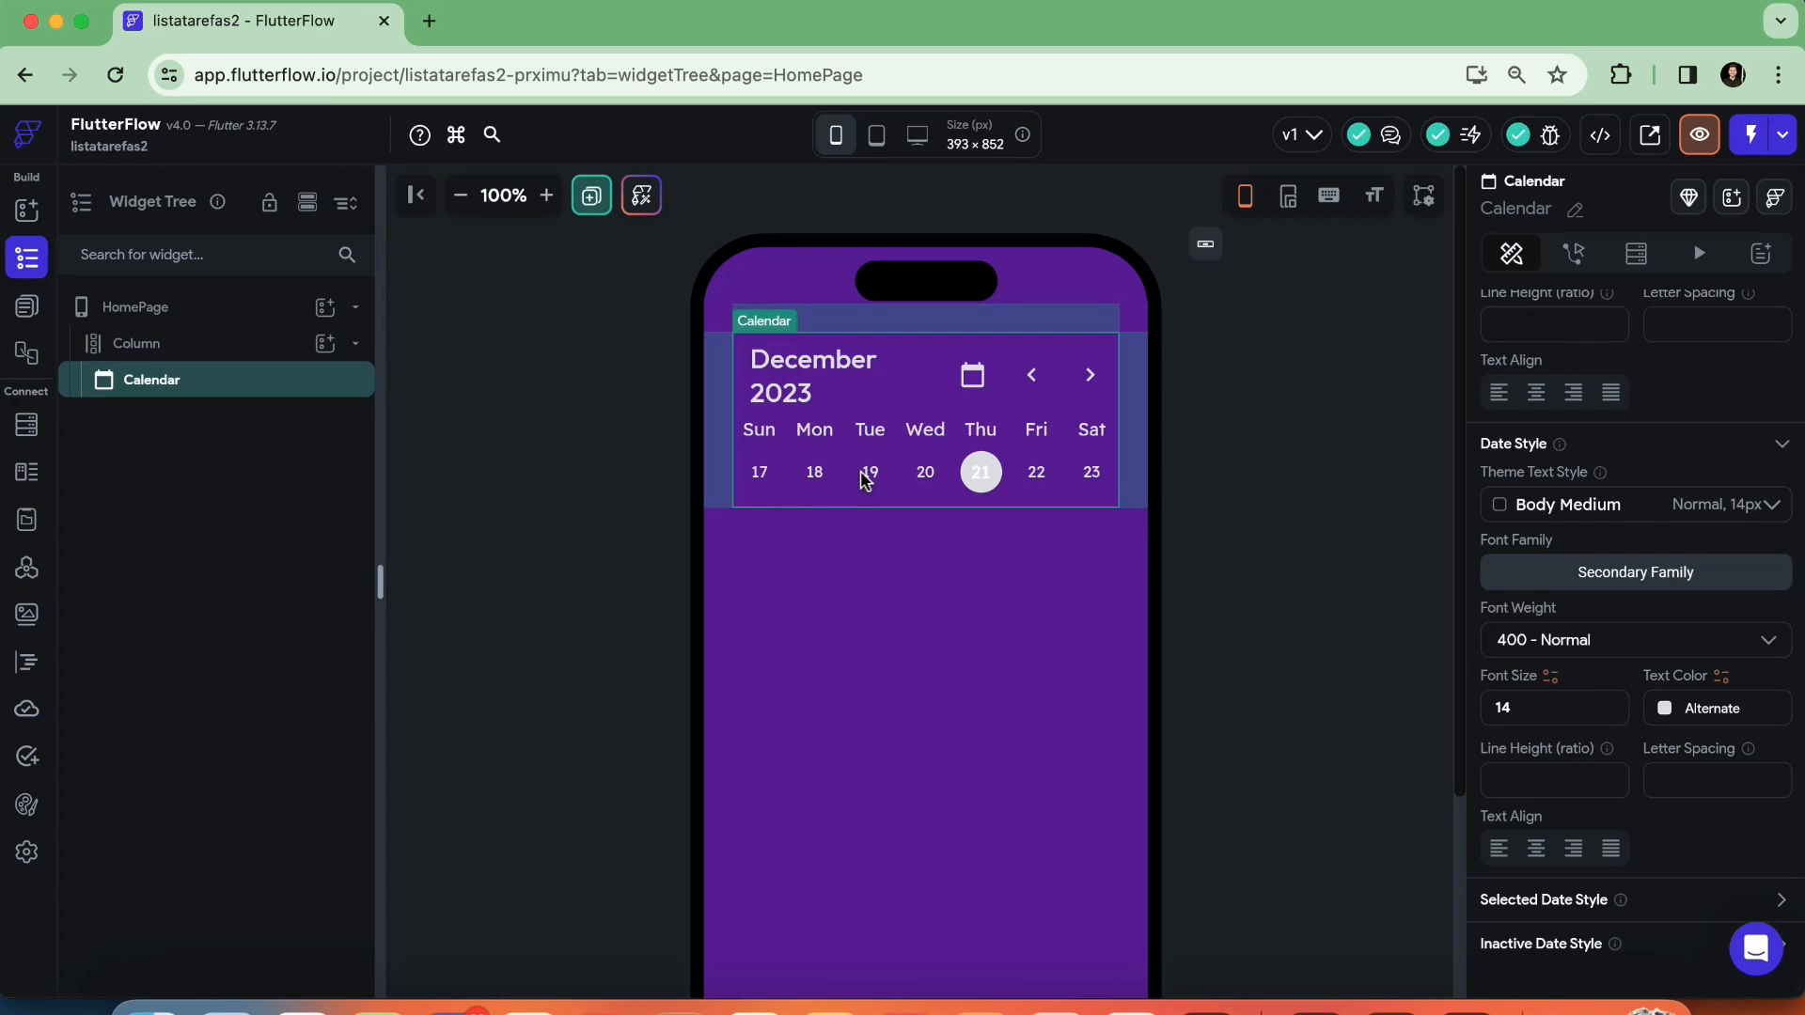
# Expand the Calendar's Selected Date Style and set its text color to the custom color Roxo
pyautogui.scroll(-1, 1664, 691)
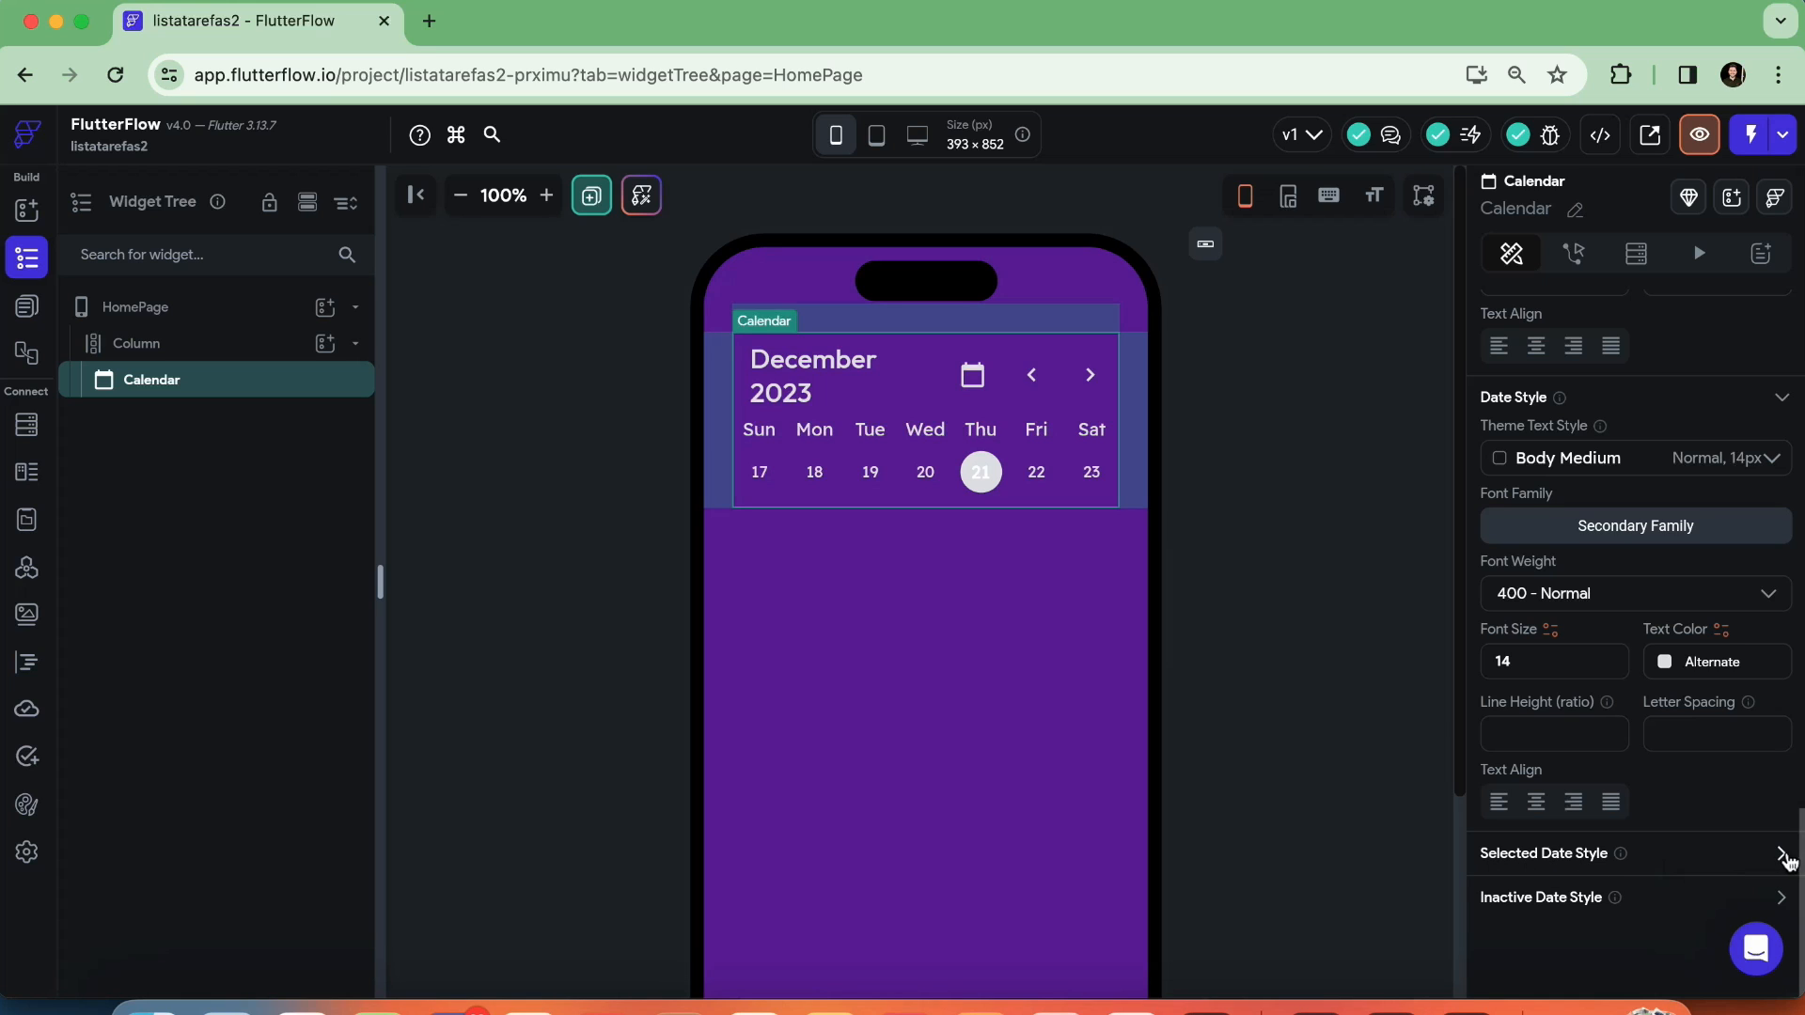
pyautogui.click(1780, 854)
pyautogui.scroll(-4, 1657, 821)
pyautogui.scroll(-4, 1657, 821)
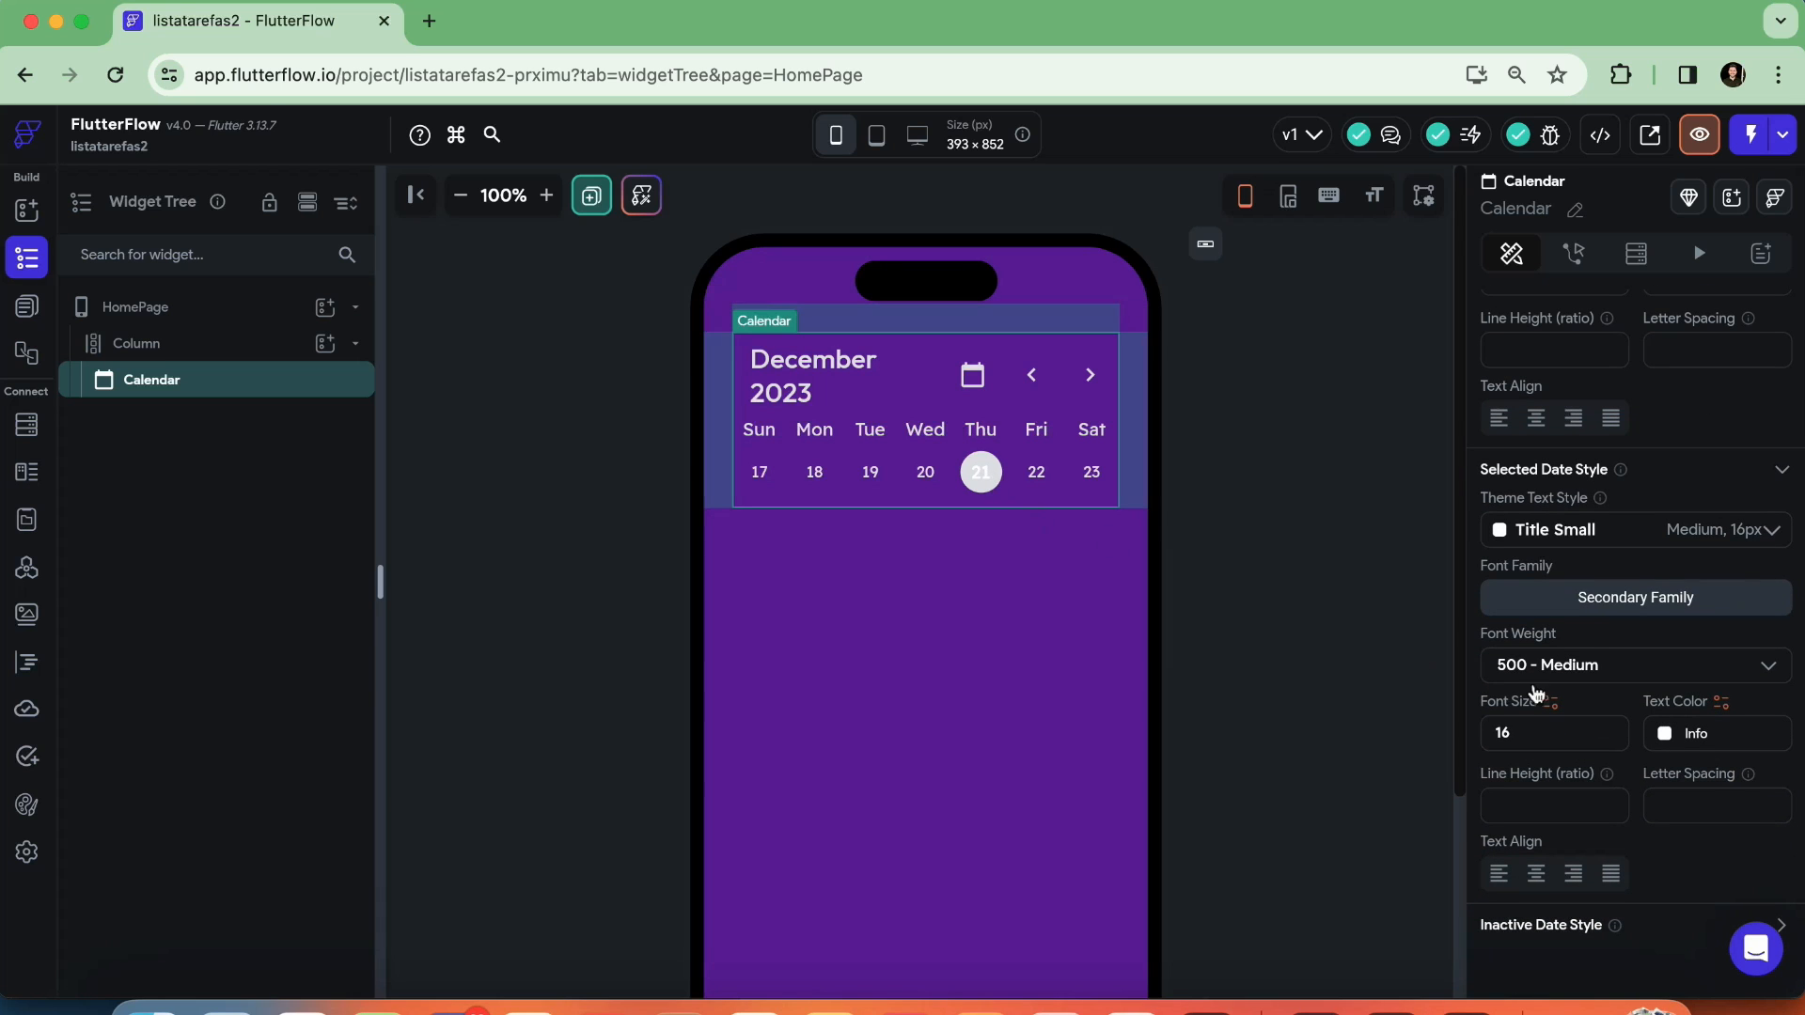
pyautogui.click(1663, 739)
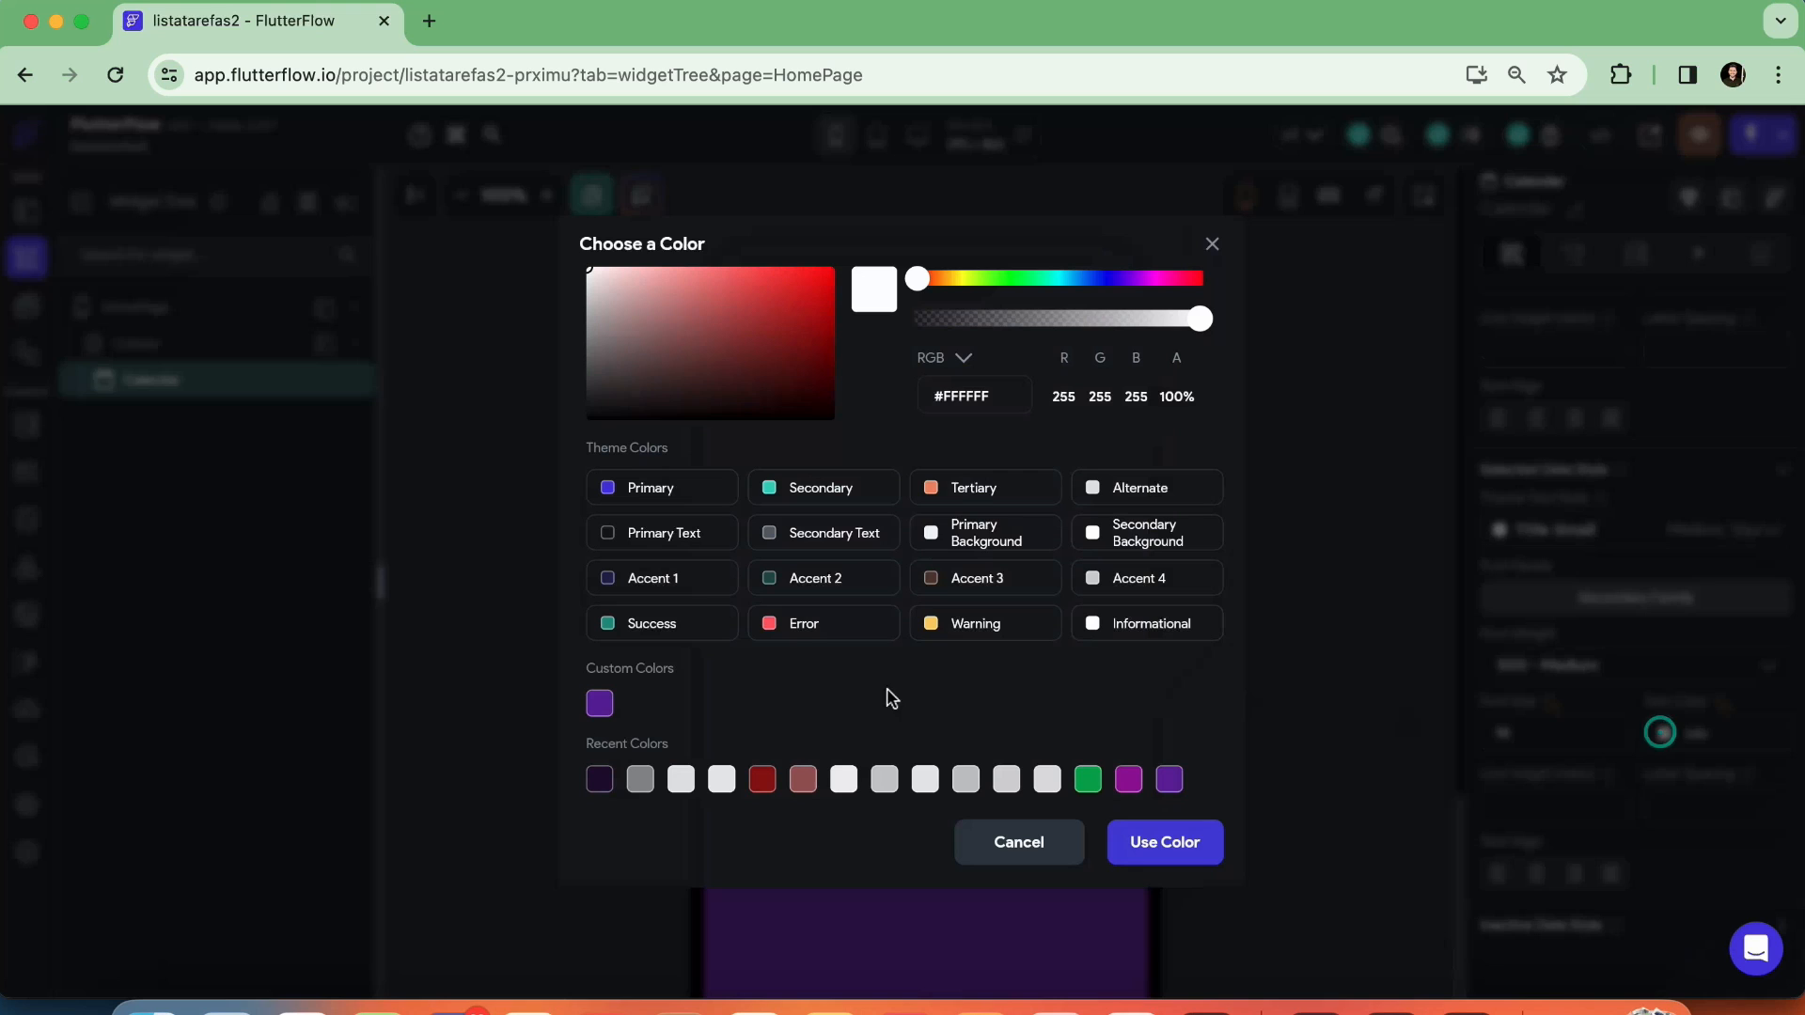
pyautogui.click(601, 705)
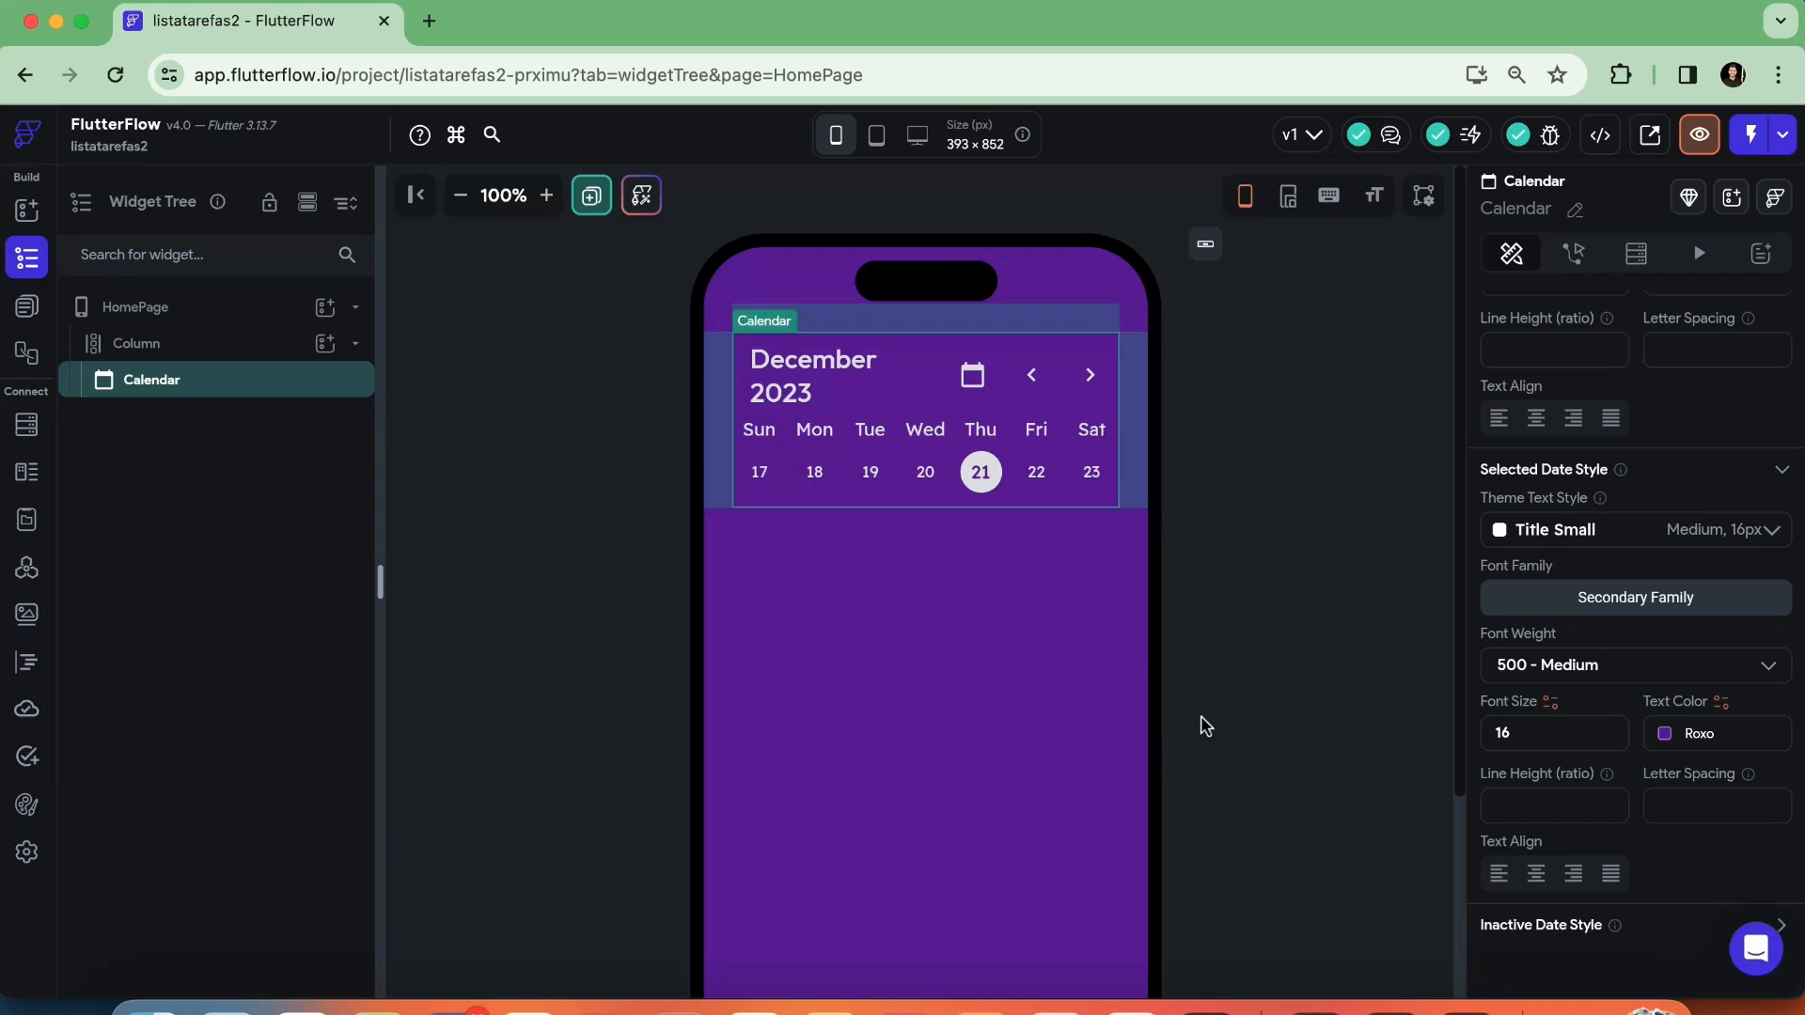
# Expand the Calendar's Inactive Date Style, examine its text settings, and deselect the Calendar
pyautogui.scroll(-1, 1591, 729)
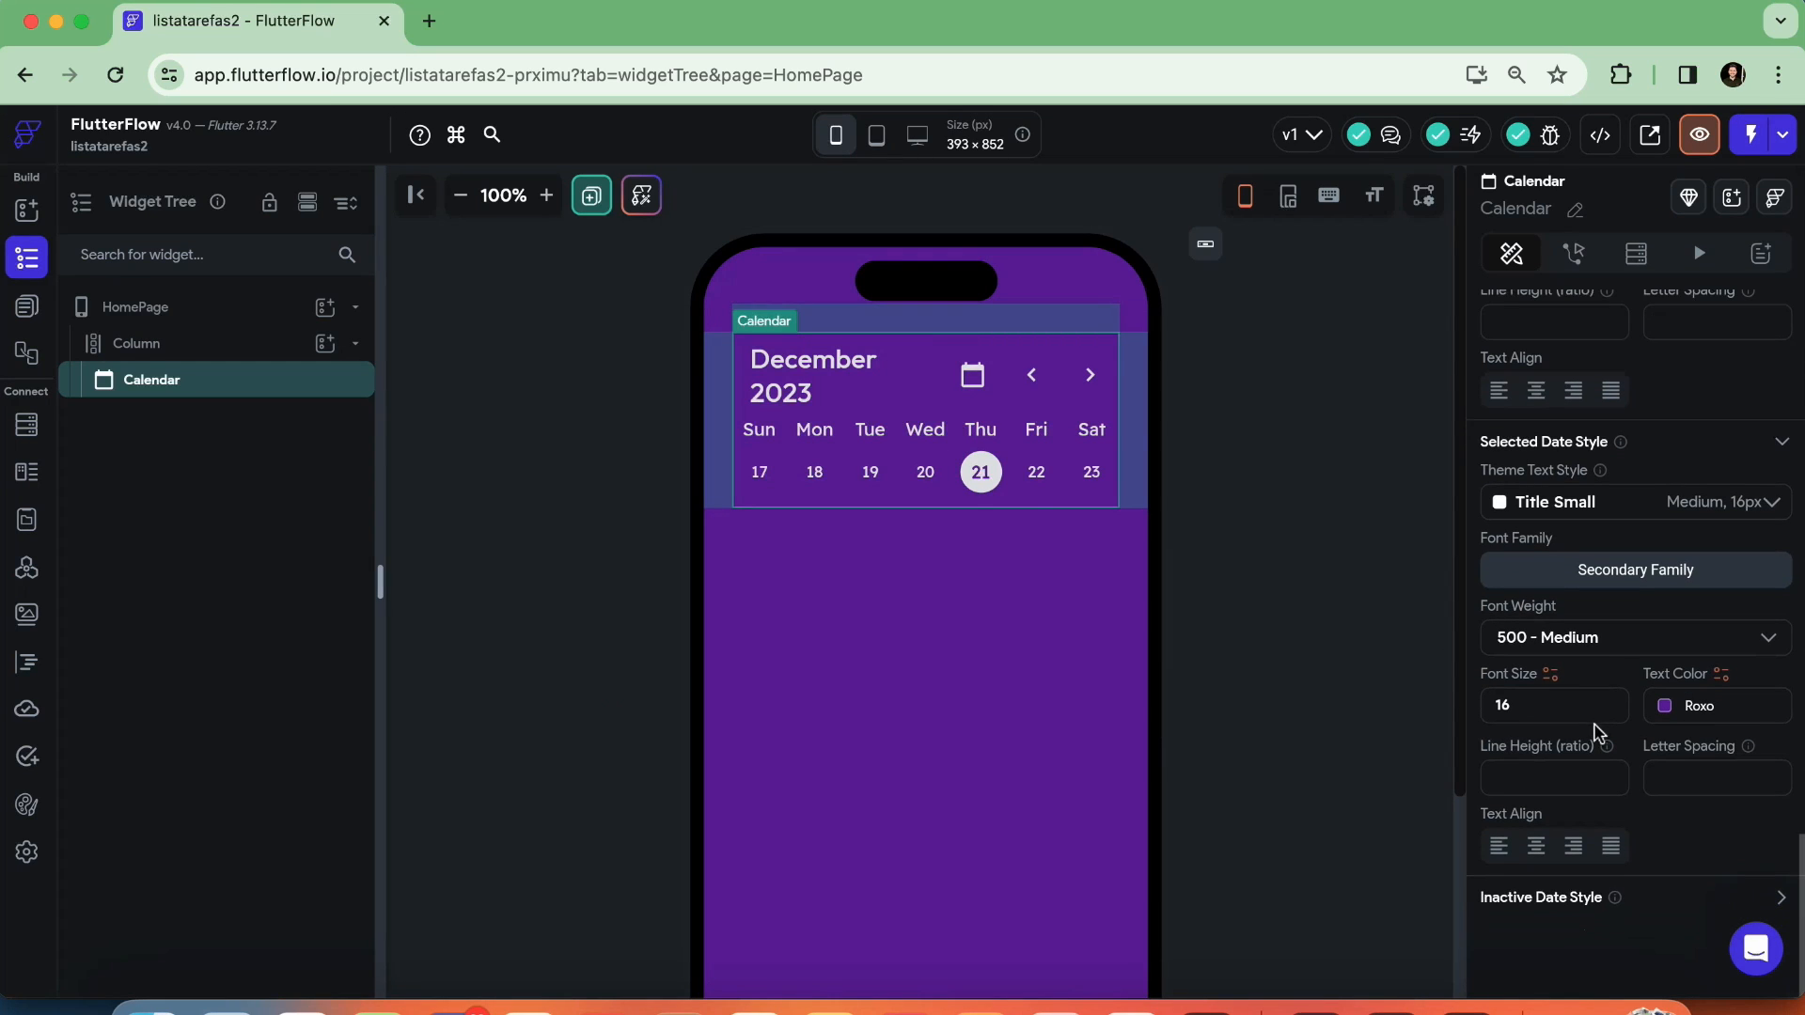
pyautogui.click(1780, 897)
pyautogui.scroll(-5, 1692, 773)
pyautogui.scroll(-2, 1697, 779)
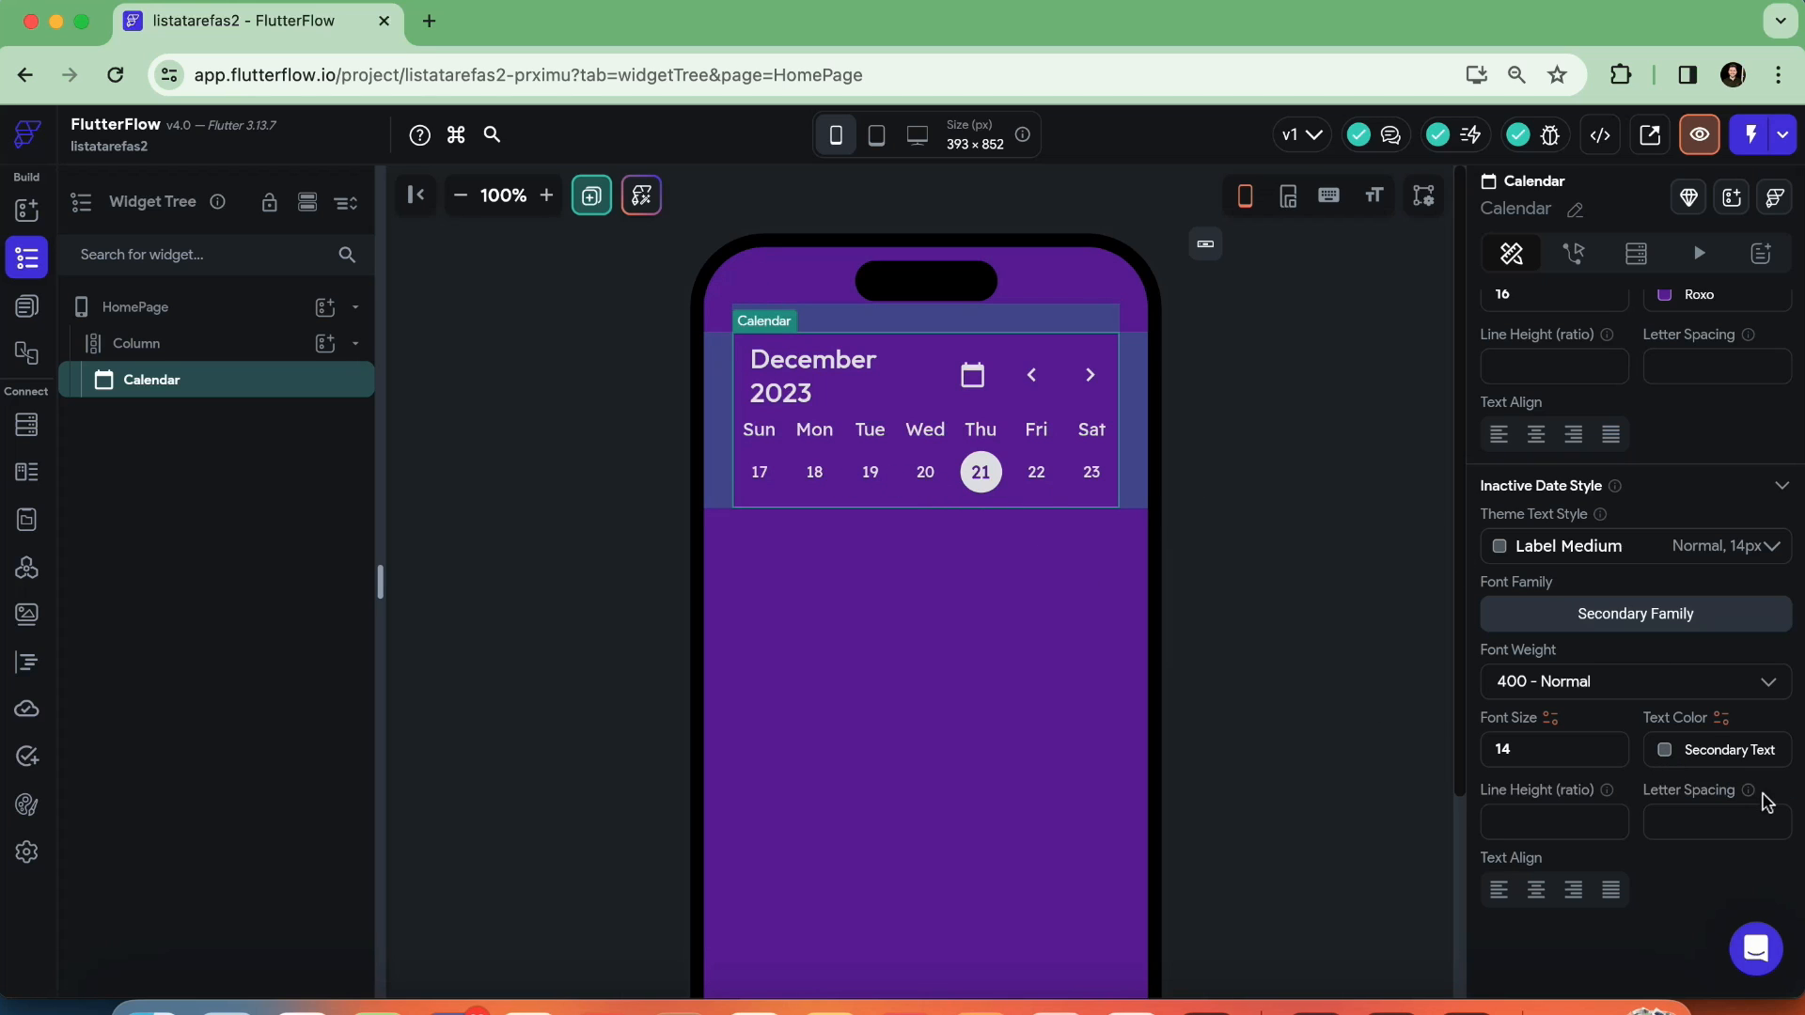
pyautogui.click(1316, 552)
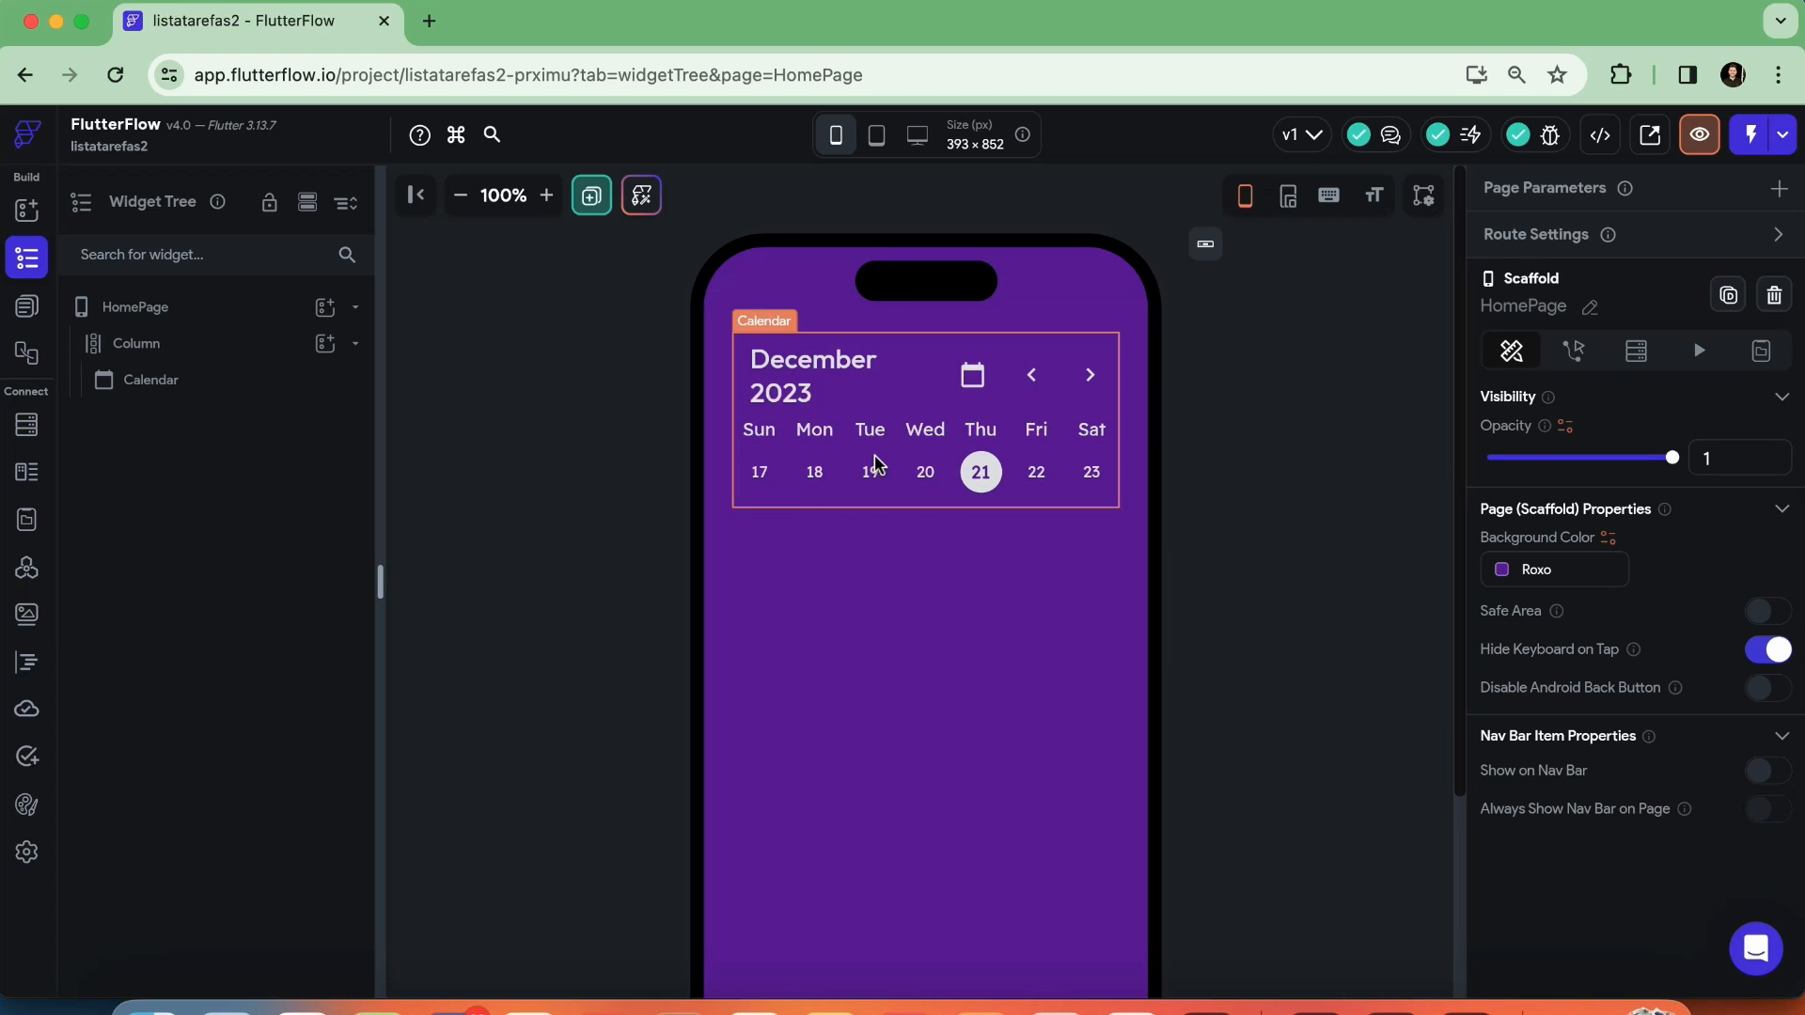
# Reselect the Calendar and review its text style and color settings
pyautogui.click(874, 583)
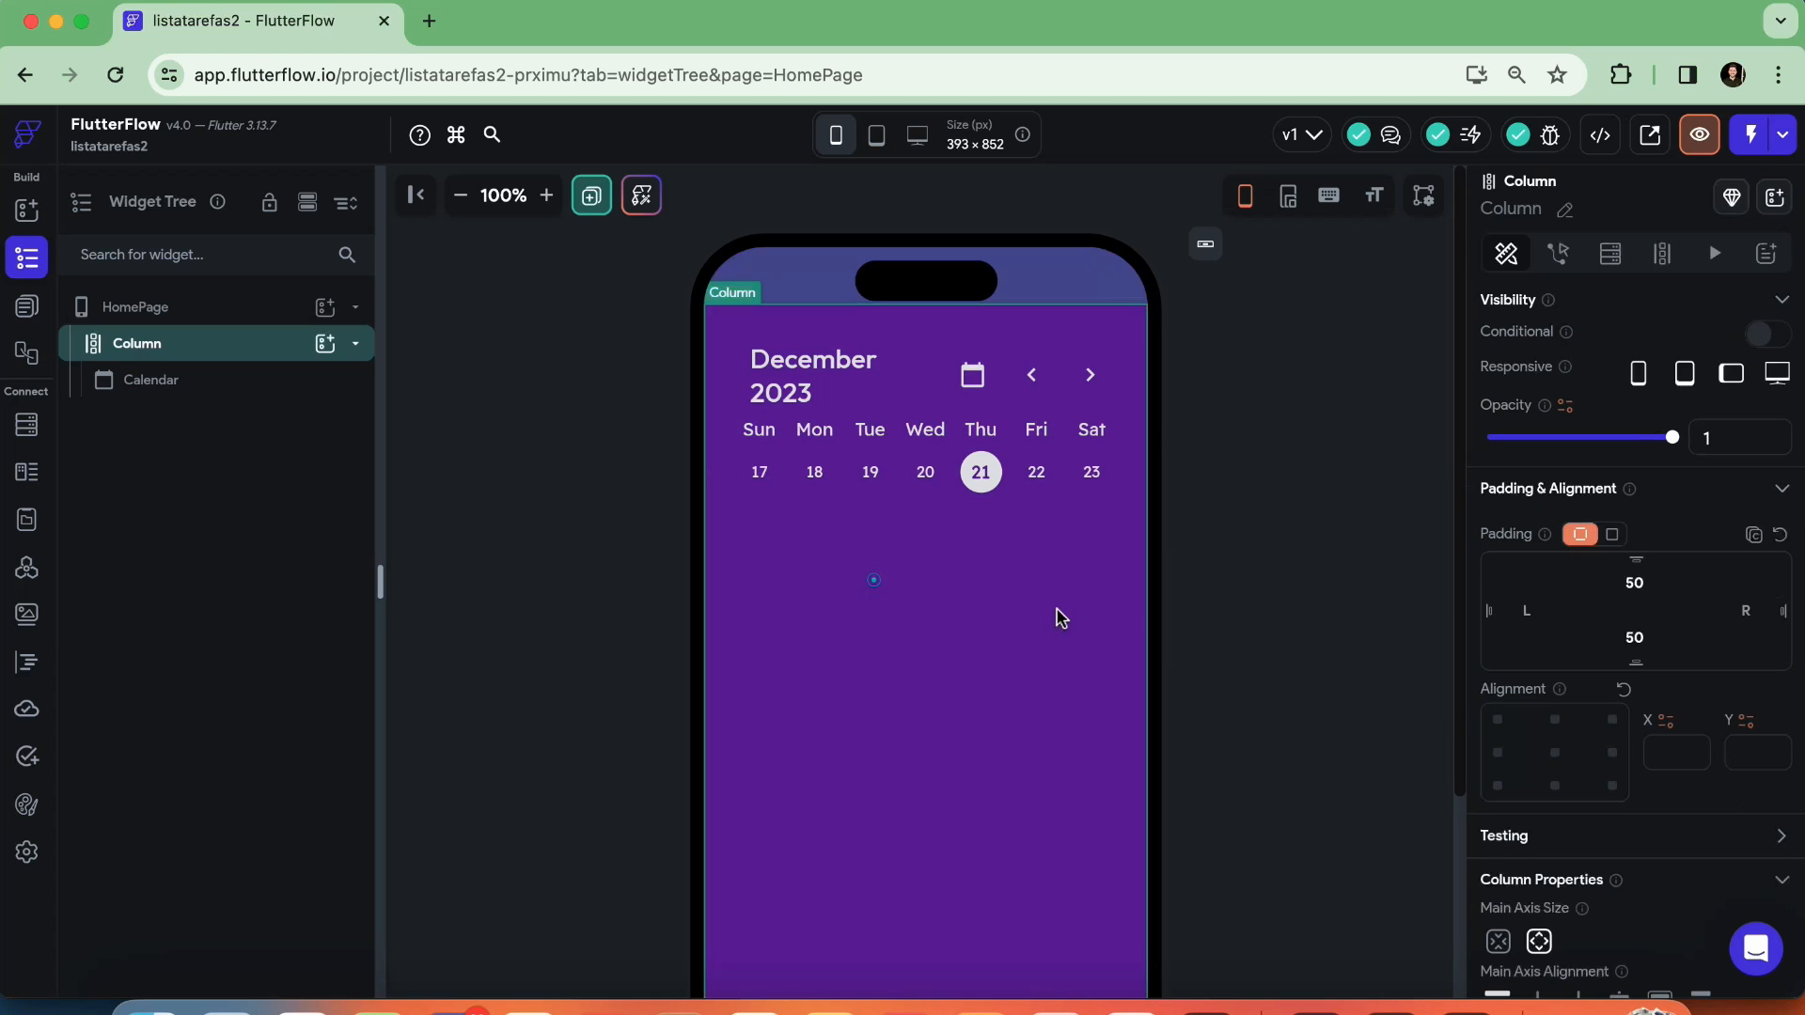
pyautogui.click(206, 383)
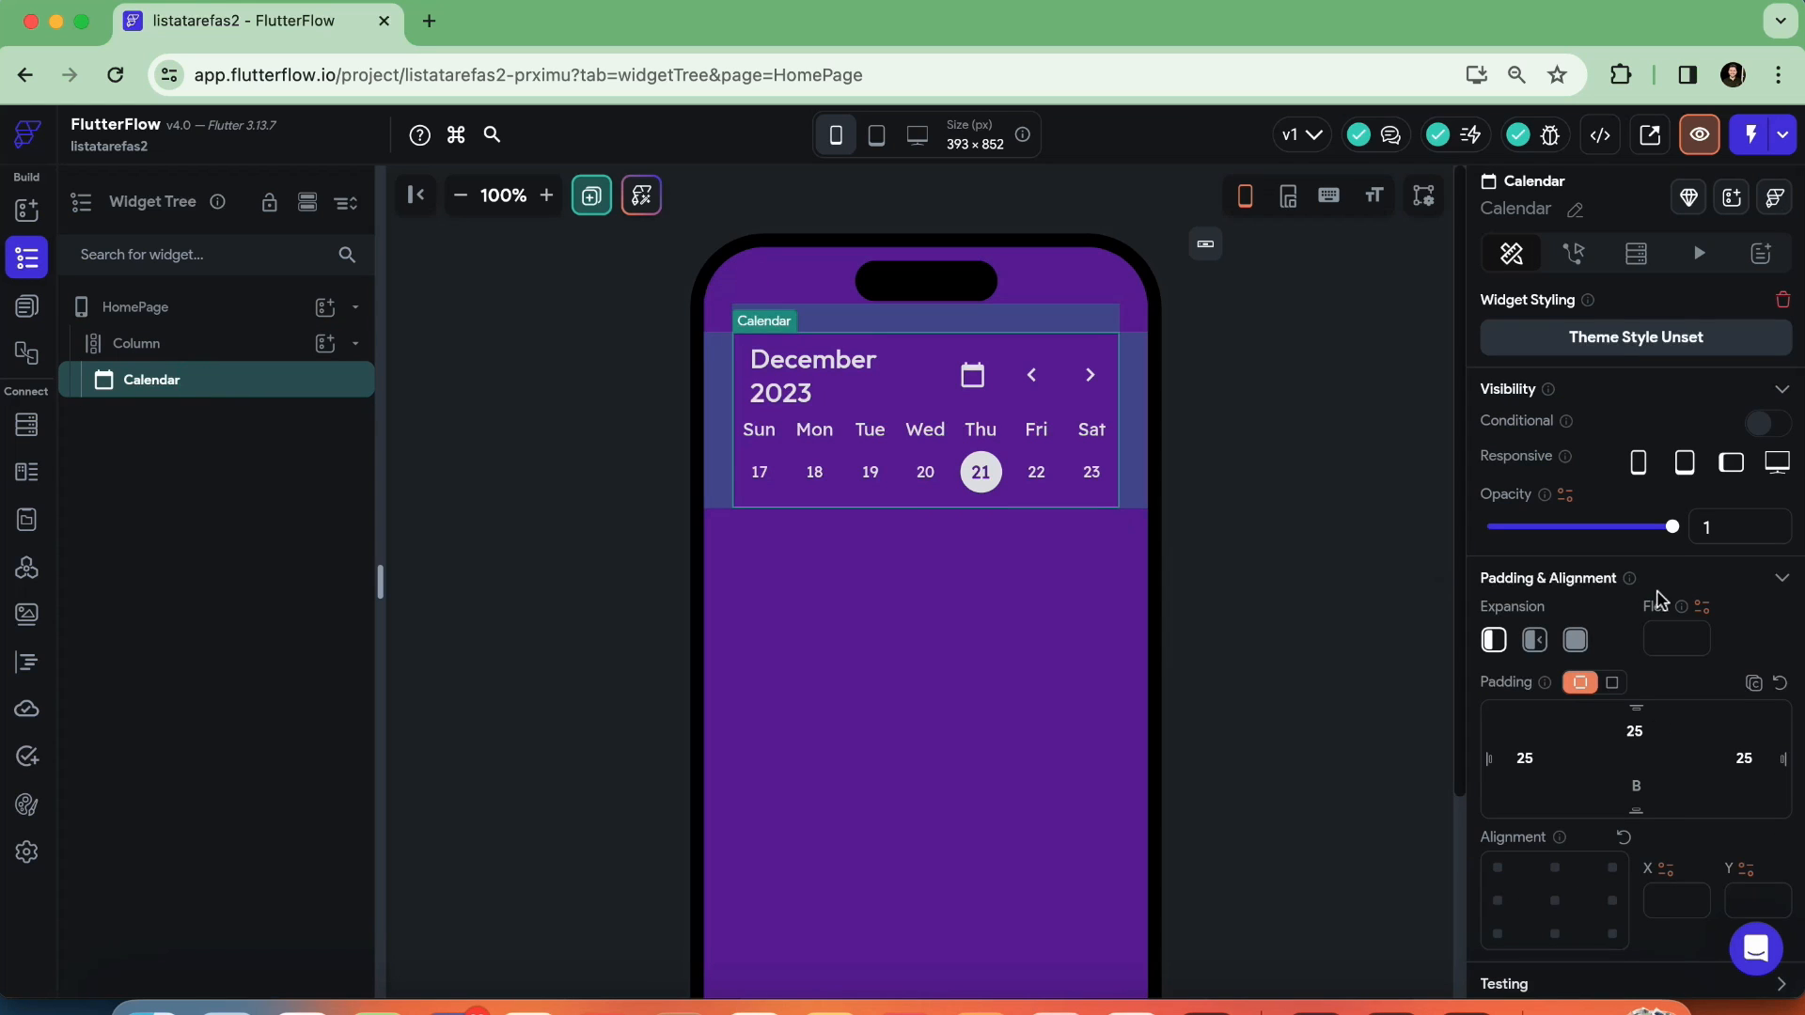
pyautogui.scroll(-10, 1657, 599)
pyautogui.scroll(-10, 1668, 614)
pyautogui.scroll(-6, 1672, 623)
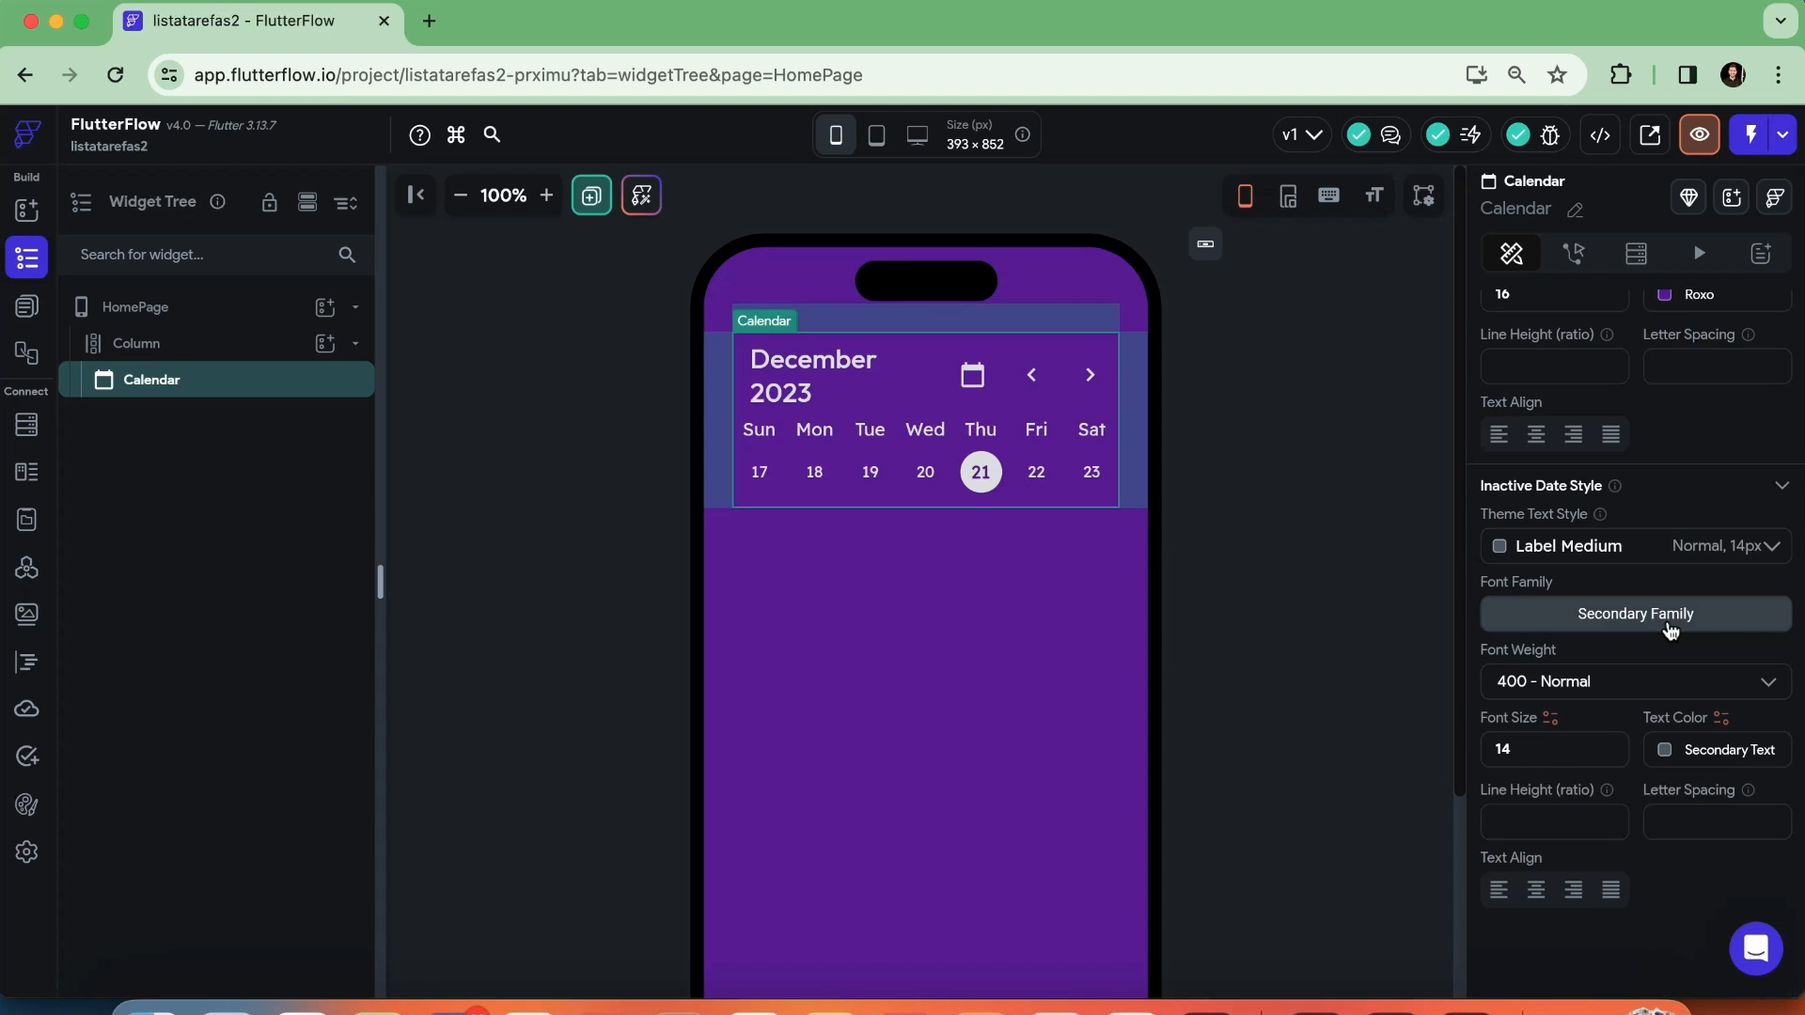
pyautogui.scroll(6, 1655, 714)
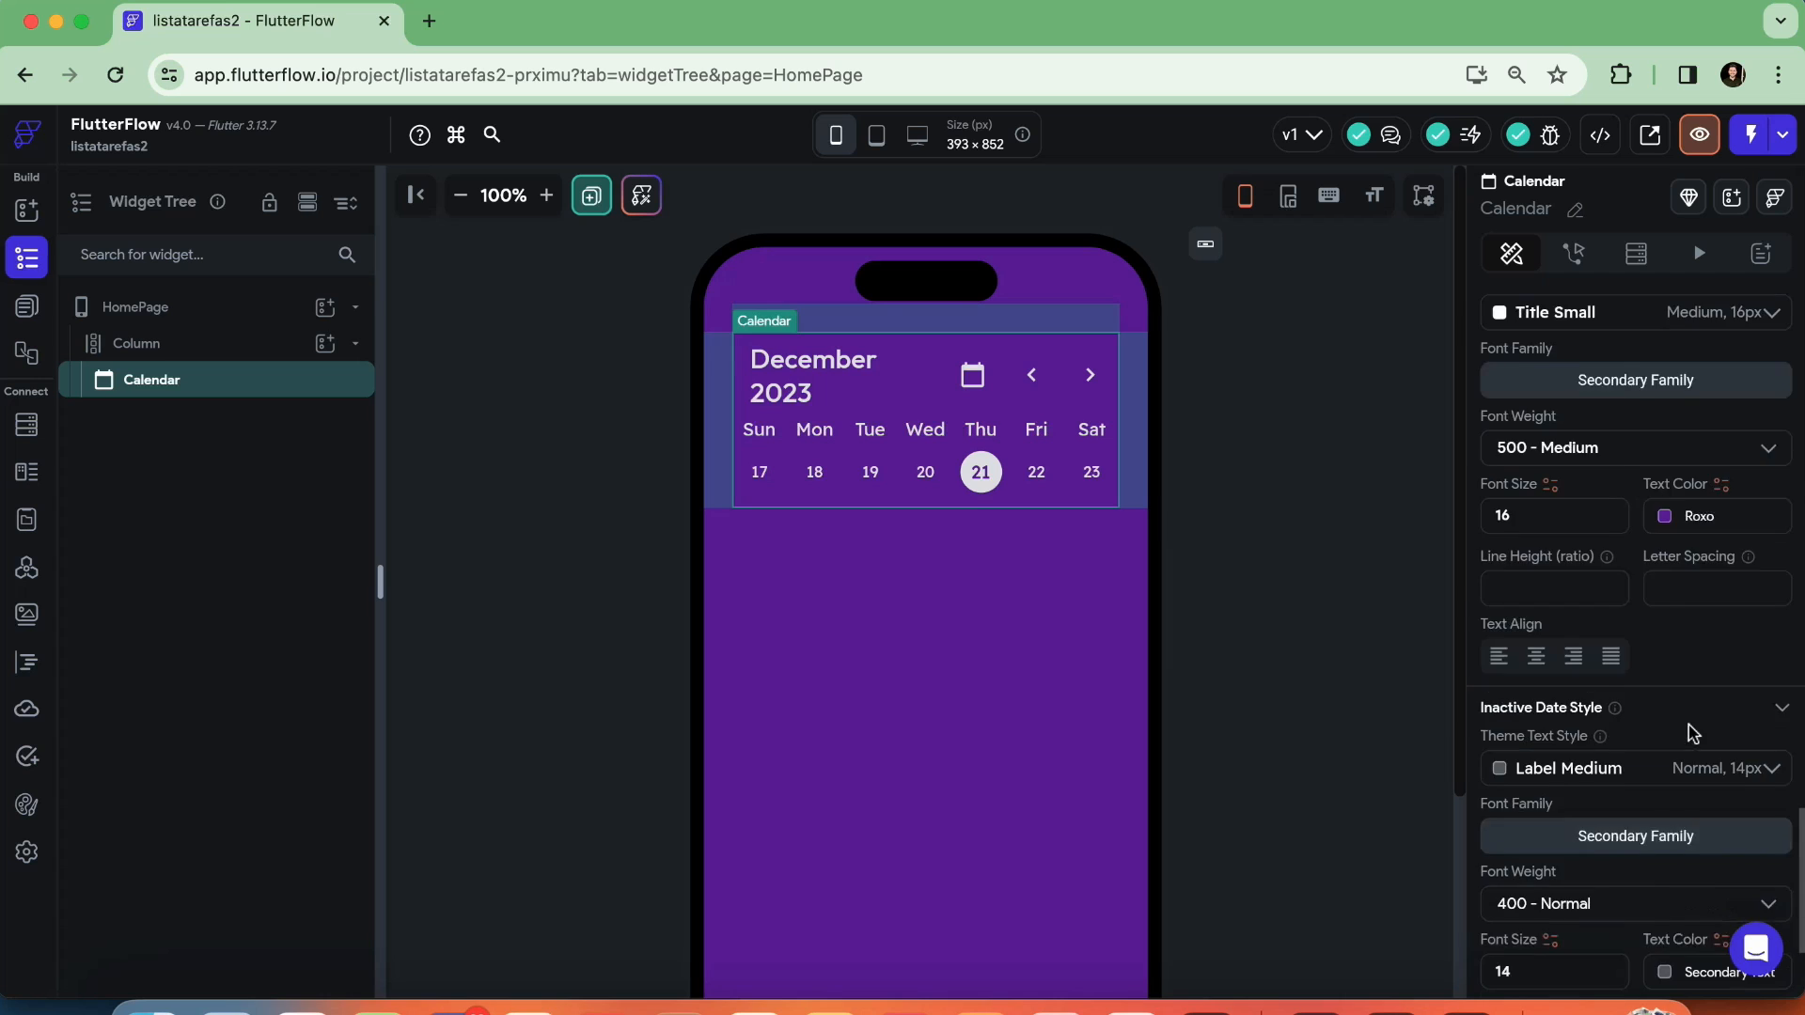
pyautogui.scroll(8, 1692, 725)
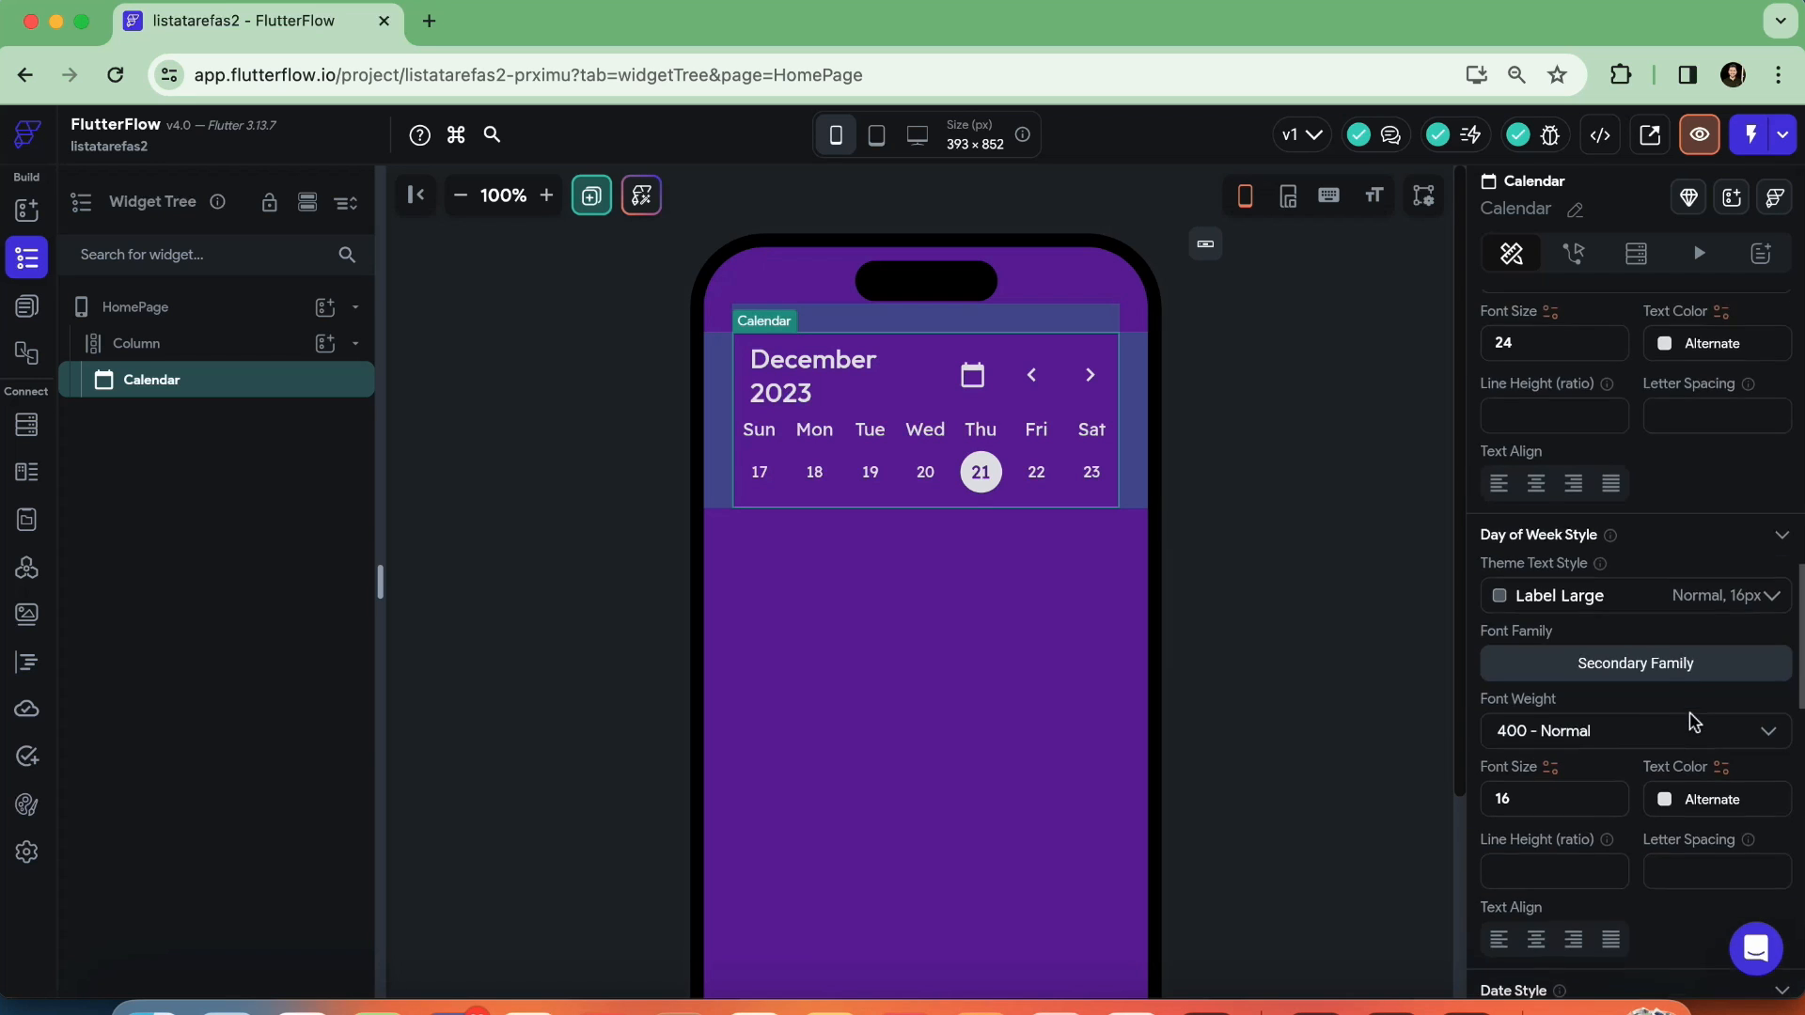
pyautogui.scroll(10, 1693, 707)
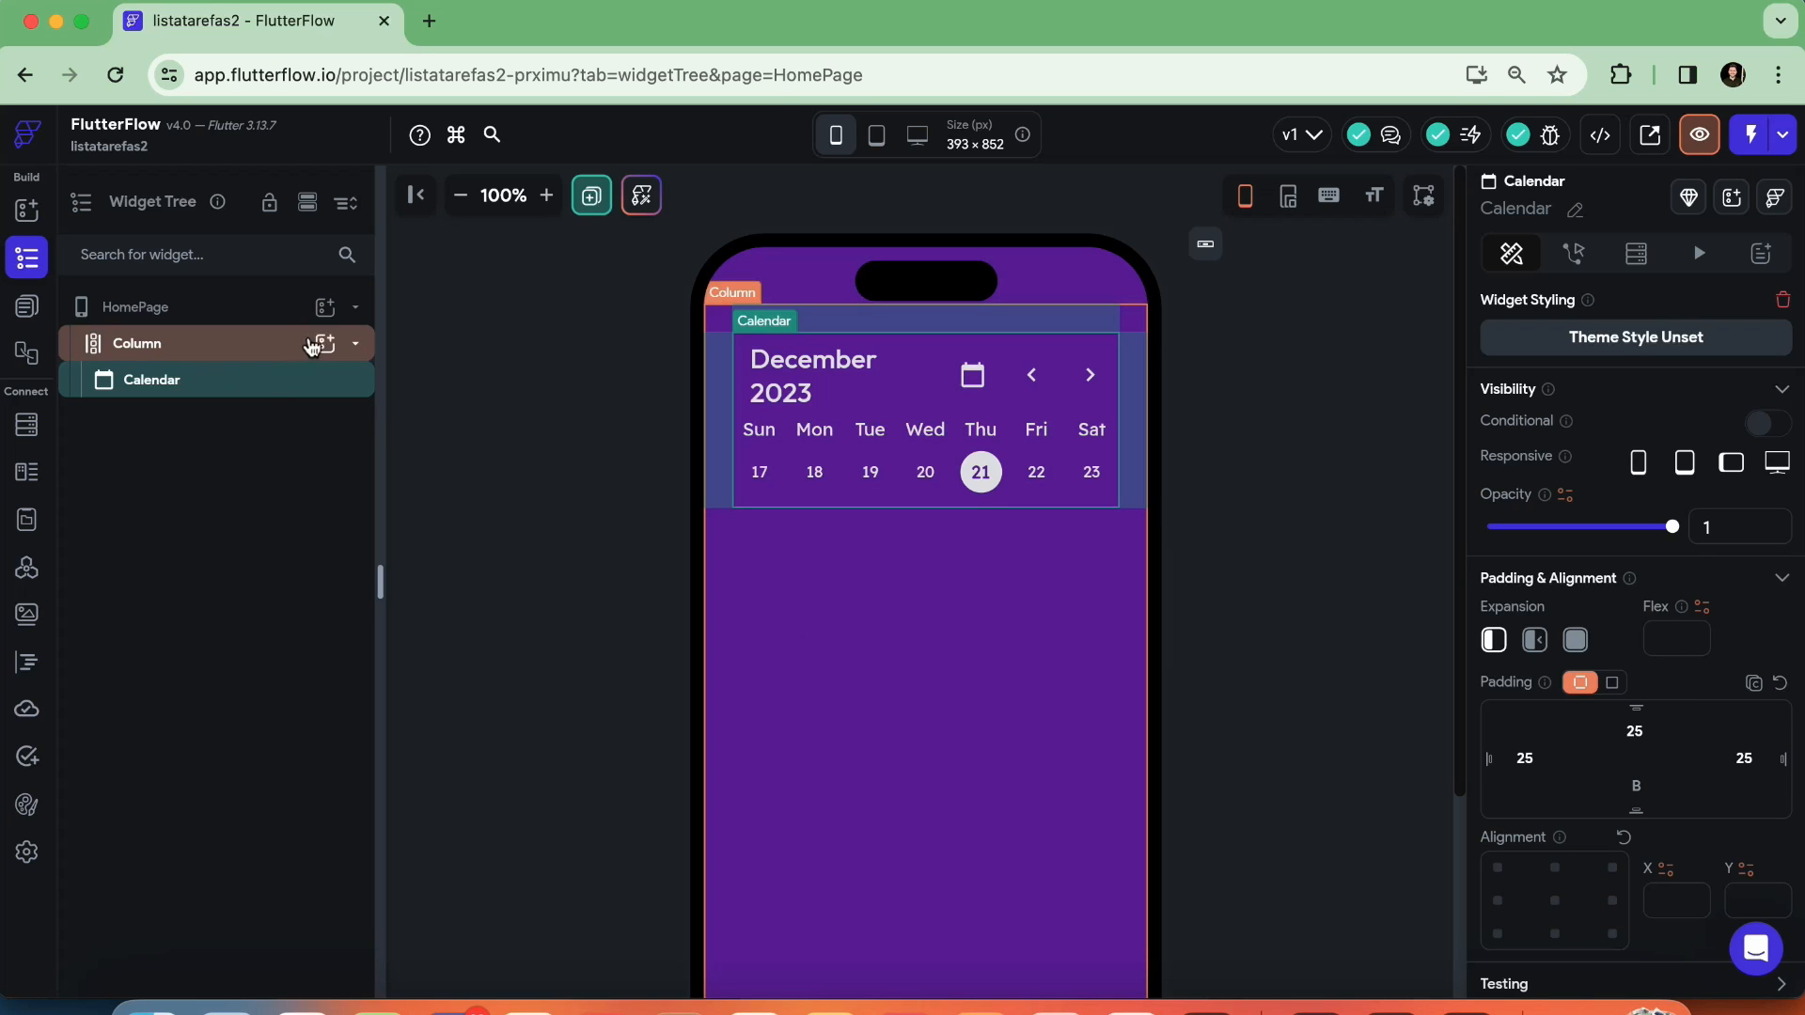
# Add a Container to the Column below the Calendar
pyautogui.click(325, 344)
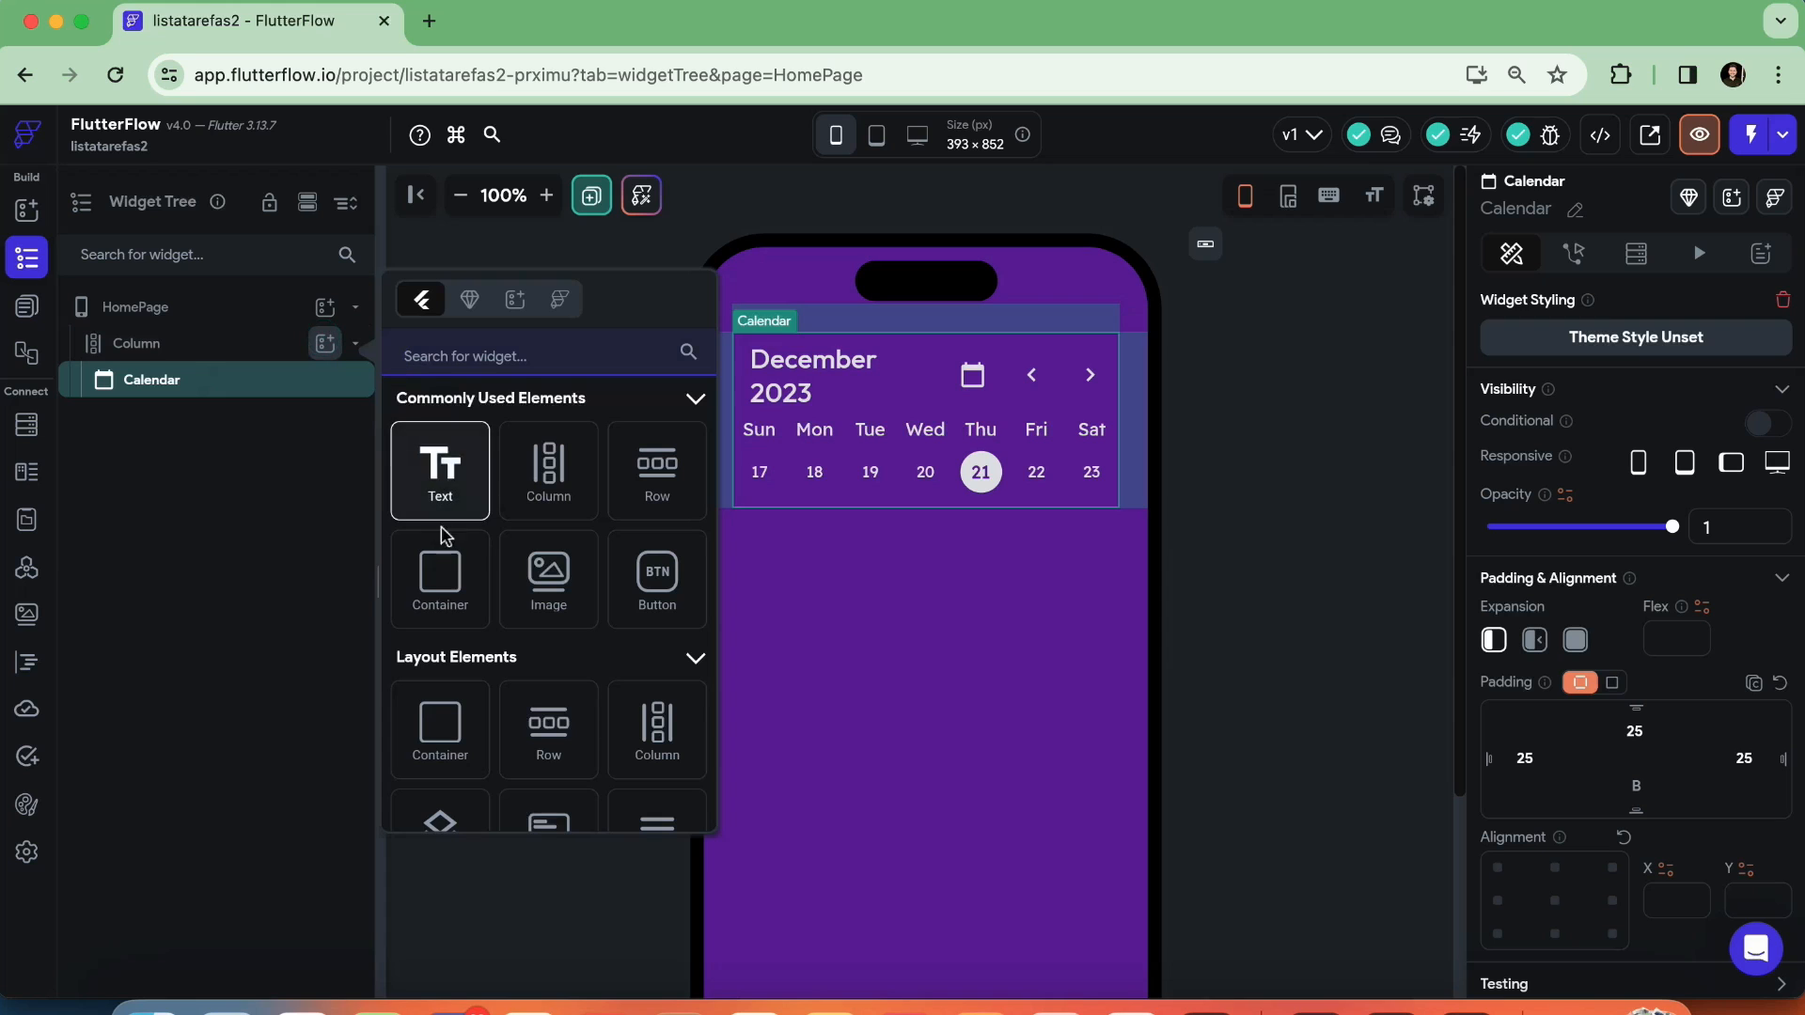
pyautogui.click(440, 571)
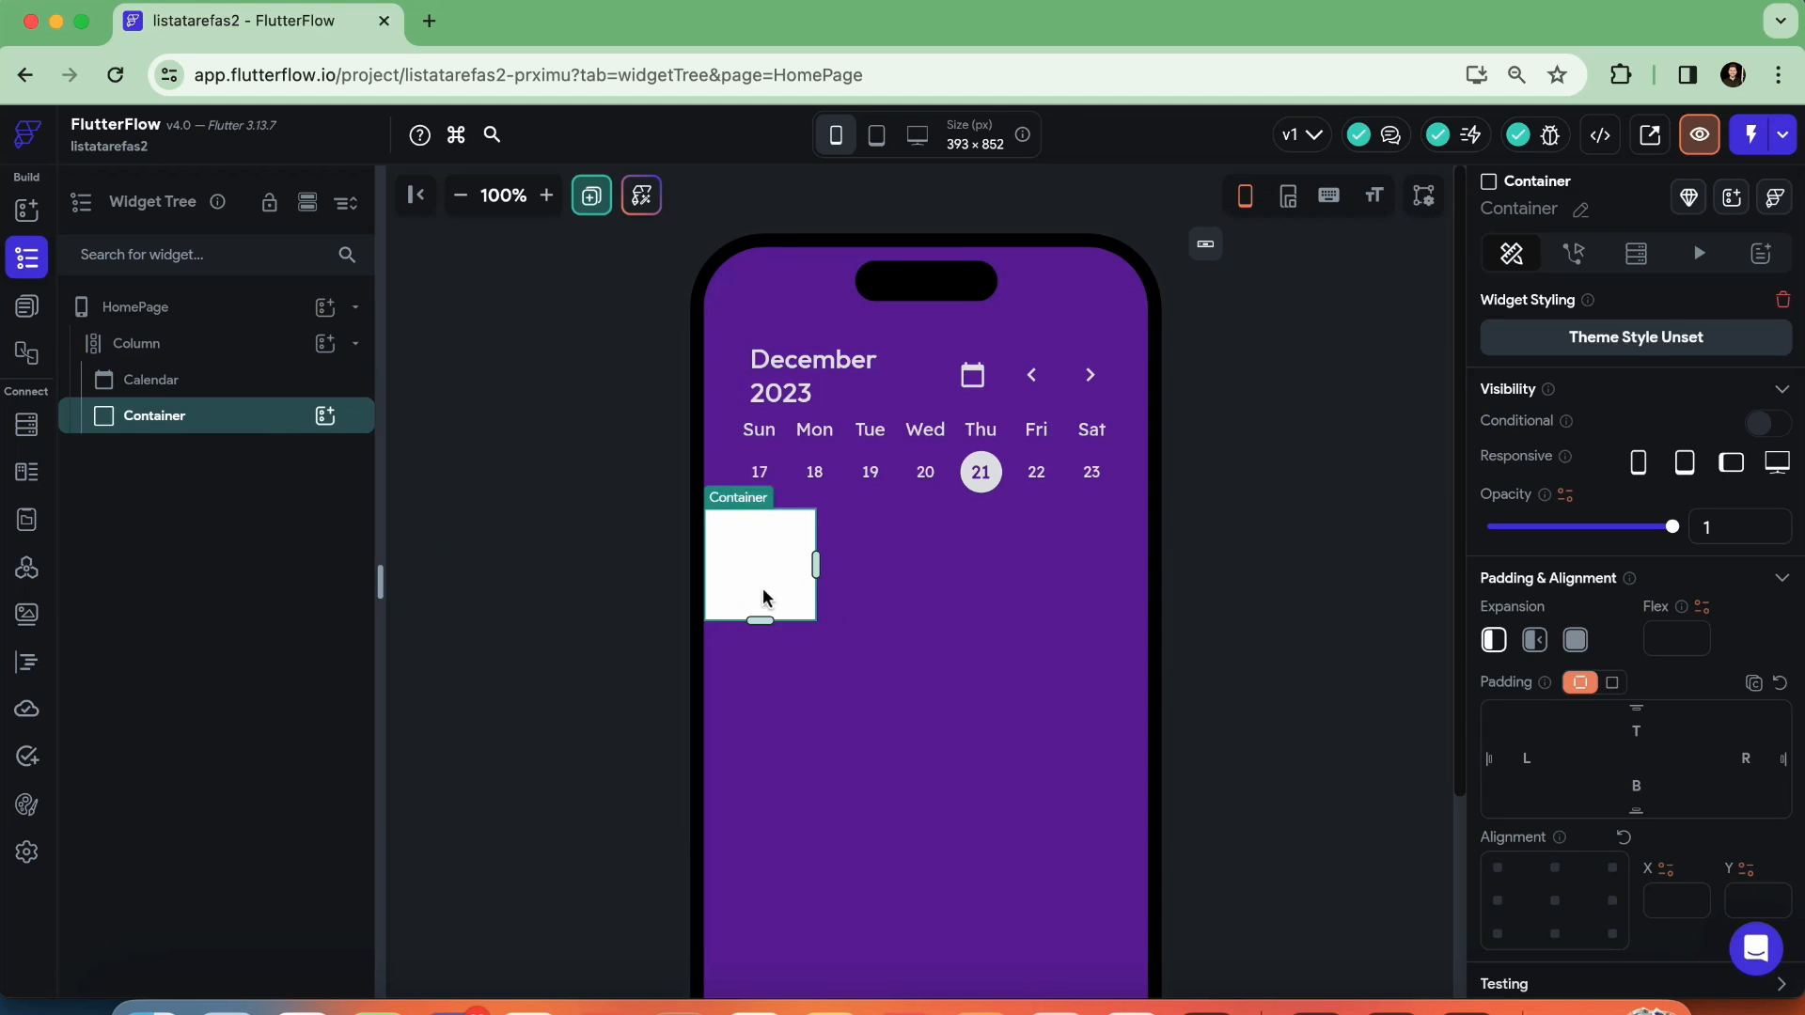
# Set the Column's cross axis alignment to Center, trying End as well
pyautogui.click(892, 593)
pyautogui.scroll(-5, 1640, 672)
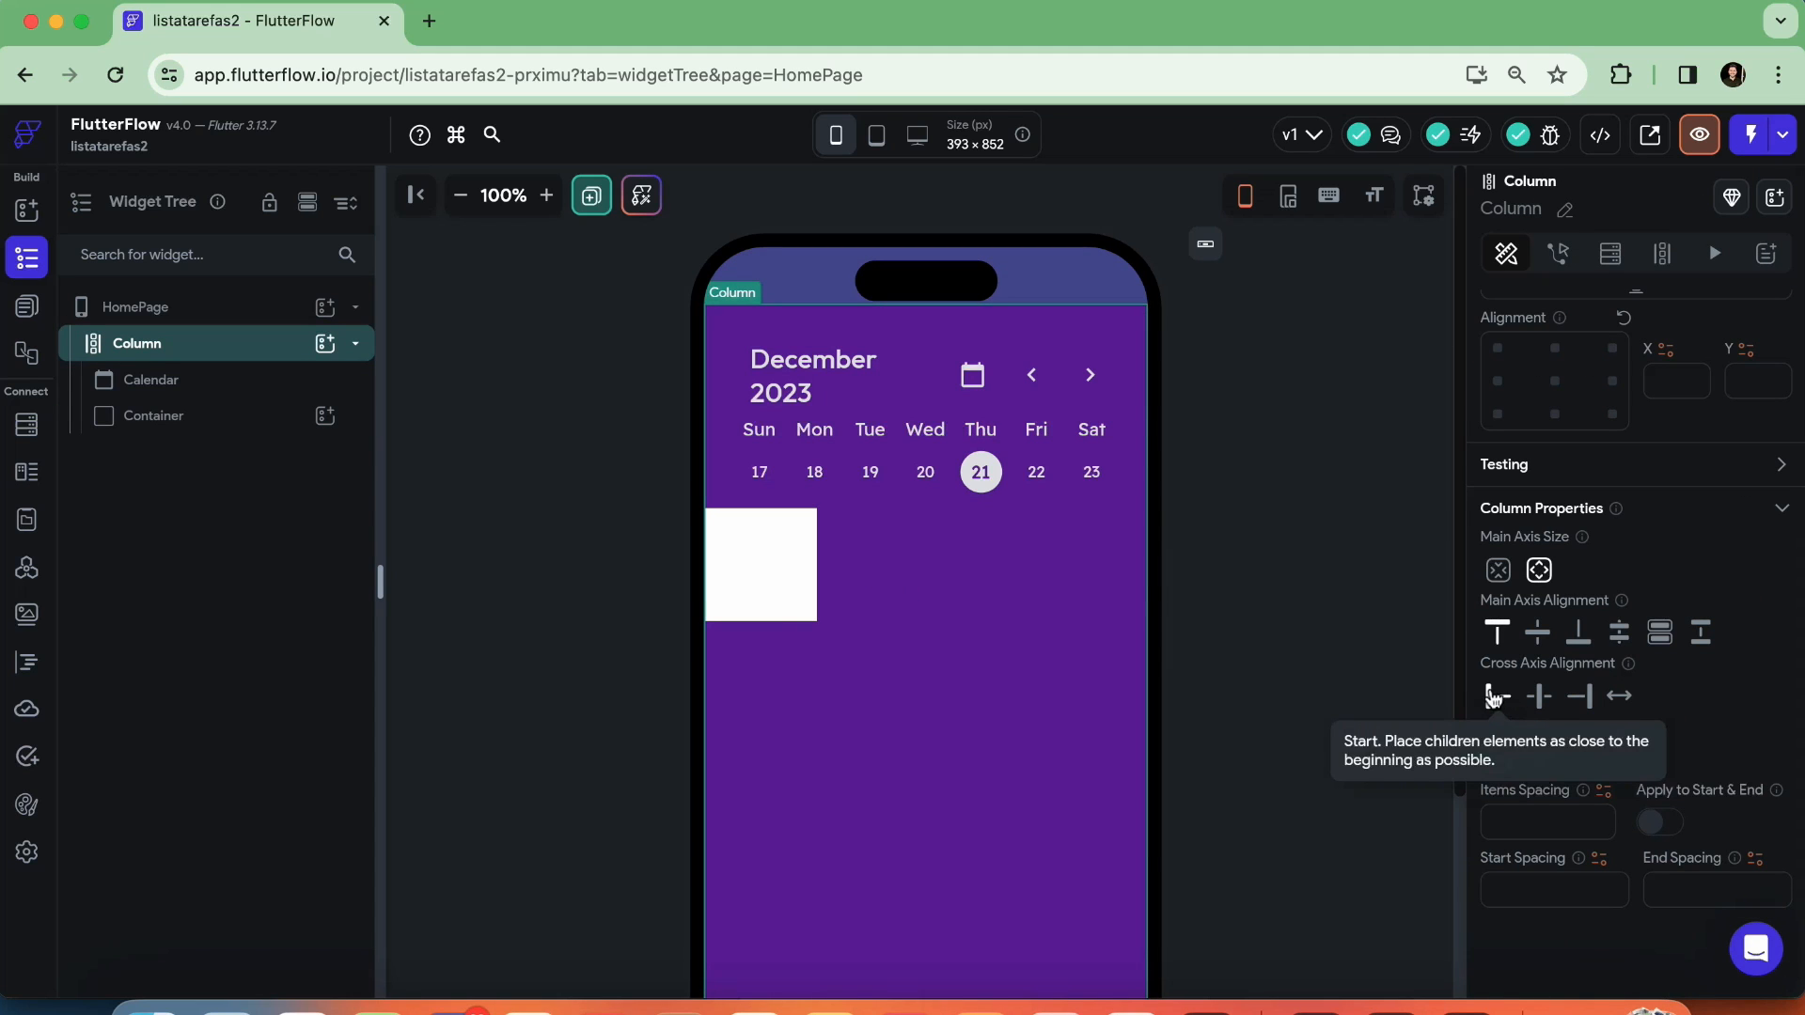
pyautogui.click(1538, 697)
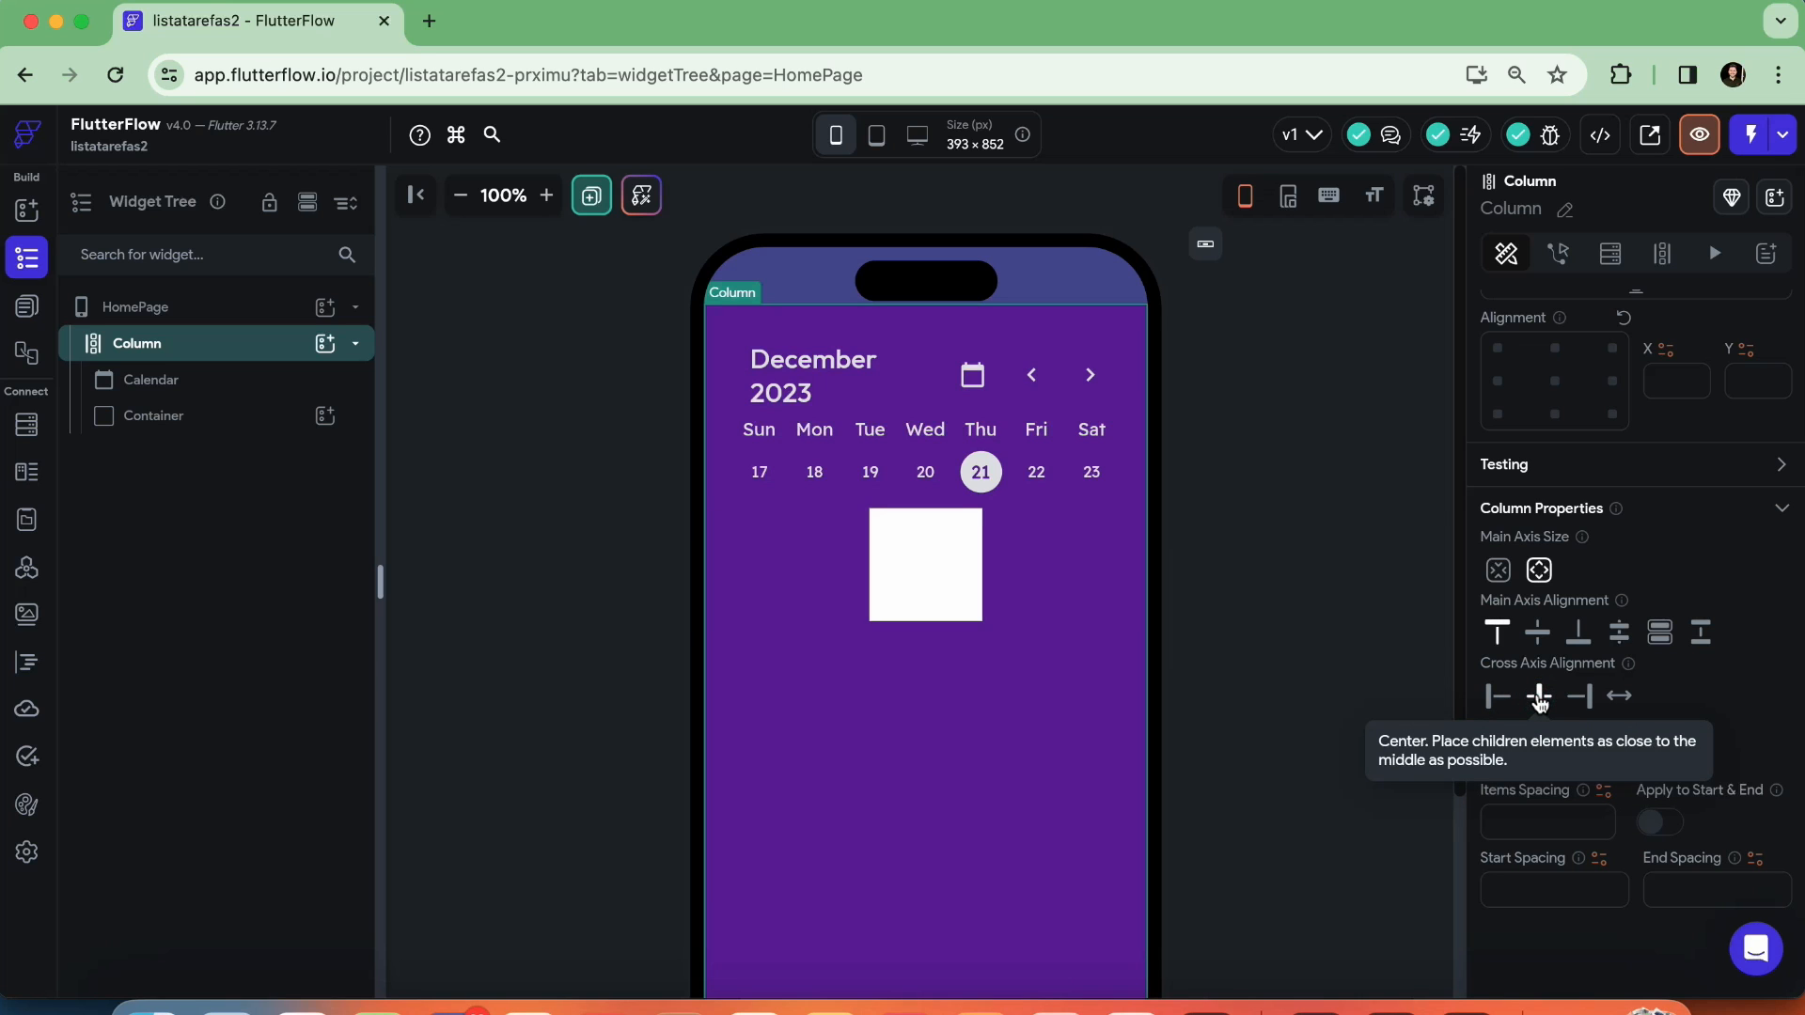
pyautogui.click(1579, 697)
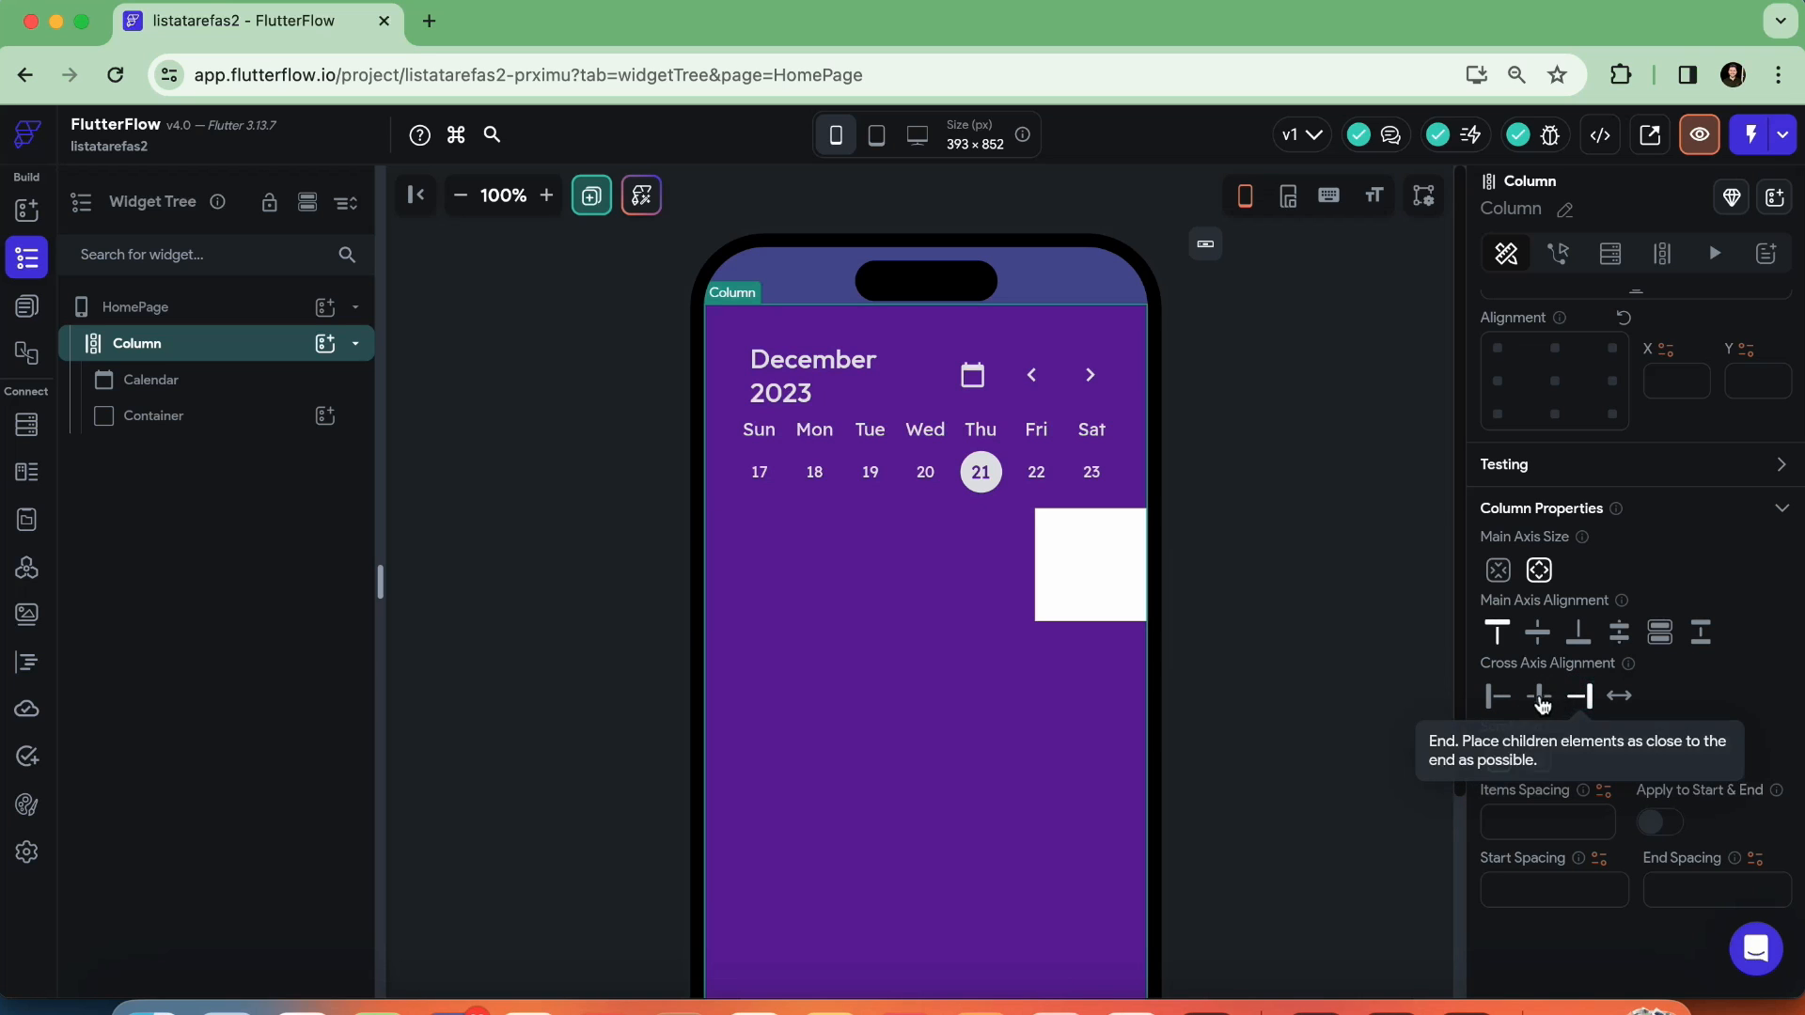
pyautogui.click(1540, 697)
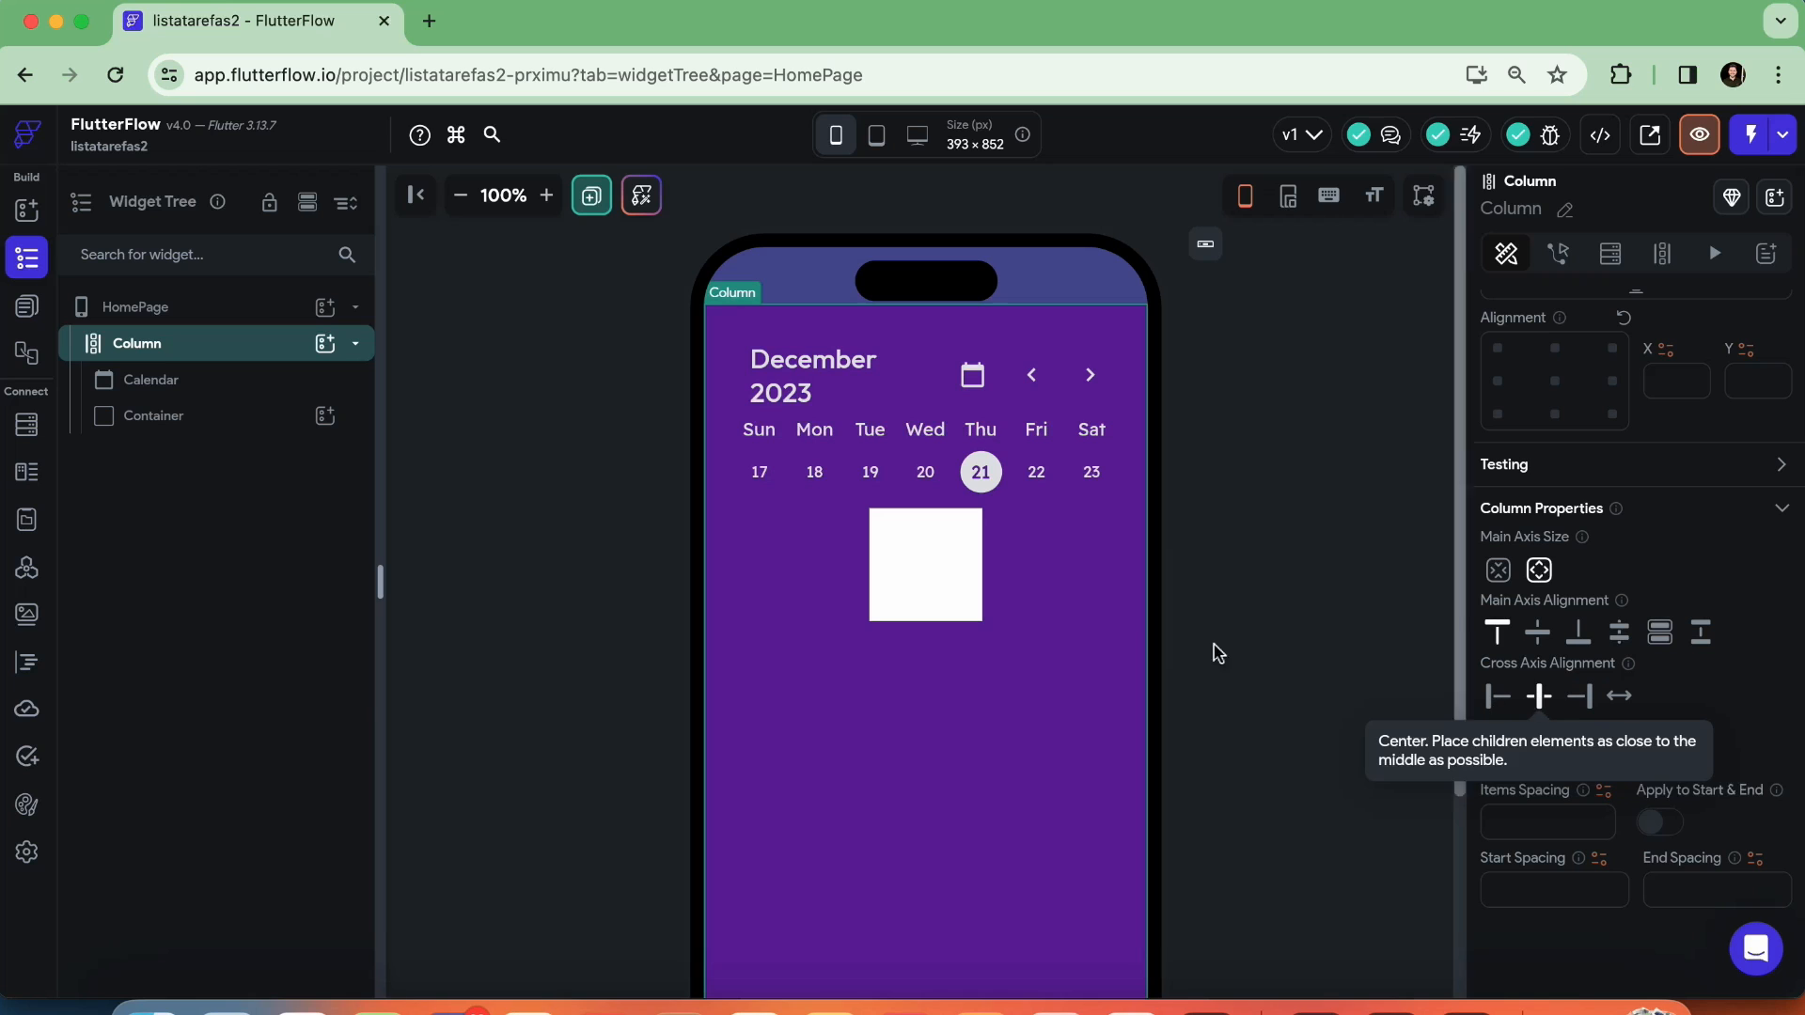
# Rename the Container below the Calendar as ctnCorpo
pyautogui.click(932, 537)
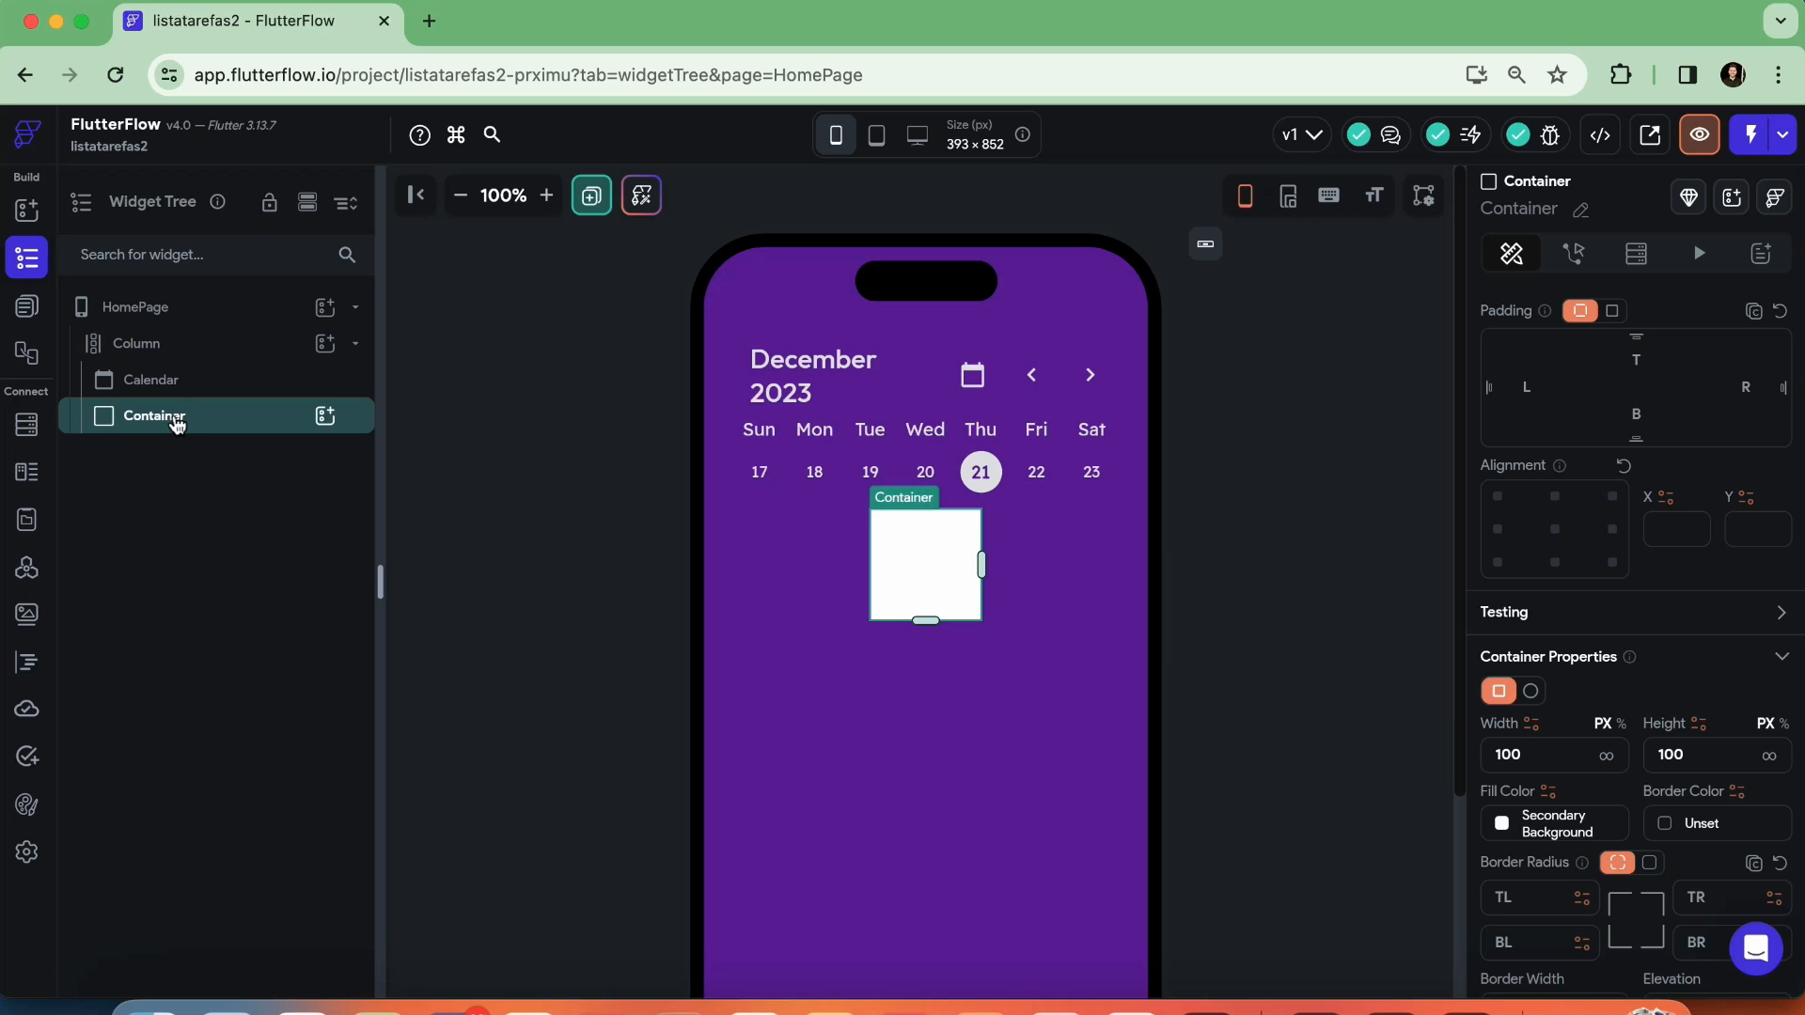
pyautogui.click(1588, 210)
pyautogui.write('ctnCorpo')
pyautogui.press('Return')
# Set ctnCorpo's width to infinity so it spans the page, and deselect it
pyautogui.click(944, 543)
pyautogui.scroll(-5, 1527, 673)
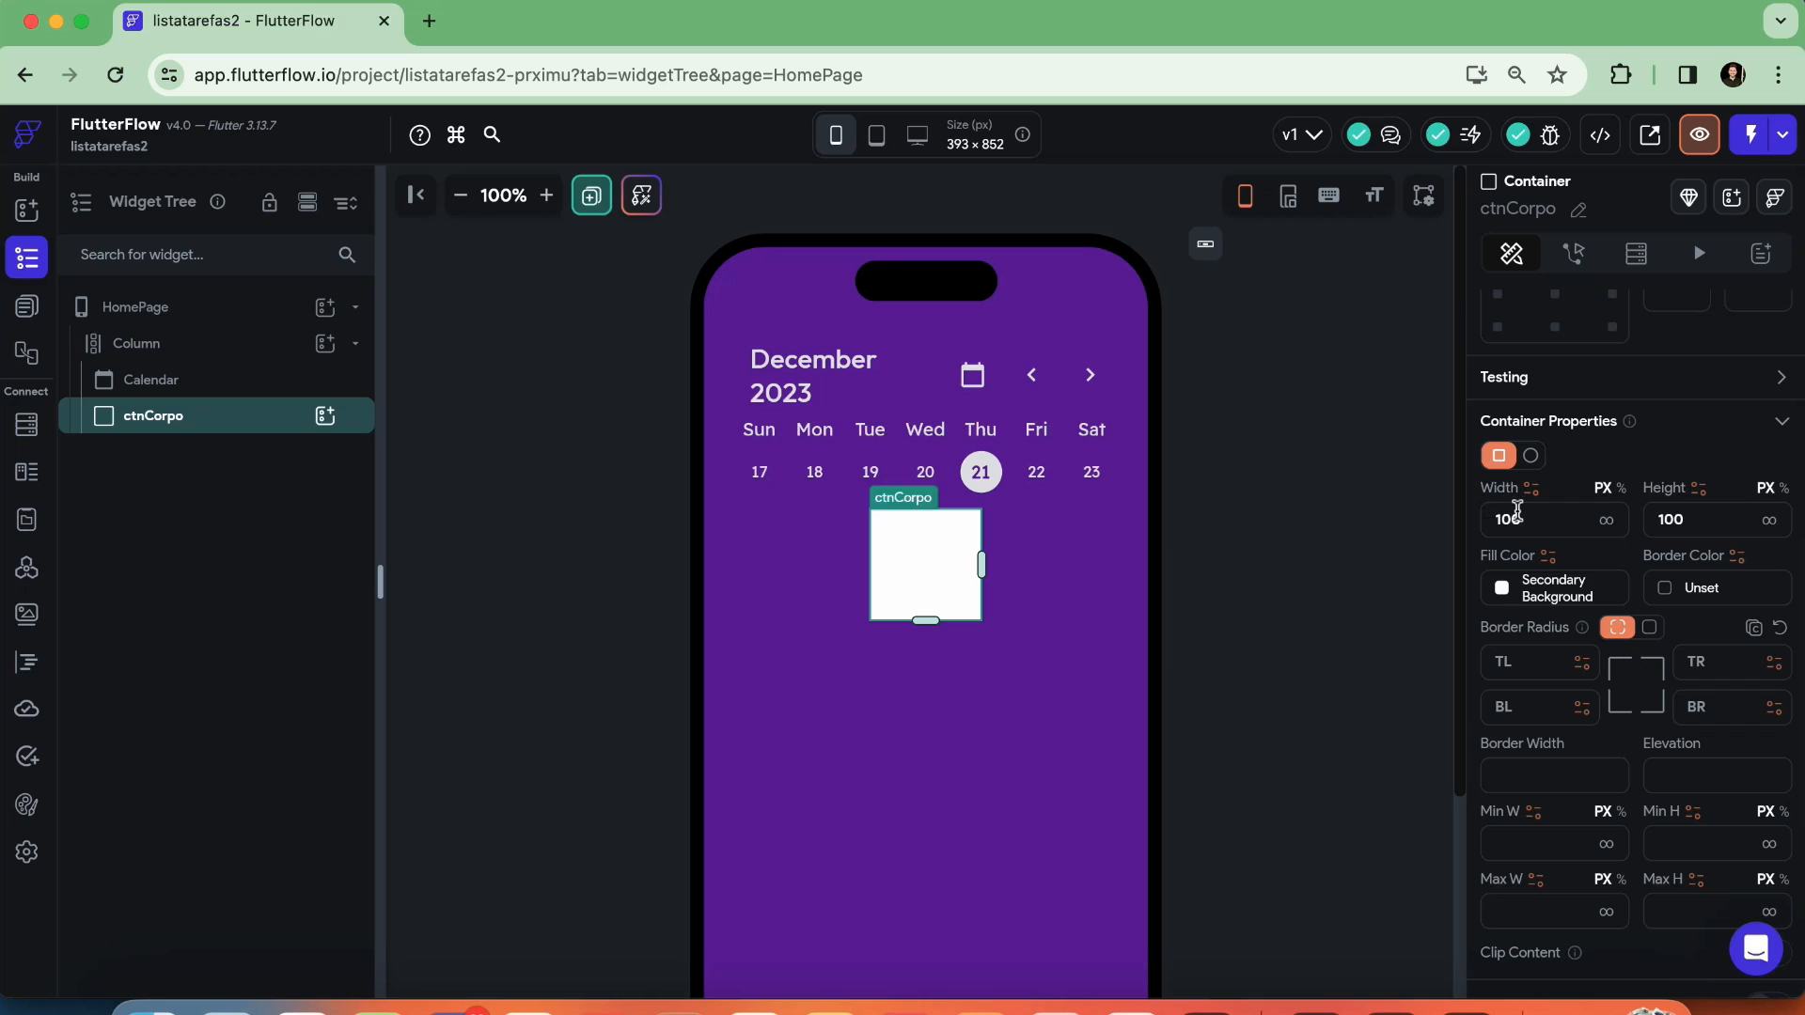
pyautogui.click(1606, 521)
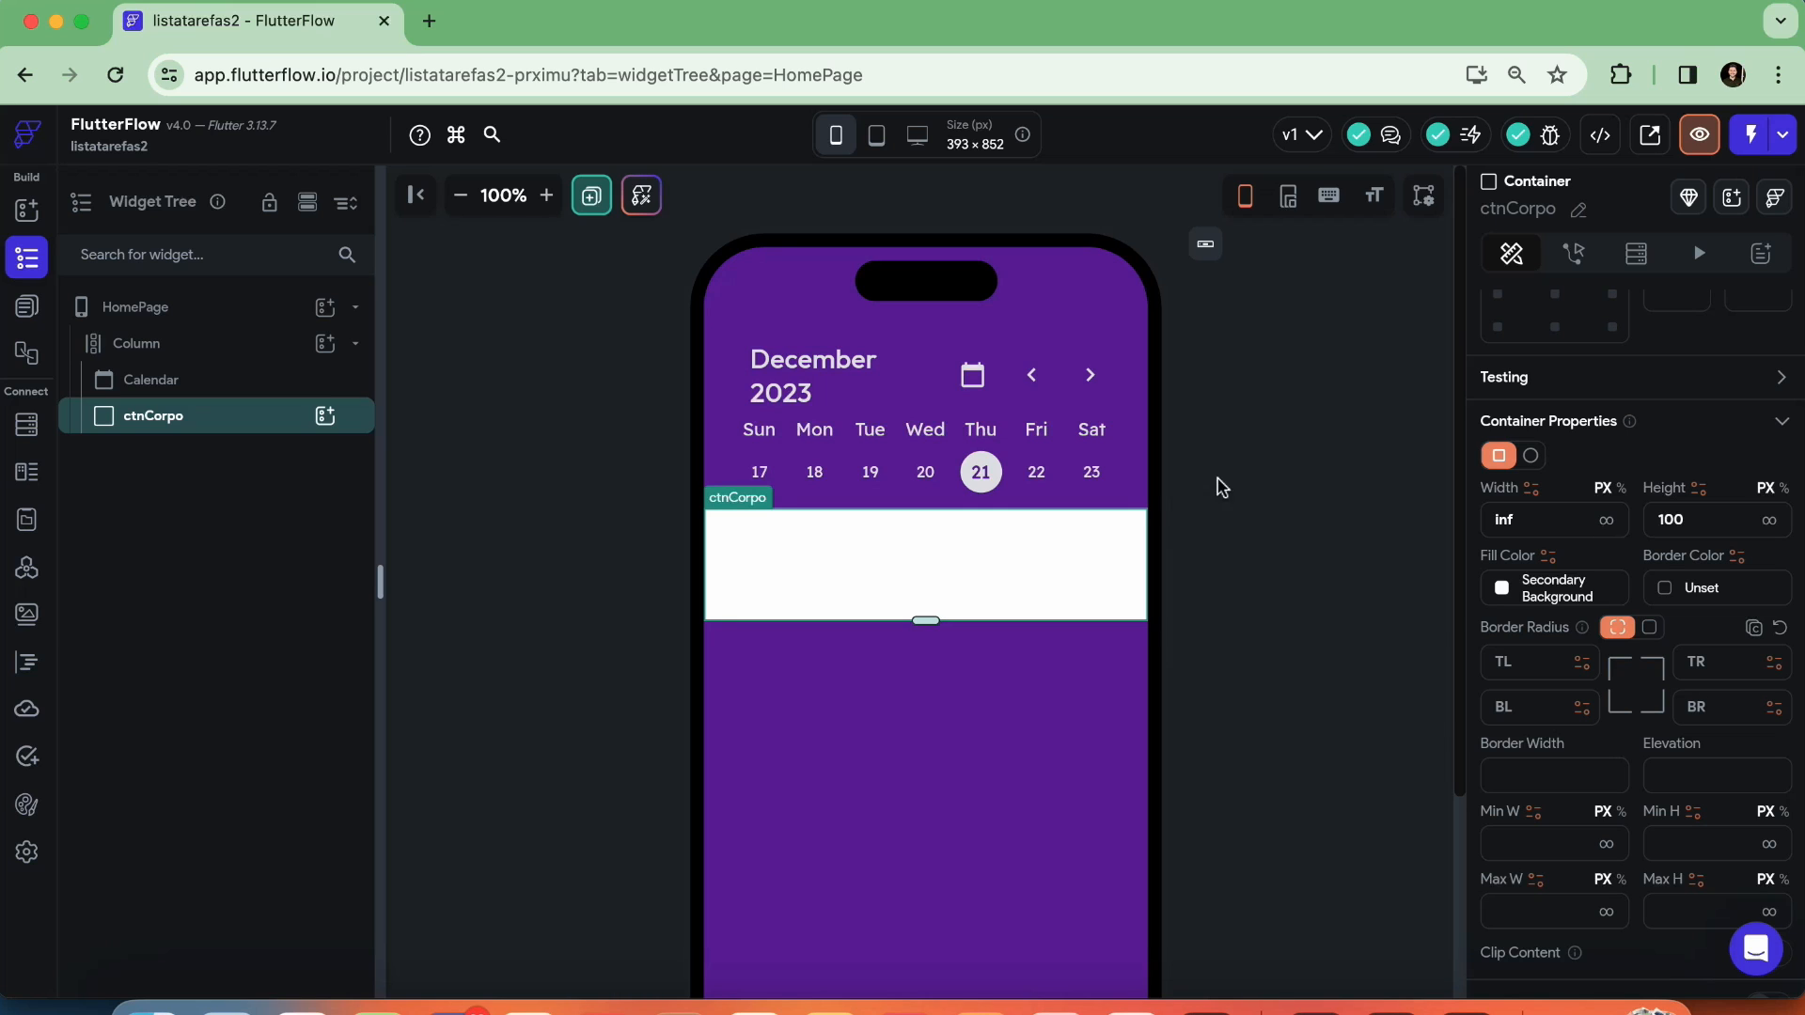
pyautogui.click(1249, 469)
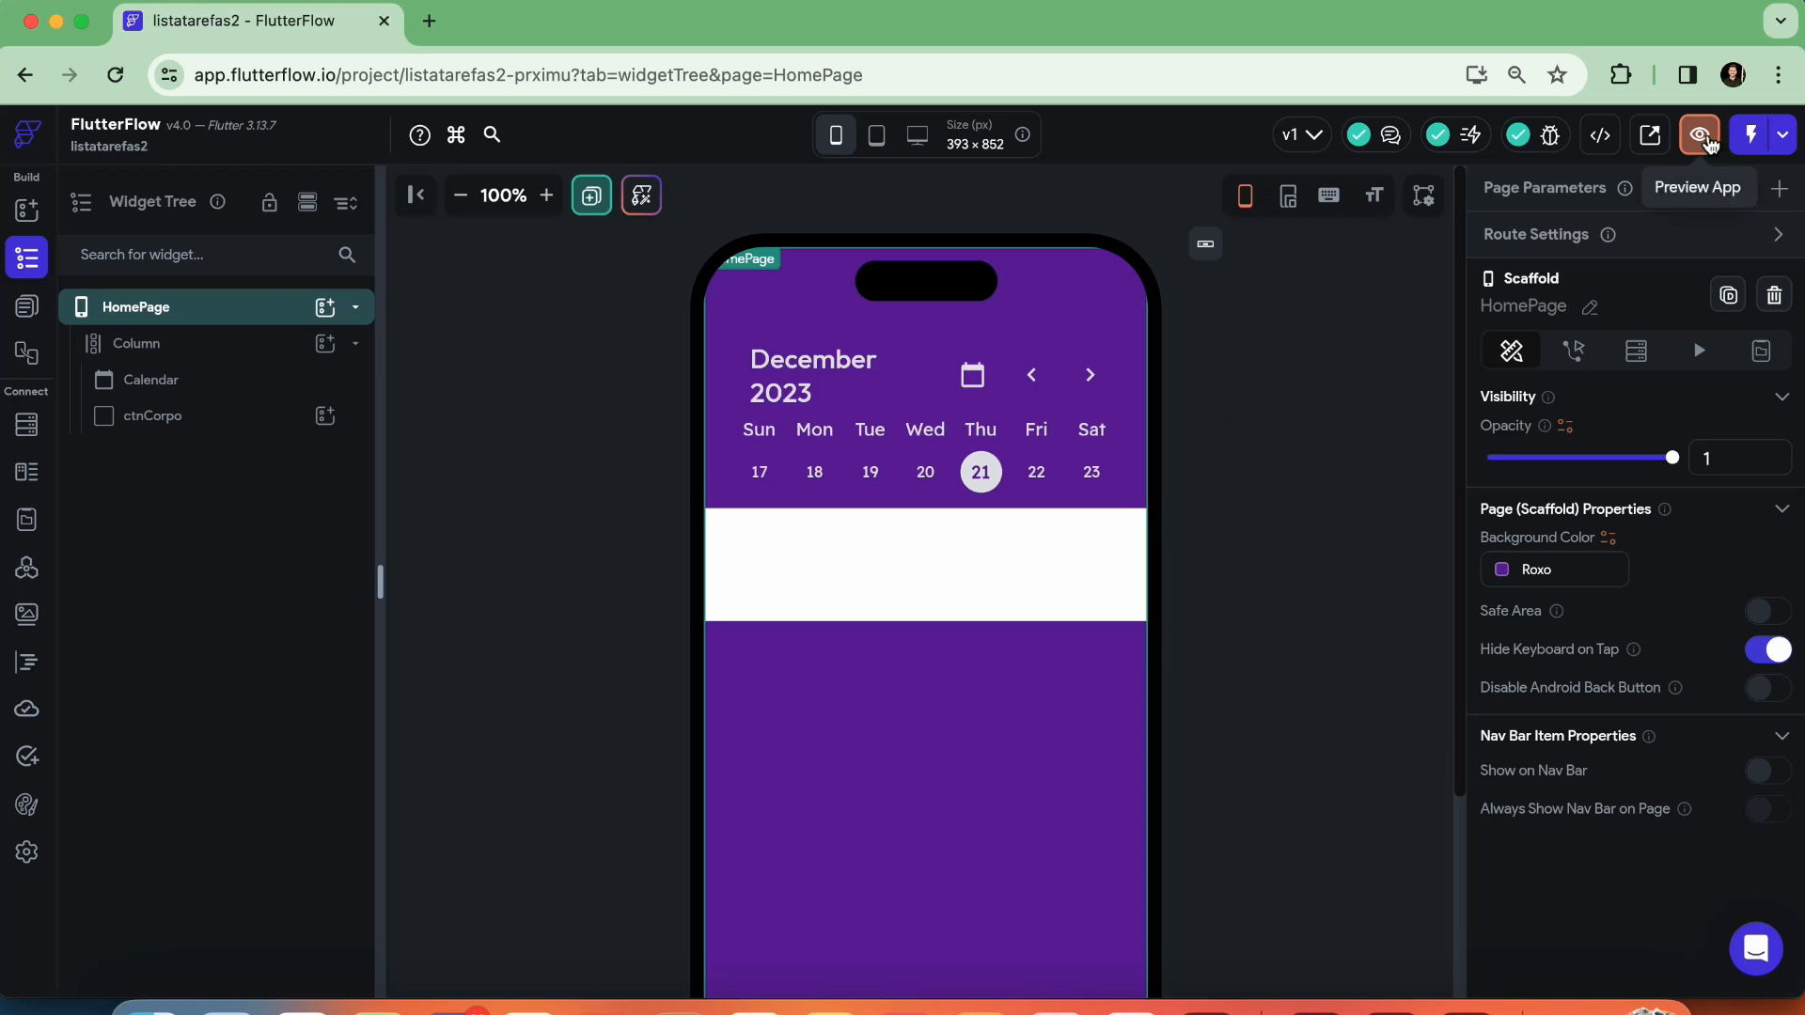
# Preview the app at the 1440 × 900 desktop size and return to the HomePage editor
pyautogui.click(1703, 136)
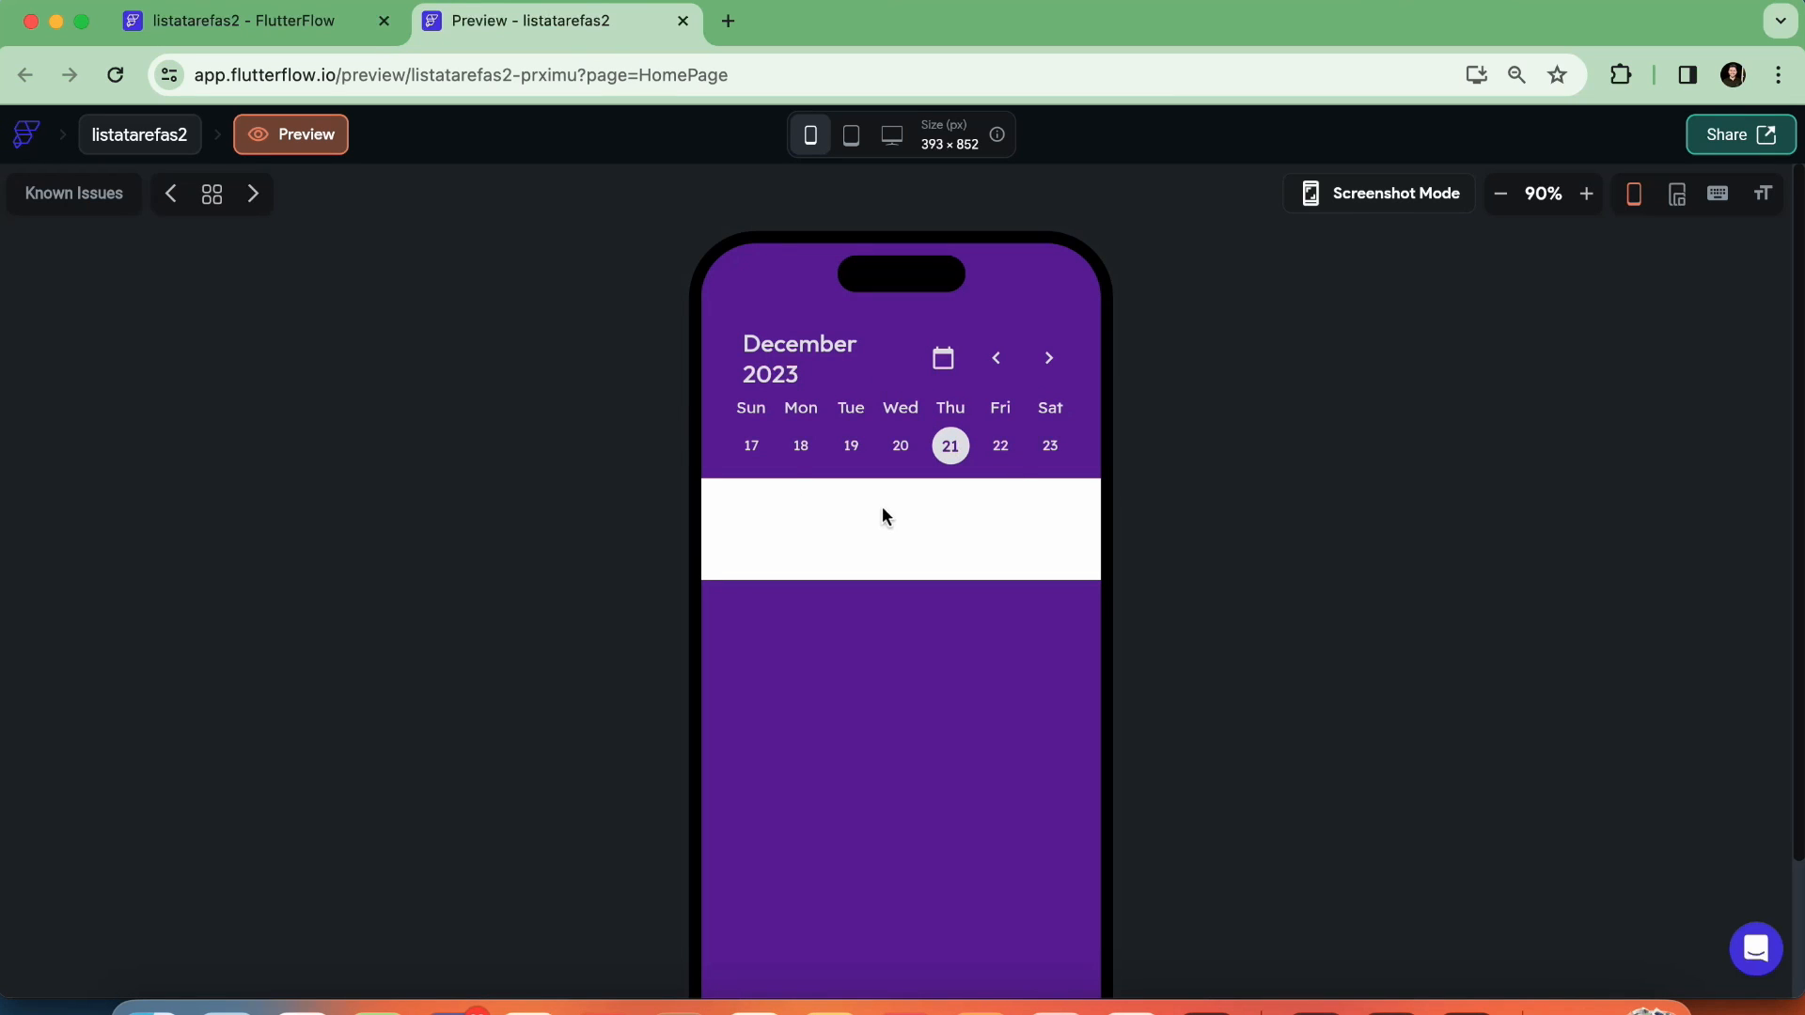
pyautogui.click(892, 136)
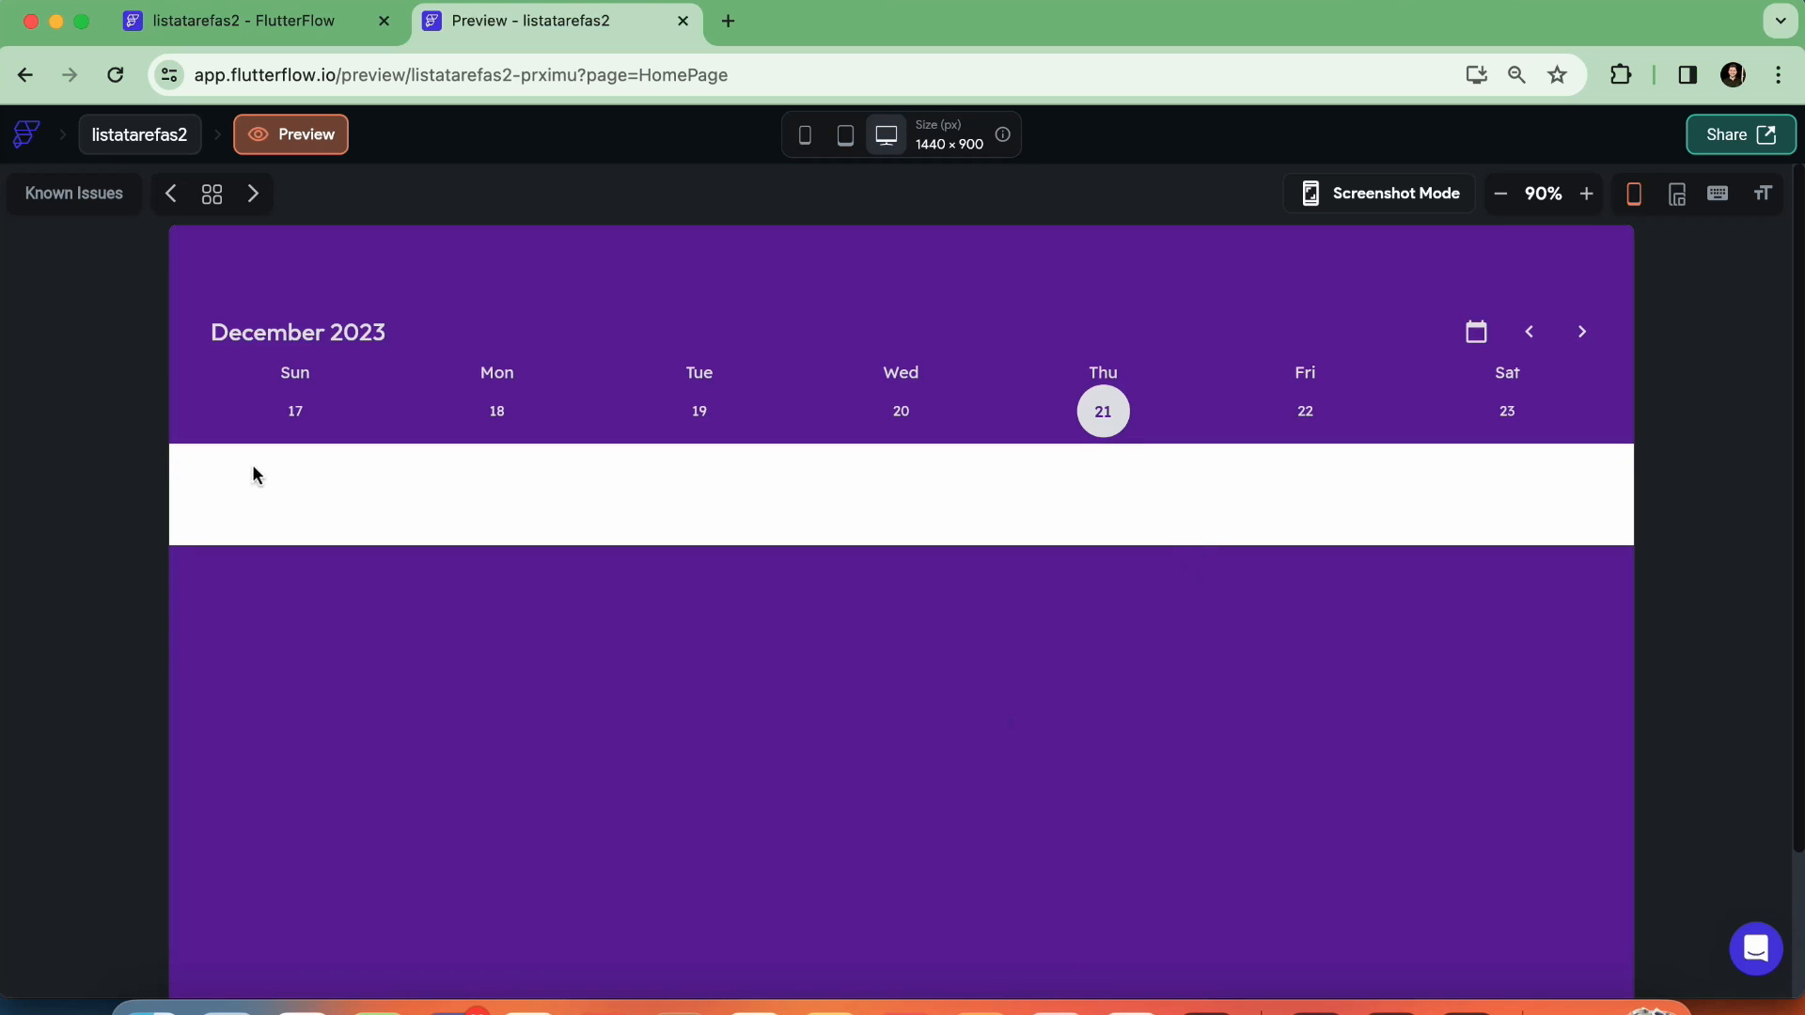
pyautogui.click(260, 20)
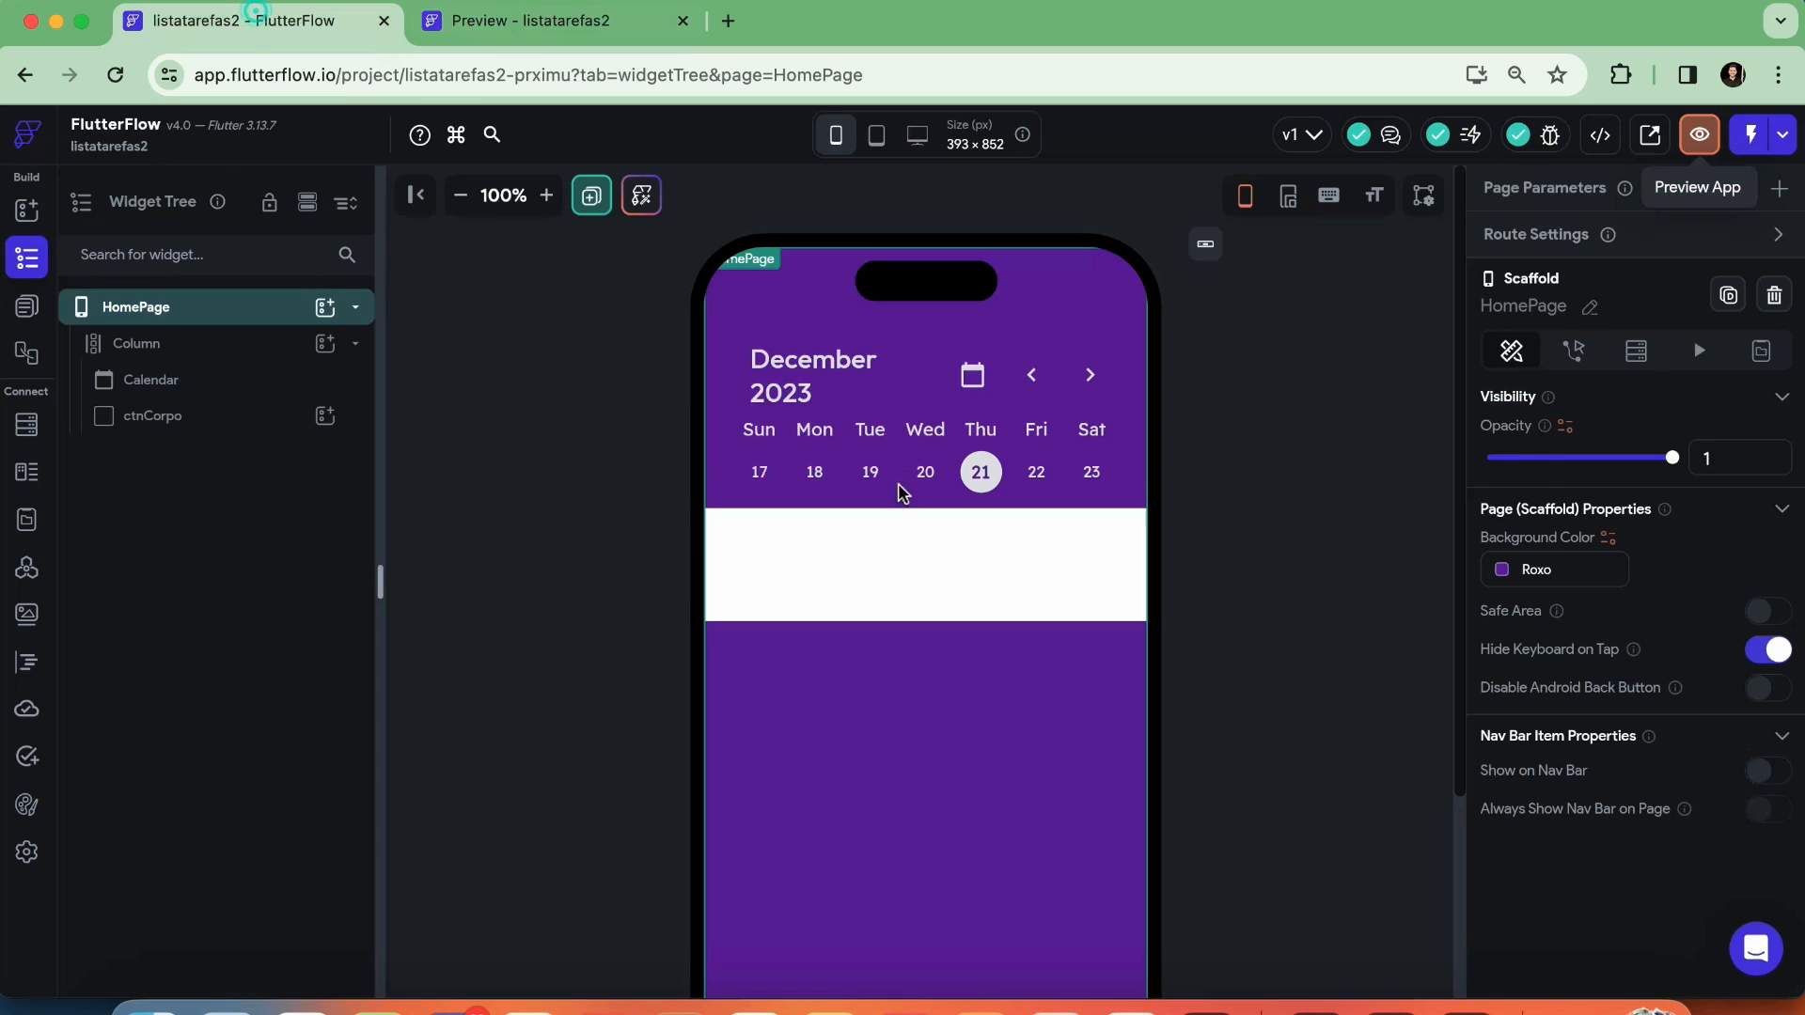
# Set ctnCorpo's maximum width to 500 px
pyautogui.click(894, 560)
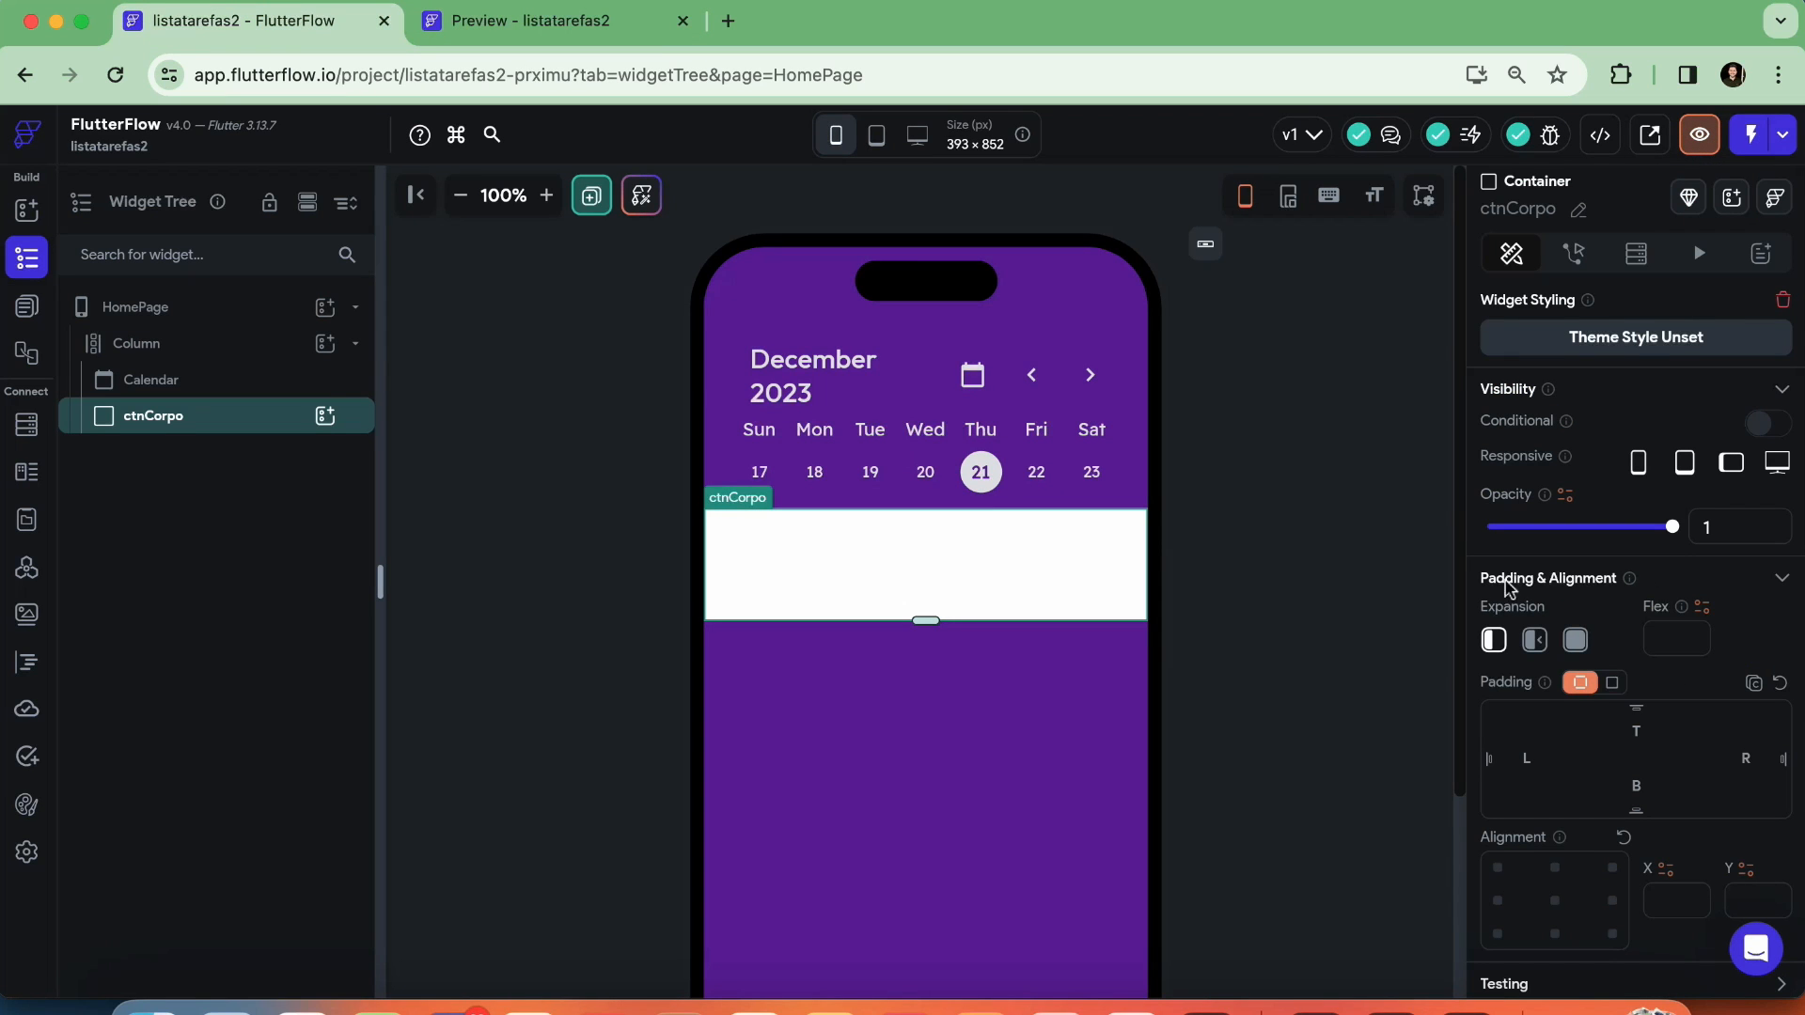
pyautogui.scroll(-10, 1636, 579)
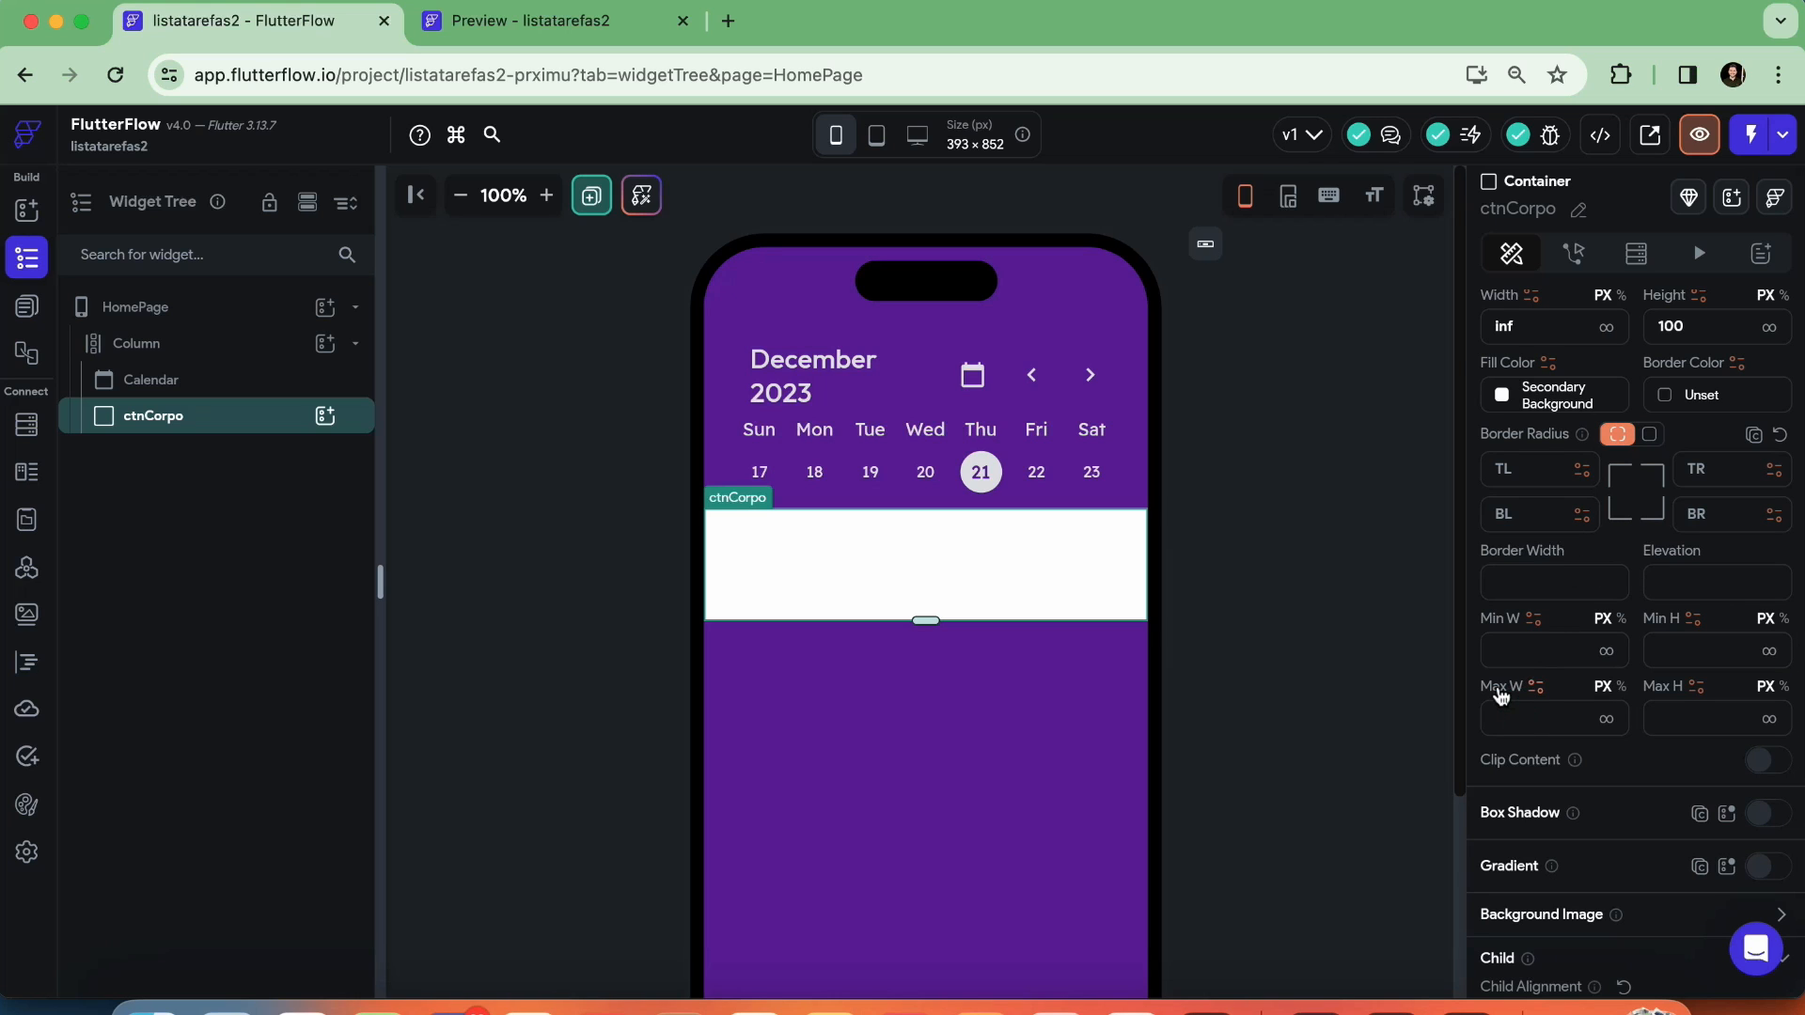
pyautogui.write('500')
pyautogui.click(1200, 453)
# Reload the app preview, check ctnCorpo's limited width at desktop size, and close the preview
pyautogui.click(524, 23)
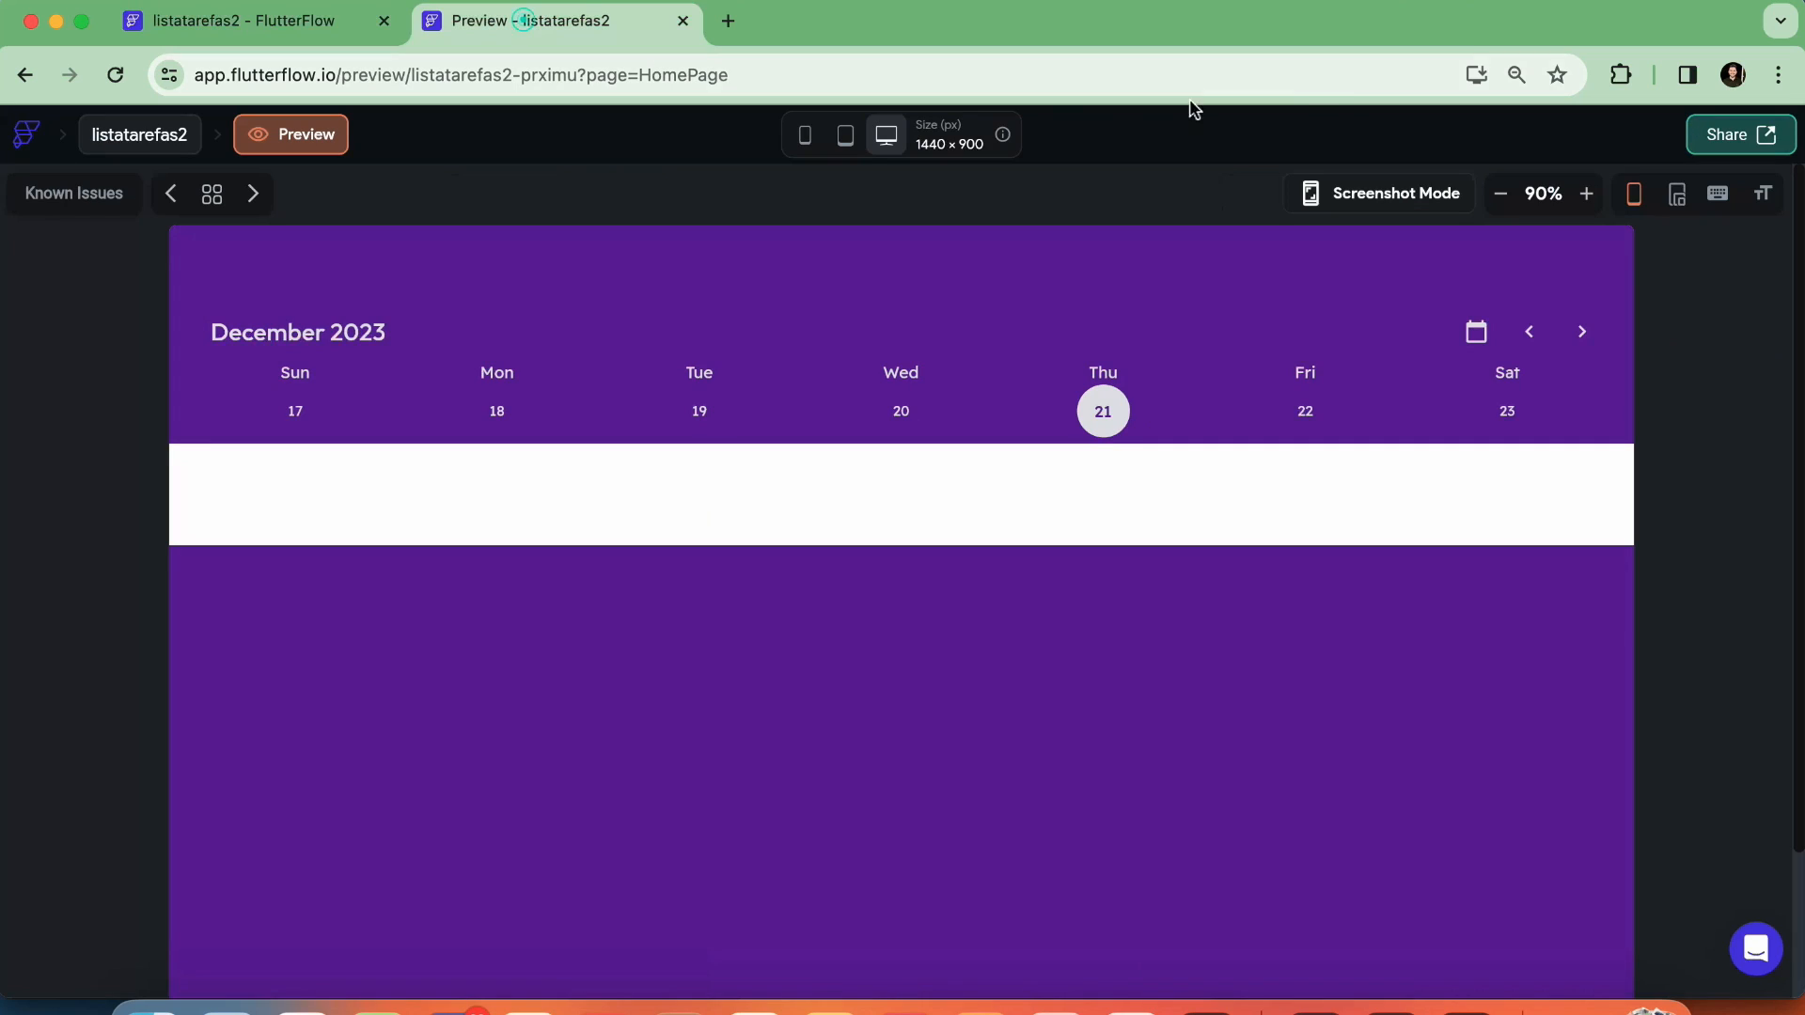
pyautogui.click(115, 74)
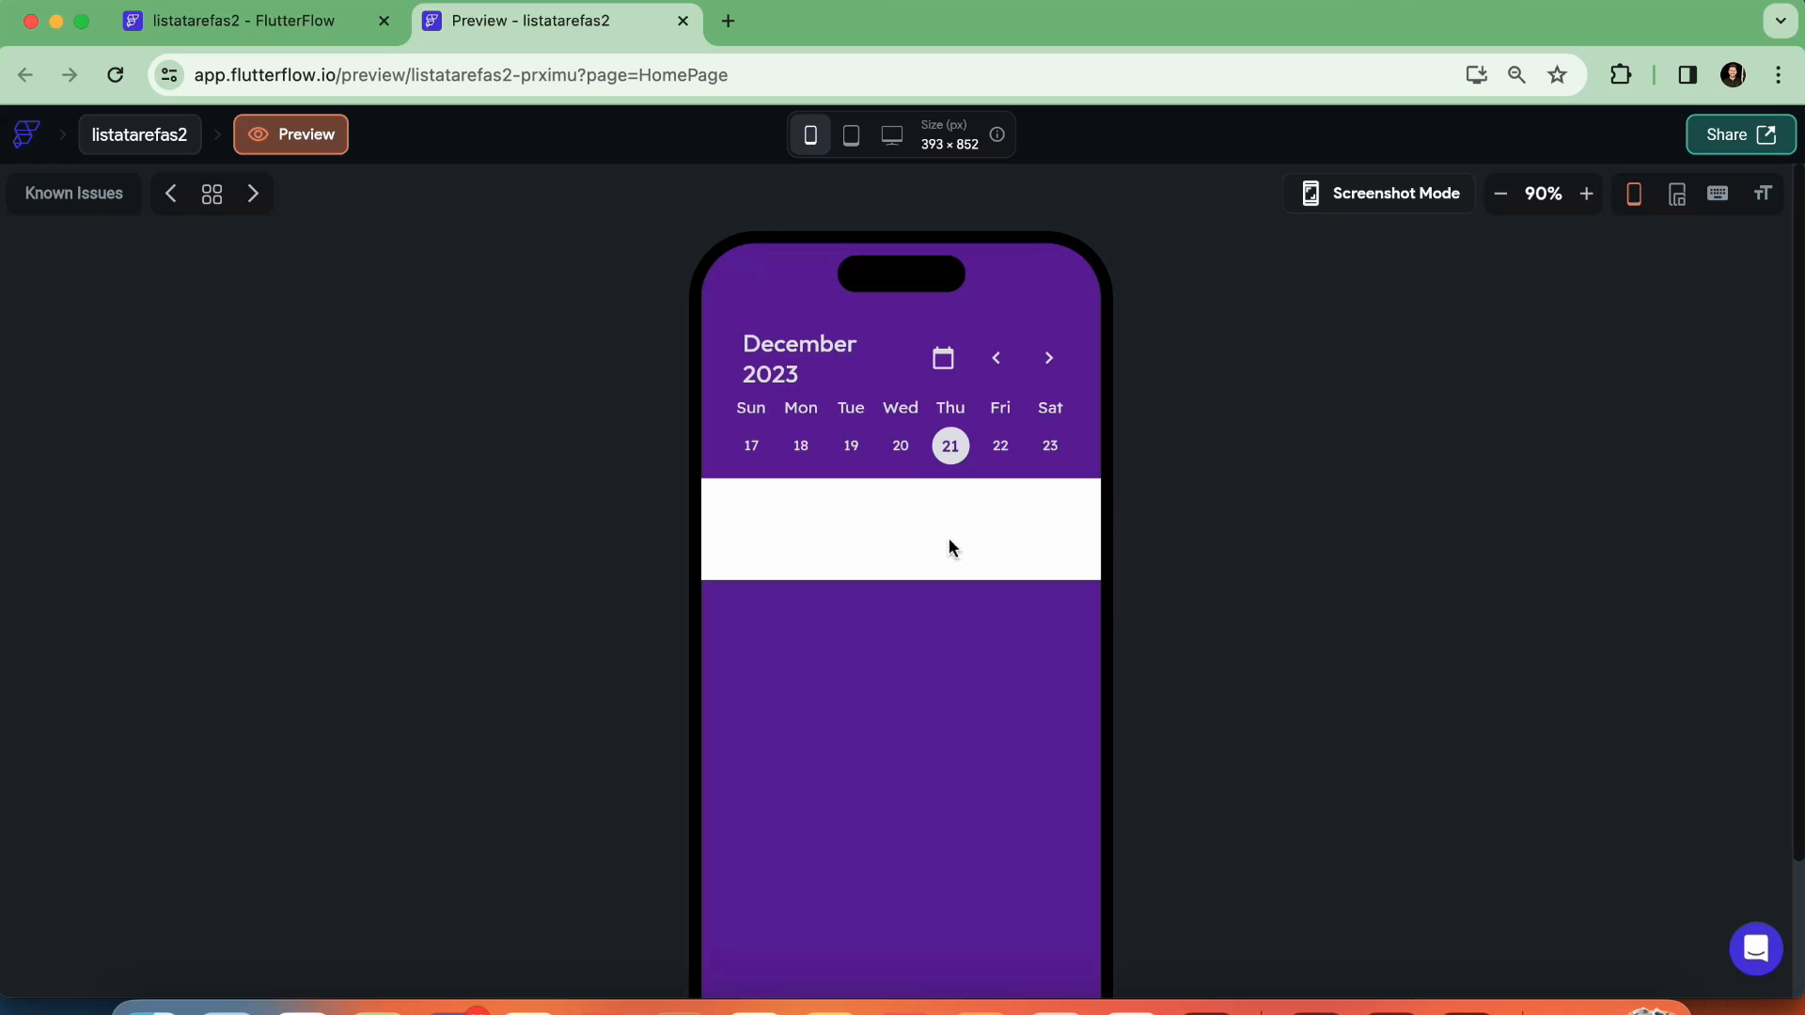
pyautogui.click(892, 137)
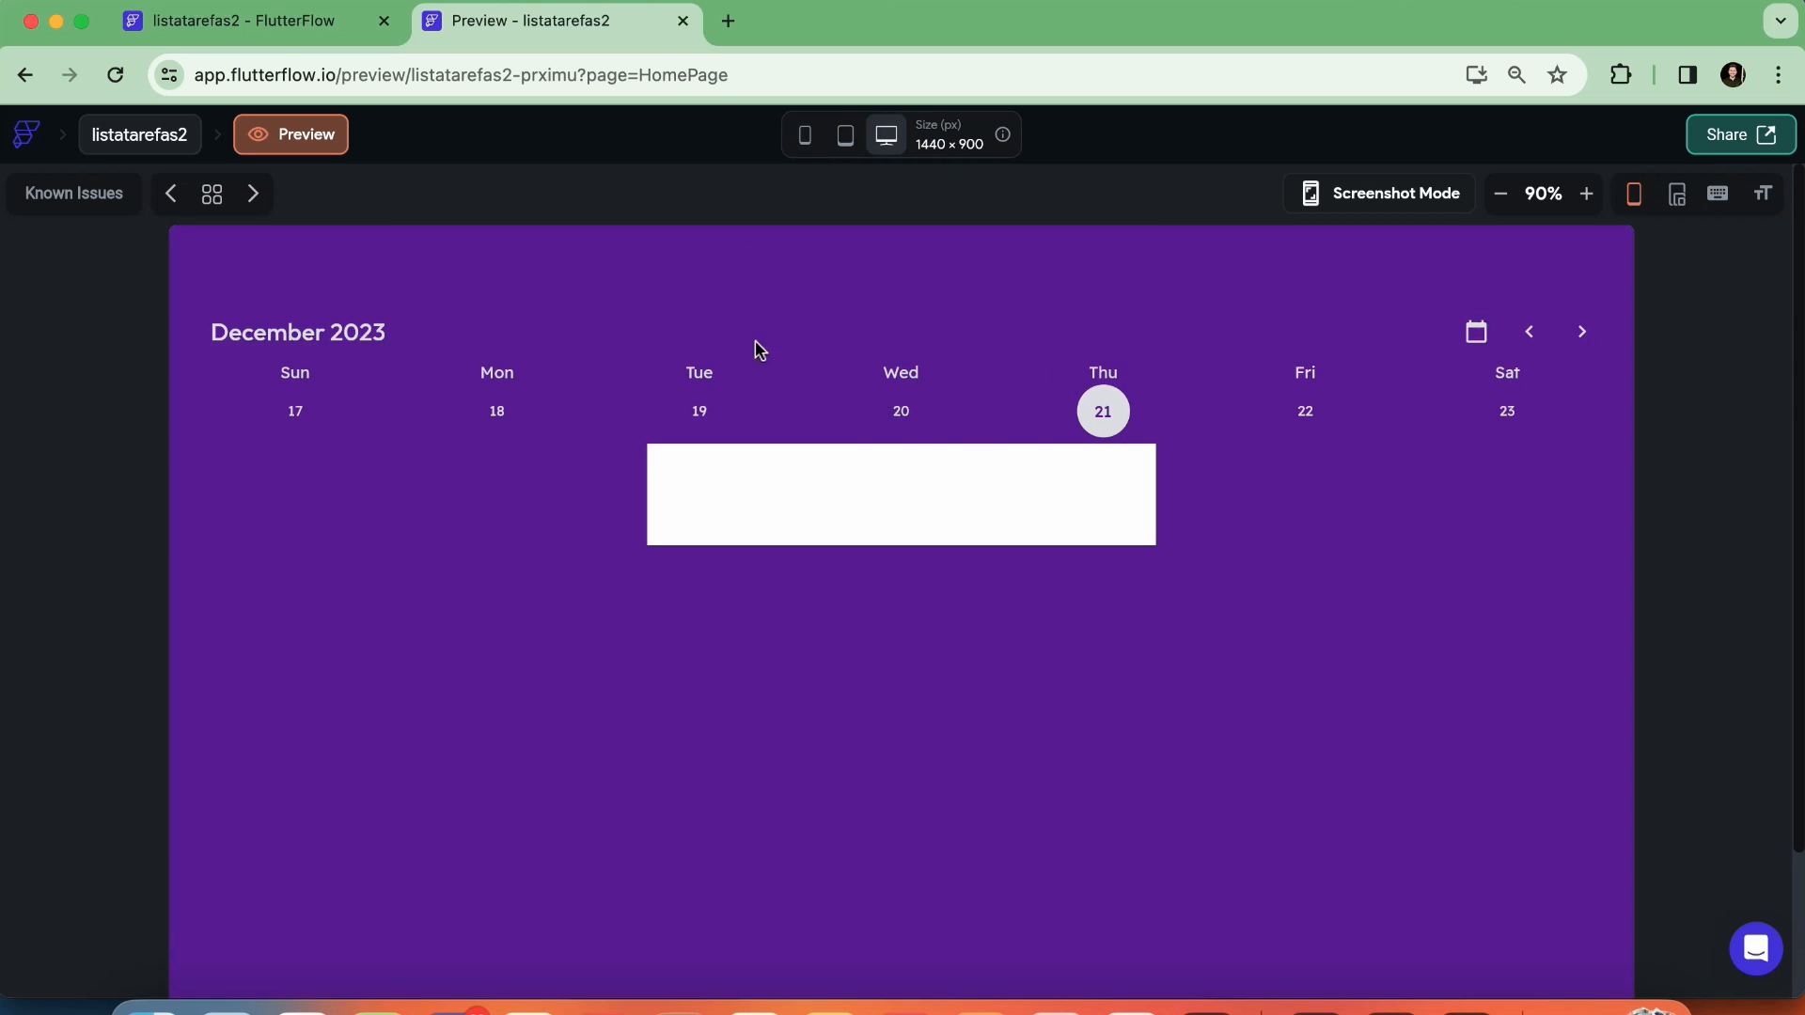
pyautogui.click(683, 21)
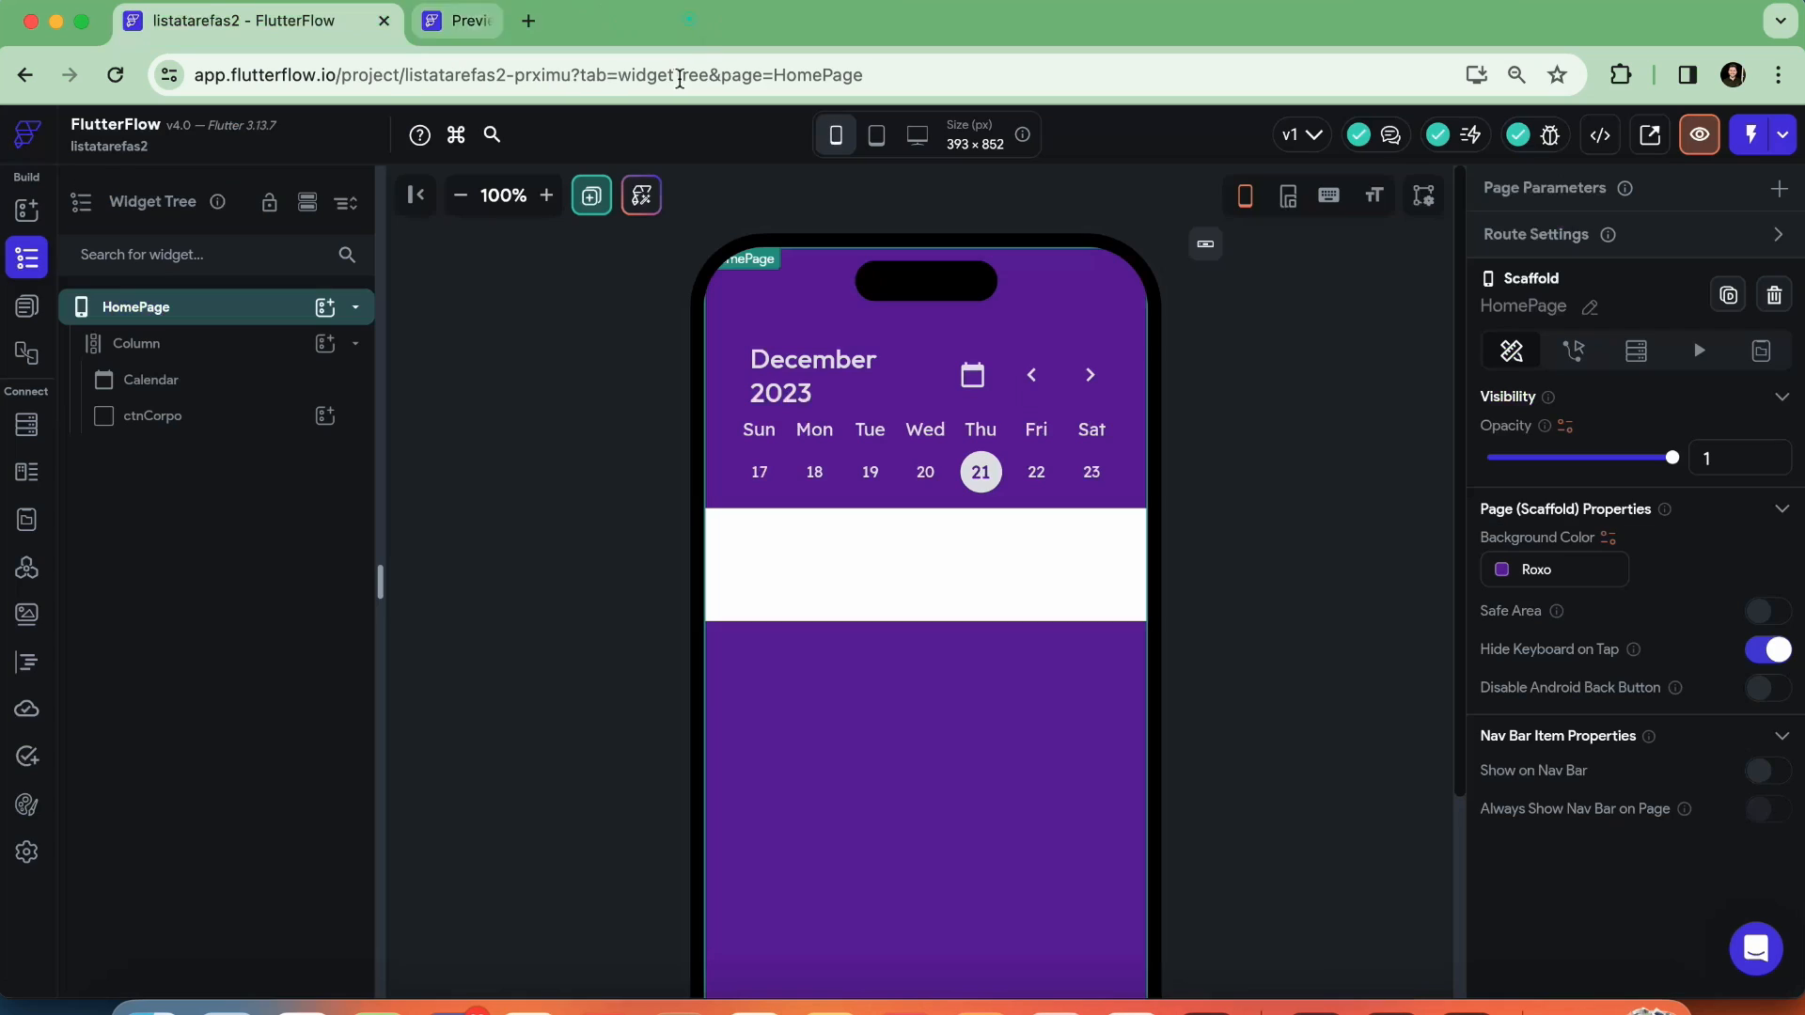
# Set ctnCorpo's expansion to Expanded so it fills the remaining height of the page, and review the result
pyautogui.click(801, 578)
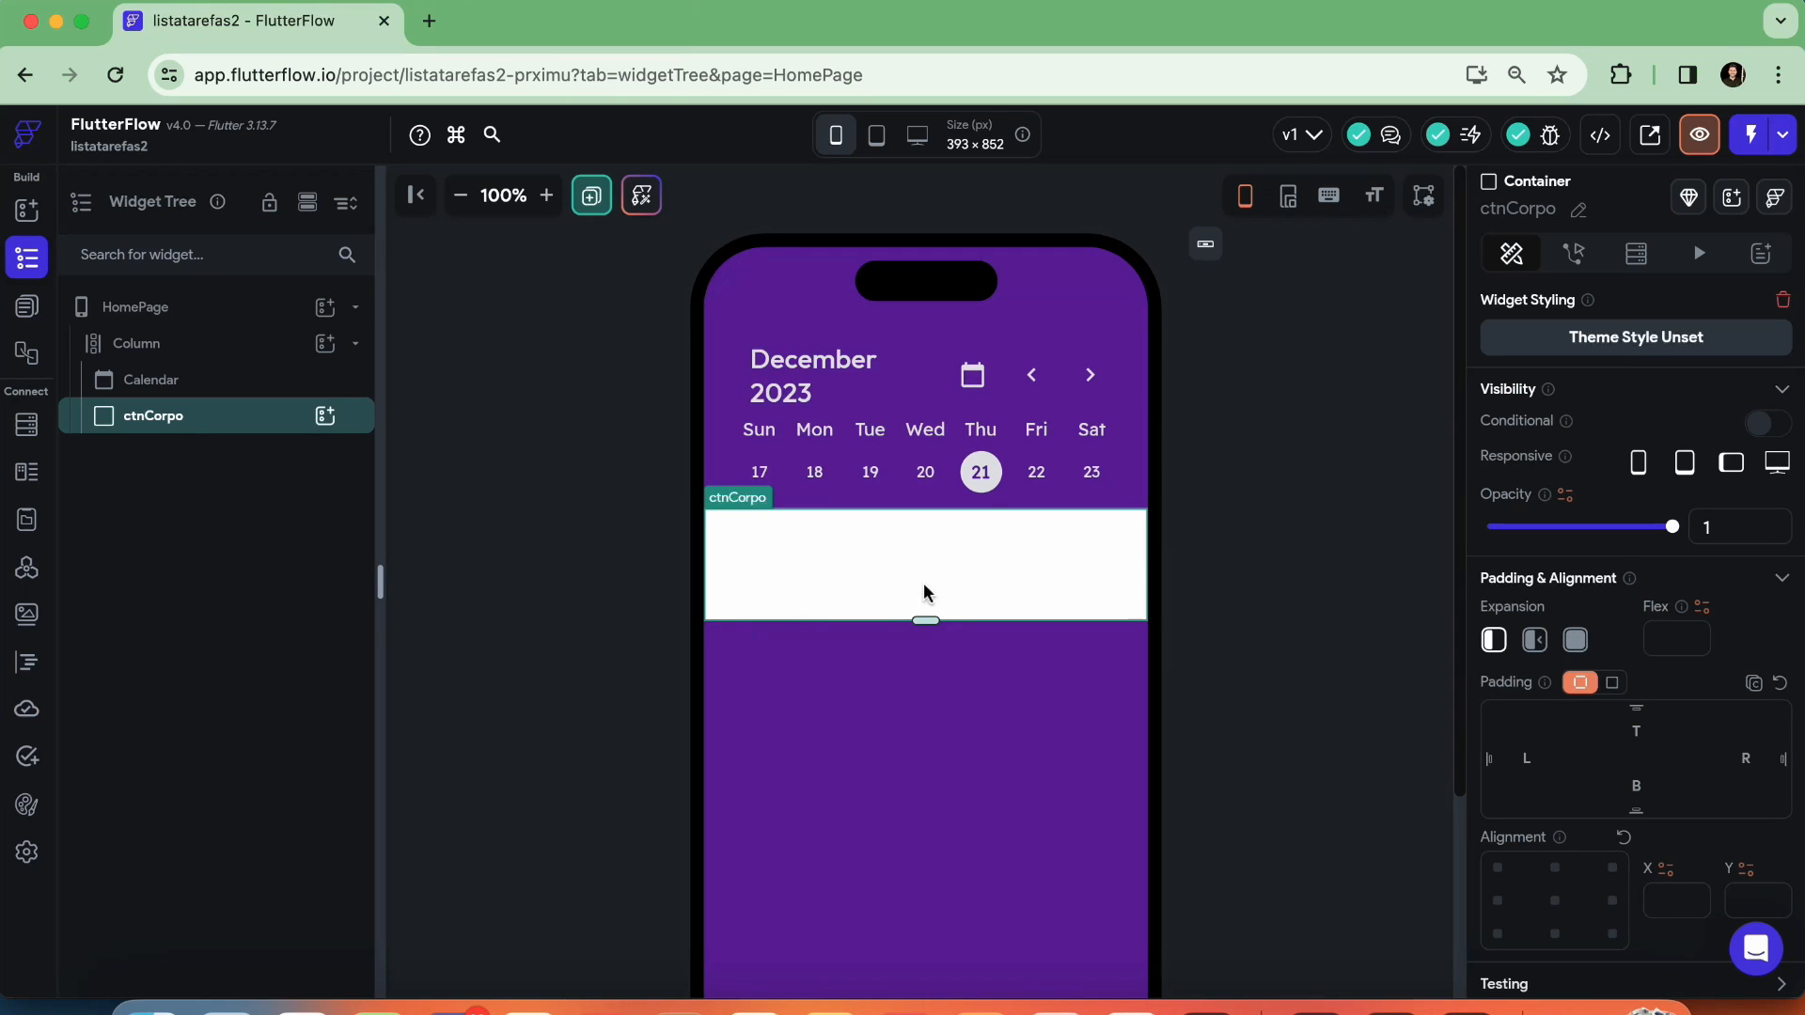
pyautogui.scroll(-2, 1068, 491)
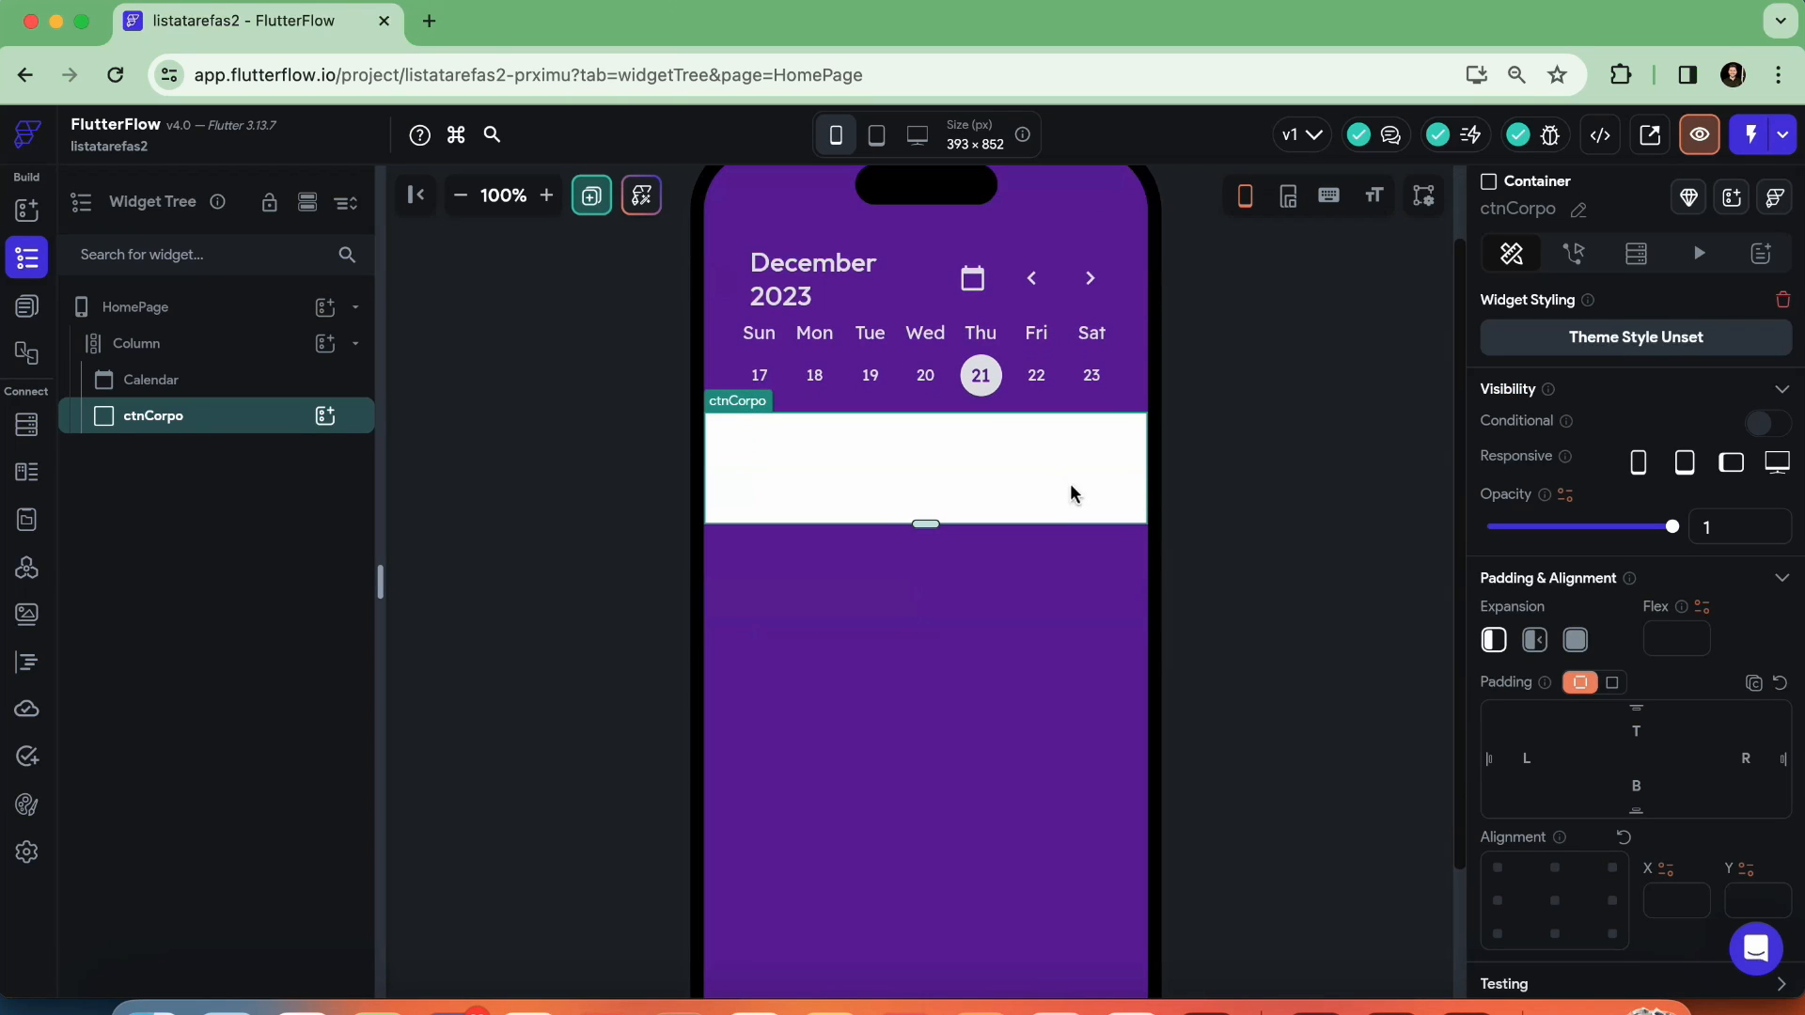
pyautogui.scroll(2, 917, 625)
pyautogui.click(912, 555)
pyautogui.scroll(-6, 1605, 616)
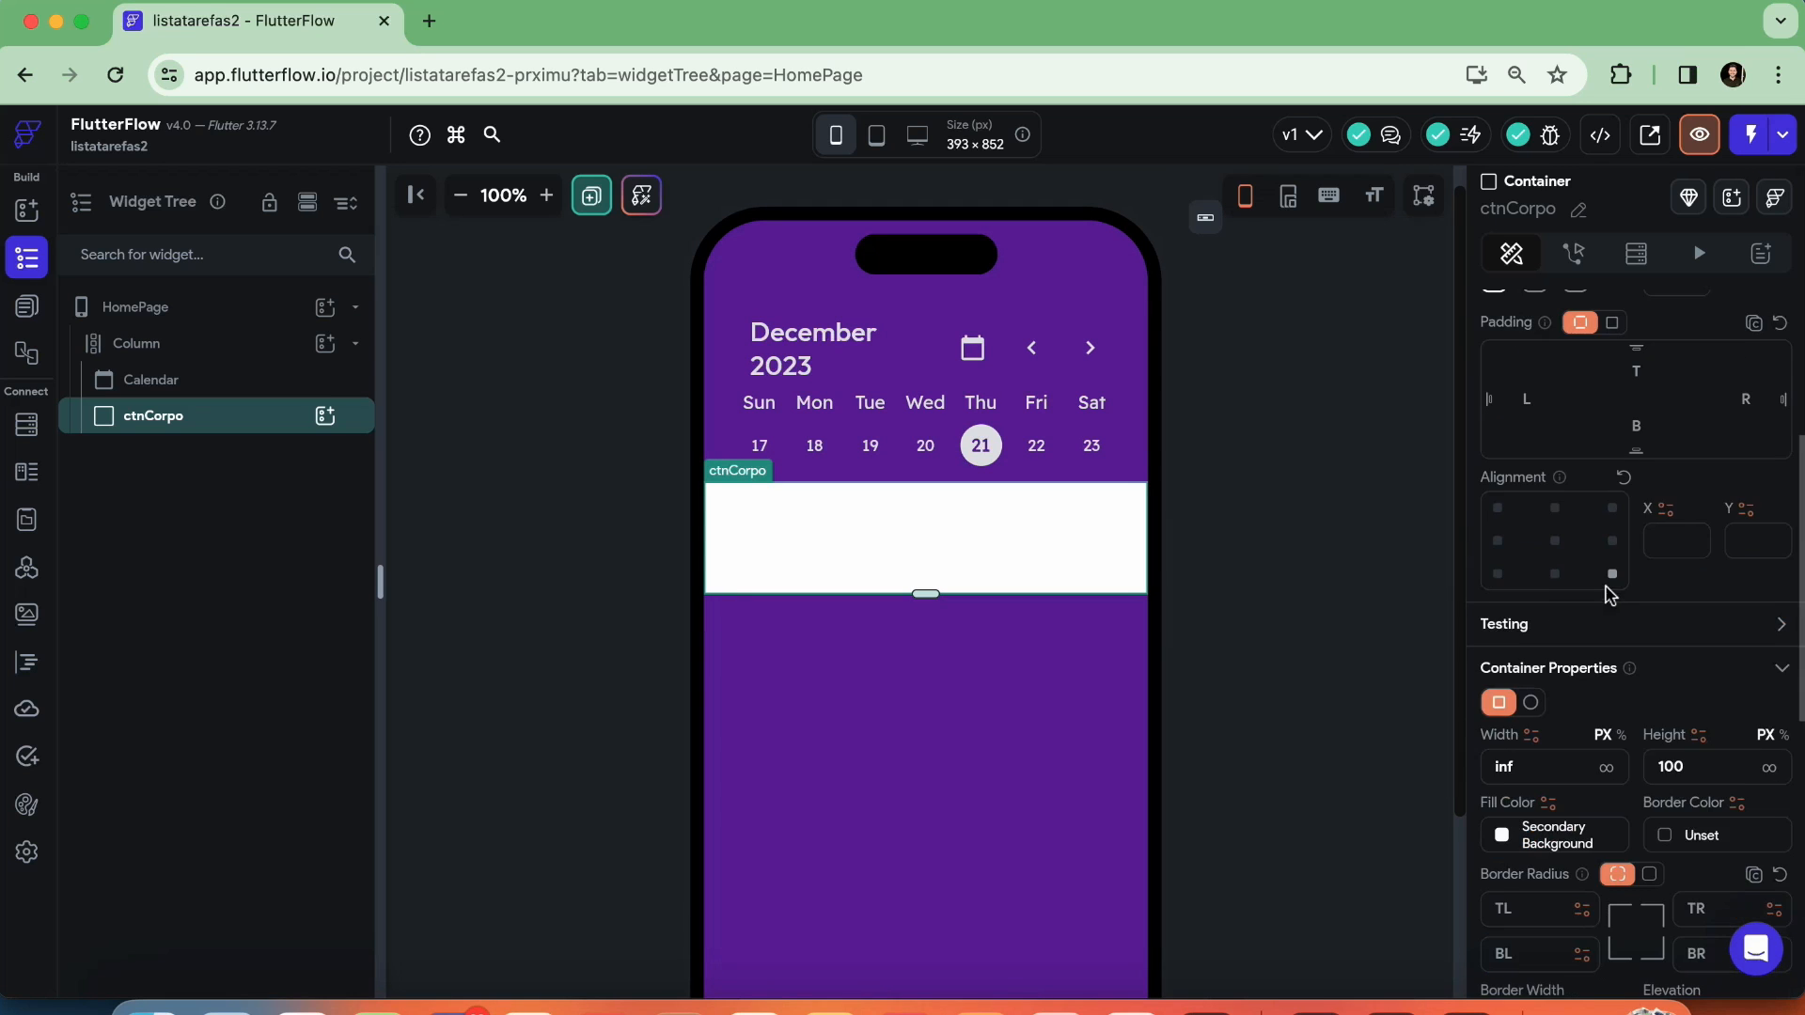
pyautogui.scroll(4, 1607, 593)
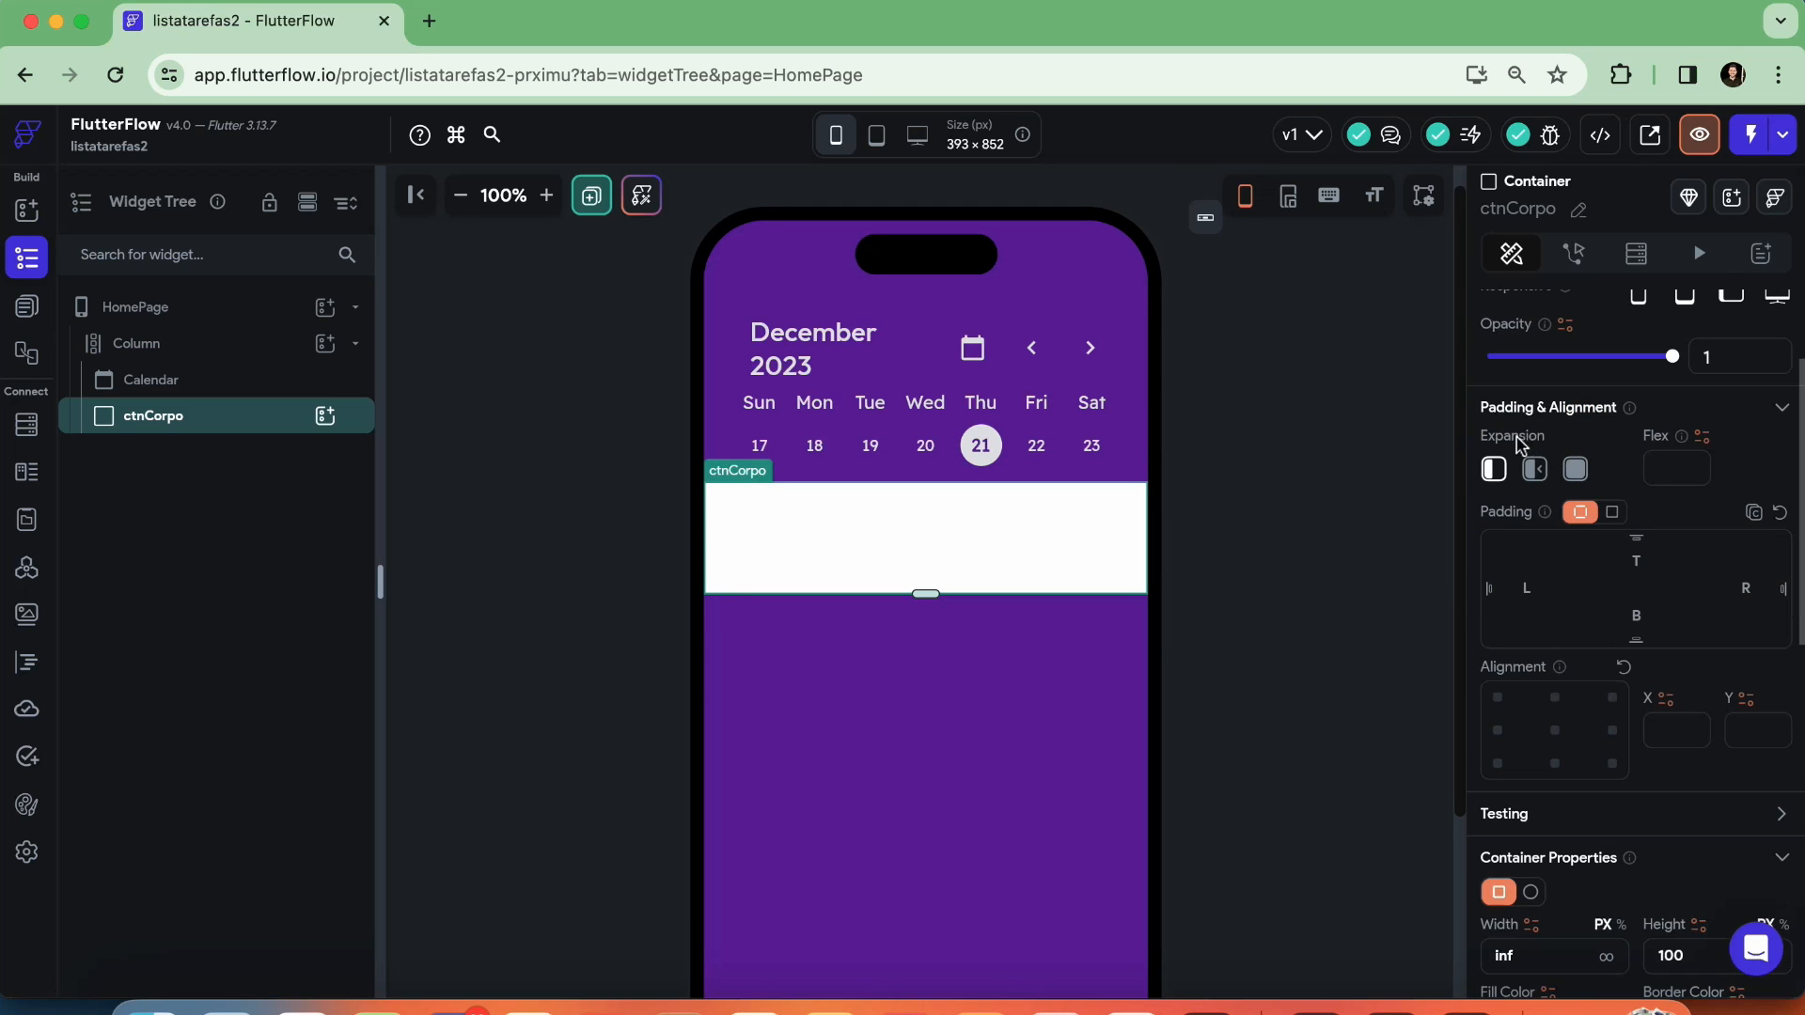
pyautogui.click(1575, 475)
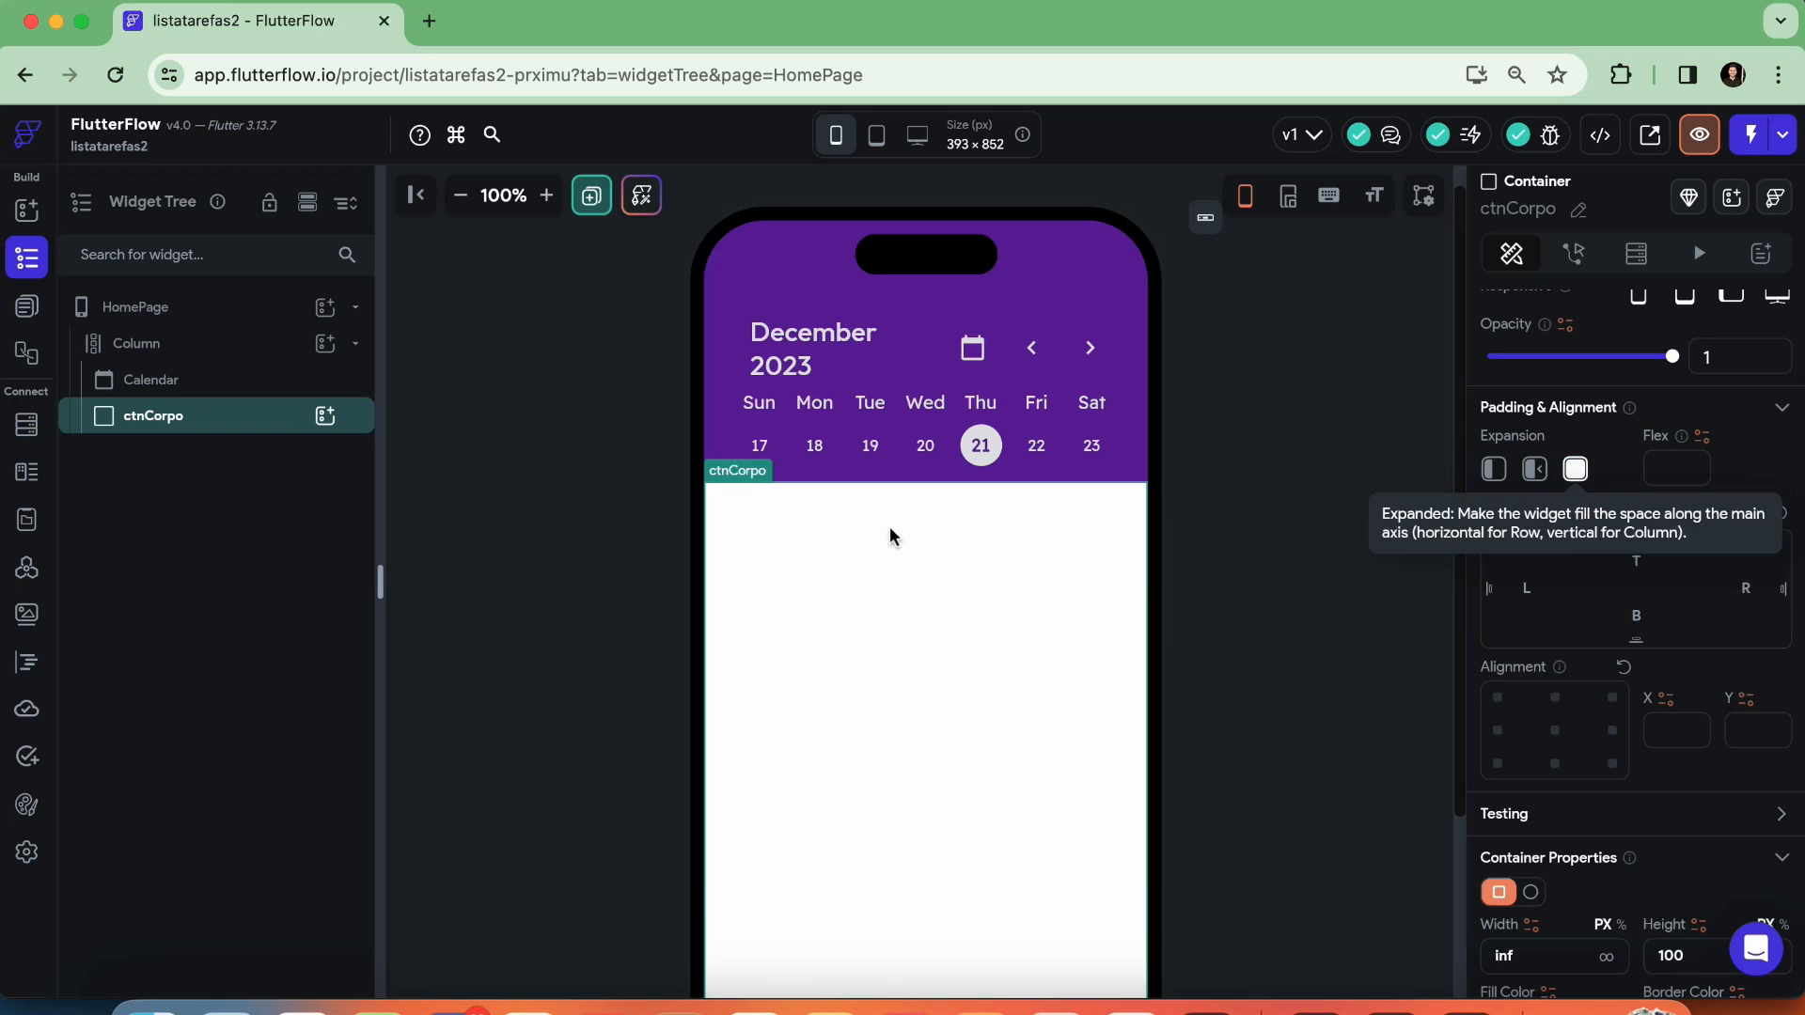
pyautogui.scroll(-3, 882, 620)
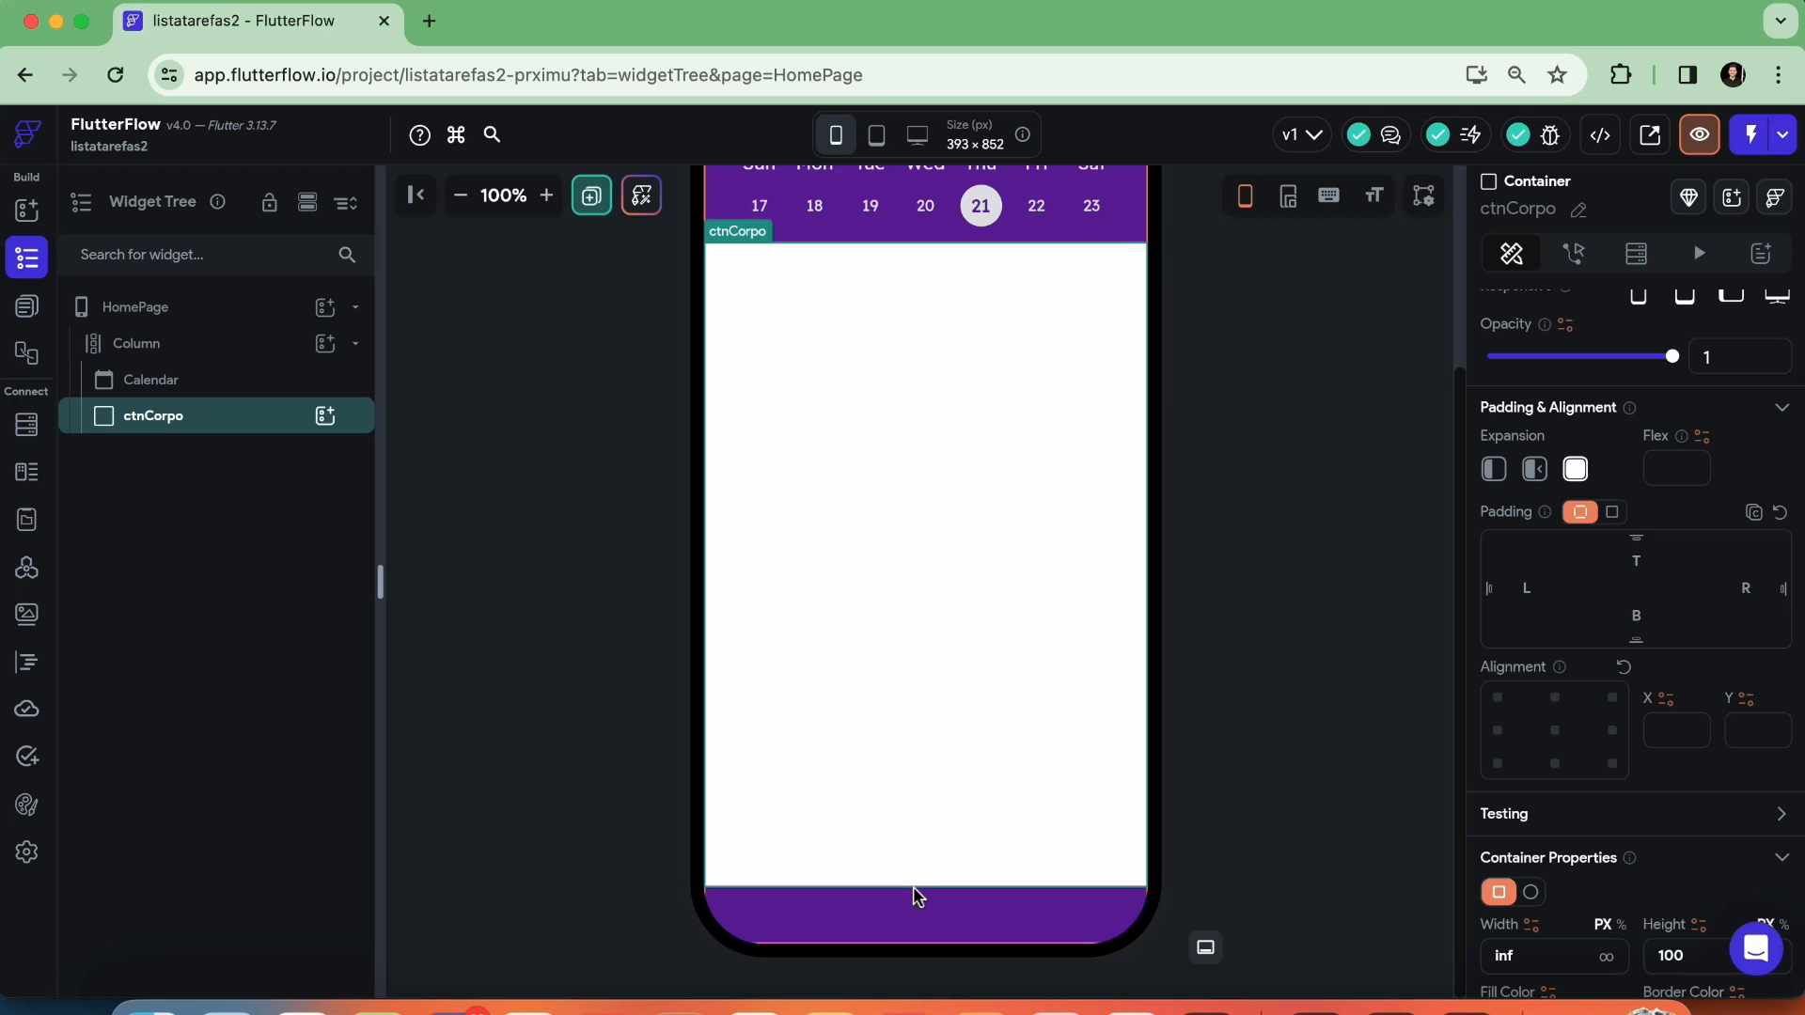
pyautogui.scroll(3, 988, 811)
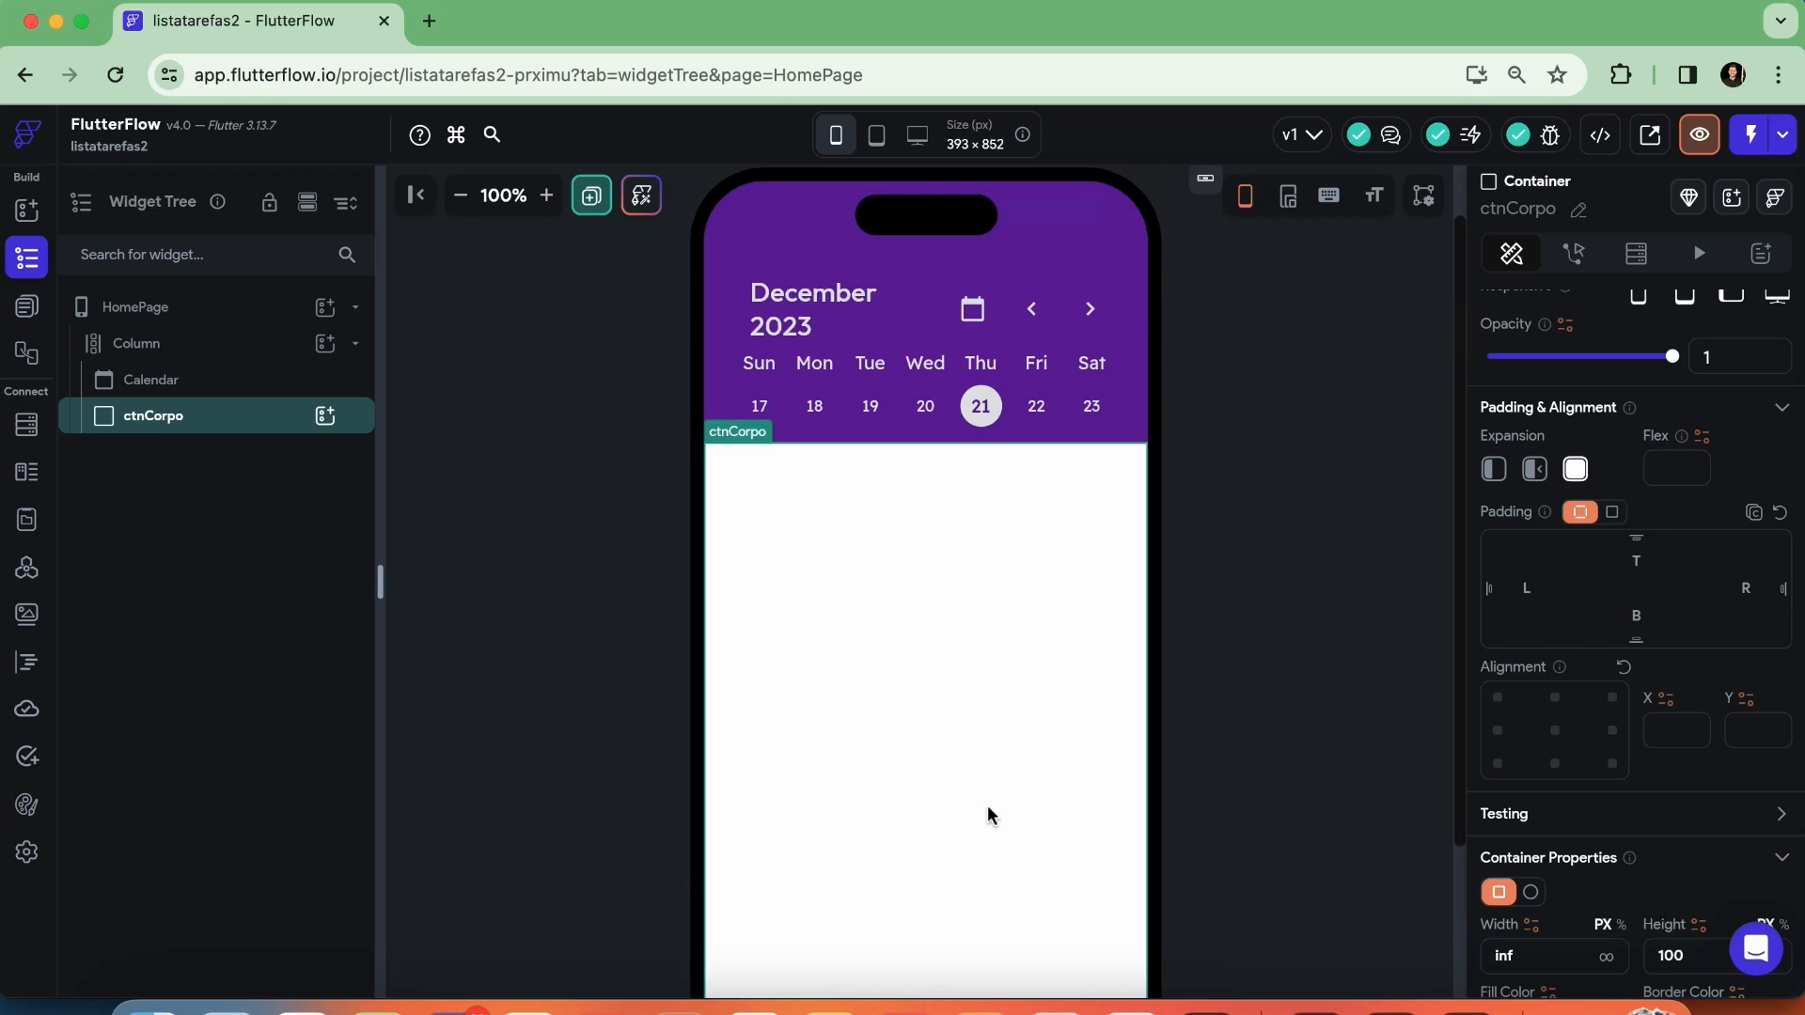
pyautogui.click(1329, 613)
# Set the border radius of ctnCorpo's top-left corner to 25
pyautogui.click(1025, 536)
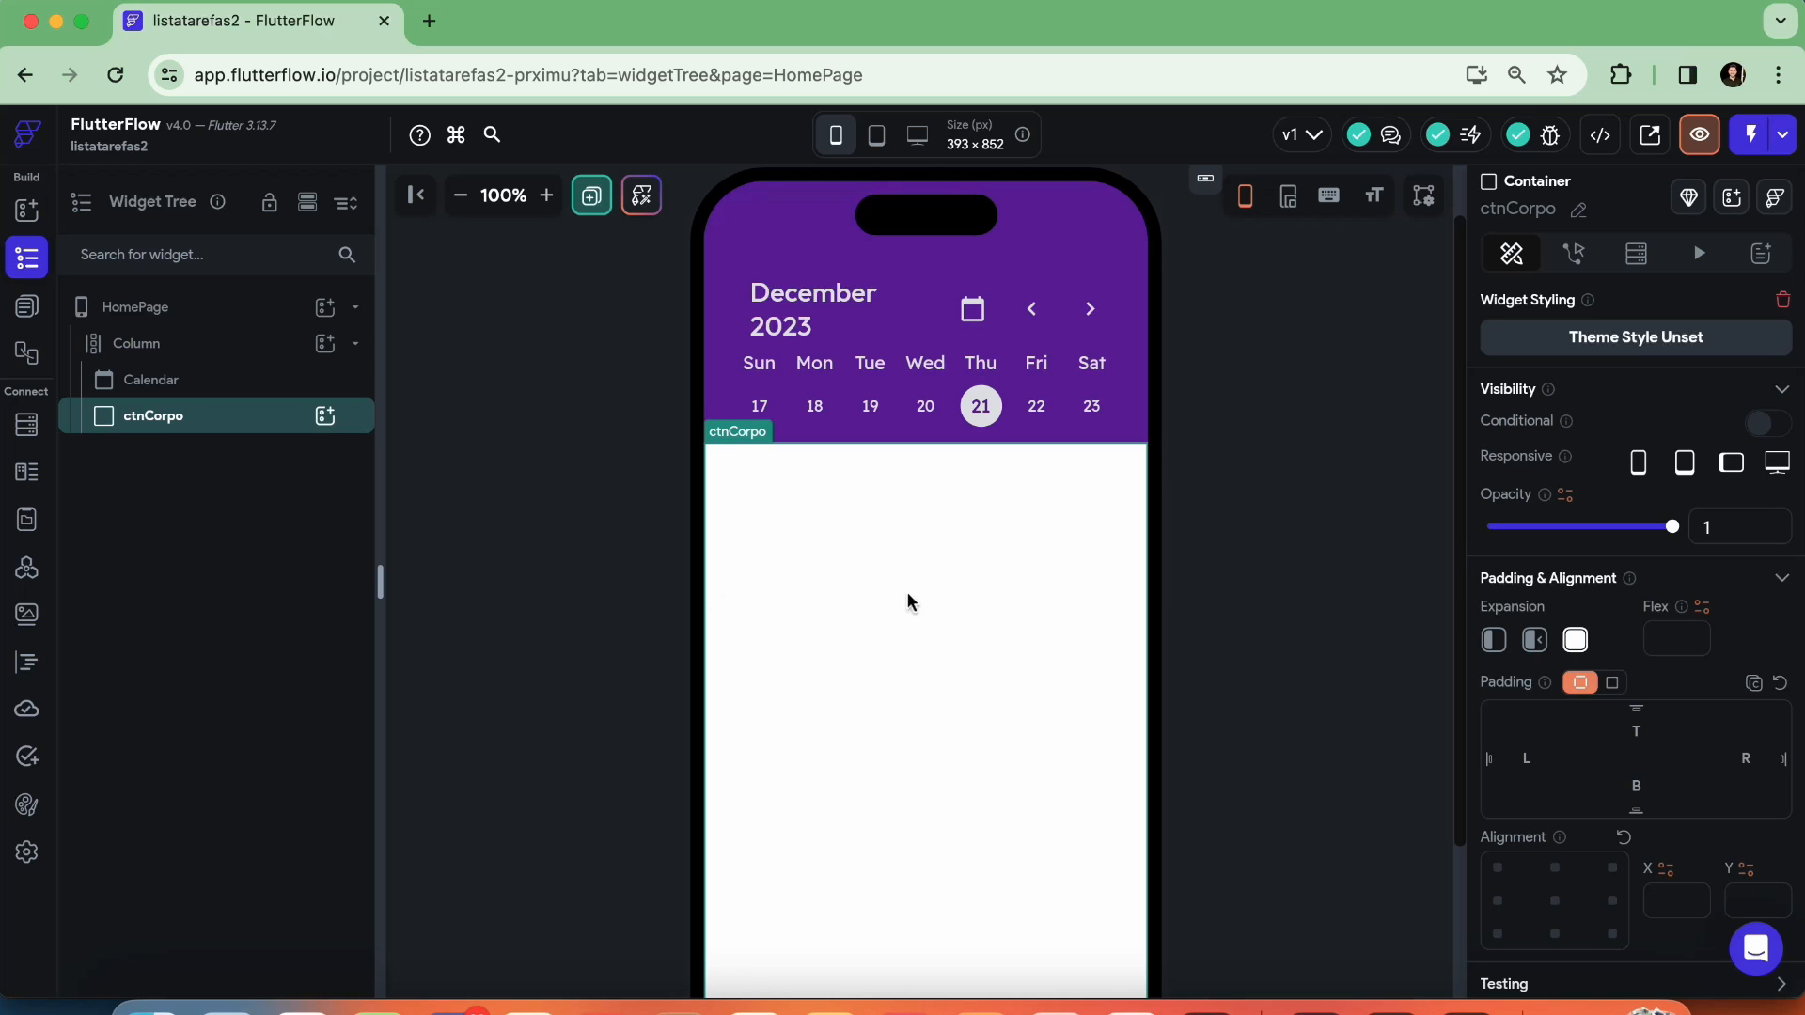
pyautogui.scroll(-6, 1627, 562)
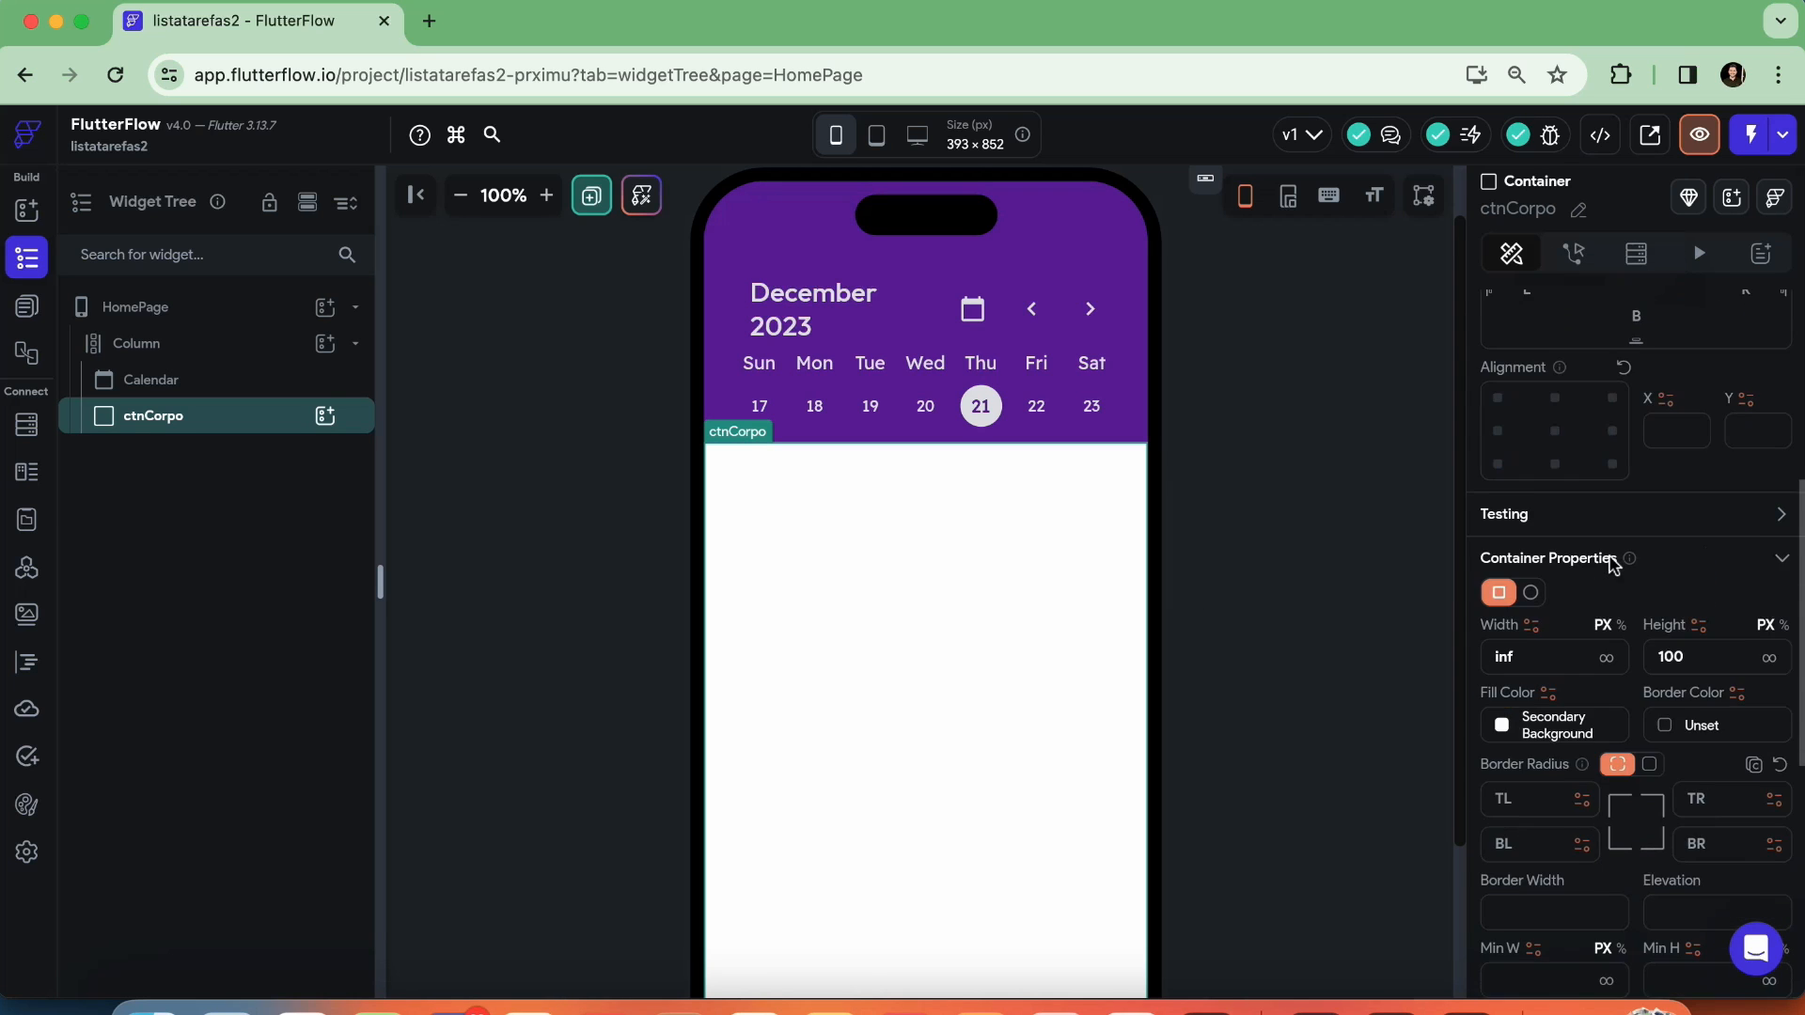
pyautogui.scroll(-2, 1609, 555)
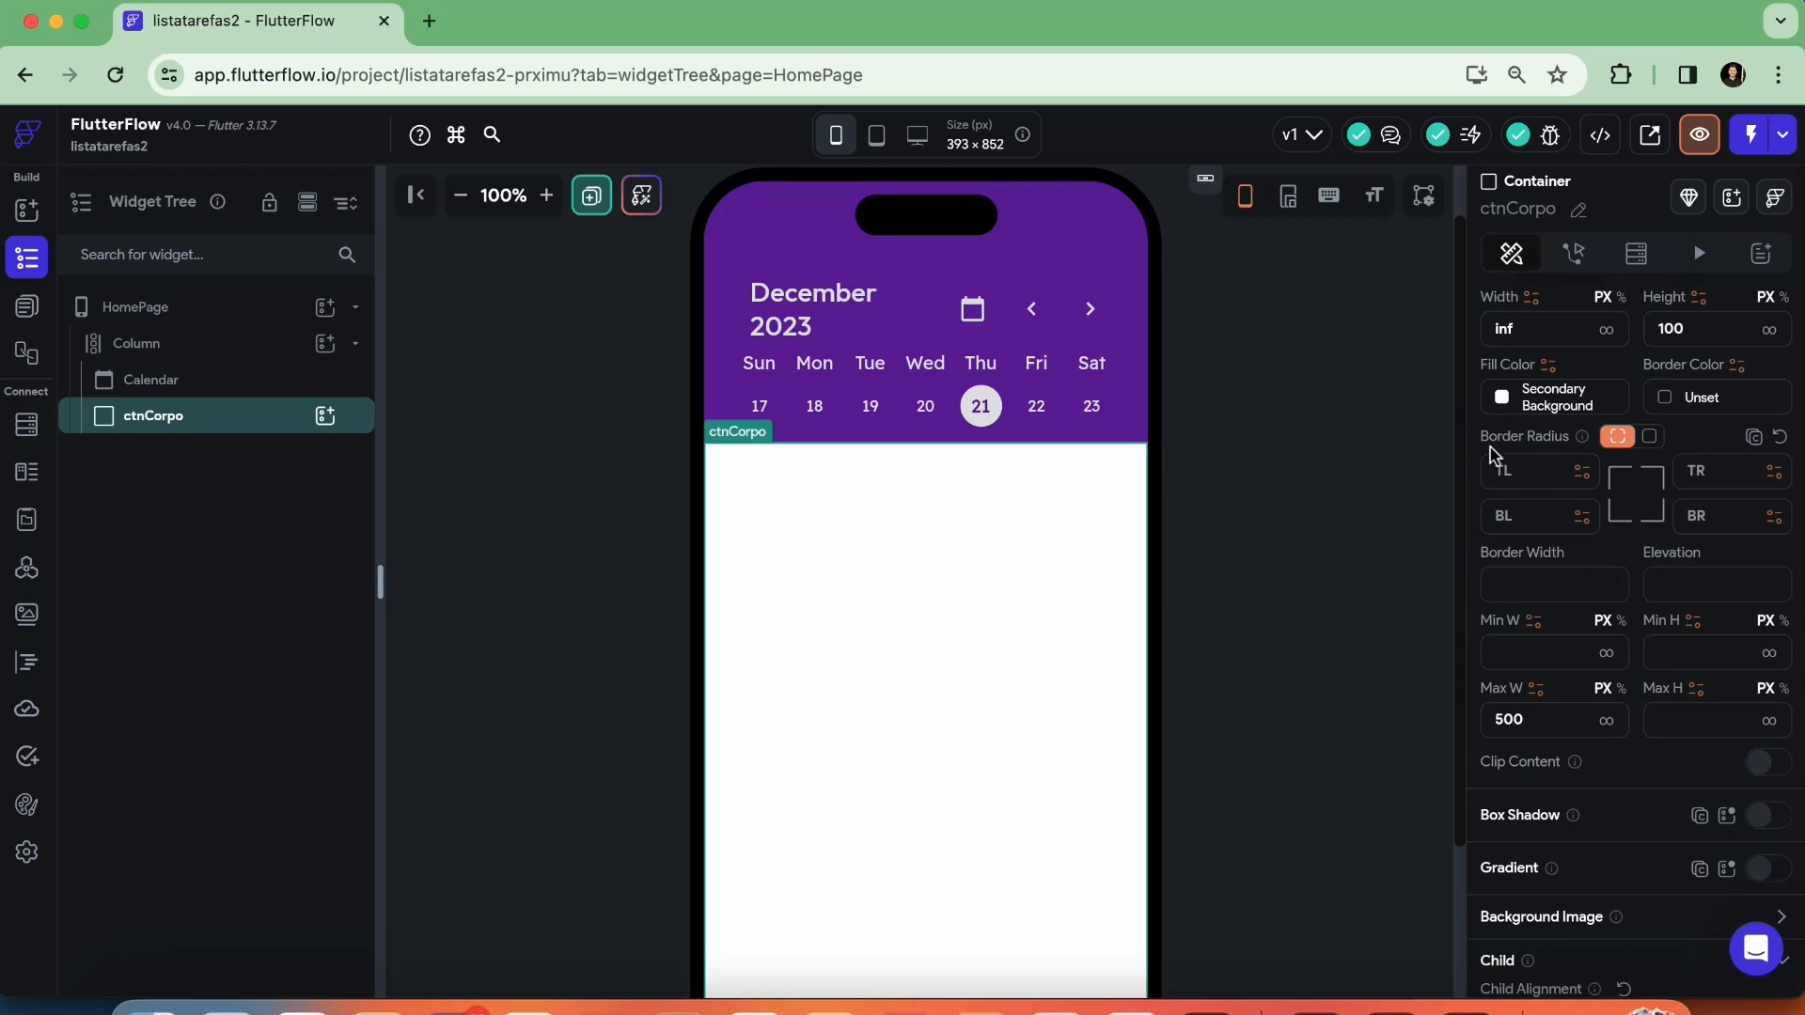
pyautogui.click(1509, 469)
pyautogui.click(1513, 516)
pyautogui.click(1695, 512)
pyautogui.scroll(1, 1570, 775)
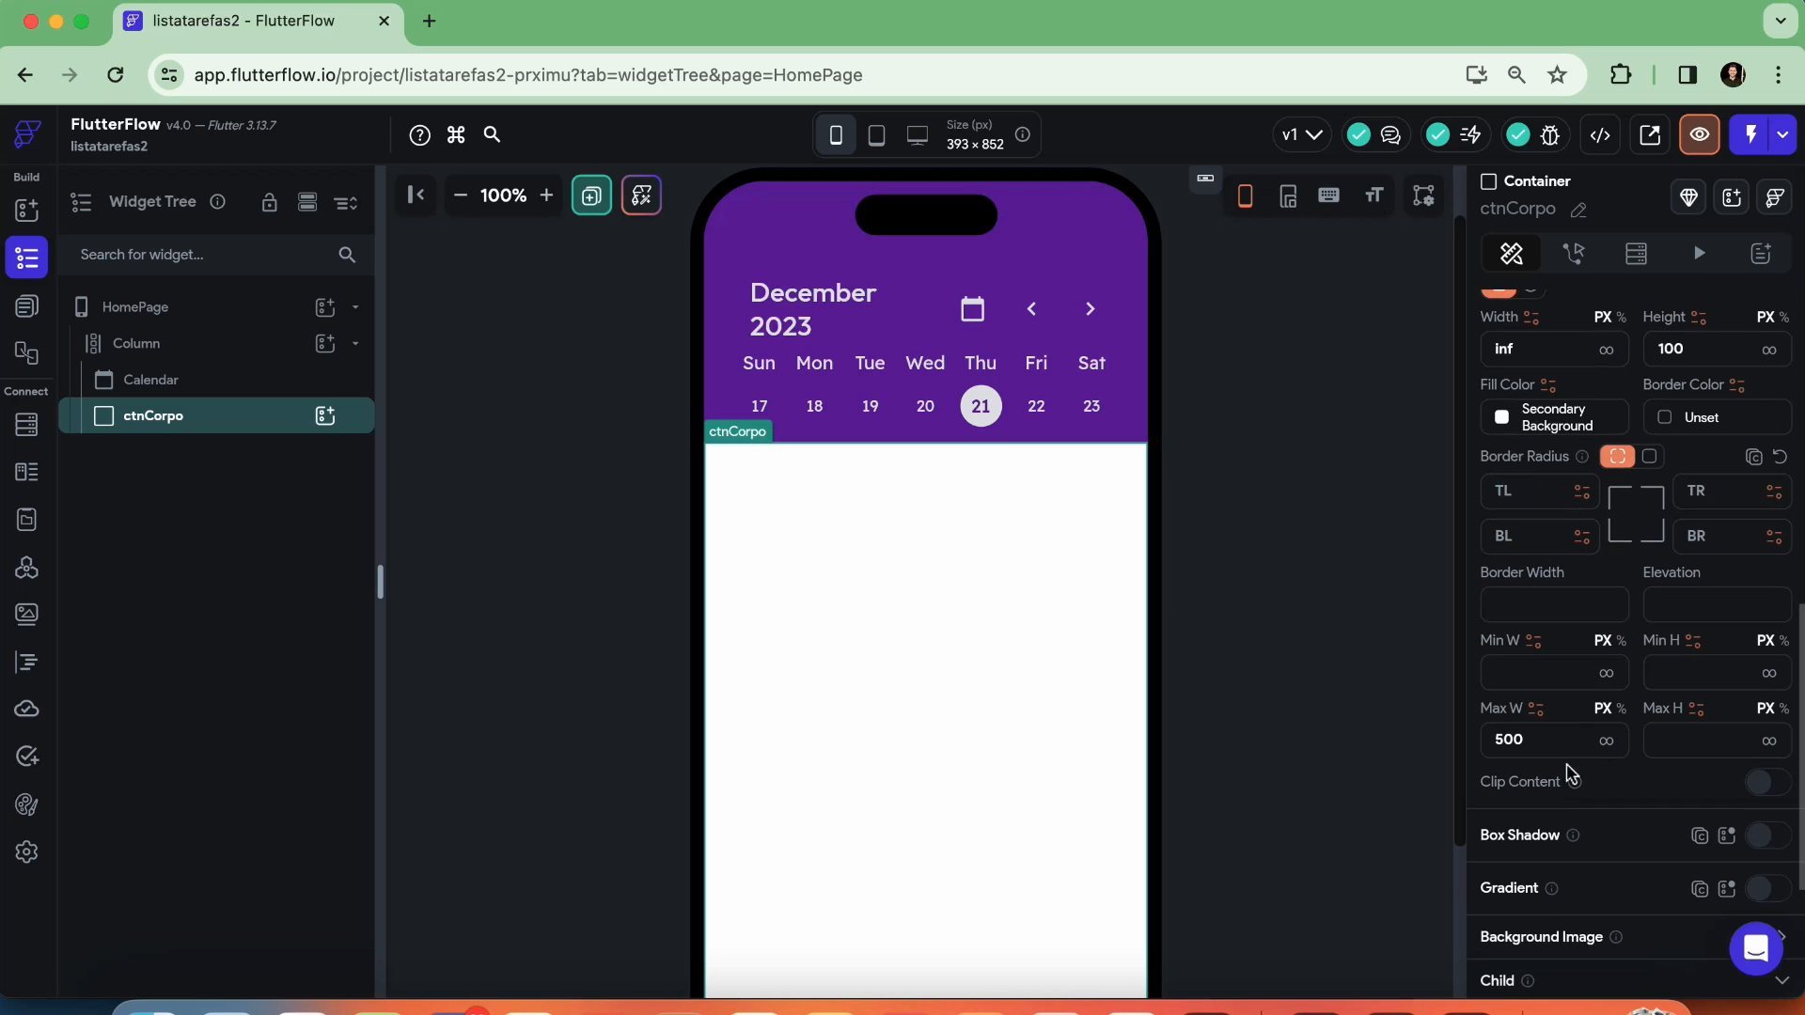
pyautogui.write('25')
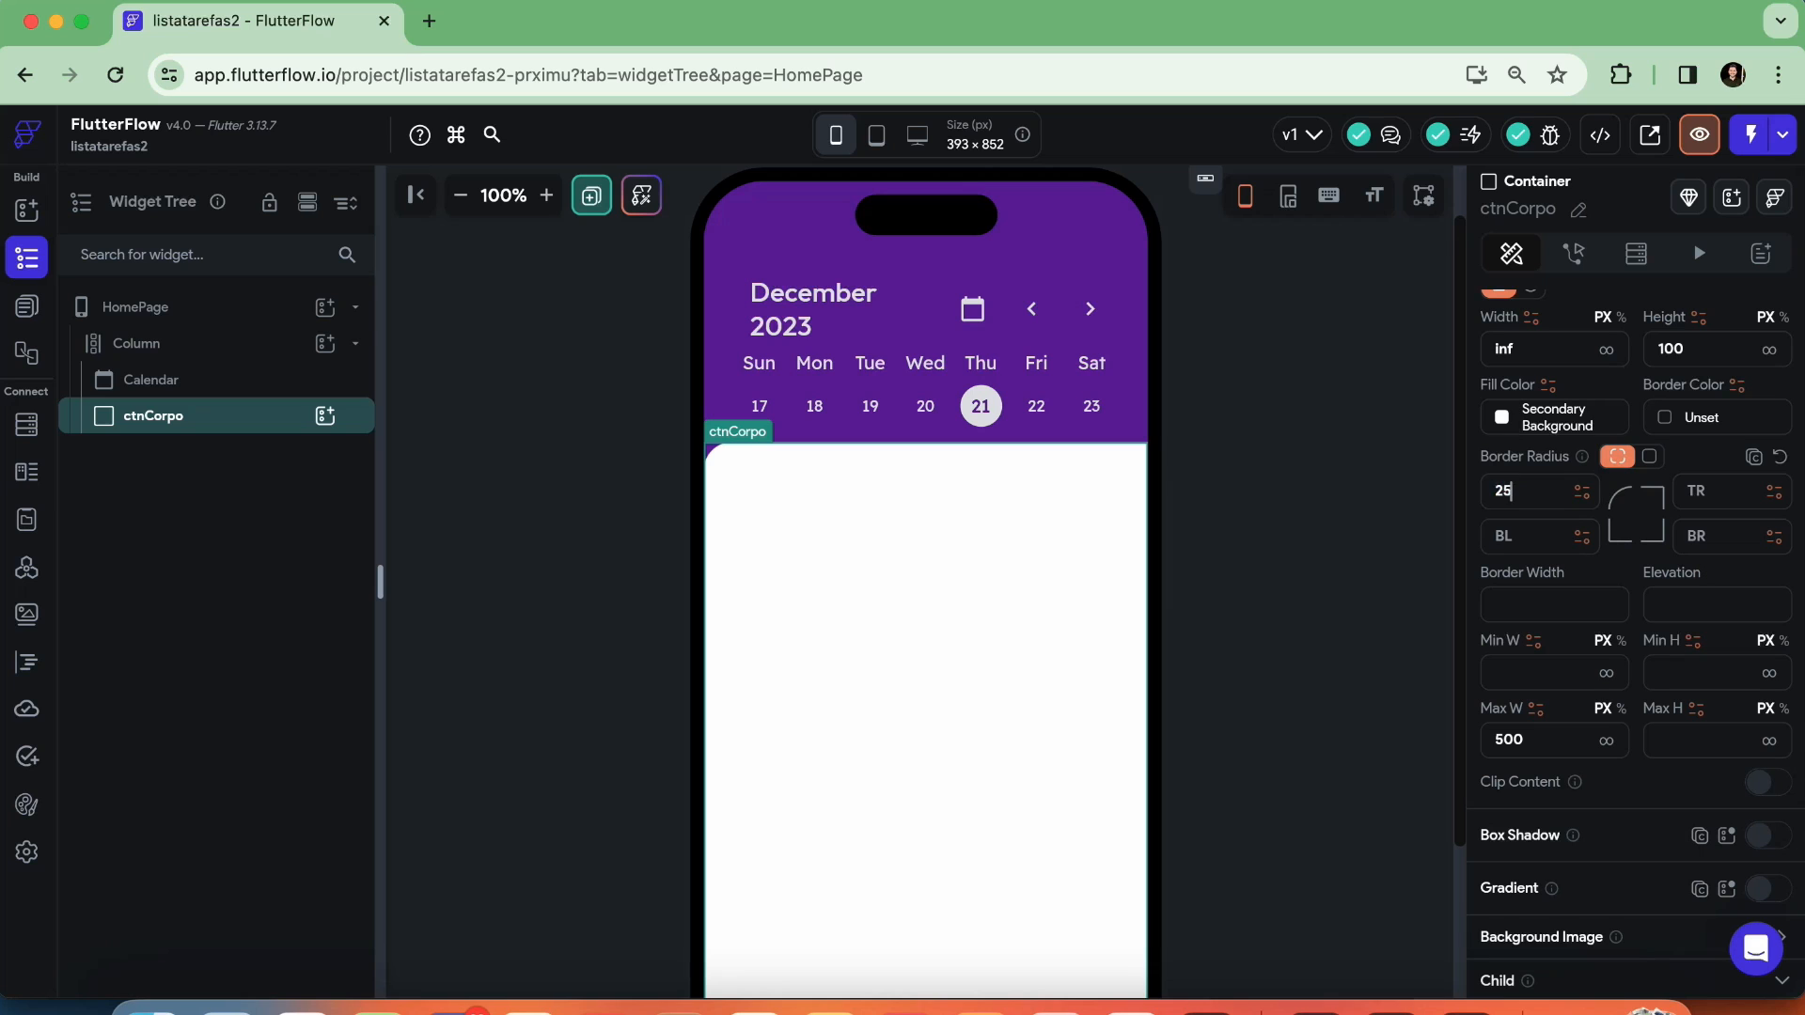
pyautogui.click(1213, 516)
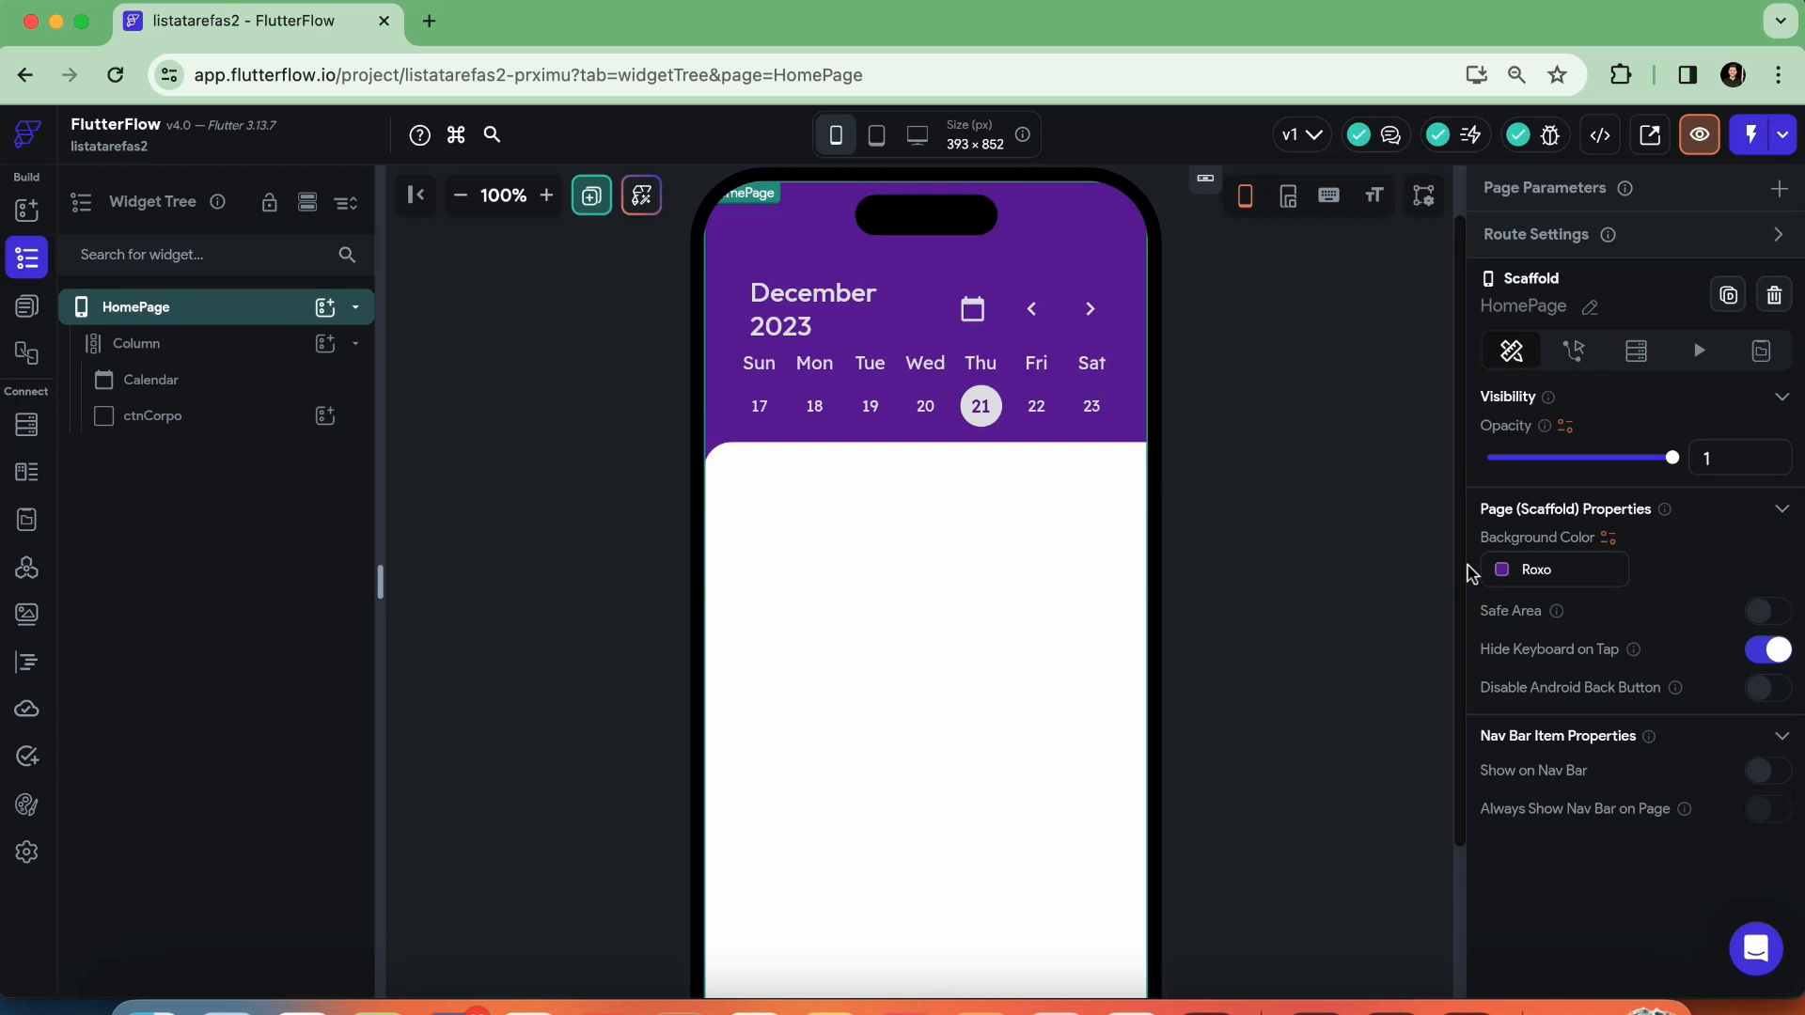
# Set the border radius of ctnCorpo's top-right corner to 25 and deselect the container
pyautogui.click(886, 596)
pyautogui.scroll(-8, 1682, 620)
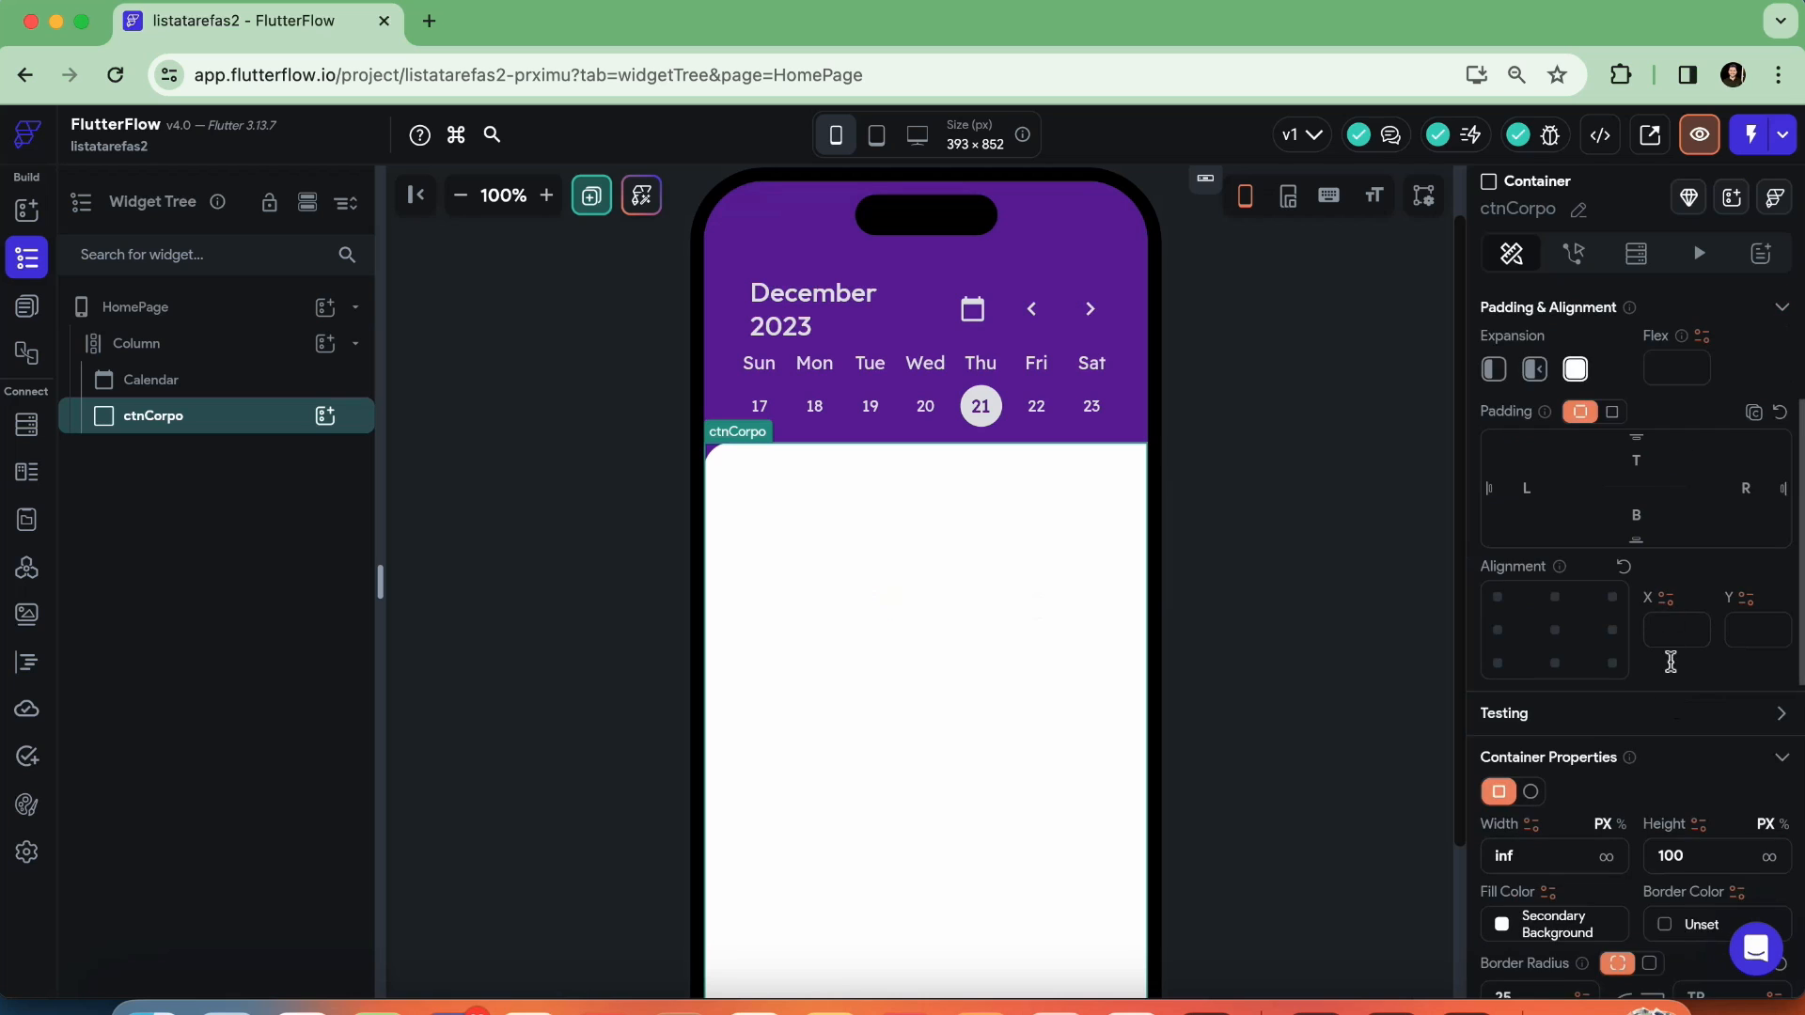
pyautogui.click(1700, 506)
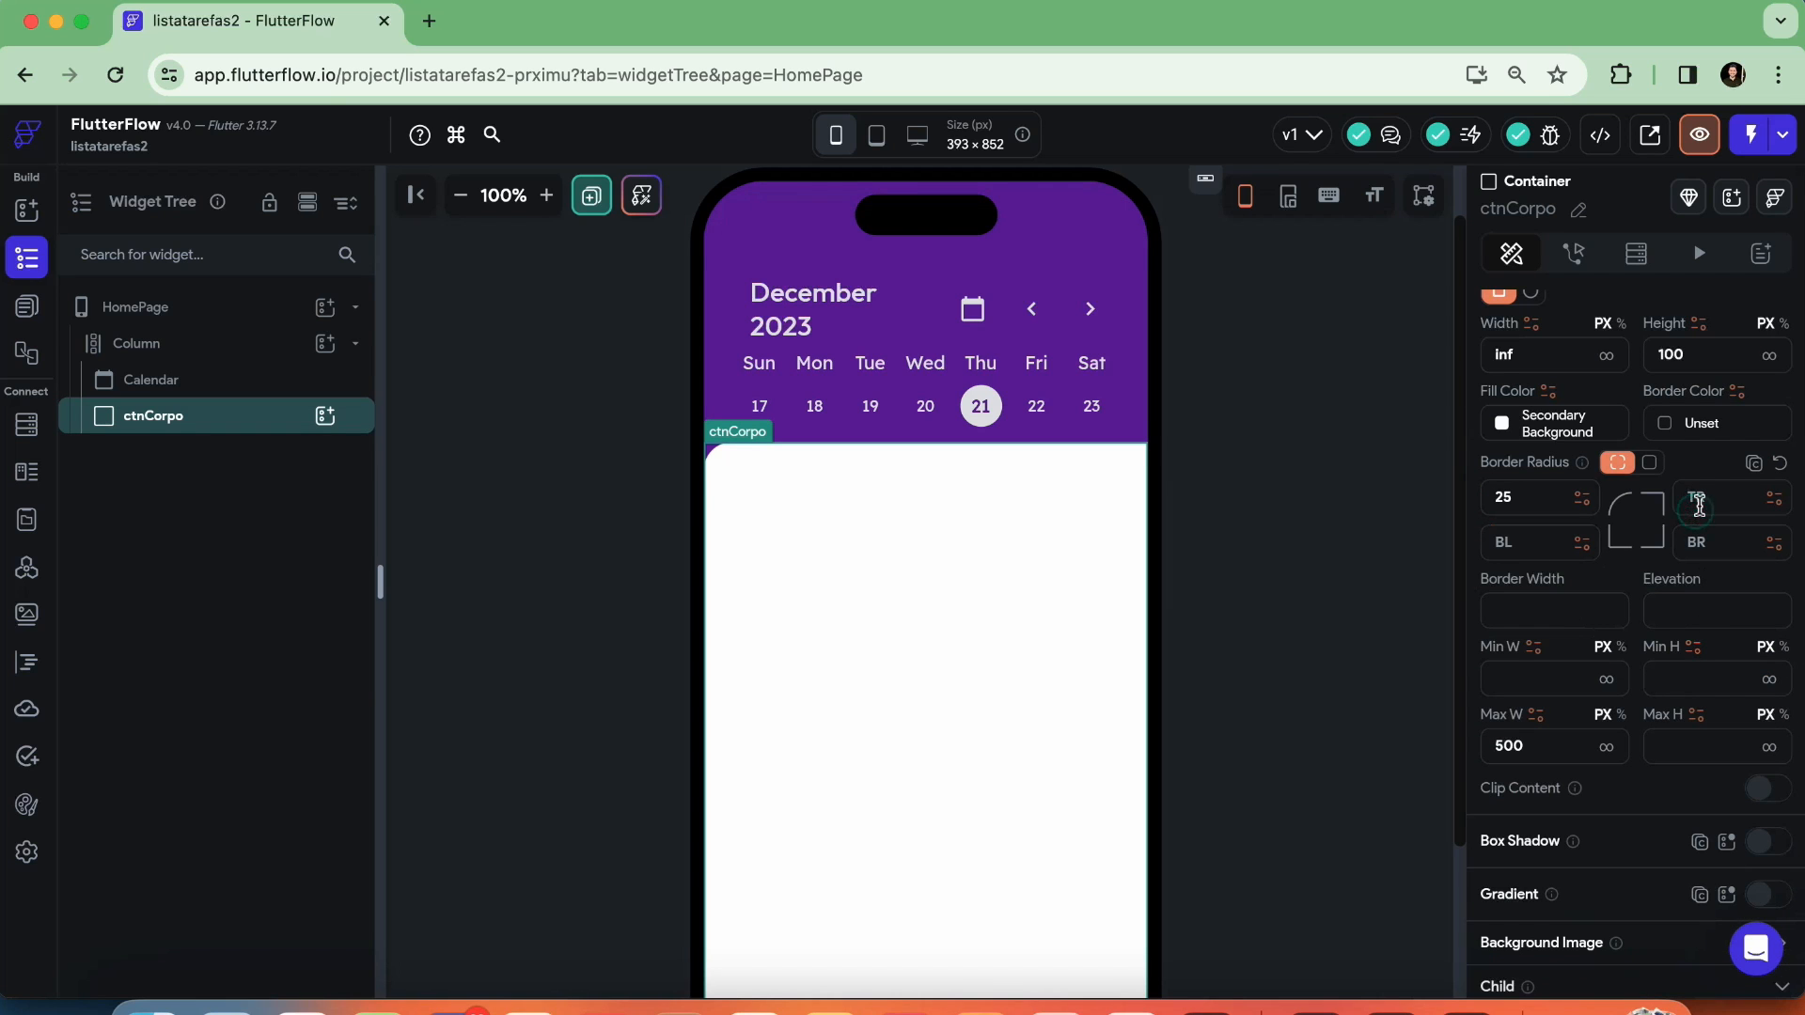
pyautogui.click(1243, 429)
pyautogui.click(1268, 552)
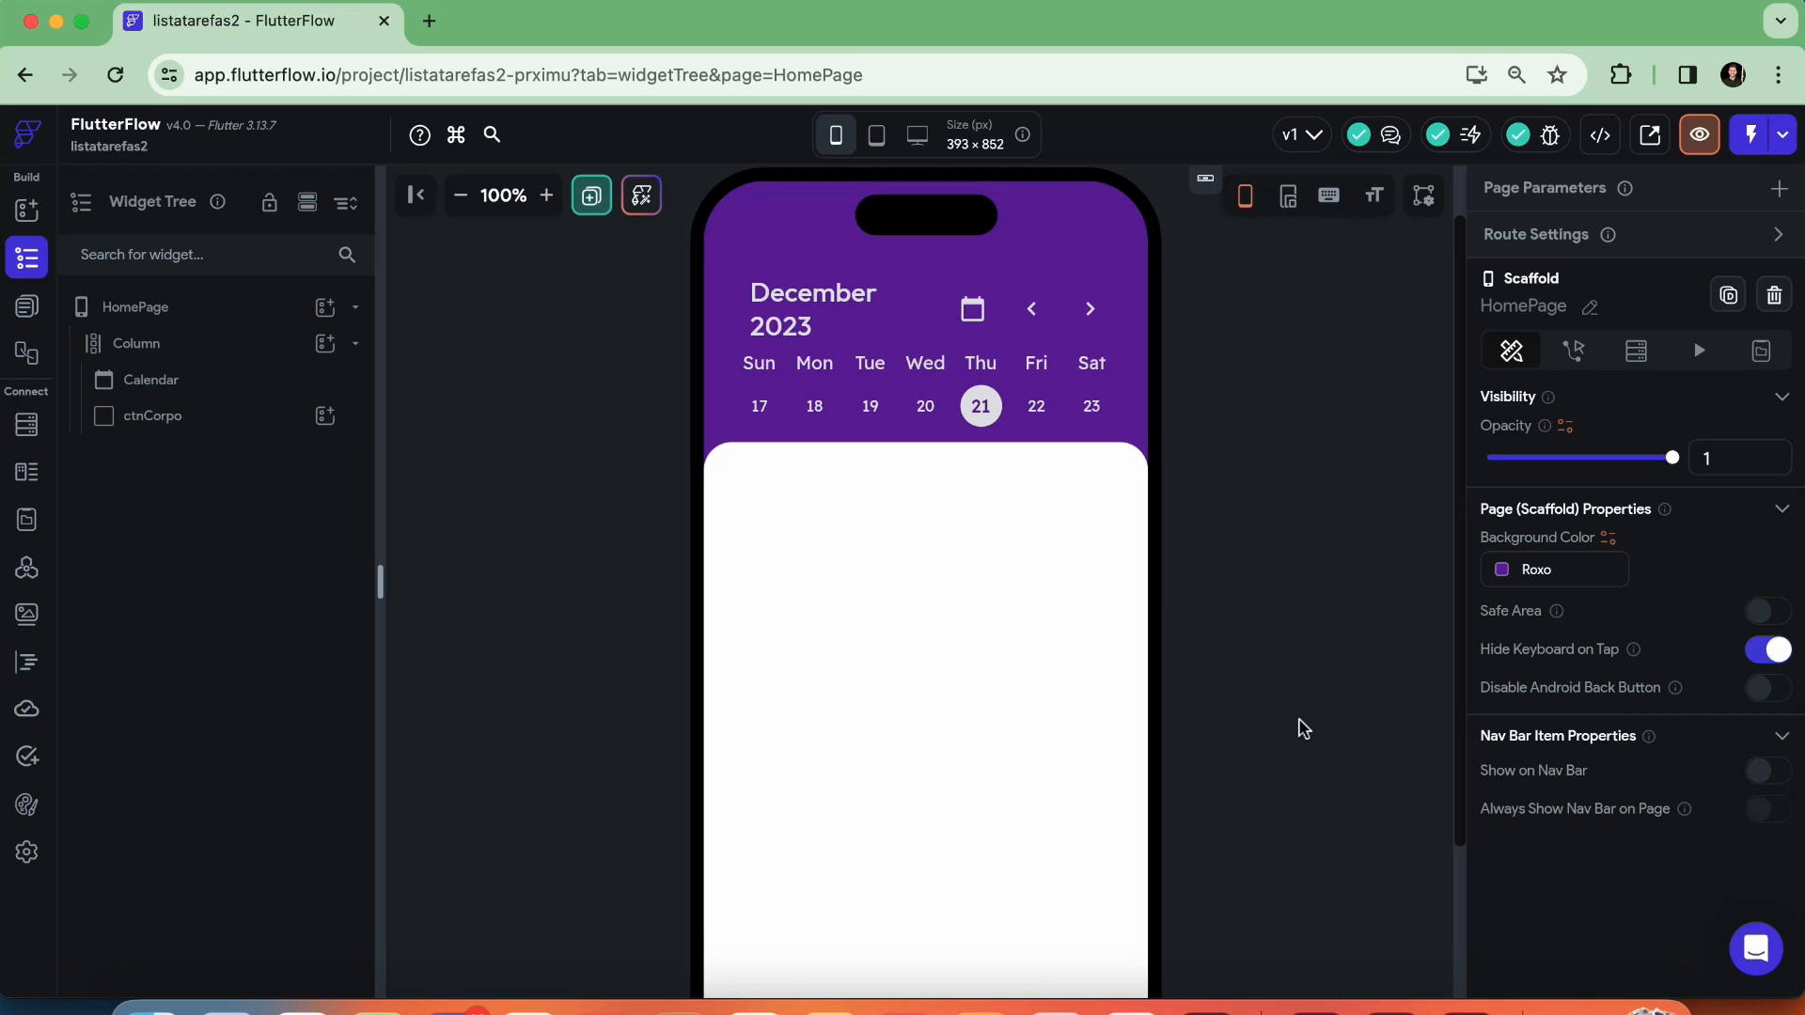
# Add a Column as a child of ctnCorpo
pyautogui.click(883, 553)
pyautogui.scroll(-3, 870, 602)
pyautogui.scroll(2, 872, 615)
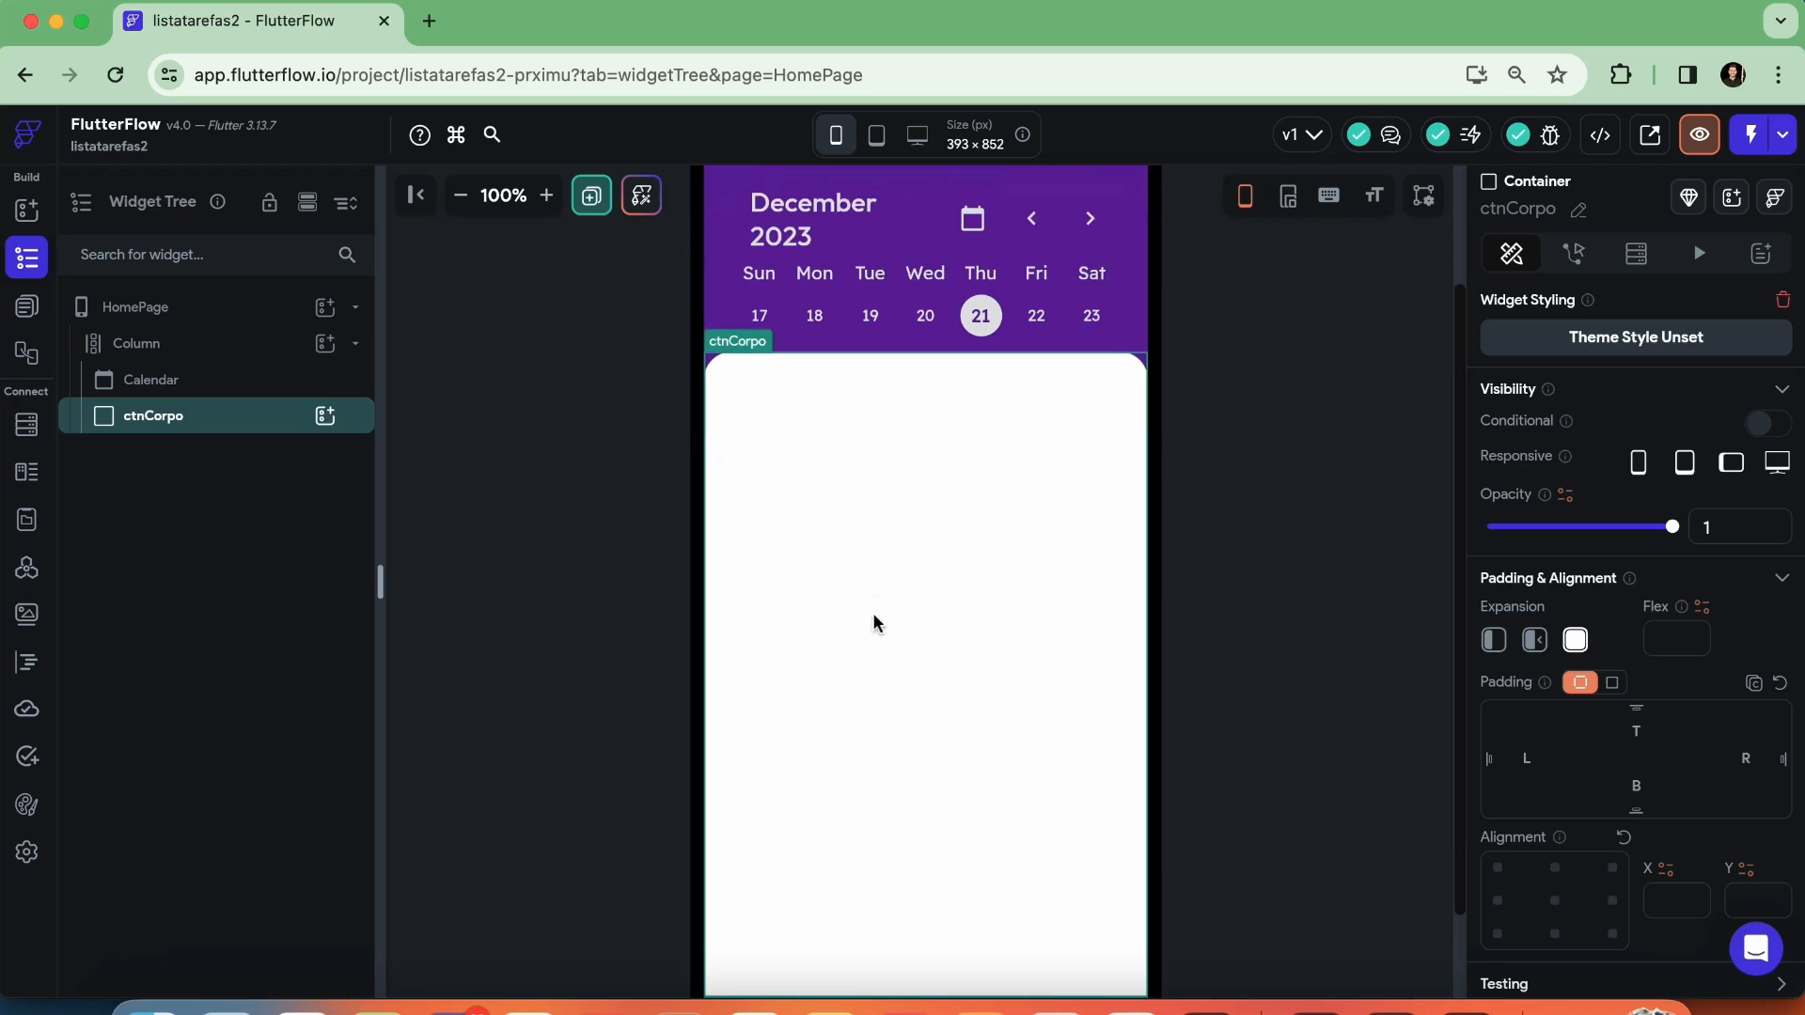
pyautogui.click(350, 432)
pyautogui.click(548, 541)
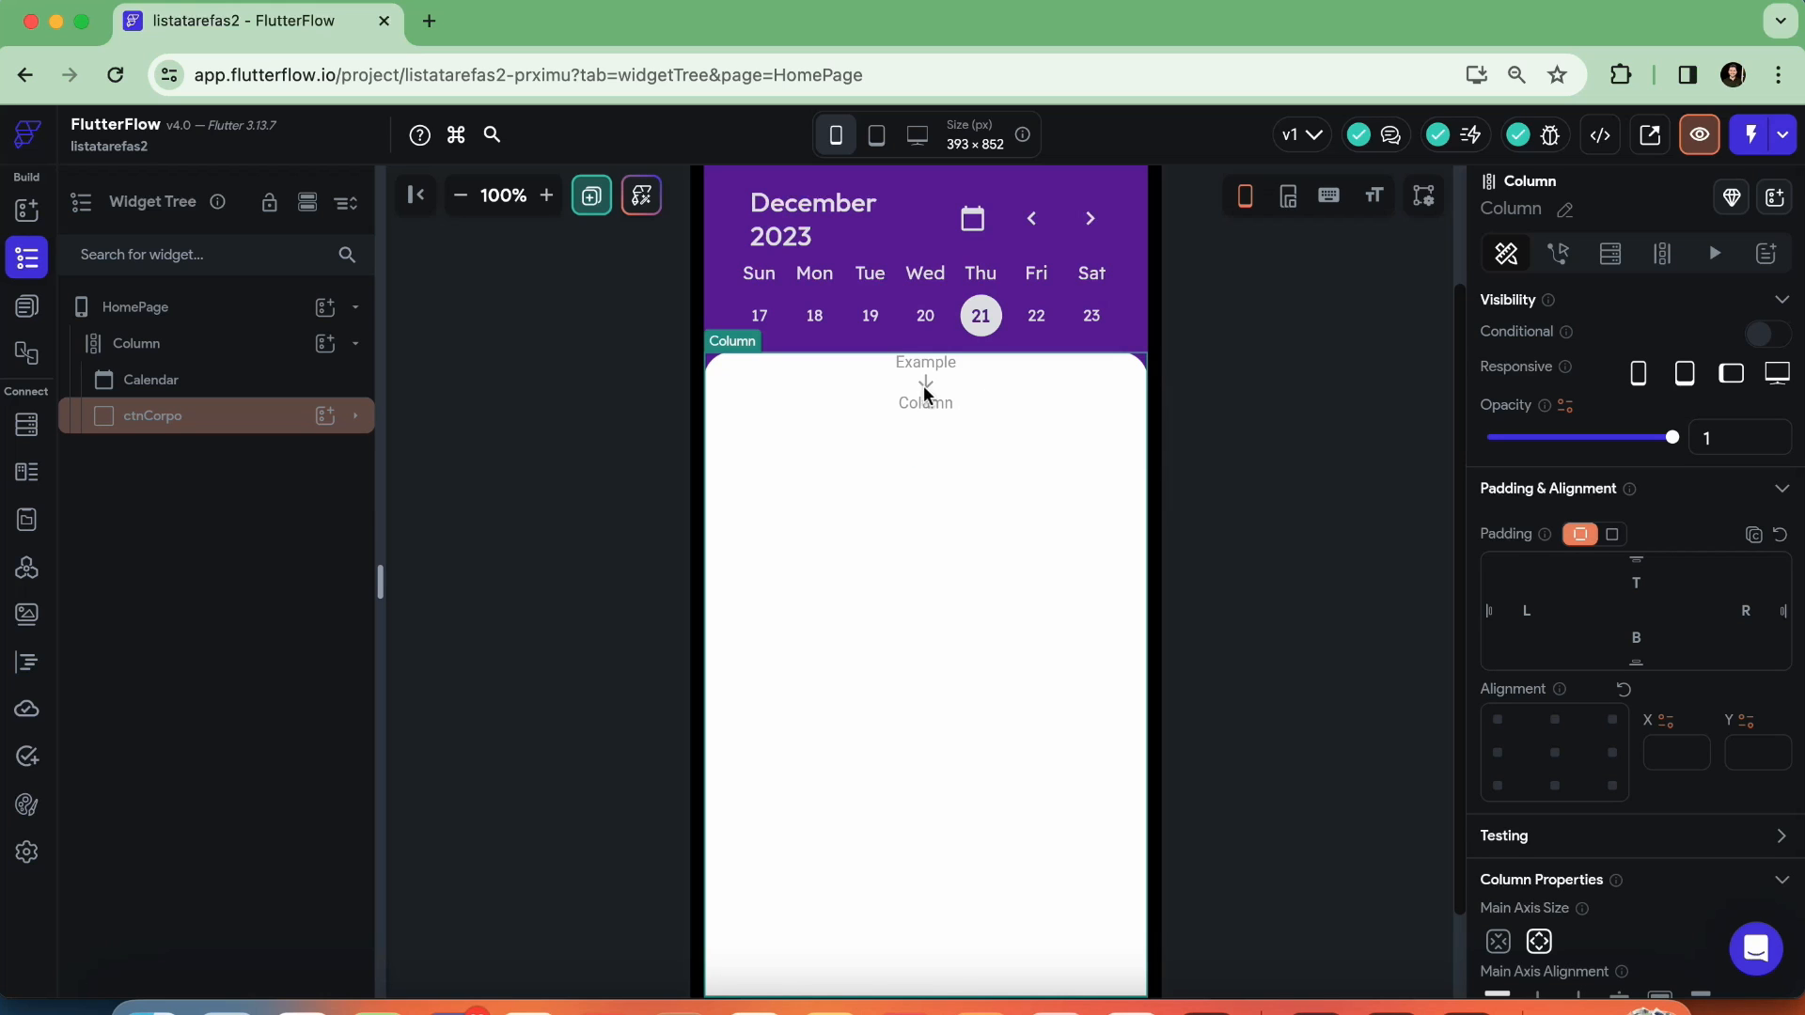
# Set the top padding of the Column inside ctnCorpo to 16
pyautogui.click(357, 417)
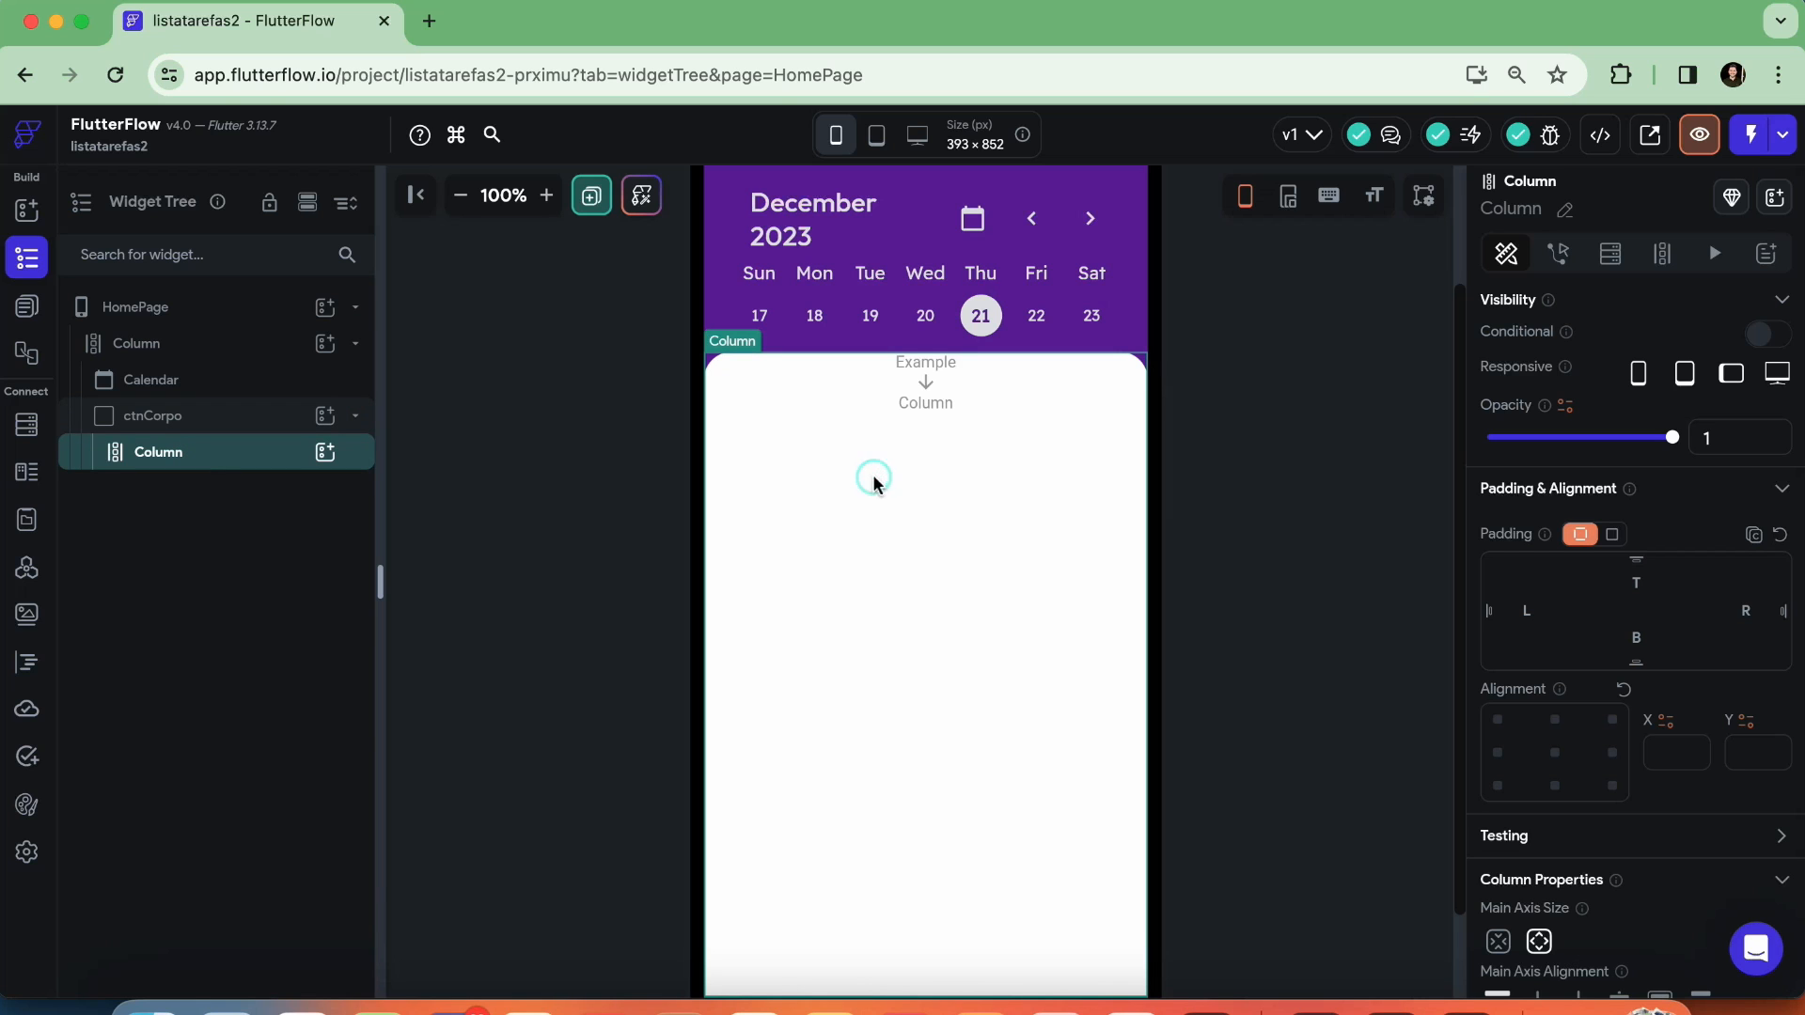
pyautogui.scroll(-5, 1587, 604)
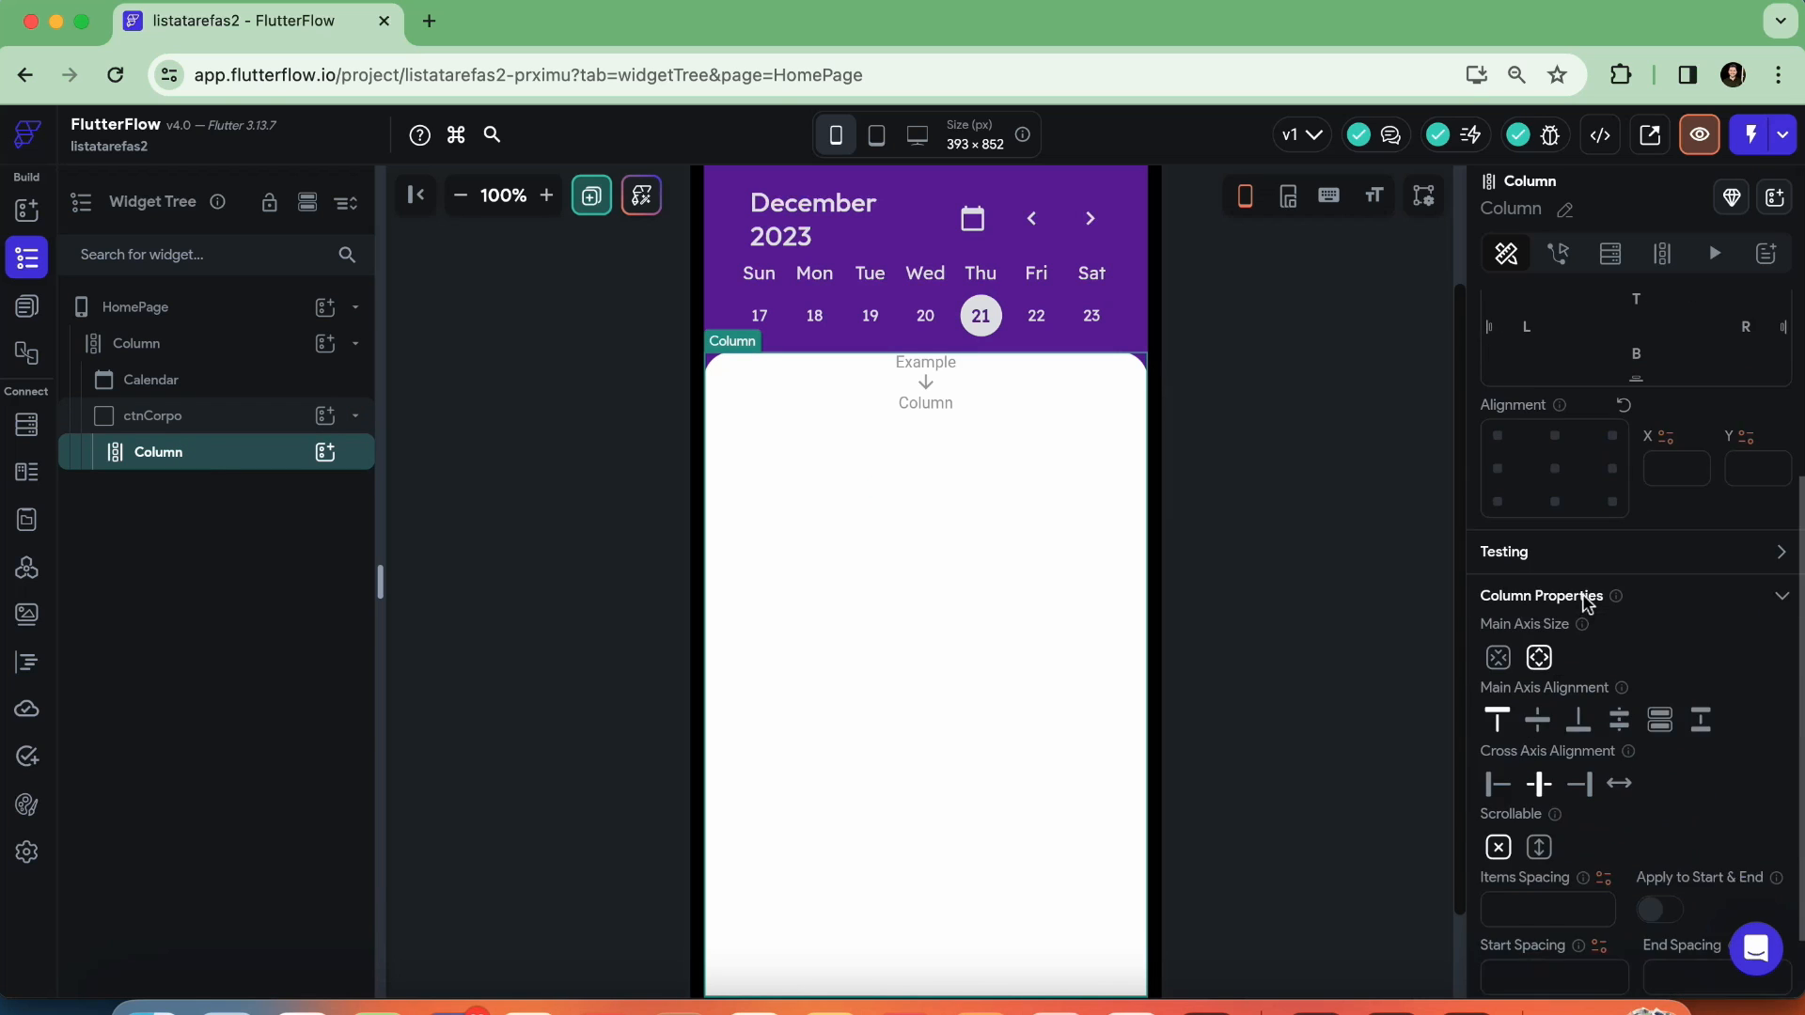
pyautogui.scroll(4, 1589, 600)
pyautogui.scroll(-1, 1603, 583)
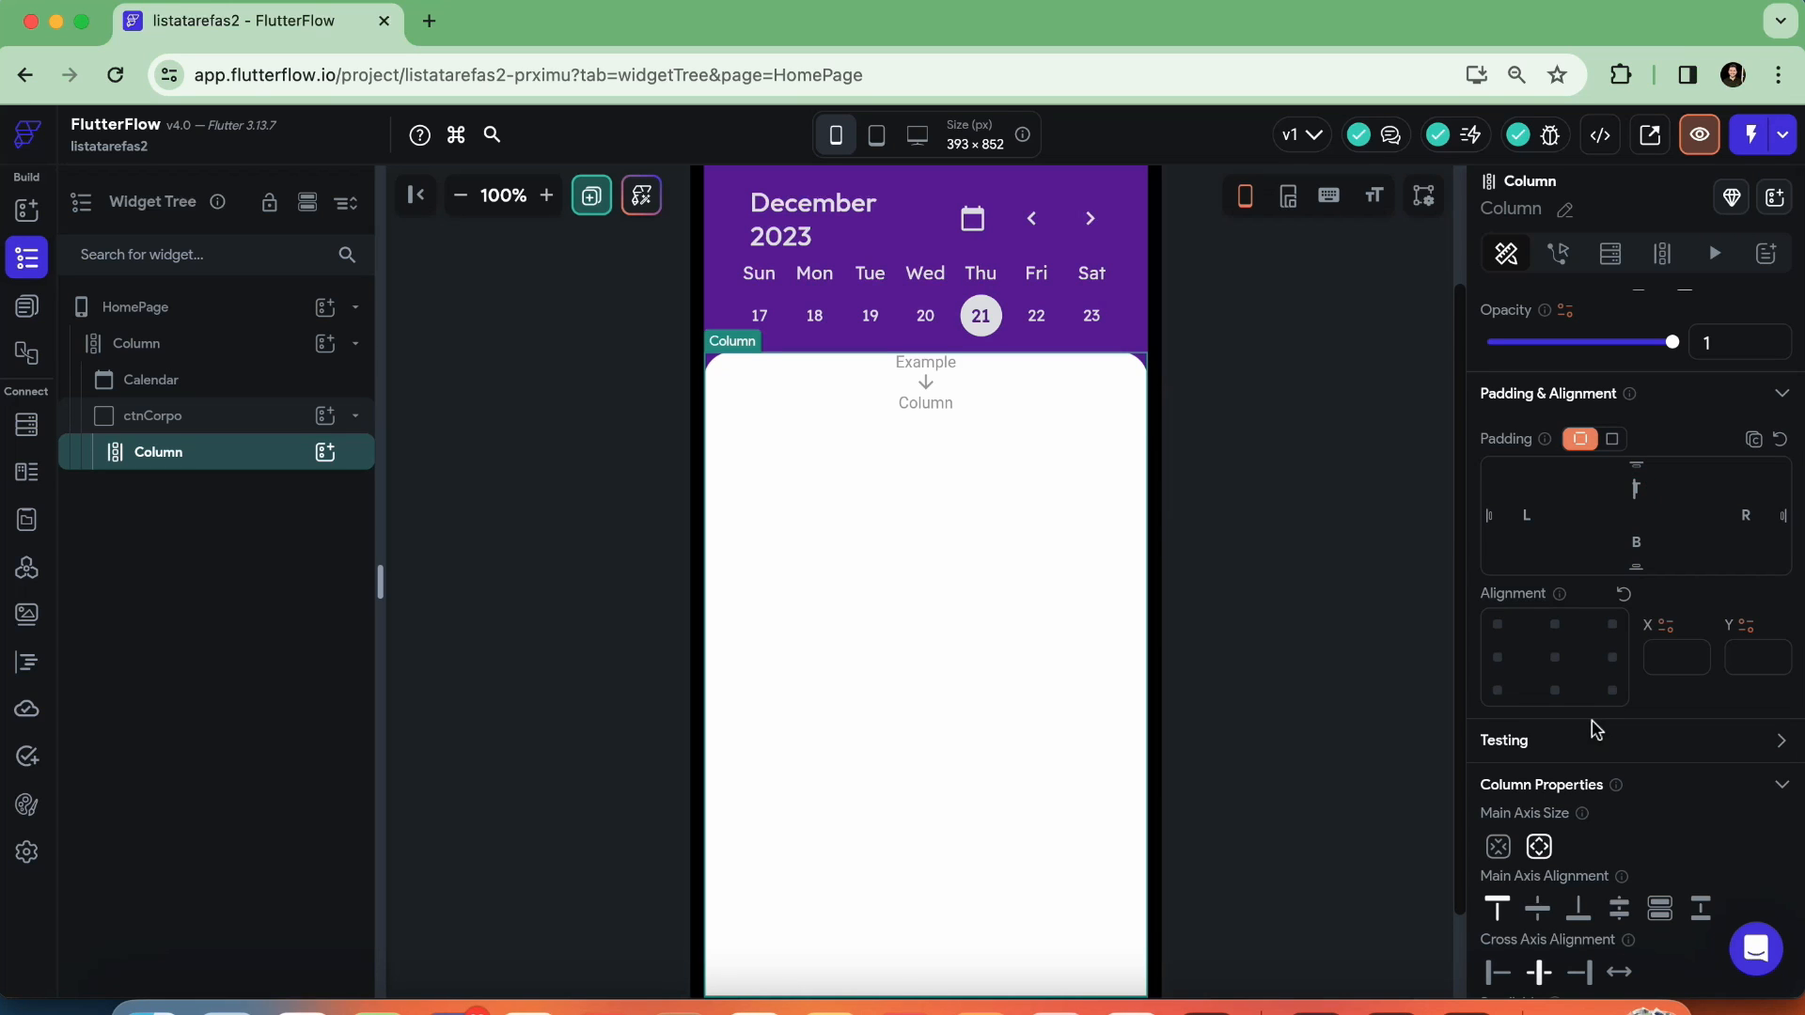
pyautogui.write('26')
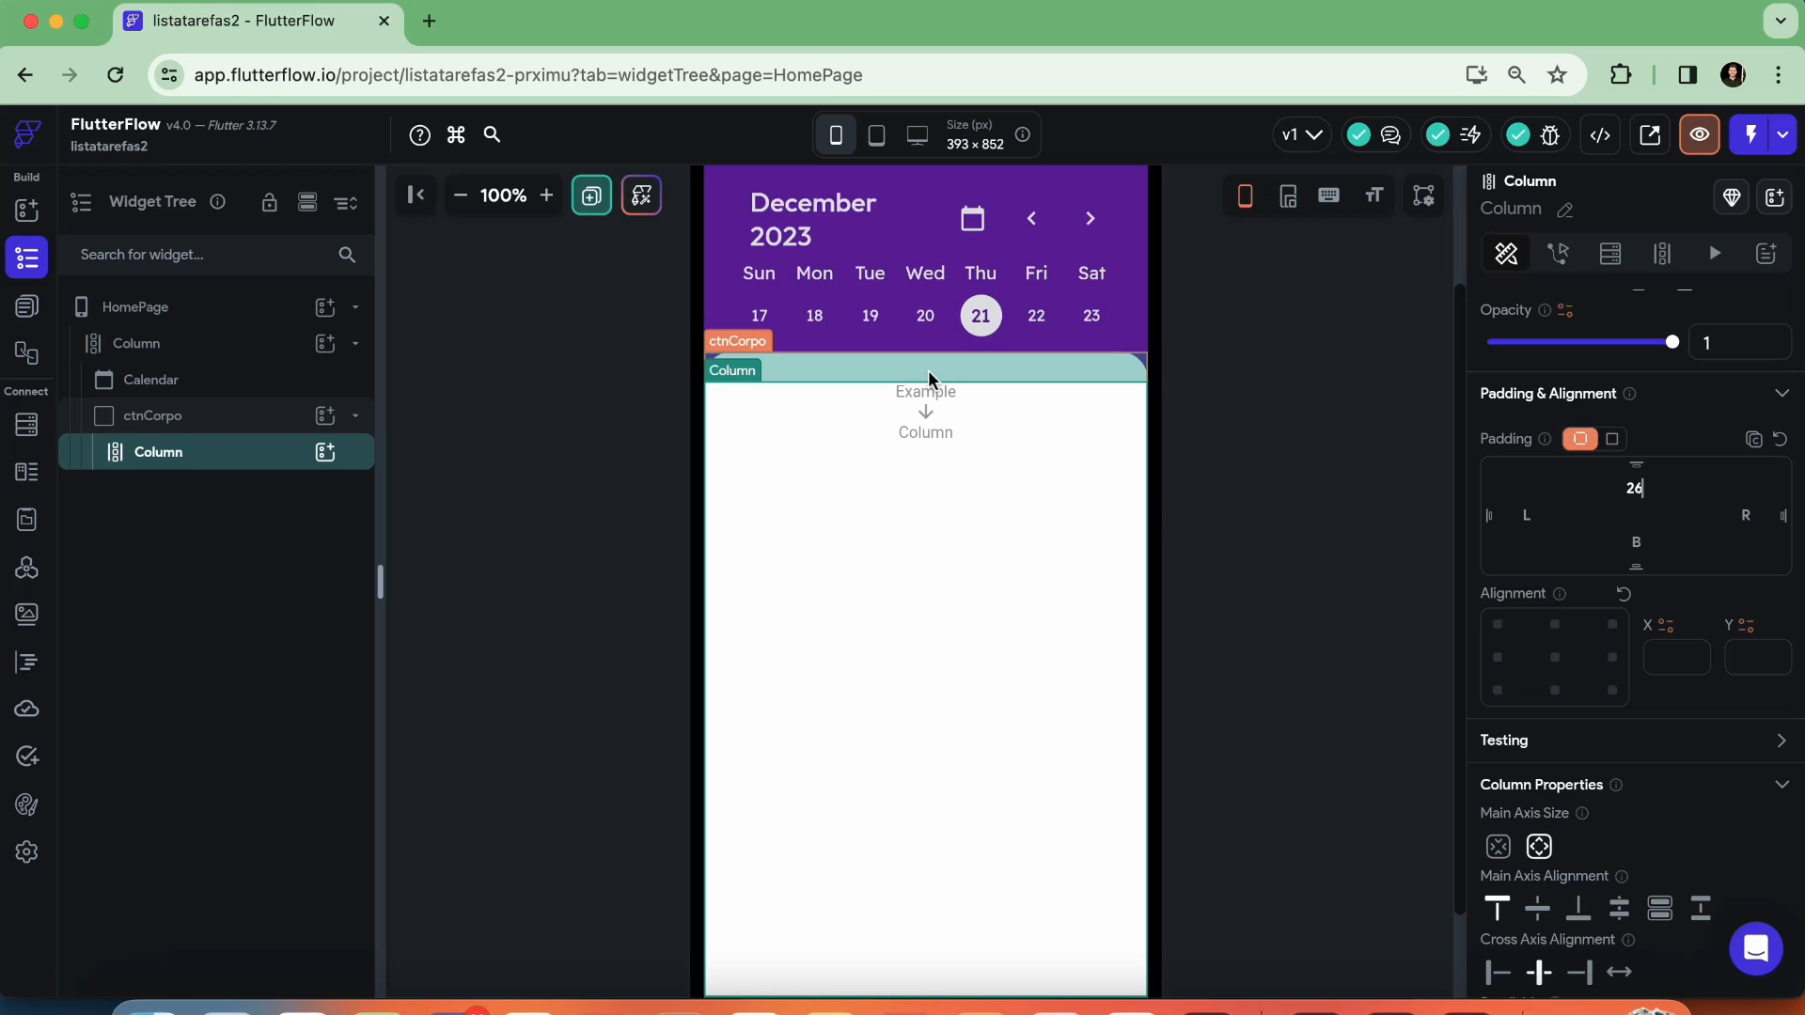
pyautogui.doubleClick(1635, 486)
pyautogui.write('16')
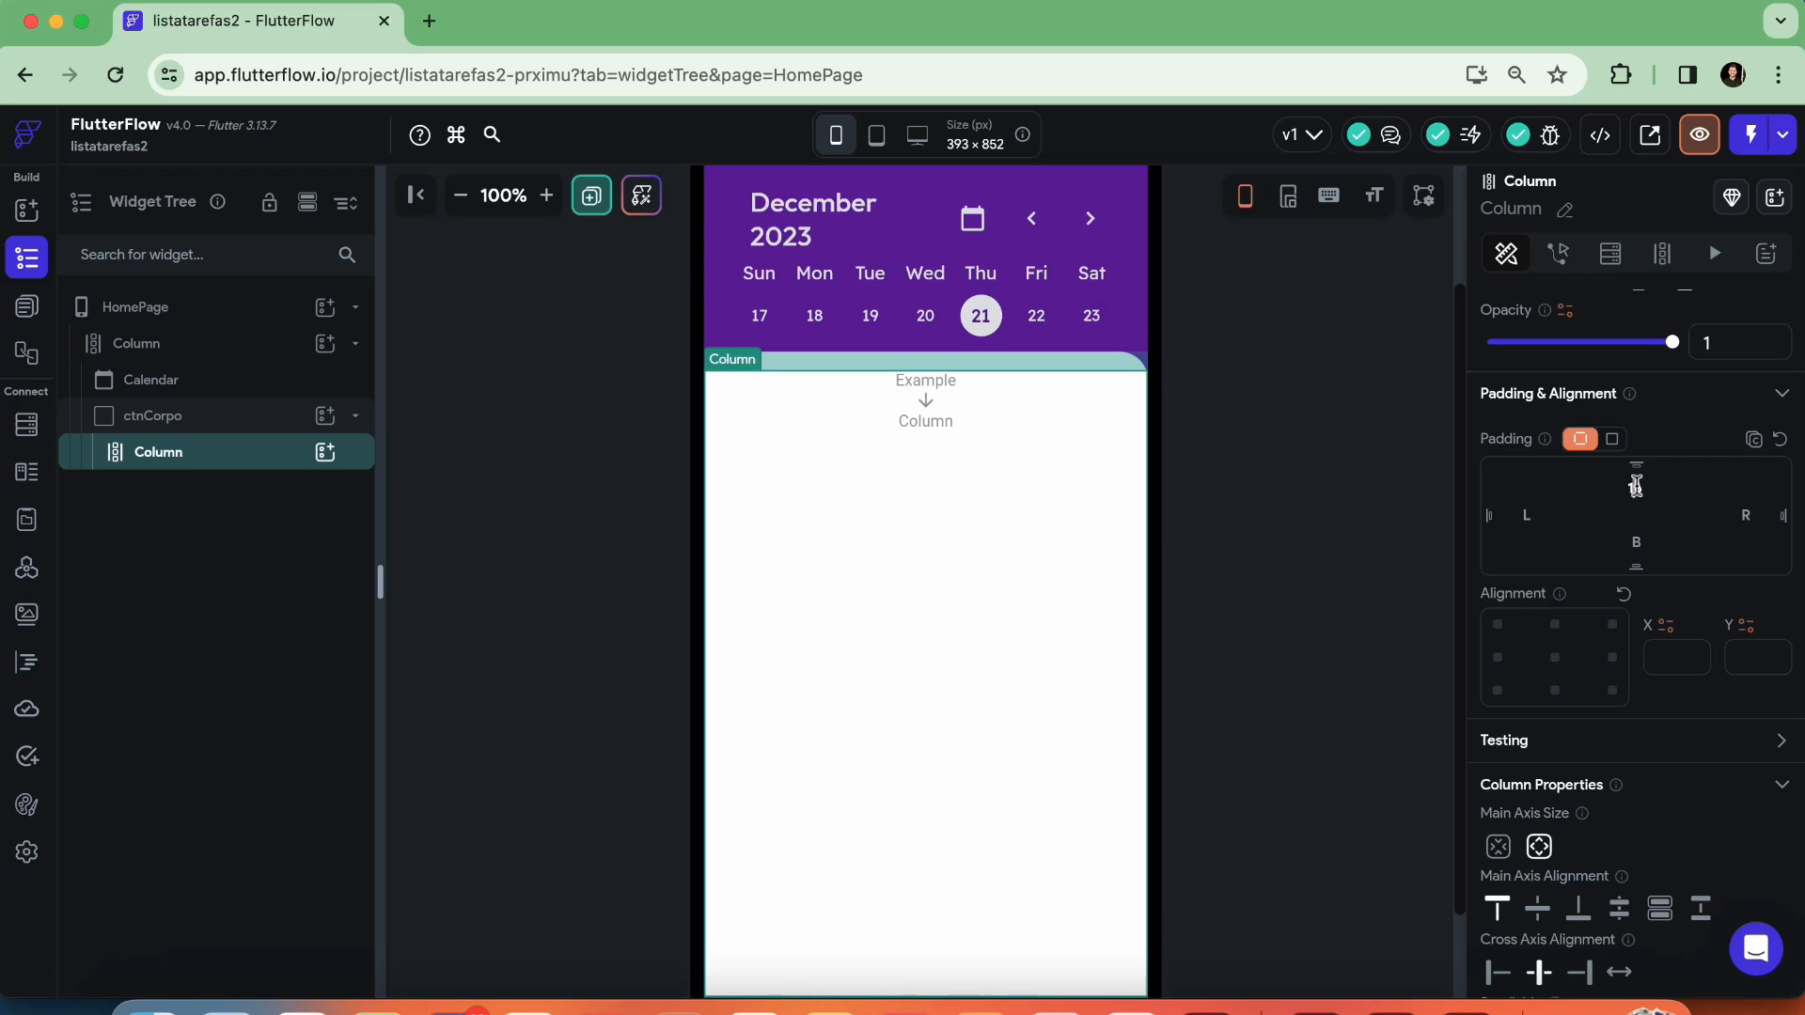
# Add a Text widget to the Column inside ctnCorpo and set its text to "Minhas tarefas"
pyautogui.click(325, 454)
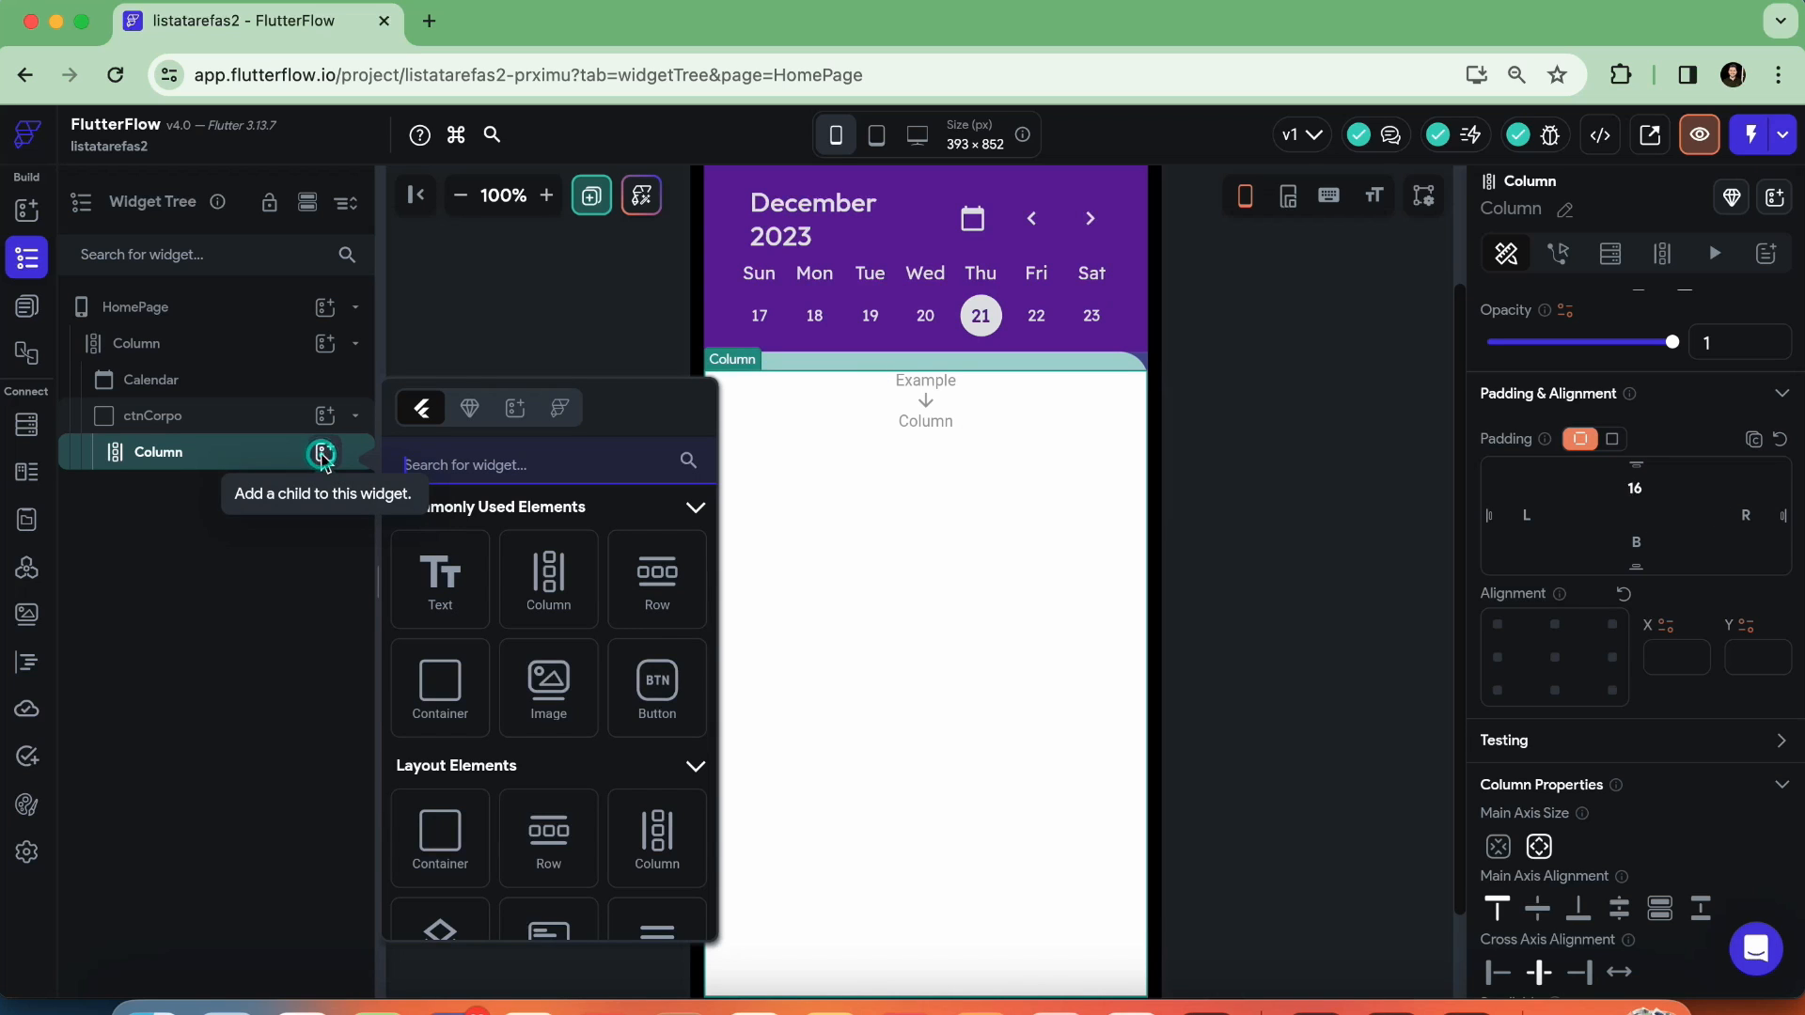
pyautogui.click(450, 575)
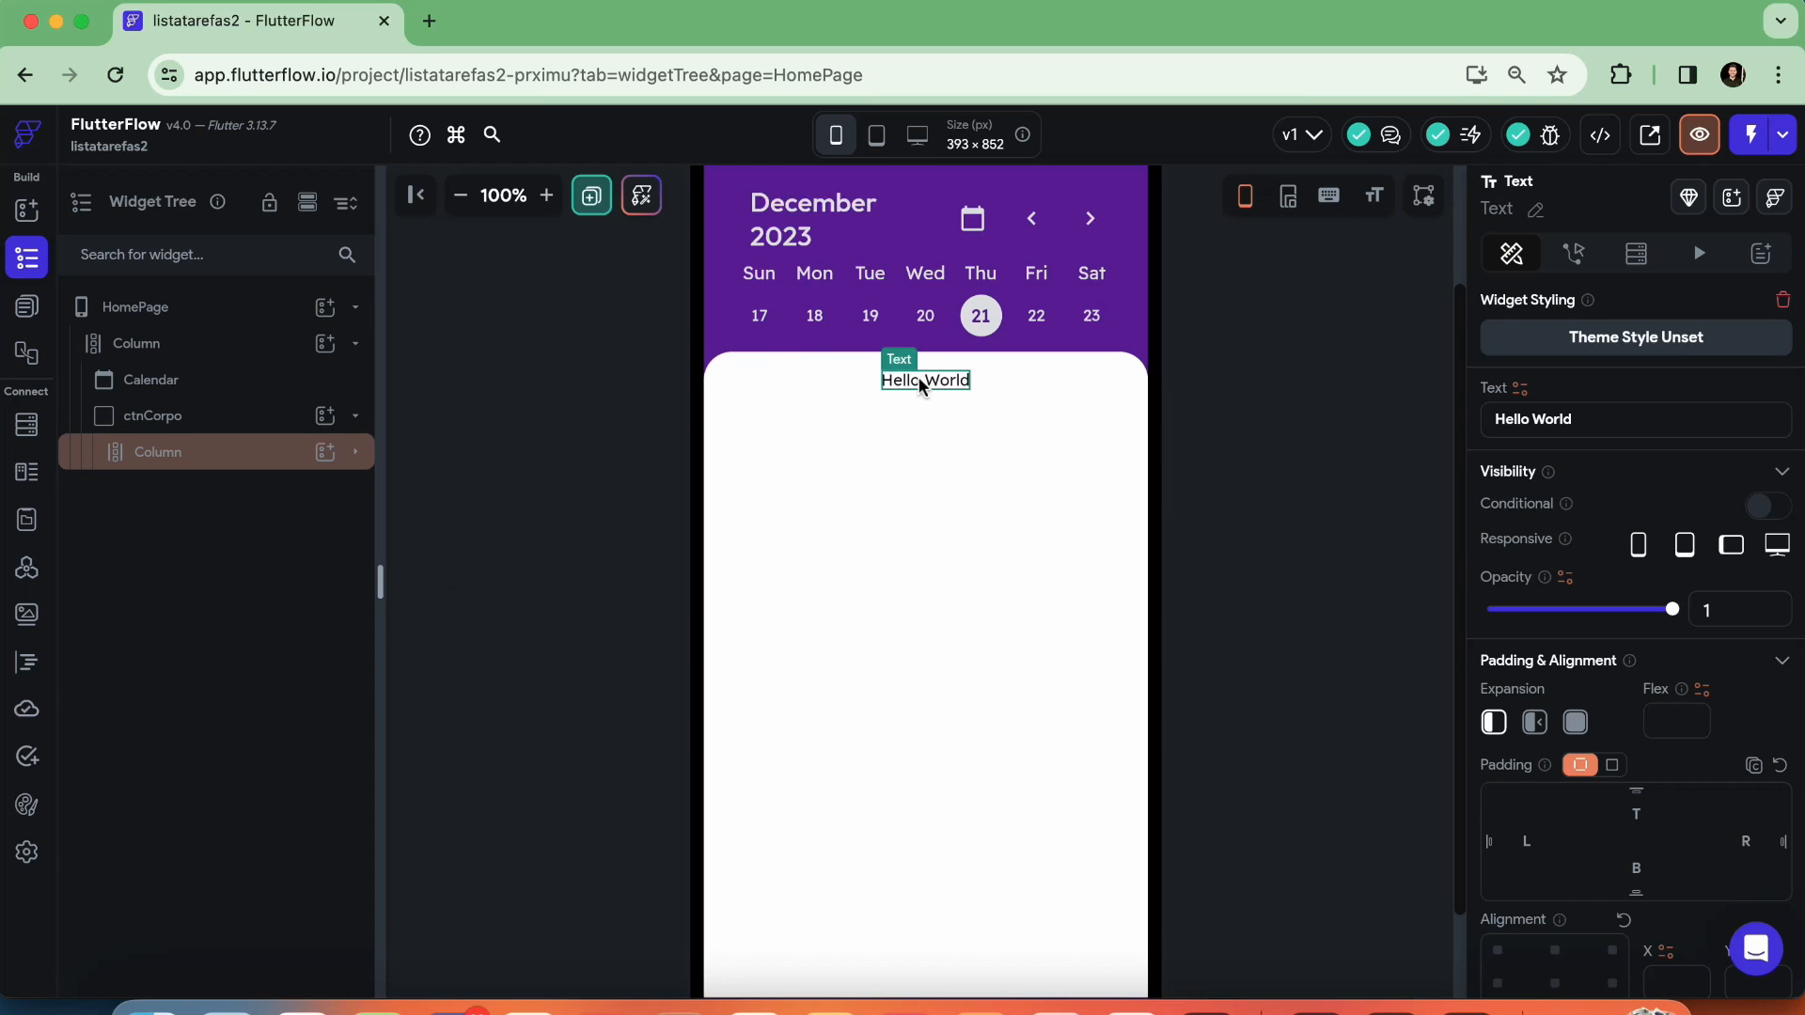
pyautogui.moveTo(1631, 423); pyautogui.dragTo(1442, 430)
pyautogui.write('Minhas t')
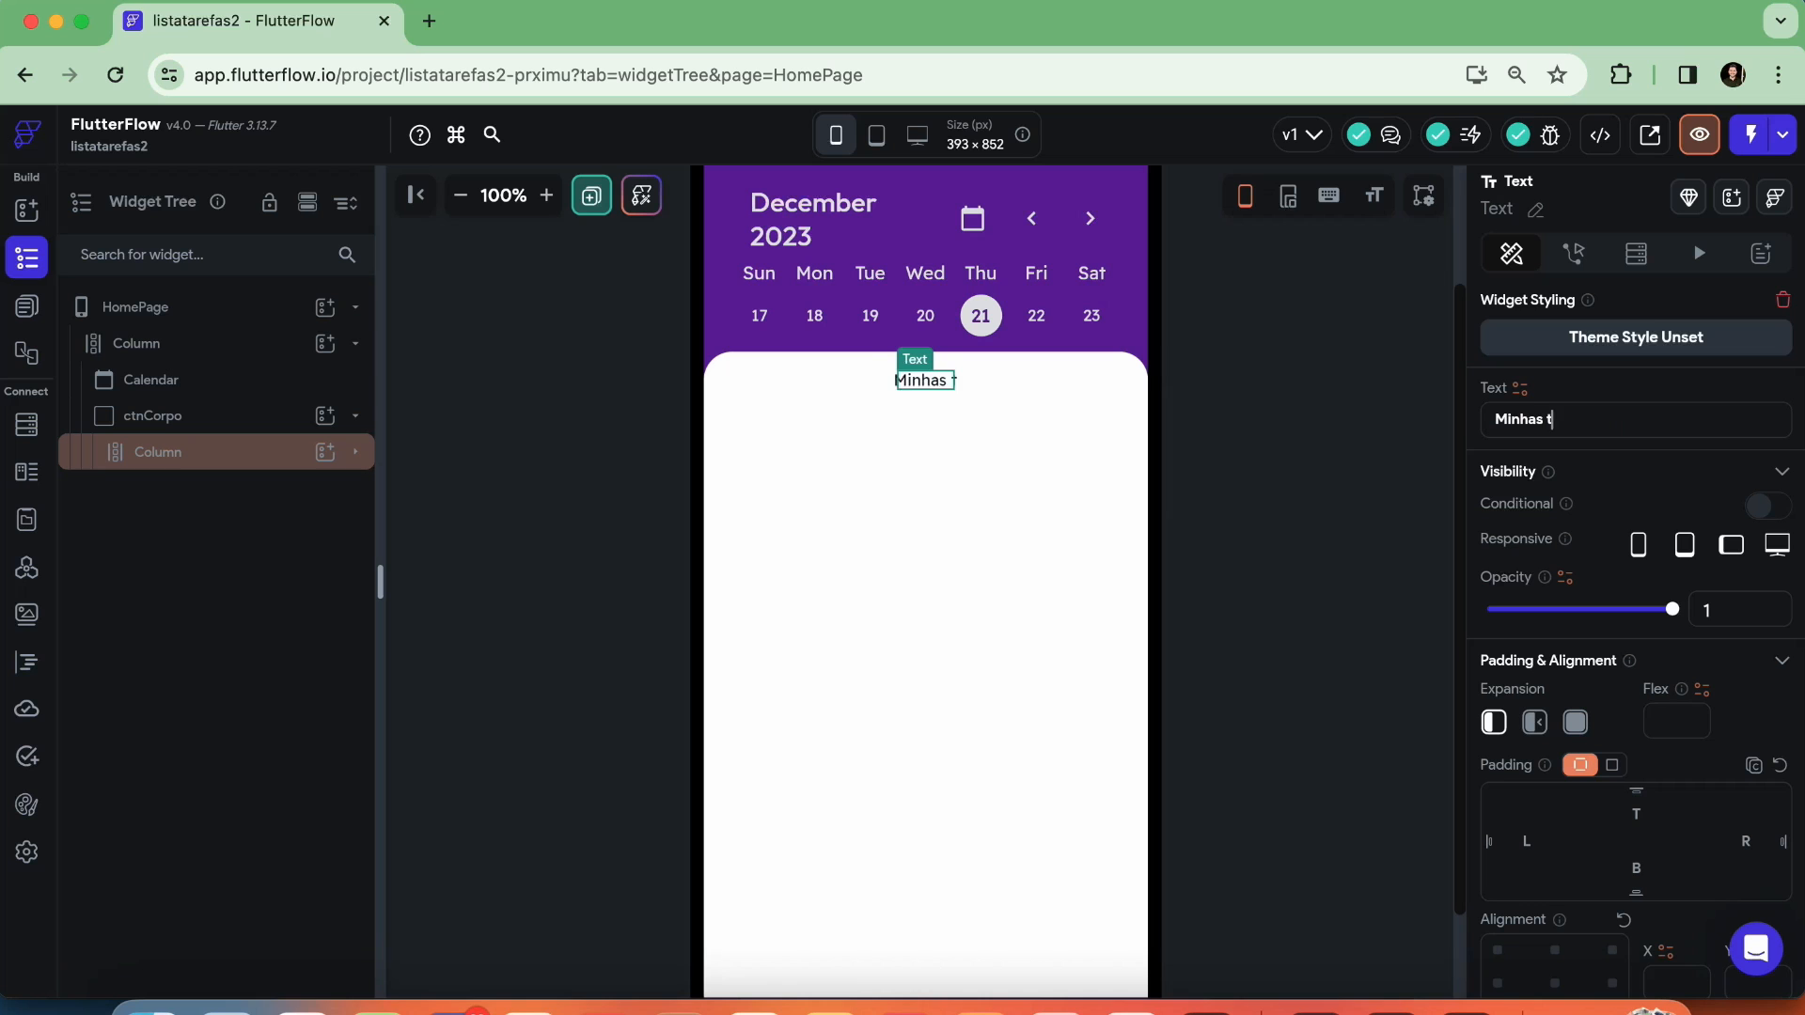
pyautogui.write('arefas')
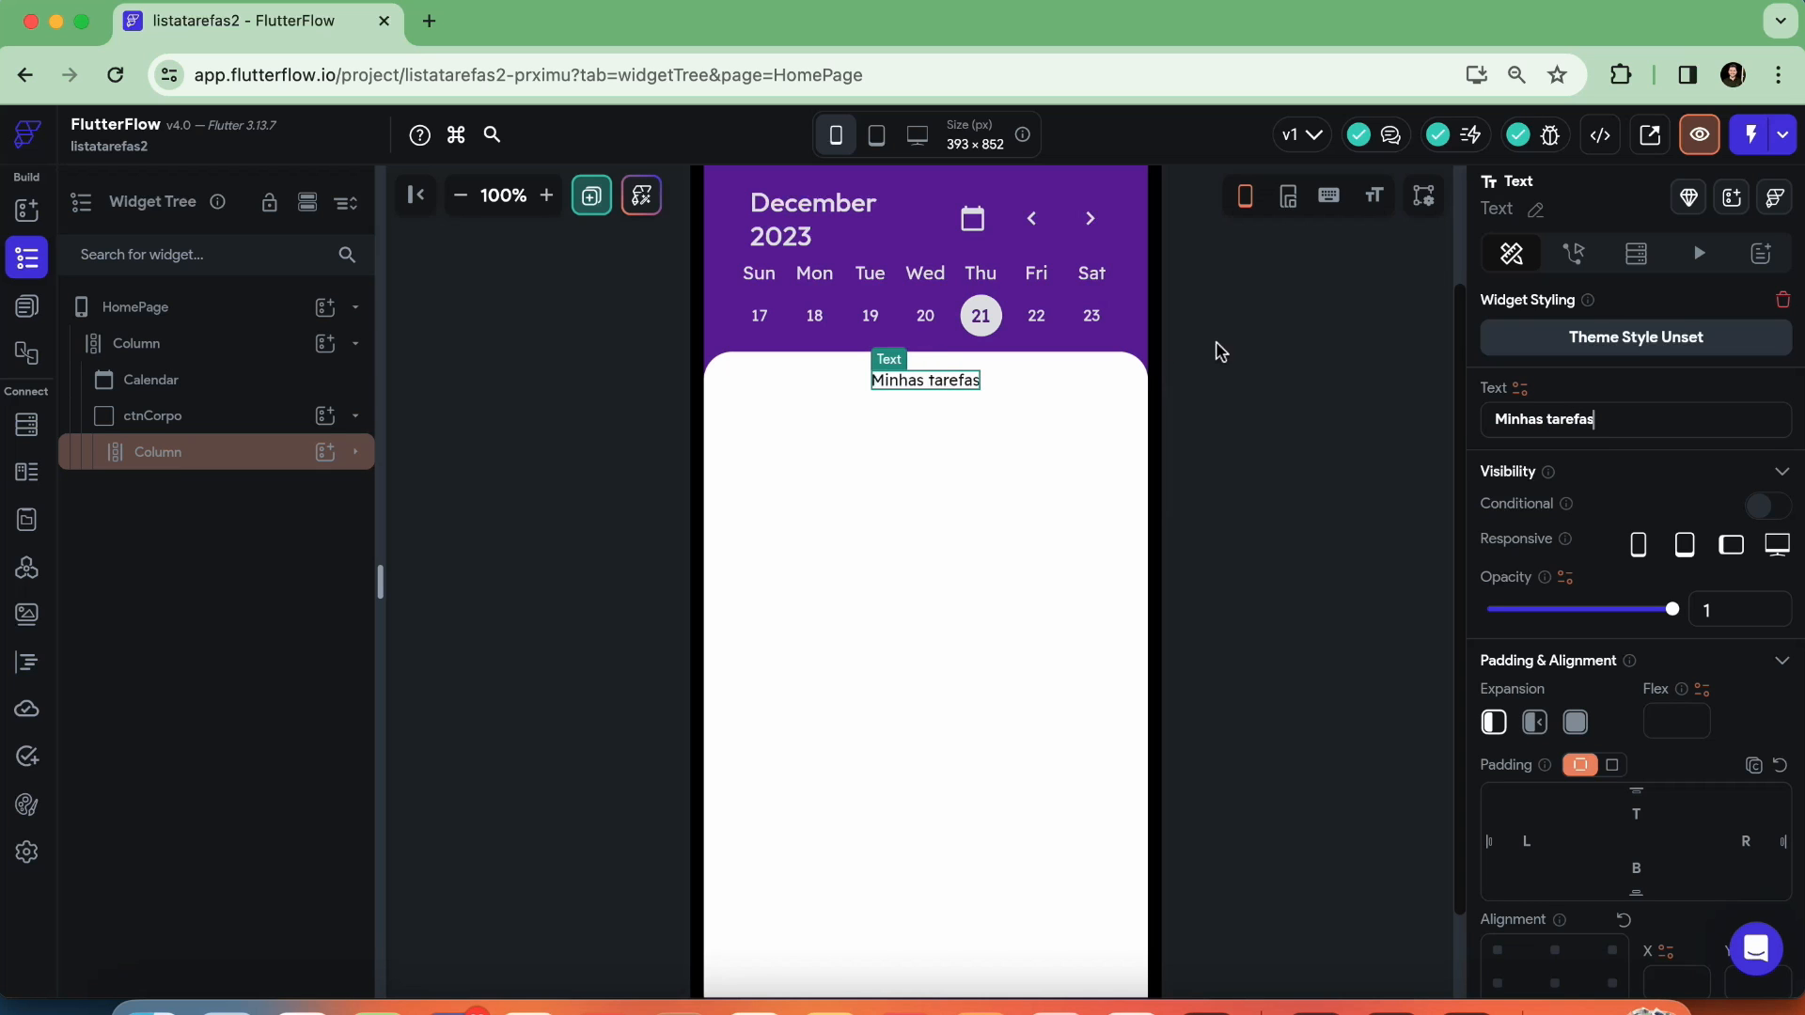
# Set the left and right padding of the Column inside ctnCorpo to 25 each and deselect it
pyautogui.click(938, 455)
pyautogui.click(931, 377)
pyautogui.click(938, 453)
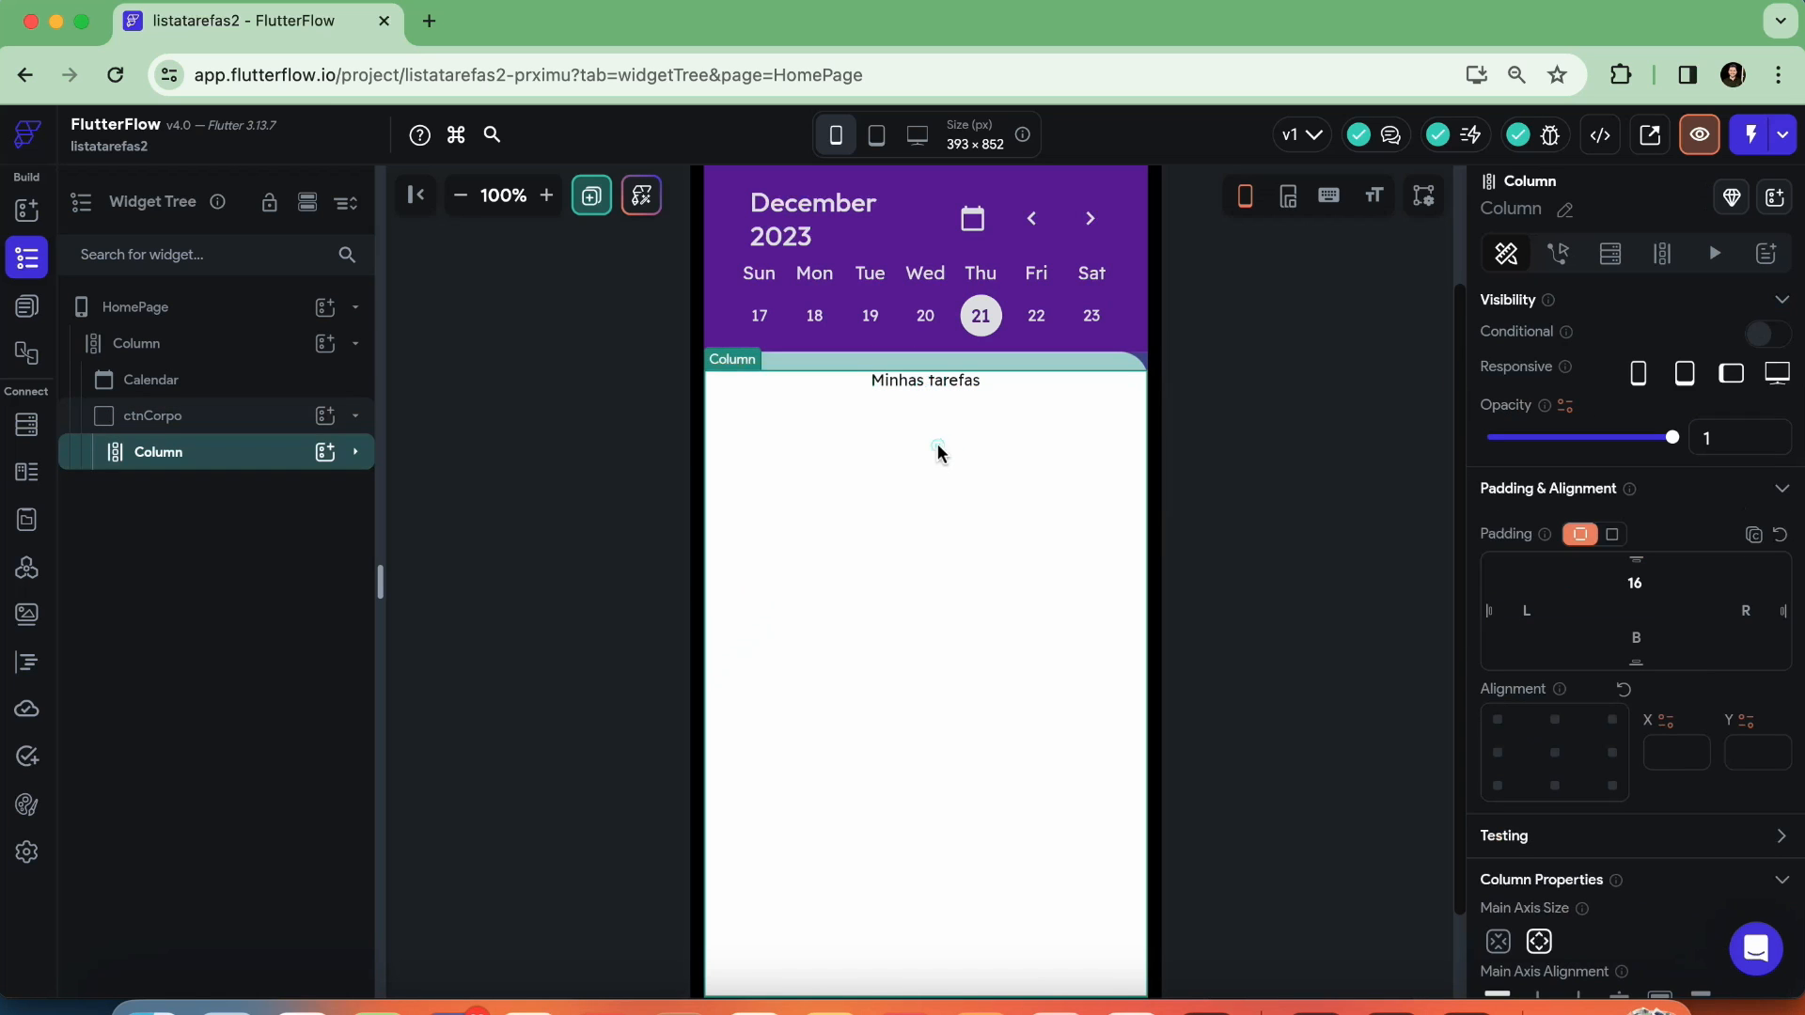
pyautogui.scroll(-4, 1732, 666)
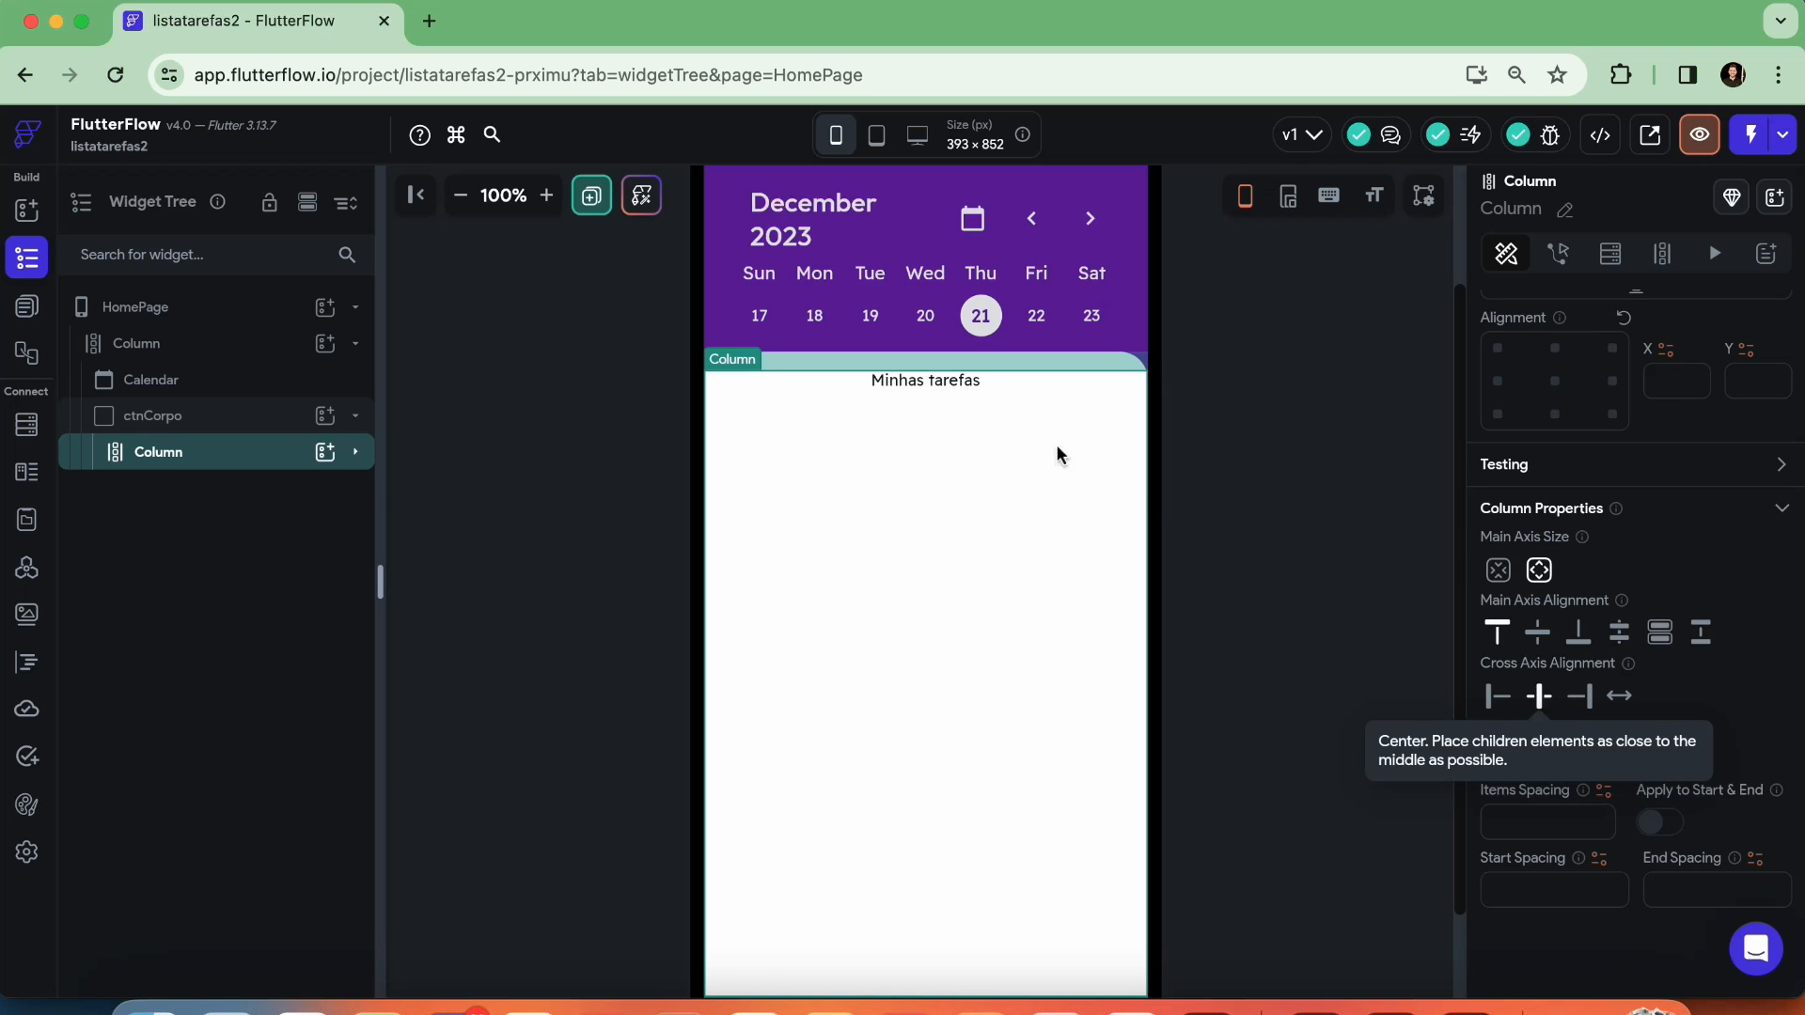
pyautogui.scroll(-2, 929, 455)
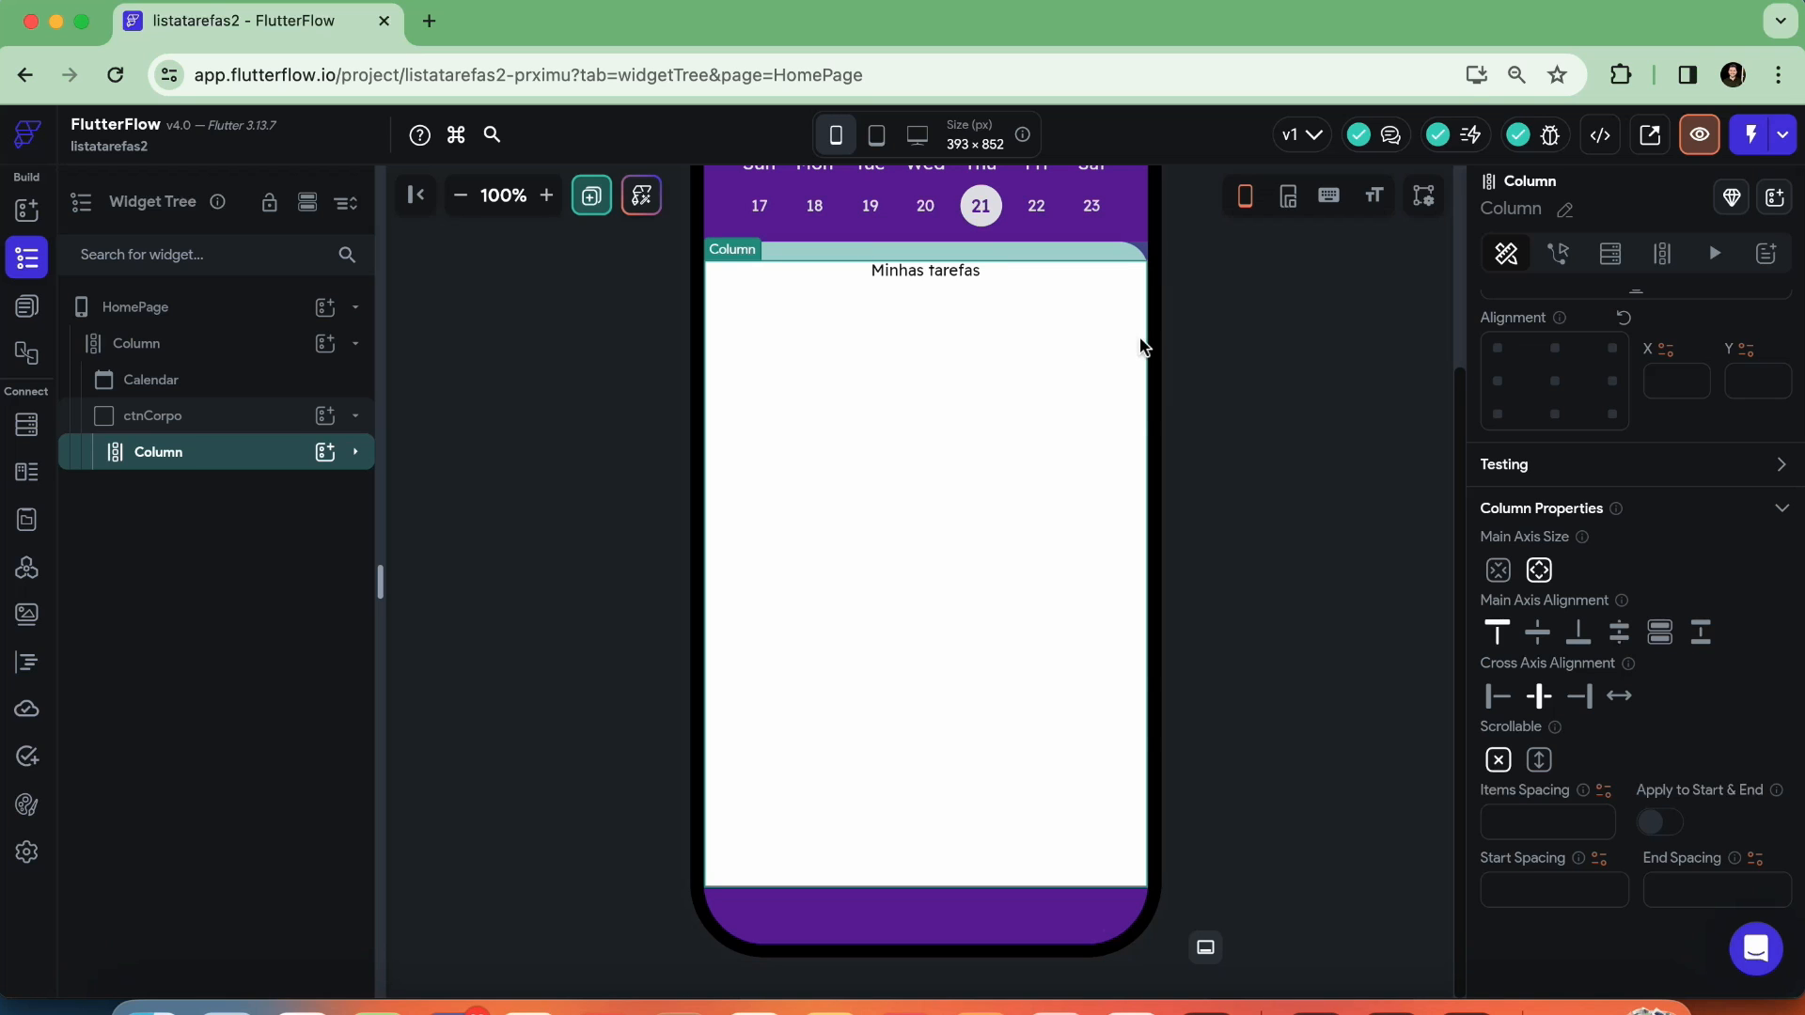
pyautogui.scroll(4, 1659, 576)
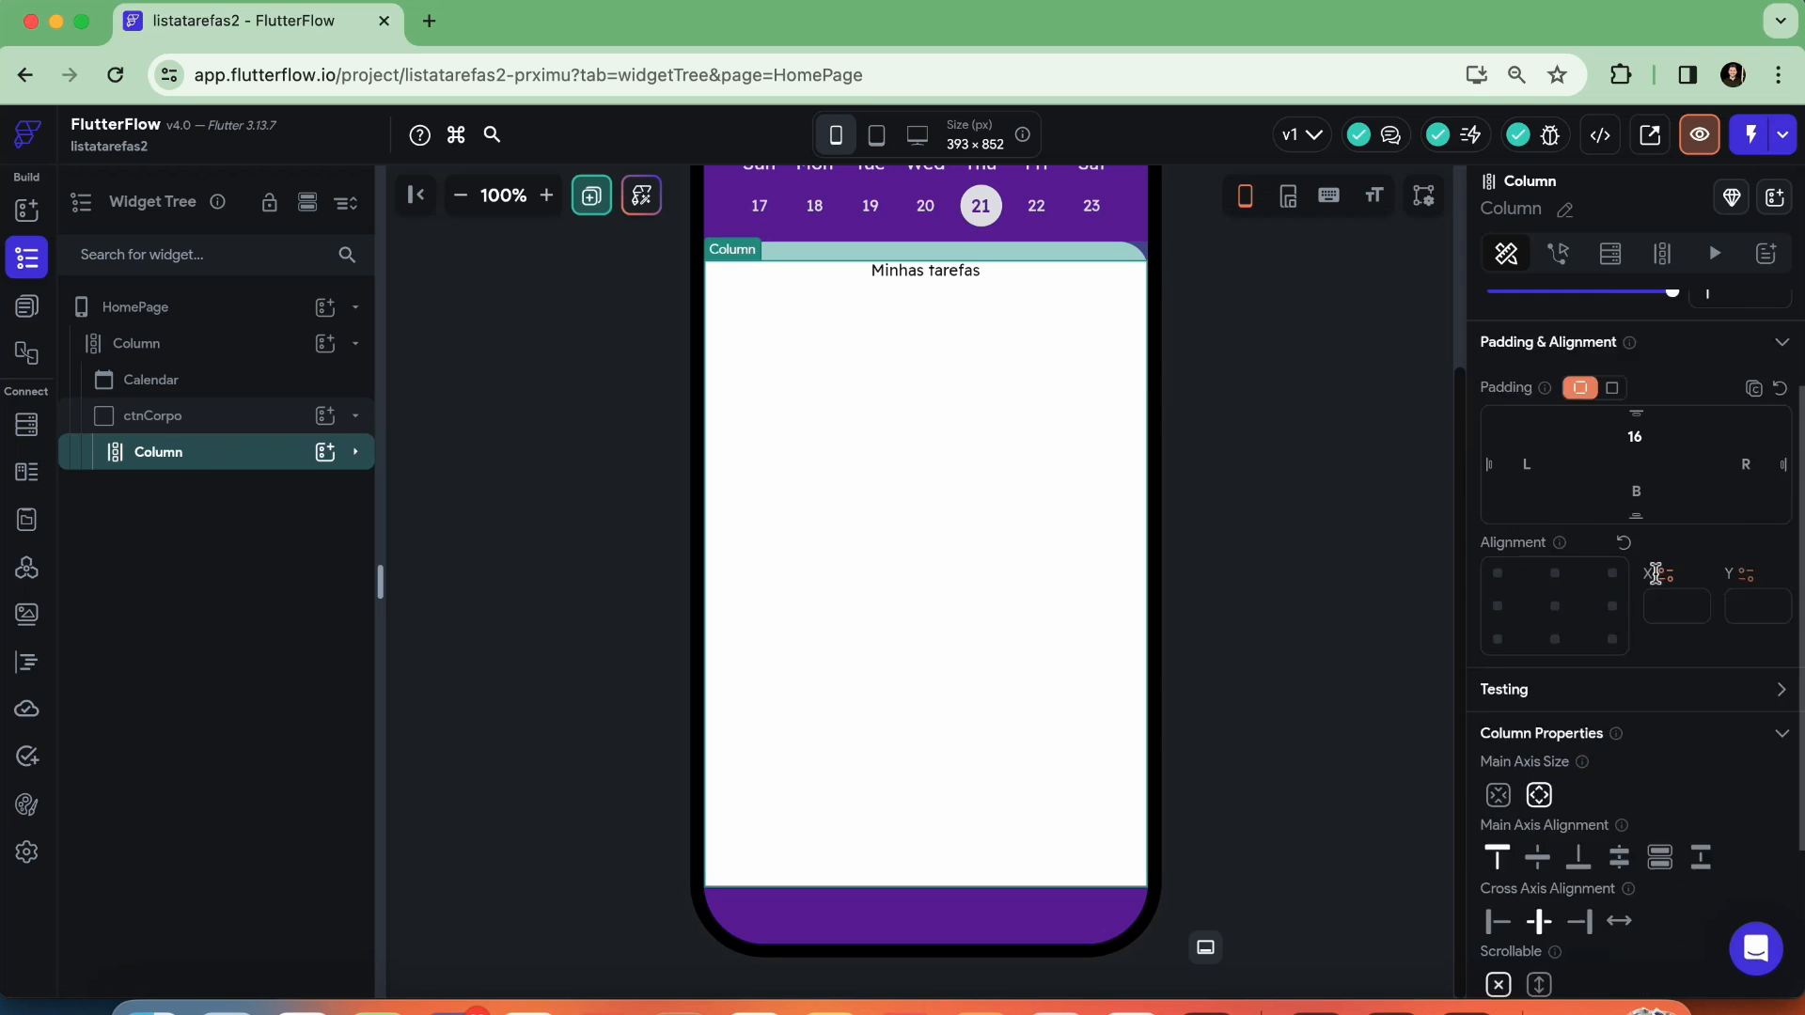
pyautogui.scroll(-1, 1653, 570)
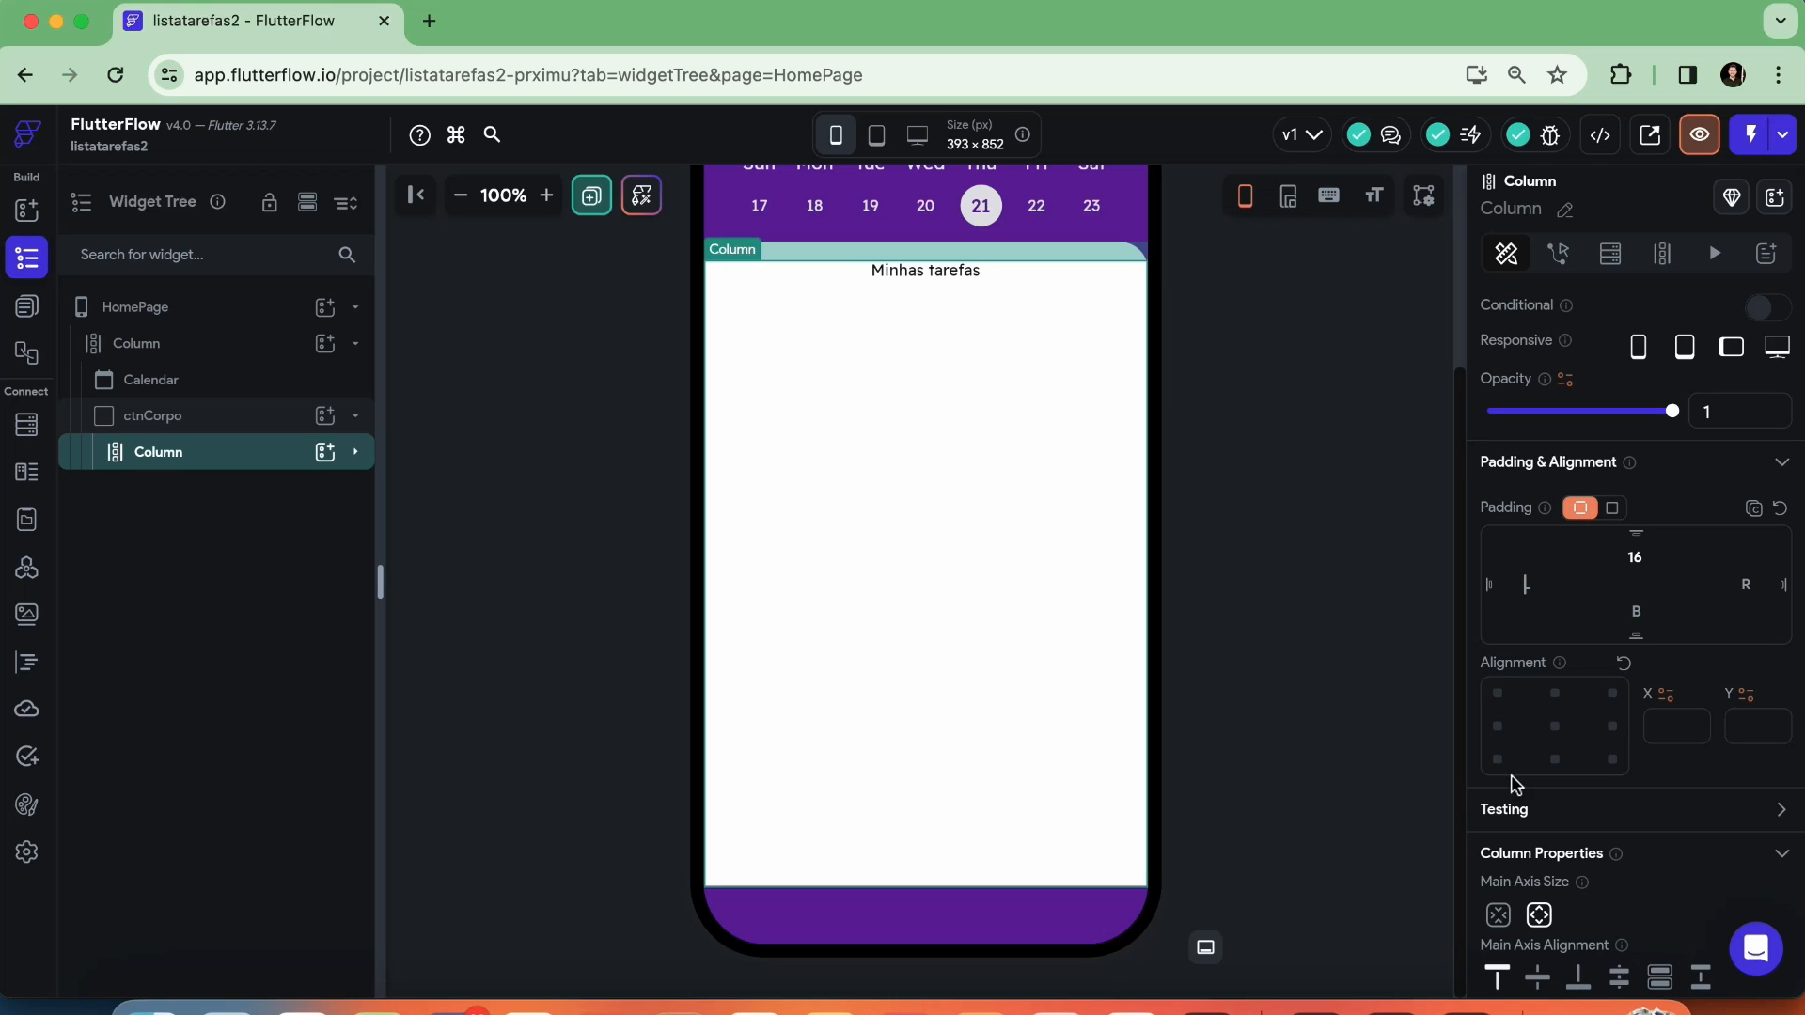
pyautogui.write('25')
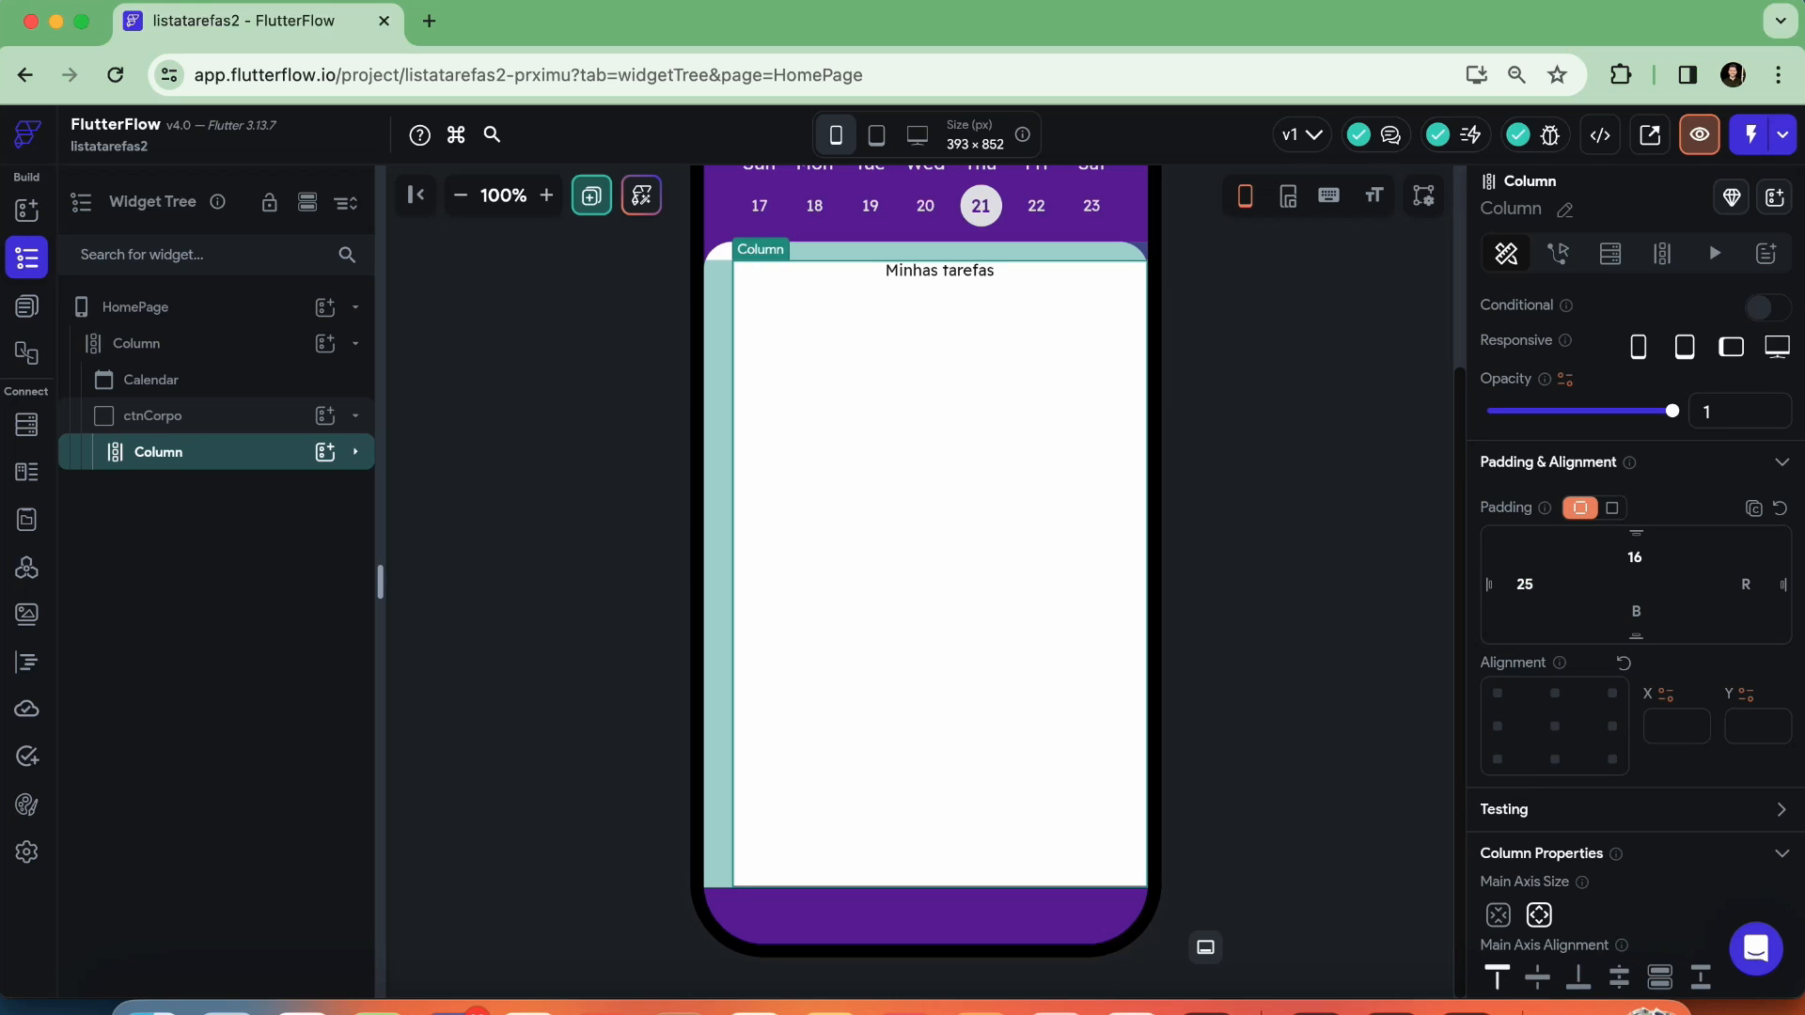
pyautogui.click(1749, 584)
pyautogui.write('25')
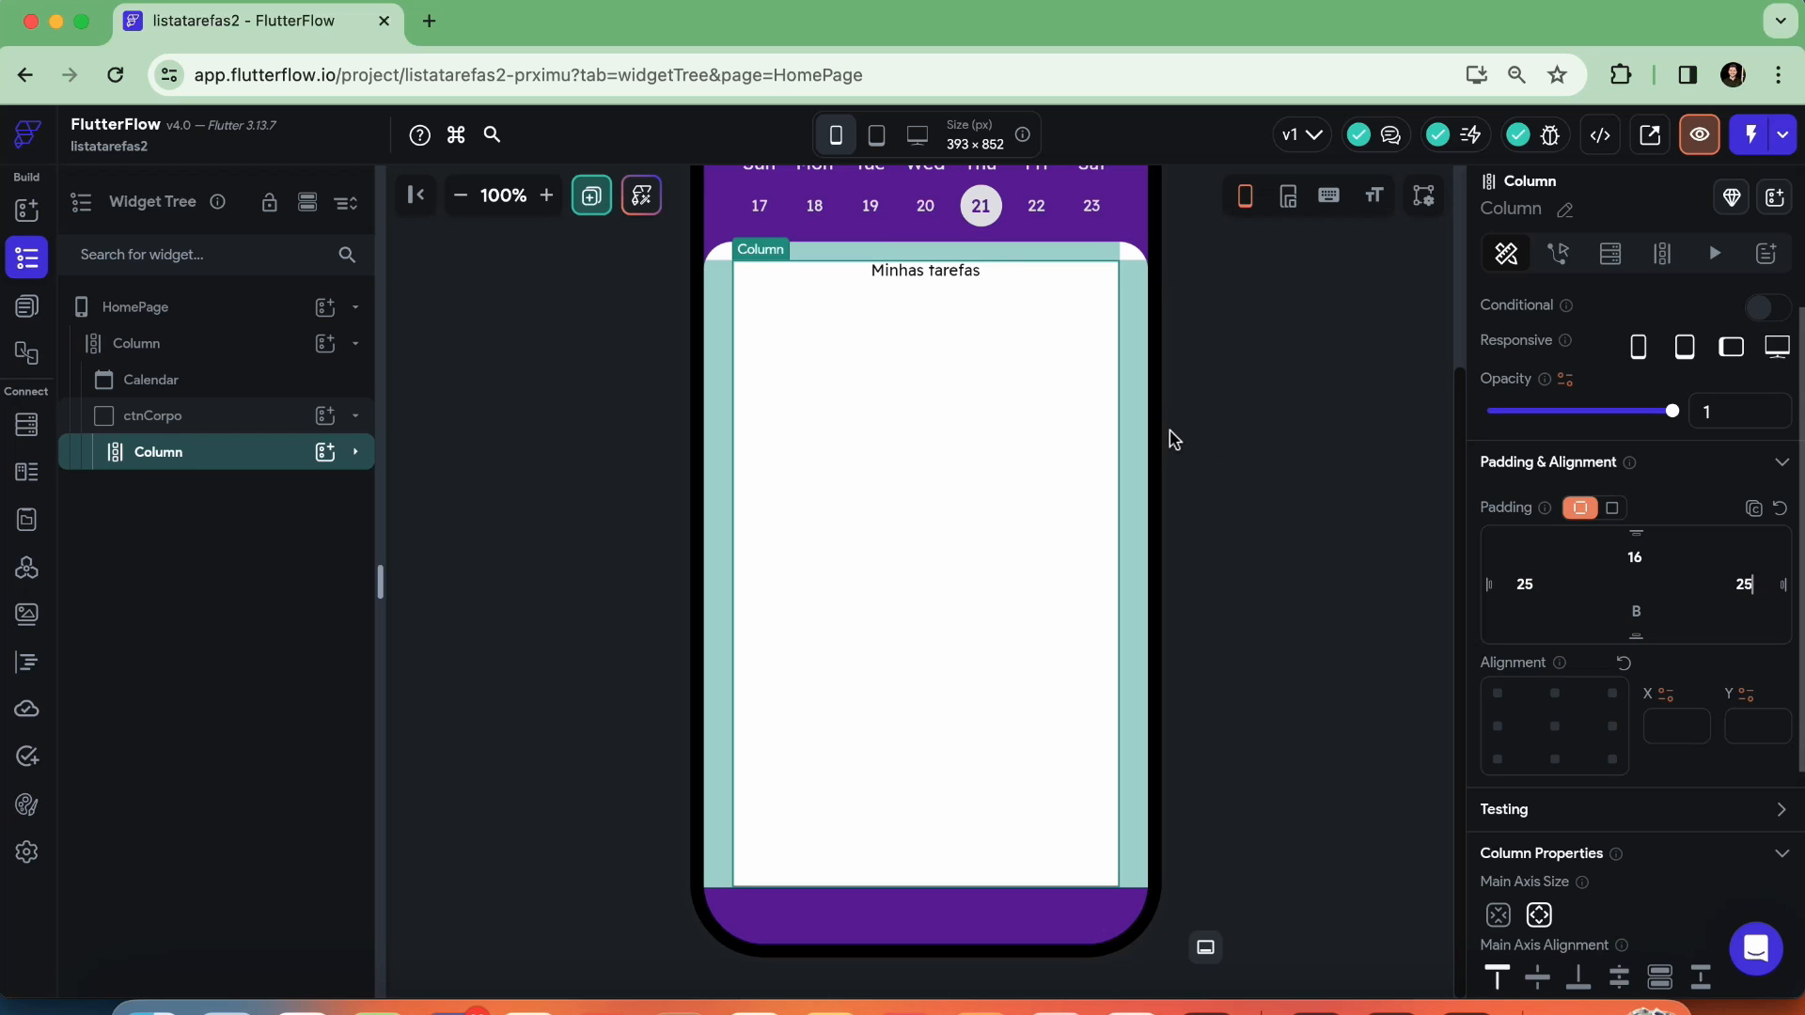
pyautogui.scroll(2, 1034, 376)
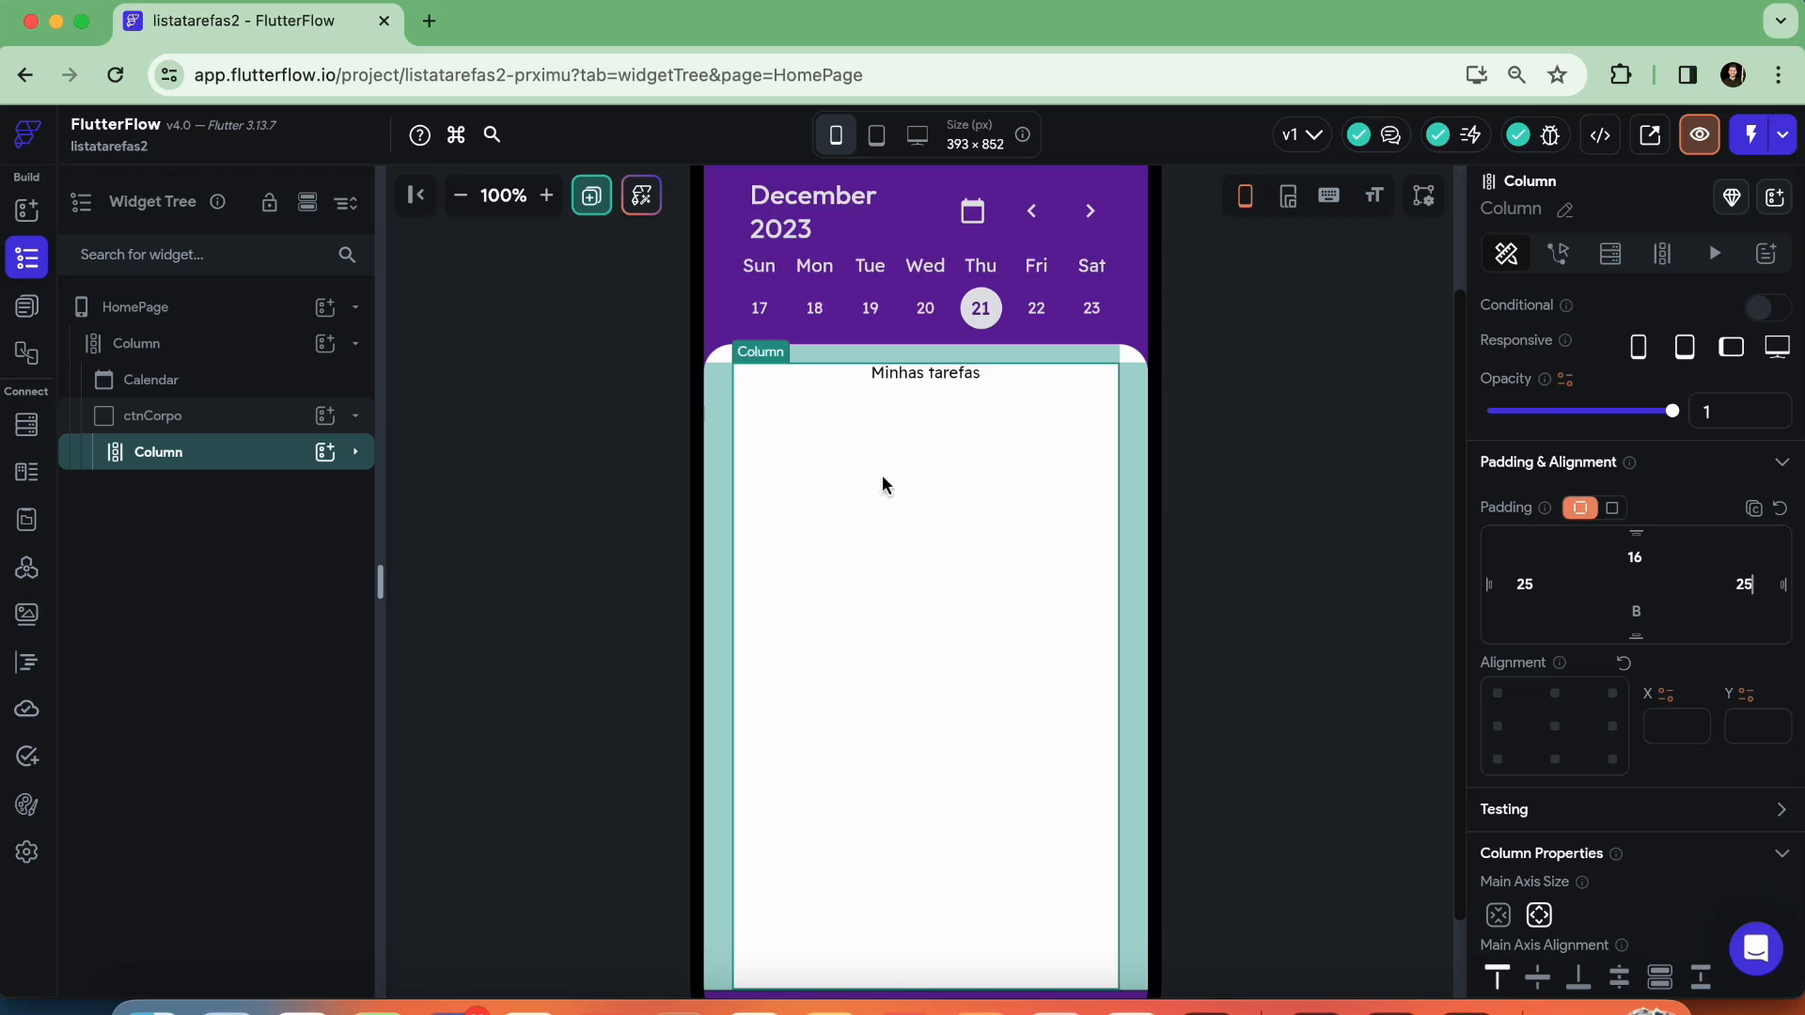
pyautogui.click(1283, 474)
# Add a ListView to ctnCorpo's Column, below the "Minhas tarefas" text
pyautogui.click(908, 420)
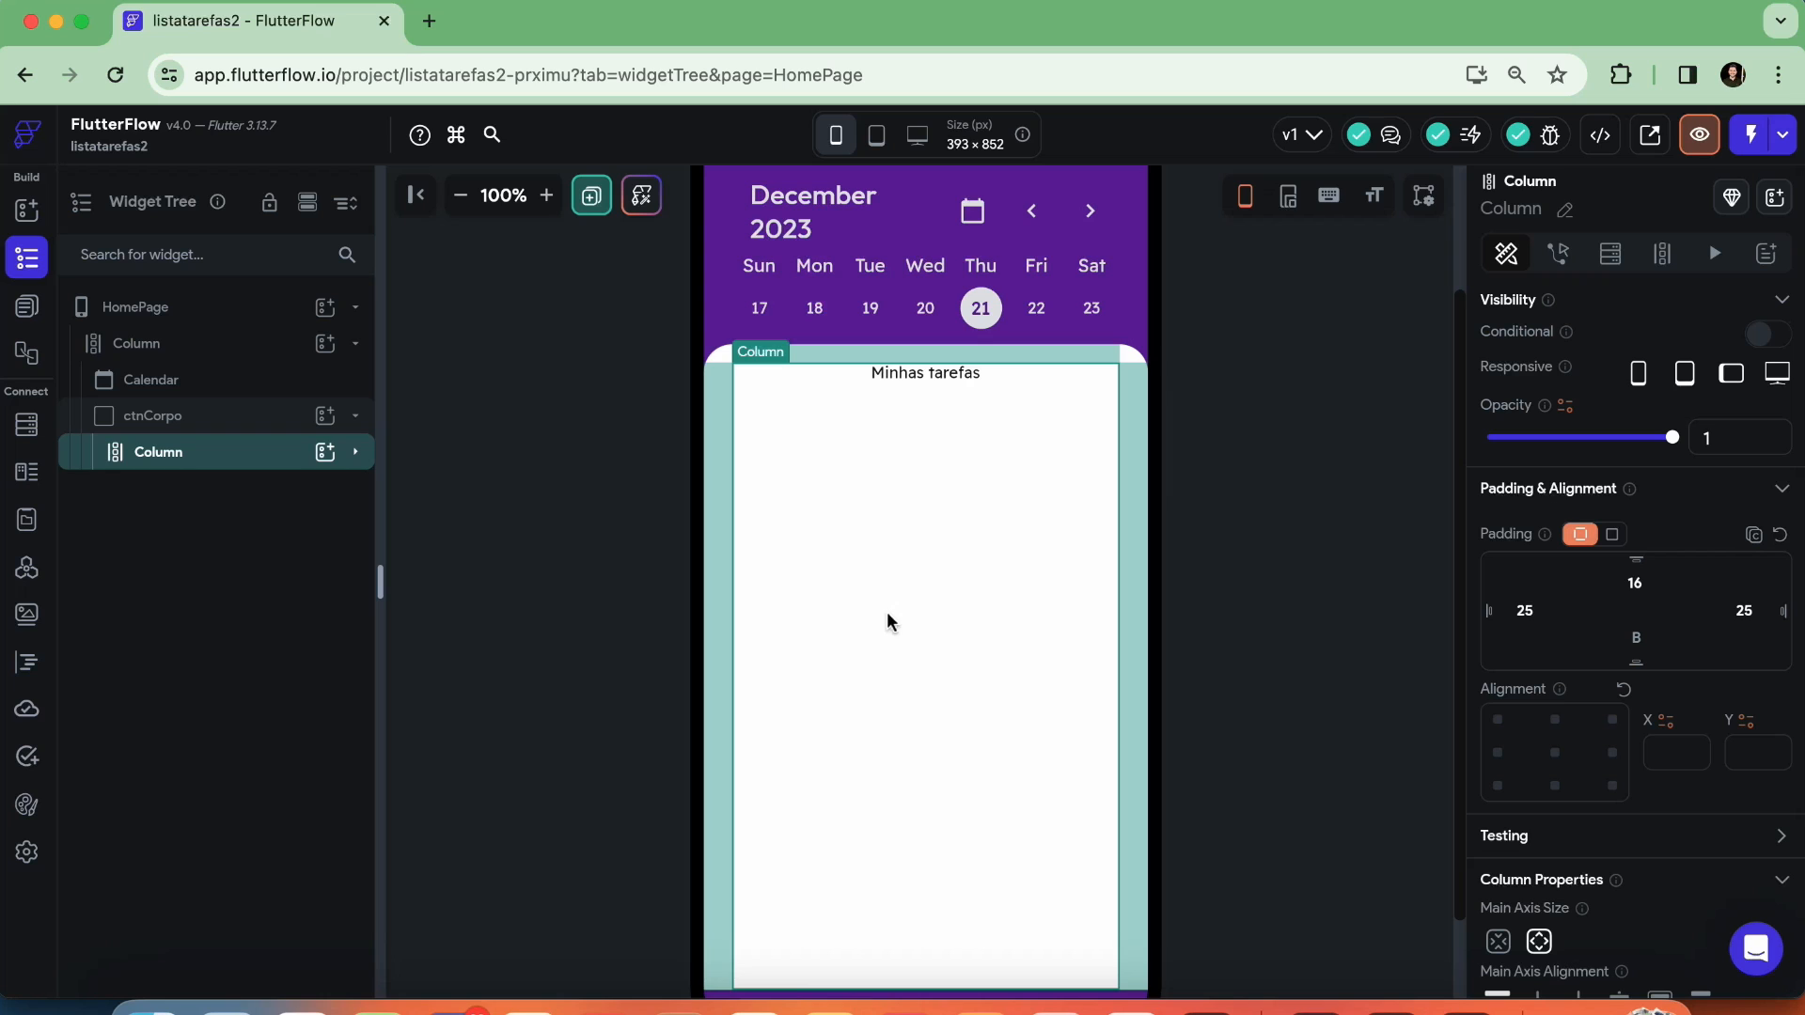
pyautogui.click(322, 453)
pyautogui.click(471, 474)
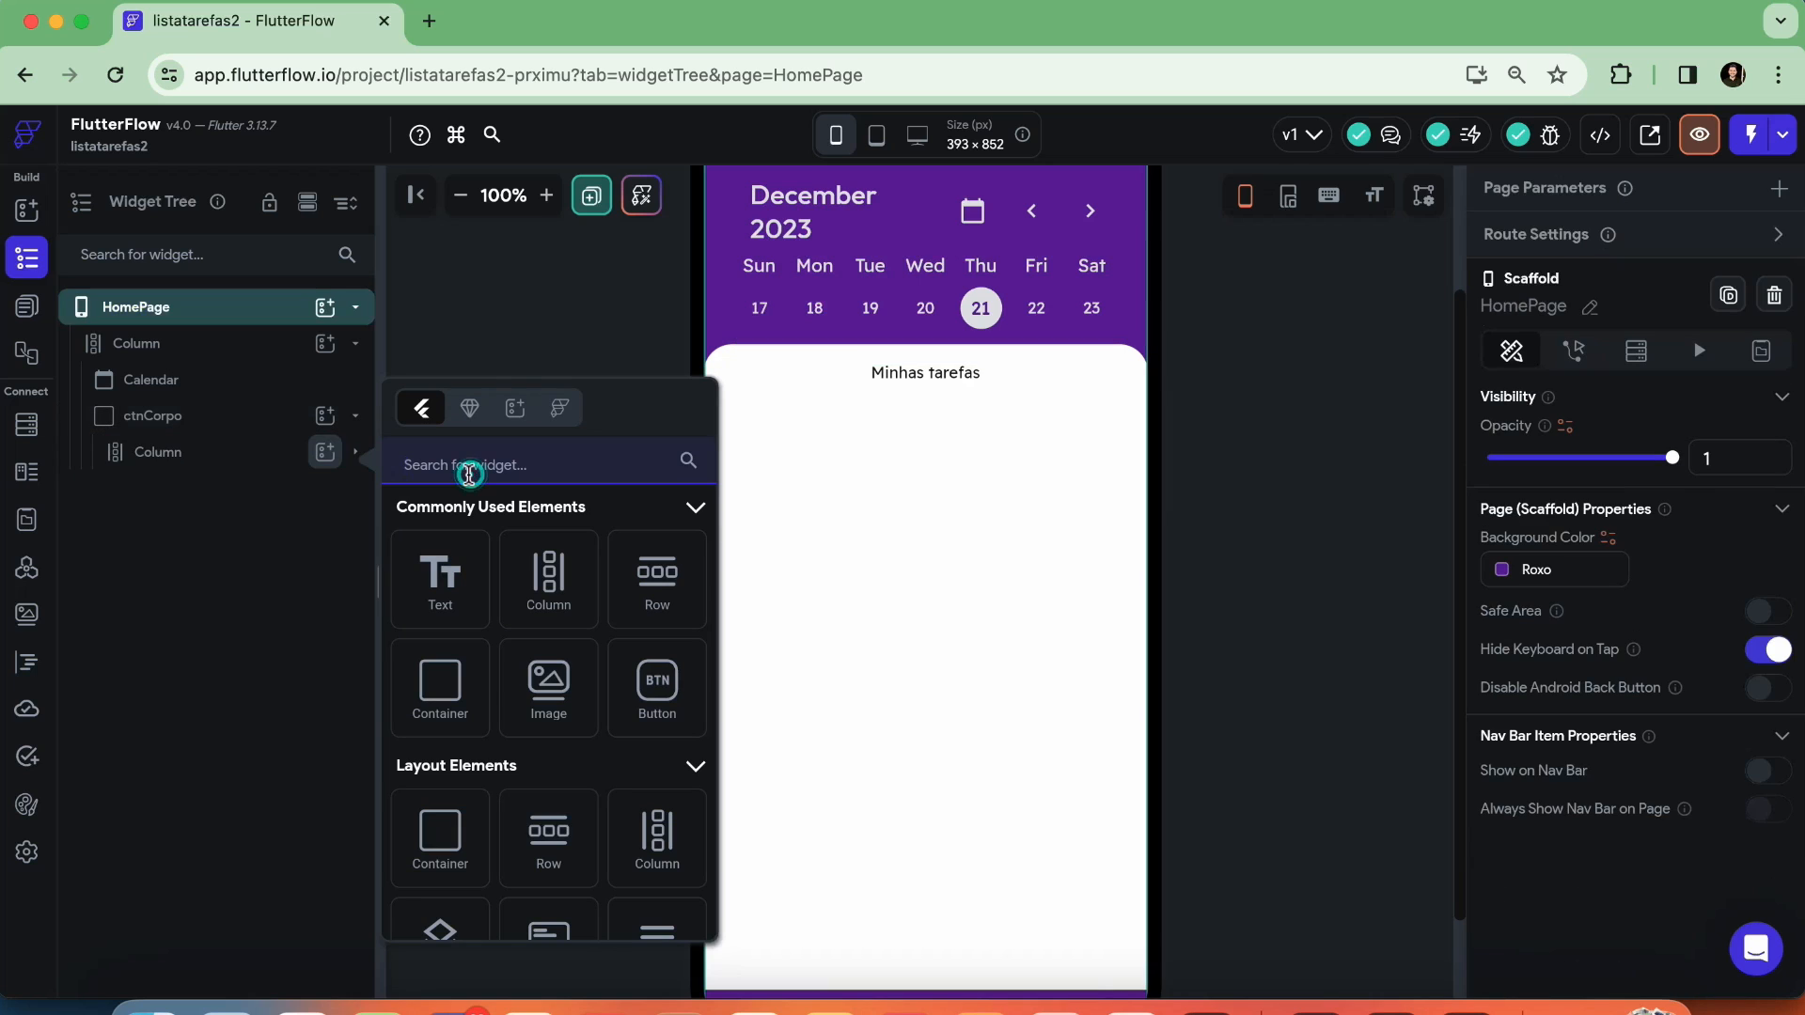
pyautogui.write('list')
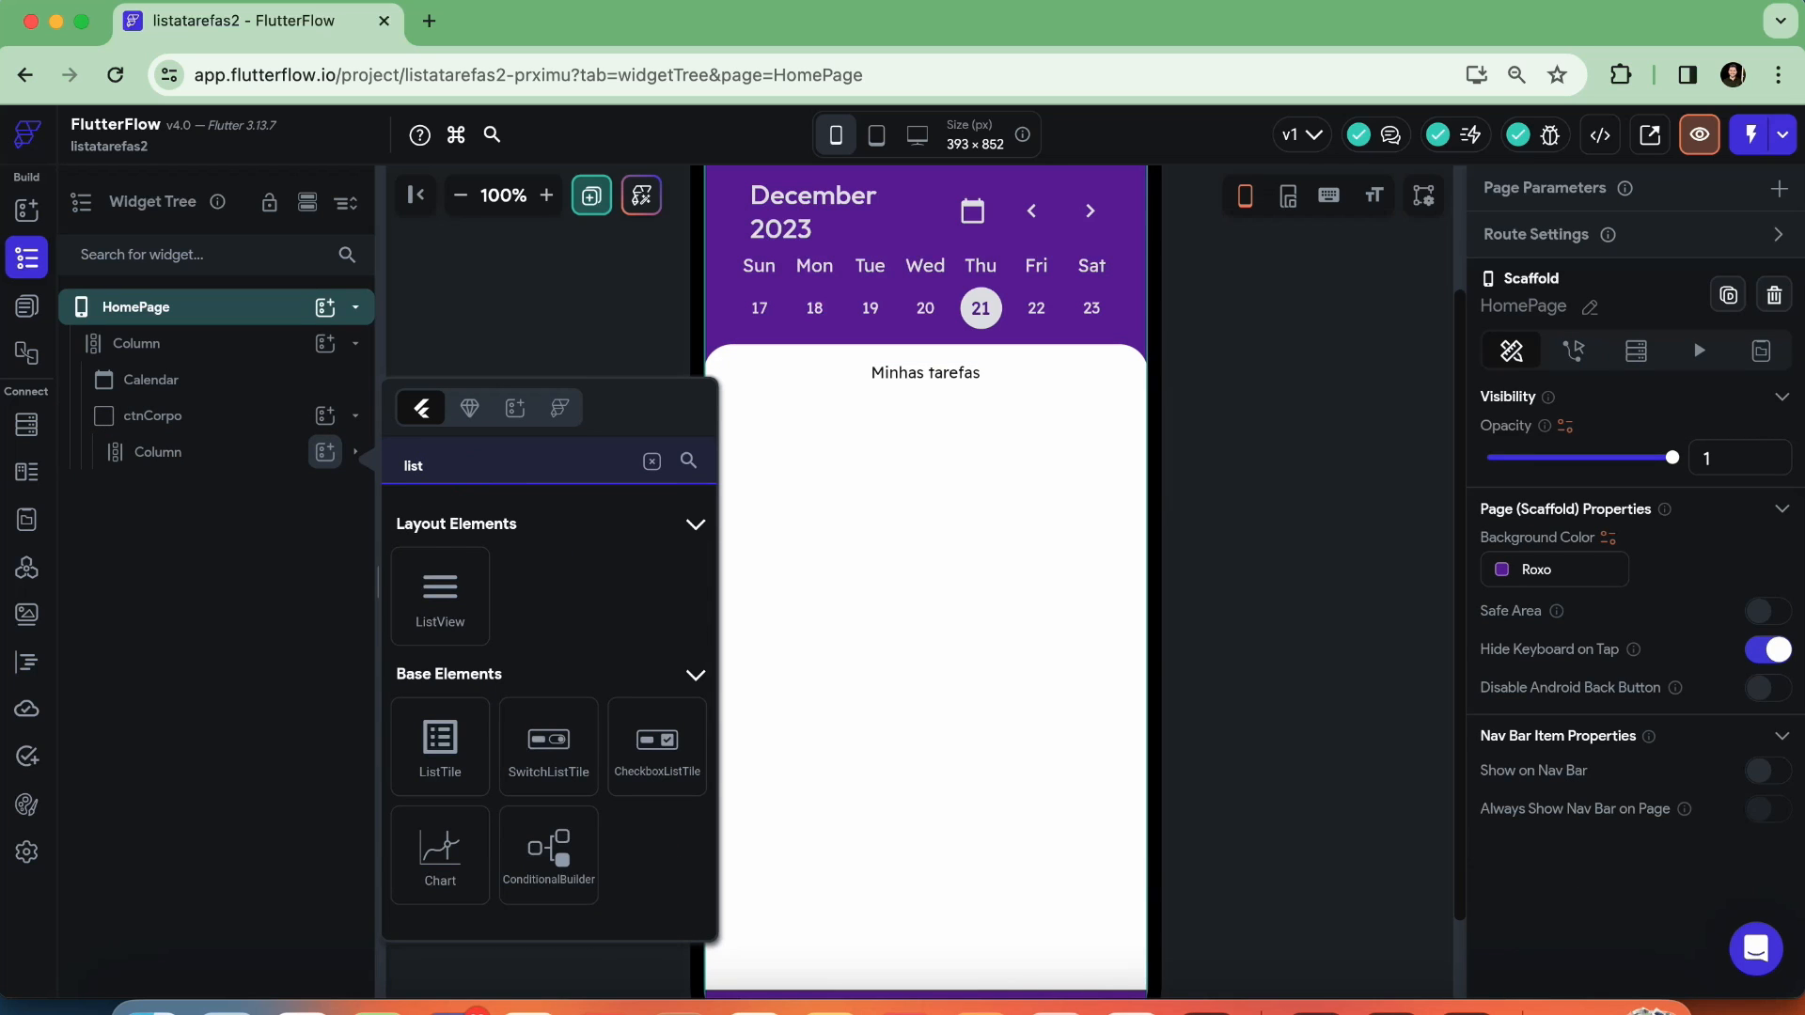
pyautogui.click(440, 594)
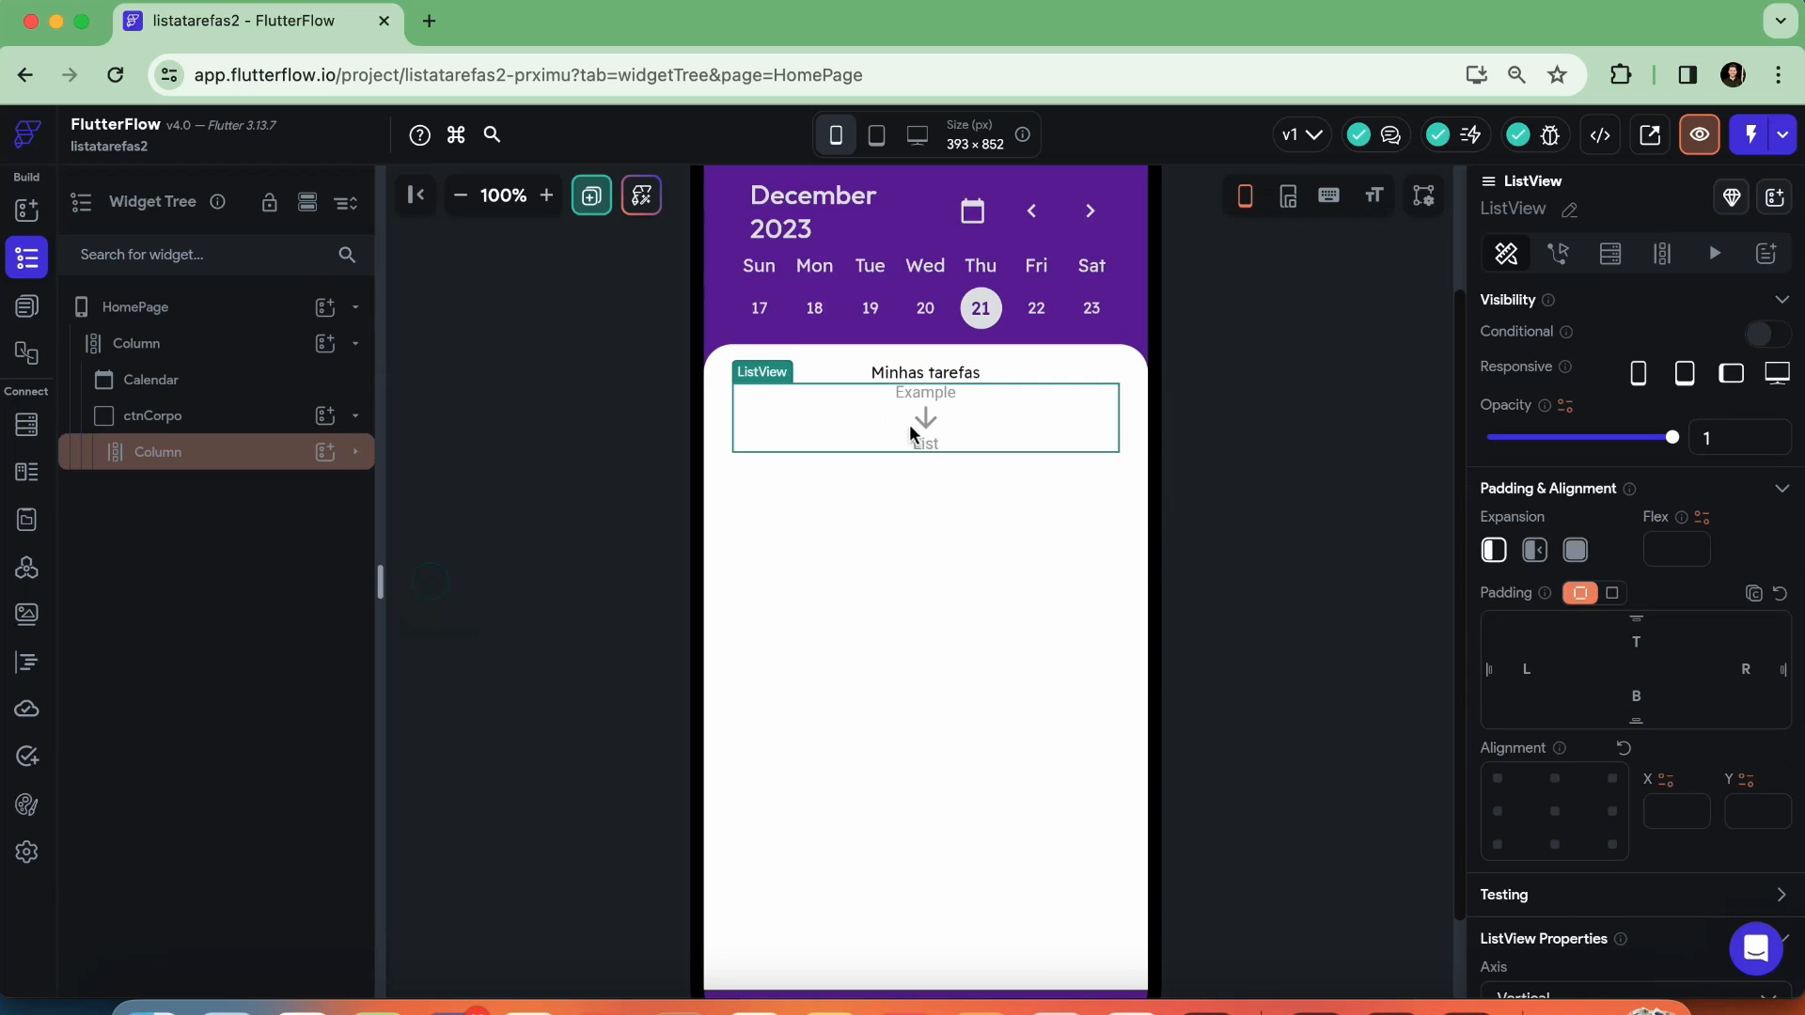
# Expand ctnCorpo's Column in the widget tree and add a Button to it below the ListView
pyautogui.click(815, 428)
pyautogui.click(362, 455)
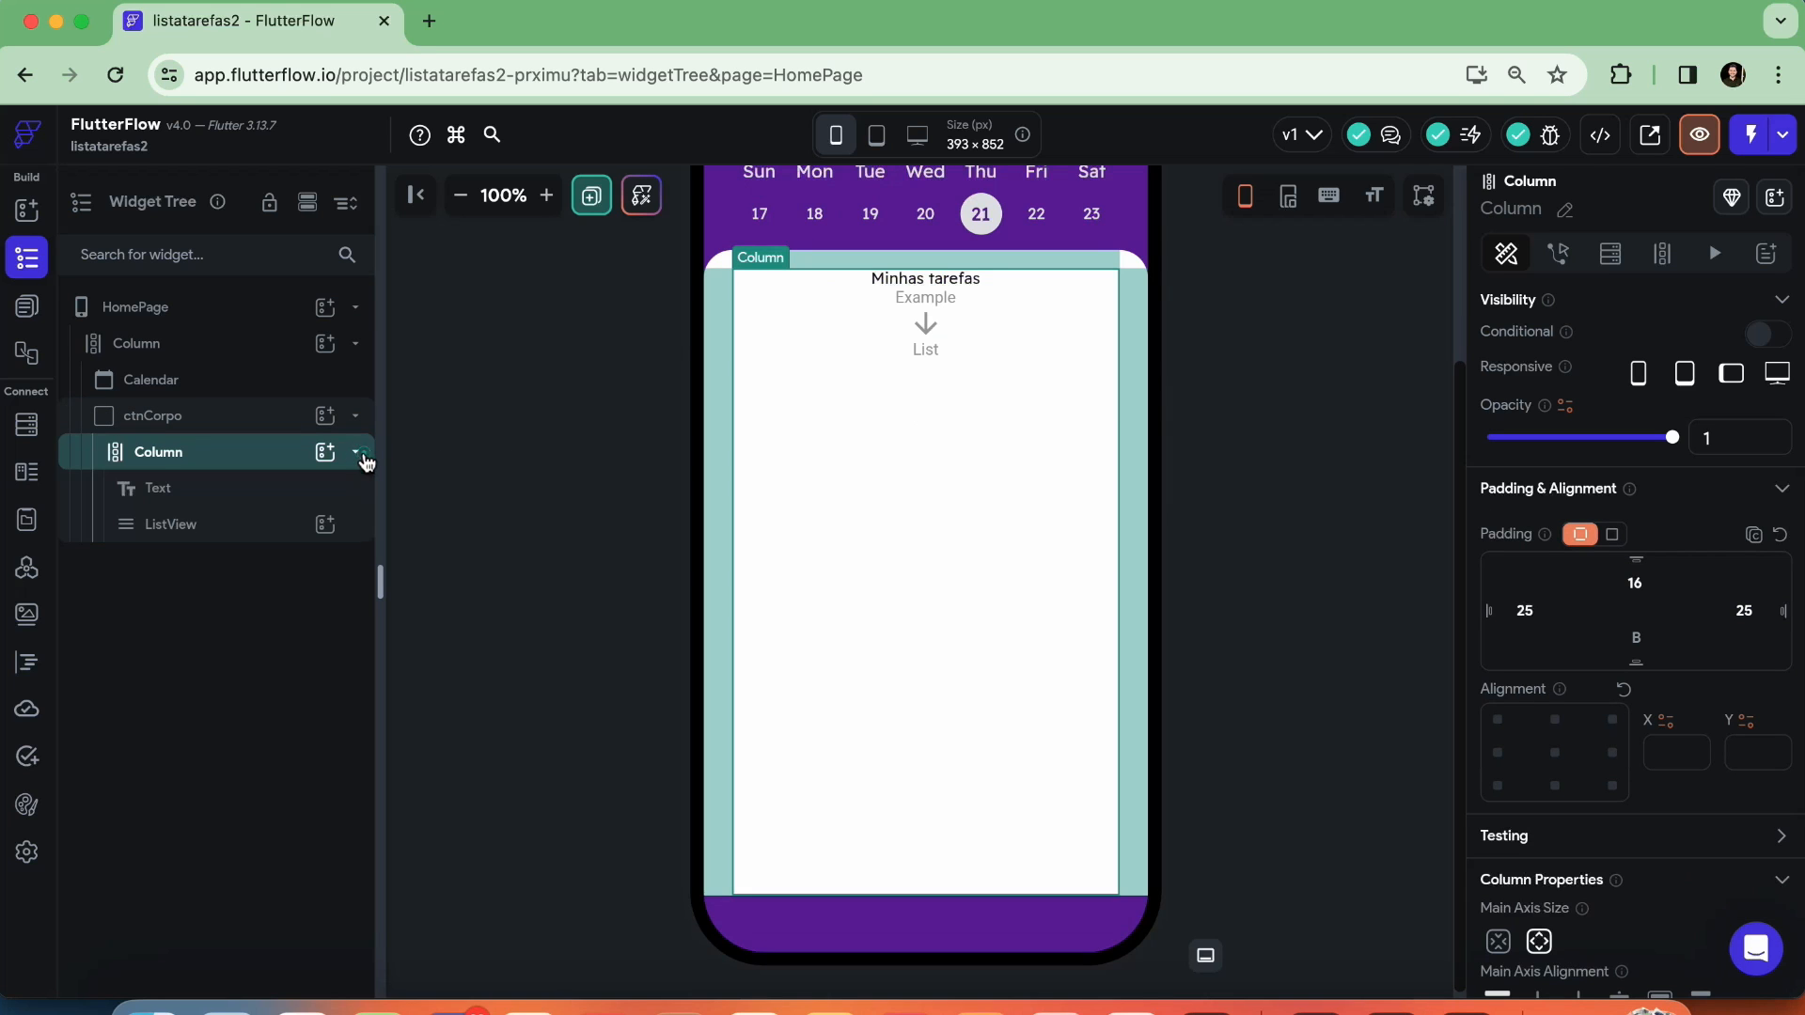
pyautogui.scroll(3, 1321, 612)
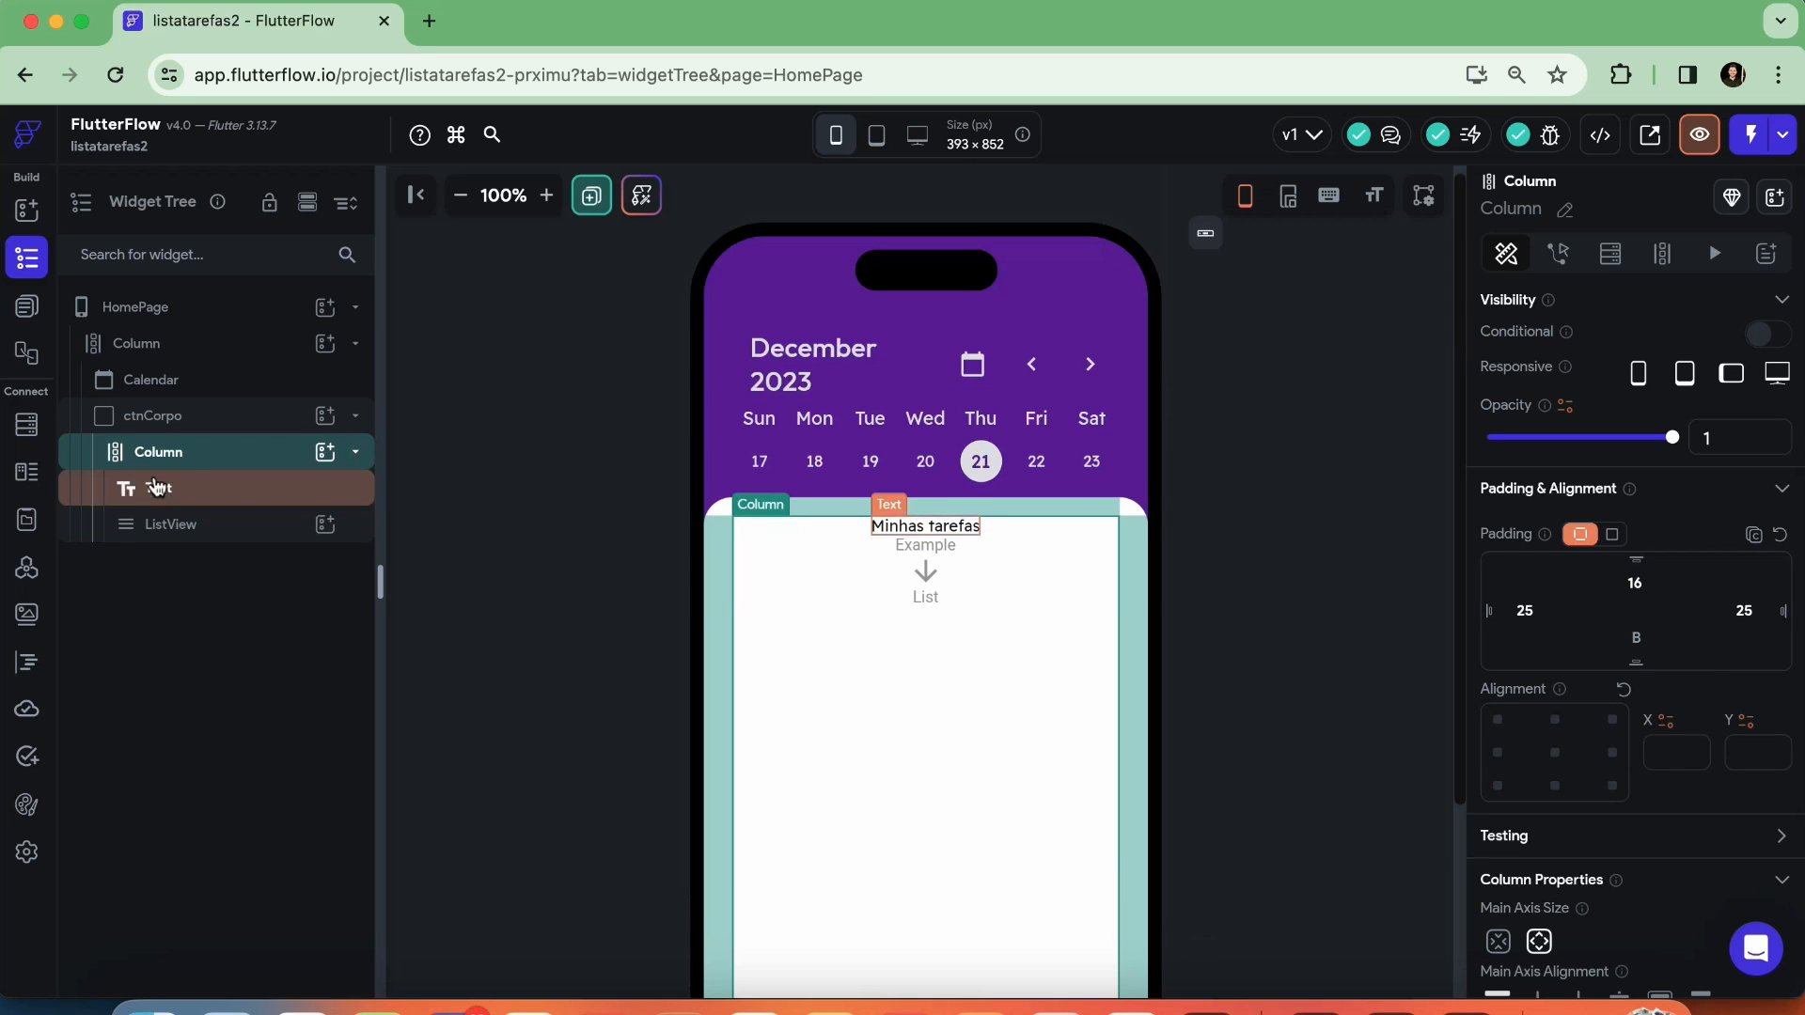
pyautogui.click(325, 452)
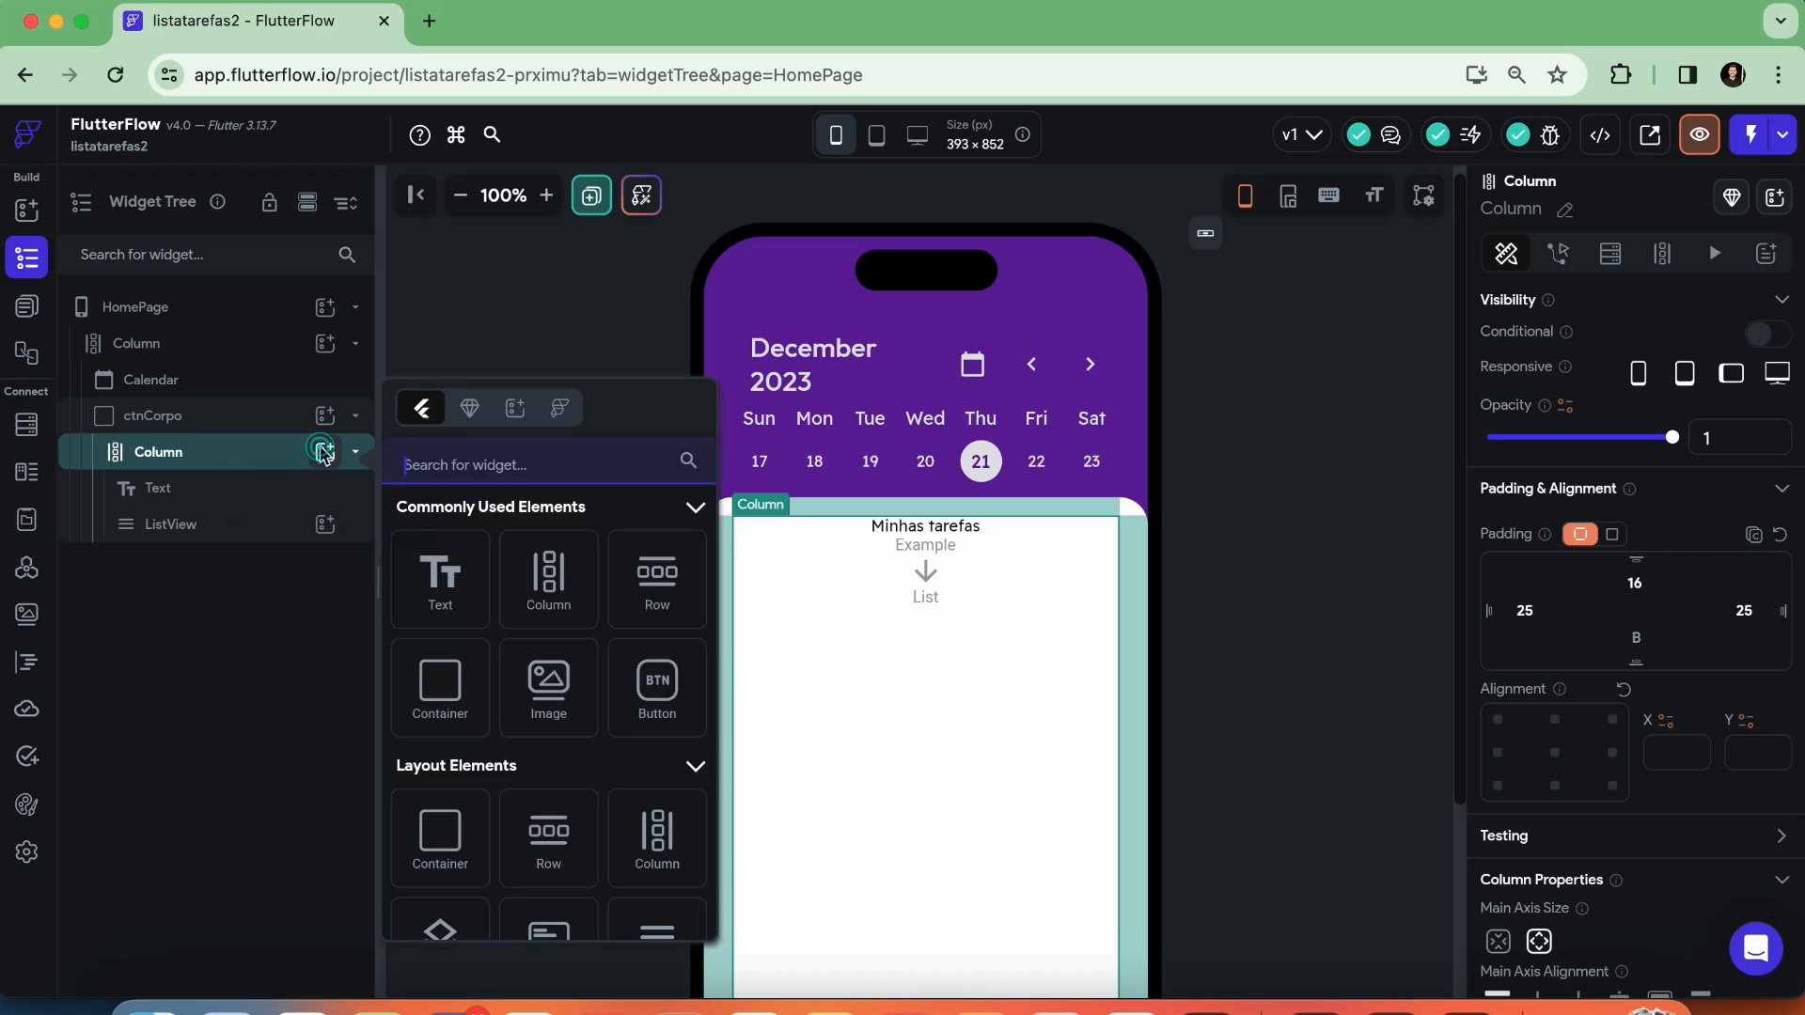
pyautogui.click(658, 685)
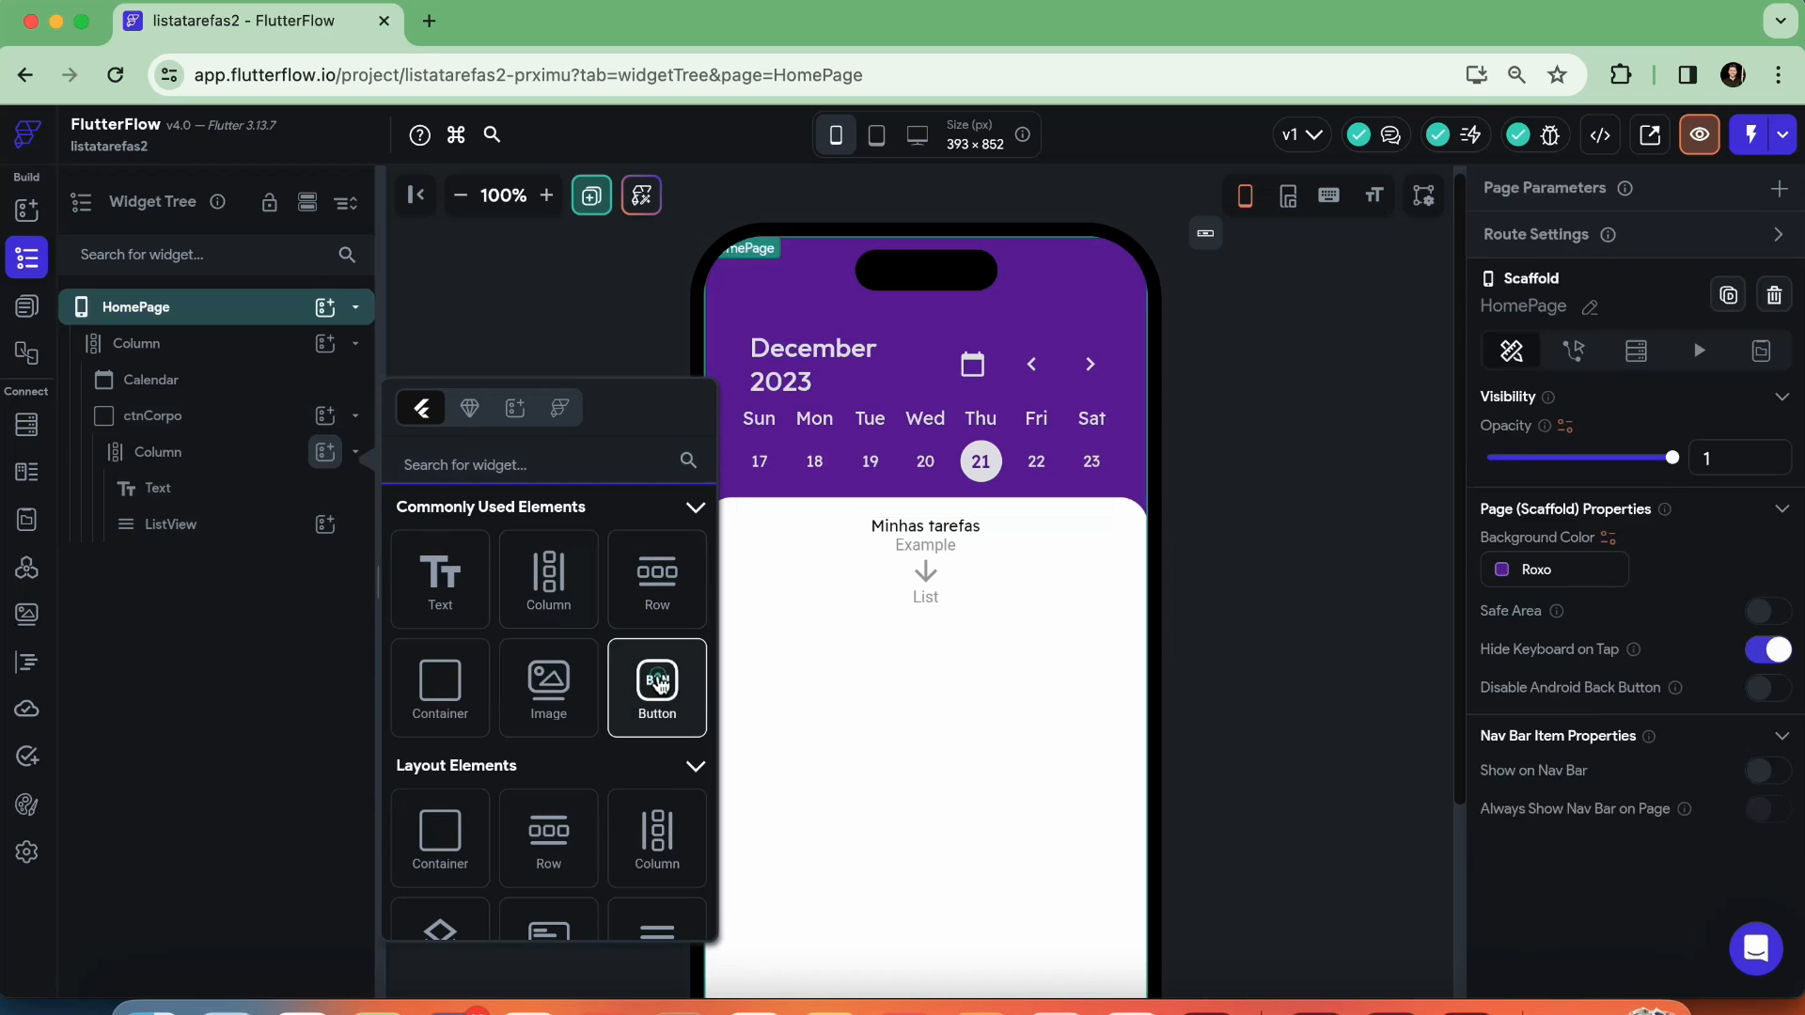
# Set the new button's width to infinite so it spans the Column
pyautogui.scroll(-2, 949, 630)
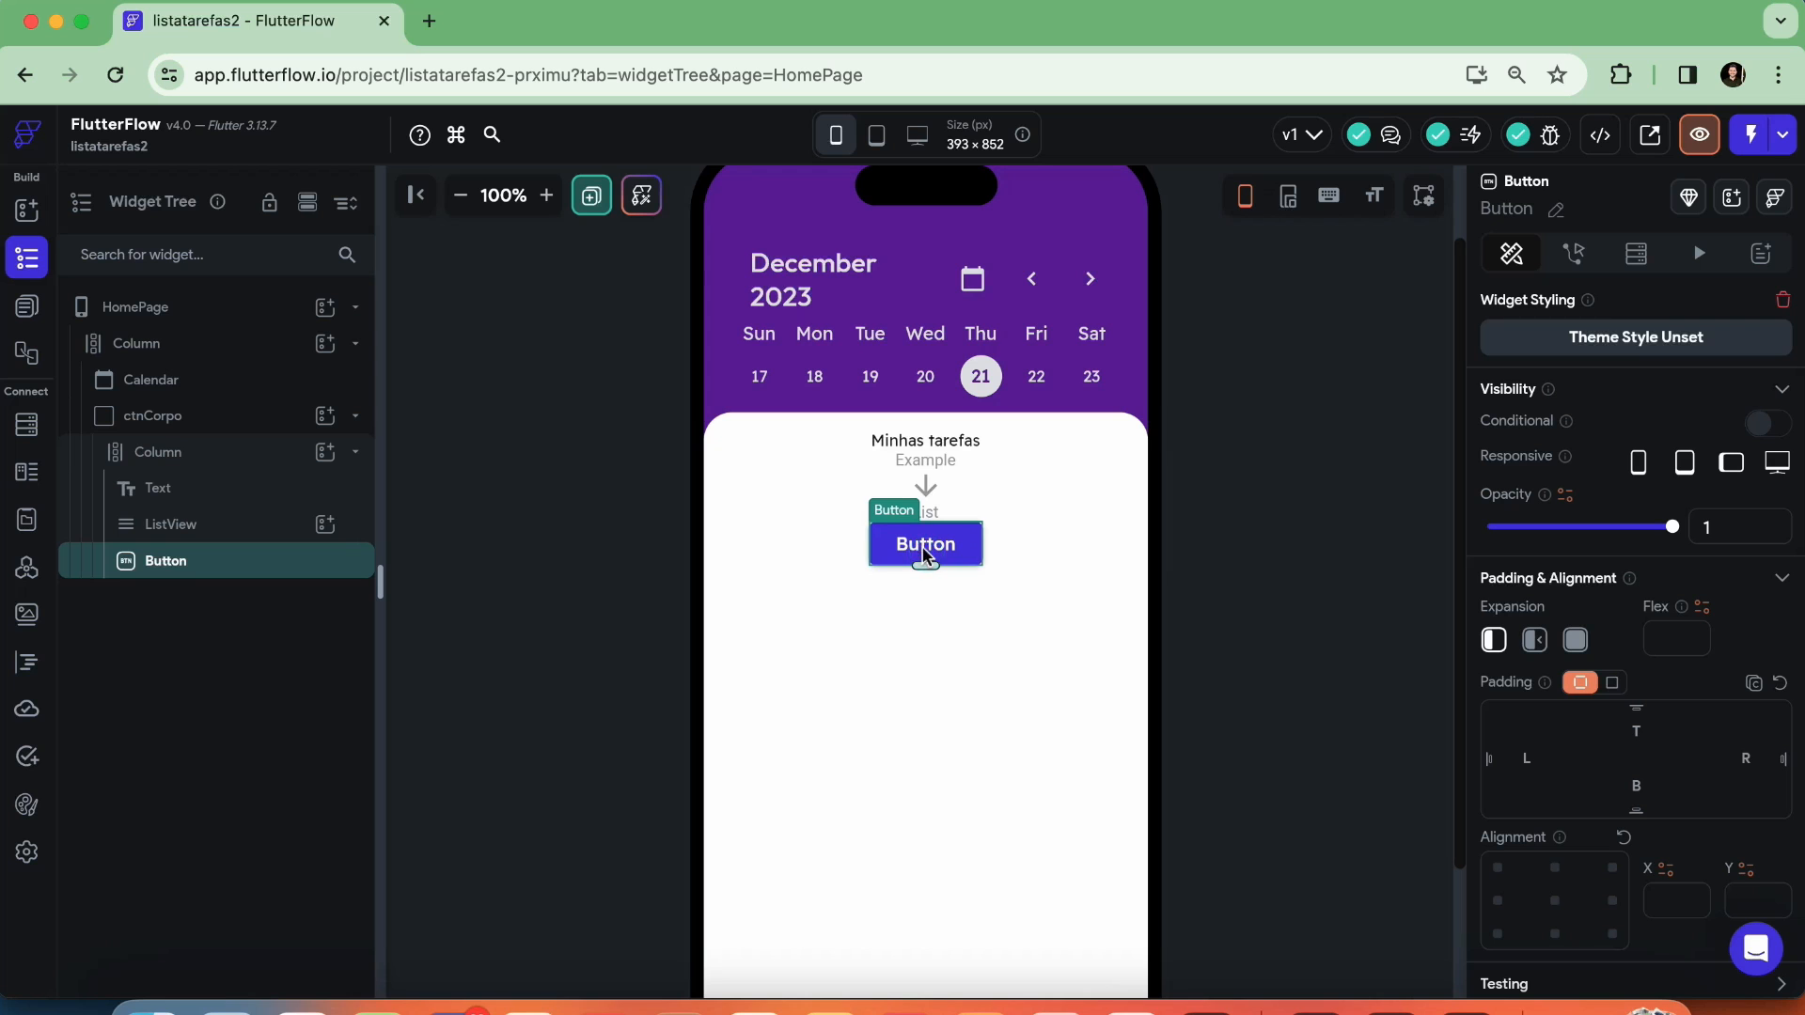
pyautogui.scroll(-10, 1544, 648)
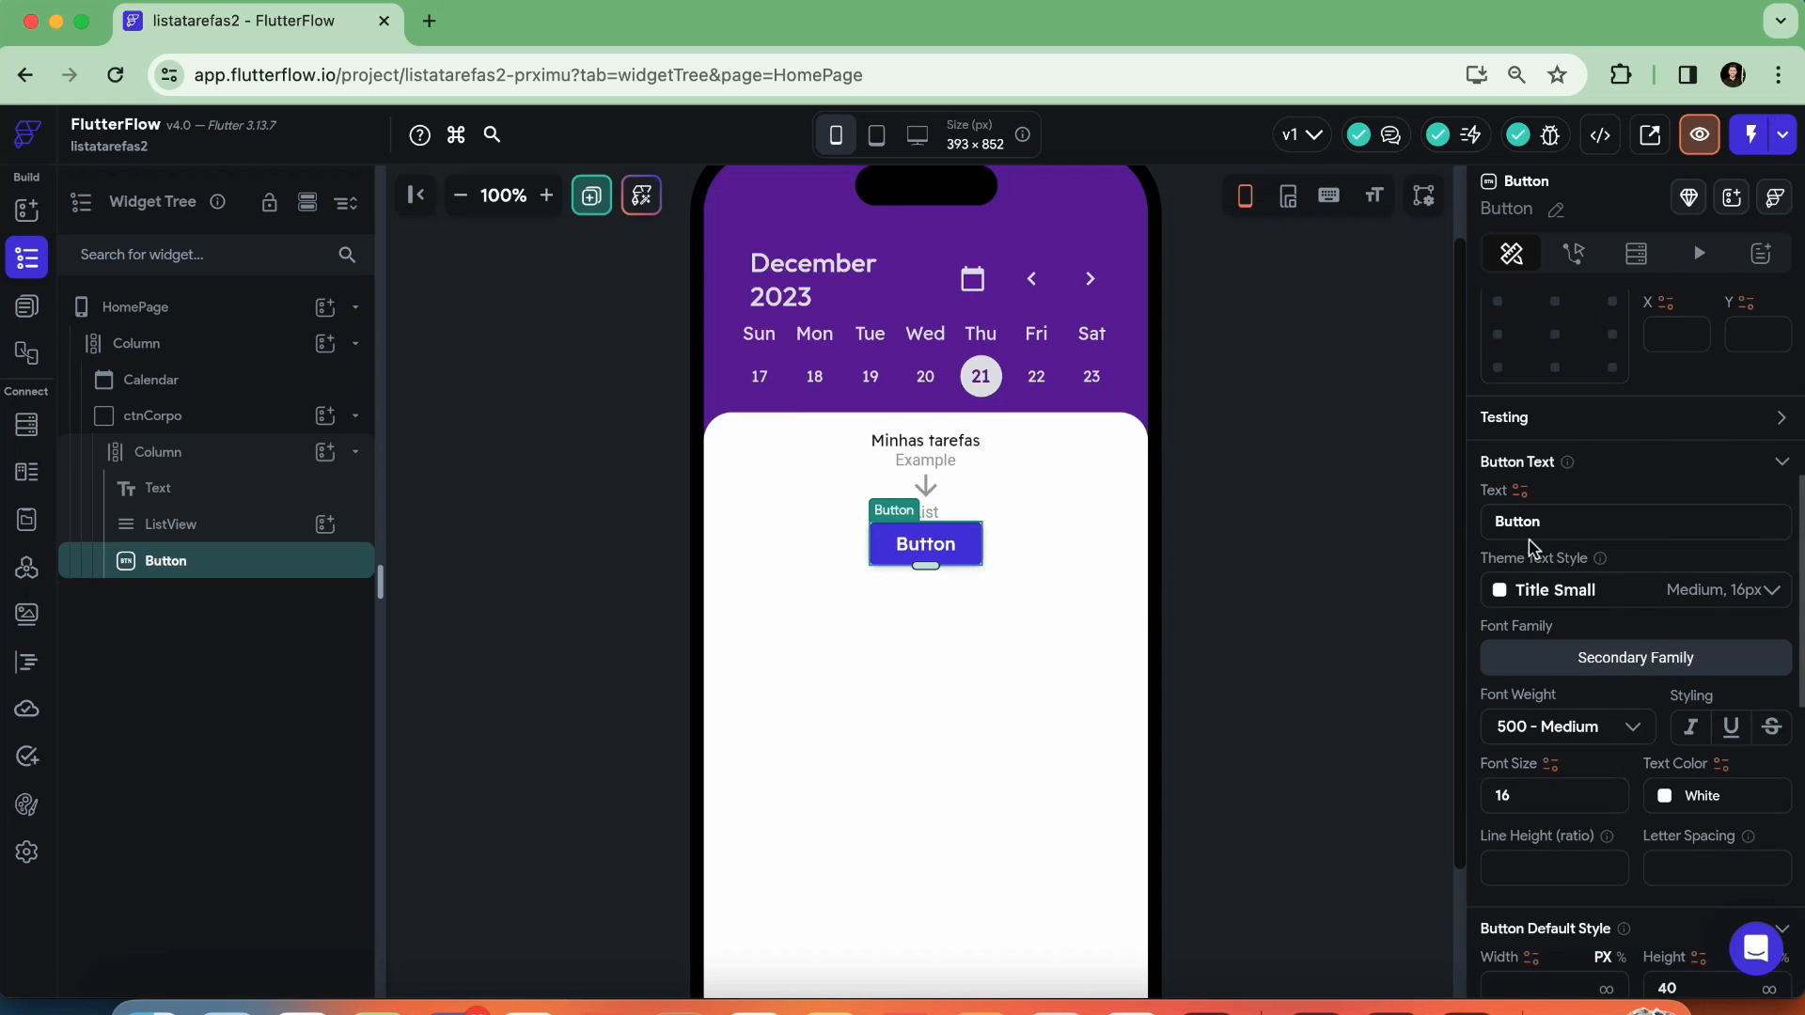
pyautogui.scroll(-3, 1532, 555)
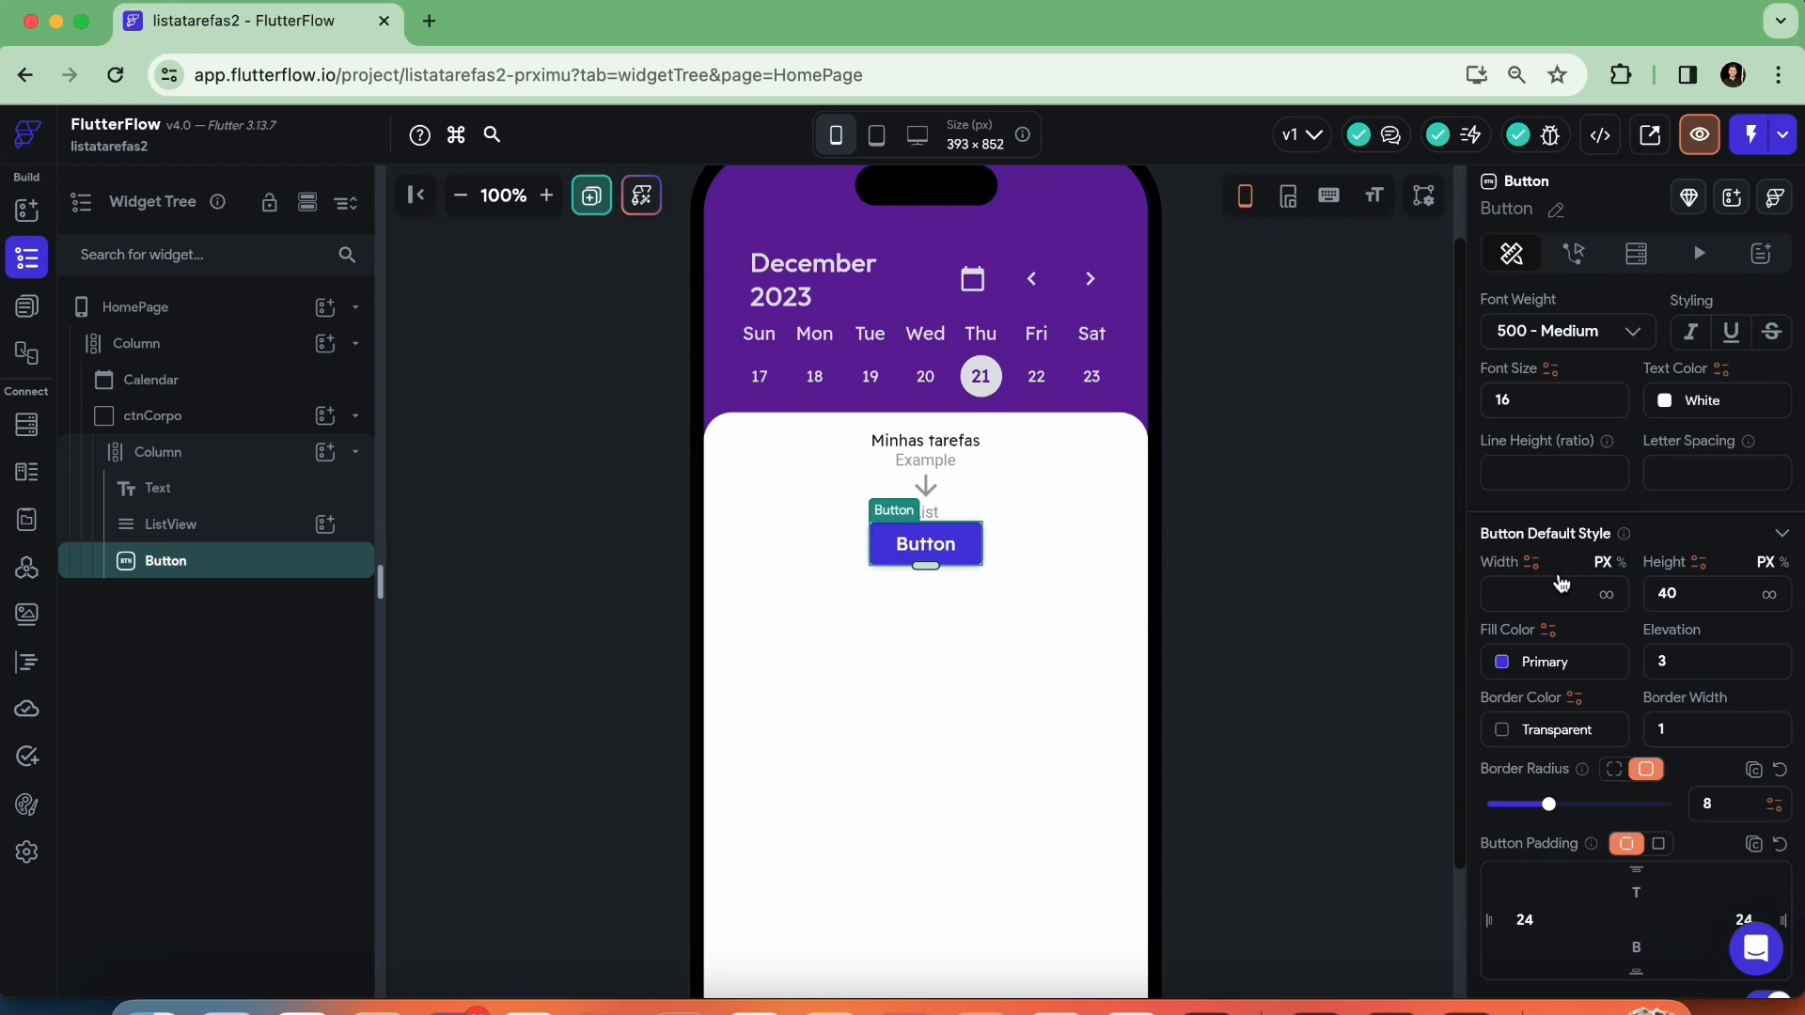
pyautogui.click(1607, 596)
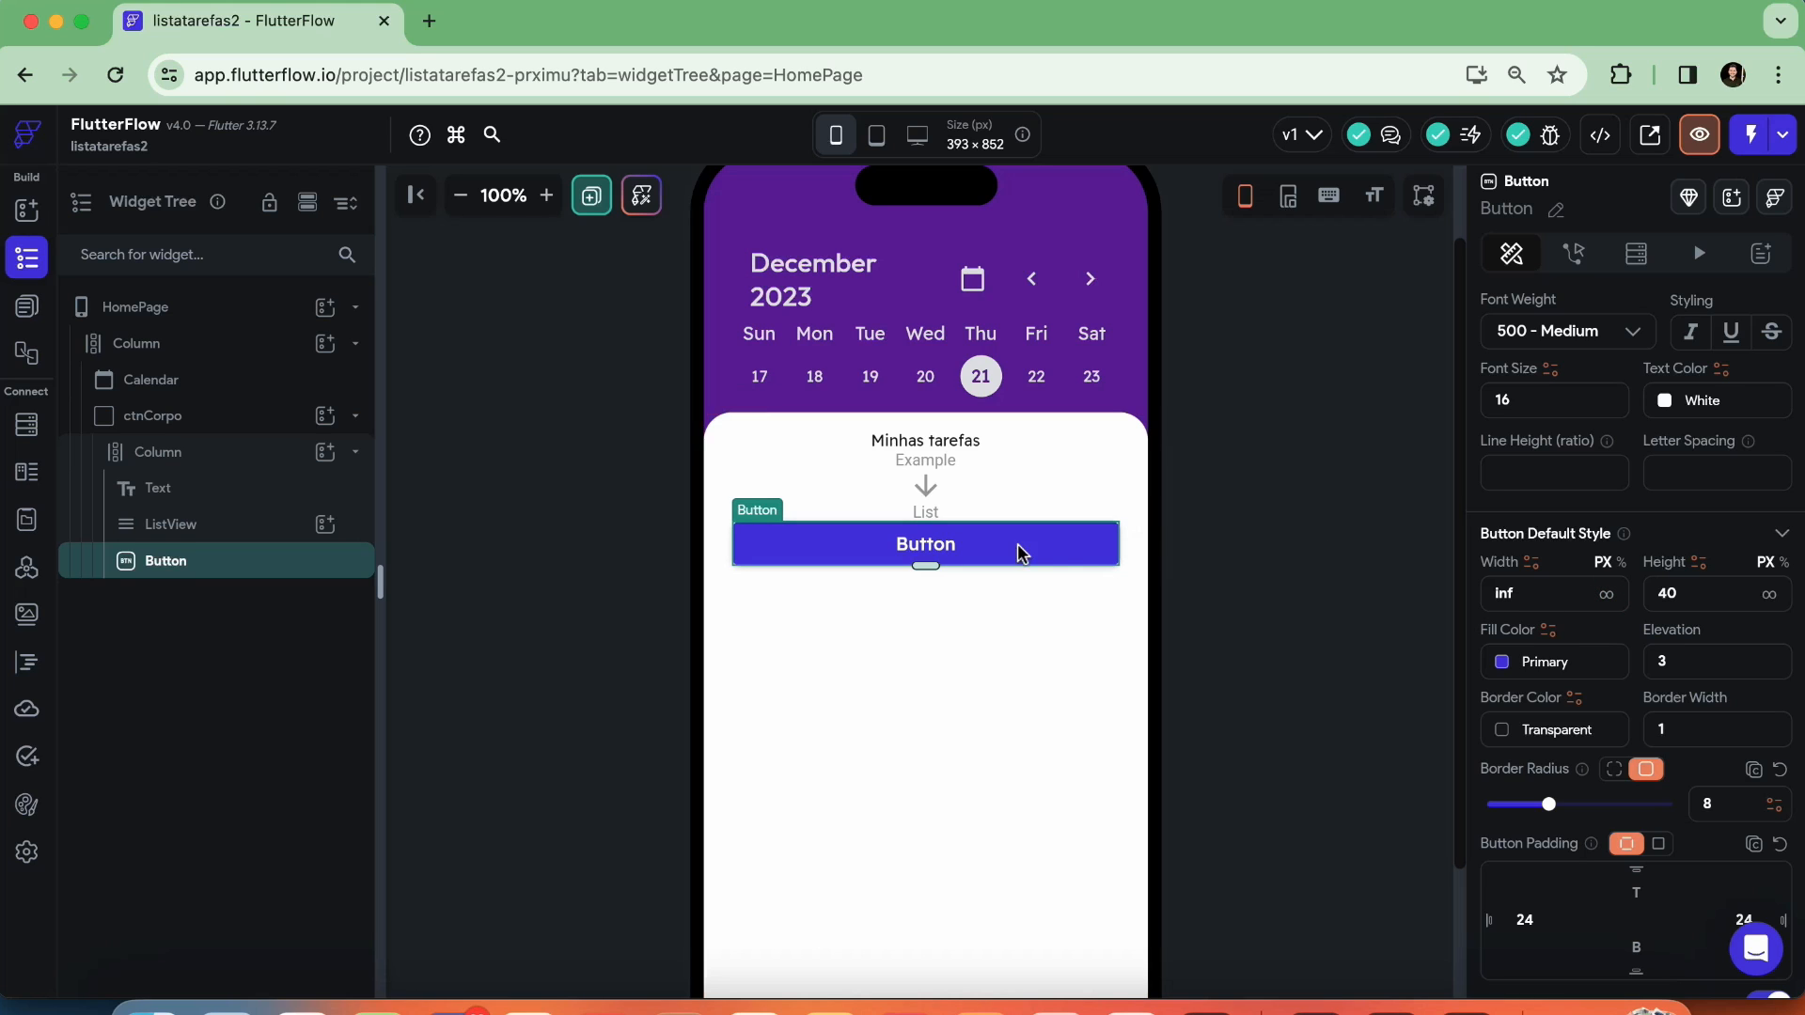
# Set the button's height to 45 px and deselect it
pyautogui.doubleClick(1707, 591)
pyautogui.write('50')
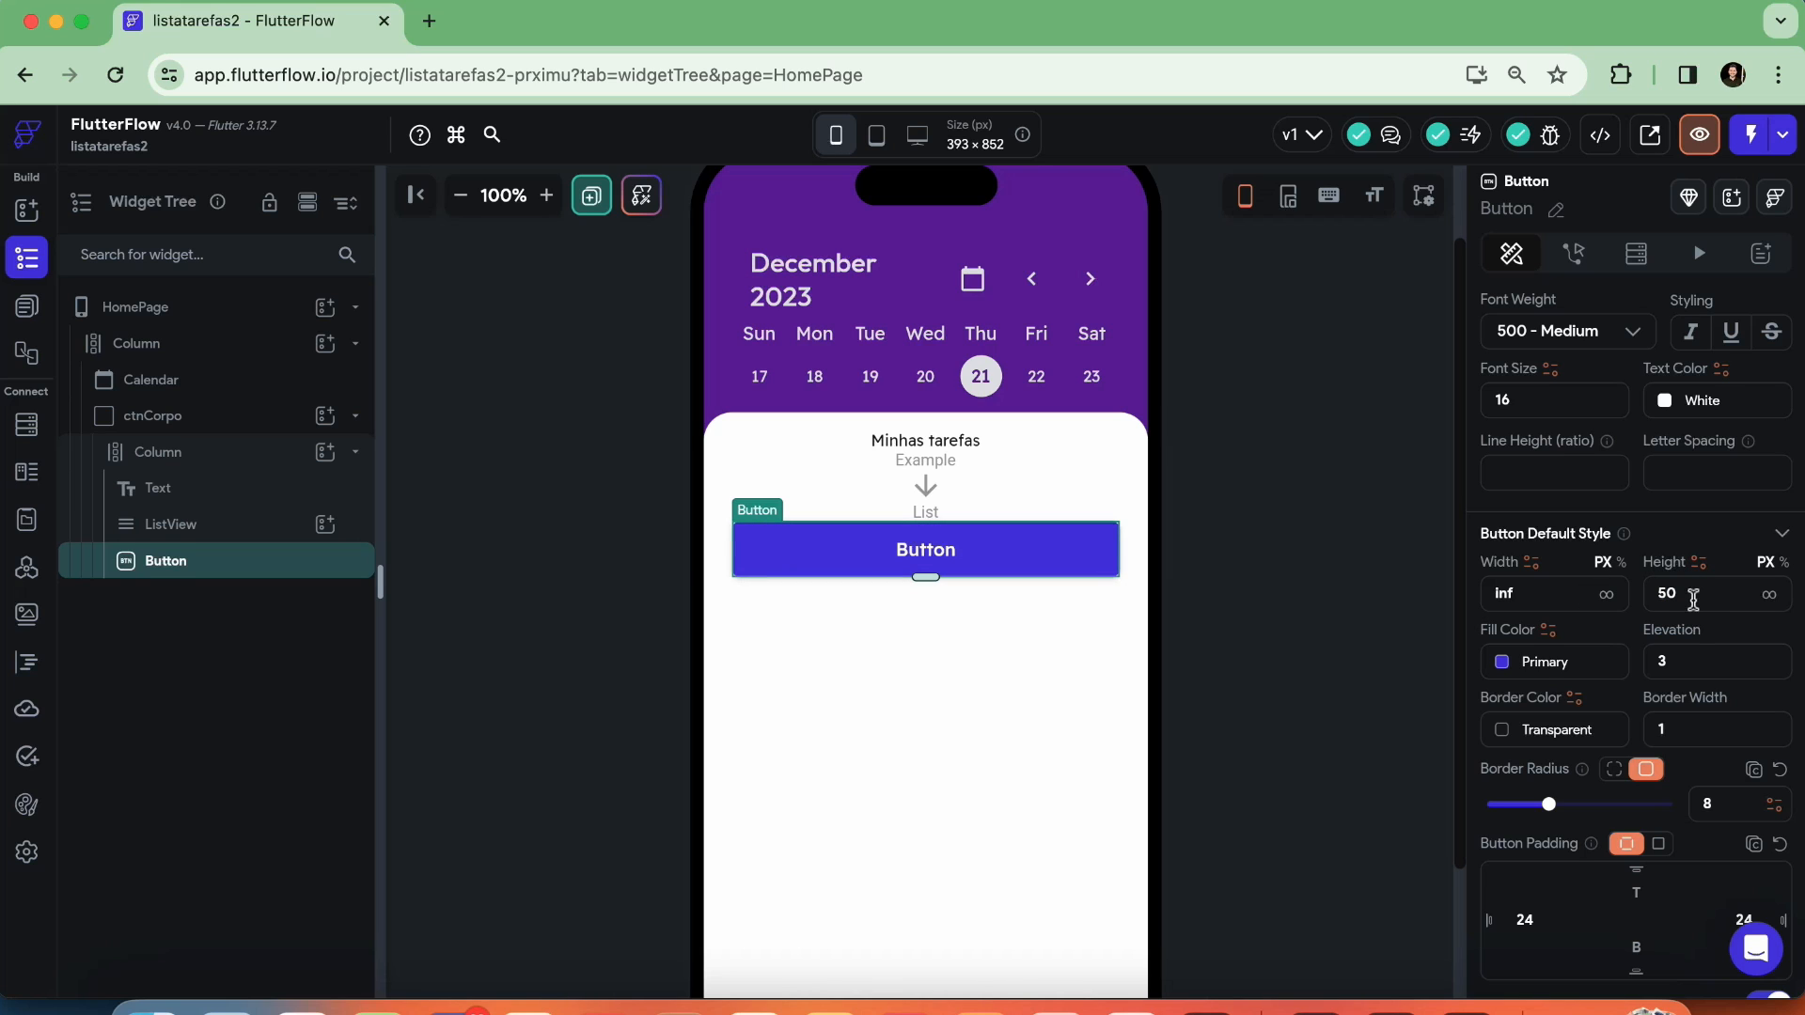
pyautogui.press('BackSpace')
pyautogui.press('BackSpace')
pyautogui.write('45')
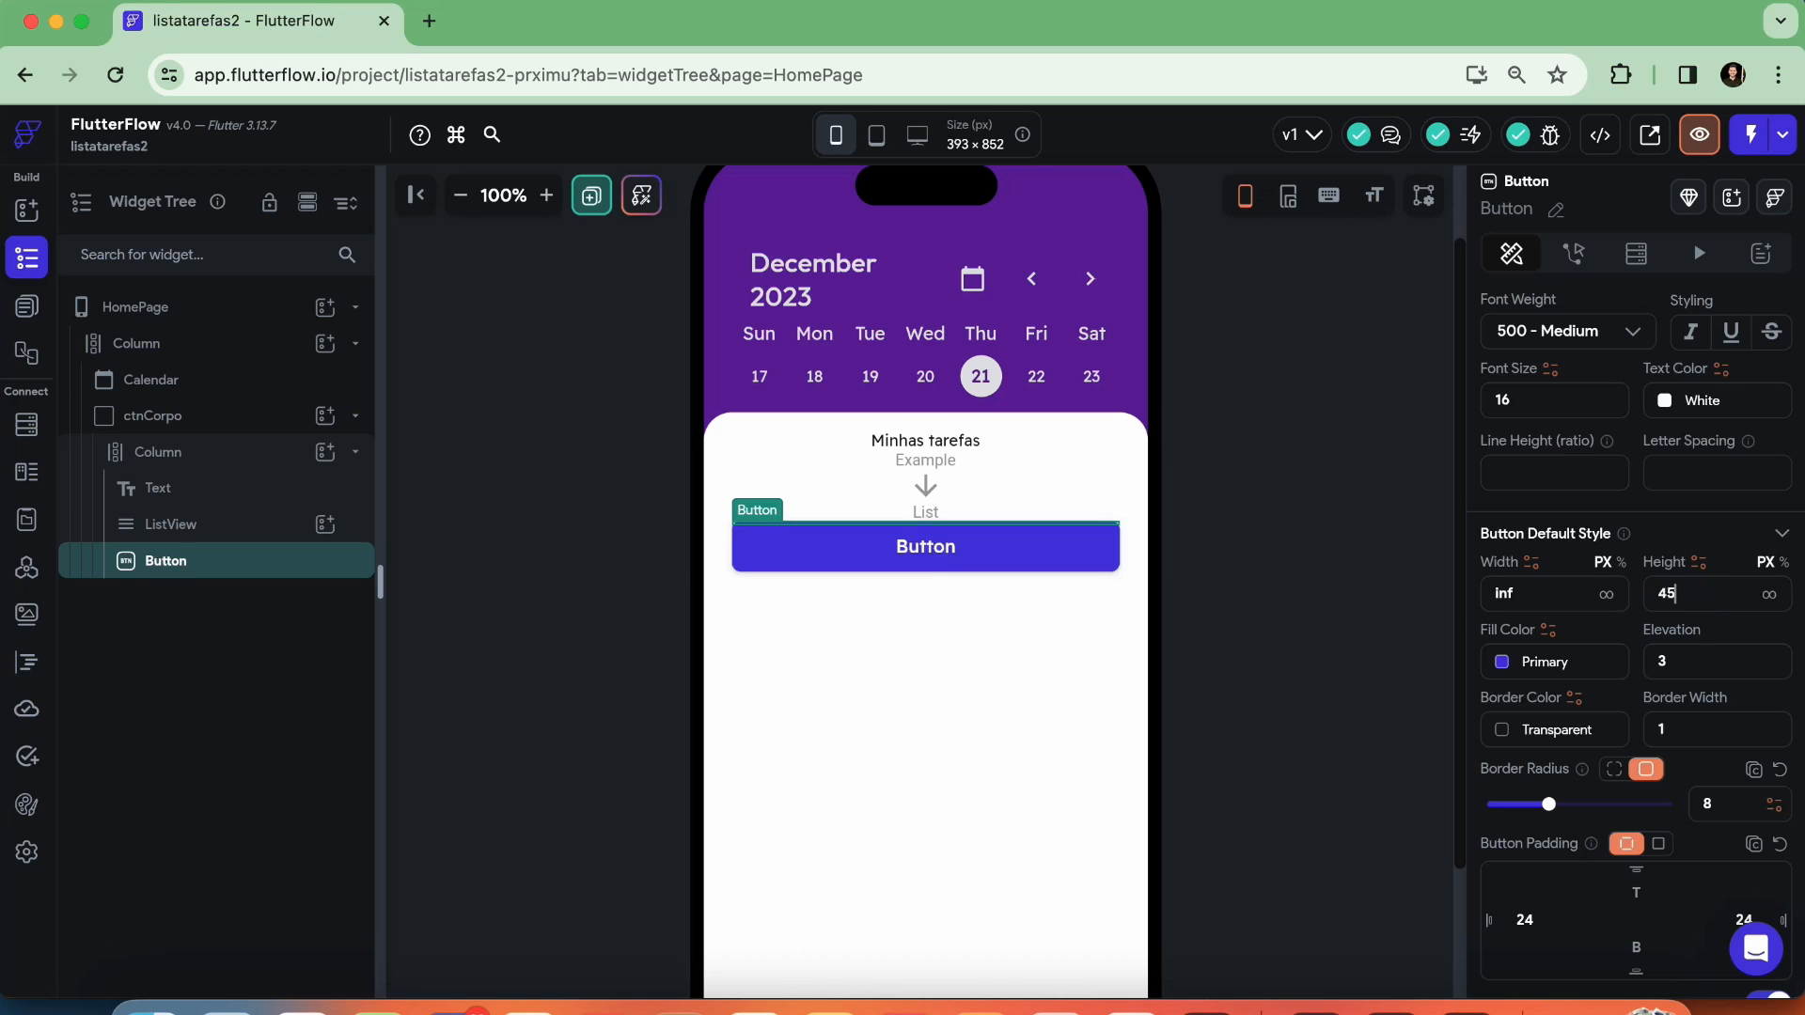
pyautogui.click(1220, 545)
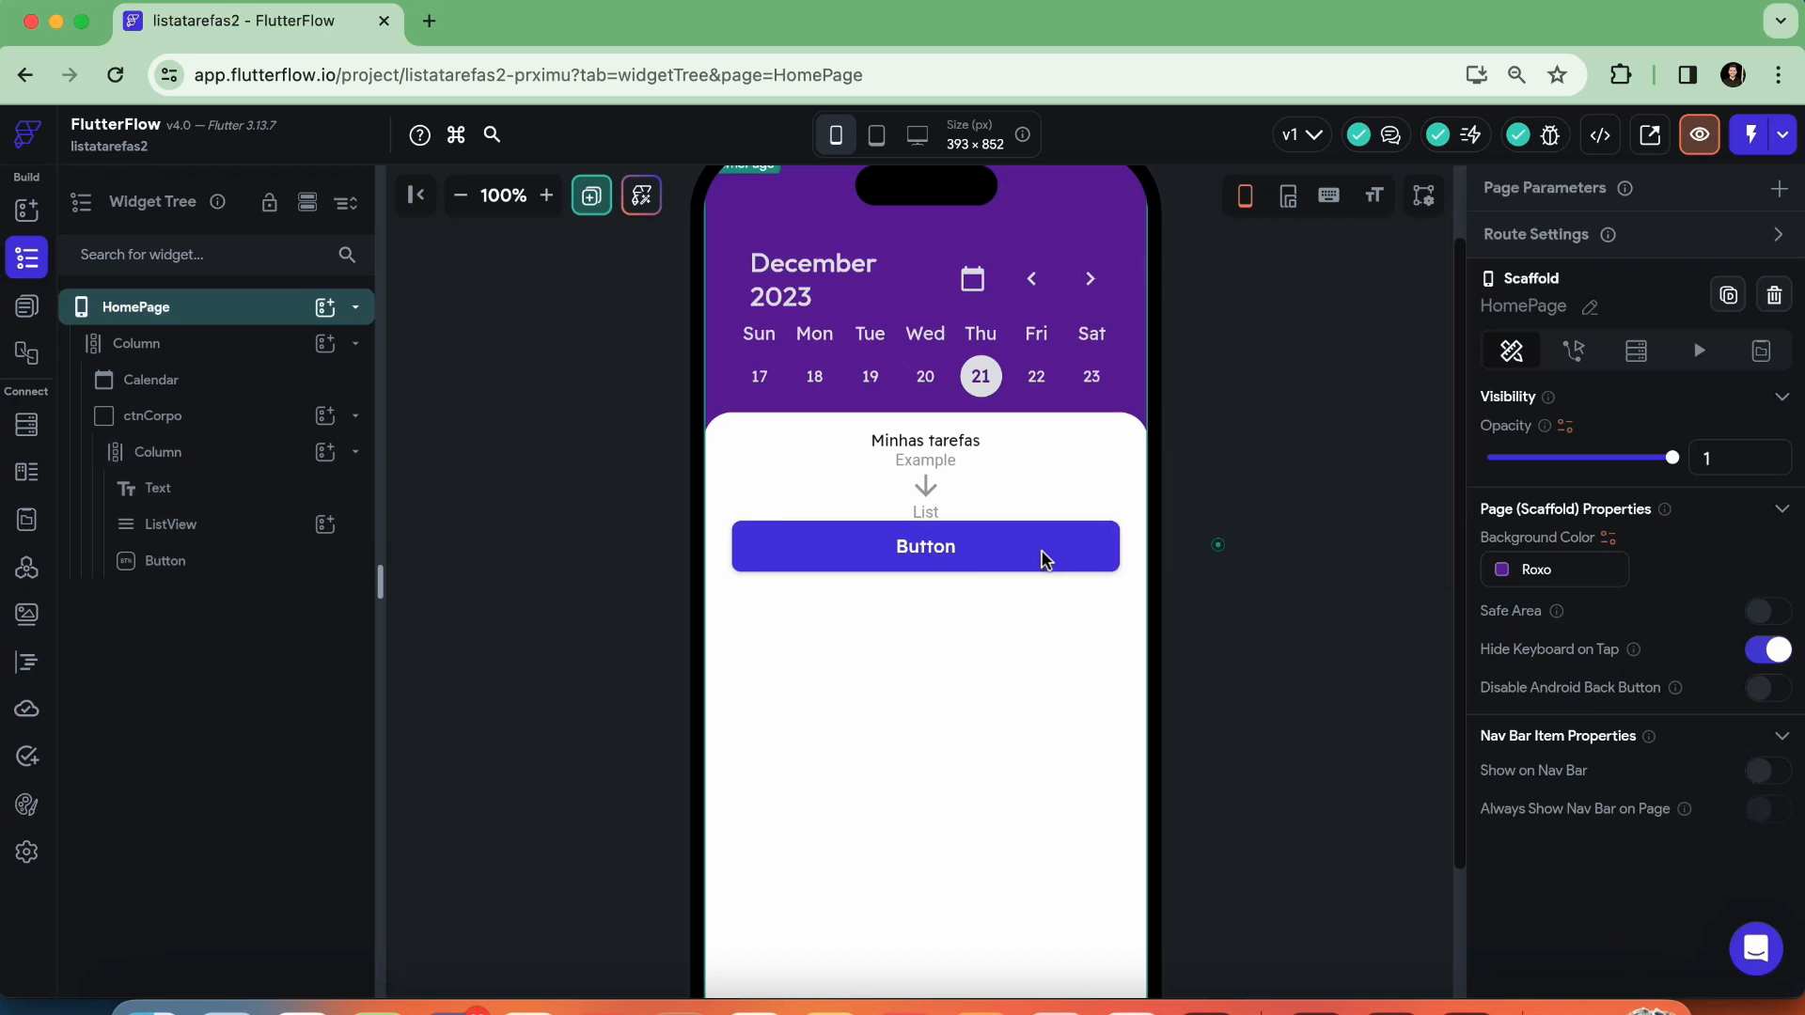
# Set the button's fill color to the custom color Roxo
pyautogui.click(978, 554)
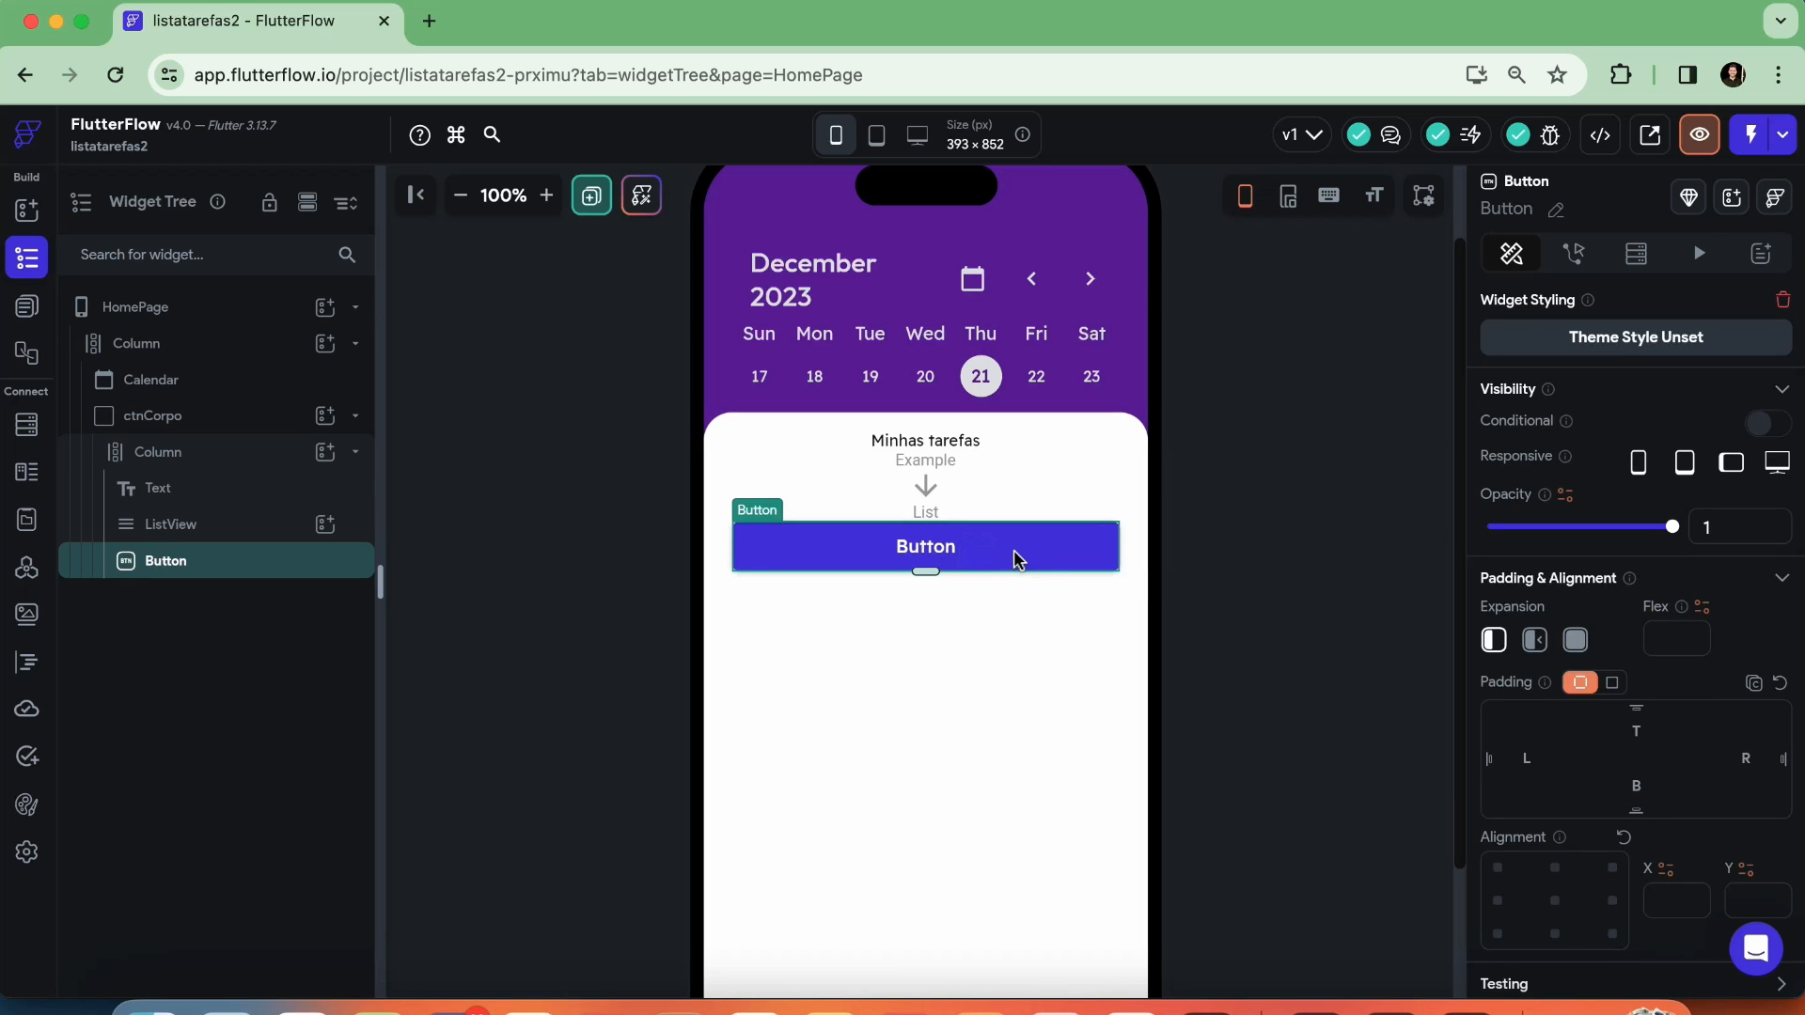
pyautogui.scroll(-3, 1589, 561)
pyautogui.scroll(-3, 1588, 561)
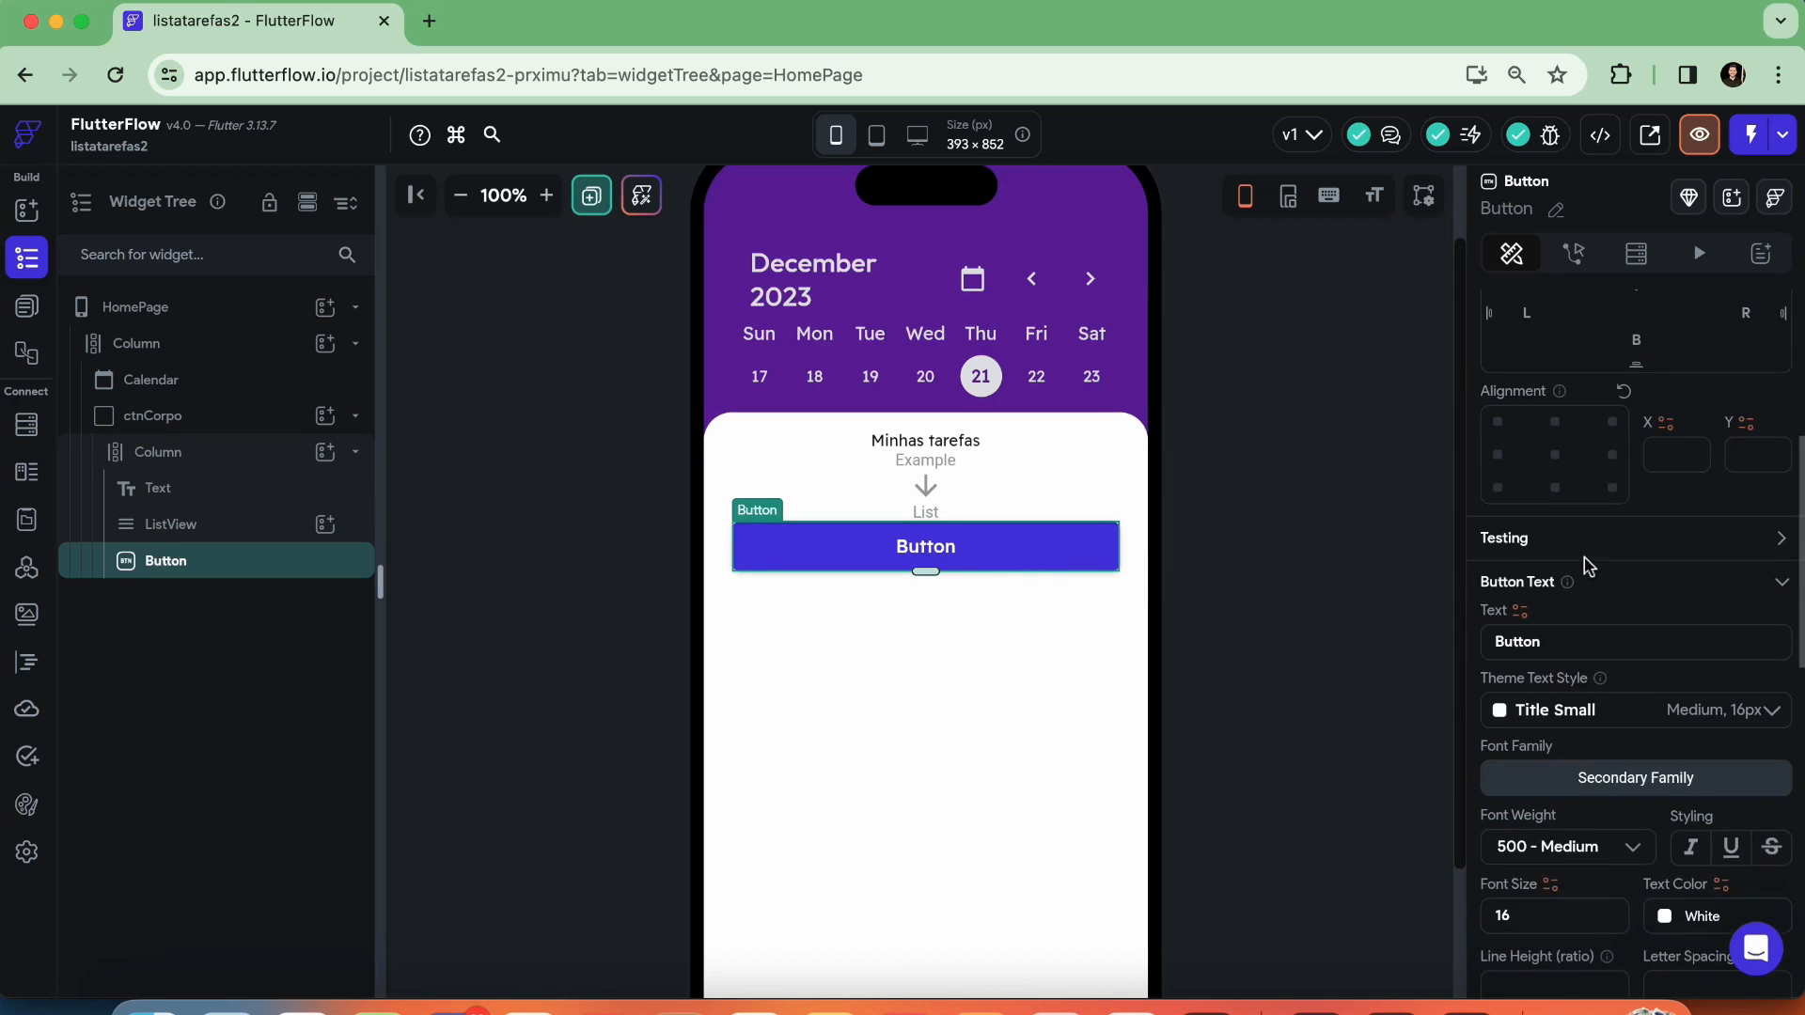
pyautogui.scroll(-2, 1525, 620)
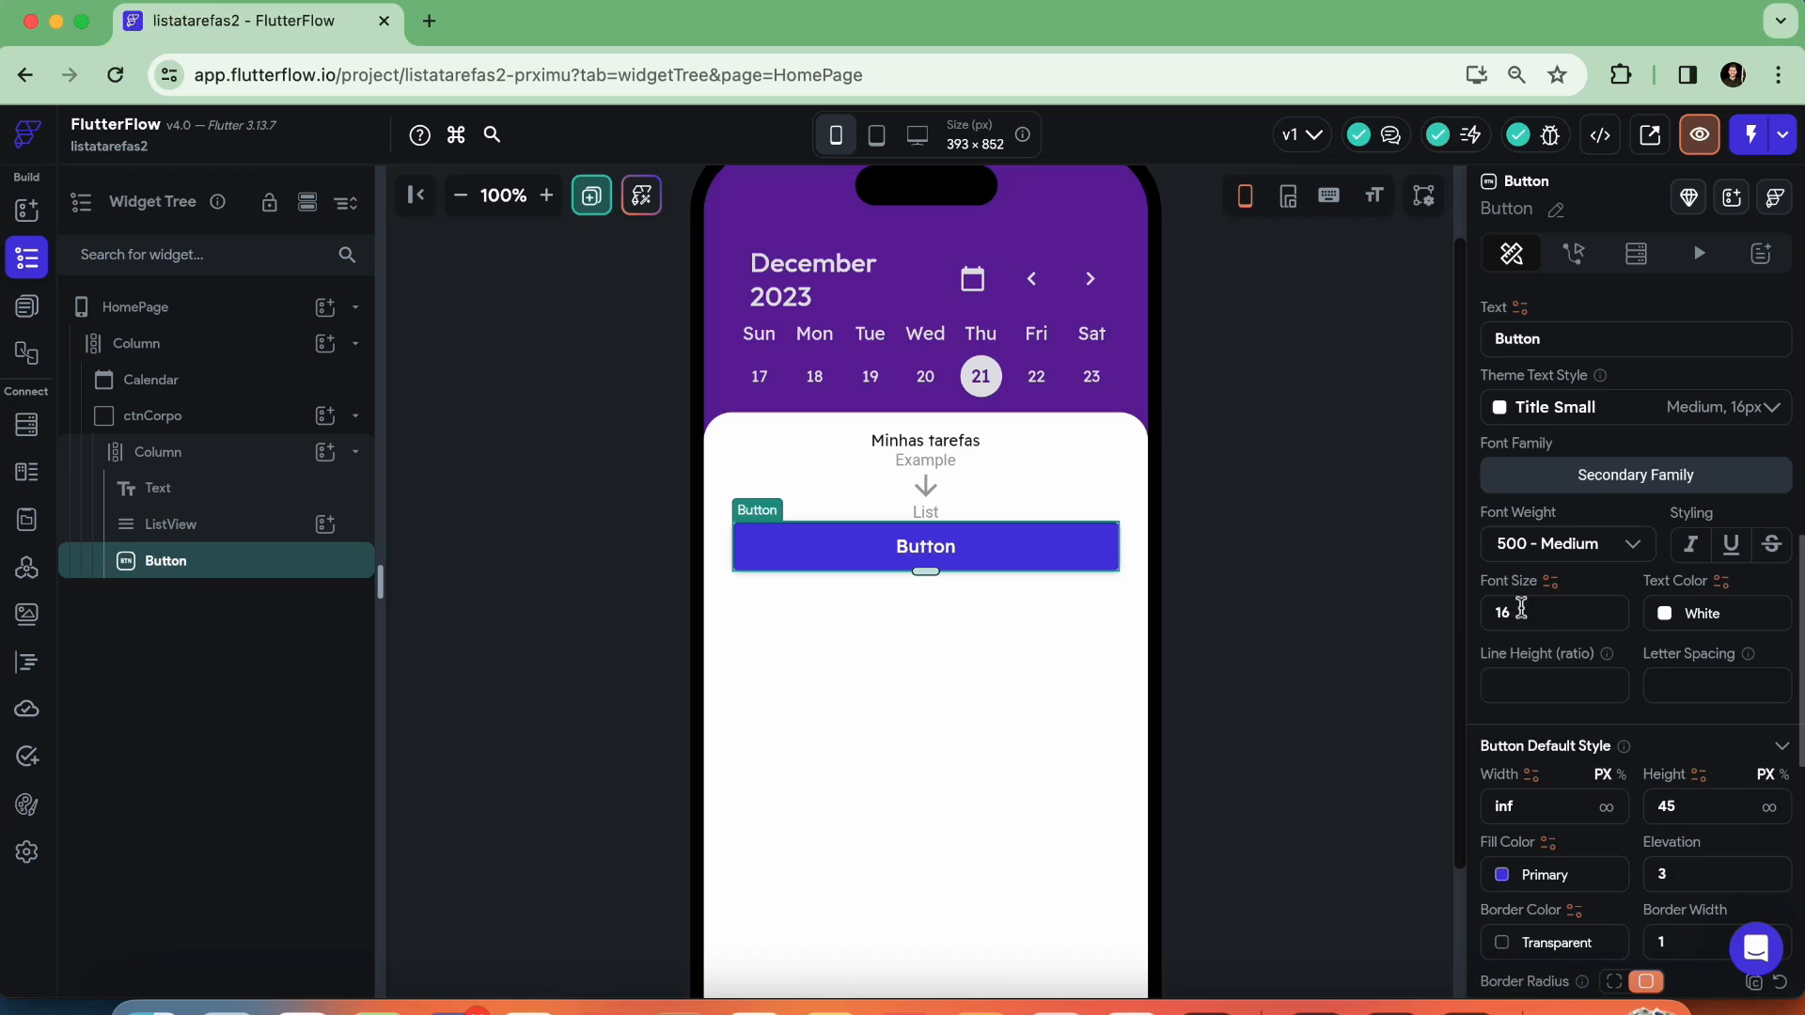
pyautogui.scroll(-2, 1519, 611)
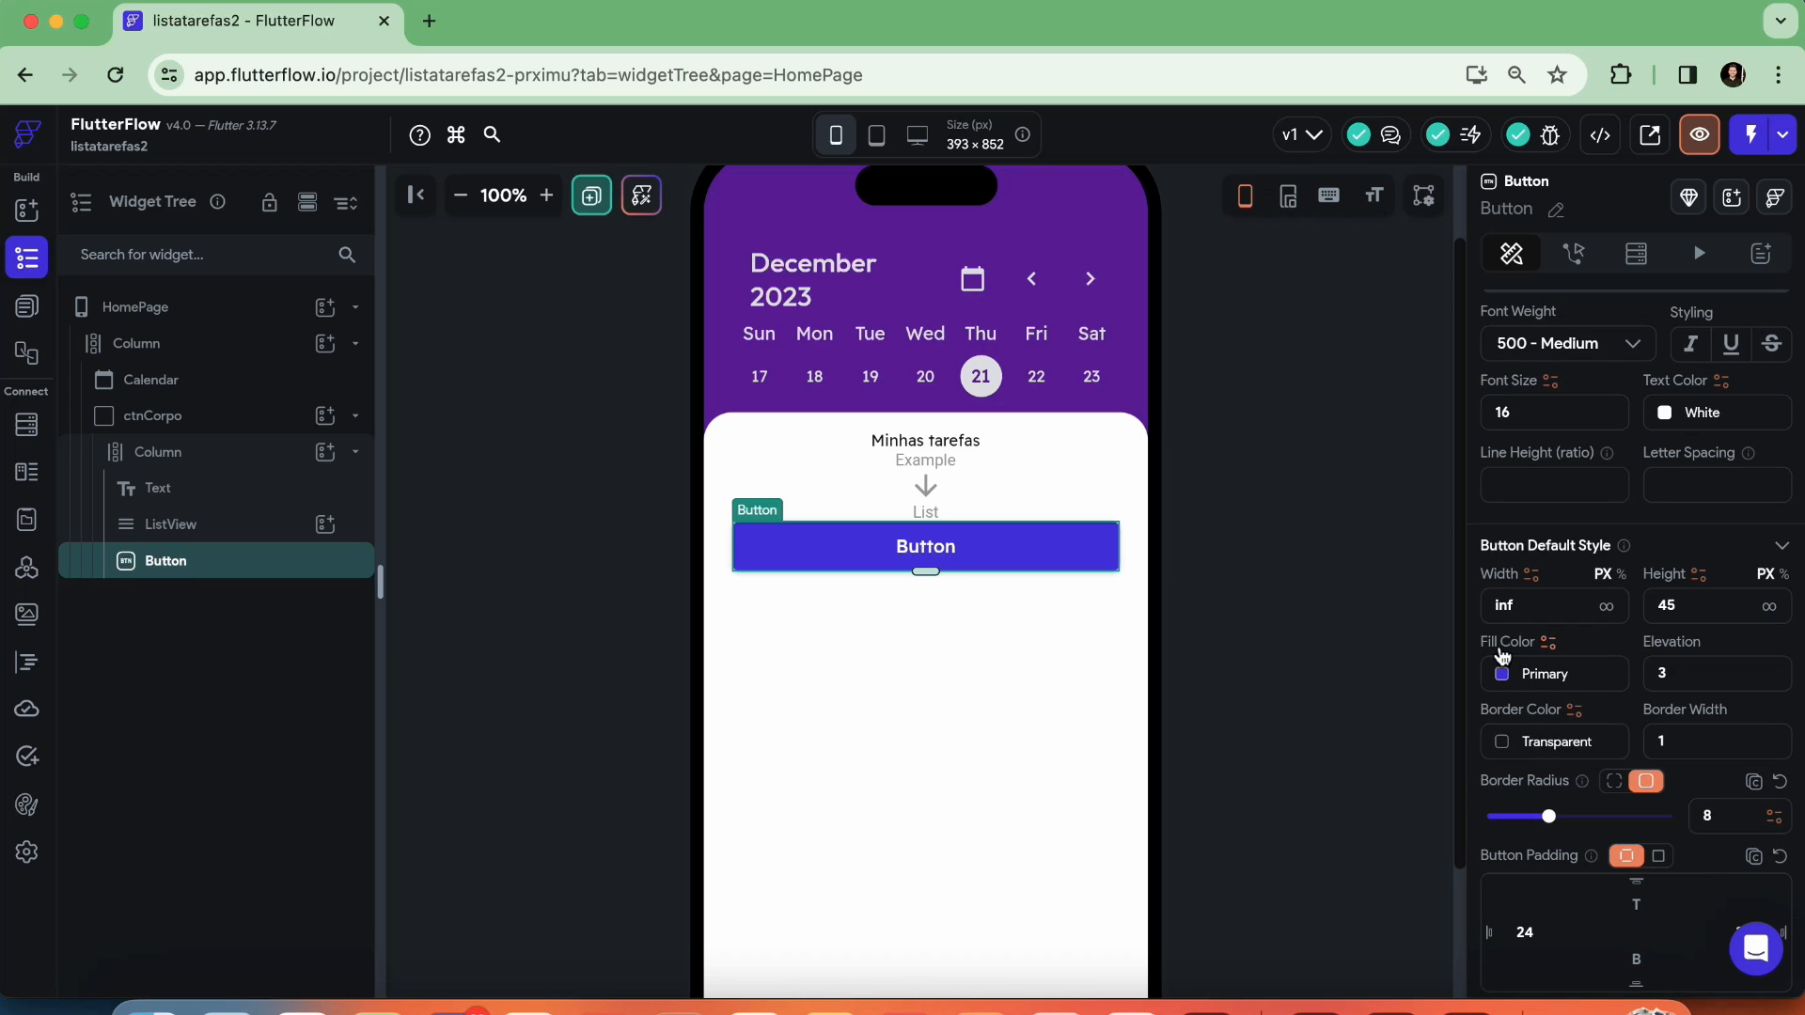
pyautogui.click(1502, 673)
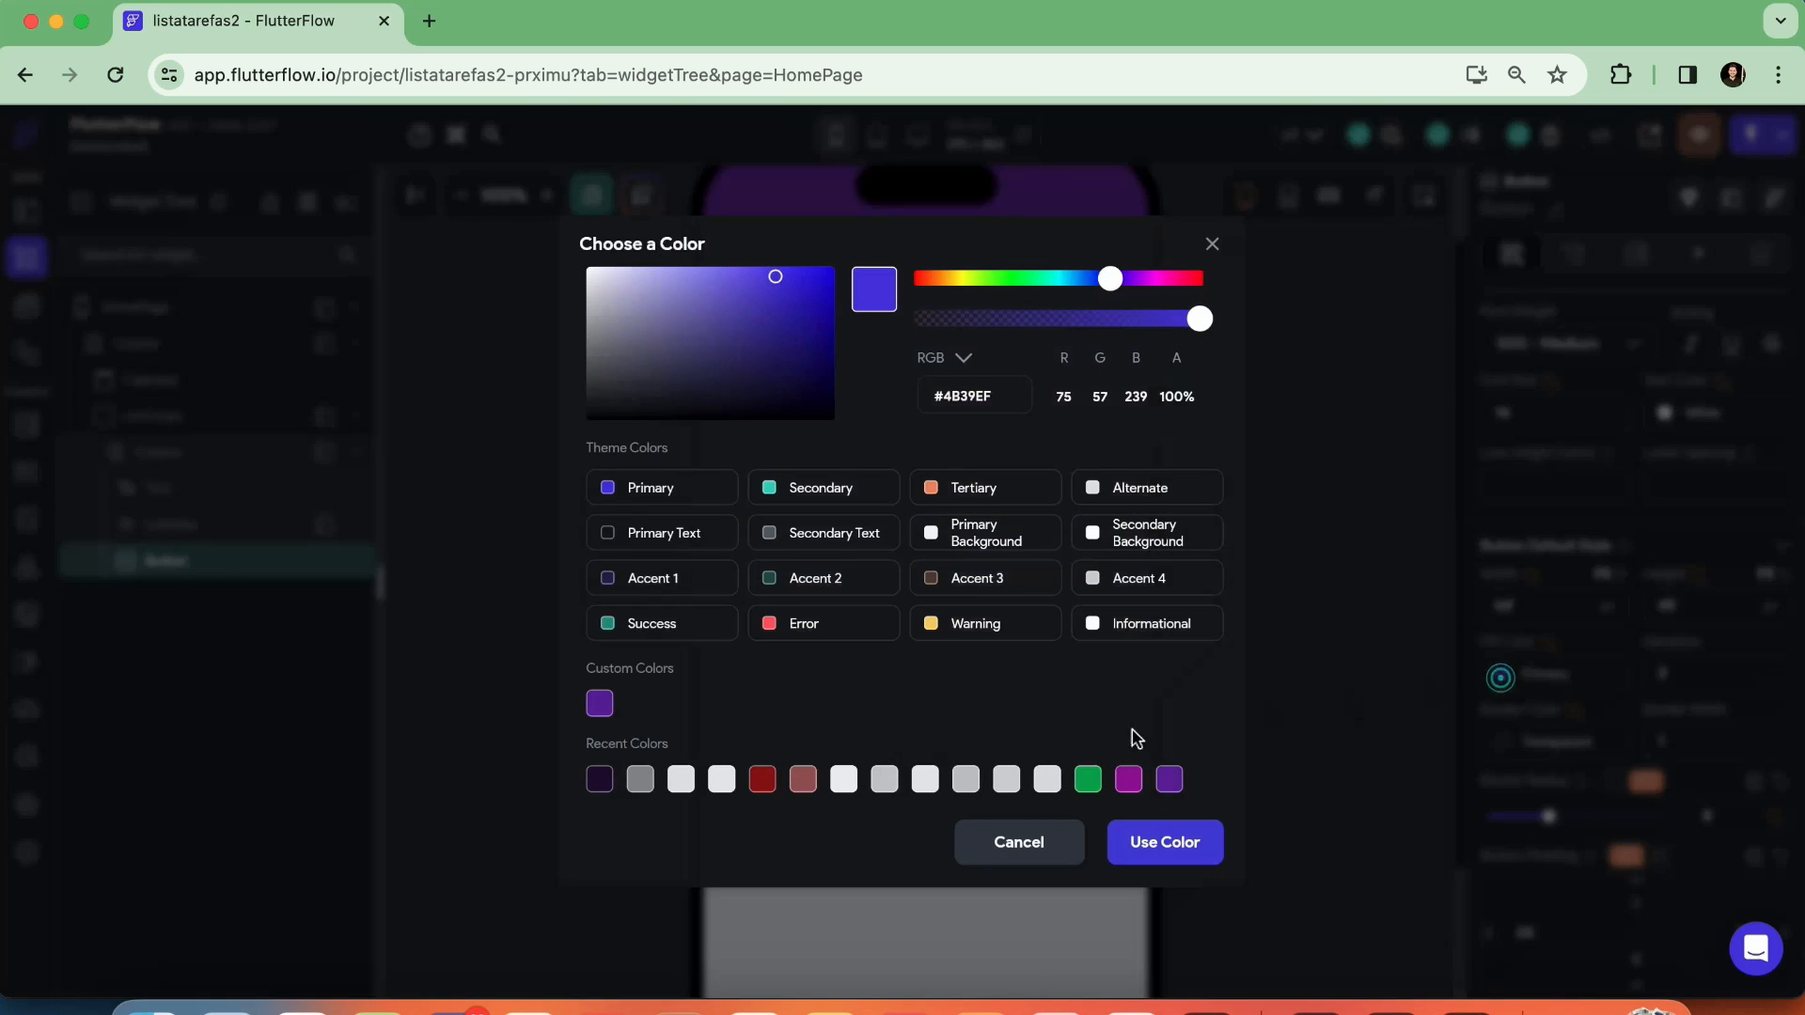
pyautogui.click(598, 705)
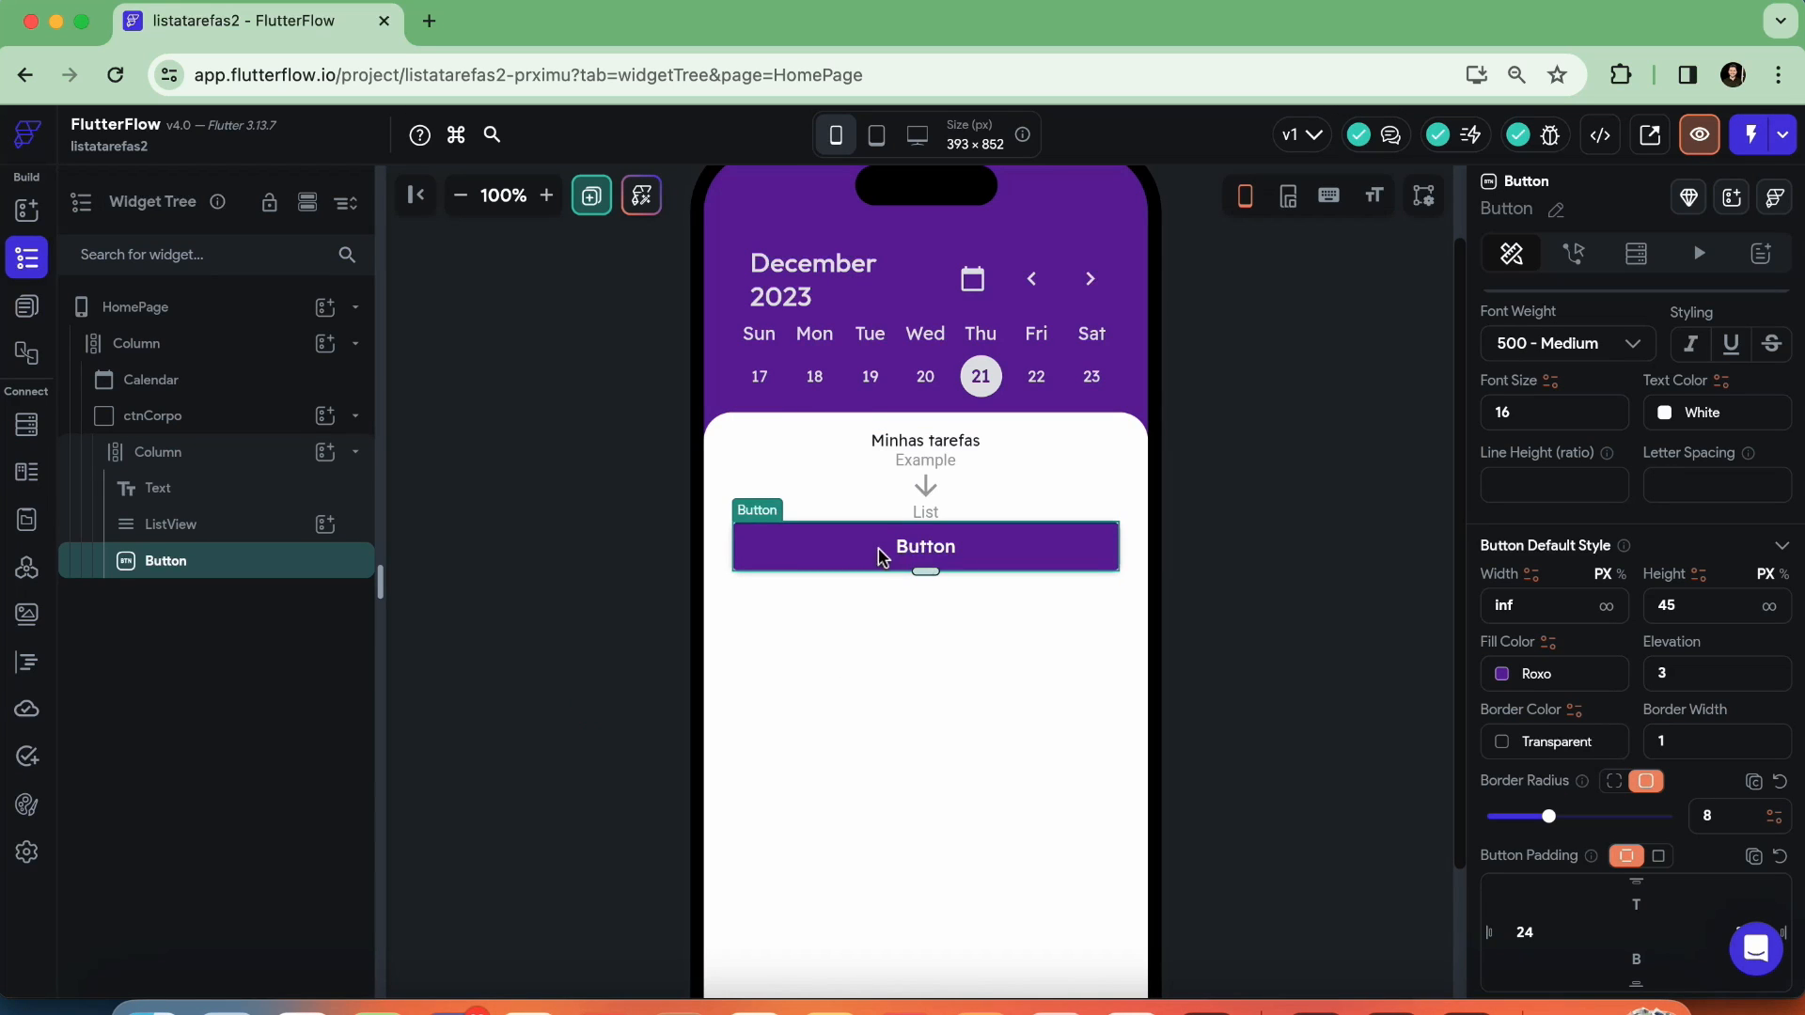
# Change the button's text to "Nova Tarefa" and deselect it
pyautogui.scroll(-4, 1614, 618)
pyautogui.scroll(10, 1614, 617)
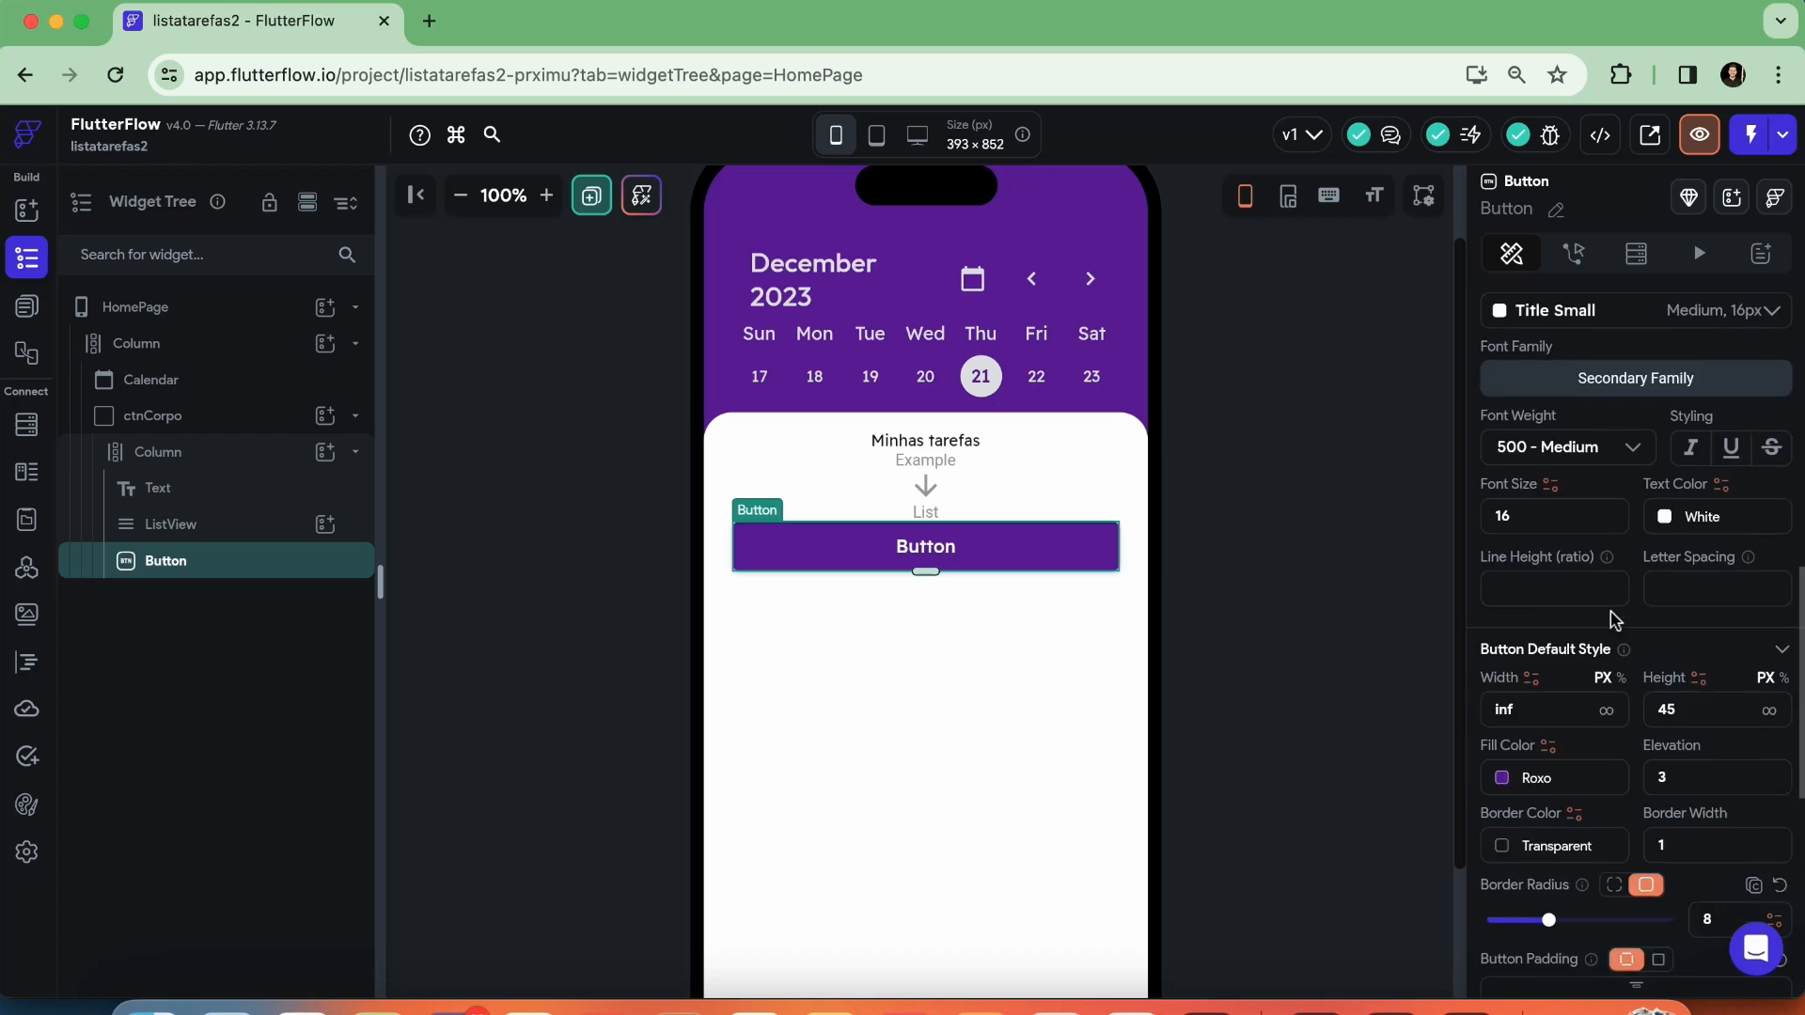
pyautogui.scroll(-4, 1603, 611)
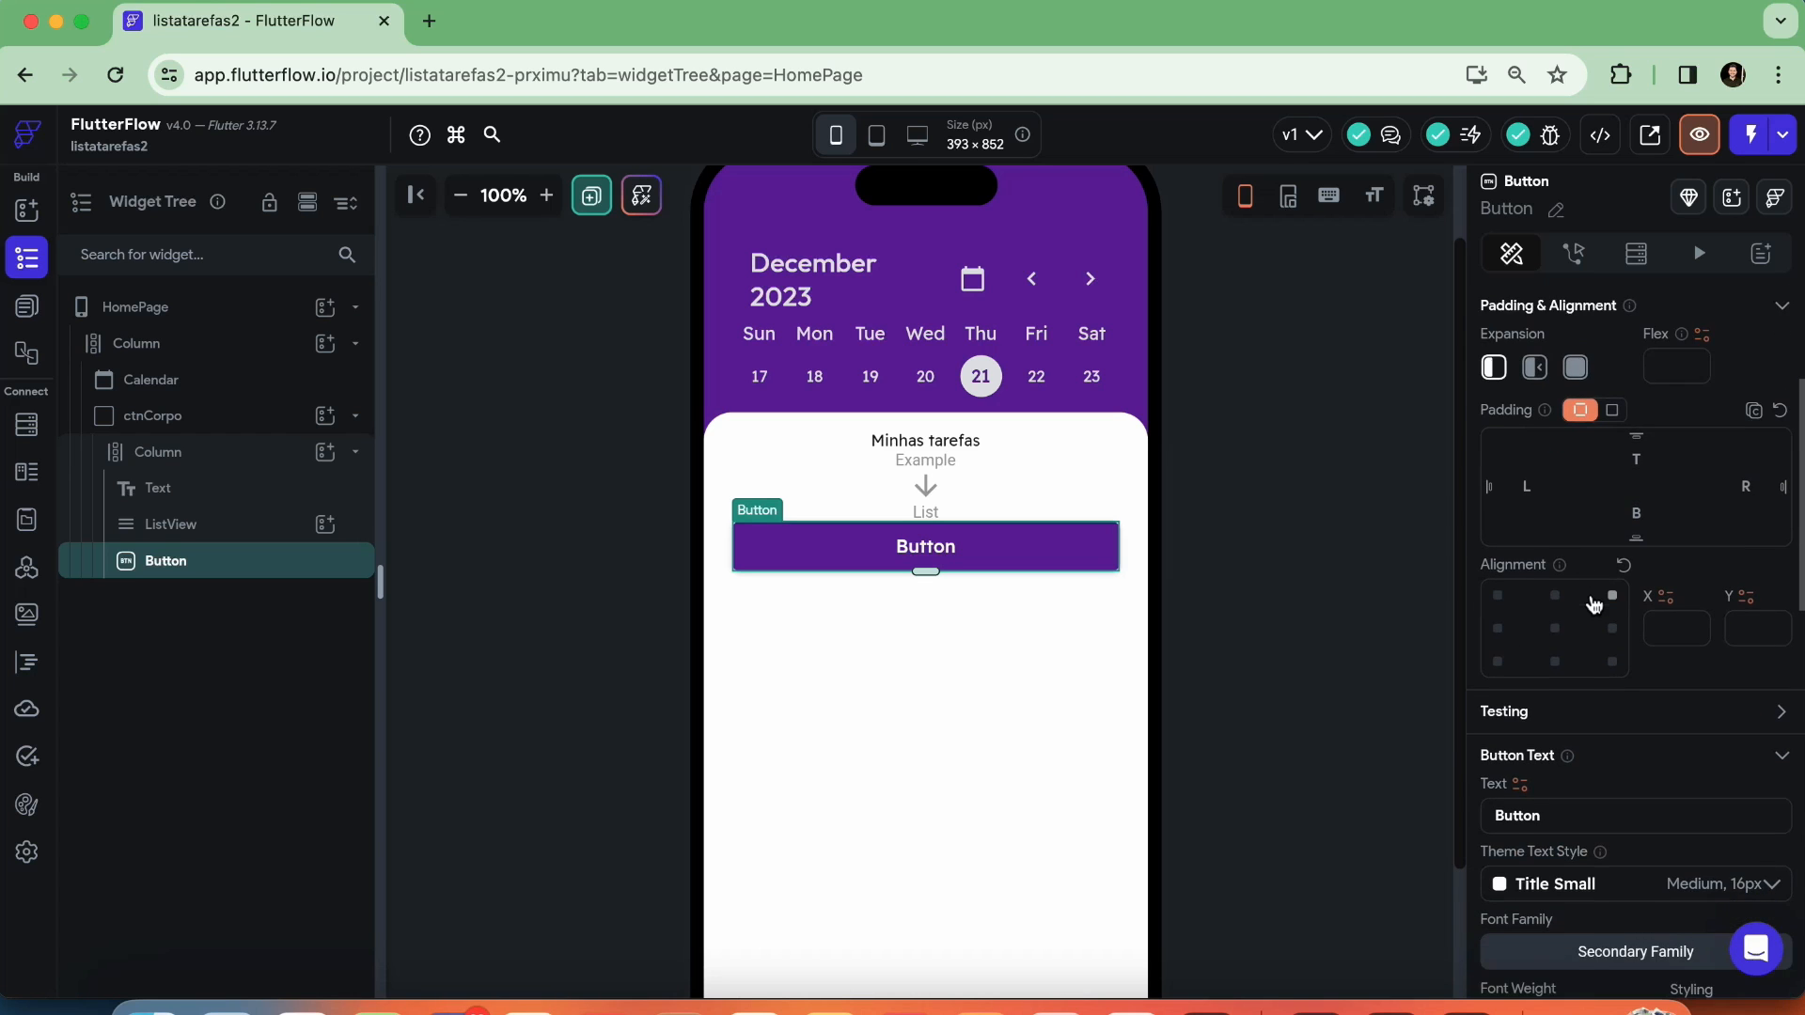
pyautogui.scroll(-3, 1593, 605)
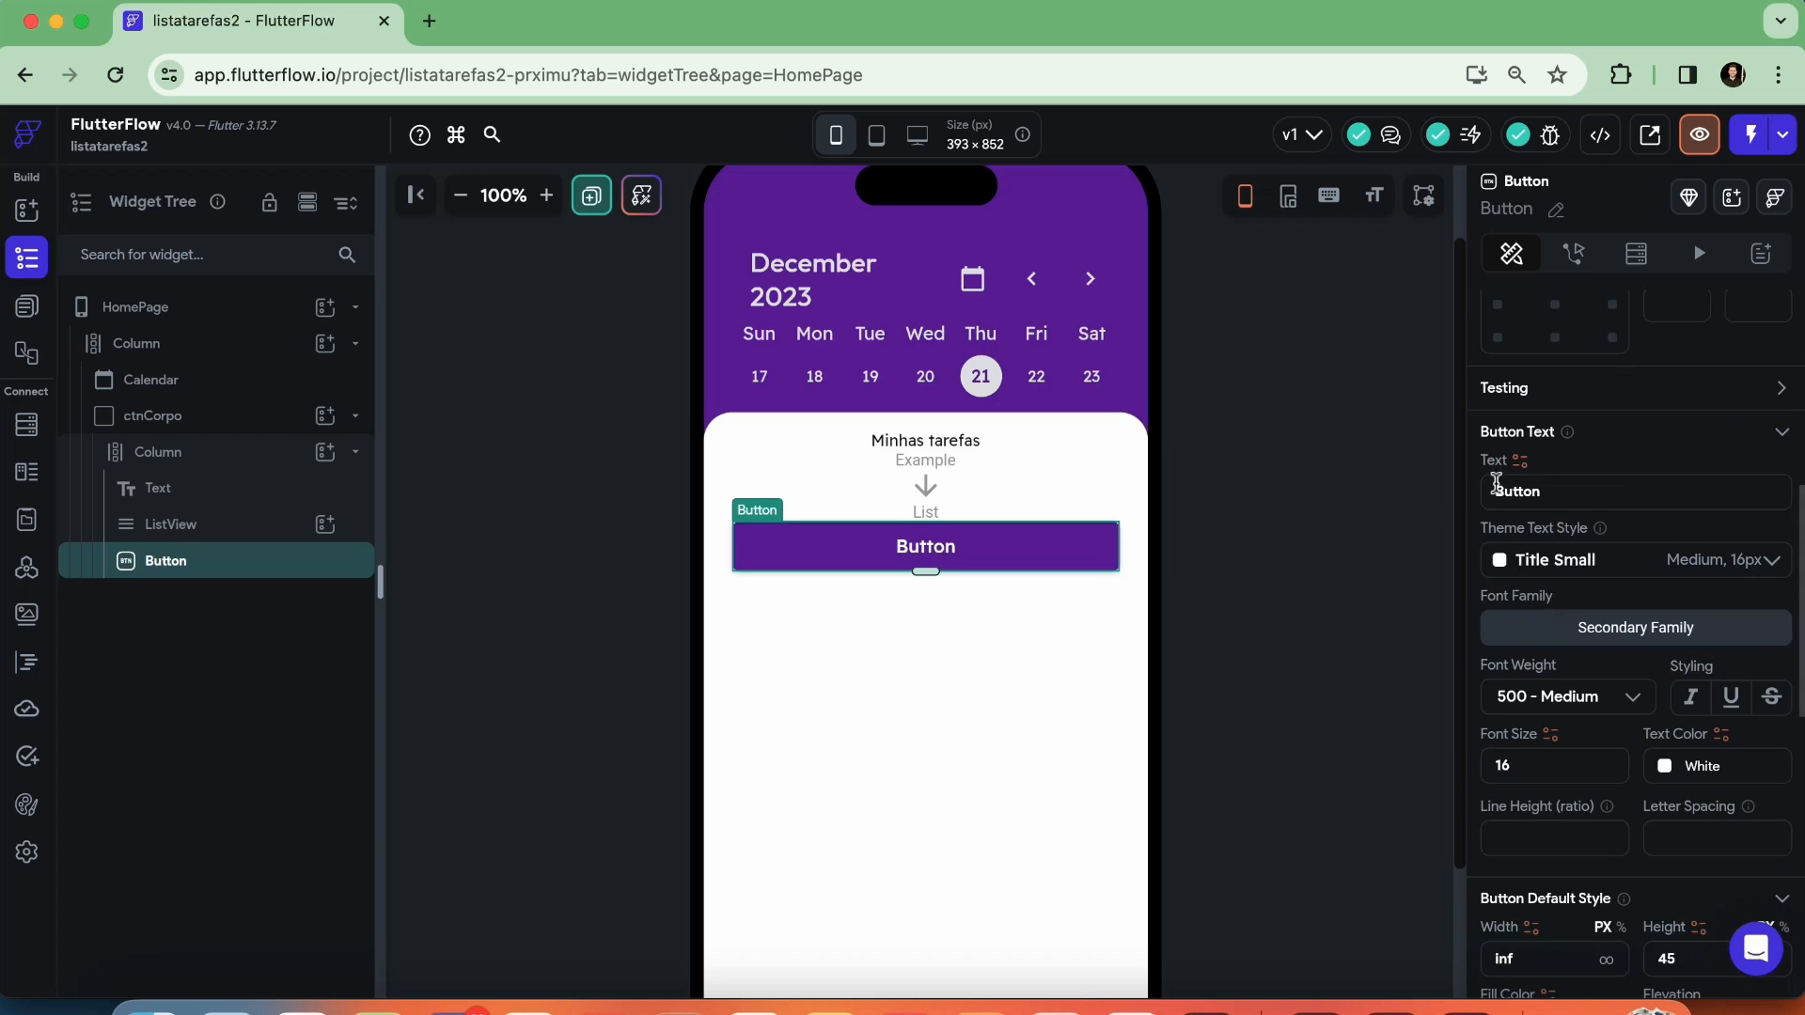
pyautogui.doubleClick(1553, 490)
pyautogui.write('Nova')
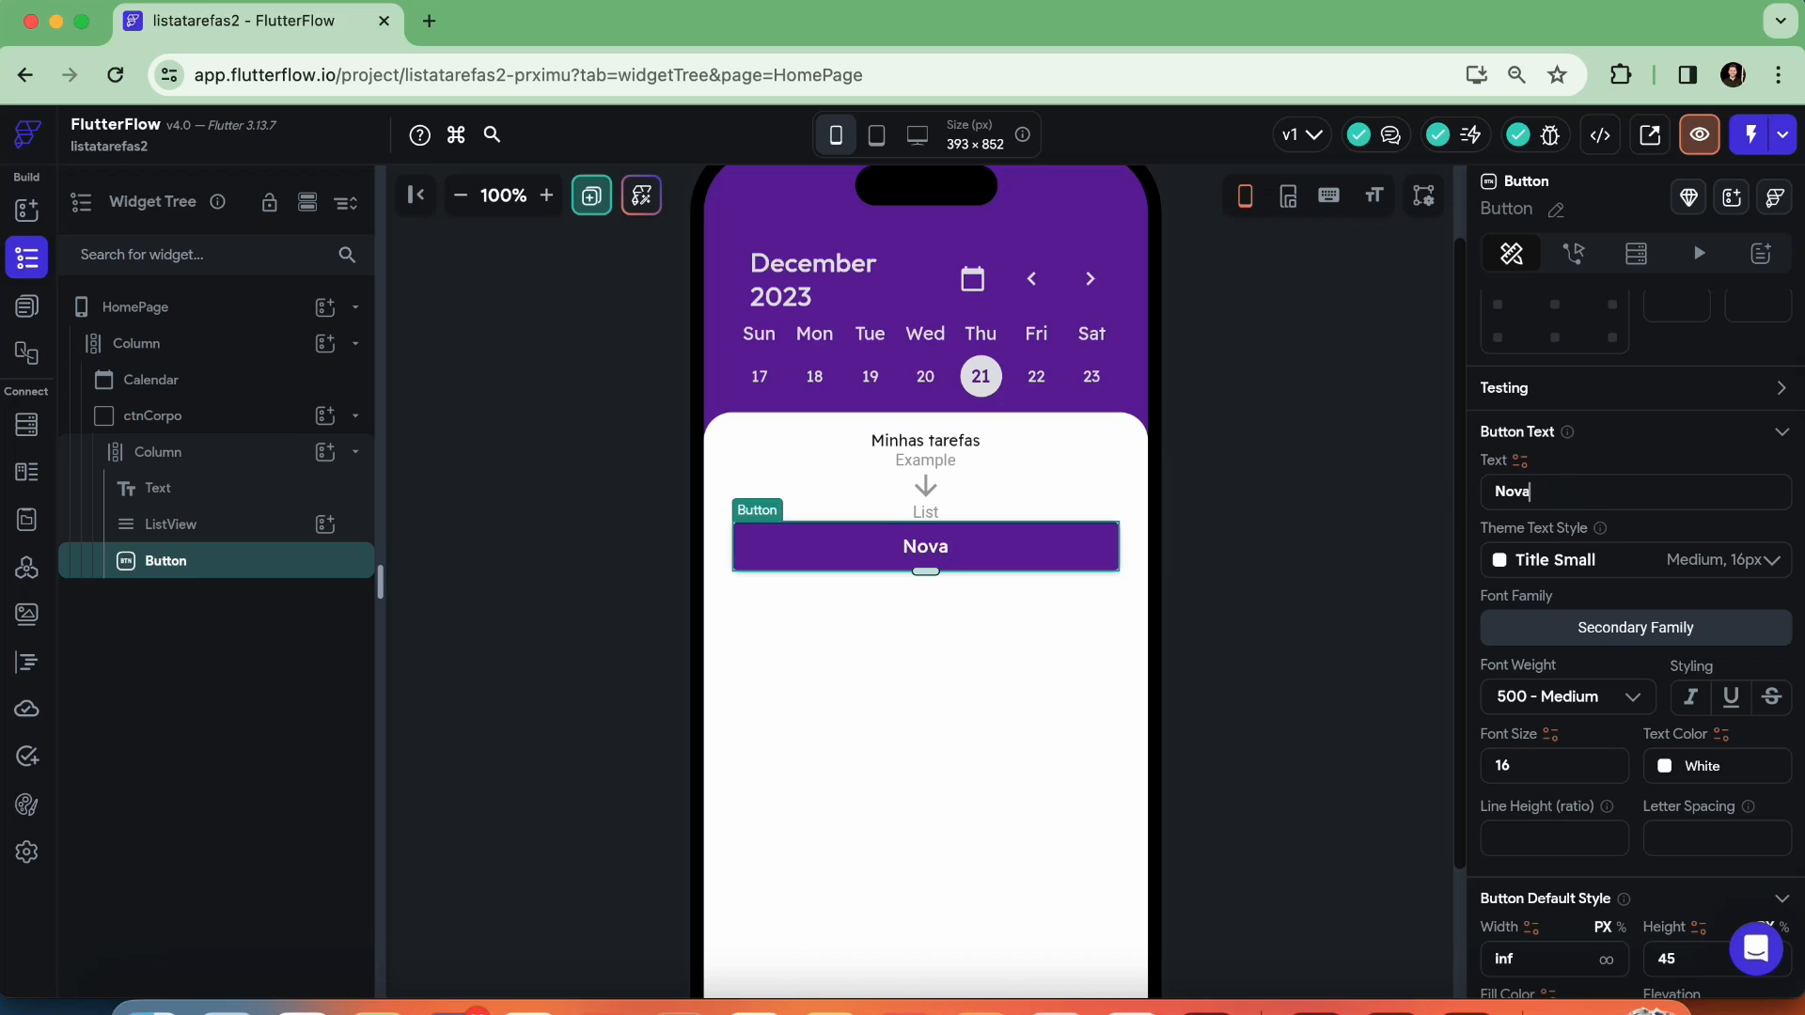
pyautogui.write(' Tarega')
pyautogui.press('BackSpace')
pyautogui.press('BackSpace')
pyautogui.write('fa')
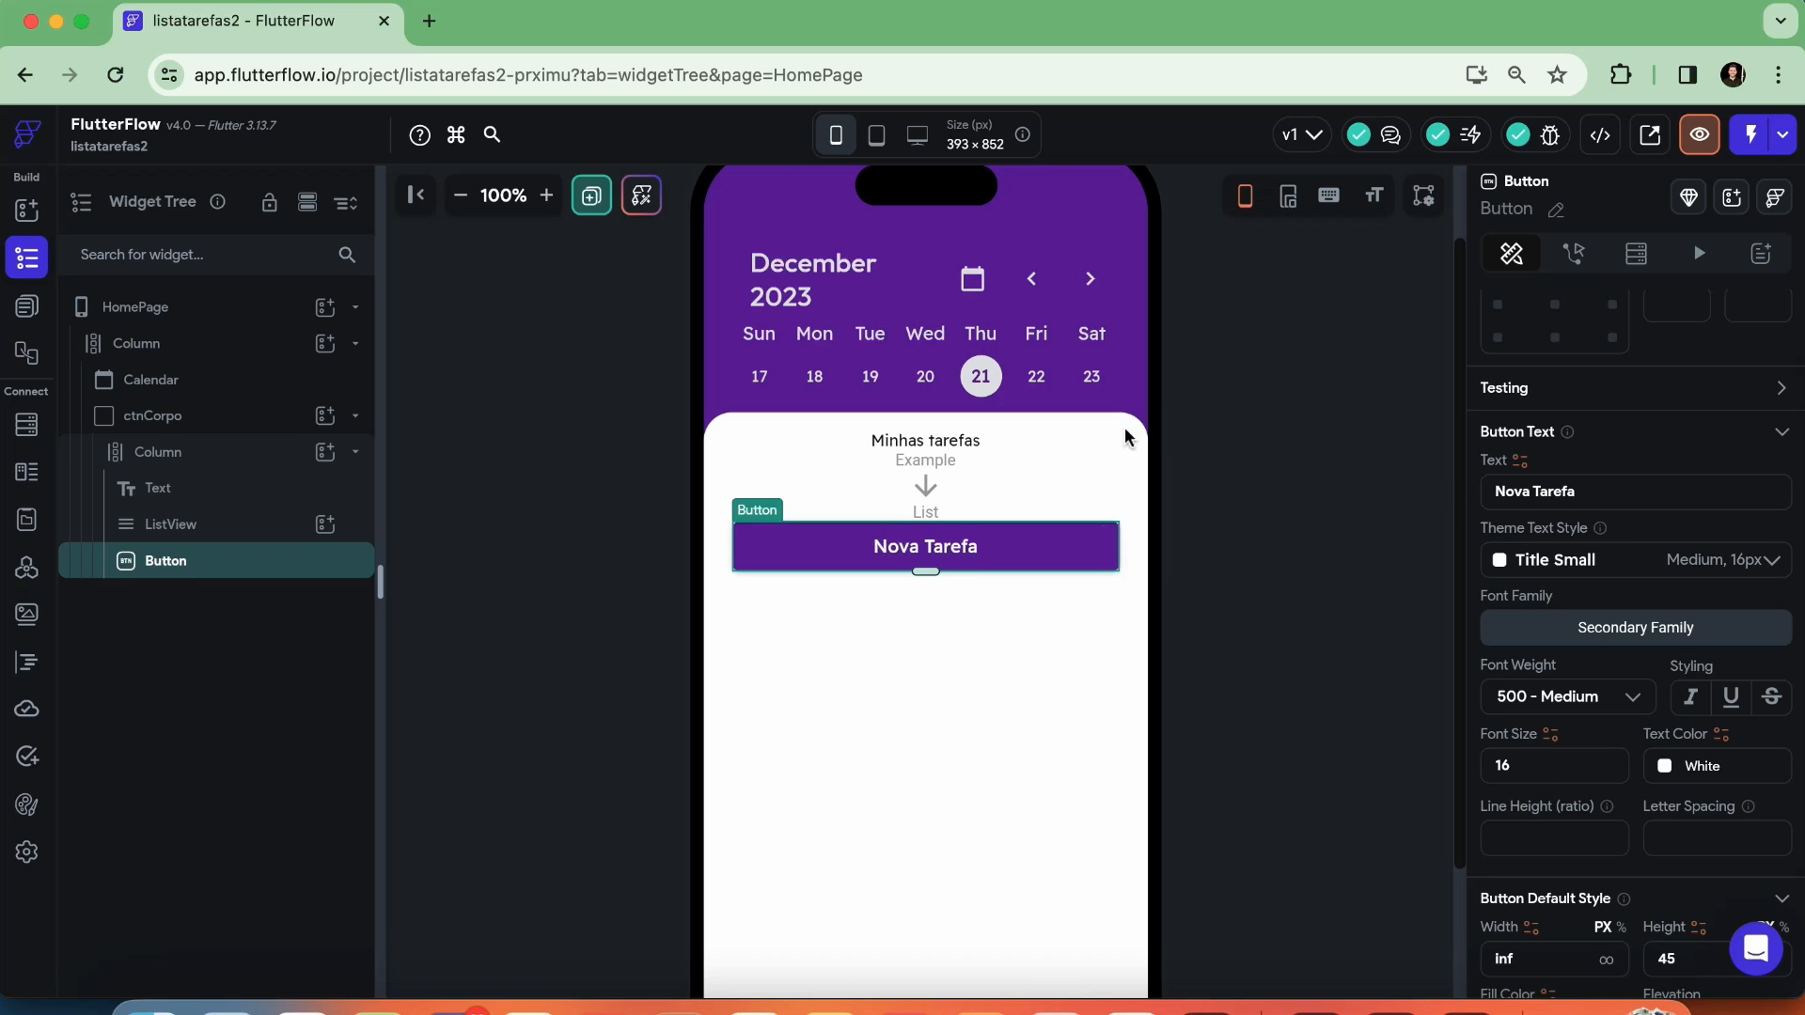
pyautogui.click(1231, 500)
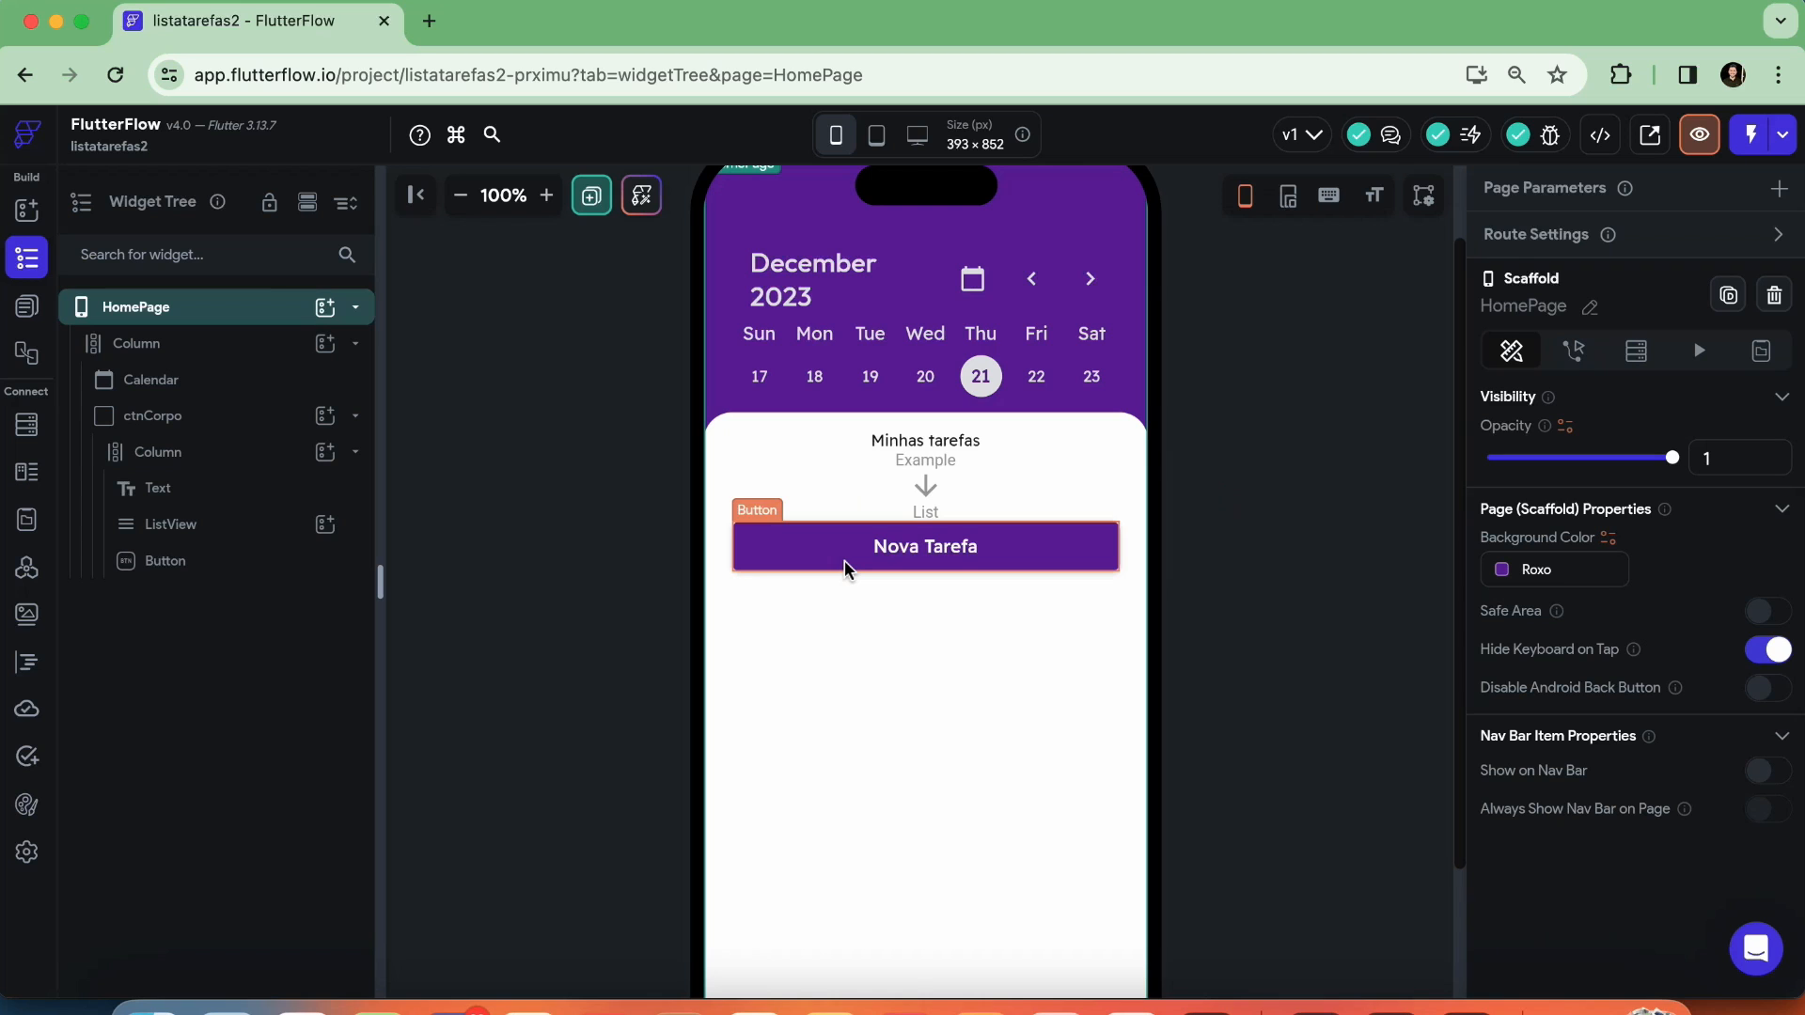
# Set the main axis alignment of ctnCorpo's Column to Space Between, spreading its title, list and button vertically
pyautogui.click(926, 635)
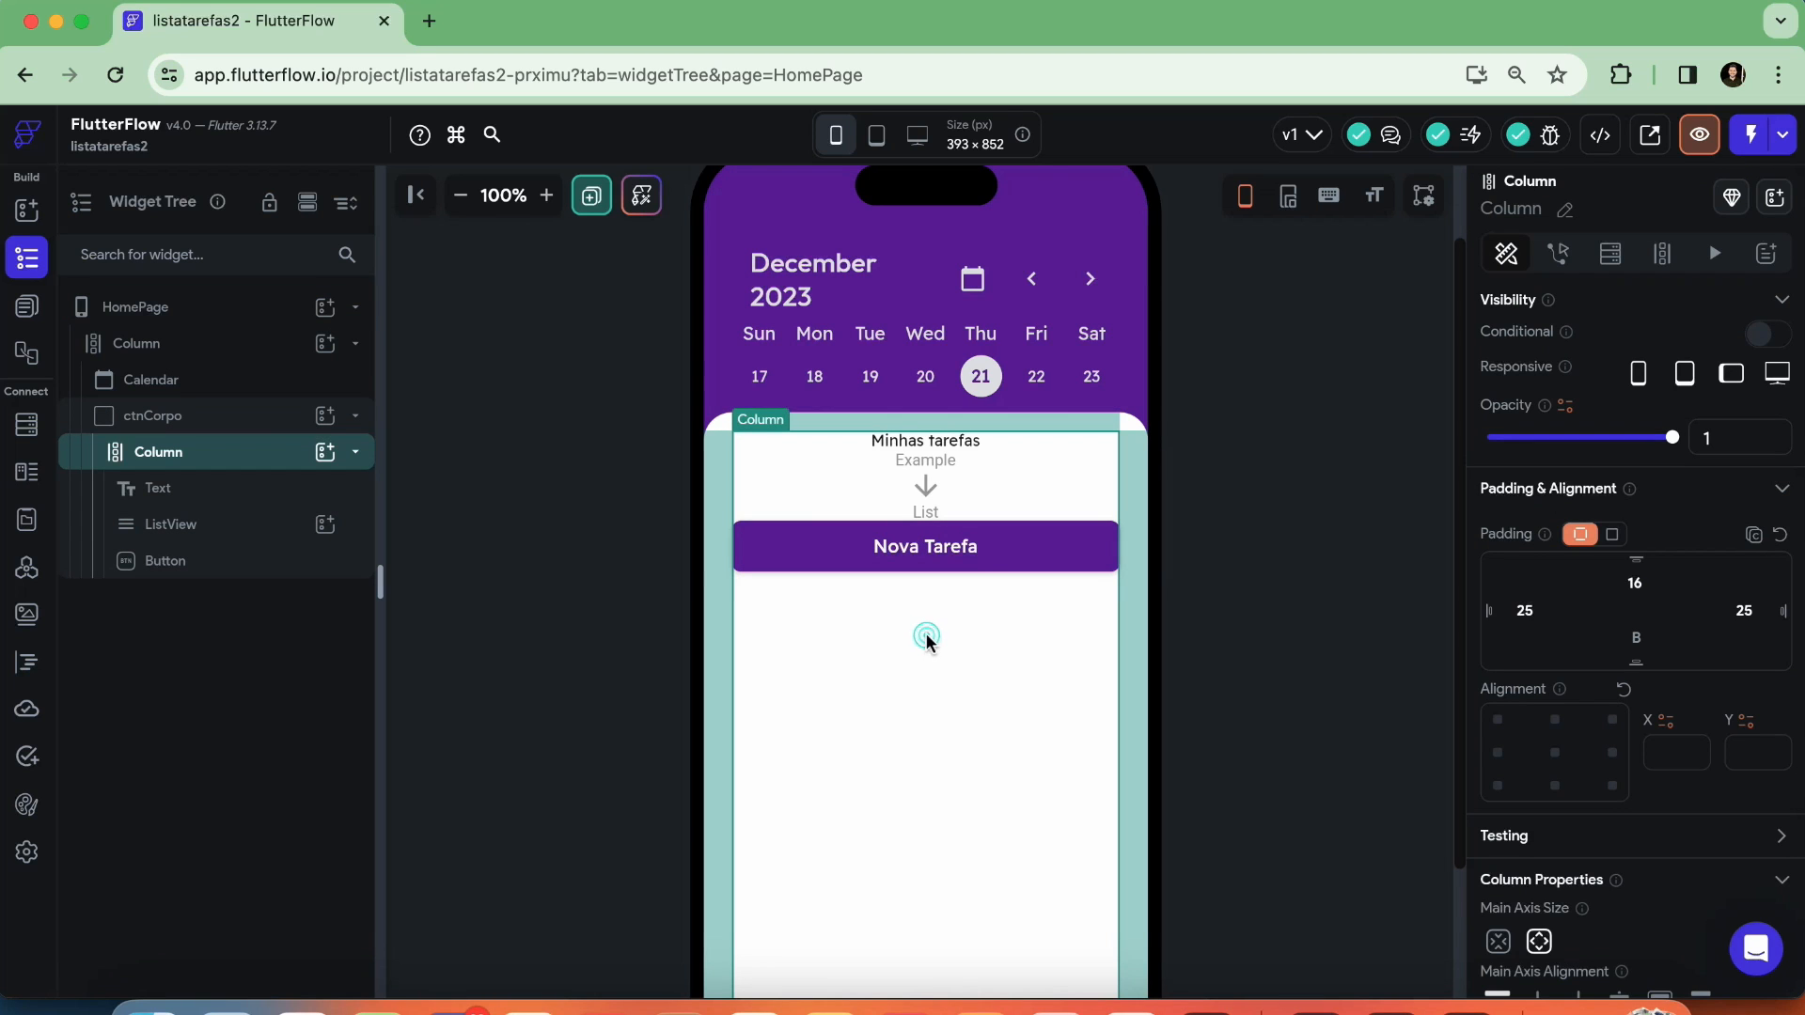
pyautogui.scroll(-5, 1514, 667)
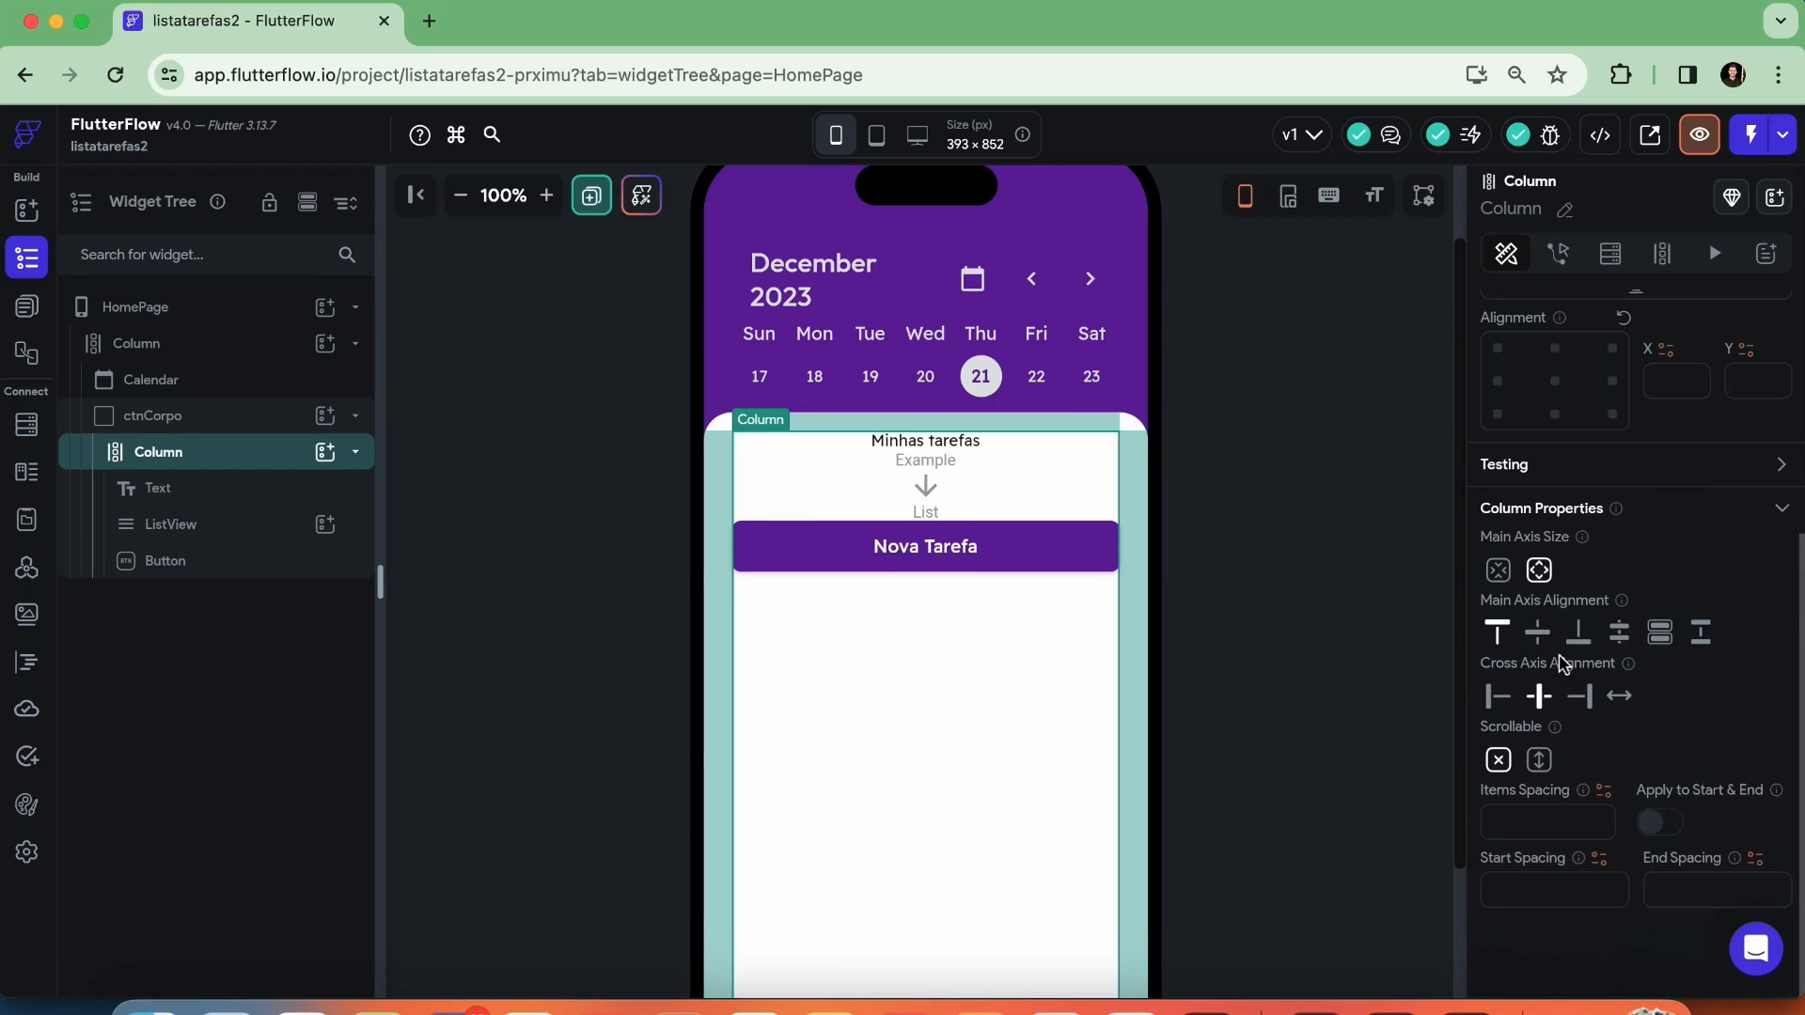
pyautogui.click(1700, 635)
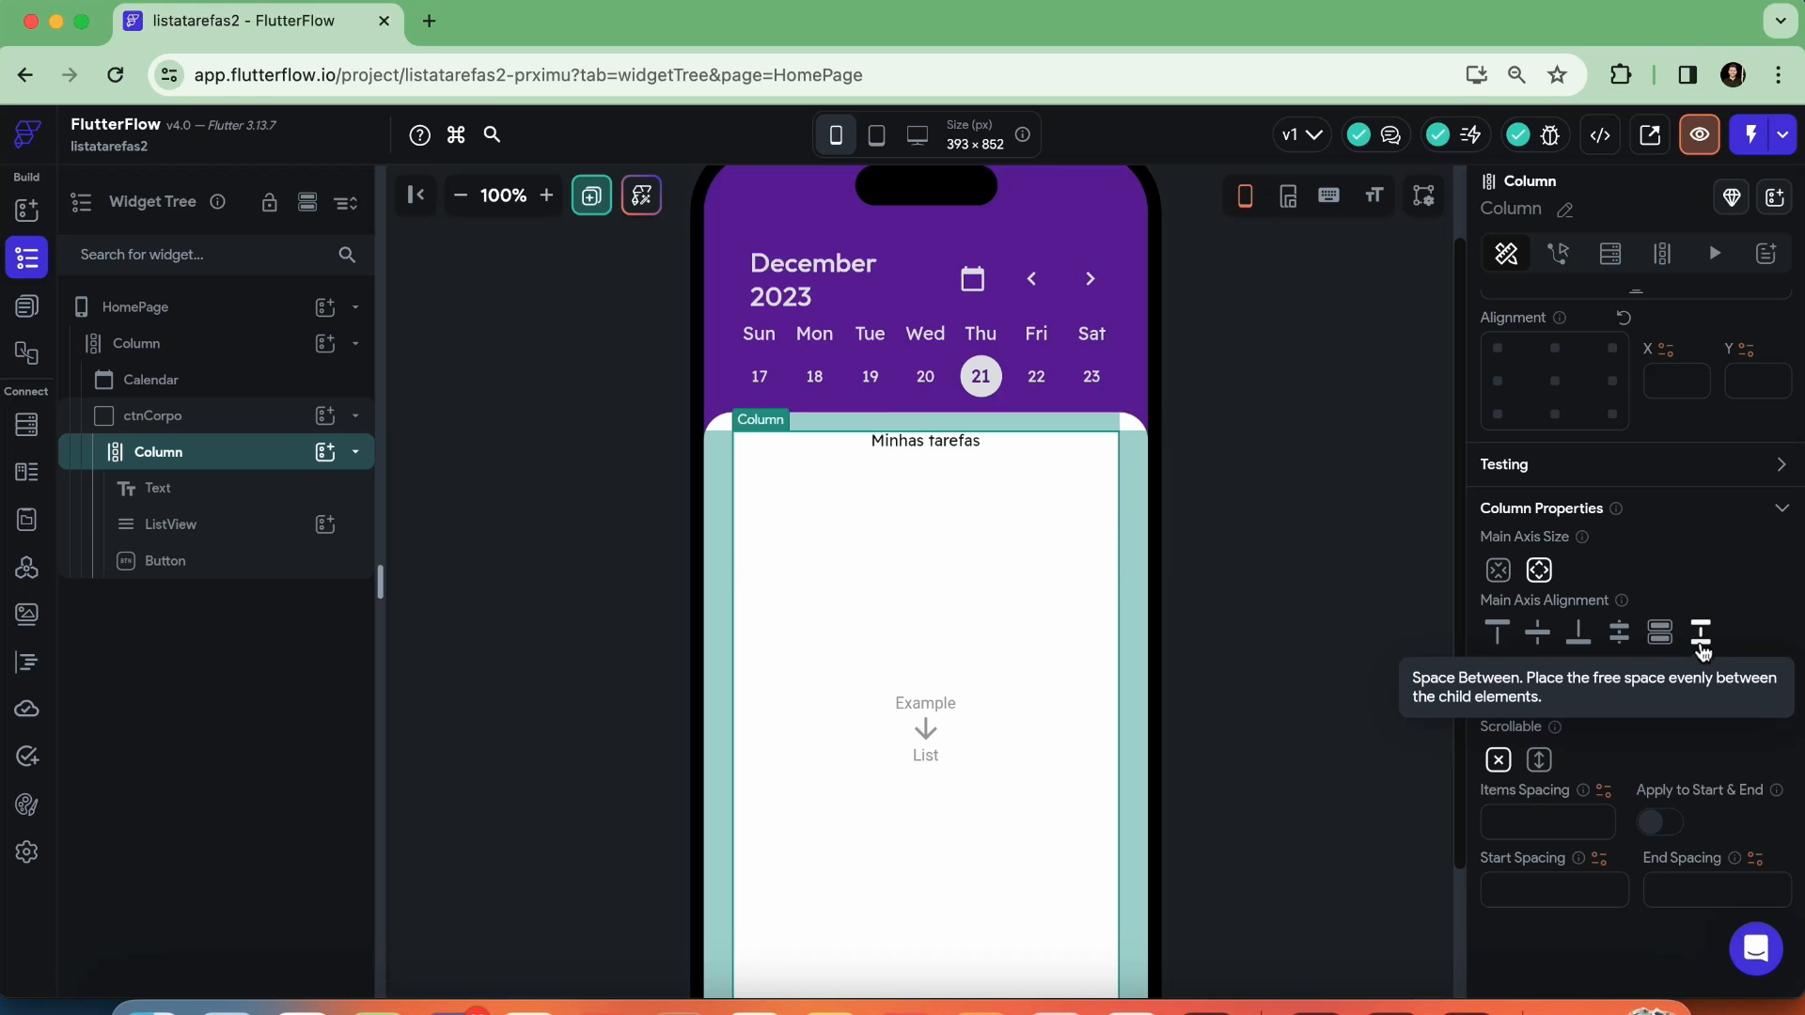
pyautogui.scroll(-3, 1276, 721)
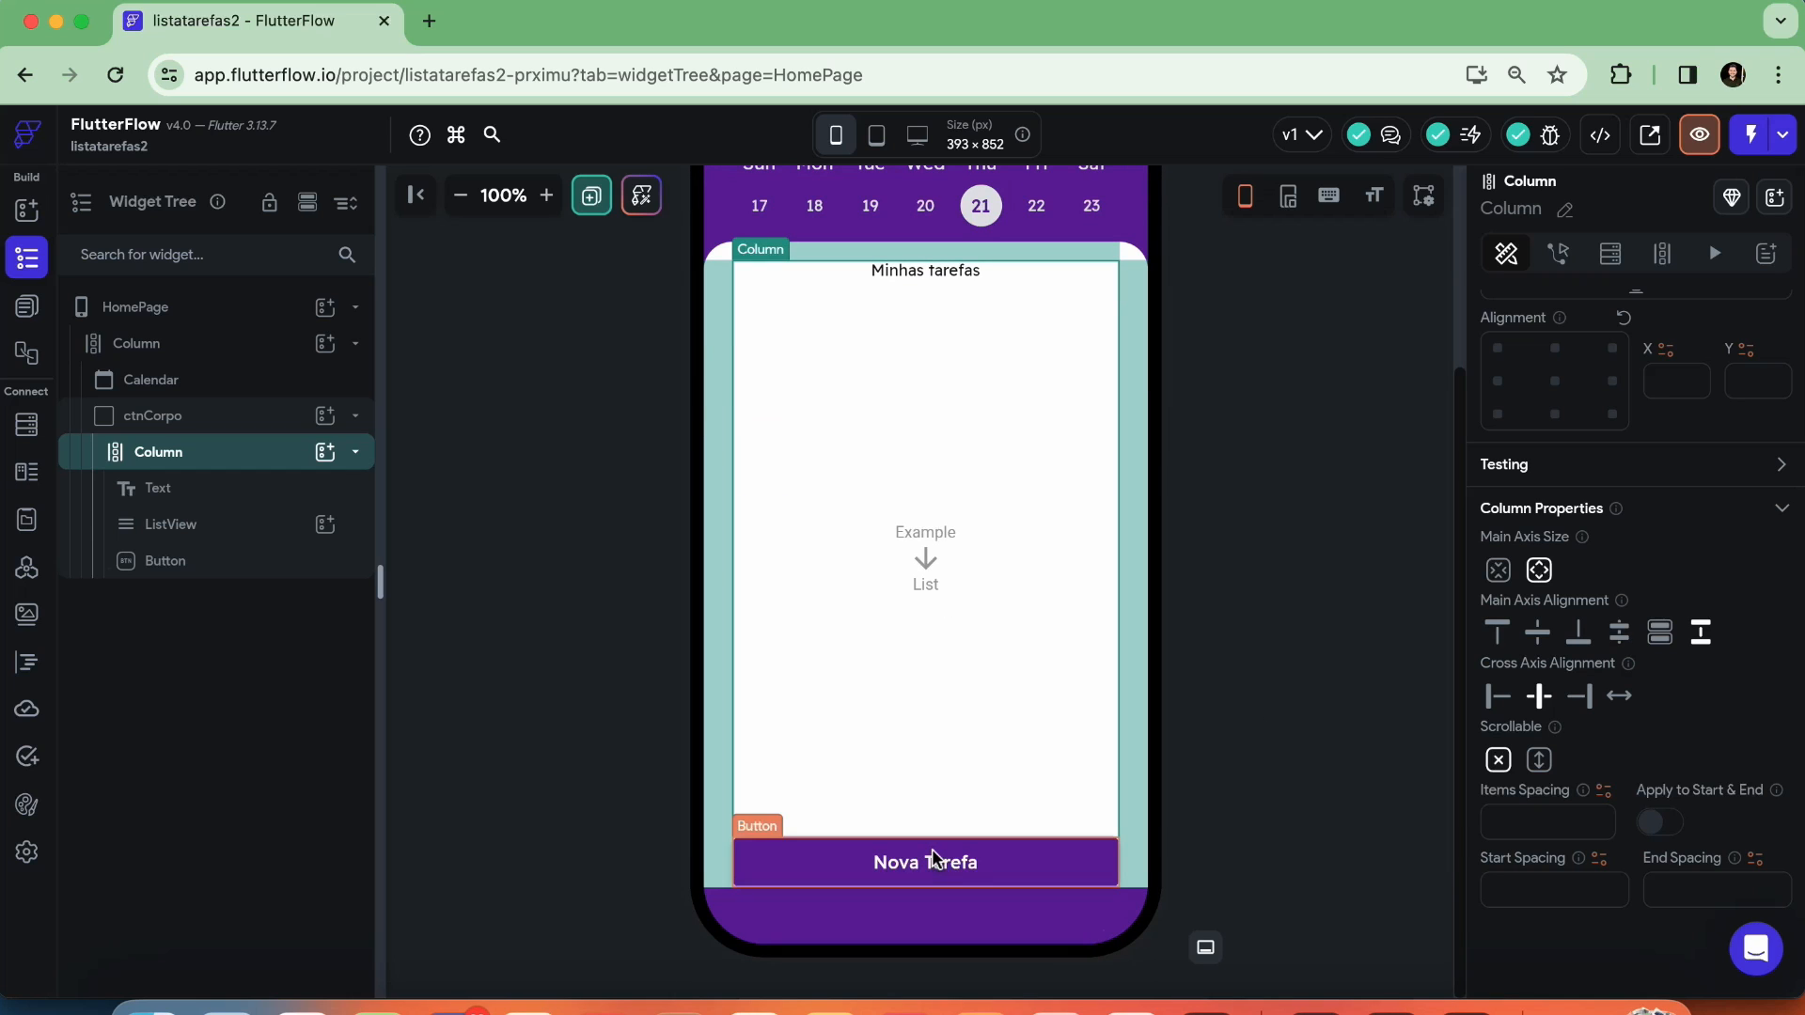
pyautogui.click(1264, 723)
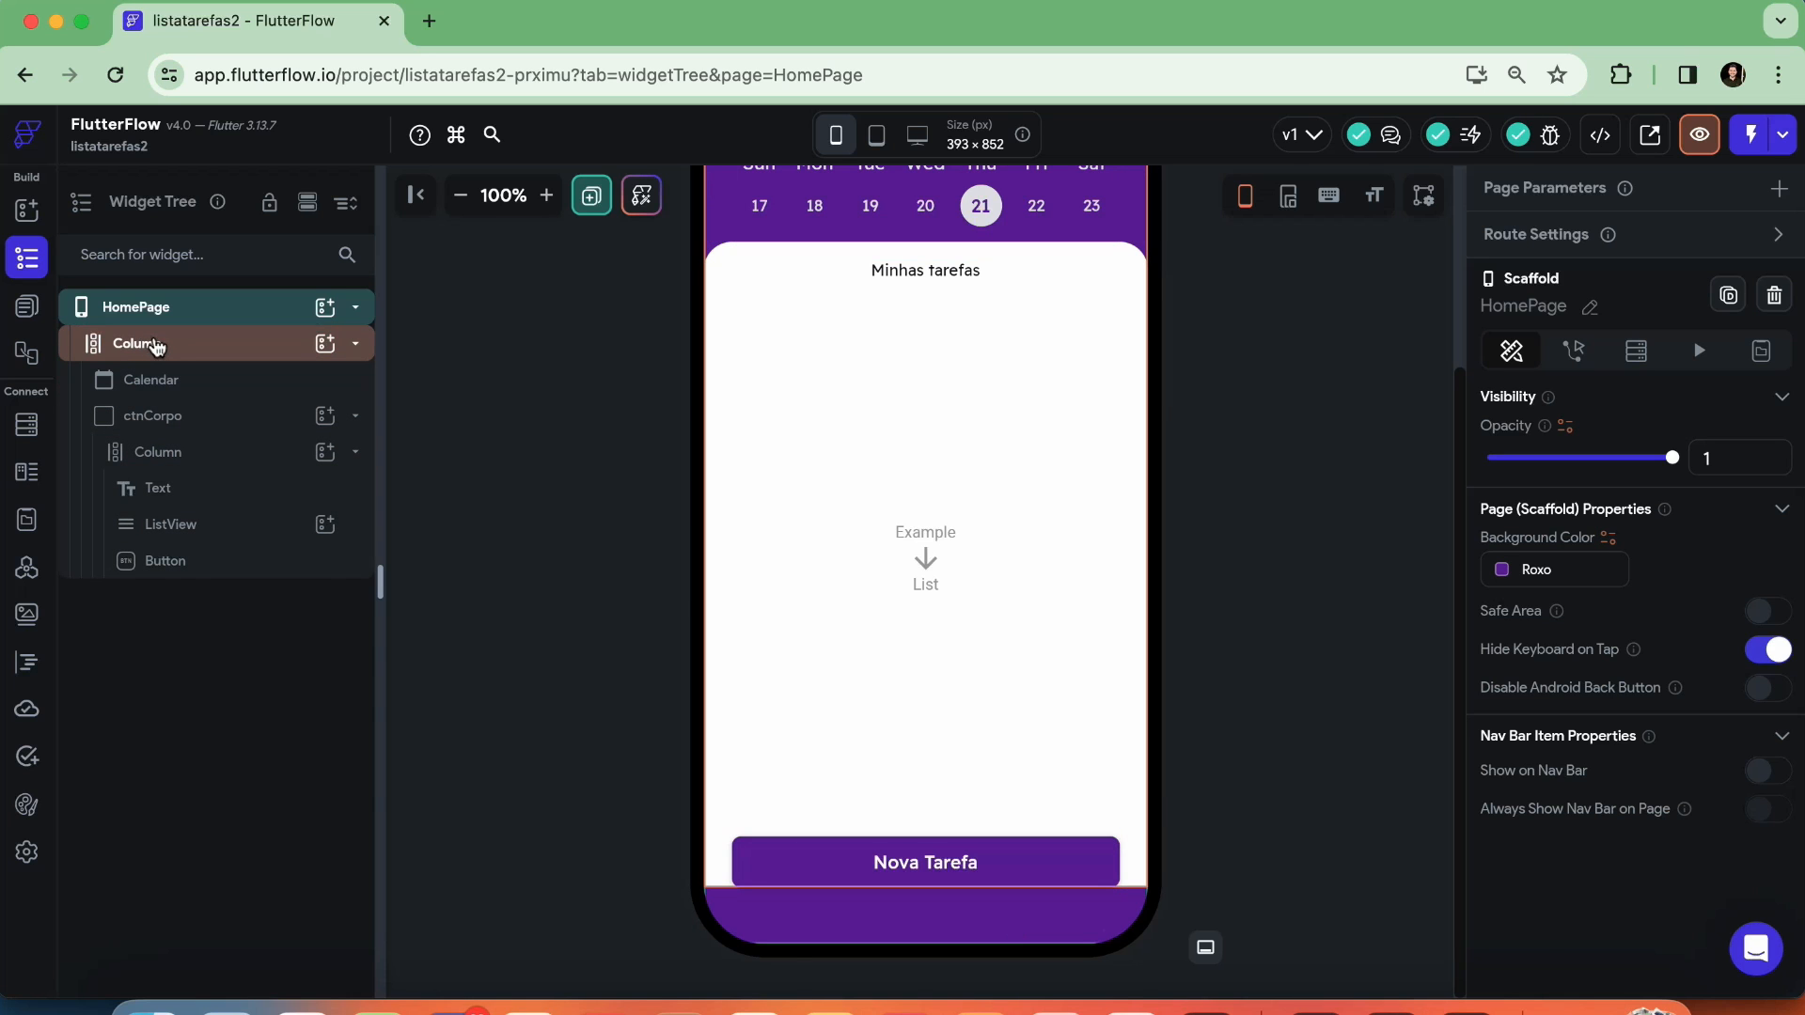
# Remove the bottom padding from HomePage's outer Column so the white body reaches the screen's lower edge
pyautogui.click(155, 346)
pyautogui.scroll(-2, 1579, 536)
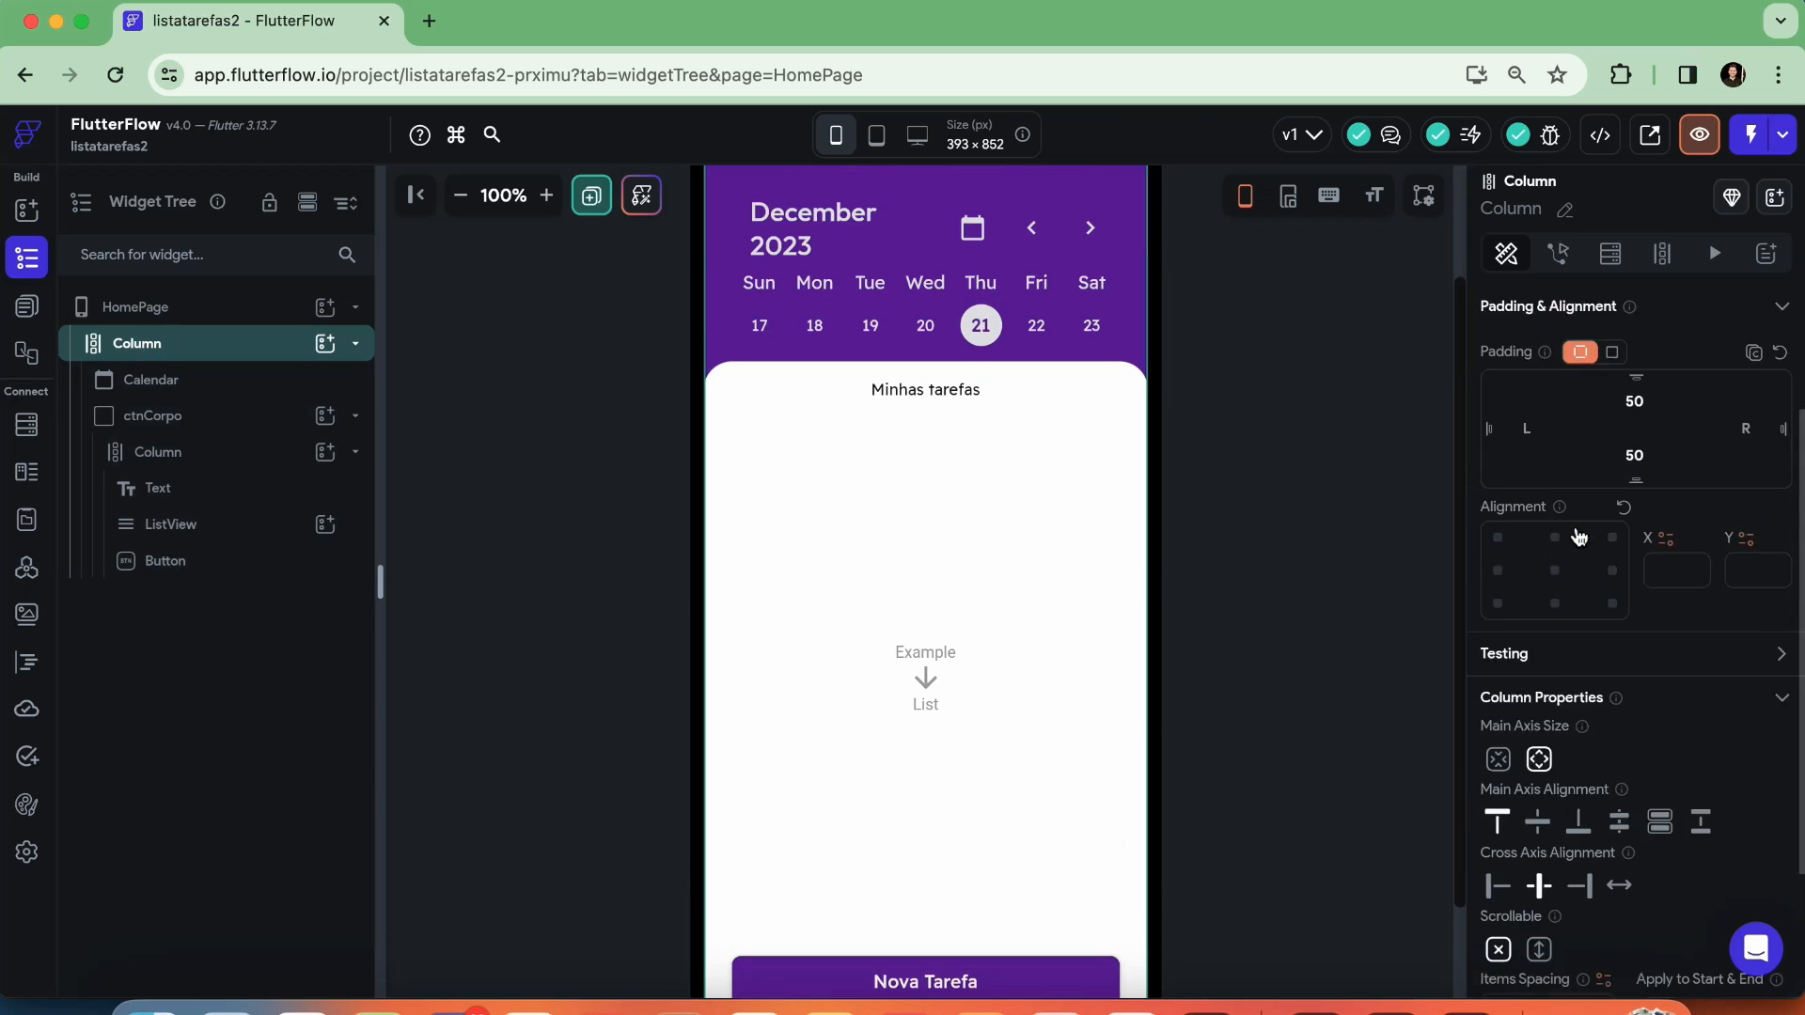
pyautogui.scroll(-2, 1052, 613)
pyautogui.scroll(2, 1634, 611)
pyautogui.click(1634, 630)
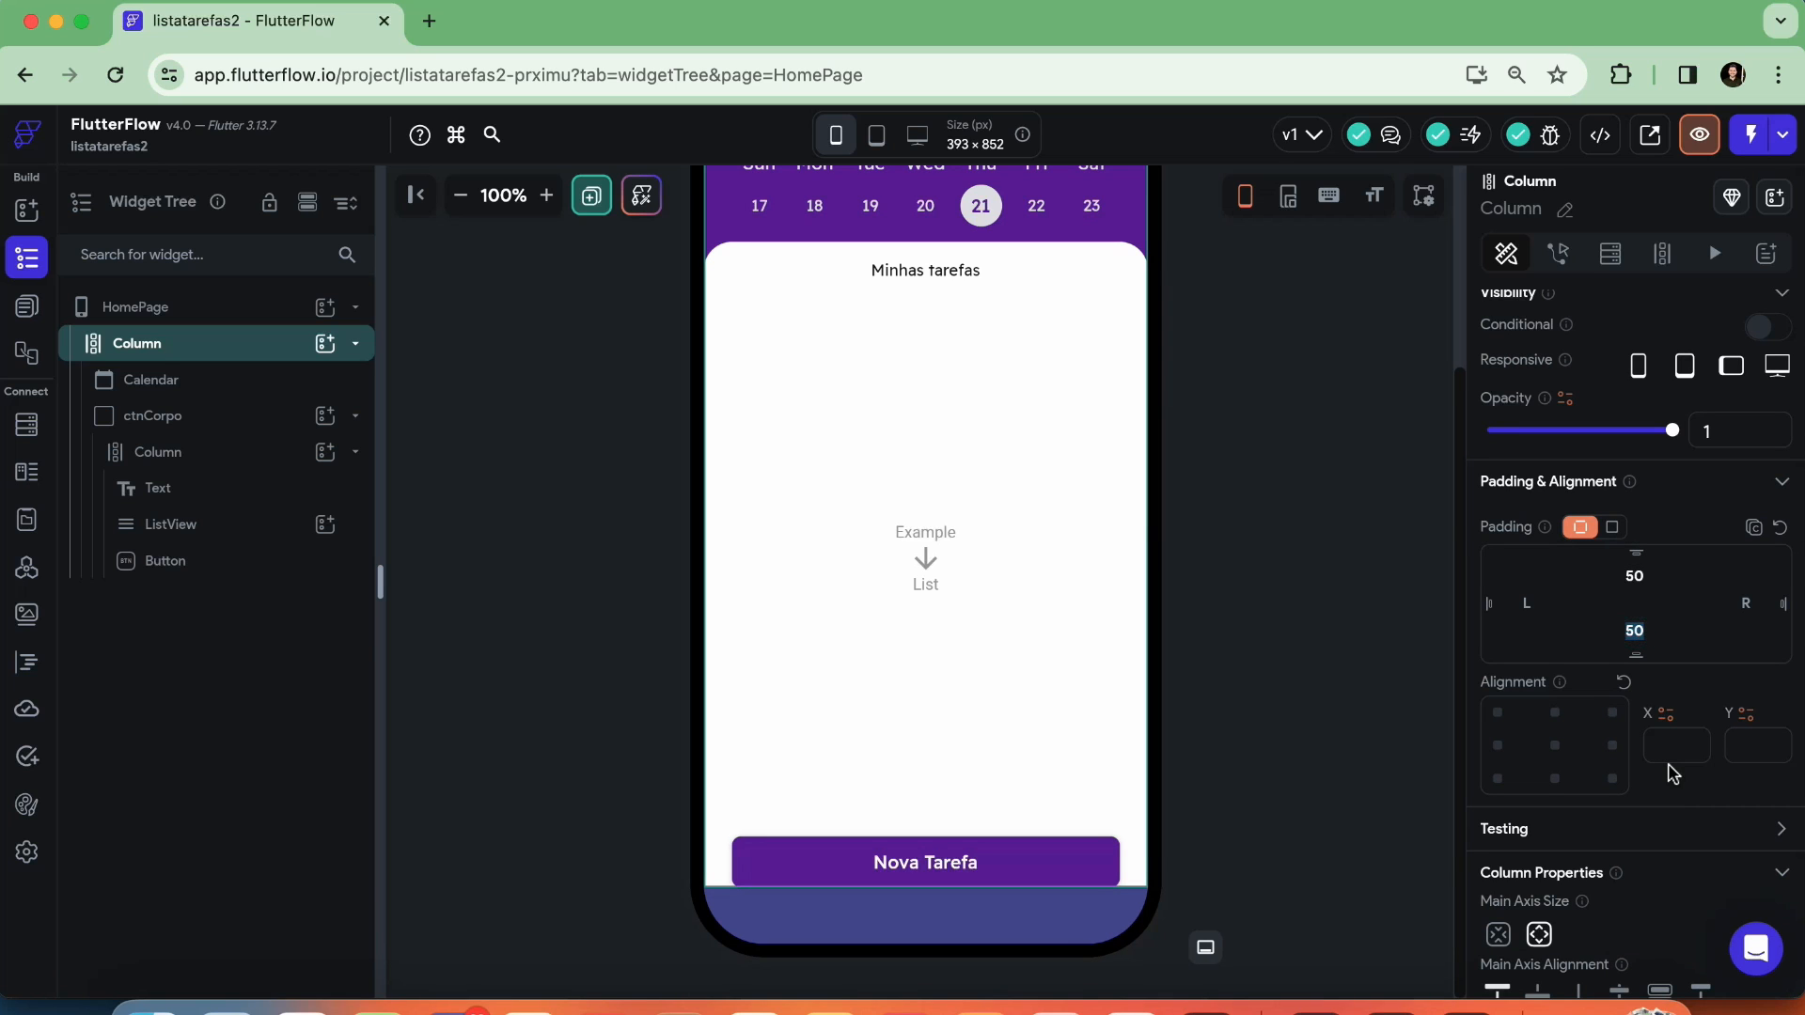
pyautogui.press('BackSpace')
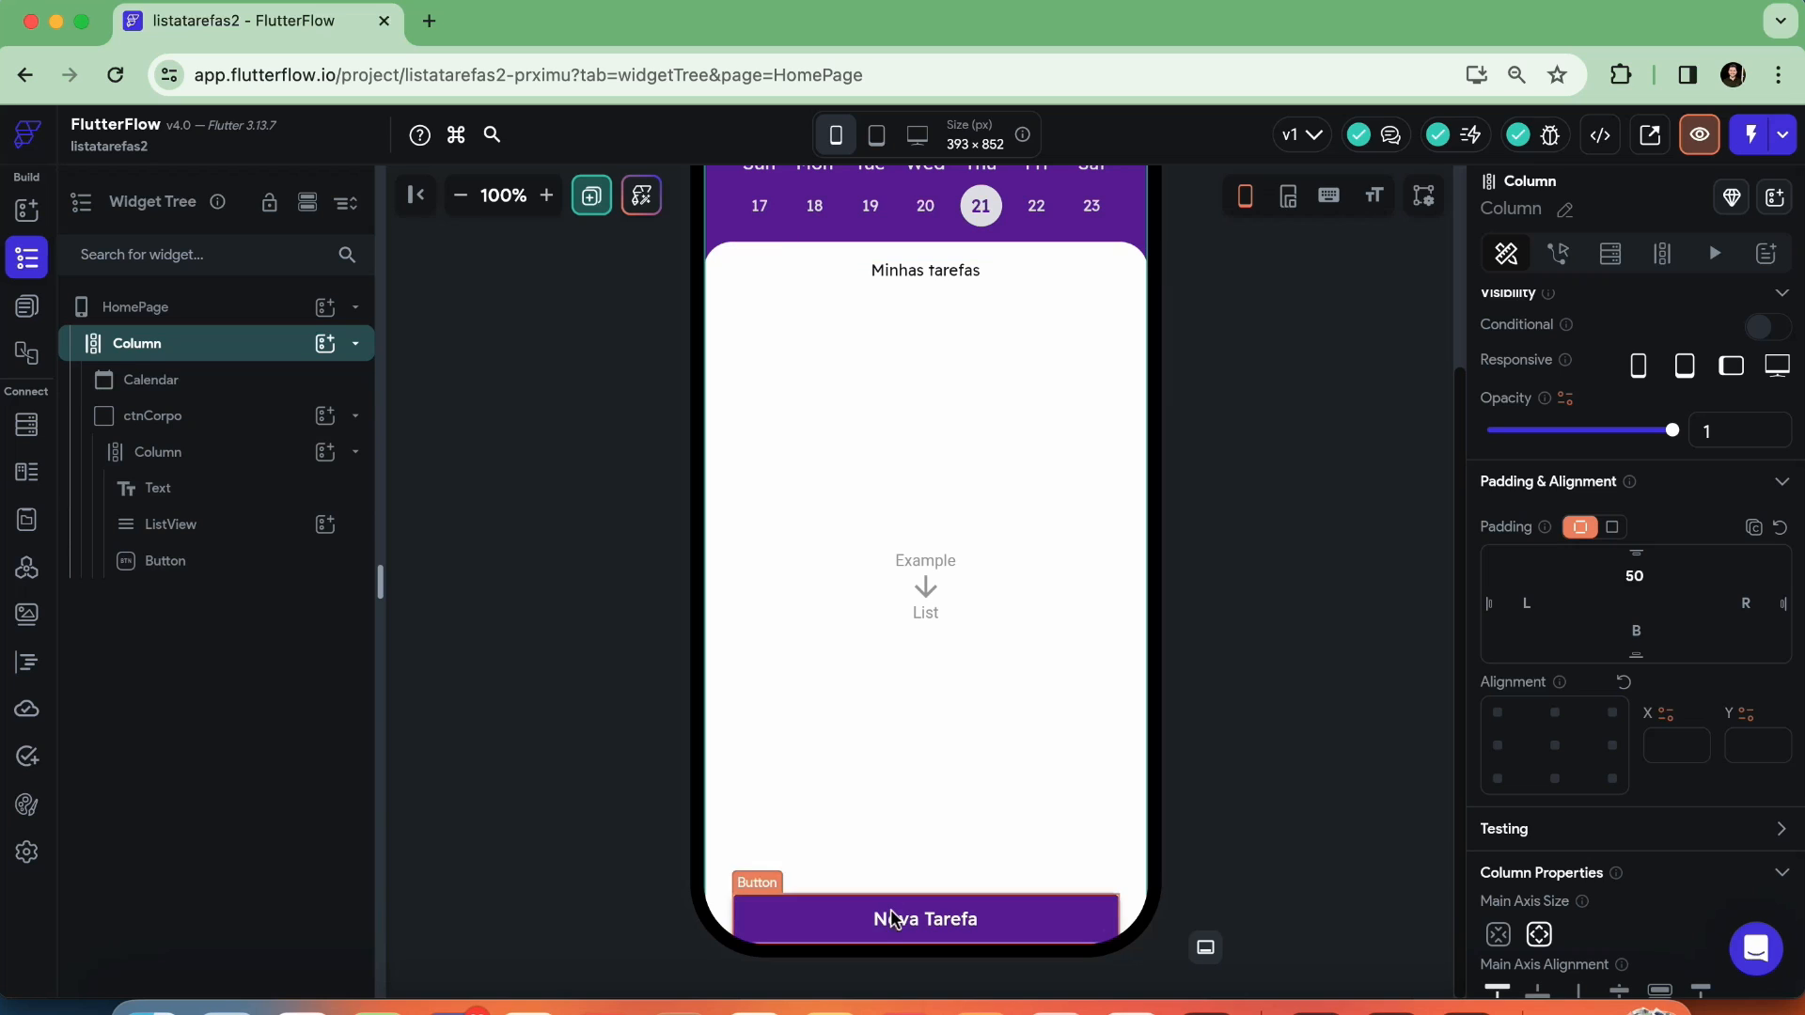
# Set the bottom padding of ctnCorpo's Column to 25 and deselect it
pyautogui.click(161, 455)
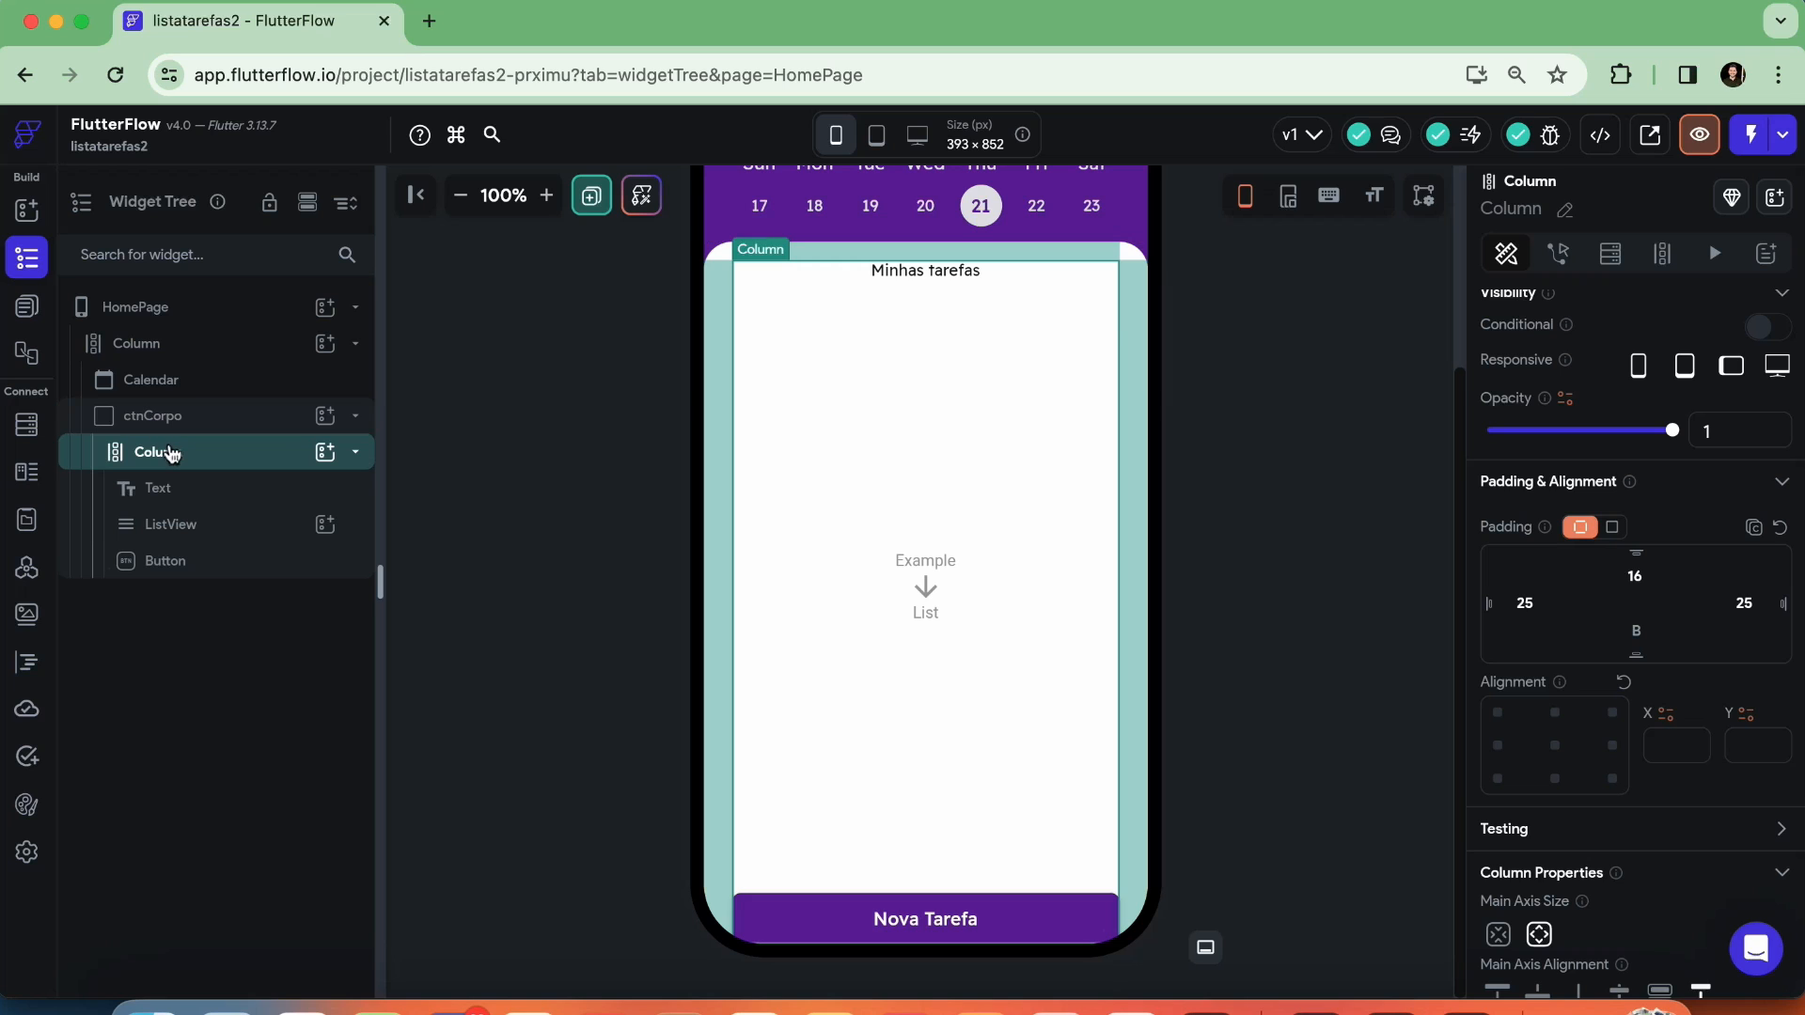
pyautogui.click(1634, 633)
pyautogui.write('25')
pyautogui.press('Return')
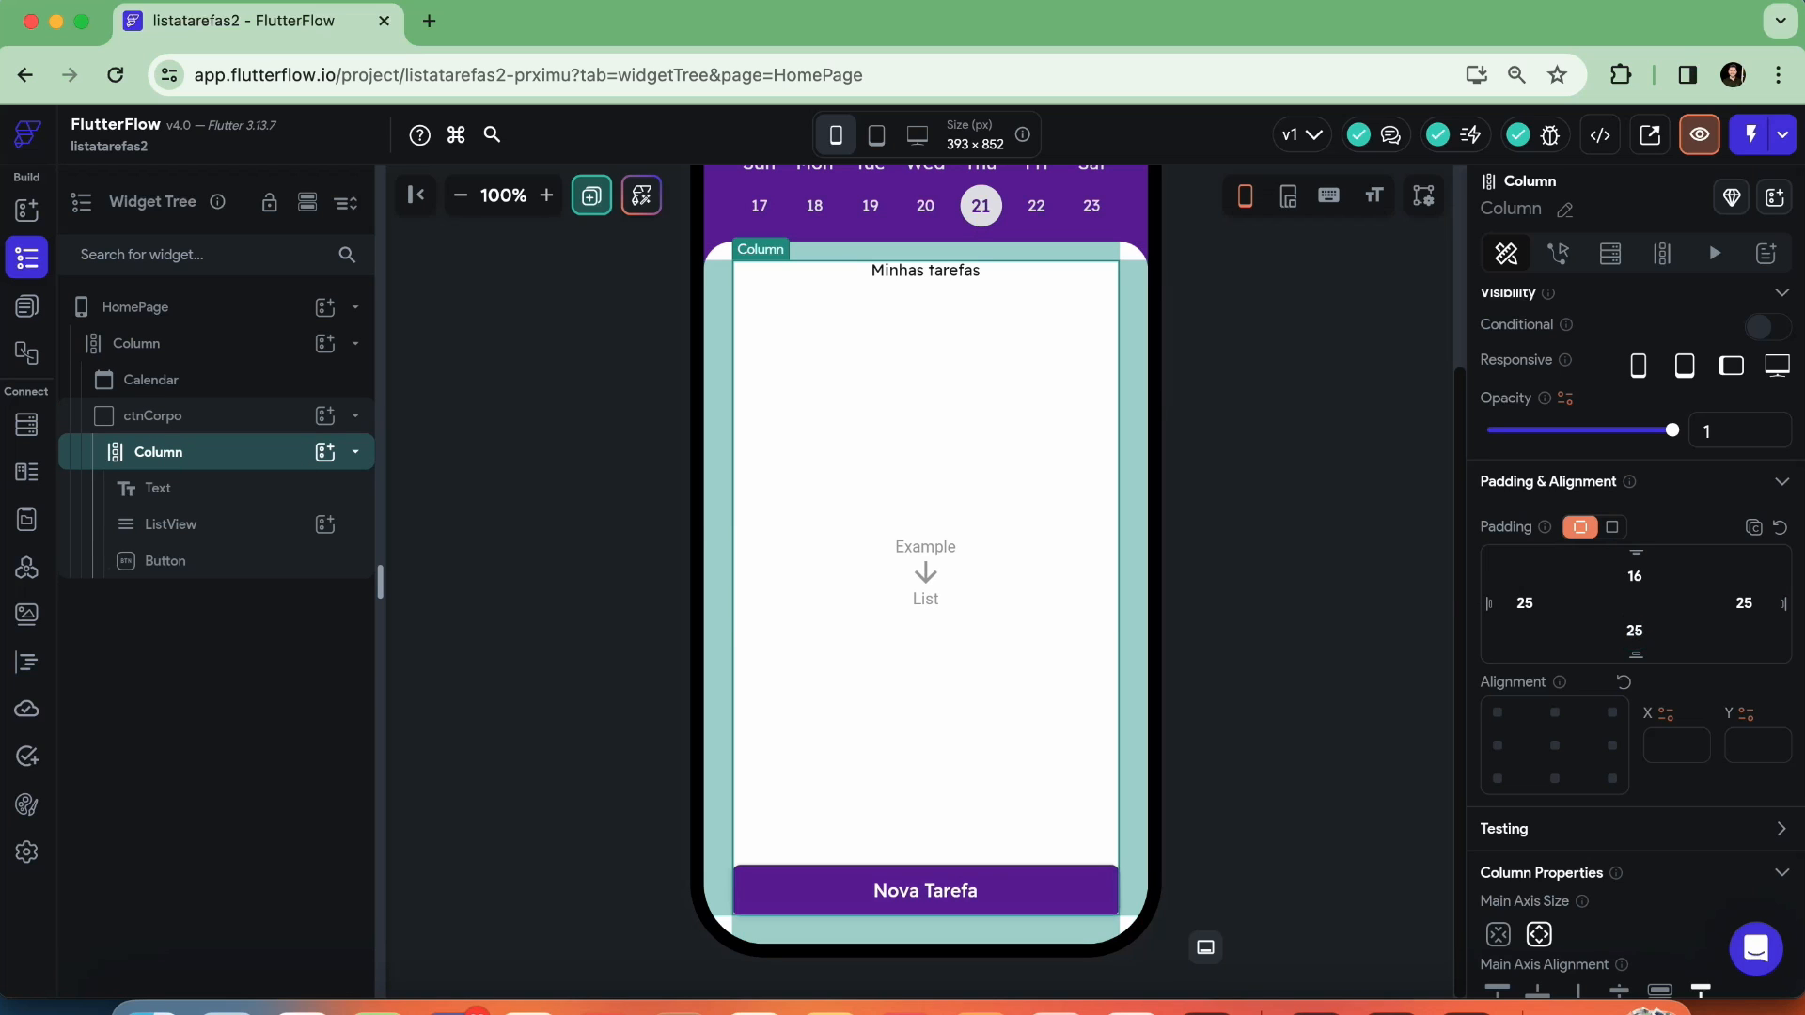
pyautogui.click(1259, 625)
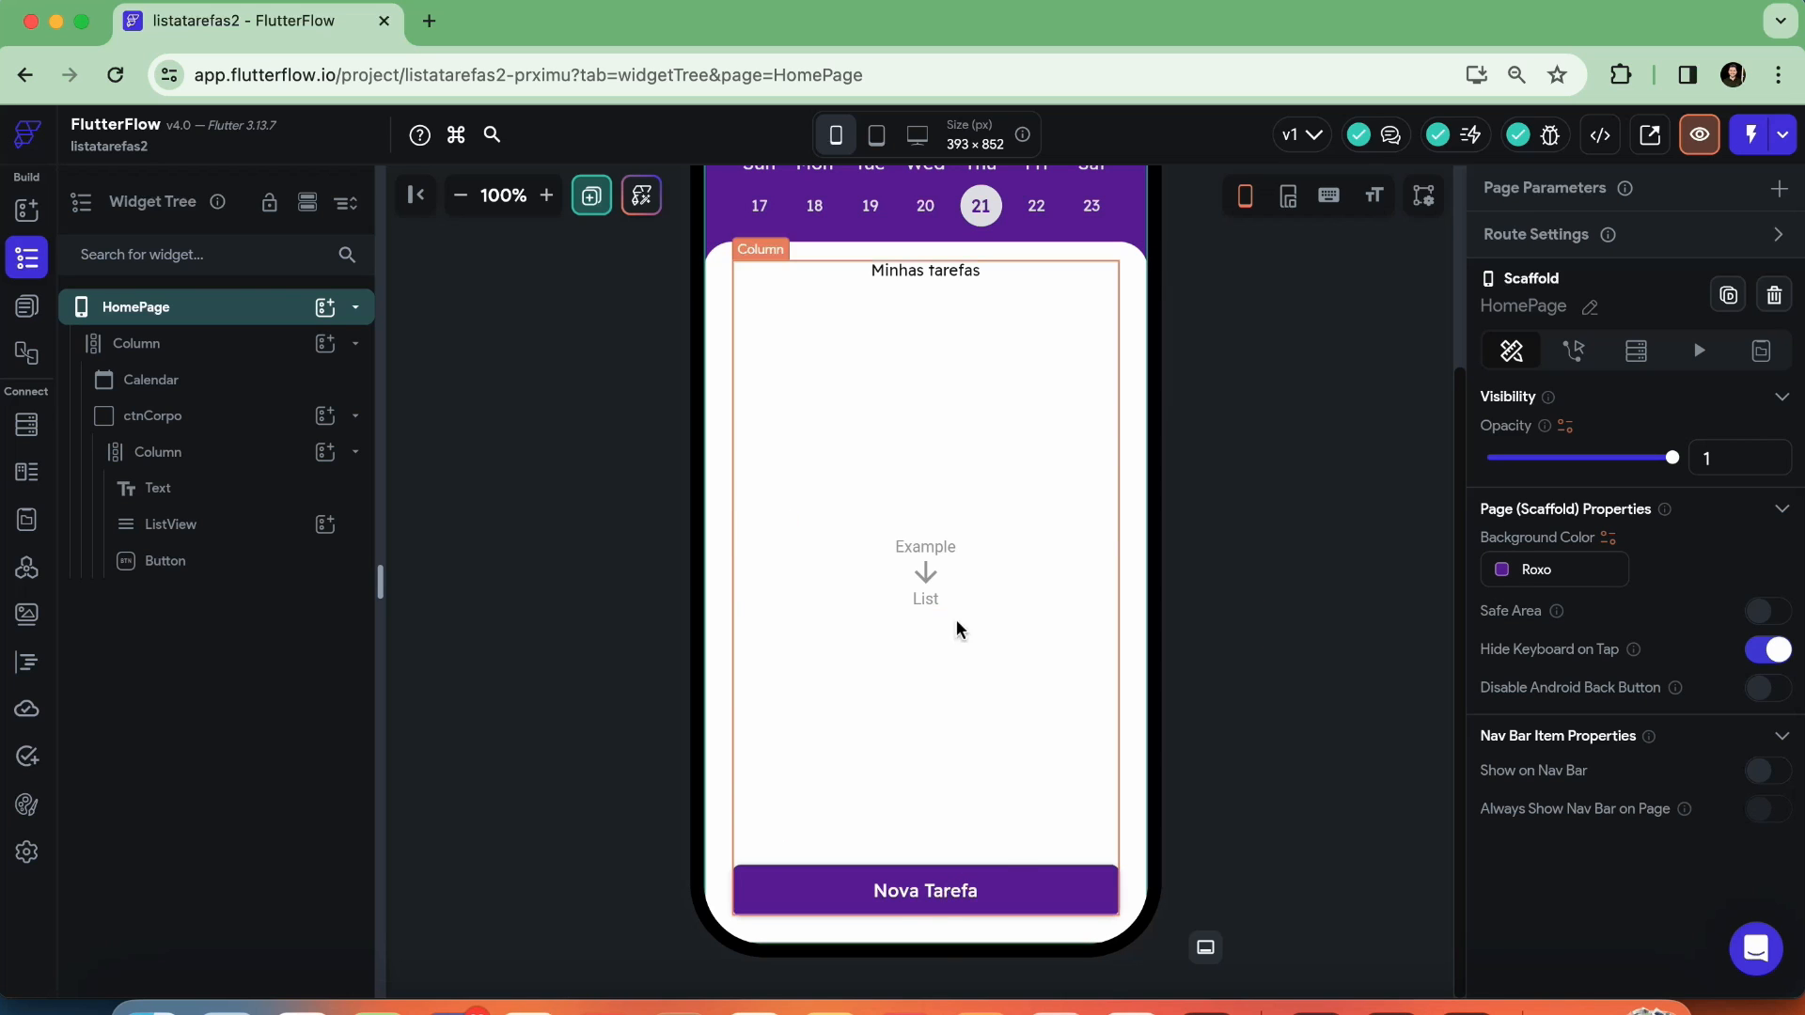
pyautogui.click(901, 269)
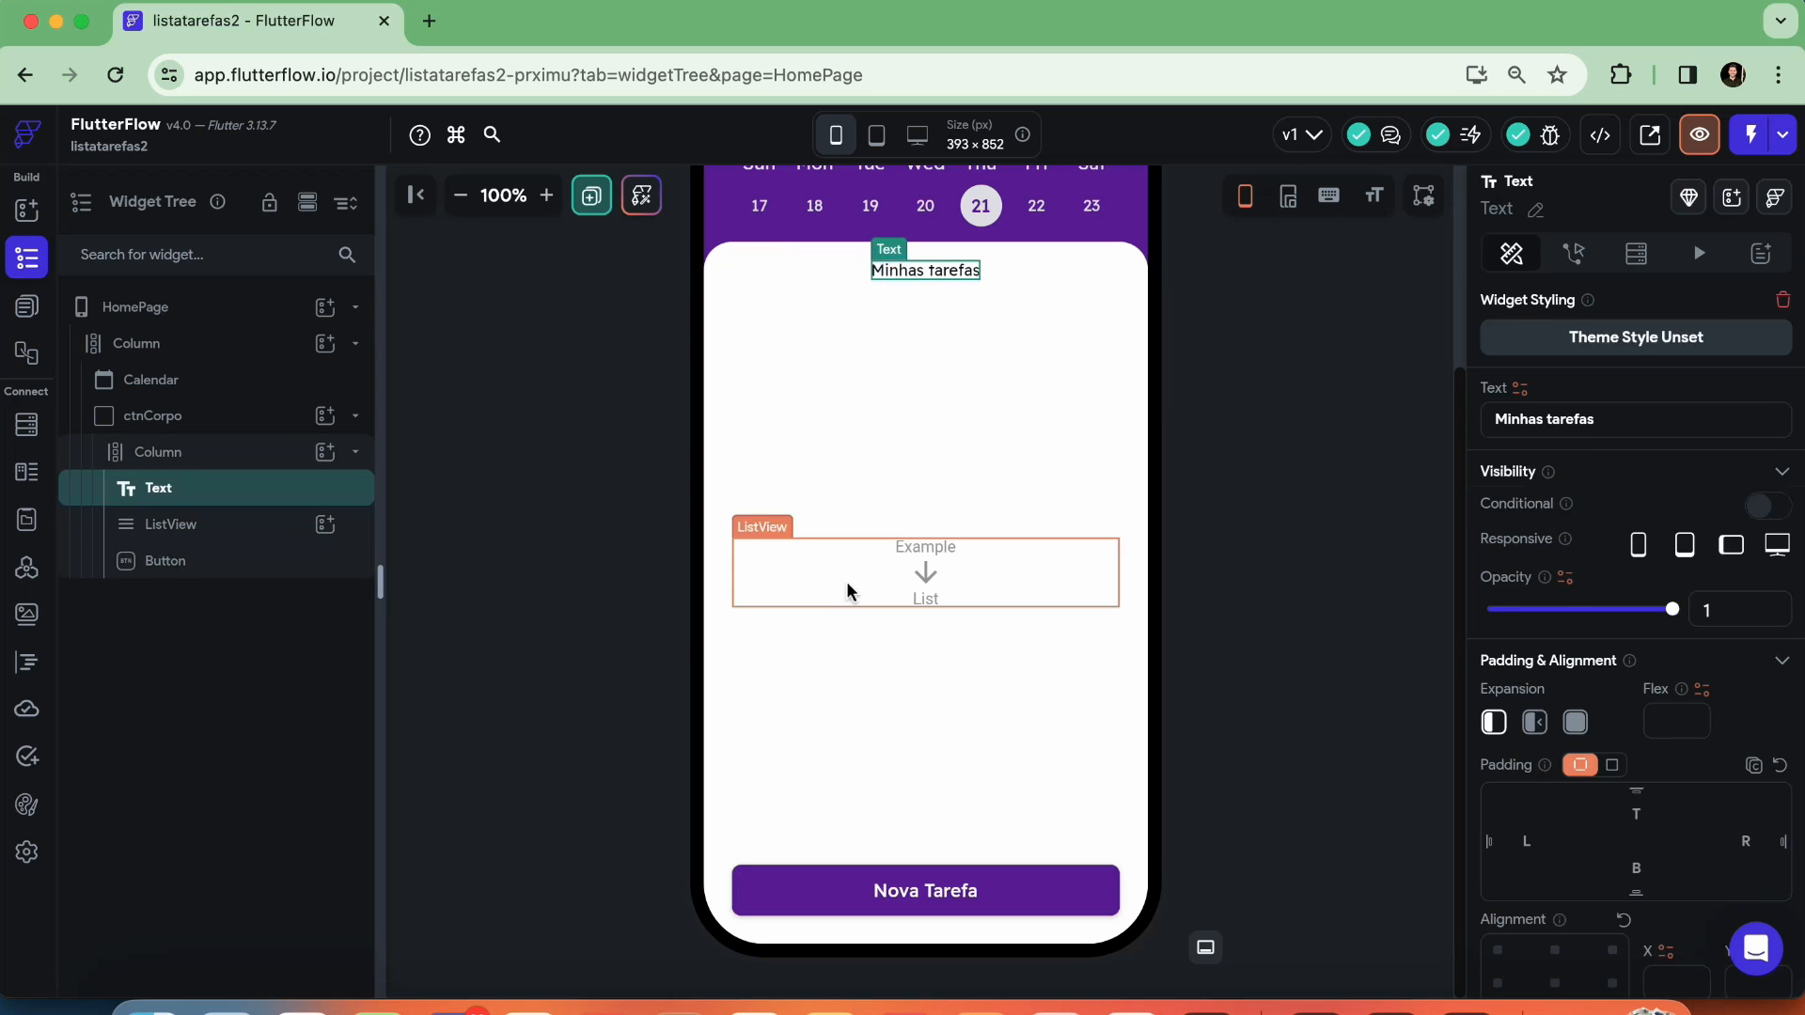
pyautogui.click(833, 582)
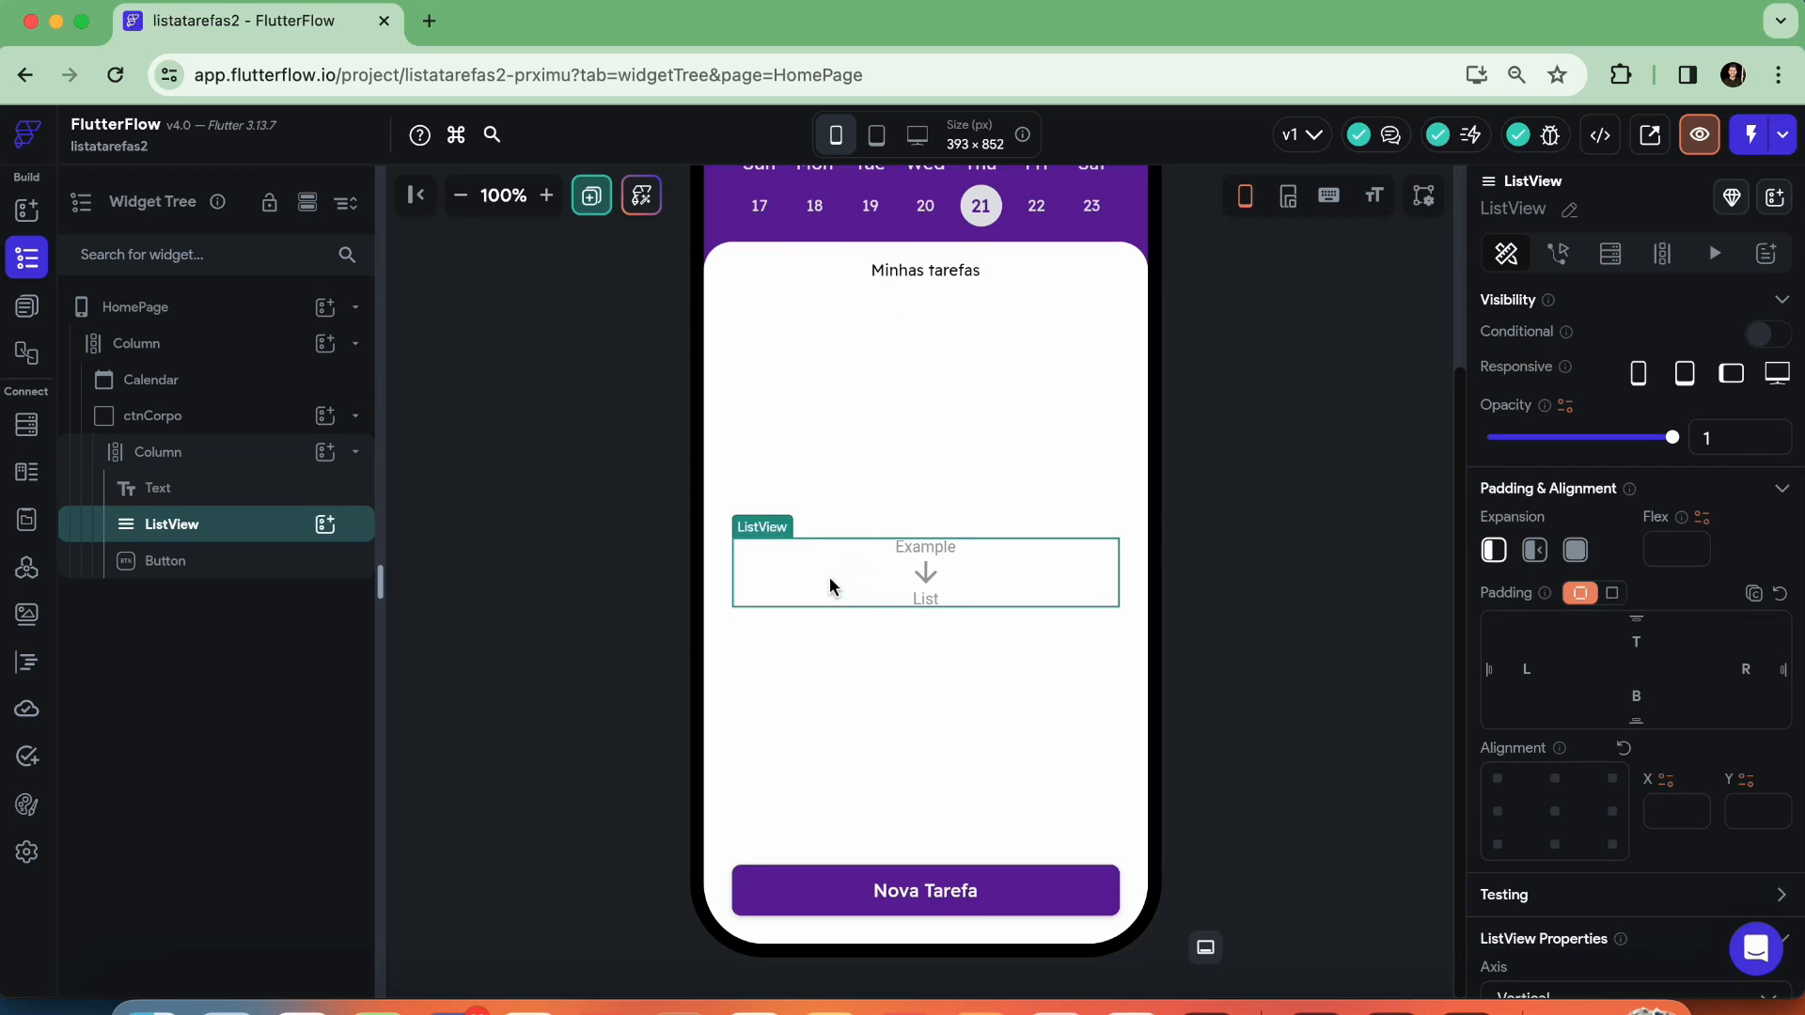
pyautogui.click(858, 890)
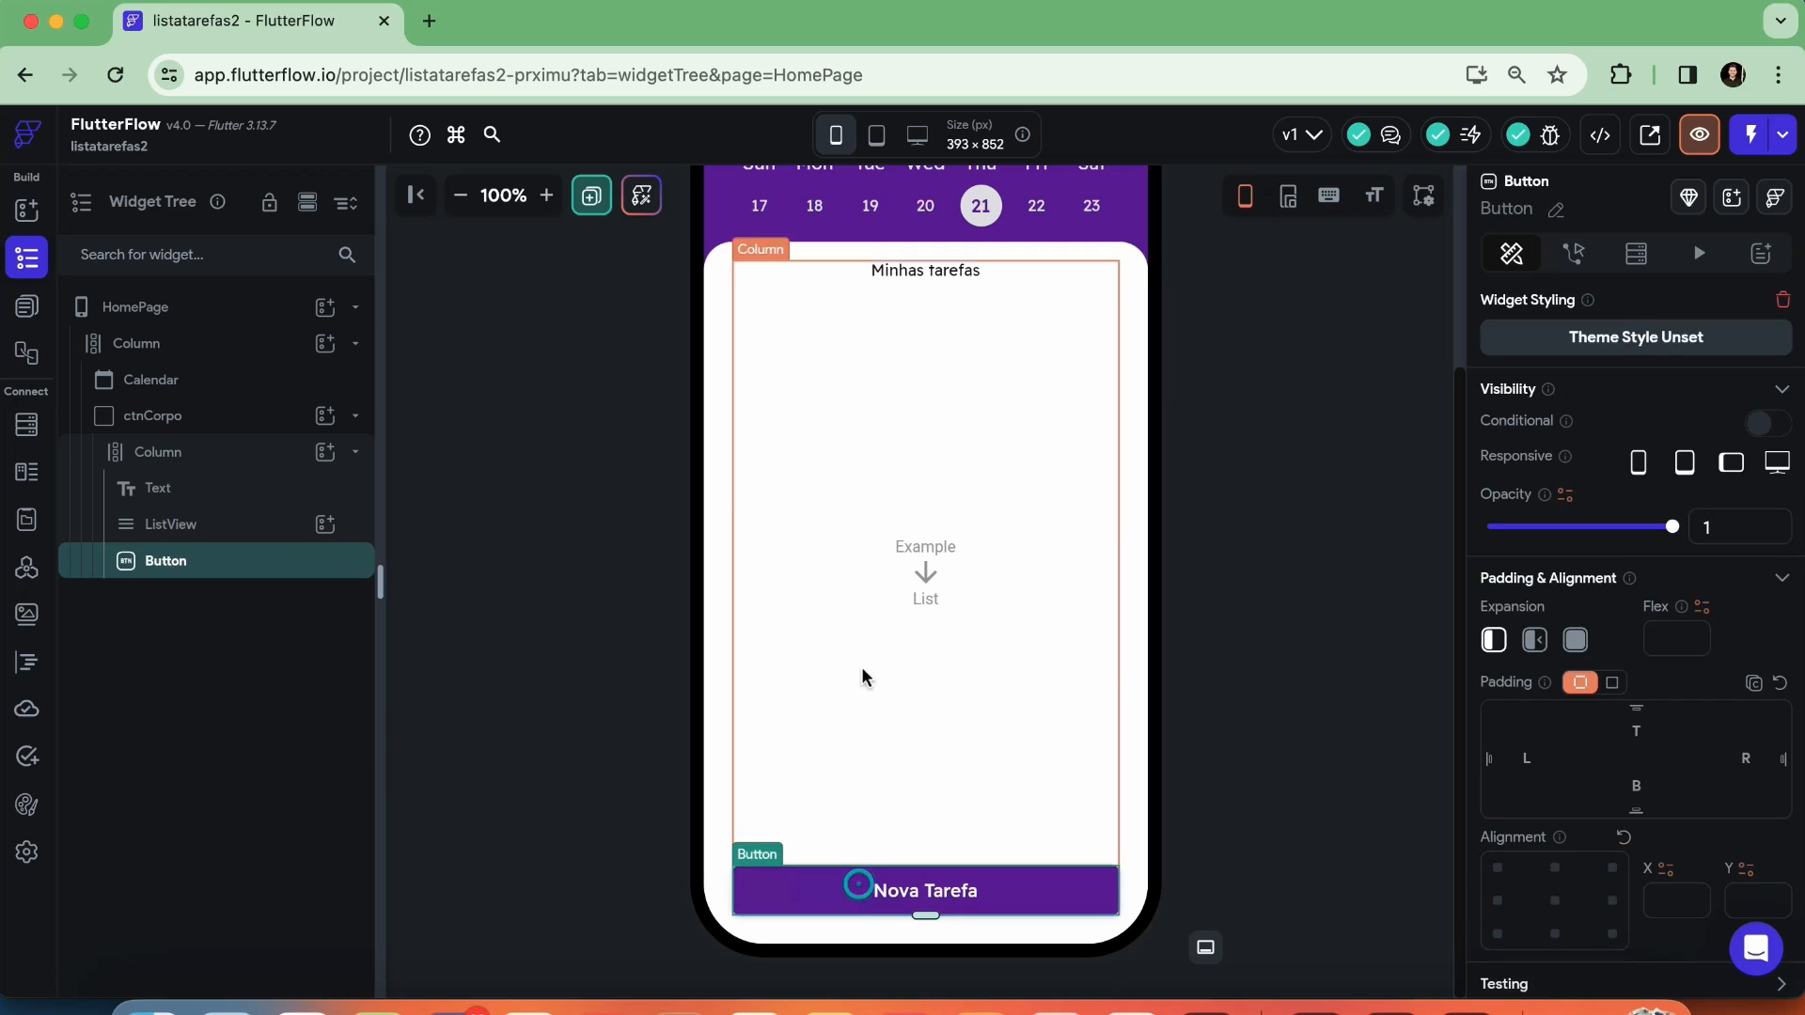
pyautogui.click(846, 580)
pyautogui.click(849, 370)
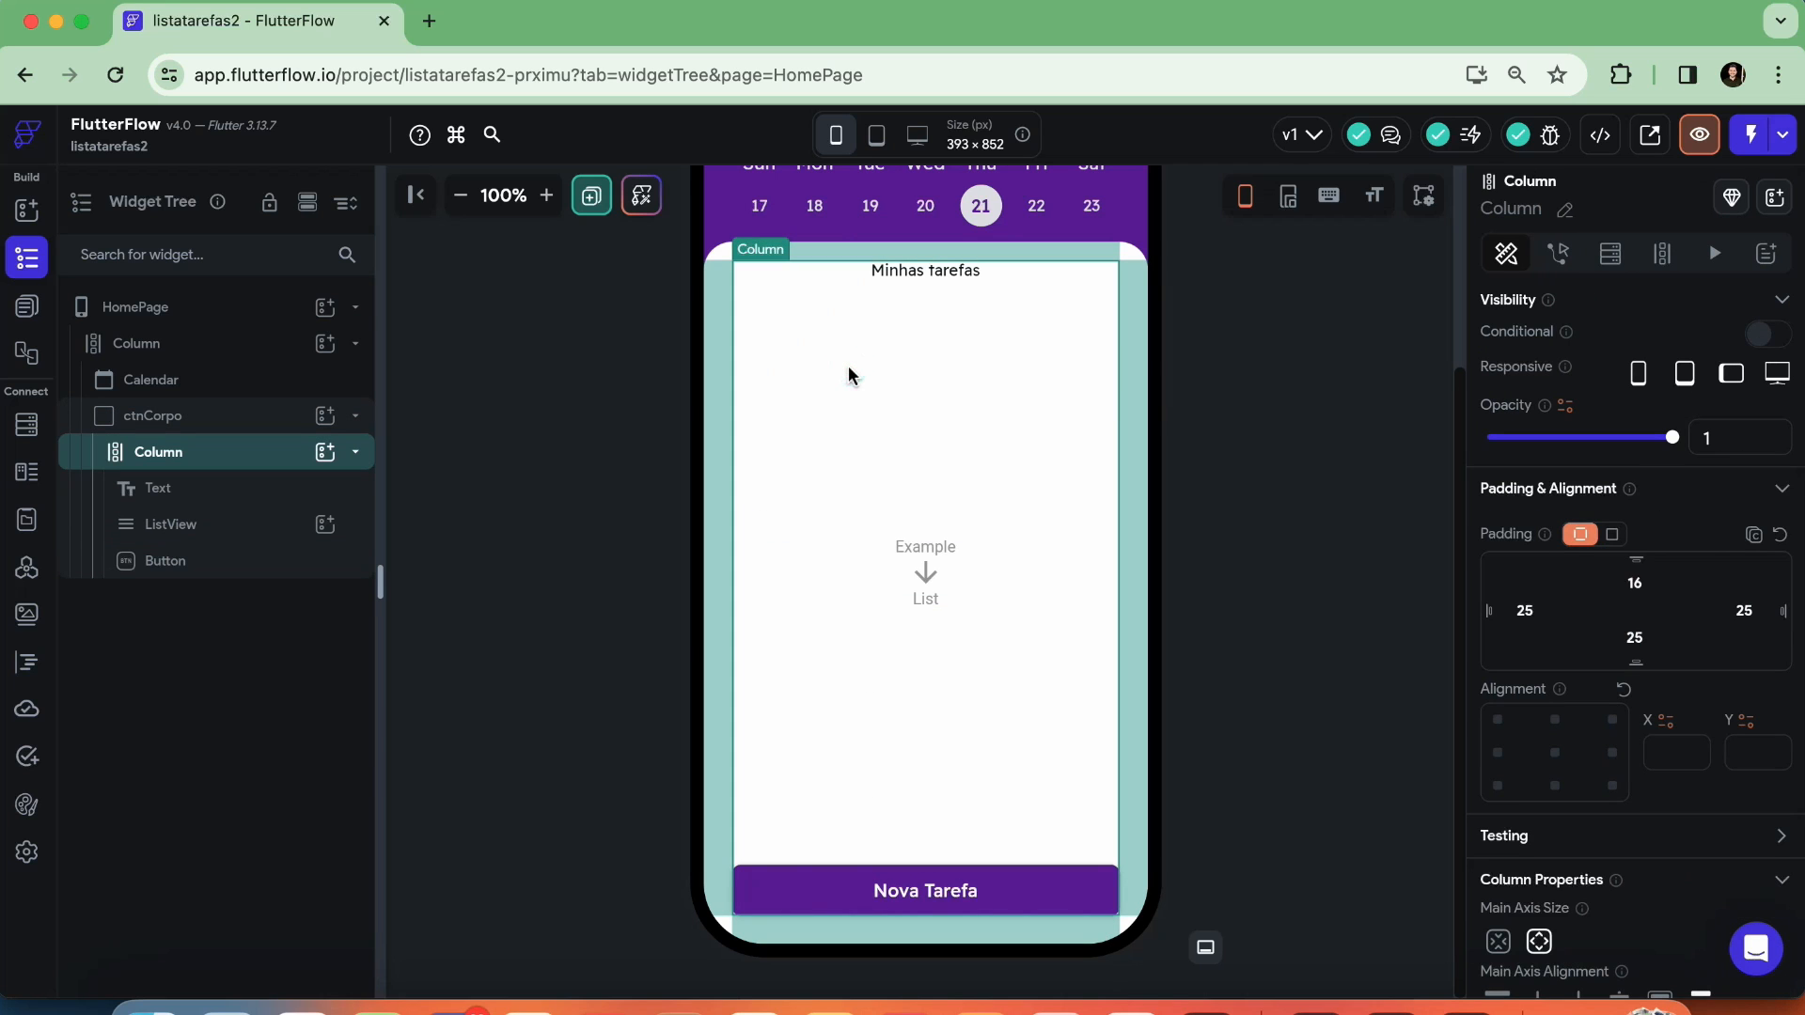
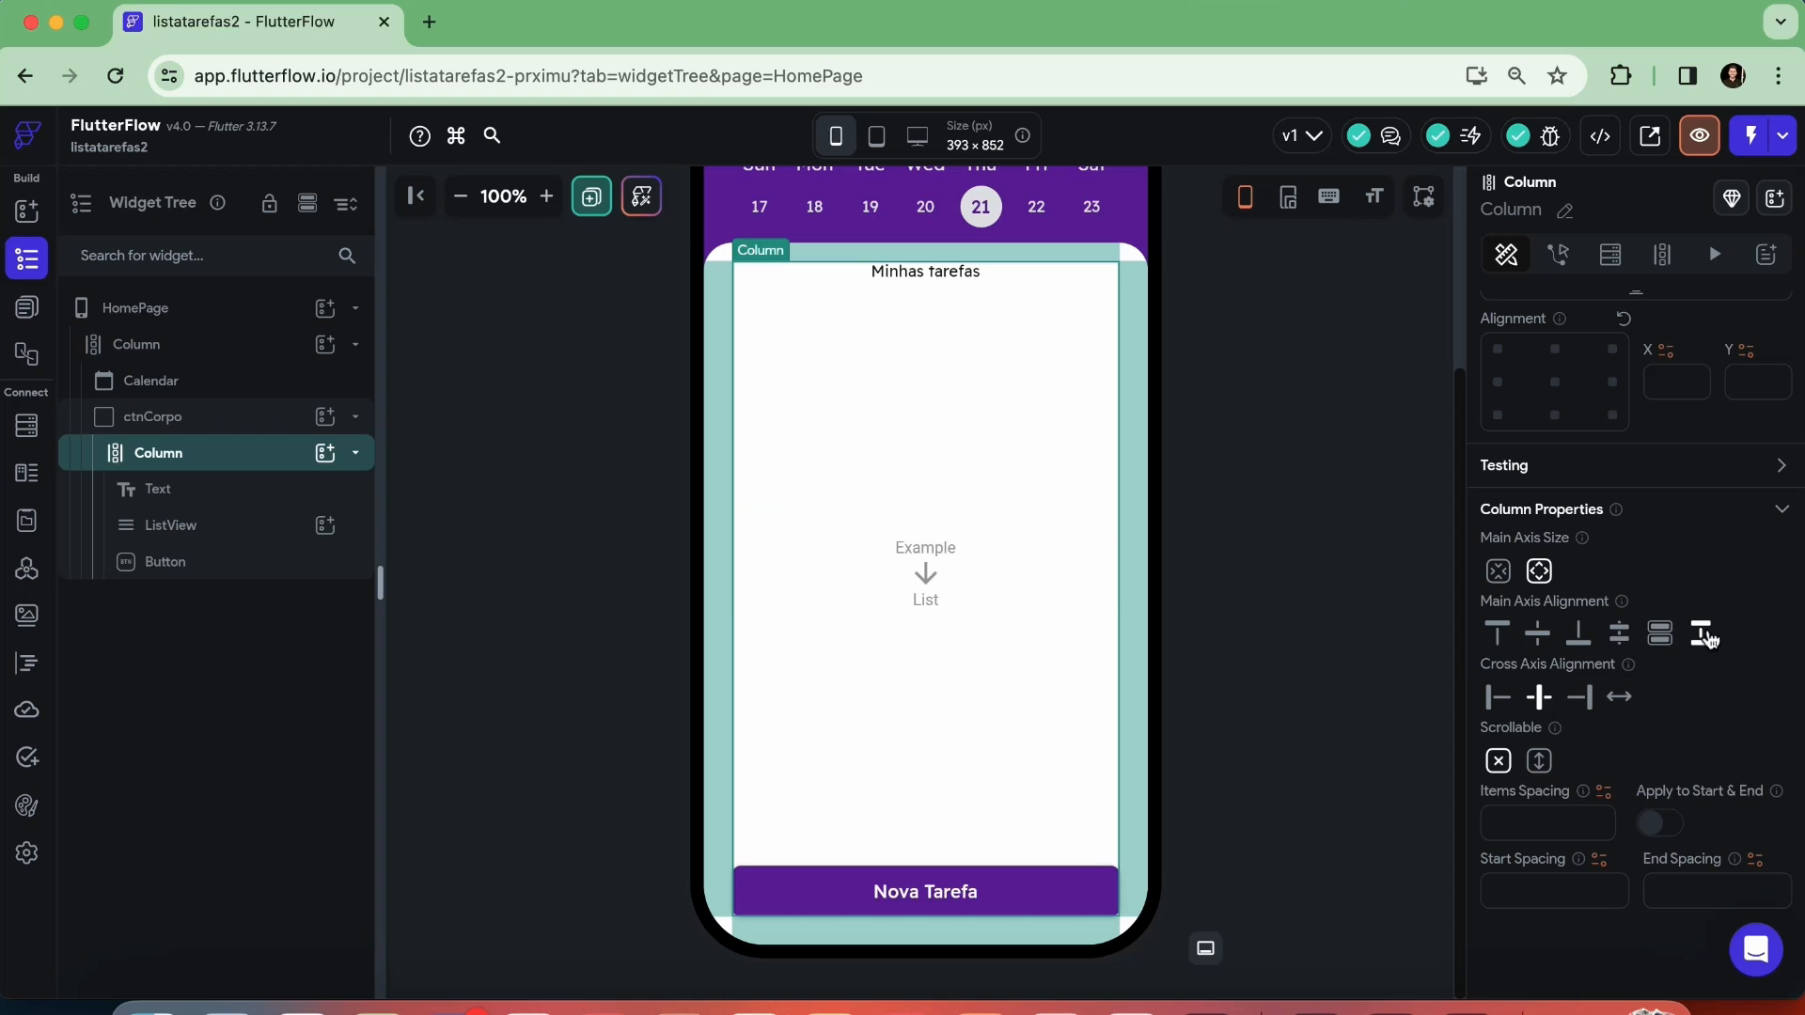
# Set the main axis alignment of ctnCorpo's Column to Start, stacking its title, list and button from the upper edge
pyautogui.click(1500, 636)
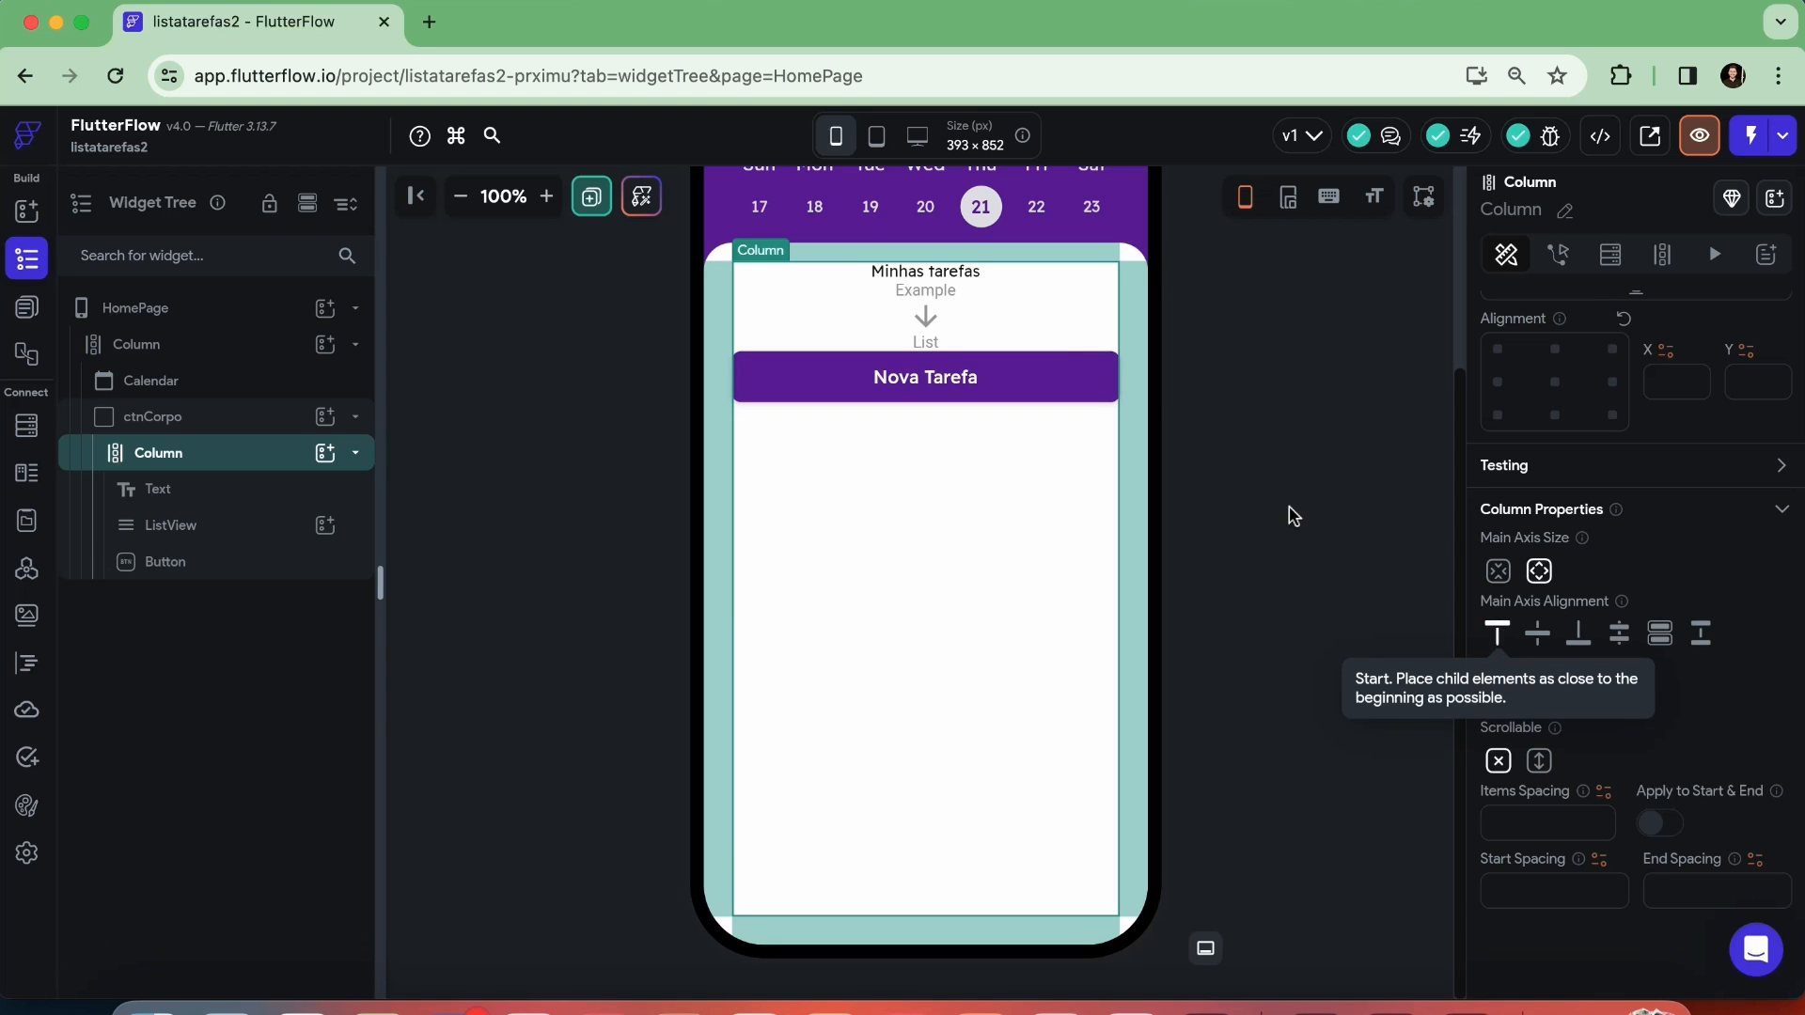
pyautogui.click(938, 274)
pyautogui.click(959, 314)
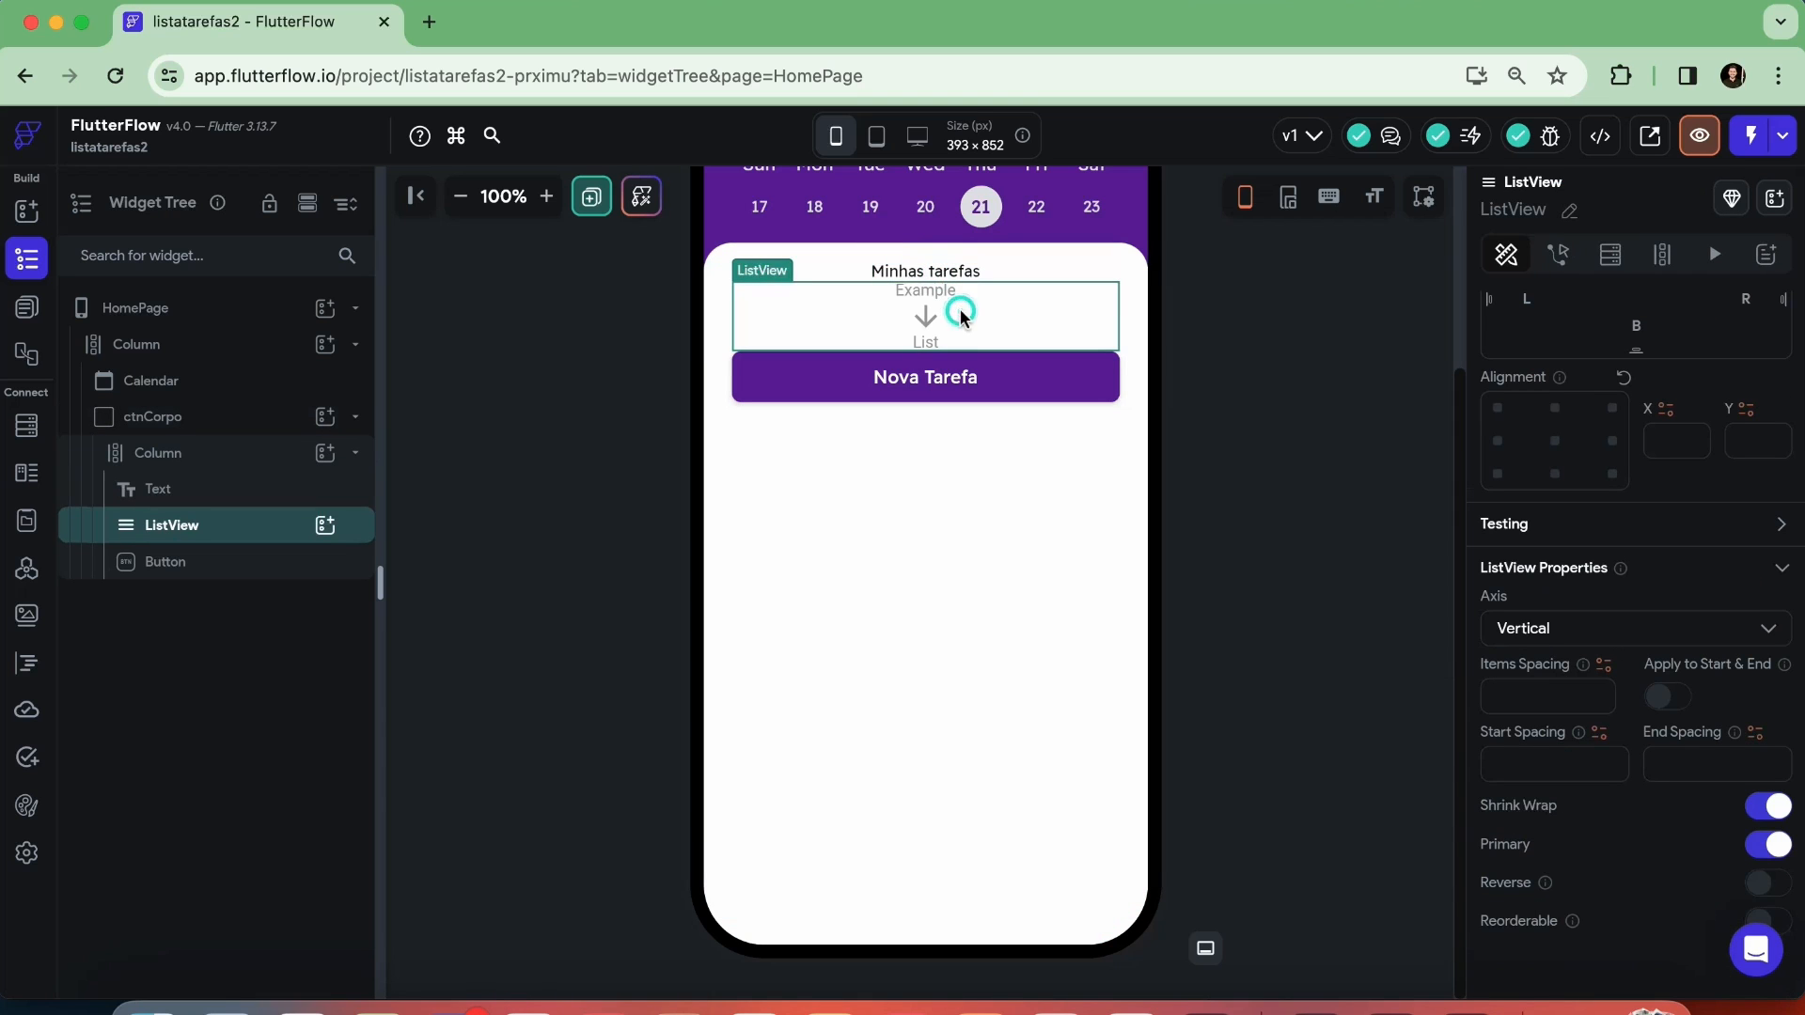
pyautogui.click(926, 378)
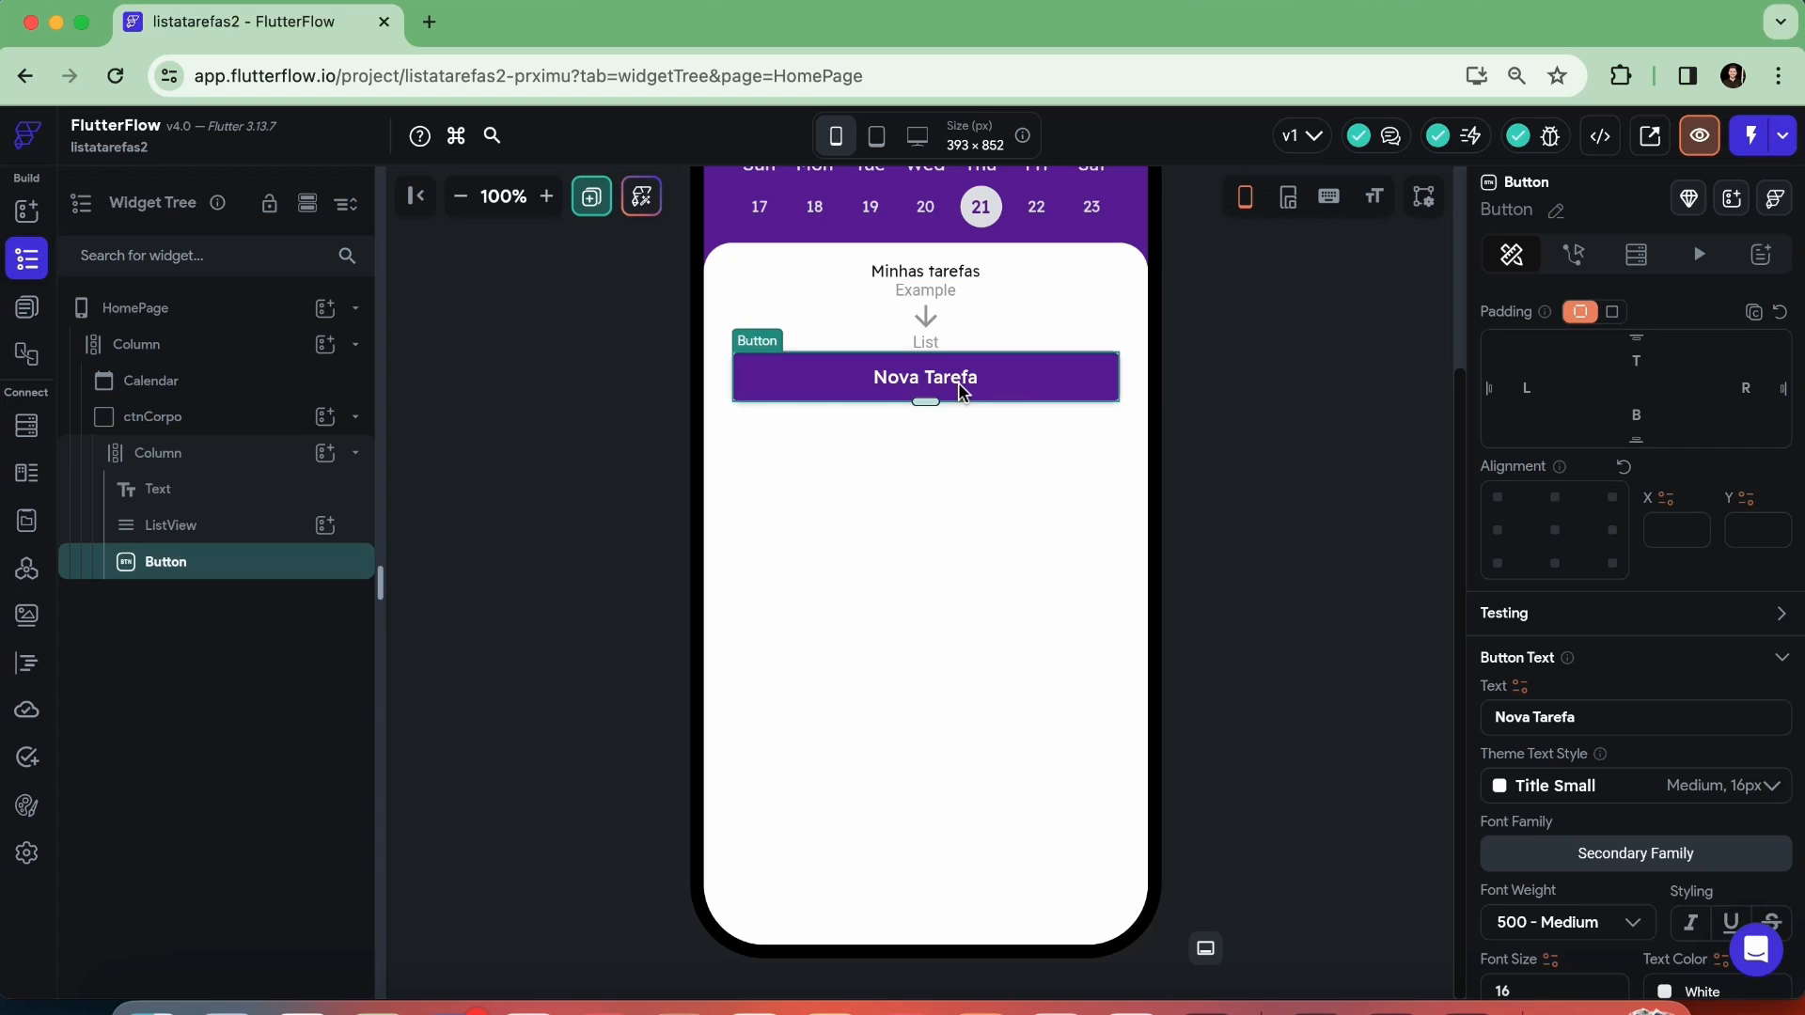
pyautogui.click(1027, 643)
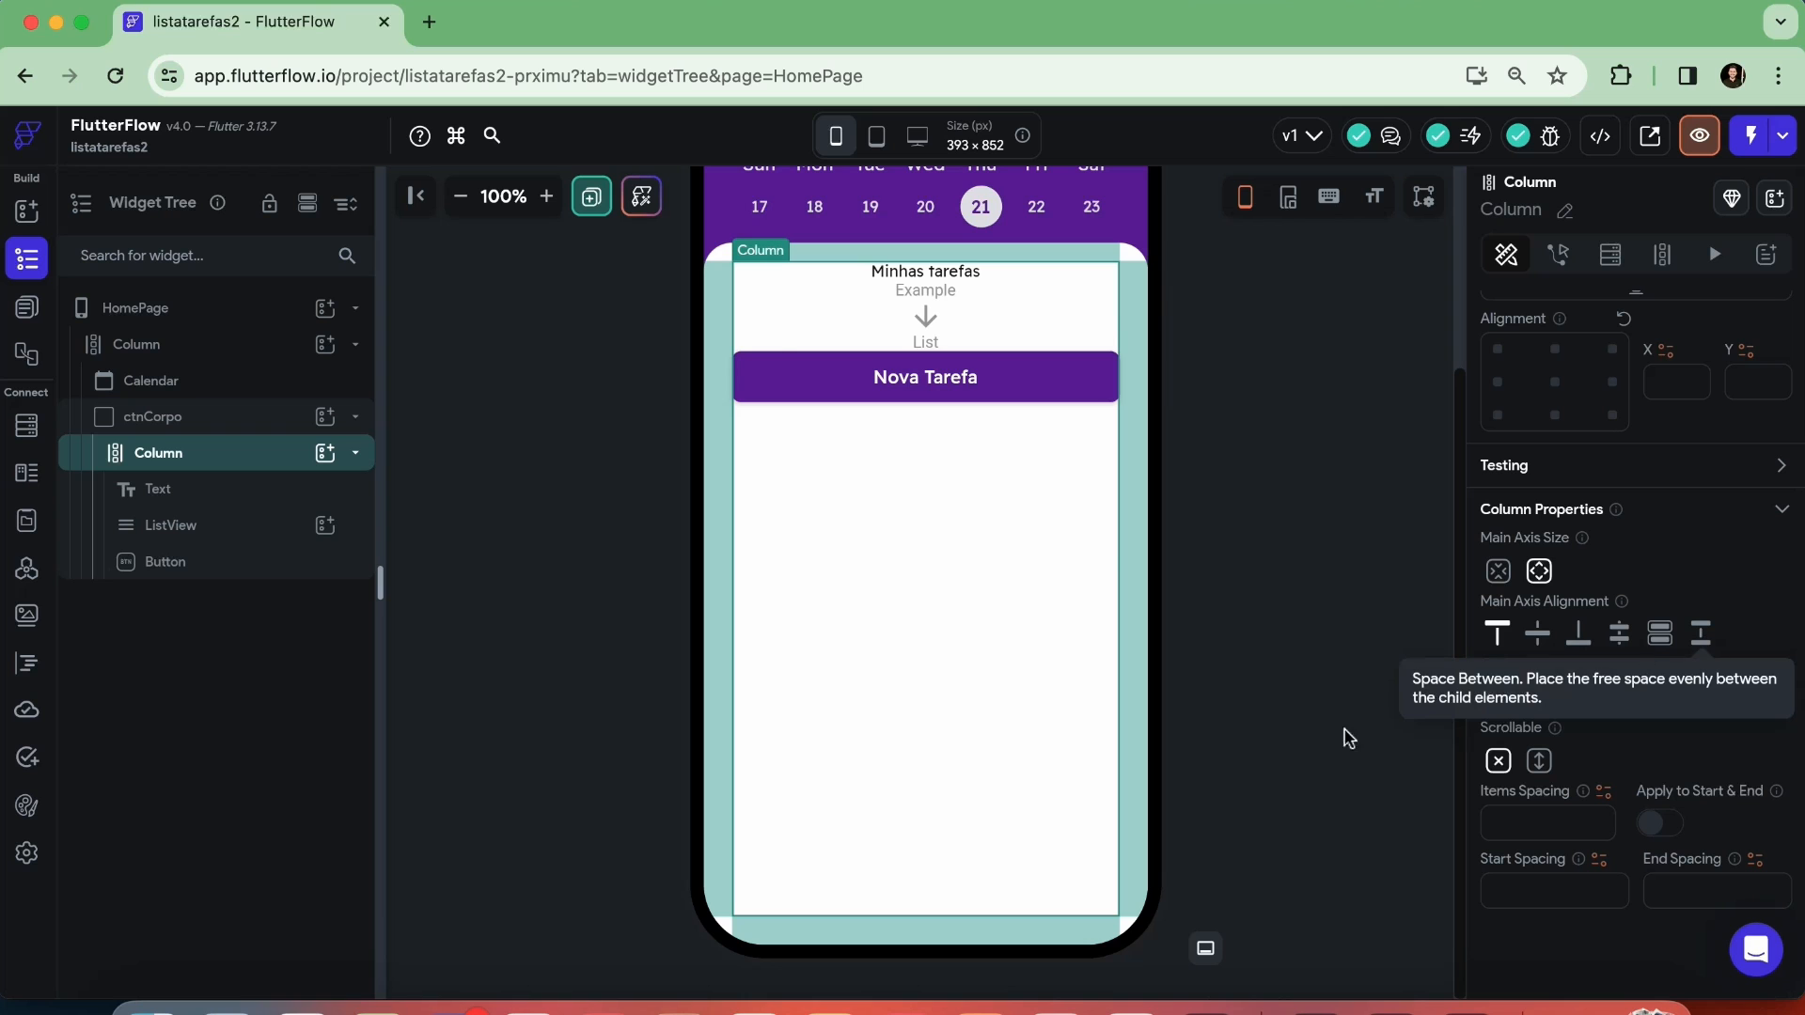
# Set the ListView's expansion to Expanded so it fills the space between the title and the "Nova Tarefa" button
pyautogui.click(835, 316)
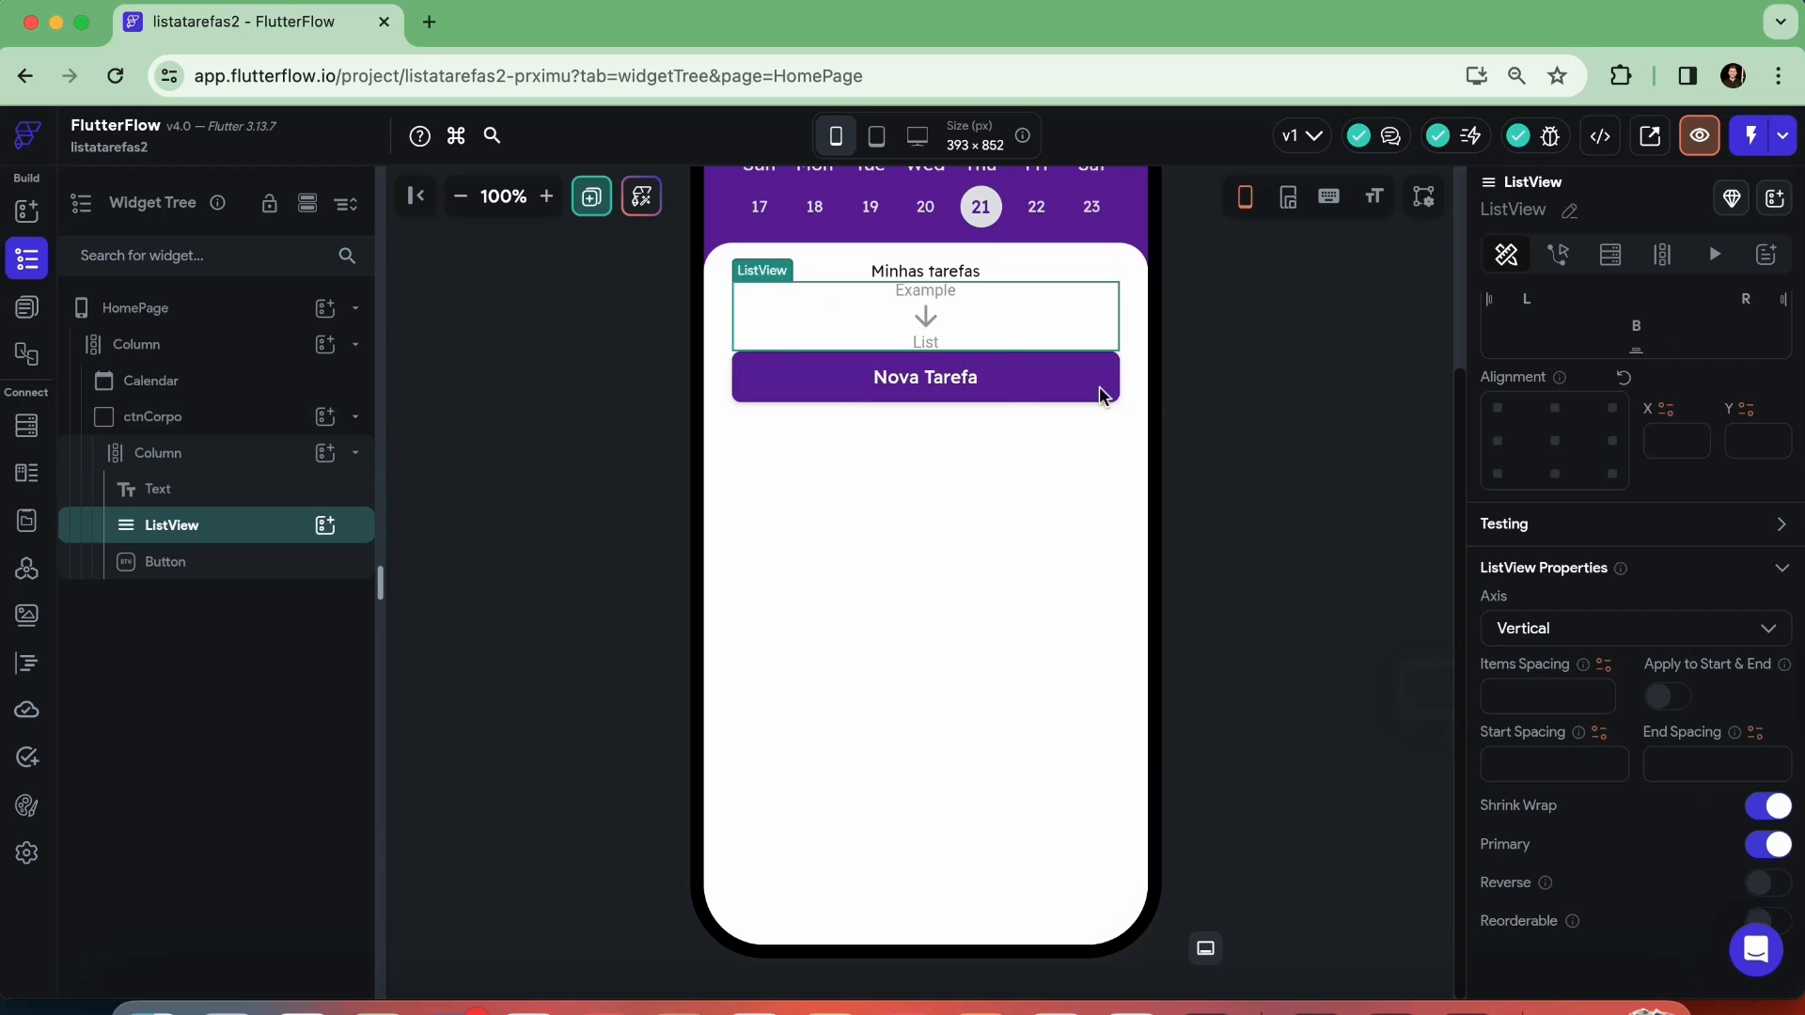
pyautogui.scroll(4, 1604, 677)
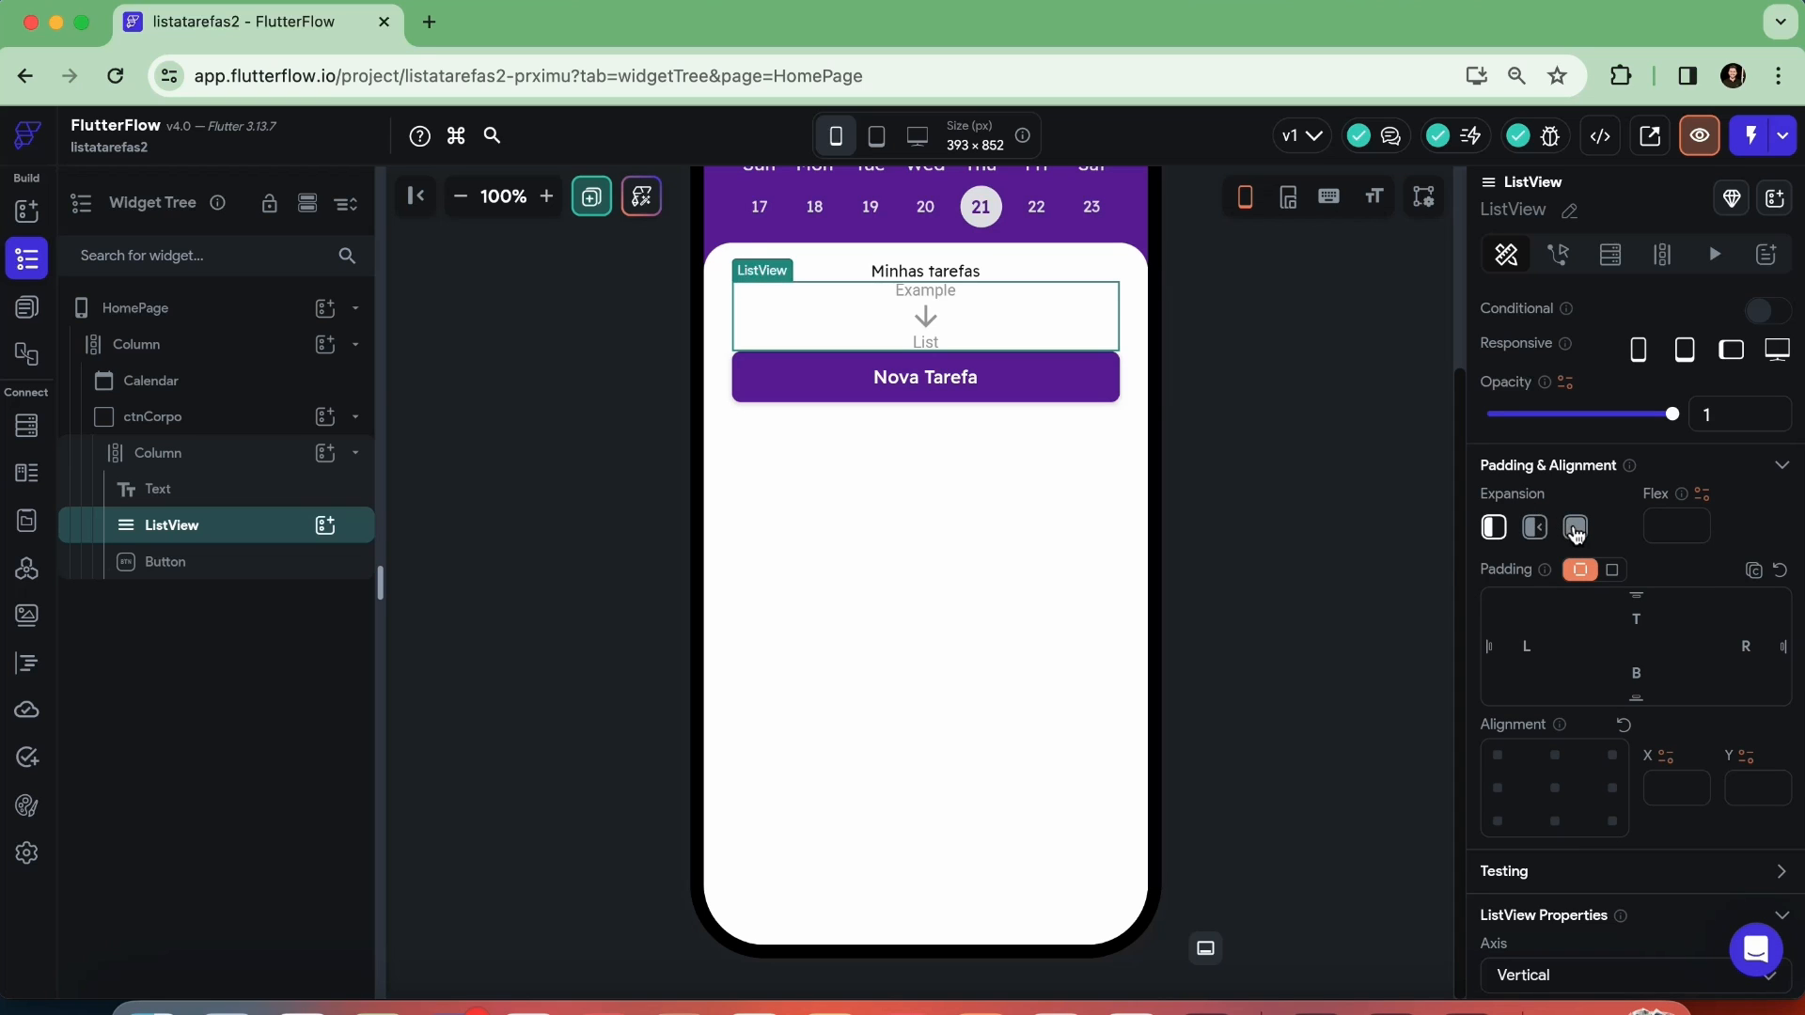
pyautogui.click(1576, 531)
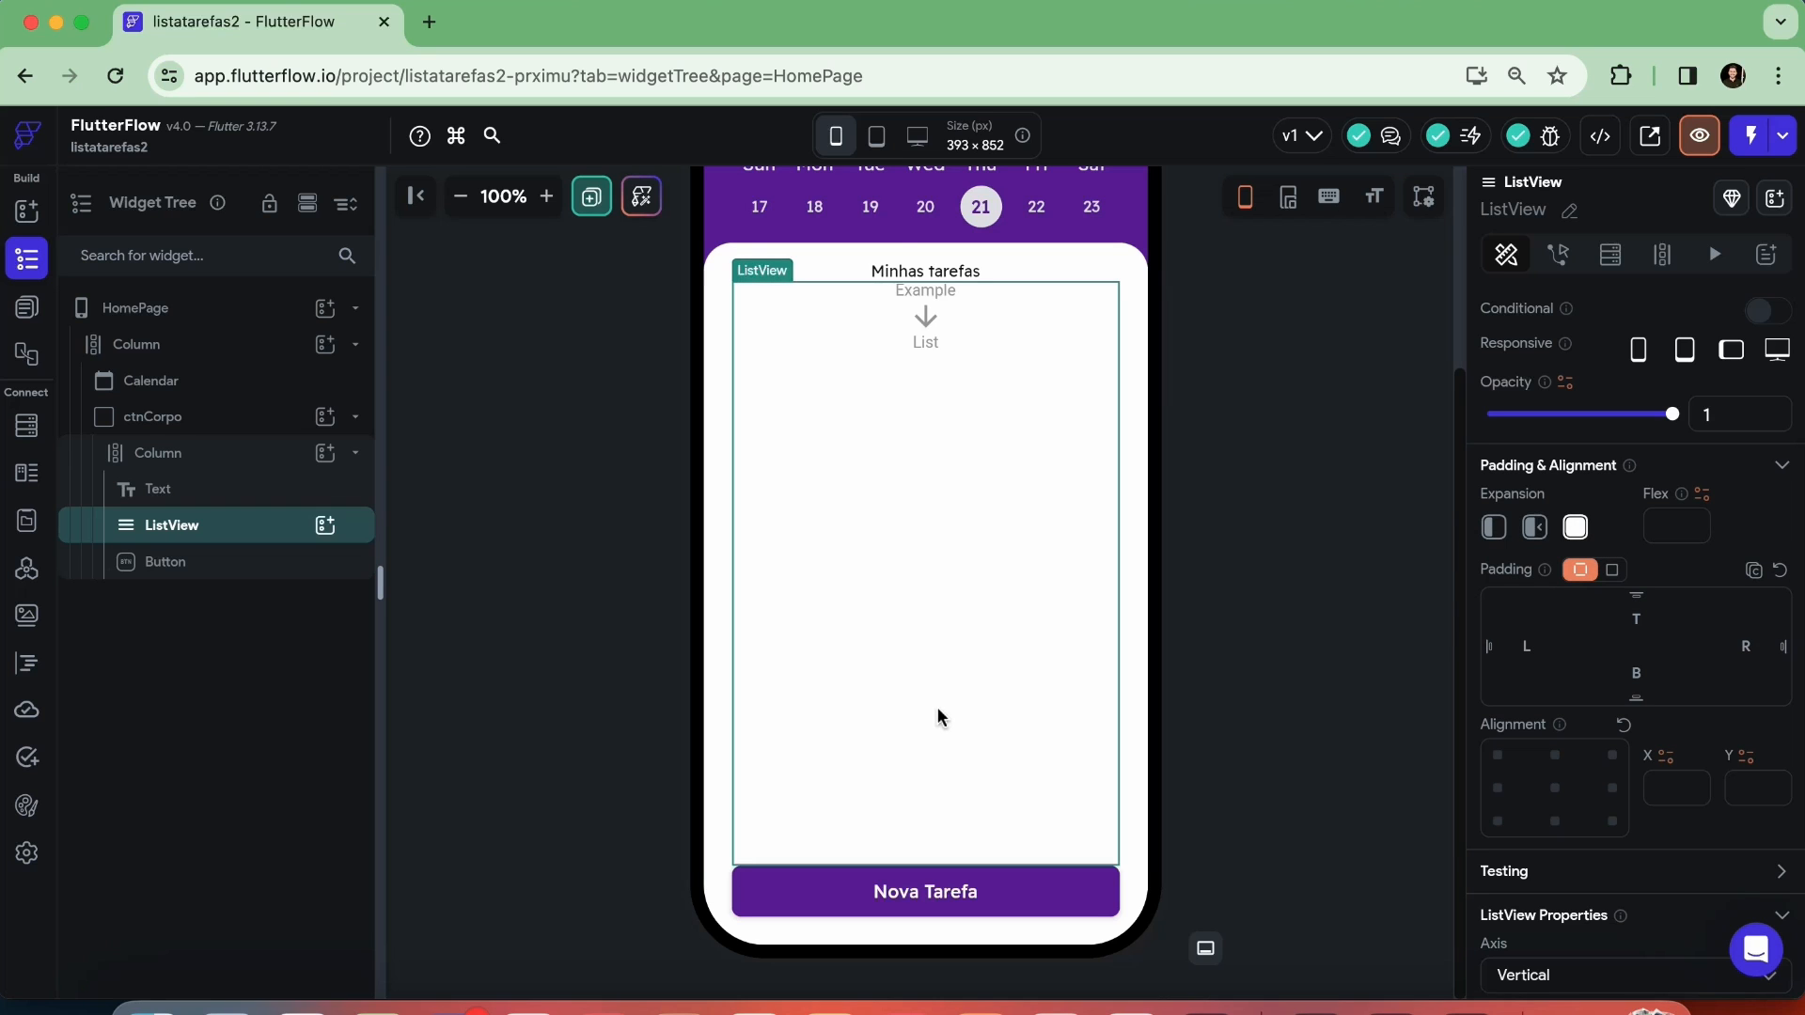
pyautogui.click(951, 268)
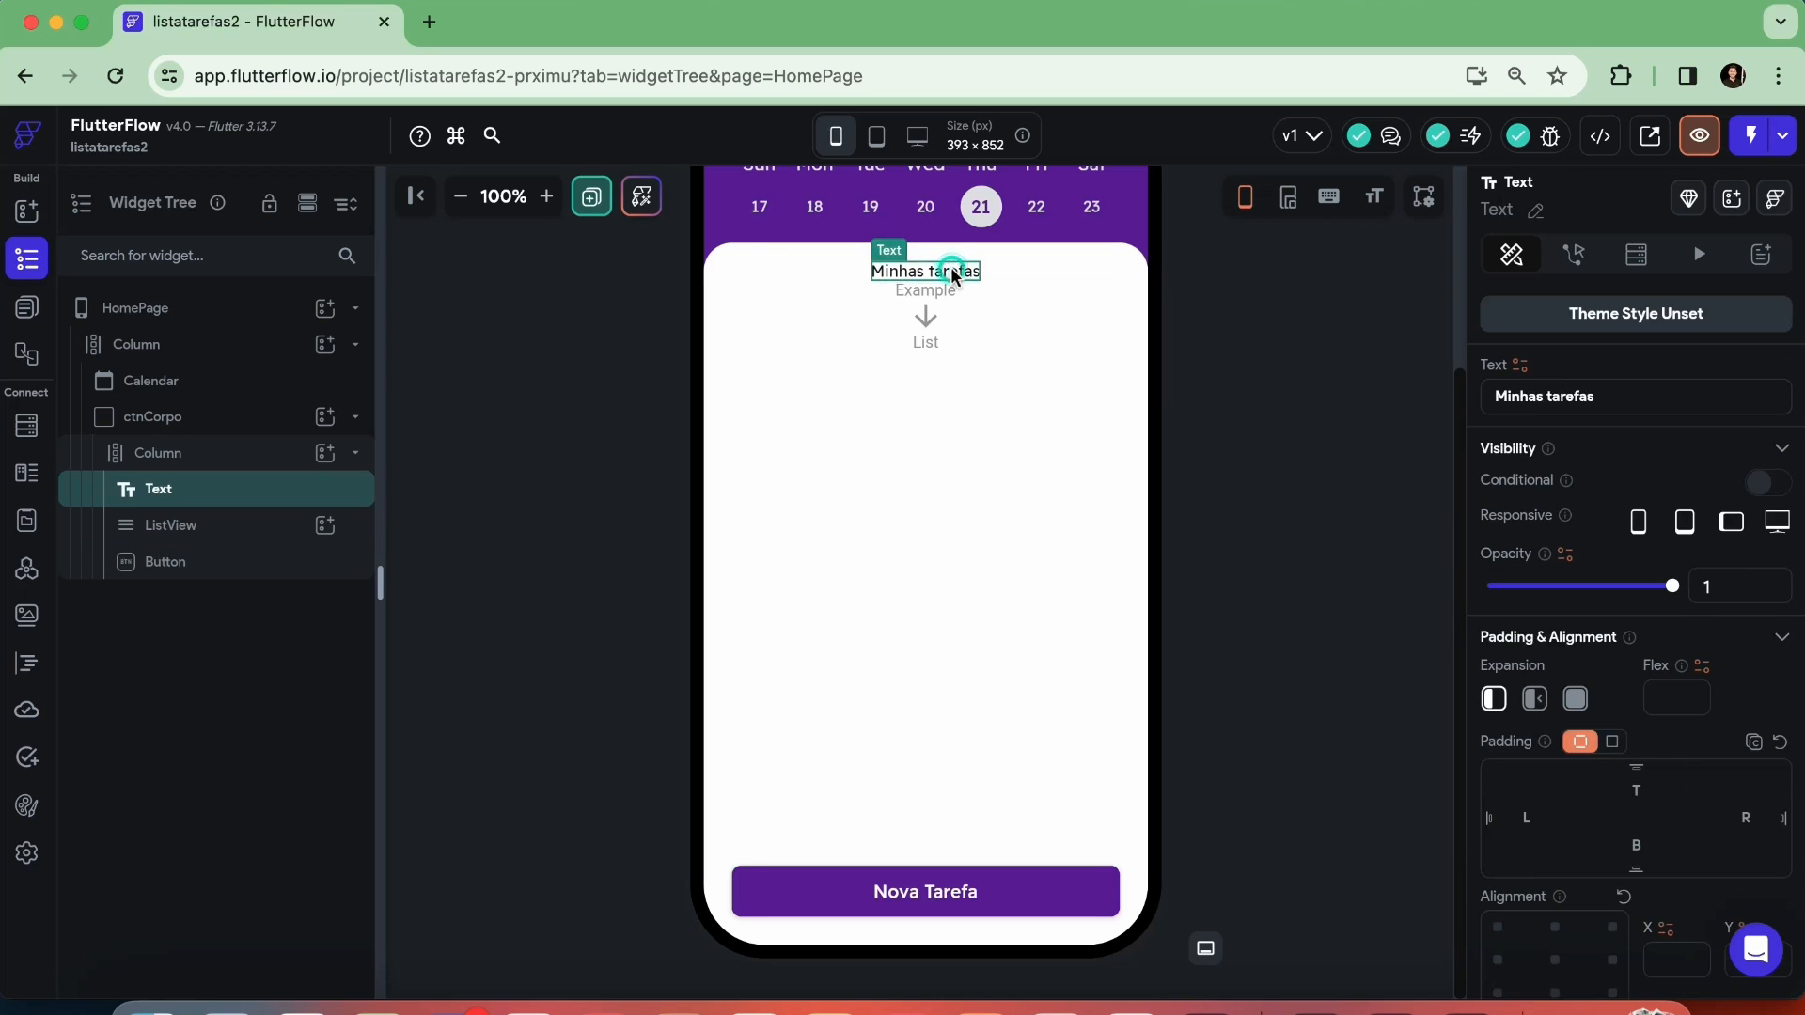
pyautogui.click(960, 329)
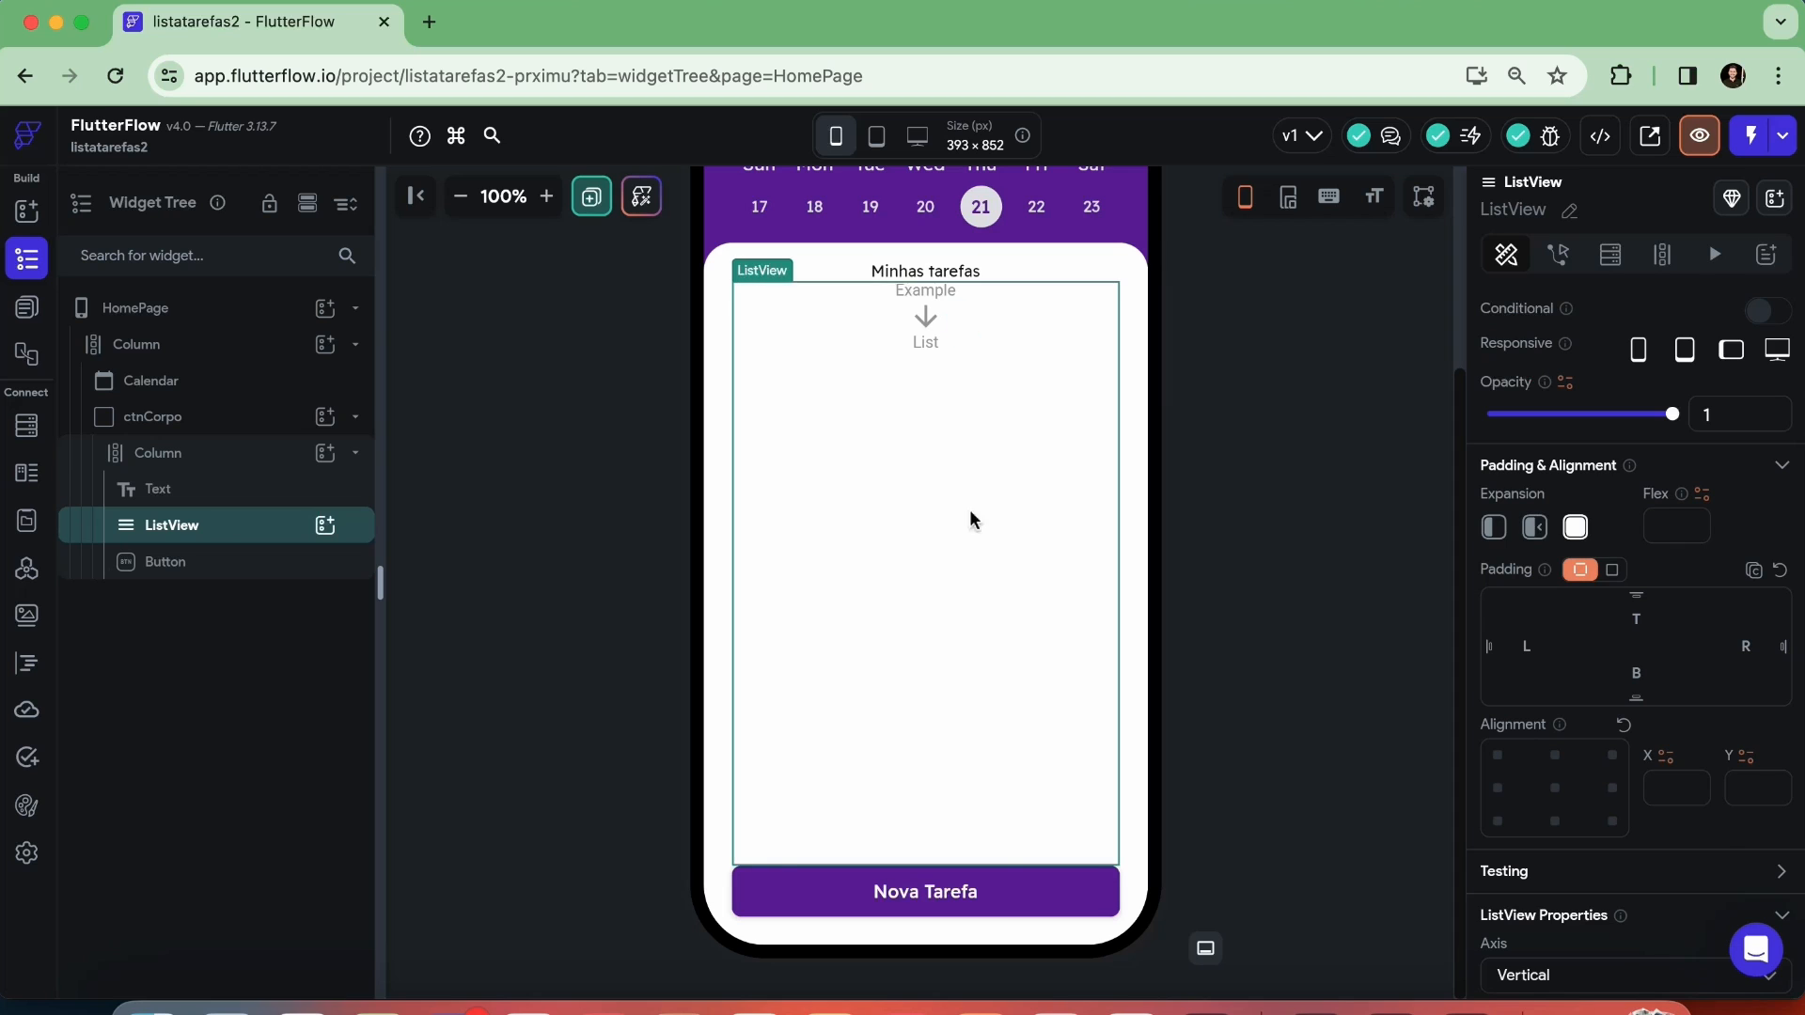
pyautogui.click(998, 903)
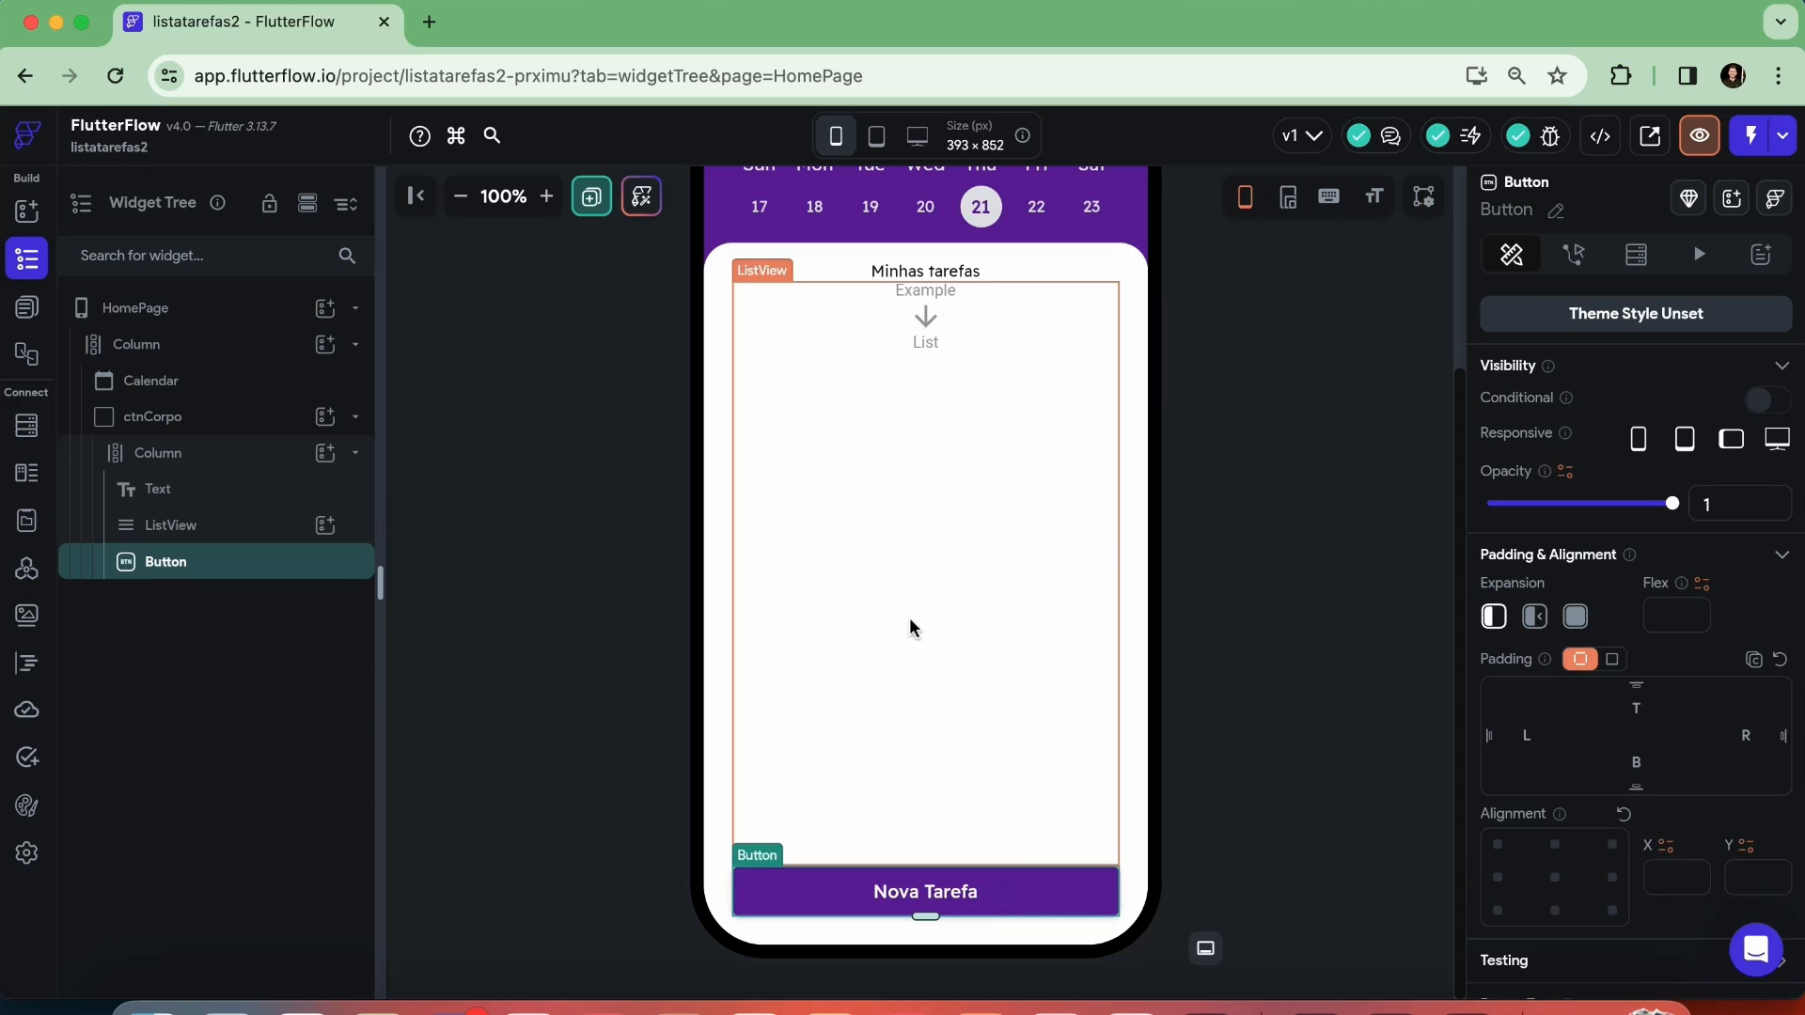
# Set the items spacing of ctnCorpo's Column to 16
pyautogui.click(176, 460)
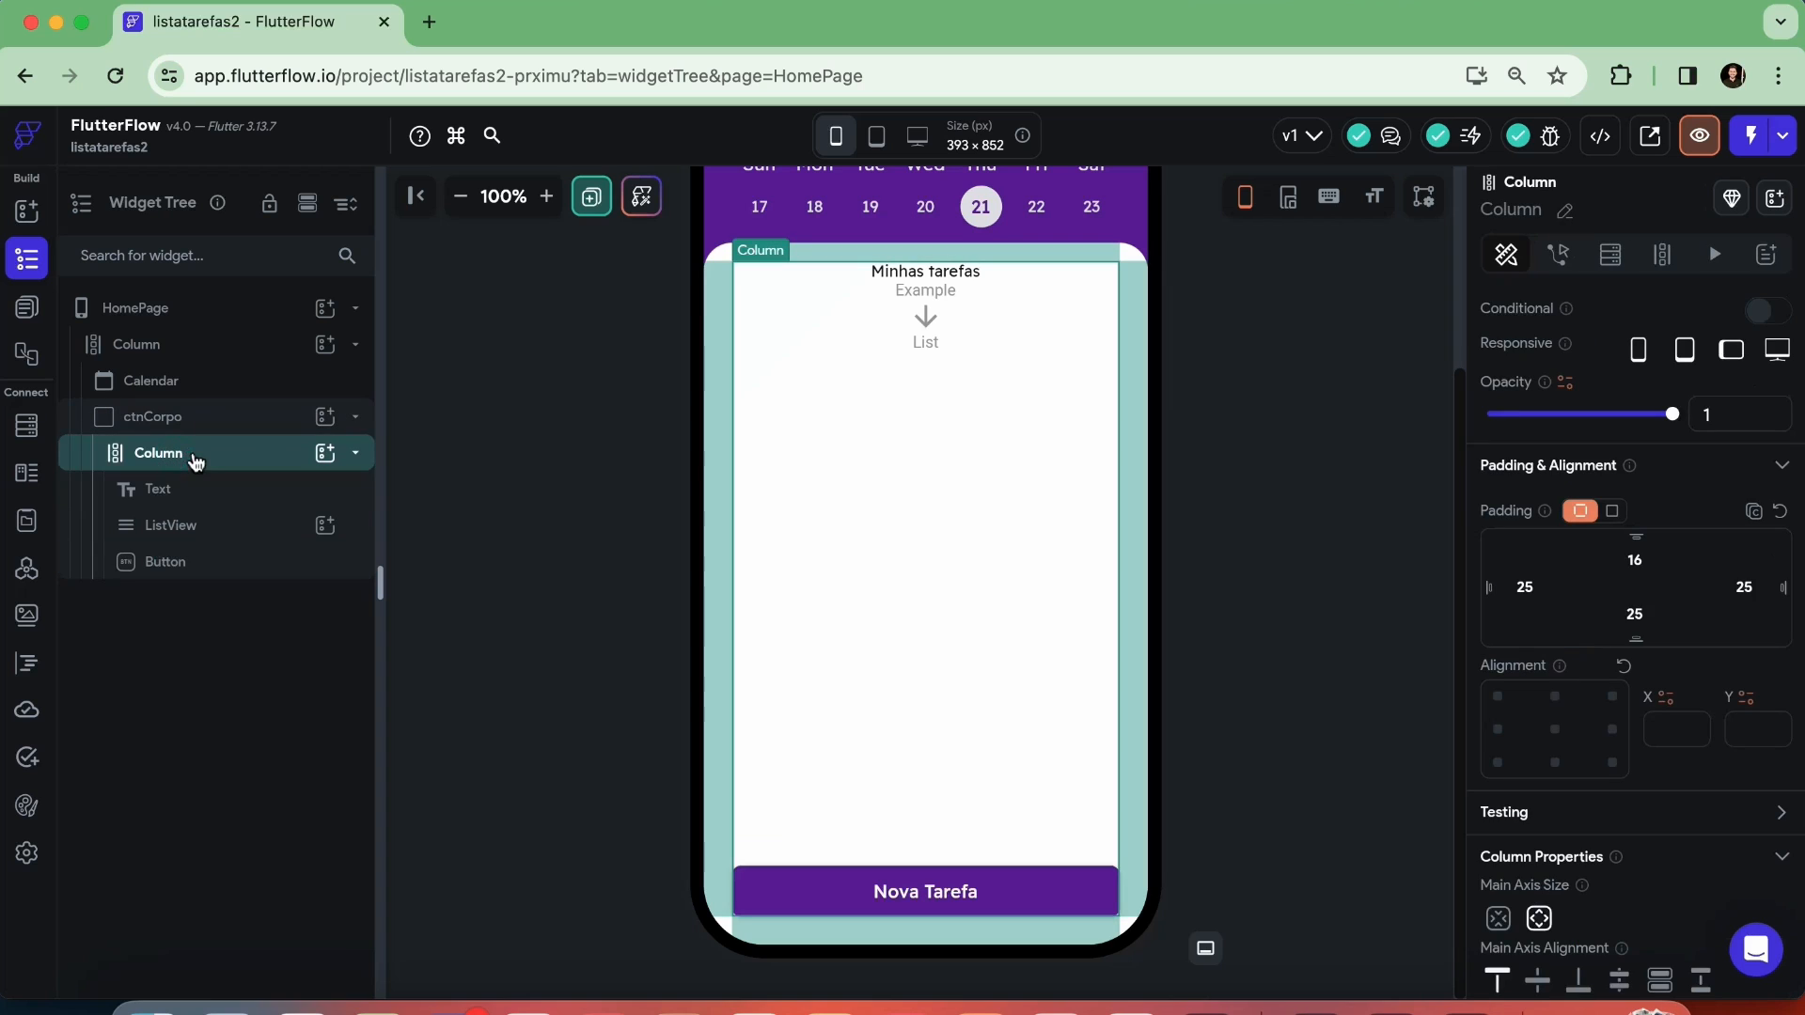
pyautogui.scroll(-4, 1559, 620)
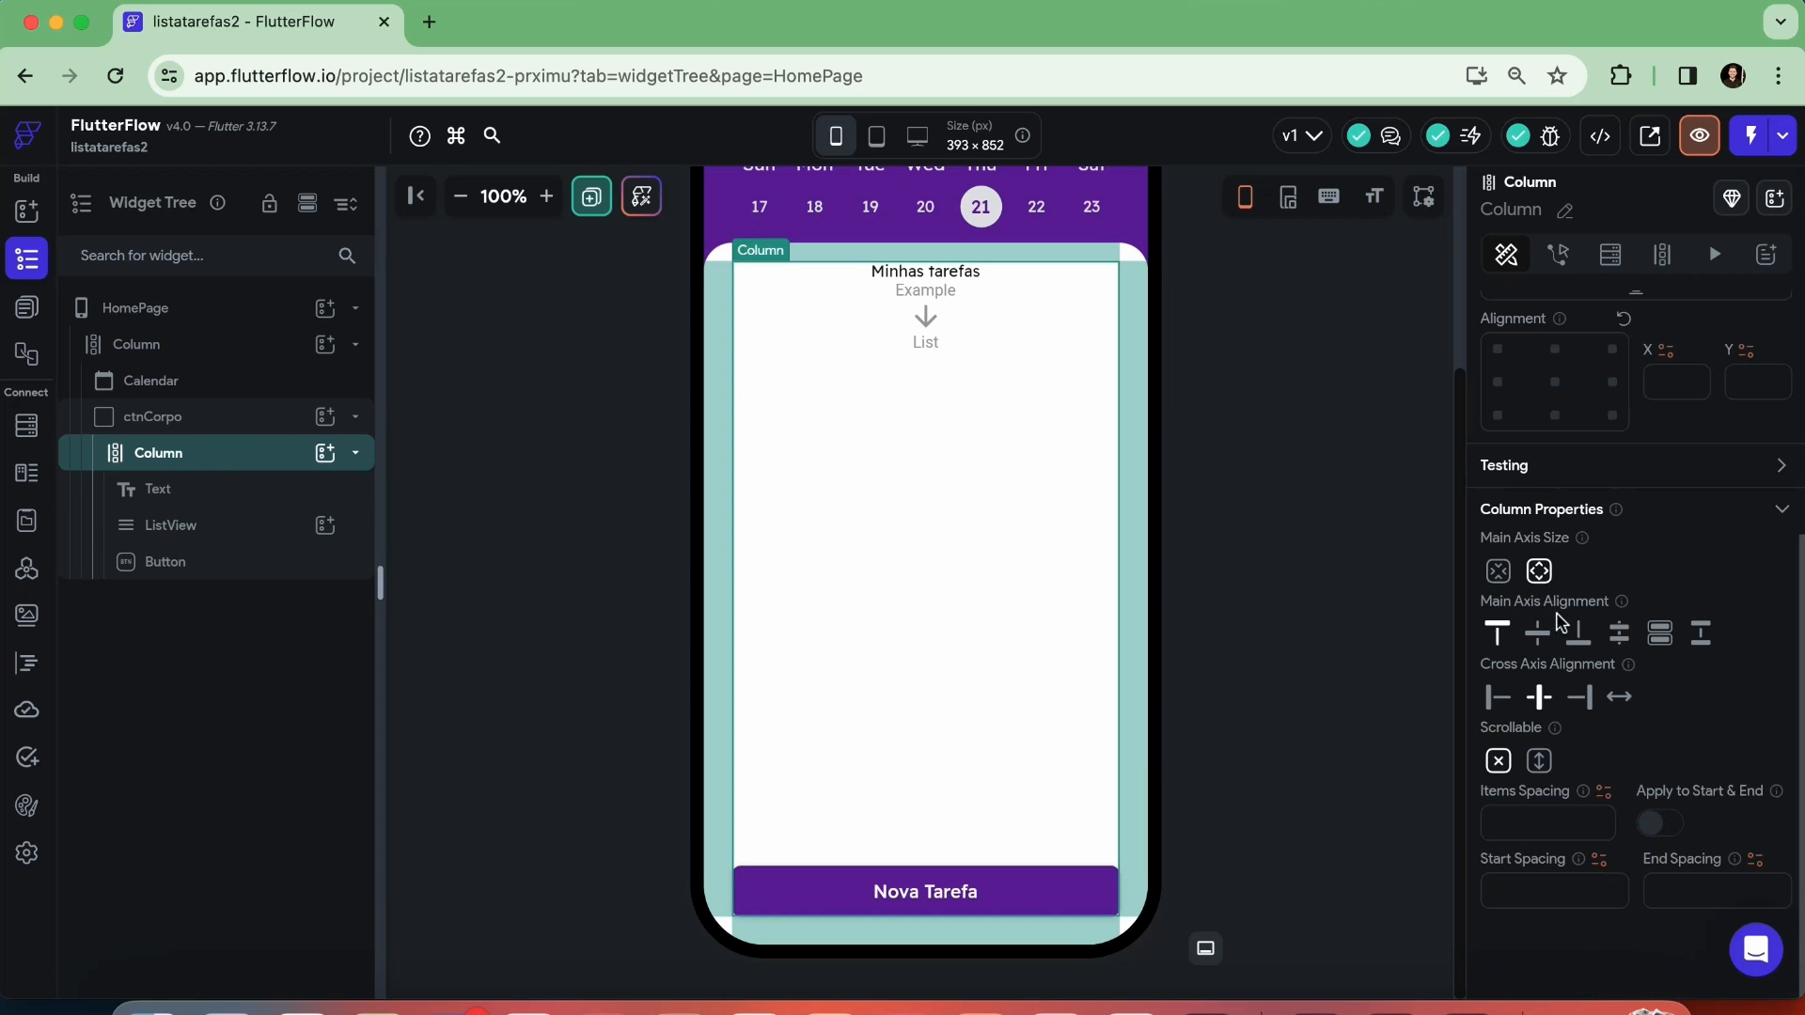
pyautogui.click(1504, 820)
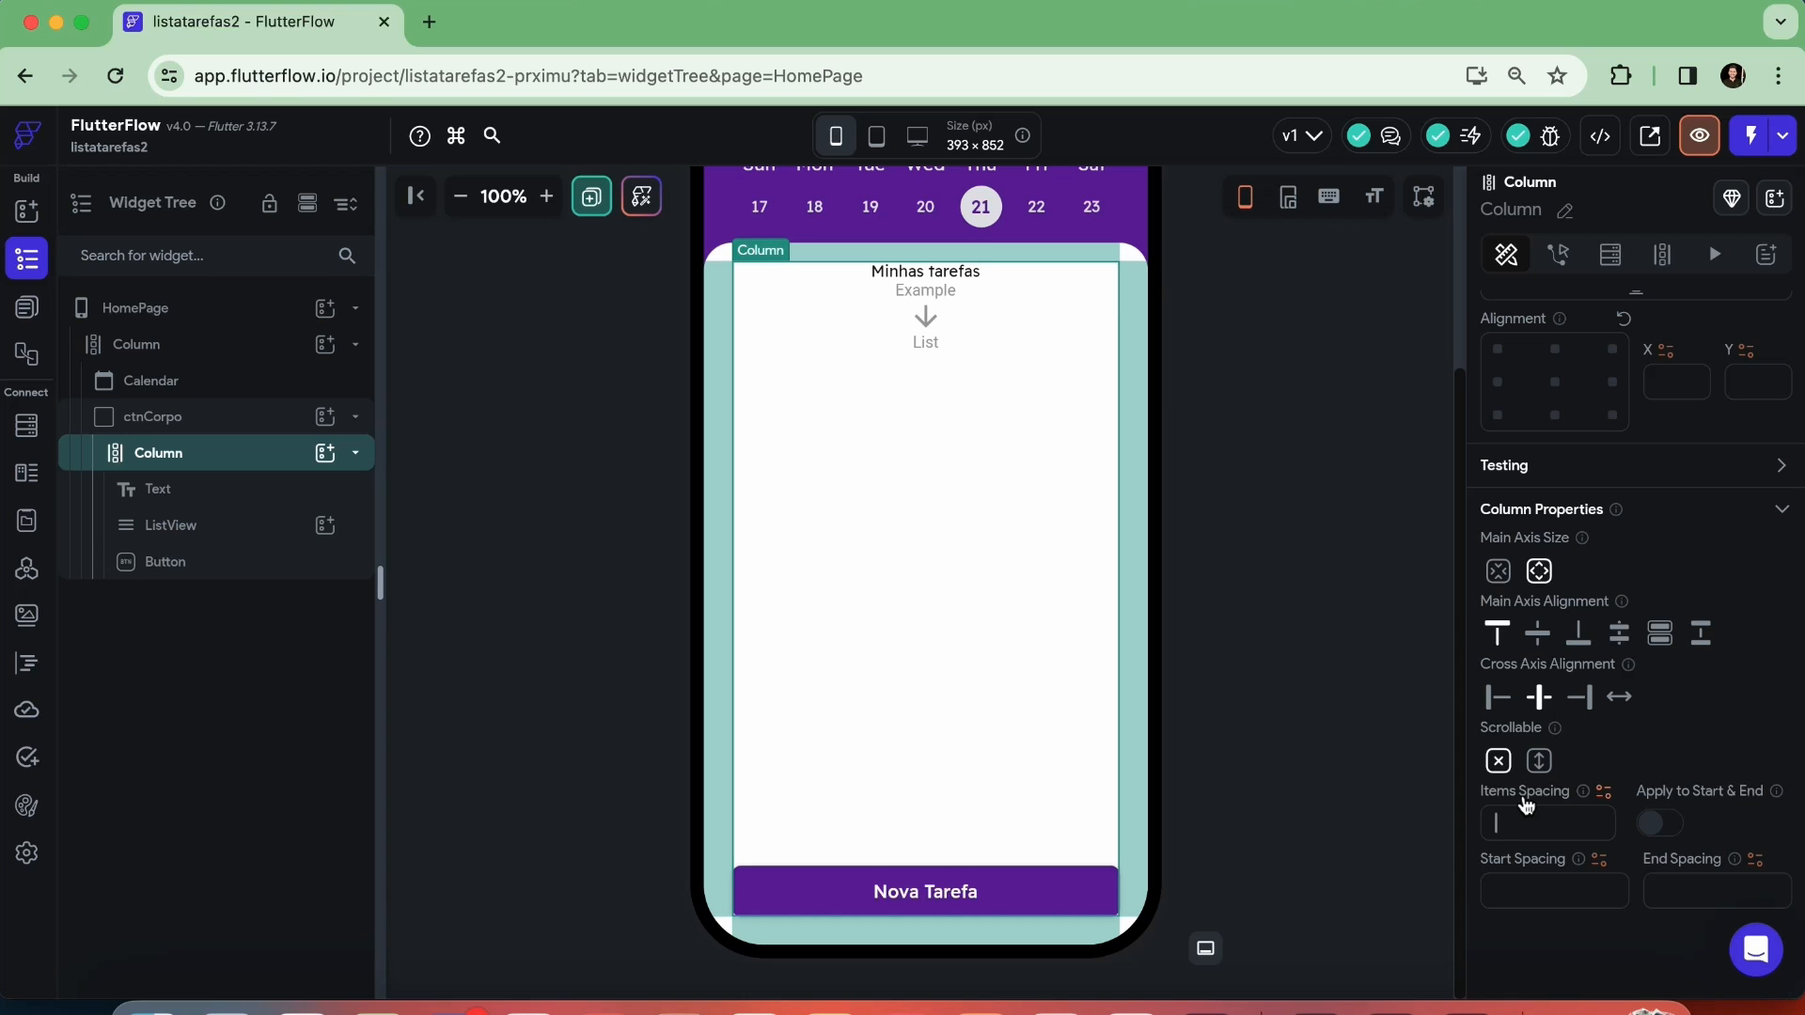
pyautogui.write('8')
pyautogui.press('BackSpace')
pyautogui.write('16')
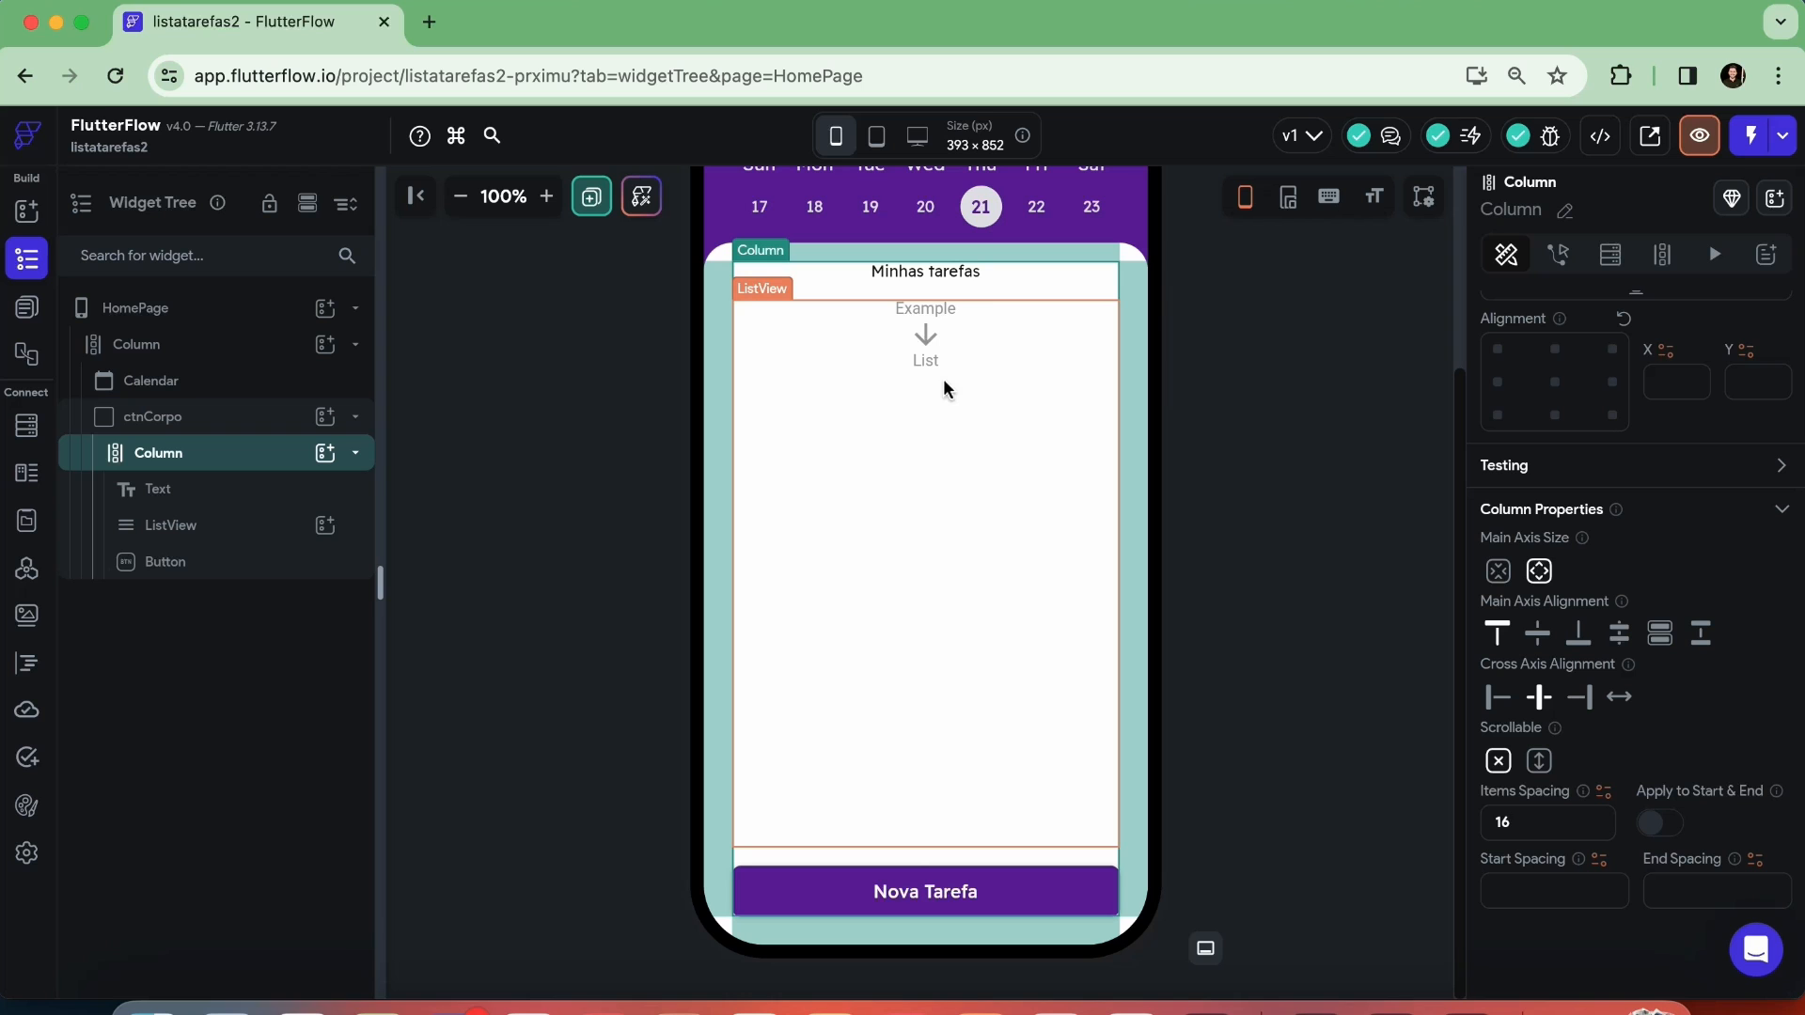
# Review the padding and spacing around ctnCorpo's Column, its title and its ListView, and deselect the widgets
pyautogui.click(942, 270)
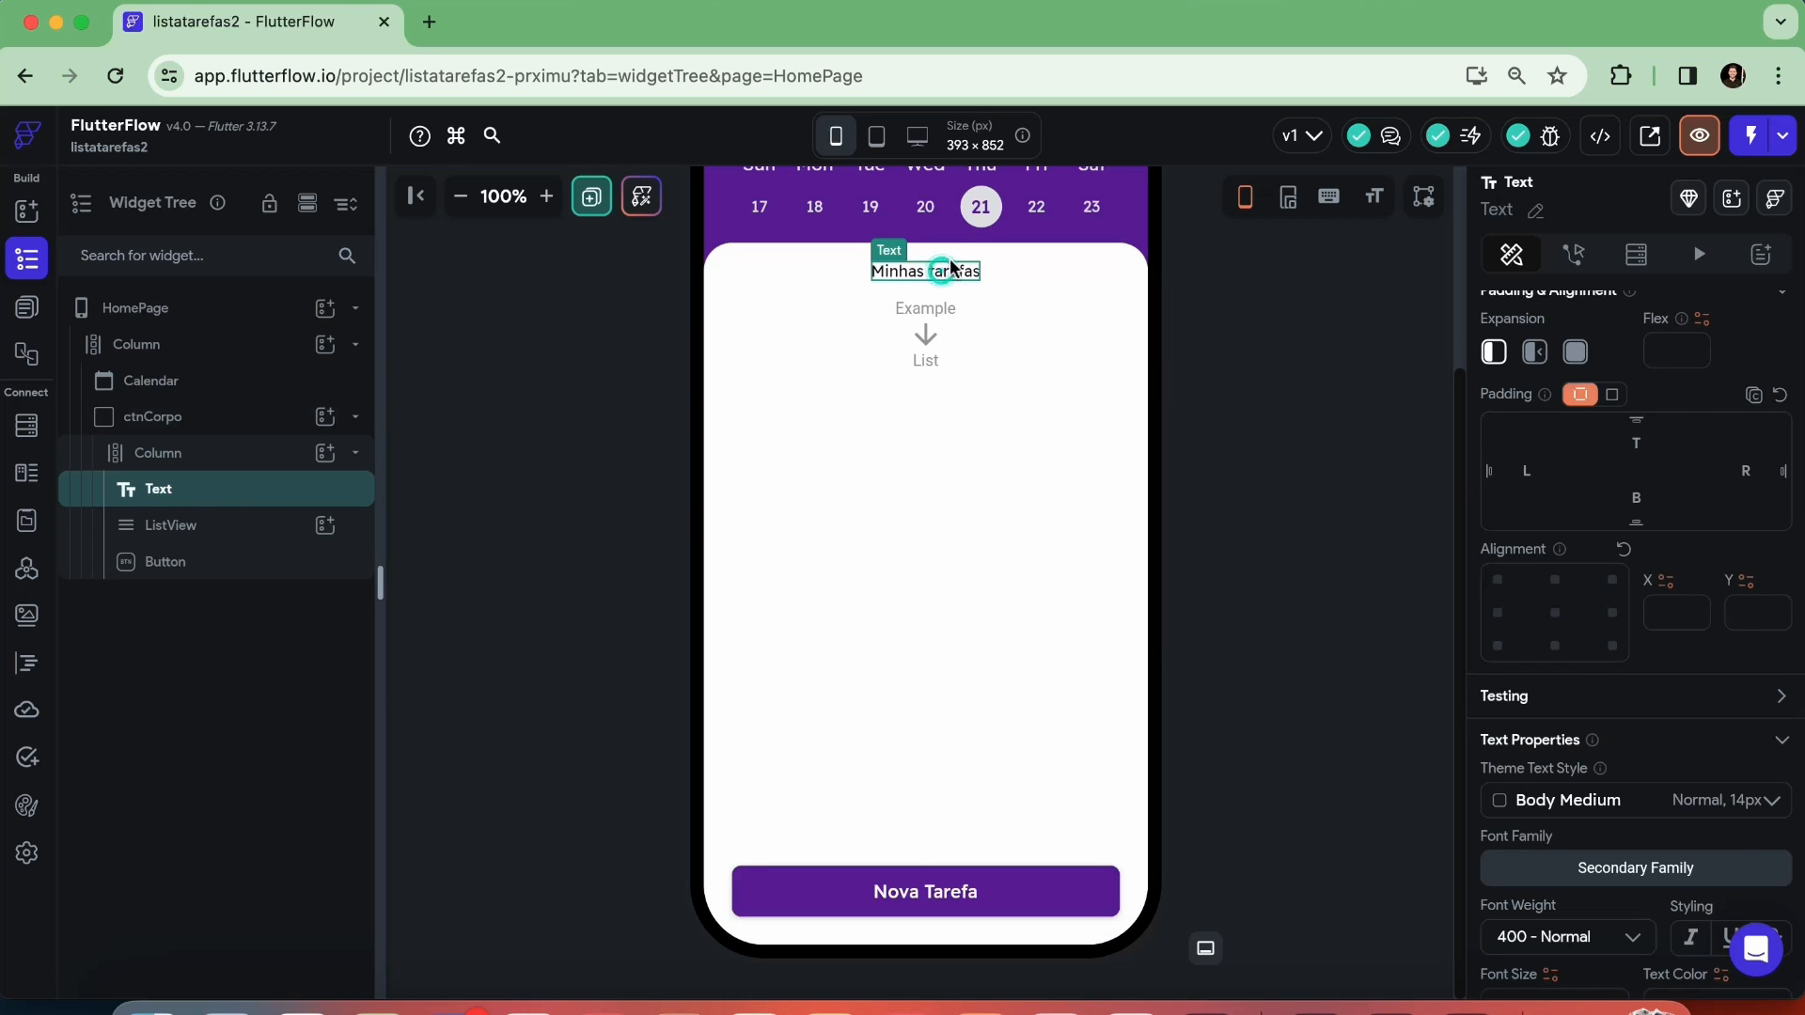
pyautogui.click(954, 360)
pyautogui.click(947, 272)
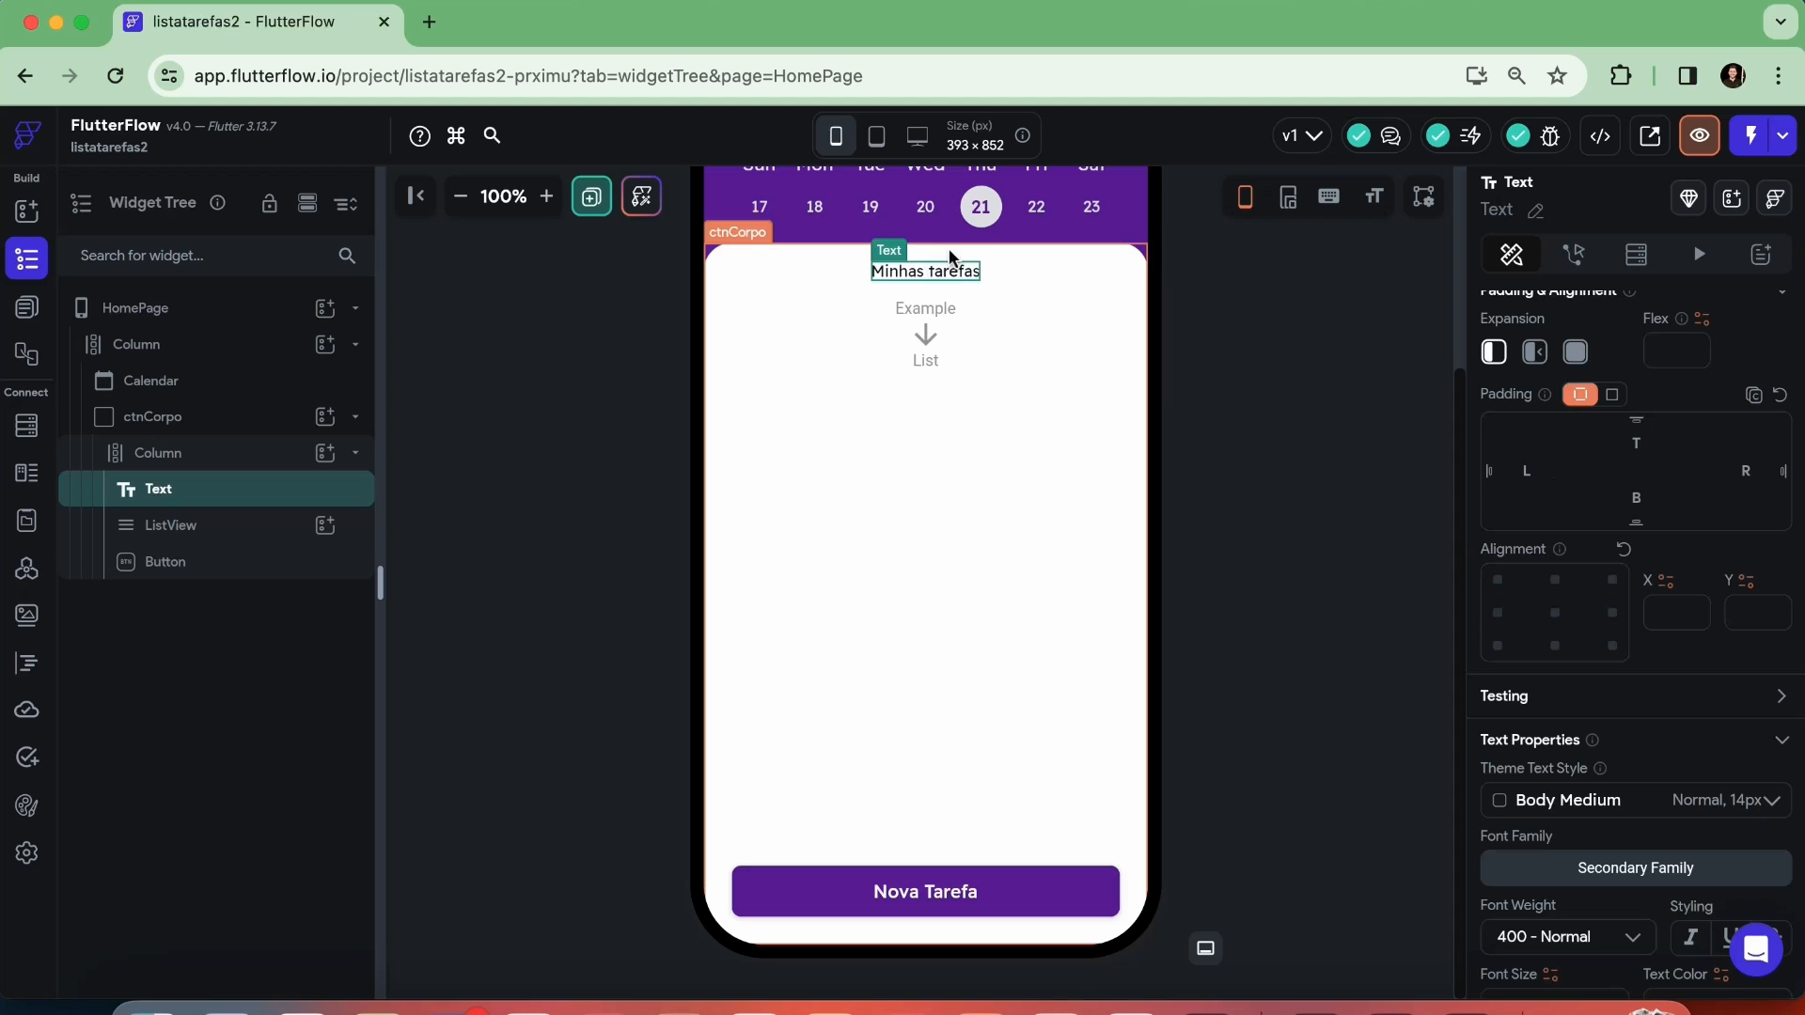
pyautogui.click(189, 455)
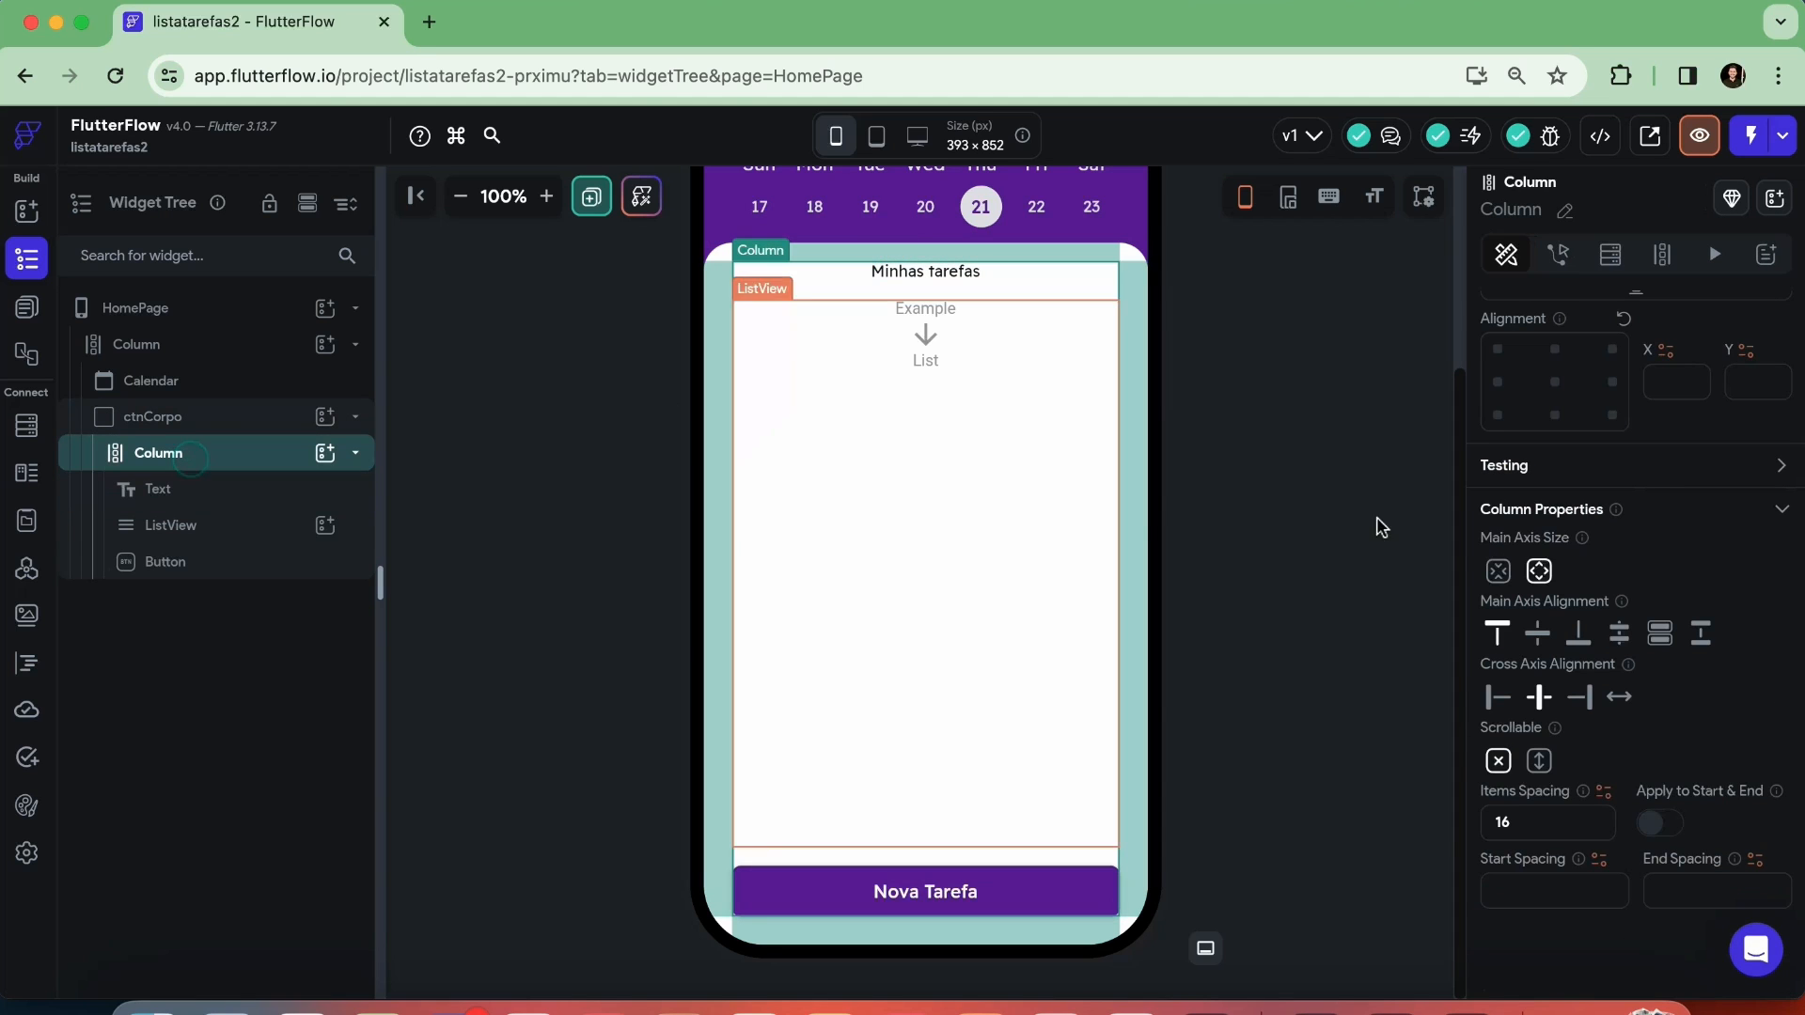
pyautogui.scroll(4, 1576, 592)
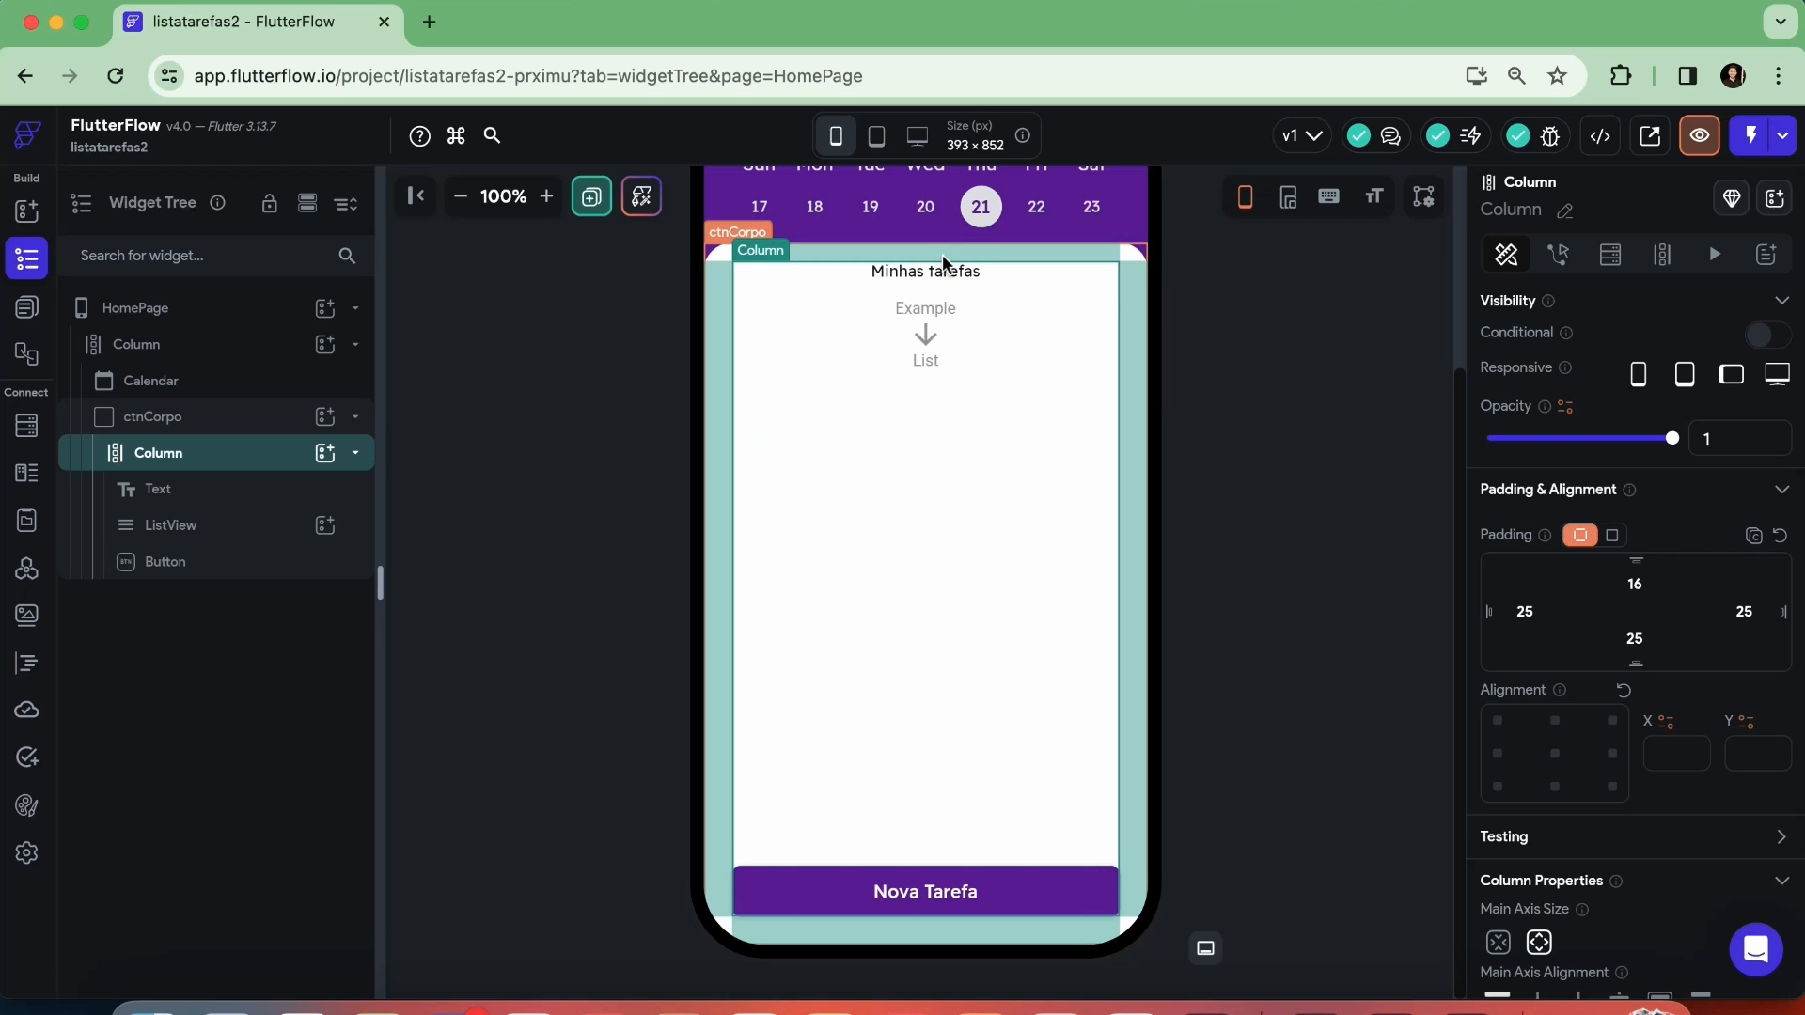
pyautogui.click(959, 435)
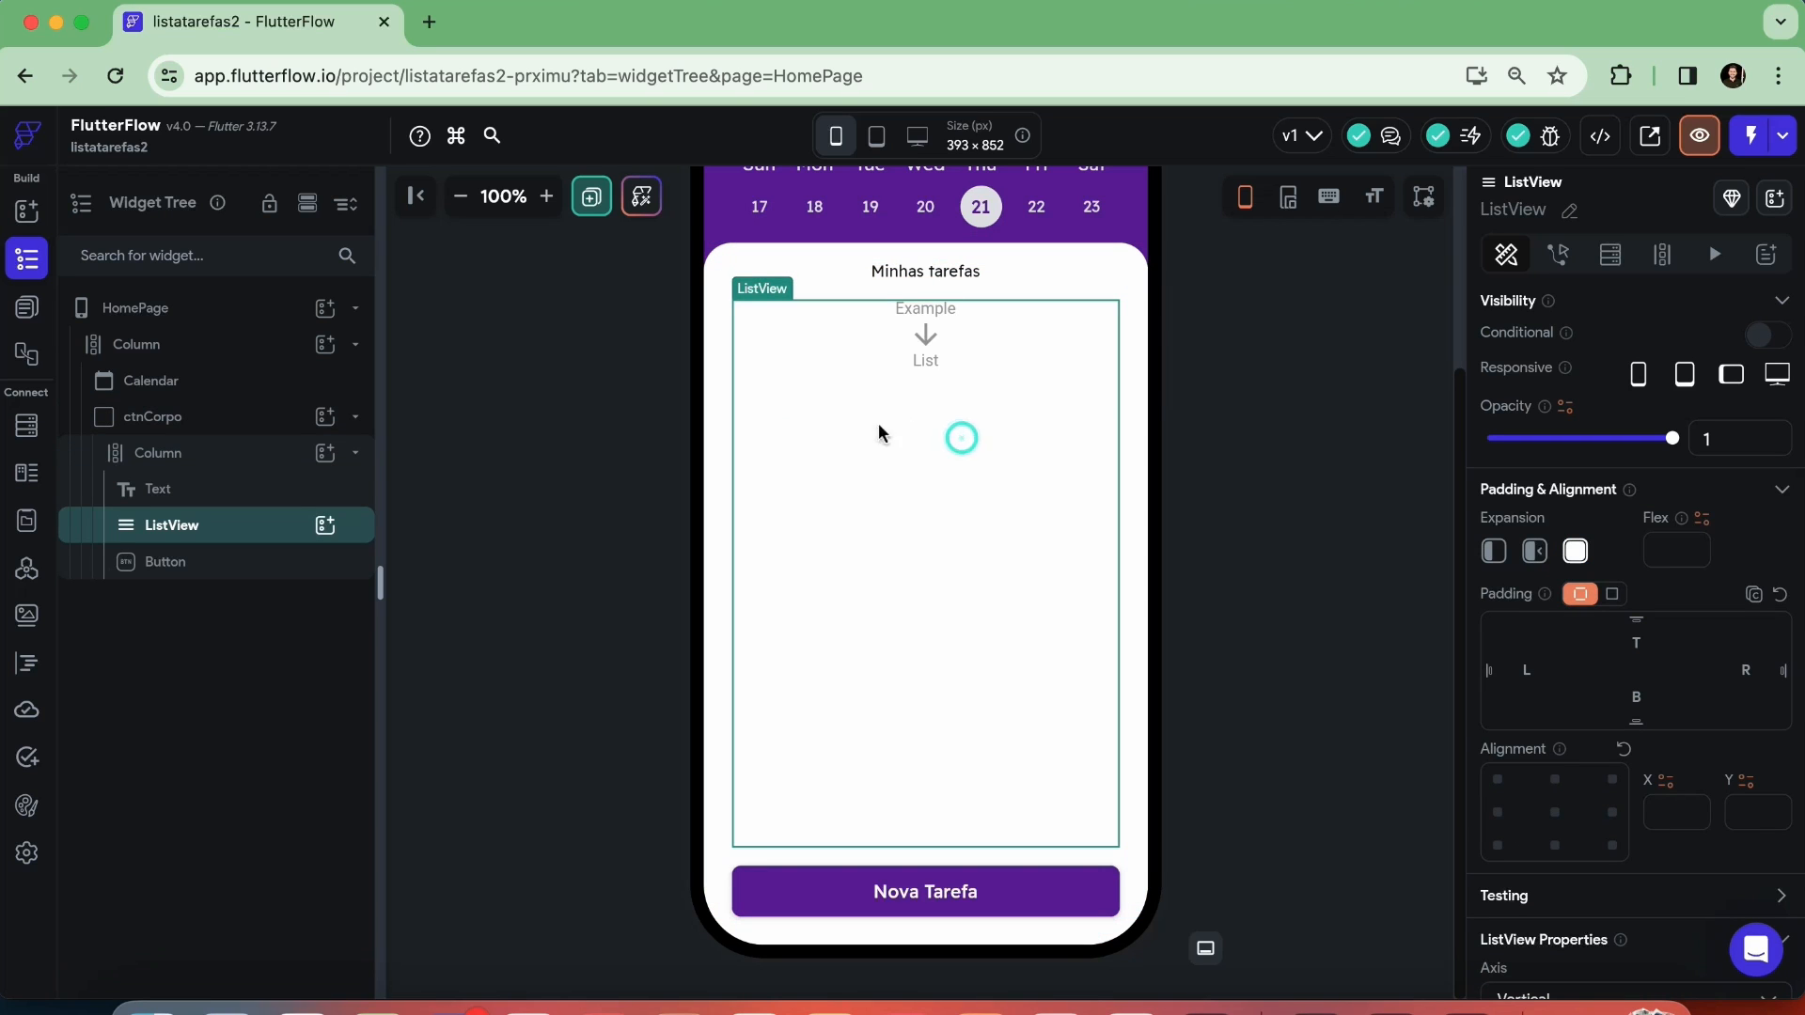
pyautogui.scroll(-5, 1616, 737)
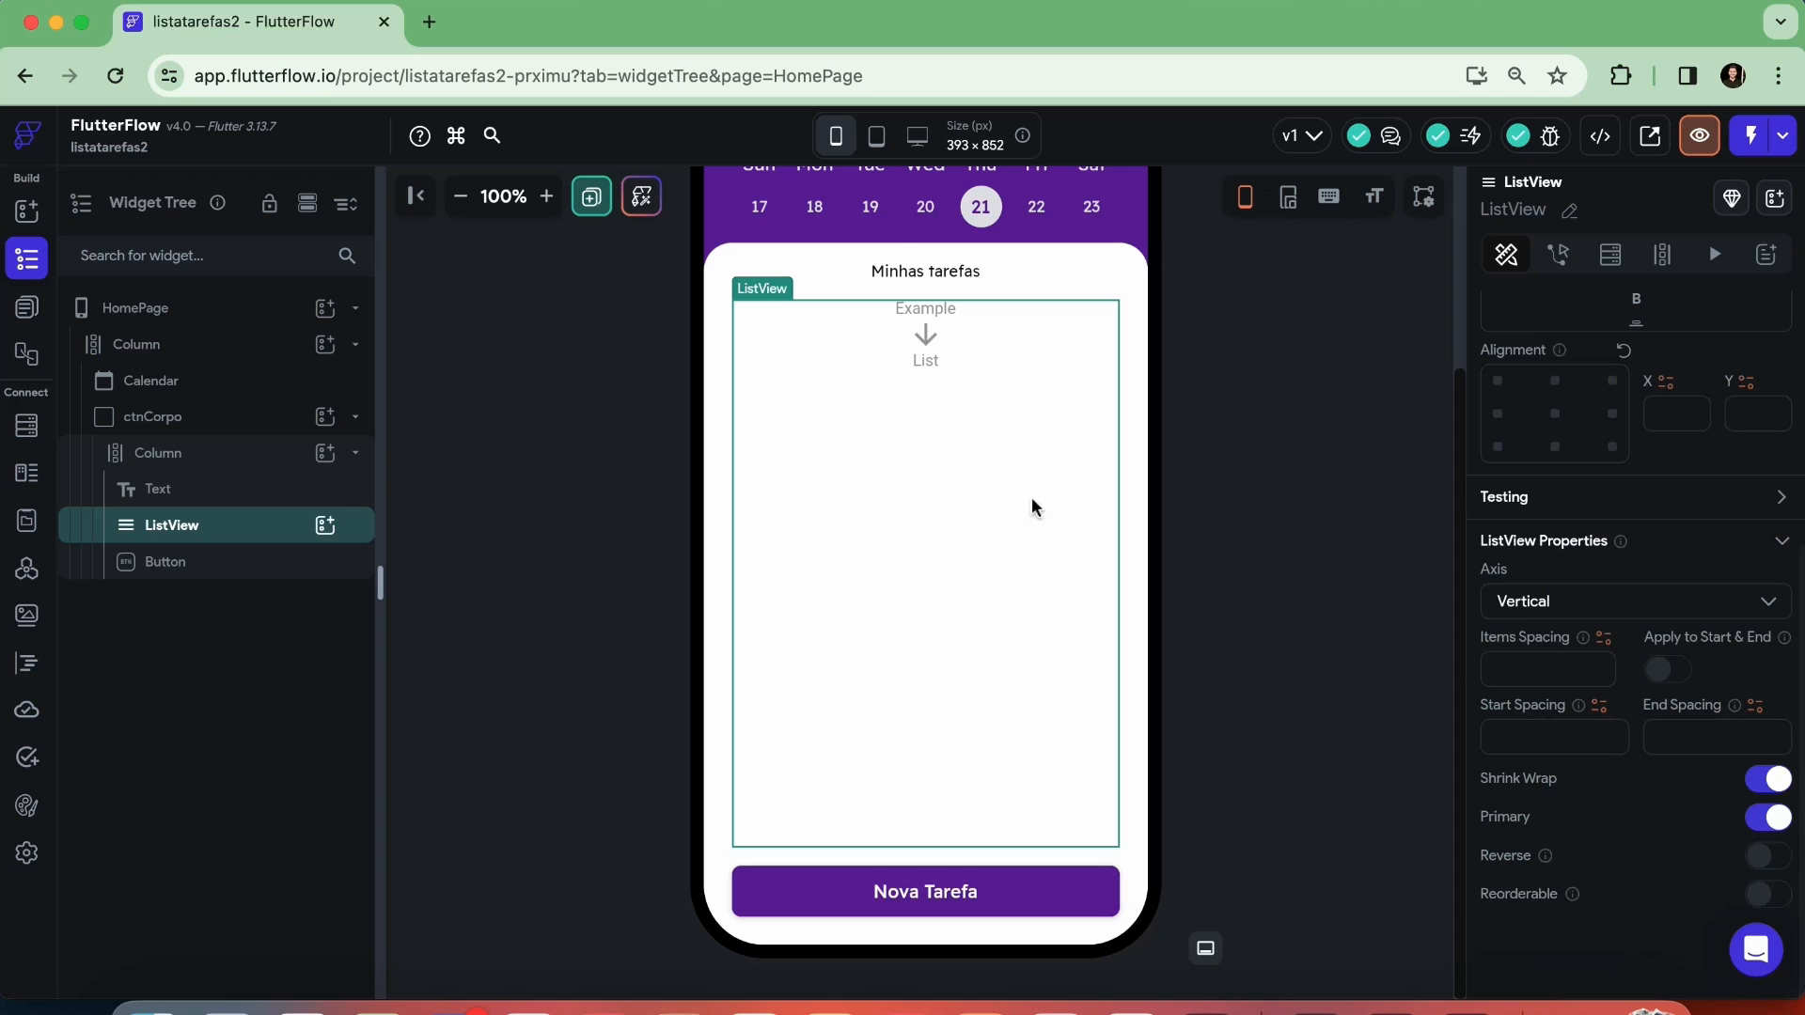
pyautogui.click(182, 461)
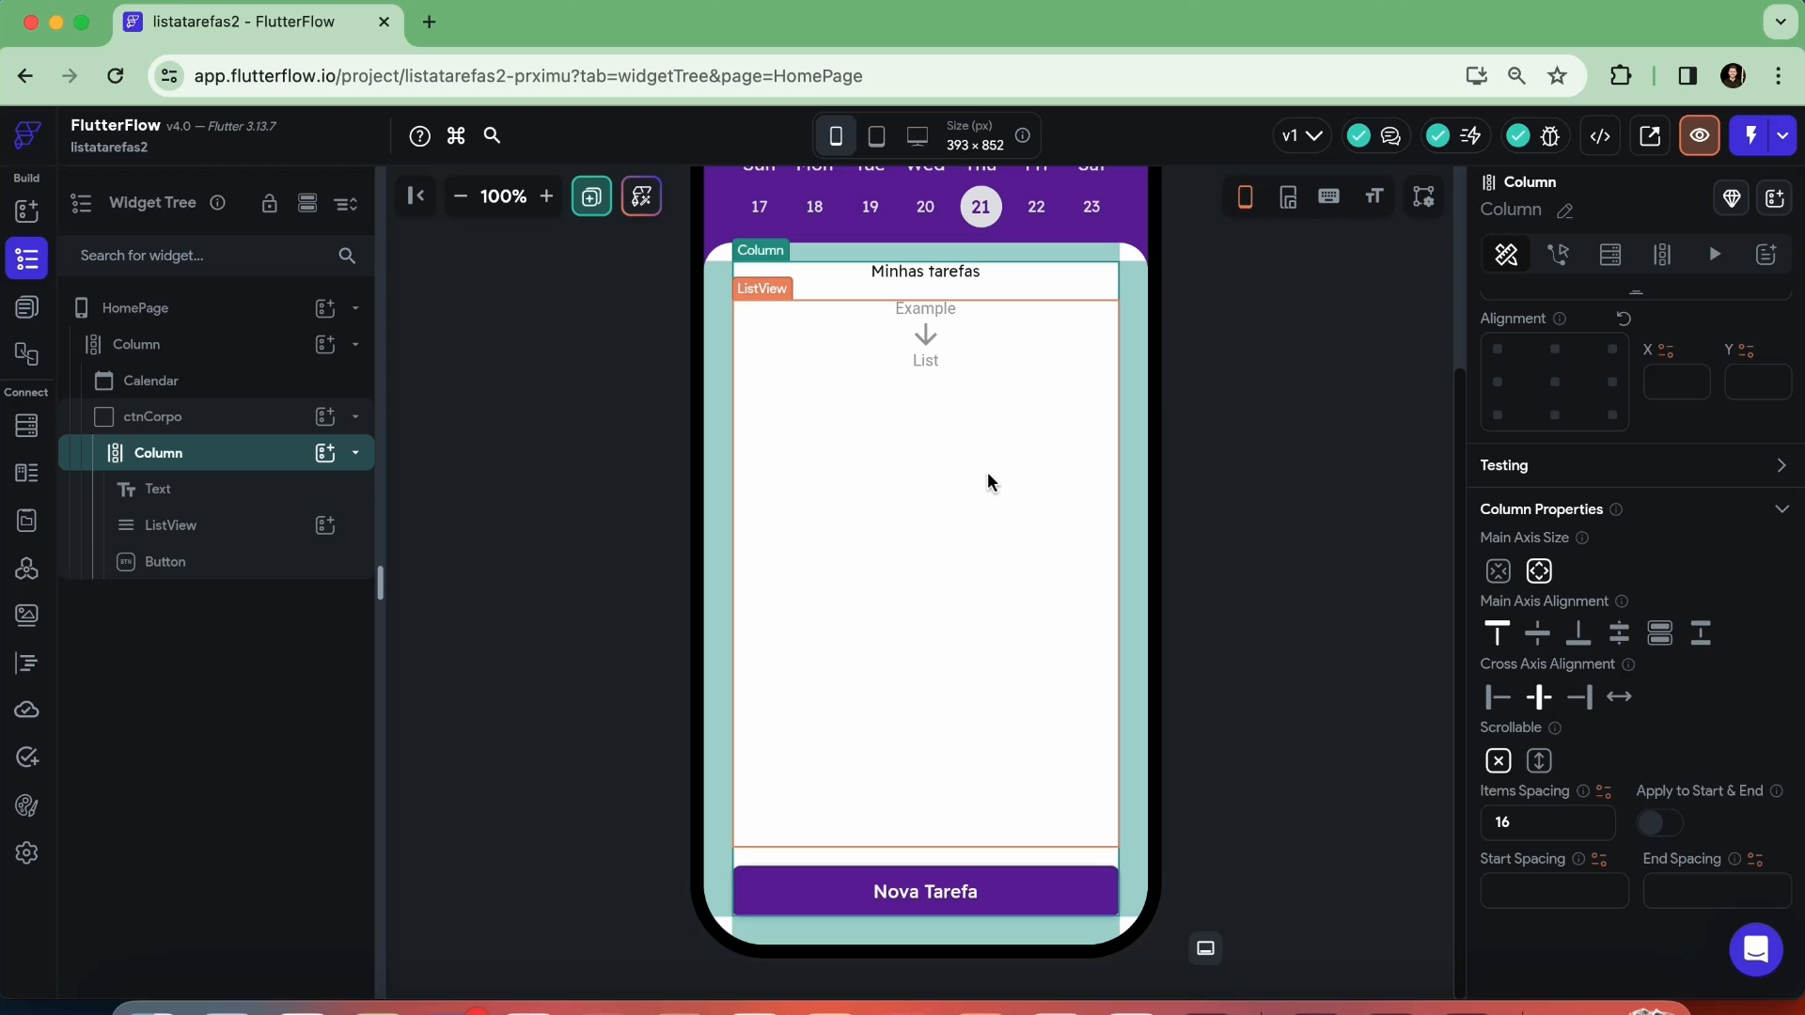
pyautogui.click(1269, 469)
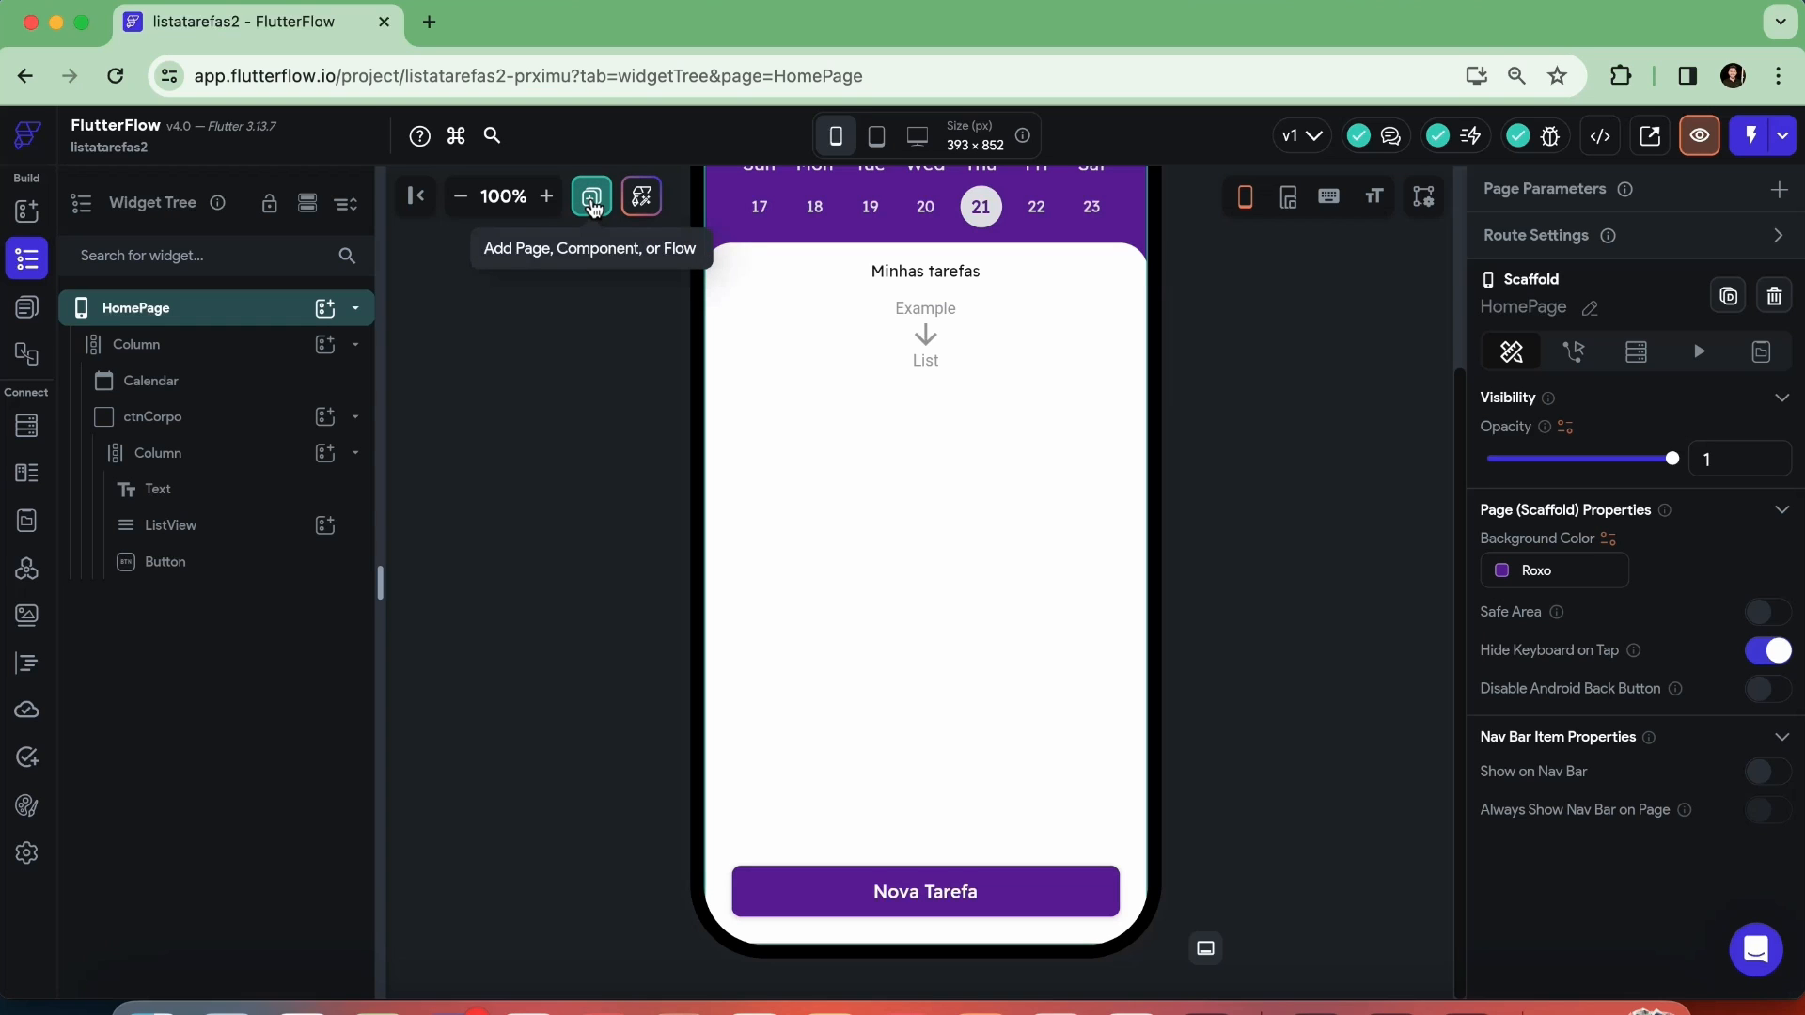
pyautogui.click(1326, 371)
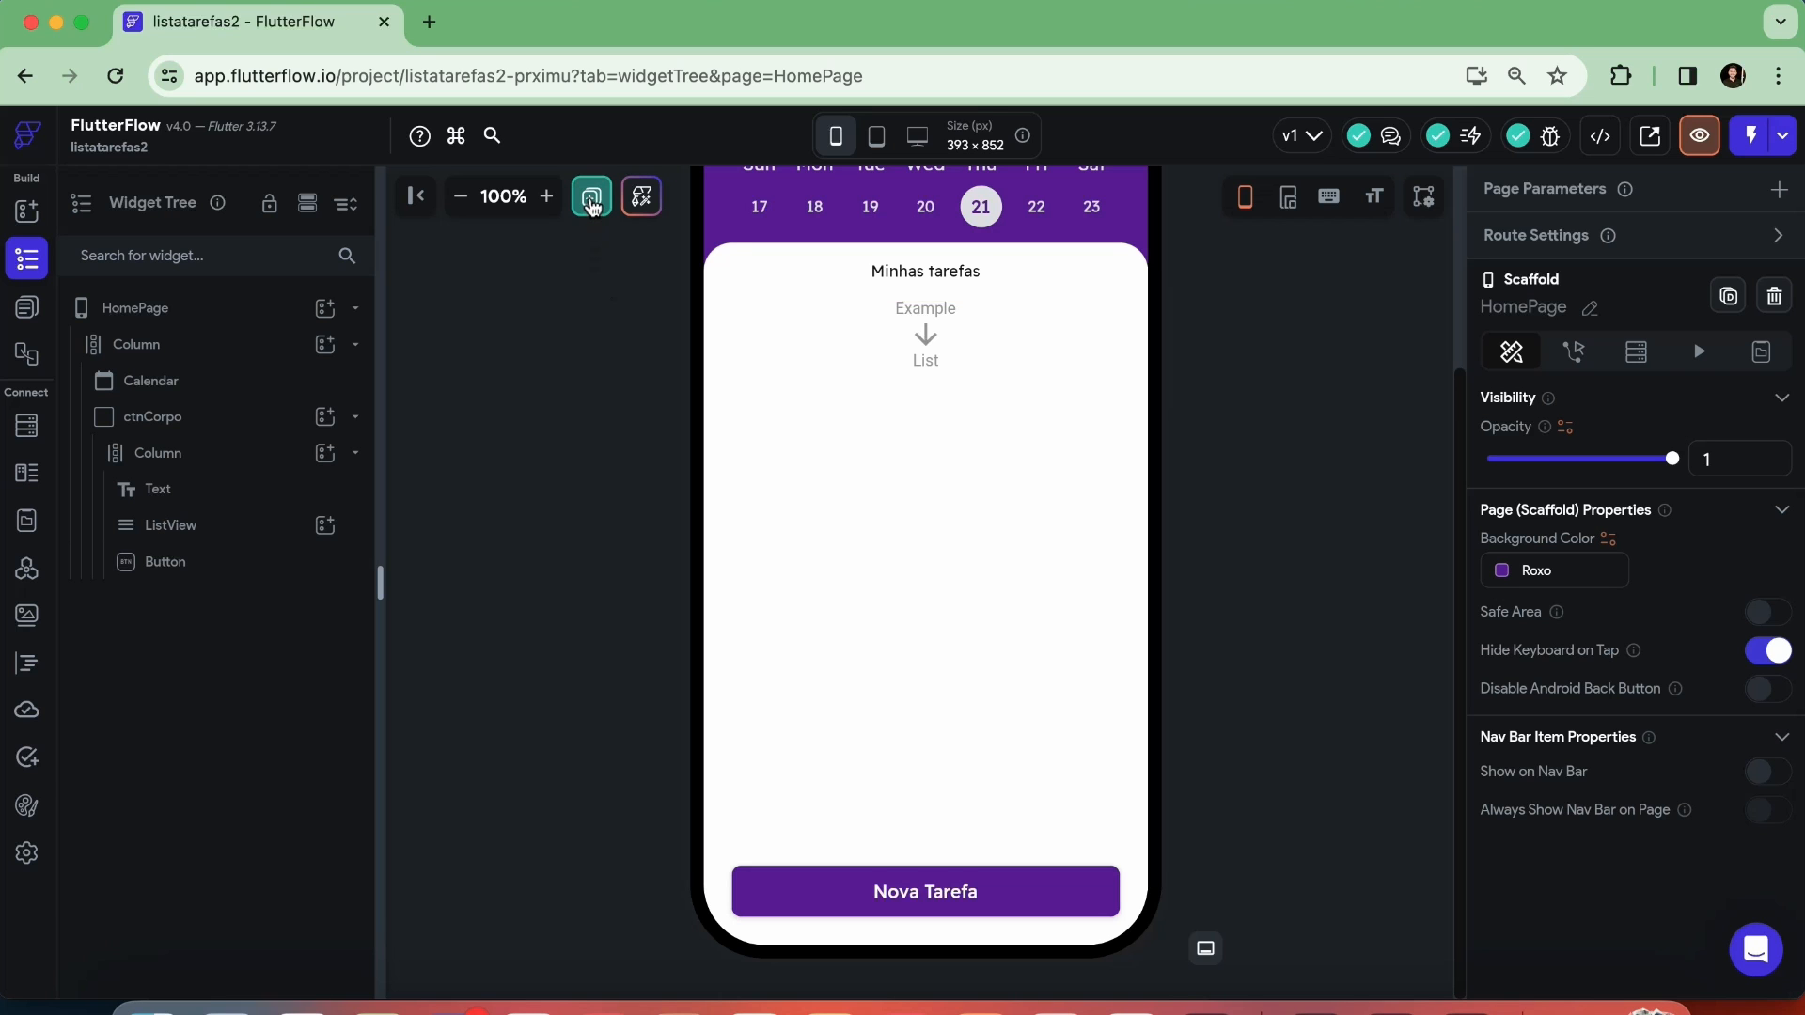
# Create a blank component named compNovaTarefa
pyautogui.click(591, 196)
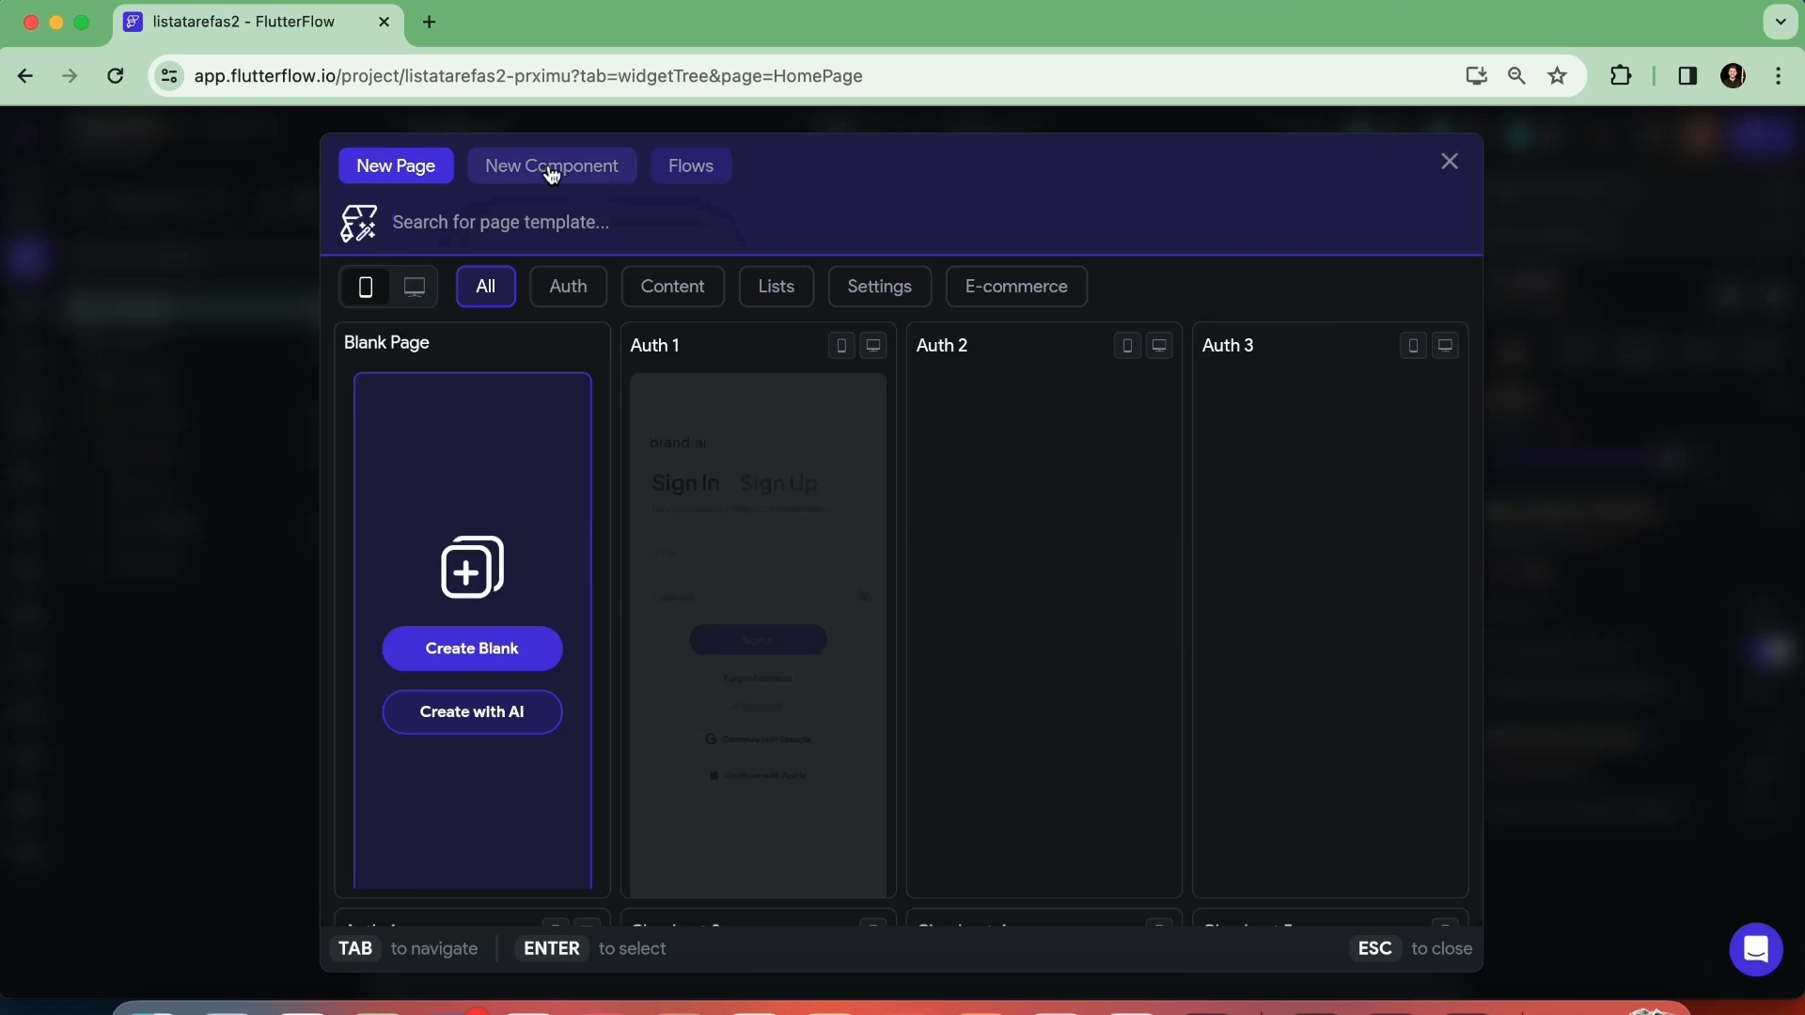
pyautogui.click(551, 171)
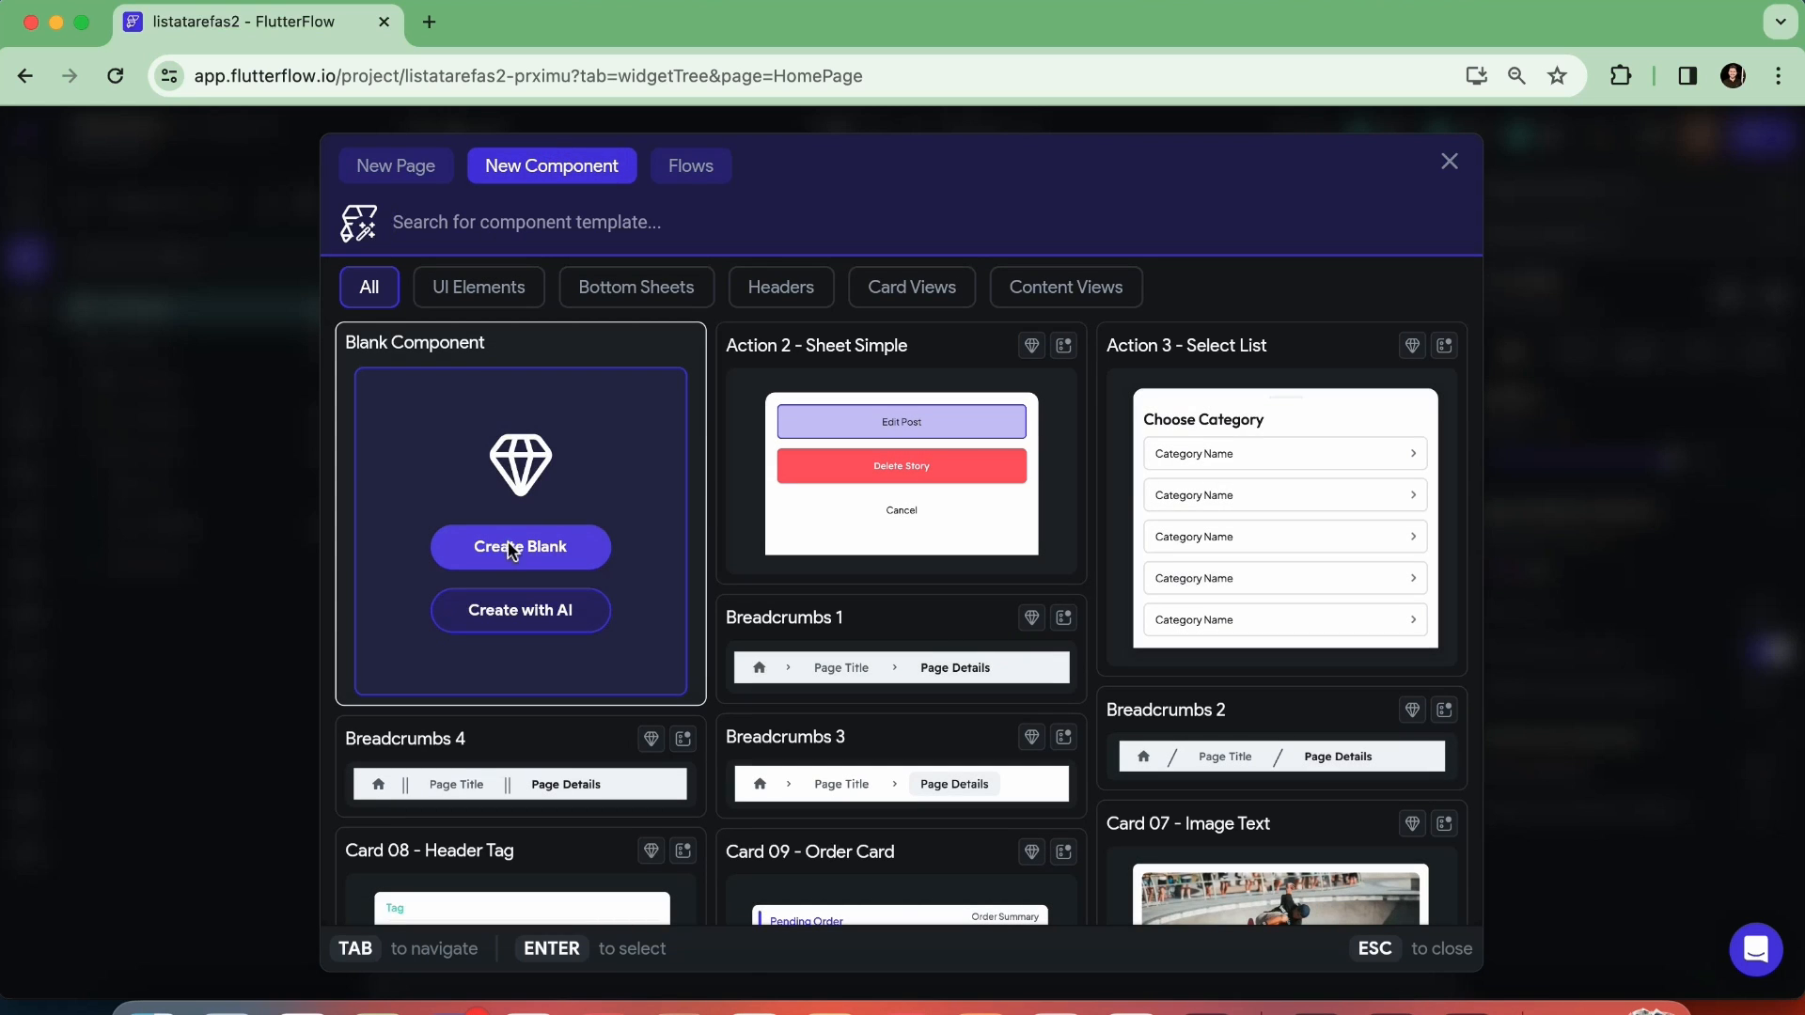
pyautogui.click(513, 551)
pyautogui.write('compNoivaTarefa')
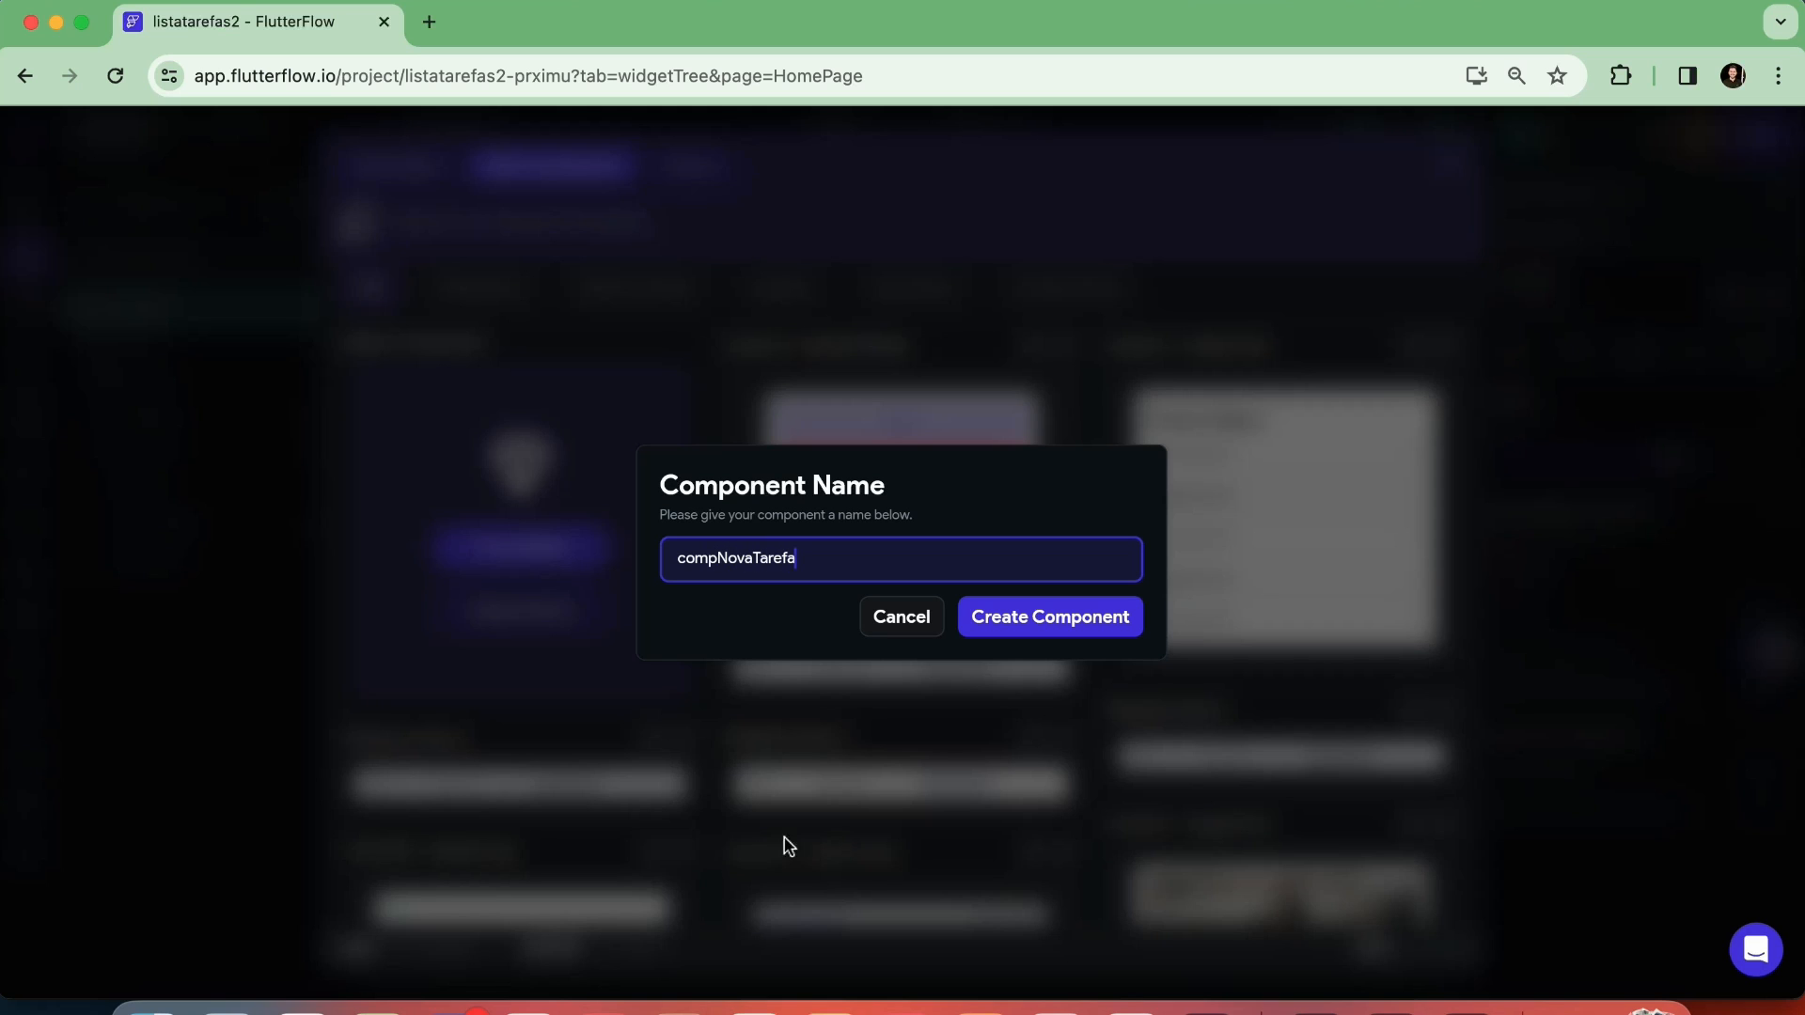
pyautogui.click(1025, 630)
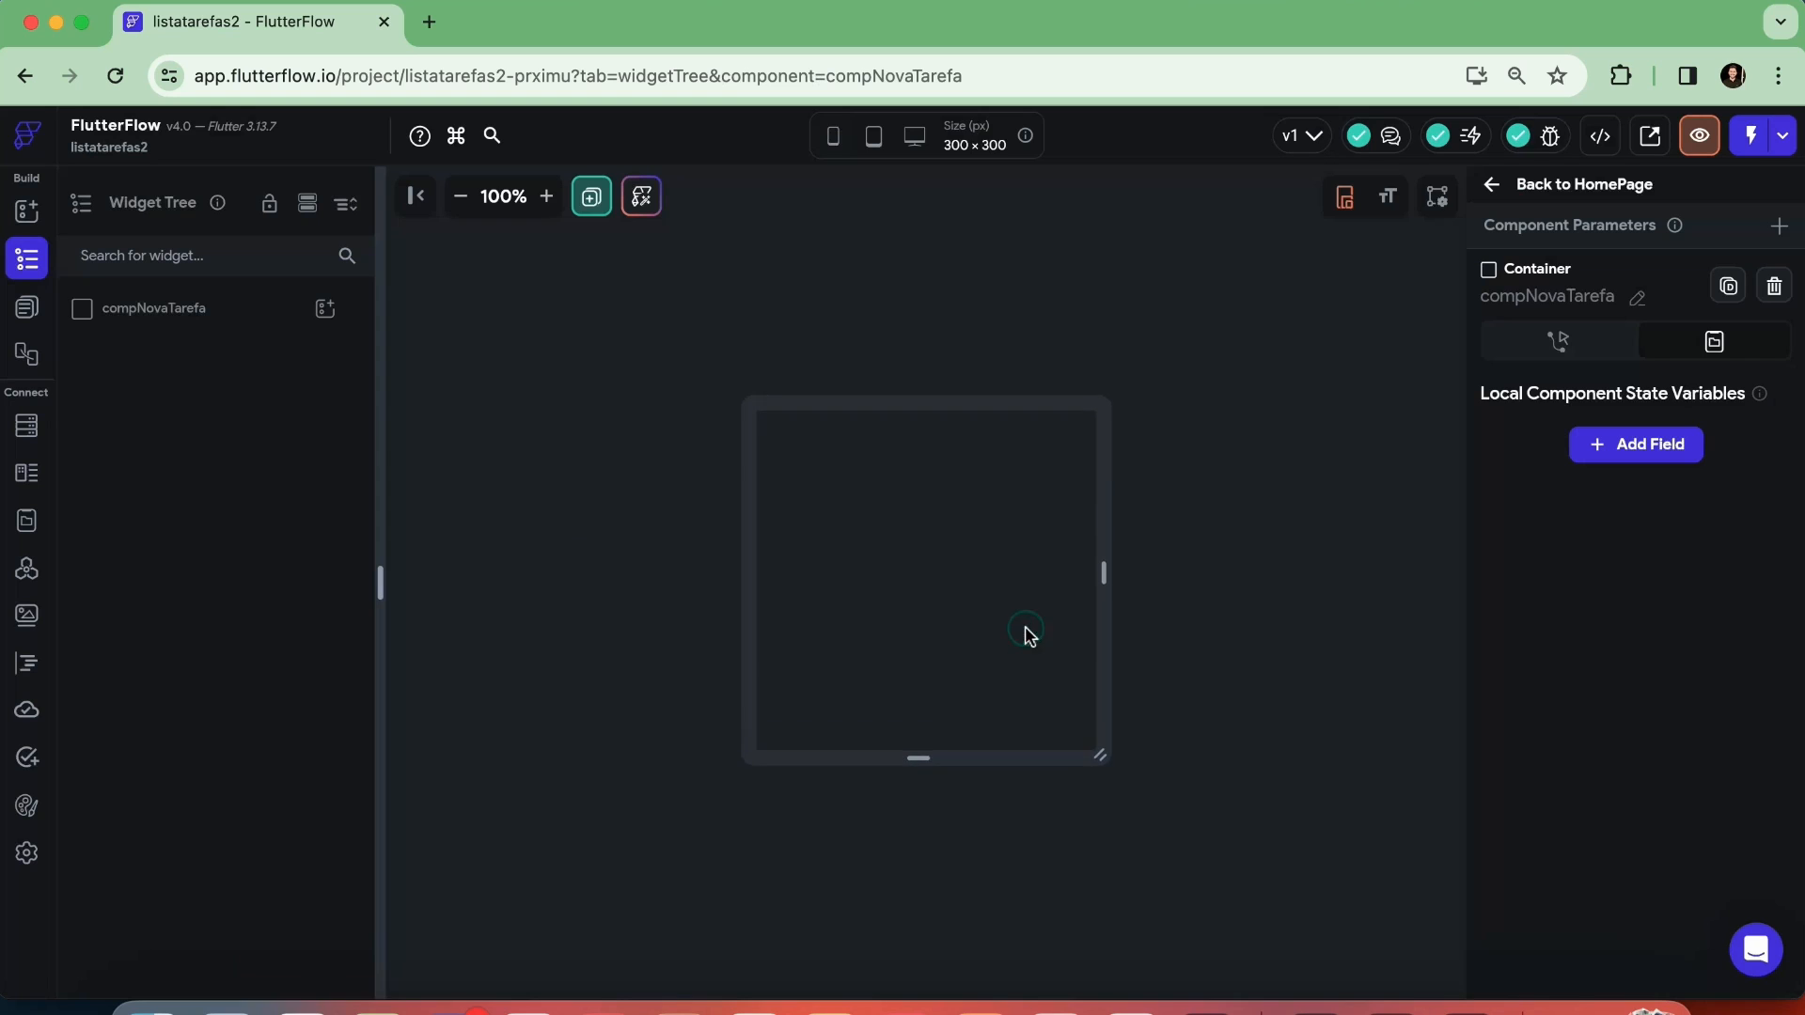
# View HomePage among the project's pages and components, and return to compNovaTarefa's widget tree with its root selected
pyautogui.click(921, 500)
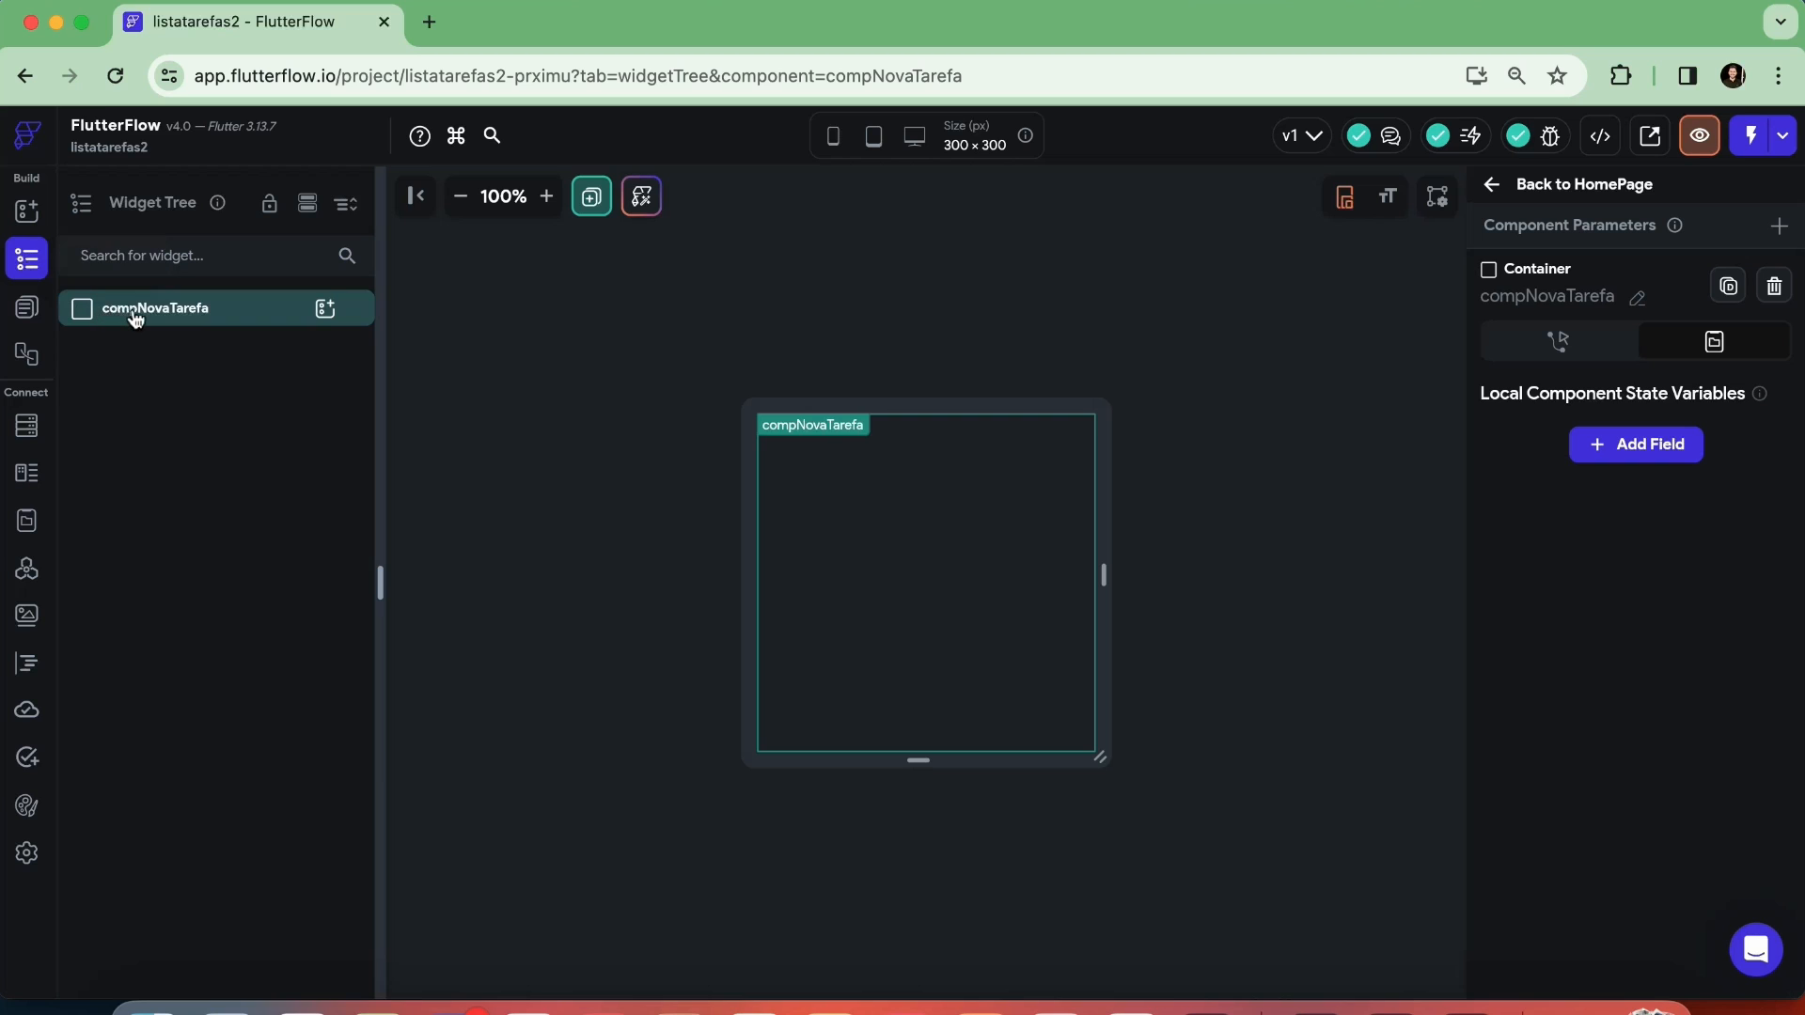
pyautogui.click(26, 311)
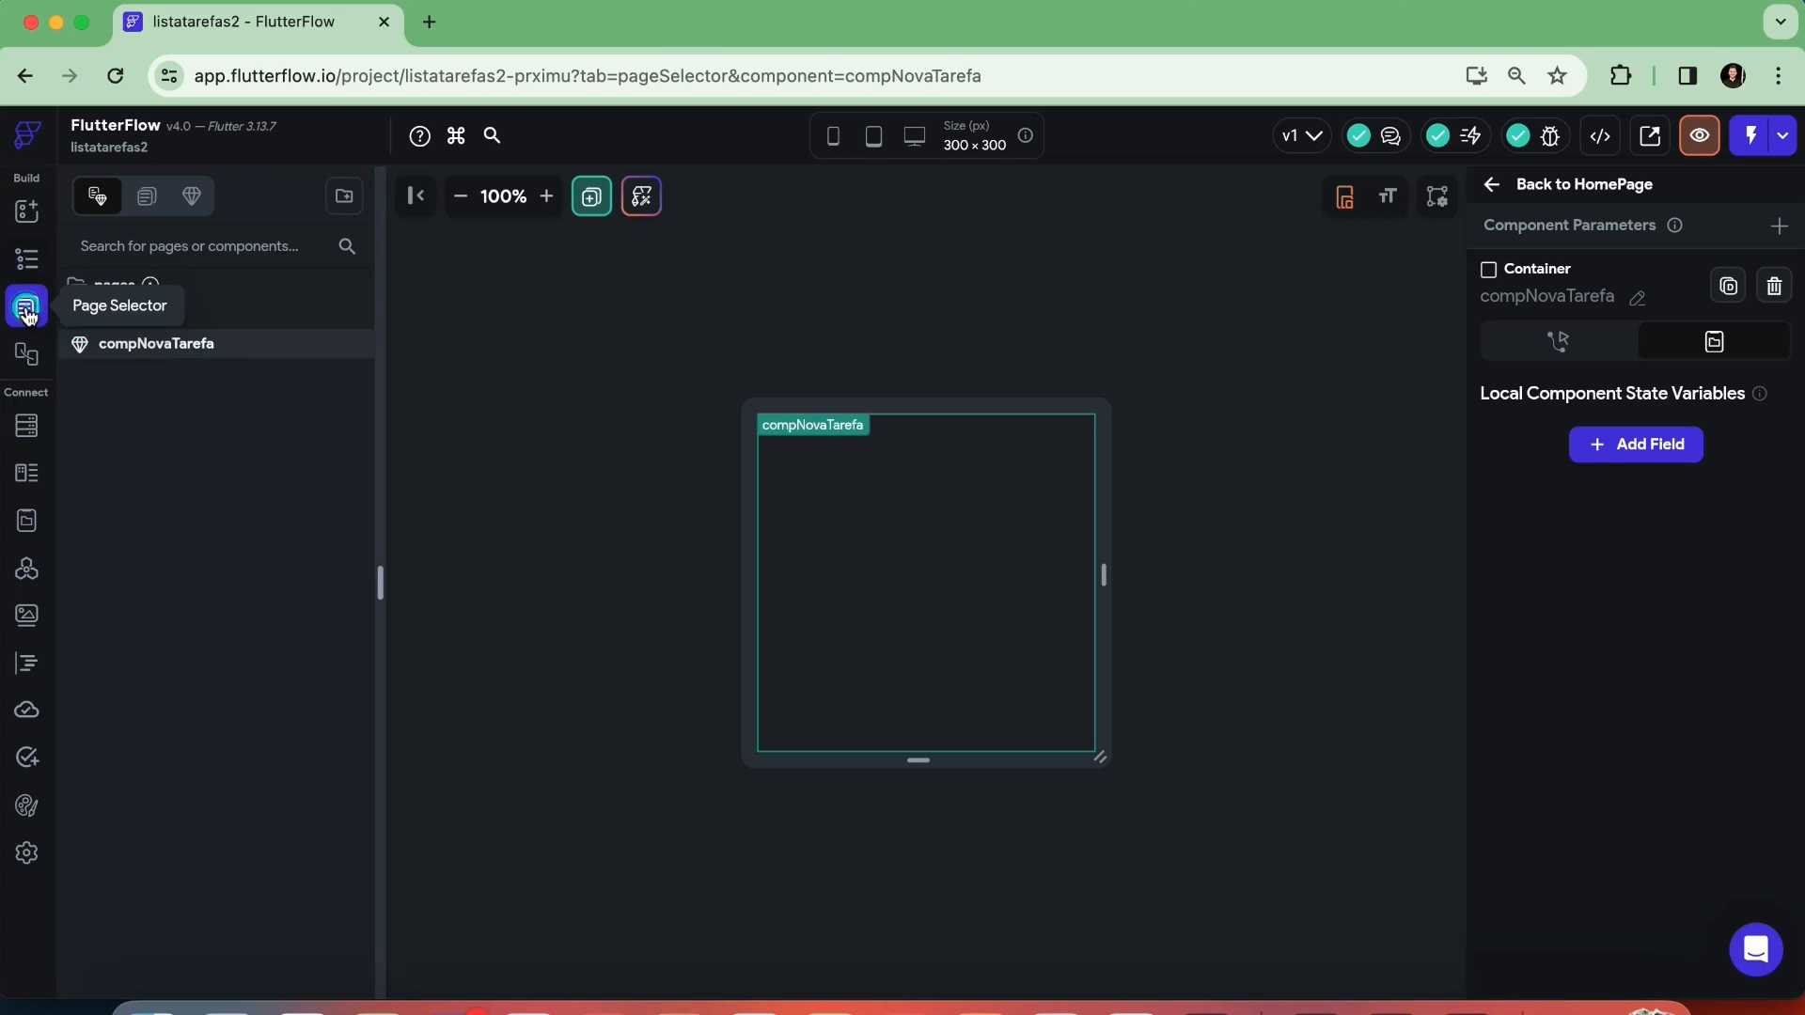
pyautogui.click(185, 316)
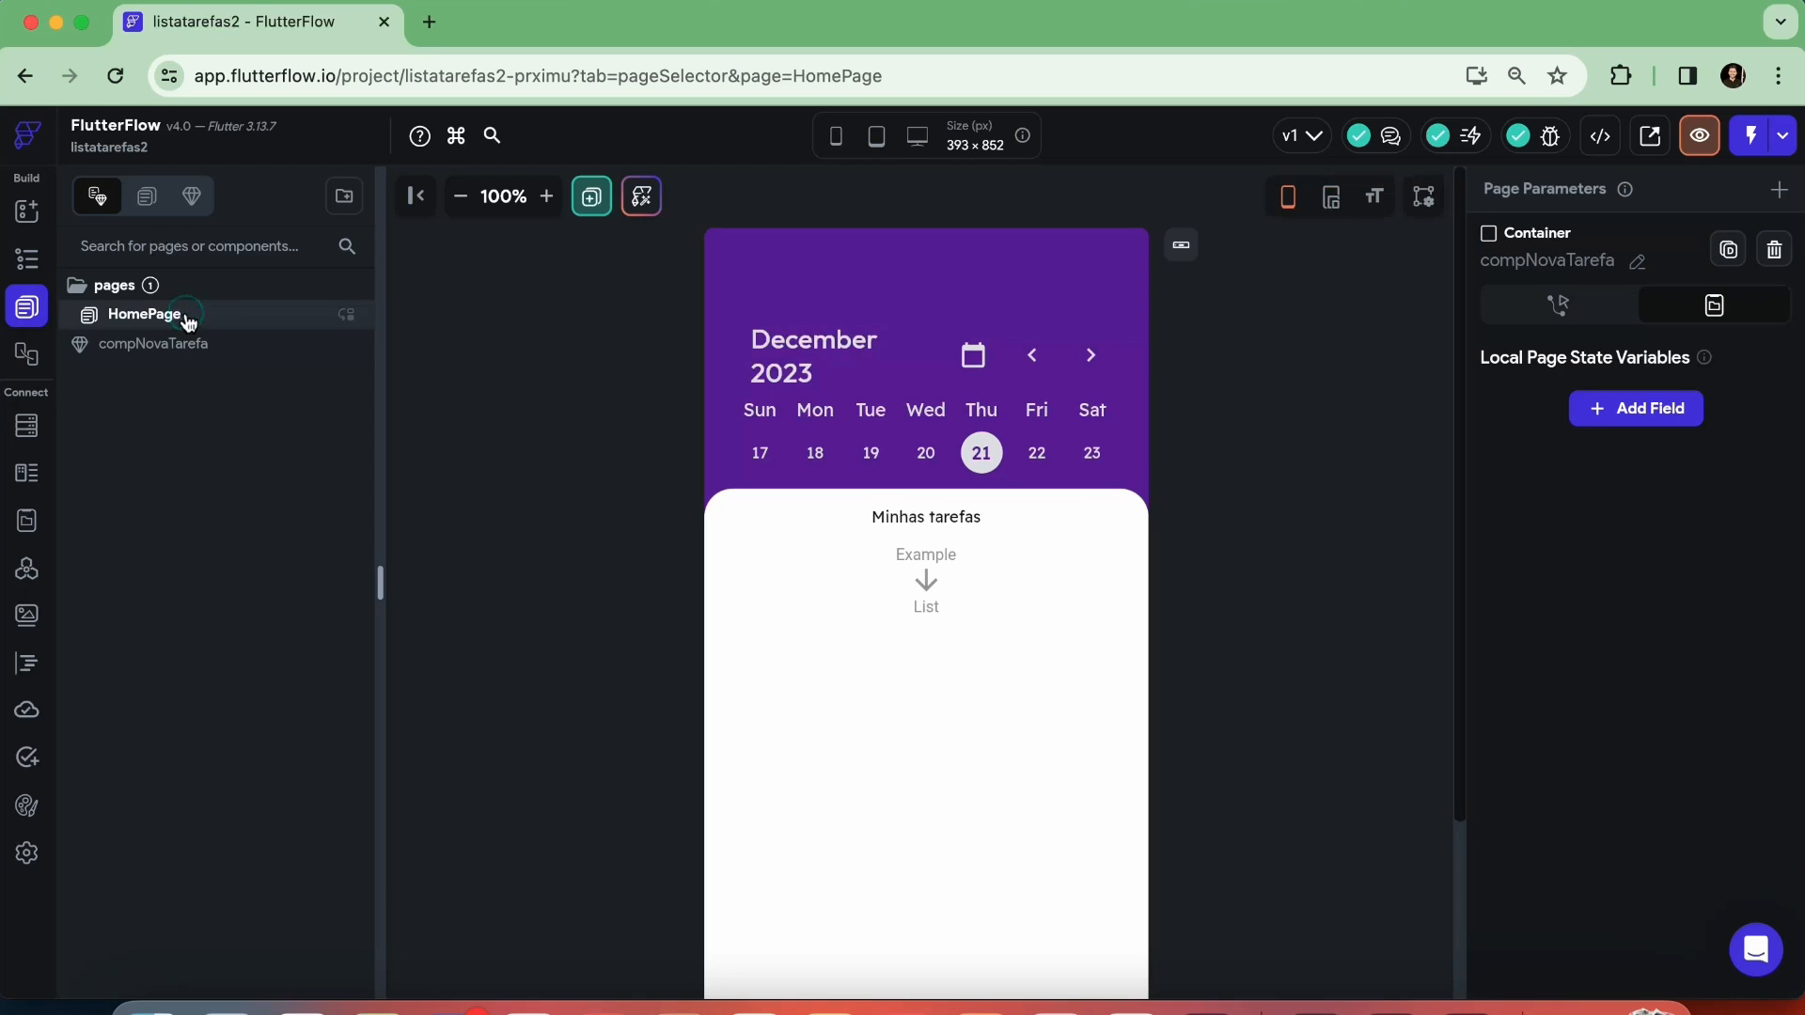
pyautogui.click(192, 345)
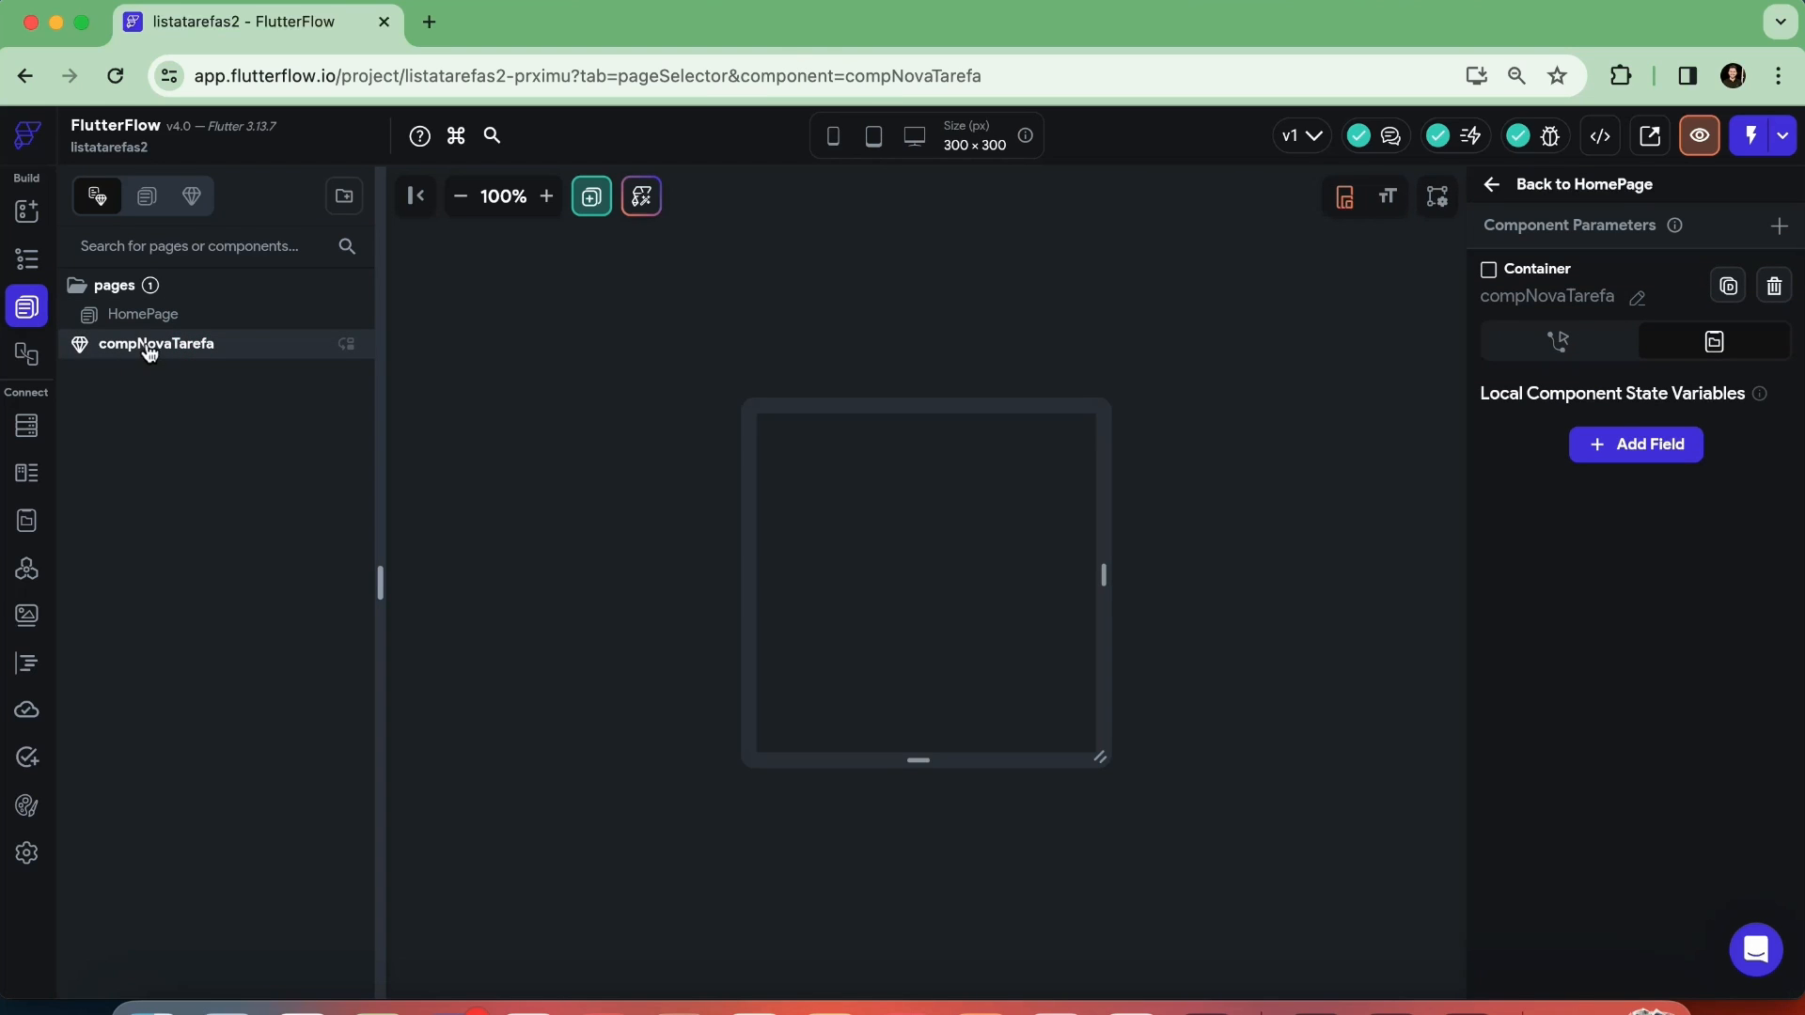
pyautogui.click(28, 260)
pyautogui.click(148, 321)
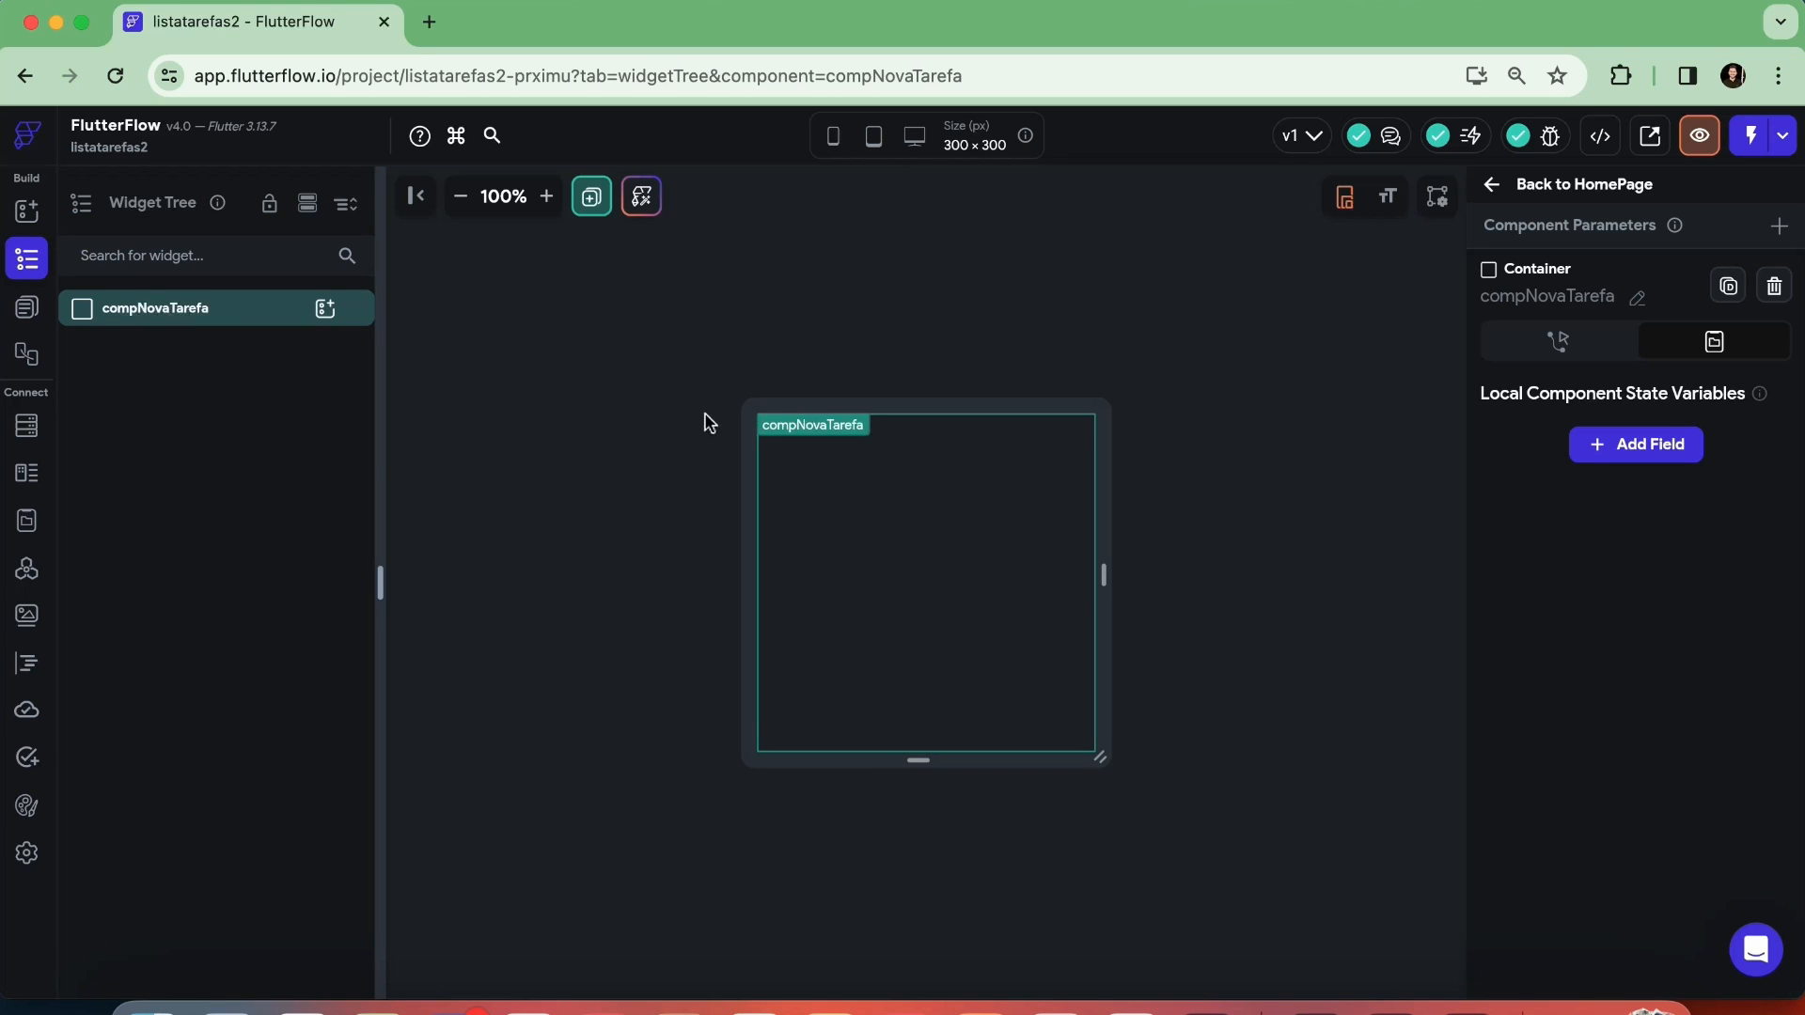
# Enlarge compNovaTarefa's canvas to about 401 × 363 px and add a Container inside the component
pyautogui.moveTo(1098, 760); pyautogui.dragTo(1157, 837)
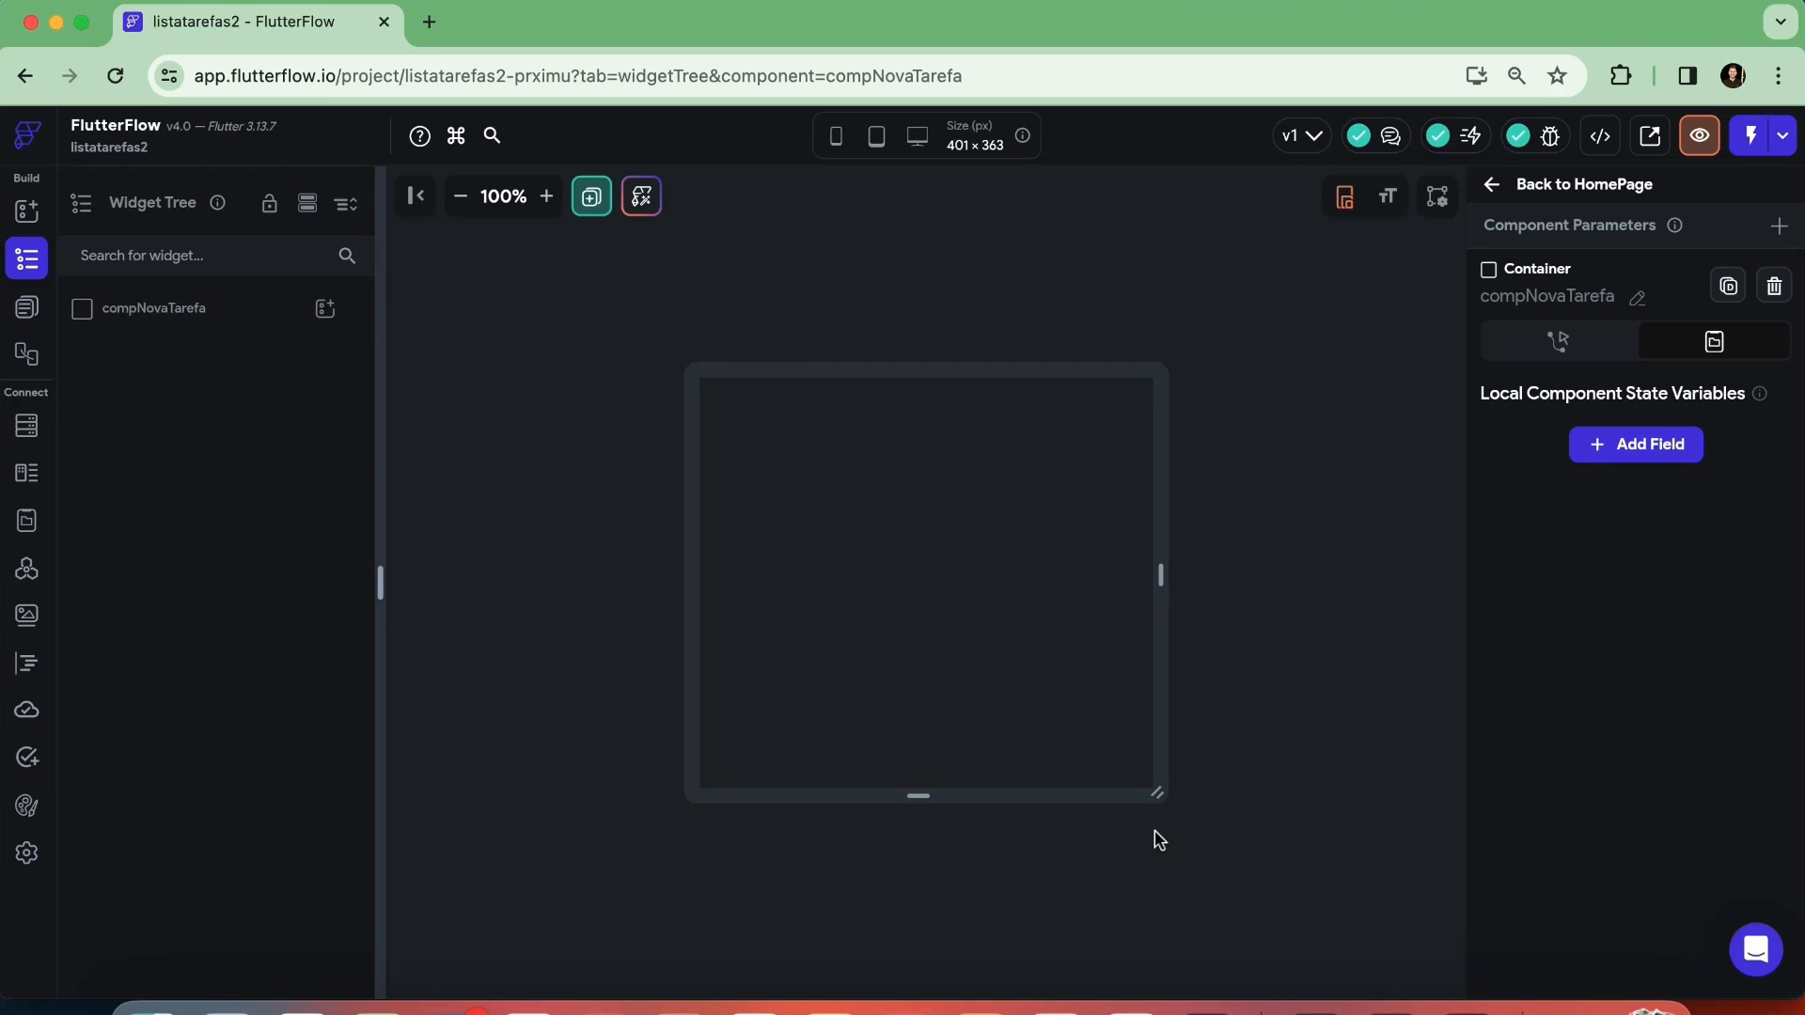
pyautogui.click(326, 310)
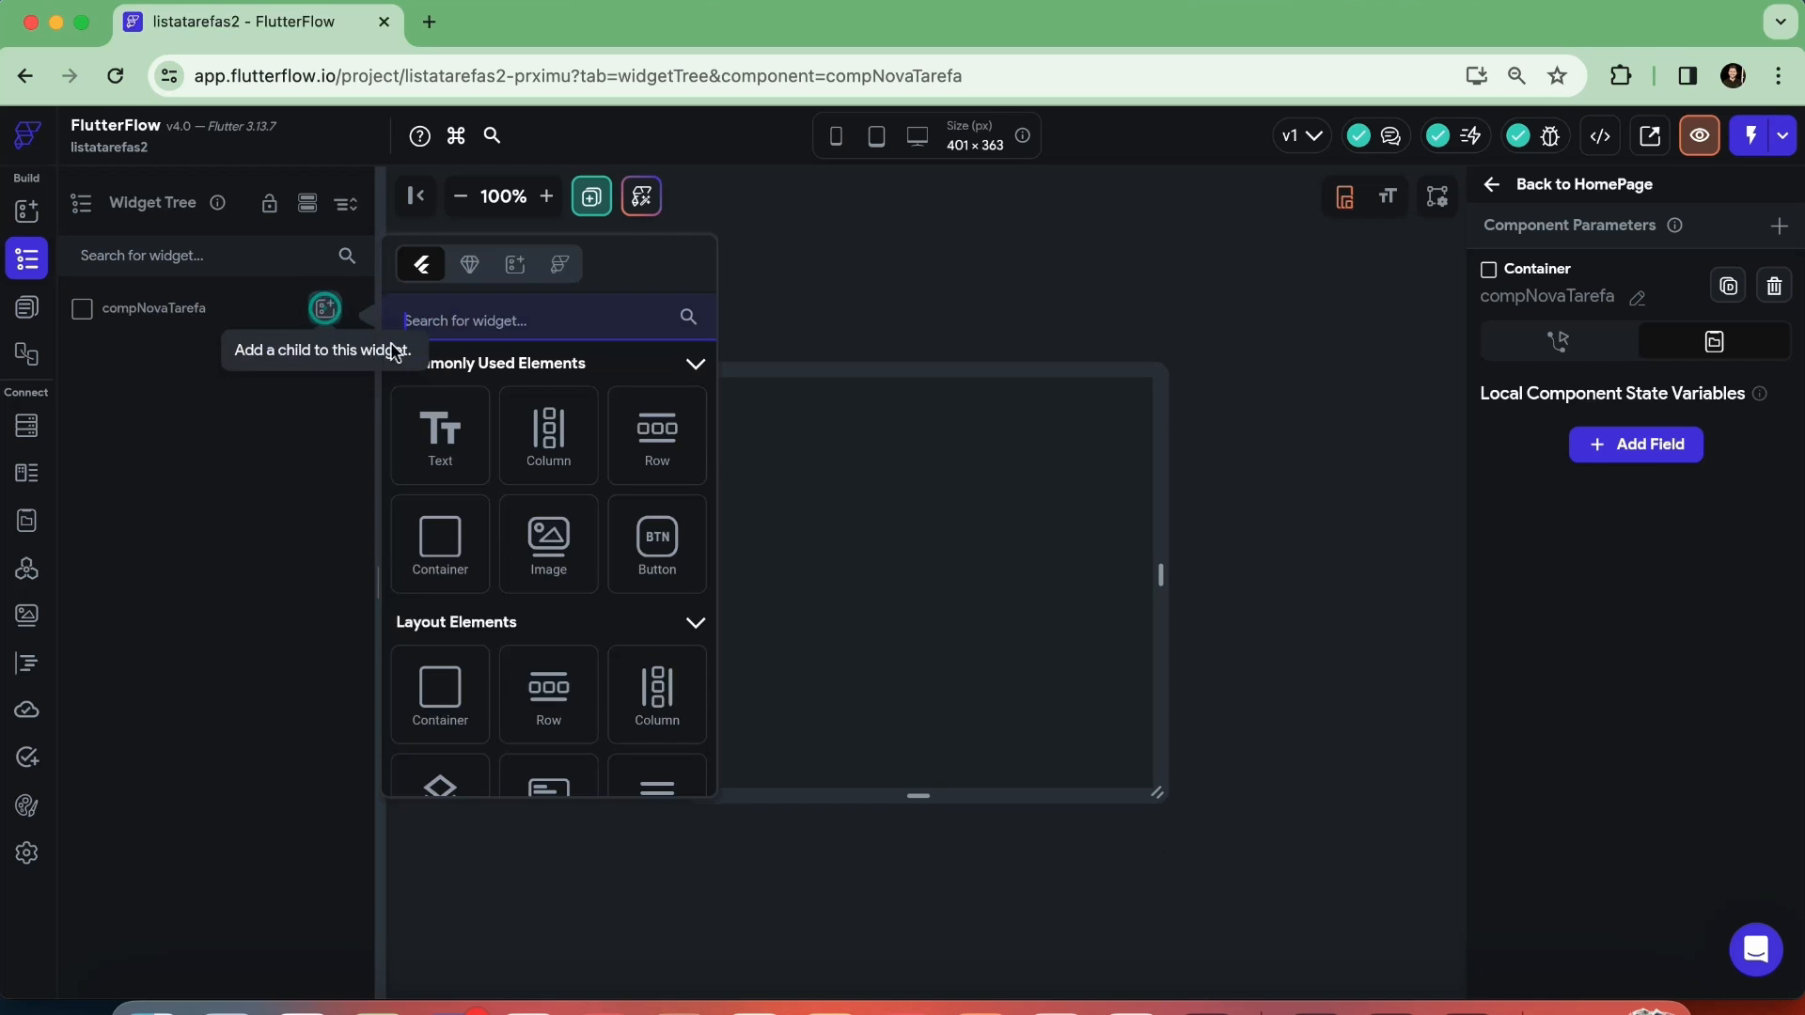
pyautogui.click(439, 543)
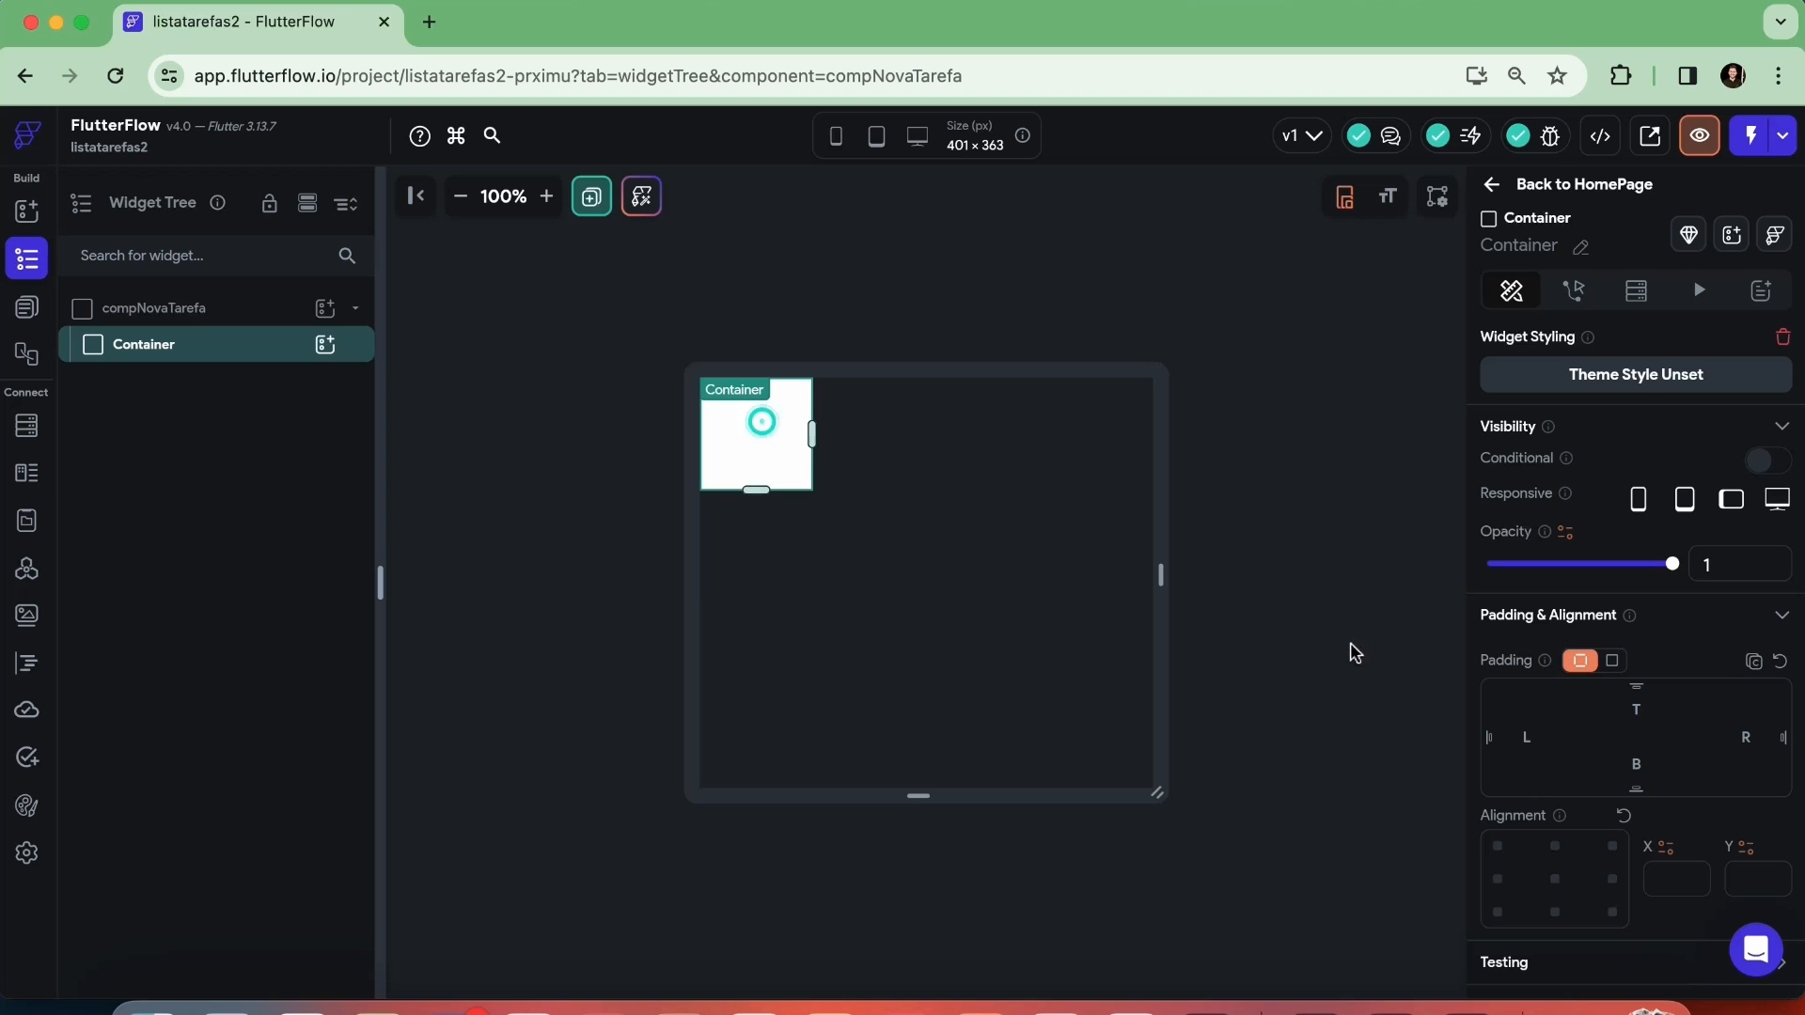
# Make the Container's width infinite and limit its maximum width to 500 px
pyautogui.scroll(-6, 1644, 662)
pyautogui.scroll(-2, 1644, 663)
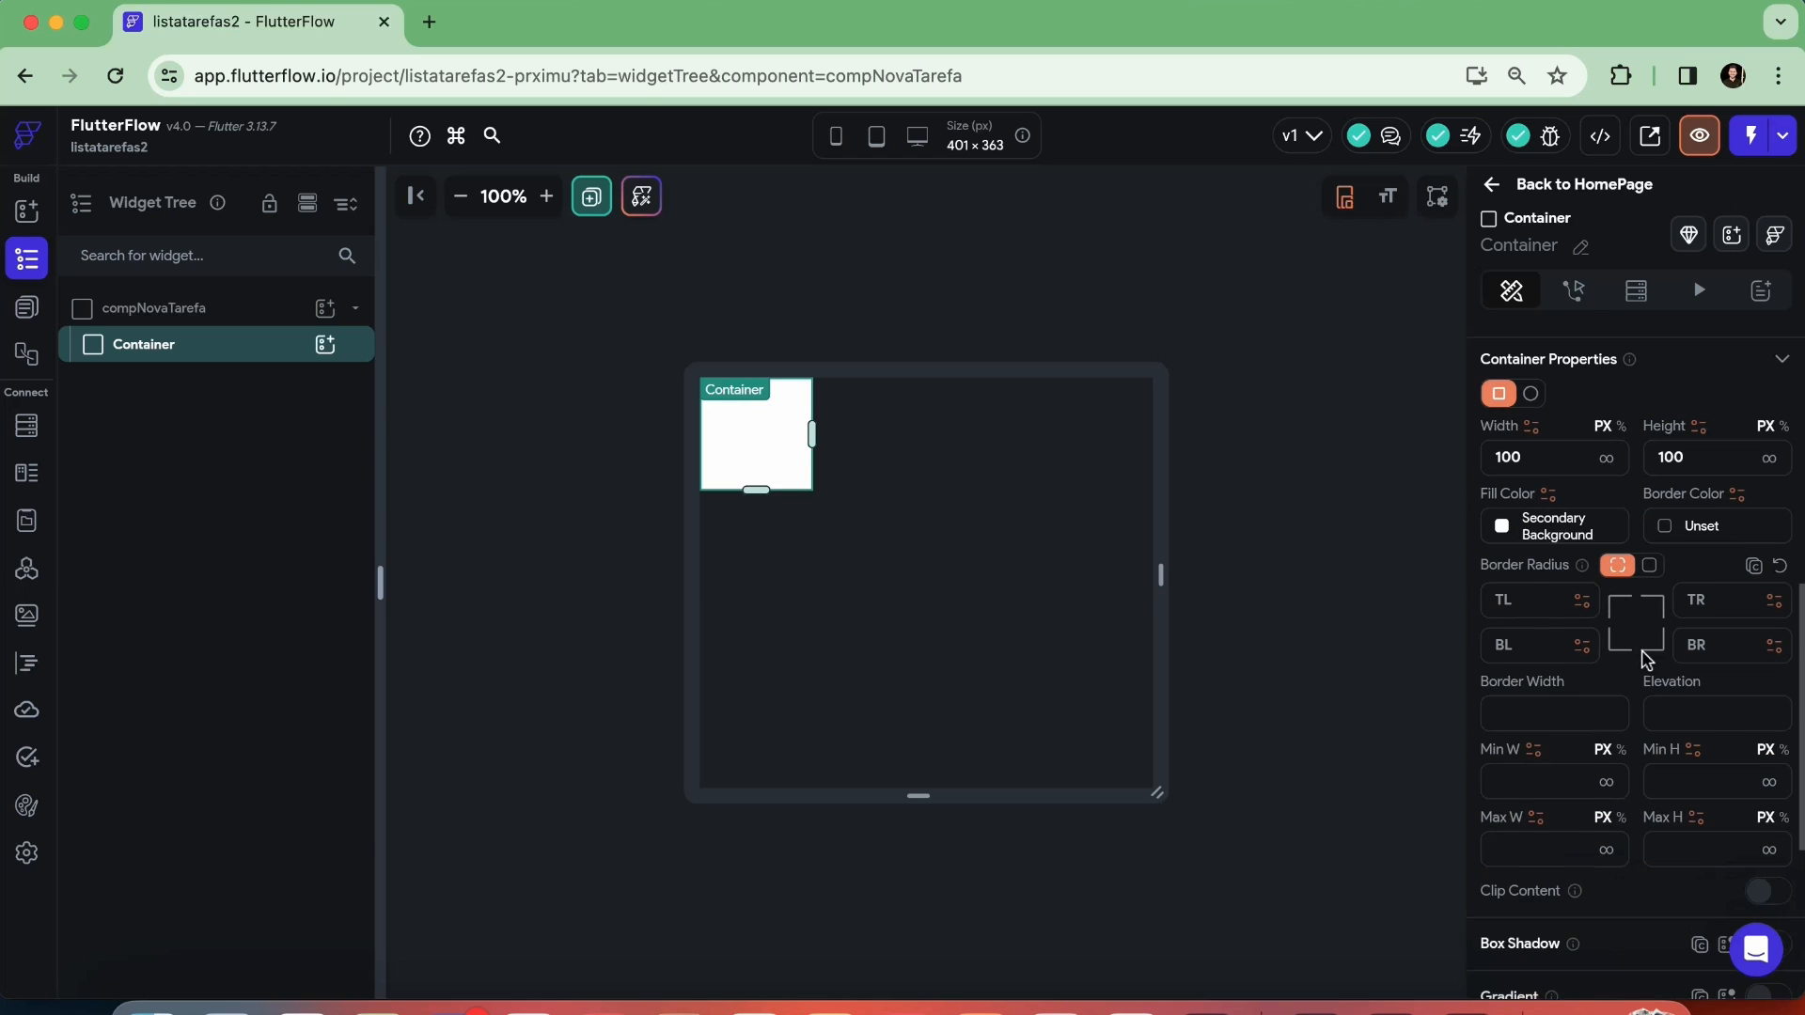
pyautogui.scroll(1, 1644, 663)
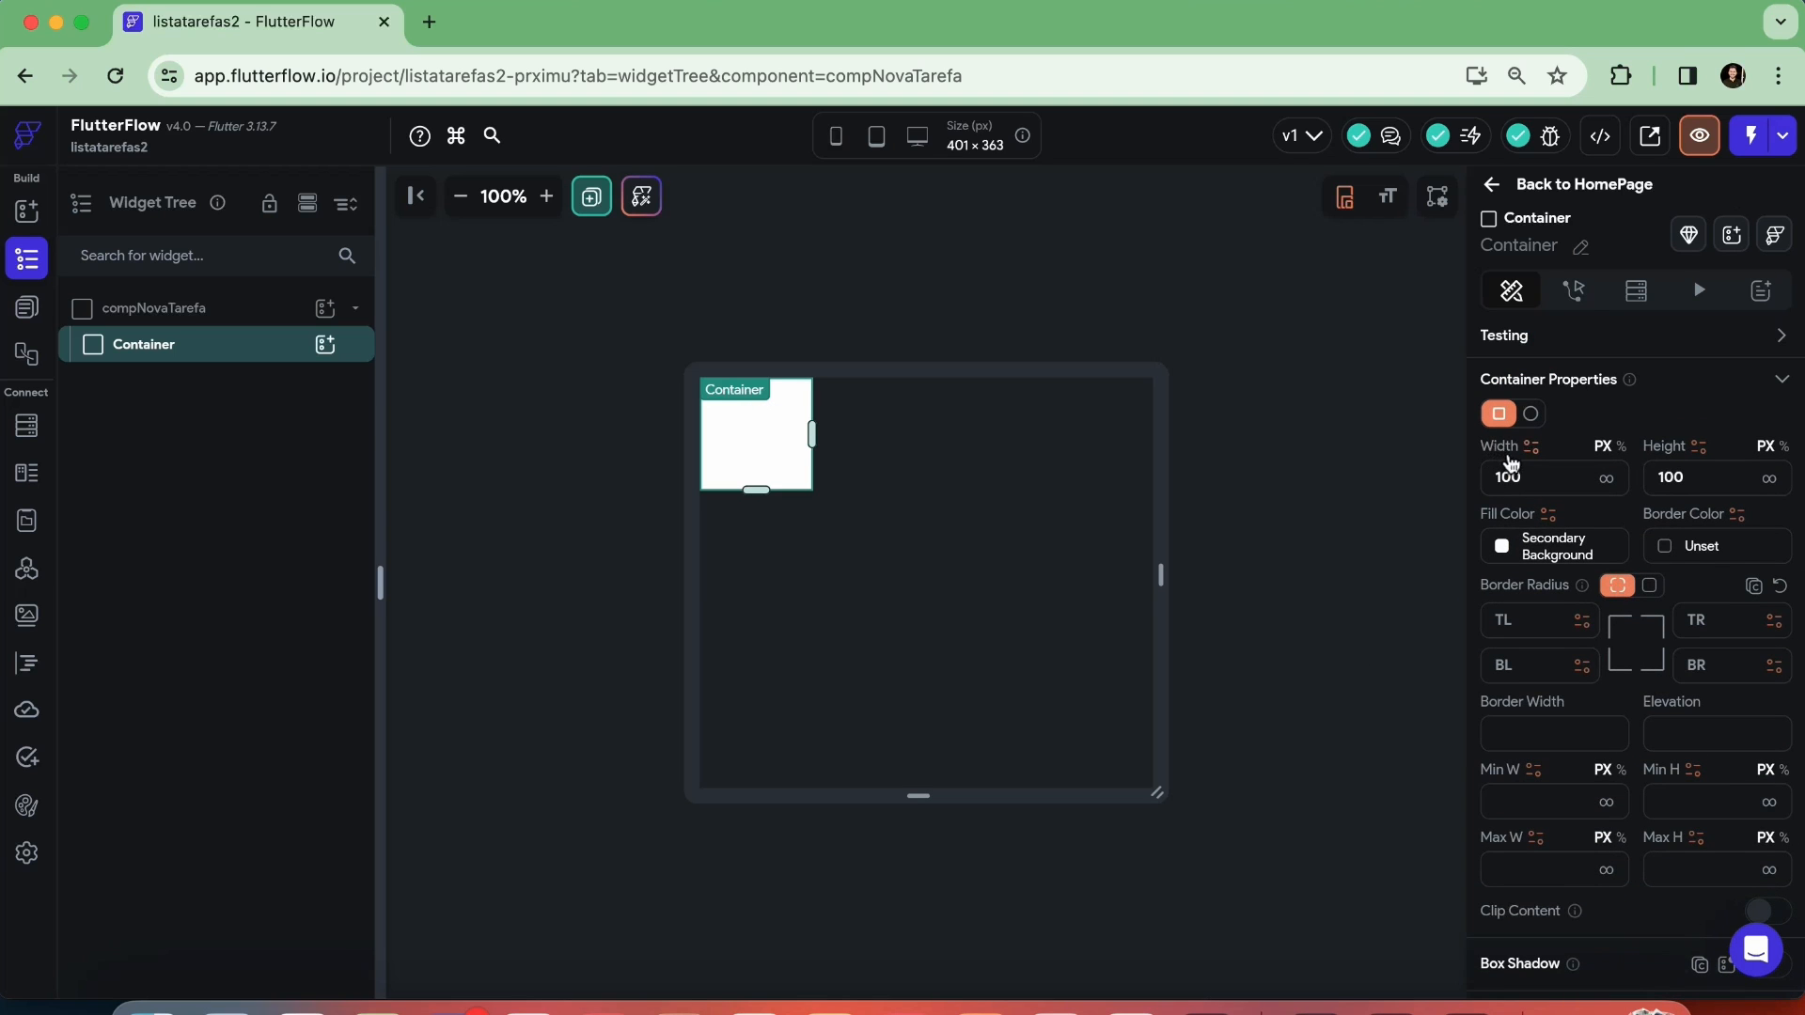
pyautogui.click(1607, 481)
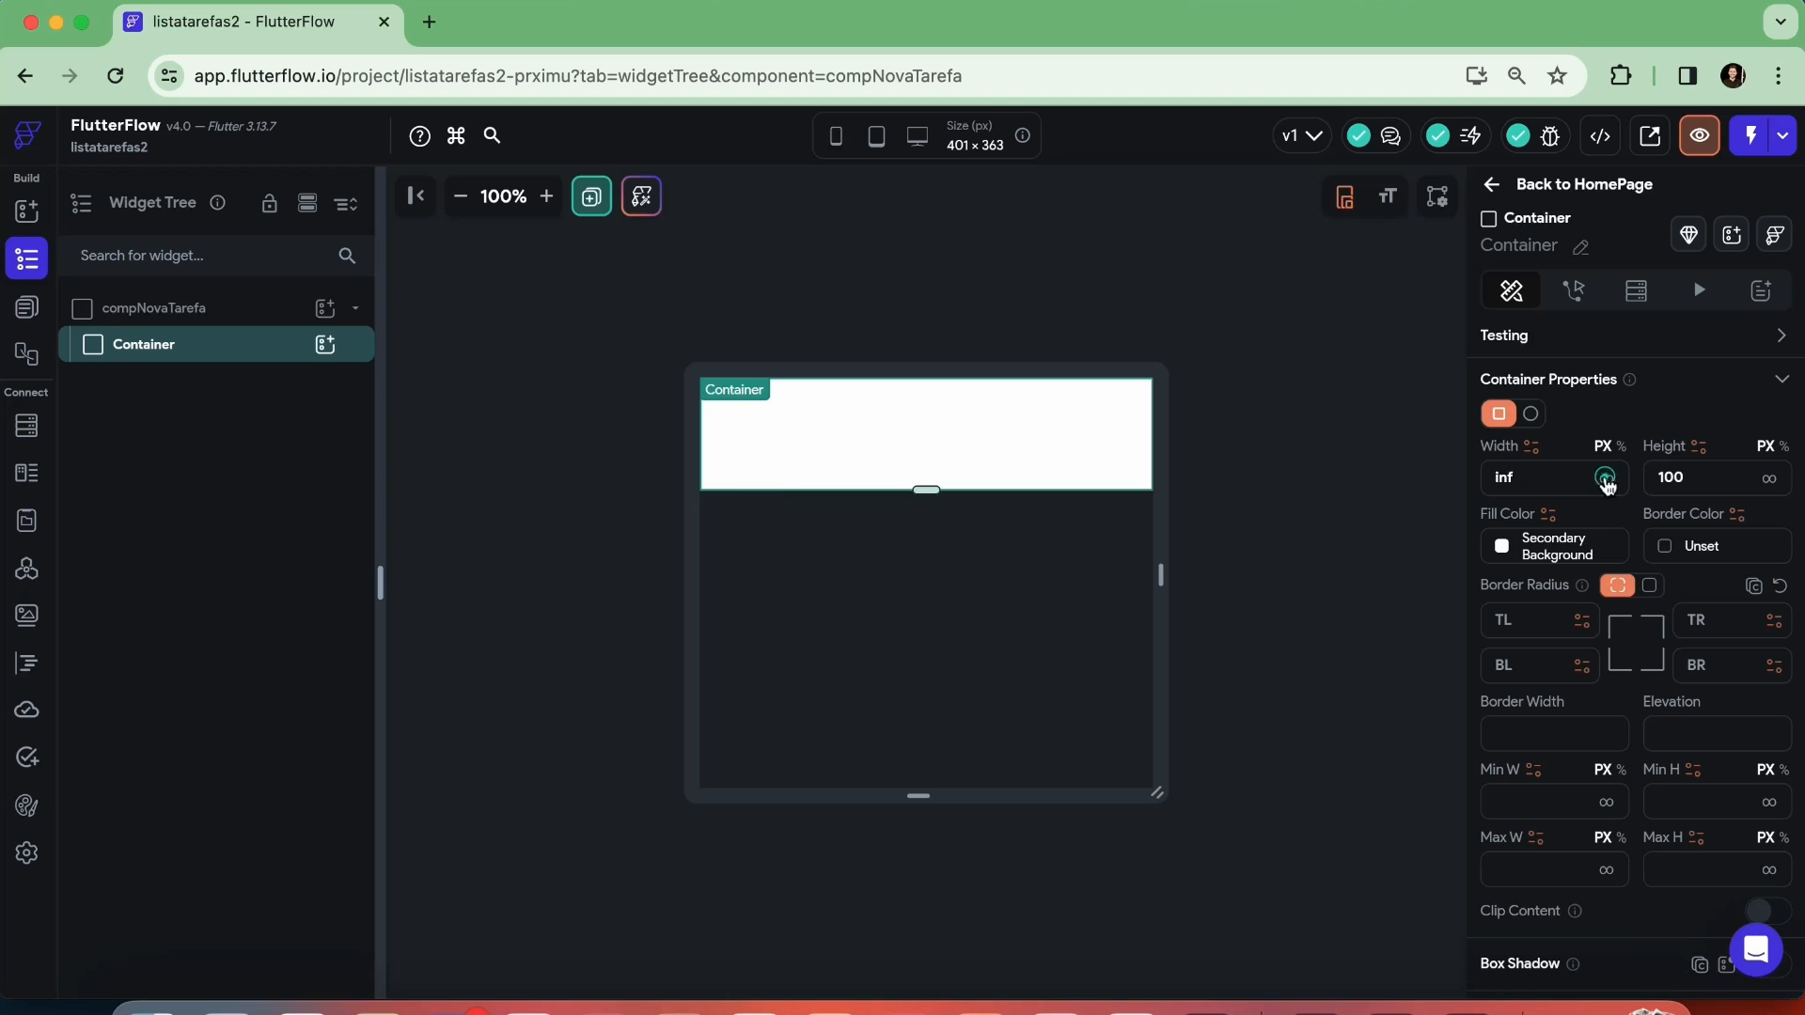
pyautogui.scroll(-4, 1563, 510)
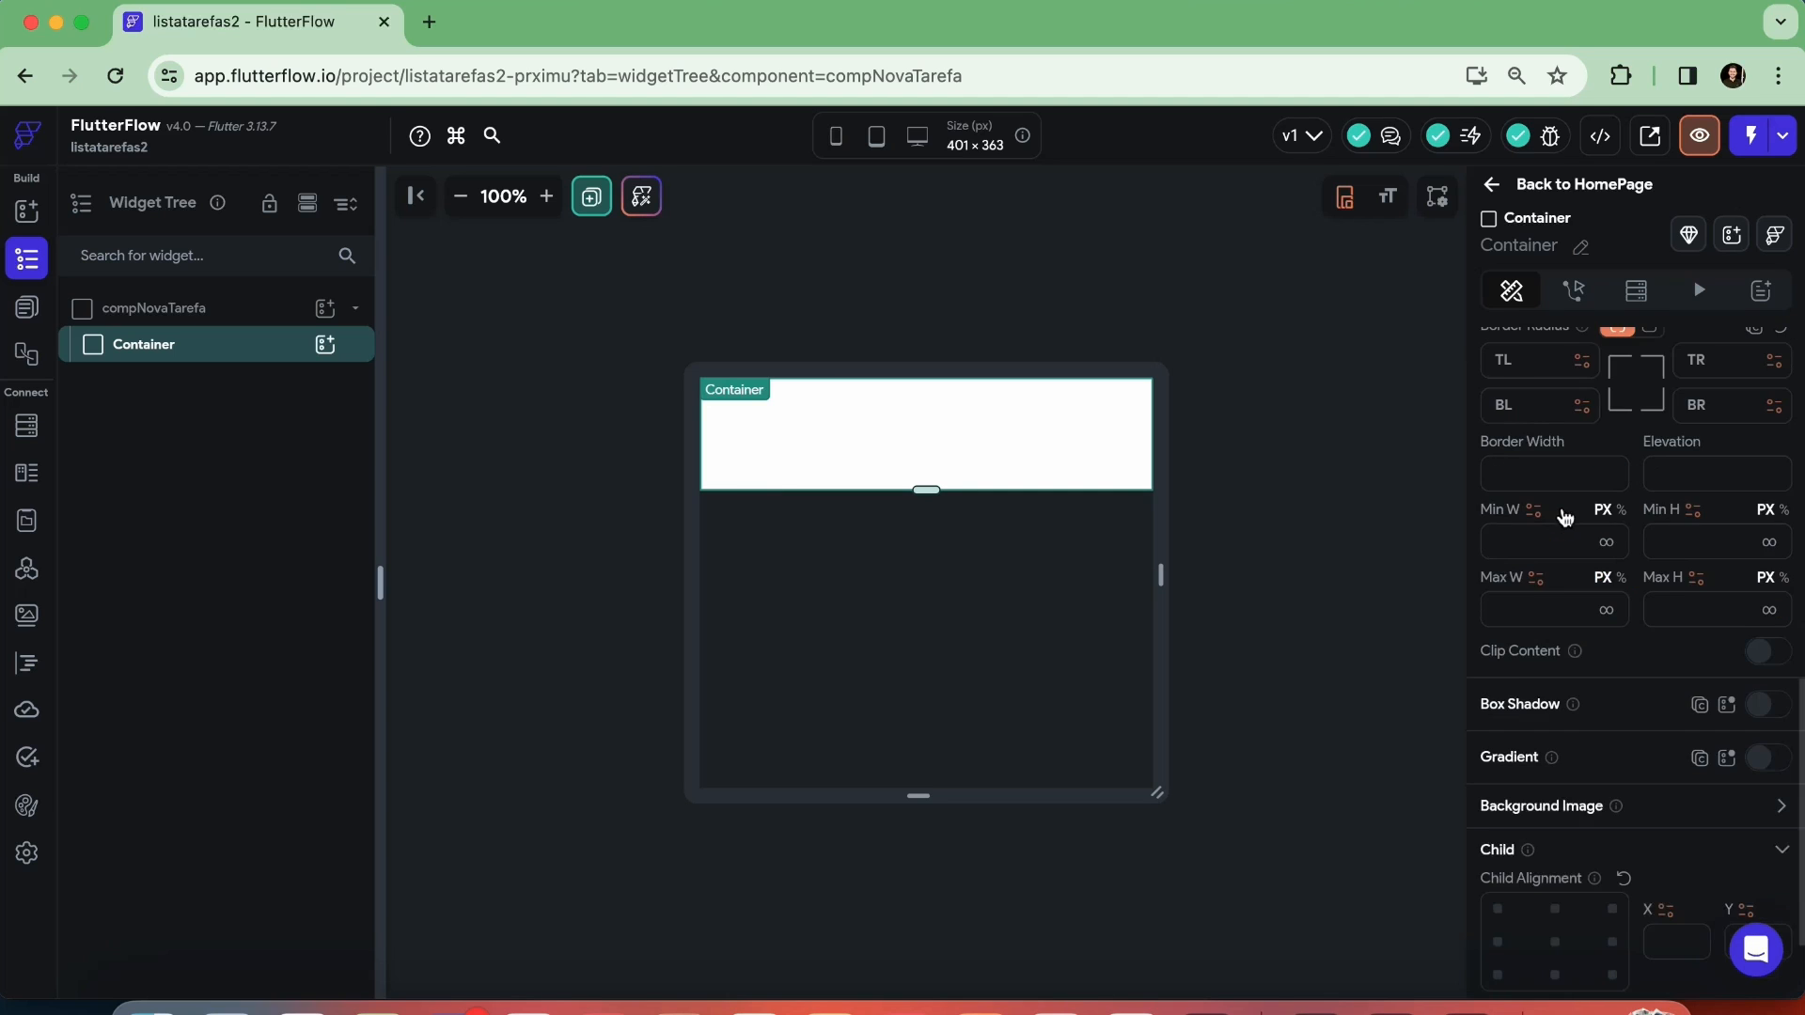
pyautogui.click(1528, 484)
pyautogui.write('500')
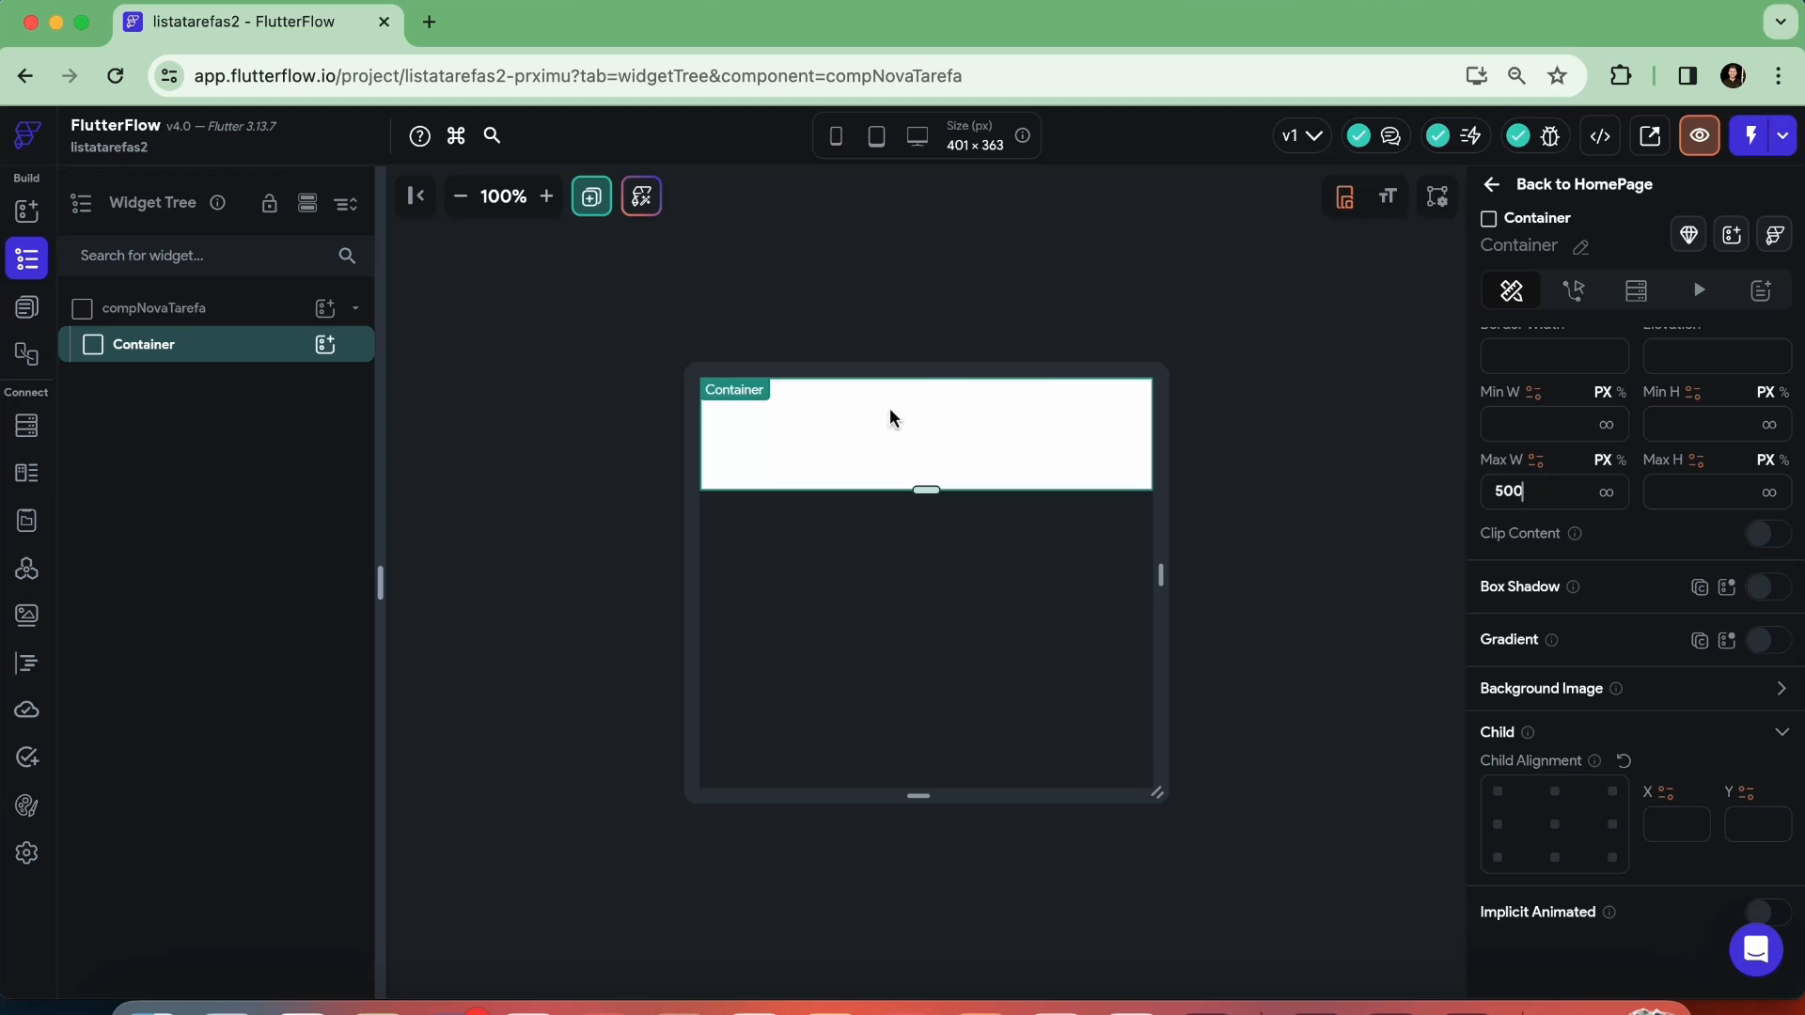
# Set the Container's height to 300 px
pyautogui.scroll(5, 1694, 495)
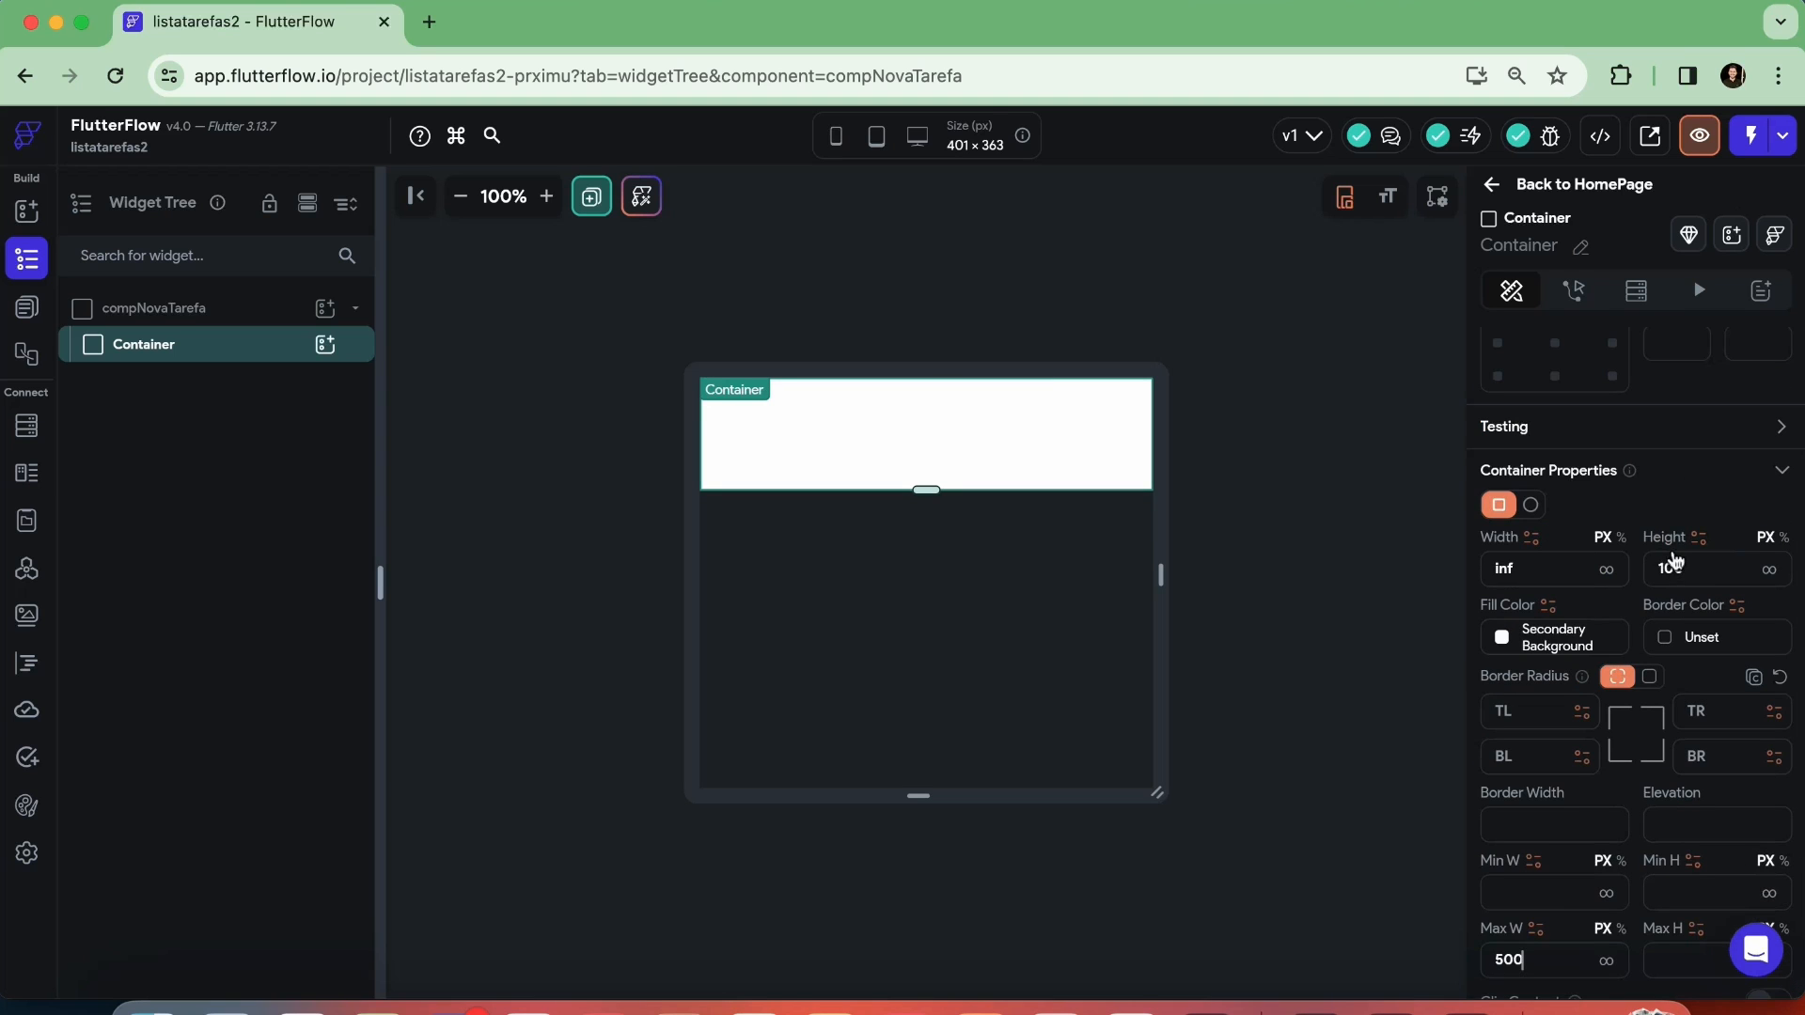
pyautogui.doubleClick(1694, 572)
pyautogui.write('500')
pyautogui.press('BackSpace')
pyautogui.press('BackSpace')
pyautogui.press('BackSpace')
pyautogui.write('300')
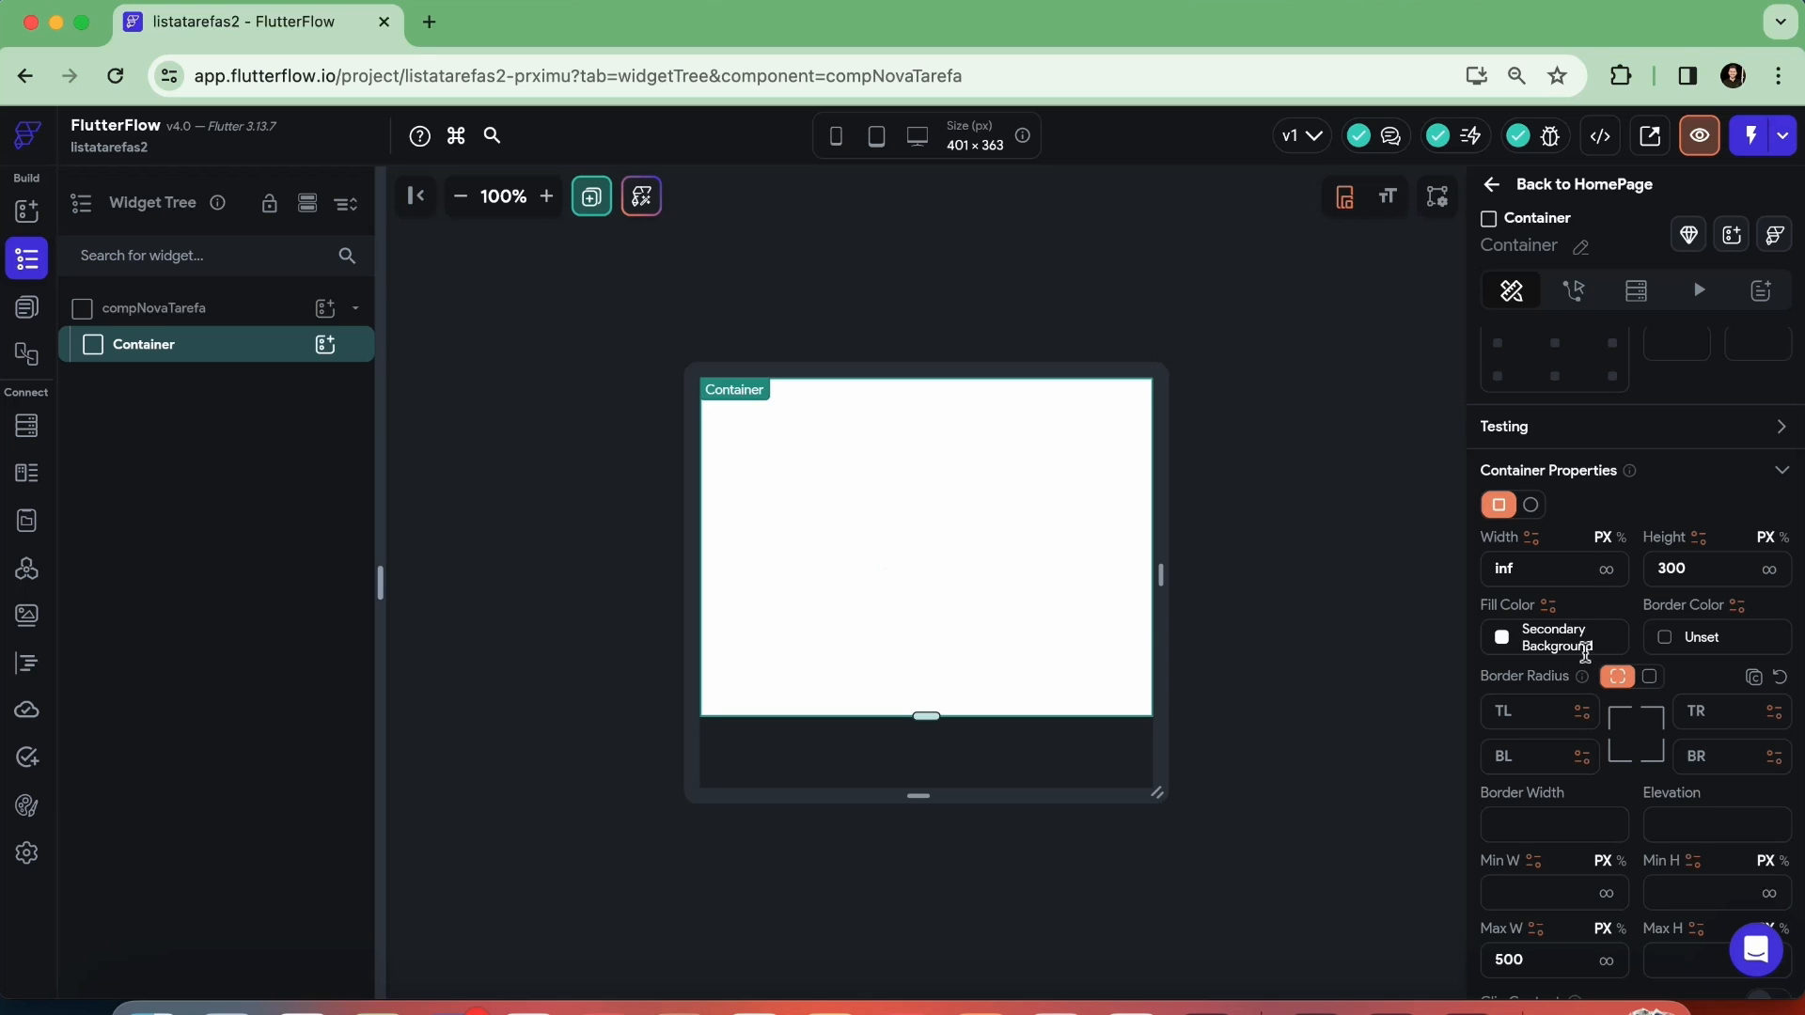
# Round the Container's top-left and top-right corners with a border radius of 25, then deselect it
pyautogui.scroll(-3, 1586, 651)
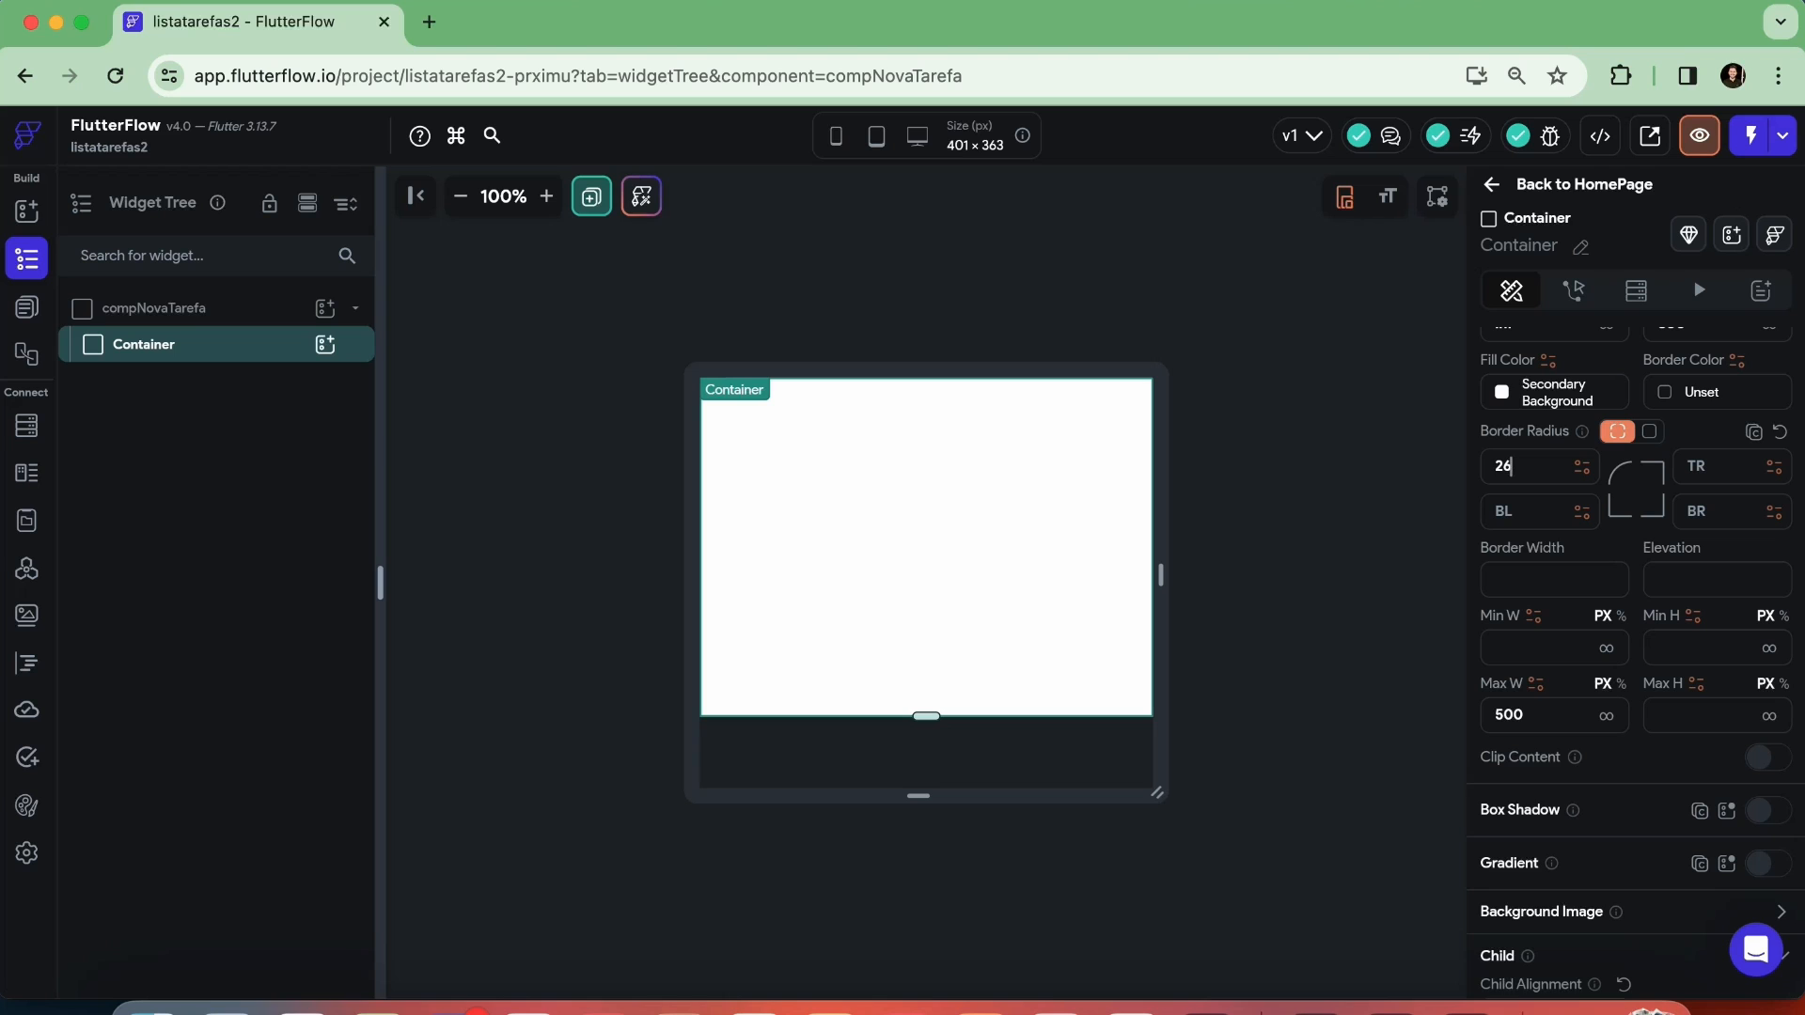
pyautogui.click(1298, 476)
pyautogui.click(1011, 823)
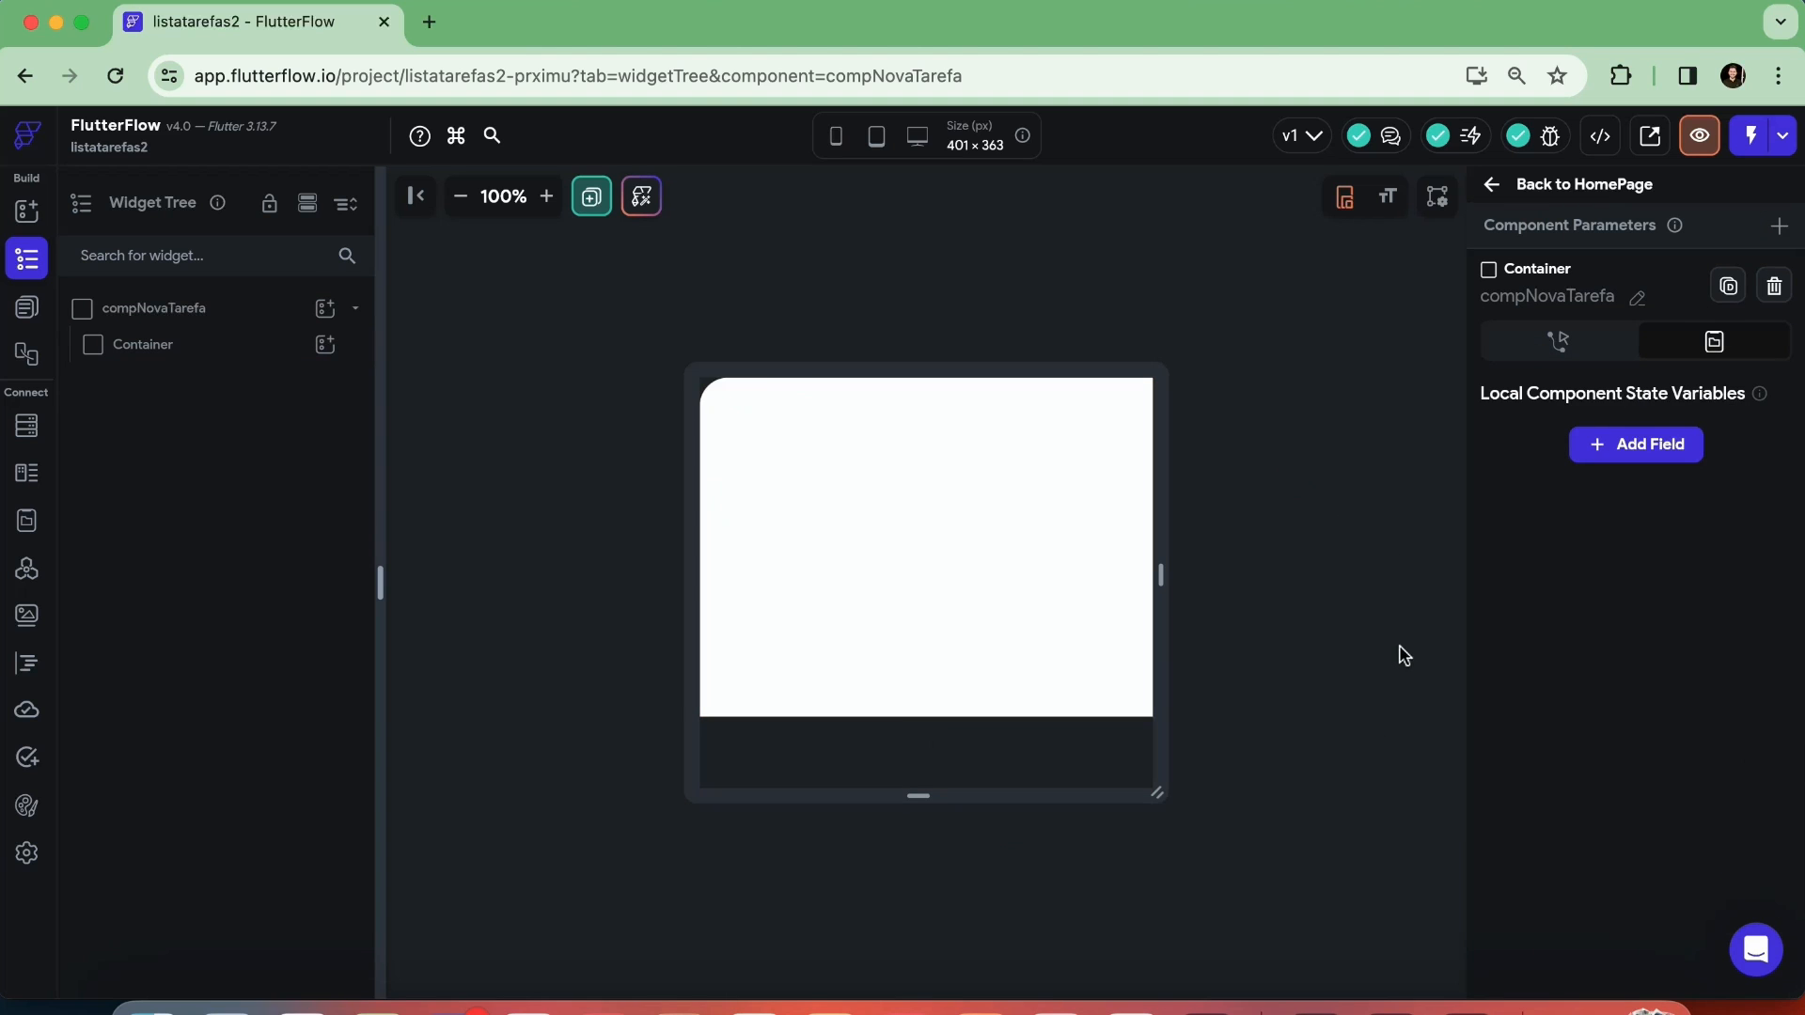
pyautogui.click(955, 517)
pyautogui.scroll(-3, 1687, 658)
pyautogui.scroll(-5, 1688, 672)
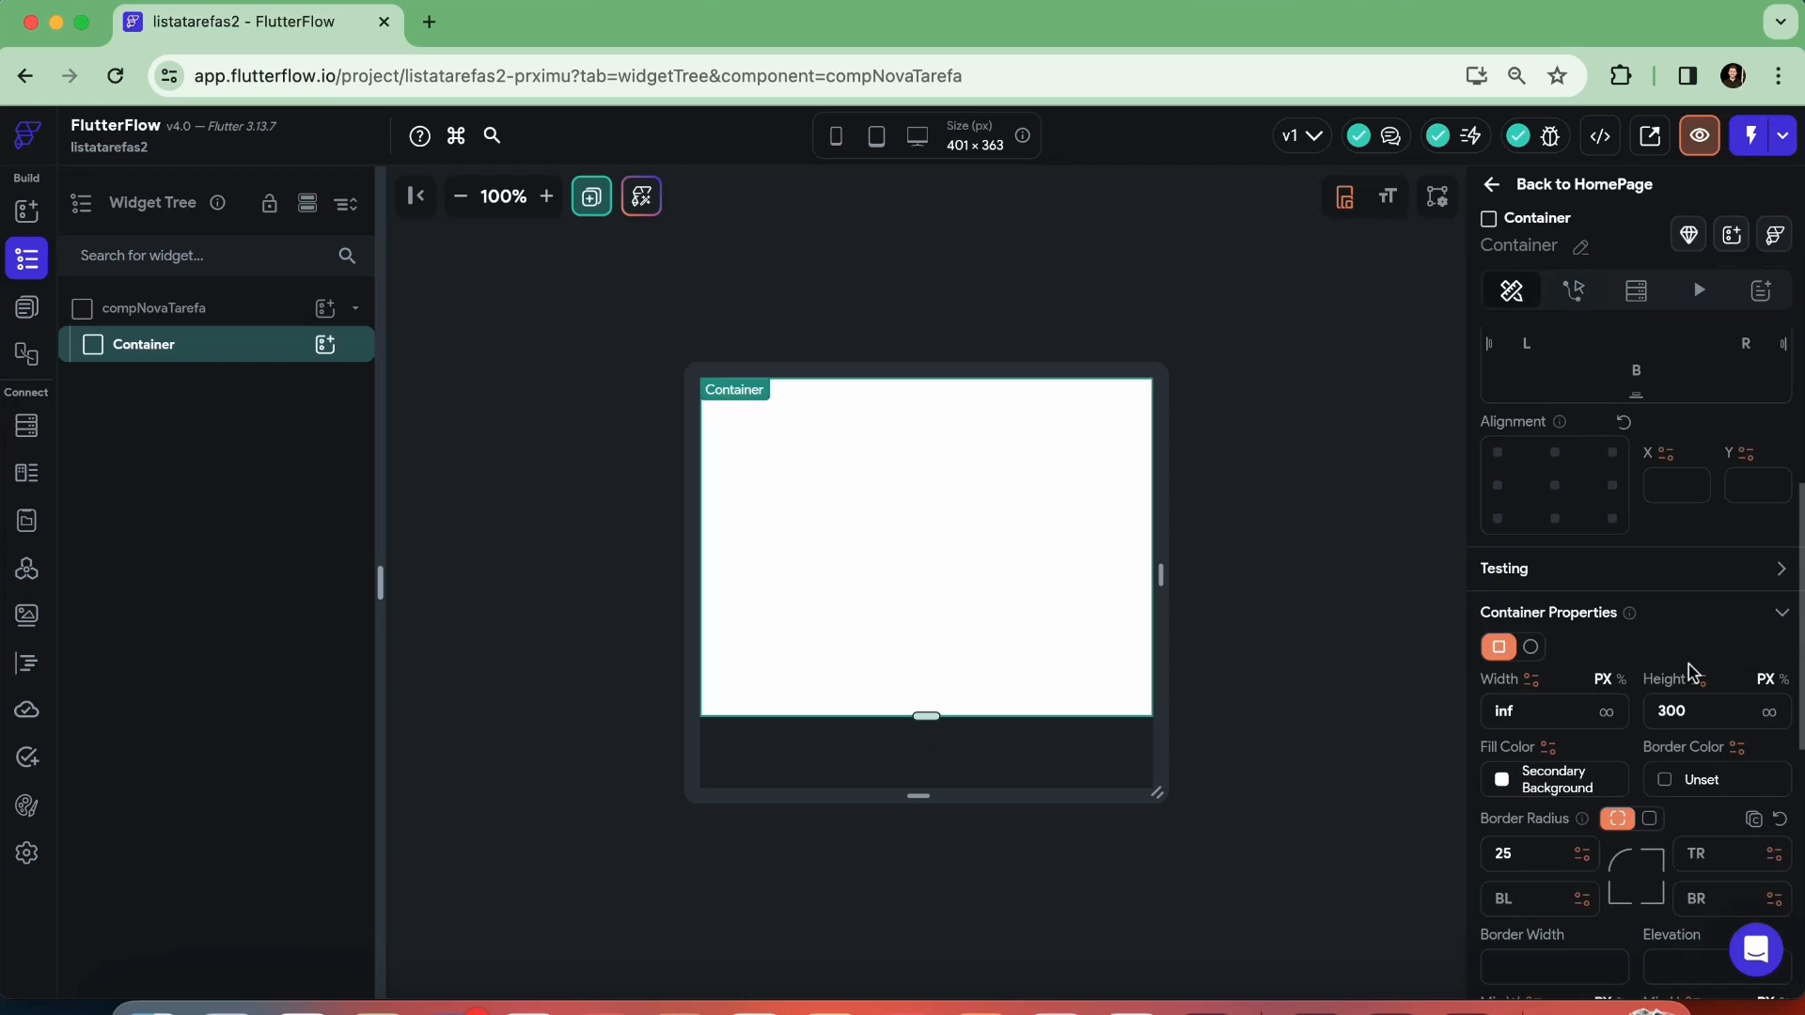
pyautogui.click(1706, 494)
pyautogui.write('25')
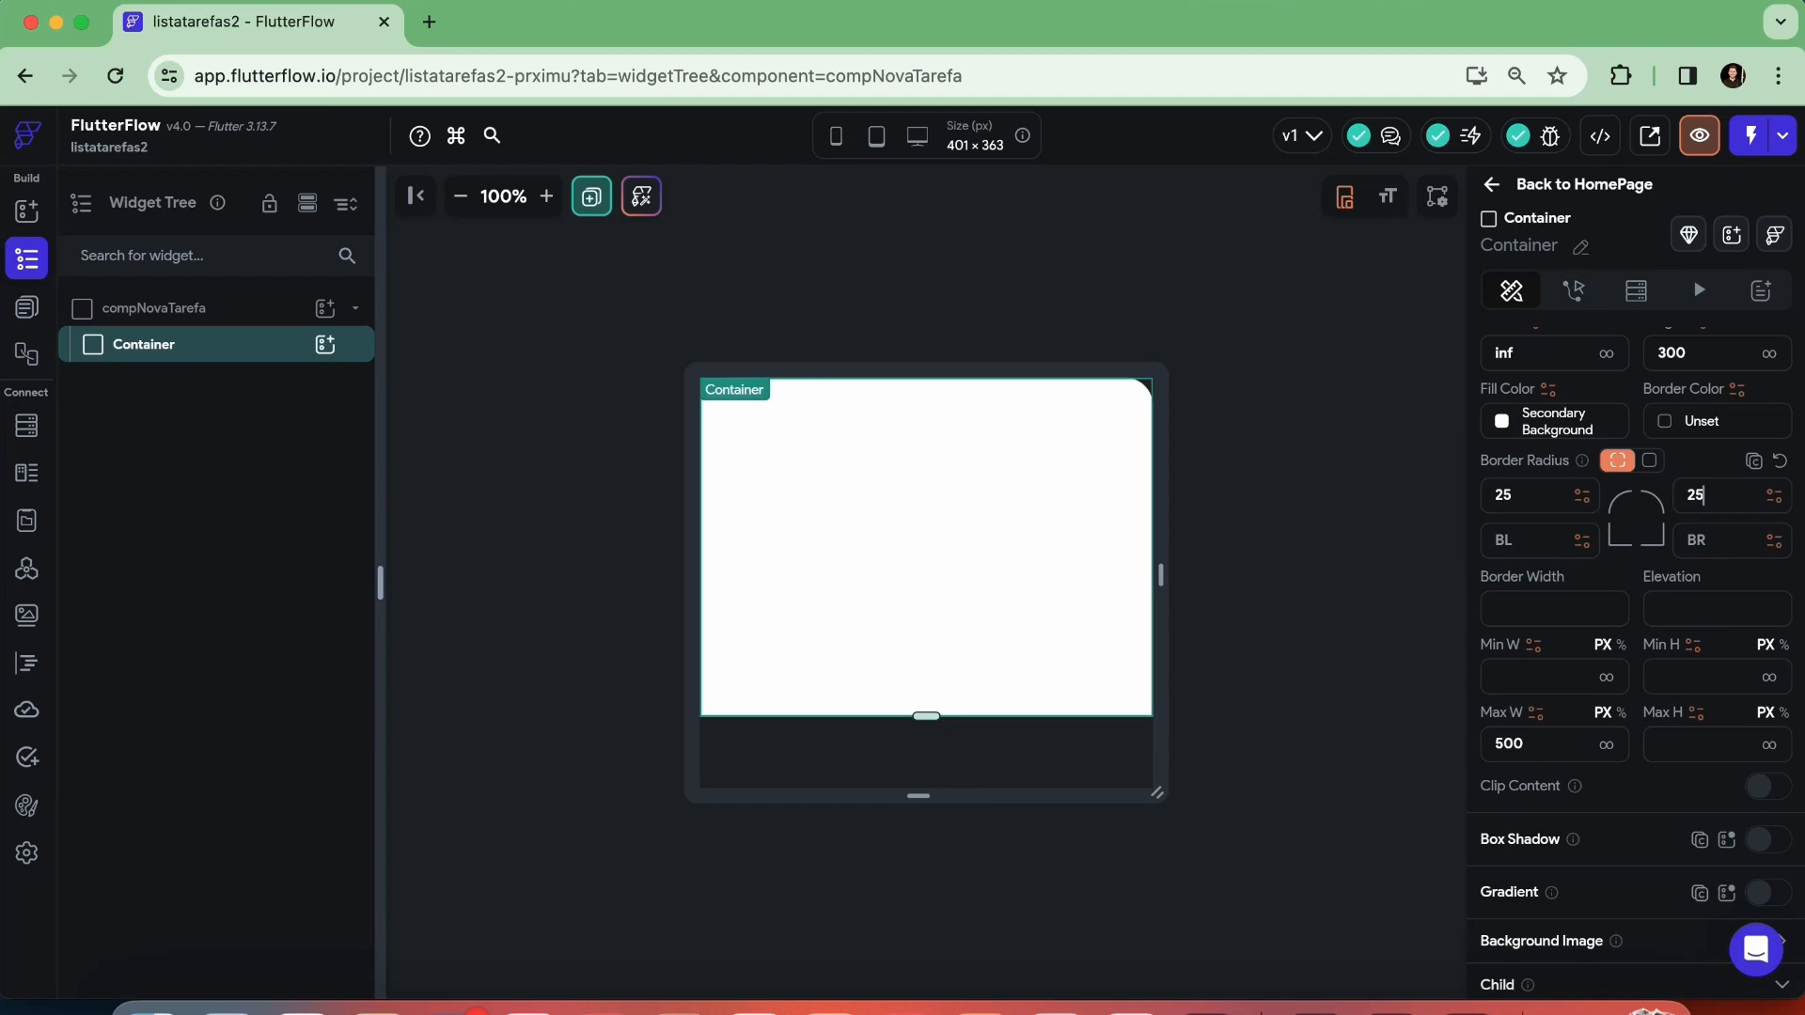
pyautogui.click(1362, 491)
pyautogui.click(1260, 523)
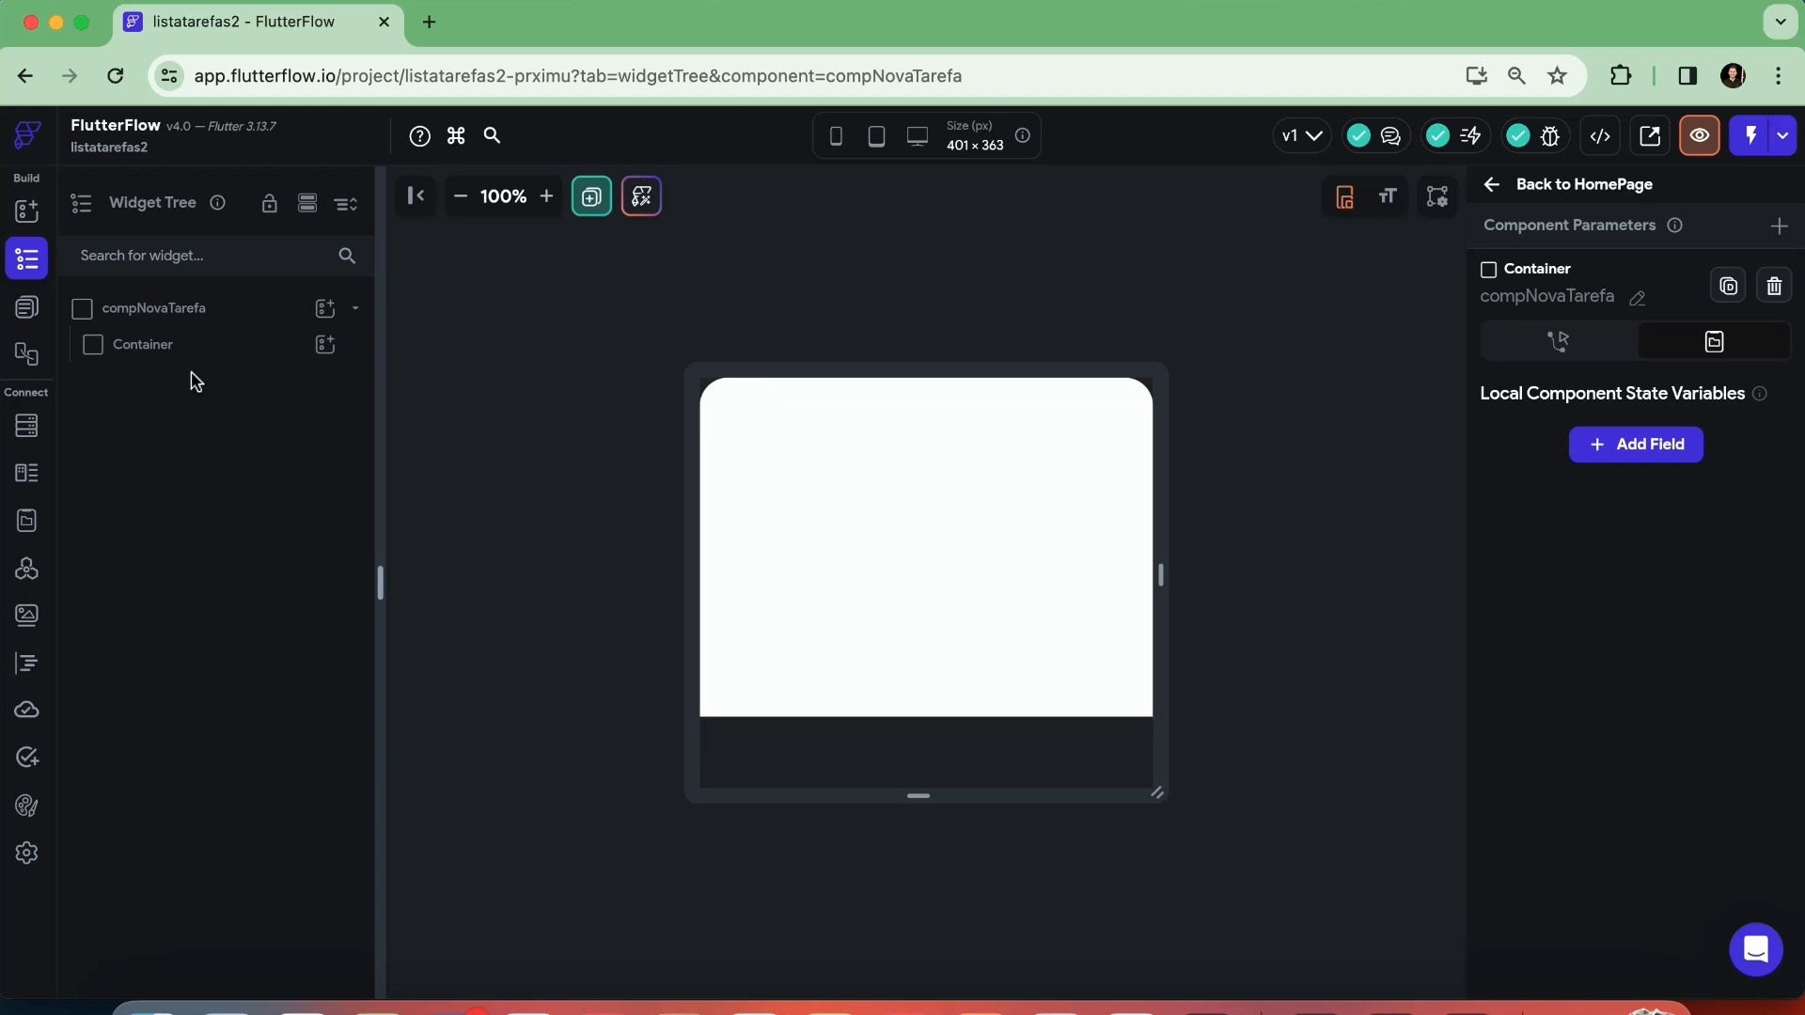
# Add a Column inside the Container and give it a uniform padding of 25
pyautogui.click(325, 345)
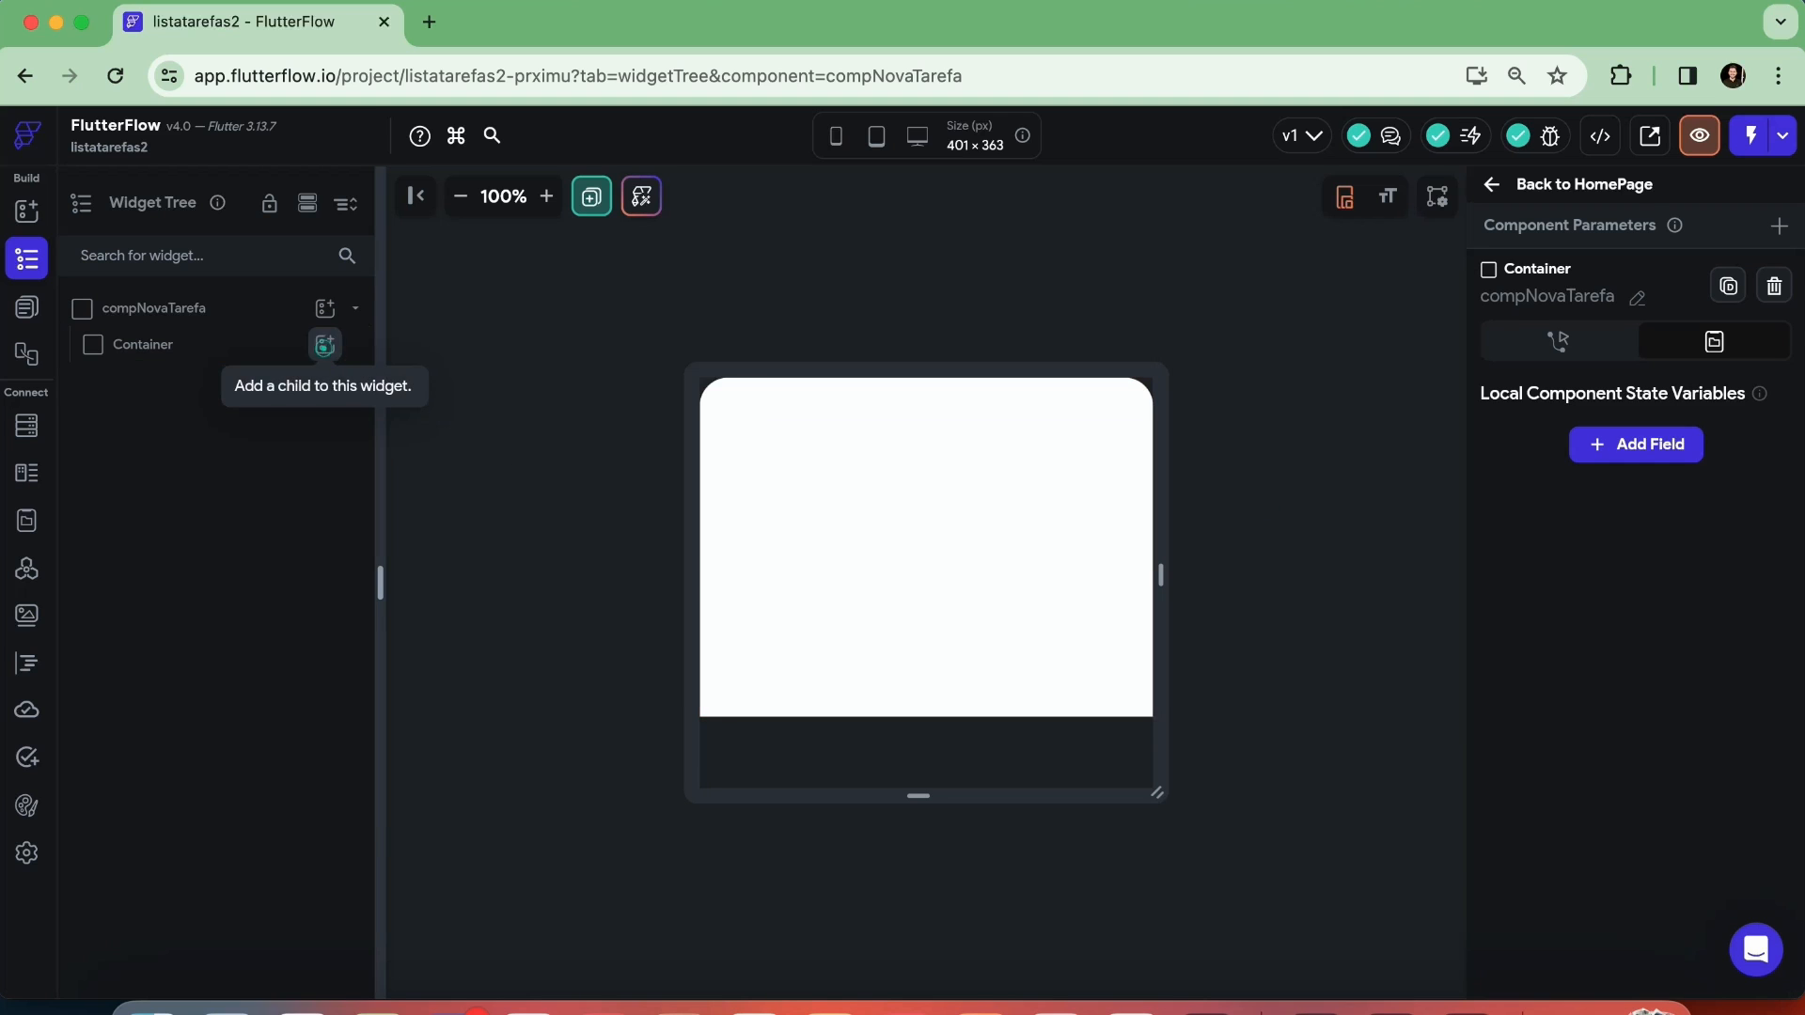
pyautogui.click(562, 491)
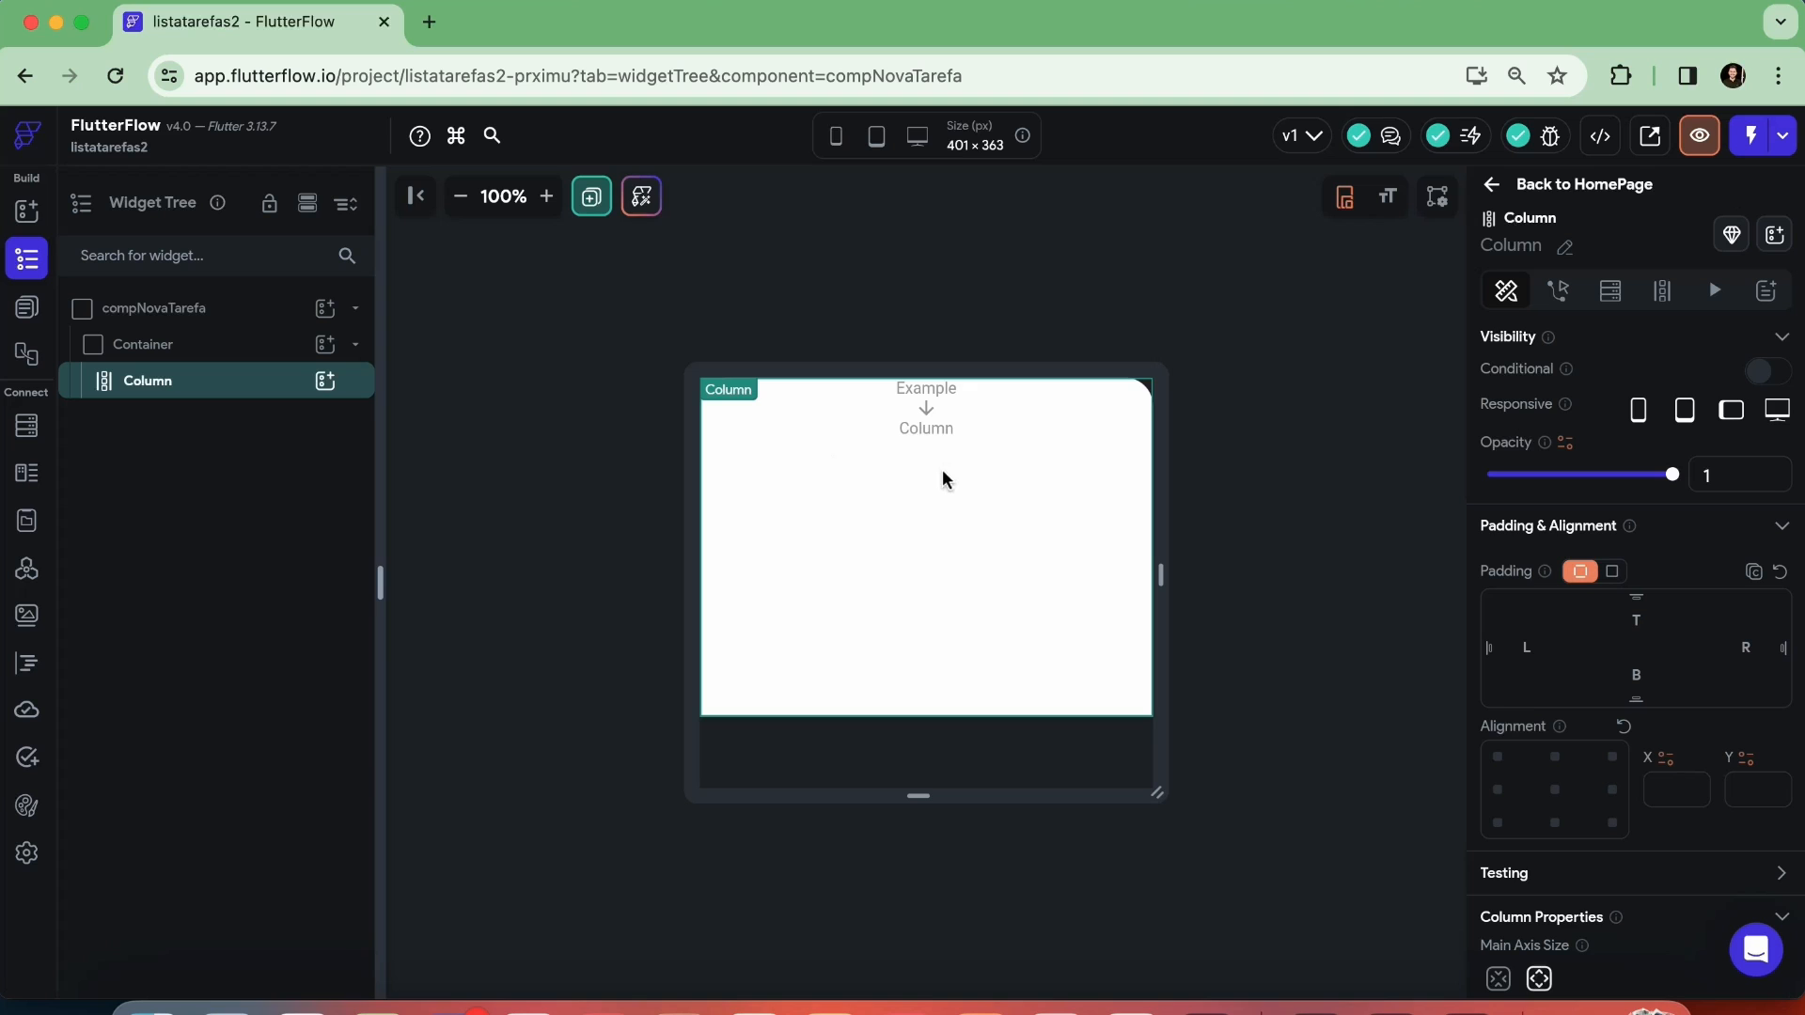
pyautogui.scroll(-2, 1551, 620)
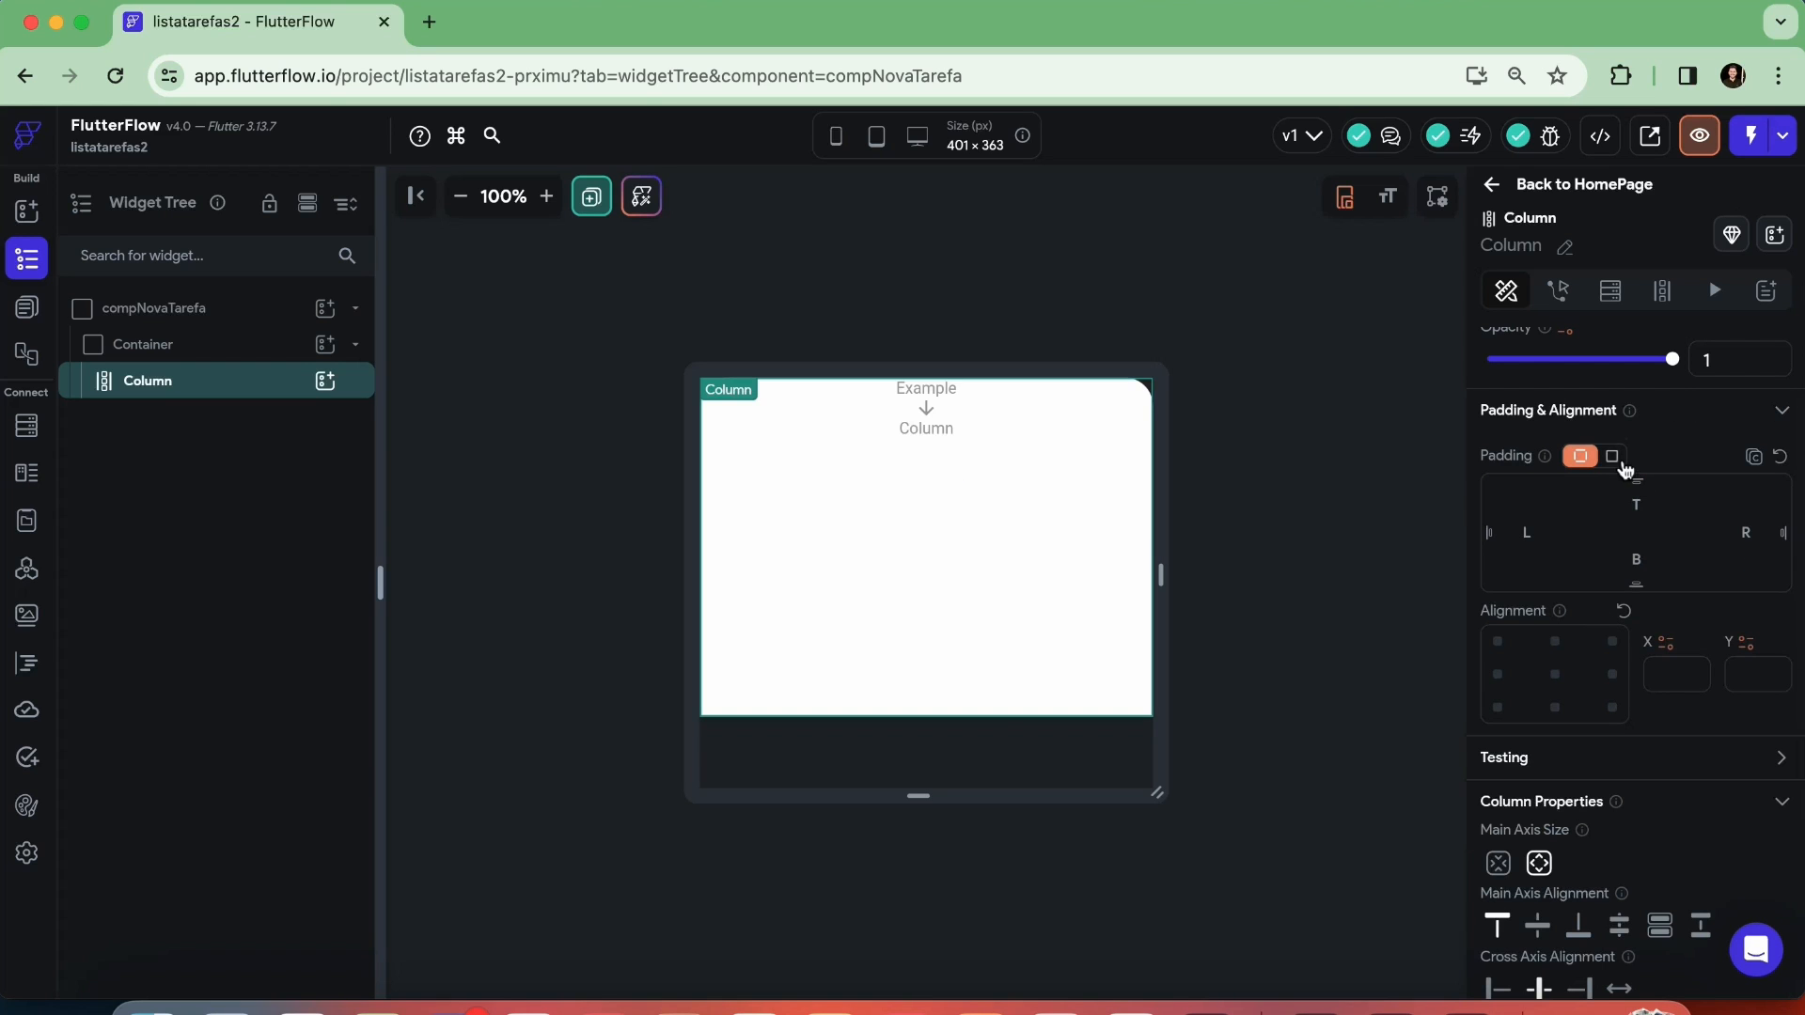
pyautogui.click(1613, 456)
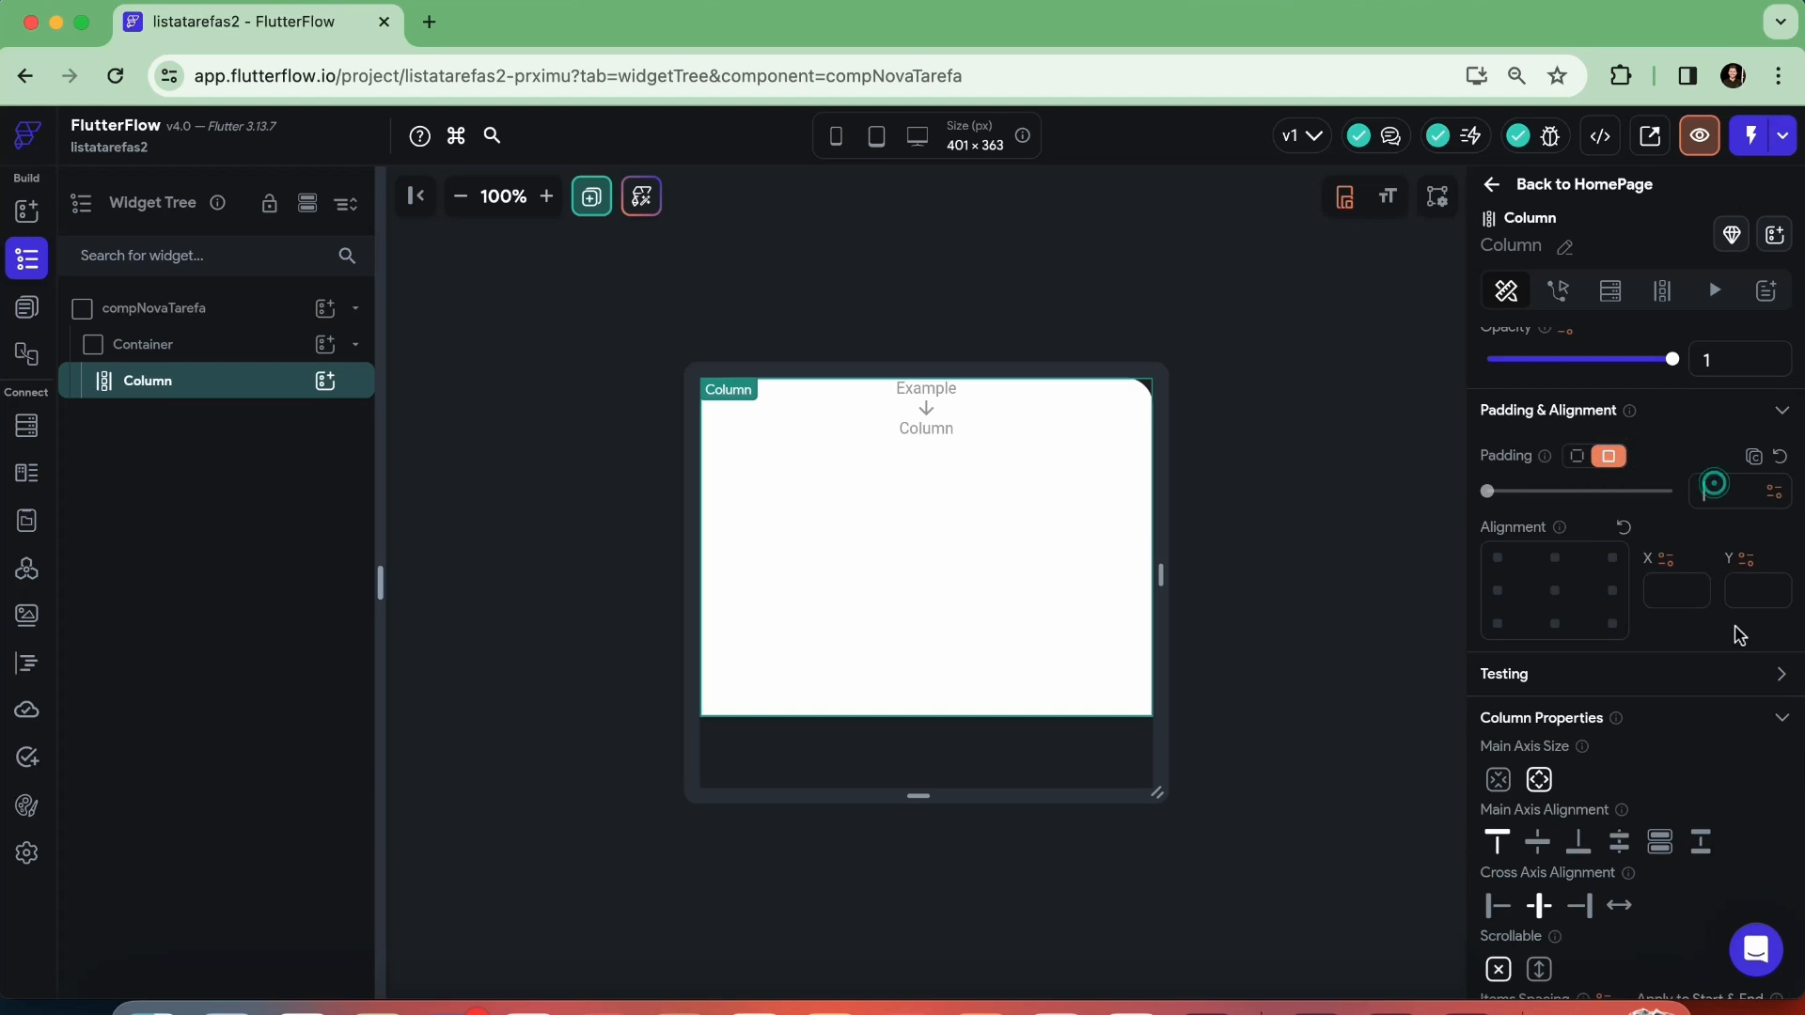
pyautogui.write('25')
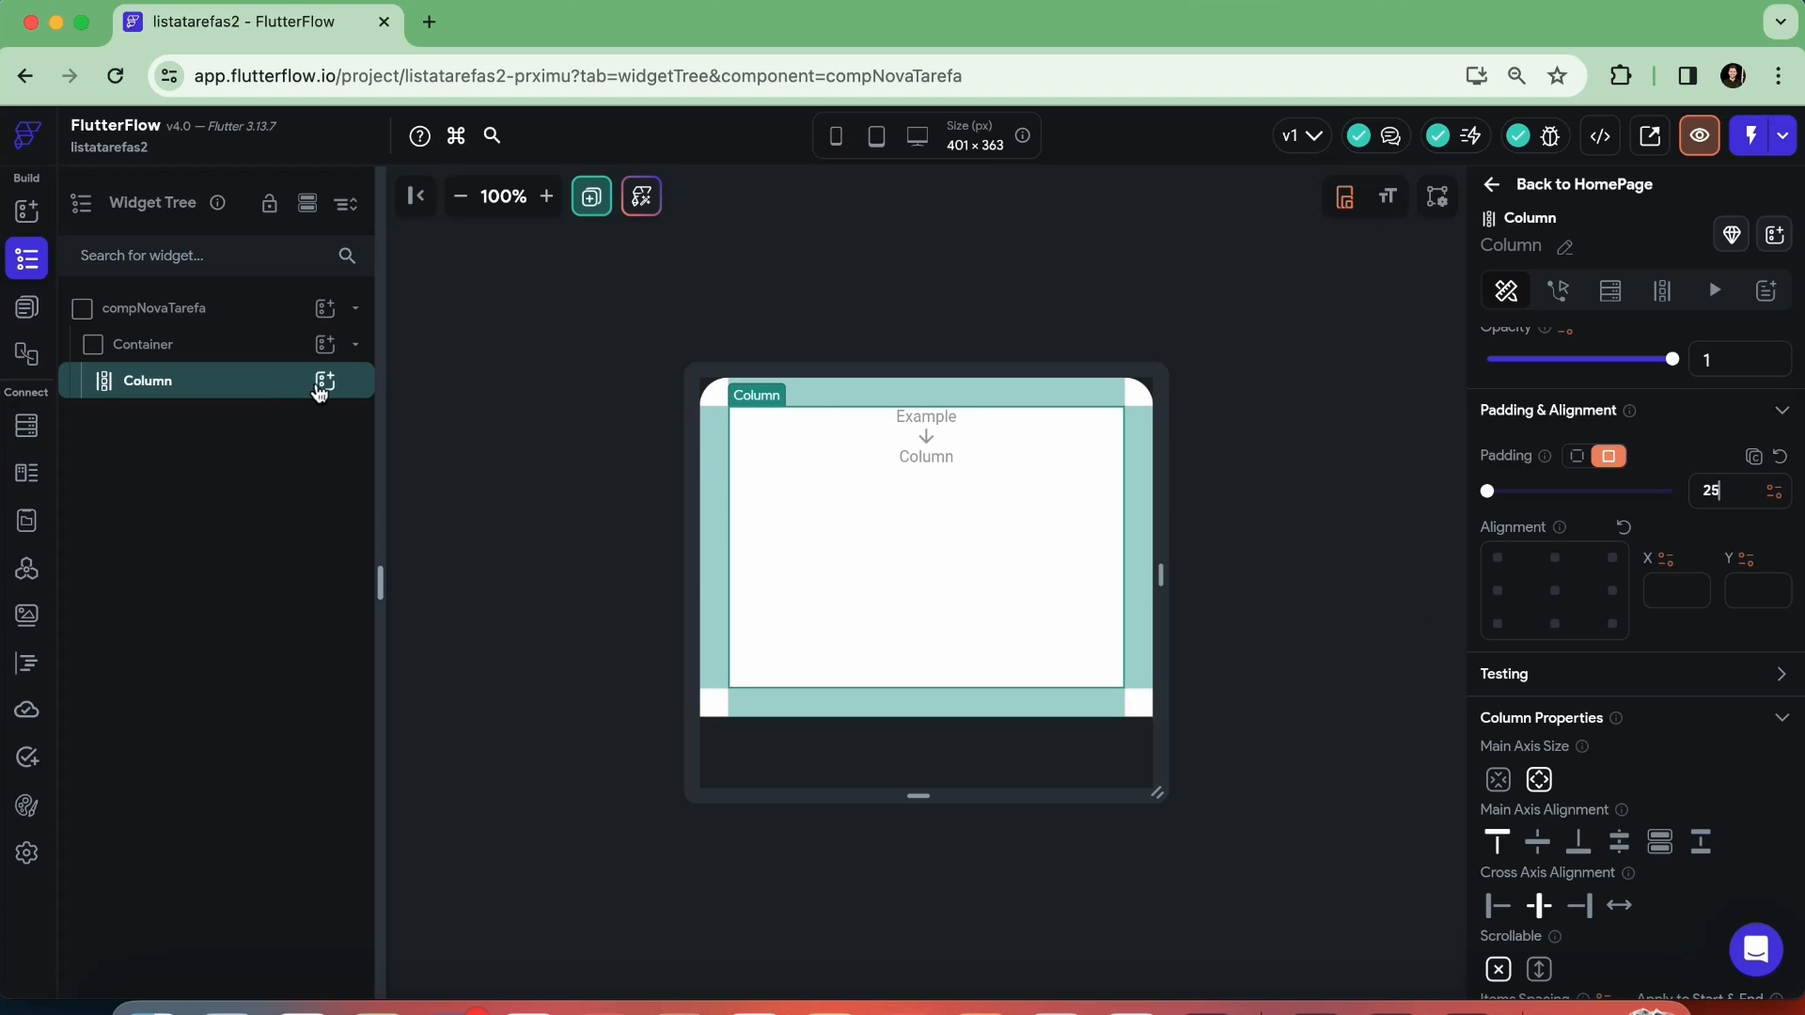
# Add a Container inside the Column and fill it with the custom purple color Roxo
pyautogui.click(325, 383)
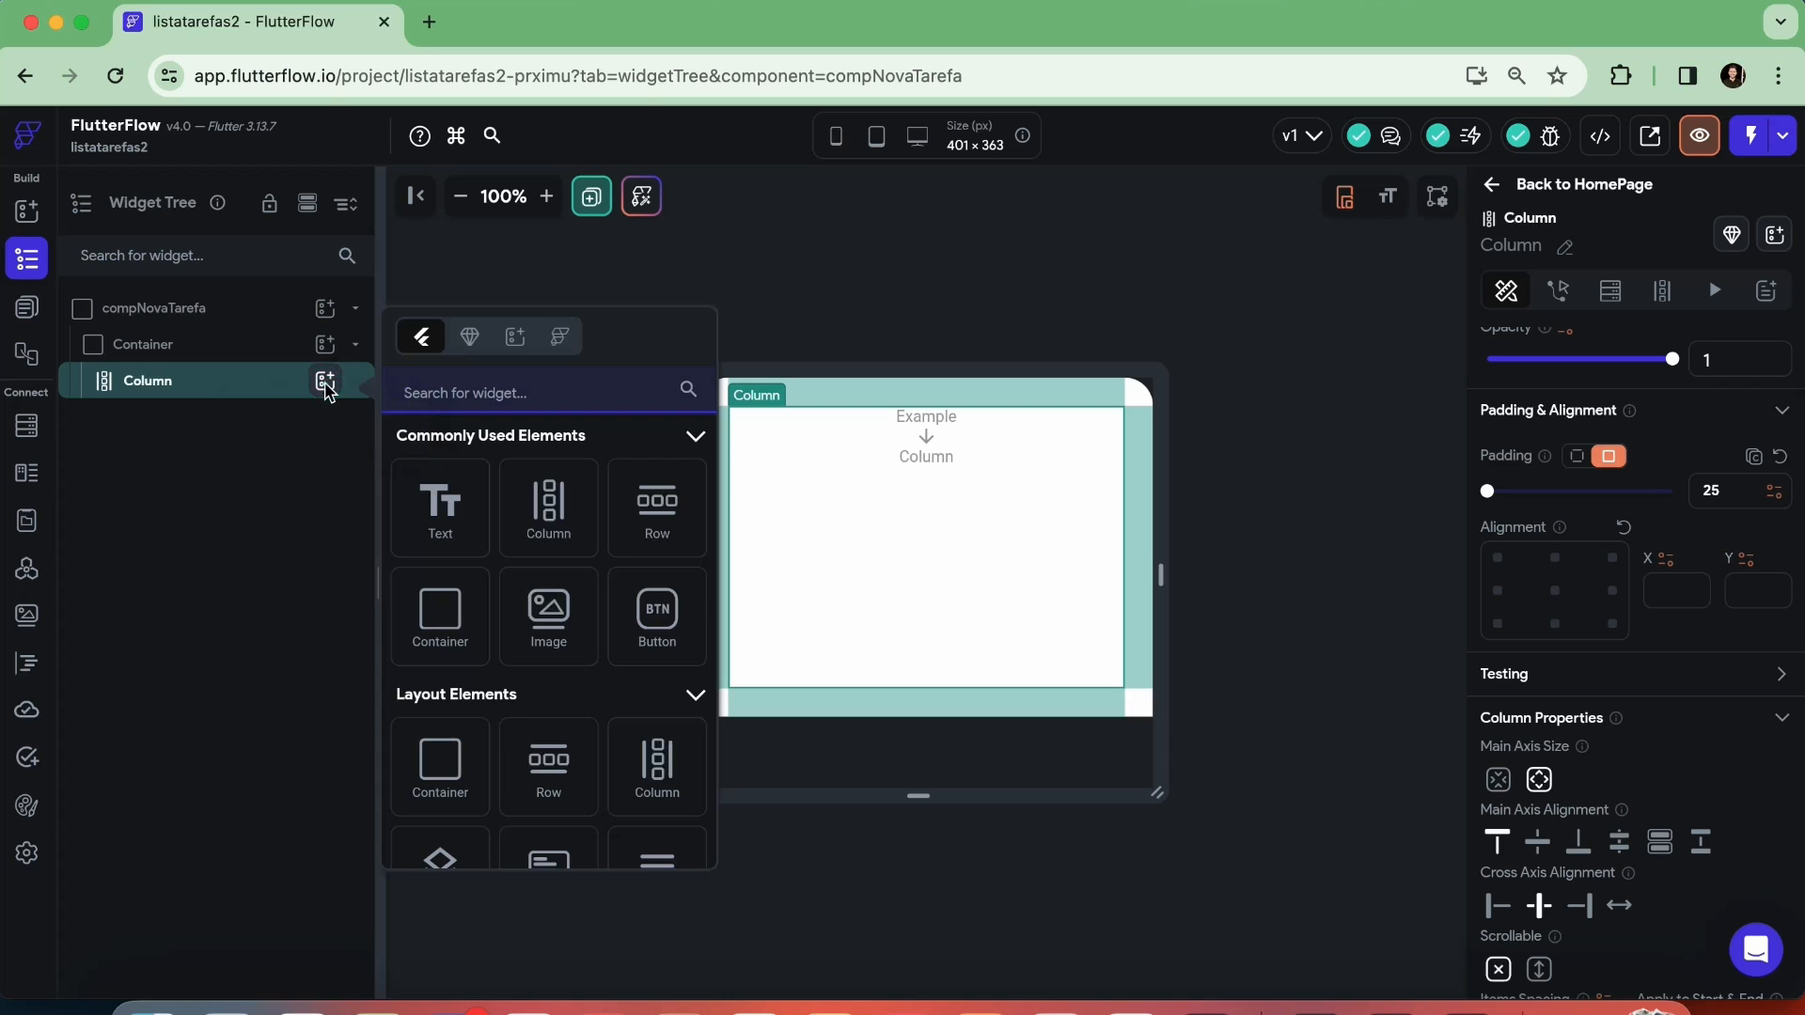
pyautogui.click(438, 620)
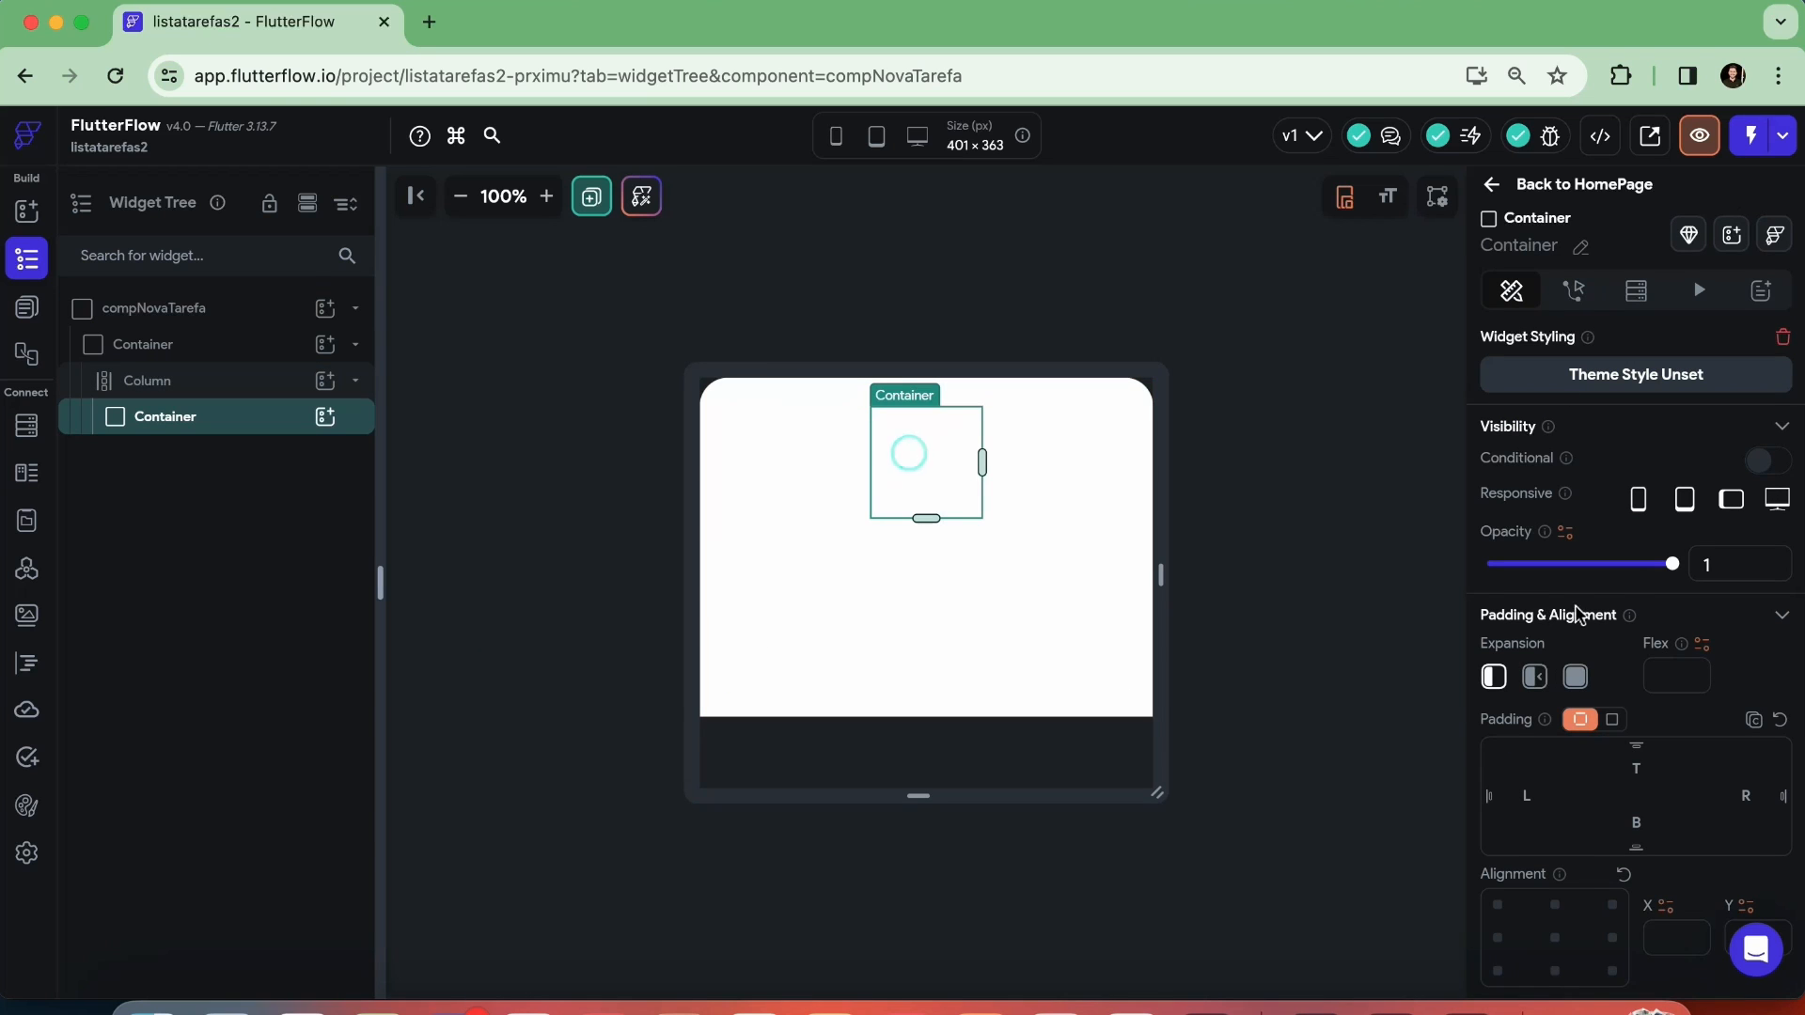
pyautogui.scroll(-8, 1586, 611)
pyautogui.scroll(3, 1586, 611)
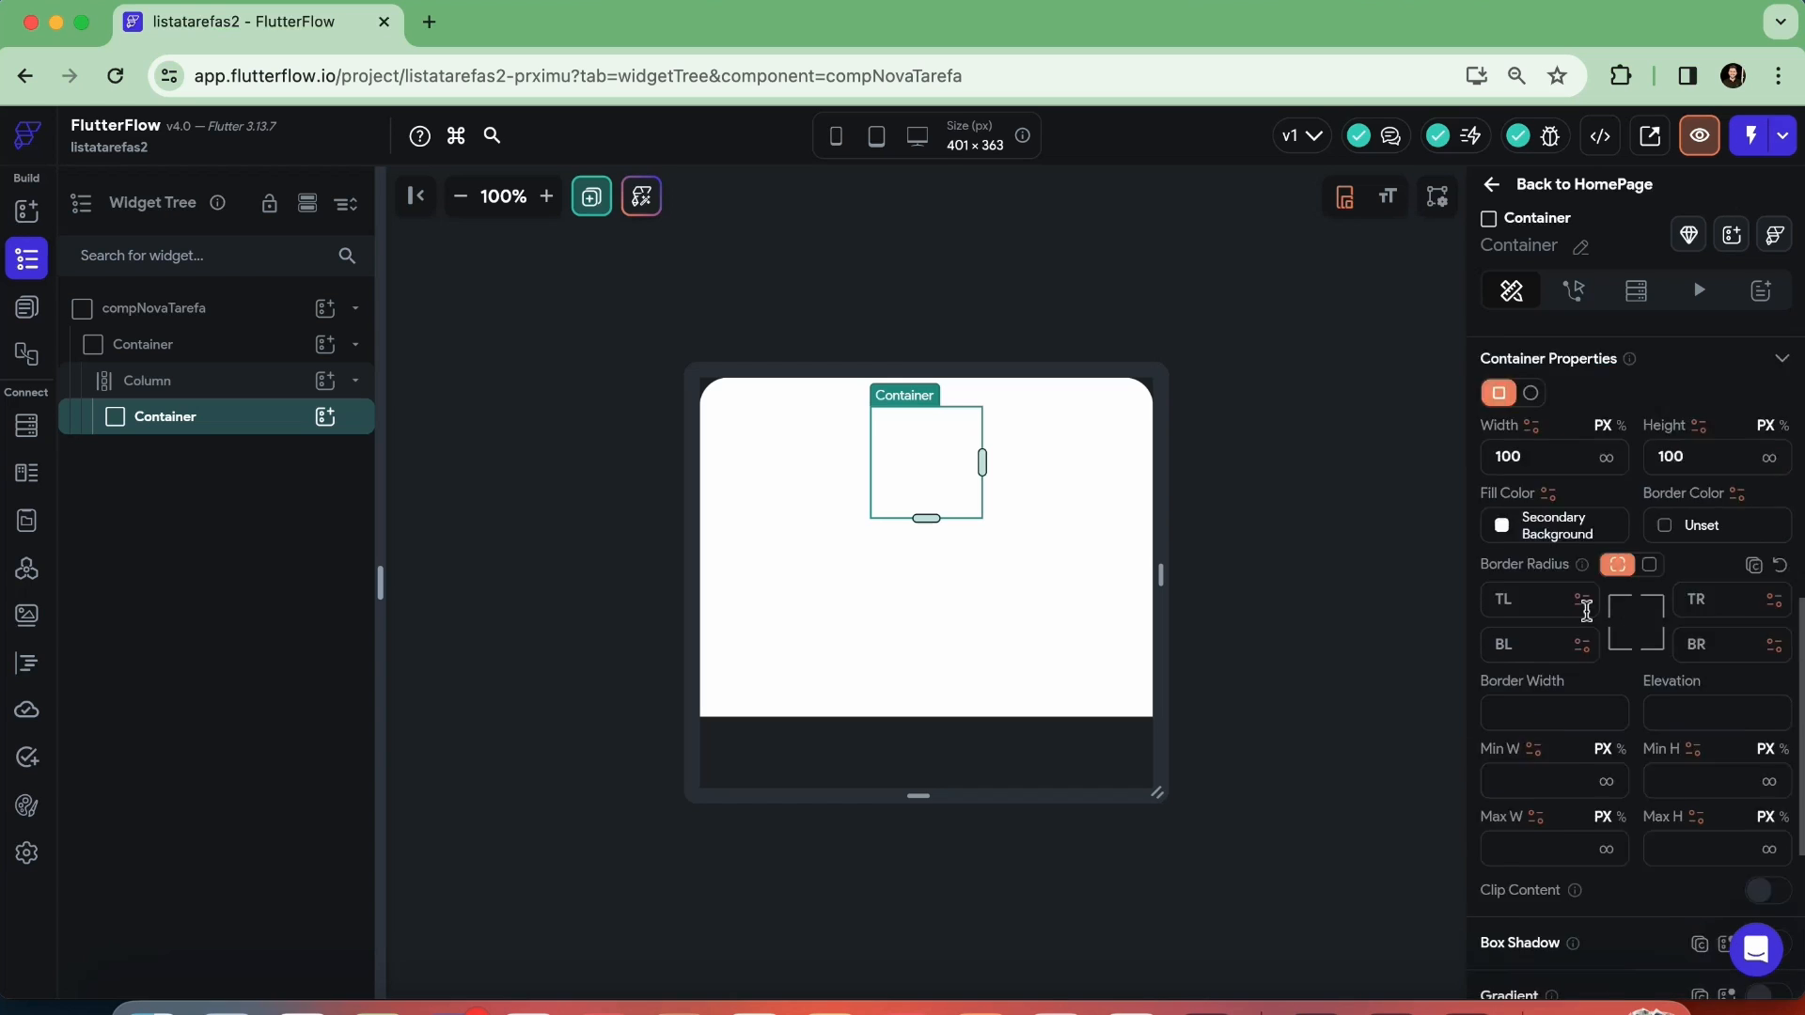
pyautogui.click(1503, 695)
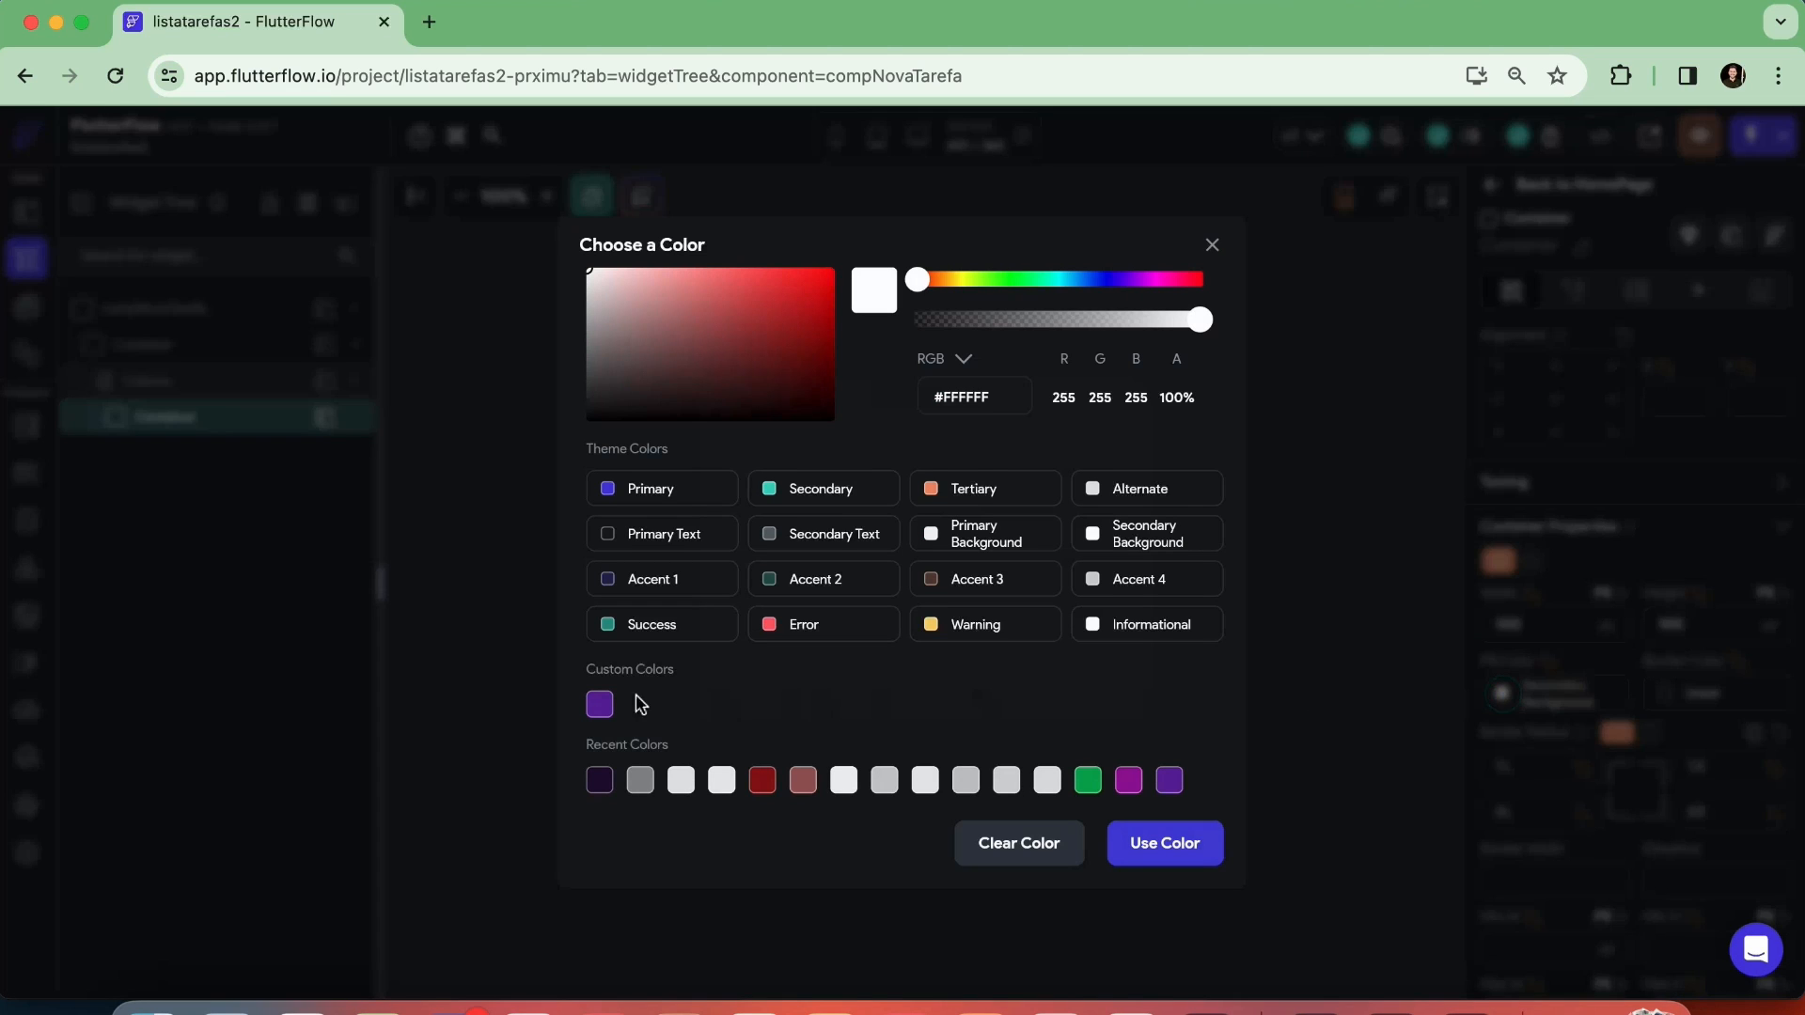
pyautogui.click(599, 705)
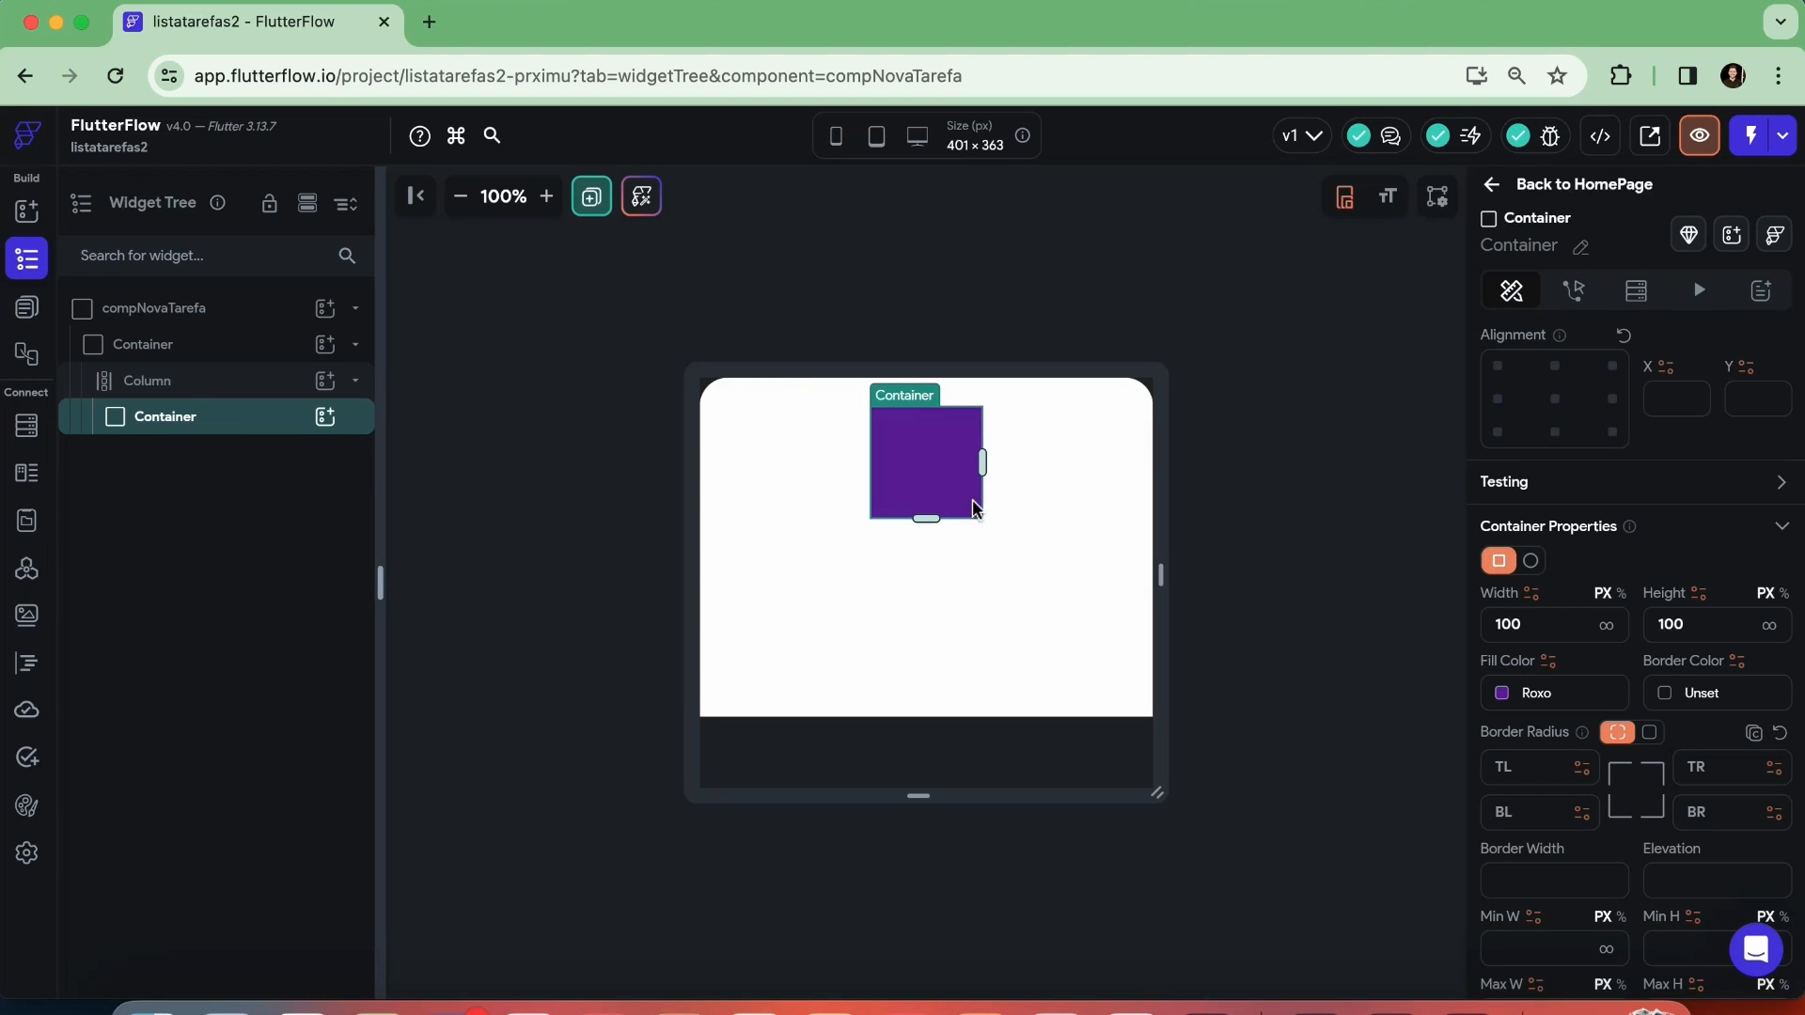
# Set the purple Container's height to 10 px with a uniform border radius of 8, and deselect it
pyautogui.doubleClick(1706, 624)
pyautogui.write('10')
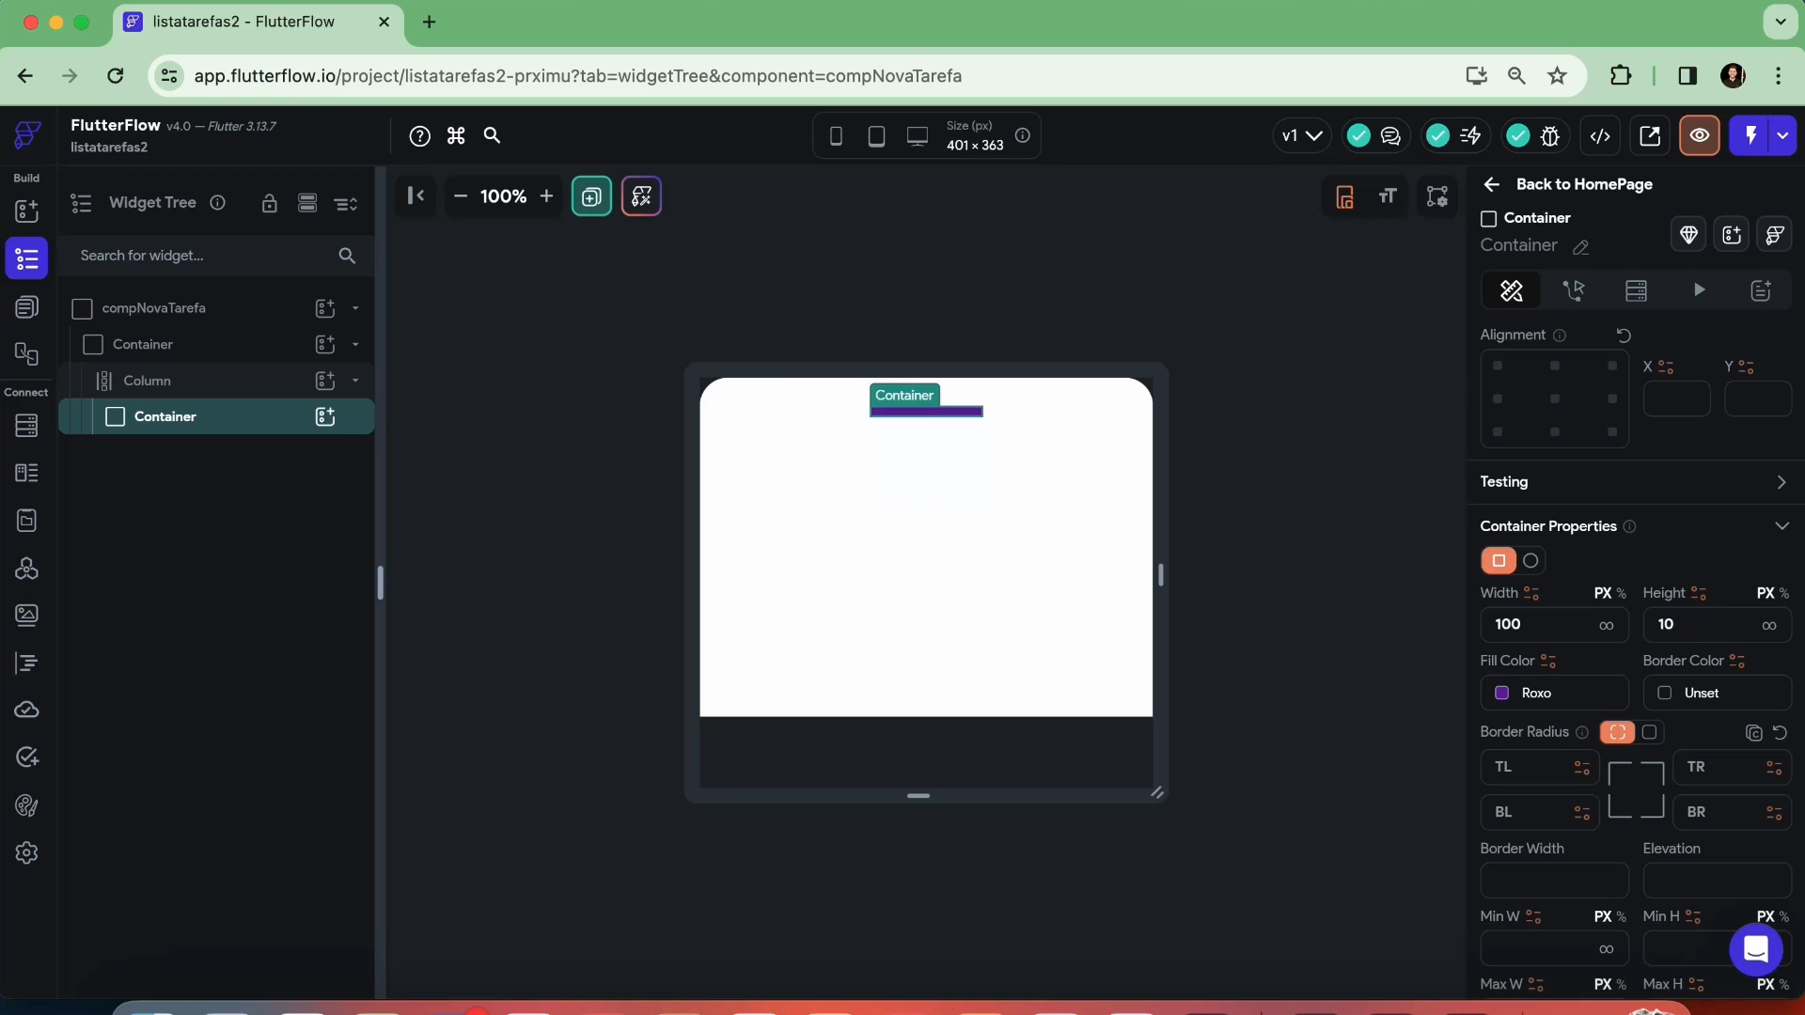
pyautogui.scroll(-3, 1525, 615)
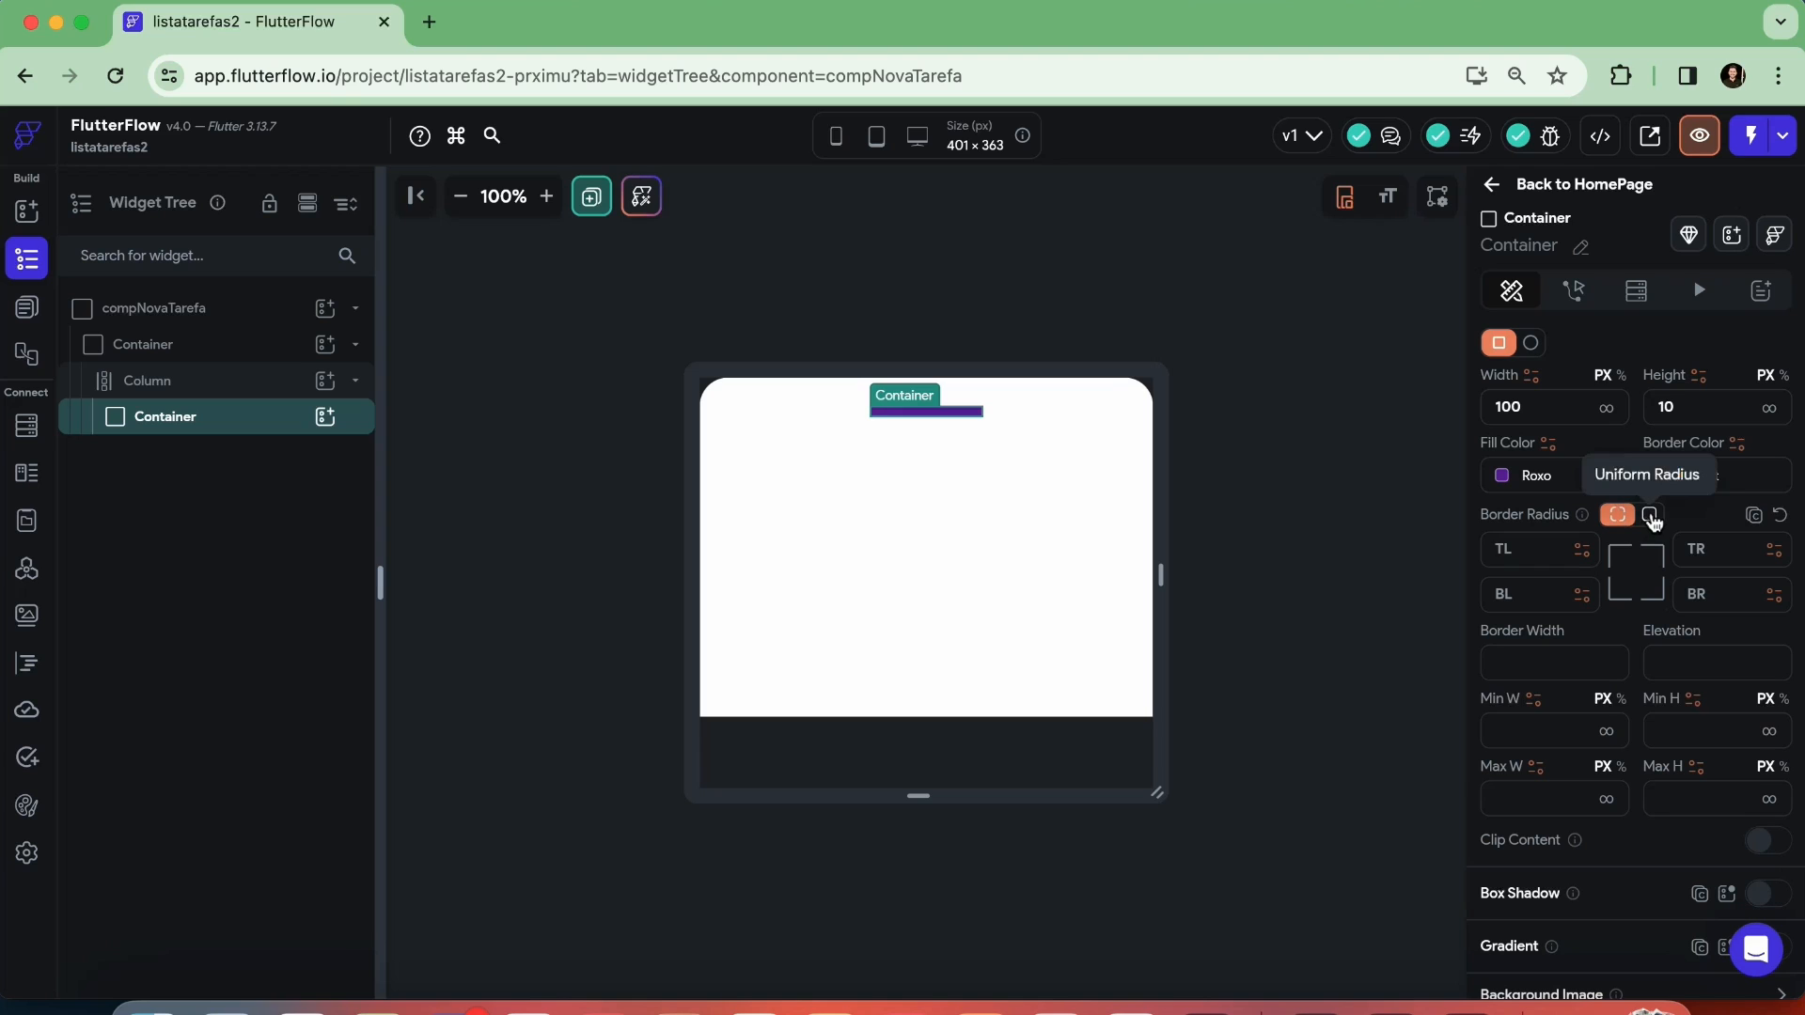
pyautogui.click(1651, 516)
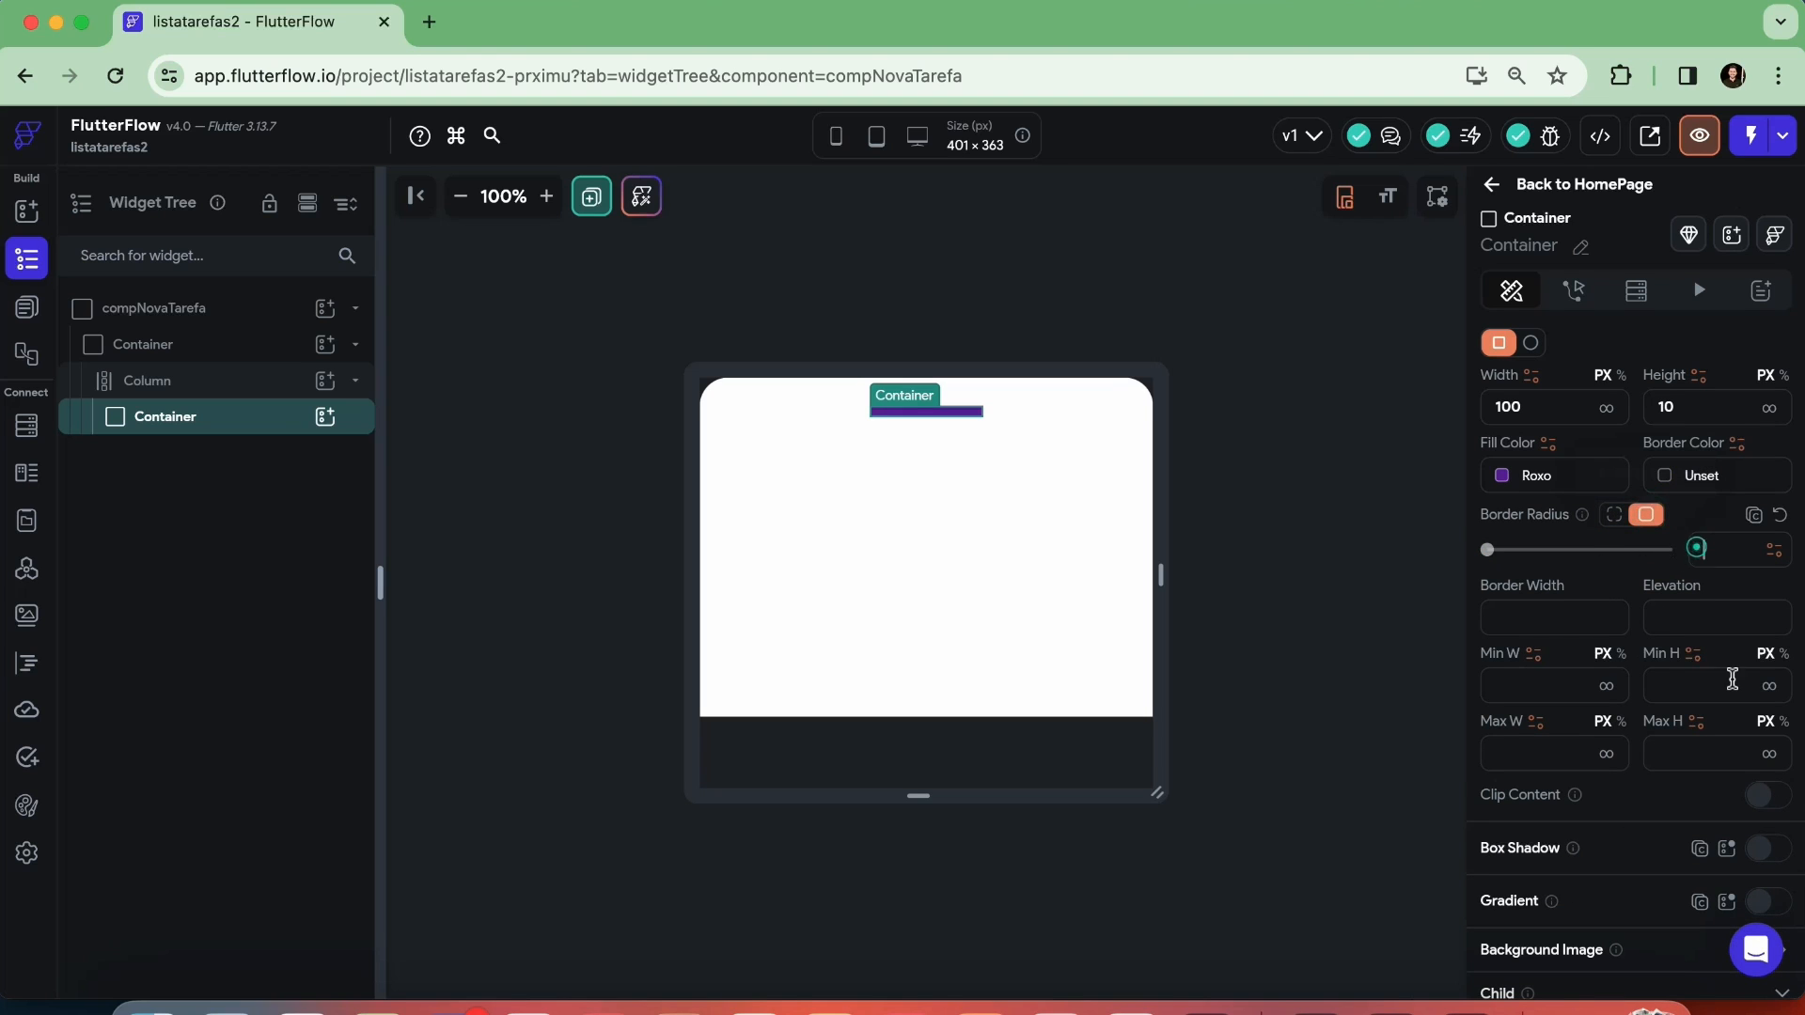
pyautogui.click(1698, 548)
pyautogui.write('8')
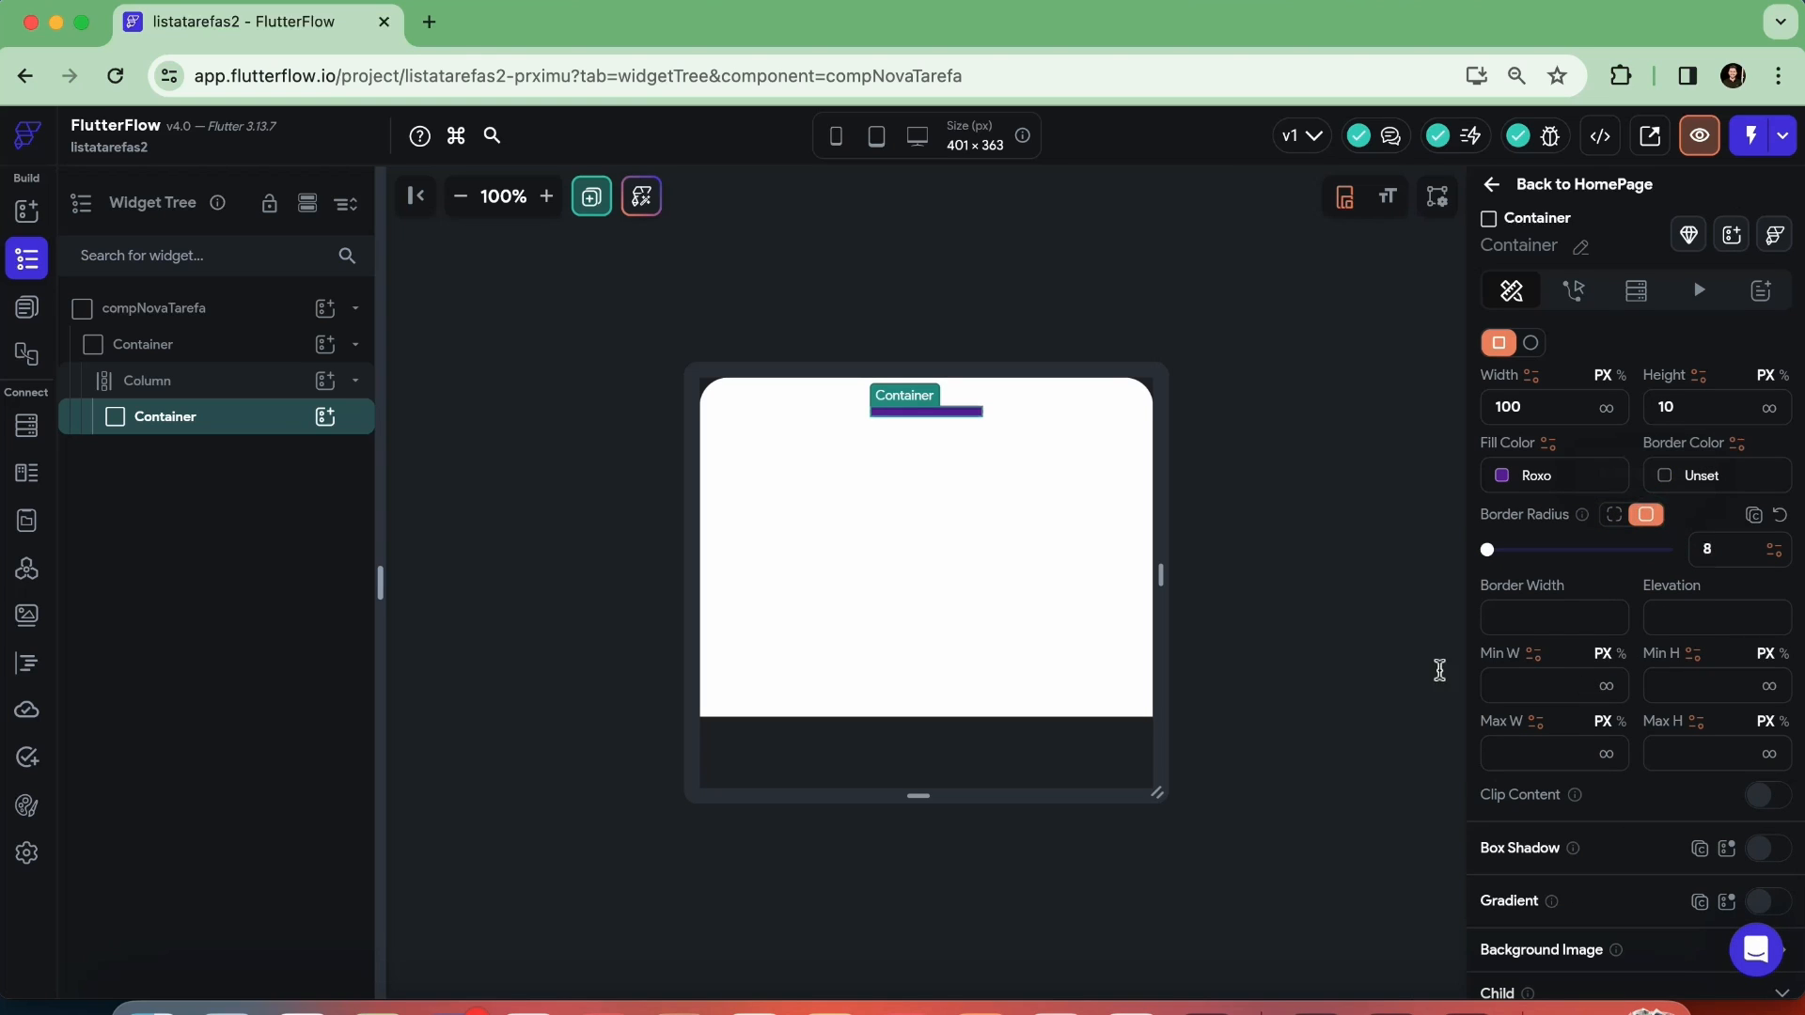
pyautogui.click(1237, 537)
pyautogui.click(1290, 614)
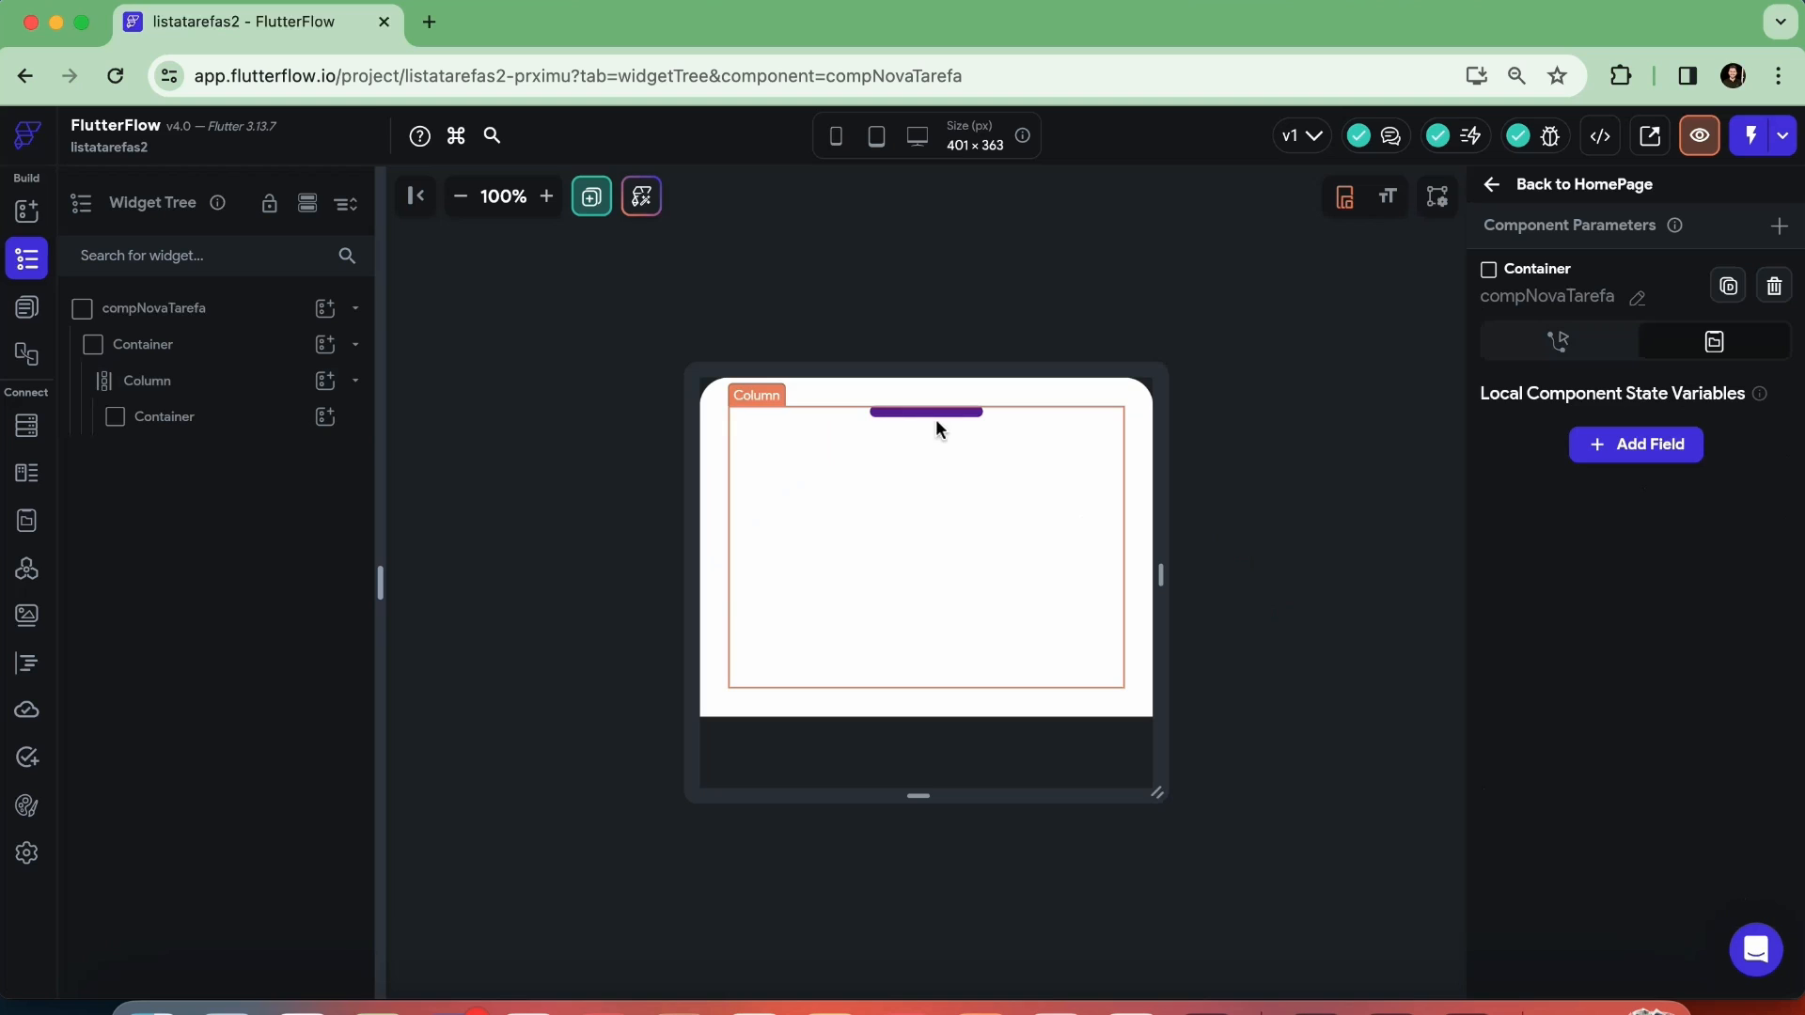
pyautogui.click(1250, 461)
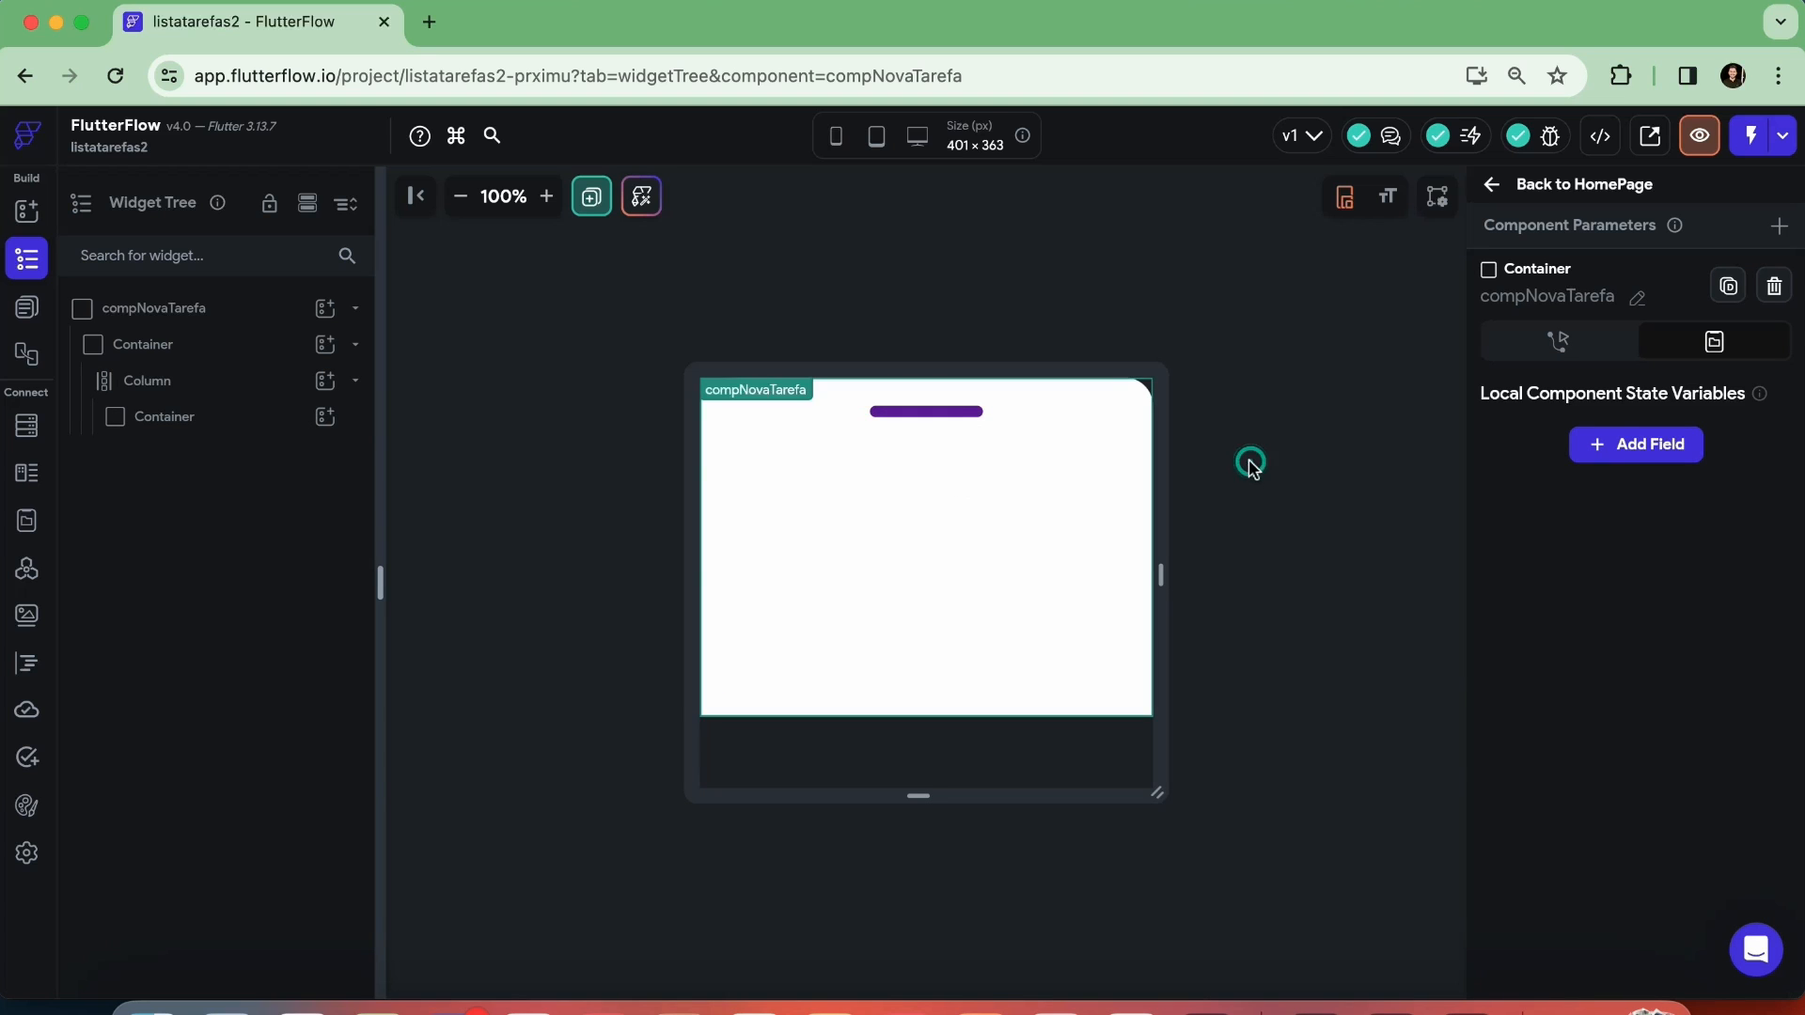
# Add a Text widget below the purple bar in the Column and set the Column's items spacing to 8
pyautogui.click(880, 449)
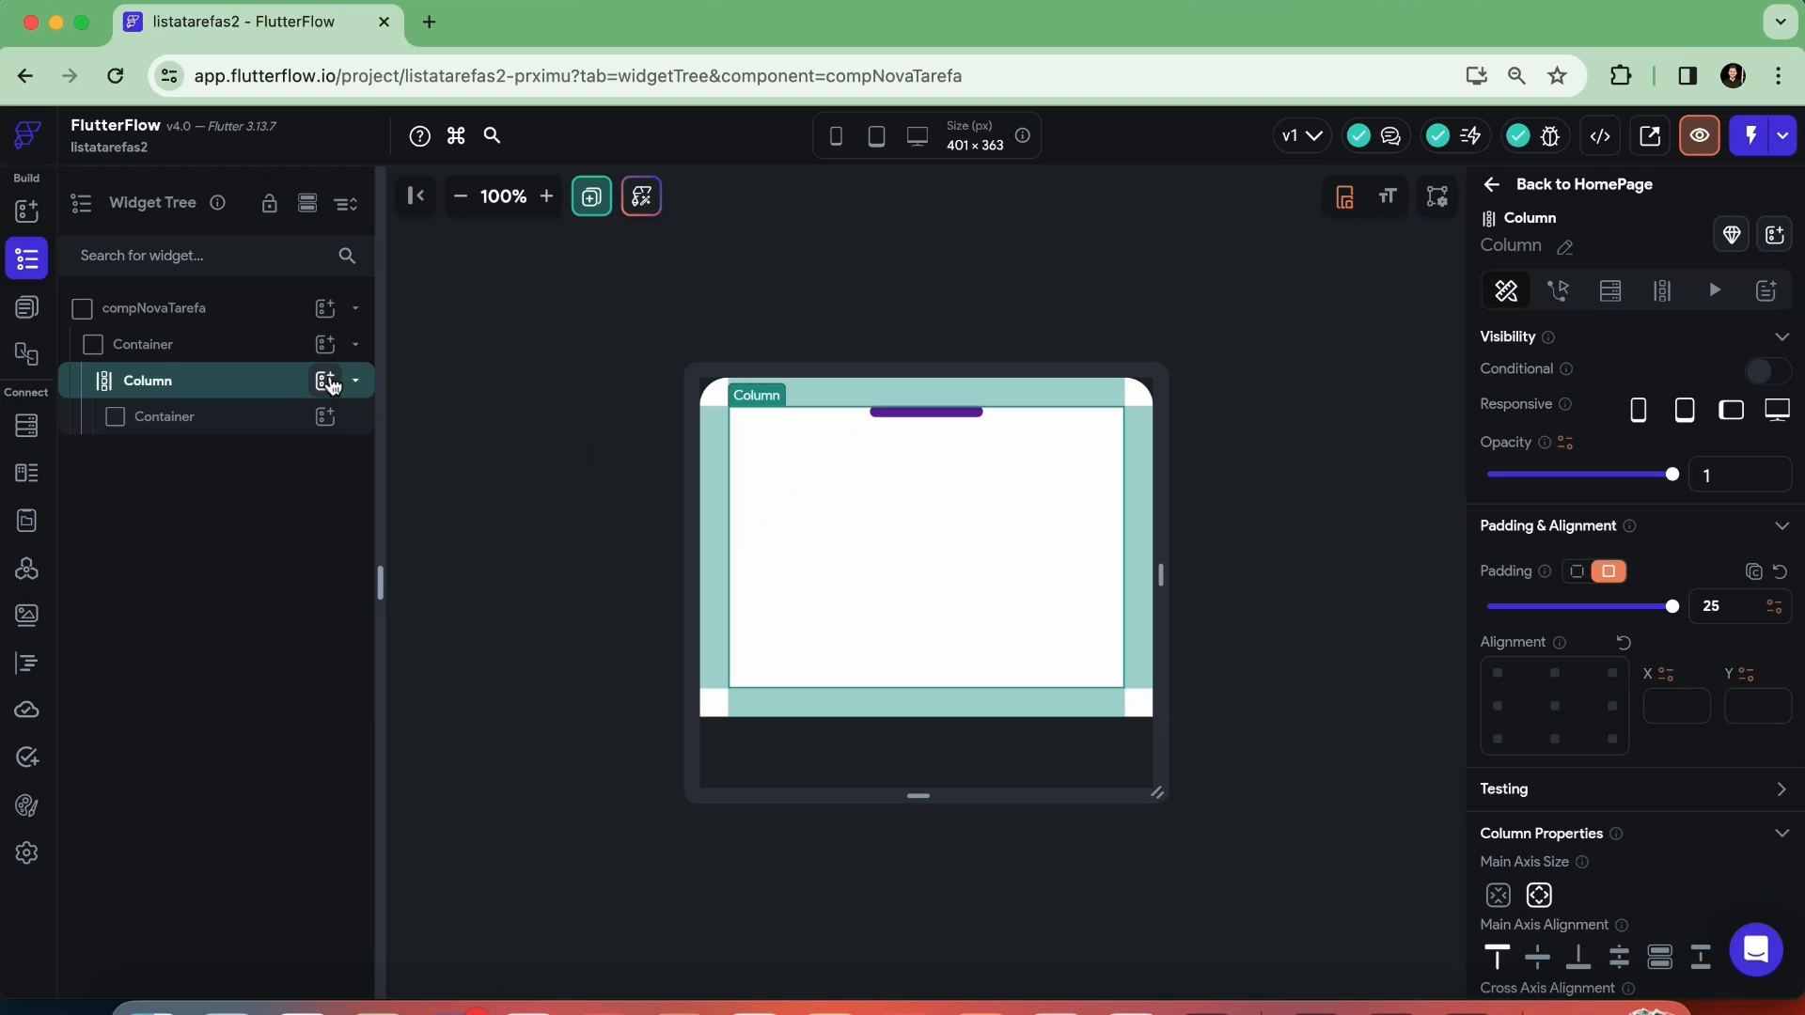
pyautogui.click(325, 382)
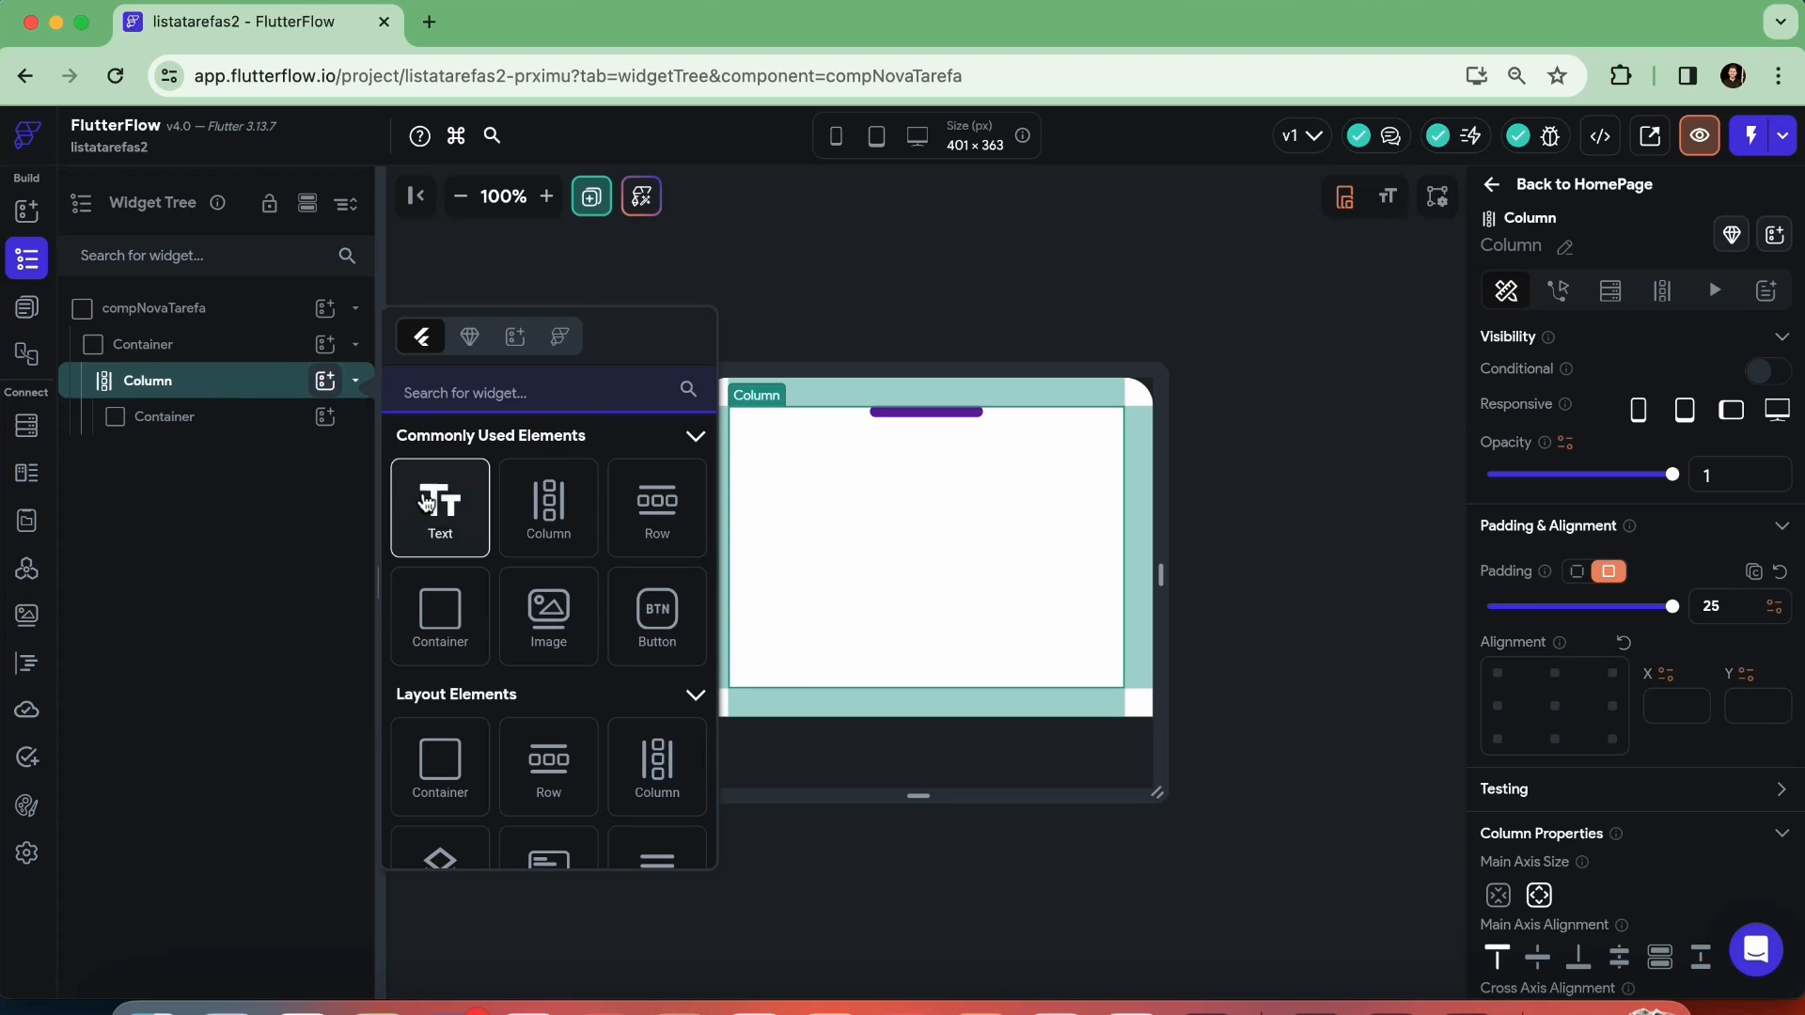
pyautogui.click(430, 503)
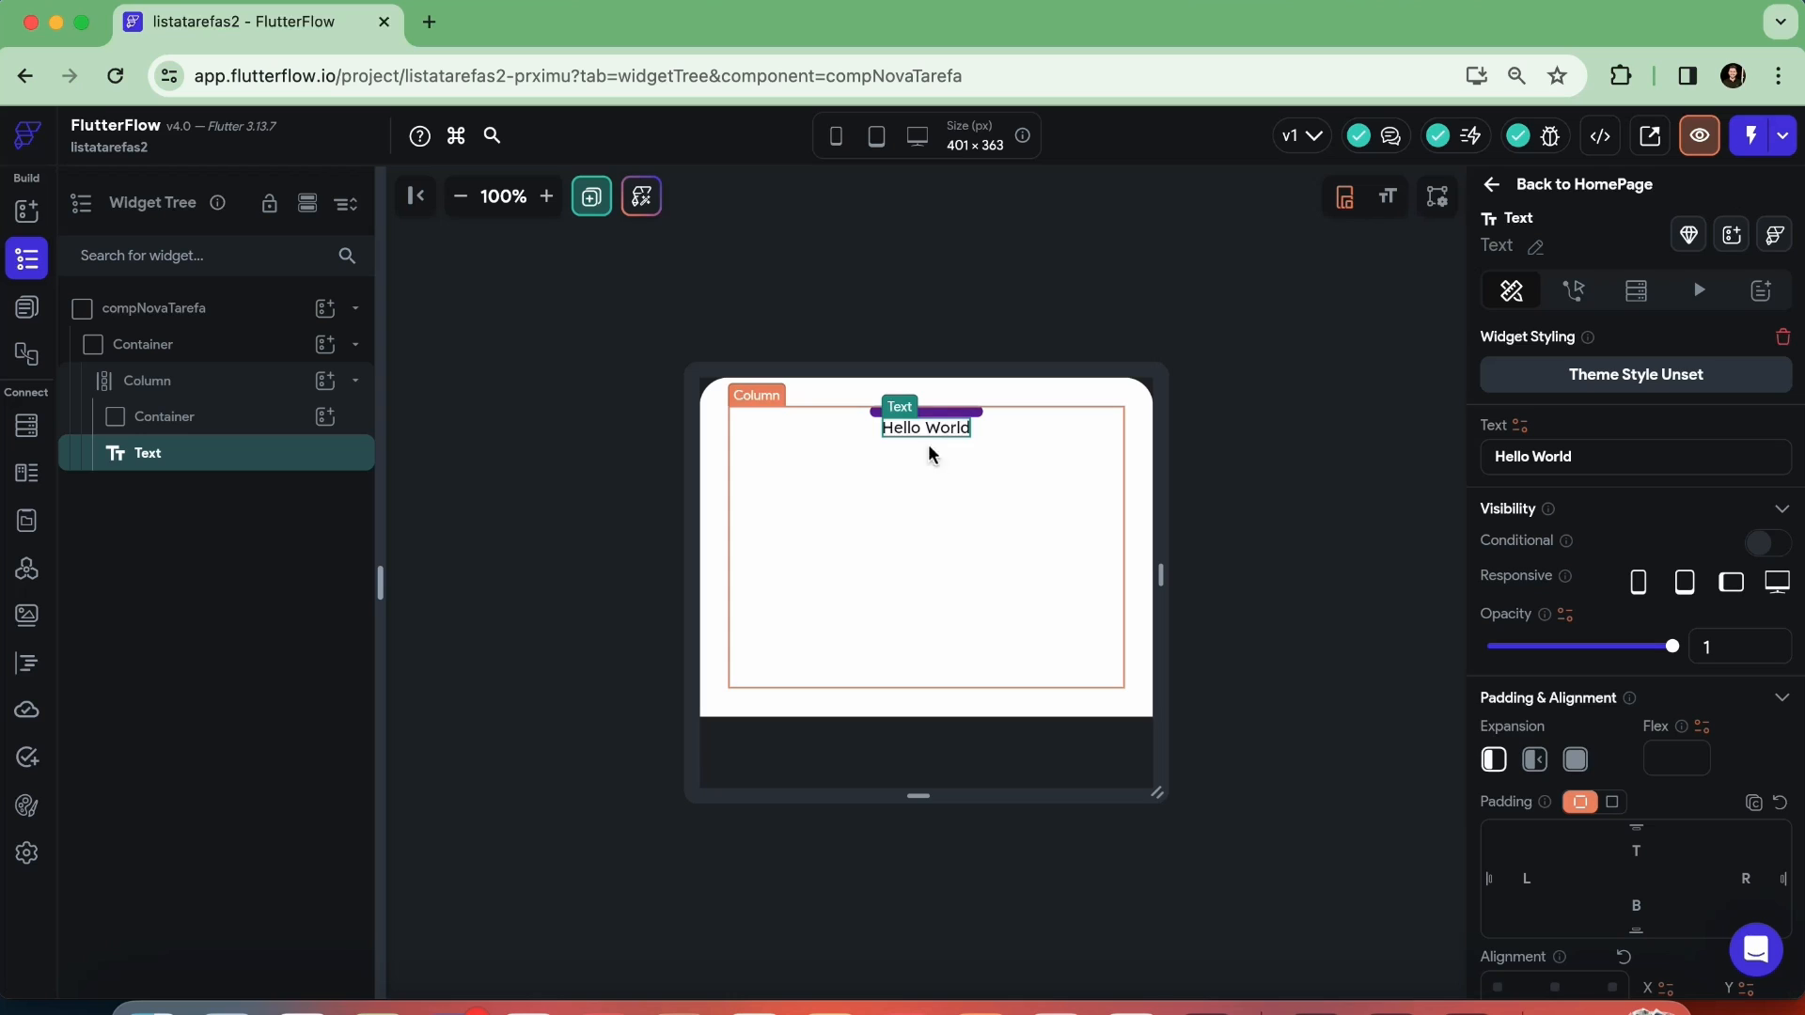
pyautogui.click(898, 506)
pyautogui.scroll(-5, 1549, 672)
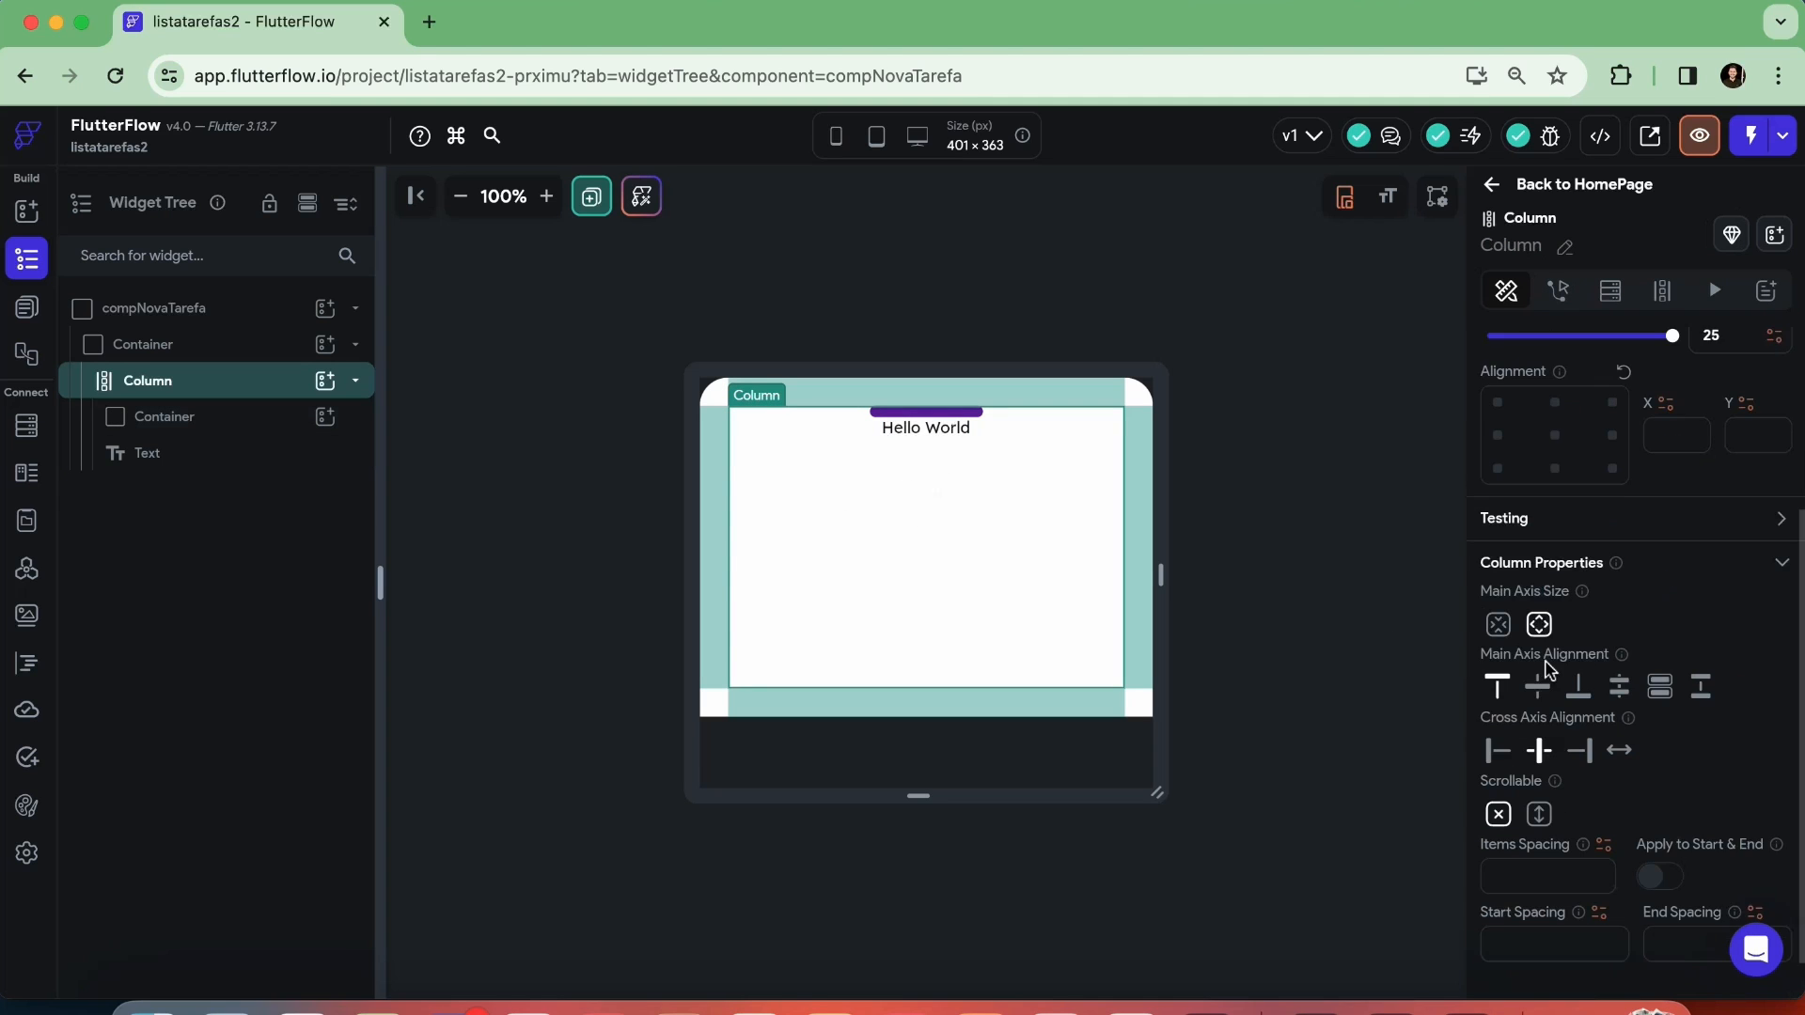
pyautogui.write('8')
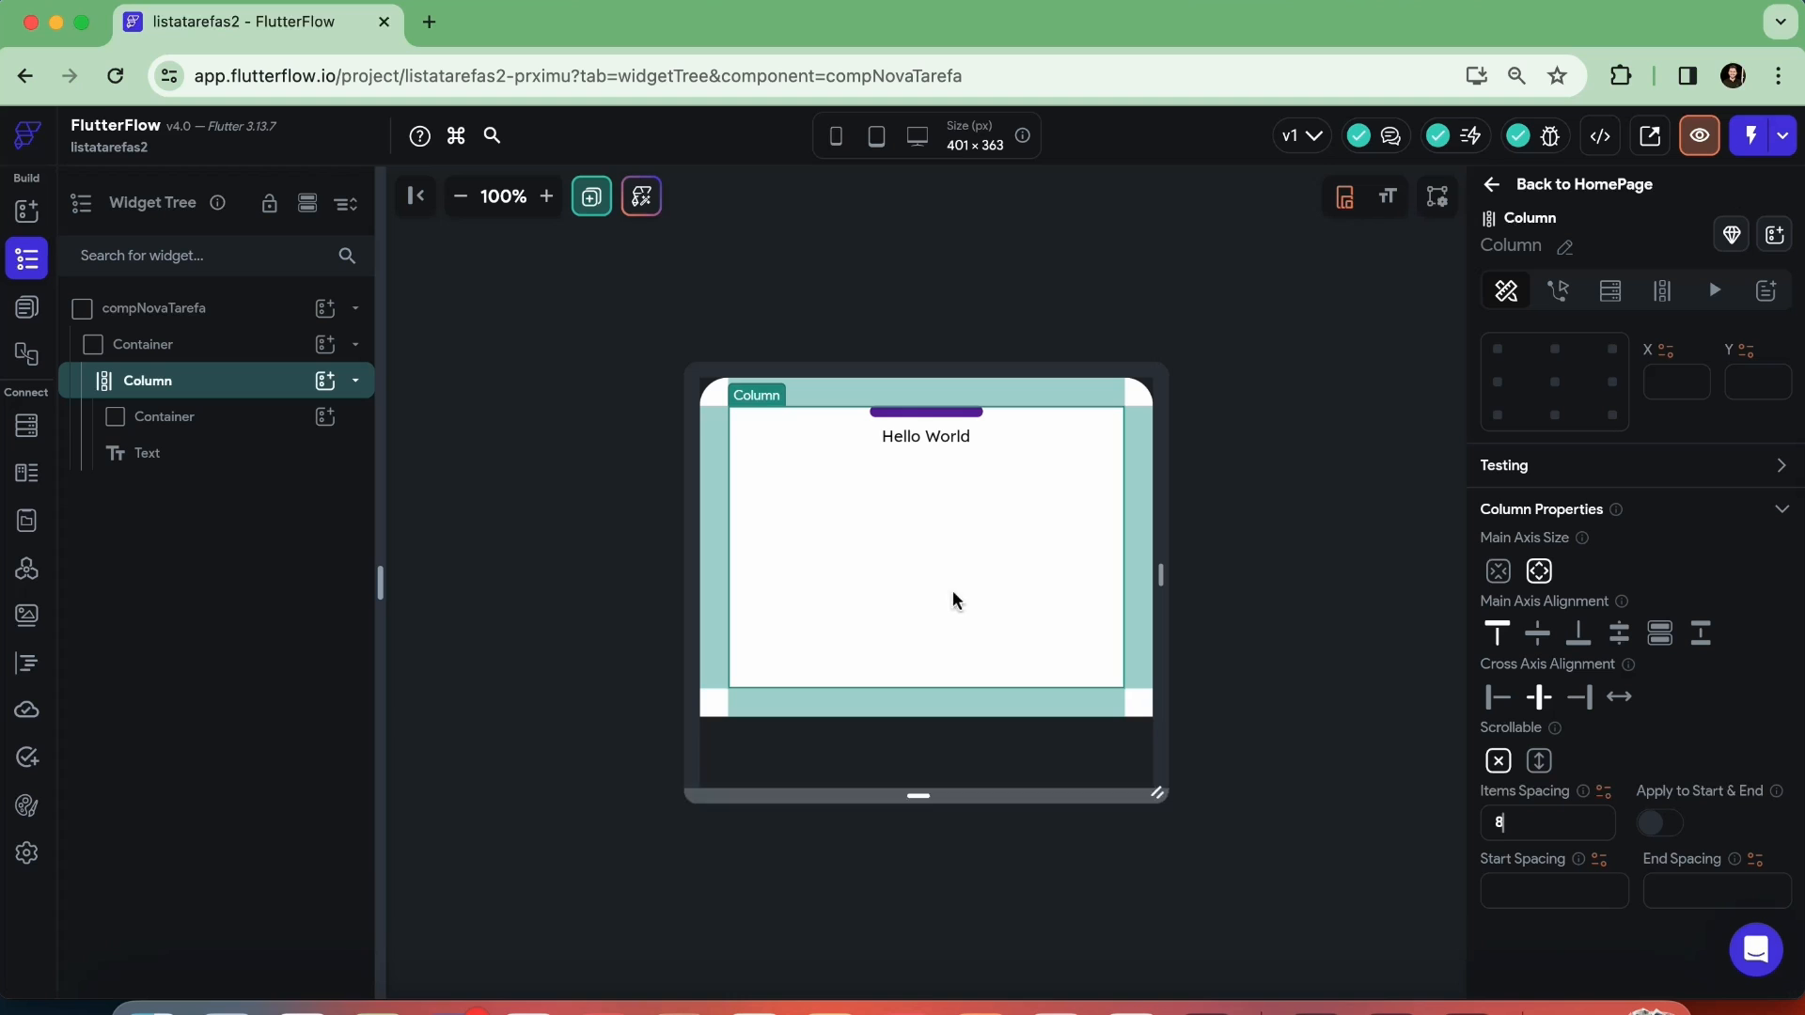
# Set the text of the Text widget below the purple bar to "Nova Tarefa"
pyautogui.click(933, 444)
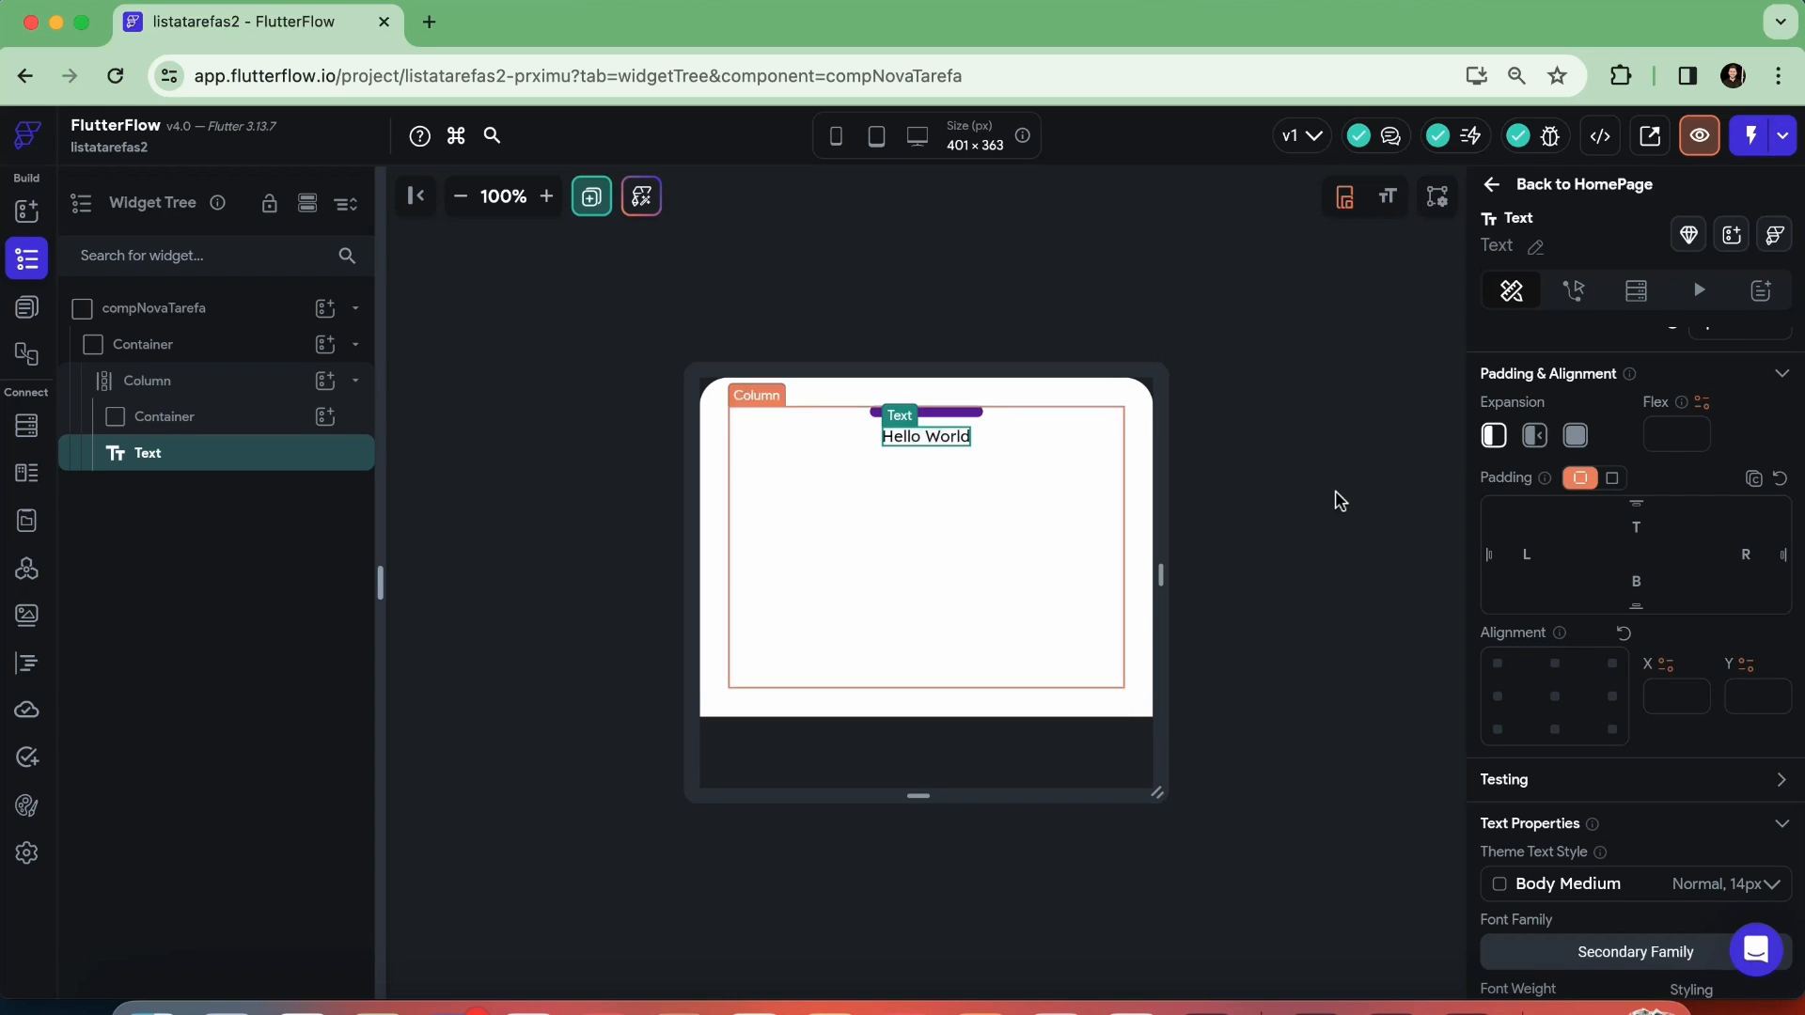
pyautogui.scroll(4, 1603, 555)
pyautogui.tripleClick(1589, 457)
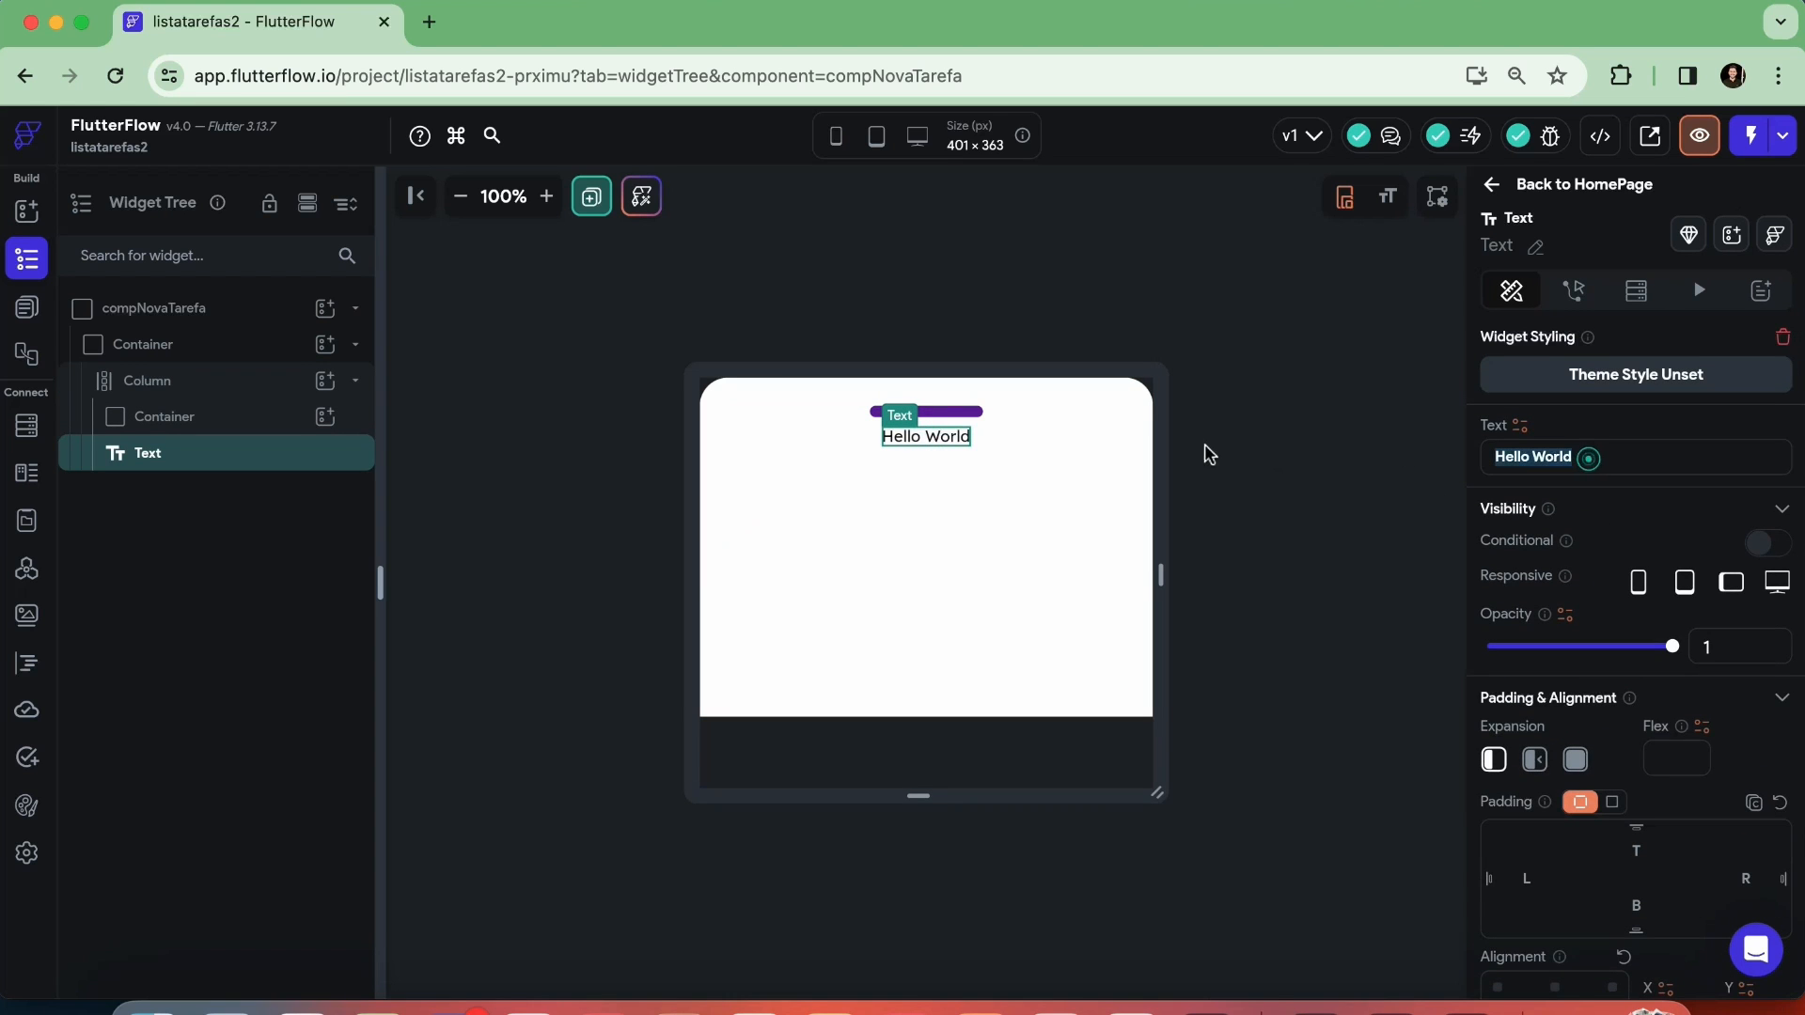
pyautogui.write('Nova Tarefa')
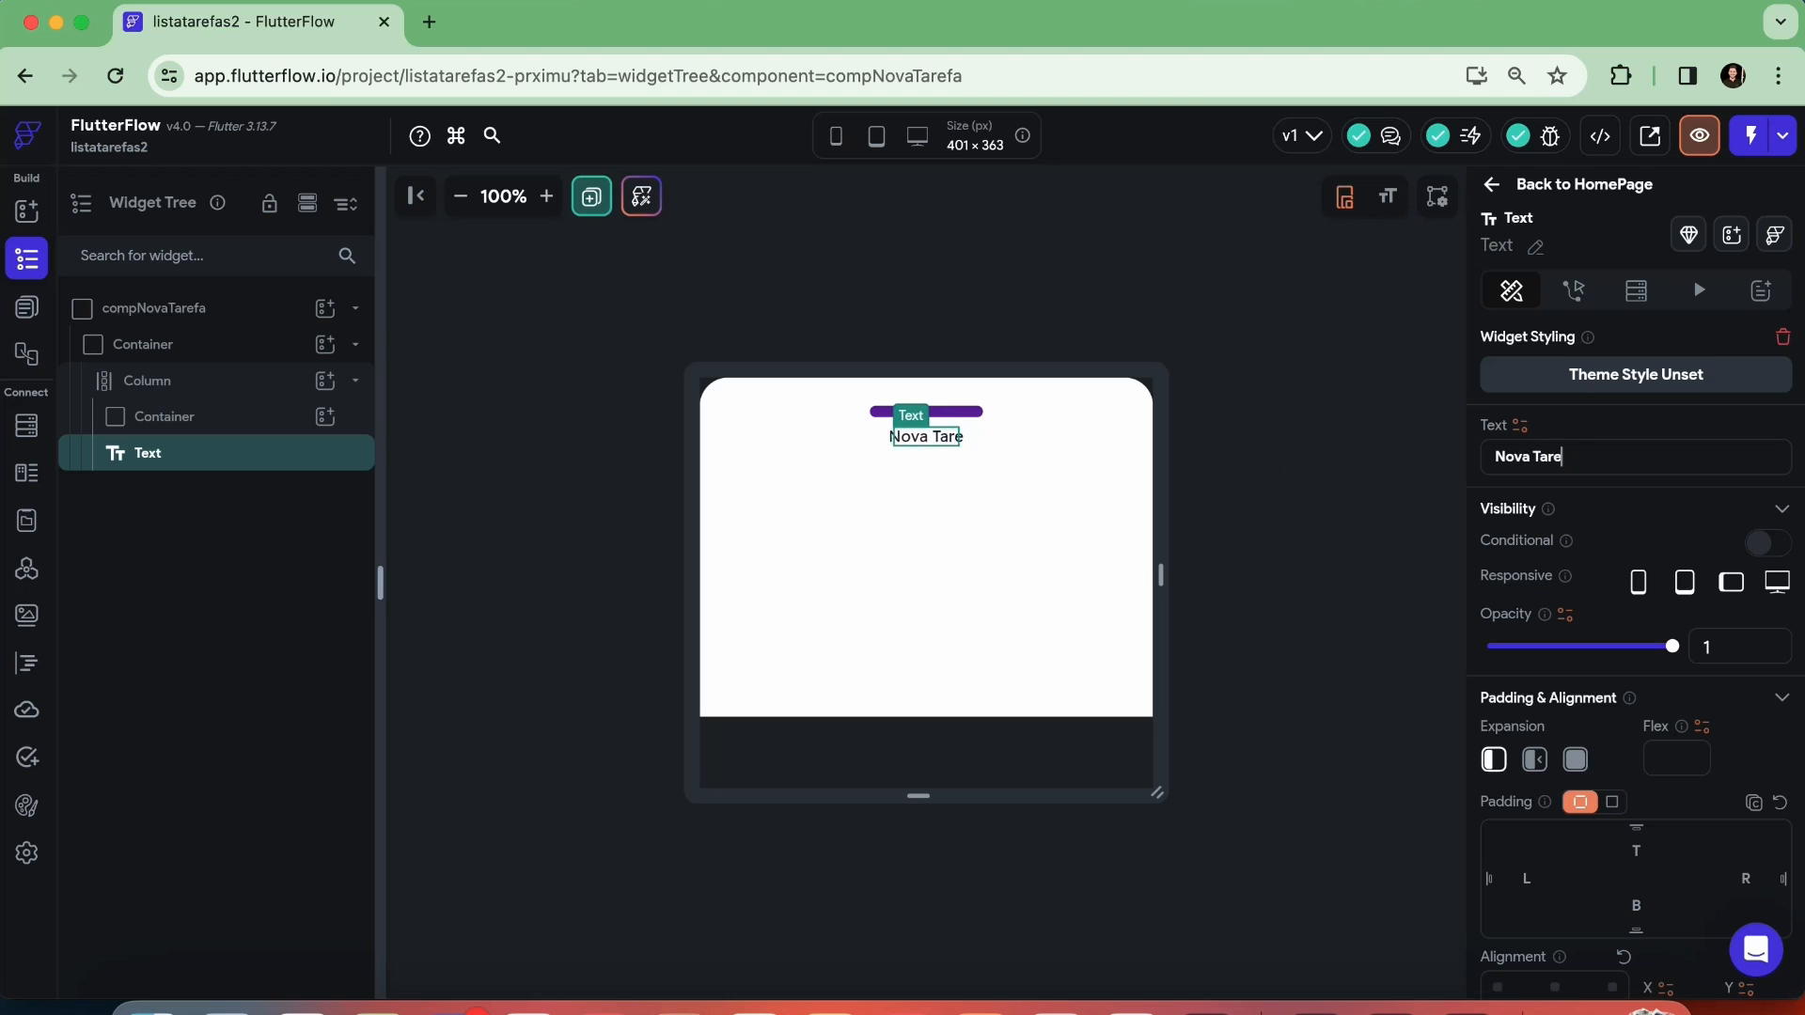
pyautogui.press('BackSpace')
pyautogui.press('BackSpace')
pyautogui.press('BackSpace')
pyautogui.write('fa')
pyautogui.press('BackSpace')
pyautogui.press('BackSpace')
pyautogui.write('efa')
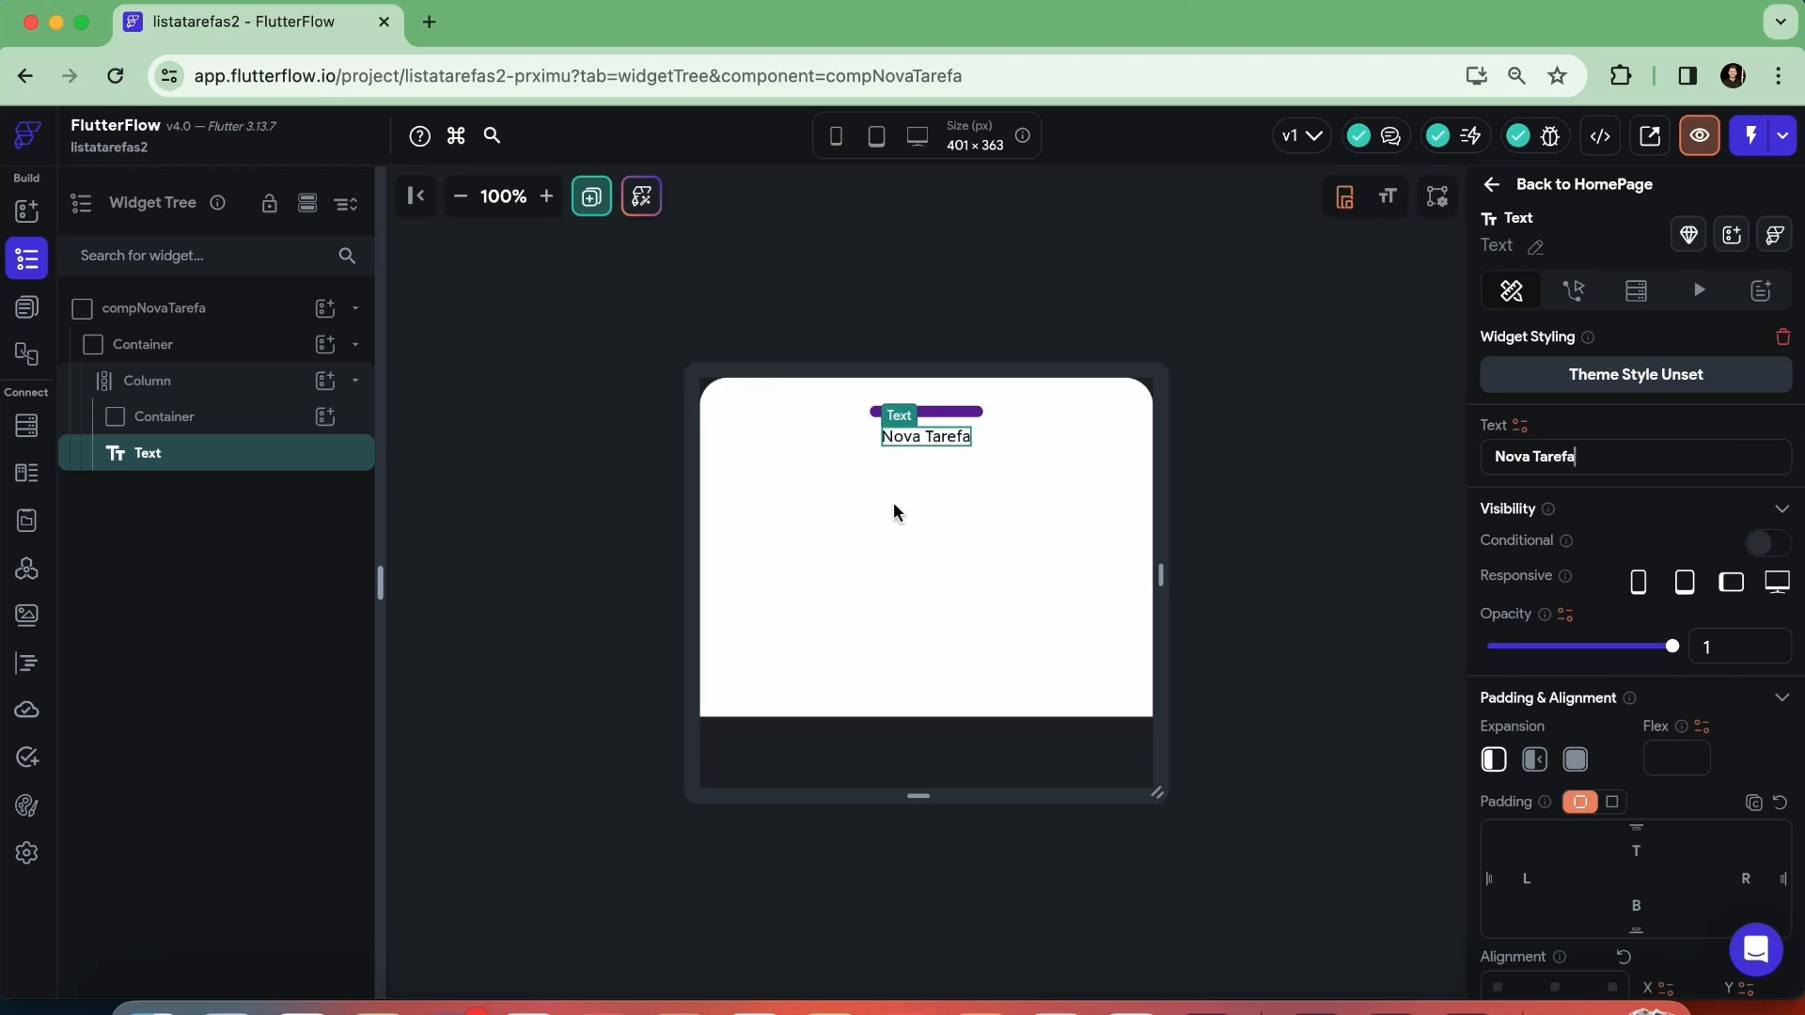
# Add a TextField to the Column below the "Nova Tarefa" title
pyautogui.click(918, 565)
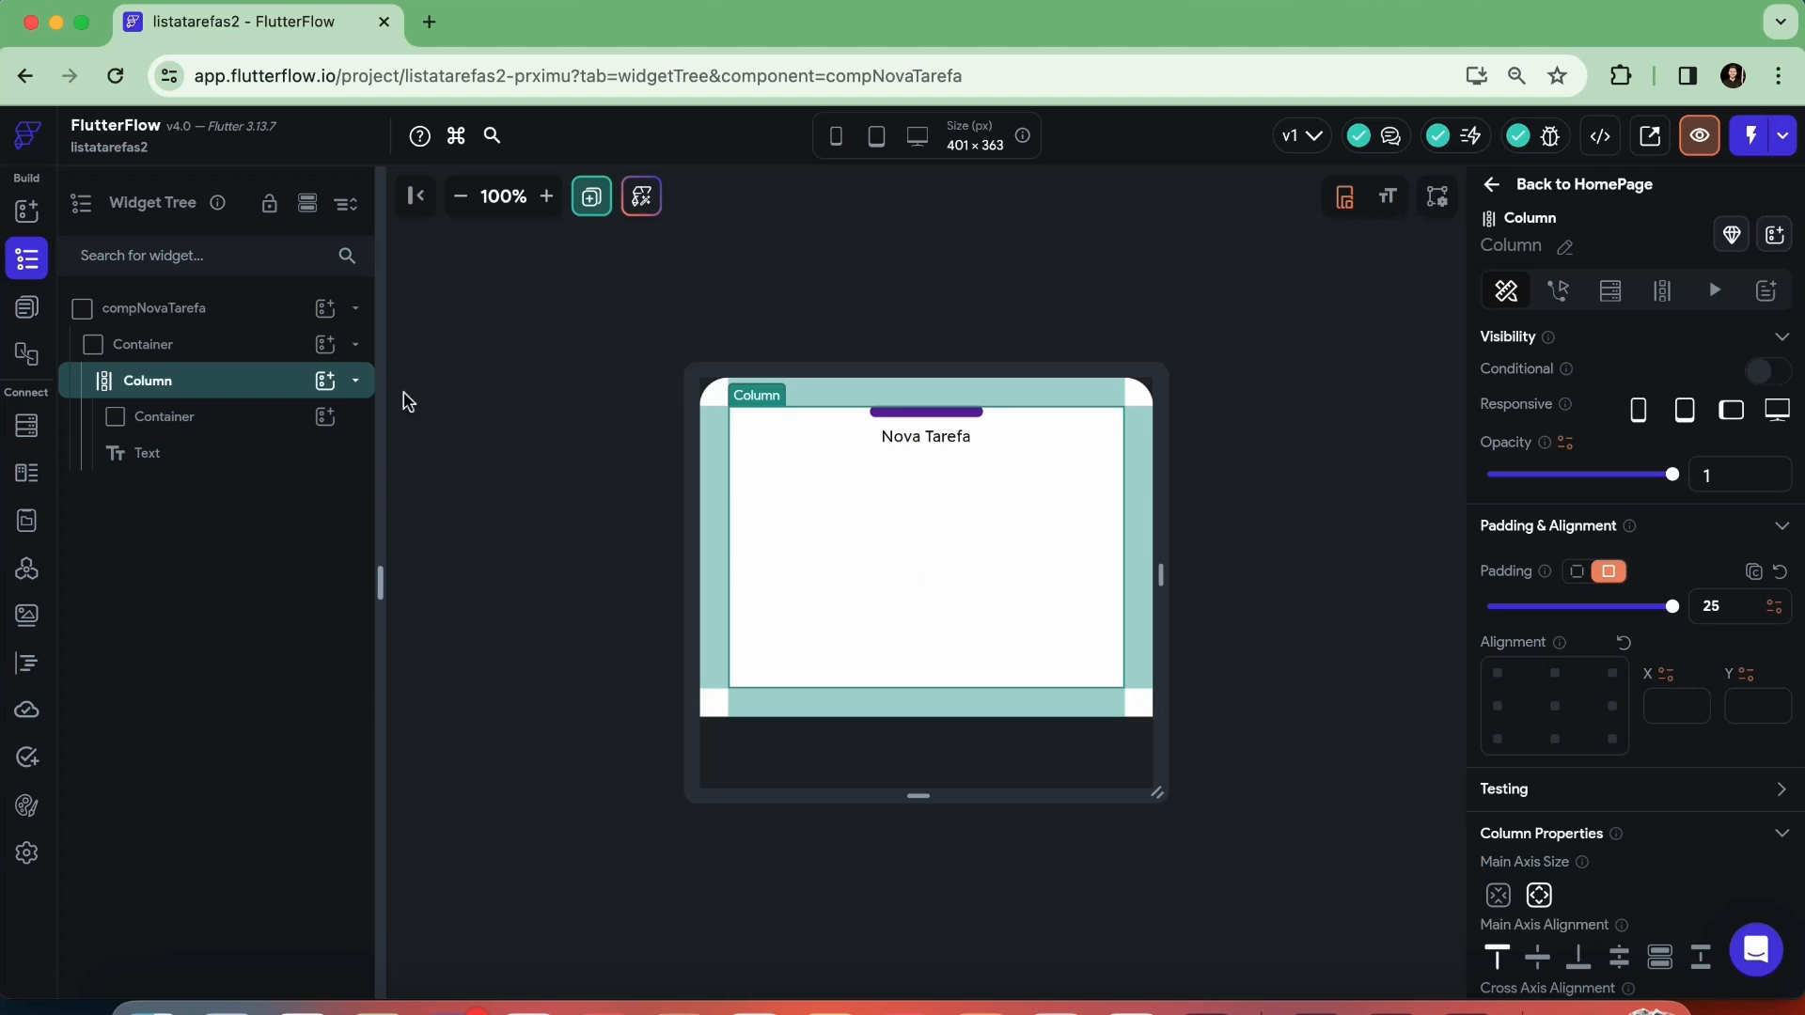
pyautogui.click(325, 383)
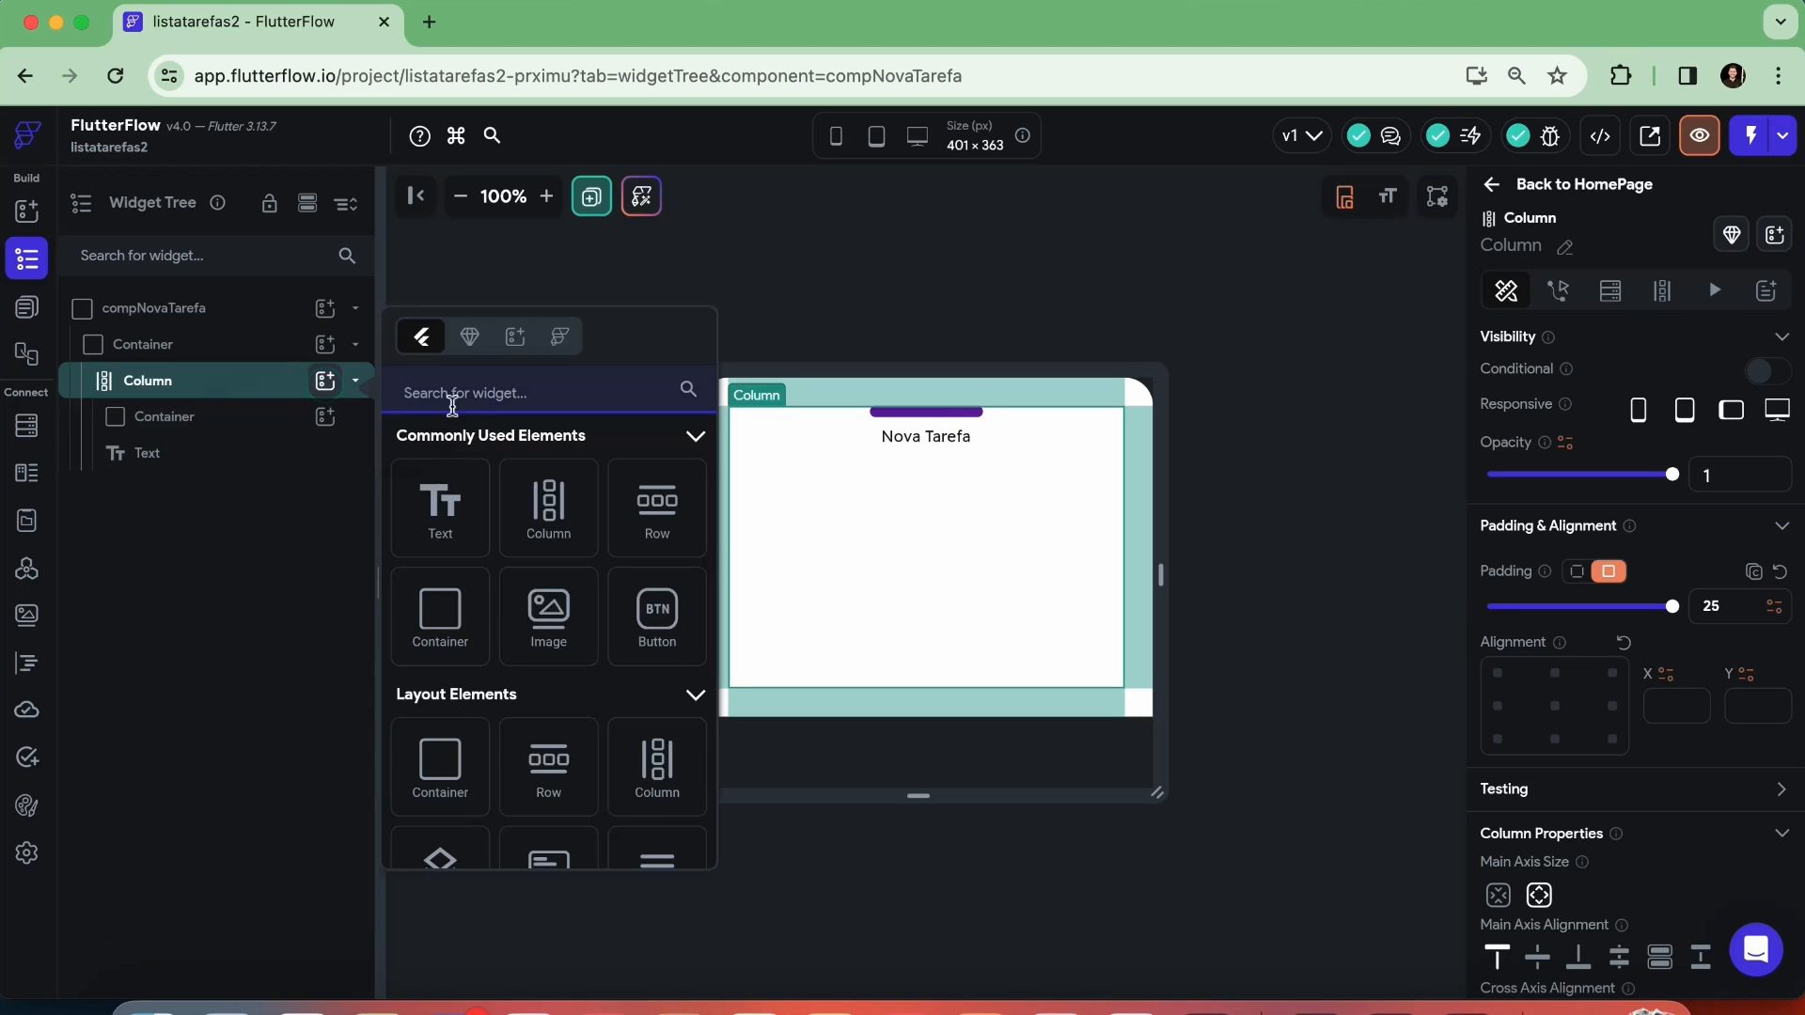
pyautogui.write('text')
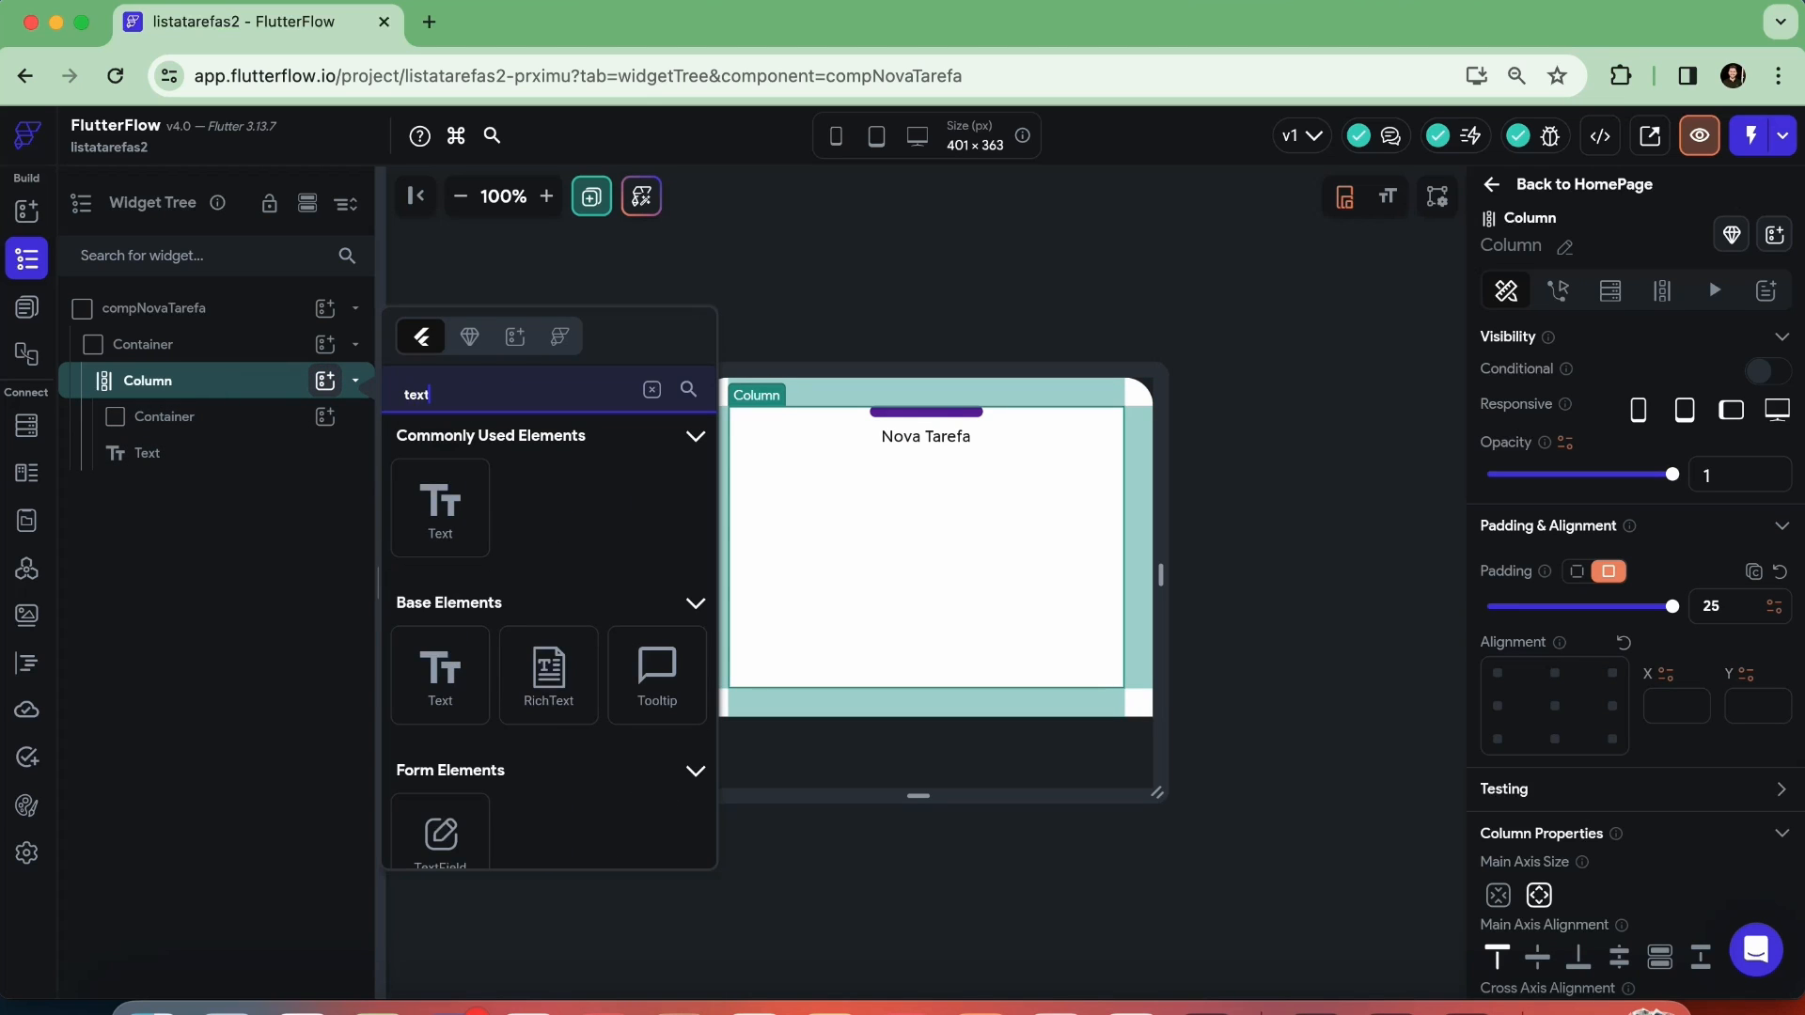
pyautogui.scroll(-3, 440, 507)
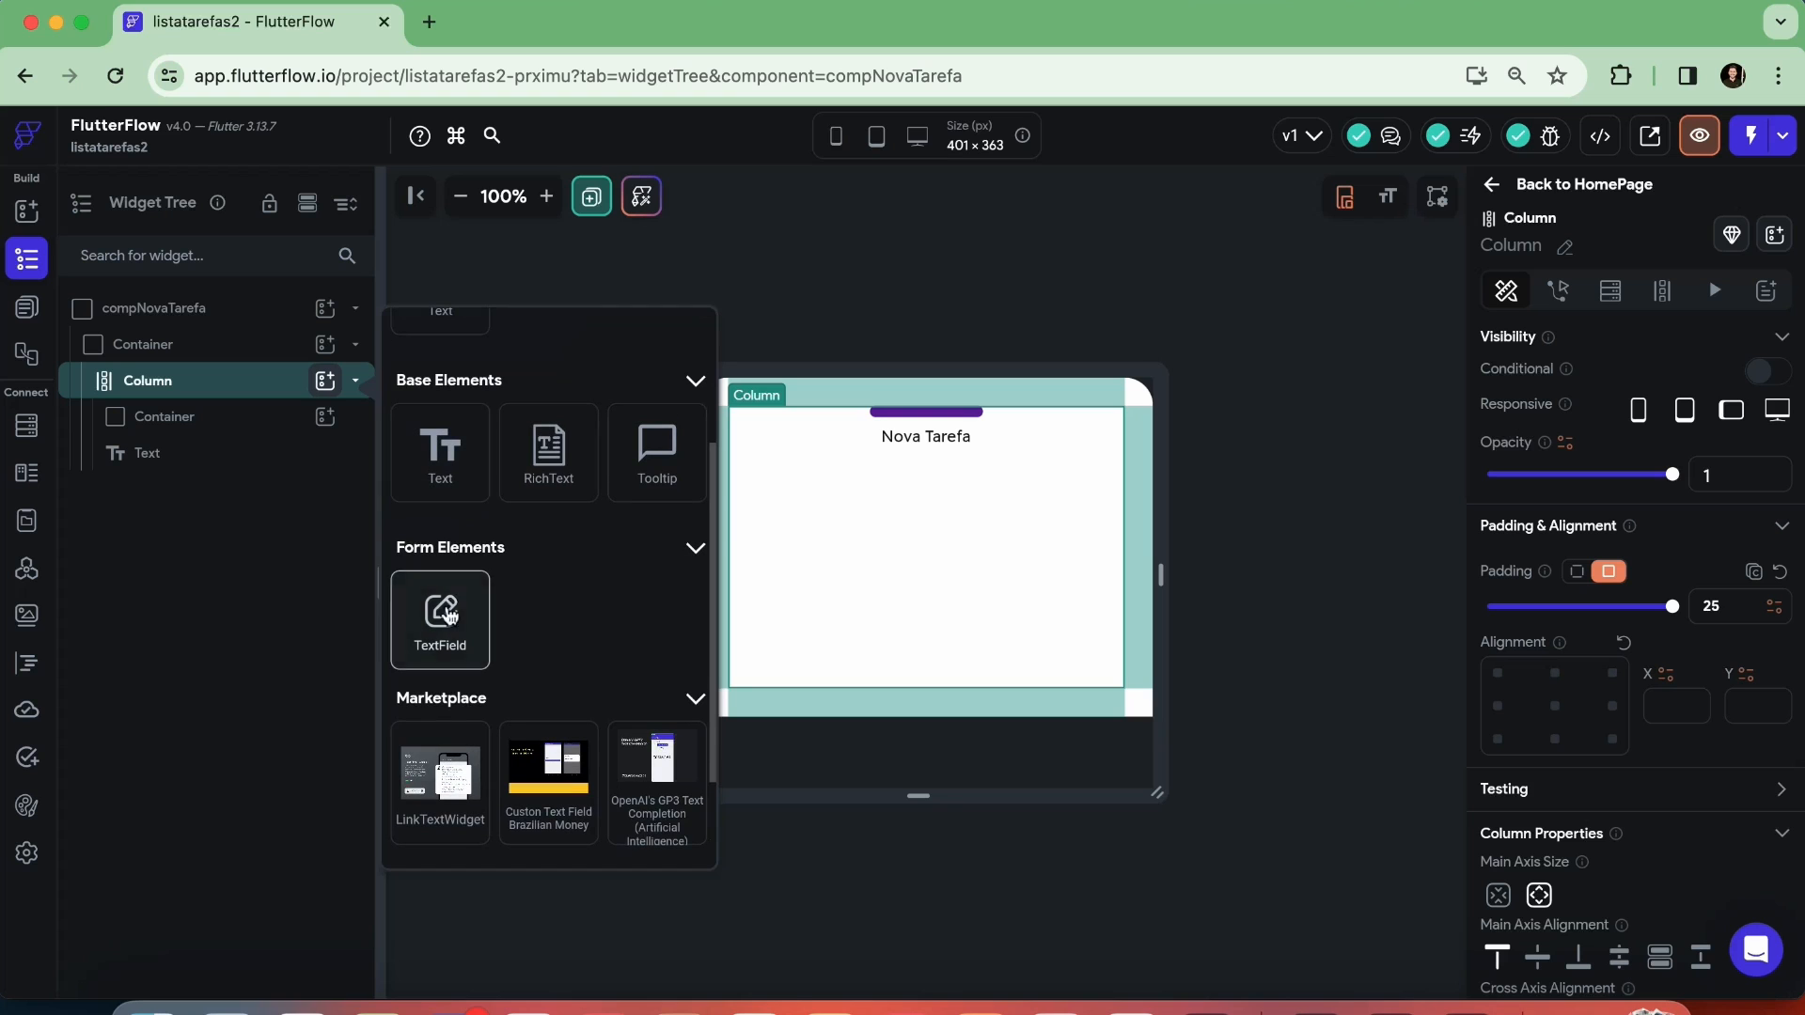
pyautogui.click(440, 620)
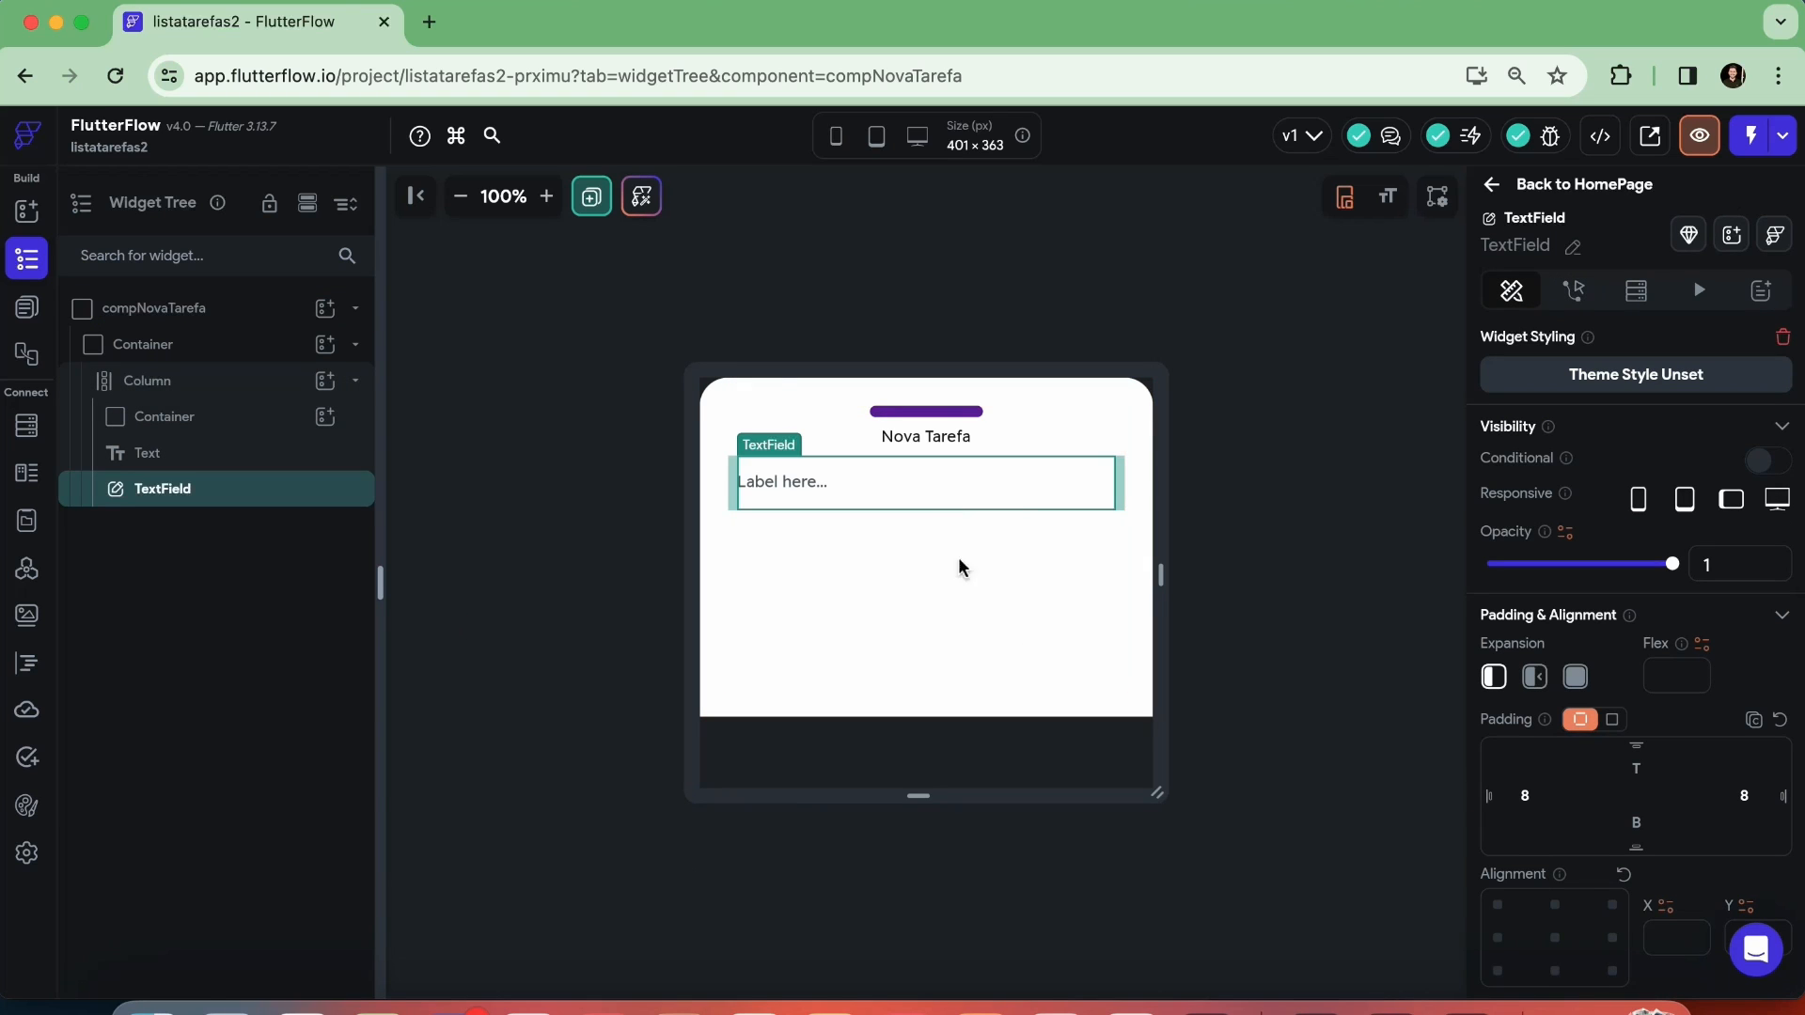
# Rename the new TextField as txtTarefa
pyautogui.click(957, 597)
pyautogui.click(867, 487)
pyautogui.click(1572, 246)
pyautogui.write('txt')
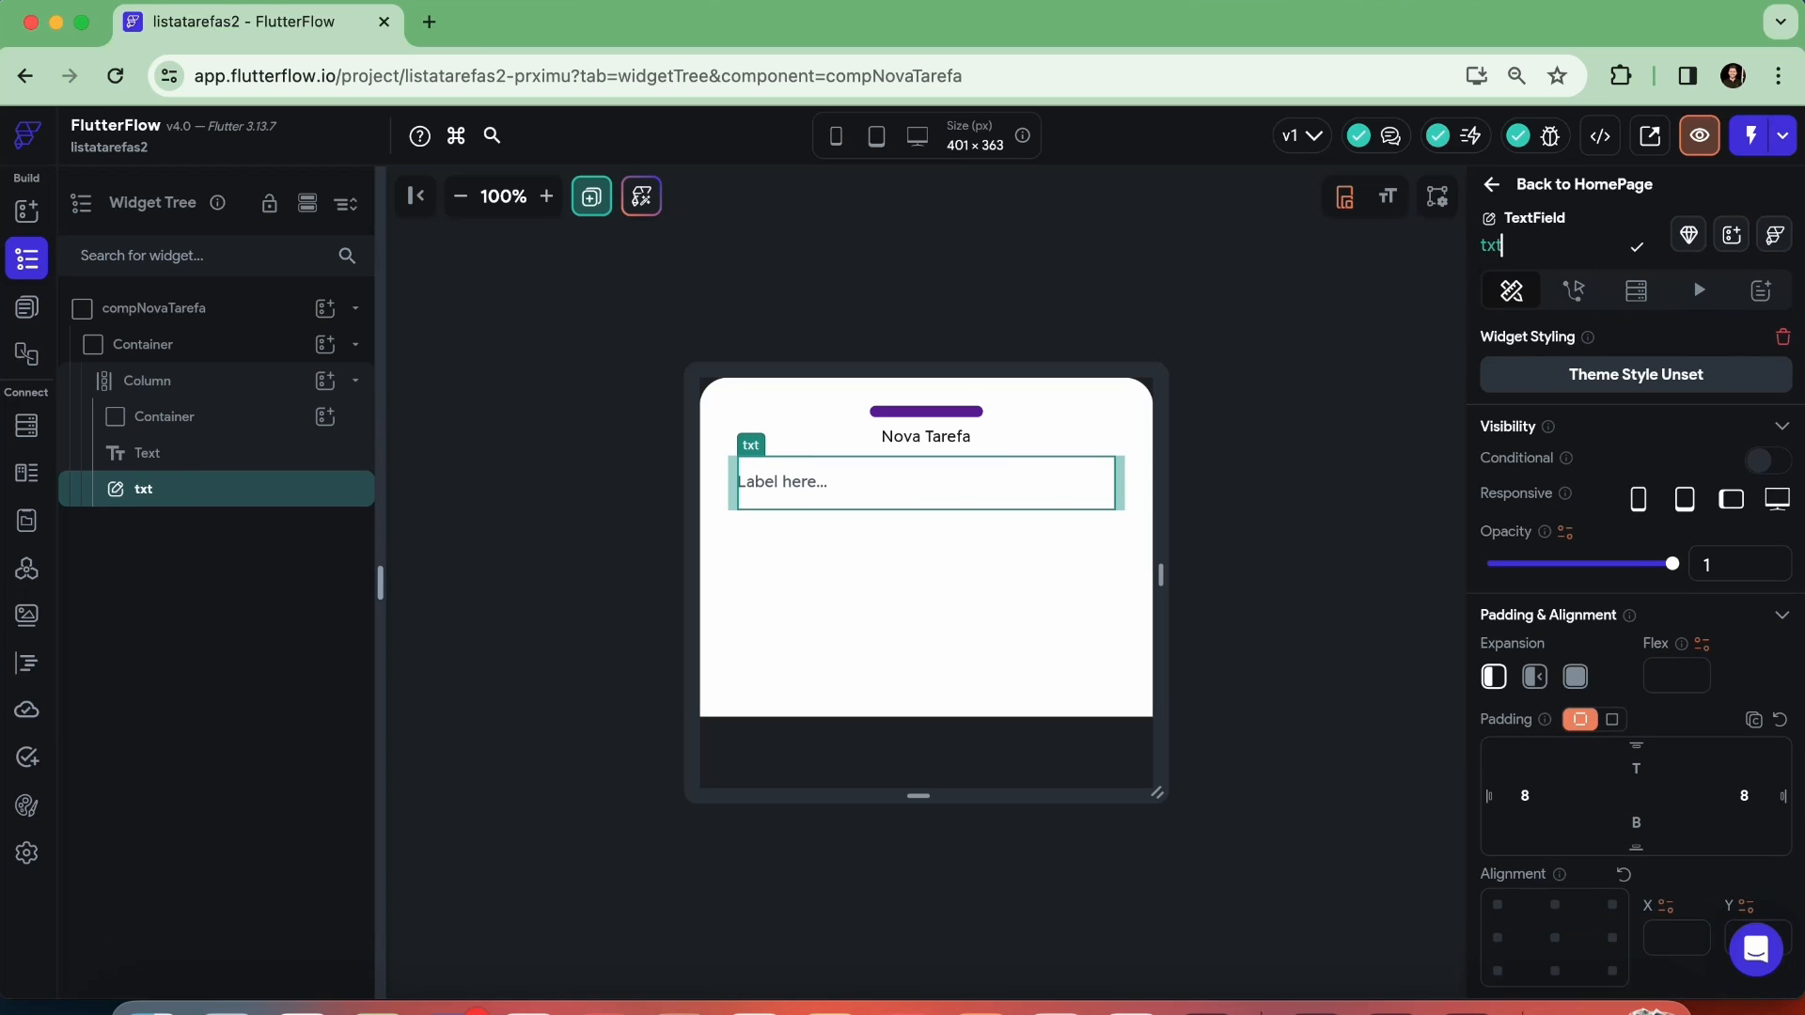
pyautogui.write('Tarefa')
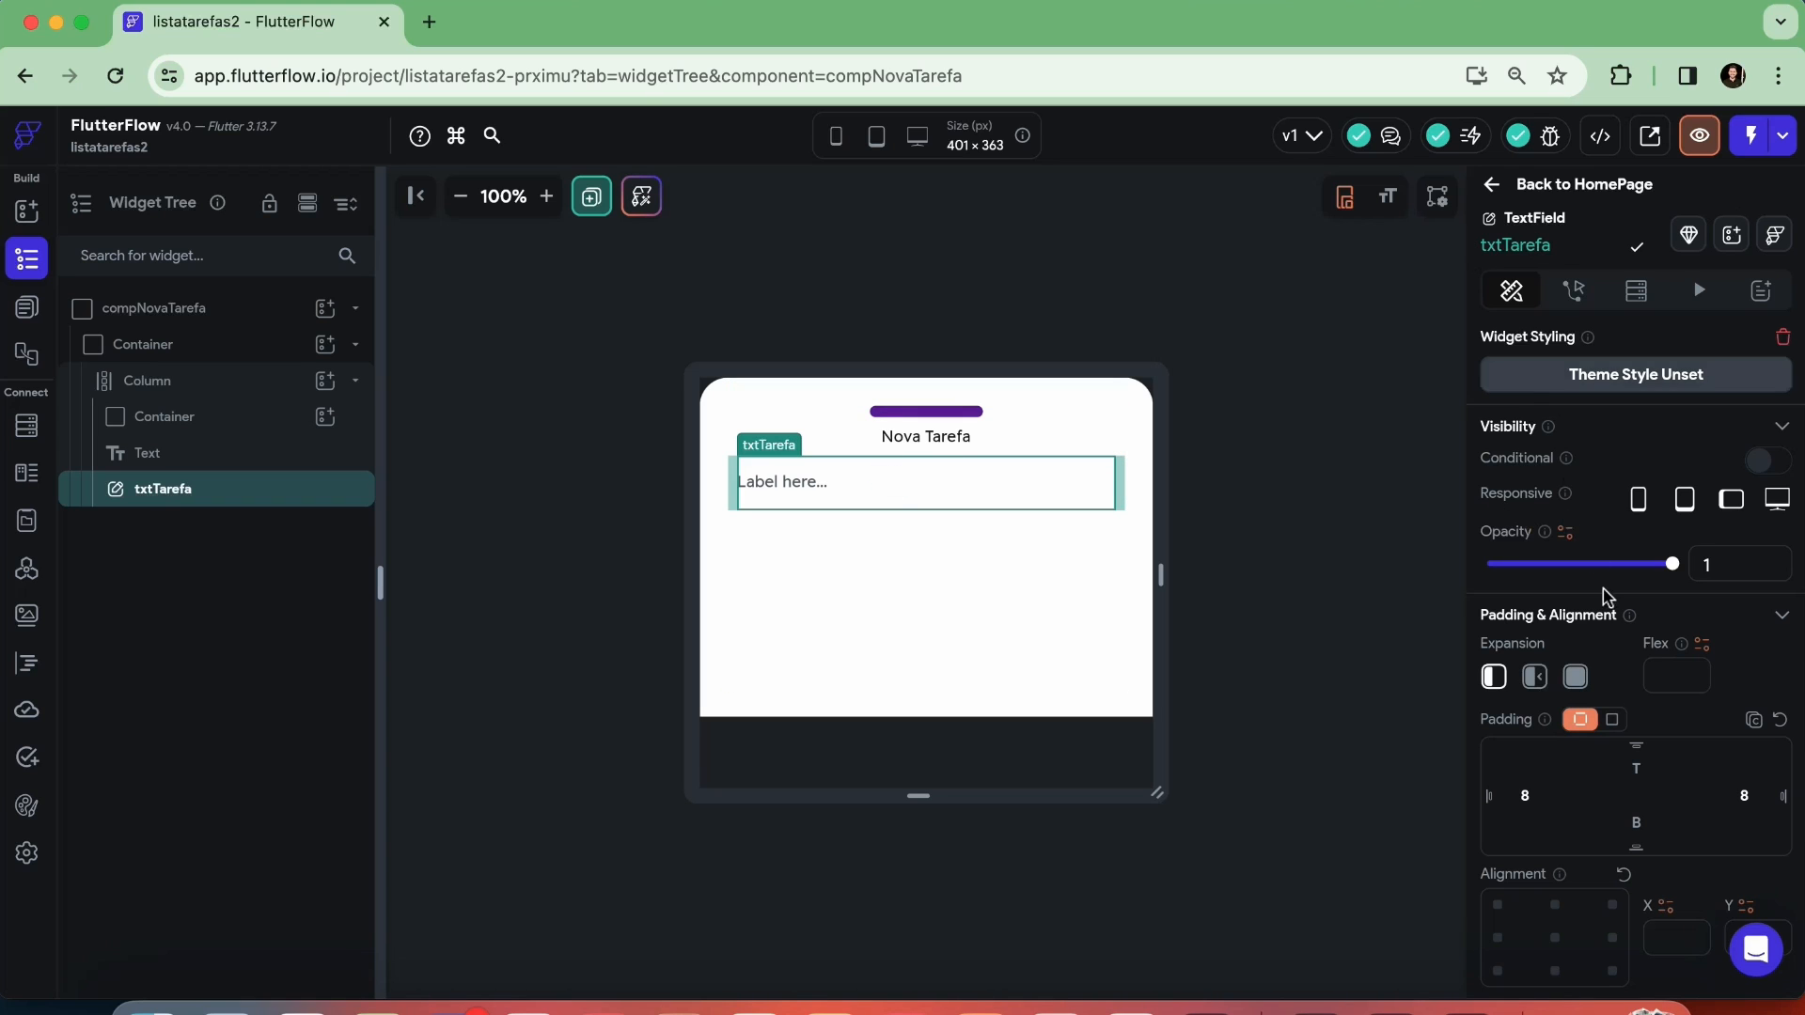
# Clear the left and right padding values of the txtTarefa field
pyautogui.scroll(-5, 1602, 583)
pyautogui.scroll(1, 1598, 564)
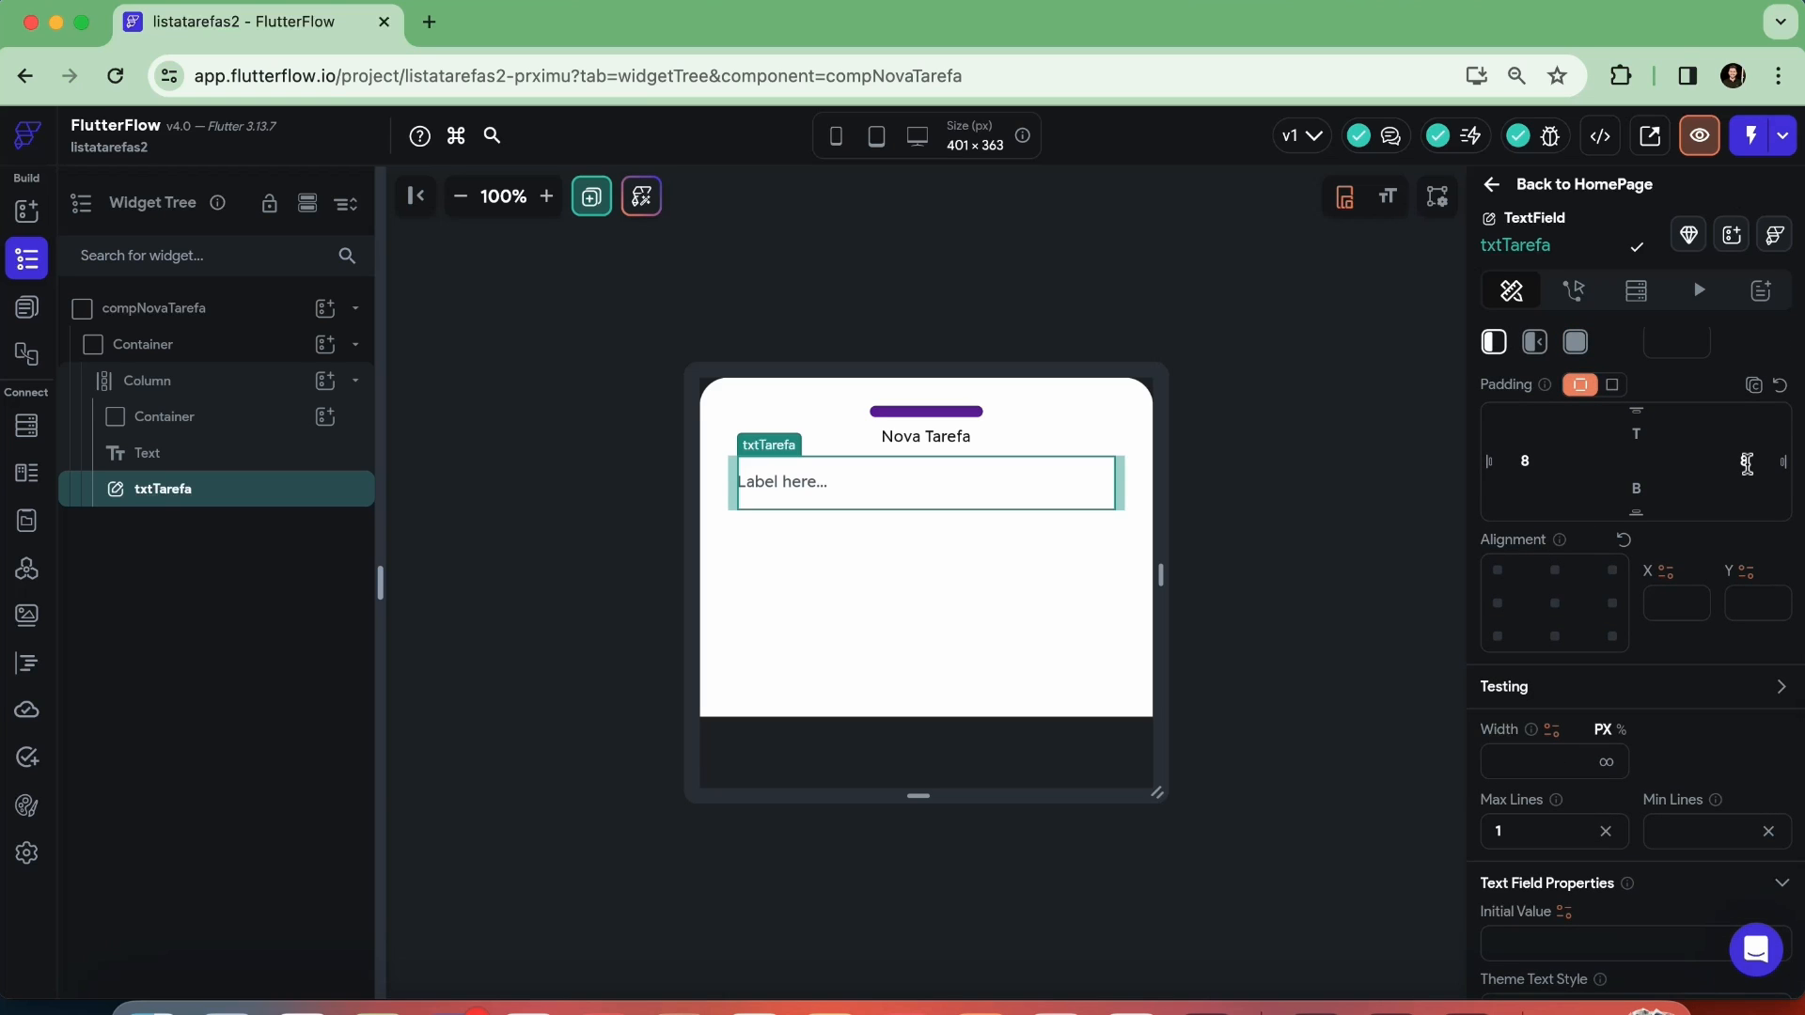
pyautogui.doubleClick(1521, 460)
pyautogui.press('BackSpace')
pyautogui.doubleClick(1744, 461)
pyautogui.press('BackSpace')
# Remove the placeholder label text from the txtTarefa field, leaving the label empty
pyautogui.scroll(-5, 1680, 604)
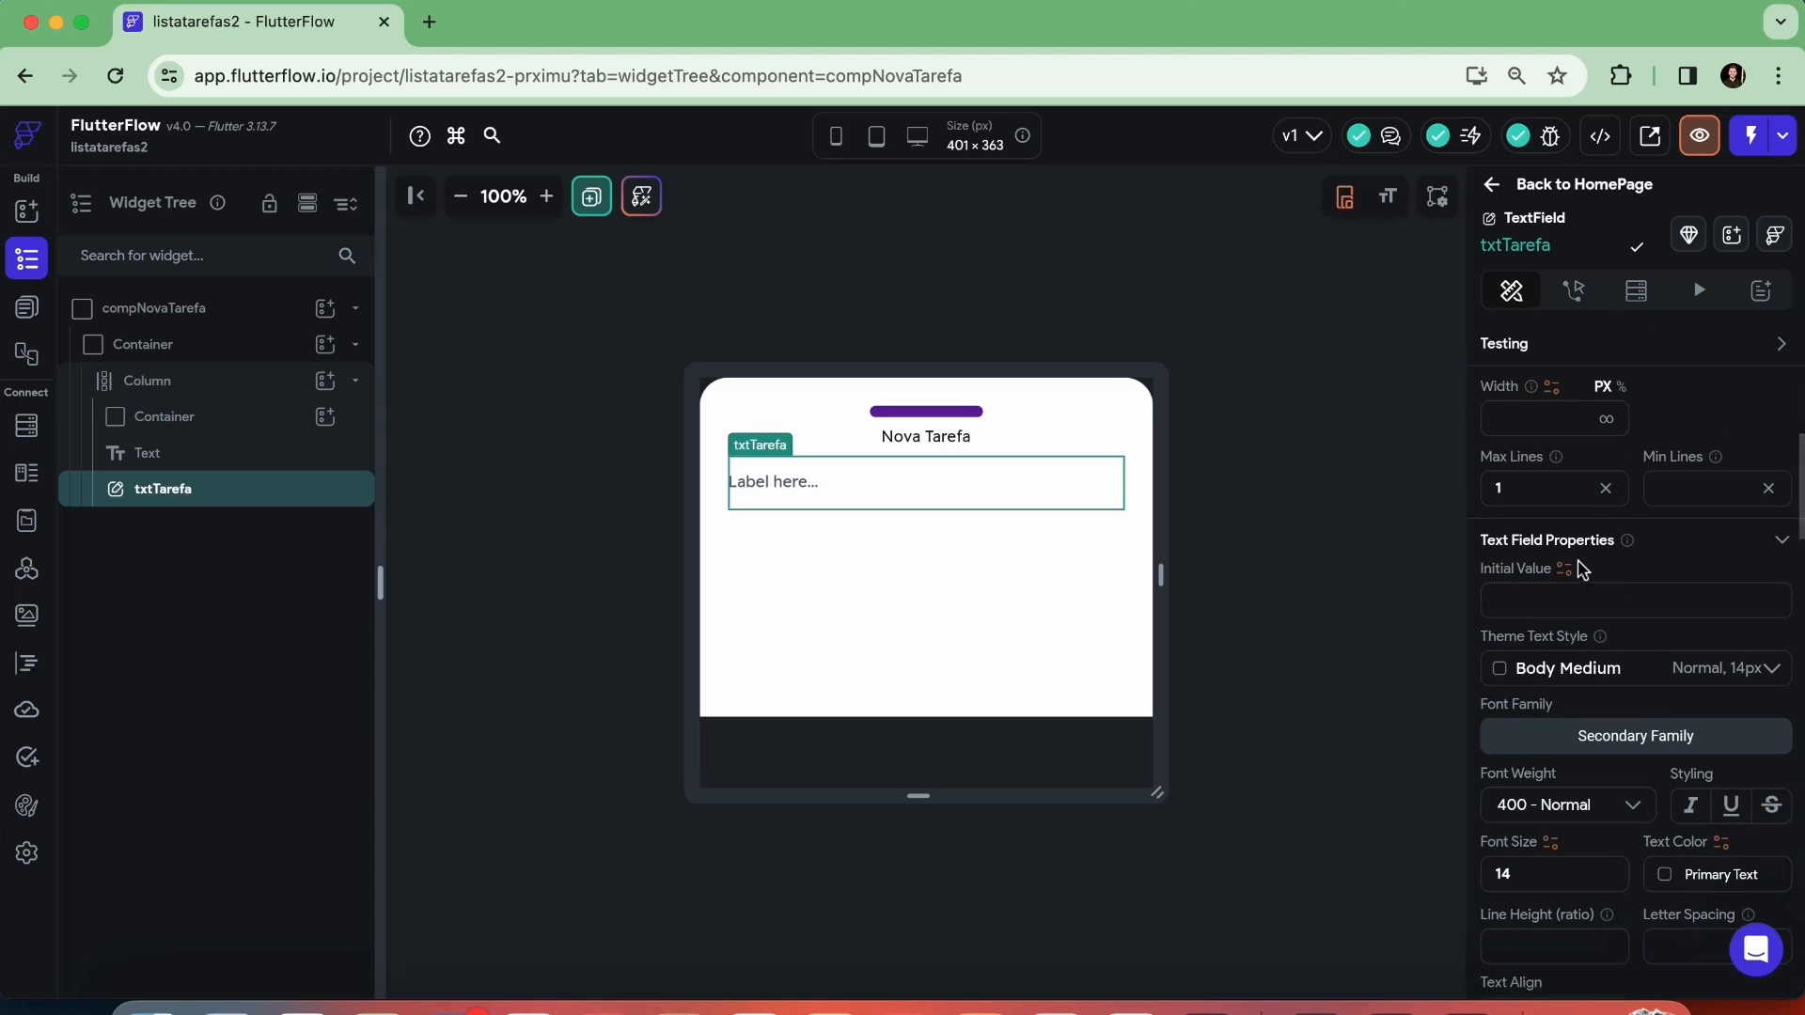
pyautogui.scroll(-3, 1579, 563)
pyautogui.scroll(-7, 1580, 570)
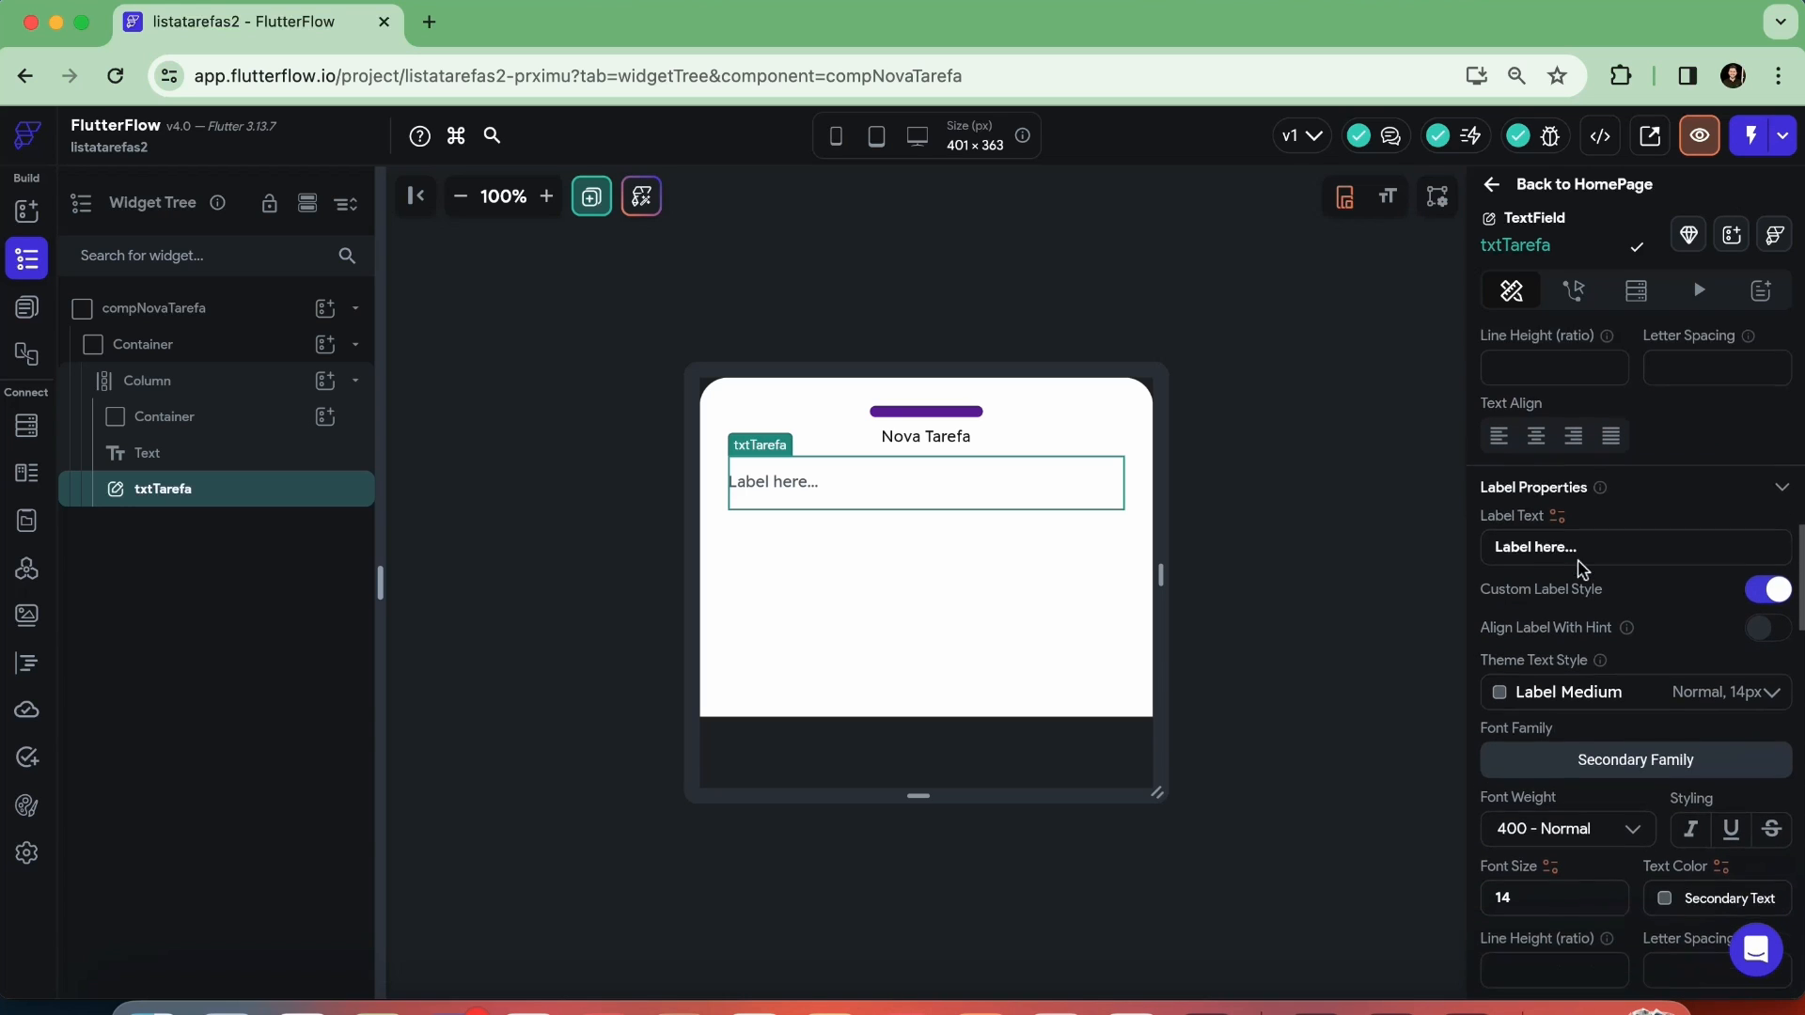
pyautogui.scroll(-1, 1583, 568)
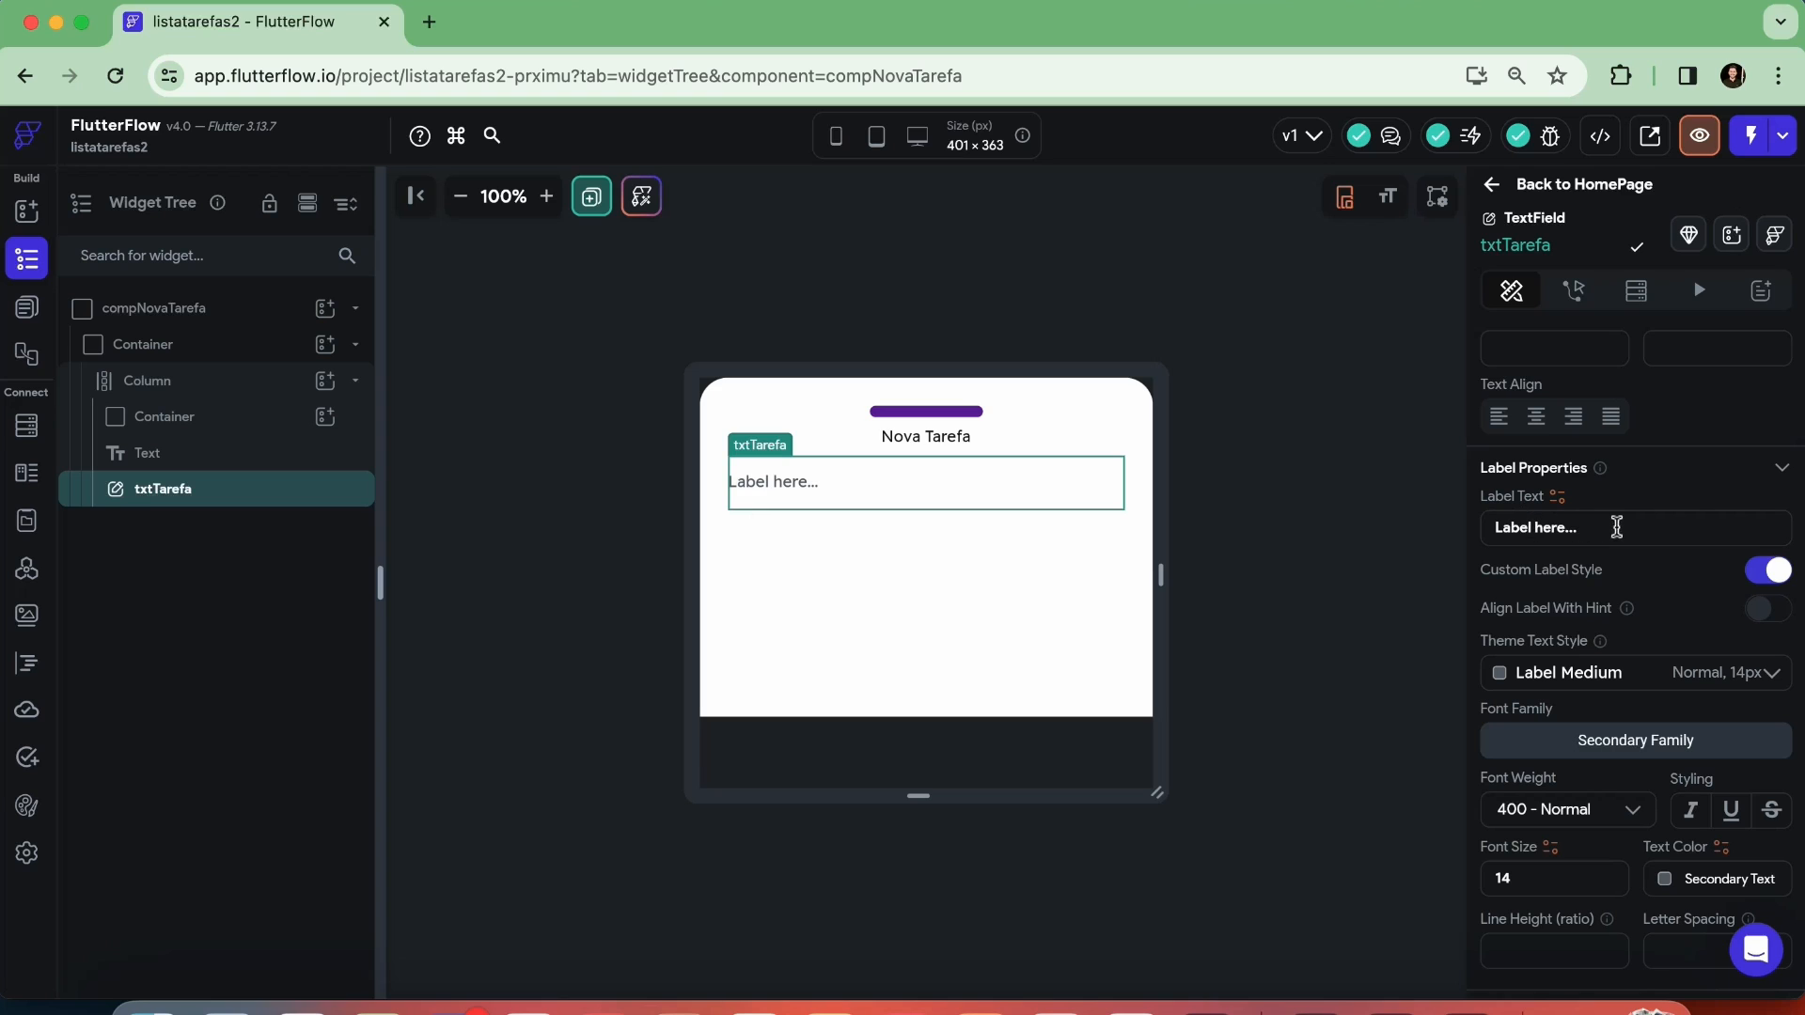
pyautogui.click(1544, 527)
pyautogui.write('T')
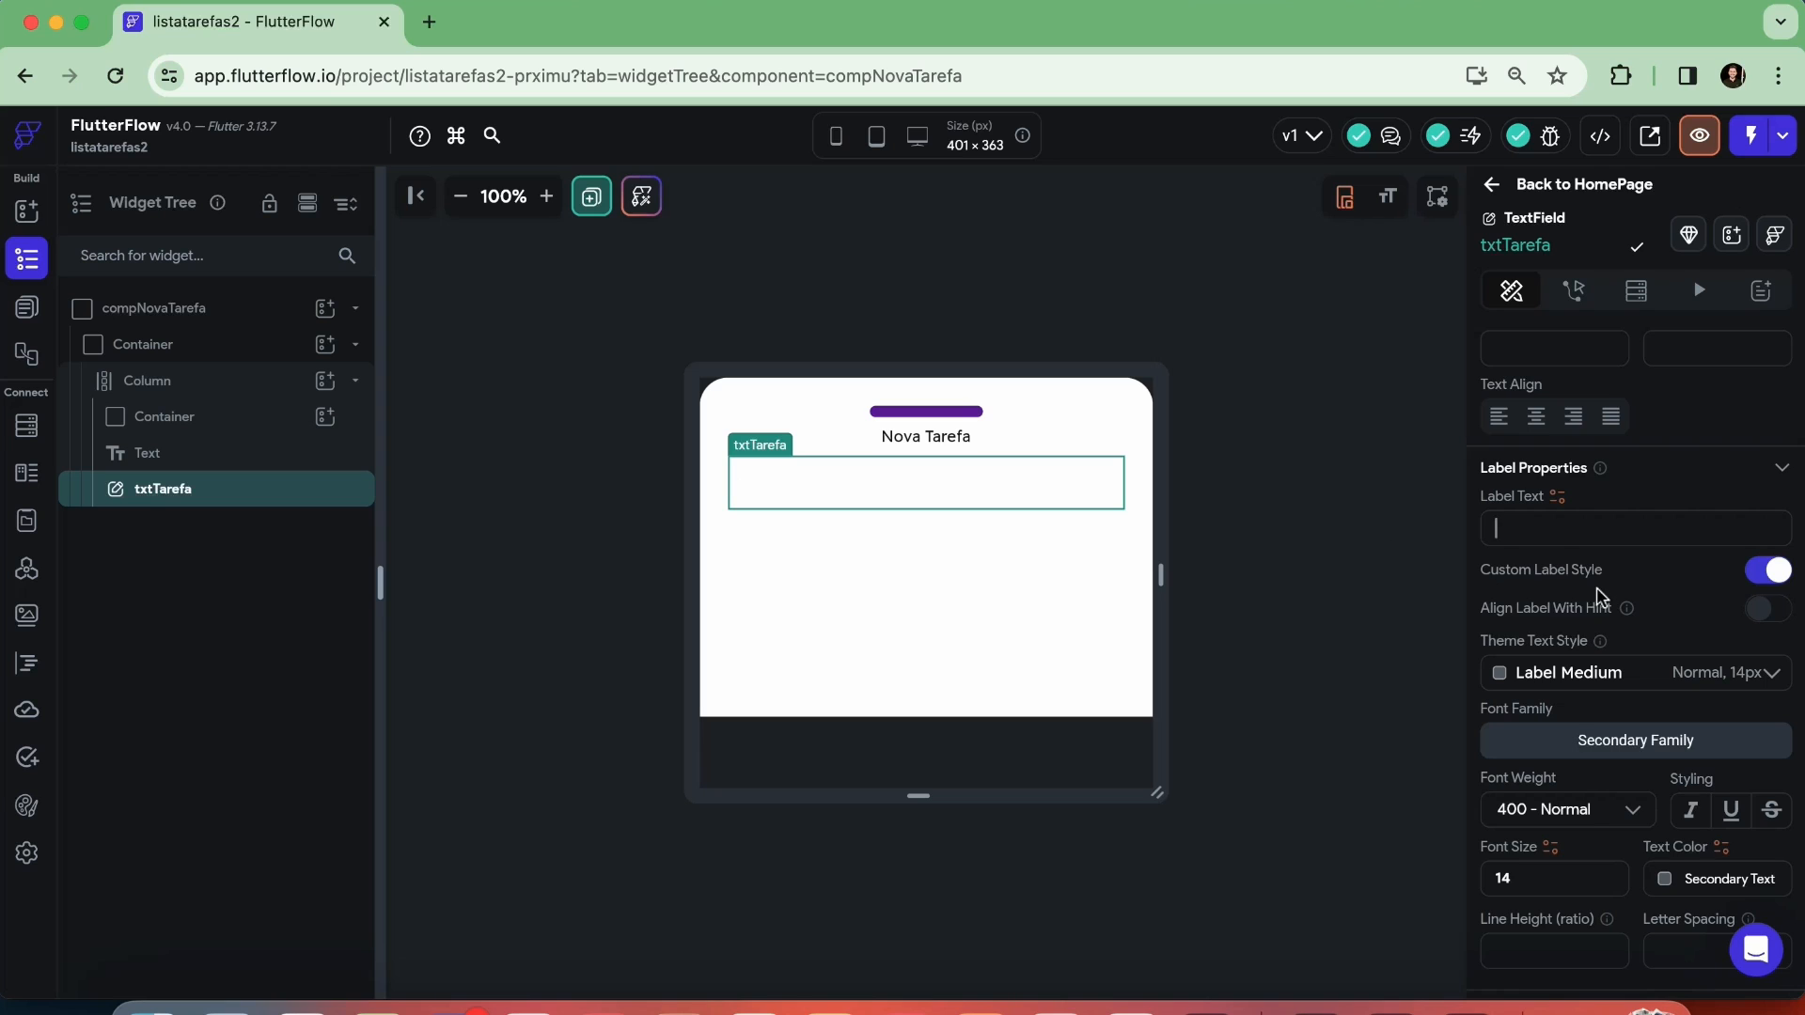
# Try "figite a tarefa..." as the hint text of txtTarefa, and clear it again
pyautogui.scroll(-4, 1598, 595)
pyautogui.click(1554, 741)
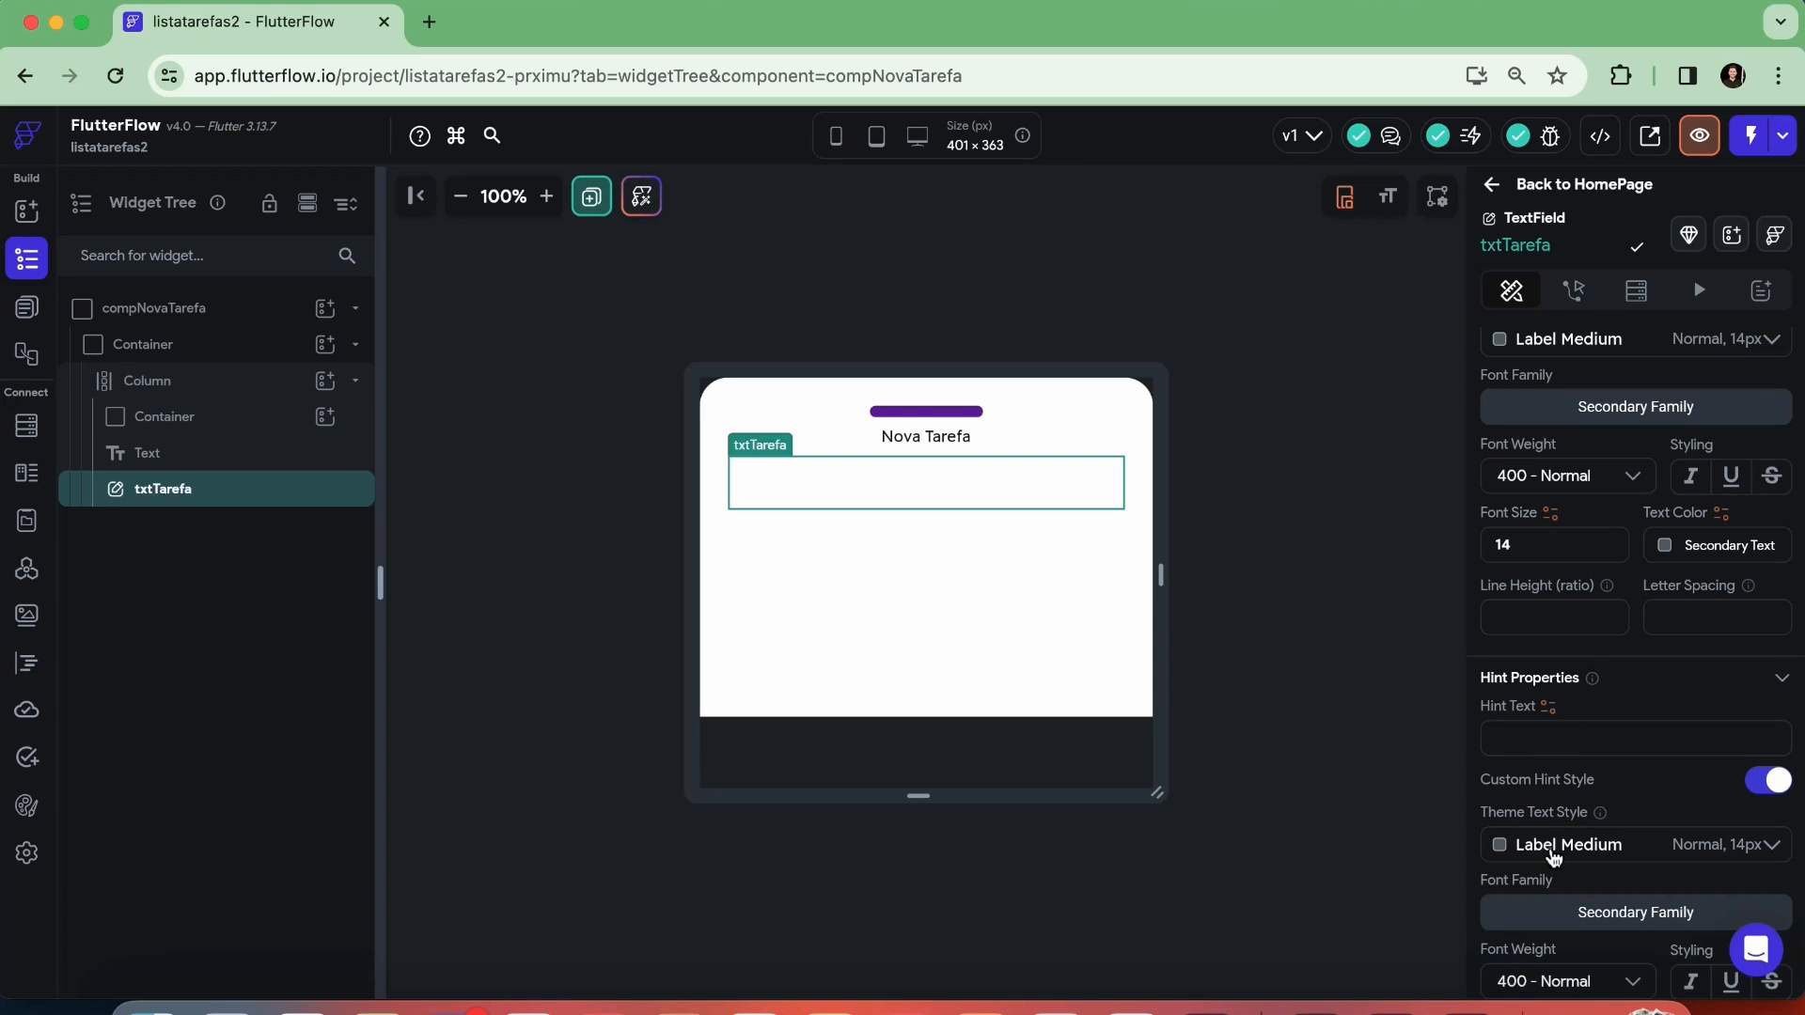
pyautogui.write('figite a tarefa...')
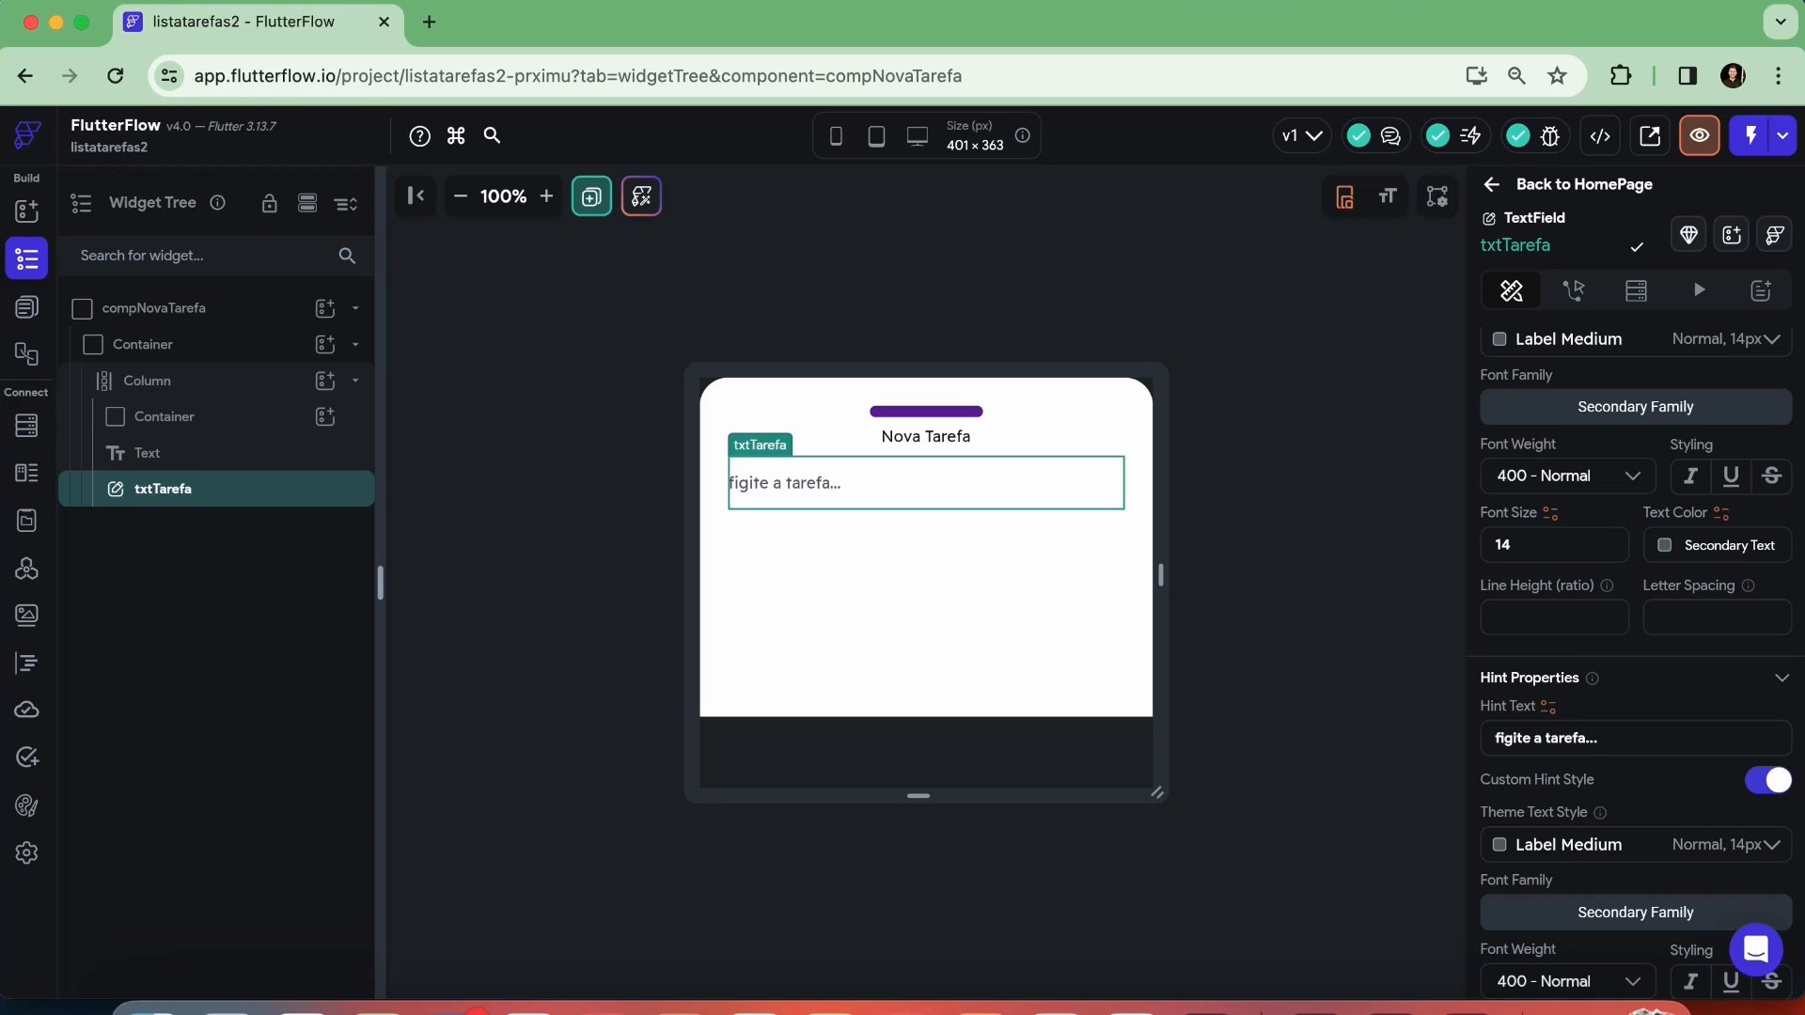
pyautogui.press('BackSpace')
pyautogui.press('BackSpace')
pyautogui.press('BackSpace')
pyautogui.press('BackSpace')
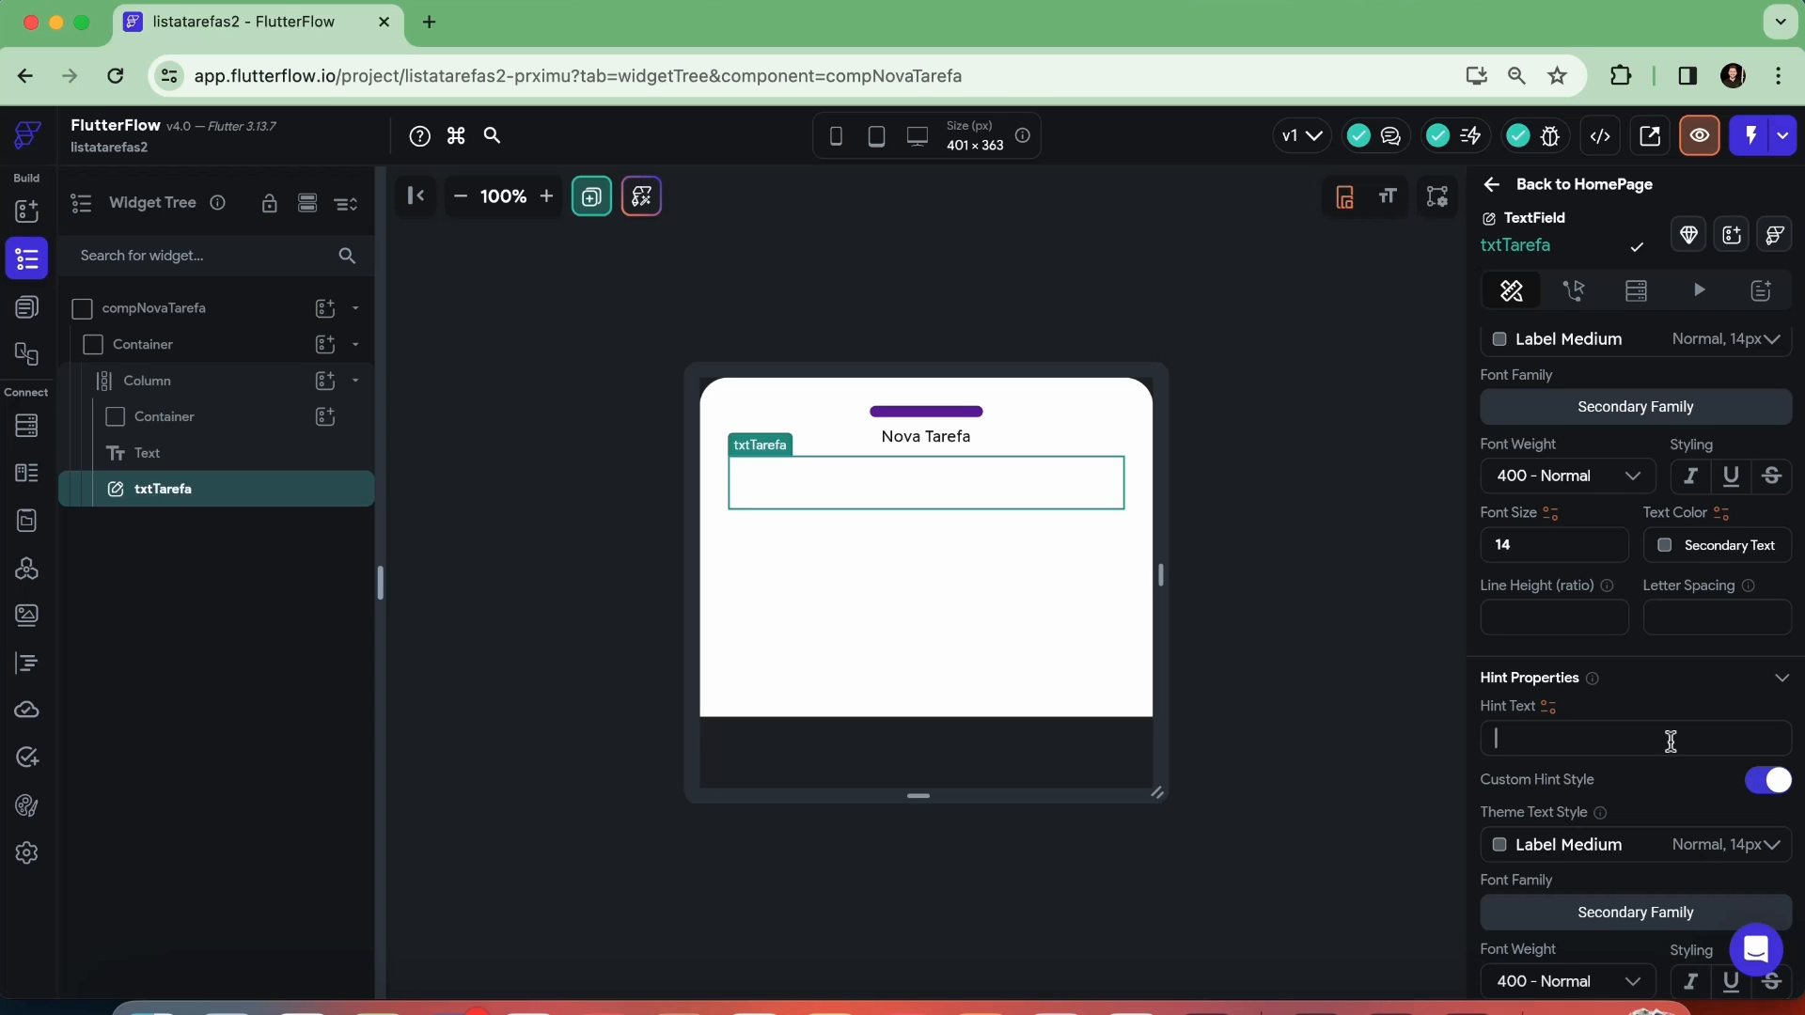
# Change the input border type of the txtTarefa field to Outline
pyautogui.scroll(-2, 1670, 742)
pyautogui.scroll(-4, 1671, 749)
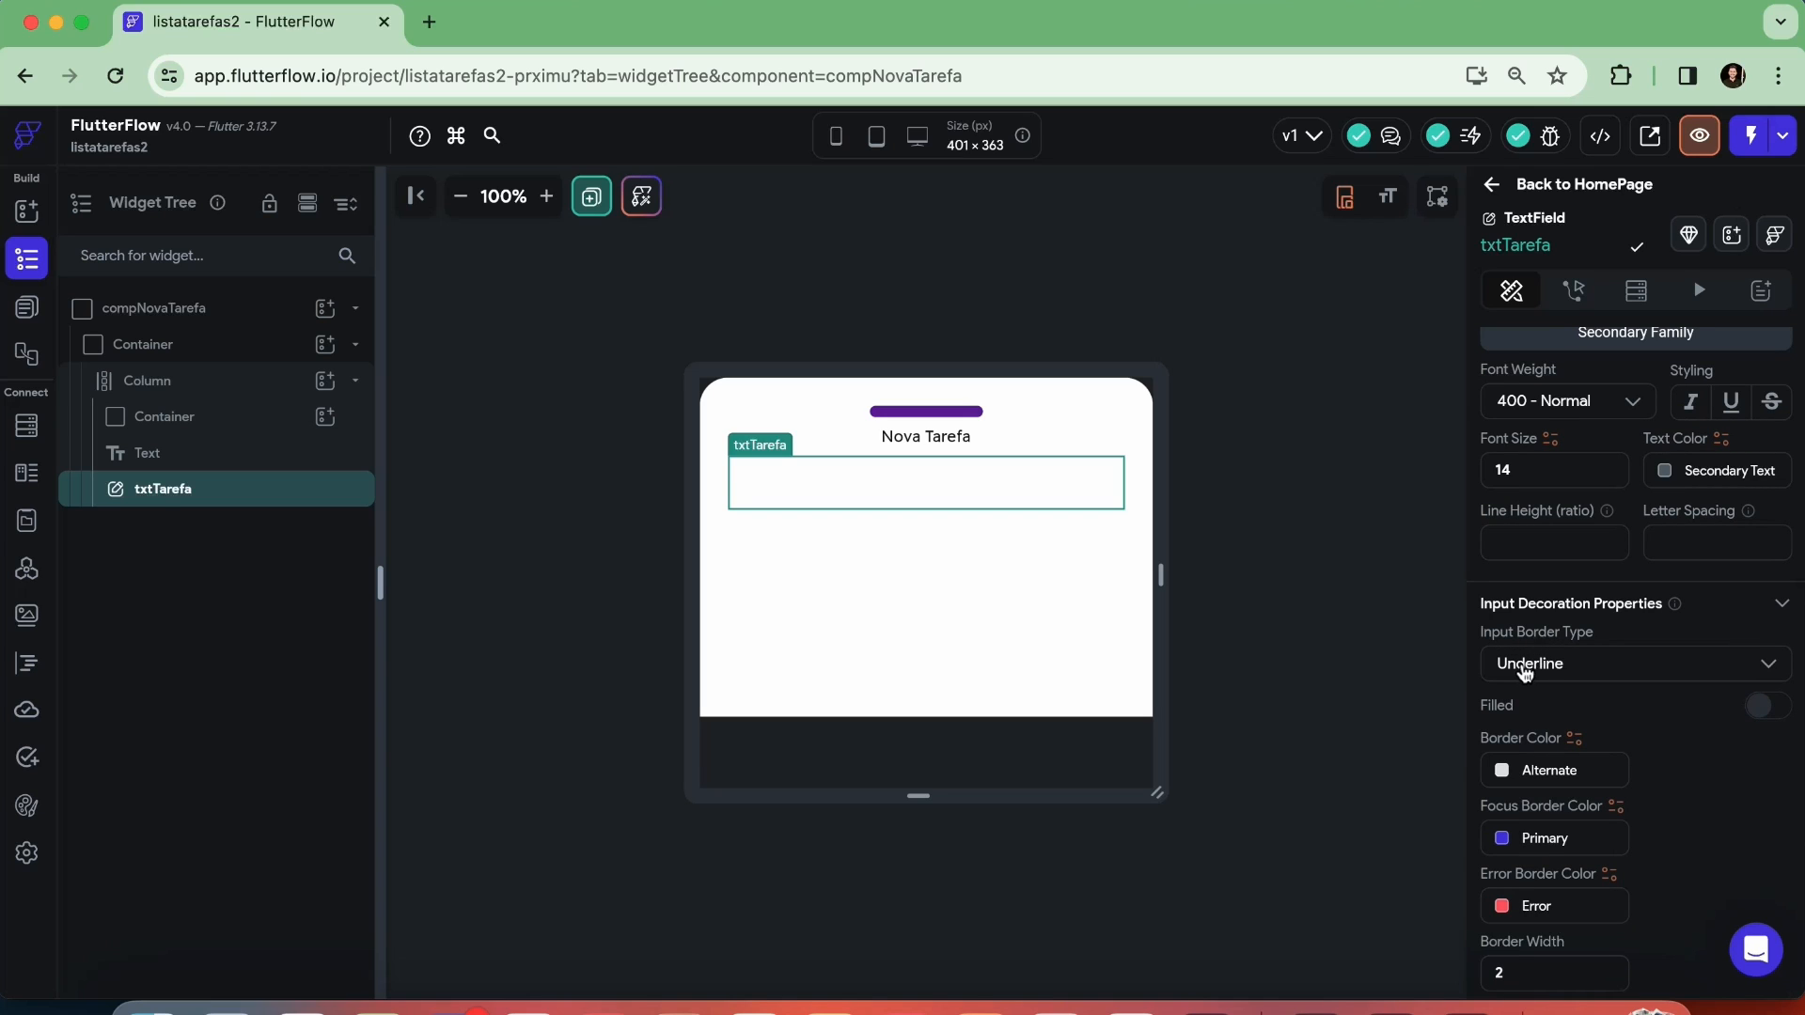
pyautogui.click(989, 604)
pyautogui.click(896, 494)
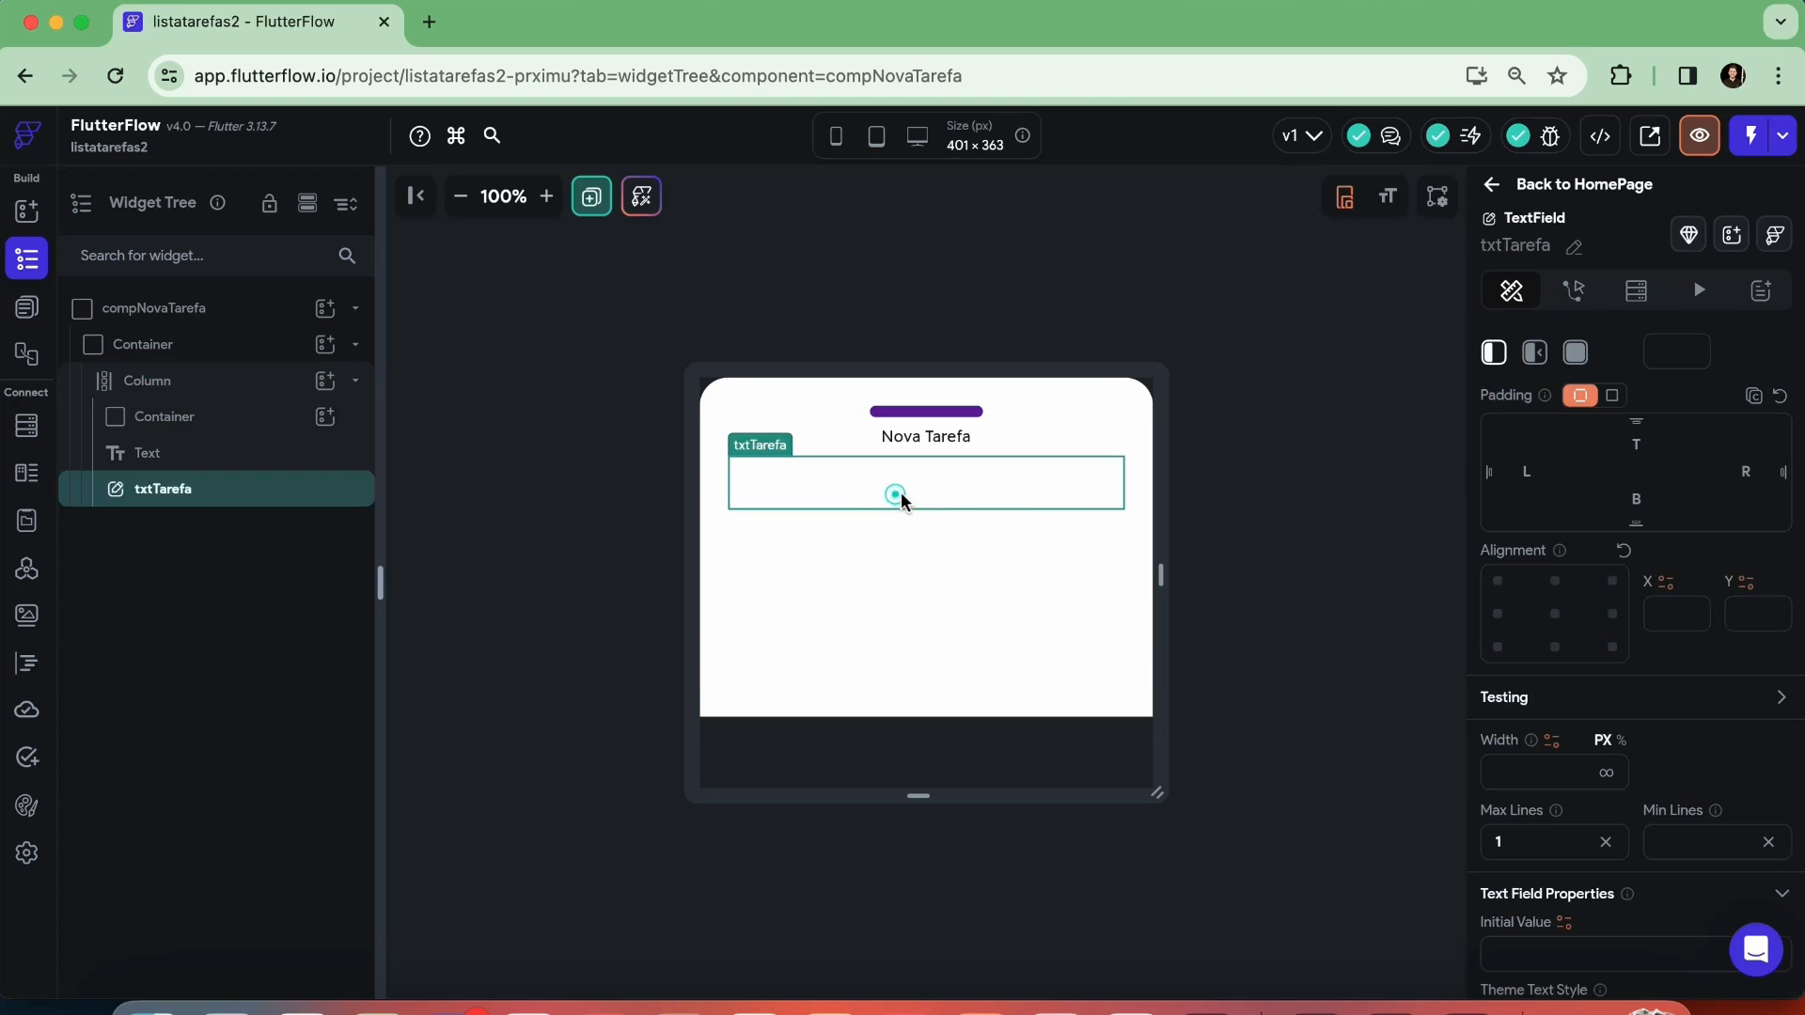
pyautogui.scroll(-3, 1613, 658)
pyautogui.scroll(-10, 1613, 663)
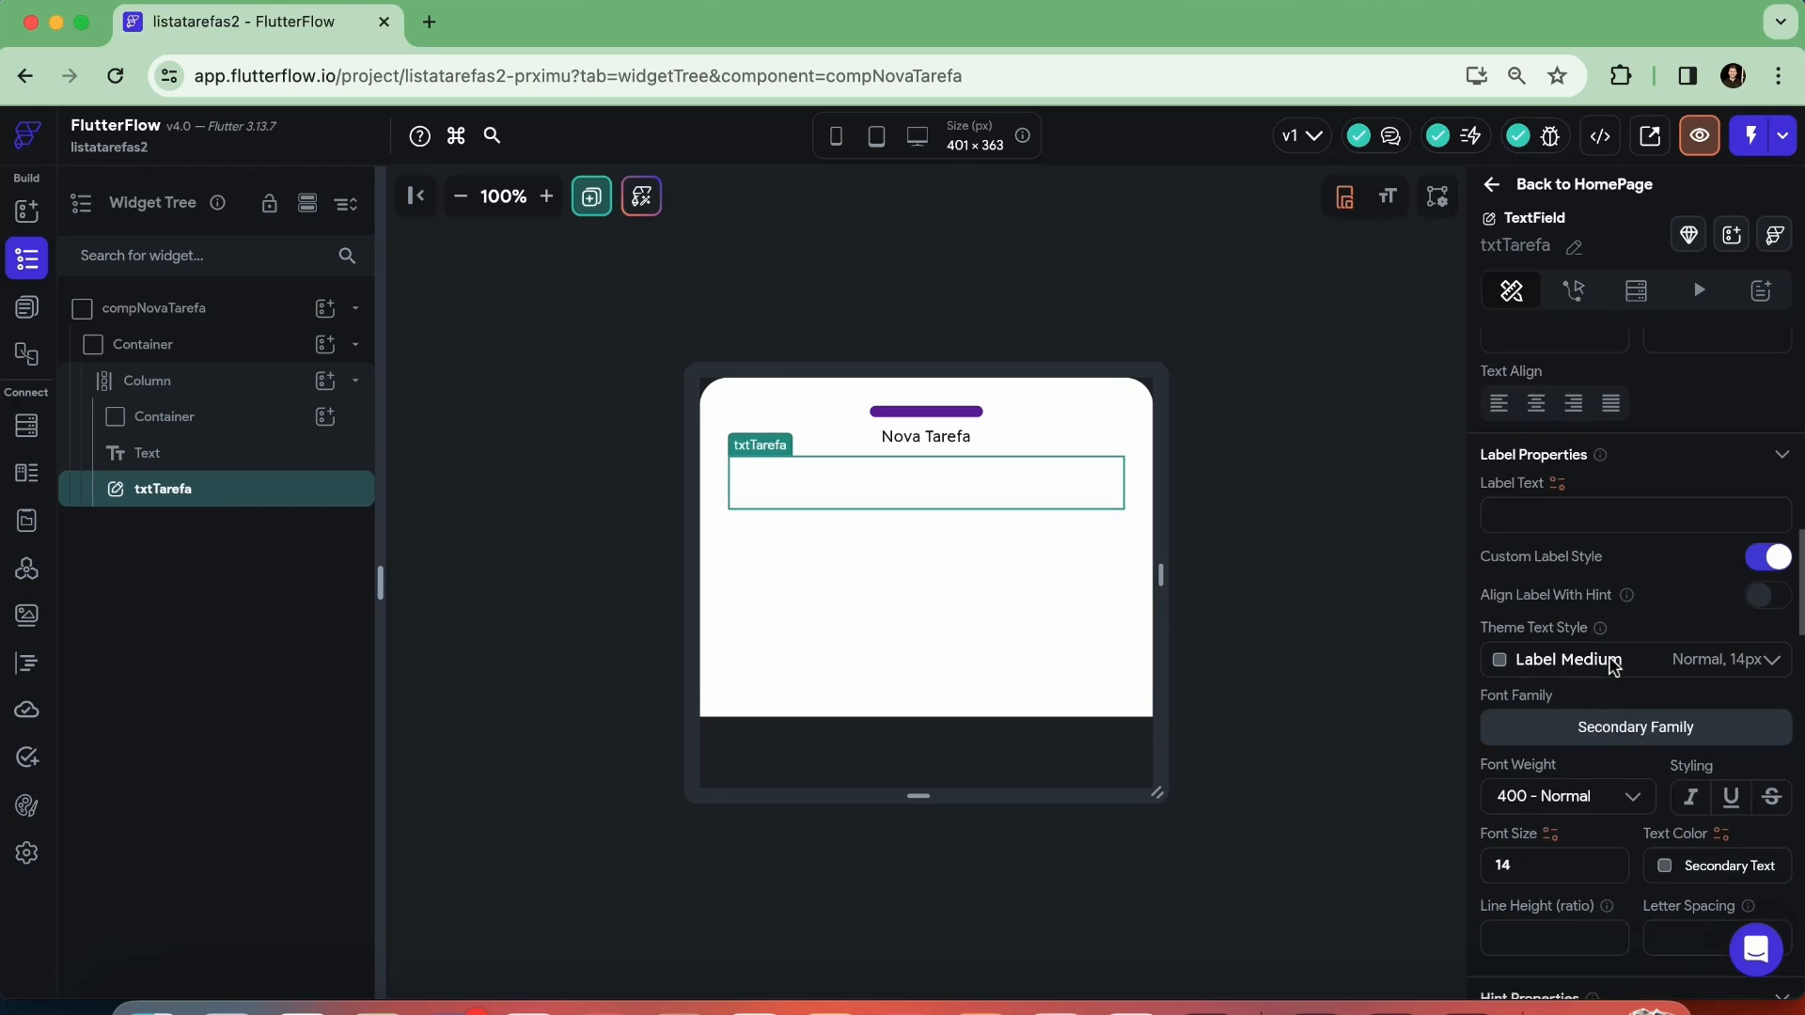
pyautogui.scroll(-4, 1613, 663)
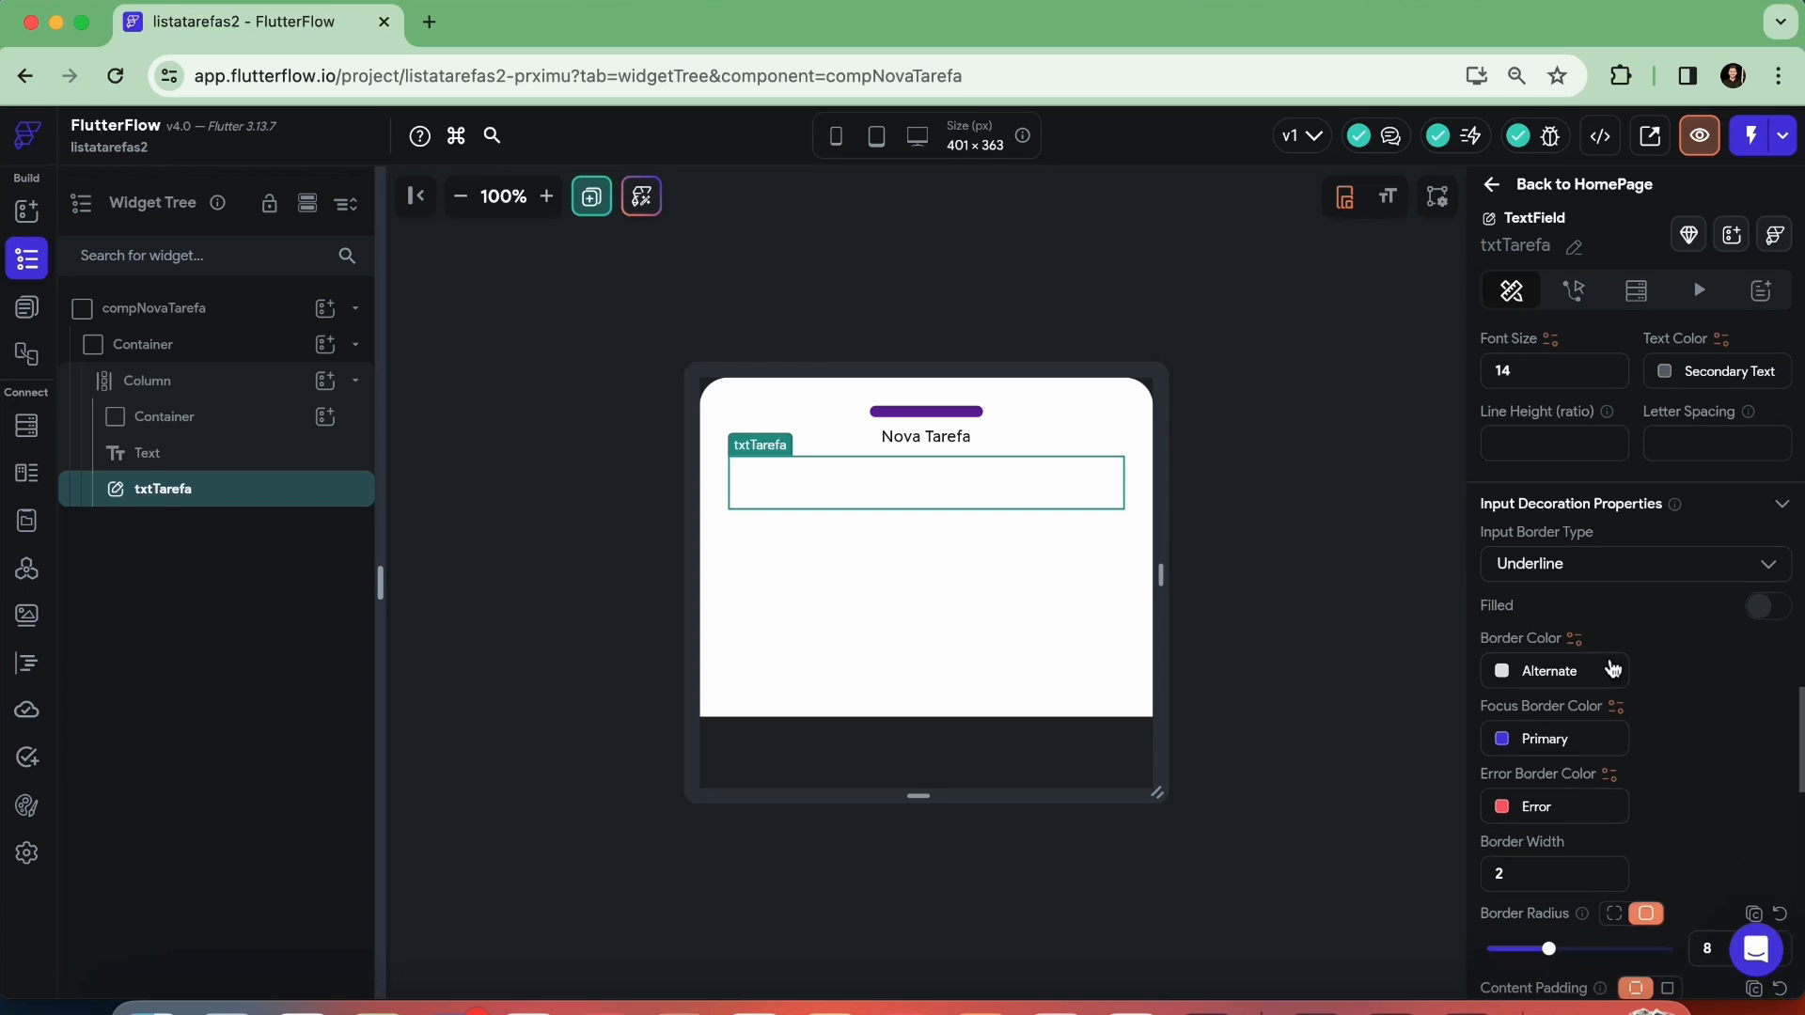
pyautogui.click(1538, 564)
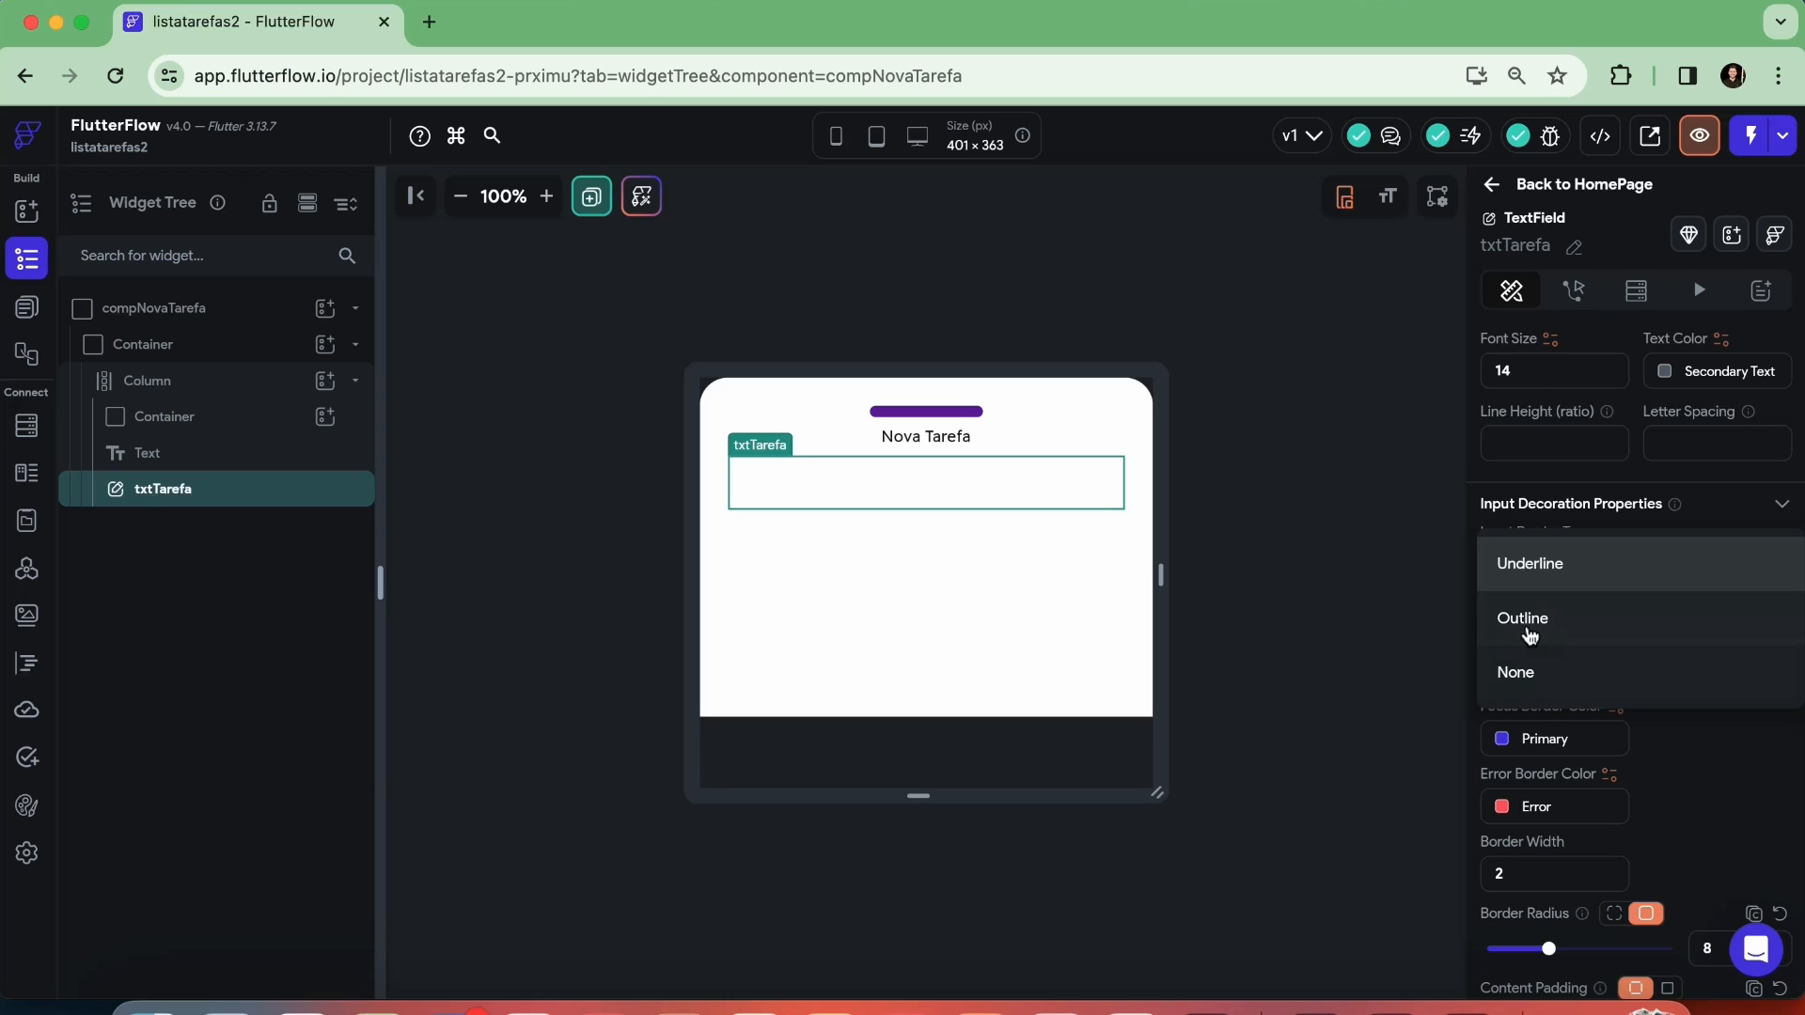
pyautogui.click(1530, 624)
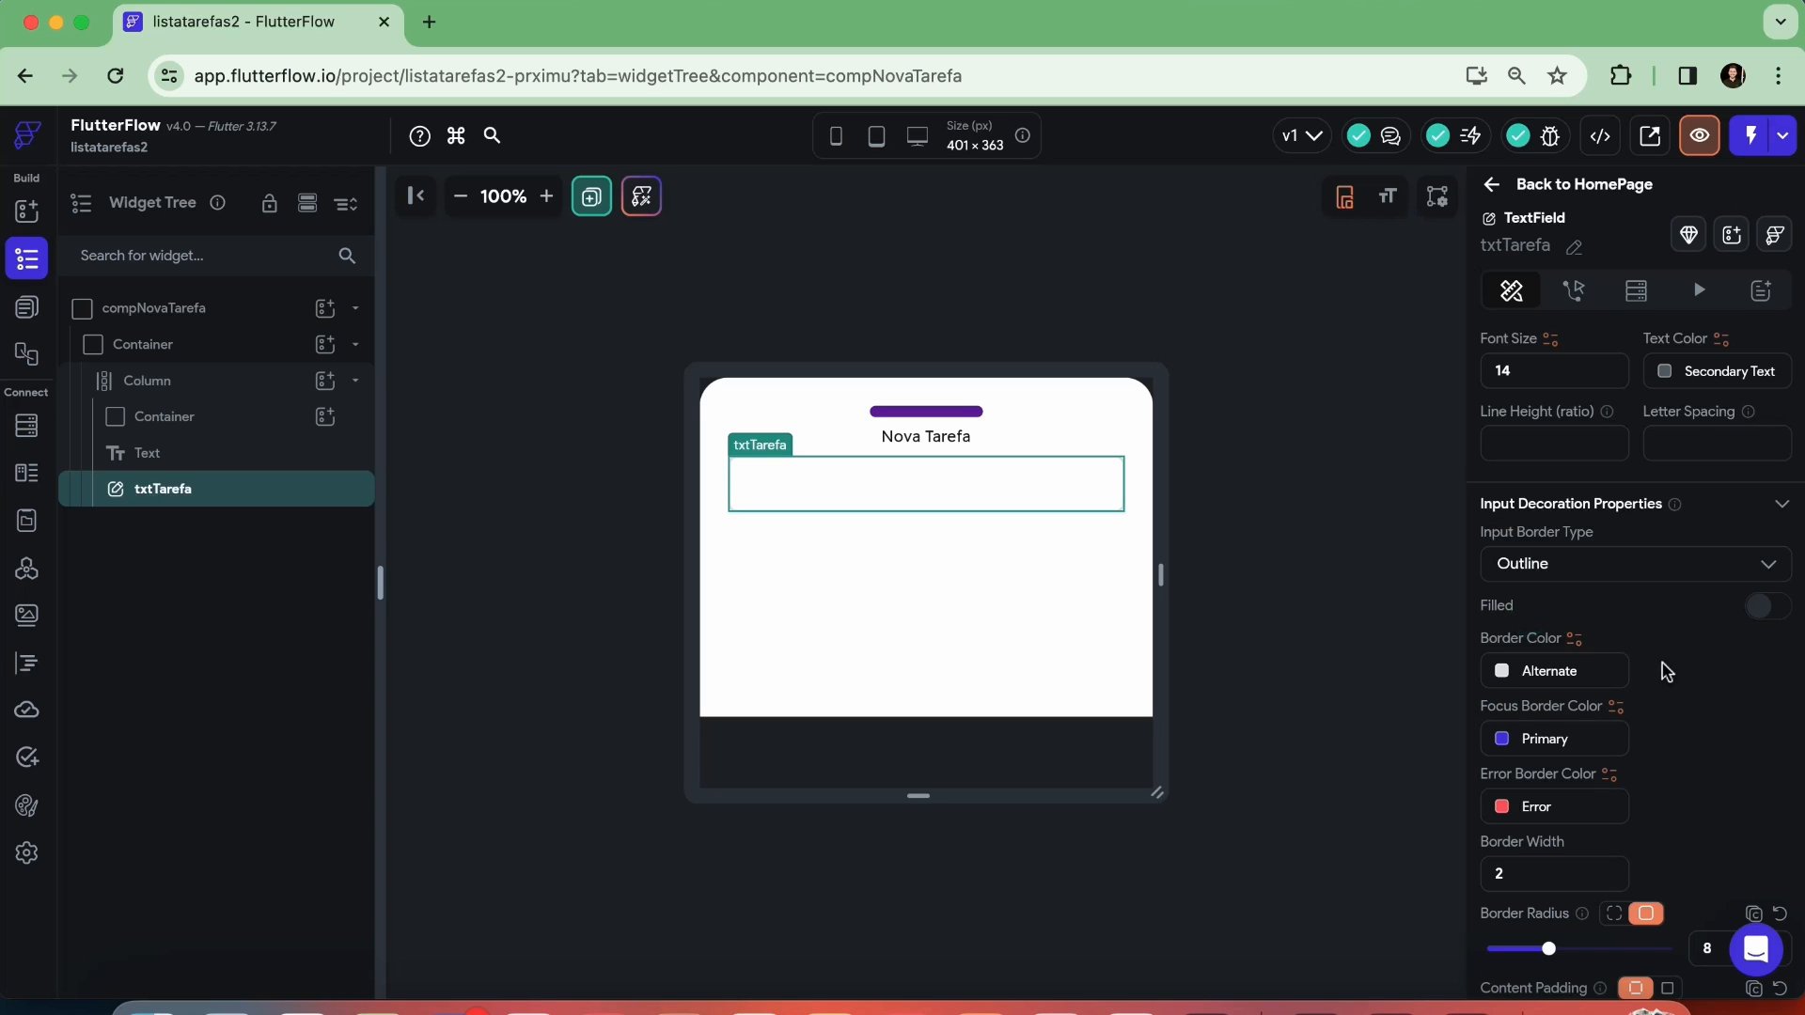
# Give the txtTarefa field a border in the custom purple color Roxo with a width of 1, and deselect it
pyautogui.scroll(-1, 1517, 535)
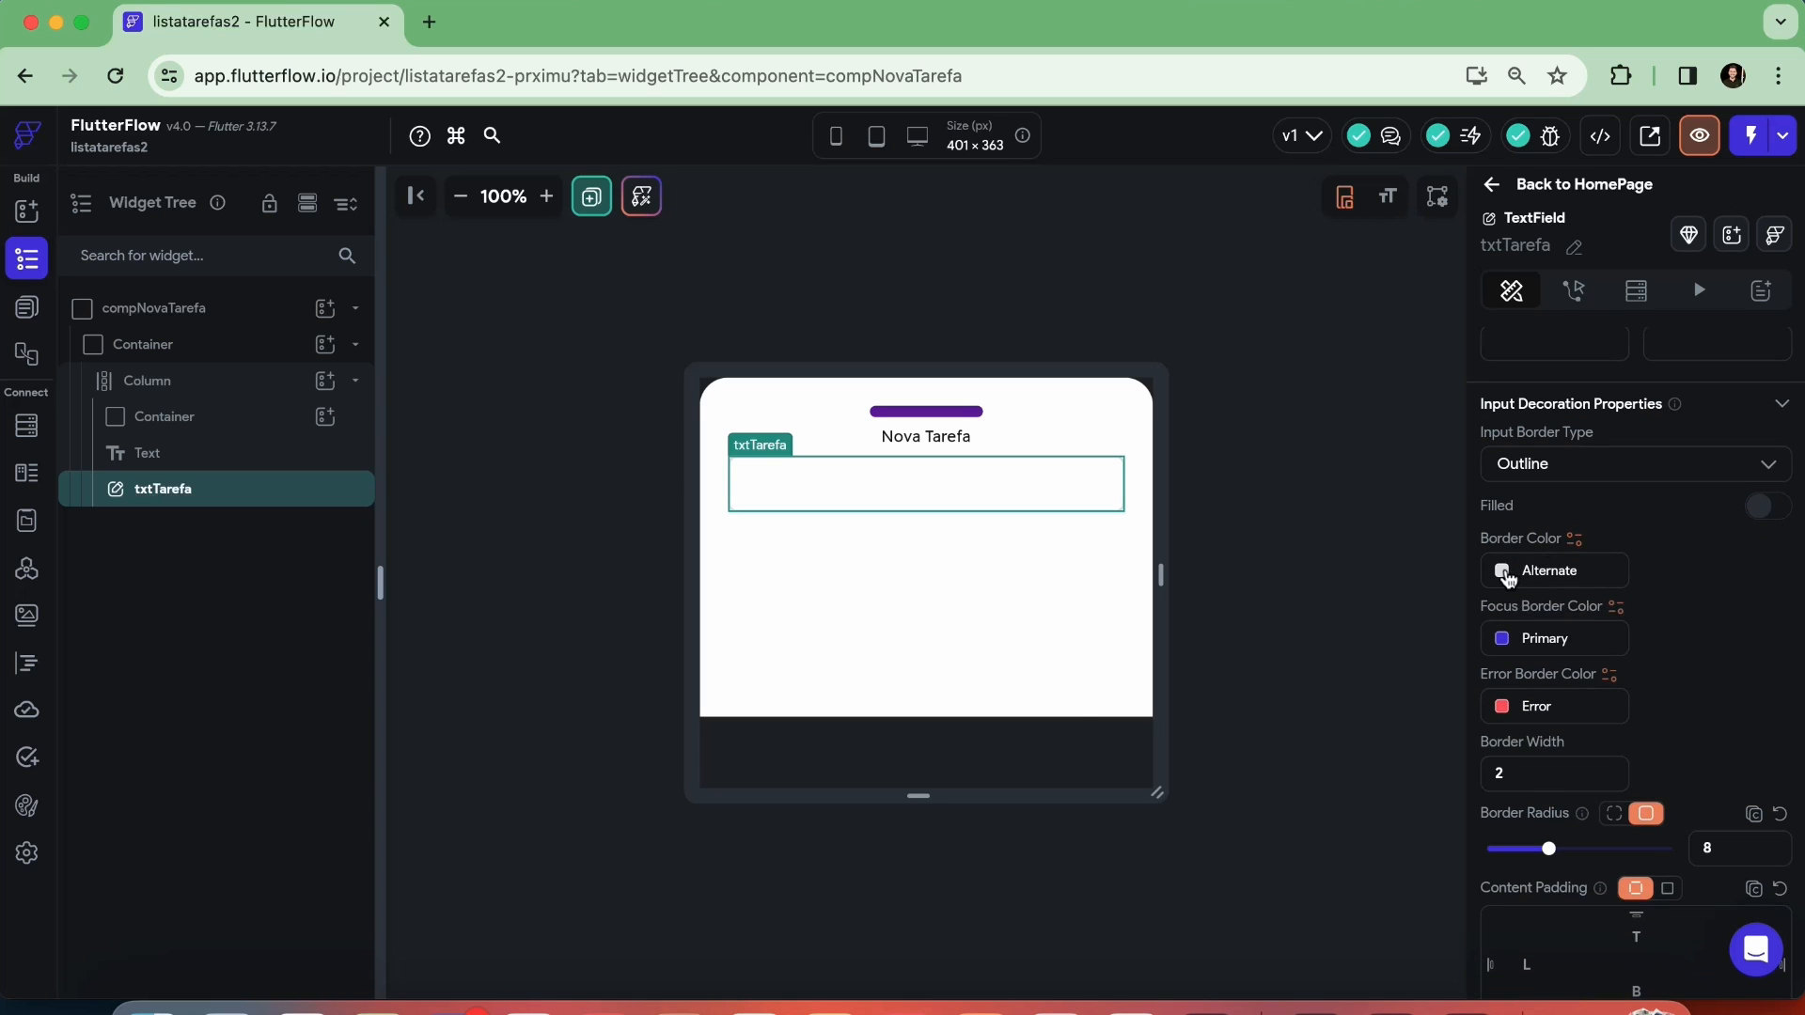
pyautogui.click(1506, 572)
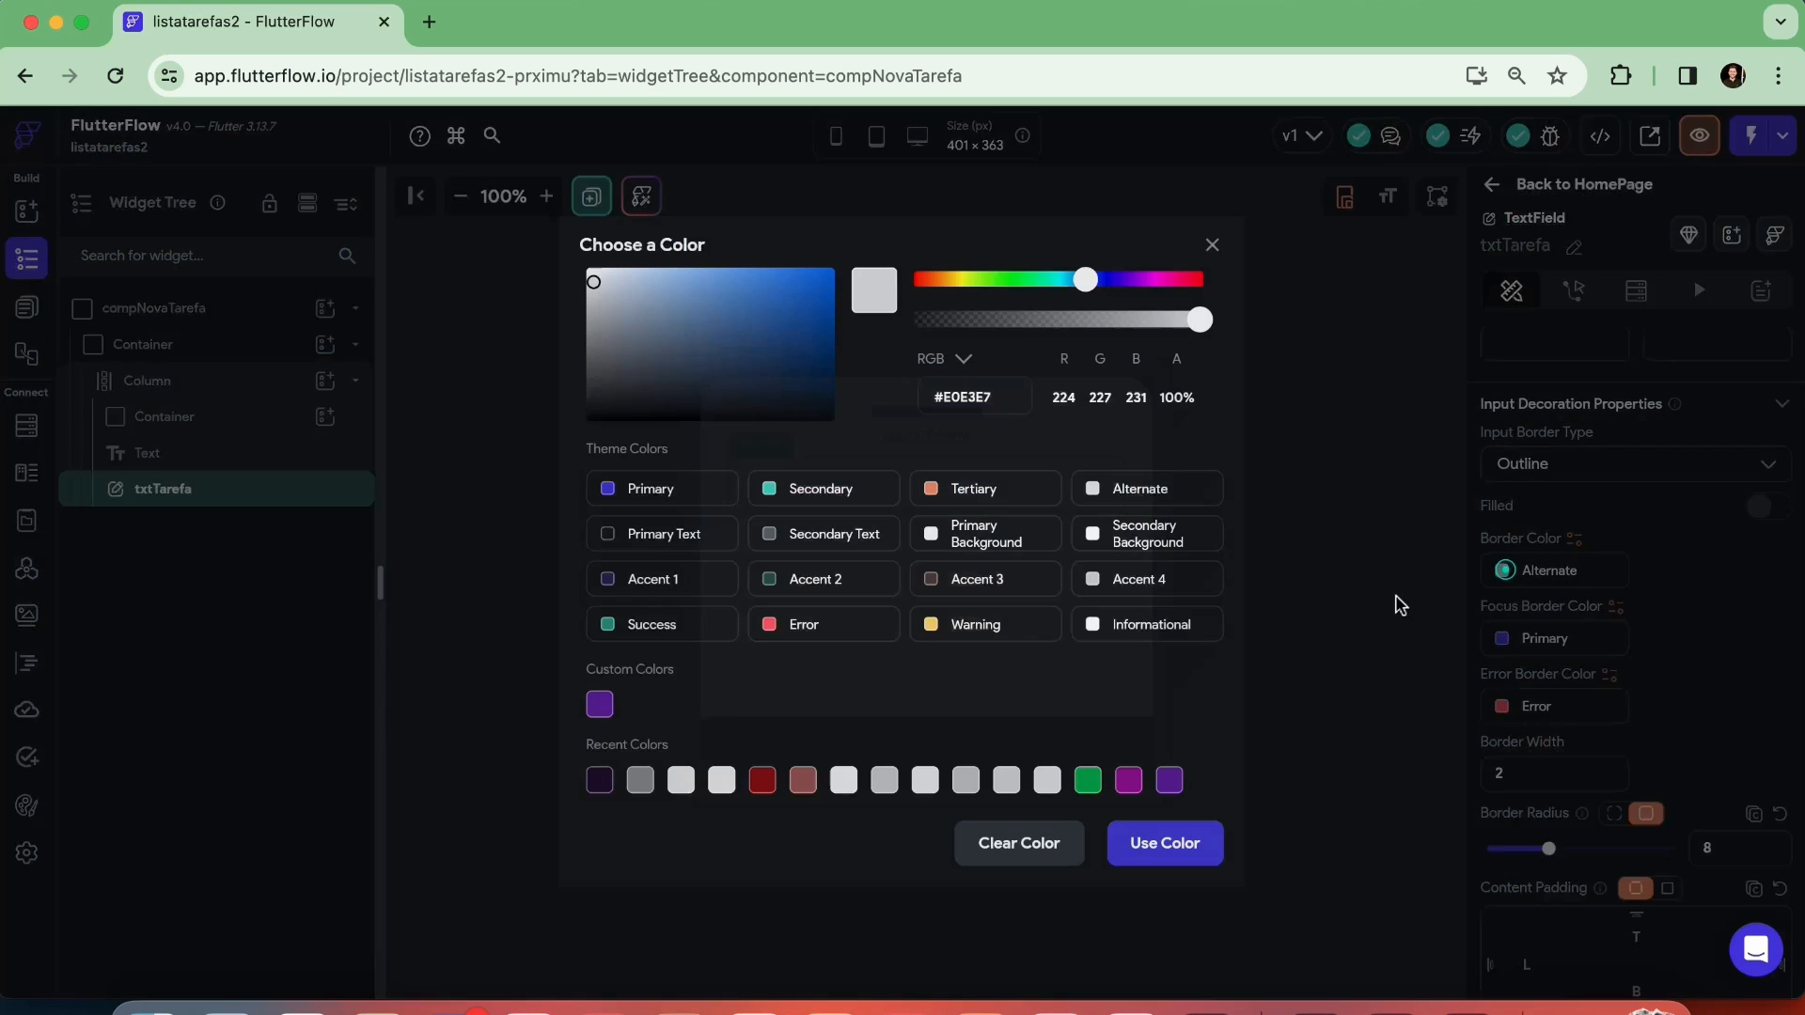
pyautogui.click(600, 705)
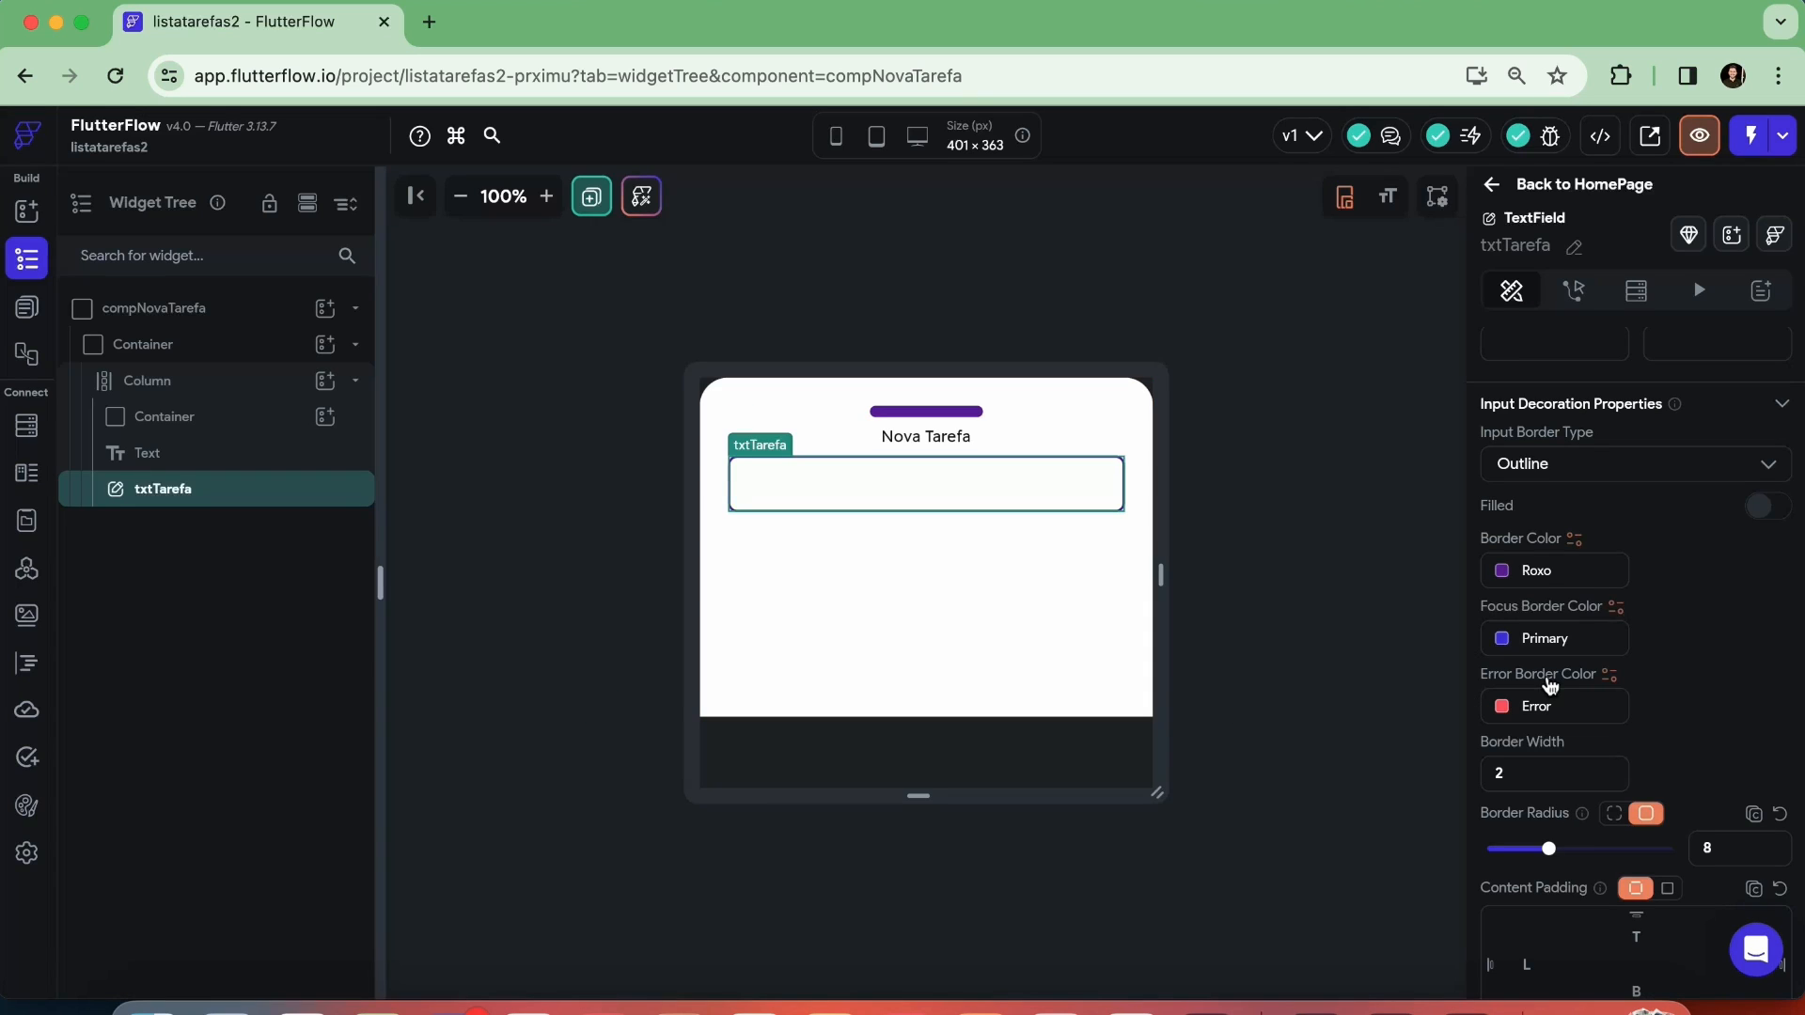
pyautogui.scroll(-2, 1598, 658)
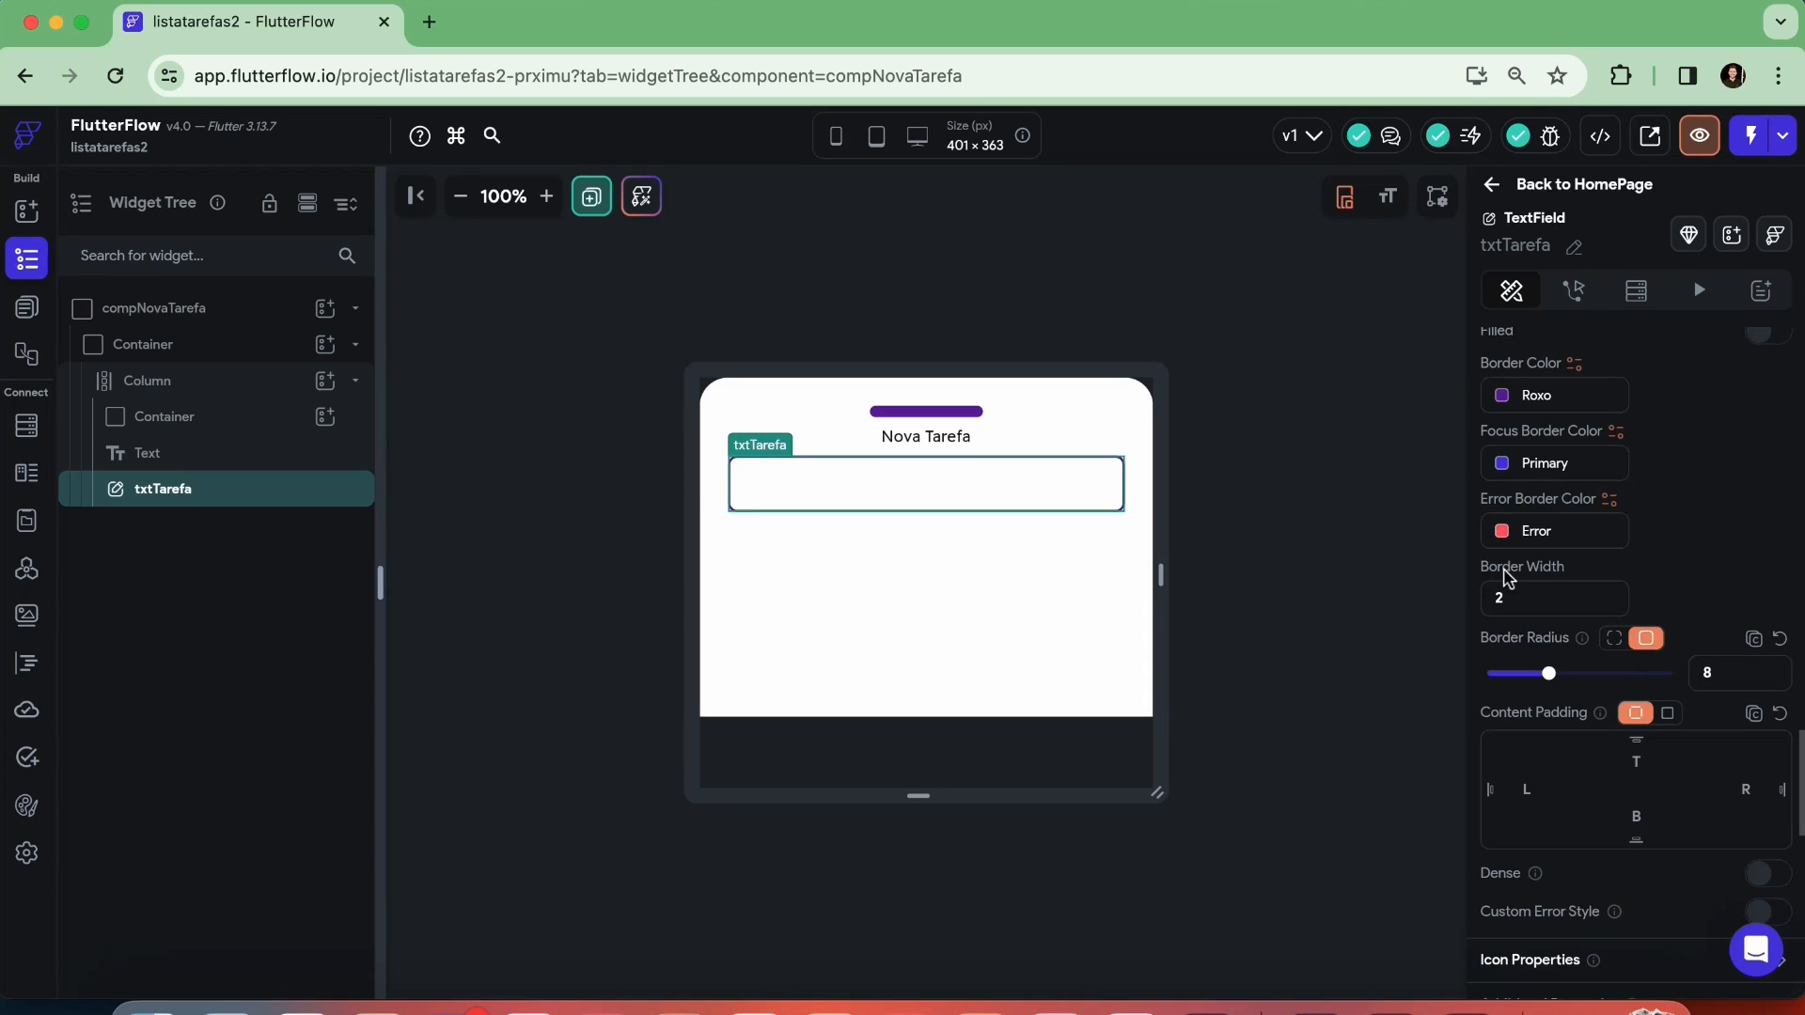
pyautogui.doubleClick(1523, 600)
pyautogui.write('1')
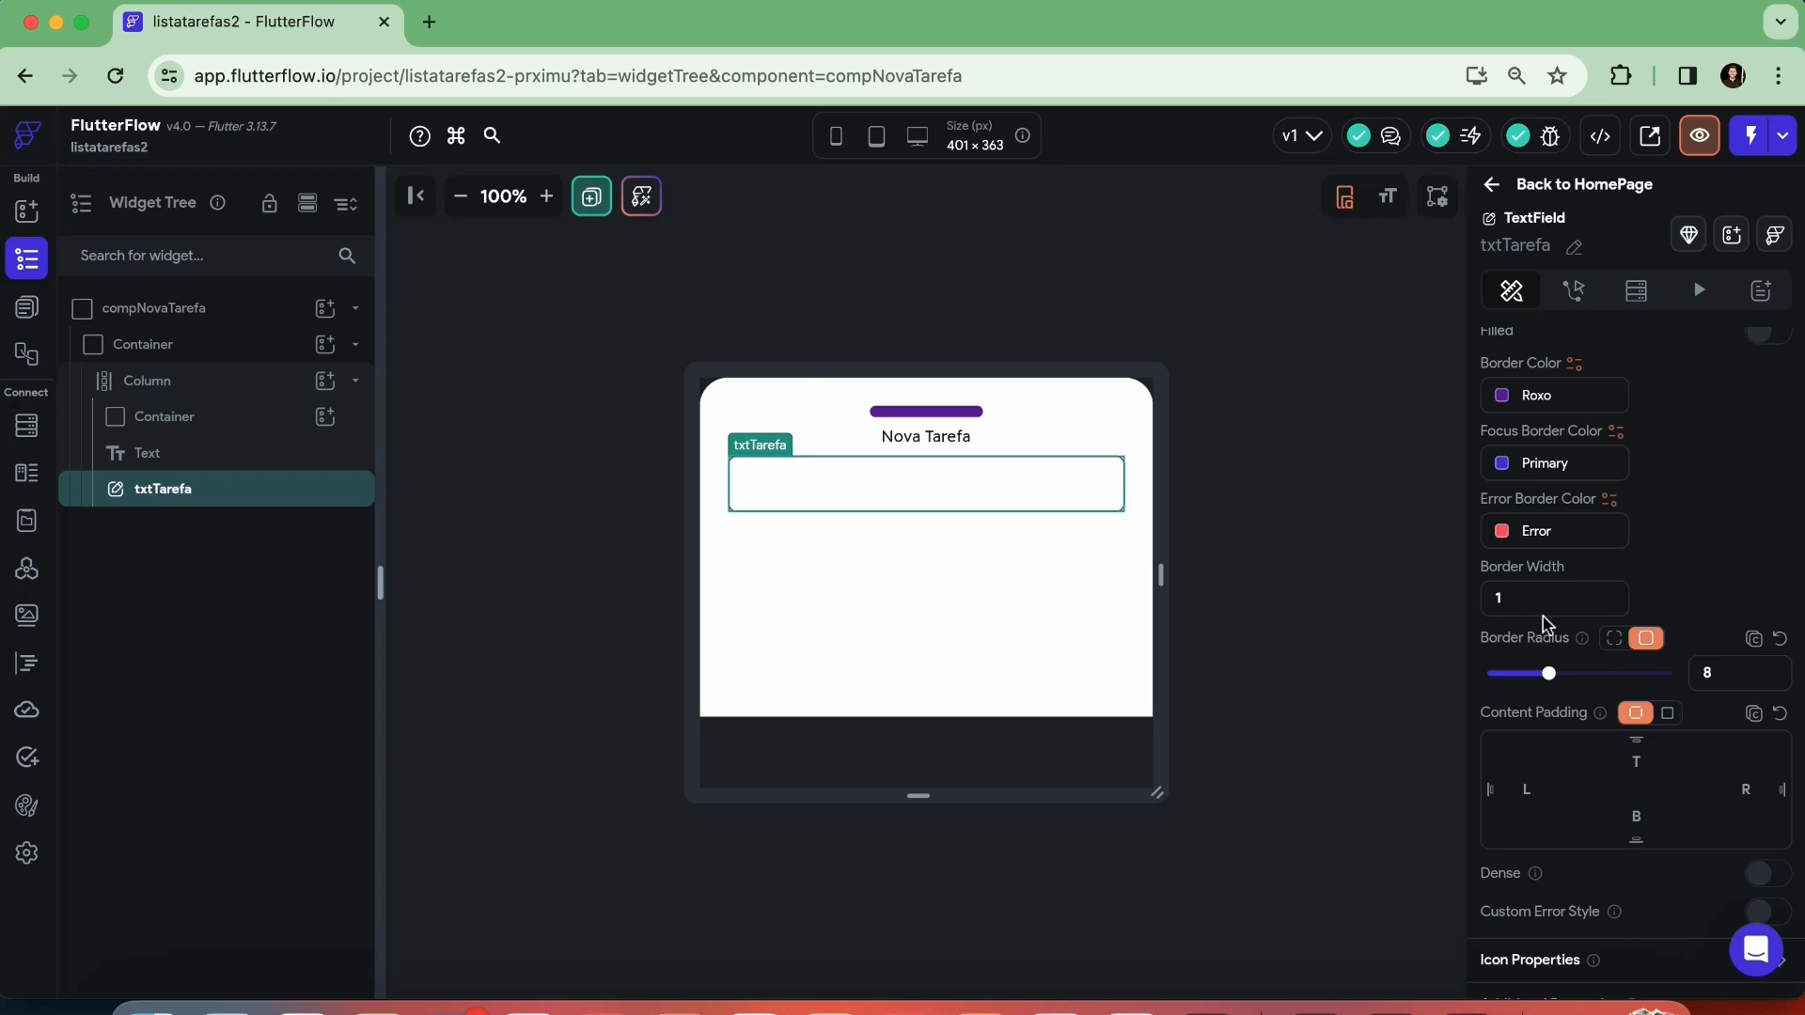
pyautogui.click(1289, 520)
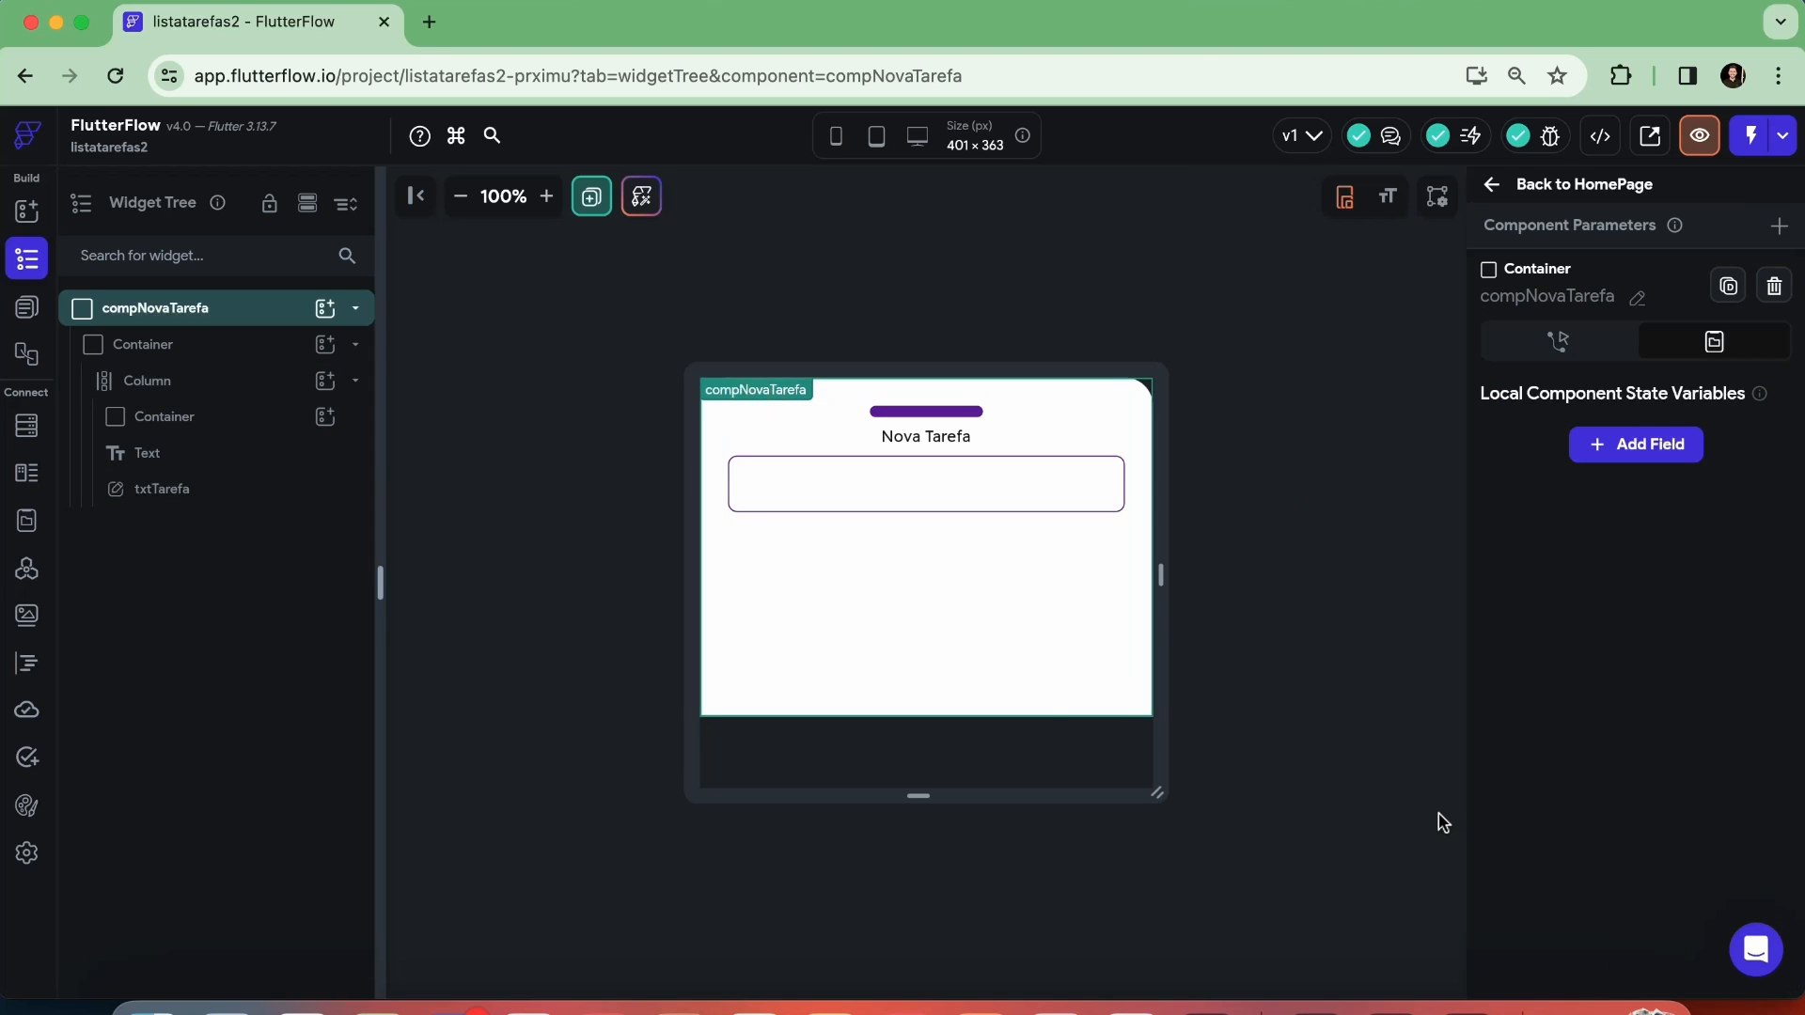
# Set the maximum number of lines of the txtTarefa field to 2, and deselect it
pyautogui.click(962, 482)
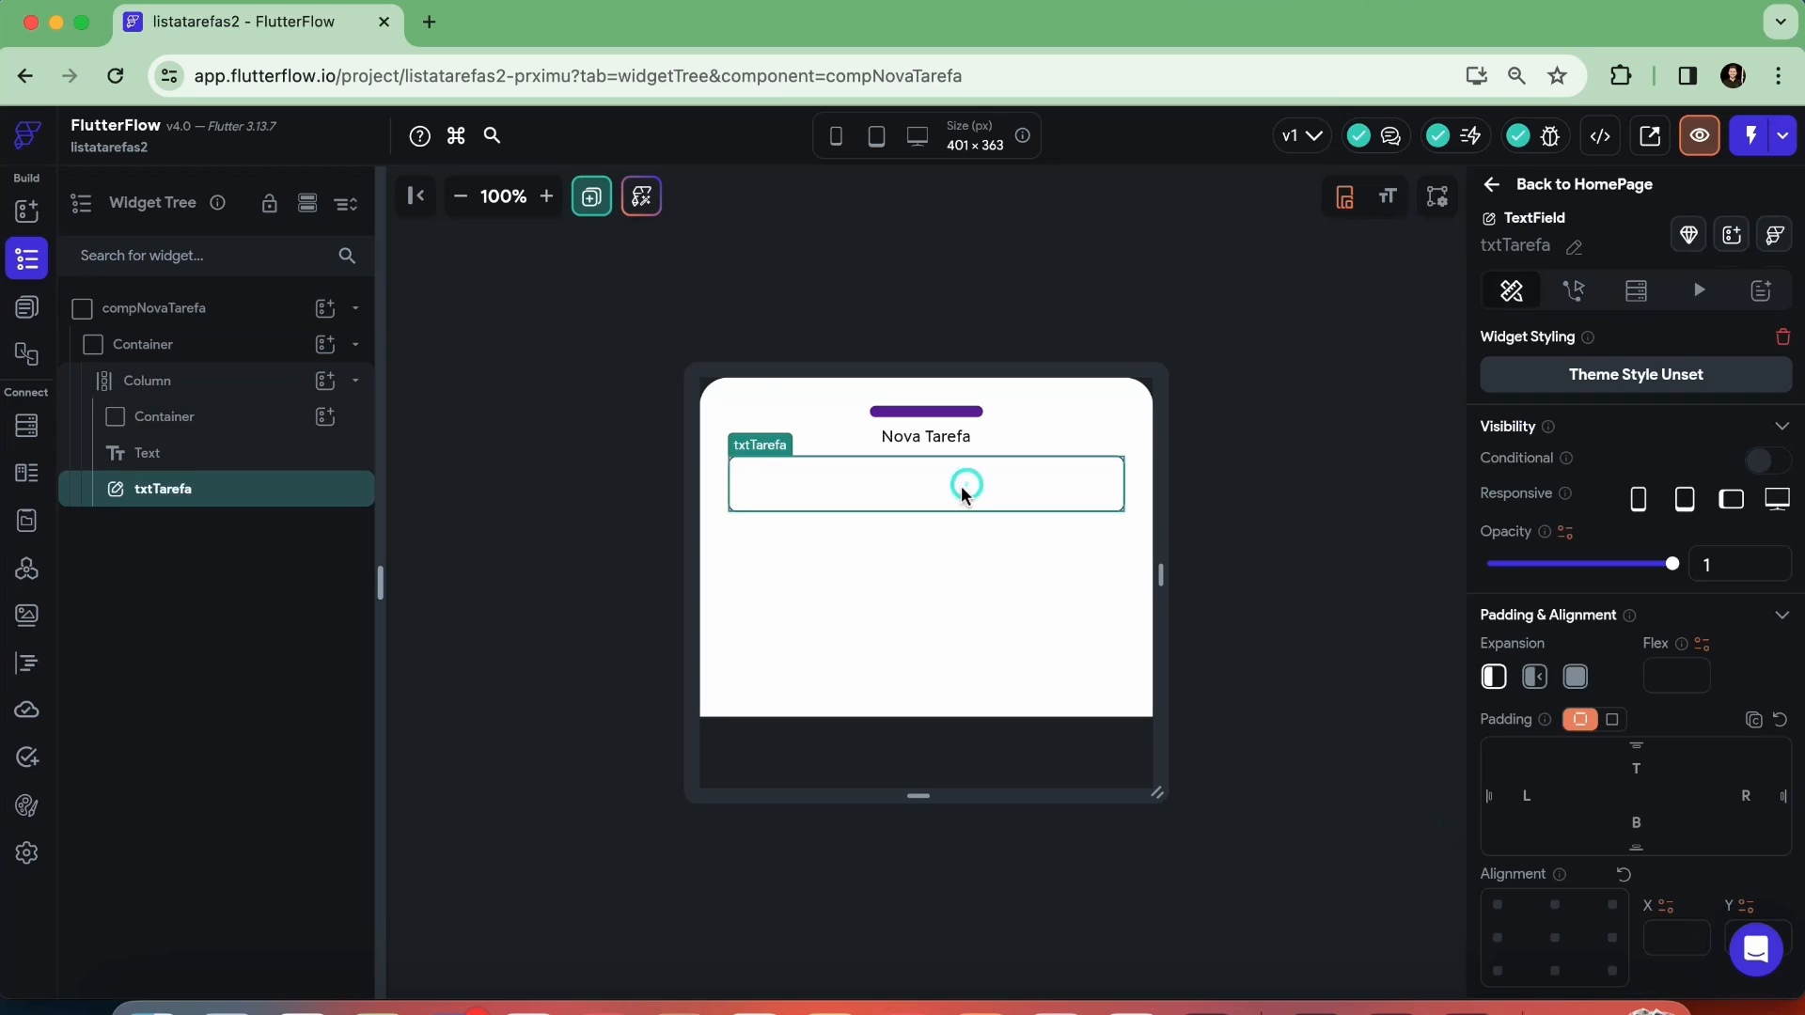
pyautogui.scroll(-3, 1636, 665)
pyautogui.scroll(-3, 1635, 666)
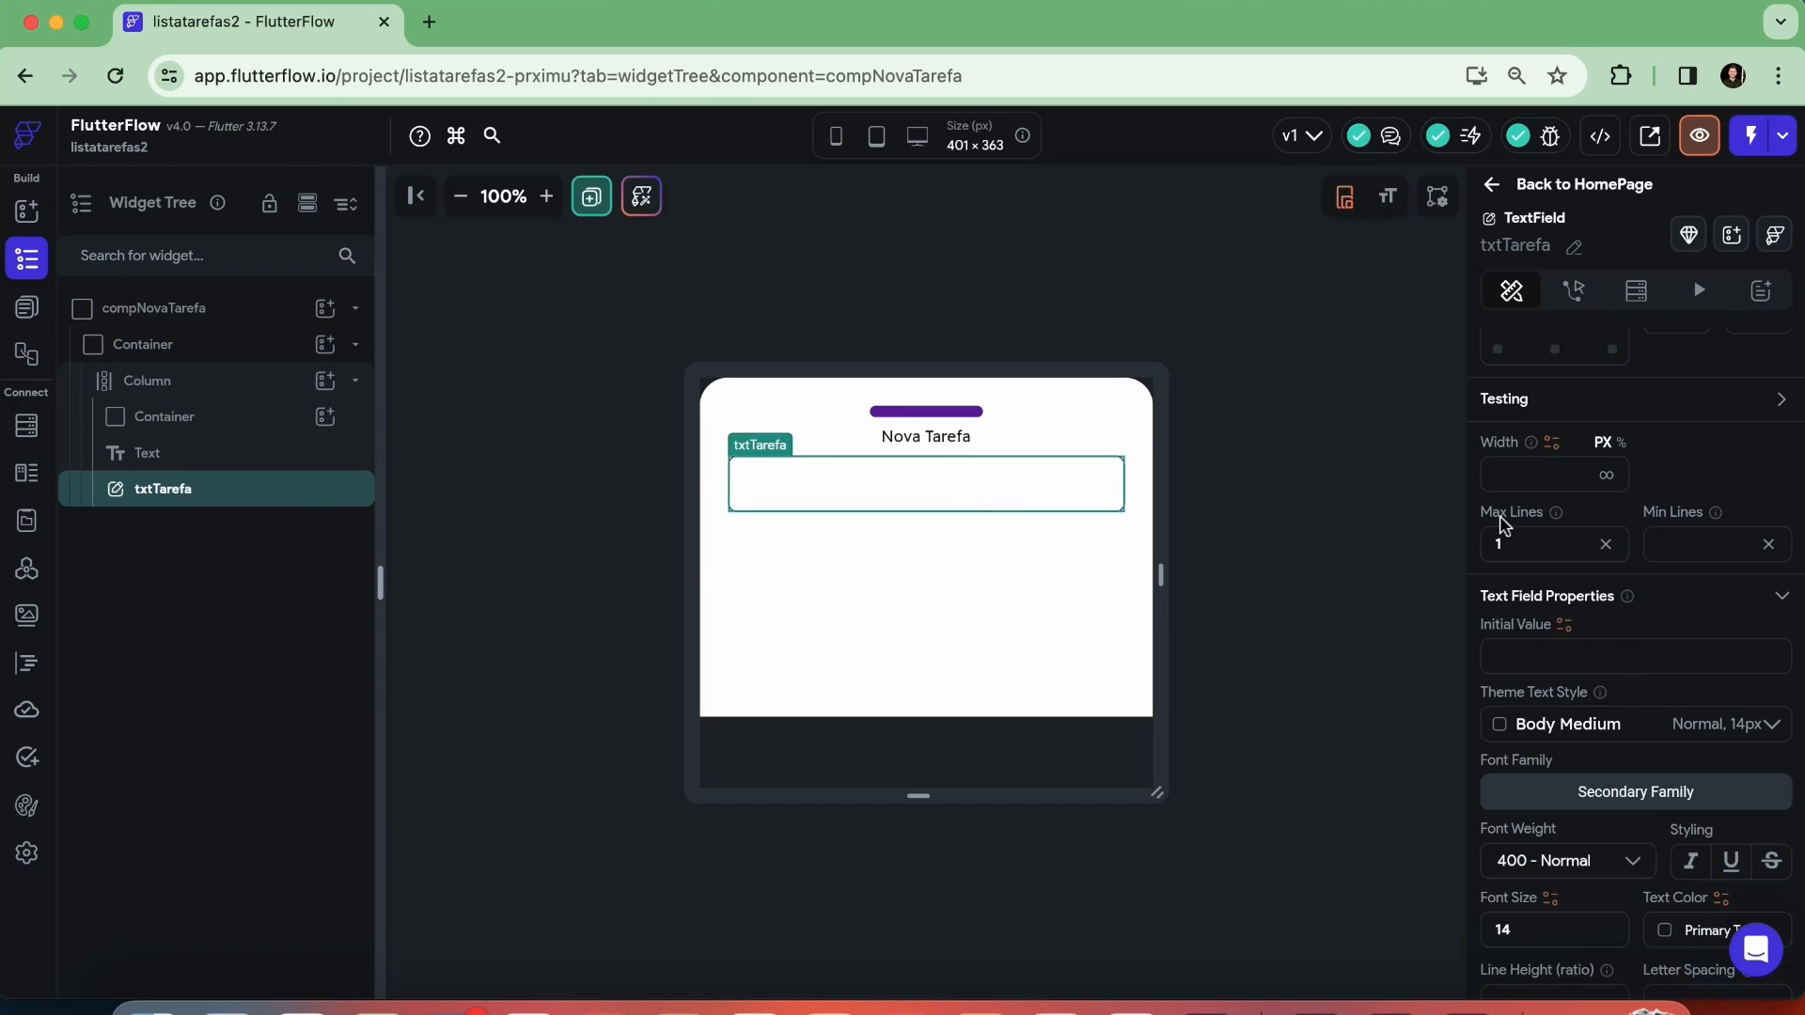
pyautogui.click(1525, 541)
pyautogui.press('BackSpace')
pyautogui.write('2')
pyautogui.click(1312, 594)
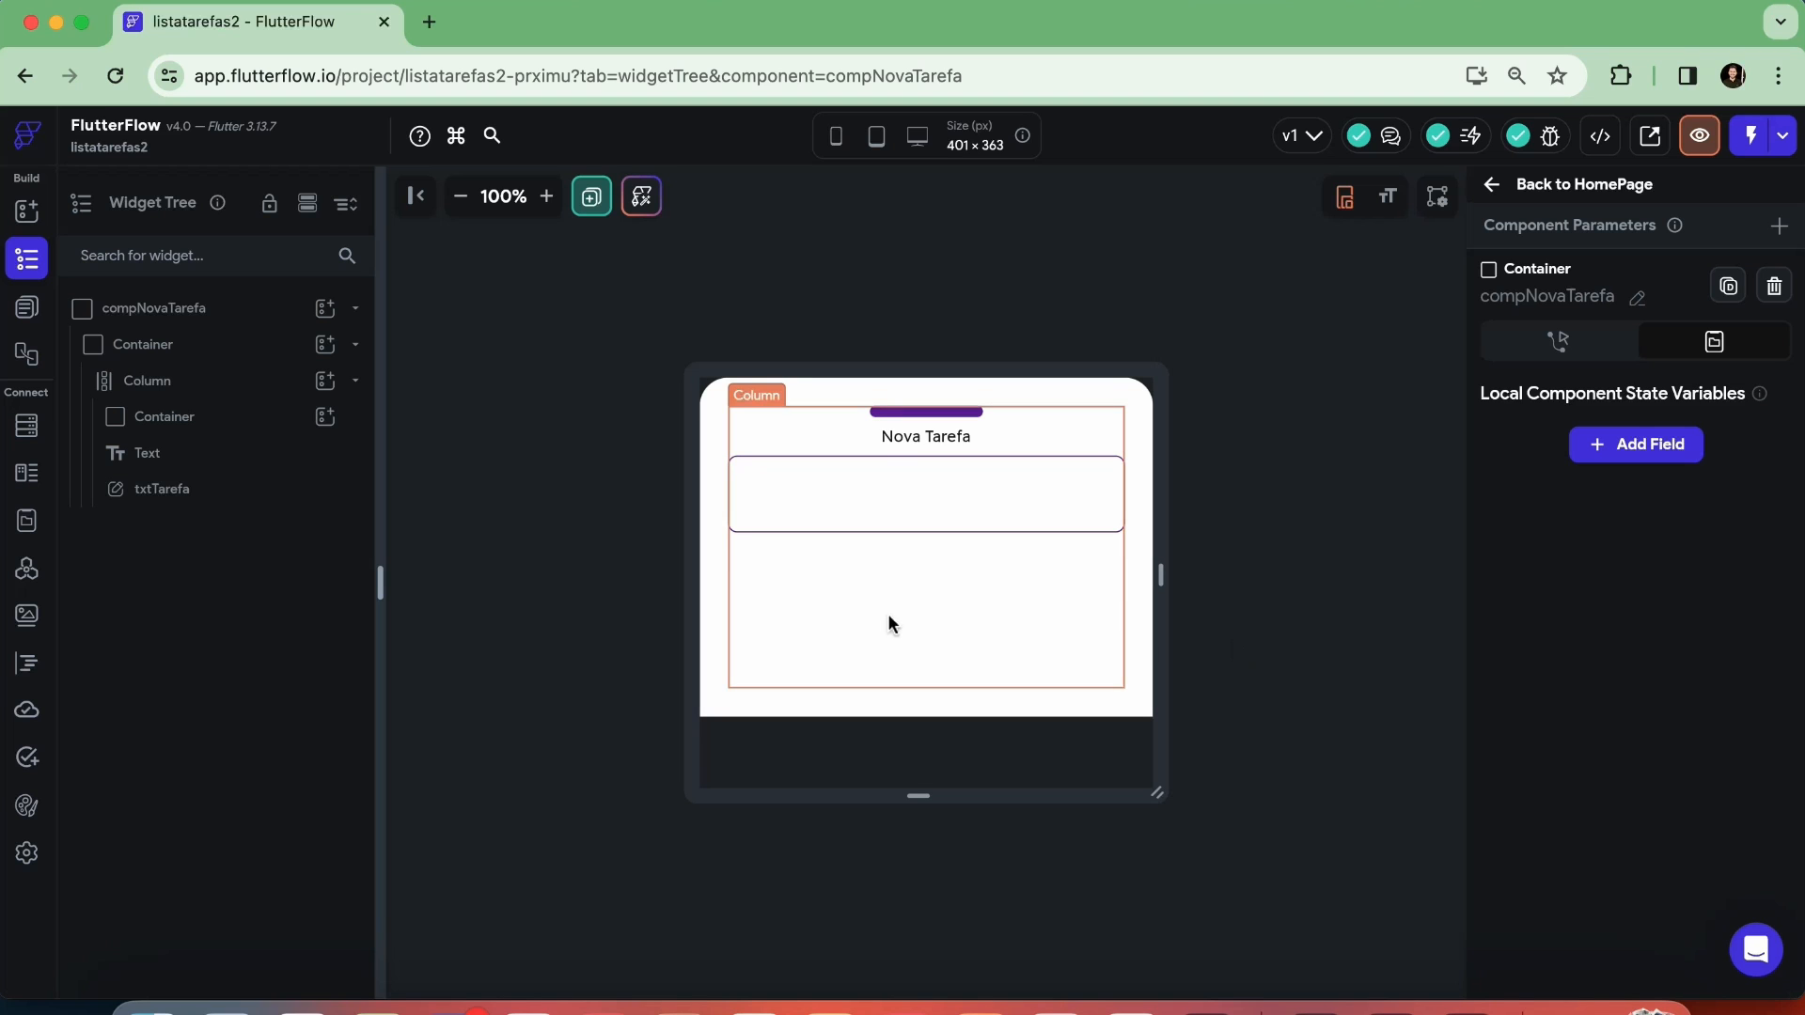
# Add a Button widget to the column of compNovaTarefa, below the txtTarefa field
pyautogui.click(917, 620)
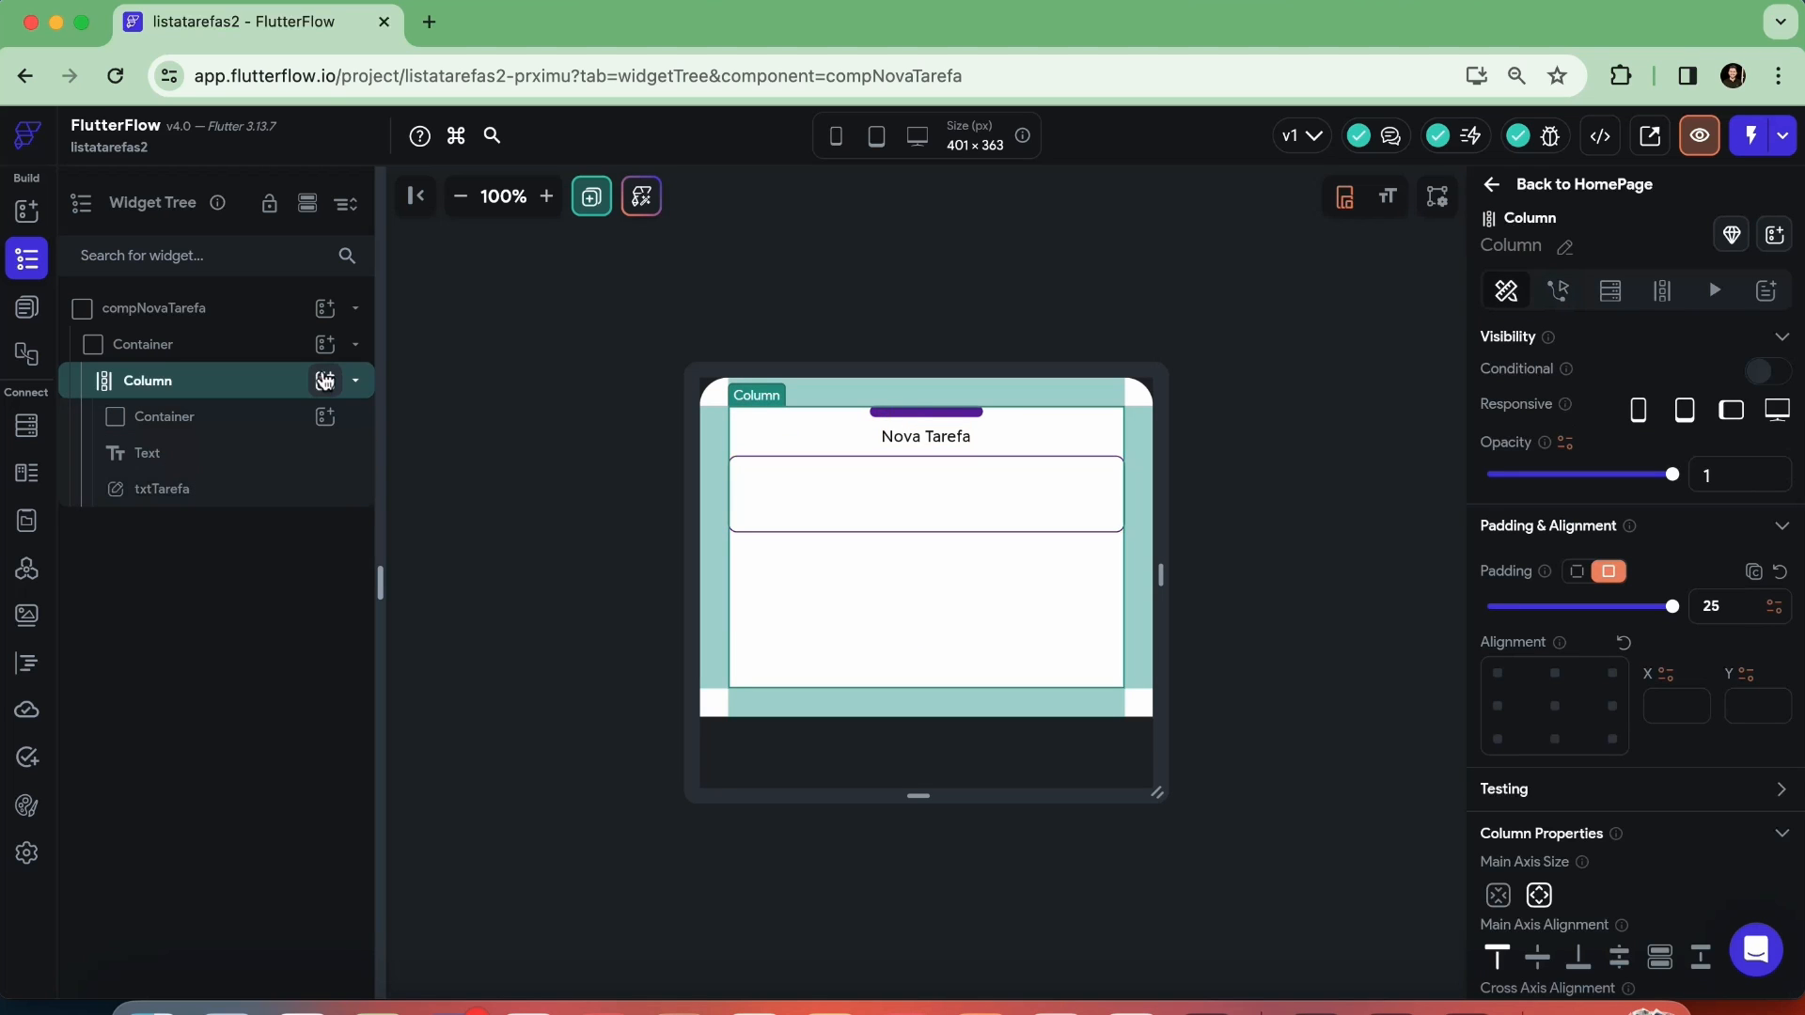
pyautogui.click(325, 382)
pyautogui.click(640, 607)
pyautogui.moveTo(640, 607); pyautogui.dragTo(947, 596)
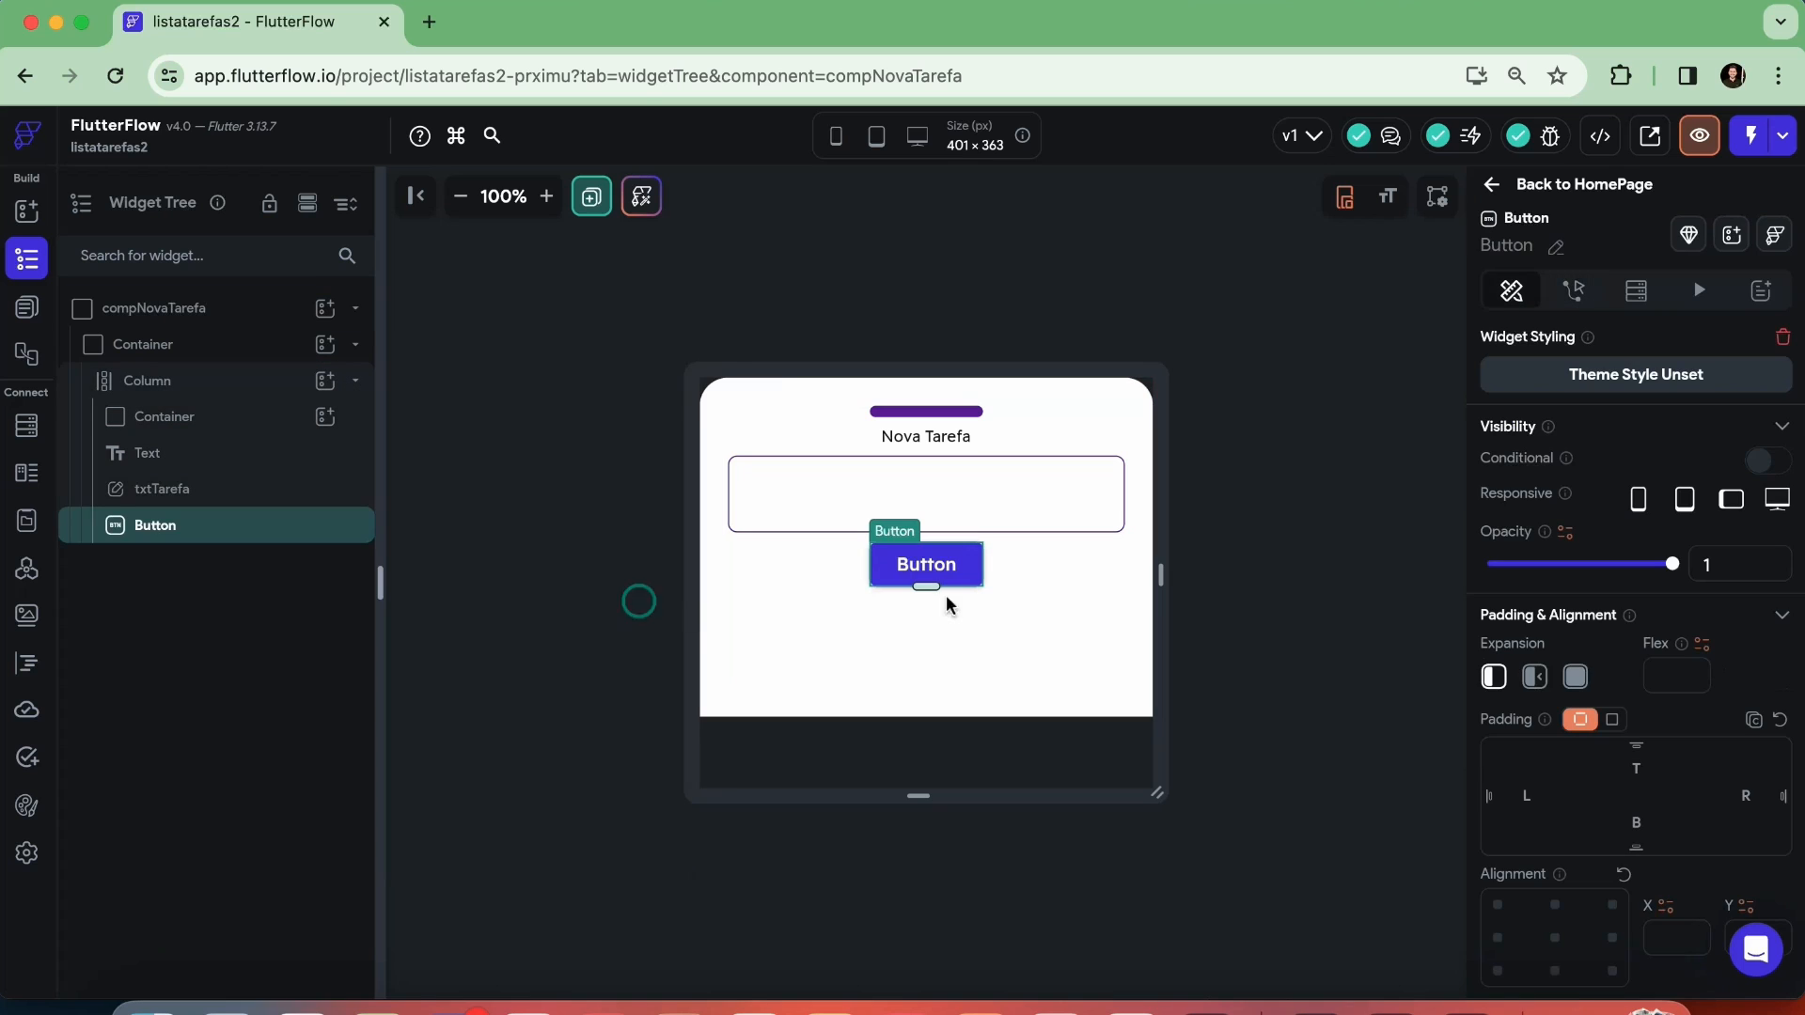
# Set the new button's width to infinite and its fill color to the custom color Roxo
pyautogui.scroll(-10, 1575, 658)
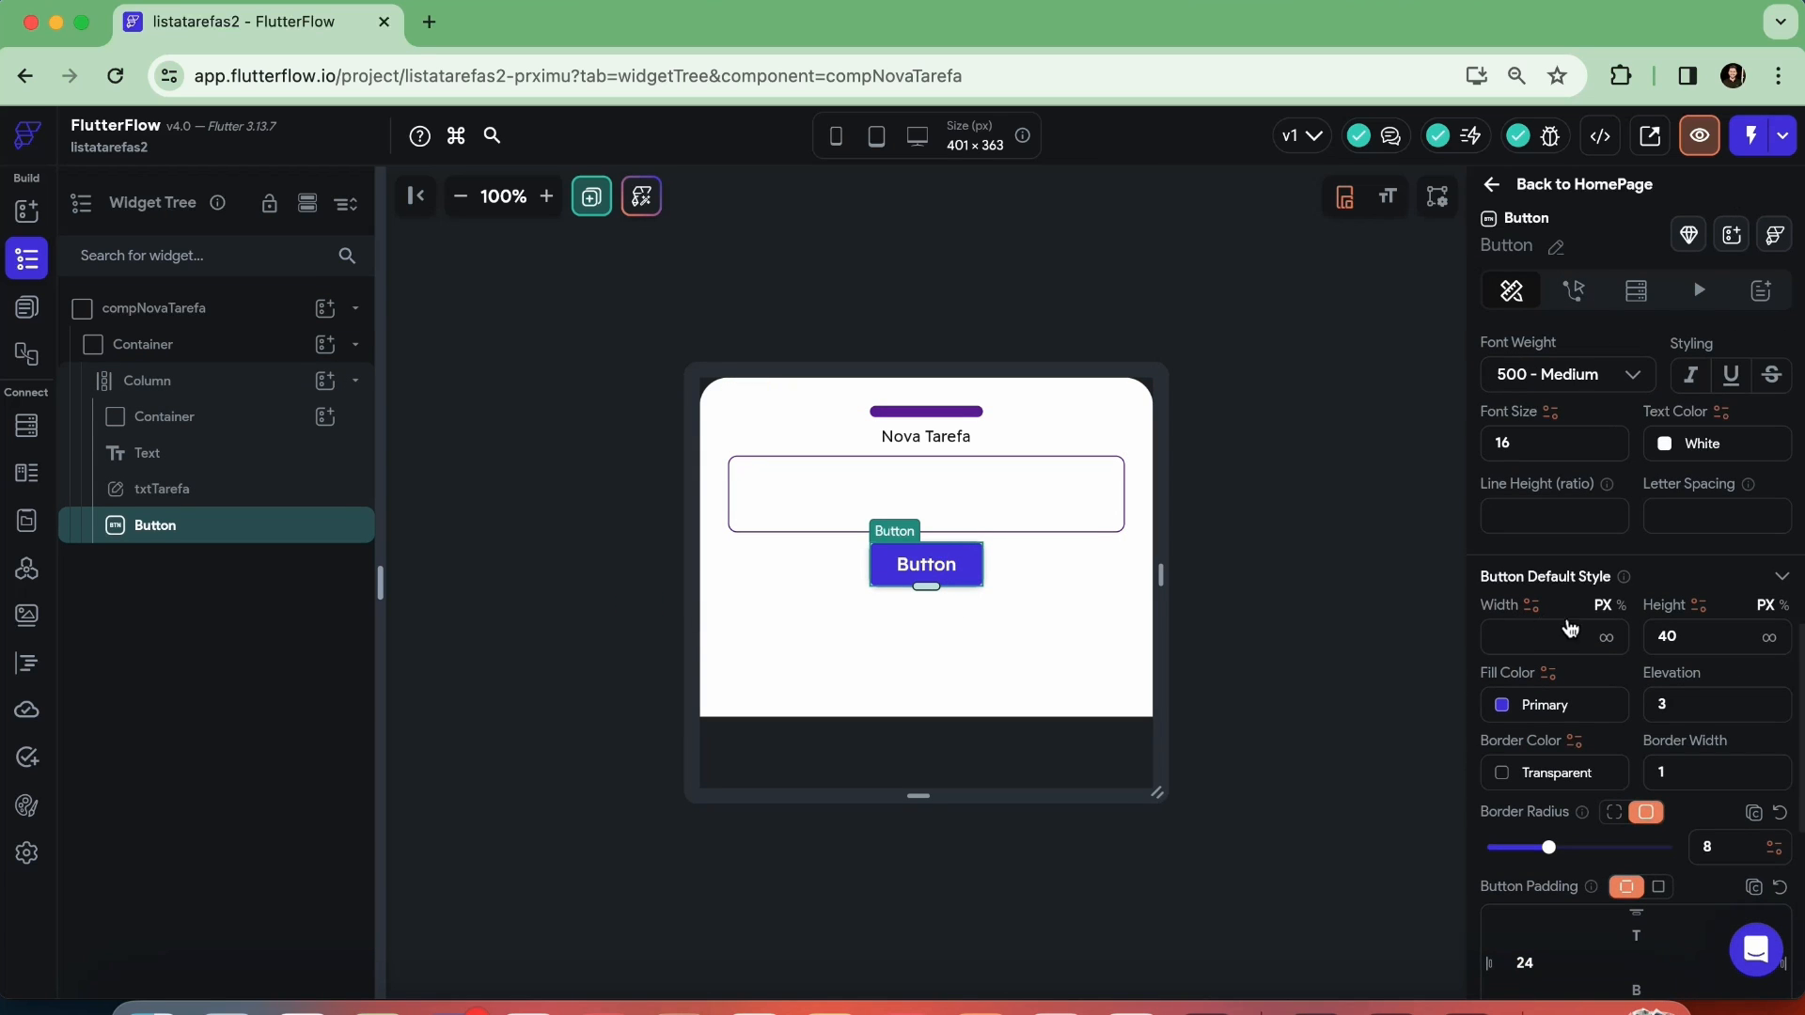
pyautogui.click(1606, 639)
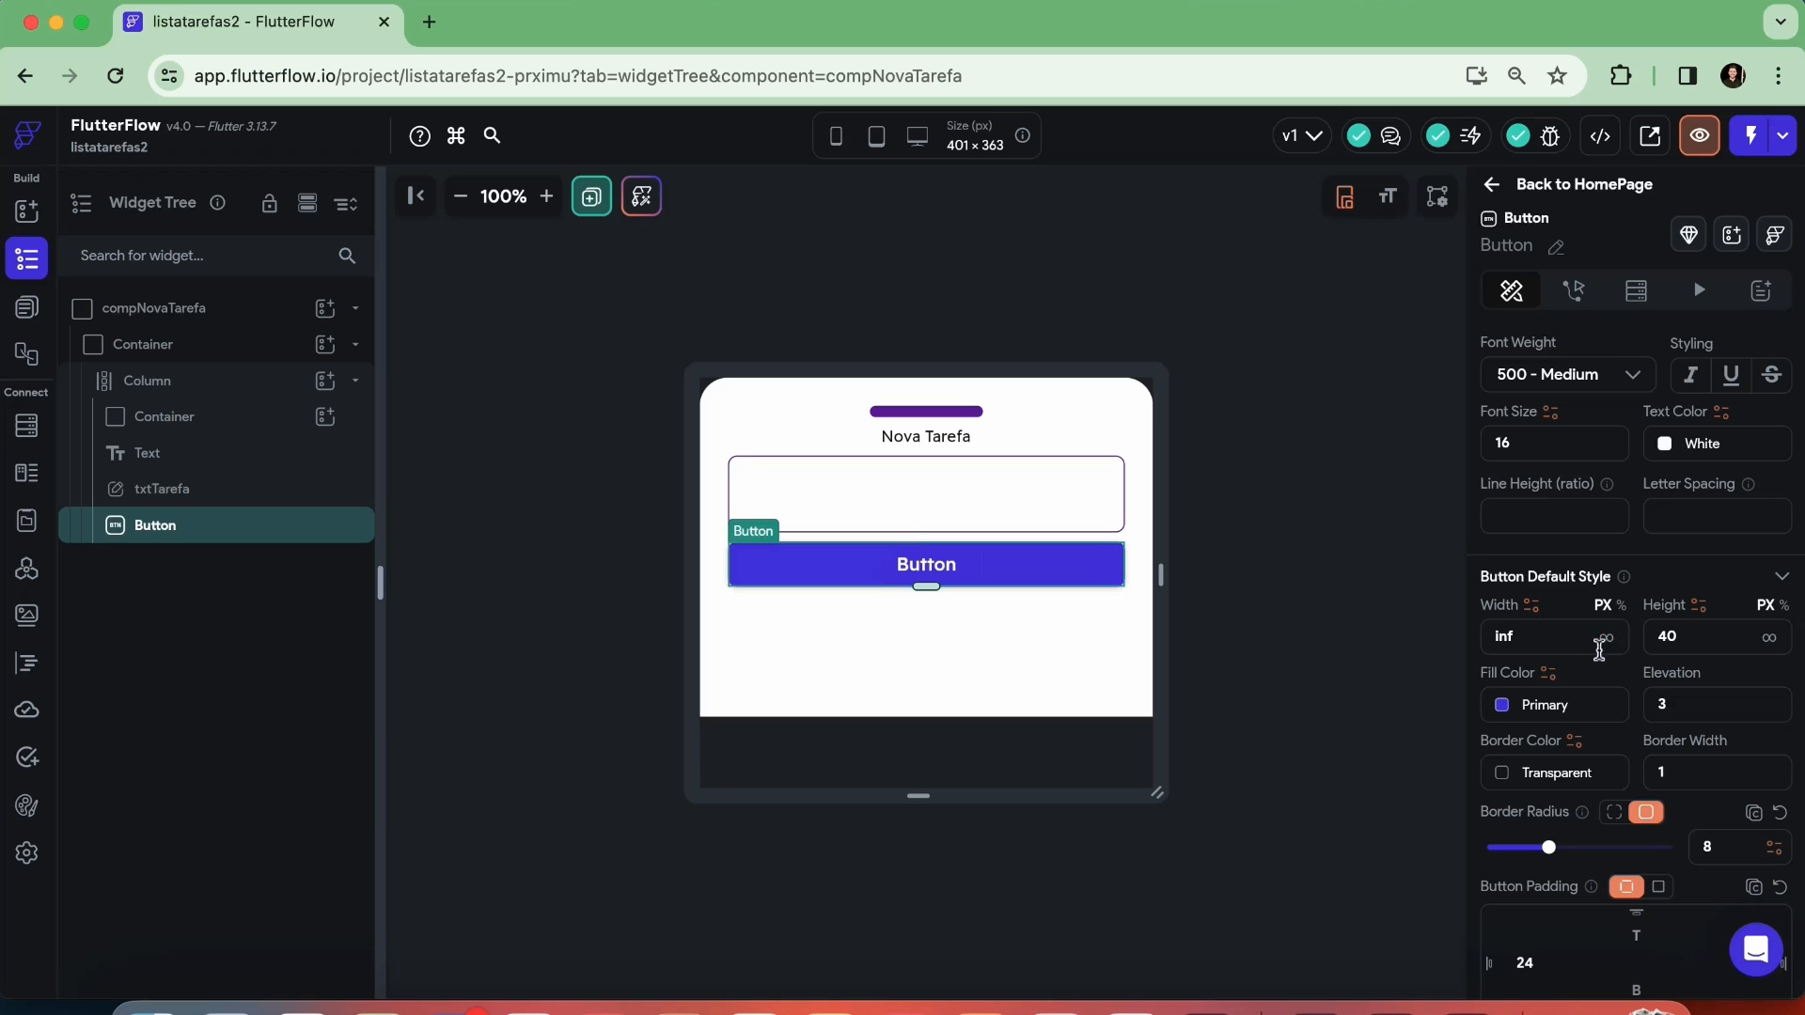
pyautogui.scroll(-1, 1598, 649)
pyautogui.click(1504, 606)
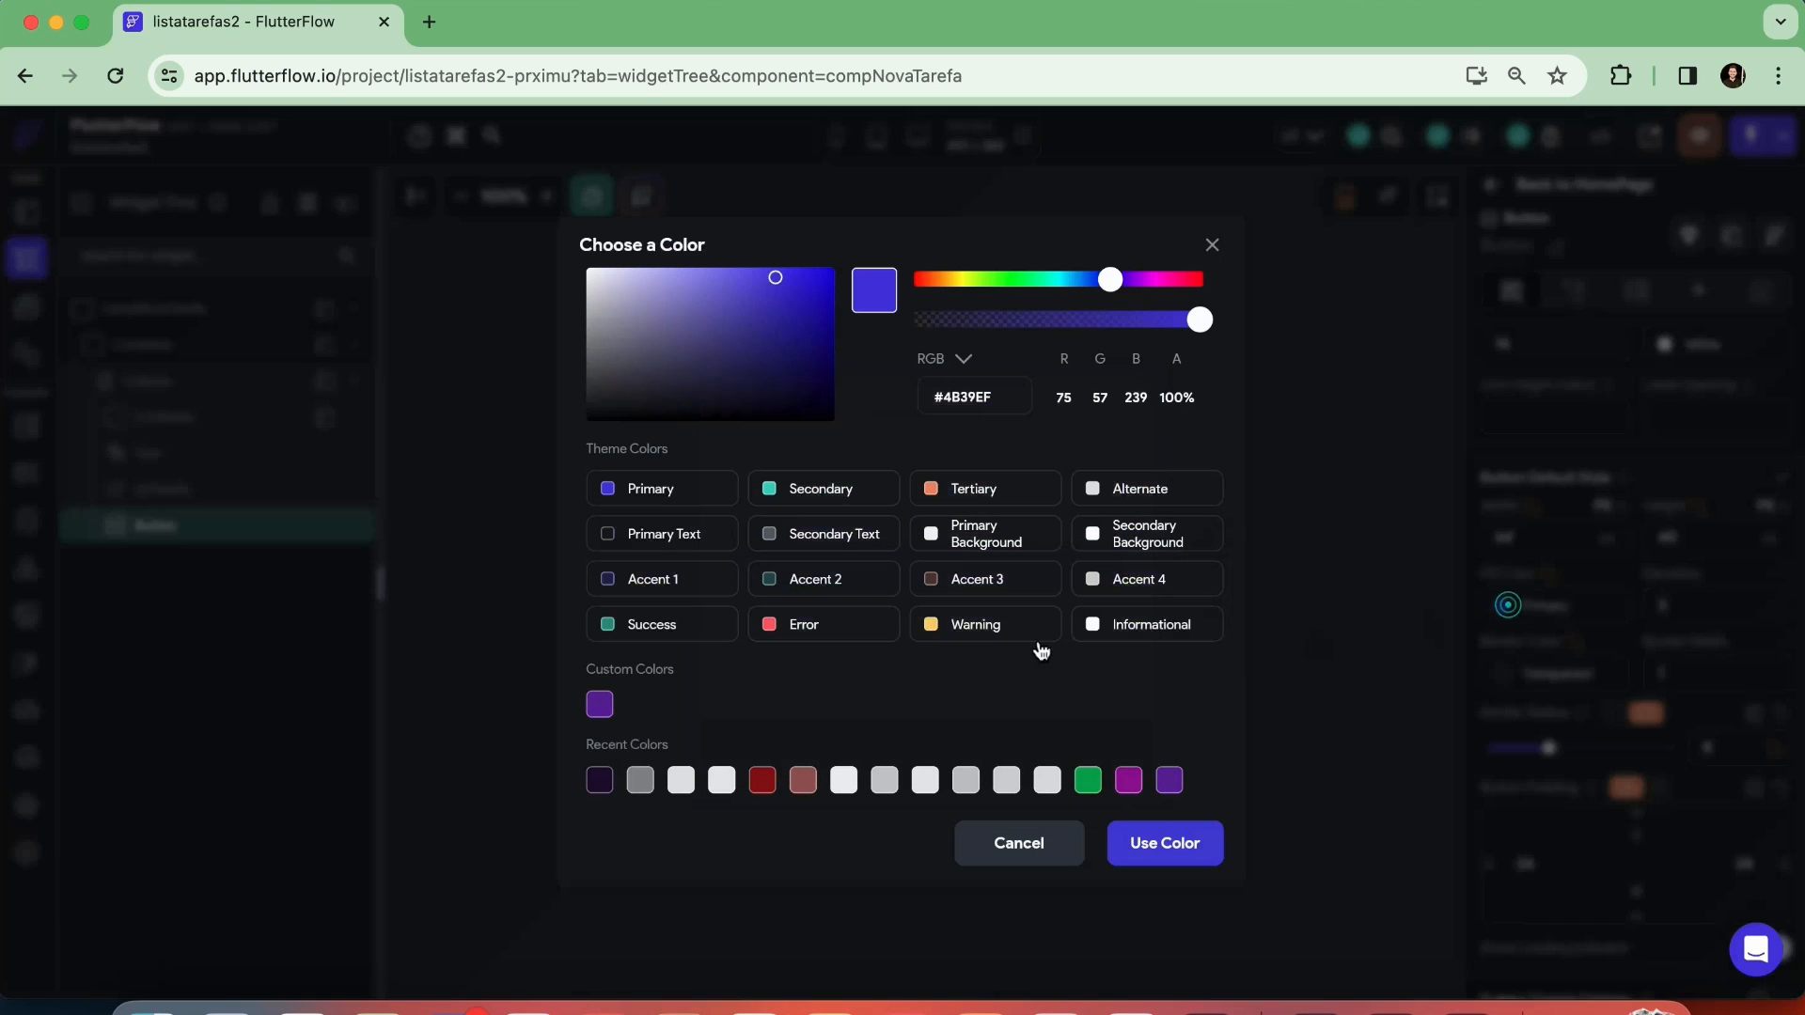
pyautogui.click(602, 705)
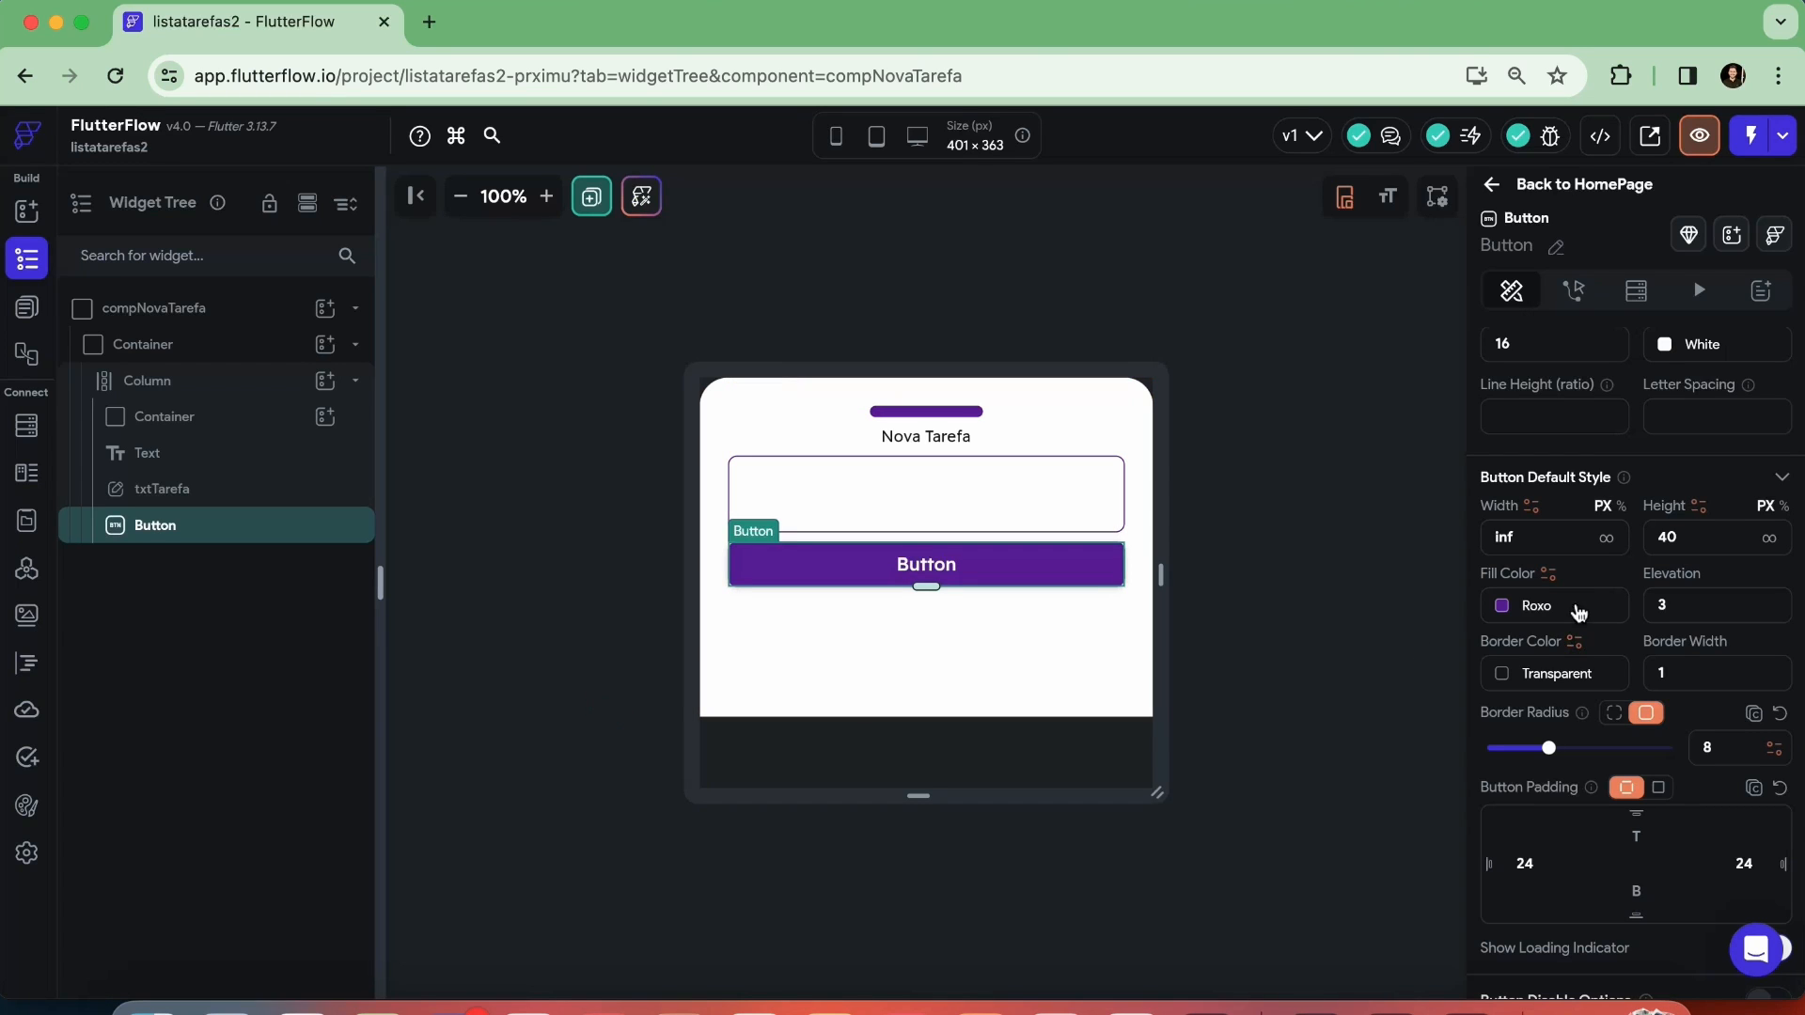
# Change the button's text to "Adicionar"
pyautogui.scroll(-3, 1589, 649)
pyautogui.scroll(10, 1592, 647)
pyautogui.scroll(-3, 1603, 645)
pyautogui.doubleClick(1574, 678)
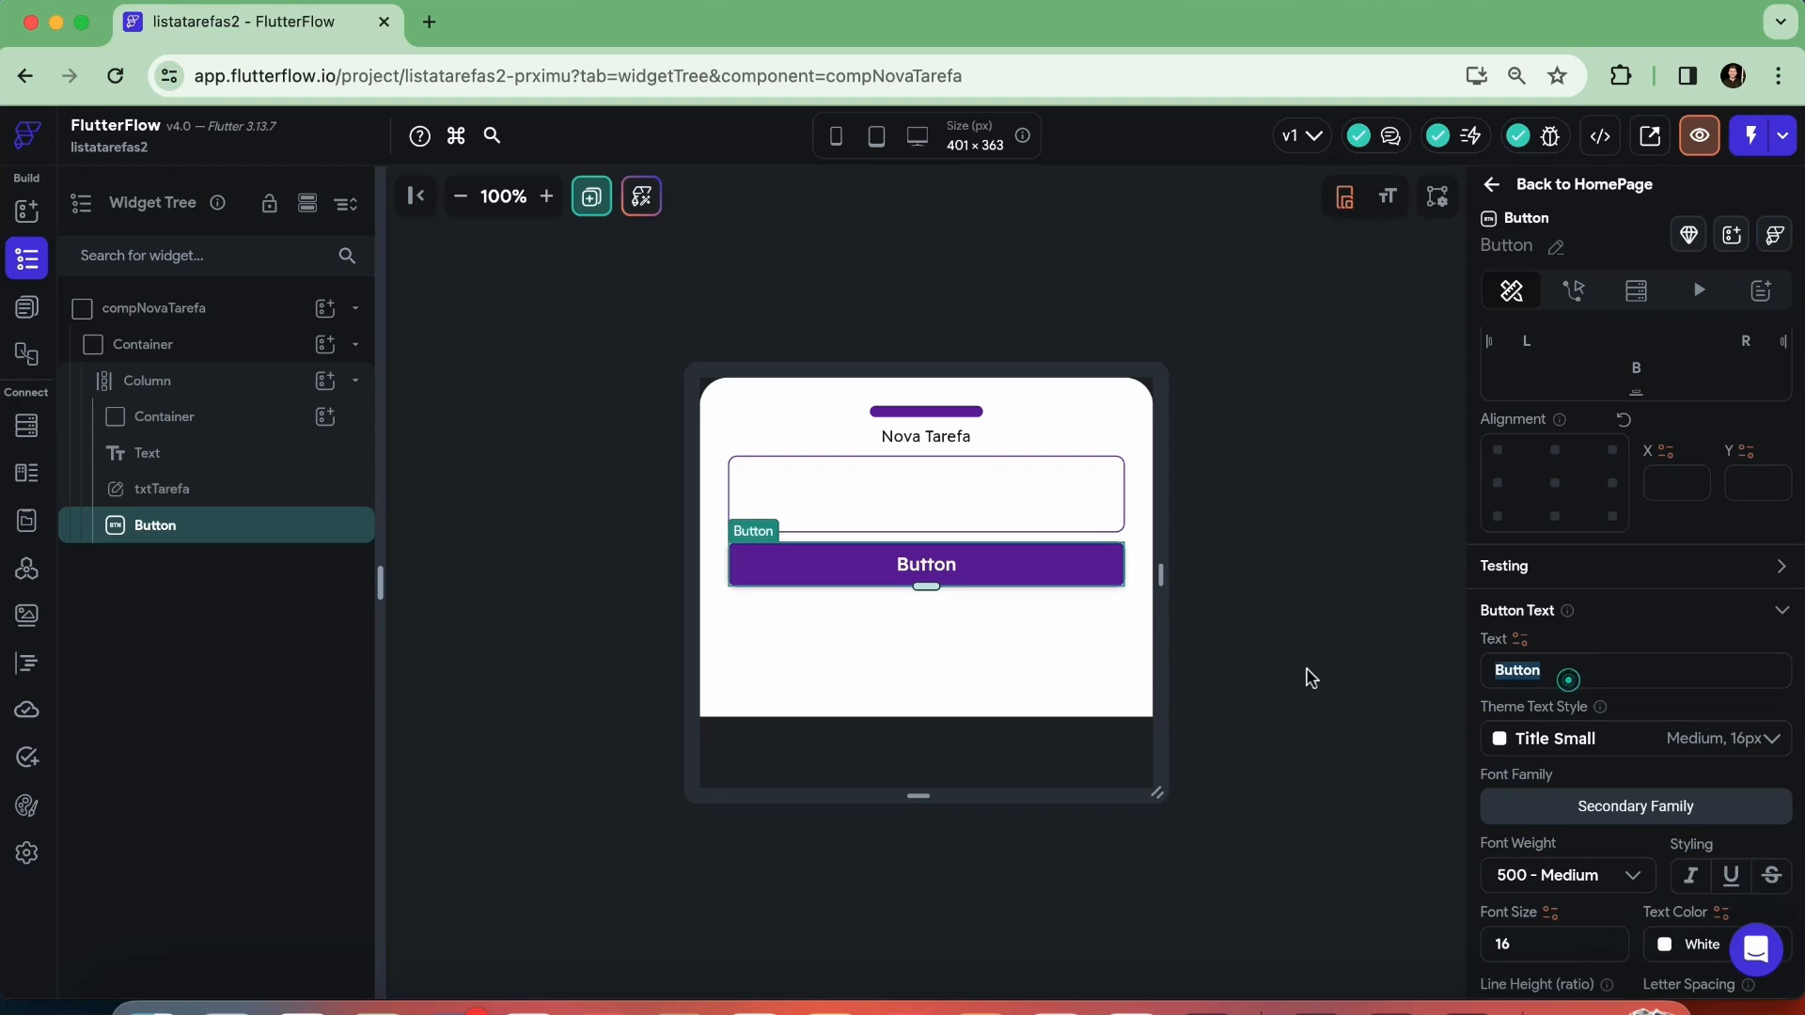
pyautogui.write('Adicona')
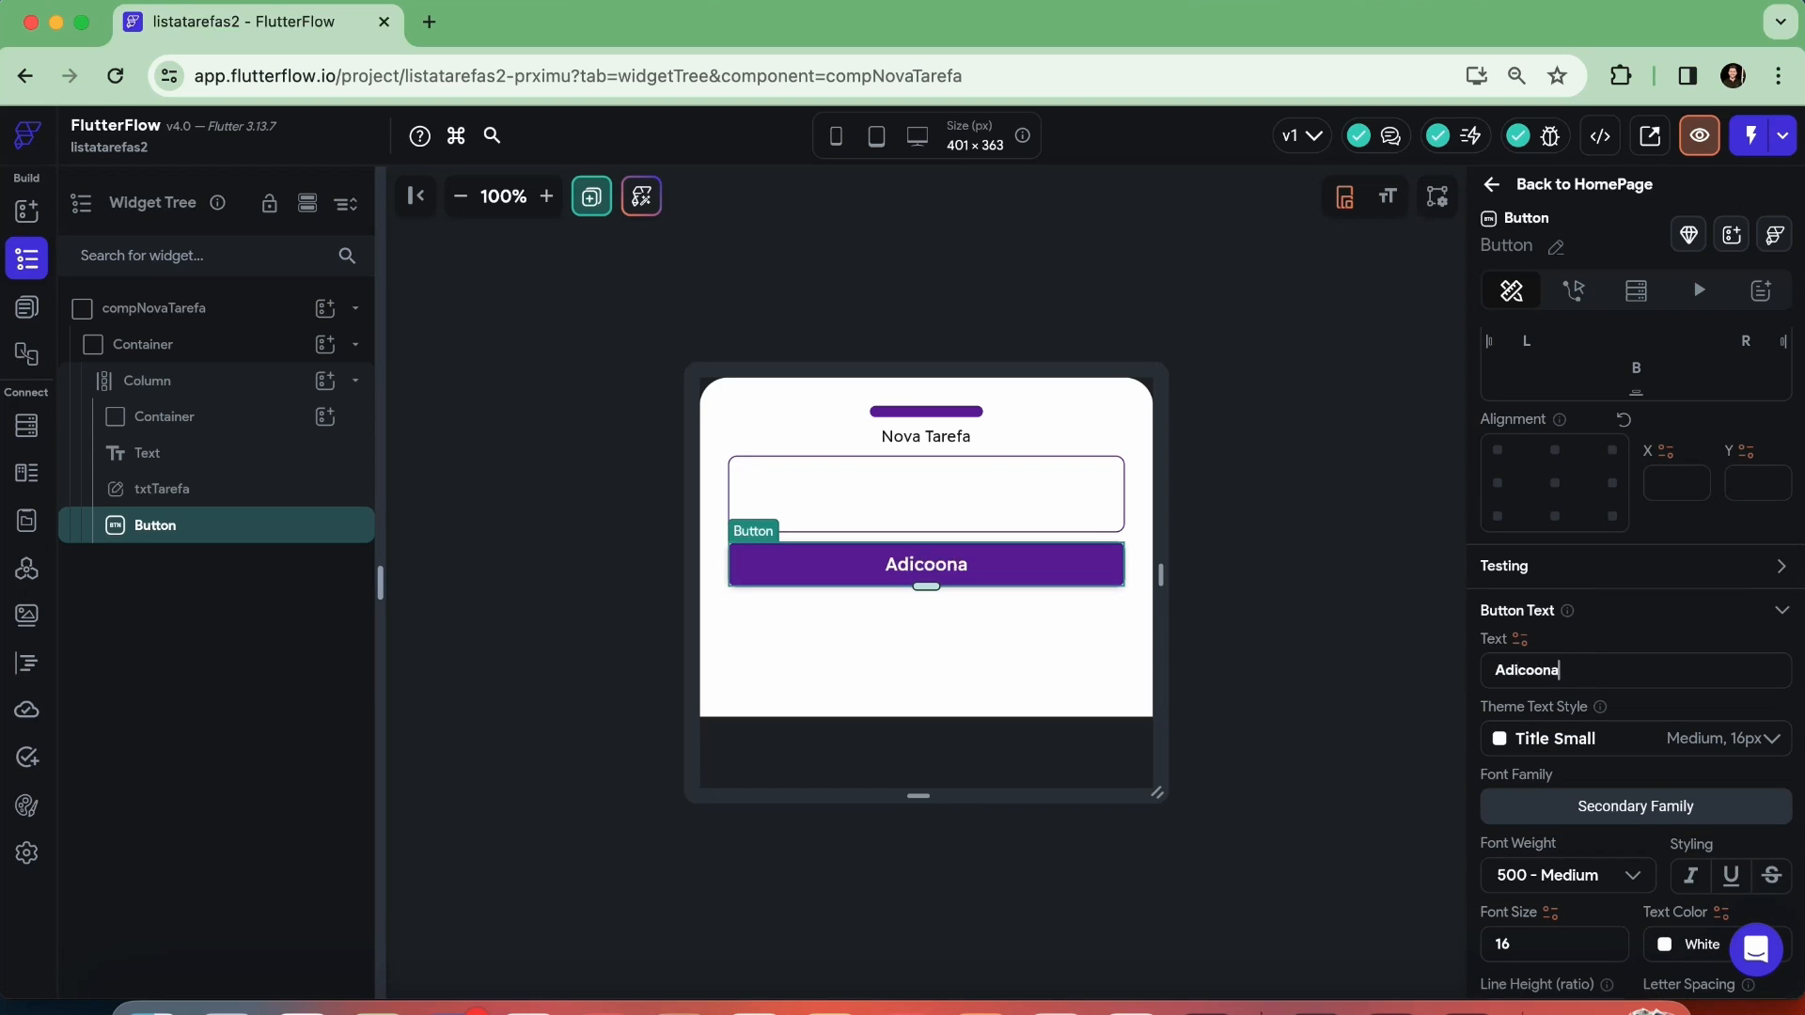
pyautogui.press('BackSpace')
pyautogui.press('BackSpace')
pyautogui.press('BackSpace')
pyautogui.write('ionar')
# Find icons for "plus", give the Adicionar button the Material "add" icon, and deselect the button
pyautogui.scroll(-10, 1661, 655)
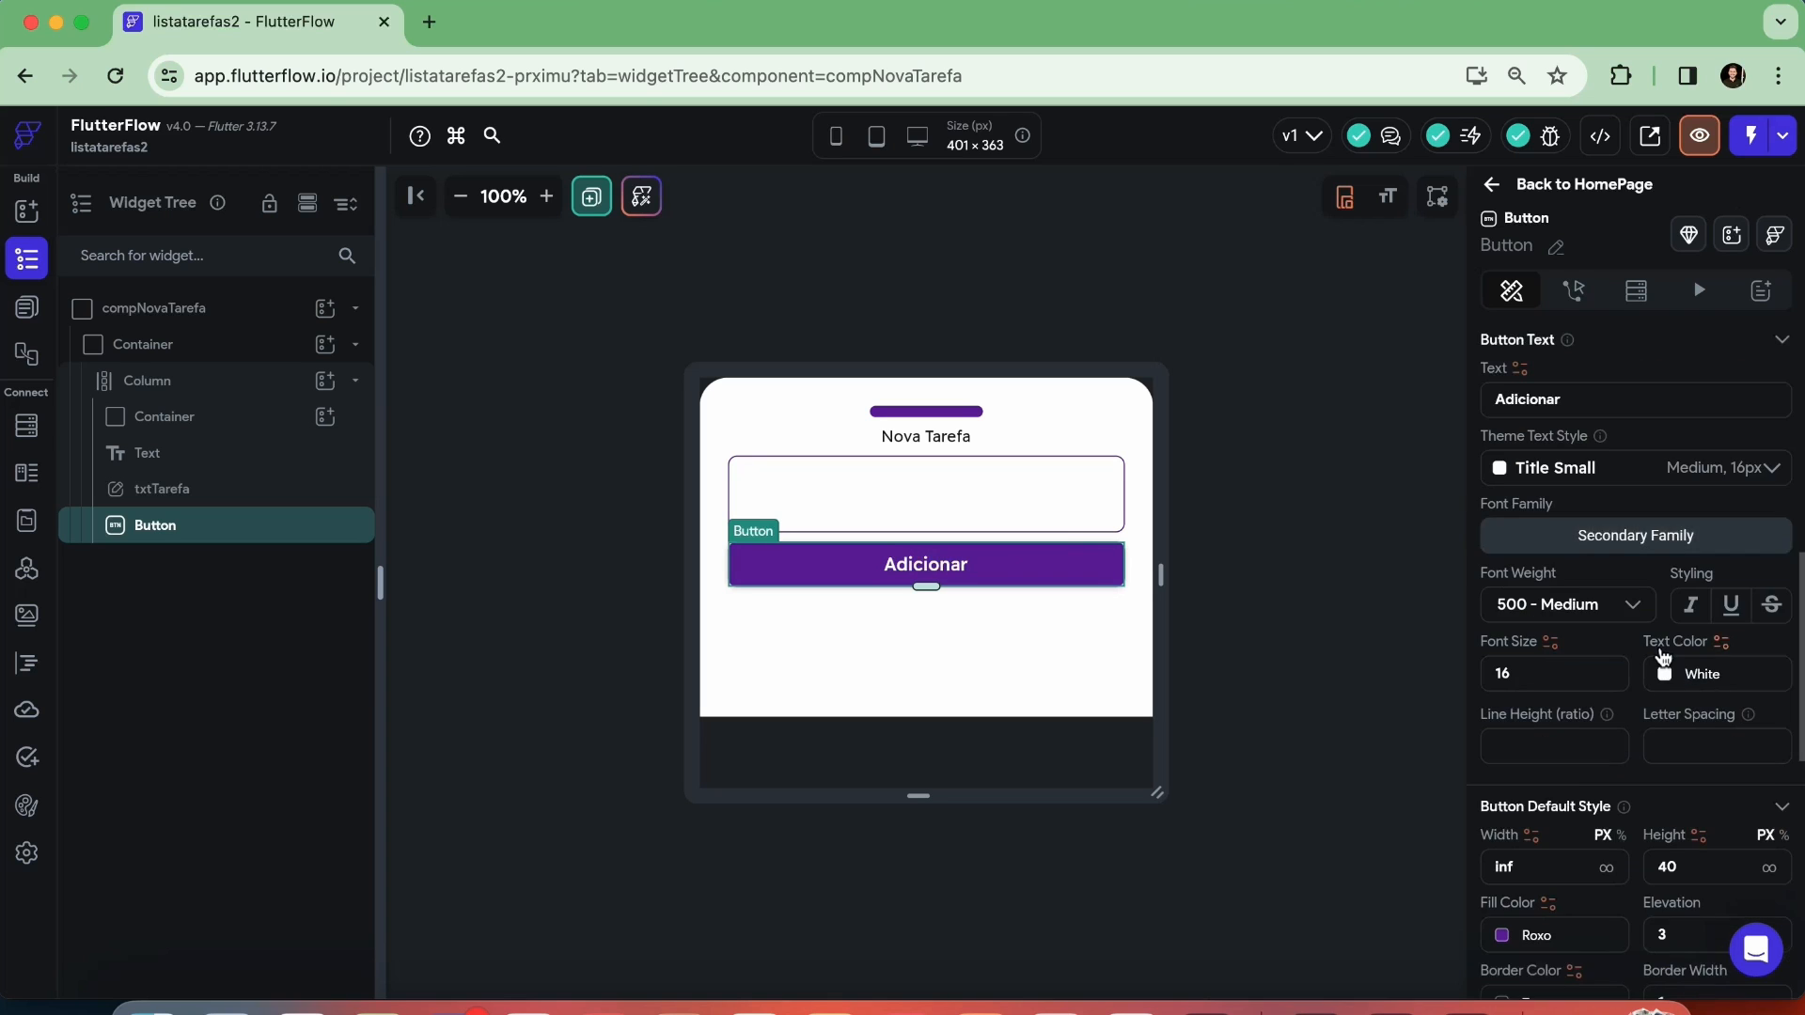
pyautogui.scroll(-2, 1661, 655)
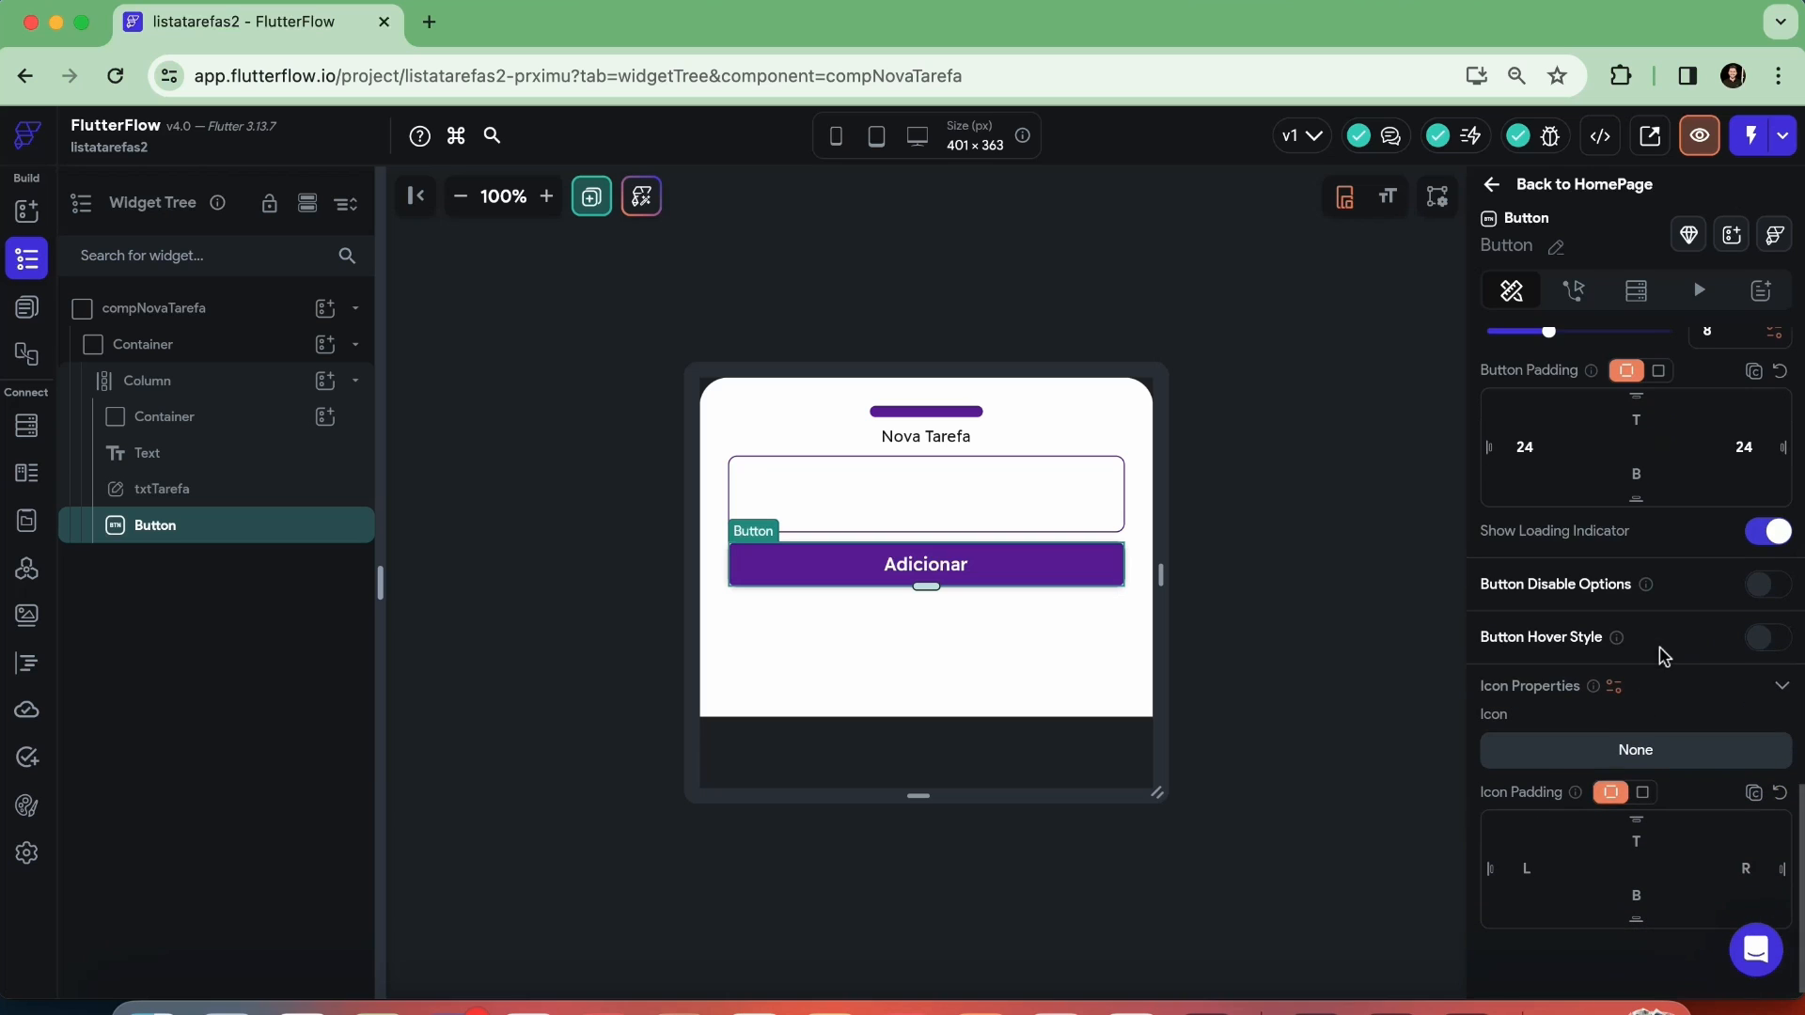
pyautogui.click(1504, 750)
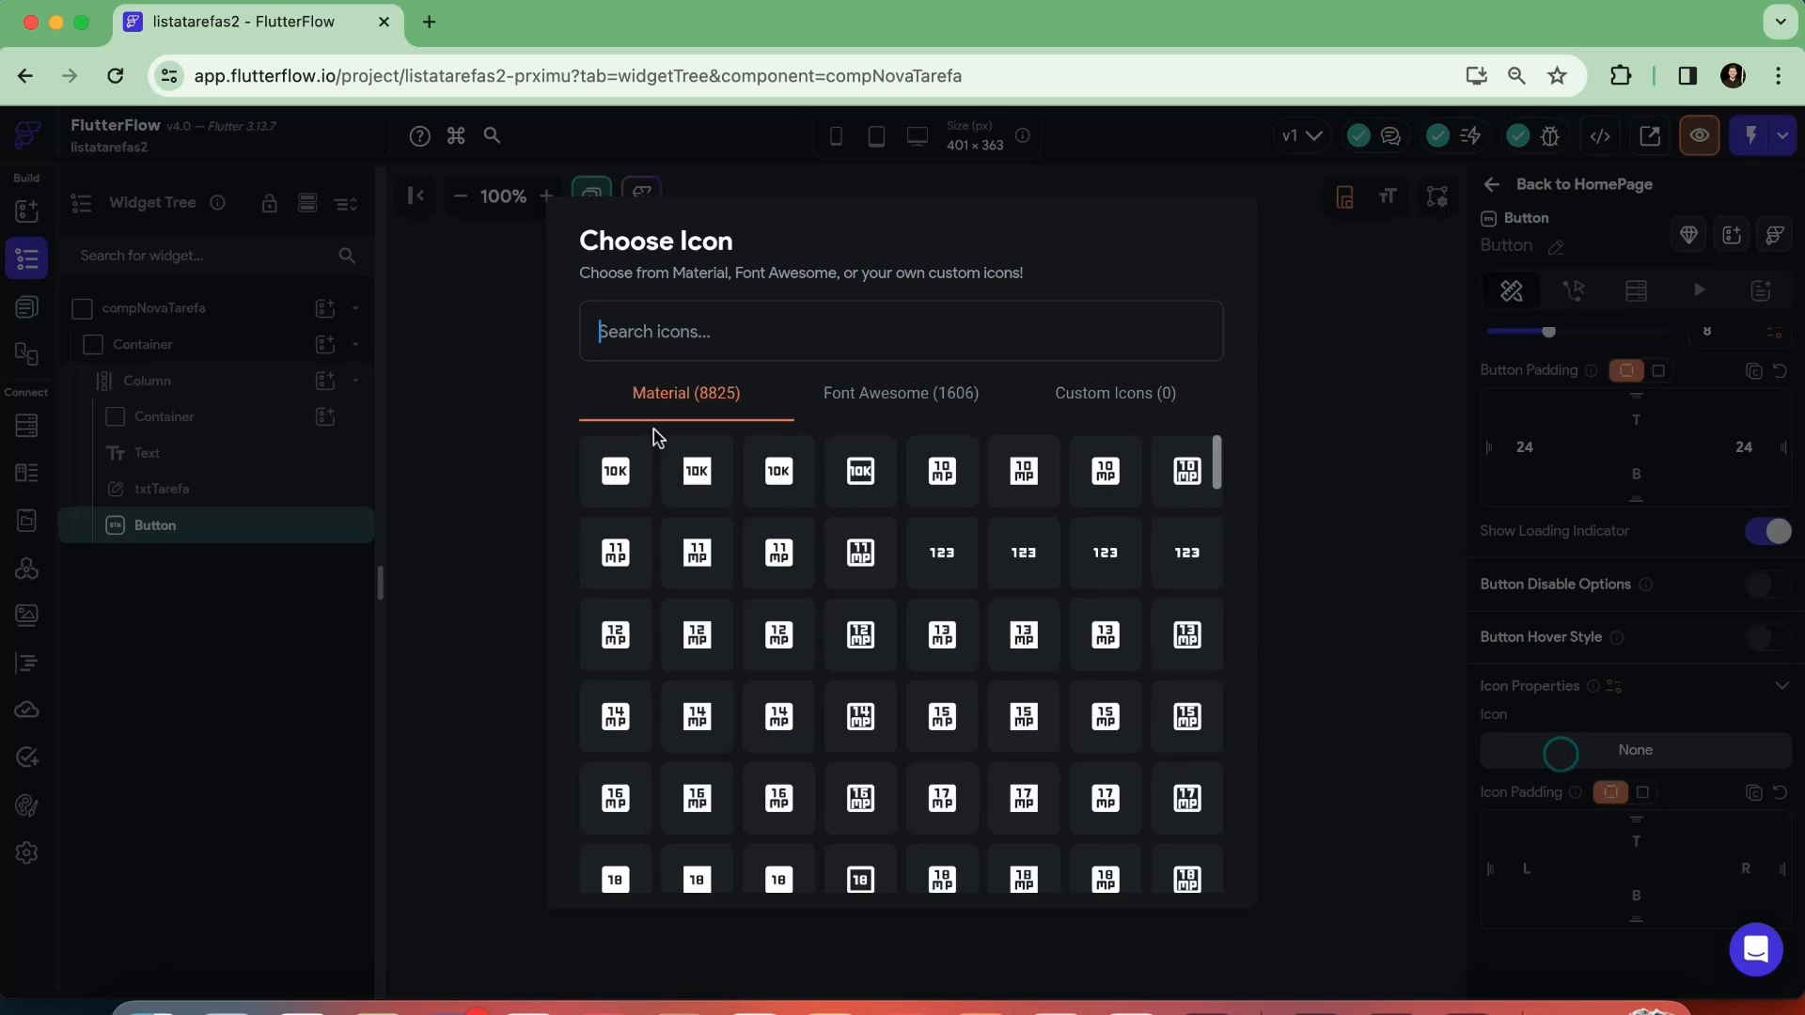
pyautogui.write('plus')
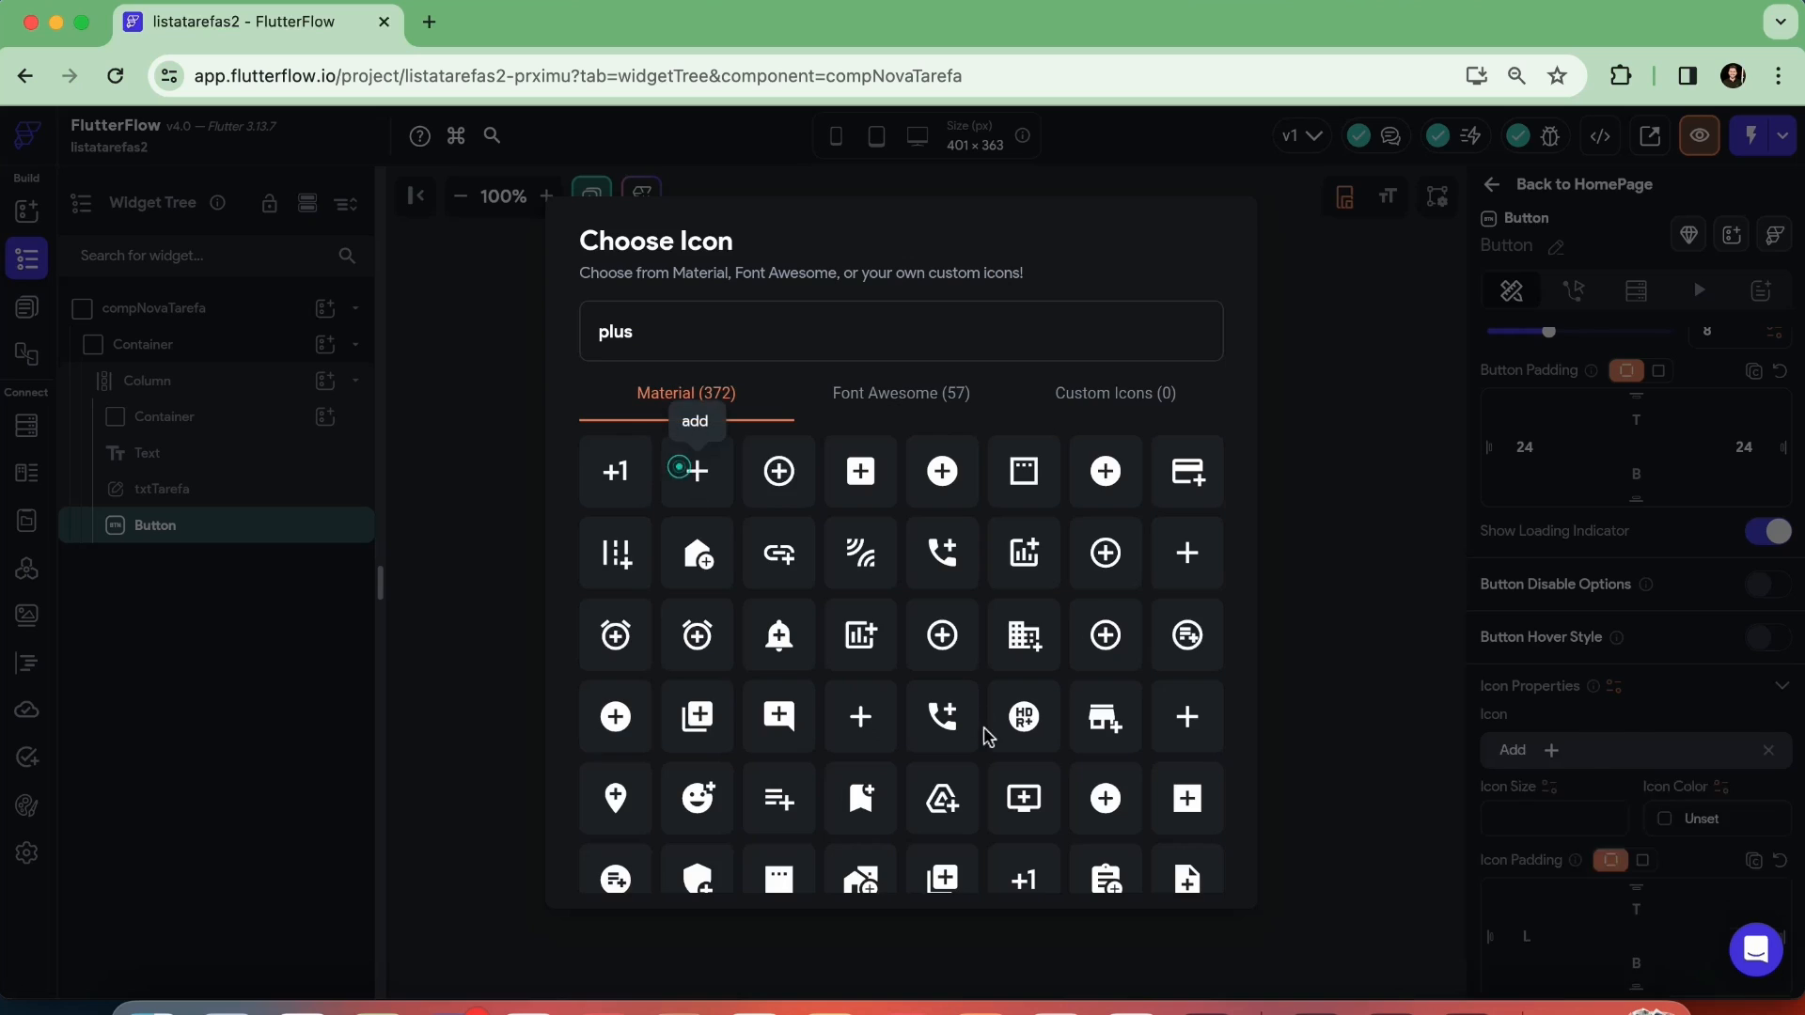
pyautogui.click(693, 473)
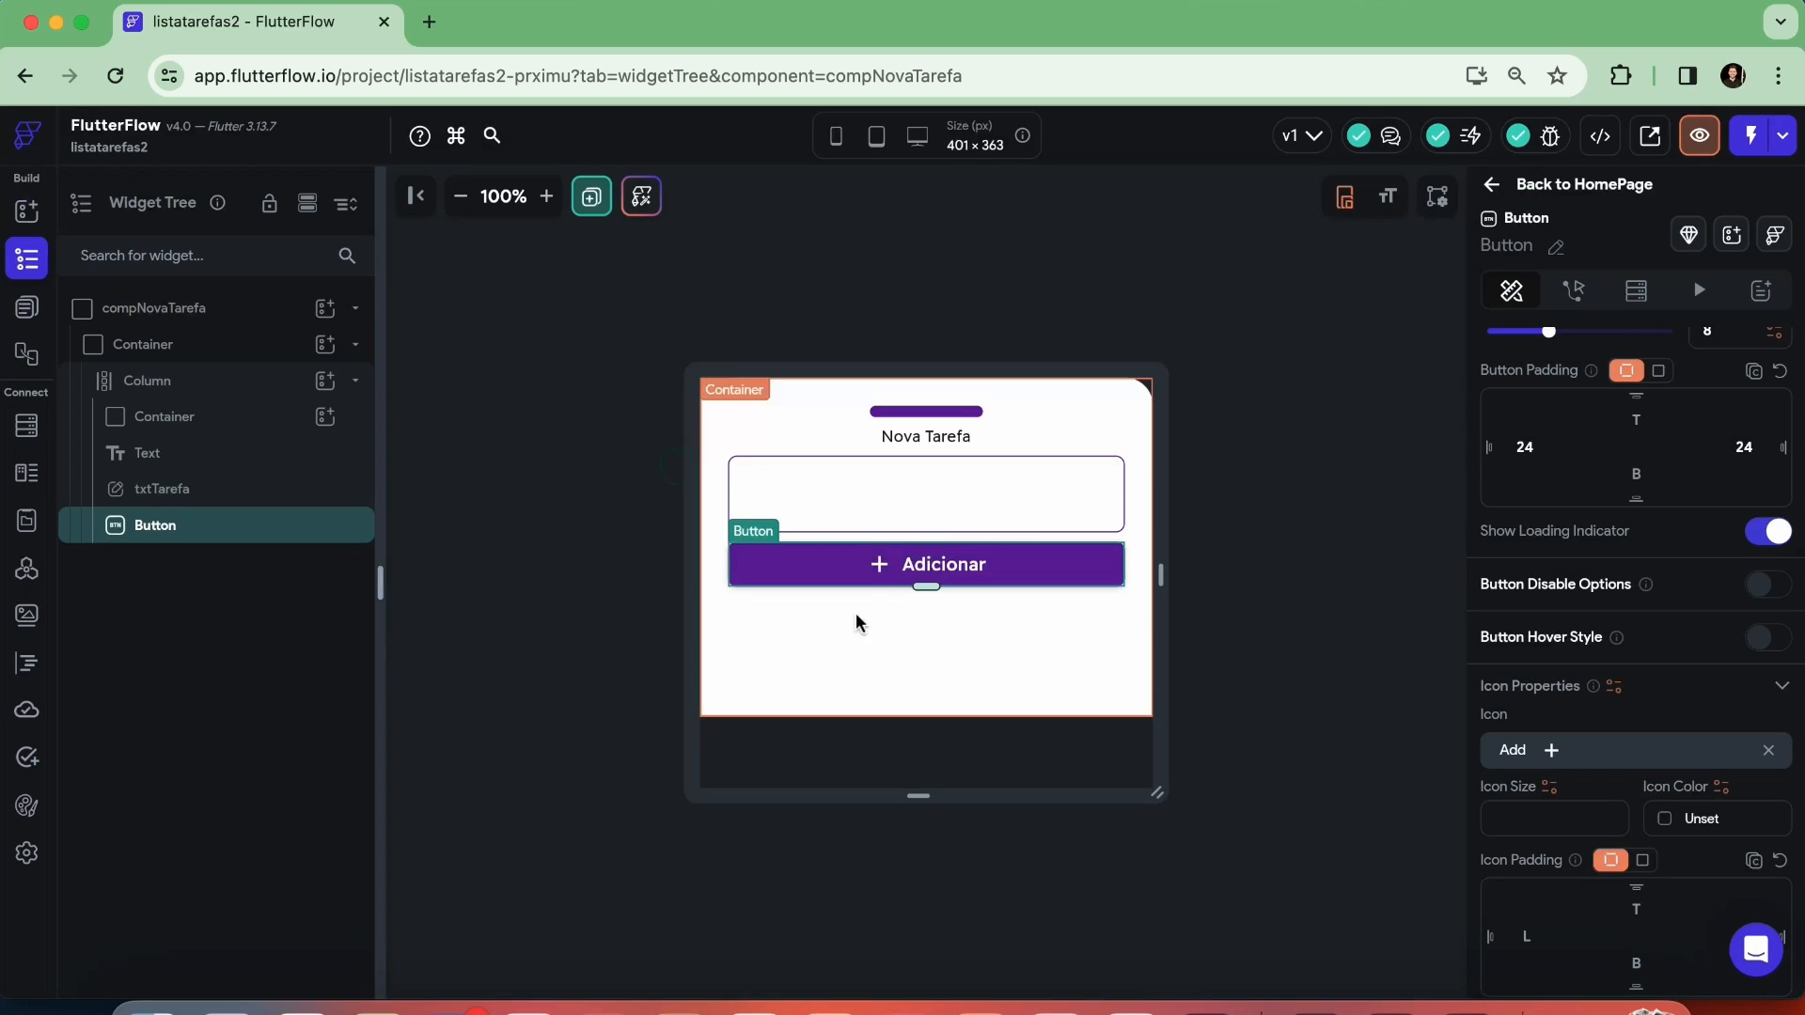
pyautogui.click(1342, 602)
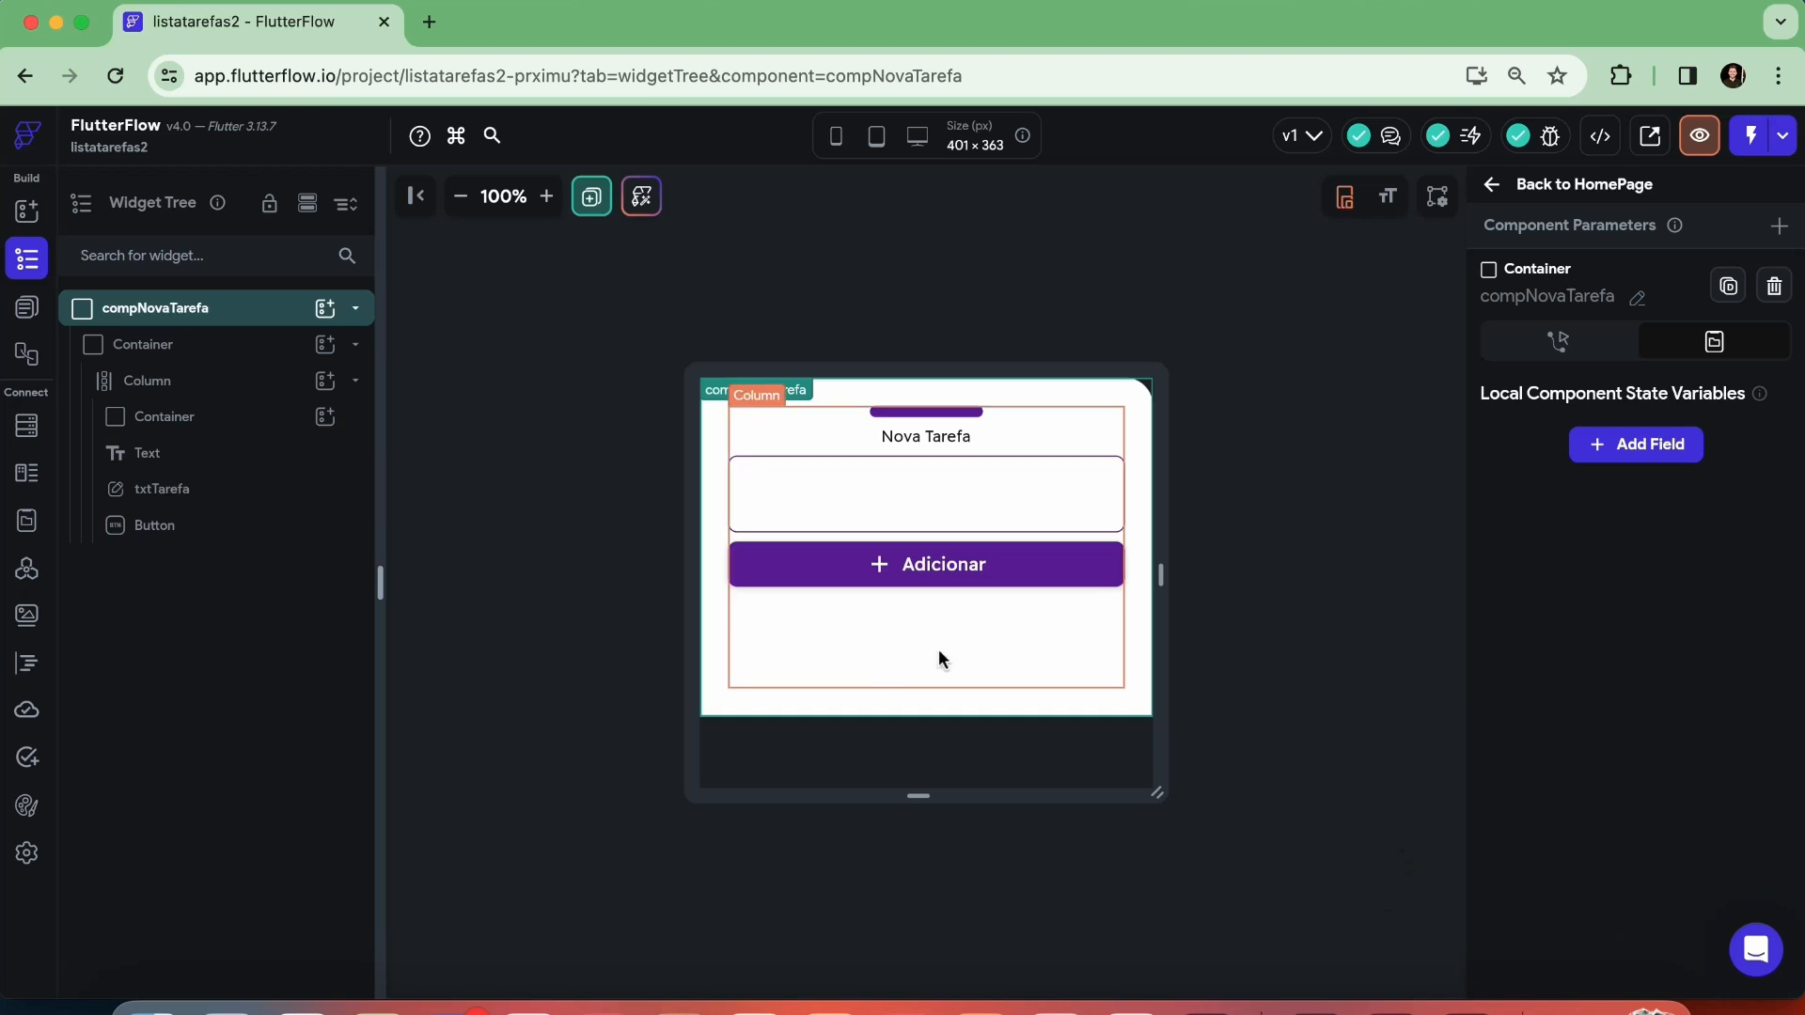
# Set the height of the outer container that holds the column to 250 px
pyautogui.click(205, 414)
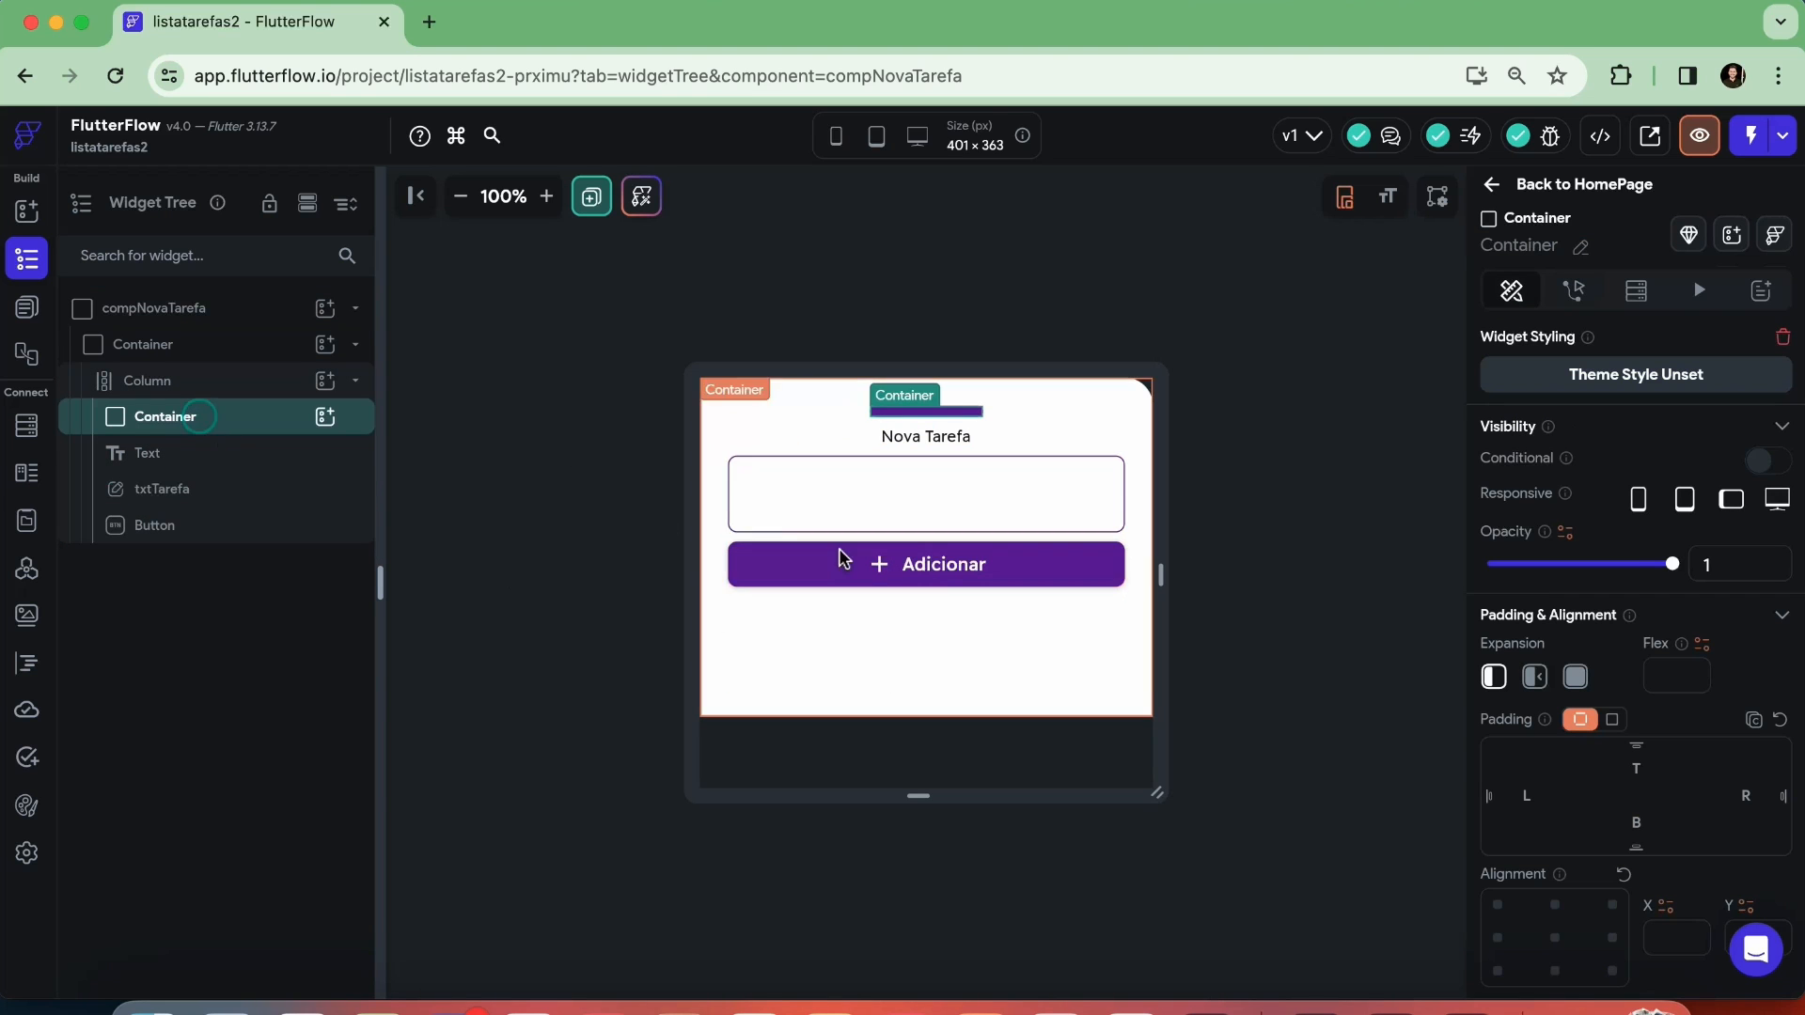
pyautogui.scroll(-5, 1496, 724)
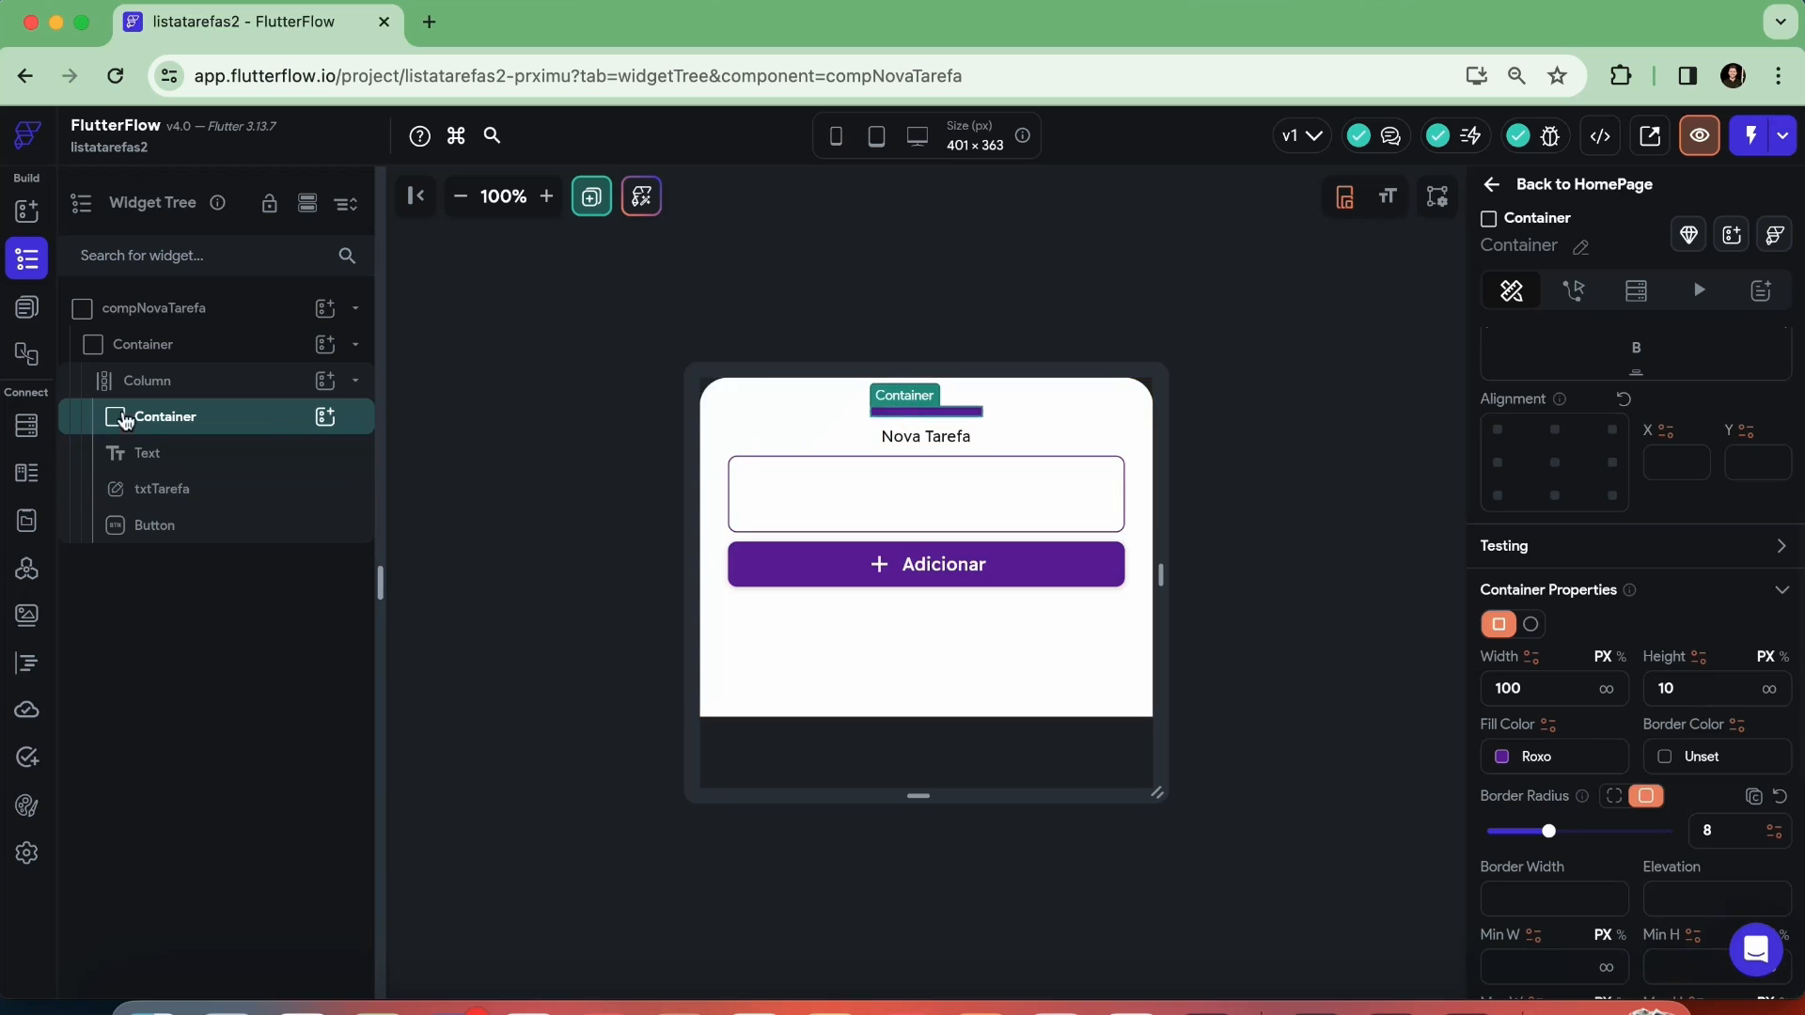
pyautogui.click(162, 344)
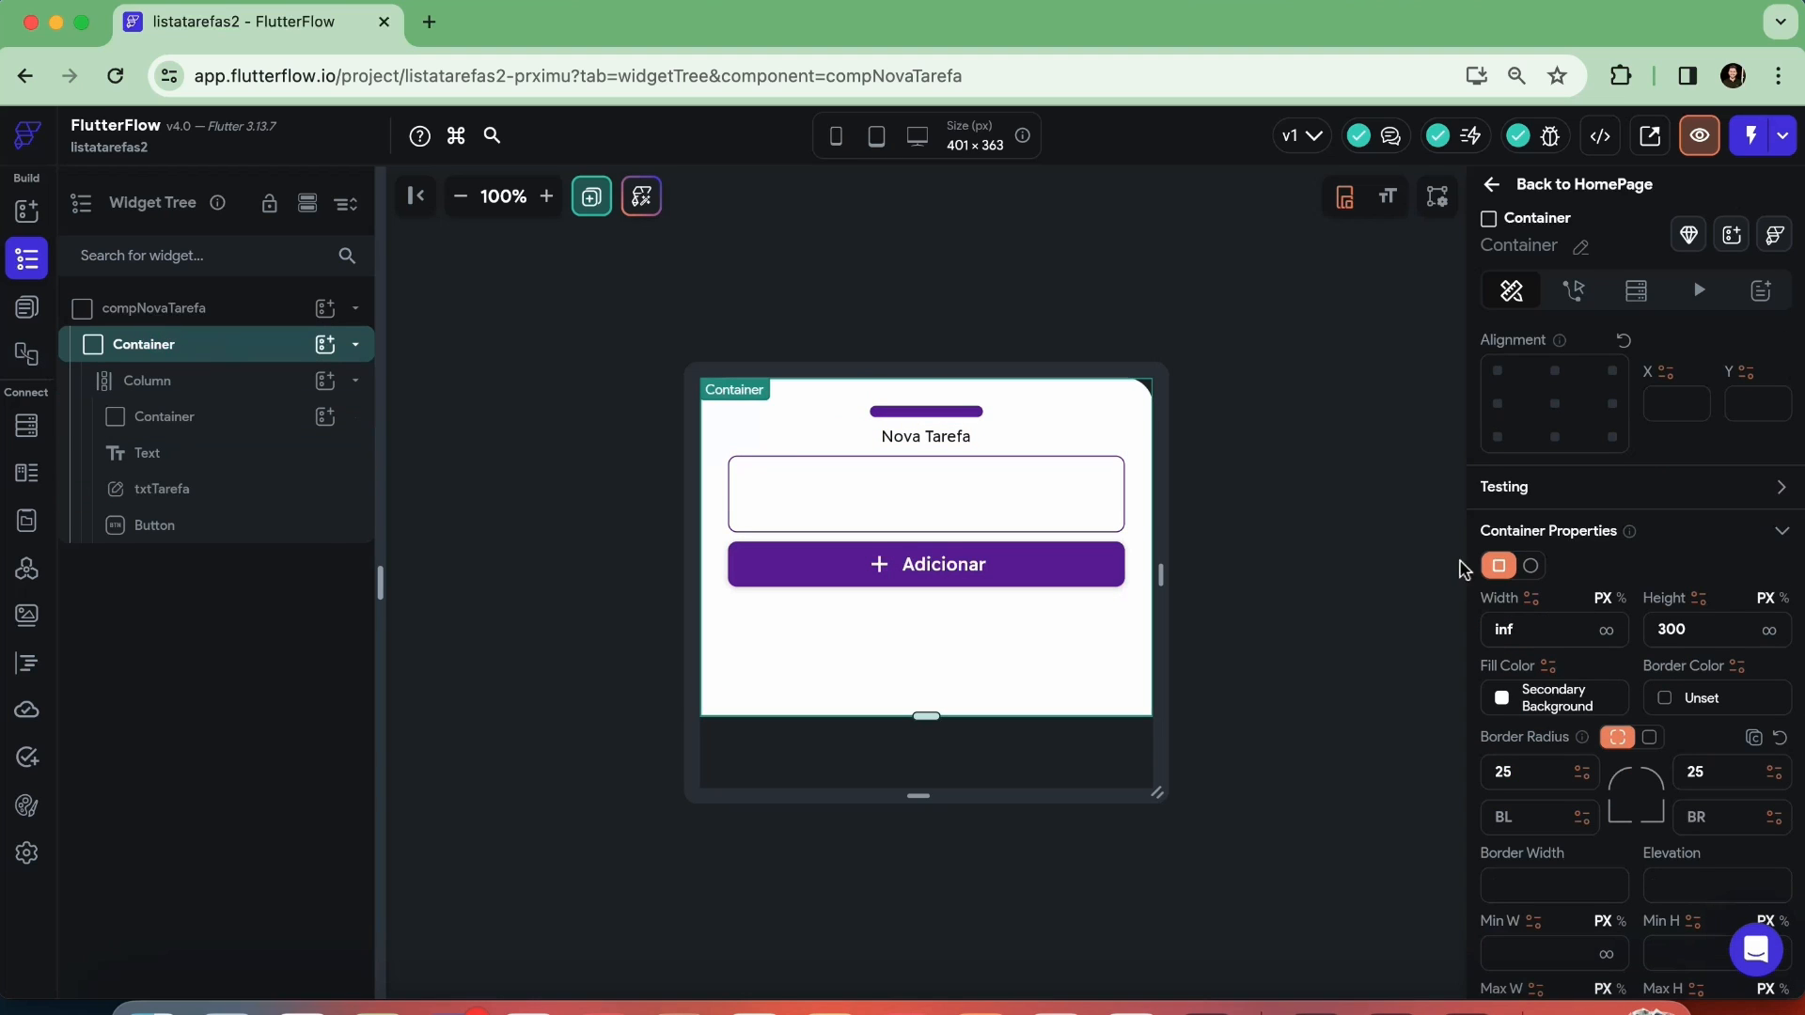
pyautogui.doubleClick(1693, 629)
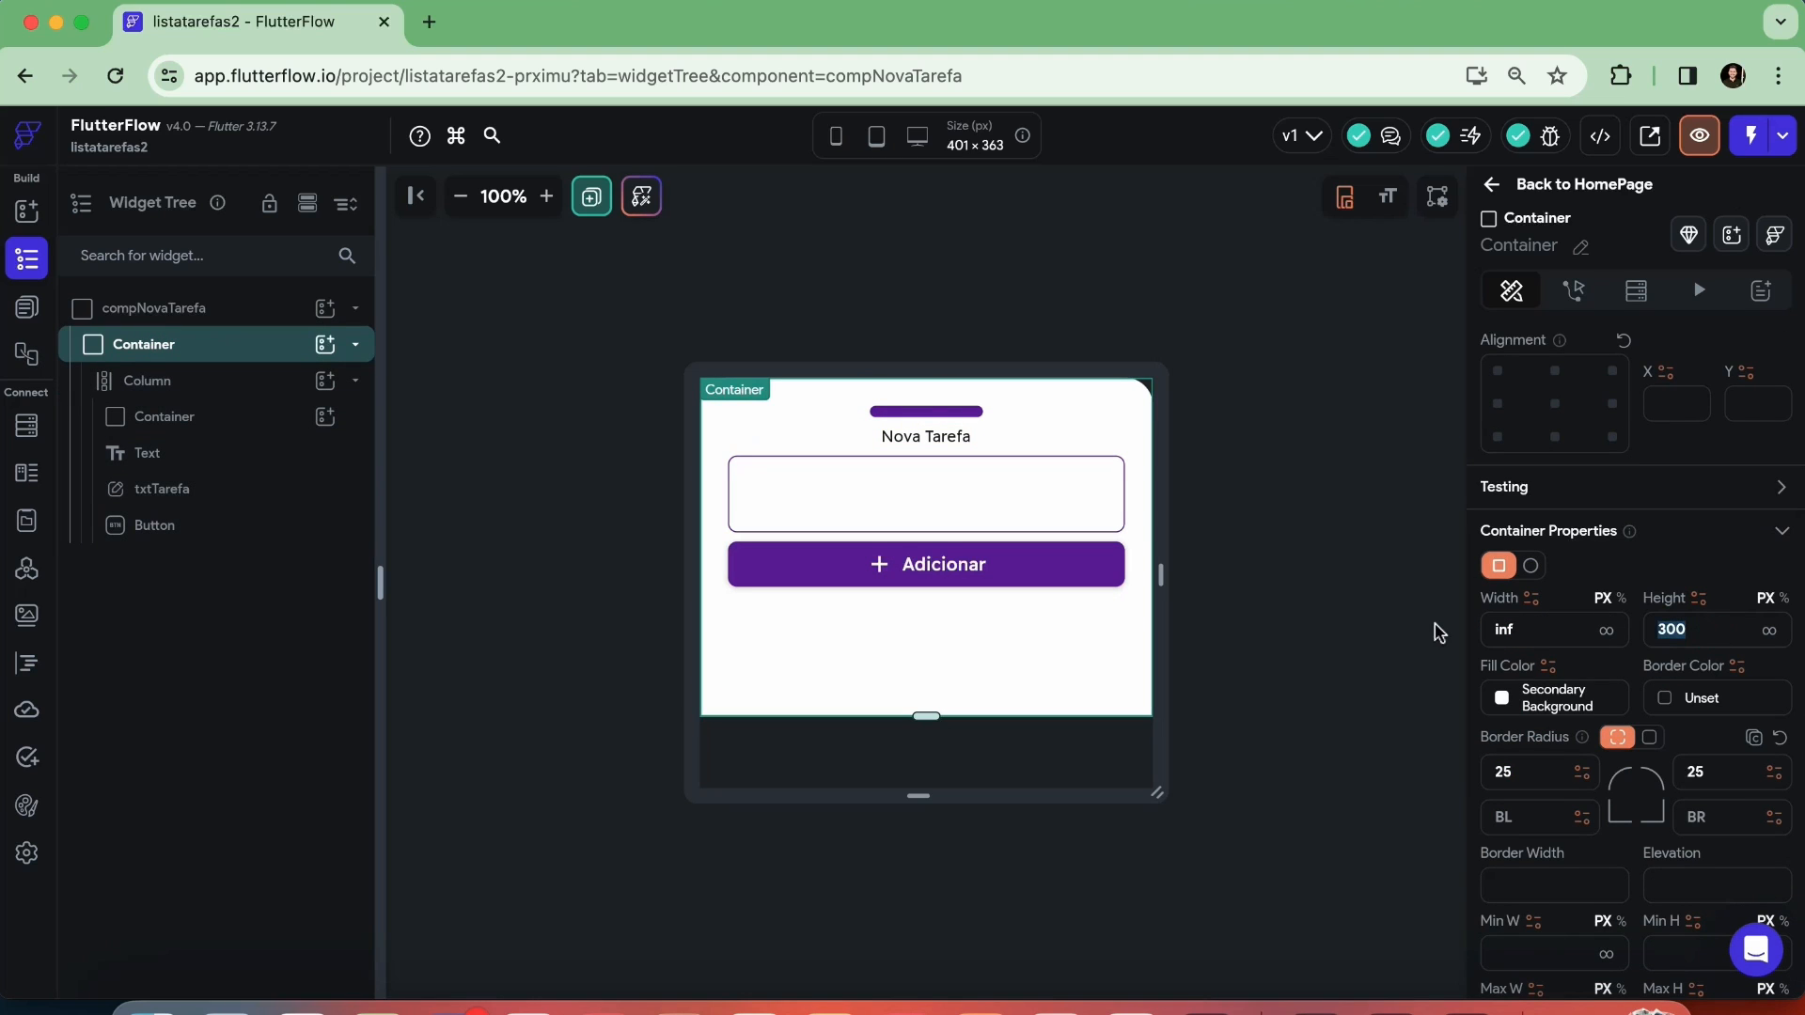
pyautogui.write('200')
pyautogui.press('BackSpace')
pyautogui.press('BackSpace')
pyautogui.write('50')
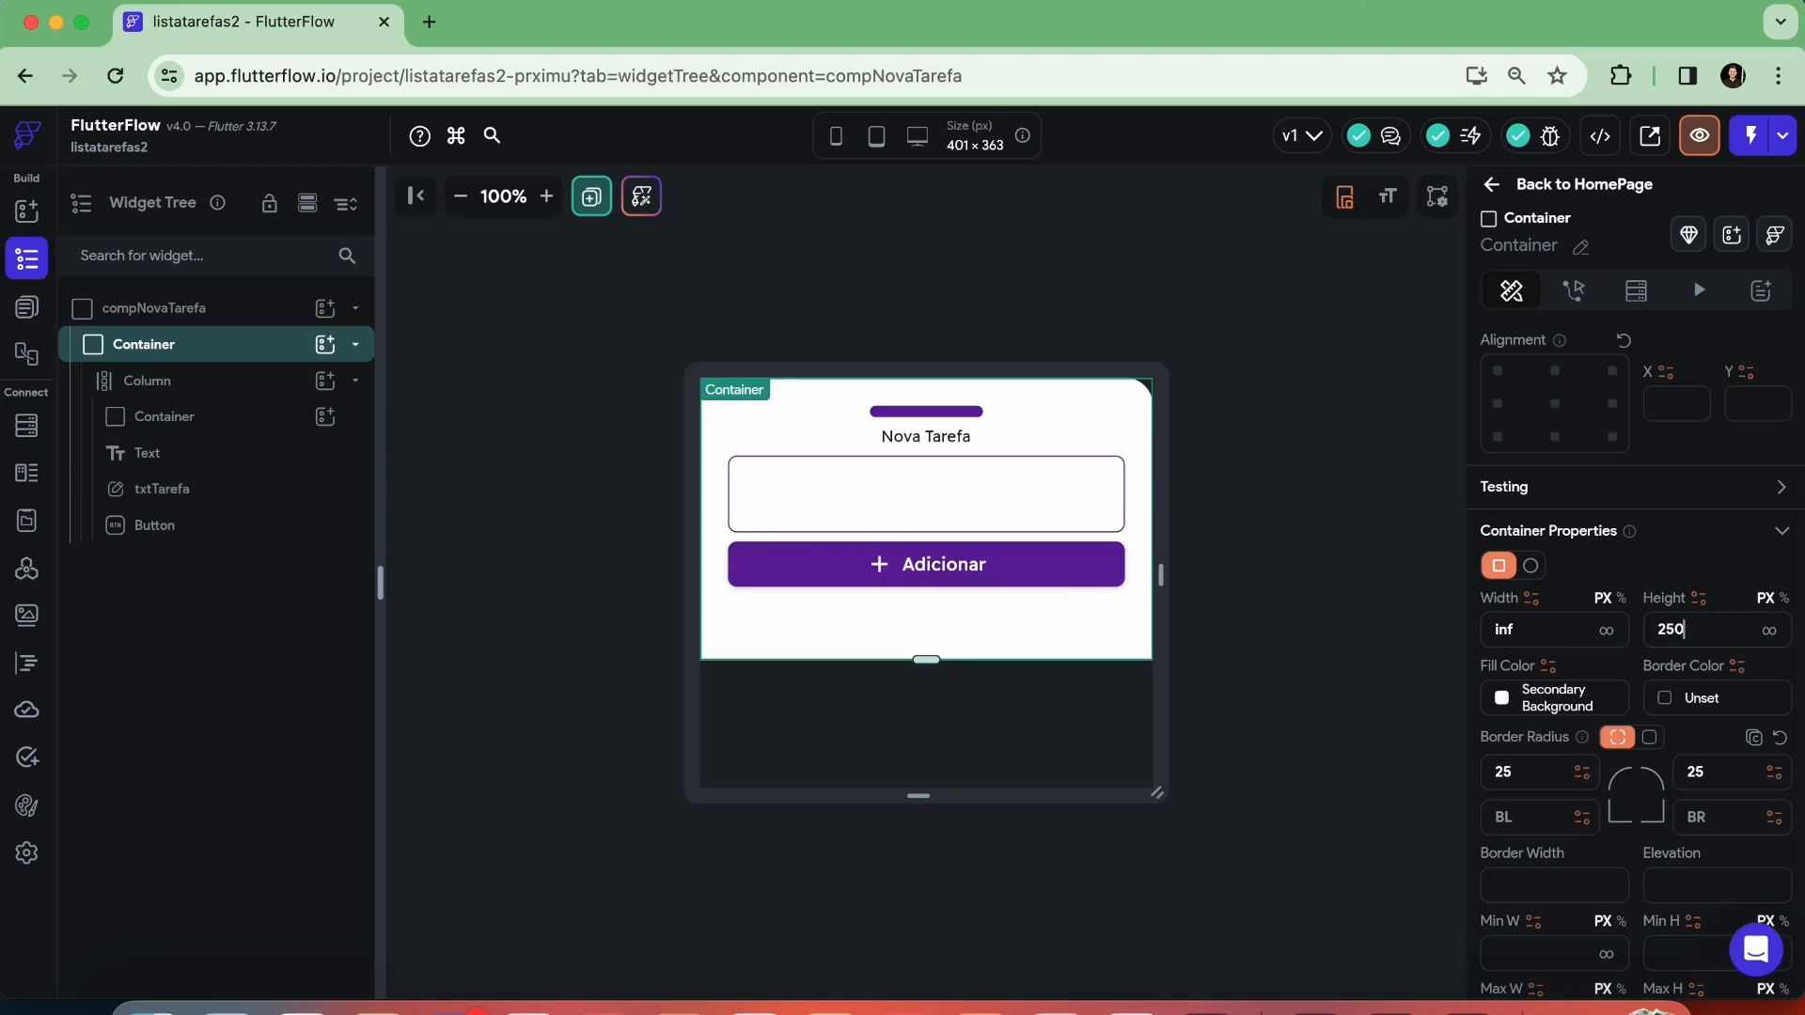
# Shrink the outer container so it ends just below the Adicionar button, set its height to 225 px, and deselect it
pyautogui.moveTo(926, 659); pyautogui.dragTo(926, 628)
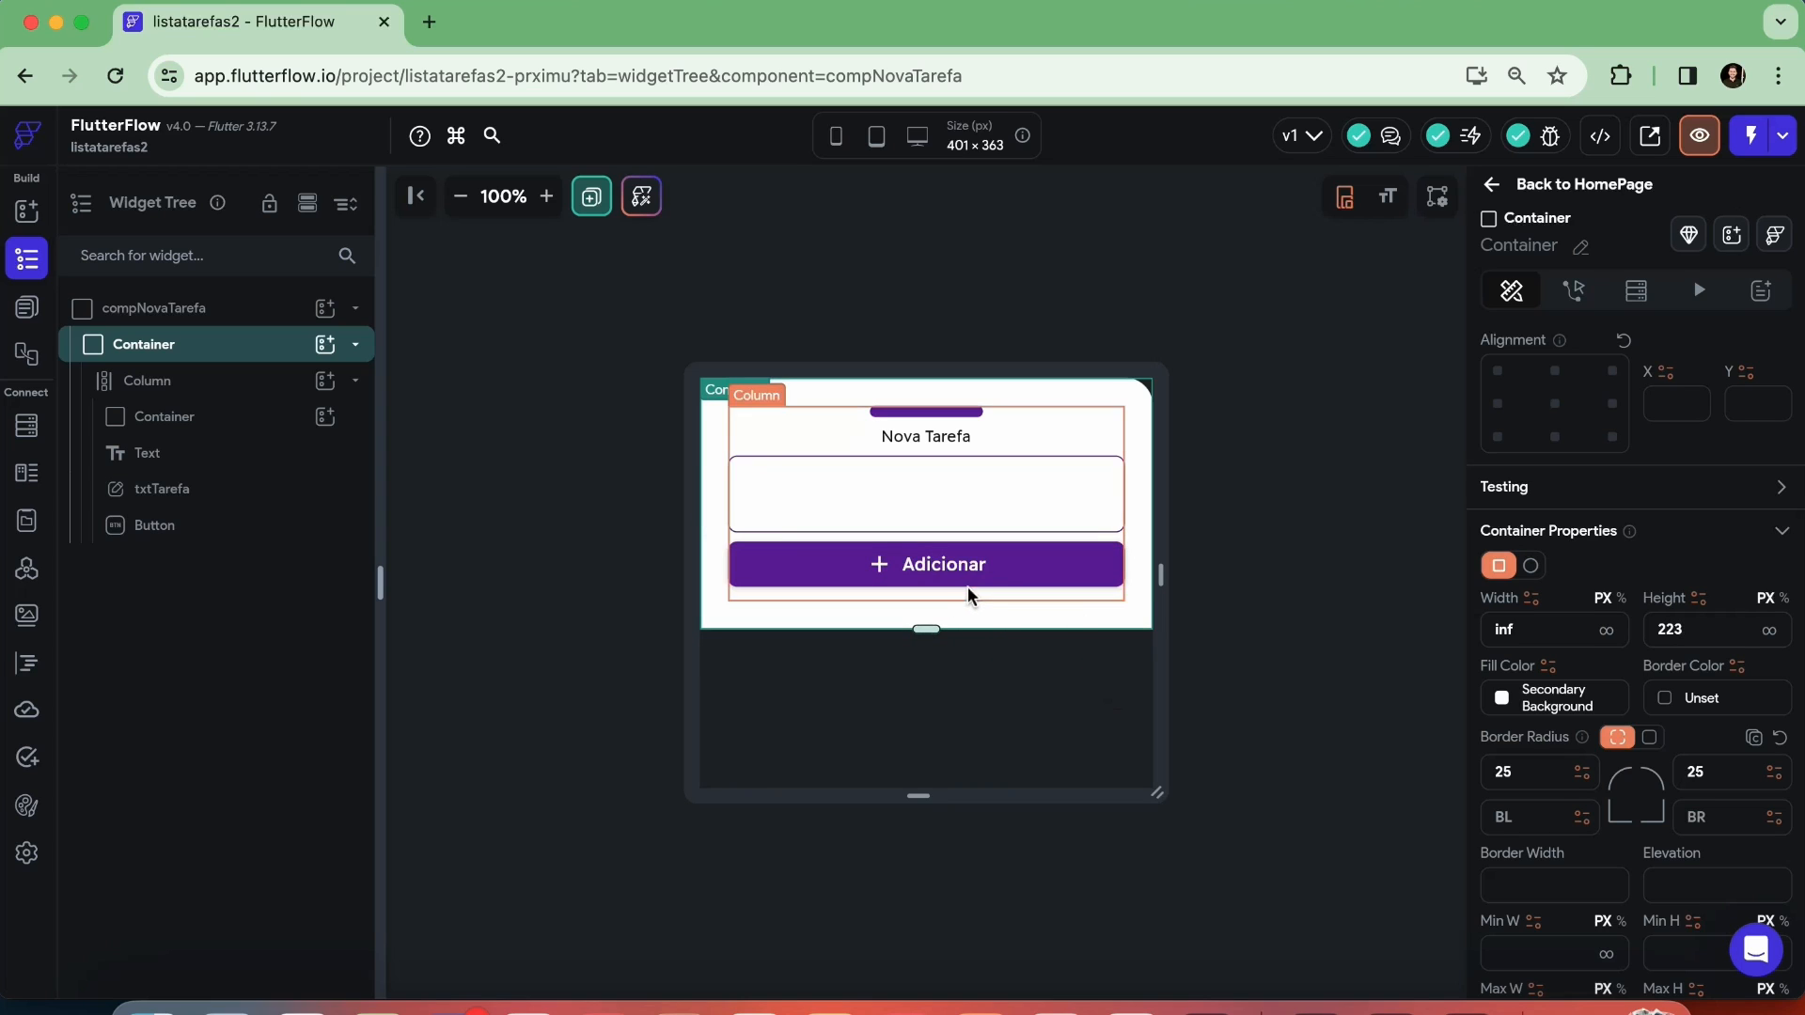
pyautogui.press('BackSpace')
pyautogui.write('5')
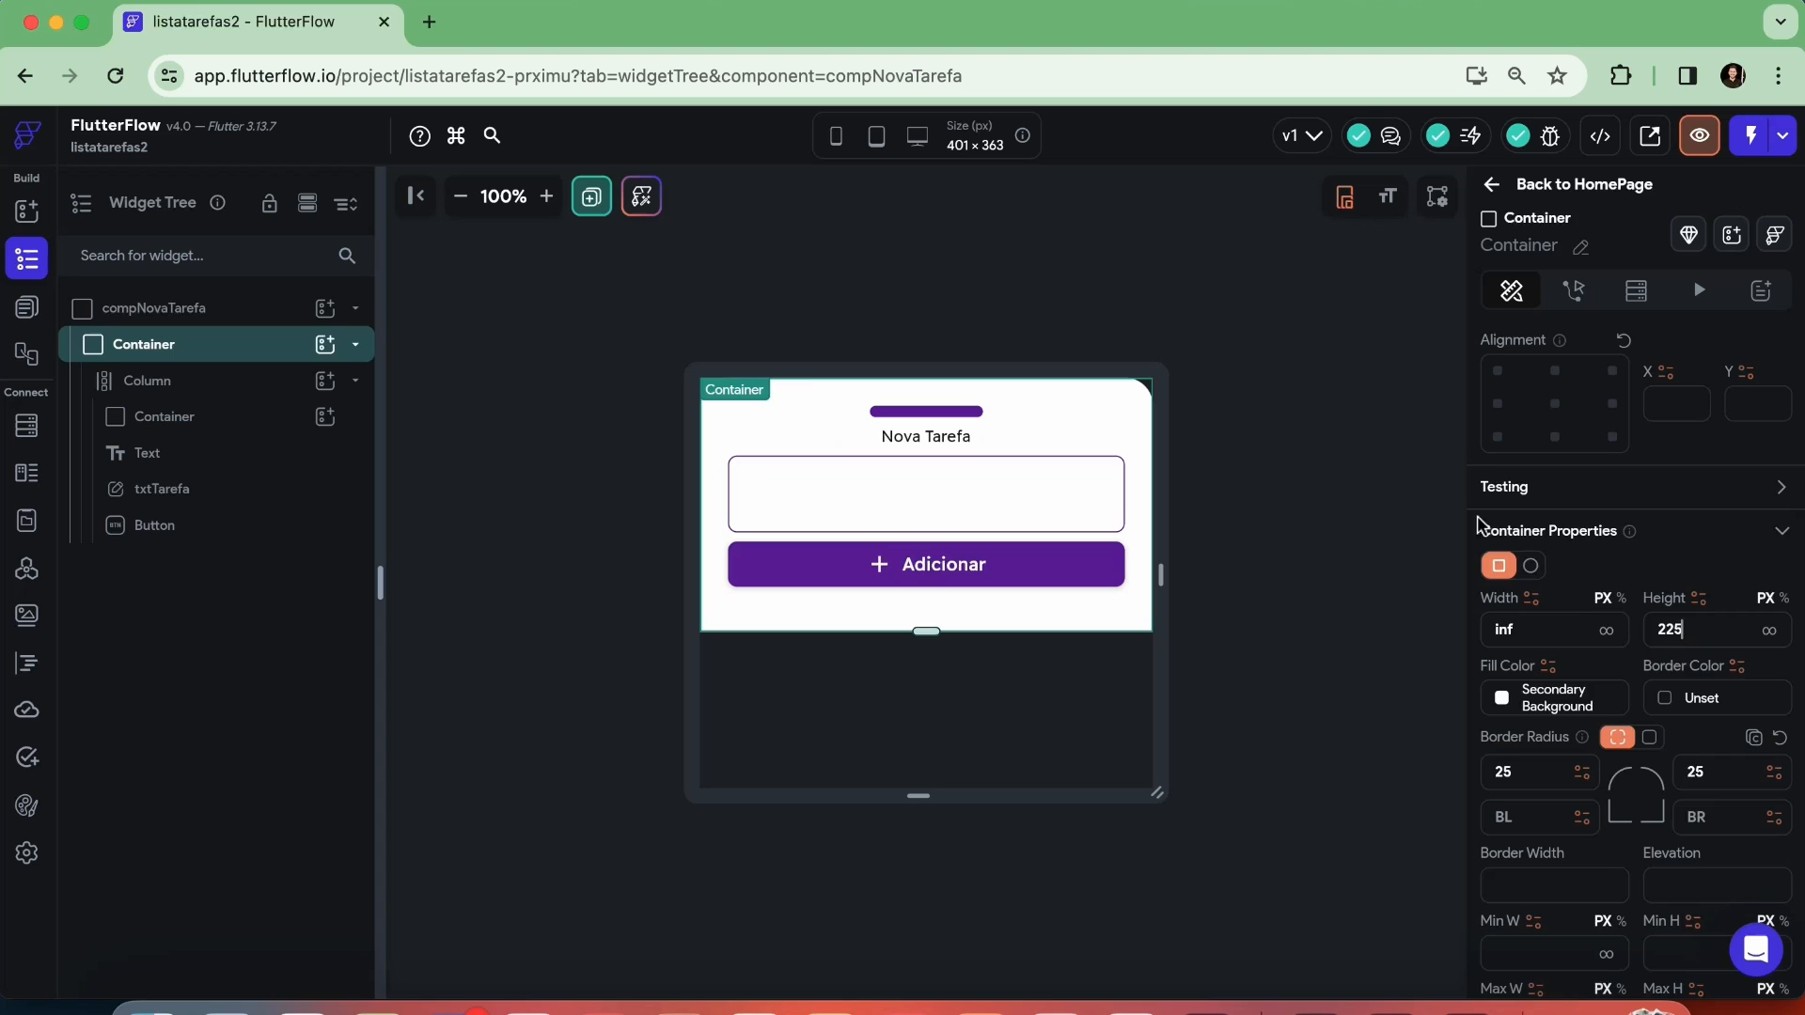
pyautogui.click(1320, 453)
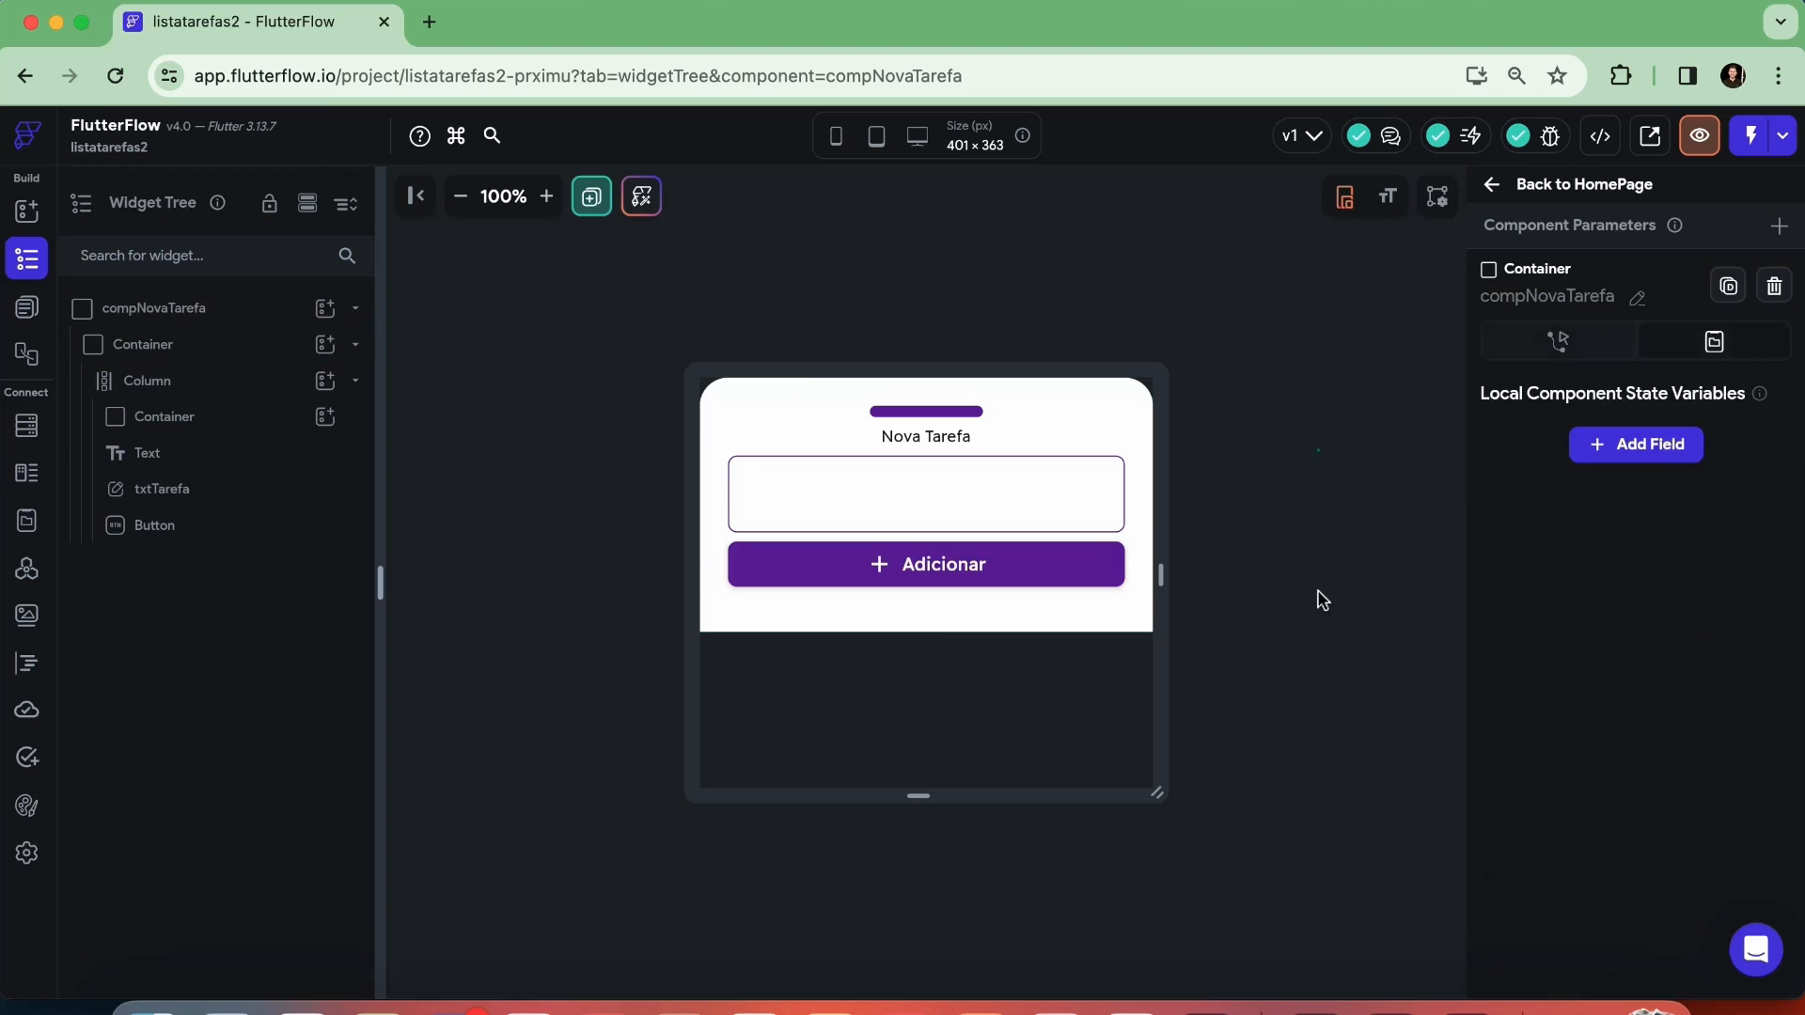
# Shrink the component's canvas height to about 284 px
pyautogui.click(1296, 745)
pyautogui.moveTo(904, 793); pyautogui.dragTo(925, 705)
# Open the HomePage and select its Nova Tarefa button, with the page's widget tree shown
pyautogui.click(25, 210)
pyautogui.click(27, 258)
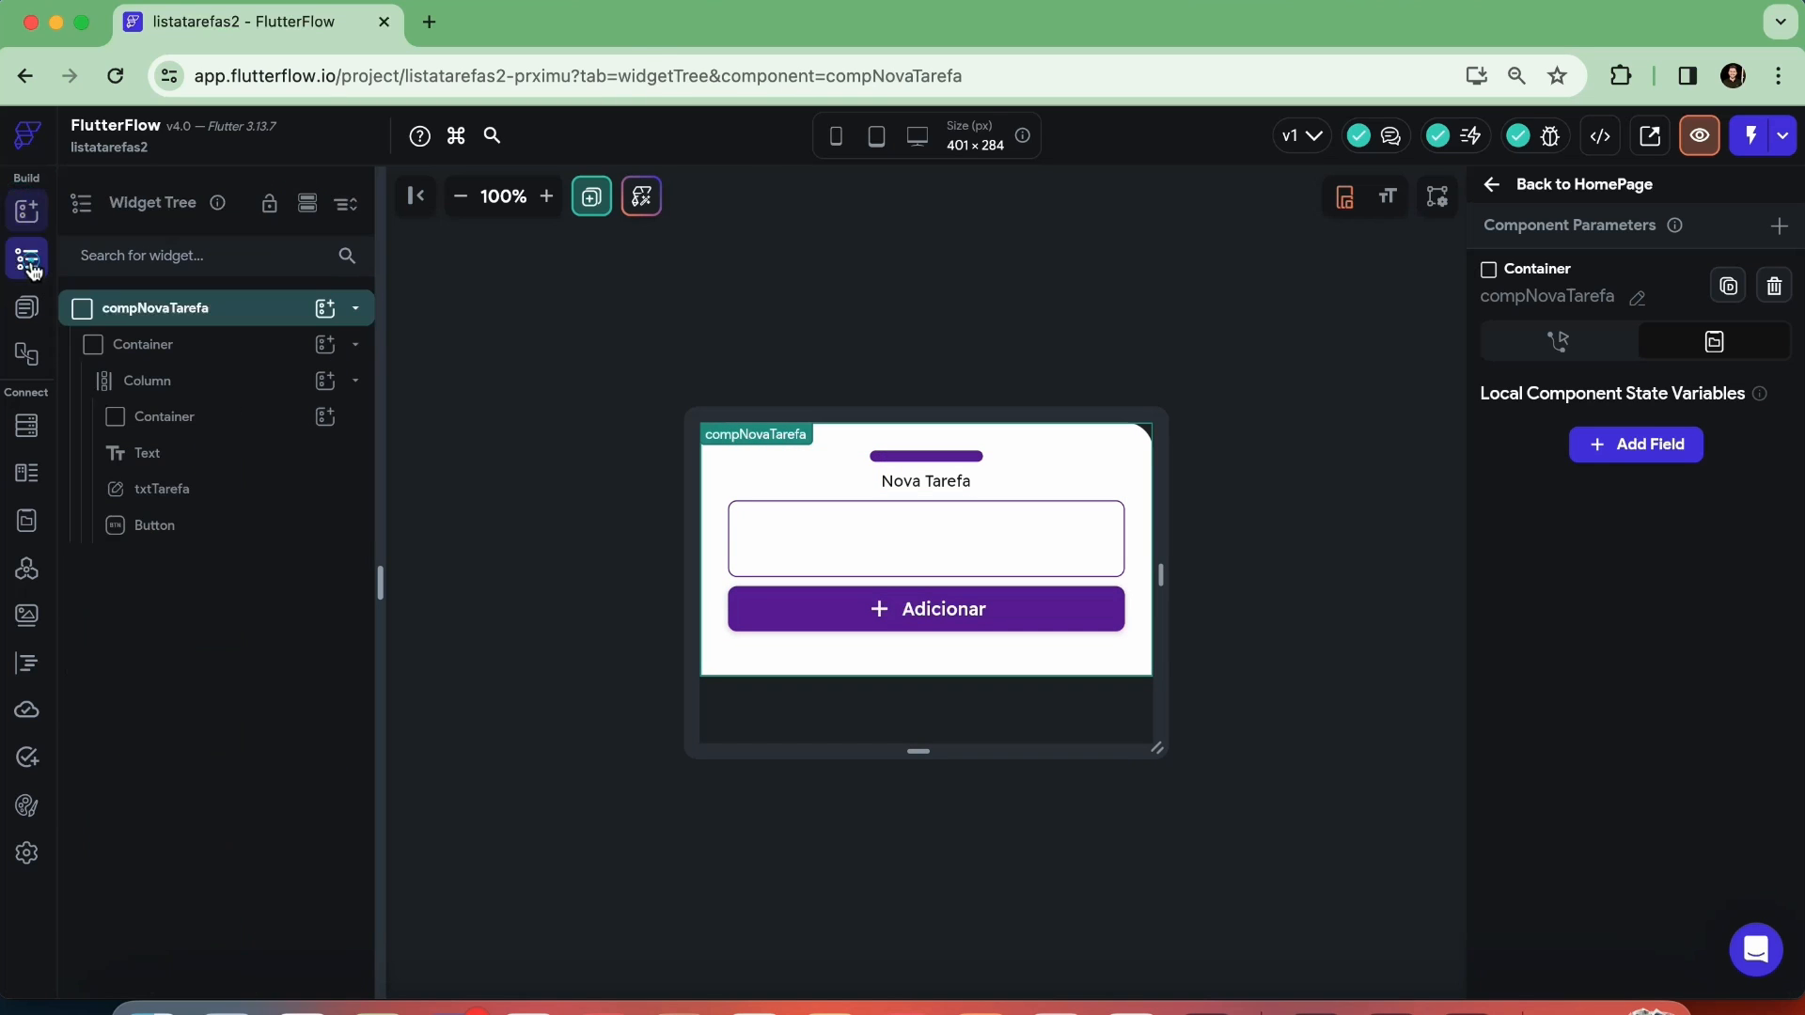
pyautogui.click(26, 306)
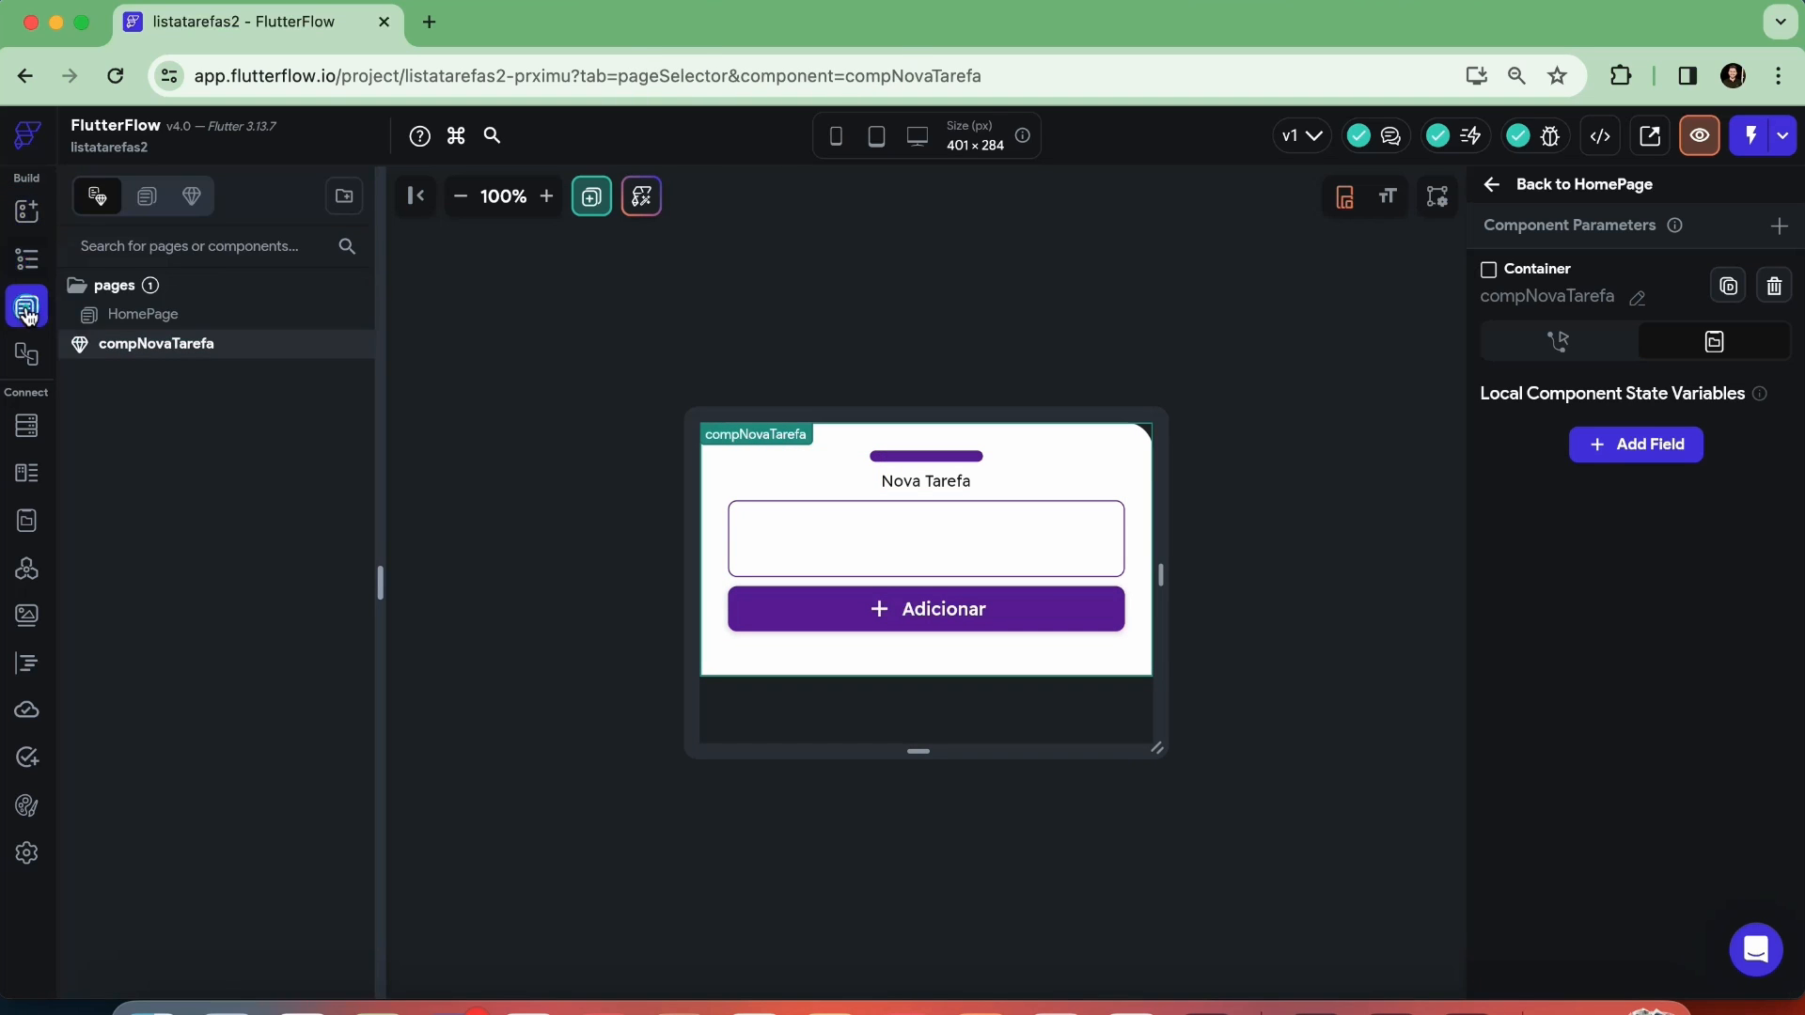
pyautogui.click(188, 317)
pyautogui.scroll(-3, 1159, 534)
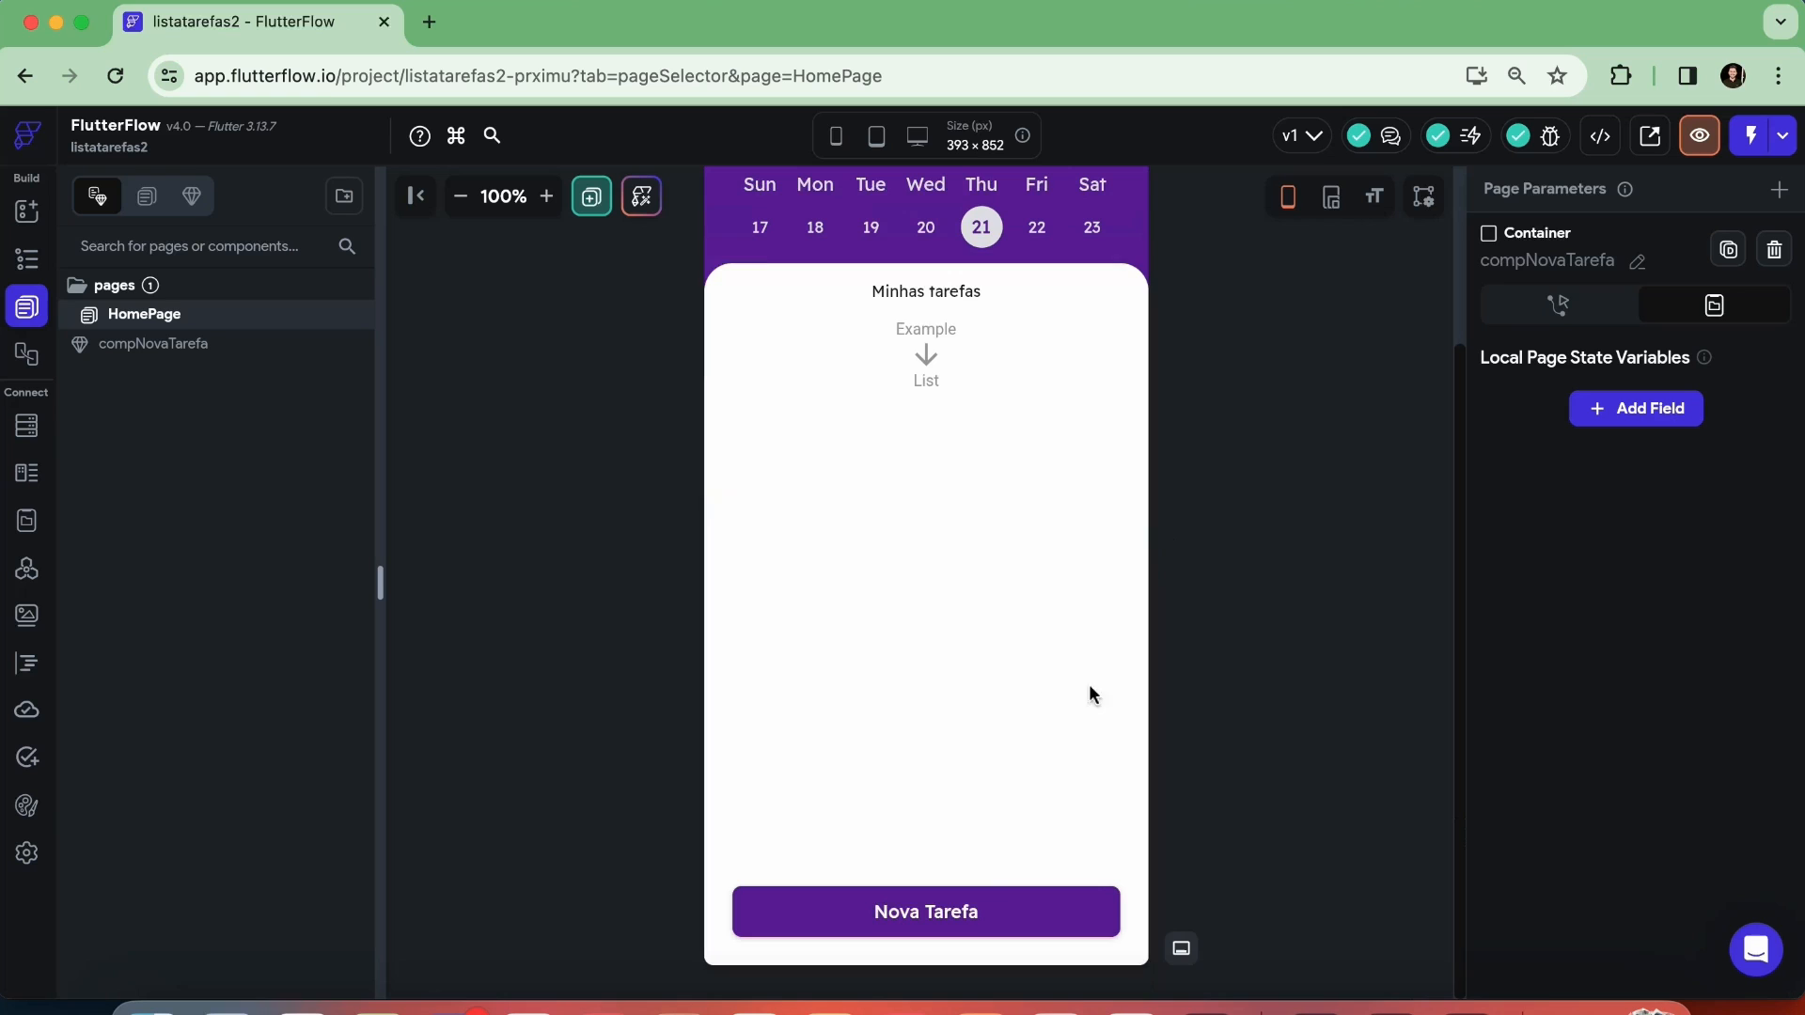
pyautogui.click(997, 912)
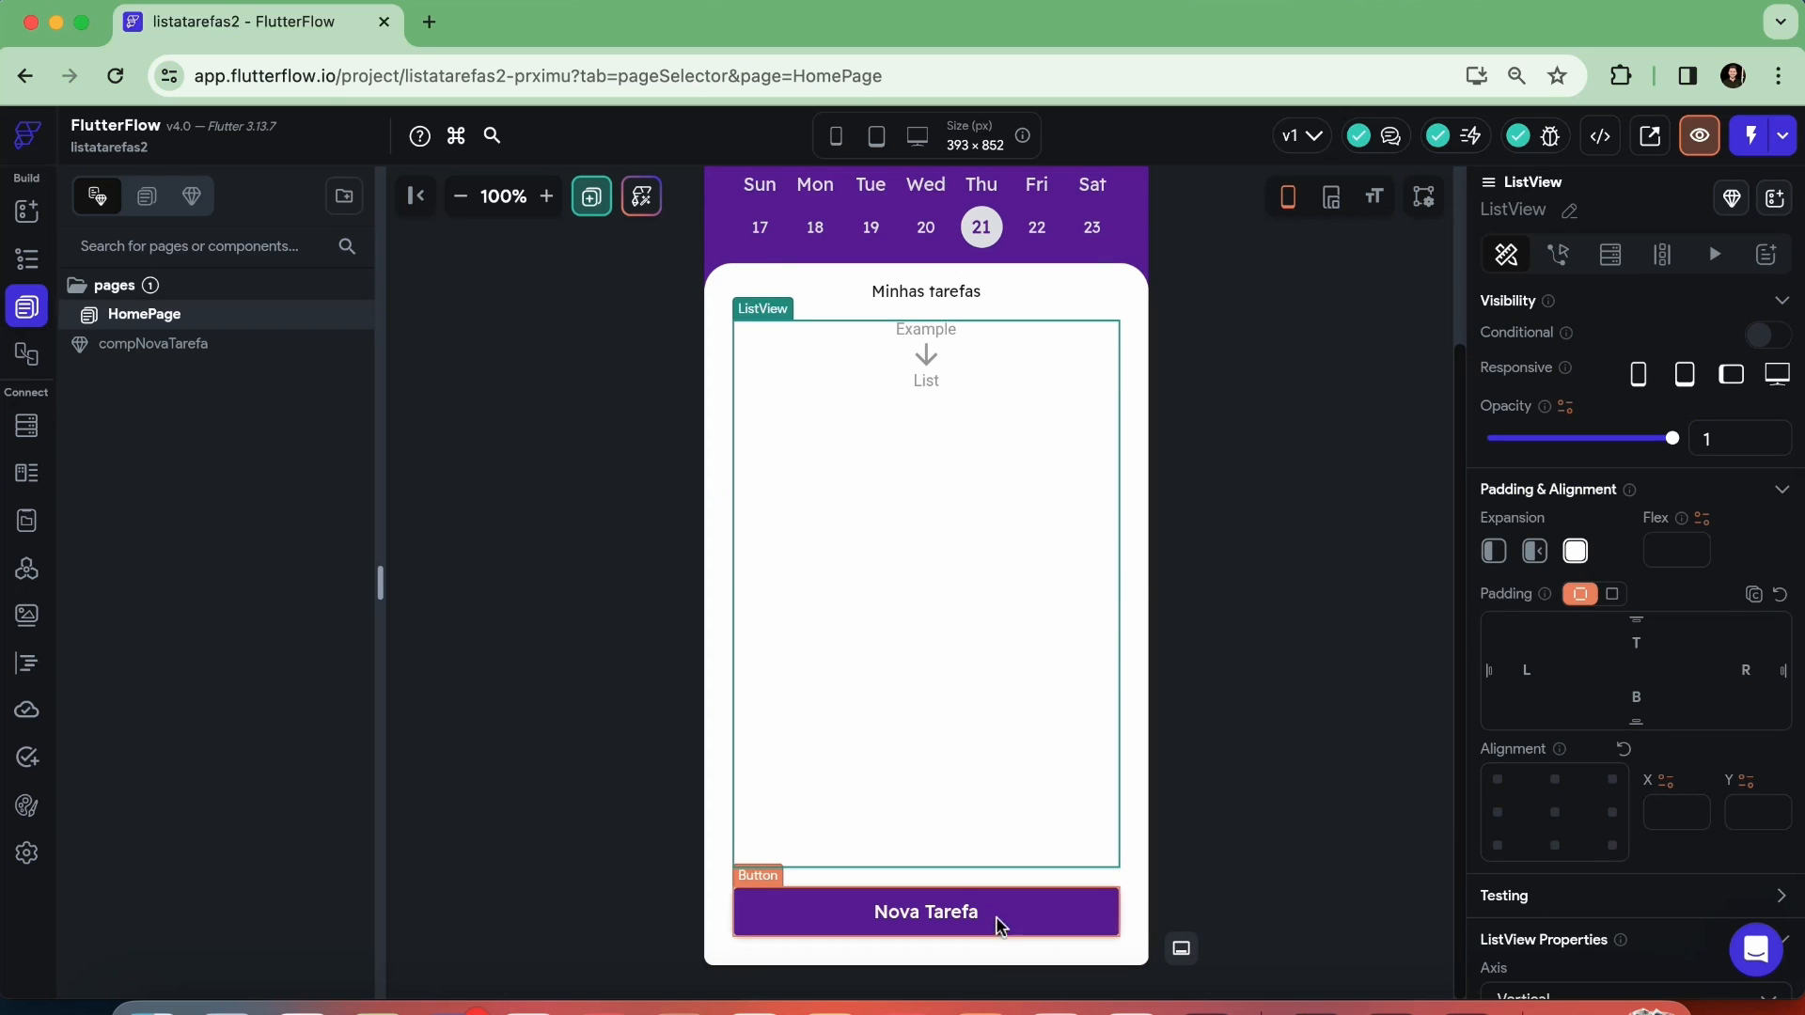
pyautogui.click(814, 919)
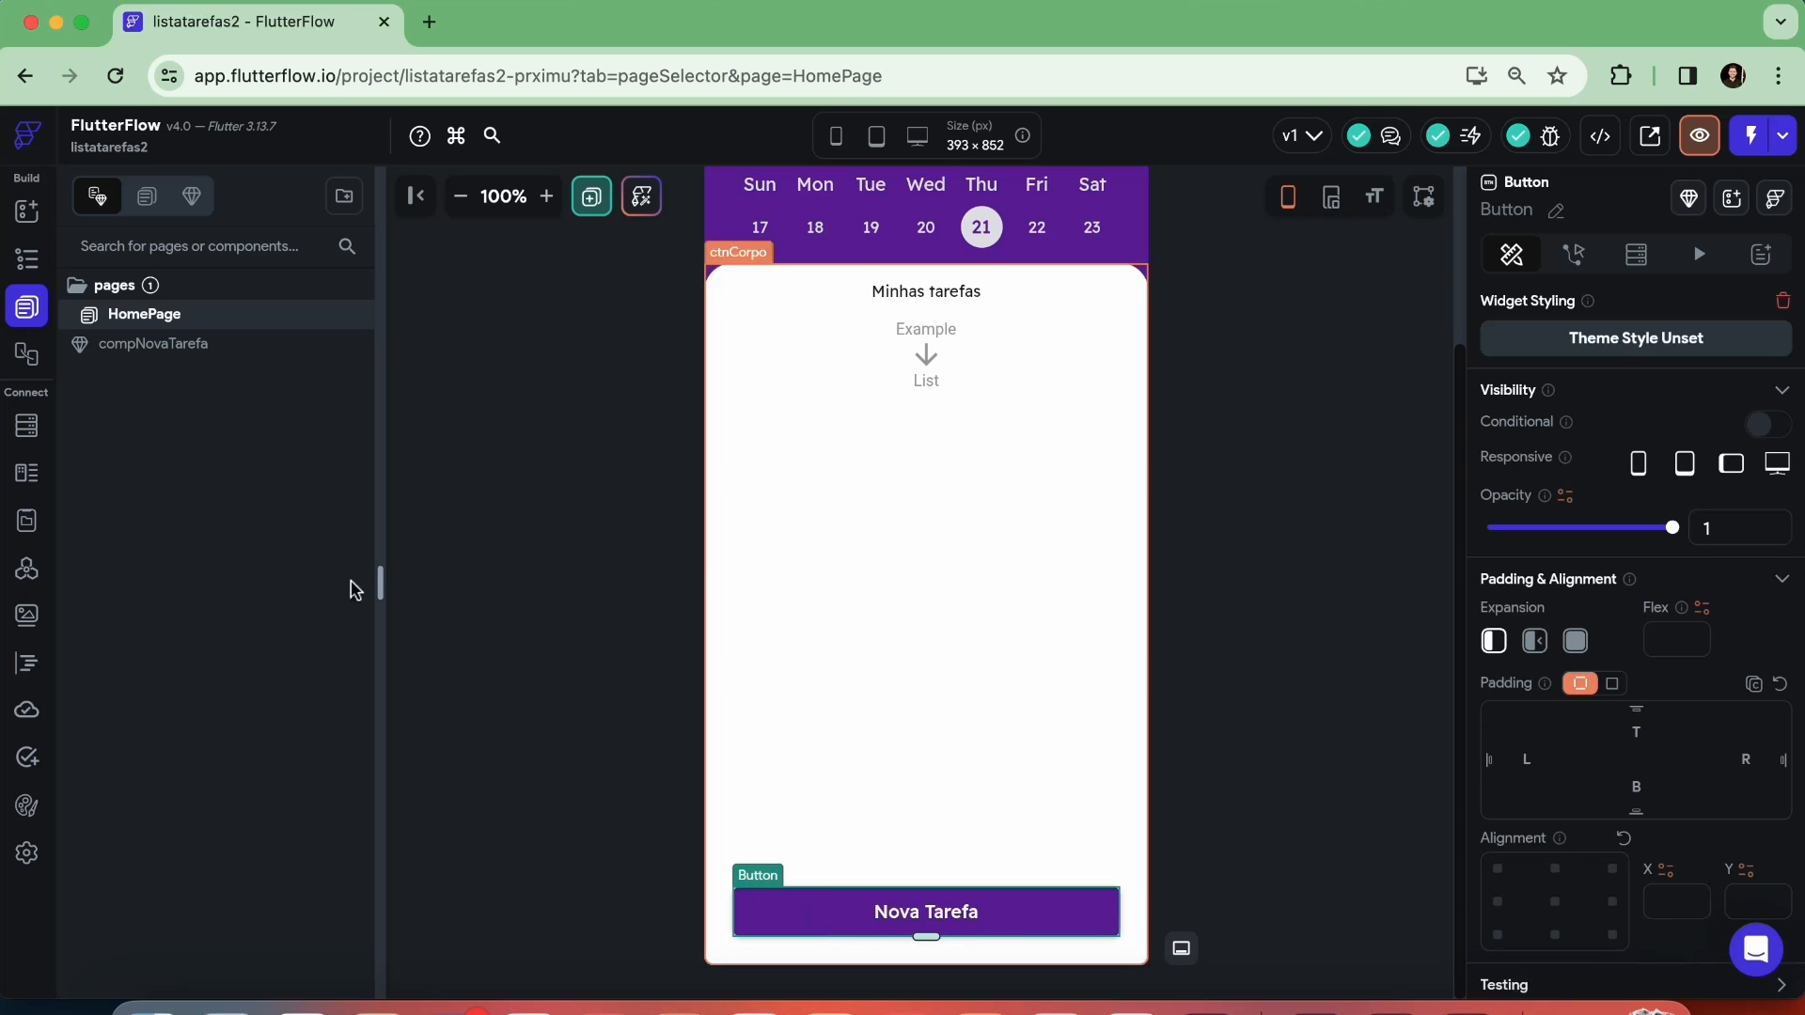
pyautogui.click(26, 258)
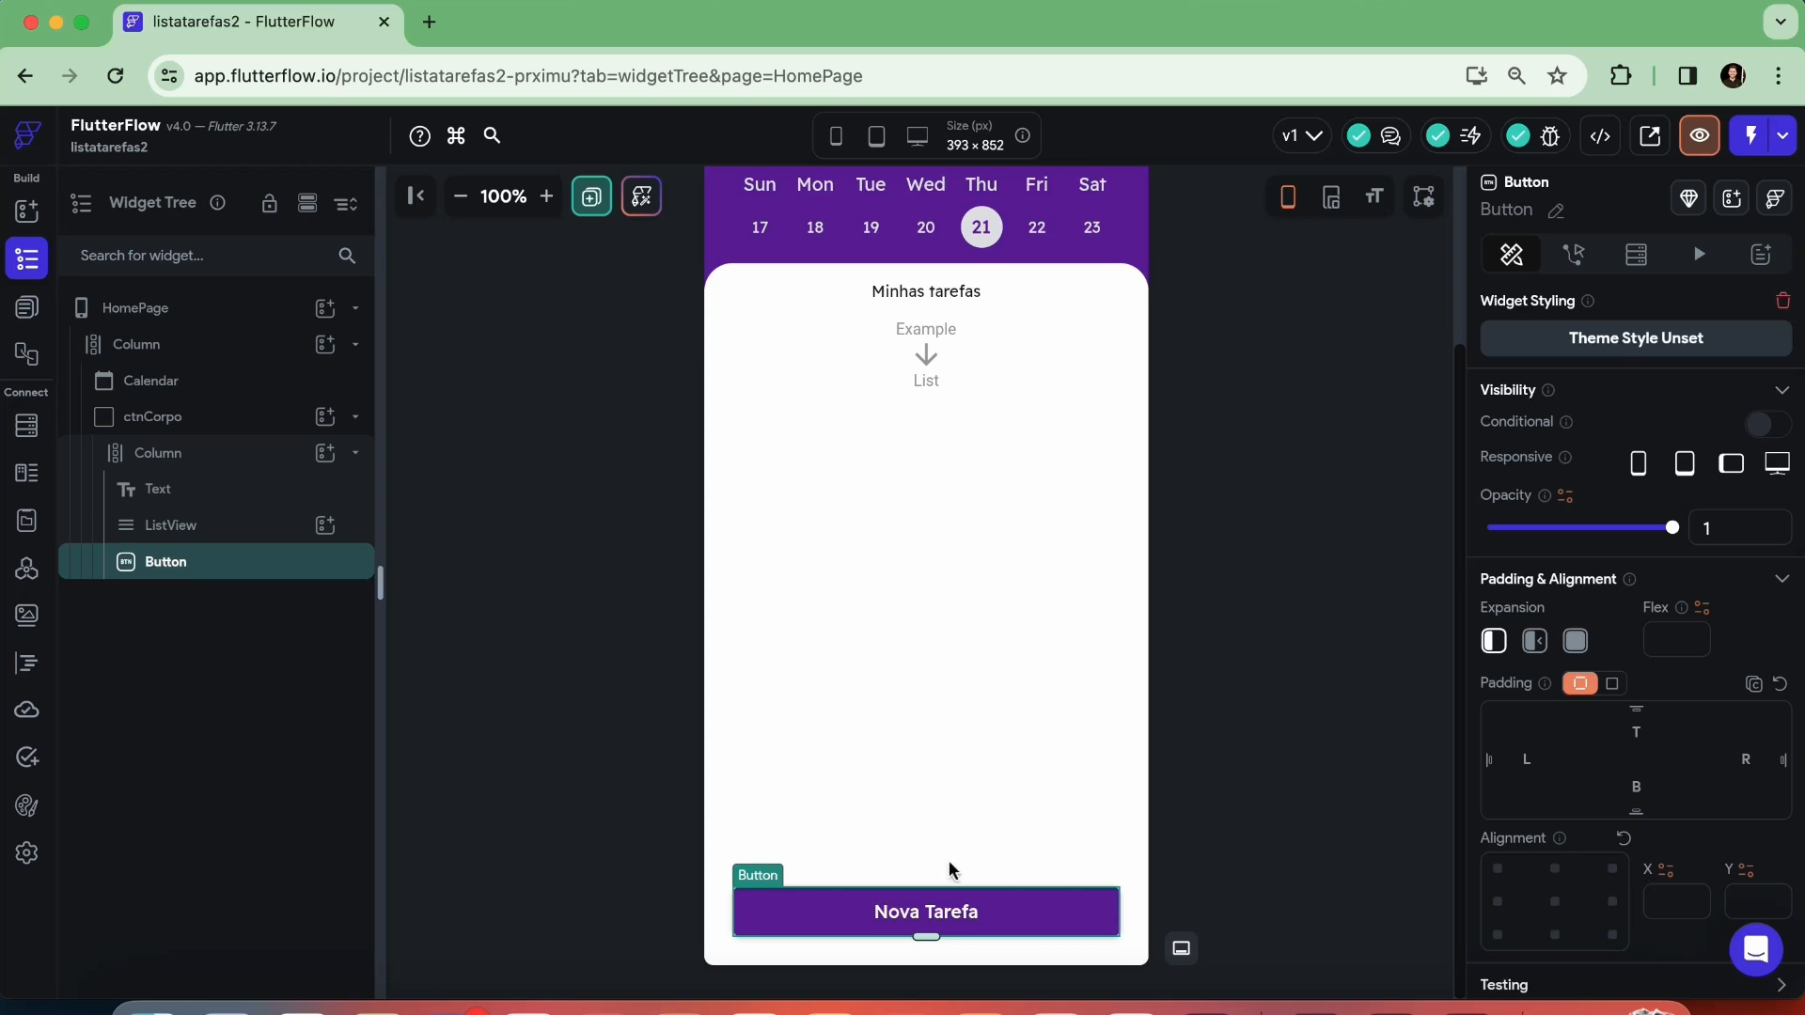
# Open the Action Flow Editor for the Nova Tarefa button, look through its trigger types, and choose On Tap
pyautogui.click(1574, 254)
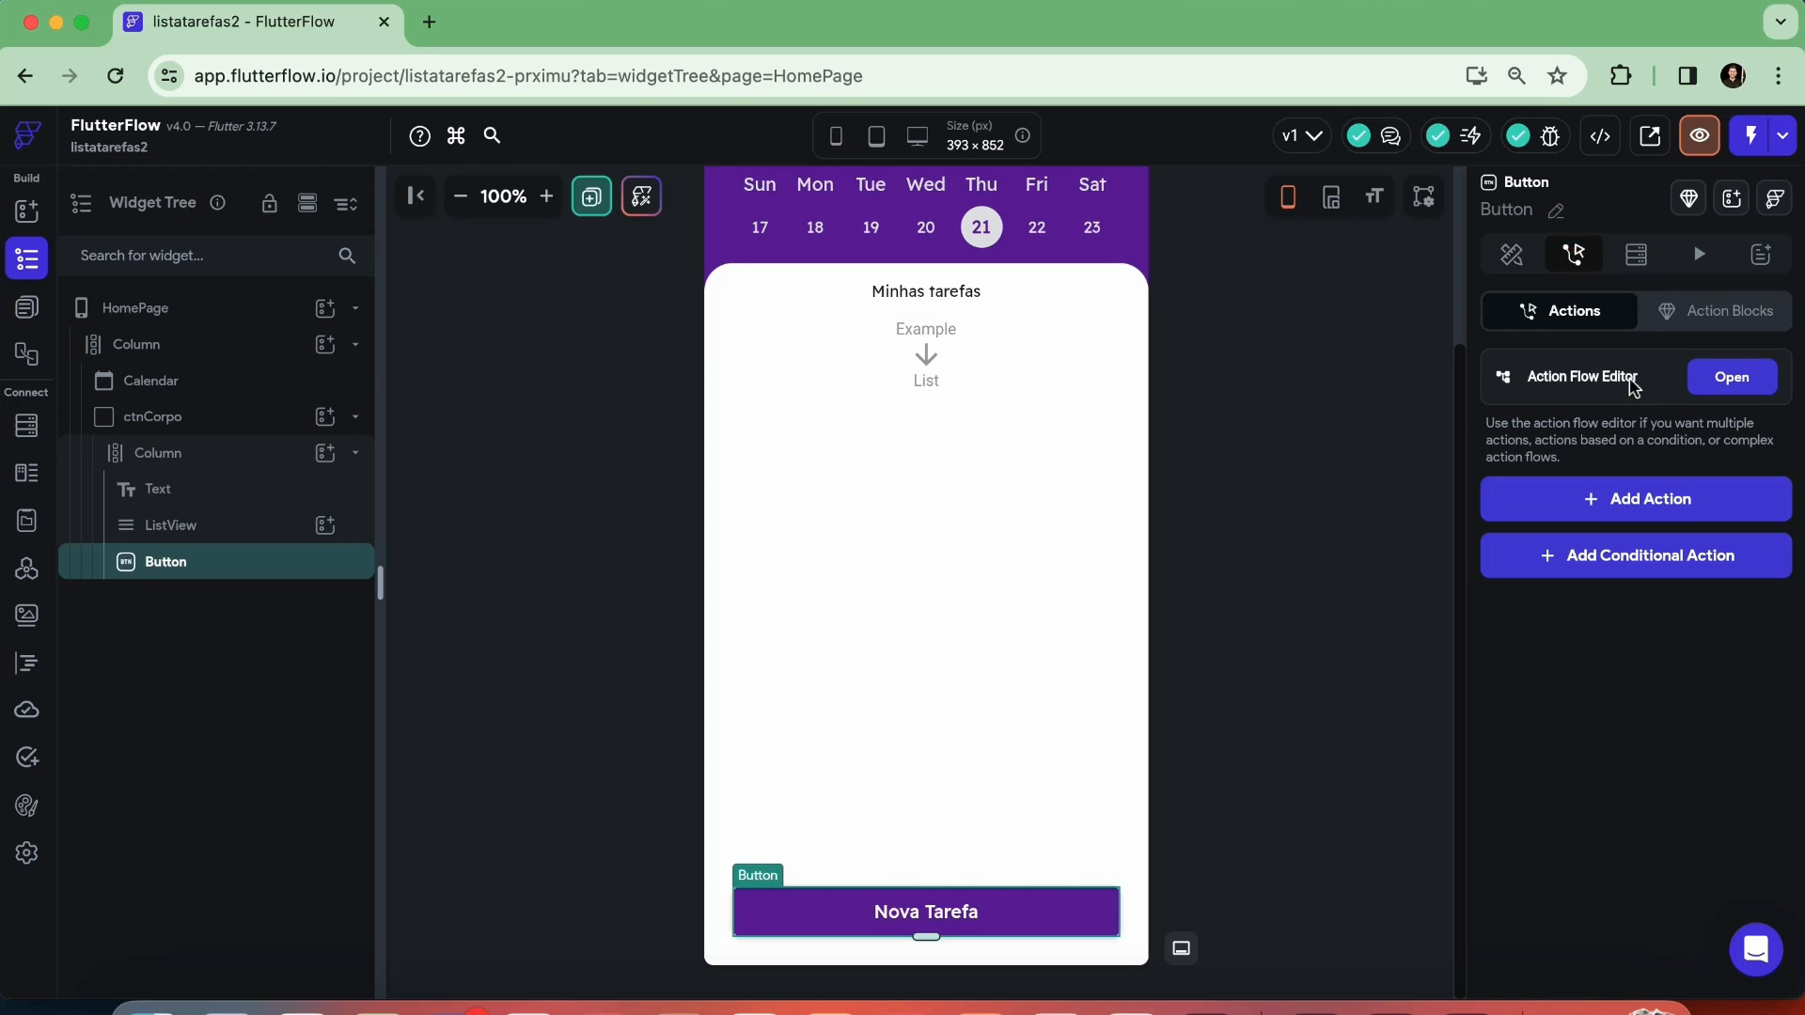
pyautogui.click(1717, 381)
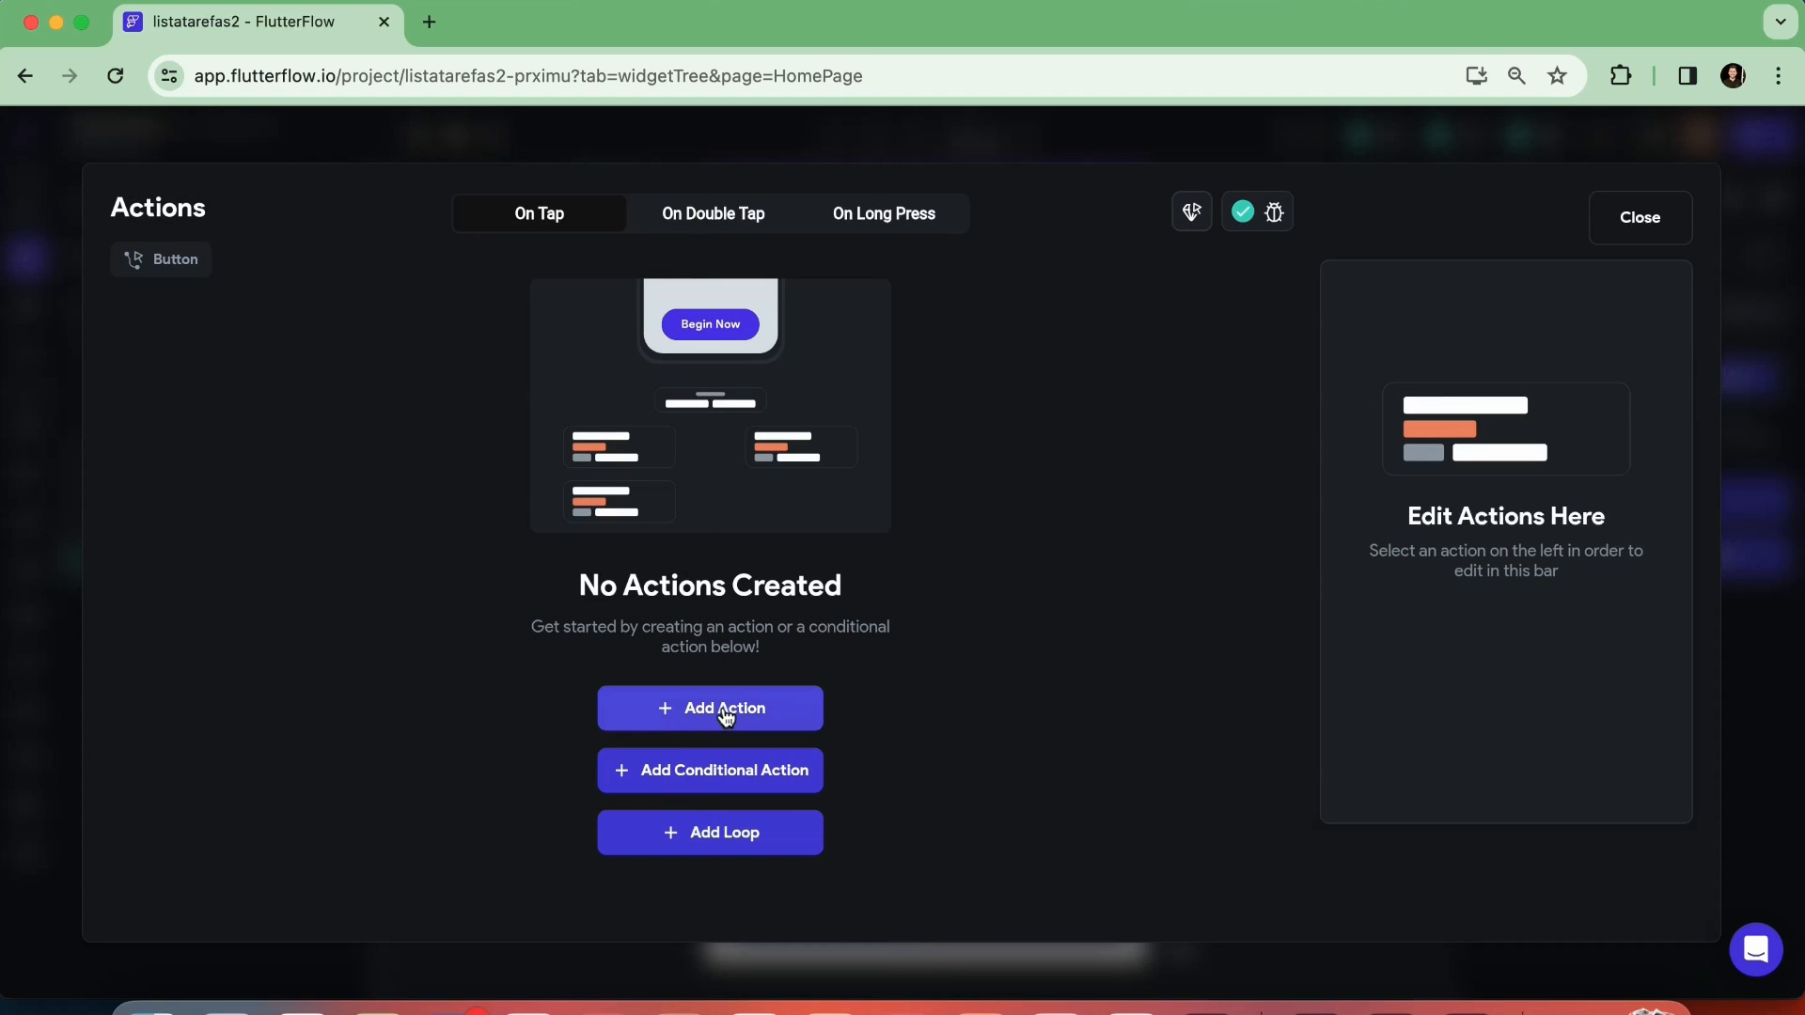
pyautogui.click(848, 214)
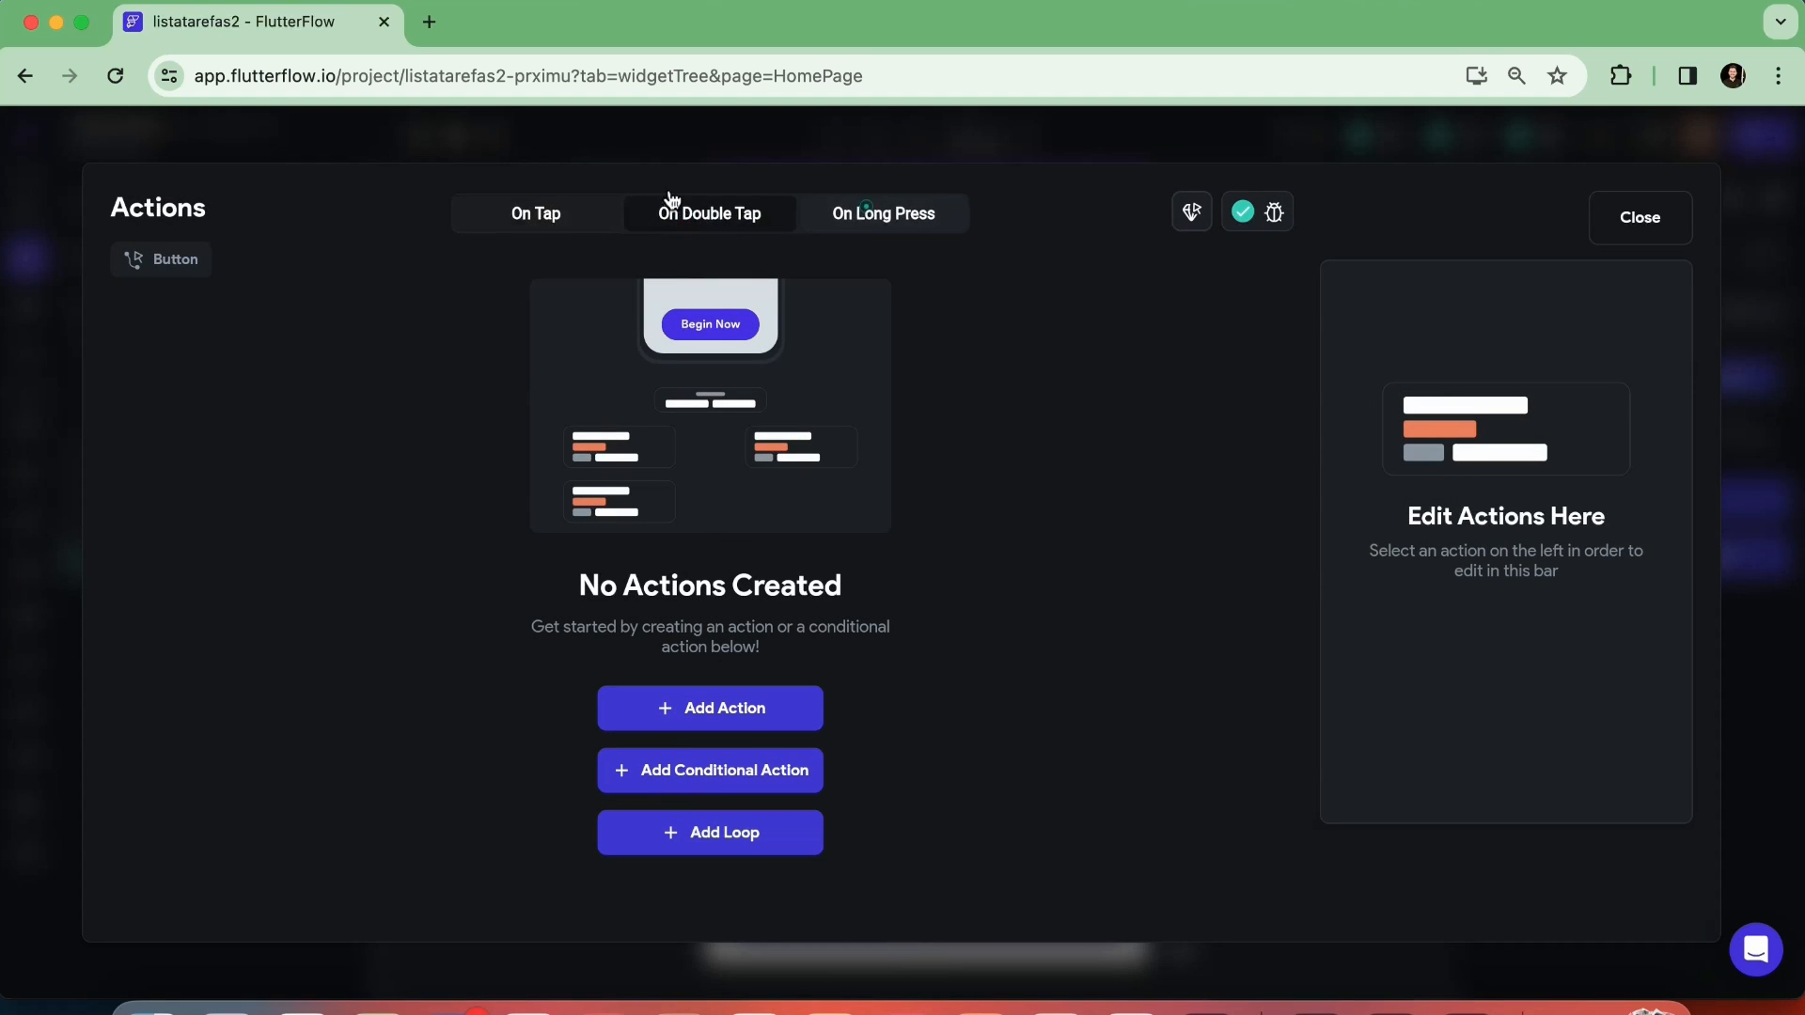
pyautogui.click(536, 219)
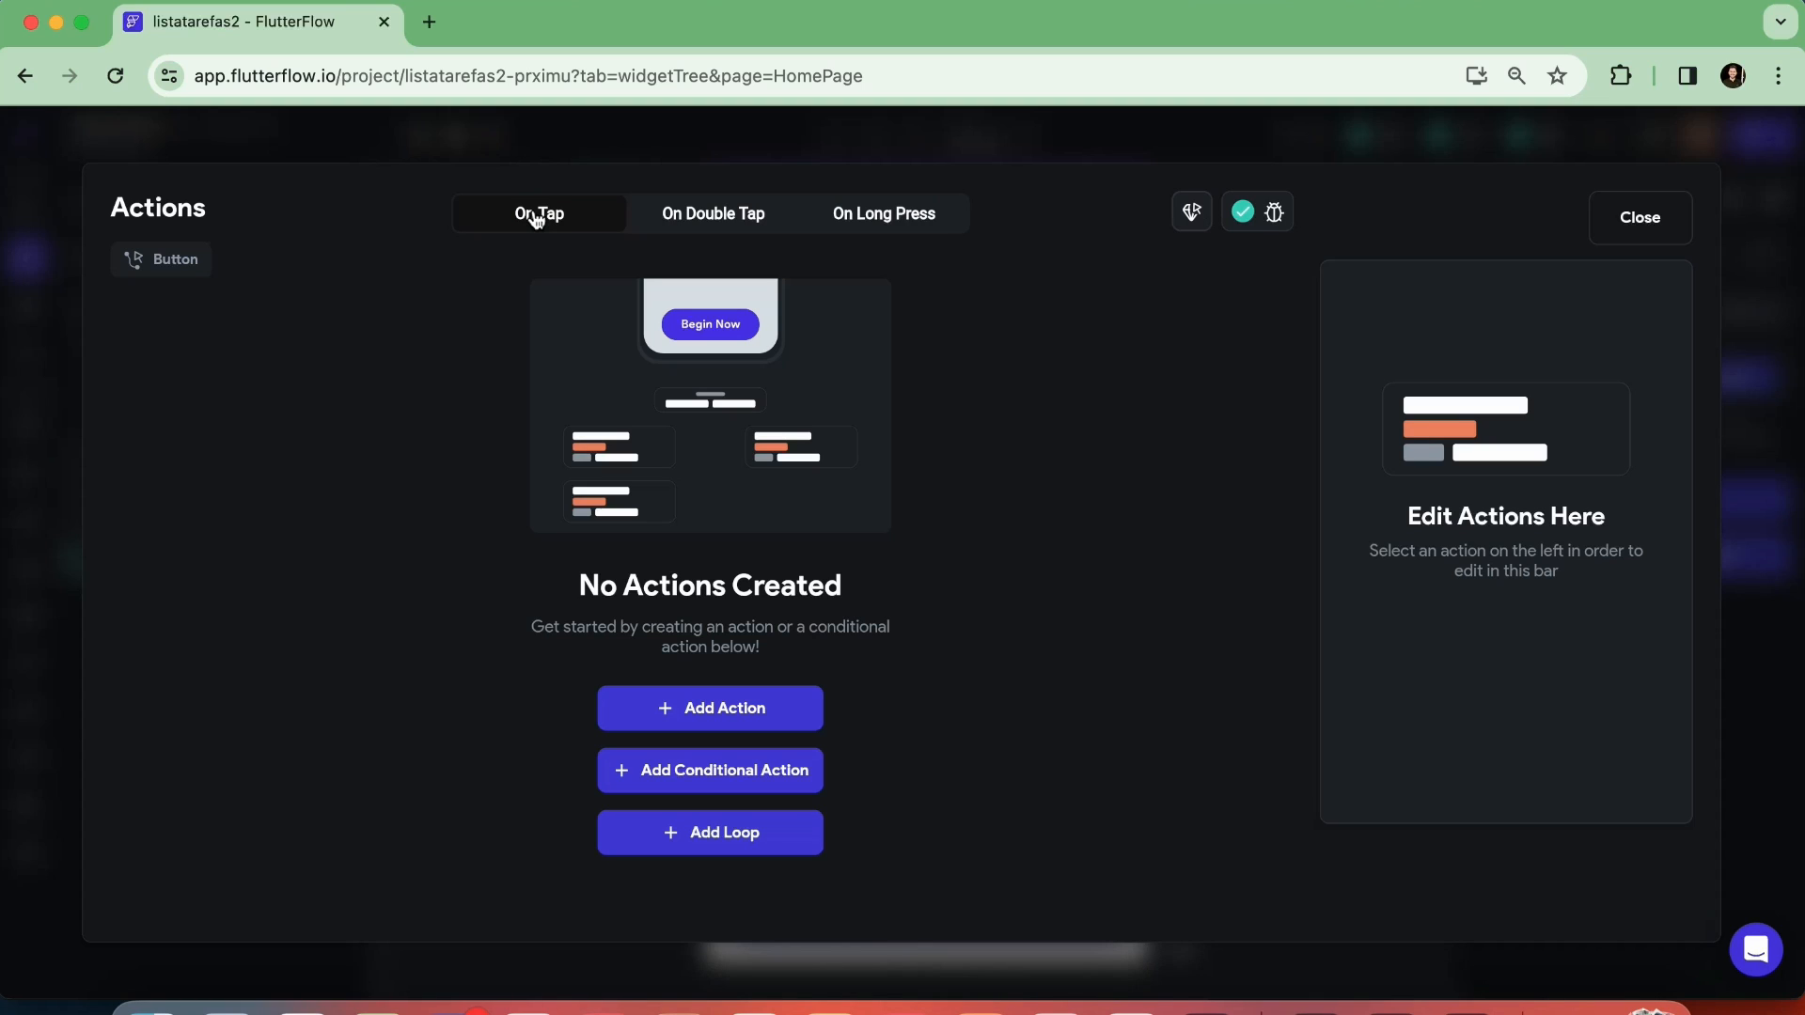
pyautogui.click(718, 216)
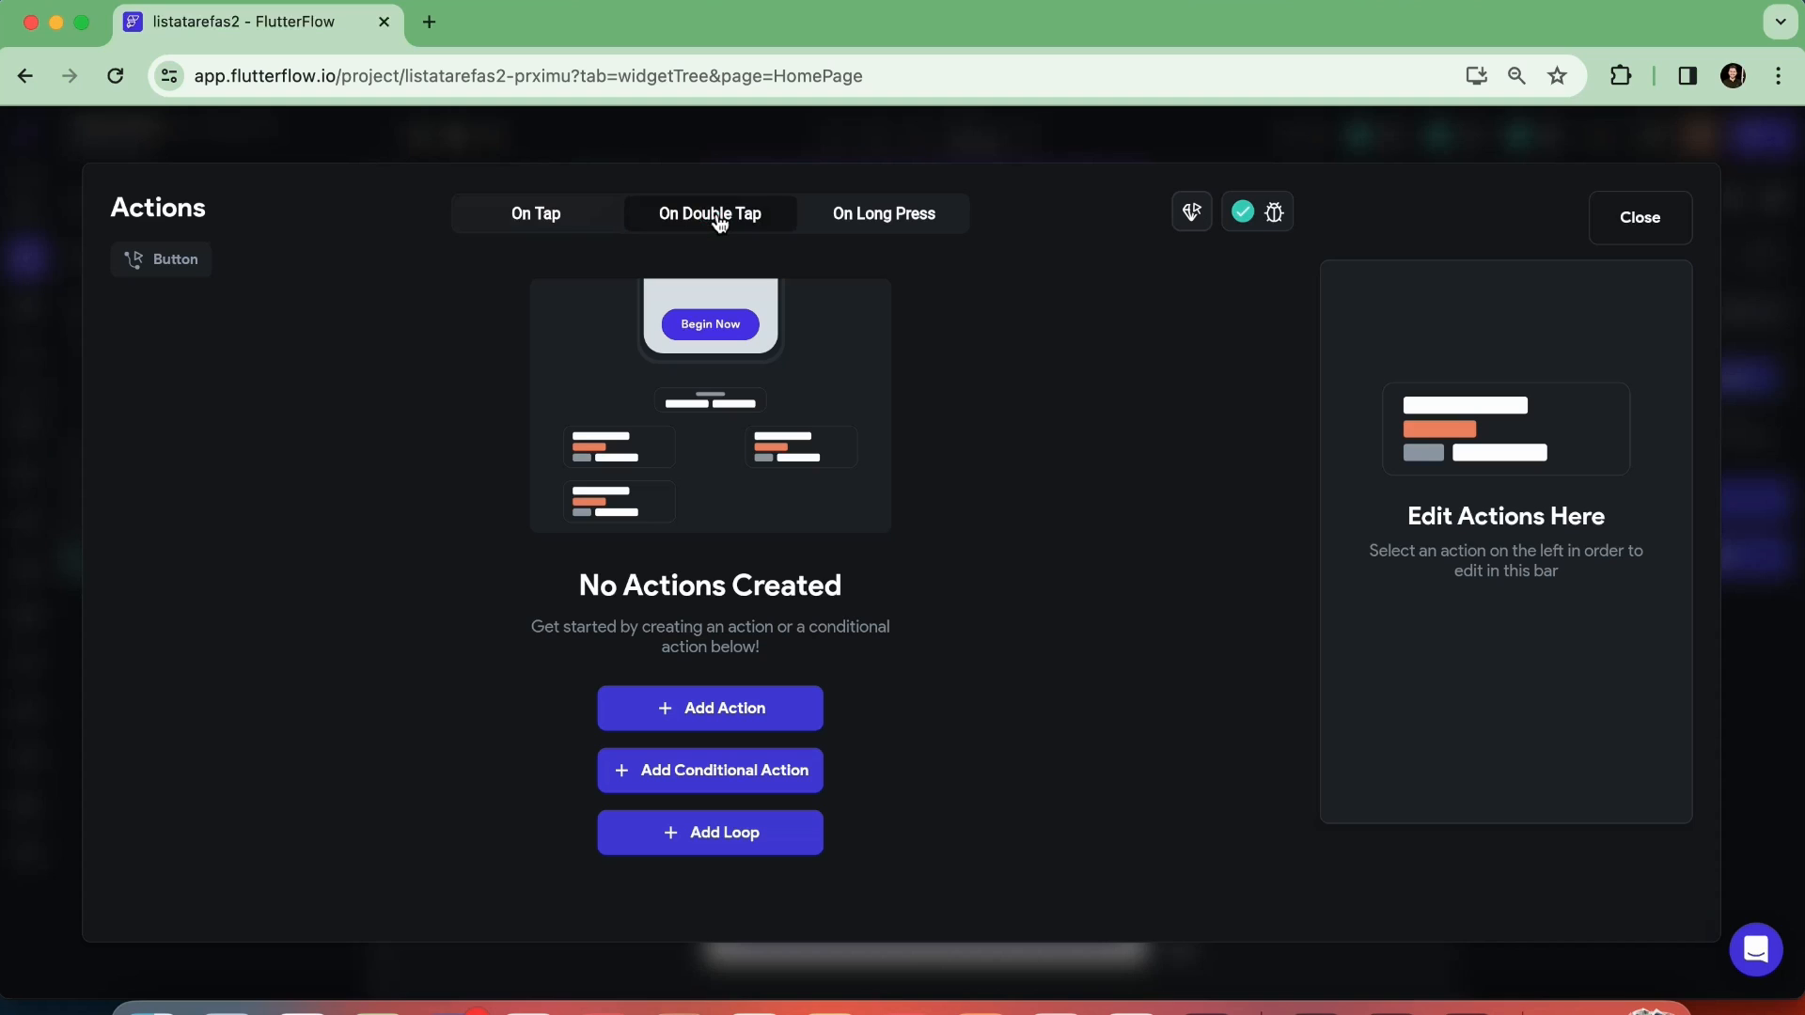
pyautogui.click(869, 216)
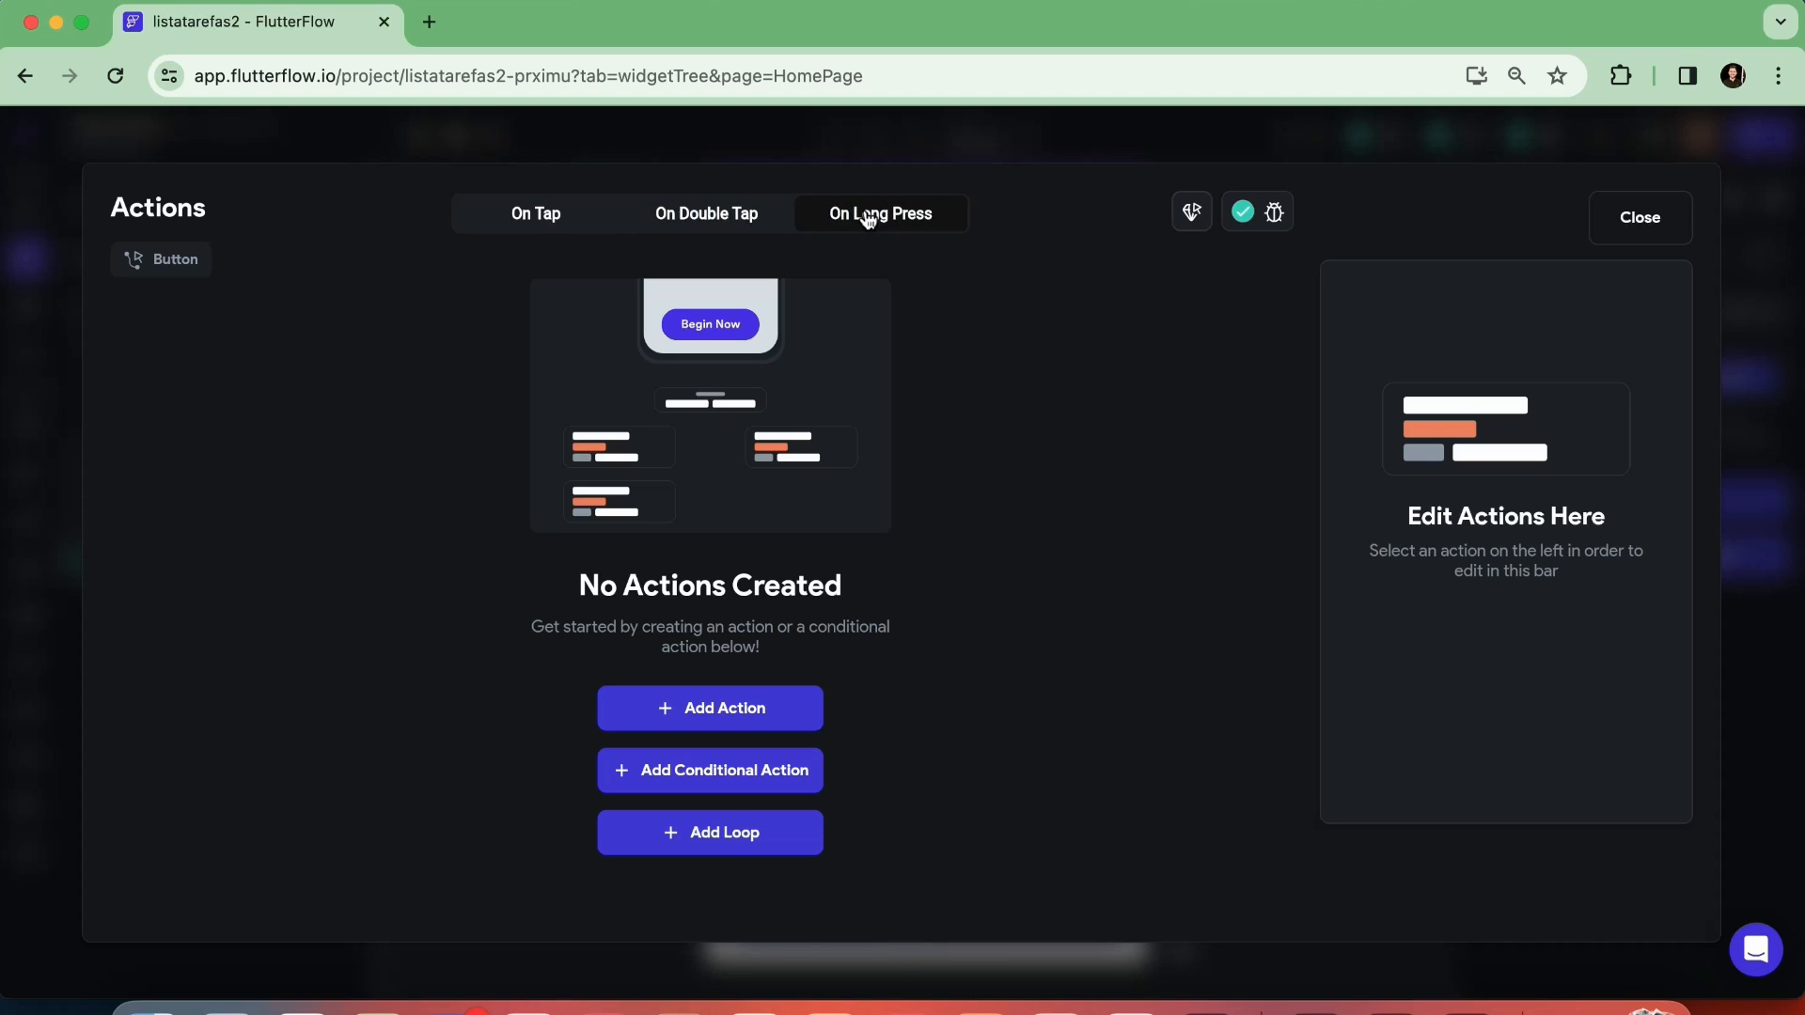
pyautogui.click(531, 216)
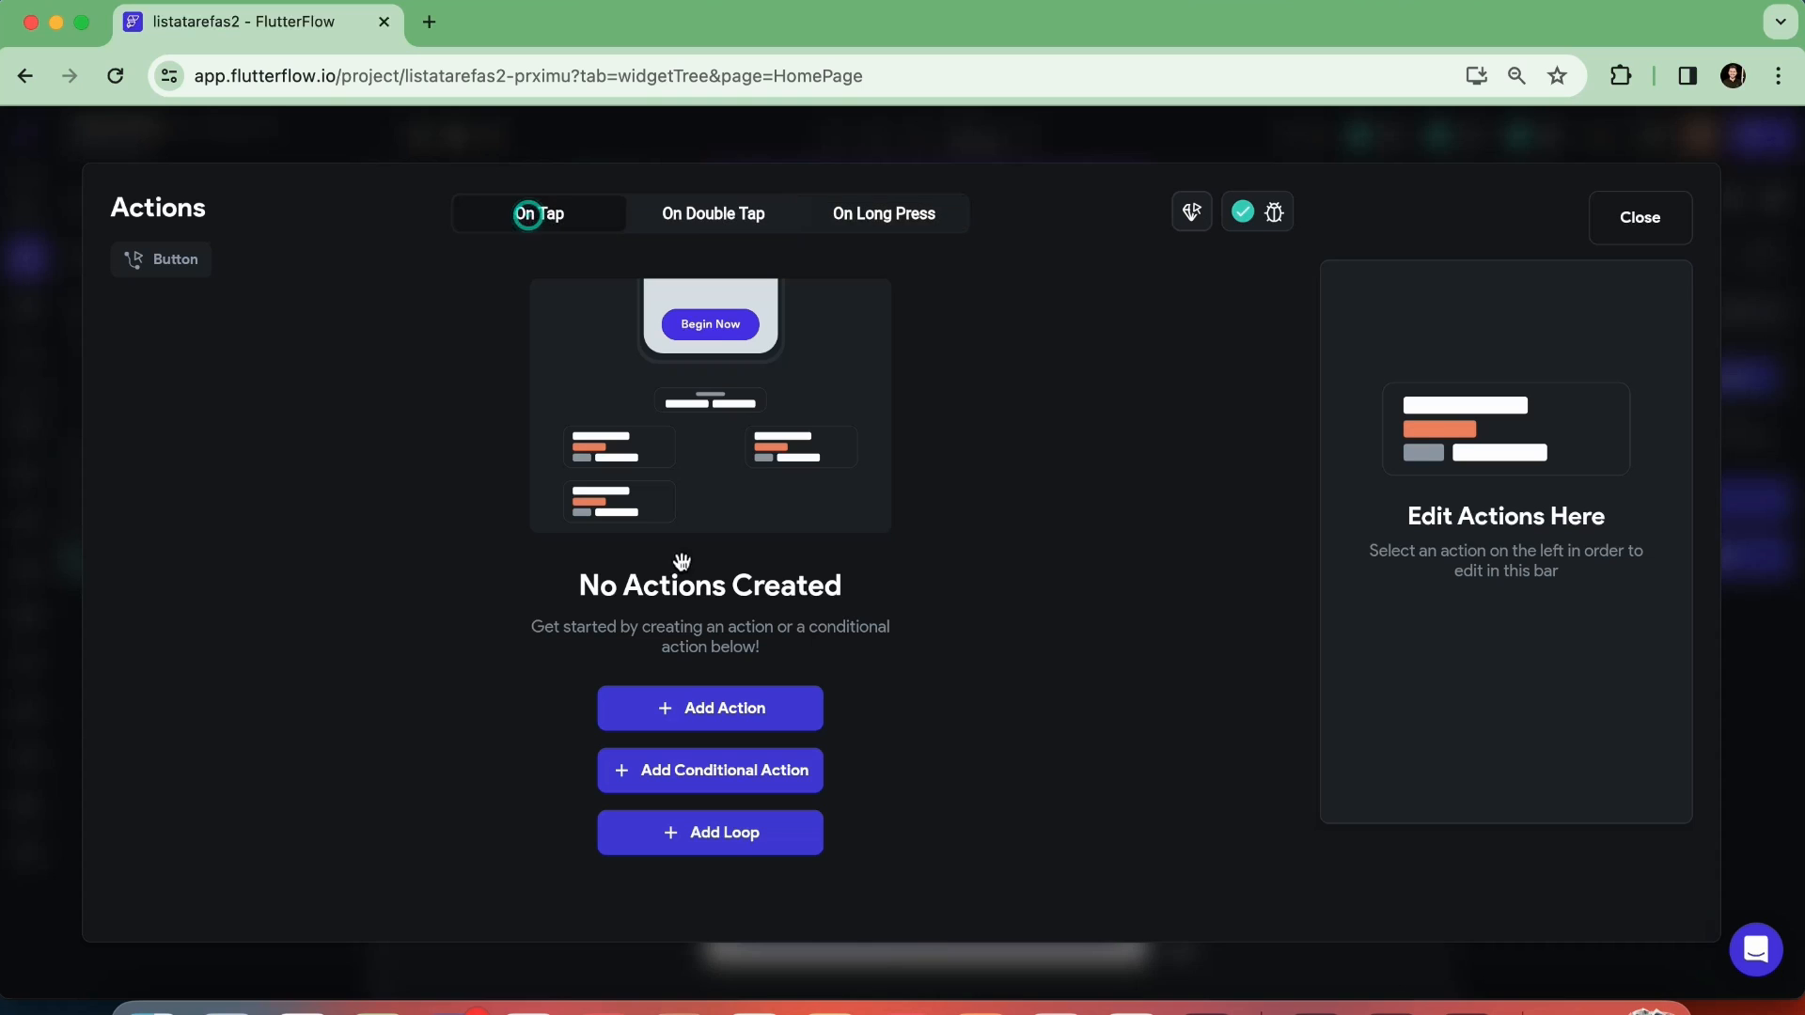
# Add an On Tap action to the Nova Tarefa button, searching the actions for "bott" and choosing Bottom Sheet Show
pyautogui.click(687, 721)
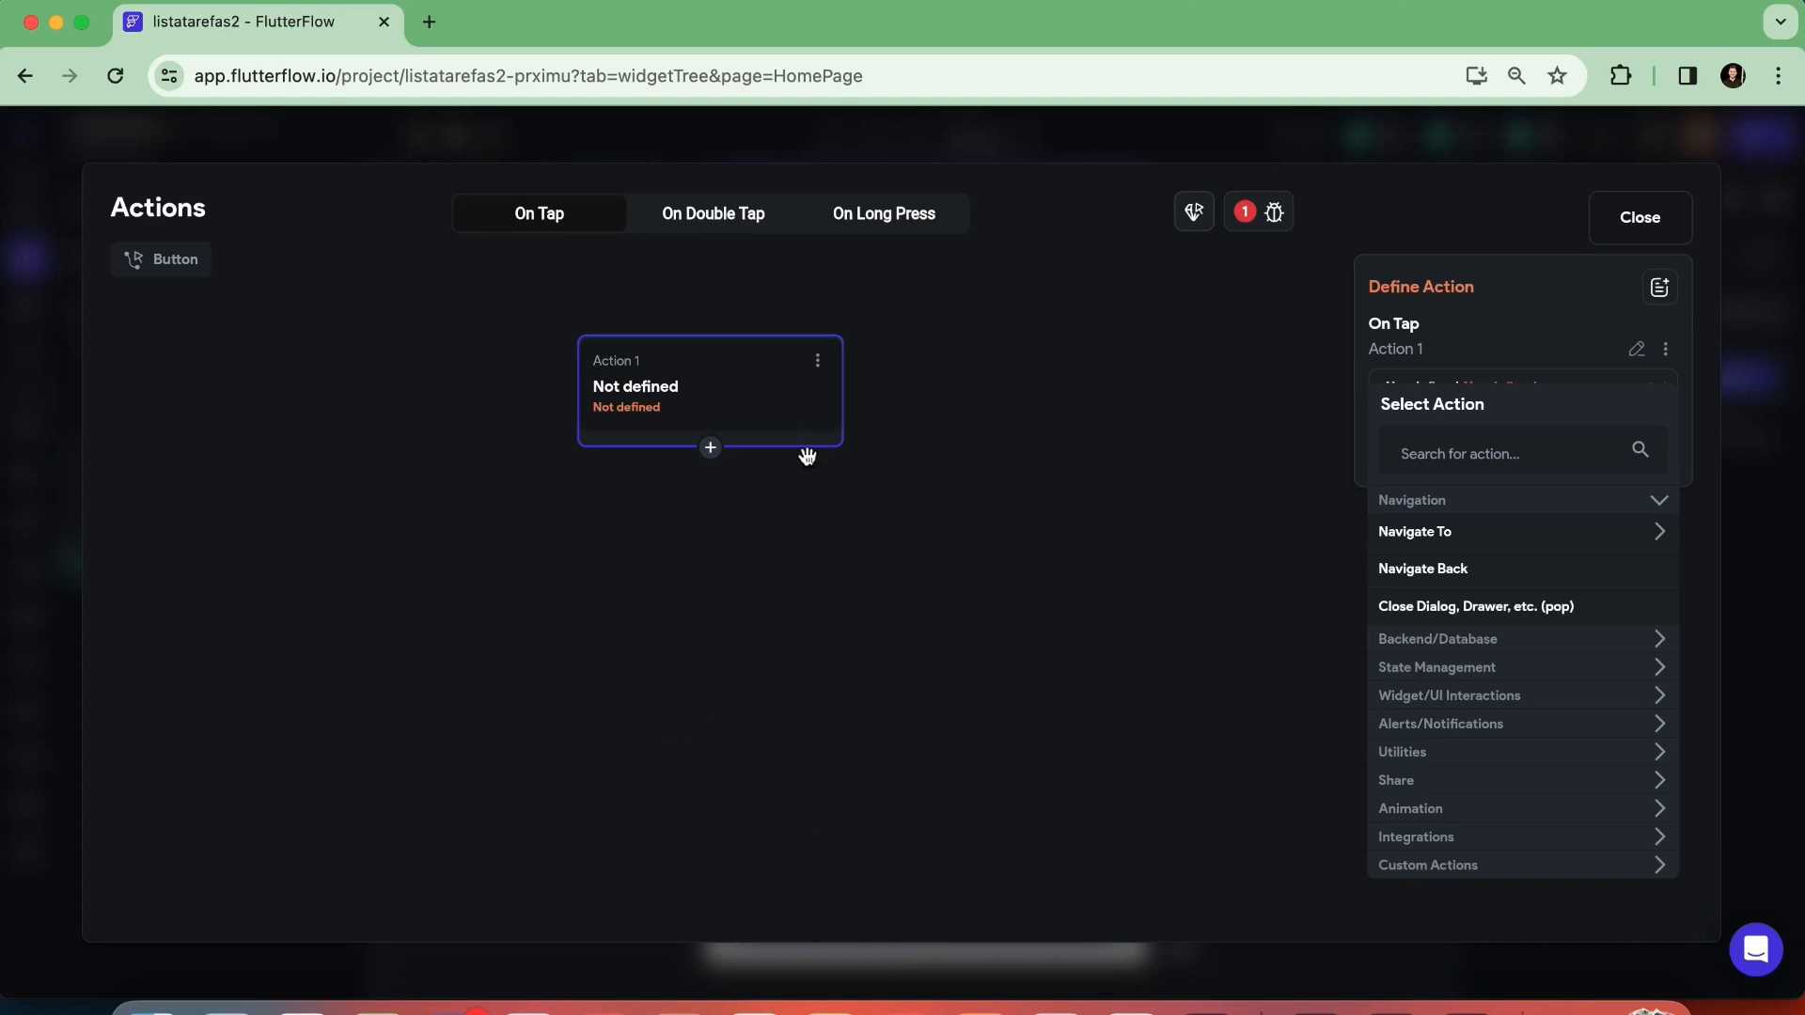
pyautogui.click(725, 397)
pyautogui.click(1468, 451)
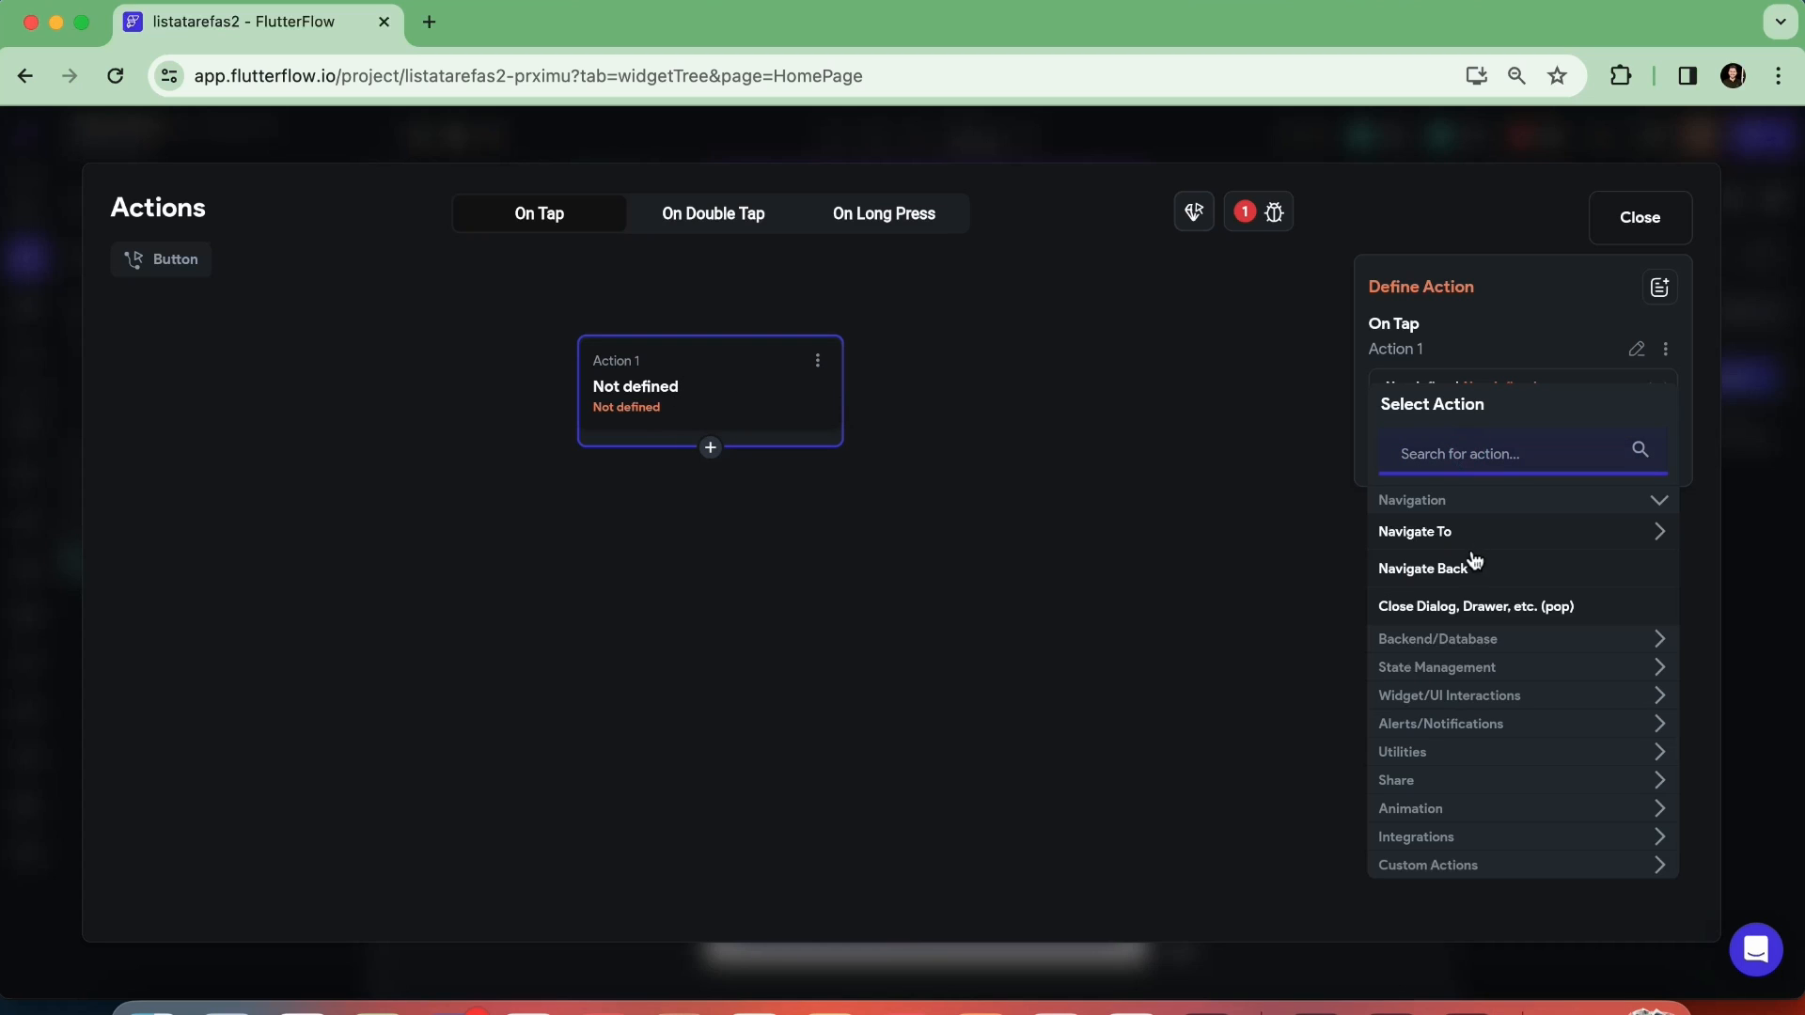
pyautogui.click(1467, 664)
pyautogui.click(1467, 664)
pyautogui.click(1470, 698)
pyautogui.click(1473, 700)
pyautogui.click(1473, 705)
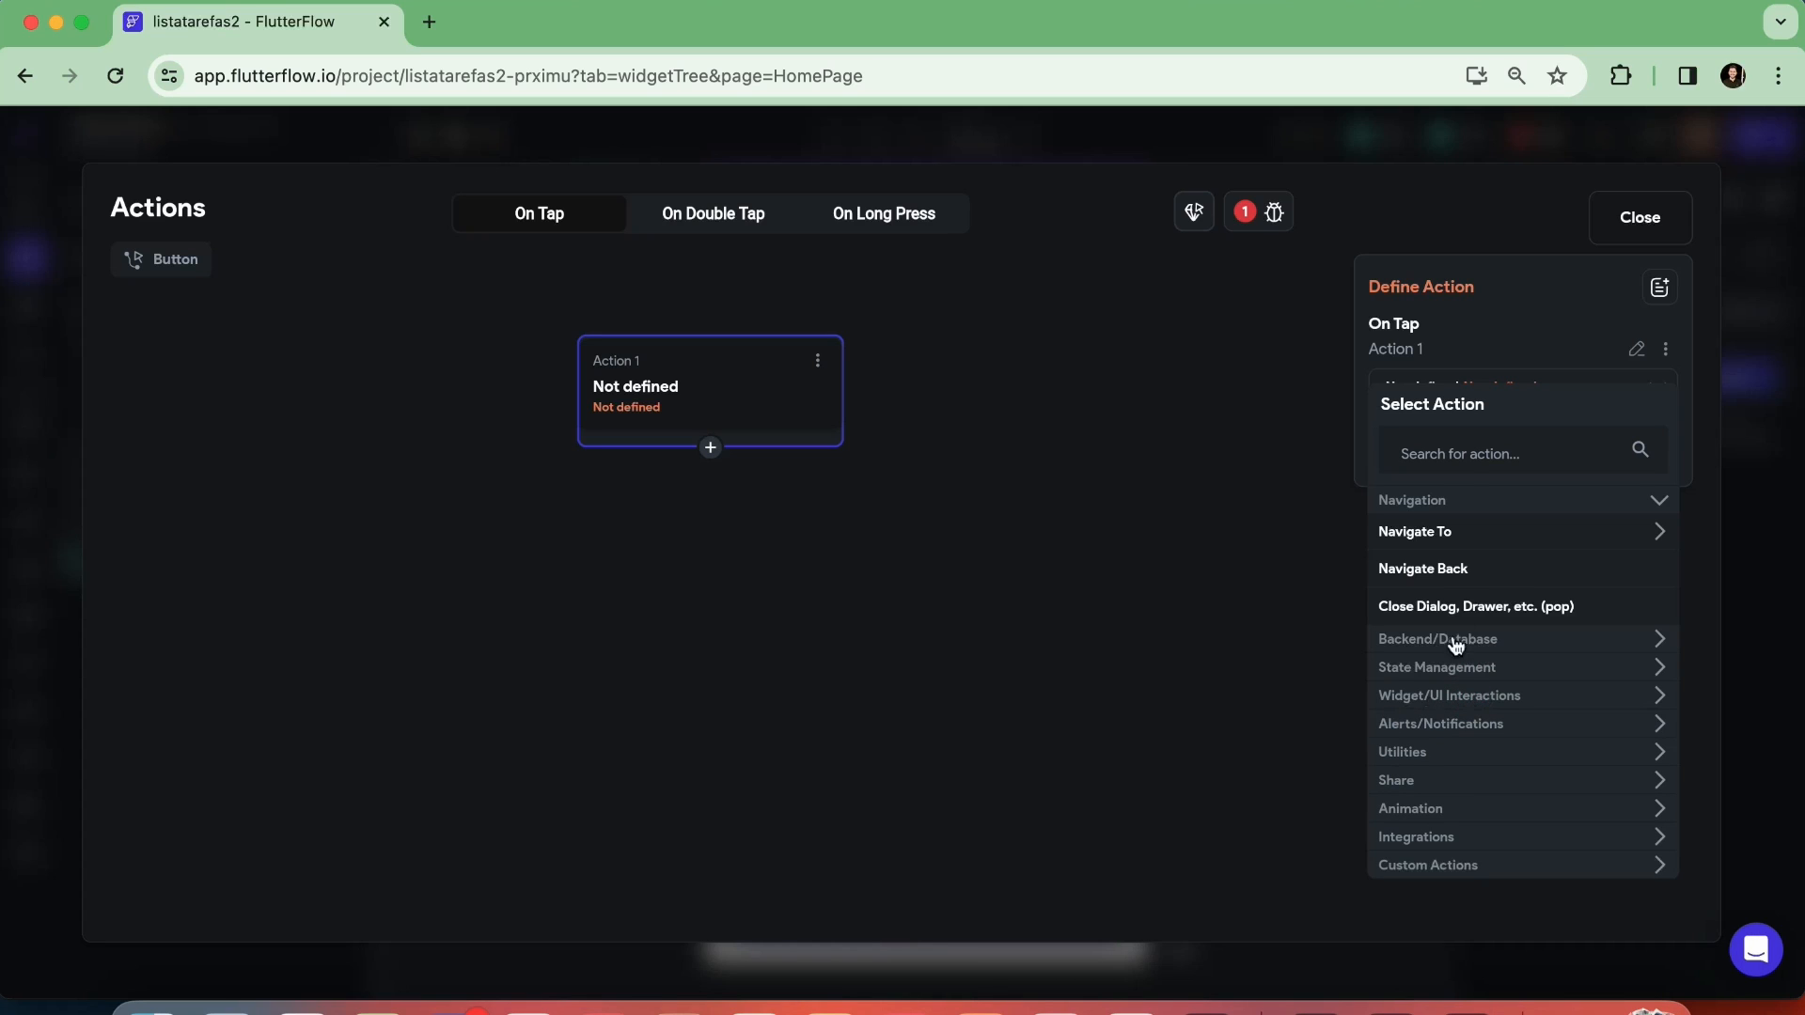
pyautogui.click(1453, 459)
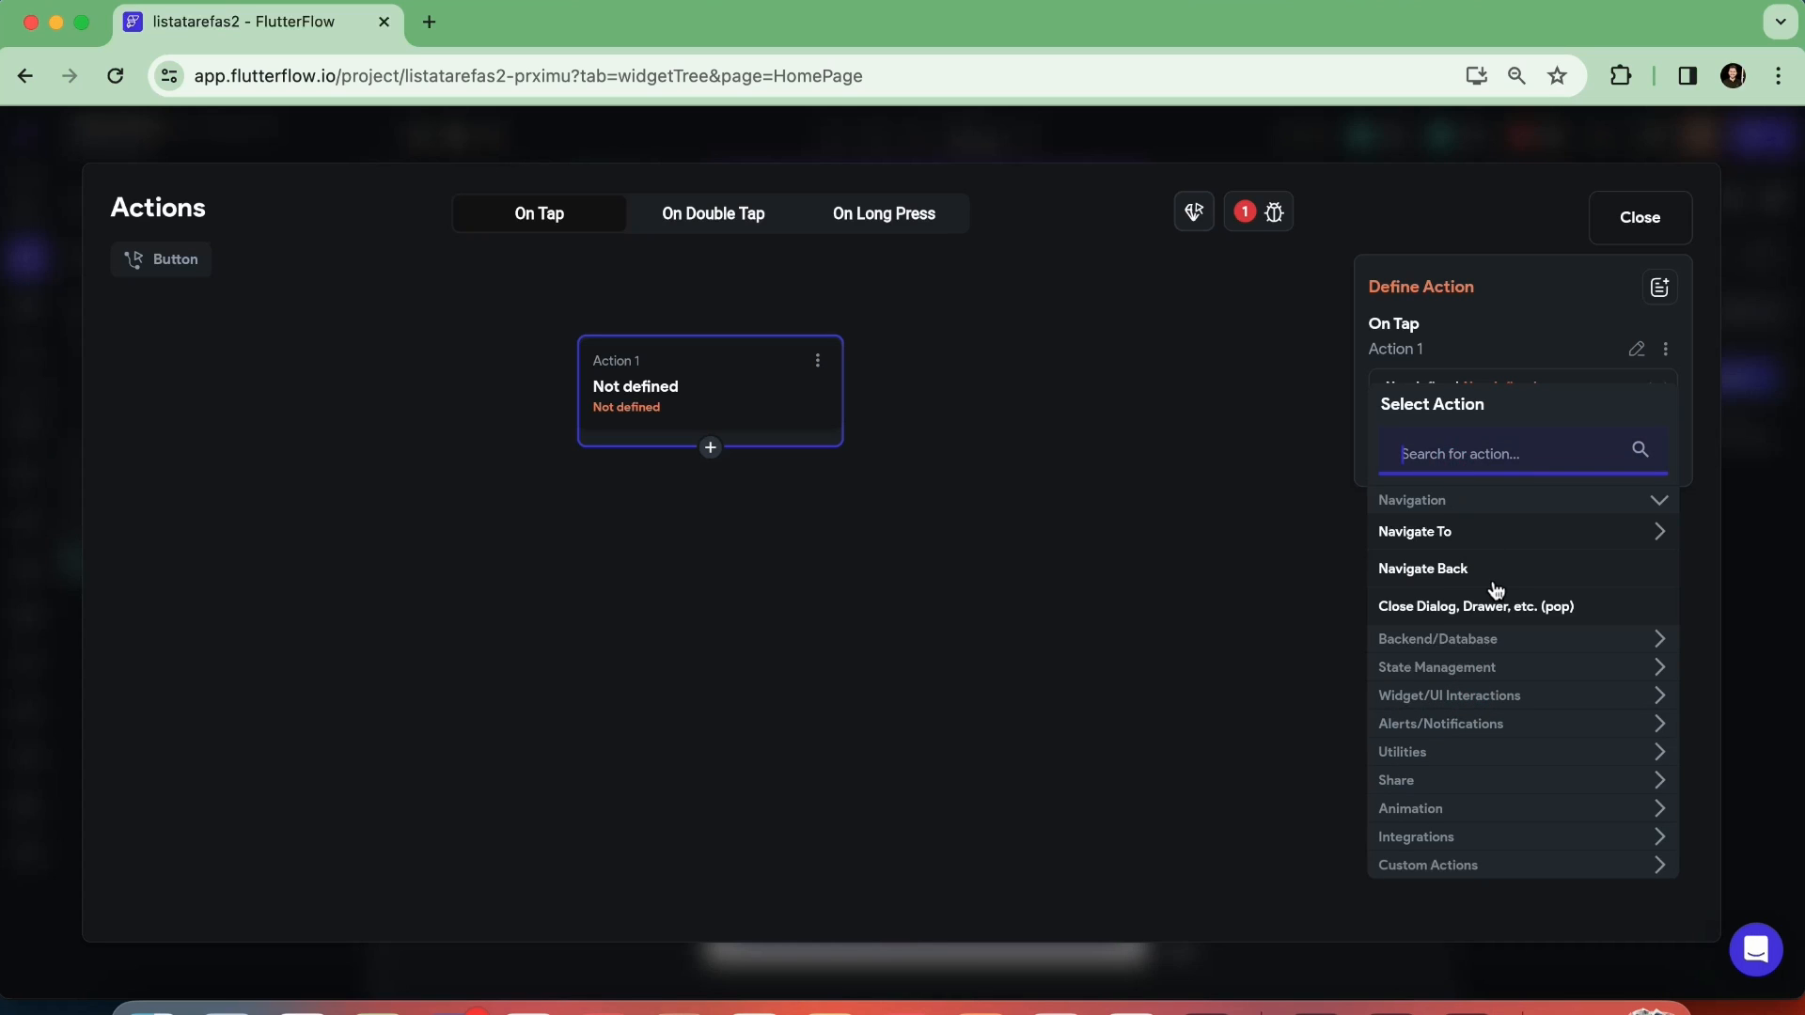
pyautogui.write('bott')
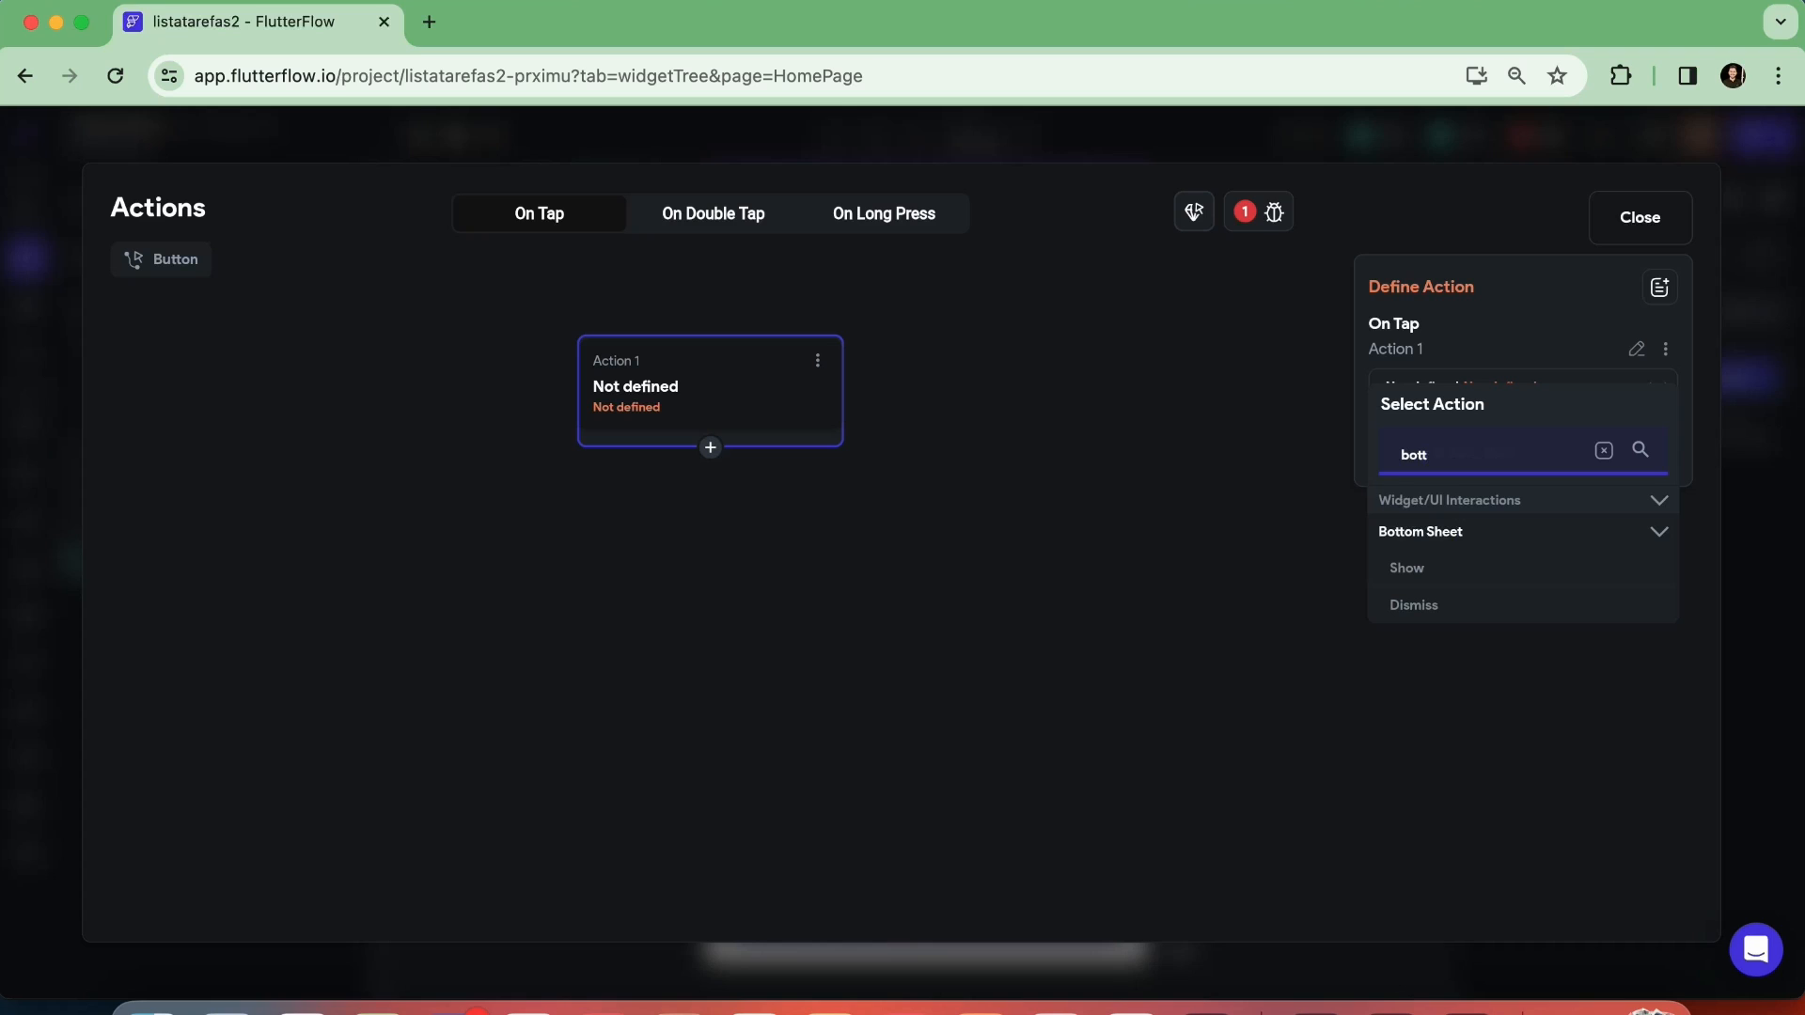
pyautogui.click(1421, 577)
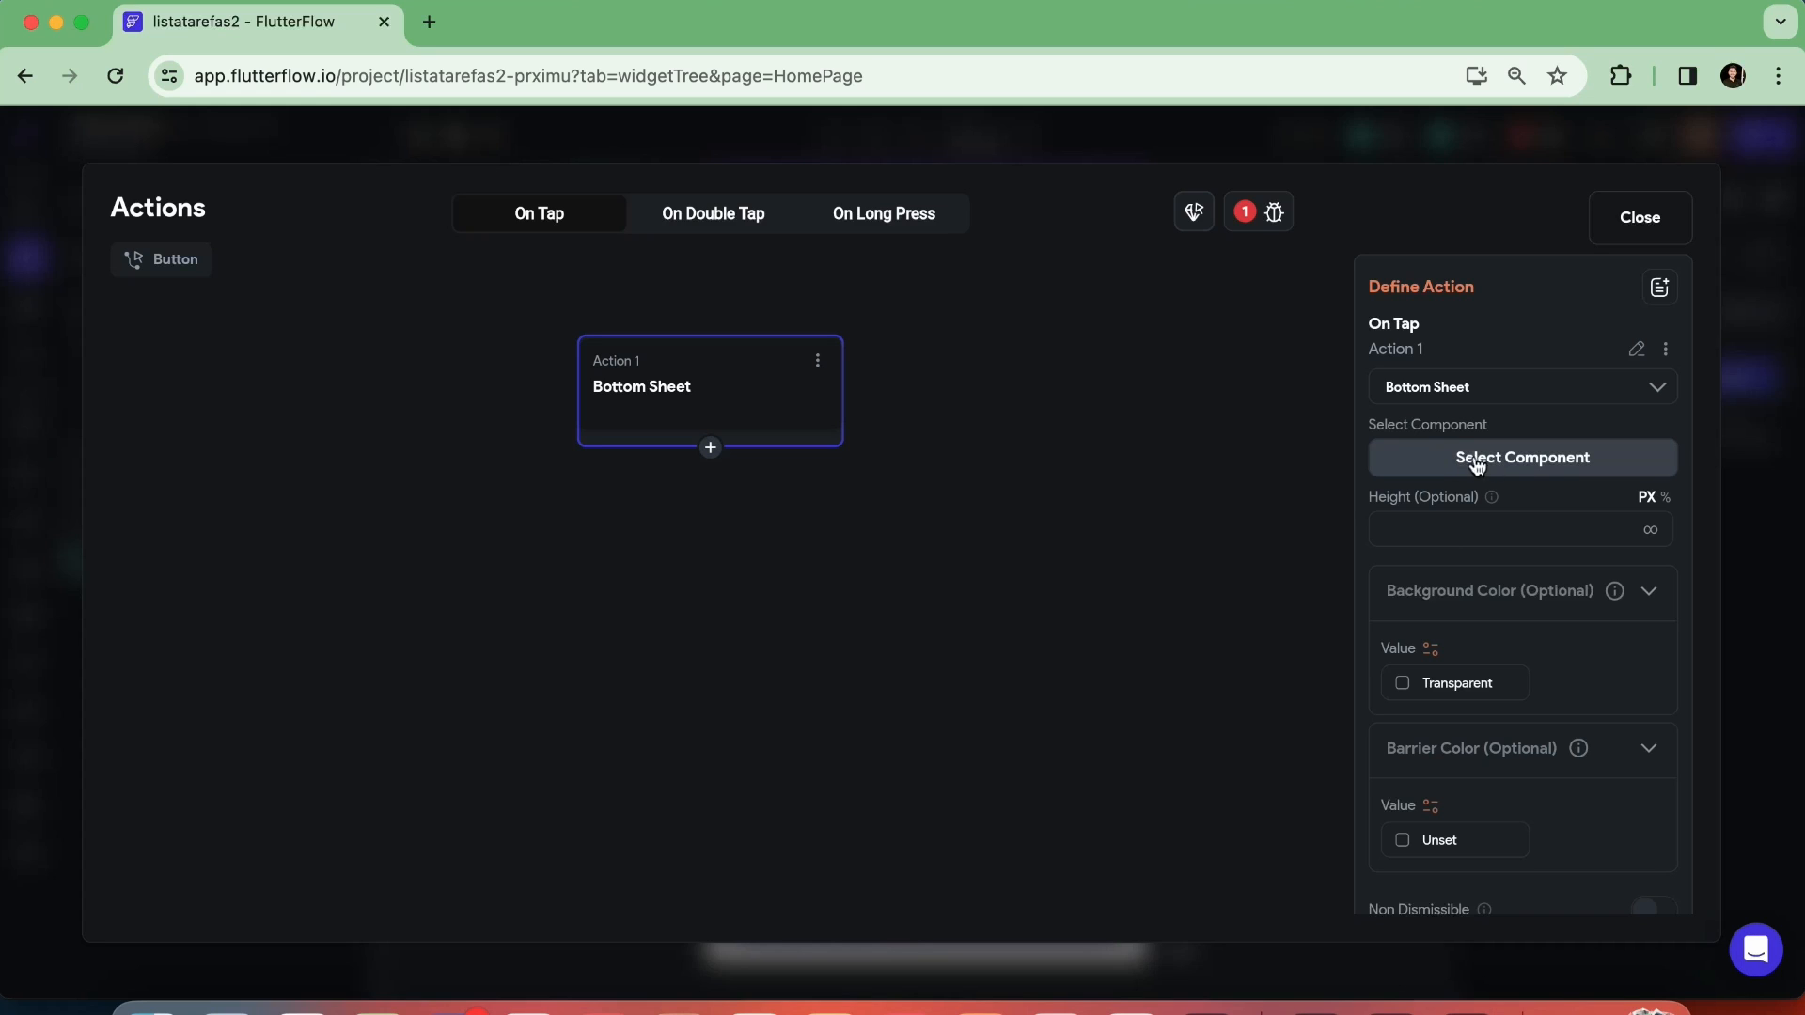
# Assign compNovaTarefa as the bottom sheet's component, turn on Enable Drag, then close the action editor and deselect the button
pyautogui.click(1547, 461)
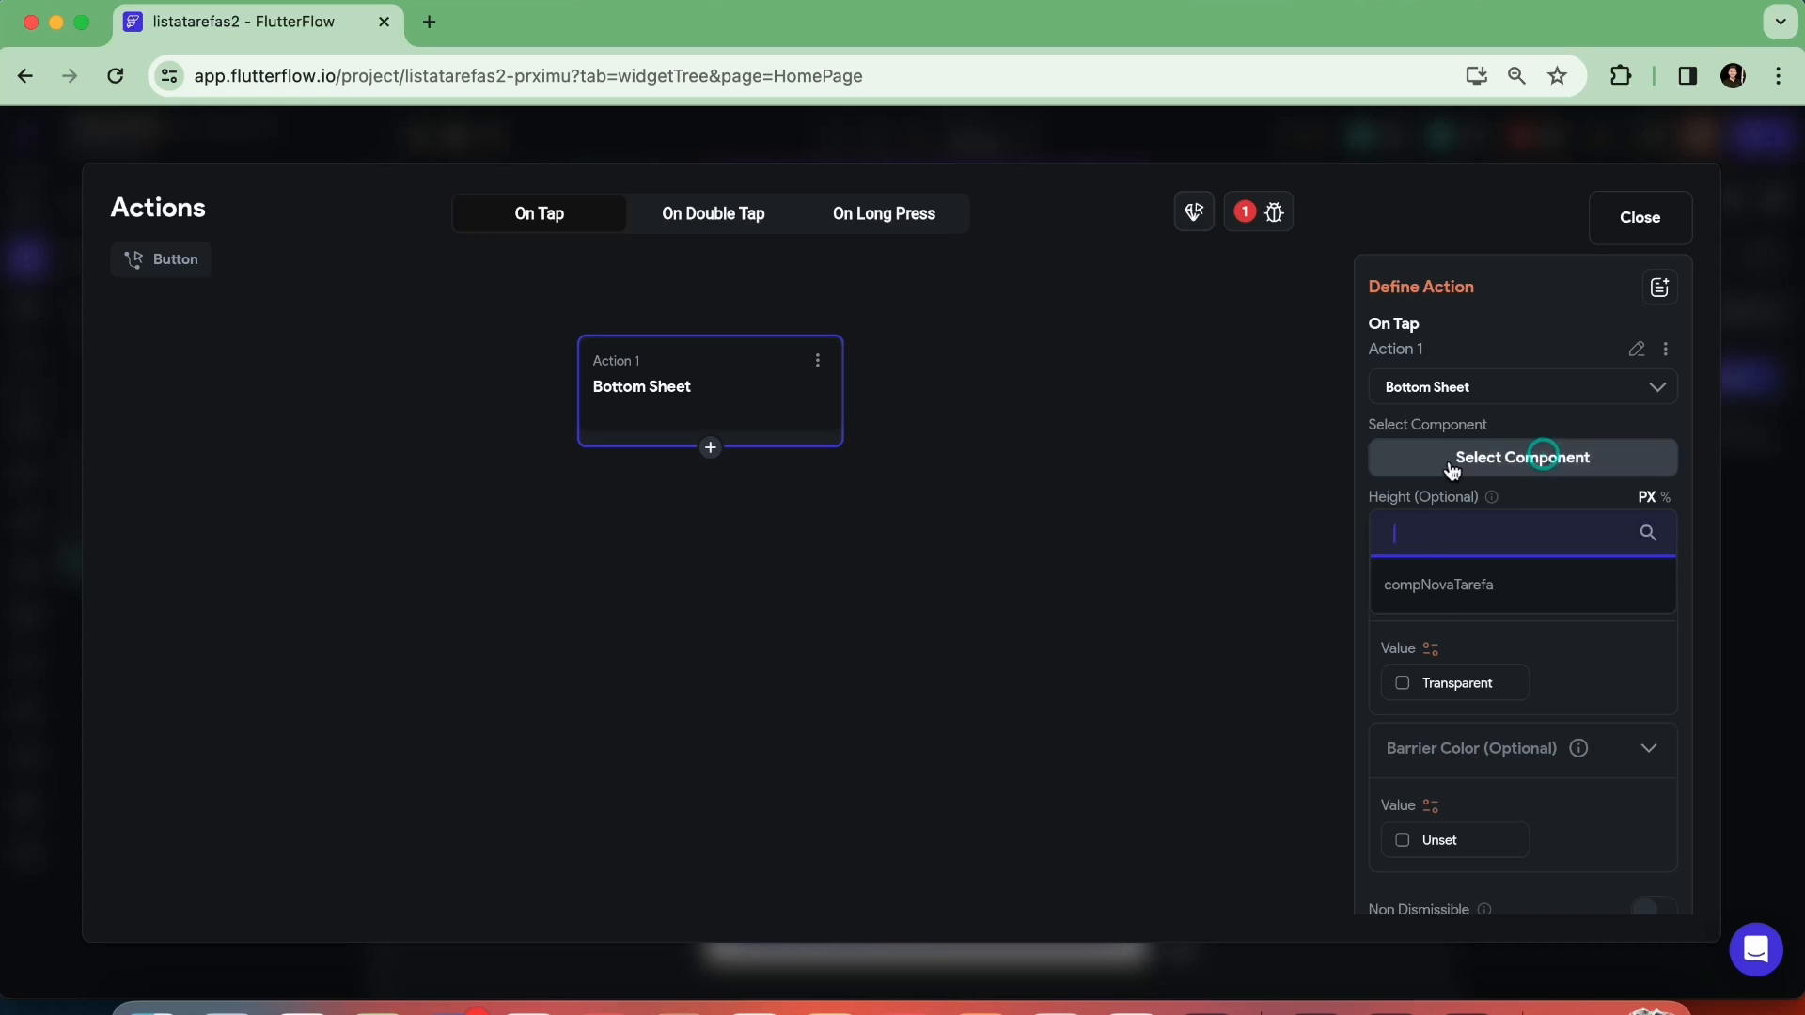
pyautogui.click(1439, 592)
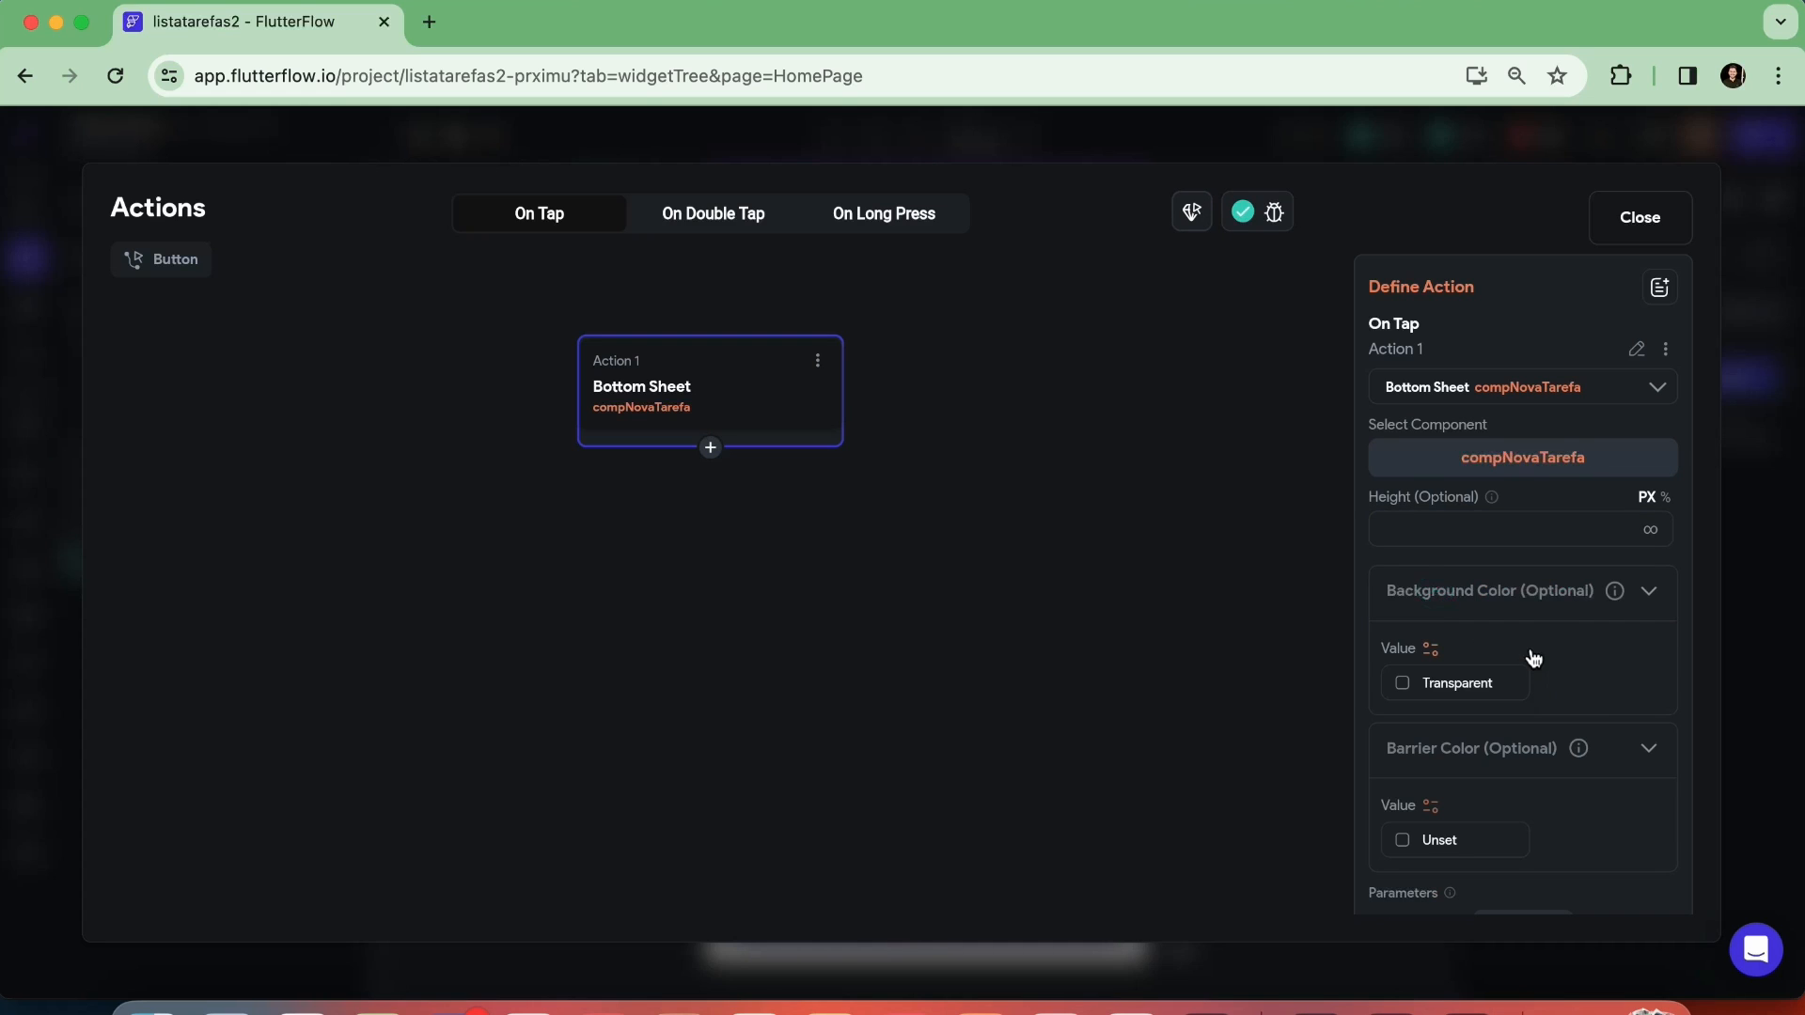
pyautogui.scroll(-3, 1527, 630)
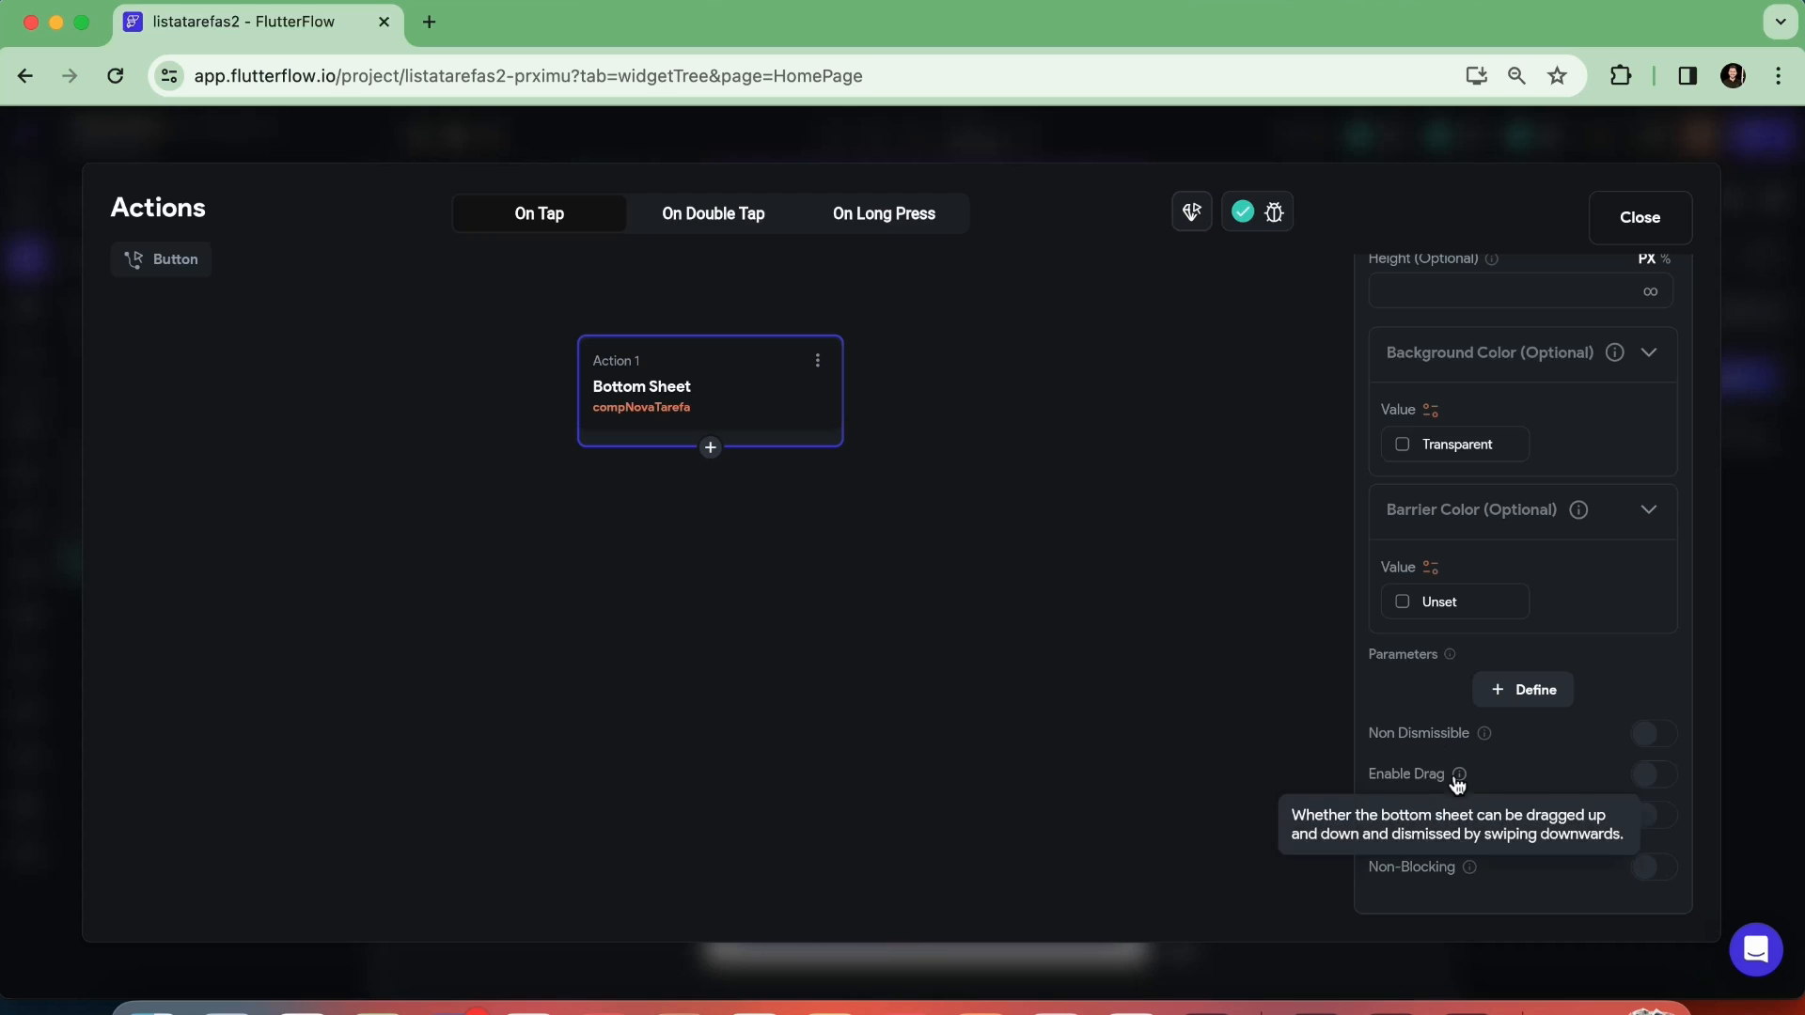
pyautogui.click(1651, 777)
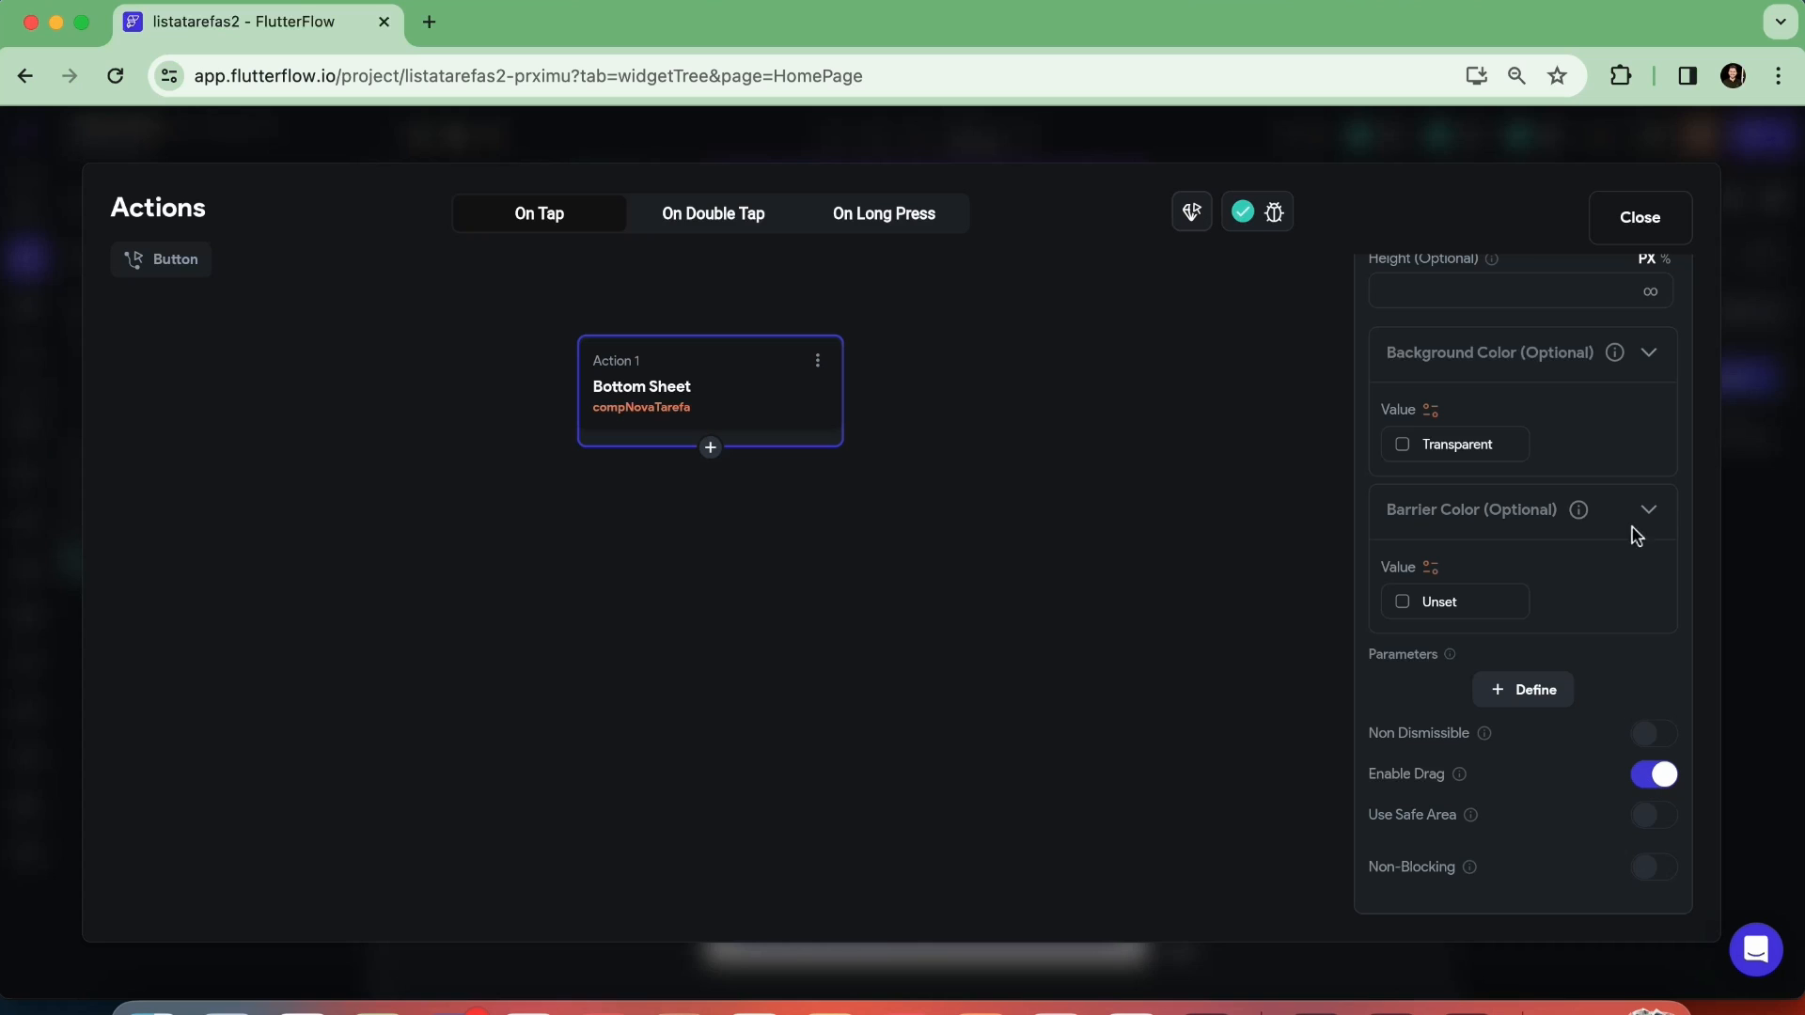
pyautogui.click(1645, 233)
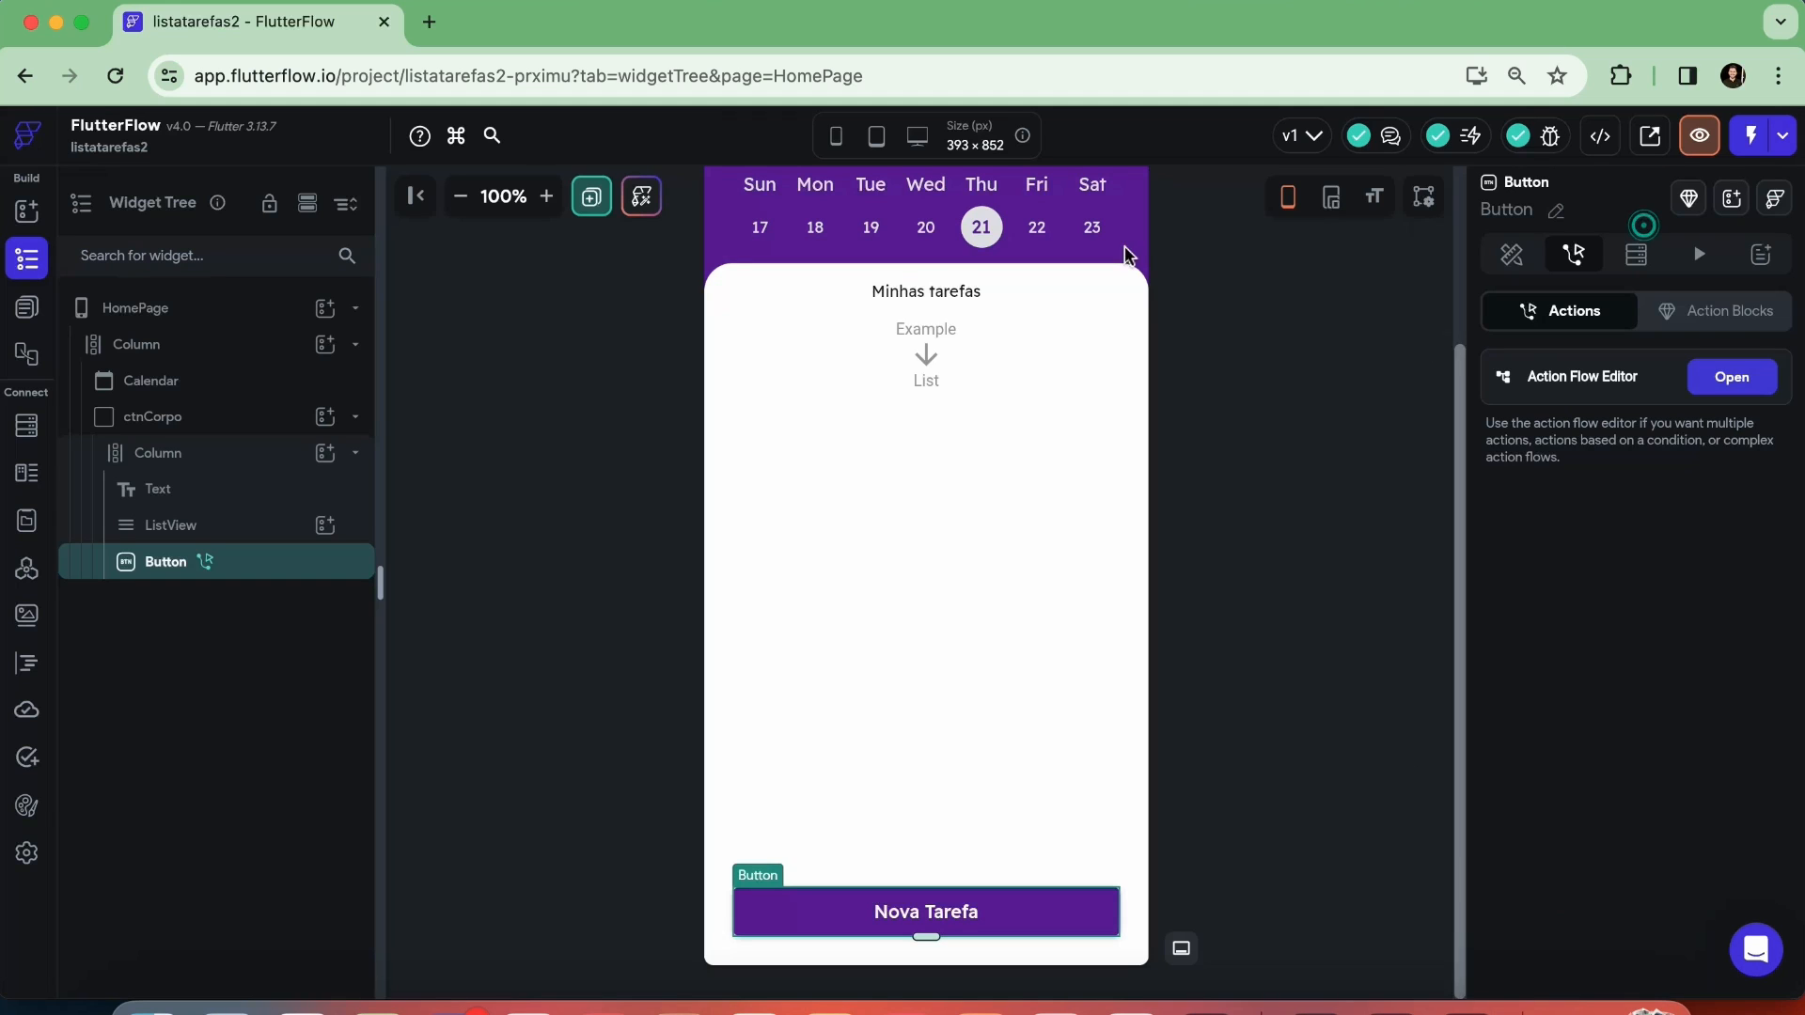
pyautogui.click(1276, 459)
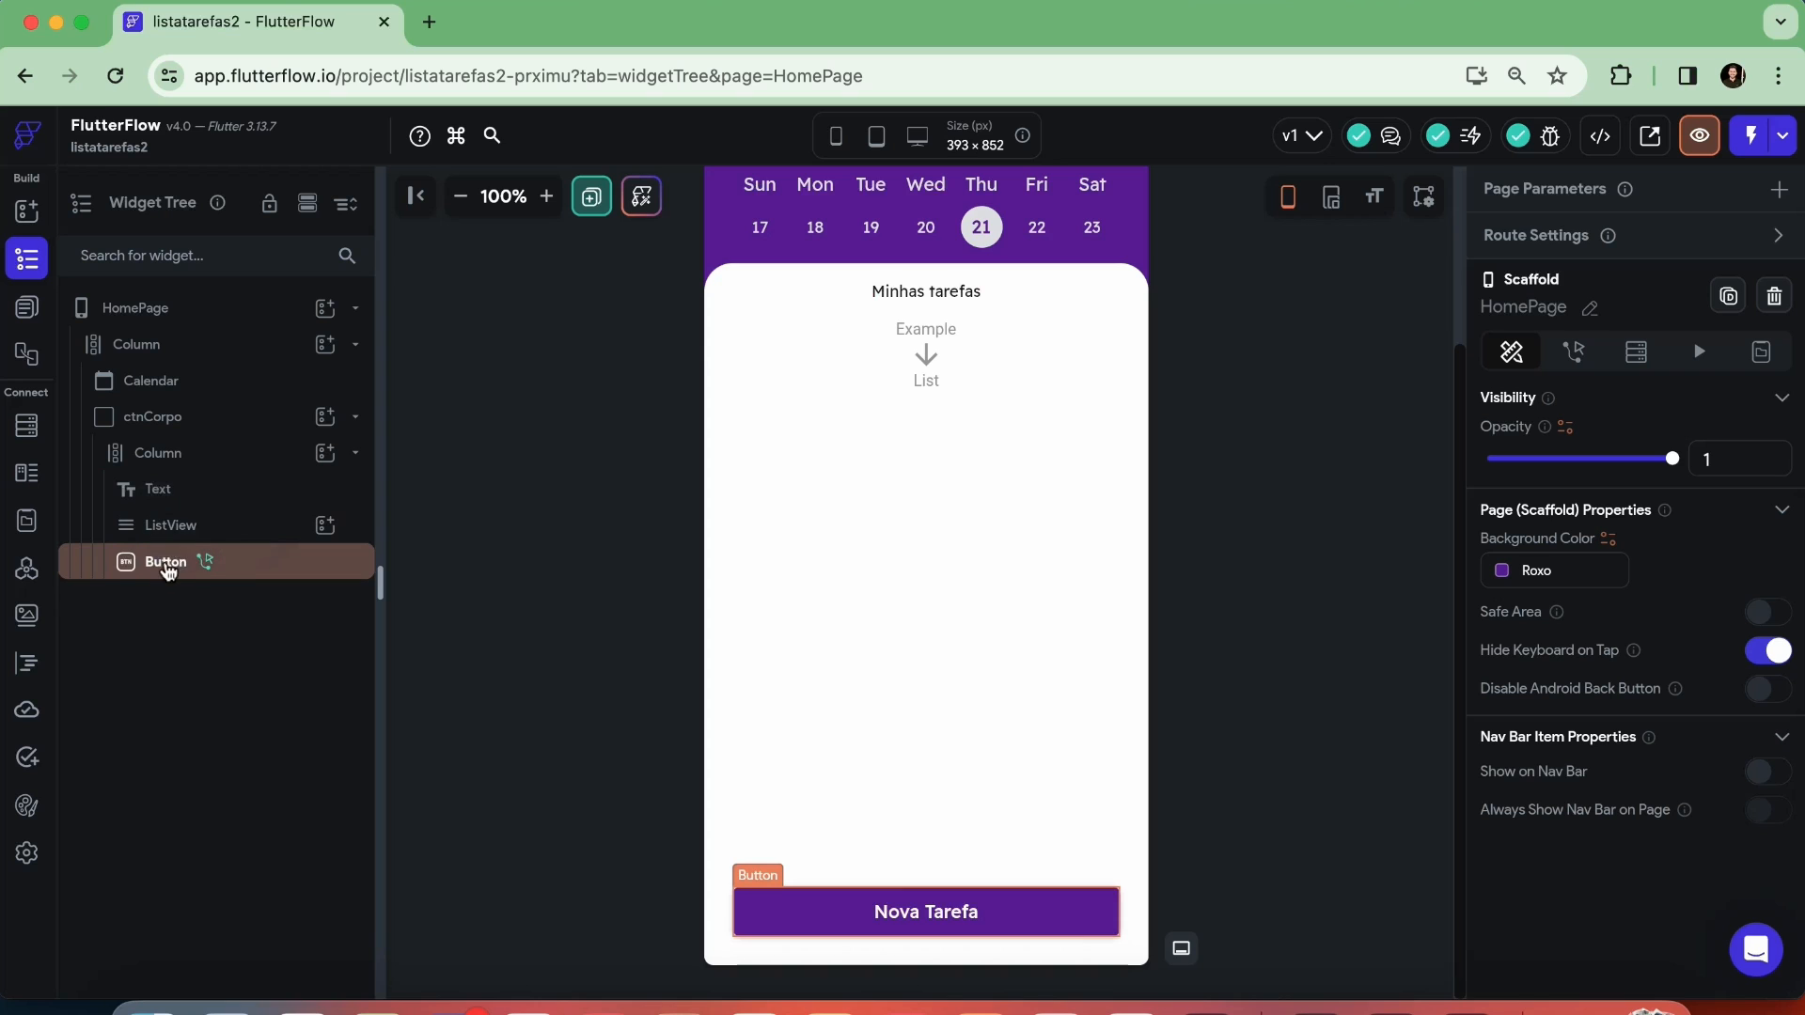
pyautogui.moveTo(205, 571)
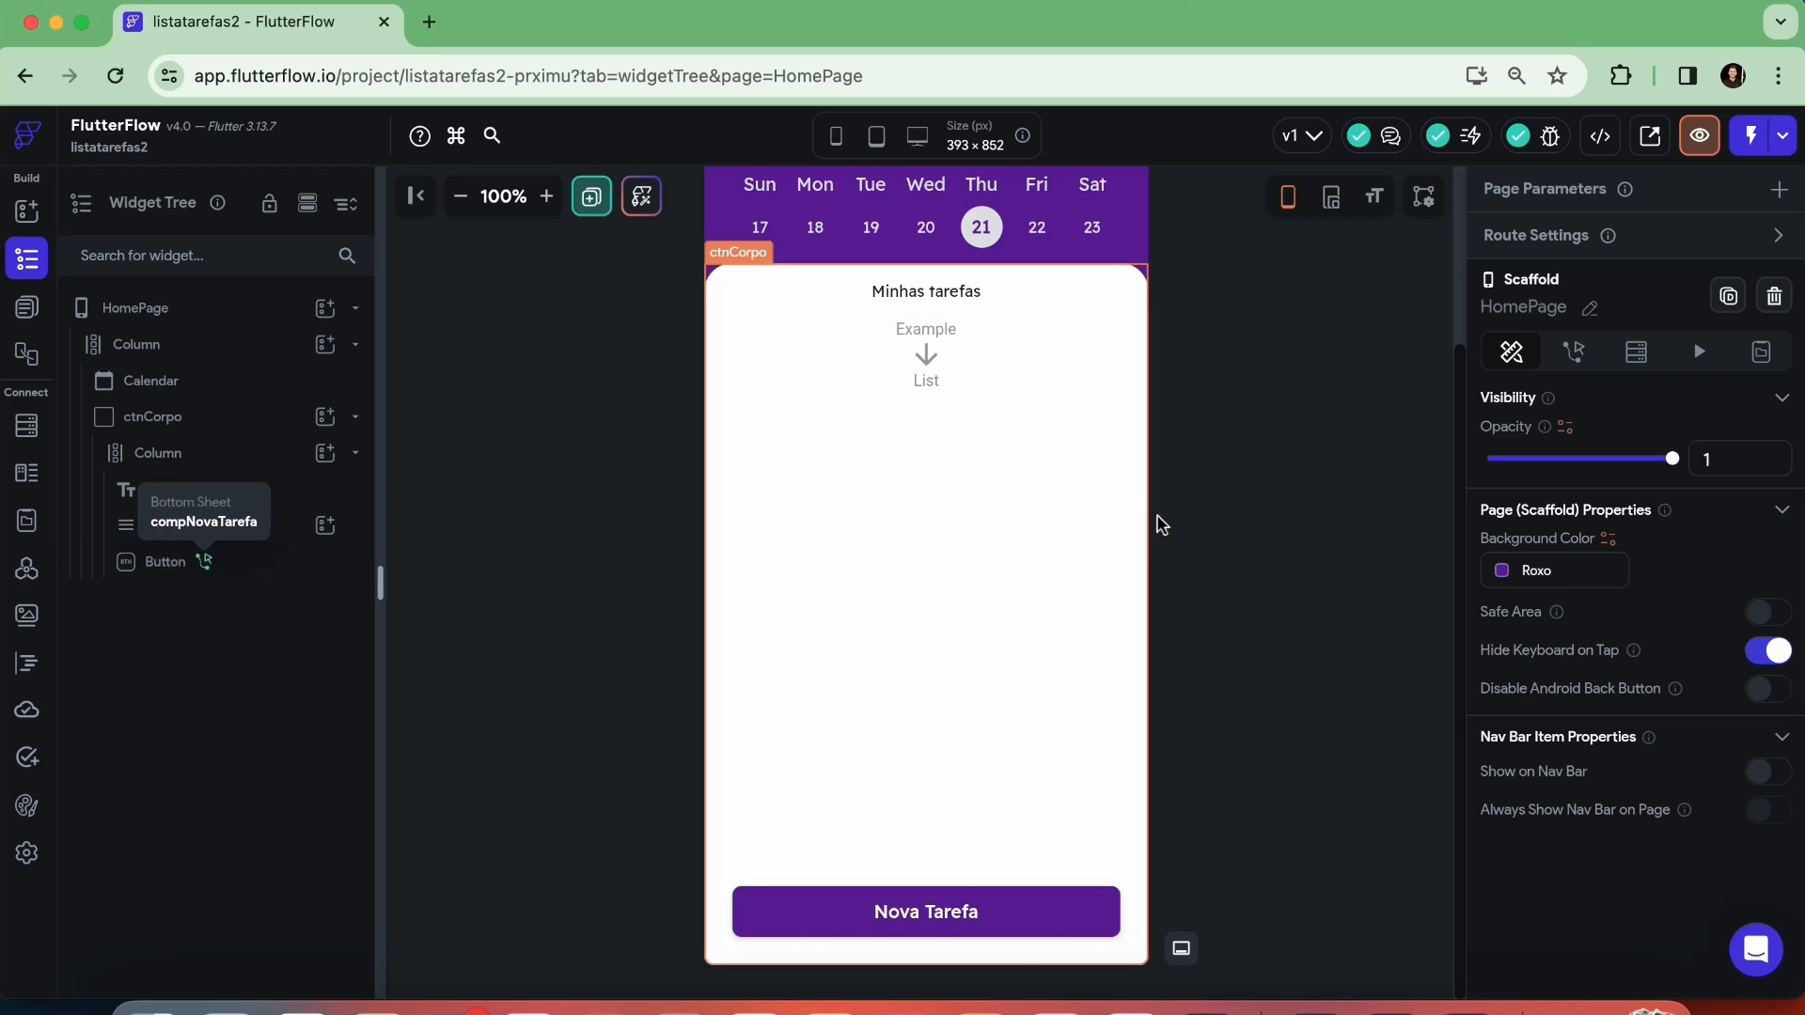
pyautogui.click(1227, 496)
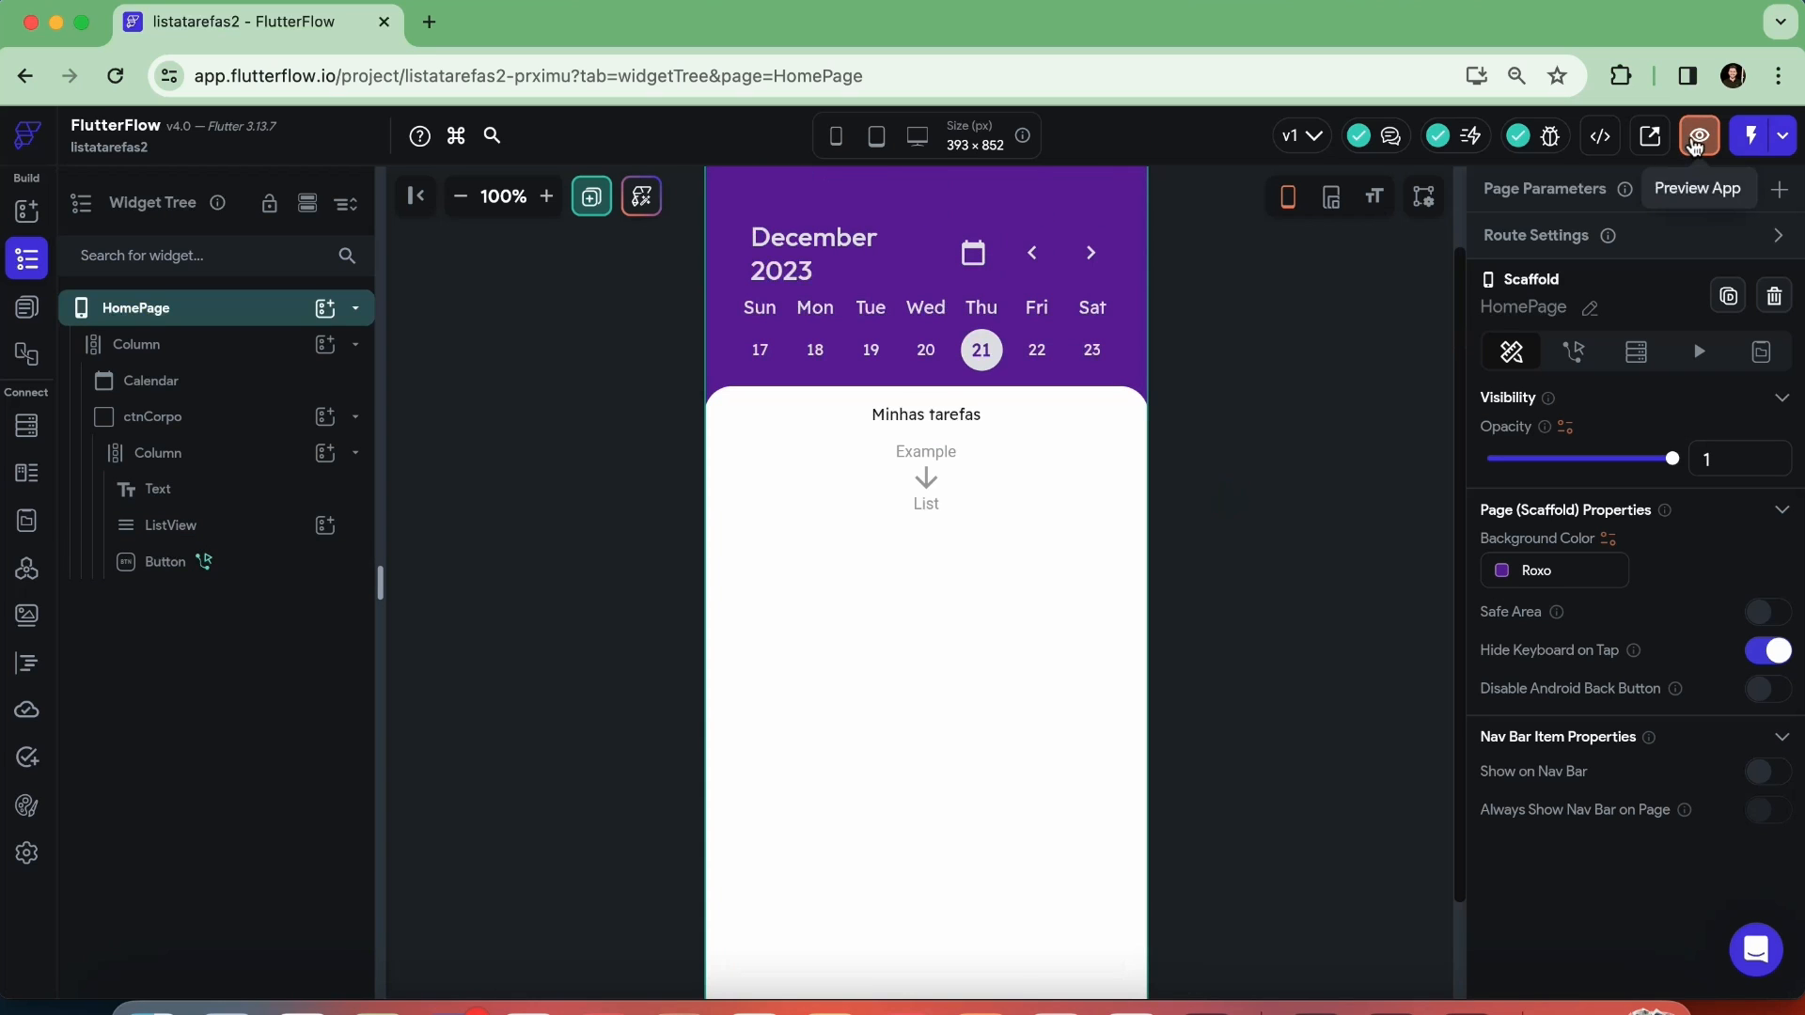
# Launch the app preview of the HomePage and bring its Nova Tarefa button into view
pyautogui.click(1699, 138)
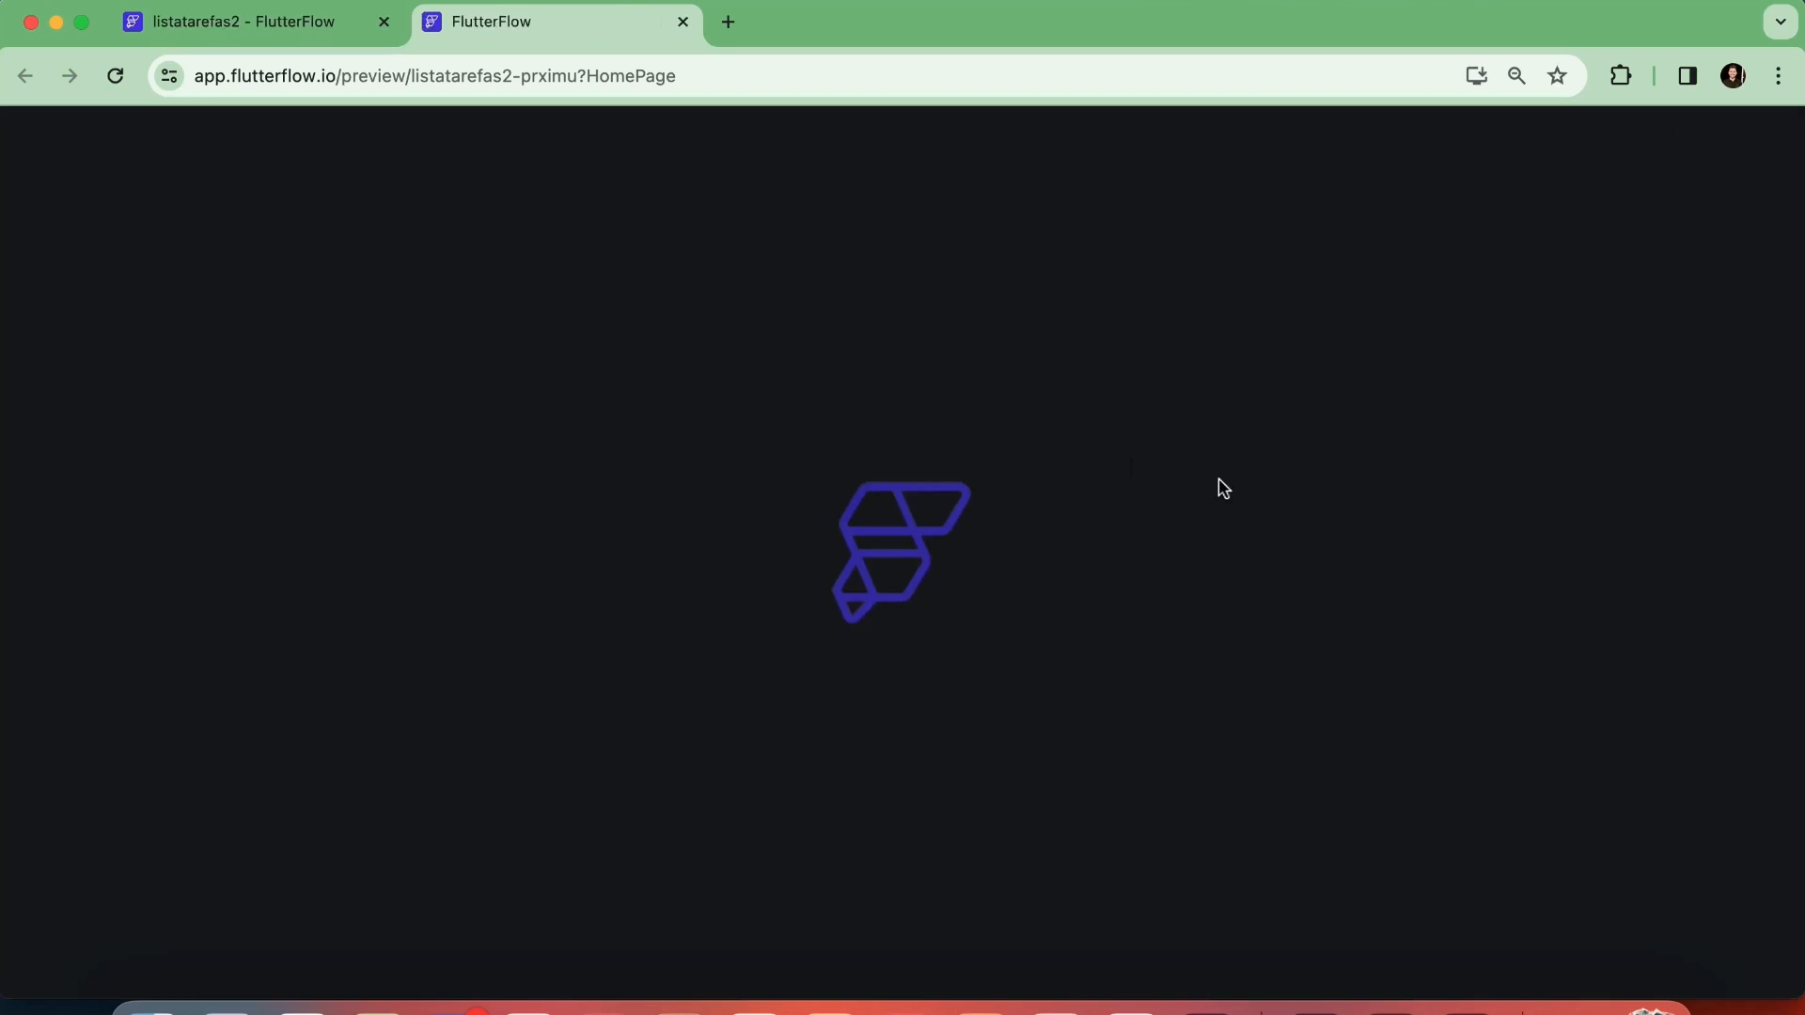
pyautogui.click(242, 22)
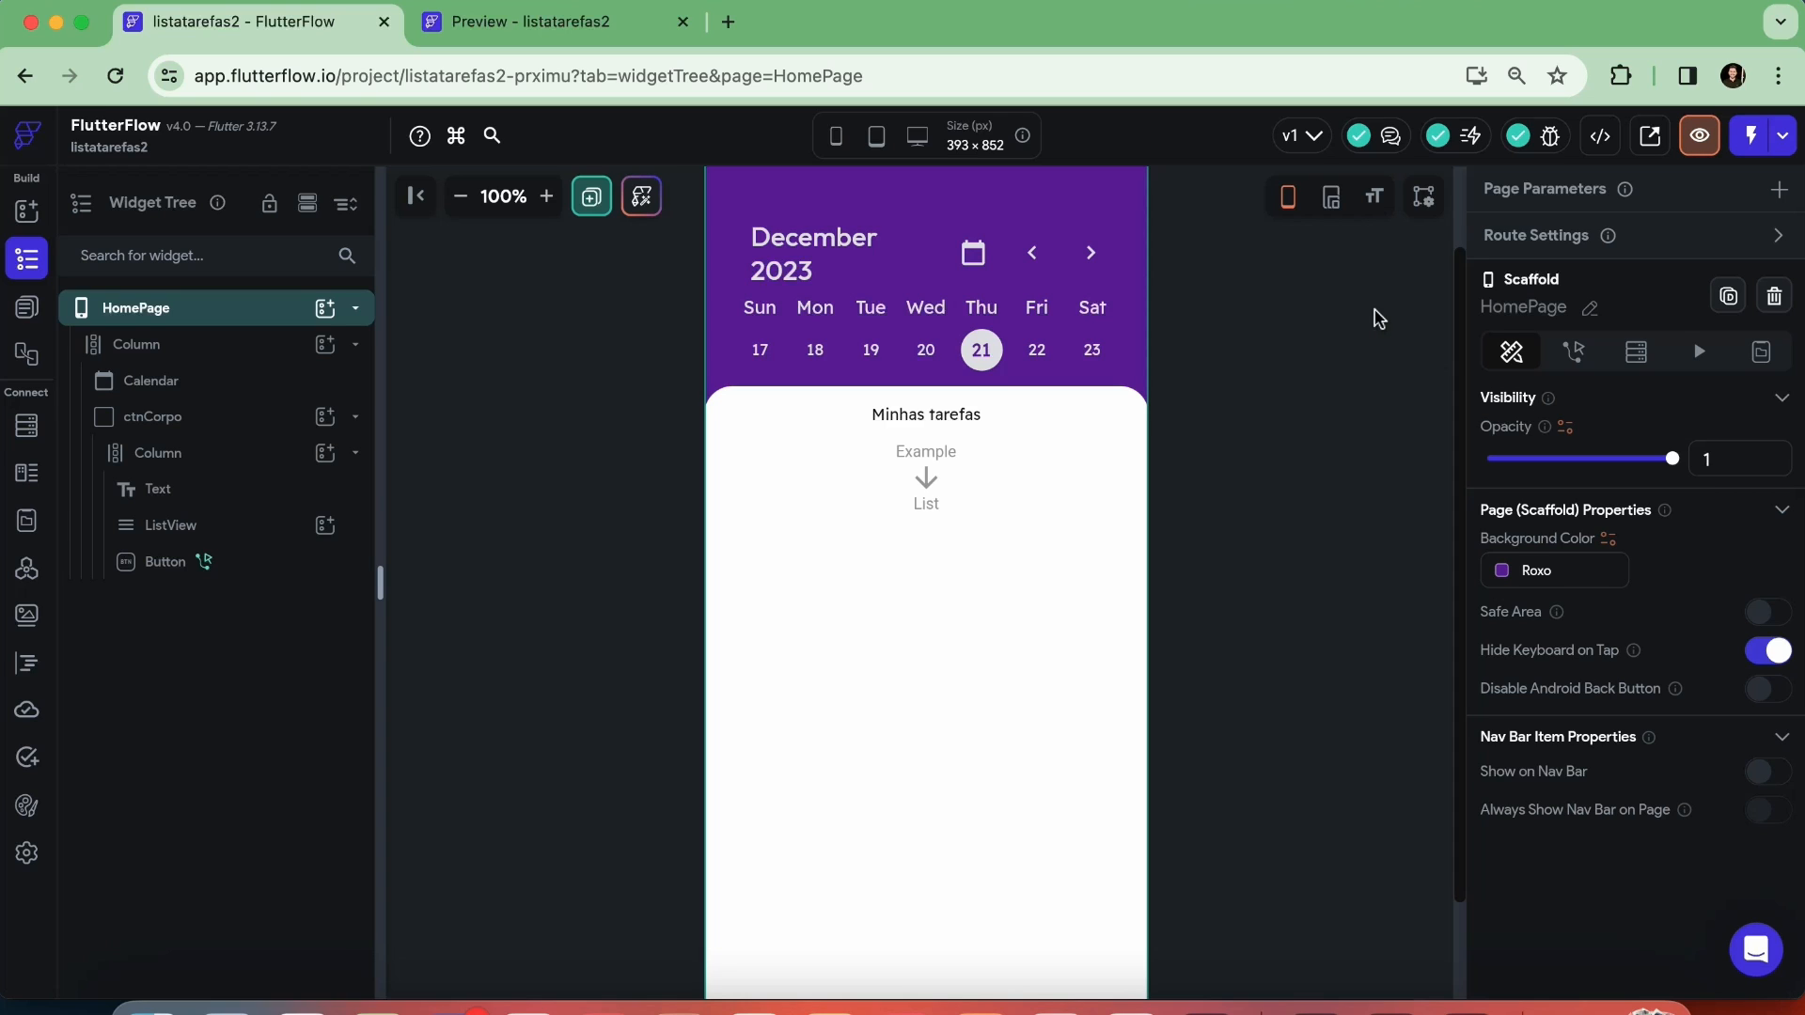
pyautogui.scroll(-3, 1295, 763)
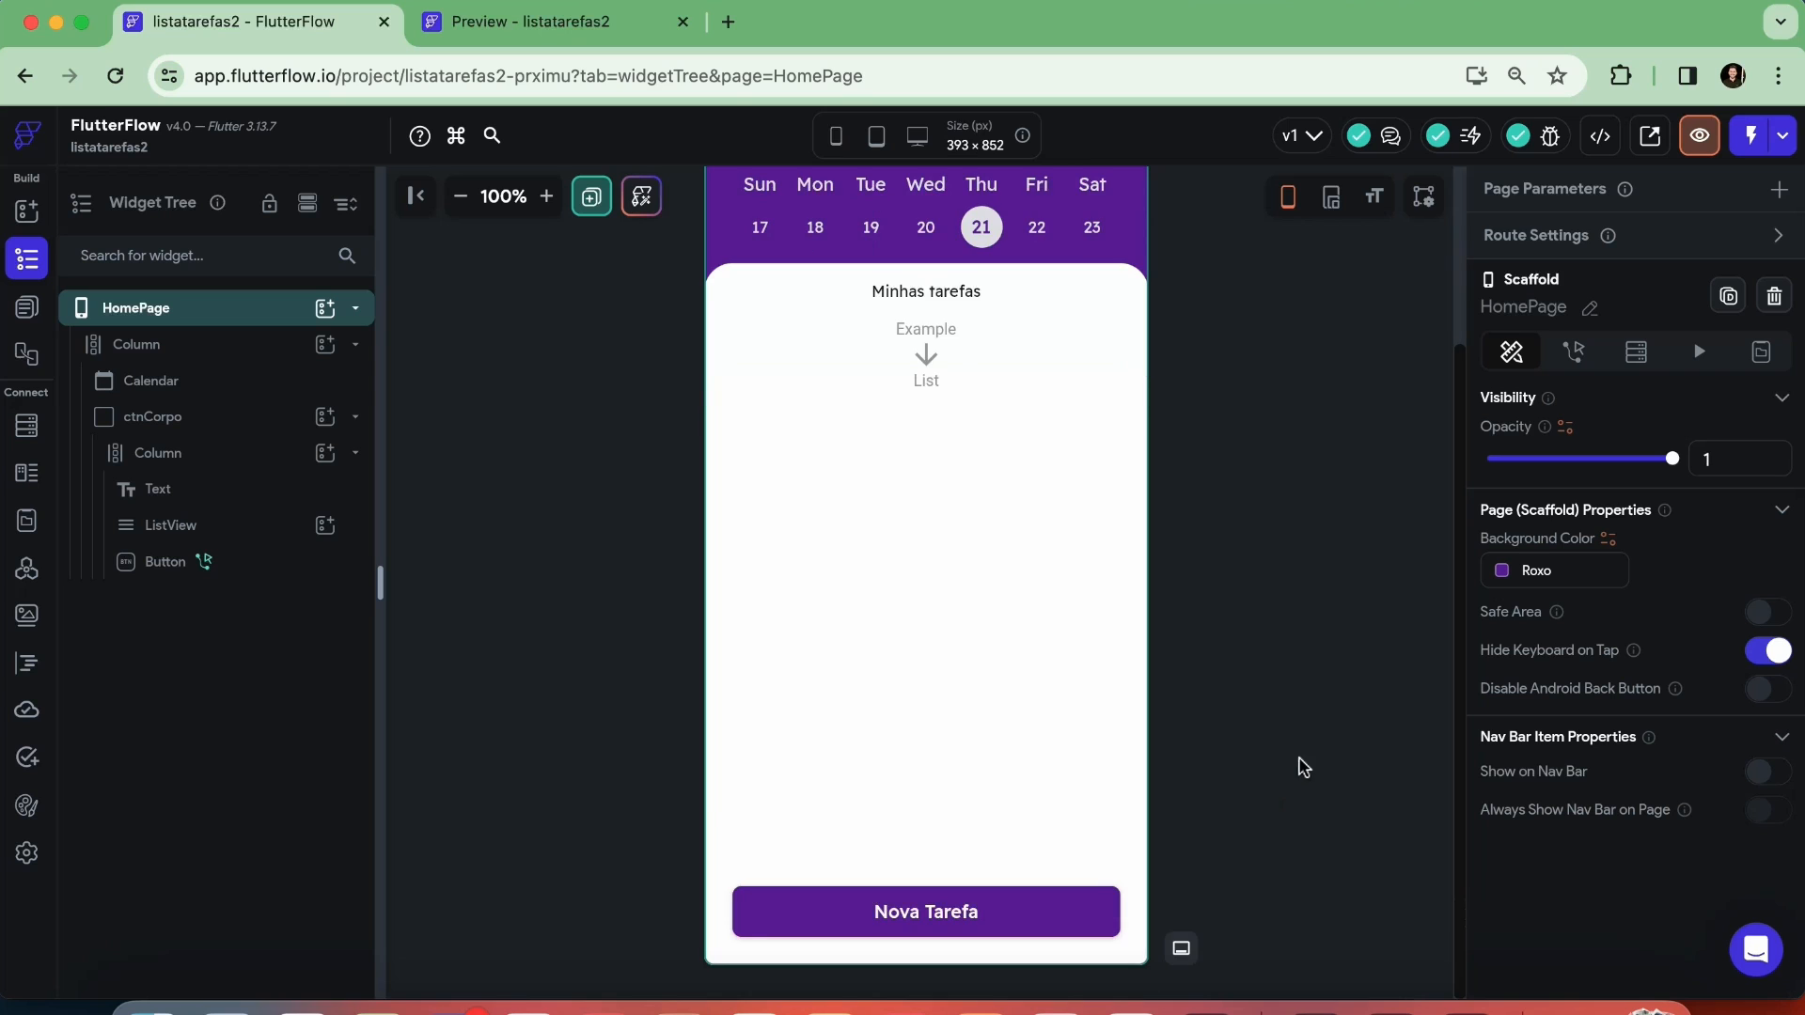
pyautogui.click(545, 28)
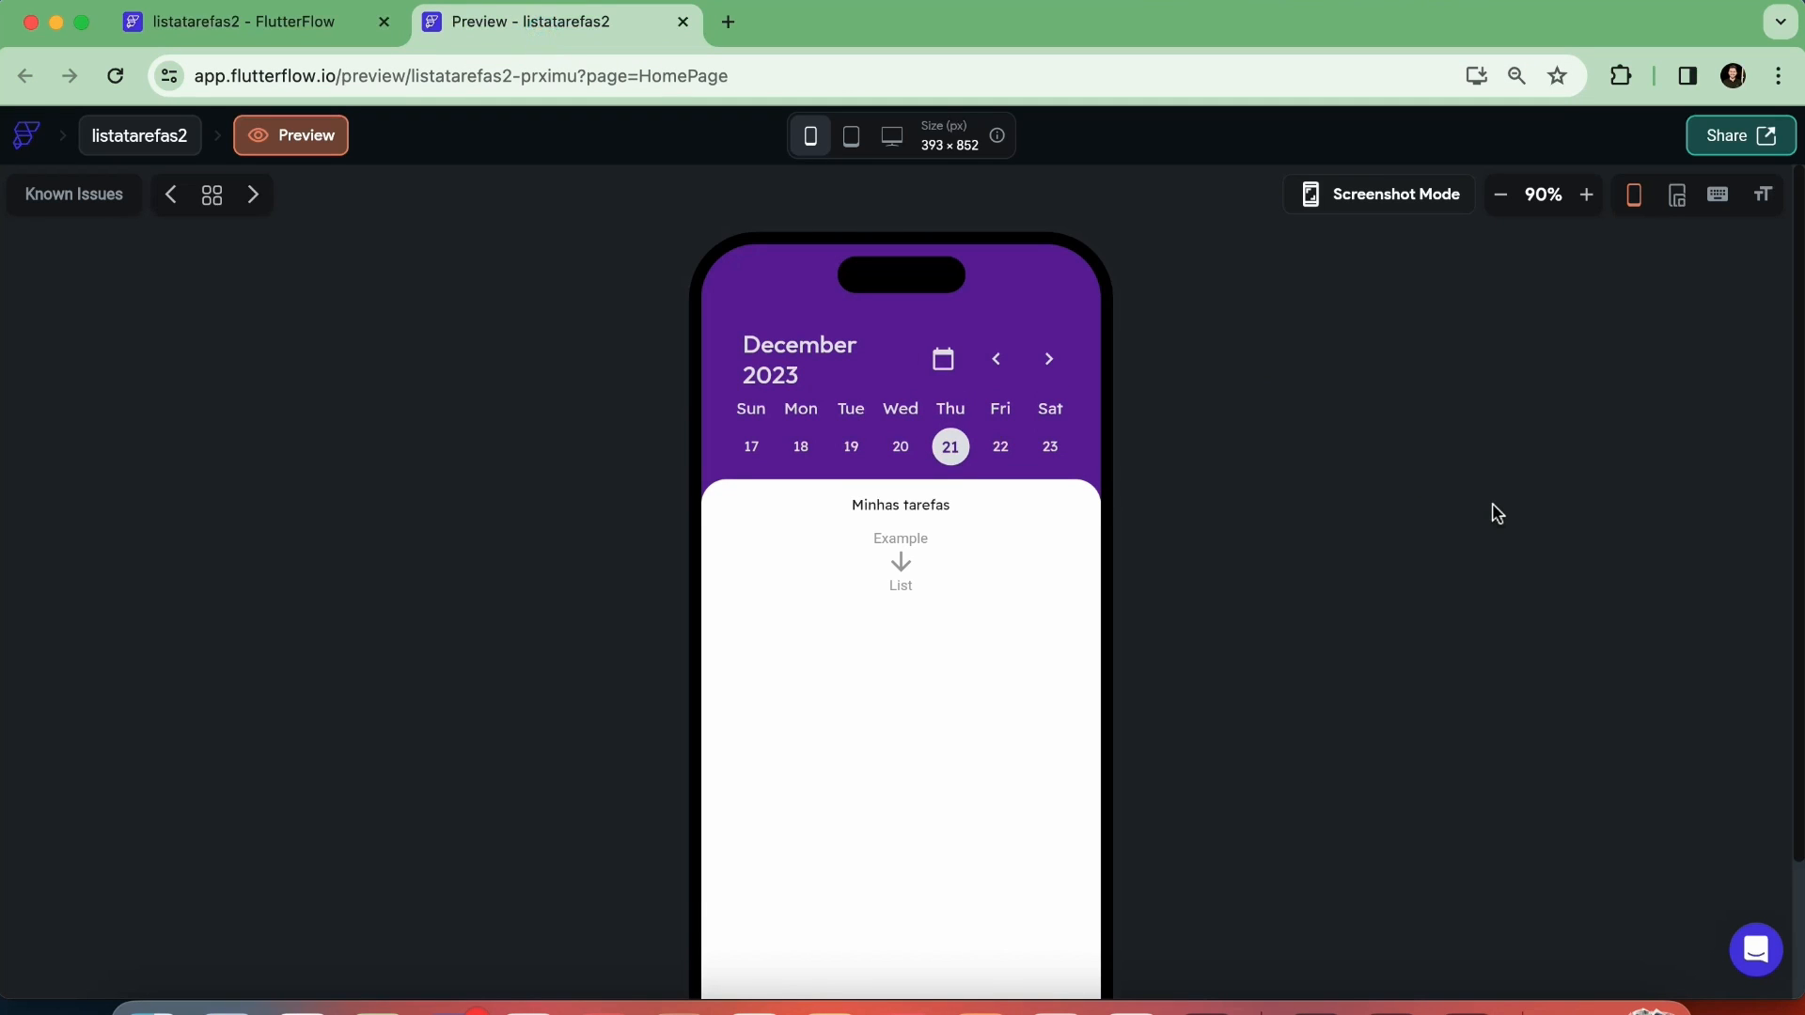
pyautogui.scroll(-3, 1495, 513)
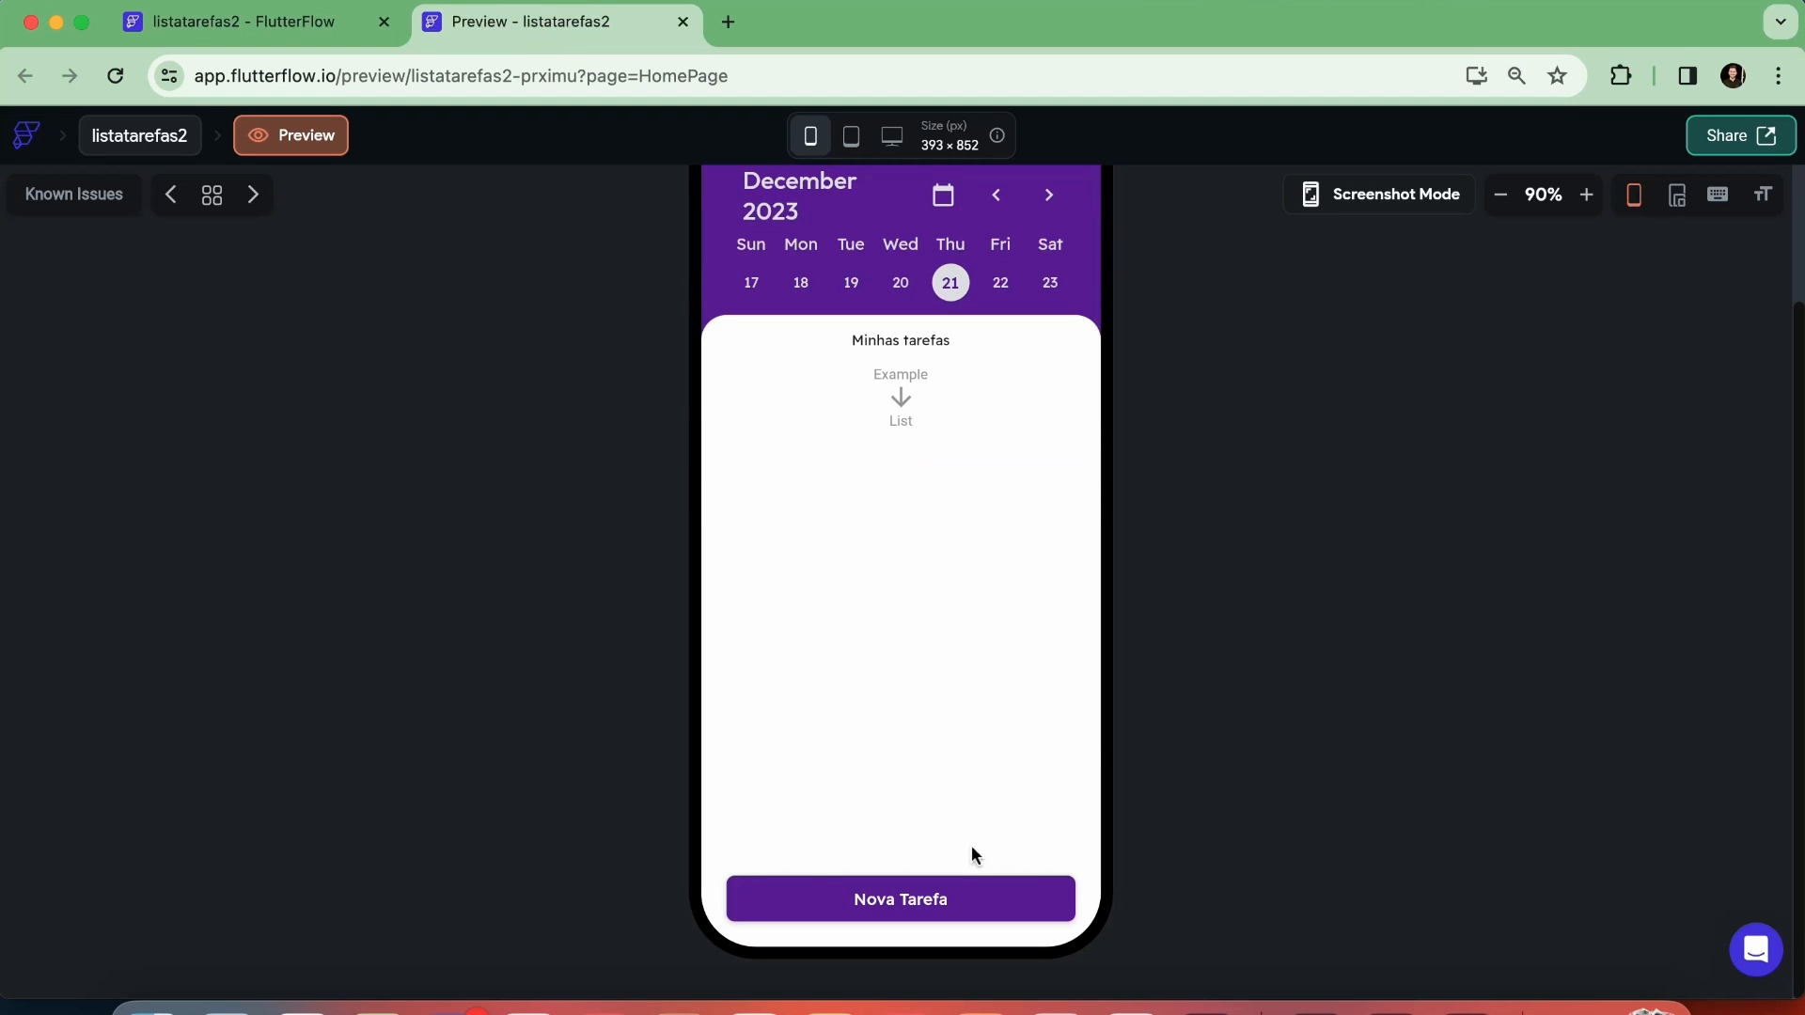
# Test the Nova Tarefa button in the preview by opening its bottom sheet and pulling it down to dismiss it, twice
pyautogui.click(952, 896)
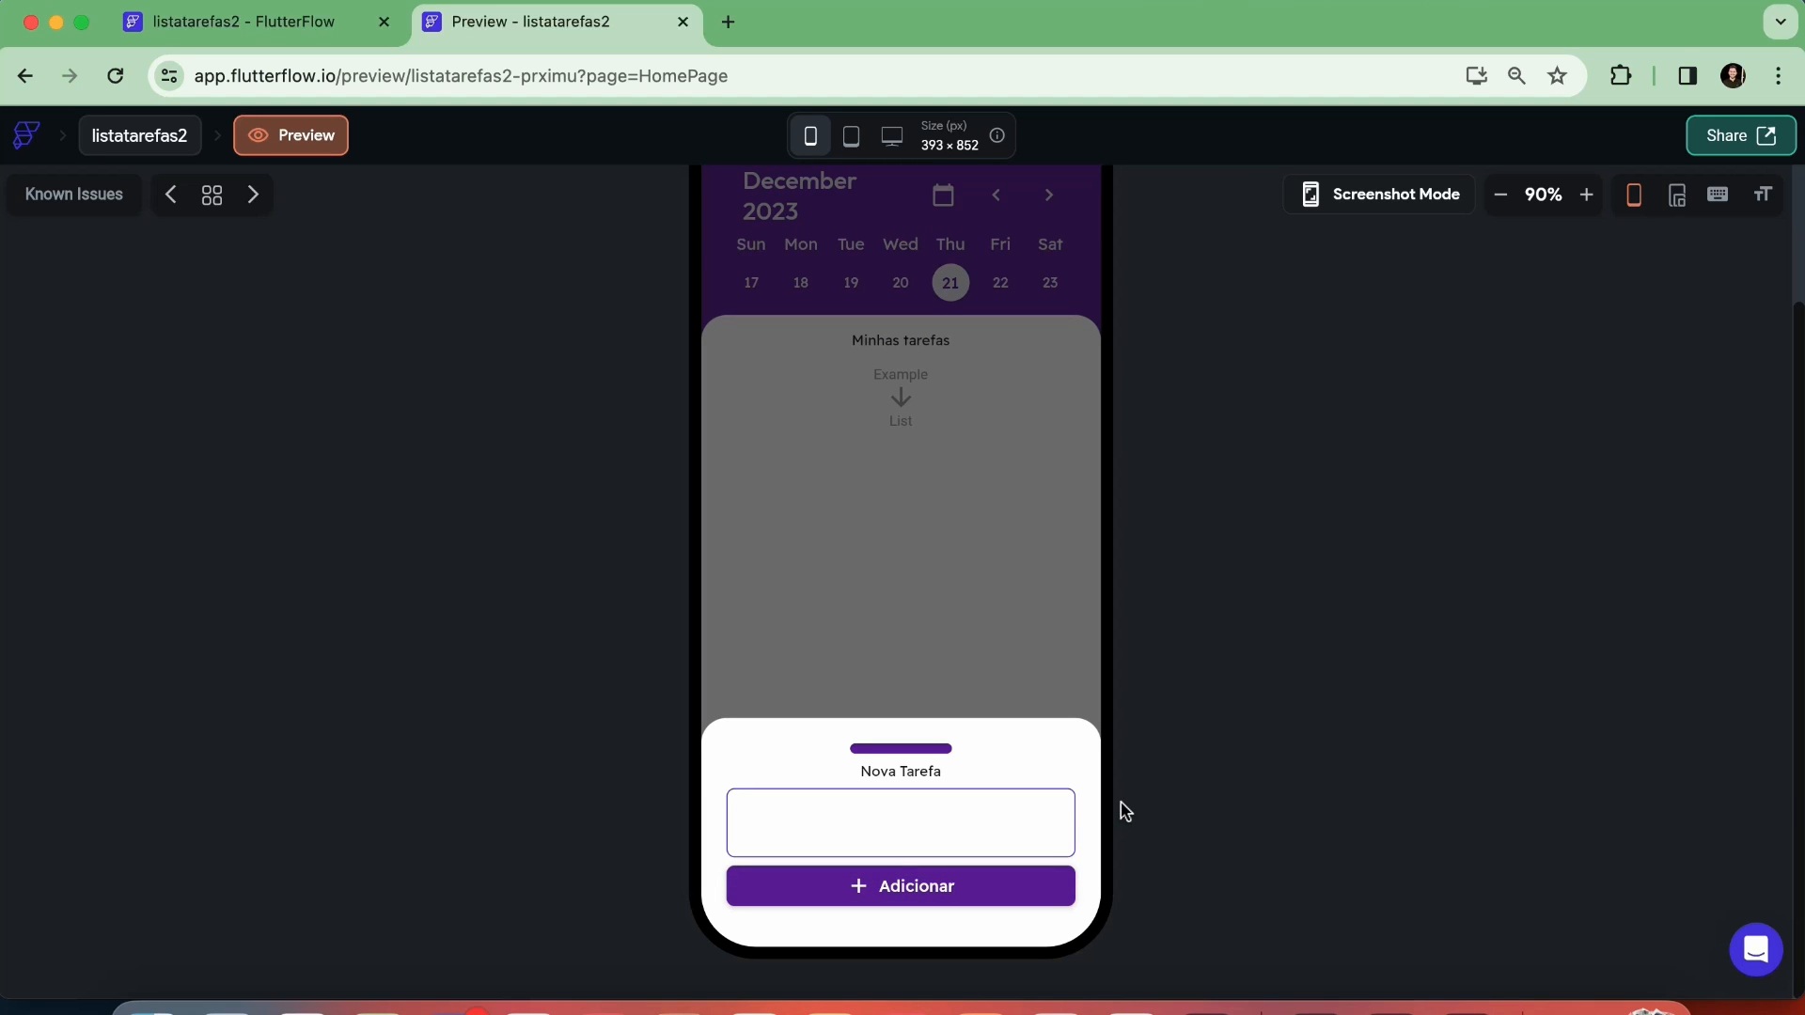
pyautogui.moveTo(938, 733); pyautogui.dragTo(923, 942)
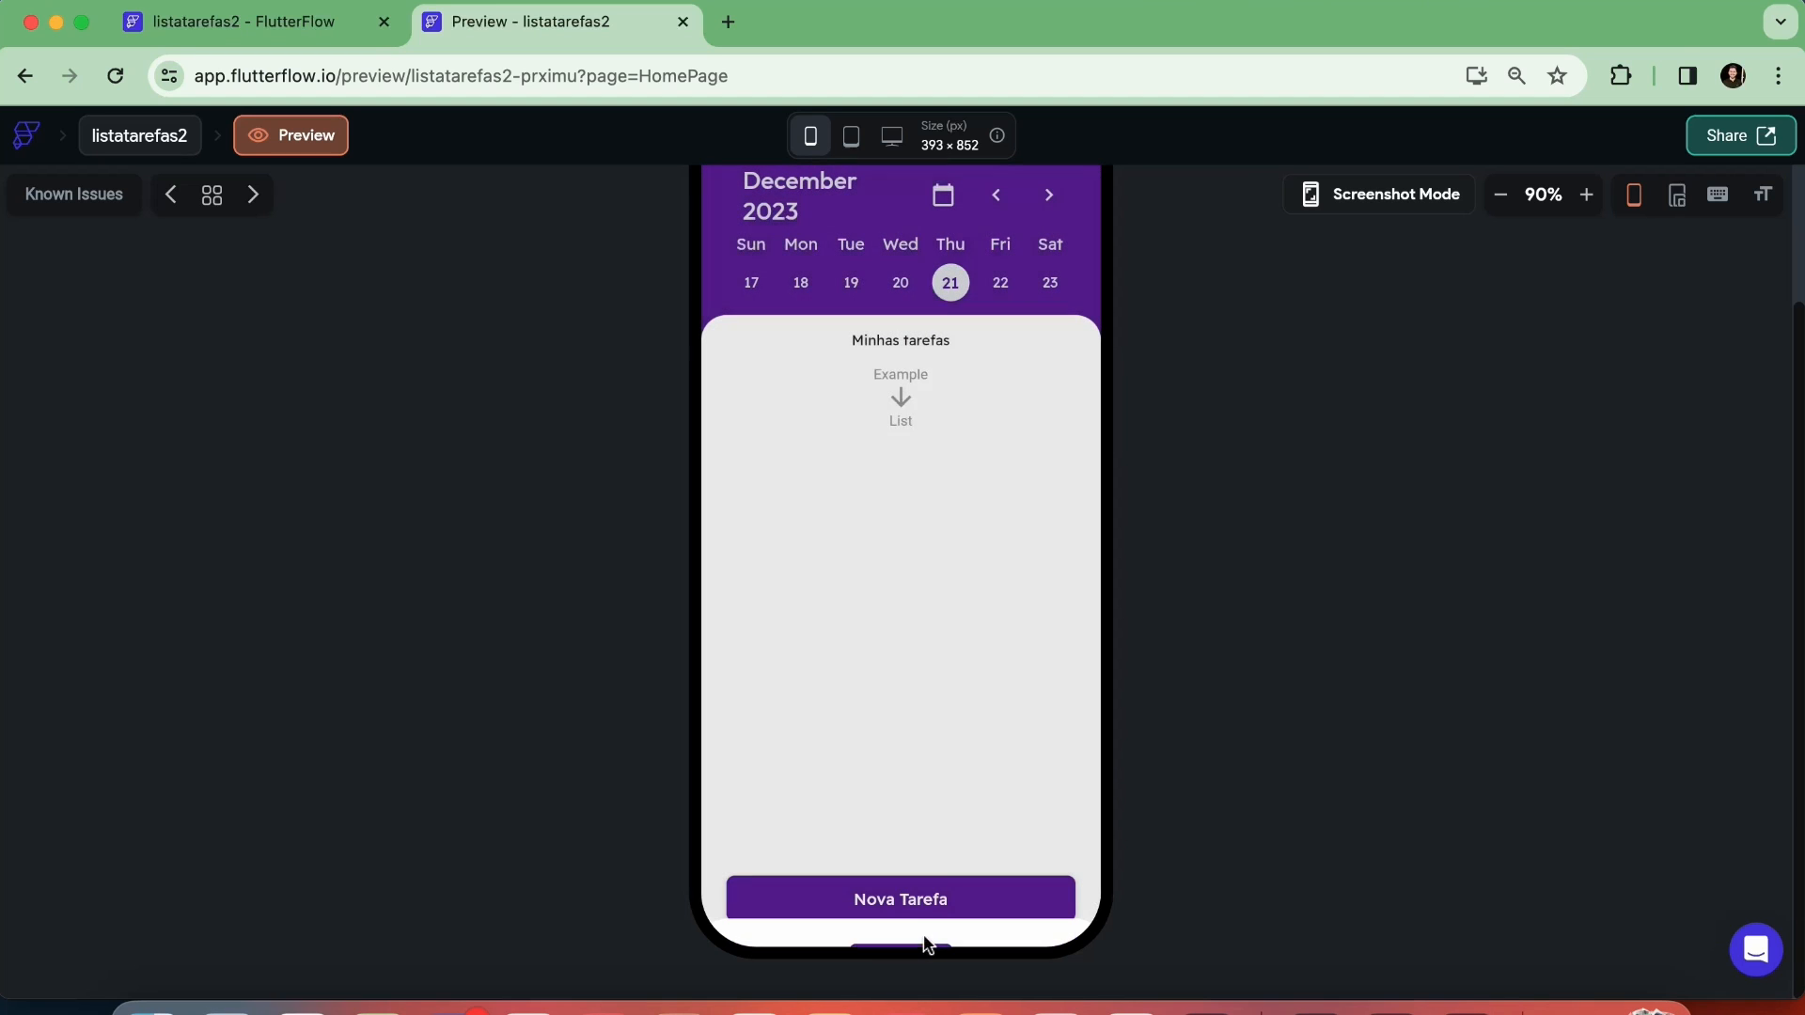
pyautogui.click(931, 910)
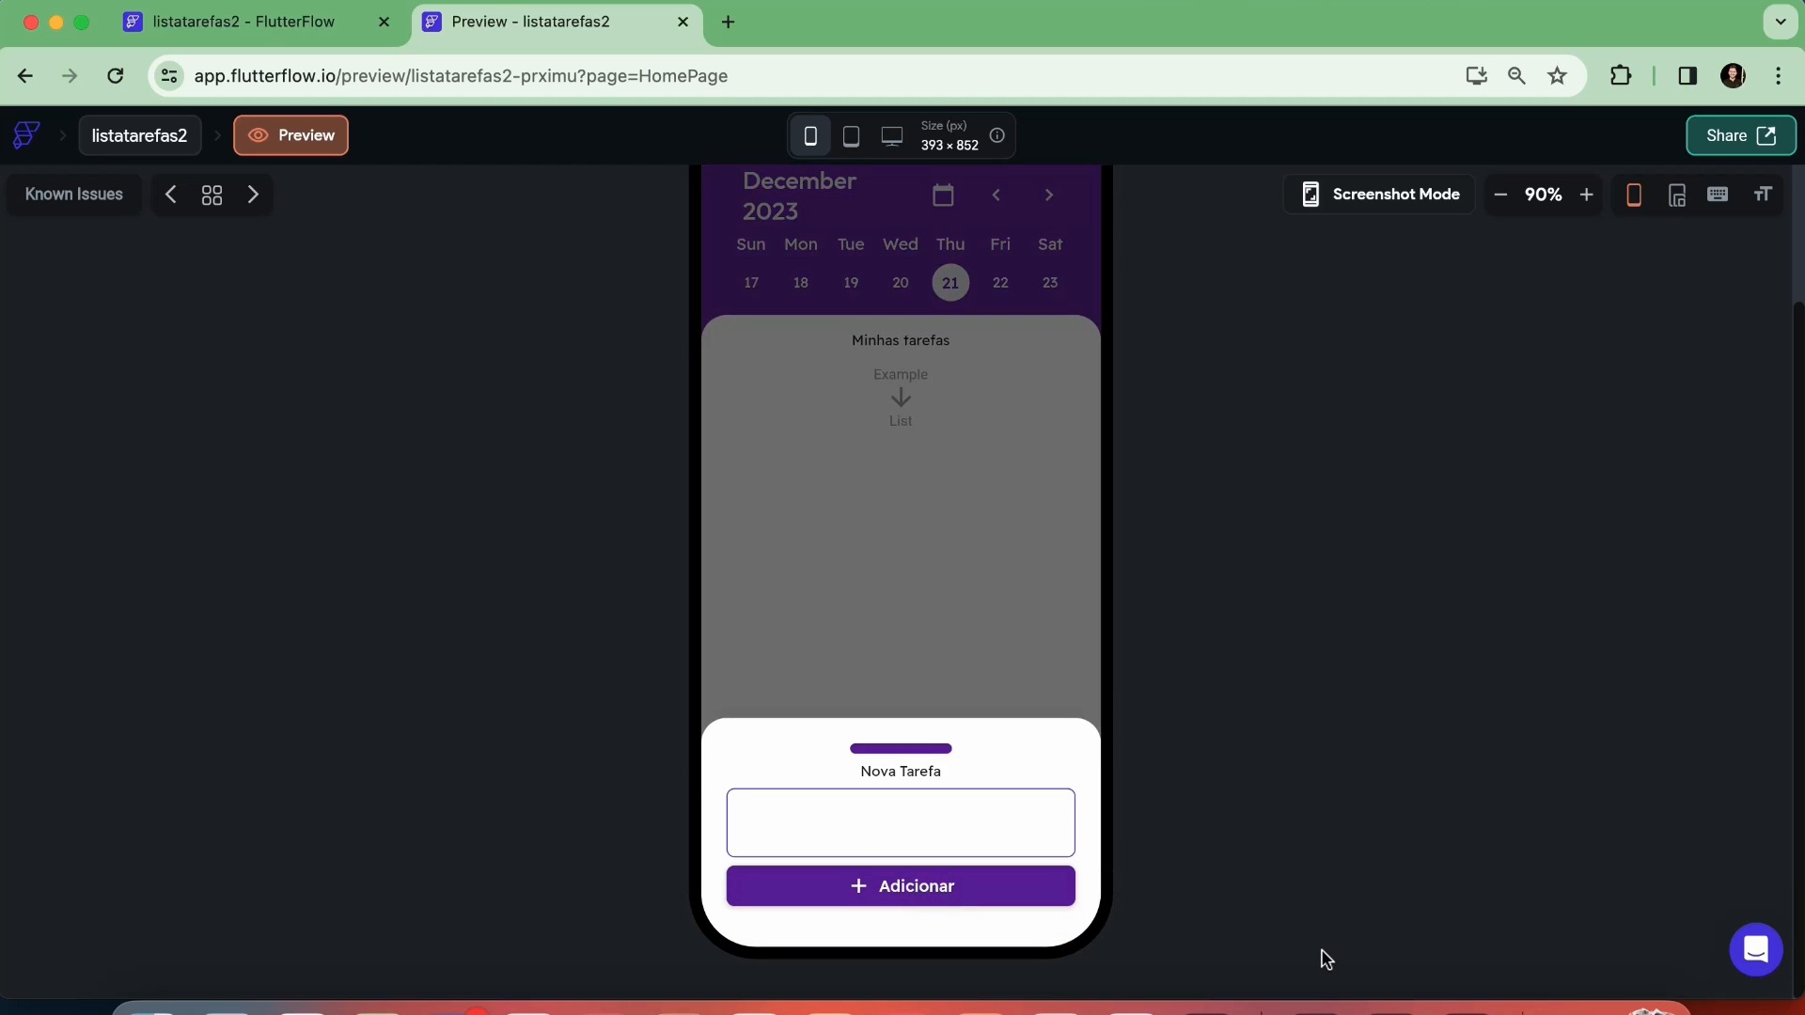
pyautogui.moveTo(931, 749); pyautogui.dragTo(1020, 929)
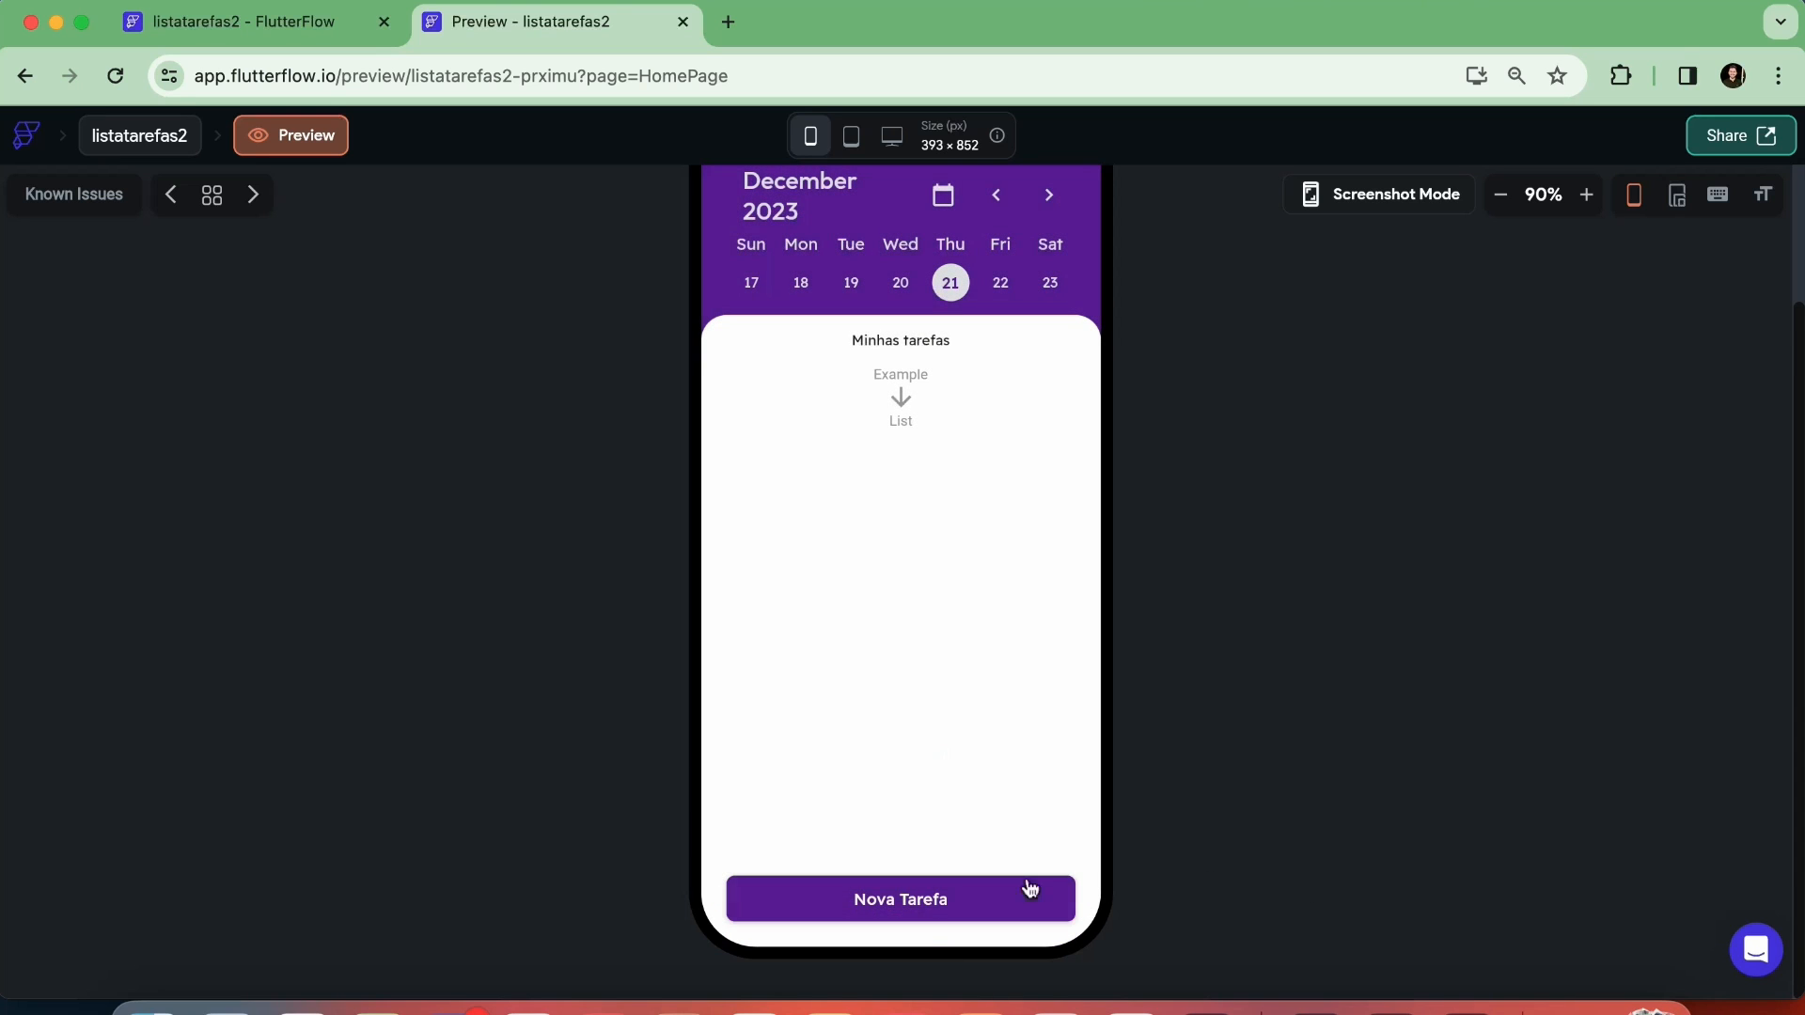
# Reopen the bottom sheet, enter "sjhfdshf" as the task, try Adicionar, dismiss the sheet, and return to the listatarefas2 editor
pyautogui.click(978, 905)
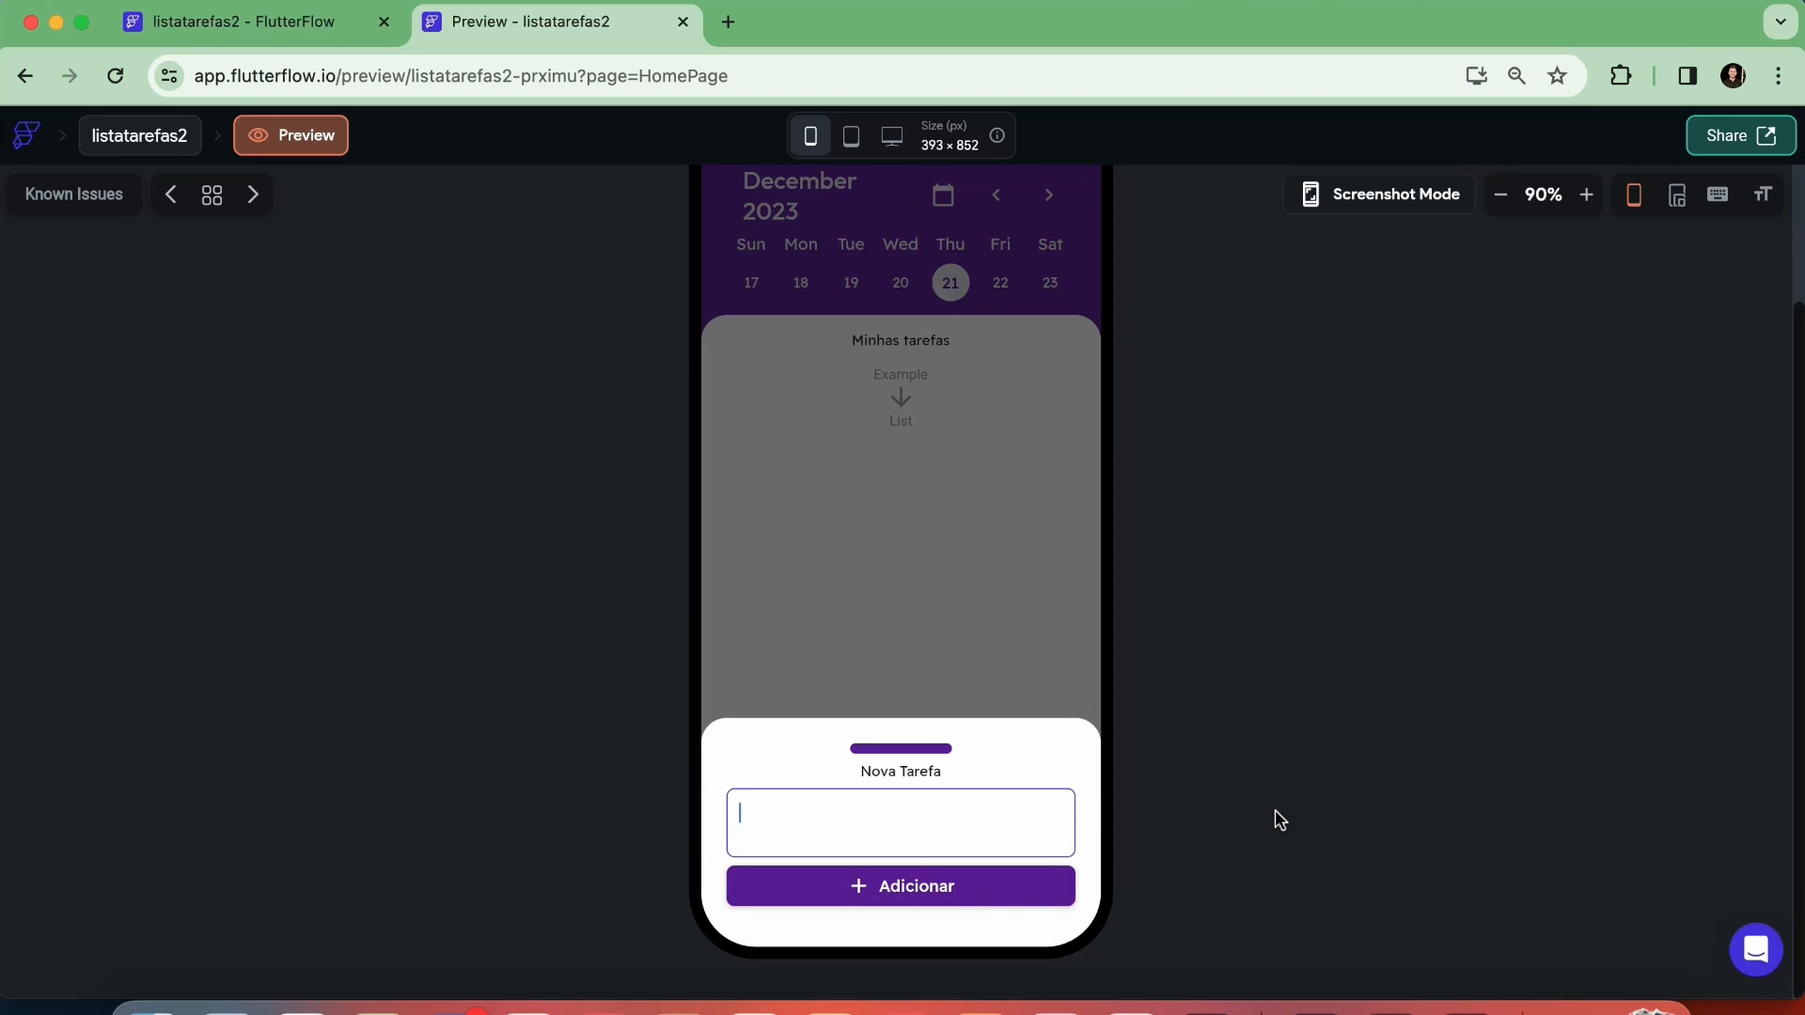
pyautogui.write('sjhfdshf')
pyautogui.click(884, 893)
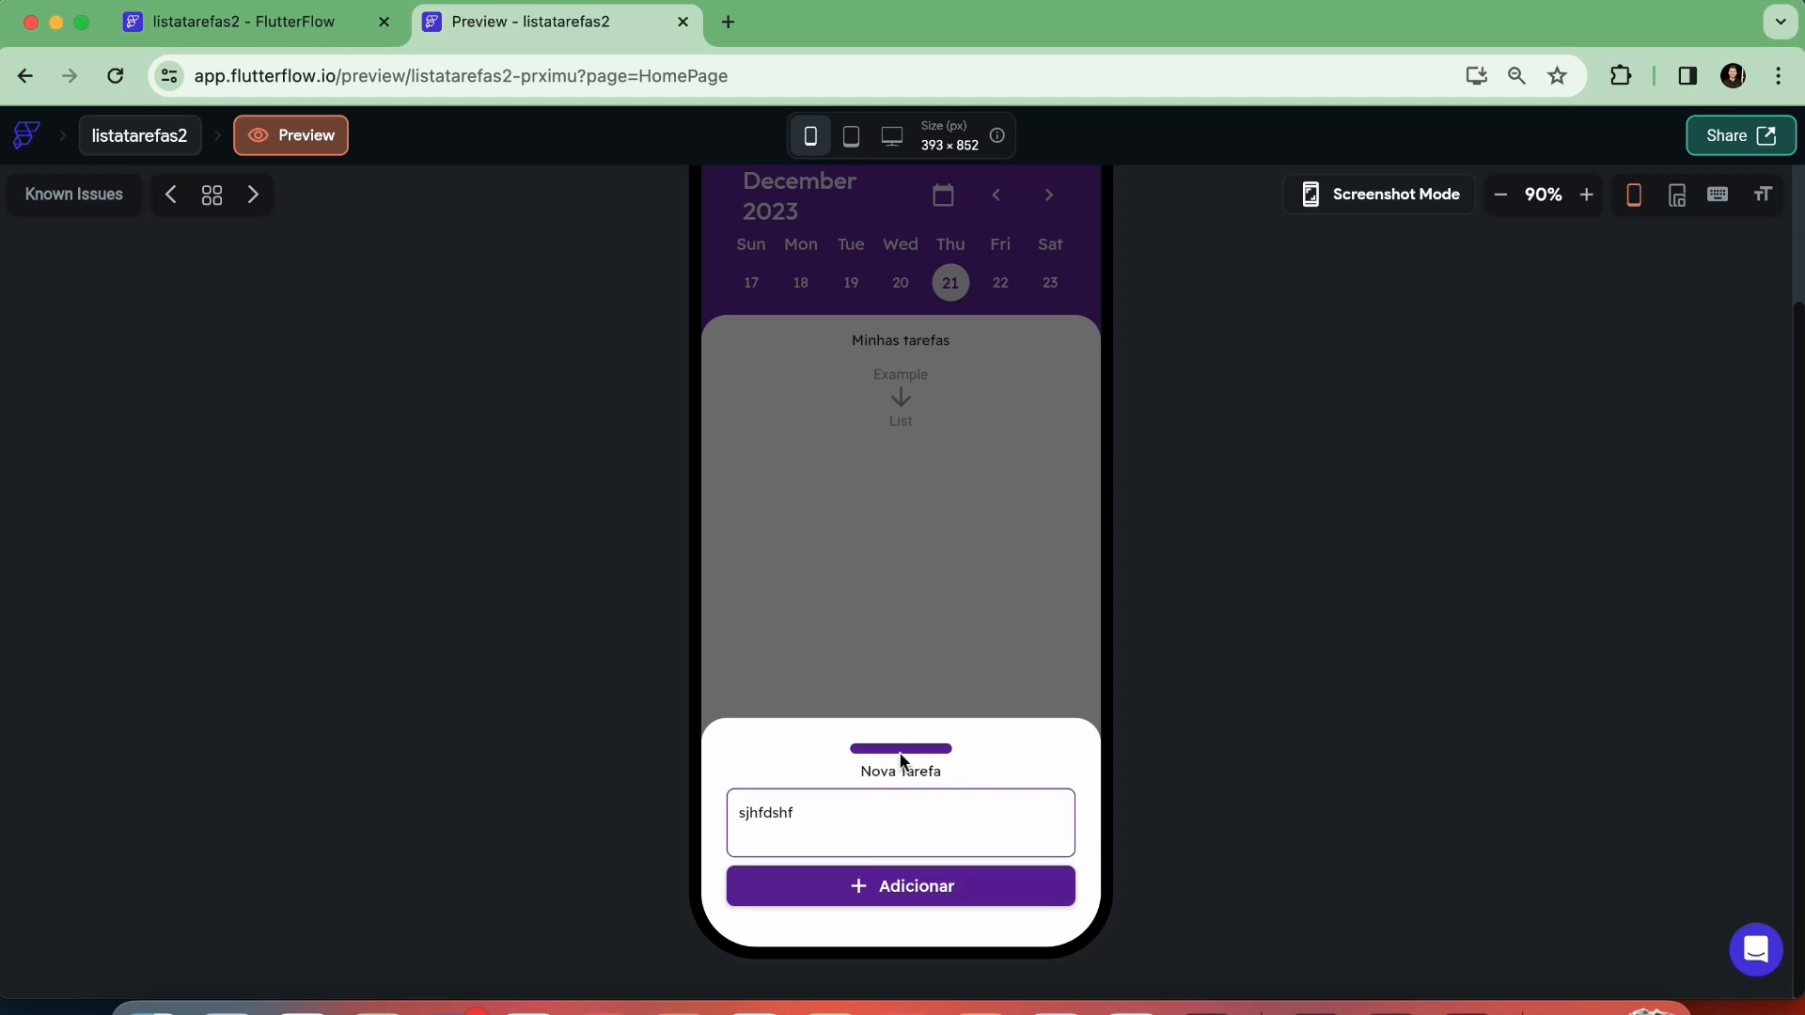
pyautogui.moveTo(964, 773); pyautogui.dragTo(967, 955)
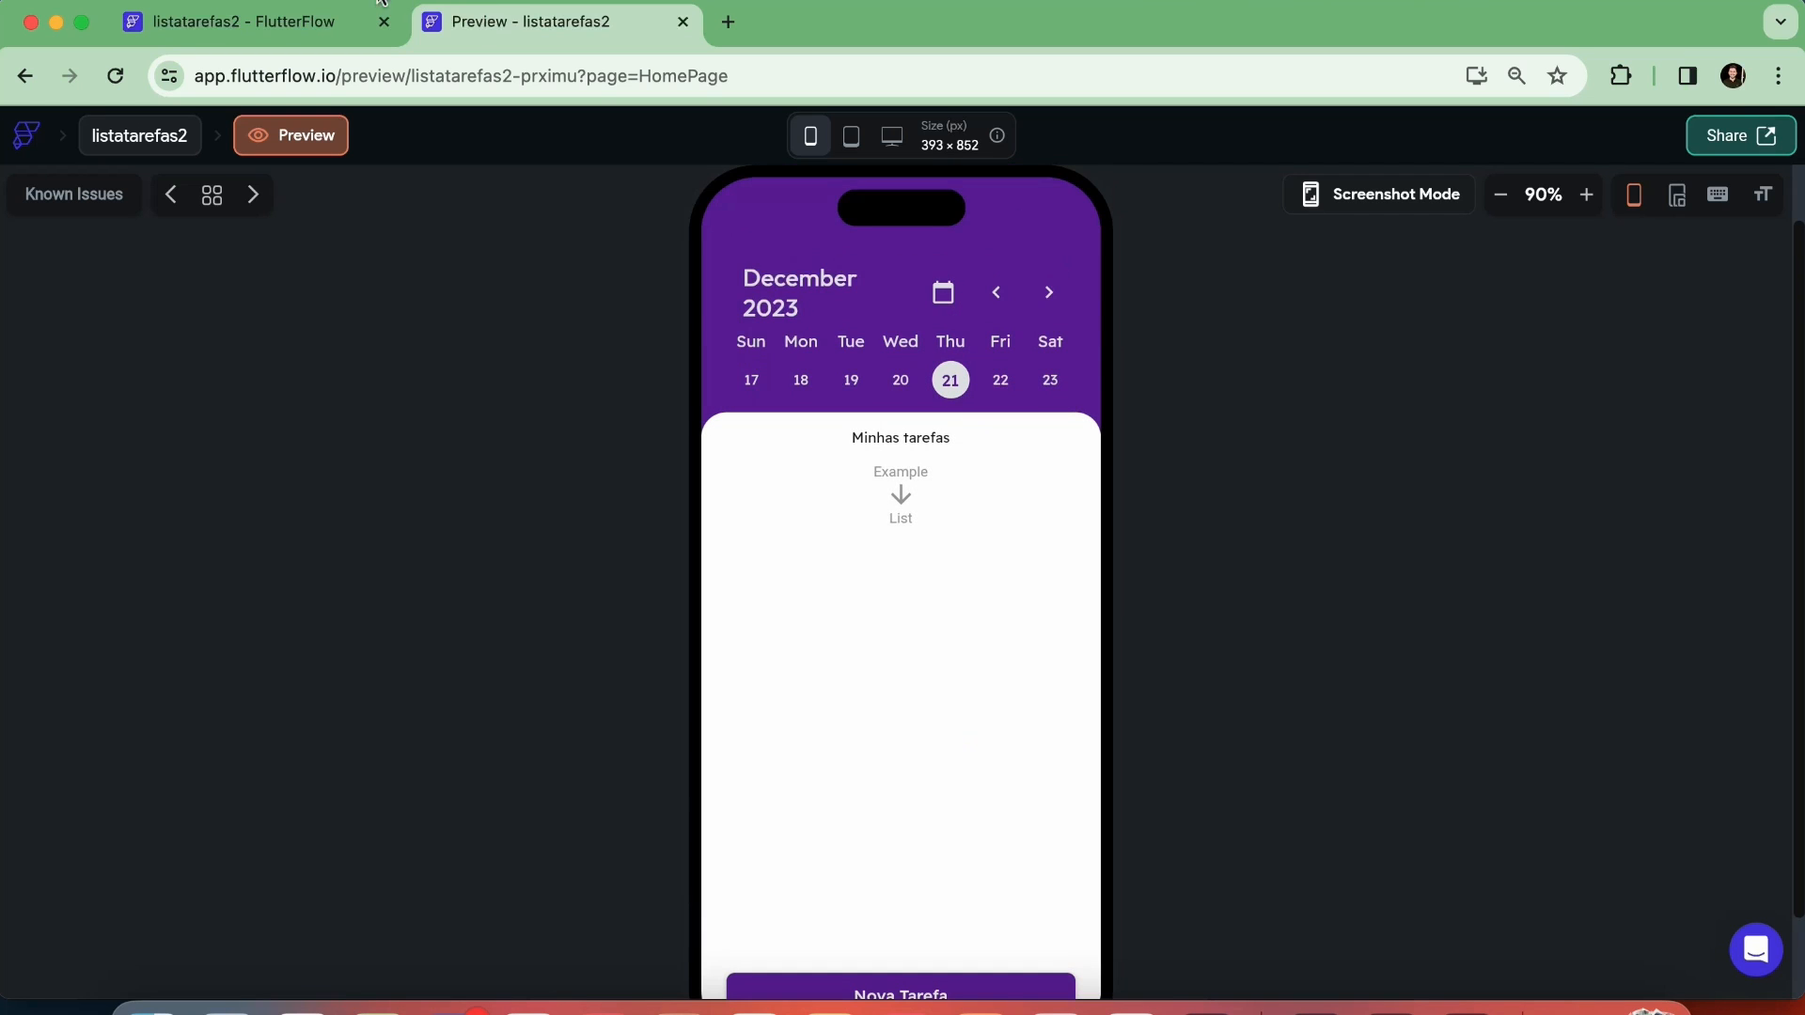
pyautogui.click(376, 7)
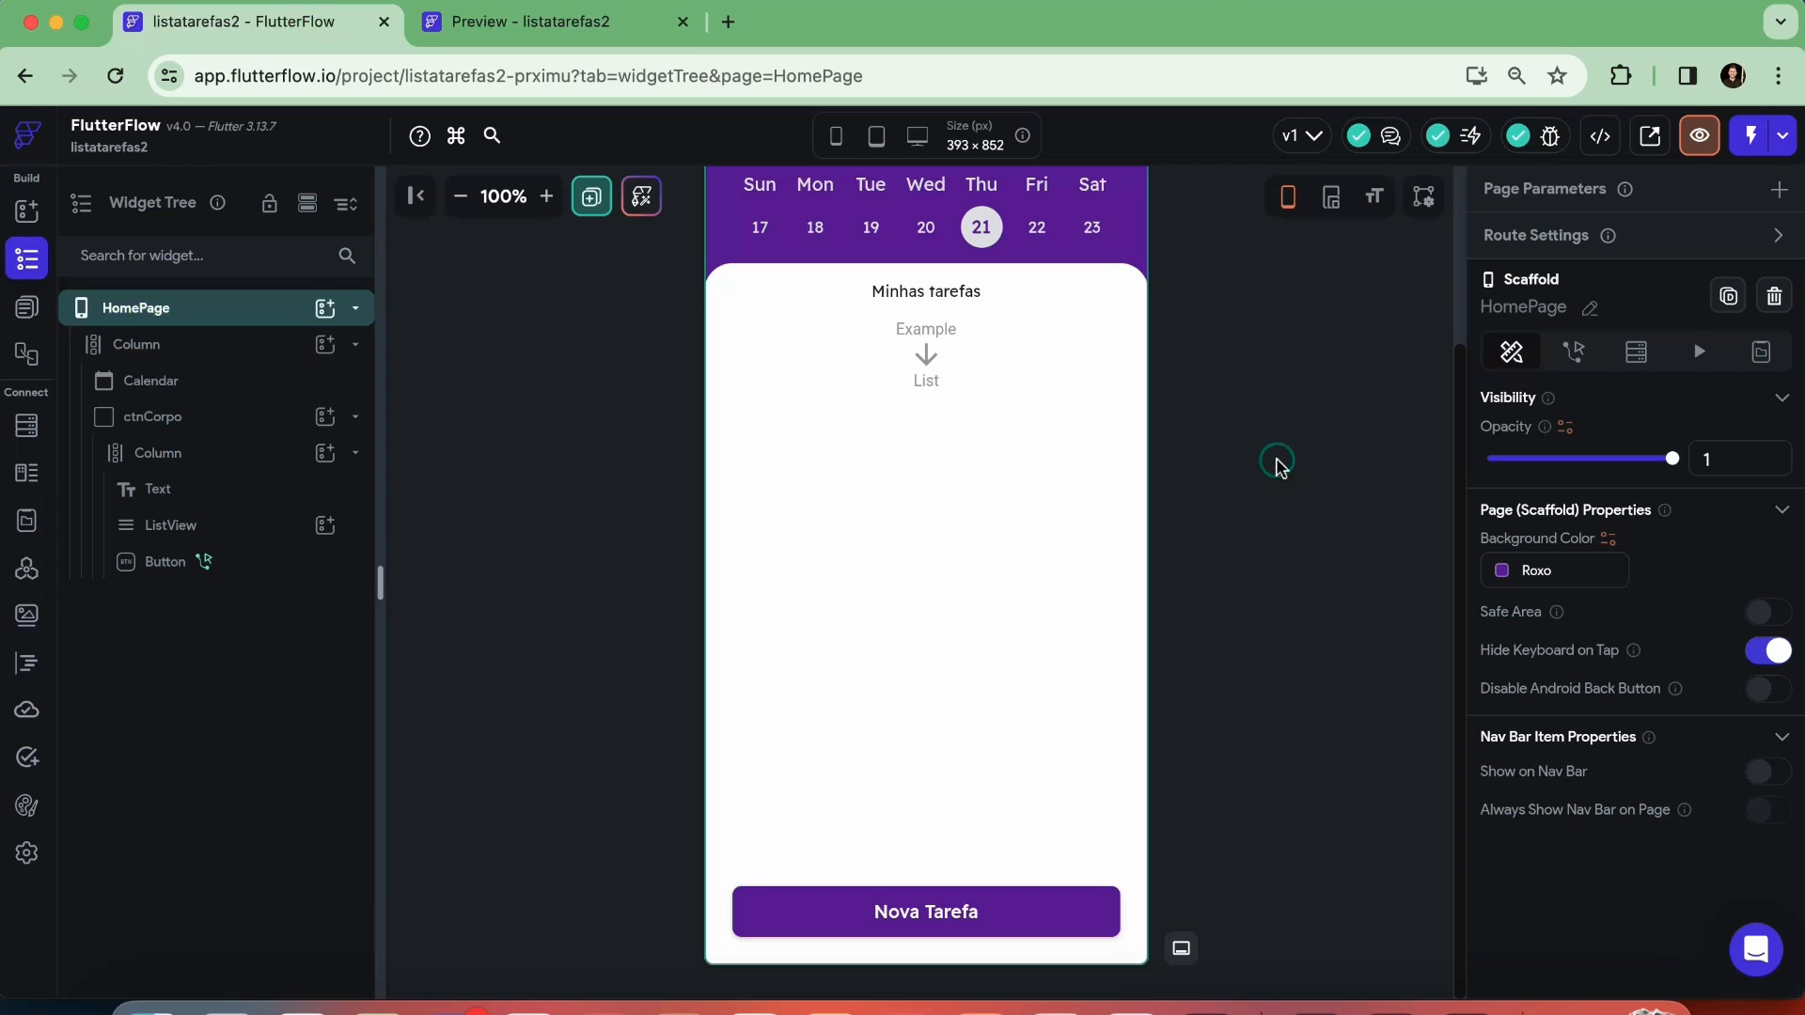
pyautogui.scroll(3, 1279, 467)
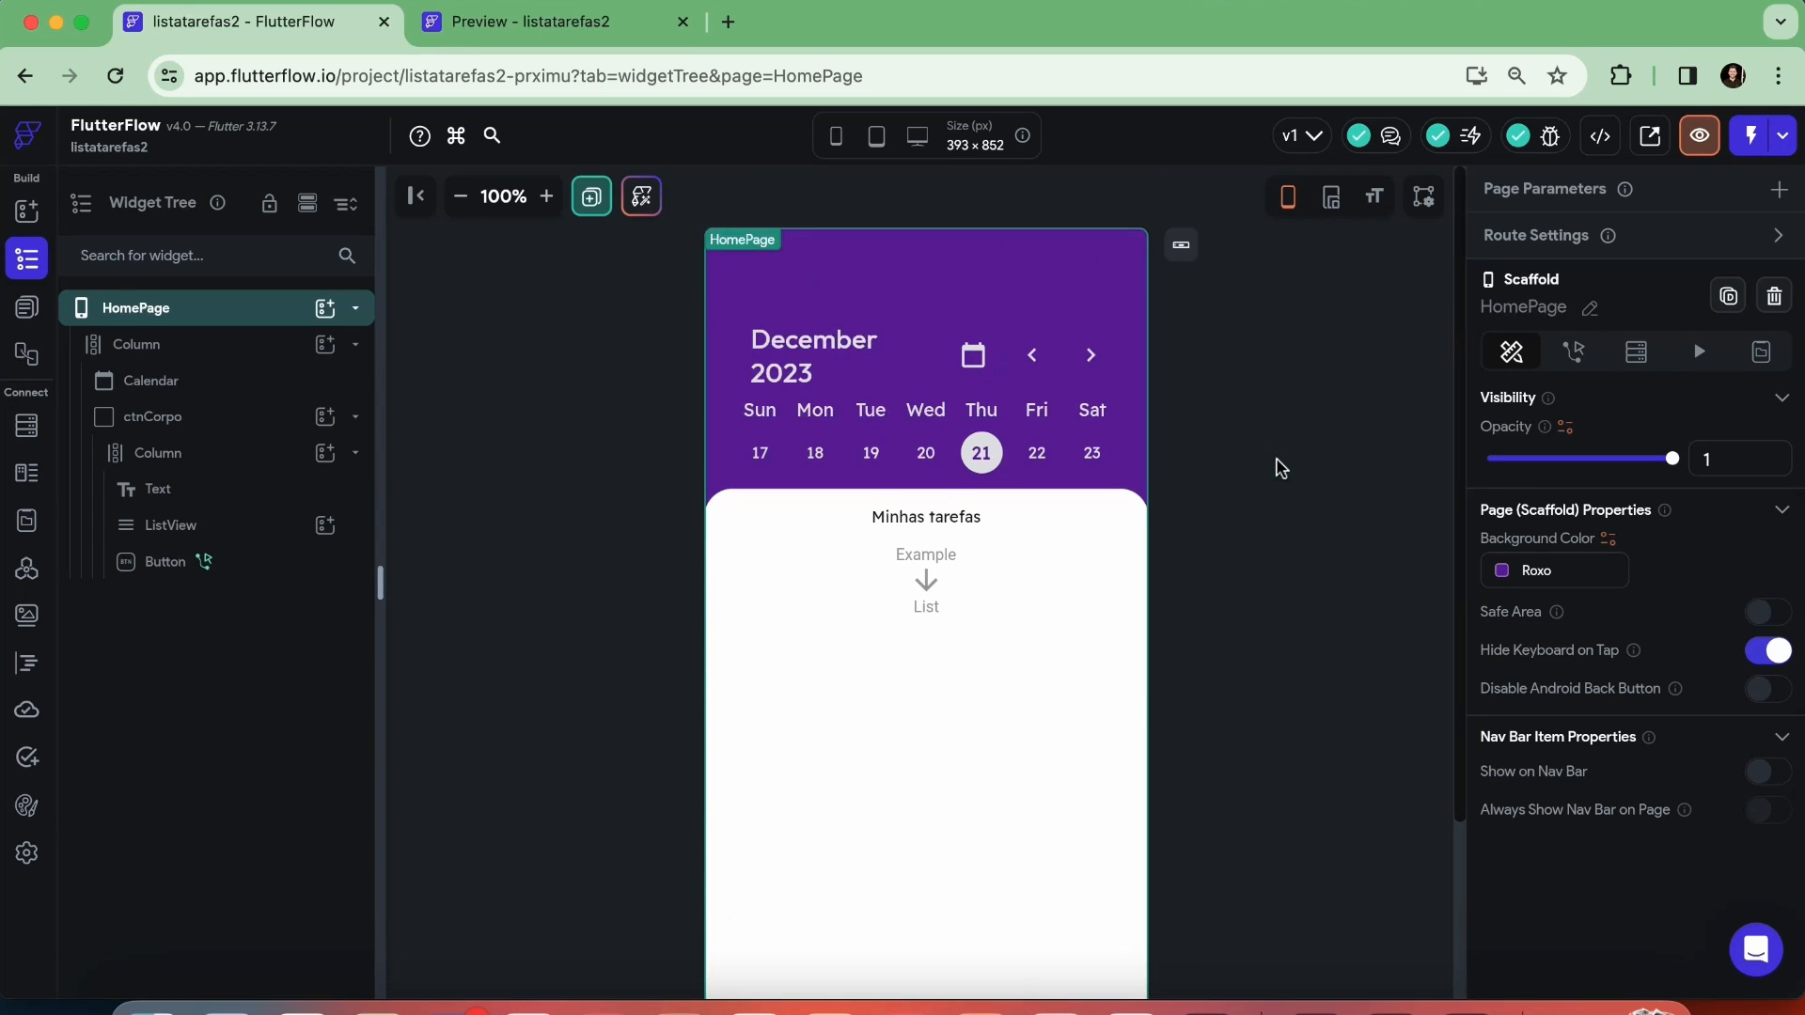
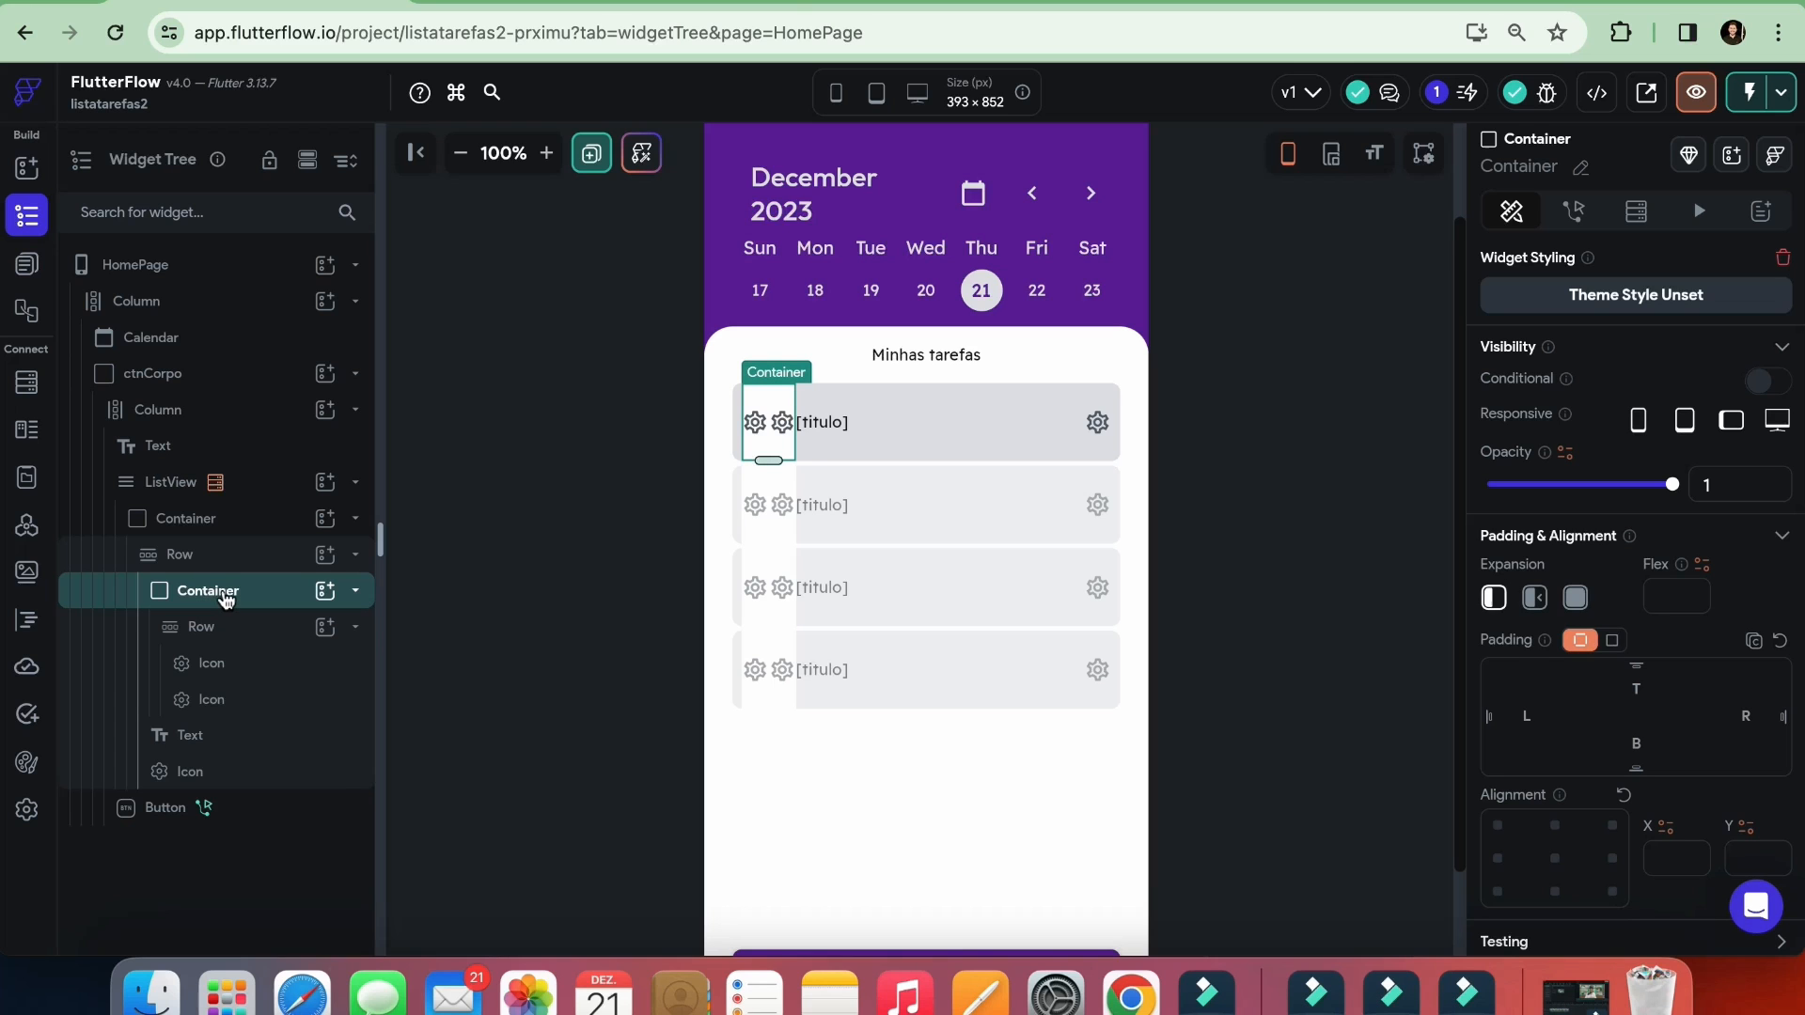
# Switch to Supabase to review the tarefas table's rows and return to the HomePage editor
pyautogui.click(785, 2)
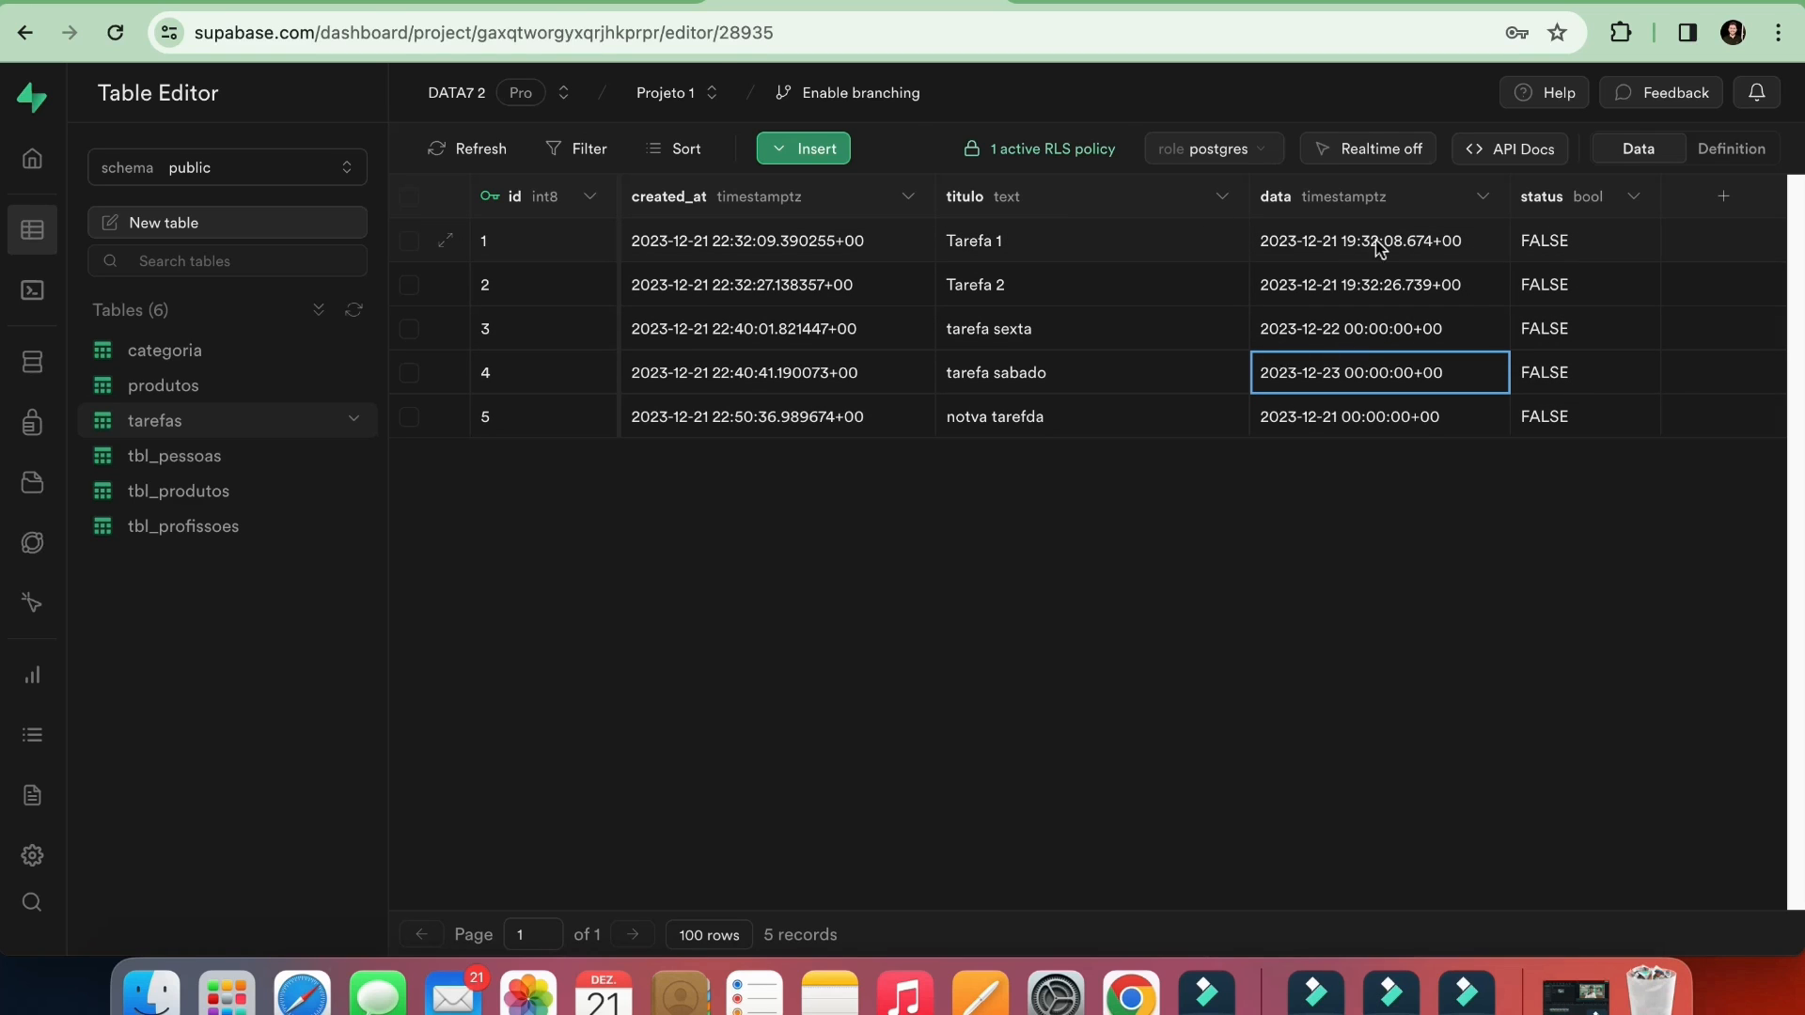
pyautogui.click(554, 3)
pyautogui.click(367, 2)
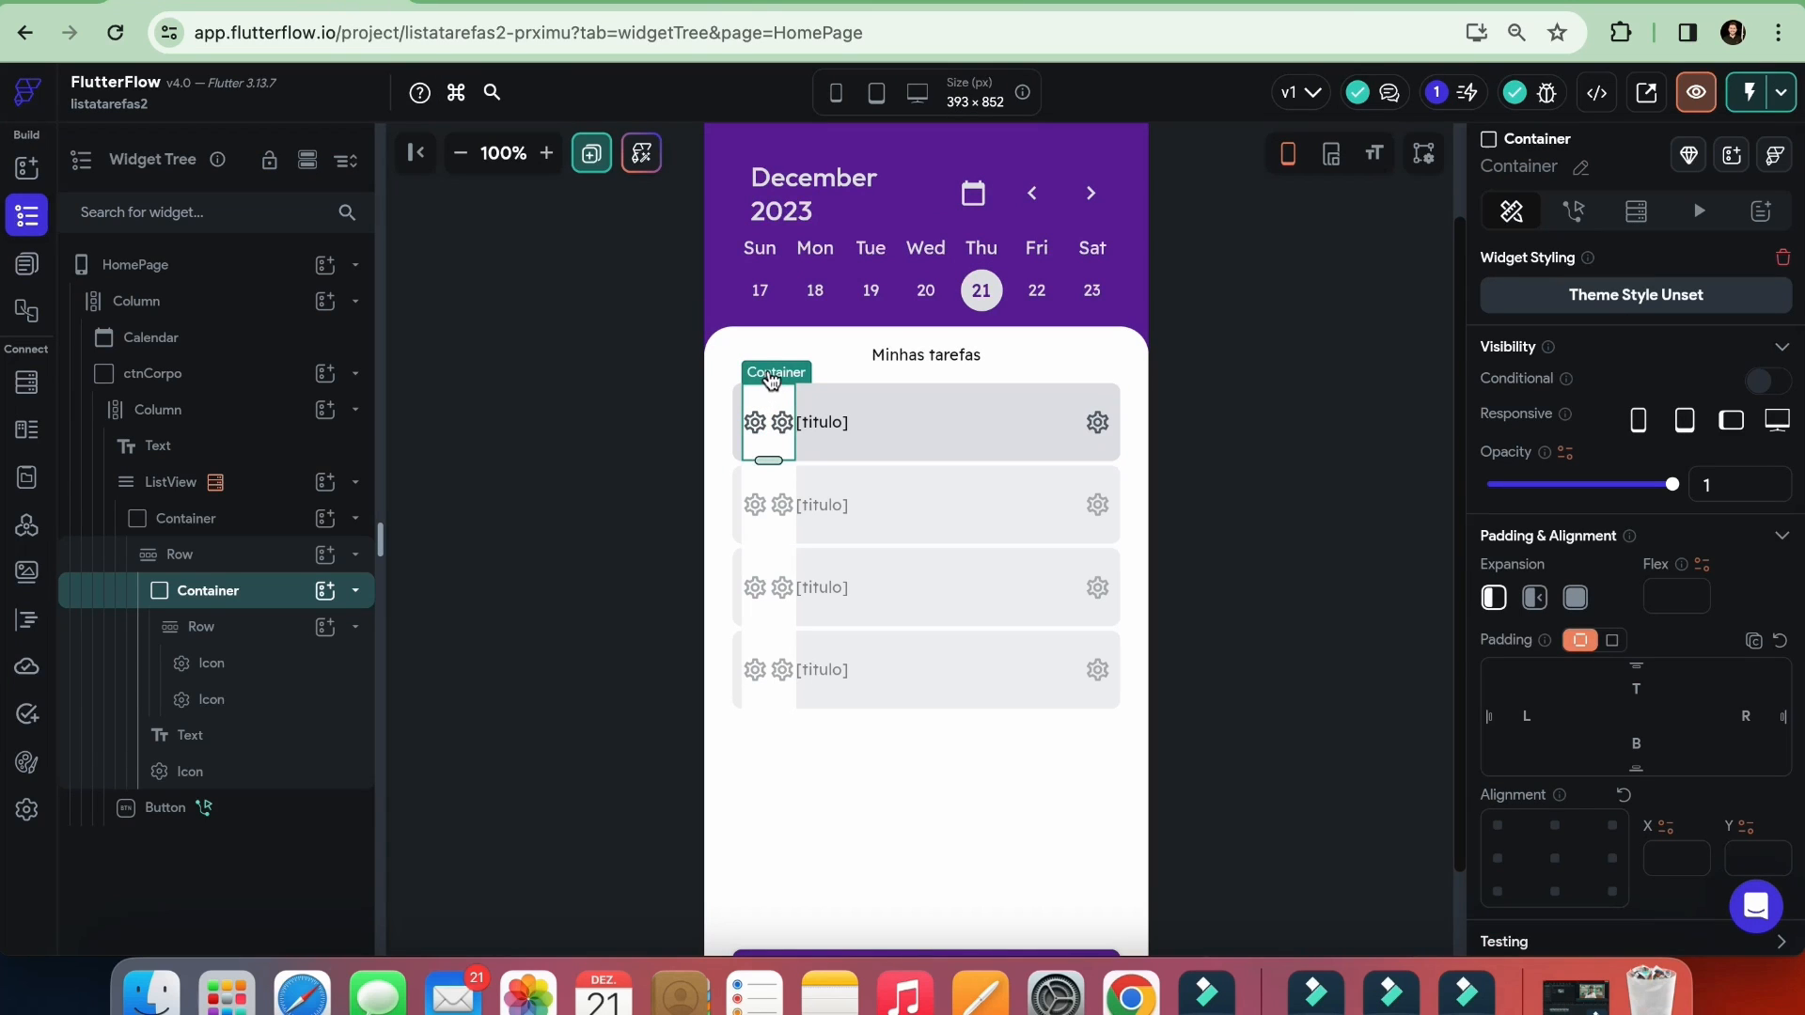
# Add a Supabase Update Row action to the icon container's On Tap trigger, using tarefas as the table
pyautogui.click(1574, 211)
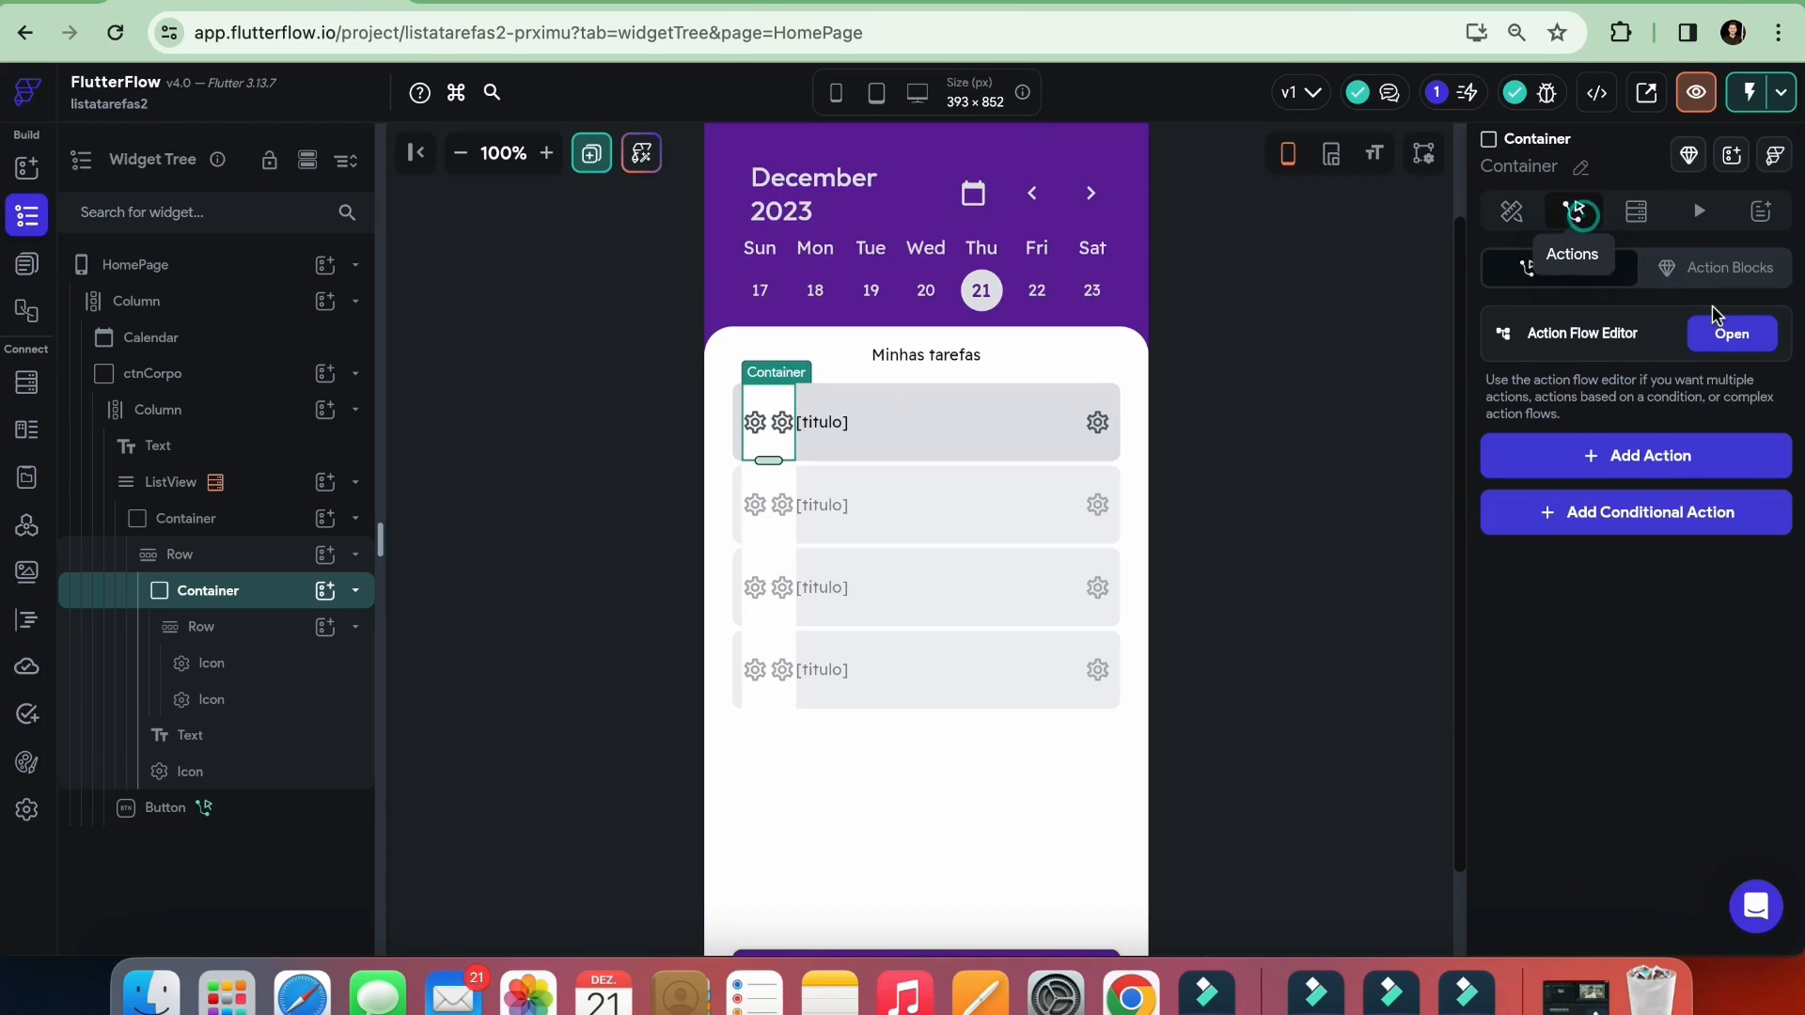
pyautogui.click(1737, 331)
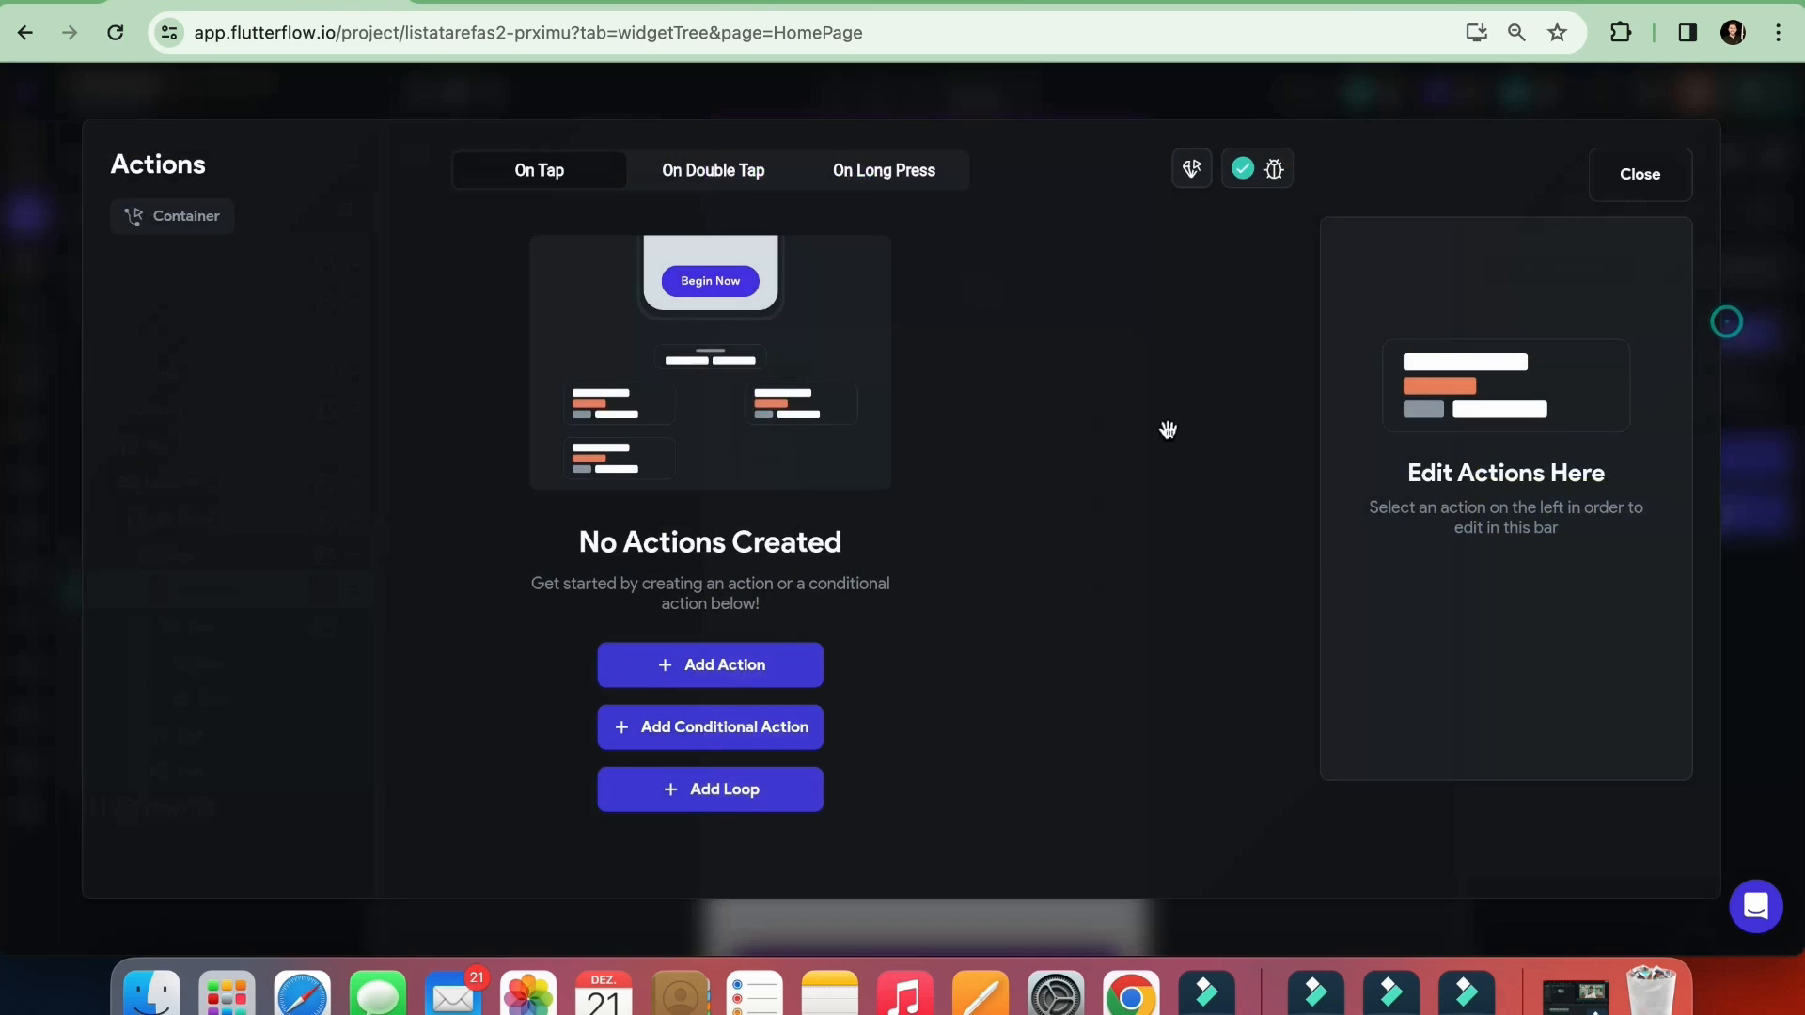
pyautogui.click(726, 665)
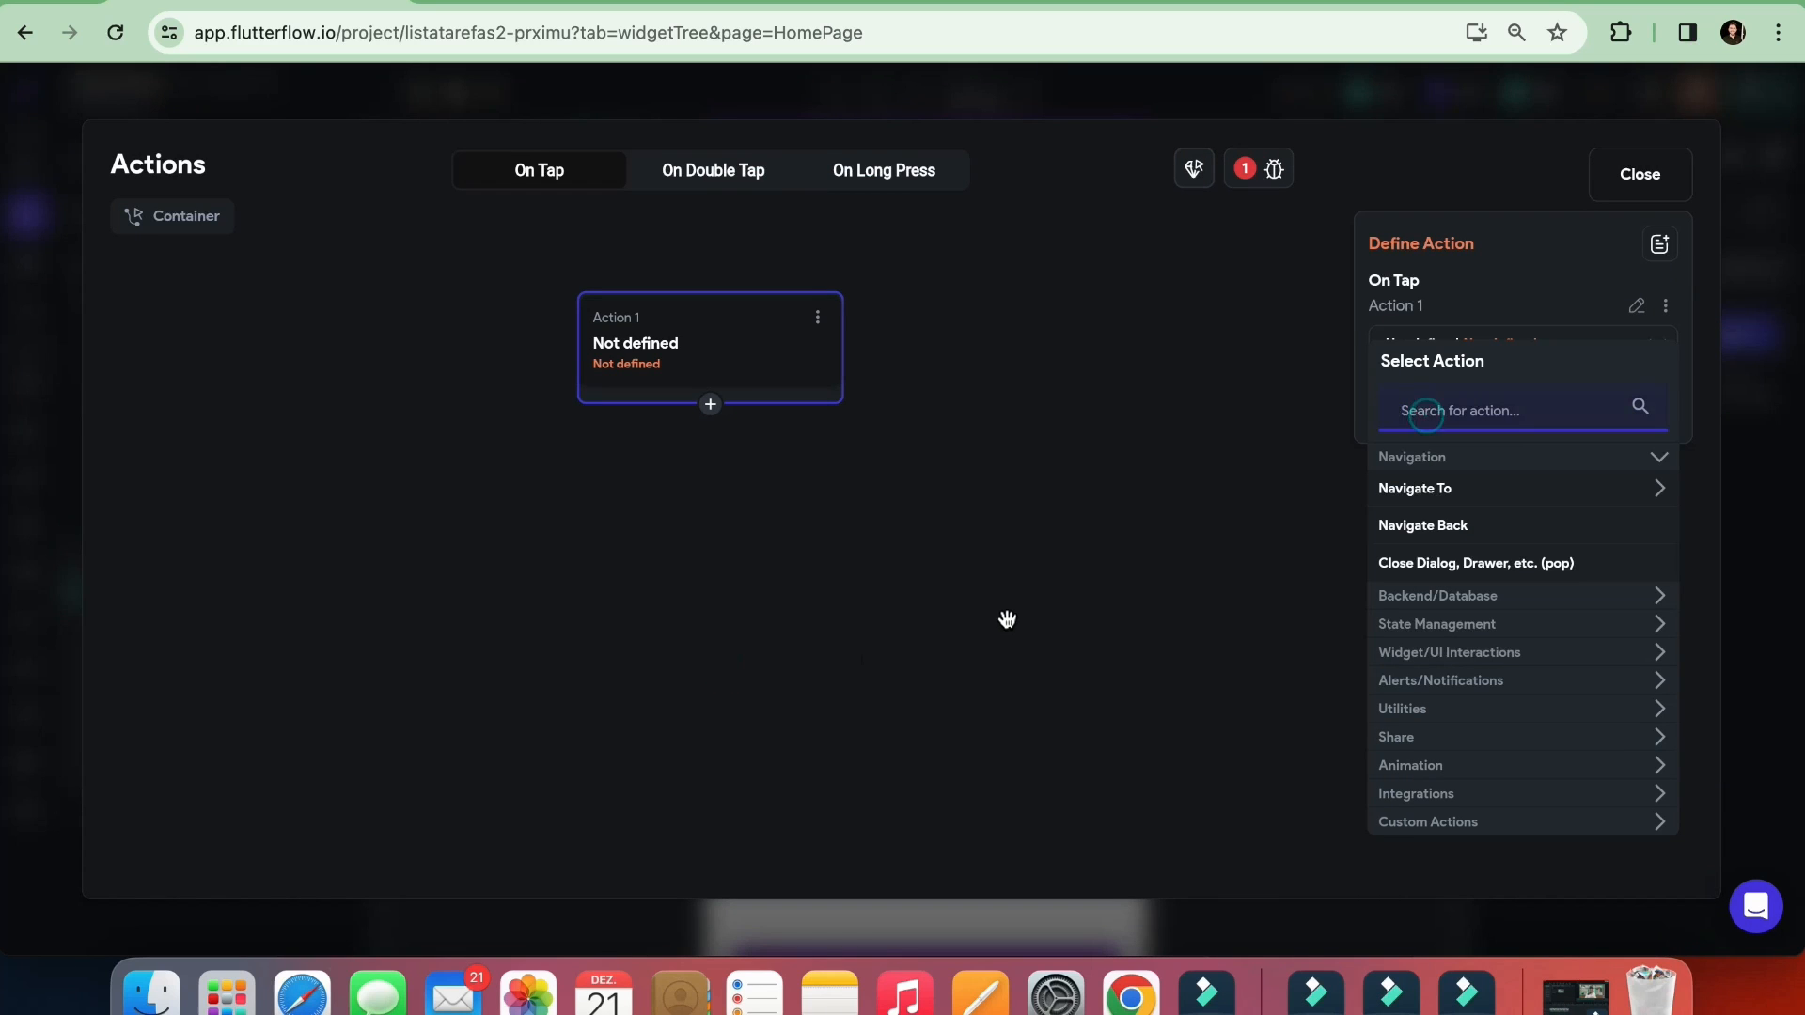
pyautogui.write('updat')
pyautogui.press('BackSpace')
pyautogui.press('BackSpace')
pyautogui.press('BackSpace')
pyautogui.press('BackSpace')
pyautogui.press('BackSpace')
pyautogui.write('upda')
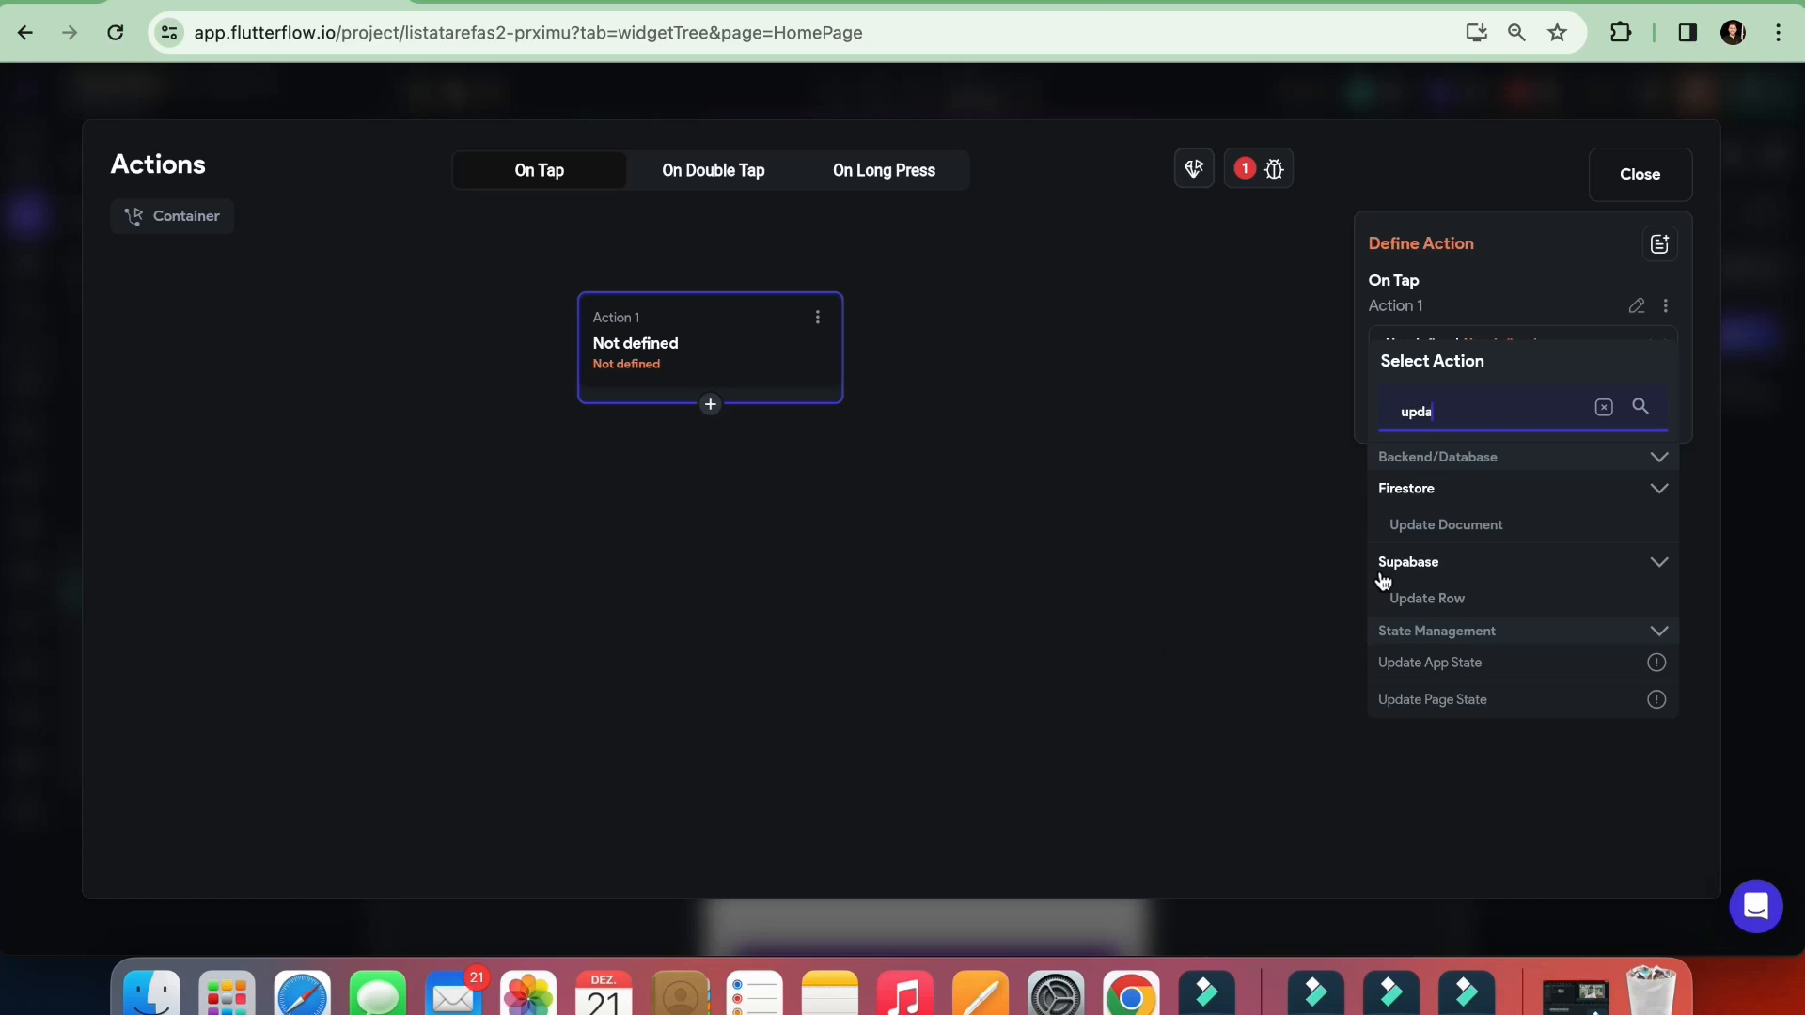
pyautogui.click(1424, 602)
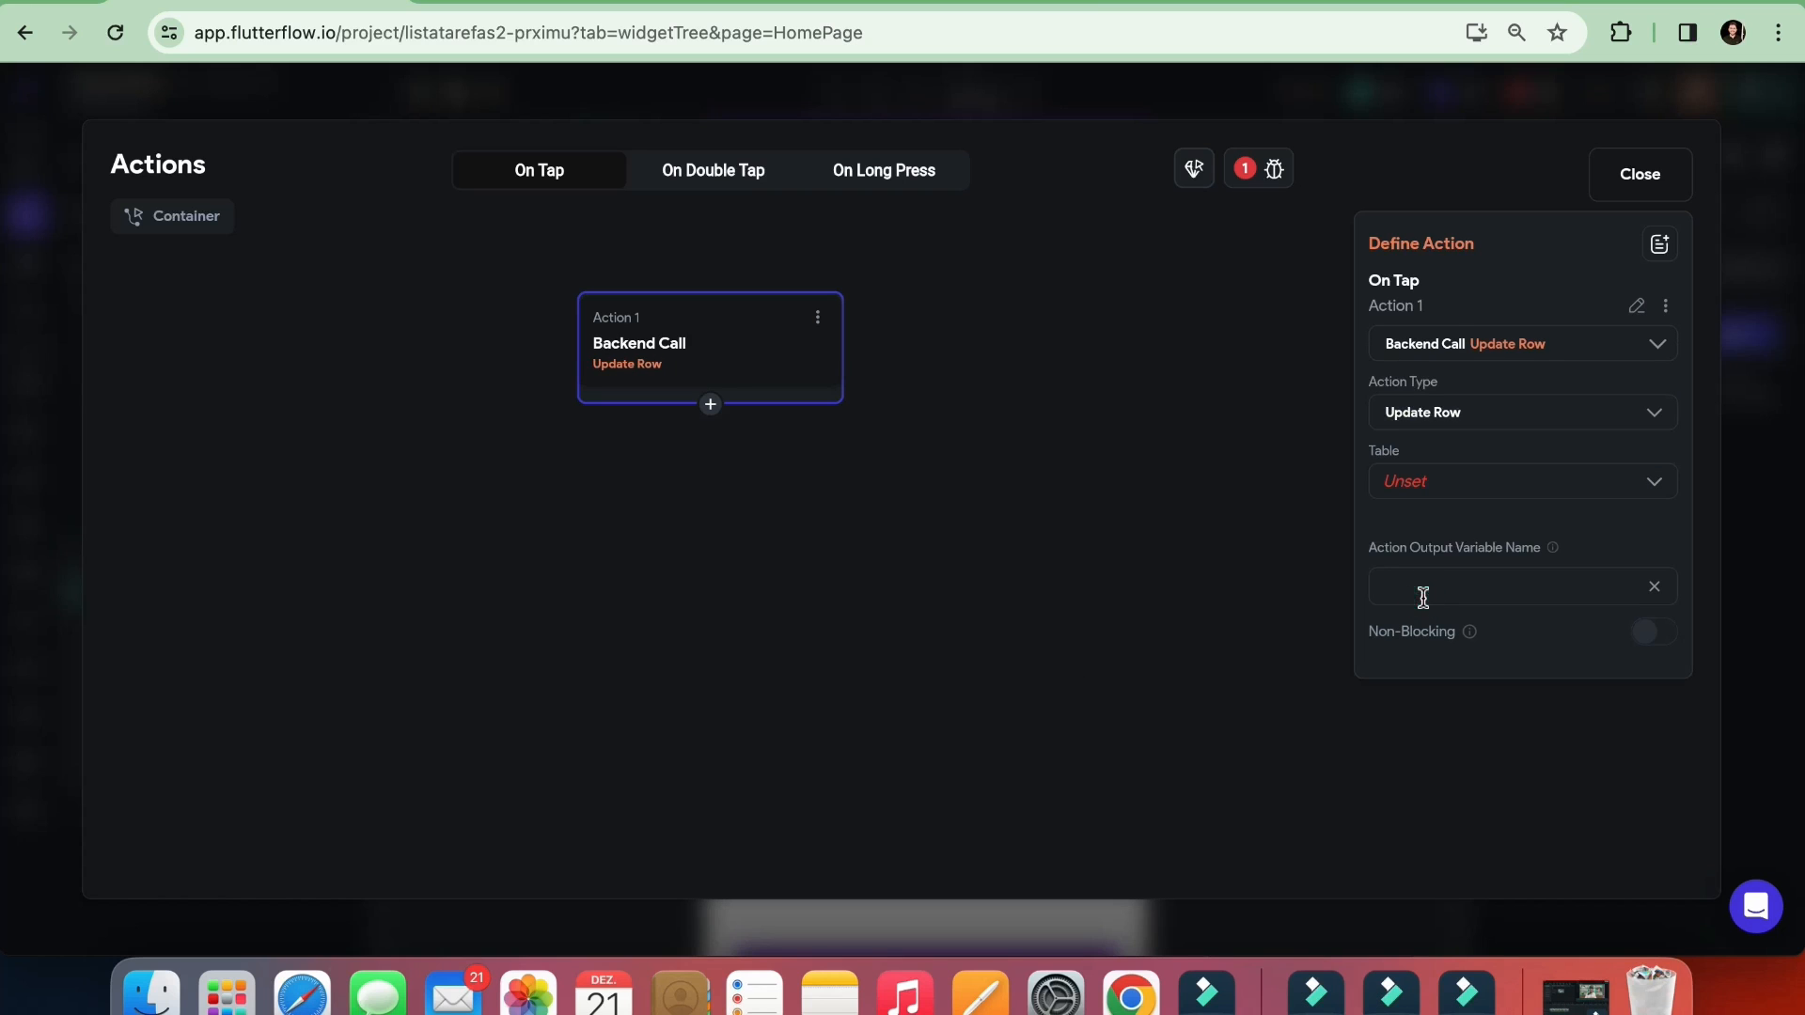
pyautogui.click(1417, 484)
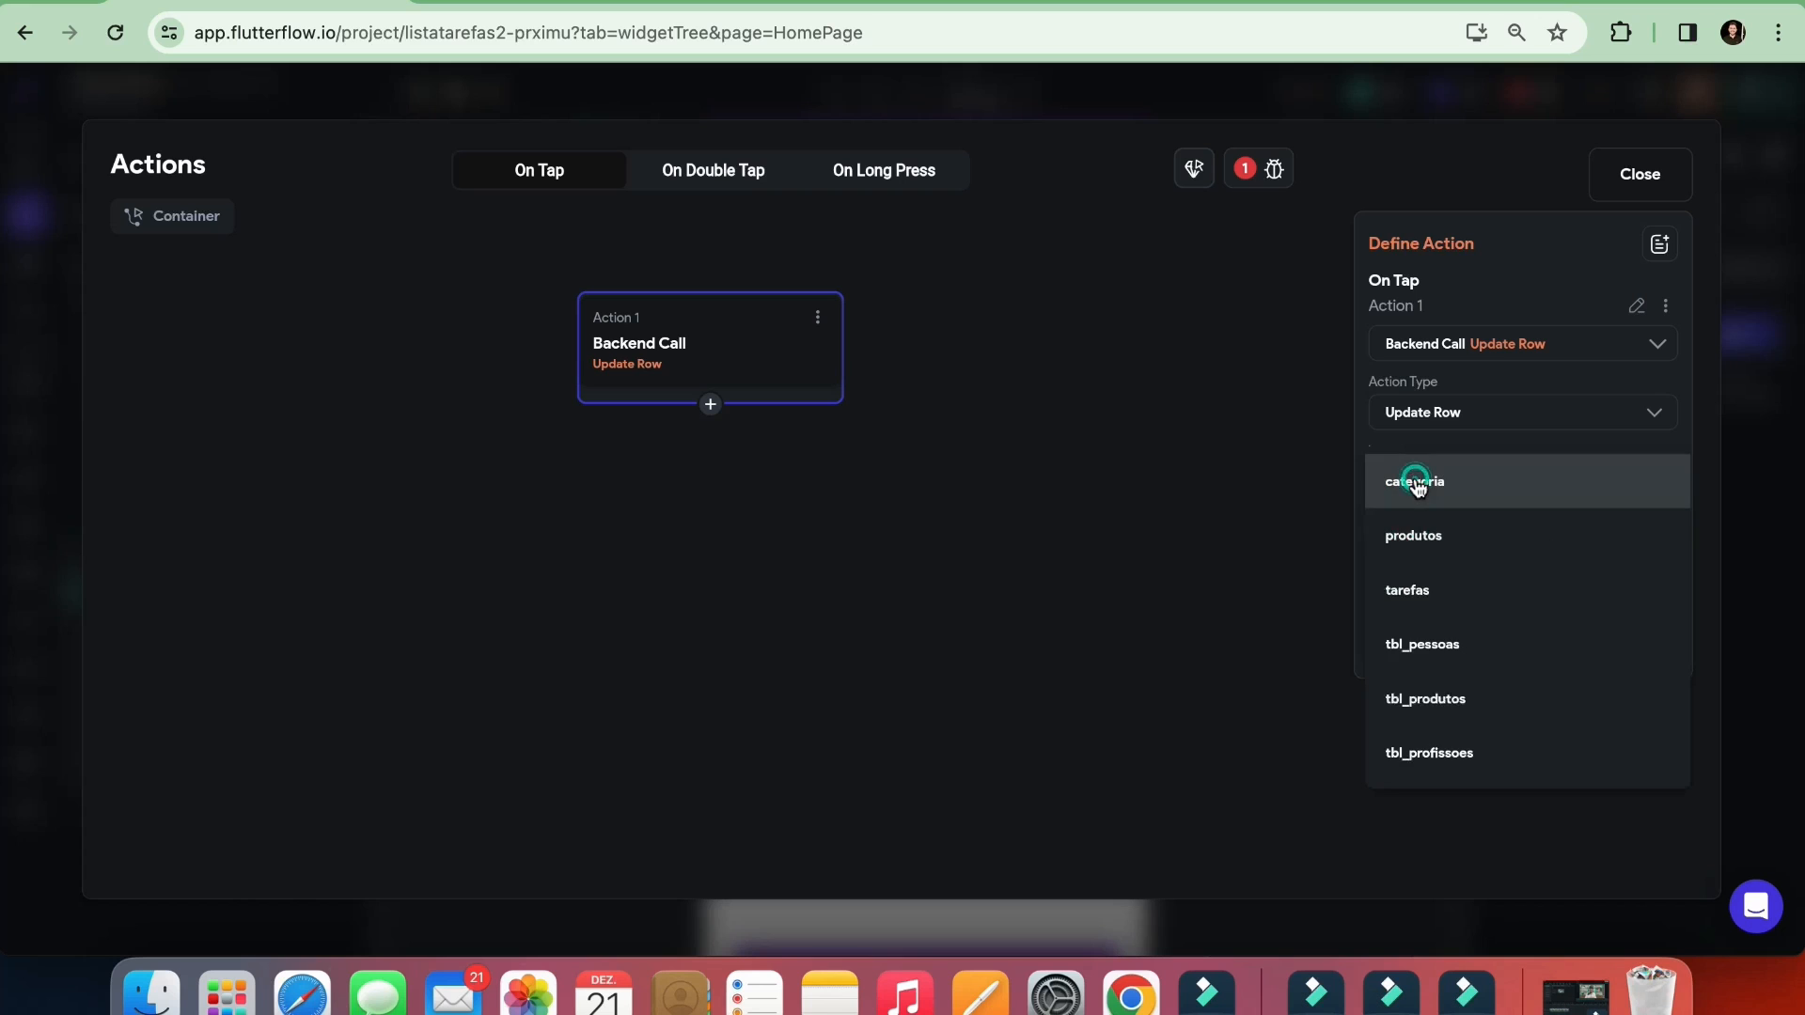
pyautogui.click(1450, 601)
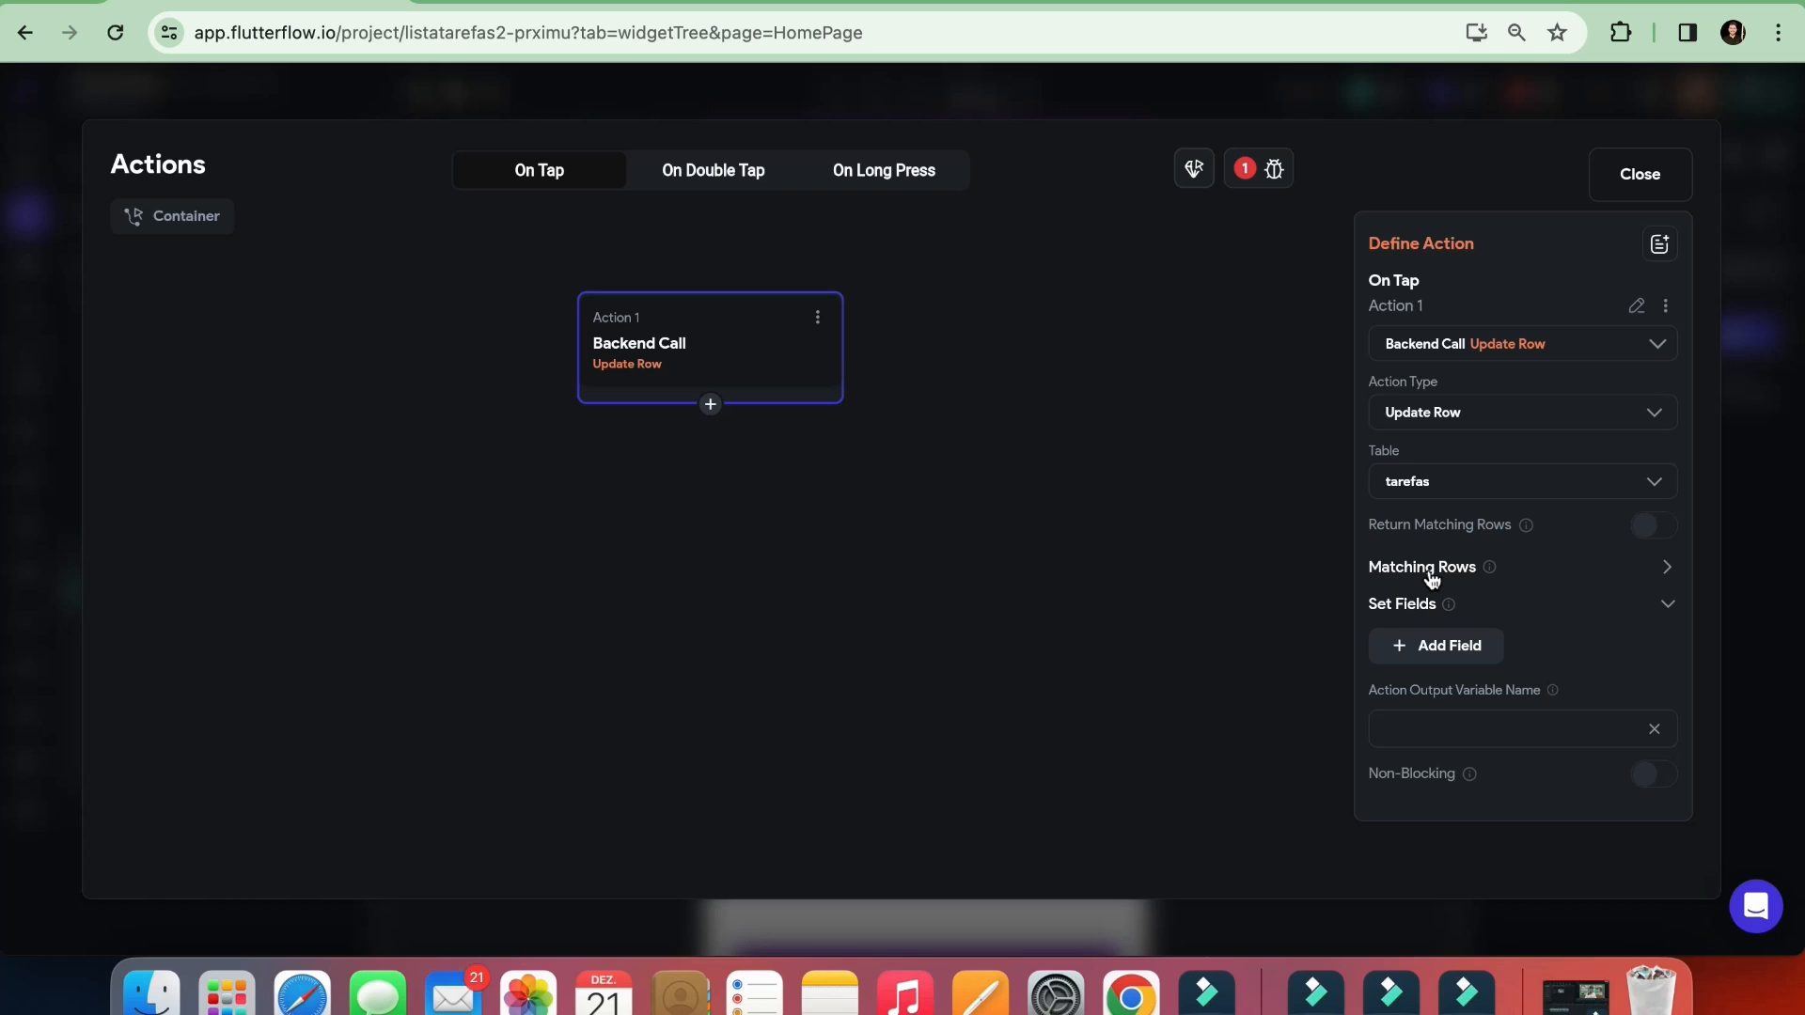
# Expand the action's Matching Rows section, check the tarefas table's columns in Supabase, and return to the action editor
pyautogui.click(1667, 569)
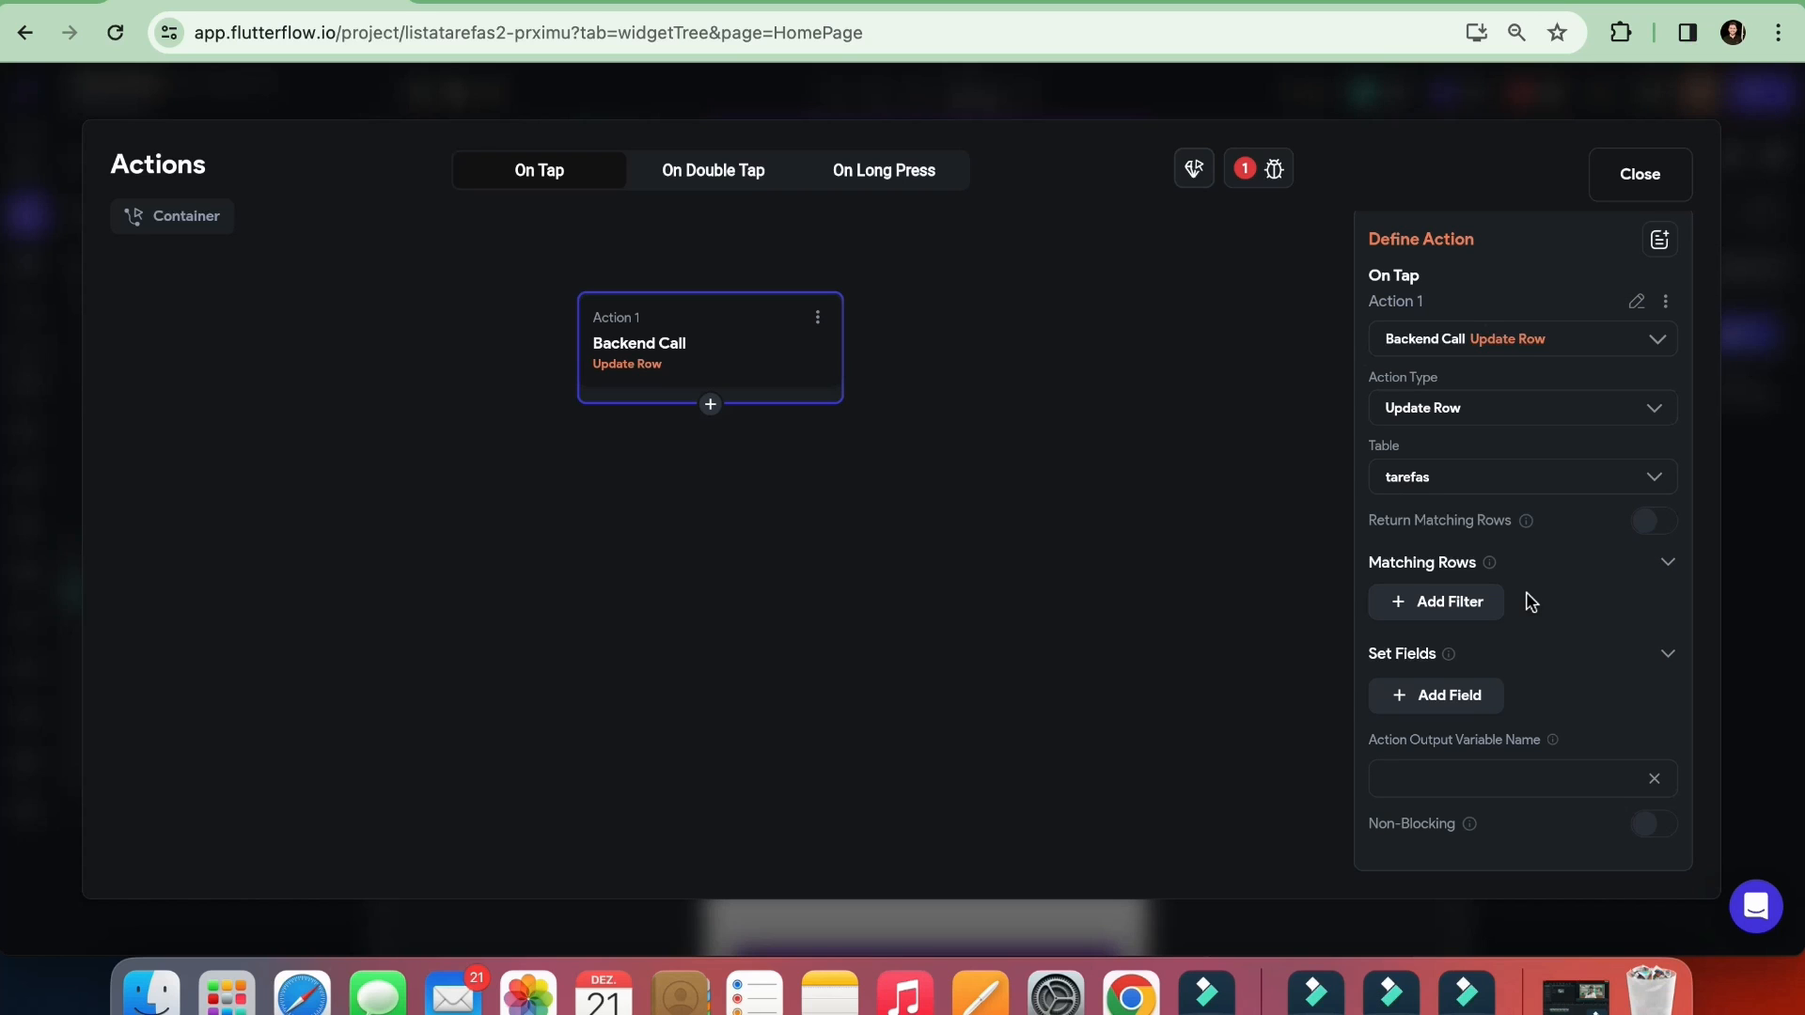
pyautogui.click(867, 3)
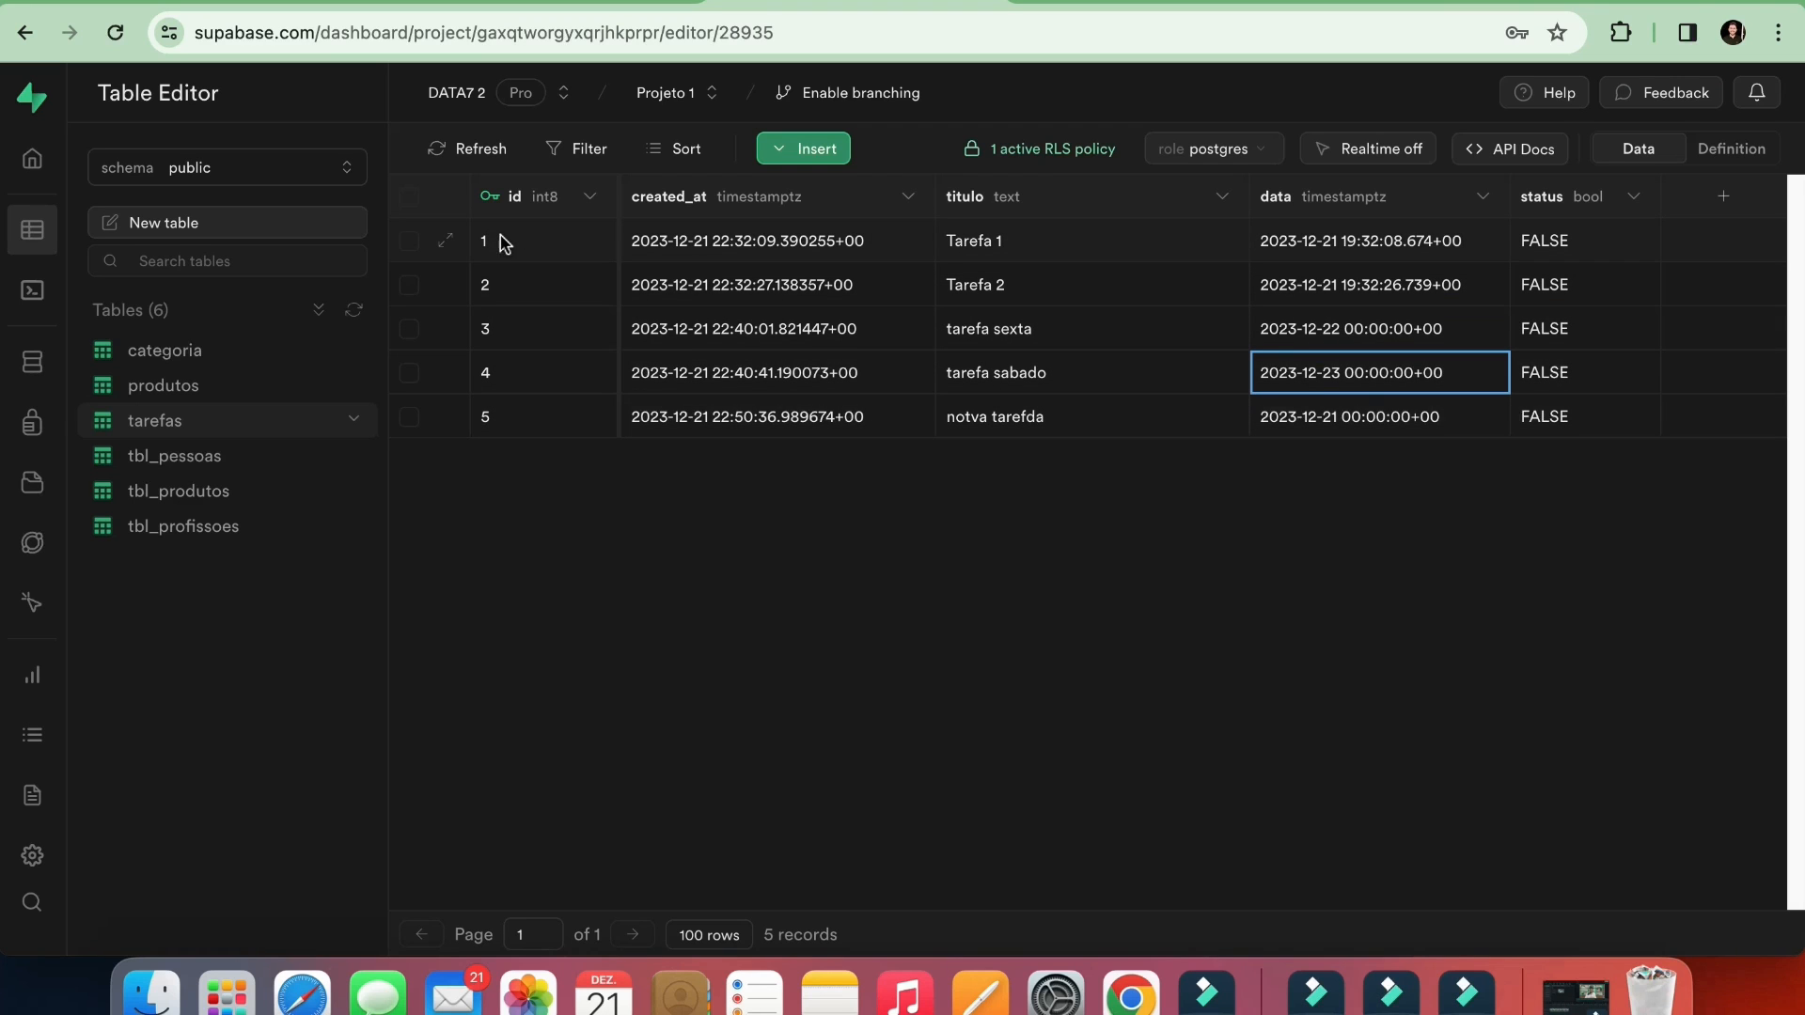
pyautogui.click(522, 8)
pyautogui.click(306, 3)
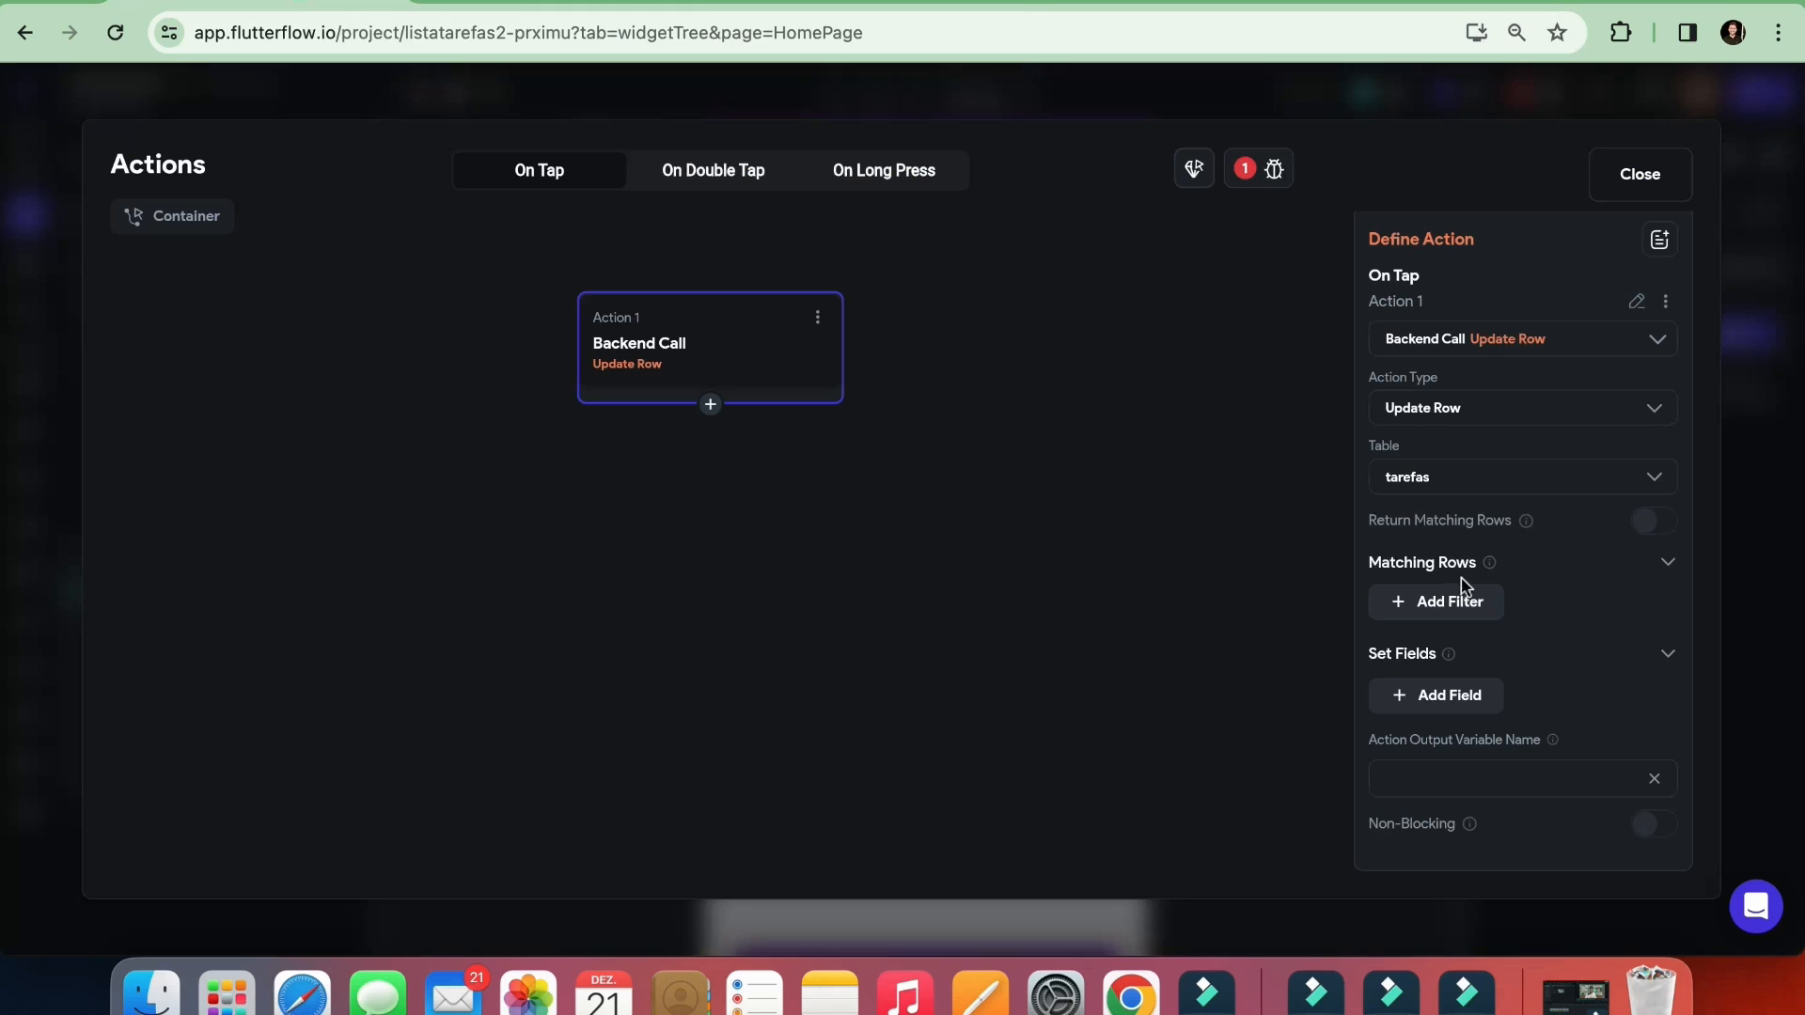
# Add a matching-rows filter on the id field with the relation Equal To
pyautogui.click(1491, 613)
pyautogui.scroll(-3, 1495, 583)
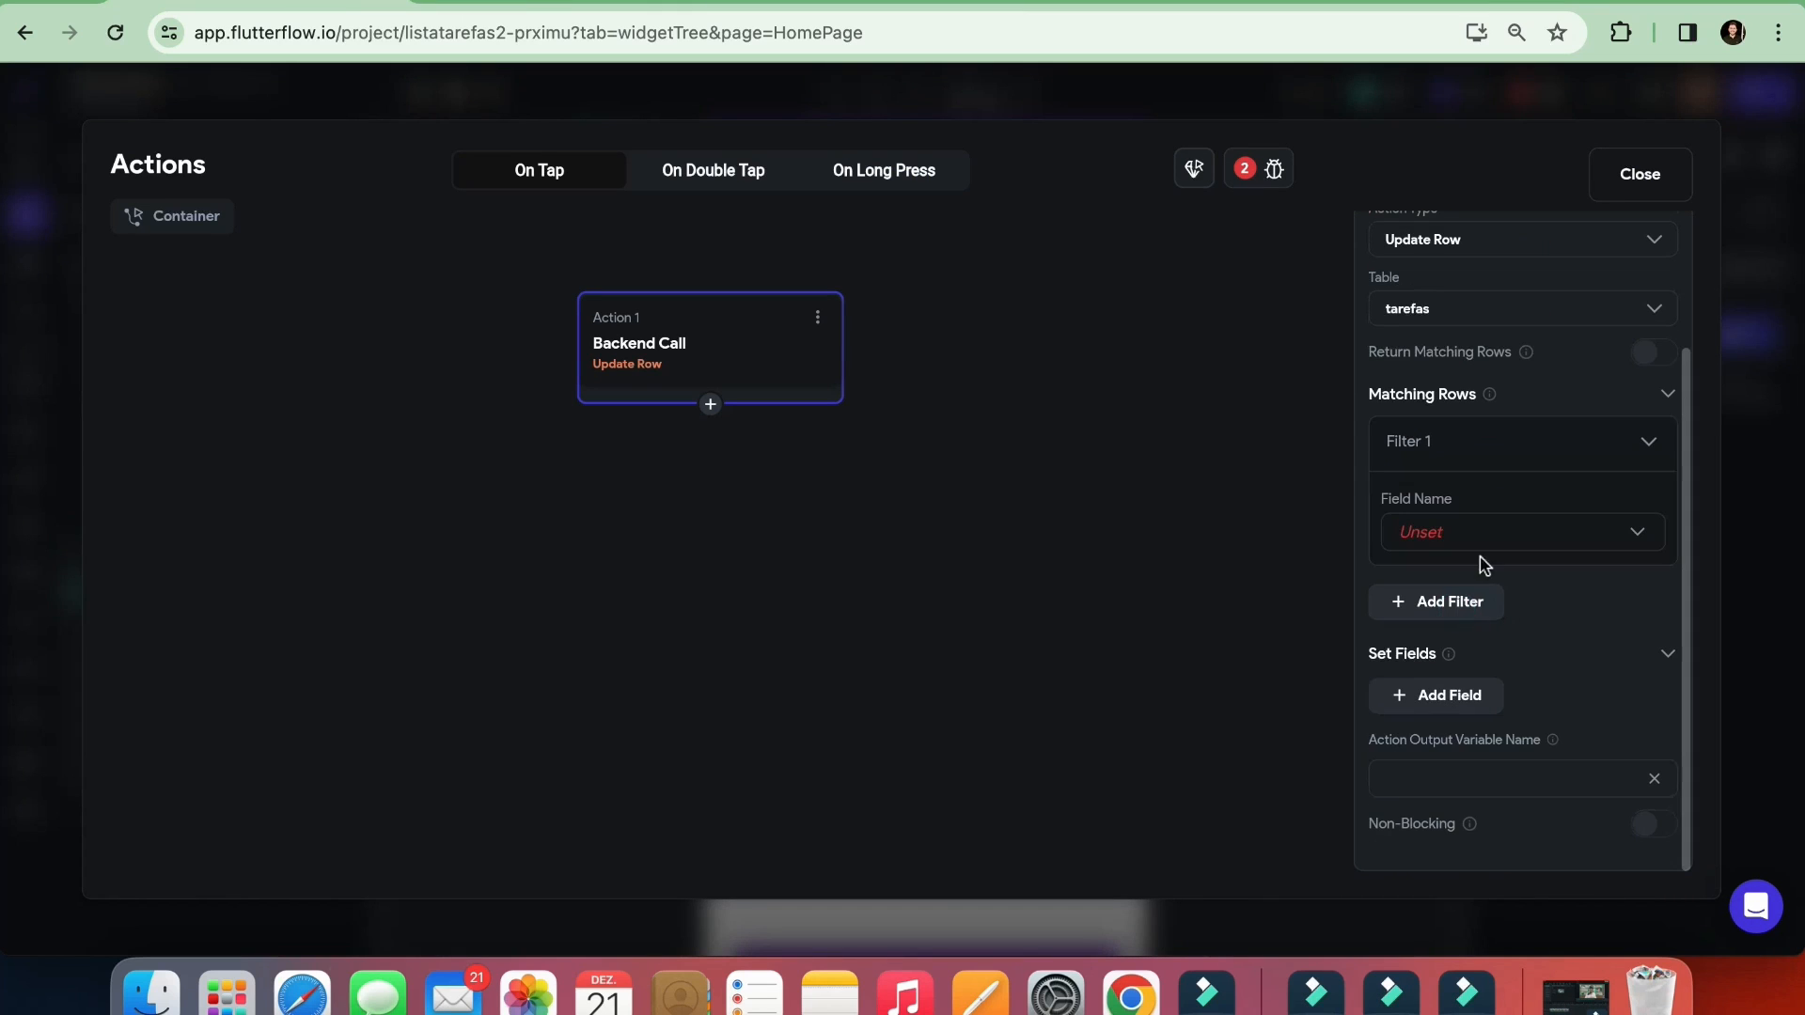
pyautogui.click(1466, 546)
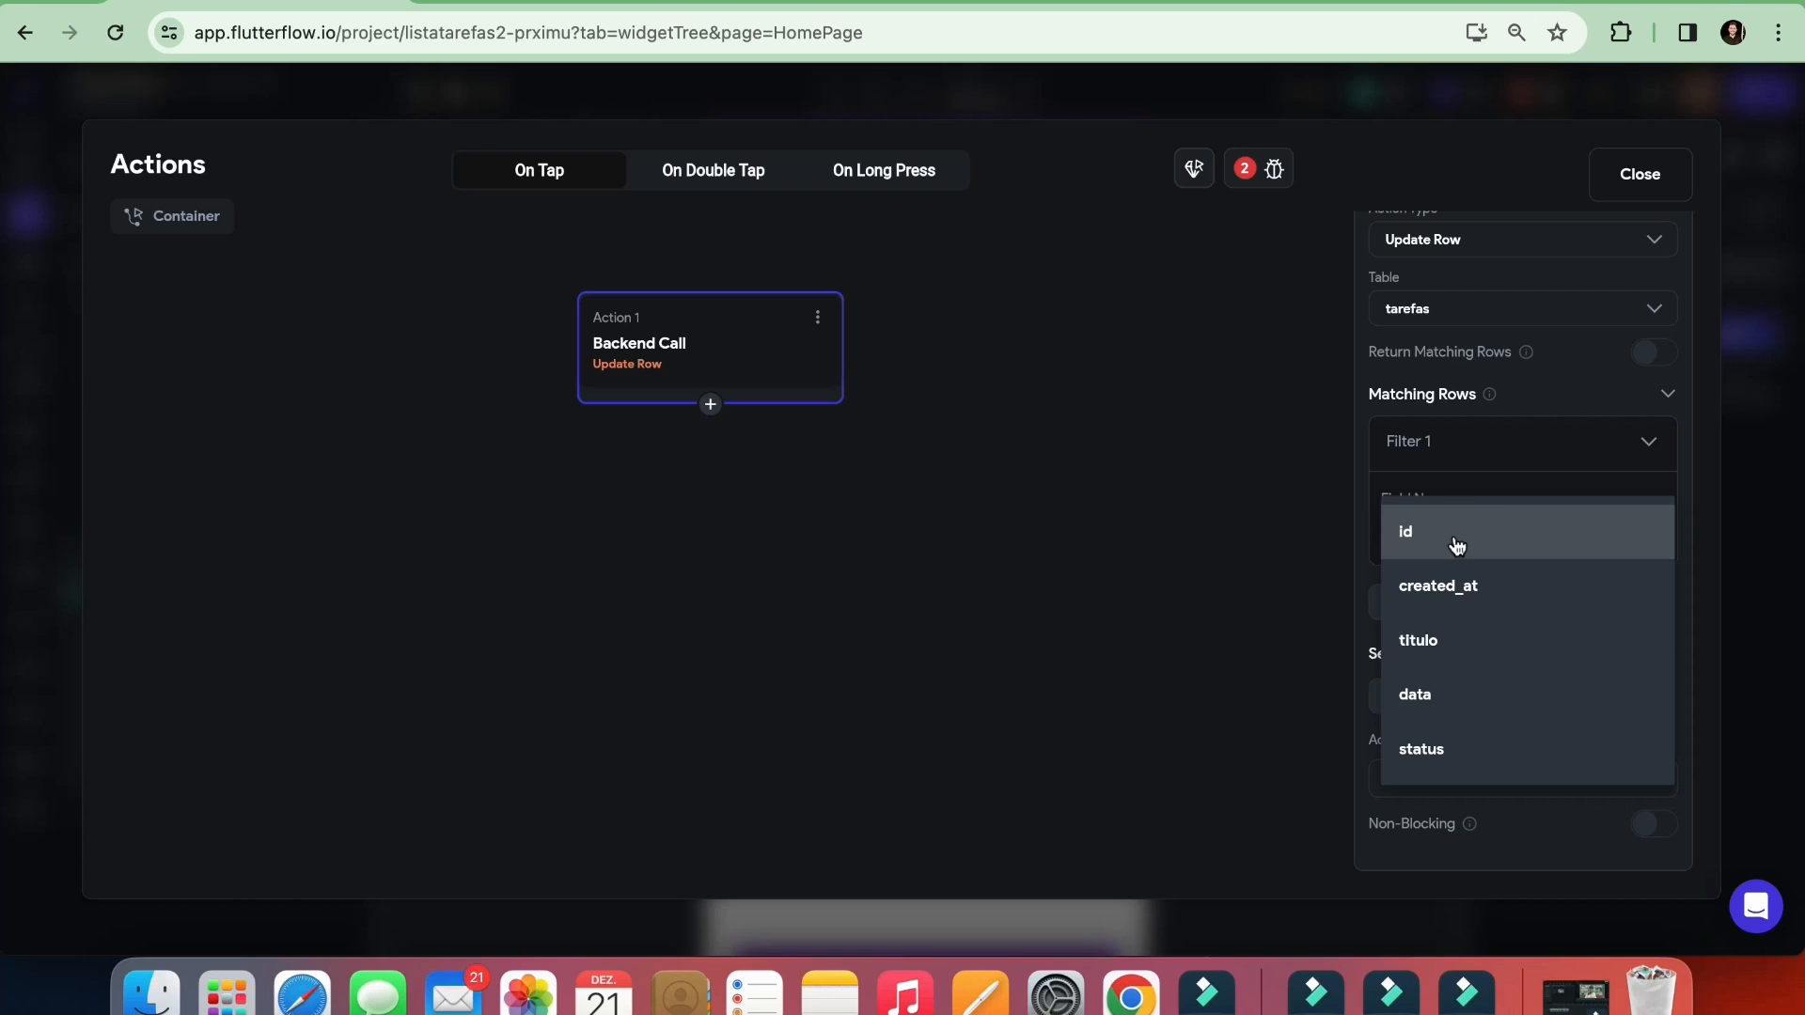
pyautogui.click(1452, 538)
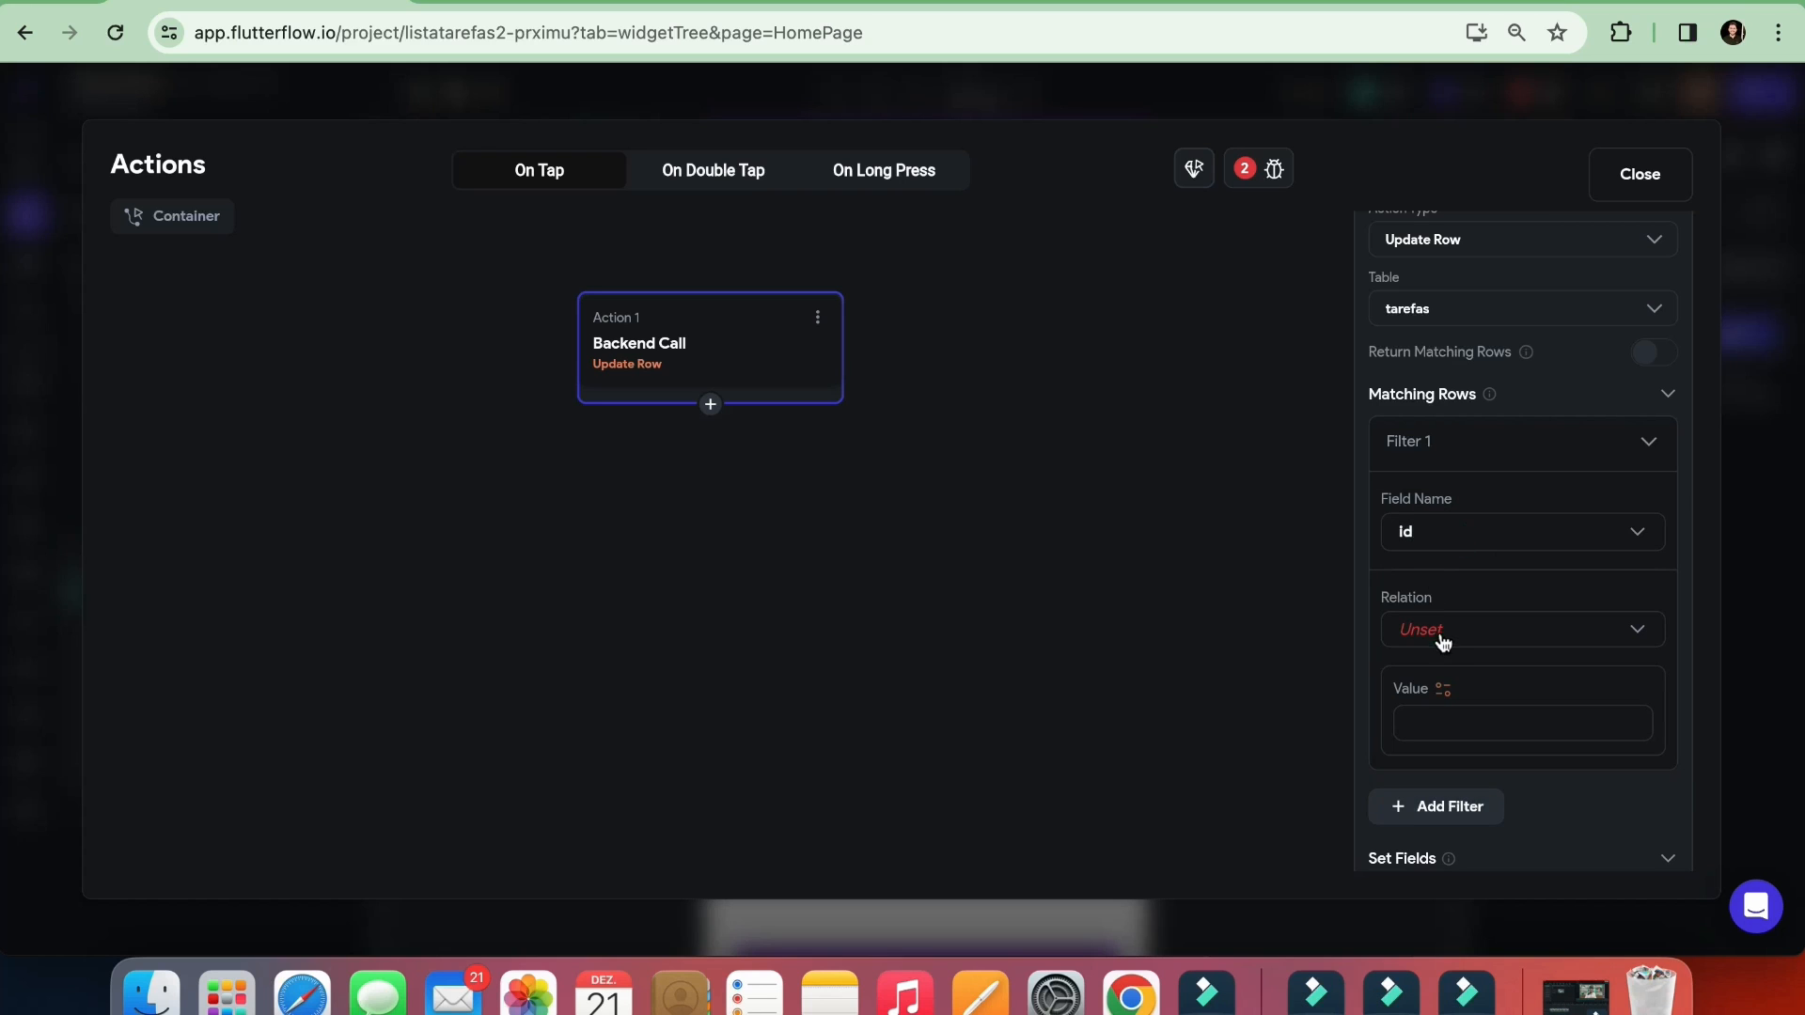
pyautogui.click(1441, 631)
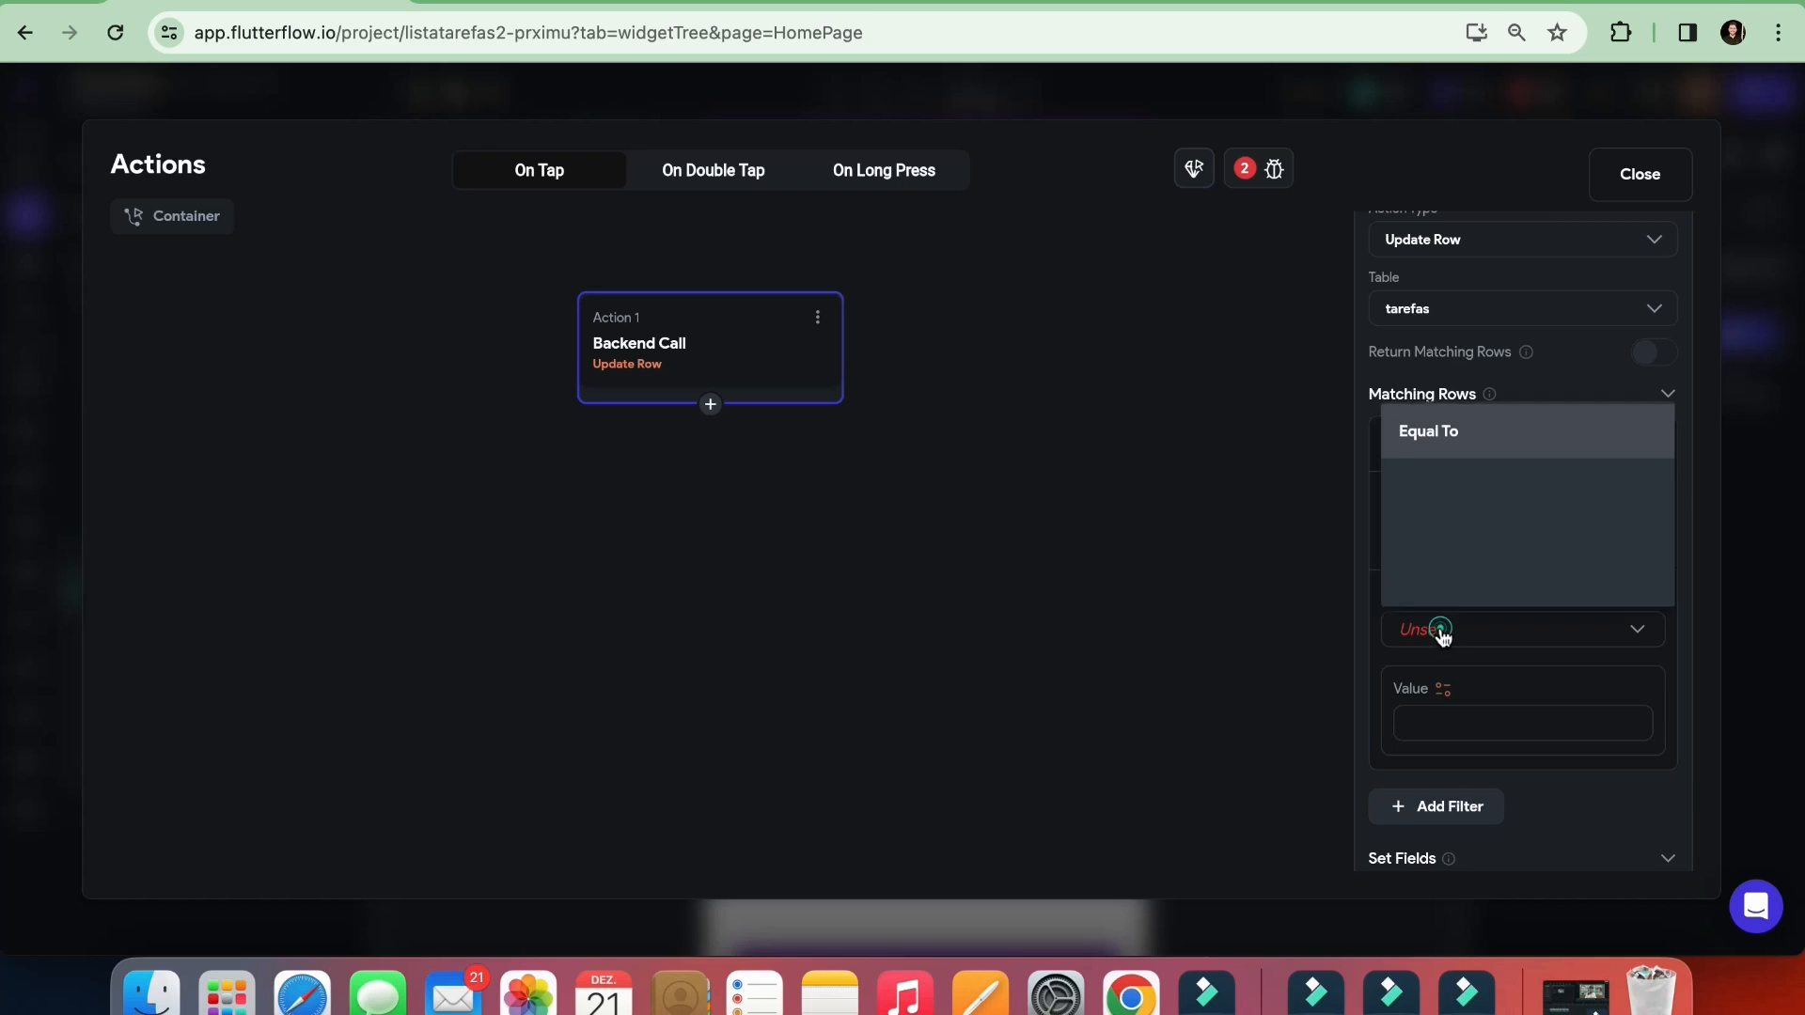
pyautogui.click(1444, 432)
pyautogui.scroll(-2, 1442, 725)
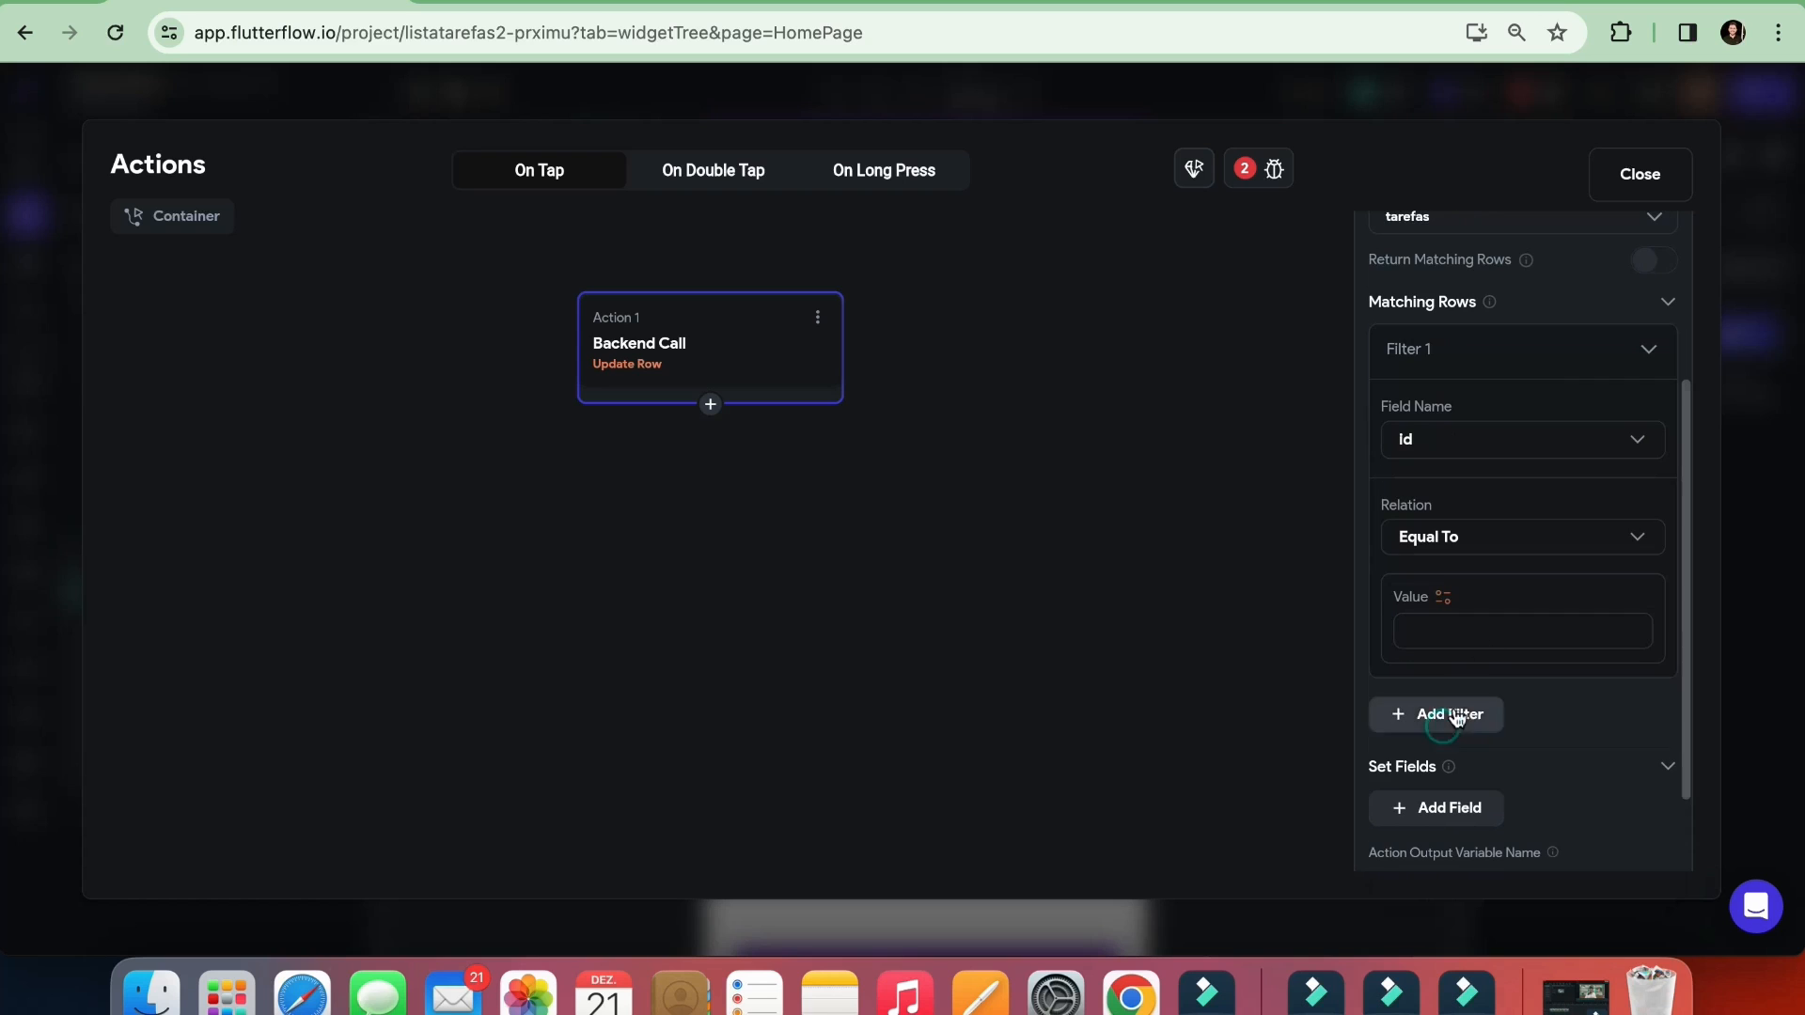
# Close and reopen the container's action flow, and set the id filter's value to the tarefas Row's id
pyautogui.click(1635, 177)
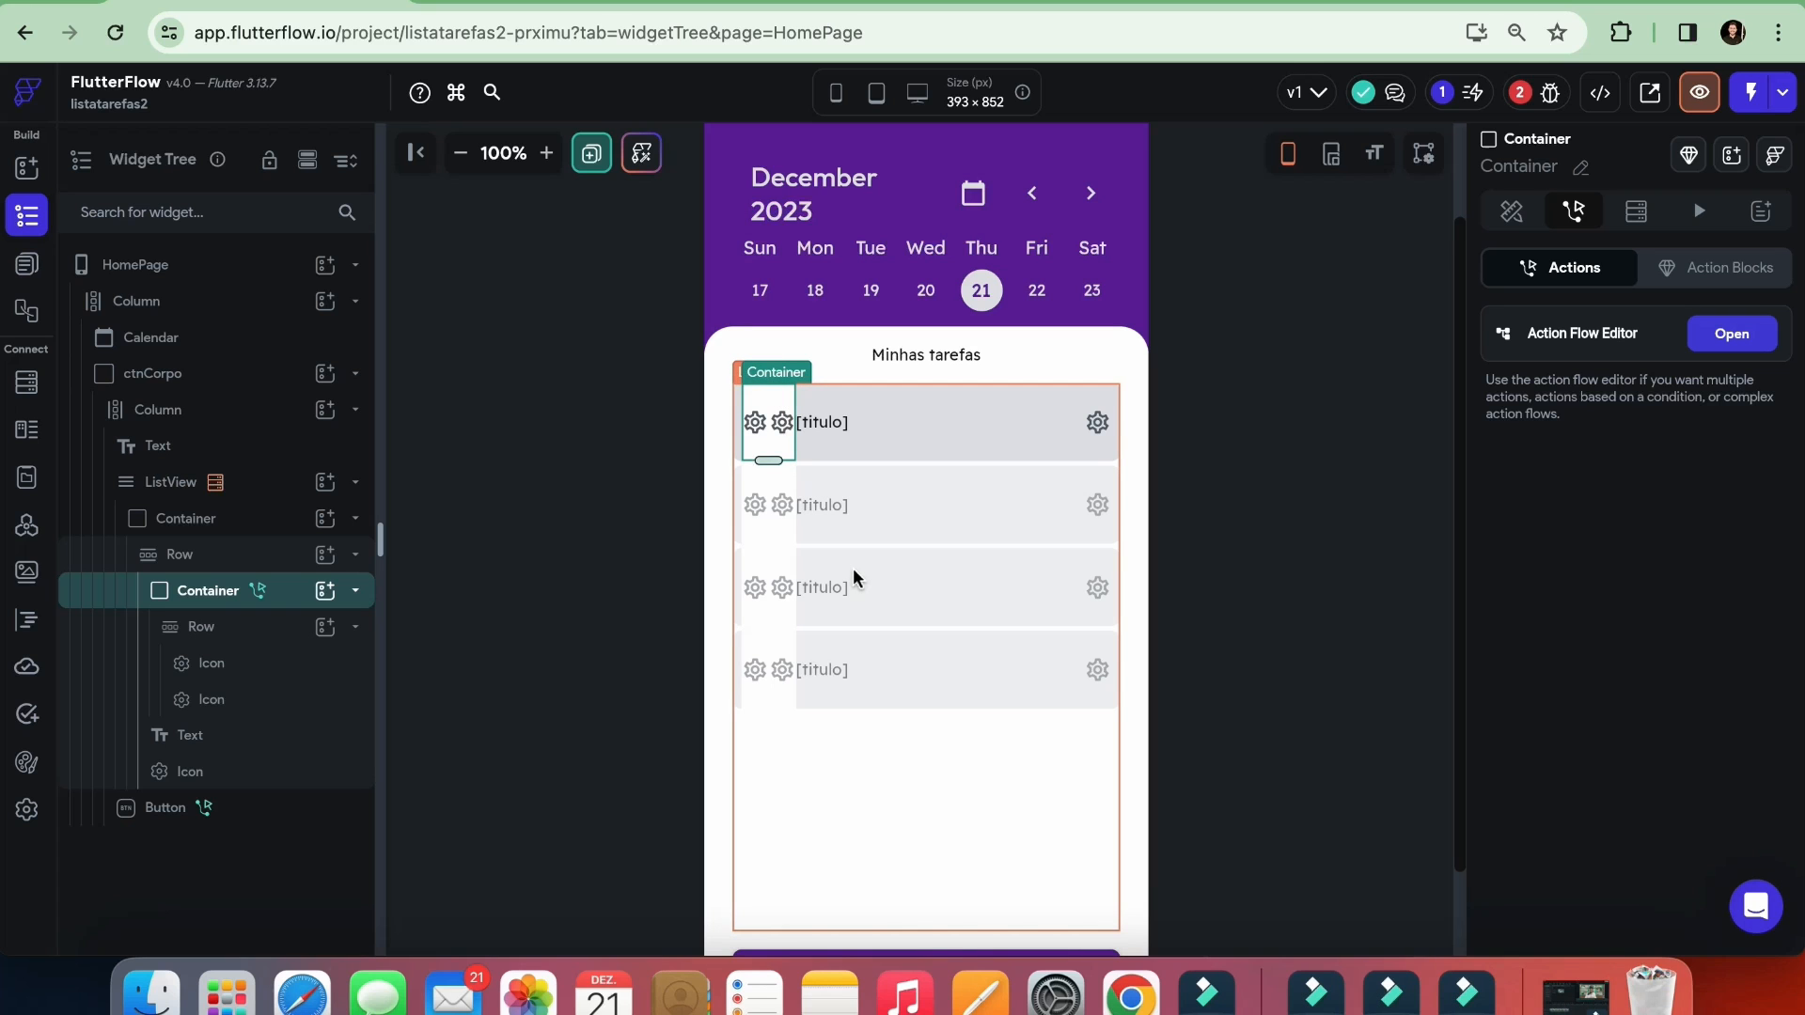
pyautogui.click(1732, 334)
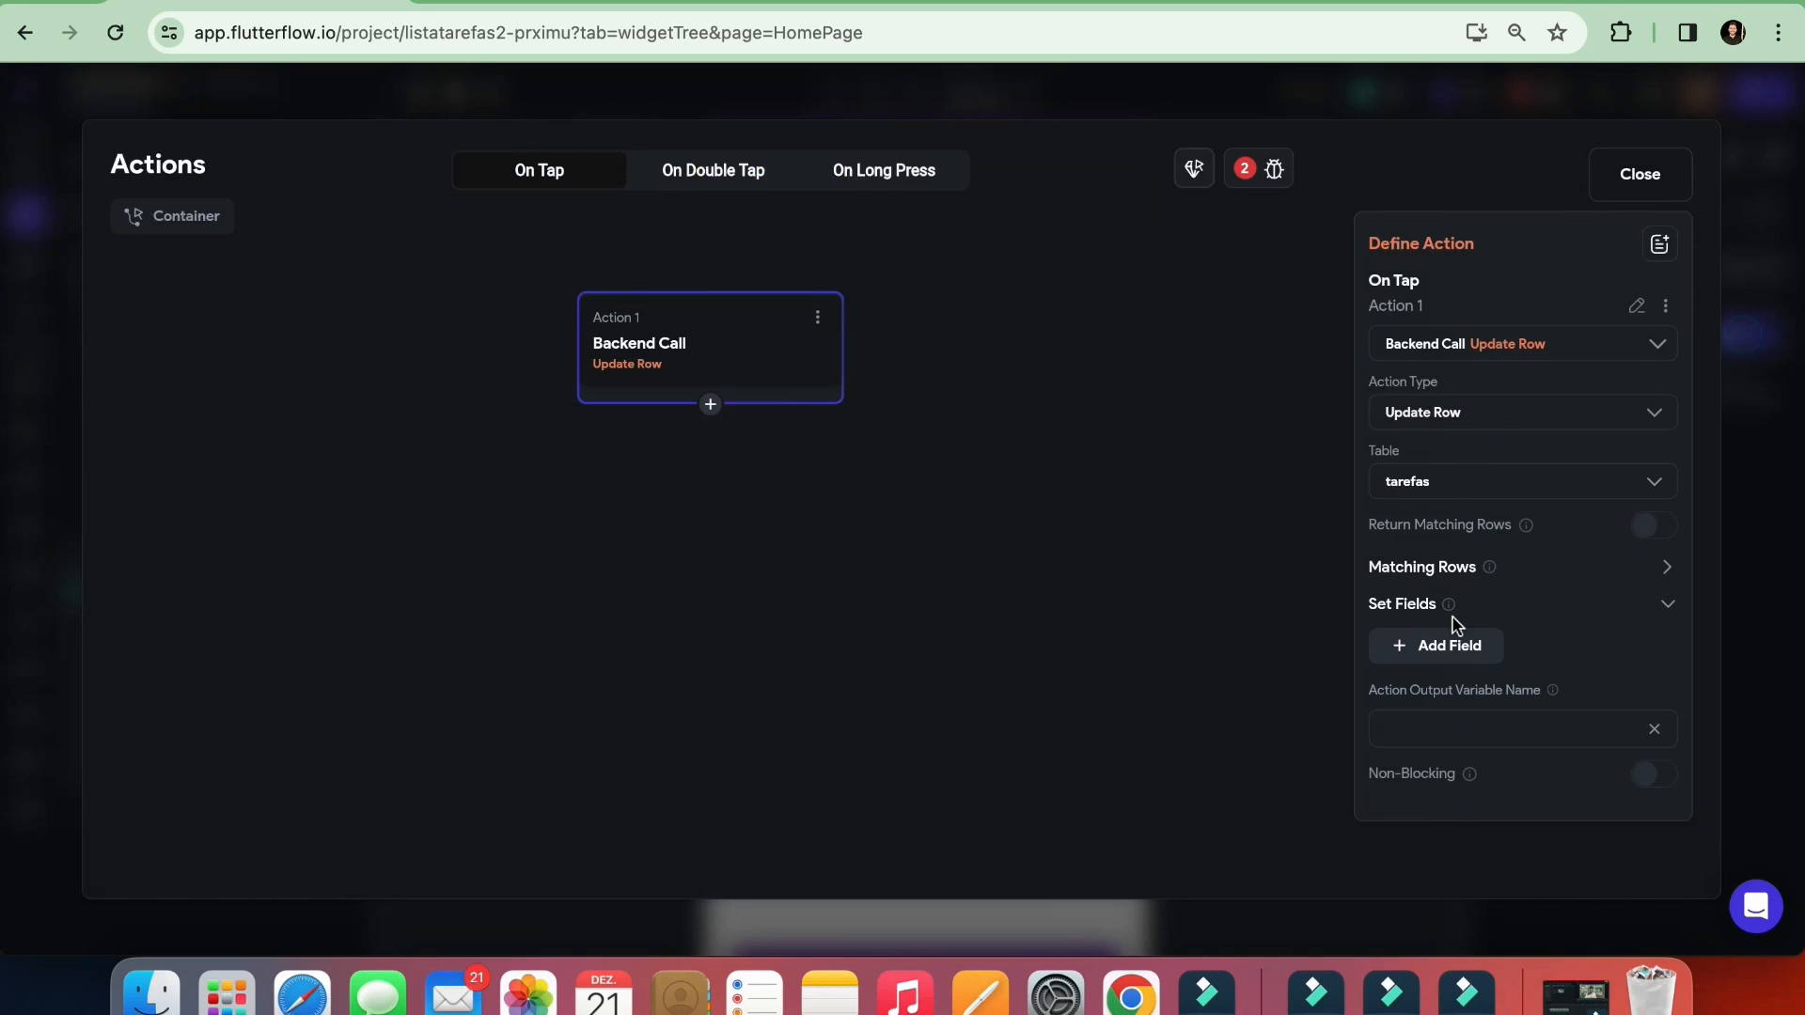
pyautogui.click(1666, 567)
pyautogui.scroll(-1, 1483, 601)
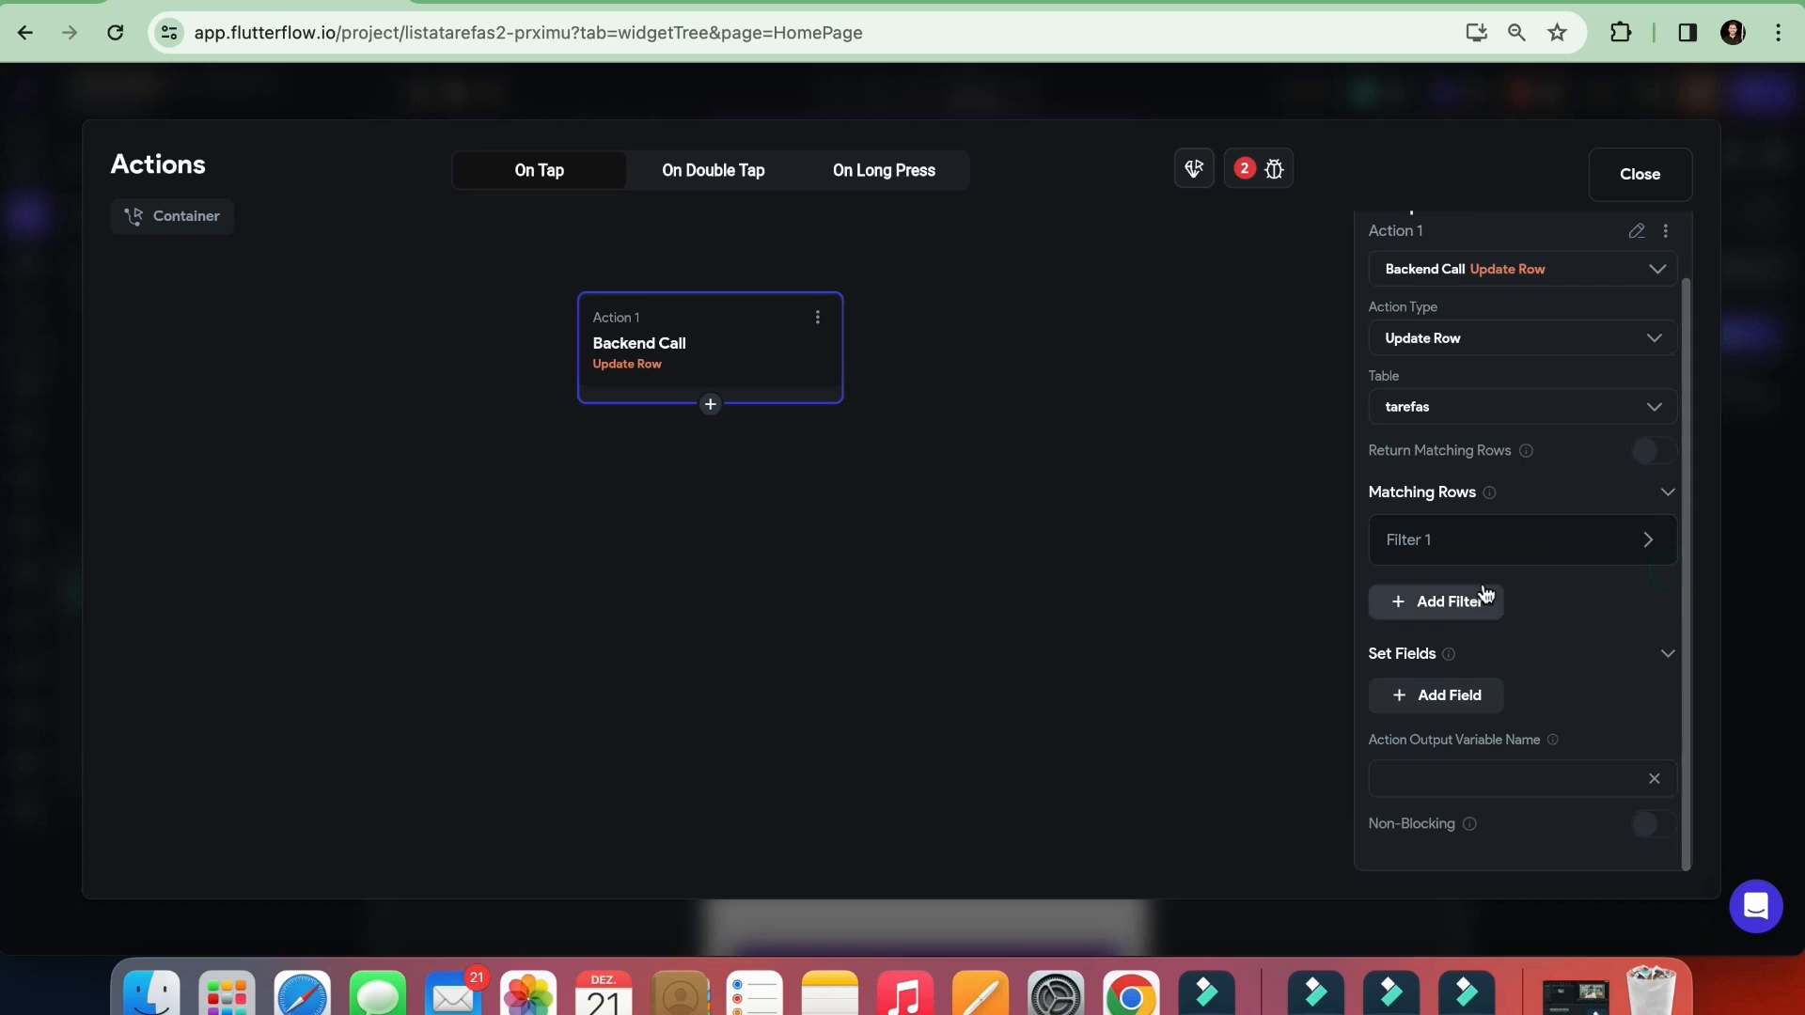
pyautogui.click(1470, 544)
pyautogui.scroll(-3, 1463, 569)
pyautogui.scroll(-1, 1454, 557)
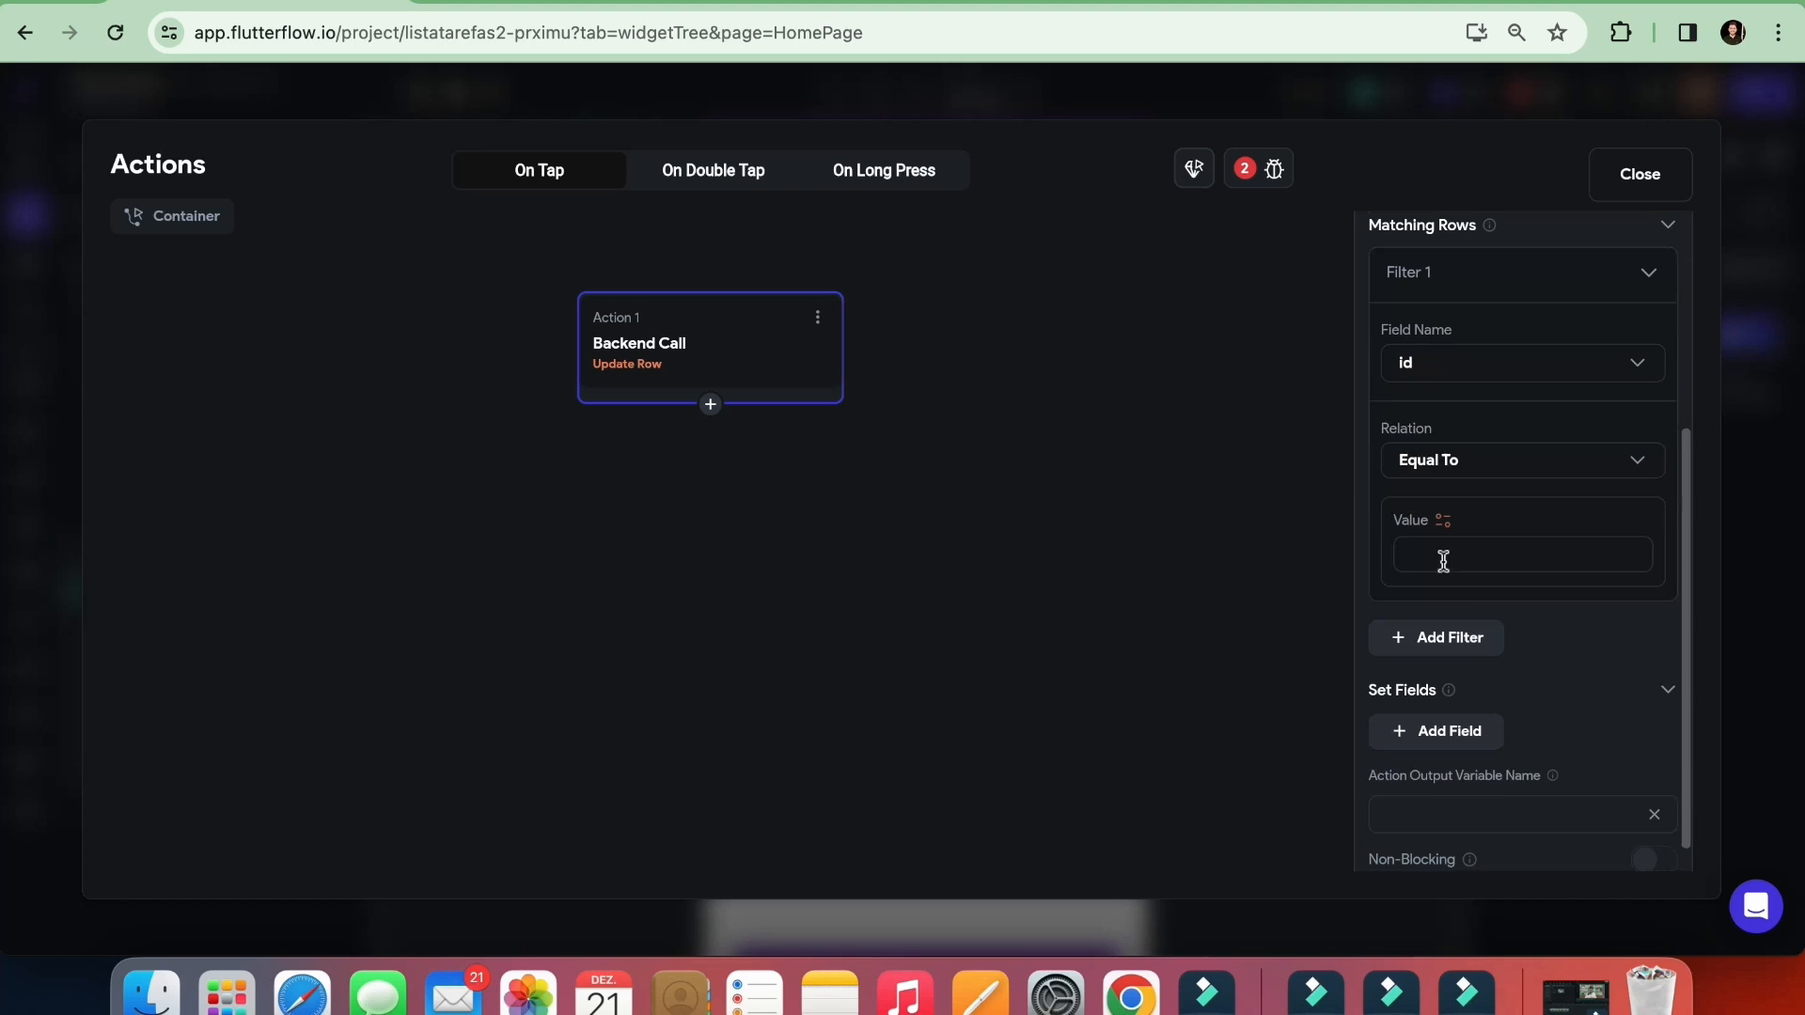
pyautogui.click(1444, 520)
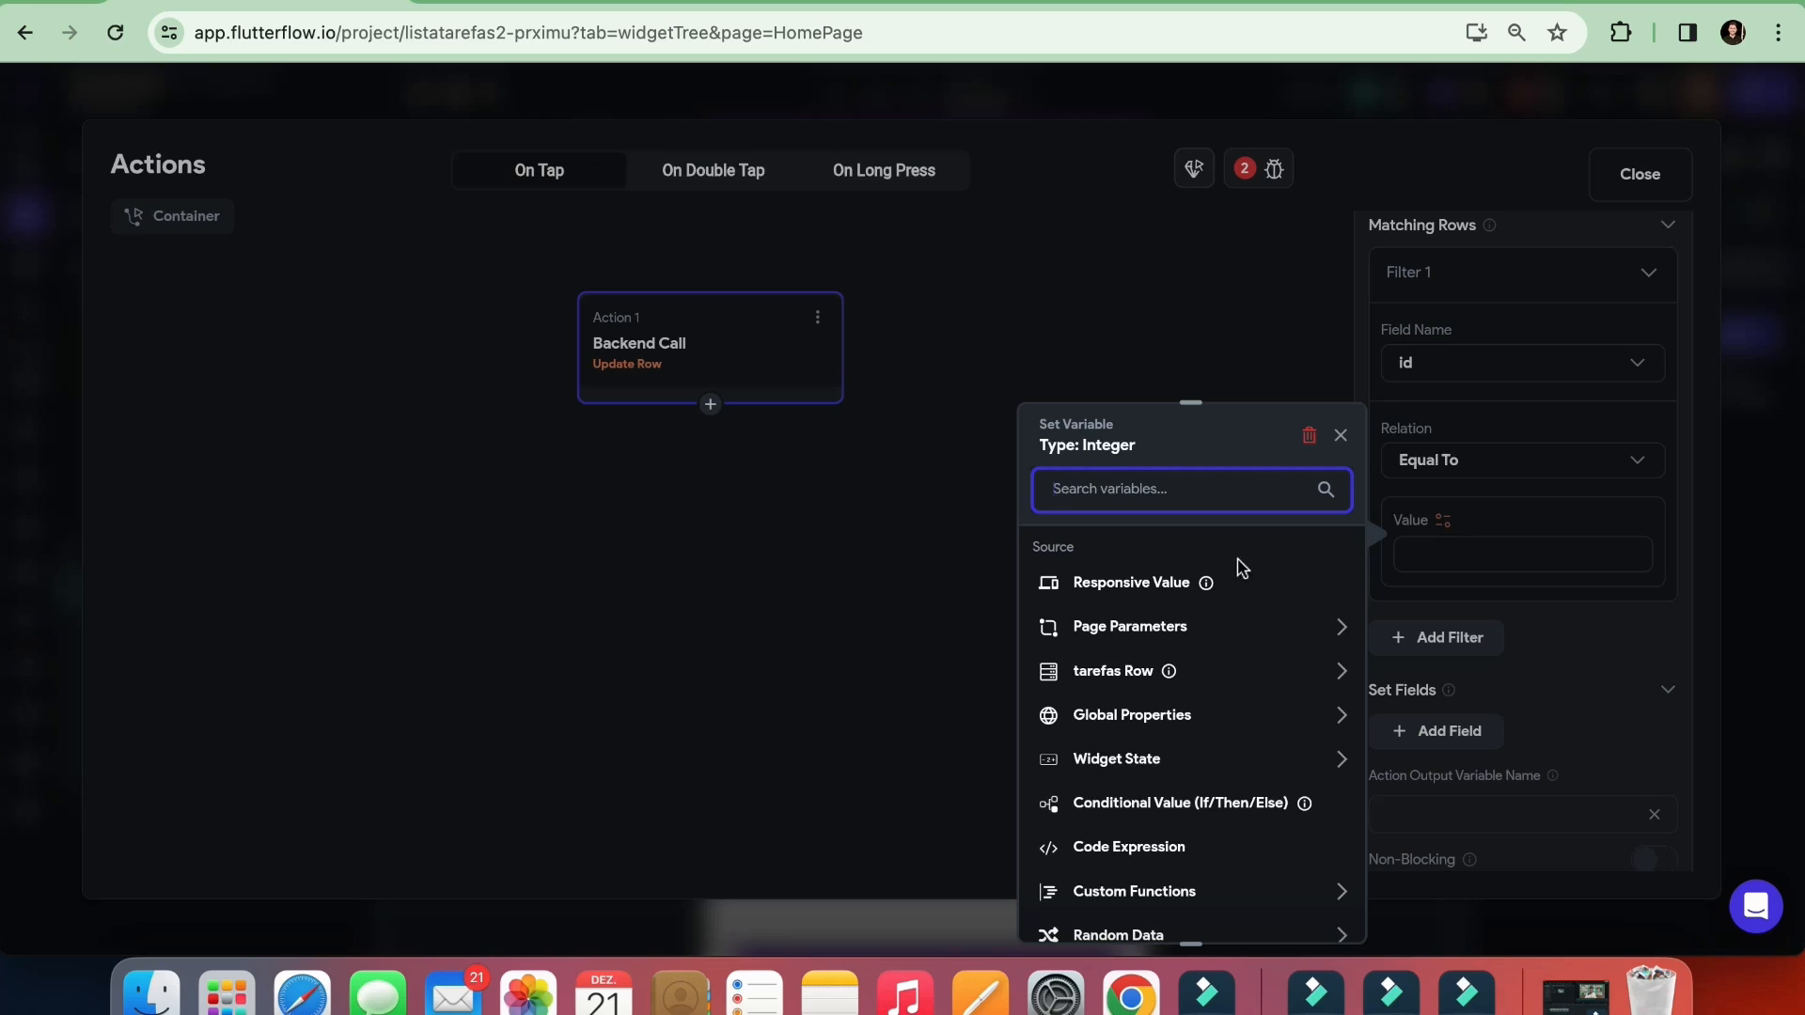
pyautogui.click(1116, 683)
pyautogui.click(1093, 740)
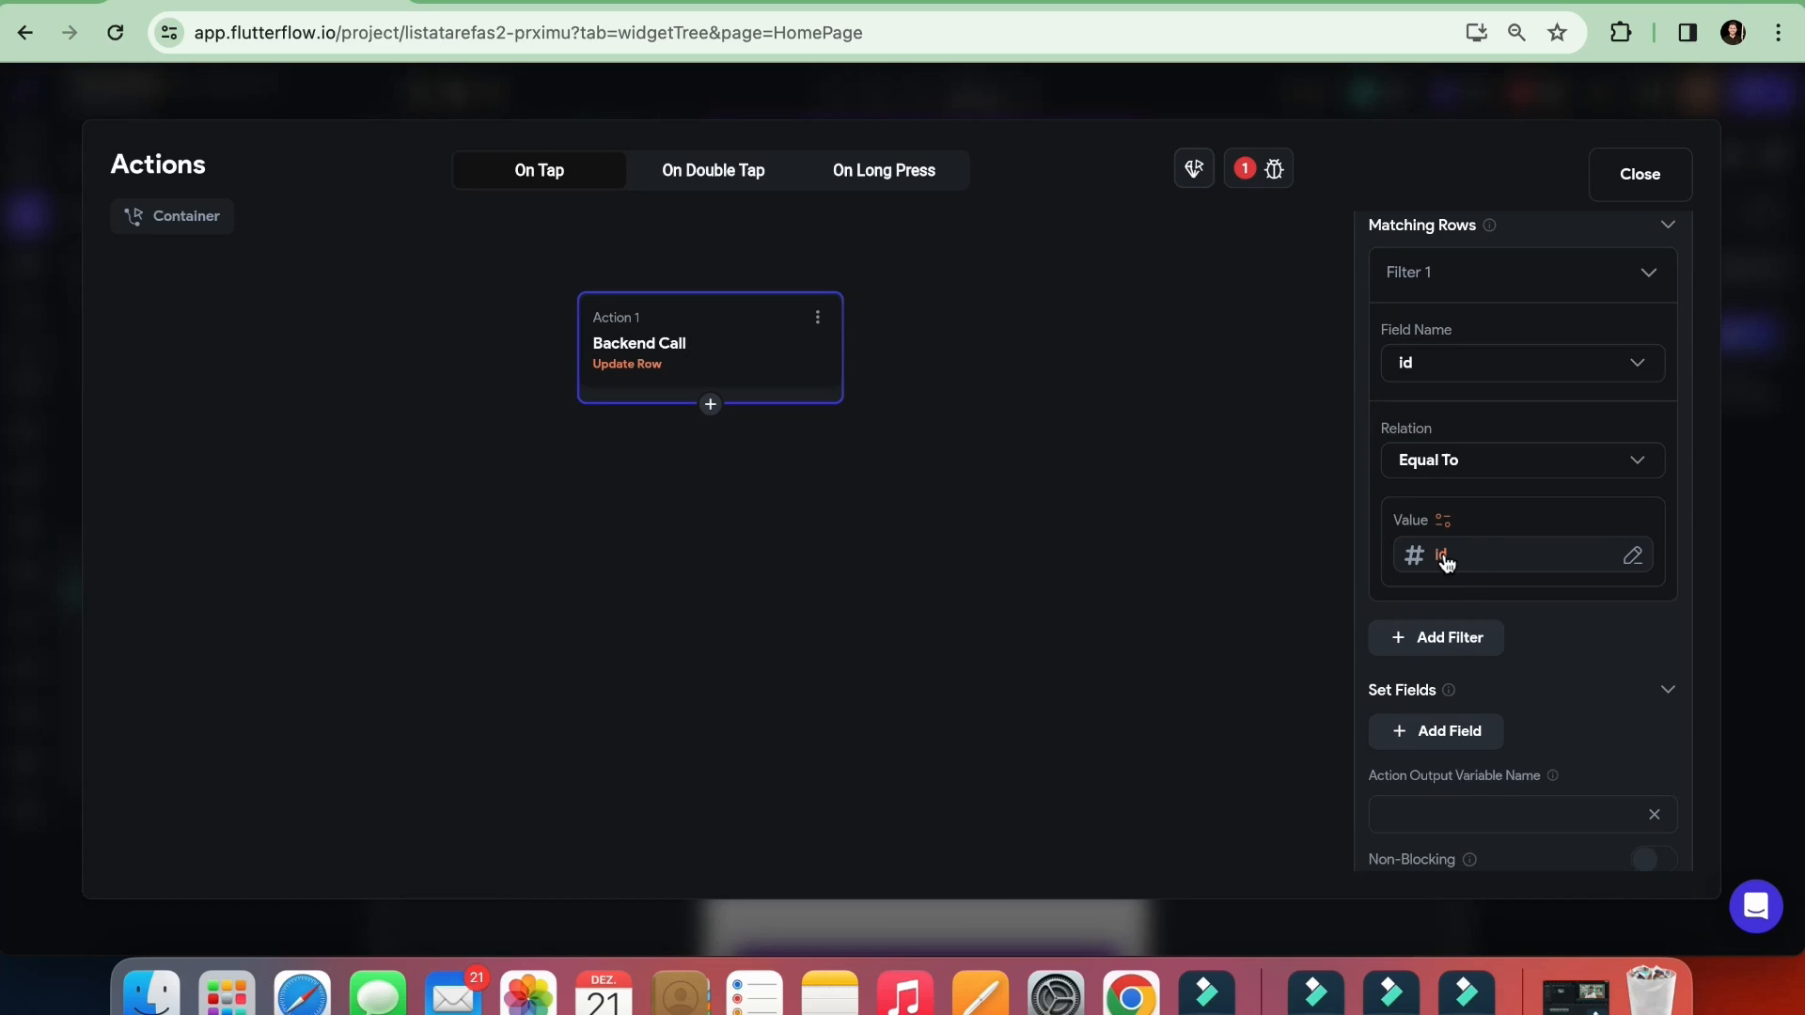
pyautogui.scroll(1, 1444, 526)
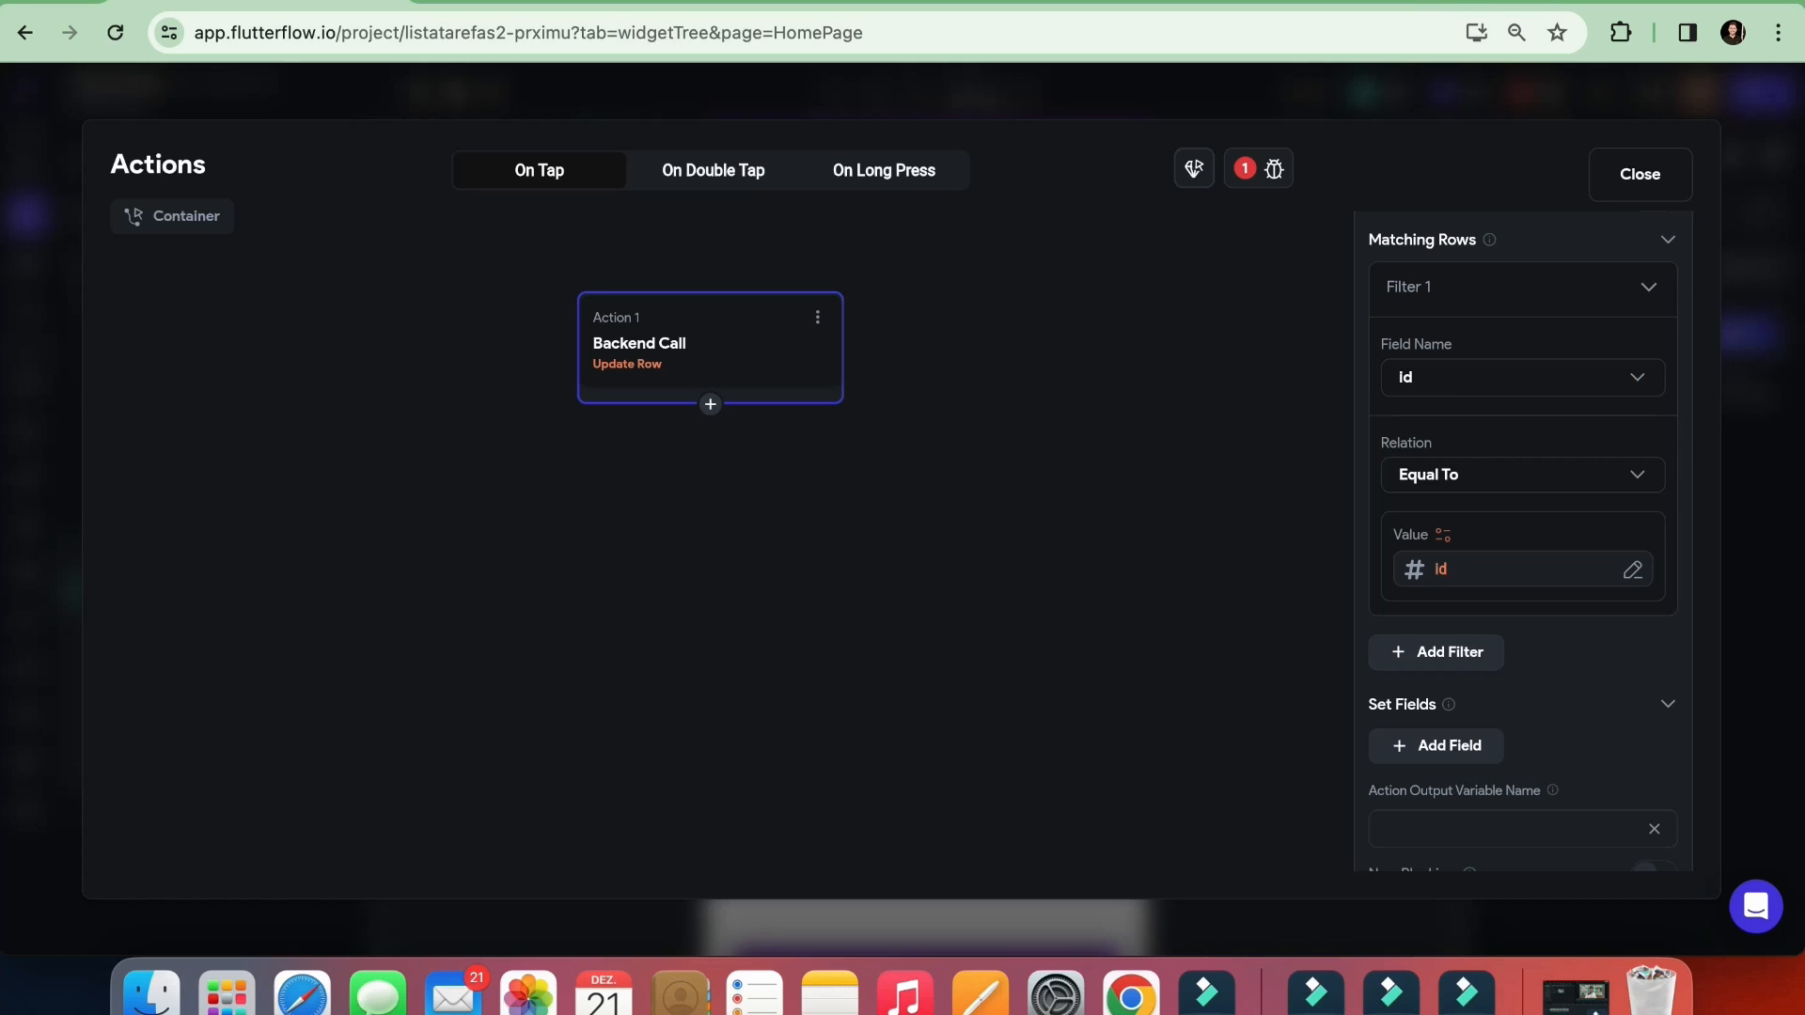
pyautogui.click(1392, 0)
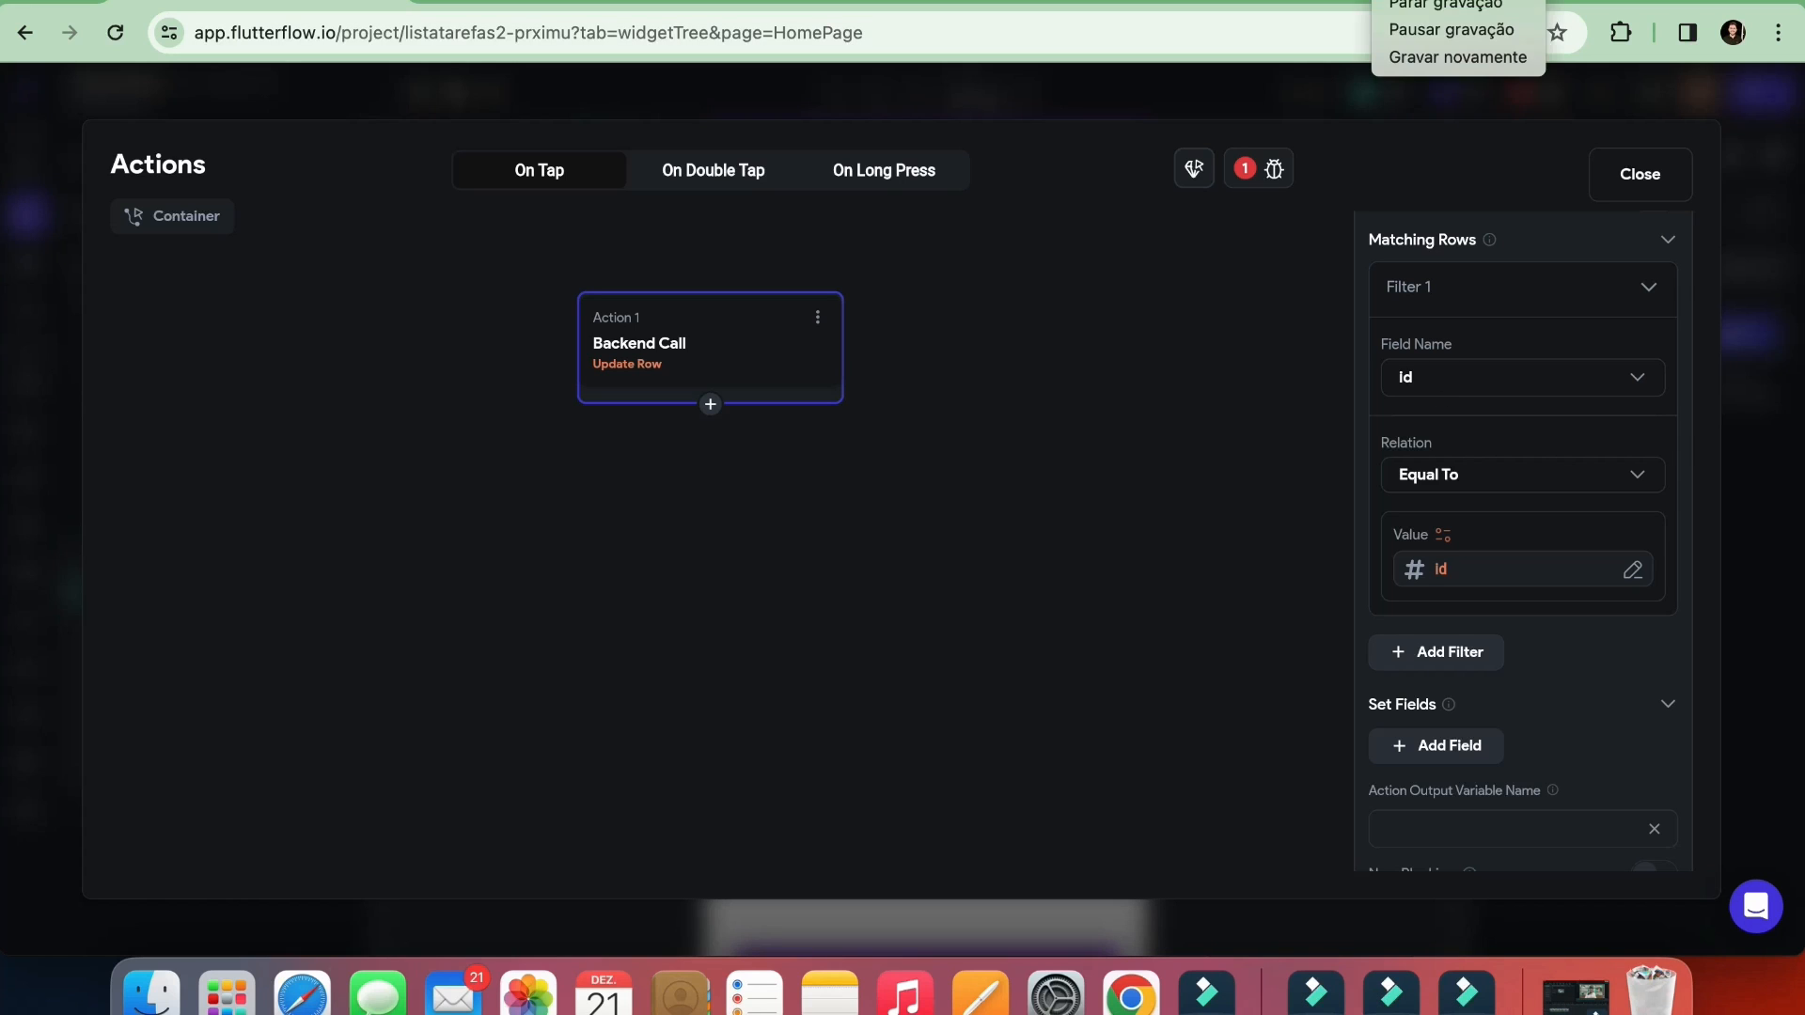
pyautogui.click(1430, 29)
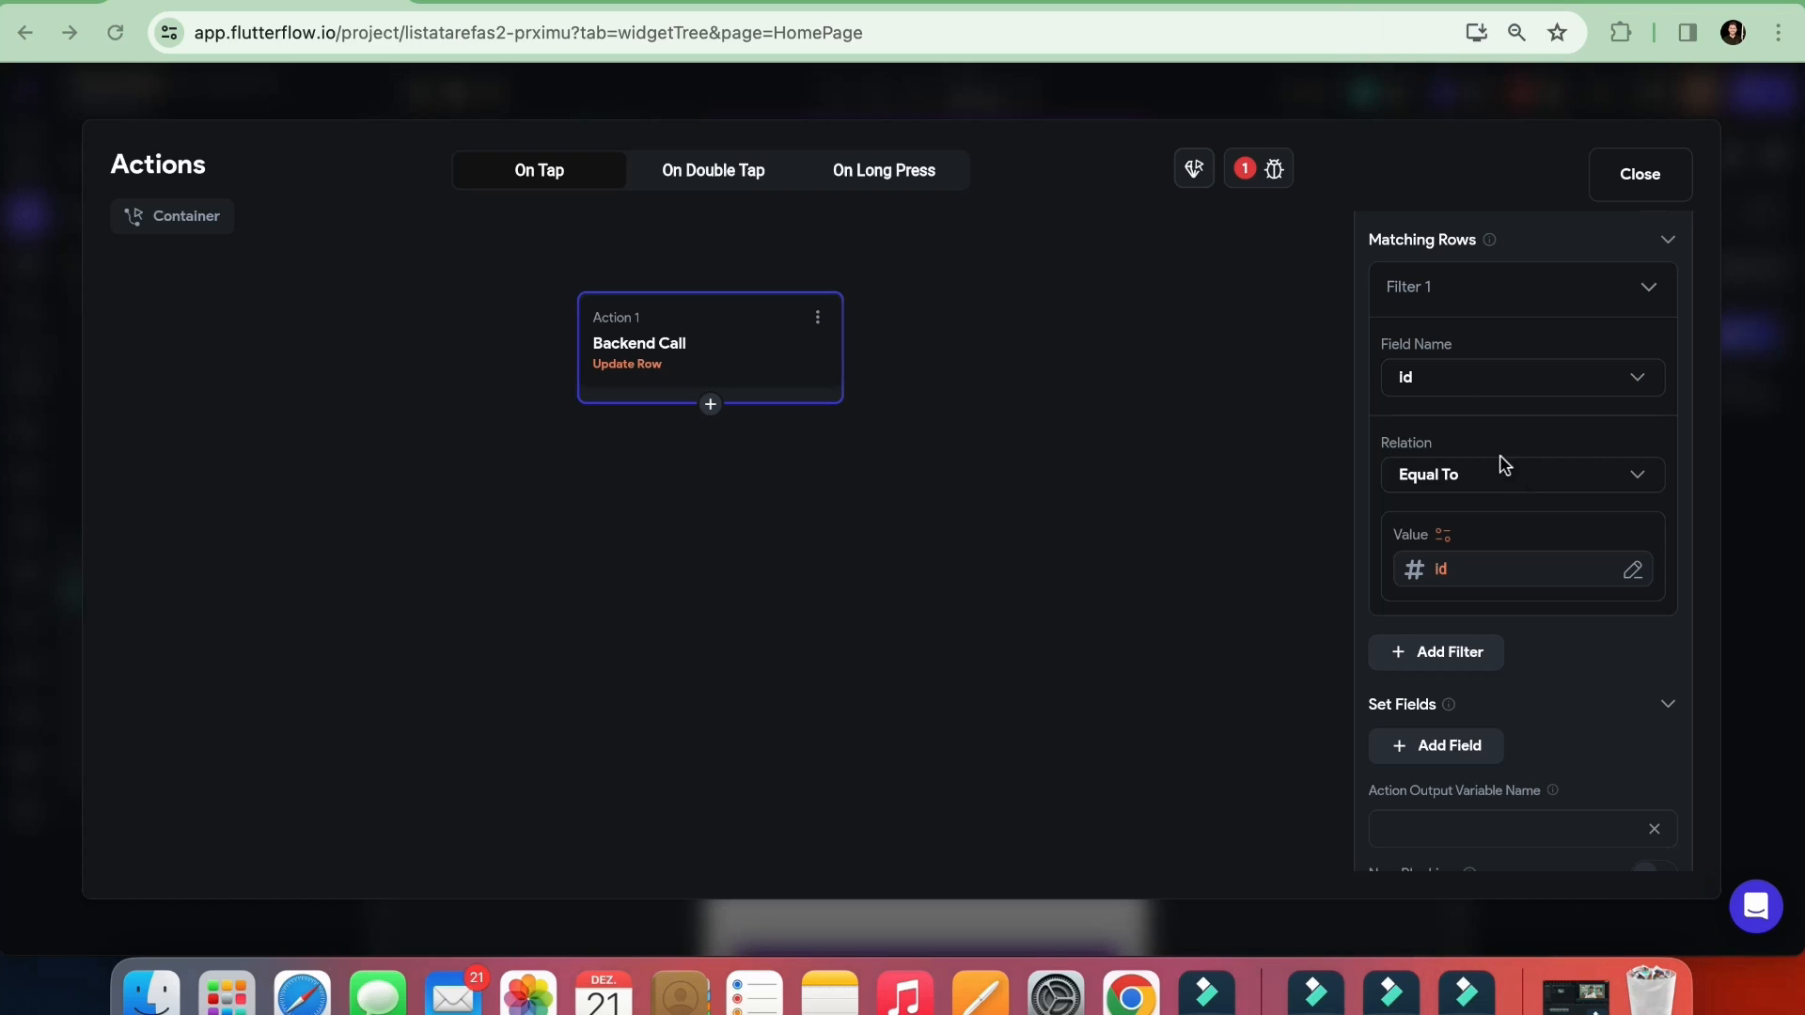
pyautogui.click(1444, 337)
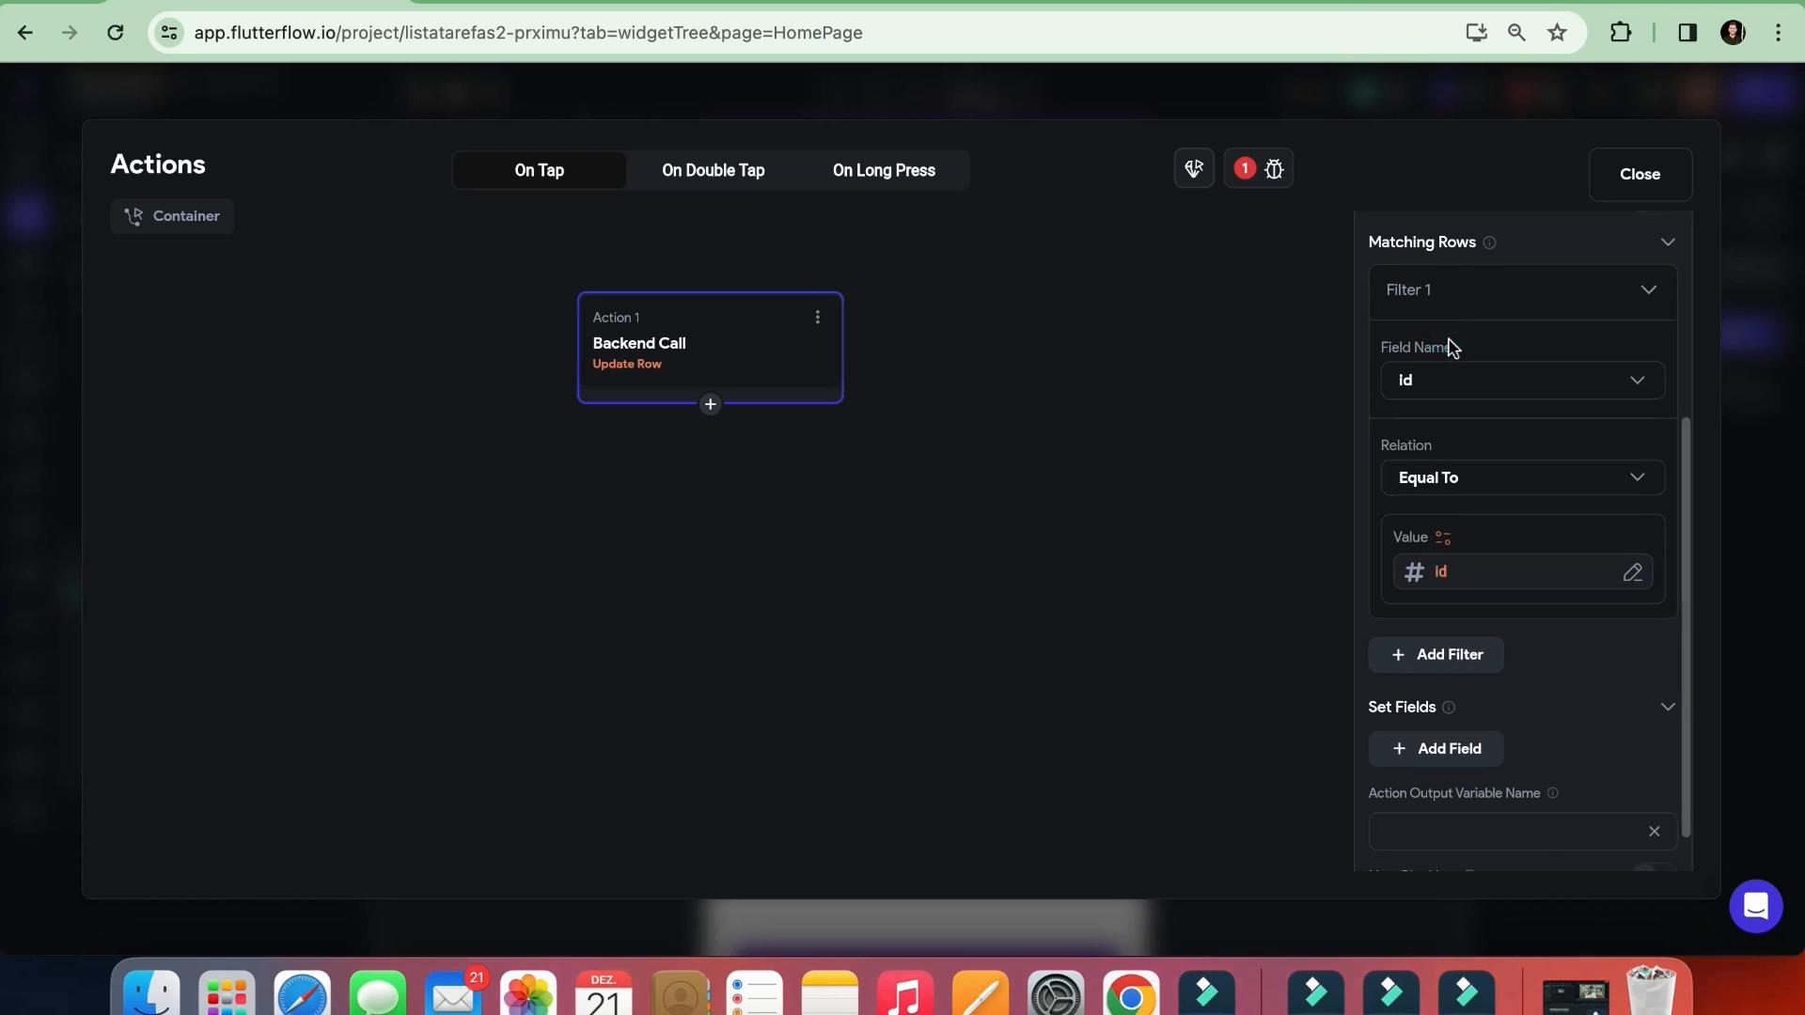
# Collapse the Matching Rows section and add a field under Set Fields in the Update Row action
pyautogui.scroll(1, 1466, 343)
pyautogui.click(1669, 265)
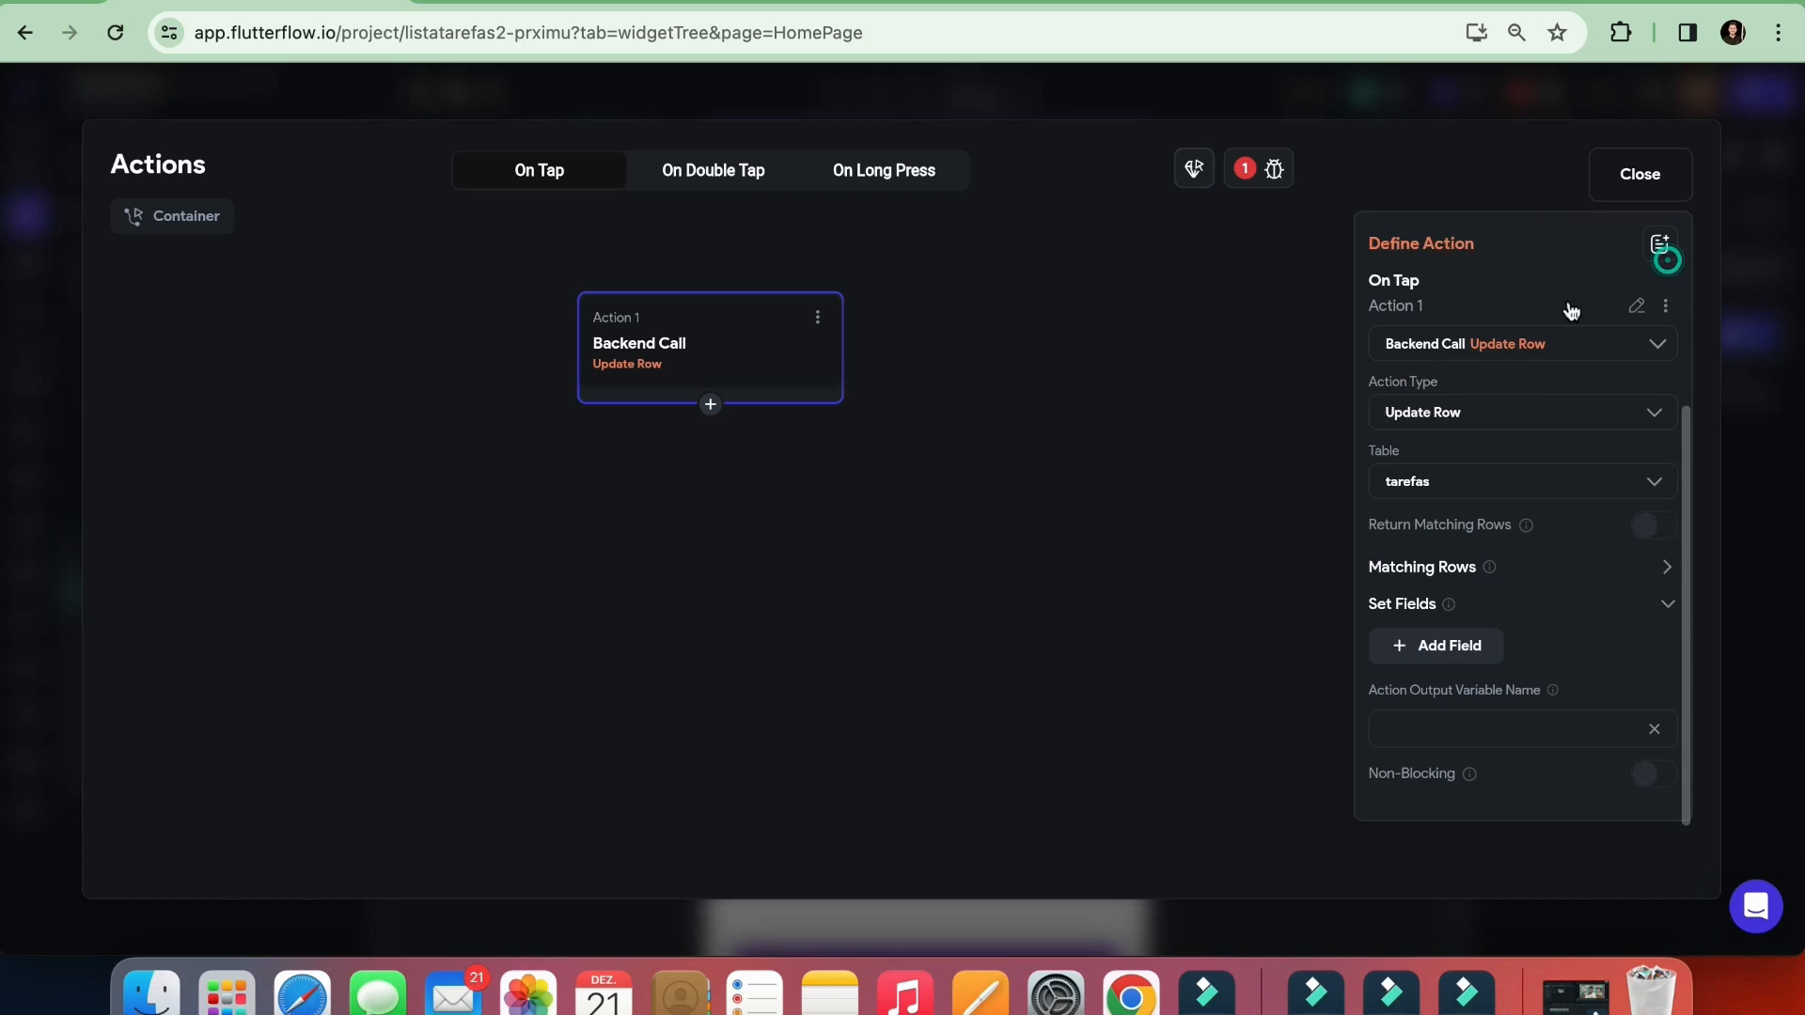
pyautogui.click(1431, 645)
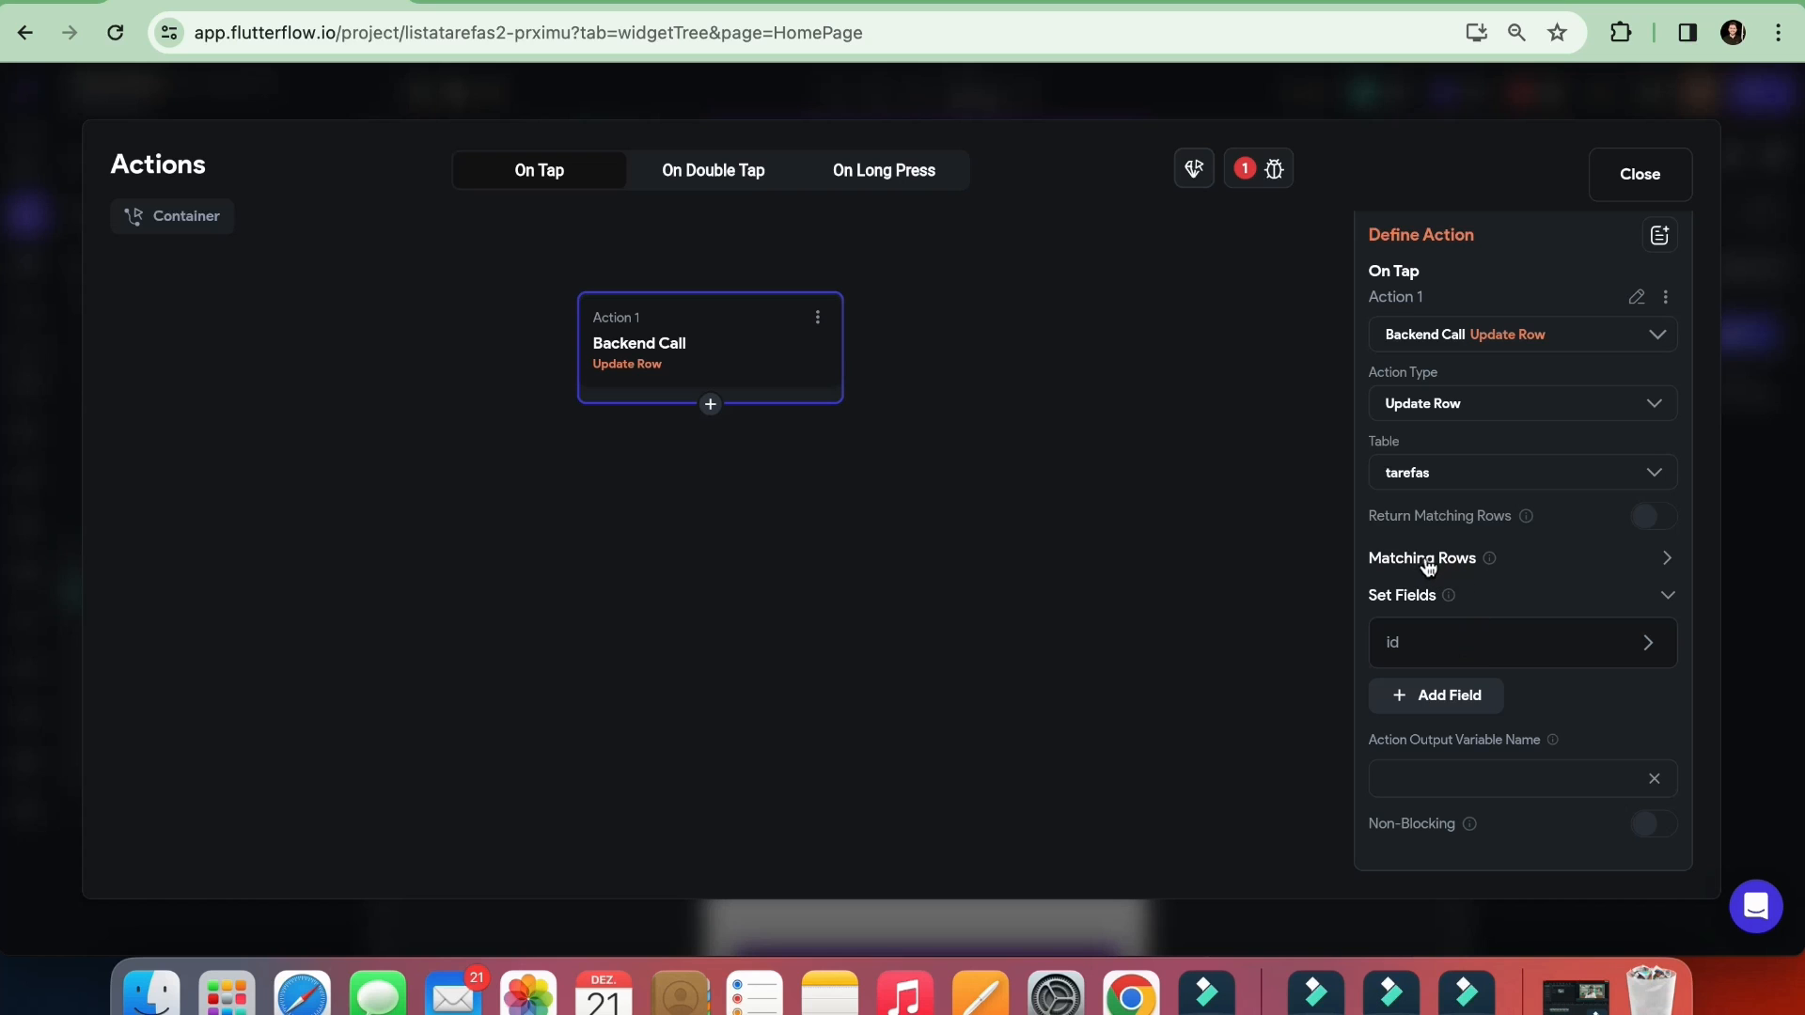
# Review the tarefas table in Supabase and the task list in the app preview, and return to the action editor
pyautogui.click(837, 3)
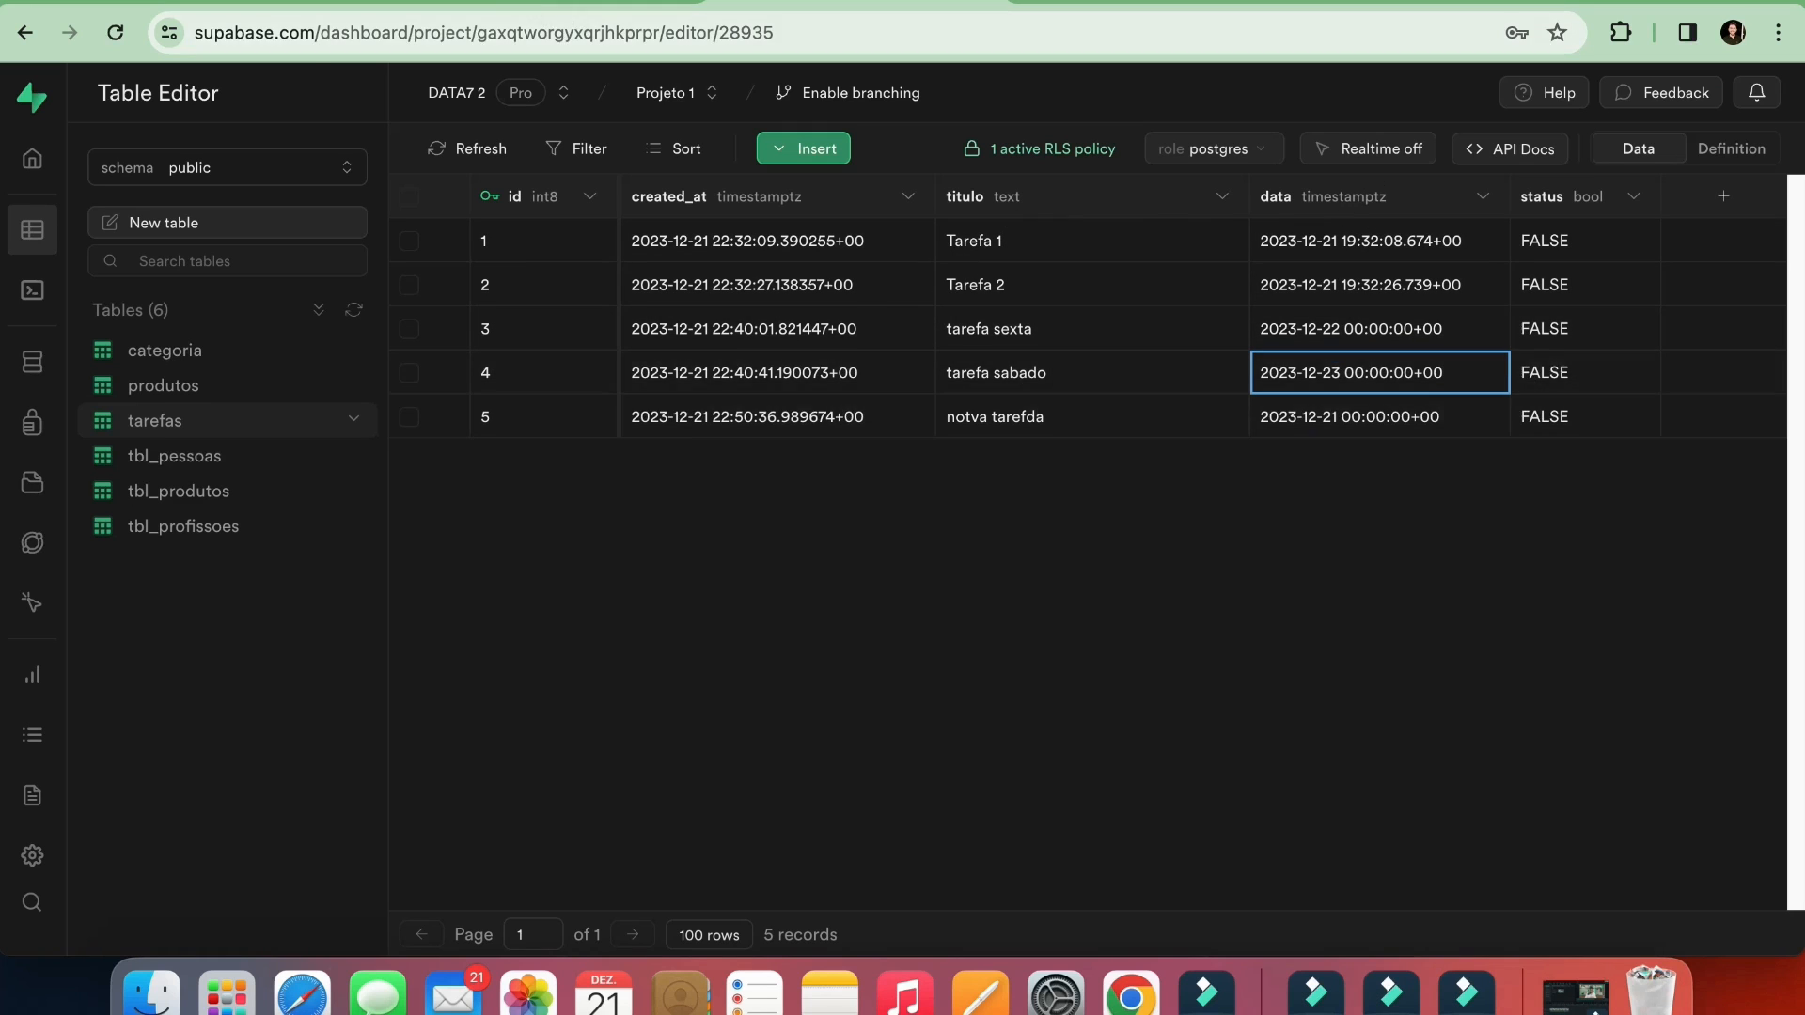
pyautogui.click(573, 3)
pyautogui.click(331, 3)
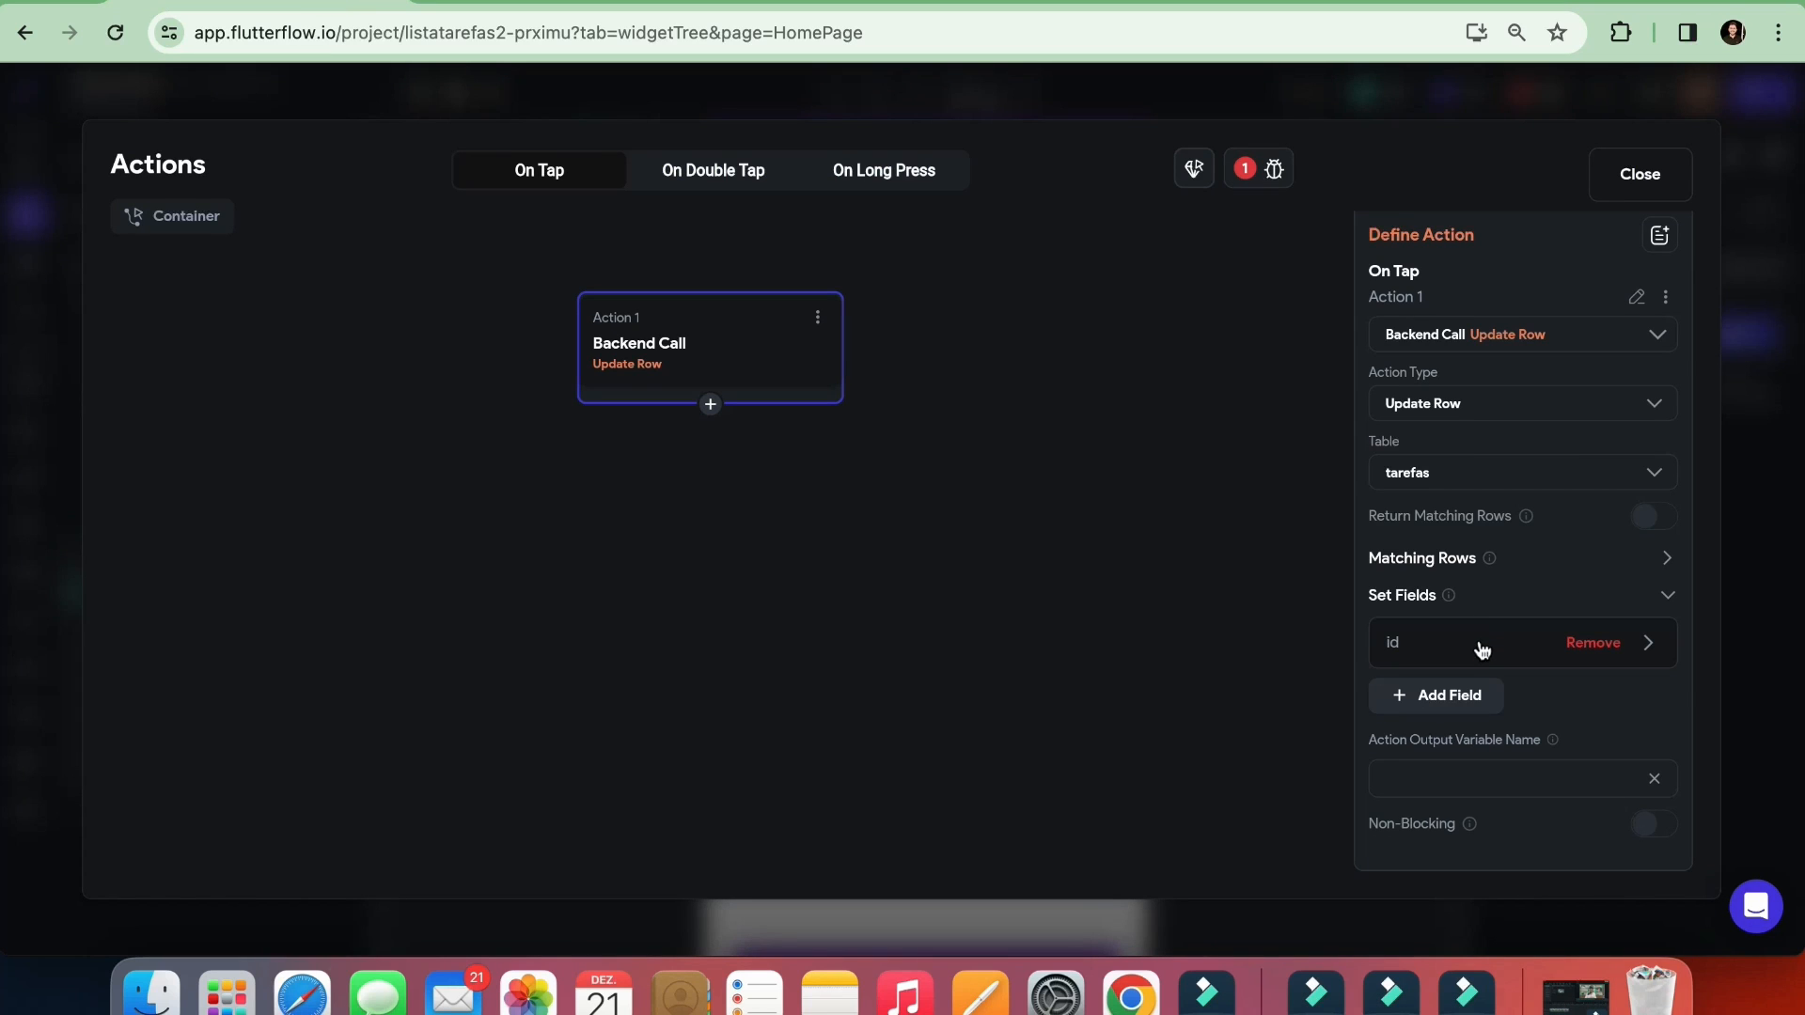
pyautogui.click(564, 8)
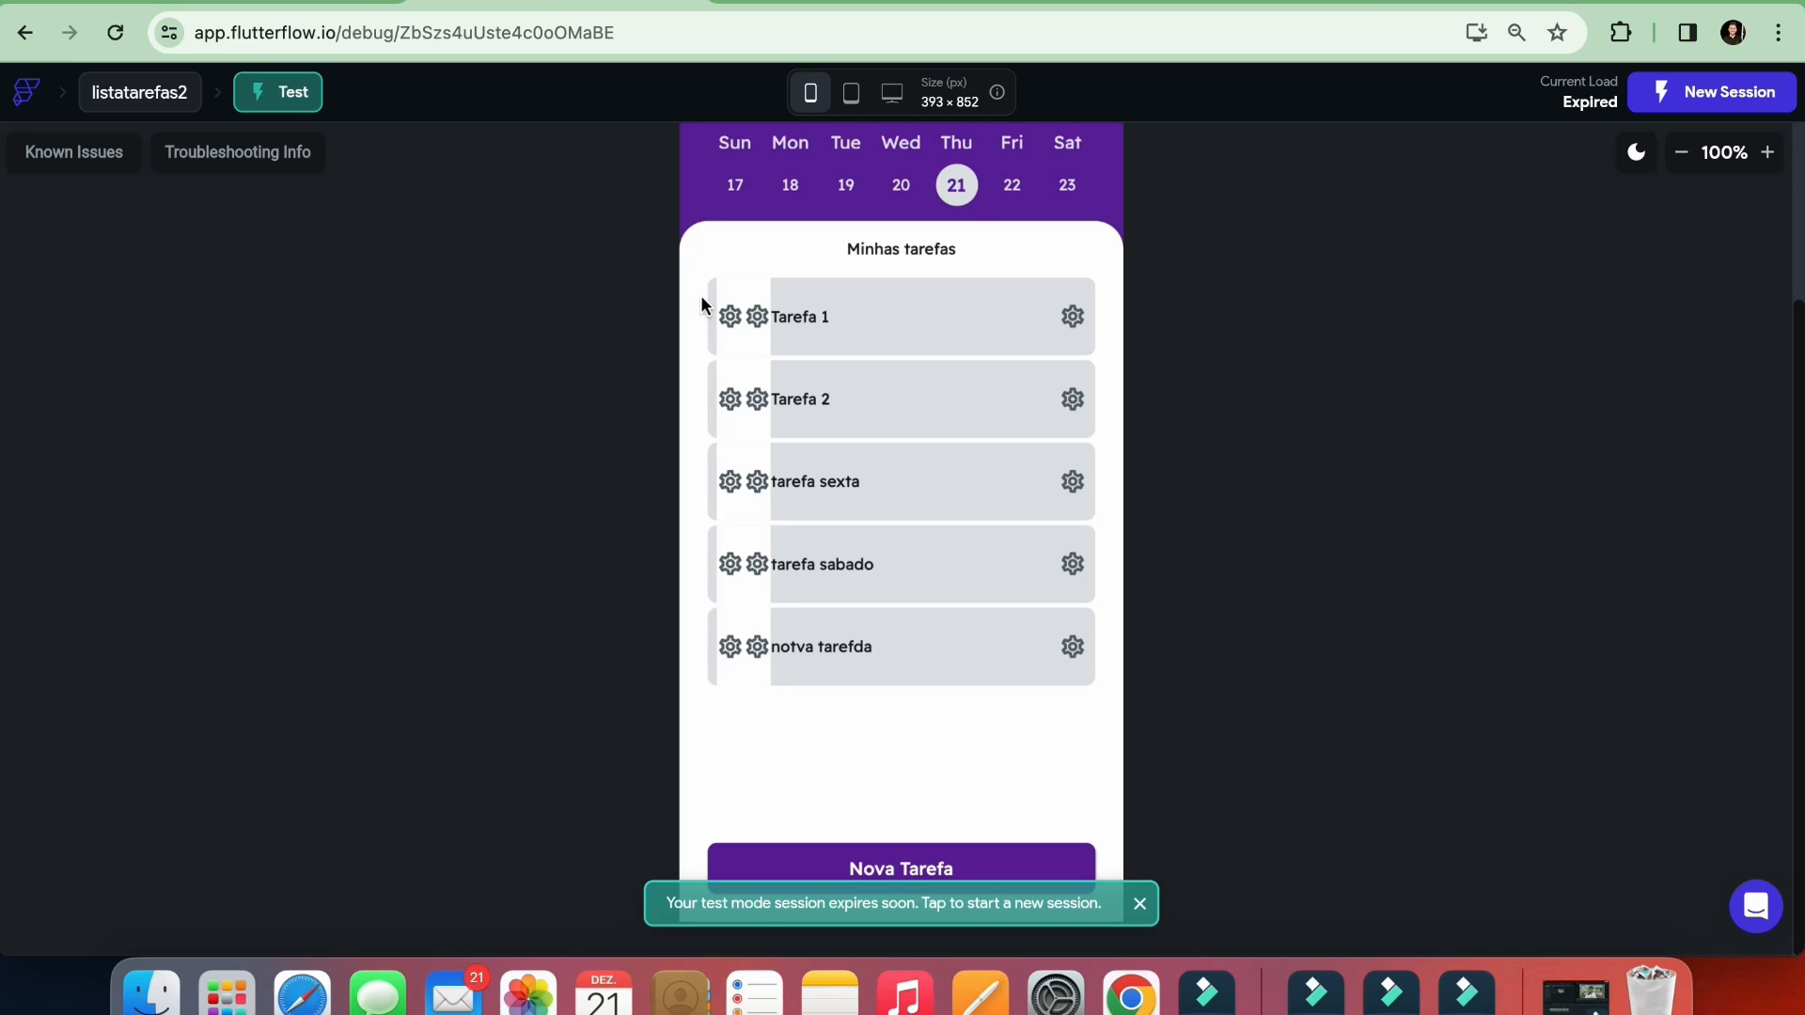
pyautogui.click(352, 3)
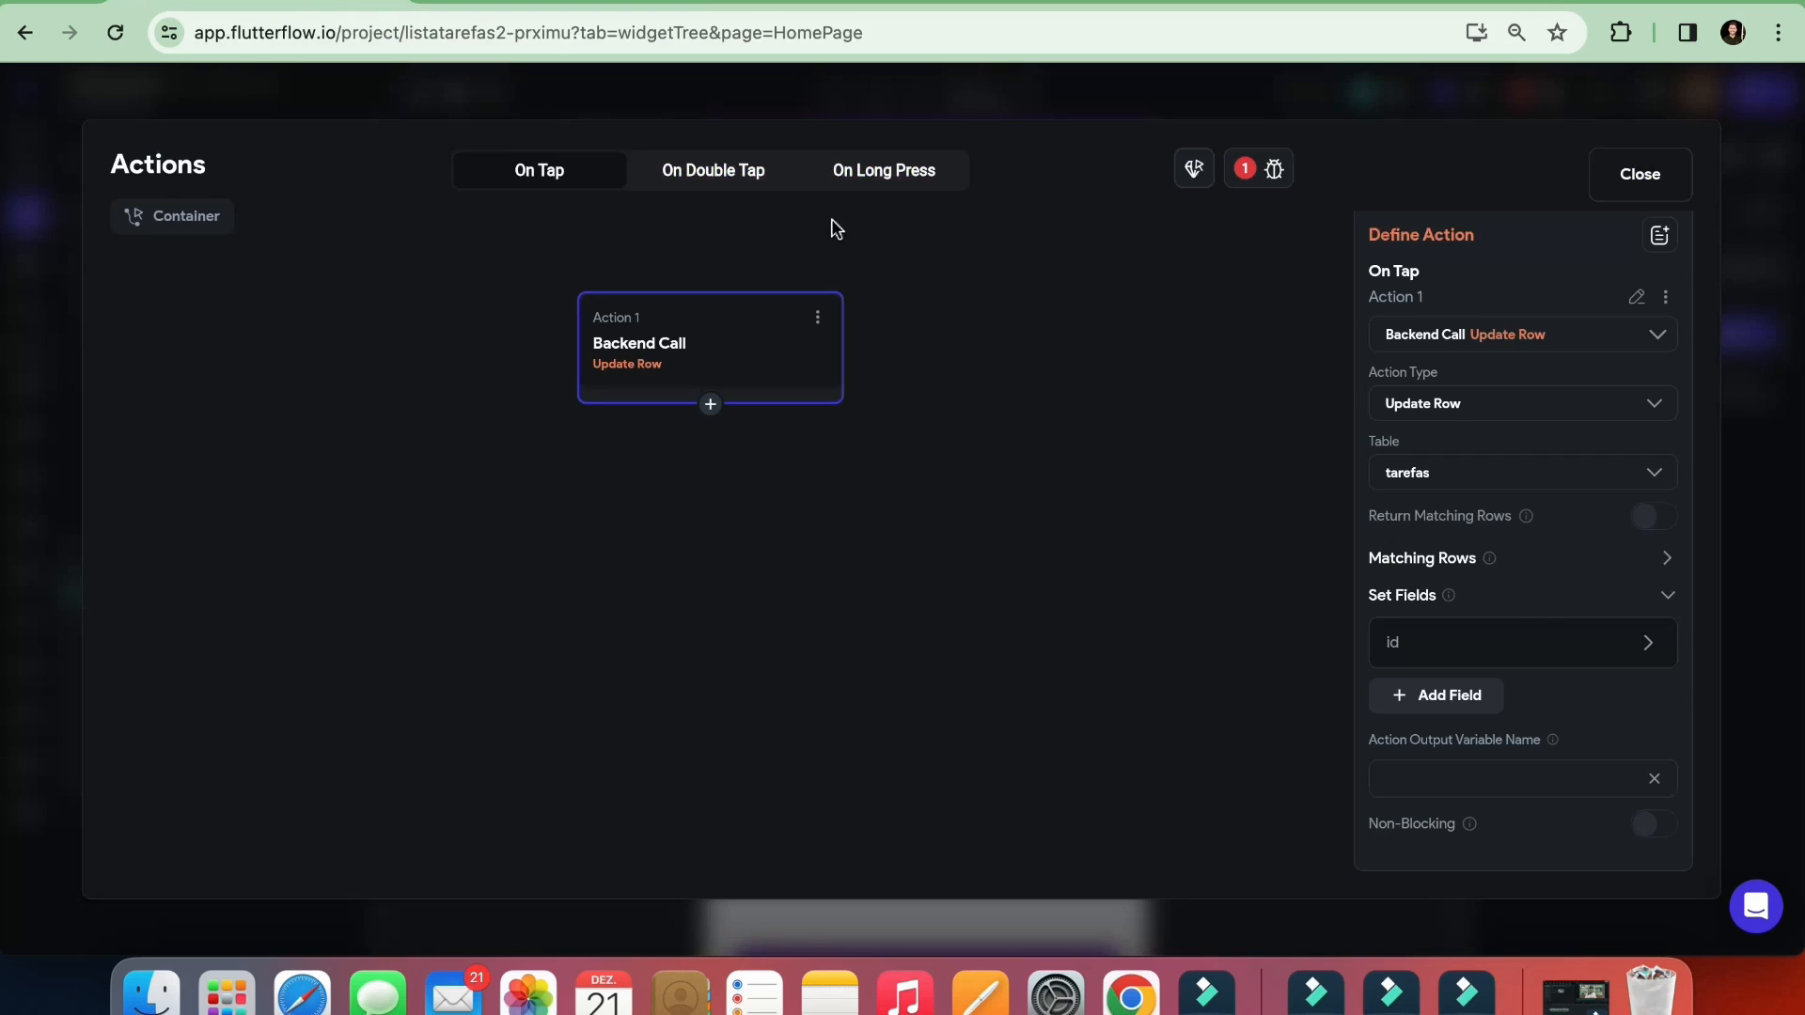
# Choose status as the field to set in the container's Update Row action
pyautogui.click(1501, 659)
pyautogui.scroll(-3, 1497, 653)
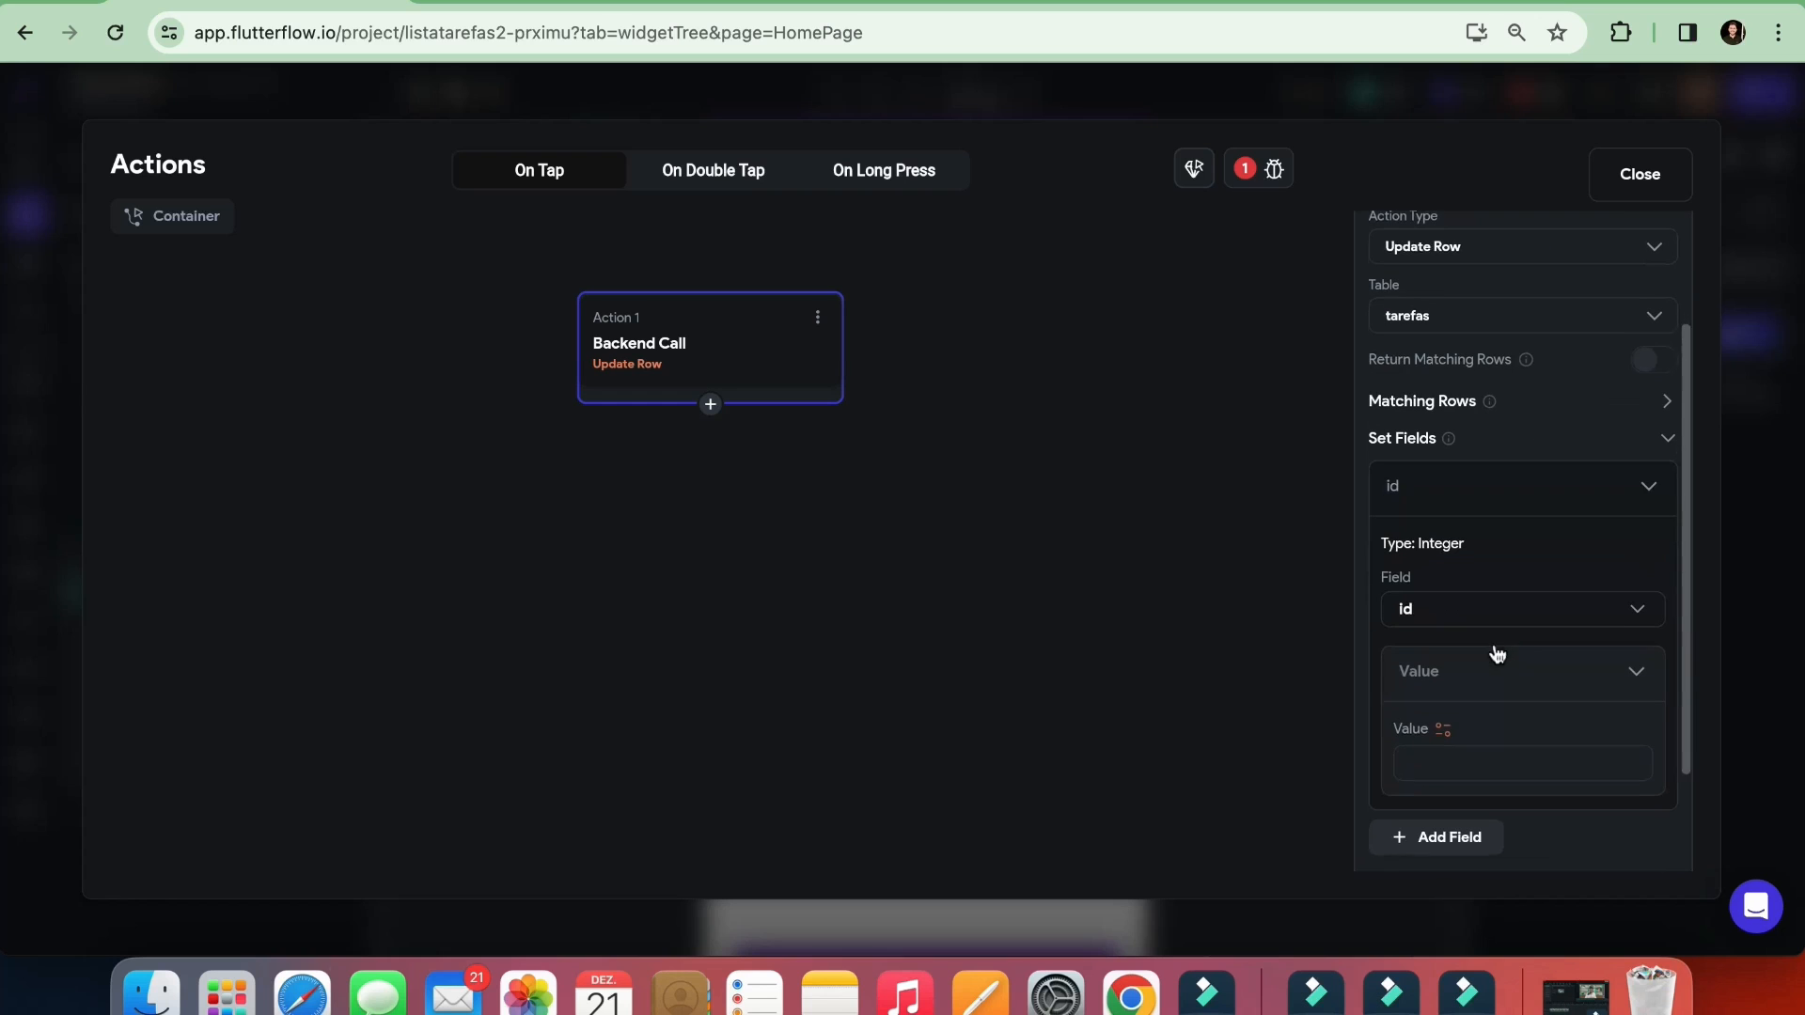
pyautogui.click(1452, 602)
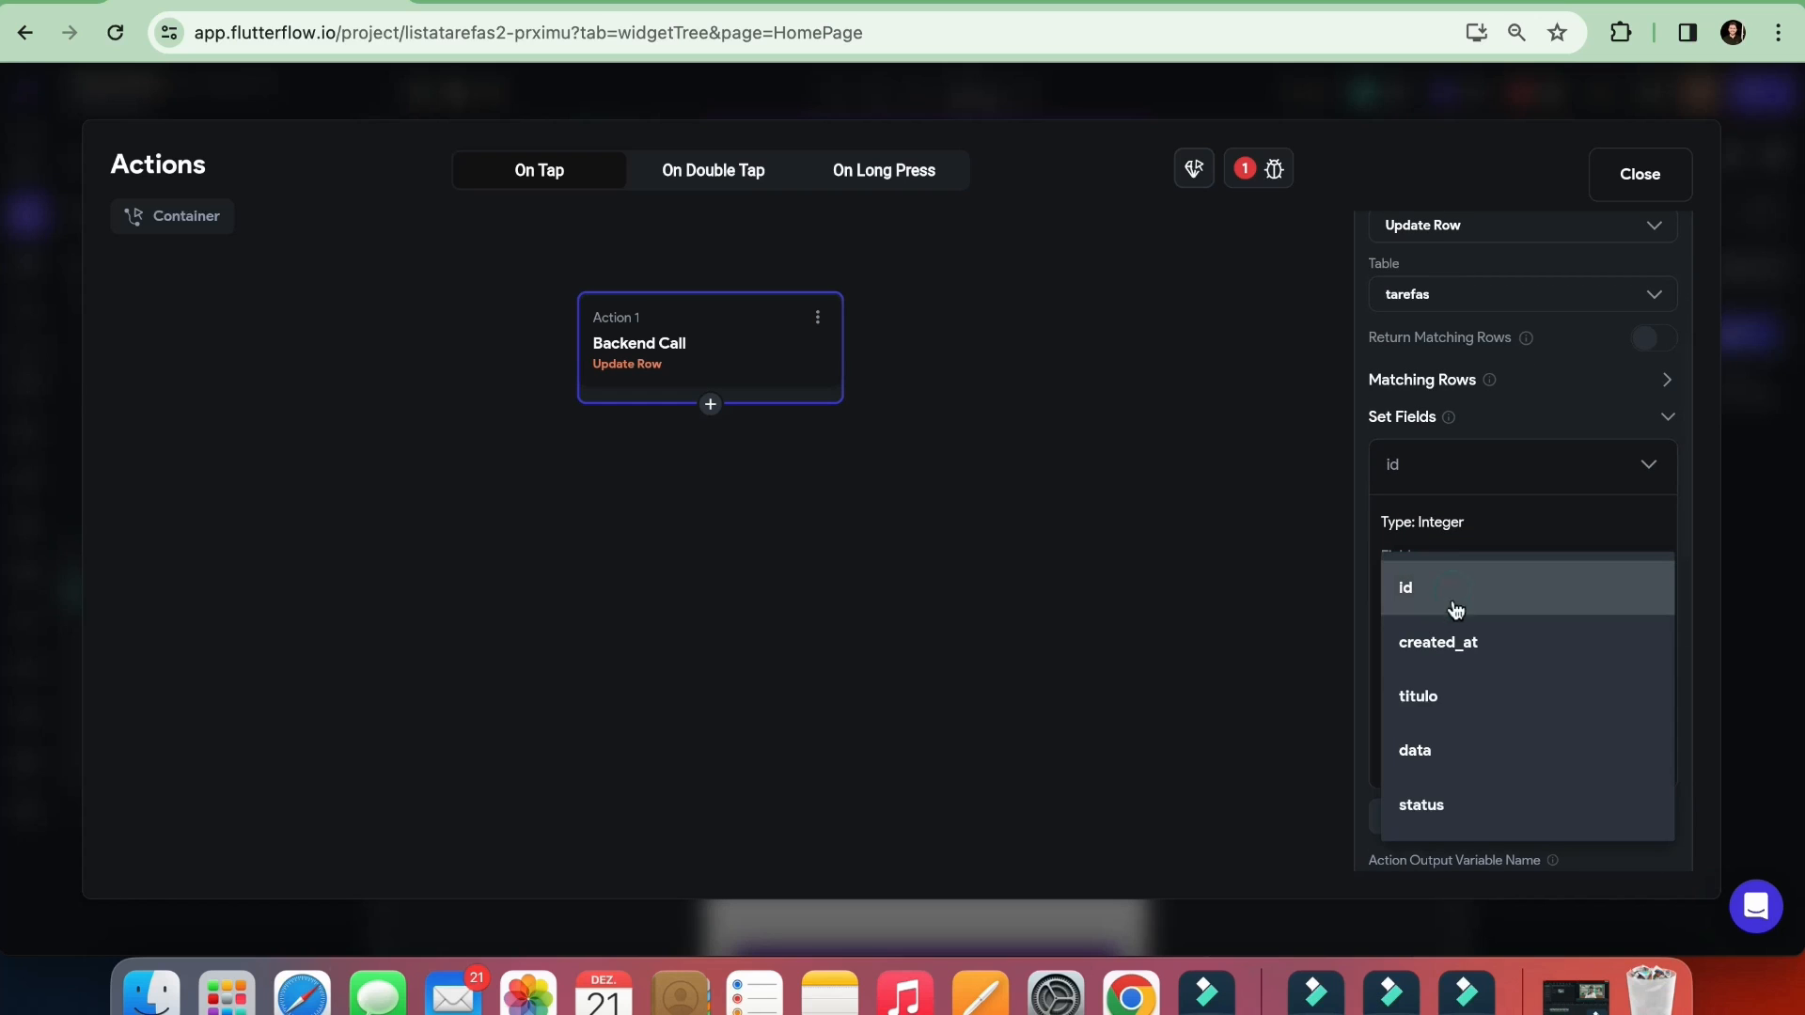
pyautogui.click(1436, 814)
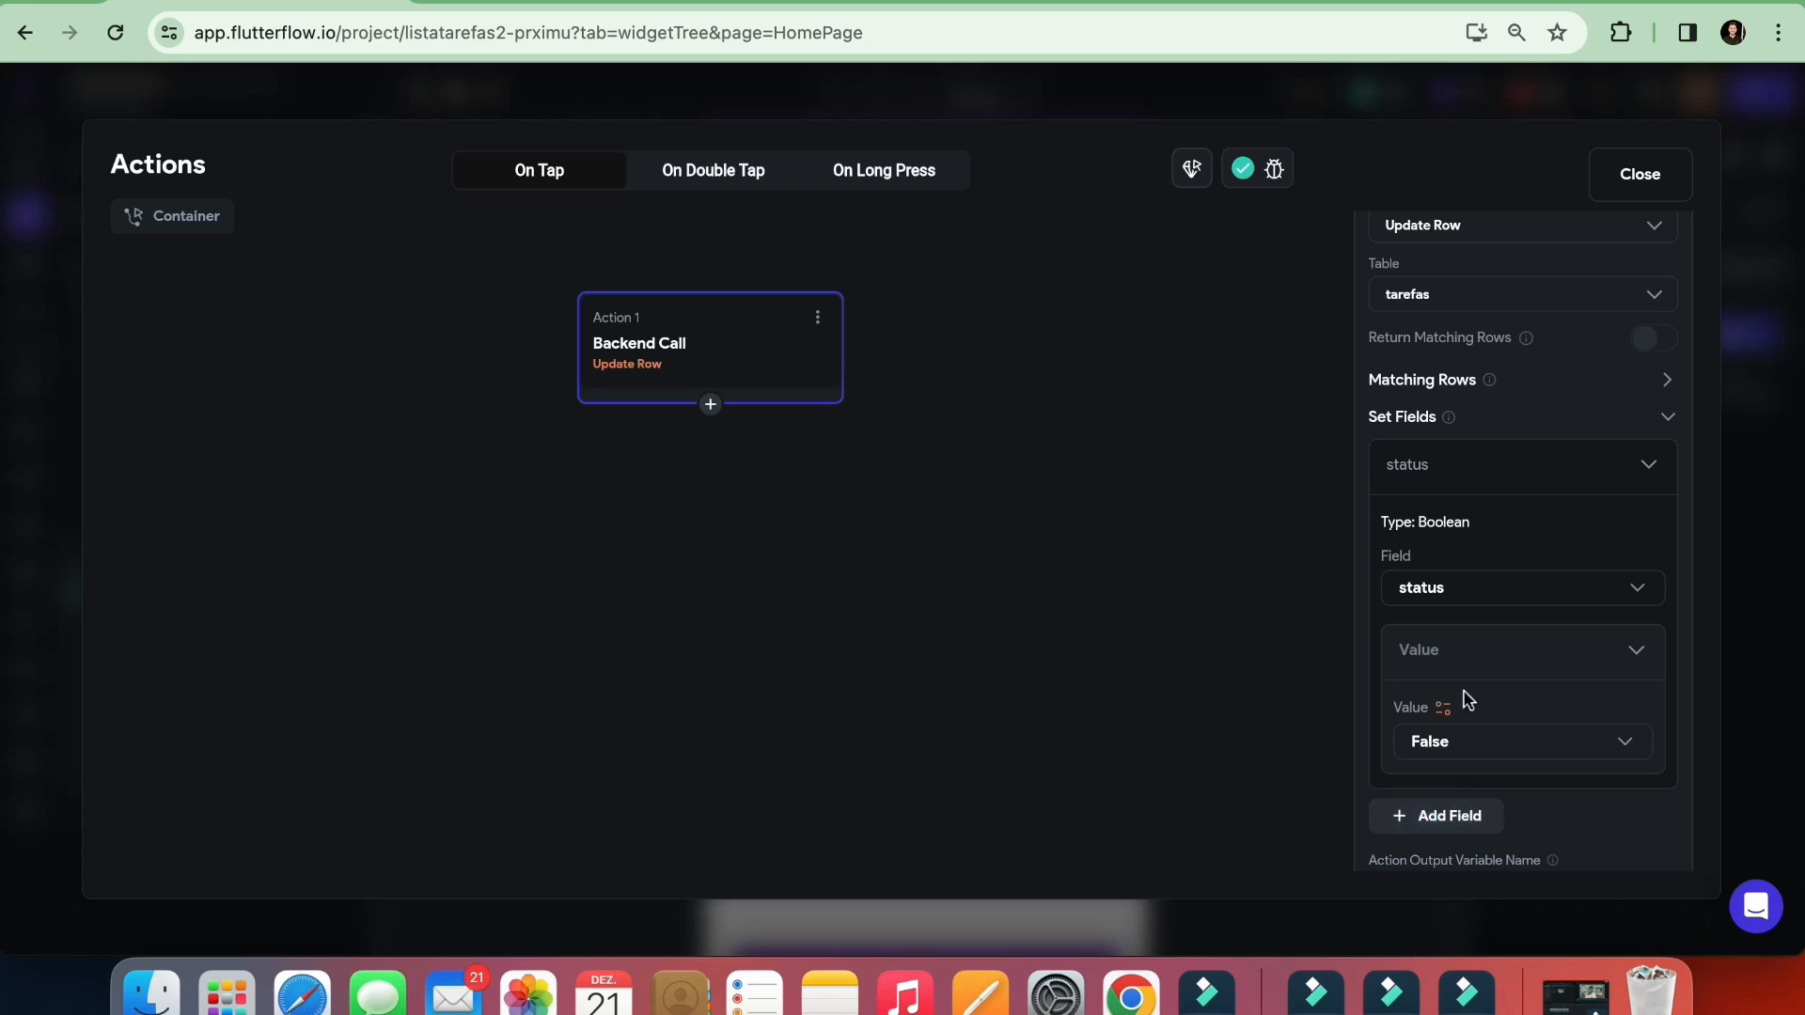
pyautogui.scroll(-2, 1472, 687)
pyautogui.click(1465, 630)
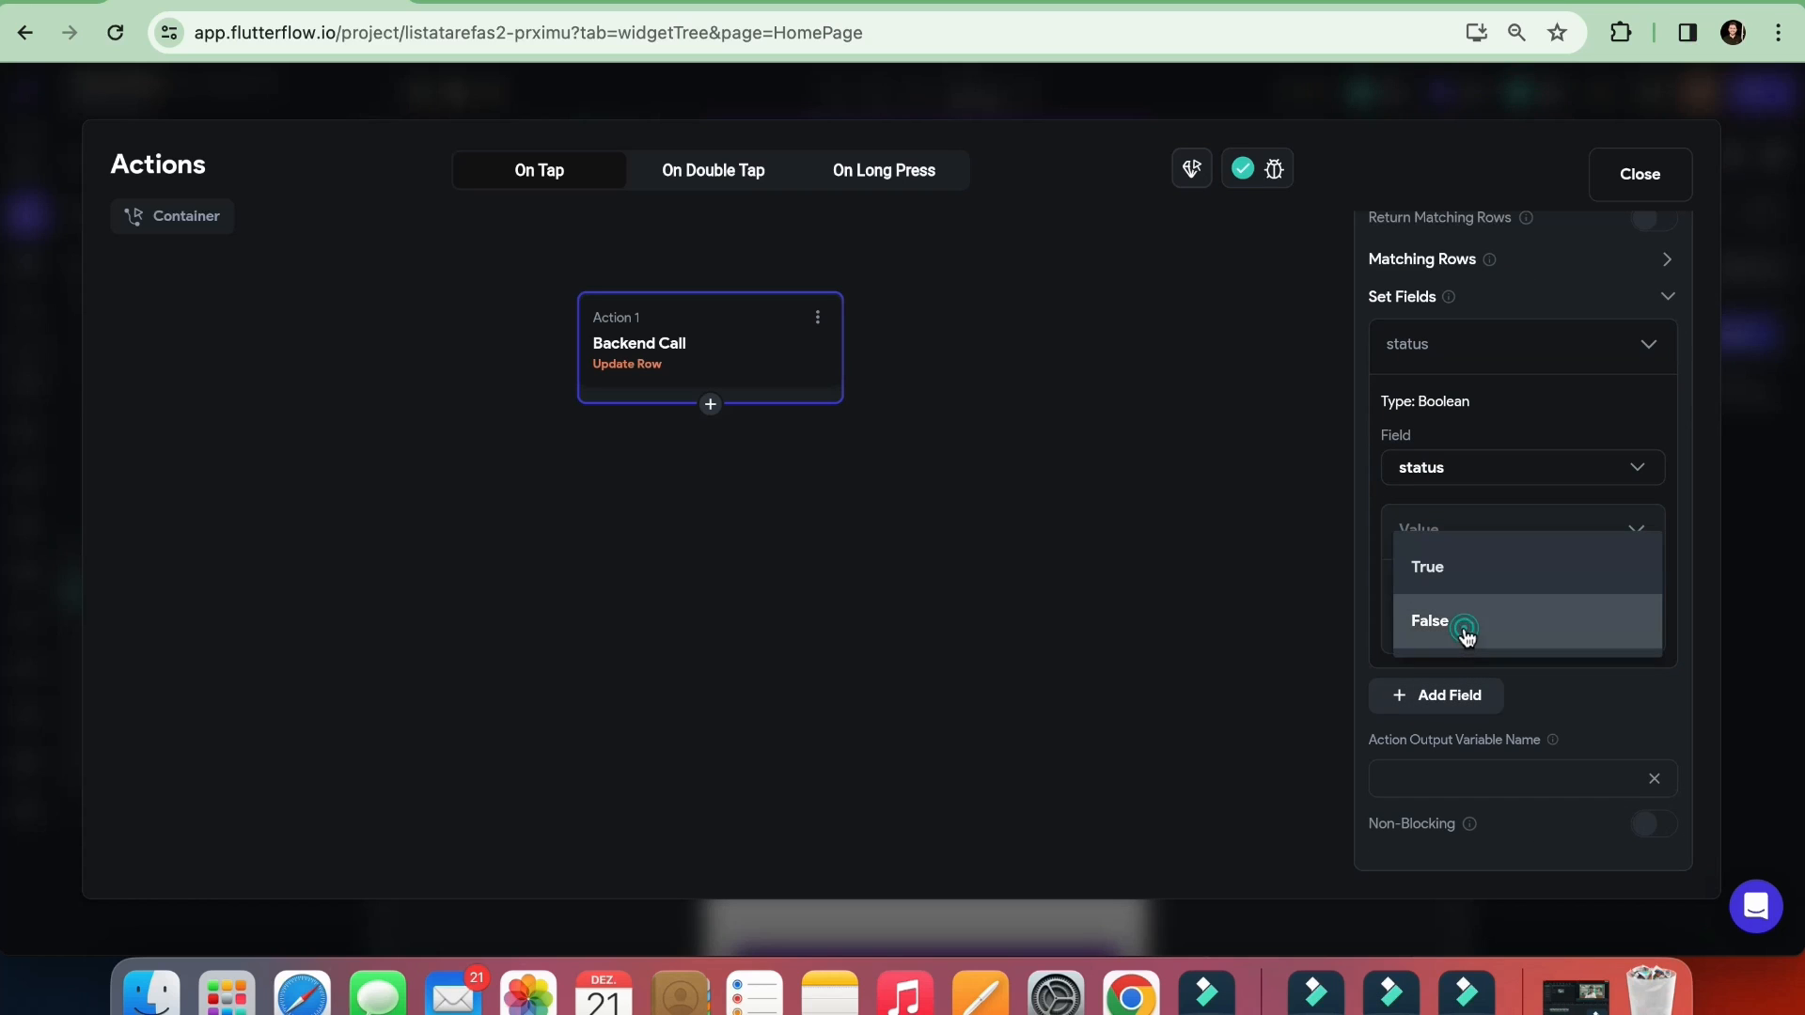
pyautogui.click(1480, 516)
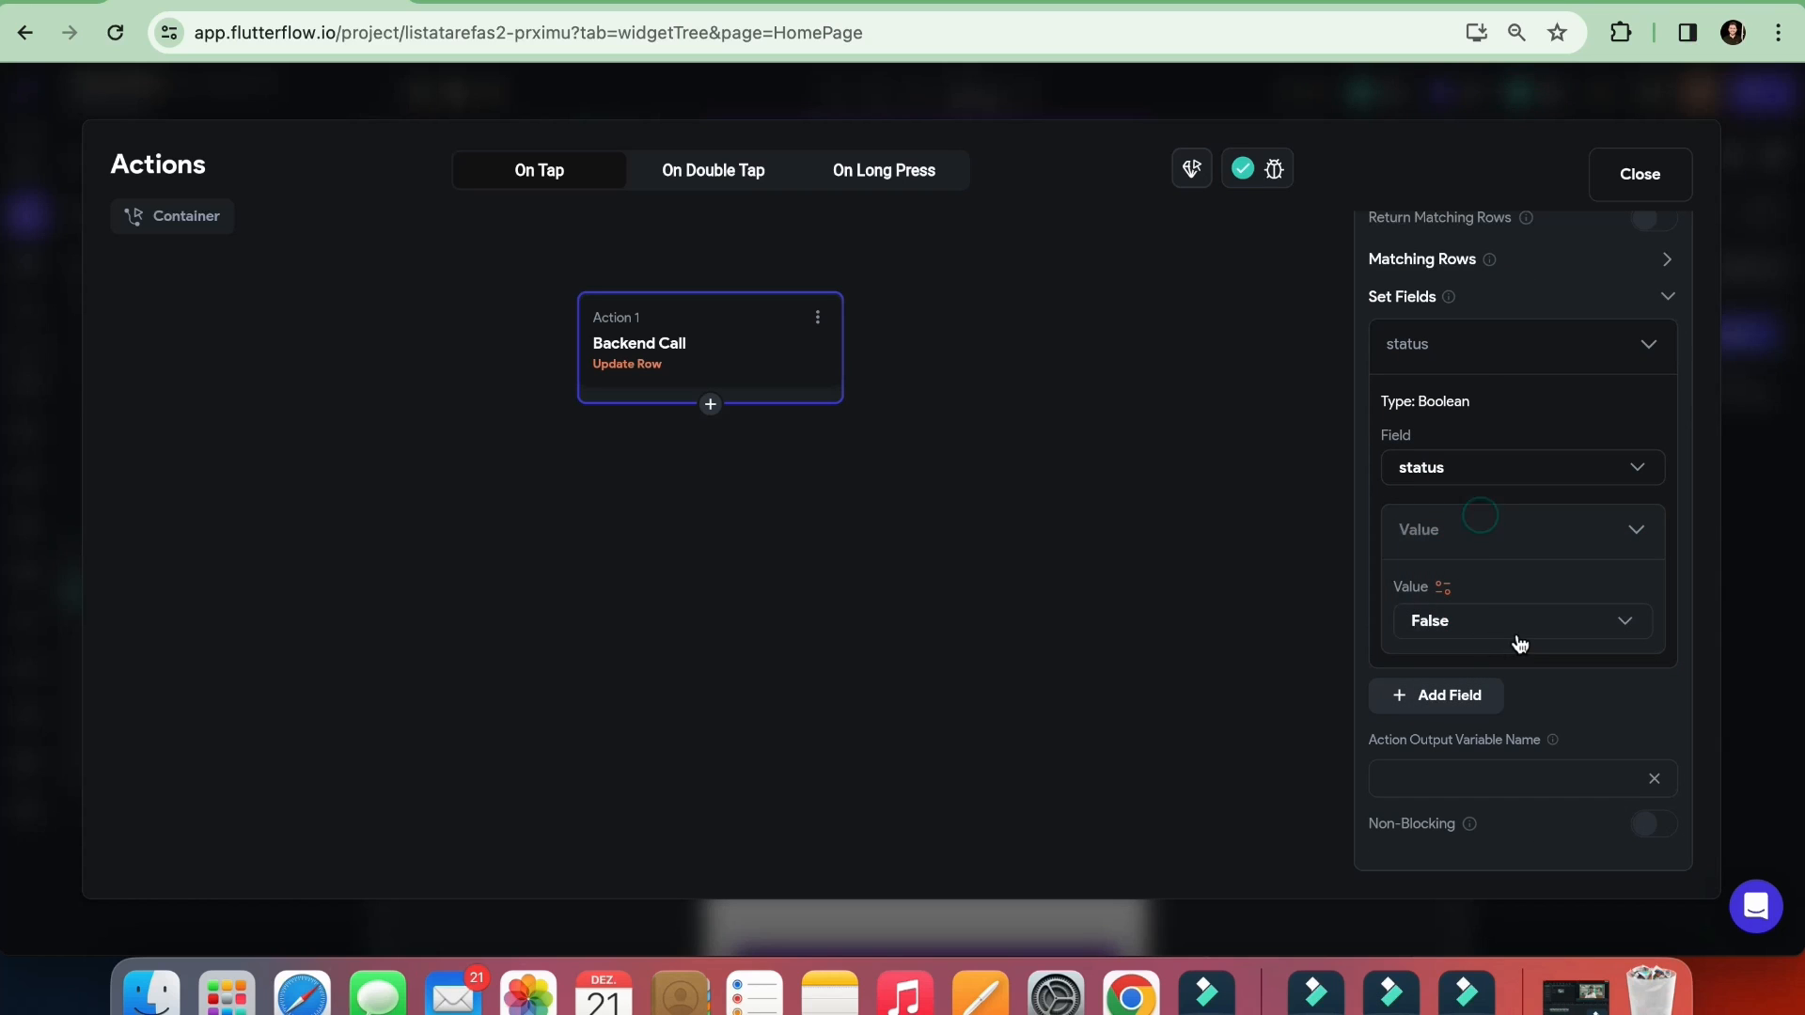
pyautogui.click(1631, 625)
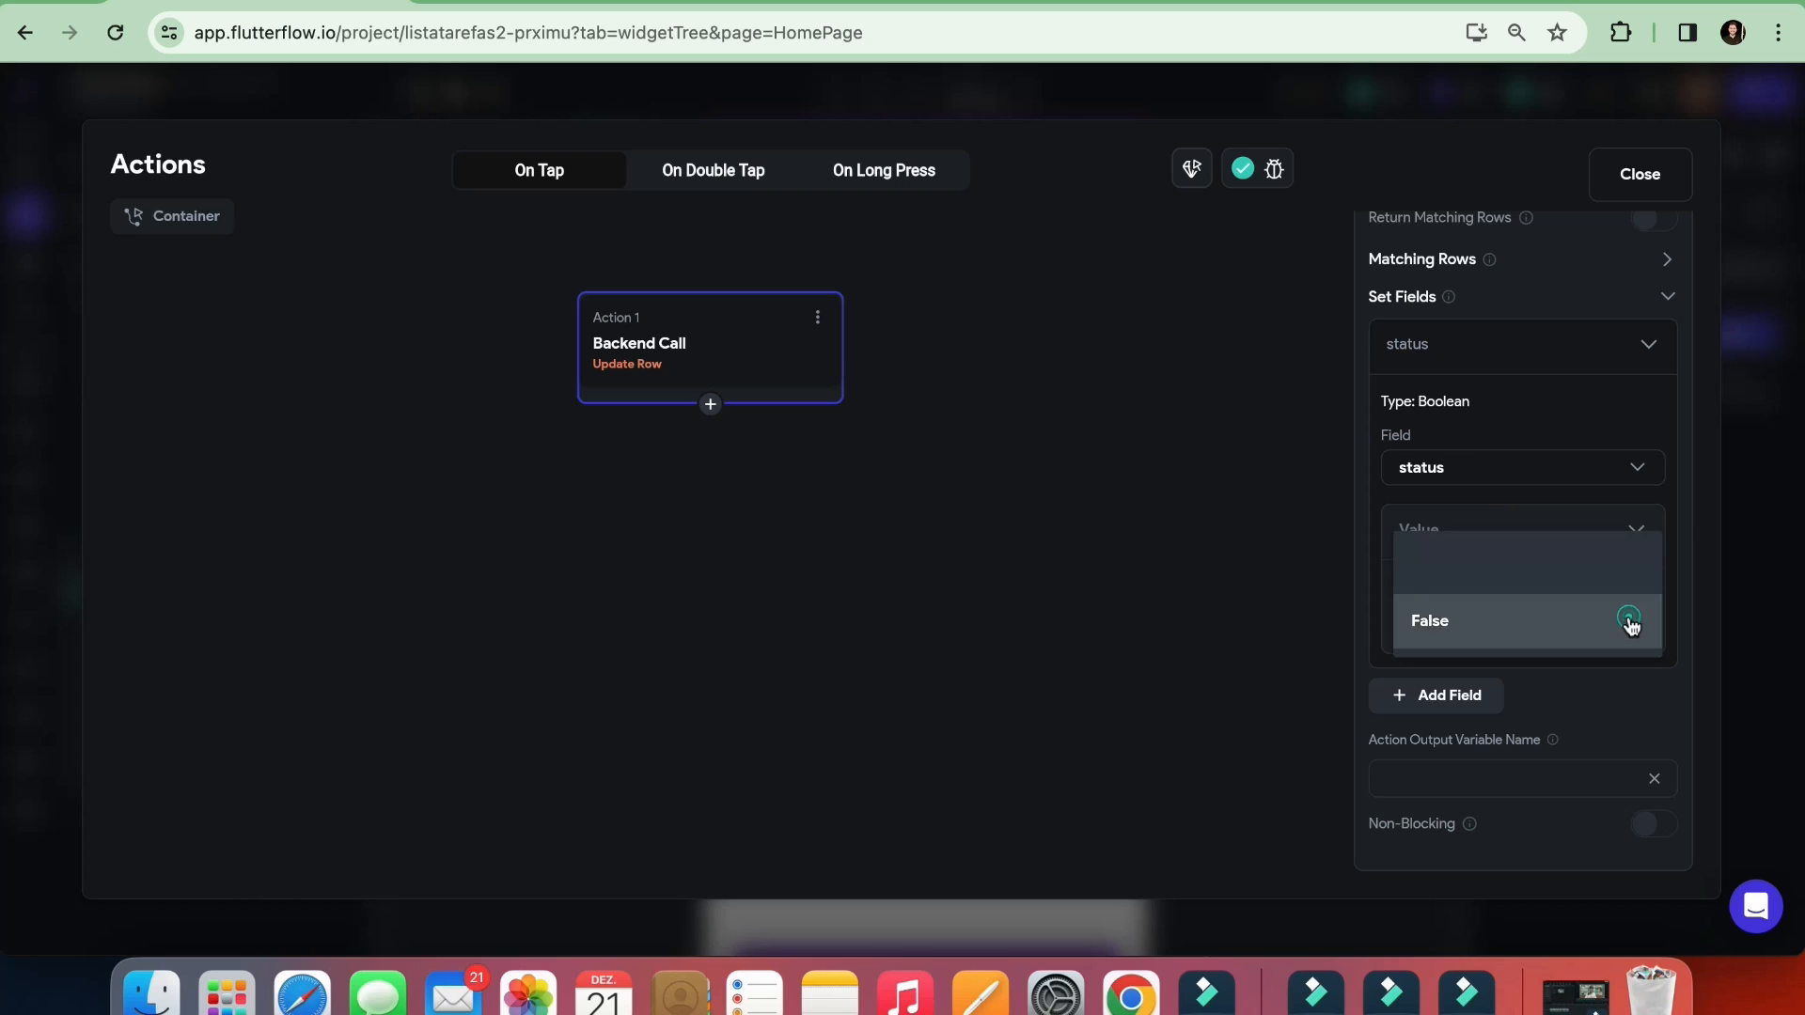
pyautogui.click(1627, 622)
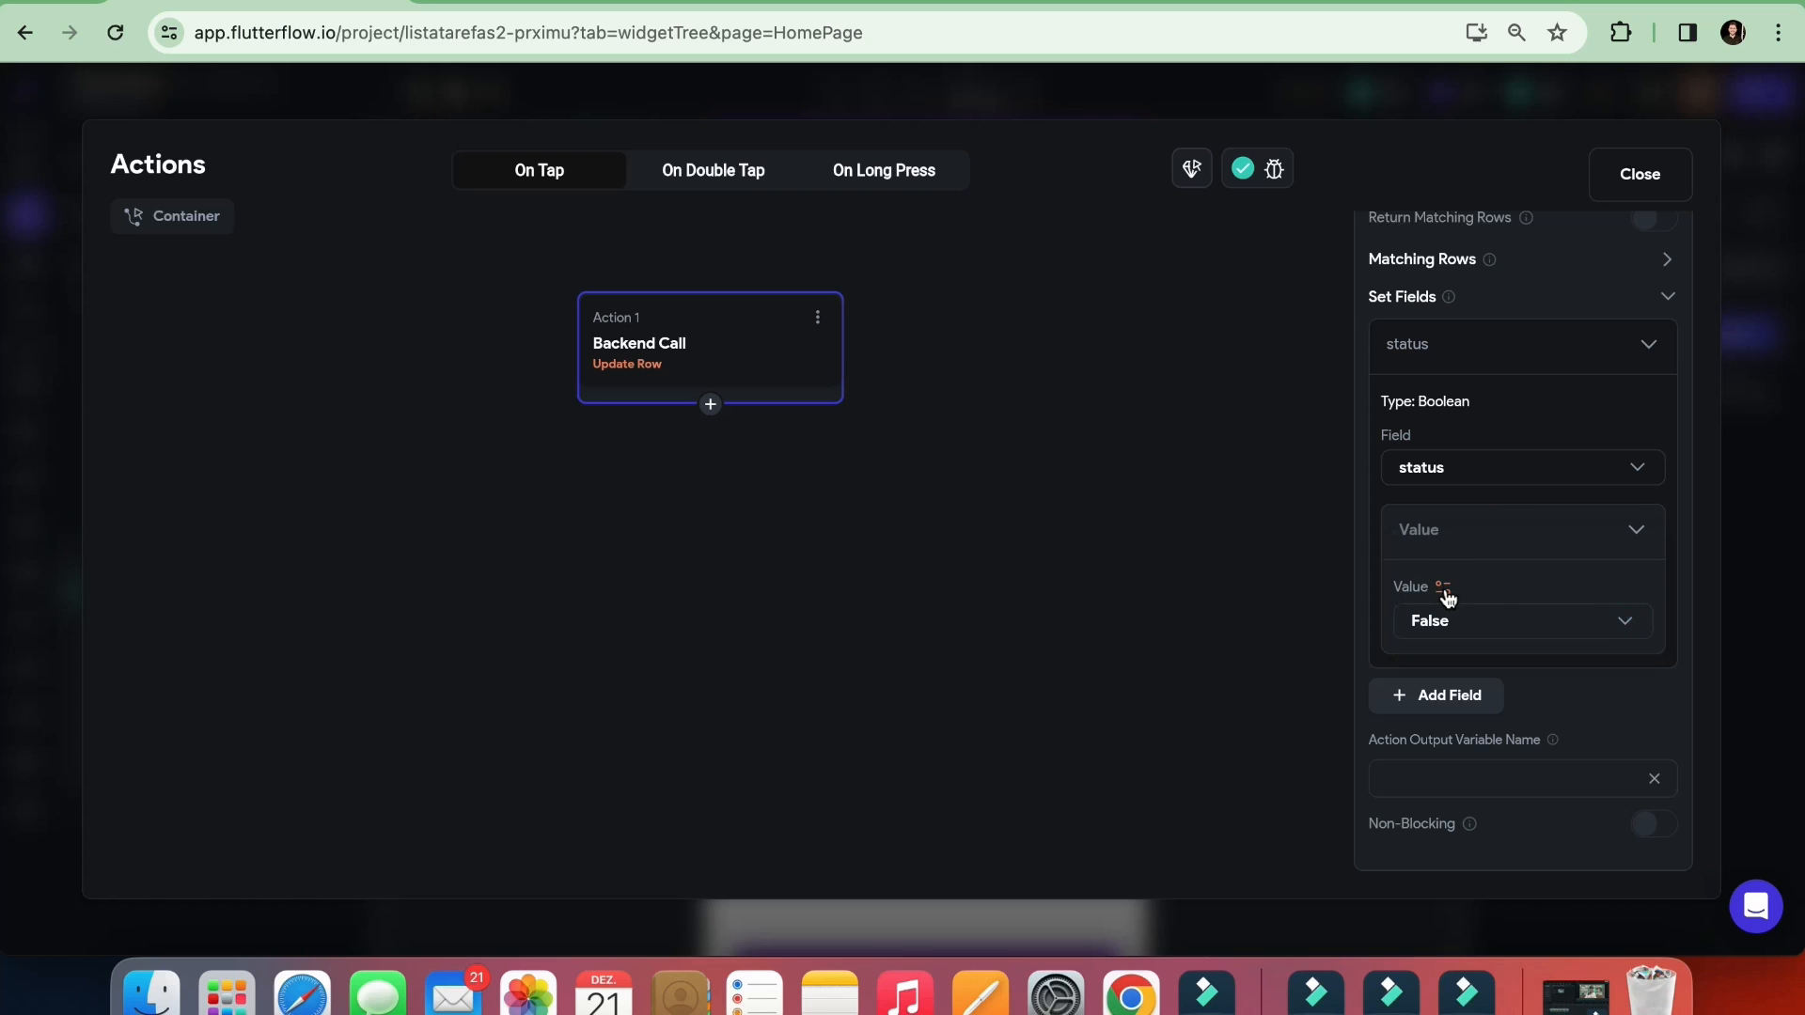
pyautogui.click(1443, 589)
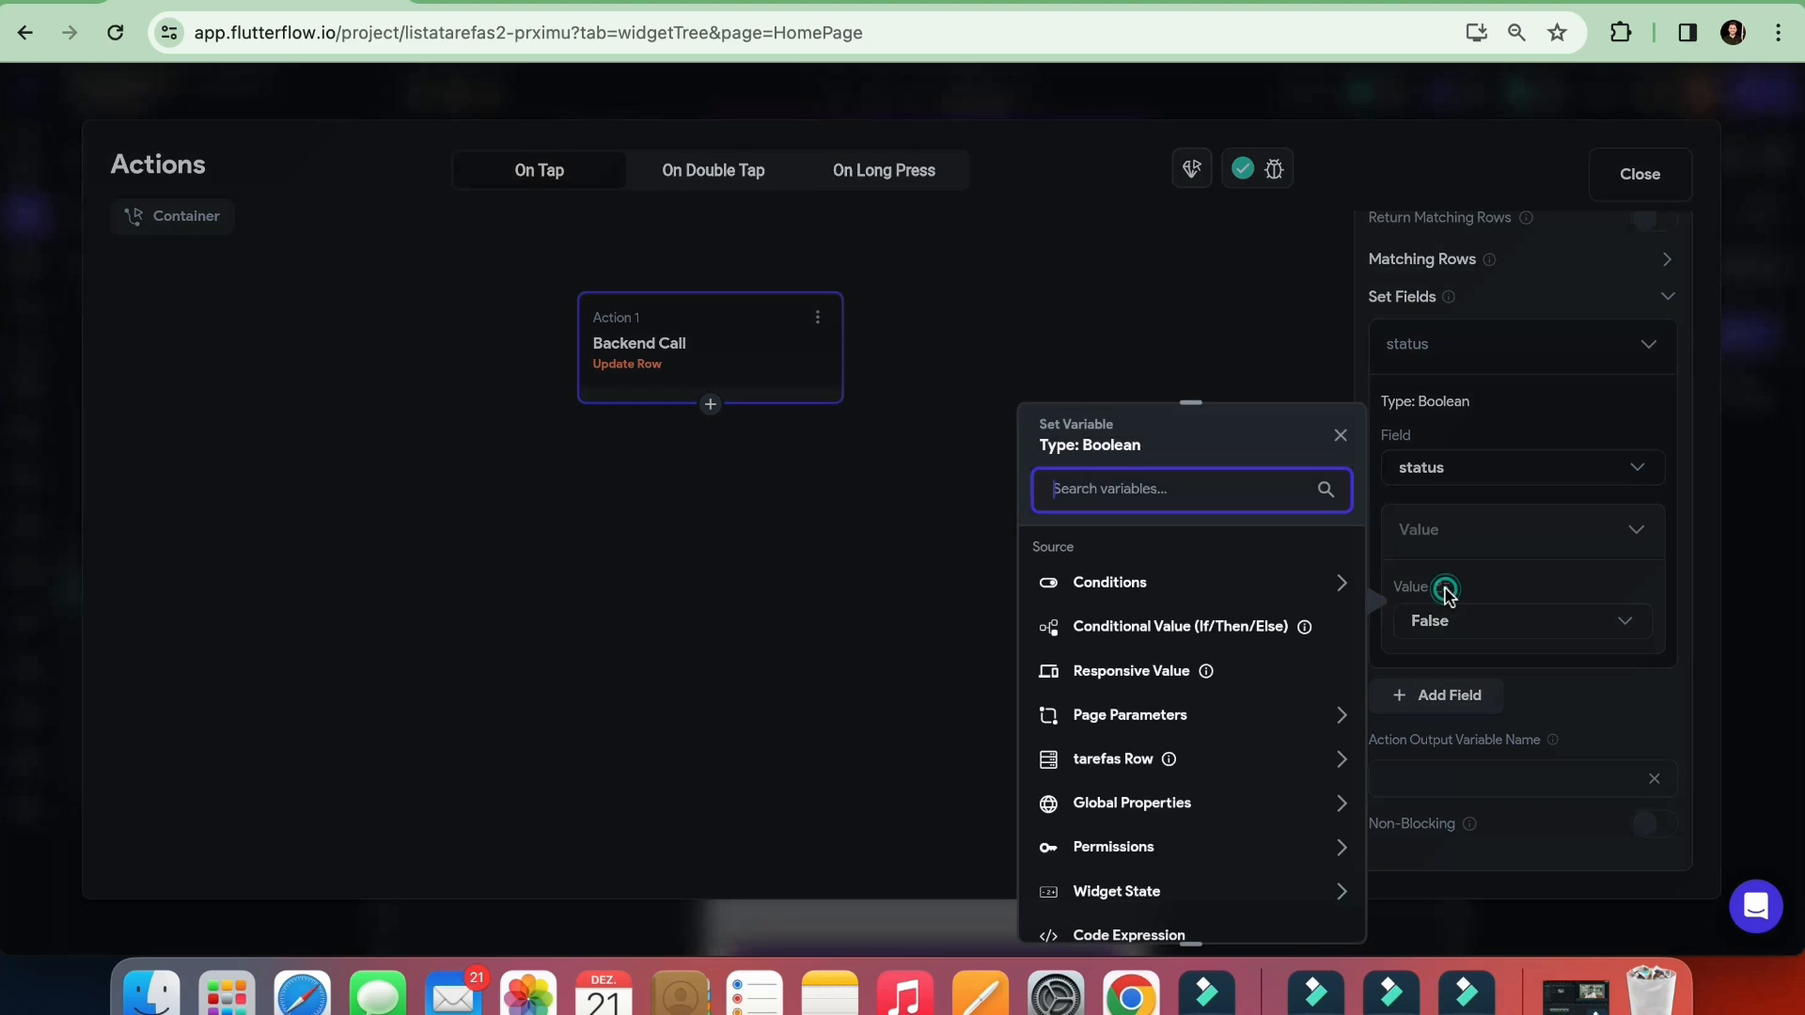
pyautogui.click(1341, 435)
pyautogui.click(1463, 529)
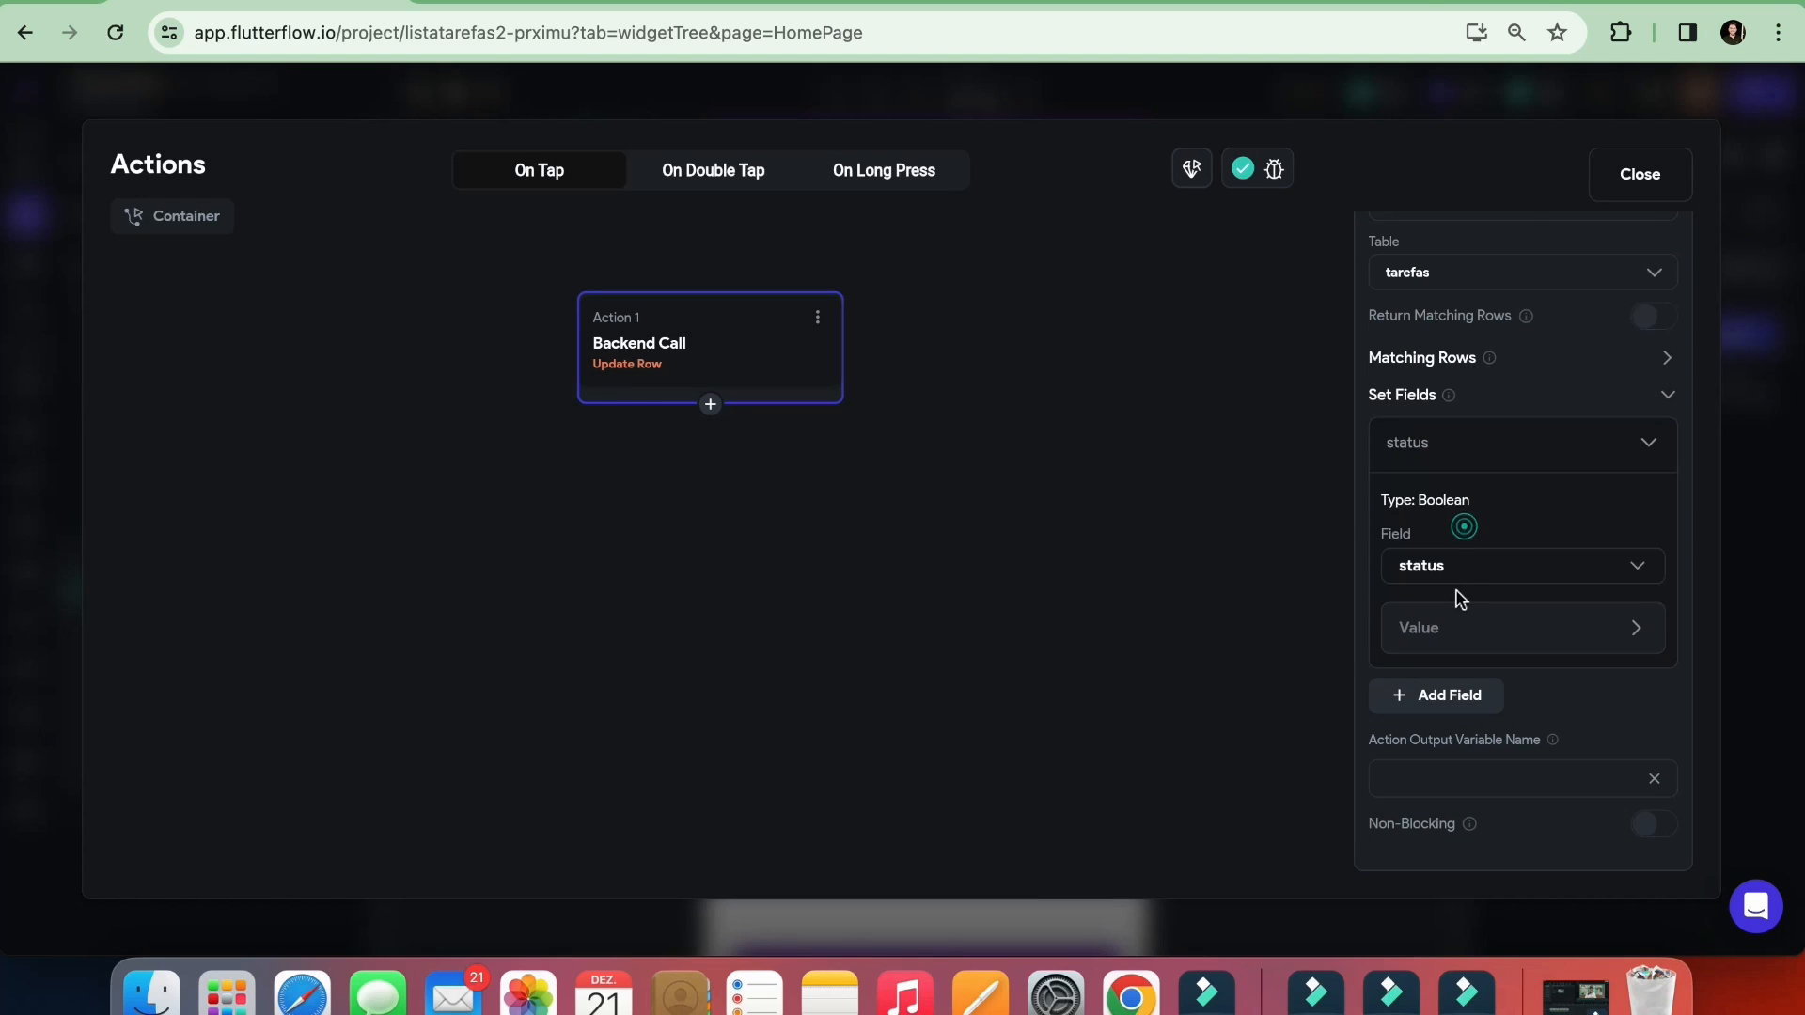
# Try the fixed values True and False for the status field in the Update Row action
pyautogui.click(1477, 626)
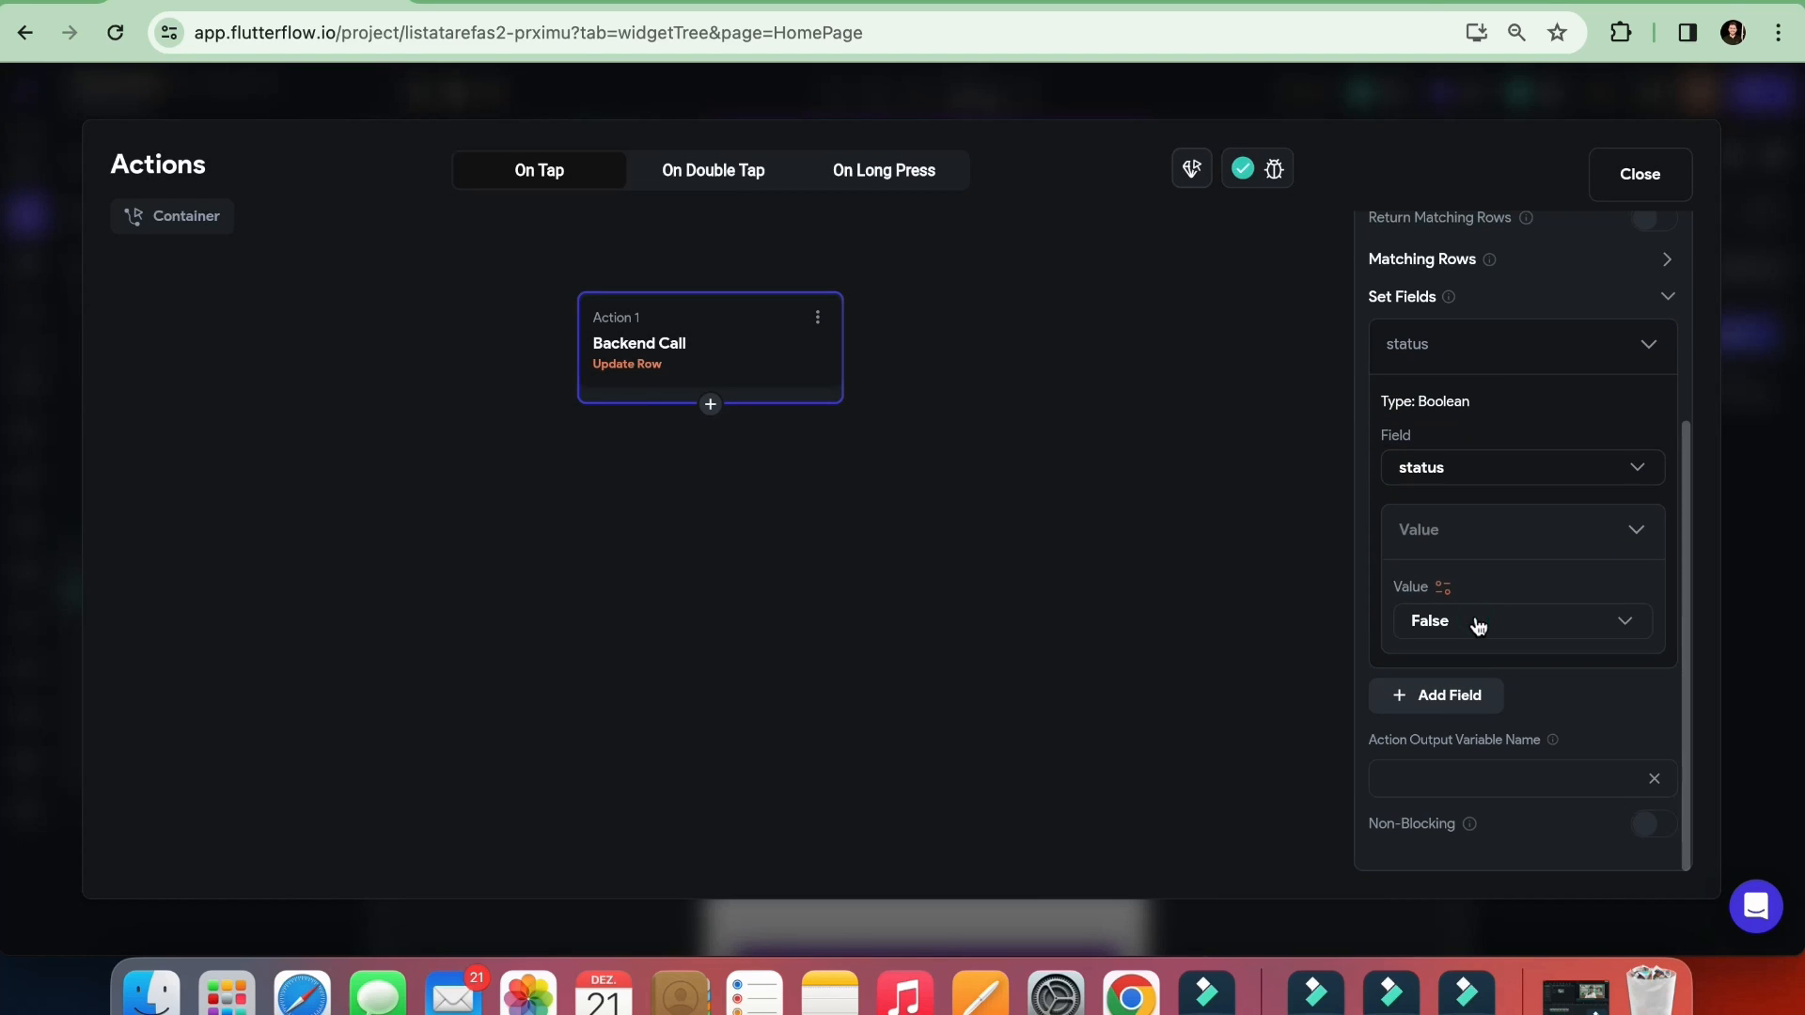
pyautogui.click(1478, 626)
pyautogui.click(1474, 570)
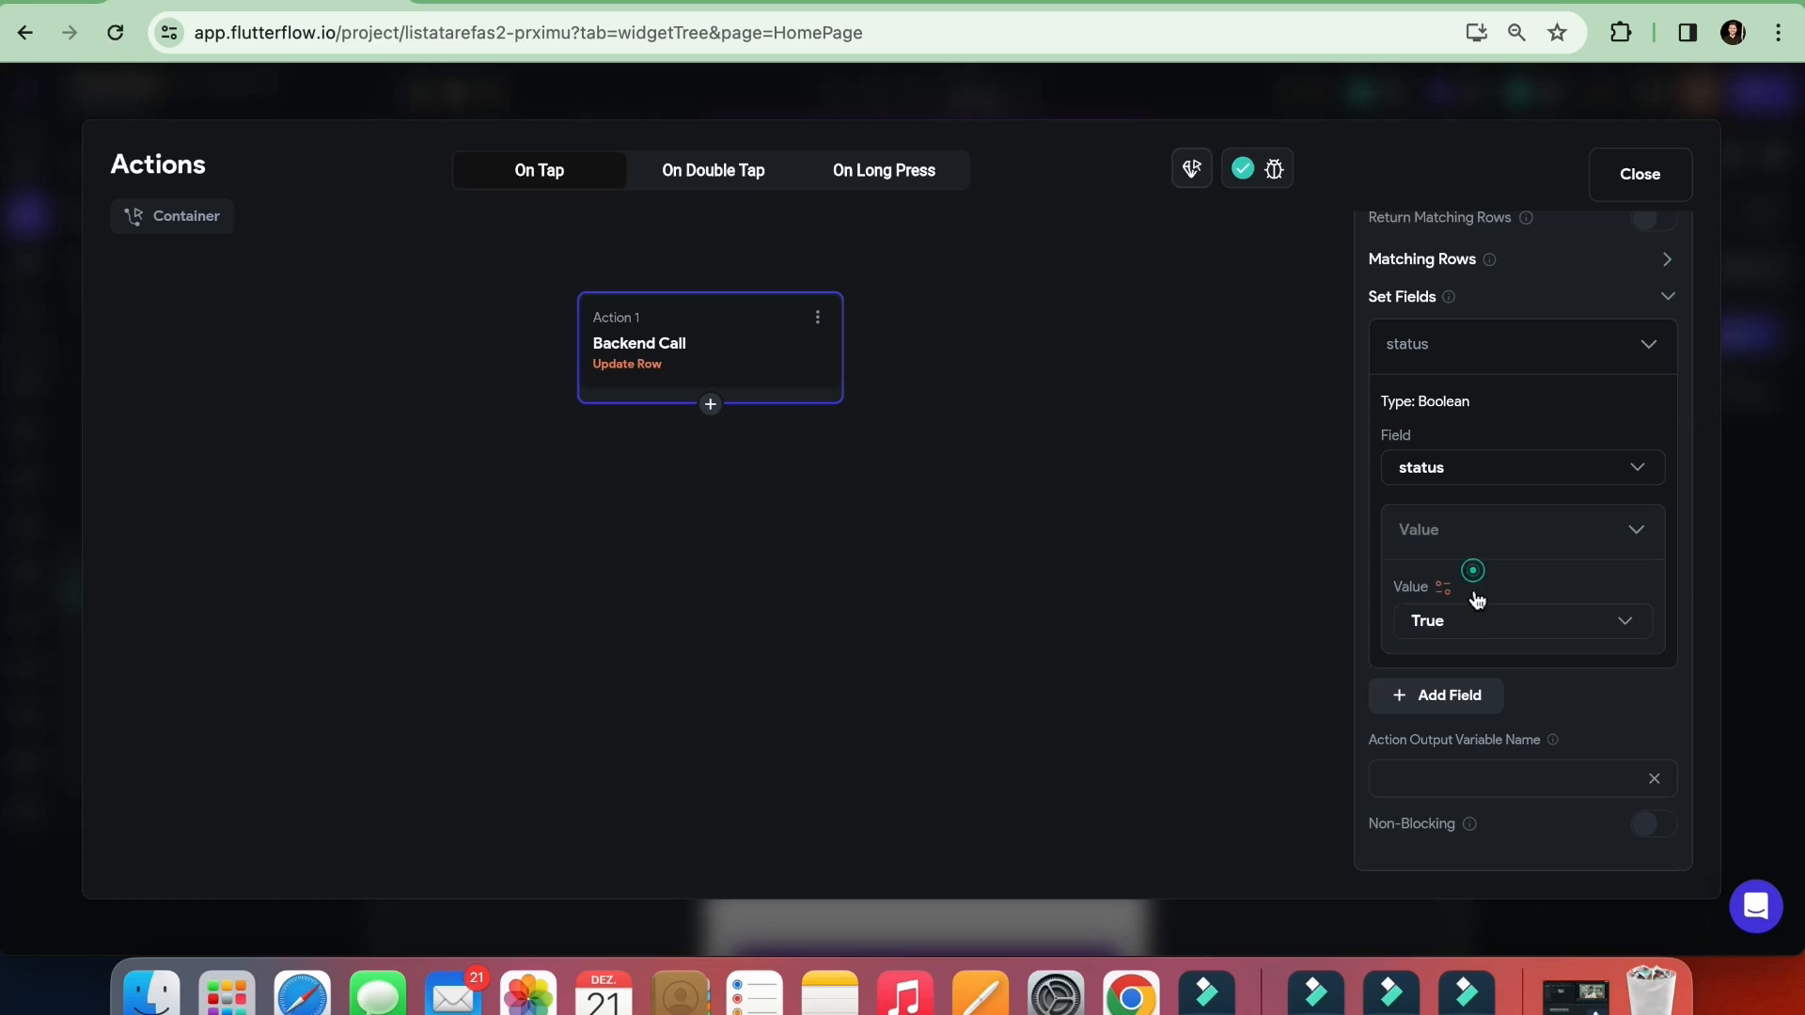
pyautogui.click(1478, 624)
pyautogui.click(1466, 677)
pyautogui.click(1469, 632)
pyautogui.click(1466, 570)
# Check the status column of the tarefas table in Supabase, and return to FlutterFlow to alternate the status value between True and False
pyautogui.click(849, 2)
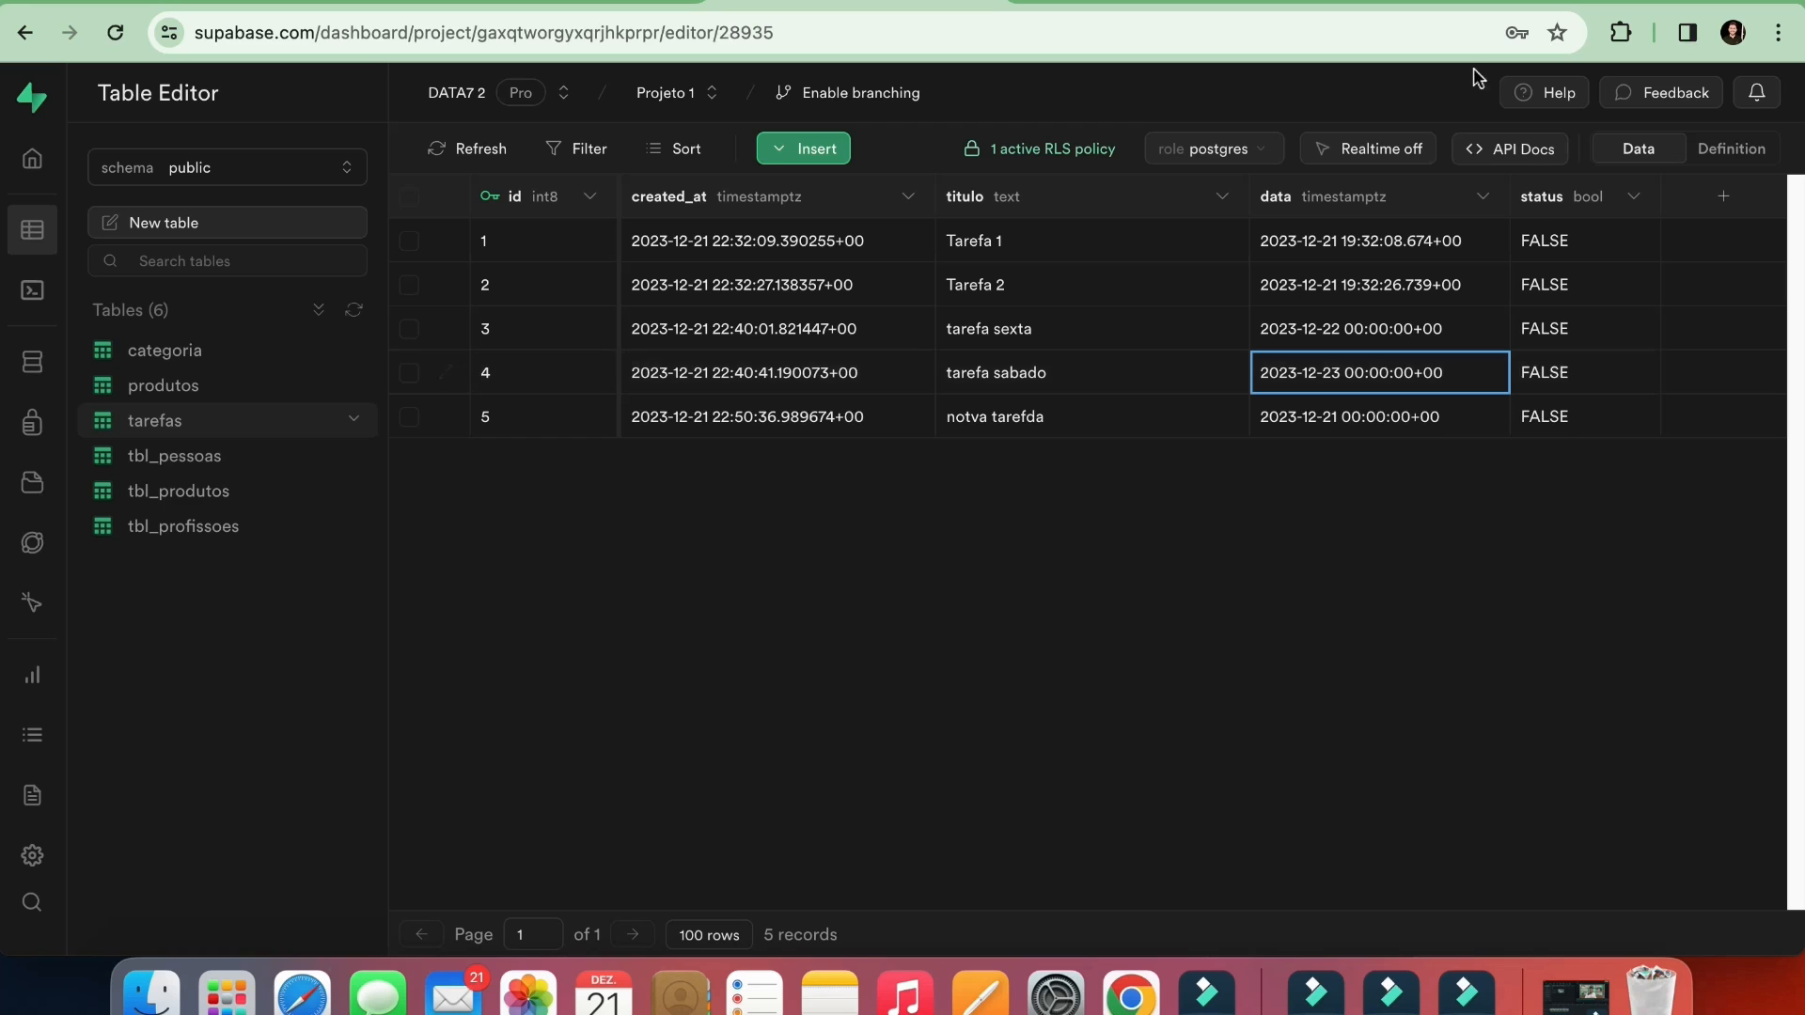
pyautogui.click(1393, 0)
pyautogui.click(1426, 29)
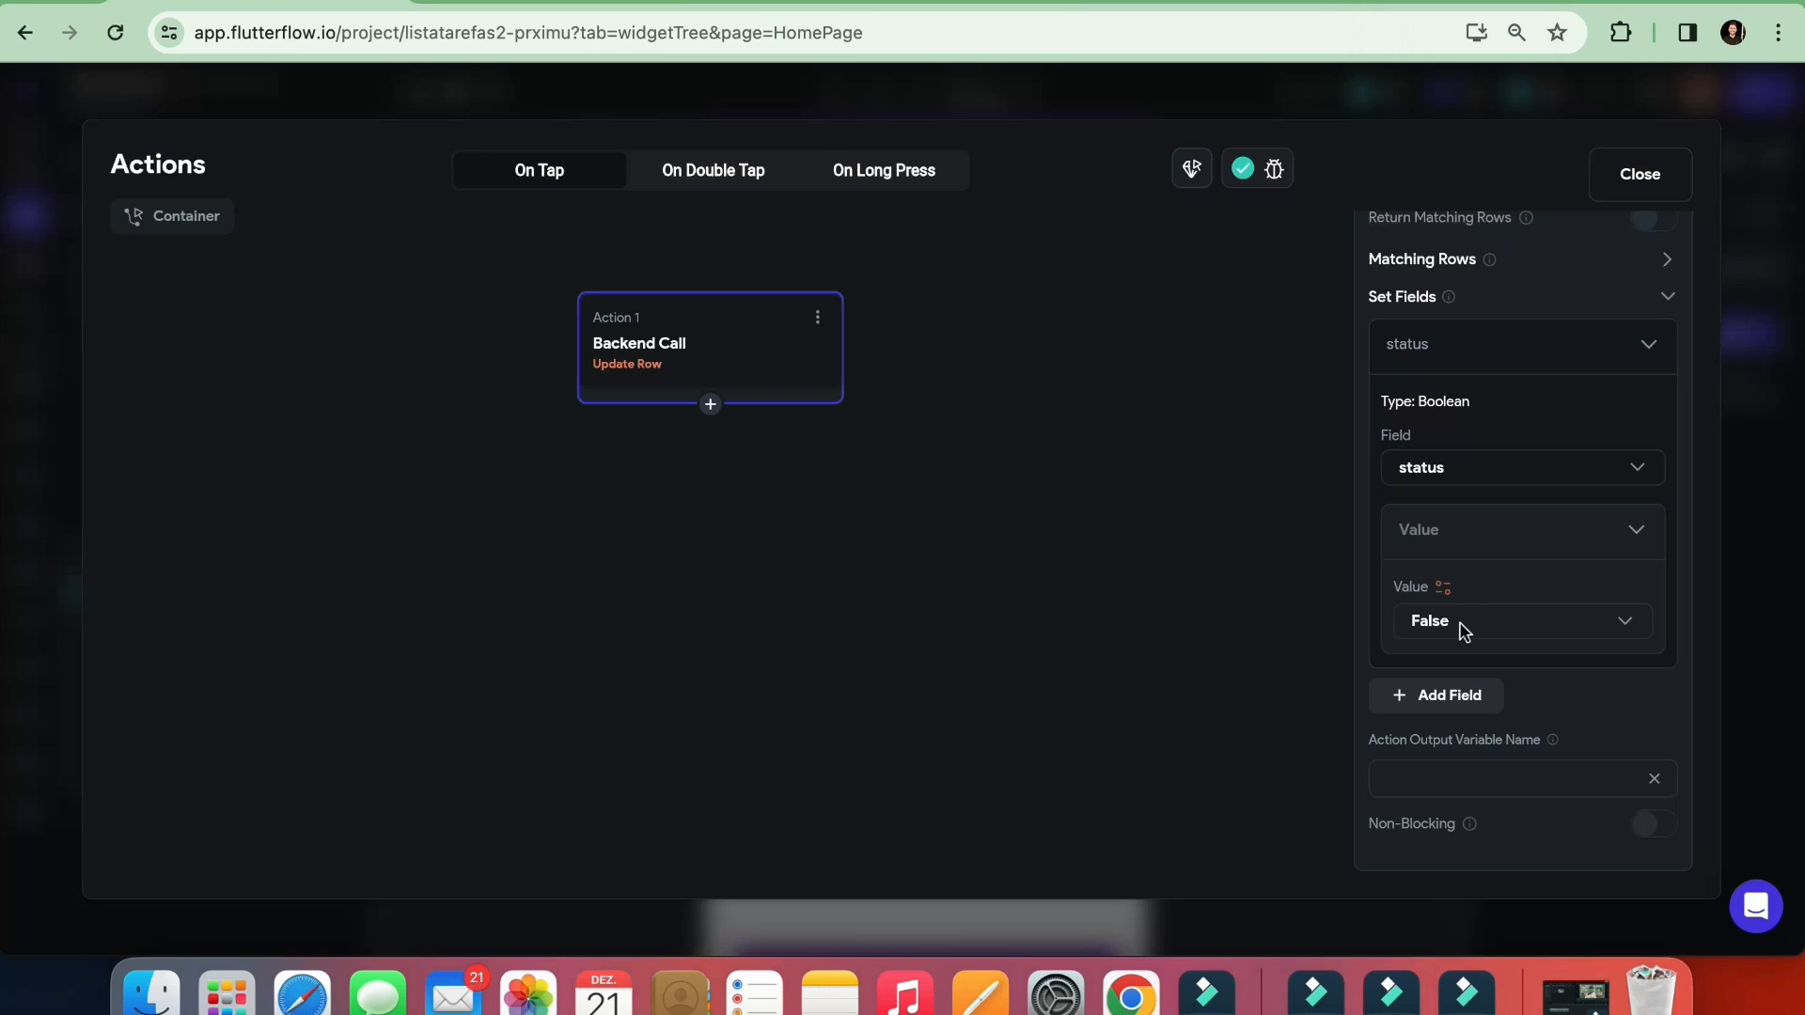
pyautogui.click(1466, 628)
pyautogui.click(1472, 628)
pyautogui.click(1469, 576)
pyautogui.click(1459, 624)
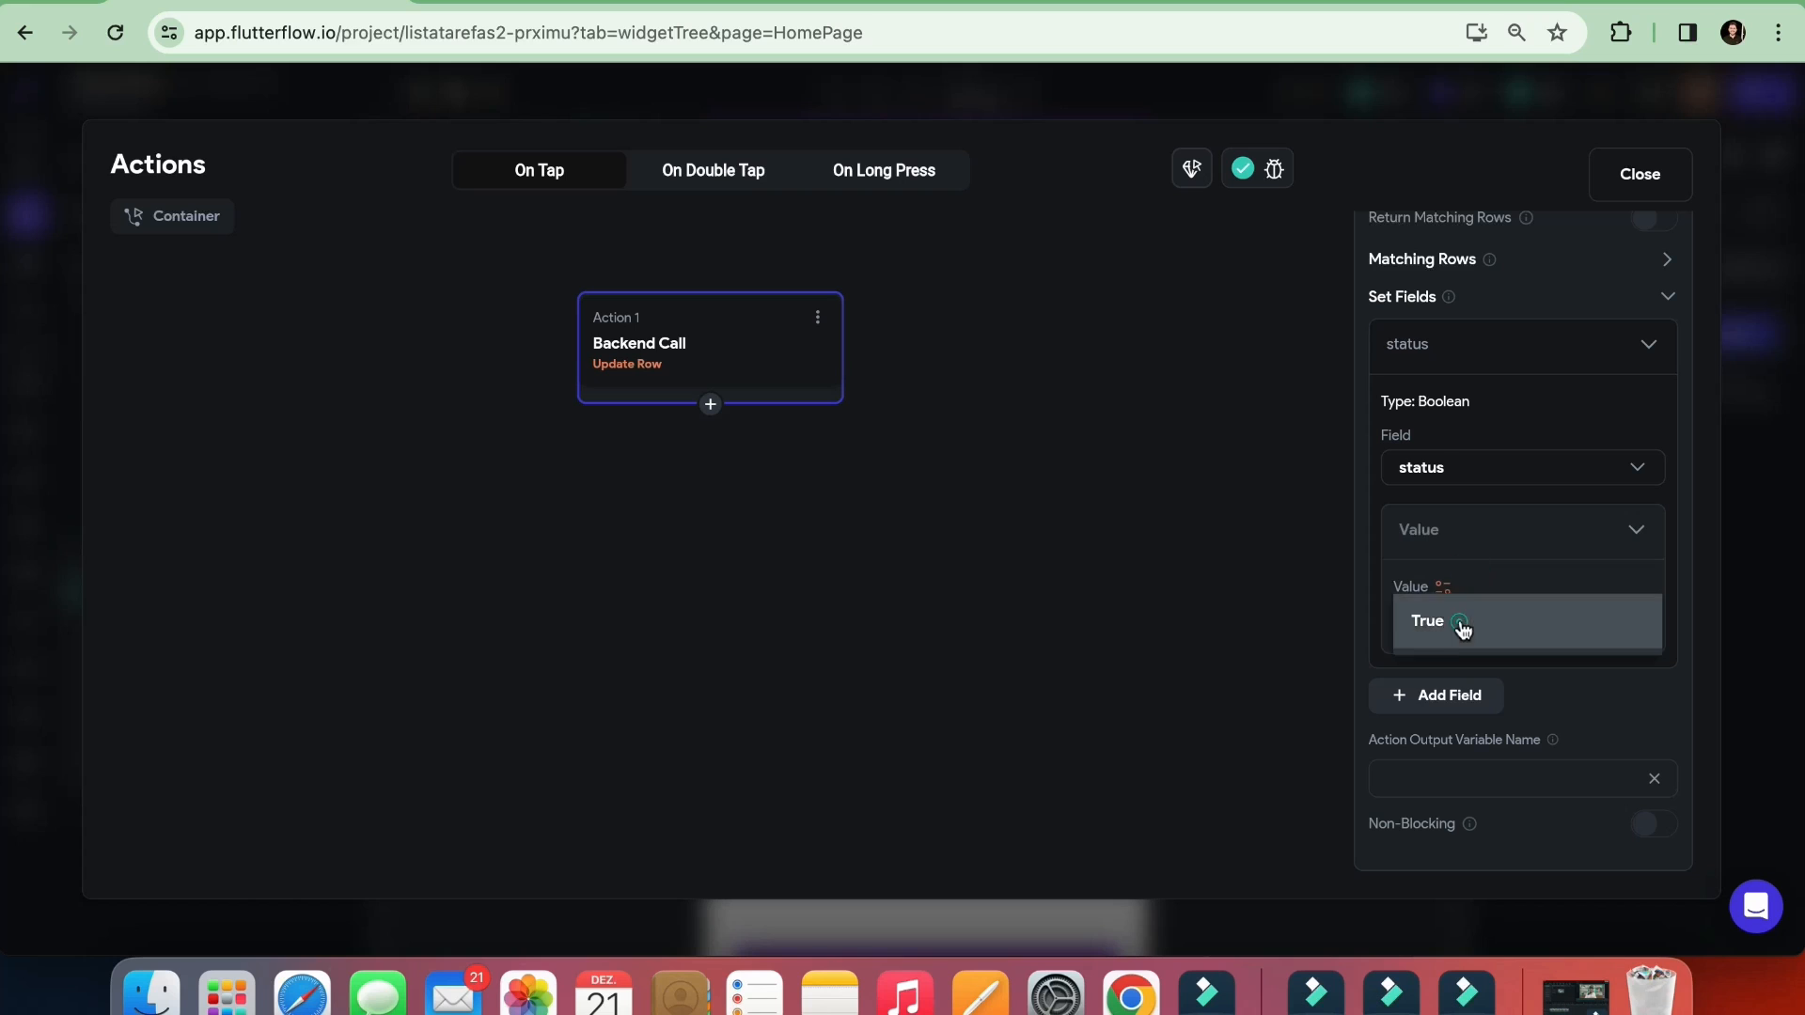
pyautogui.click(1464, 677)
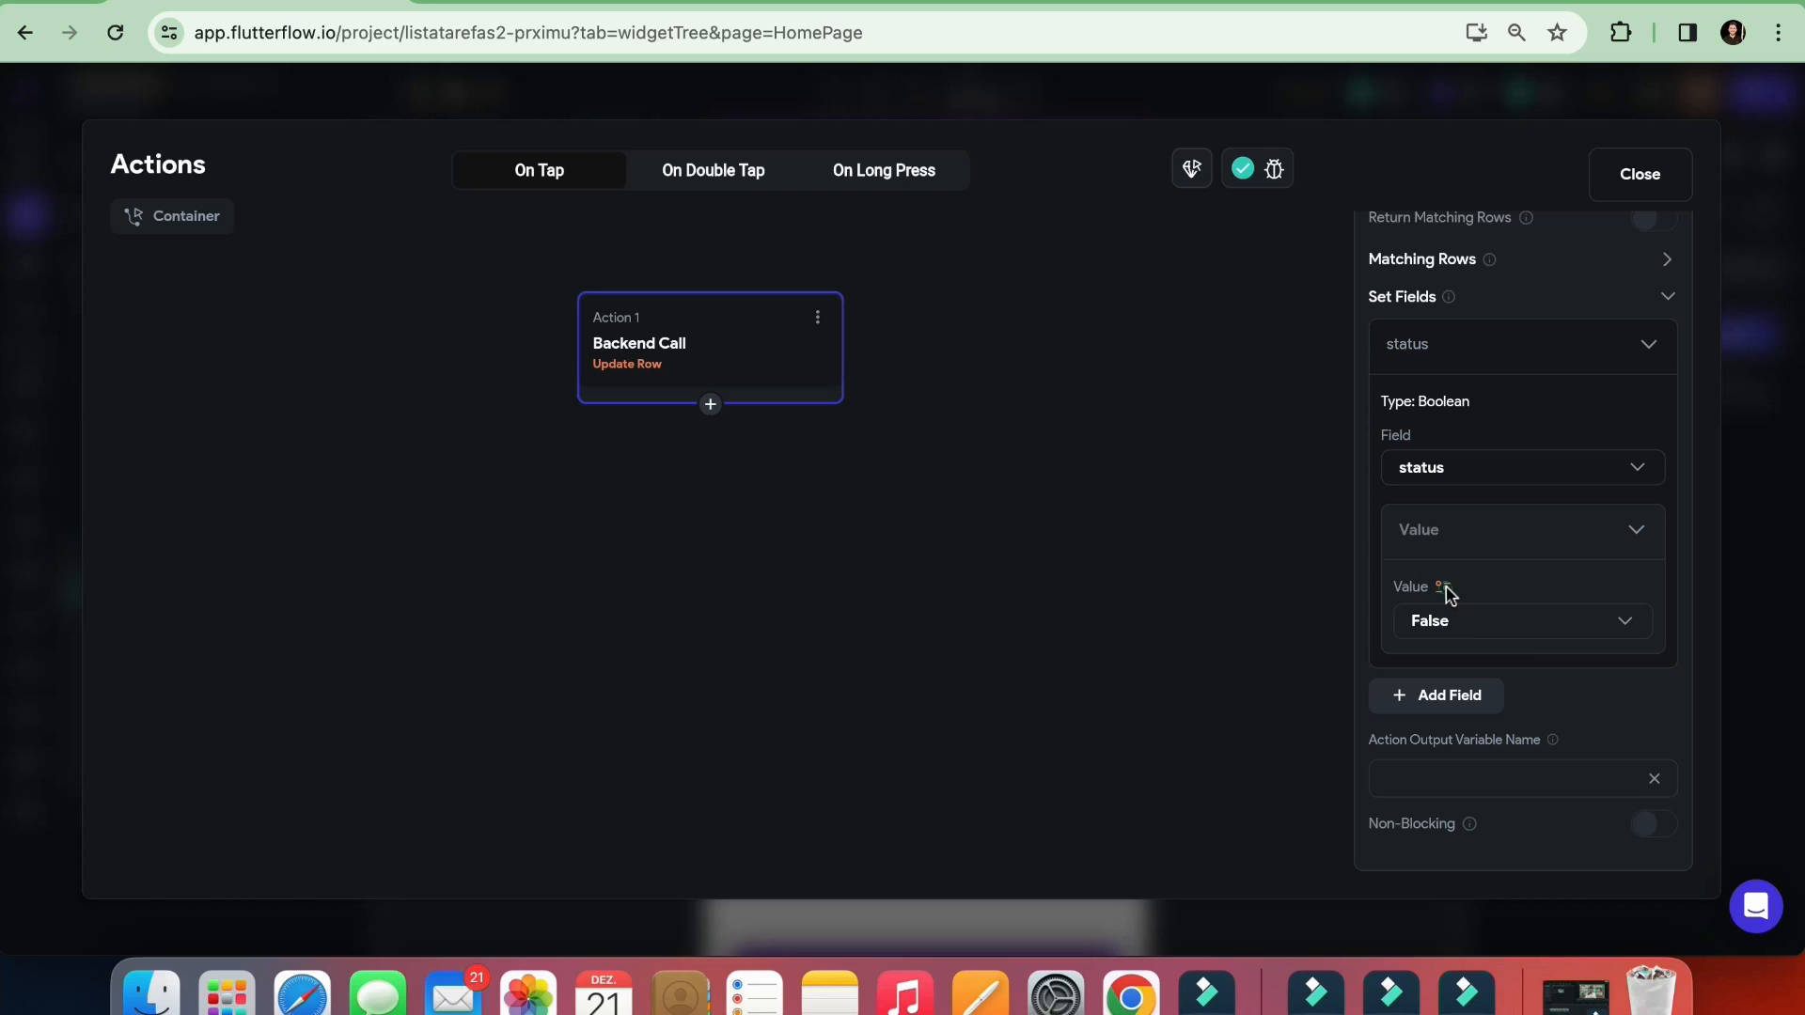
# Bind the status field's value to the status variable of the tarefas Row
pyautogui.click(1445, 589)
pyautogui.moveTo(1181, 402); pyautogui.dragTo(1176, 296)
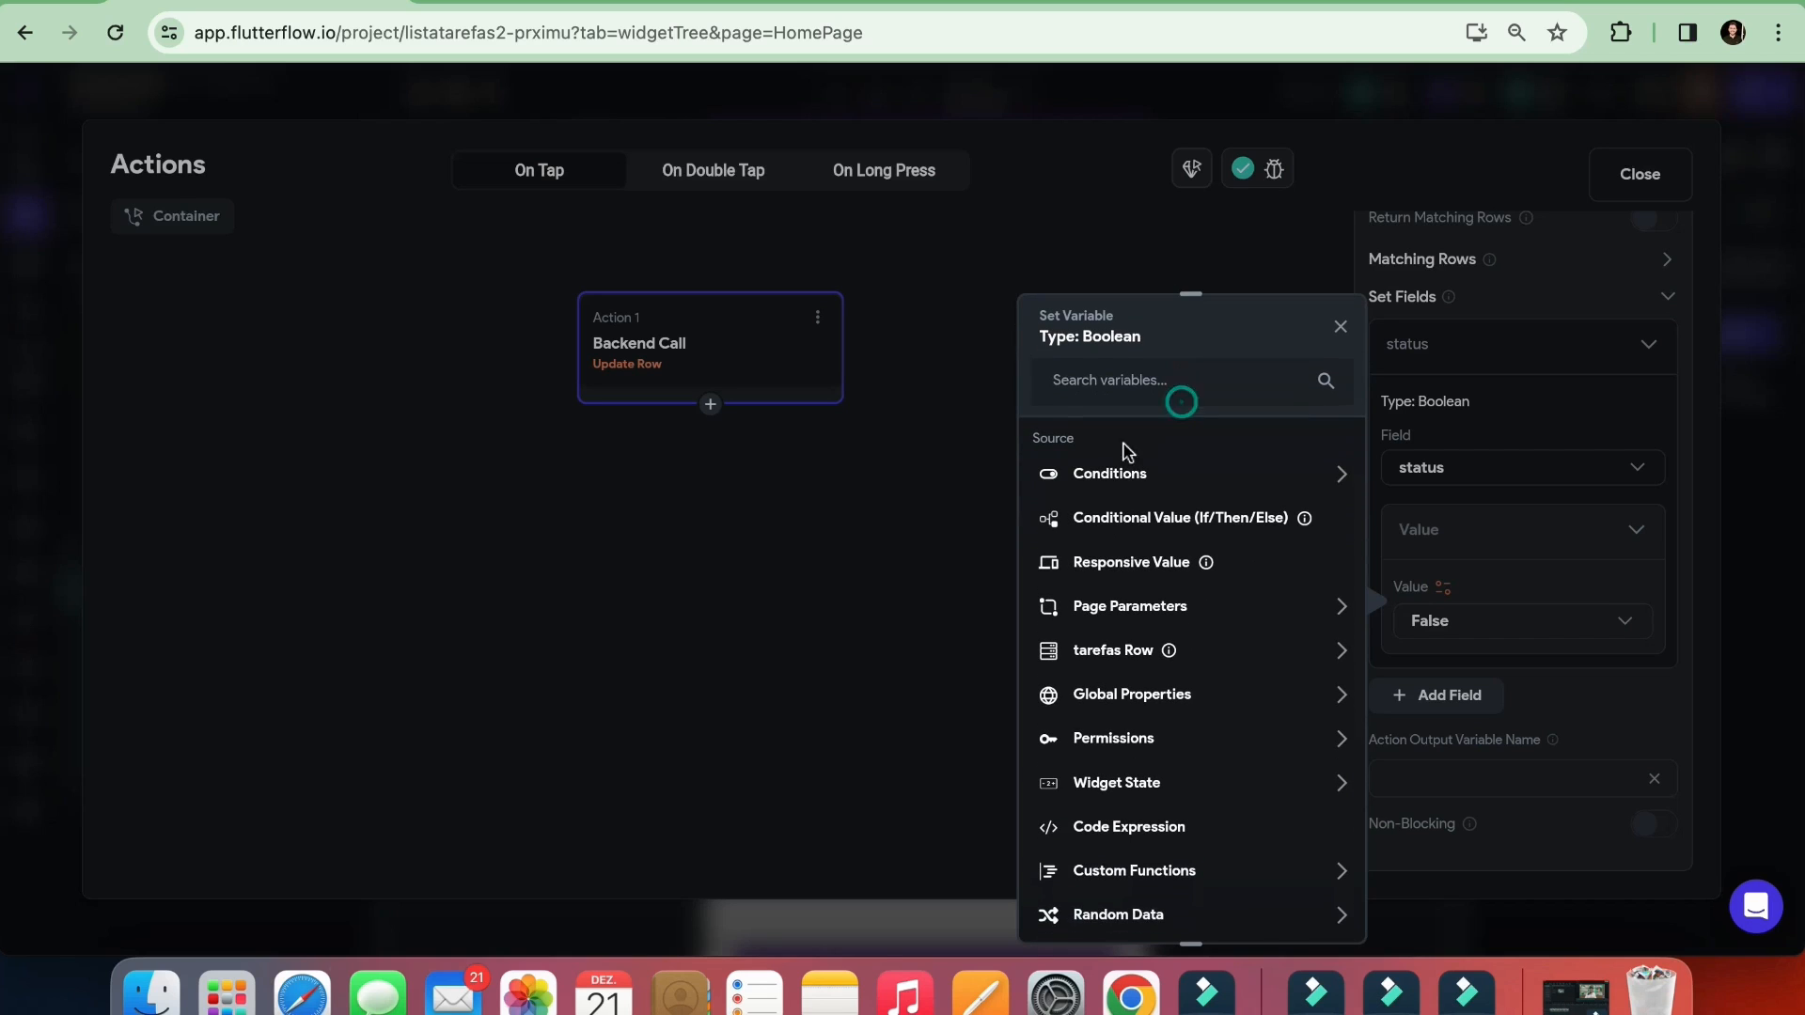
pyautogui.click(1098, 661)
pyautogui.scroll(-3, 1095, 686)
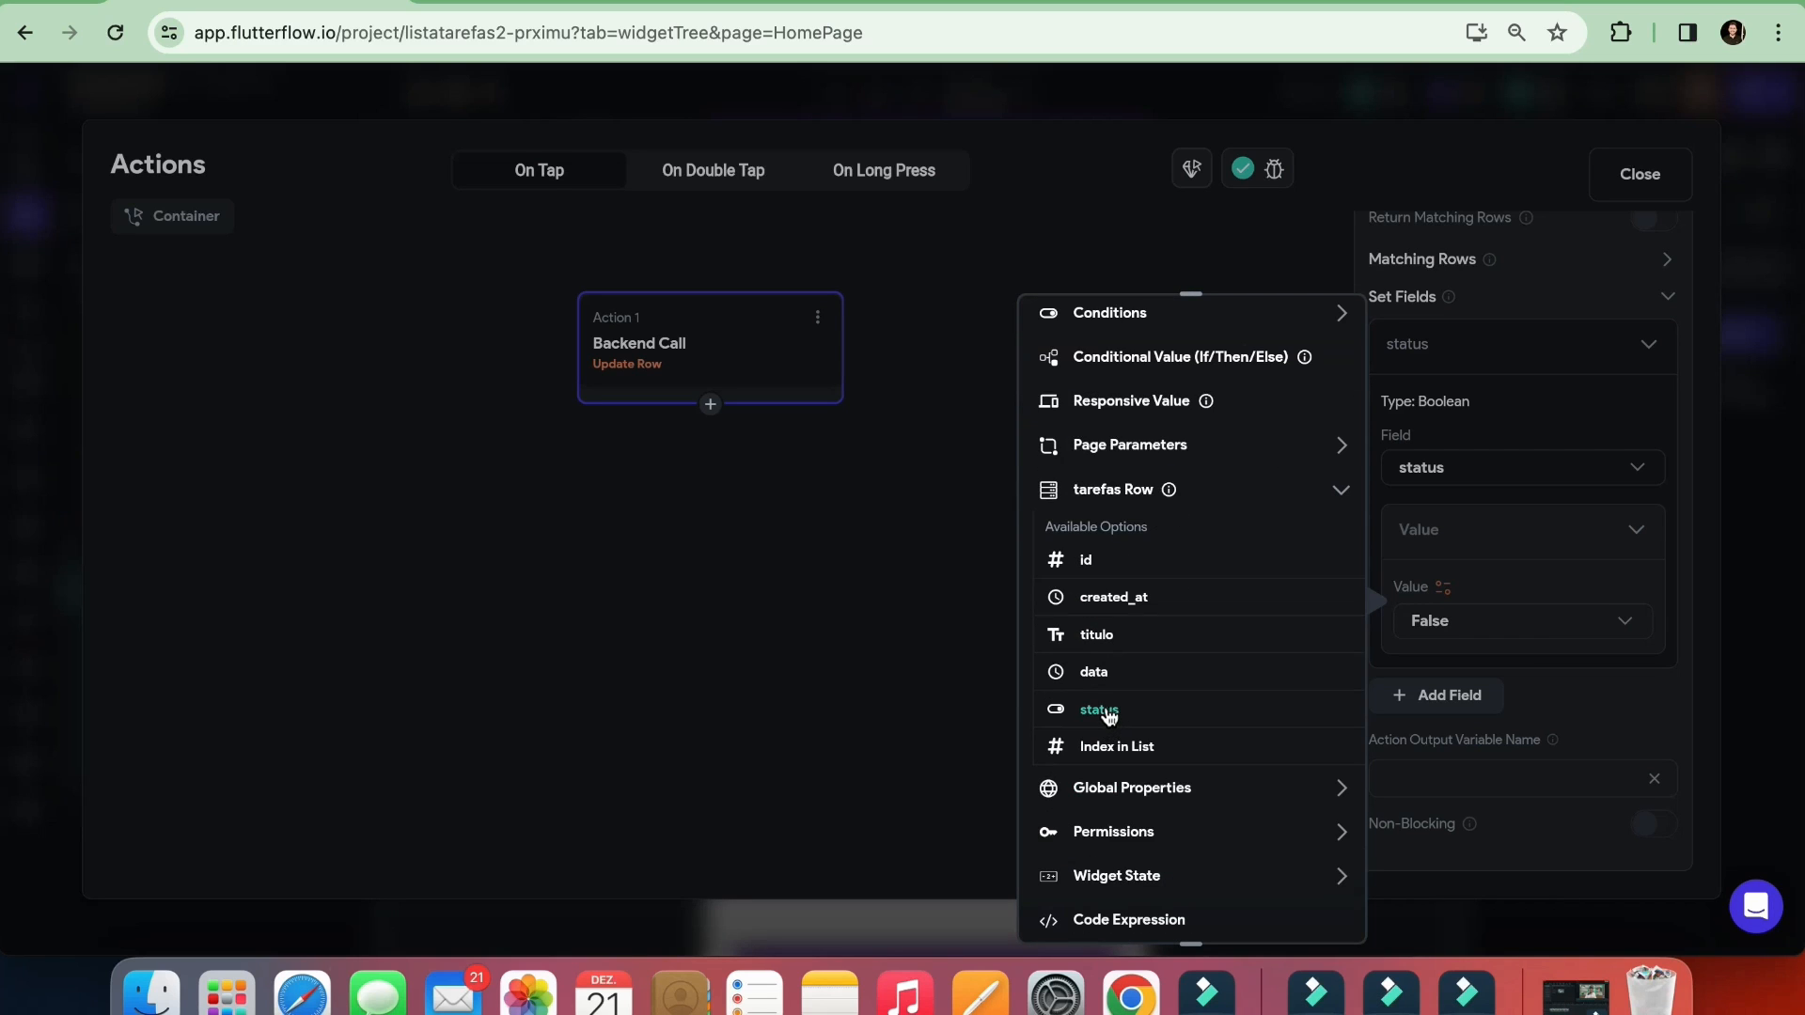
pyautogui.click(1105, 711)
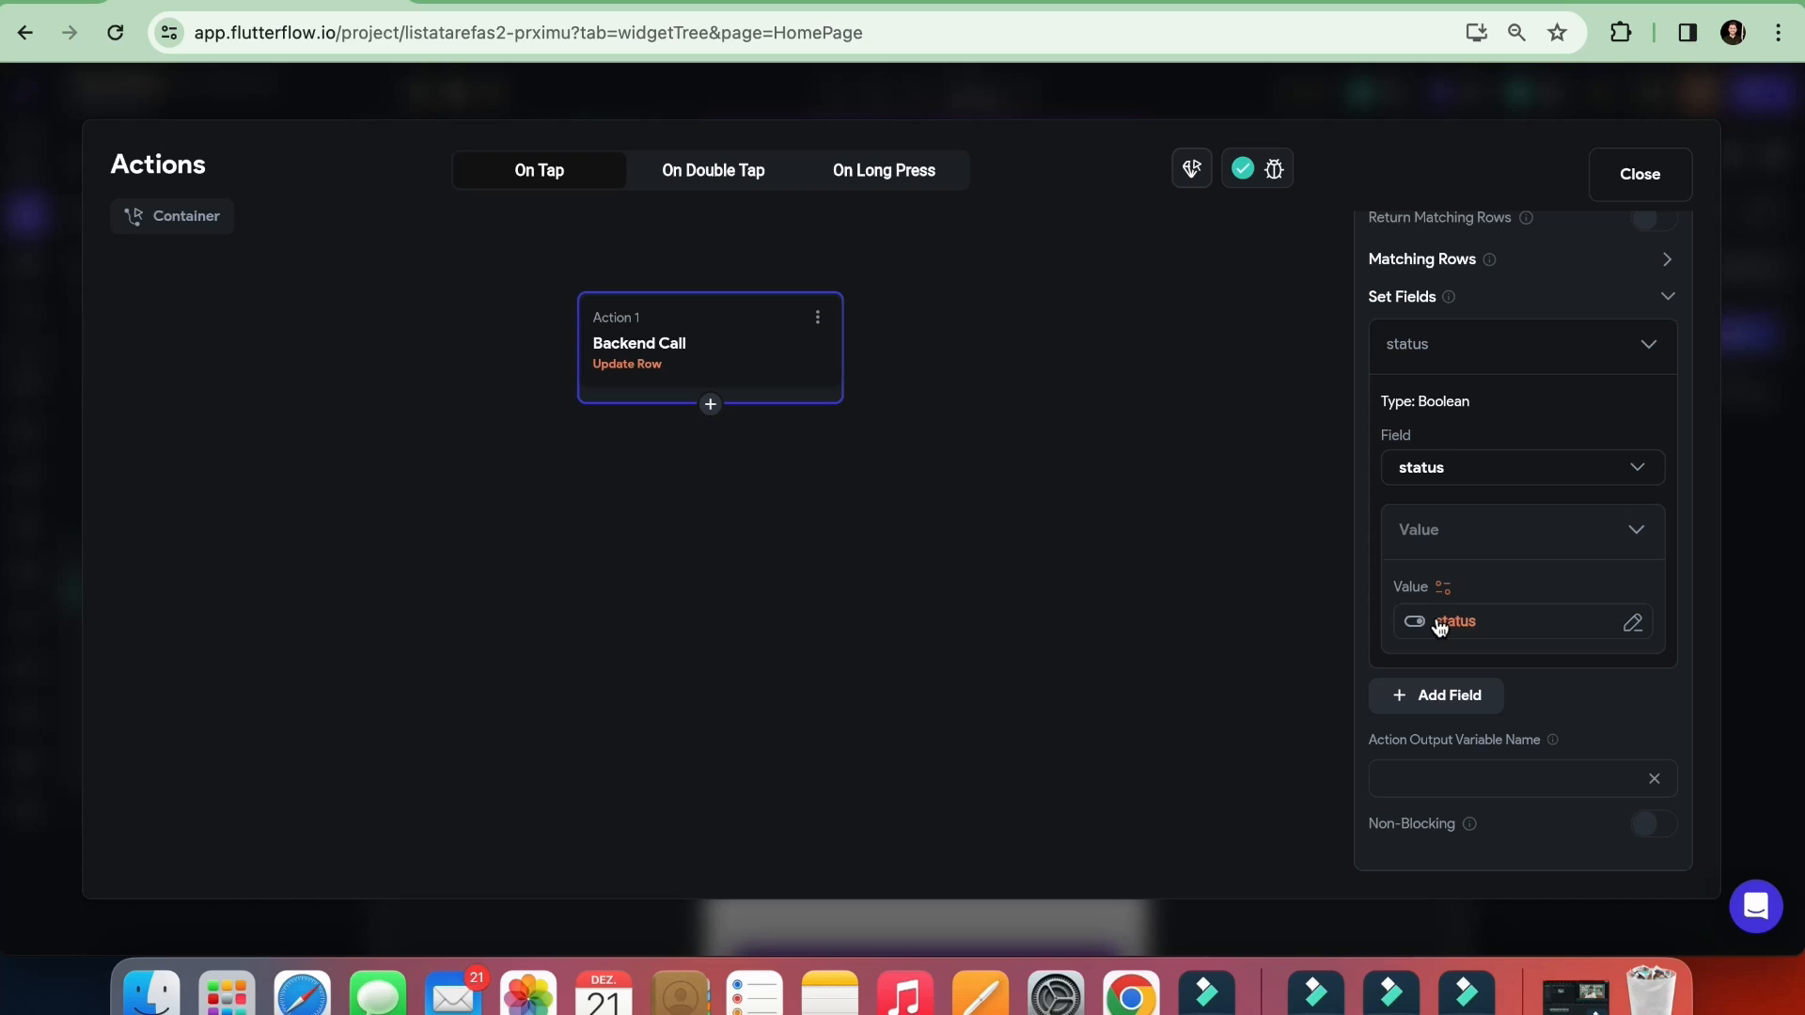
# Enable Apply Opposite Statement on the status variable and confirm it
pyautogui.click(1443, 628)
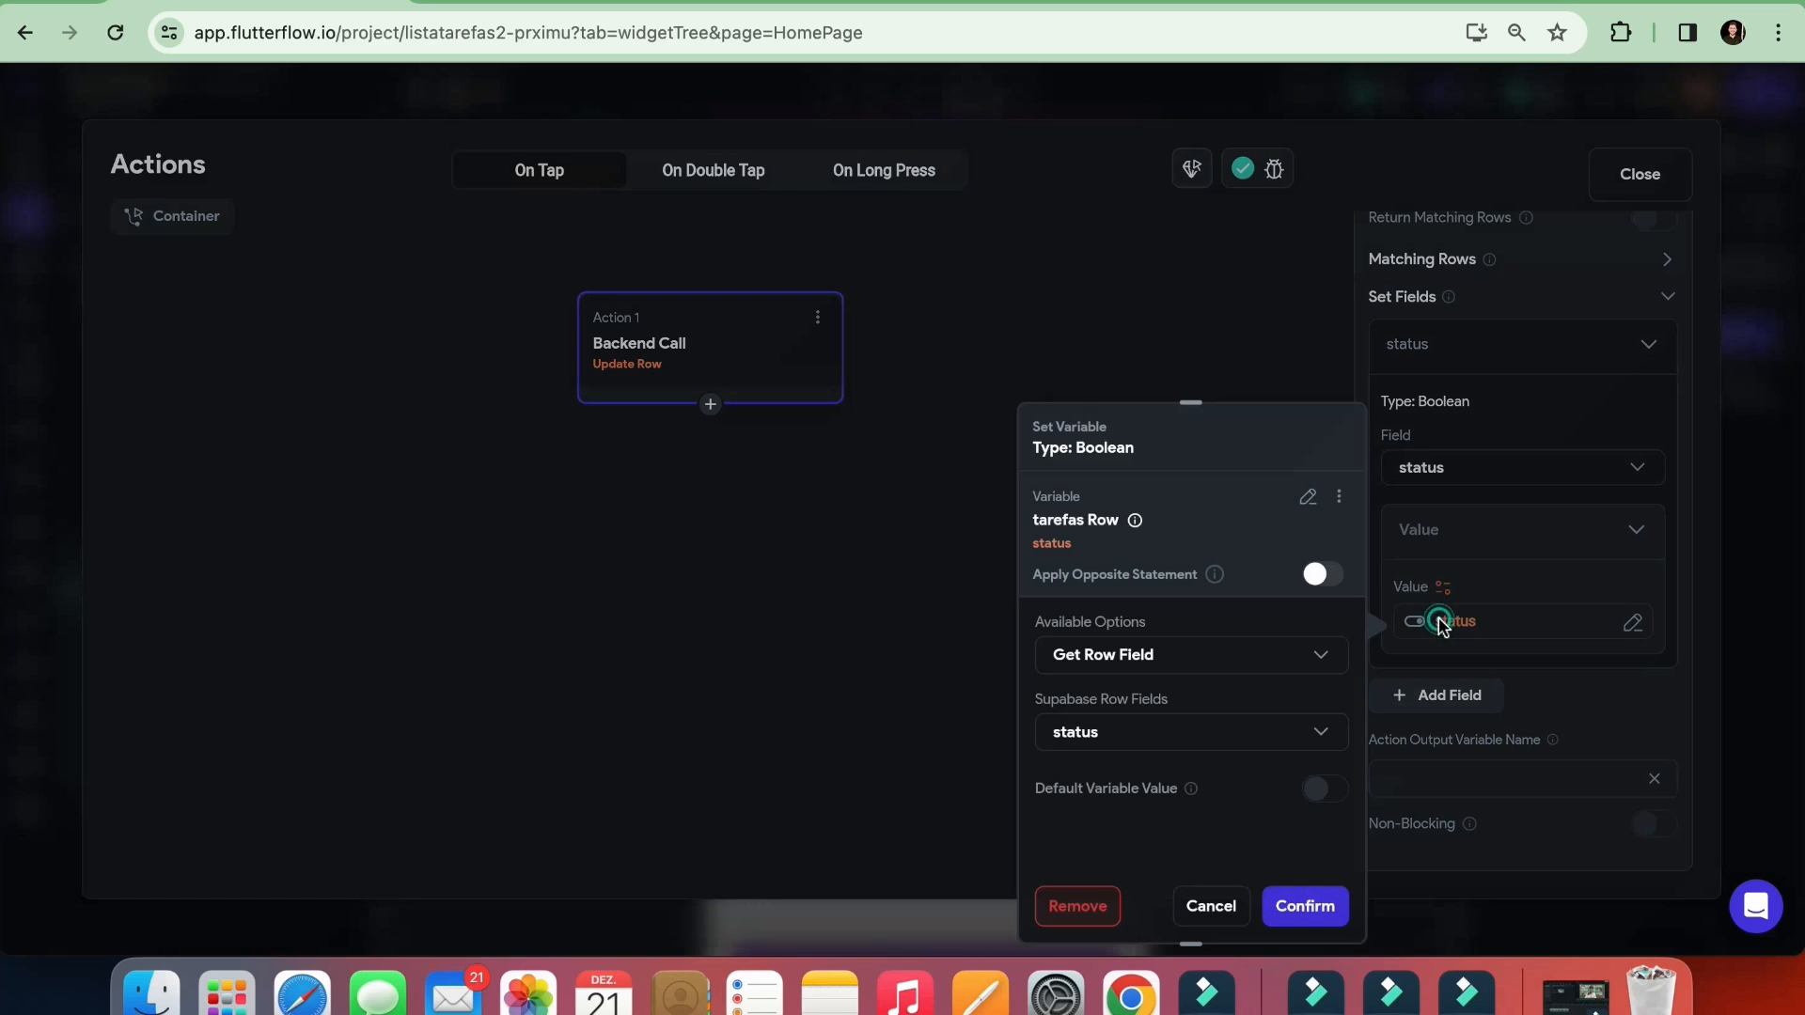
pyautogui.click(1321, 576)
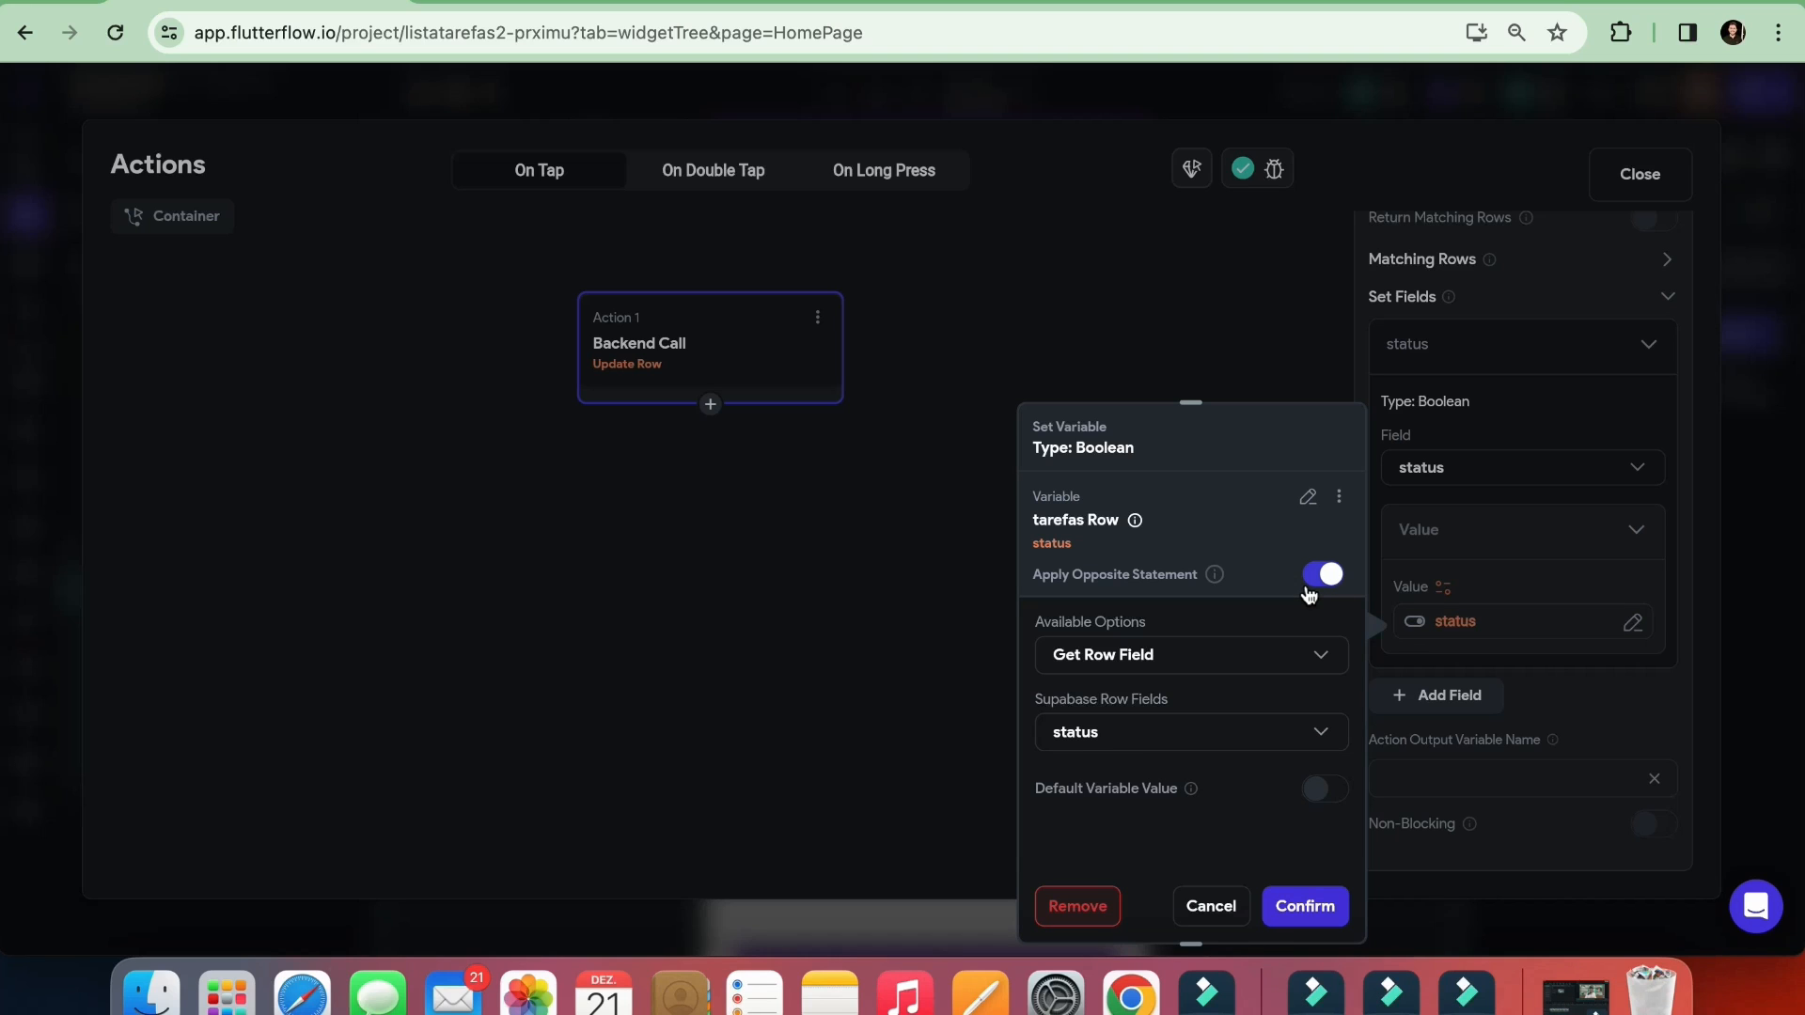
pyautogui.click(1305, 906)
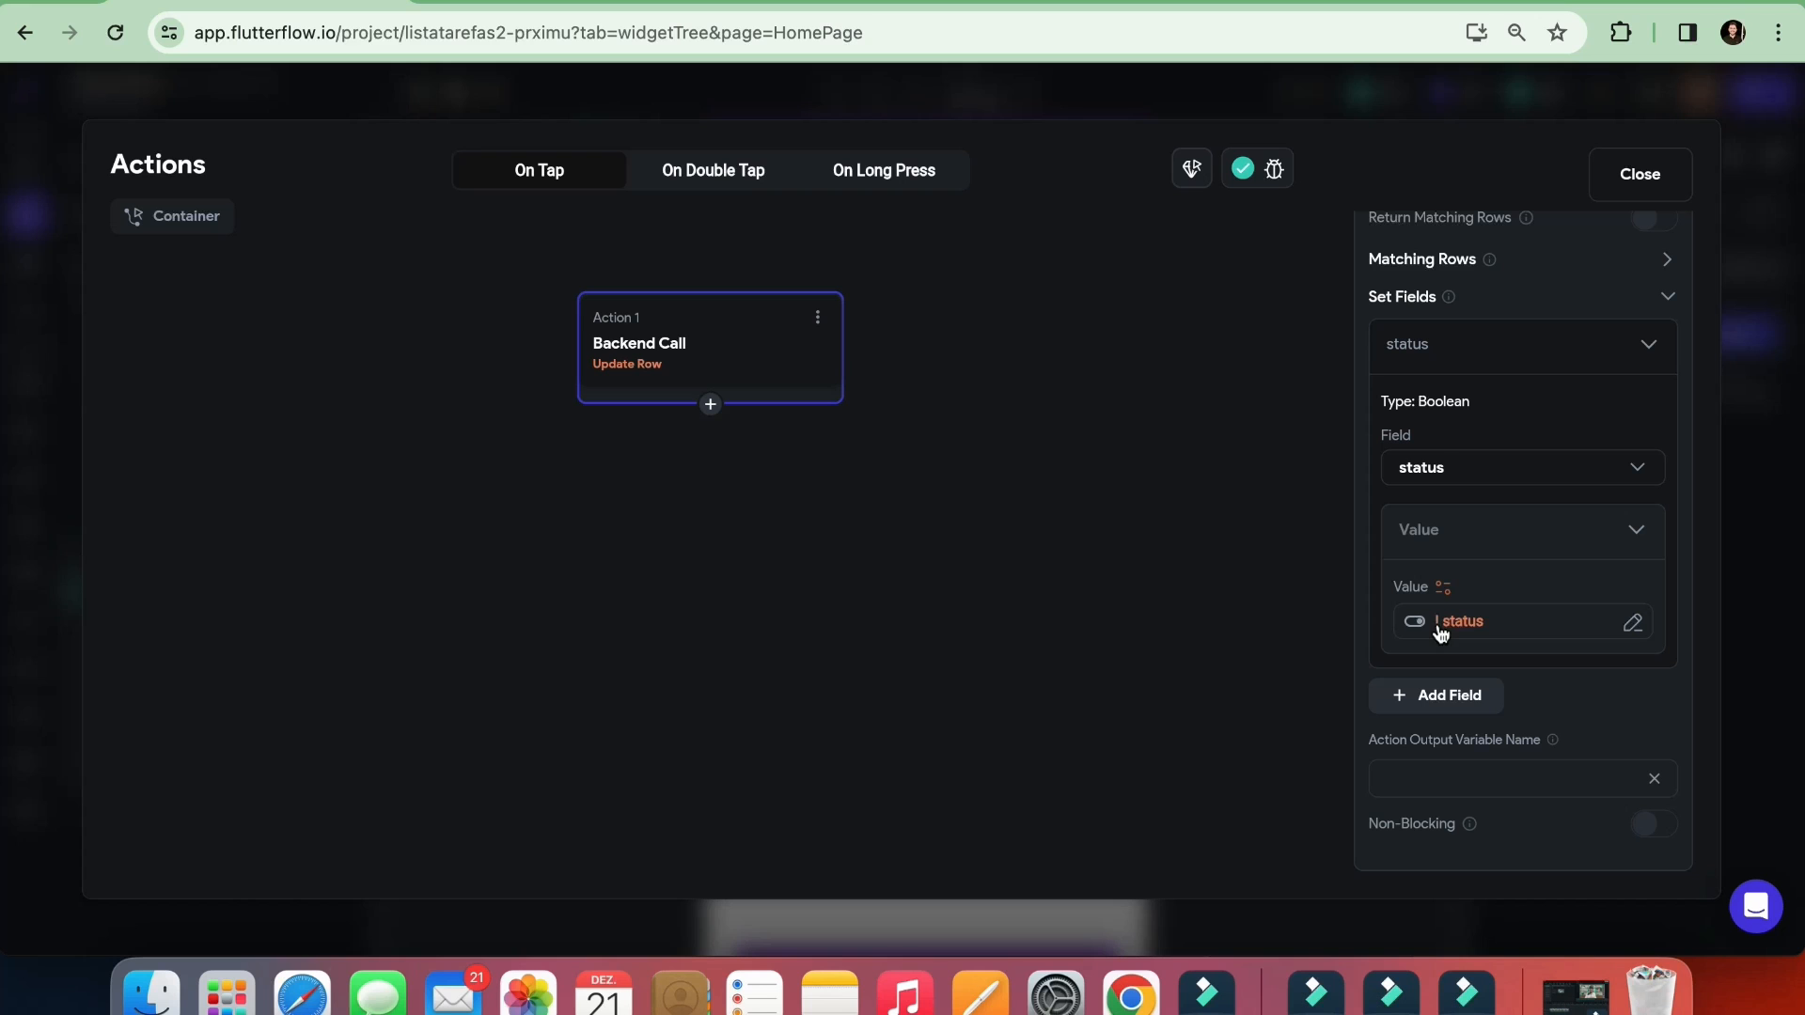
# Add a second action after Update Row: a Refresh Database Request on the ListView
pyautogui.click(712, 404)
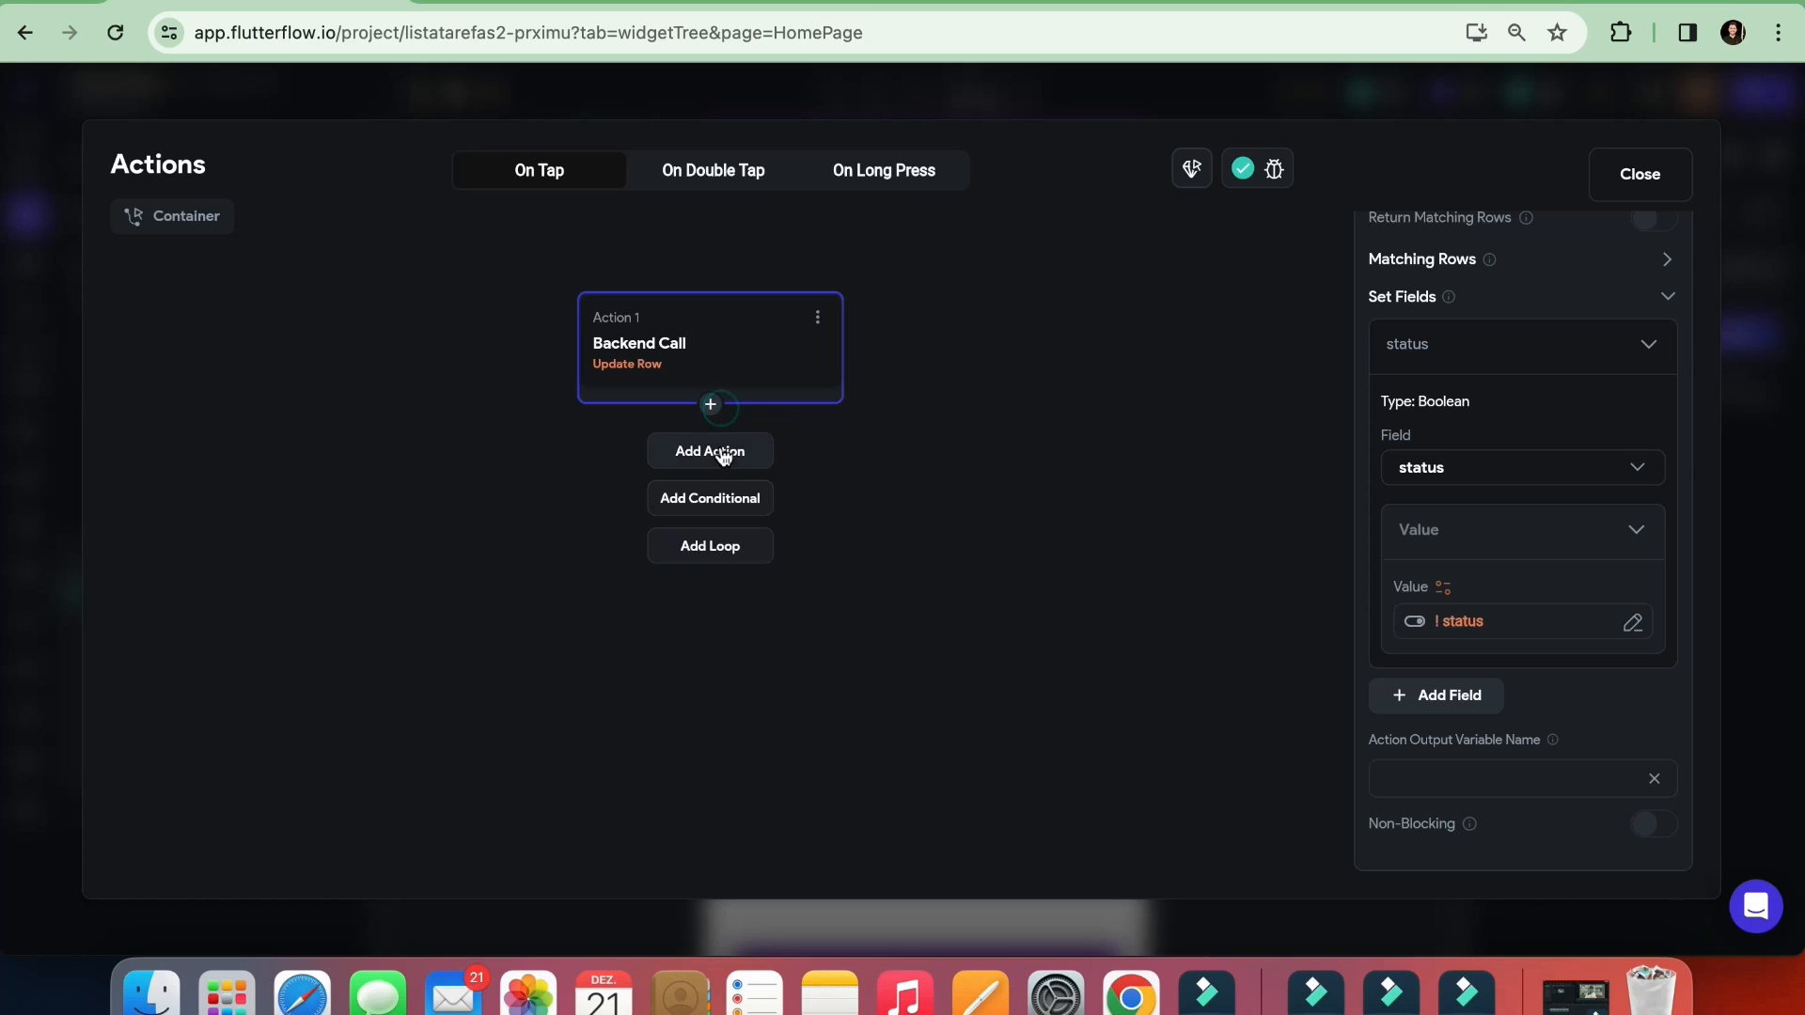
pyautogui.click(722, 453)
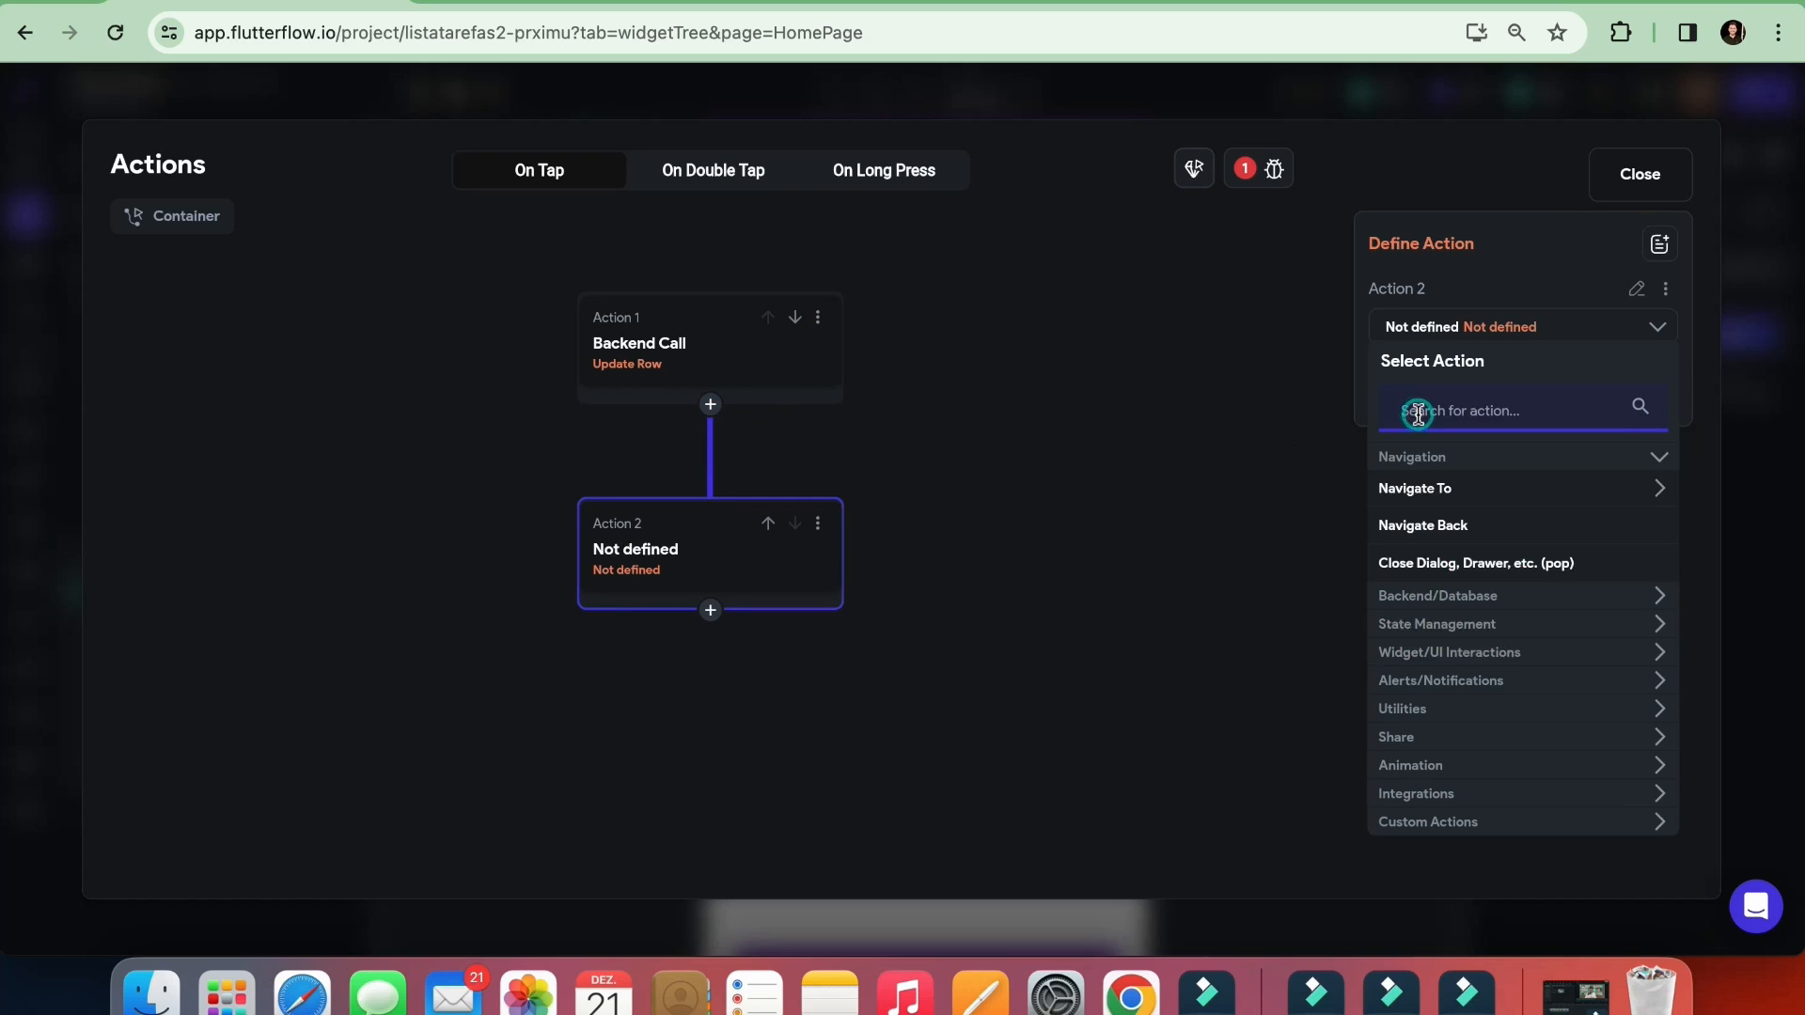
pyautogui.write('st')
pyautogui.press('BackSpace')
pyautogui.press('BackSpace')
pyautogui.write('refr')
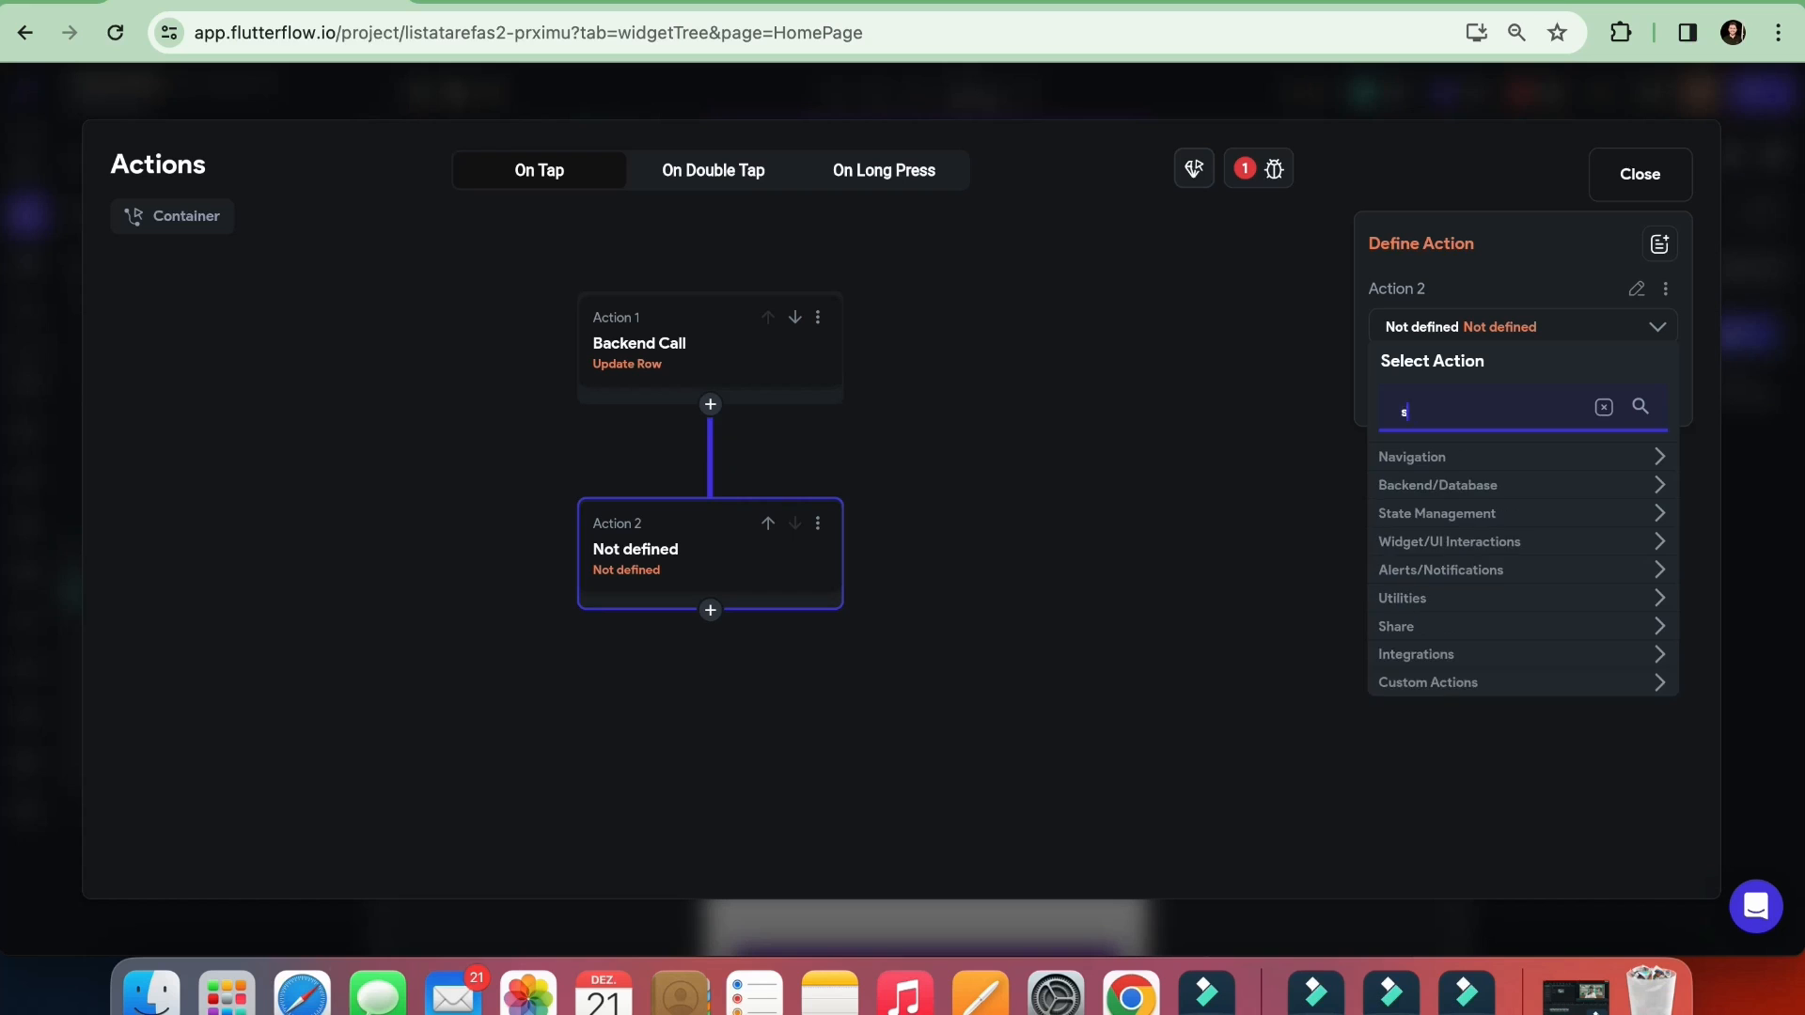
pyautogui.write('e')
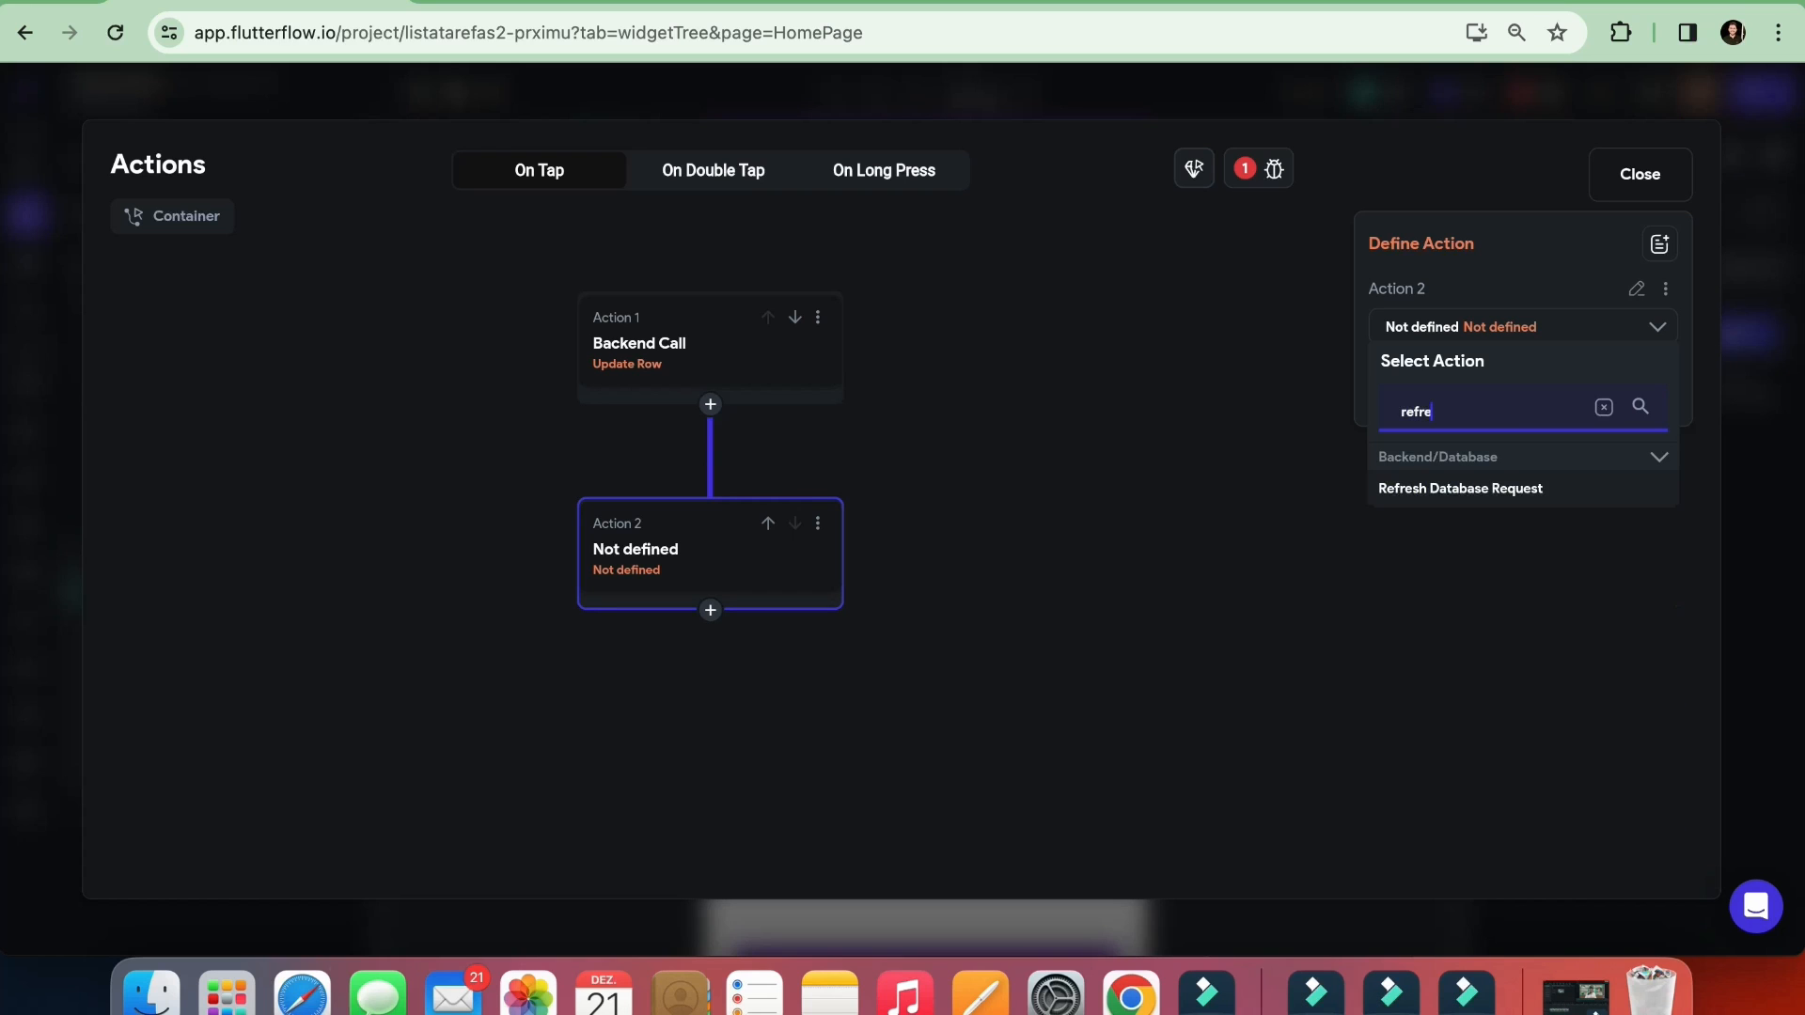
pyautogui.click(1463, 491)
pyautogui.click(1452, 400)
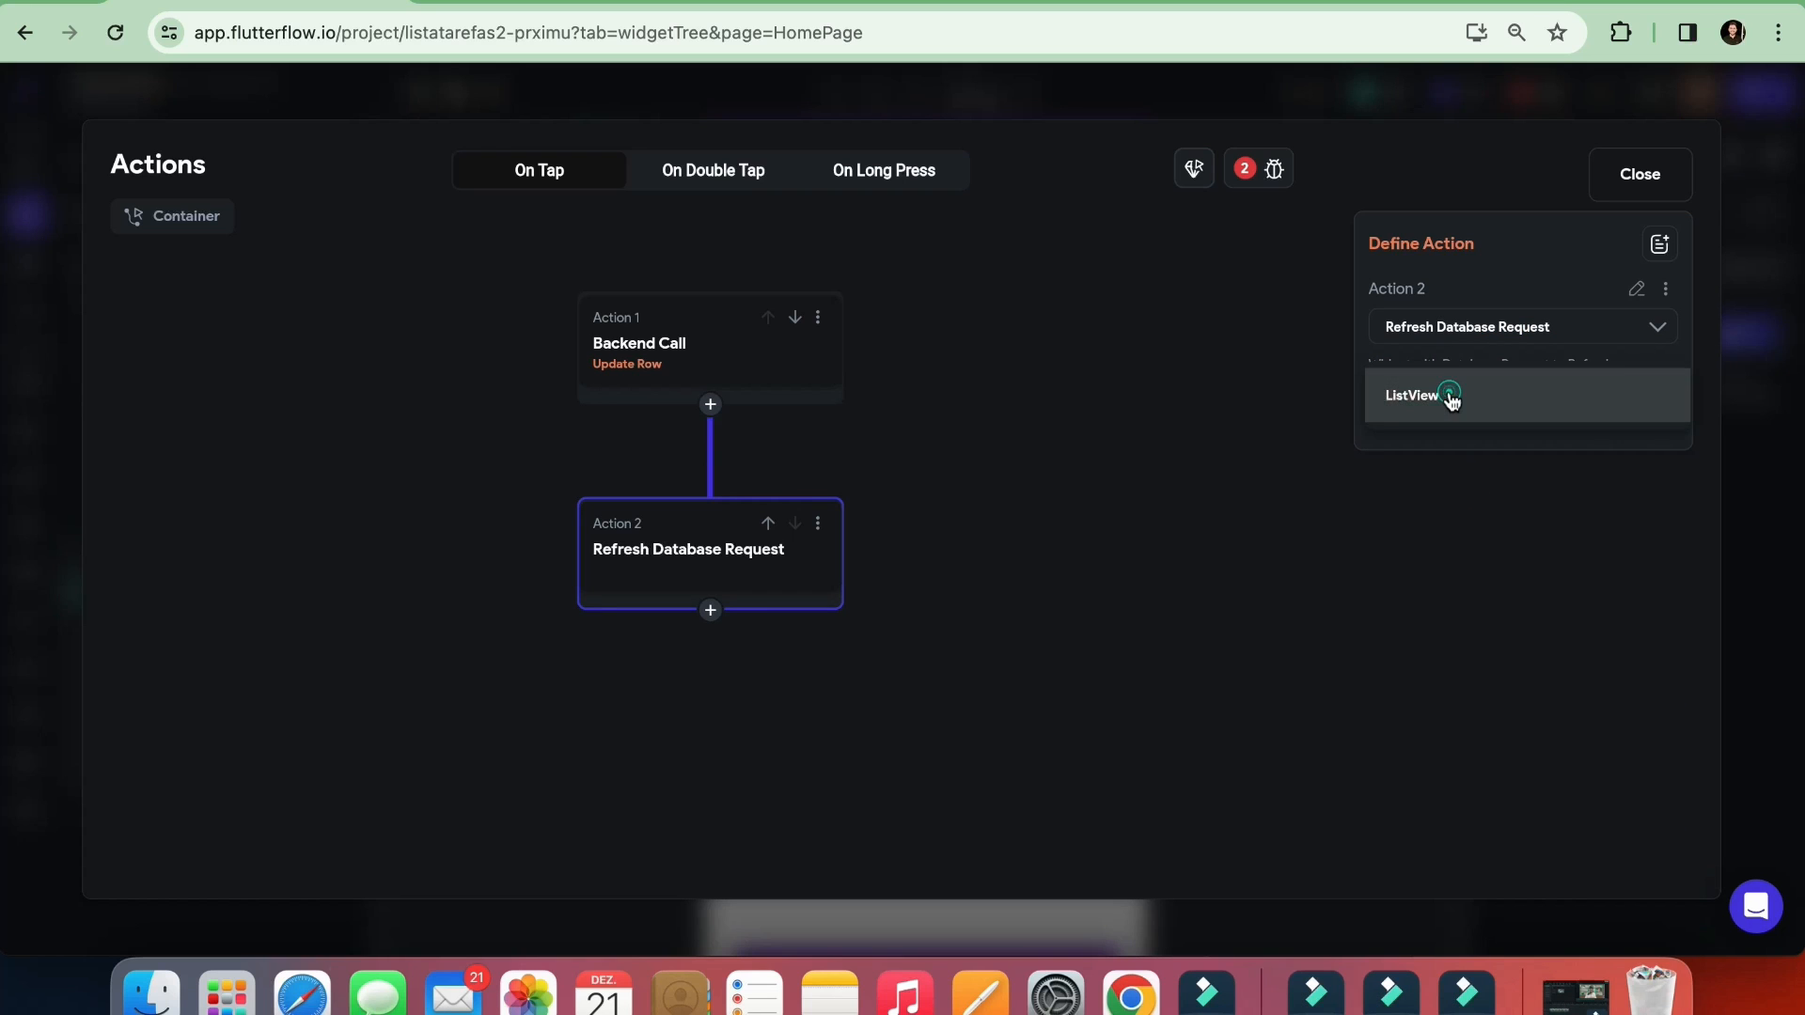
pyautogui.click(1422, 397)
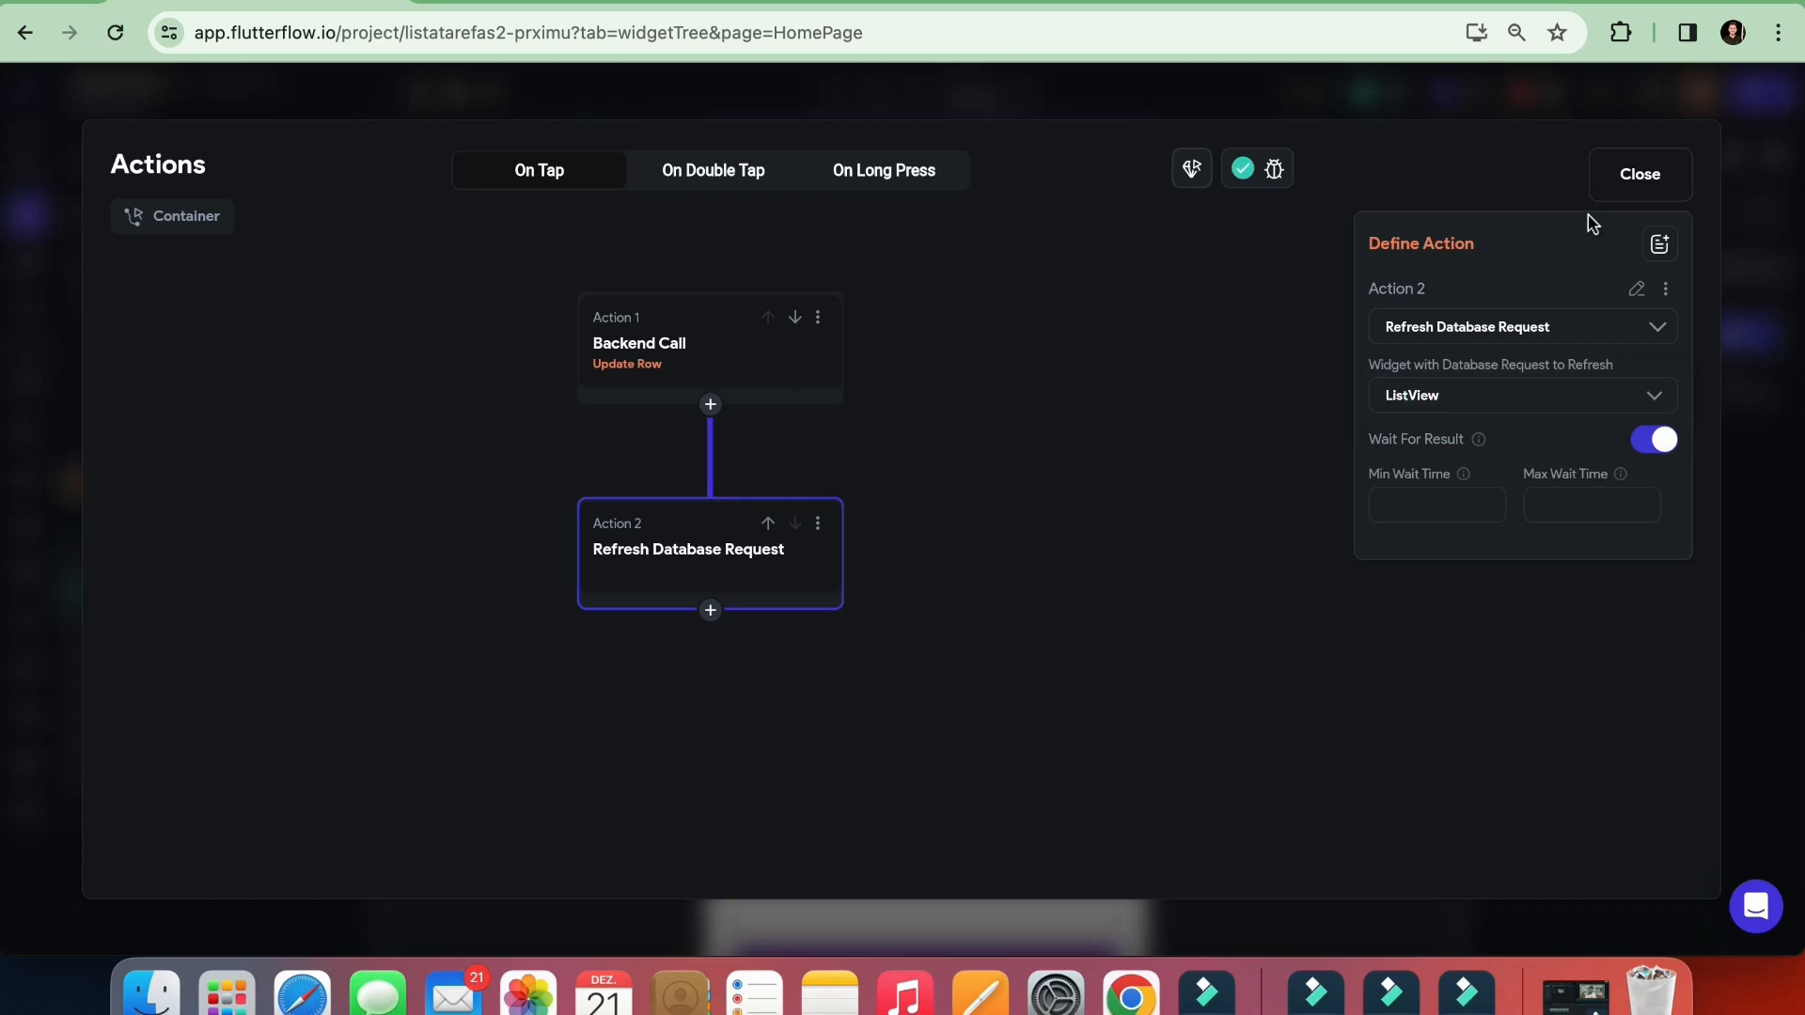
# Close the container's action flow and start a new test mode session of the app
pyautogui.click(1609, 188)
pyautogui.click(1305, 392)
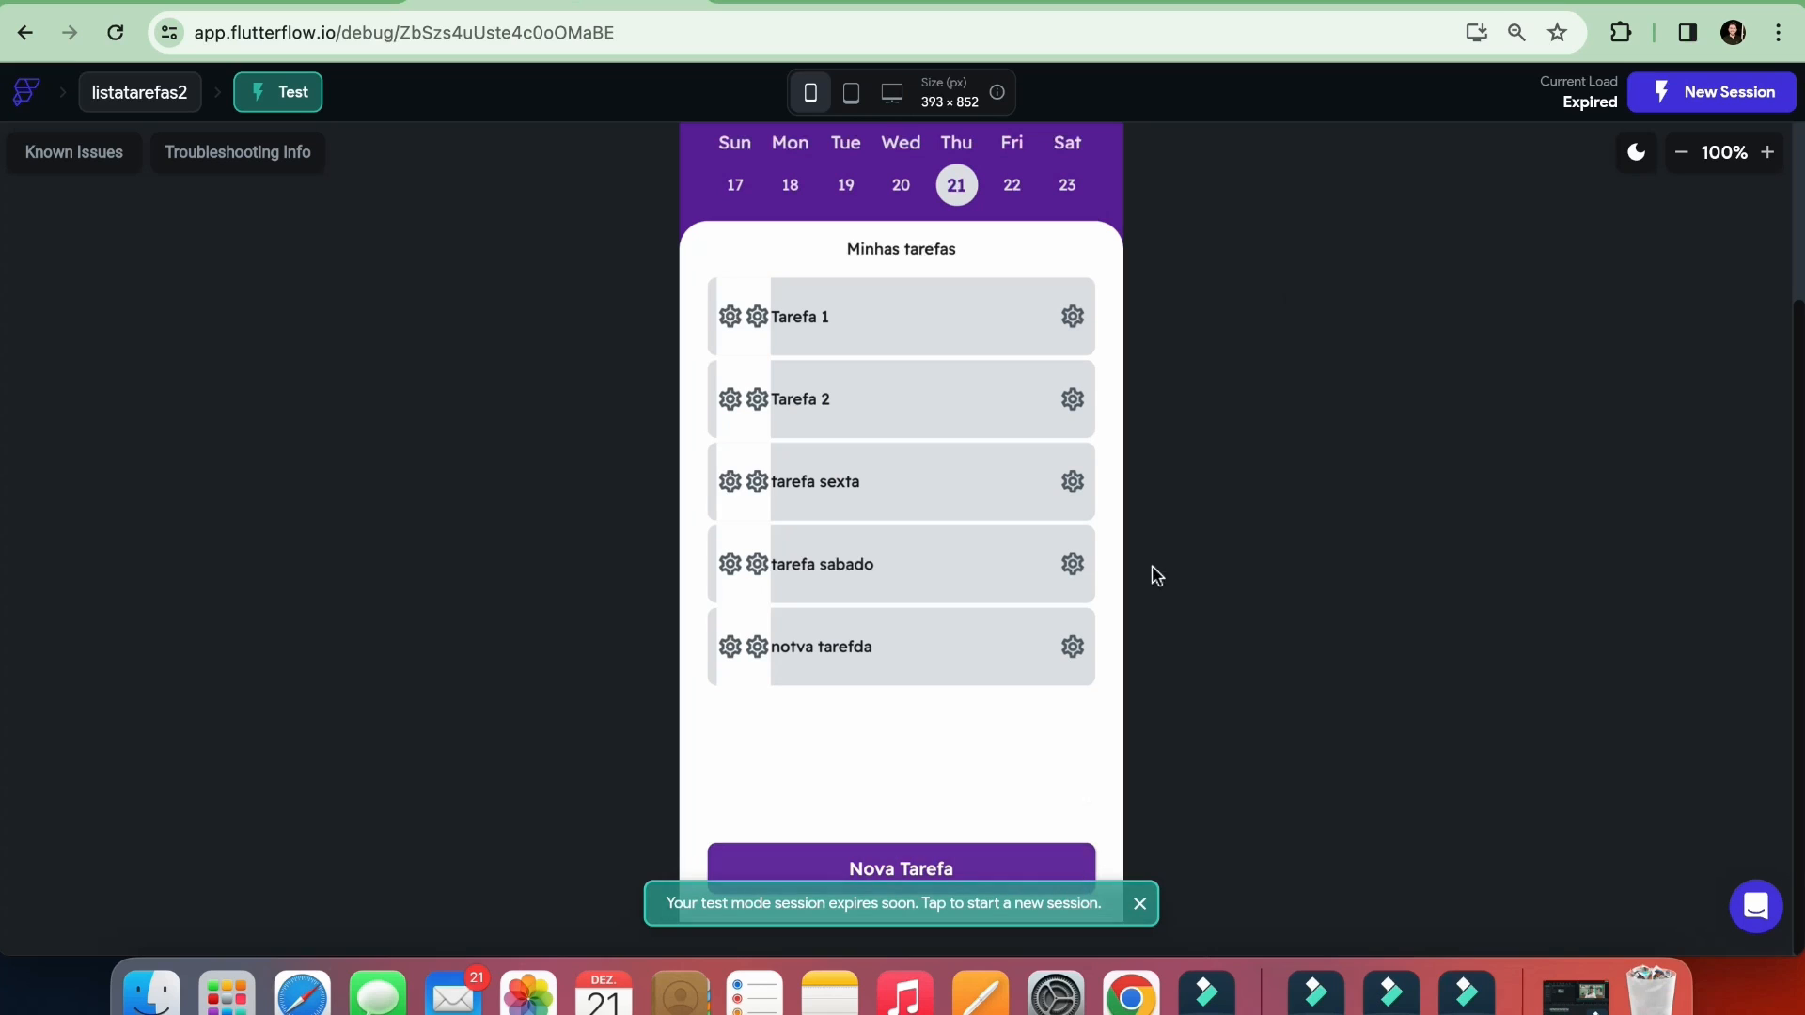
pyautogui.click(1116, 907)
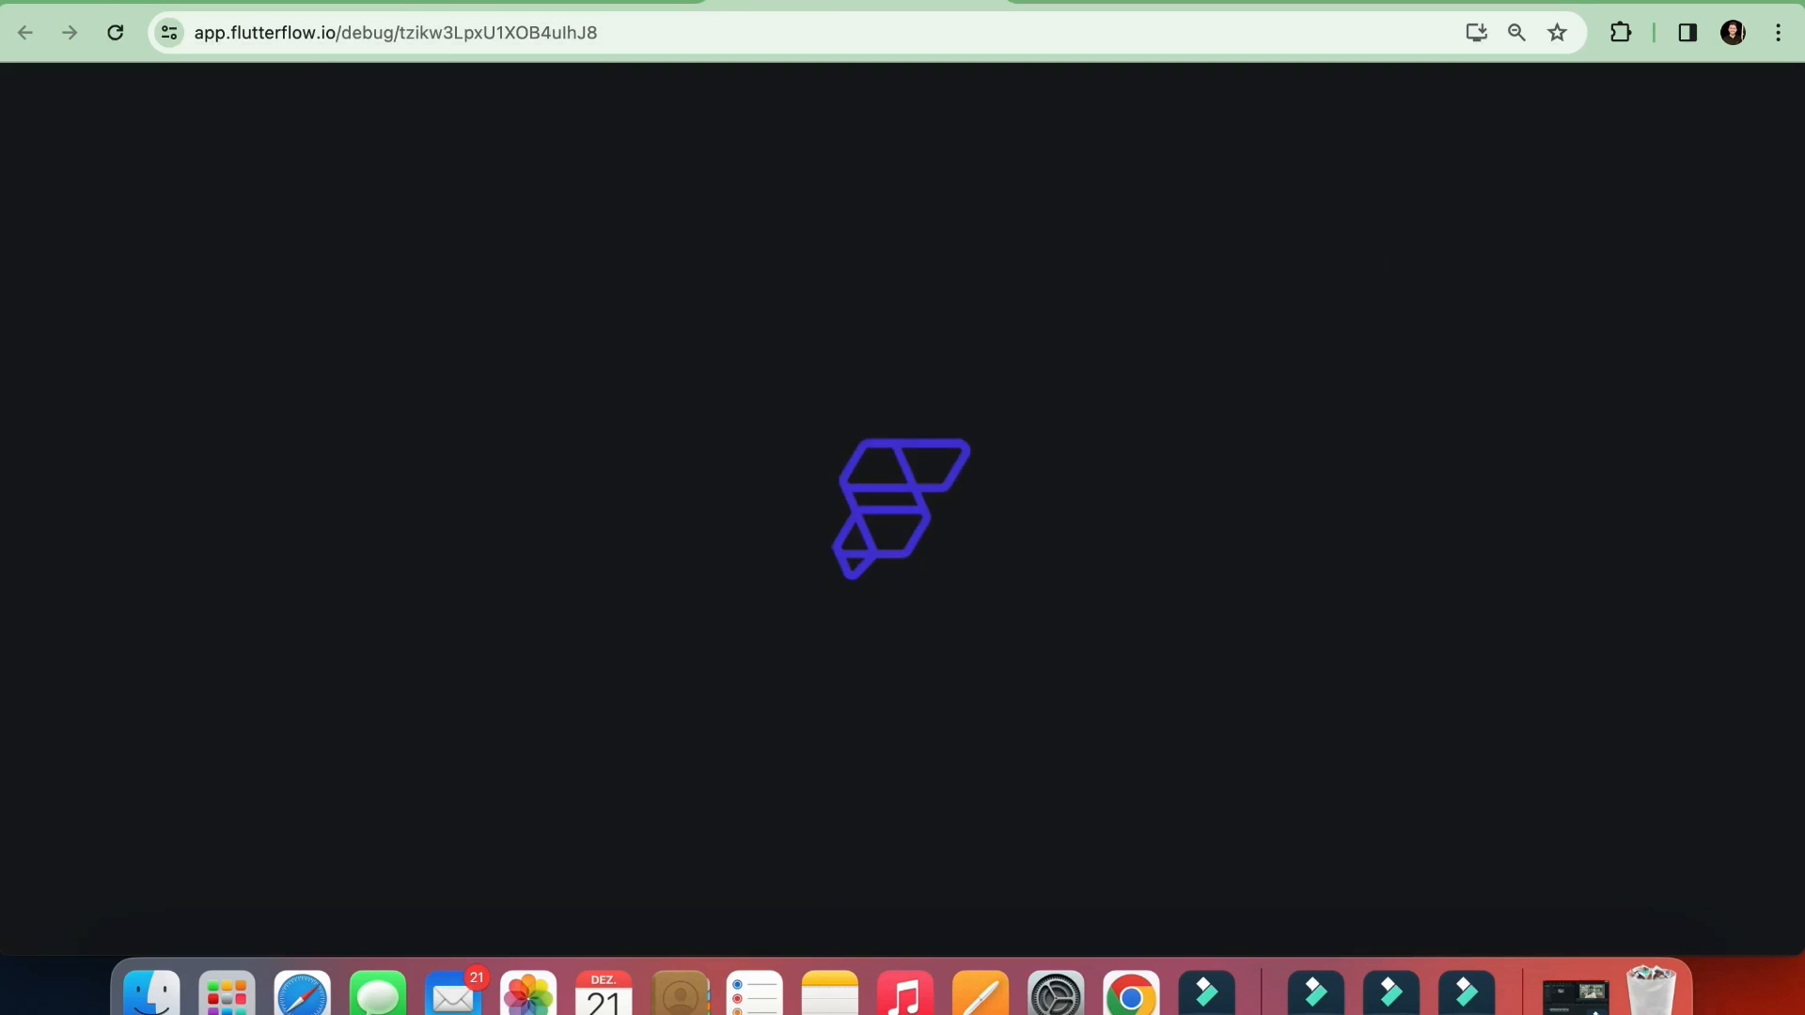
pyautogui.click(570, 2)
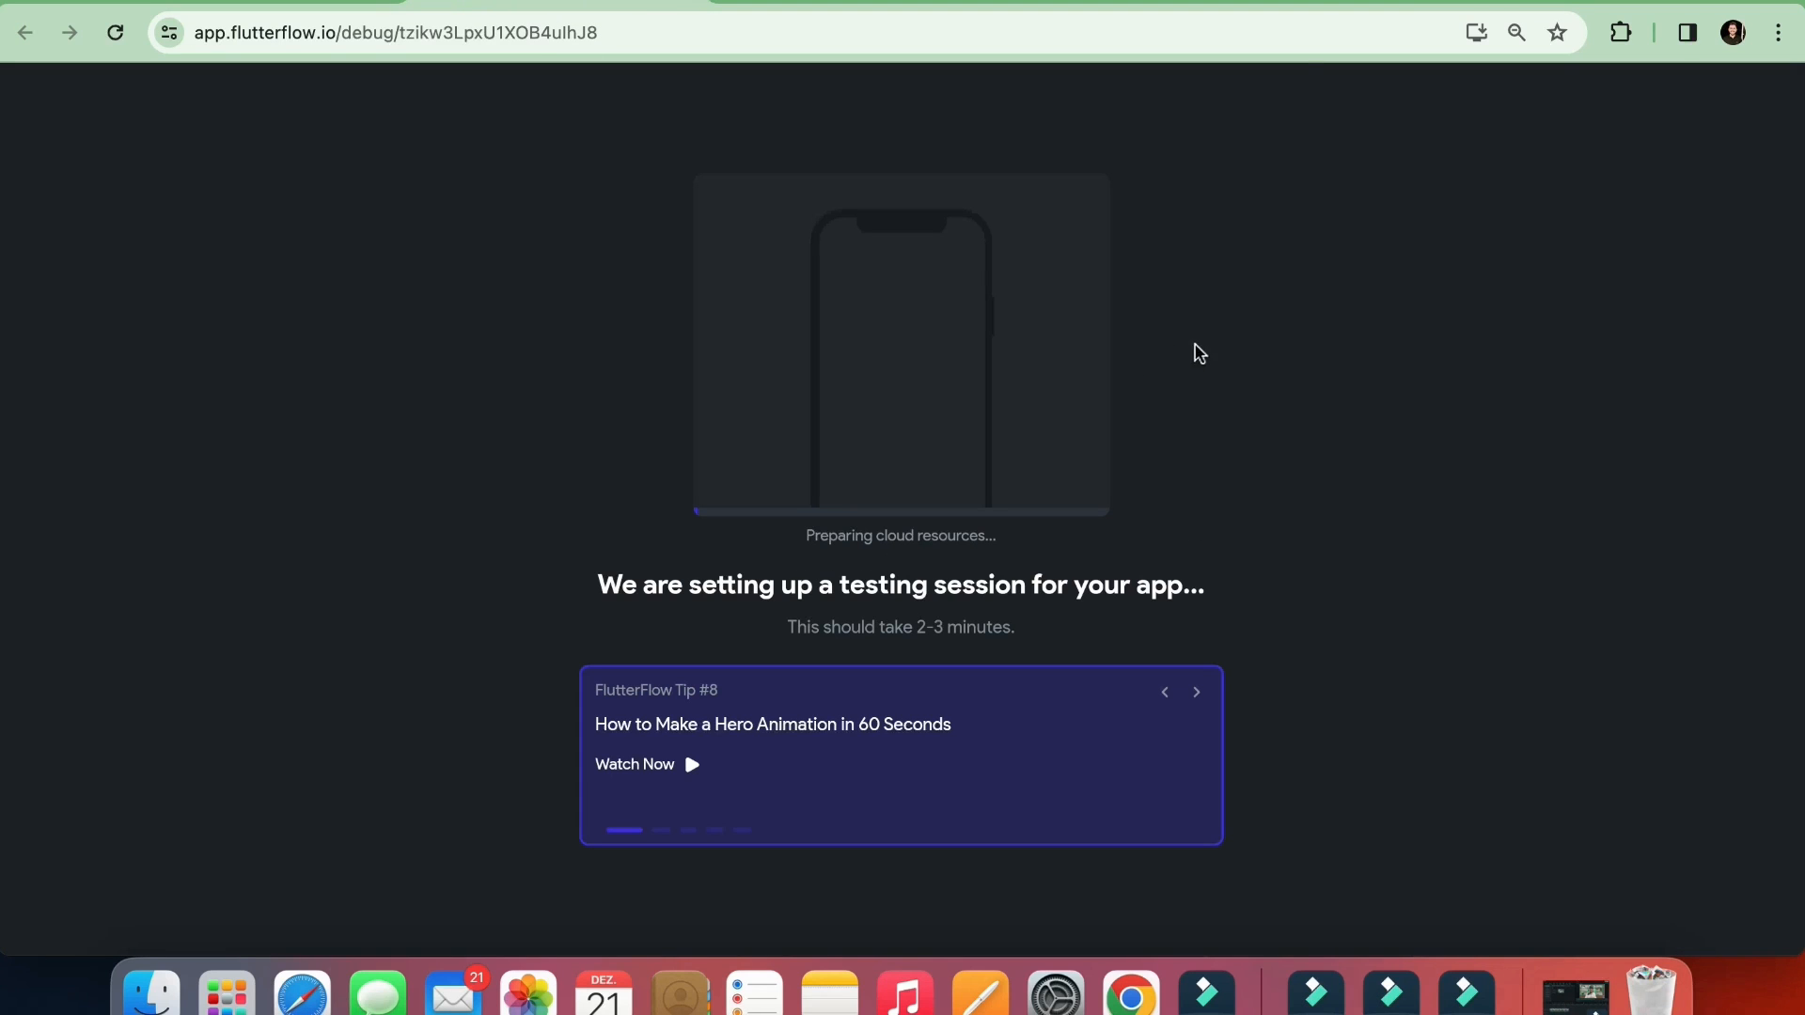
pyautogui.click(1408, 3)
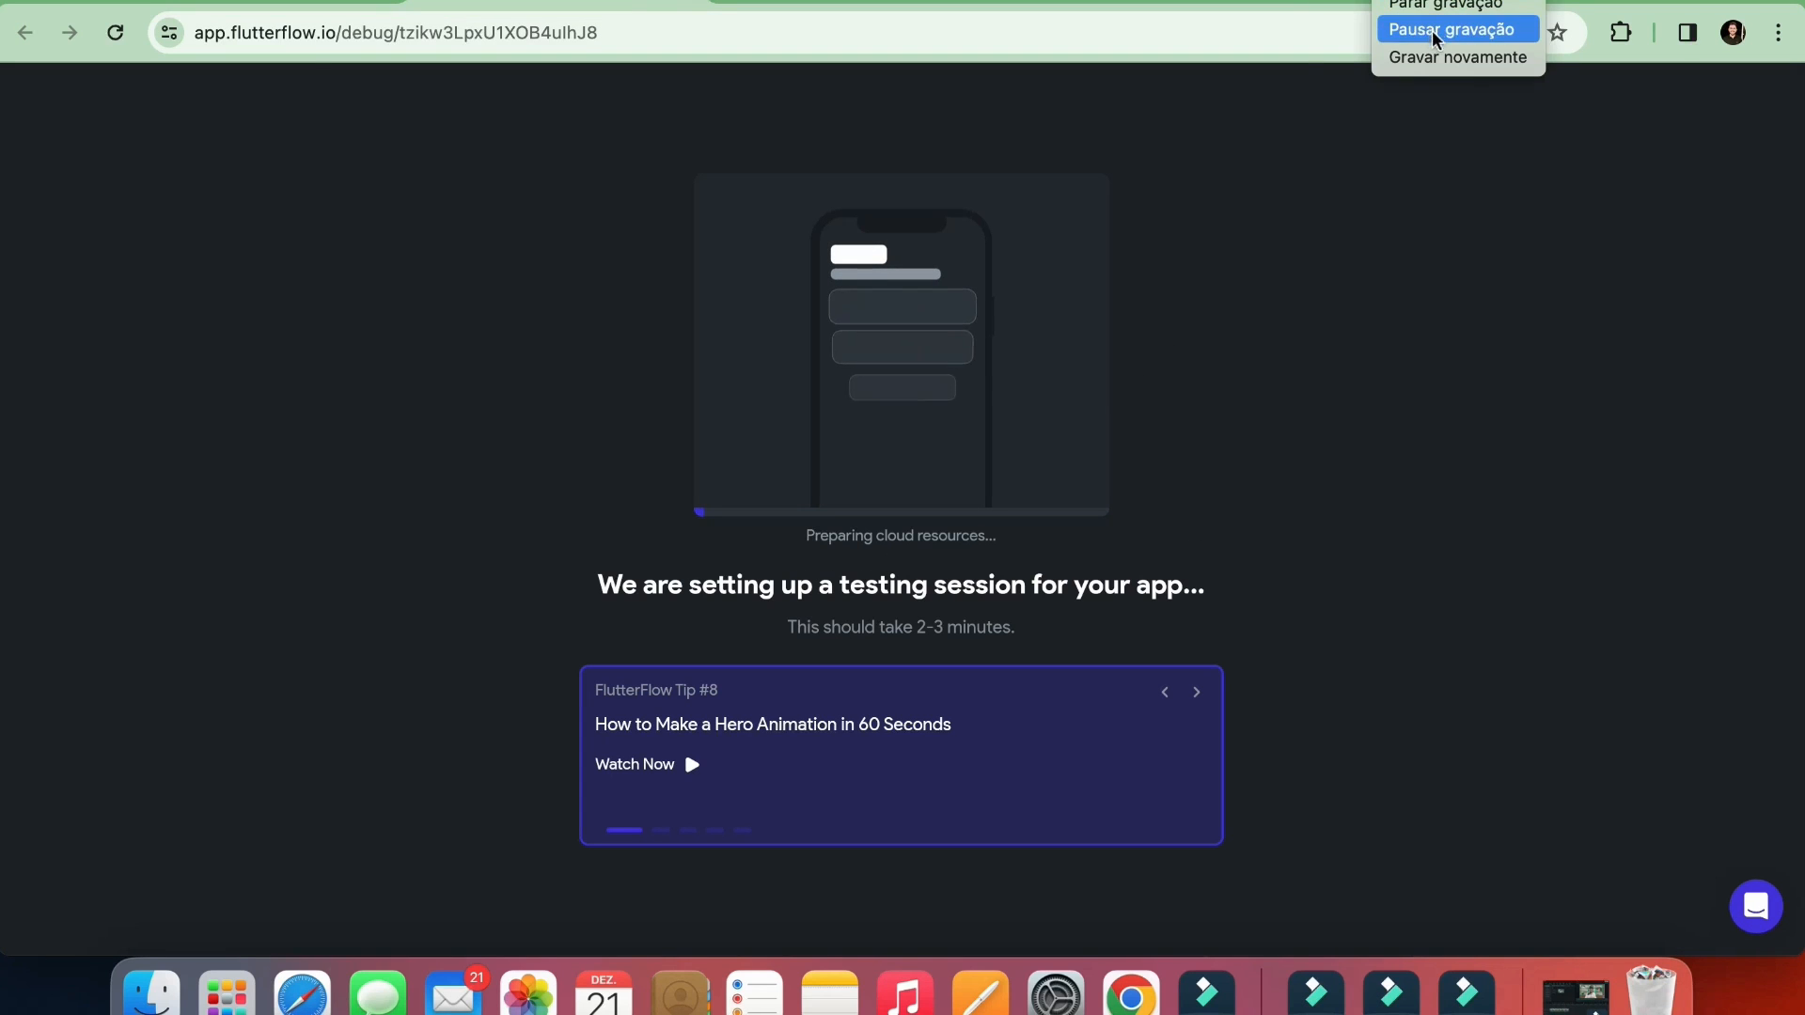
pyautogui.click(1407, 30)
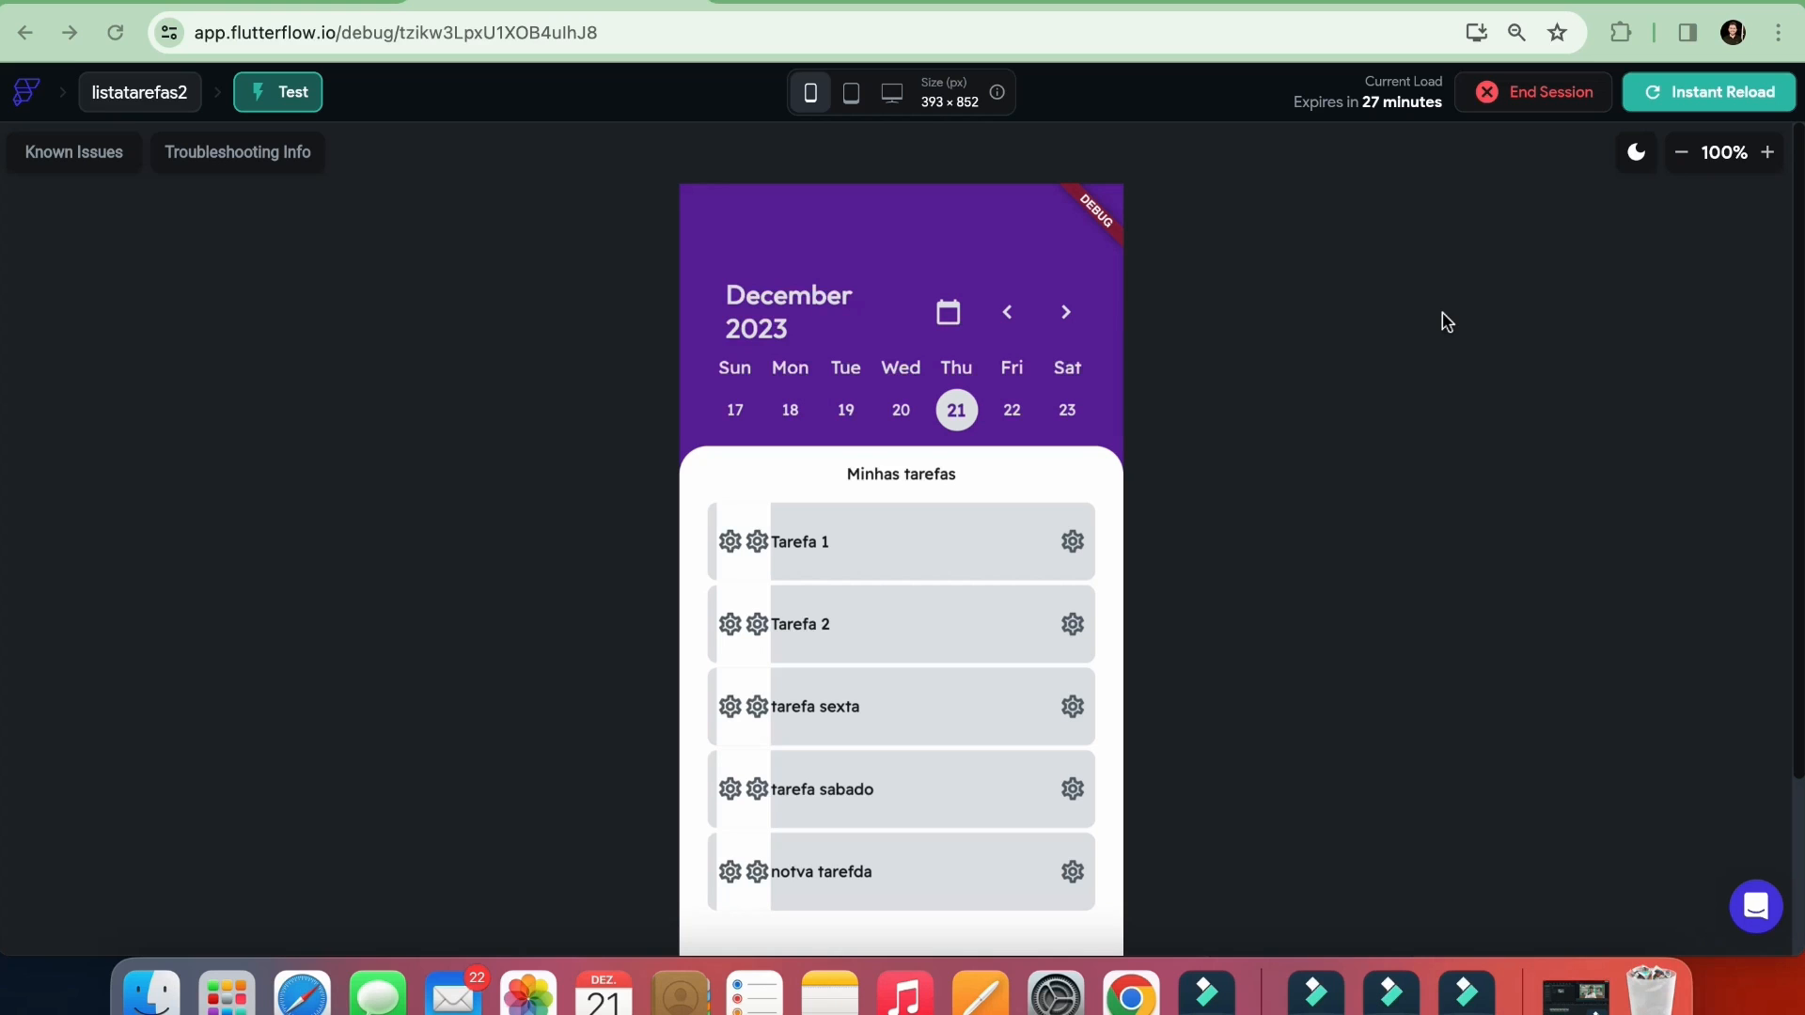
# Check the status values in Supabase's tarefas table, and trigger the icon container of Tarefa 1 in the test app
pyautogui.scroll(-2, 1405, 487)
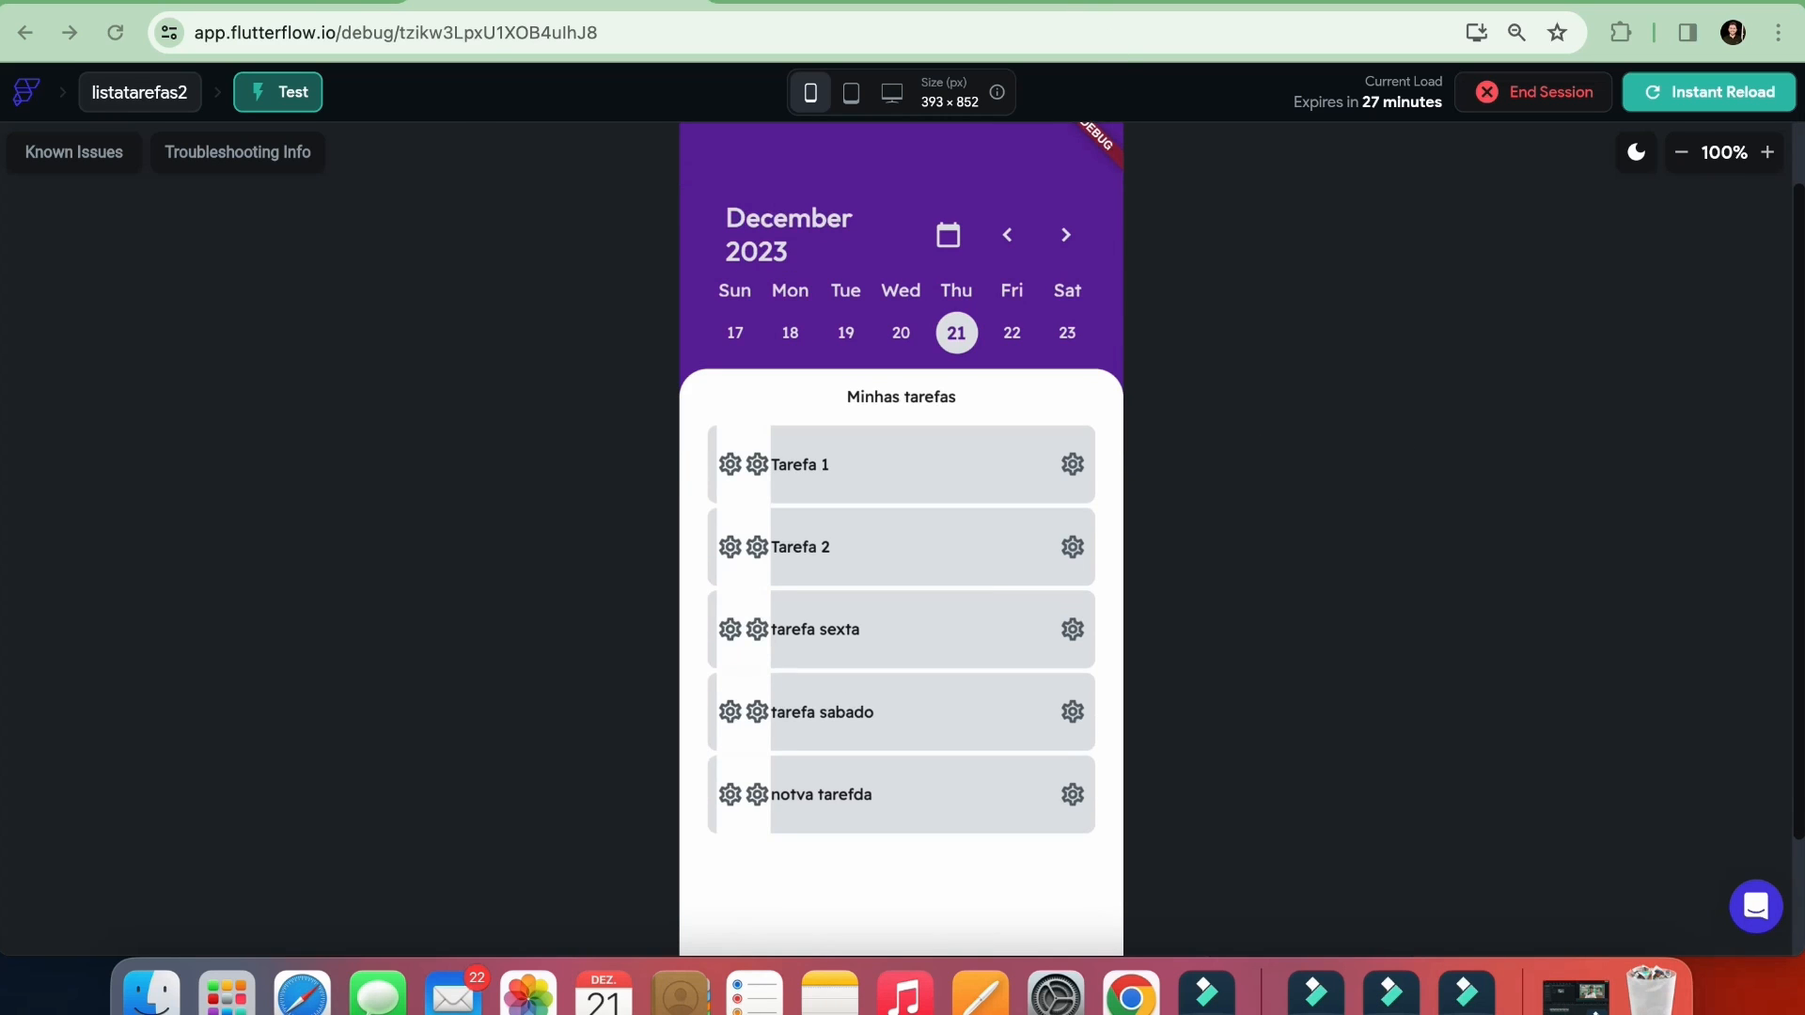
pyautogui.click(856, 2)
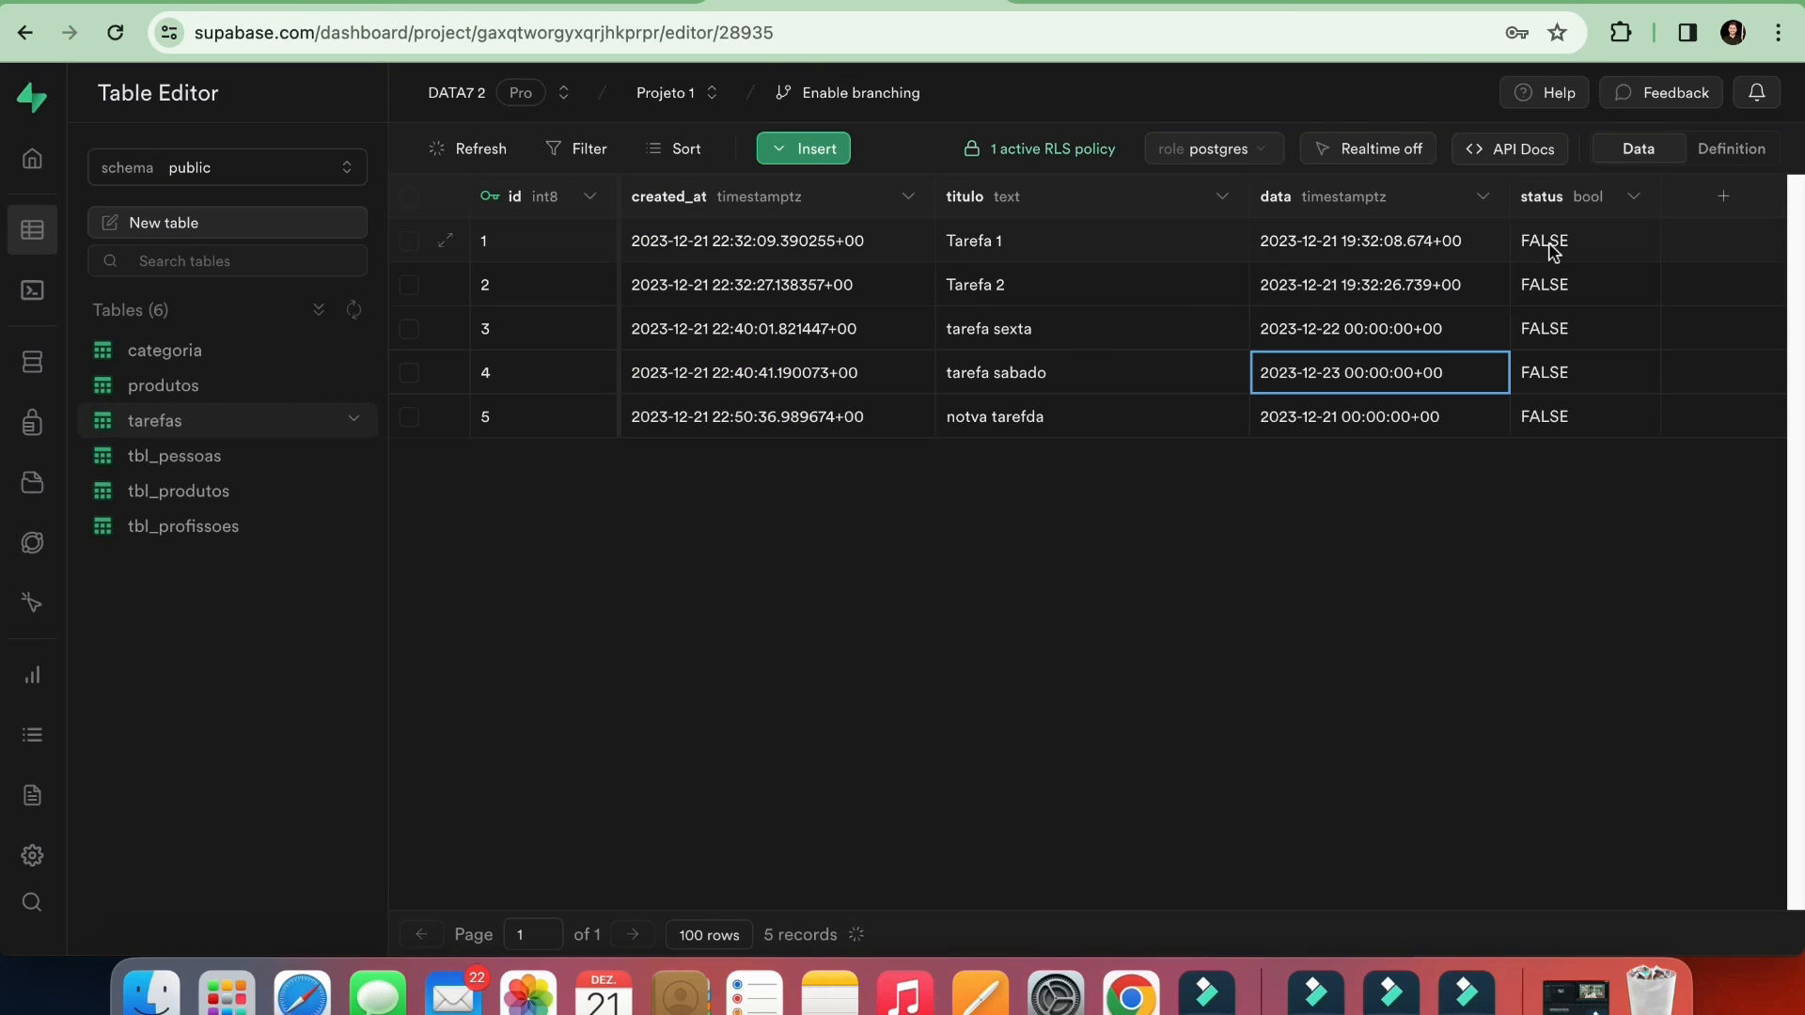
pyautogui.click(649, 4)
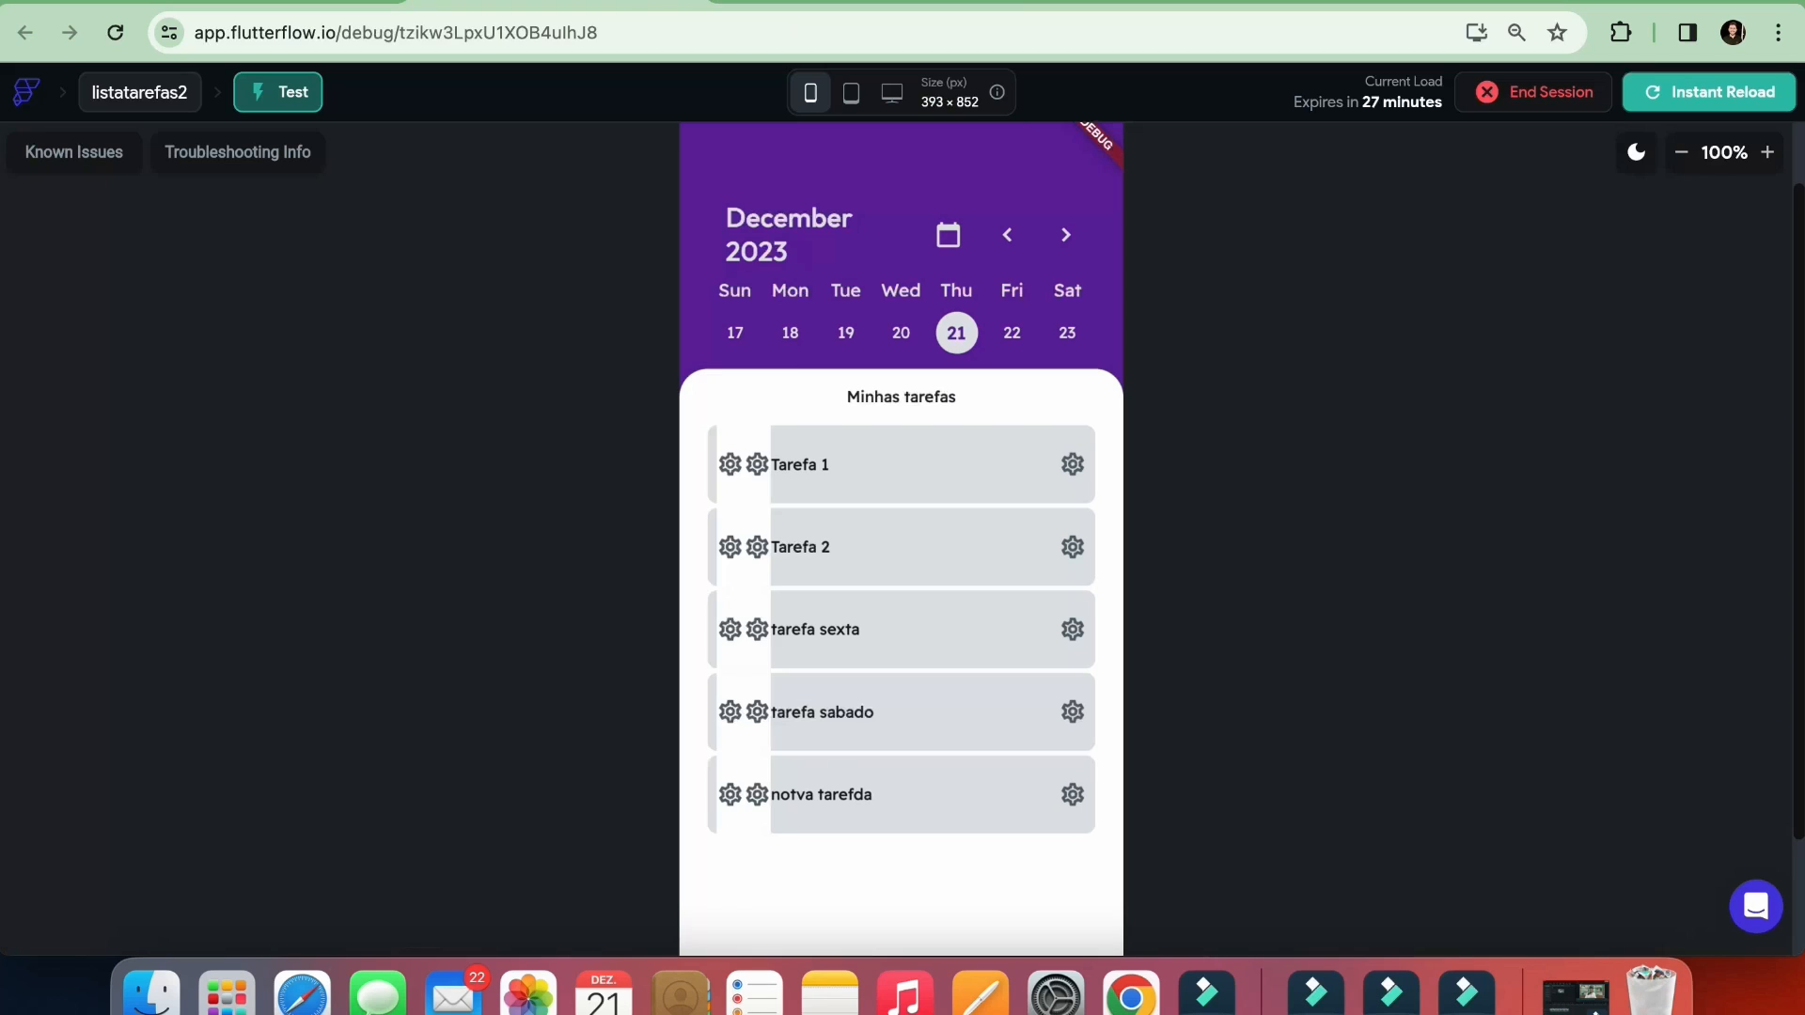
pyautogui.click(743, 465)
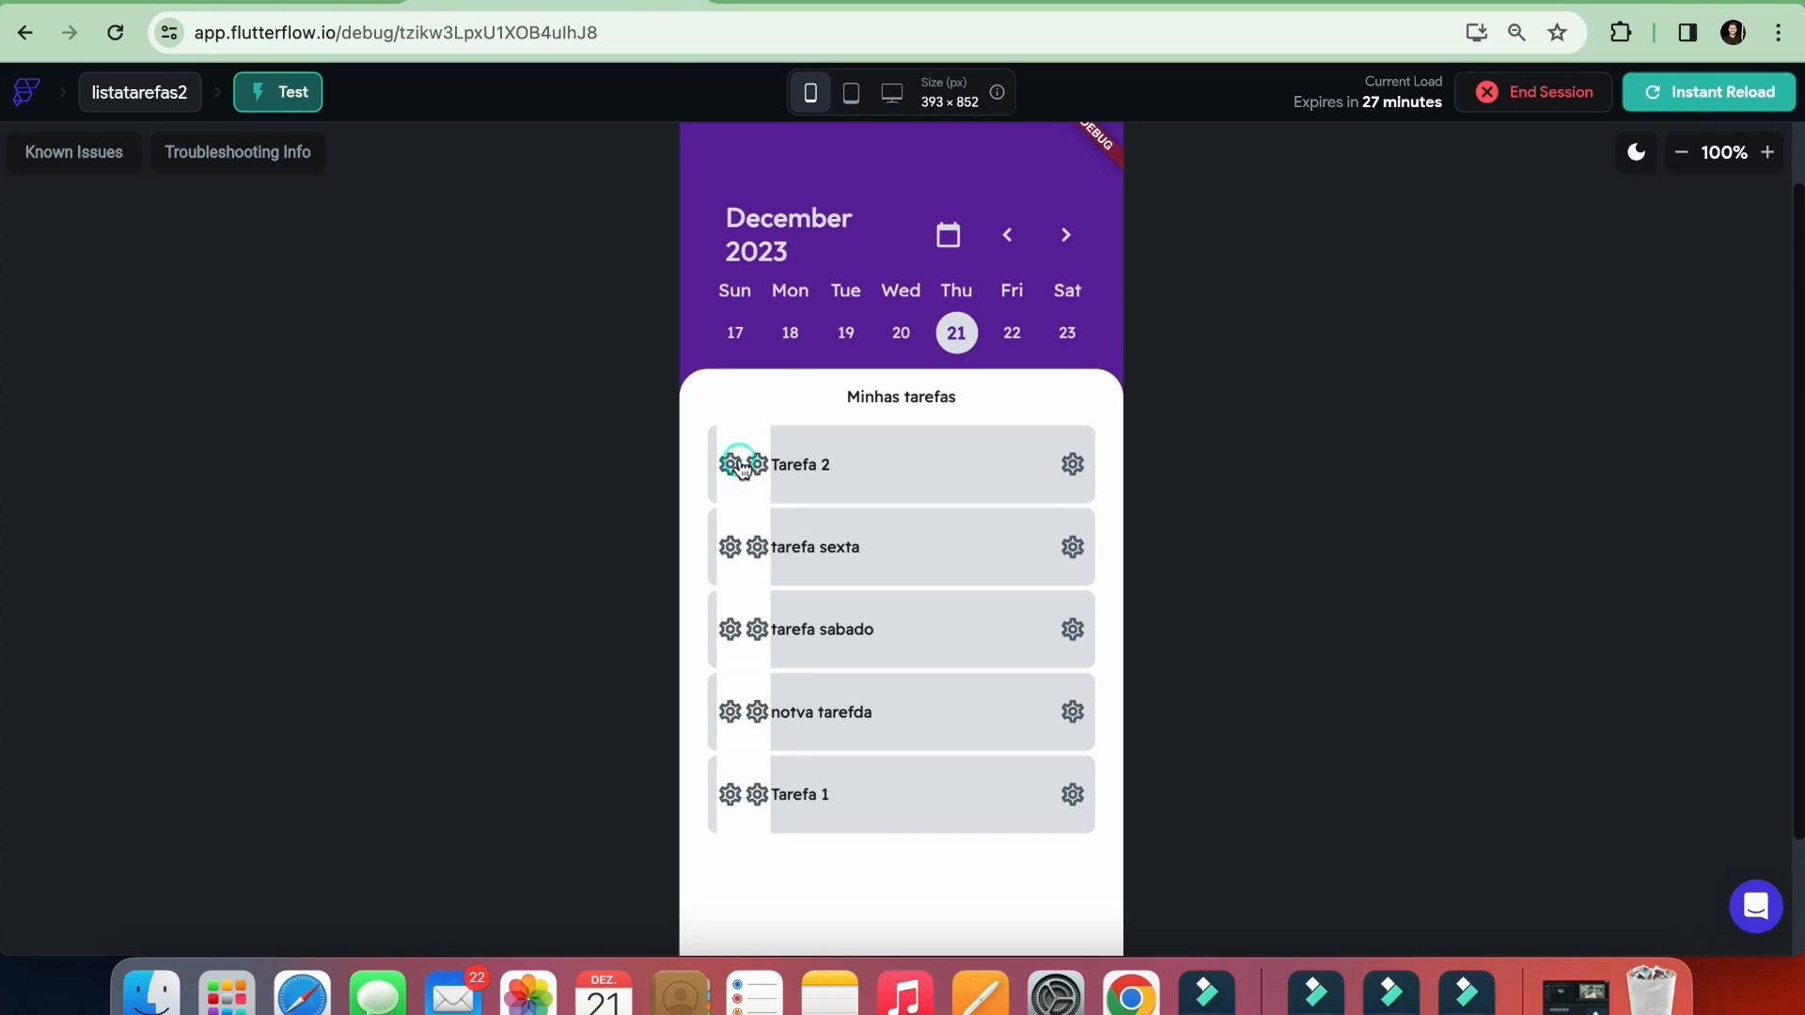
# Check Tarefa 1's status in Supabase's tarefas table, trigger its icon container again in the test app, and recheck the value
pyautogui.click(1023, 5)
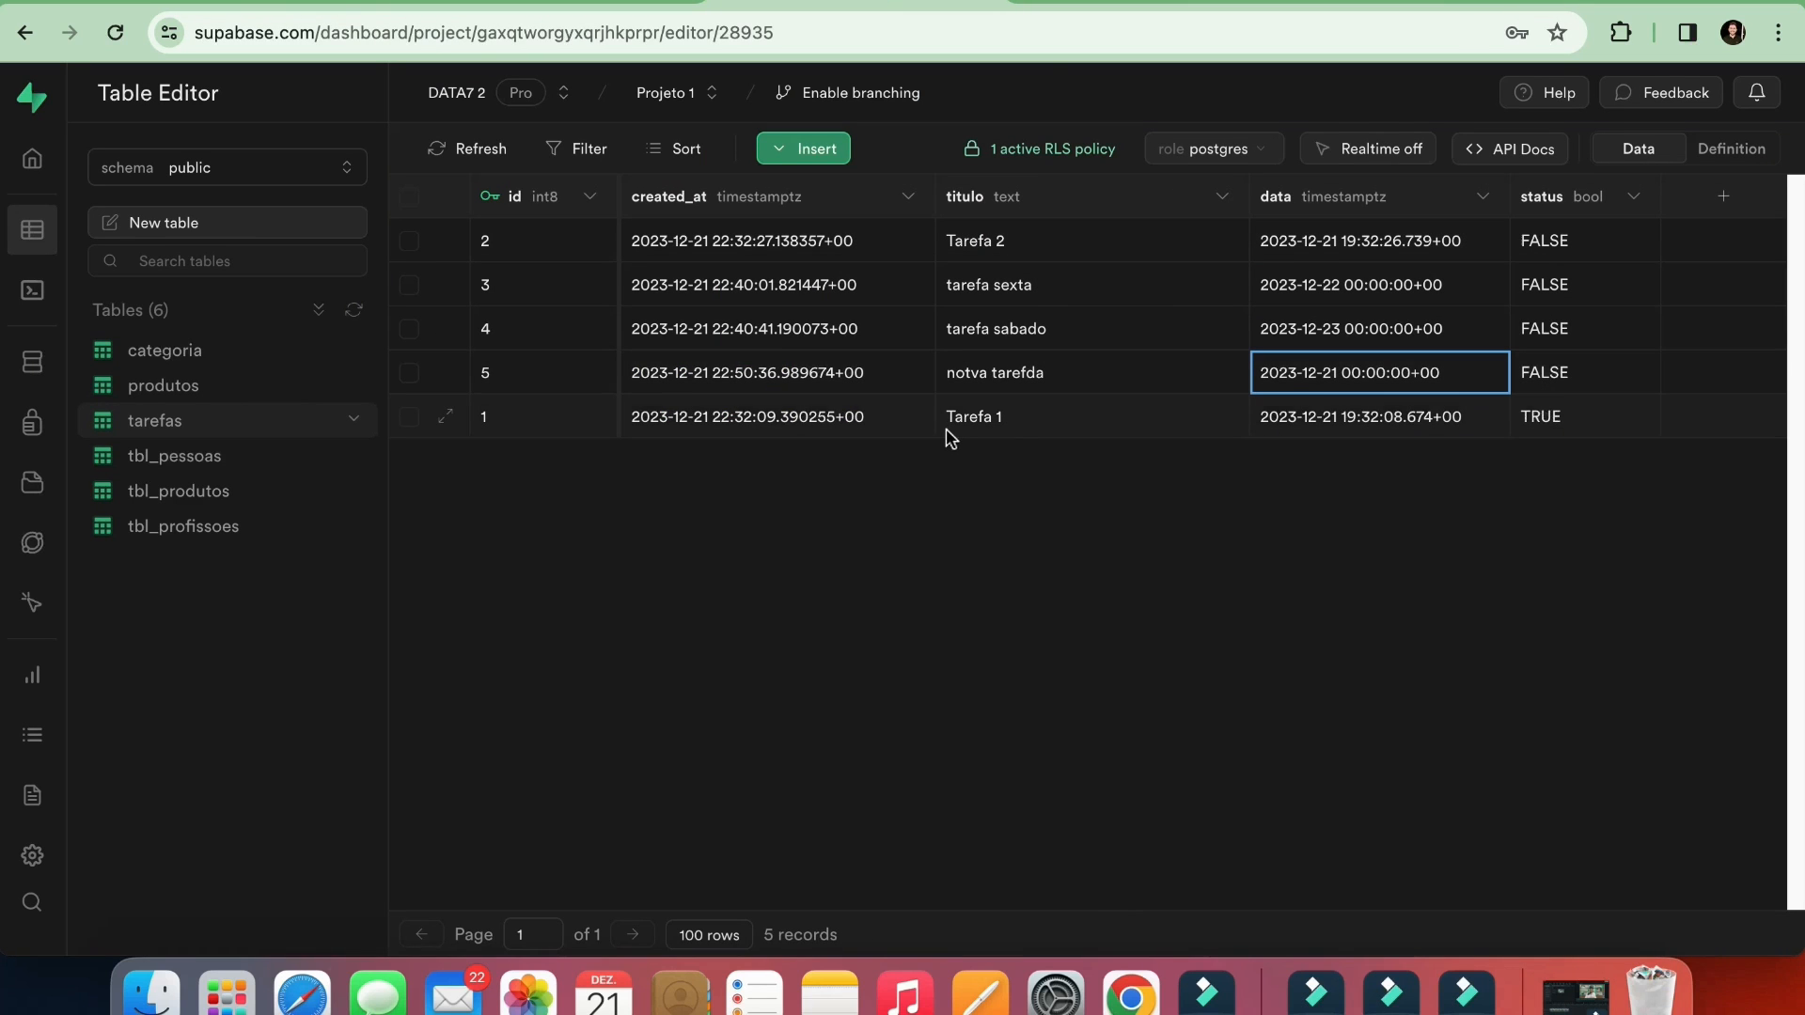
pyautogui.click(583, 8)
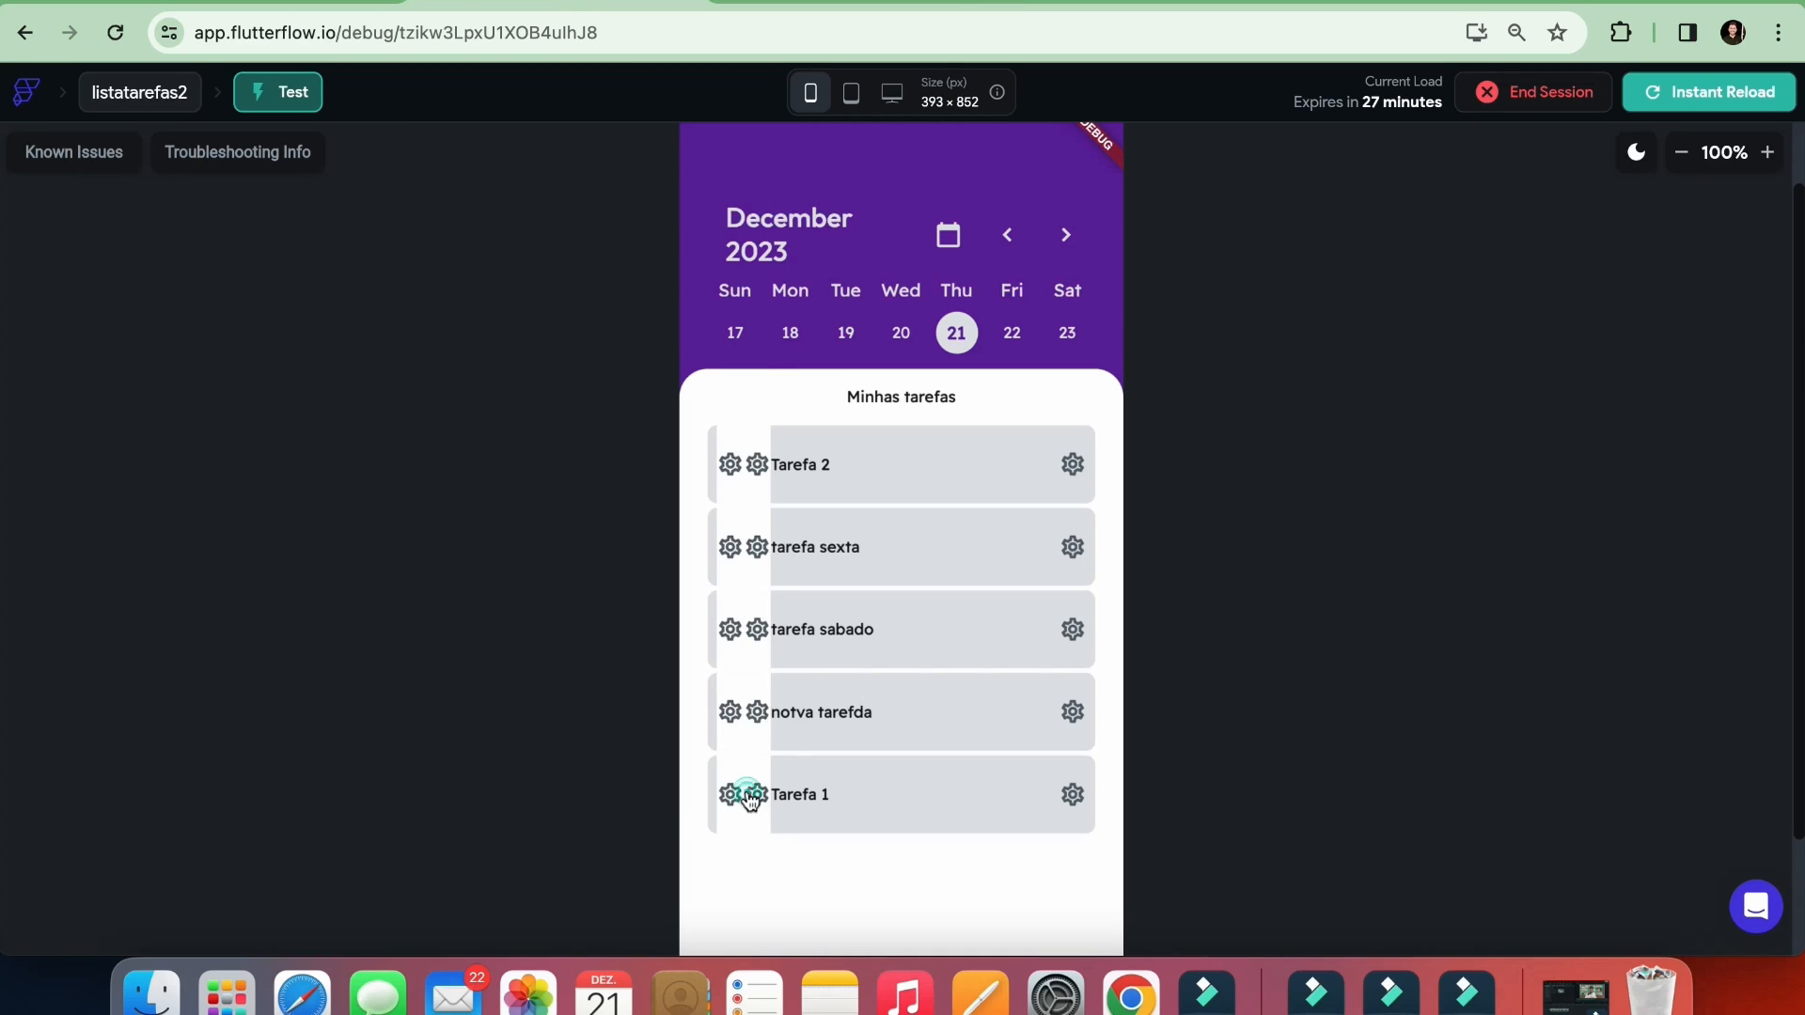
pyautogui.click(1040, 1)
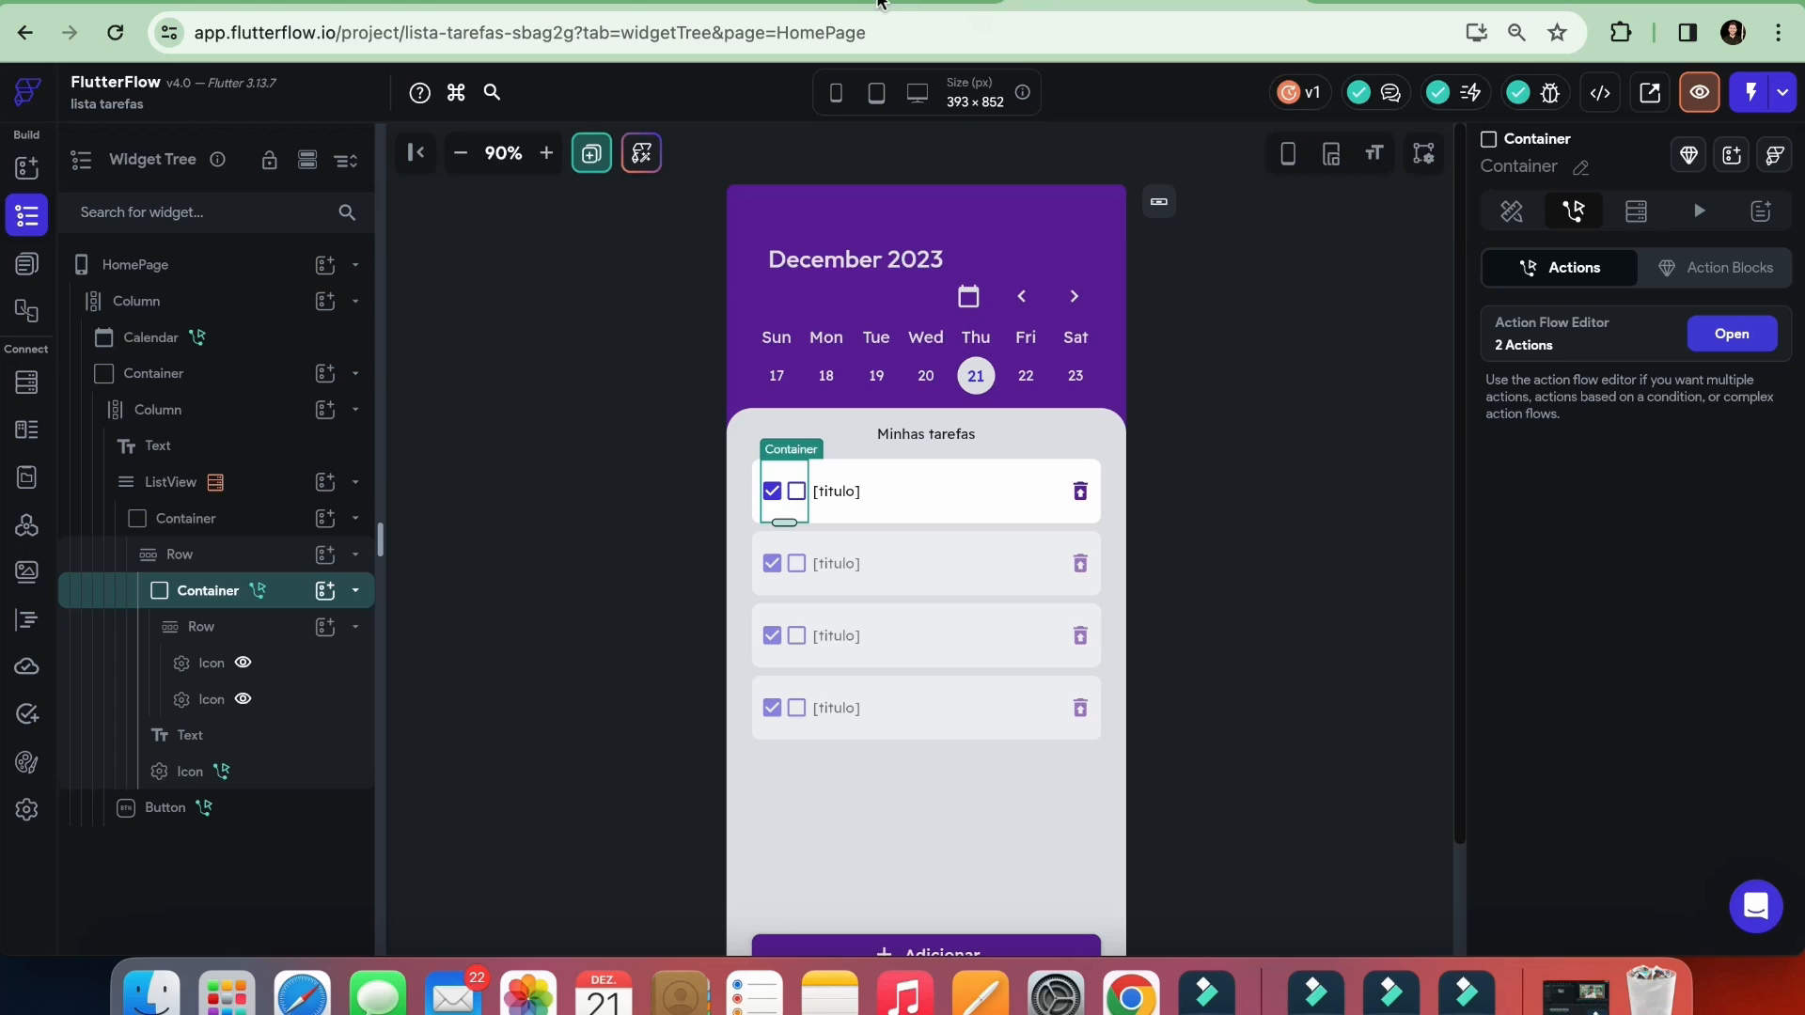
pyautogui.click(880, 2)
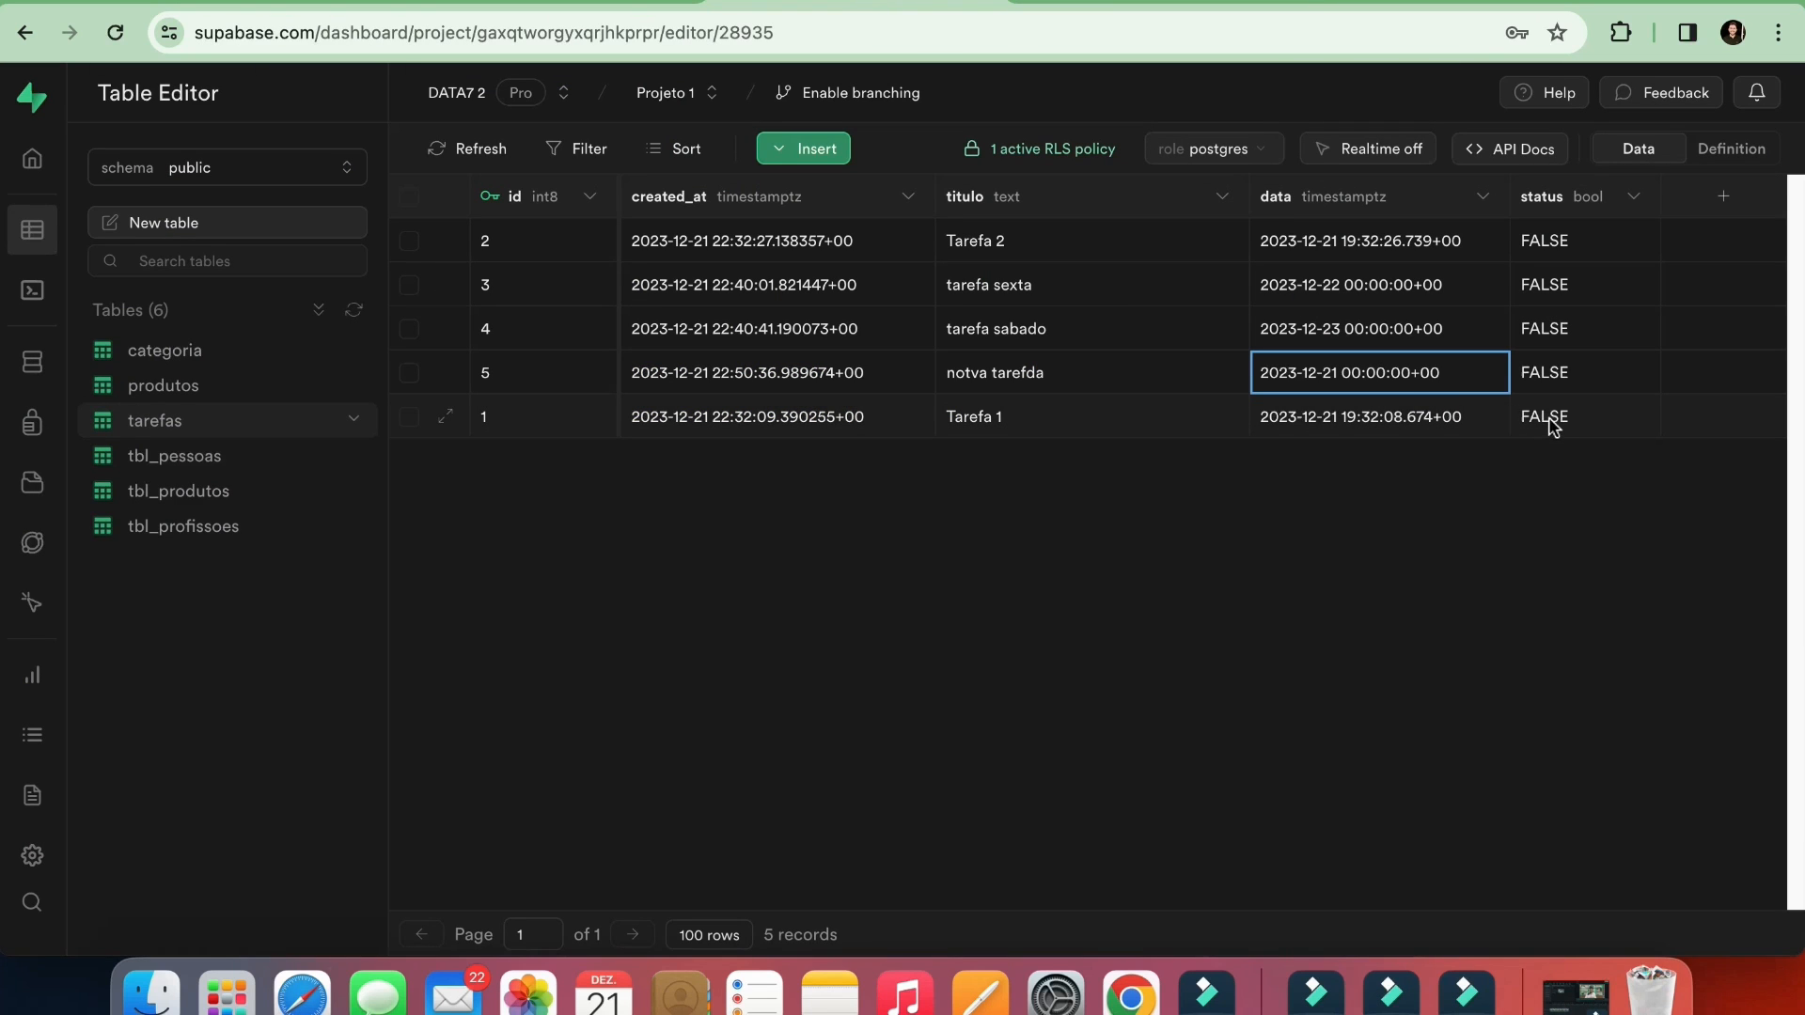
pyautogui.click(590, 4)
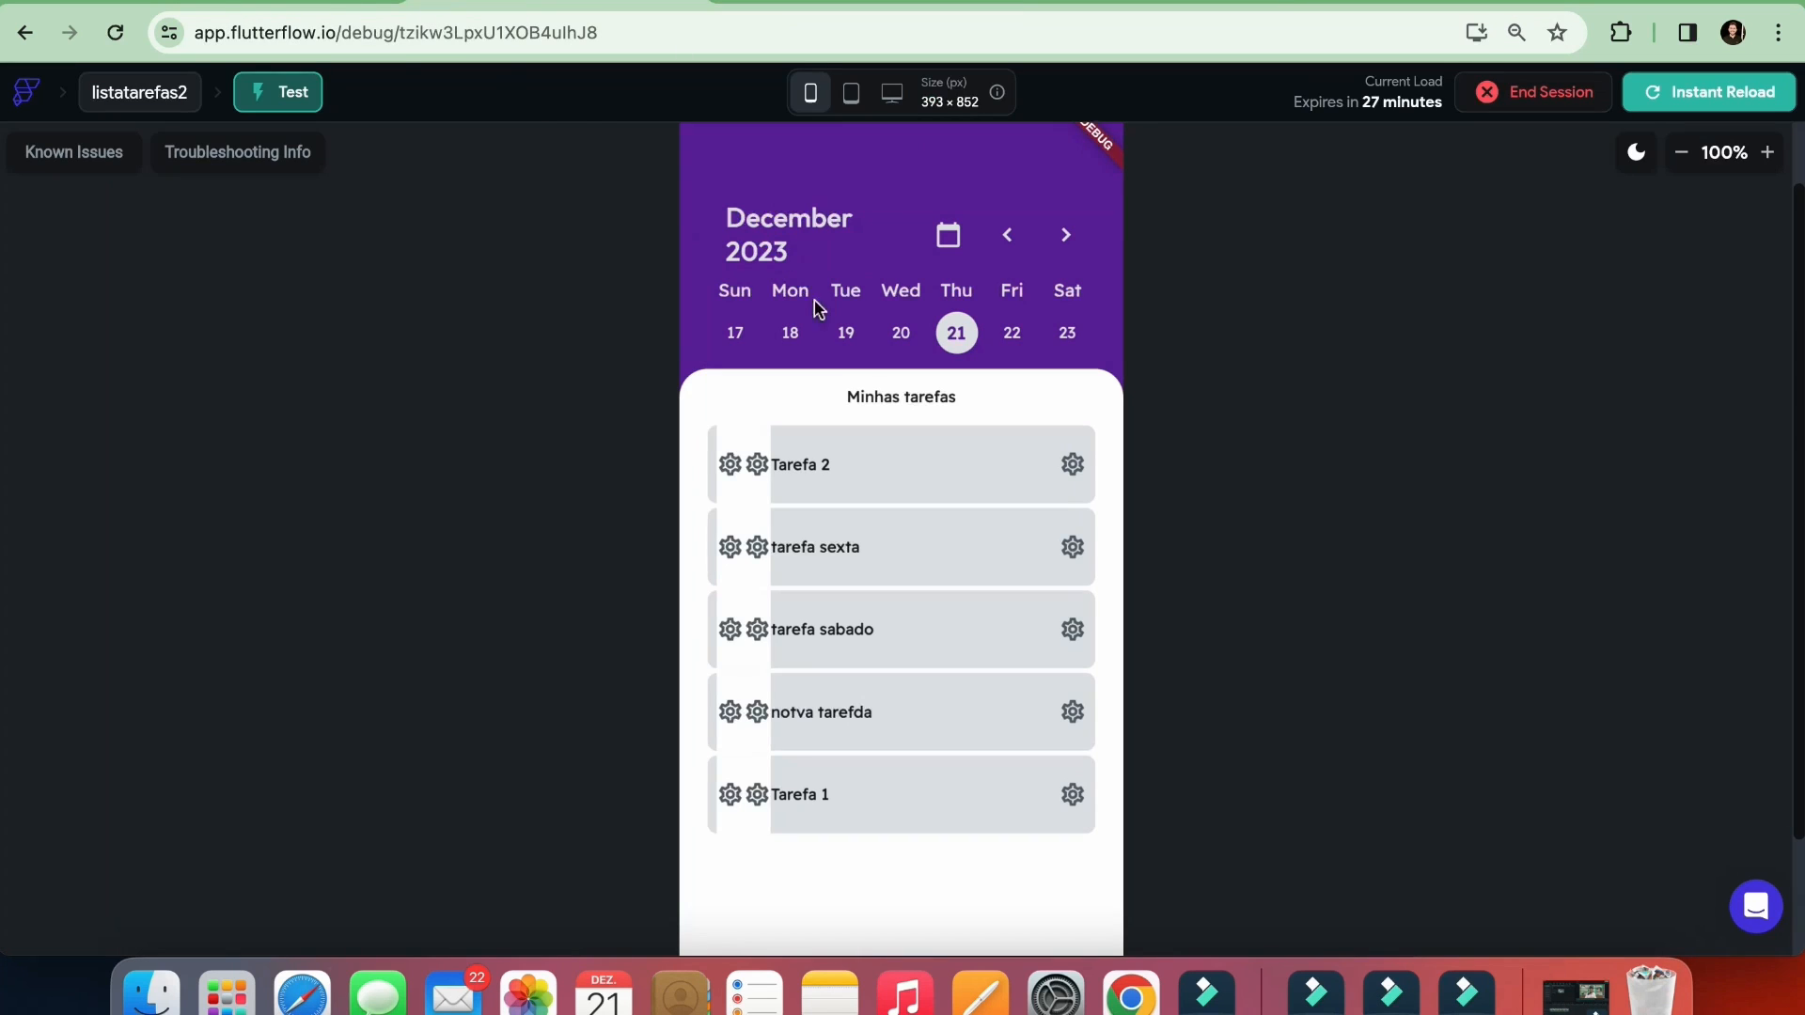
# In the listatarefas2 project, change the first icon in the task row's inner container to check_box and color it Roxo
pyautogui.click(282, 4)
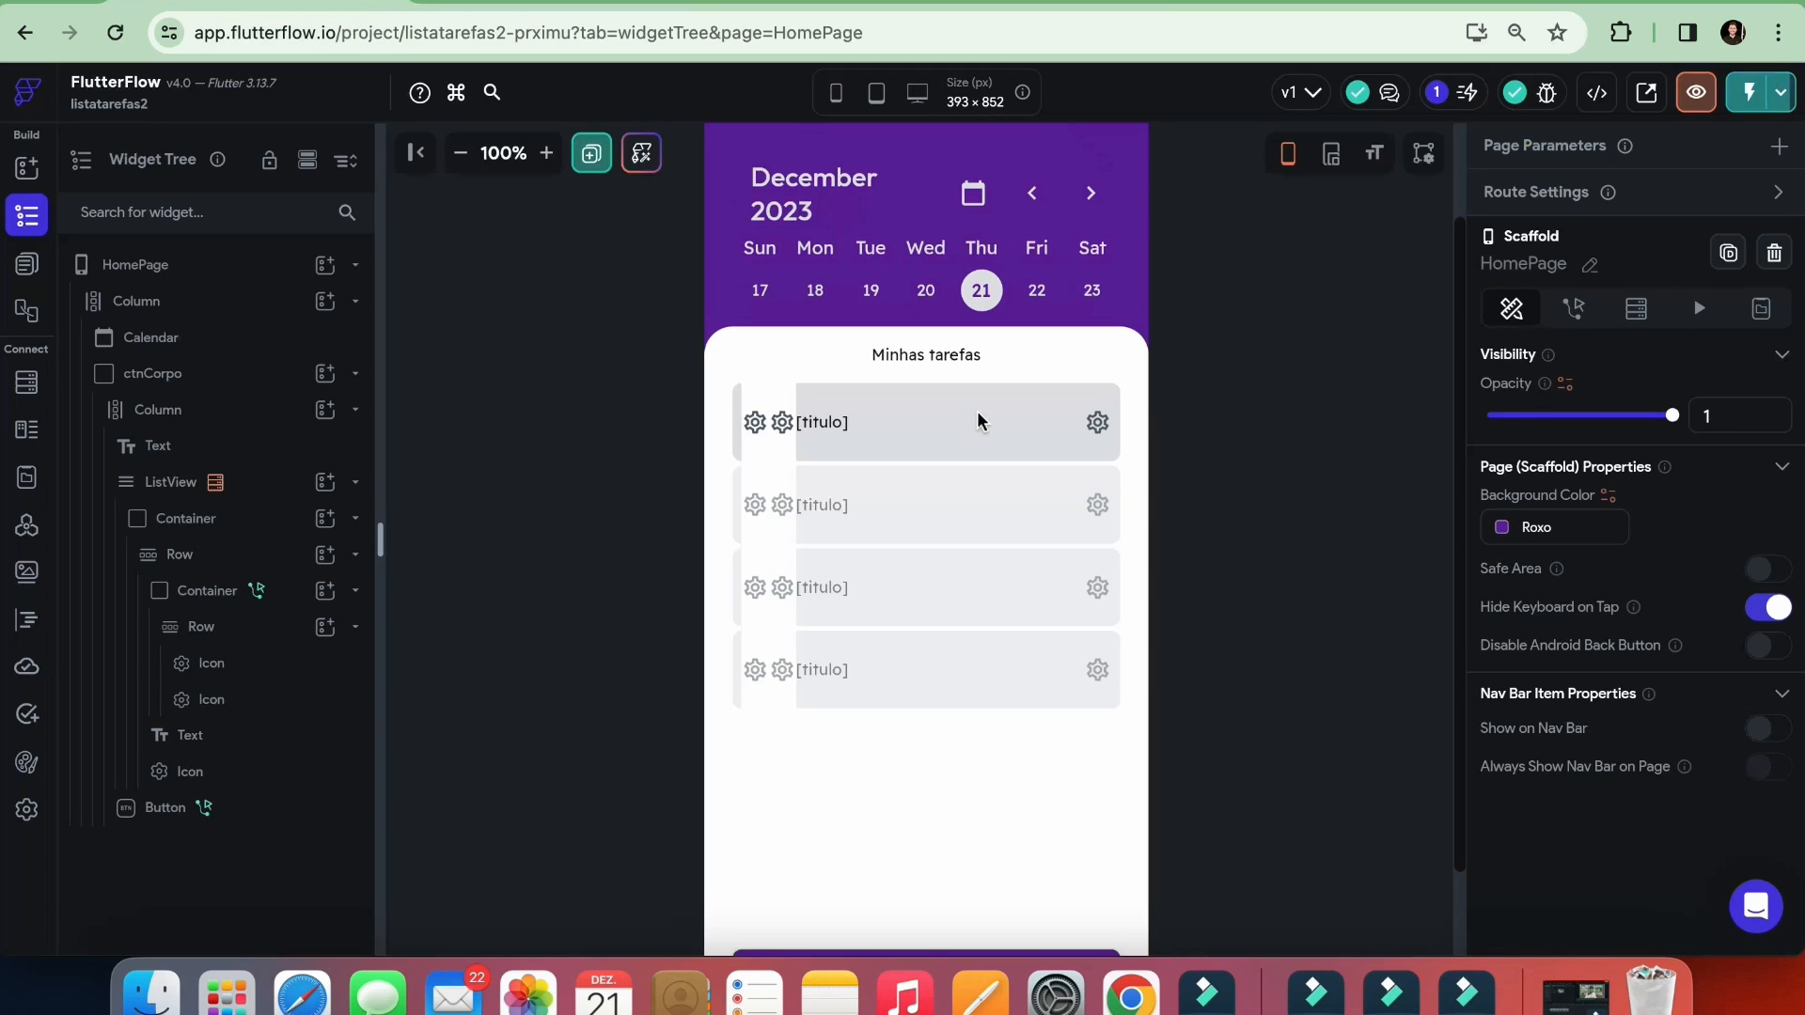
pyautogui.click(755, 424)
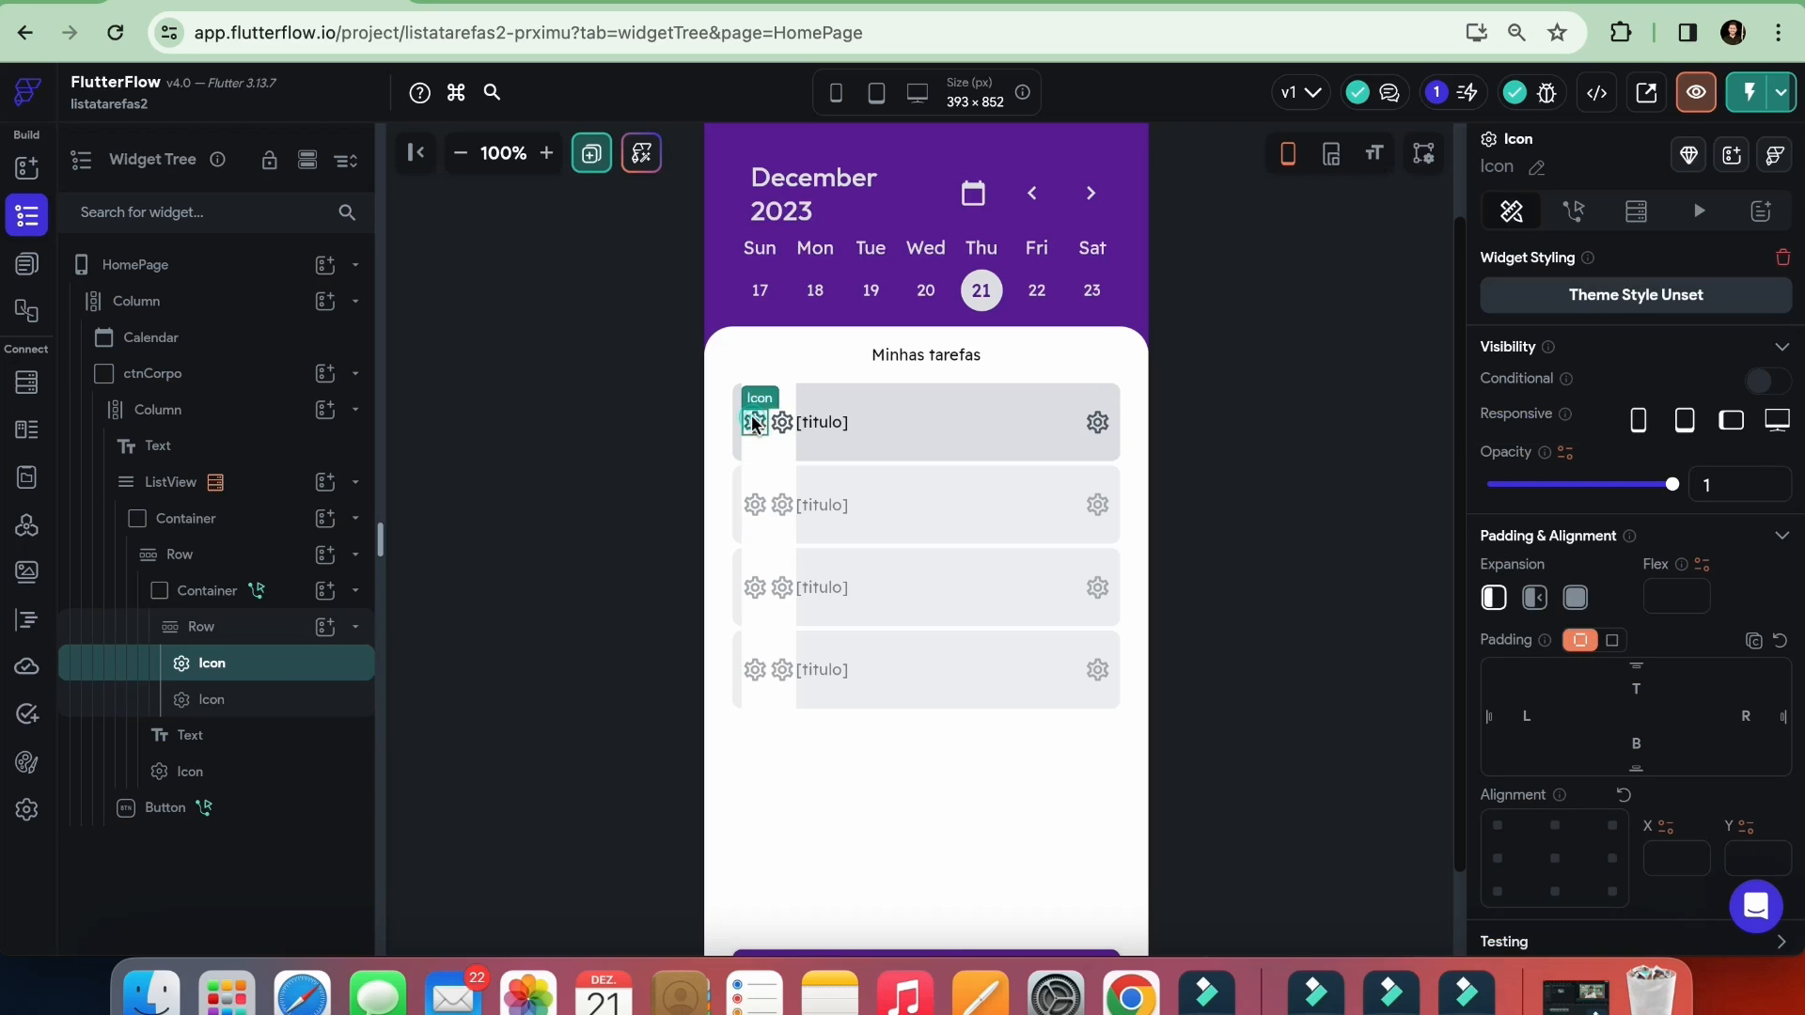
pyautogui.scroll(-3, 1599, 657)
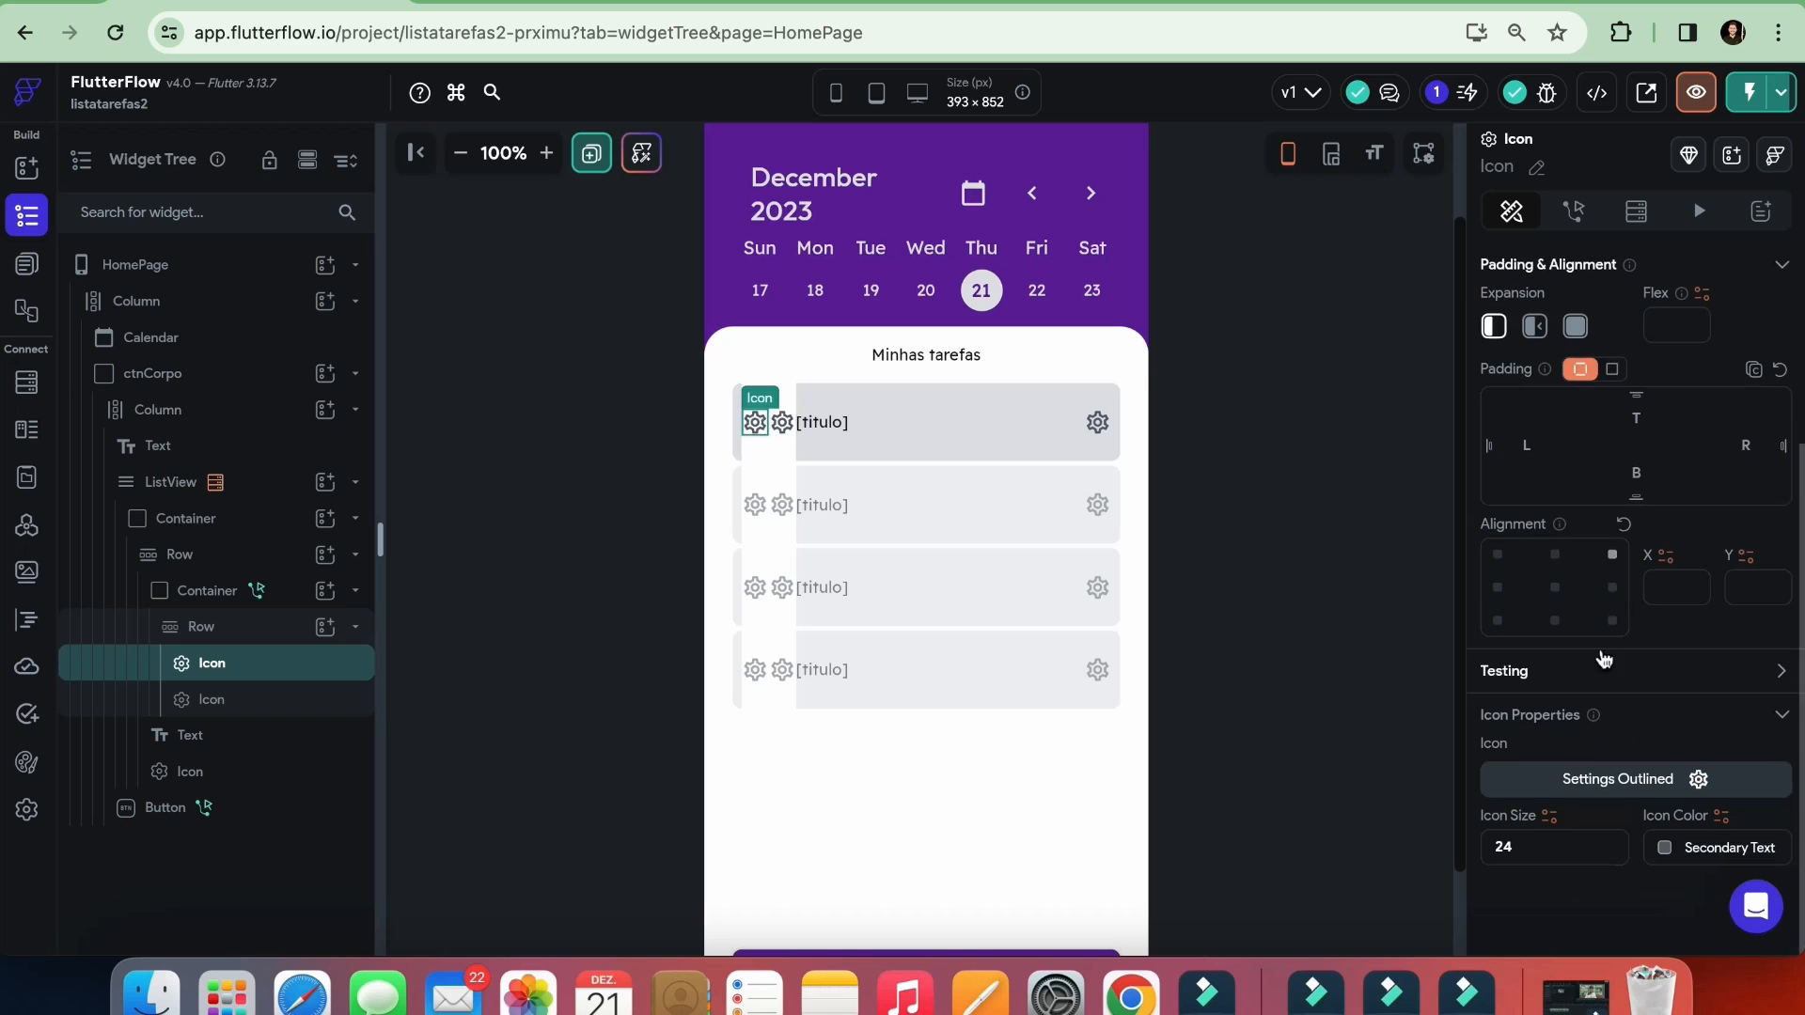
pyautogui.click(1602, 778)
pyautogui.click(731, 299)
pyautogui.write('chec')
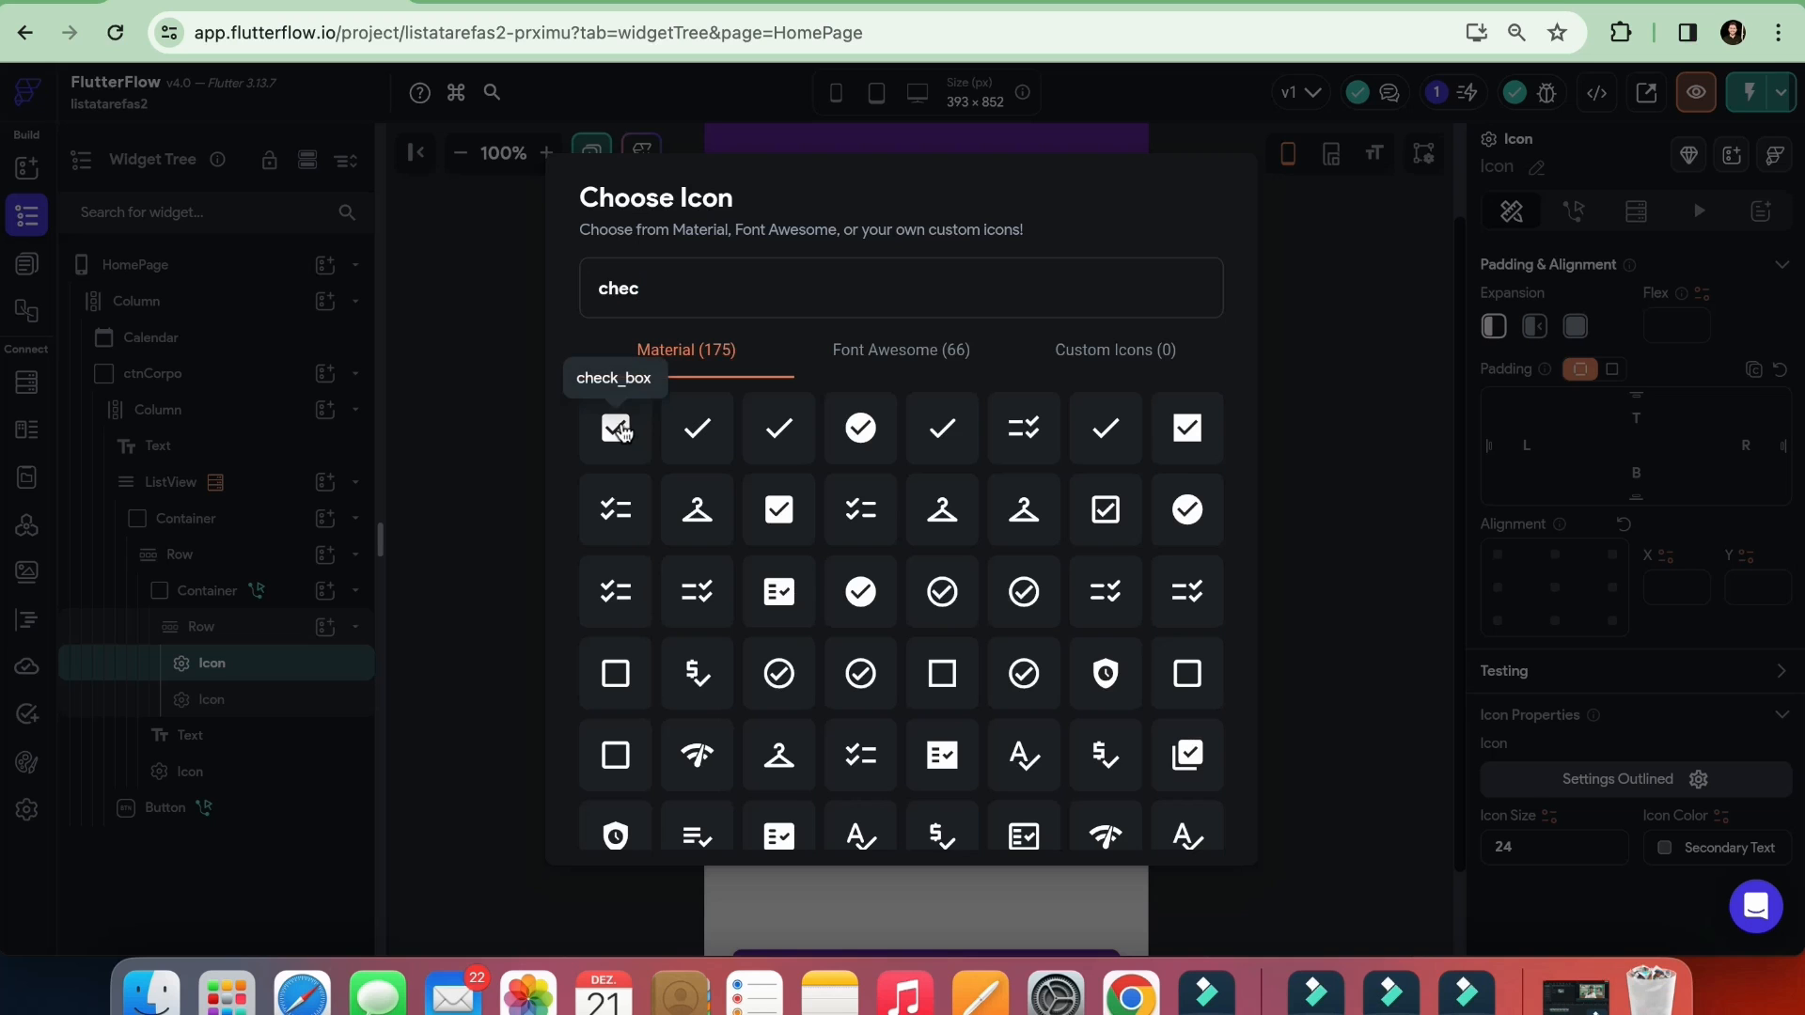
pyautogui.click(615, 427)
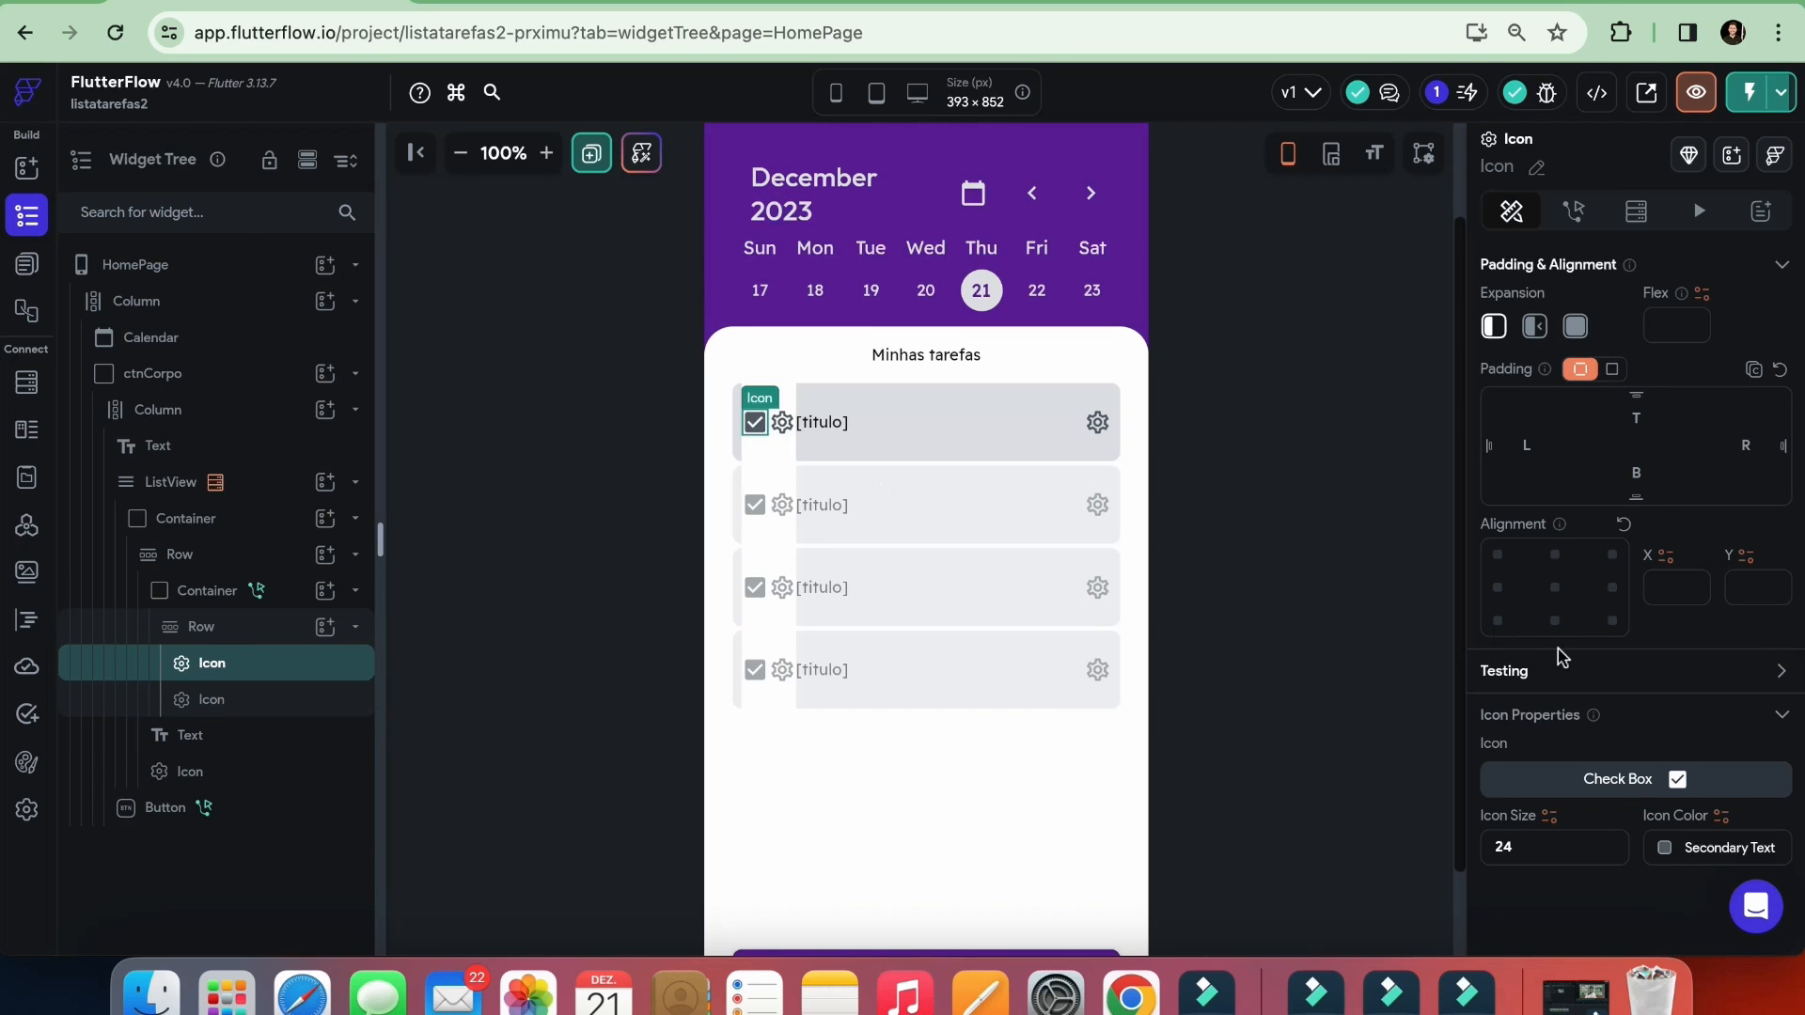
pyautogui.click(1664, 846)
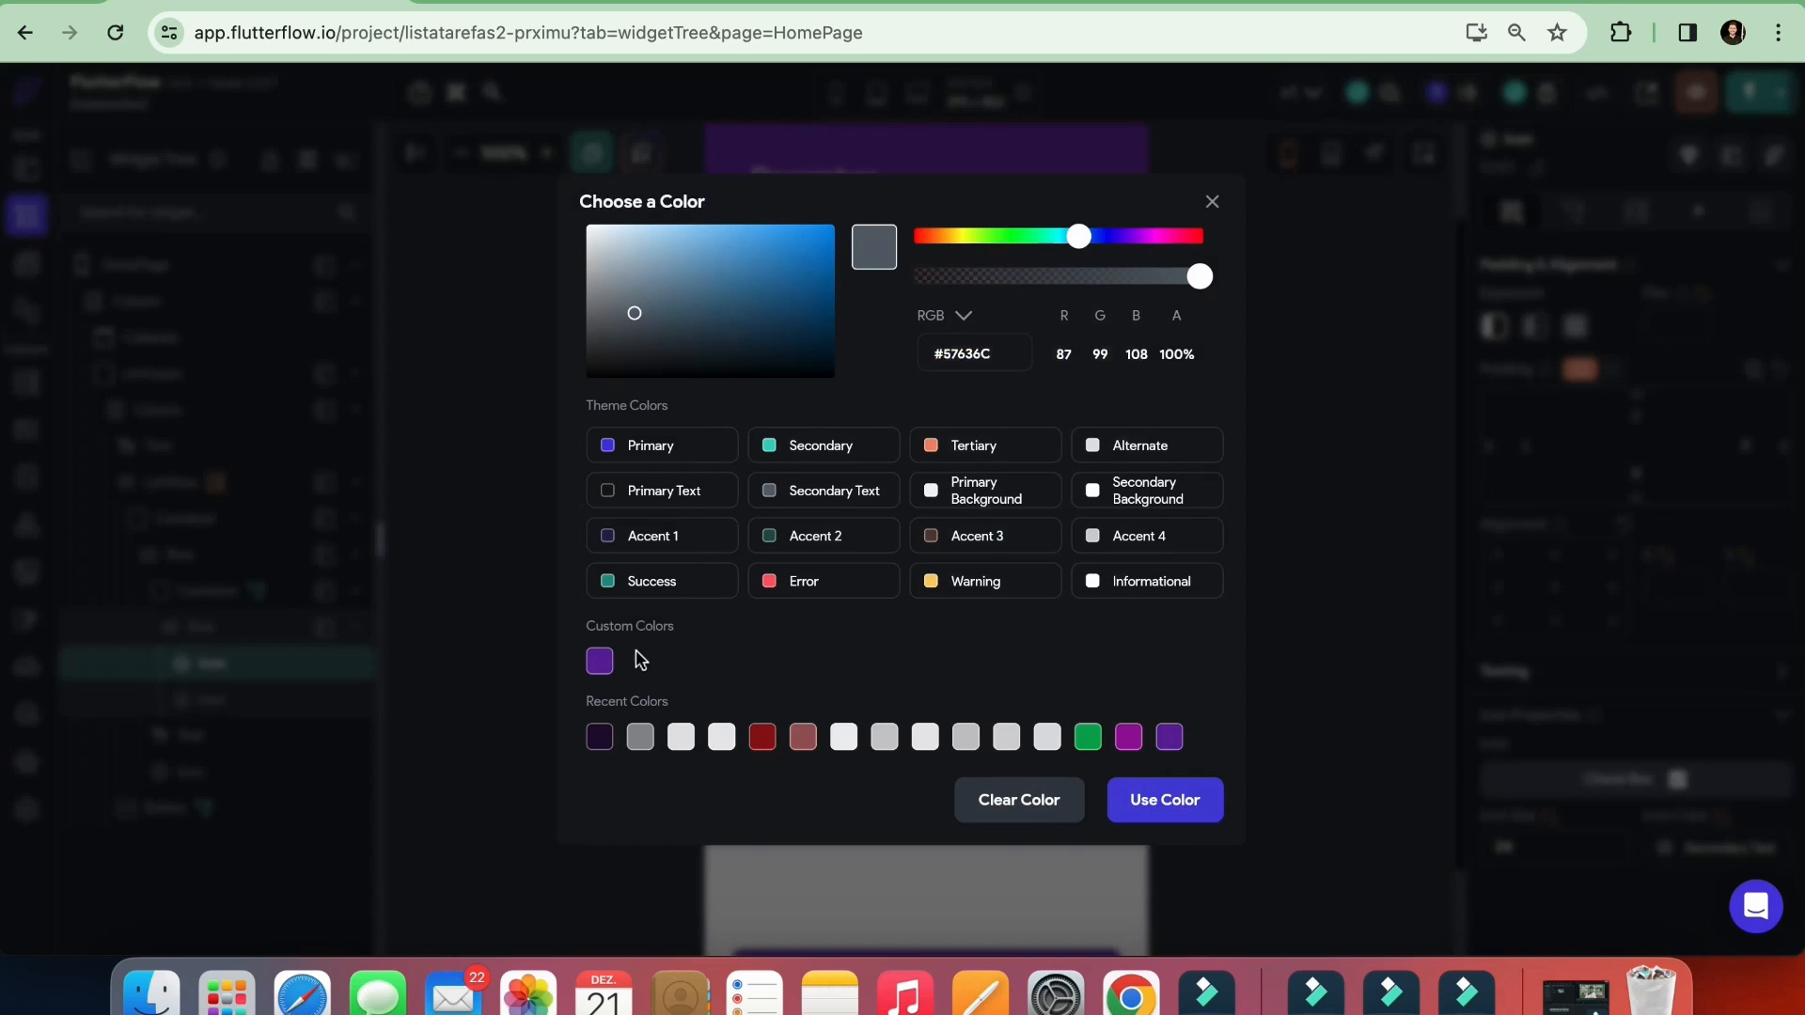
pyautogui.click(601, 663)
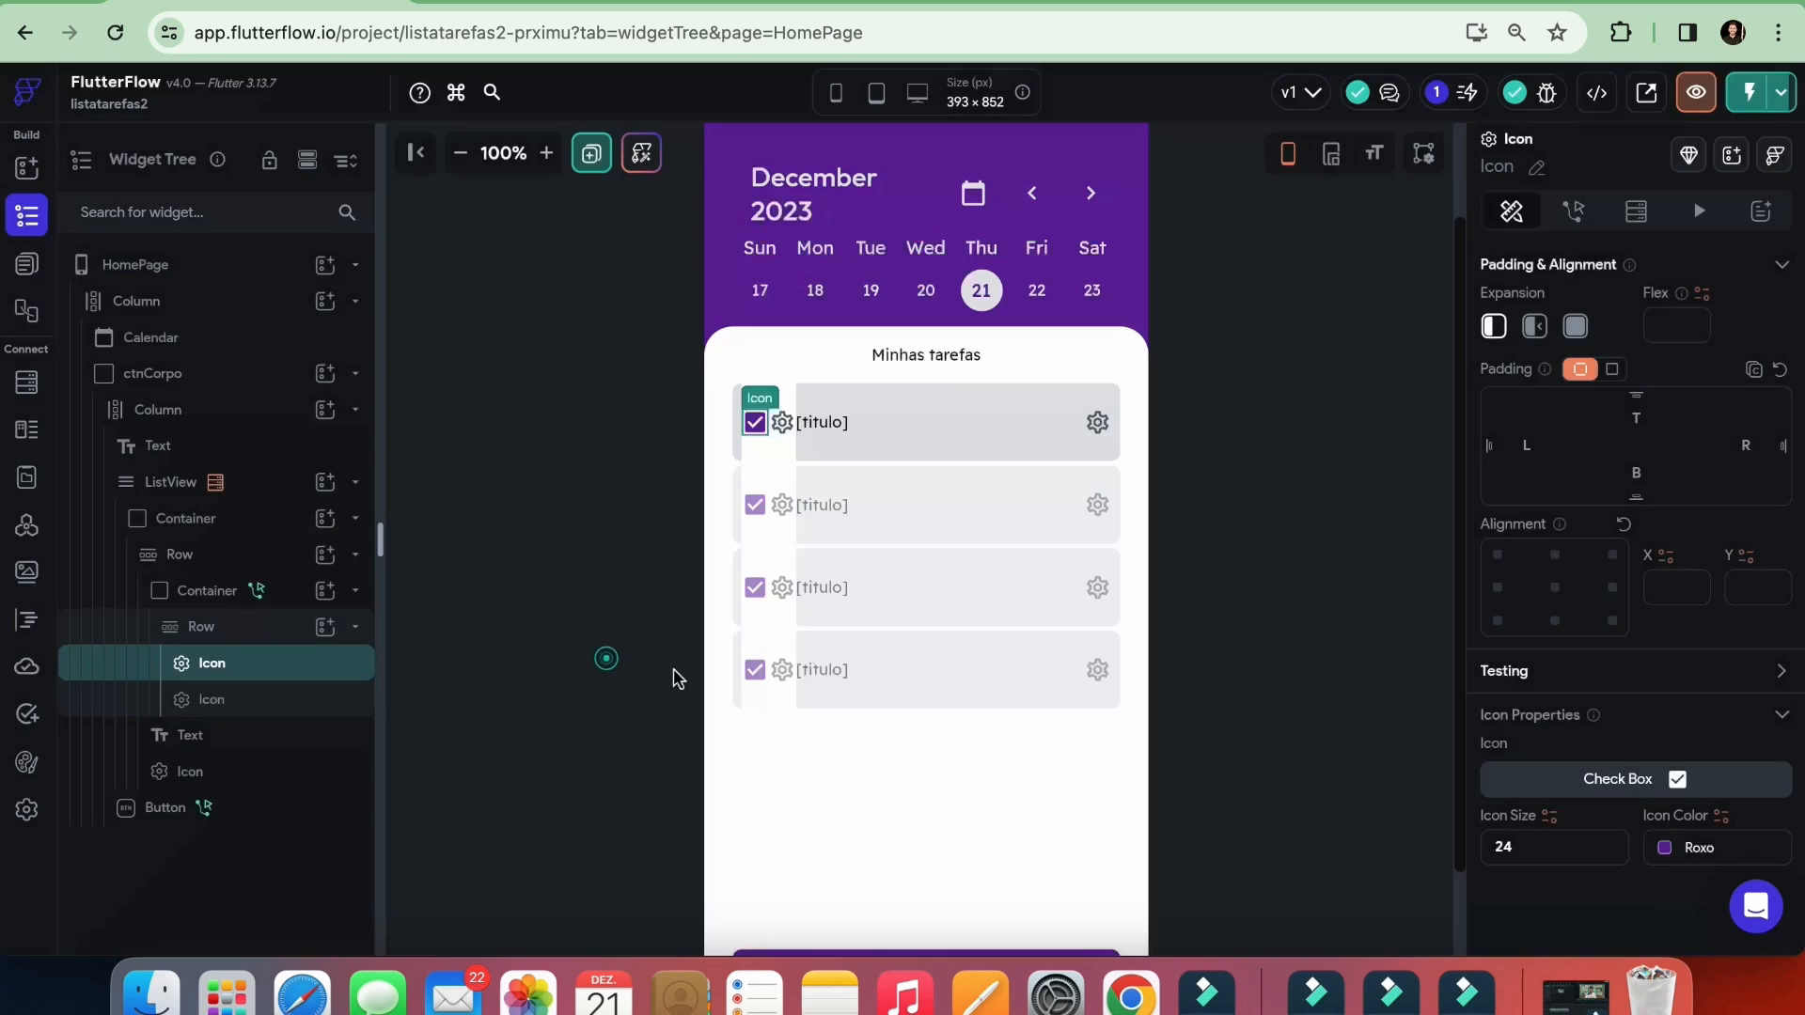
# Change the second icon in the inner container to check_box_outline_blank and set its color to Roxo
pyautogui.click(782, 422)
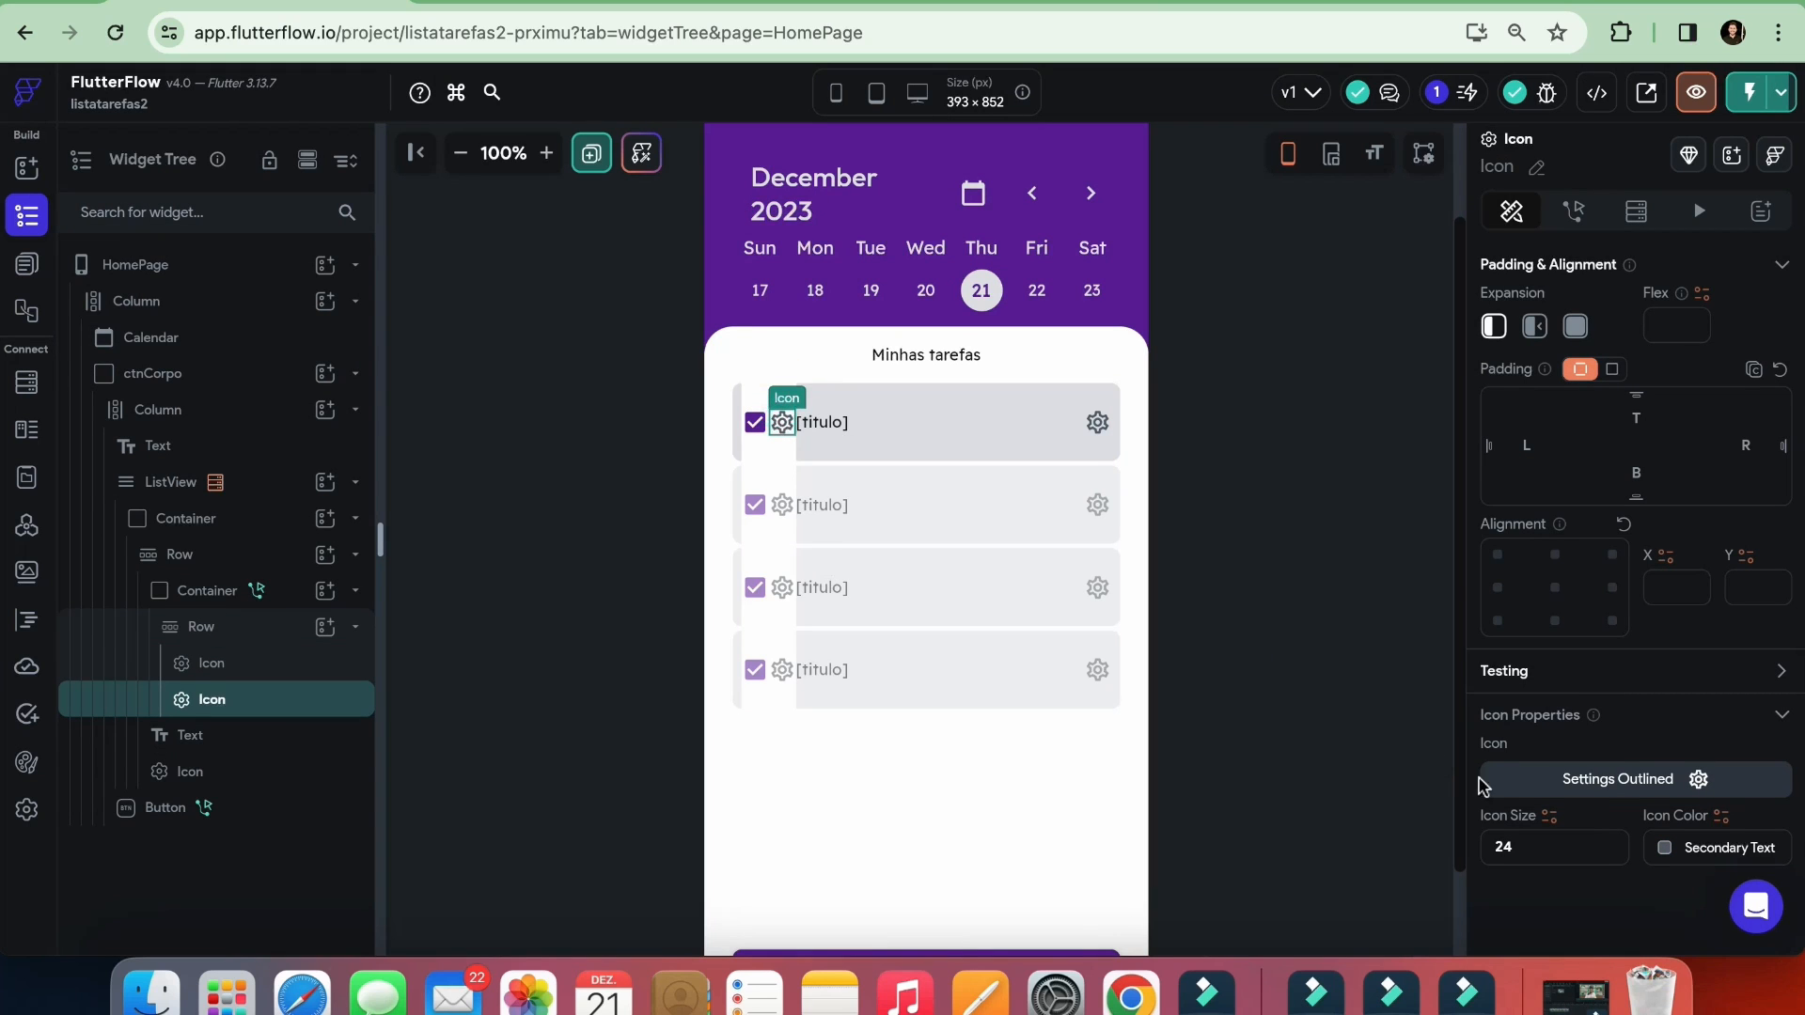
pyautogui.click(1595, 785)
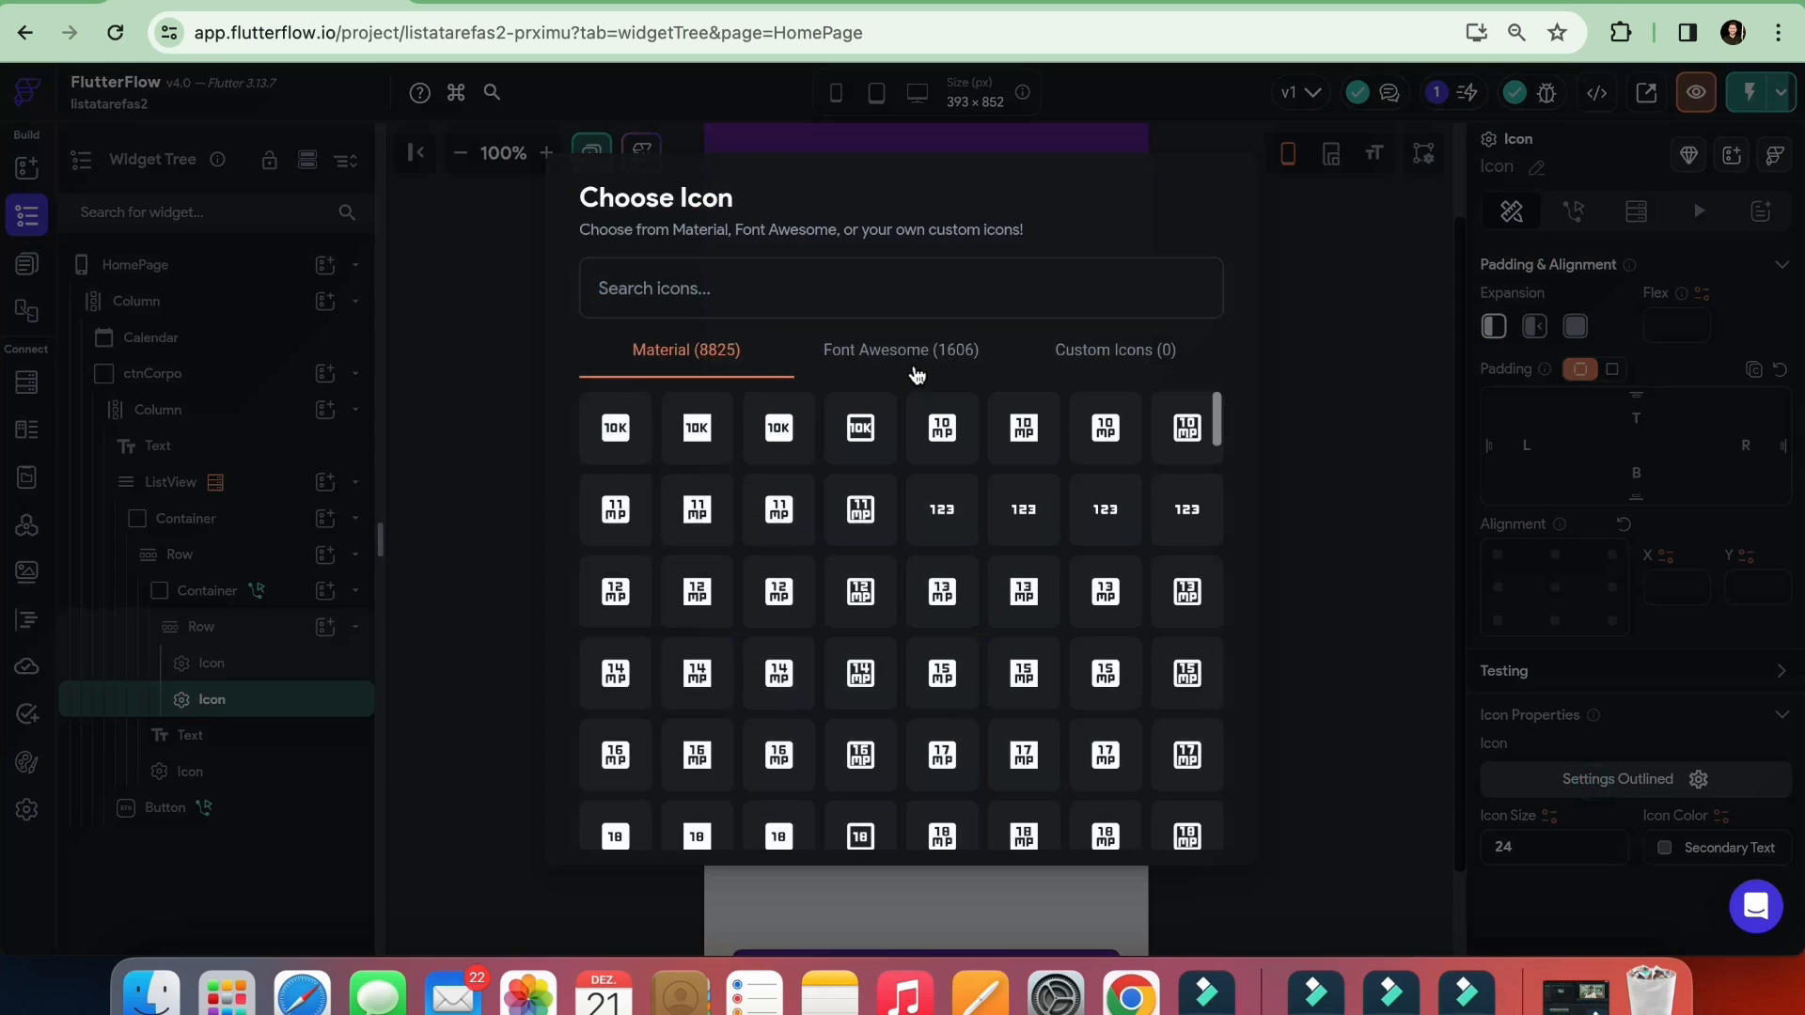
pyautogui.write('chec')
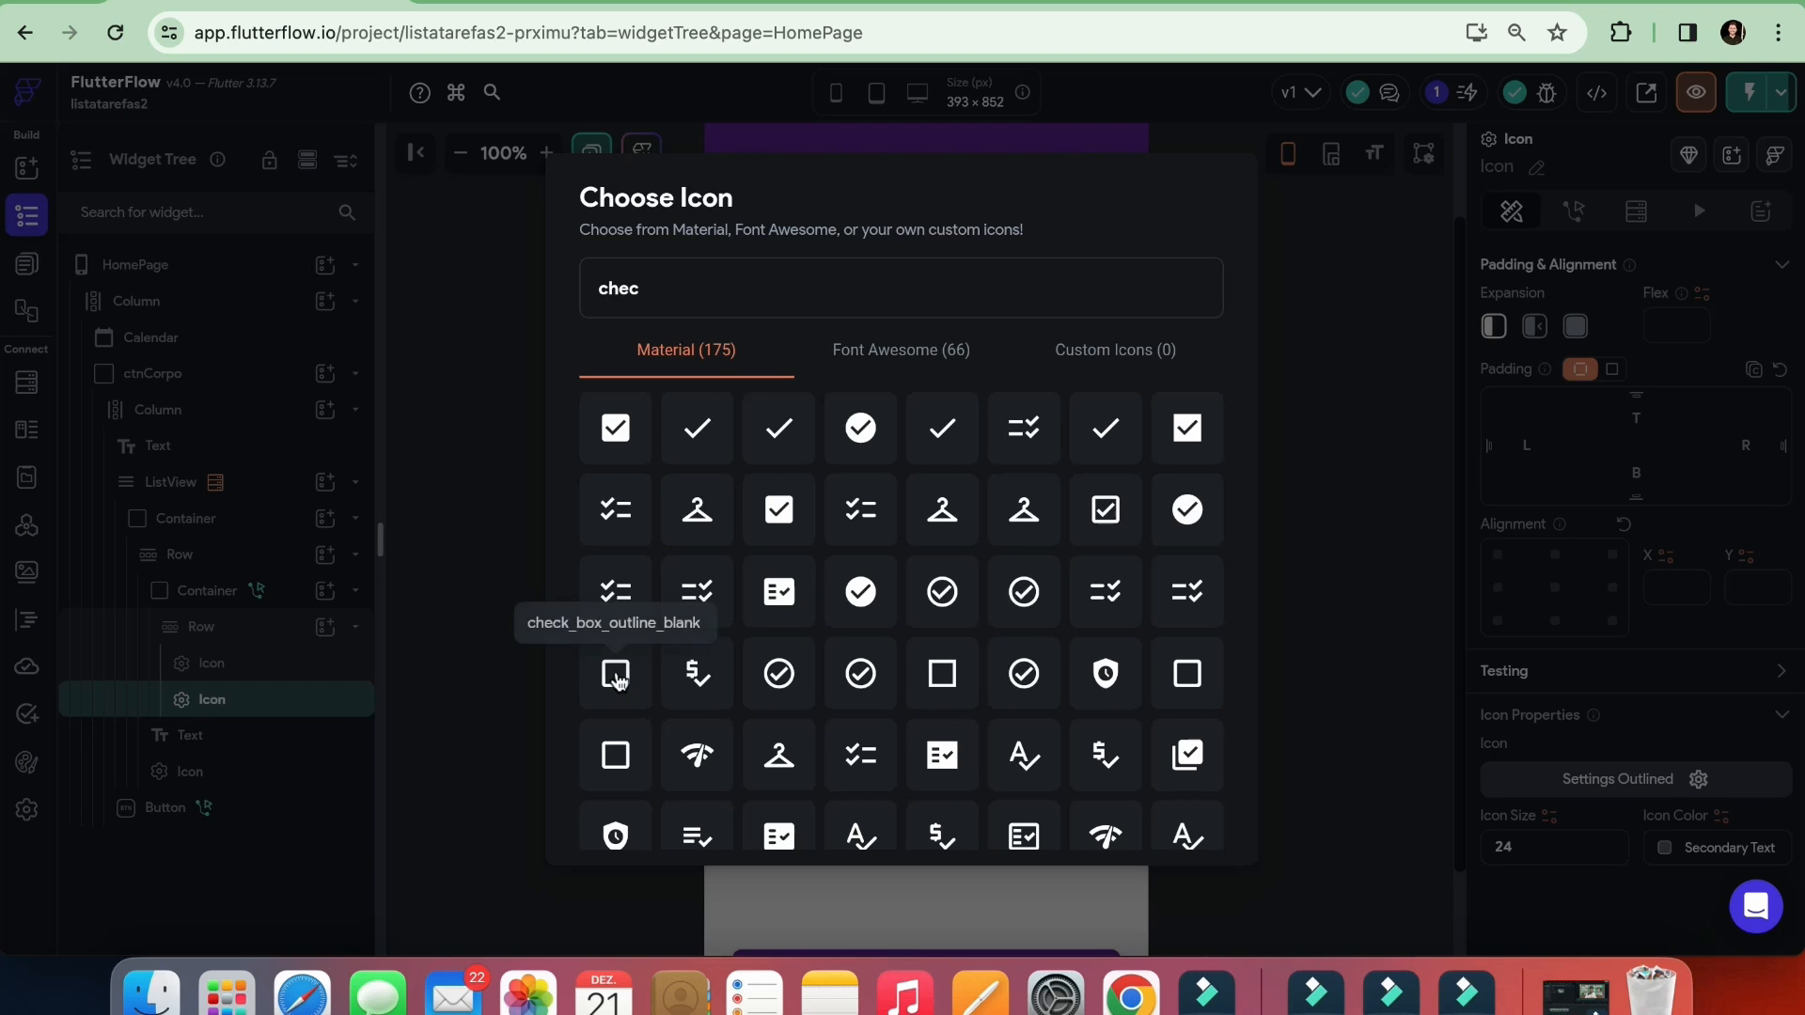
pyautogui.click(614, 673)
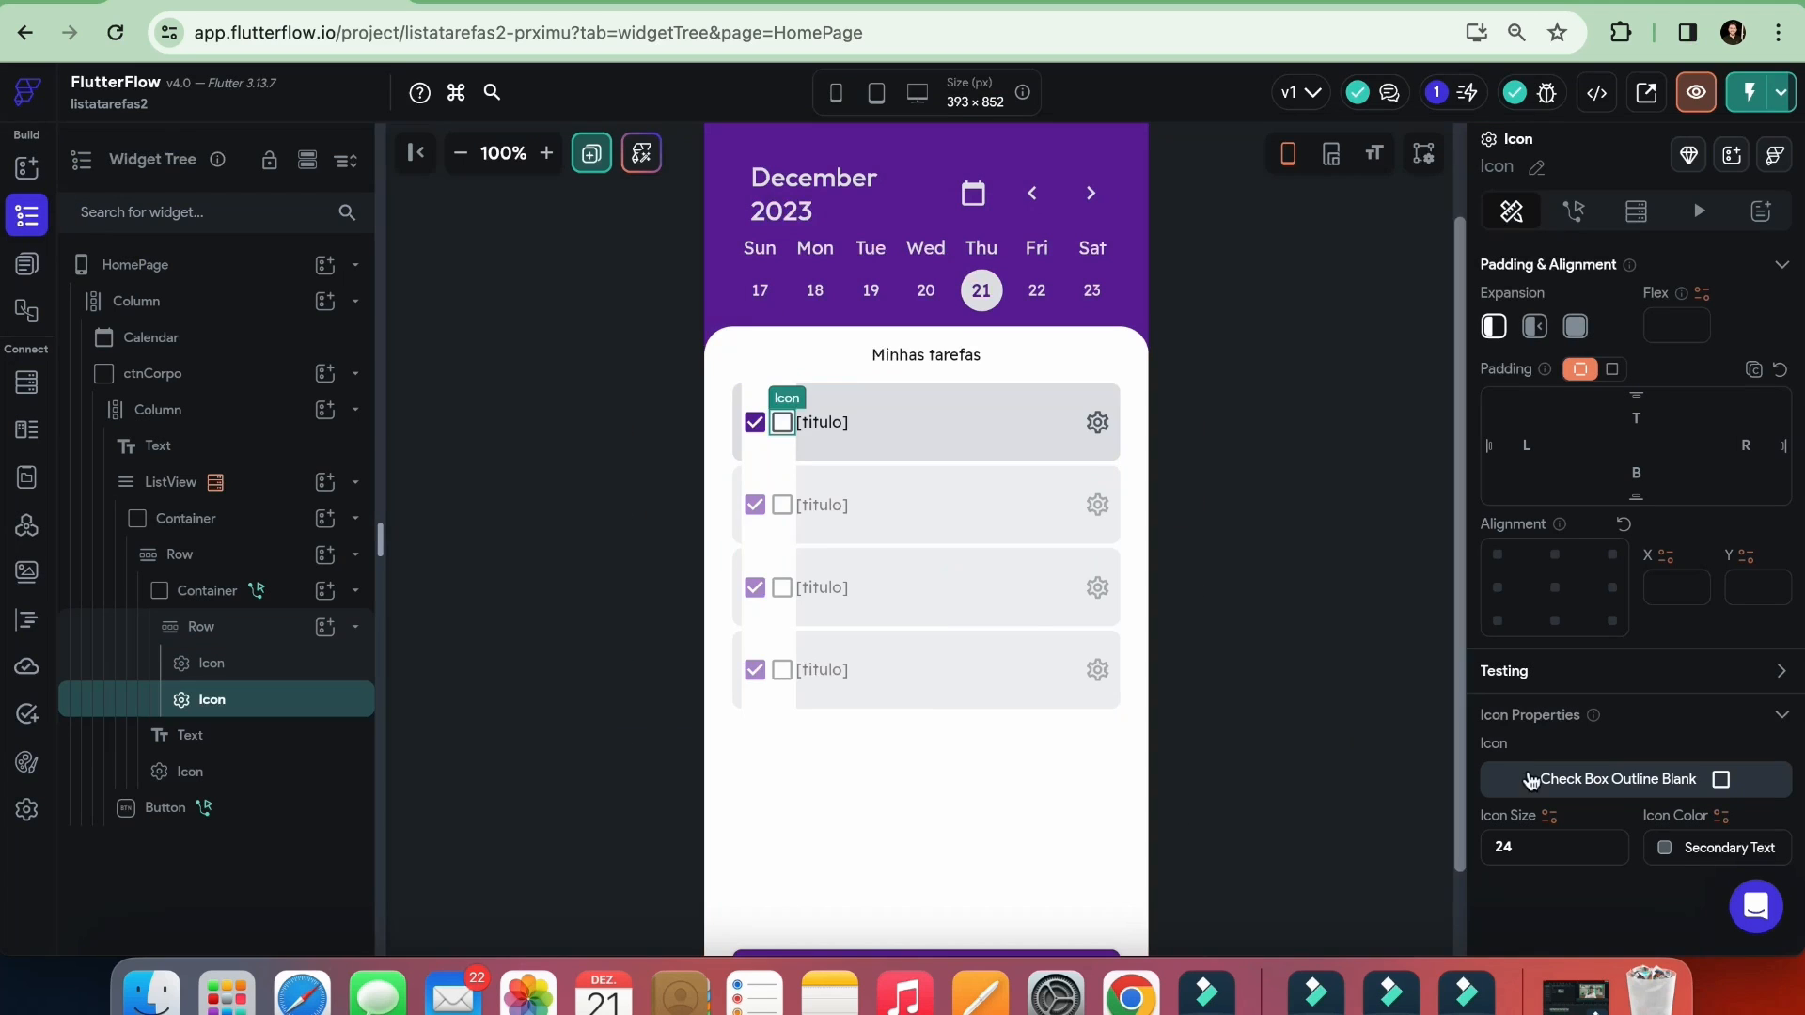
pyautogui.click(1664, 847)
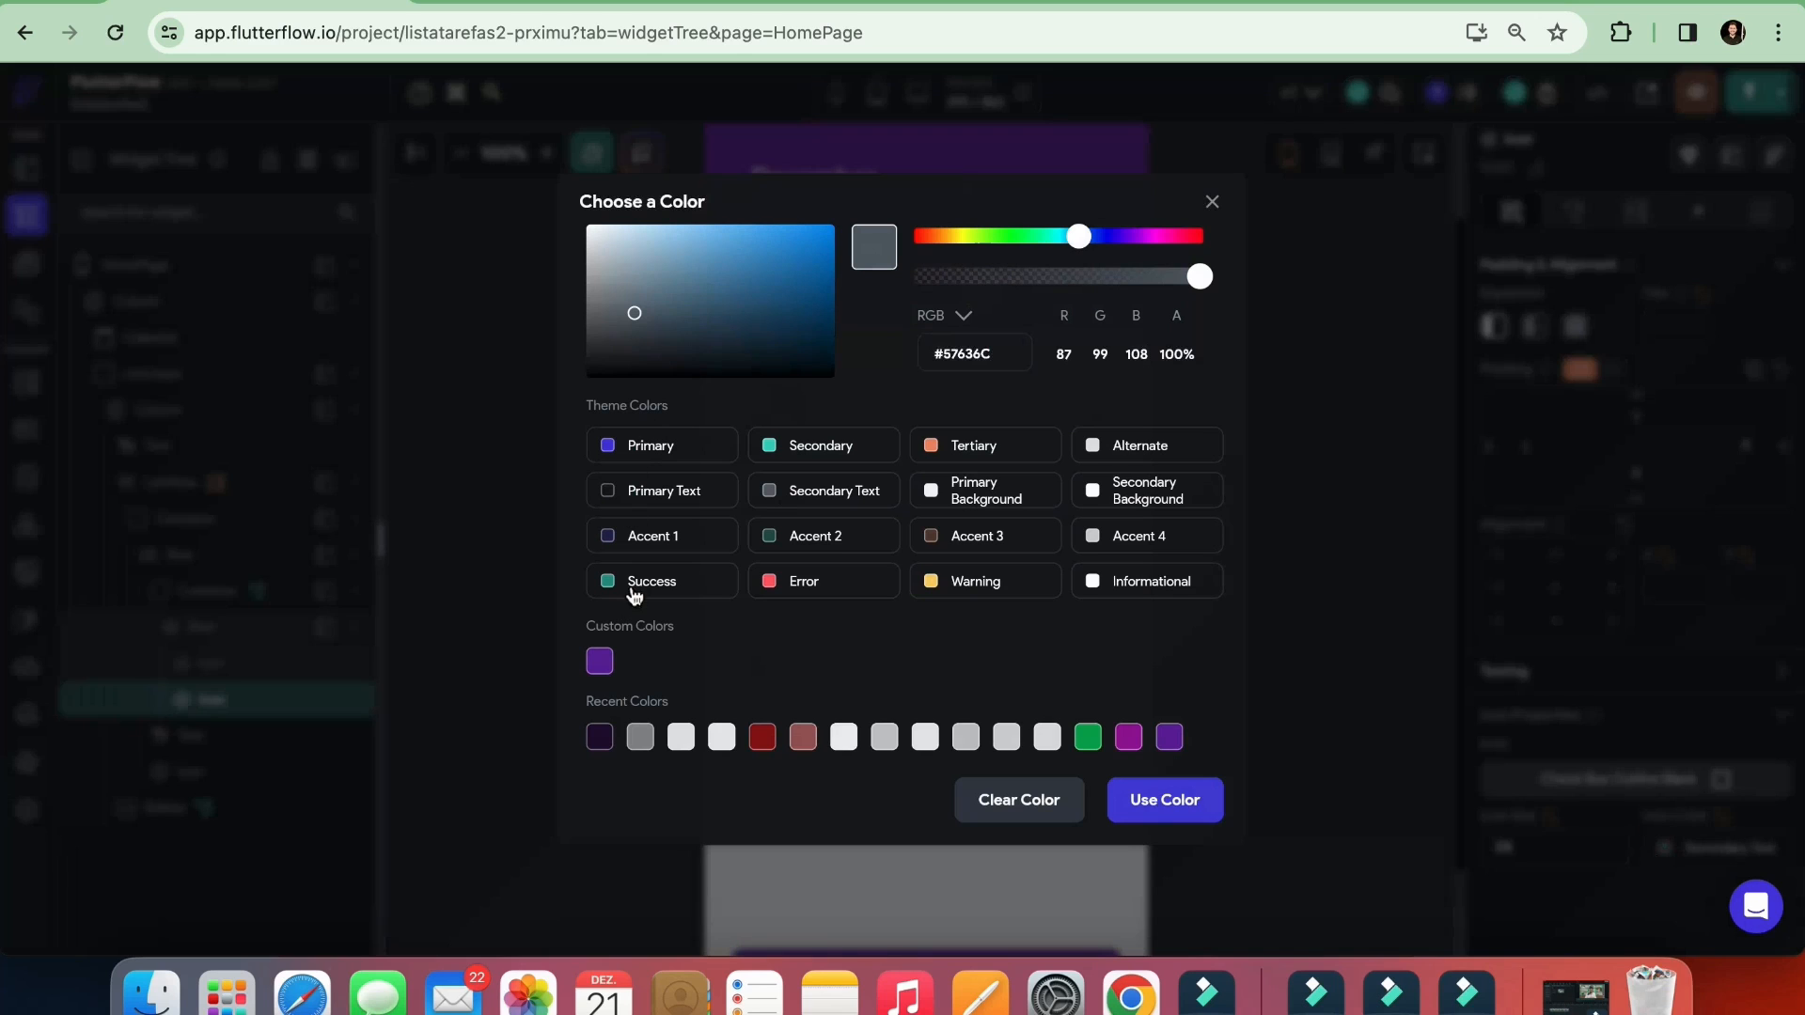
pyautogui.click(599, 663)
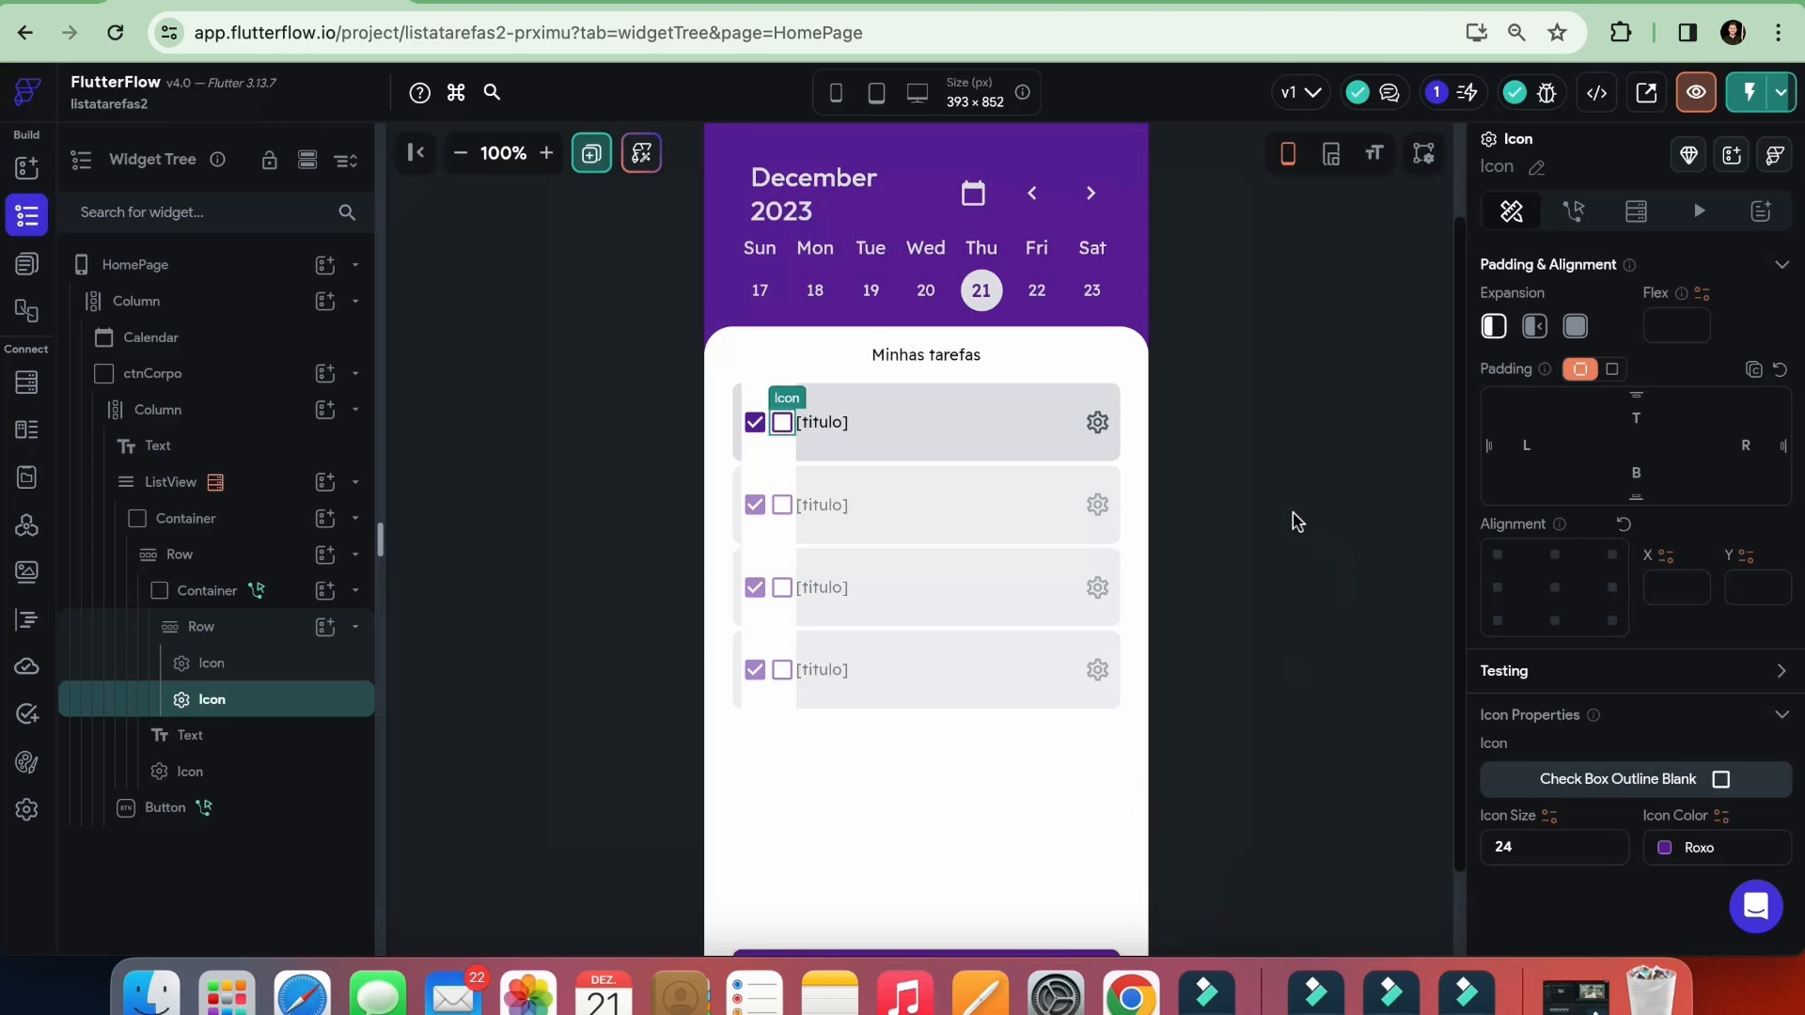
pyautogui.click(1276, 445)
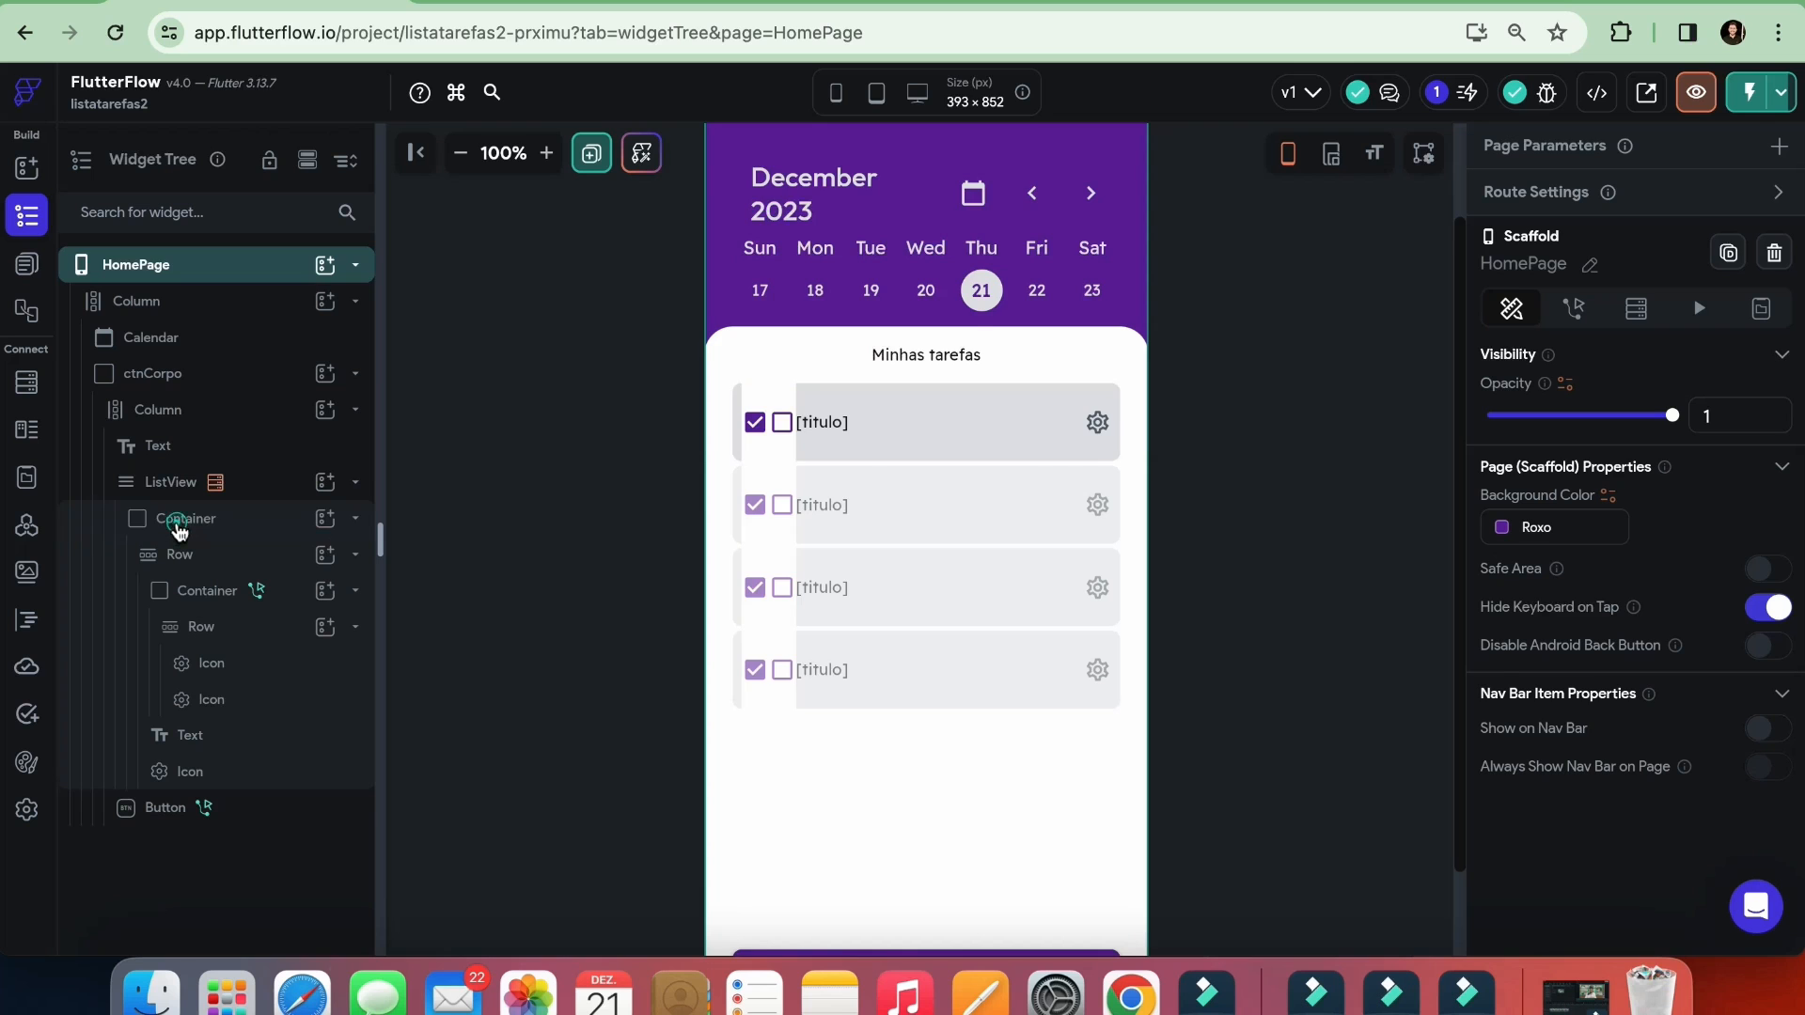
# Clear the fill color of the inner container that holds the two checkbox icons
pyautogui.click(179, 526)
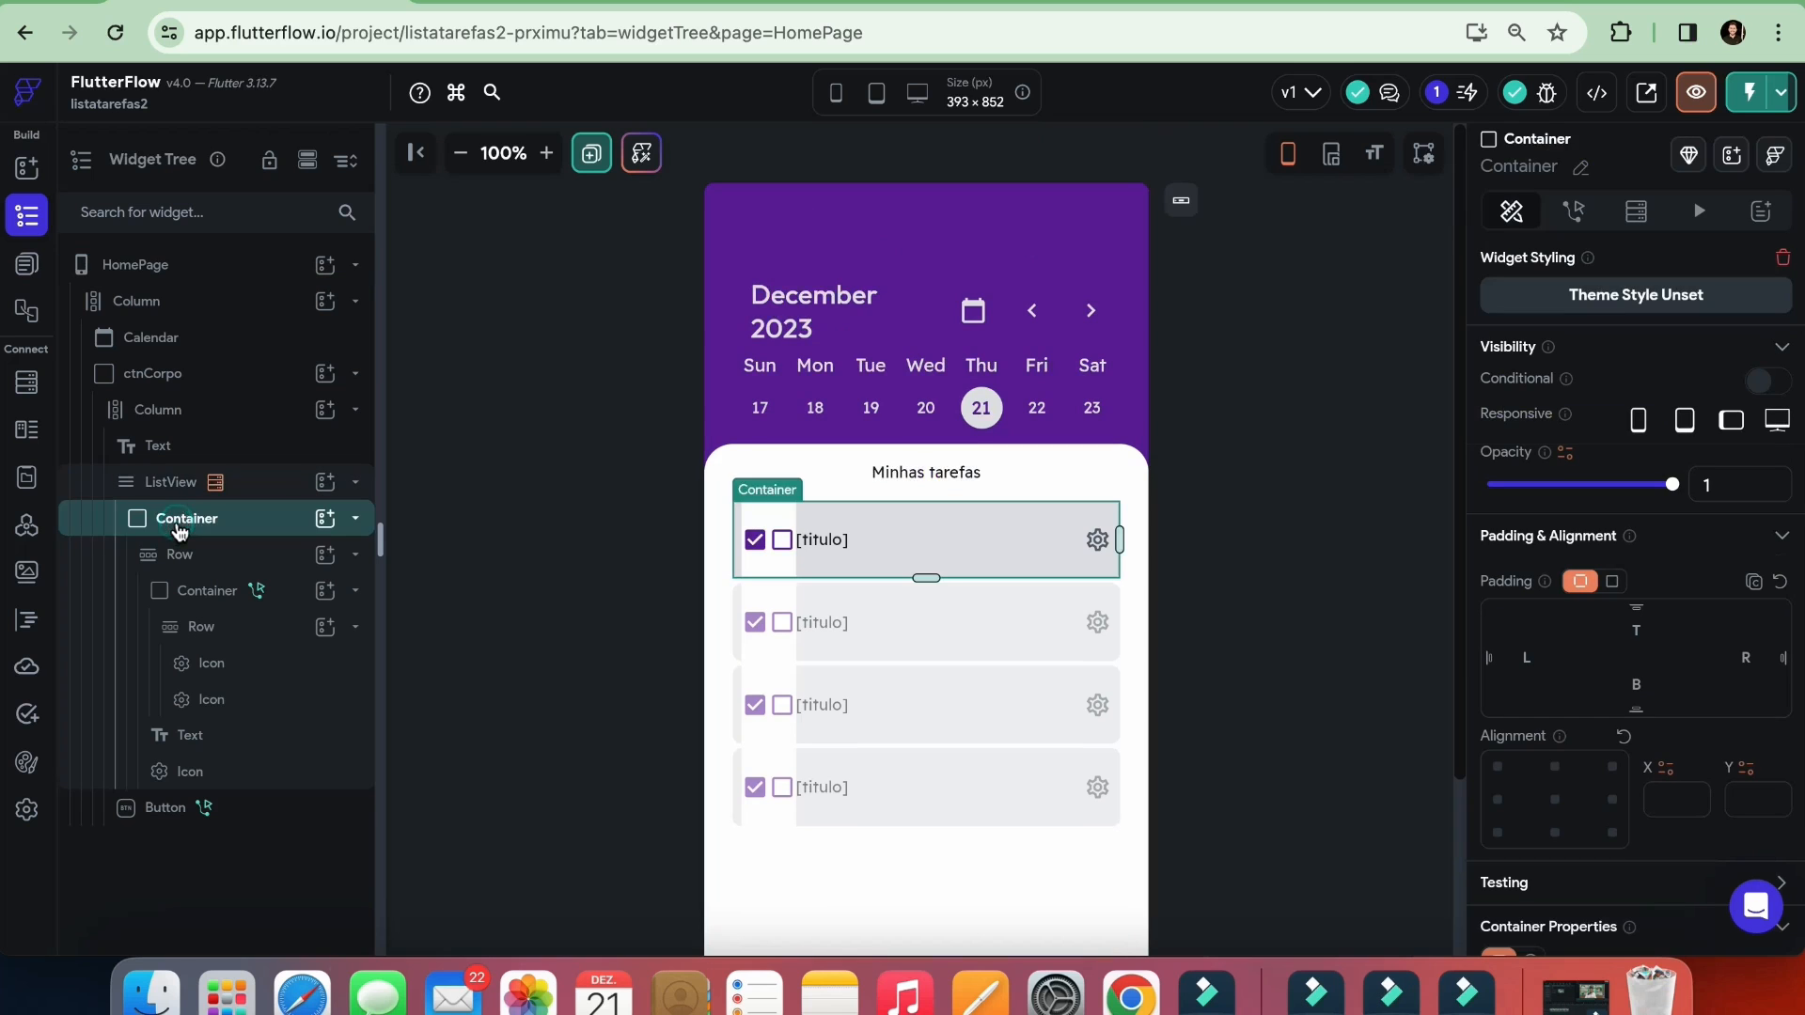
pyautogui.click(210, 592)
pyautogui.scroll(-3, 931, 544)
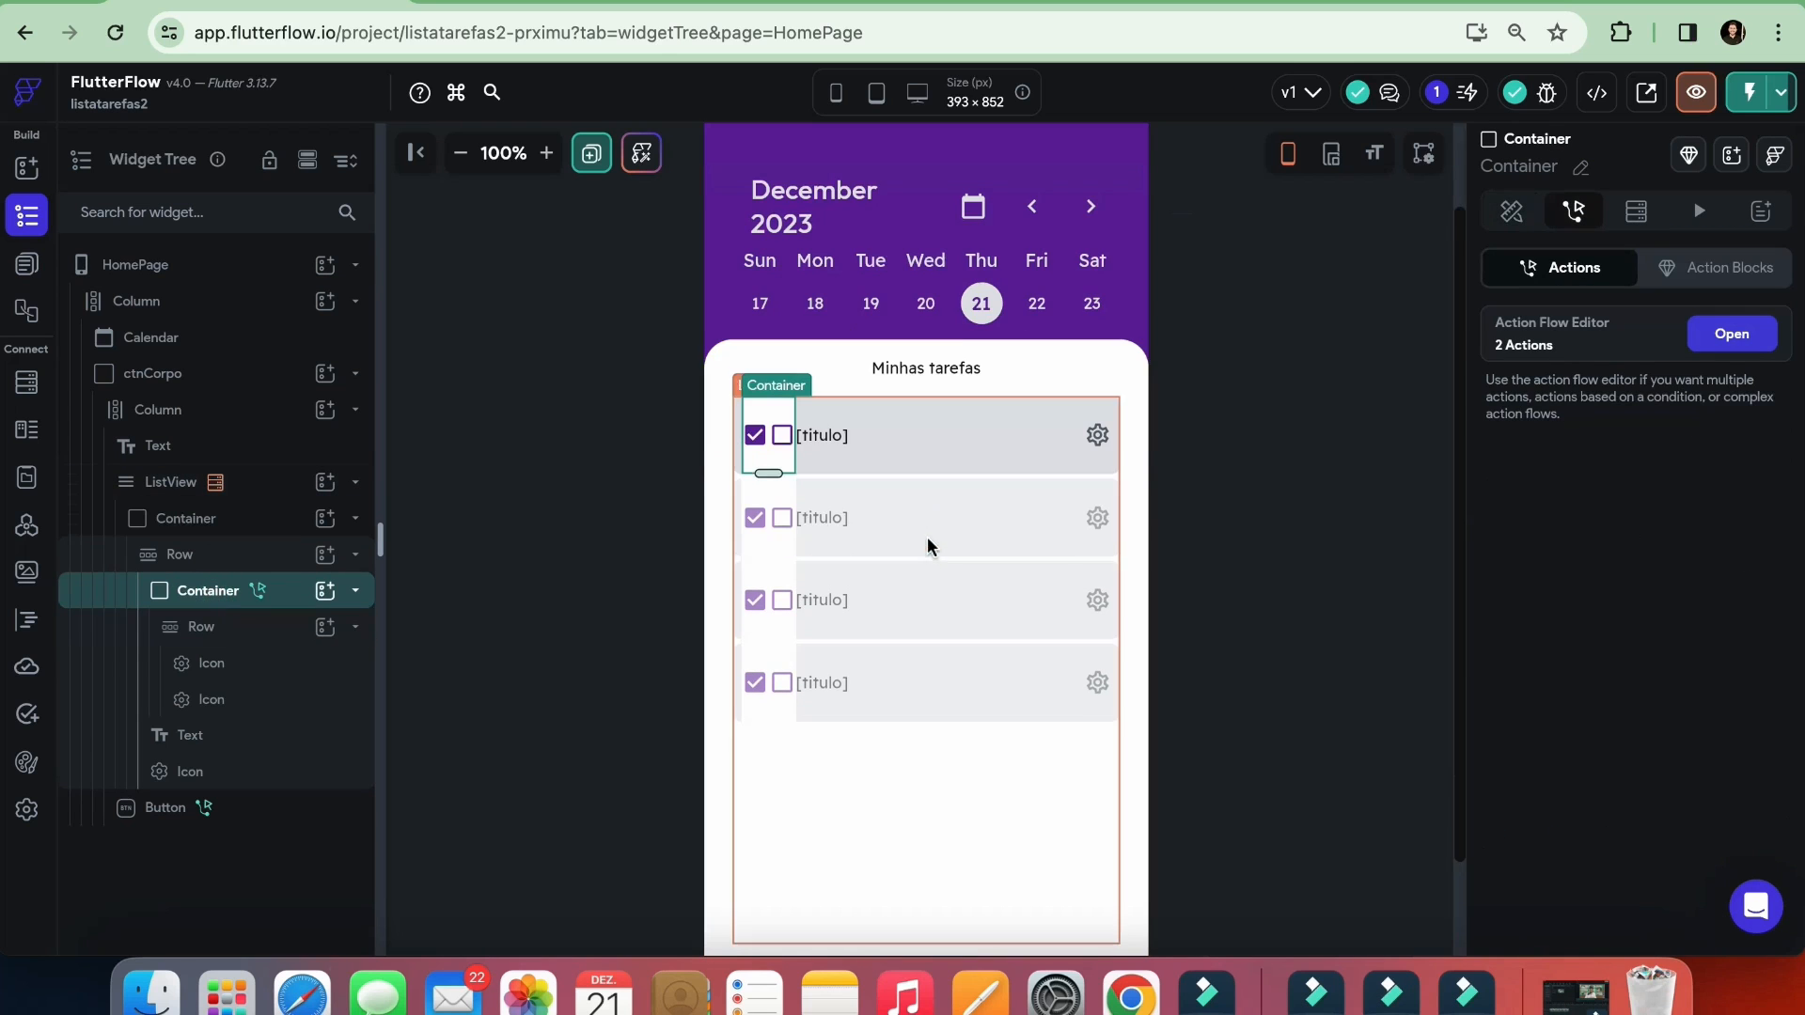
pyautogui.click(1512, 211)
pyautogui.scroll(-5, 1536, 395)
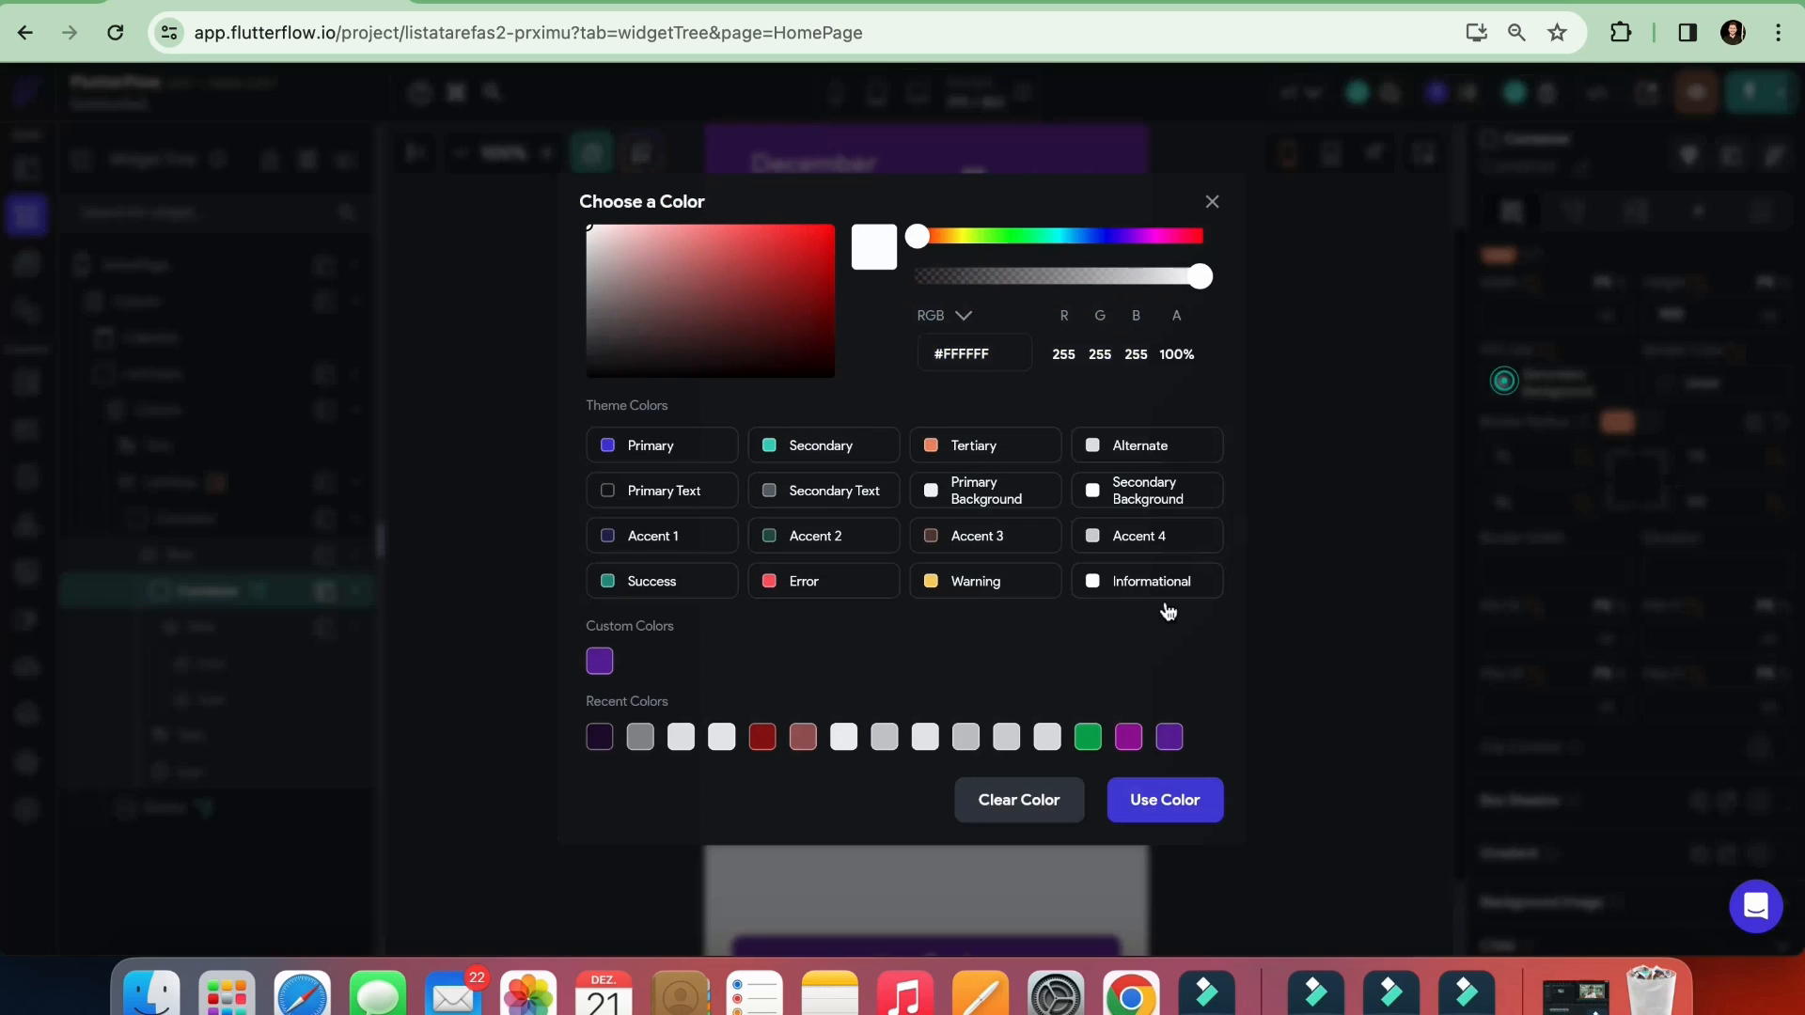
pyautogui.click(1504, 384)
pyautogui.click(1046, 796)
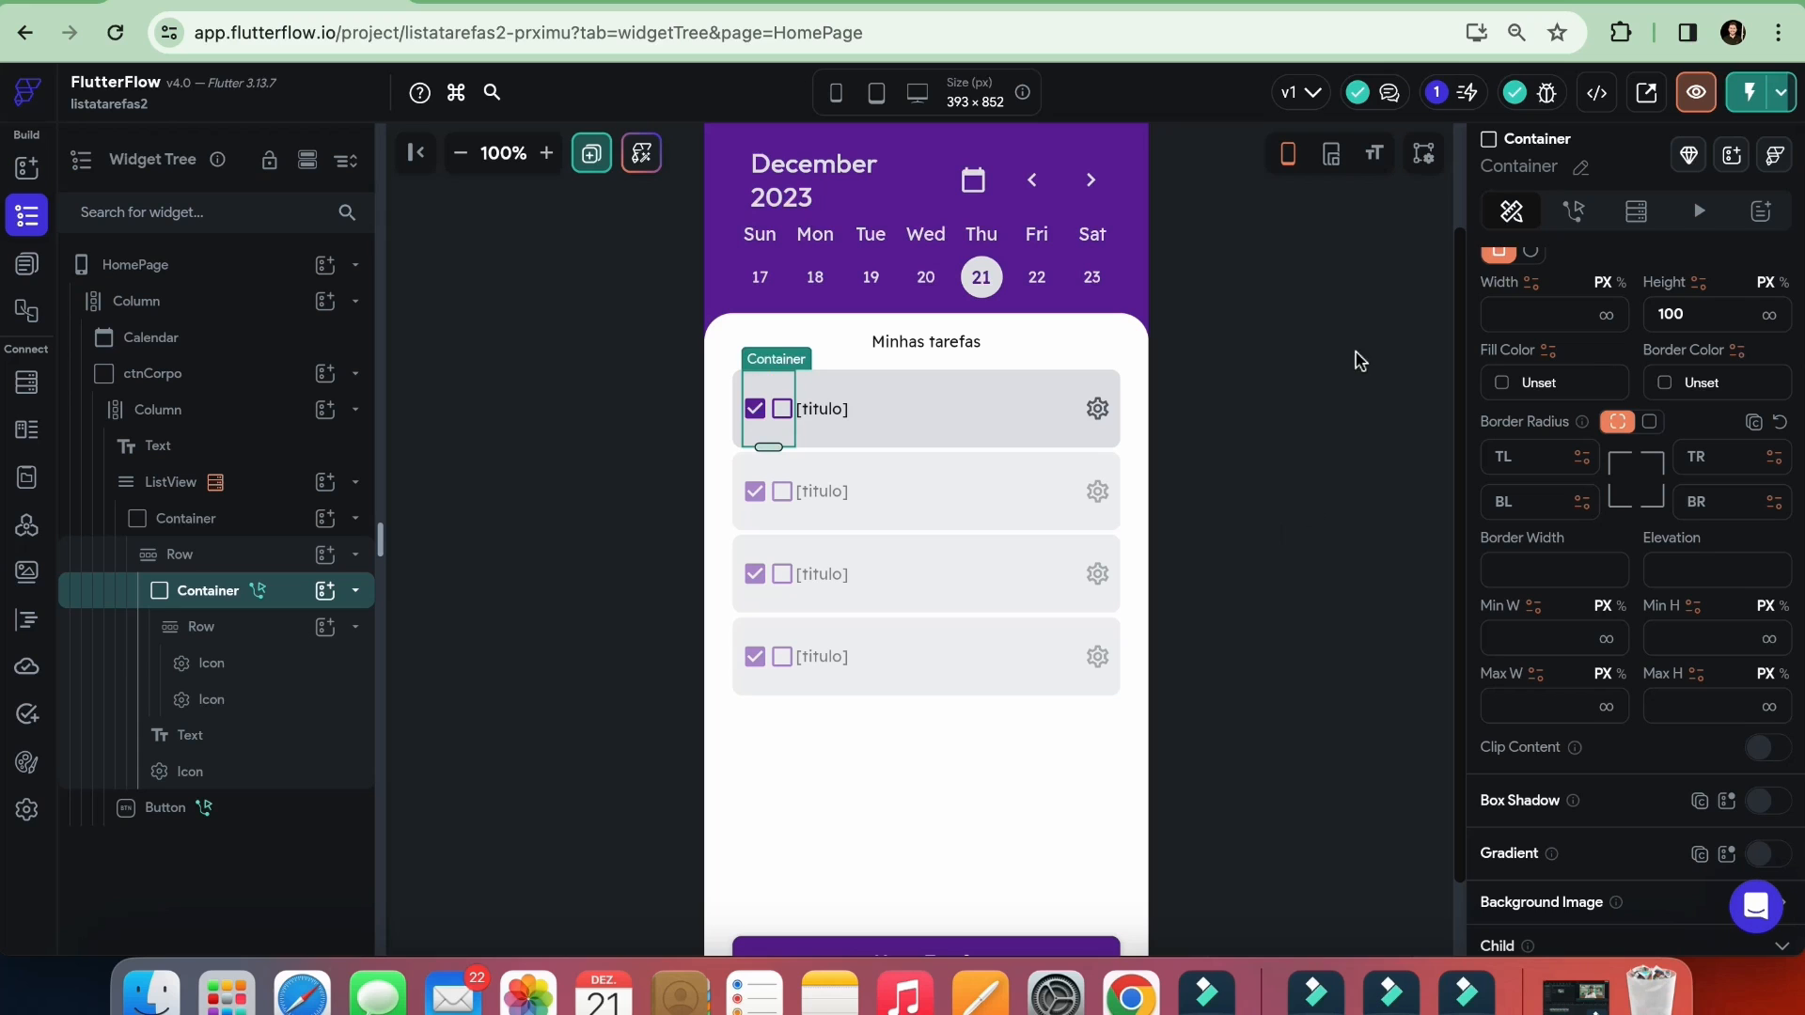
pyautogui.click(1297, 410)
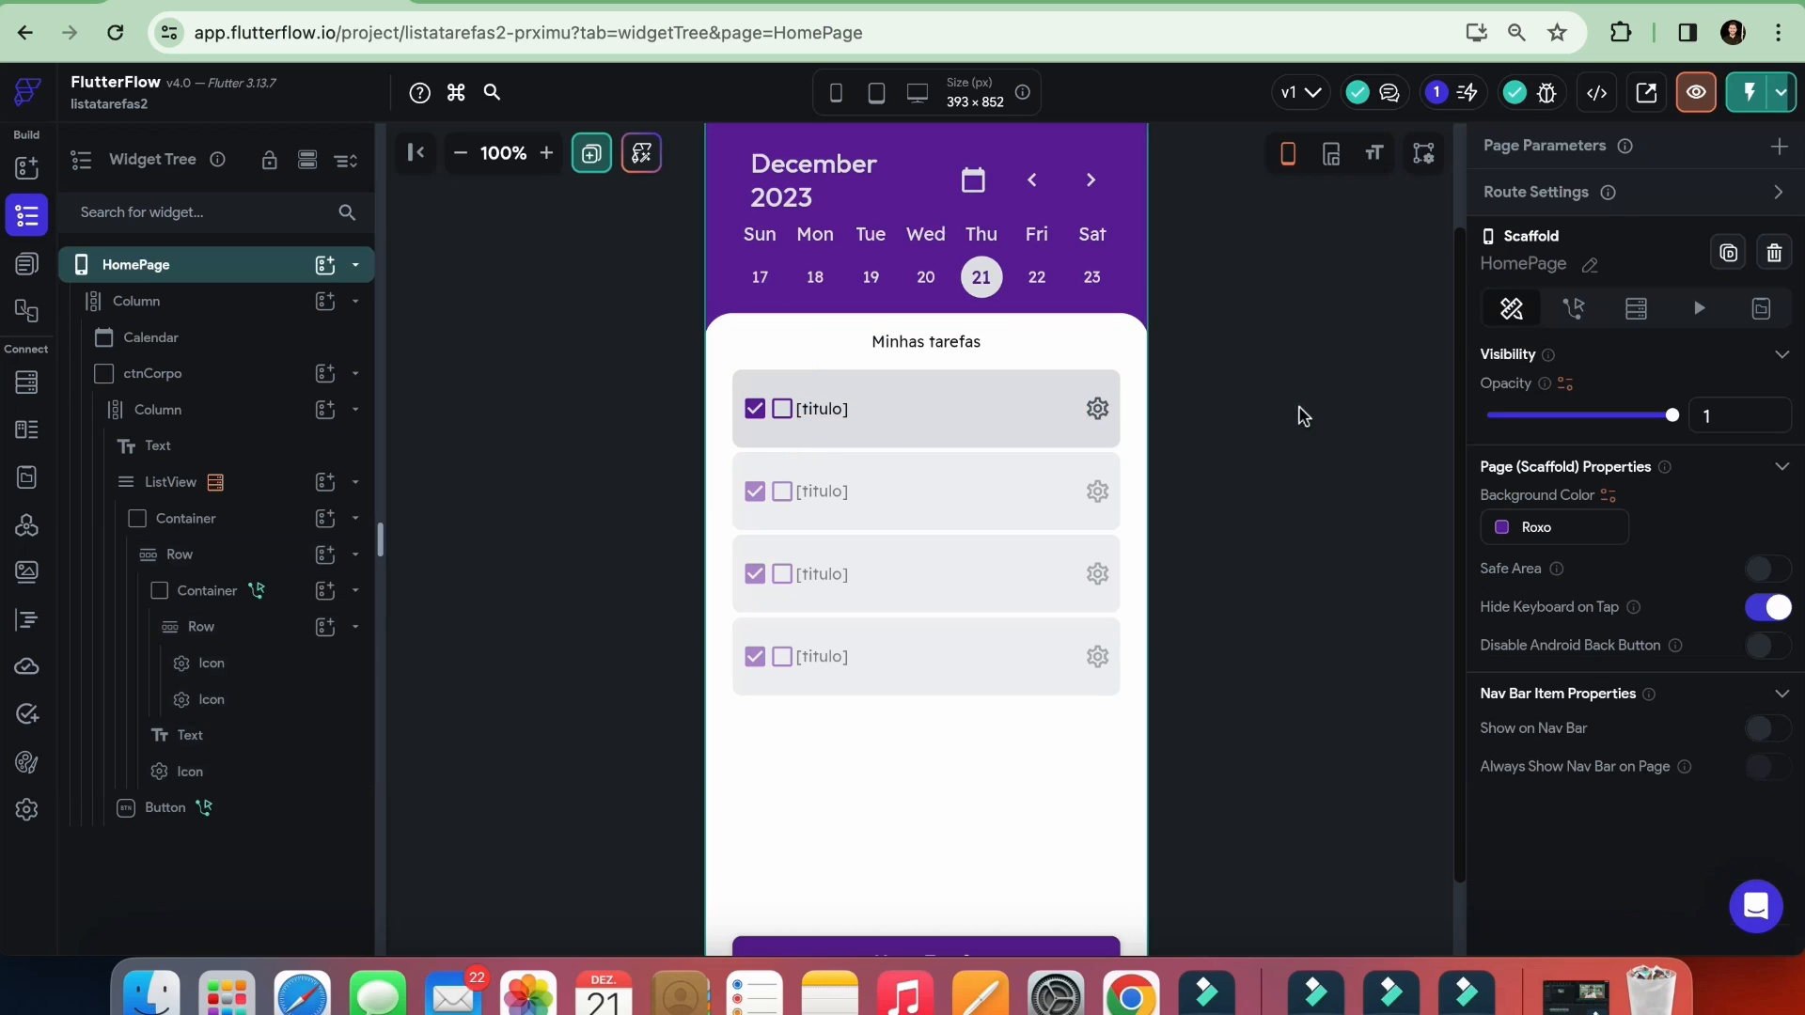
# Review the status column of Supabase's tarefas table and return to the FlutterFlow project
pyautogui.click(754, 411)
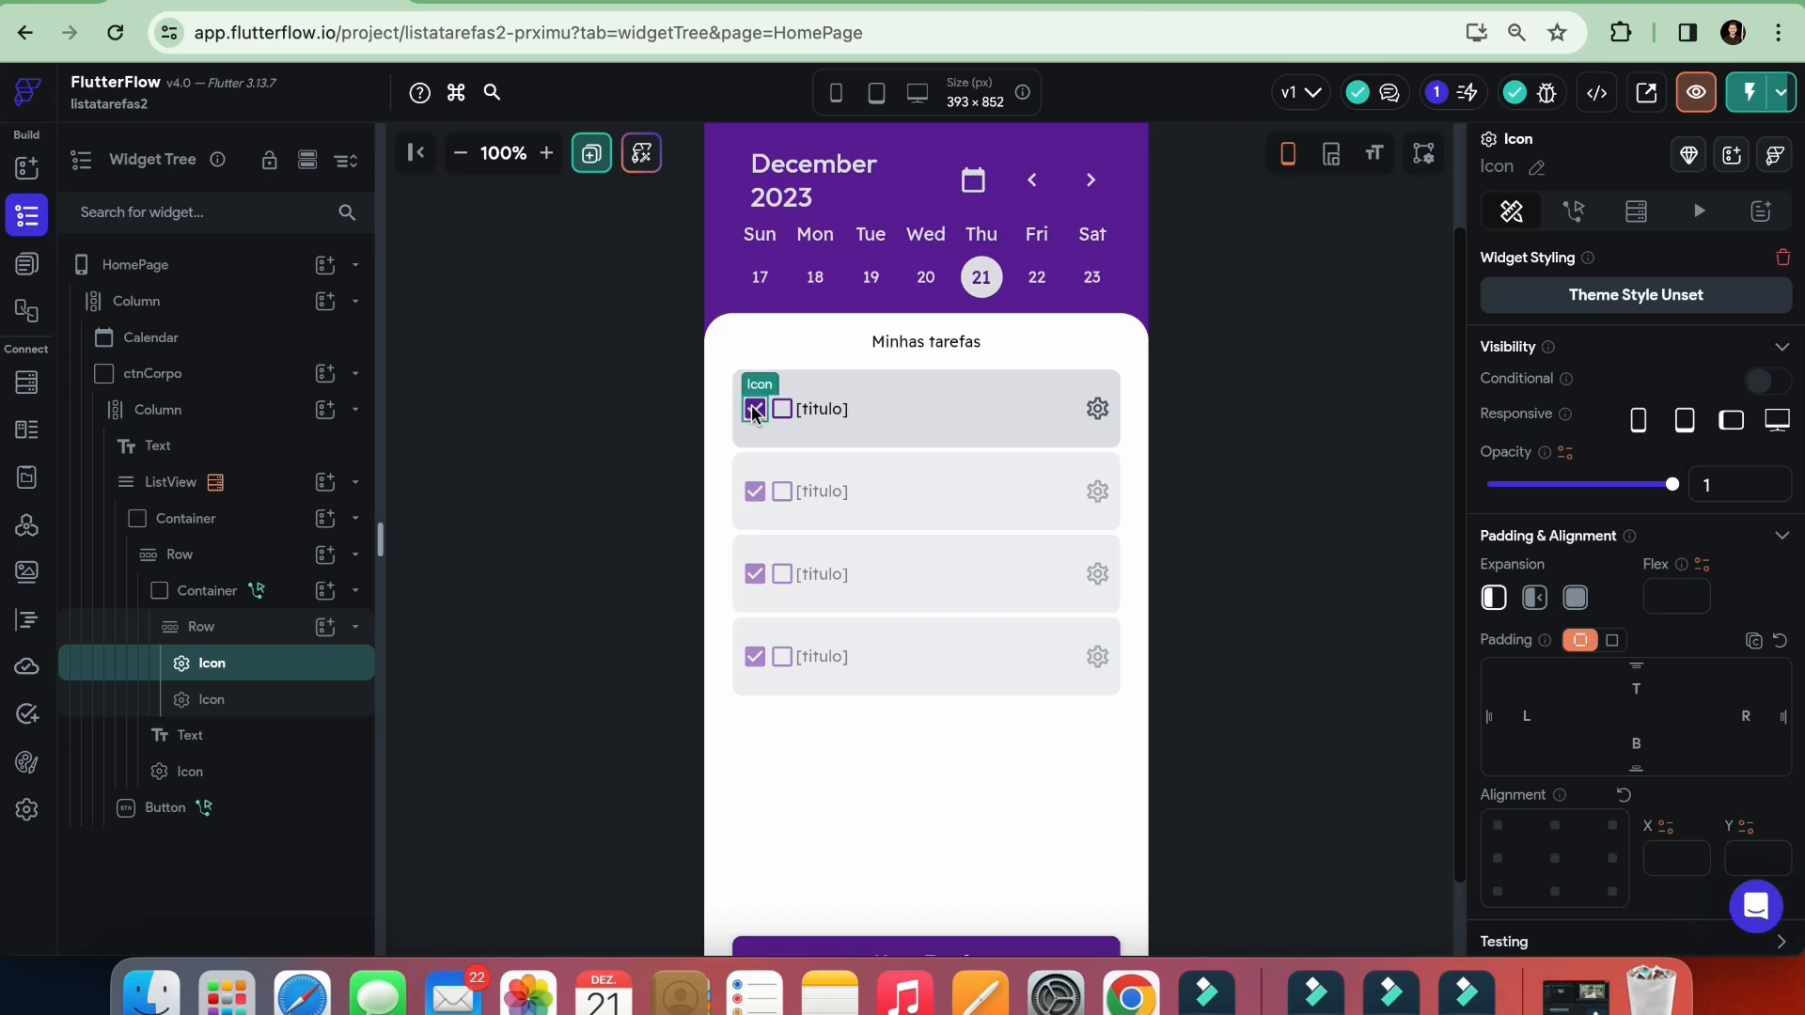
pyautogui.click(940, 2)
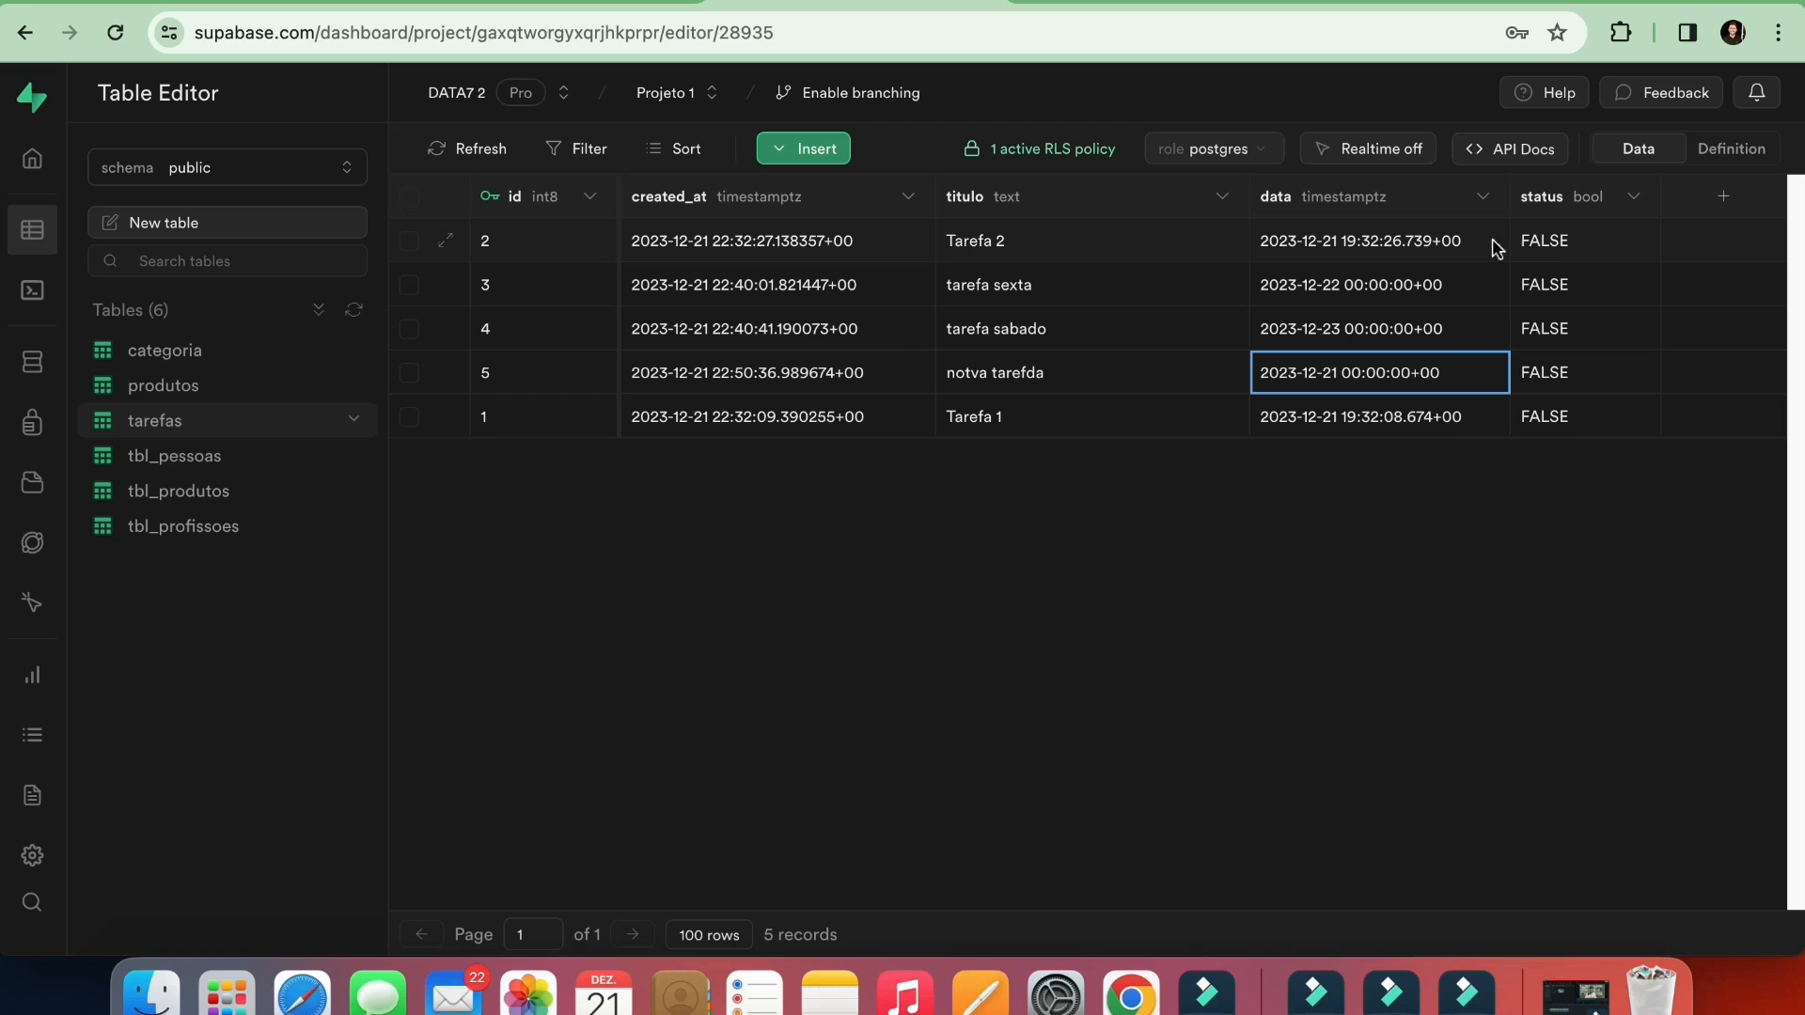
pyautogui.click(555, 2)
pyautogui.click(282, 2)
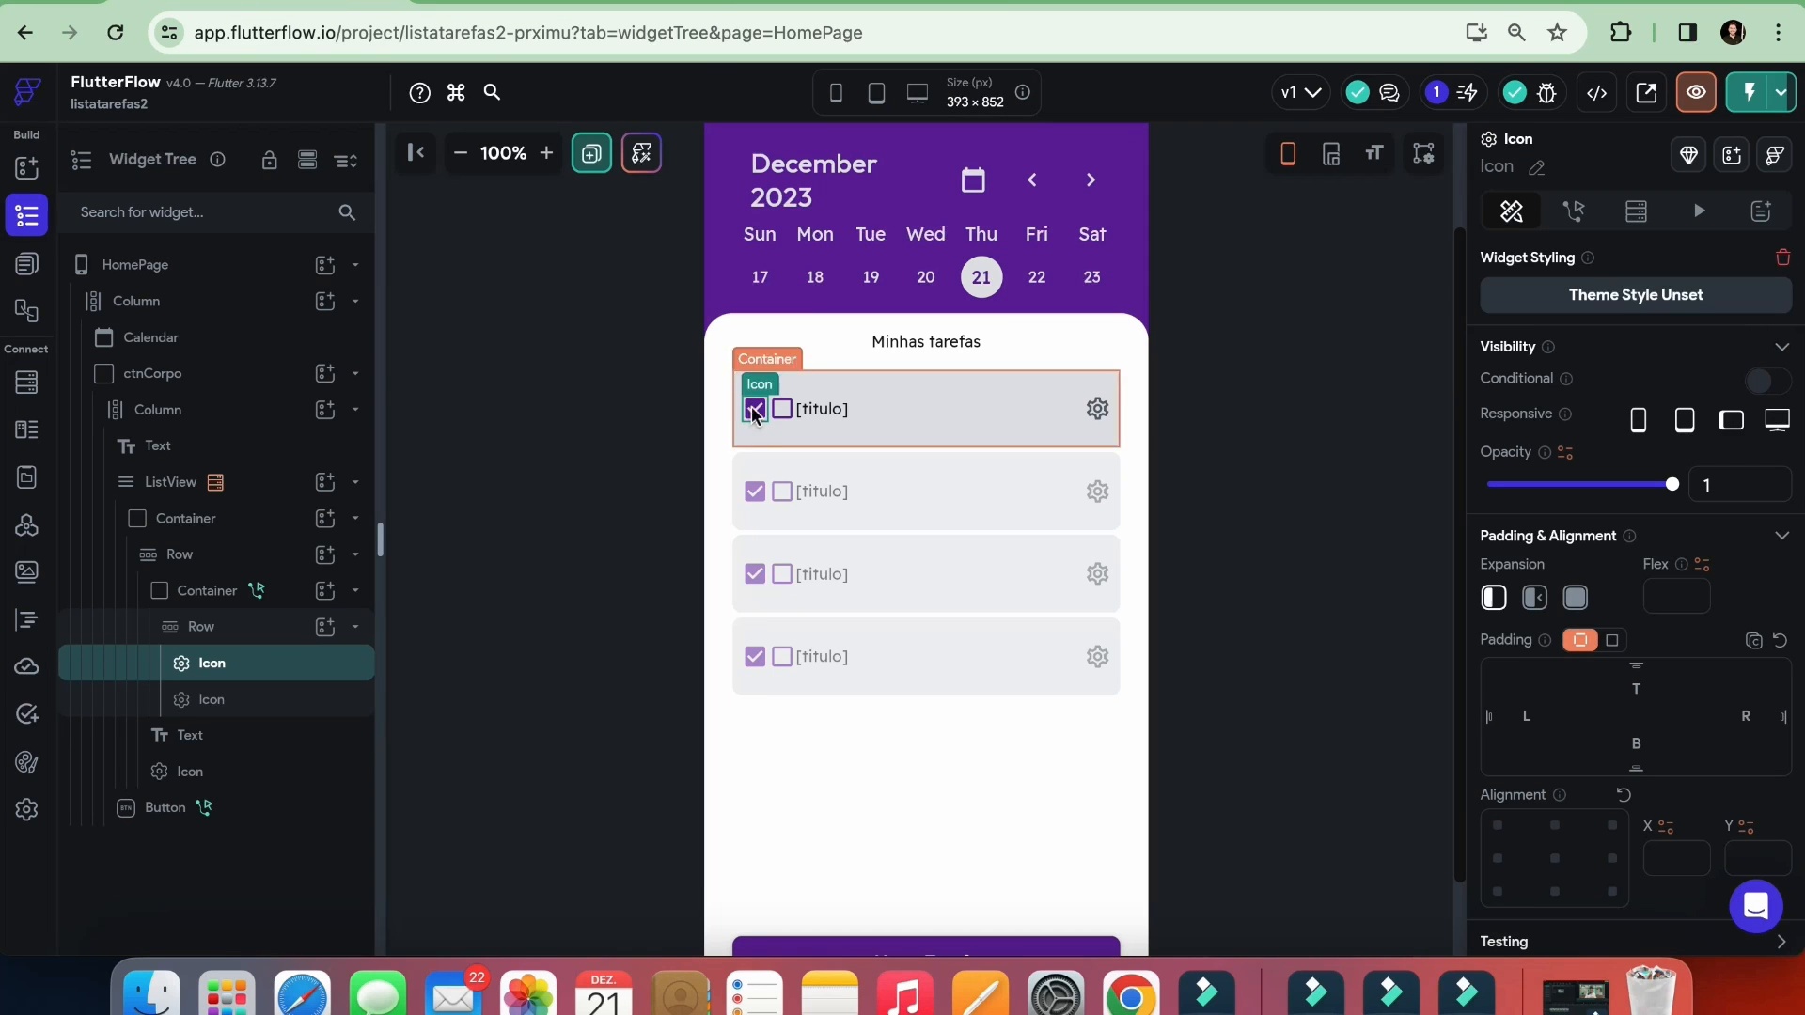
# Enable conditional visibility on the checked box icon and bind it to the status field of the tarefas Row
pyautogui.click(780, 412)
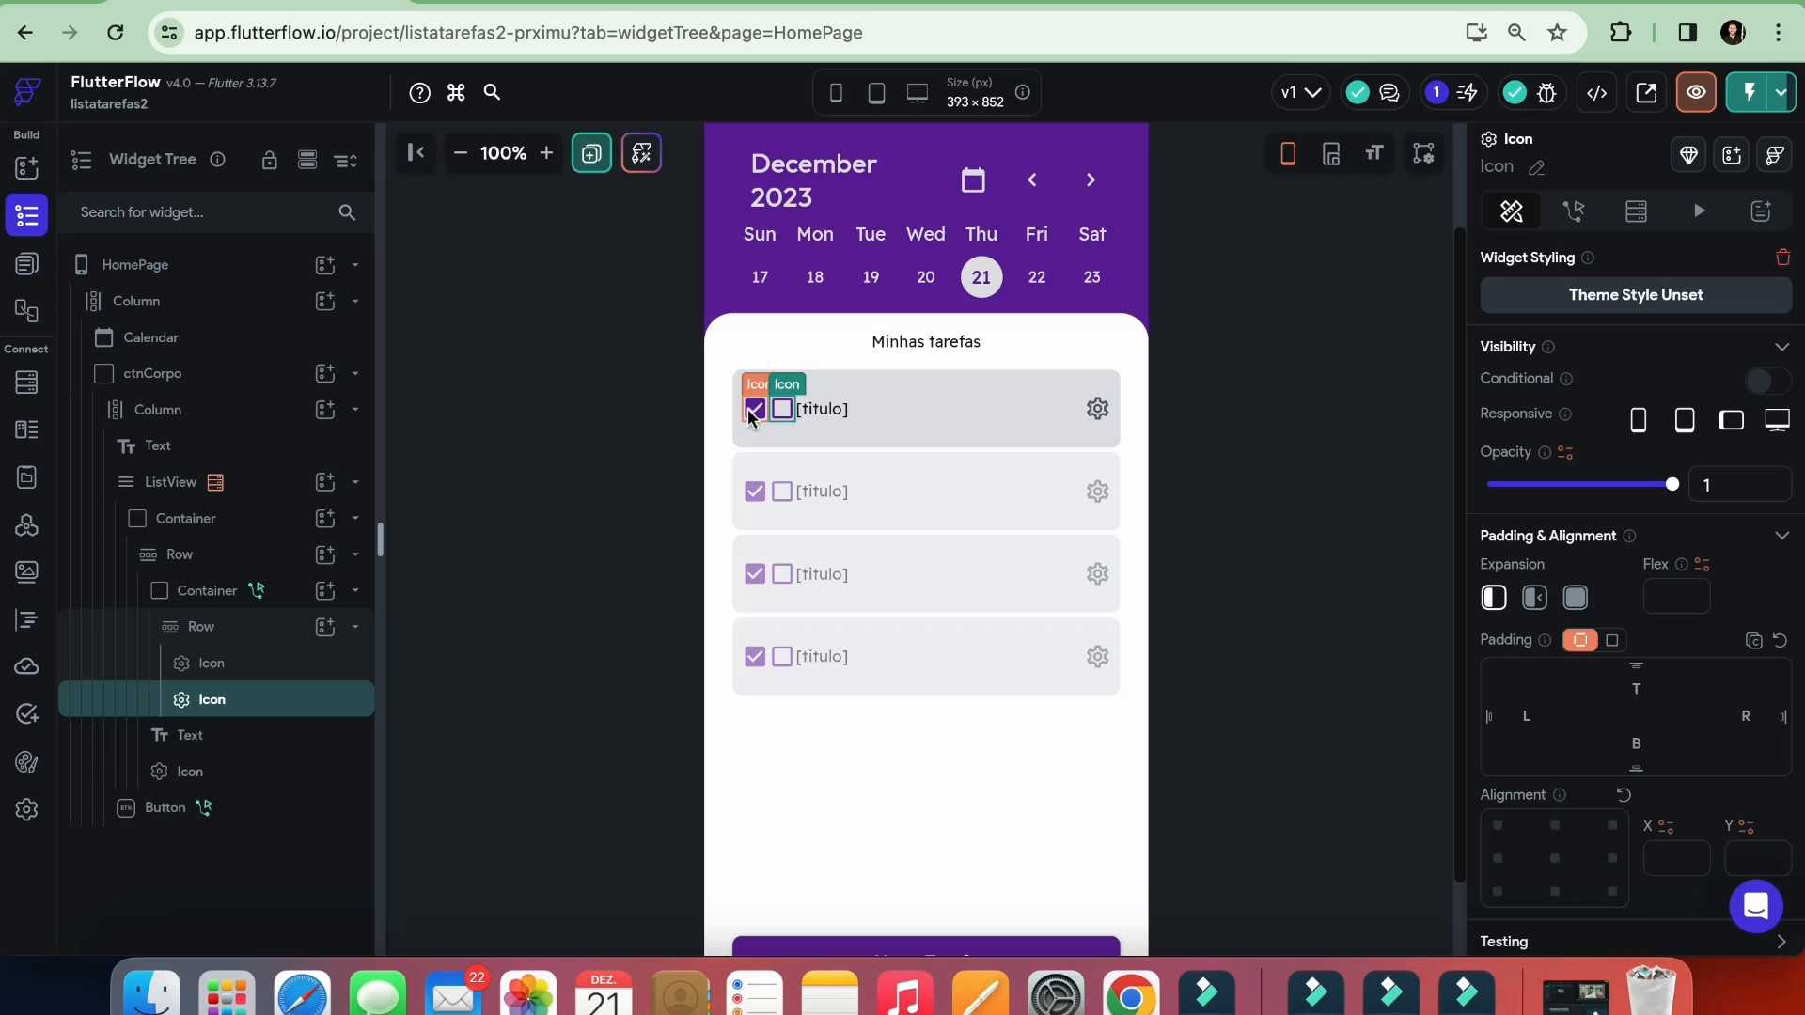
pyautogui.click(751, 412)
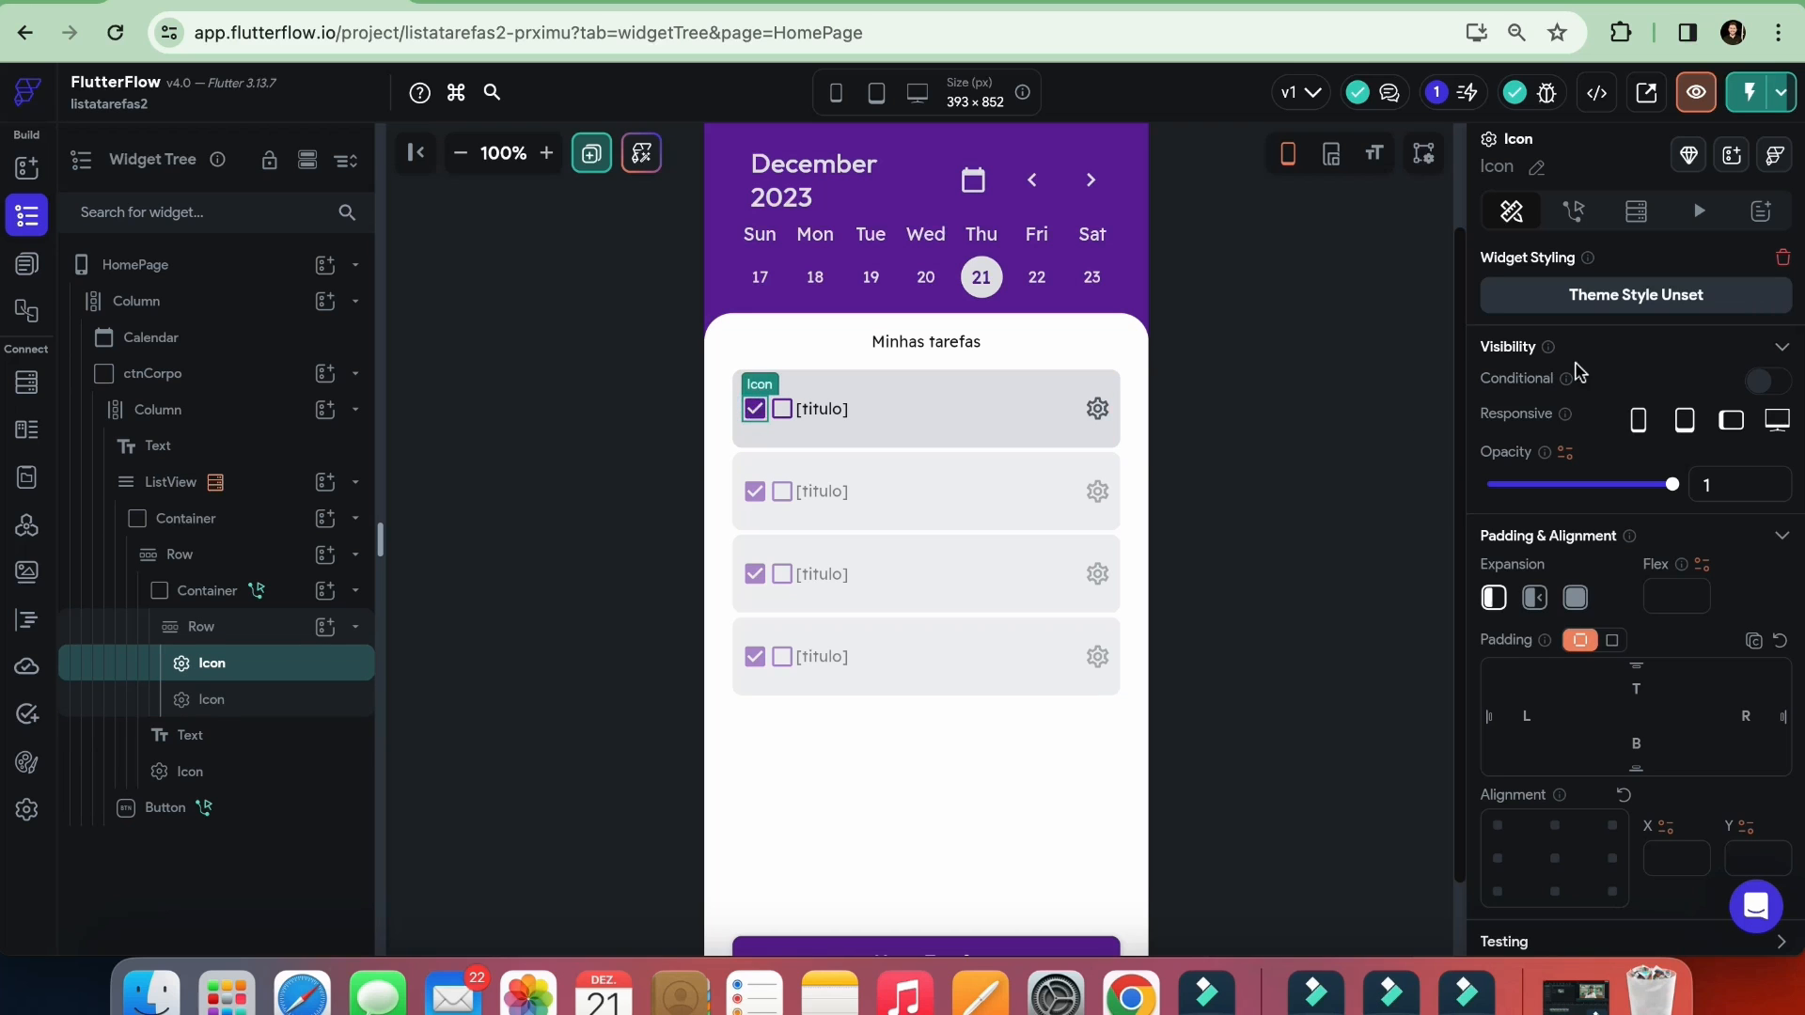
pyautogui.scroll(2, 1043, 552)
pyautogui.scroll(-3, 1595, 516)
pyautogui.scroll(-1, 993, 593)
pyautogui.scroll(3, 1579, 552)
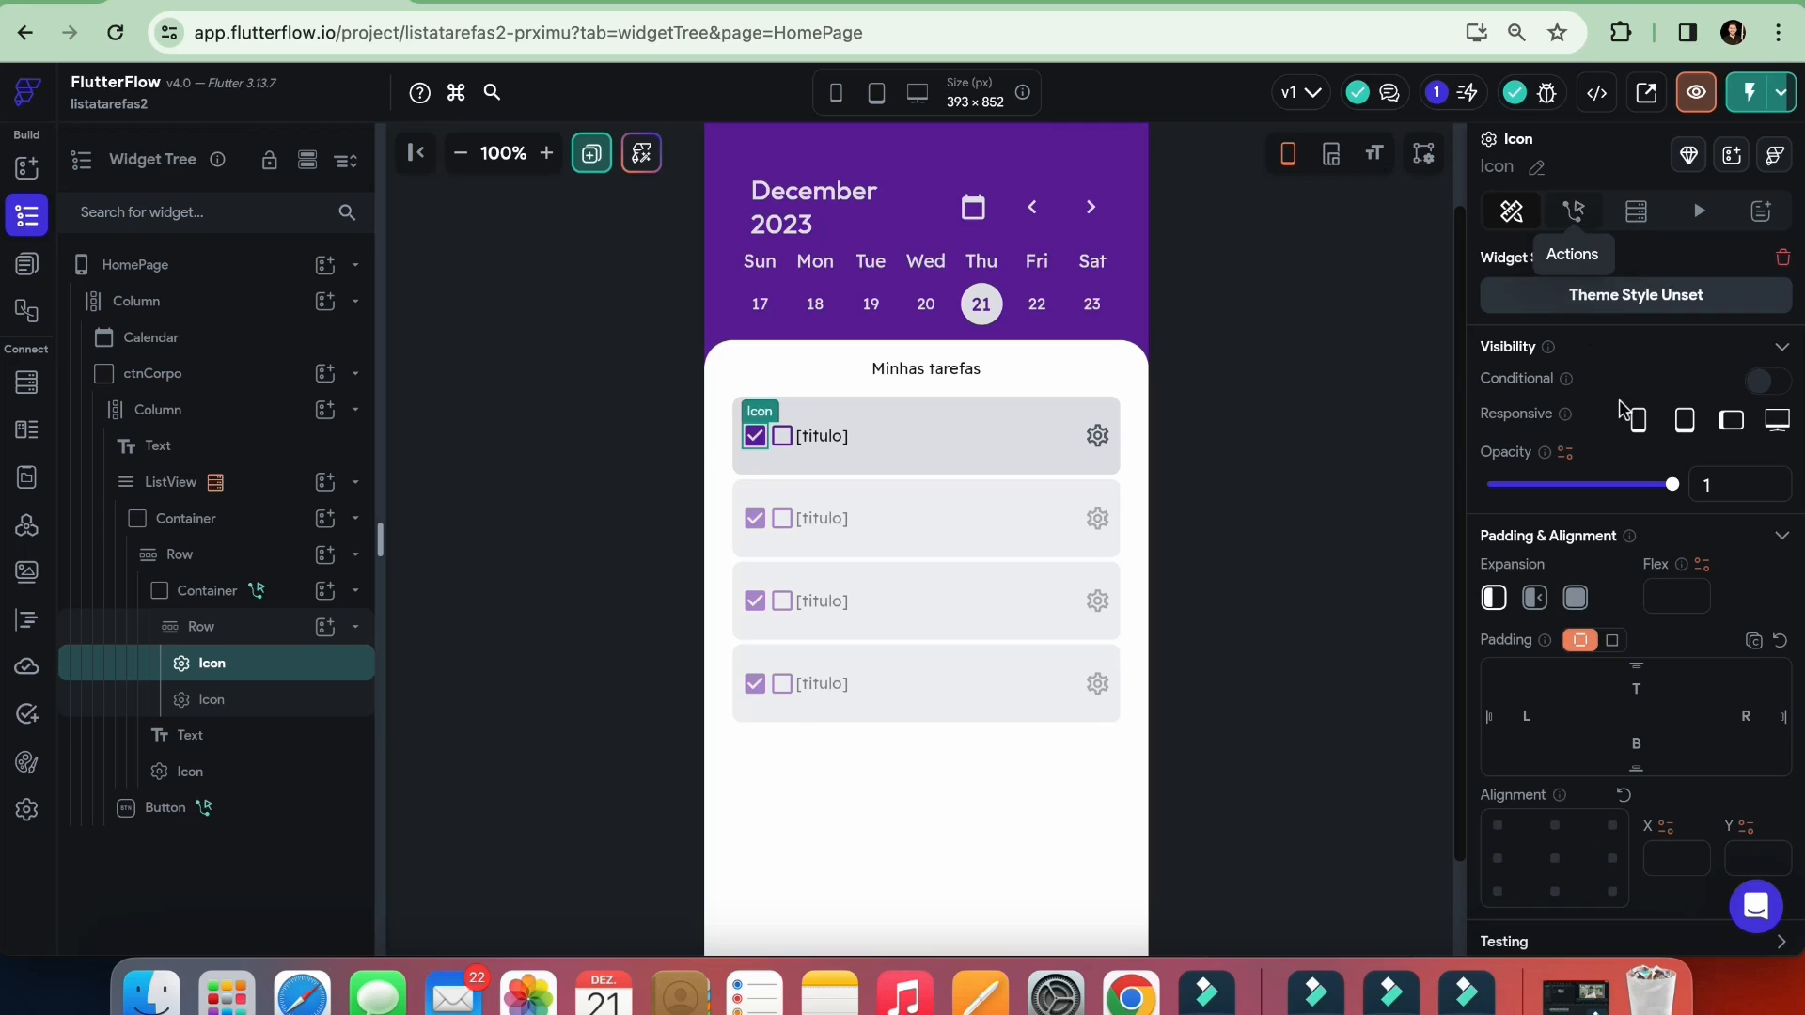
pyautogui.click(1766, 387)
pyautogui.click(1539, 423)
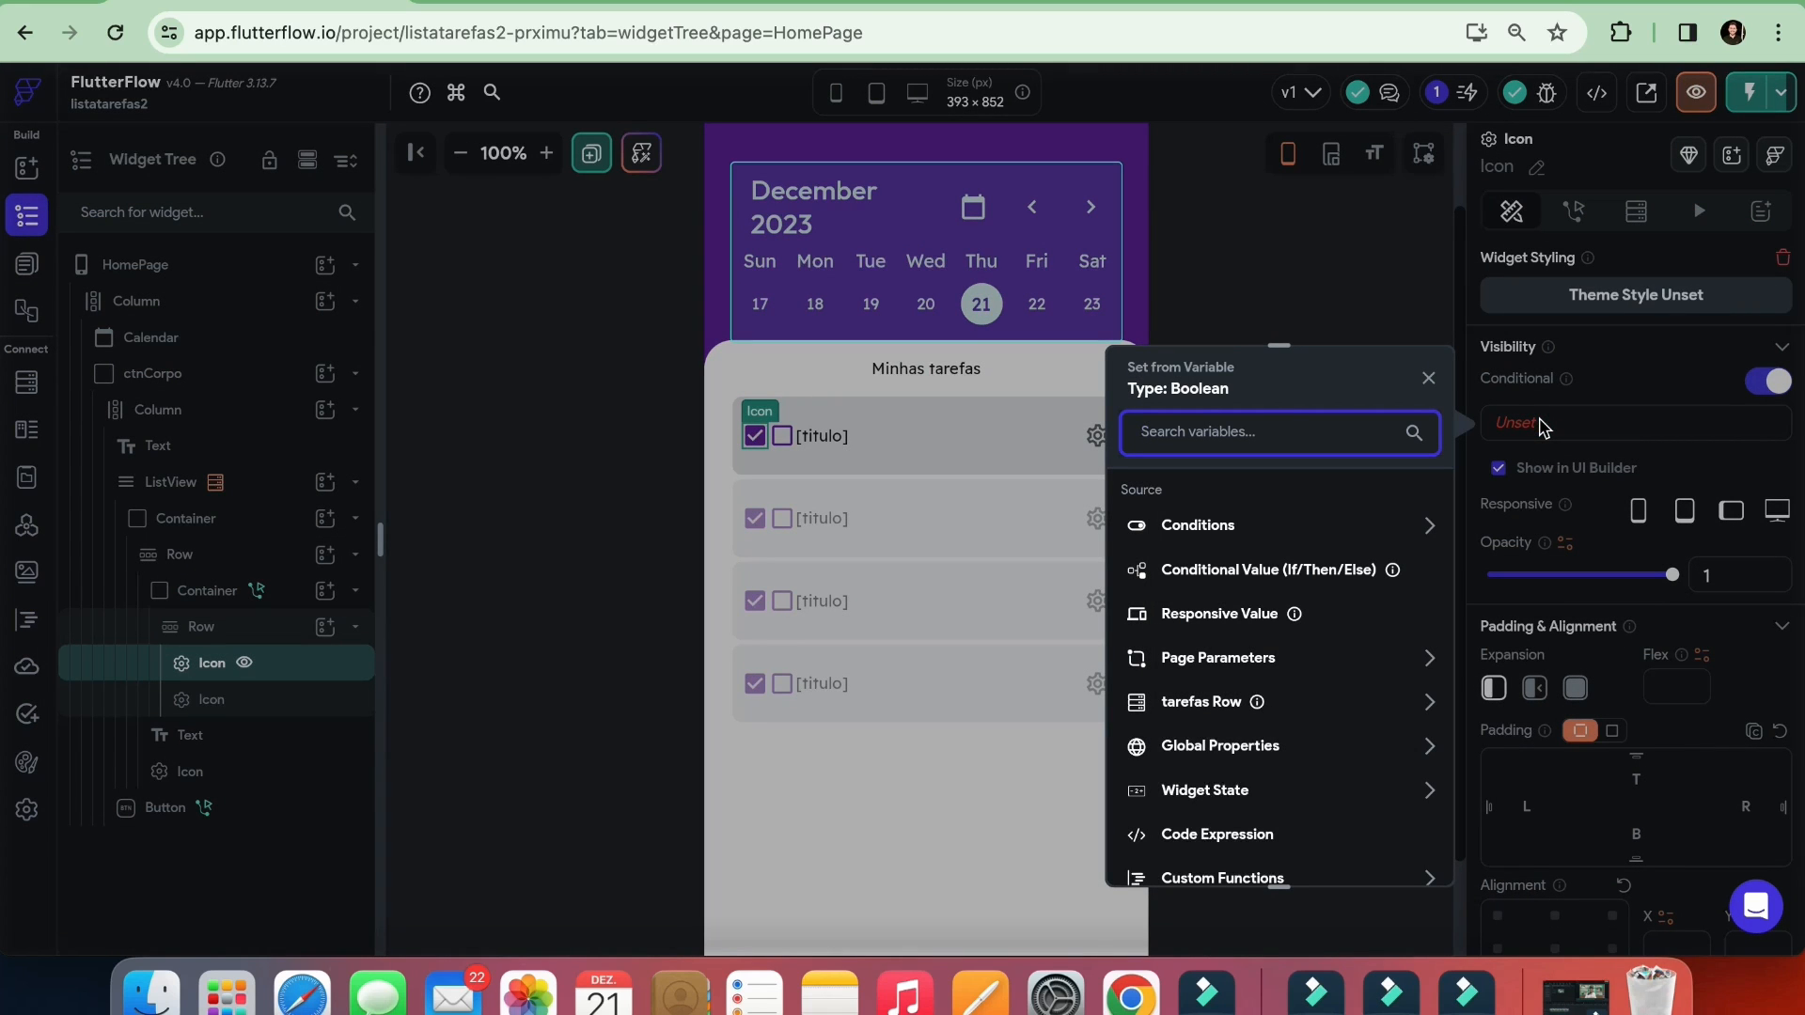
pyautogui.click(1214, 705)
pyautogui.scroll(-2, 1213, 712)
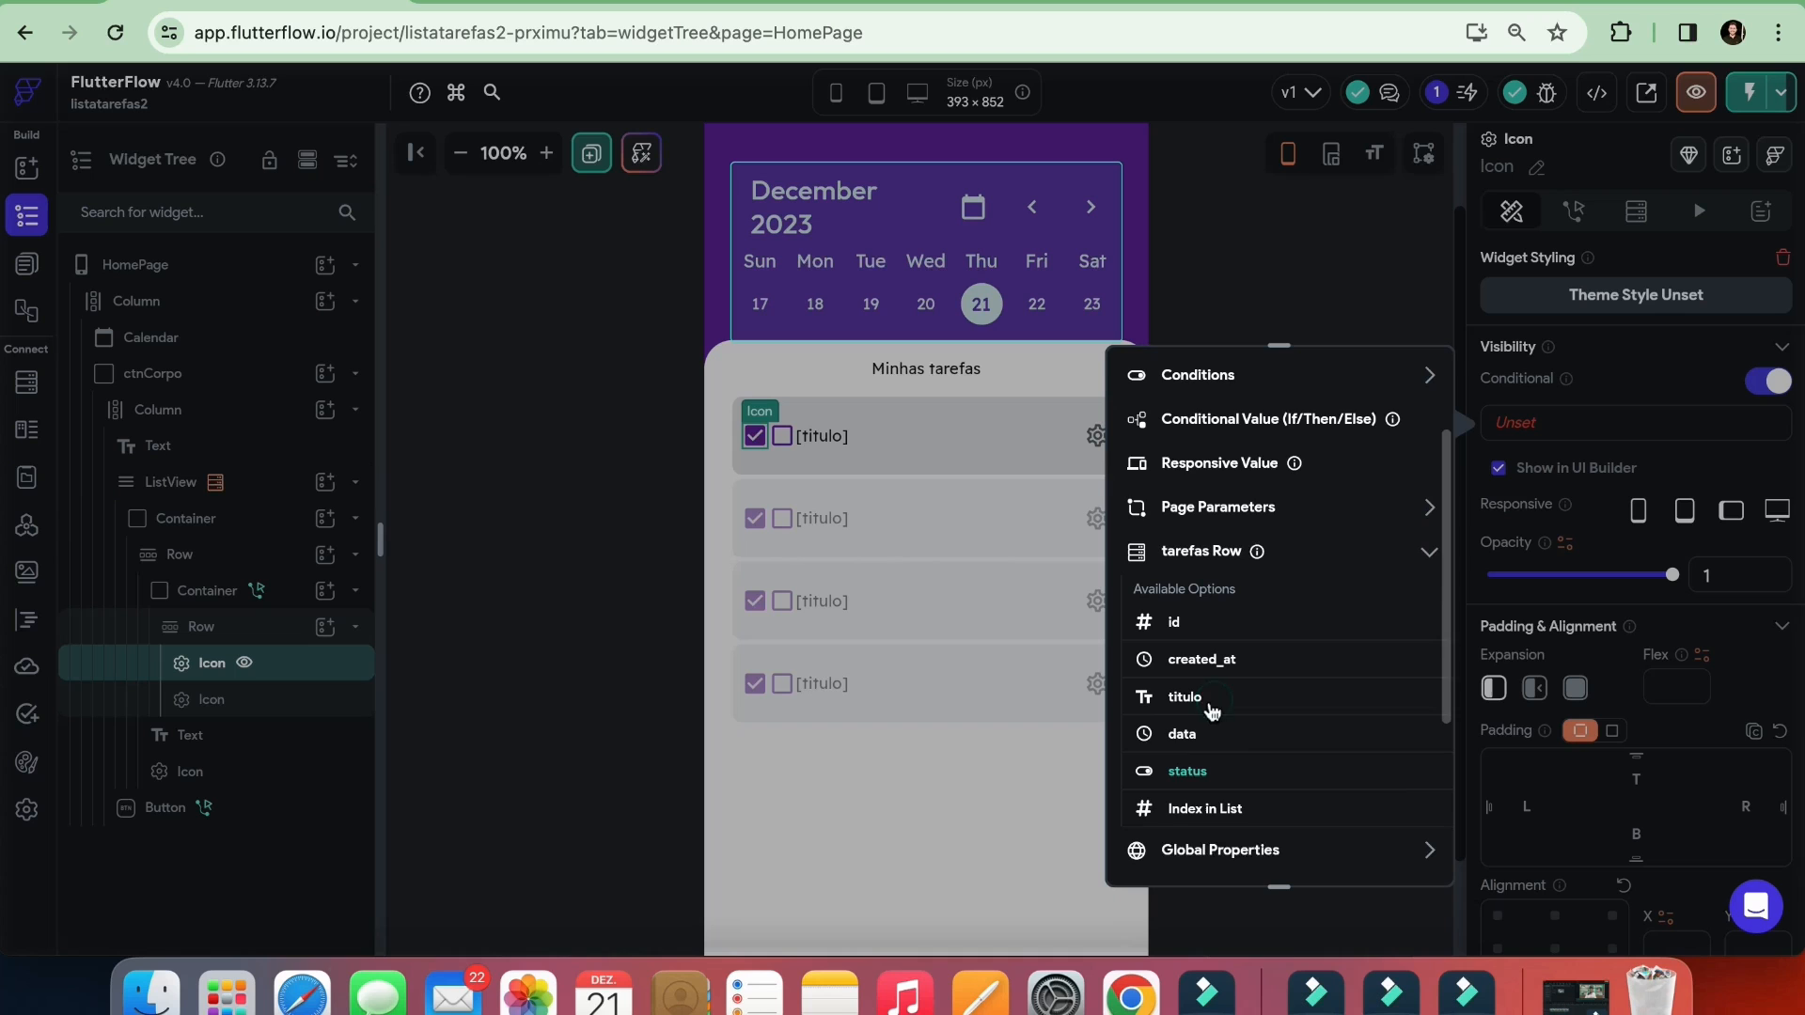
pyautogui.click(1188, 774)
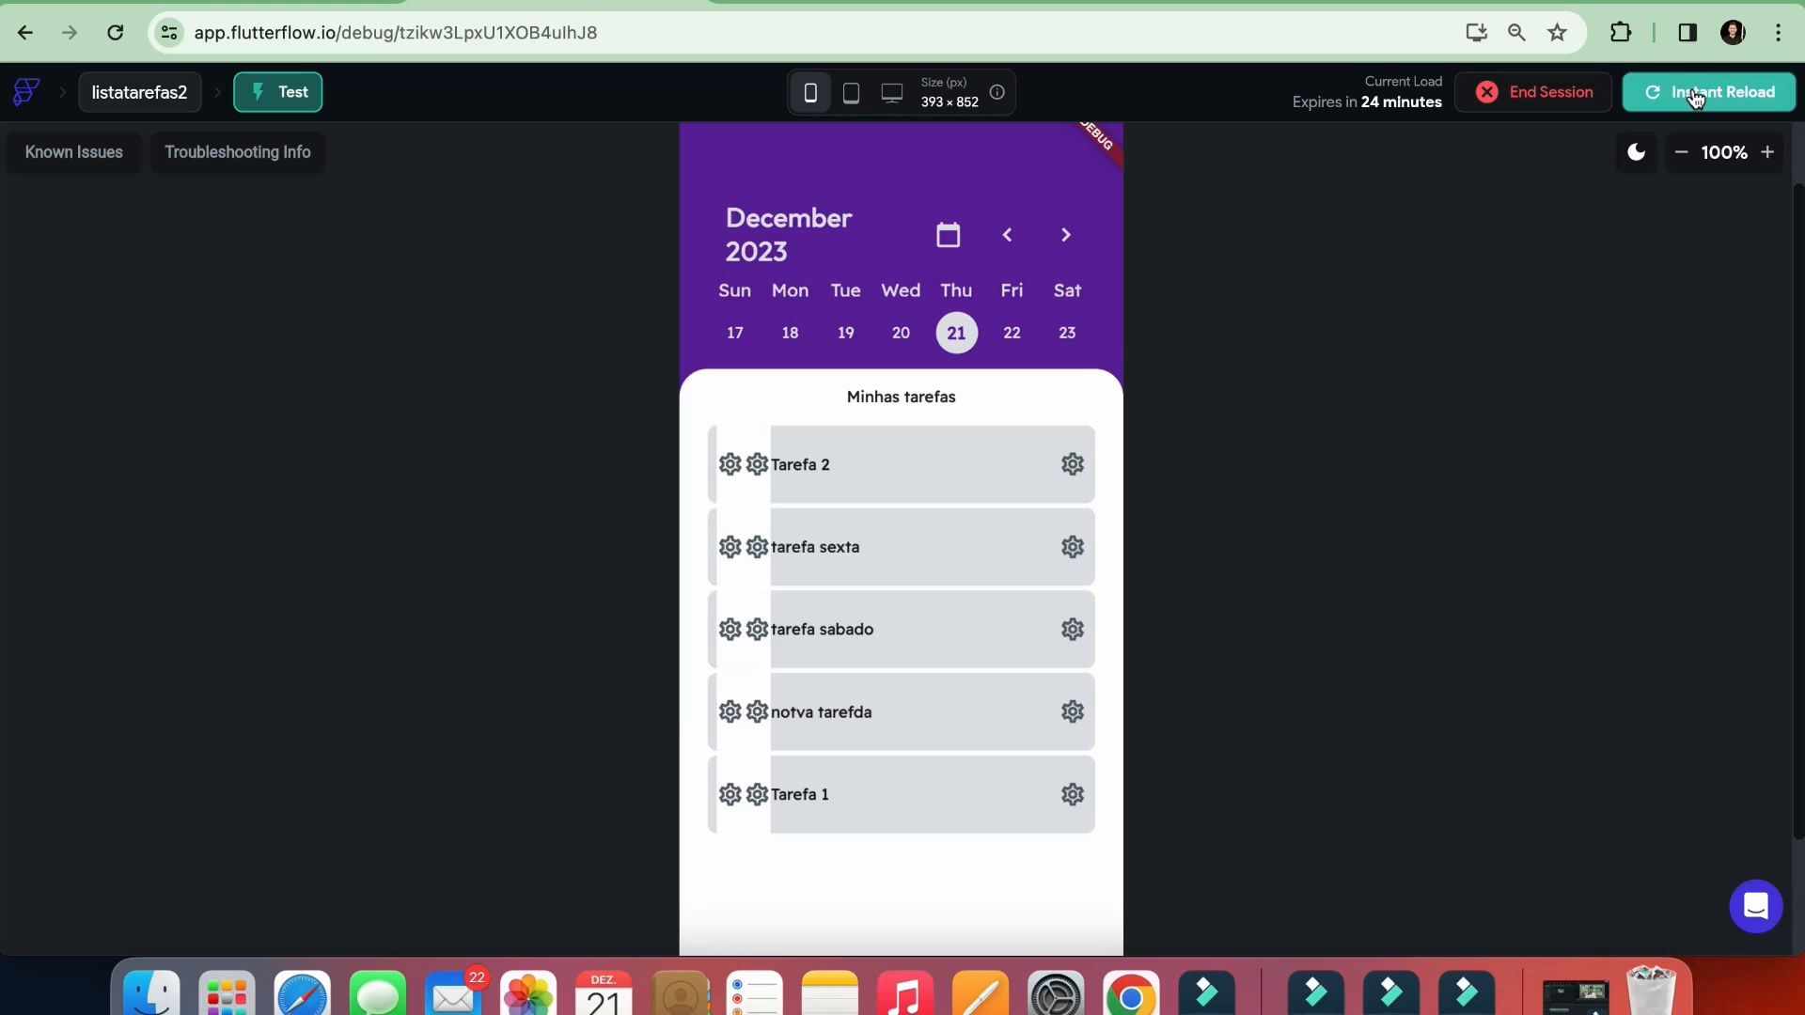
# Instantly reload the test session with the icon changes and check the status values in Supabase's tarefas table
pyautogui.click(1695, 94)
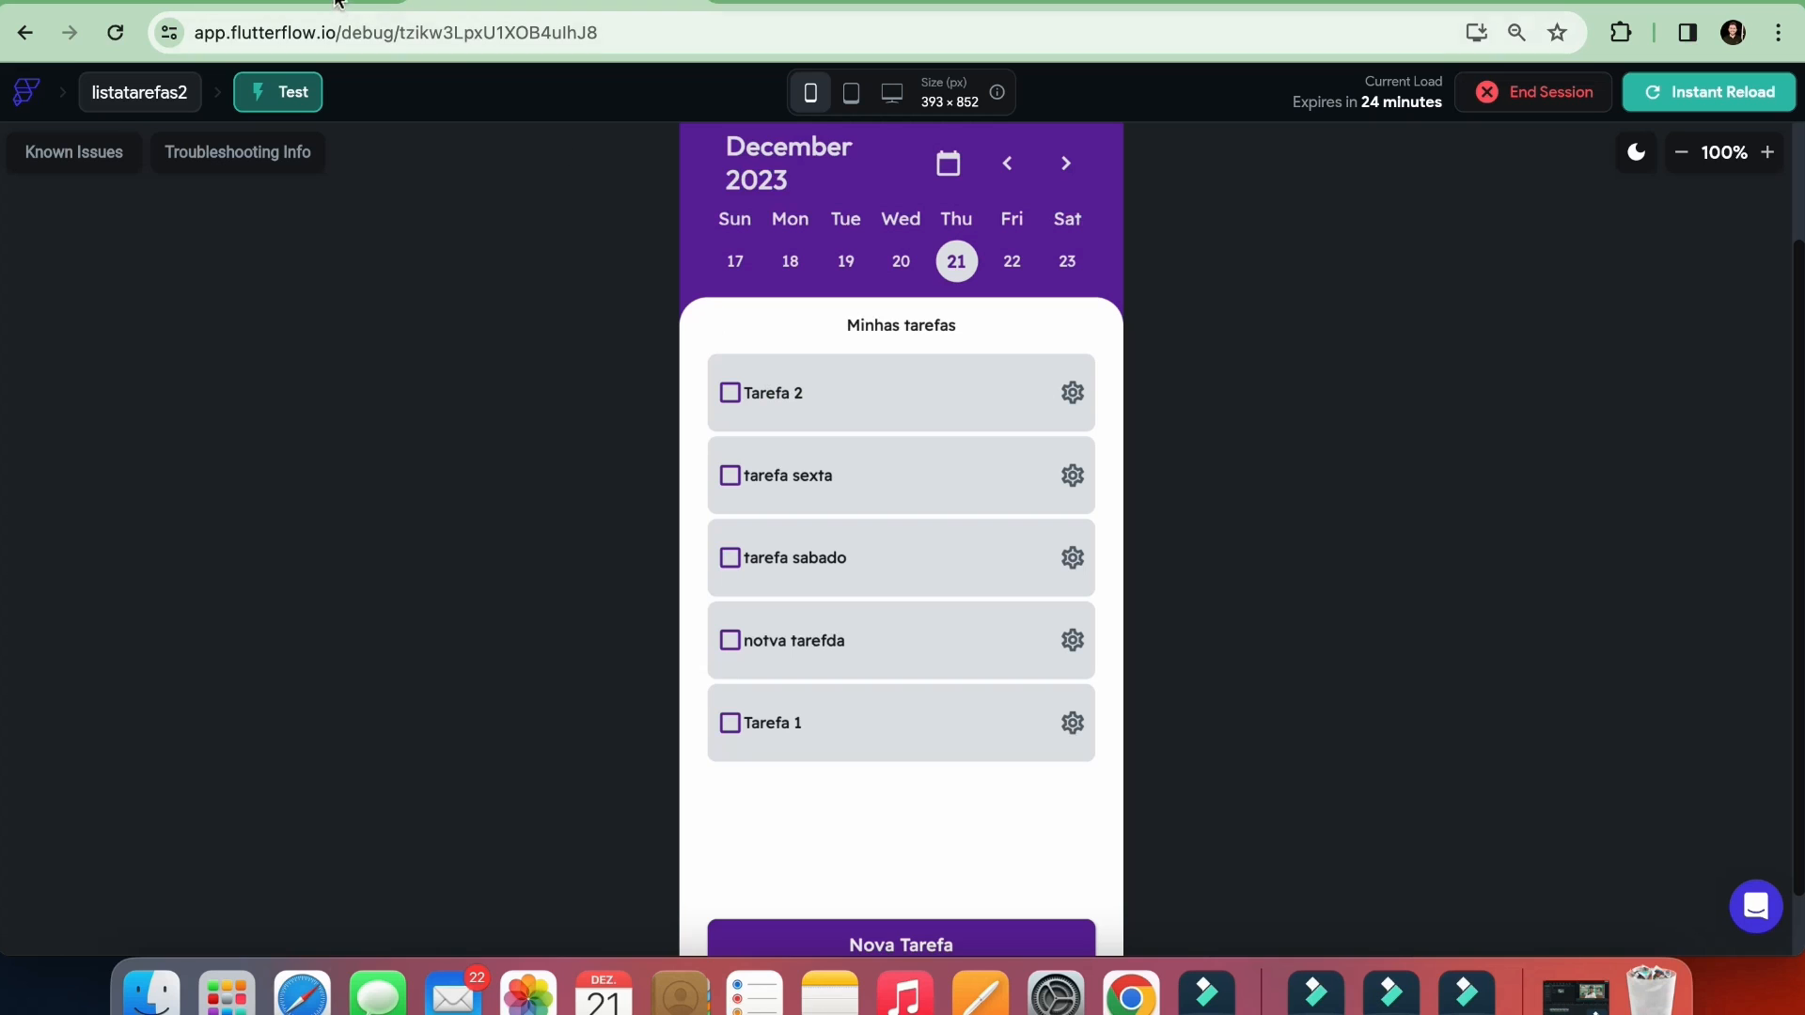
pyautogui.click(857, 2)
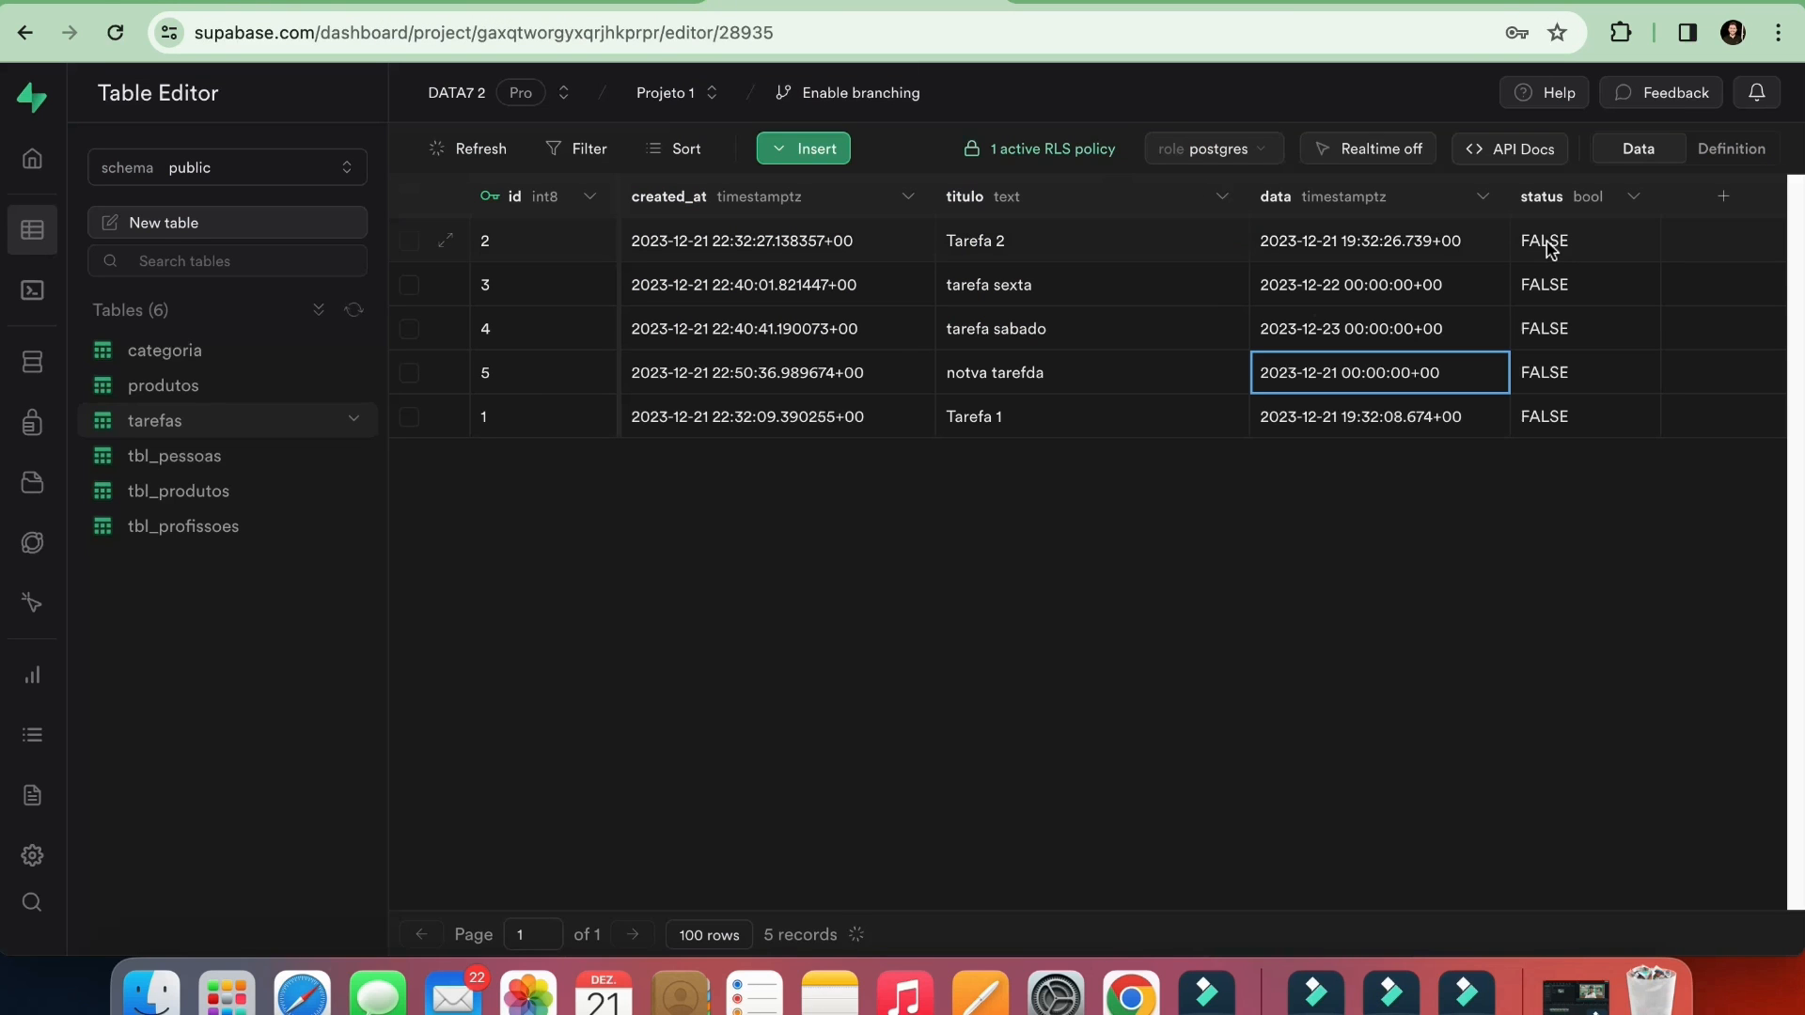
# Mark Tarefa 2 as done in the test session and check its status in Supabase's tarefas table
pyautogui.click(219, 1)
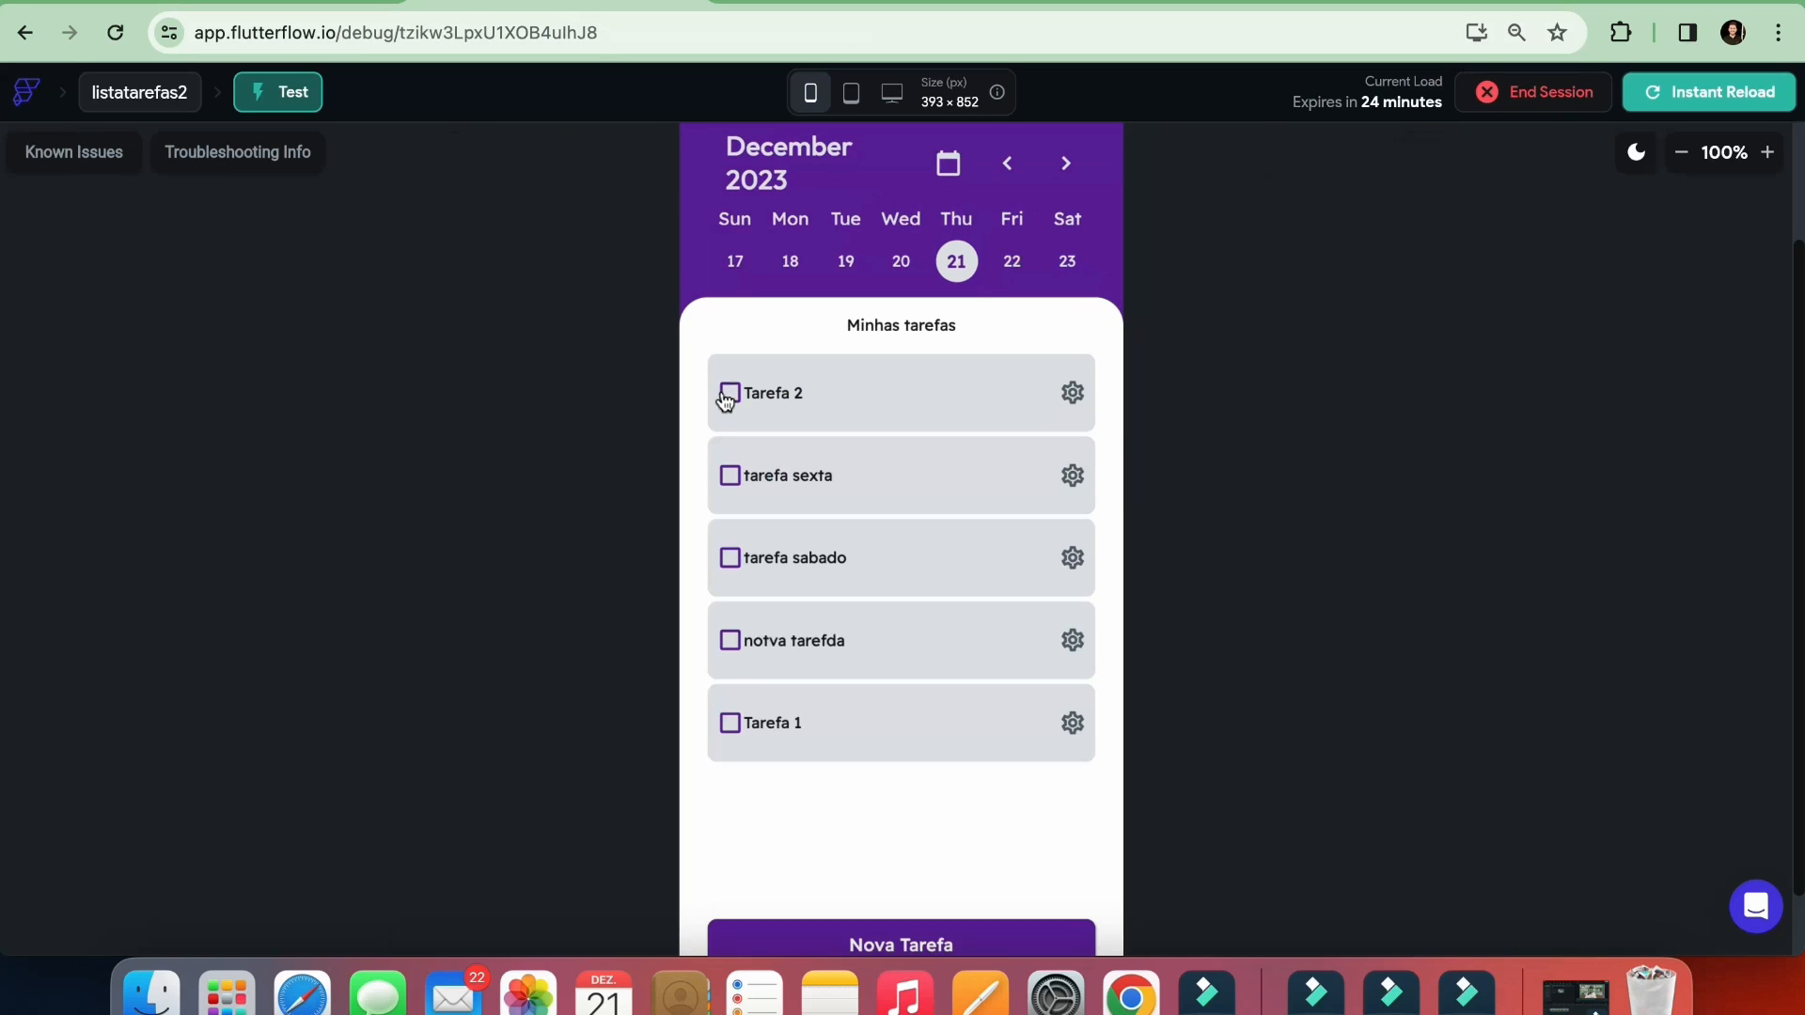
pyautogui.click(730, 396)
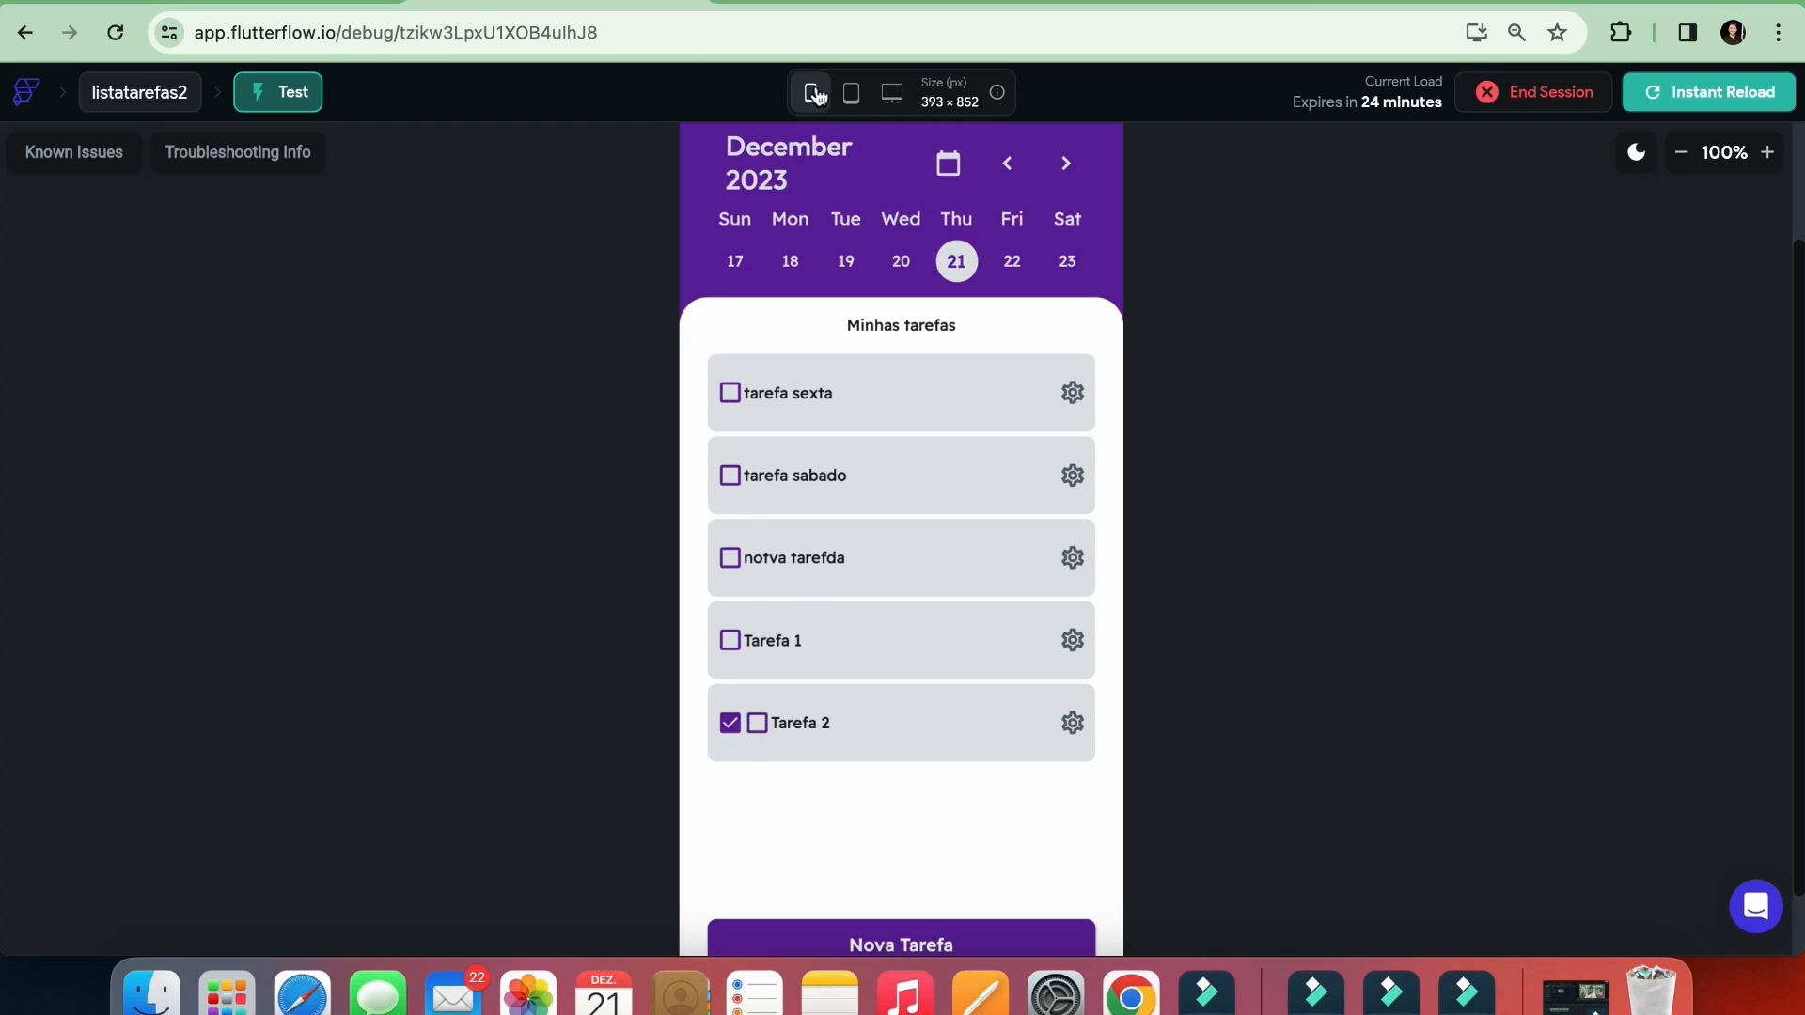
pyautogui.click(837, 1)
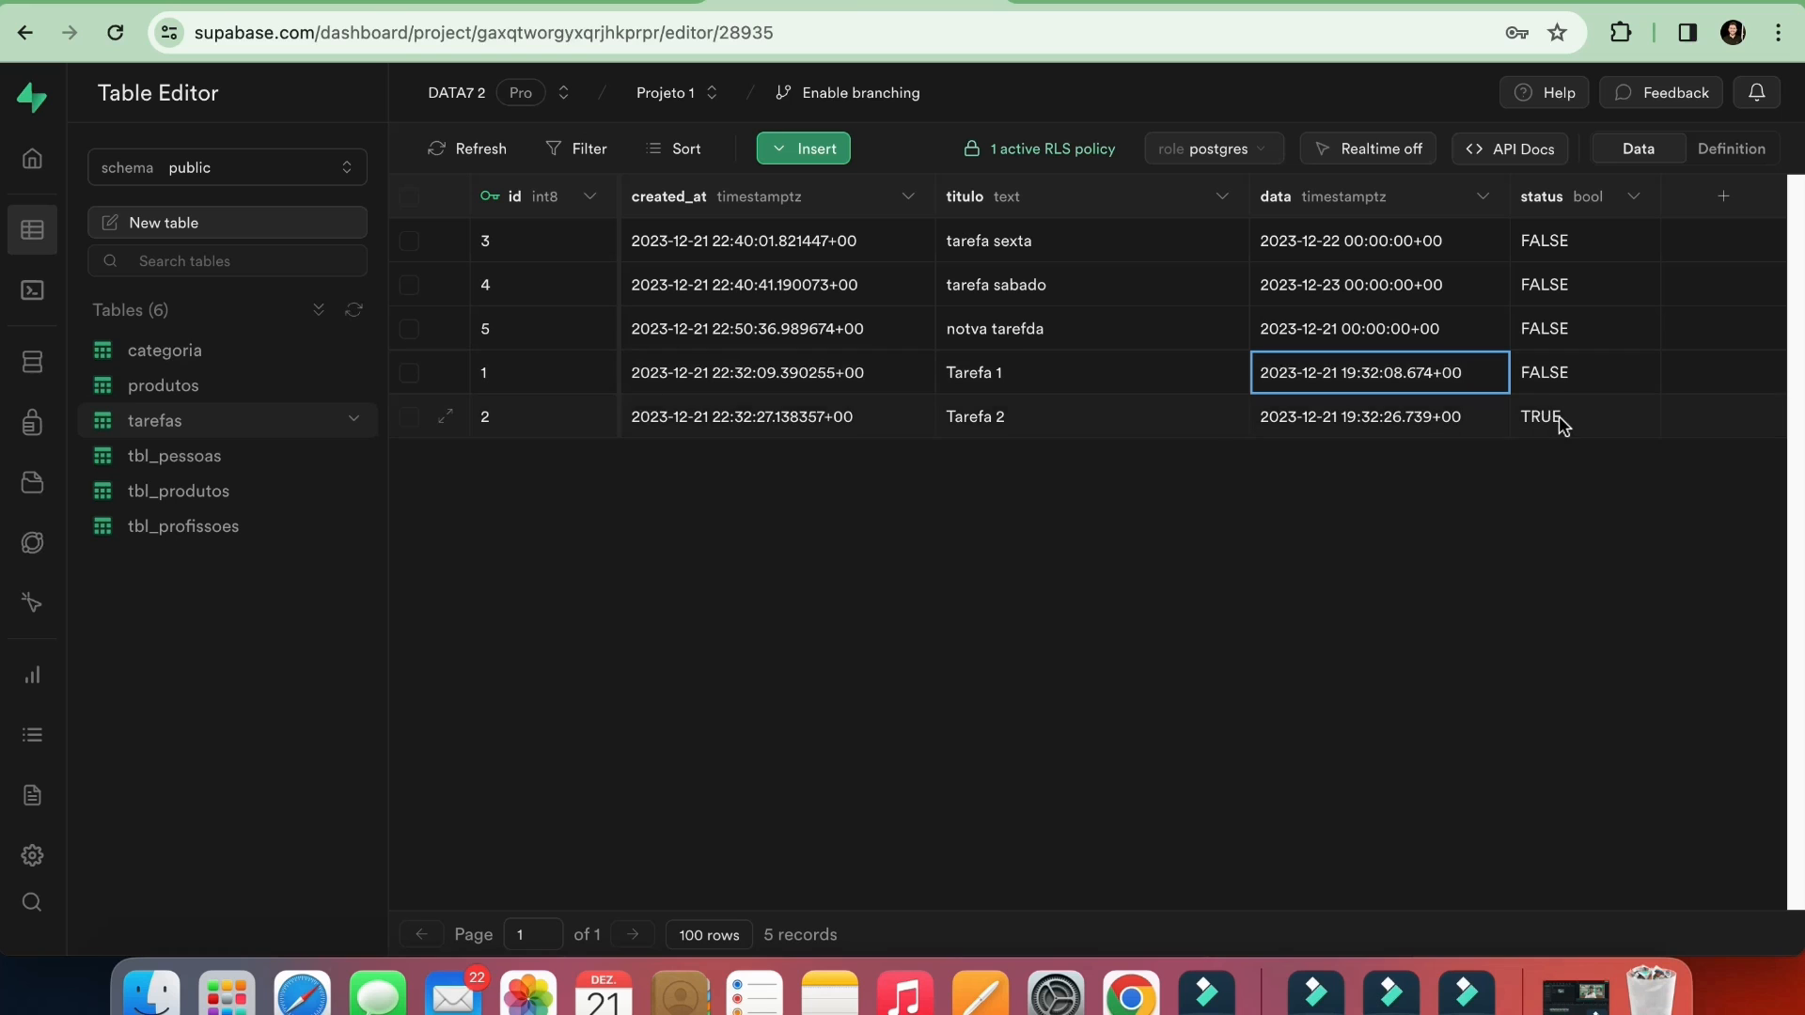
# Enable conditional visibility on the blank checkbox icon in the FlutterFlow project, bound to the opposite of the tarefas Row's status field
pyautogui.click(381, 2)
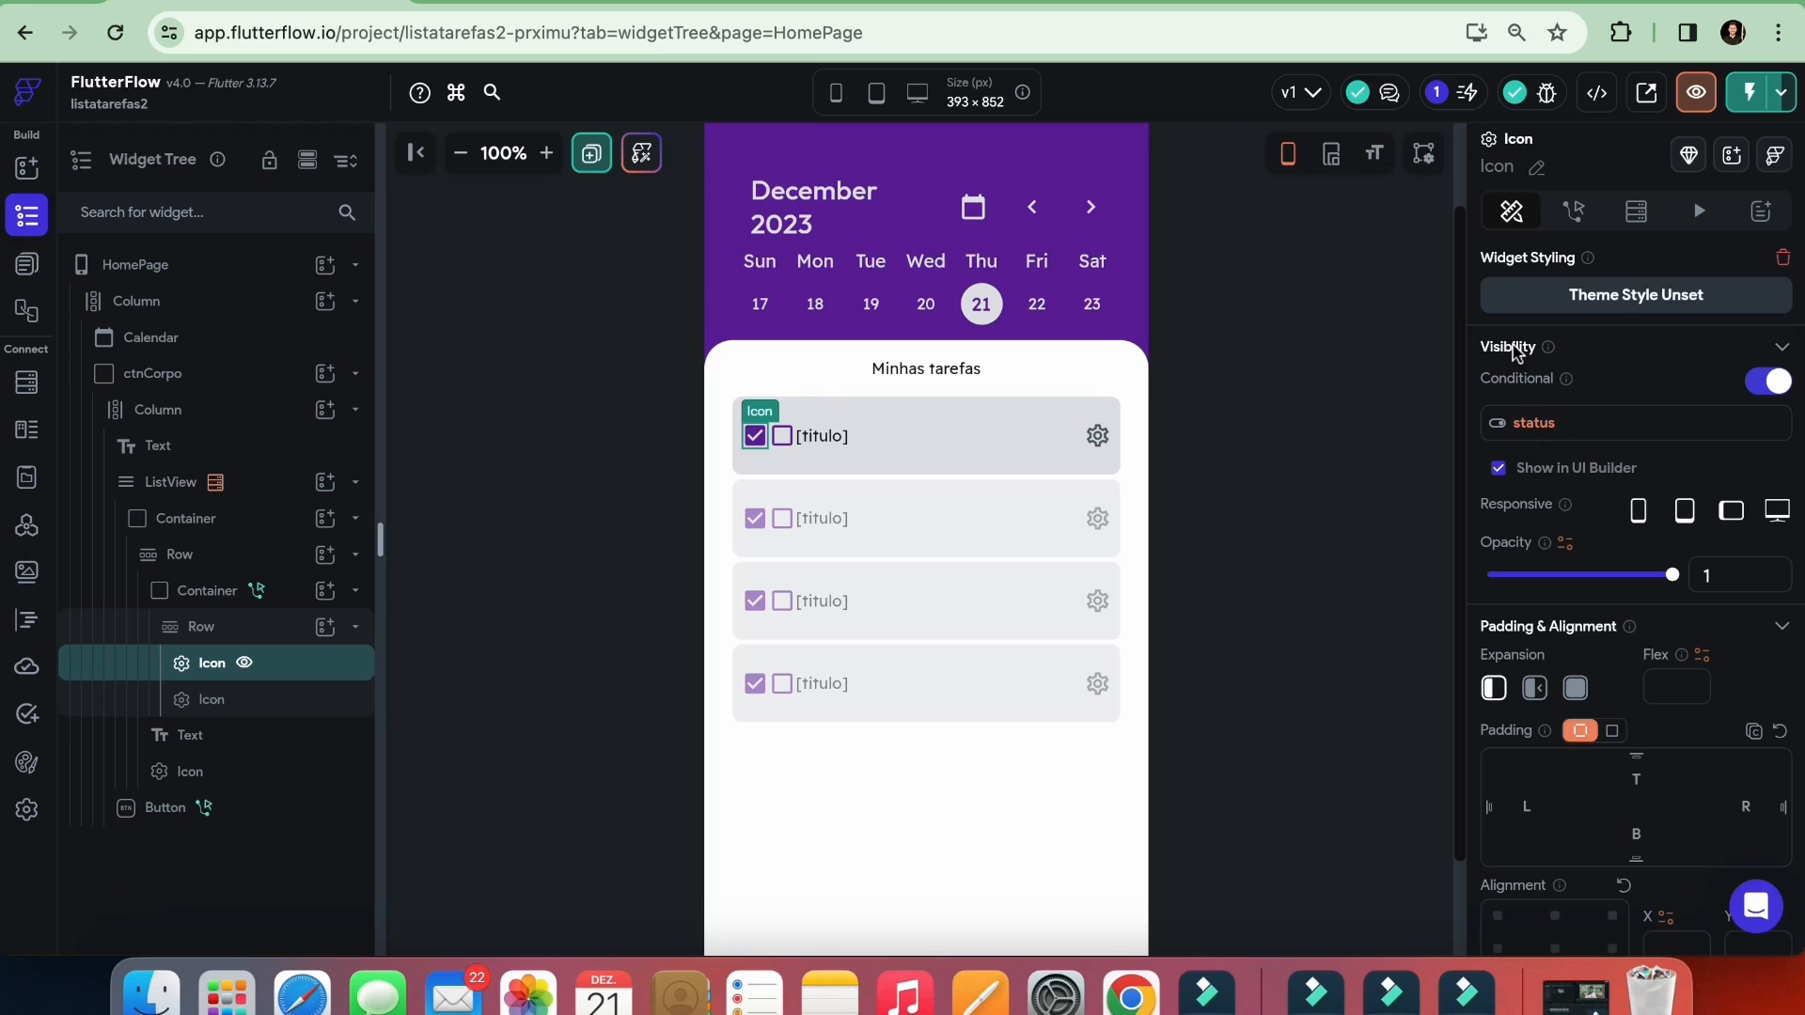
pyautogui.click(778, 435)
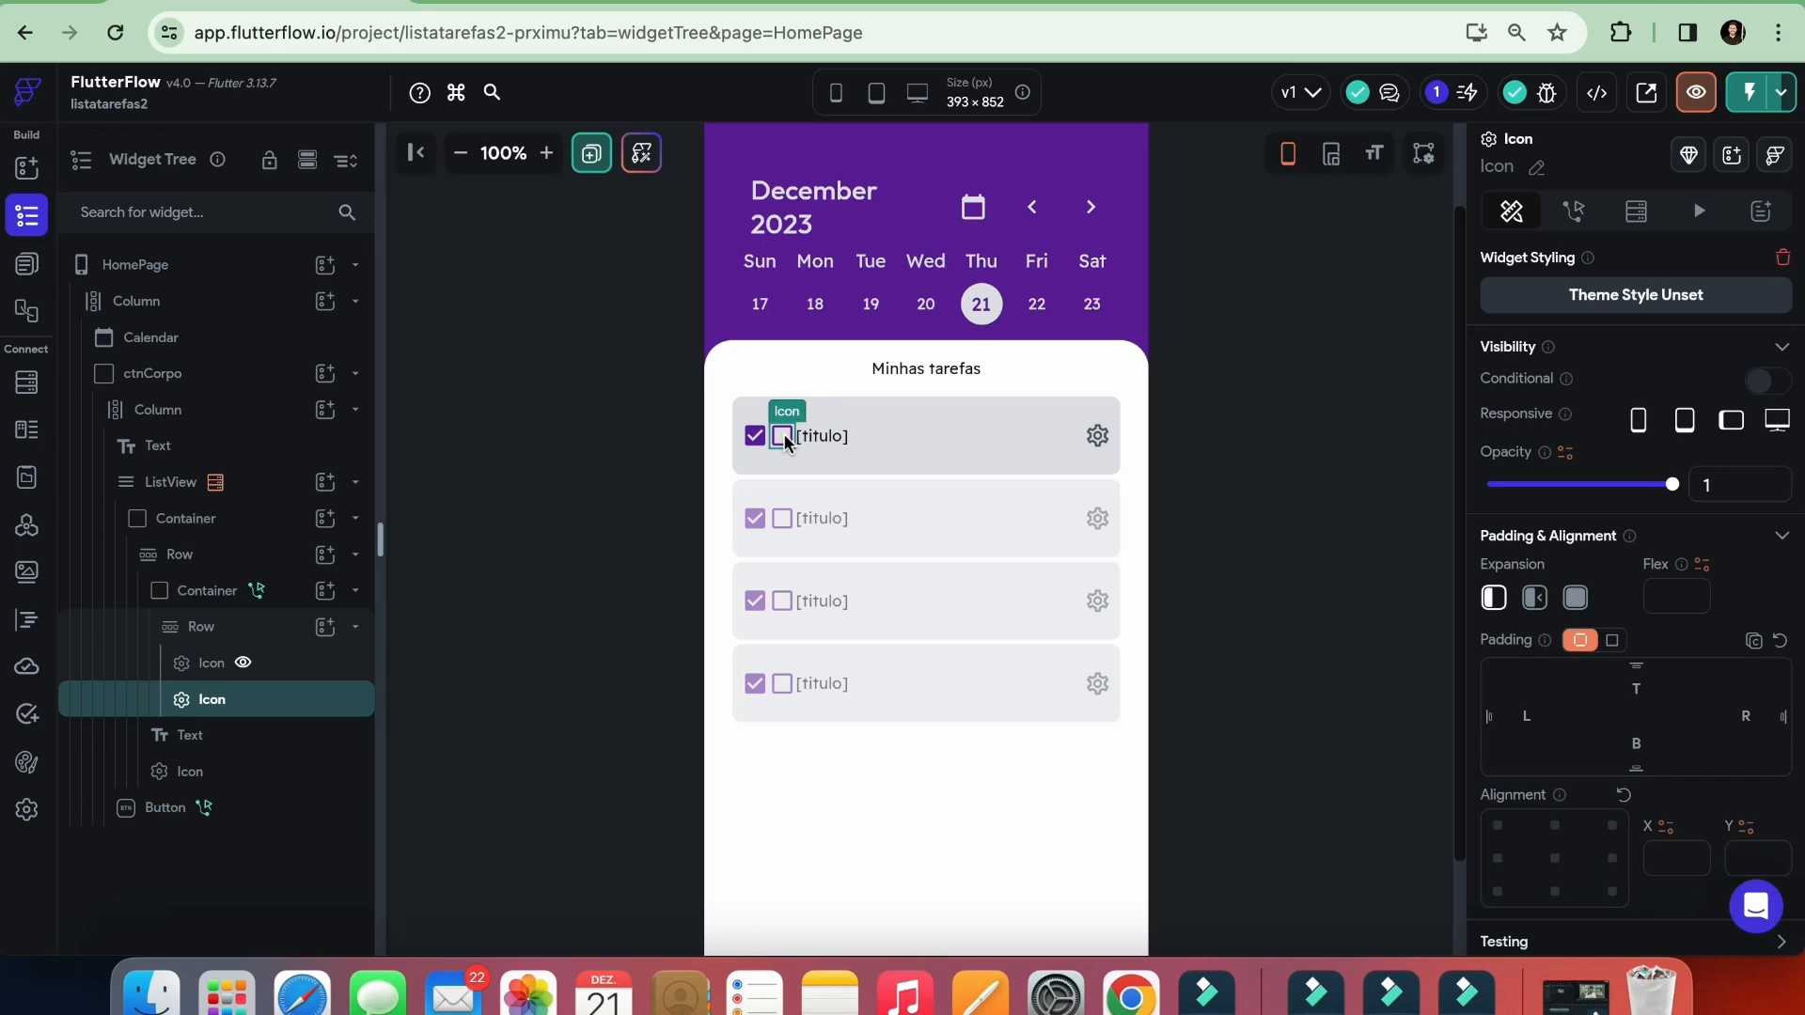
pyautogui.click(1765, 380)
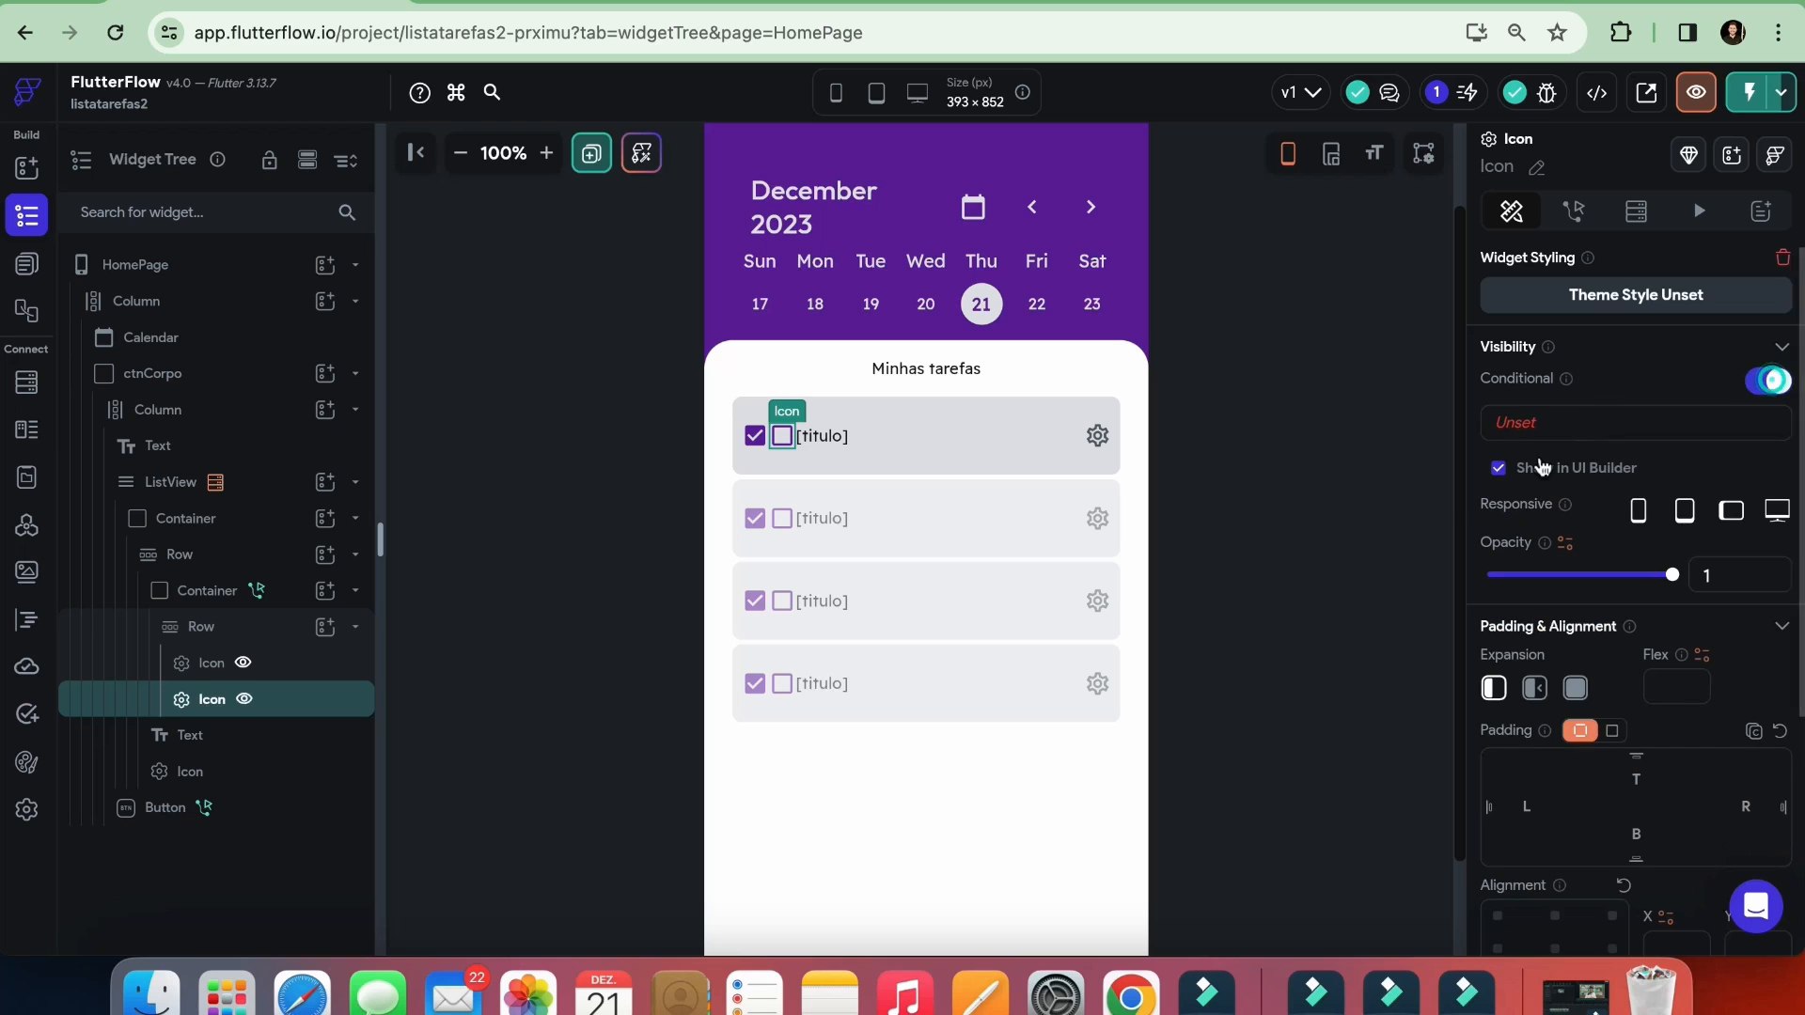
pyautogui.click(1539, 433)
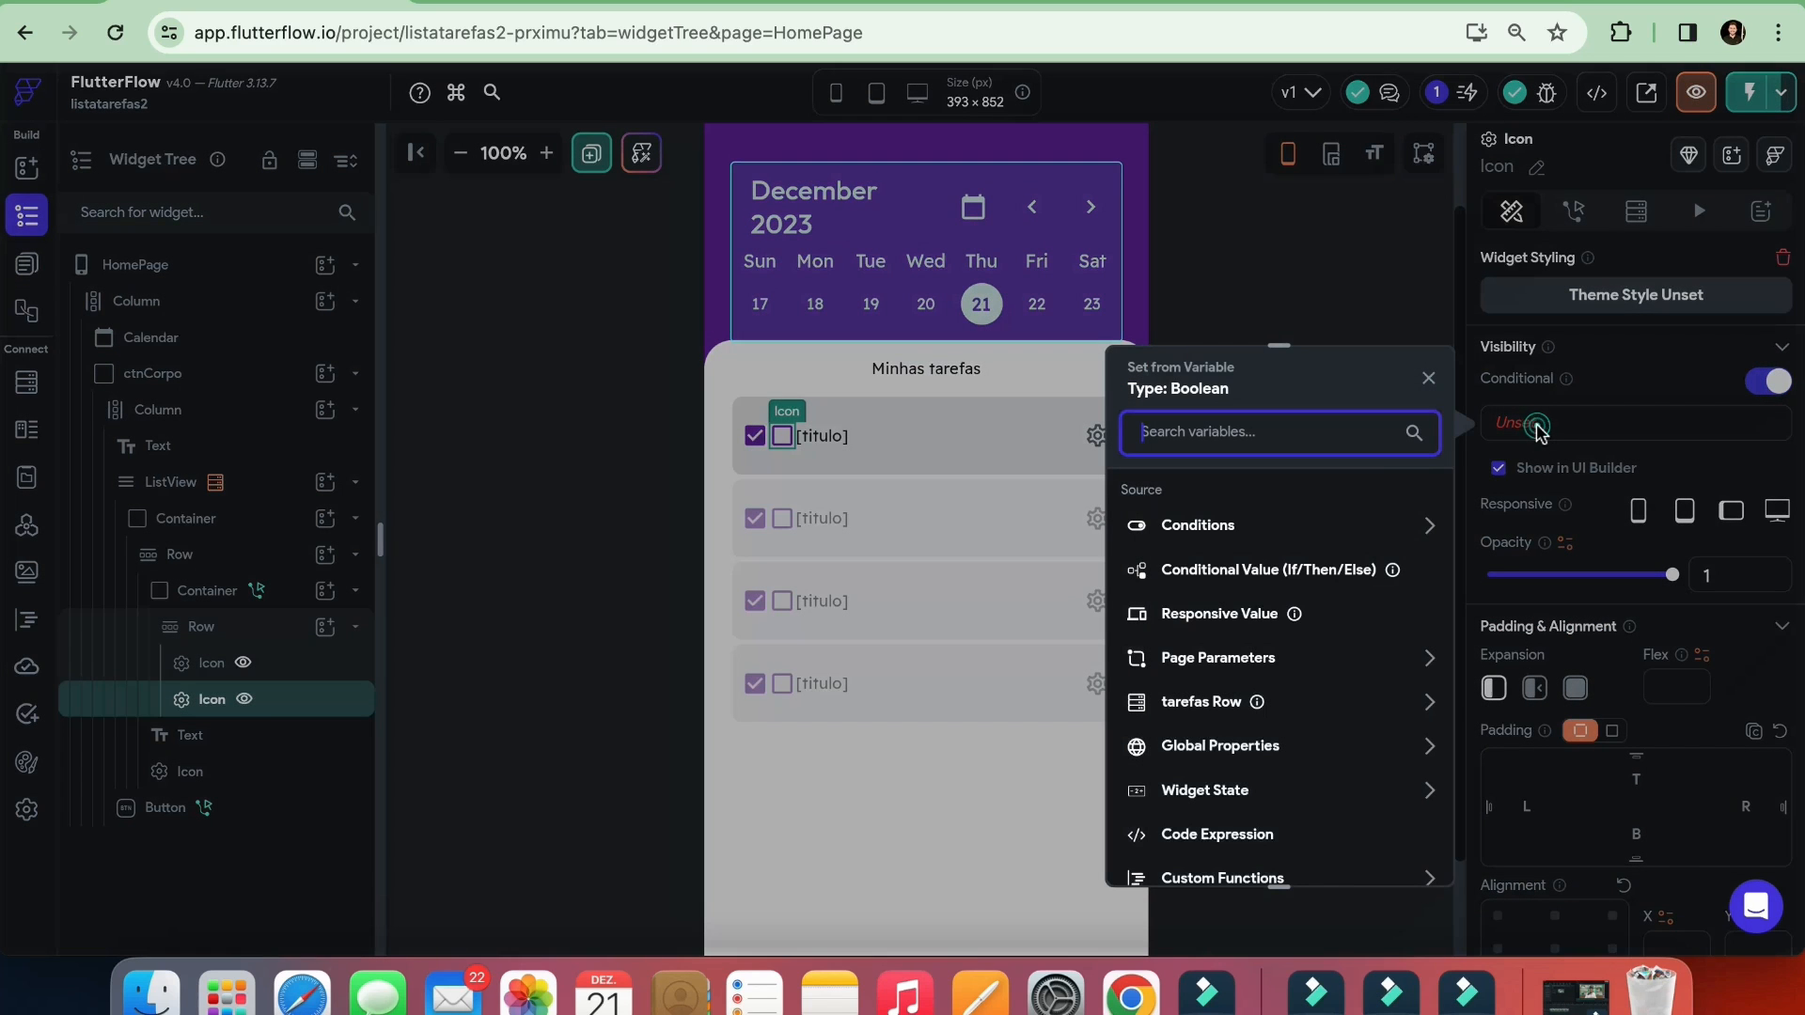
pyautogui.click(1211, 702)
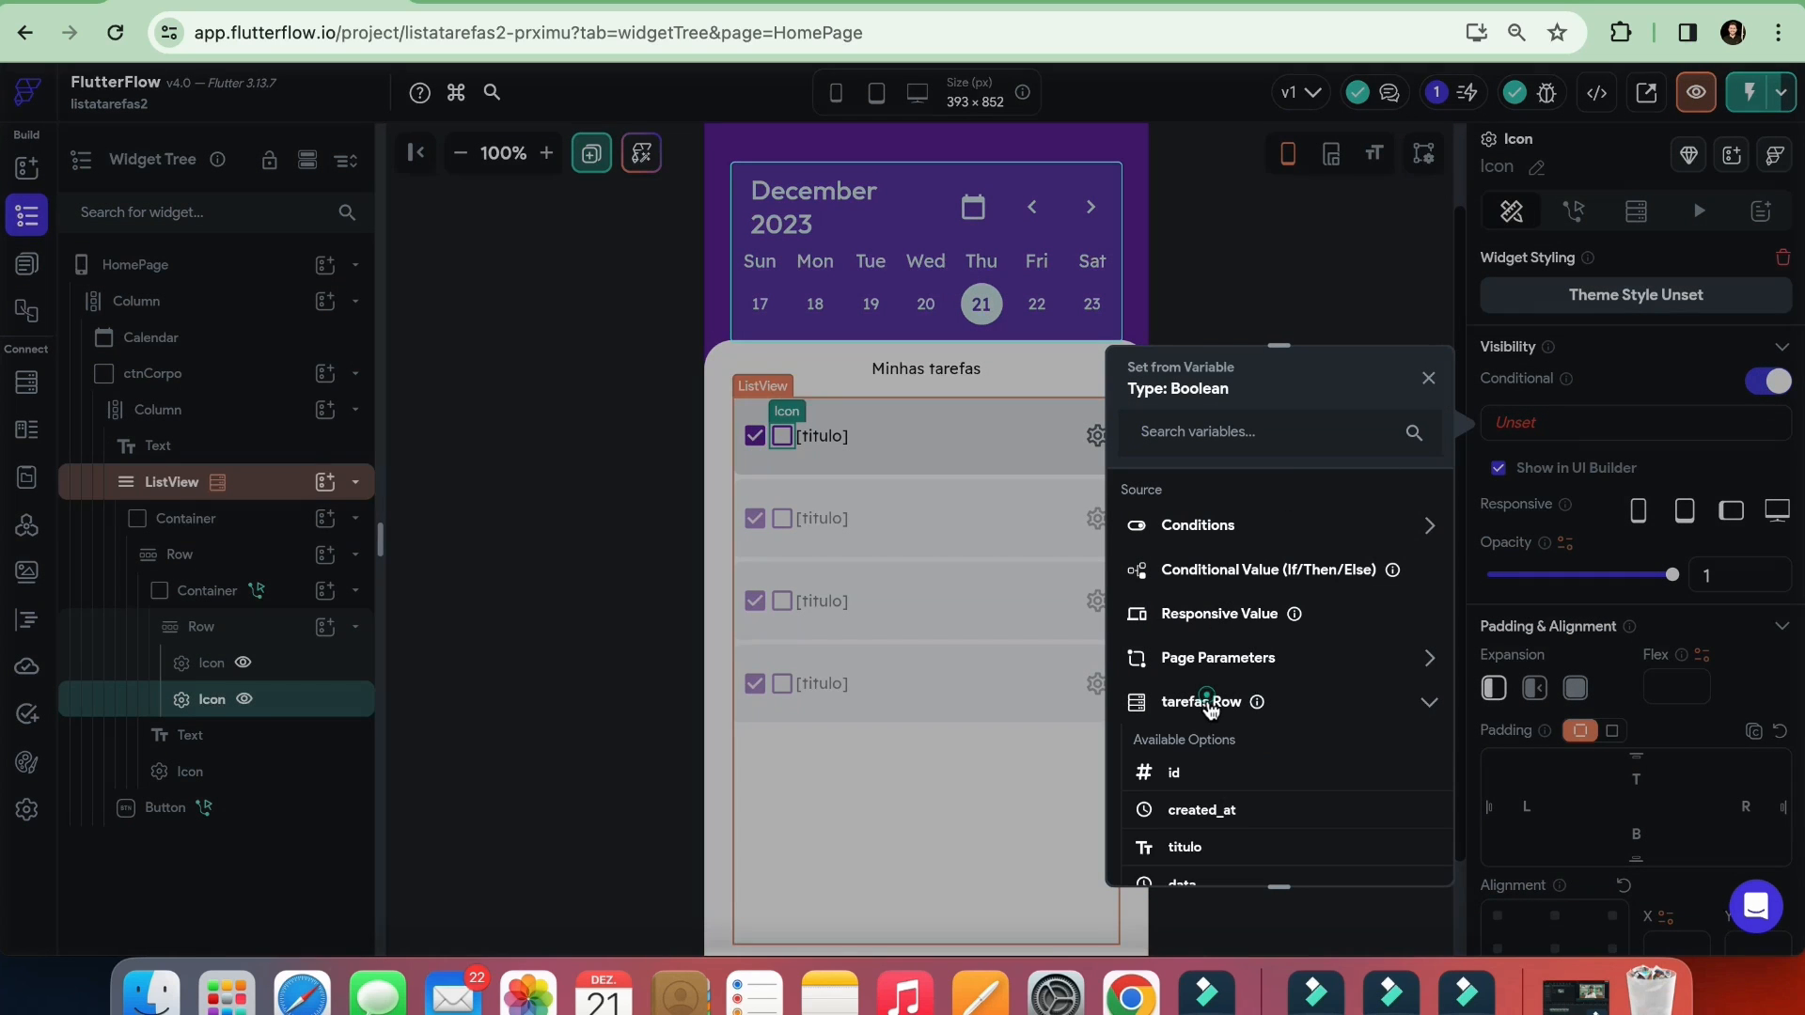
pyautogui.scroll(-1, 1194, 813)
pyautogui.scroll(-2, 1194, 827)
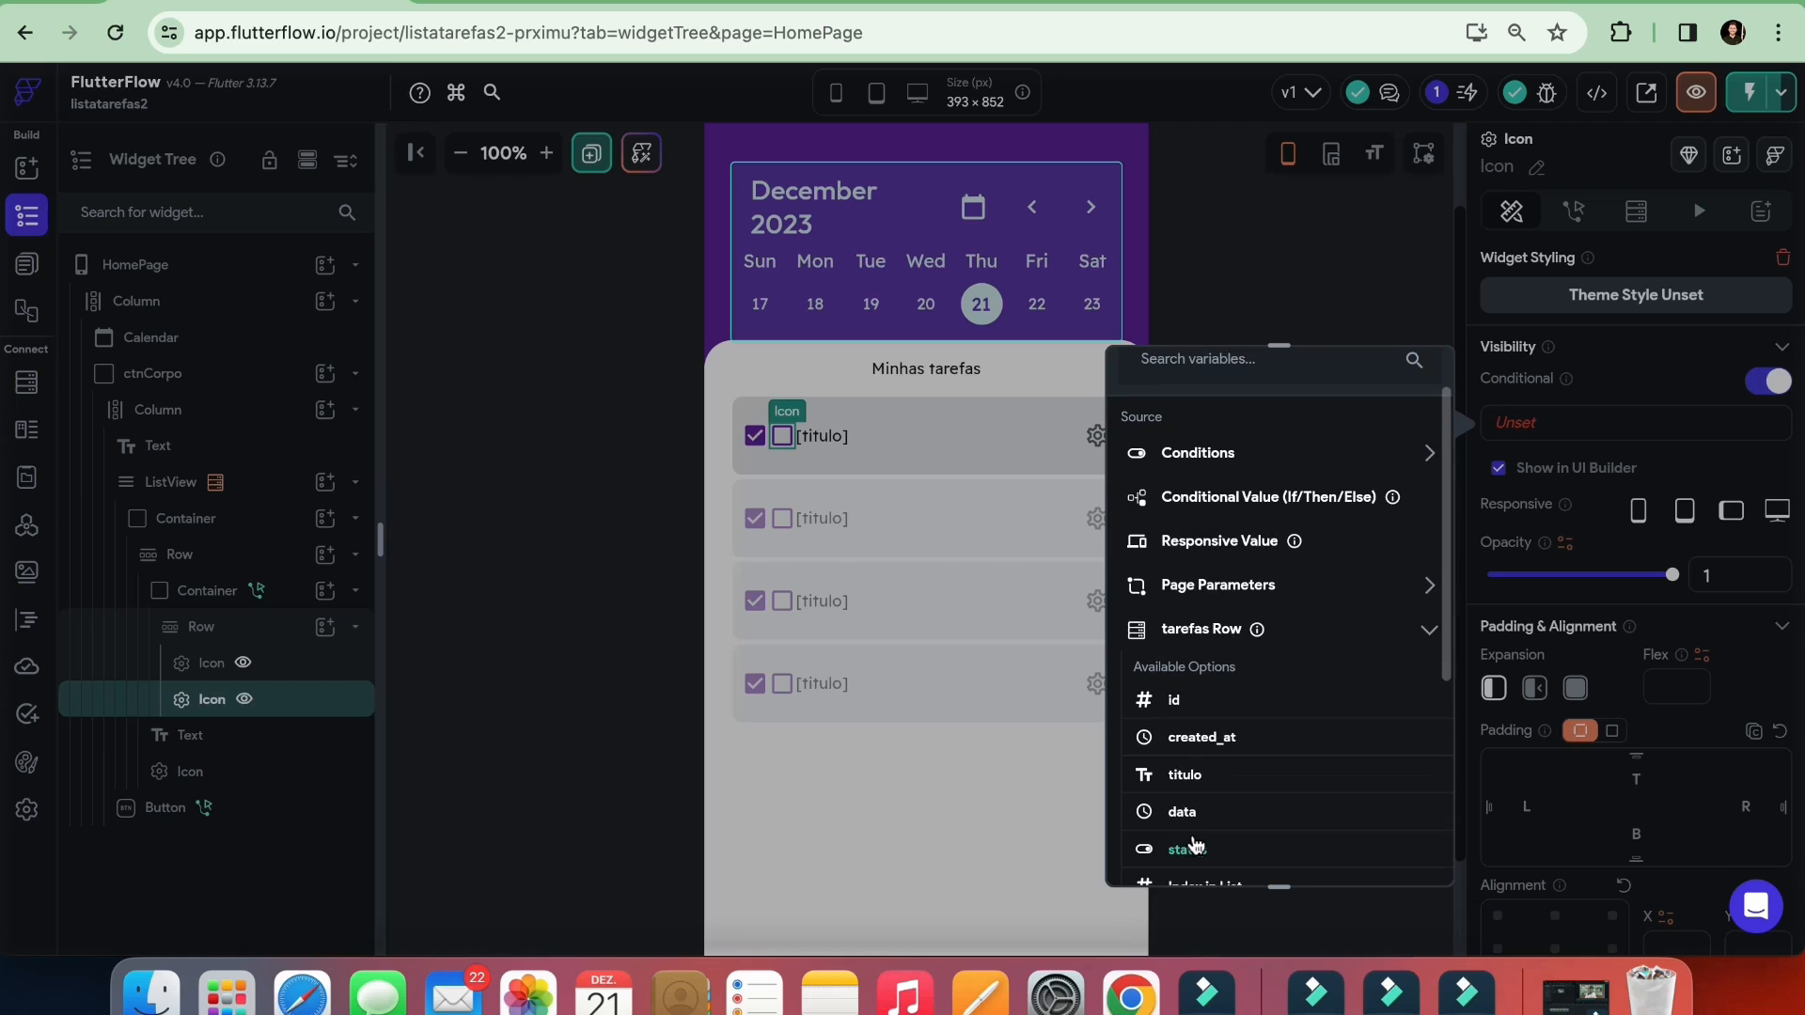
pyautogui.click(1195, 848)
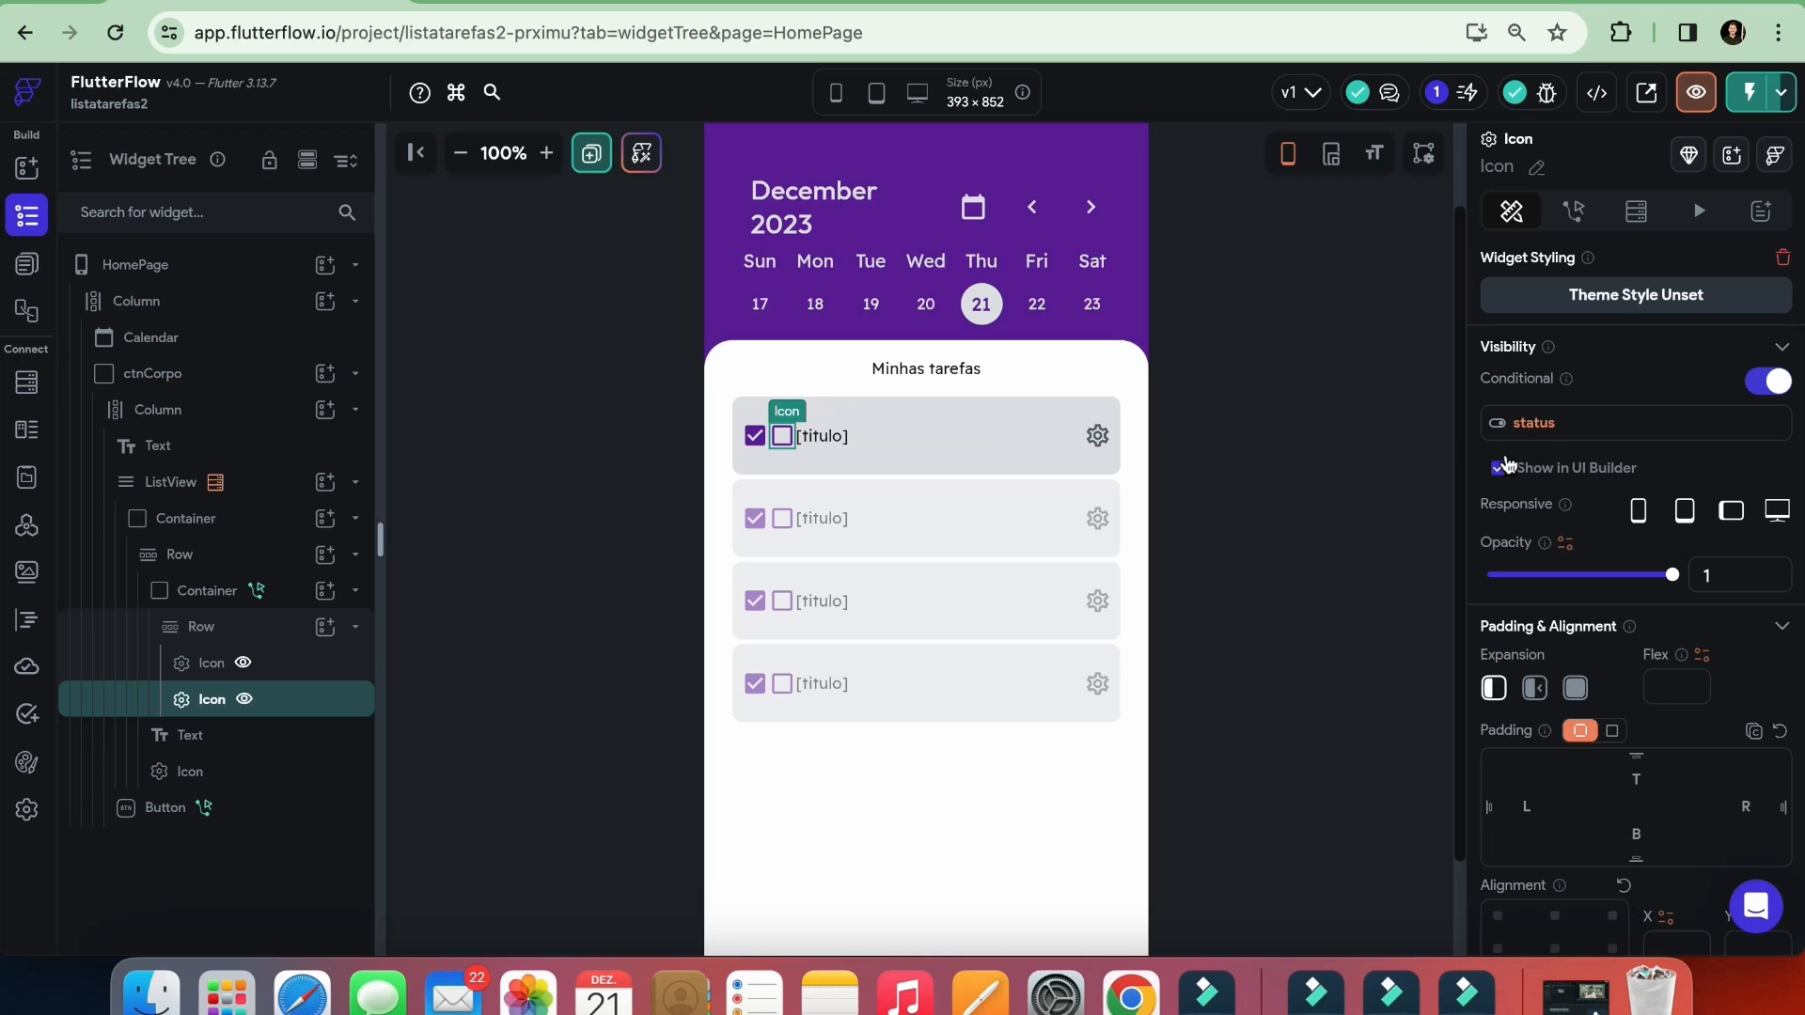
pyautogui.click(1535, 425)
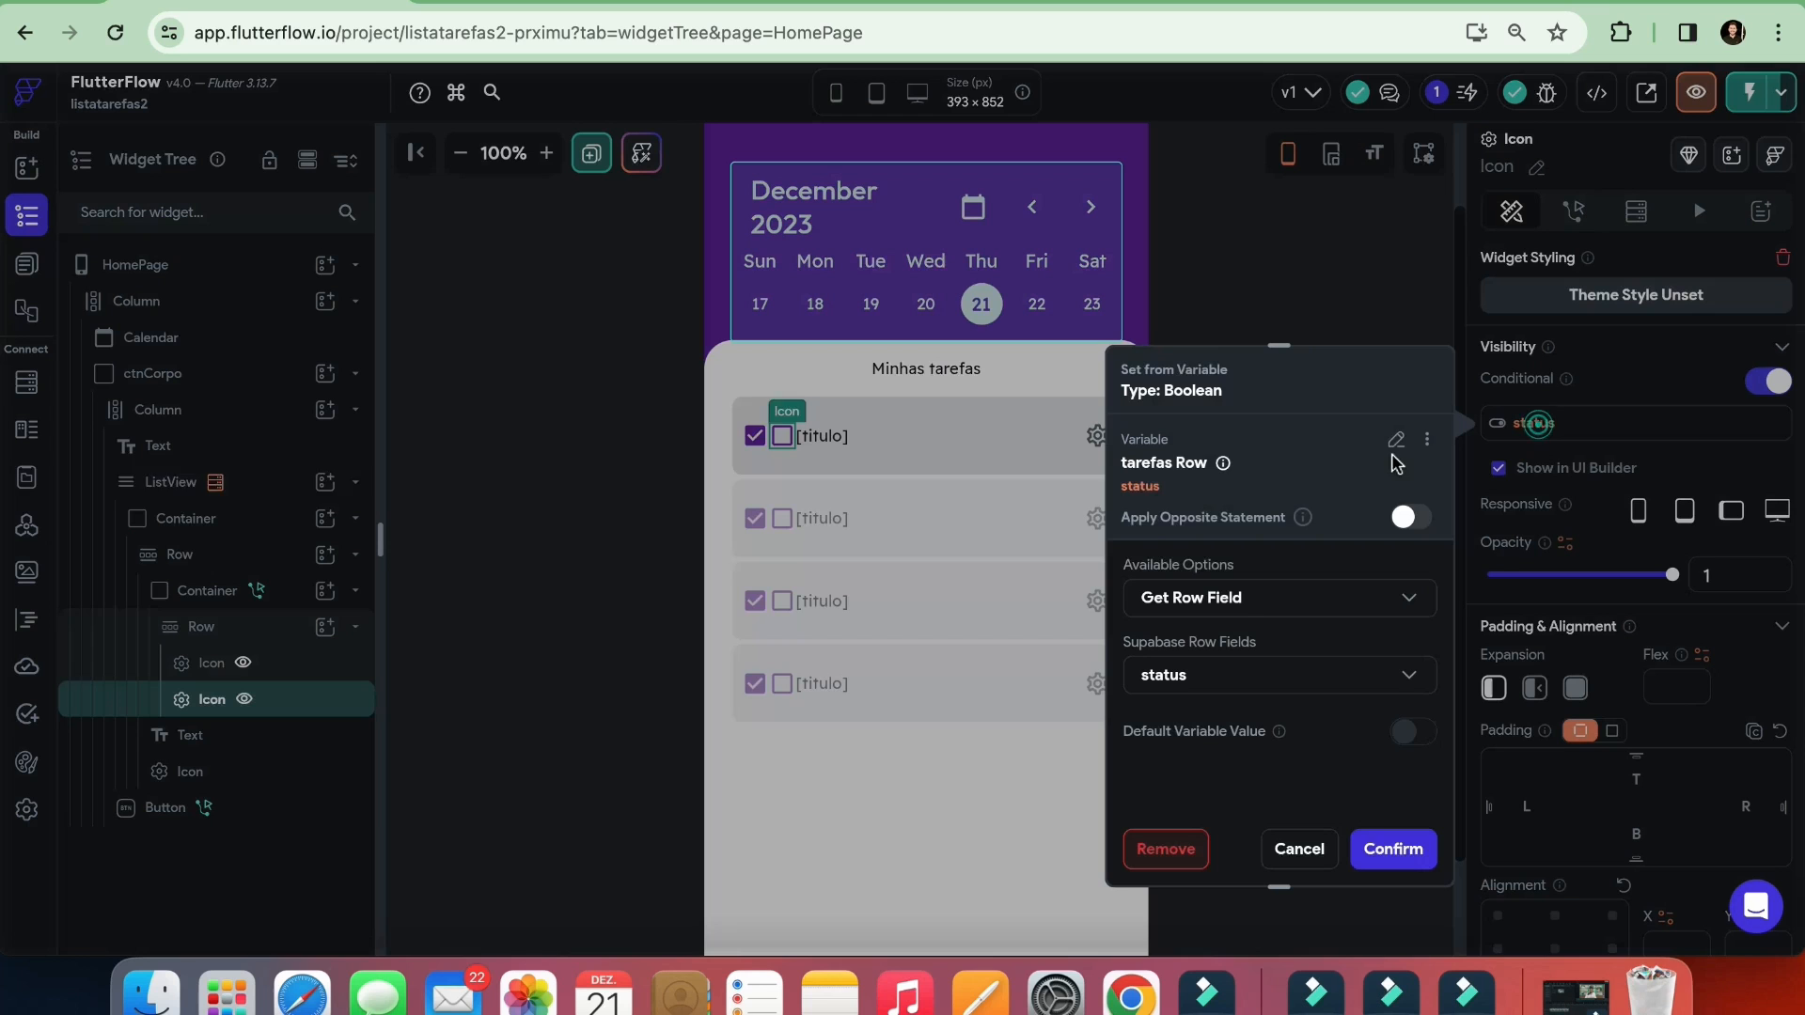
pyautogui.click(1410, 519)
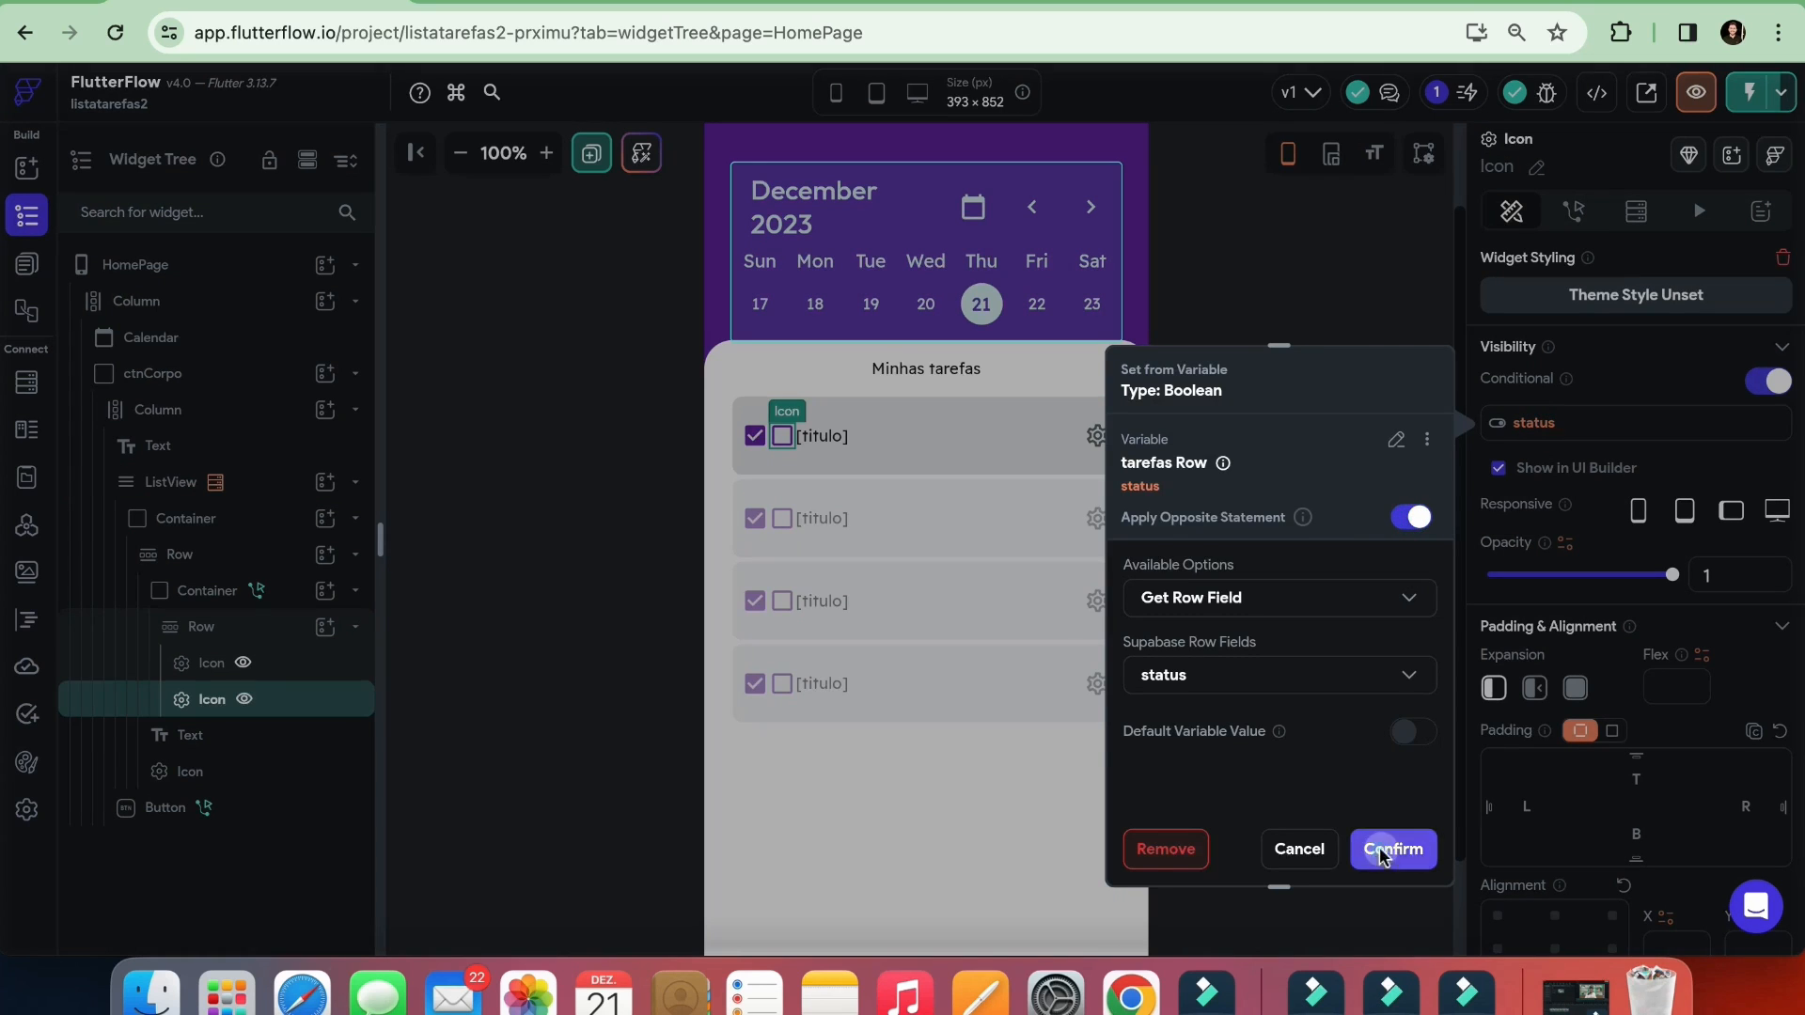
pyautogui.click(1389, 851)
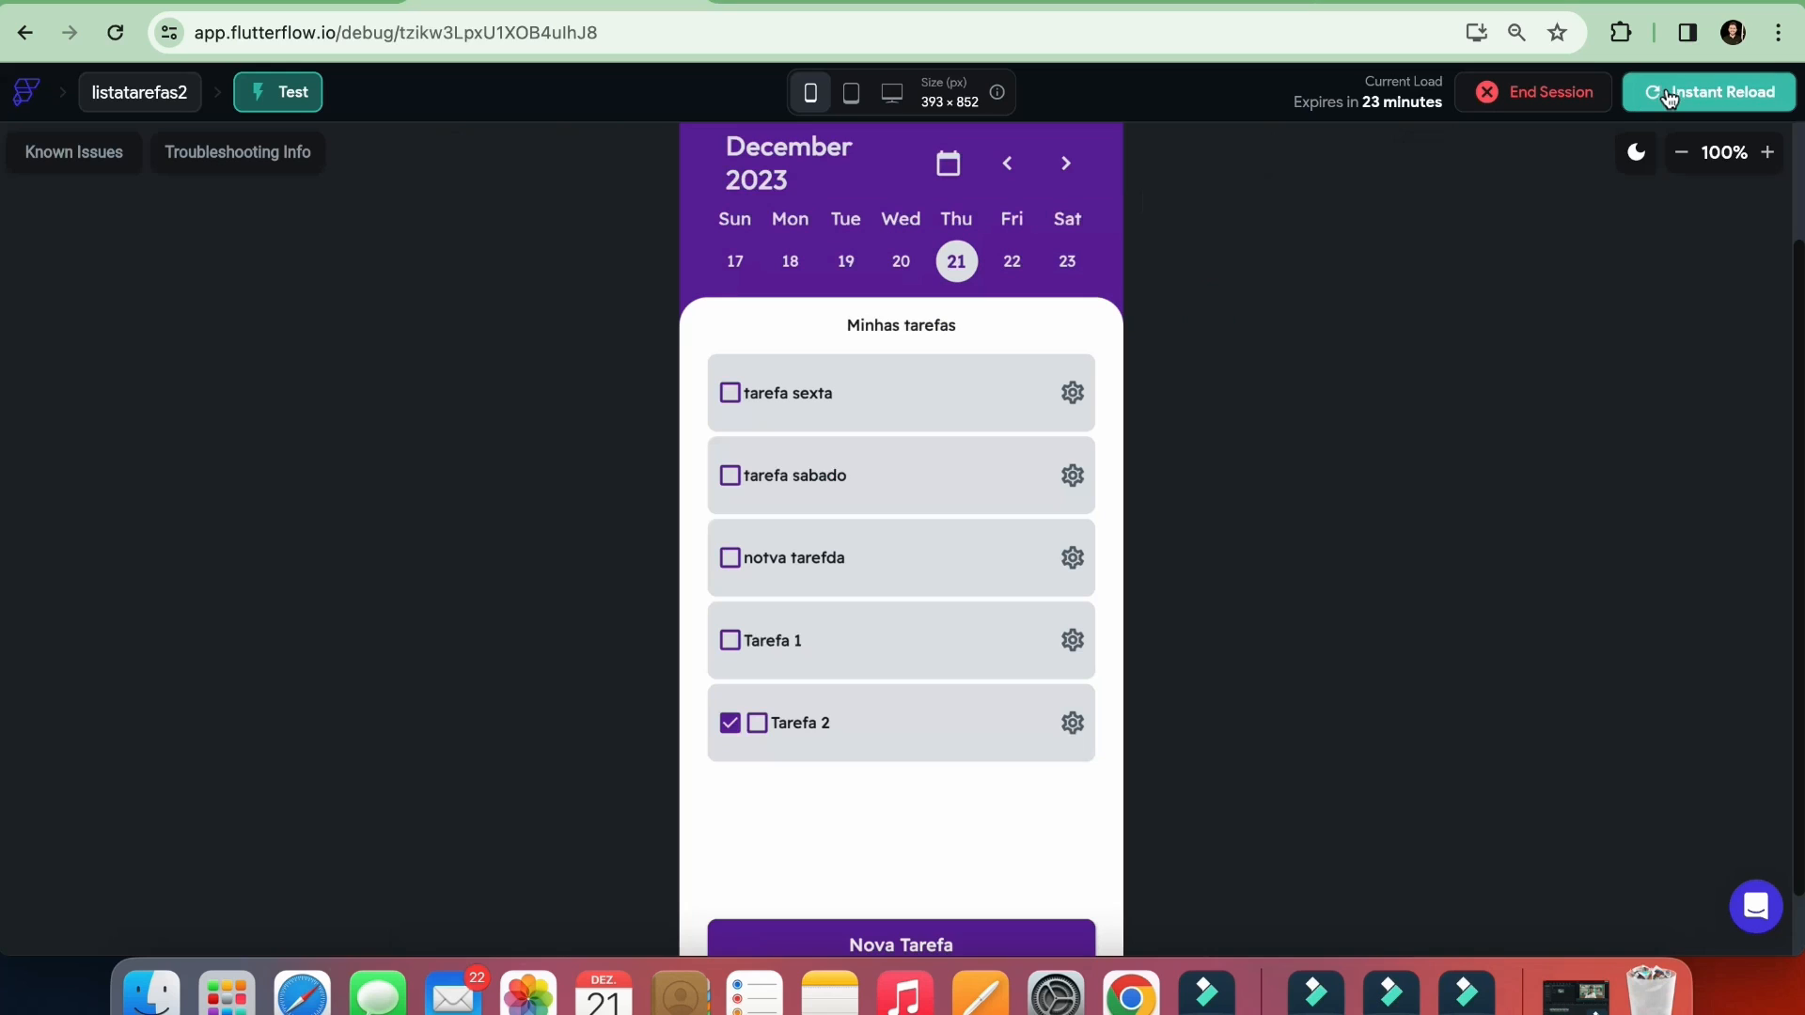
# Instantly reload the test session and toggle the checkboxes of tarefa sexta and Tarefa 2
pyautogui.click(1668, 94)
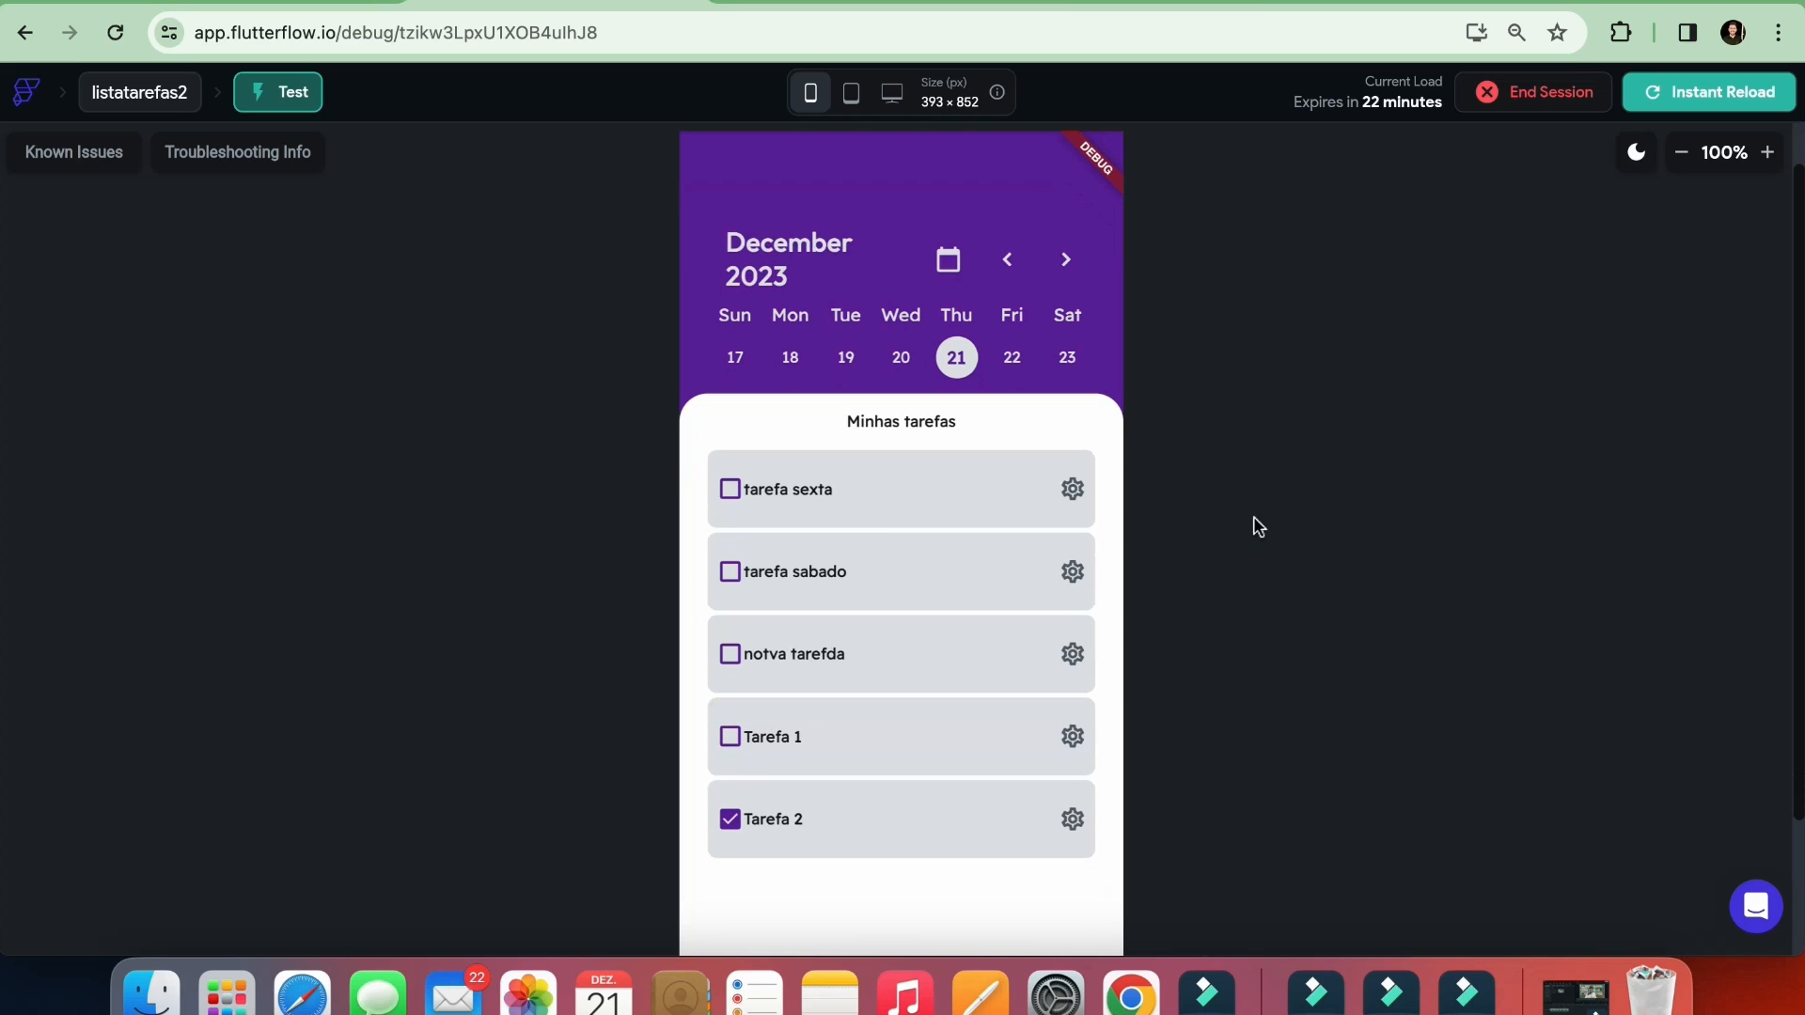
pyautogui.click(731, 489)
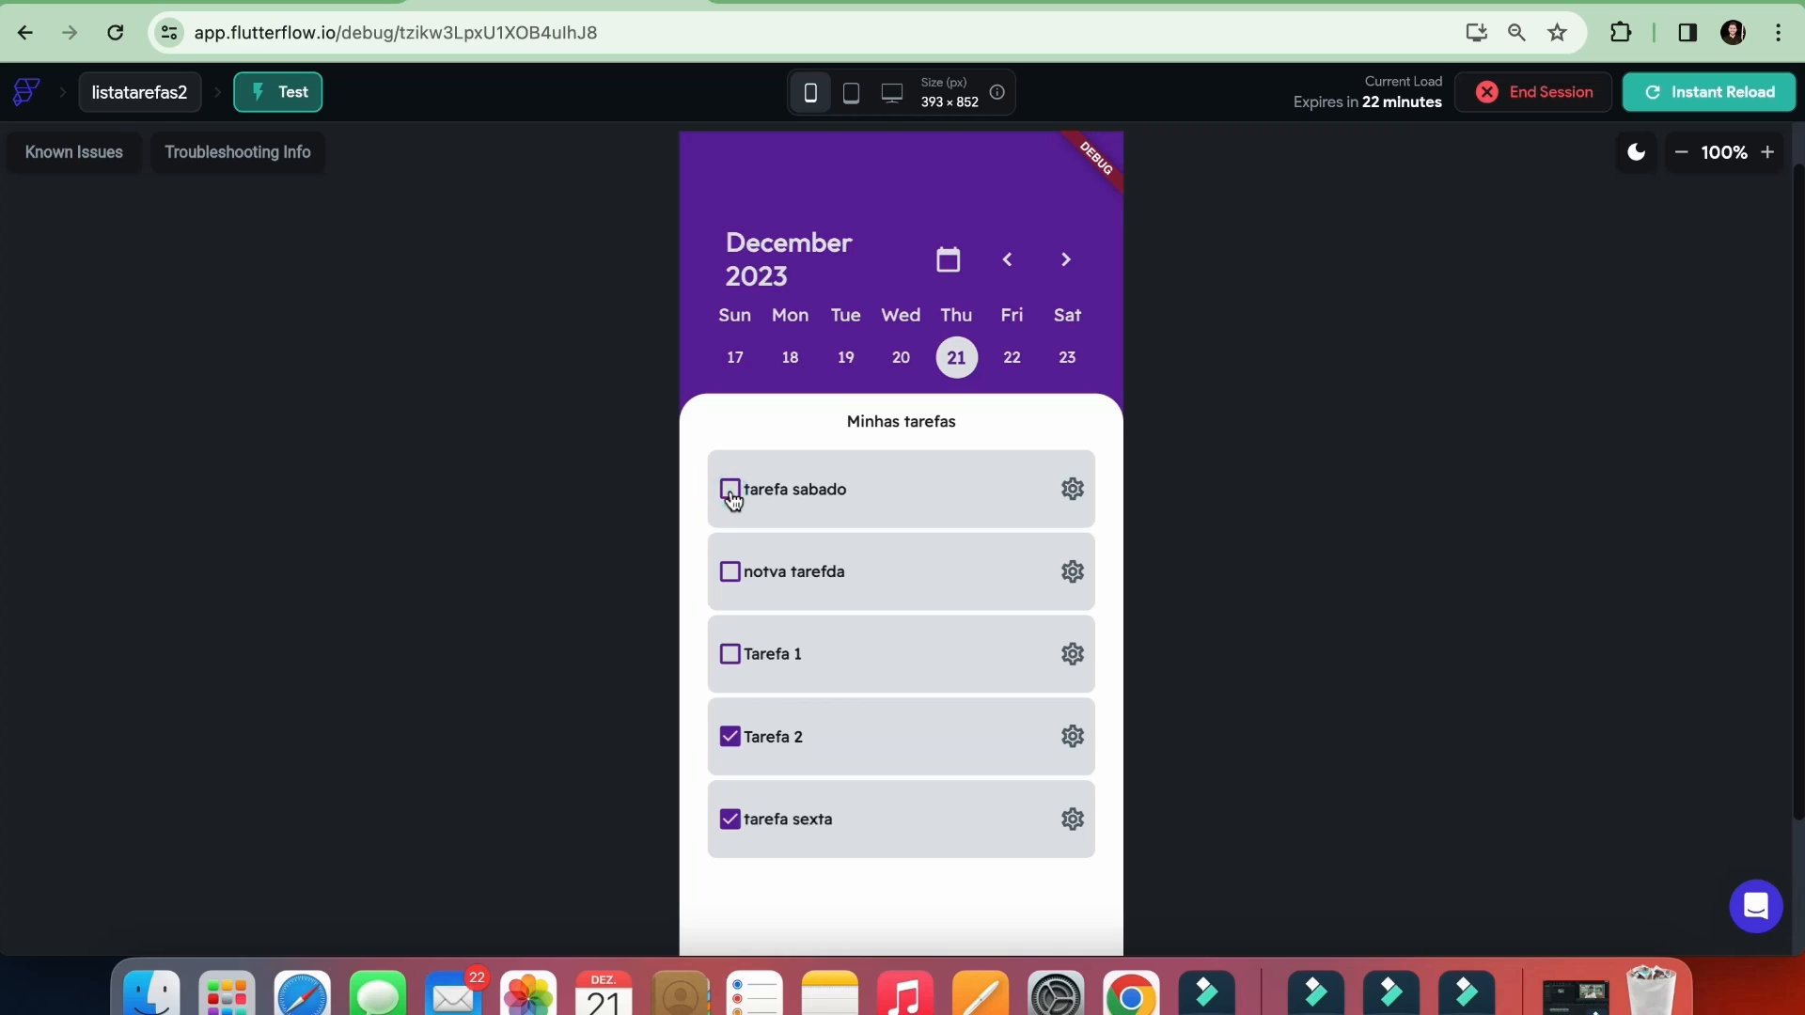
pyautogui.click(730, 736)
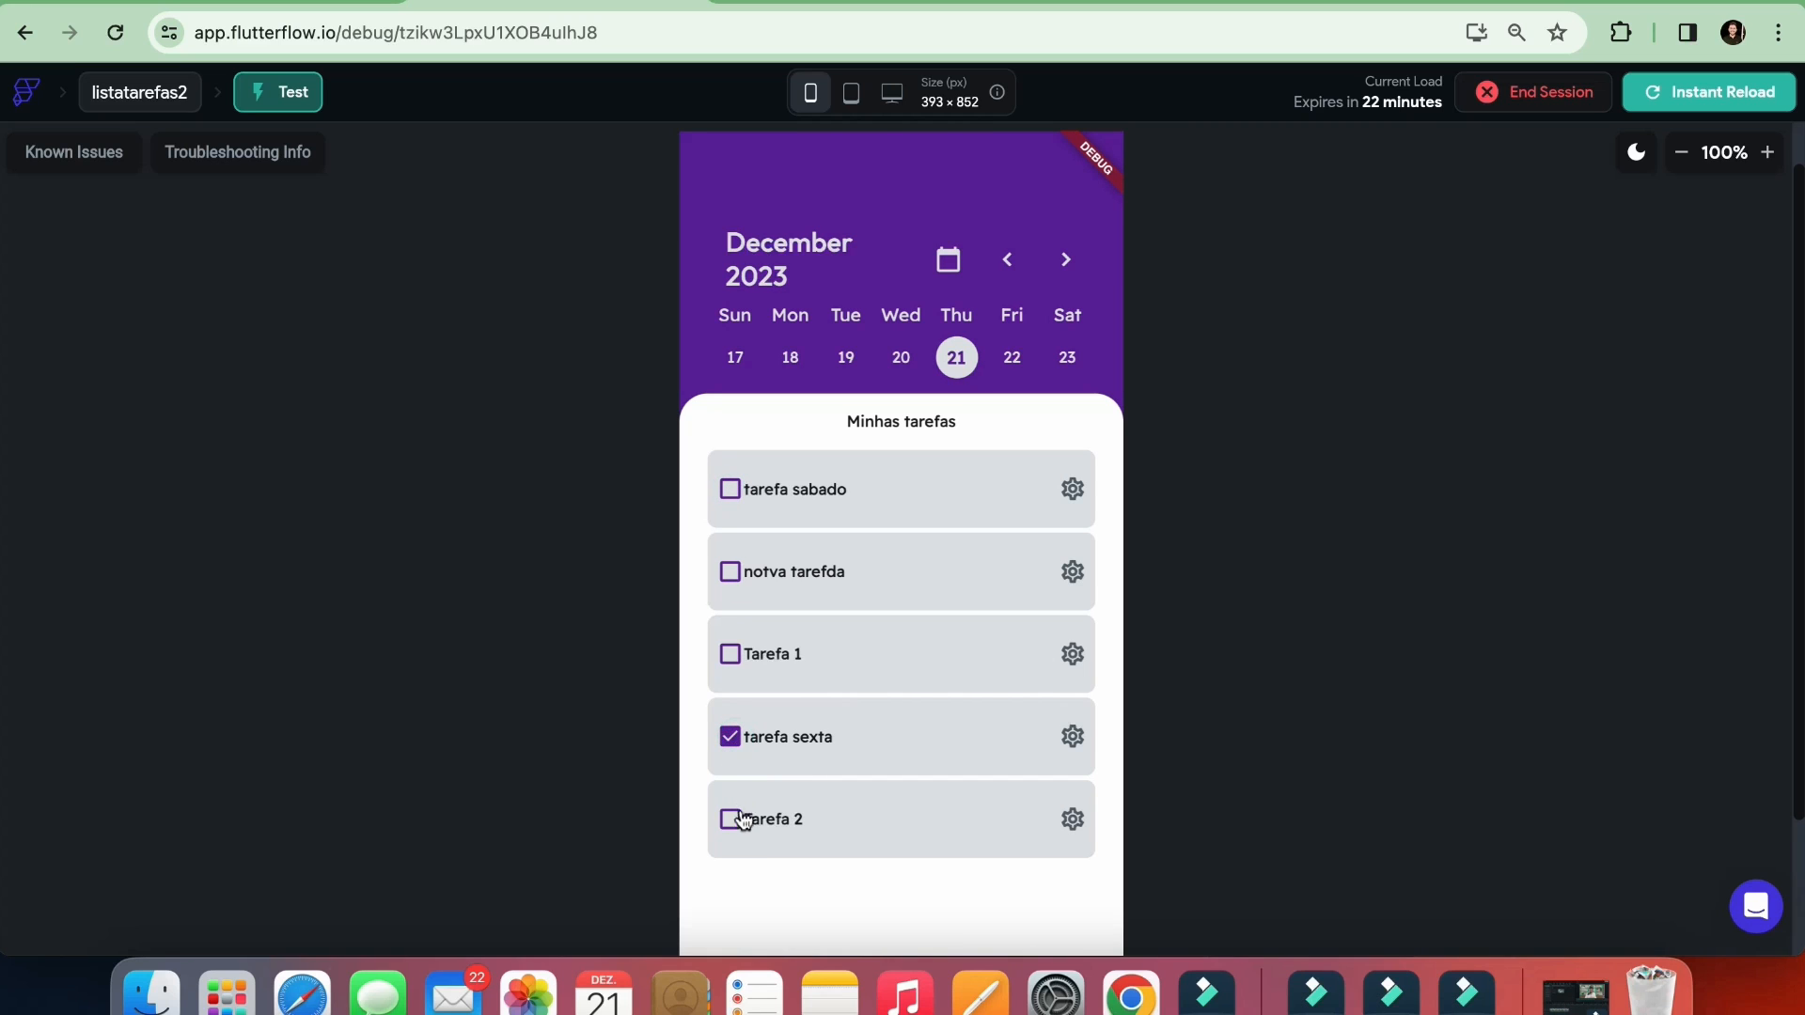
pyautogui.click(738, 824)
pyautogui.click(732, 823)
pyautogui.click(732, 822)
# Replace the status variable in the checked box icon's conditional visibility with a single condition
pyautogui.click(282, 2)
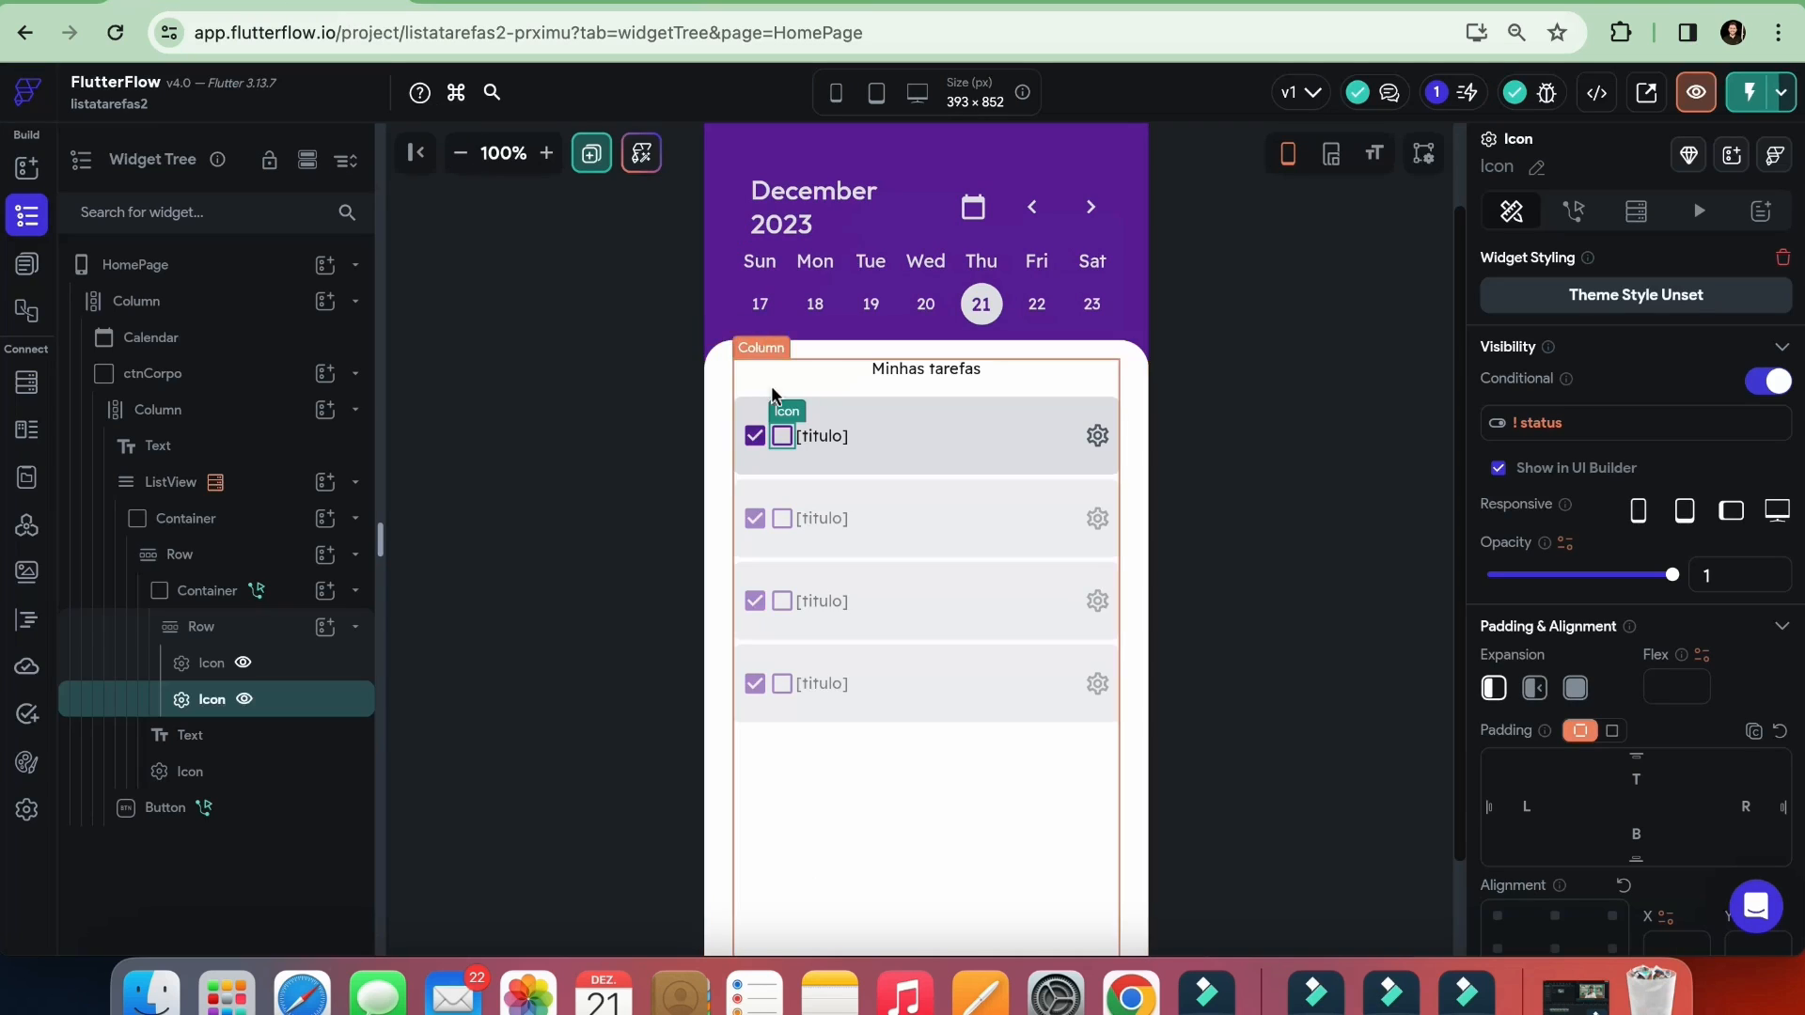
pyautogui.click(749, 437)
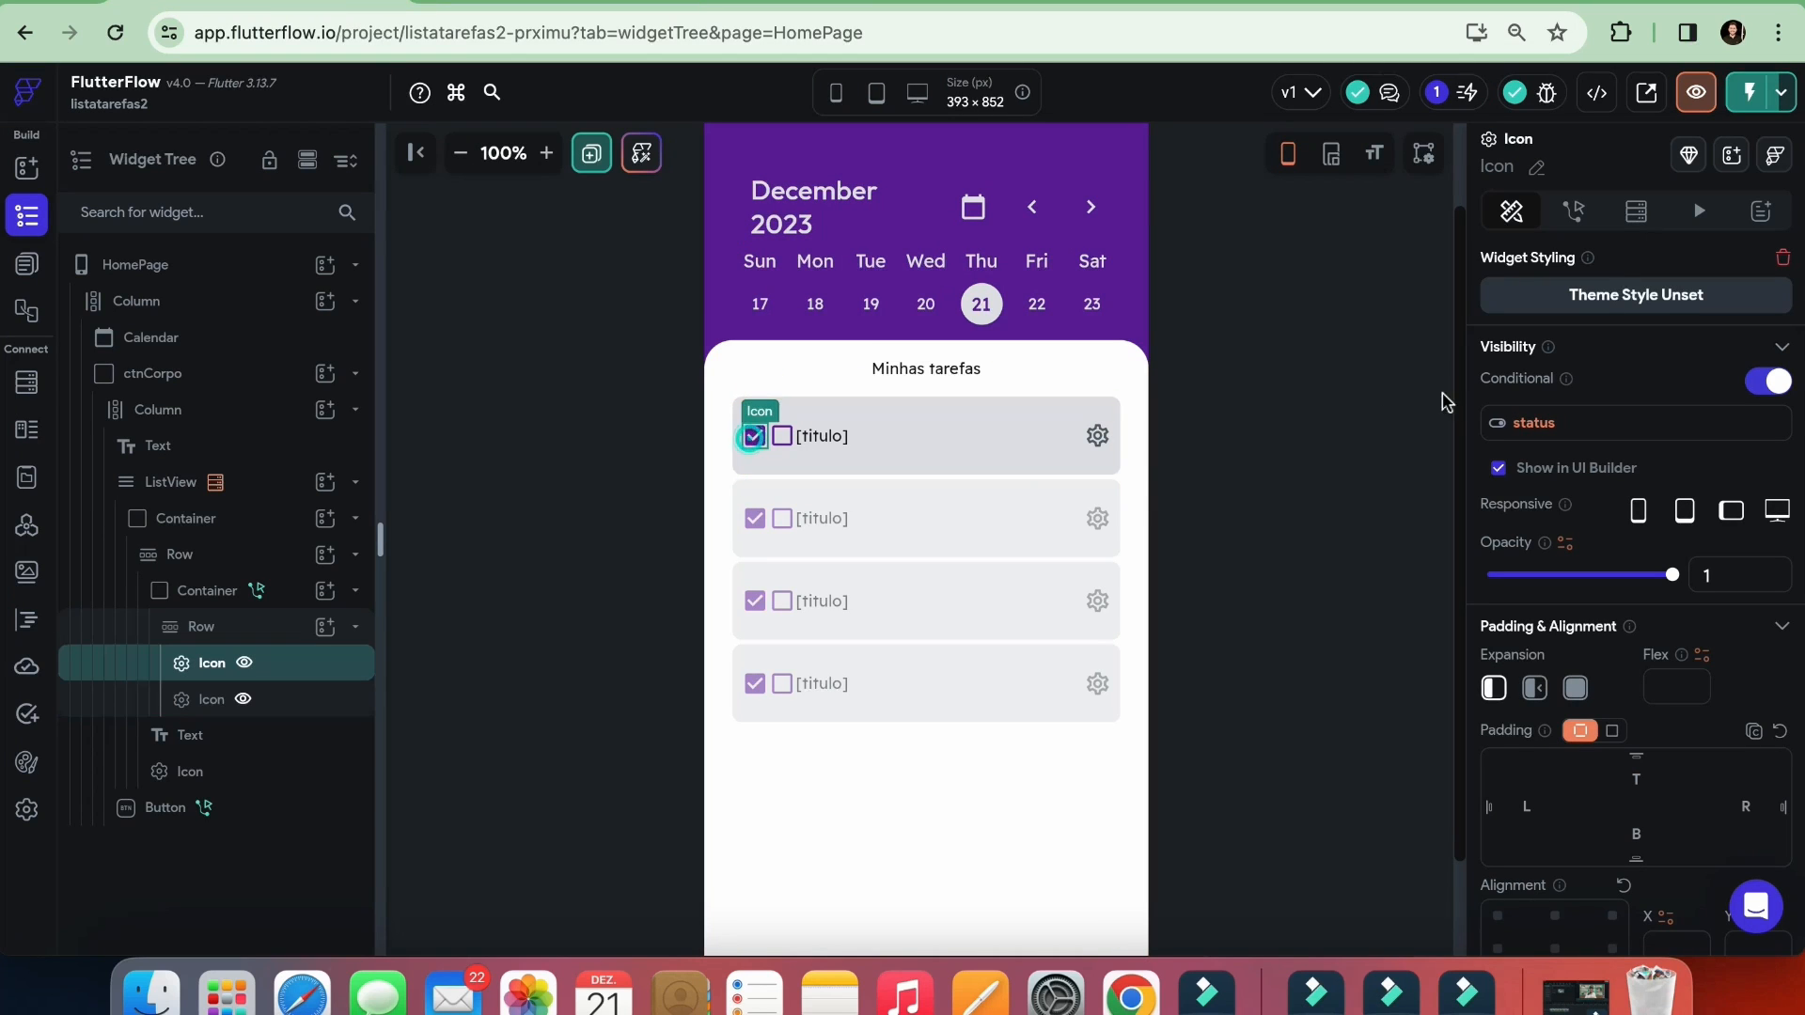
pyautogui.click(1534, 423)
pyautogui.click(1168, 849)
pyautogui.click(1510, 426)
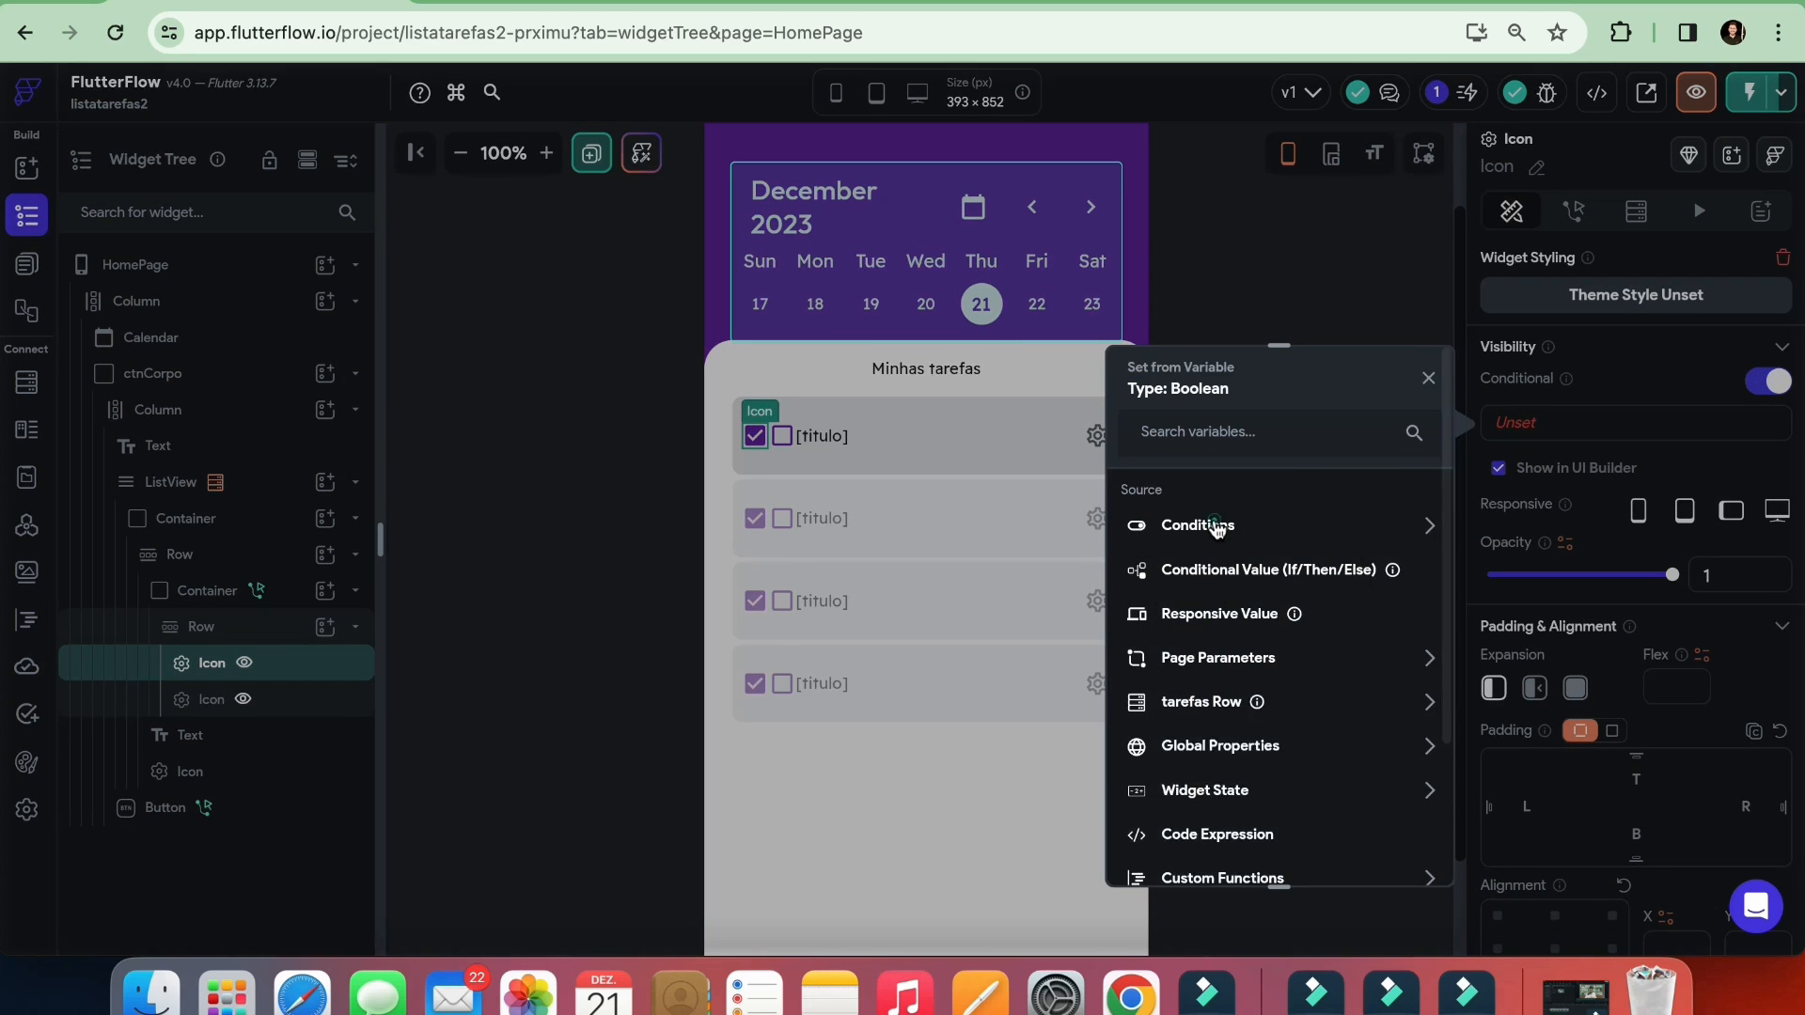
pyautogui.click(1215, 524)
pyautogui.click(1206, 596)
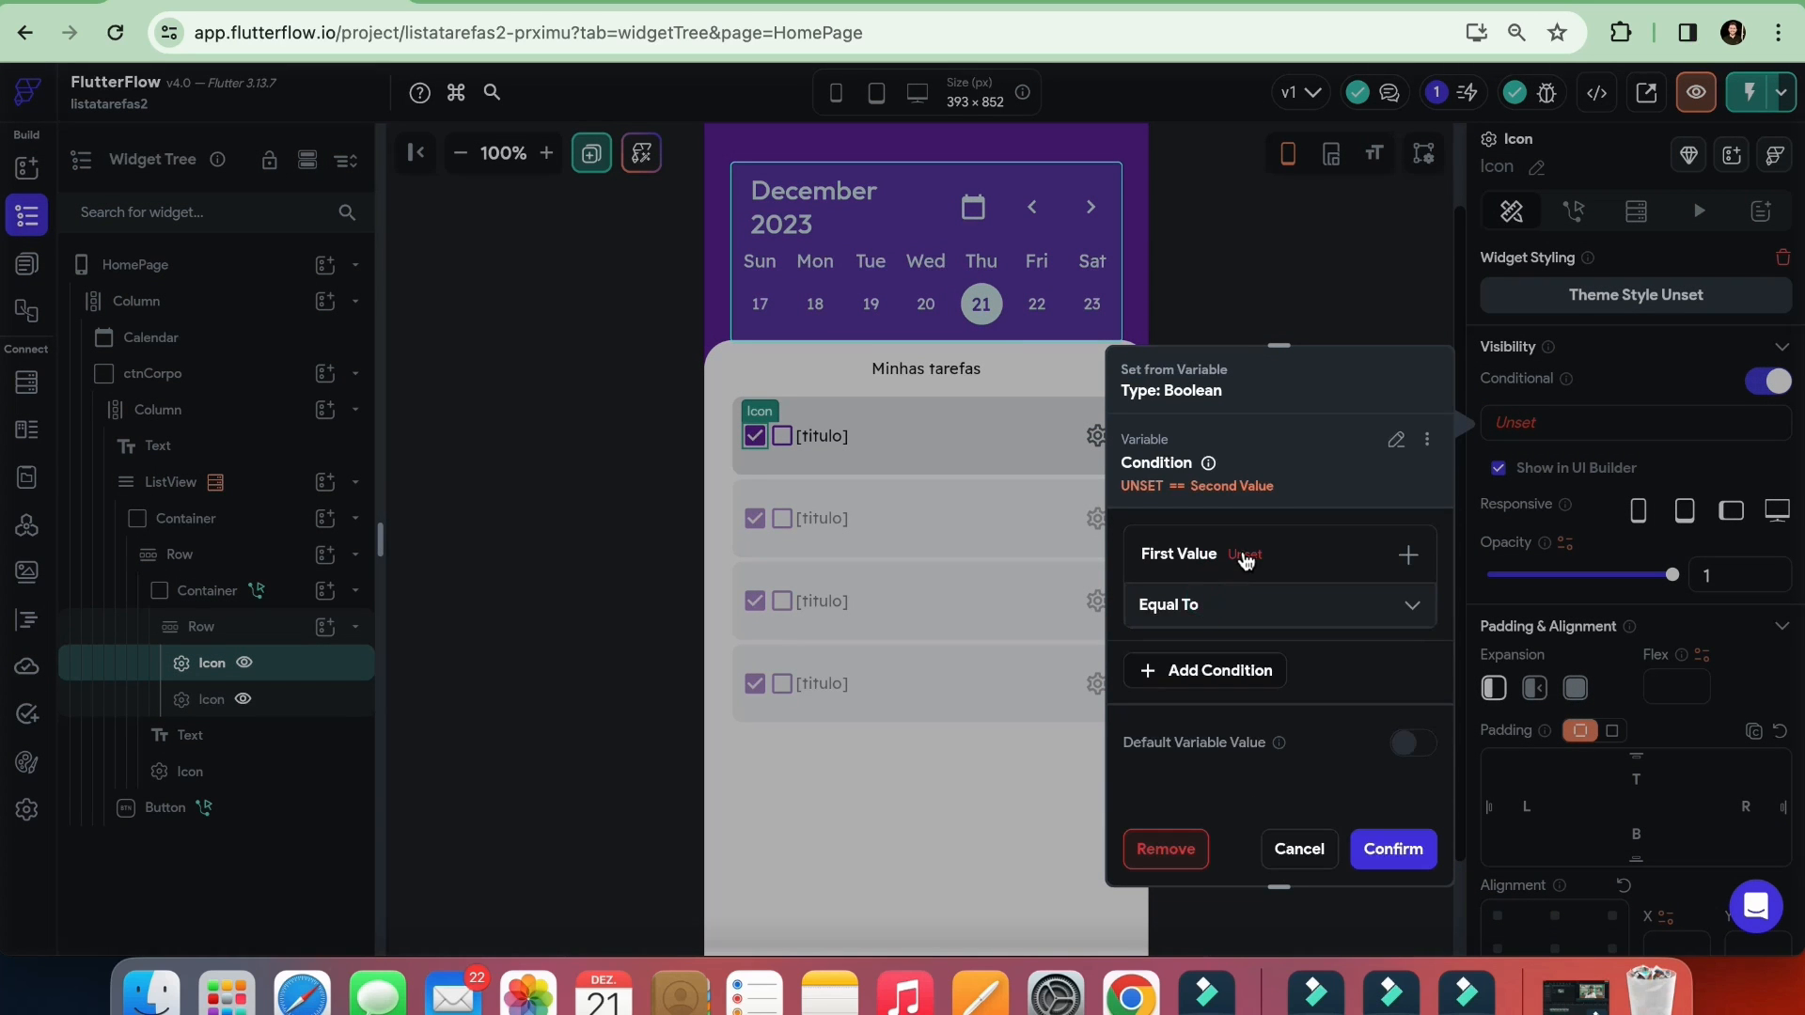
# Set the checked box icon's visibility condition to the tarefas Row's status field equal to True
pyautogui.click(1245, 557)
pyautogui.click(1203, 600)
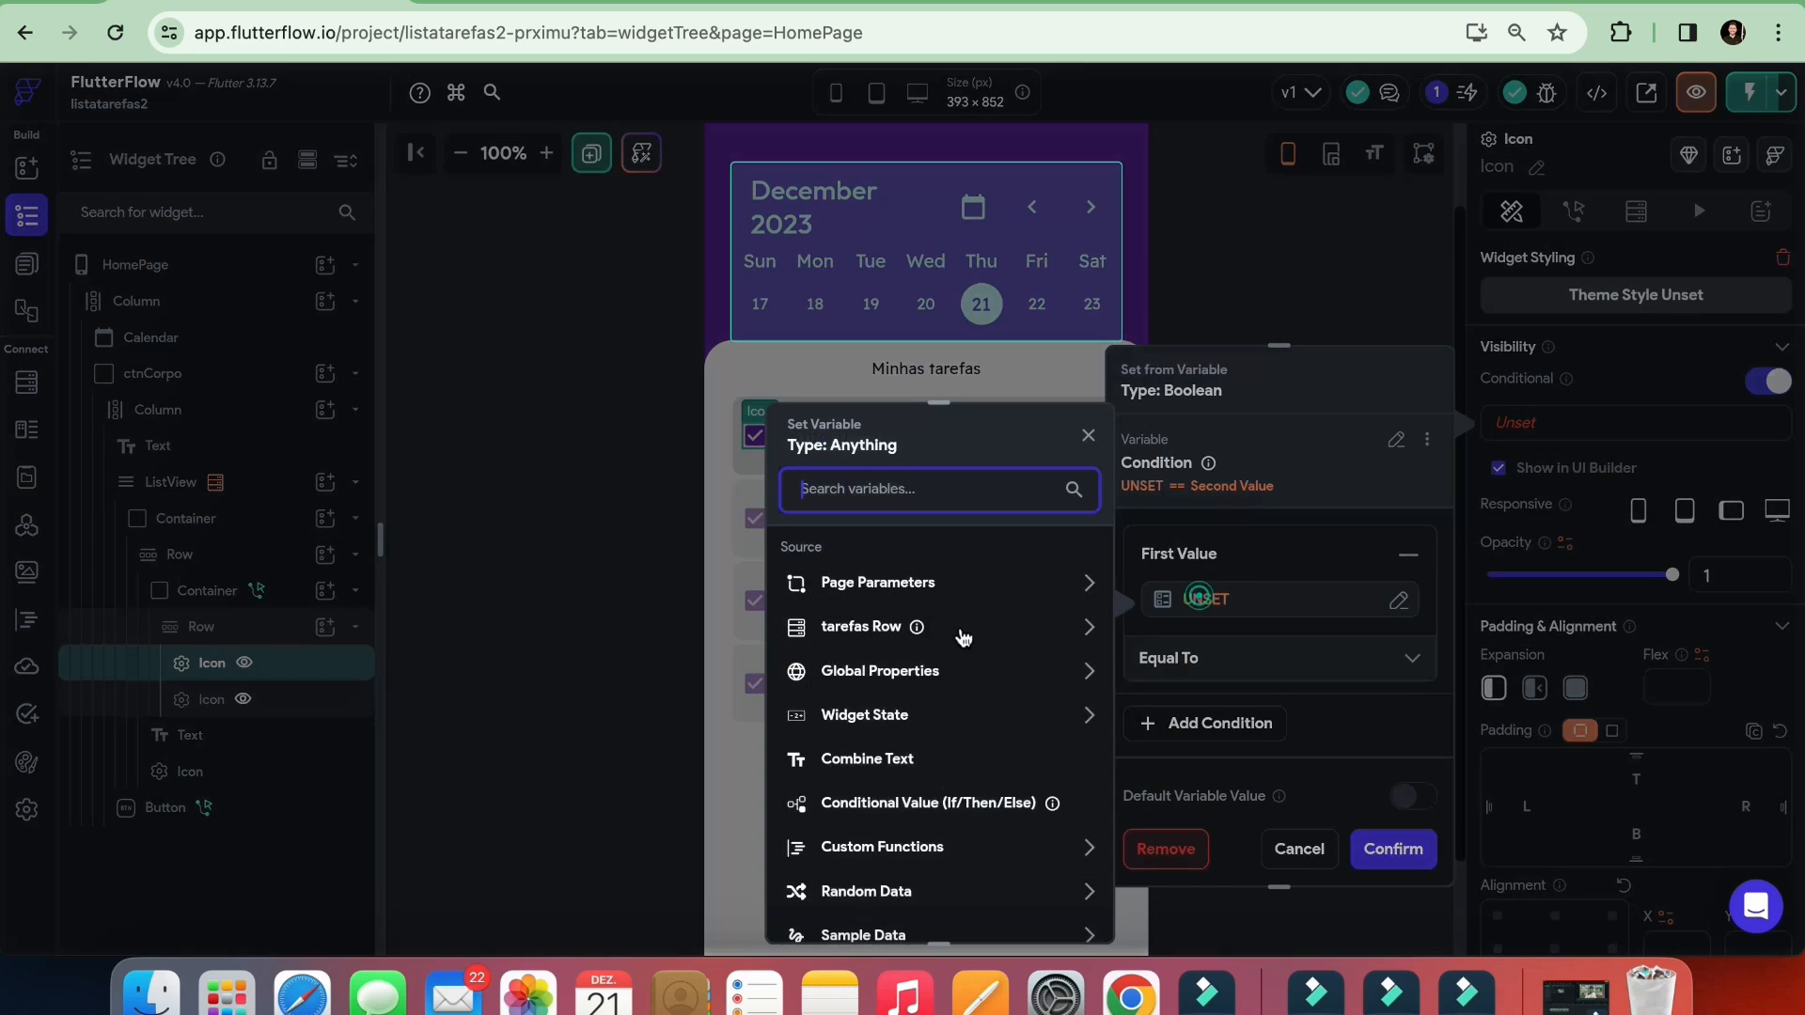
pyautogui.click(843, 628)
pyautogui.scroll(-2, 844, 696)
pyautogui.click(845, 764)
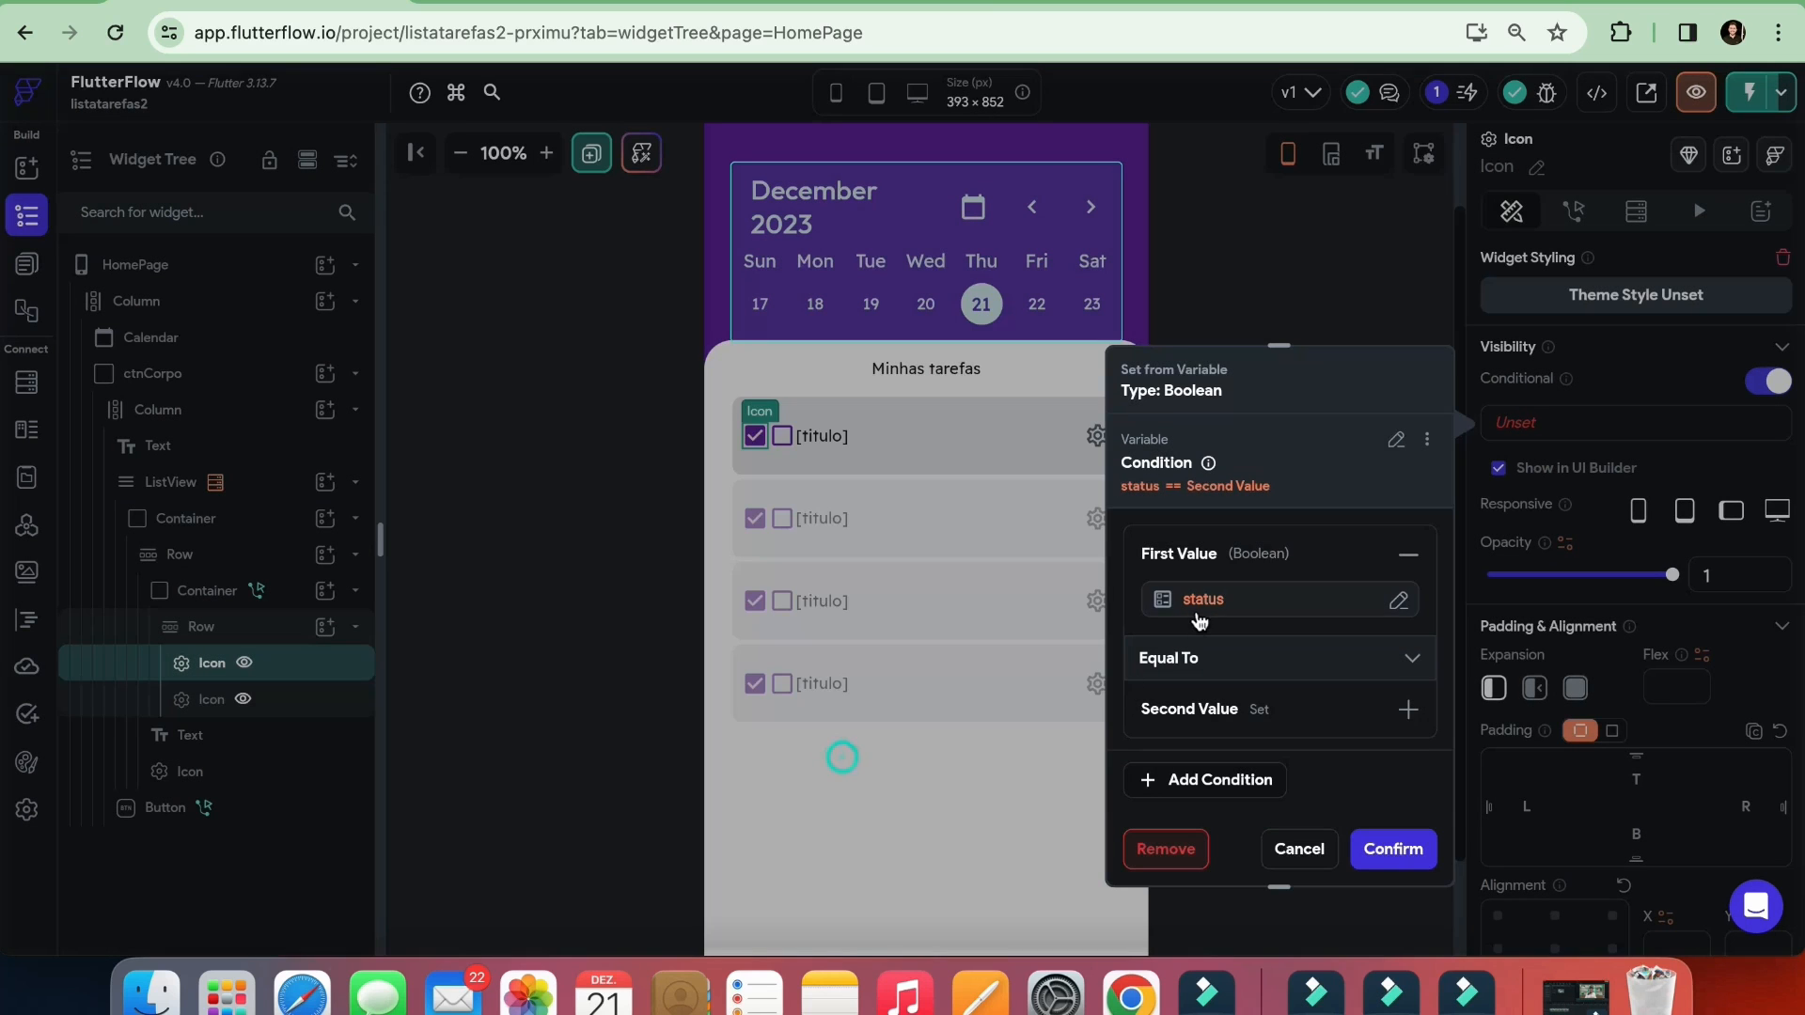
pyautogui.scroll(-2, 1192, 656)
pyautogui.click(1193, 645)
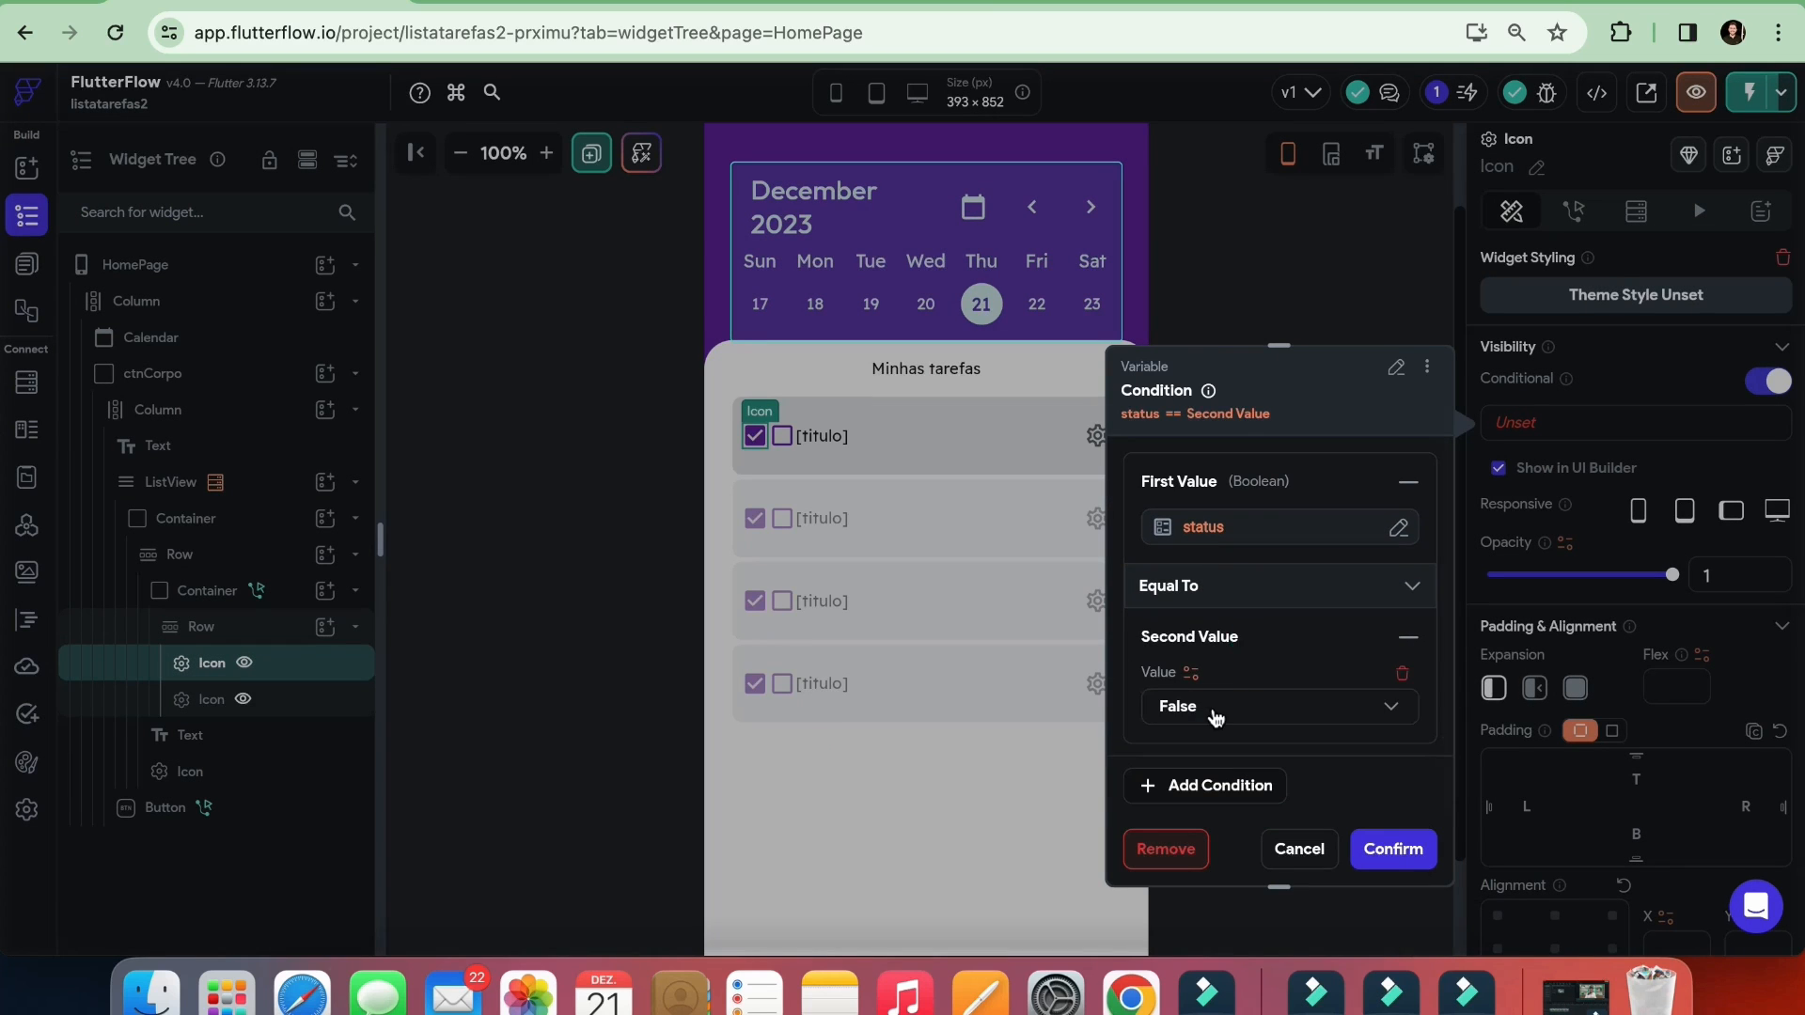
pyautogui.click(1212, 711)
pyautogui.click(1199, 657)
pyautogui.click(1385, 846)
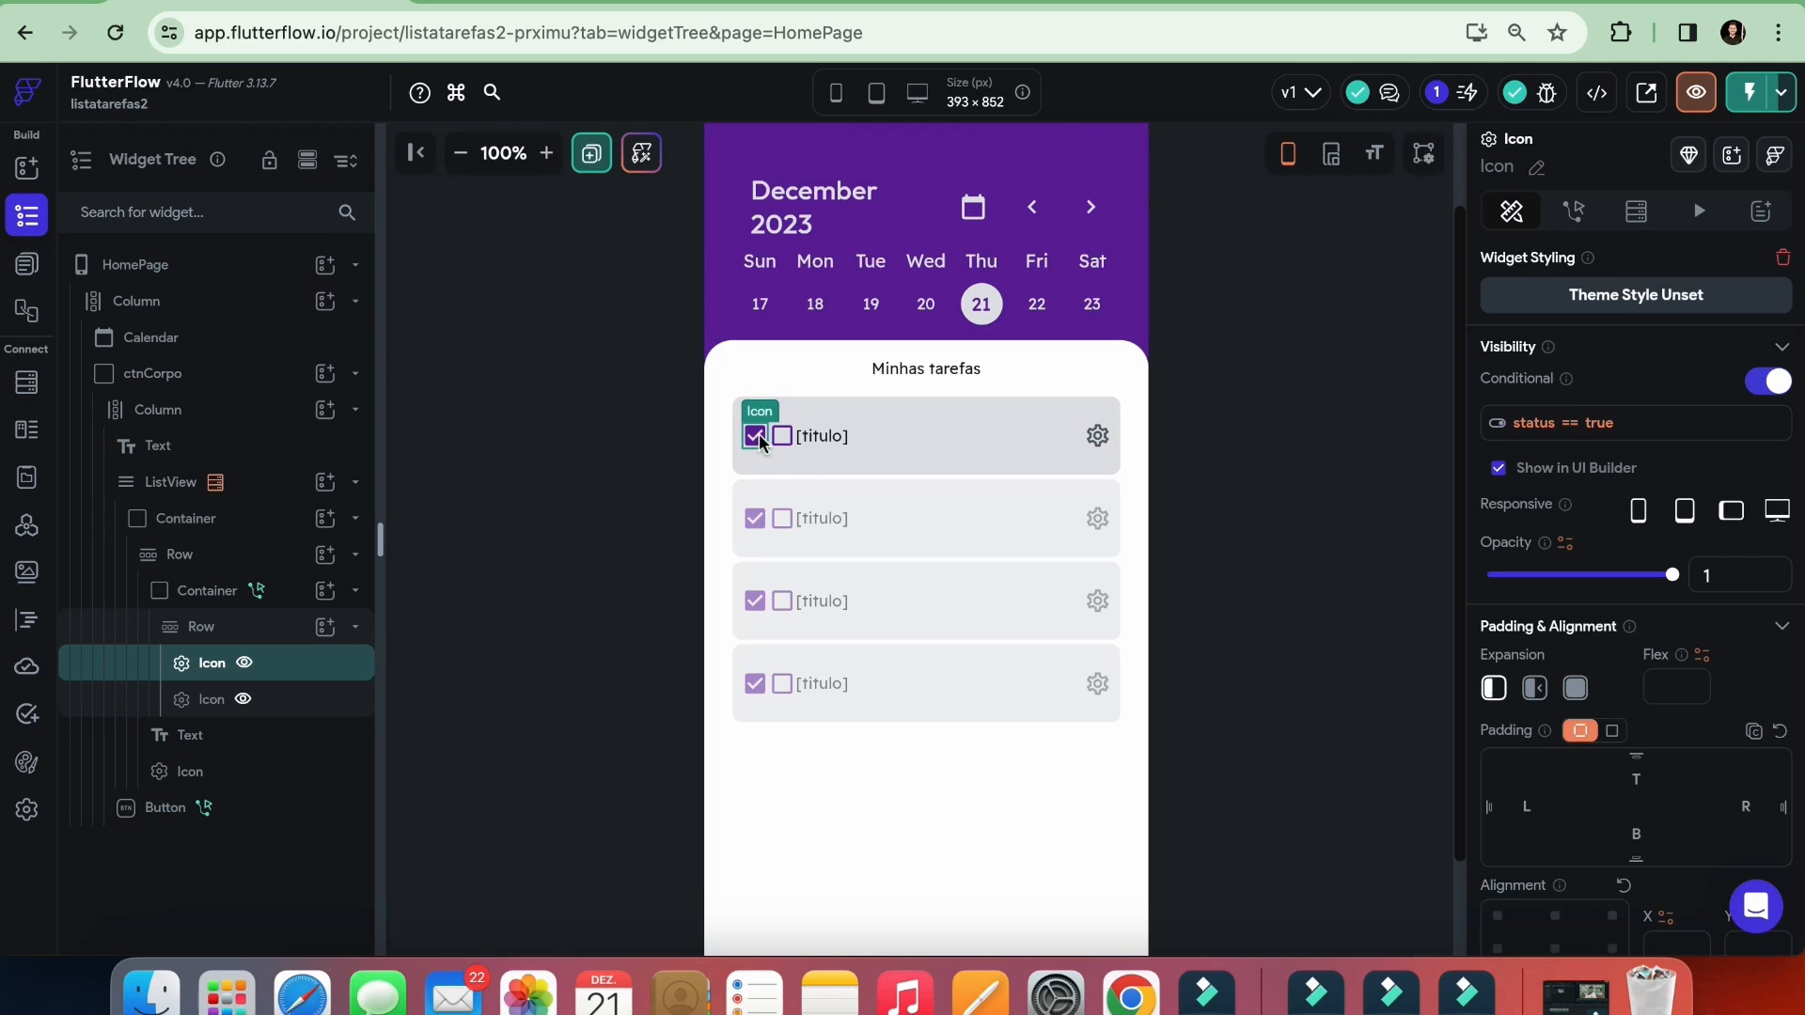
# Replace the inverted status variable in the blank checkbox icon's conditional visibility with a single condition
pyautogui.click(782, 437)
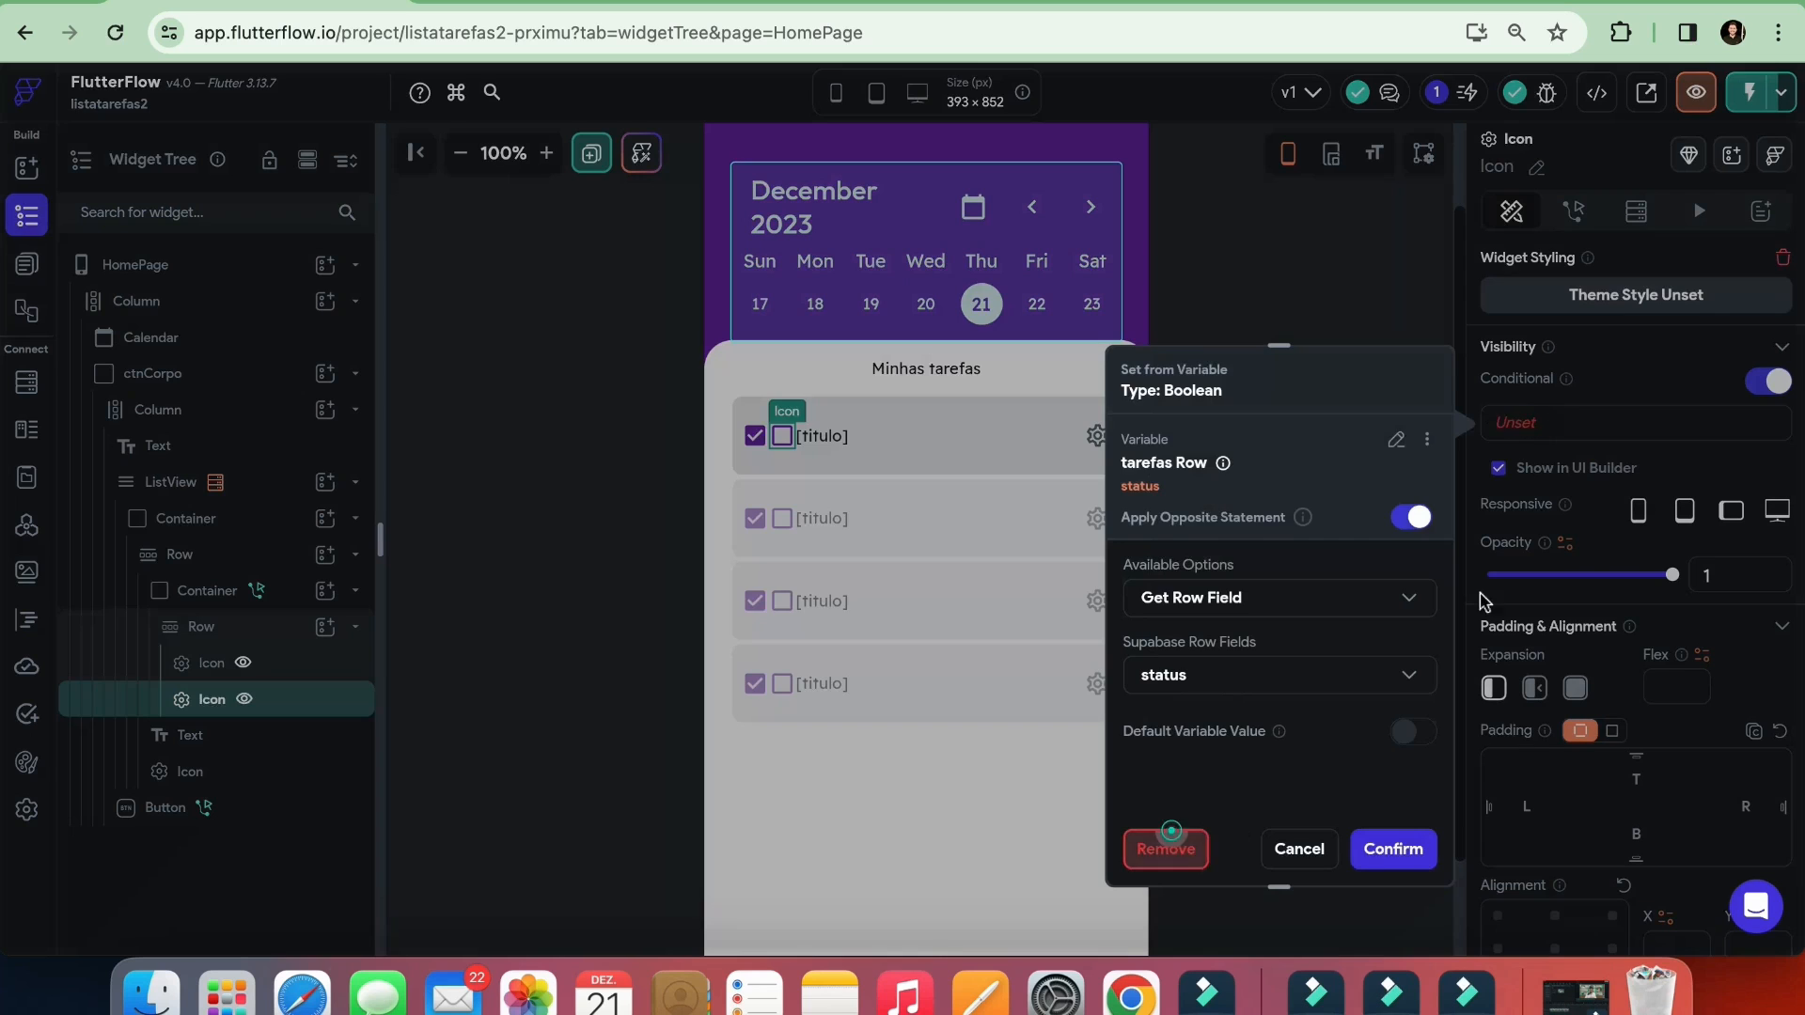
pyautogui.click(1166, 849)
pyautogui.click(1516, 423)
pyautogui.click(1236, 529)
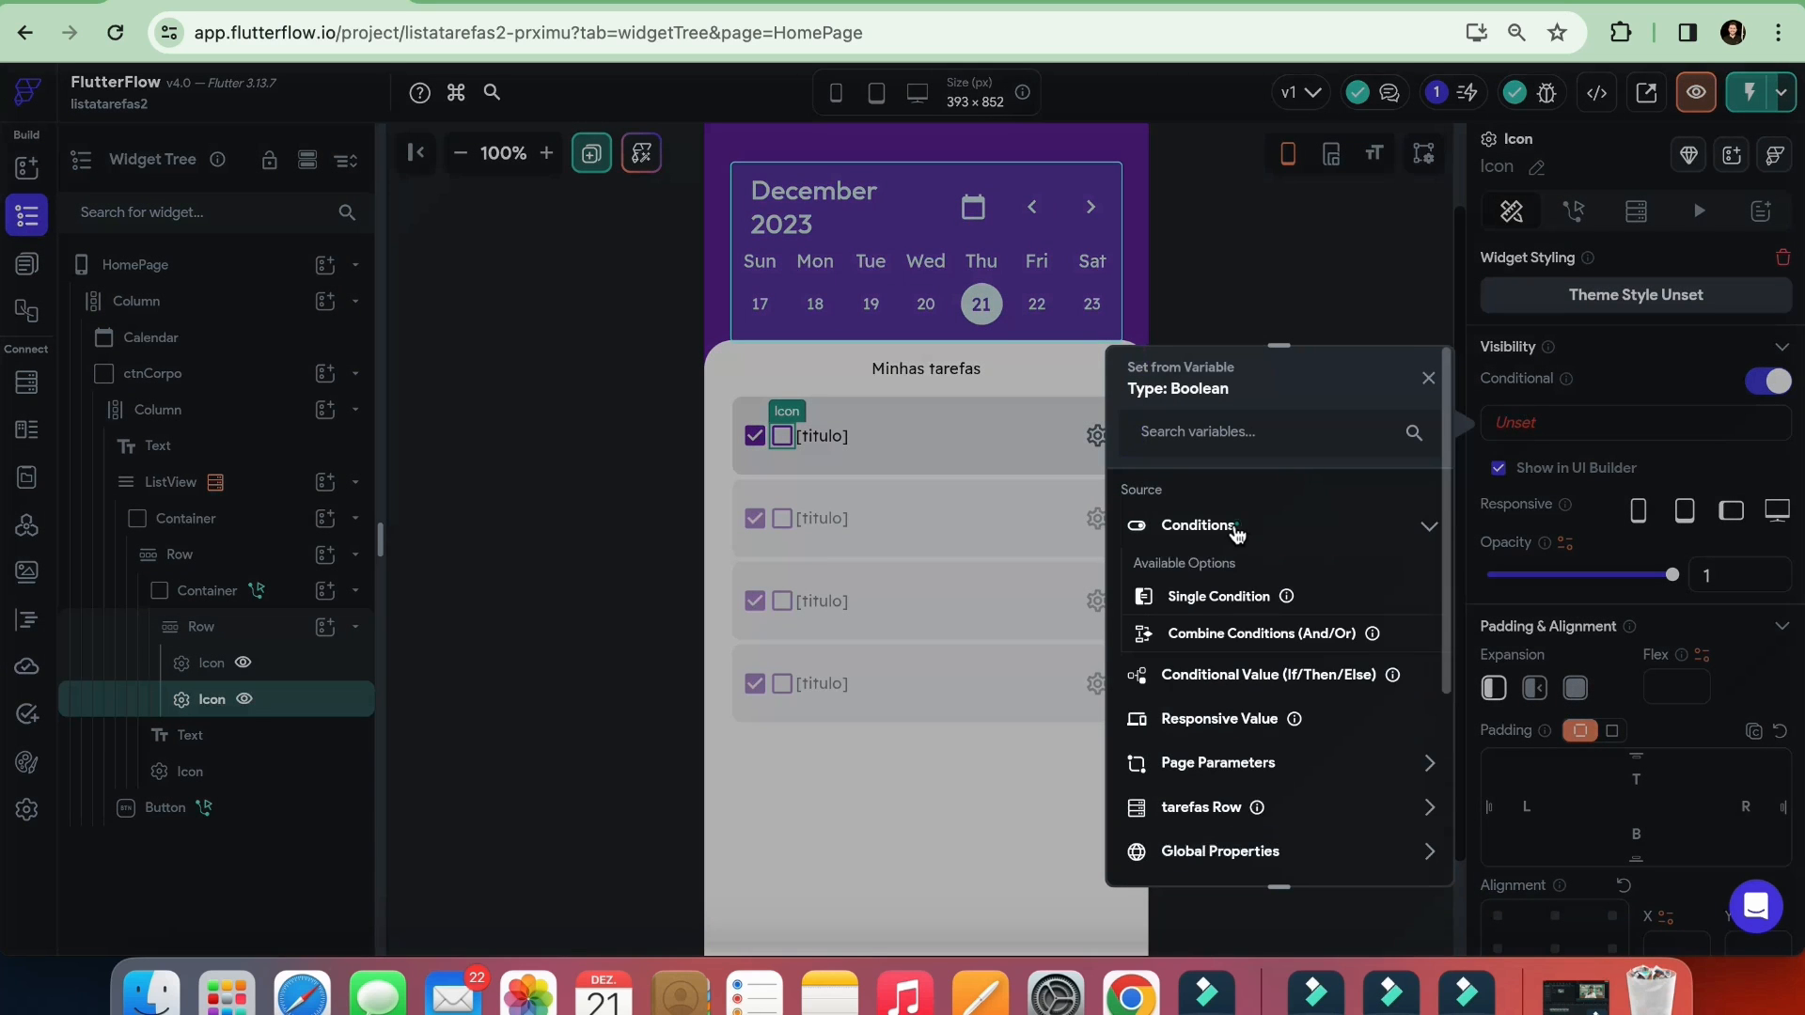
pyautogui.click(1212, 596)
# Set the blank checkbox icon's visibility condition to the tarefas Row's status field equal to False
pyautogui.click(1138, 563)
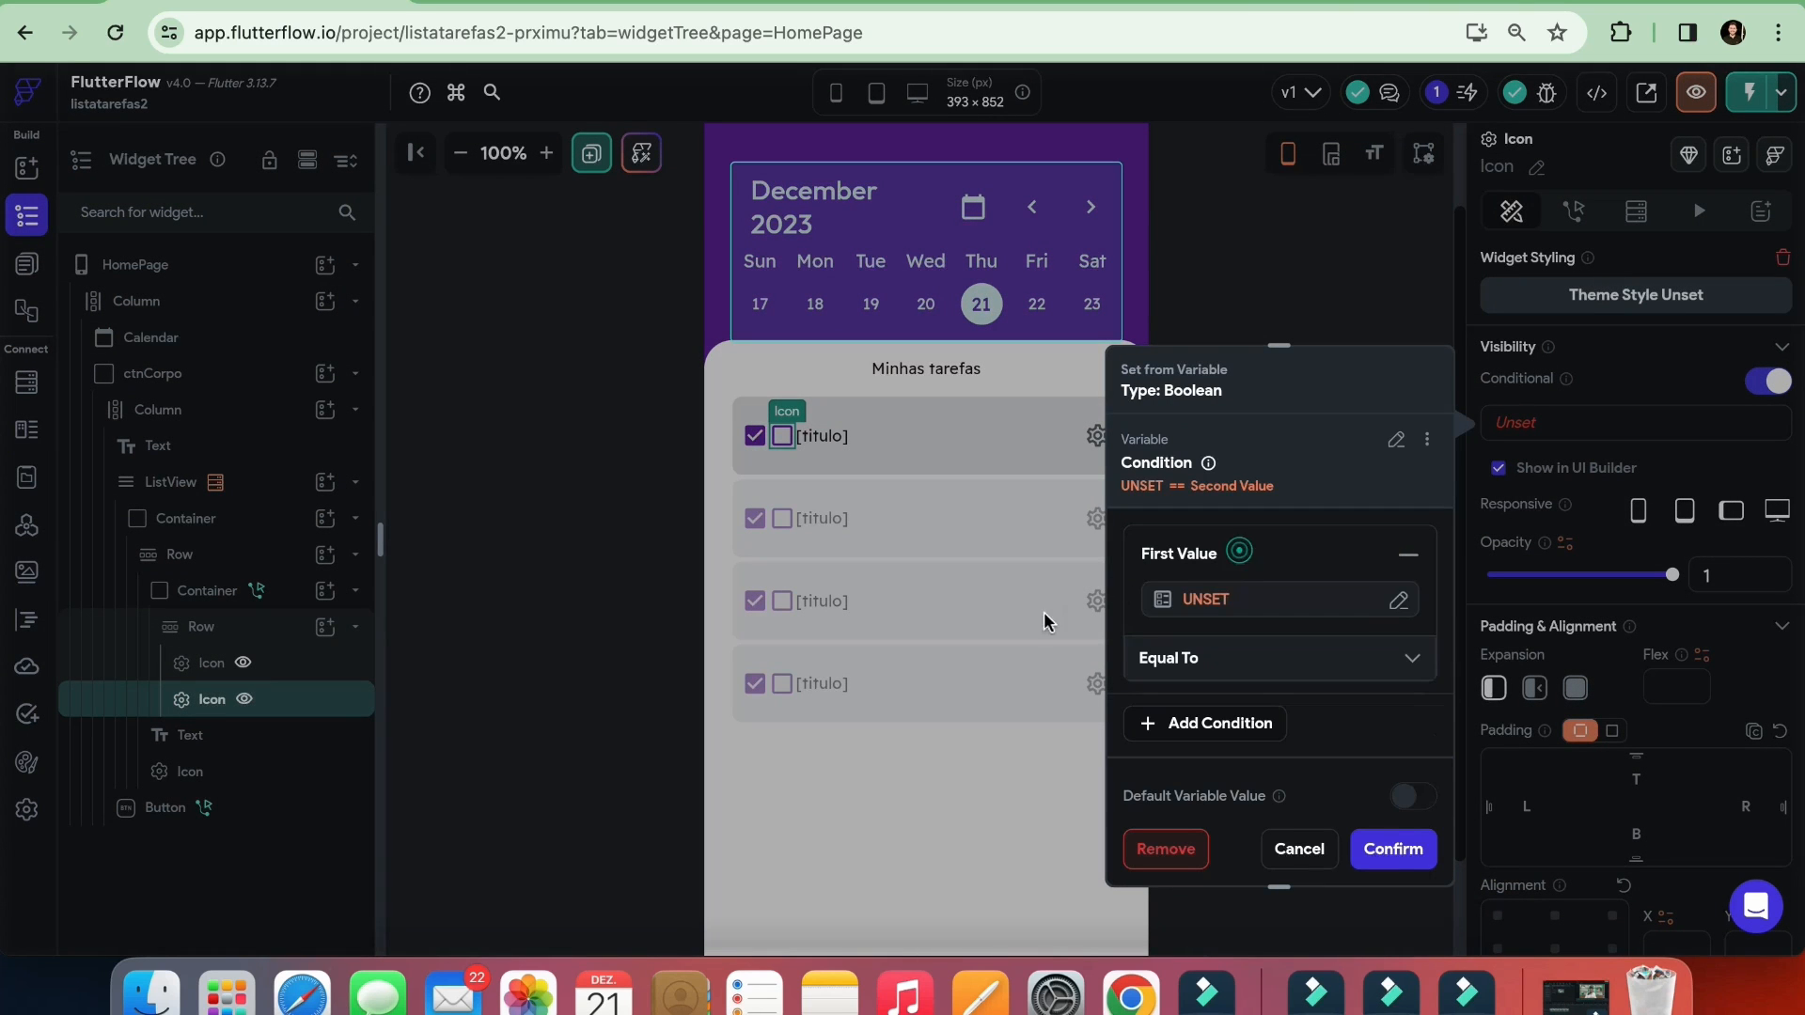
pyautogui.click(1207, 597)
pyautogui.click(863, 628)
pyautogui.click(844, 848)
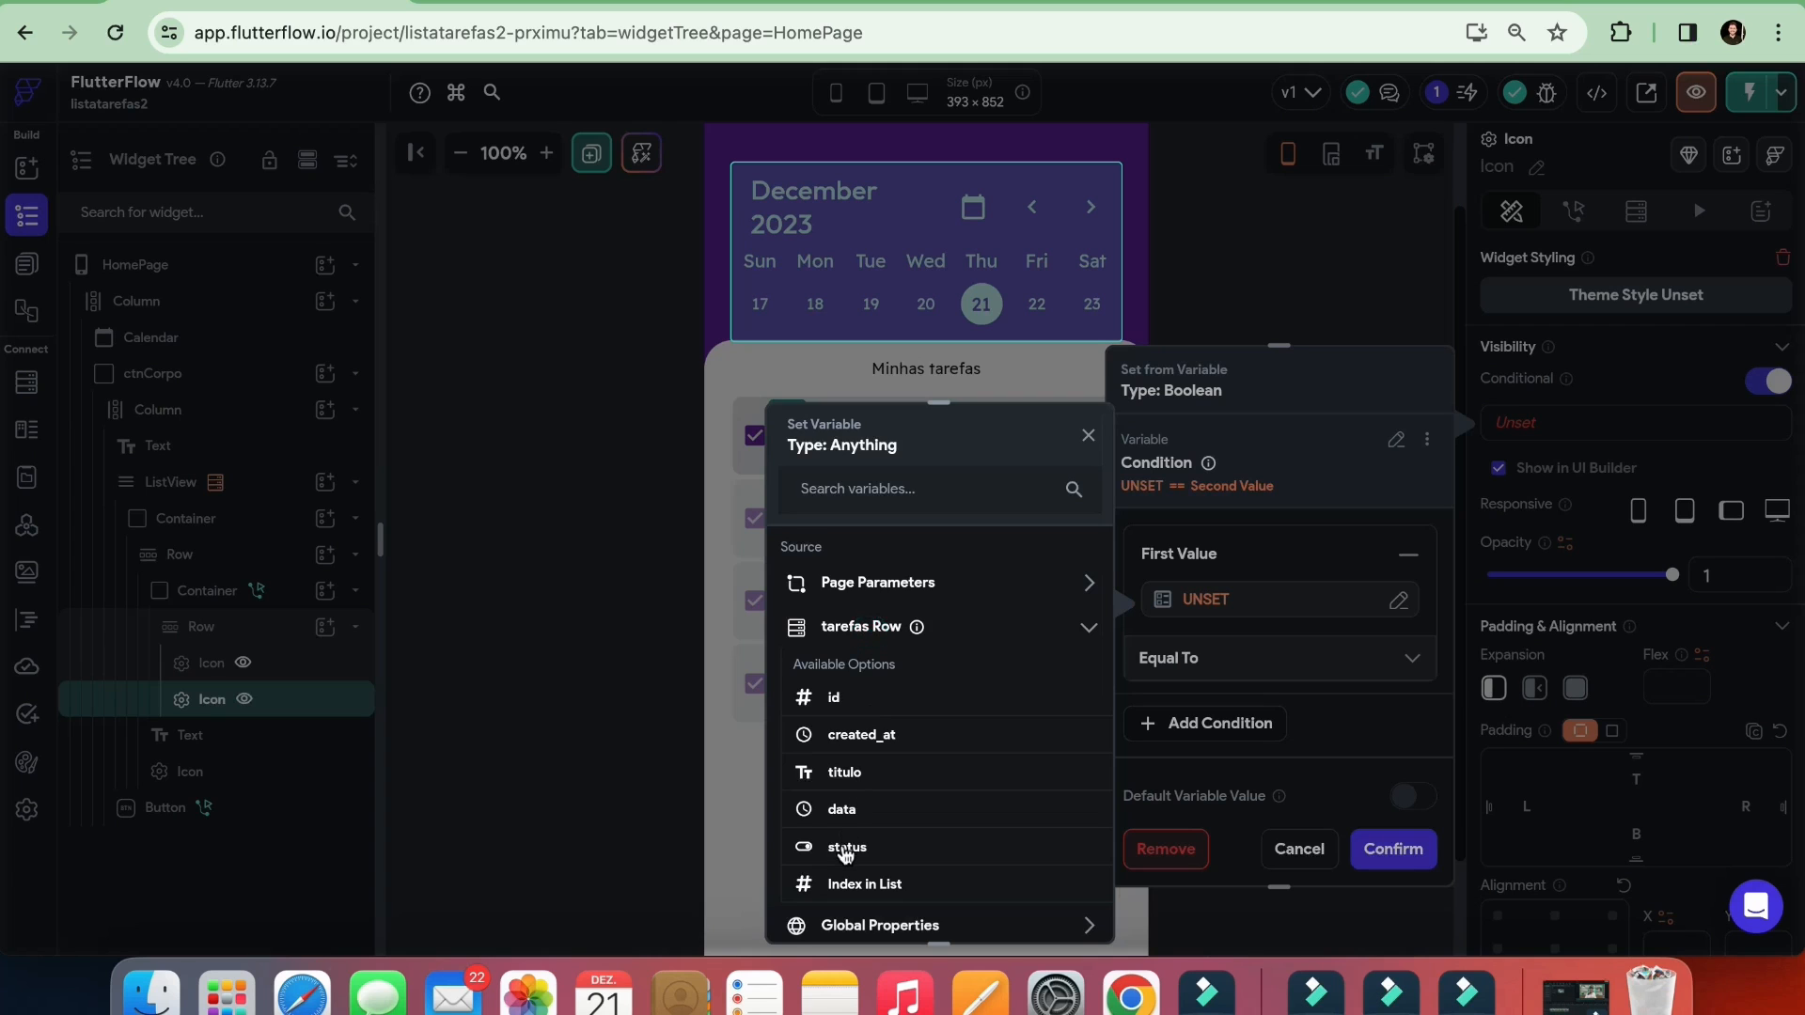
pyautogui.click(1234, 712)
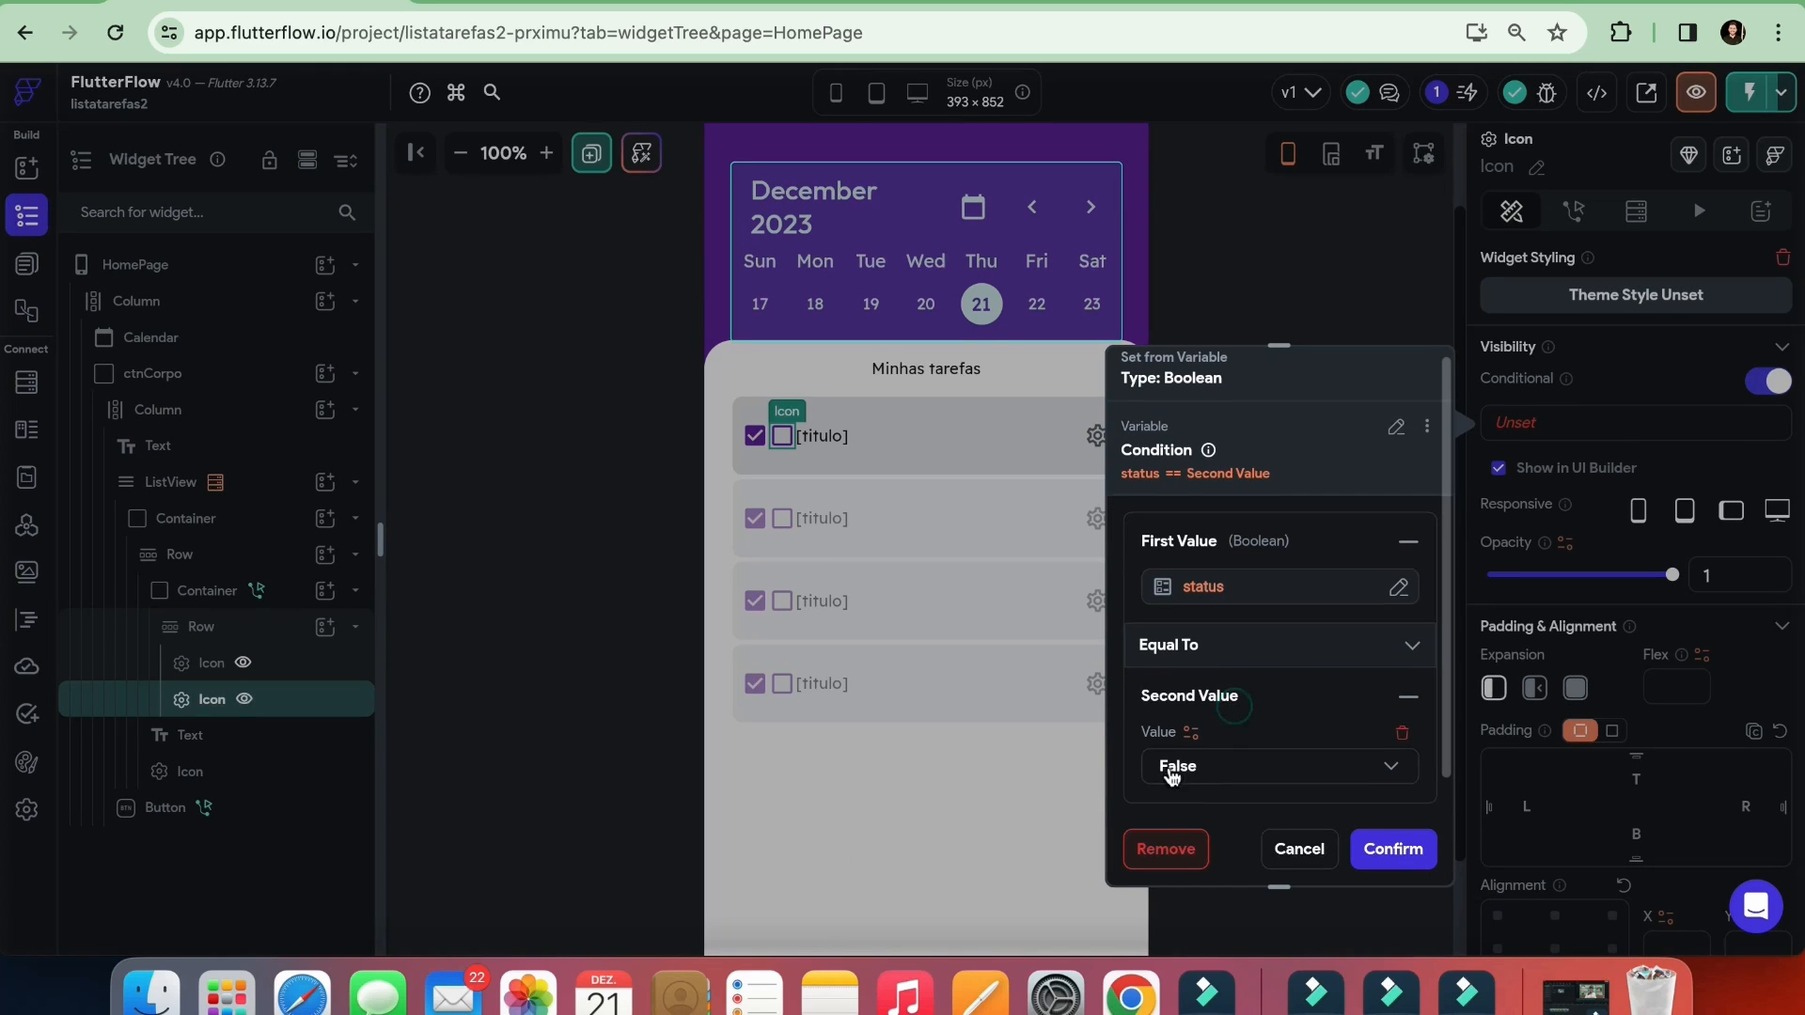
pyautogui.click(1373, 850)
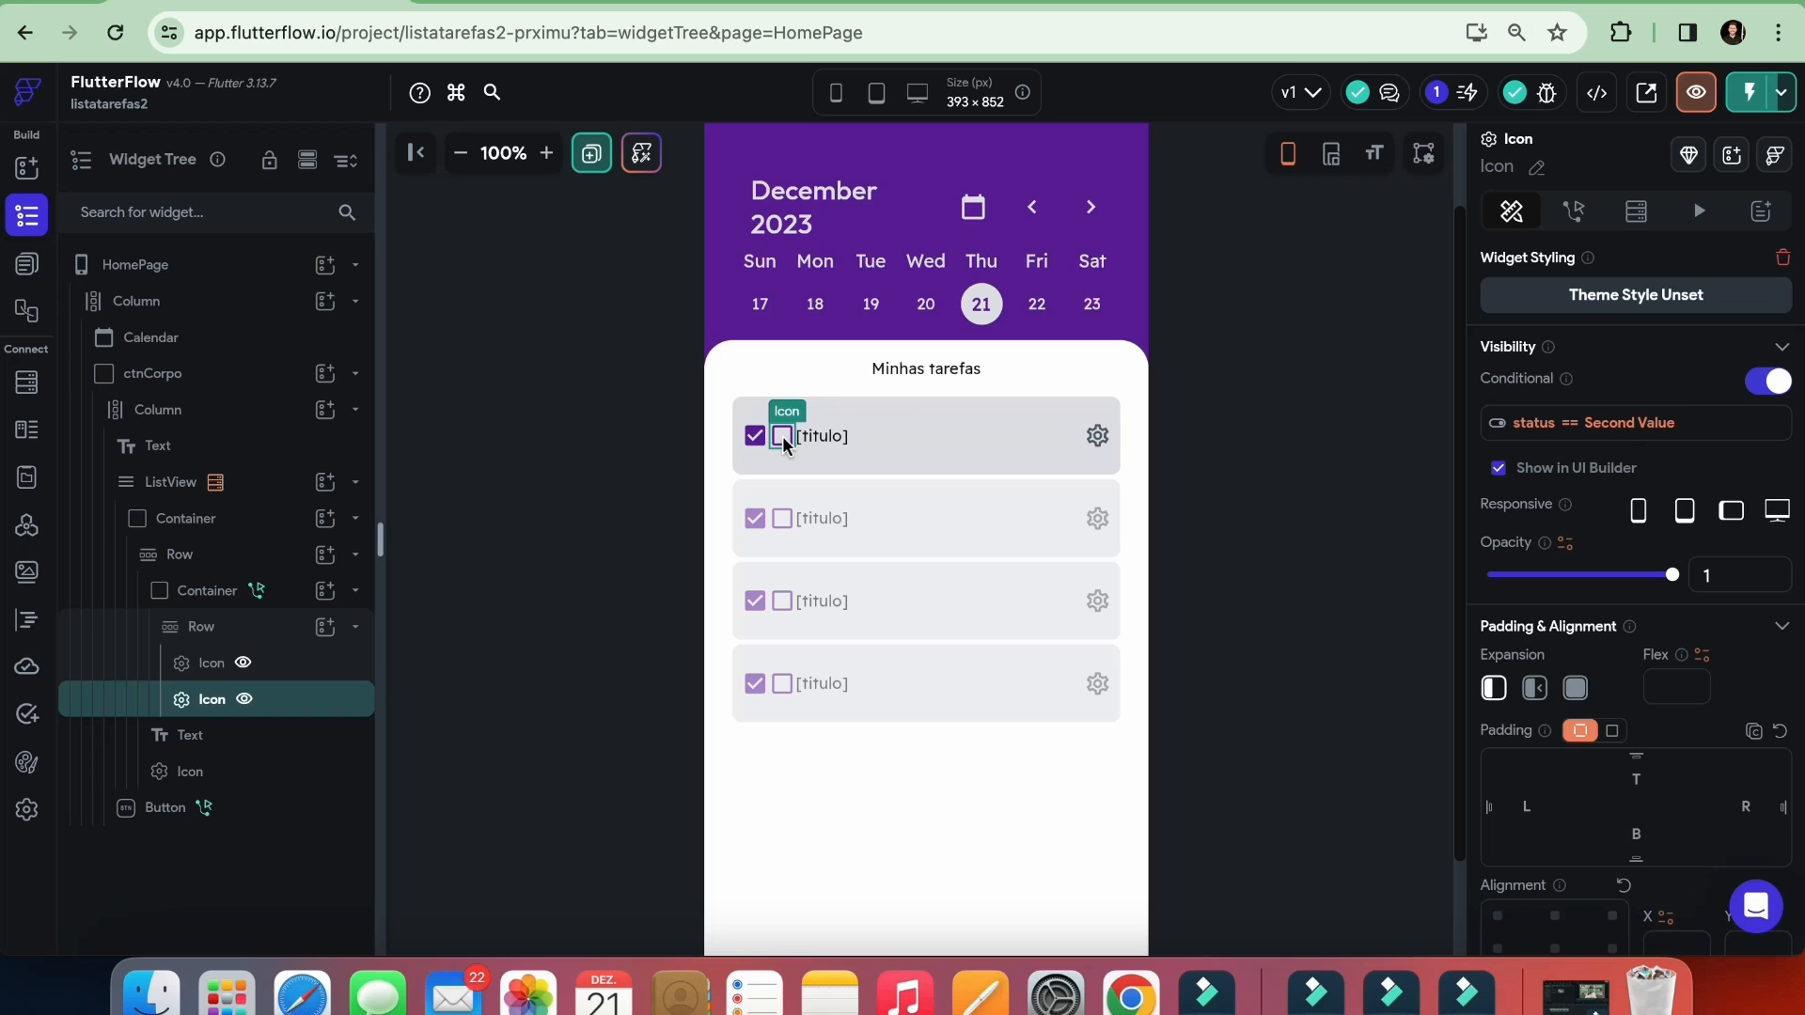
pyautogui.click(1234, 452)
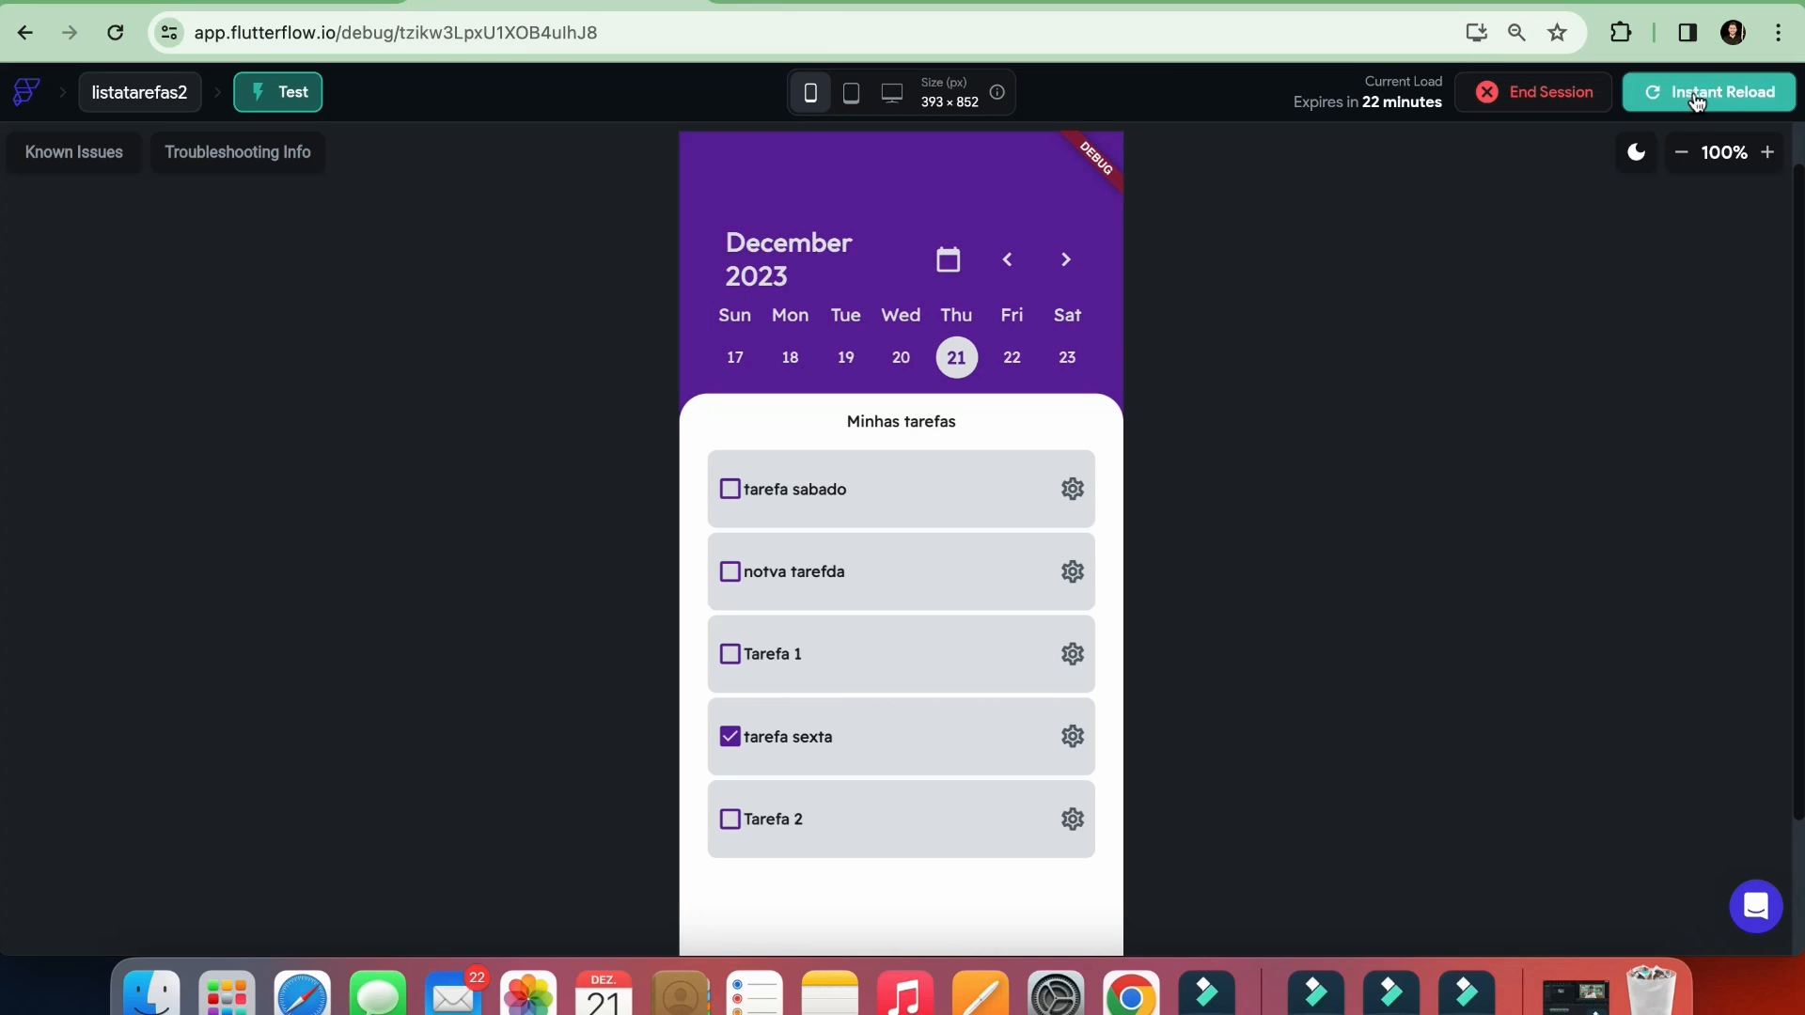
# Instantly reload the test session and mark tarefa sabado and notva tarefda as done
pyautogui.click(1697, 97)
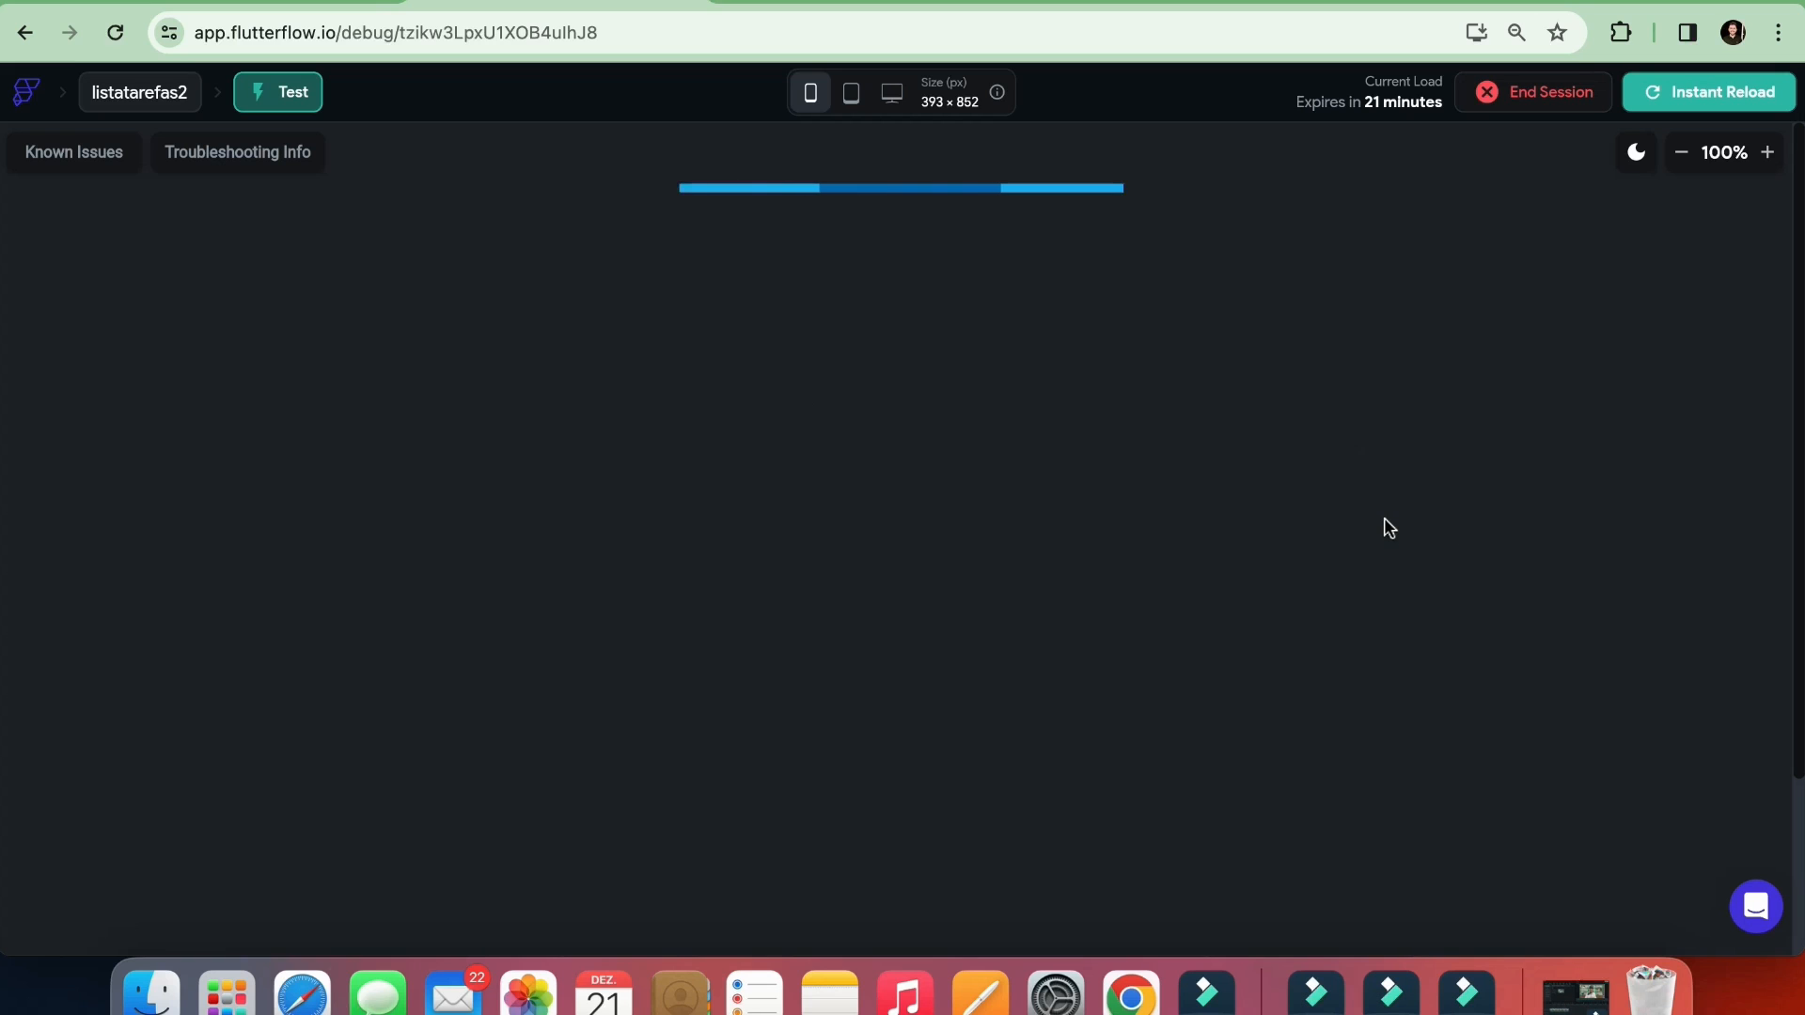
pyautogui.scroll(-2, 996, 551)
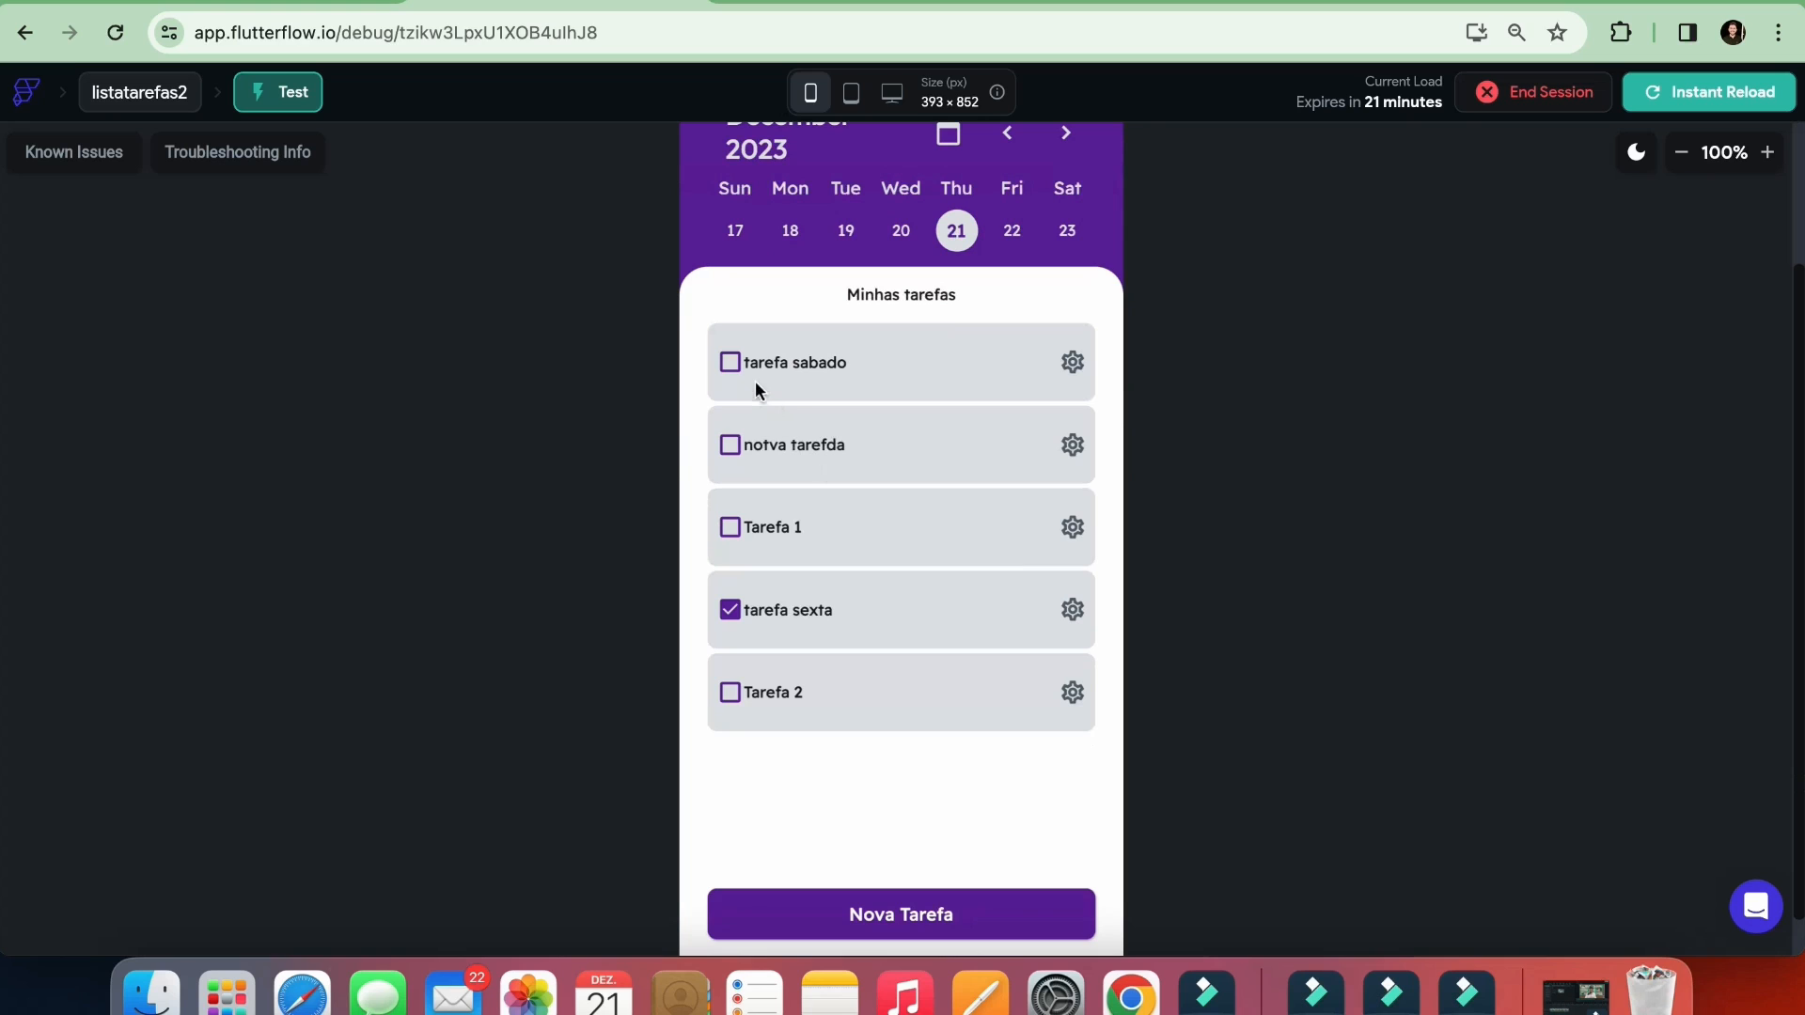
pyautogui.click(730, 364)
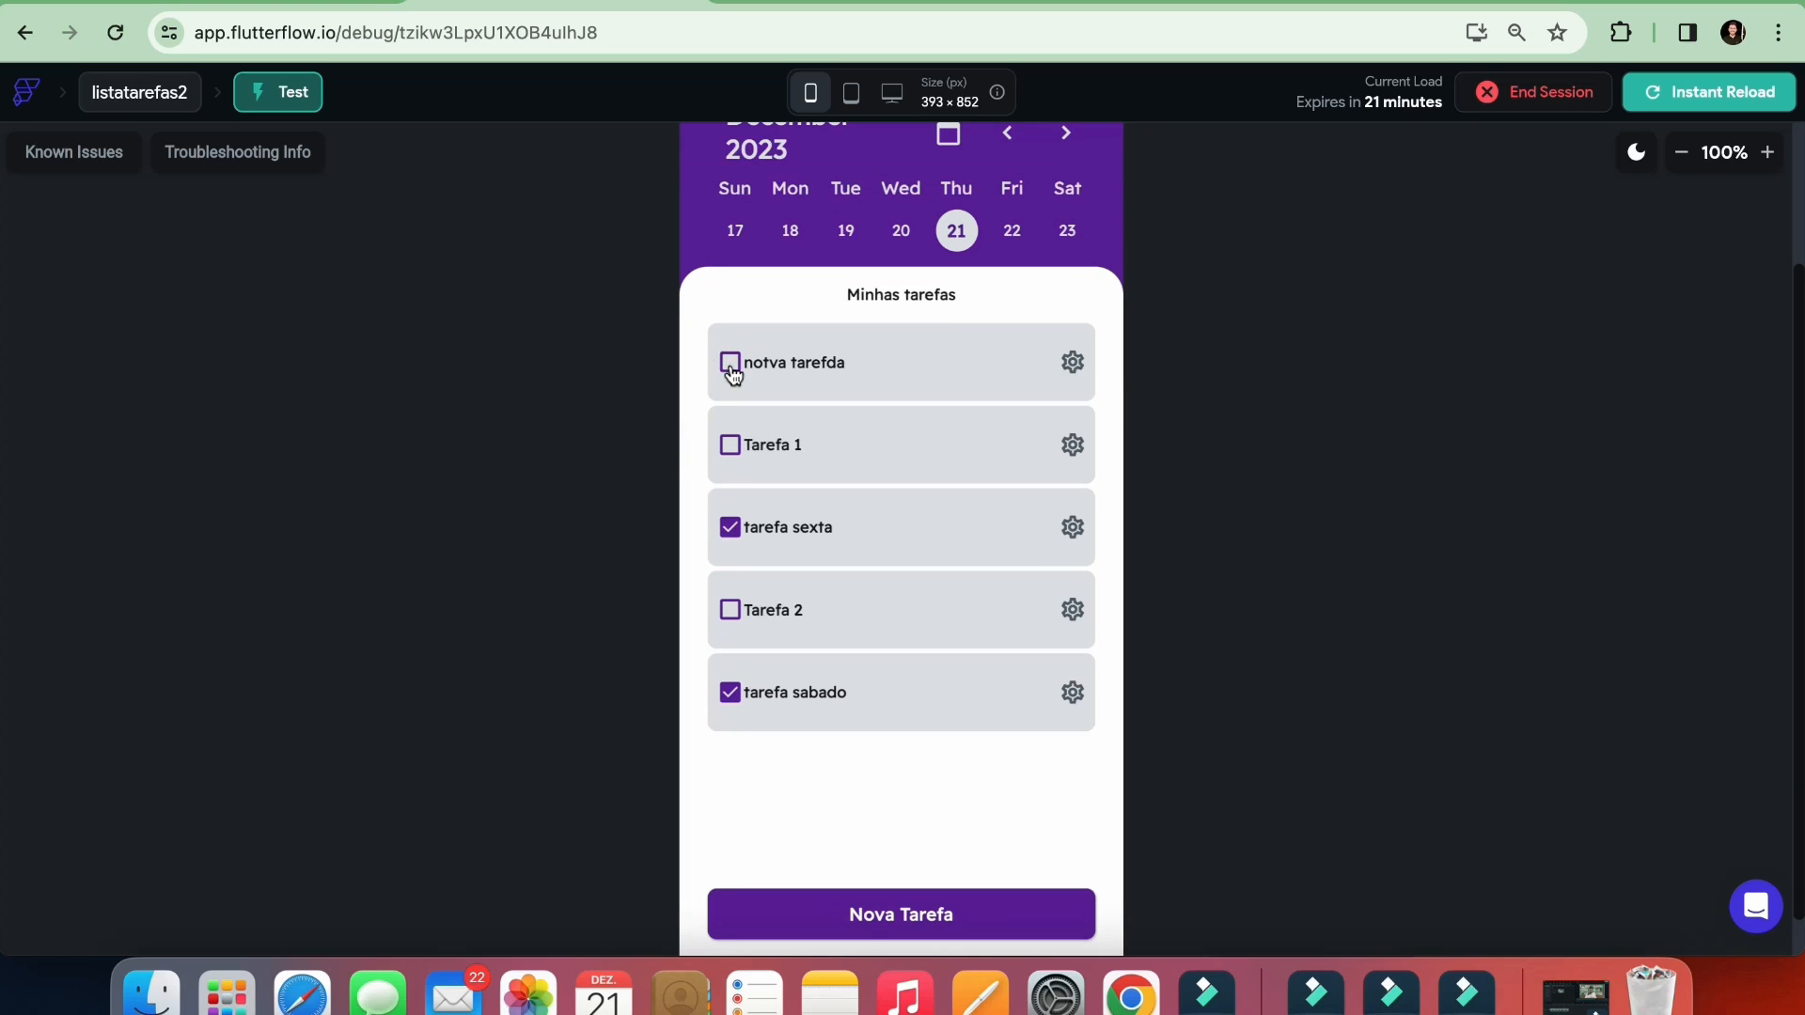
pyautogui.click(730, 363)
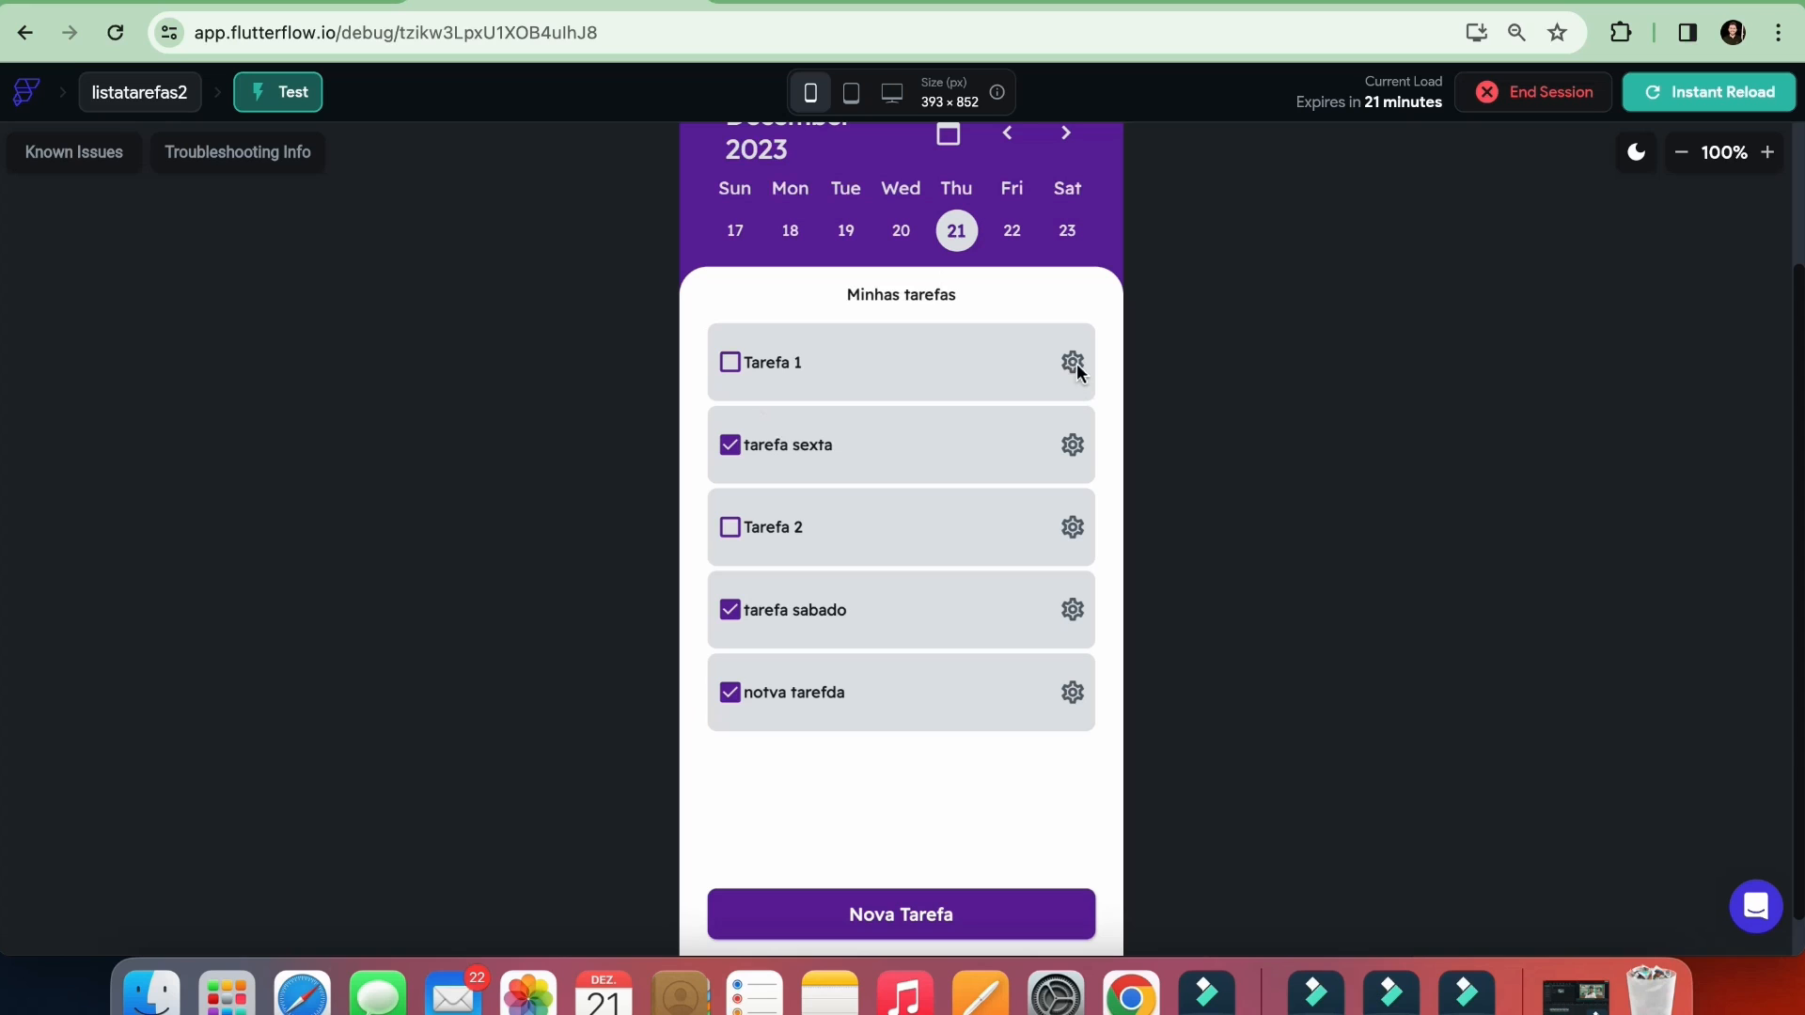
# Test the calendar by selecting December 19, 20 and 21 in alternation
pyautogui.click(907, 233)
pyautogui.click(943, 229)
pyautogui.click(845, 231)
pyautogui.click(957, 232)
pyautogui.click(894, 234)
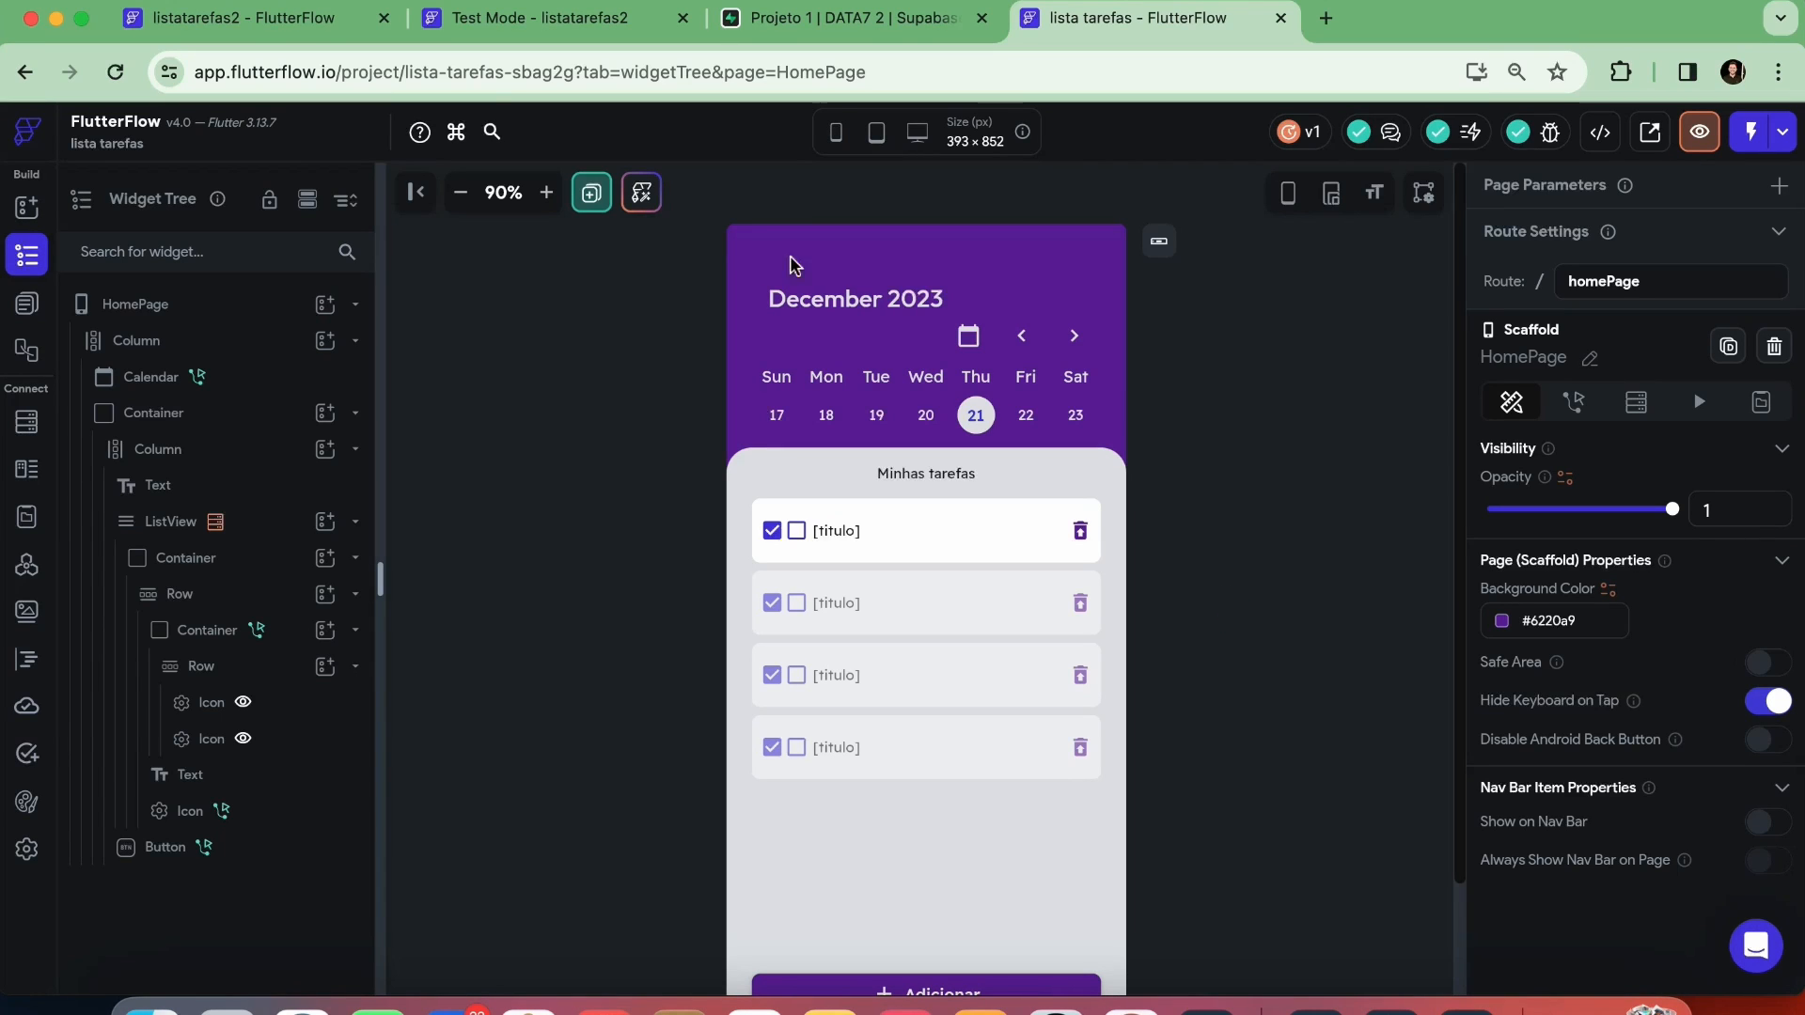
# In the listatarefas2 project, change the task row's settings icon to Restore From Trash and color it Roxo
pyautogui.click(540, 18)
pyautogui.click(243, 18)
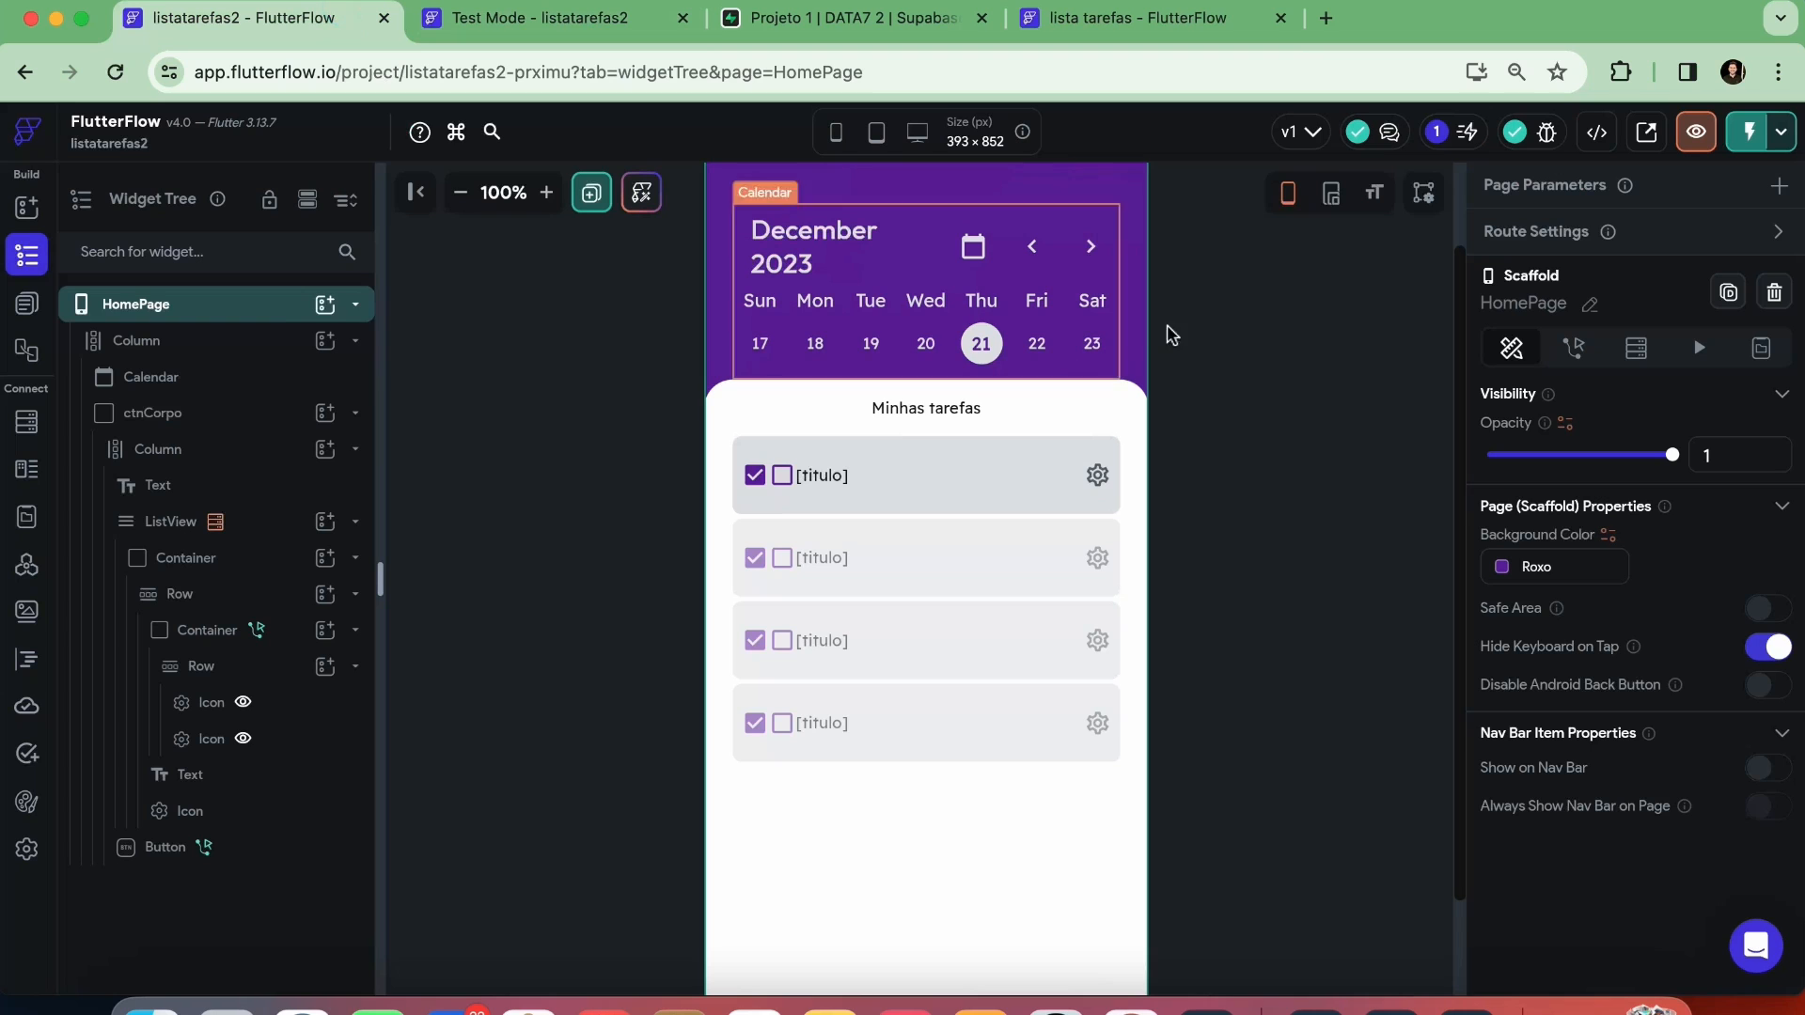
pyautogui.click(1096, 478)
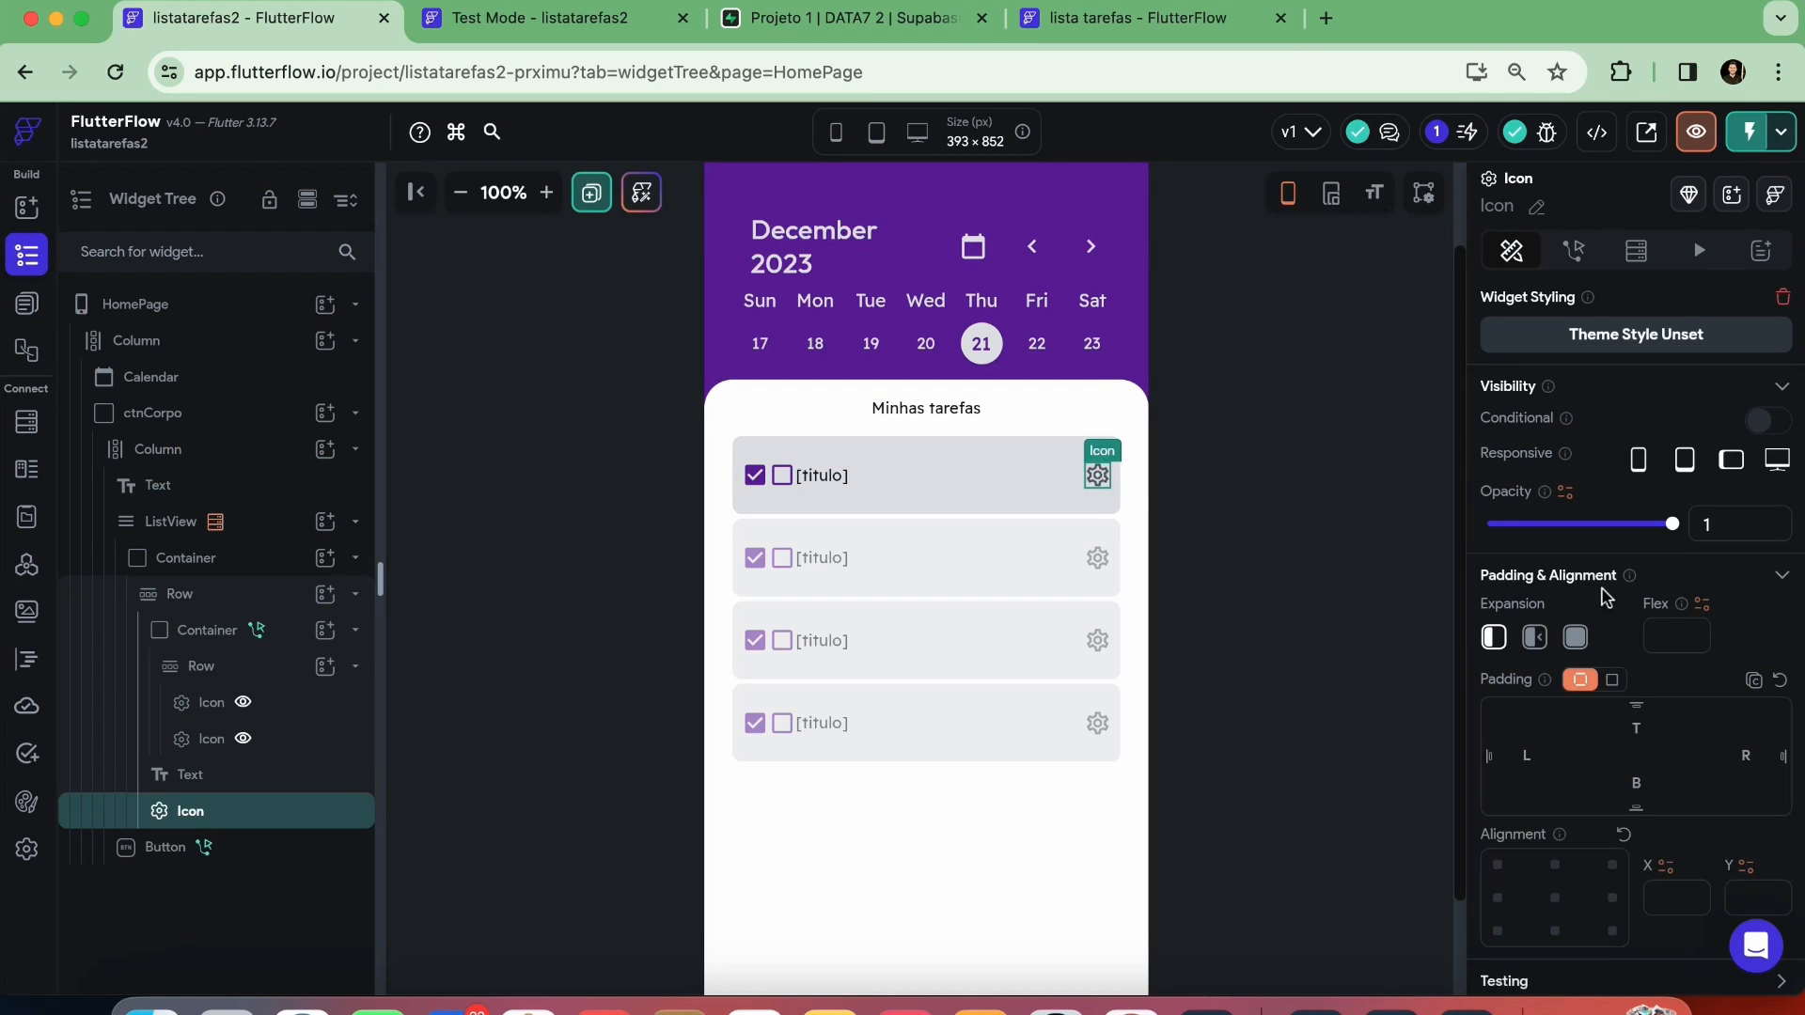
pyautogui.scroll(-5, 1605, 596)
pyautogui.click(1613, 818)
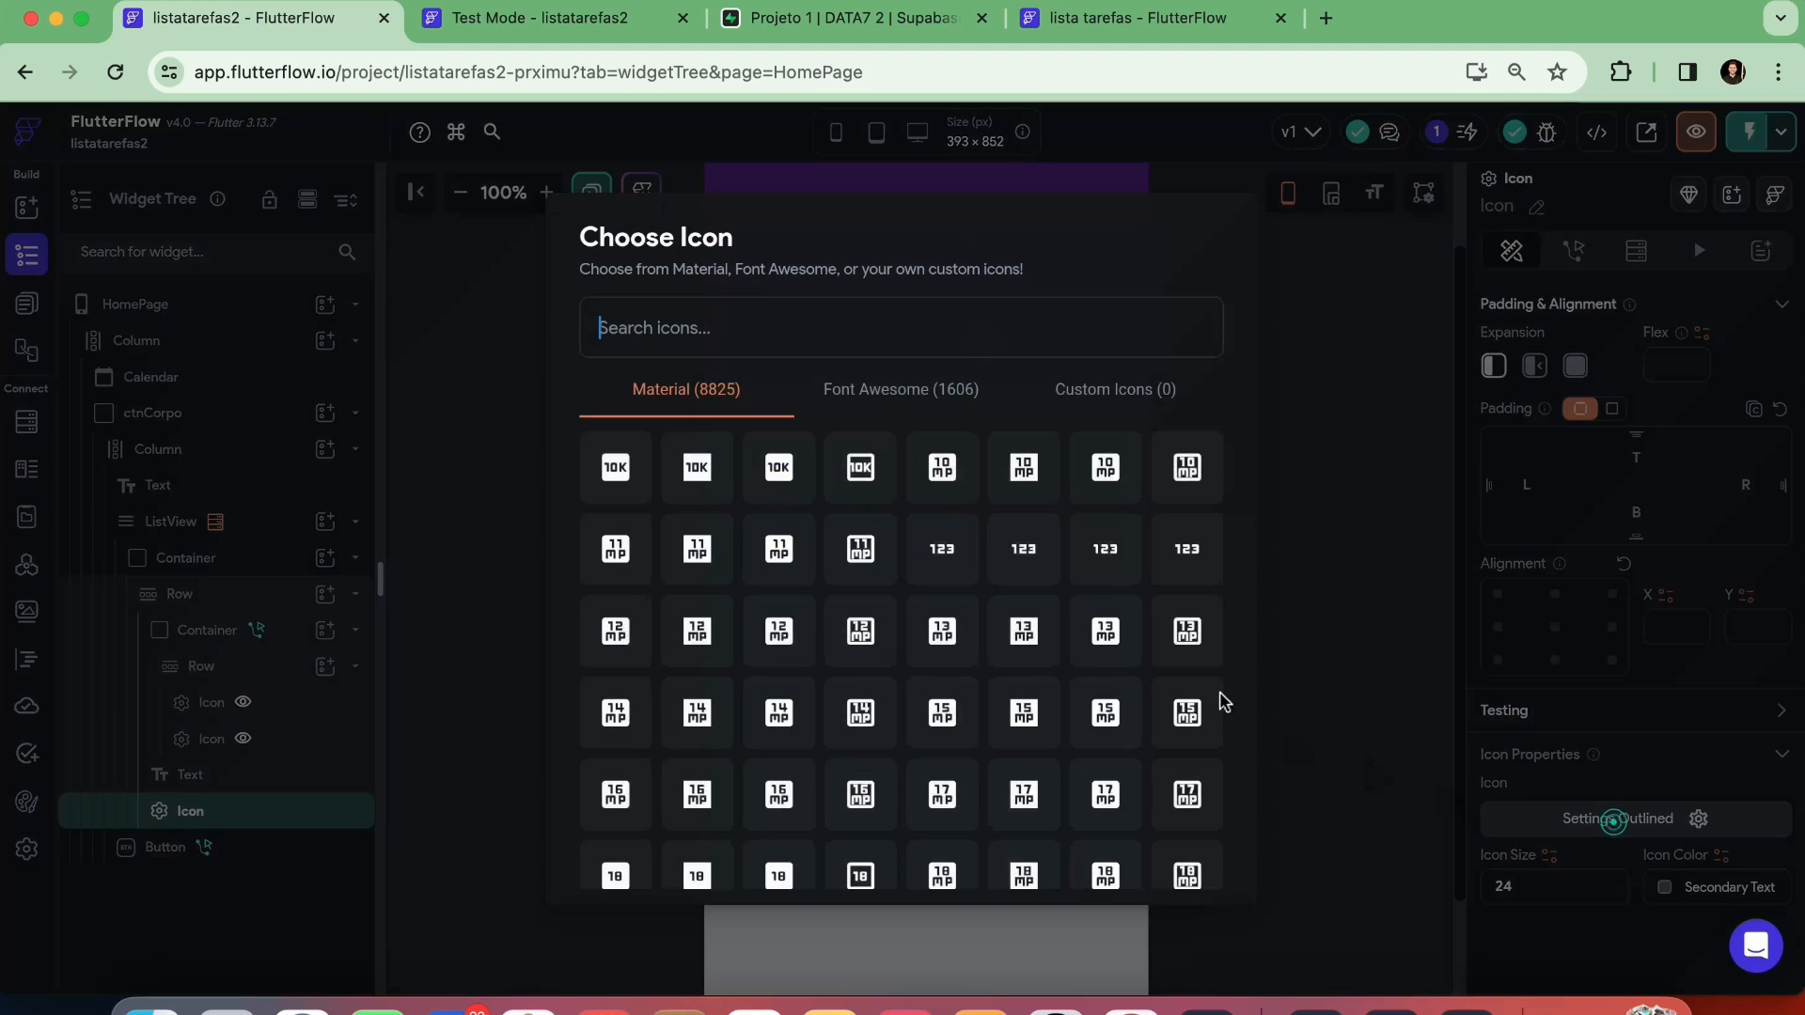
pyautogui.write('t')
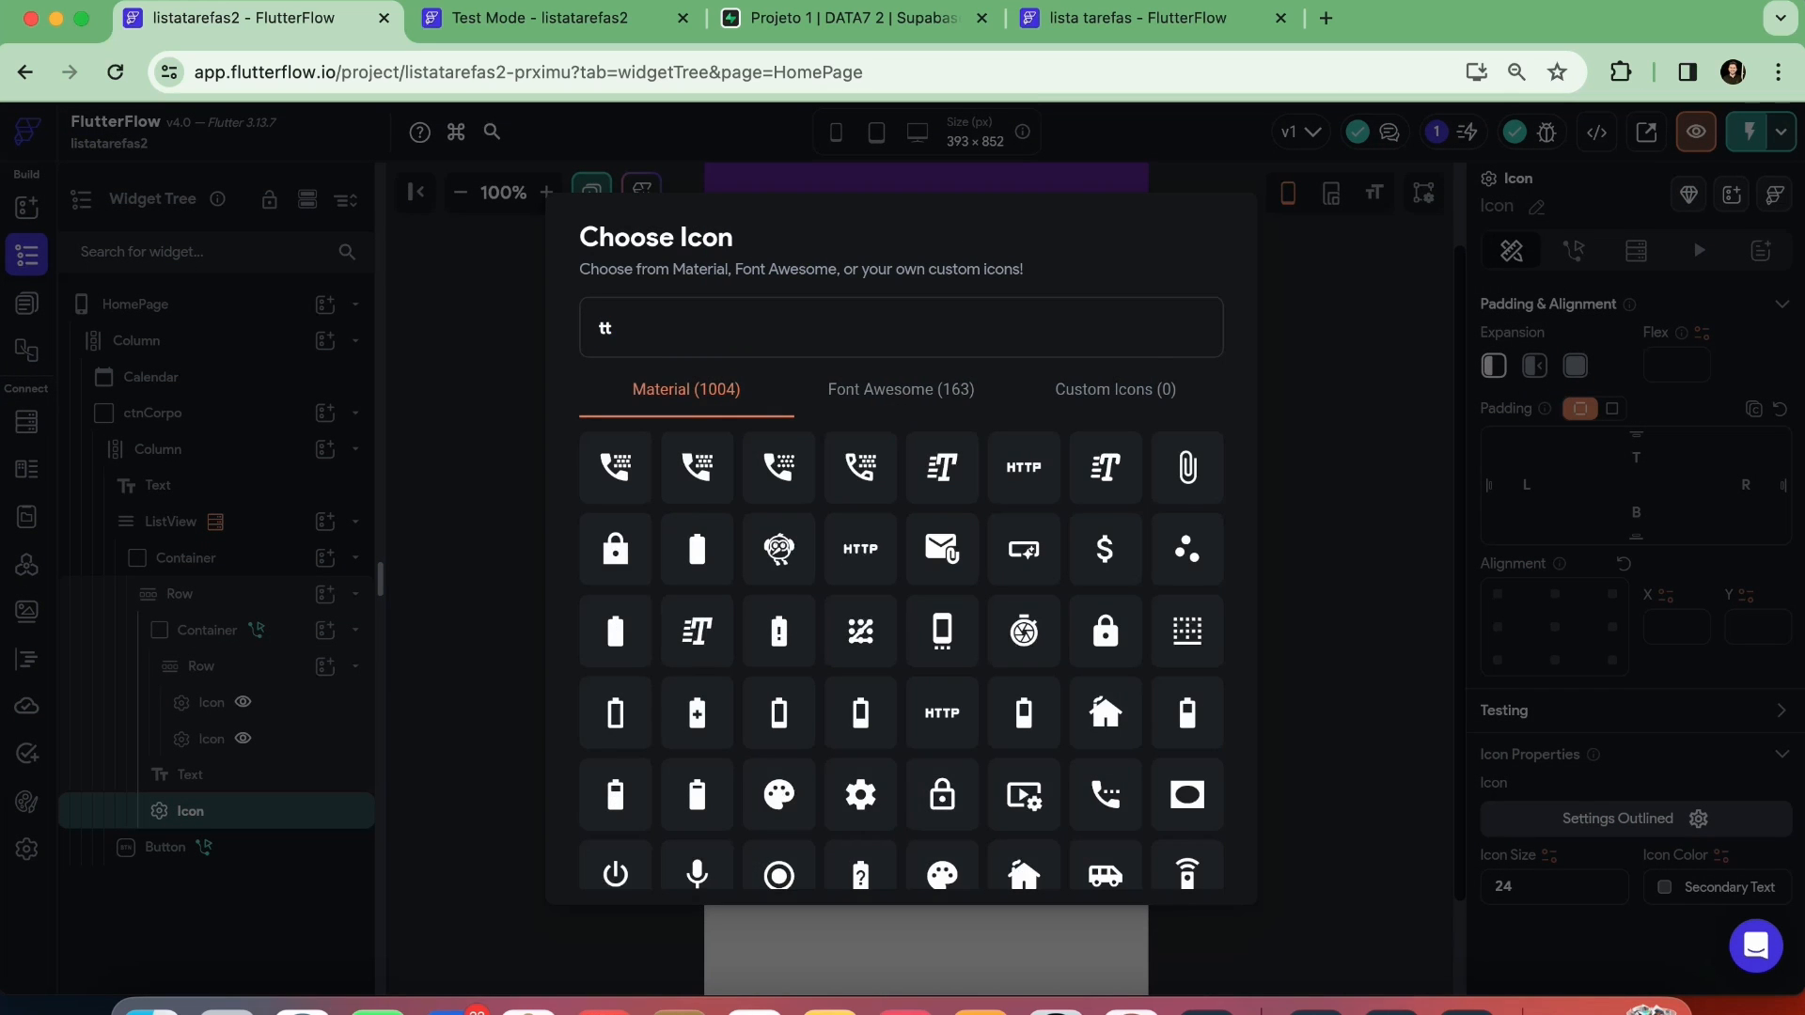
pyautogui.write('rash')
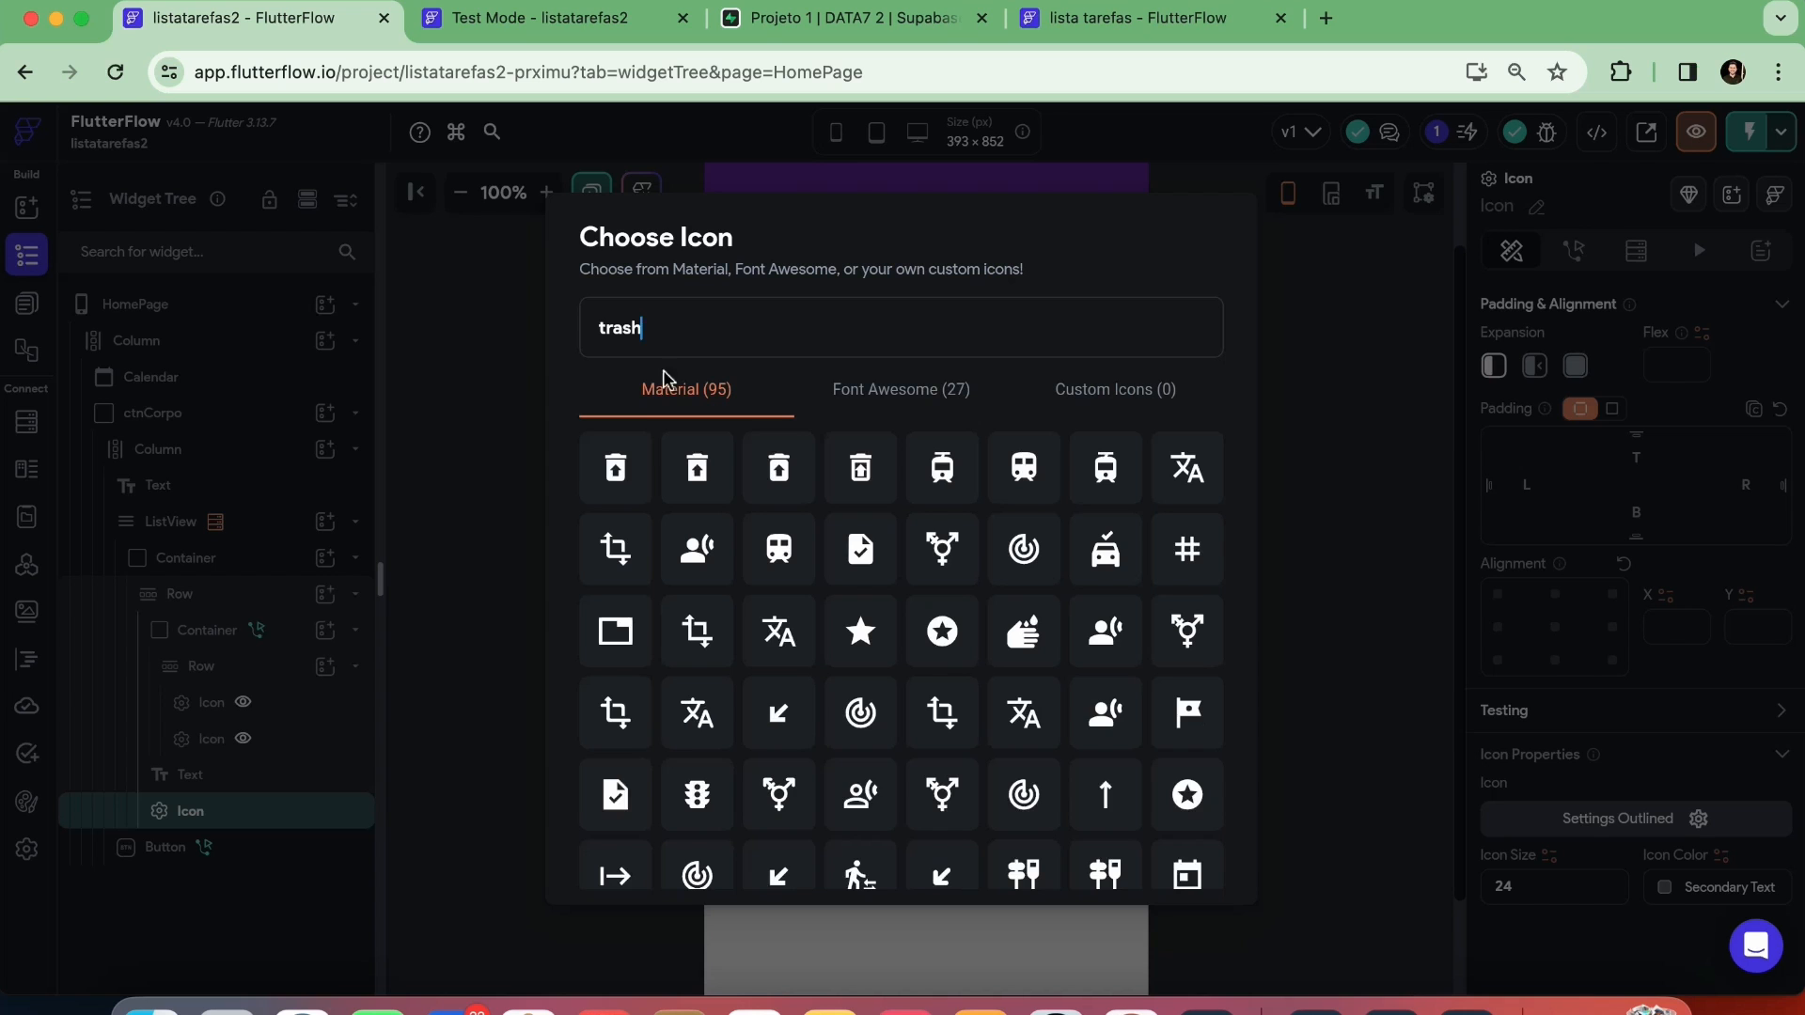
pyautogui.click(815, 500)
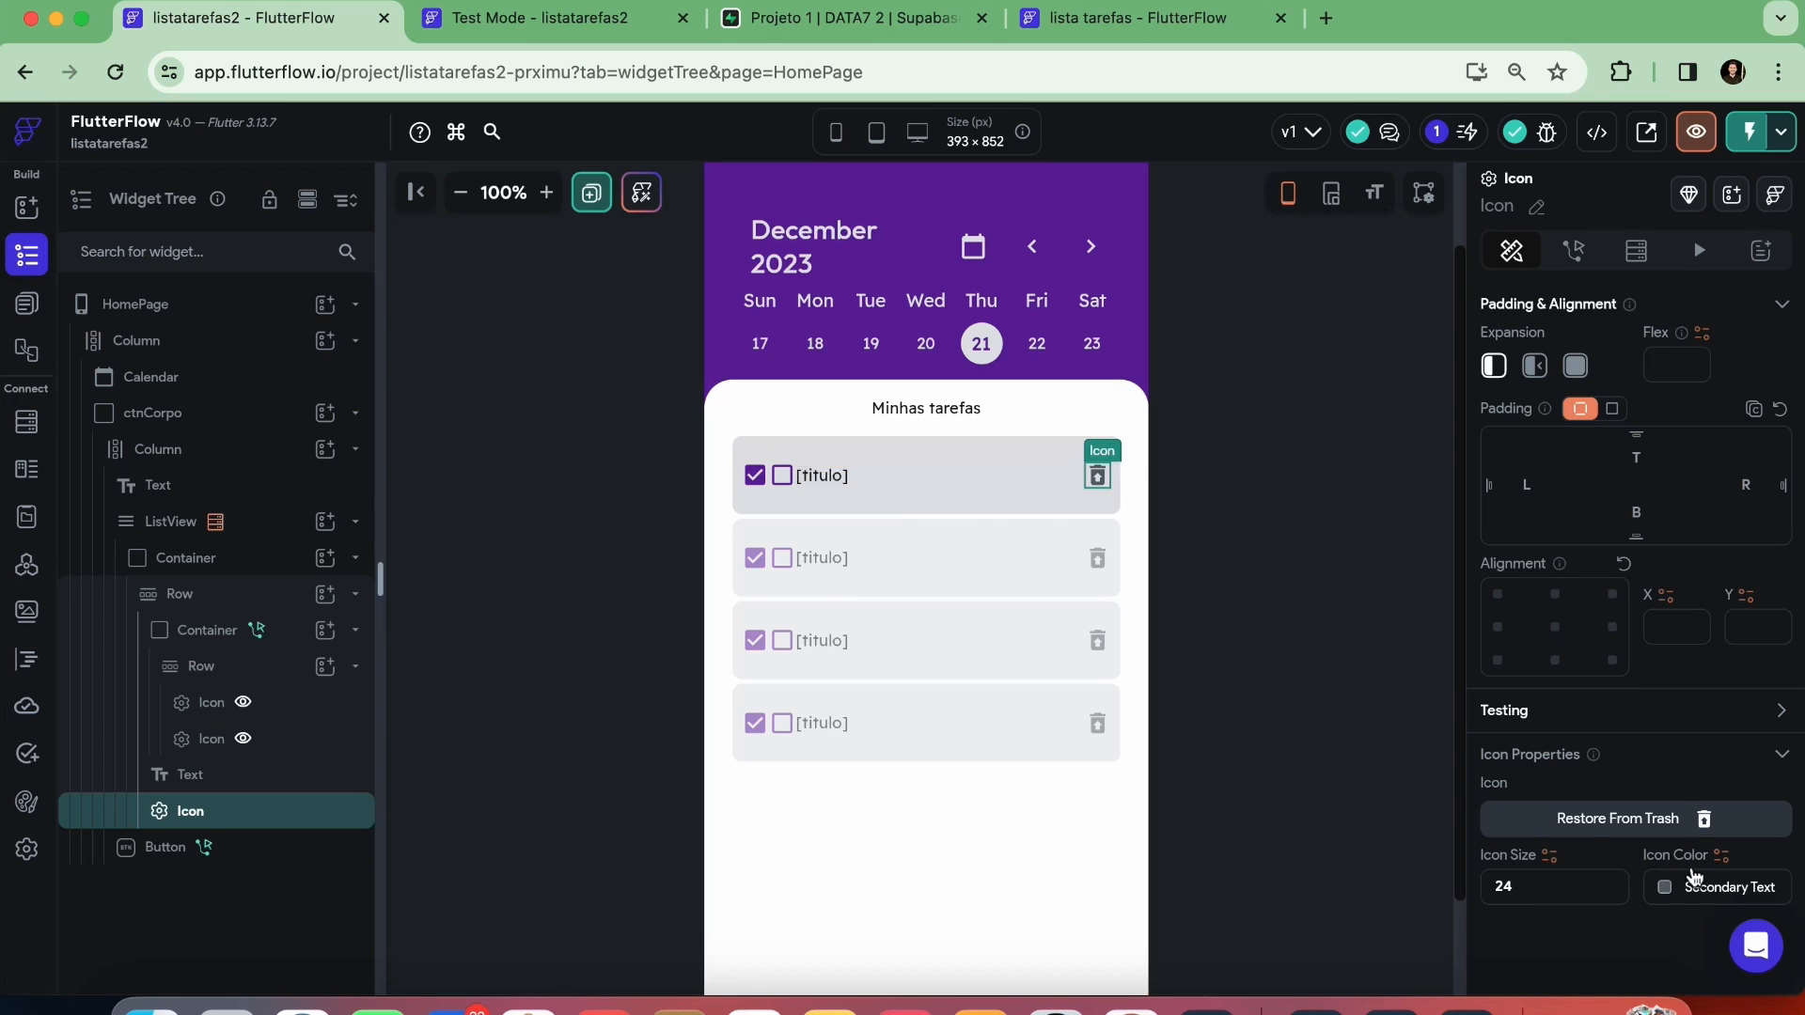
pyautogui.click(1671, 891)
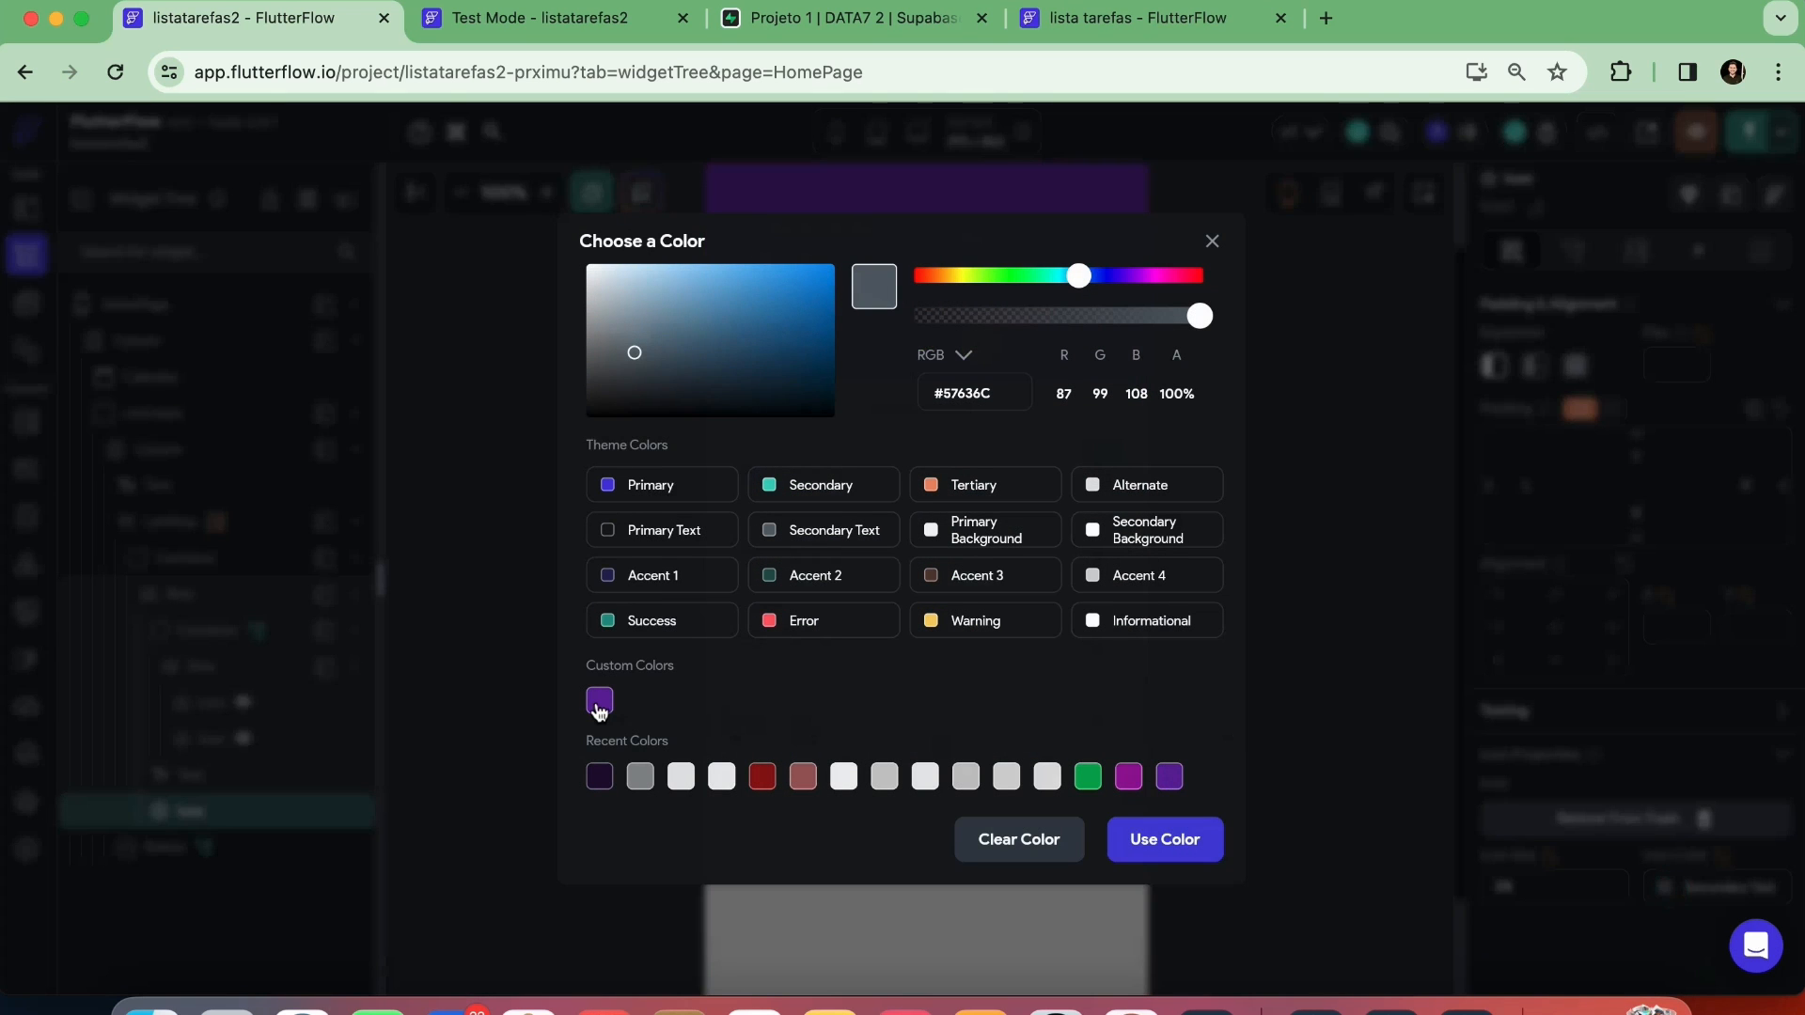
pyautogui.click(596, 702)
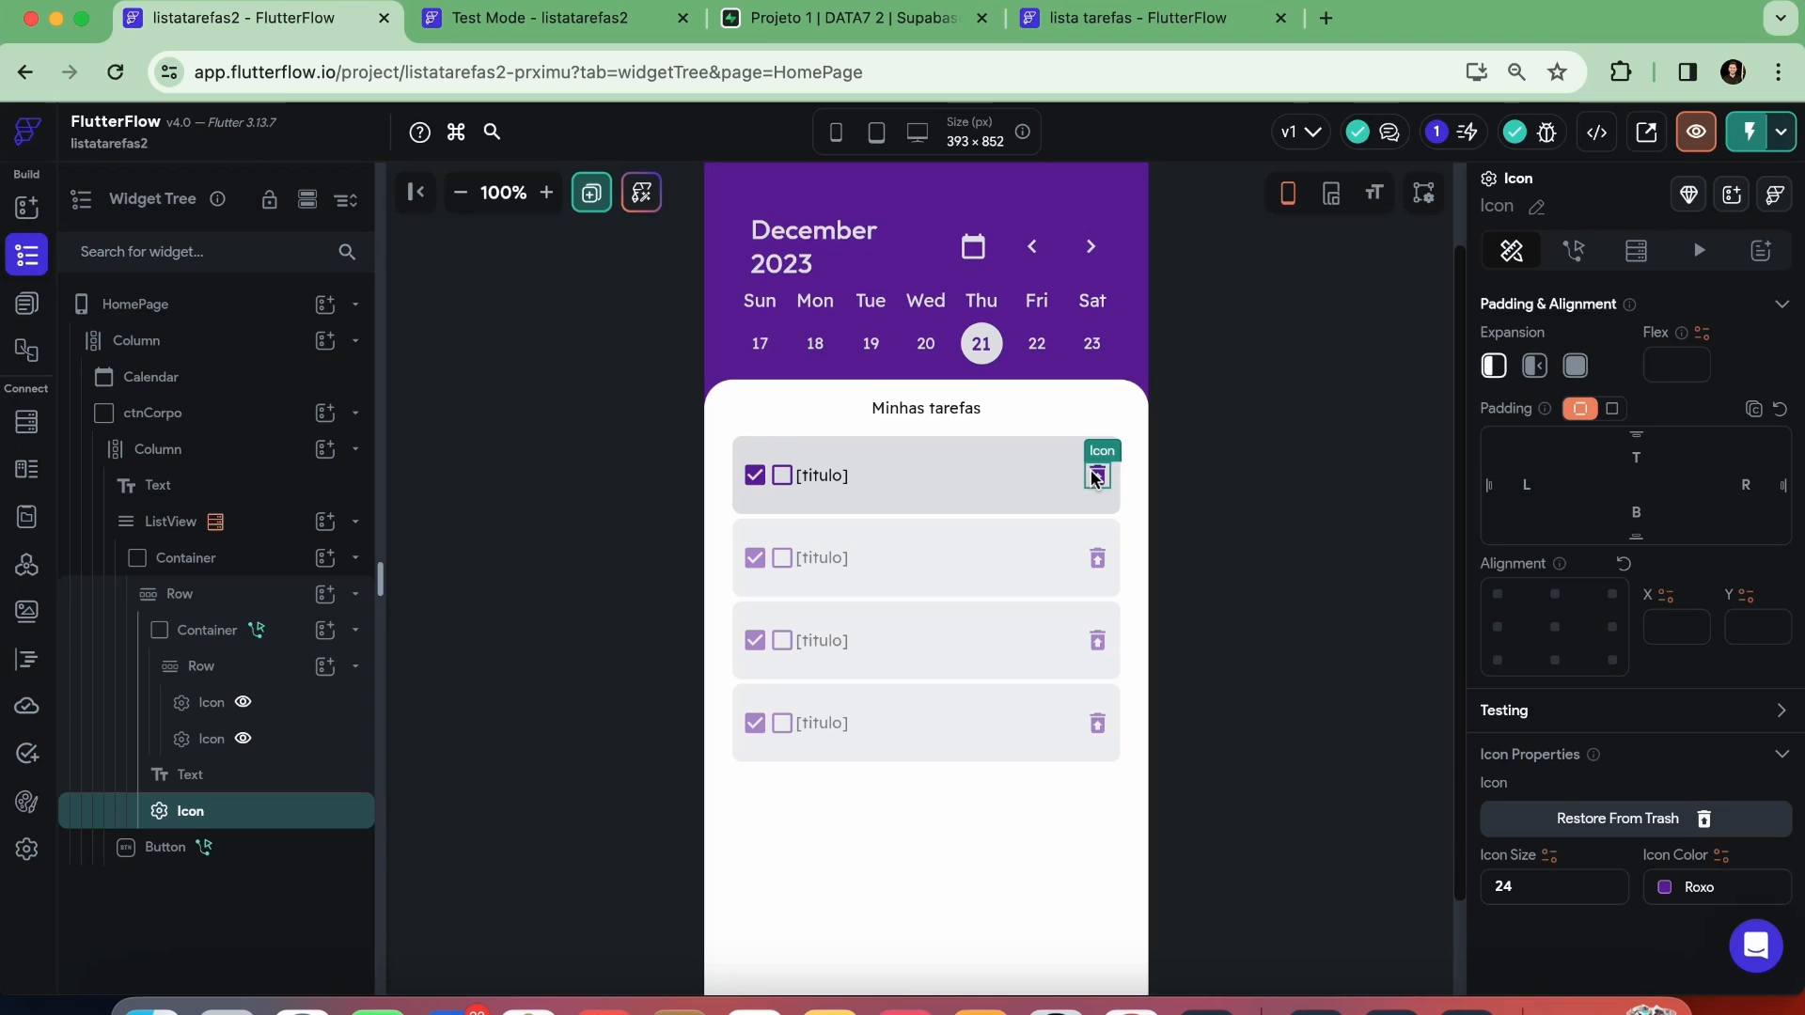
# Add an On Tap action to the trash icon that deletes a Supabase row from the tarefas table
pyautogui.click(1563, 252)
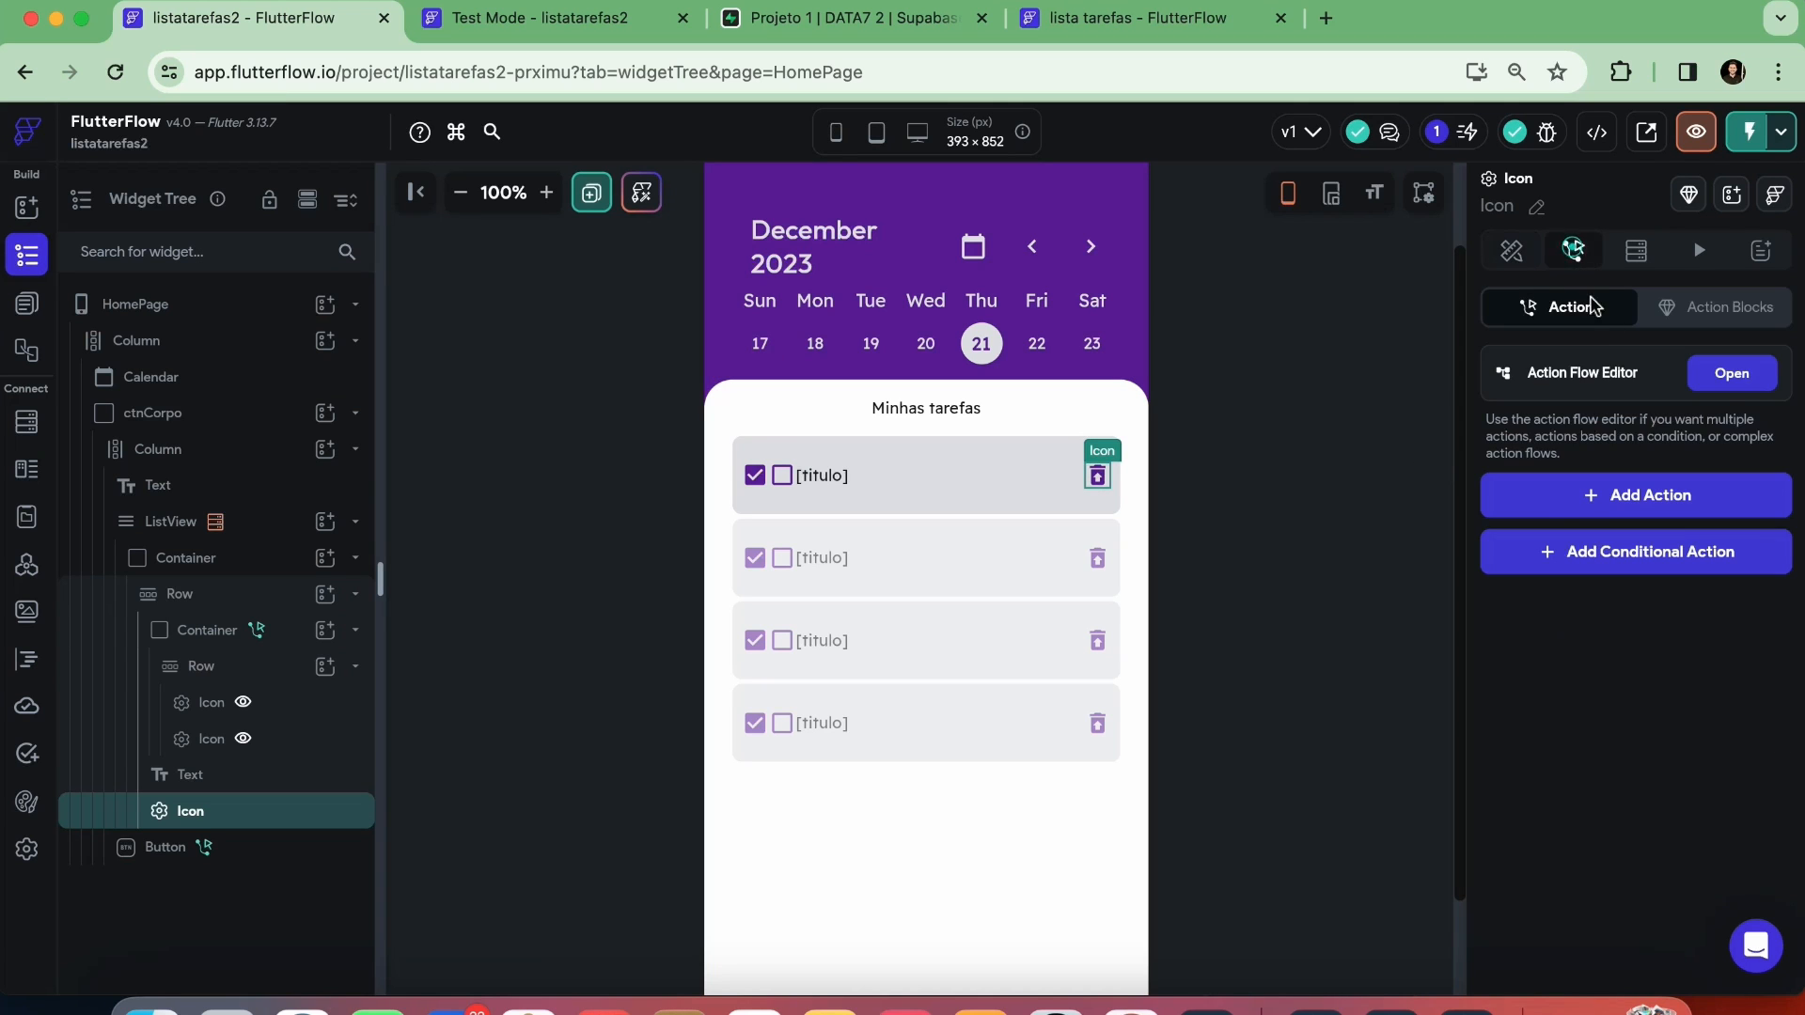
pyautogui.click(1728, 371)
pyautogui.click(701, 714)
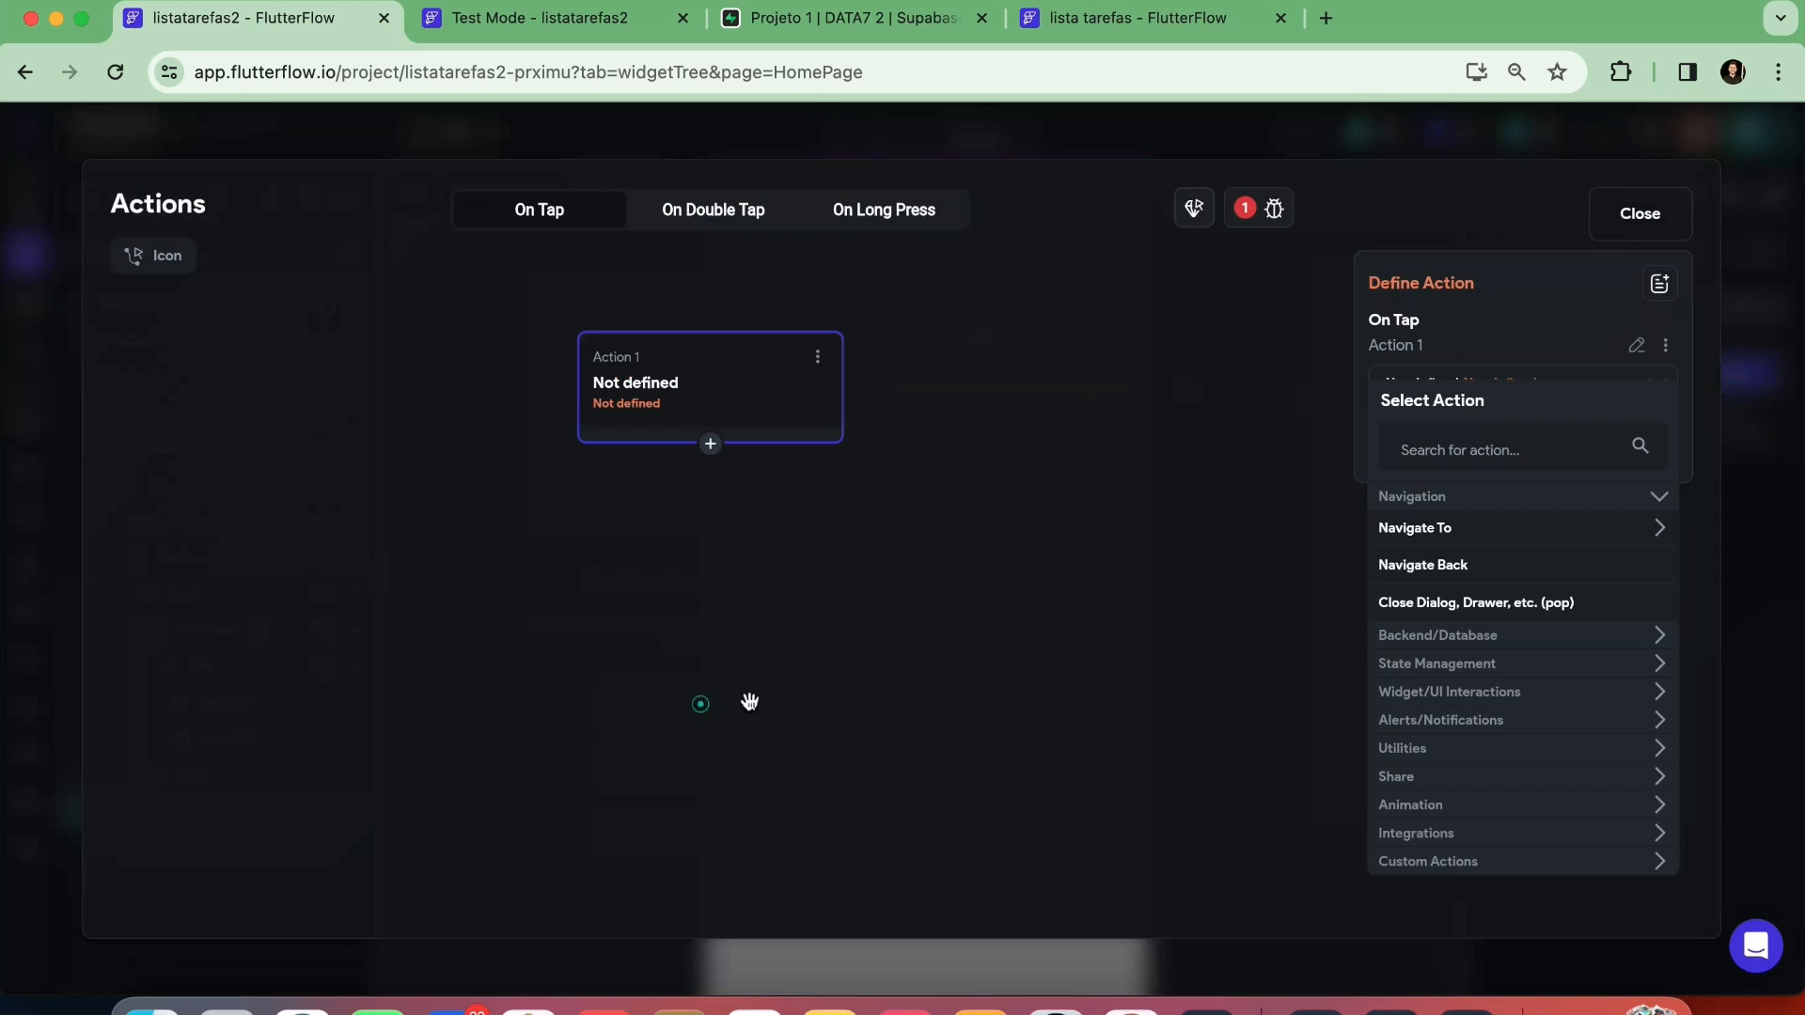
pyautogui.write('dele')
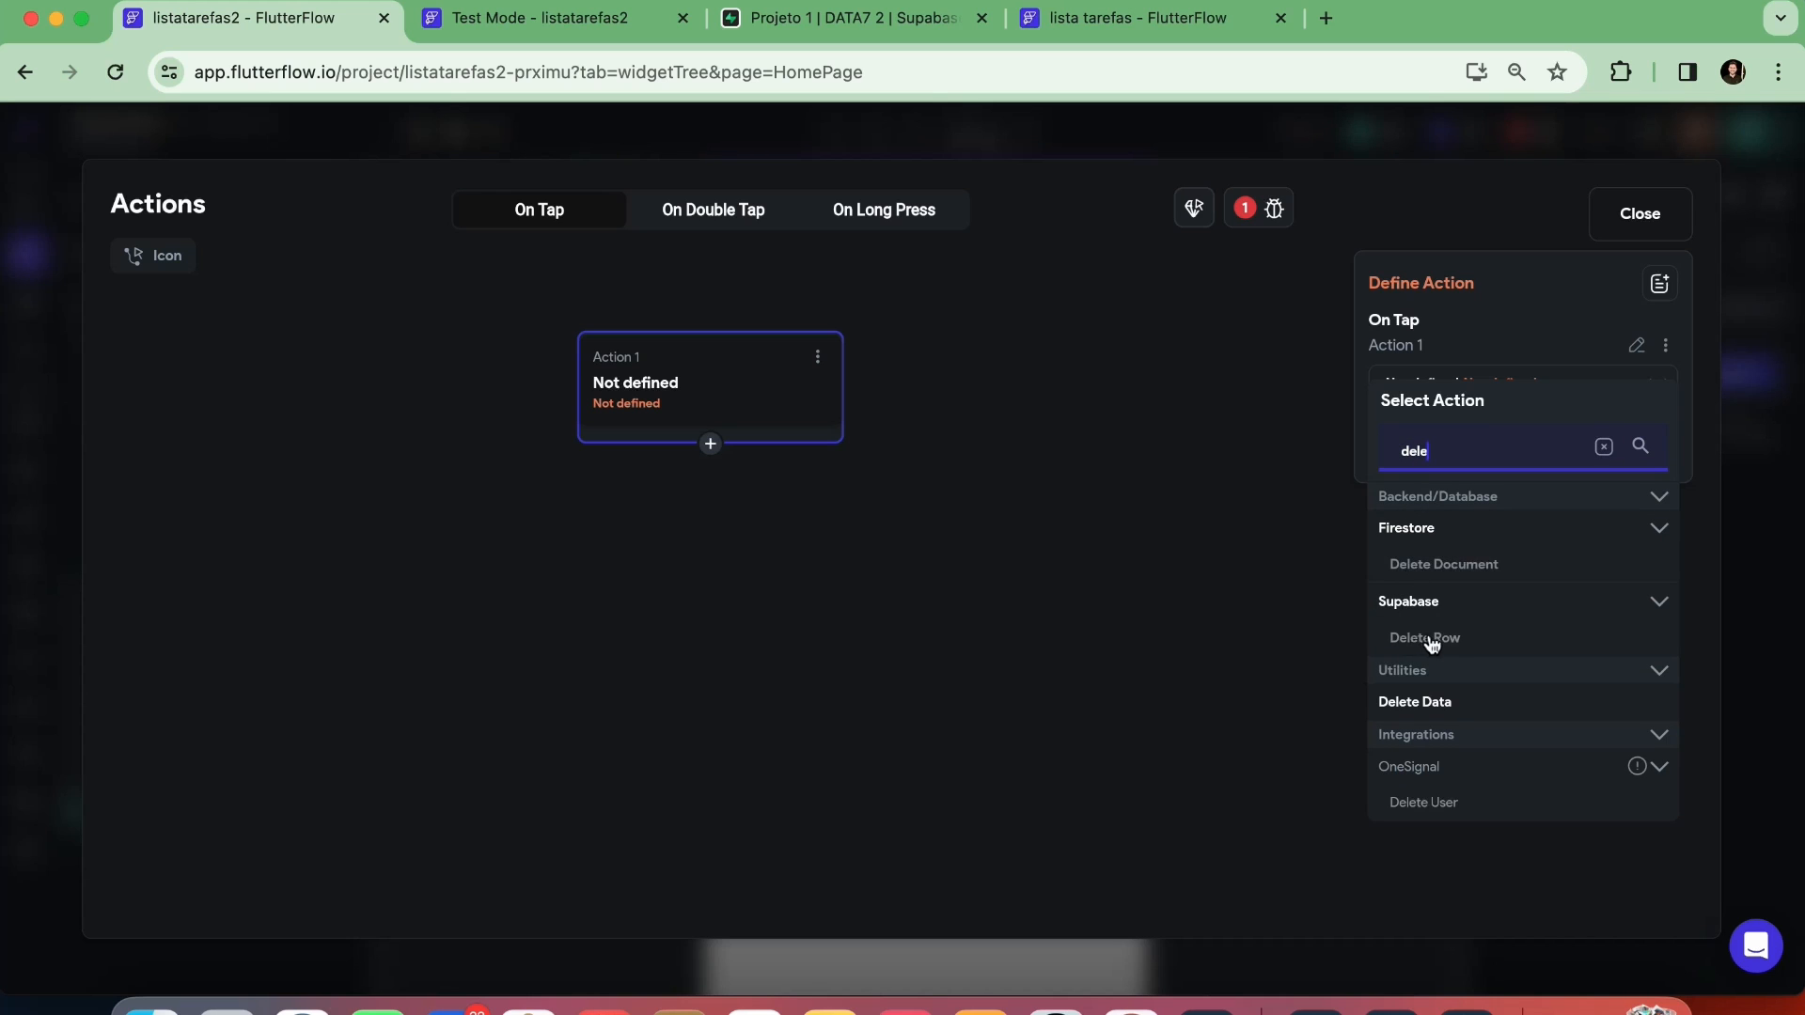
pyautogui.click(1430, 639)
pyautogui.click(1418, 528)
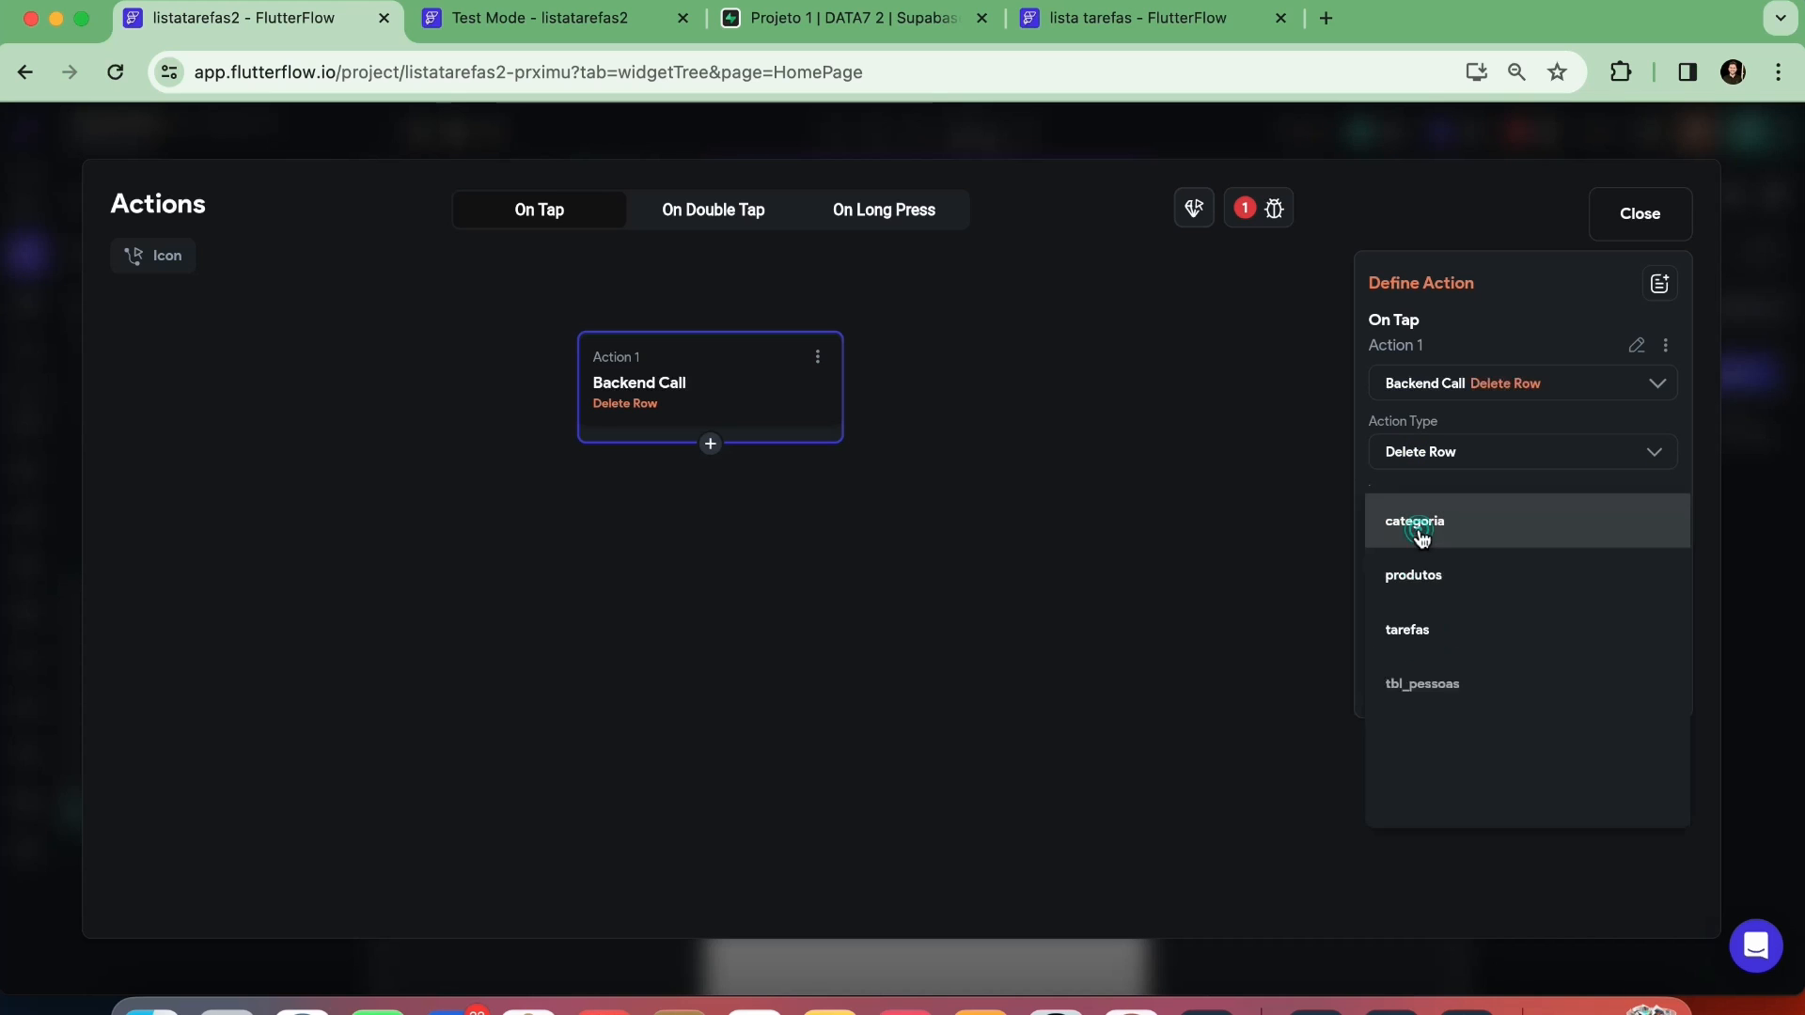
pyautogui.click(1423, 626)
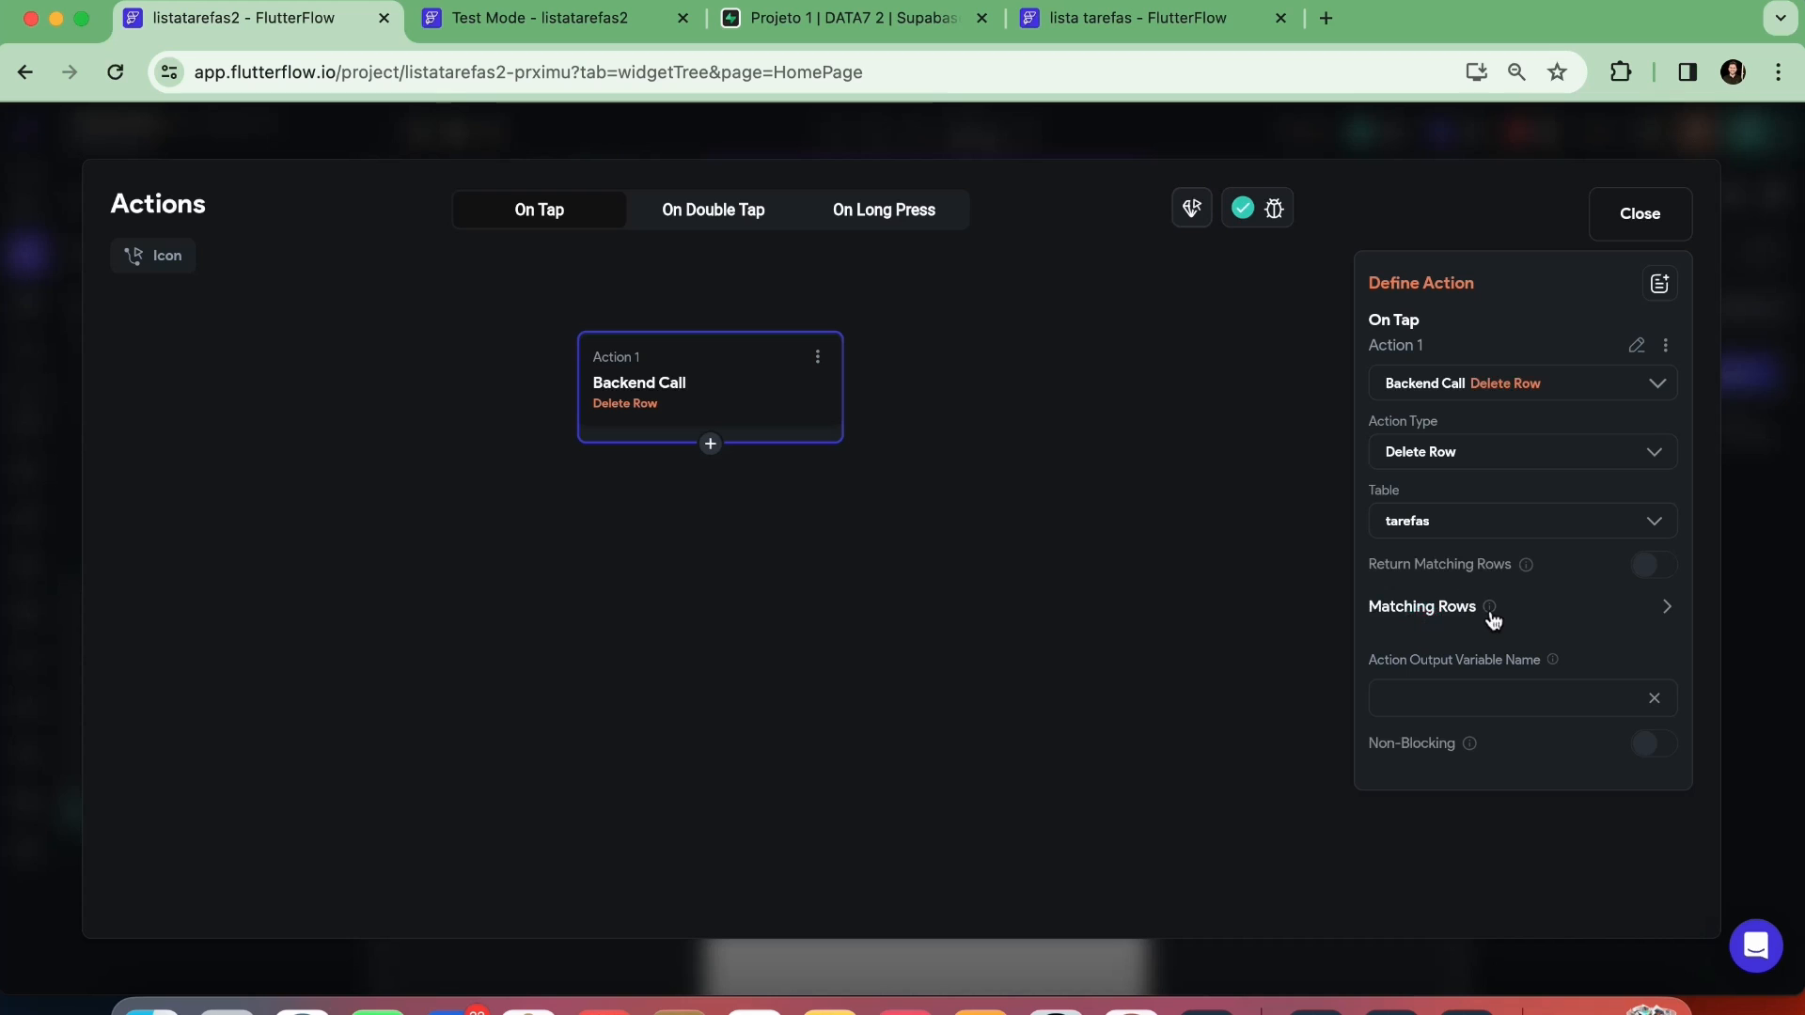
# Filter the Delete Row action's matching rows by id Equal To the tarefas Row's id
pyautogui.click(1650, 611)
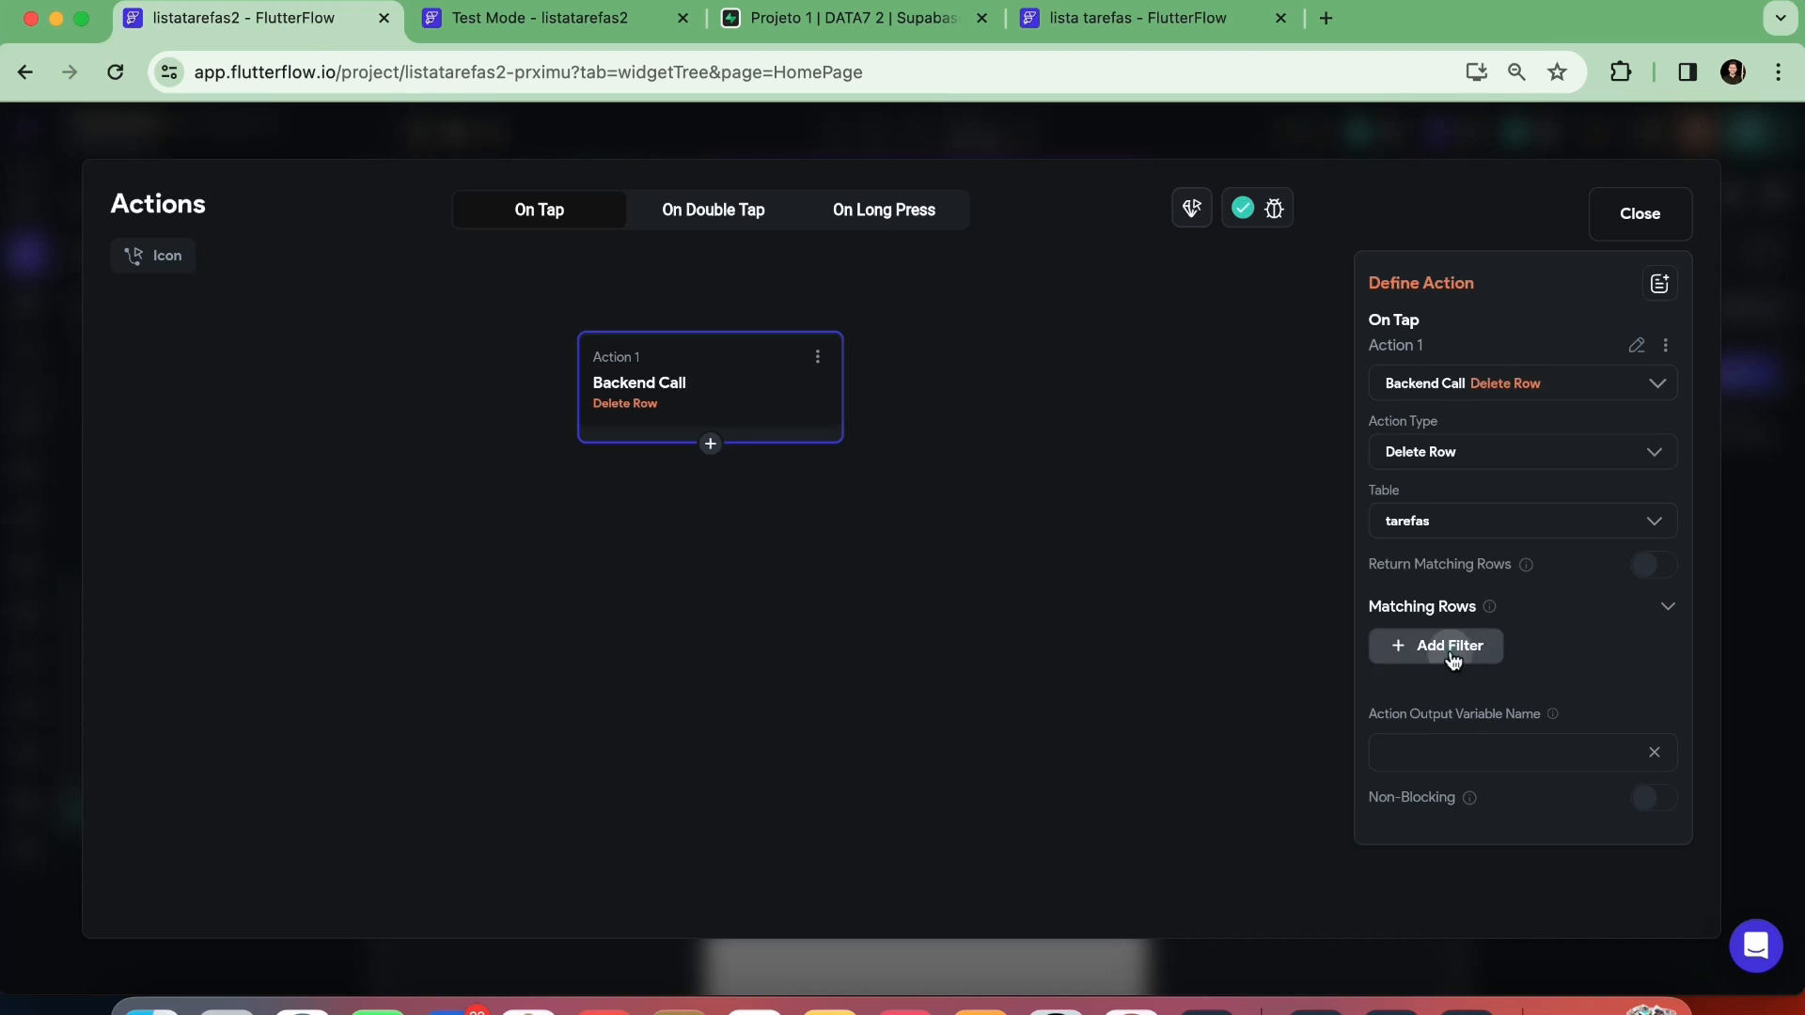
pyautogui.click(1452, 647)
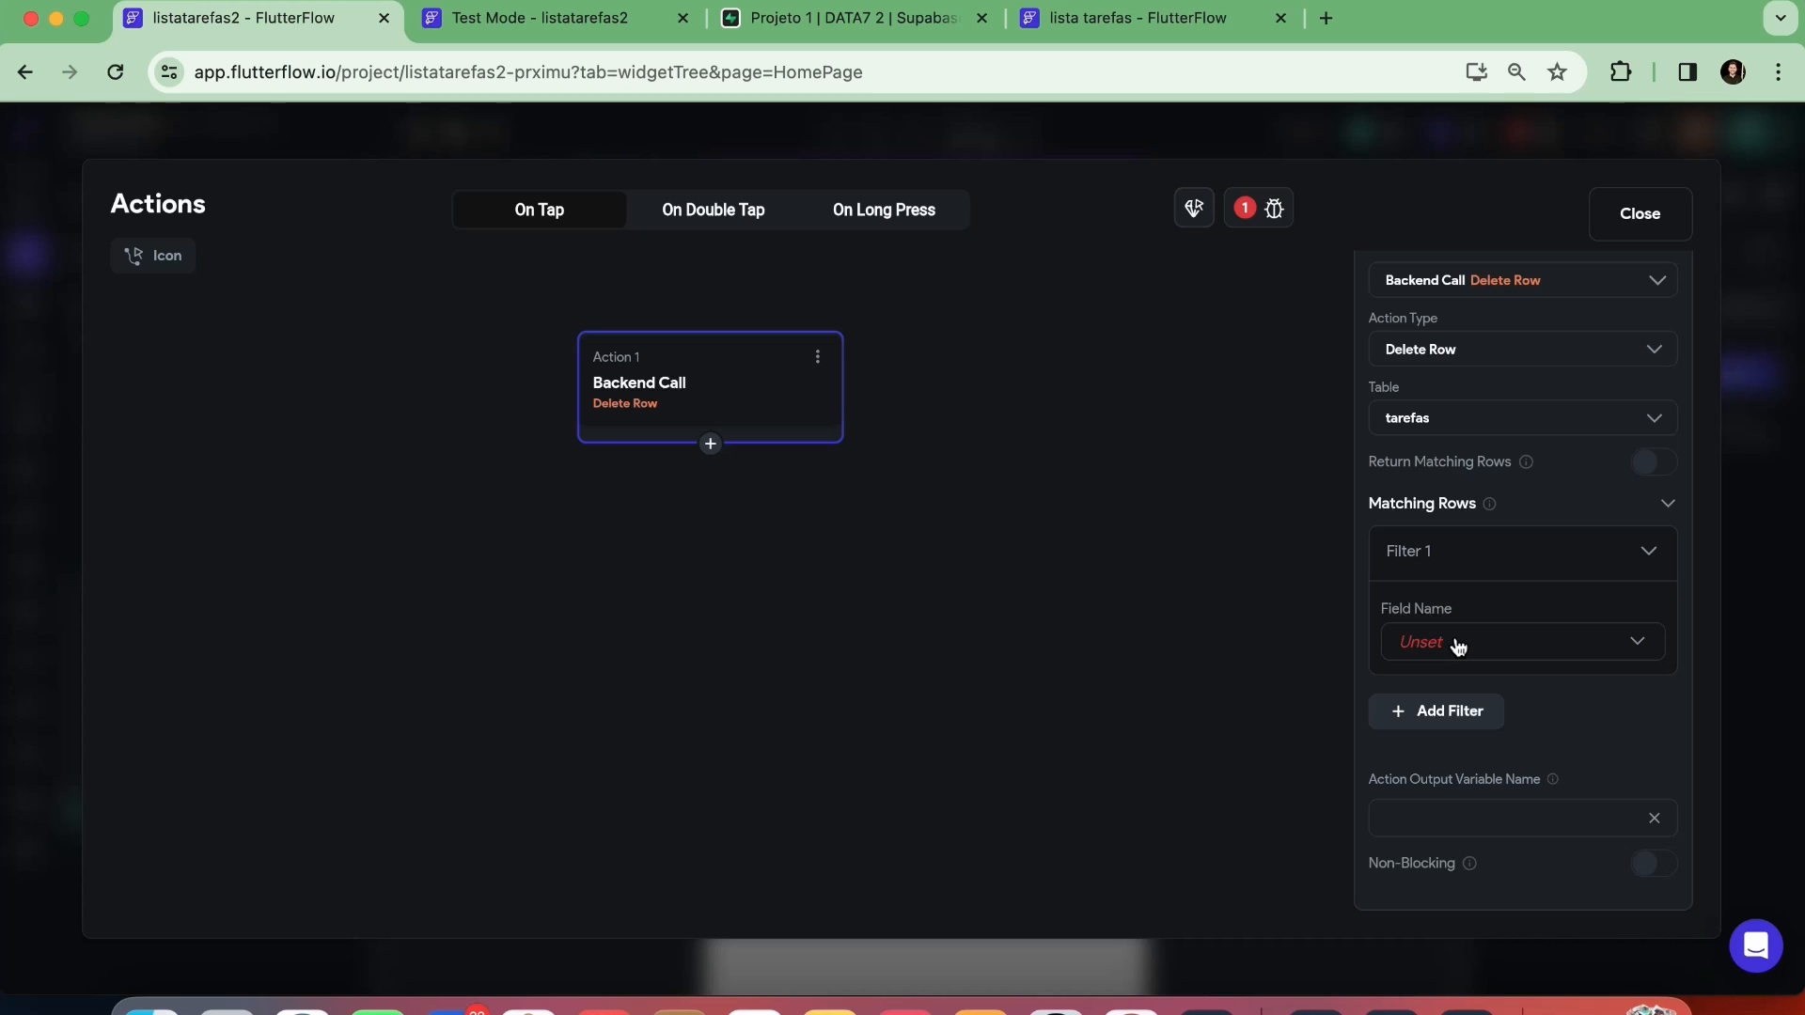
pyautogui.click(1458, 644)
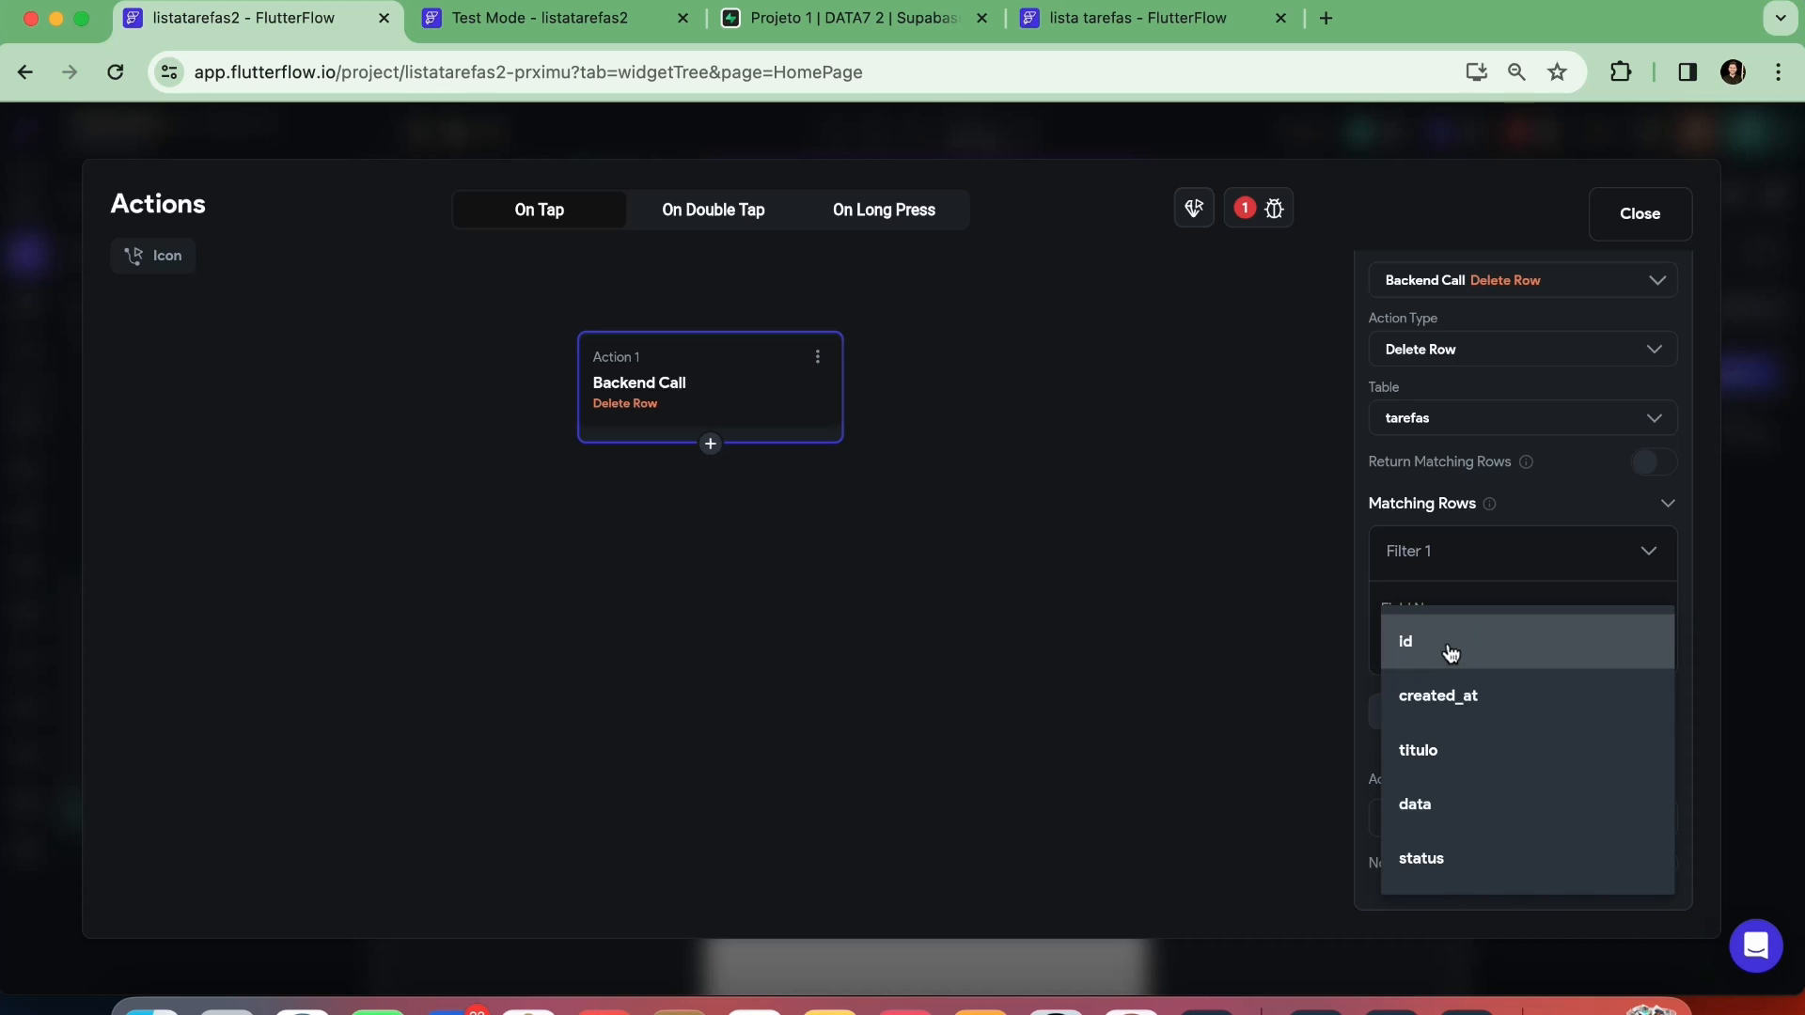
pyautogui.click(1448, 648)
pyautogui.click(1438, 743)
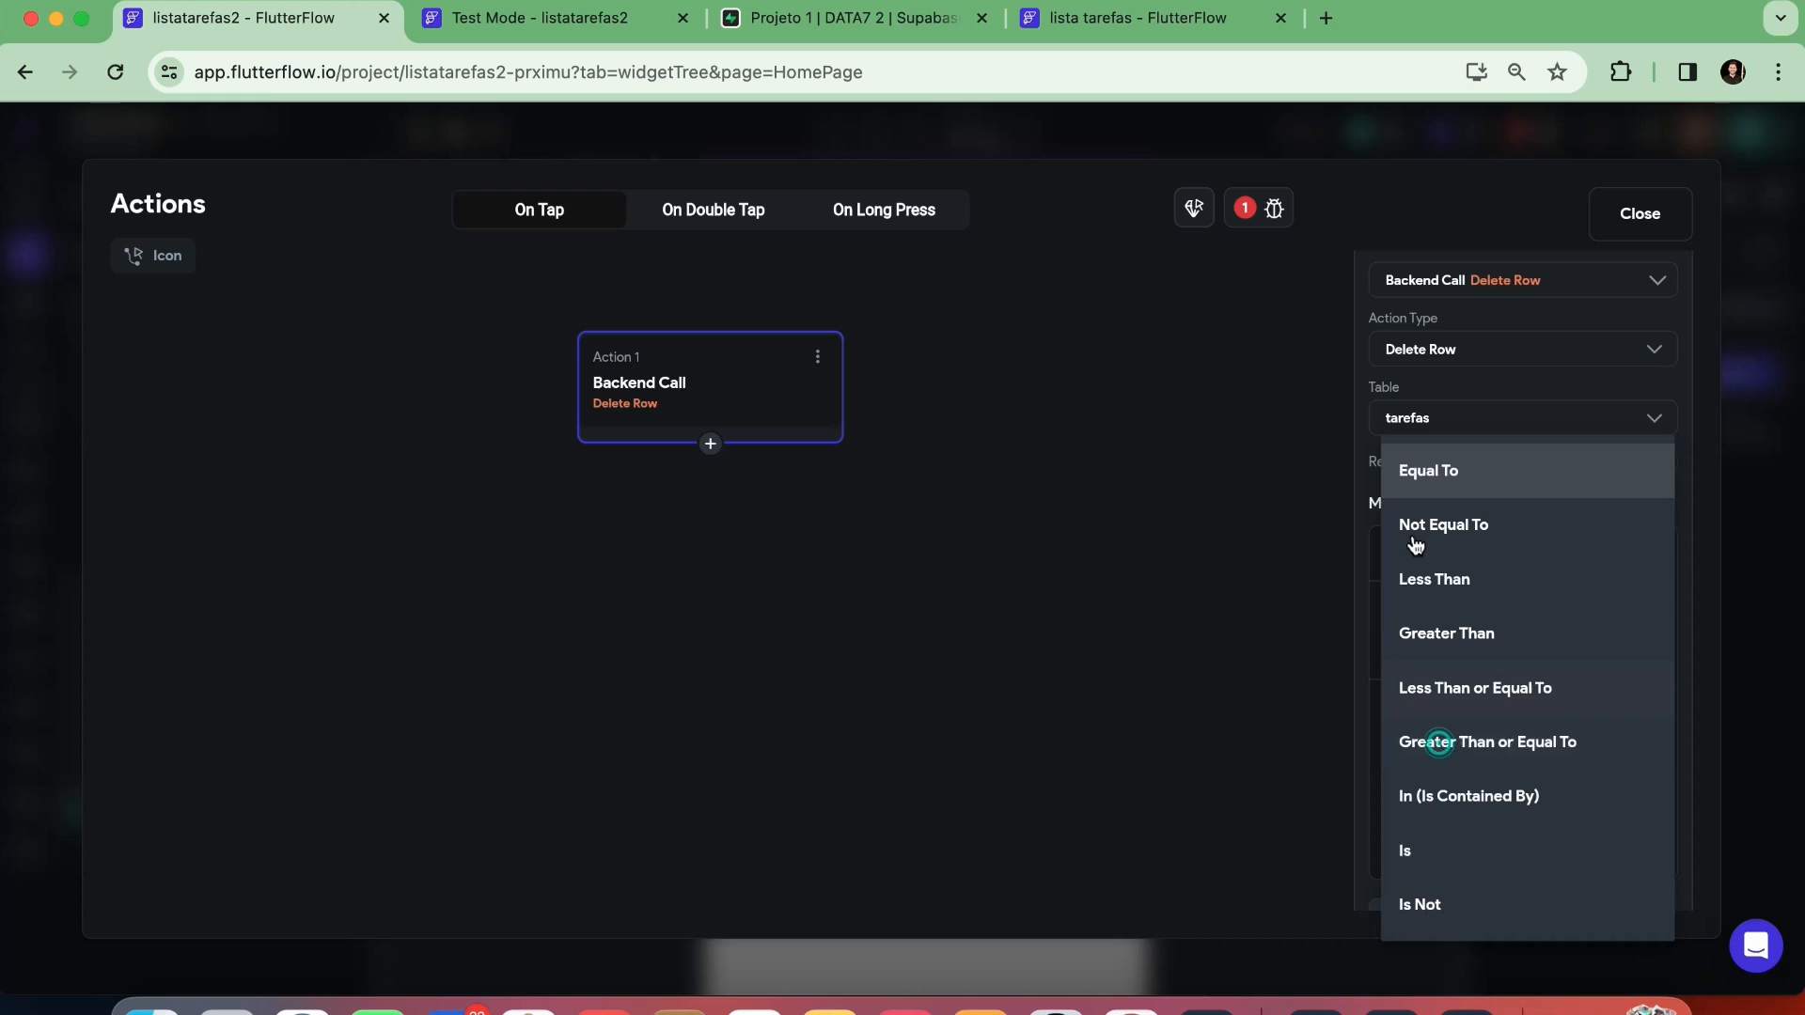
pyautogui.click(1423, 488)
pyautogui.scroll(-3, 1434, 658)
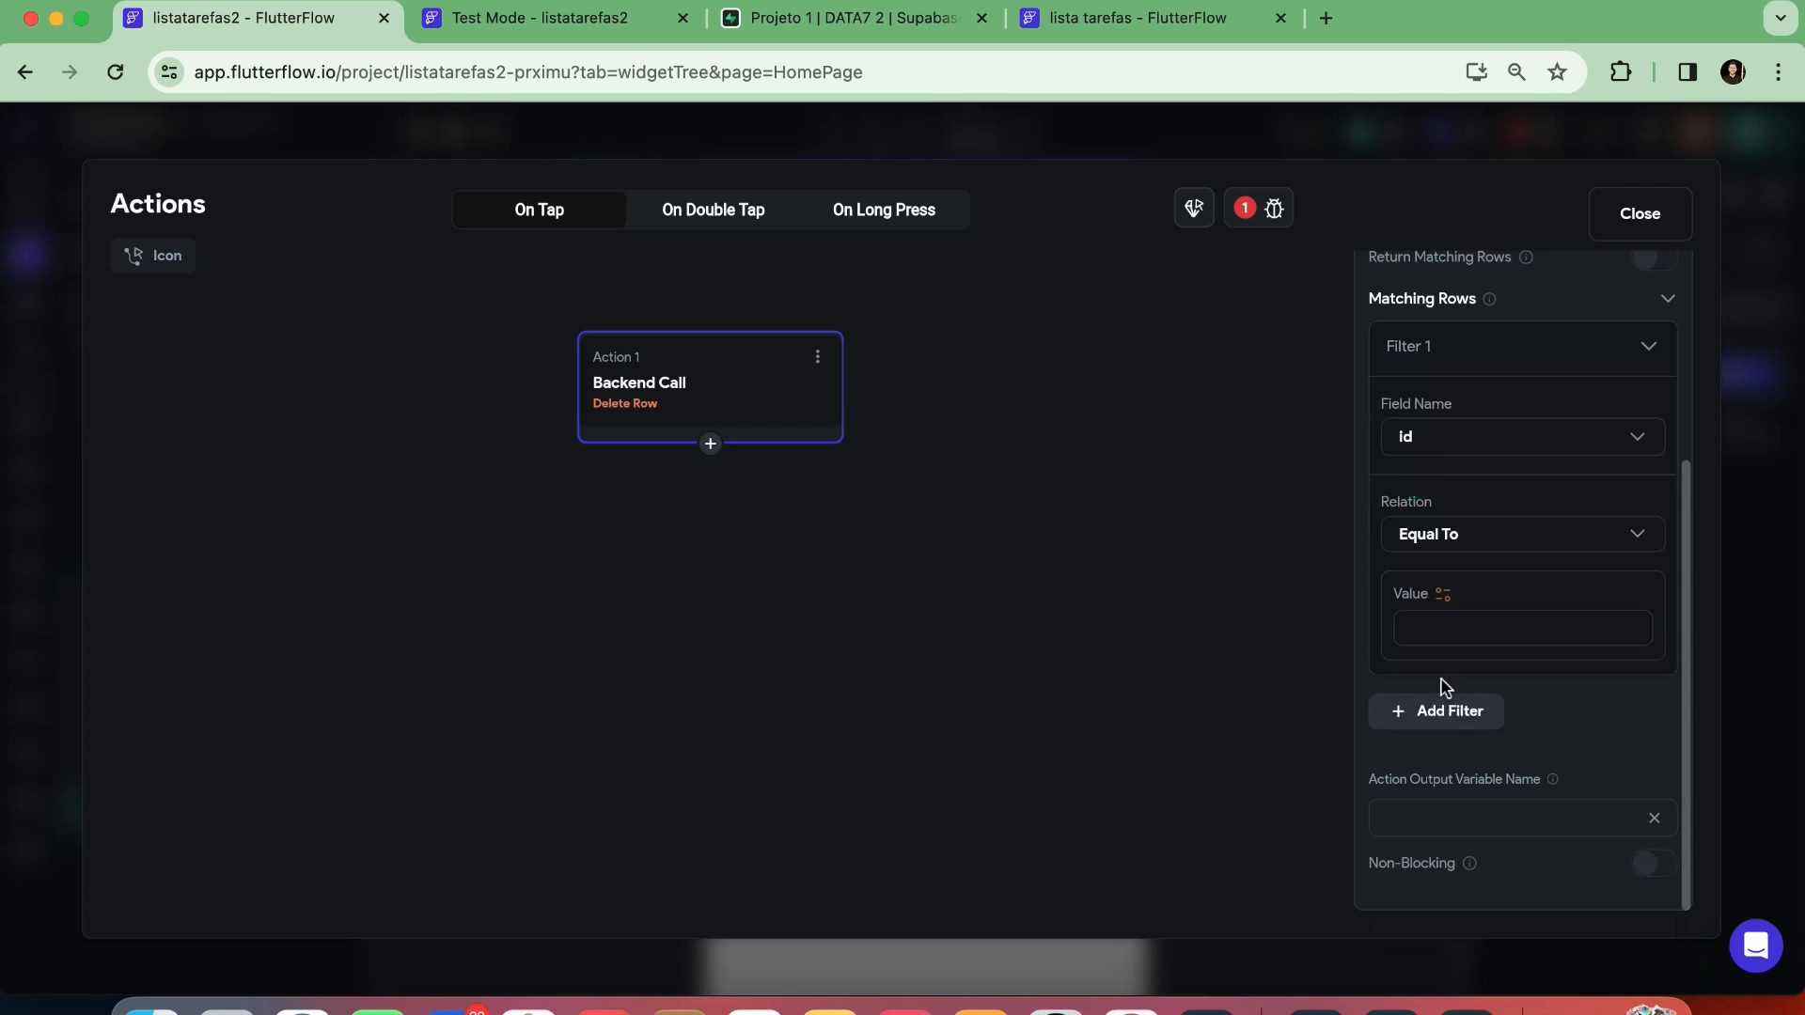
pyautogui.click(1443, 601)
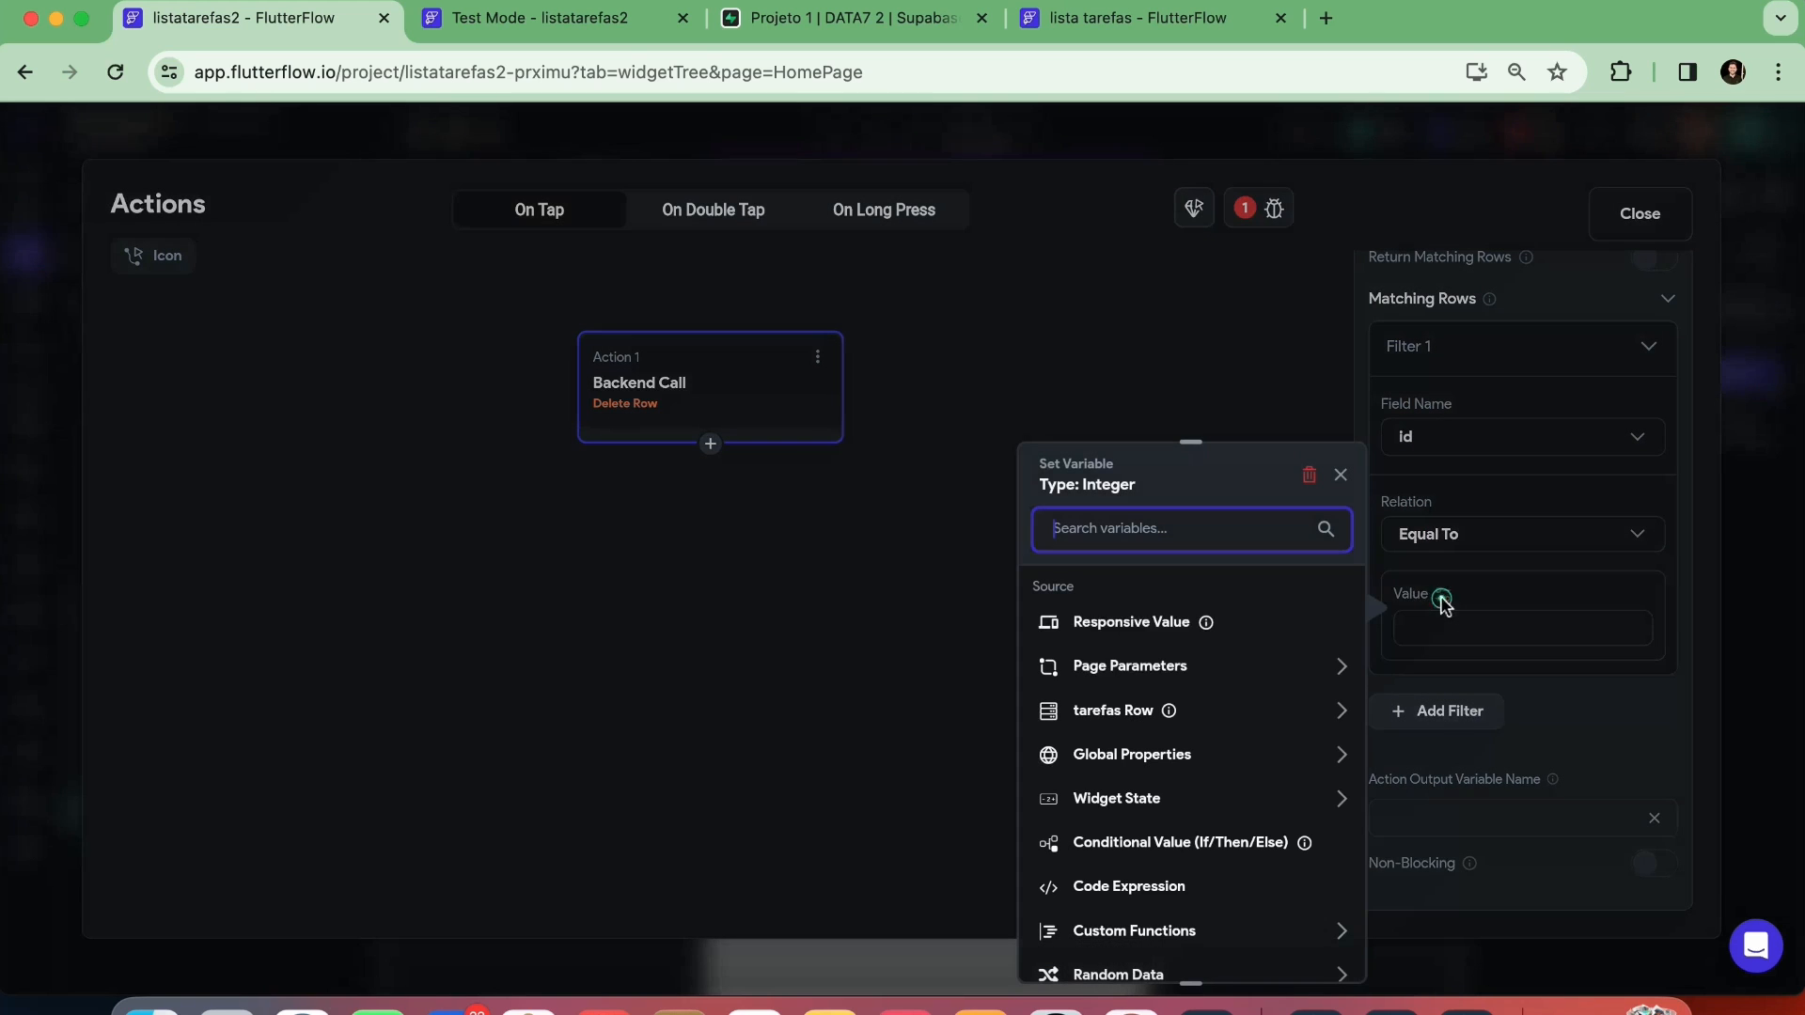
pyautogui.click(1107, 717)
pyautogui.click(1110, 784)
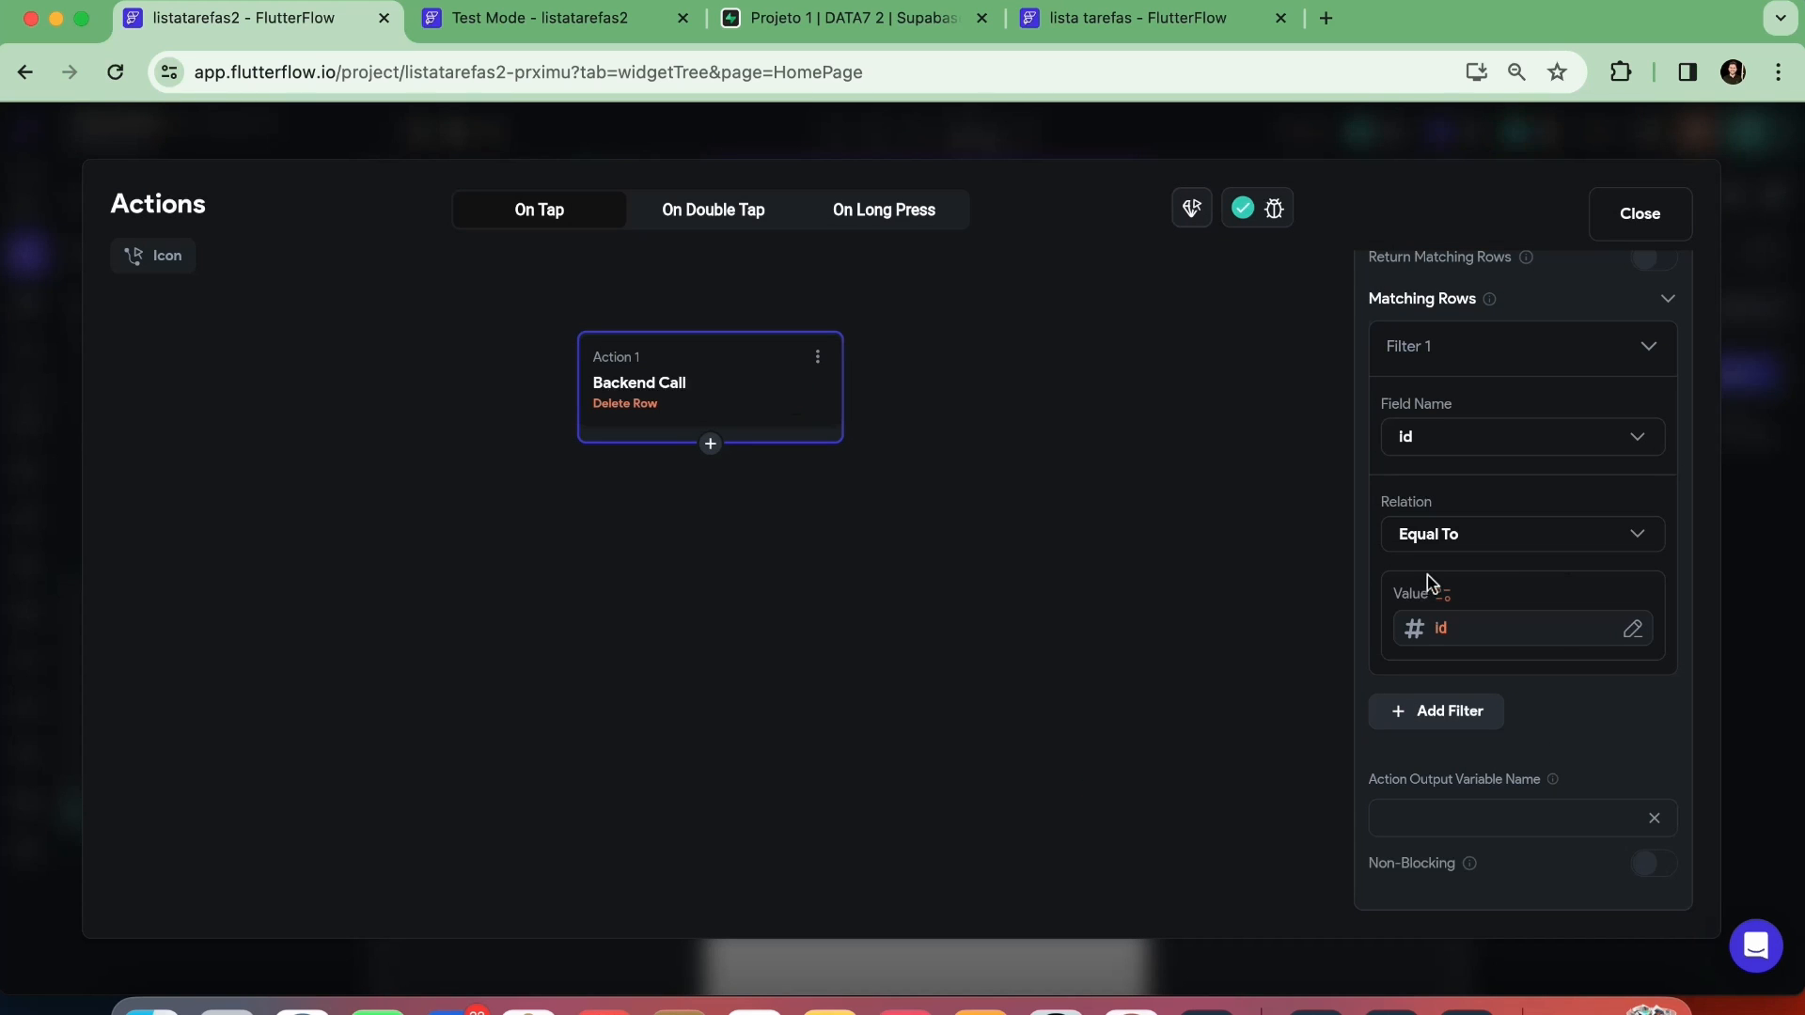
# Chain a Refresh Database Request action after the trash icon's row deletion and close the action flow
pyautogui.click(710, 446)
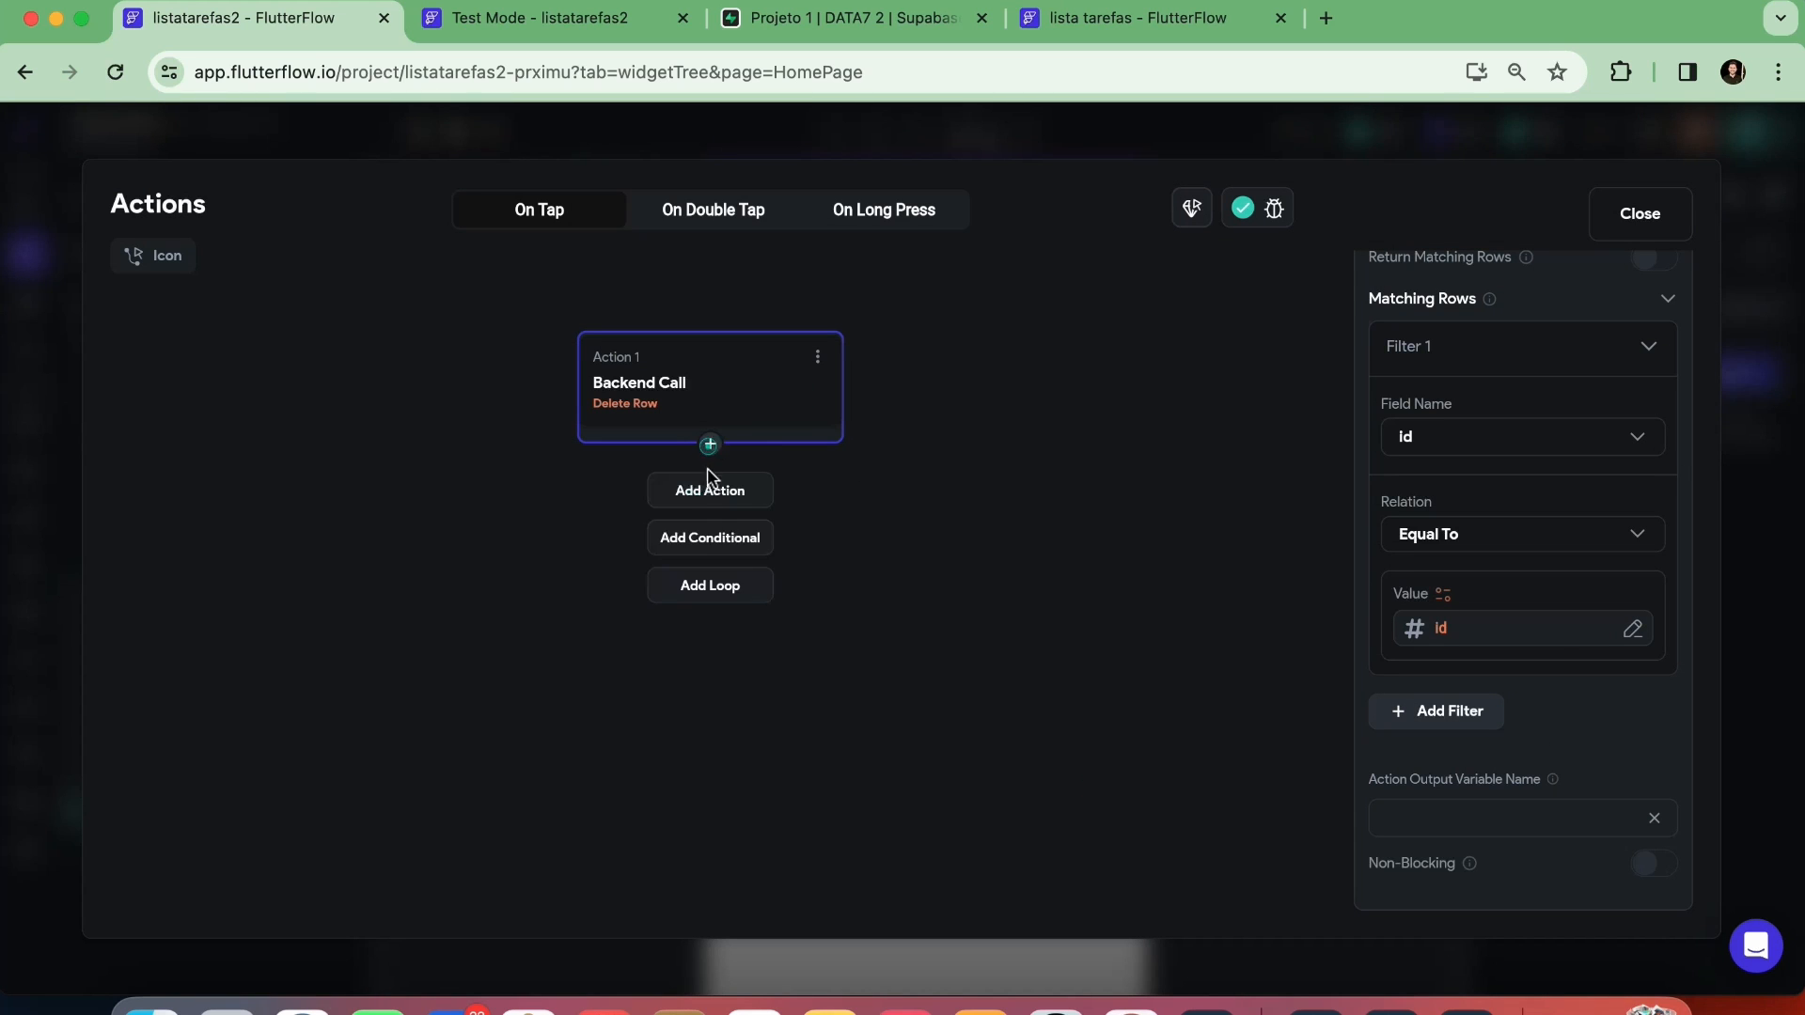
pyautogui.click(710, 487)
pyautogui.click(1419, 455)
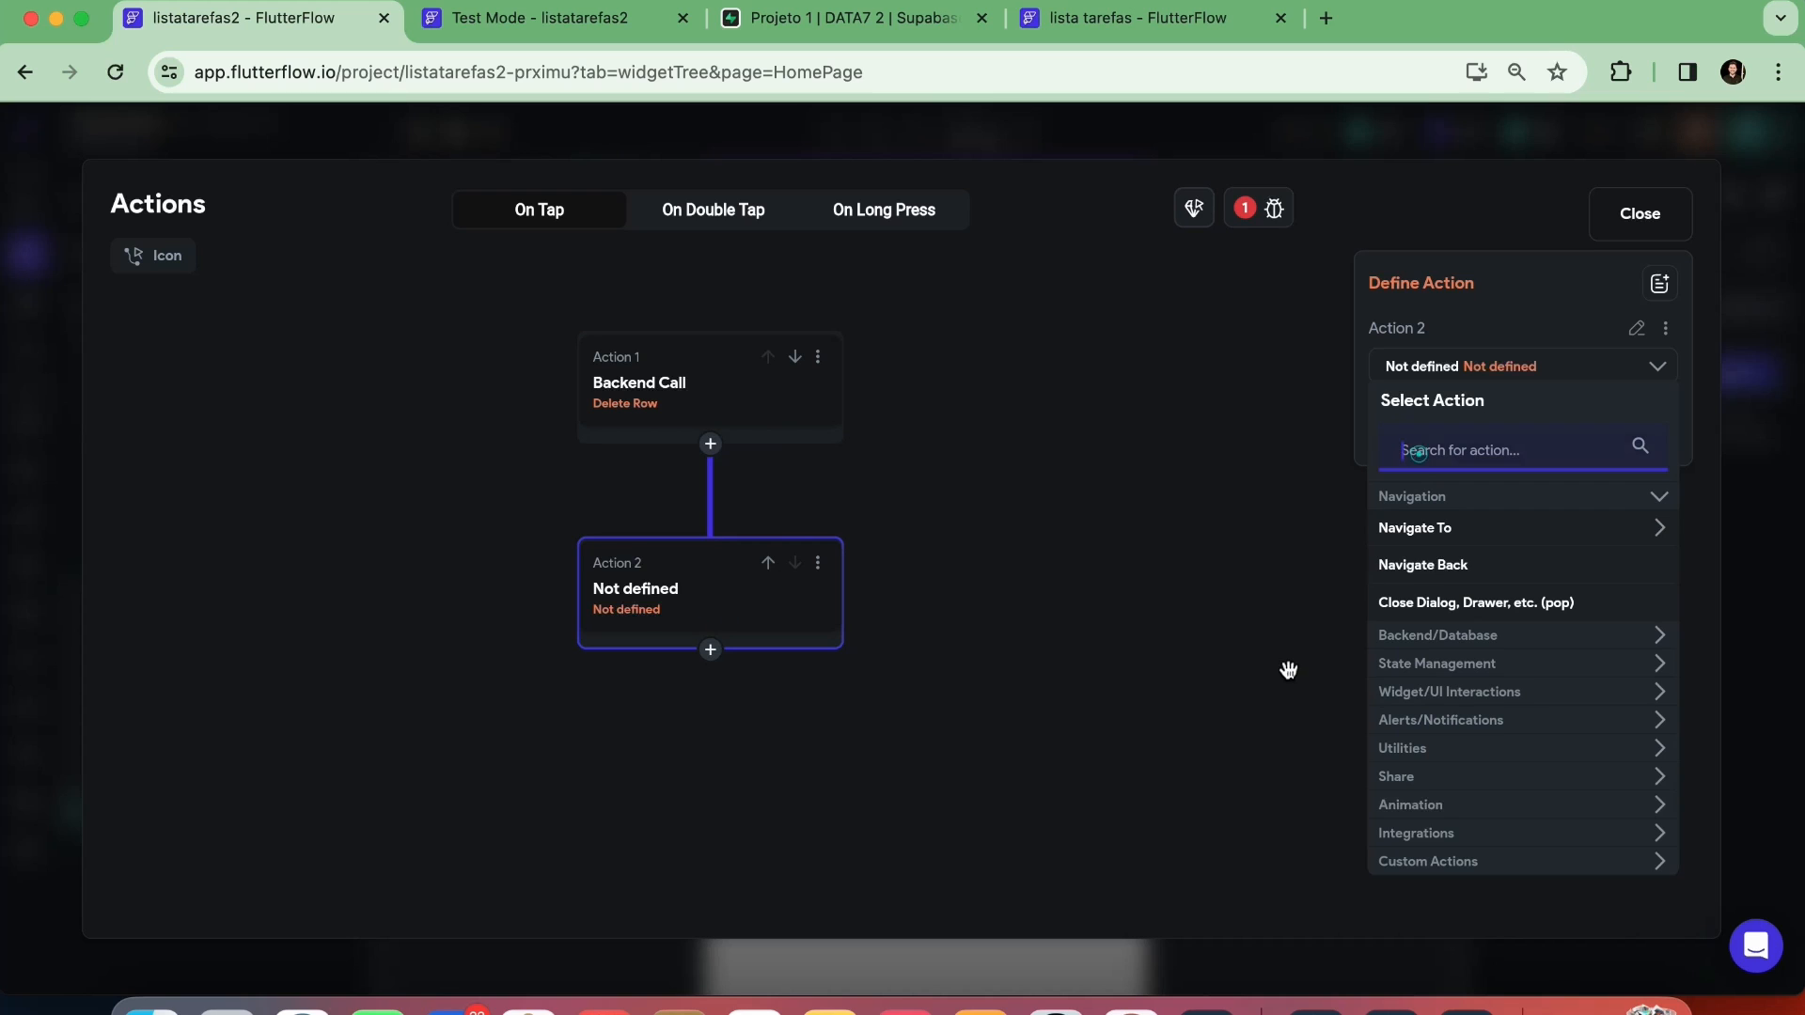
pyautogui.write('refresh')
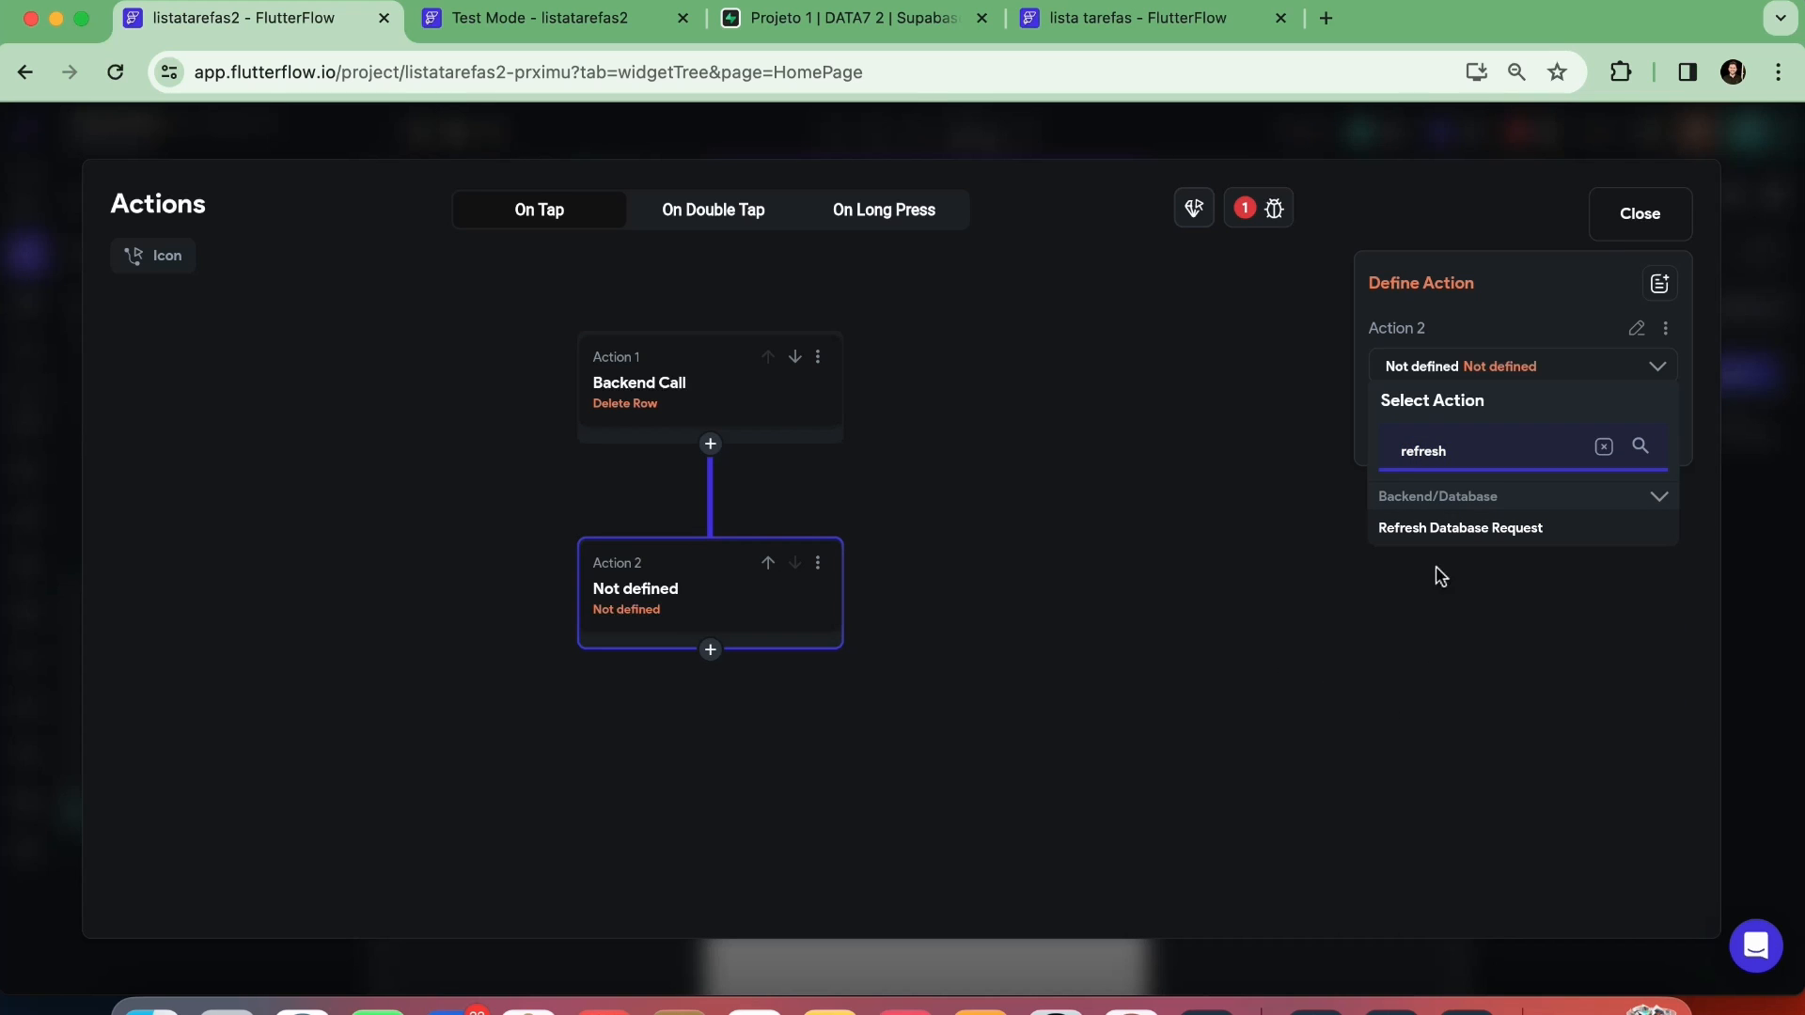
pyautogui.click(1436, 534)
pyautogui.click(1467, 431)
pyautogui.click(1400, 438)
pyautogui.click(1639, 214)
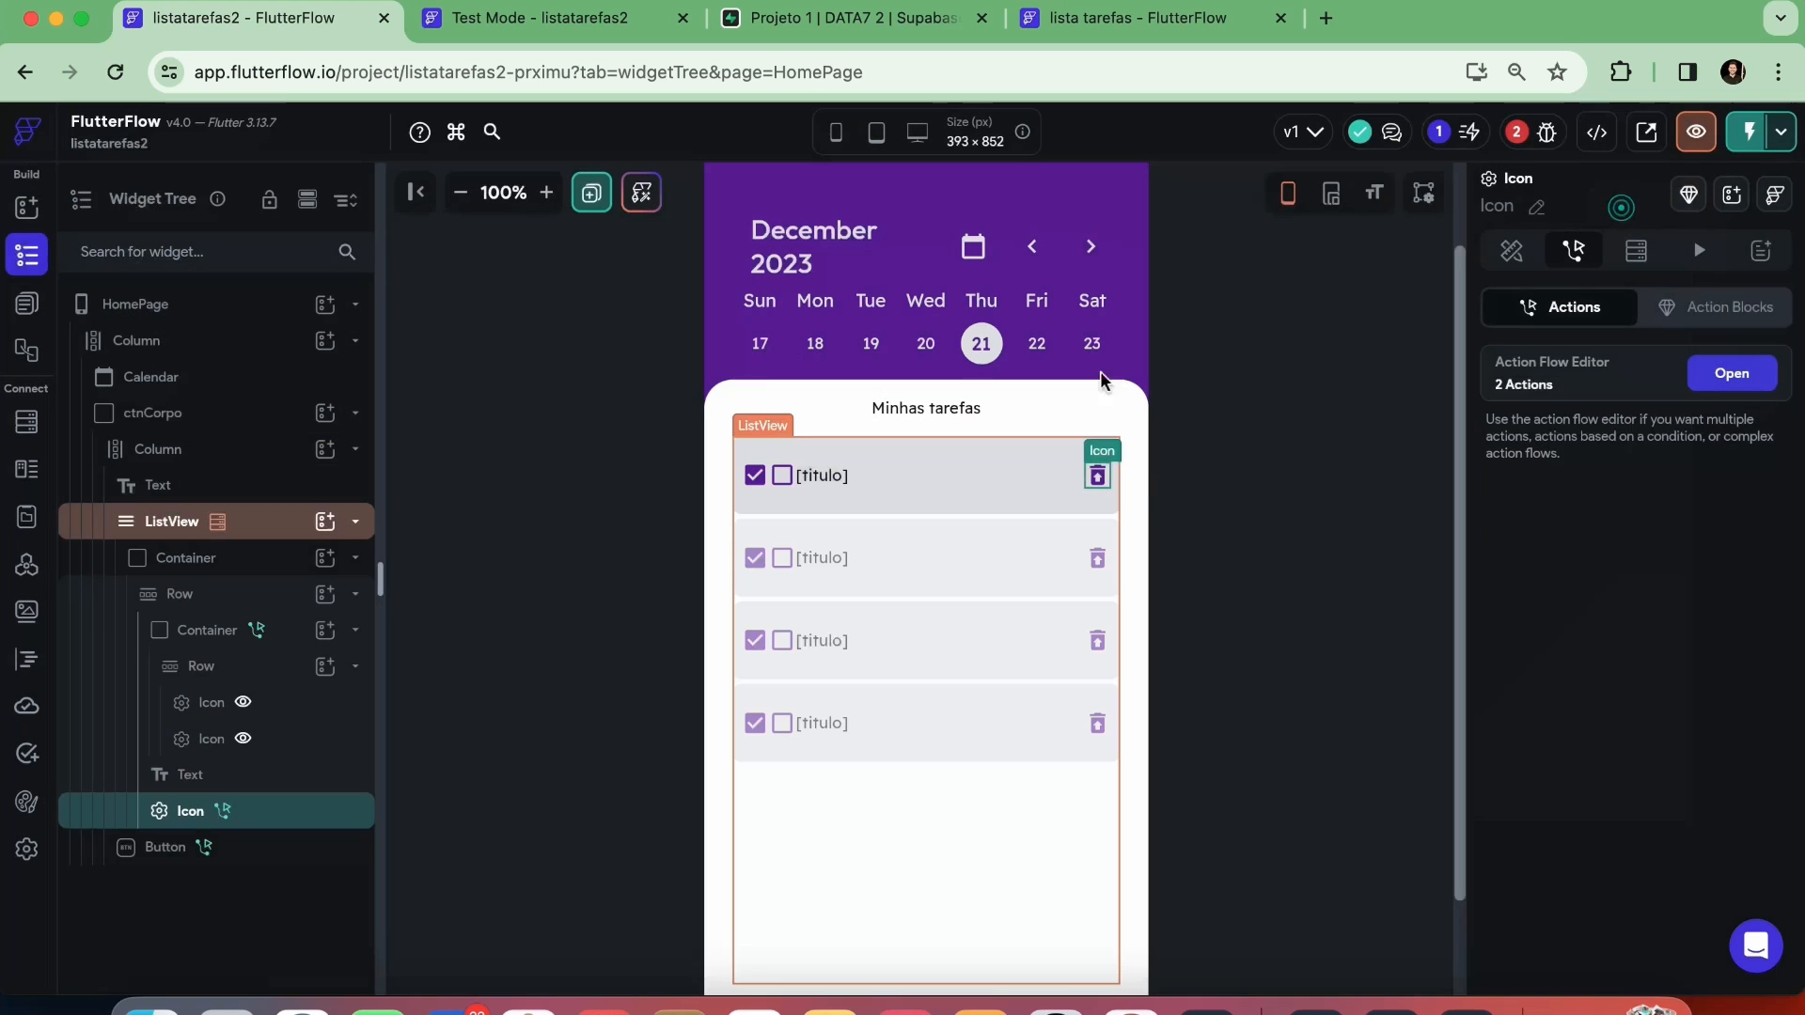
pyautogui.click(1243, 423)
# Instantly reload the test session and delete Tarefa 1 from the task list
pyautogui.click(543, 29)
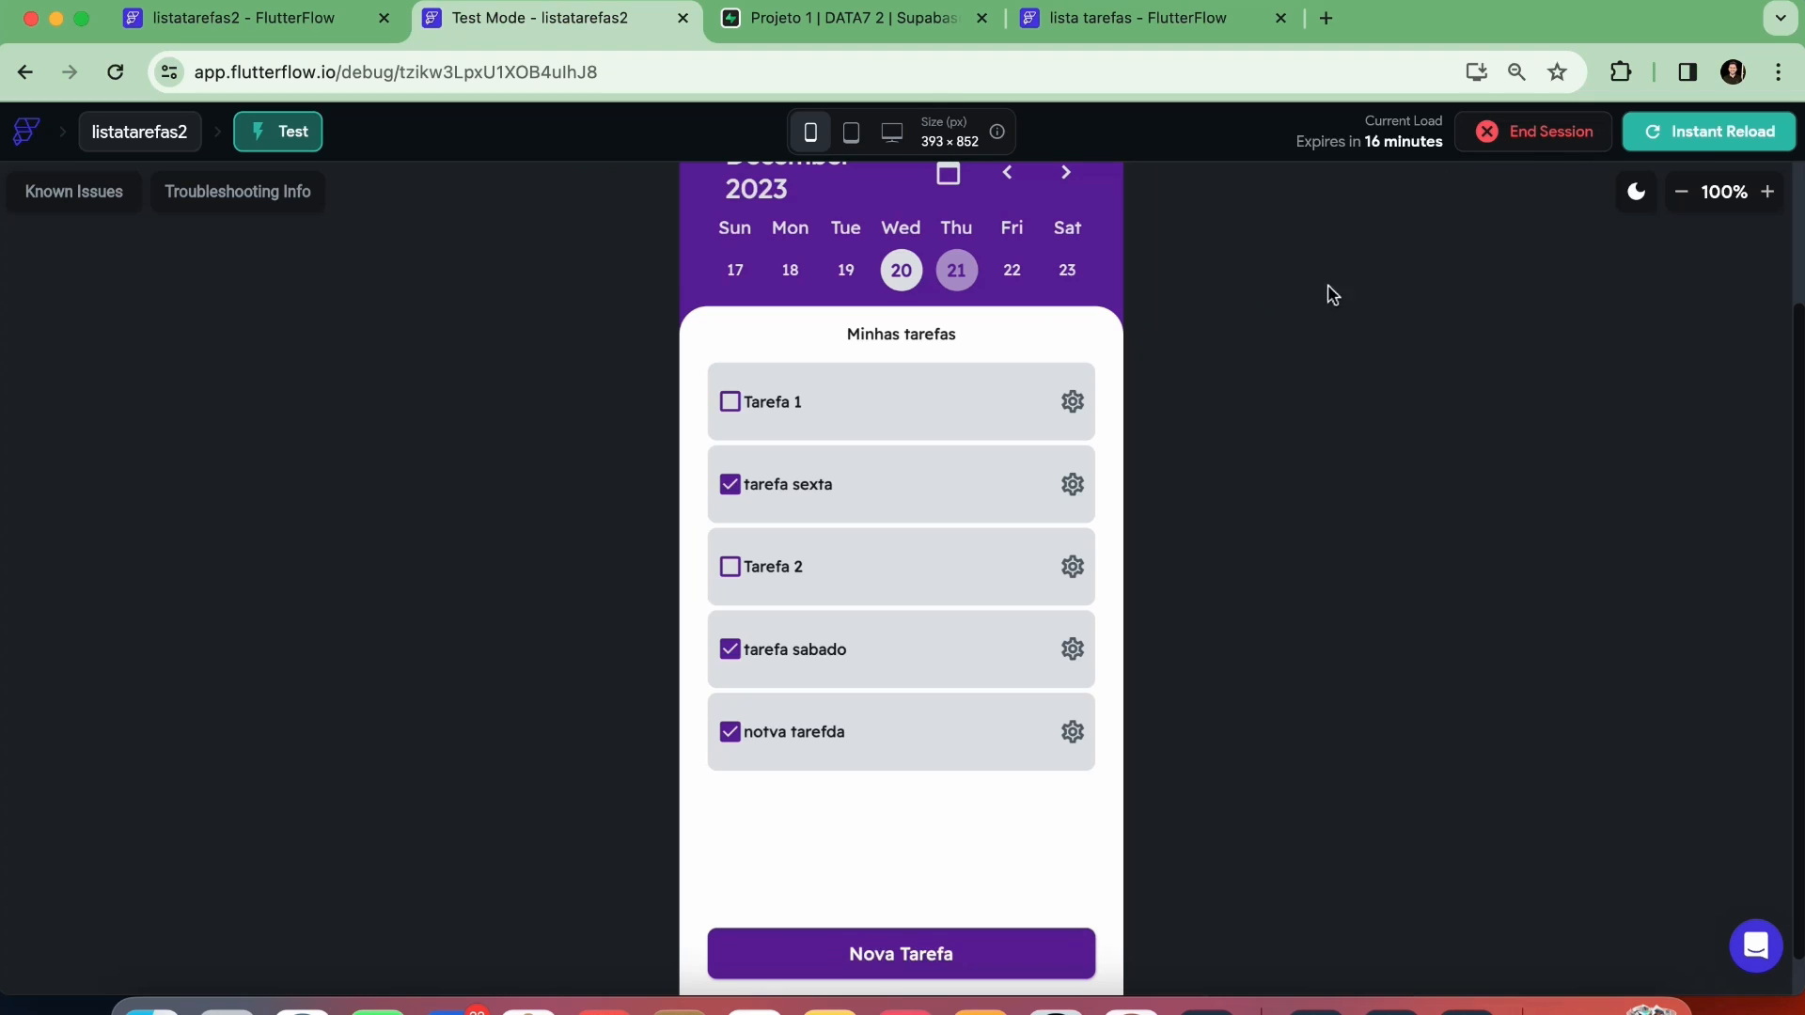
pyautogui.click(1694, 136)
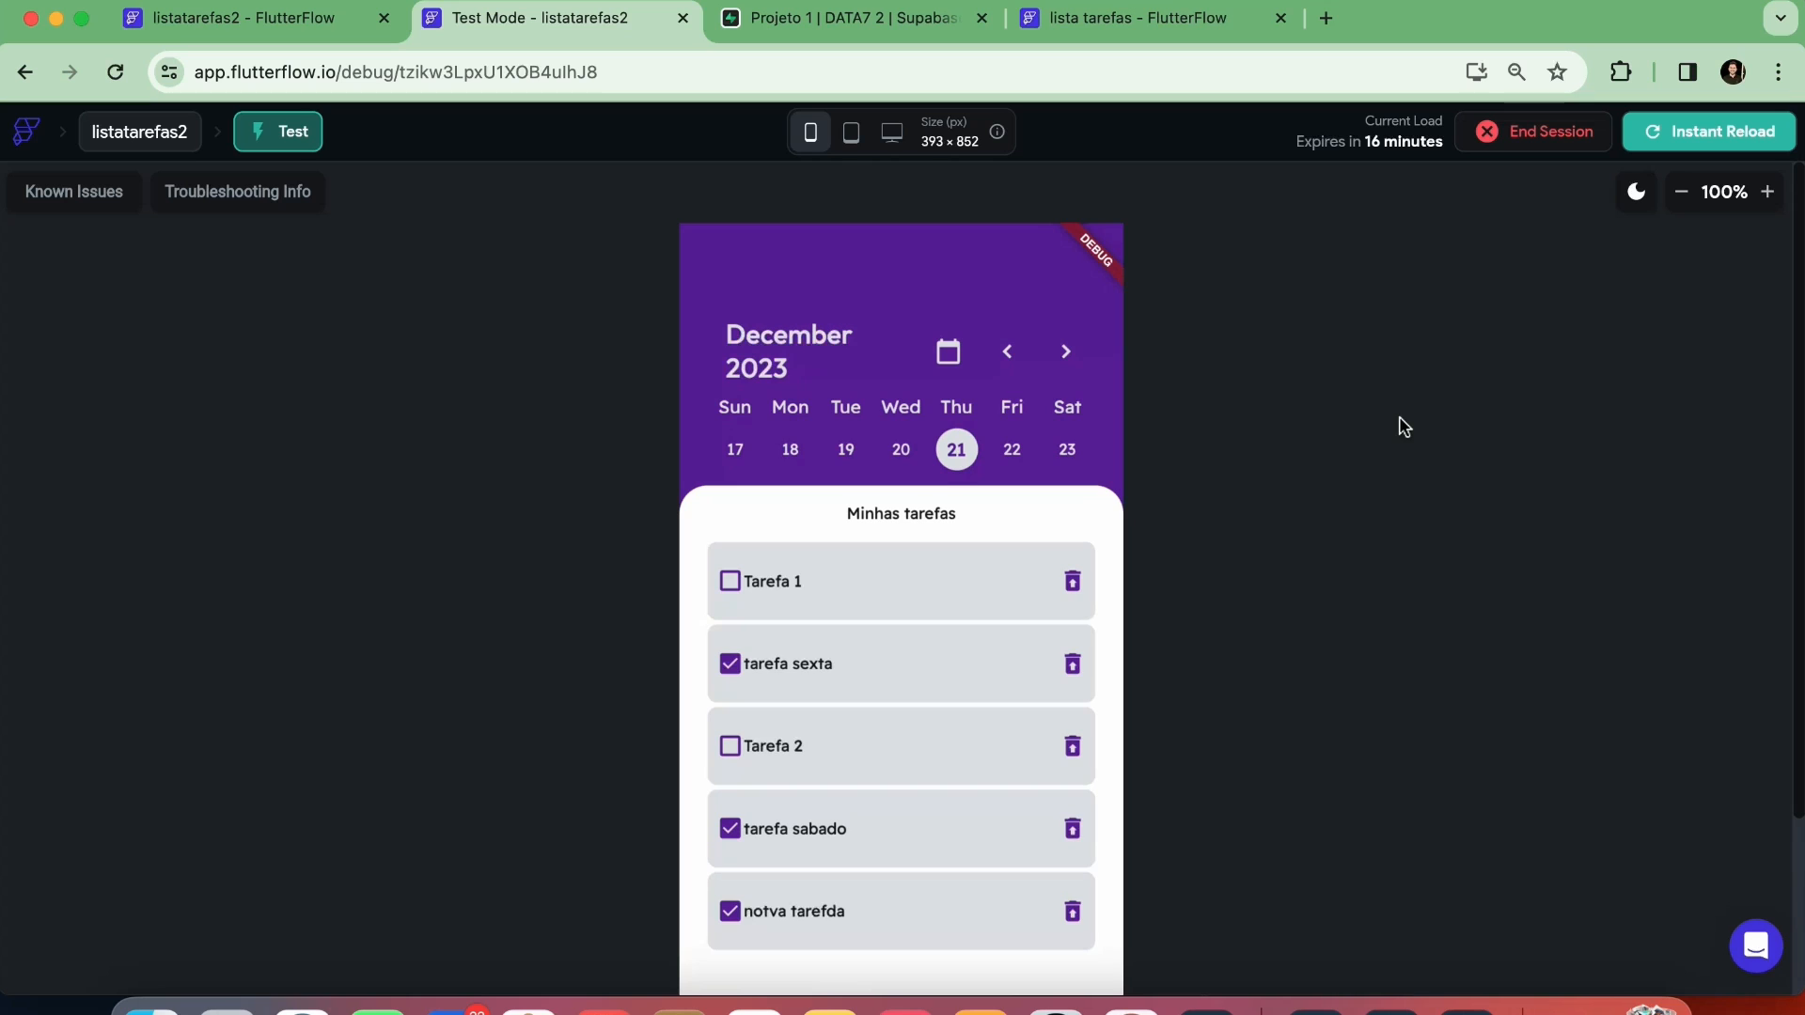
pyautogui.scroll(-2, 1382, 442)
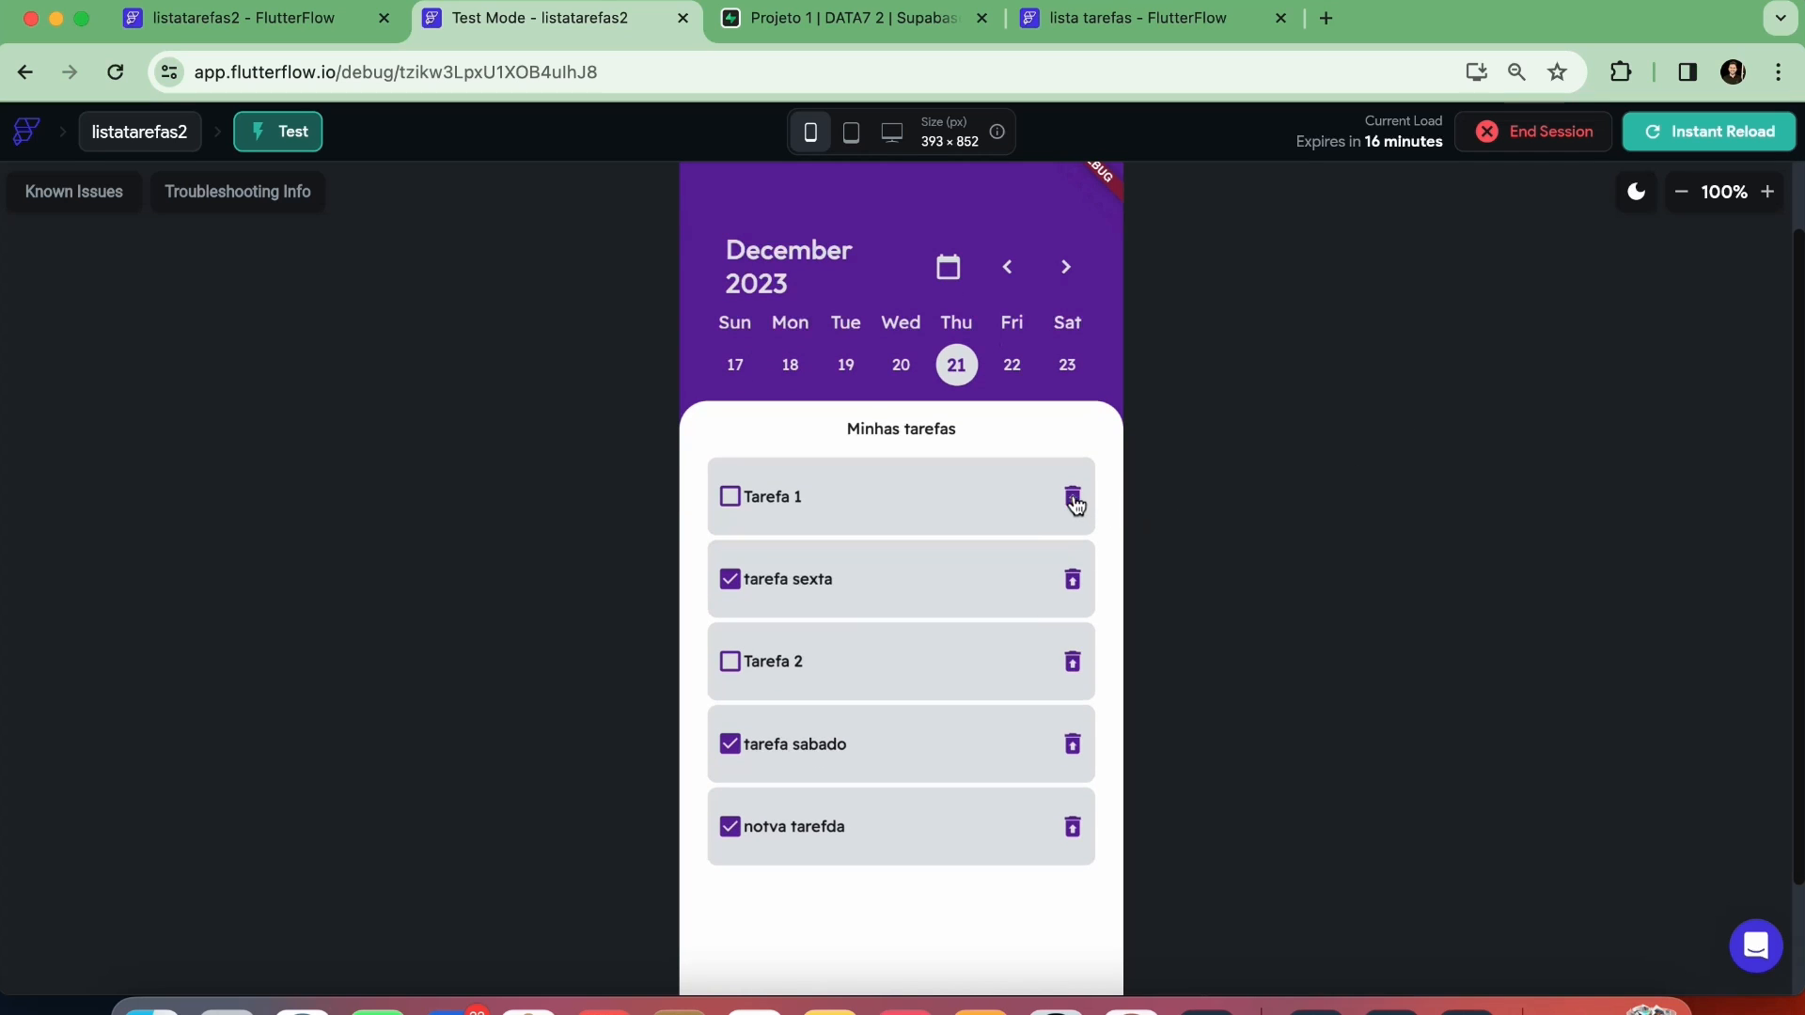
pyautogui.click(1074, 499)
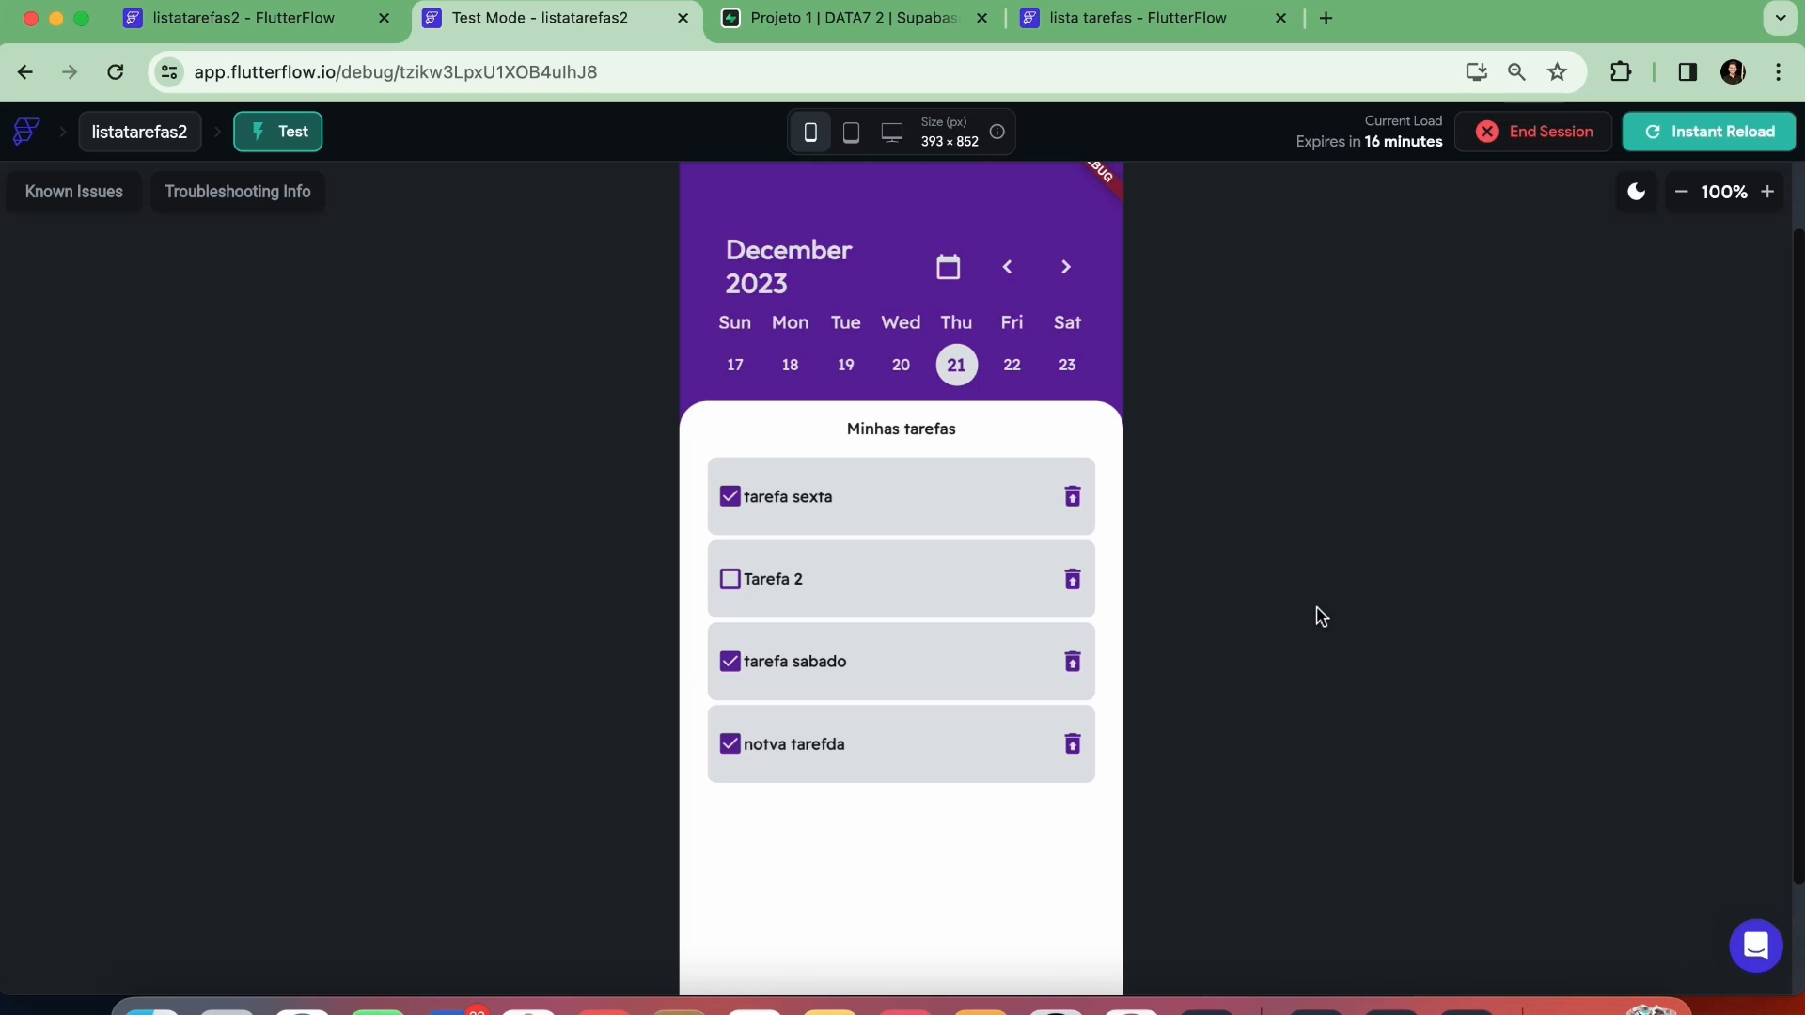
# Set the items spacing of the Row inside the task container to 4 in the listatarefas2 project
pyautogui.click(334, 35)
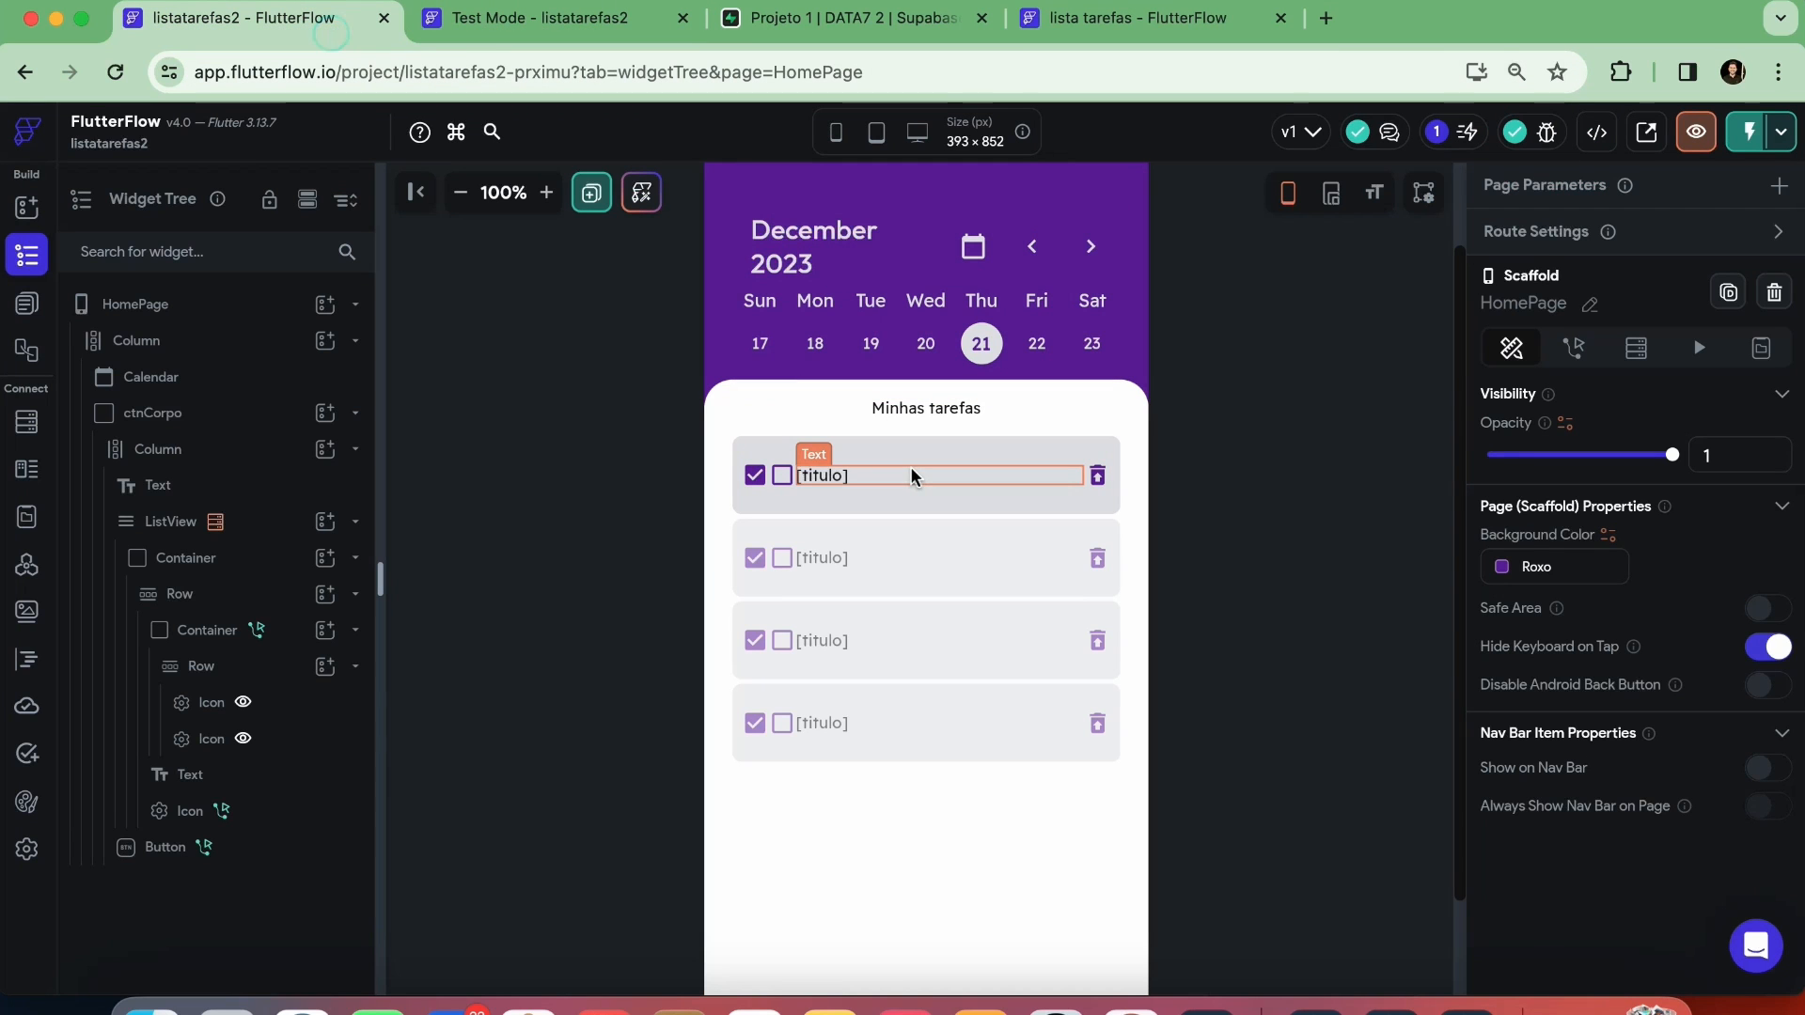
pyautogui.click(918, 490)
pyautogui.scroll(-4, 1534, 729)
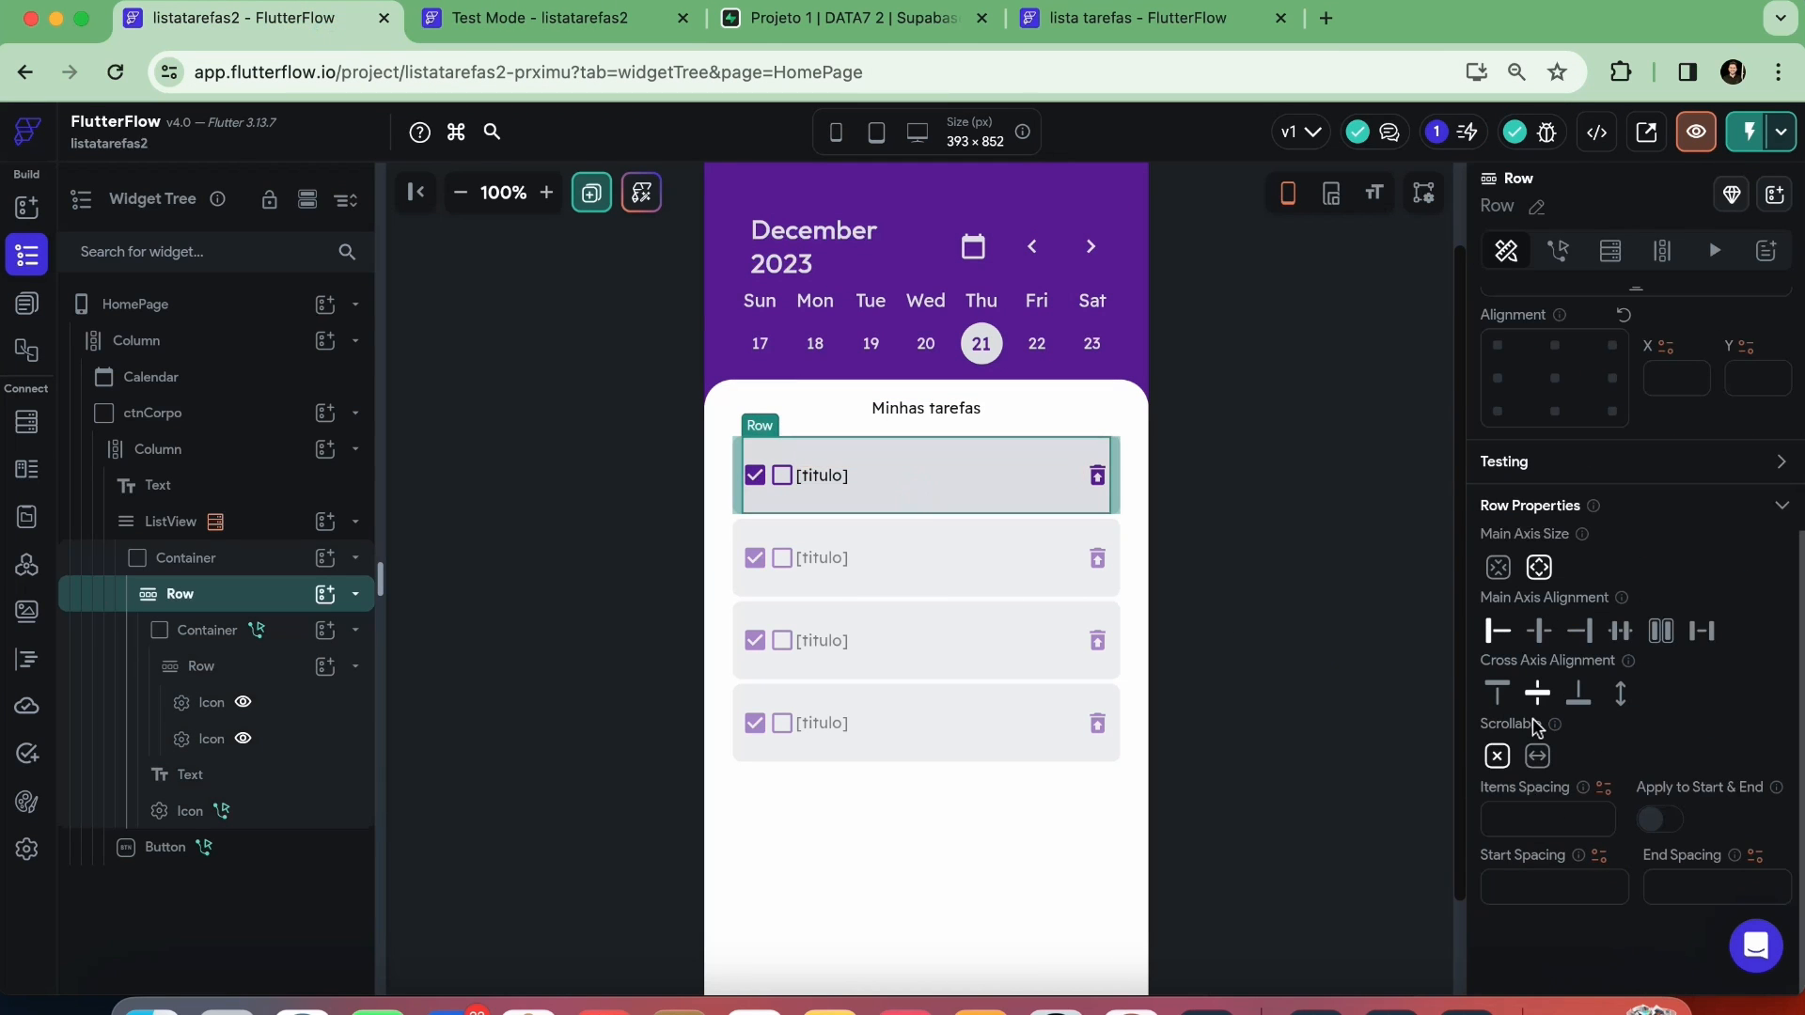
pyautogui.click(1566, 827)
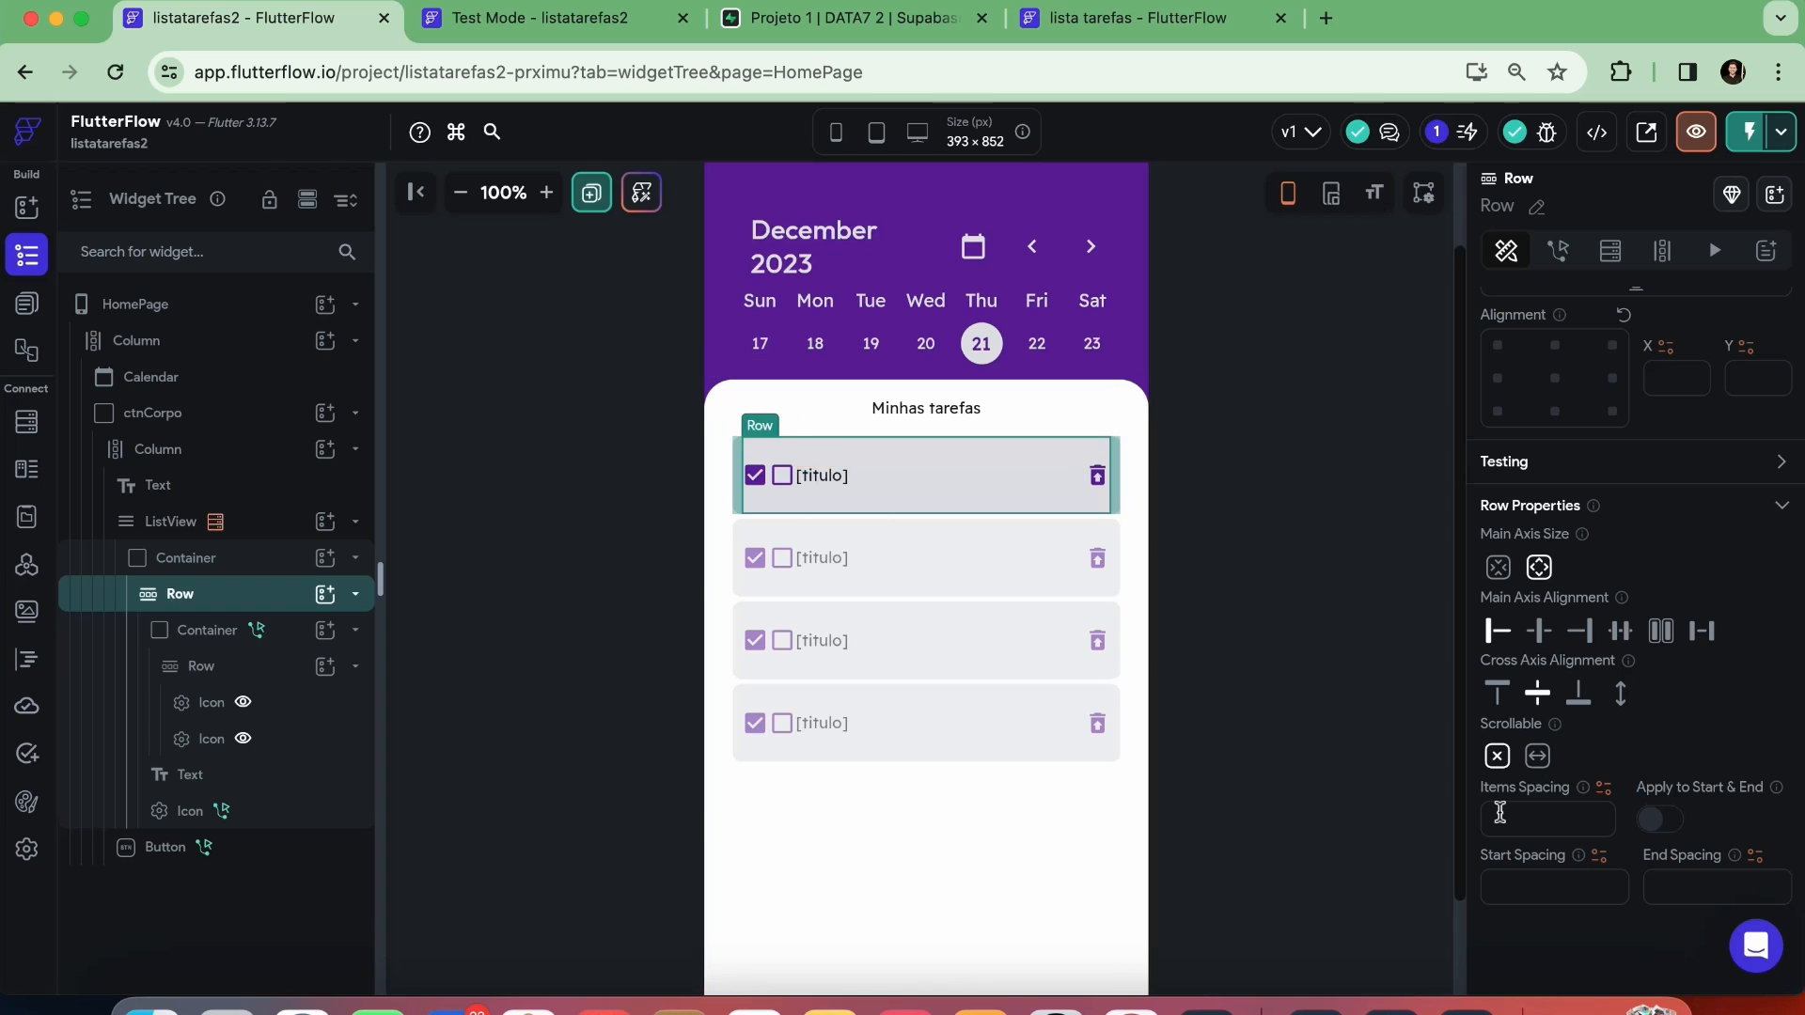
pyautogui.write('4')
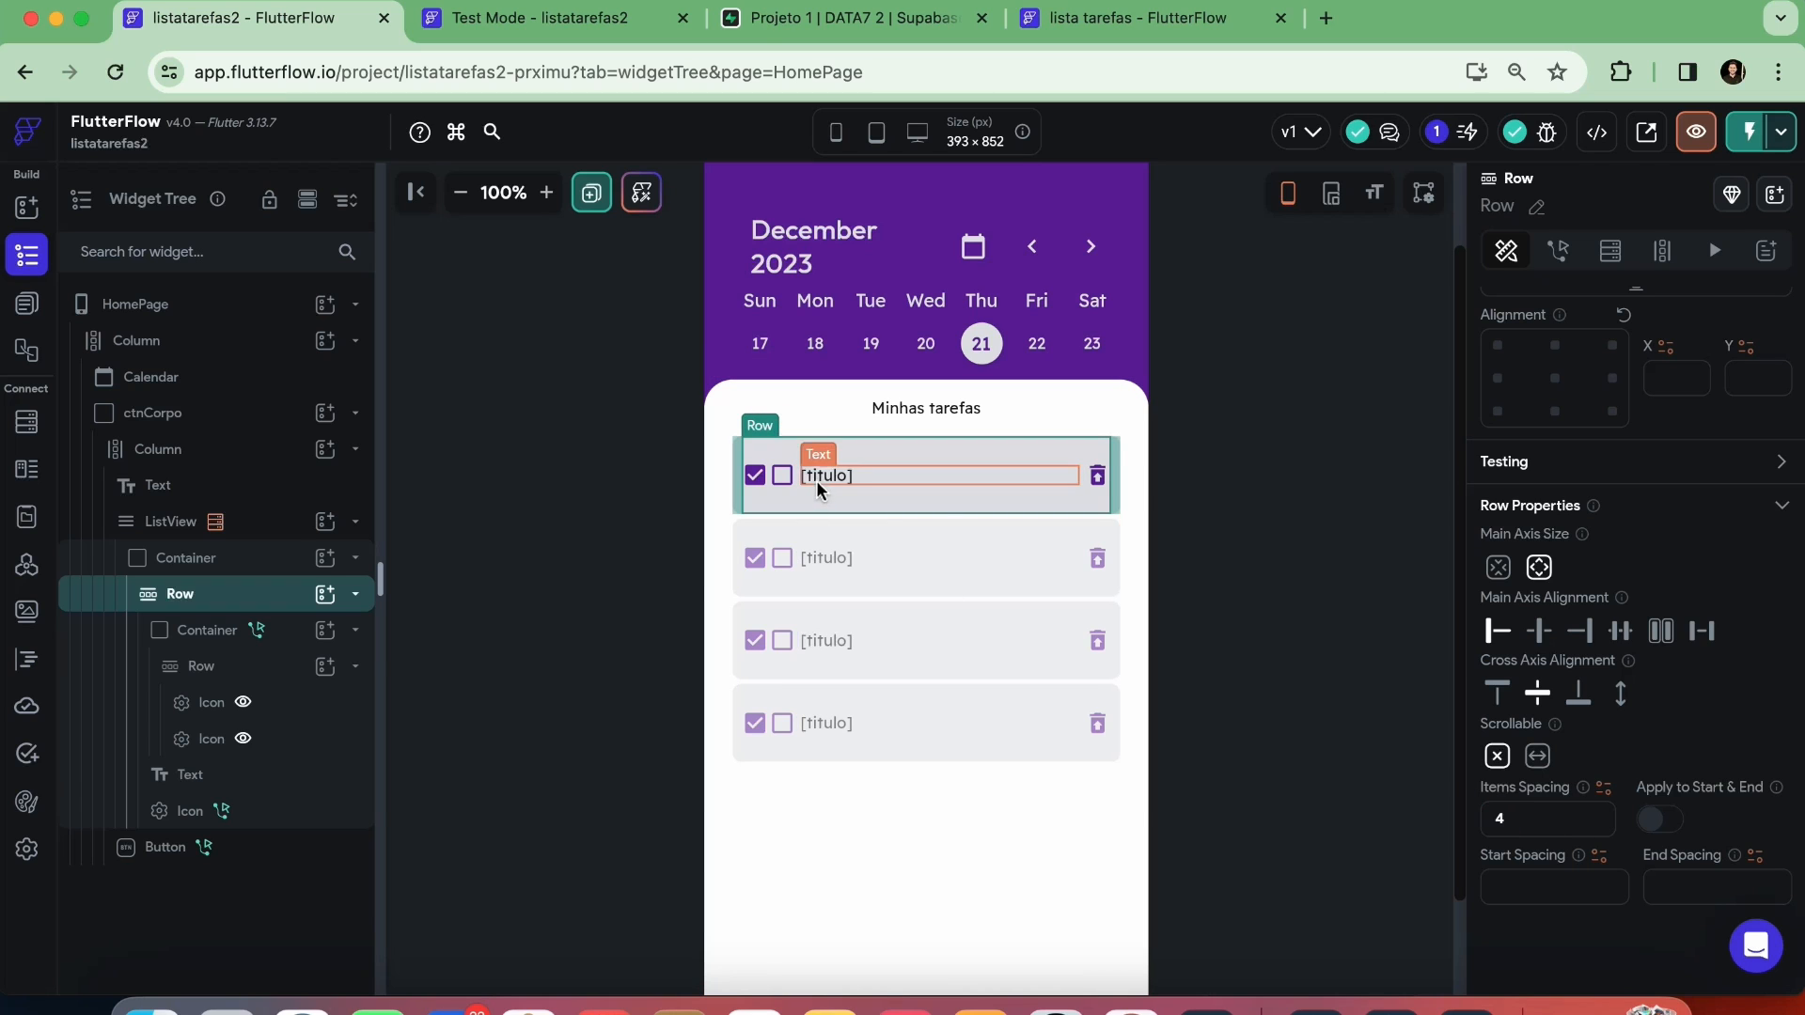
pyautogui.click(1251, 536)
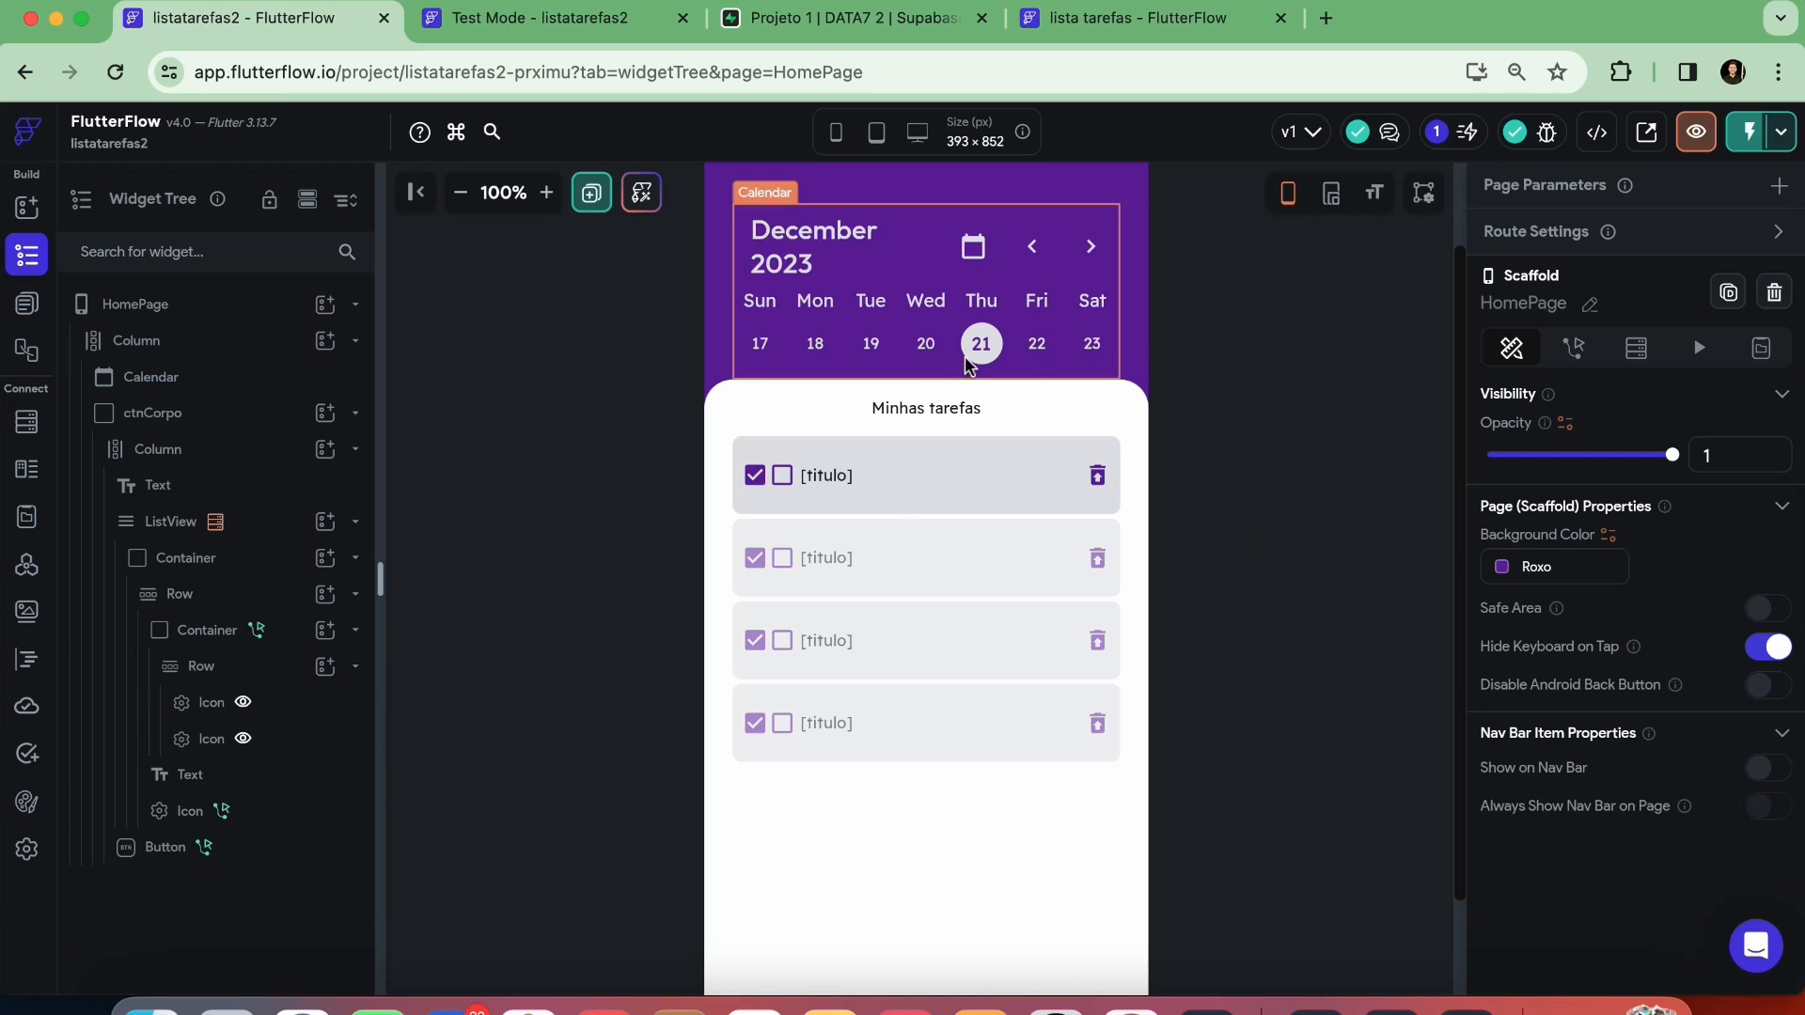
# Add a filter to the ListView's tarefas Supabase query on the data field with the Equal To relation
pyautogui.click(897, 804)
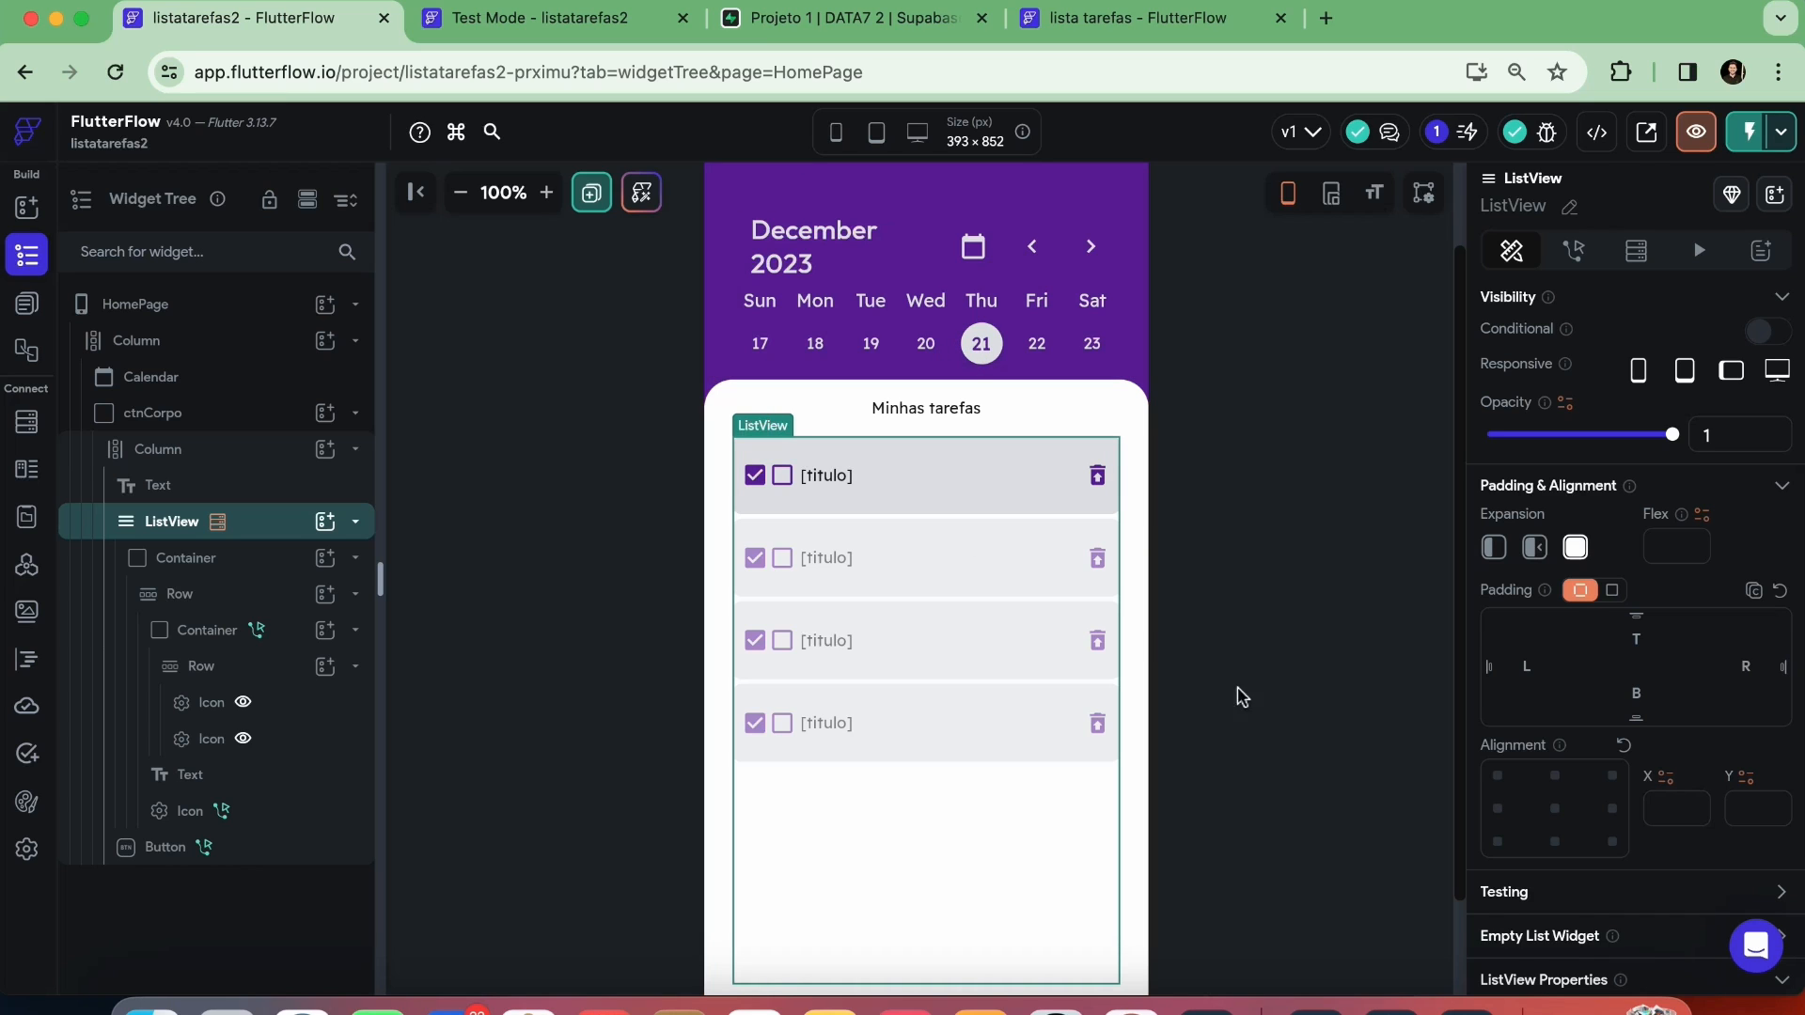
pyautogui.click(1633, 252)
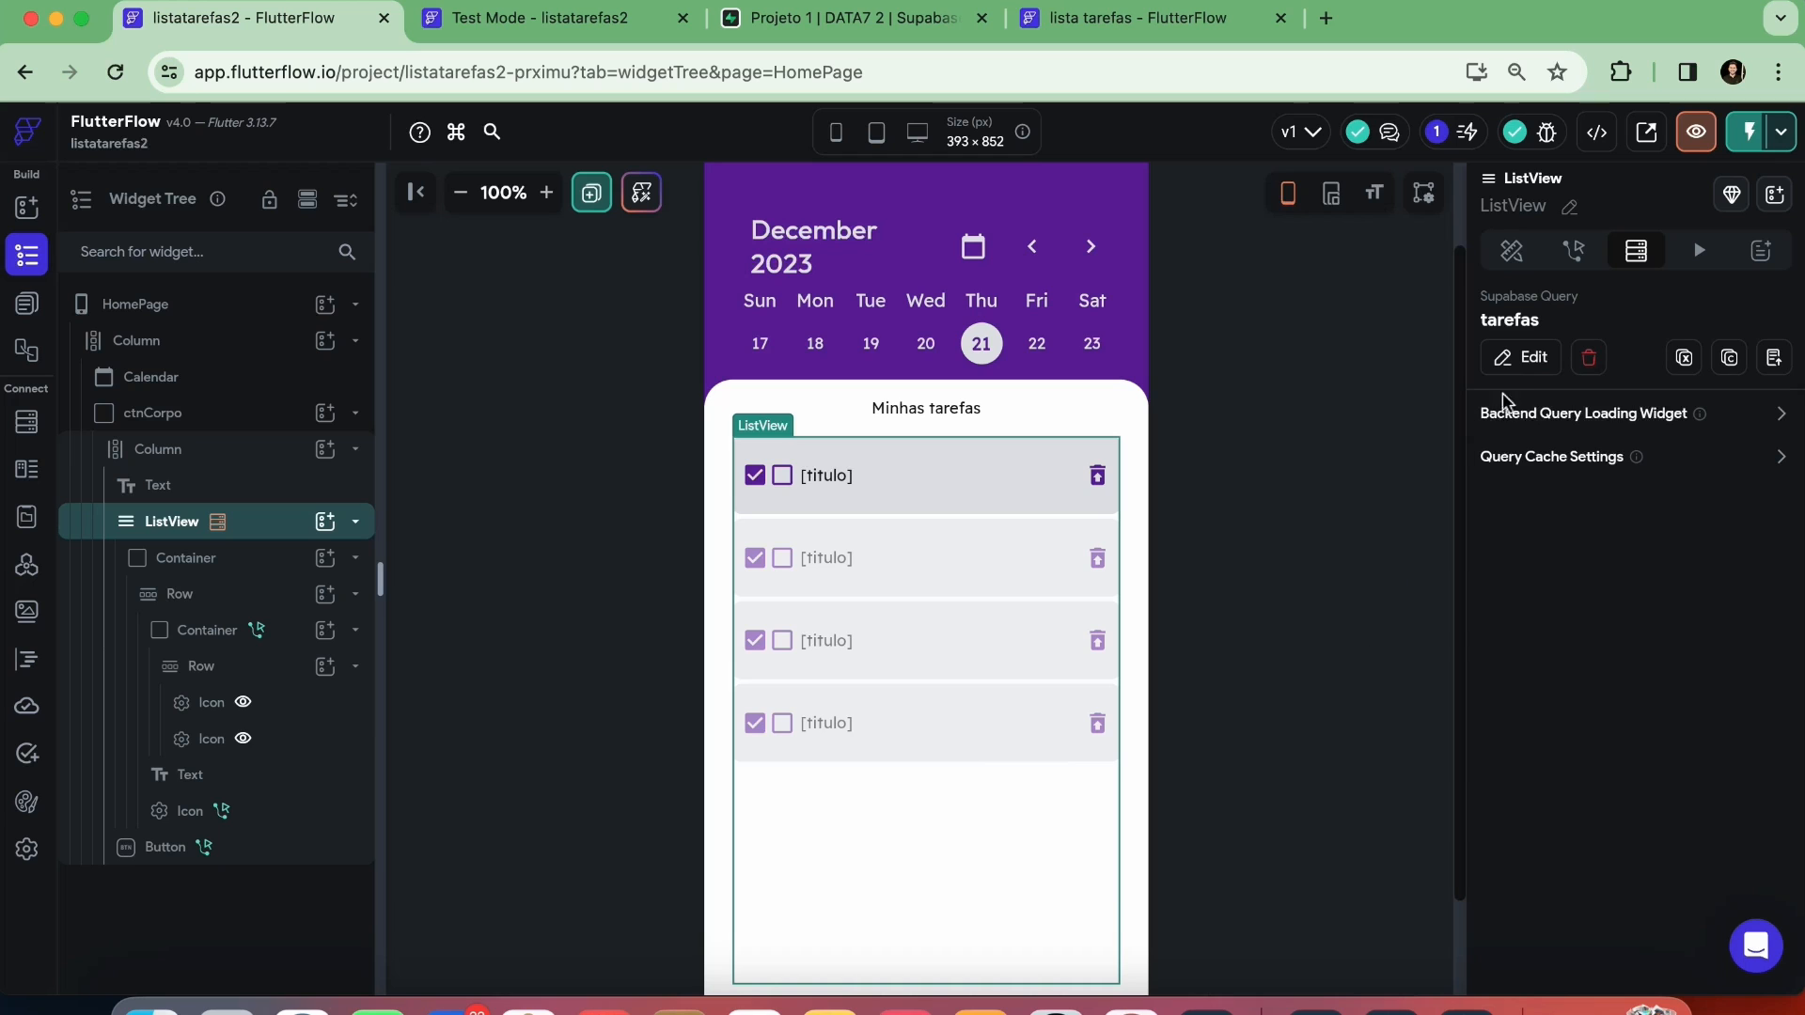
pyautogui.click(1523, 357)
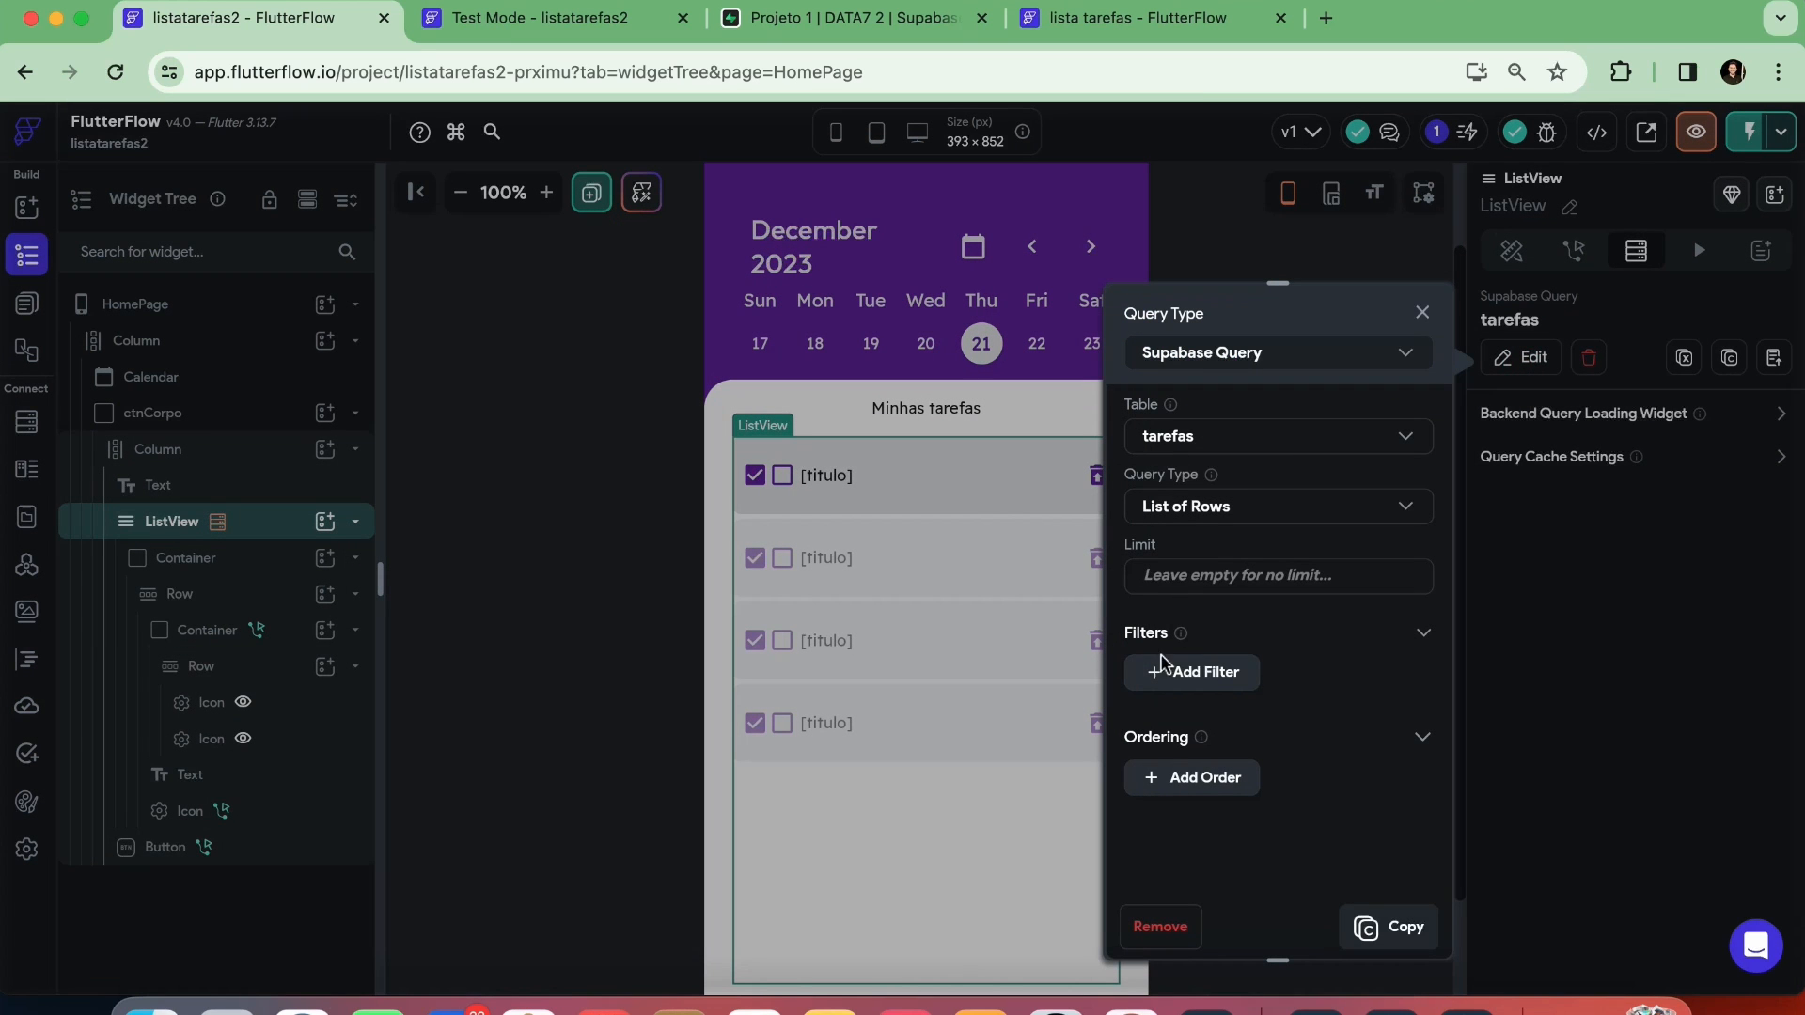
pyautogui.click(1181, 678)
pyautogui.scroll(-2, 1175, 673)
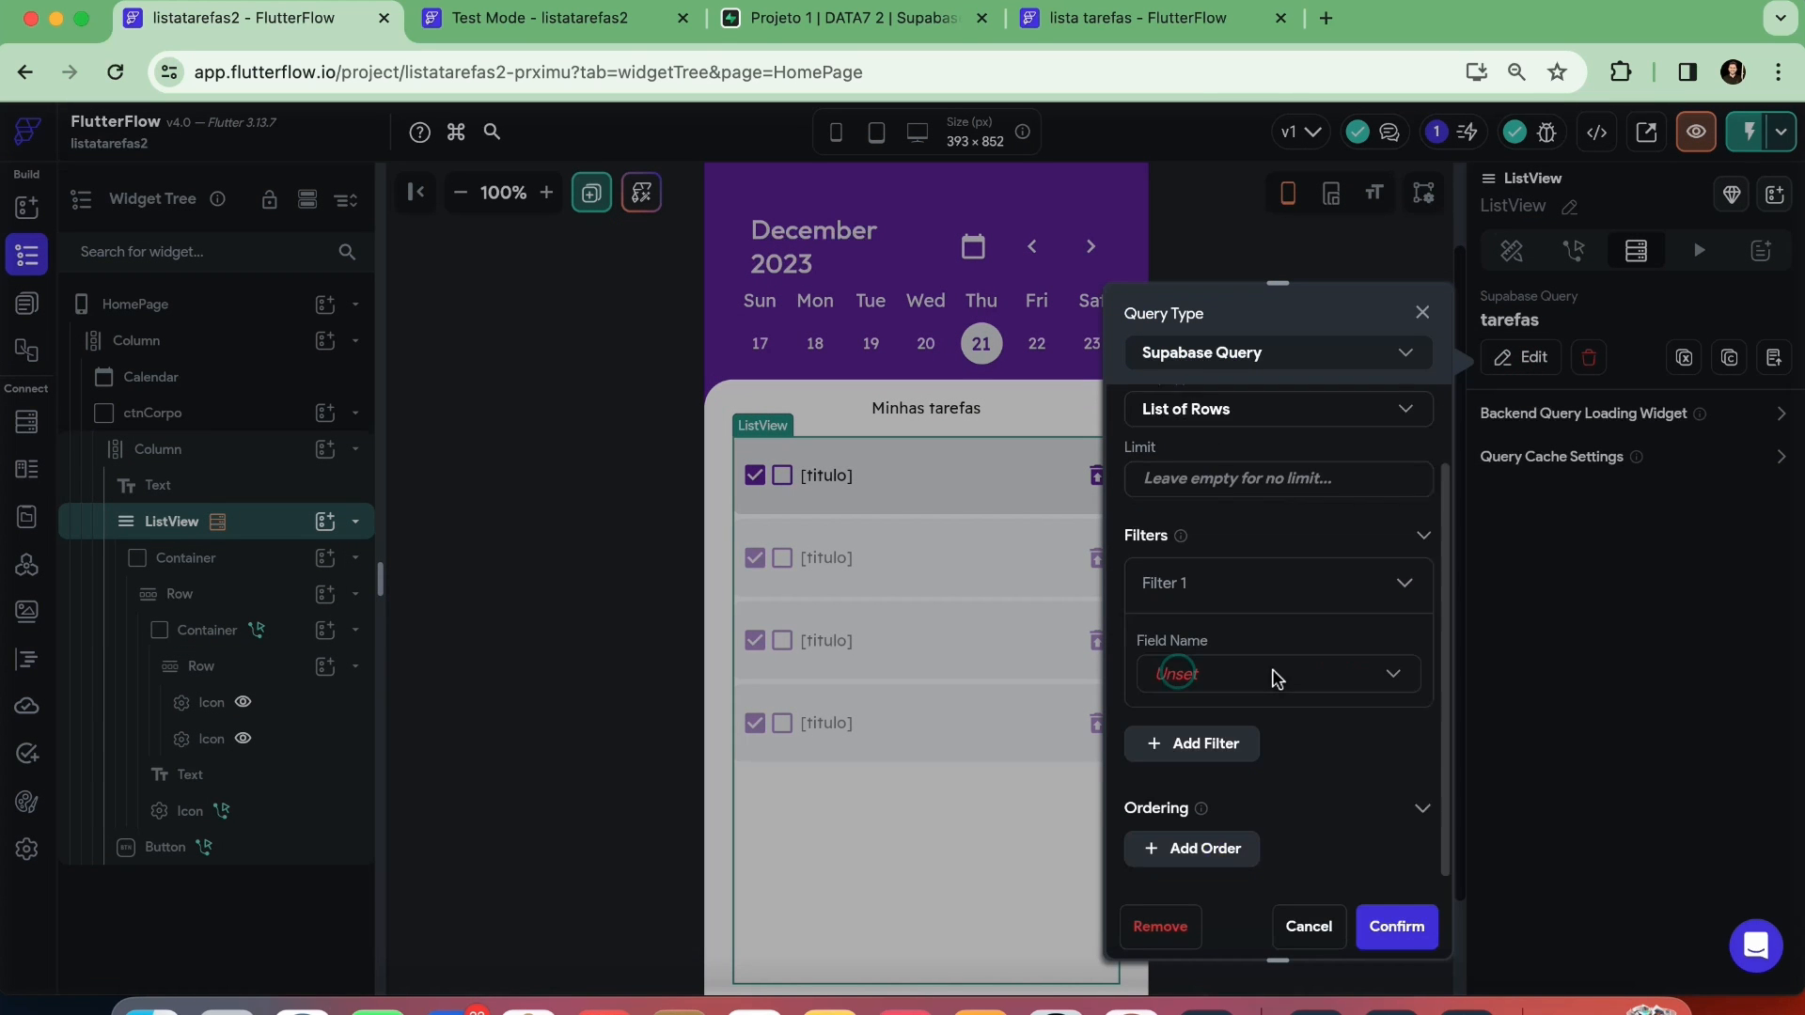
pyautogui.click(1243, 665)
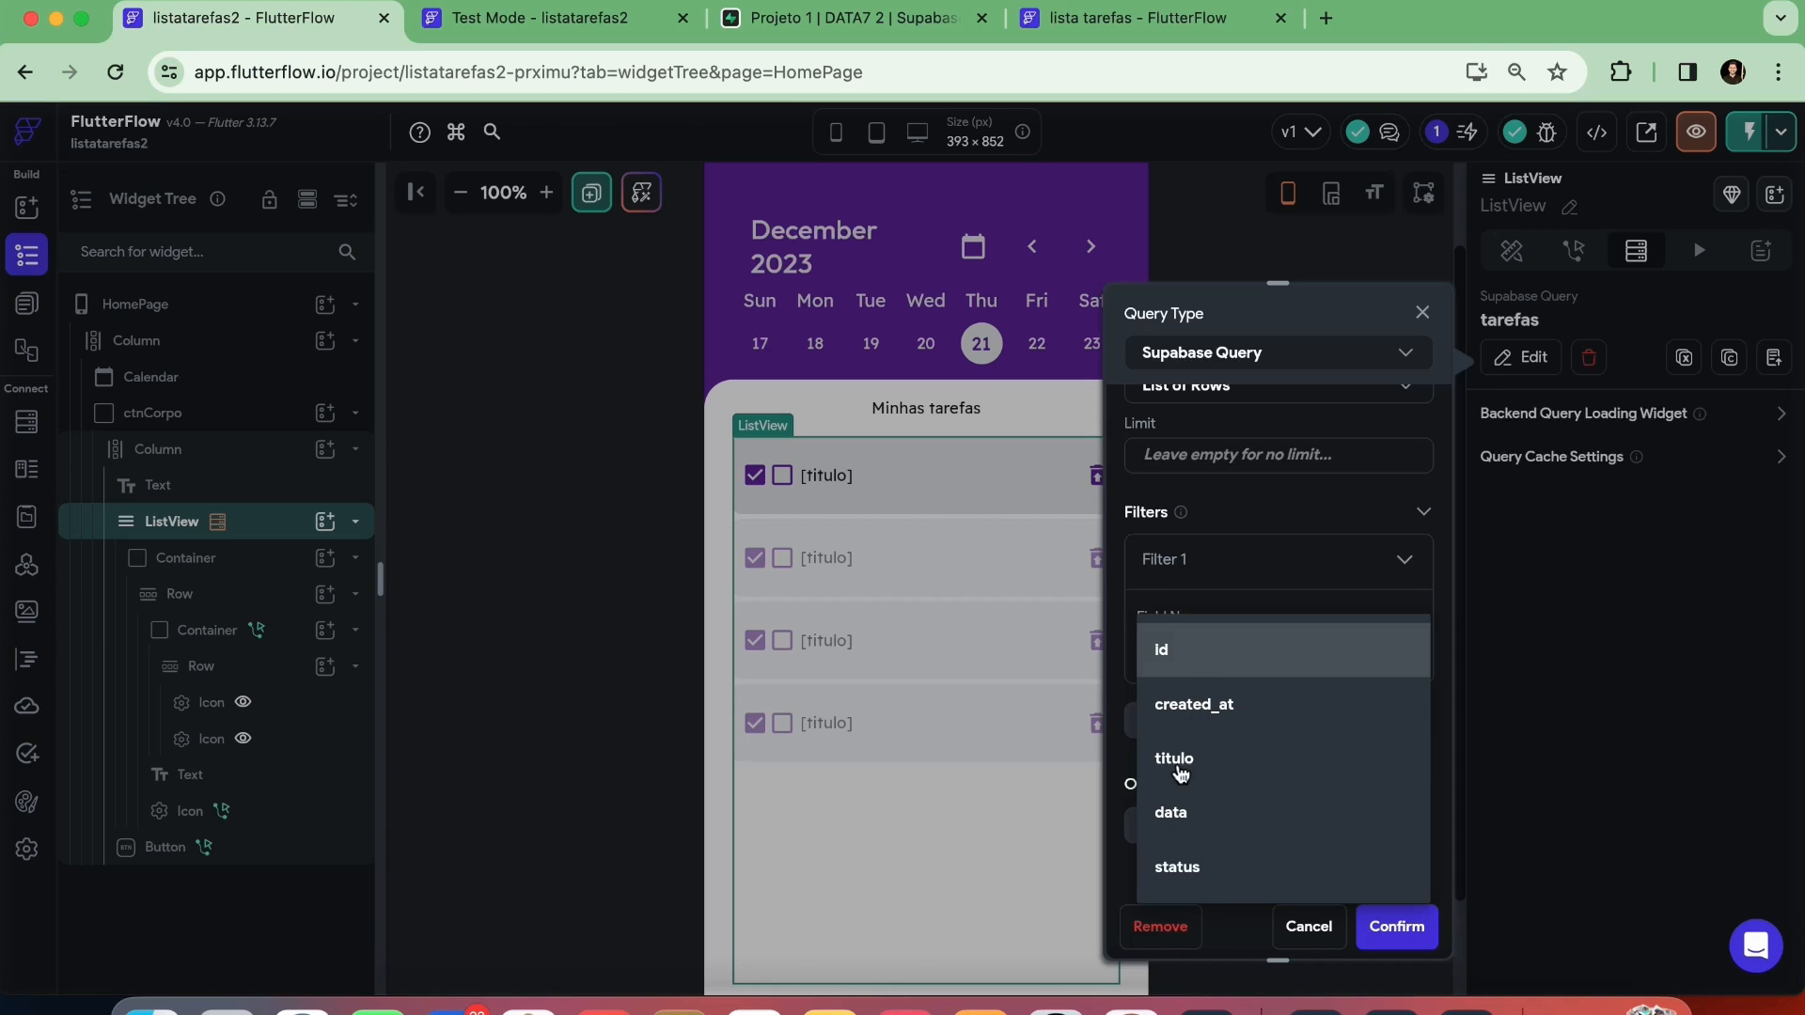
pyautogui.click(1173, 812)
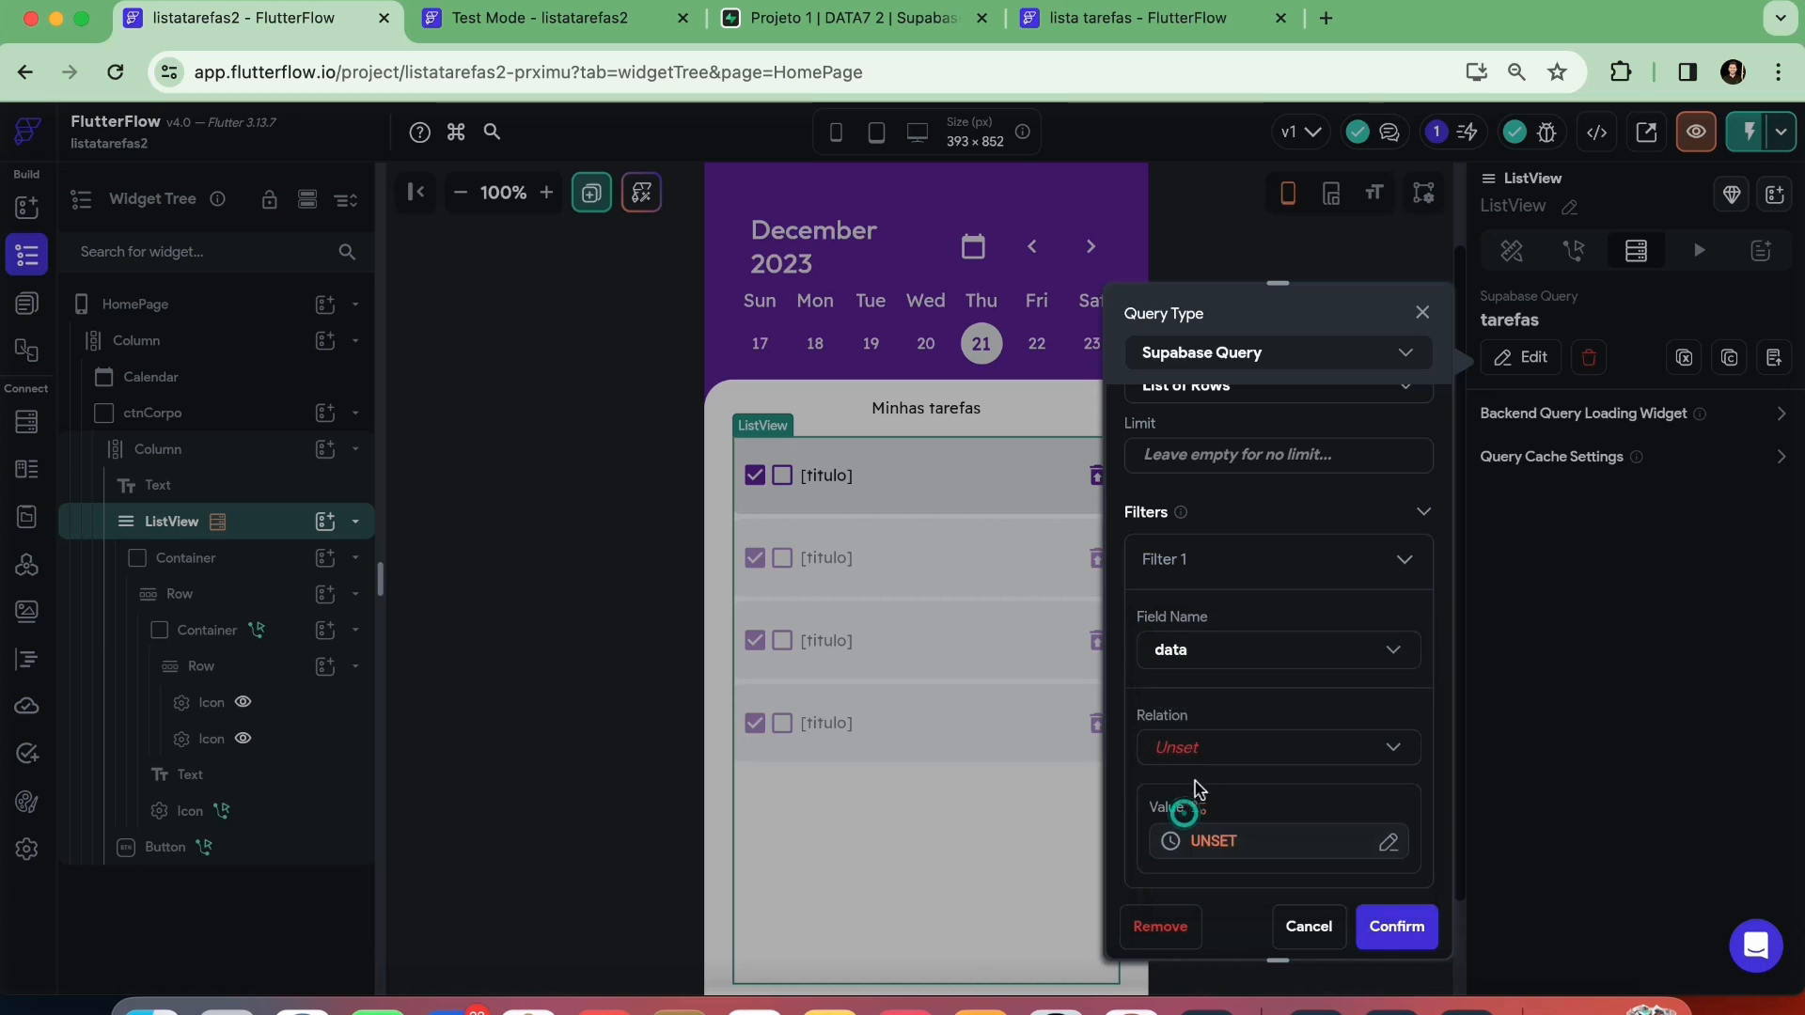
pyautogui.click(1198, 752)
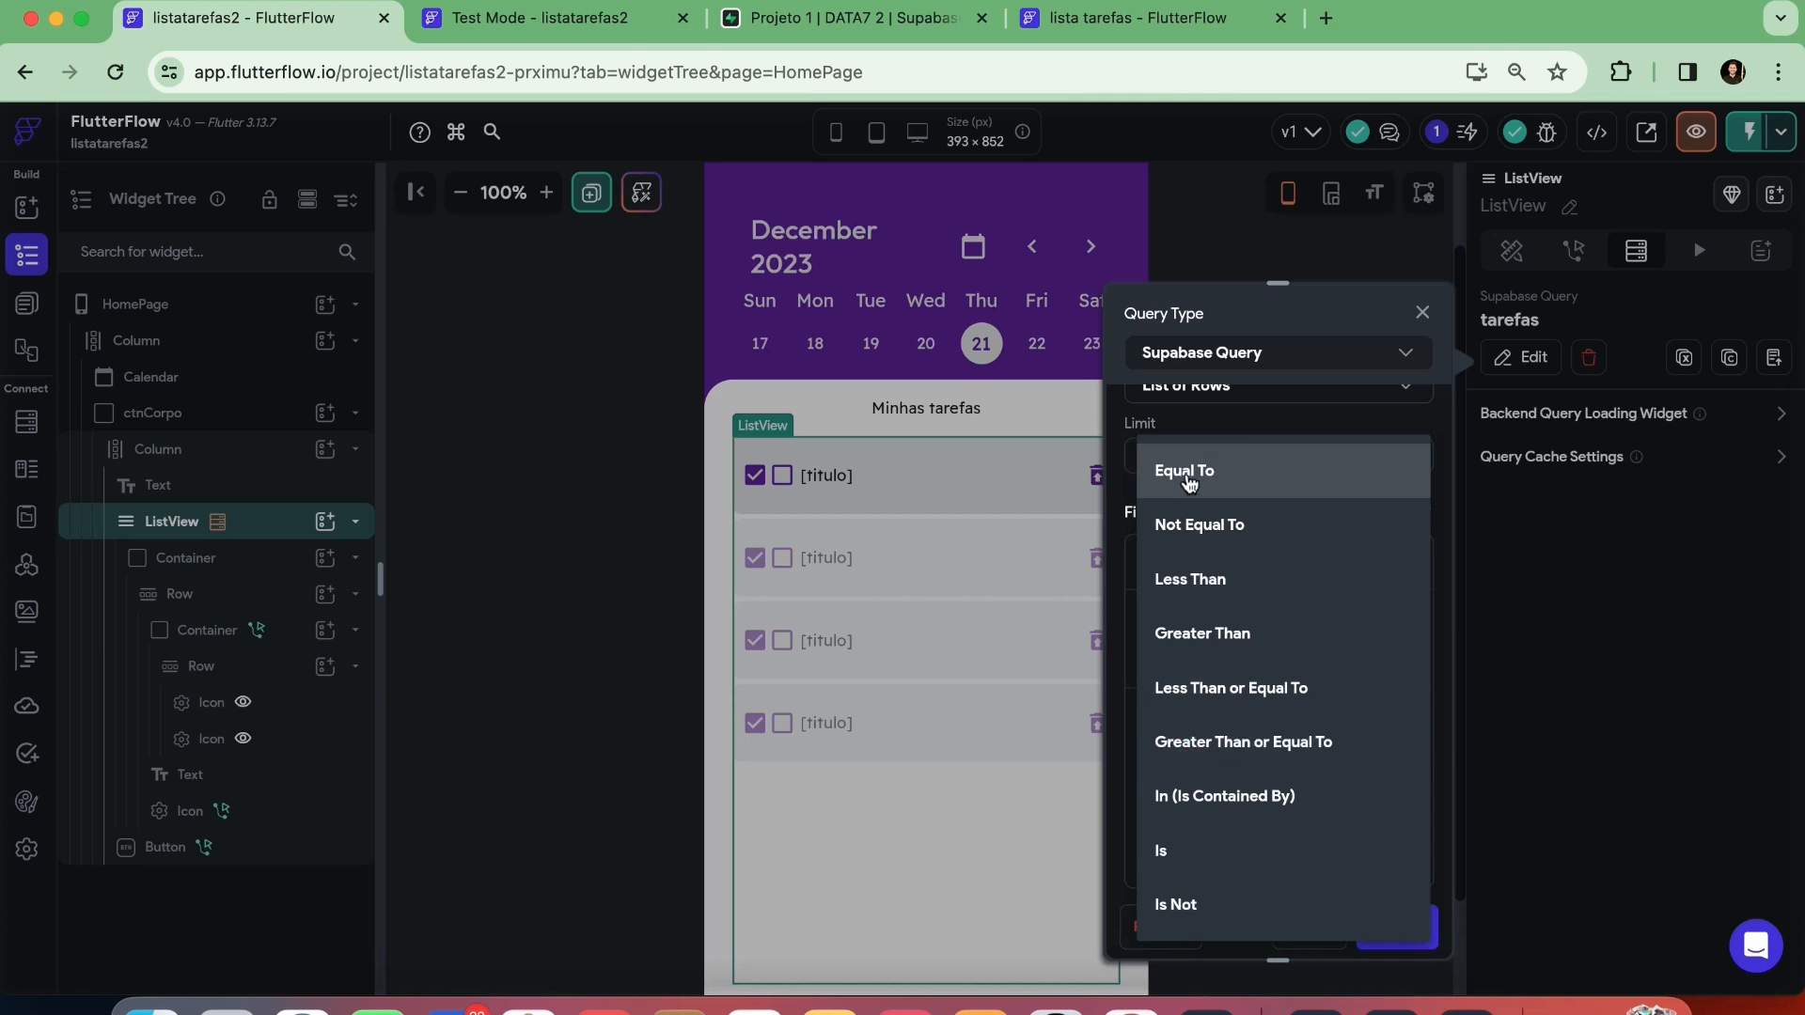
pyautogui.click(1187, 481)
# Set the data filter's value to the start of the calendar's selected day from the widget state
pyautogui.click(1211, 839)
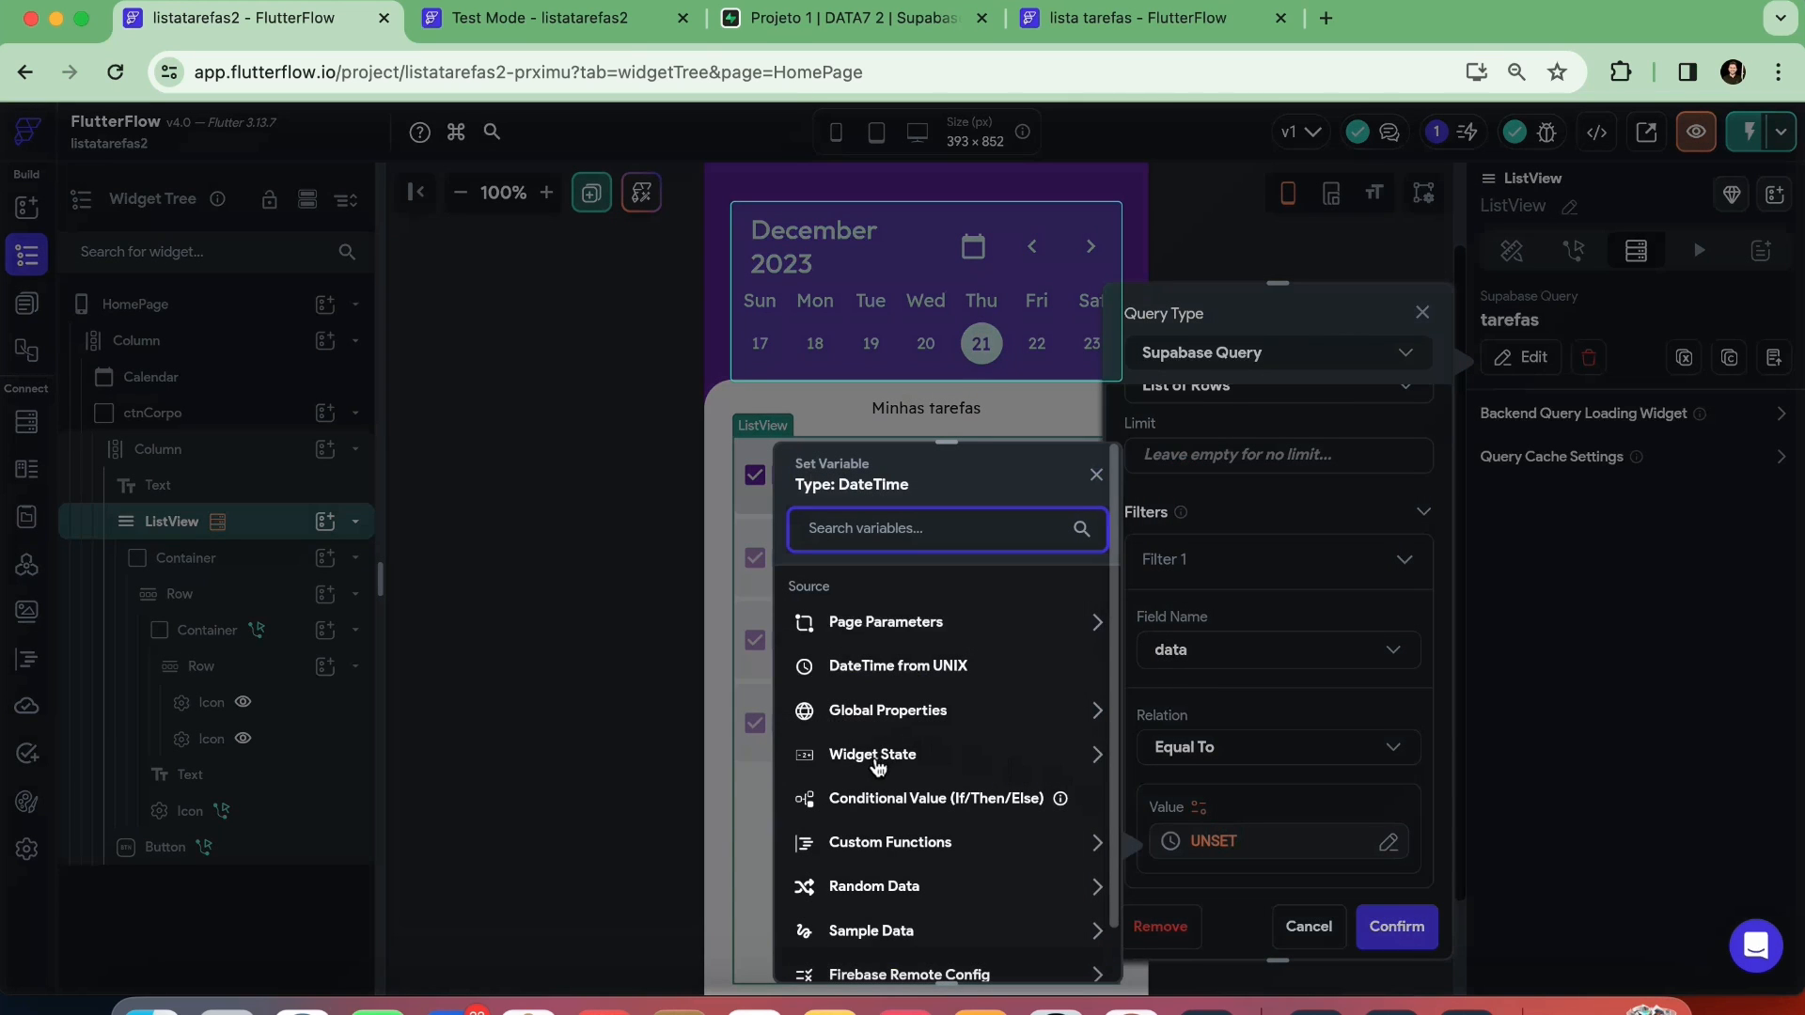
pyautogui.click(874, 760)
pyautogui.click(885, 825)
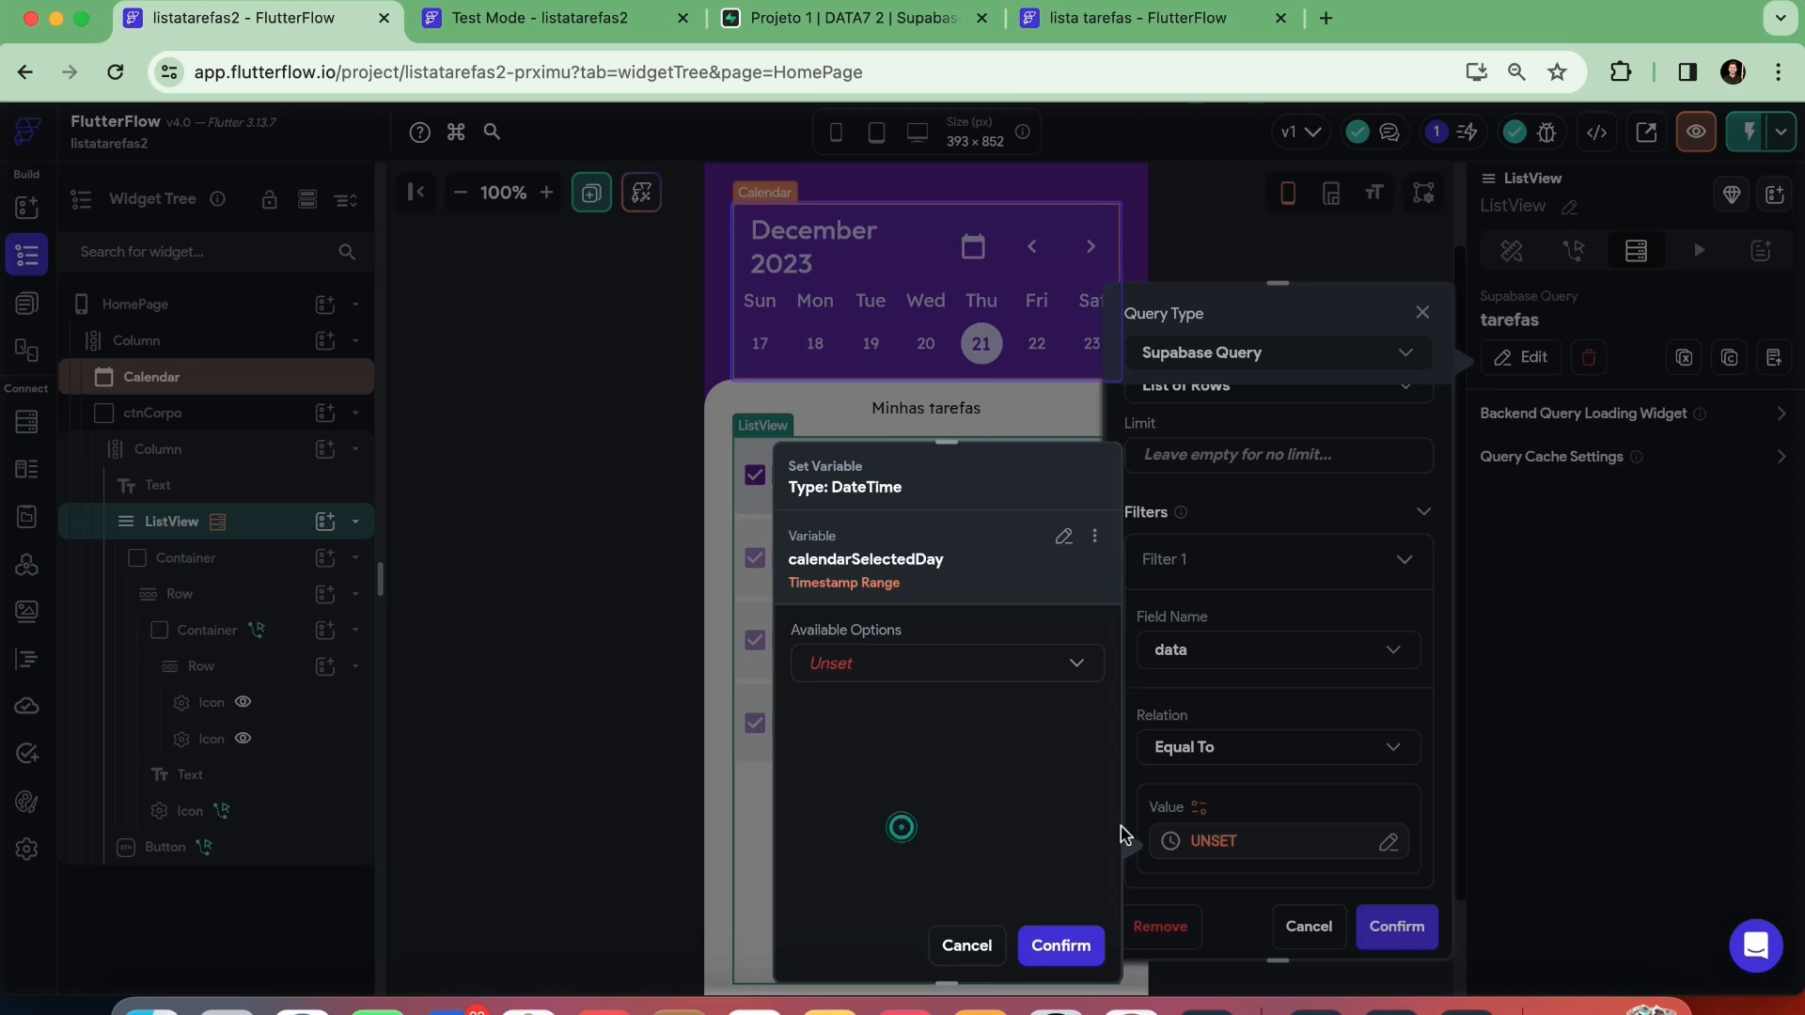
pyautogui.click(849, 666)
pyautogui.click(850, 666)
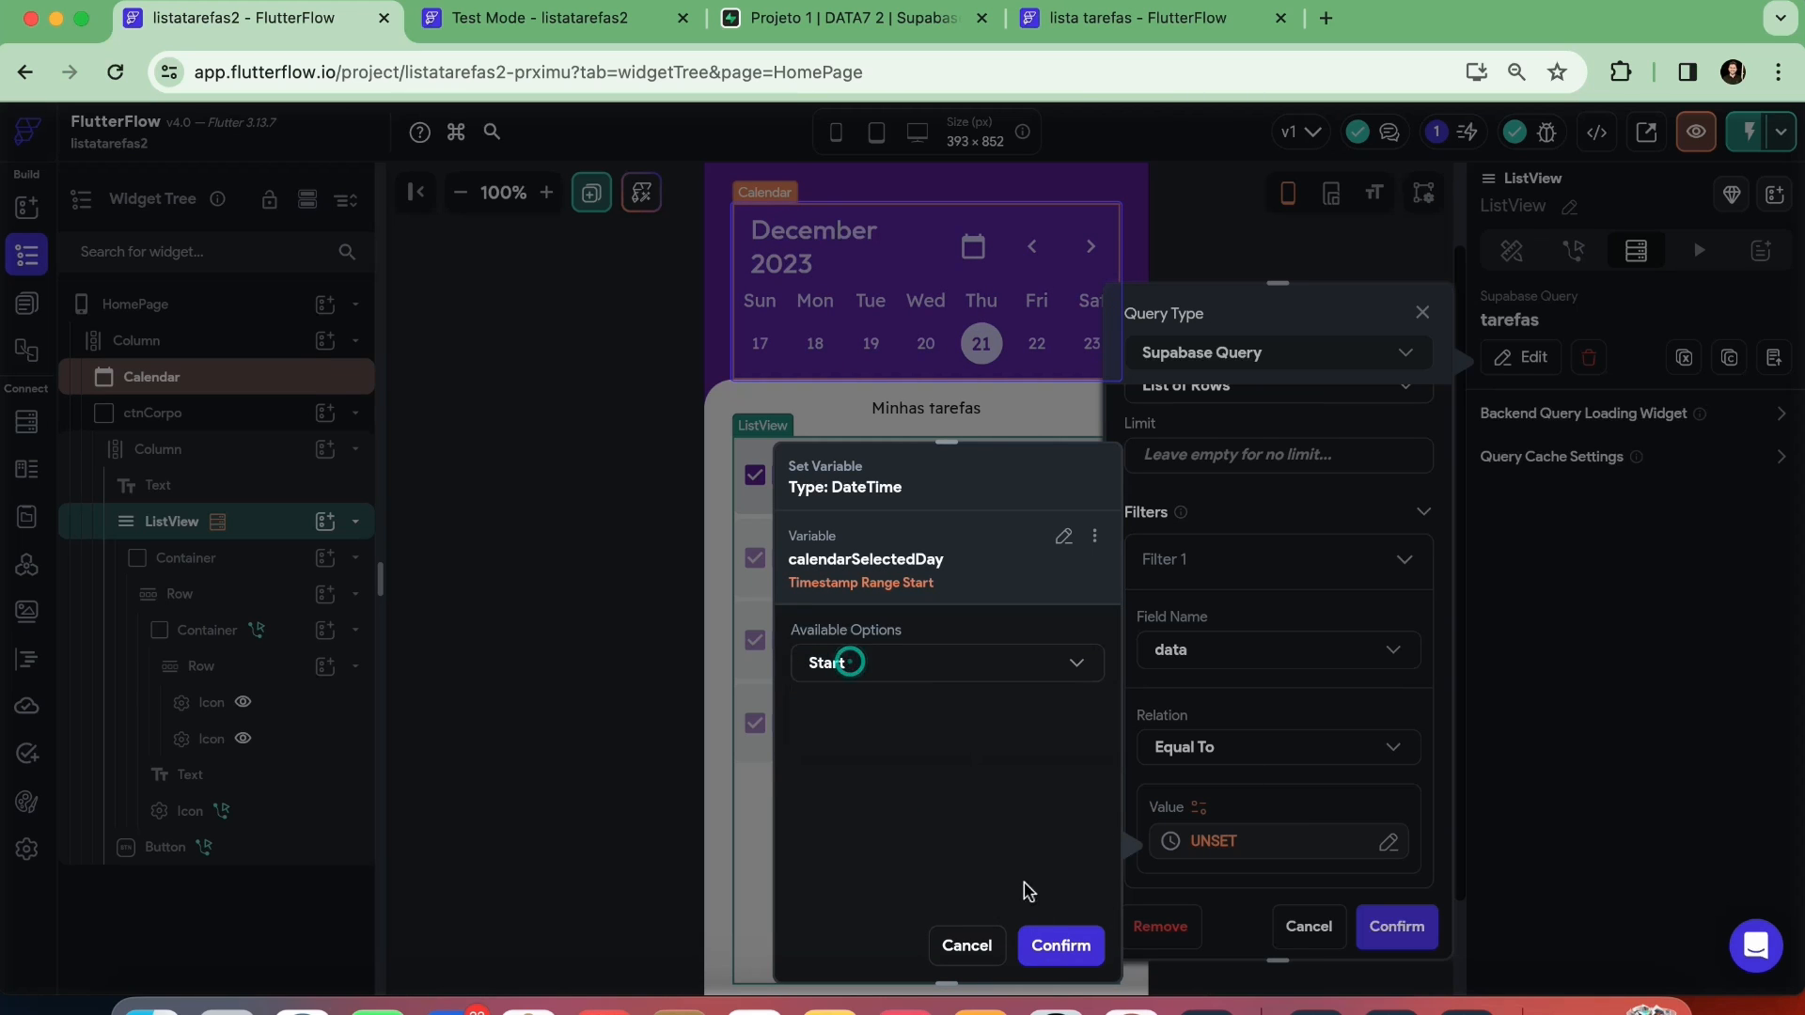
pyautogui.click(1060, 944)
# Order the tarefas query by status in Increasing order and confirm the query changes
pyautogui.scroll(-3, 1282, 712)
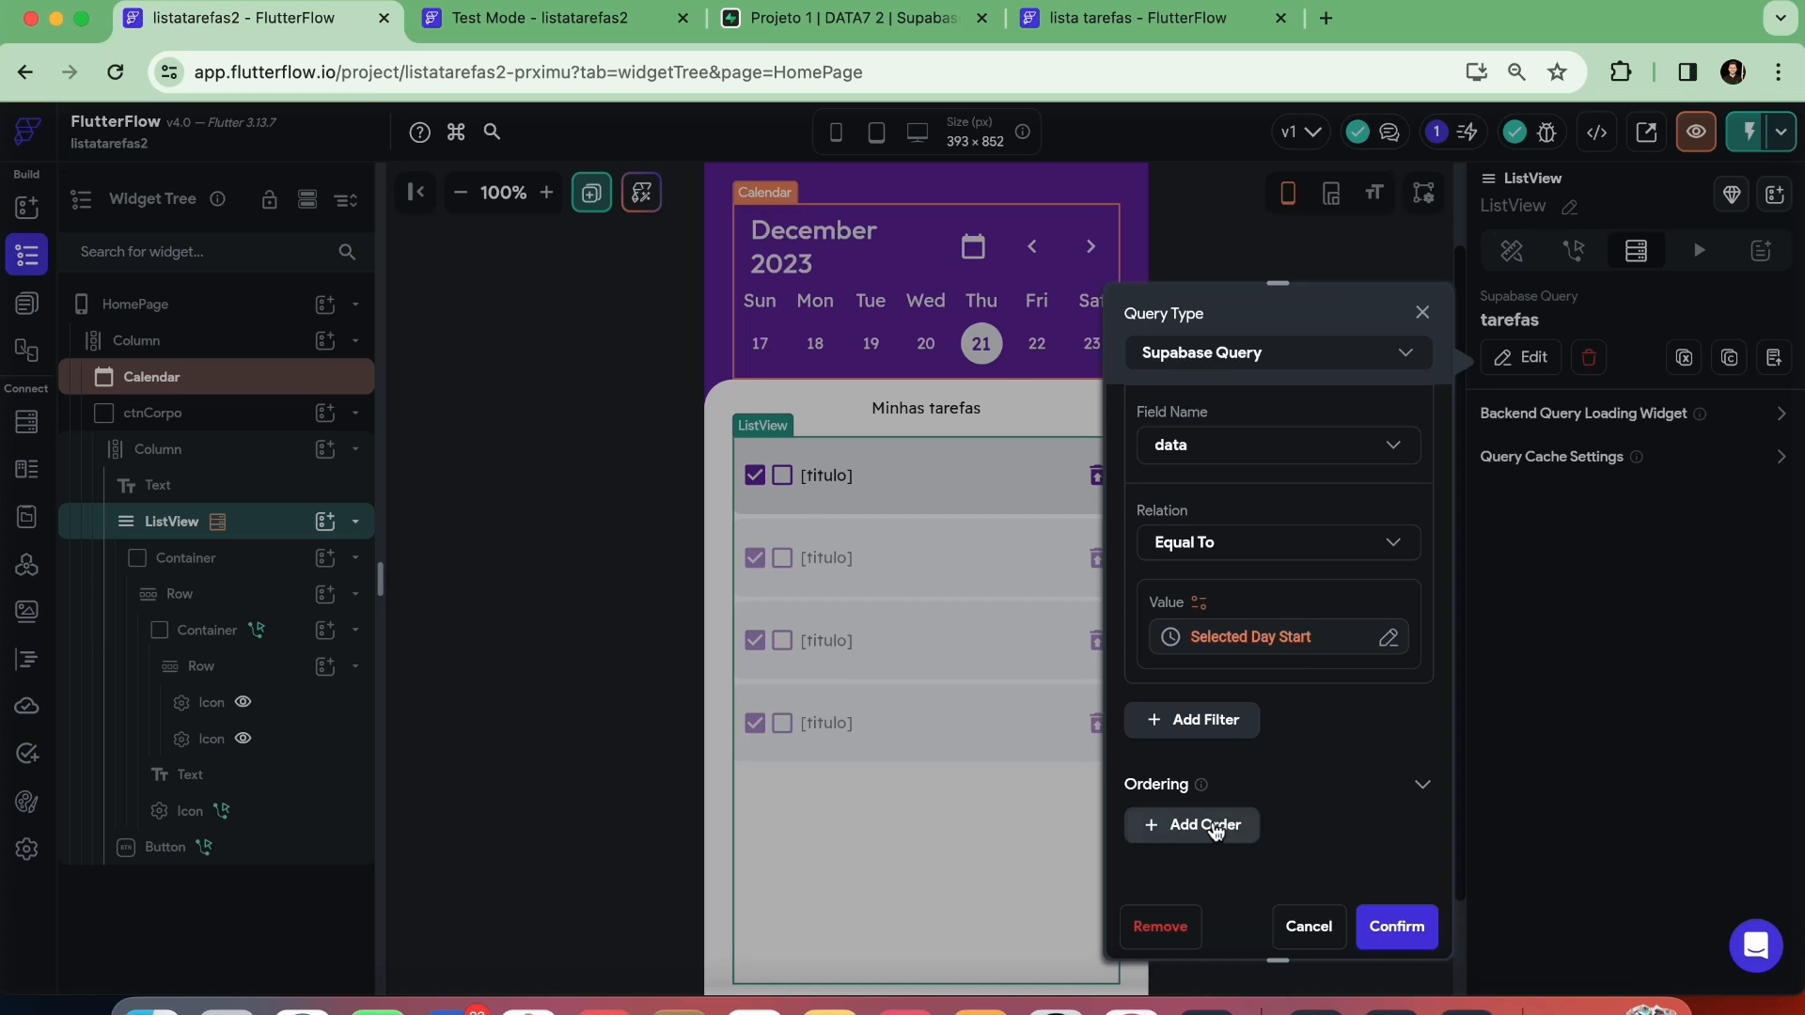
pyautogui.click(1209, 827)
pyautogui.scroll(-3, 1237, 814)
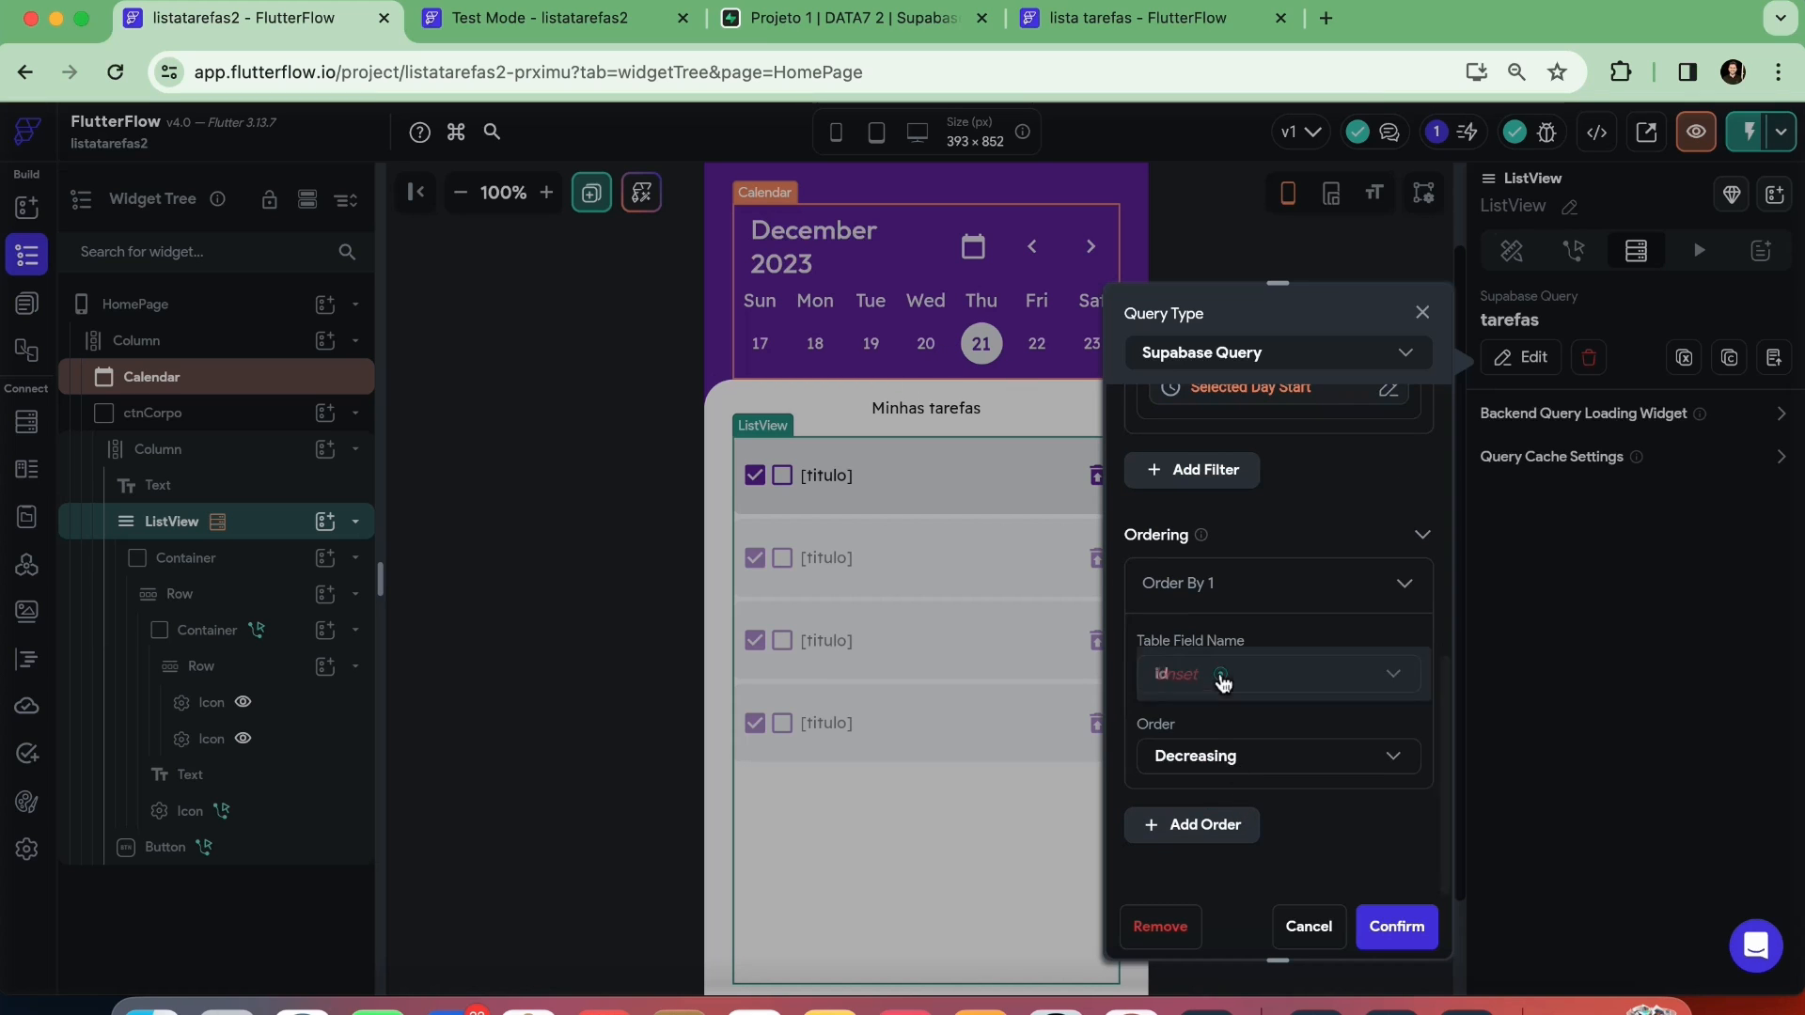
pyautogui.click(1223, 683)
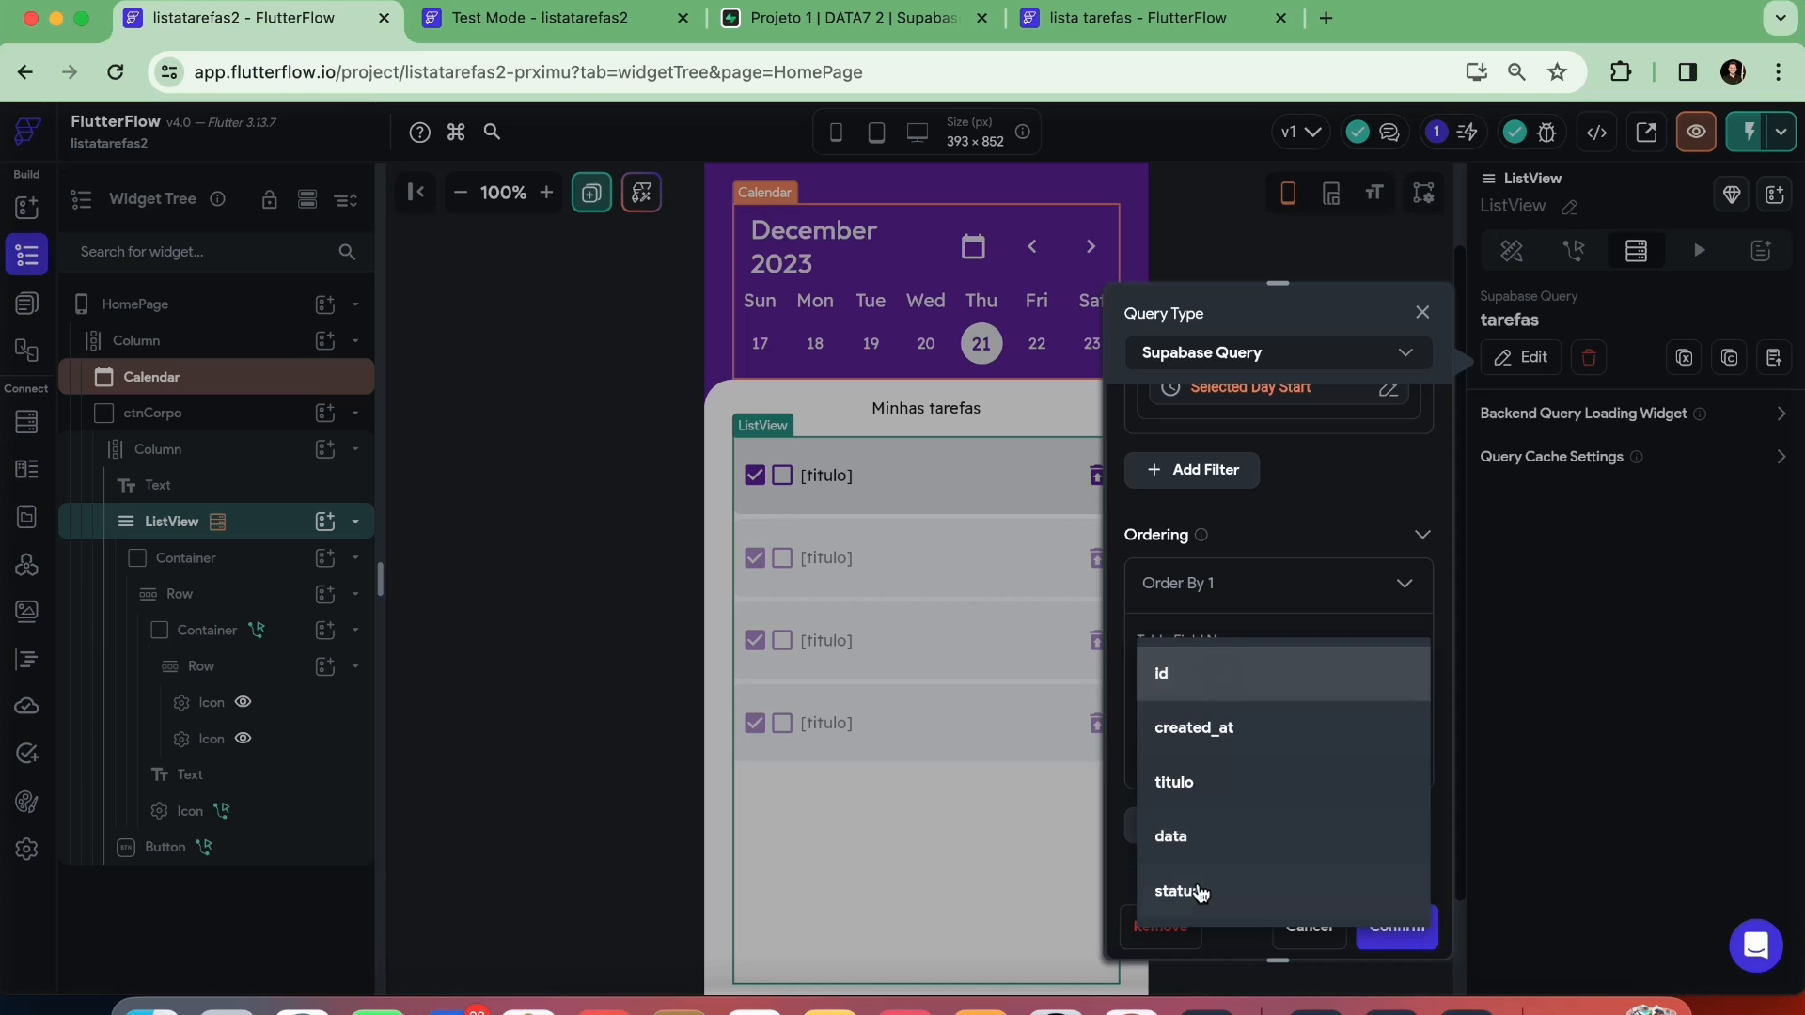
pyautogui.click(1198, 891)
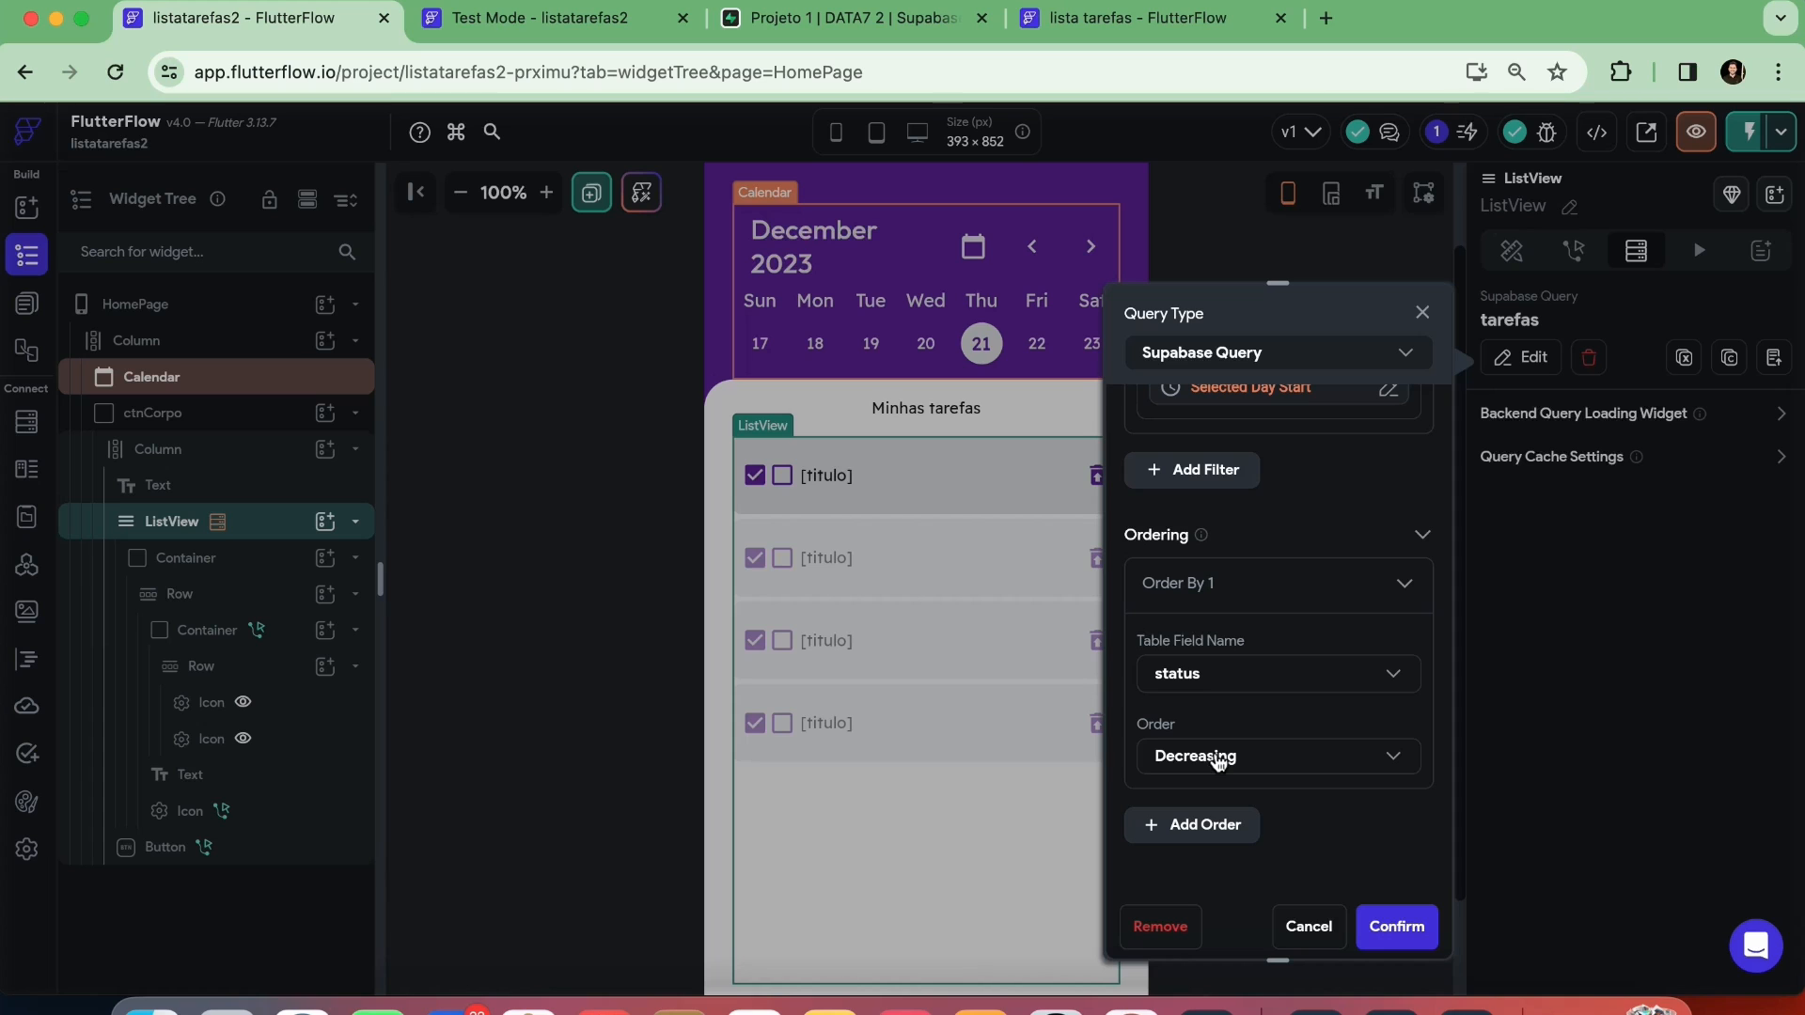
pyautogui.click(1219, 763)
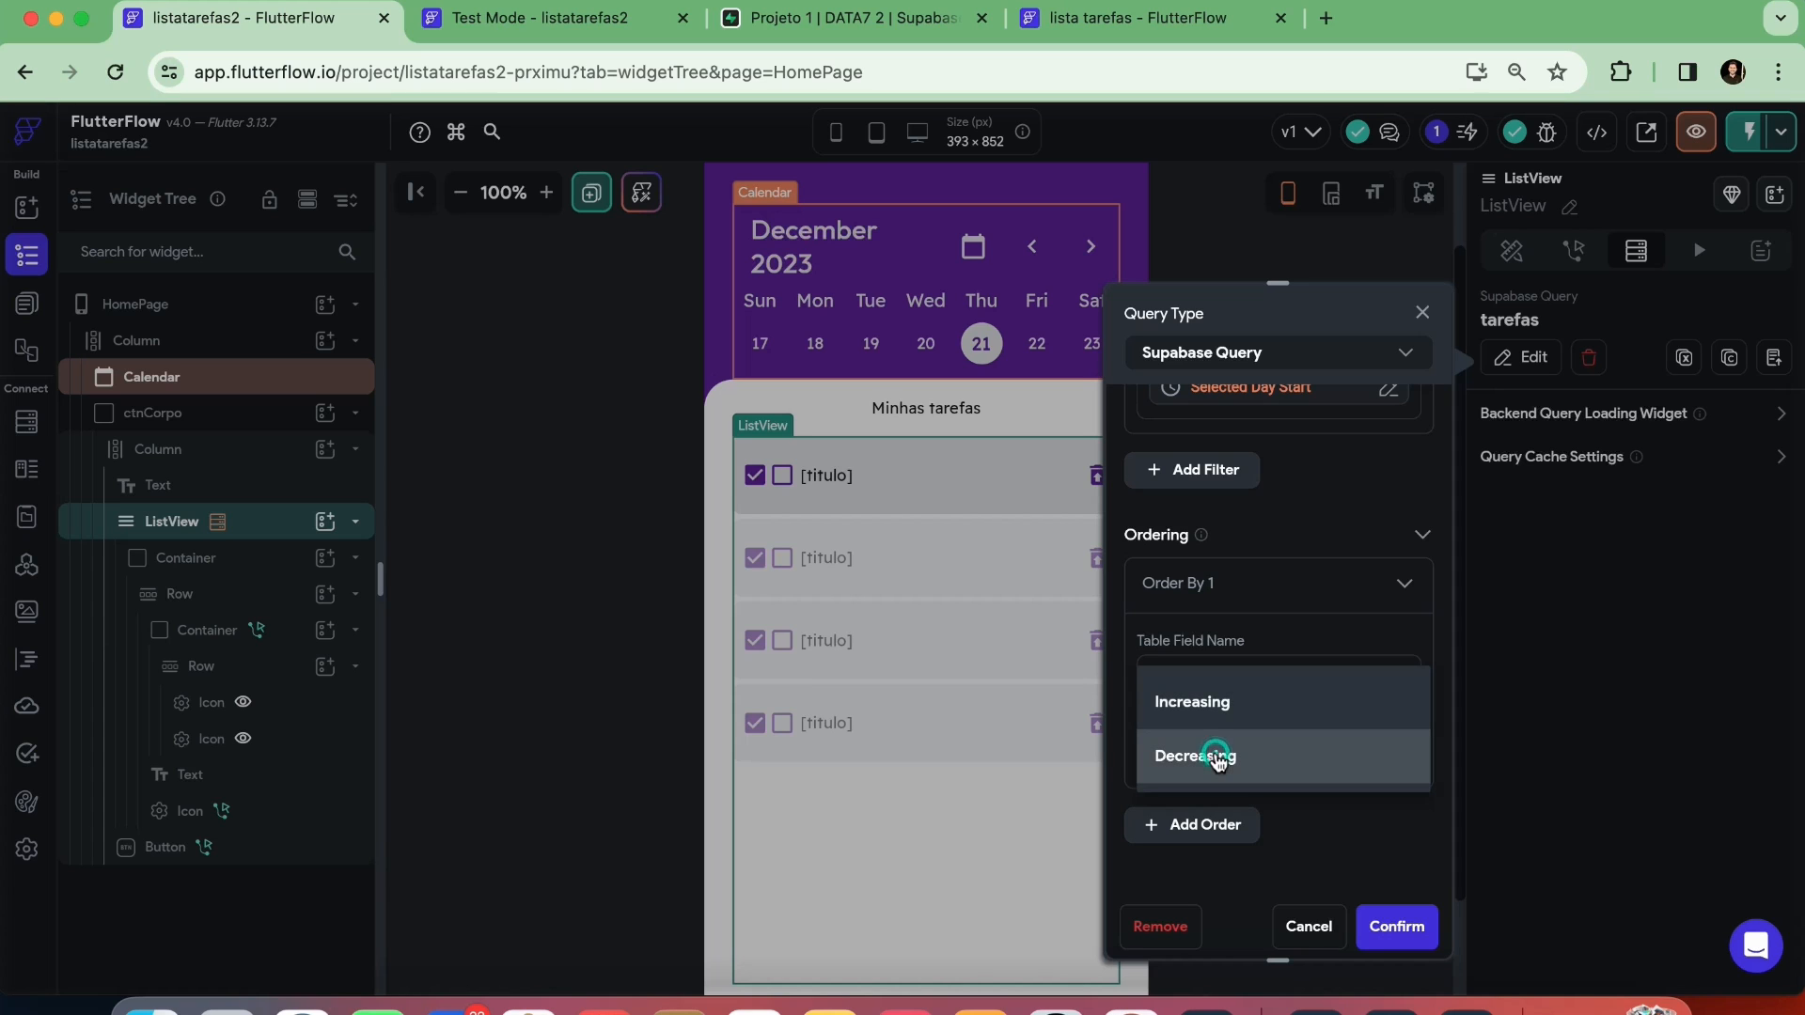
pyautogui.click(1198, 715)
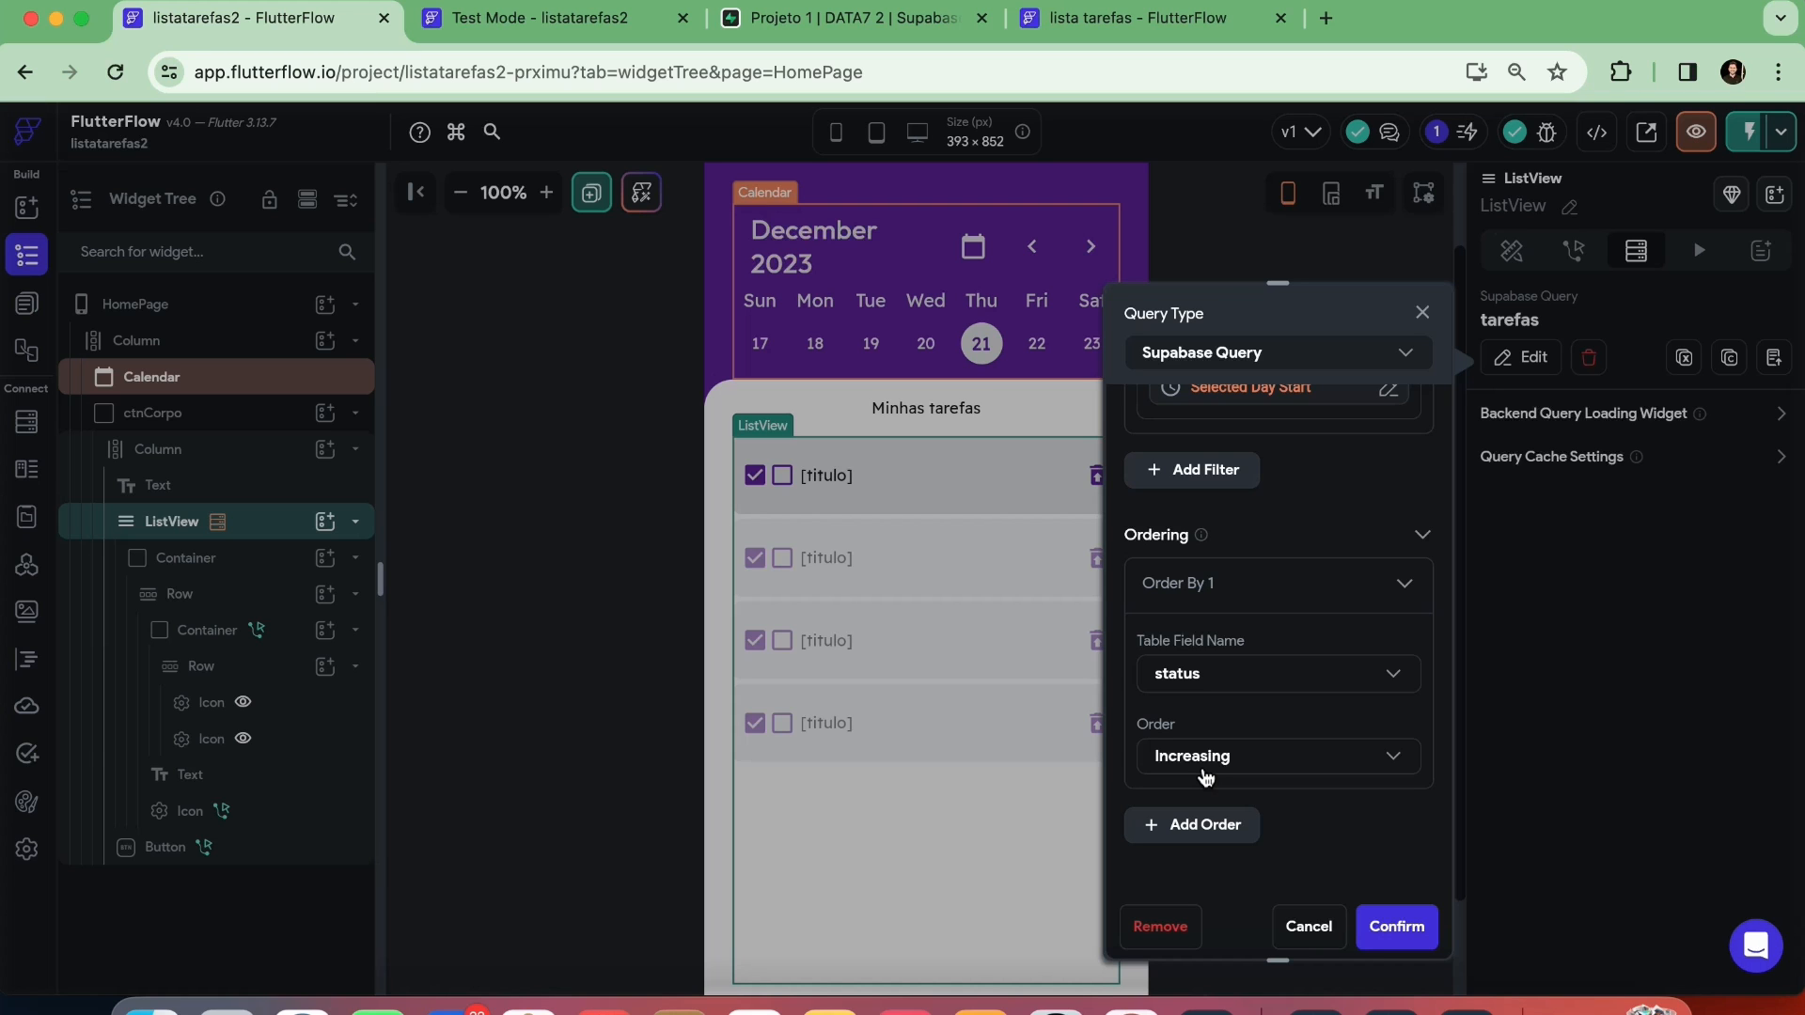
pyautogui.click(1396, 927)
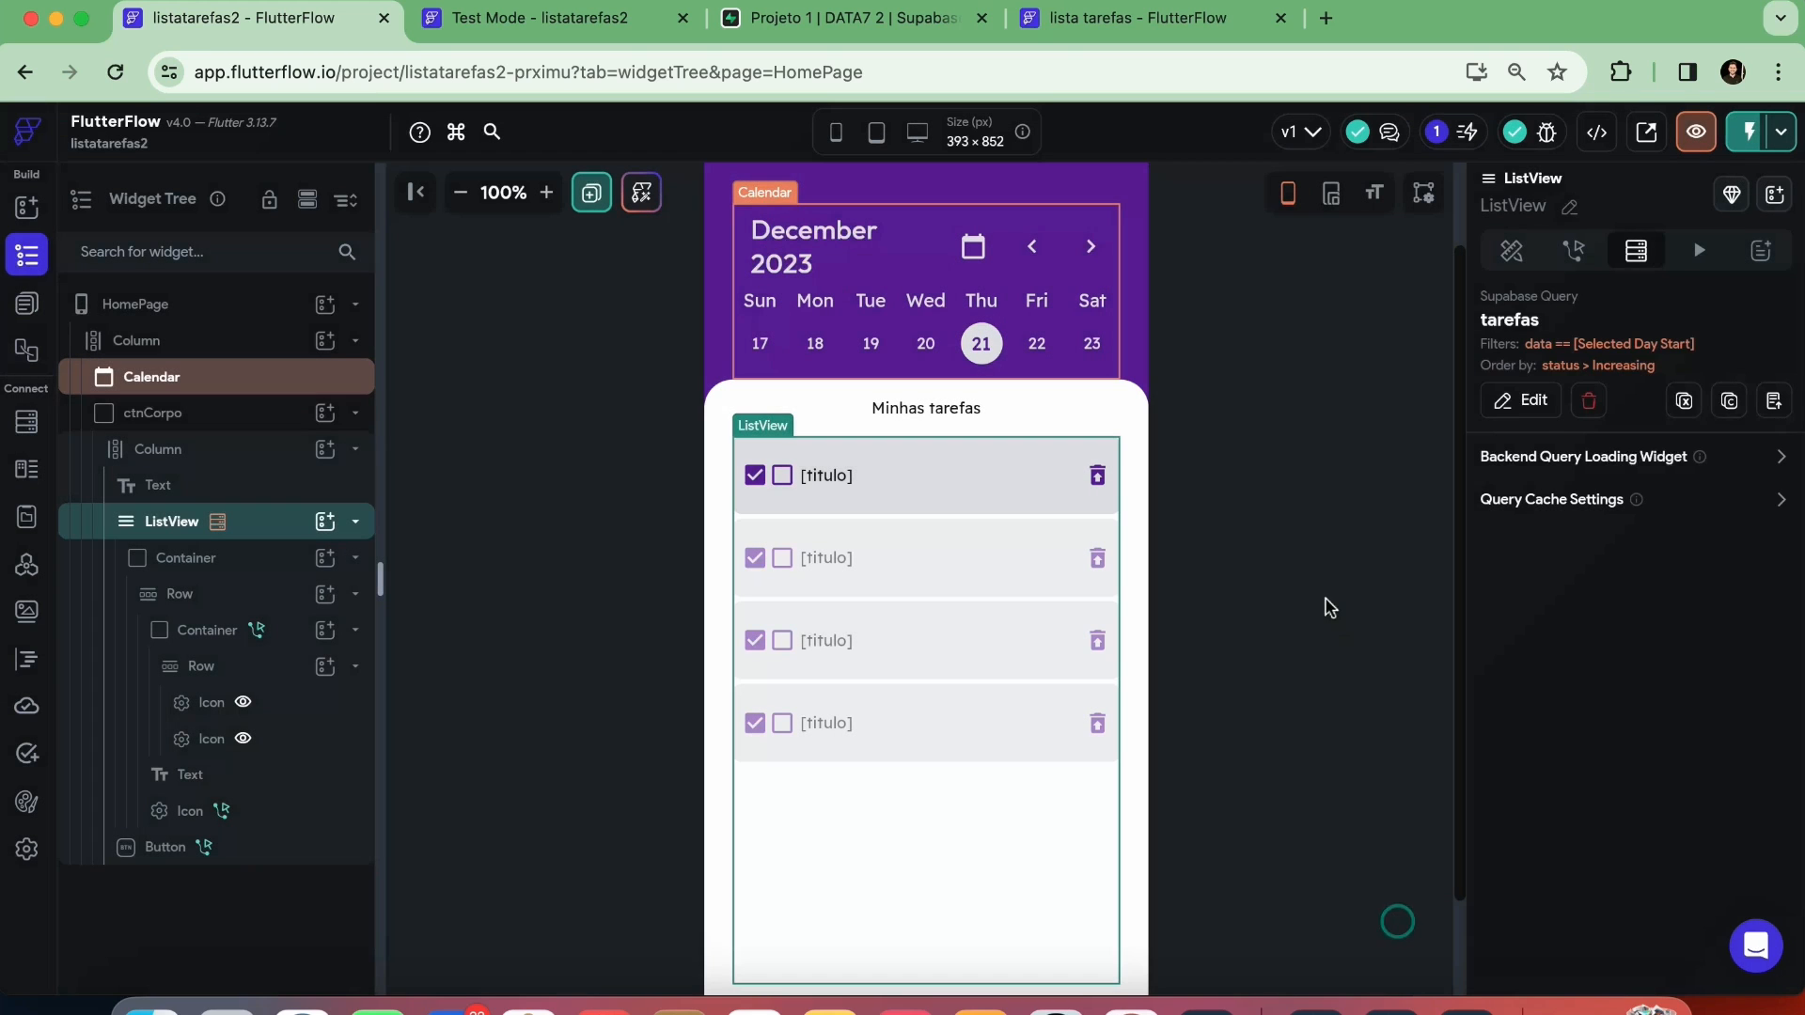
pyautogui.click(1307, 584)
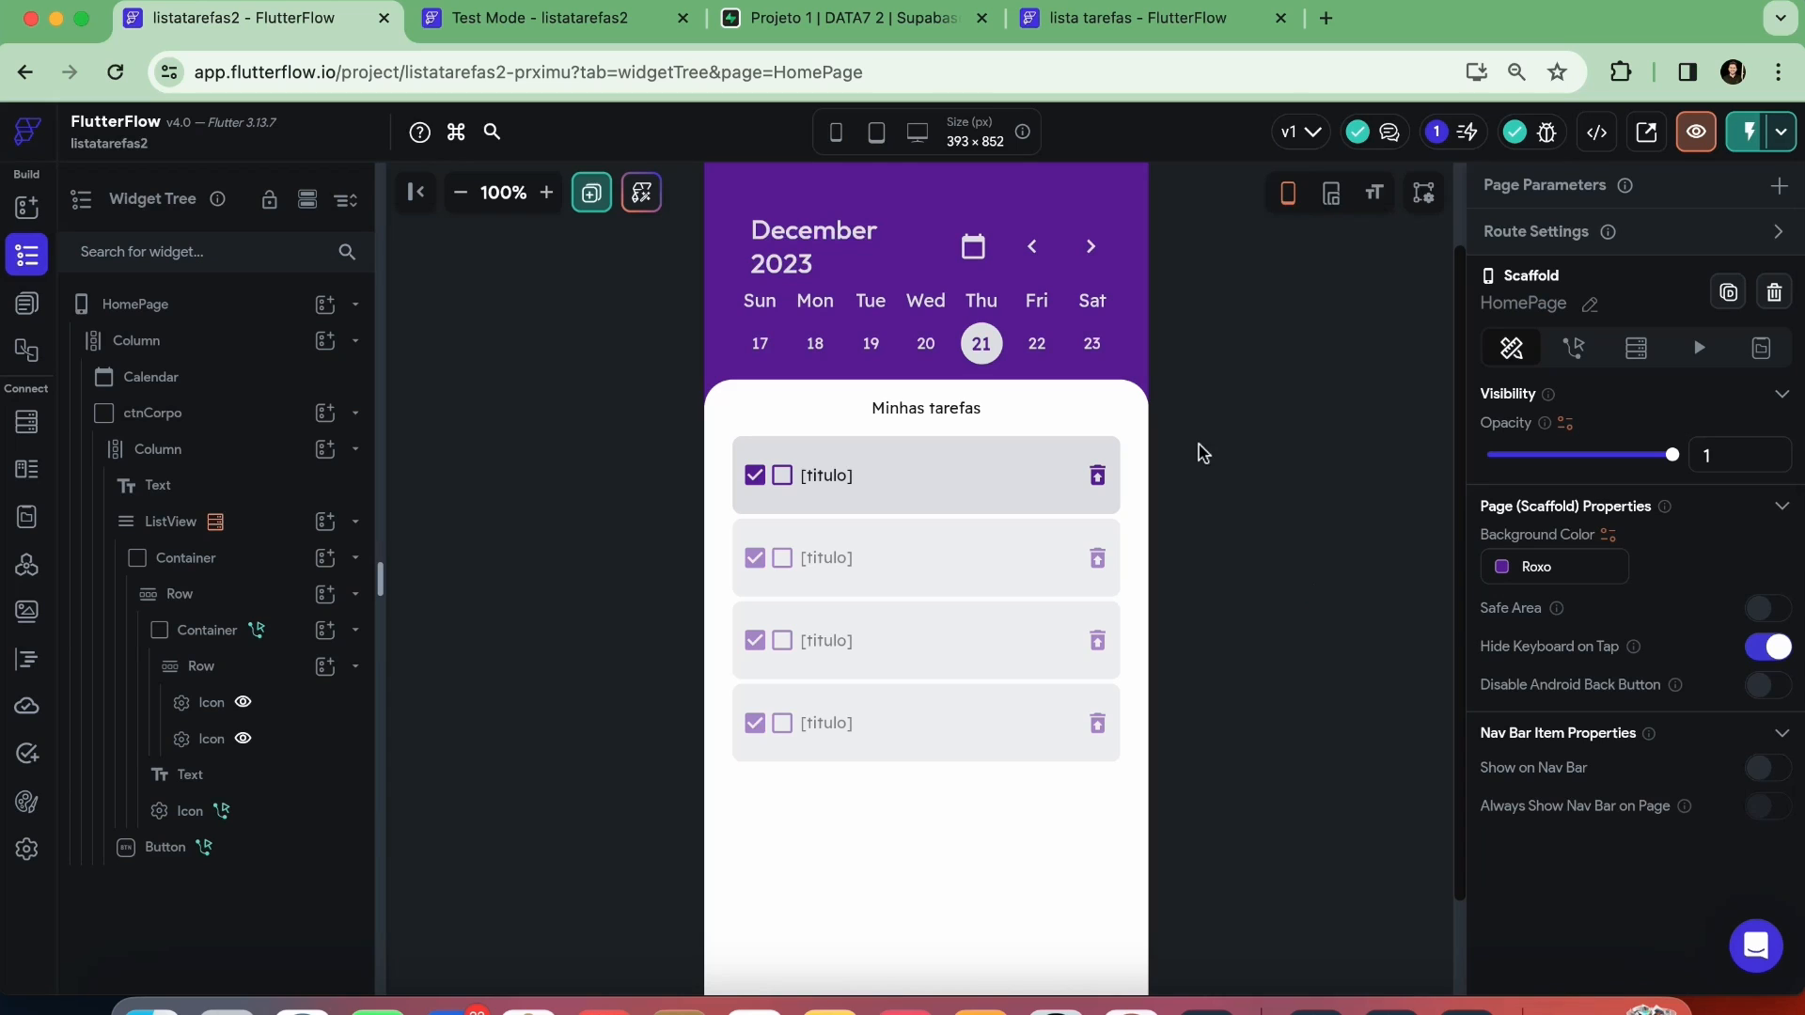
# Instantly reload the test session and test the date filter by selecting days 22, 23, 20 and 21 in the calendar
pyautogui.click(575, 22)
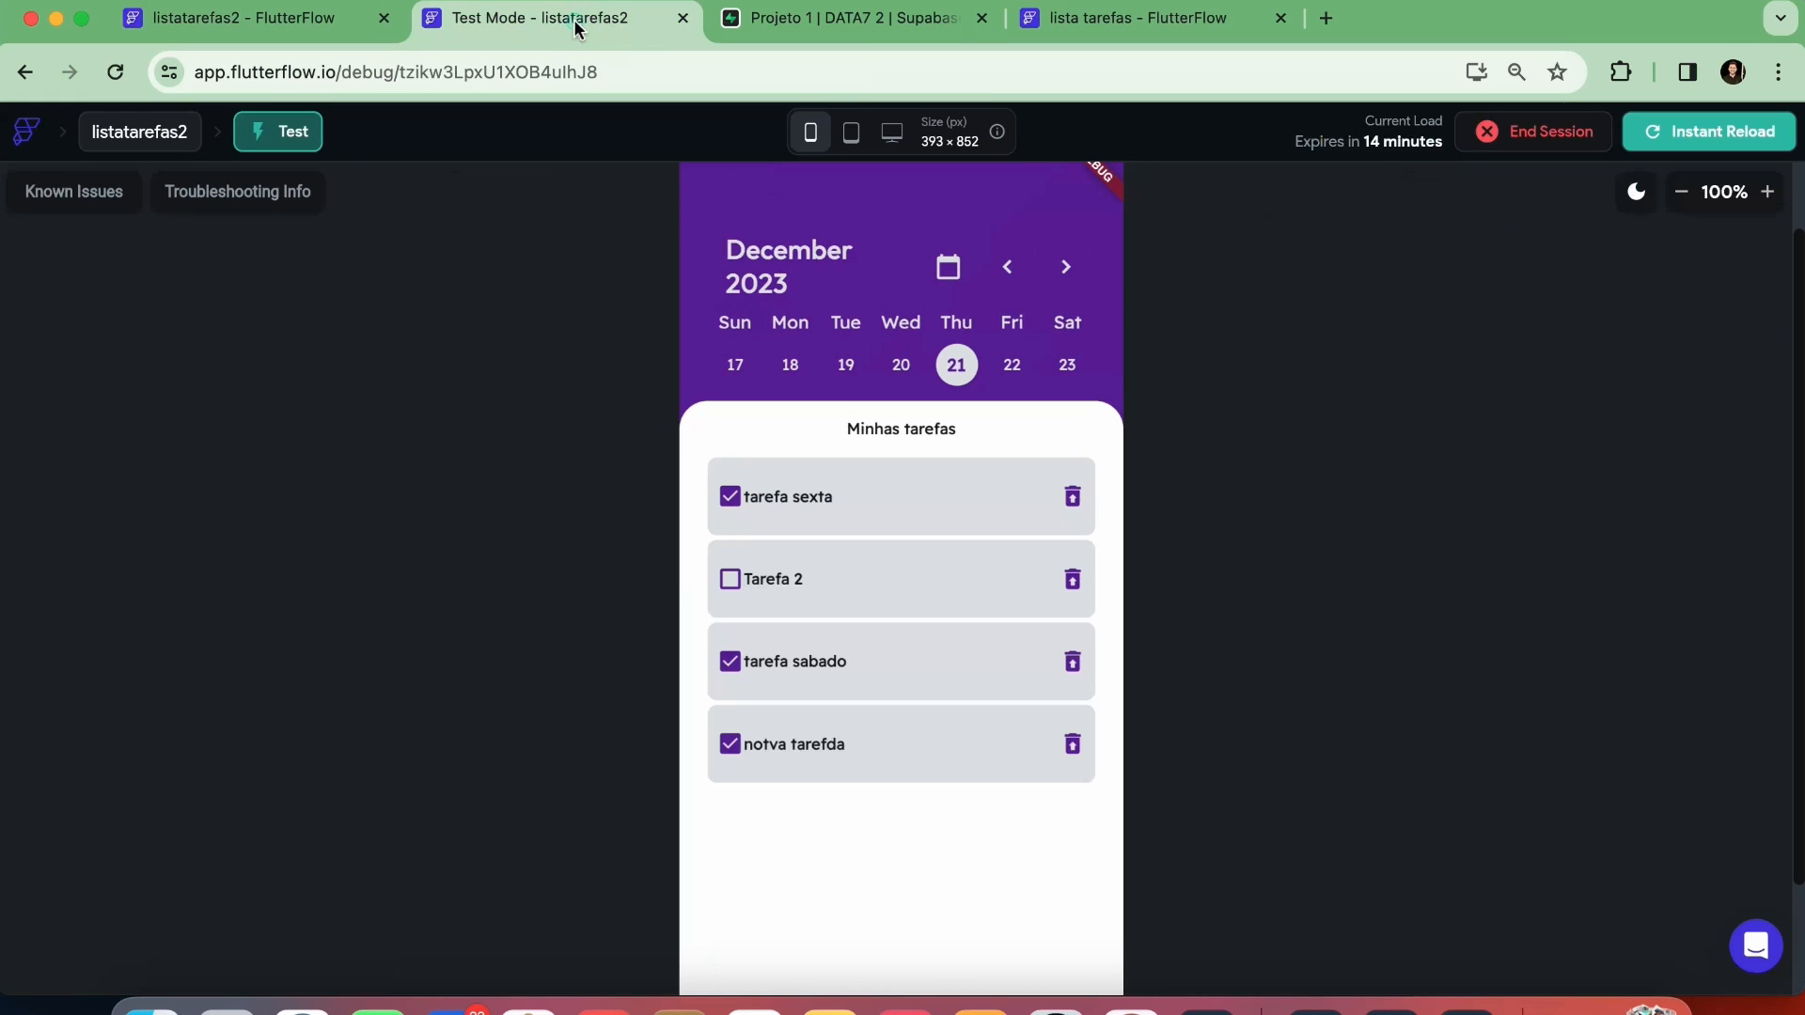
pyautogui.click(1670, 143)
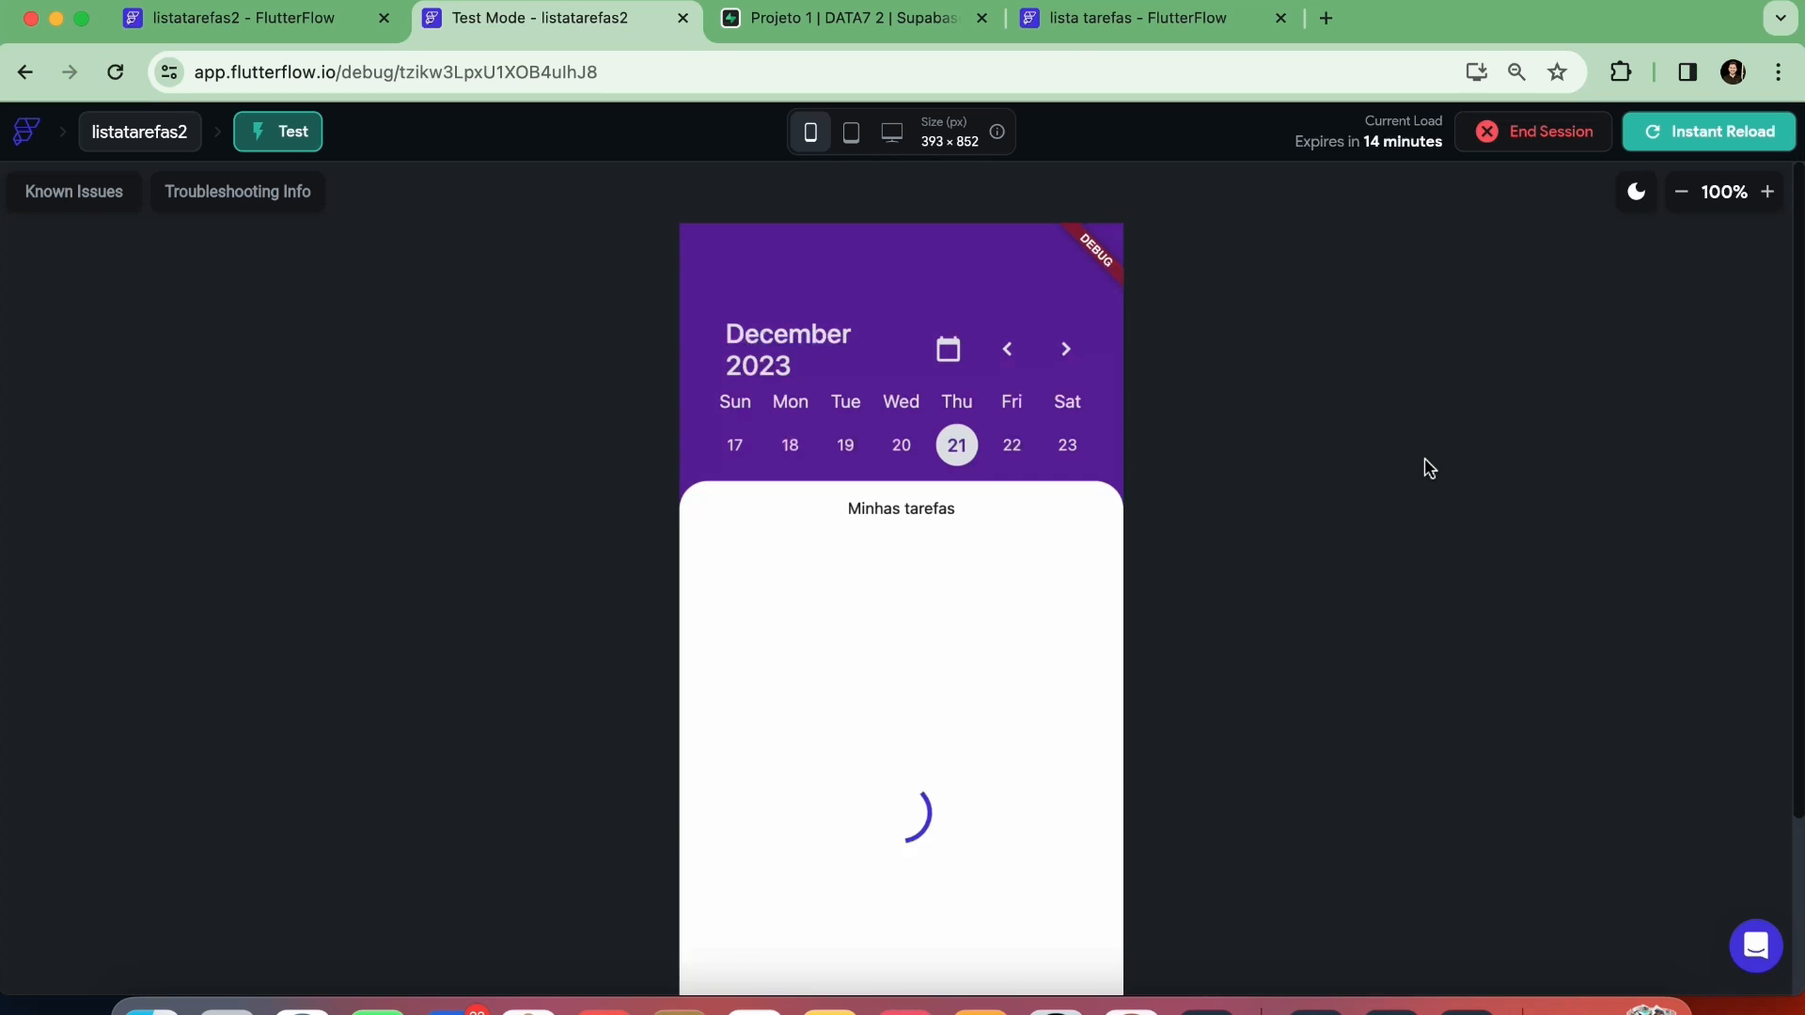
pyautogui.scroll(-2, 992, 414)
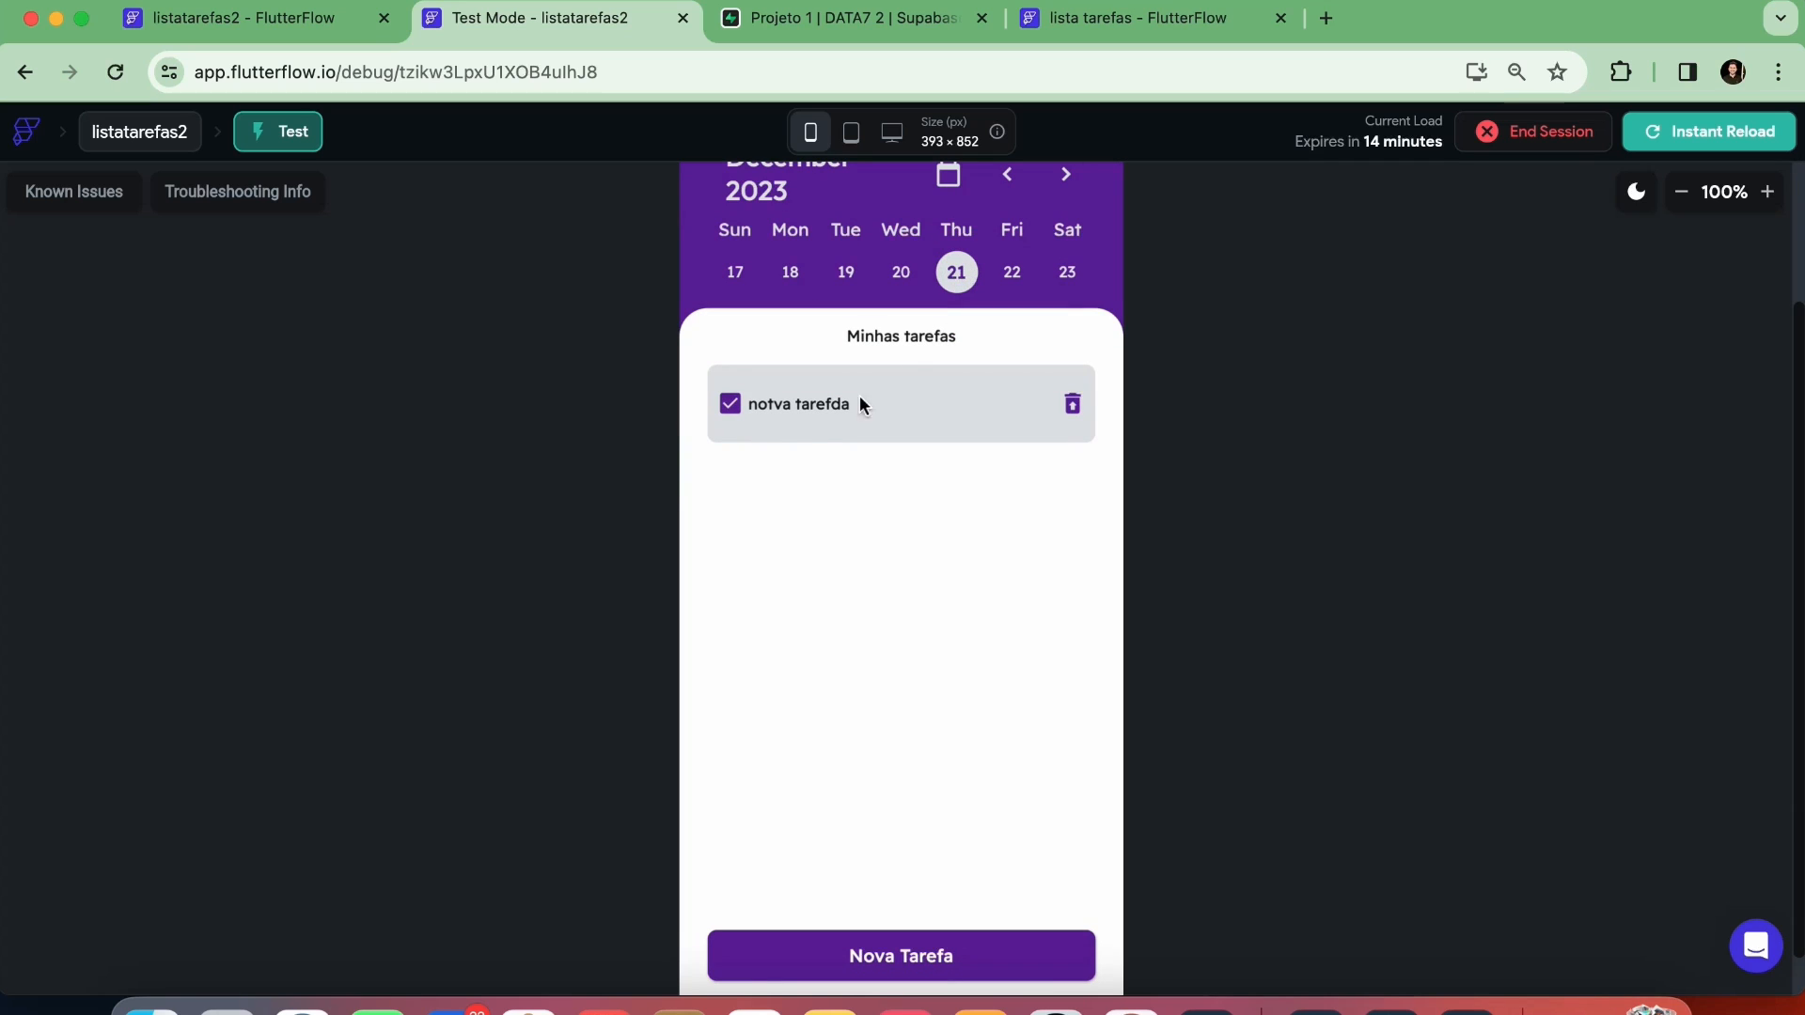
pyautogui.click(1012, 274)
pyautogui.click(1065, 274)
pyautogui.click(1019, 277)
pyautogui.click(905, 275)
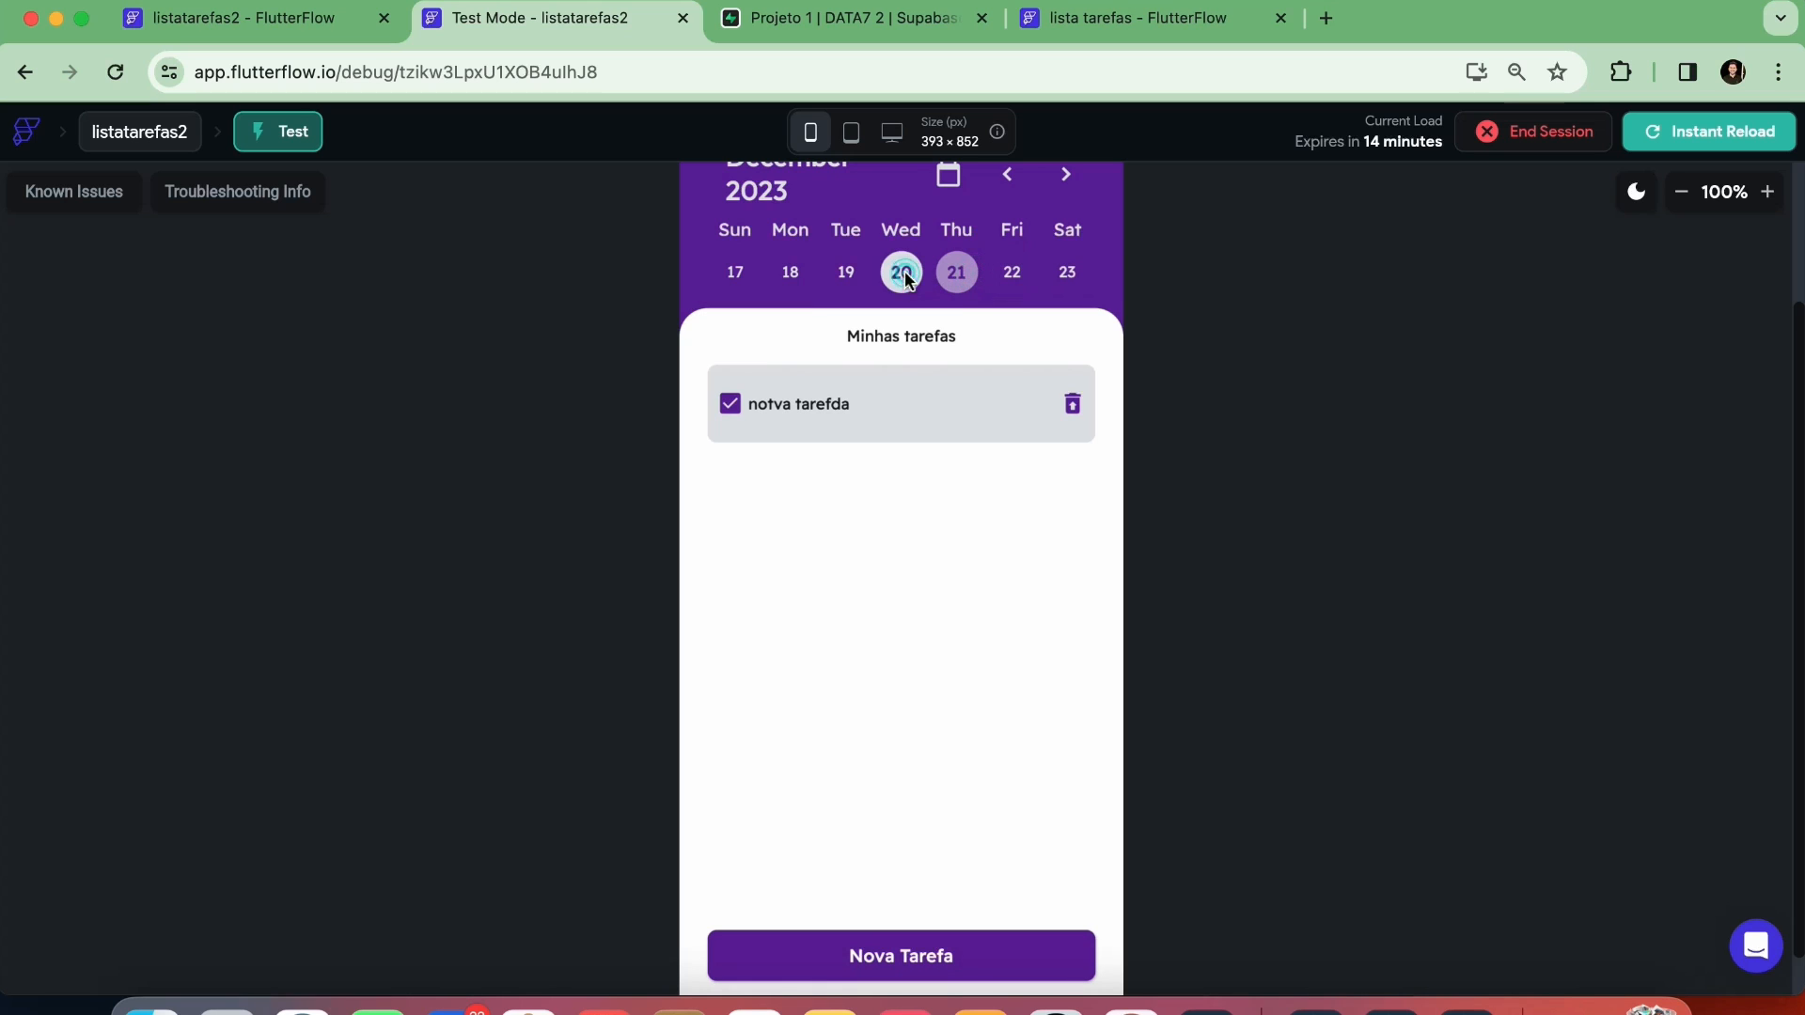
pyautogui.click(957, 274)
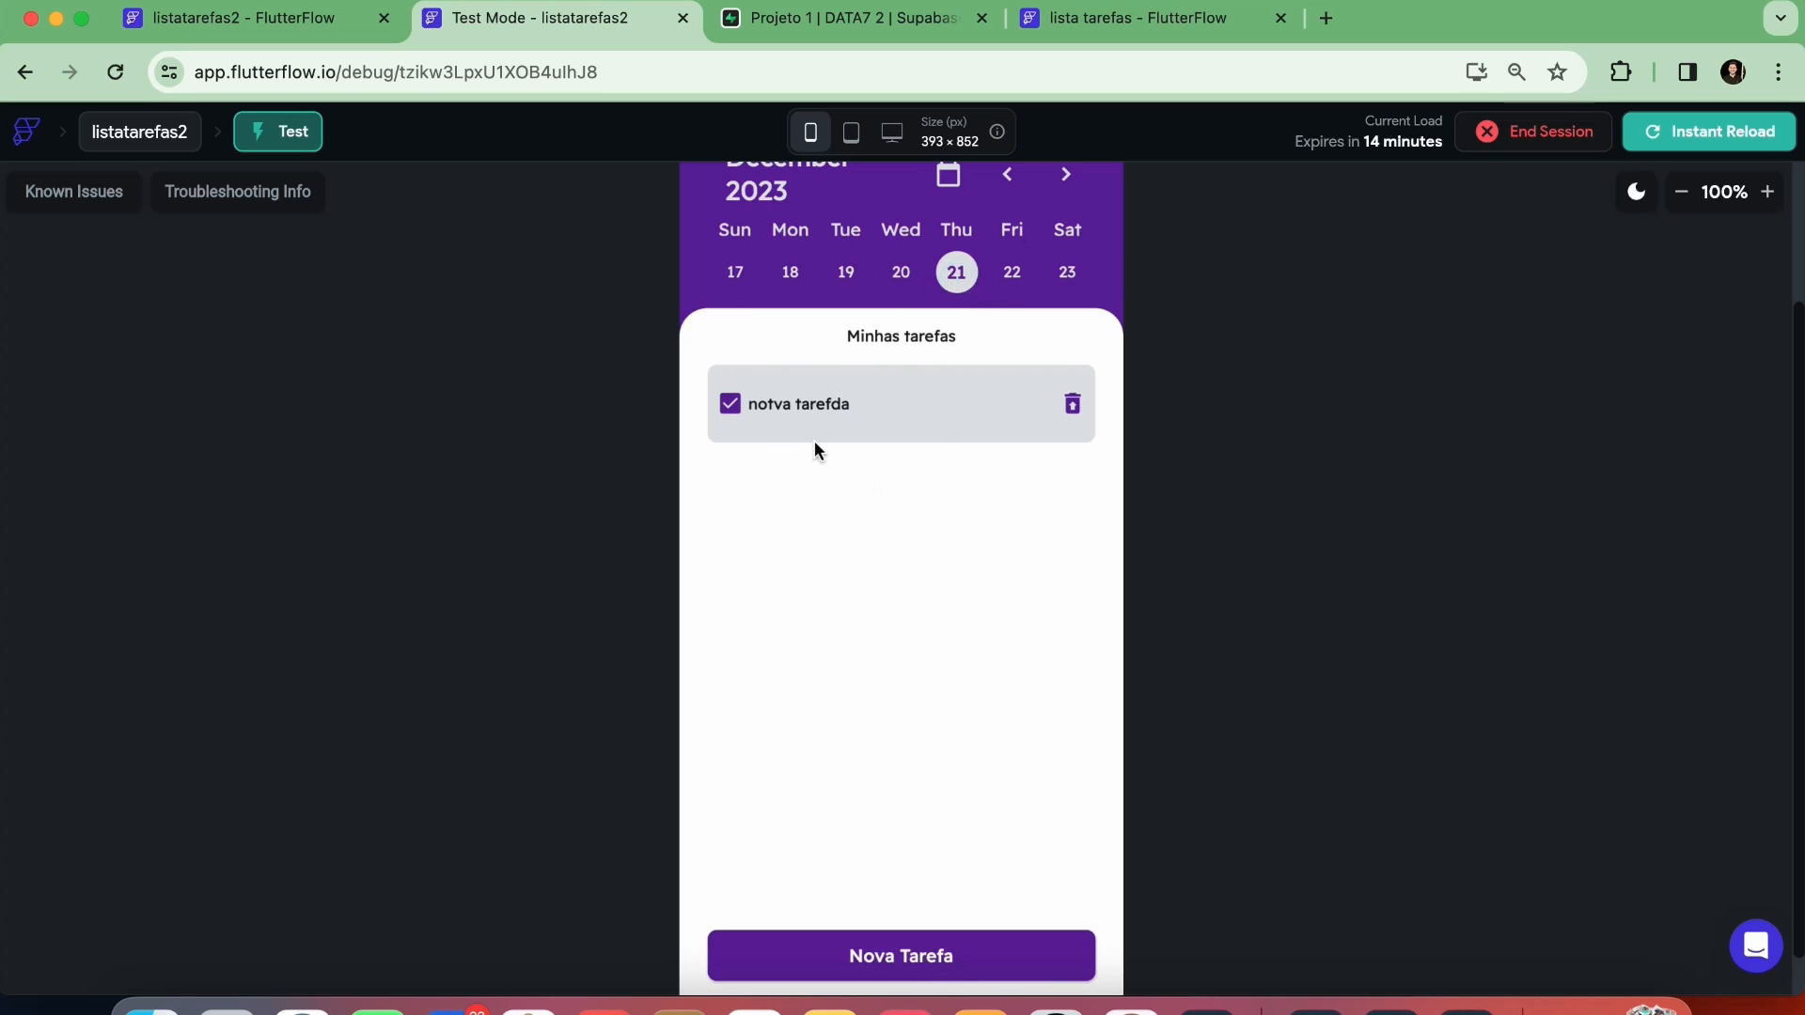
# Add a Refresh Database Request action targeting the ListView to the Calendar's On Date Selected trigger in the listatarefas2 project
pyautogui.click(272, 20)
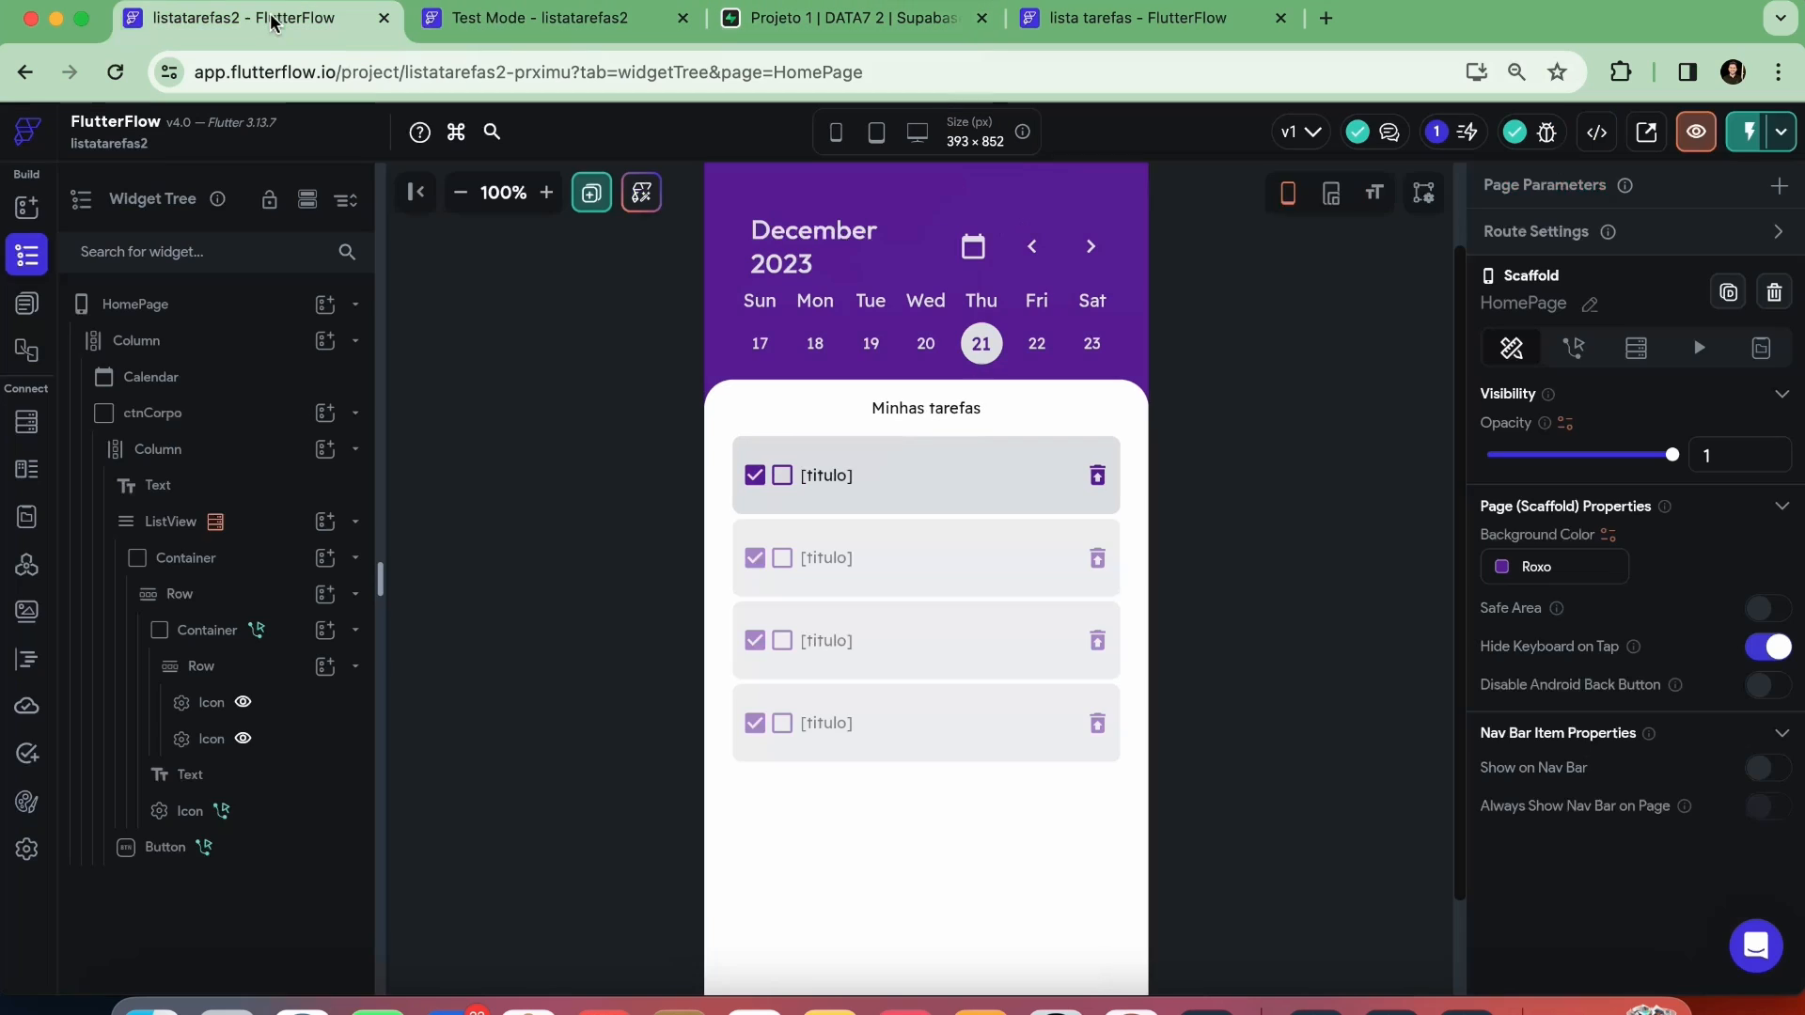
pyautogui.click(982, 315)
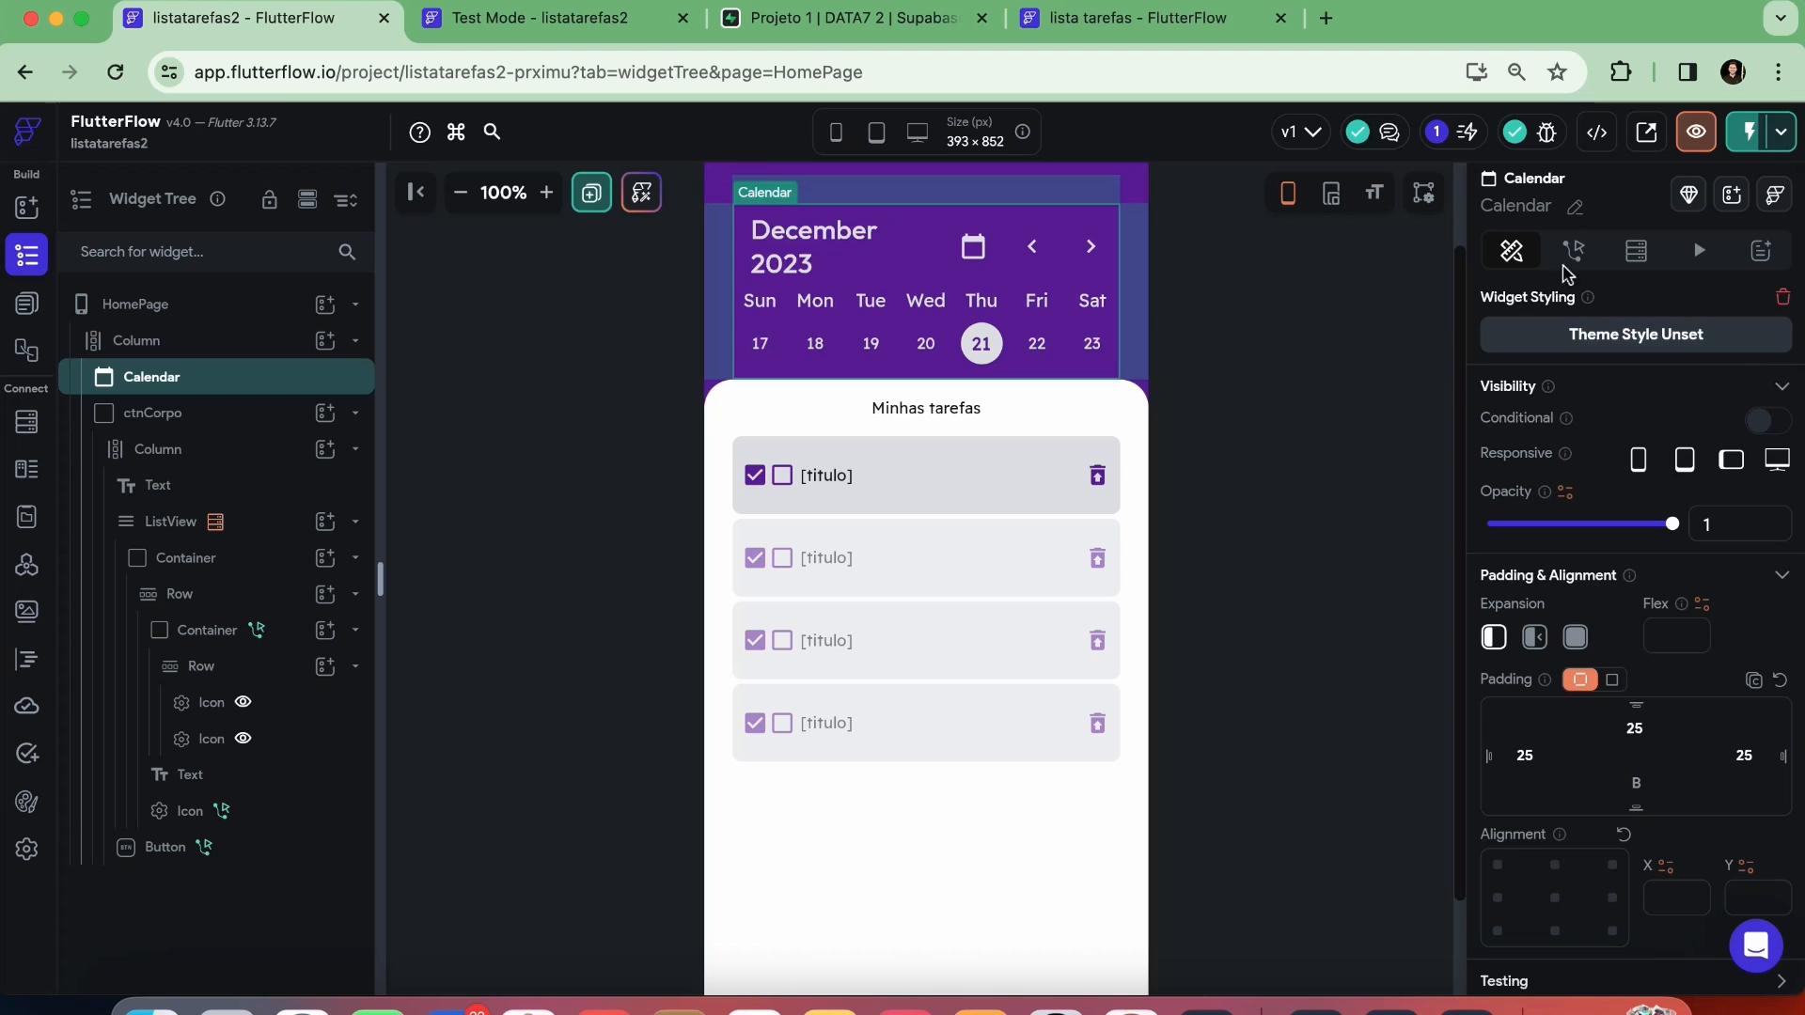
pyautogui.click(1573, 249)
pyautogui.click(1746, 377)
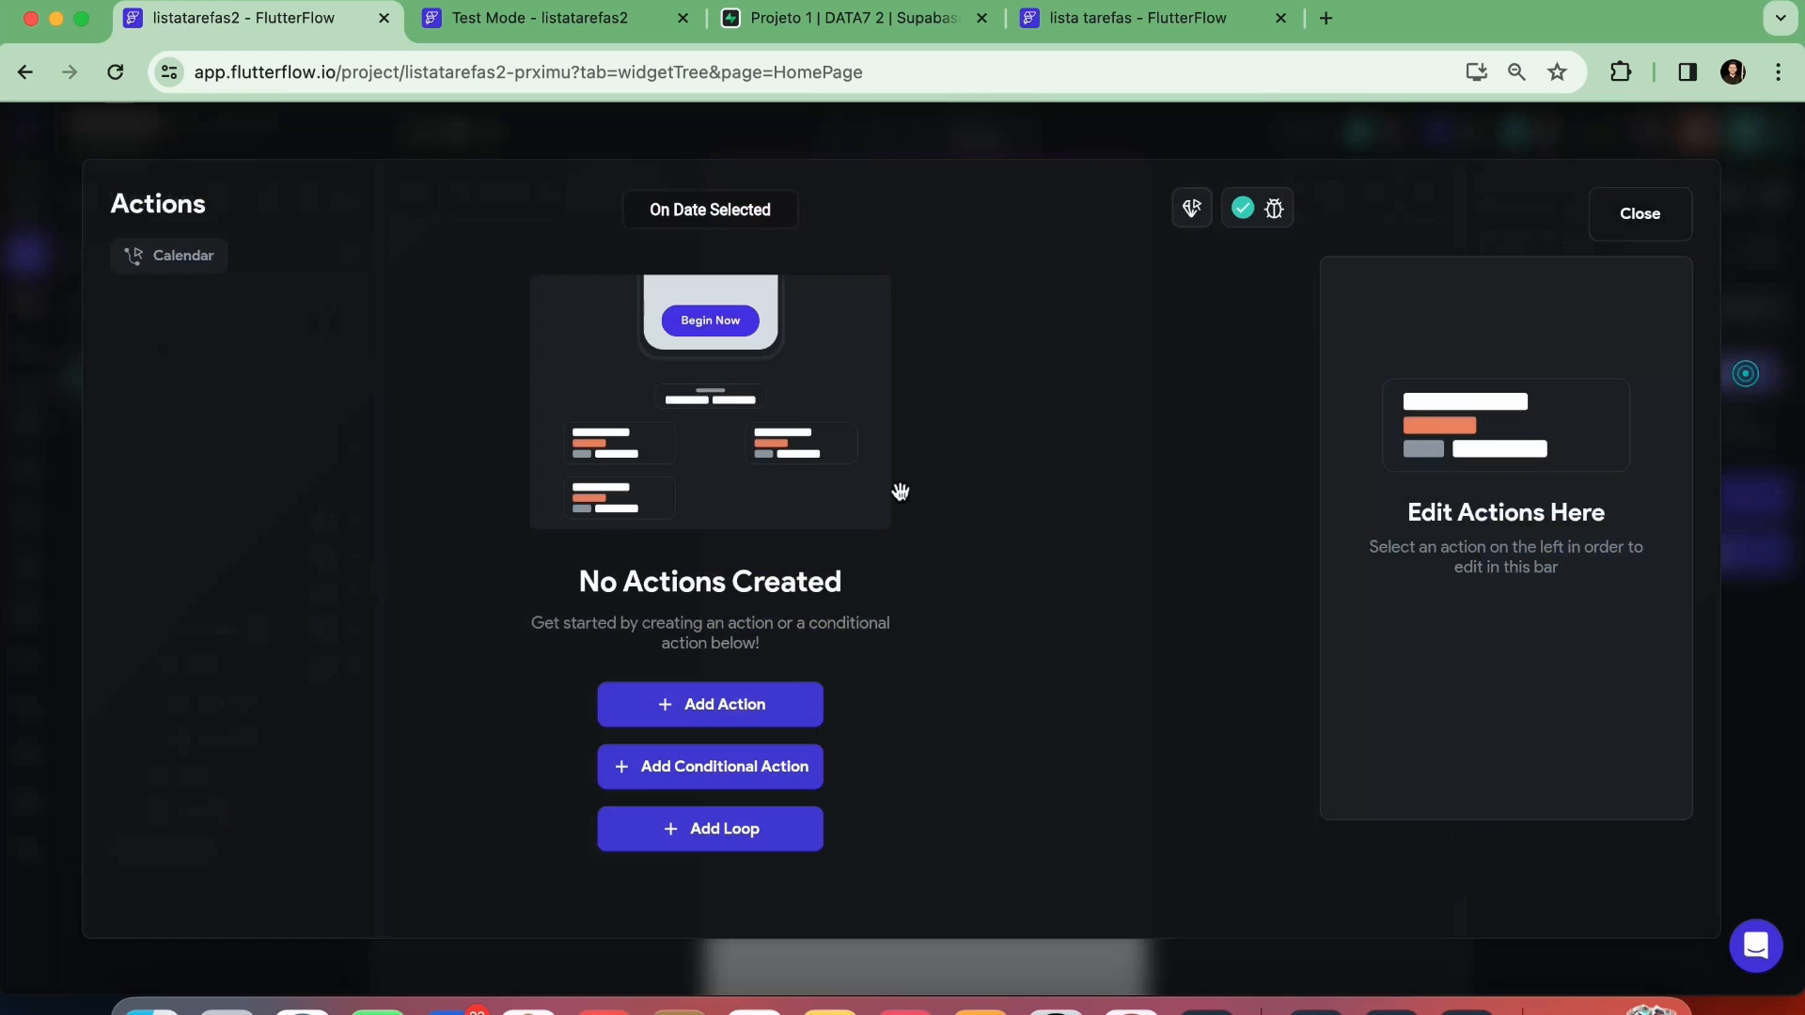
pyautogui.click(785, 710)
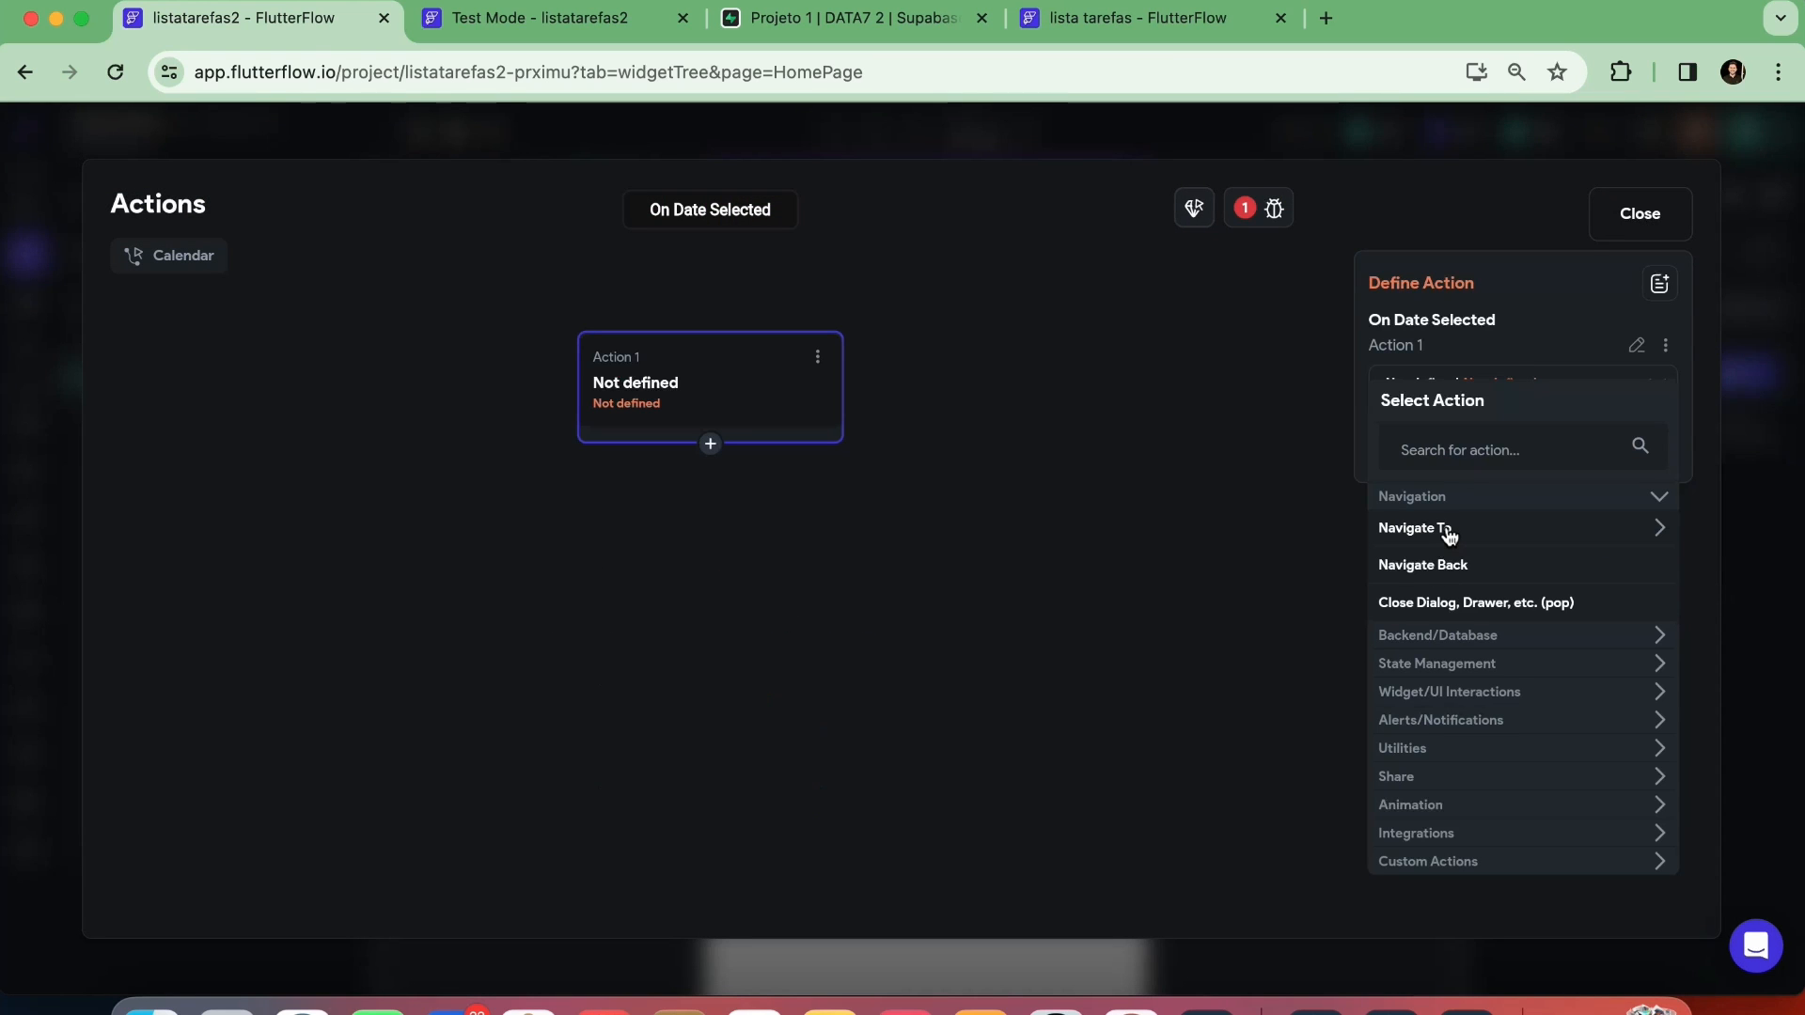
pyautogui.click(1444, 460)
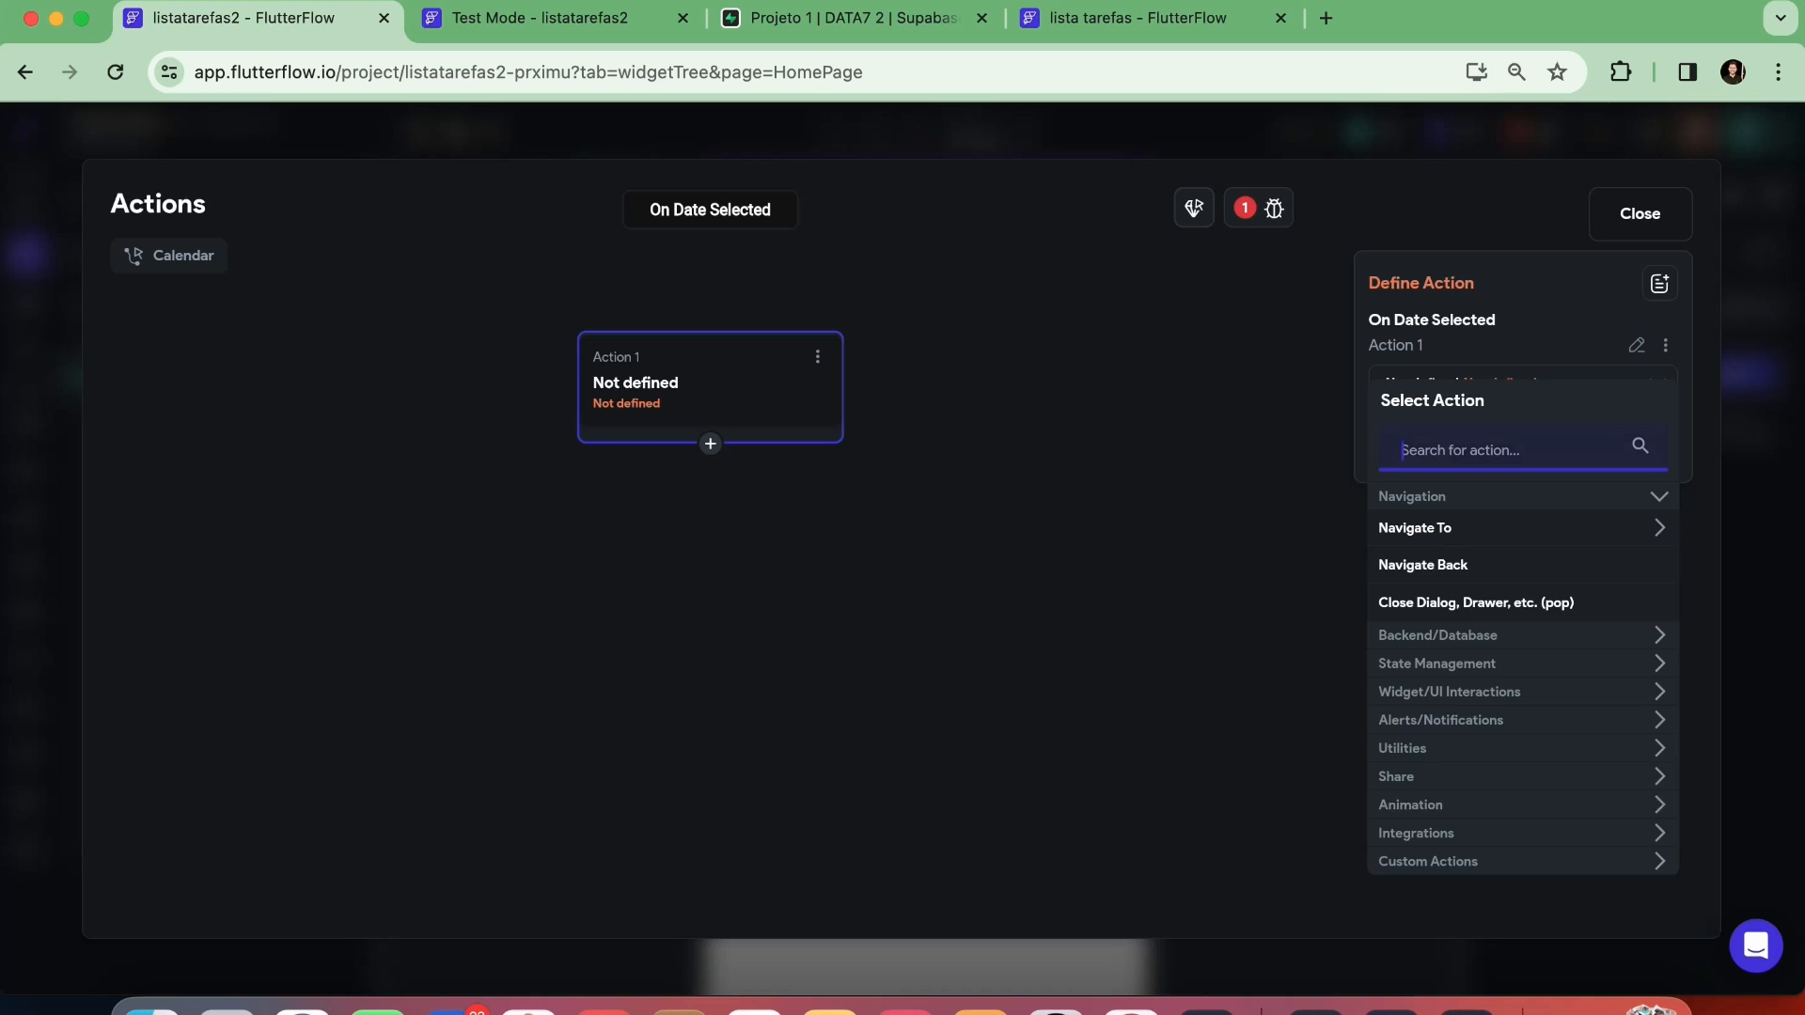
pyautogui.write('refres')
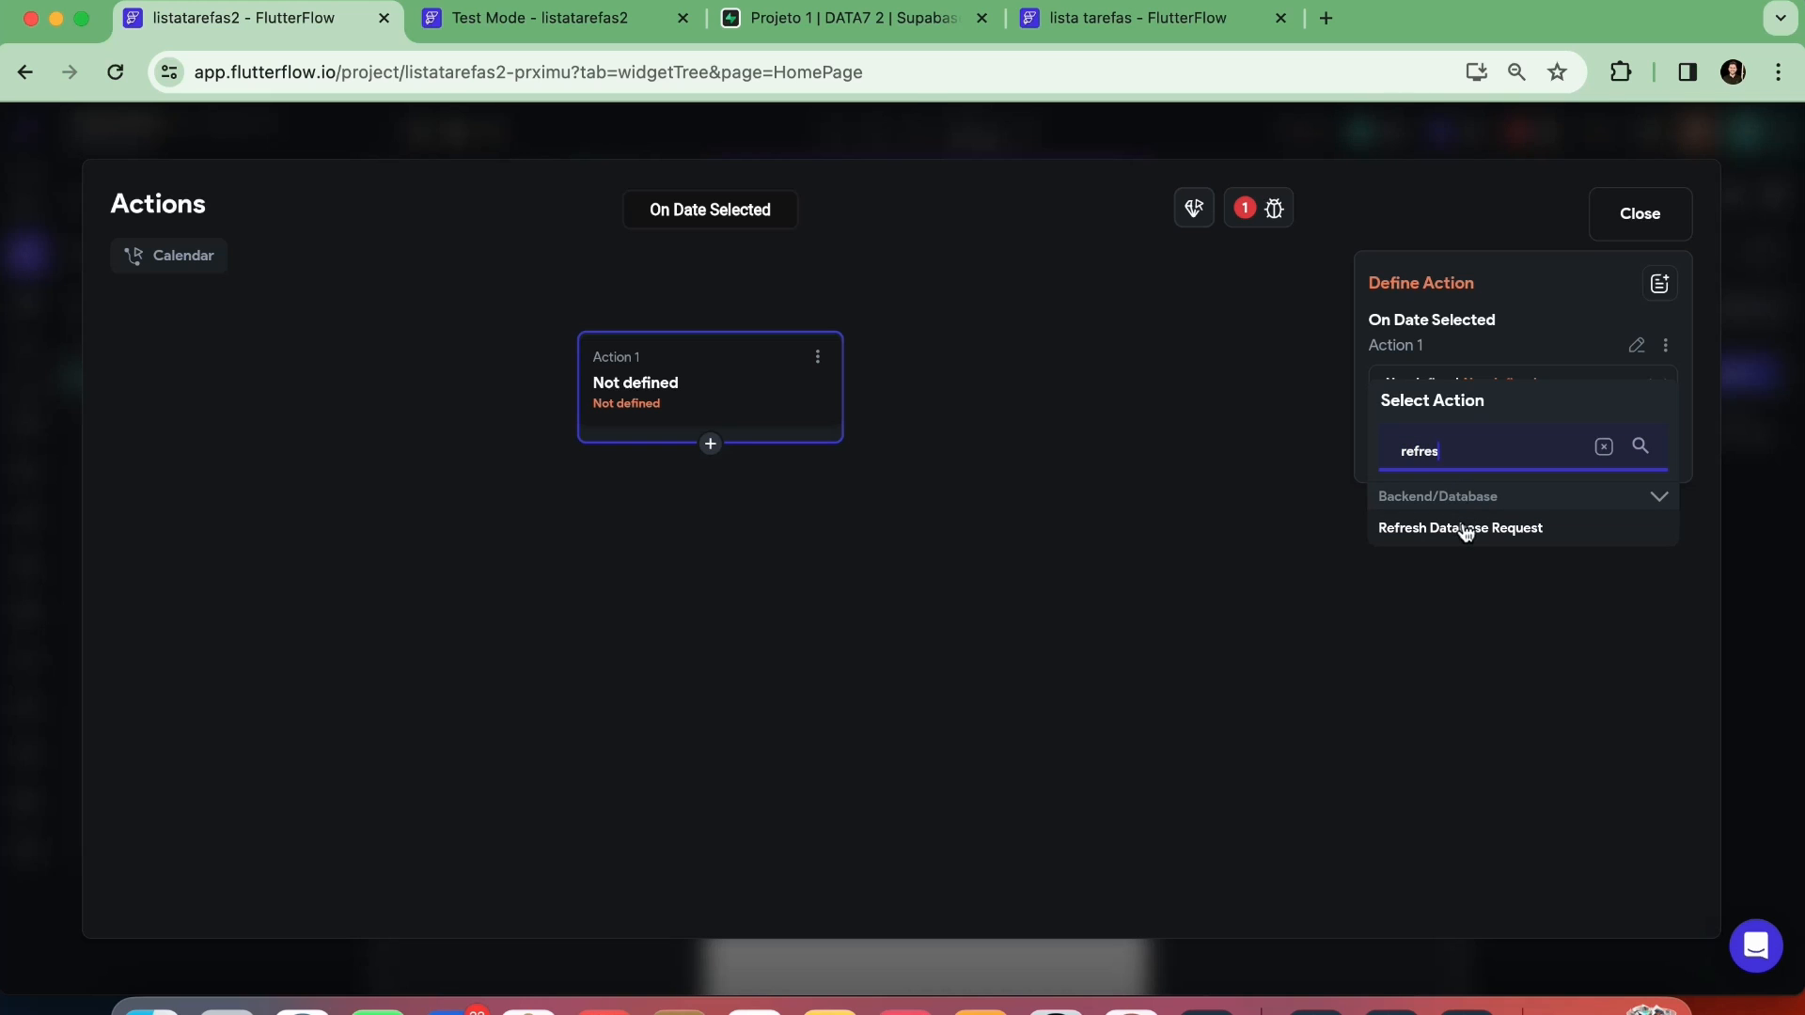
pyautogui.click(1466, 529)
pyautogui.click(1445, 456)
pyautogui.click(1442, 459)
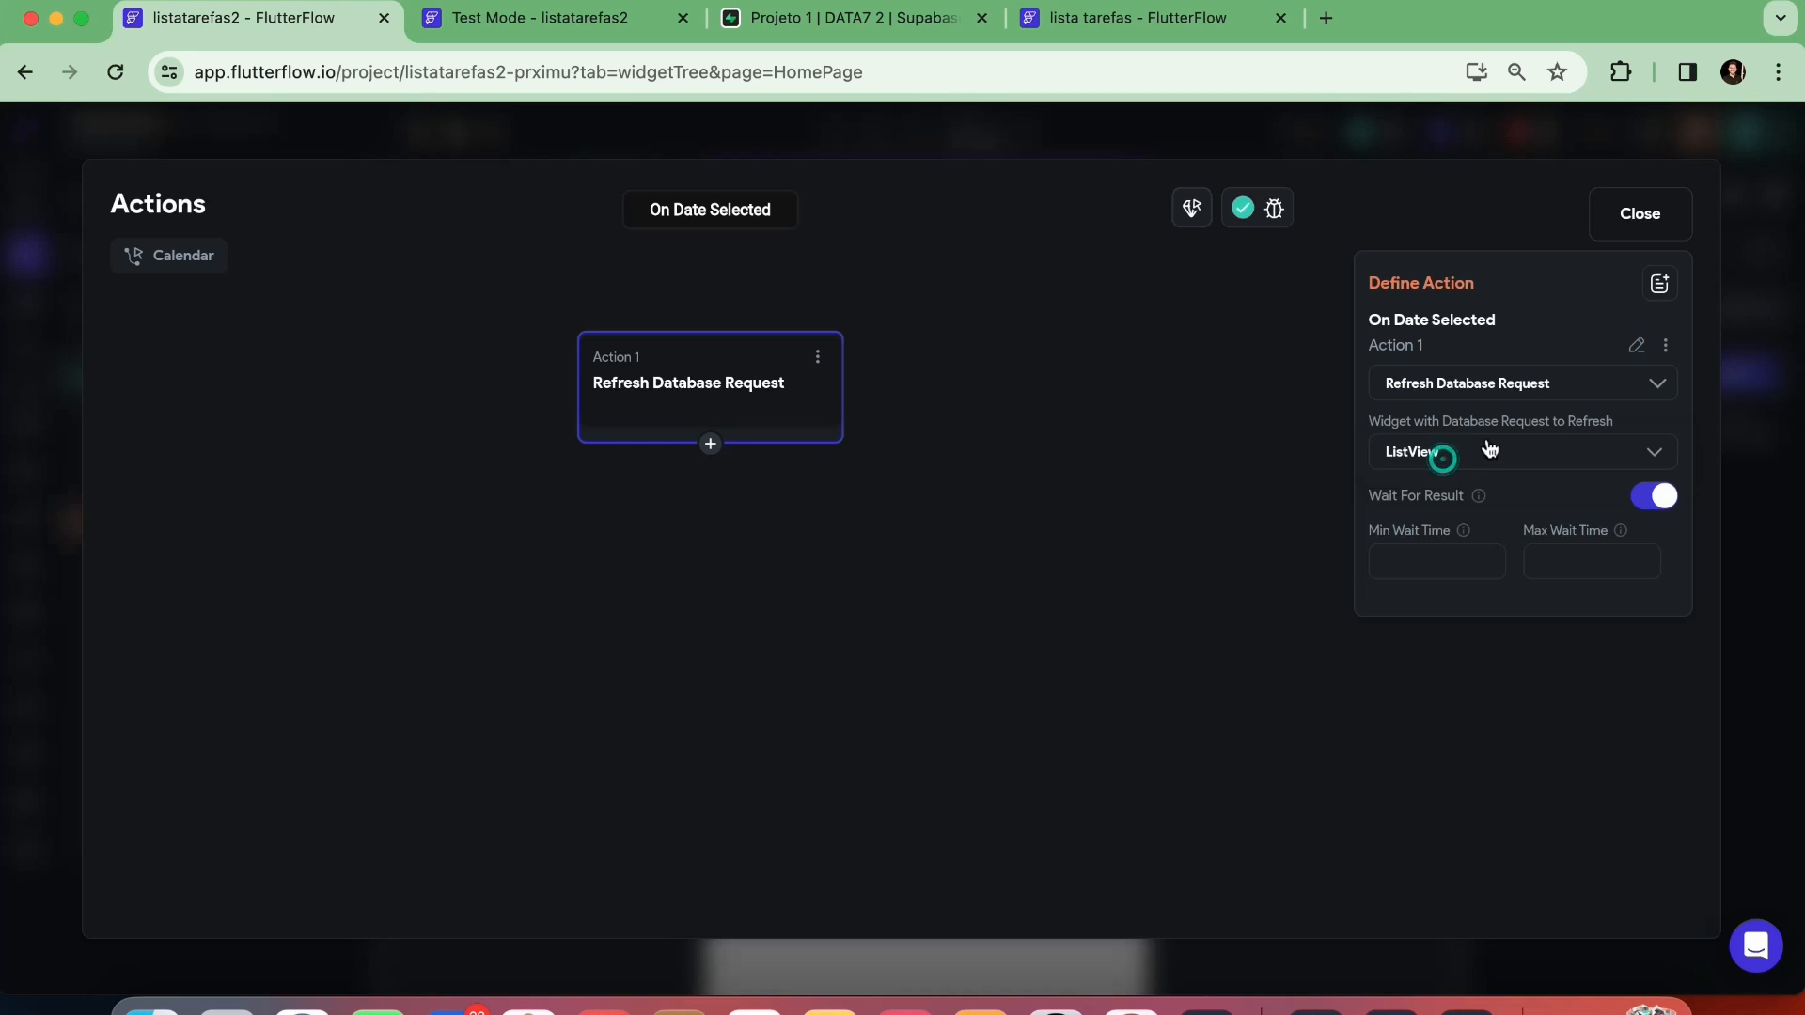
pyautogui.click(1638, 212)
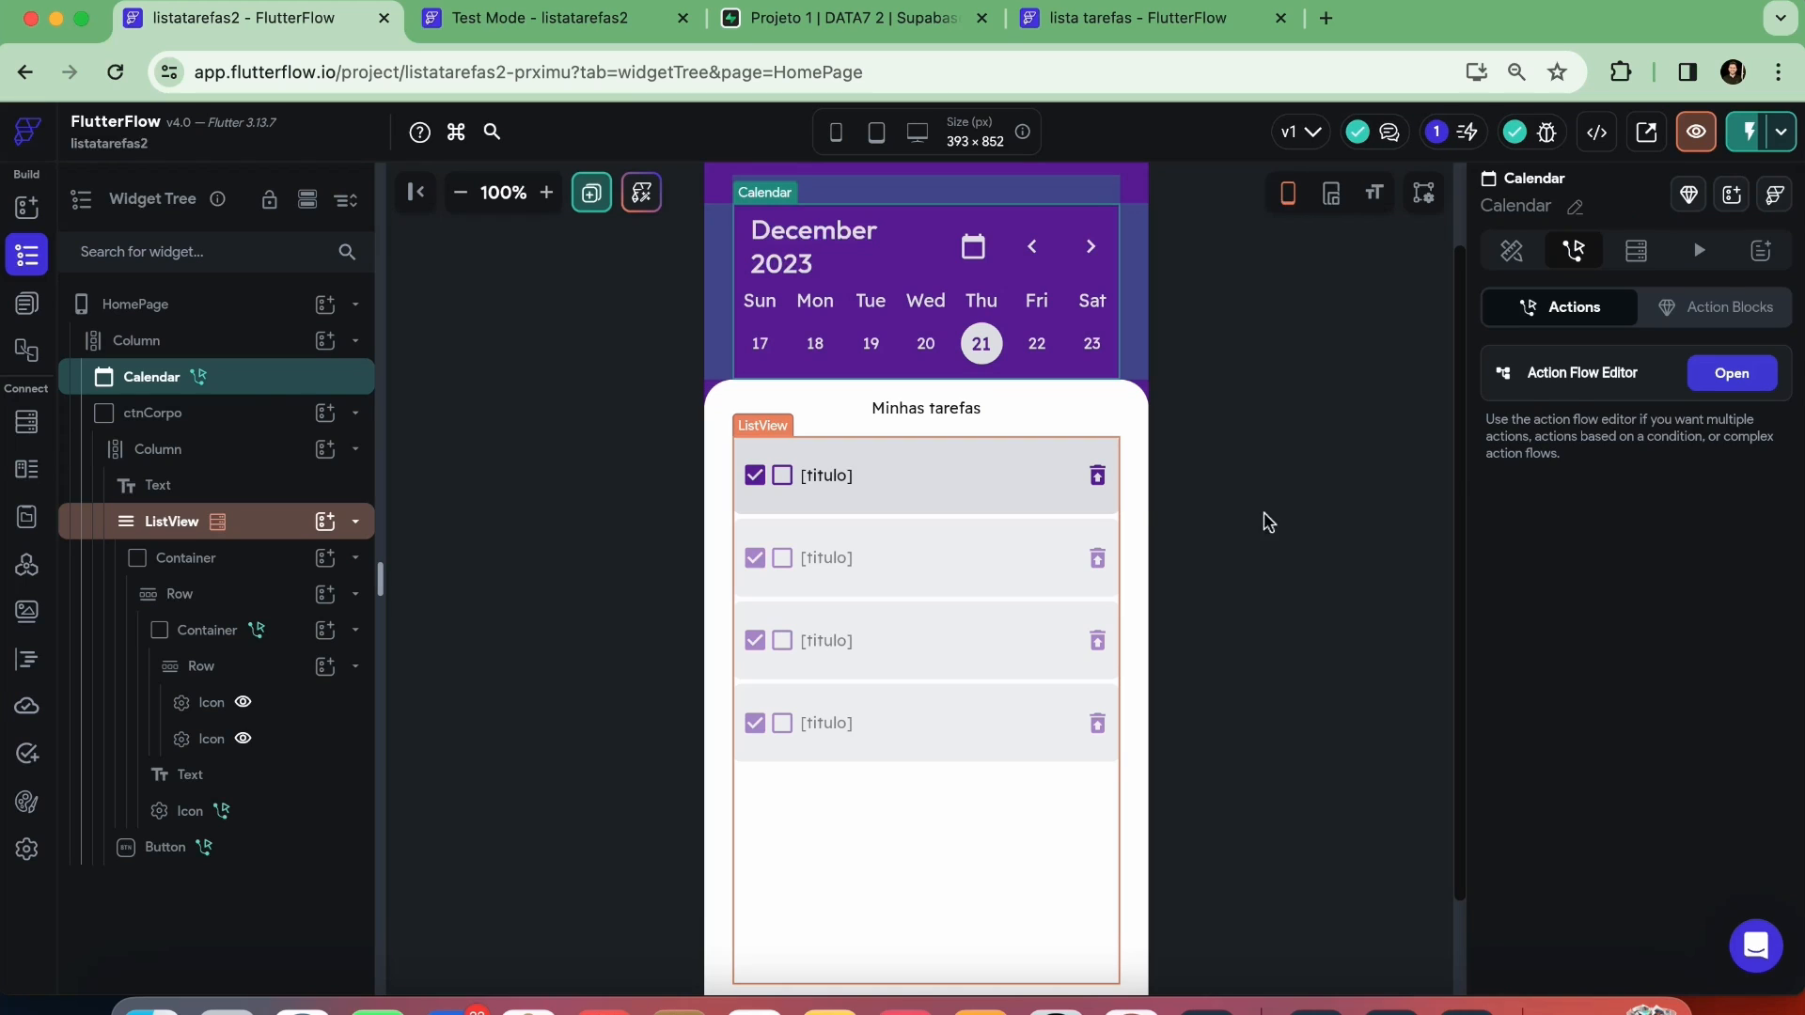
pyautogui.click(1284, 481)
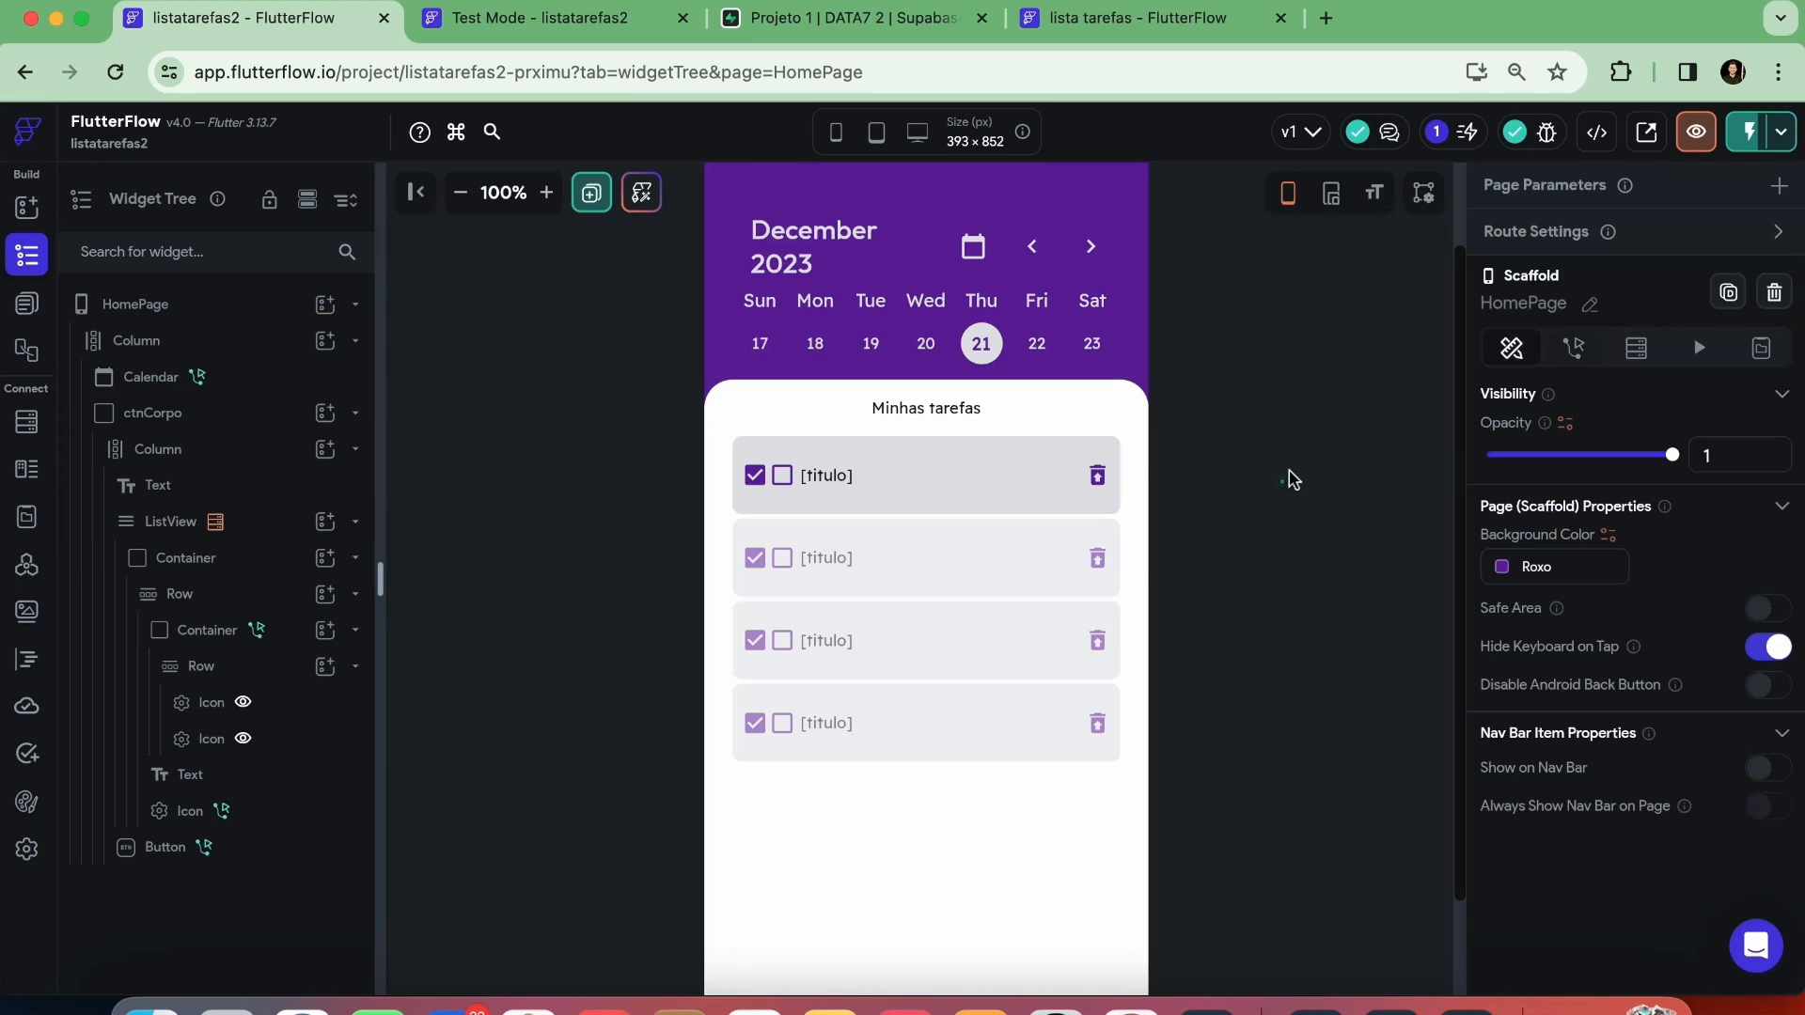
# Instantly reload the test session and check the task list for December 22, 23, 20 and 21
pyautogui.click(585, 27)
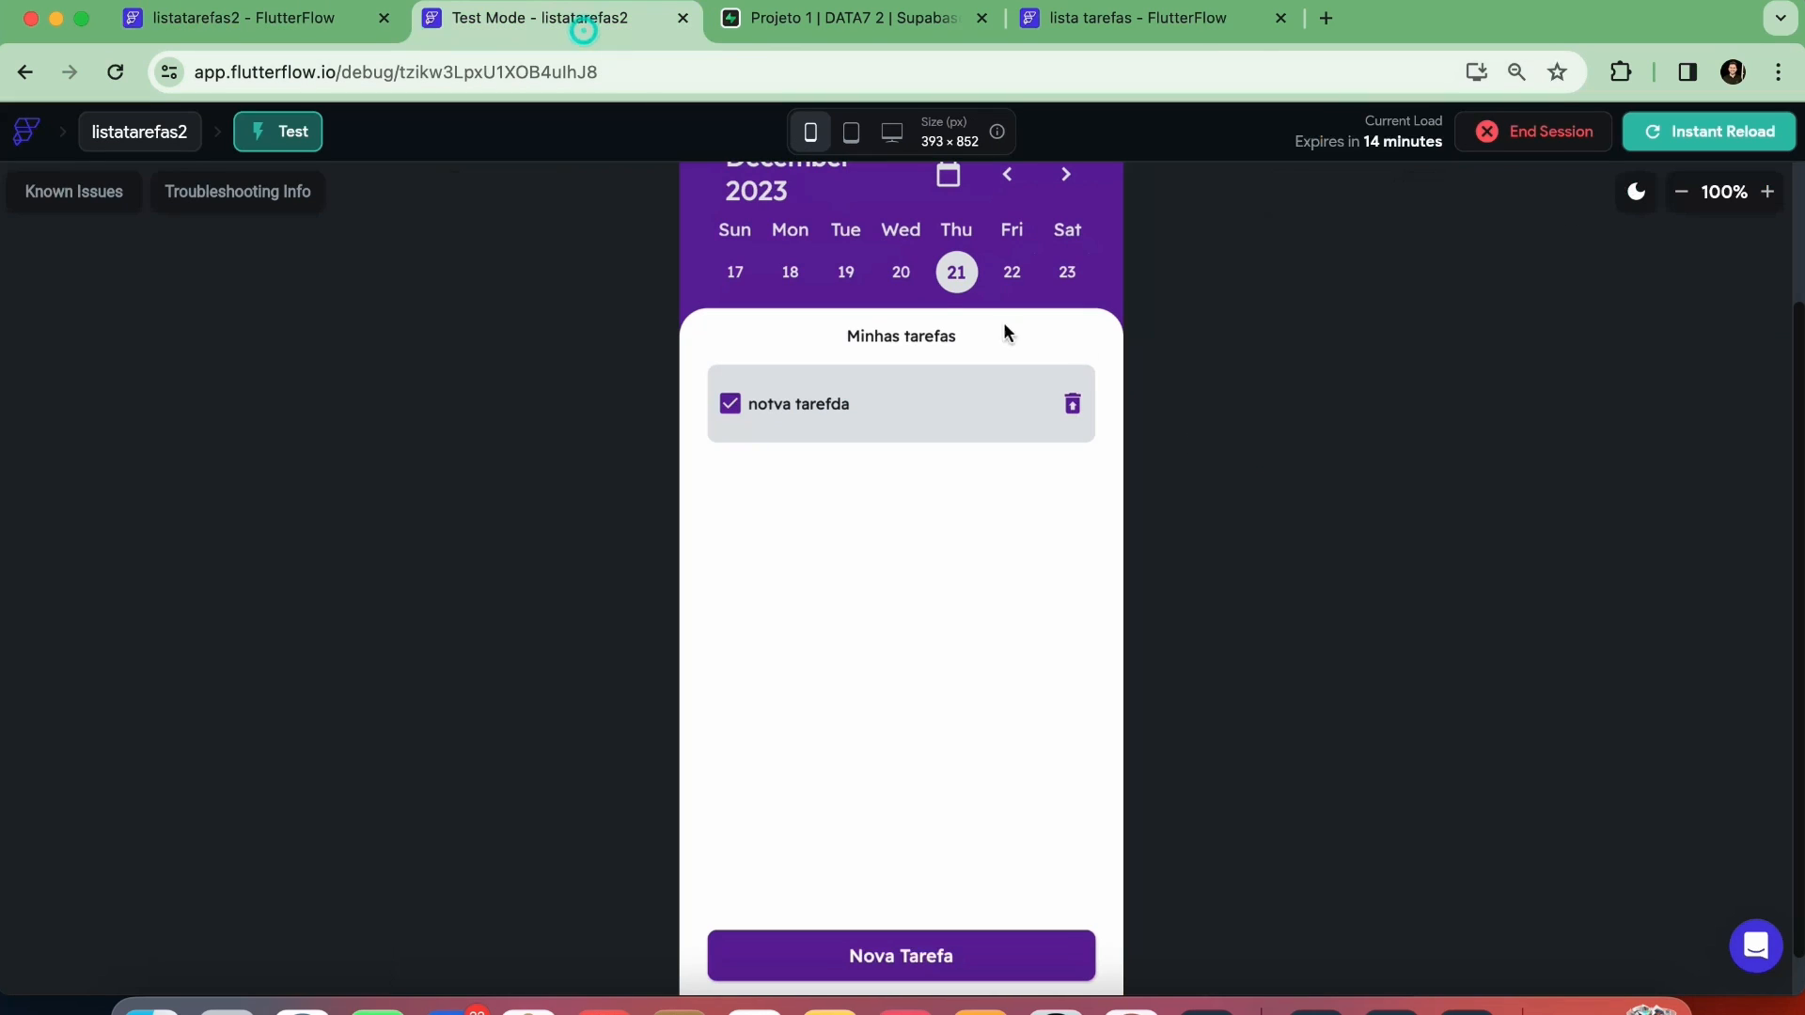
pyautogui.click(1657, 148)
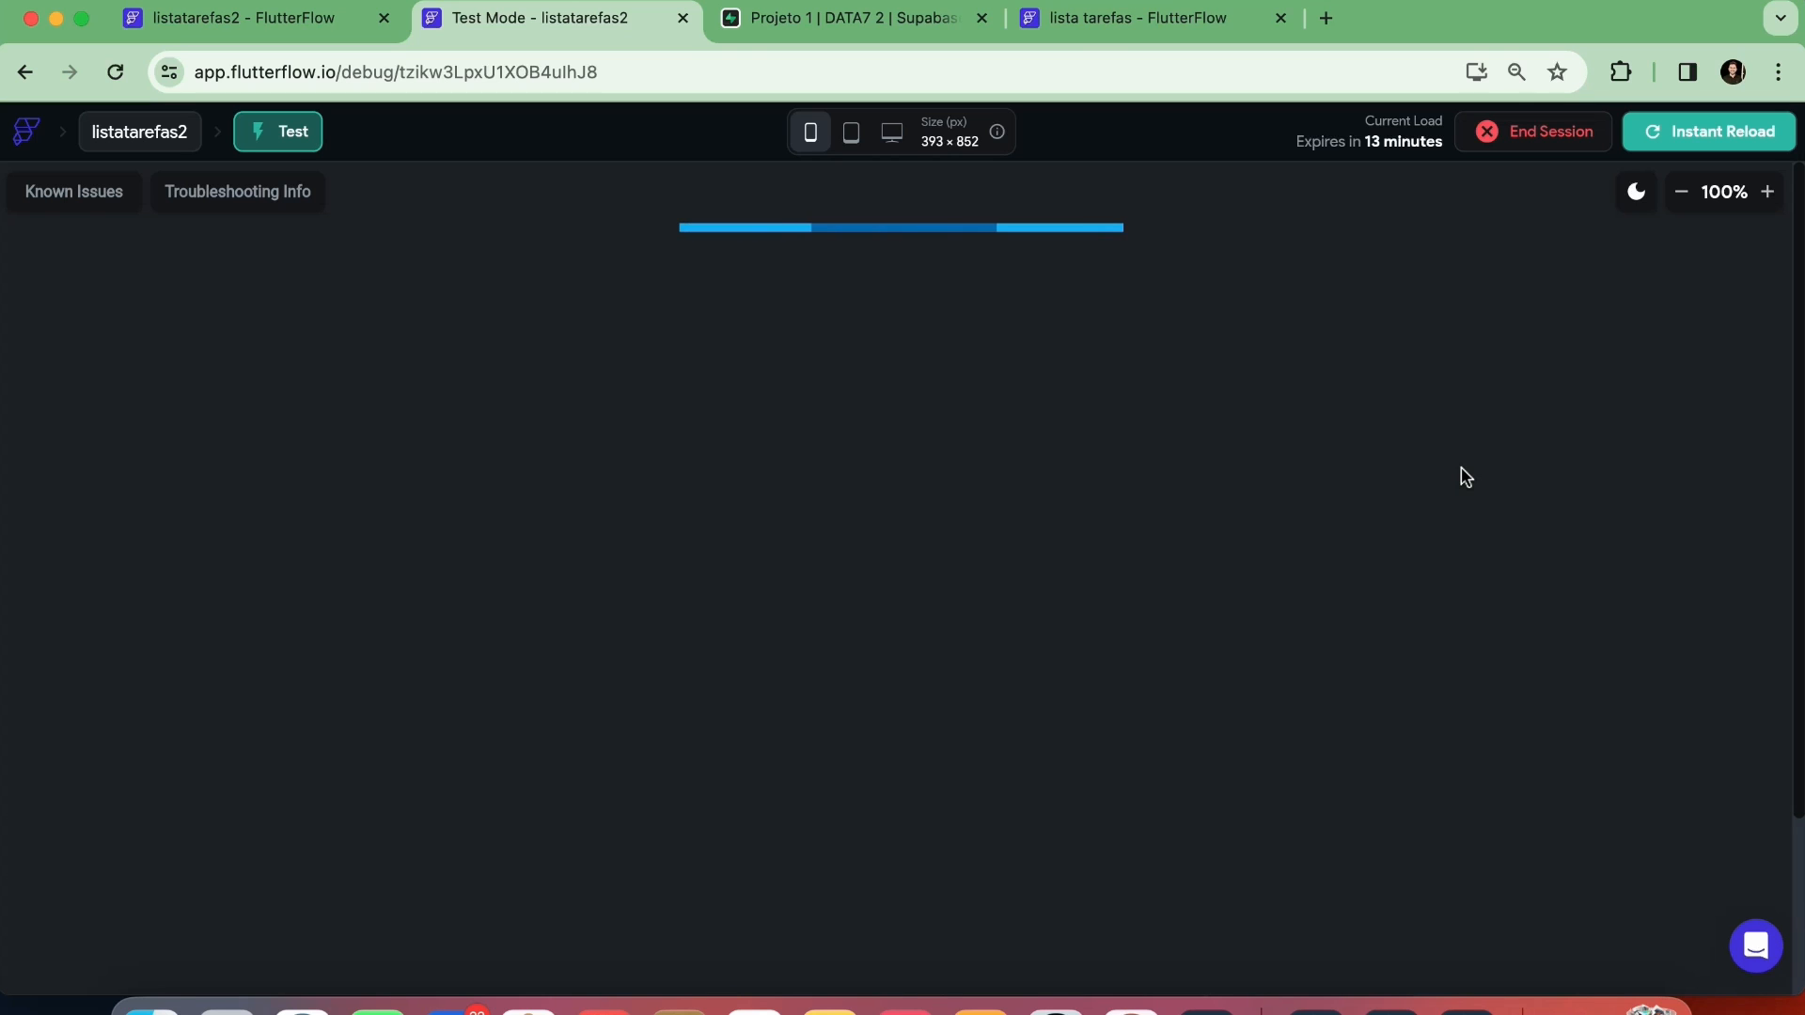
pyautogui.scroll(-2, 1373, 524)
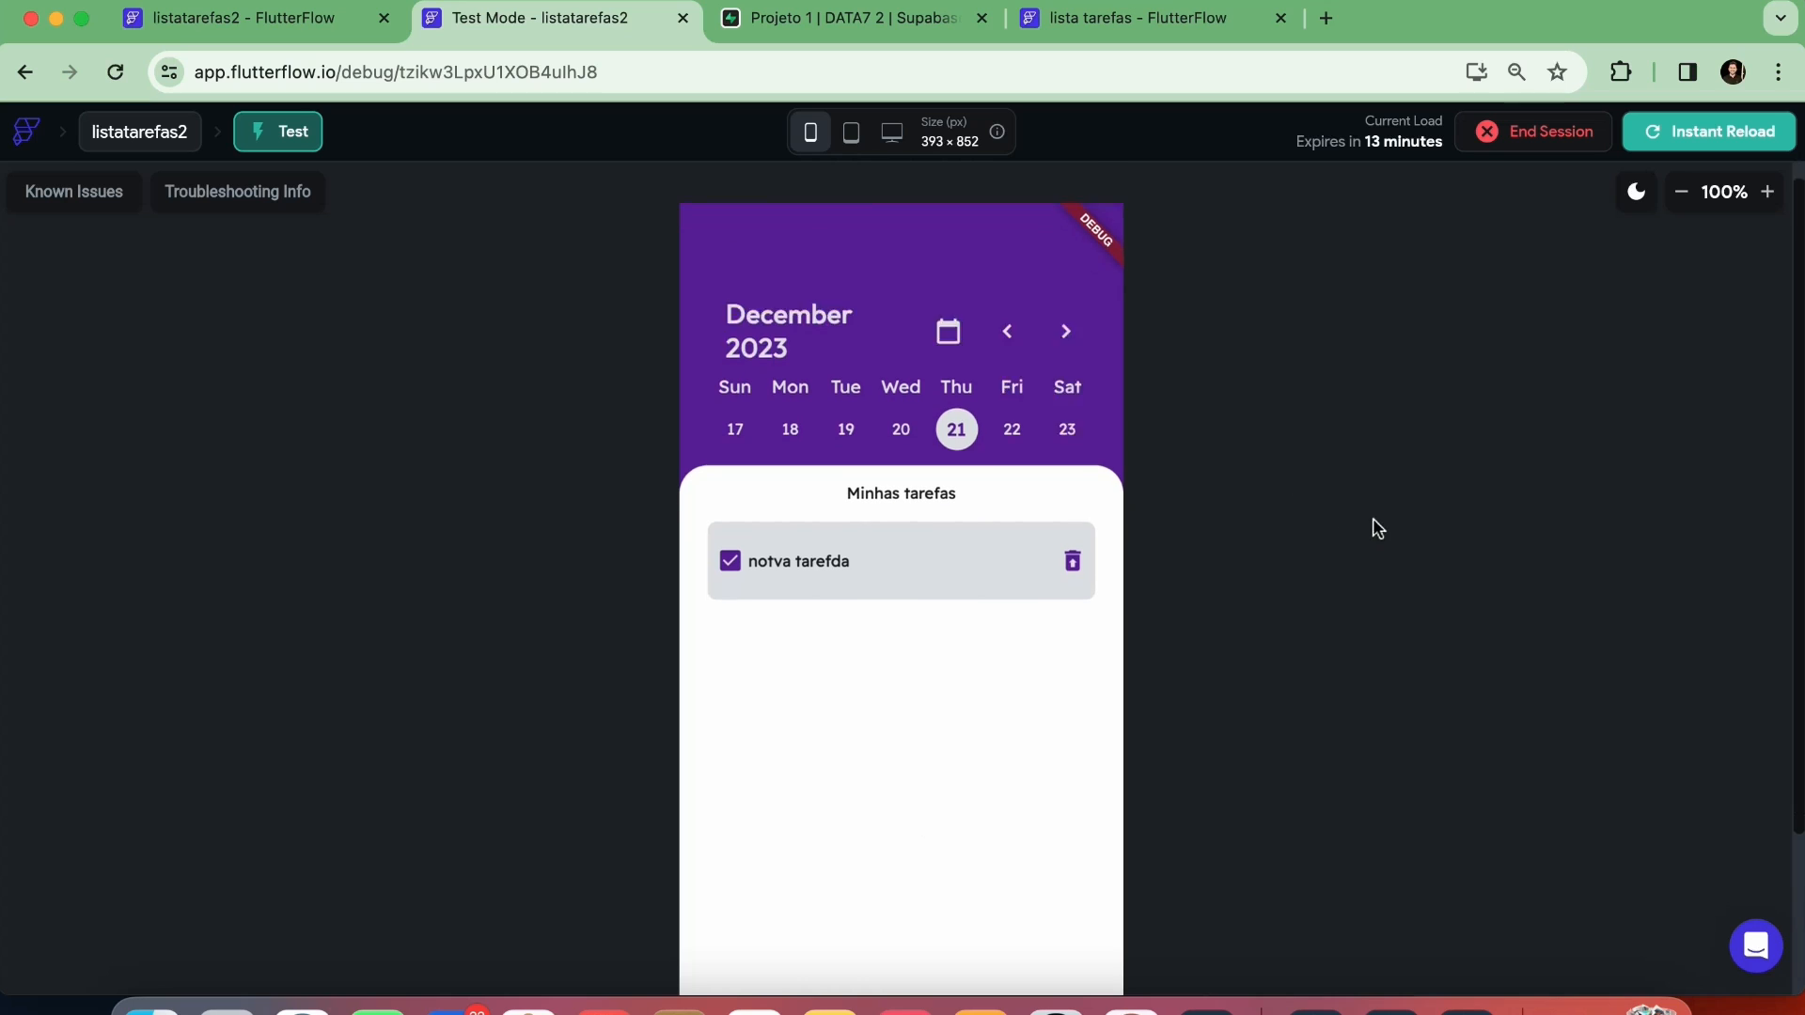
pyautogui.click(1013, 366)
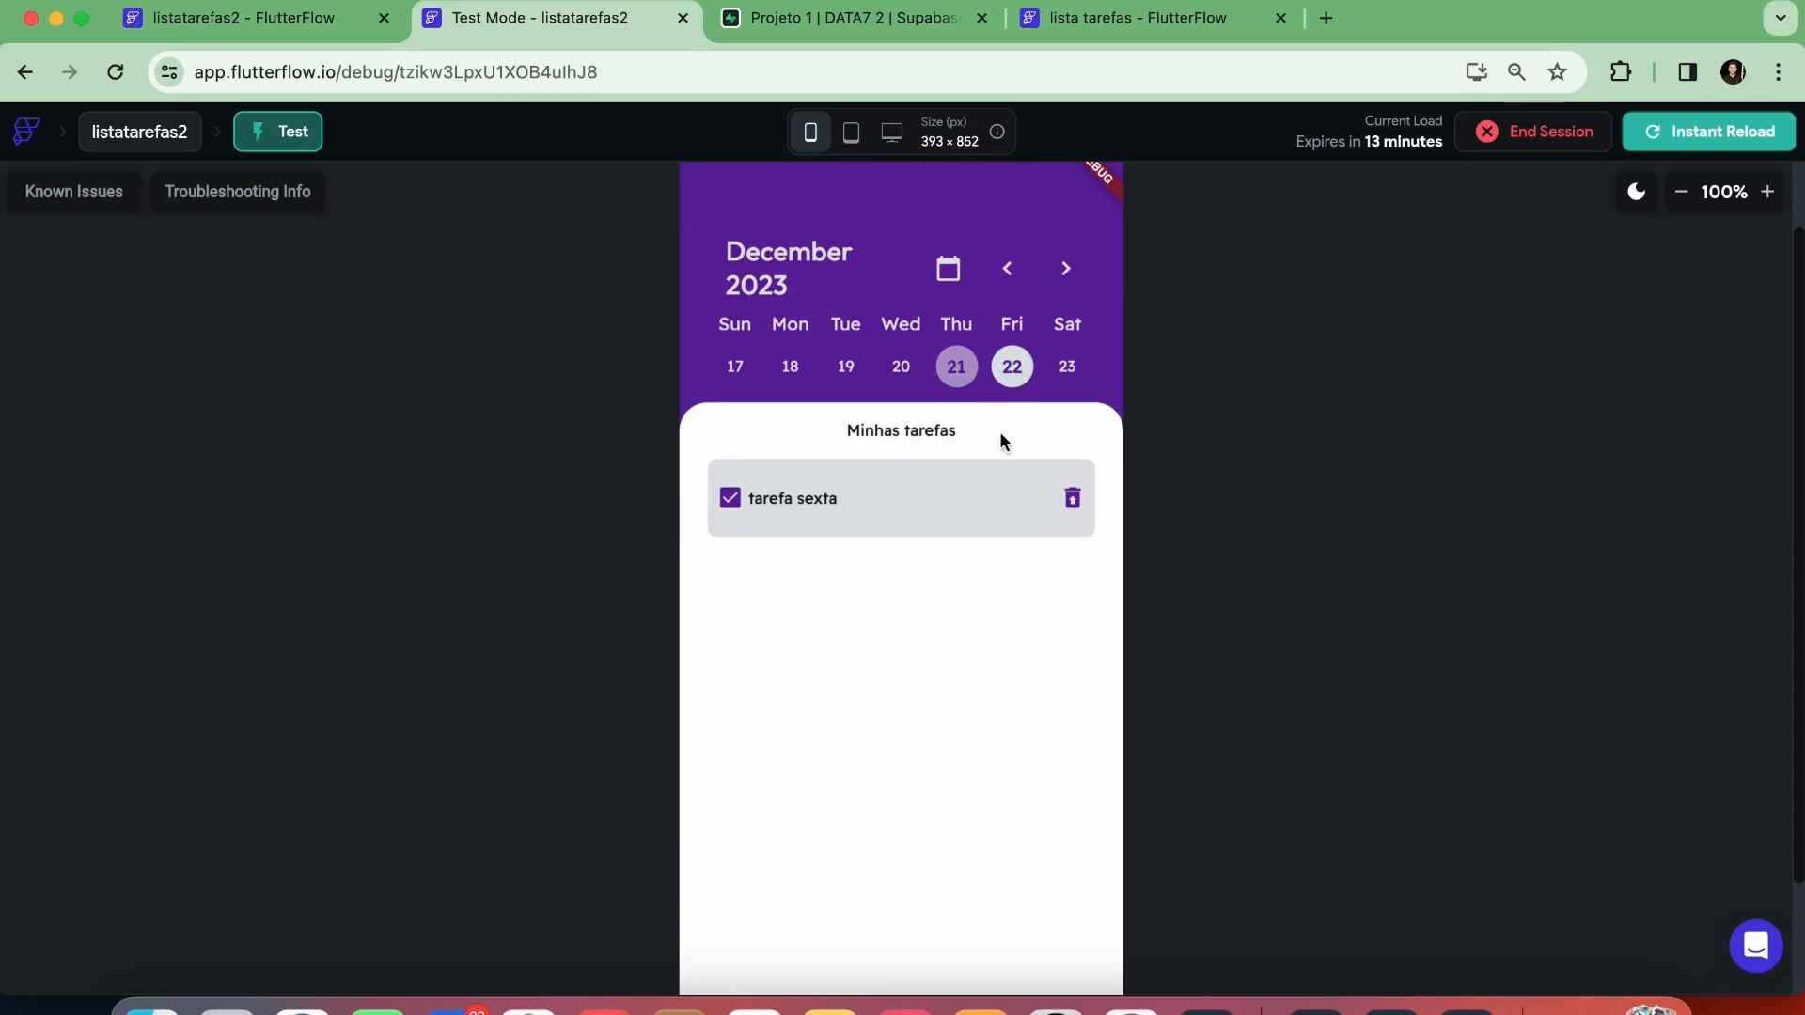
pyautogui.click(1067, 370)
pyautogui.click(1011, 367)
pyautogui.click(956, 367)
pyautogui.click(902, 376)
pyautogui.click(952, 369)
# Add a new task titled "tarfea 211" to December 21 in the test app
pyautogui.scroll(-3, 1249, 540)
pyautogui.click(924, 915)
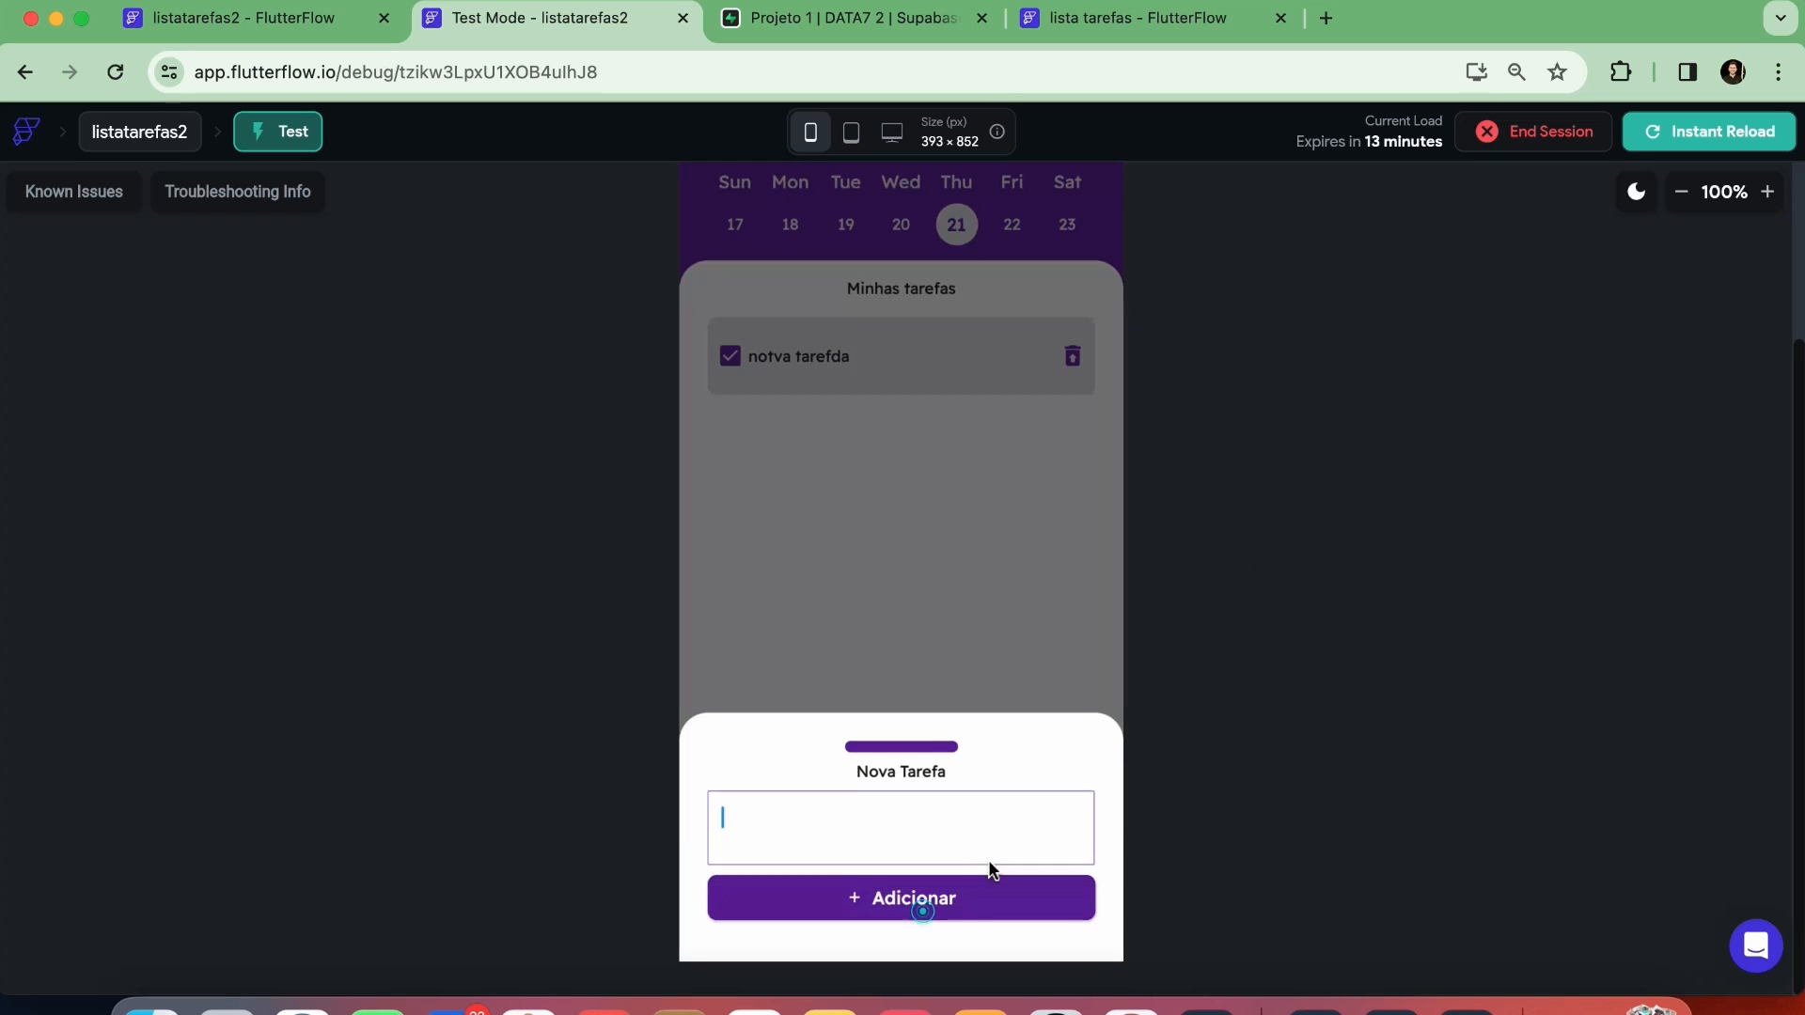
pyautogui.write('tarfea 211')
pyautogui.click(935, 891)
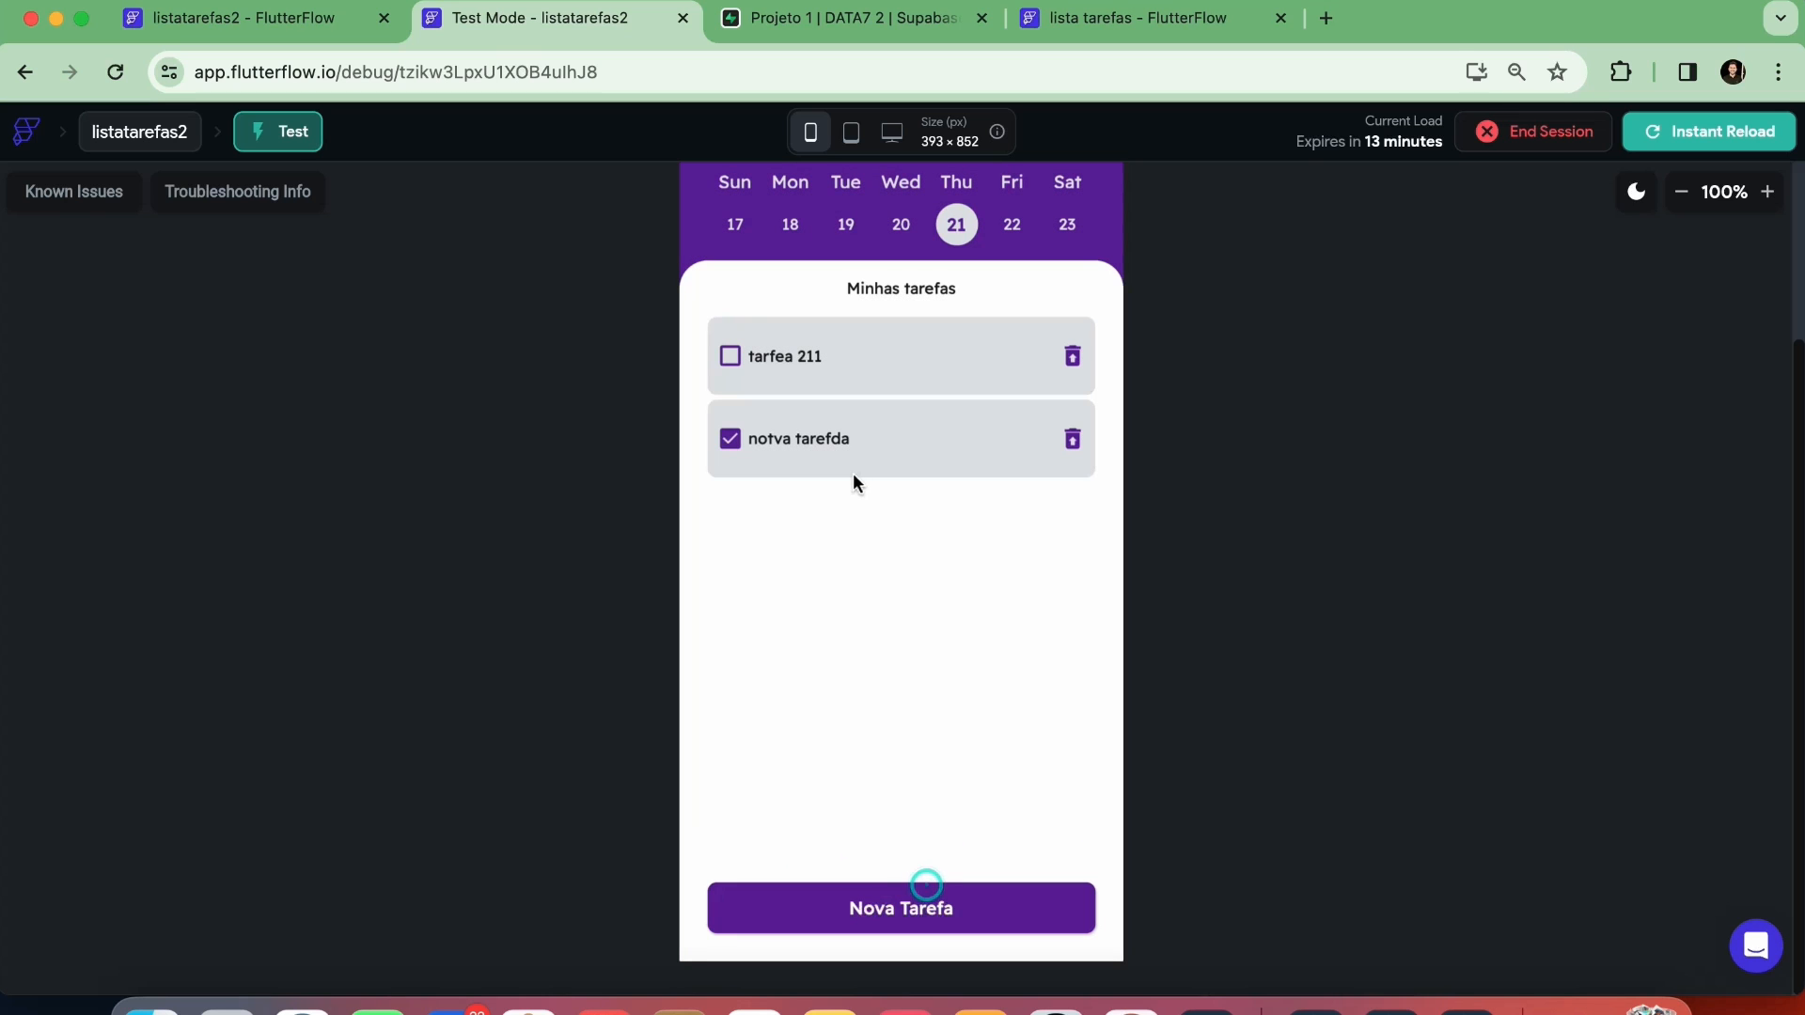
# Add another December 21 task titled "sdsdsds" and mark "tarfea 211" as done to test the status ordering
pyautogui.click(880, 912)
pyautogui.write('sdsdsds')
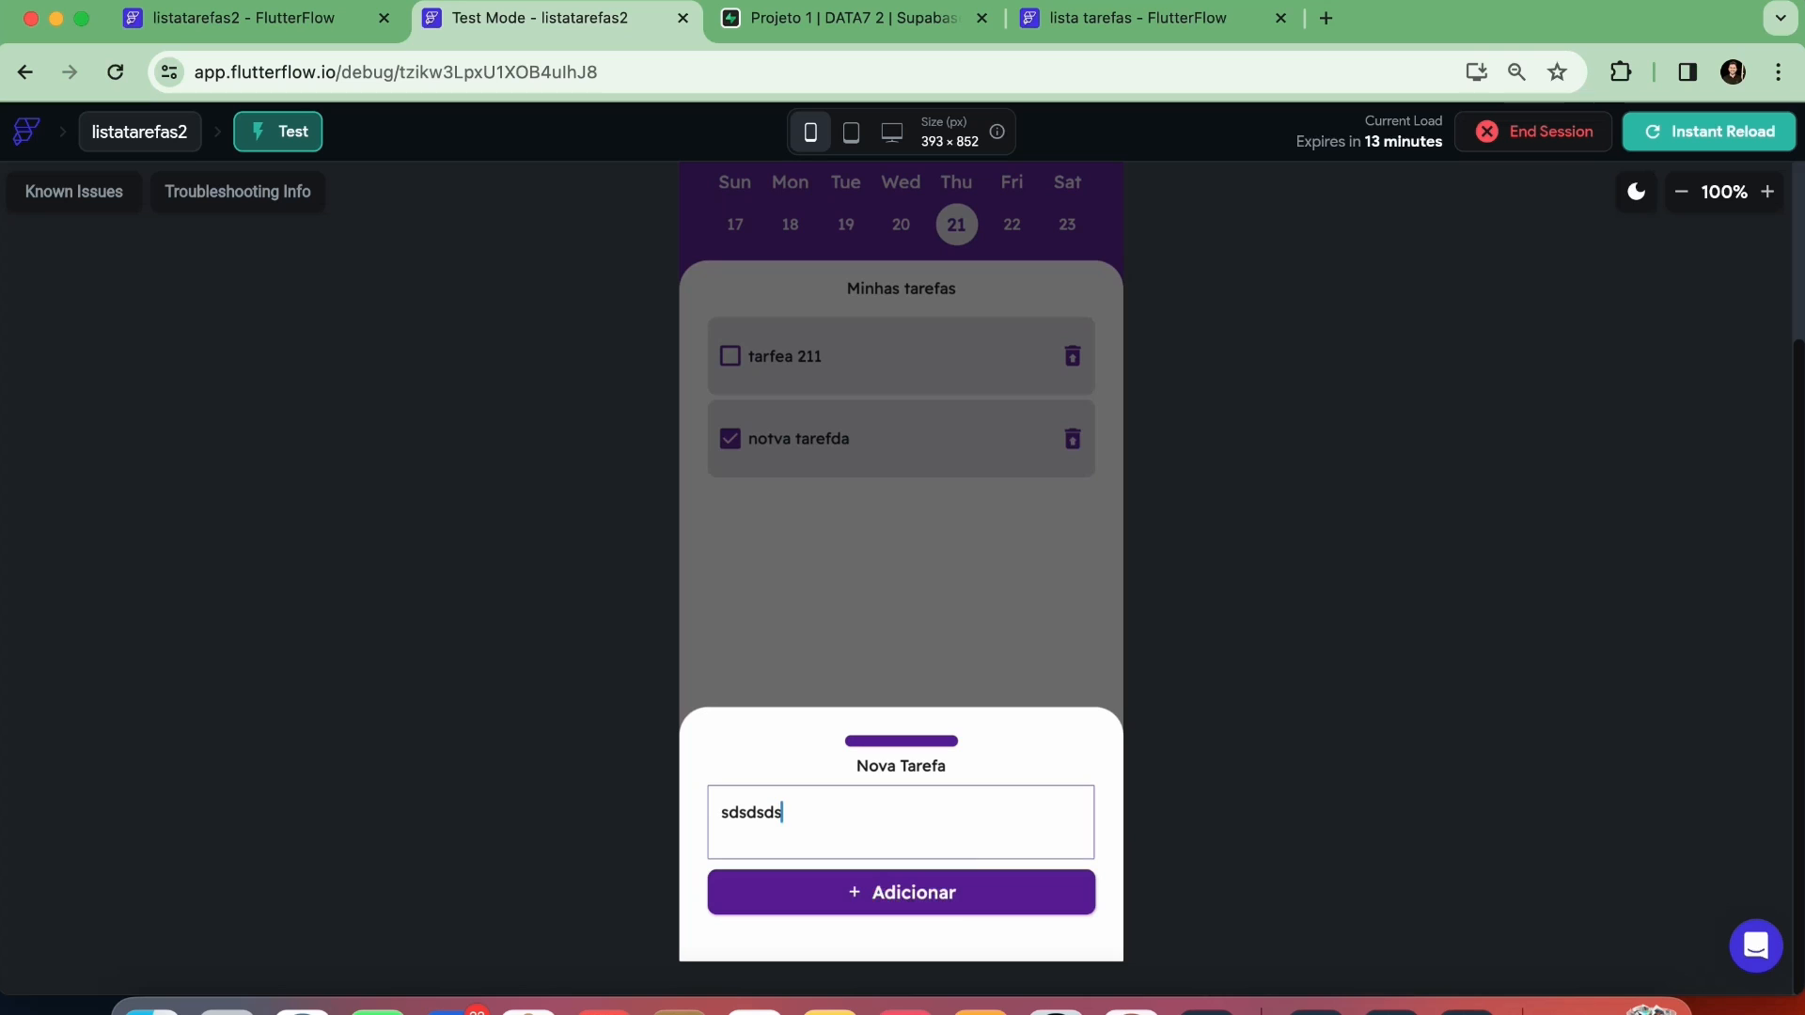
pyautogui.click(950, 902)
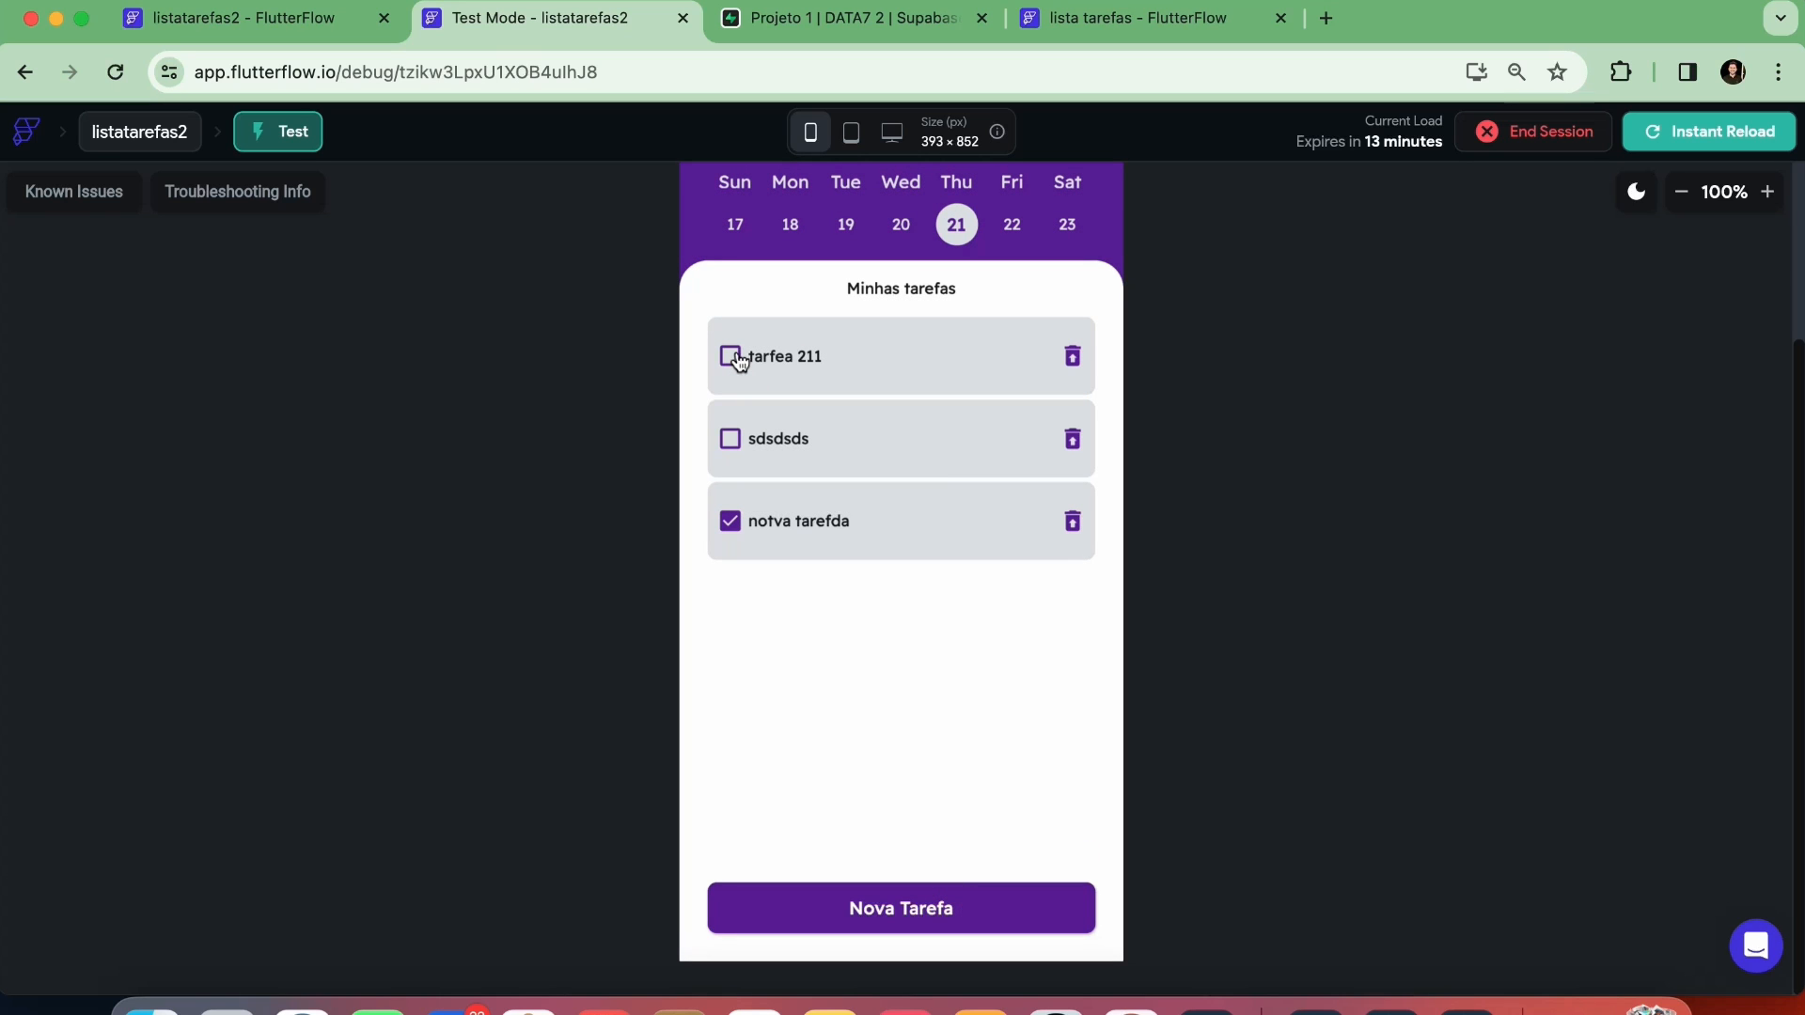
pyautogui.click(731, 357)
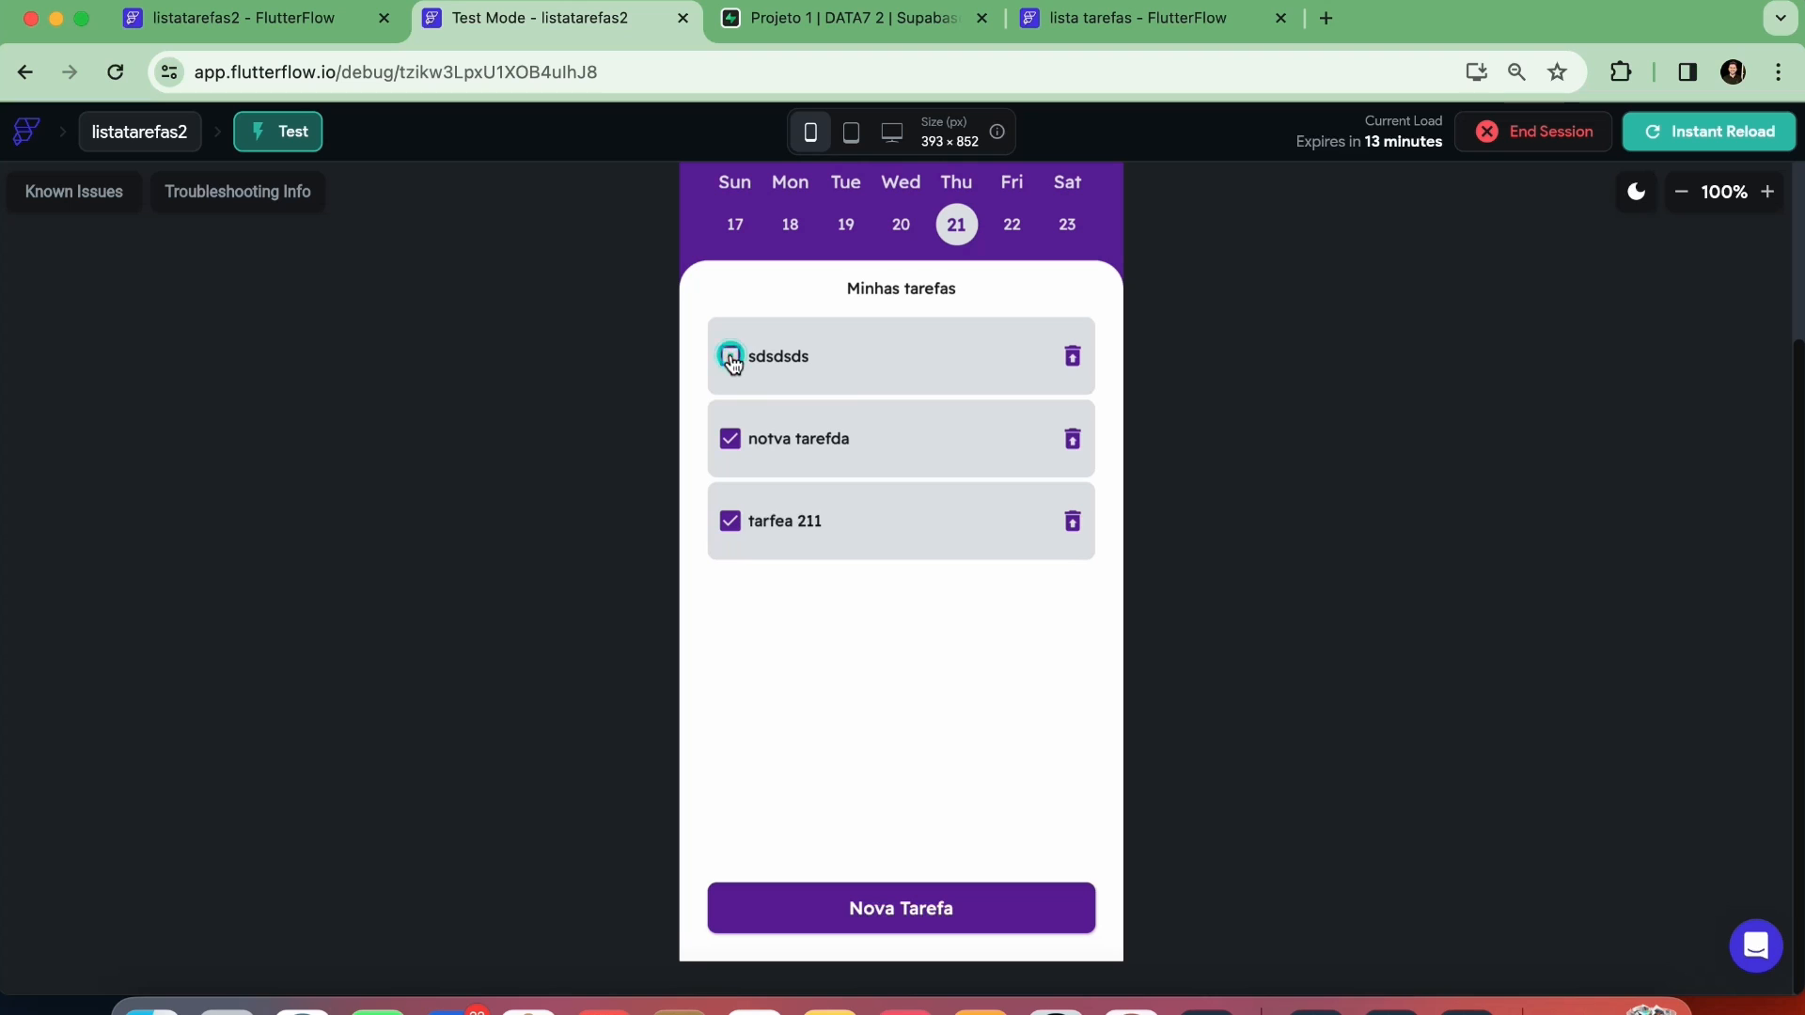
# Select December 23 in the calendar and add a new task titled "tarefa sabado"
pyautogui.click(1009, 231)
pyautogui.click(1063, 230)
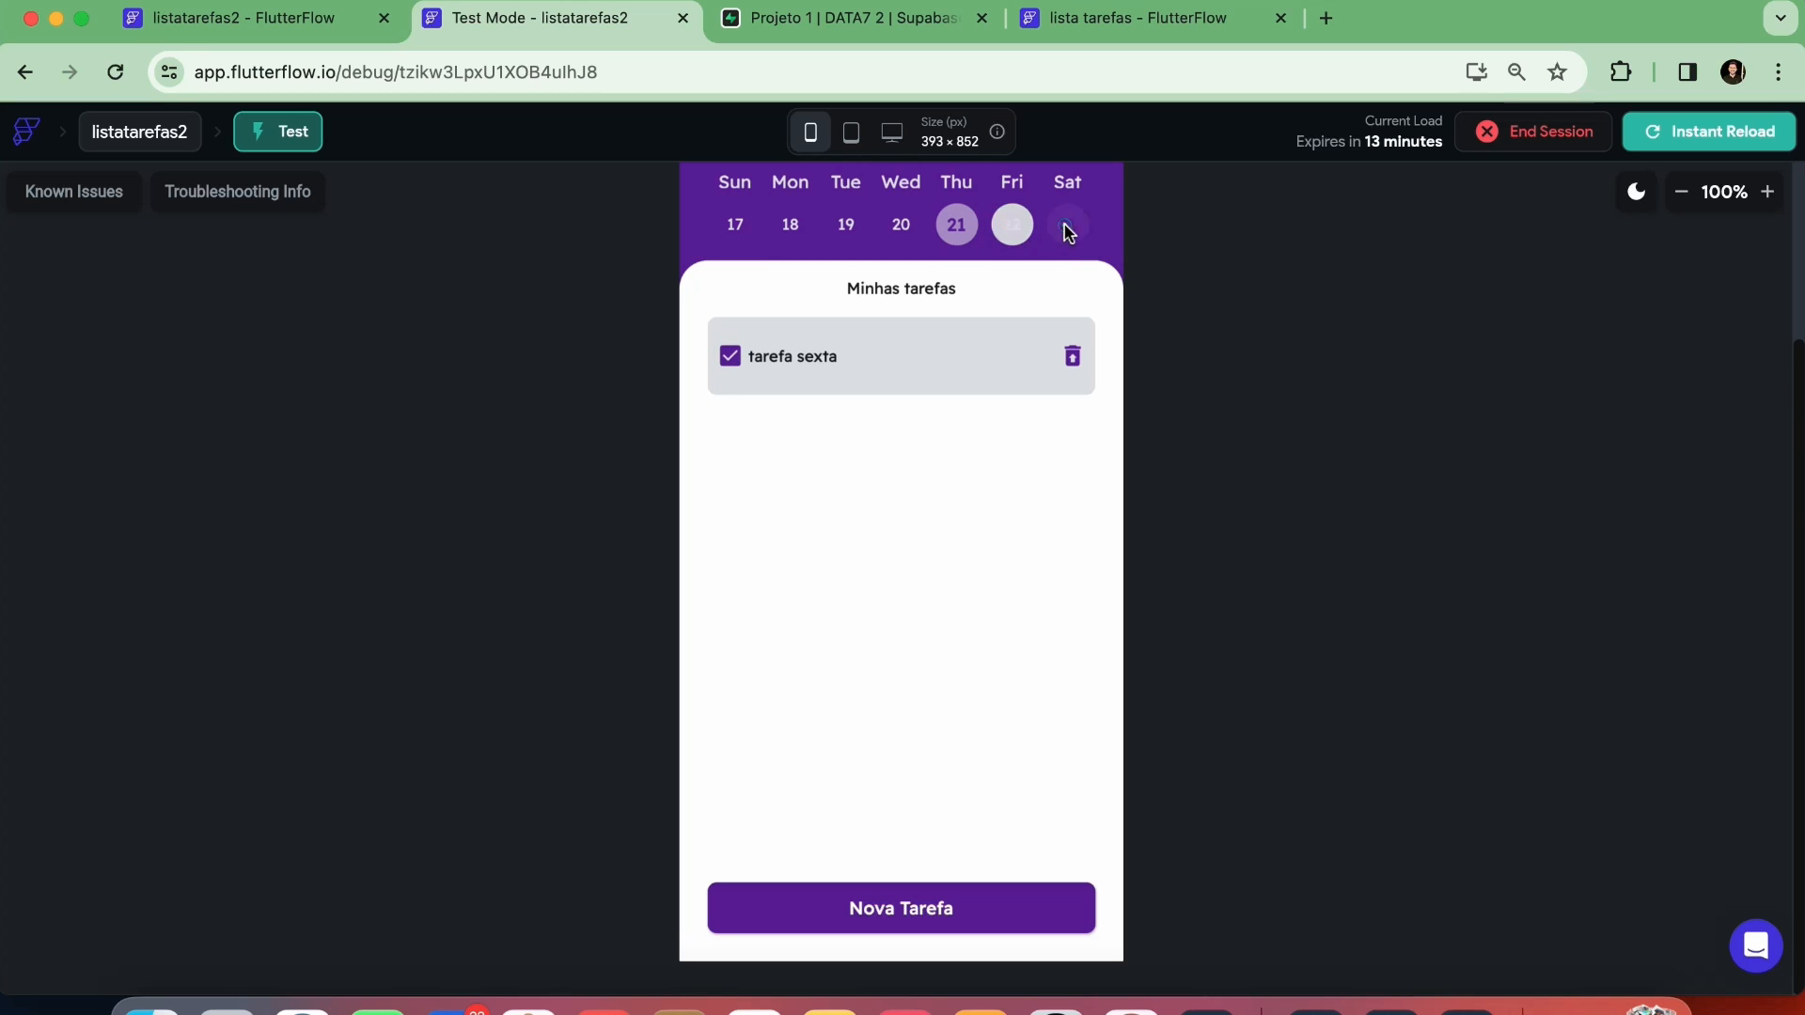
pyautogui.click(878, 908)
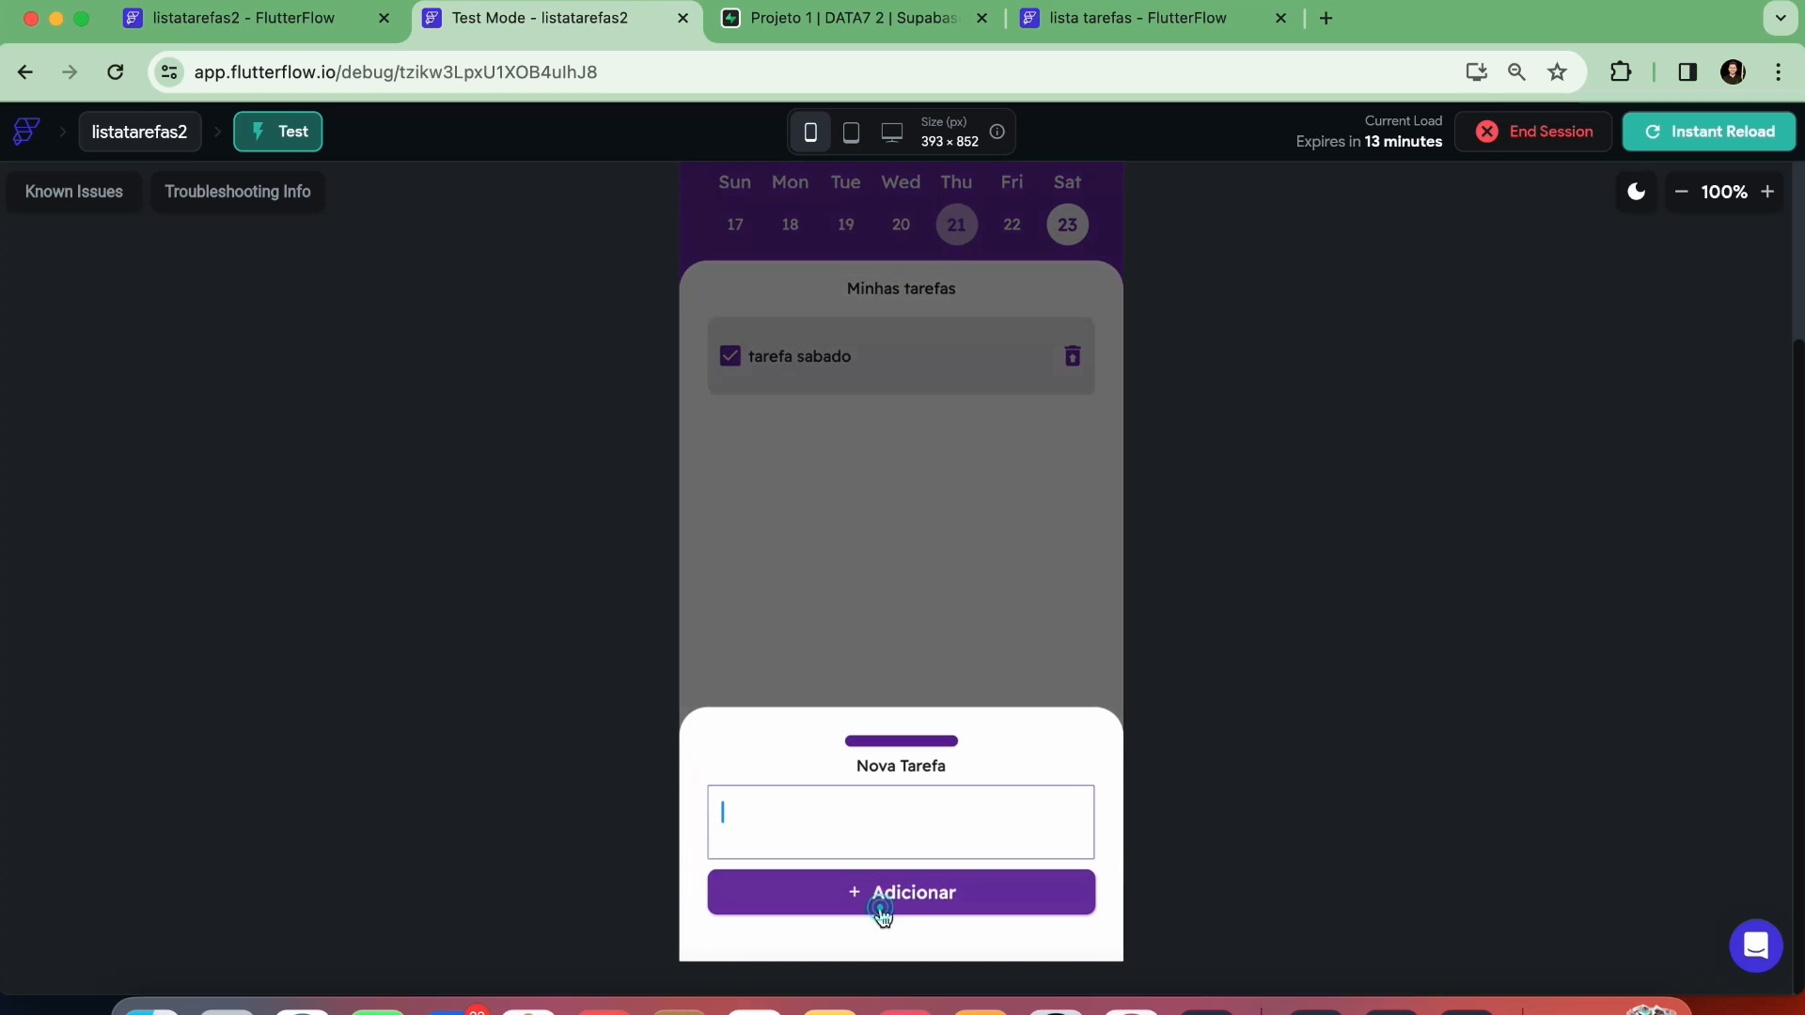
pyautogui.write('tatea')
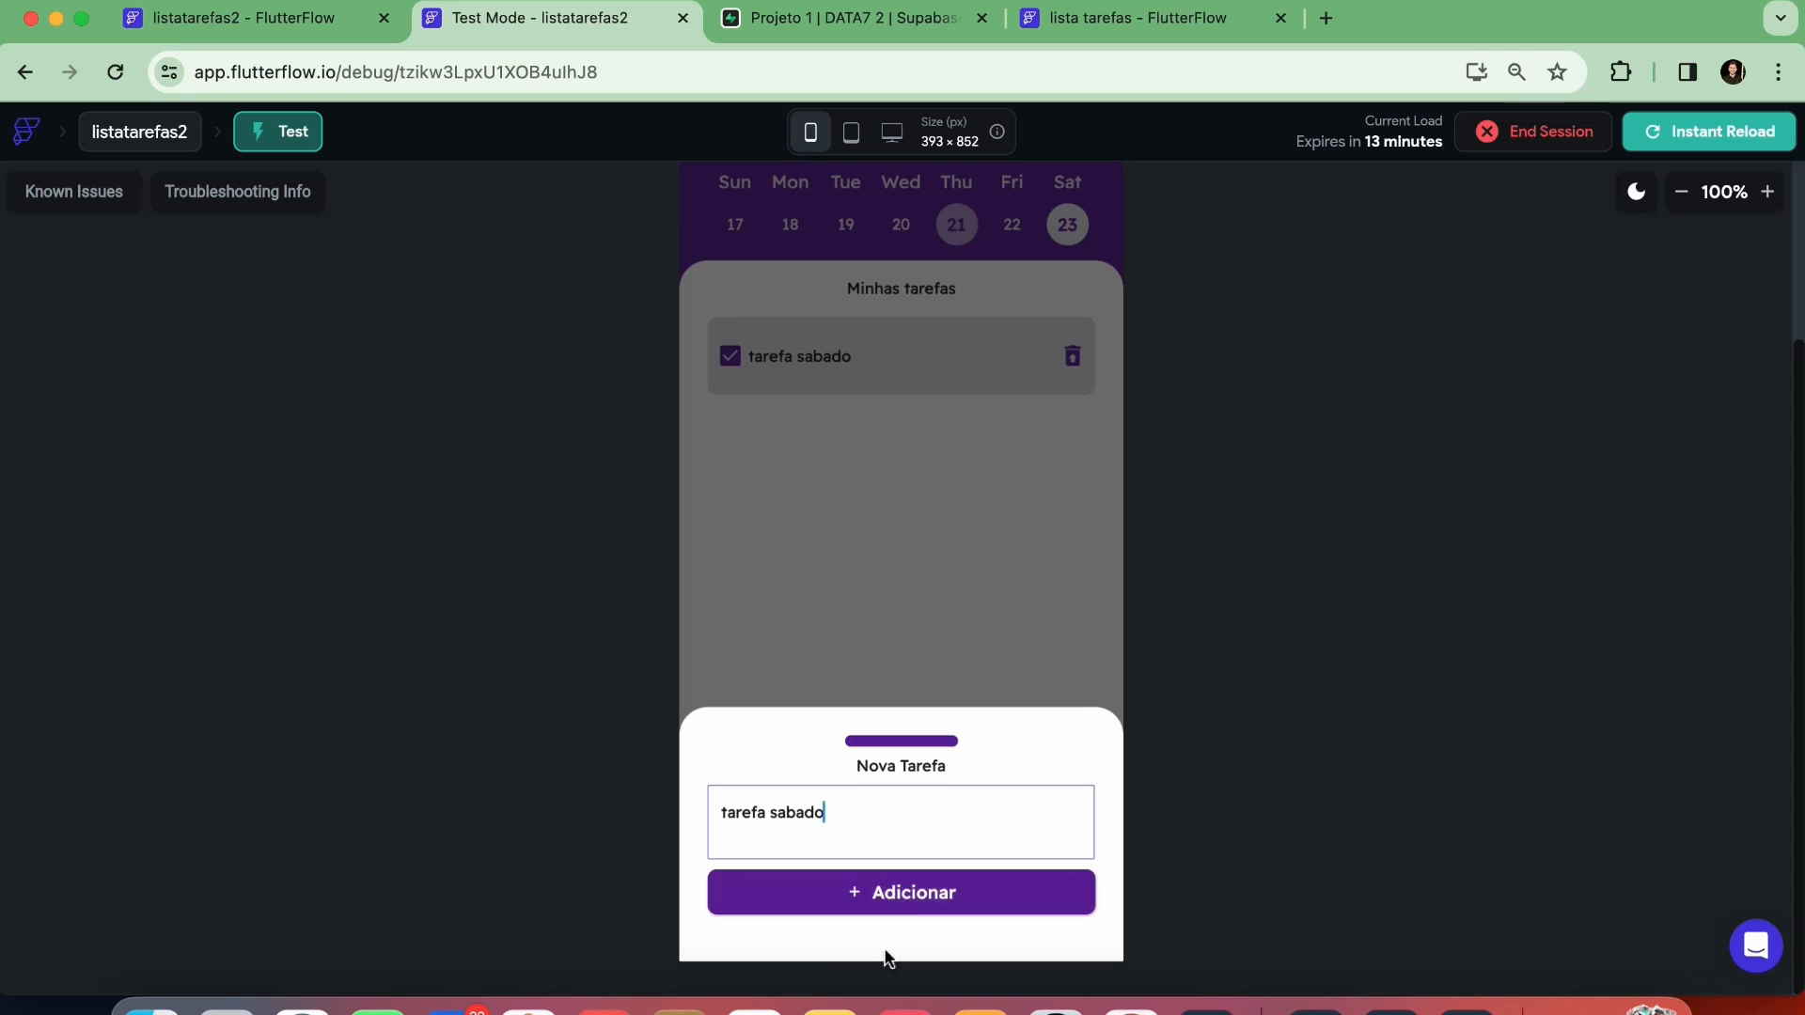
pyautogui.click(905, 893)
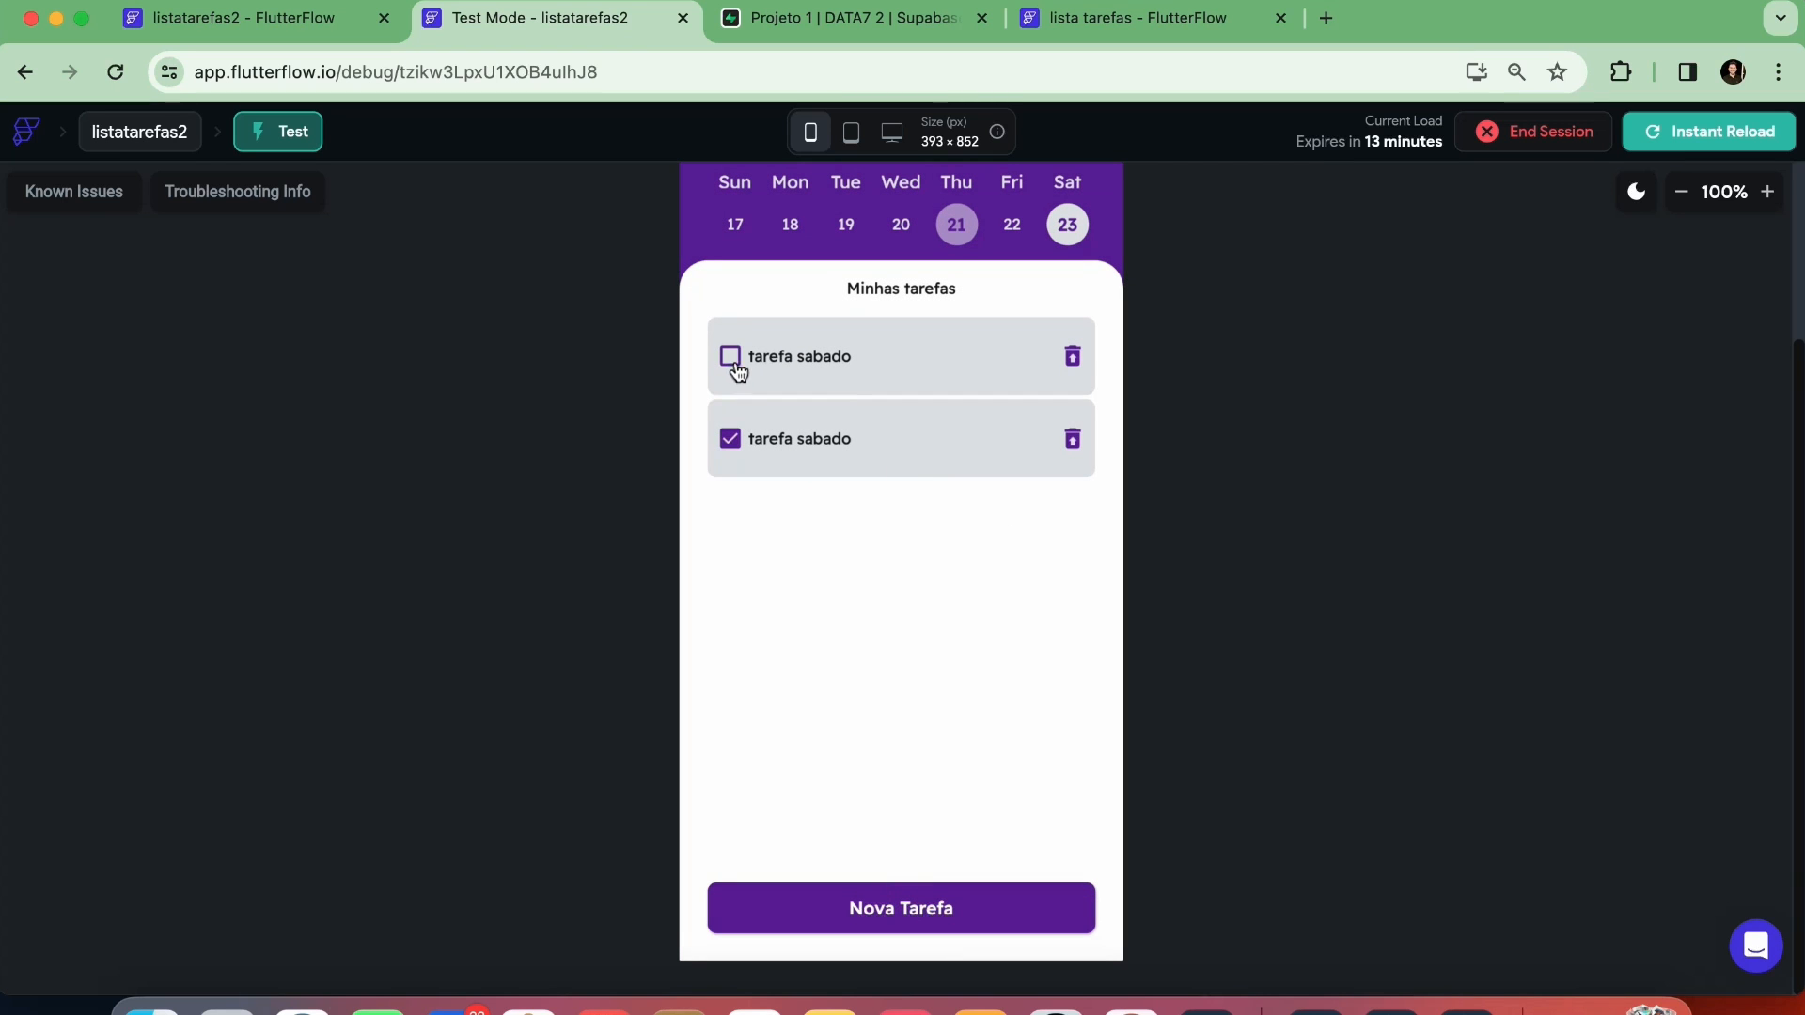
# Reduce the test preview to 75% and check the task lists for December 22, 20 and 21
pyautogui.scroll(3, 1067, 489)
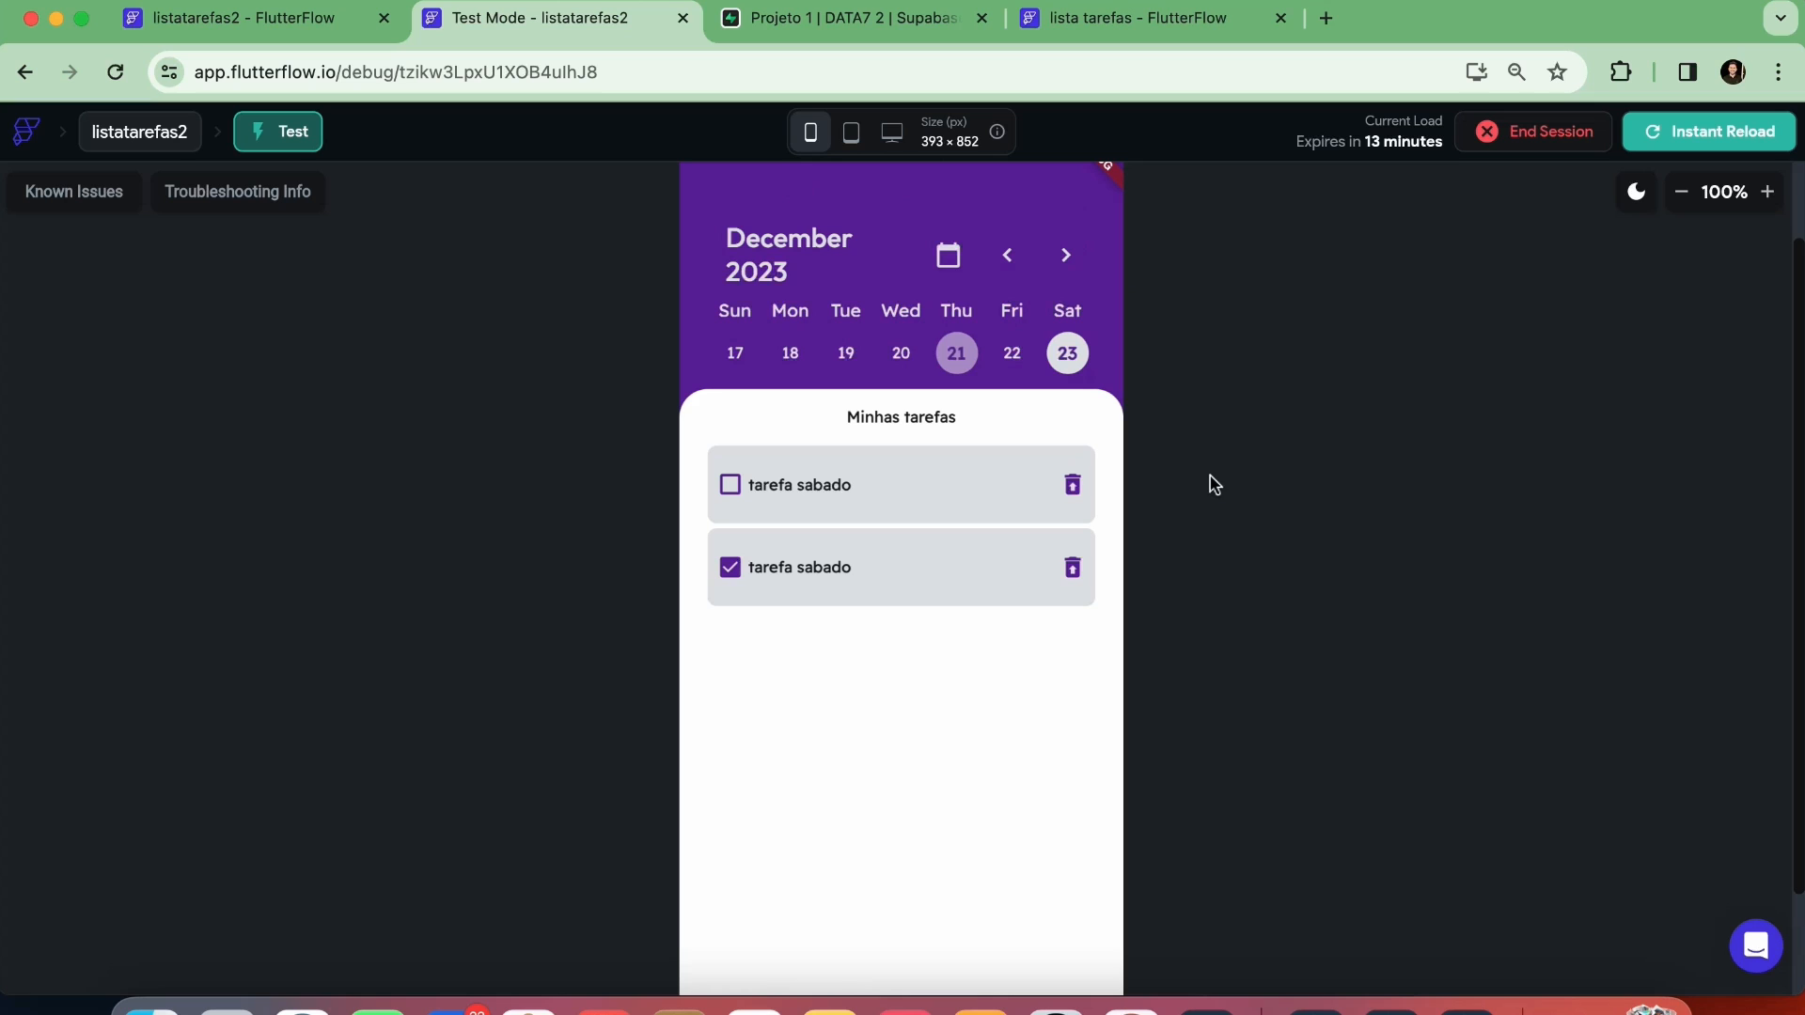
pyautogui.click(1682, 192)
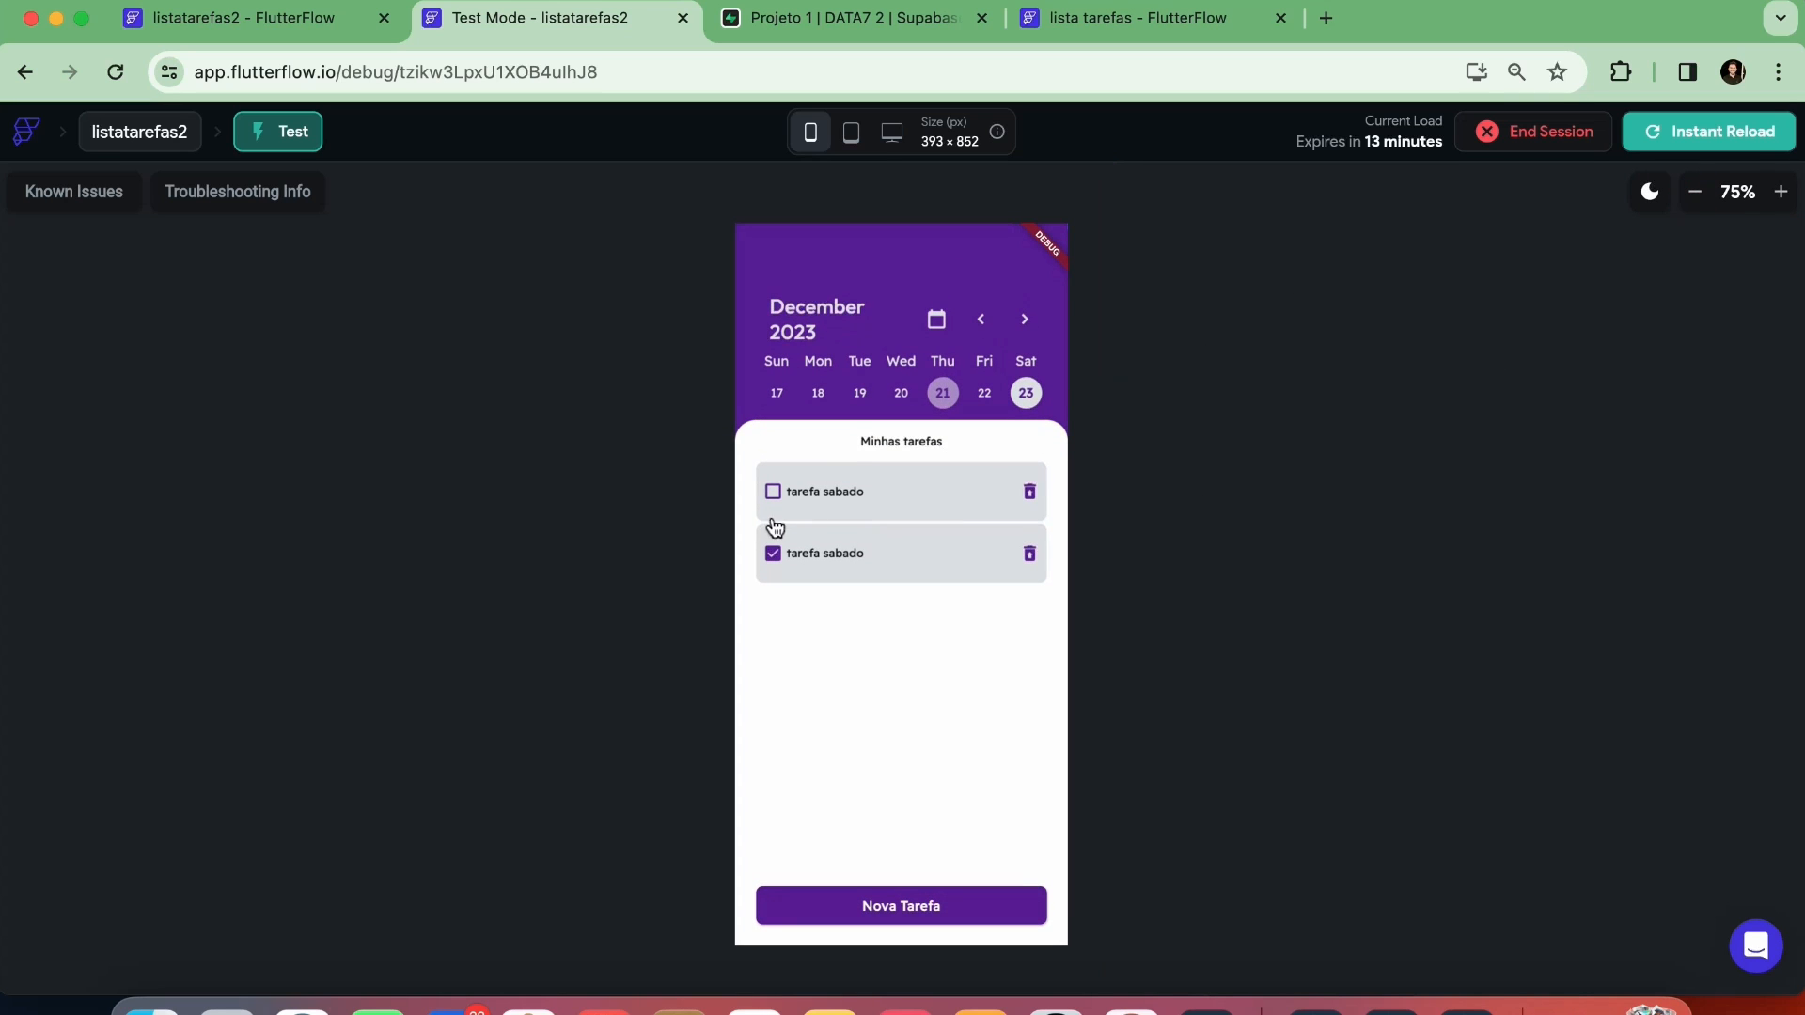
pyautogui.click(982, 395)
pyautogui.click(901, 393)
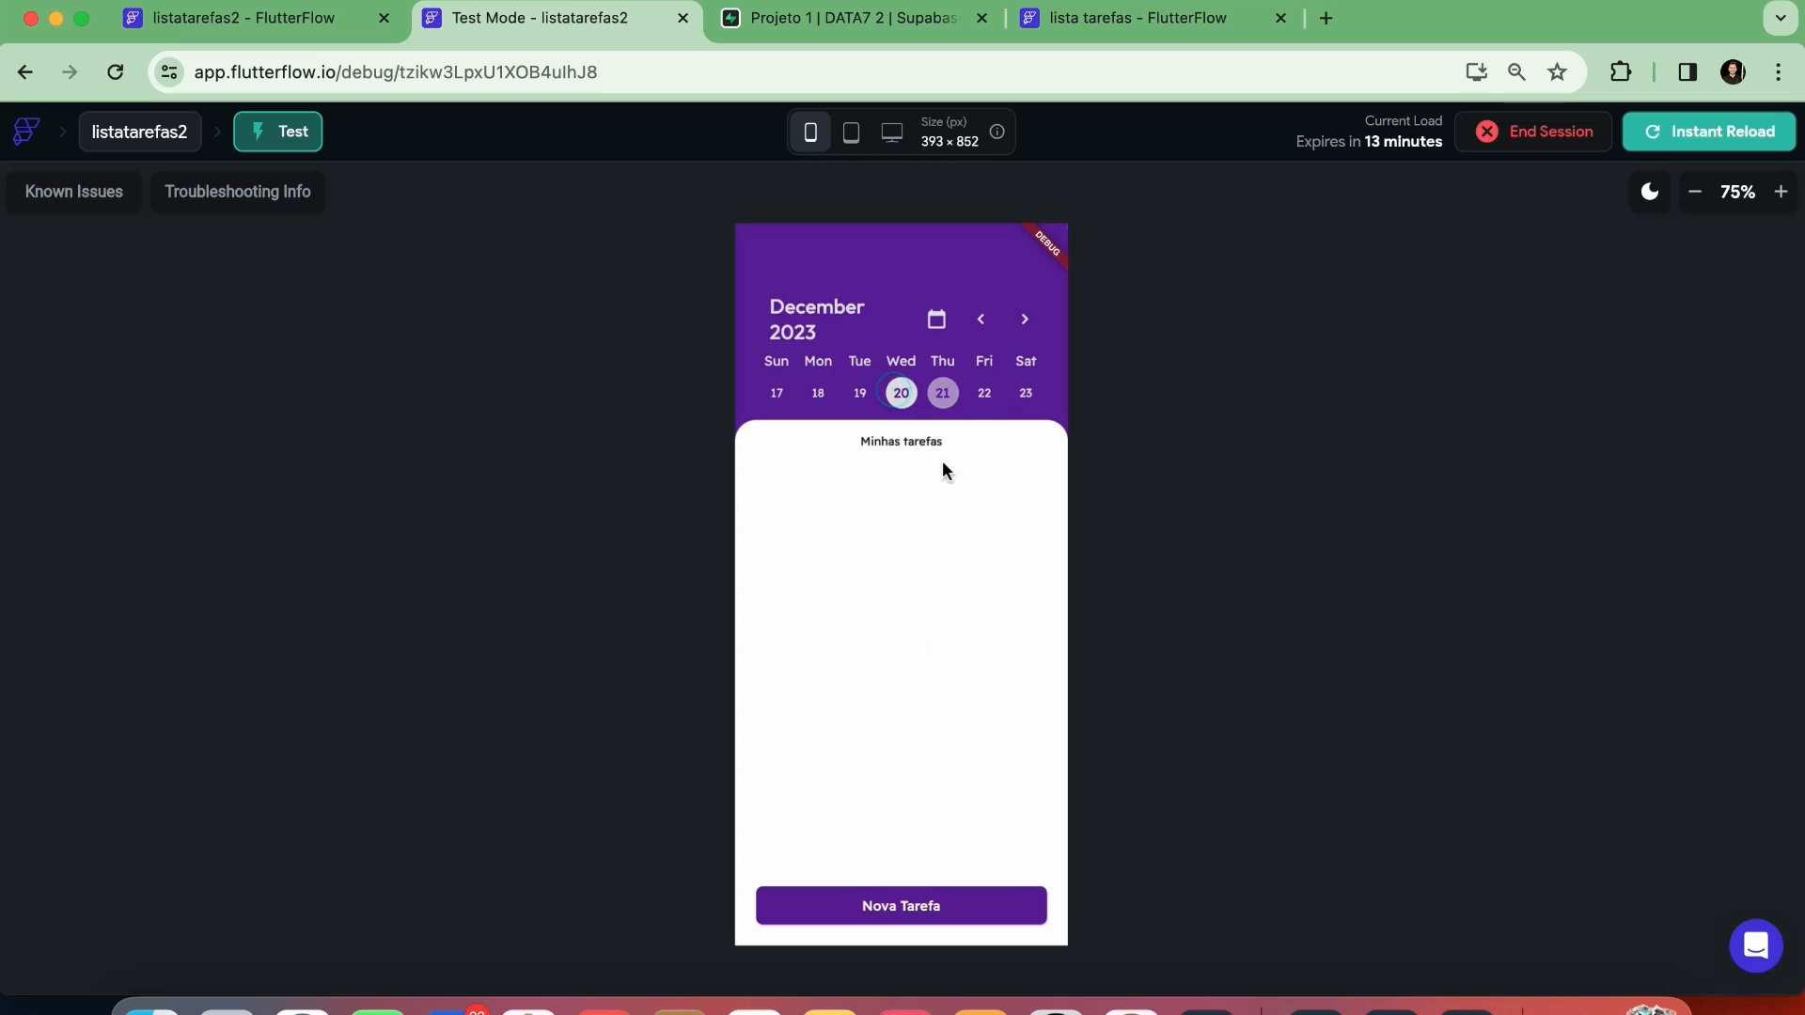
pyautogui.click(942, 395)
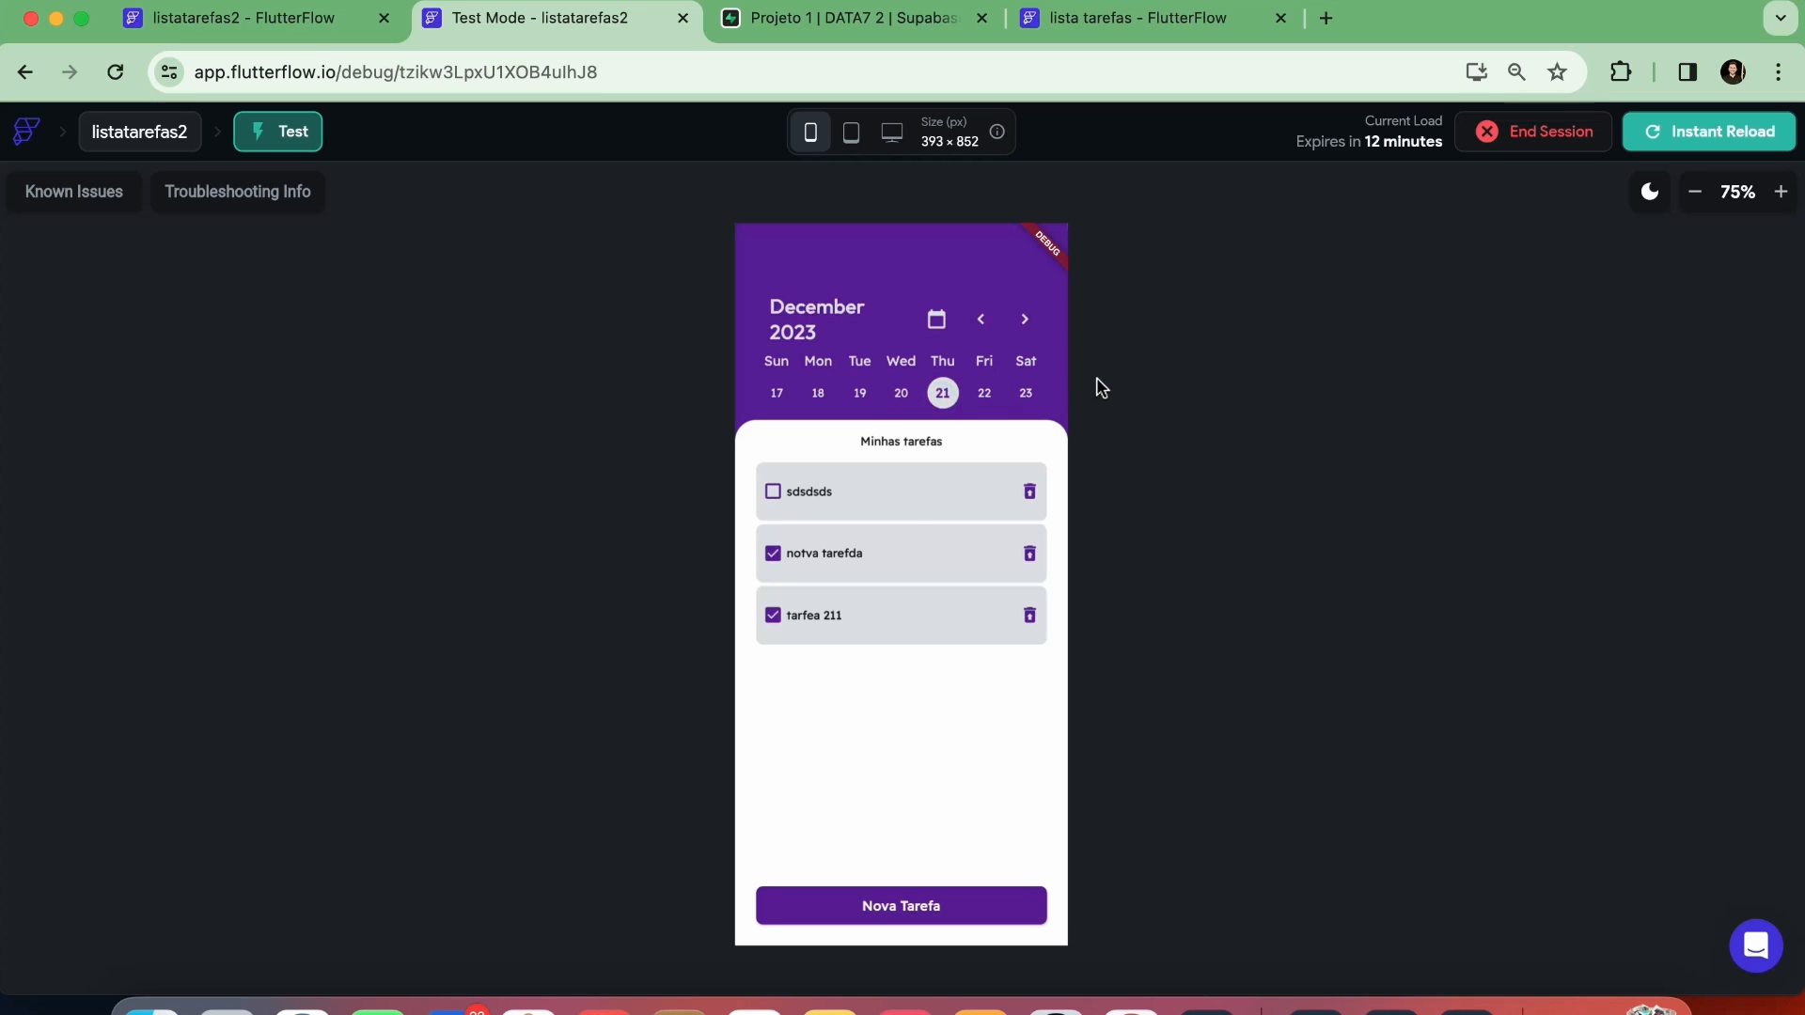
# End the running test session and confirm ending it
pyautogui.click(1494, 141)
pyautogui.click(1054, 600)
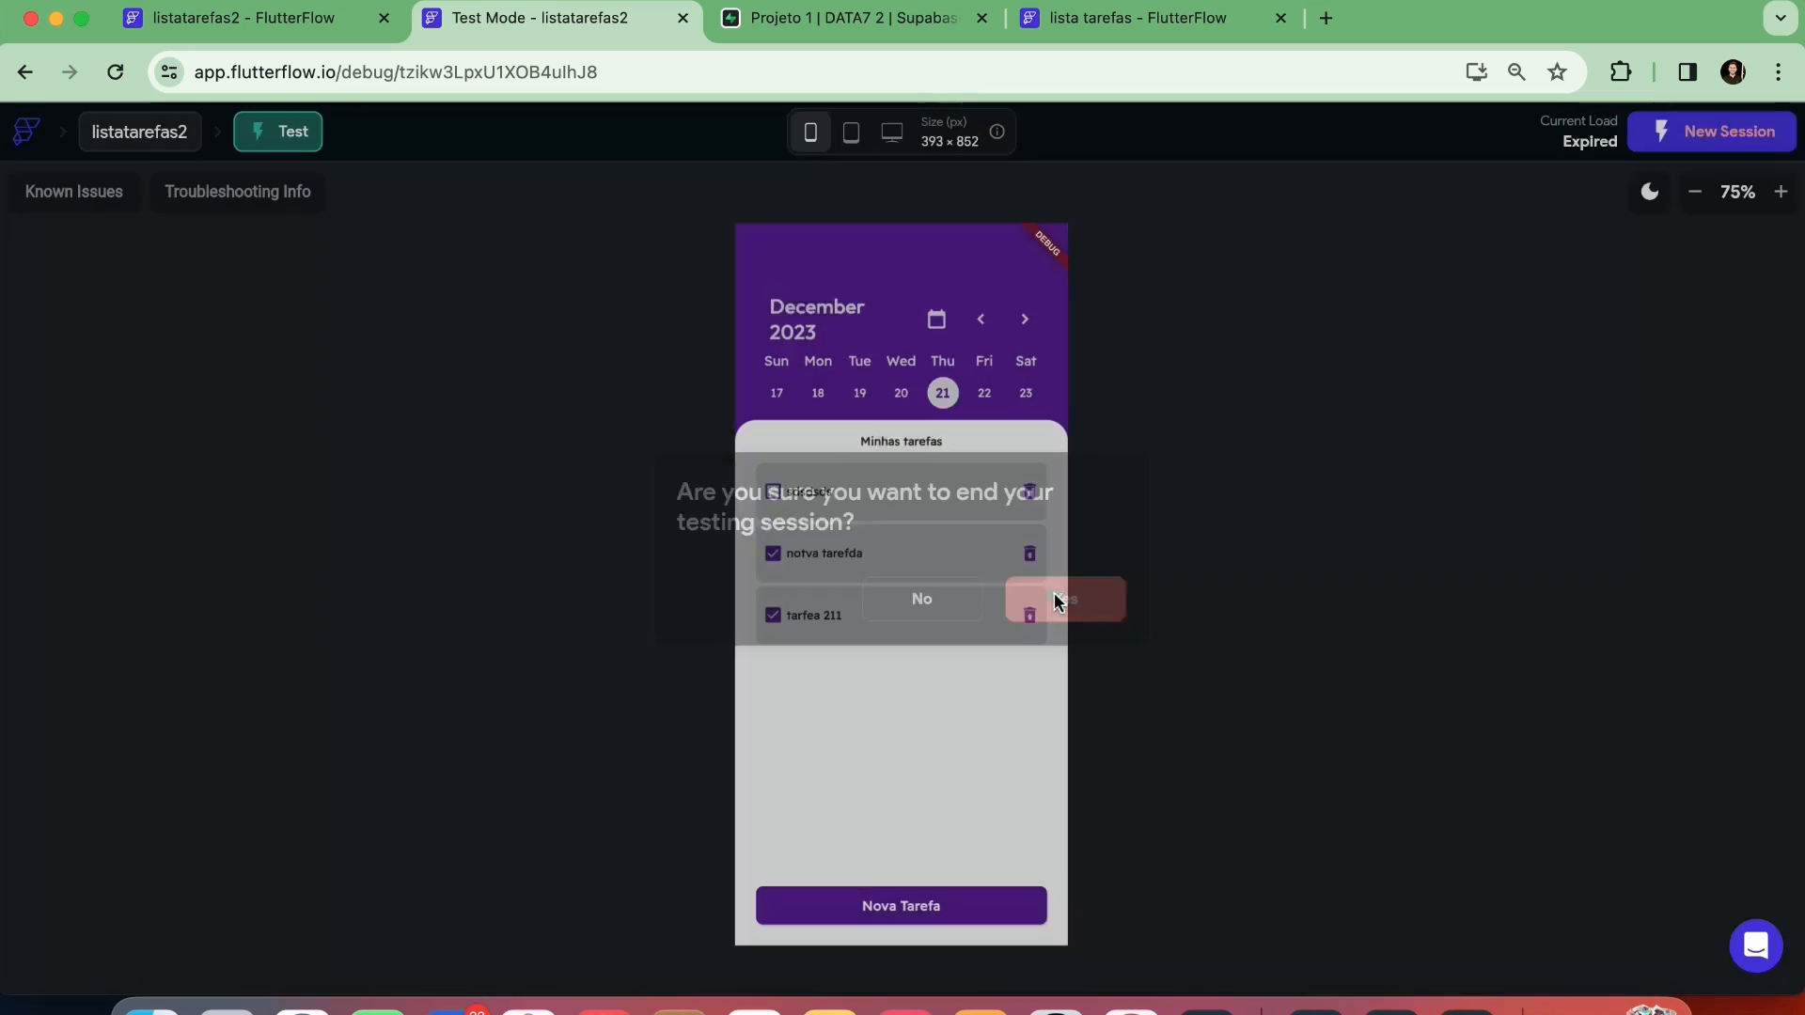
pyautogui.press('XF86AudioMute')
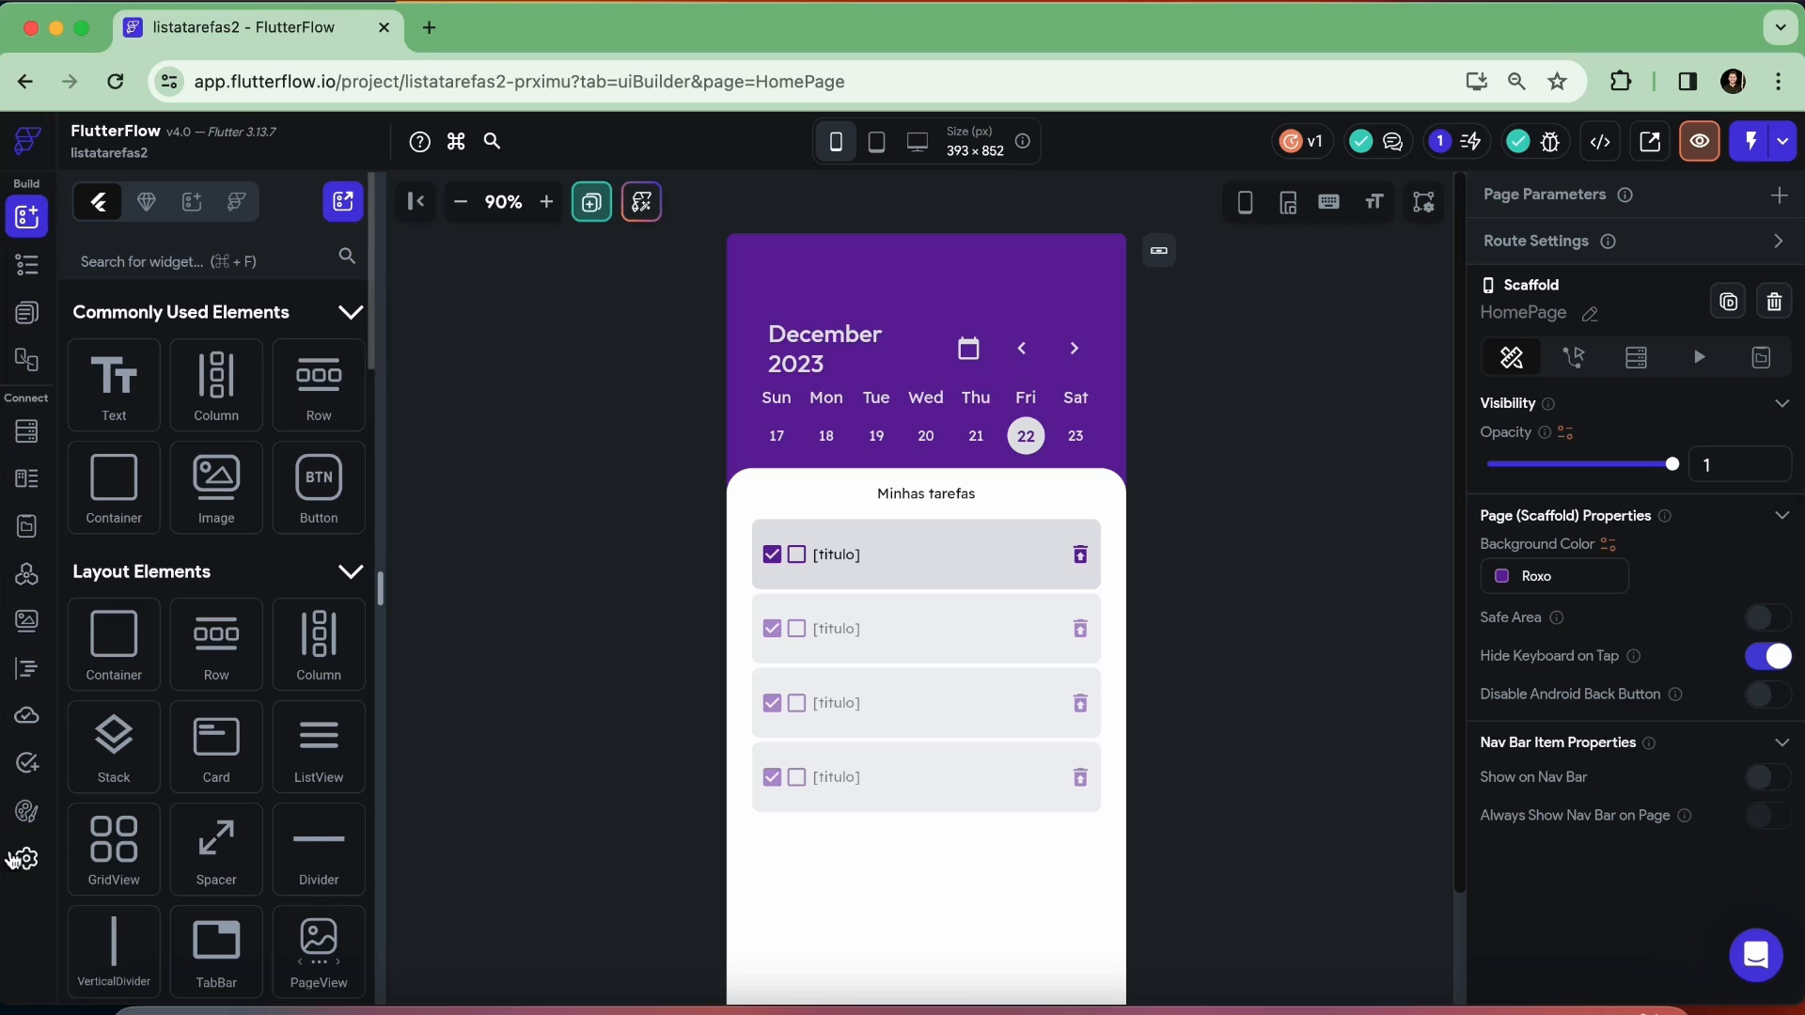
# Enable the Web platform for the listatarefas2 project in its app settings
pyautogui.click(26, 859)
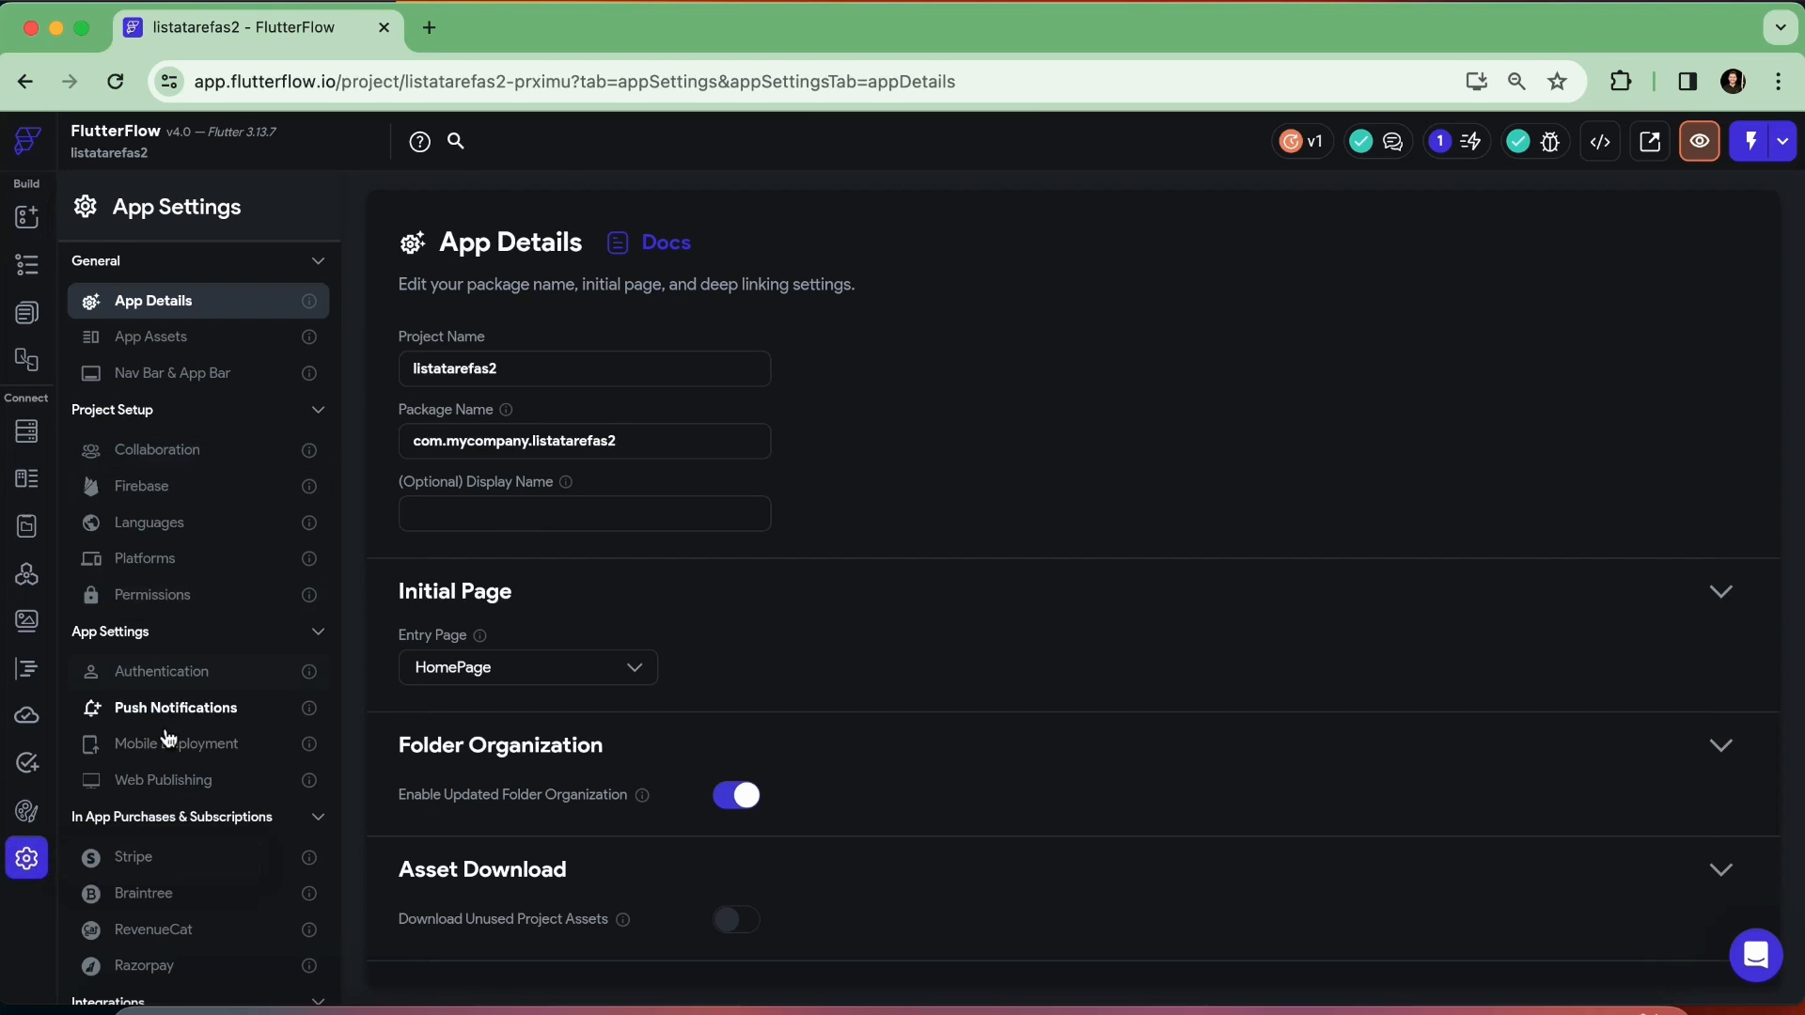
pyautogui.click(162, 569)
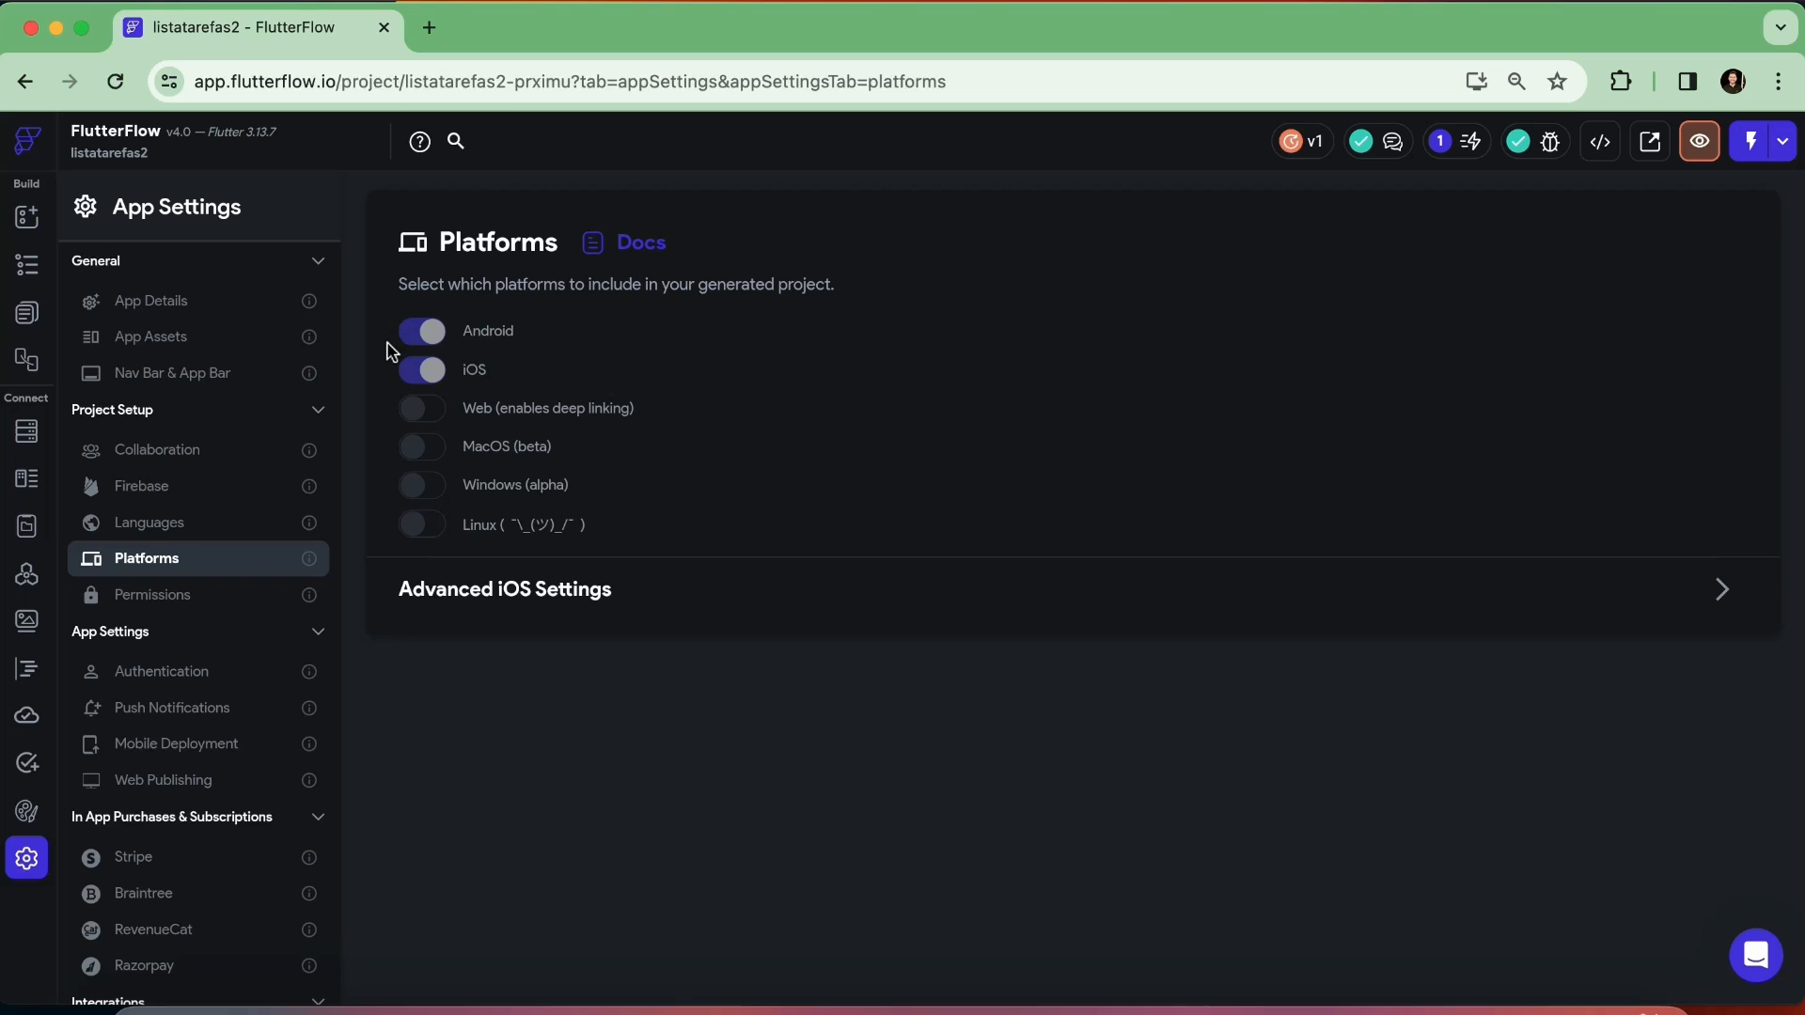
pyautogui.click(422, 411)
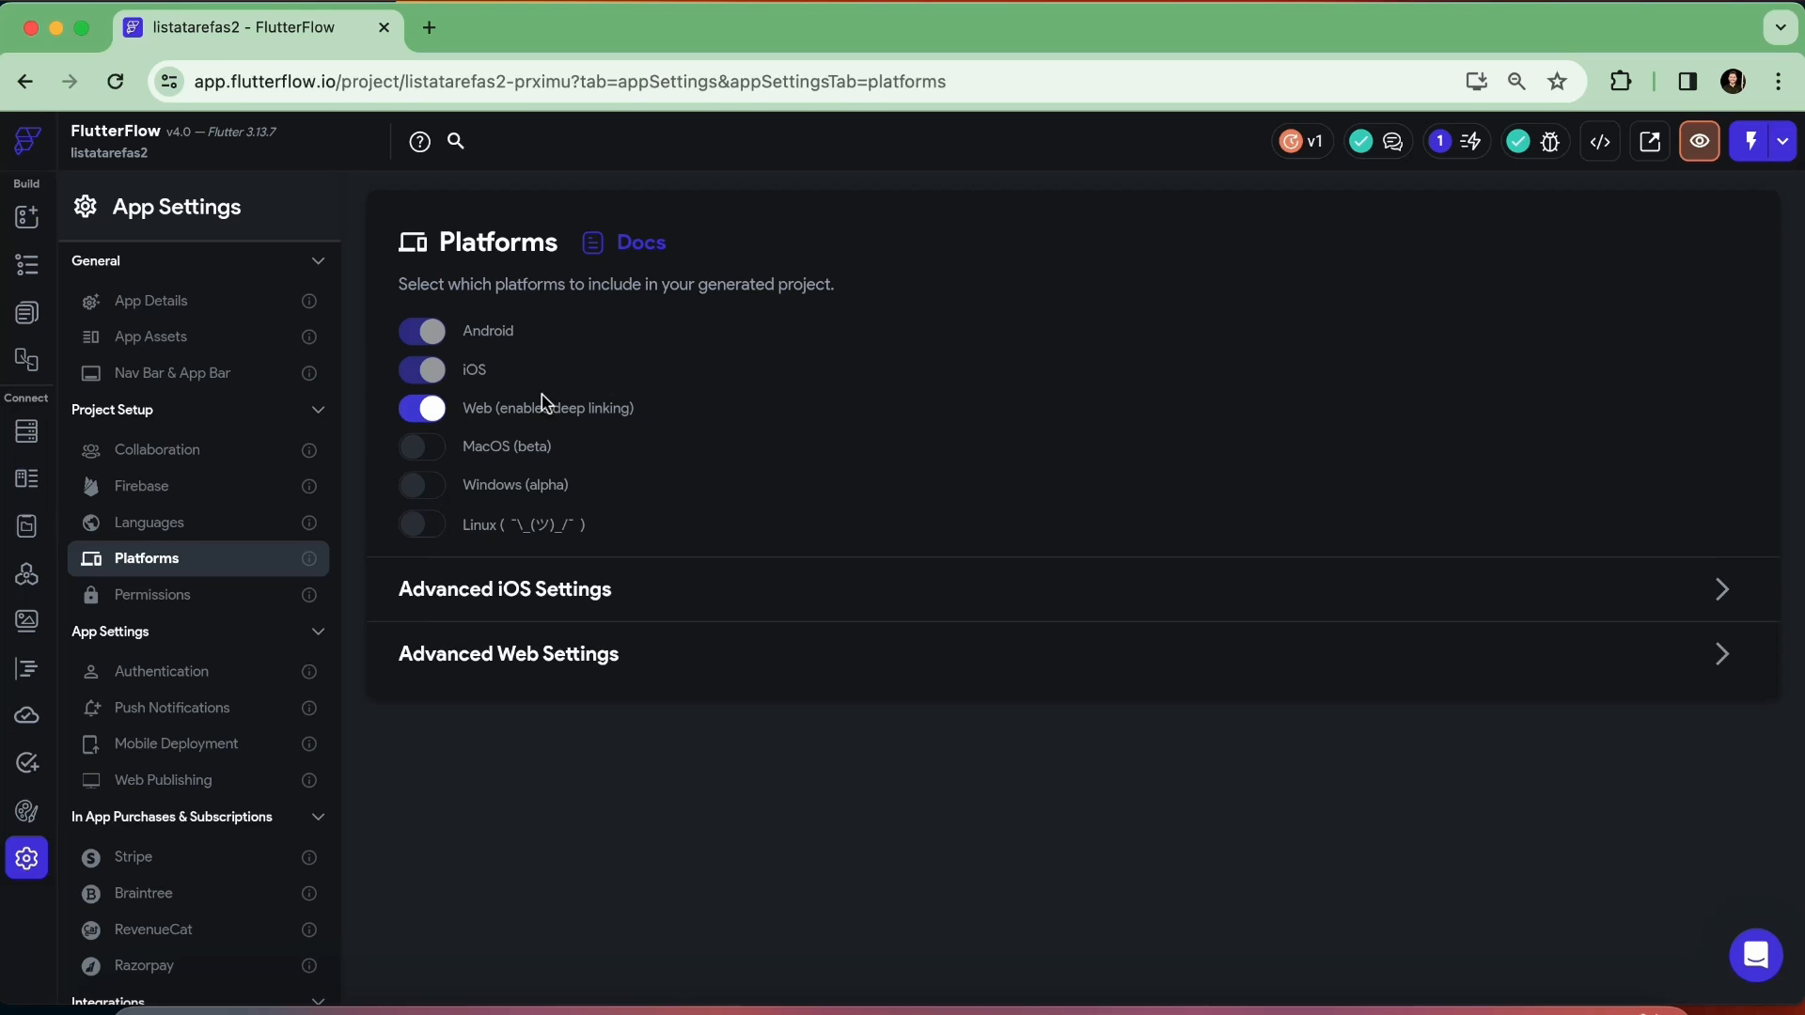
# Open the Web Publishing settings and review the site URL, SEO title, site description and remaining options
pyautogui.click(162, 783)
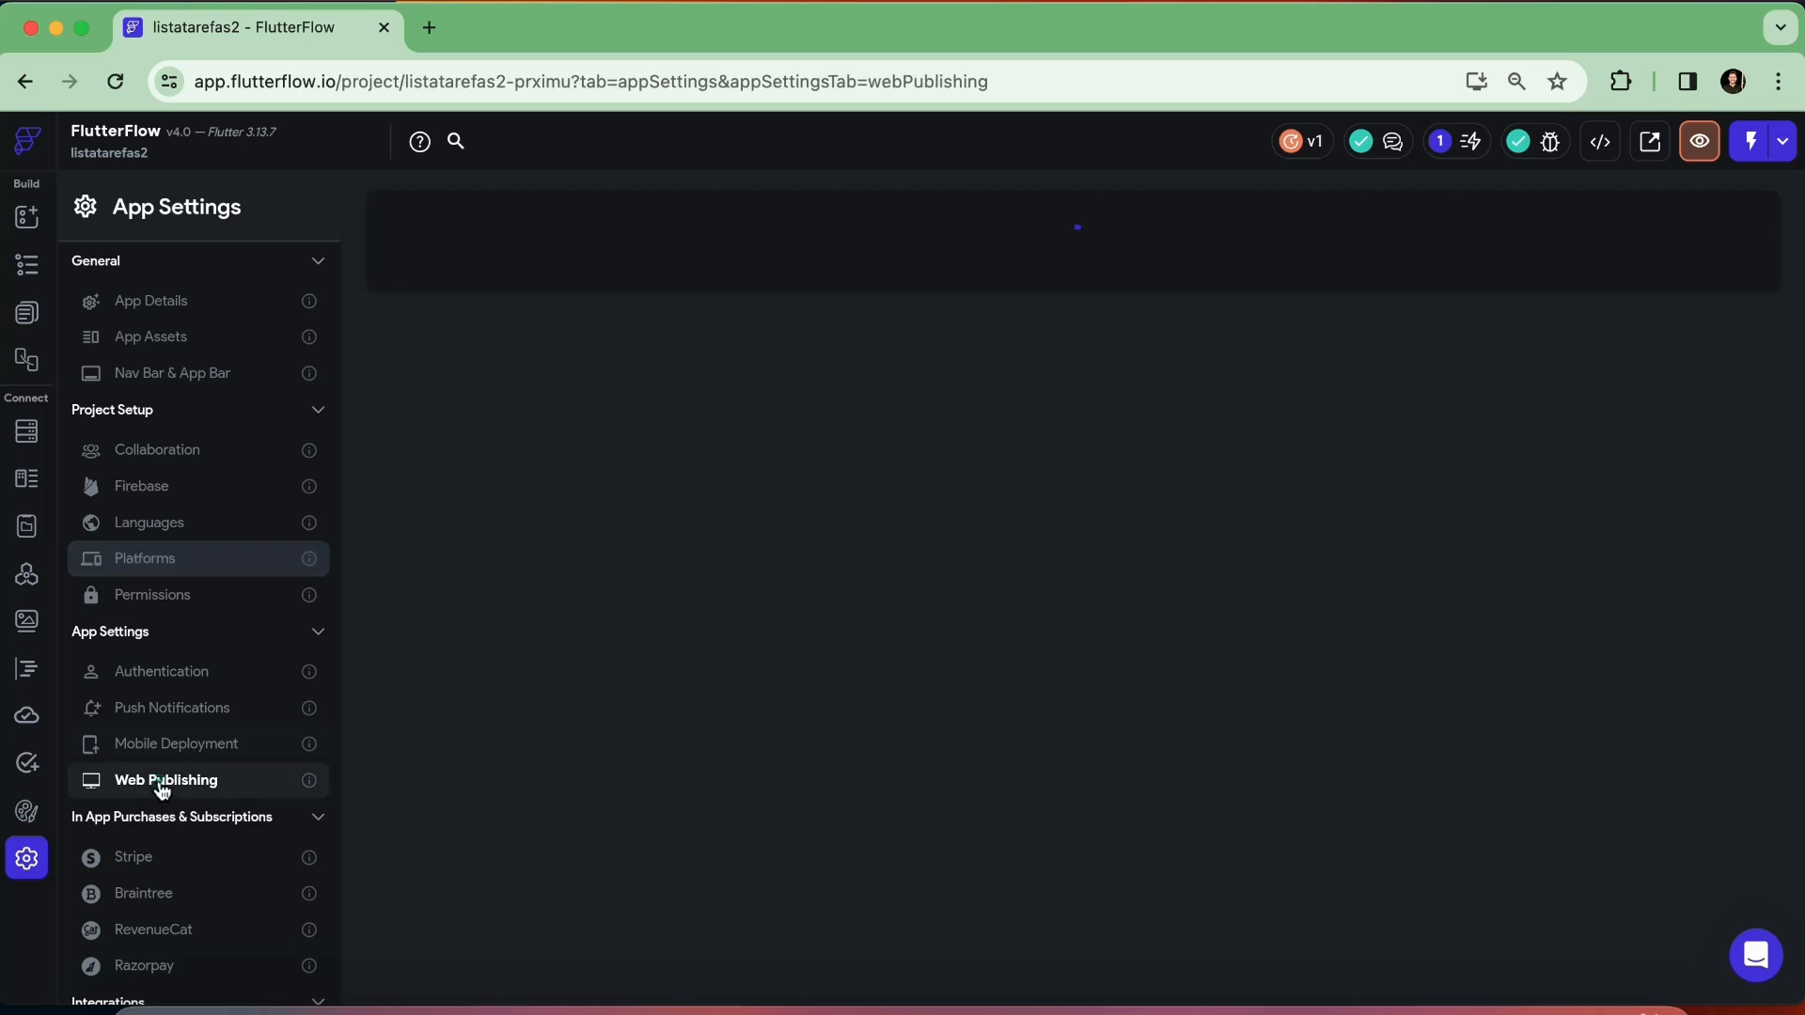
pyautogui.scroll(-1, 1234, 550)
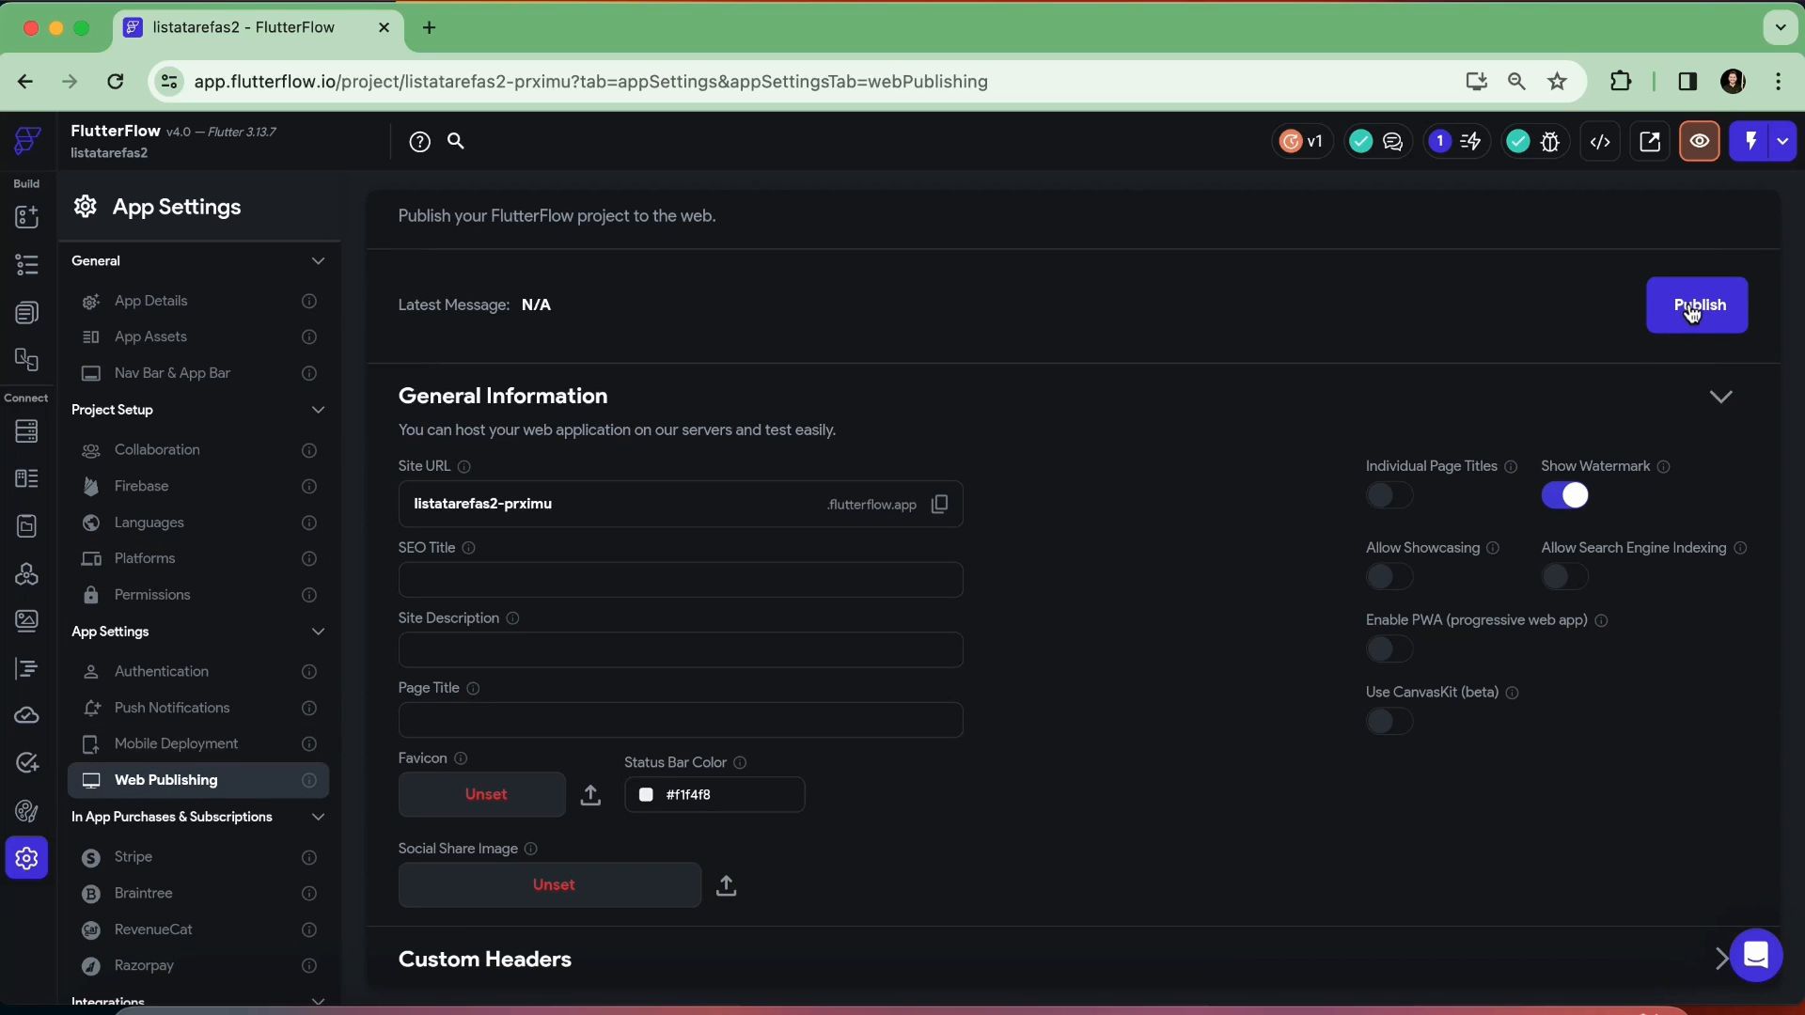
pyautogui.tripleClick(572, 508)
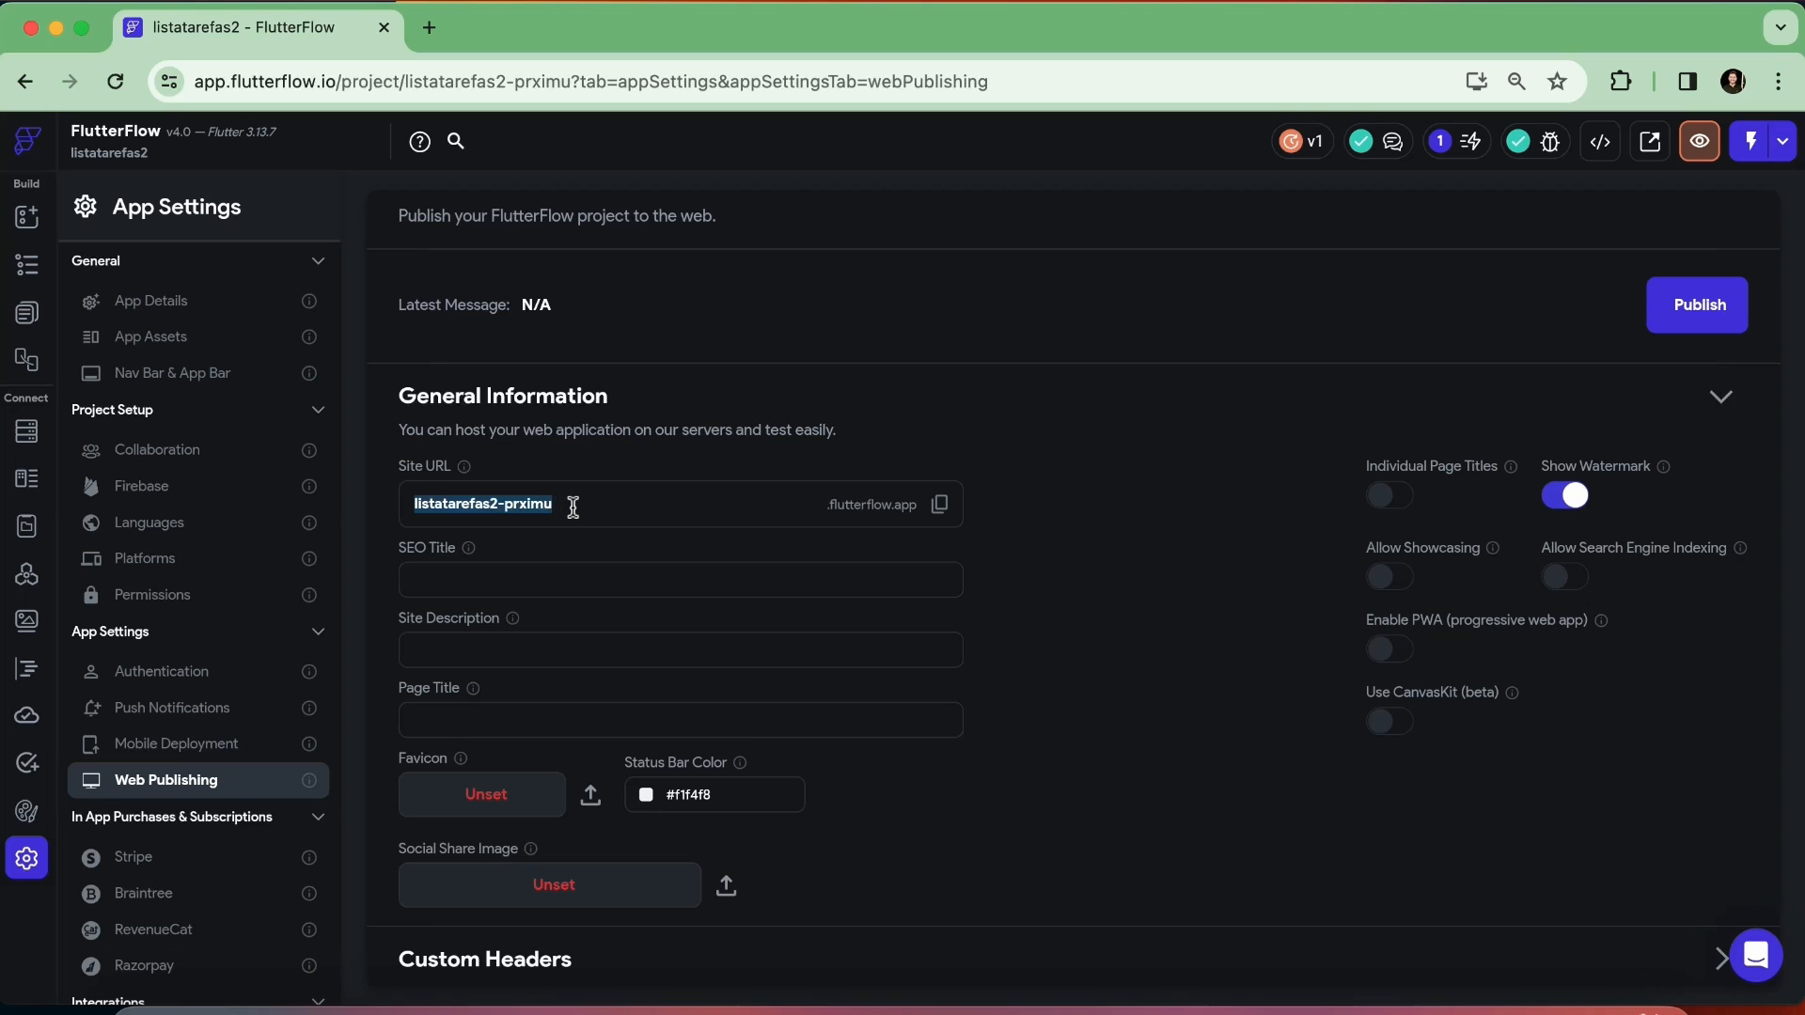
pyautogui.click(449, 583)
pyautogui.click(421, 649)
pyautogui.scroll(-3, 472, 710)
pyautogui.scroll(4, 476, 752)
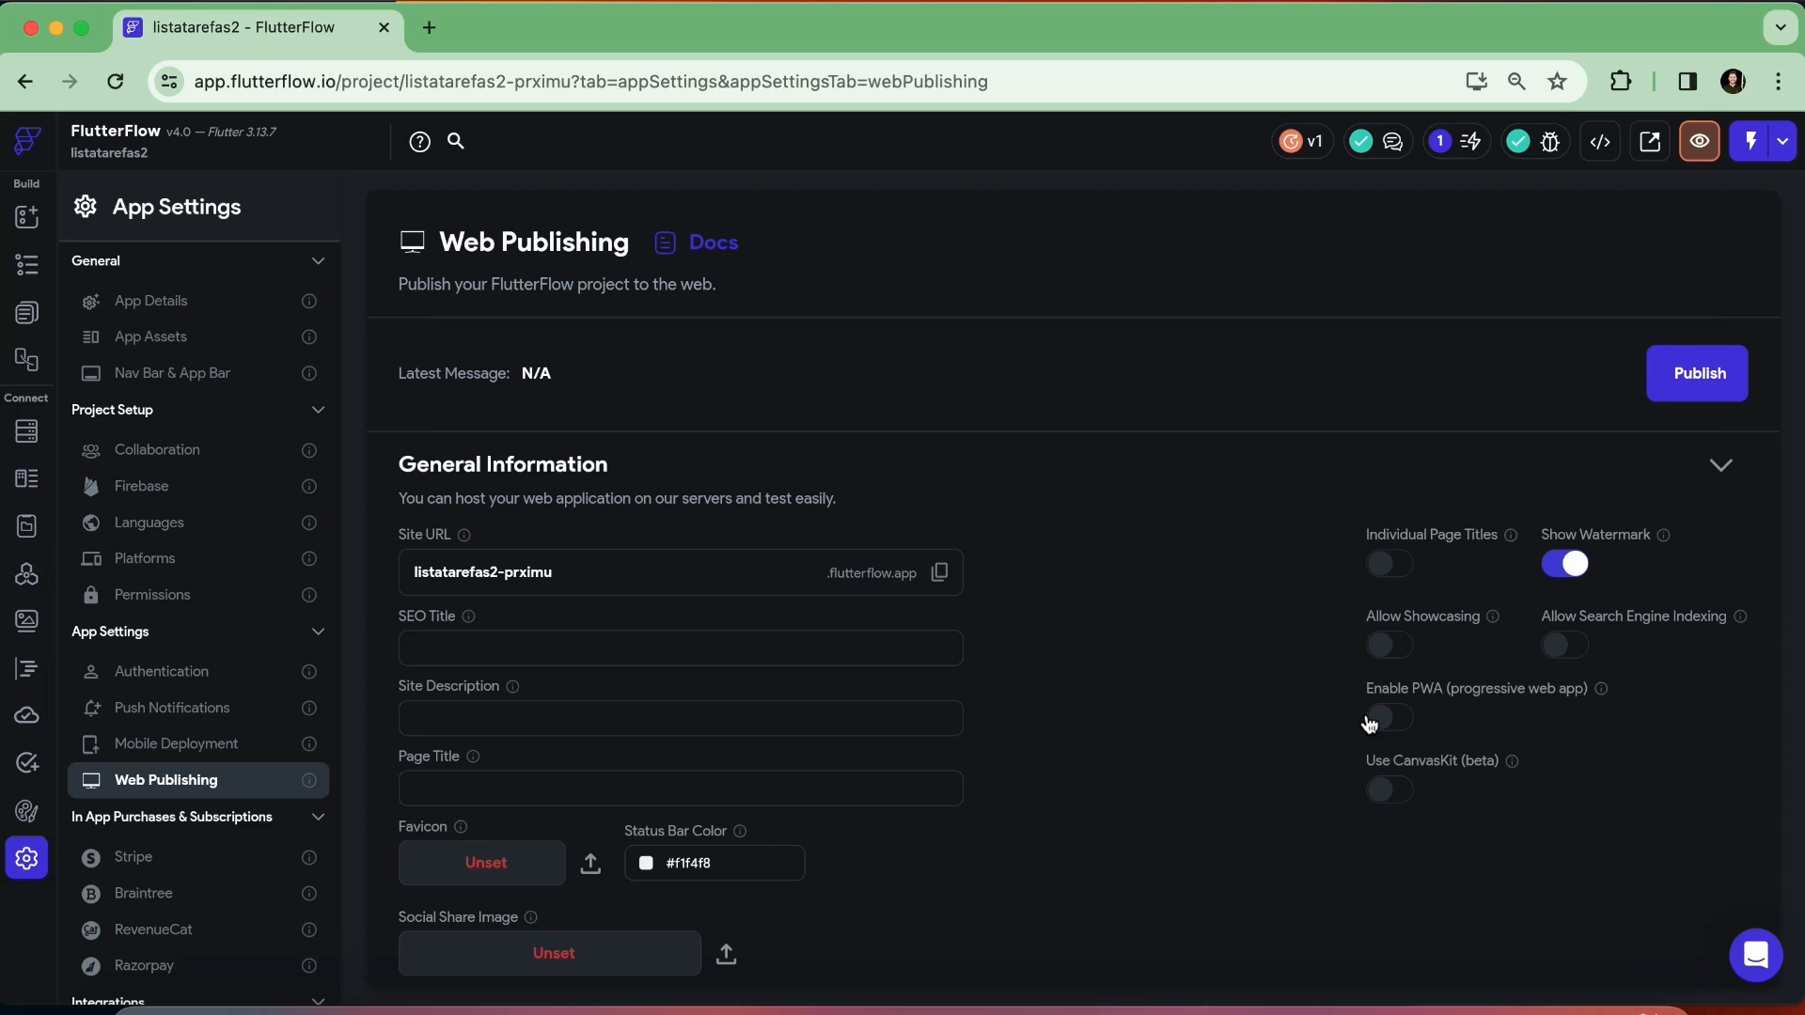
# Try switching the Show Watermark option for the published site
pyautogui.click(1567, 568)
pyautogui.click(1566, 565)
pyautogui.click(1565, 565)
pyautogui.click(1565, 566)
# Publish the project to the web and open the live listatarefas2-prximu.flutterflow.app site
pyautogui.click(1692, 373)
pyautogui.click(1405, 1)
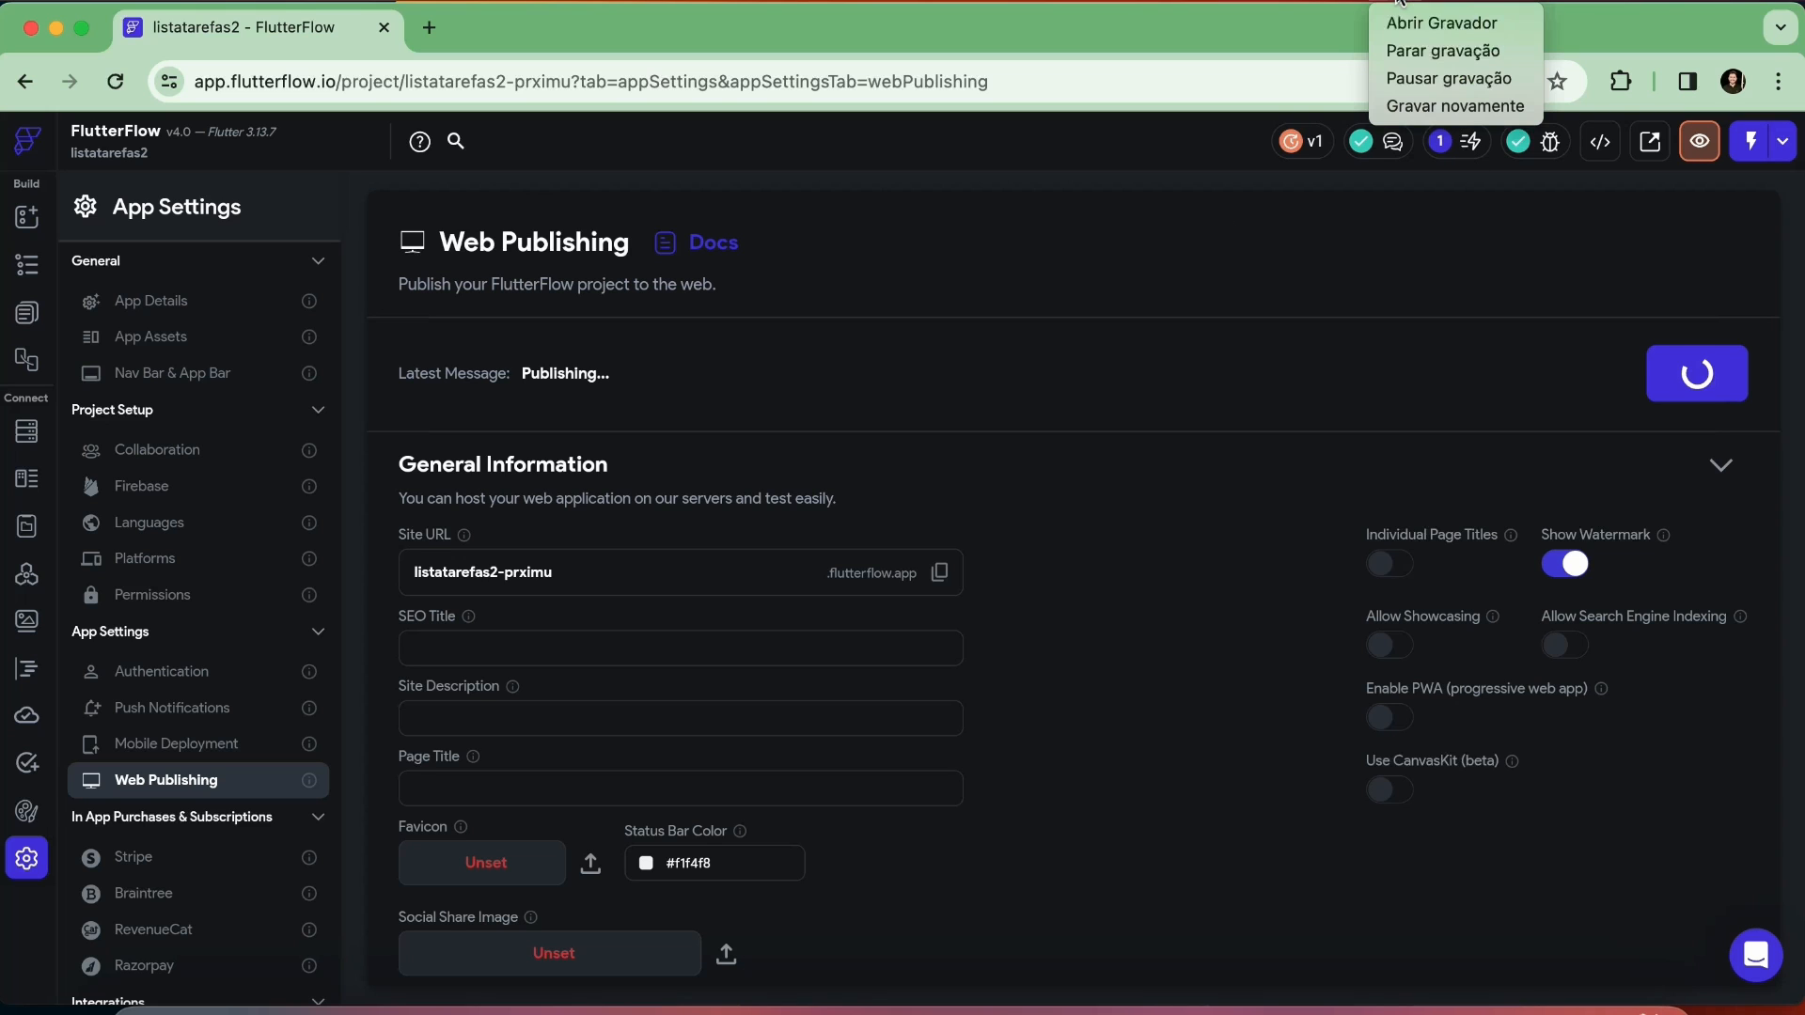
pyautogui.click(1412, 78)
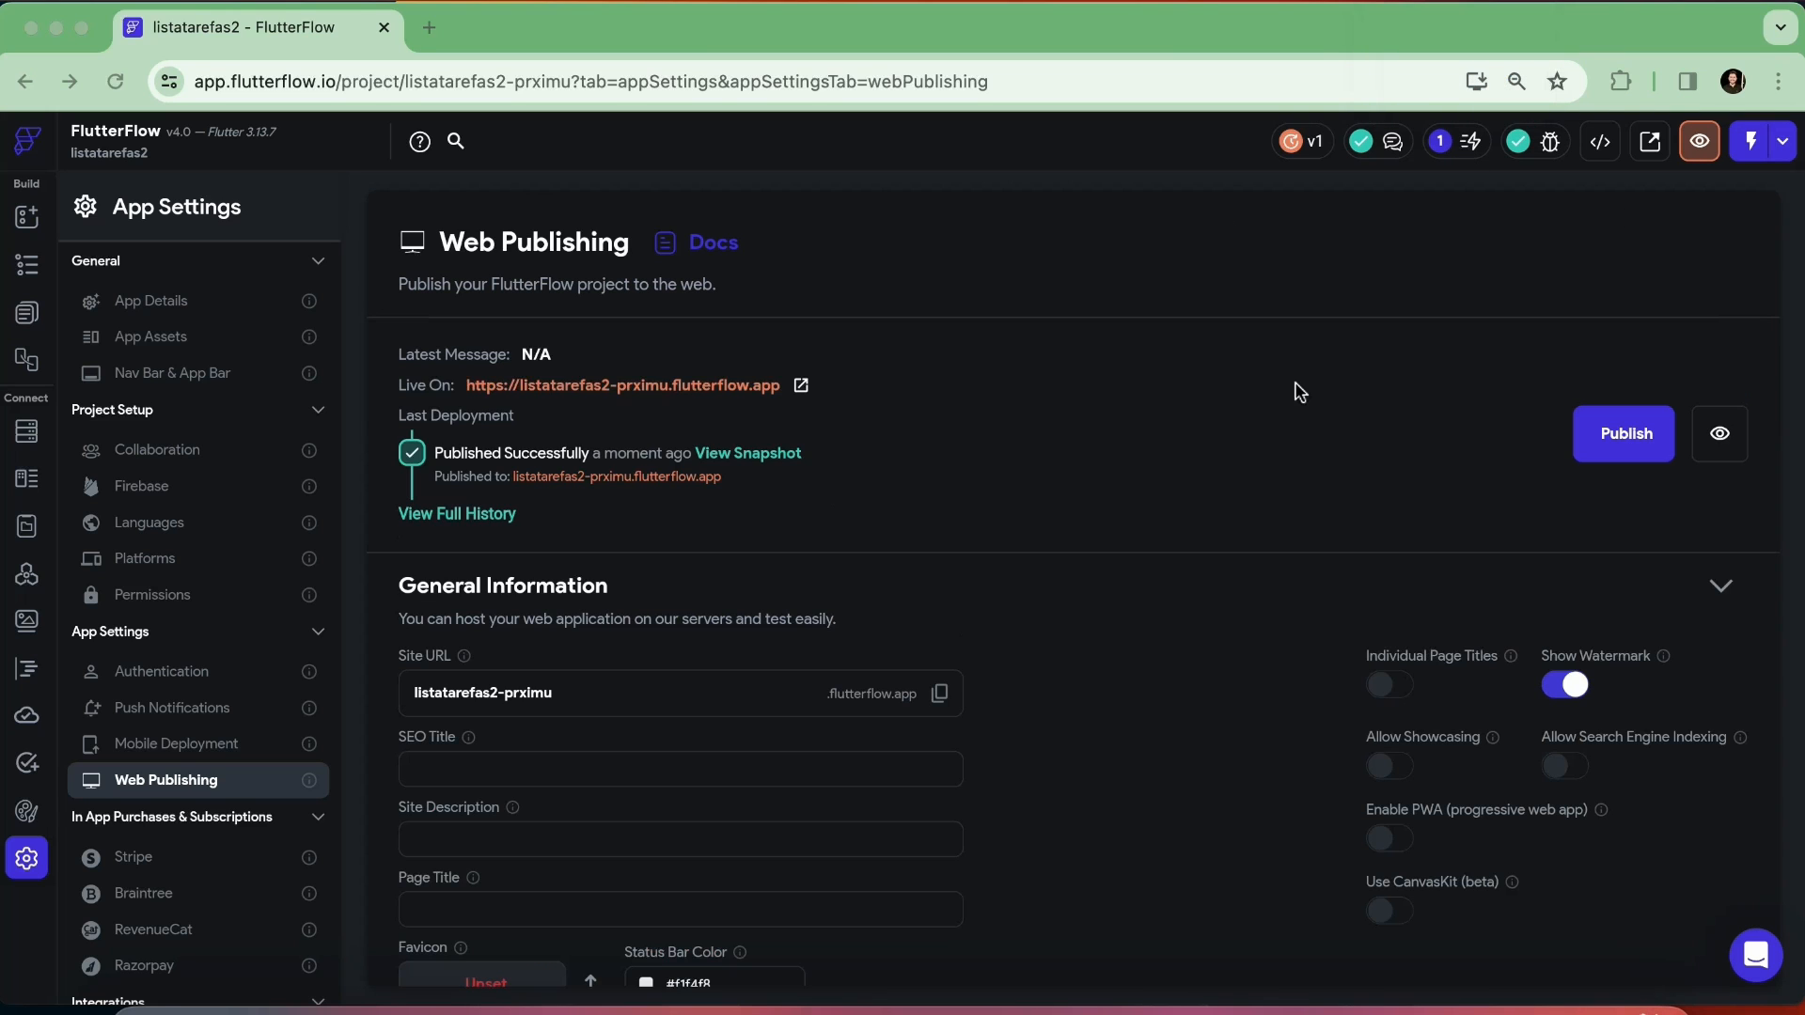
pyautogui.click(1066, 390)
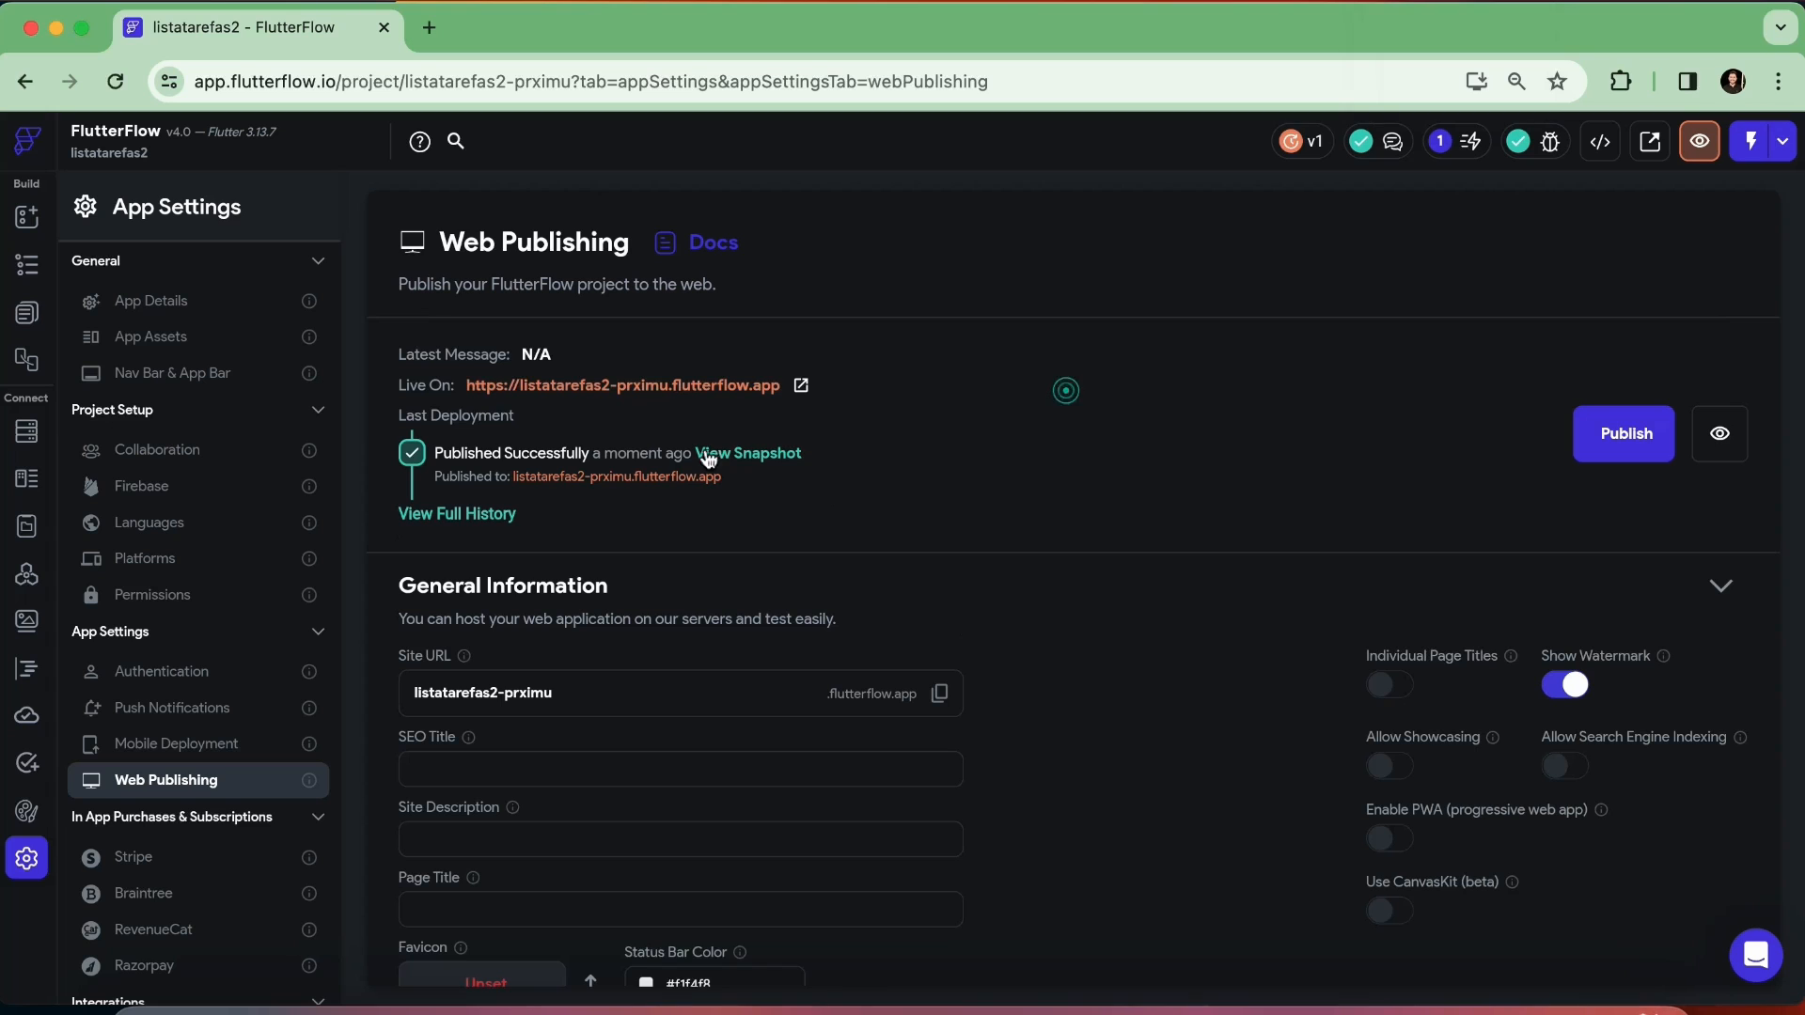
pyautogui.click(1156, 428)
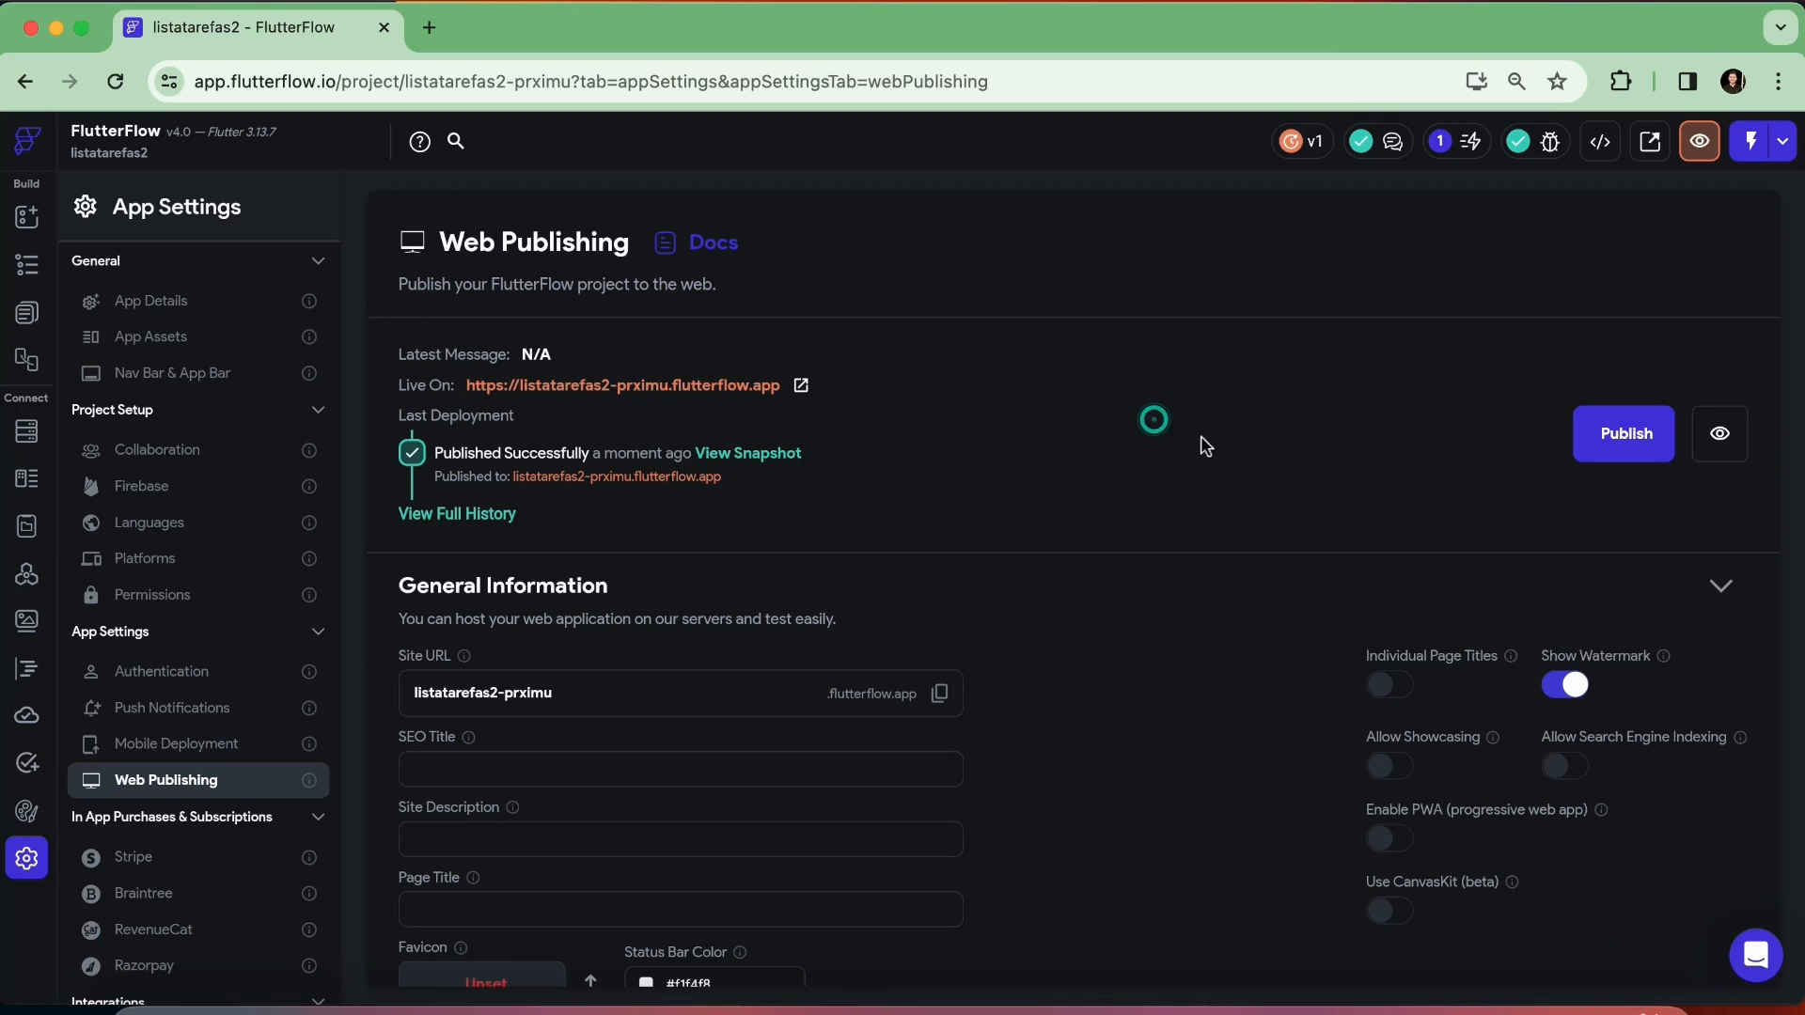
pyautogui.click(1720, 435)
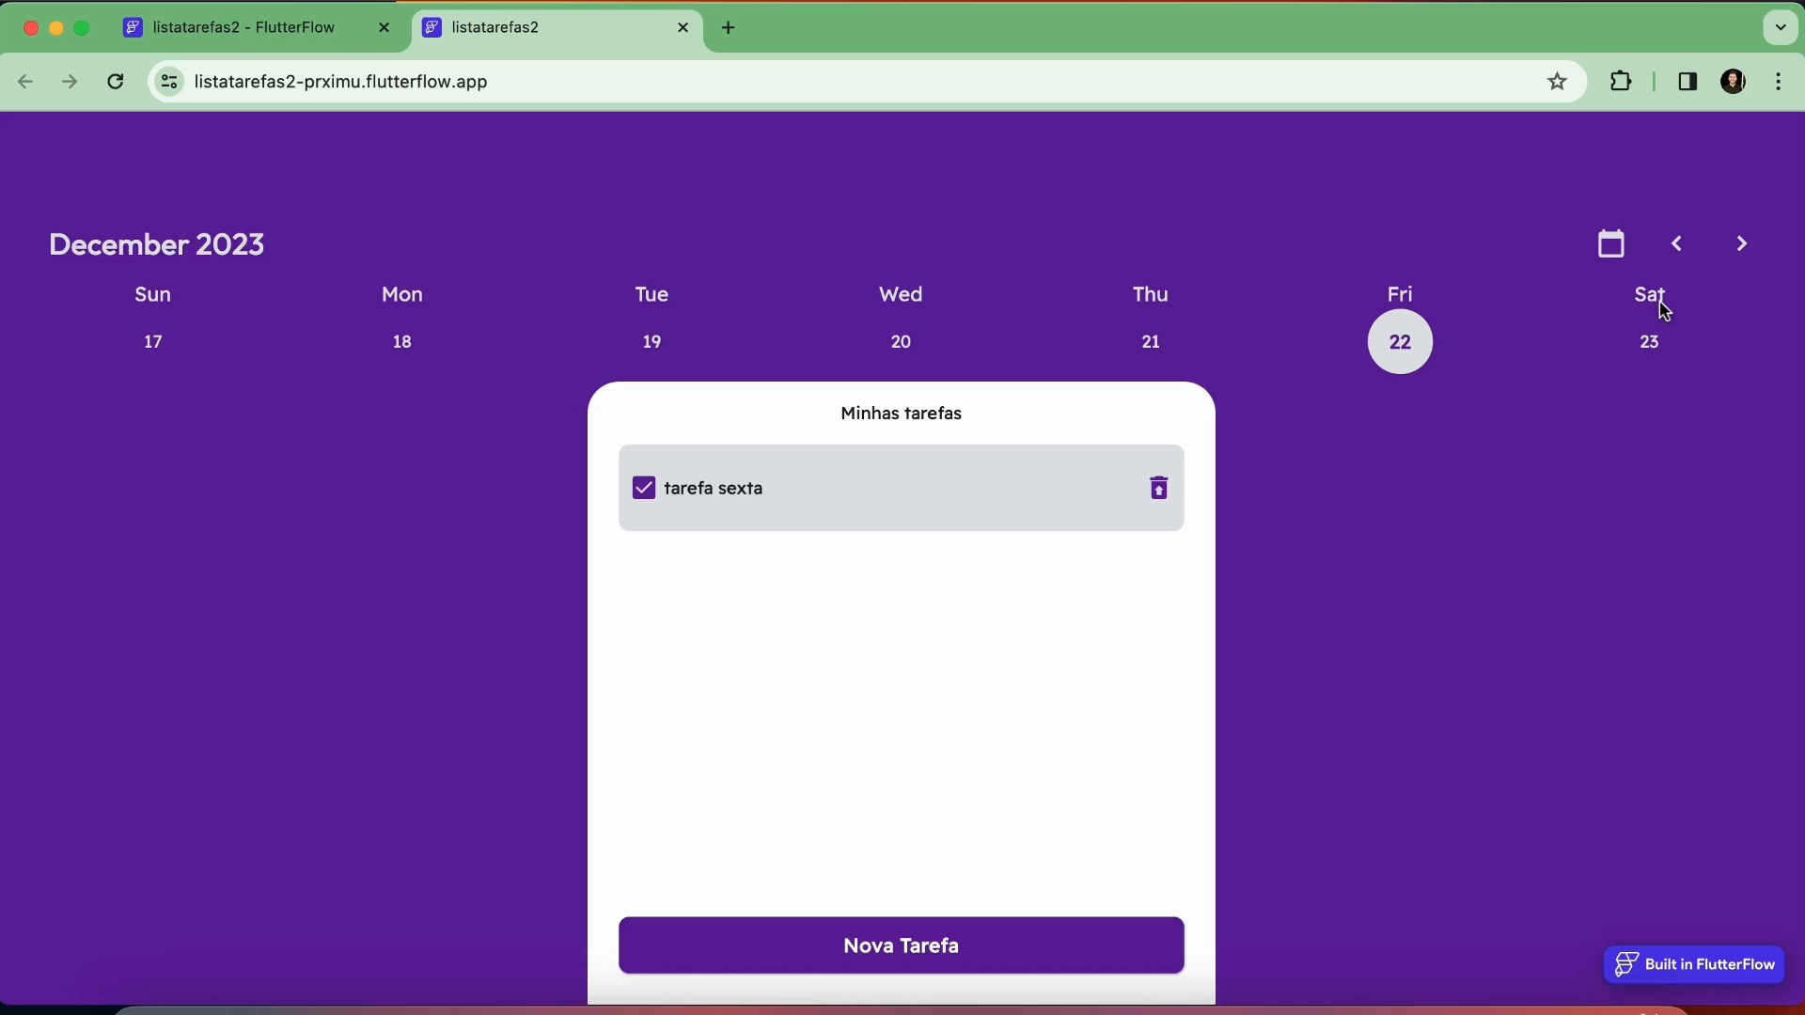
# Preview the published app's layout in a detached, narrower browser window and reattach its tab to the original window
pyautogui.moveTo(514, 33); pyautogui.dragTo(432, 398)
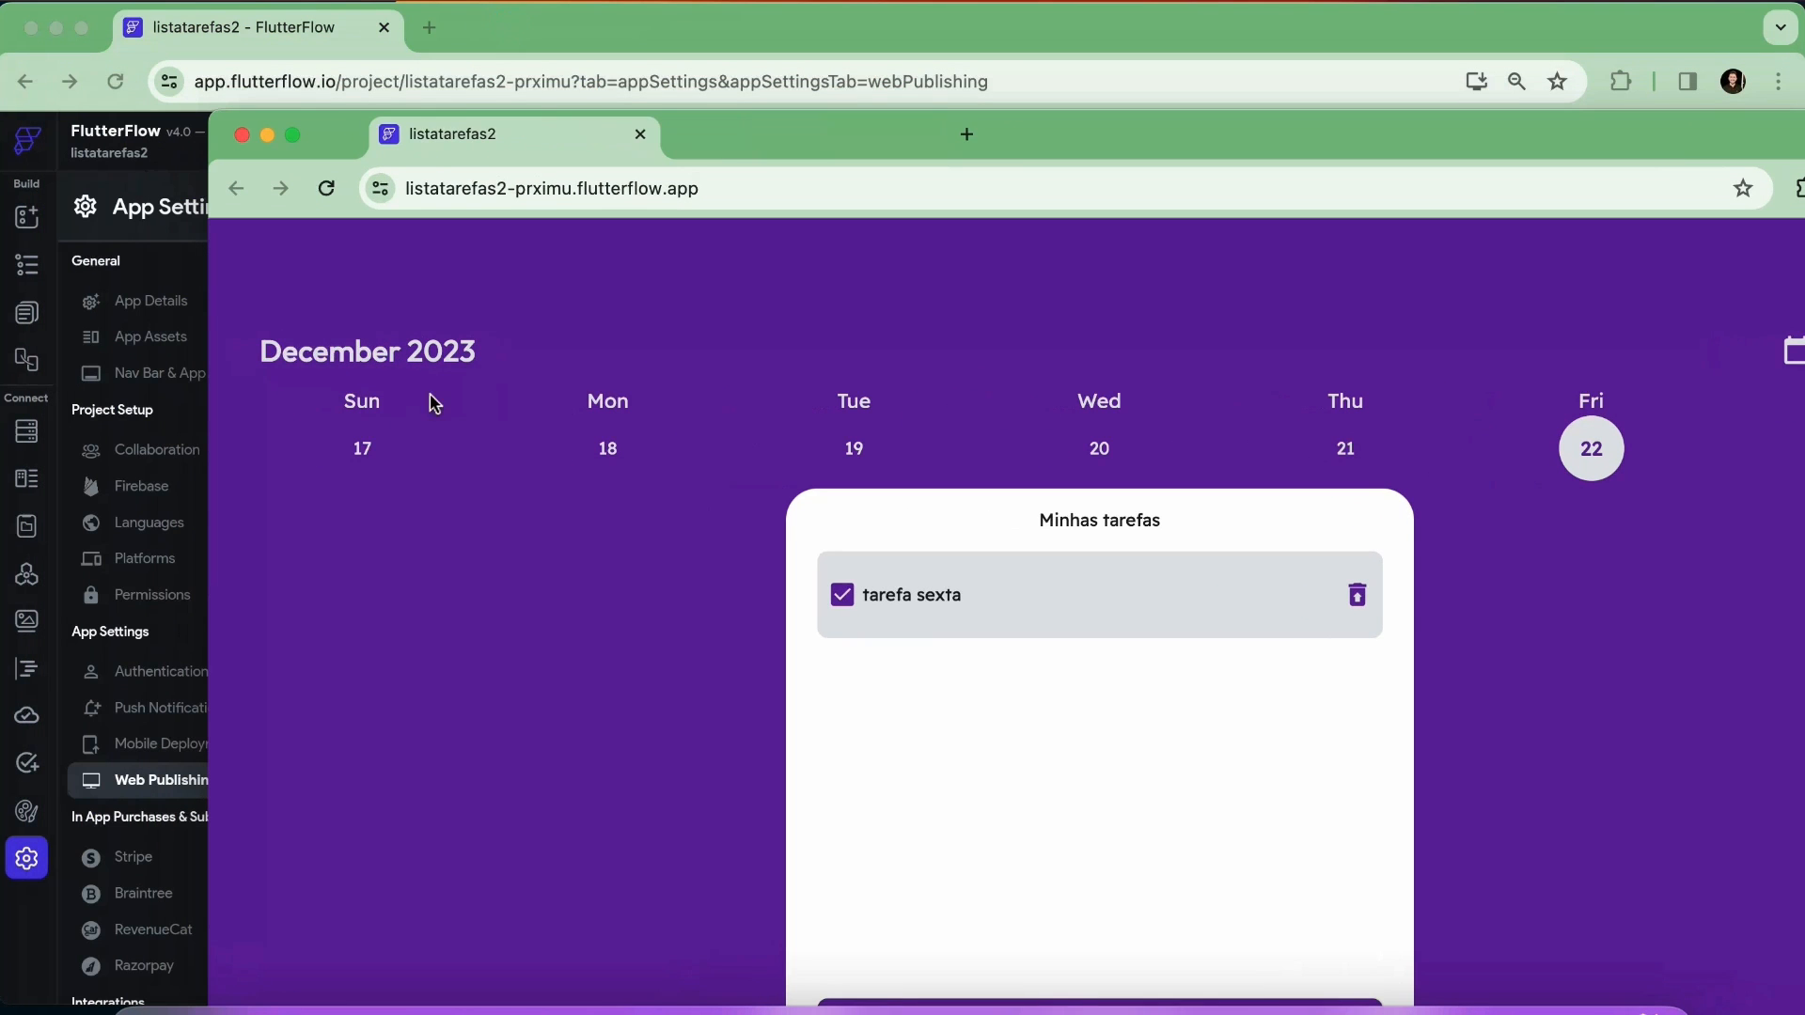
pyautogui.moveTo(208, 426); pyautogui.dragTo(1188, 425)
pyautogui.moveTo(1517, 147); pyautogui.dragTo(865, 103)
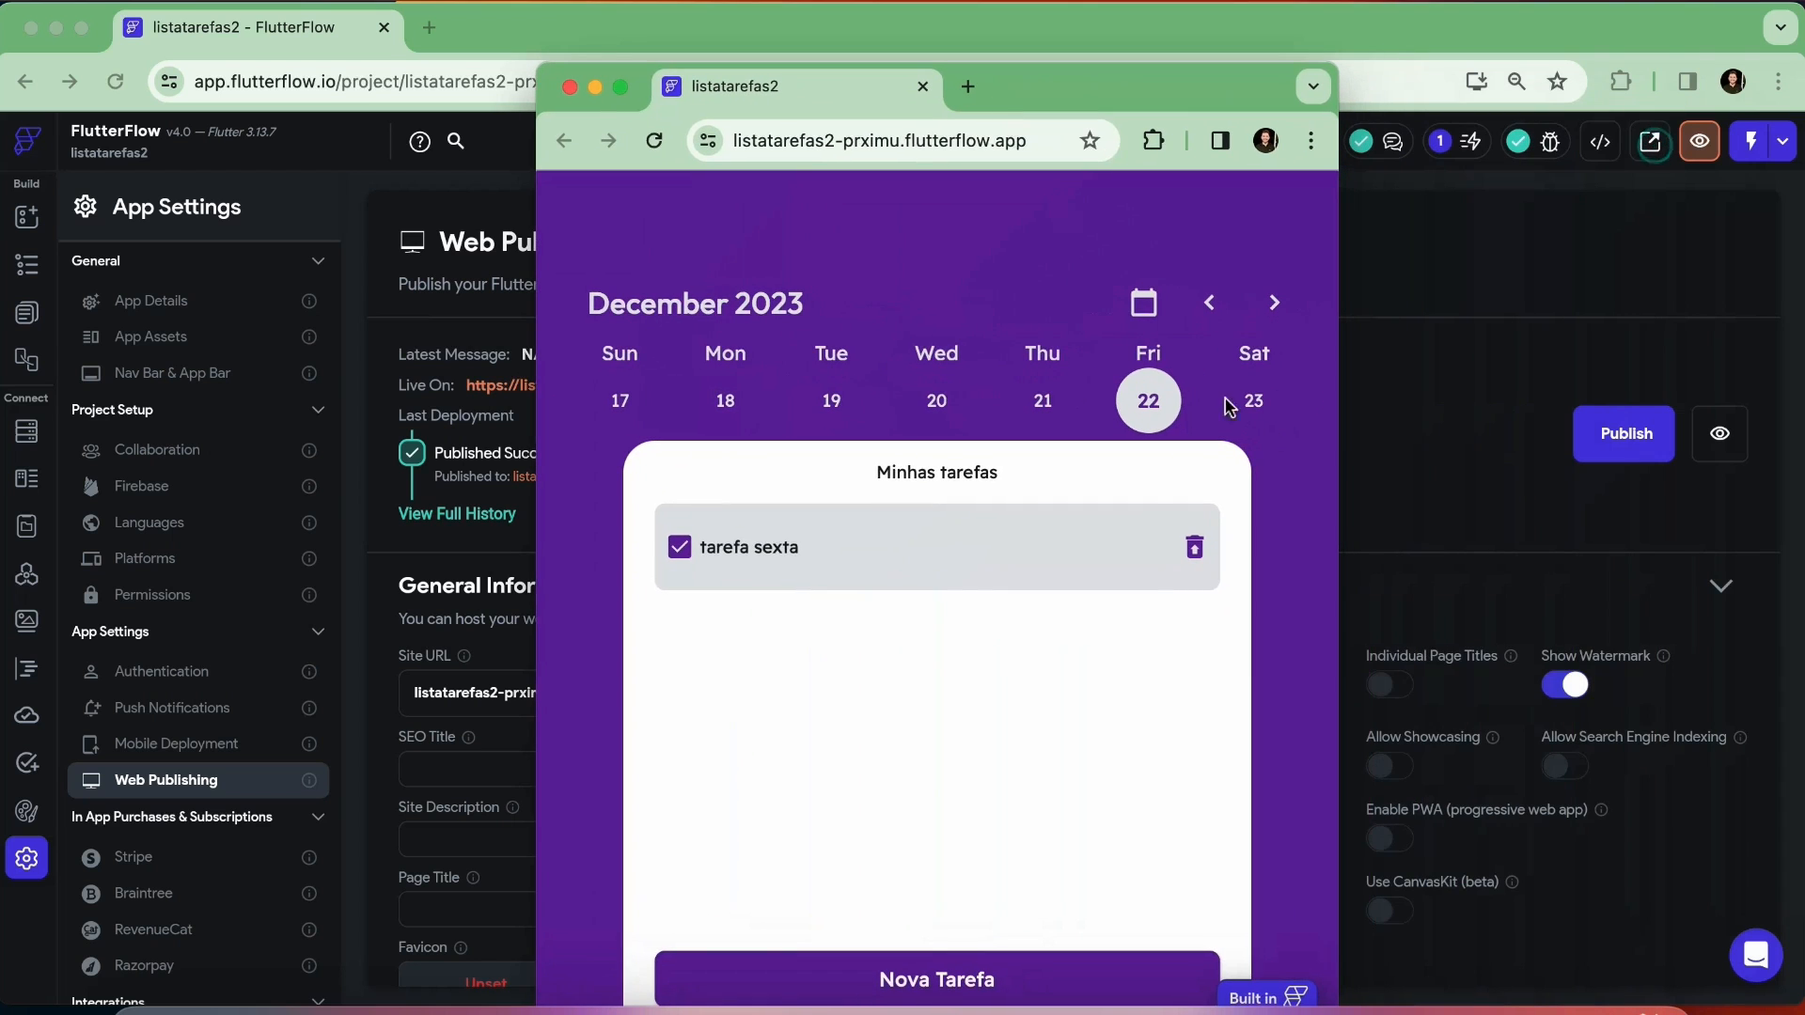
pyautogui.moveTo(1338, 448); pyautogui.dragTo(1550, 512)
pyautogui.moveTo(797, 92); pyautogui.dragTo(775, 43)
# Add a task titled "Tarefa 2" to December 22 on the published site and test the first task's checkbox
pyautogui.click(926, 946)
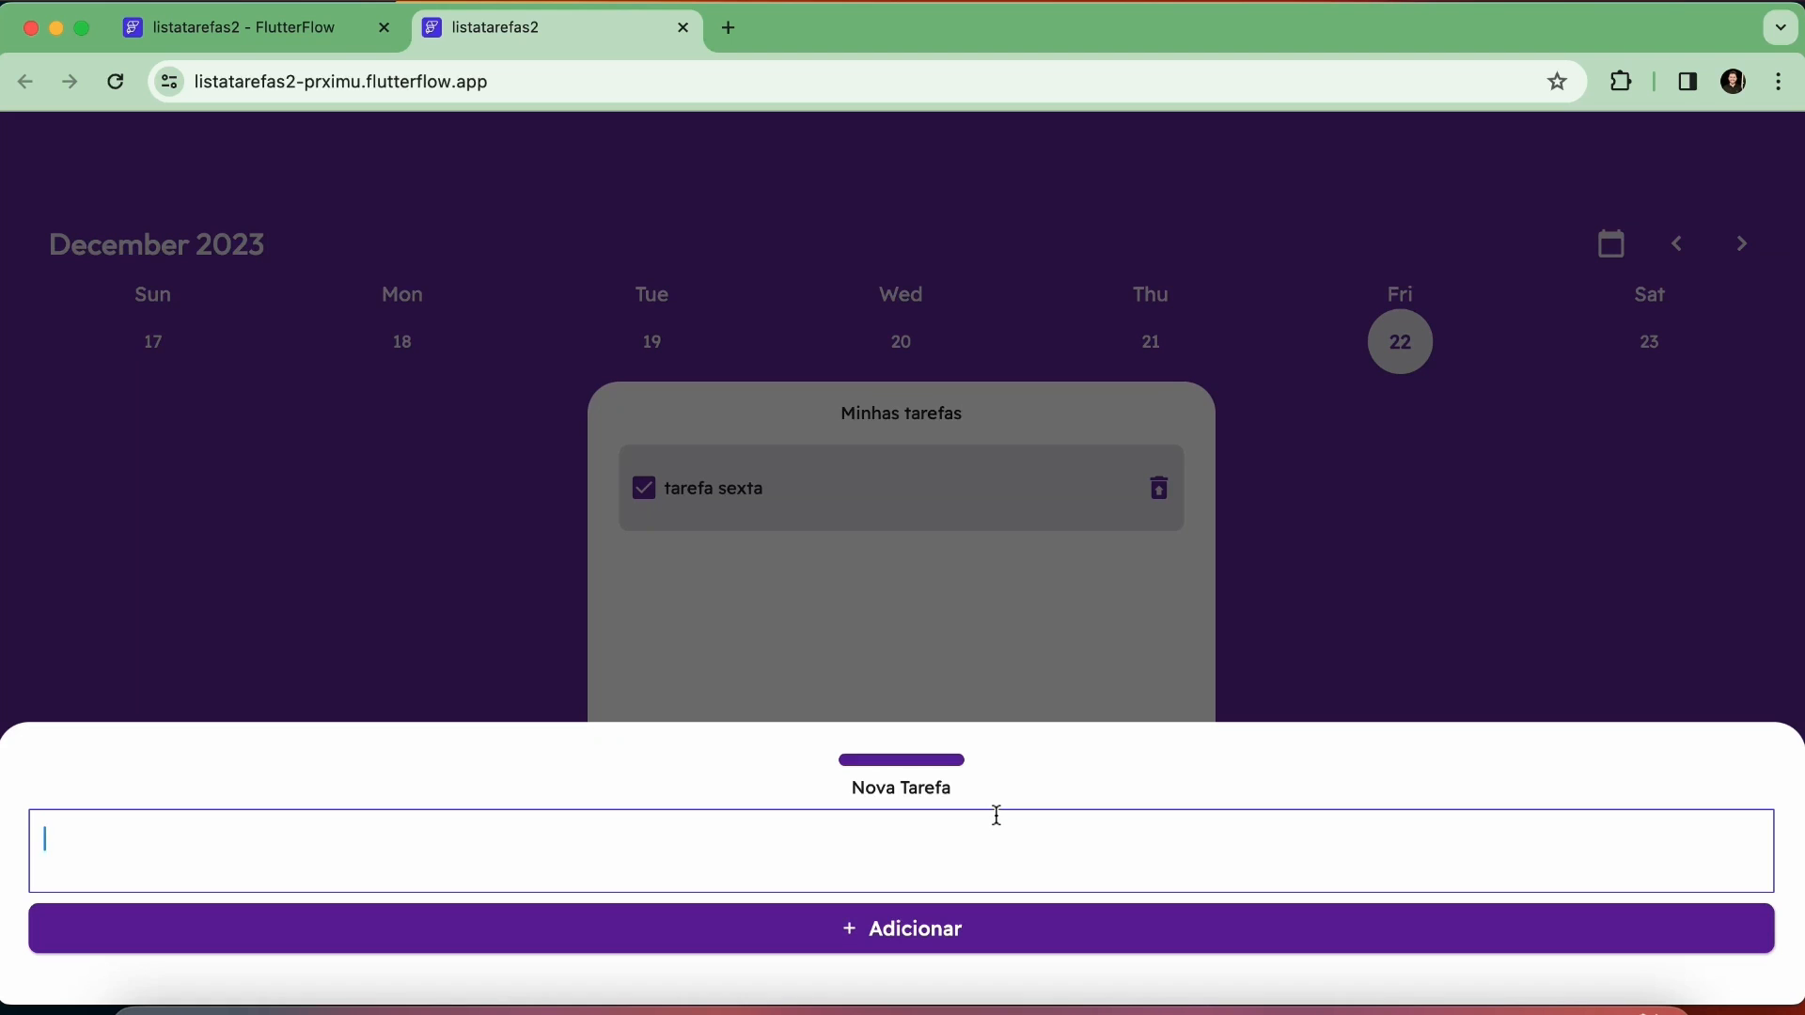
pyautogui.write('Tarefa 2')
pyautogui.click(955, 933)
pyautogui.click(644, 489)
pyautogui.click(645, 489)
# Check the published site's task lists for December 23, 22, 20 and 21
pyautogui.click(1652, 342)
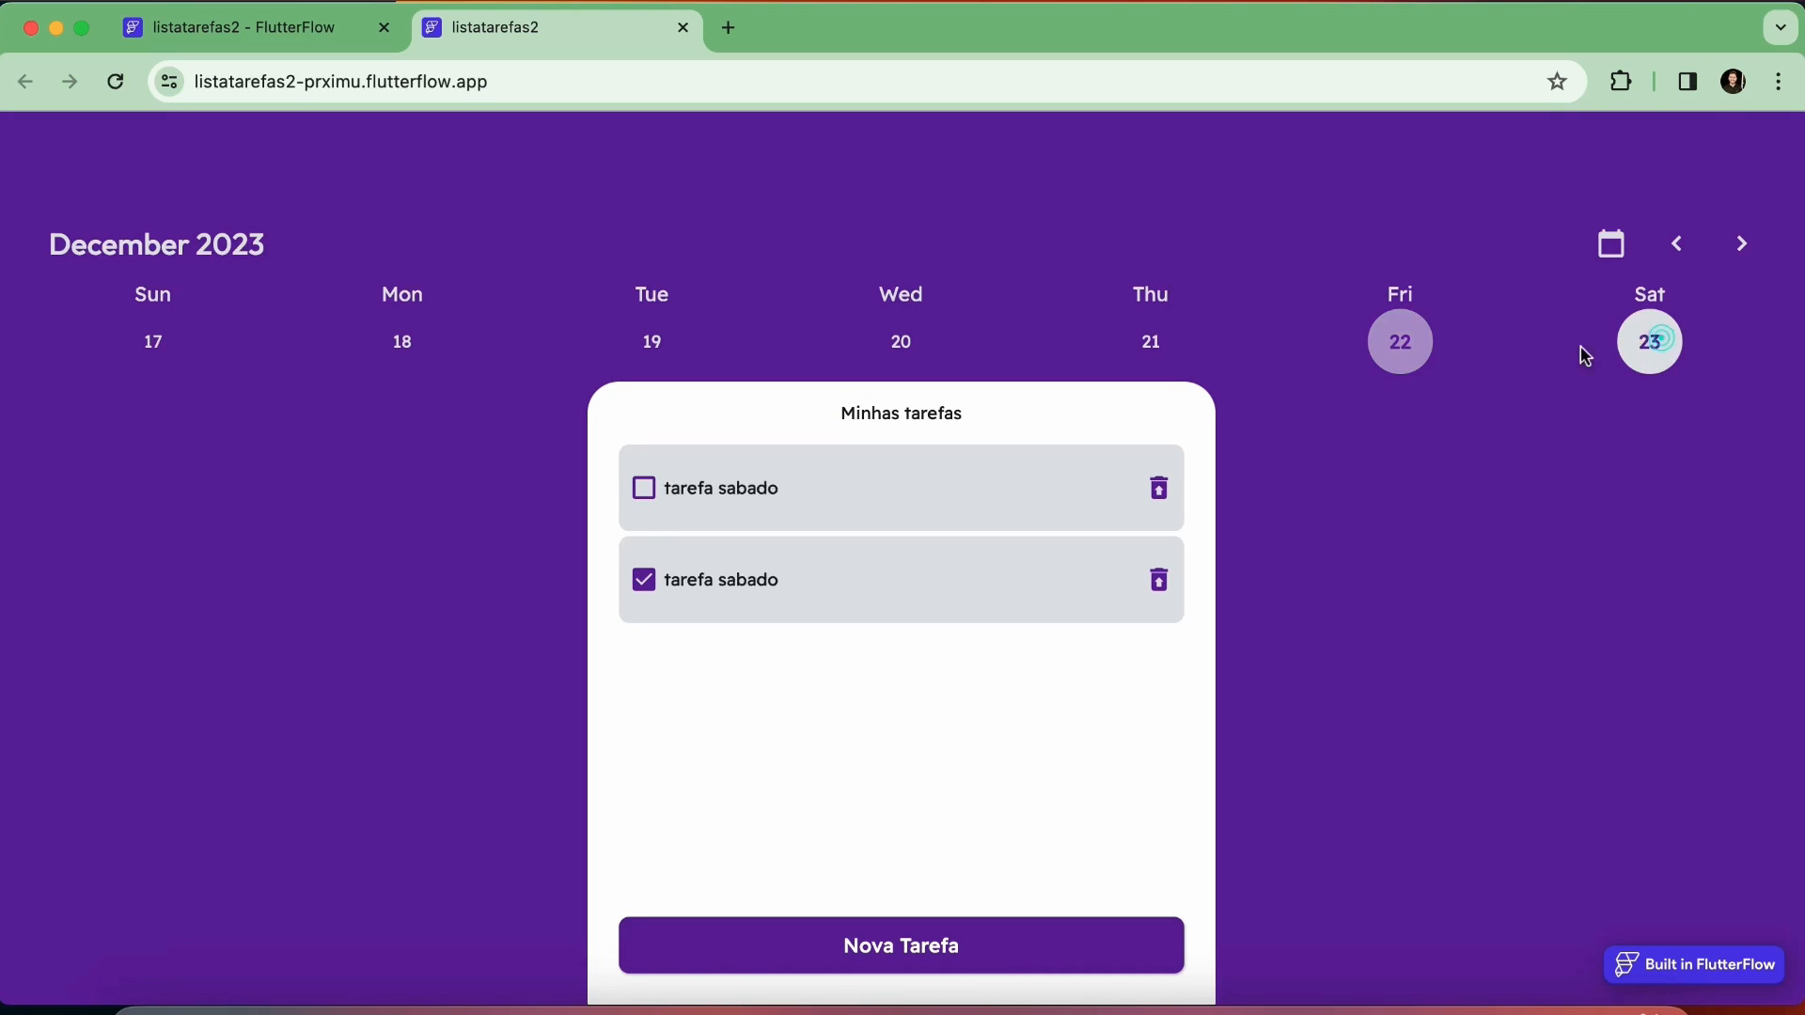
pyautogui.click(1425, 353)
pyautogui.click(901, 344)
pyautogui.click(1146, 342)
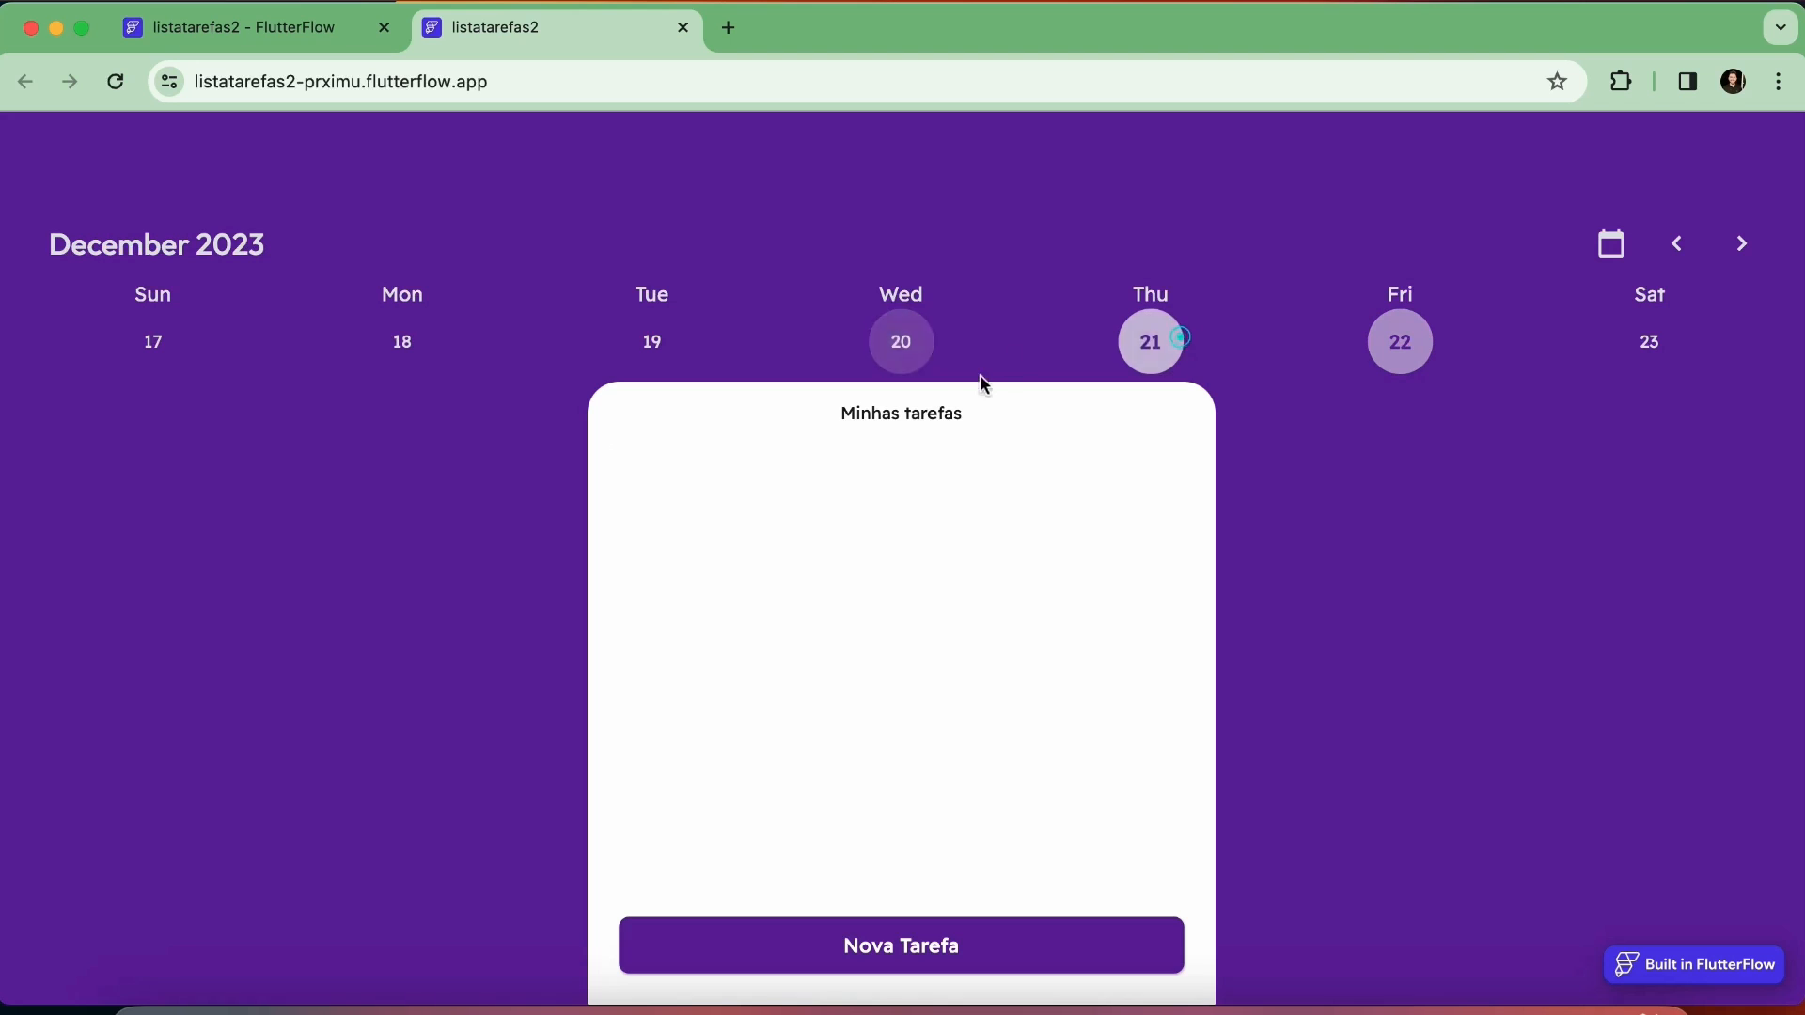
# Return to the HomePage in the FlutterFlow builder and wrap the Calendar widget in a Container
pyautogui.click(266, 28)
pyautogui.click(34, 227)
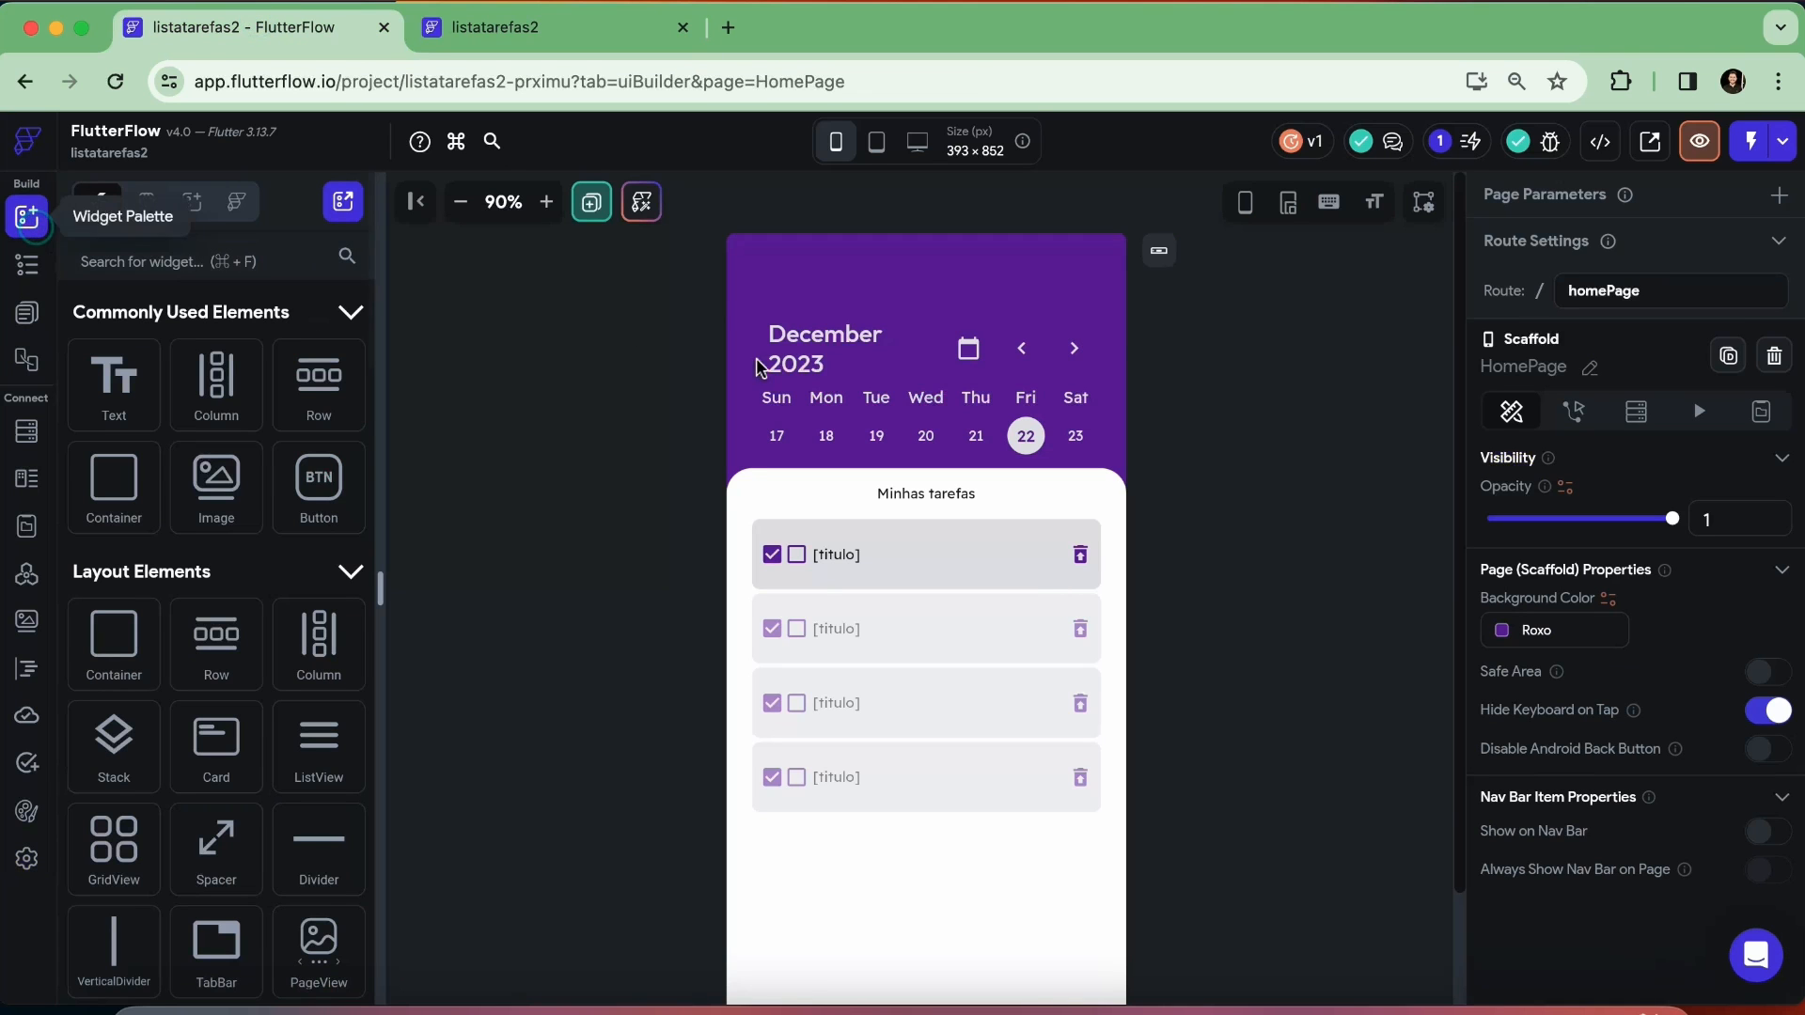
pyautogui.click(1067, 346)
pyautogui.scroll(-5, 1699, 658)
pyautogui.scroll(-3, 1687, 515)
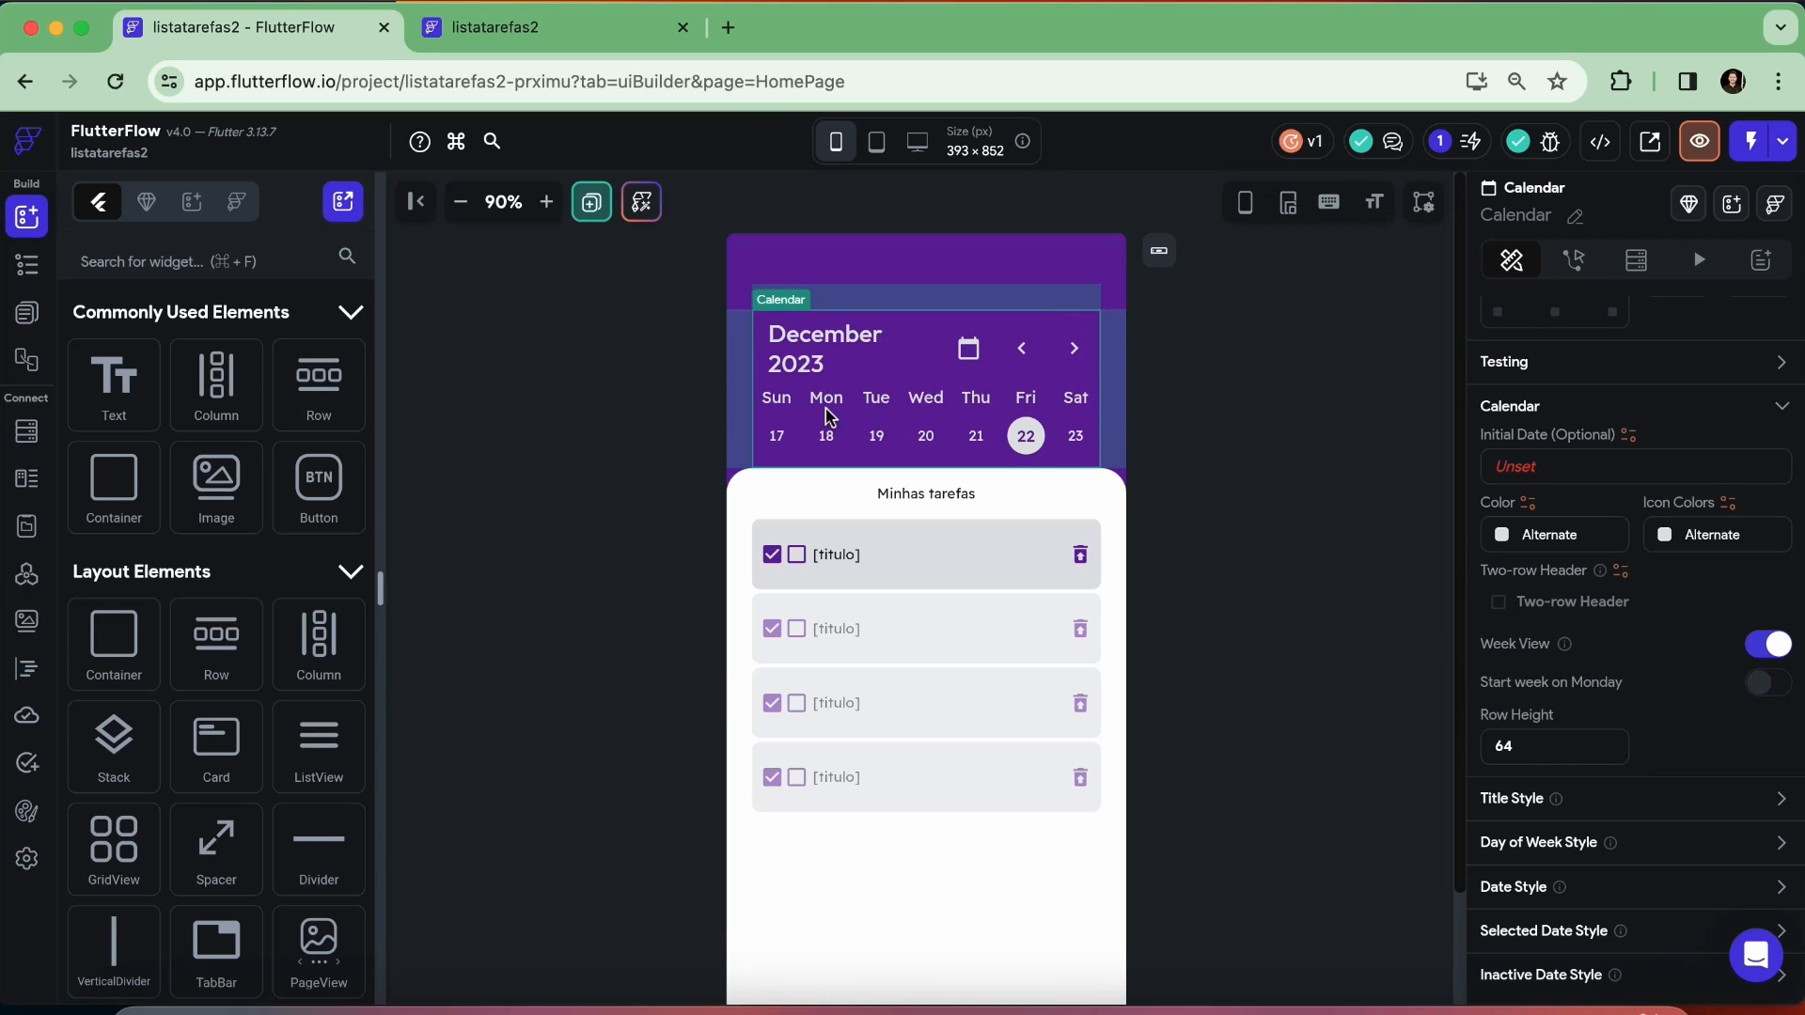
pyautogui.rightClick(917, 374)
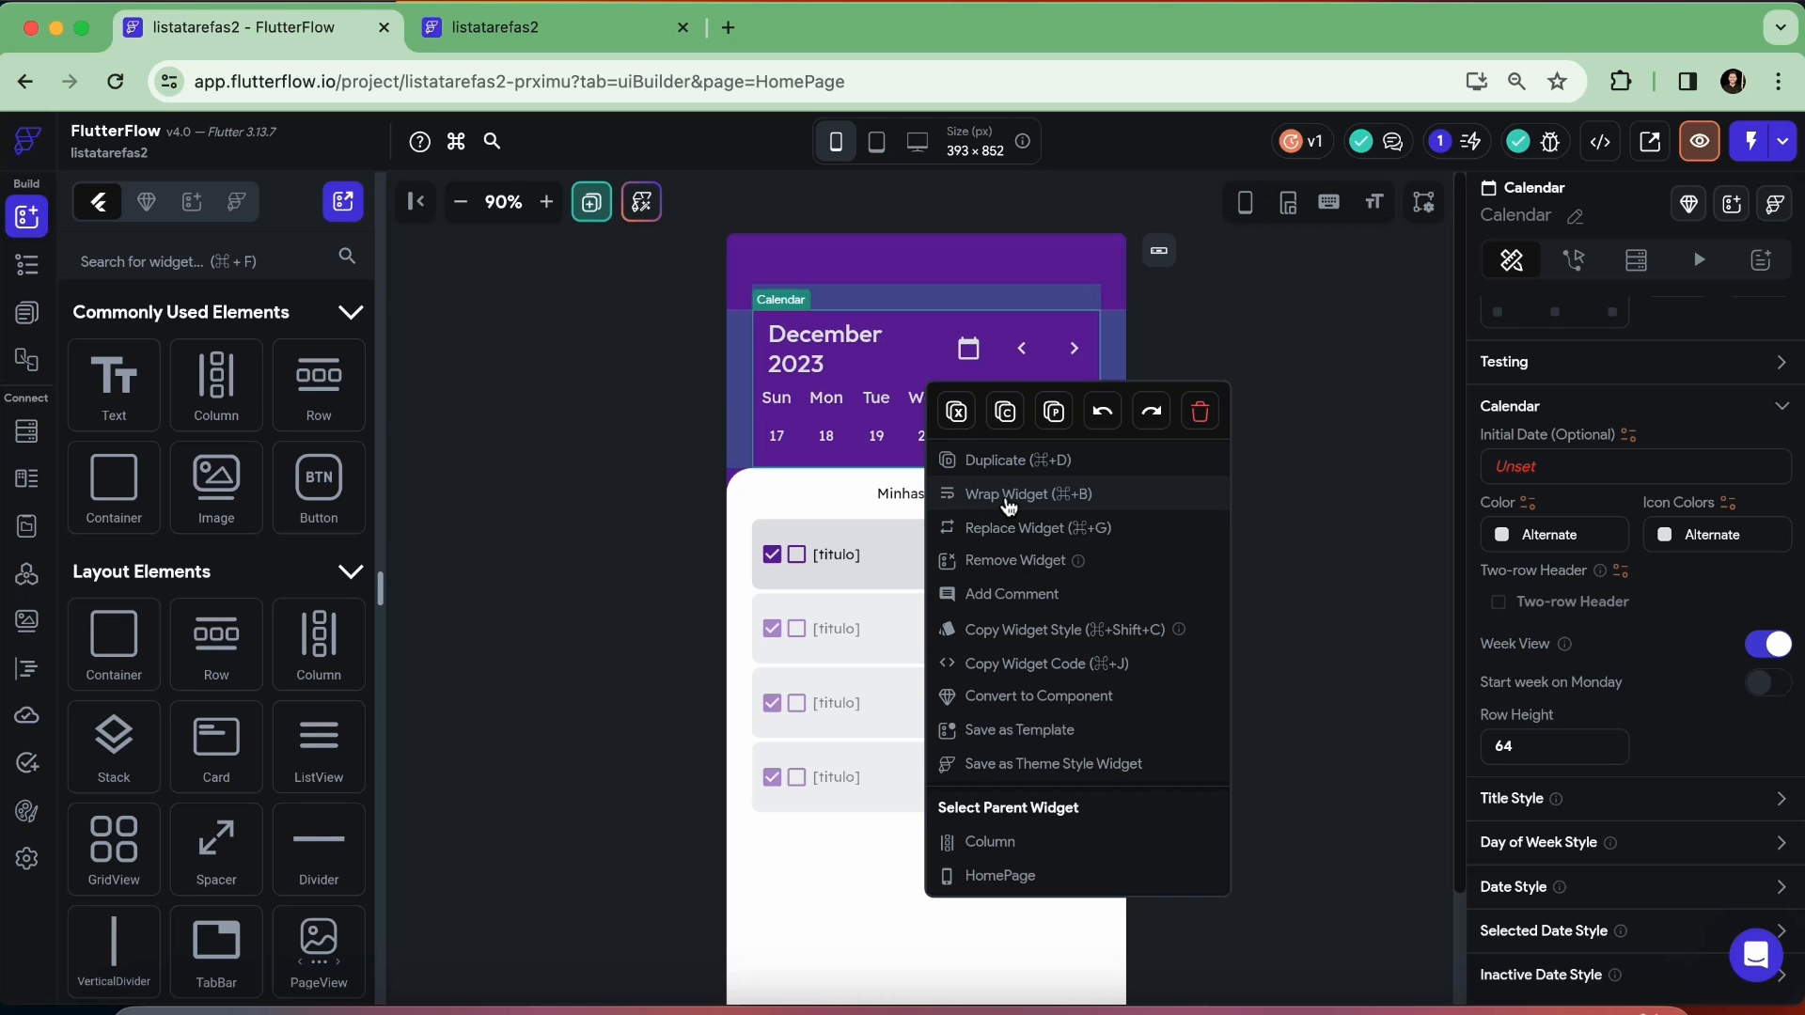
pyautogui.click(1009, 507)
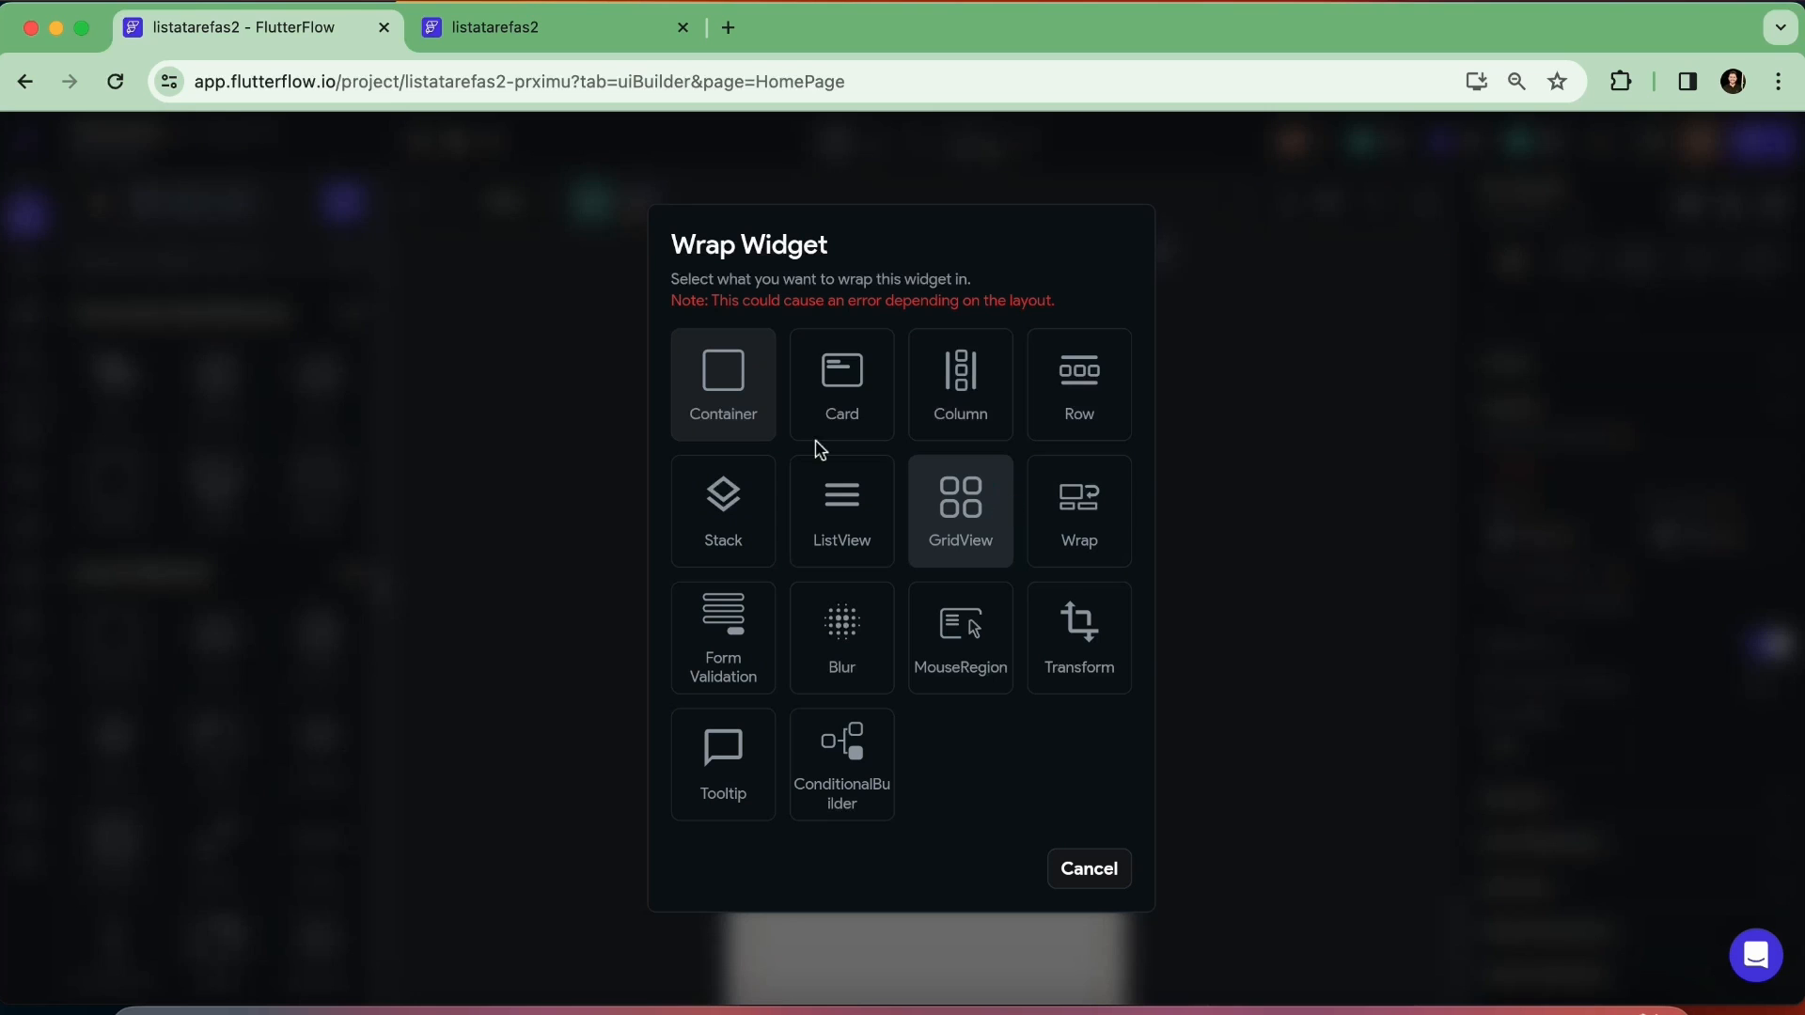
pyautogui.click(743, 396)
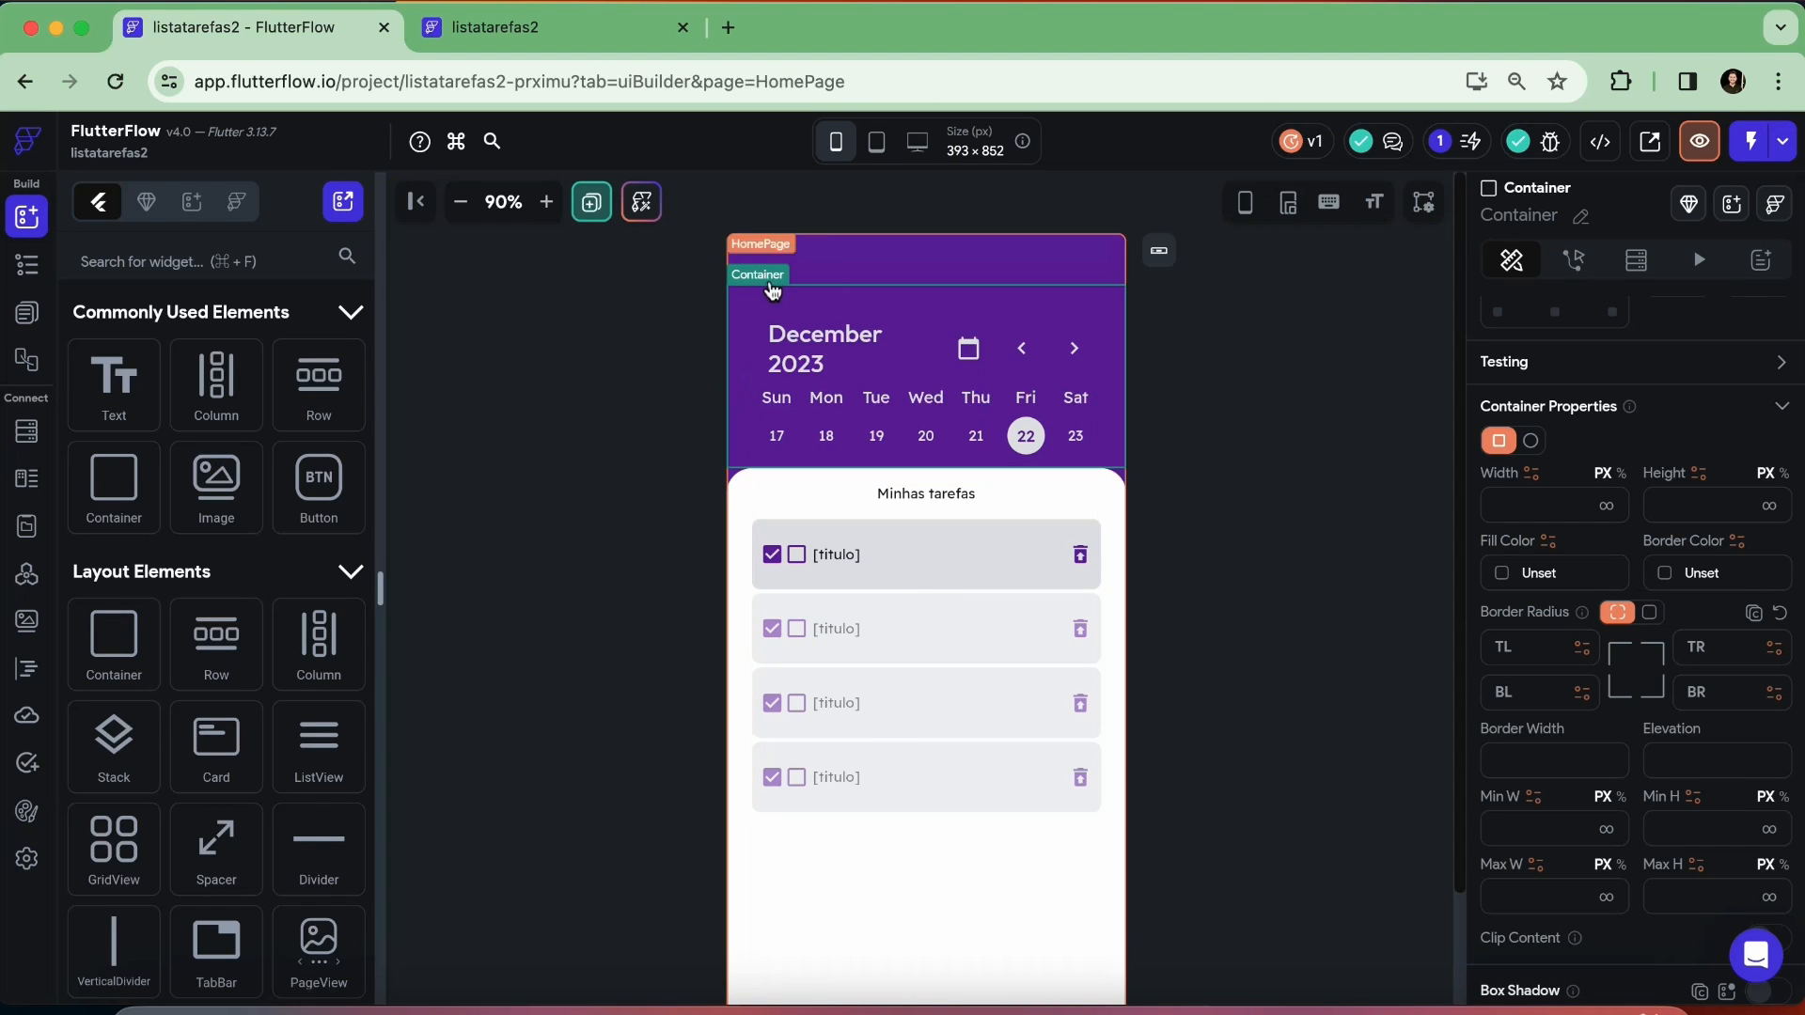
# Set the maximum width of the Container wrapping the Calendar on the HomePage to 500 px
pyautogui.click(27, 264)
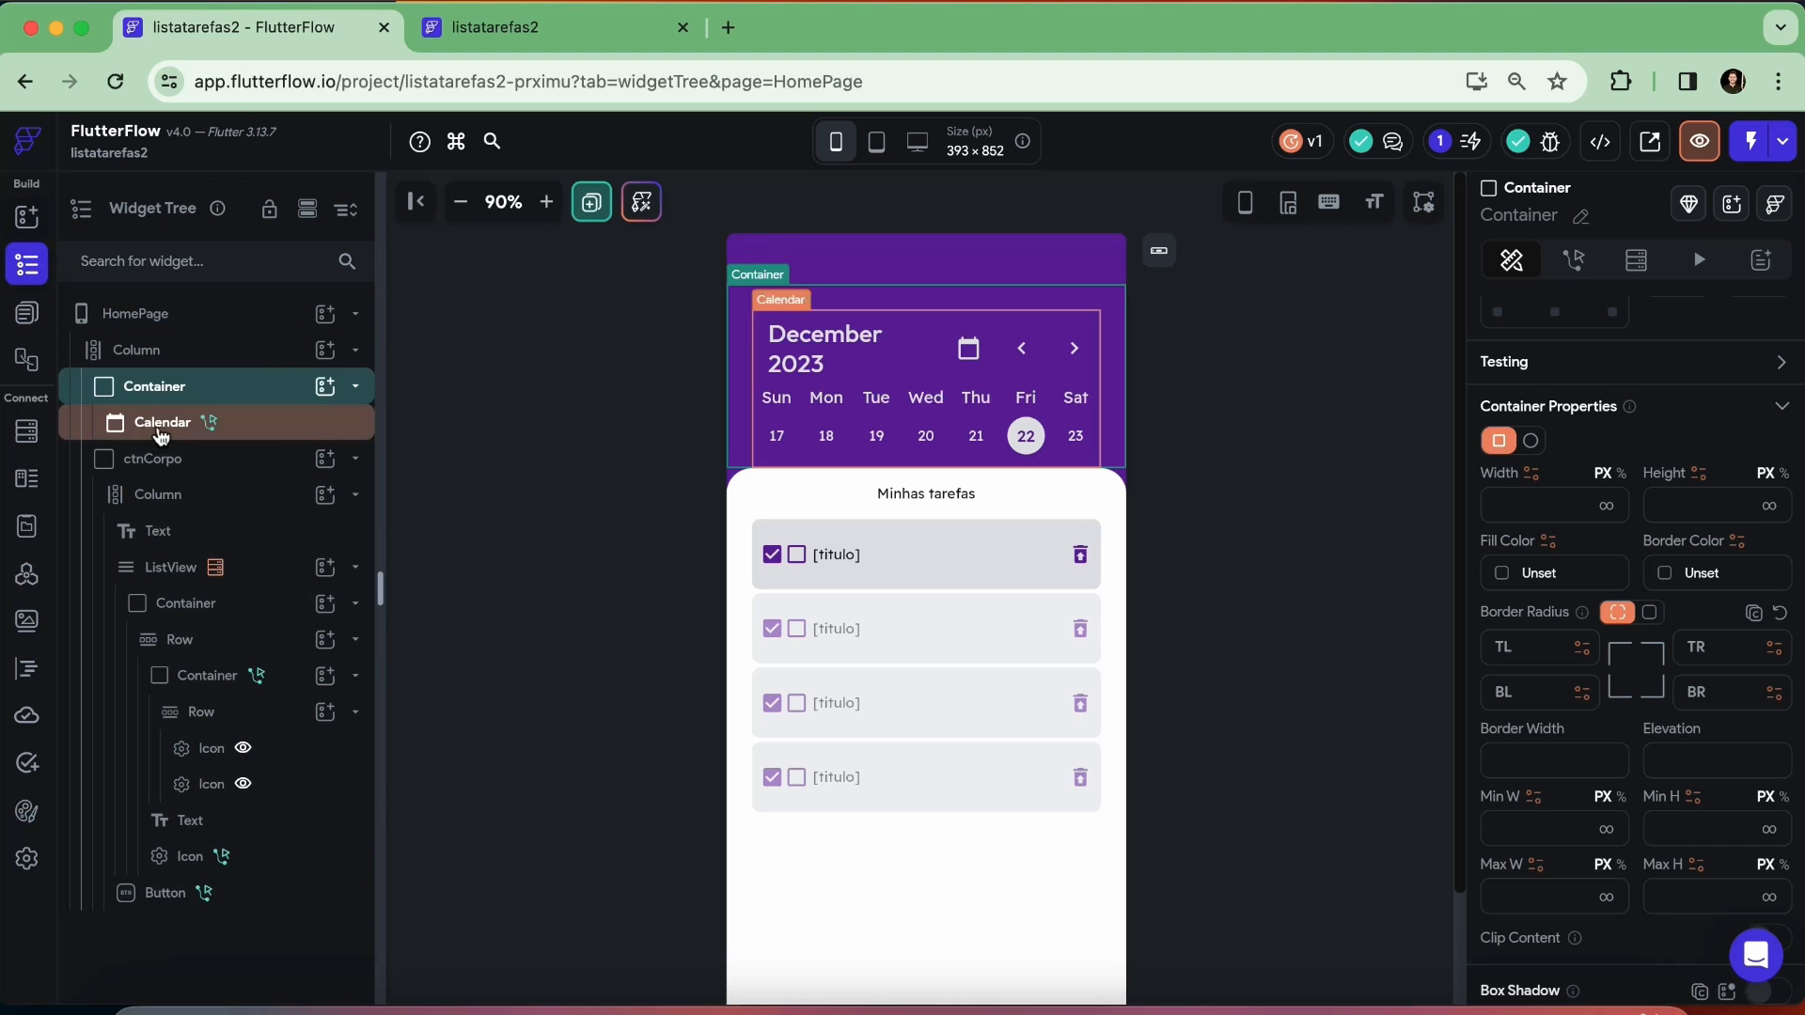
pyautogui.click(160, 432)
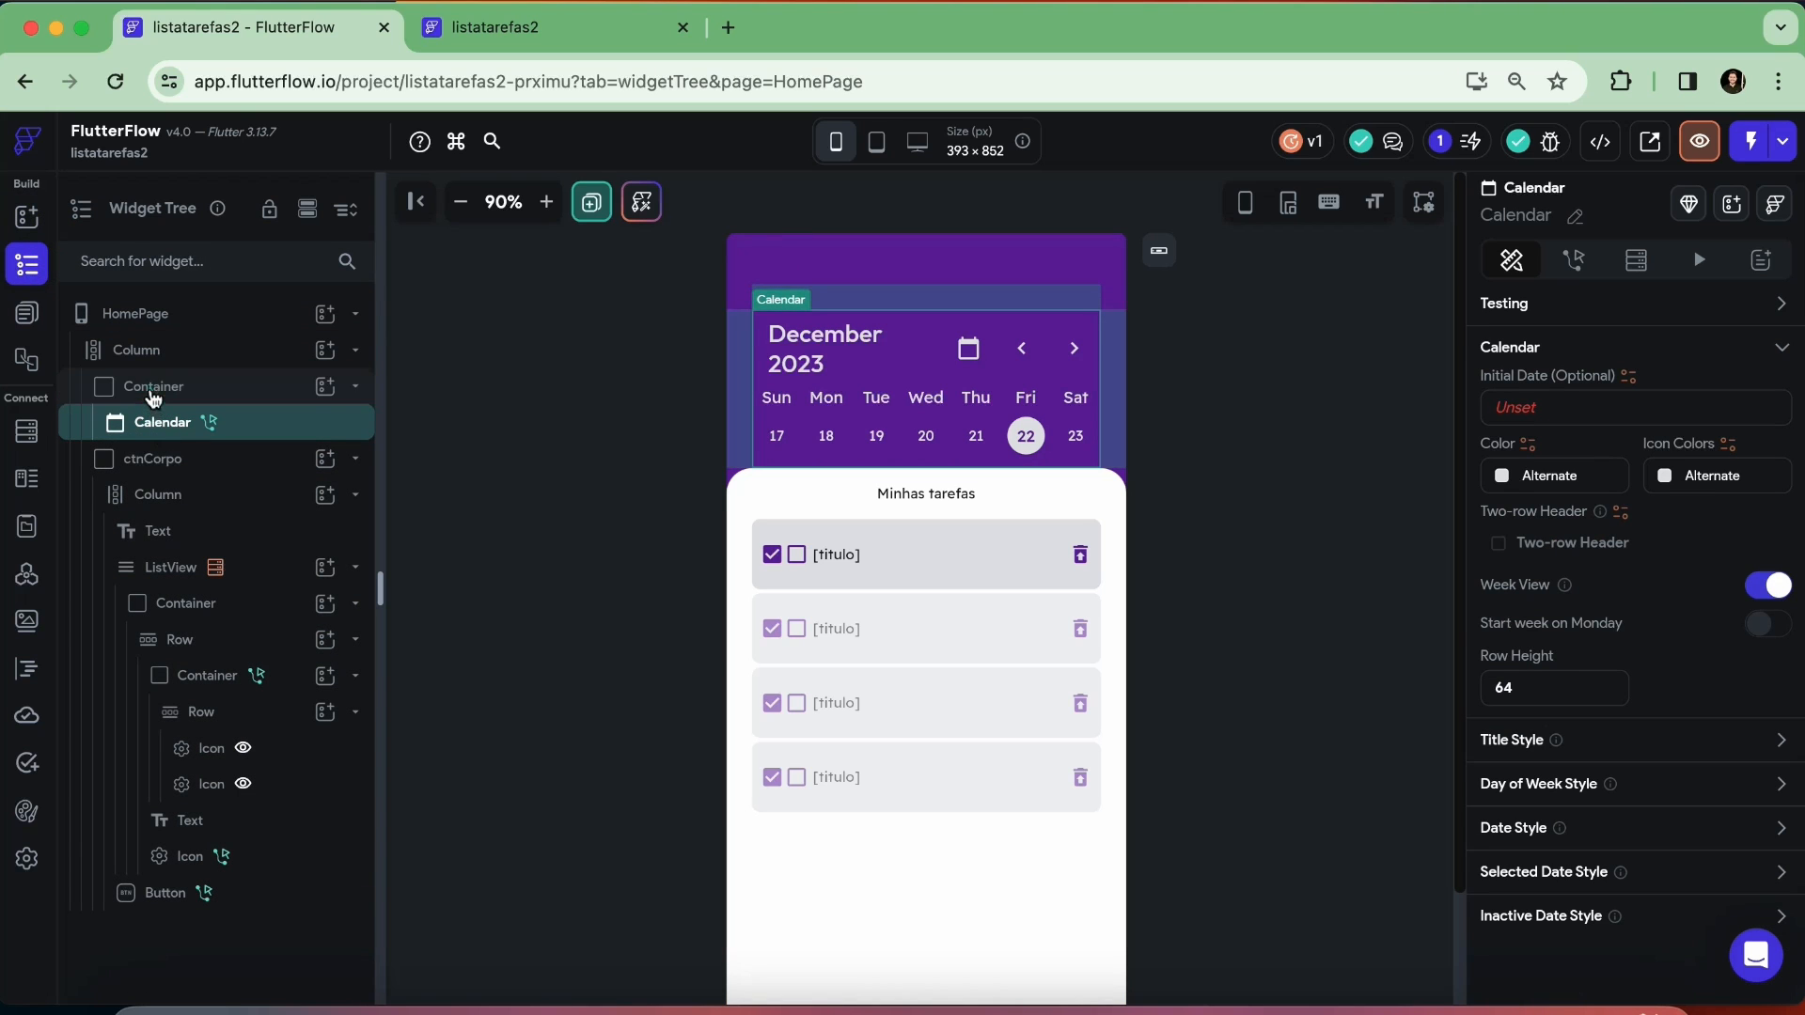
pyautogui.click(153, 395)
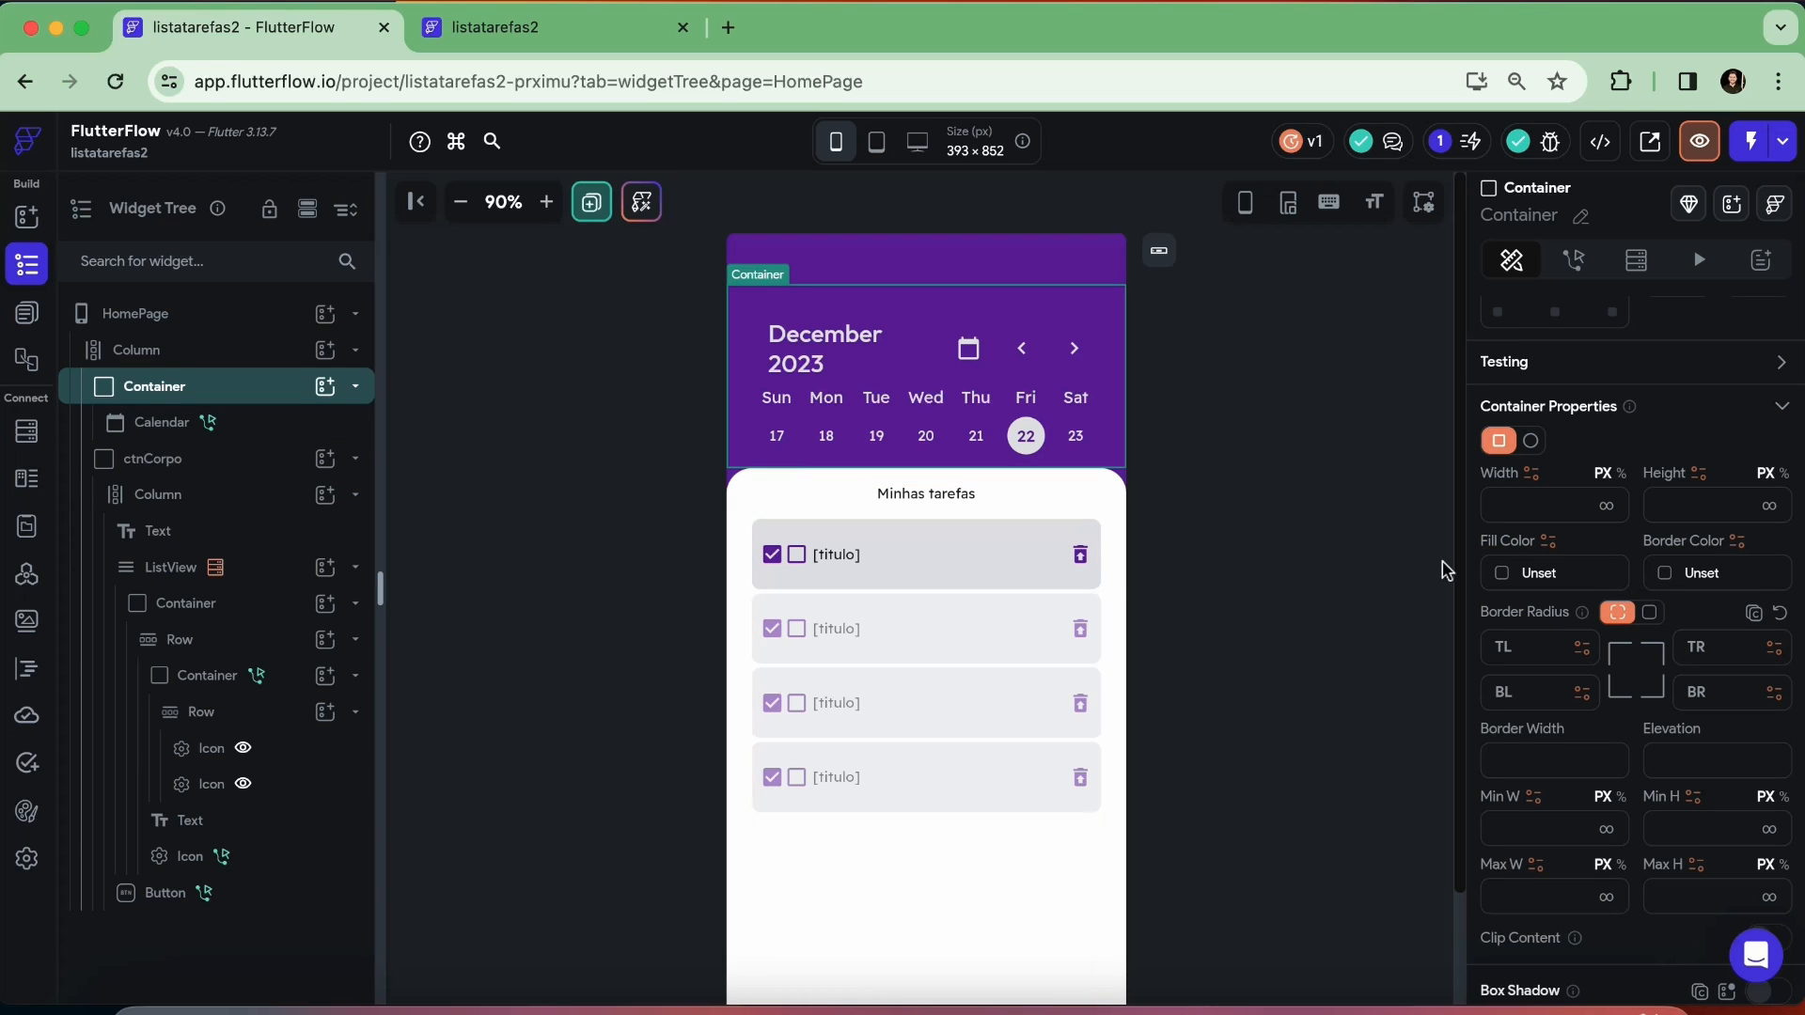
pyautogui.click(1608, 509)
pyautogui.scroll(-2, 1584, 527)
pyautogui.scroll(-1, 1584, 529)
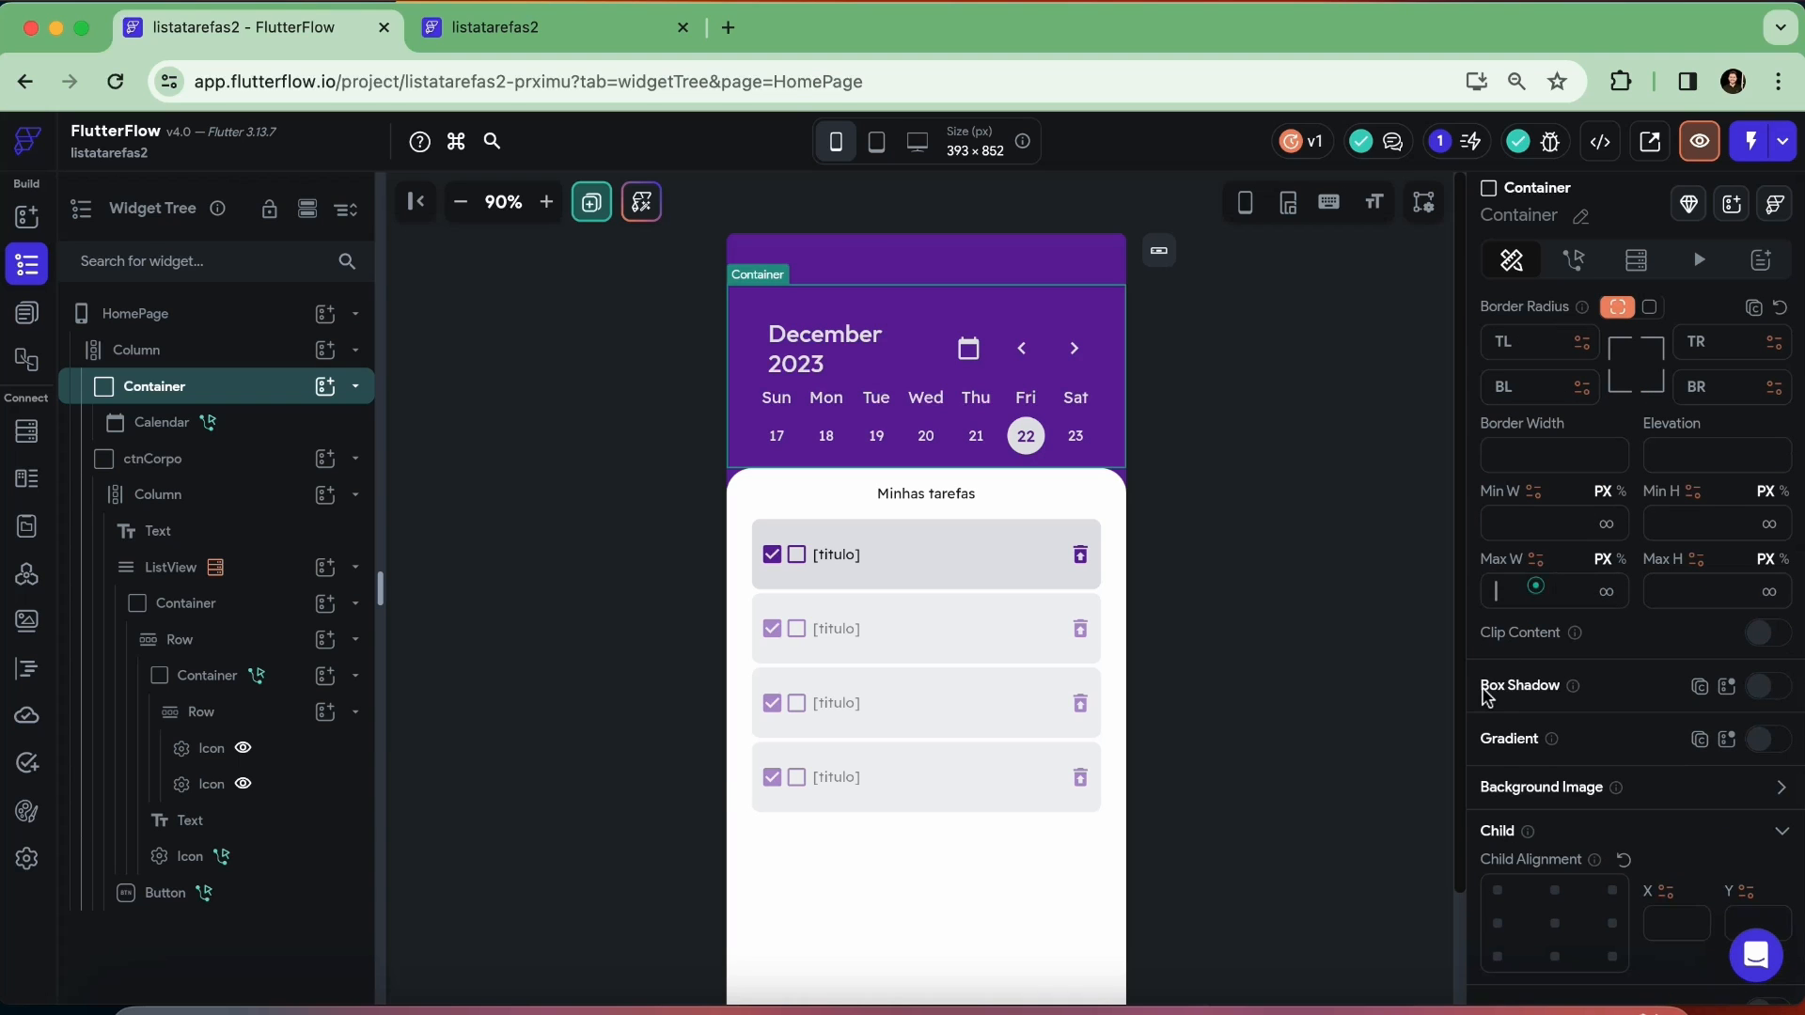
pyautogui.write('500')
pyautogui.click(1329, 454)
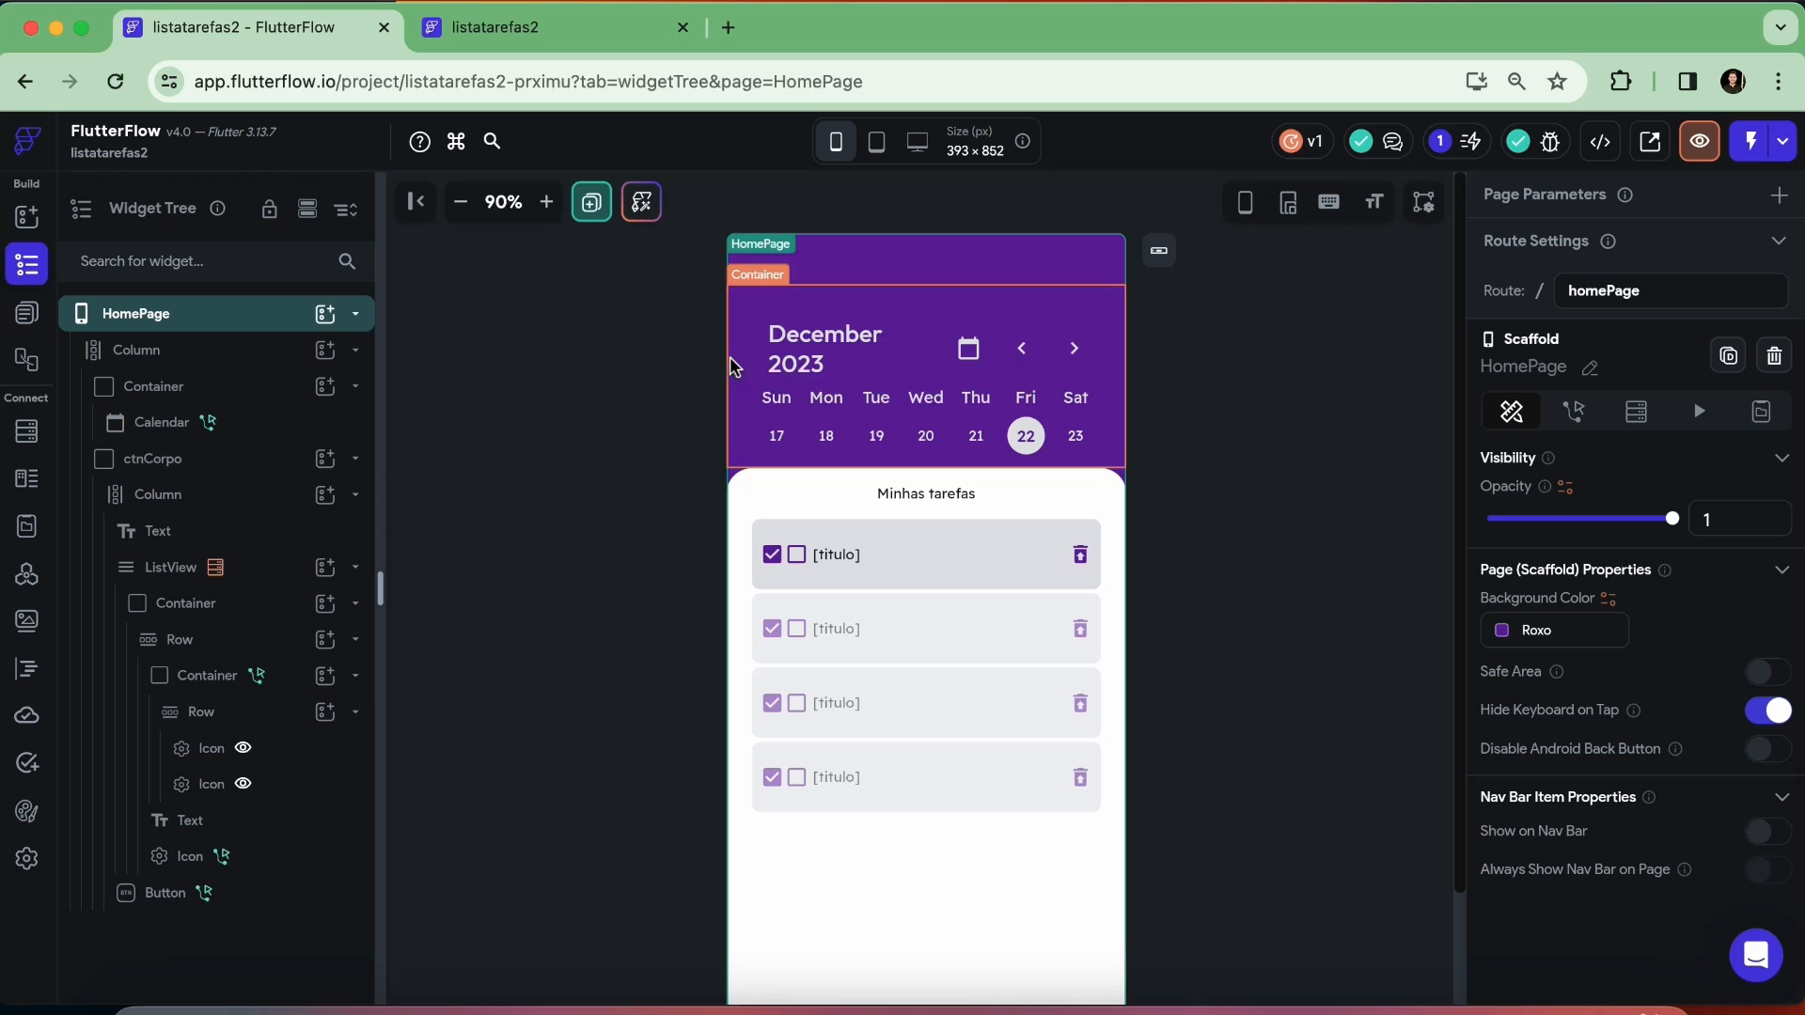
# Align the HomePage's main Column to top center, with X 0 and Y -1
pyautogui.click(212, 362)
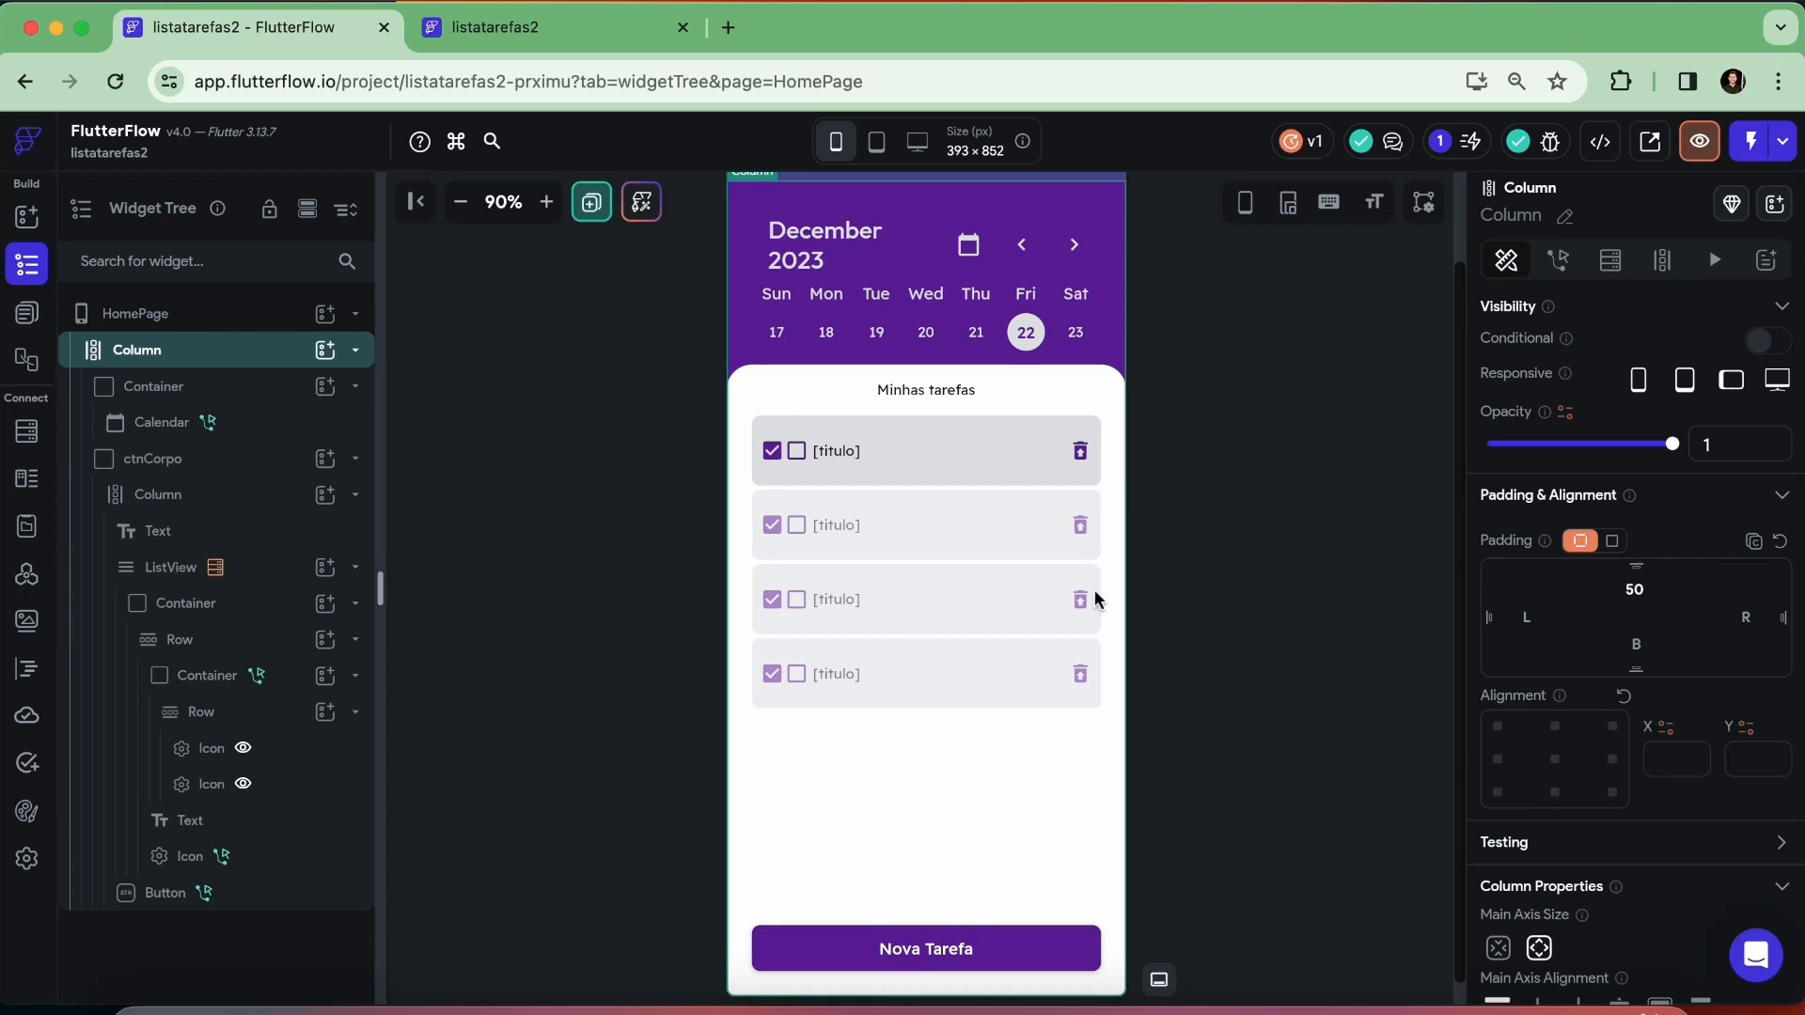
pyautogui.scroll(-5, 1598, 639)
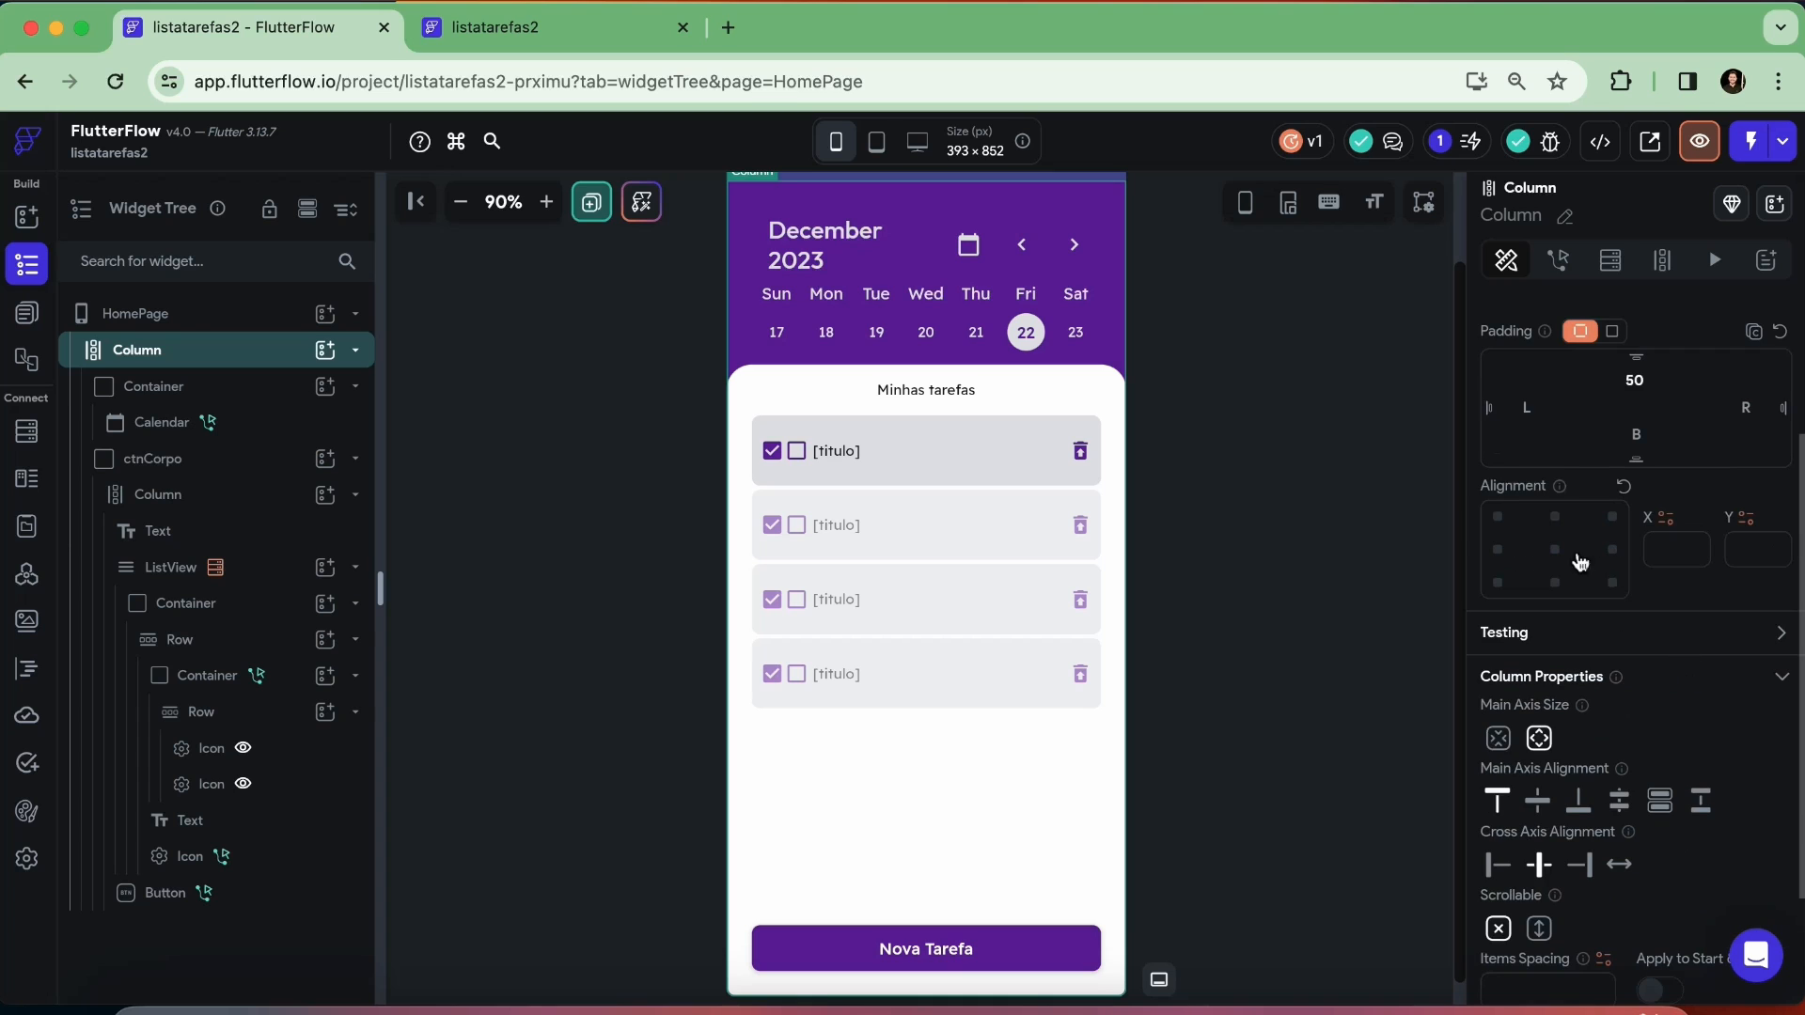
pyautogui.click(1555, 519)
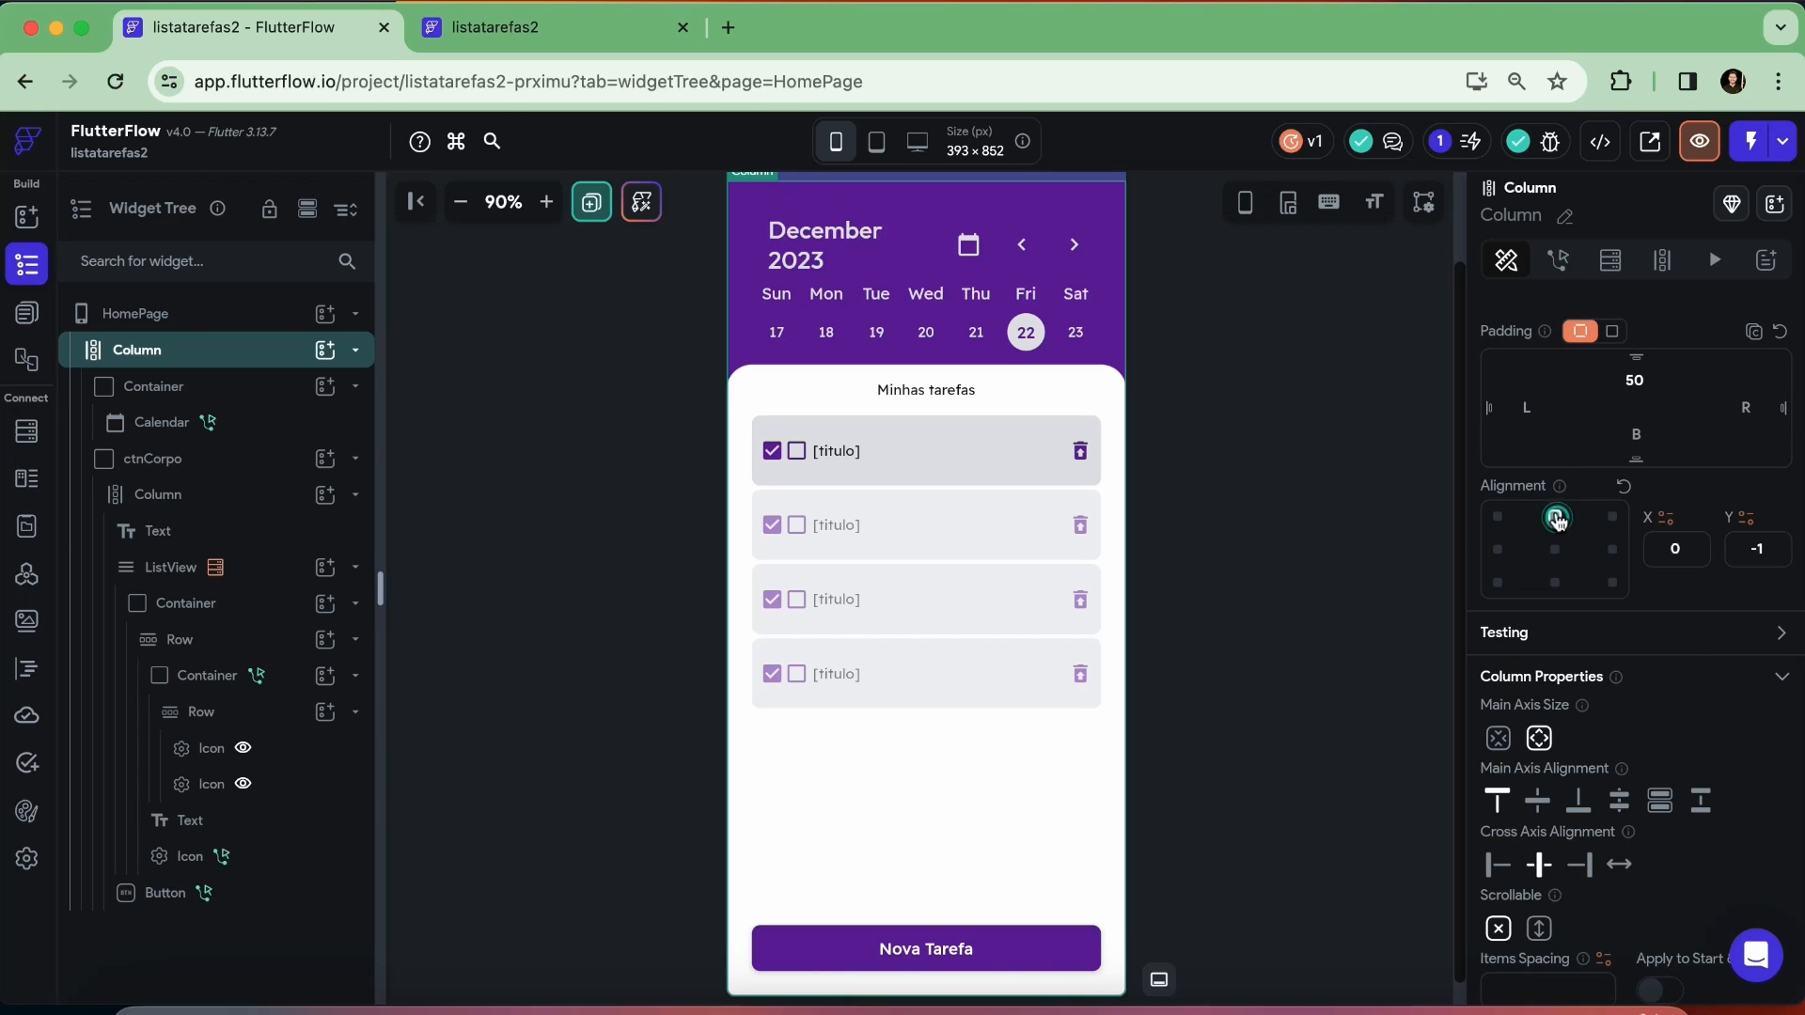
pyautogui.click(1365, 475)
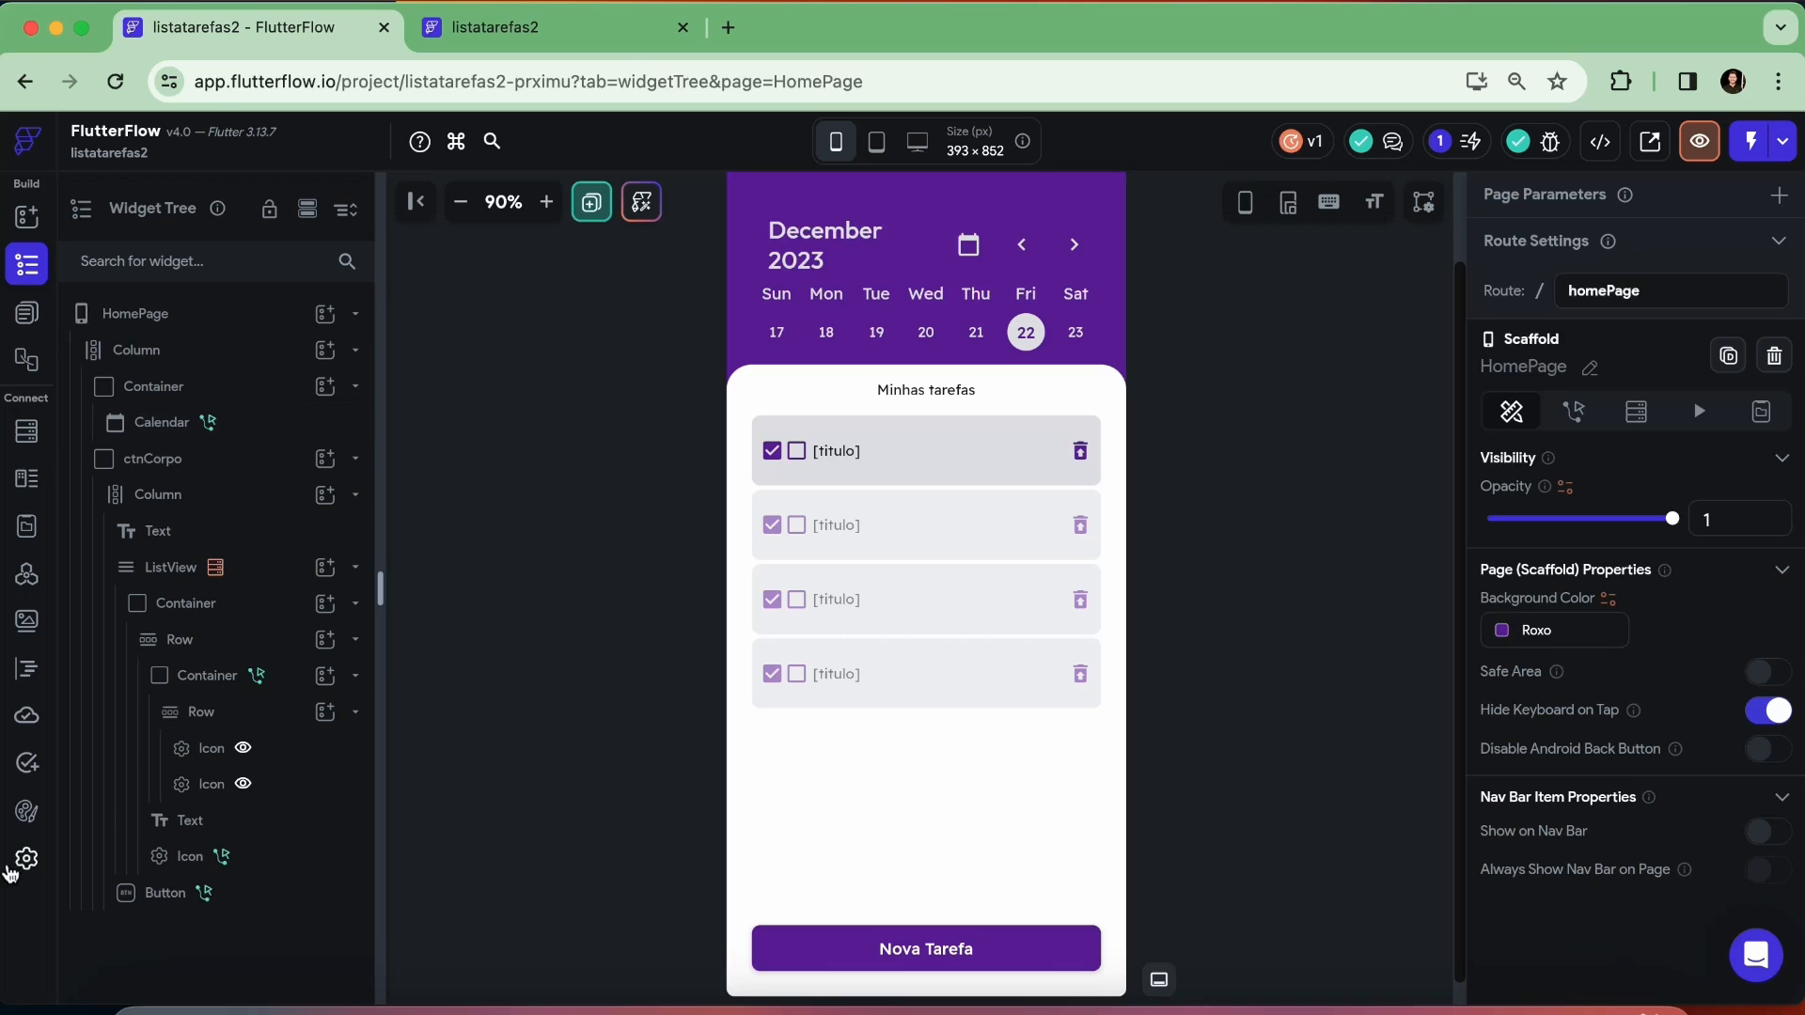
# Republish the project to the web from the Web Publishing settings and open the live site
pyautogui.click(26, 858)
pyautogui.click(1142, 461)
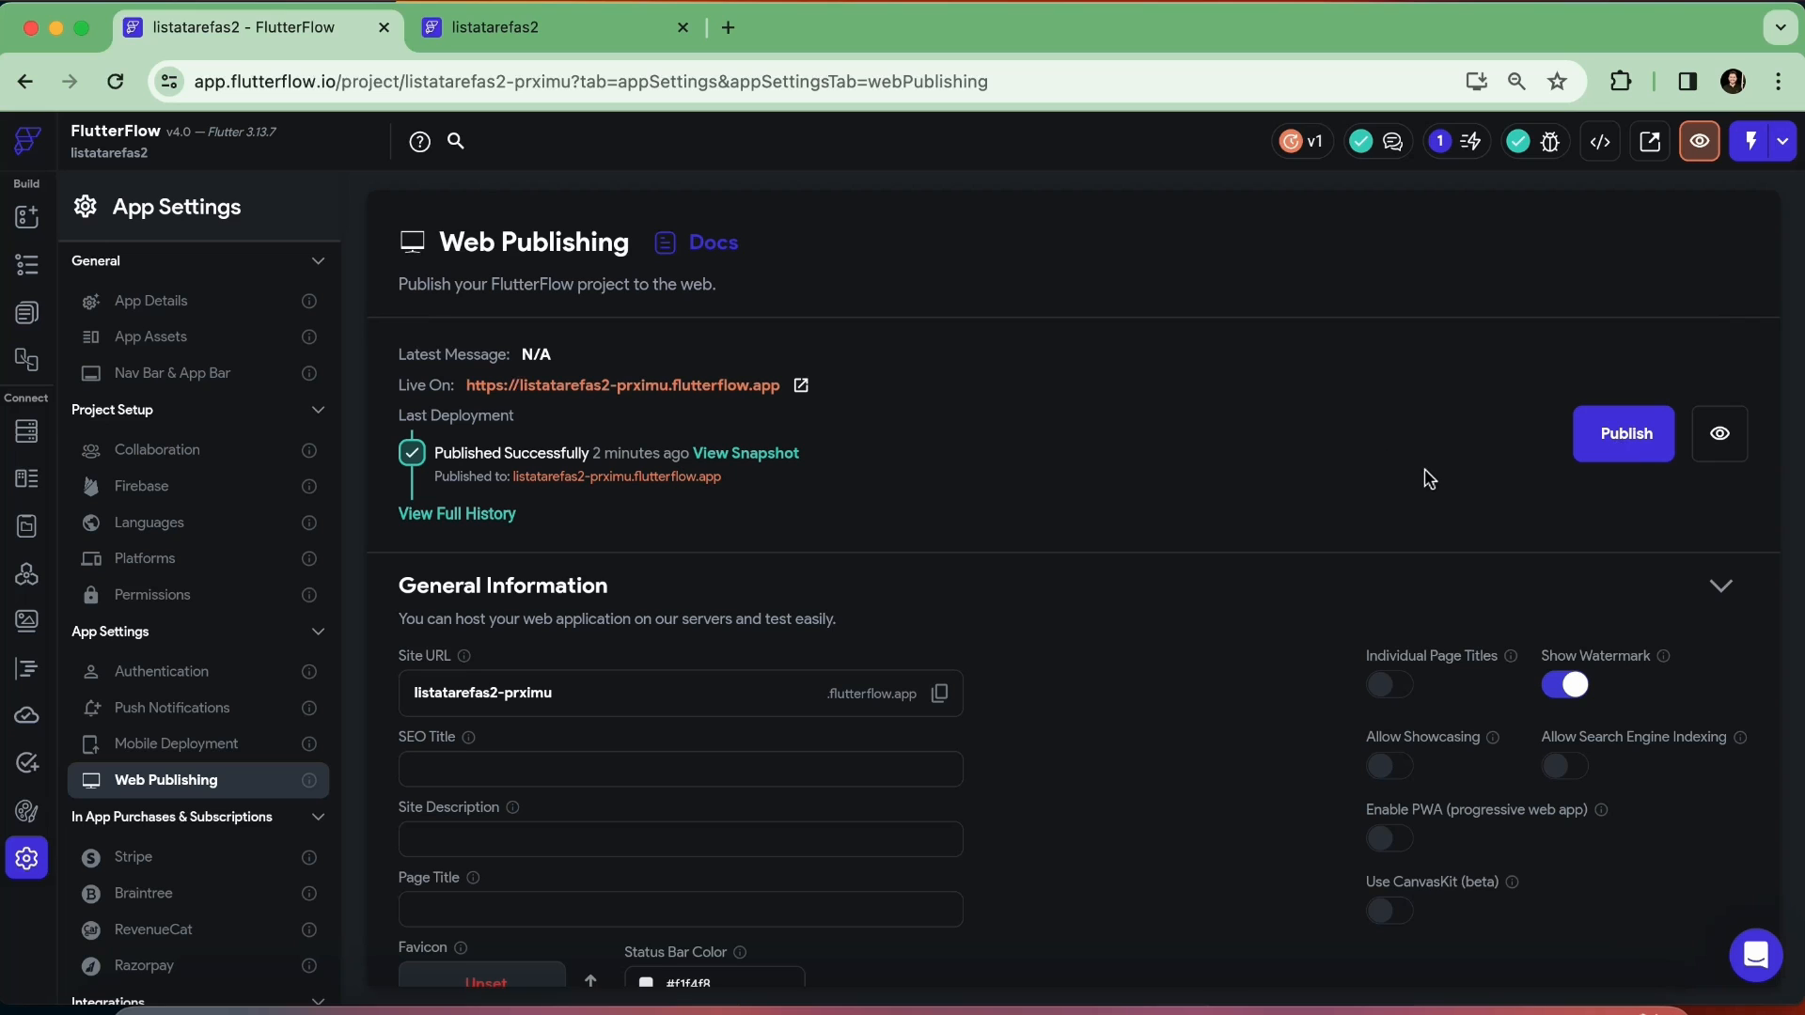
pyautogui.click(1619, 449)
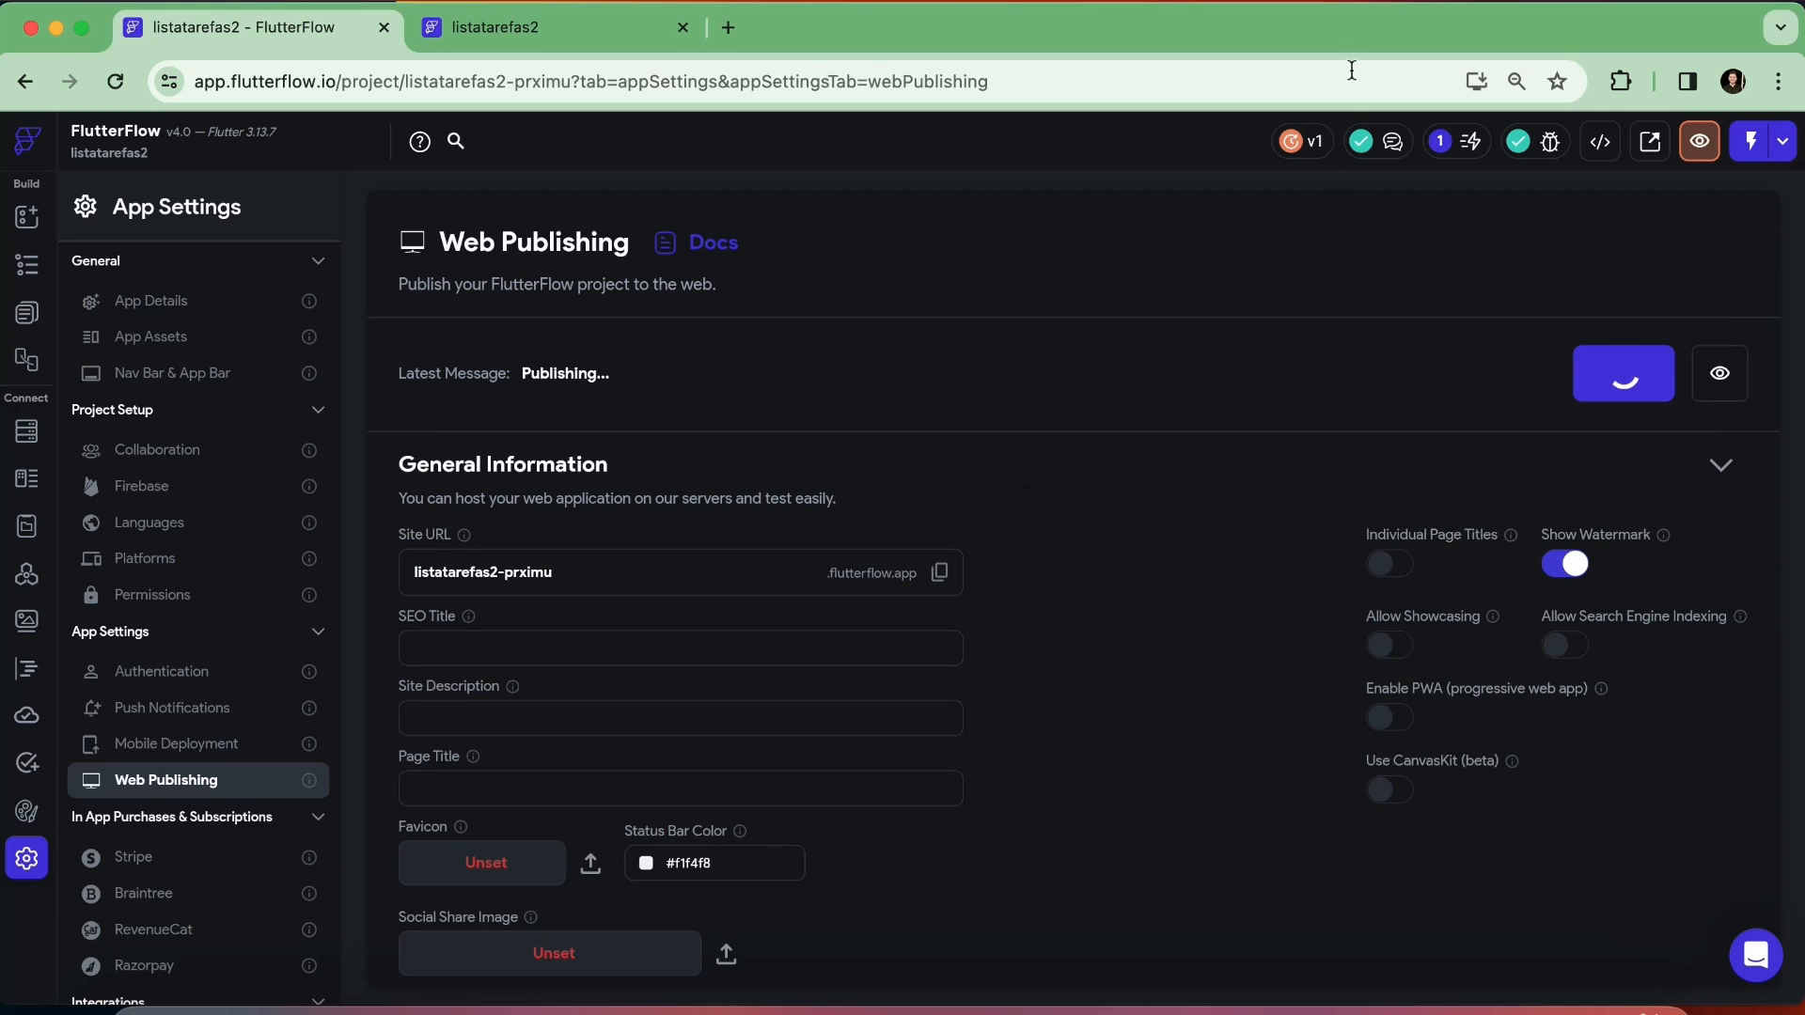
pyautogui.click(1391, 10)
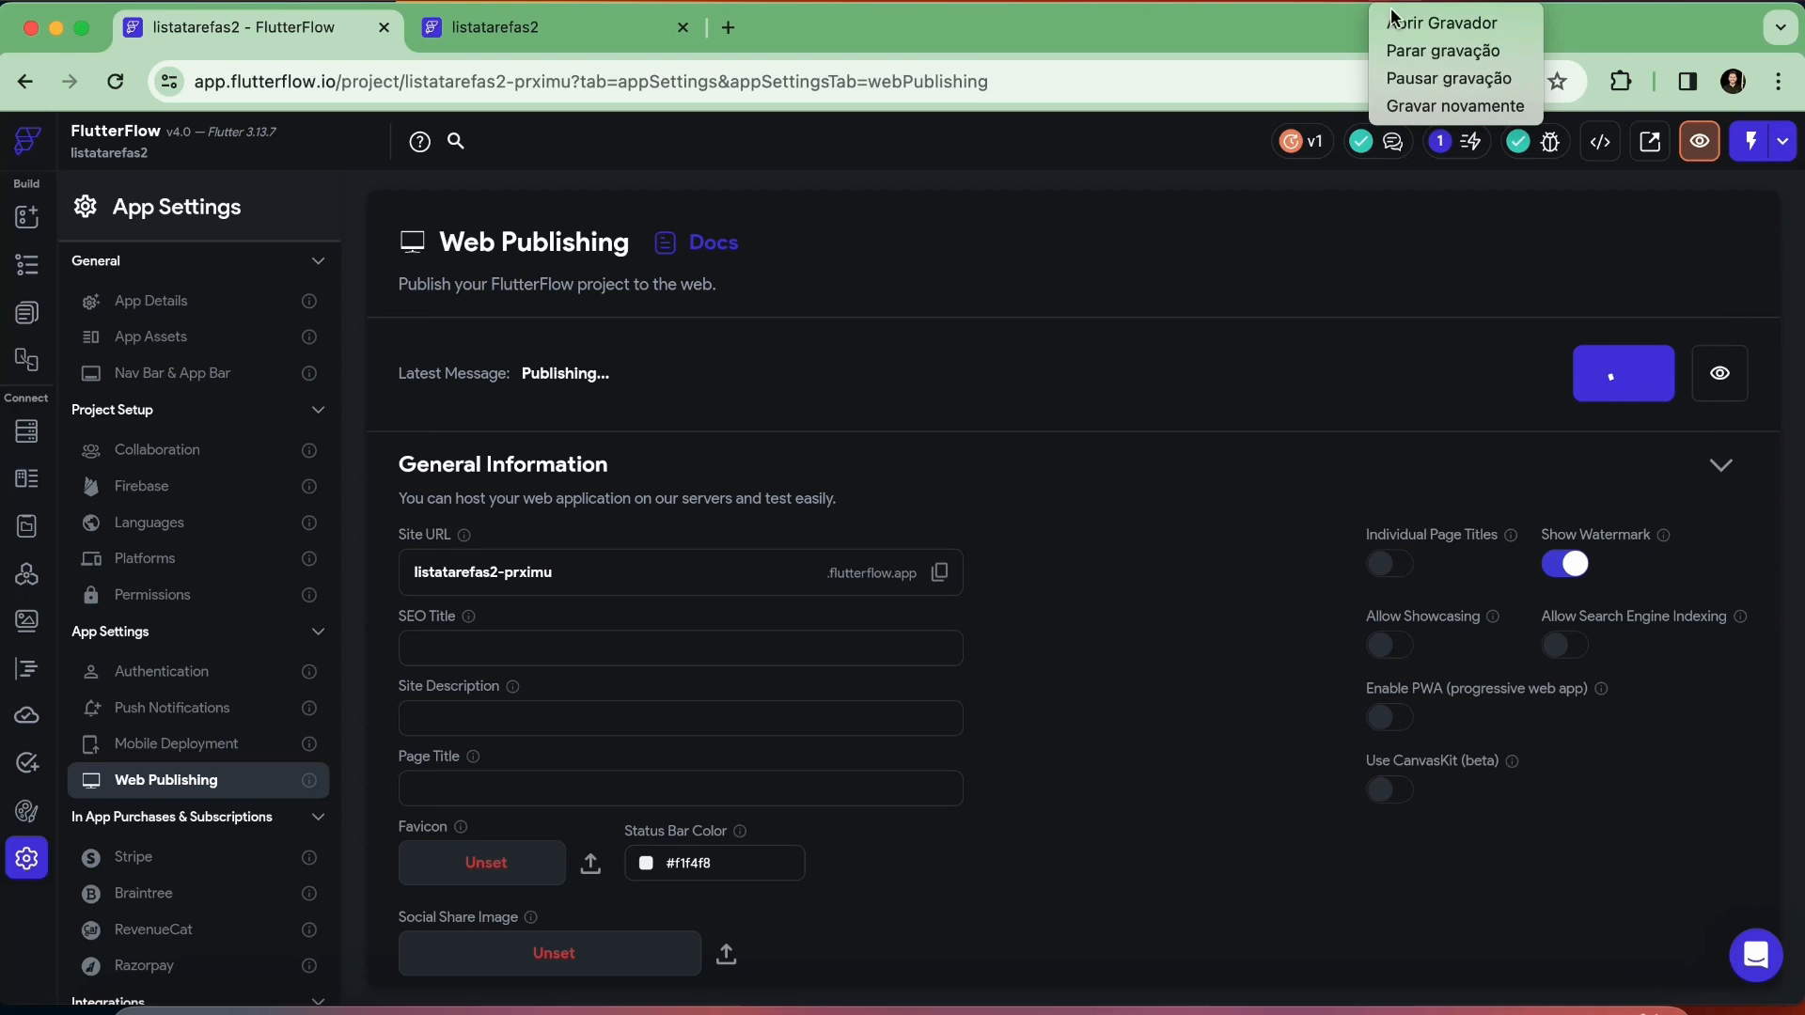
pyautogui.click(1406, 76)
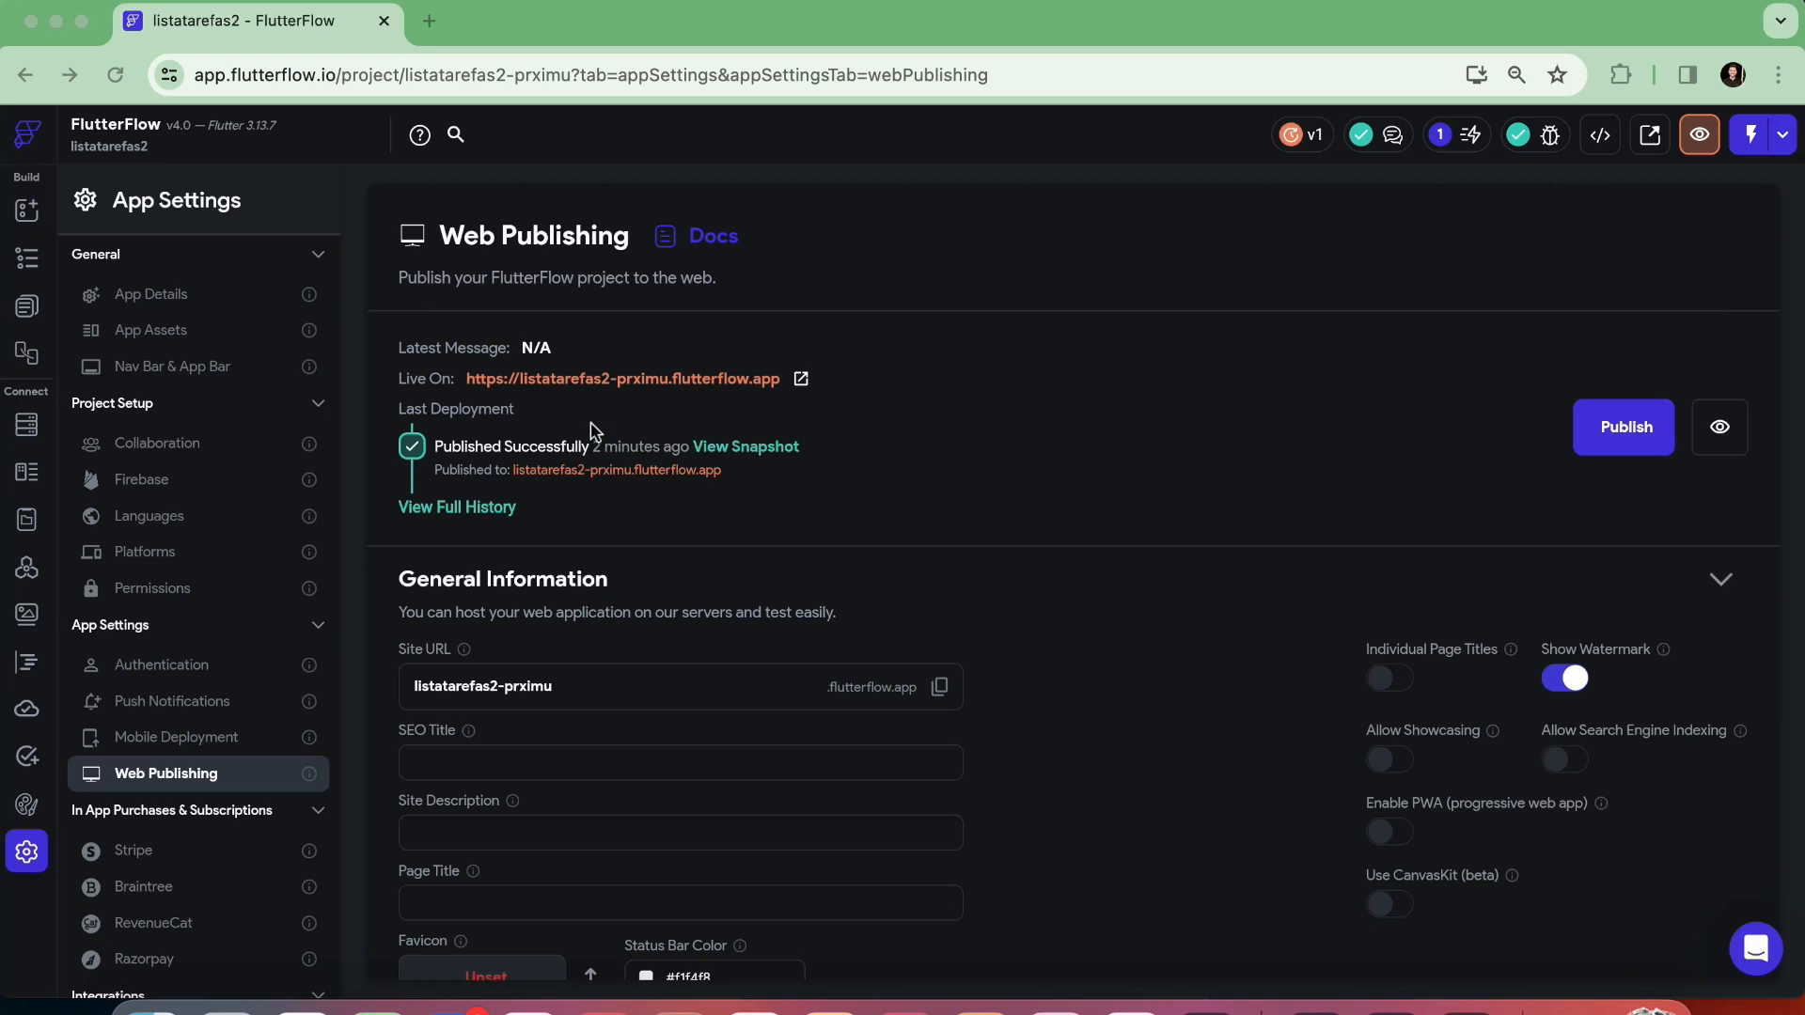
pyautogui.click(1717, 430)
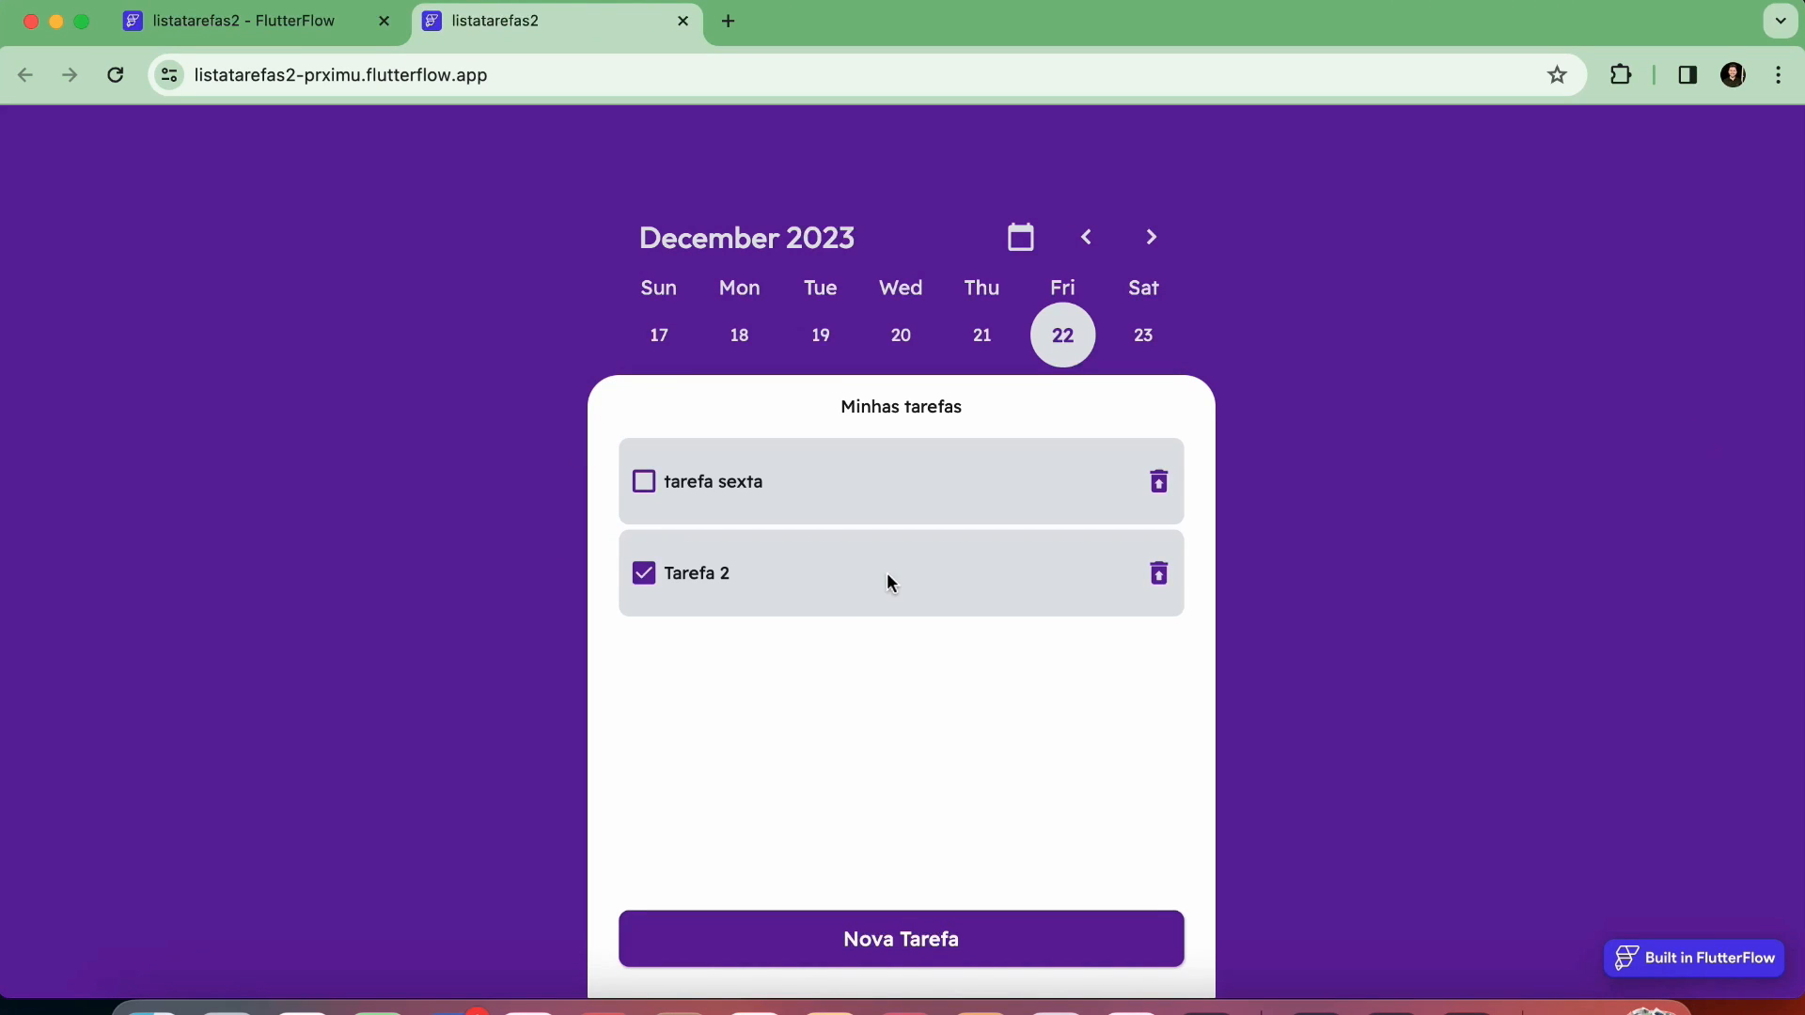
# Check the published site's task lists for December 17, 18, 19, 20 and 21
pyautogui.click(667, 342)
pyautogui.click(718, 336)
pyautogui.click(823, 339)
pyautogui.click(902, 336)
pyautogui.click(980, 336)
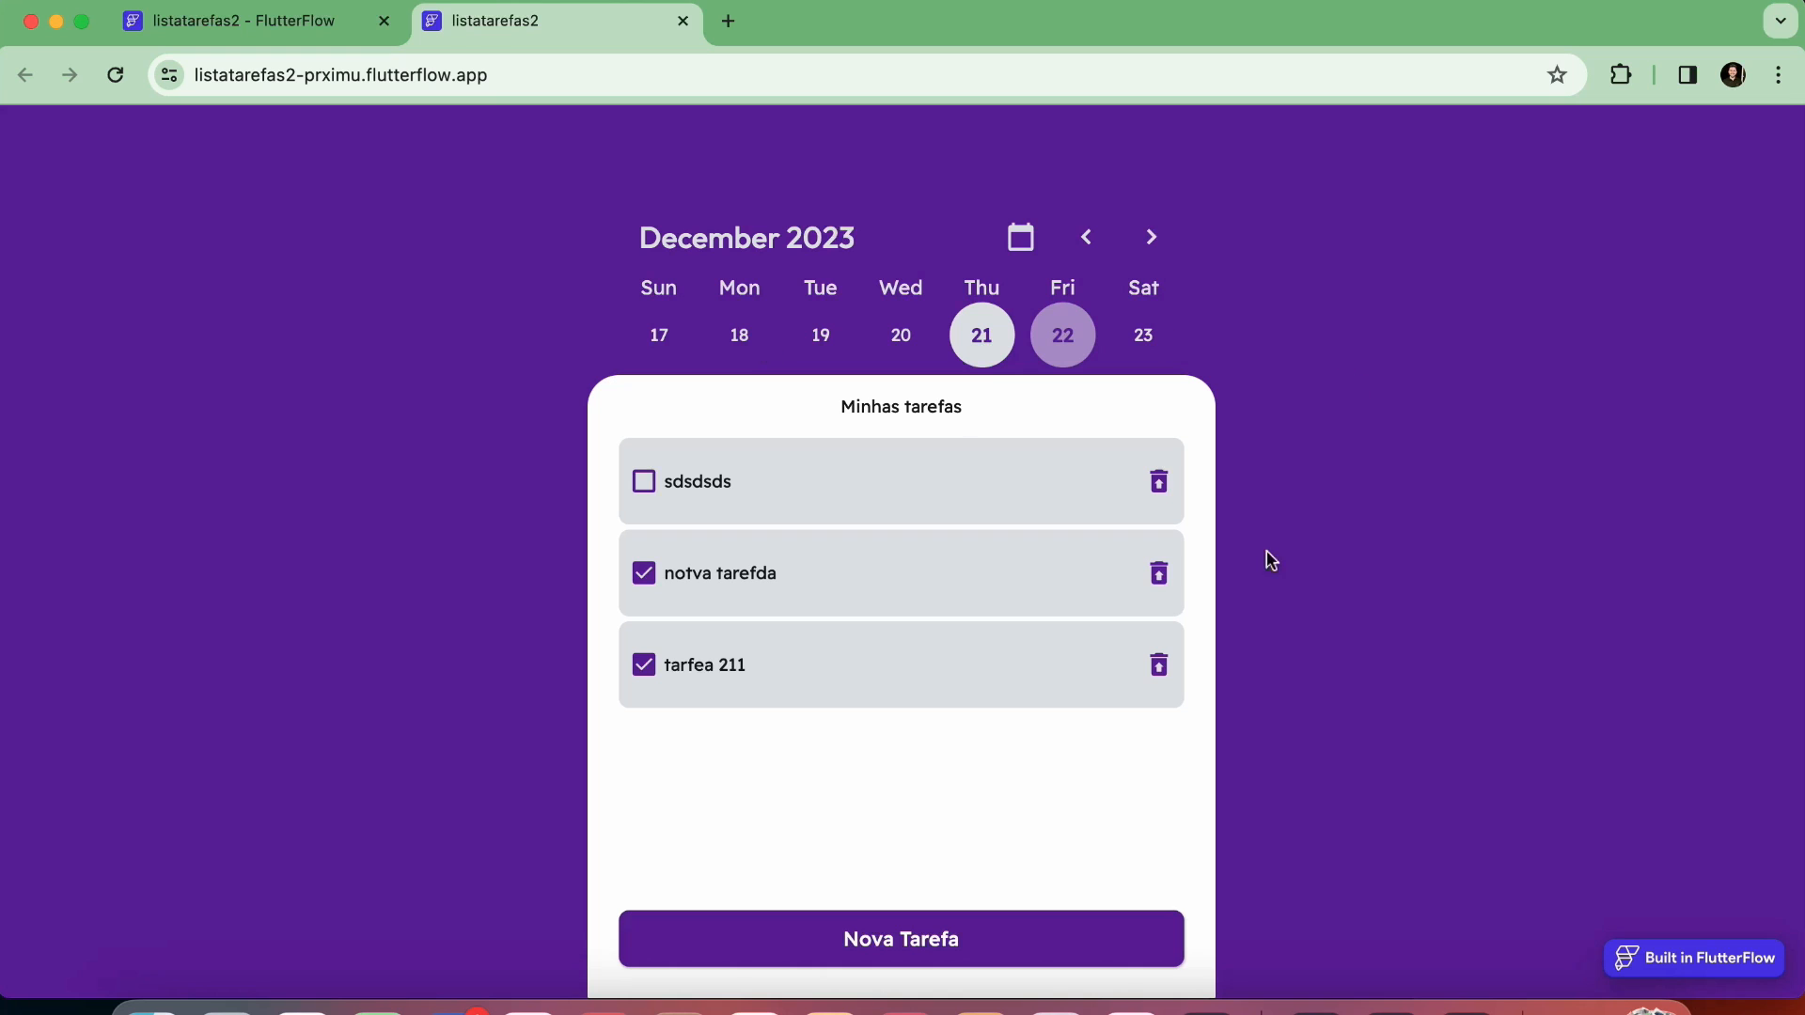
# Preview the published site's layout by detaching its tab into a separate window and narrowing it to a phone-like width
pyautogui.moveTo(536, 22); pyautogui.dragTo(489, 184)
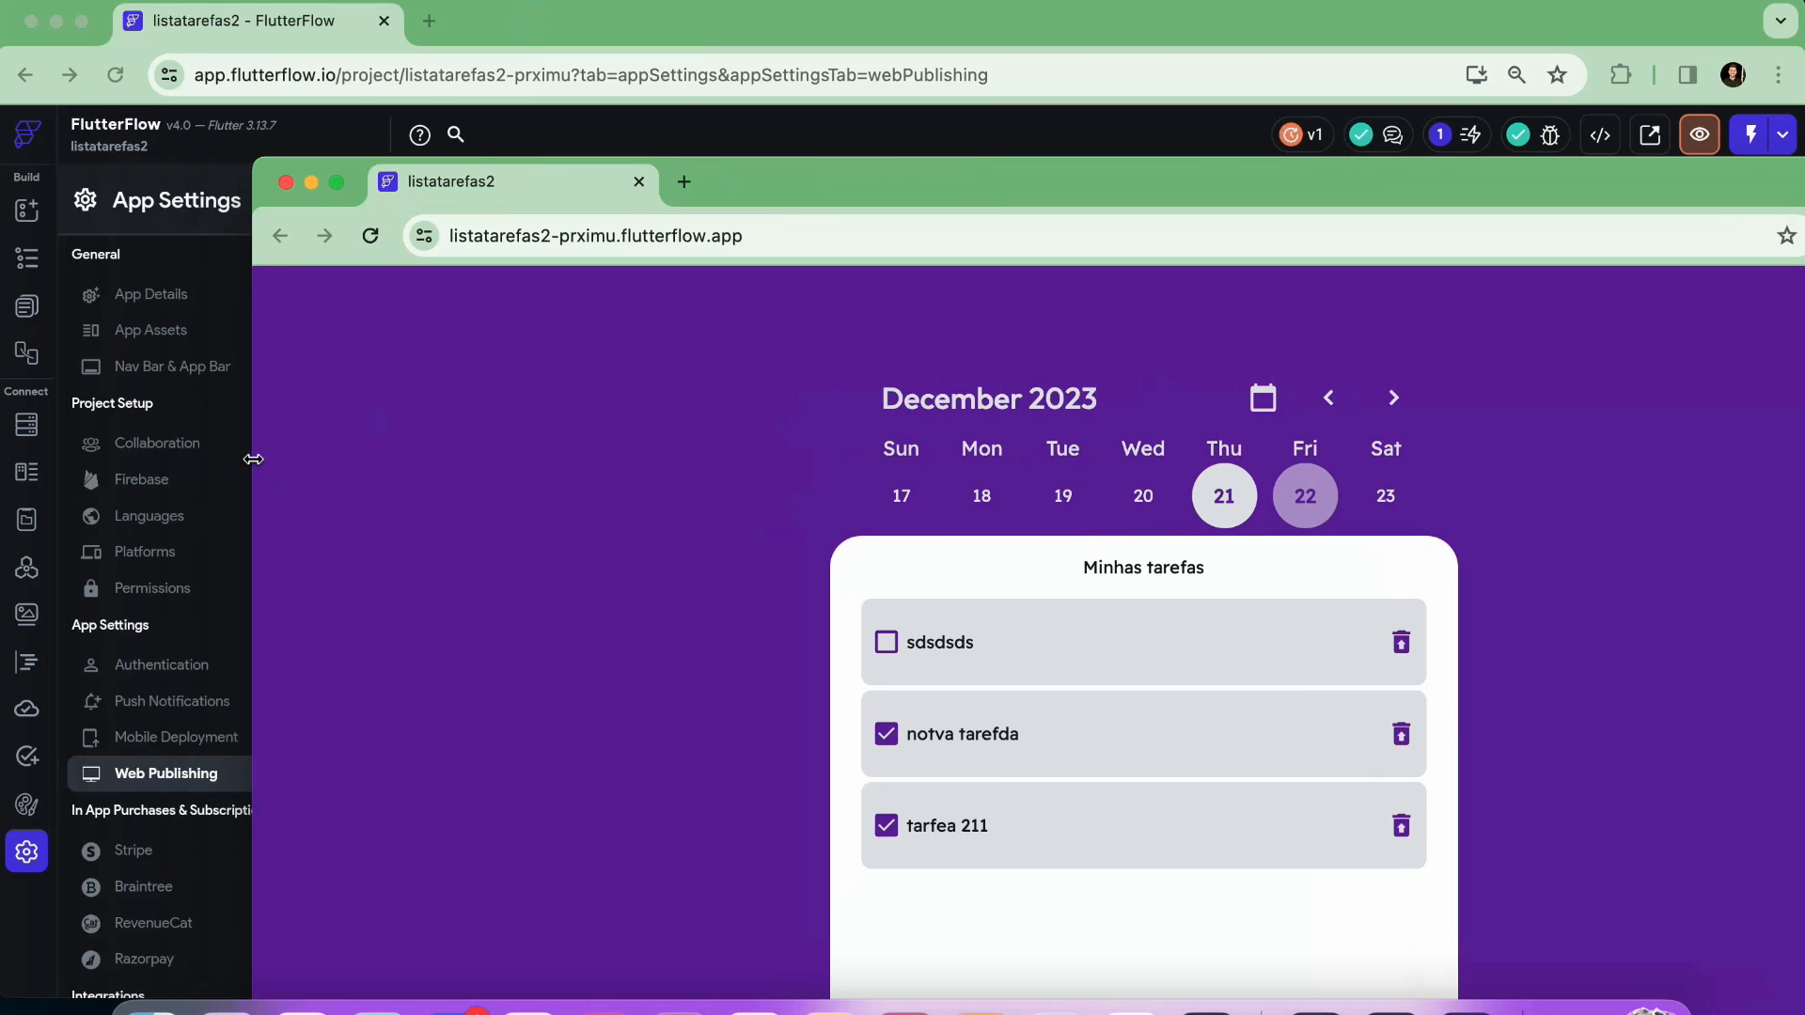
pyautogui.moveTo(251, 458); pyautogui.dragTo(1056, 459)
pyautogui.moveTo(1566, 185); pyautogui.dragTo(860, 86)
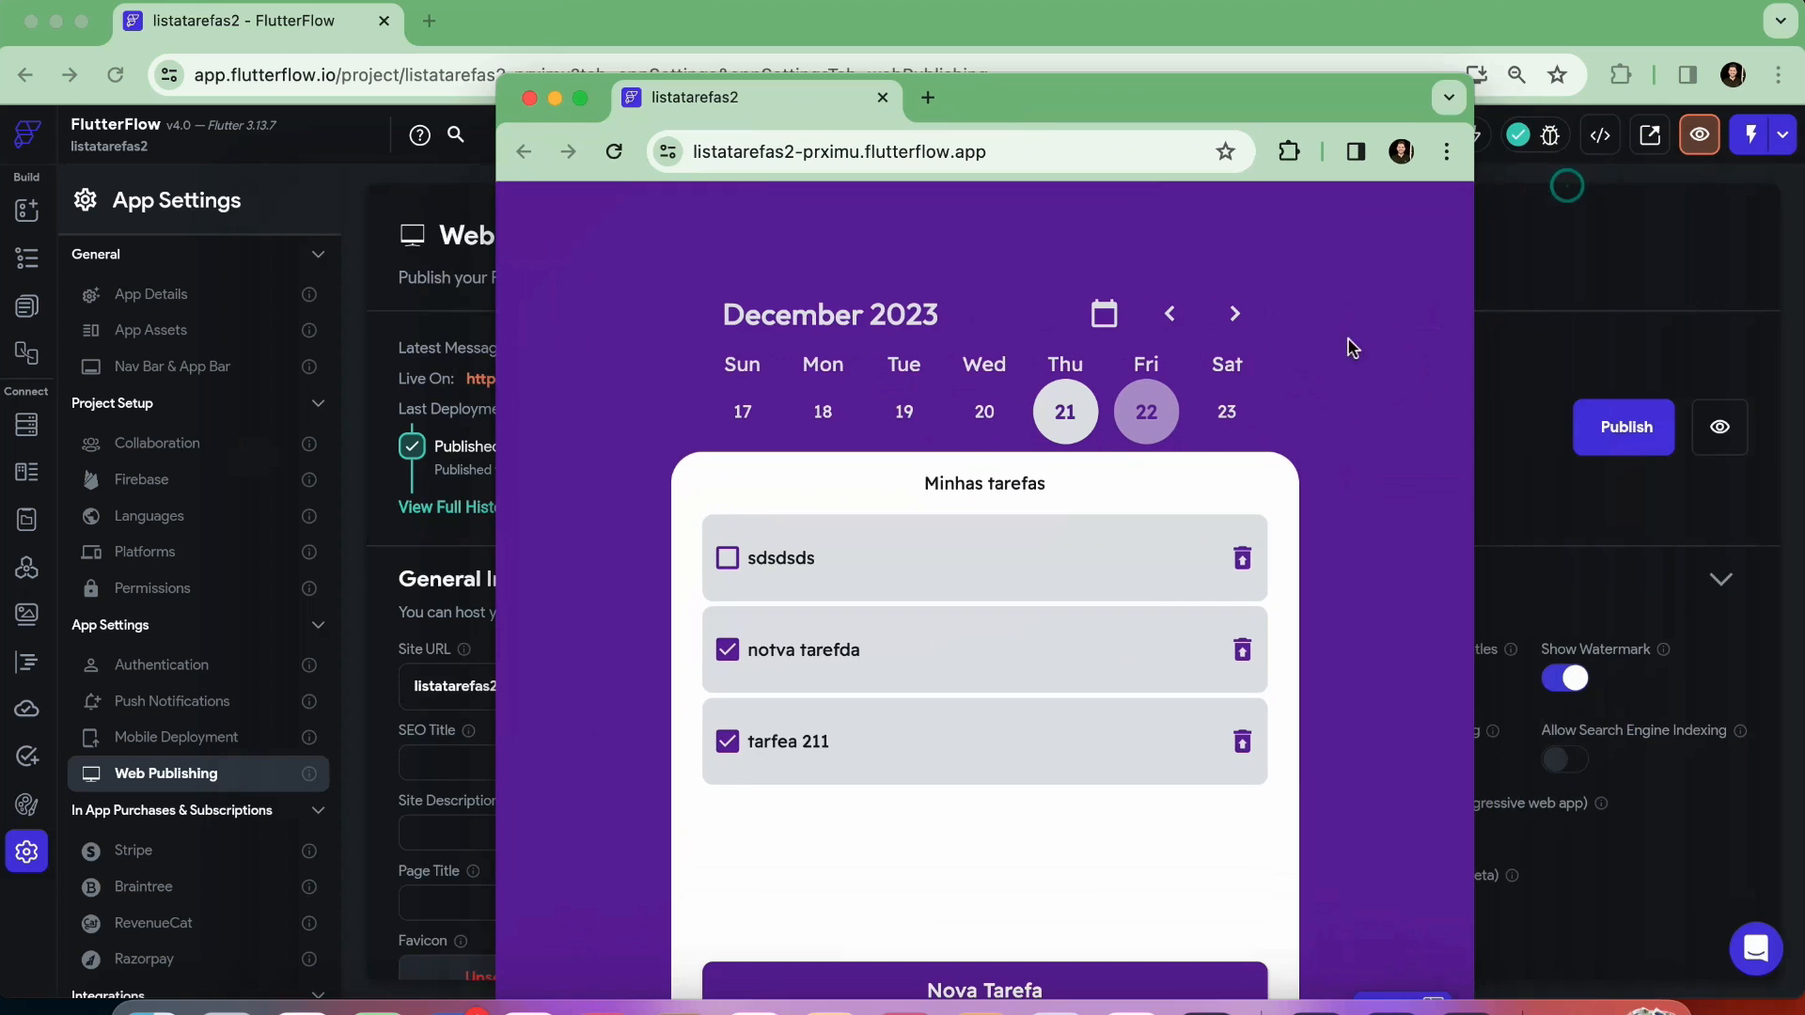
pyautogui.moveTo(1478, 407); pyautogui.dragTo(1122, 419)
pyautogui.moveTo(997, 109); pyautogui.dragTo(991, 57)
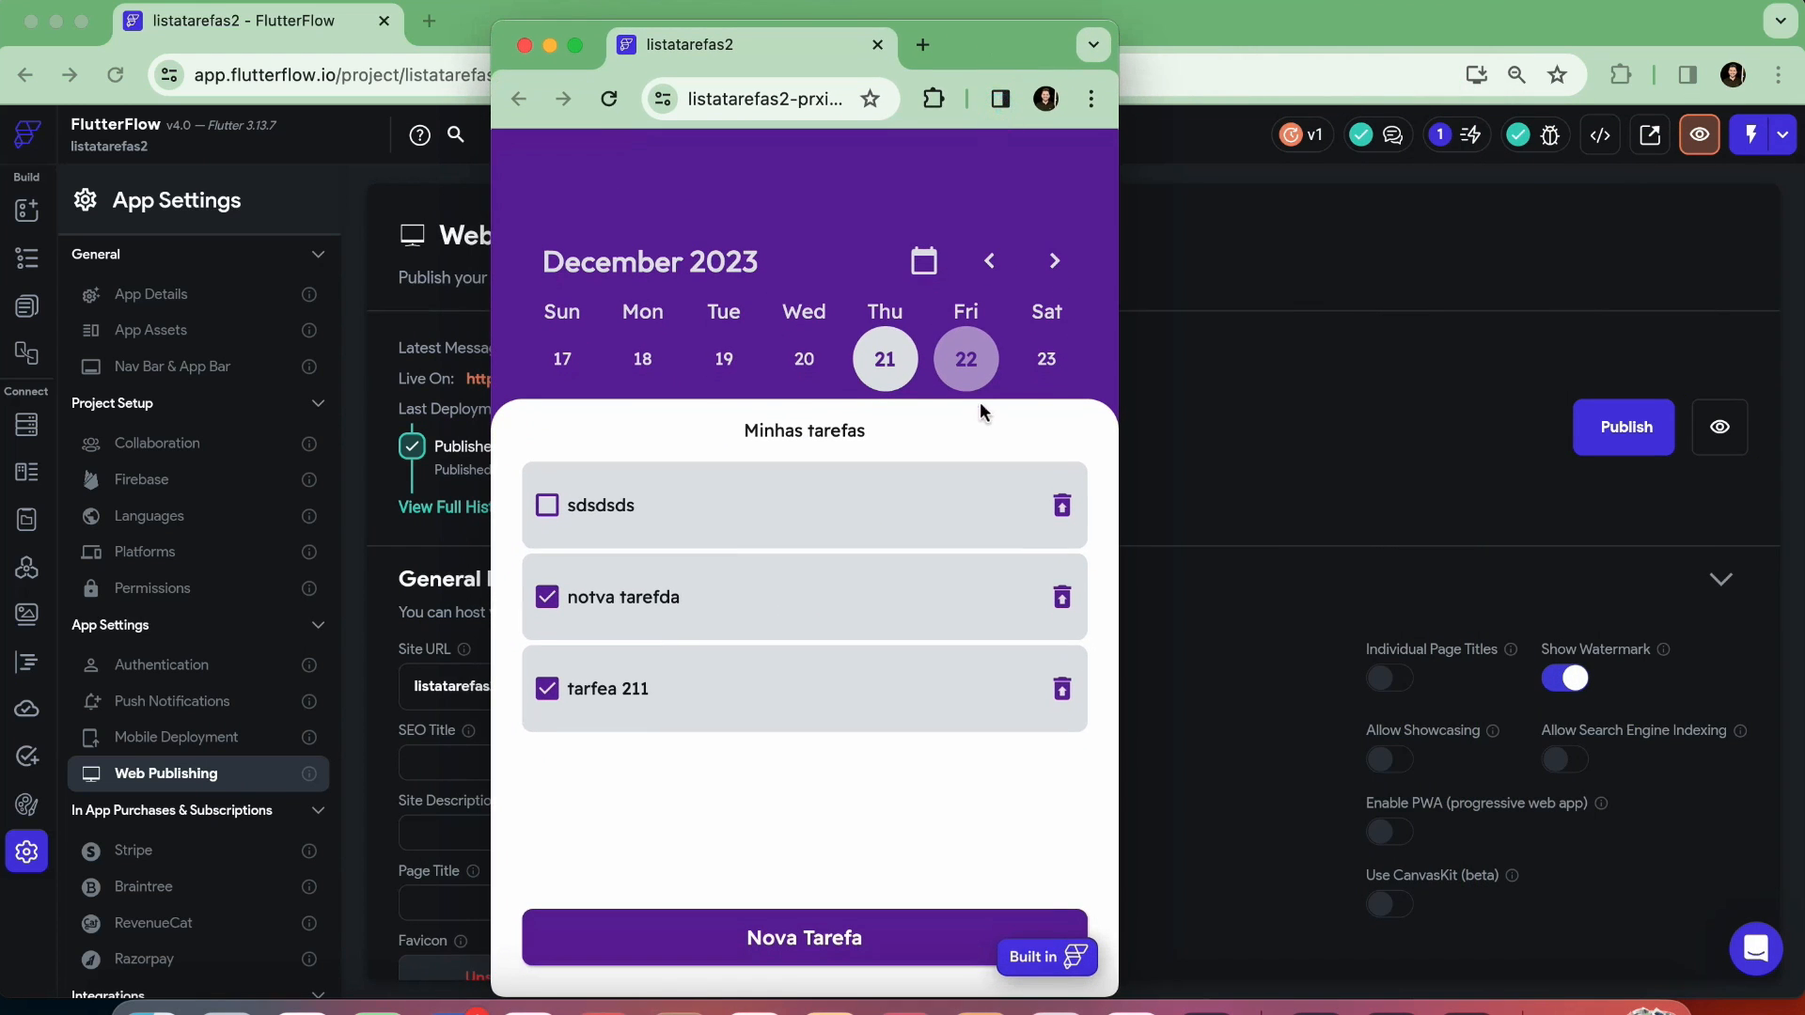
# Try the Nova Tarefa button in the narrow window and reattach the tab to the original browser window
pyautogui.click(840, 944)
pyautogui.click(826, 746)
pyautogui.moveTo(729, 25); pyautogui.dragTo(573, 32)
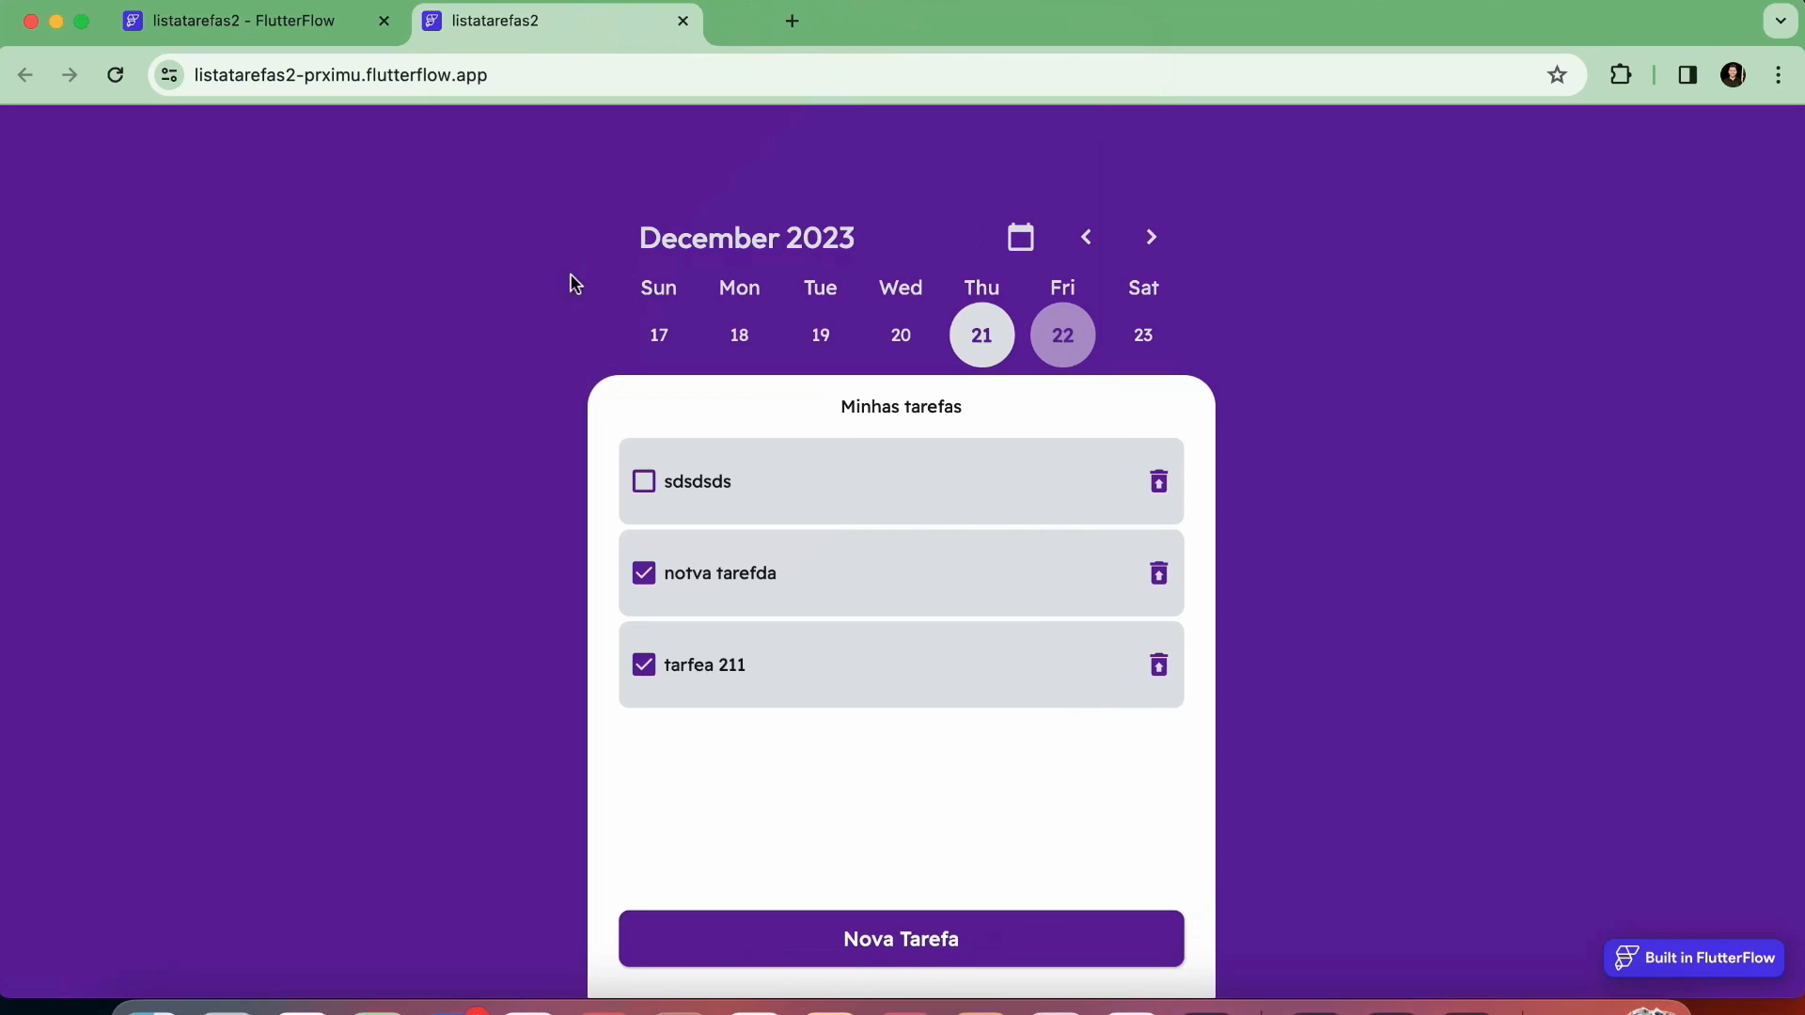
pyautogui.click(541, 73)
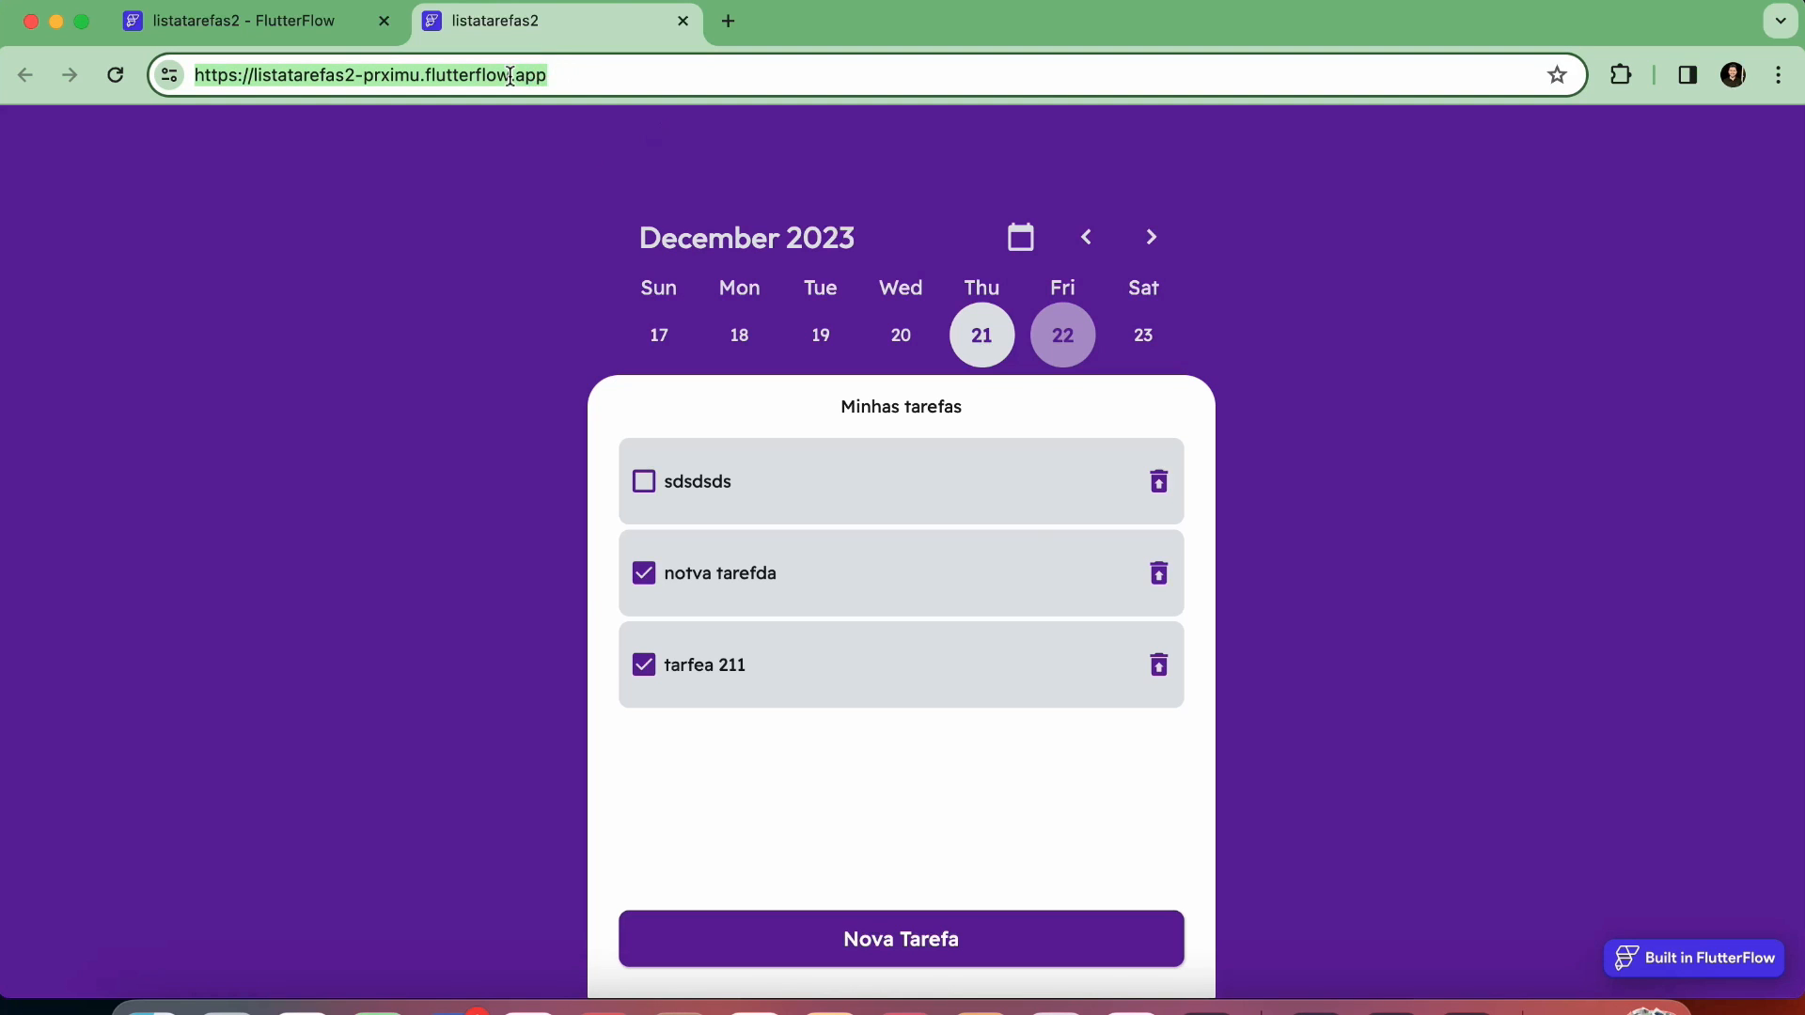
pyautogui.rightClick(509, 75)
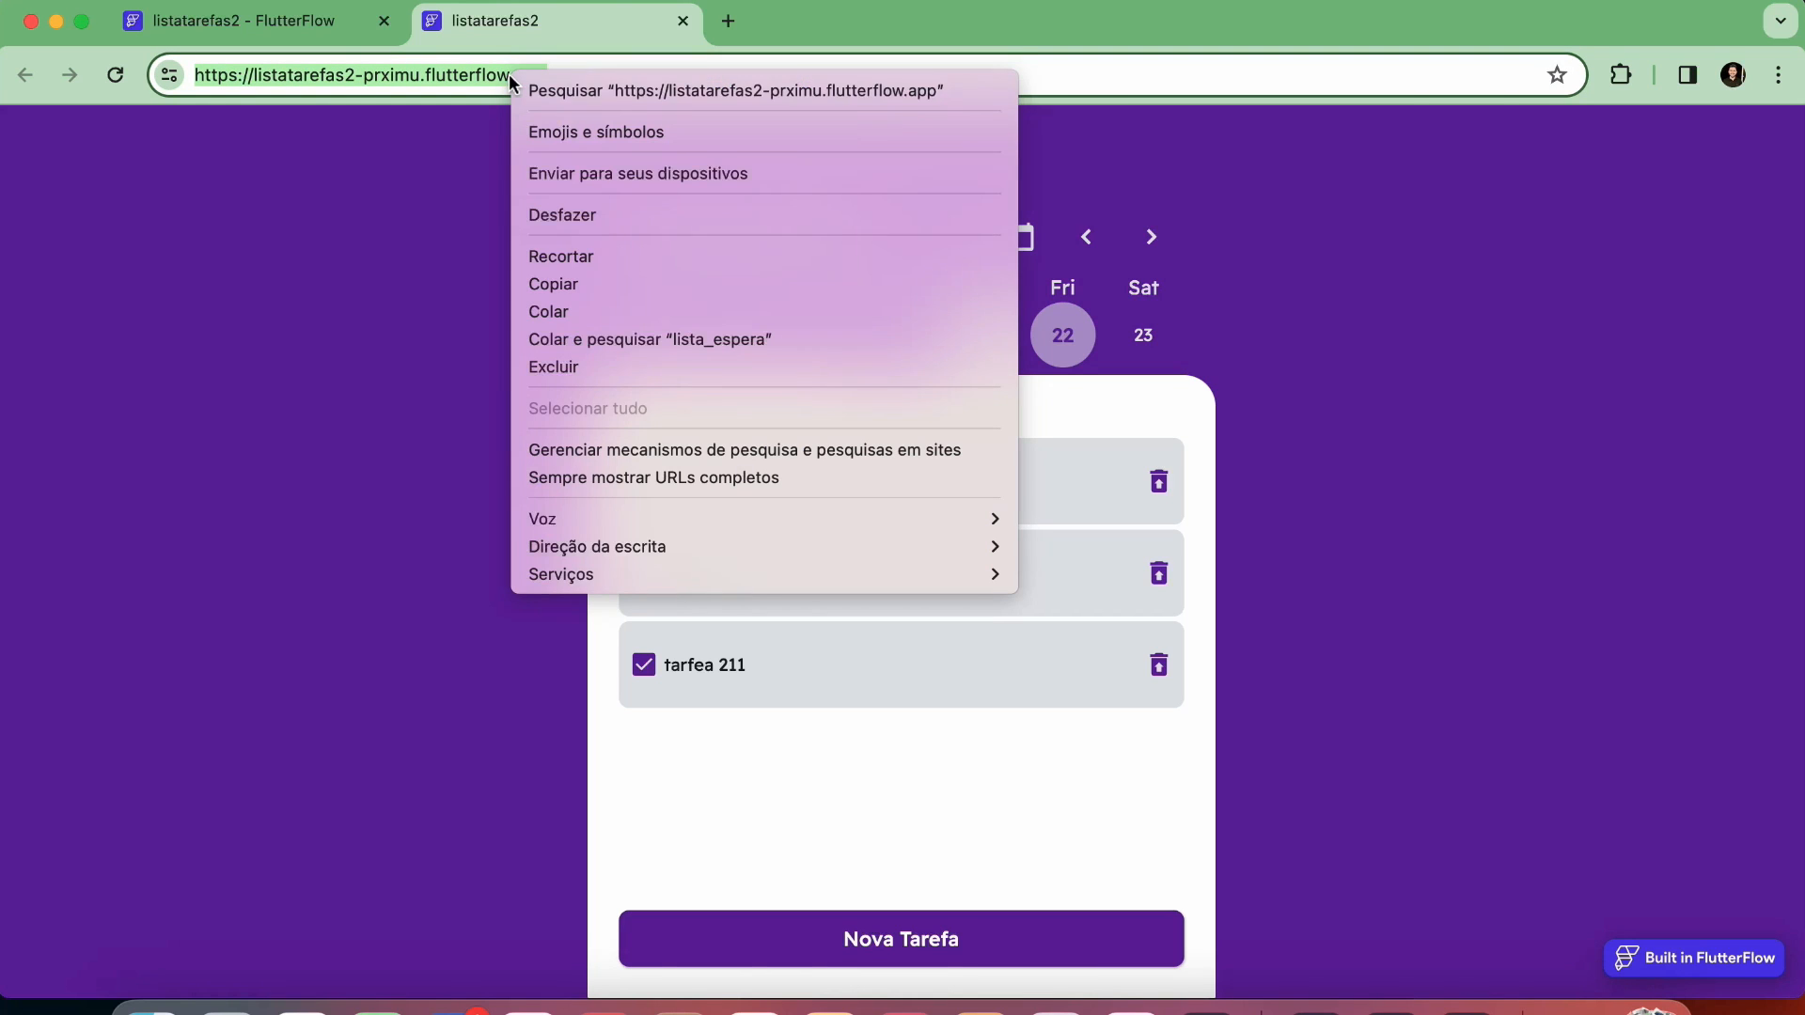
pyautogui.click(573, 299)
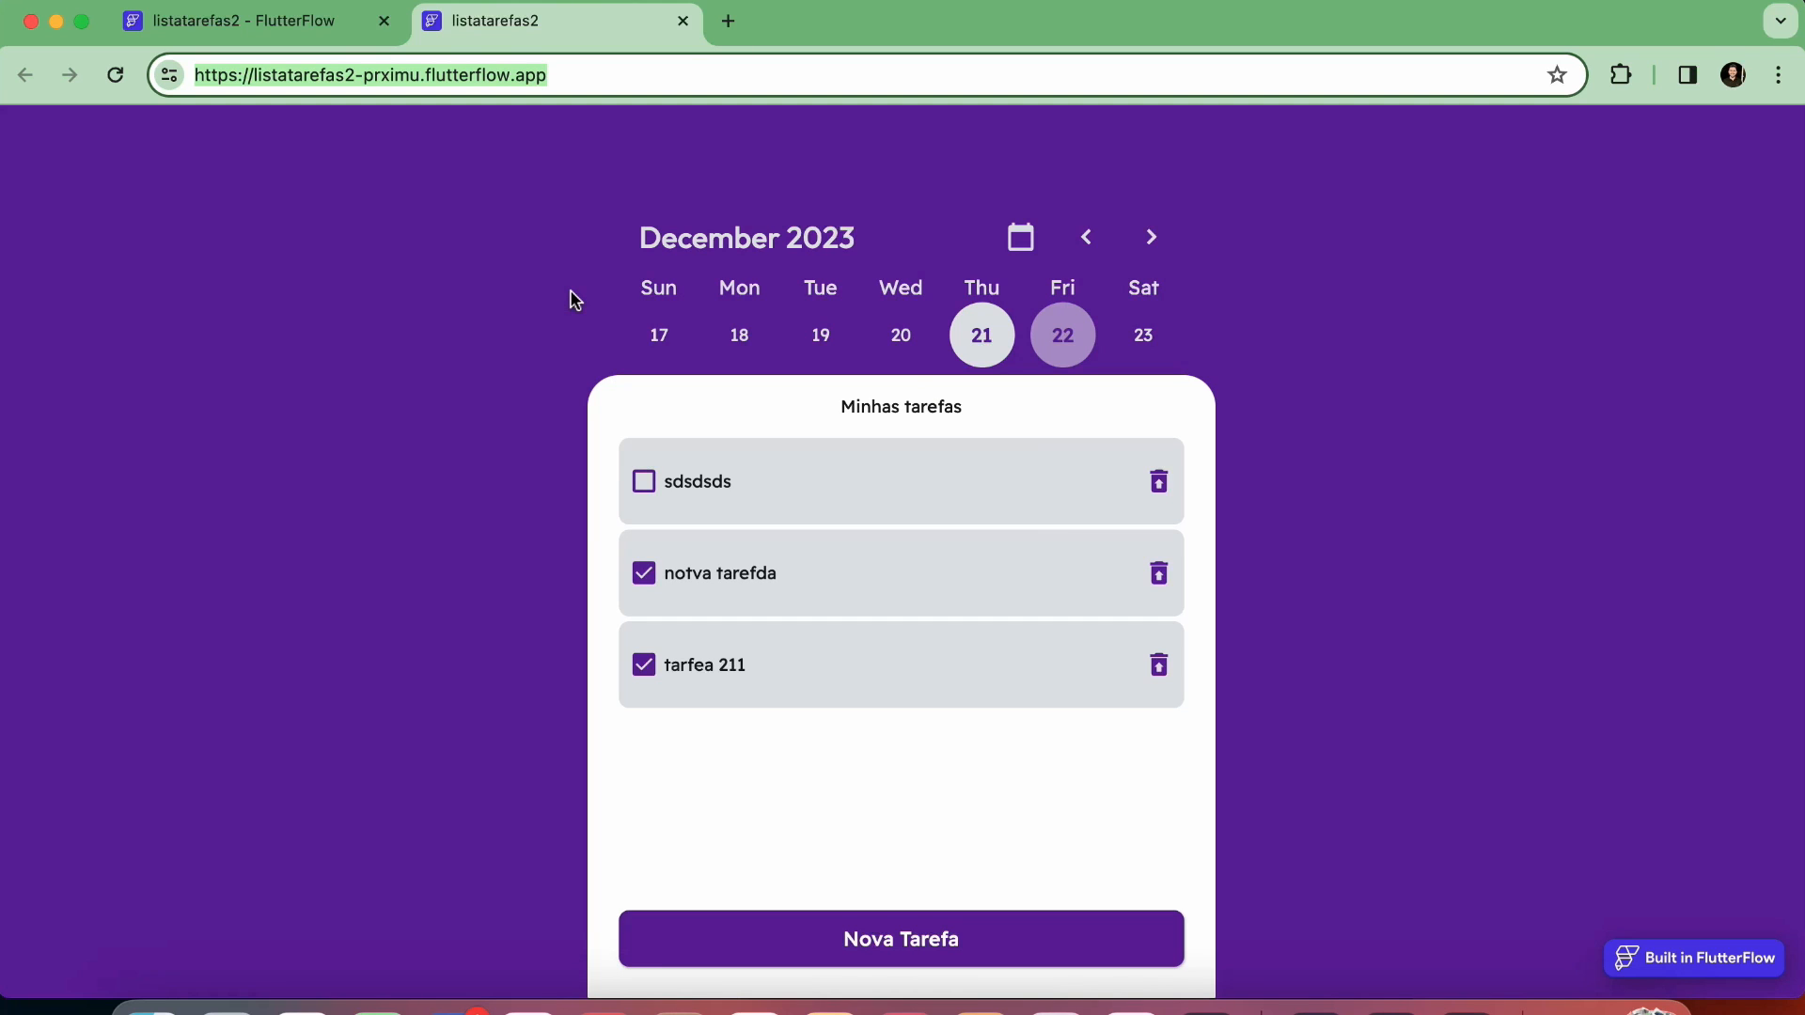
pyautogui.click(394, 224)
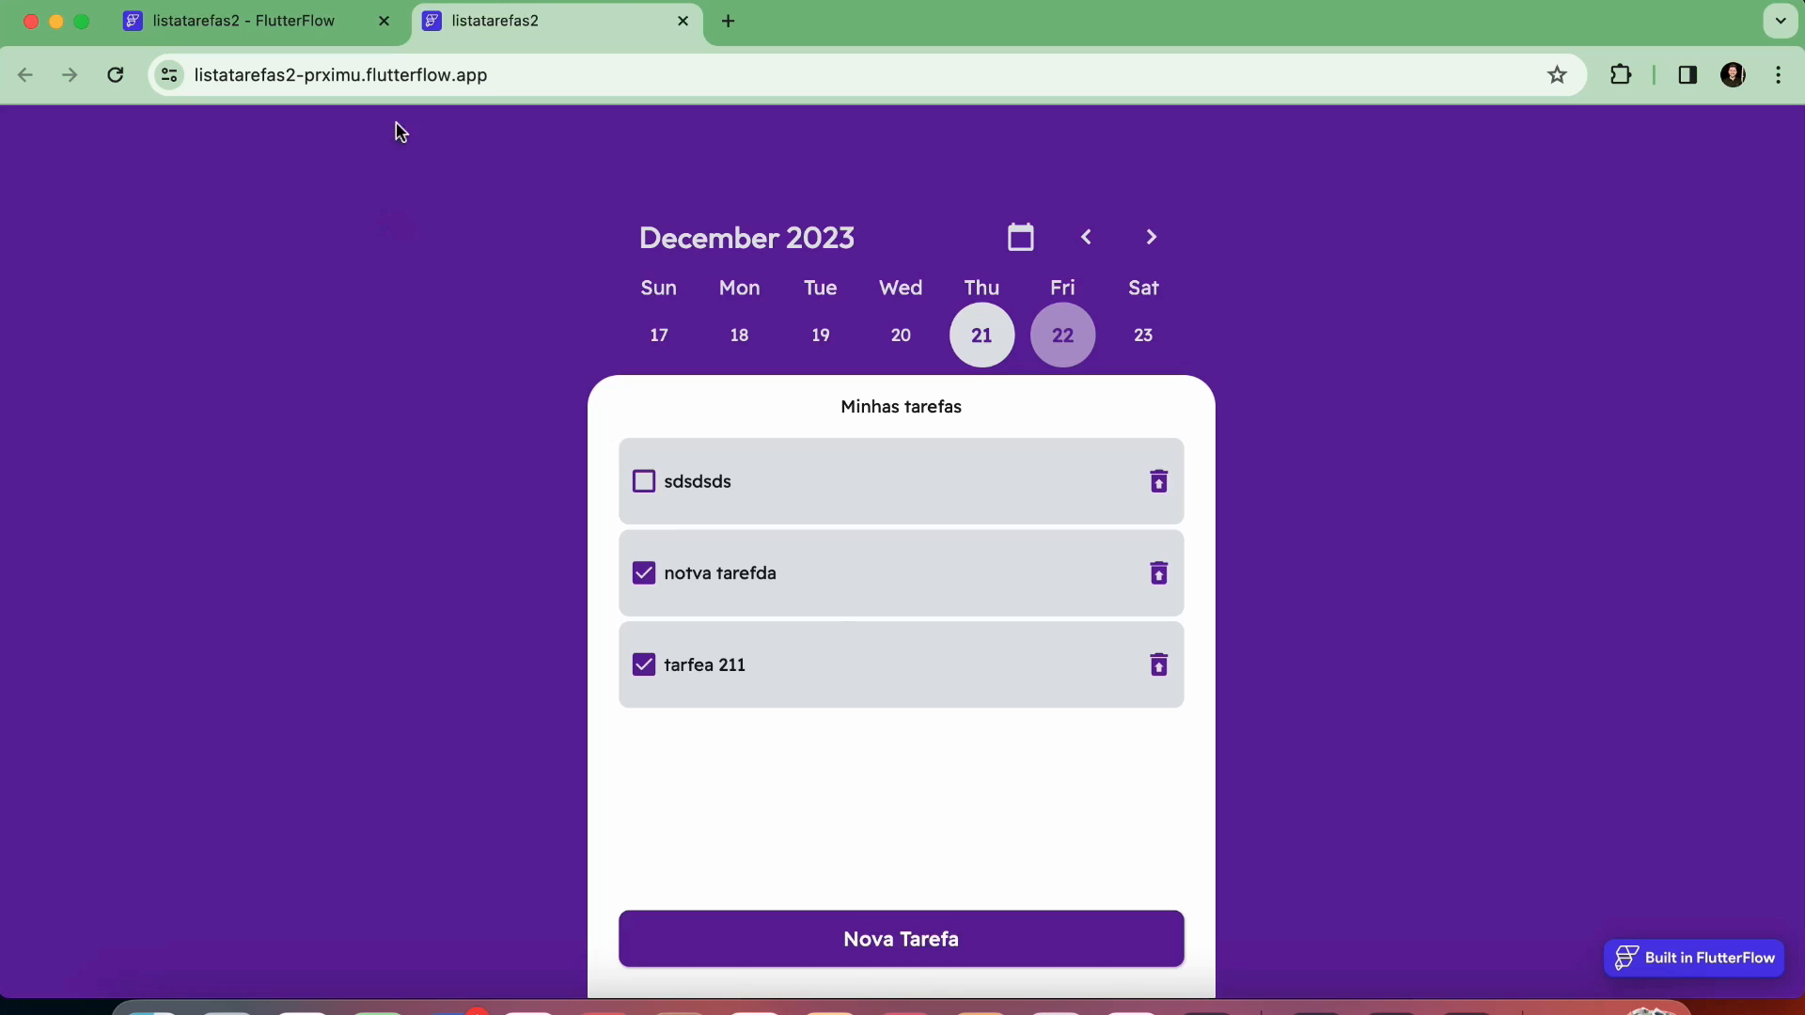
pyautogui.click(525, 80)
pyautogui.tripleClick(602, 77)
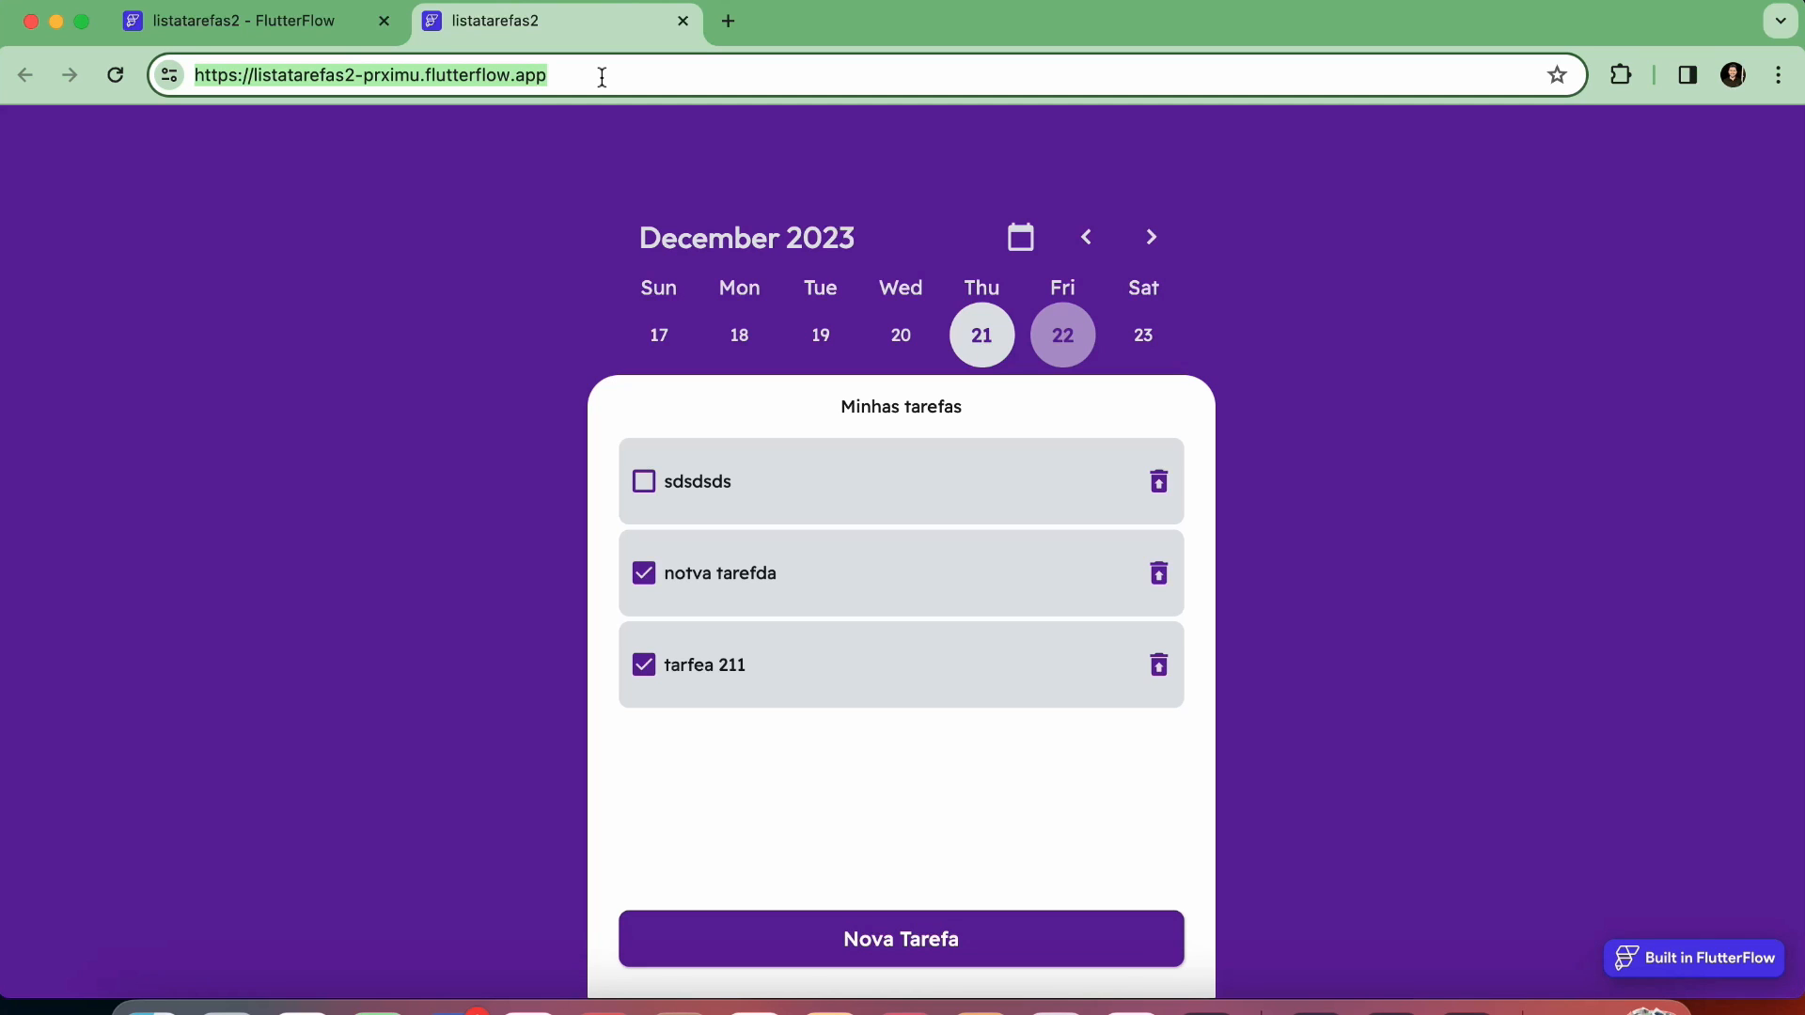
# Switch back to the FlutterFlow builder and review the widget tree of the compNovaTarefa component
pyautogui.click(280, 26)
pyautogui.click(26, 208)
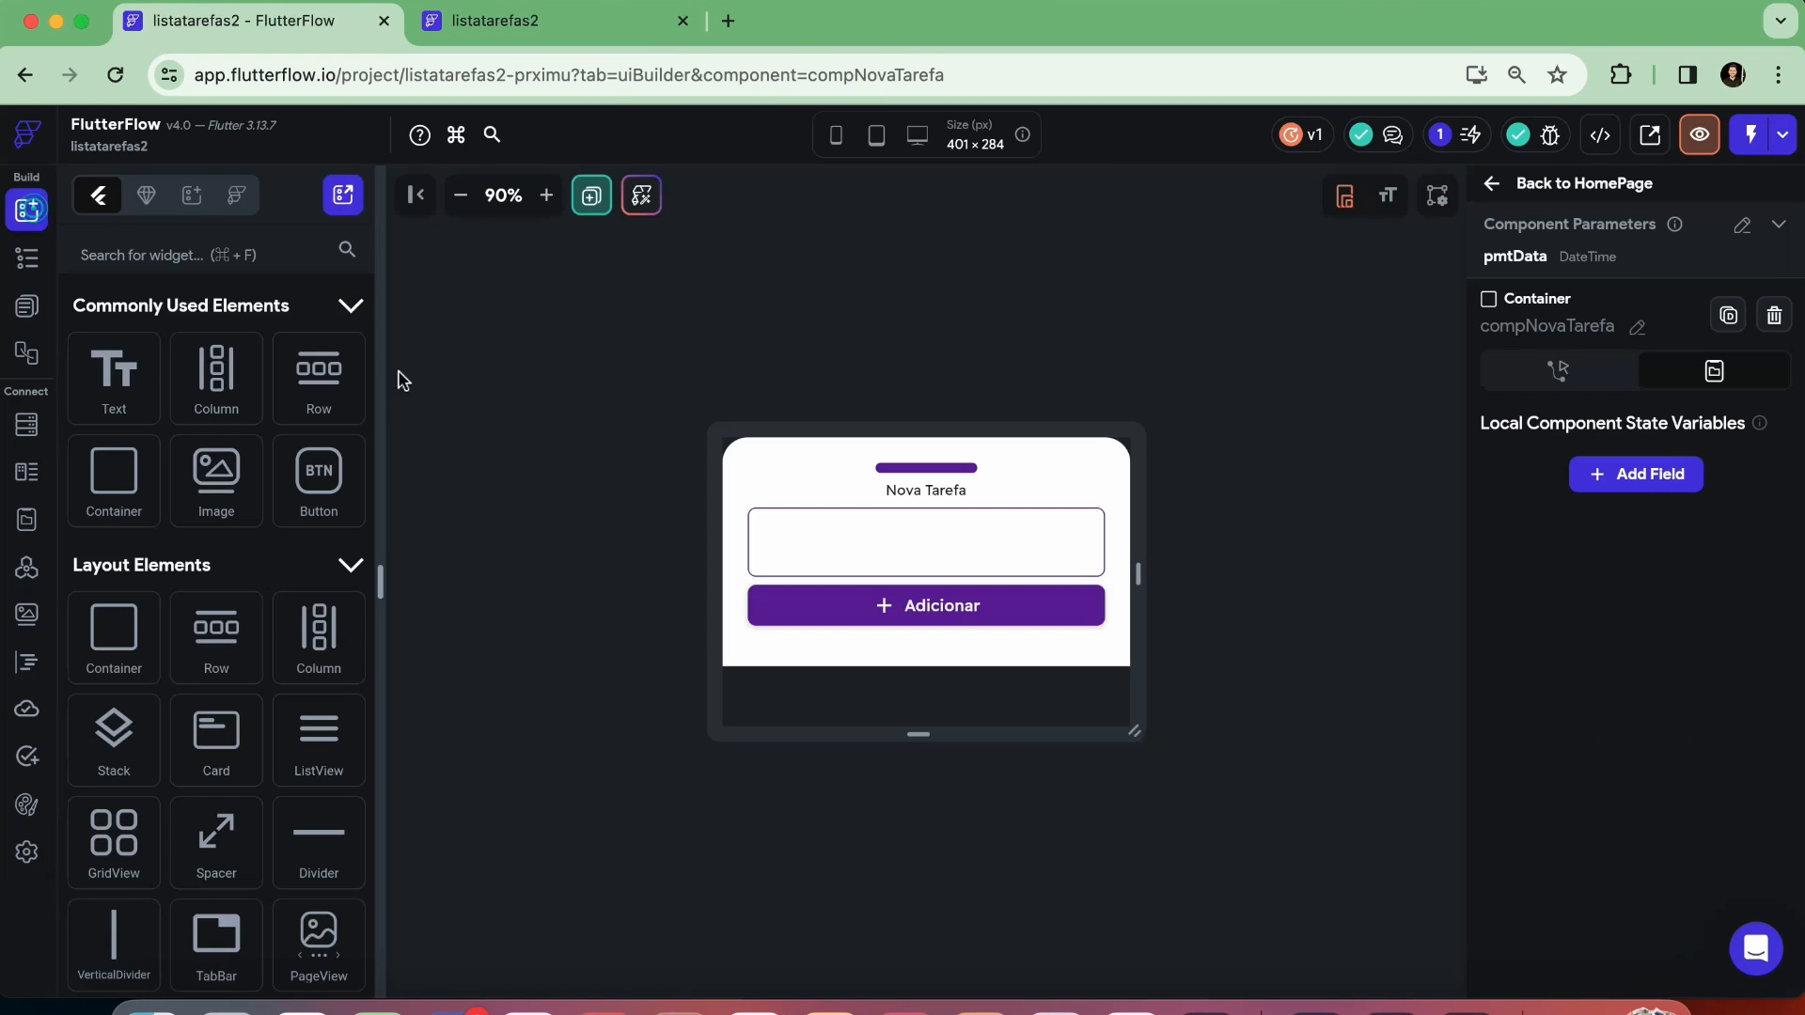
pyautogui.click(25, 264)
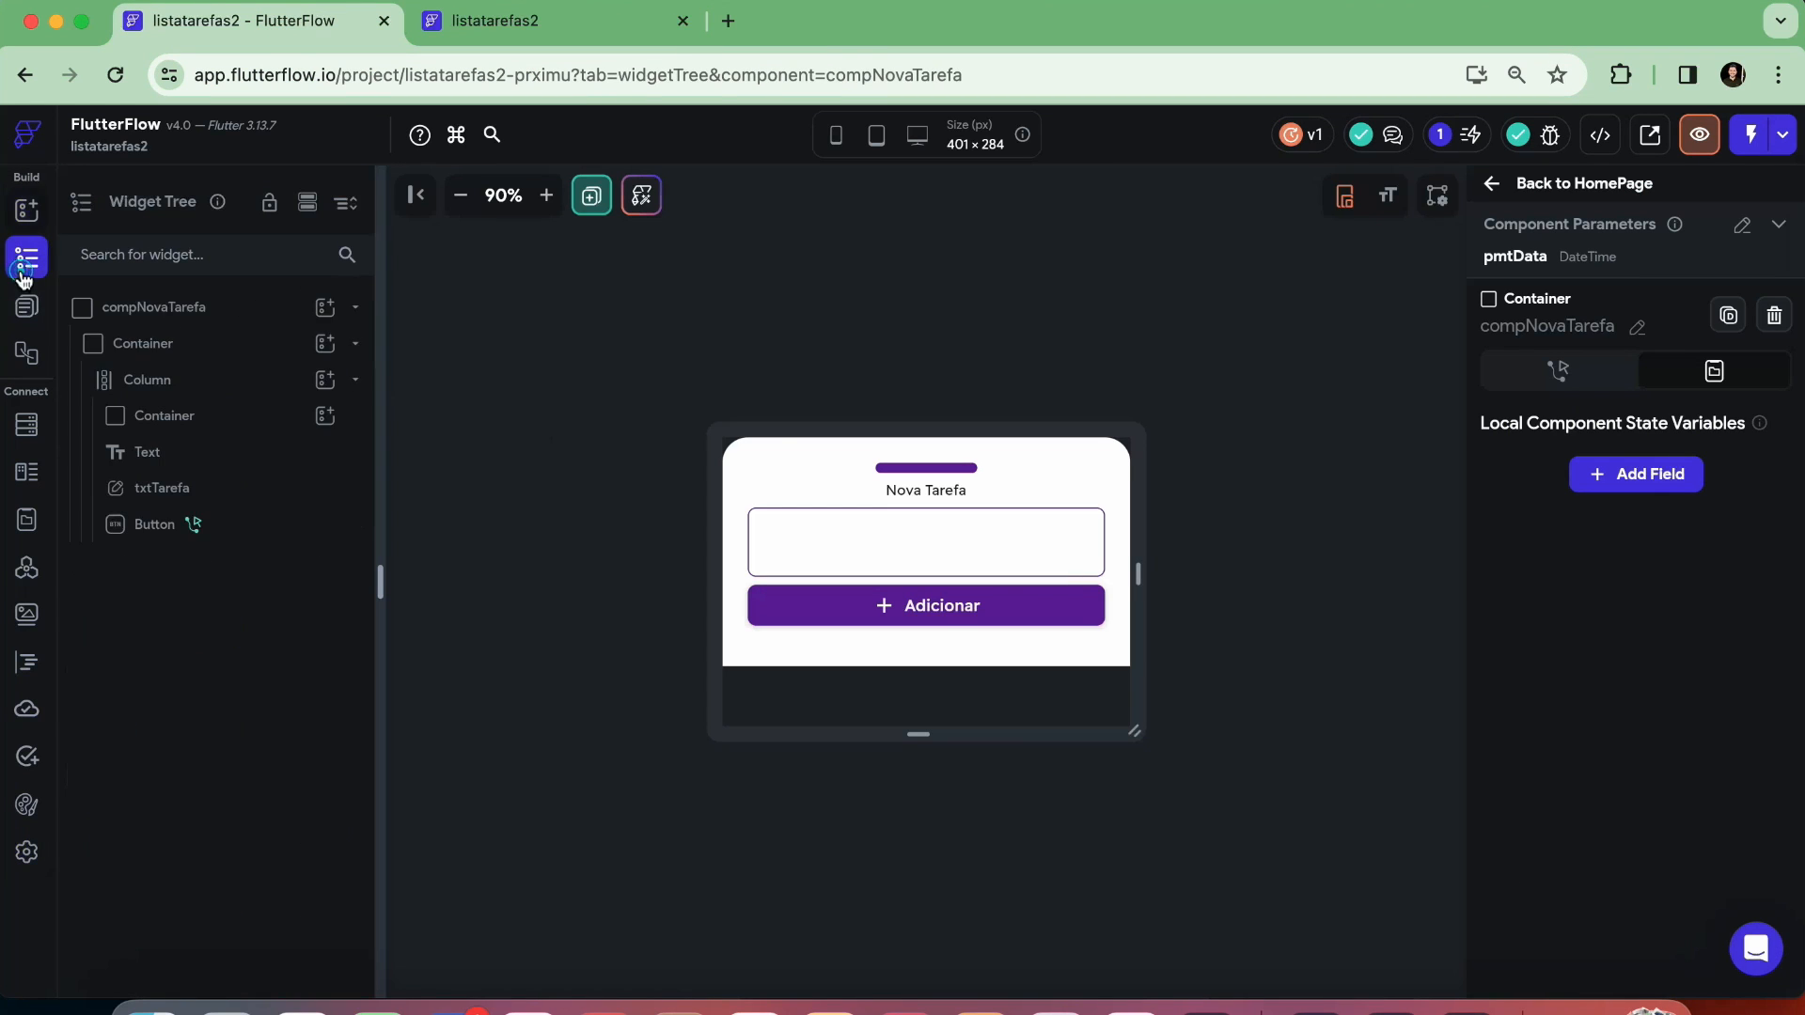
pyautogui.click(148, 307)
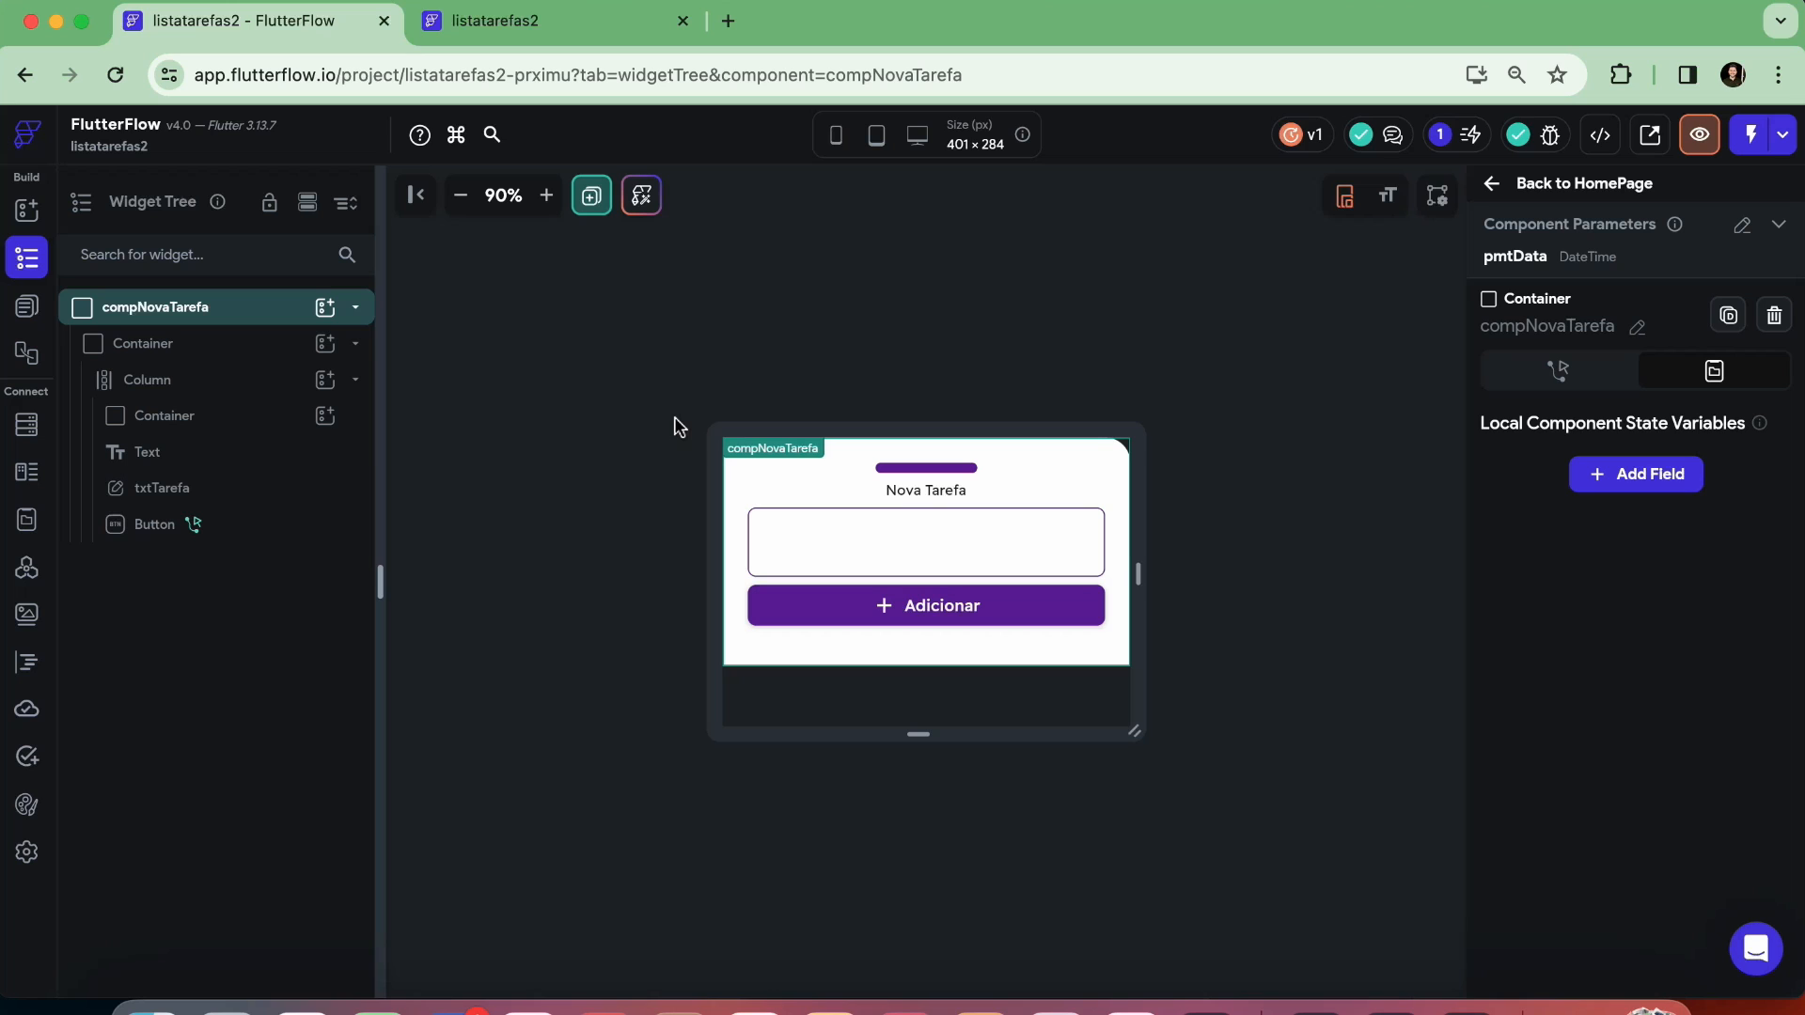
pyautogui.click(28, 210)
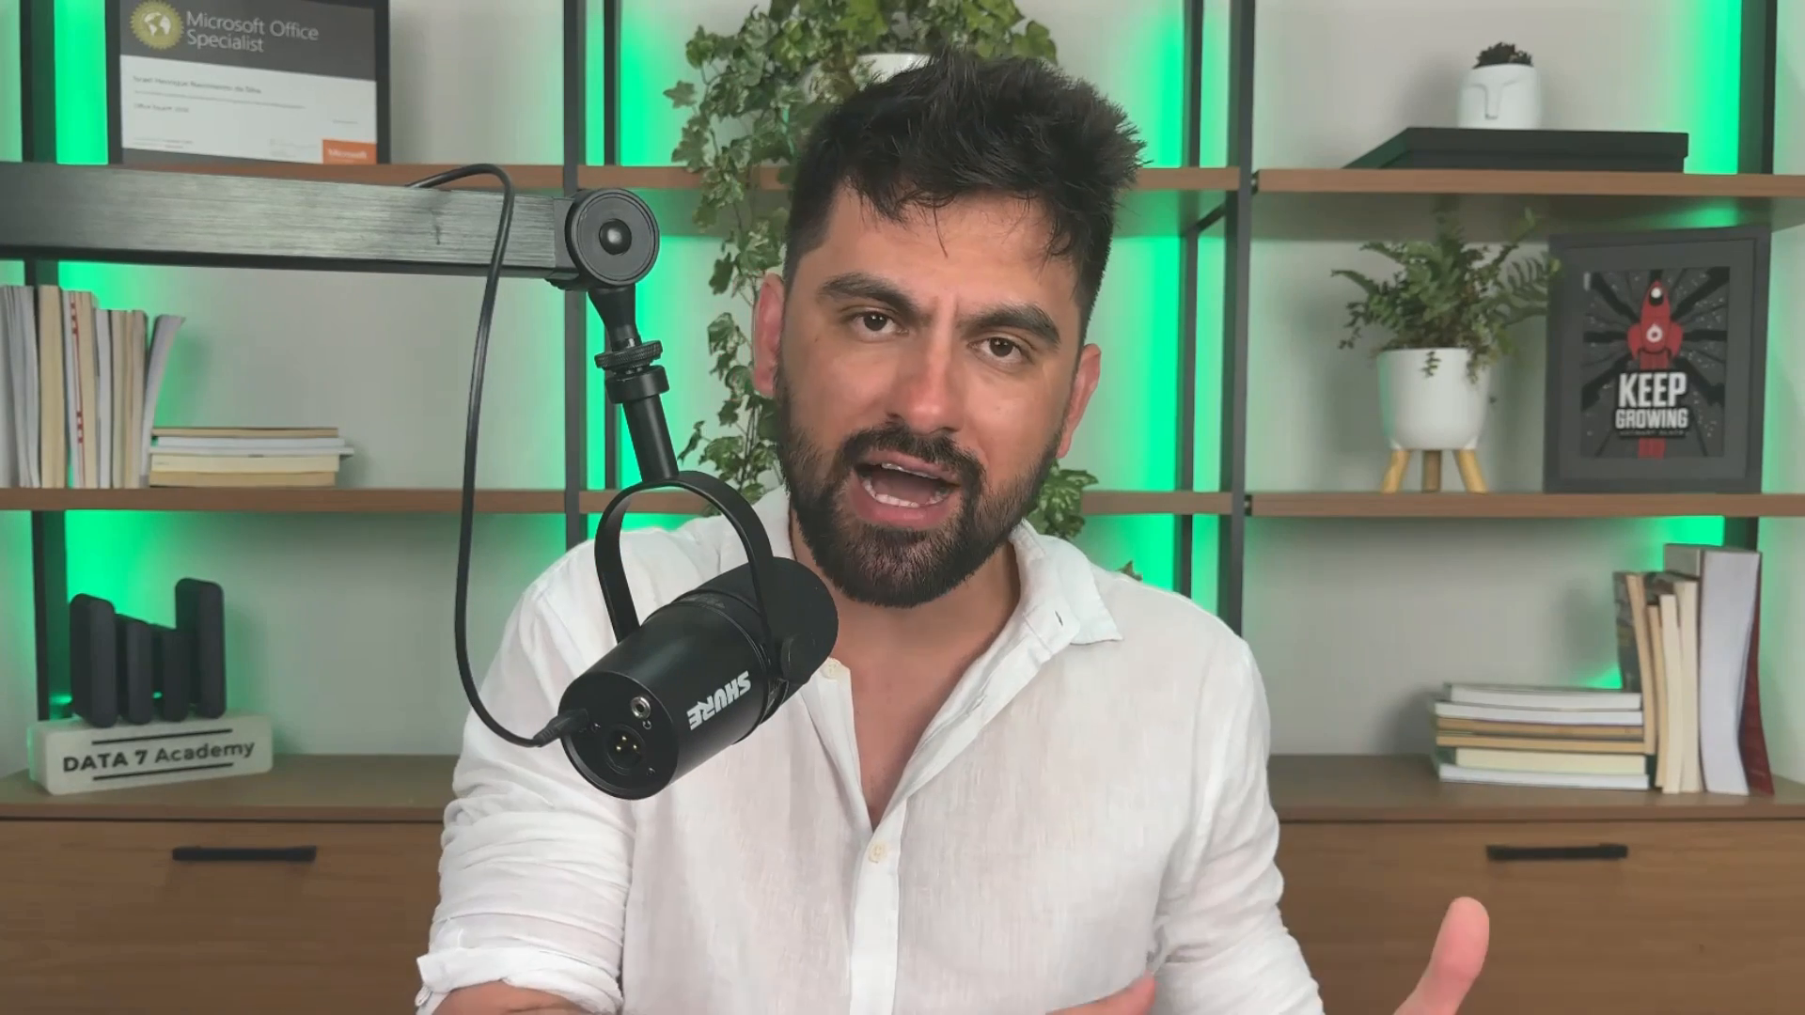